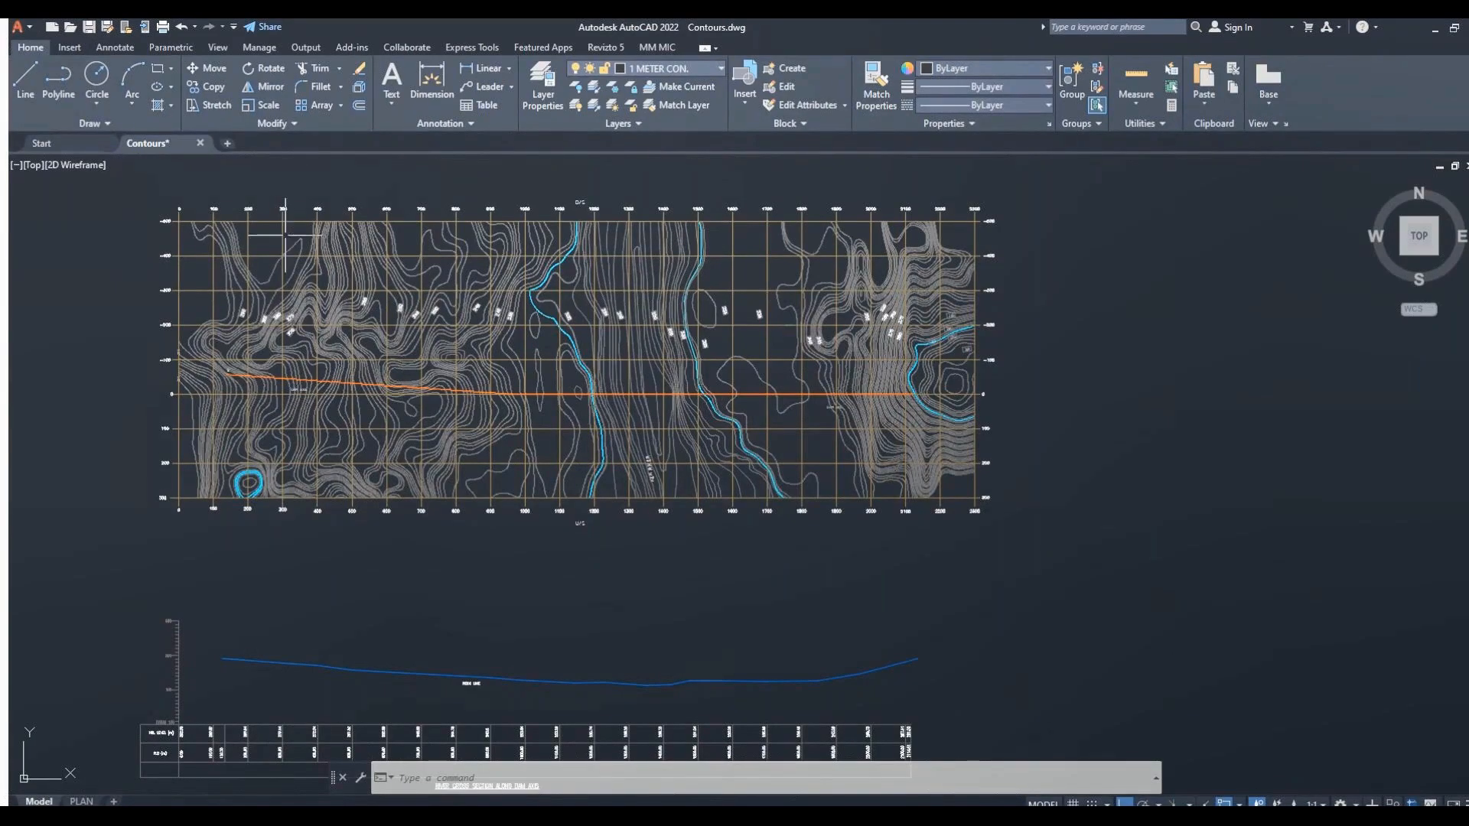
Examine the contour plan along the dam axis and the river cross section drawn below it.
{"action": "scroll", "coordinate": [280, 374], "scroll_direction": "up", "scroll_amount": 2}
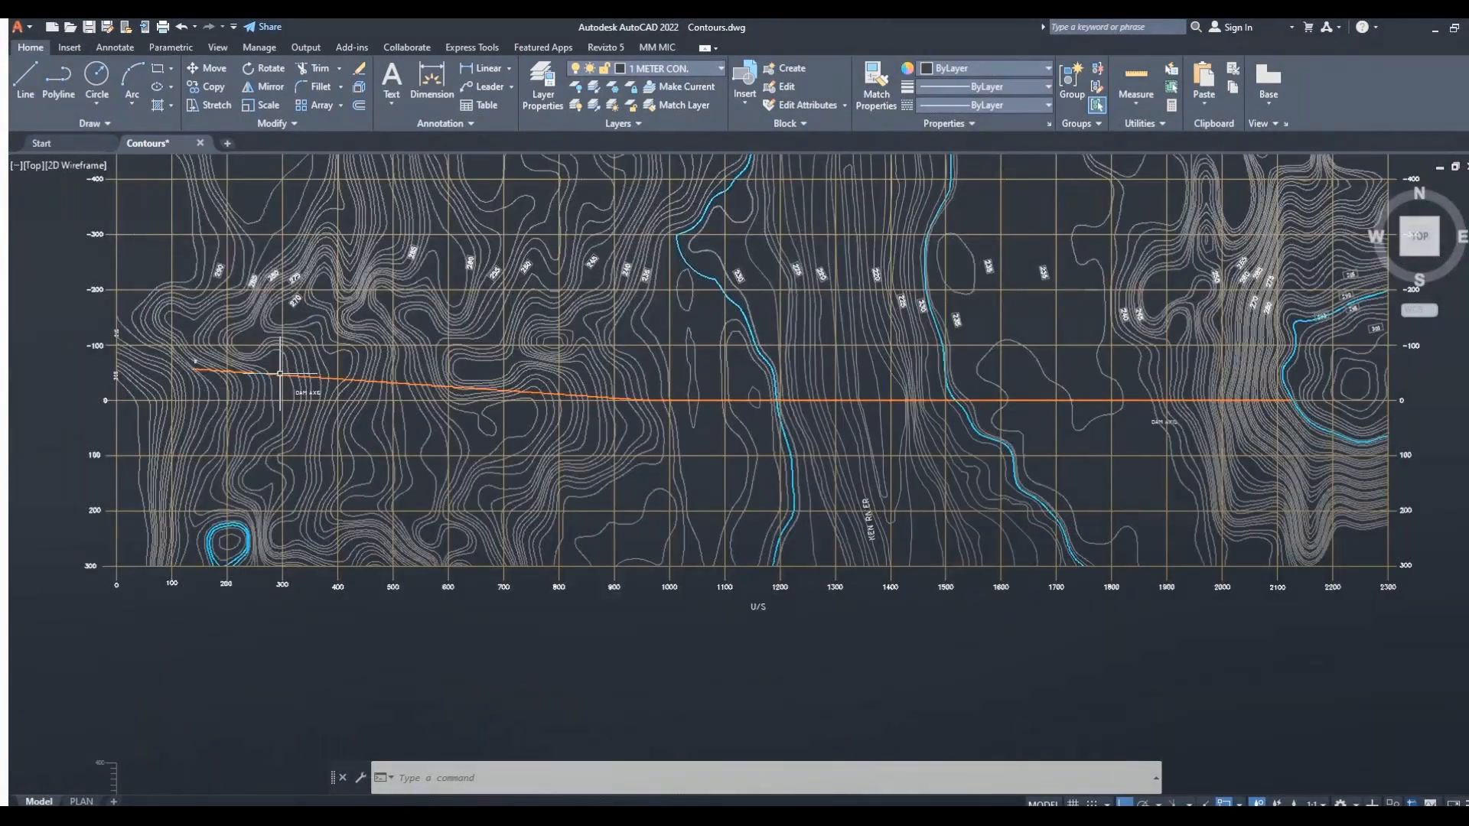
{"action": "scroll", "coordinate": [280, 374], "scroll_direction": "up", "scroll_amount": 2}
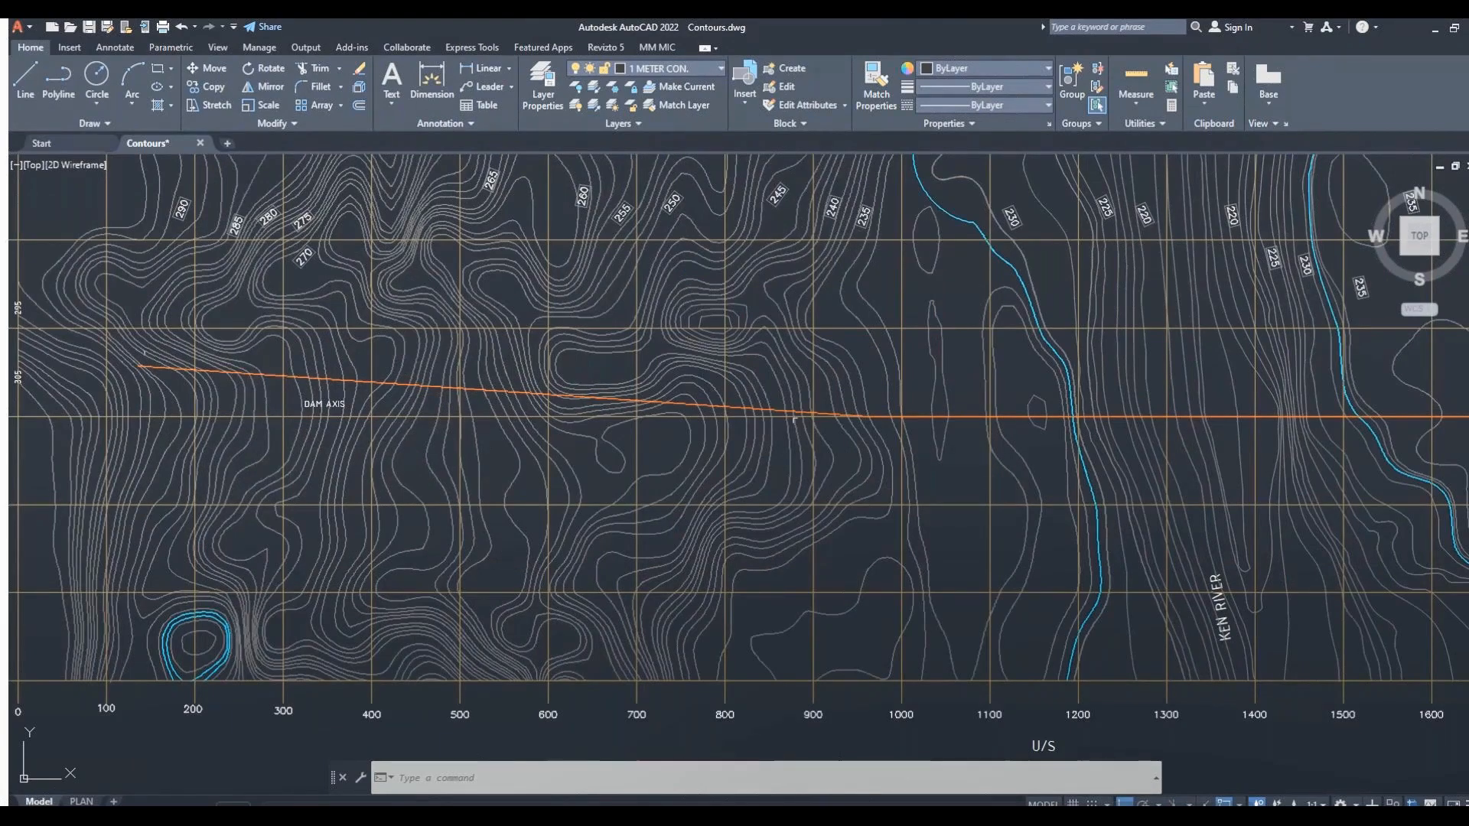
{"action": "scroll", "coordinate": [581, 329], "scroll_direction": "down", "scroll_amount": 4}
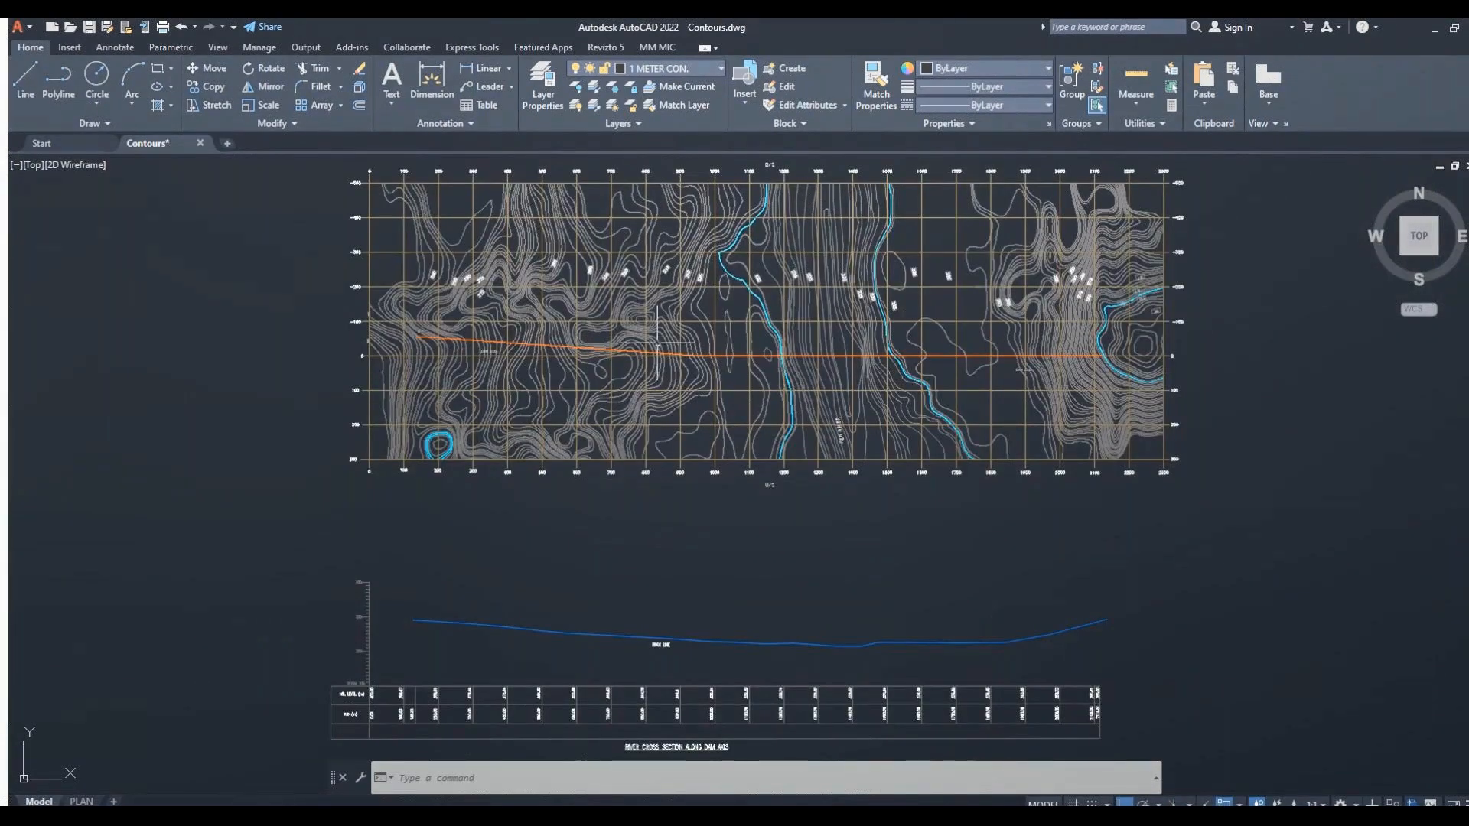
{"action": "scroll", "coordinate": [529, 587], "scroll_direction": "down", "scroll_amount": 2}
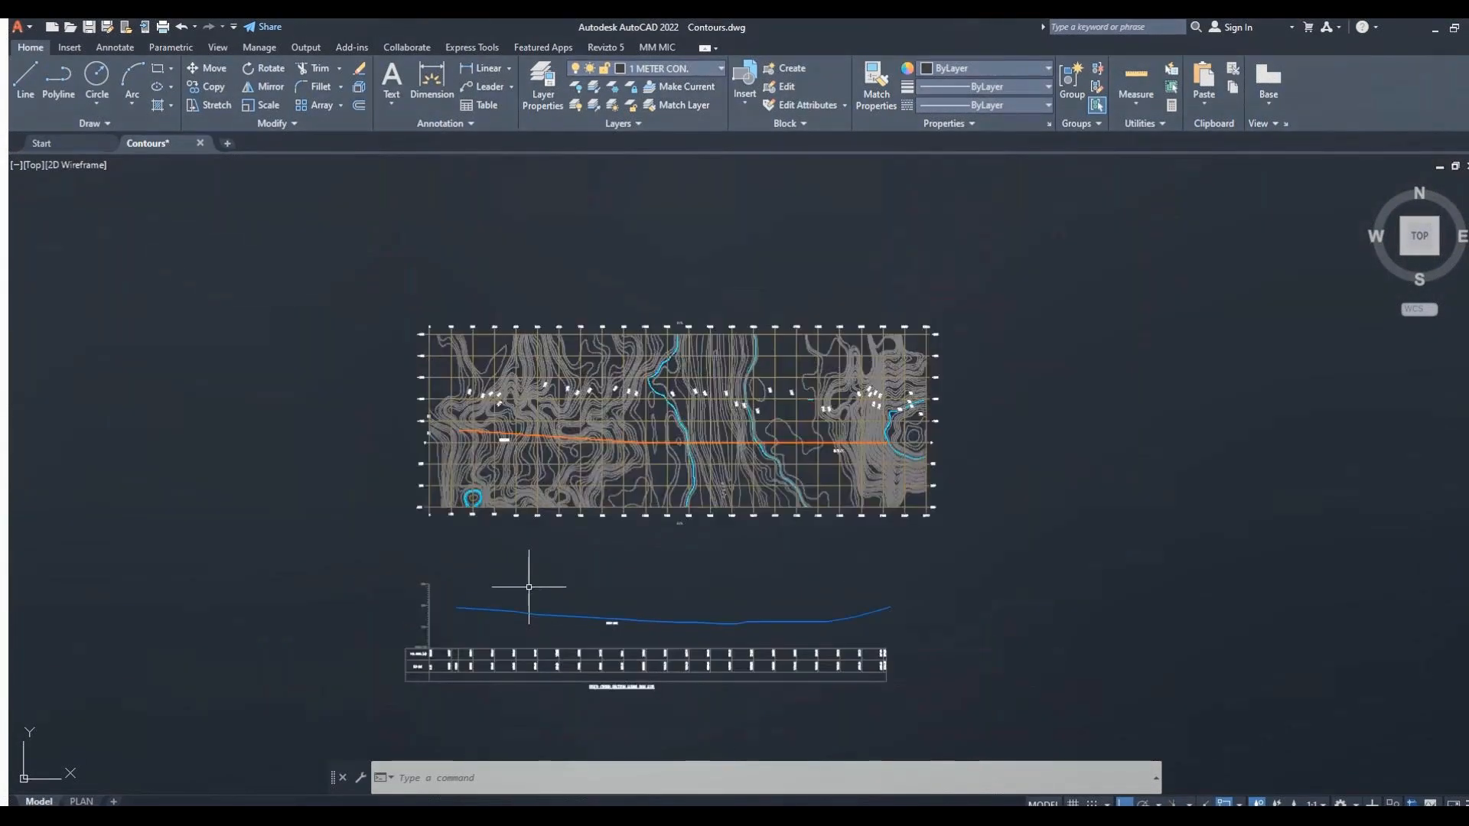
{"action": "scroll", "coordinate": [584, 613], "scroll_direction": "up", "scroll_amount": 4}
{"action": "scroll", "coordinate": [469, 679], "scroll_direction": "down", "scroll_amount": 3}
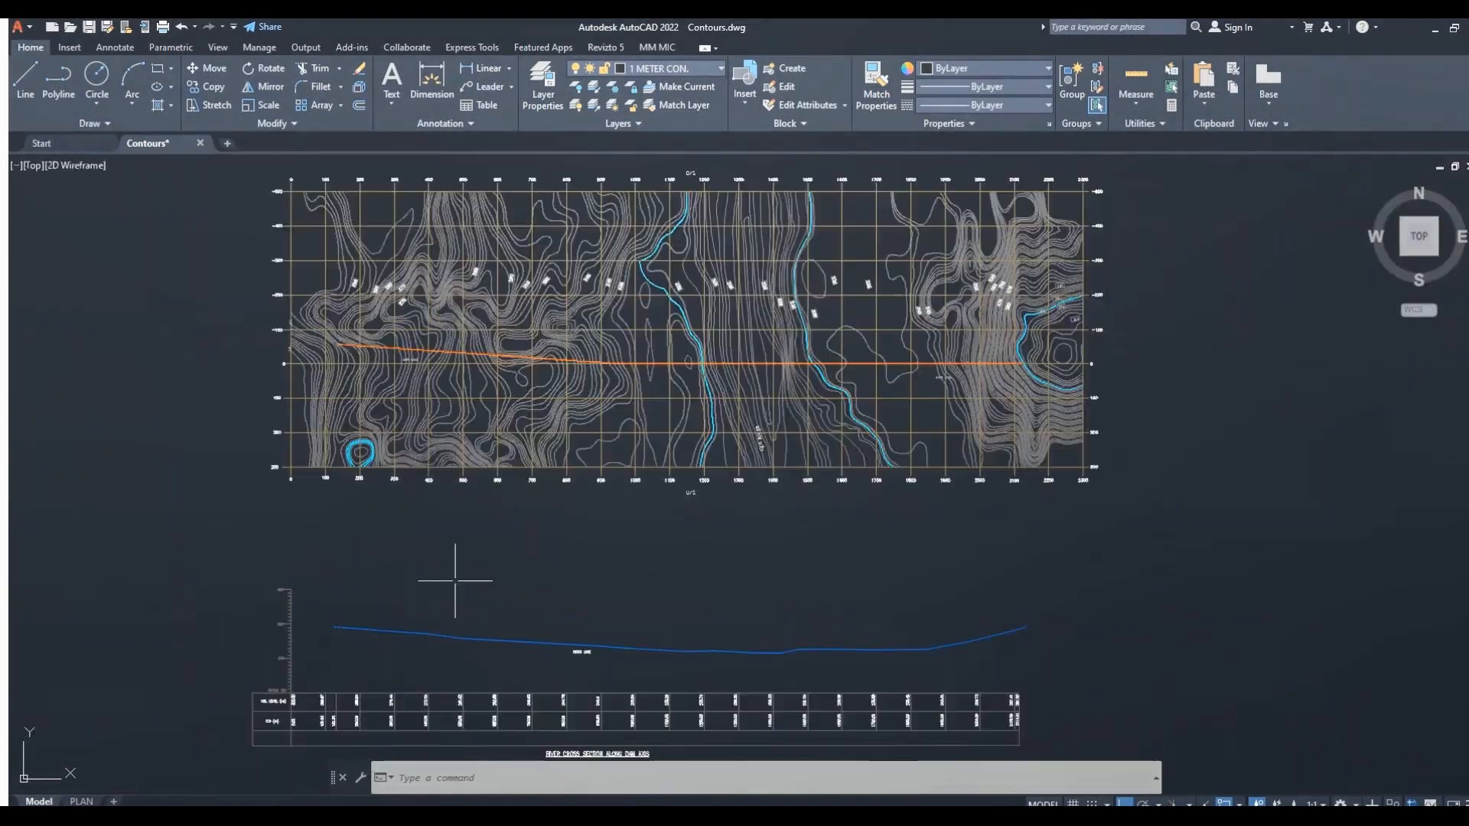
{"action": "scroll", "coordinate": [336, 342], "scroll_direction": "up", "scroll_amount": 2}
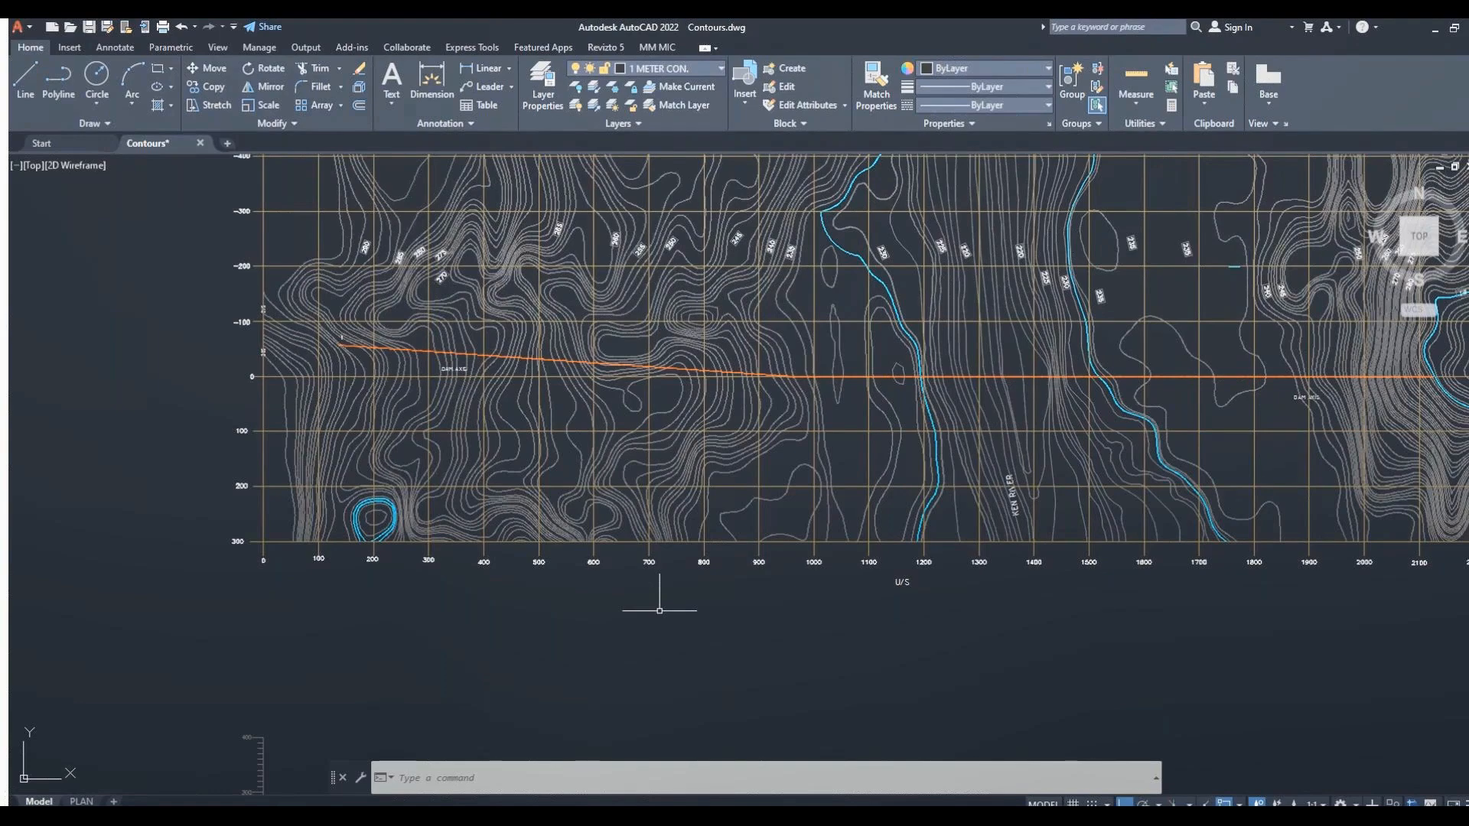
Start a data extraction with EATTEXT on the current drawing, selecting the band of contours along the full dam axis.
{"action": "type", "text": "eatex"}
{"action": "key", "text": "Return"}
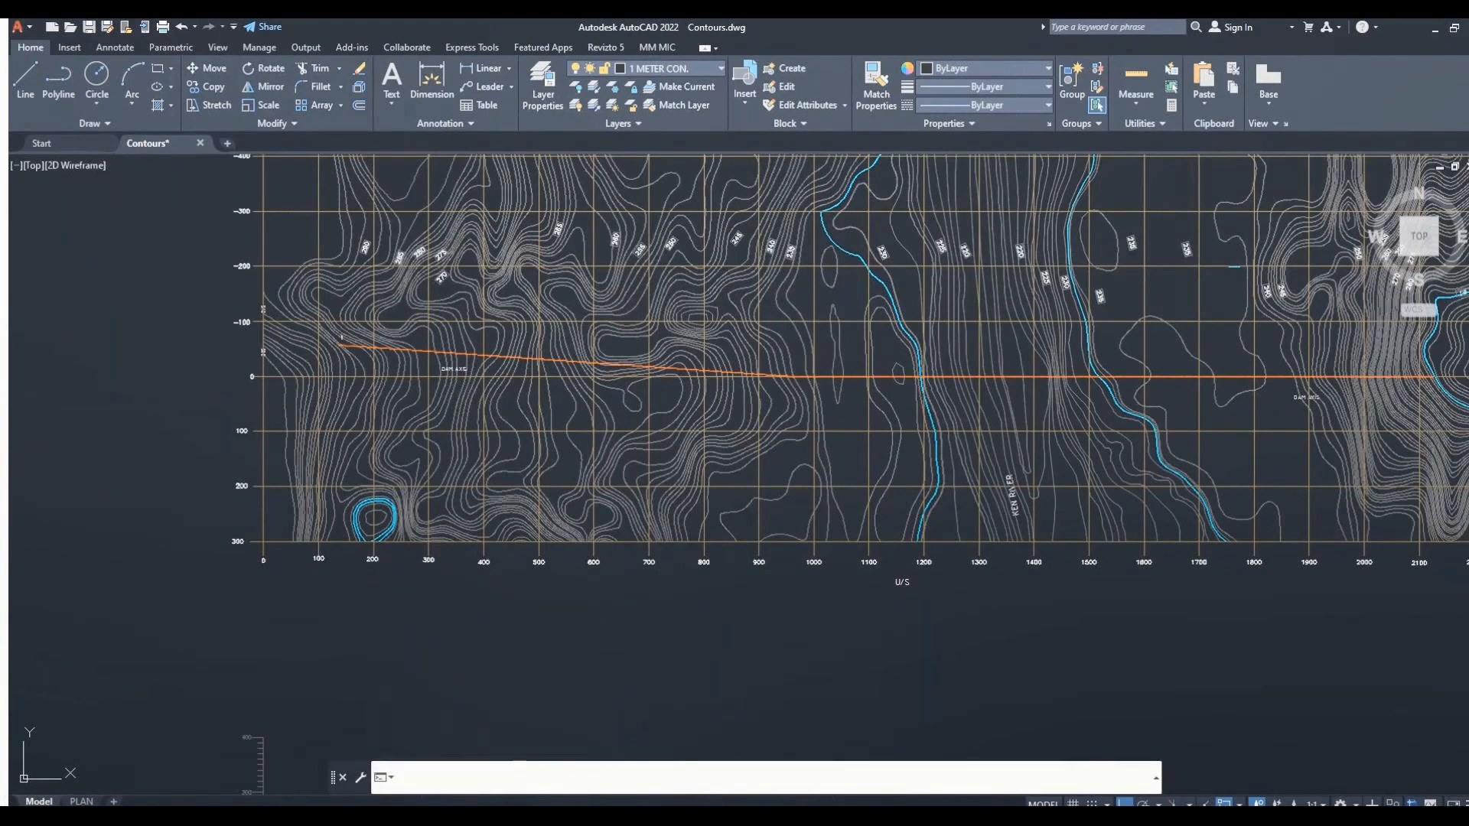
{"action": "left_click", "coordinate": [520, 569]}
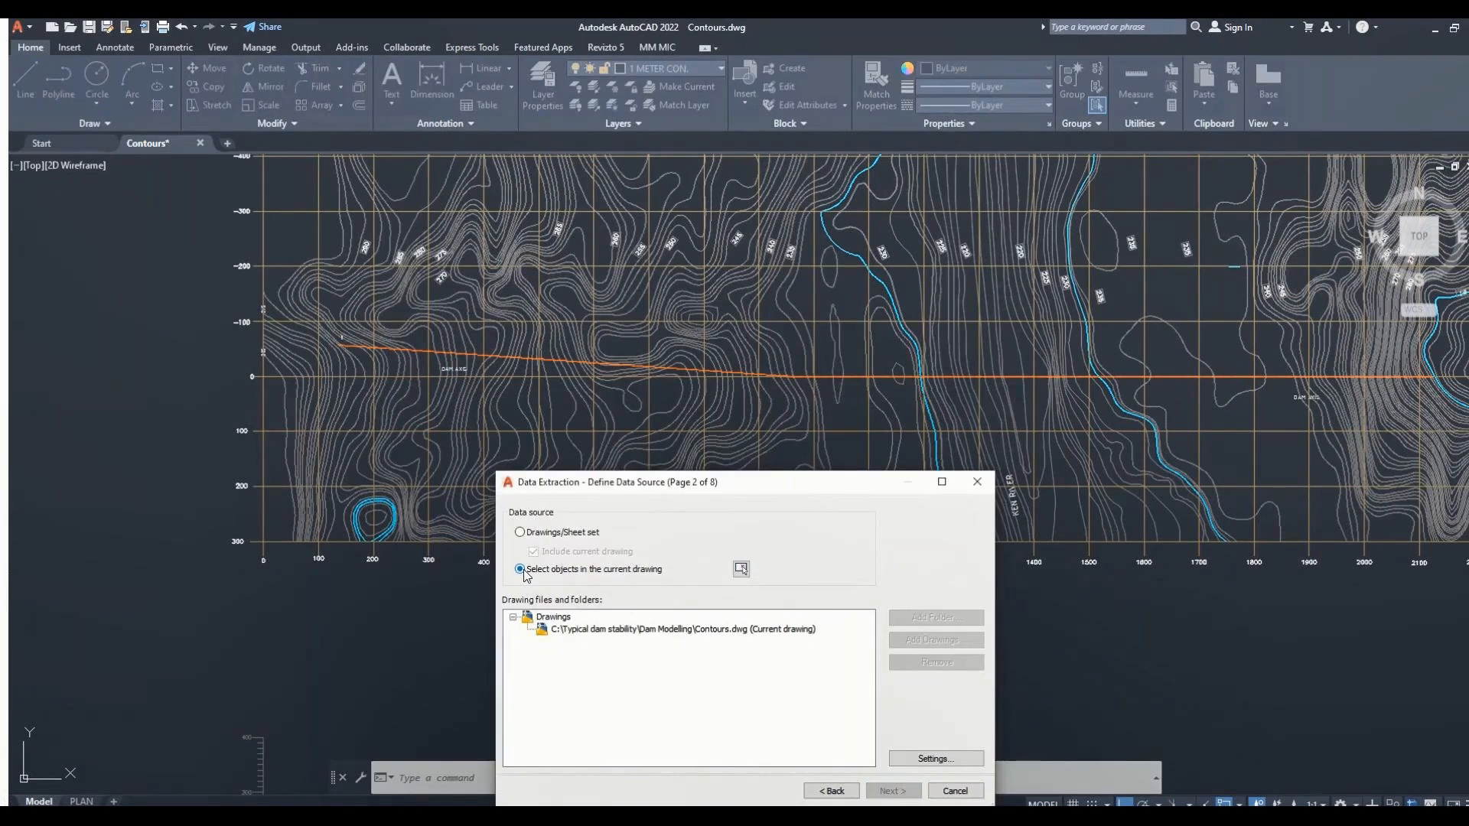
{"action": "left_click", "coordinate": [741, 569]}
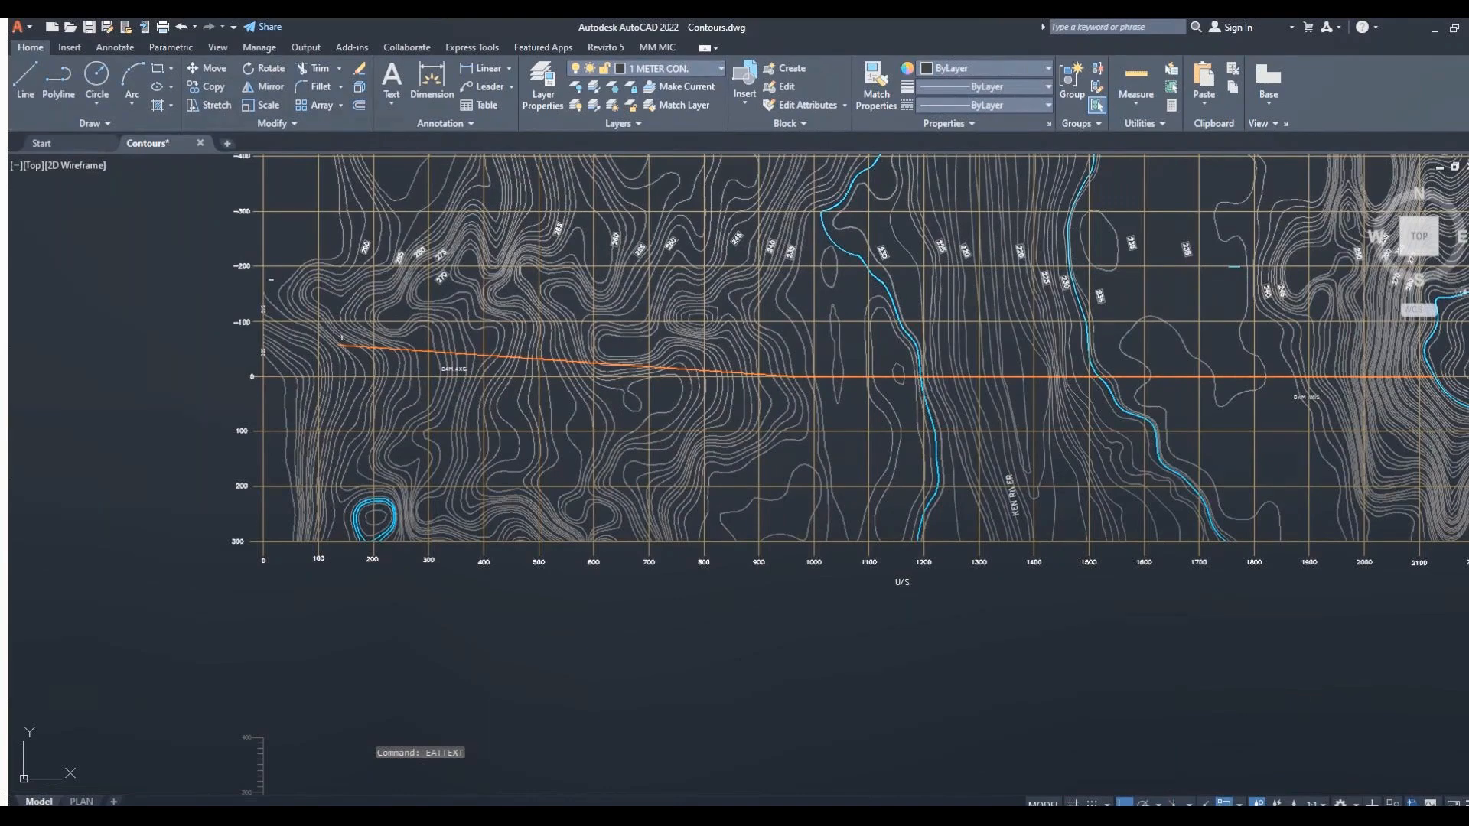
{"action": "left_click", "coordinate": [271, 280]}
{"action": "scroll", "coordinate": [417, 351], "scroll_direction": "down", "scroll_amount": 3}
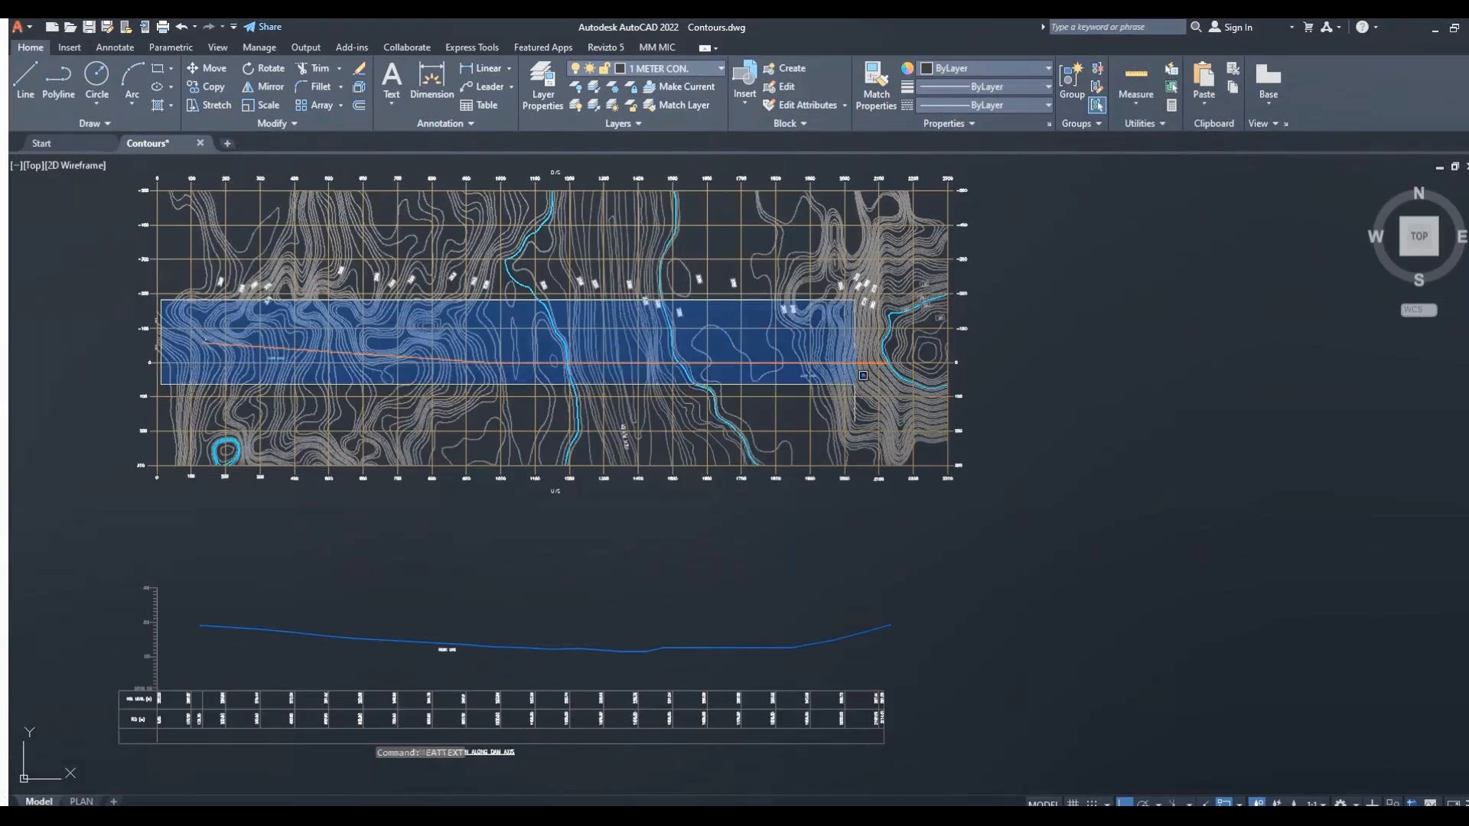
{"action": "left_click", "coordinate": [910, 371]}
{"action": "key", "text": "Return"}
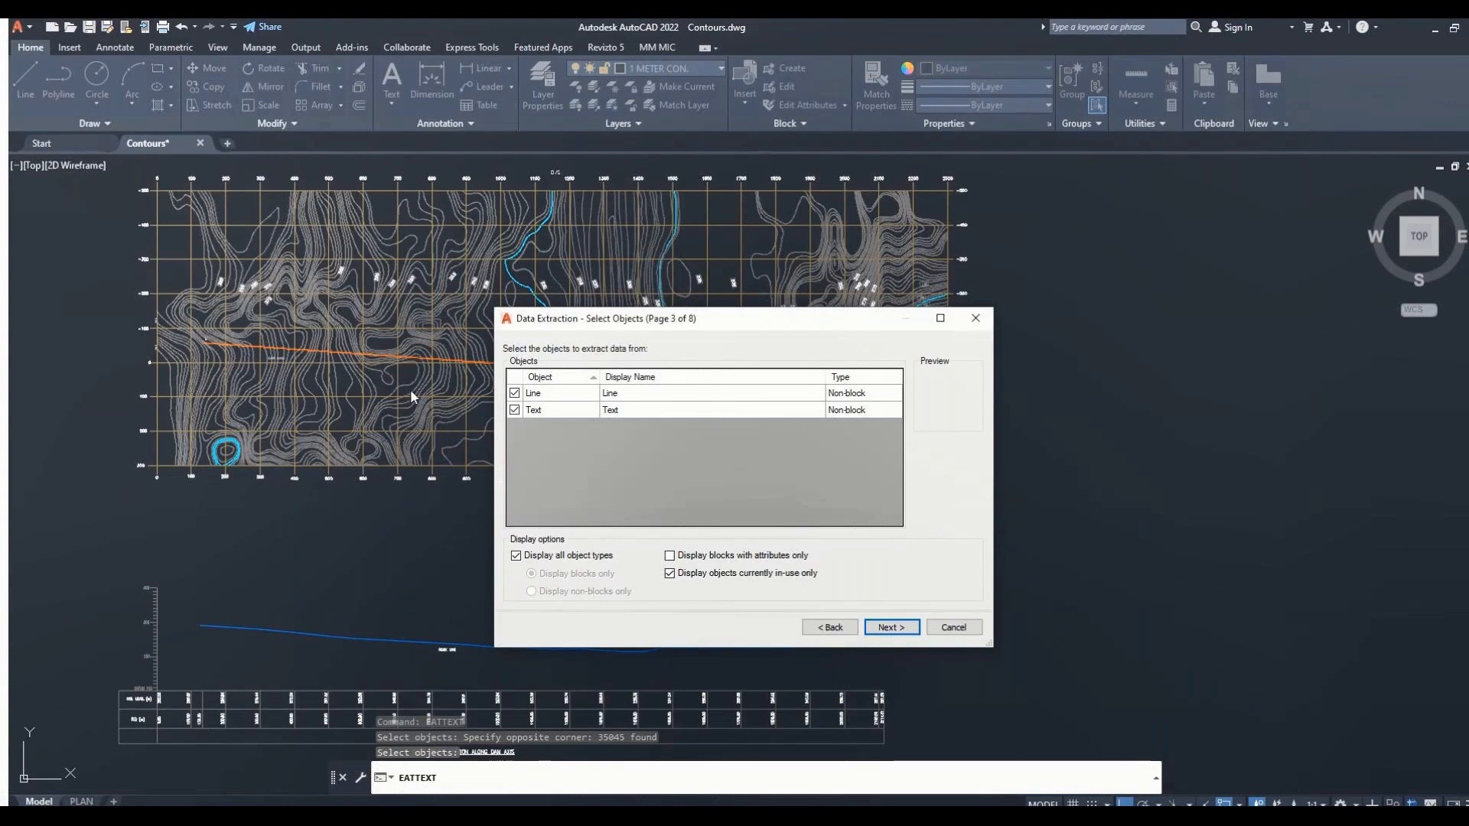
Exclude Text objects from the extraction and restrict the property categories to Geometry only.
{"action": "left_click", "coordinate": [514, 411]}
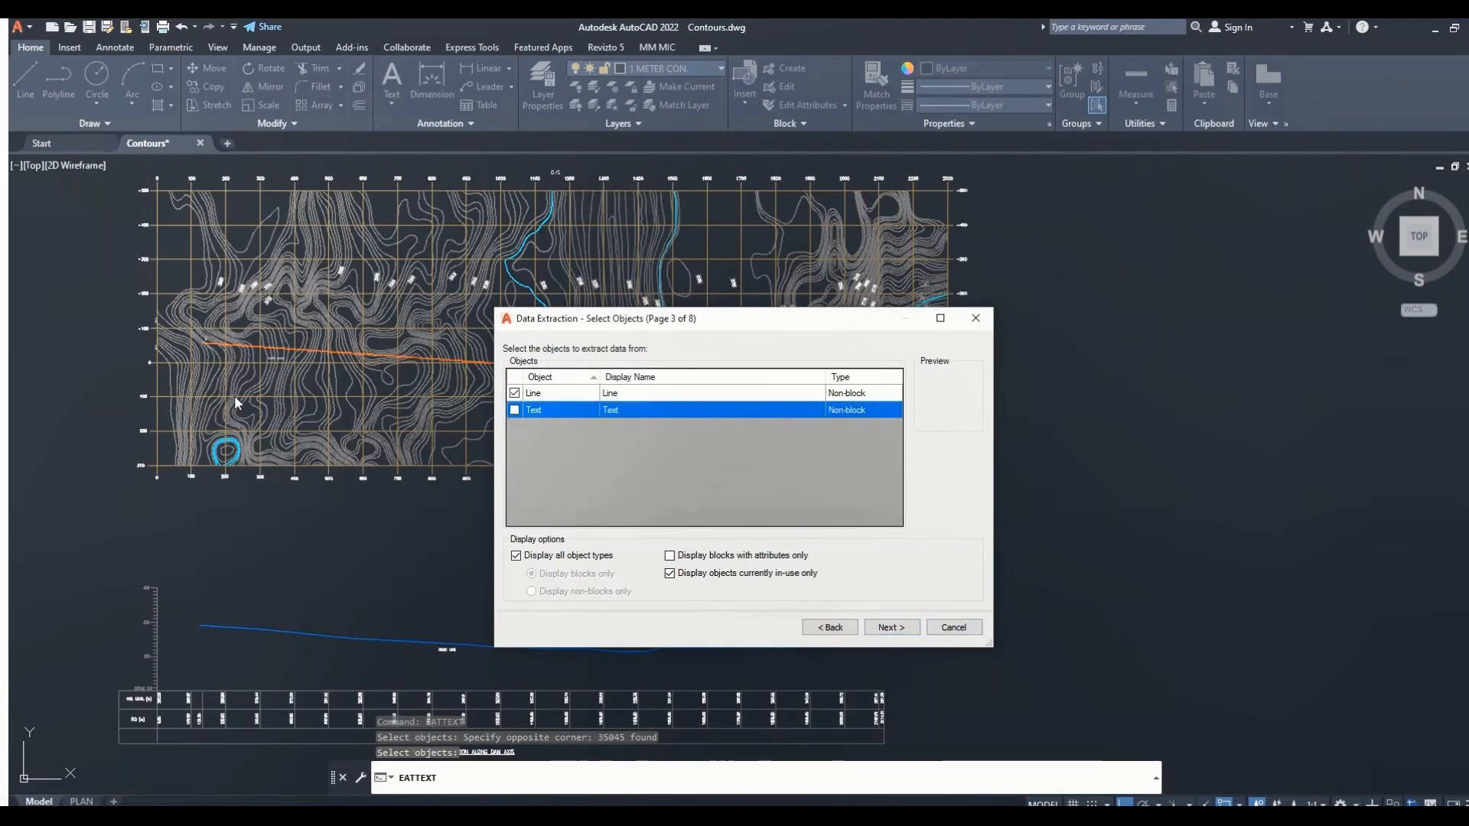
{"action": "left_click", "coordinate": [889, 627]}
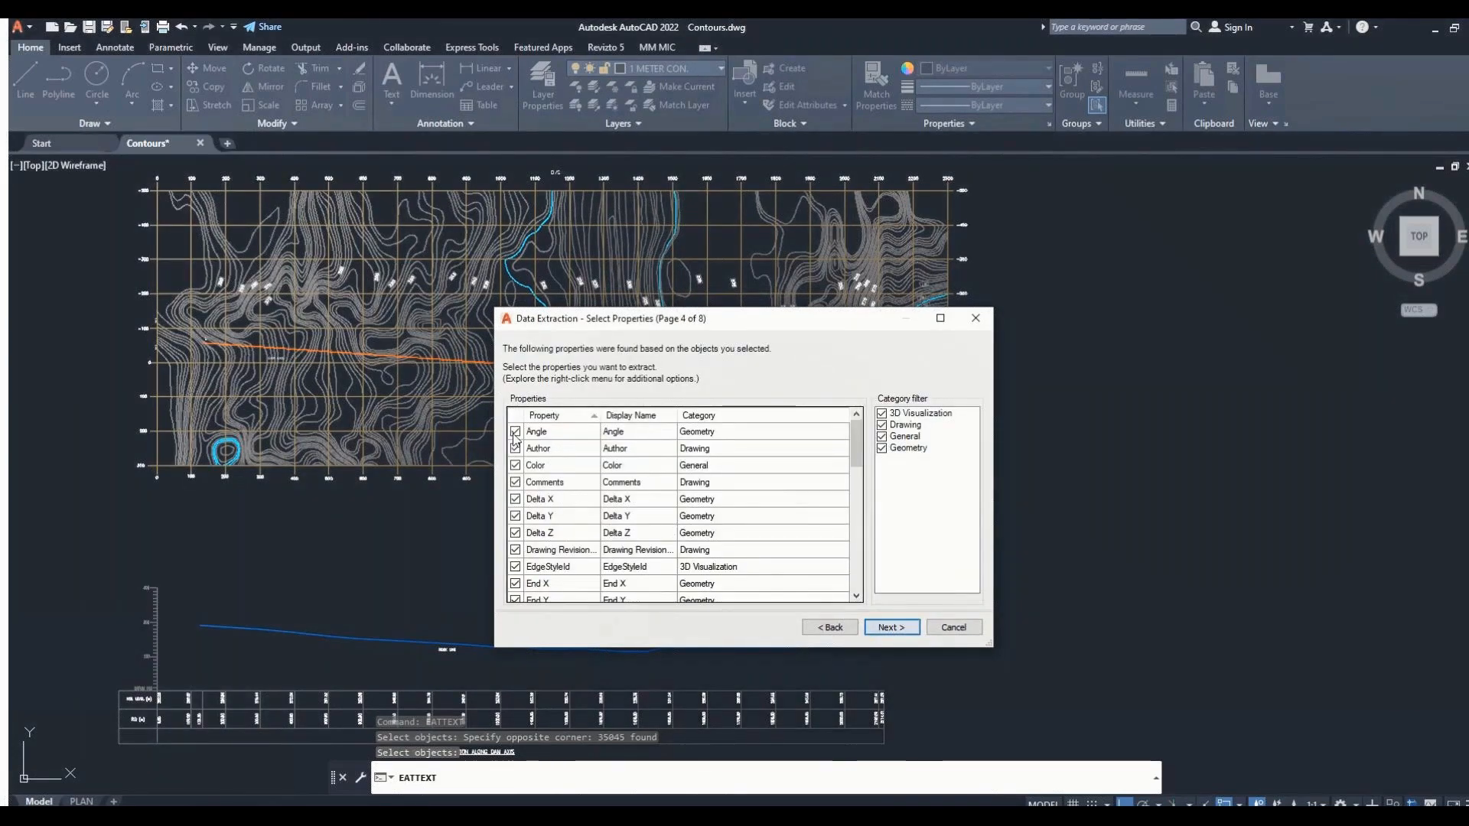
{"action": "left_click", "coordinate": [881, 414]}
{"action": "left_click", "coordinate": [881, 437]}
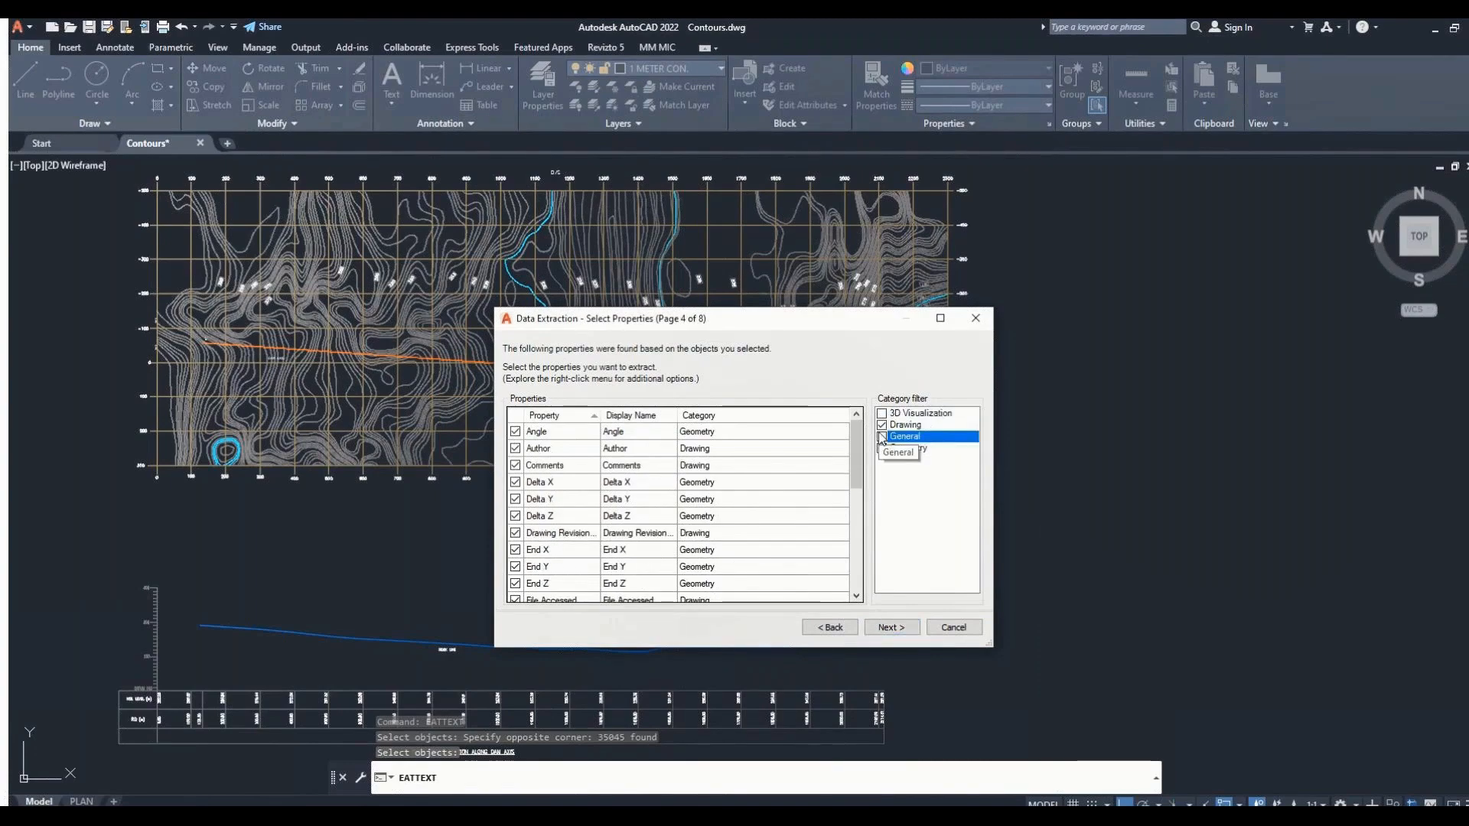
{"action": "left_click", "coordinate": [882, 425]}
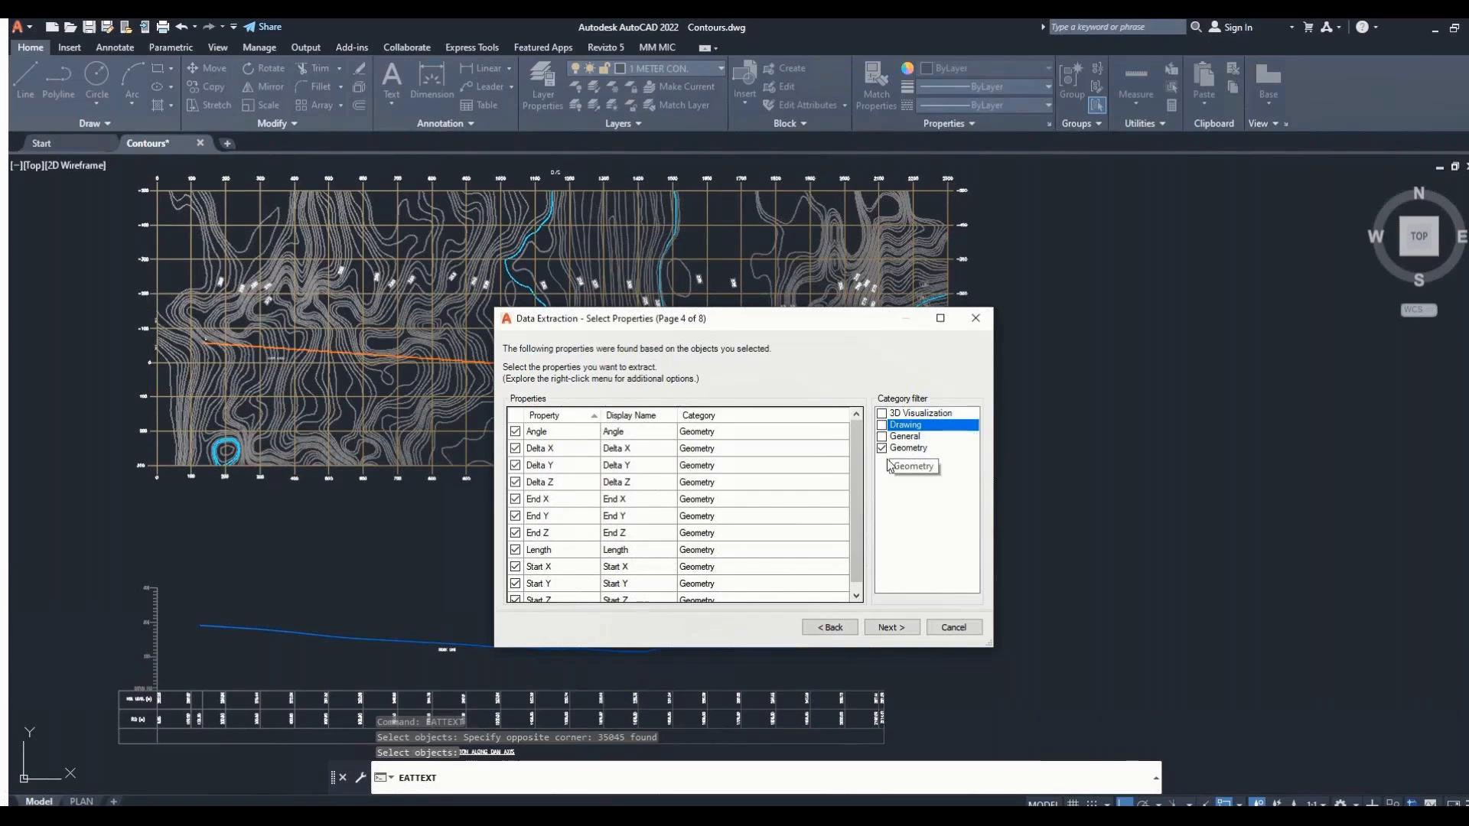
Exclude the Angle, Delta, End and Length properties so only Start X, Start Y and Start Z are extracted.
{"action": "left_click", "coordinate": [516, 433]}
{"action": "left_click", "coordinate": [516, 449]}
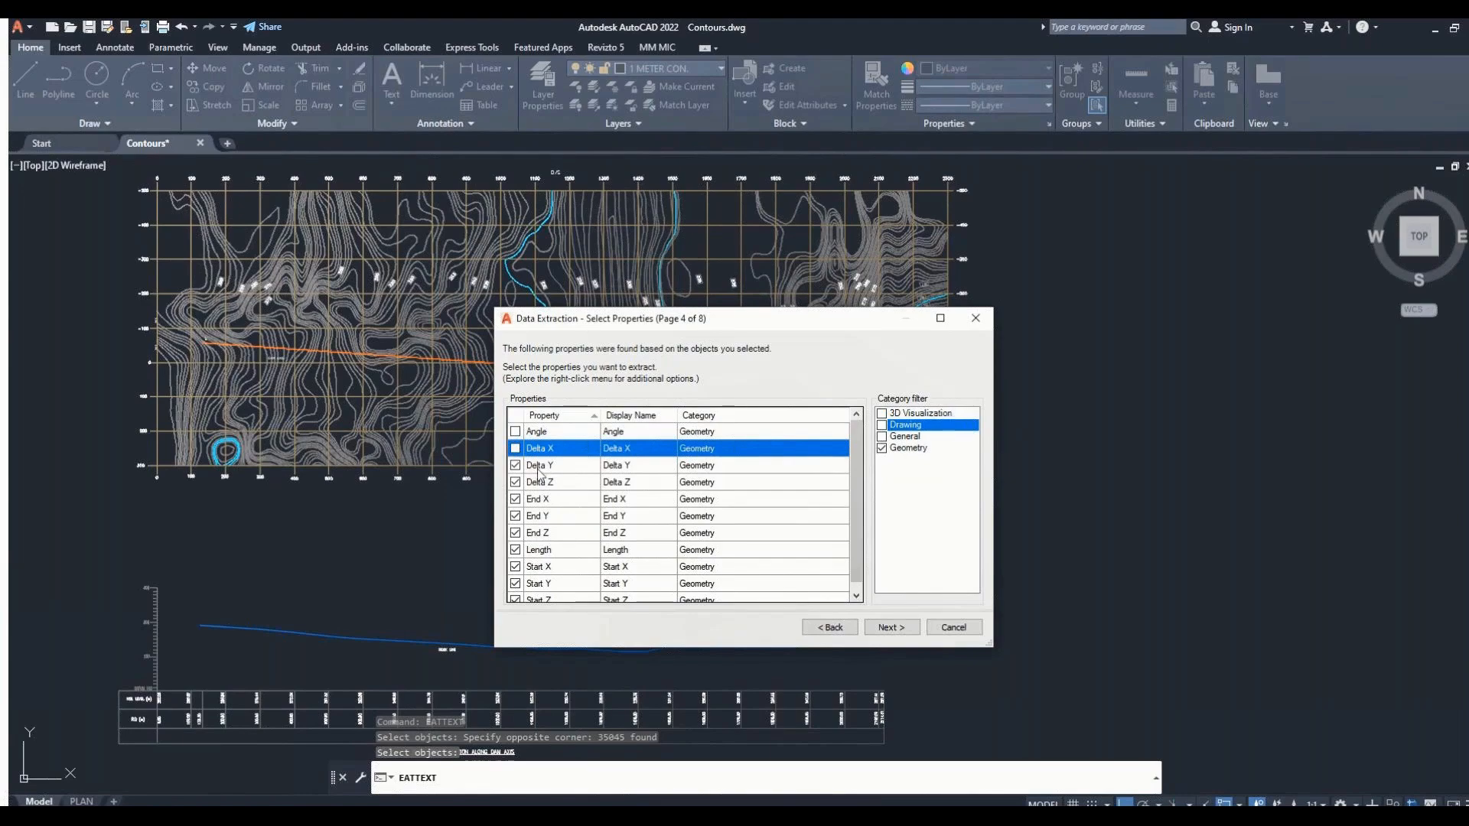
{"action": "left_click", "coordinate": [517, 466]}
{"action": "left_click", "coordinate": [516, 483]}
{"action": "left_click", "coordinate": [516, 500]}
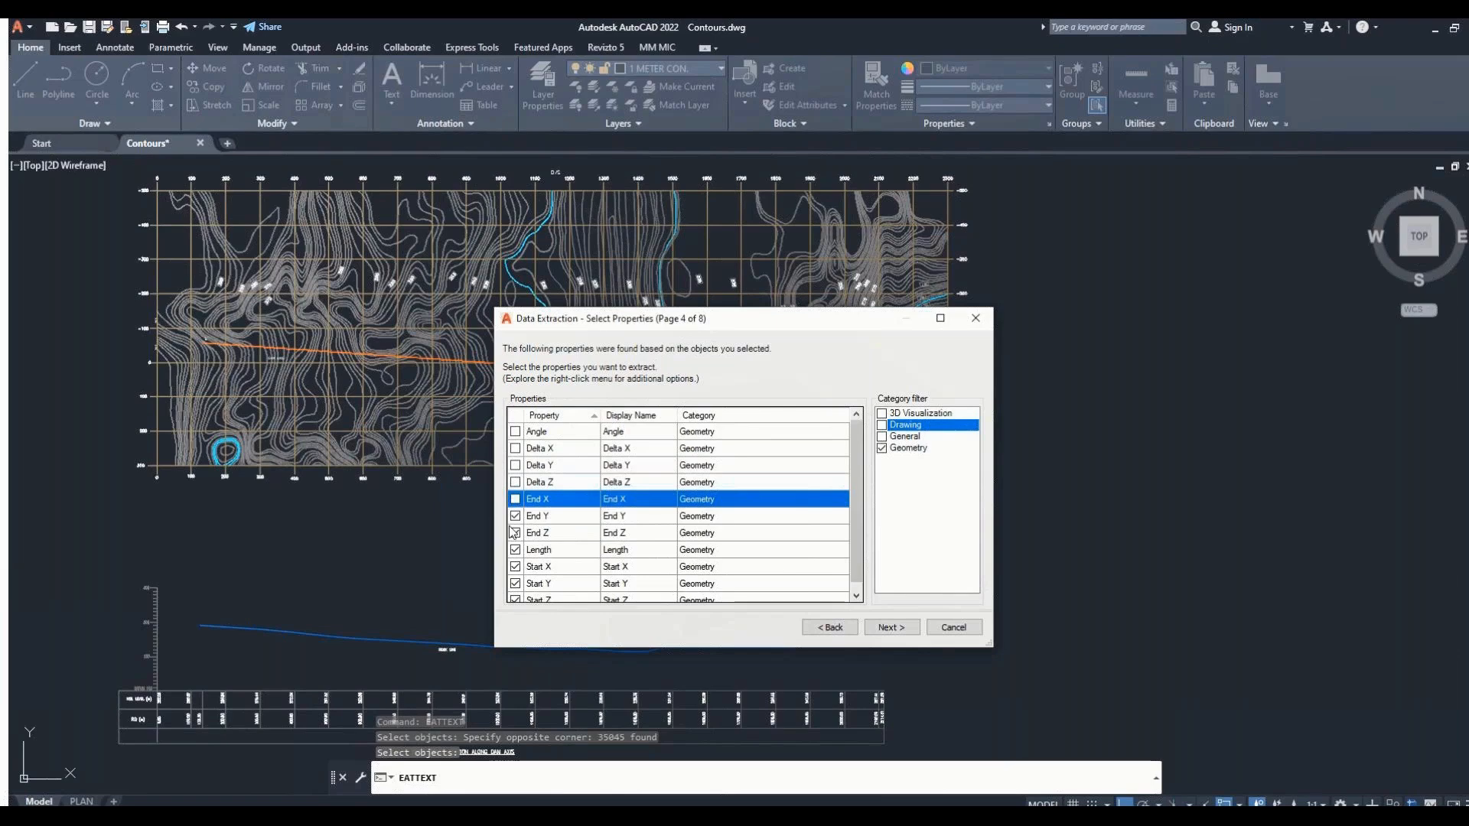
{"action": "left_click", "coordinate": [516, 516]}
{"action": "left_click", "coordinate": [516, 533]}
{"action": "left_click", "coordinate": [516, 550]}
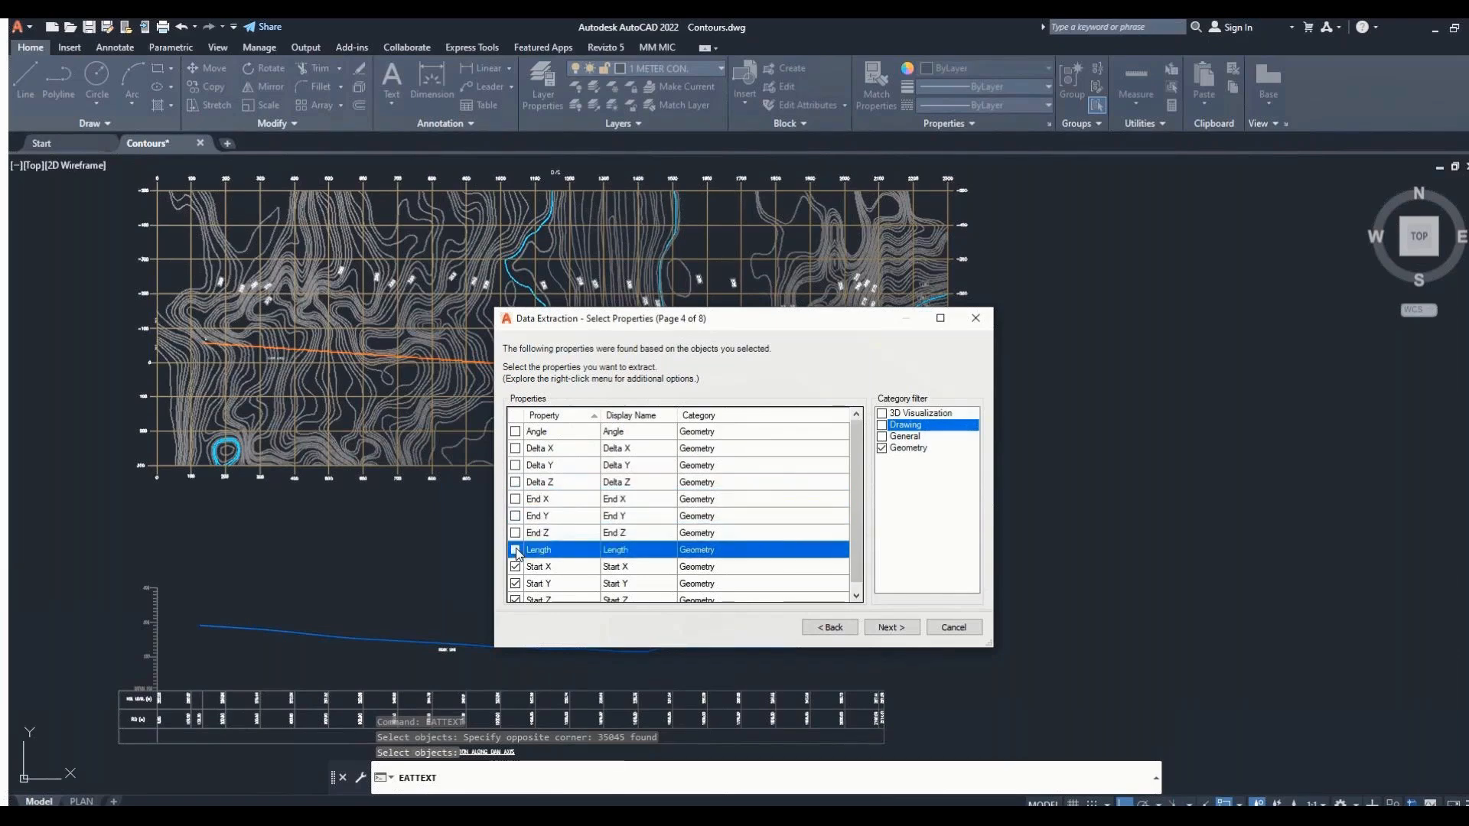
{"action": "scroll", "coordinate": [581, 589], "scroll_direction": "down", "scroll_amount": 1}
{"action": "left_click", "coordinate": [892, 628]}
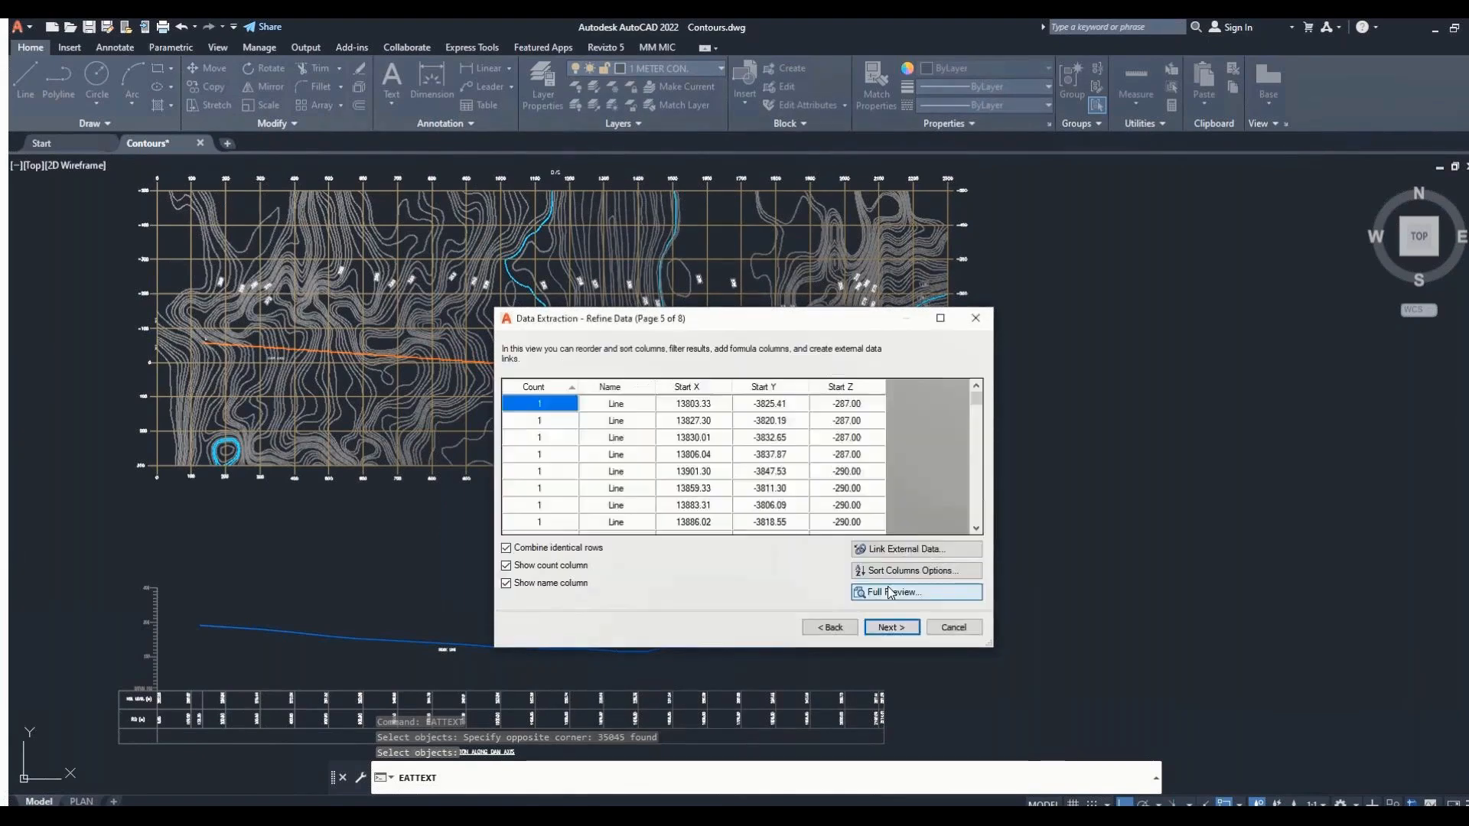
Accept the refined data and output it to an external file in the OneDrive folder presentations/For MIDAS Training.
{"action": "left_click", "coordinate": [895, 628]}
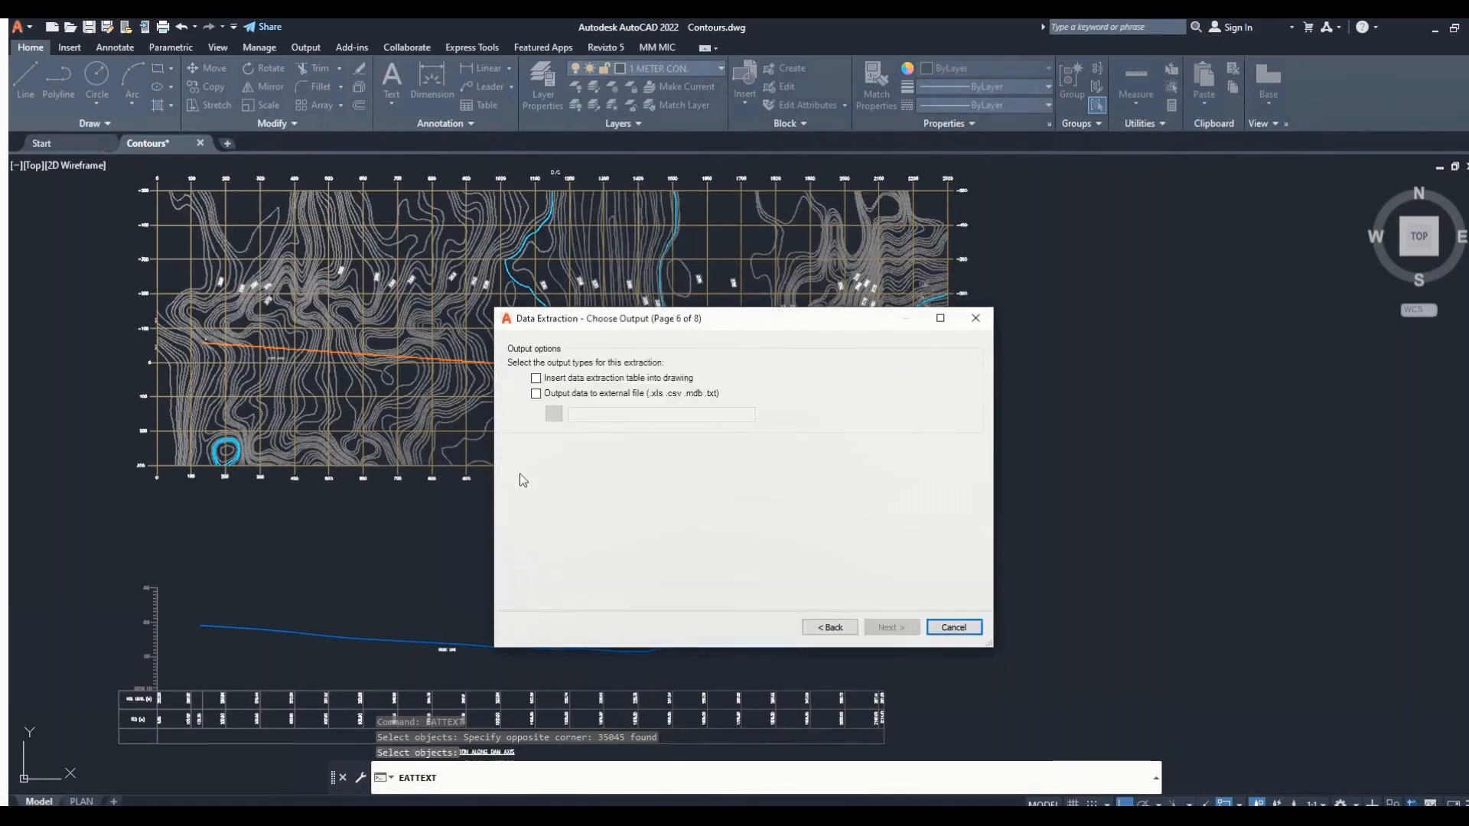
{"action": "left_click", "coordinate": [535, 393]}
{"action": "left_click", "coordinate": [555, 414]}
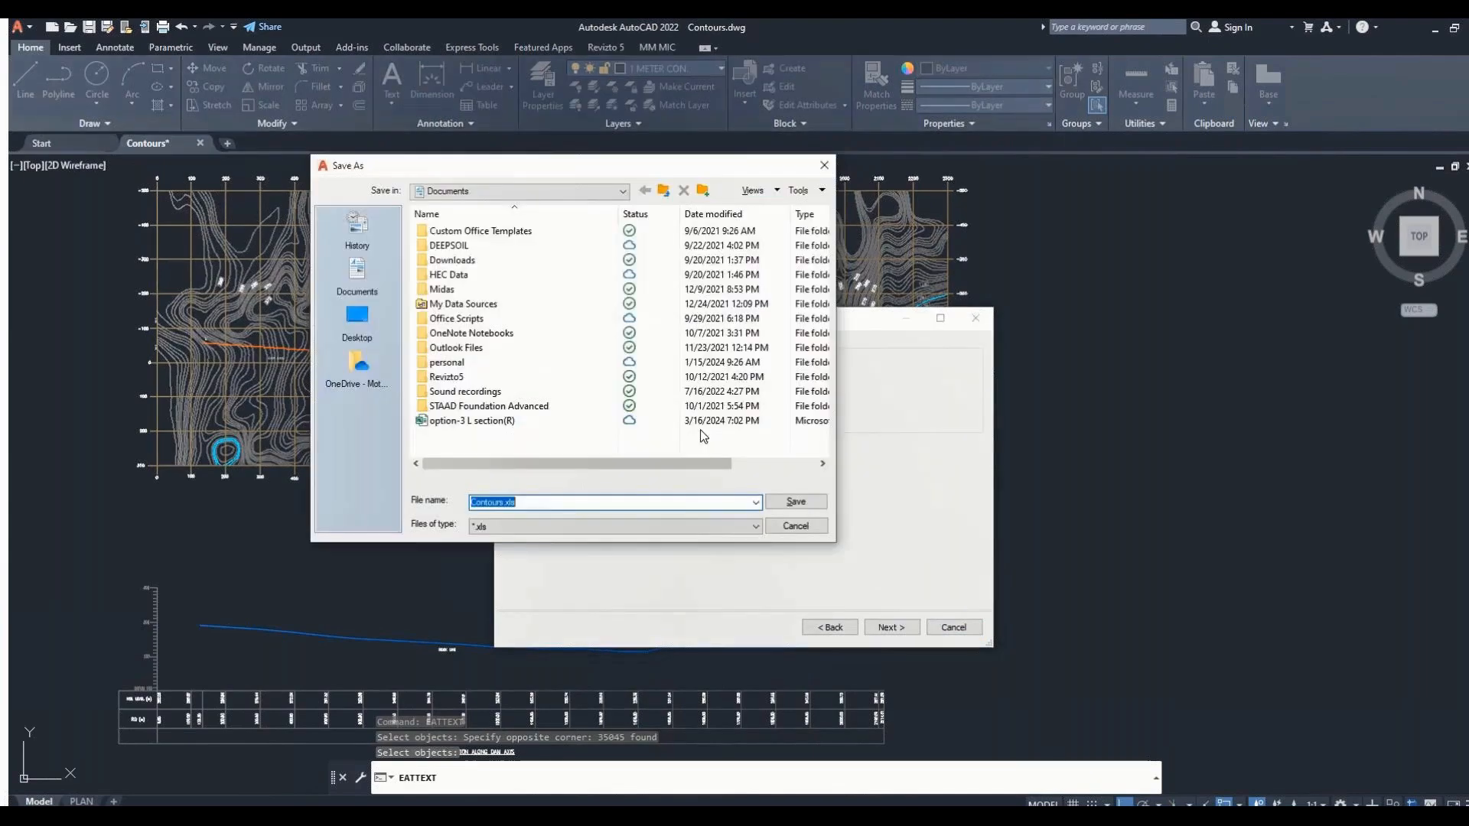
{"action": "left_click", "coordinate": [526, 193]}
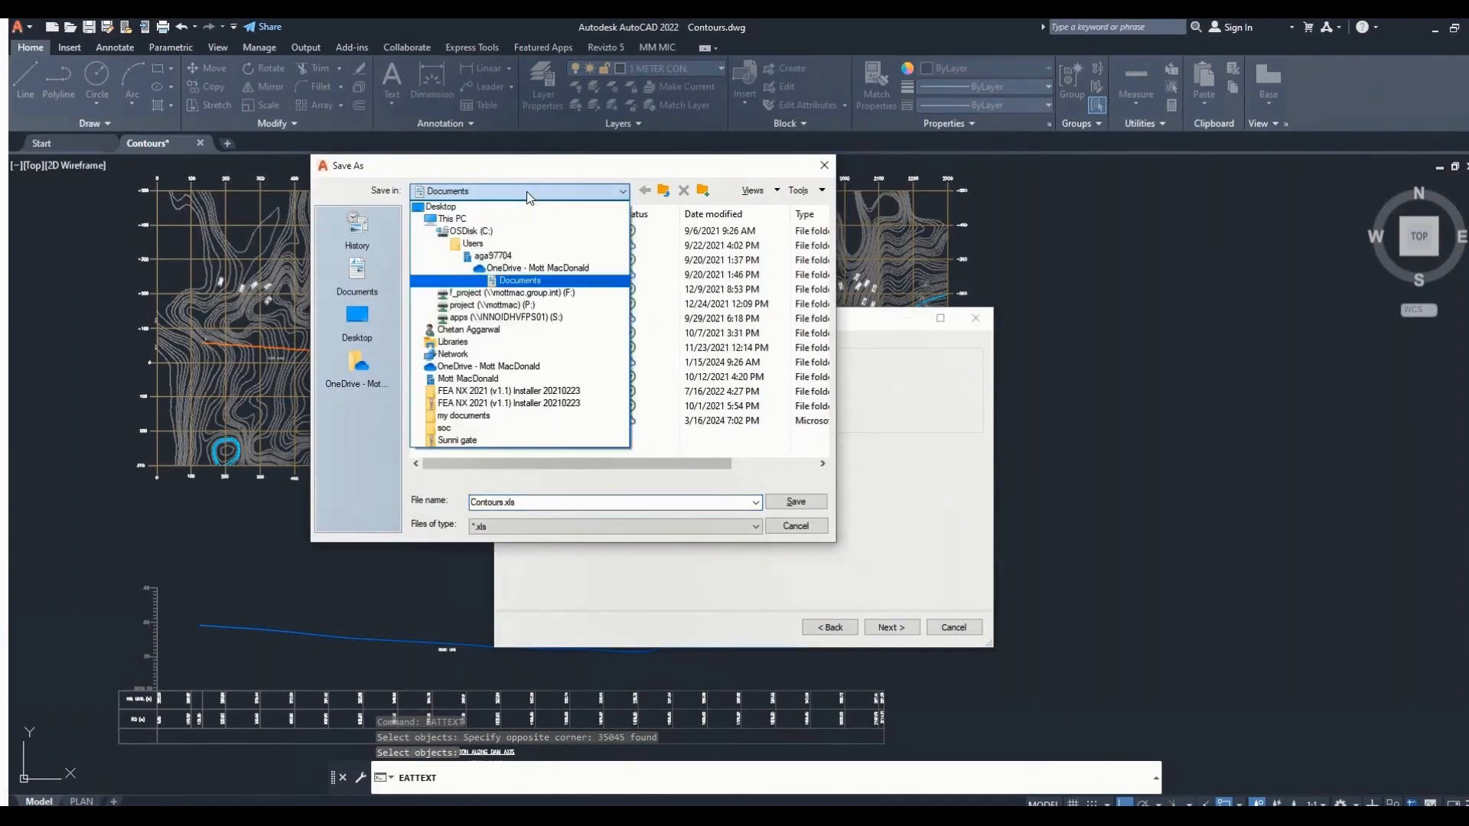
{"action": "left_click", "coordinate": [512, 366]}
{"action": "scroll", "coordinate": [515, 370], "scroll_direction": "down", "scroll_amount": 2}
{"action": "scroll", "coordinate": [513, 376], "scroll_direction": "down", "scroll_amount": 6}
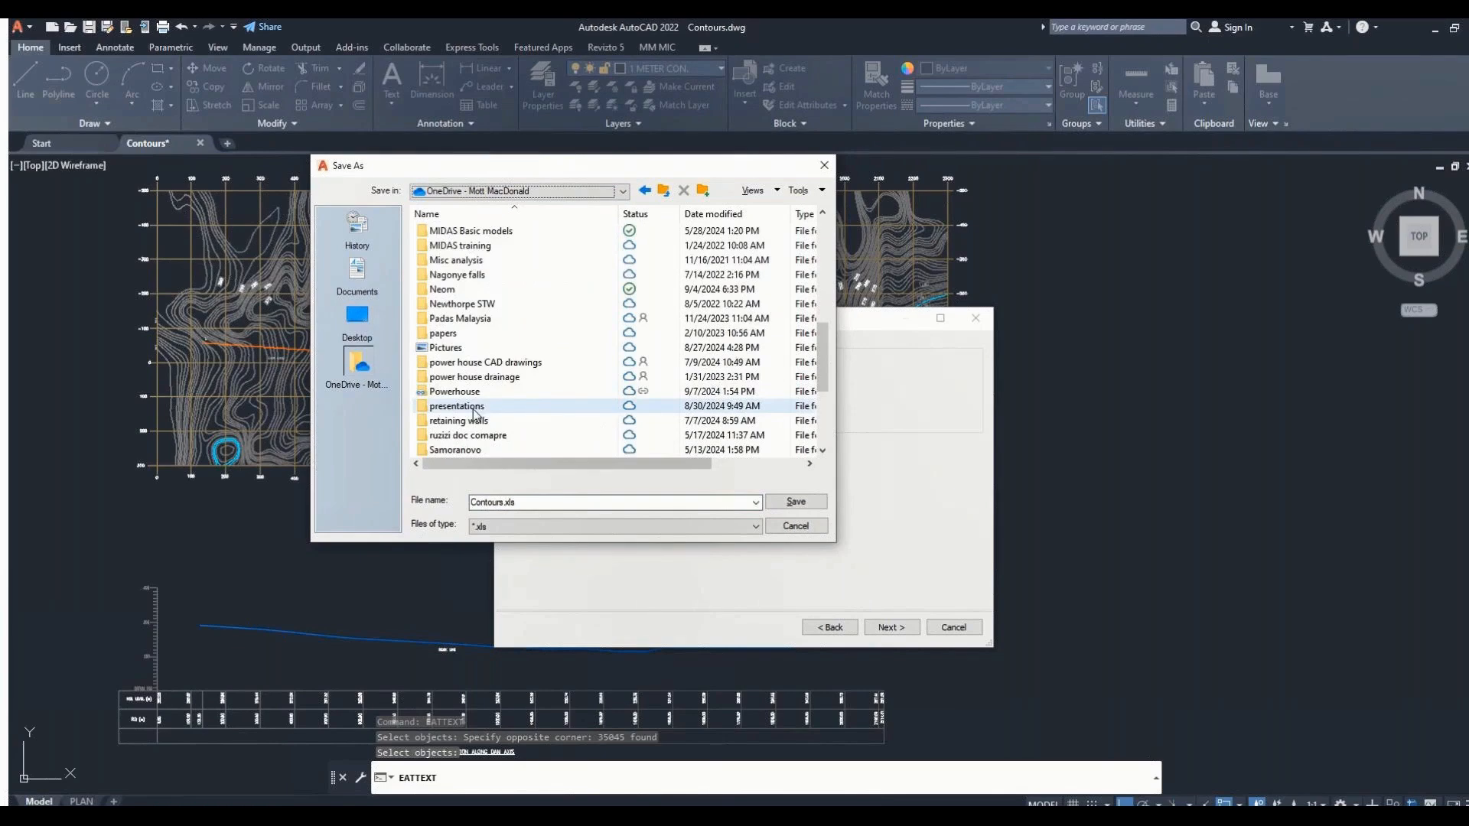
{"action": "double_click", "coordinate": [475, 412]}
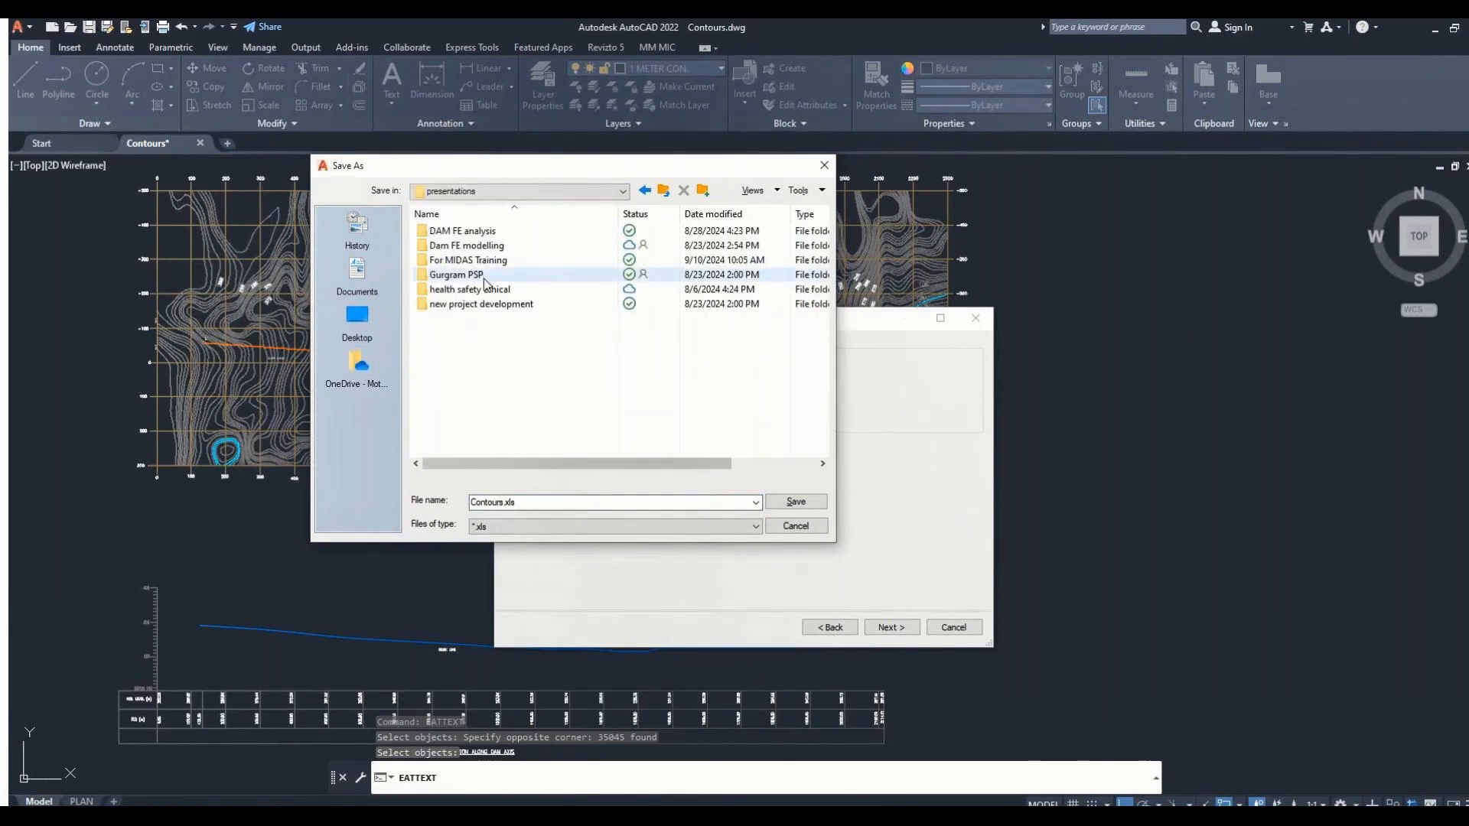
{"action": "double_click", "coordinate": [488, 262]}
Save the output as Contours.xls, replacing the existing file, and finish the data extraction.
{"action": "left_click", "coordinate": [463, 232]}
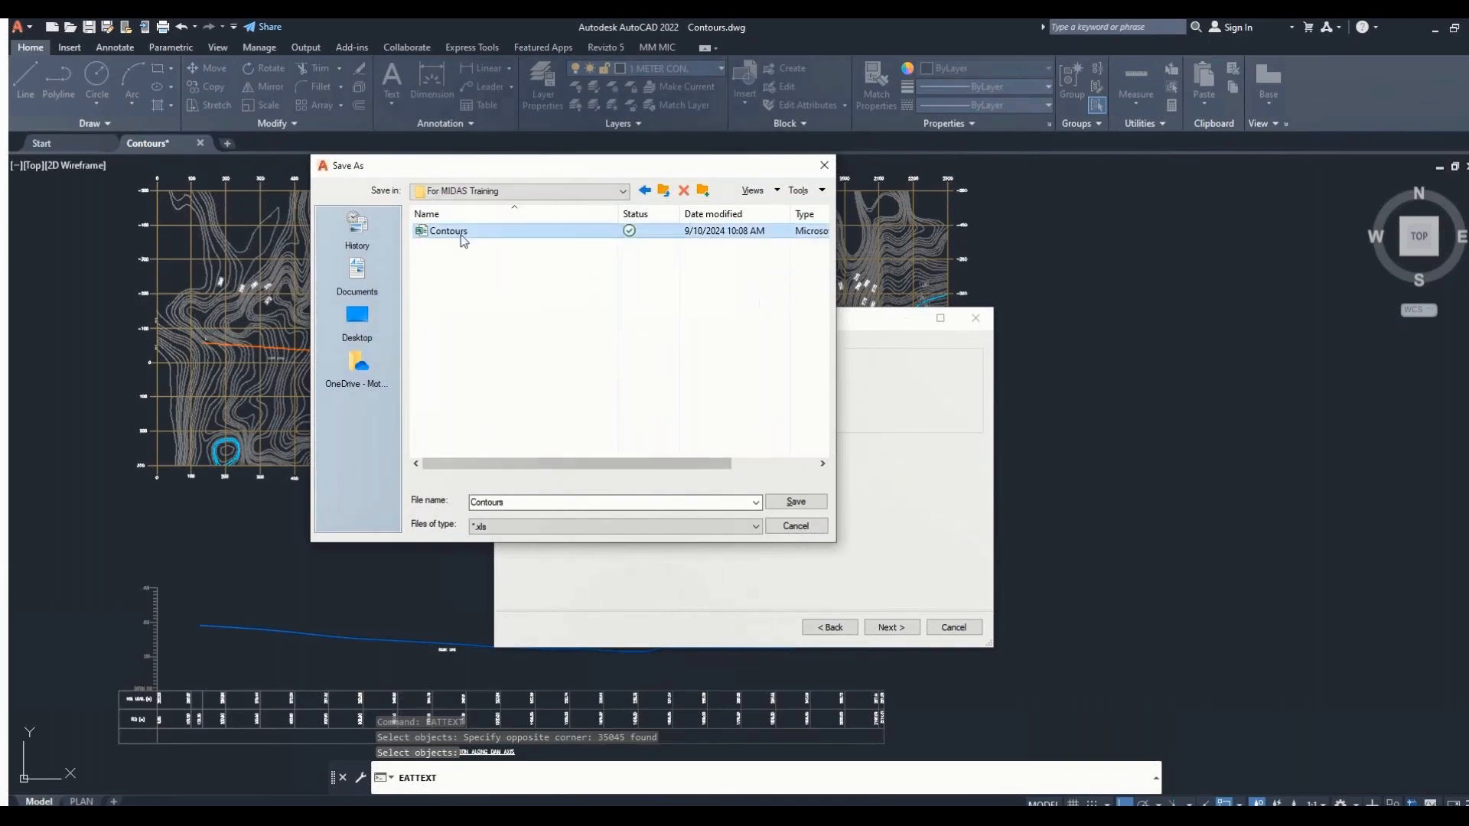
{"action": "left_click", "coordinate": [798, 505]}
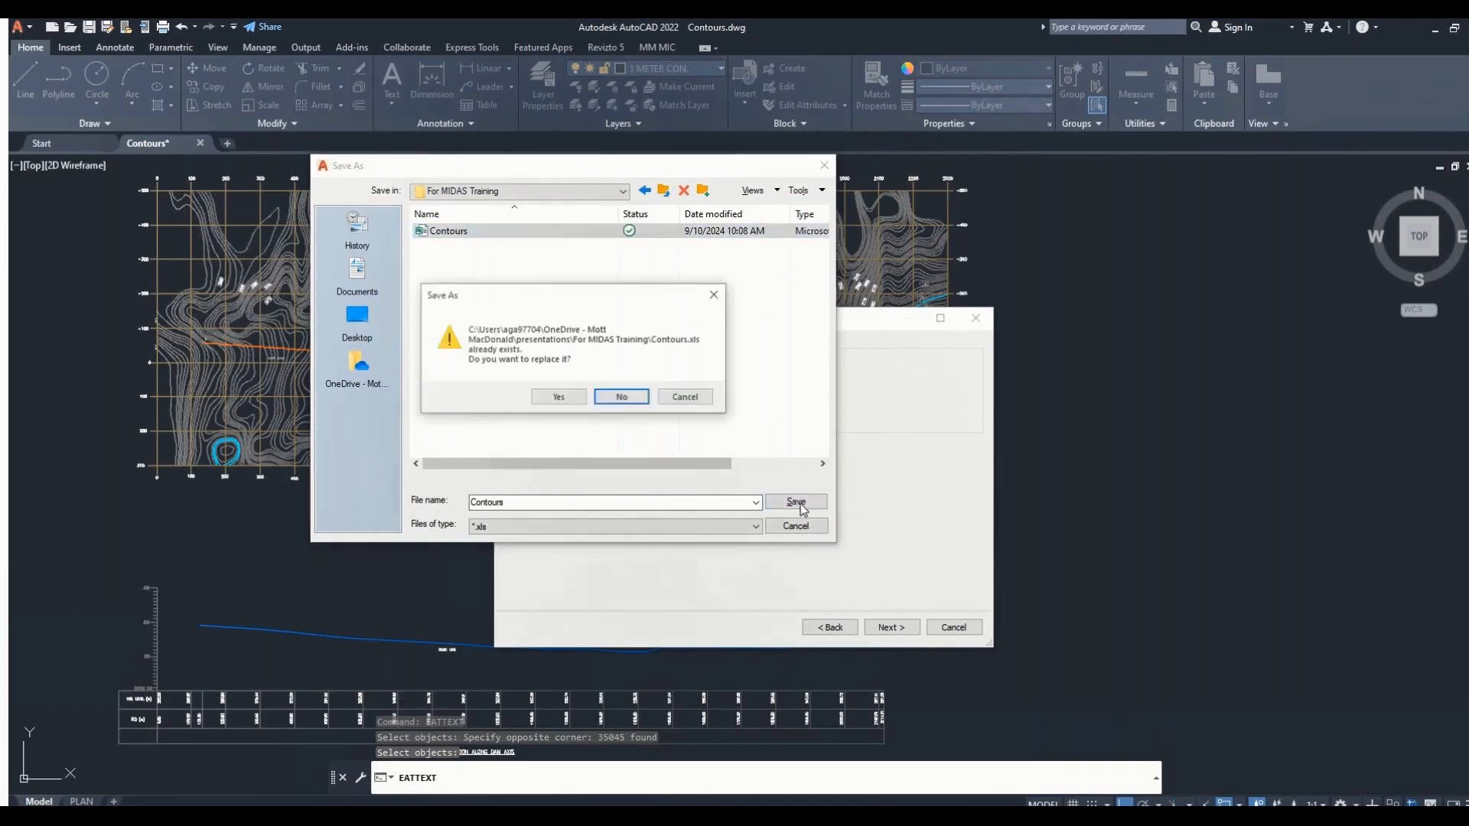
{"action": "left_click", "coordinate": [557, 399]}
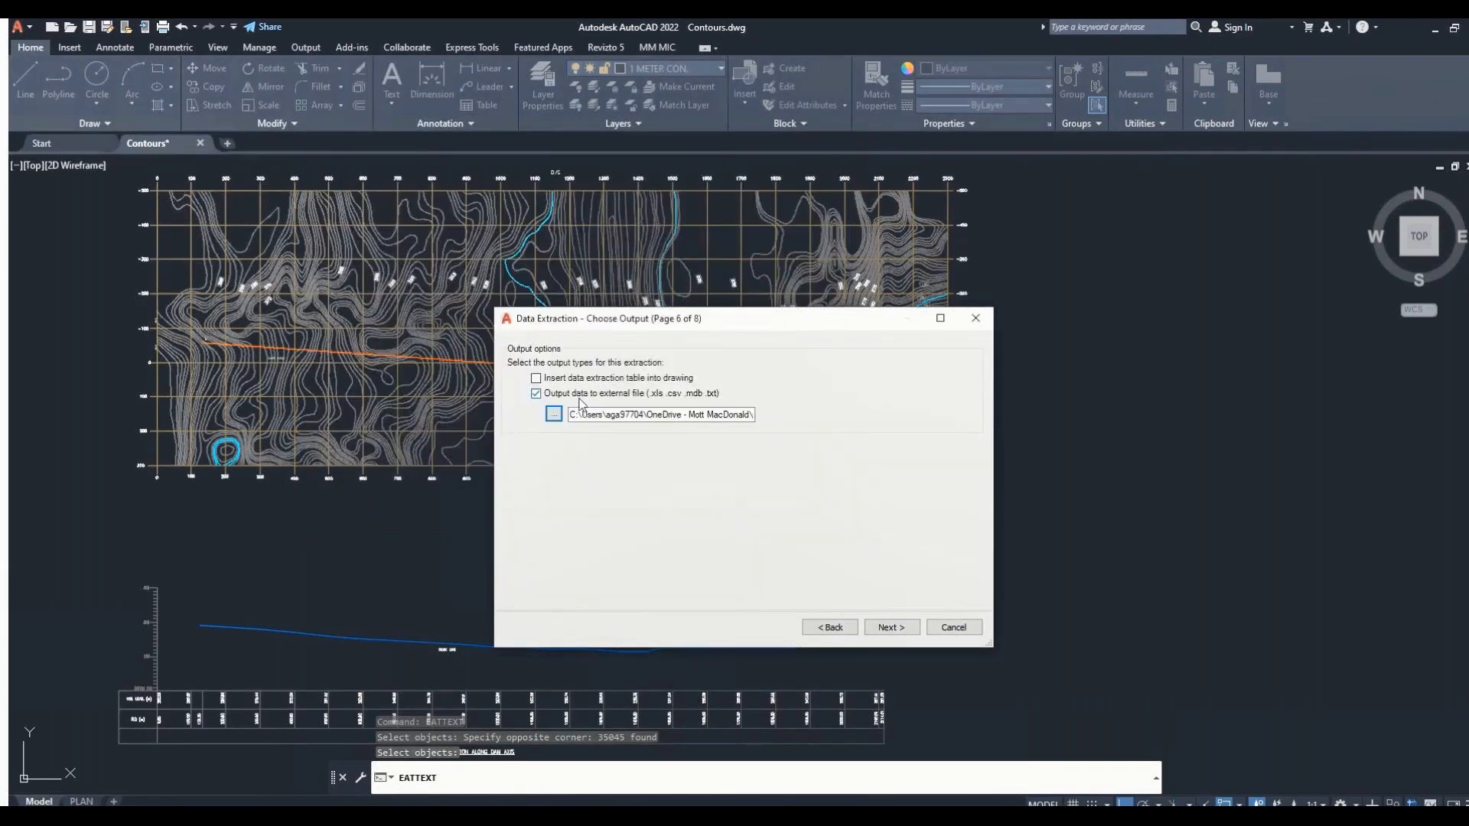
{"action": "left_click", "coordinate": [892, 629]}
{"action": "left_click", "coordinate": [893, 629]}
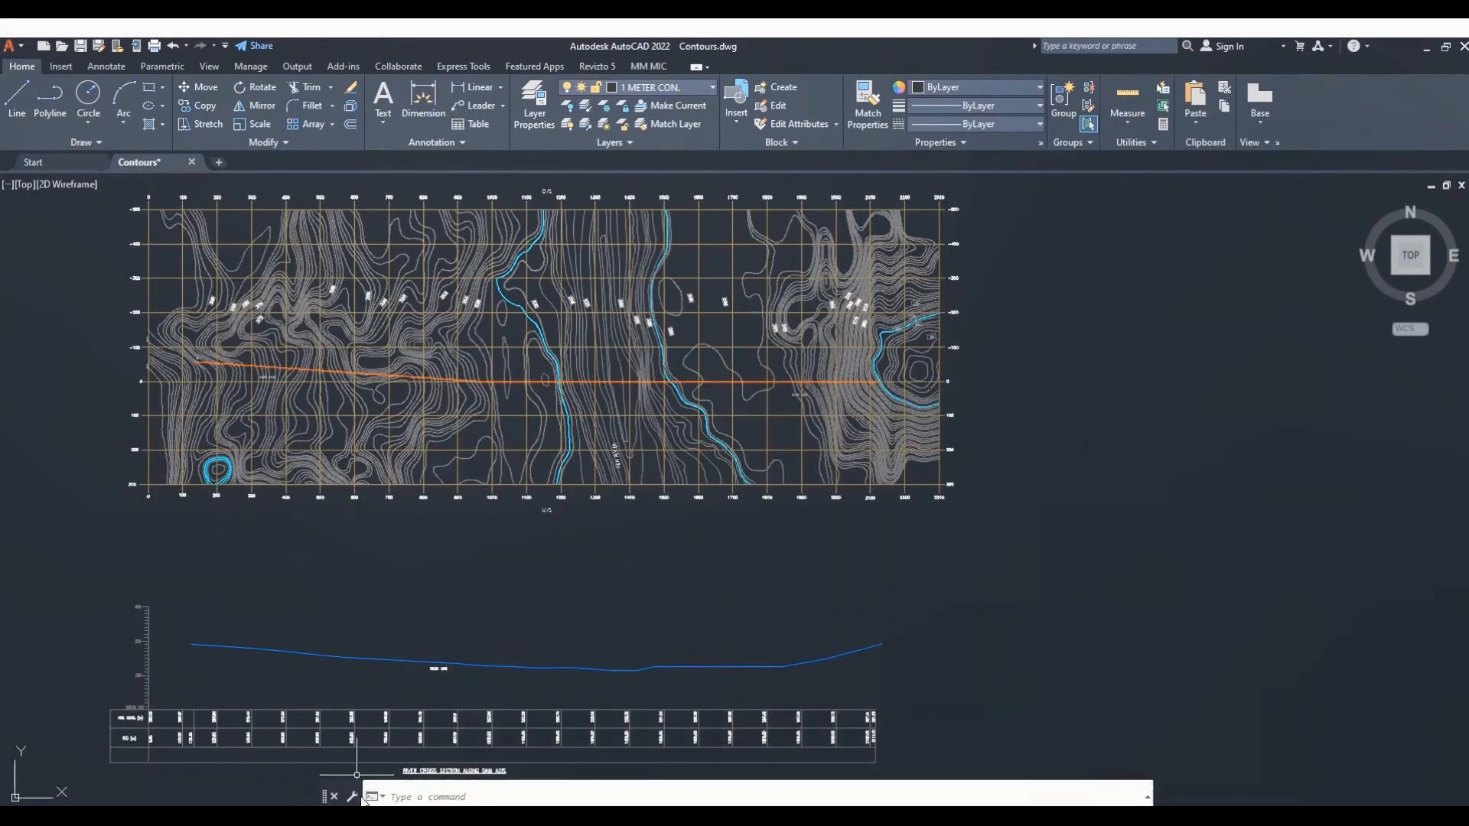
Switch to File Explorer and open the exported Contours workbook from the For MIDAS Training folder in Excel.
{"action": "mouse_move", "coordinate": [354, 814]}
{"action": "left_click", "coordinate": [338, 765]}
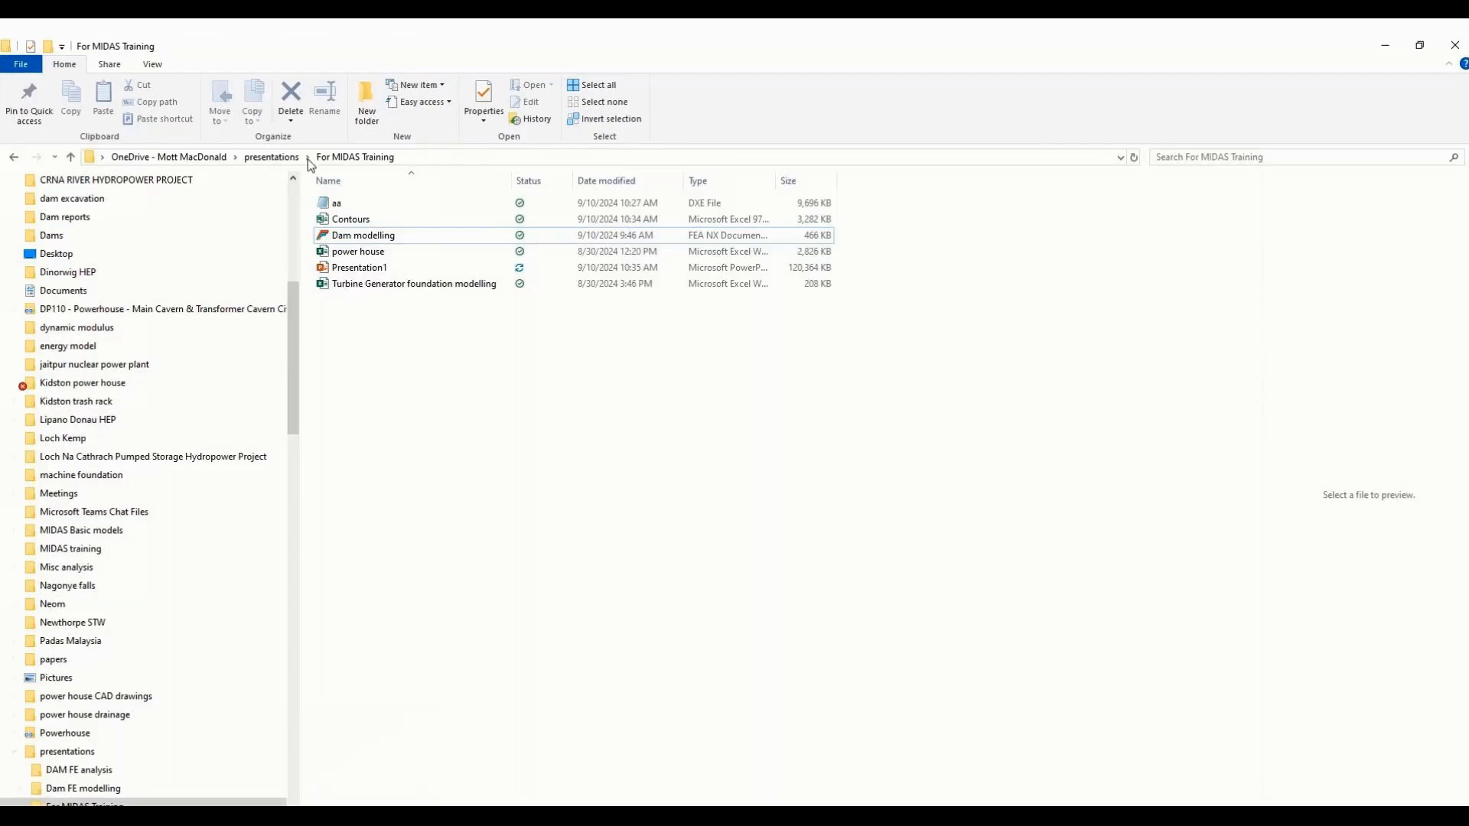
{"action": "left_click", "coordinate": [375, 221]}
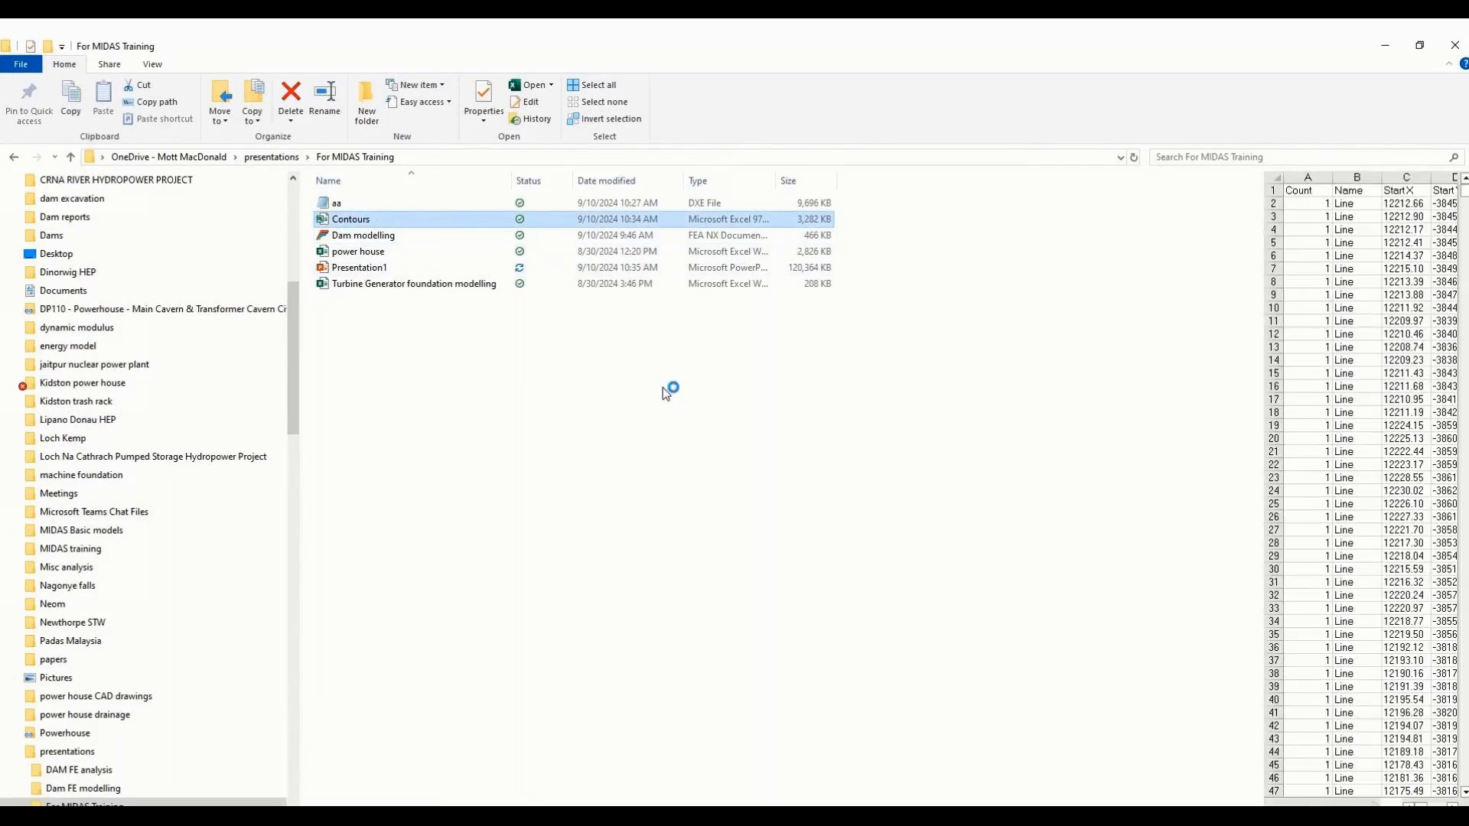
{"action": "key", "text": "alt+Tab"}
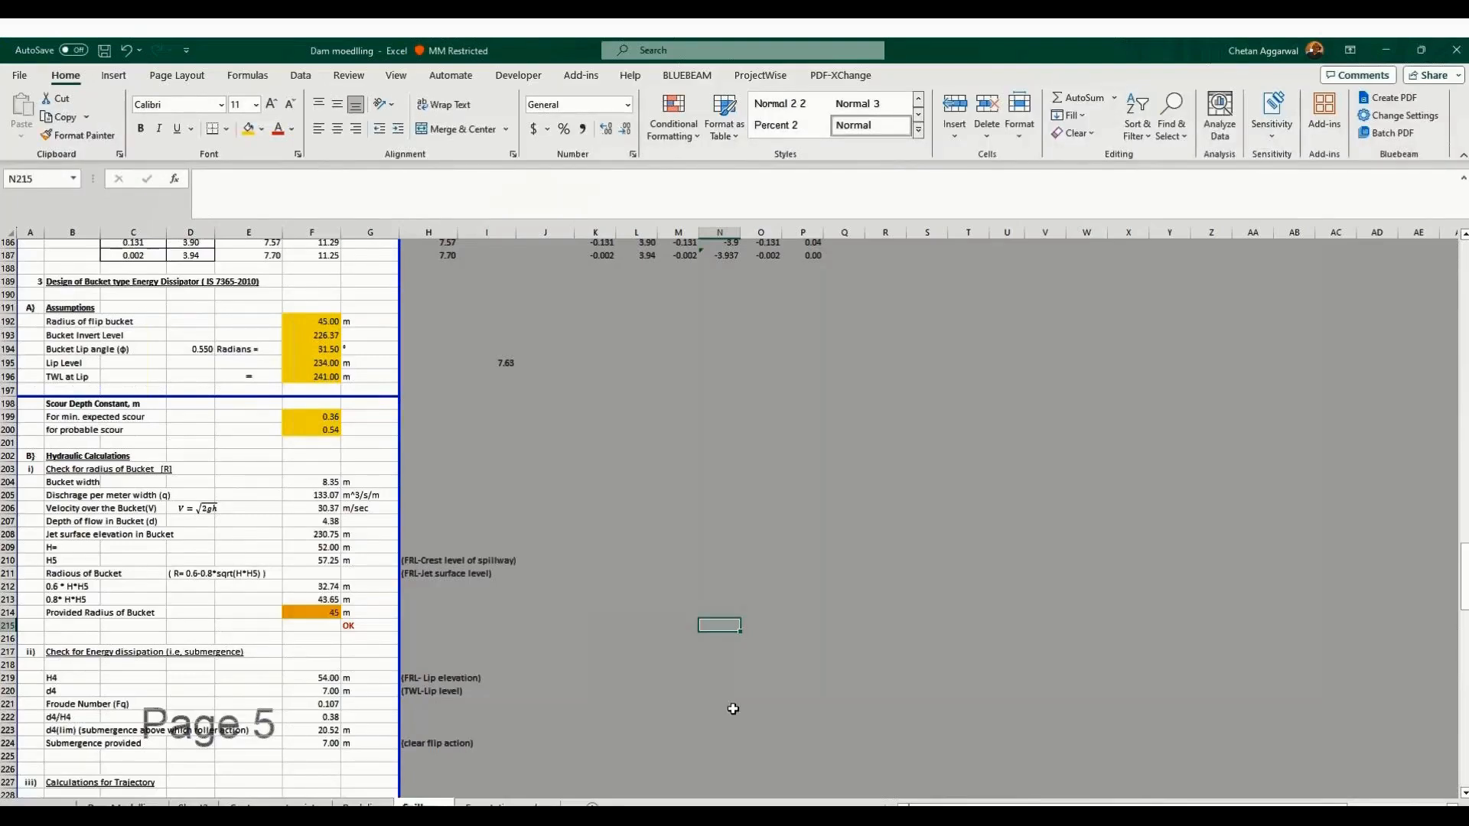
{"action": "key", "text": "alt+Tab"}
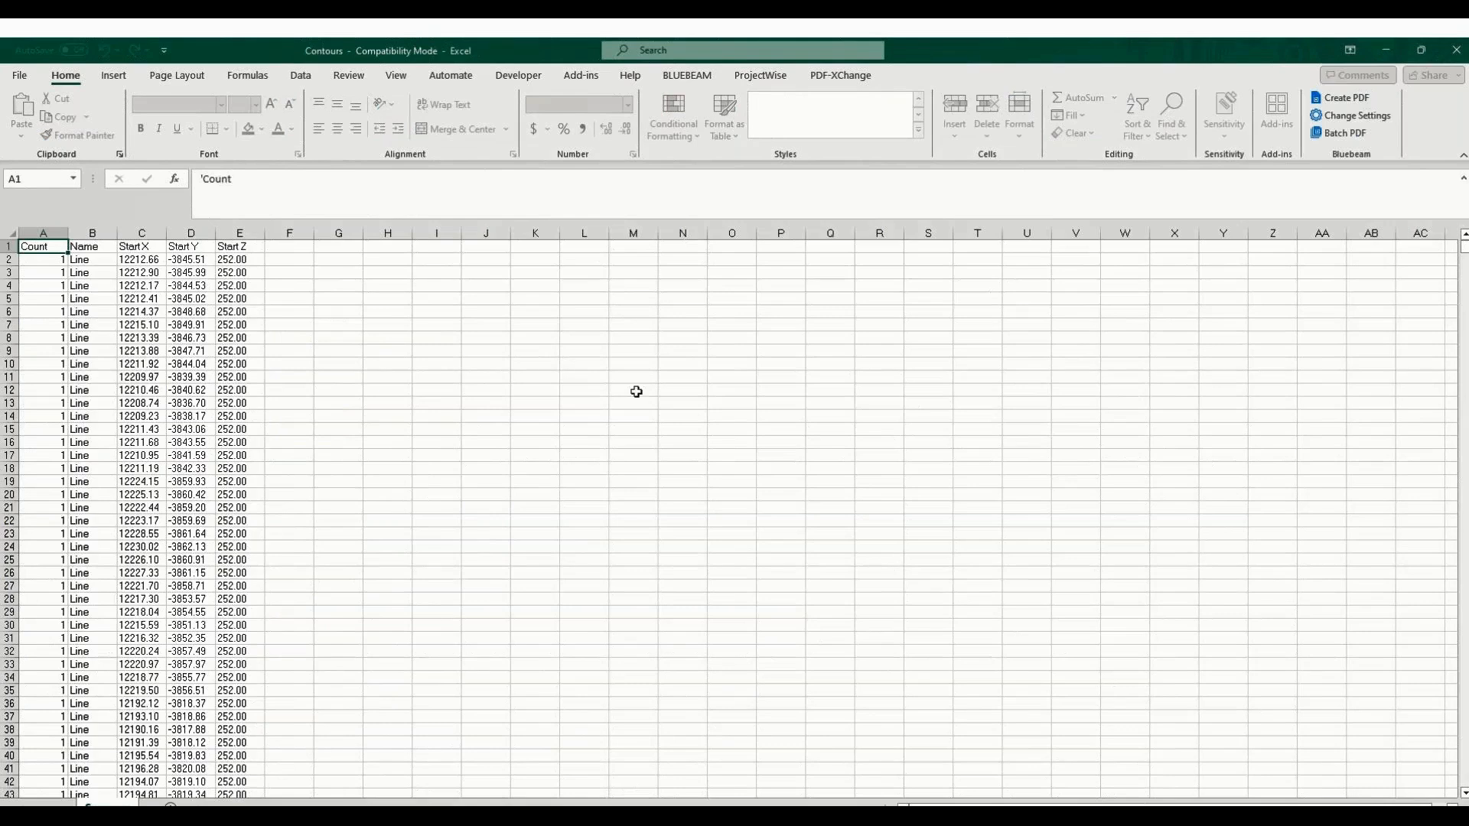
Check the first Start X coordinates in column C, then switch to the Dam moedlling workbook.
{"action": "left_click", "coordinate": [142, 312]}
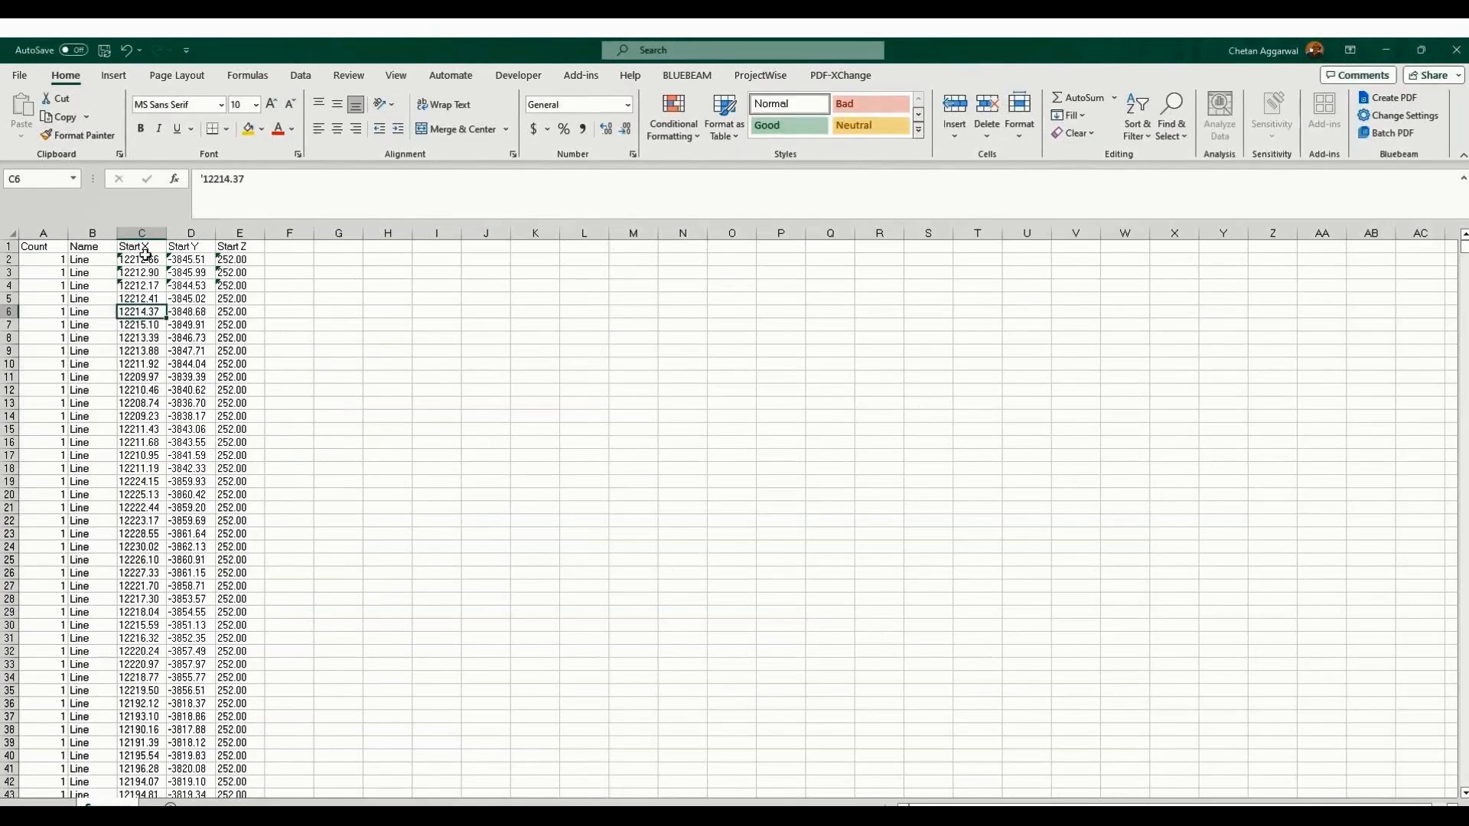
{"action": "left_click", "coordinate": [145, 259]}
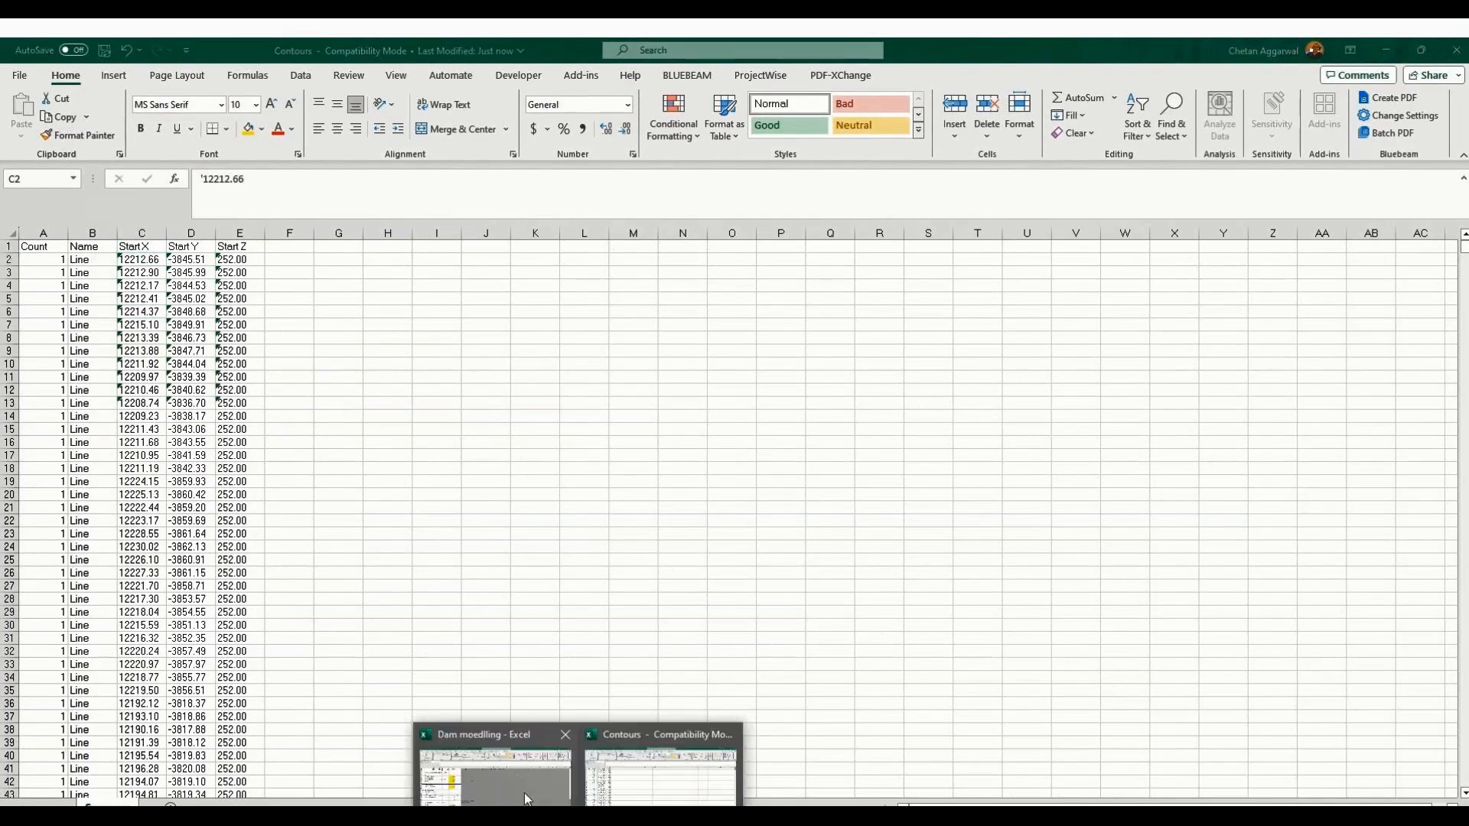
{"action": "left_click", "coordinate": [526, 799]}
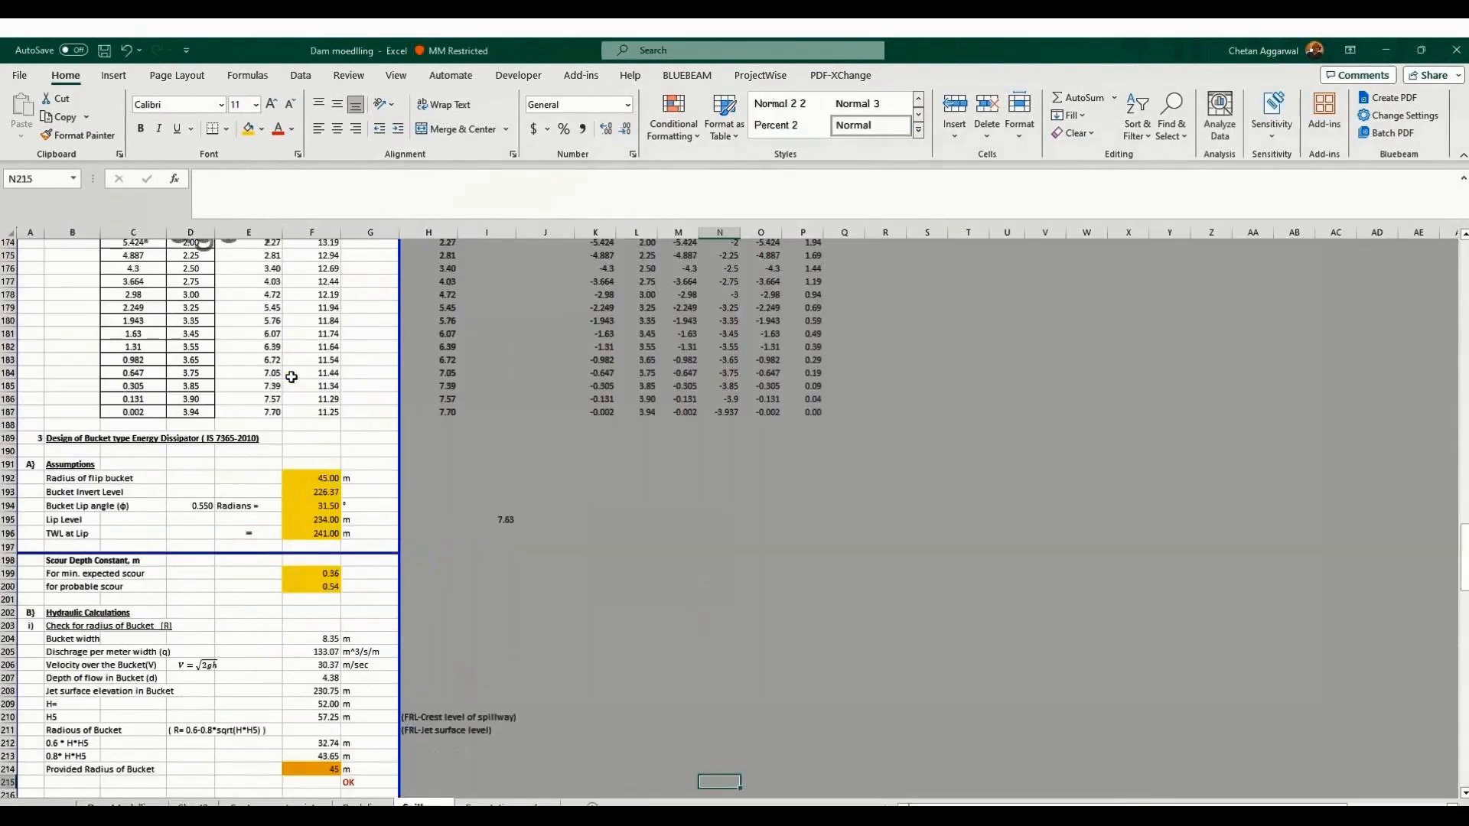
Look over the ogee spillway design data and orifice roof profile calculations, and switch back to the Contours workbook.
{"action": "scroll", "coordinate": [292, 377], "scroll_direction": "up", "scroll_amount": 20}
{"action": "scroll", "coordinate": [292, 377], "scroll_direction": "up", "scroll_amount": 12}
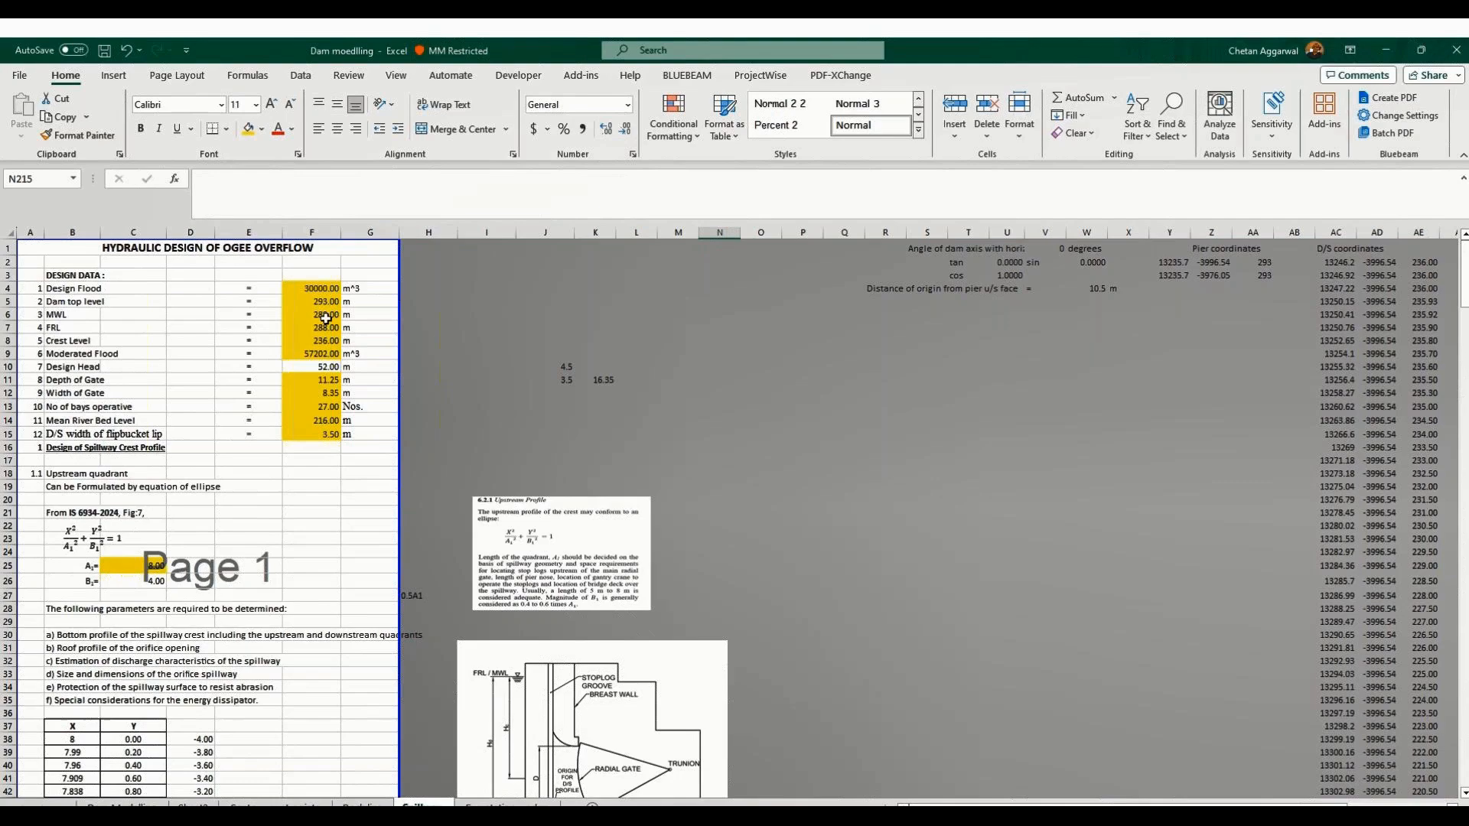
{"action": "scroll", "coordinate": [322, 363], "scroll_direction": "down", "scroll_amount": 20}
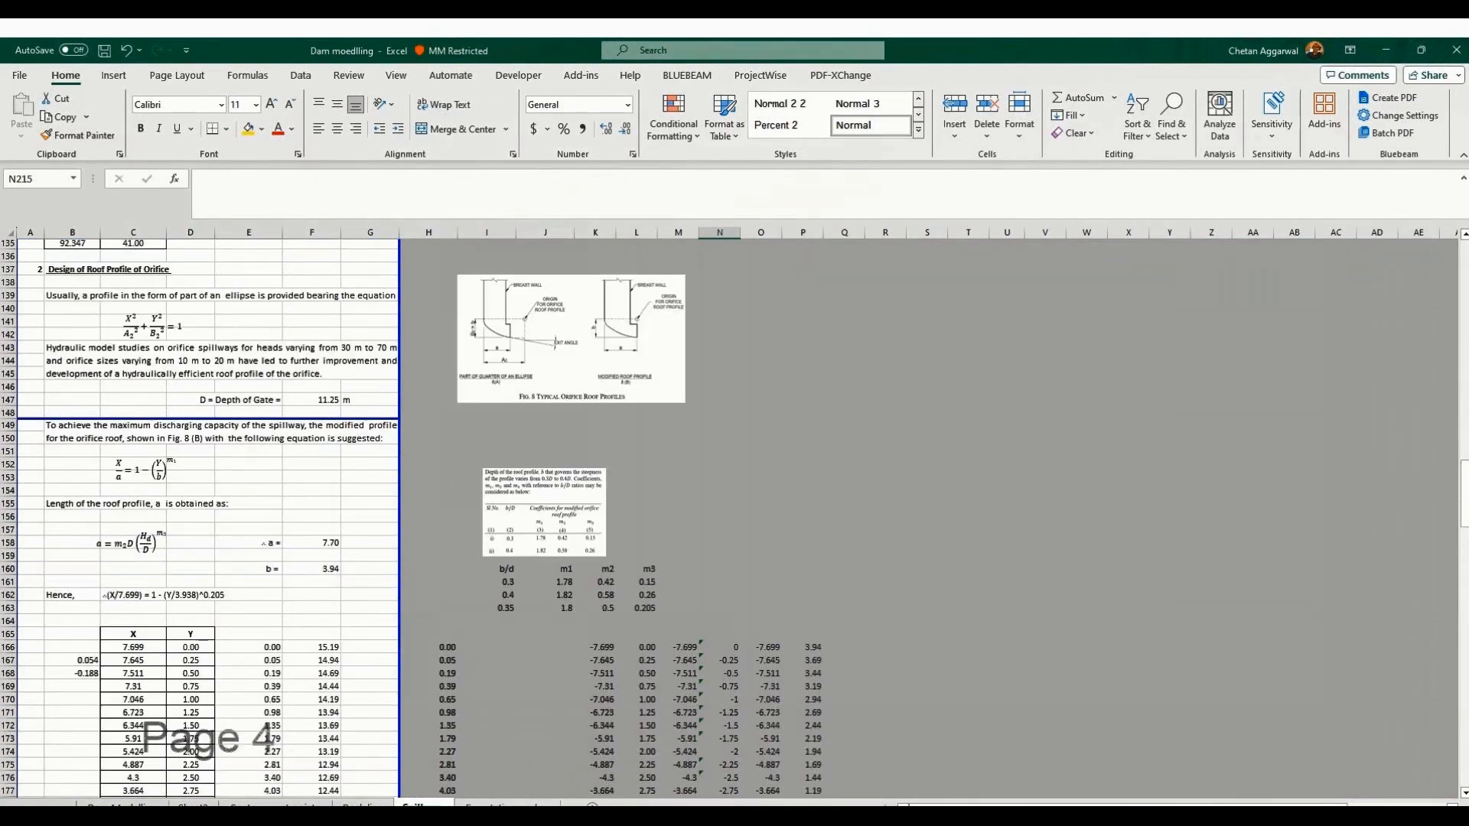
{"action": "left_click", "coordinate": [578, 817]}
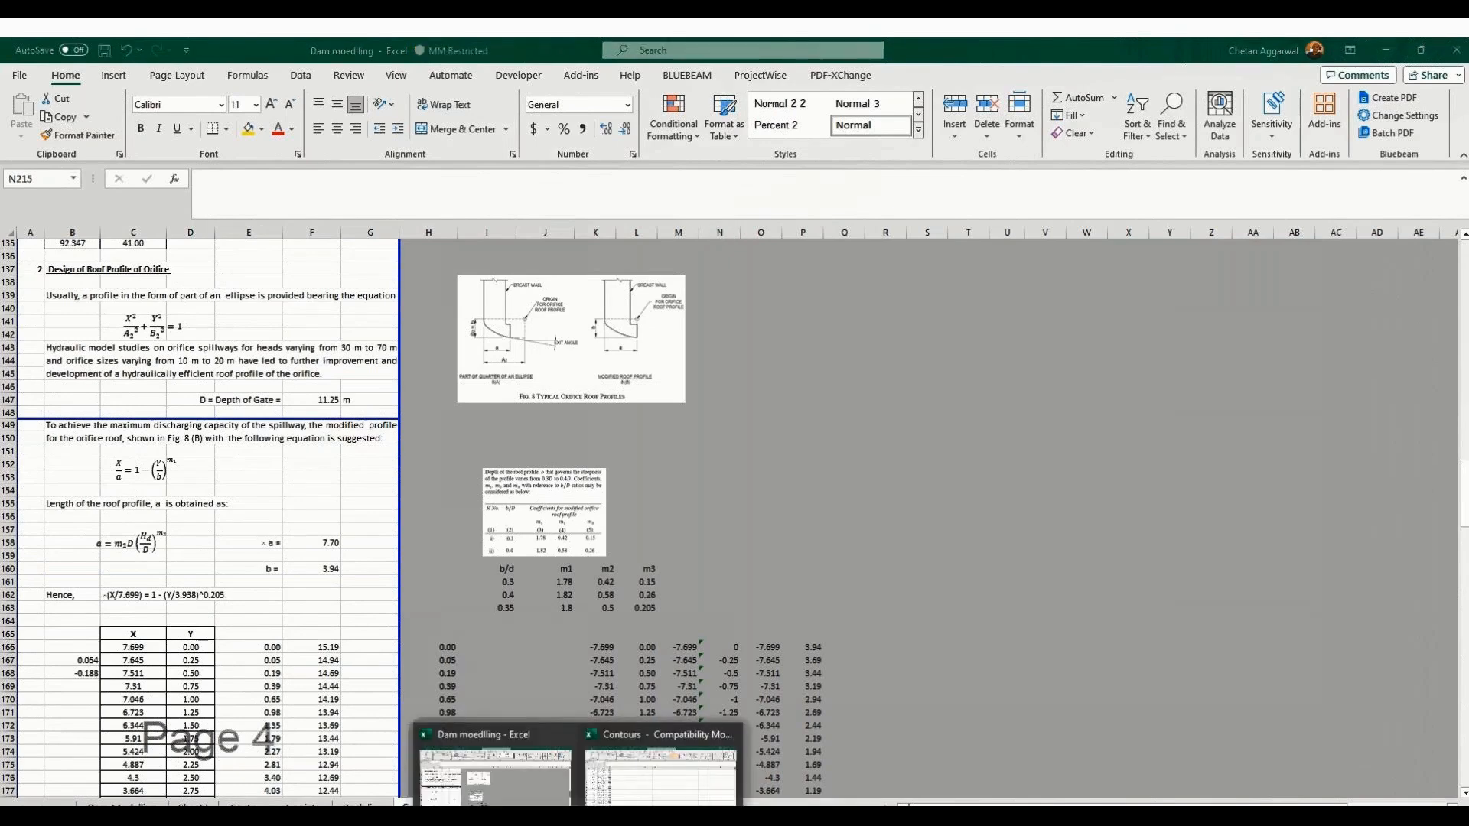
{"action": "left_click", "coordinate": [633, 801]}
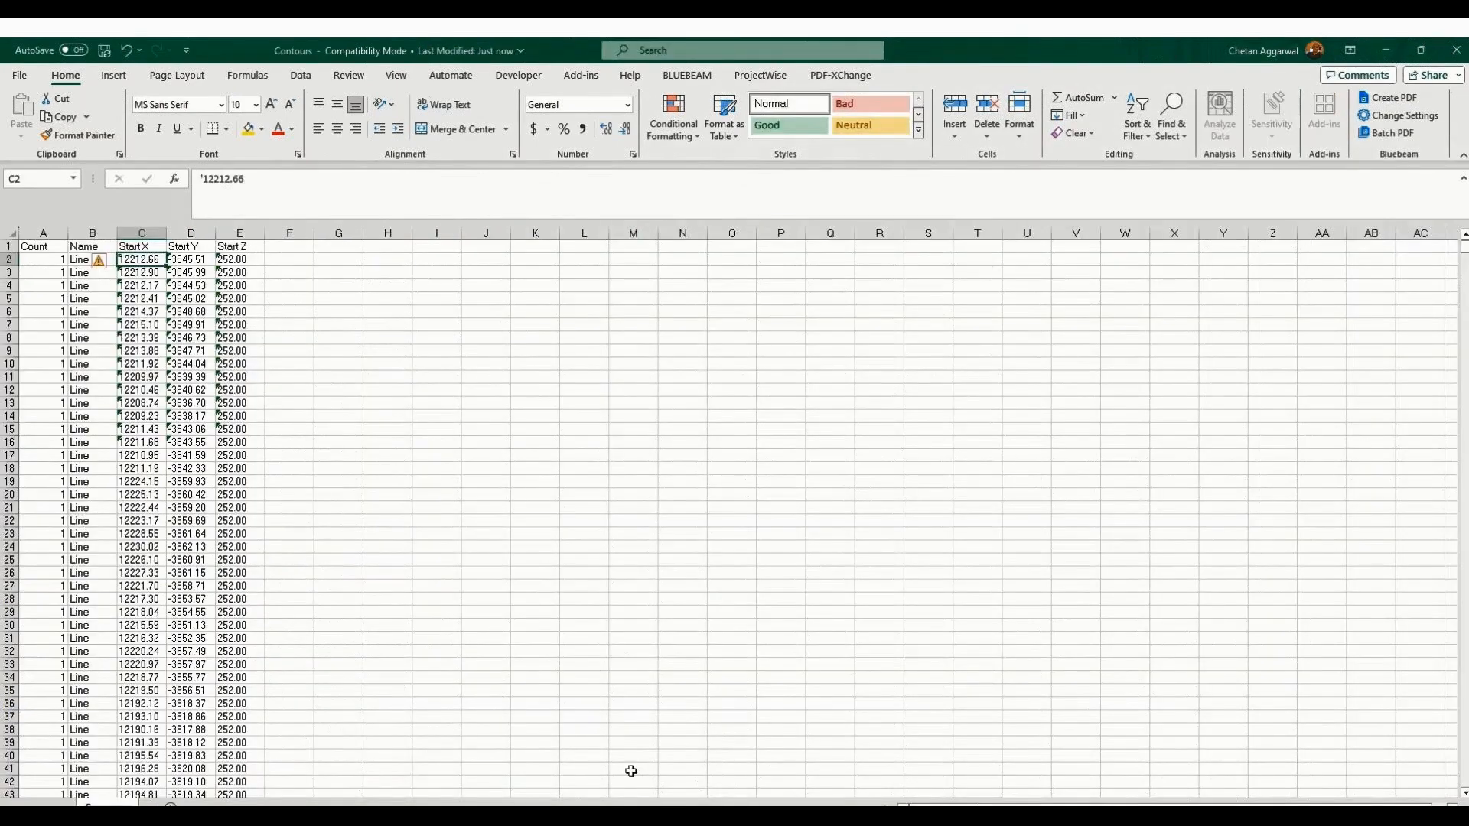
Copy all Start X, Start Y and Start Z coordinates in columns C to E, from row 2 down to row 34937.
{"action": "key", "text": "shift+Right"}
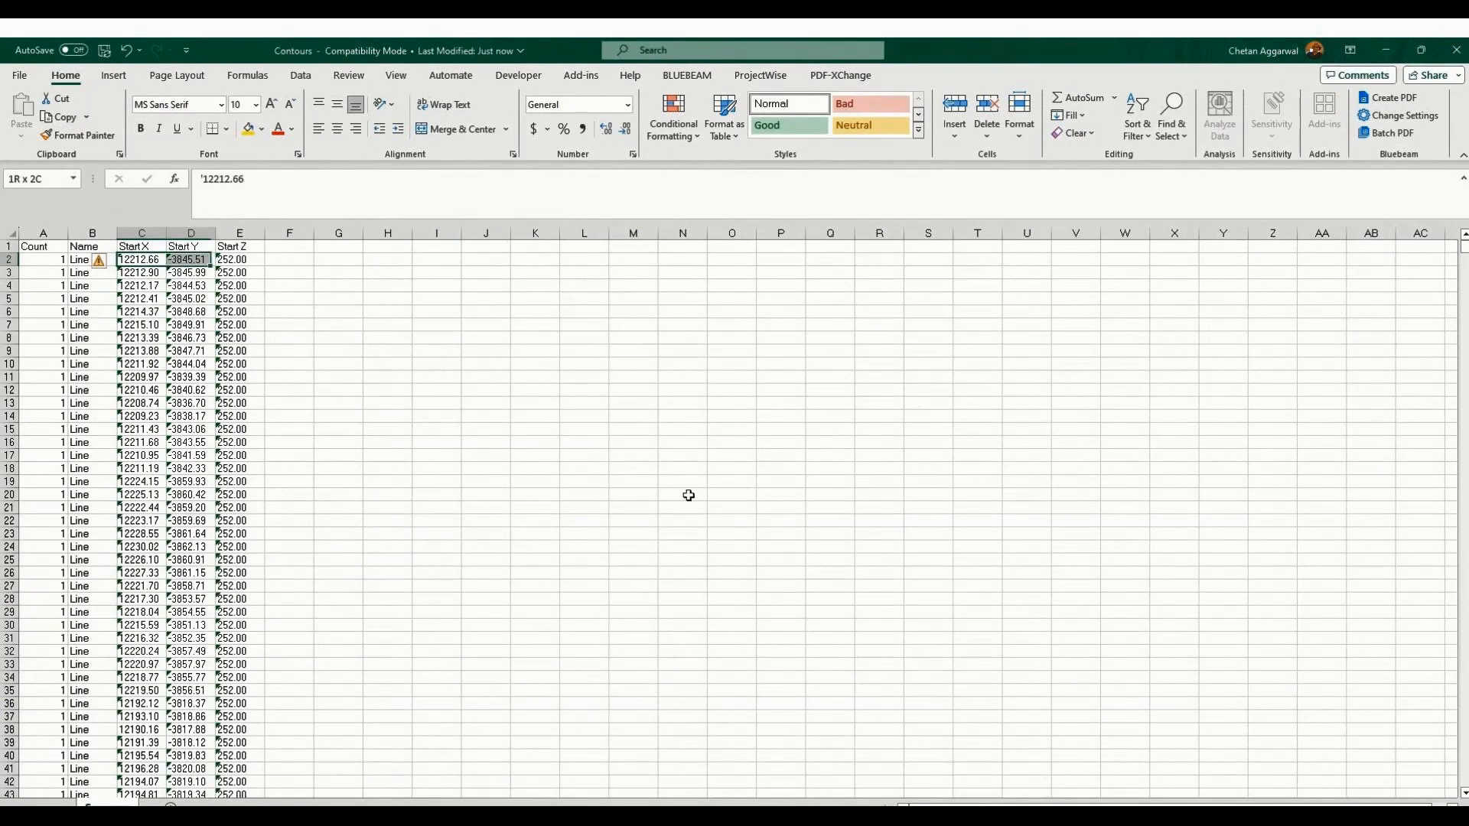
{"action": "key", "text": "shift+Right"}
{"action": "key", "text": "ctrl+shift+Down"}
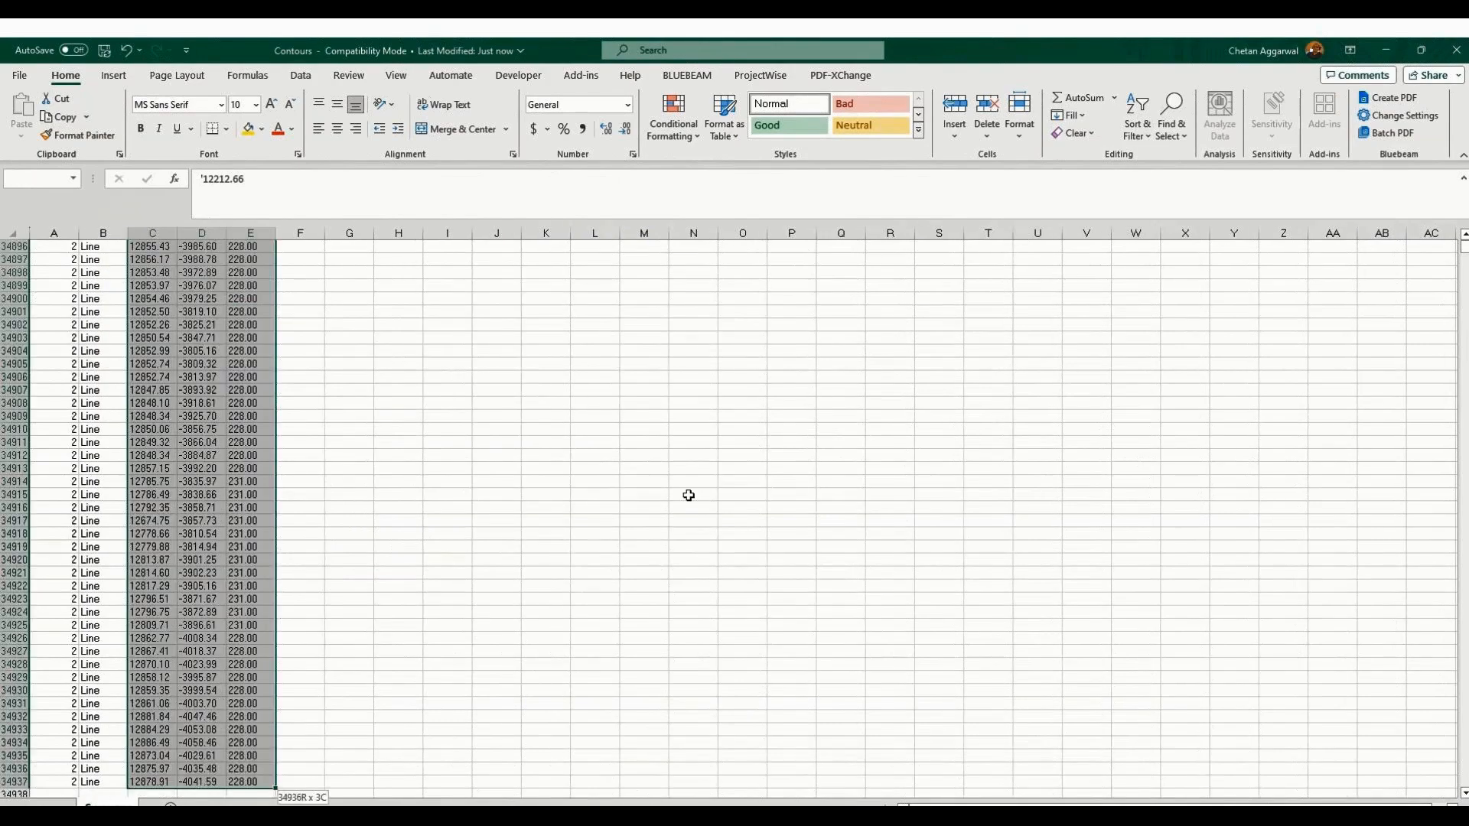
{"action": "scroll", "coordinate": [689, 496], "scroll_direction": "down", "scroll_amount": 1}
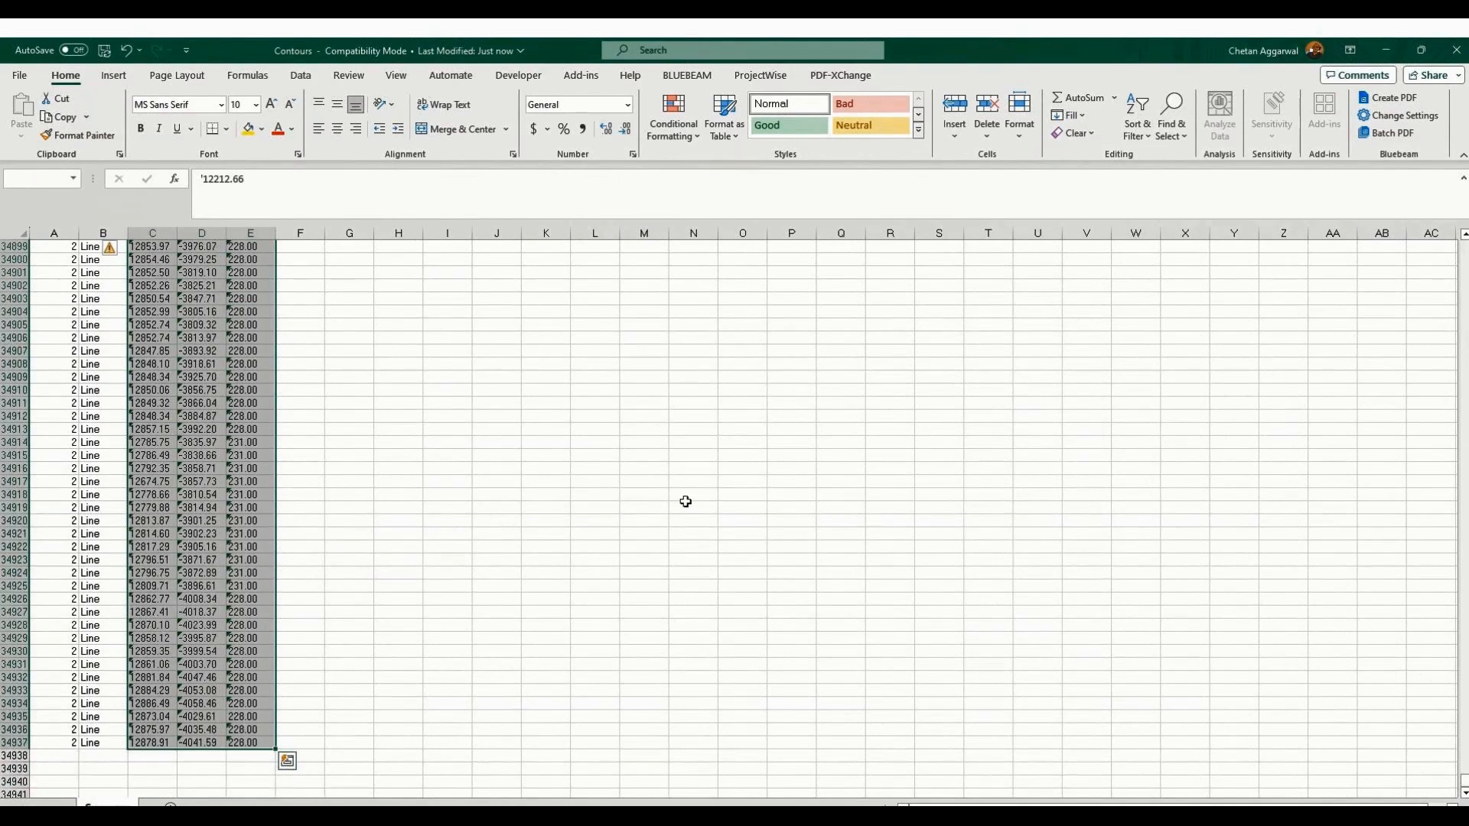
{"action": "key", "text": "ctrl+c"}
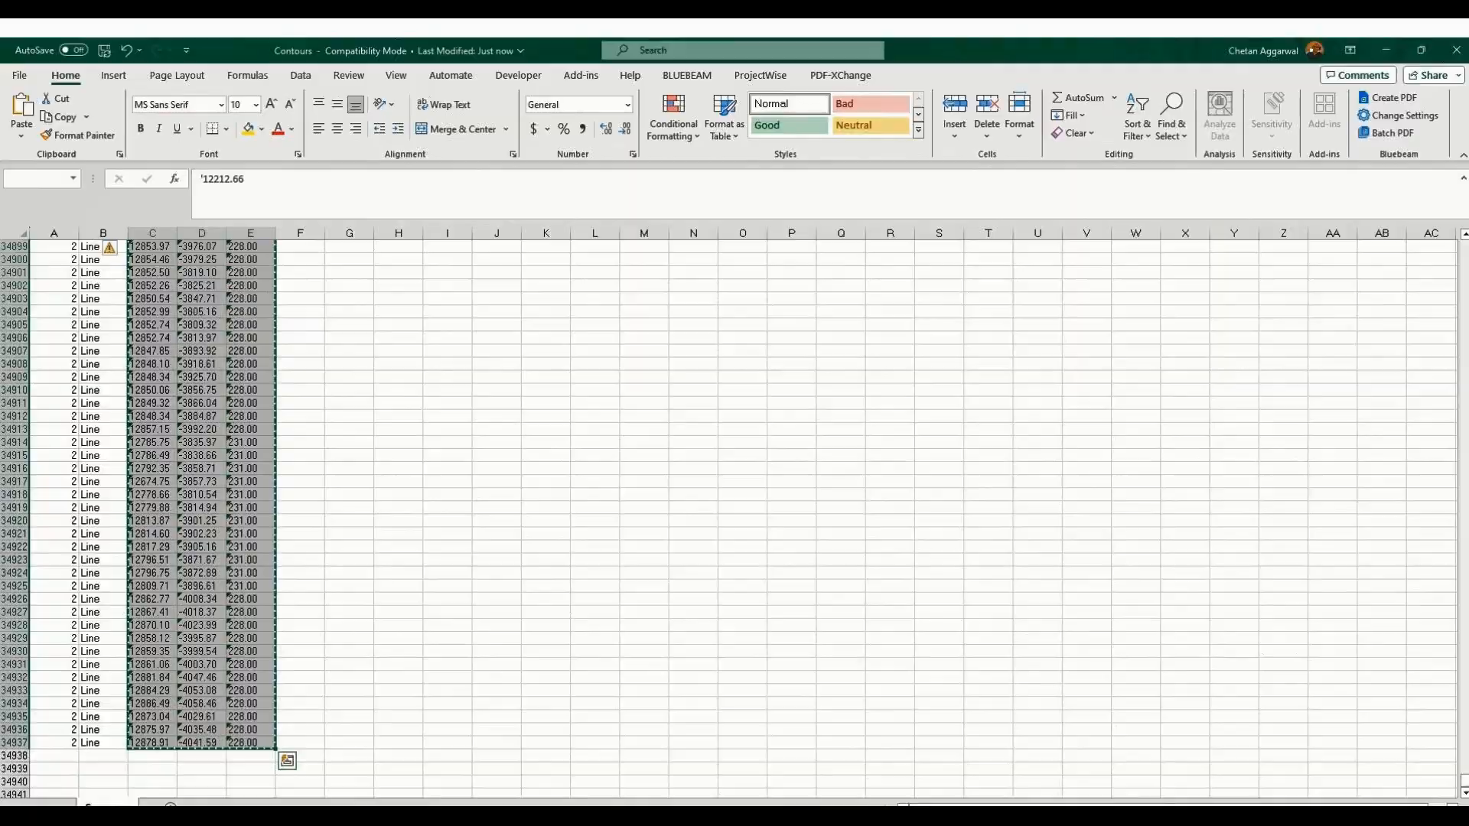
Switch to FEA NX and create points in Geometry Set-1 by pasting the copied contour coordinates as tabular input.
{"action": "key", "text": "alt+Tab"}
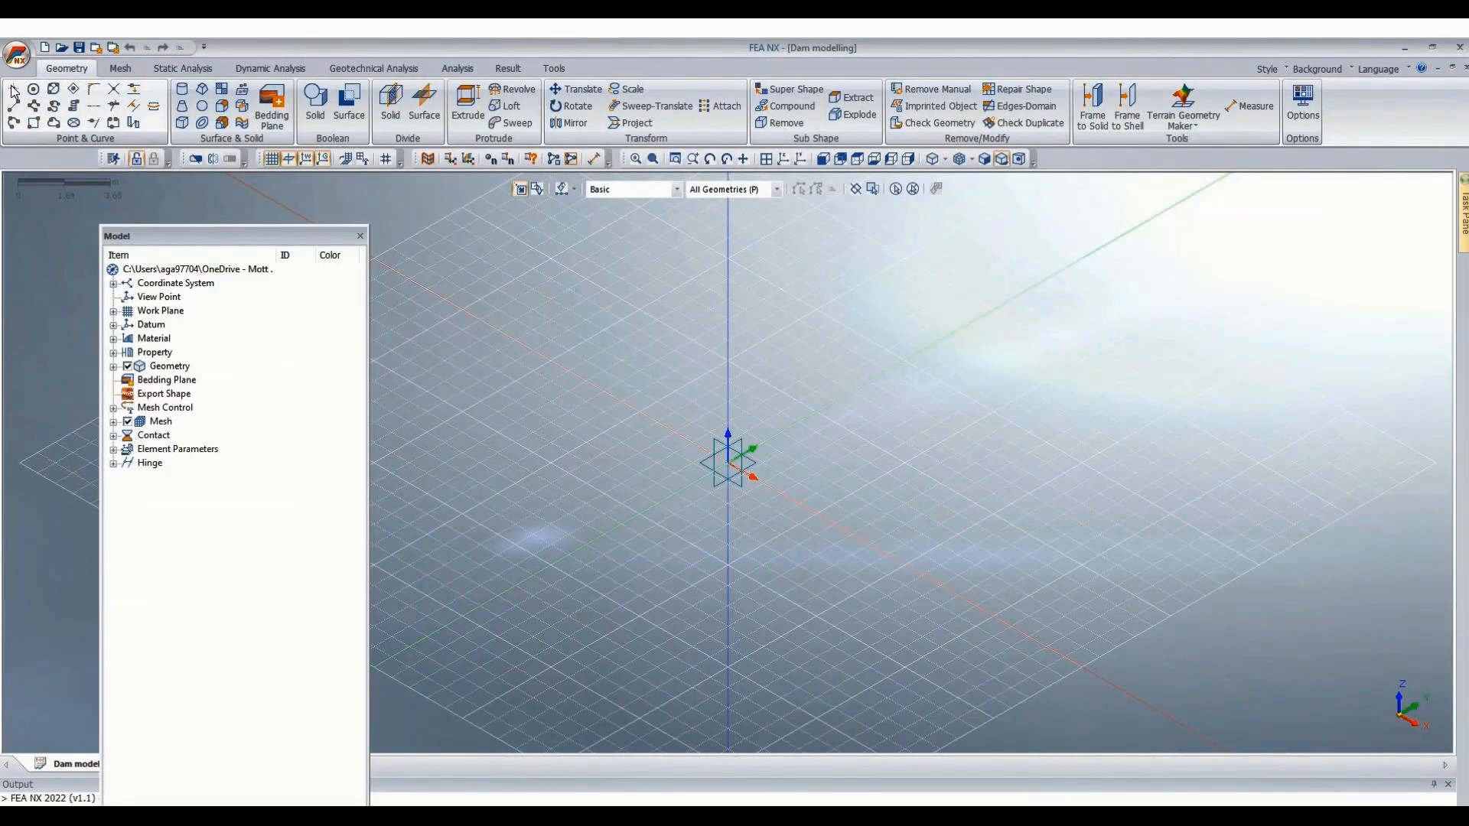
{"action": "left_click", "coordinate": [13, 90]}
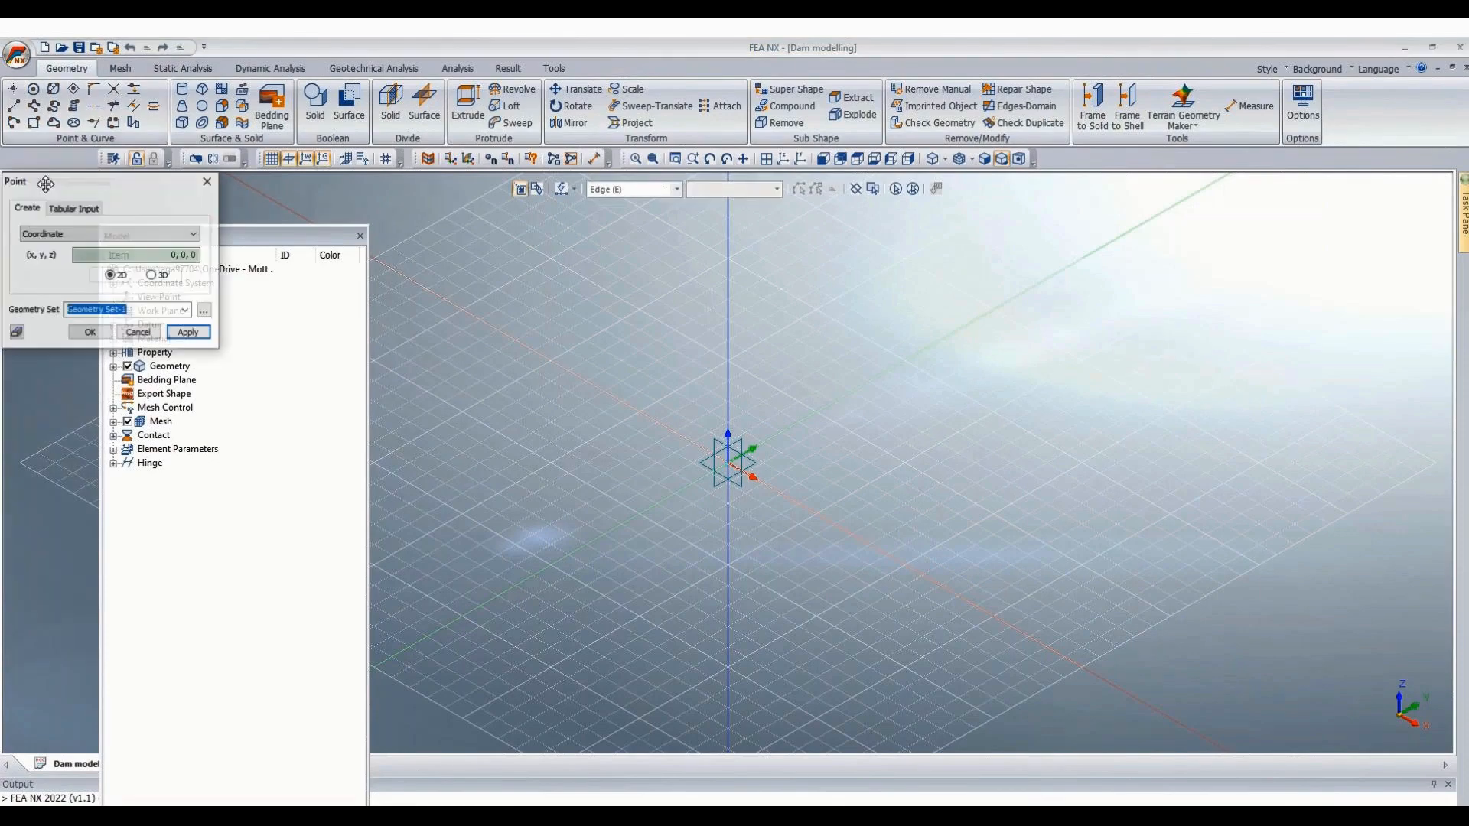
{"action": "left_click", "coordinate": [87, 211]}
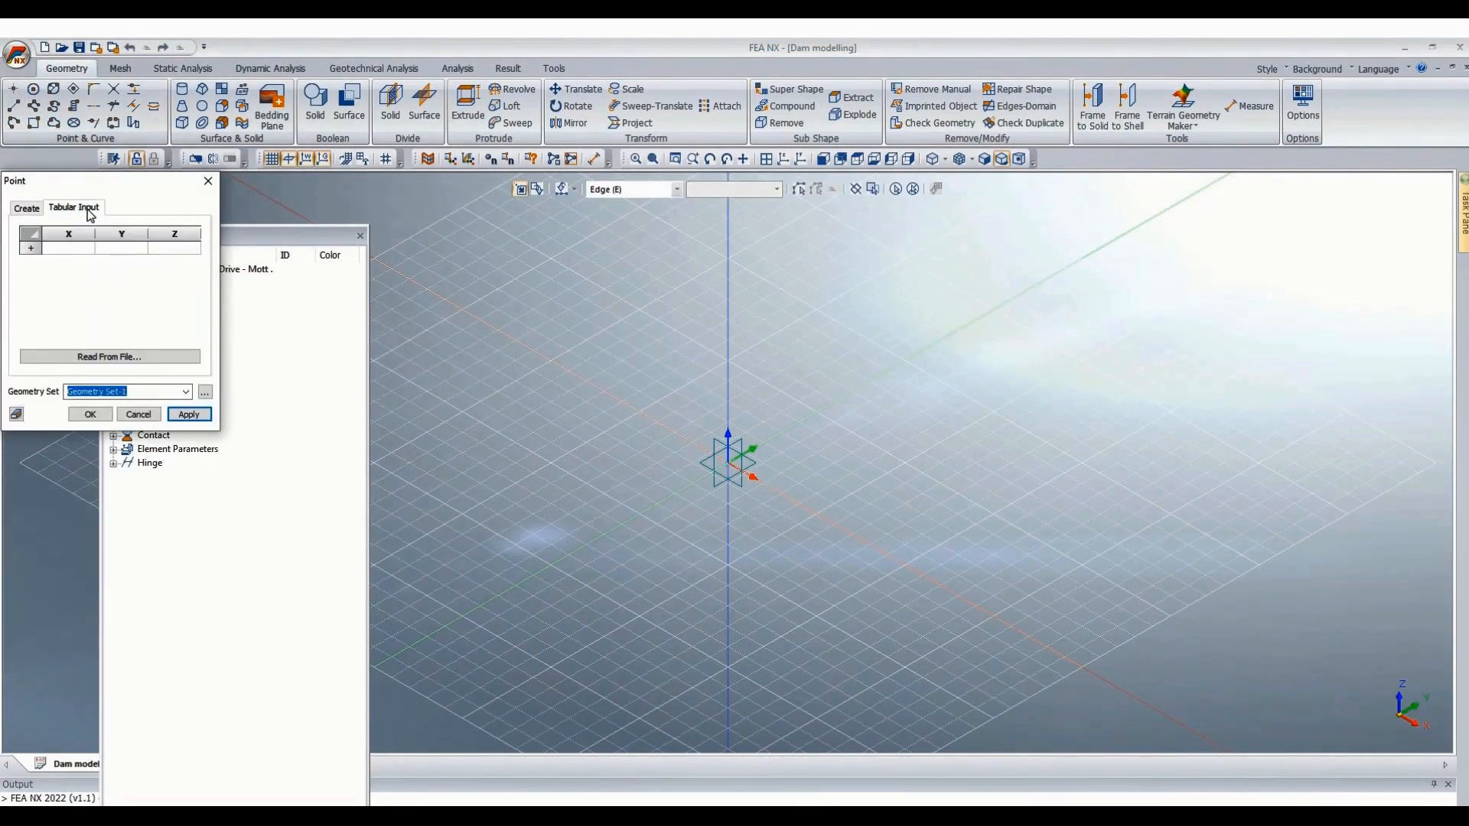
{"action": "left_click", "coordinate": [70, 248]}
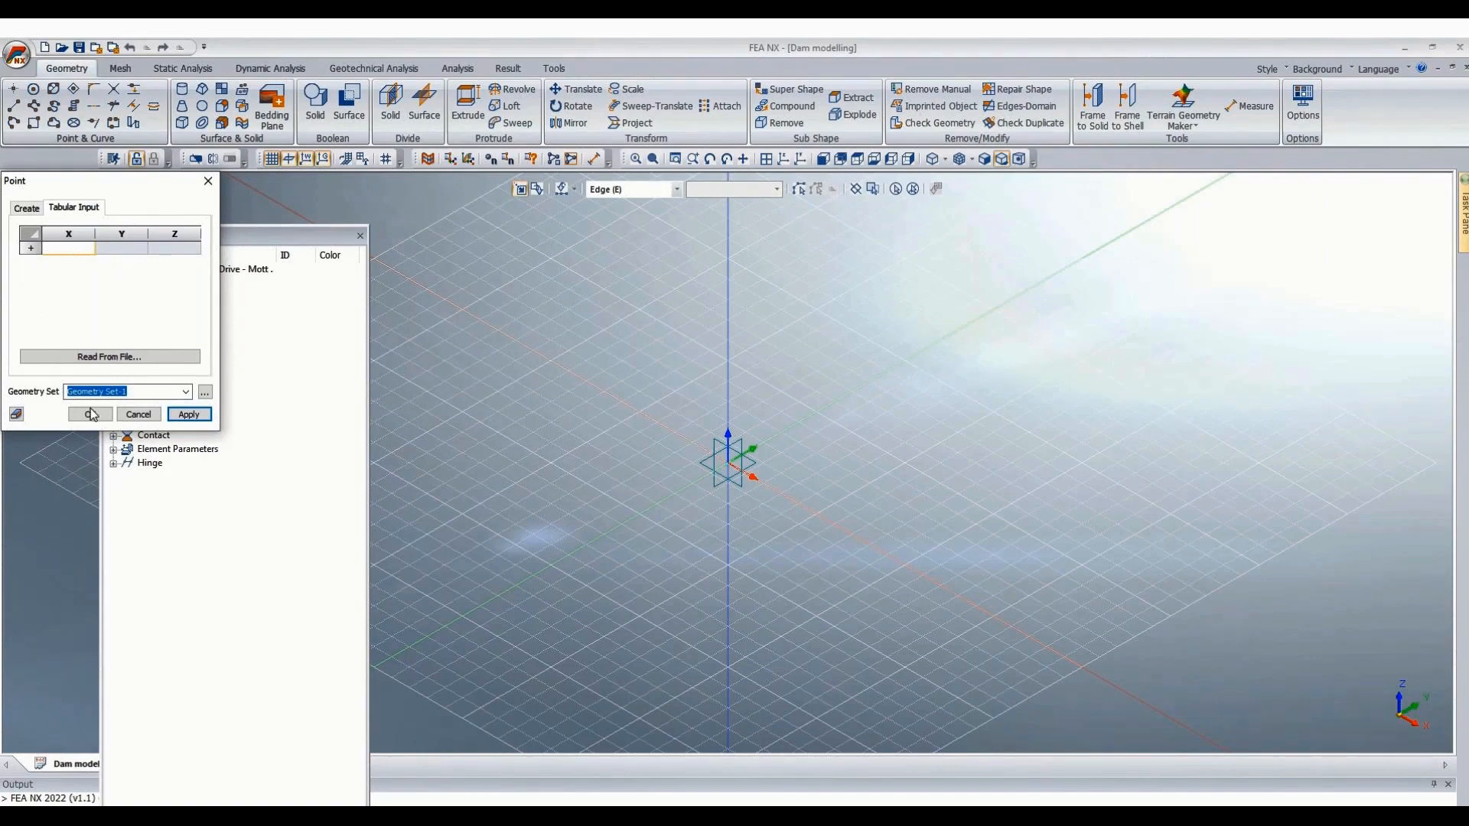
{"action": "key", "text": "ctrl+v"}
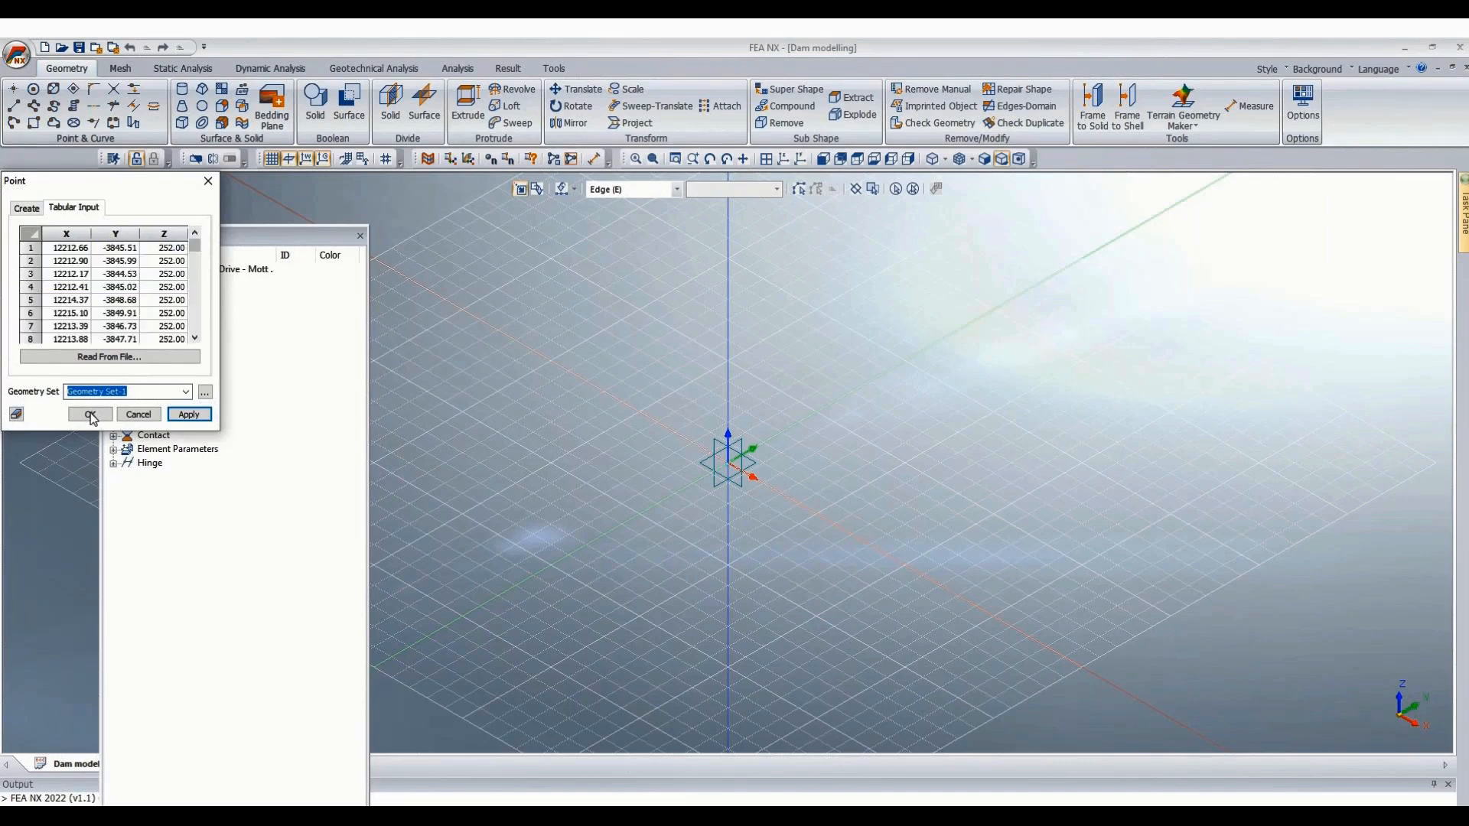
{"action": "left_click", "coordinate": [91, 416]}
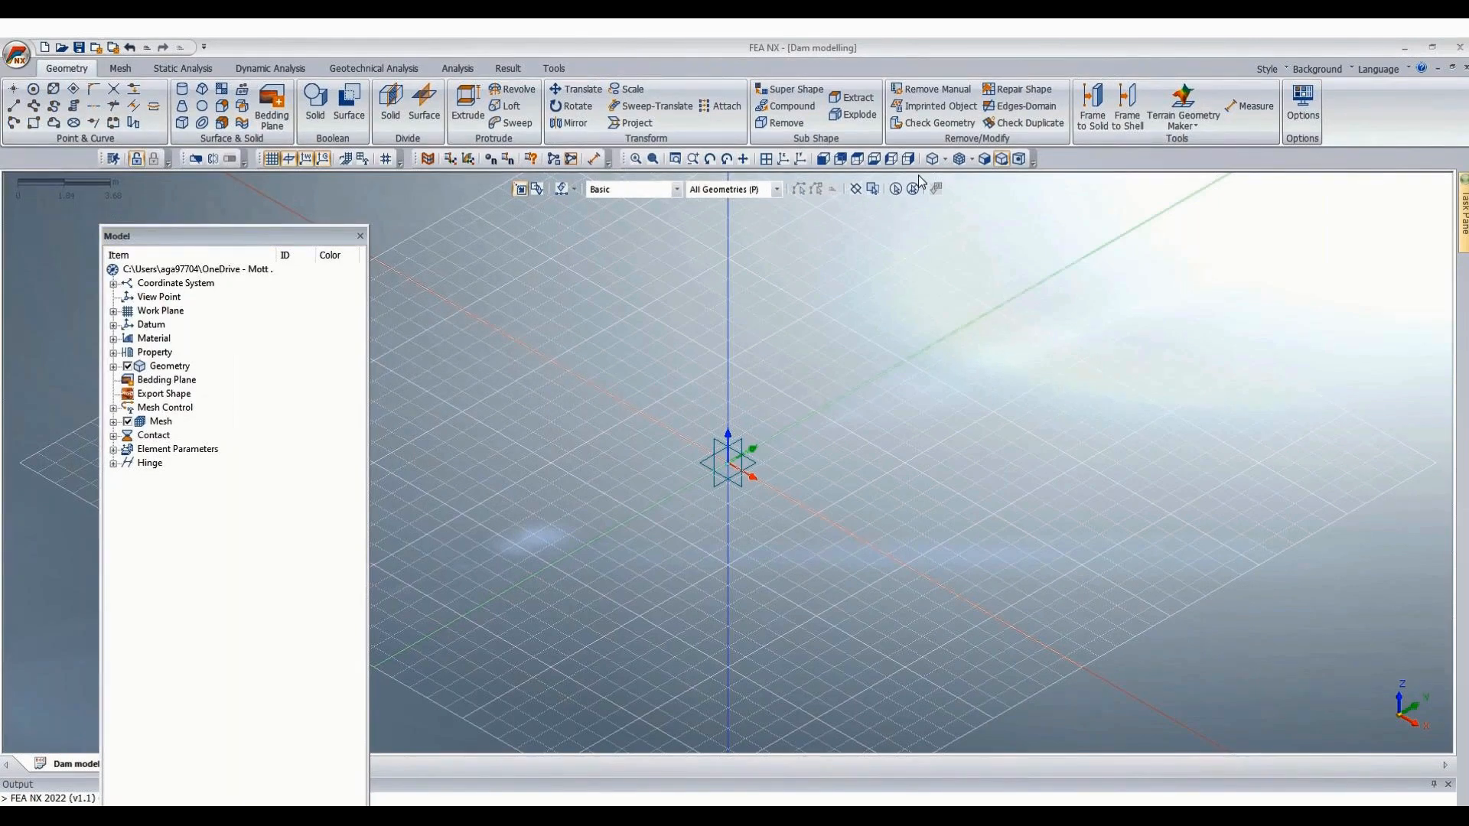
In the front view, select the scattered stray points below the terrain profile and delete them.
{"action": "left_click", "coordinate": [822, 159]}
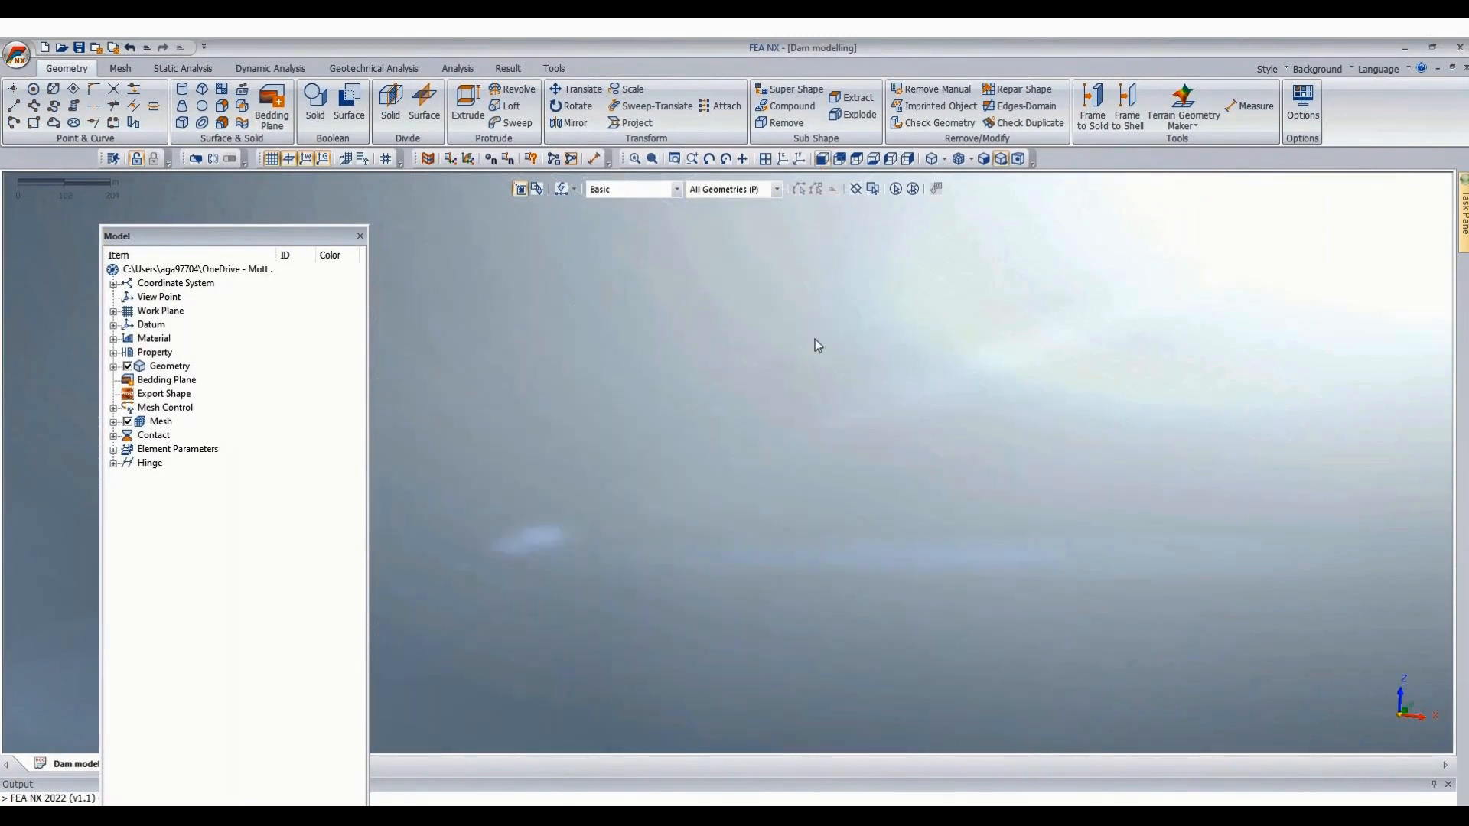
{"action": "scroll", "coordinate": [951, 362], "scroll_direction": "down", "scroll_amount": 2}
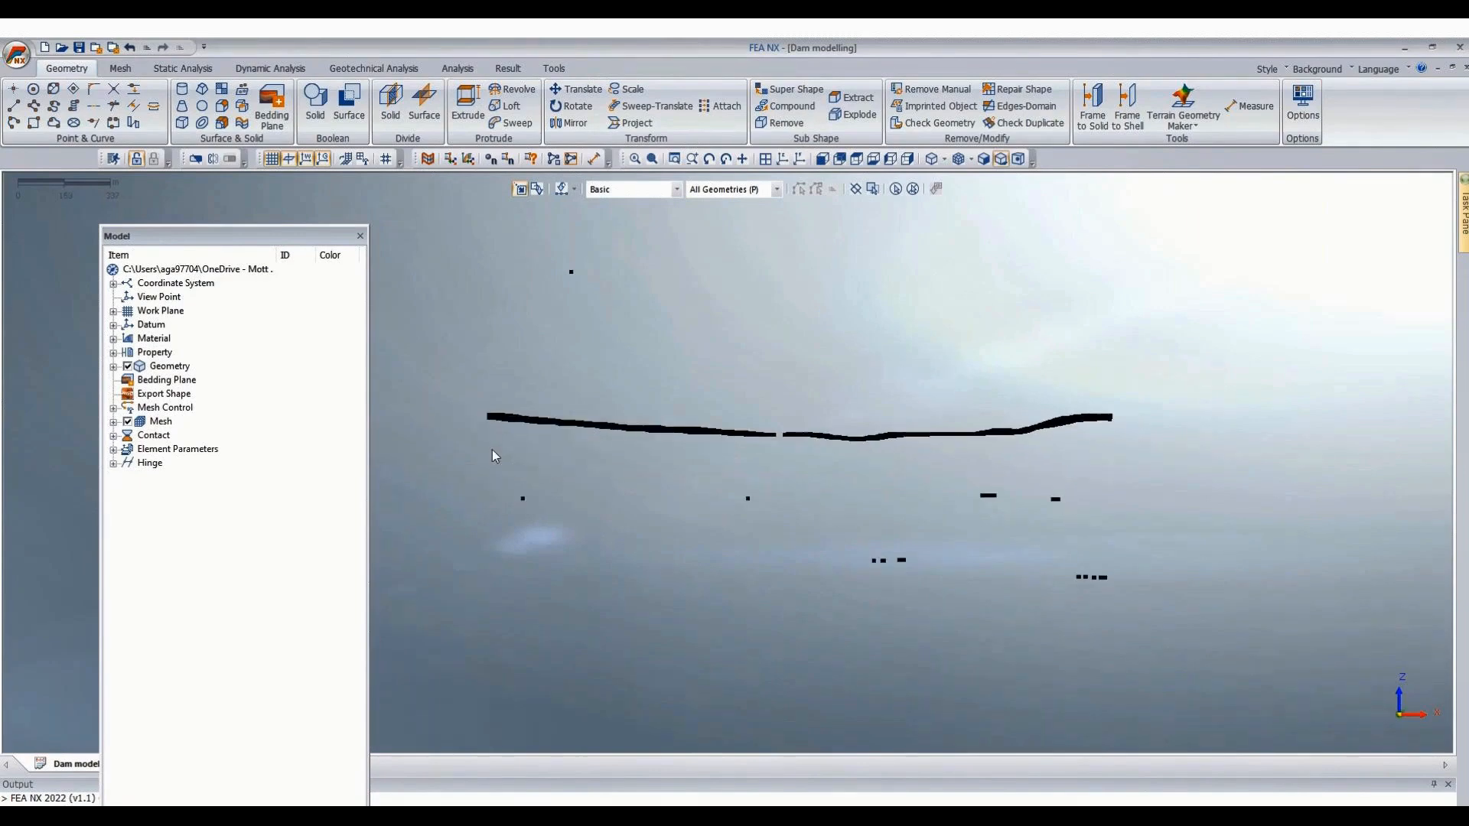
{"action": "left_click_drag", "start_coordinate": [475, 434], "coordinate": [485, 583]}
{"action": "left_click_drag", "start_coordinate": [503, 472], "coordinate": [1036, 603]}
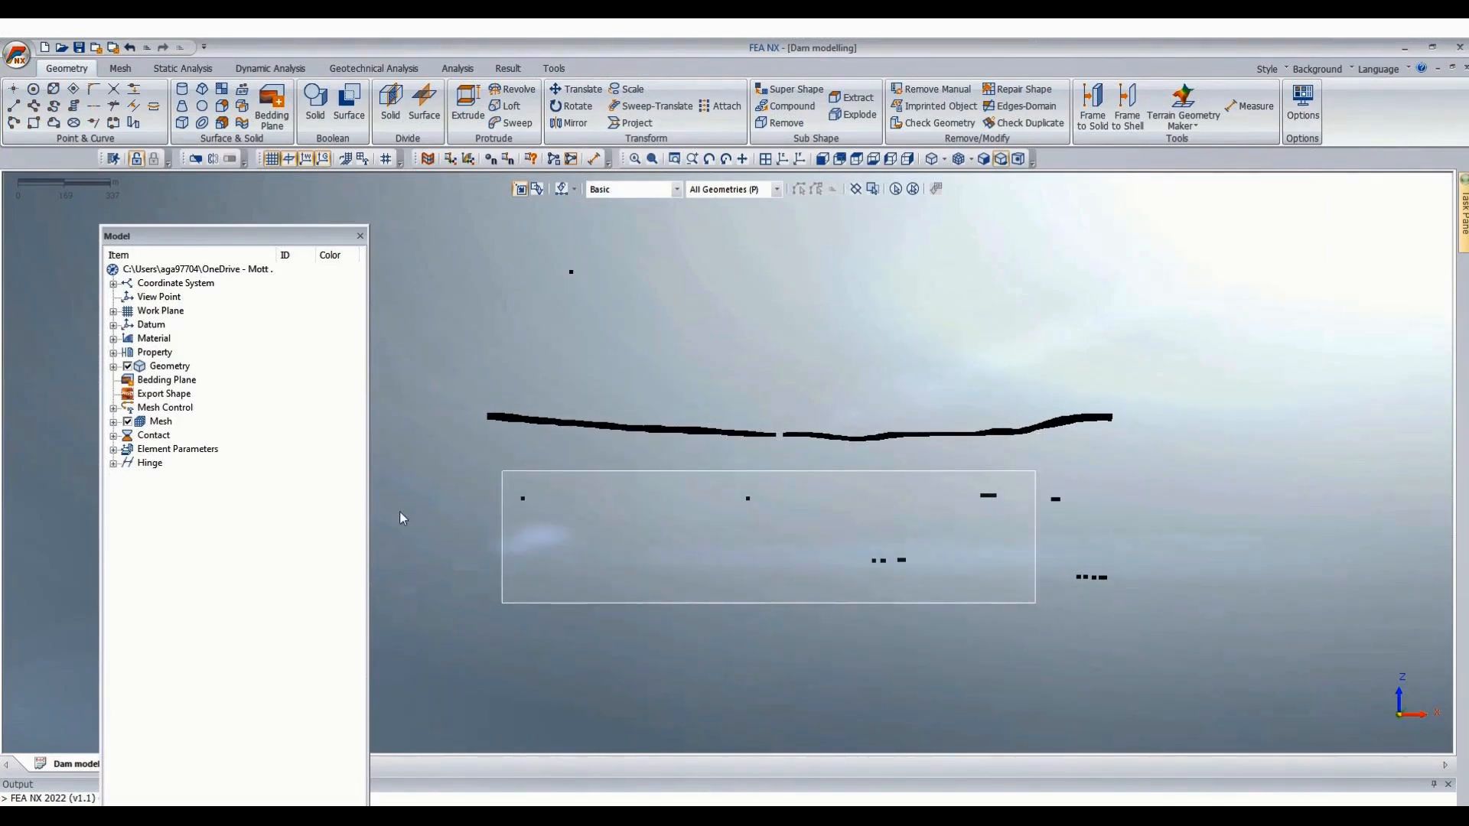
{"action": "left_click_drag", "start_coordinate": [405, 508], "coordinate": [1225, 661]}
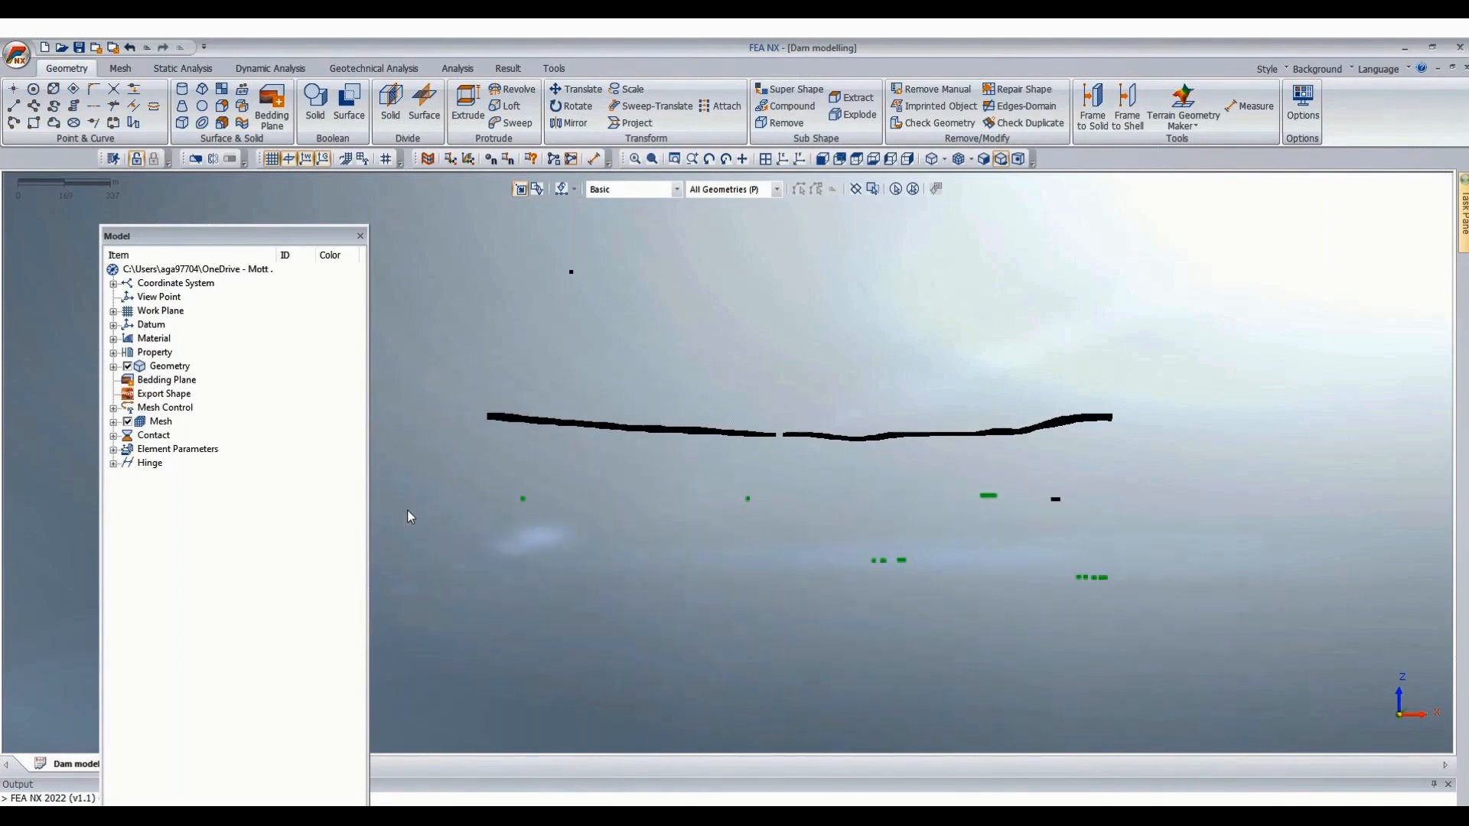
{"action": "key", "text": "Delete"}
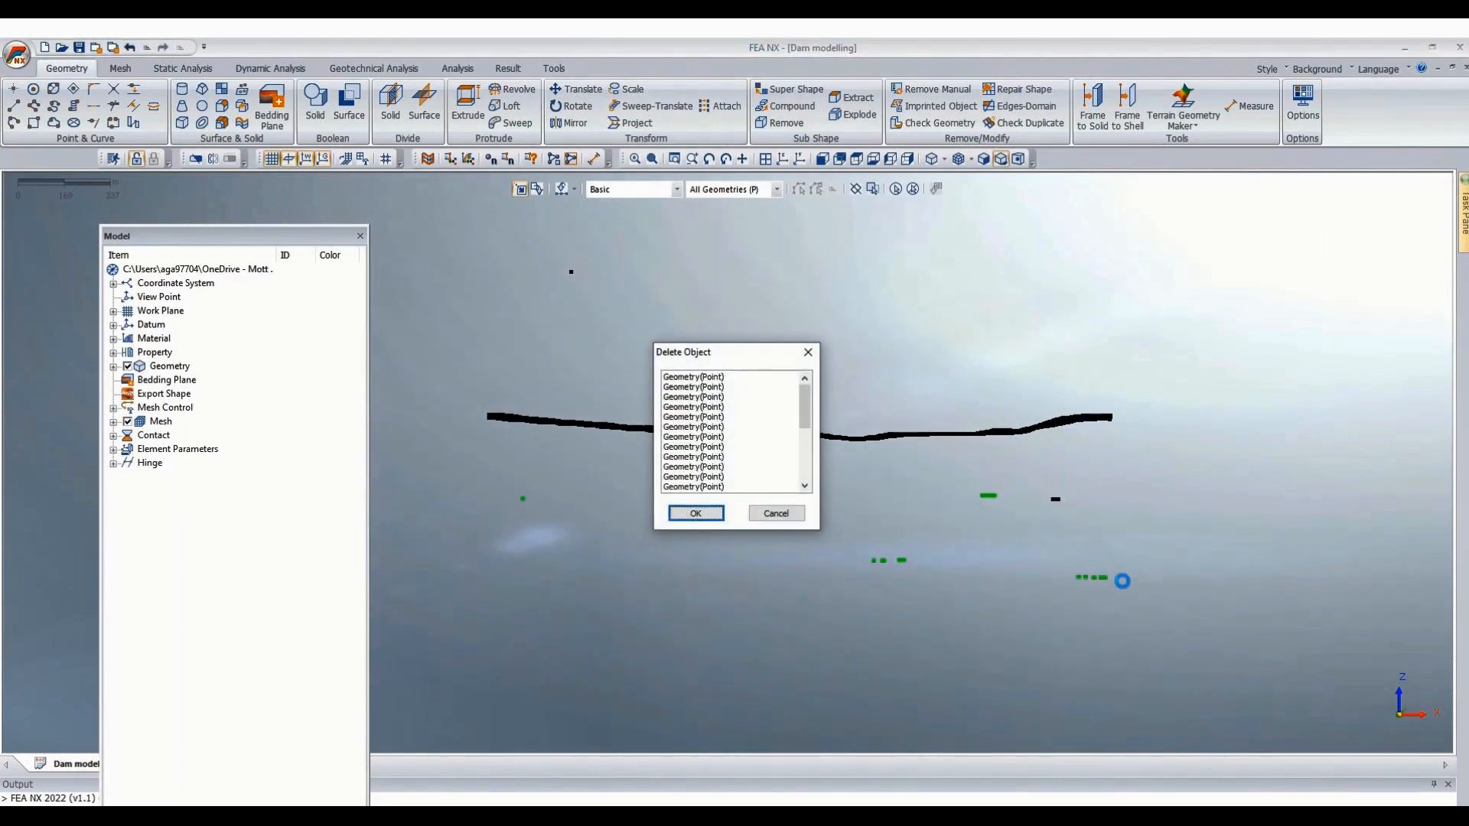
{"action": "key", "text": "Return"}
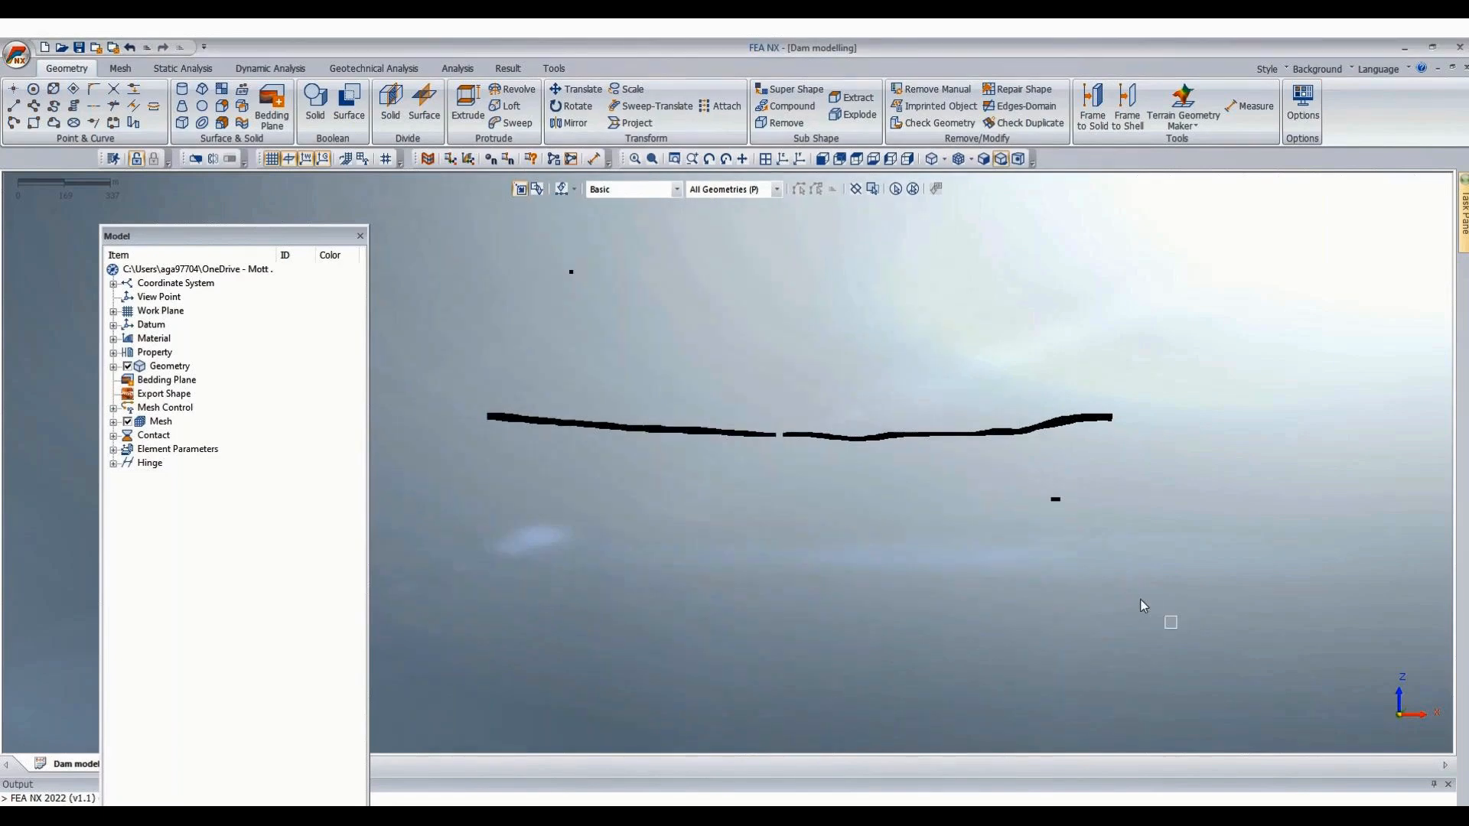
Delete the remaining stray points, the small group below the terrain profile and the single point above it.
{"action": "left_click_drag", "start_coordinate": [1140, 605], "coordinate": [968, 500]}
{"action": "scroll", "coordinate": [937, 509], "scroll_direction": "up", "scroll_amount": 1}
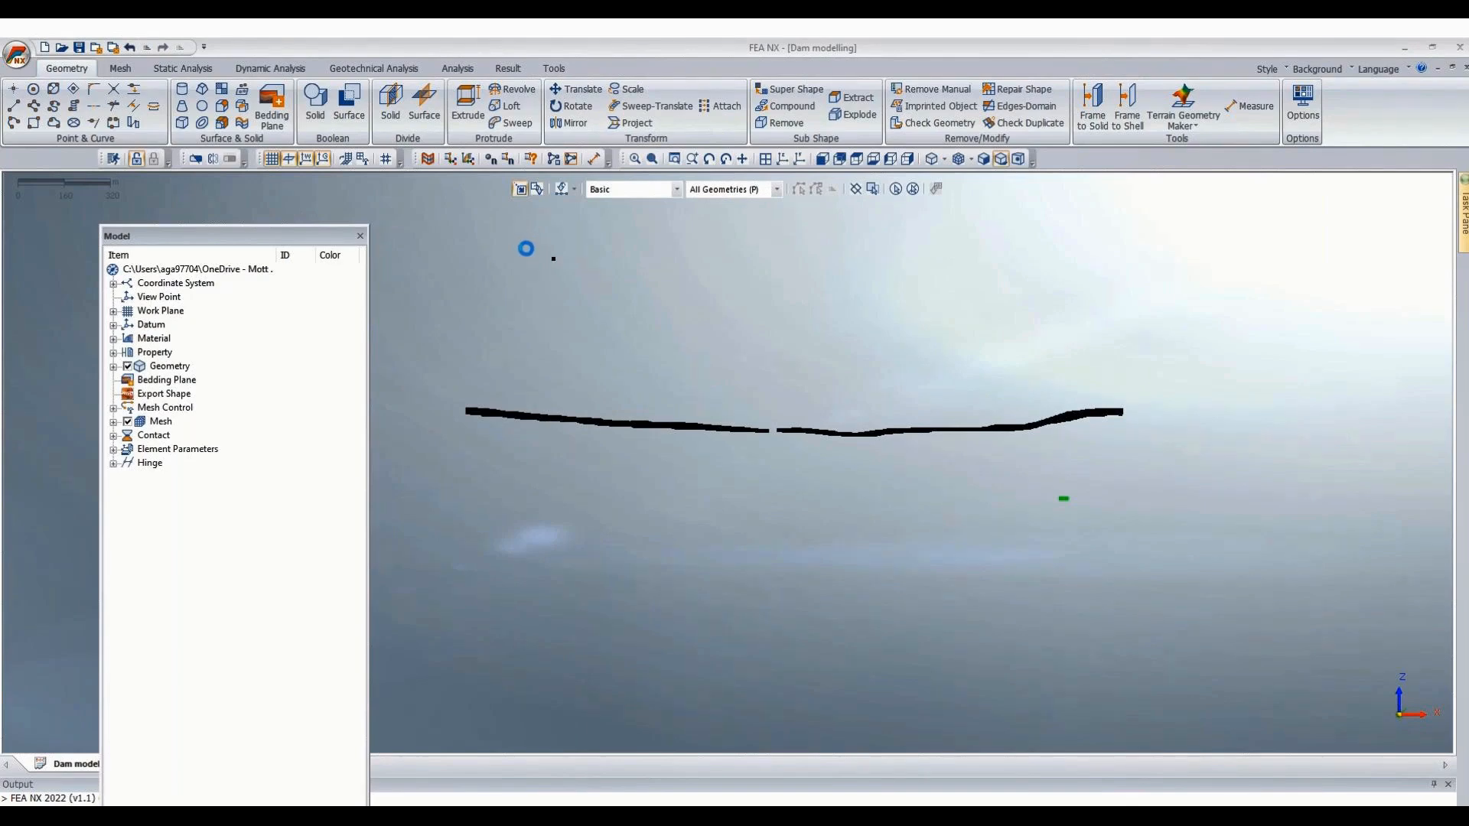
{"action": "left_click_drag", "start_coordinate": [526, 249], "coordinate": [718, 306]}
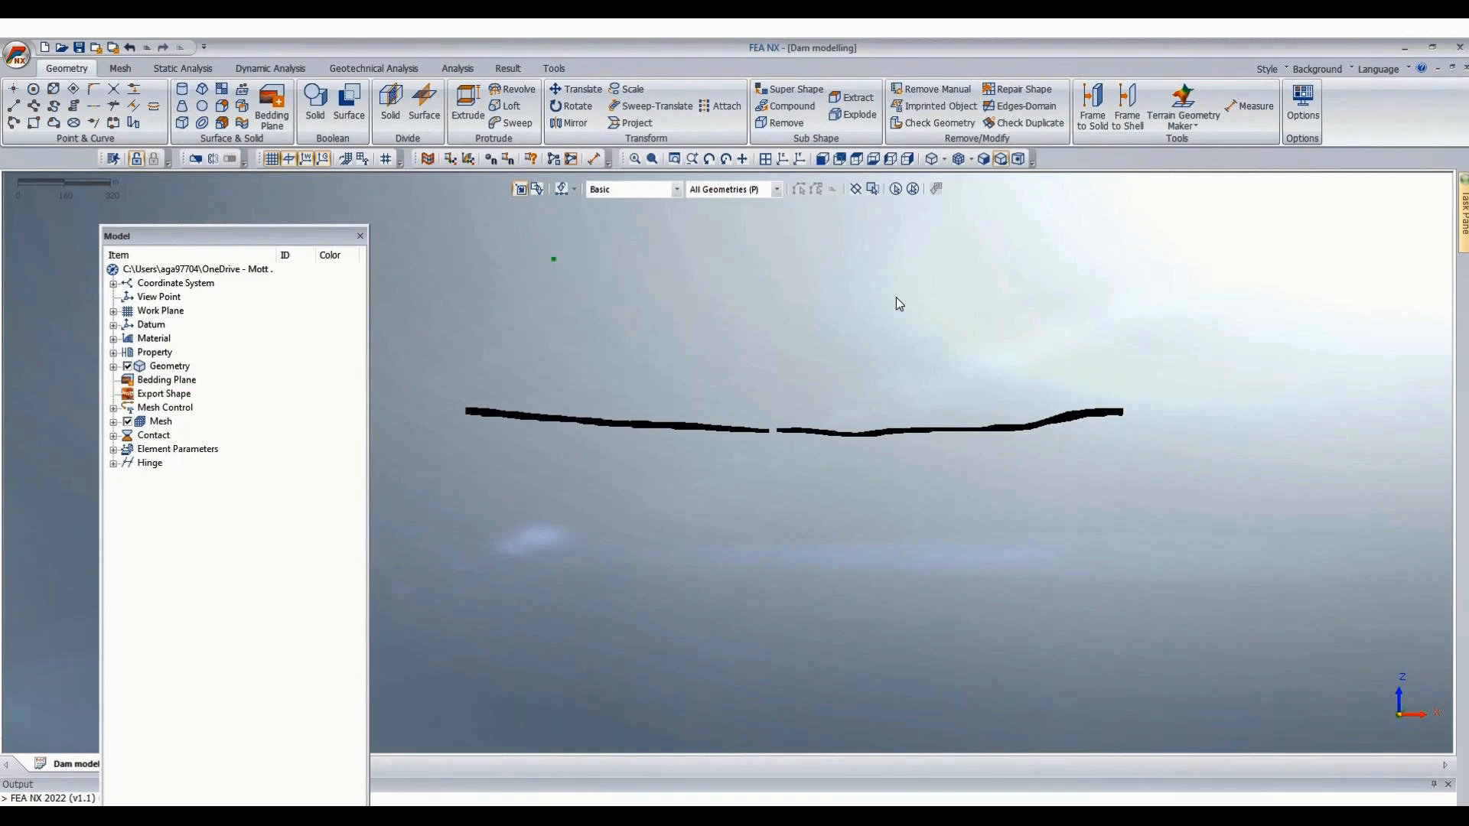
{"action": "key", "text": "Delete"}
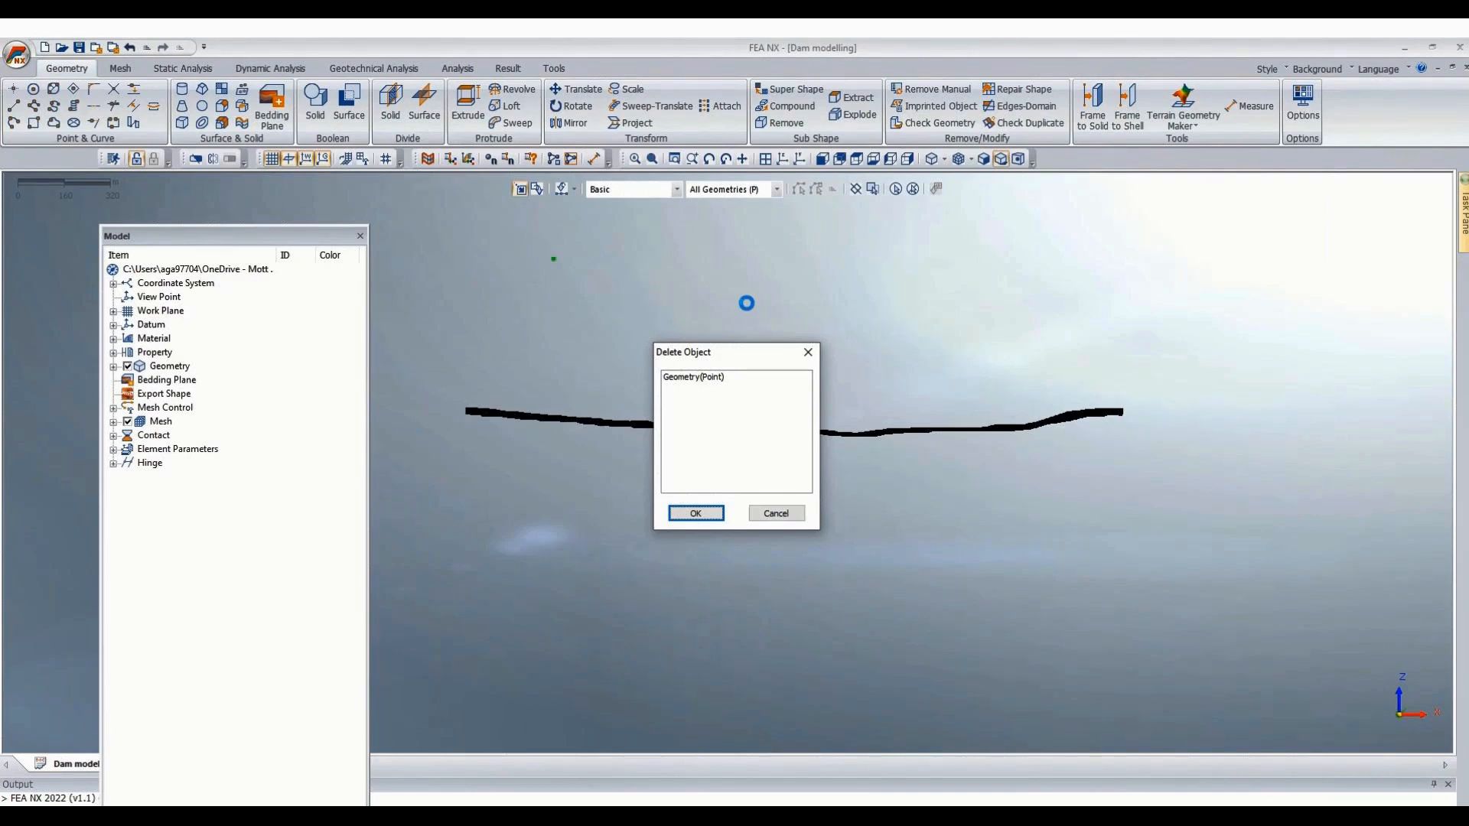
{"action": "key", "text": "Return"}
Make a face from all the remaining terrain points and add it to Geometry Set-1.
{"action": "scroll", "coordinate": [746, 302], "scroll_direction": "down", "scroll_amount": 2}
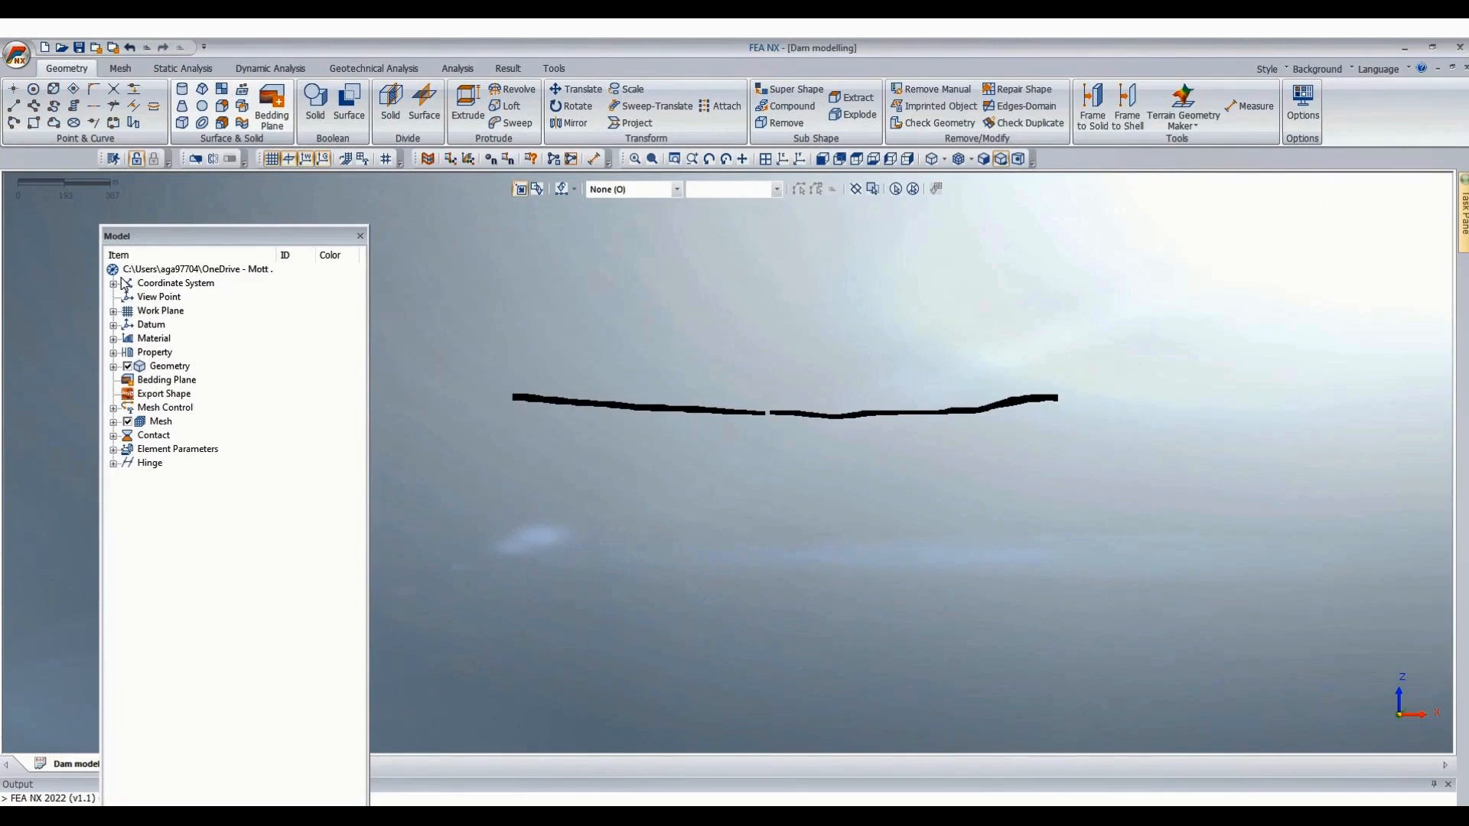
{"action": "key", "text": "e"}
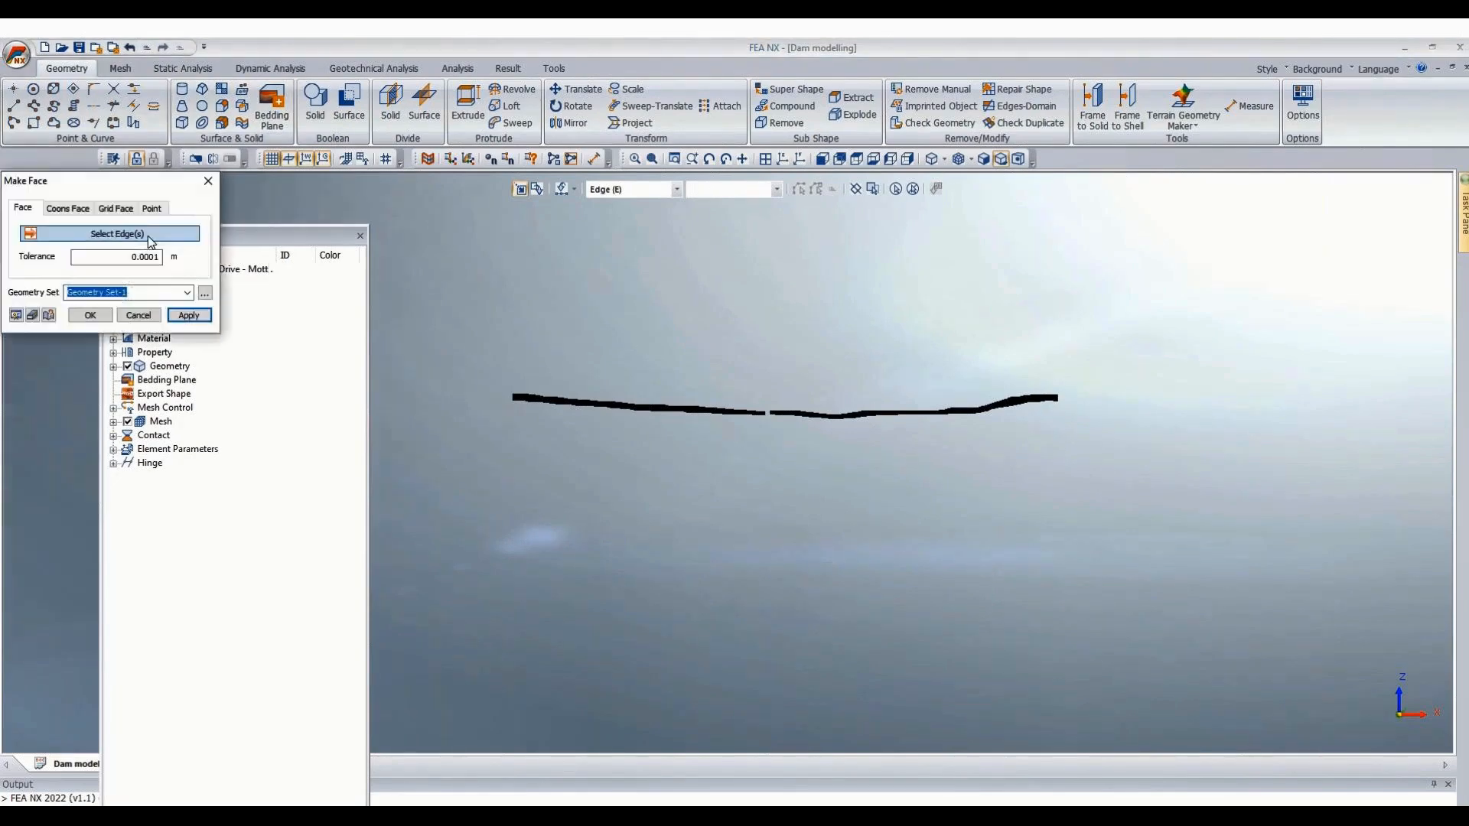
{"action": "left_click", "coordinate": [157, 209]}
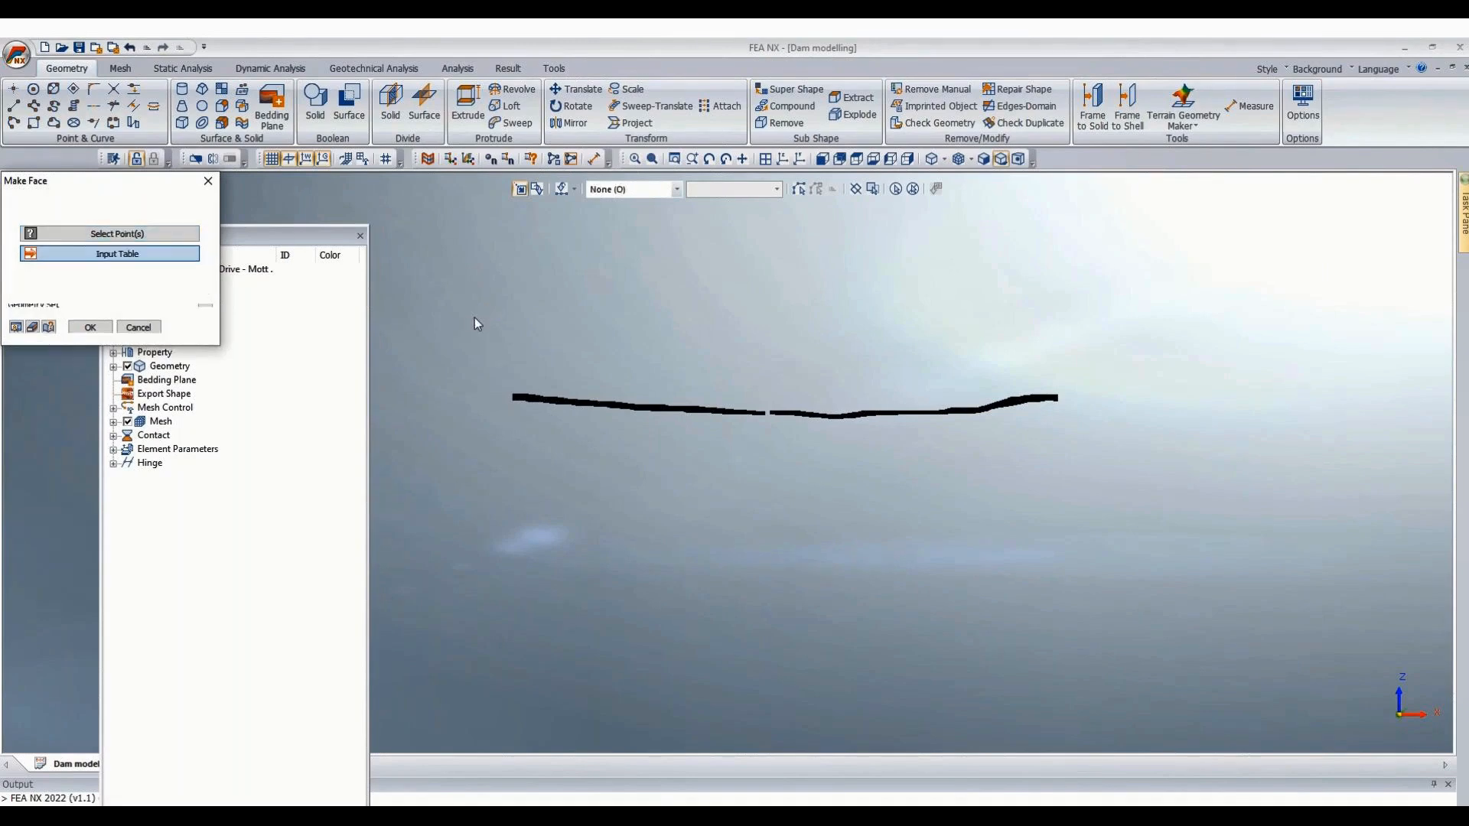
{"action": "left_click_drag", "start_coordinate": [473, 316], "coordinate": [1070, 456]}
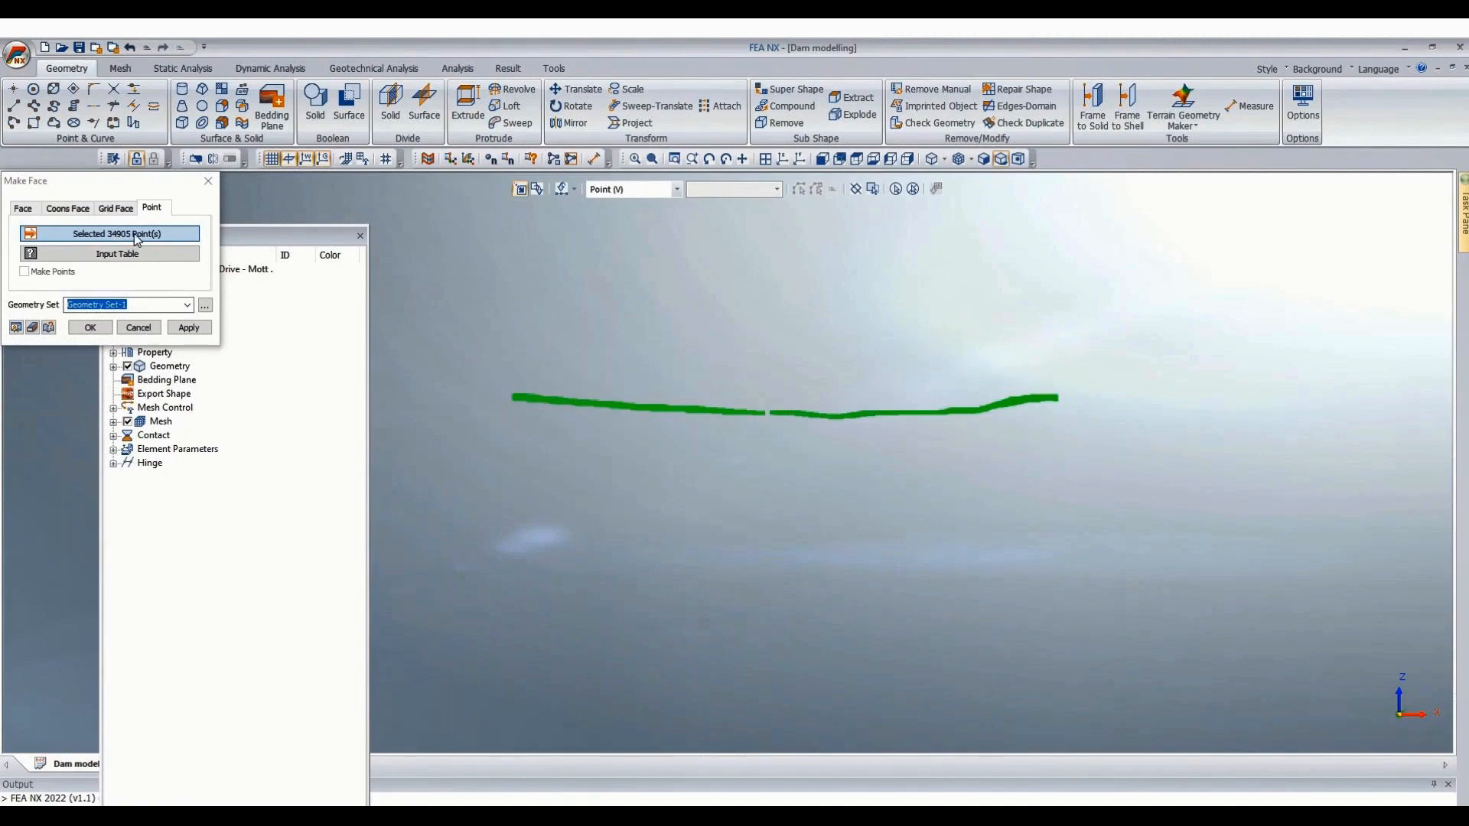
{"action": "left_click", "coordinate": [89, 328]}
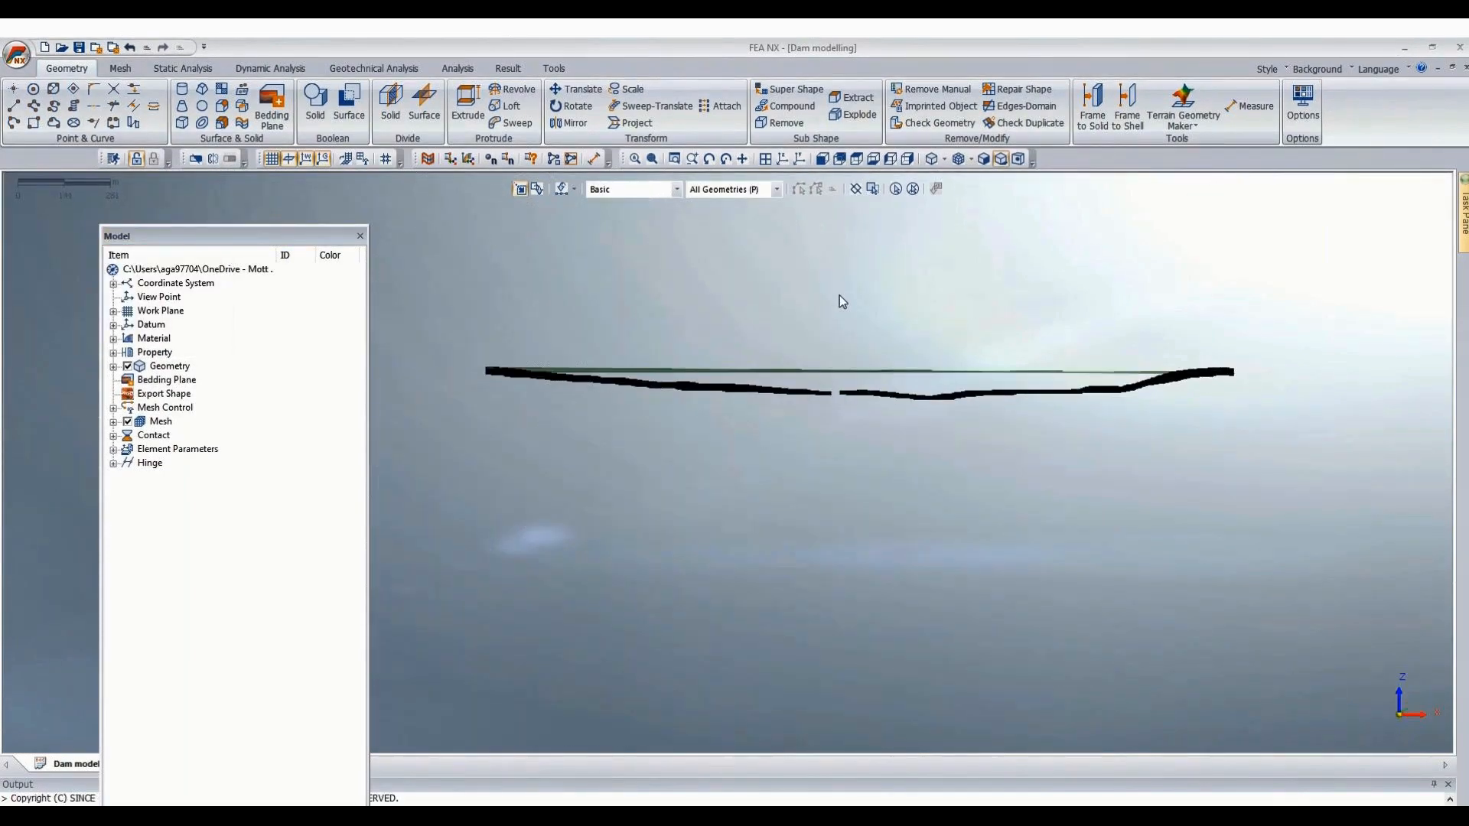
Hide the points and surface of Geometry Set-1, and delete all of its points so that only the surface is kept.
{"action": "scroll", "coordinate": [838, 295], "scroll_direction": "down", "scroll_amount": 1}
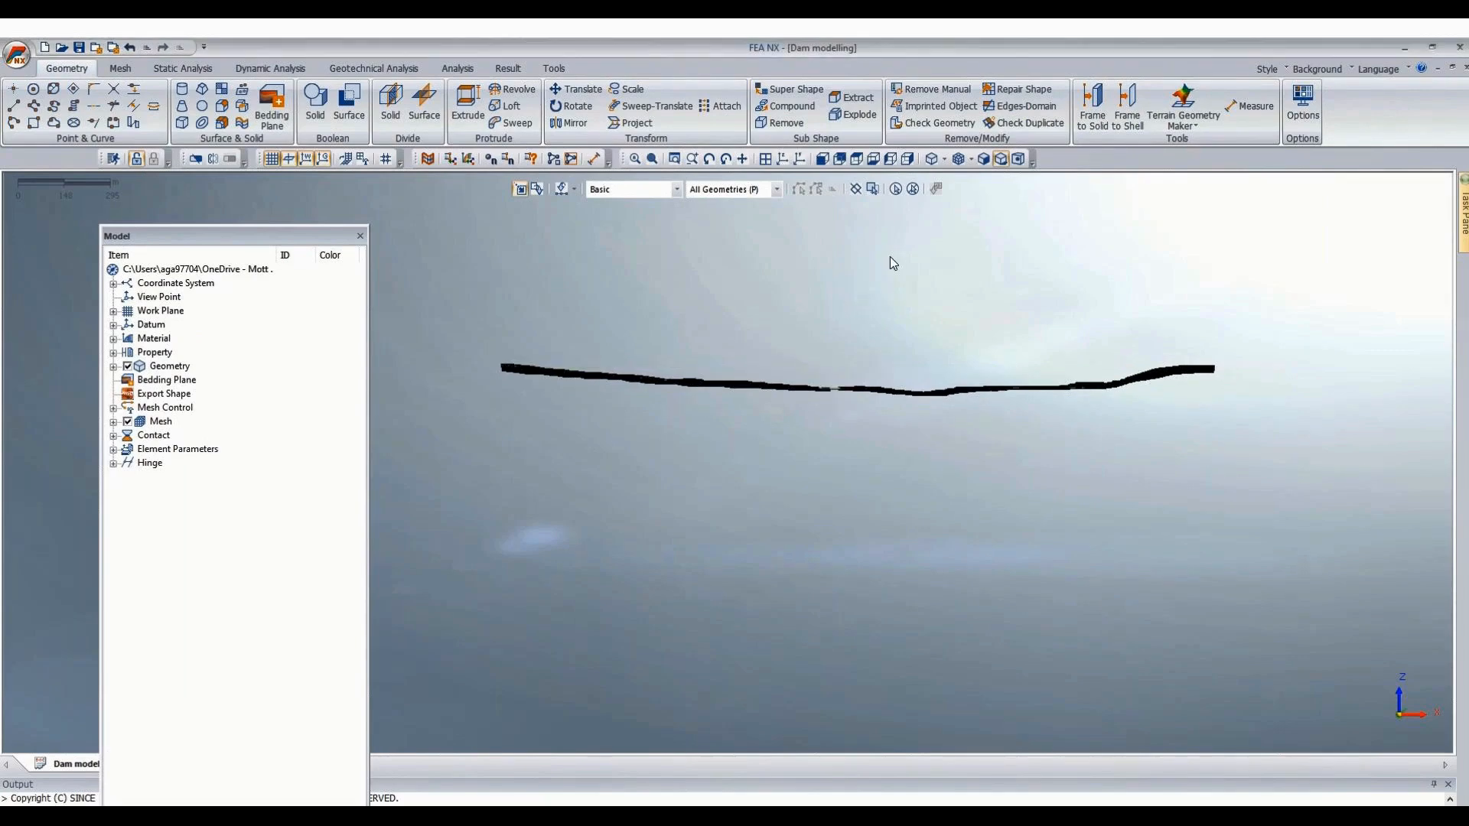
{"action": "middle_click_drag", "start_coordinate": [876, 321], "coordinate": [937, 277]}
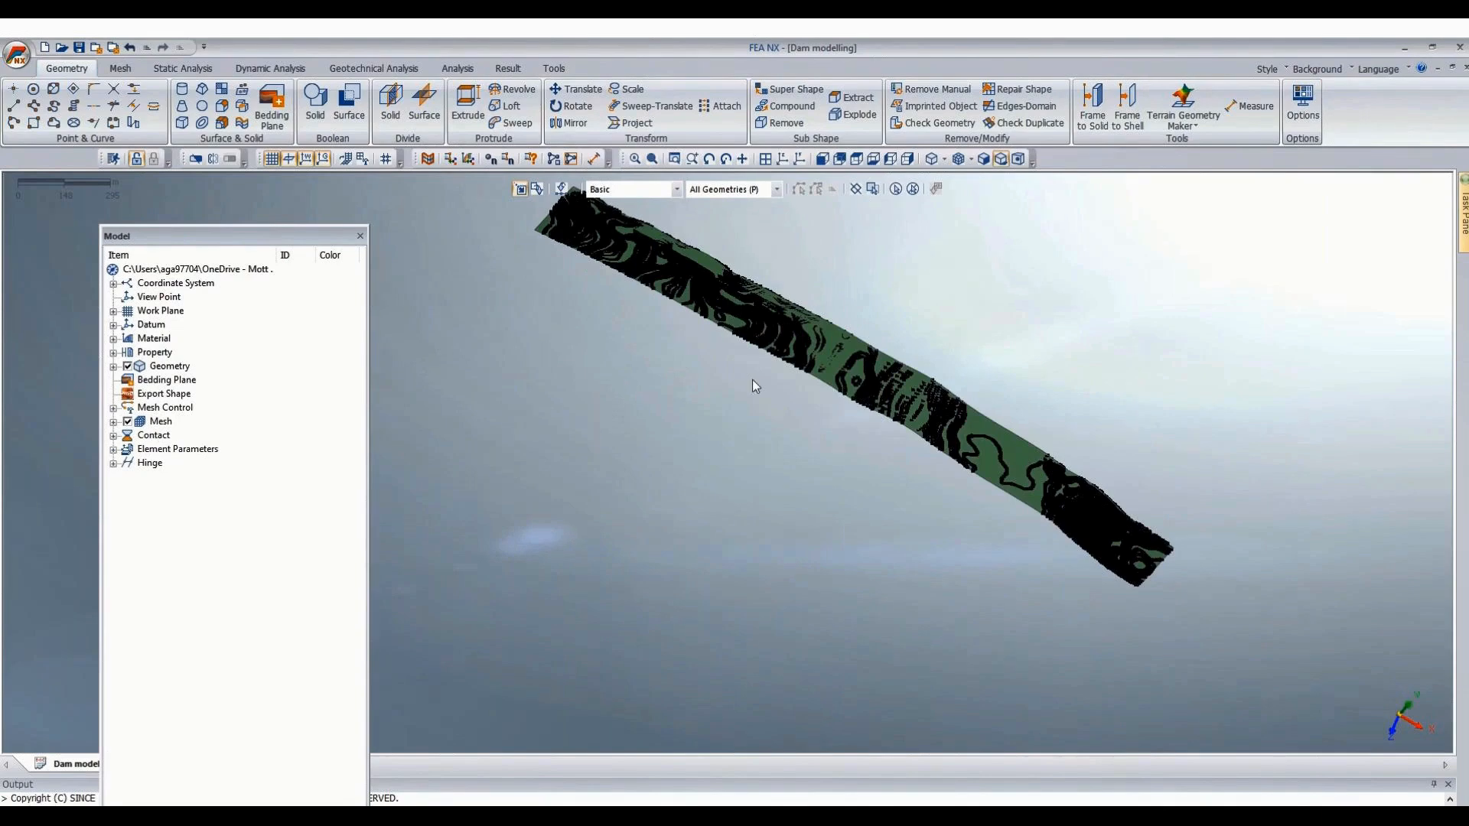
{"action": "left_click", "coordinate": [113, 367]}
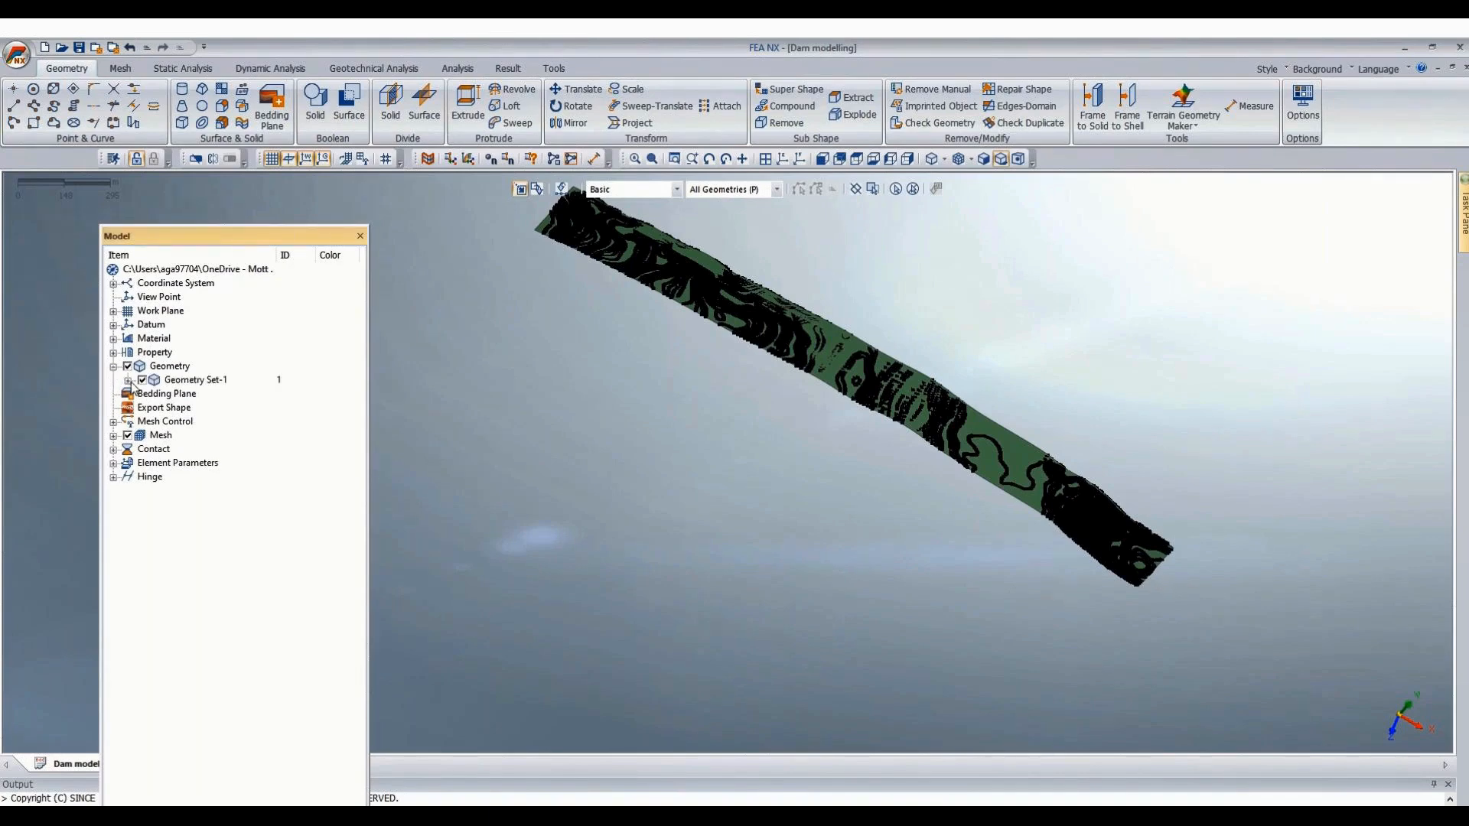
{"action": "left_click", "coordinate": [128, 380]}
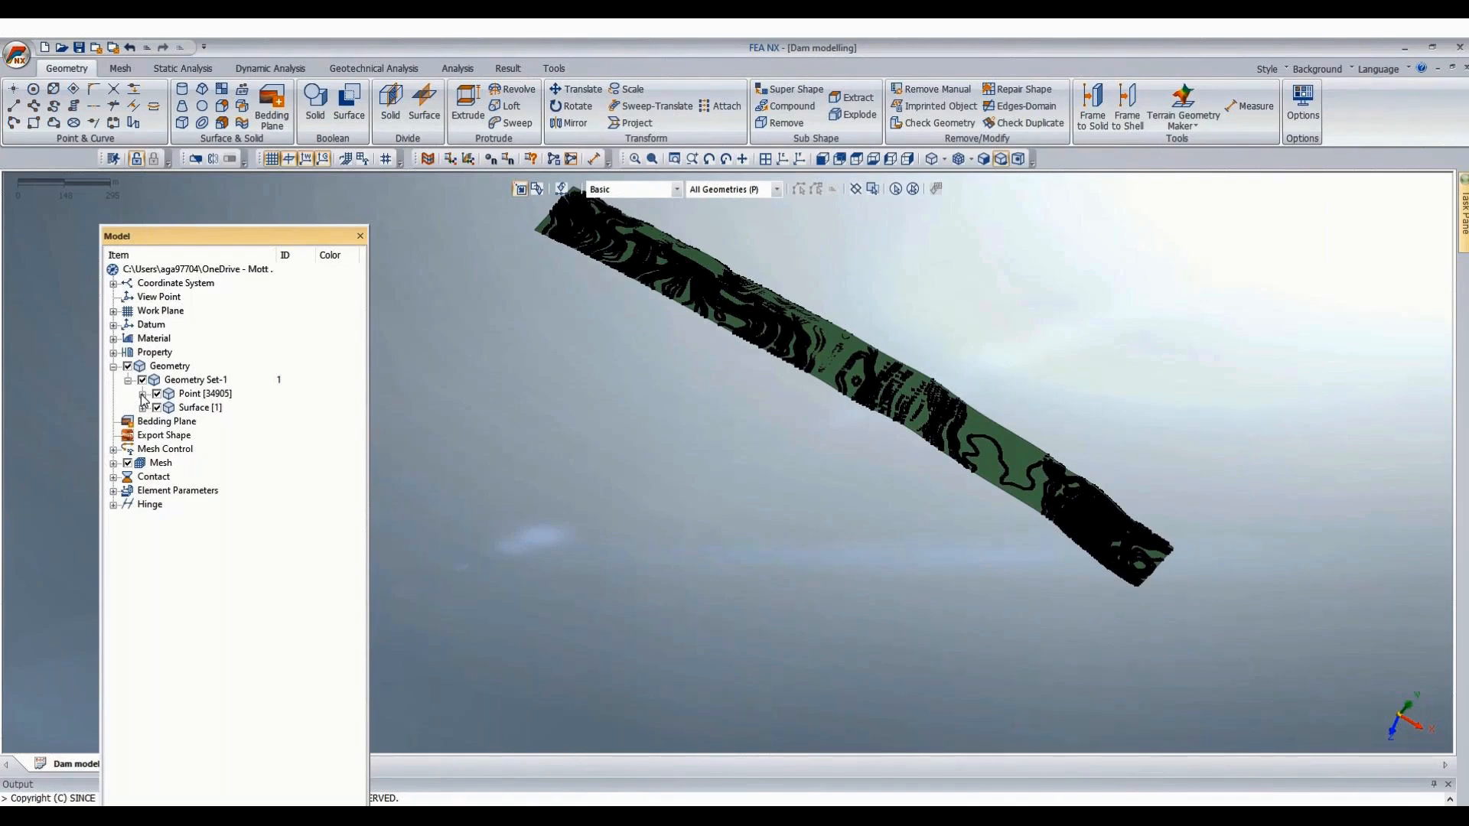
{"action": "left_click", "coordinate": [143, 395]}
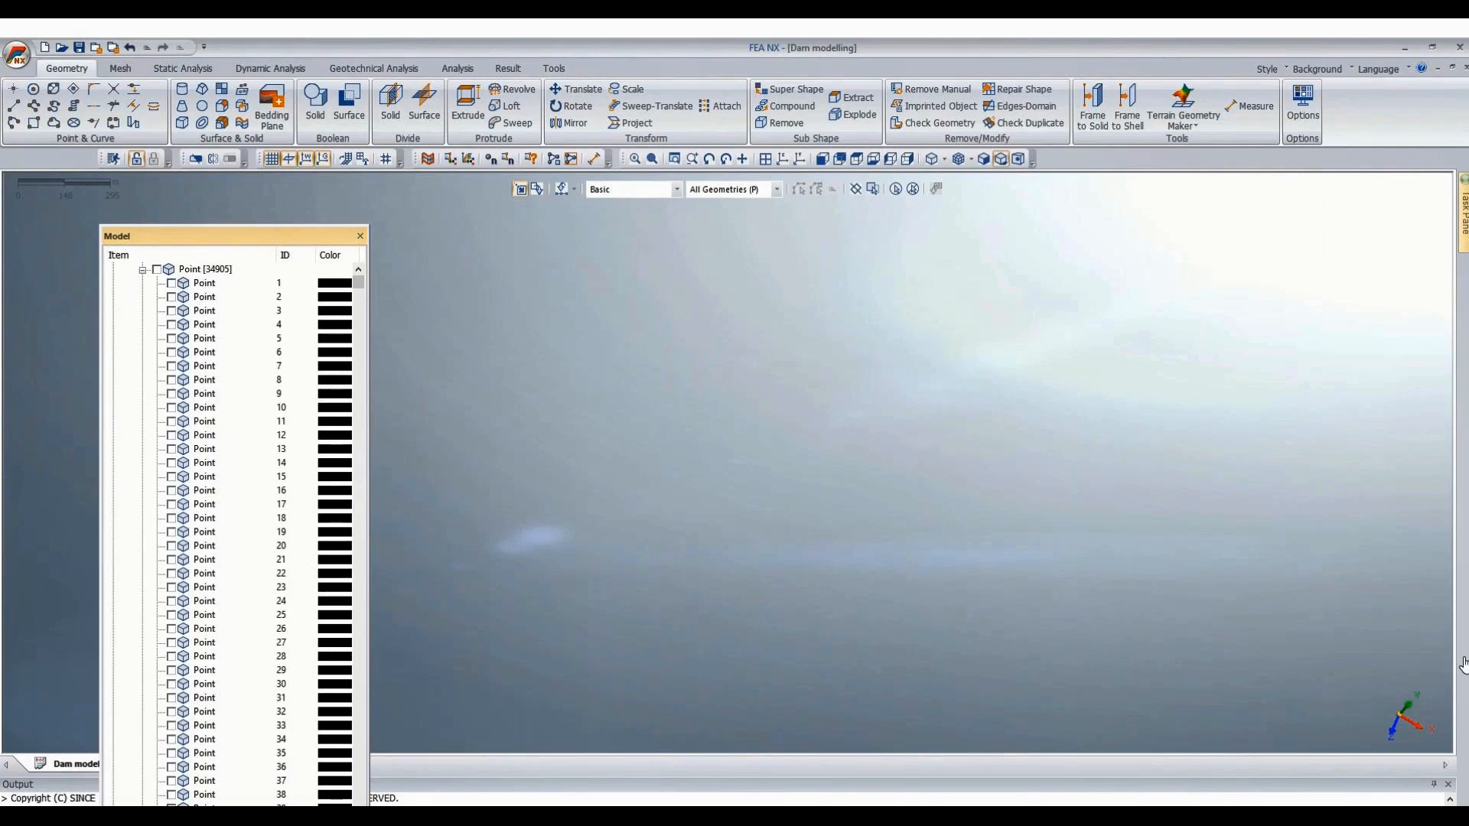
{"action": "left_click", "coordinate": [208, 284]}
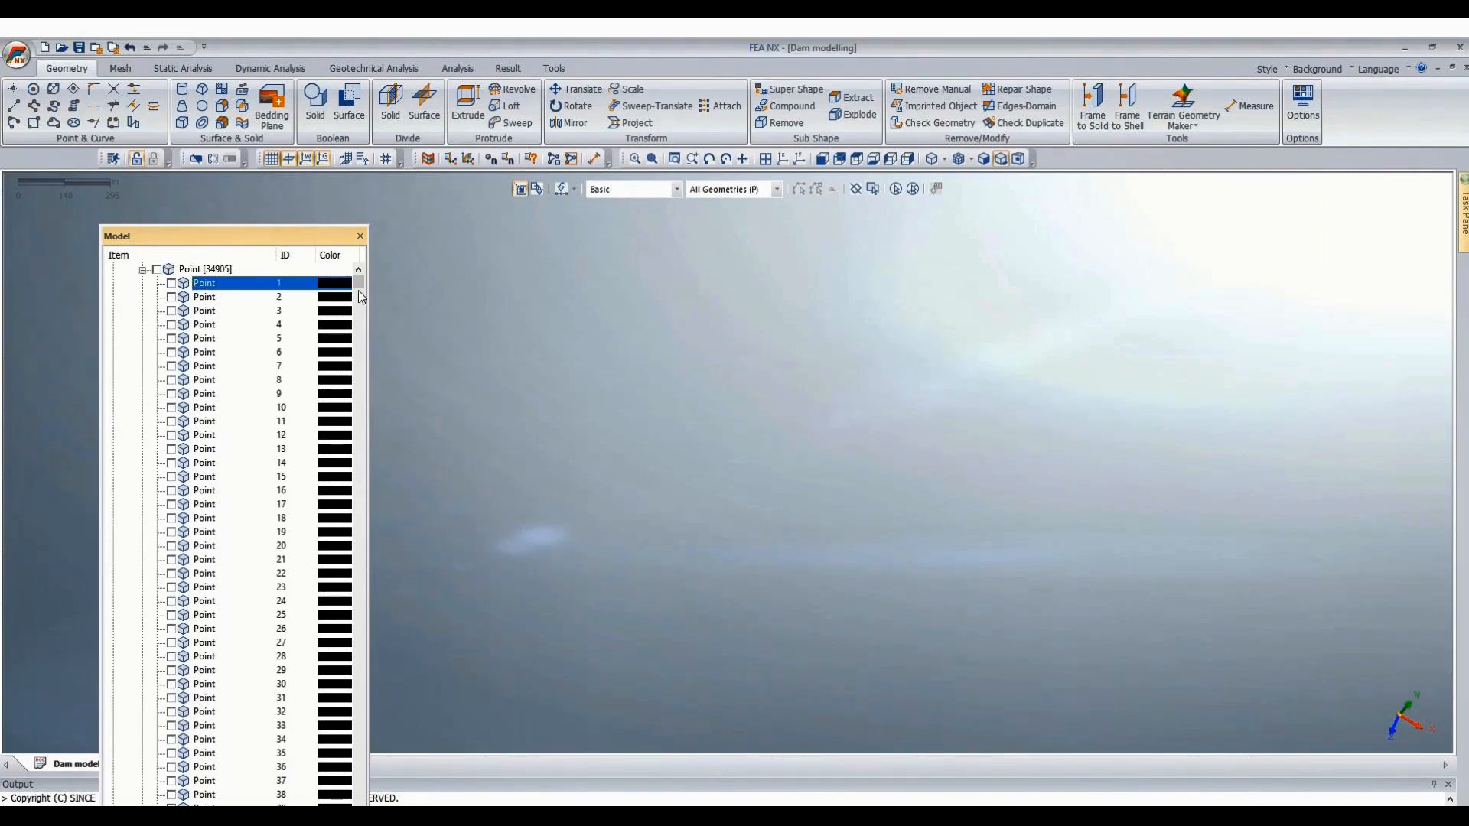
{"action": "scroll", "coordinate": [228, 802], "scroll_direction": "down", "scroll_amount": 3}
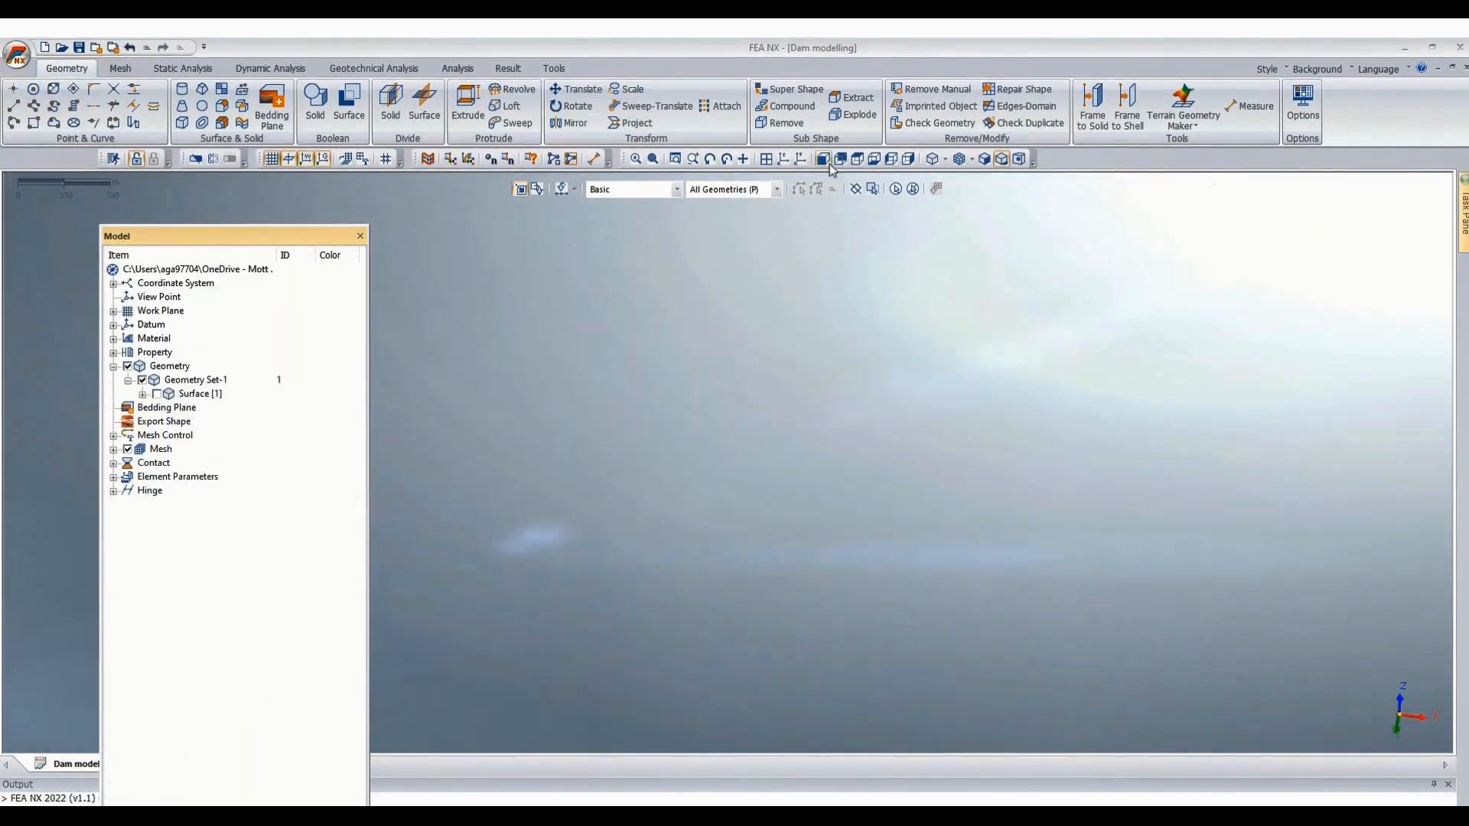
Show the surface of Geometry Set-1 again and examine the terrain shape from the front and at an angle.
{"action": "left_click", "coordinate": [823, 161]}
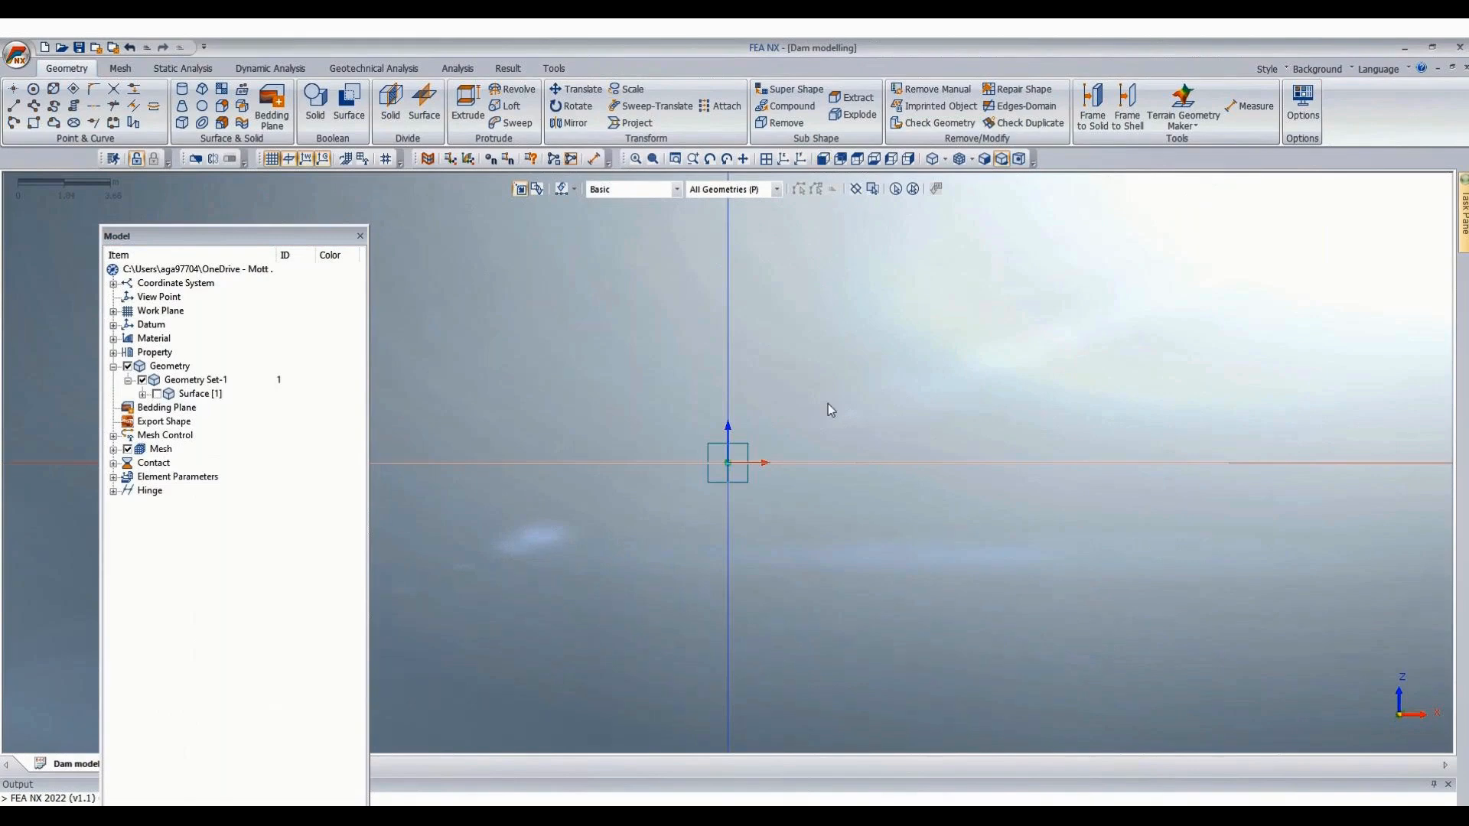
{"action": "left_click", "coordinate": [157, 394]}
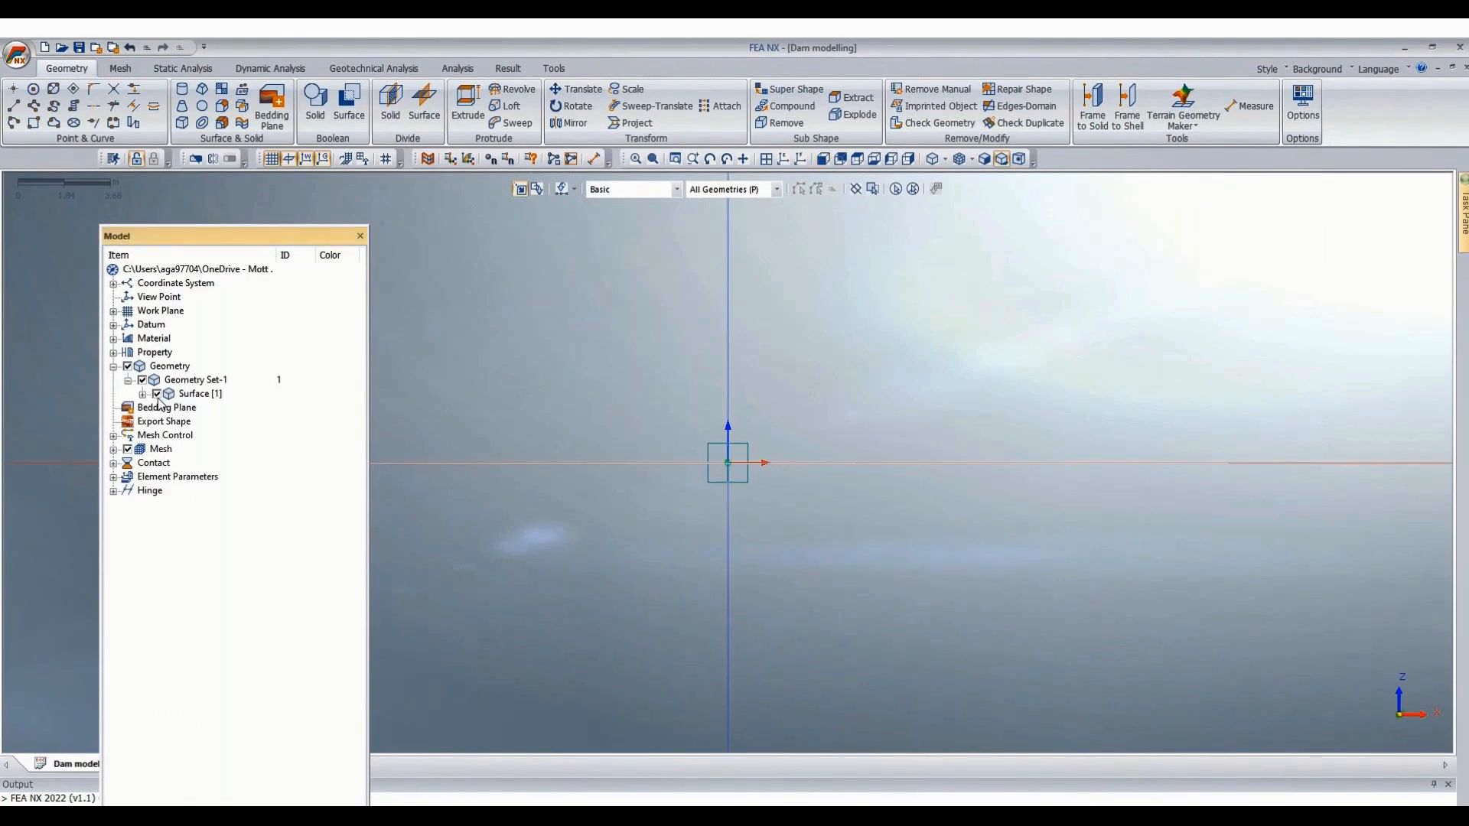
{"action": "scroll", "coordinate": [911, 401], "scroll_direction": "down", "scroll_amount": 2}
{"action": "left_click", "coordinate": [824, 159]}
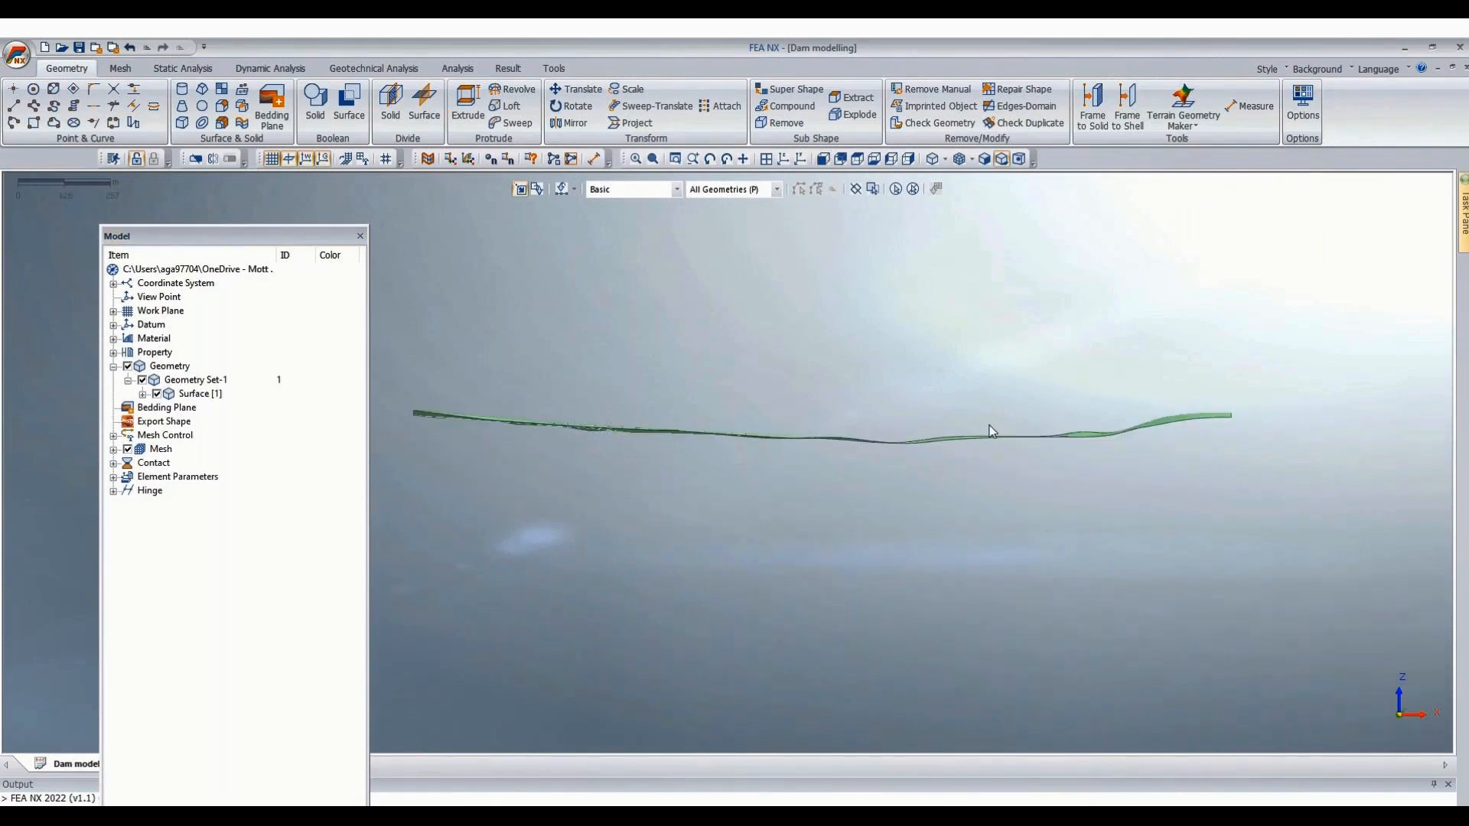
{"action": "middle_click_drag", "start_coordinate": [989, 431], "coordinate": [926, 471]}
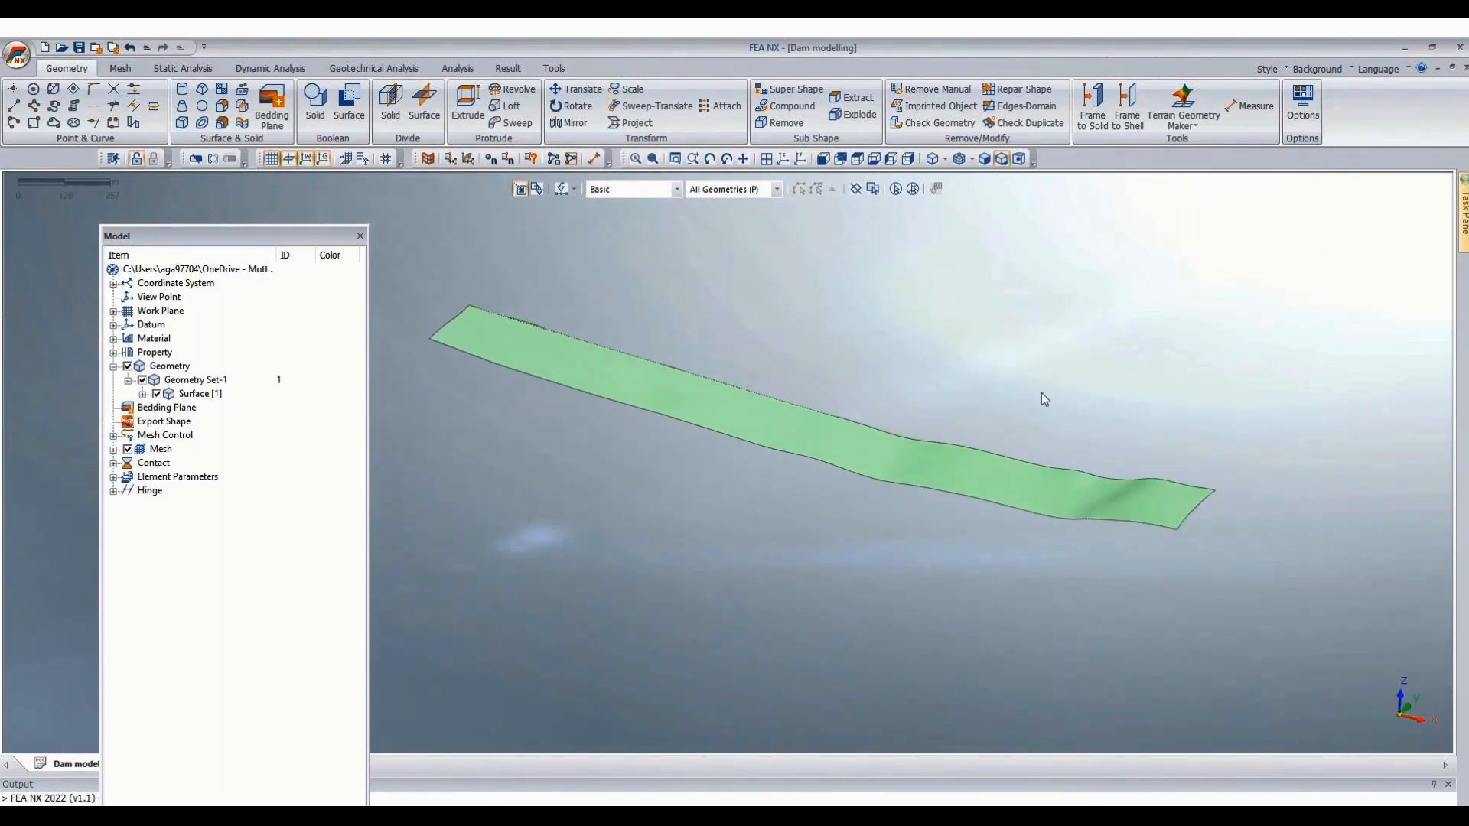
{"action": "scroll", "coordinate": [635, 382], "scroll_direction": "up", "scroll_amount": 1}
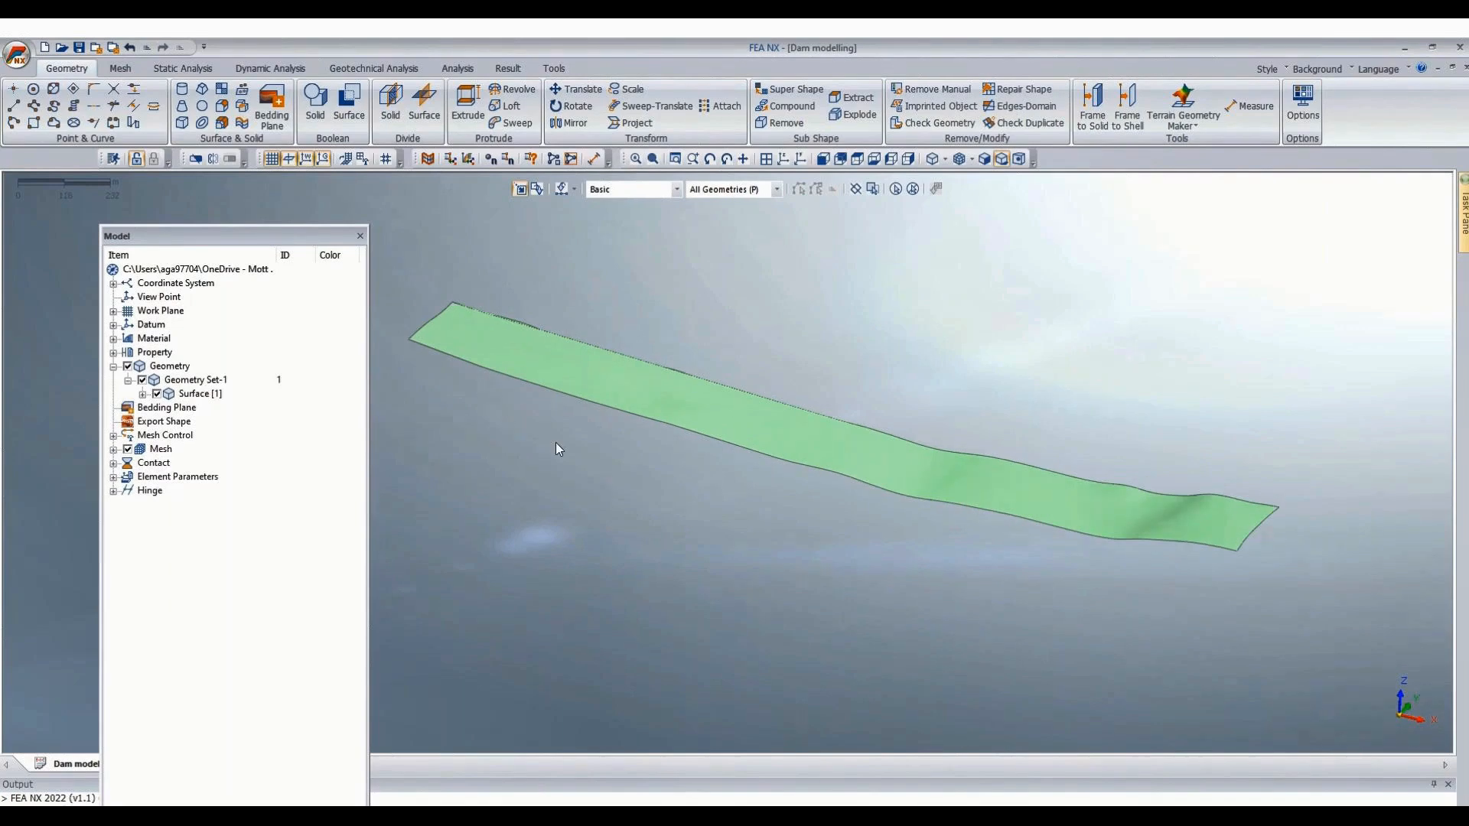
{"action": "middle_click_drag", "start_coordinate": [577, 540], "coordinate": [626, 567]}
{"action": "scroll", "coordinate": [995, 383], "scroll_direction": "down", "scroll_amount": 4}
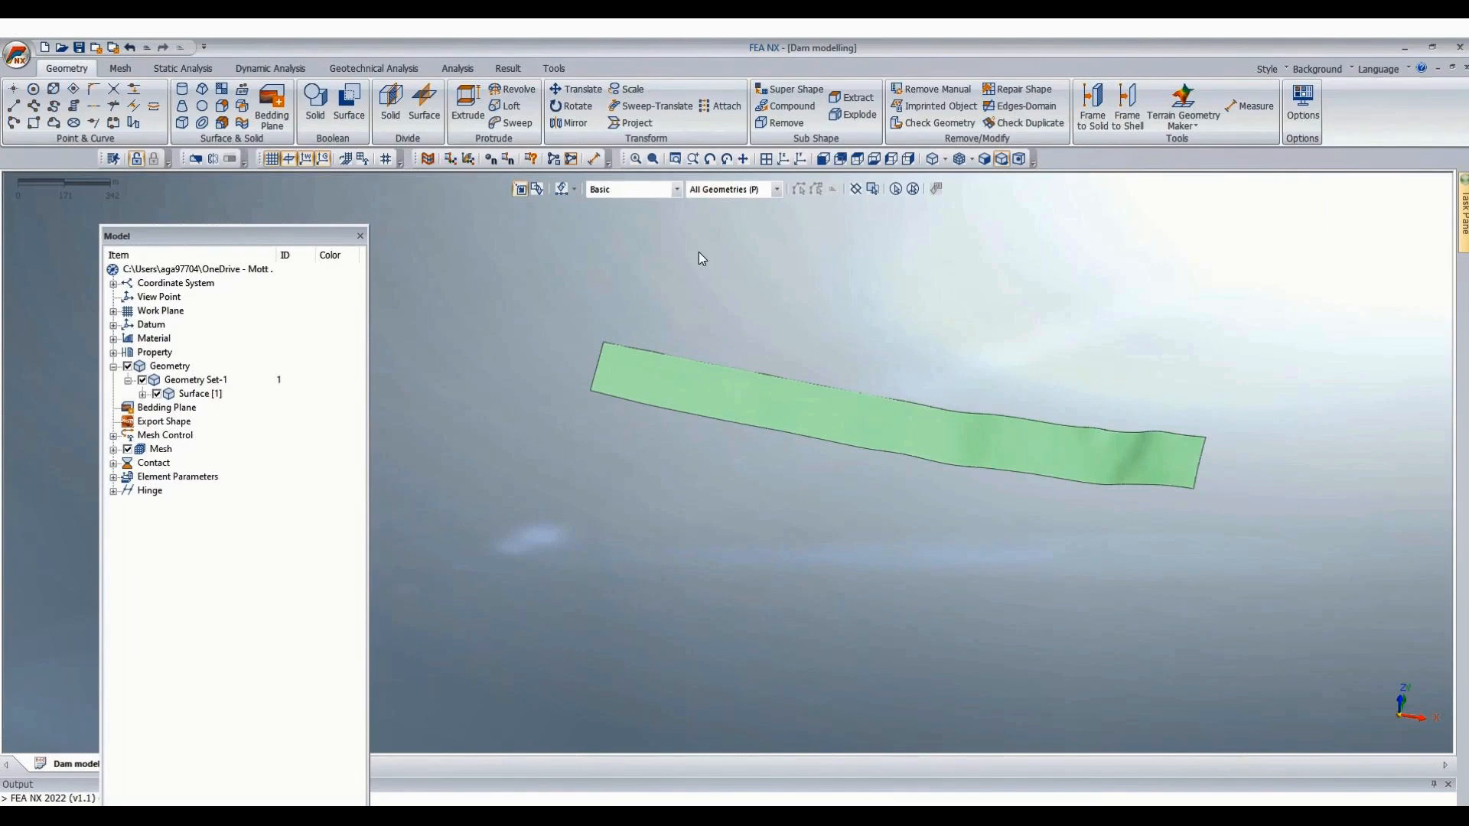
{"action": "scroll", "coordinate": [650, 303], "scroll_direction": "up", "scroll_amount": 2}
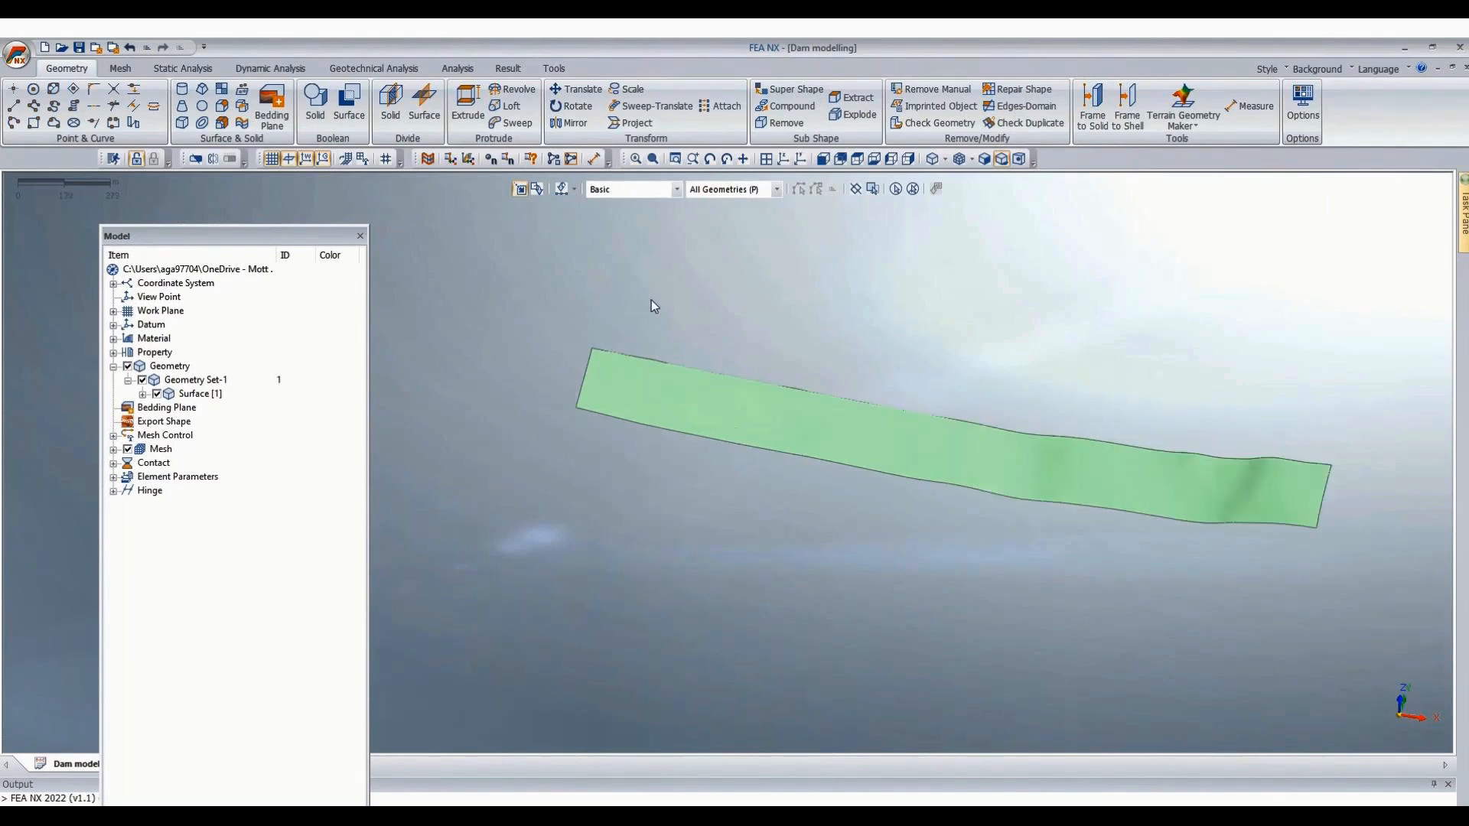
{"action": "scroll", "coordinate": [695, 306], "scroll_direction": "down", "scroll_amount": 2}
{"action": "middle_click_drag", "start_coordinate": [736, 303], "coordinate": [886, 672]}
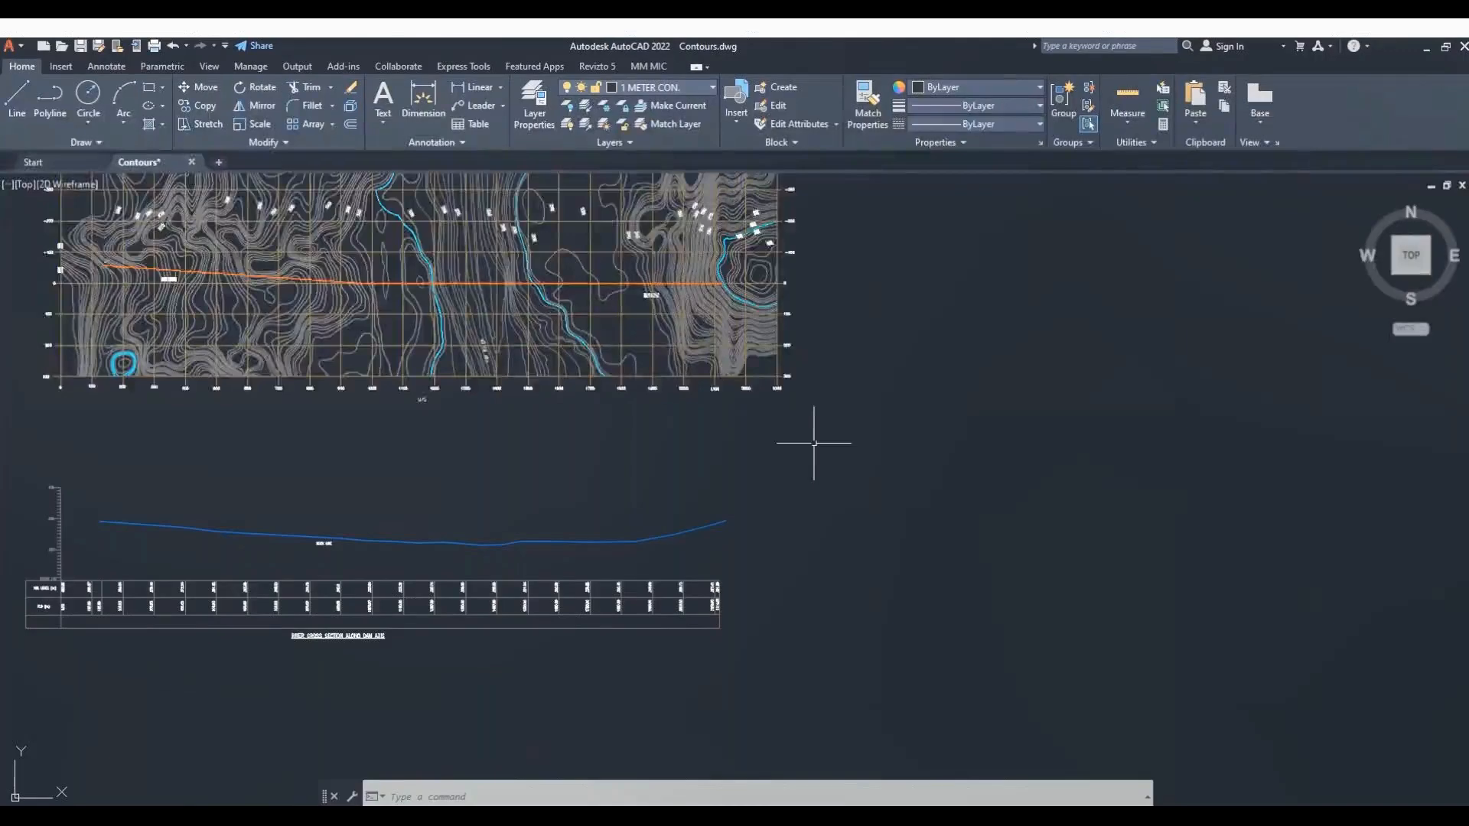
Switch to Contours.dwg in AutoCAD and open the layer properties.
{"action": "scroll", "coordinate": [1036, 508], "scroll_direction": "down", "scroll_amount": 2}
{"action": "scroll", "coordinate": [551, 375], "scroll_direction": "up", "scroll_amount": 2}
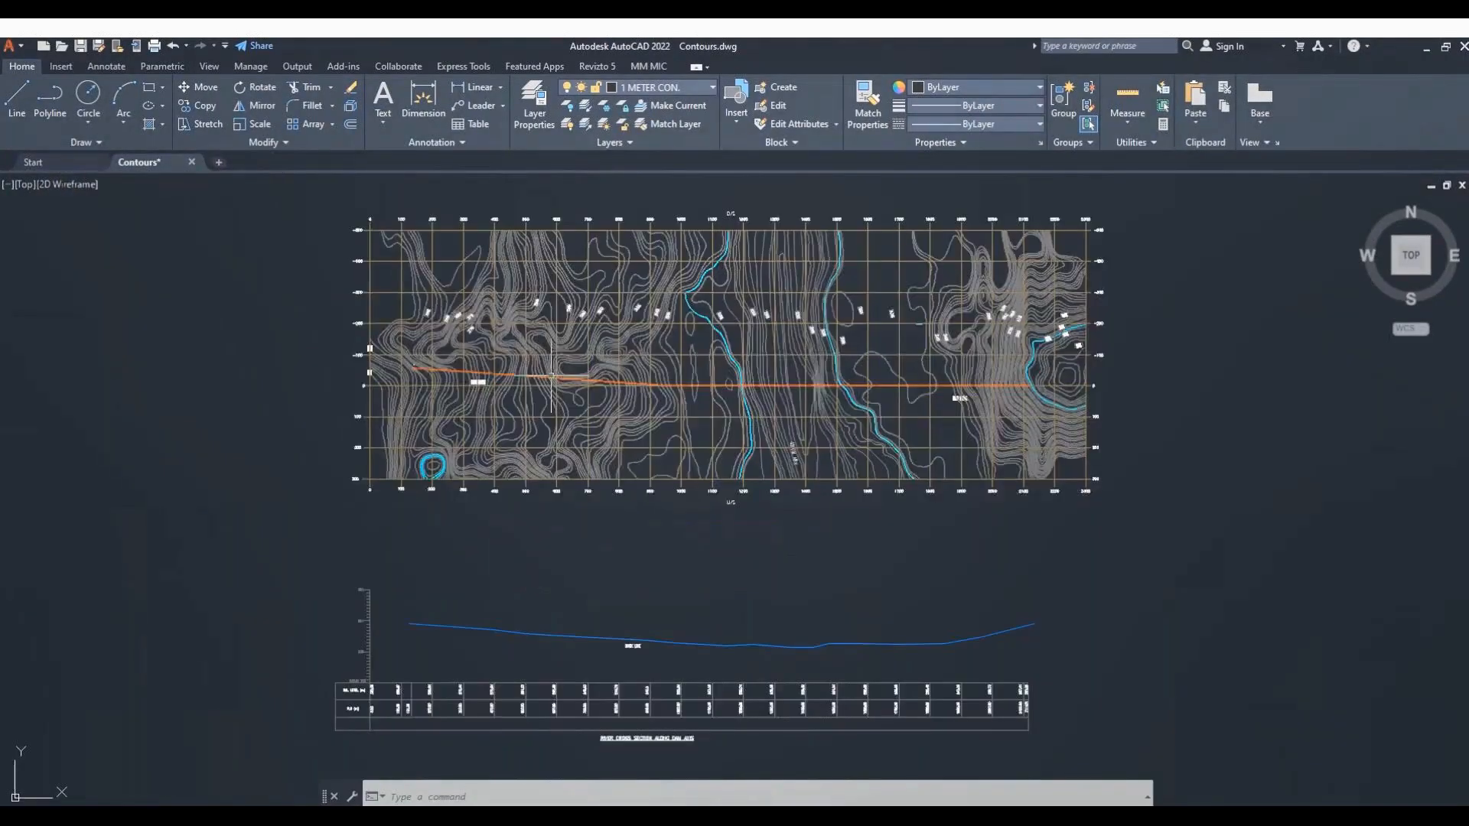
{"action": "scroll", "coordinate": [551, 375], "scroll_direction": "up", "scroll_amount": 4}
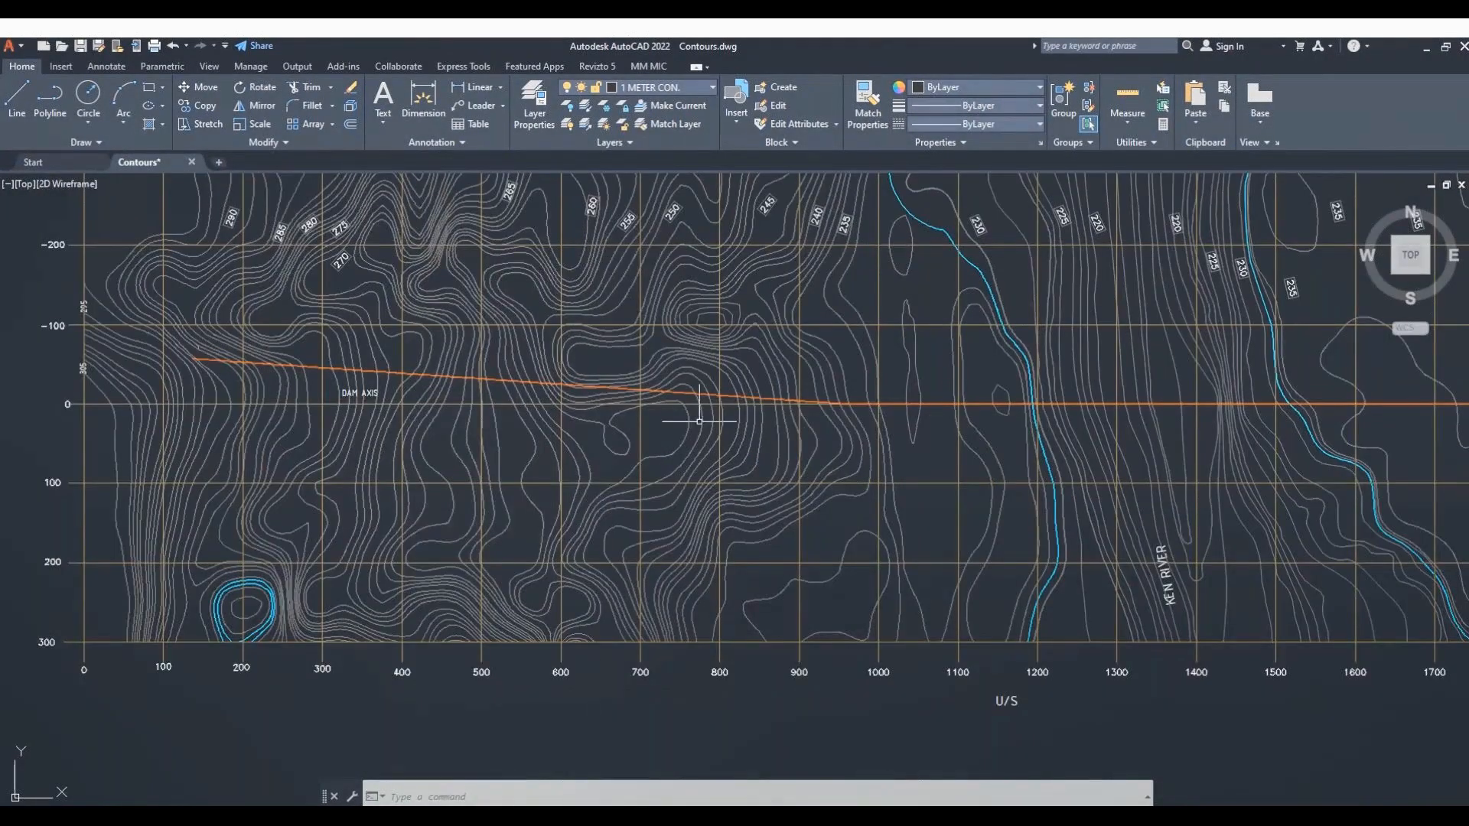
{"action": "scroll", "coordinate": [623, 330], "scroll_direction": "down", "scroll_amount": 4}
{"action": "left_click", "coordinate": [531, 129]}
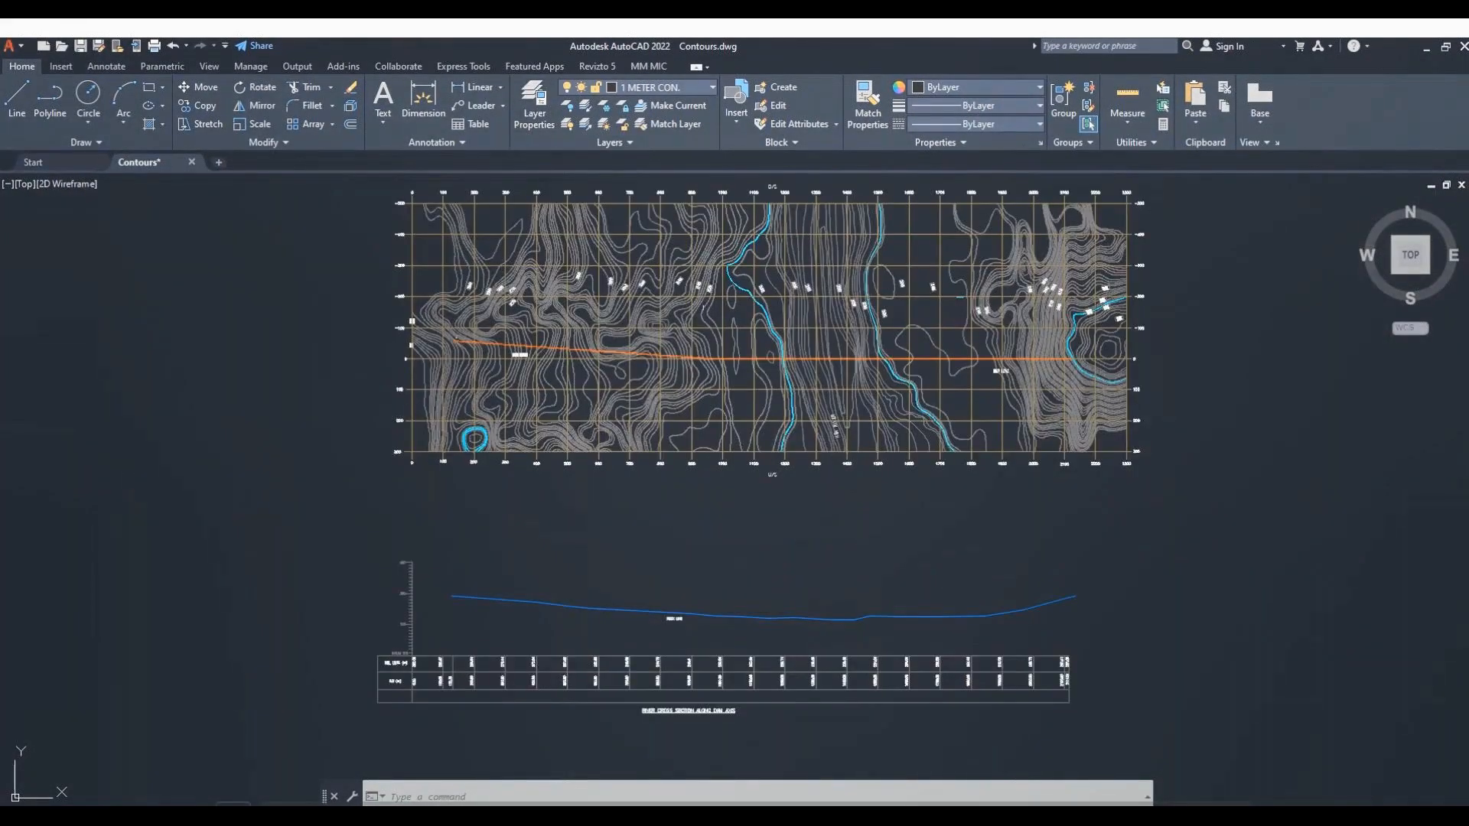
{"action": "scroll", "coordinate": [703, 311], "scroll_direction": "up", "scroll_amount": 2}
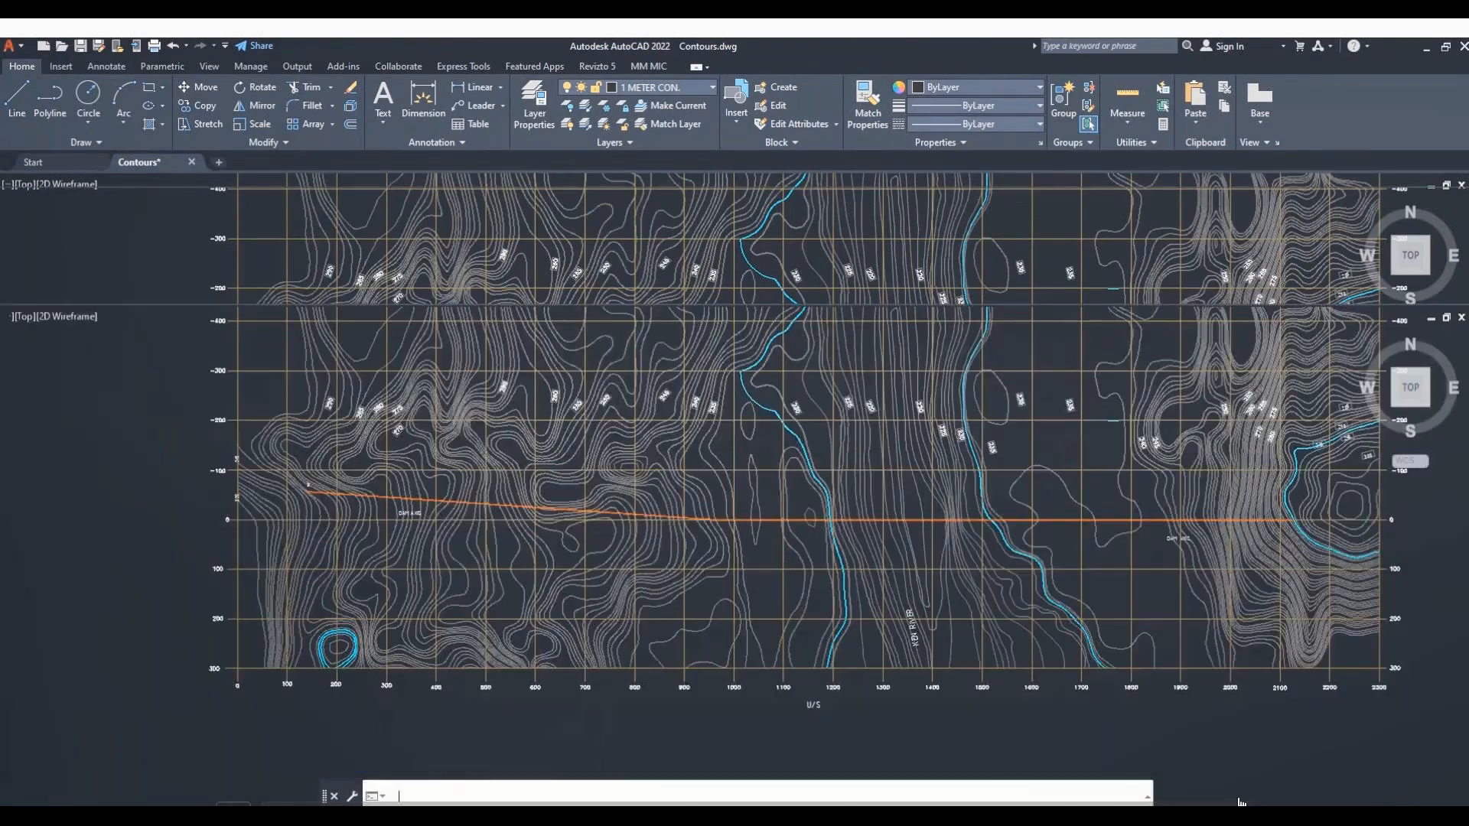
{"action": "type", "text": "LA"}
{"action": "key", "text": "Return"}
Check which layer the dam axis line is on and make DAM AXIS the current layer.
{"action": "scroll", "coordinate": [389, 430], "scroll_direction": "up", "scroll_amount": 2}
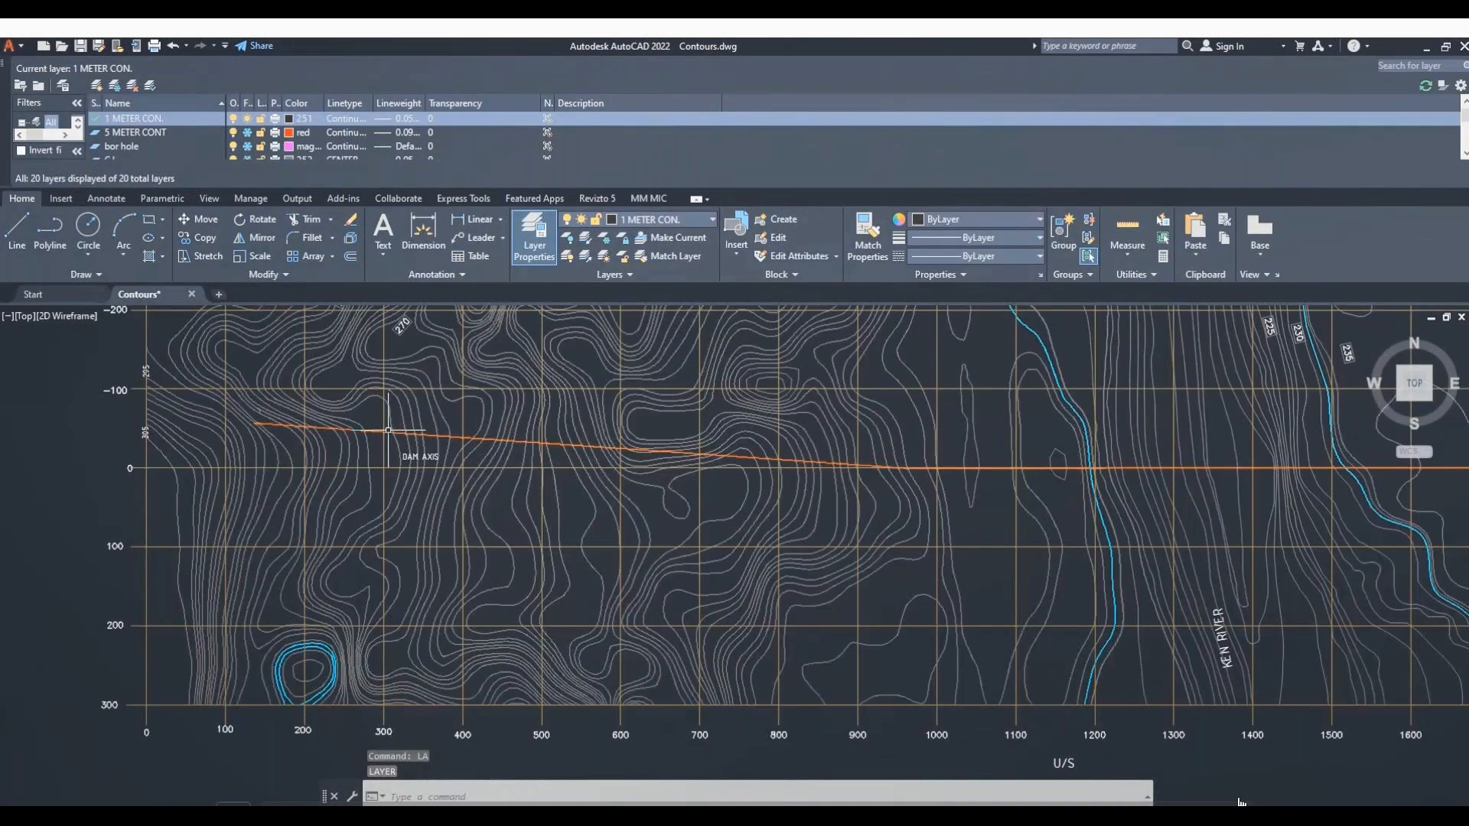
{"action": "scroll", "coordinate": [379, 428], "scroll_direction": "up", "scroll_amount": 2}
{"action": "left_click", "coordinate": [366, 433]}
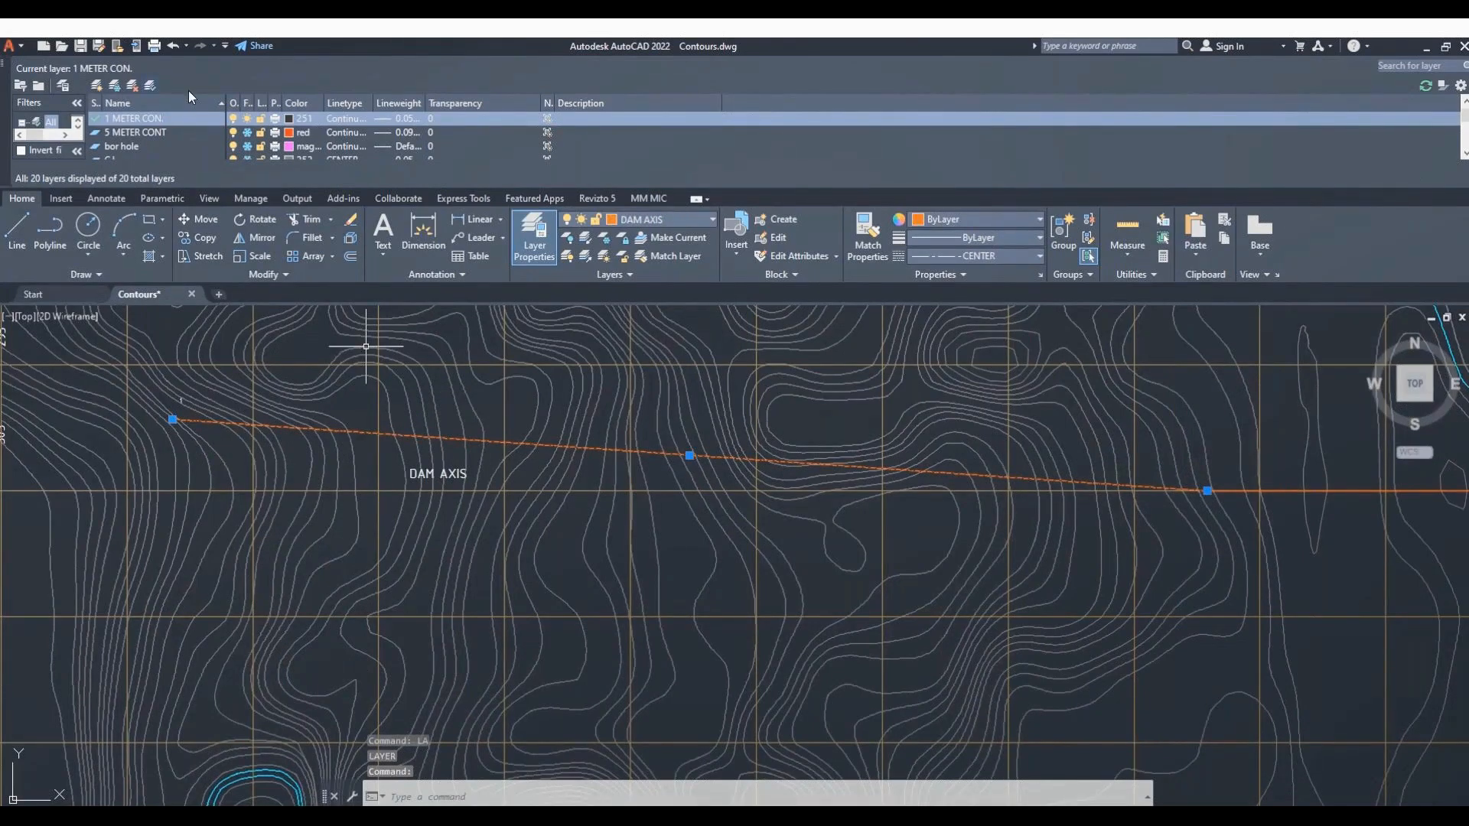
{"action": "key", "text": "Escape"}
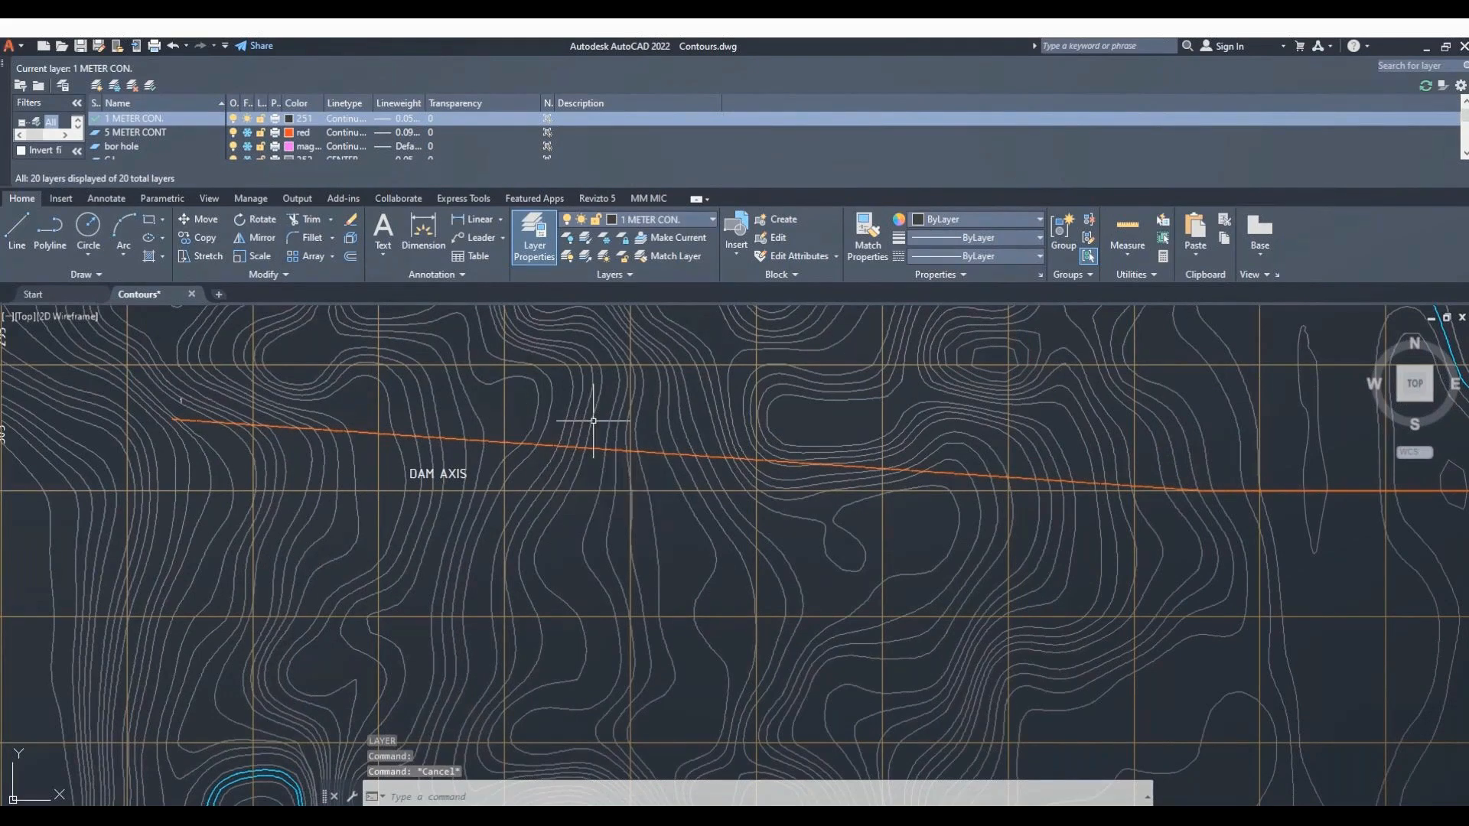
{"action": "left_click", "coordinate": [141, 133]}
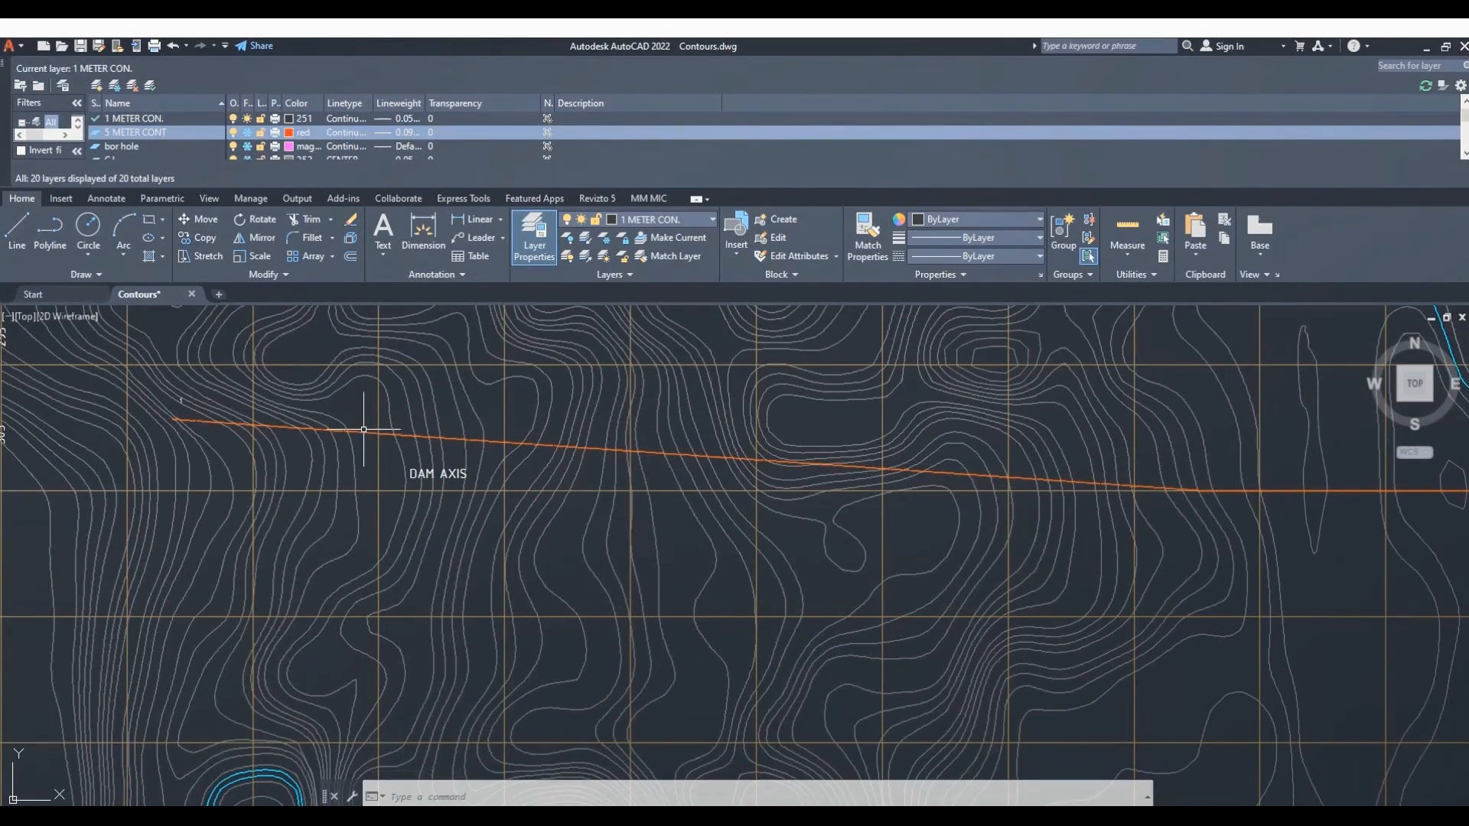
{"action": "scroll", "coordinate": [120, 142], "scroll_direction": "down", "scroll_amount": 2}
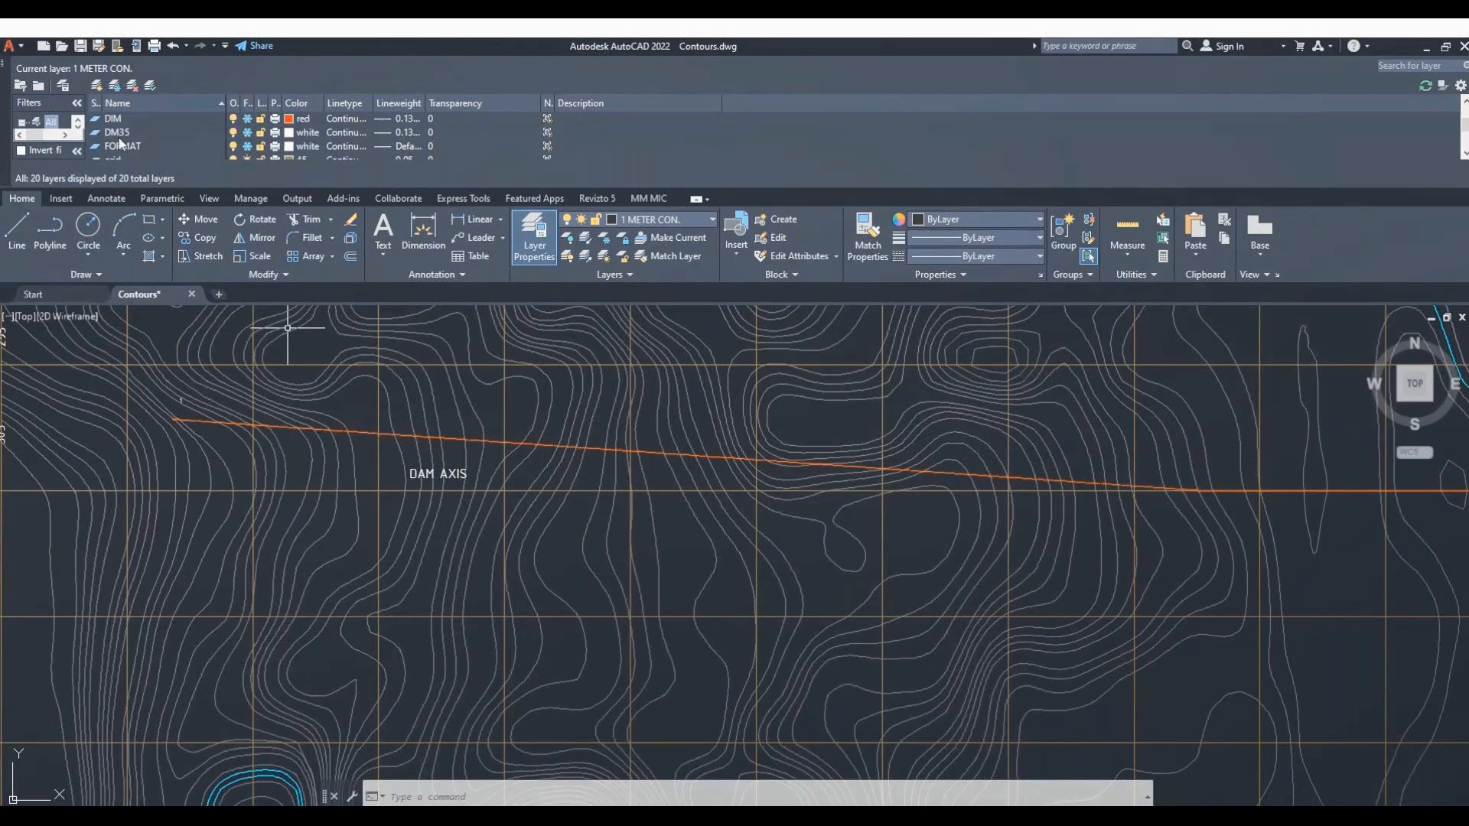
{"action": "scroll", "coordinate": [120, 142], "scroll_direction": "up", "scroll_amount": 1}
{"action": "left_click", "coordinate": [120, 135]}
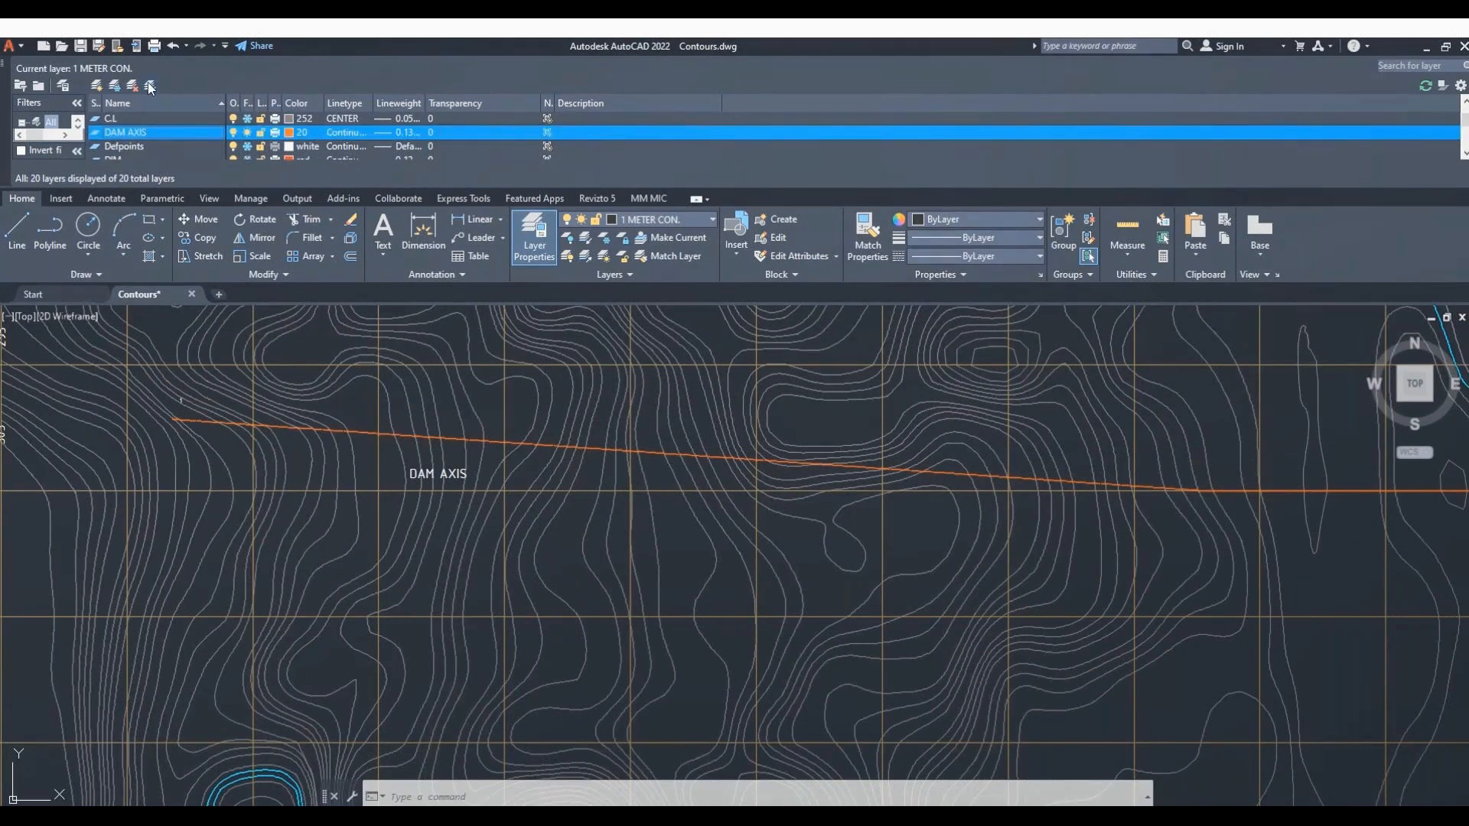
{"action": "left_click", "coordinate": [150, 84]}
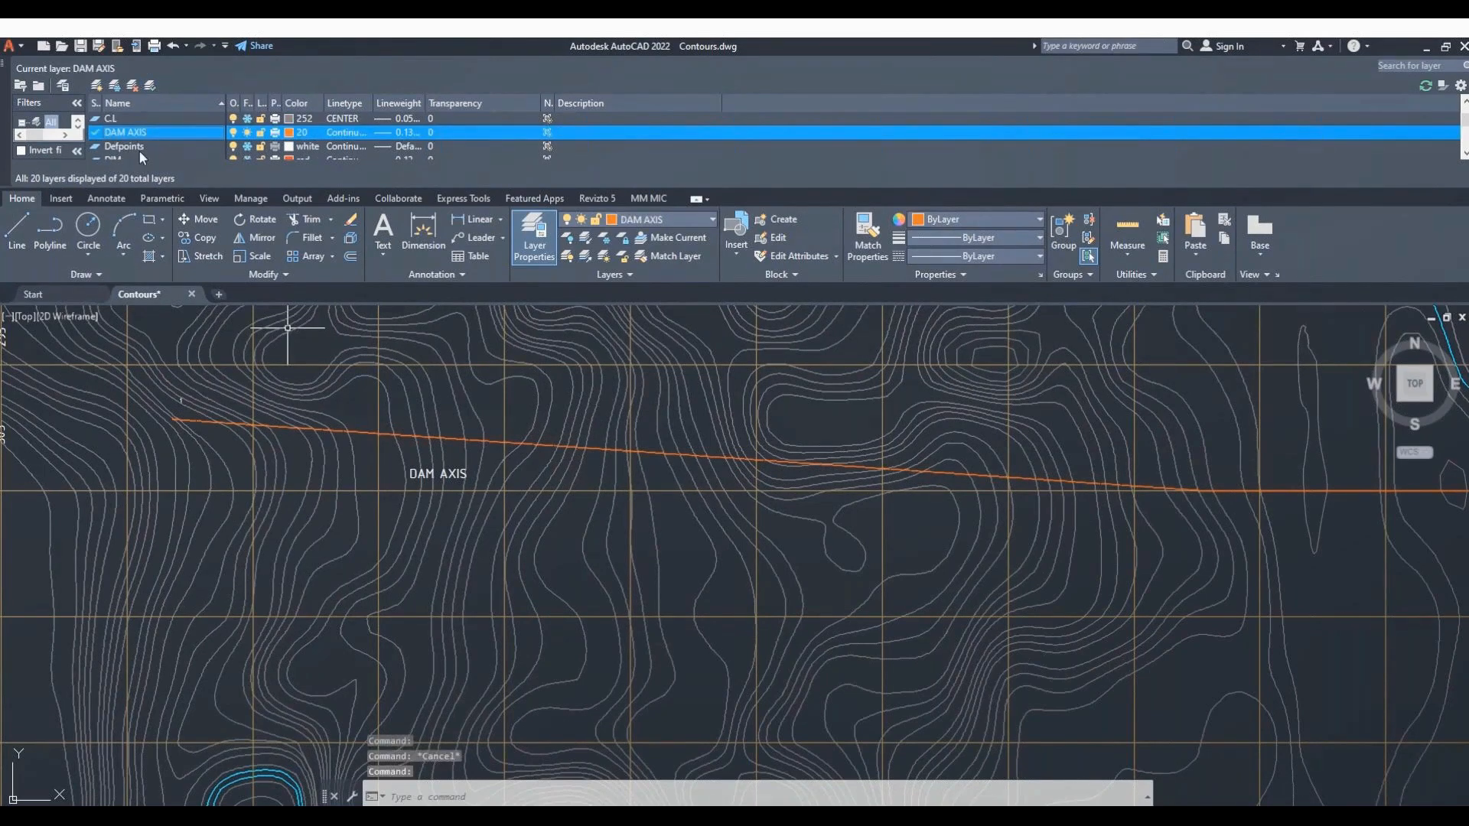
Freeze all layers except the current DAM AXIS layer.
{"action": "left_click", "coordinate": [125, 146]}
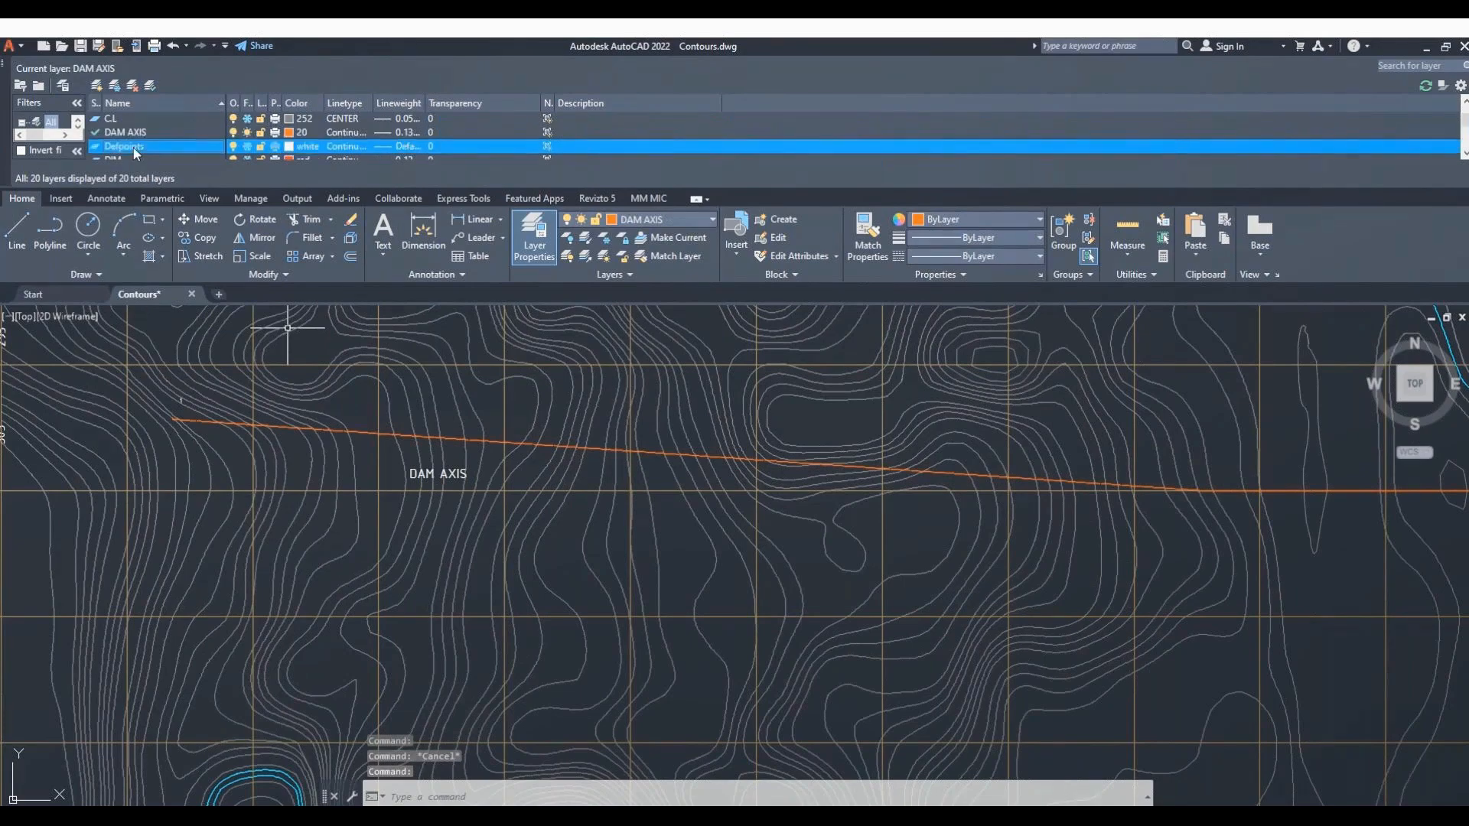
{"action": "key", "text": "ctrl+a"}
{"action": "left_click", "coordinate": [248, 148]}
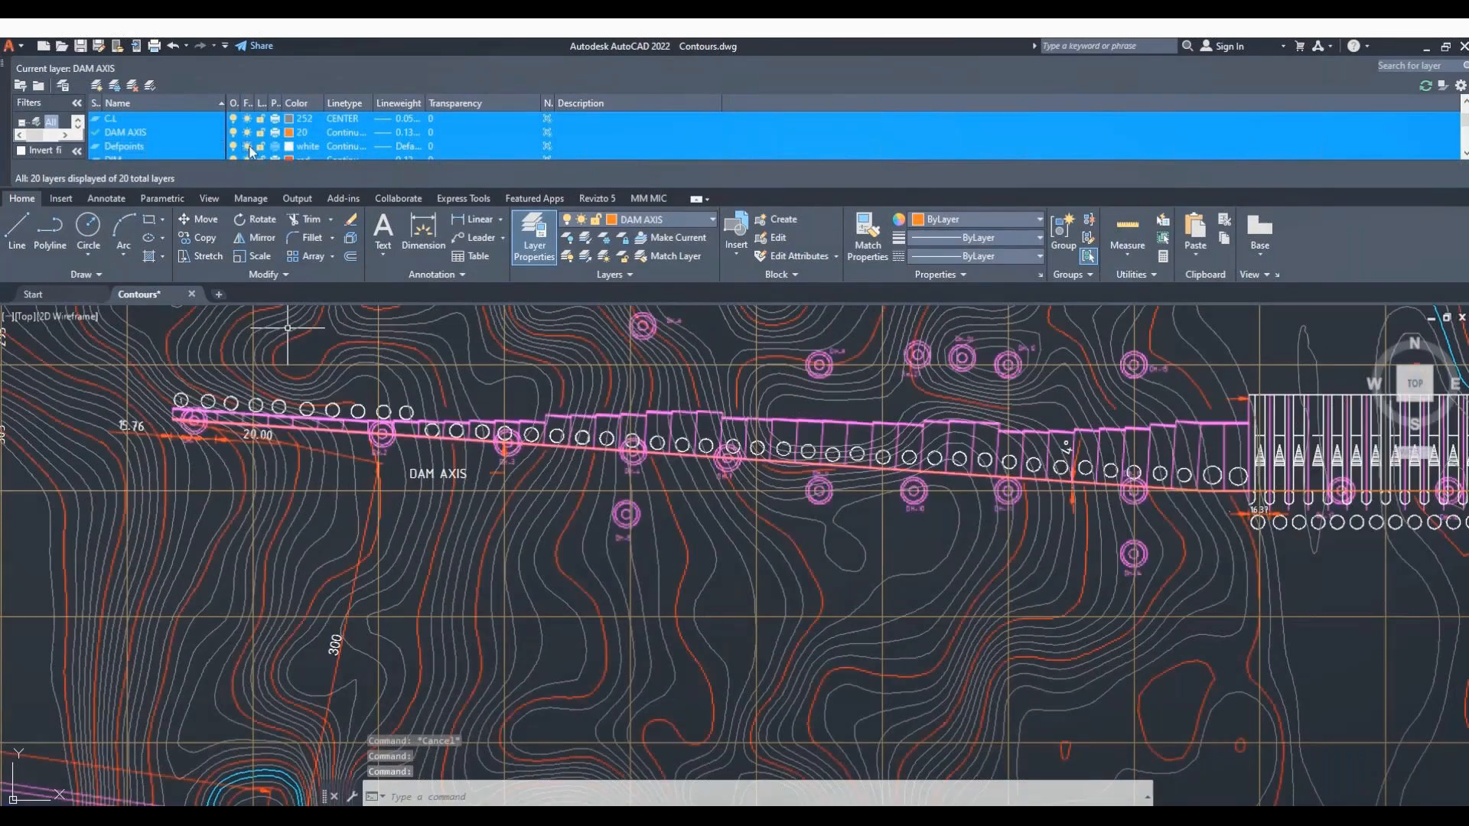
{"action": "left_click", "coordinate": [248, 148]}
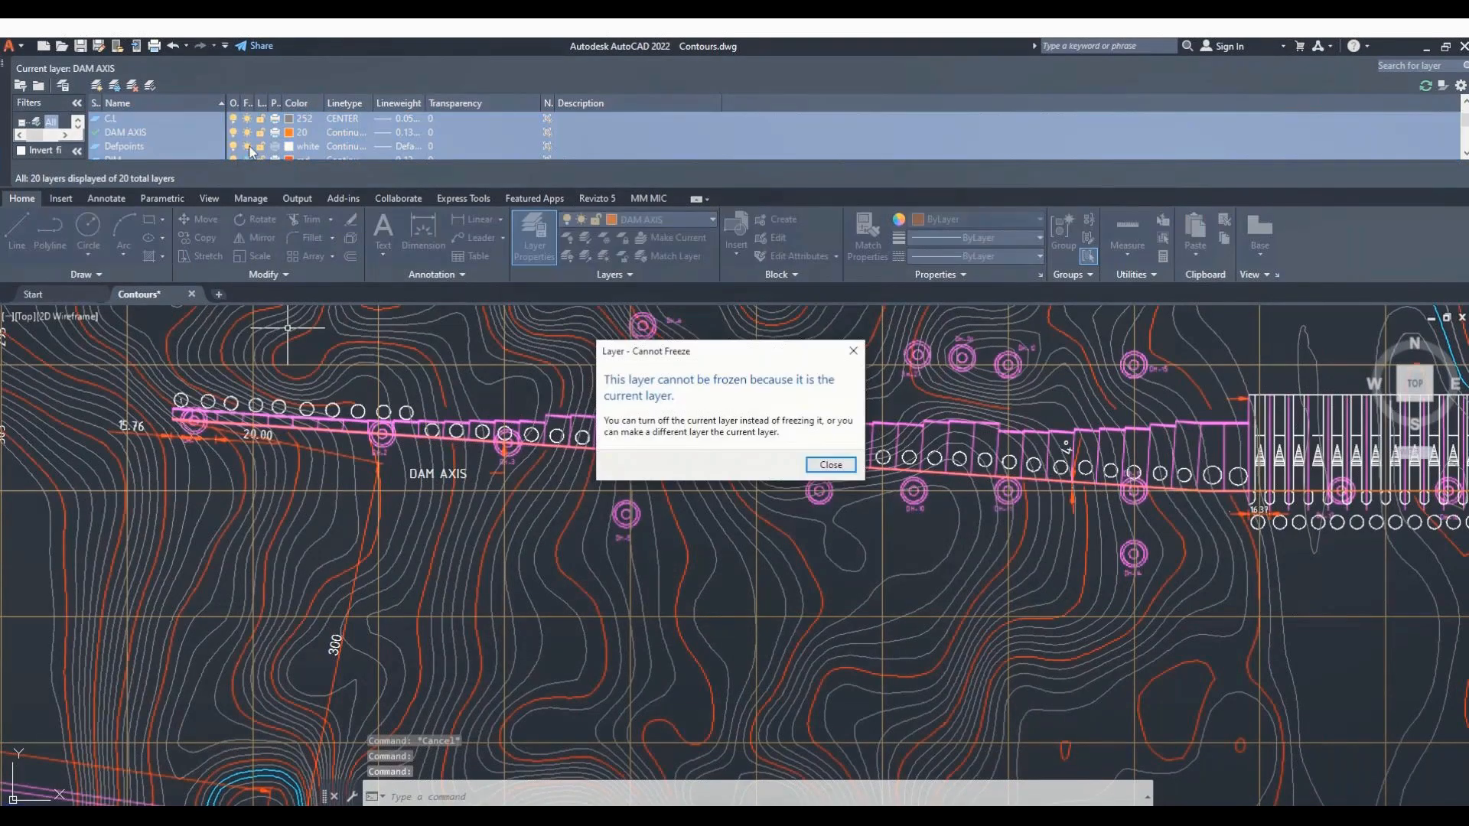
{"action": "left_click", "coordinate": [831, 464]}
Use the ID command to get the coordinates of the dam axis at its start, bend and end points.
{"action": "scroll", "coordinate": [528, 475], "scroll_direction": "up", "scroll_amount": 5}
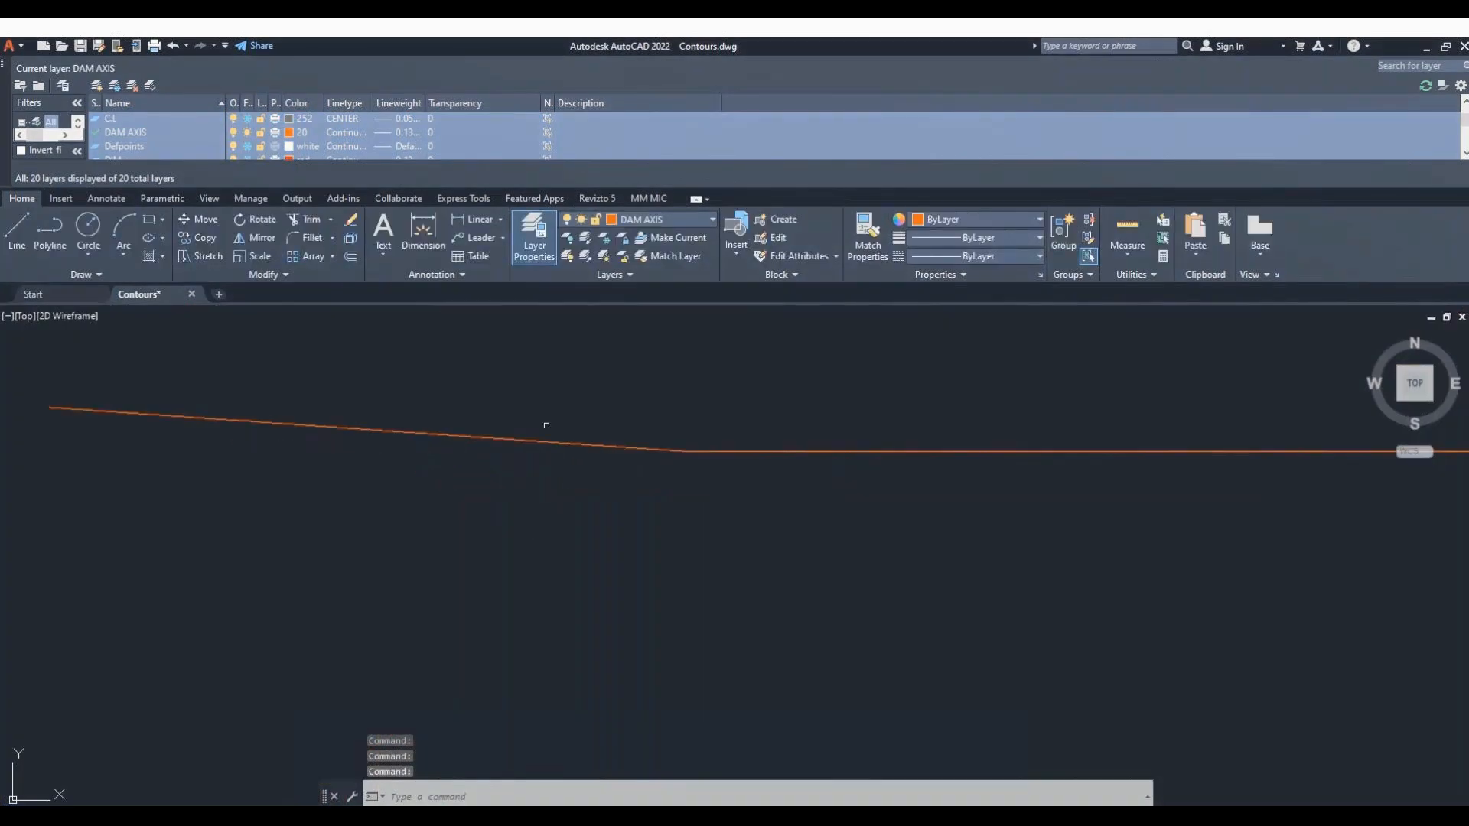
{"action": "scroll", "coordinate": [715, 404], "scroll_direction": "down", "scroll_amount": 1}
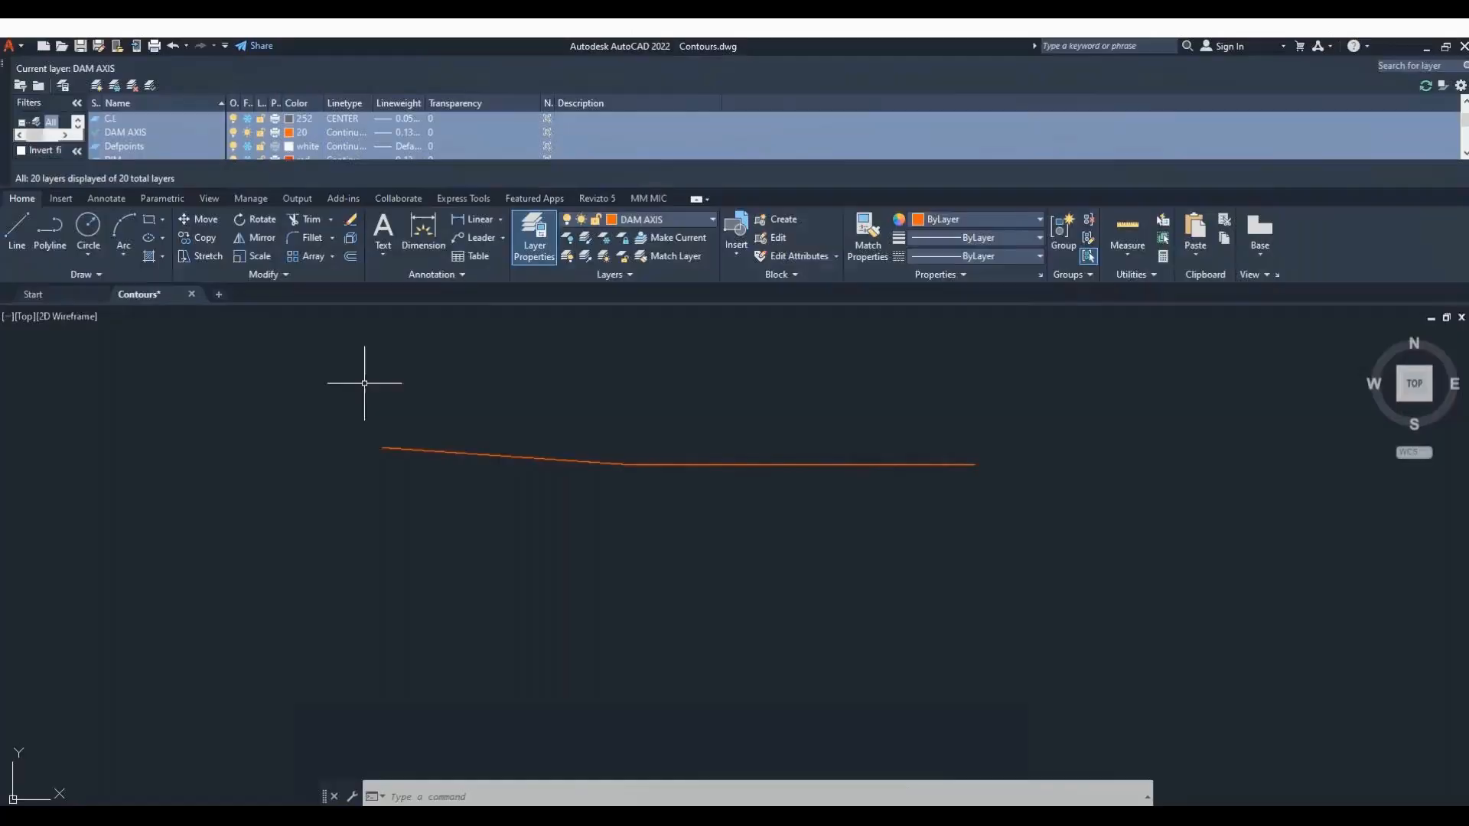
{"action": "type", "text": "id"}
{"action": "key", "text": "Return"}
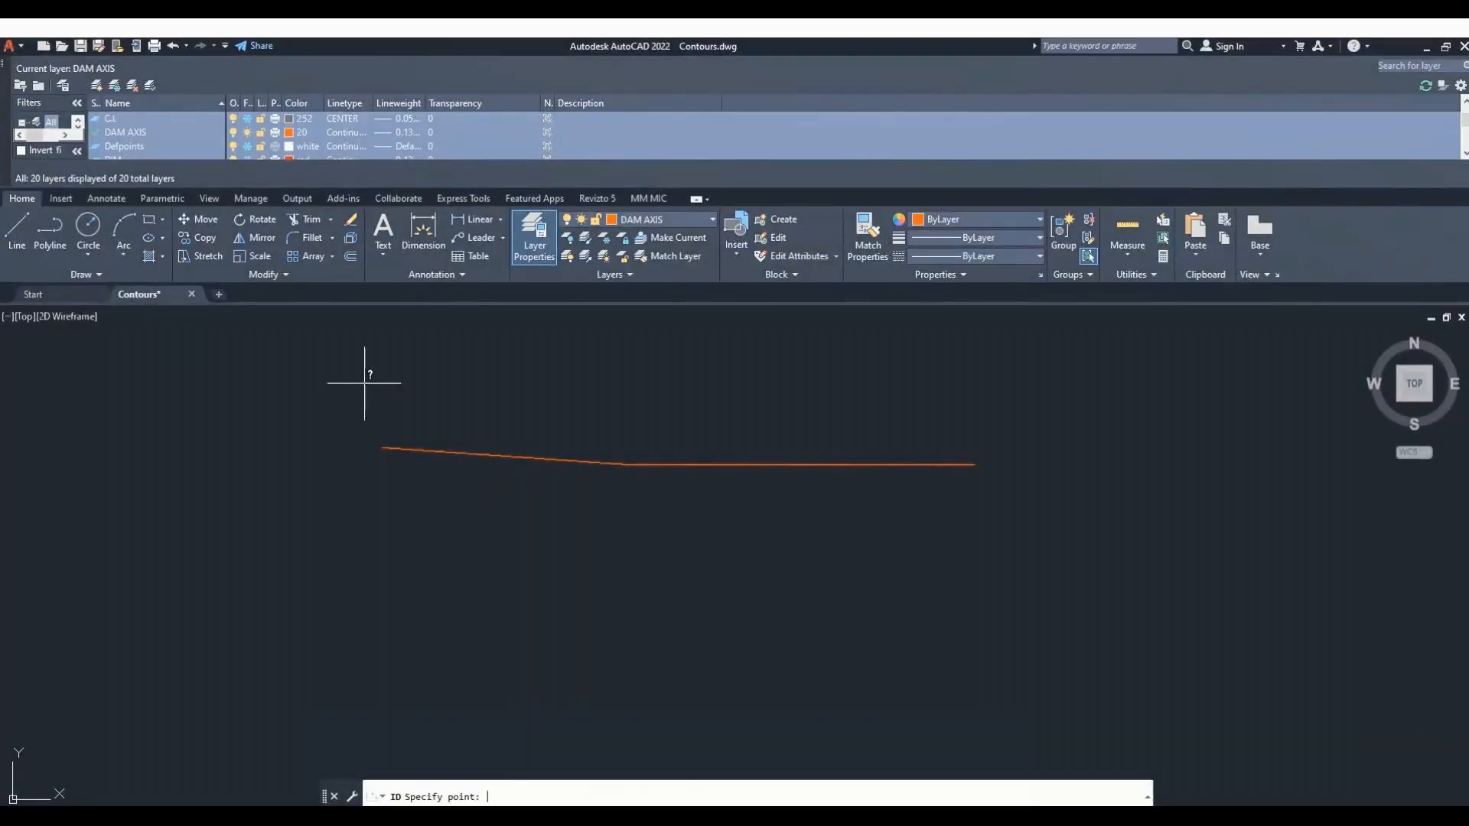
{"action": "left_click", "coordinate": [390, 449]}
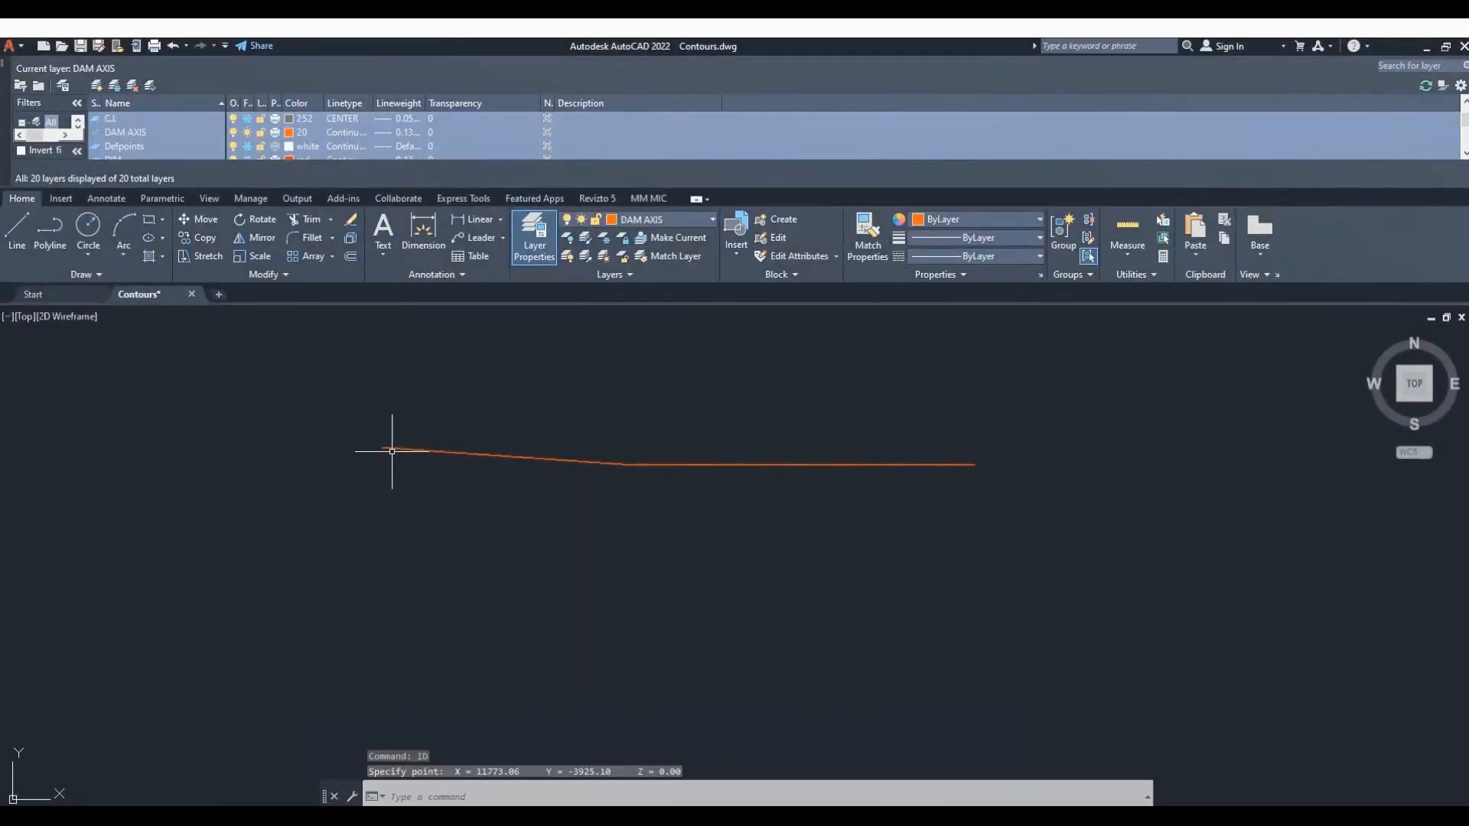
{"action": "right_click", "coordinate": [759, 415]}
{"action": "left_click", "coordinate": [800, 424]}
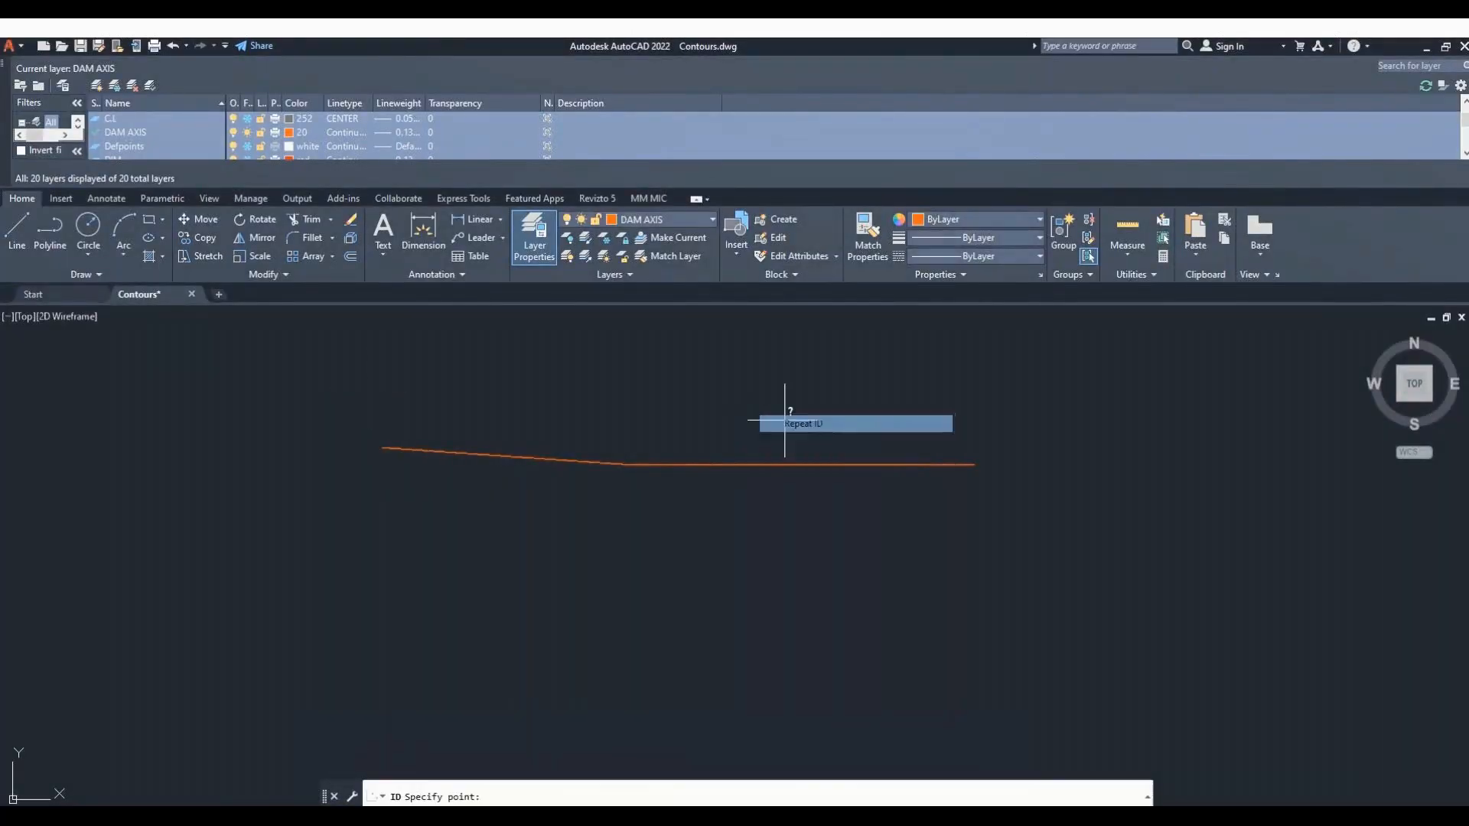
{"action": "left_click", "coordinate": [624, 470]}
{"action": "right_click", "coordinate": [754, 393]}
{"action": "left_click", "coordinate": [800, 407]}
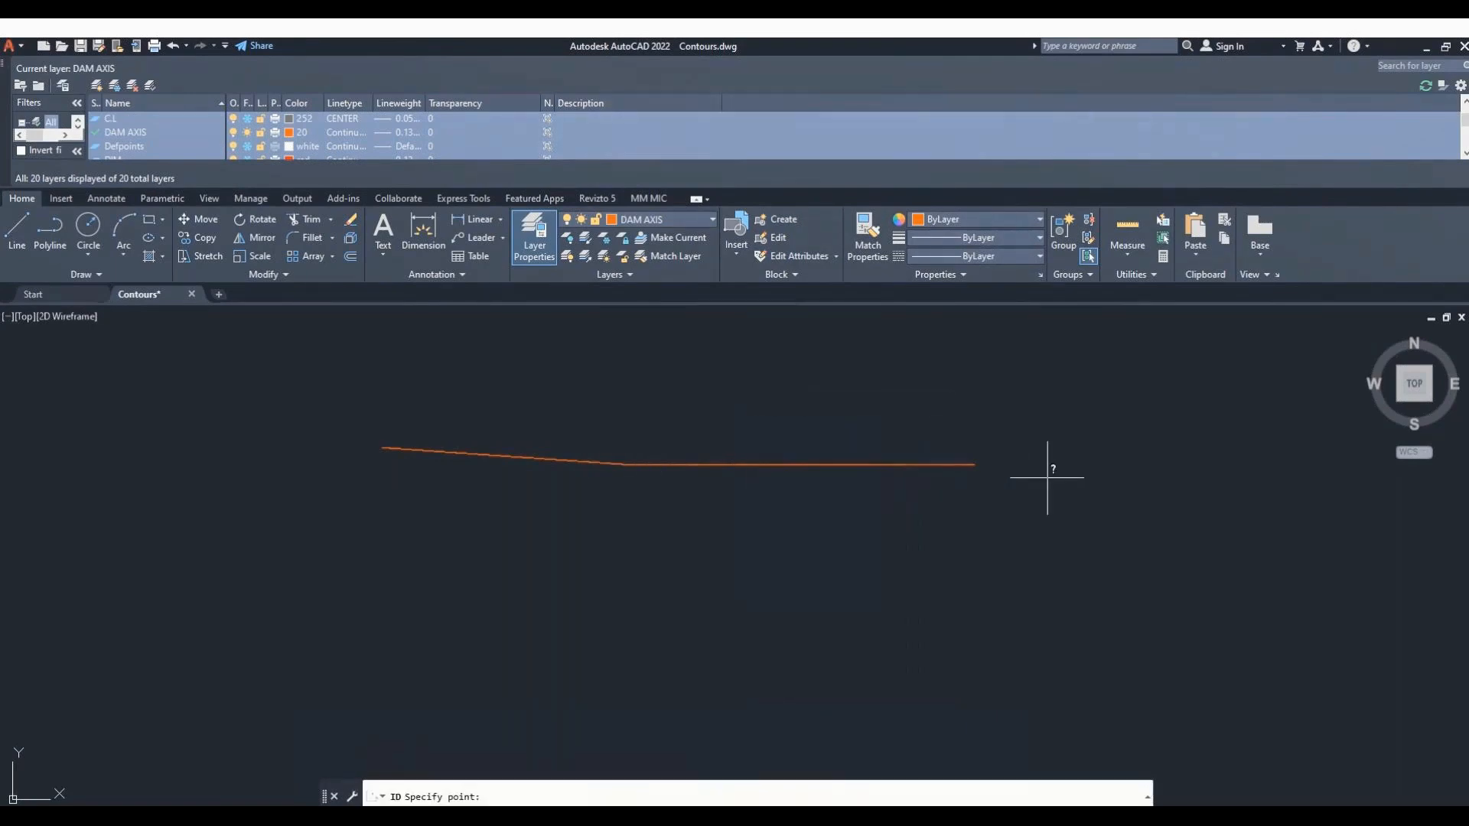
{"action": "left_click", "coordinate": [975, 464]}
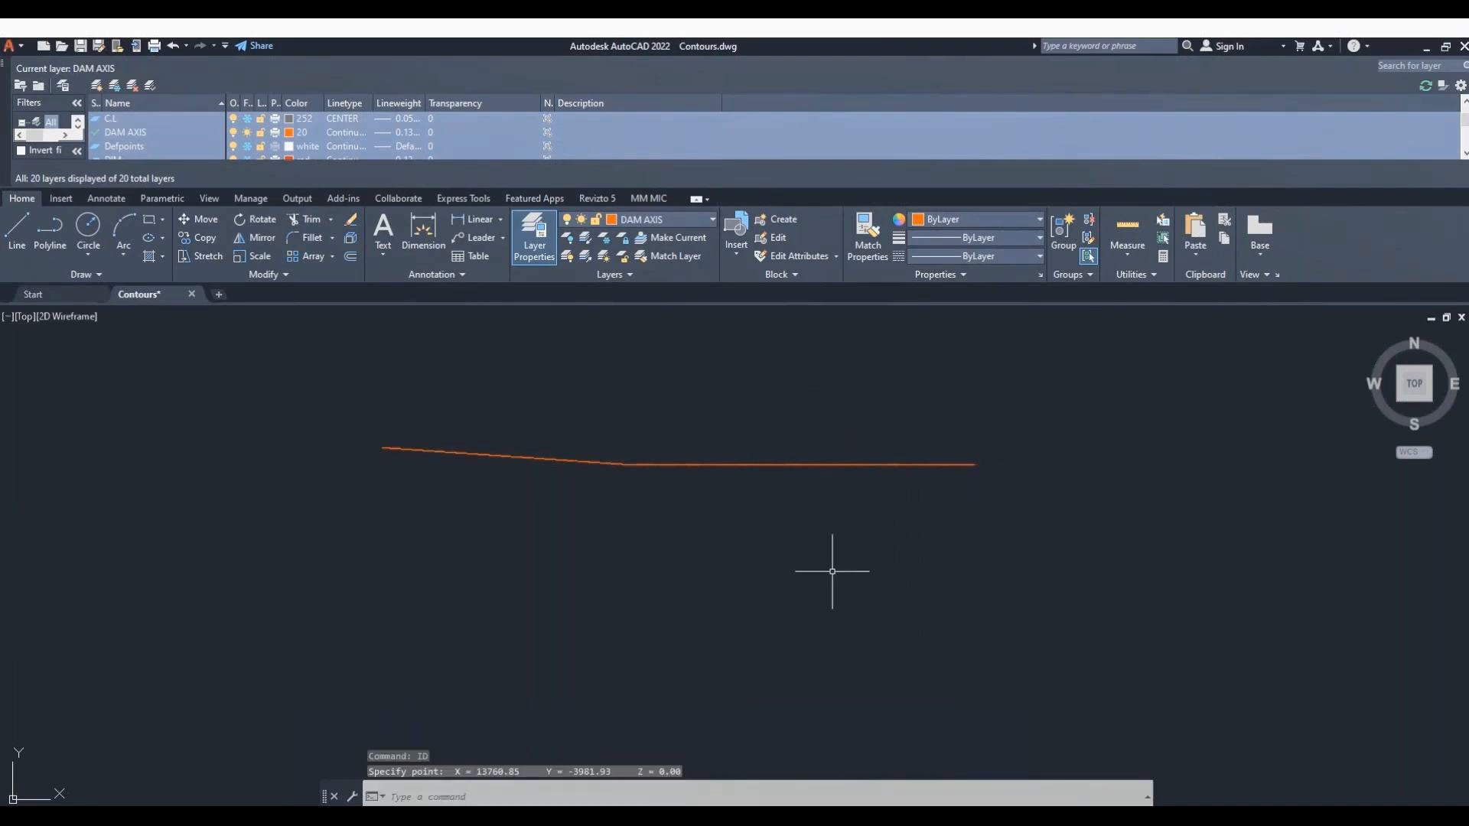
Copy the coordinate lines of the three dam axis points from the command history.
{"action": "key", "text": "F2"}
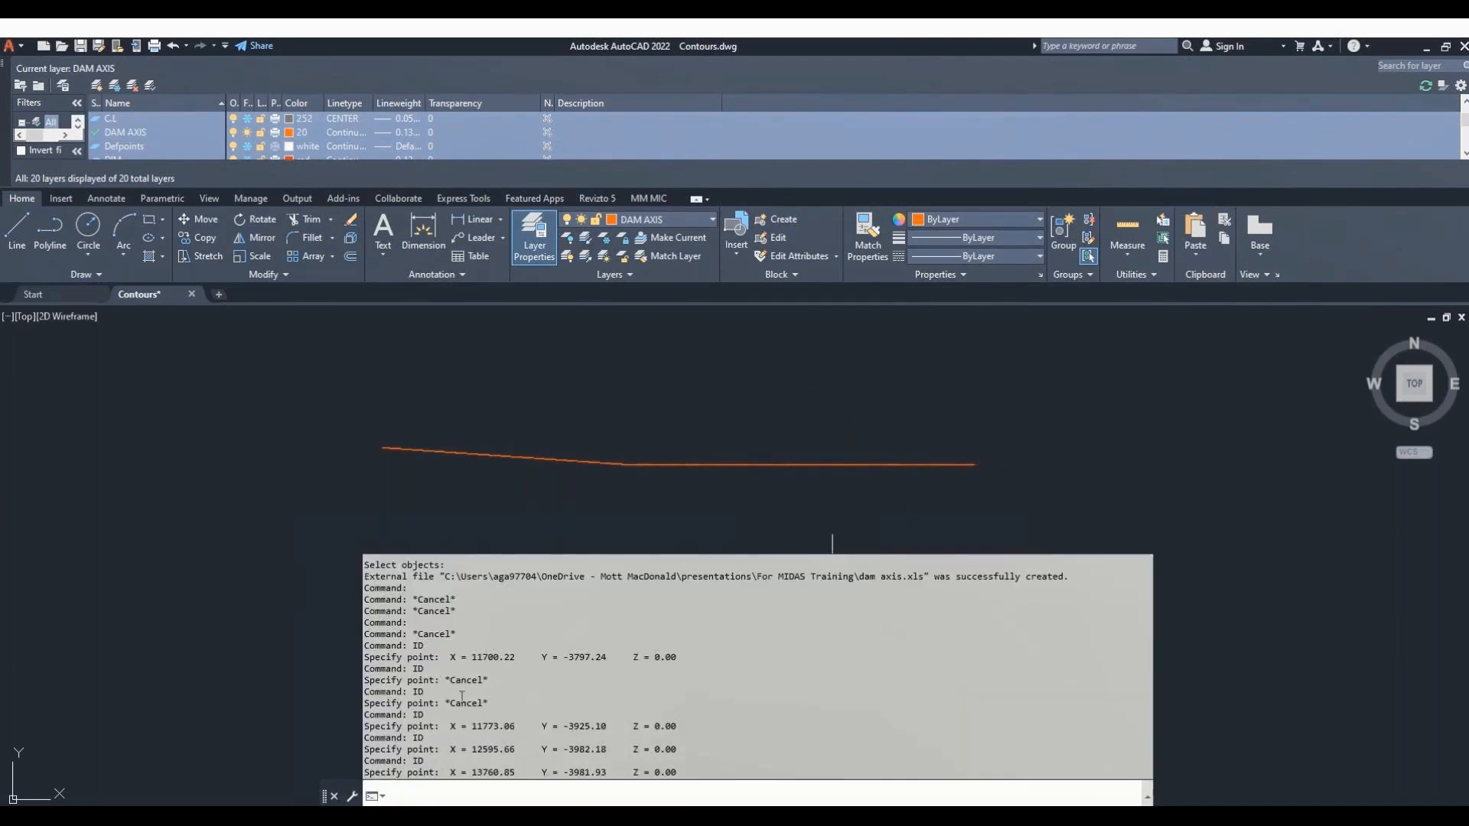
{"action": "left_click_drag", "start_coordinate": [466, 726], "coordinate": [681, 774]}
{"action": "right_click", "coordinate": [655, 753]}
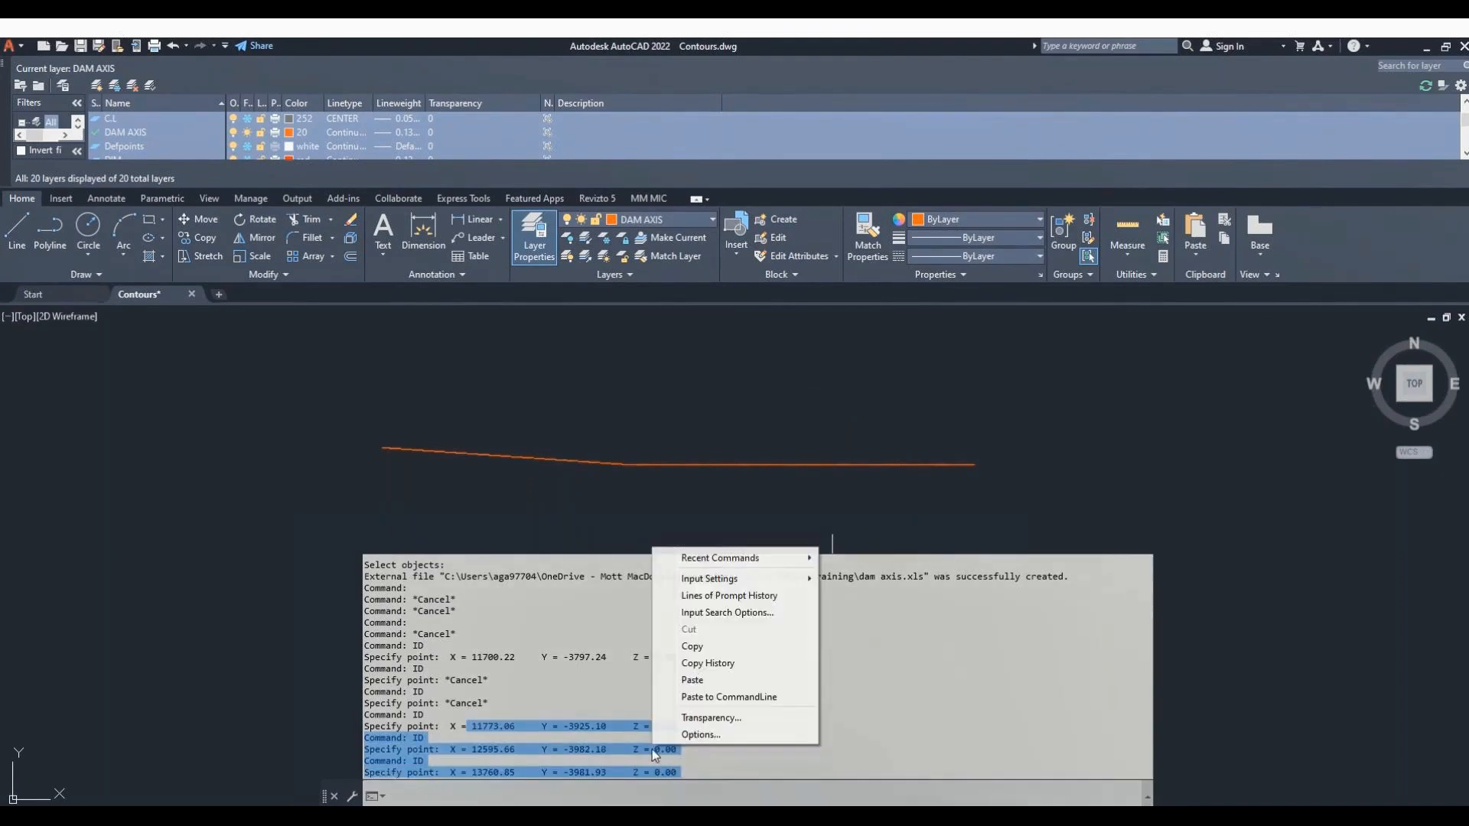
{"action": "left_click", "coordinate": [711, 645]}
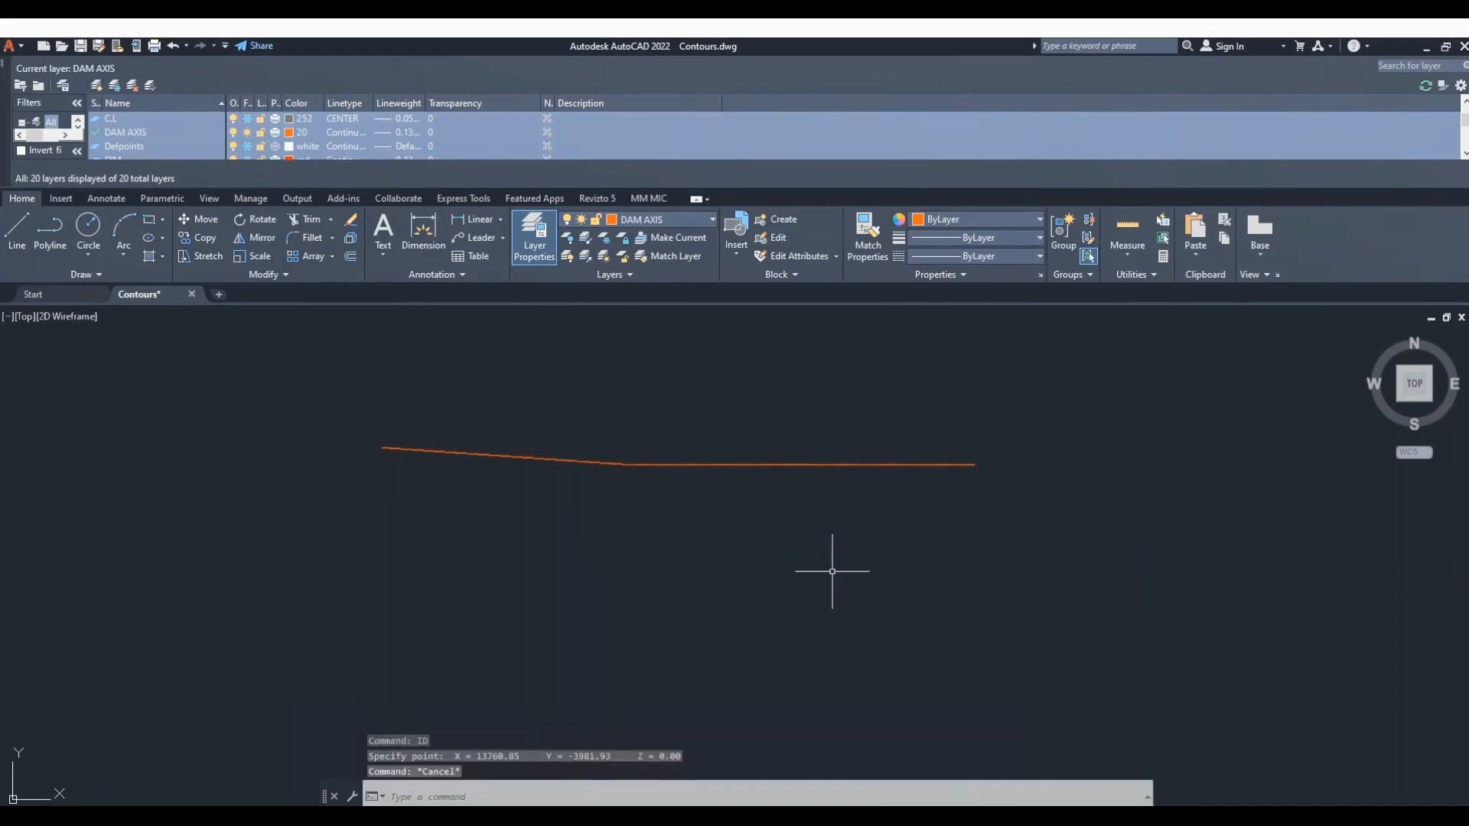
Switch to the Contours workbook in Excel and paste the copied dam axis coordinates into a new sheet.
{"action": "left_click", "coordinate": [503, 816]}
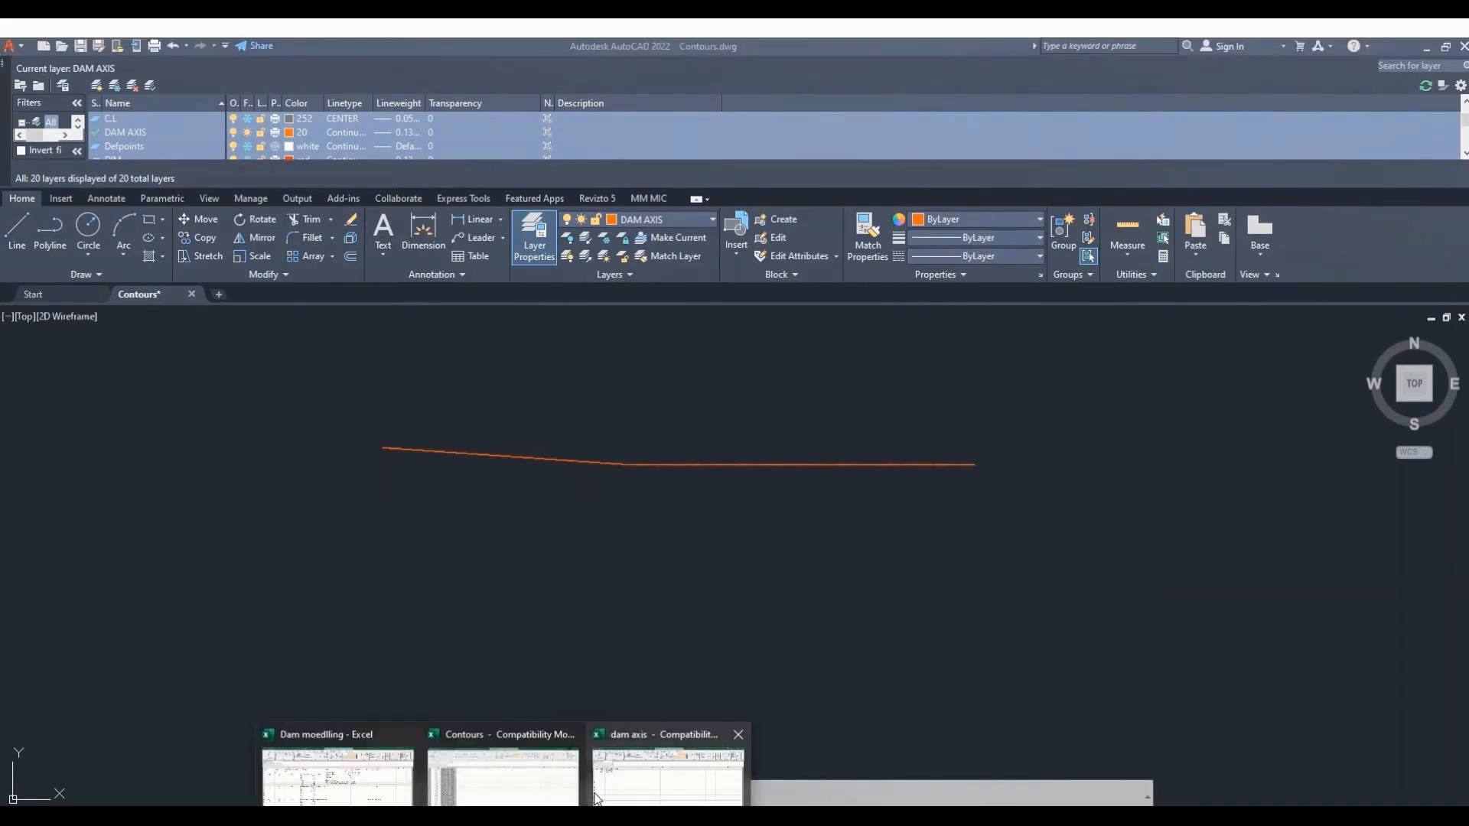
{"action": "left_click", "coordinate": [538, 797]}
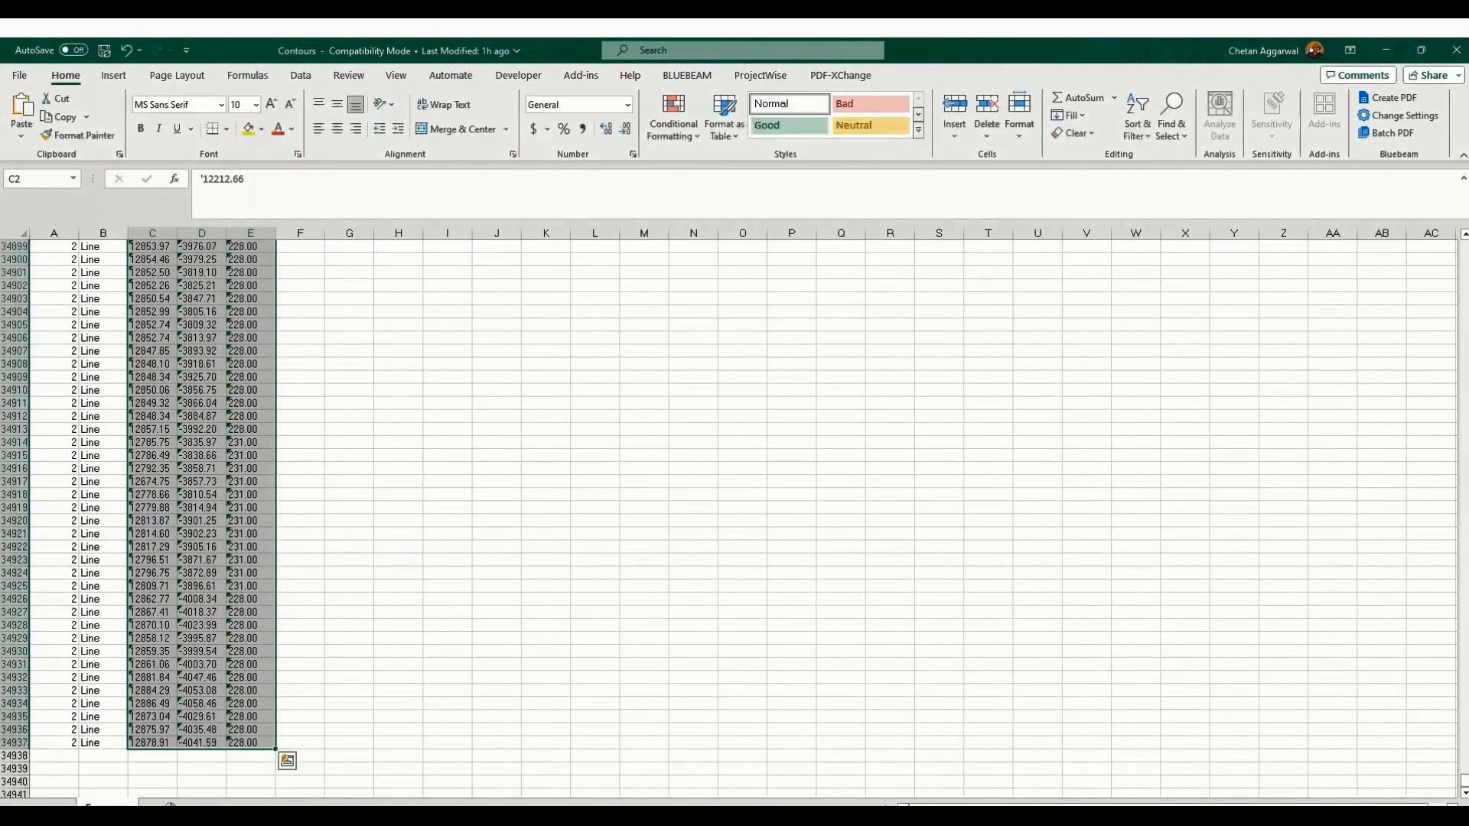
{"action": "left_click", "coordinate": [170, 805]}
{"action": "key", "text": "ctrl+v"}
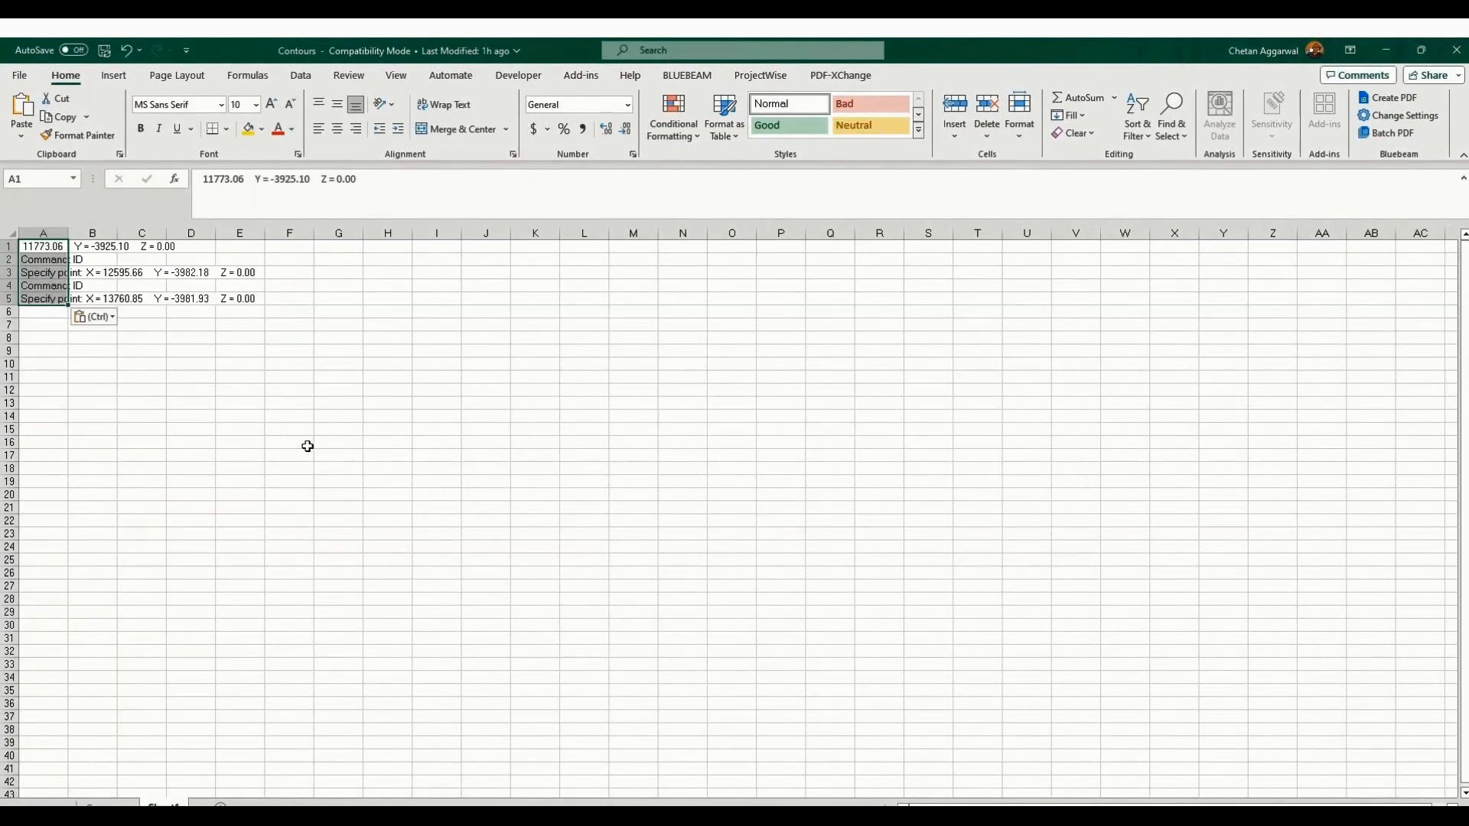
{"action": "left_click", "coordinate": [200, 350]}
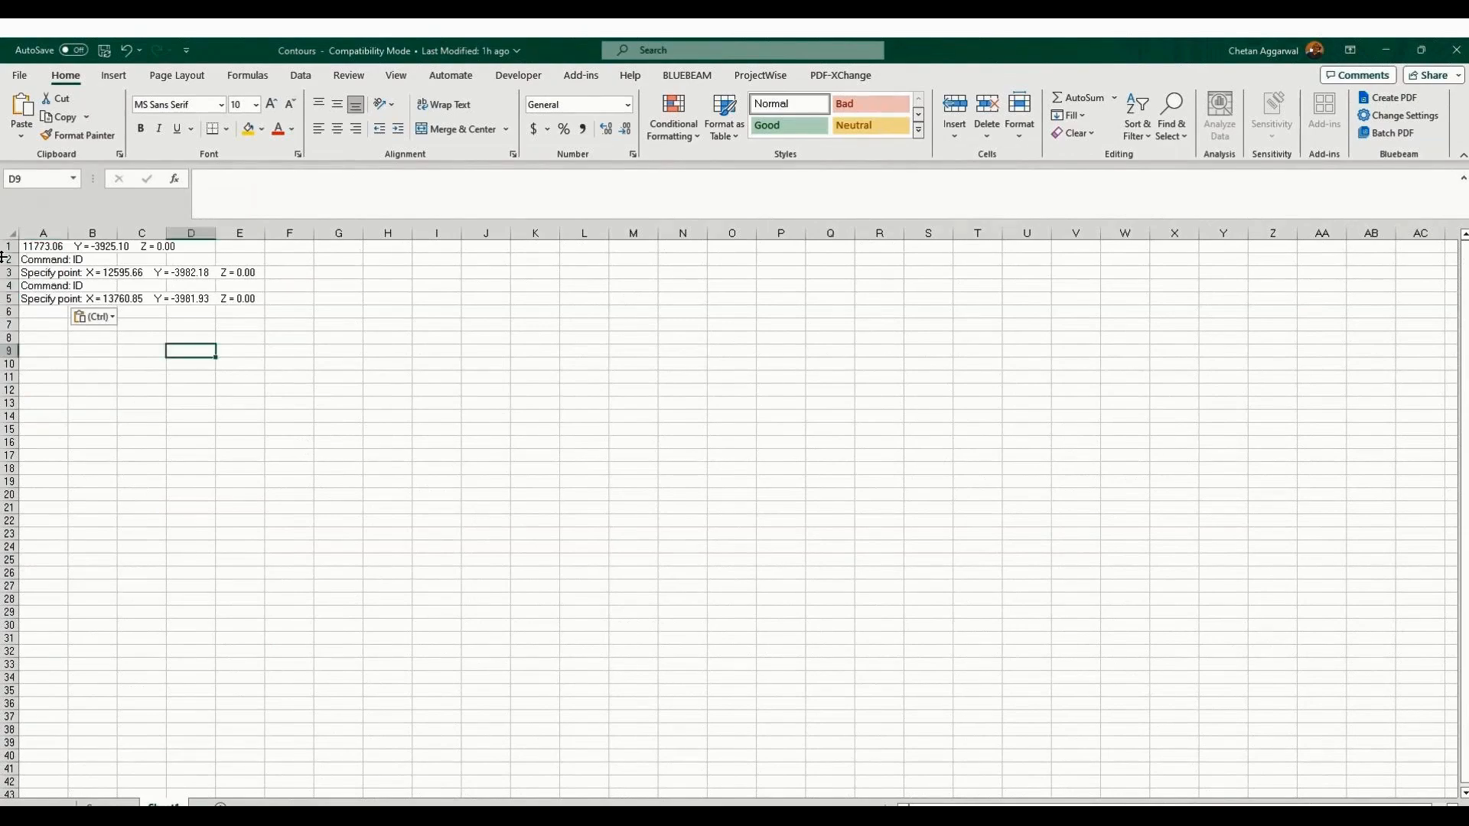
{"action": "left_click", "coordinate": [4, 259]}
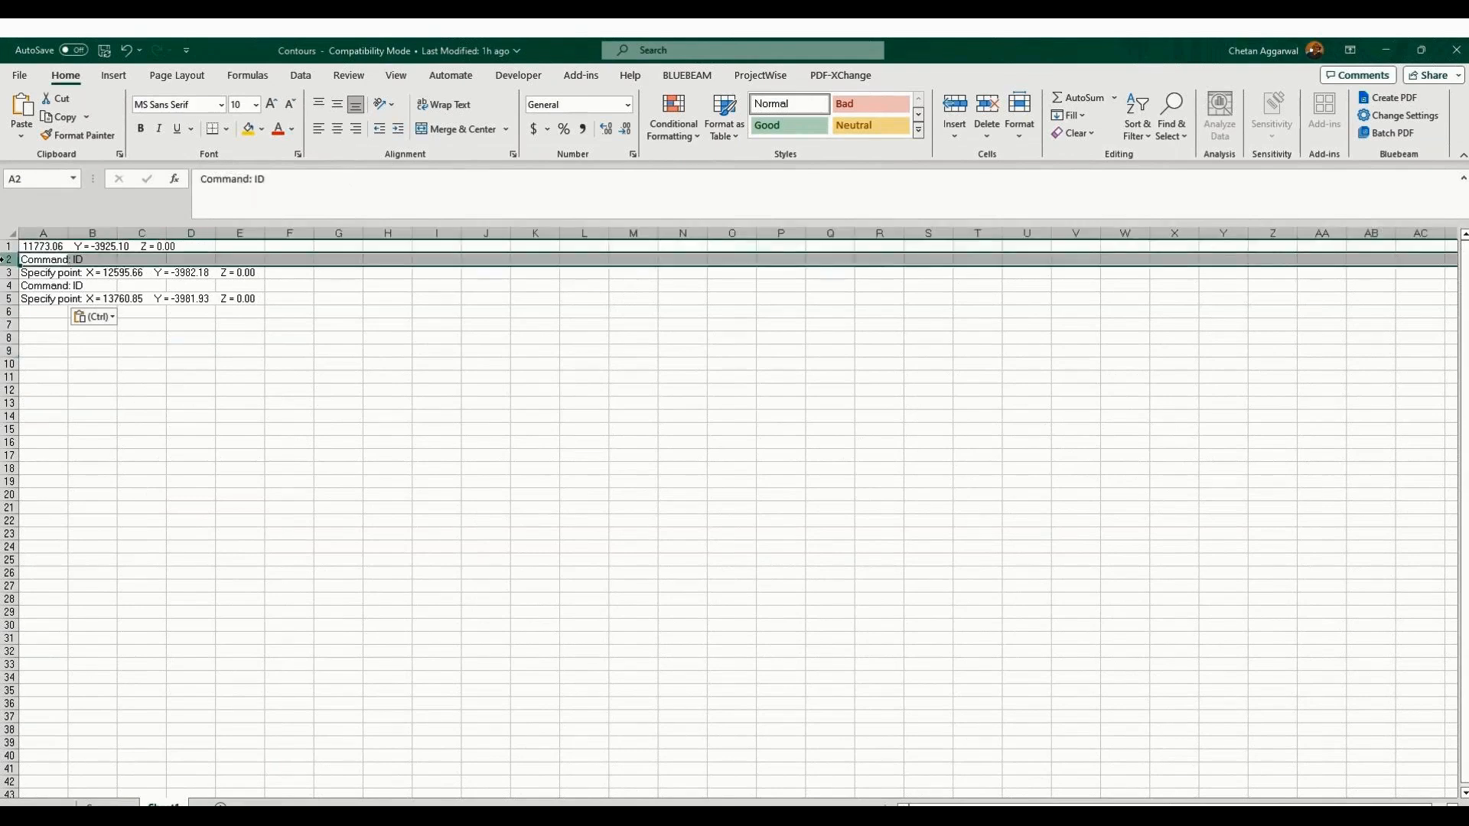
{"action": "key", "text": "alt+d"}
{"action": "key", "text": "d"}
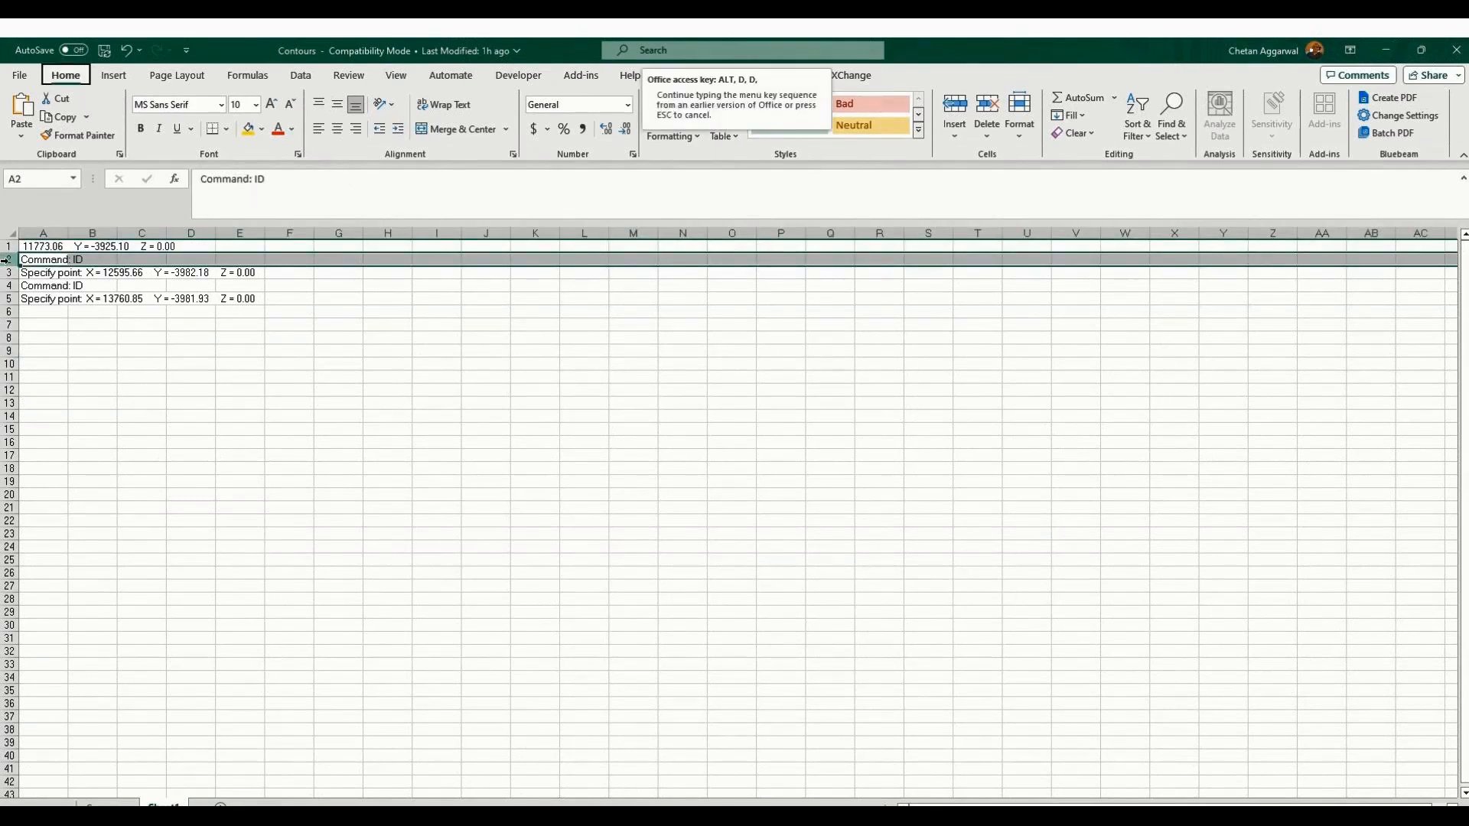
{"action": "left_click", "coordinate": [93, 390]}
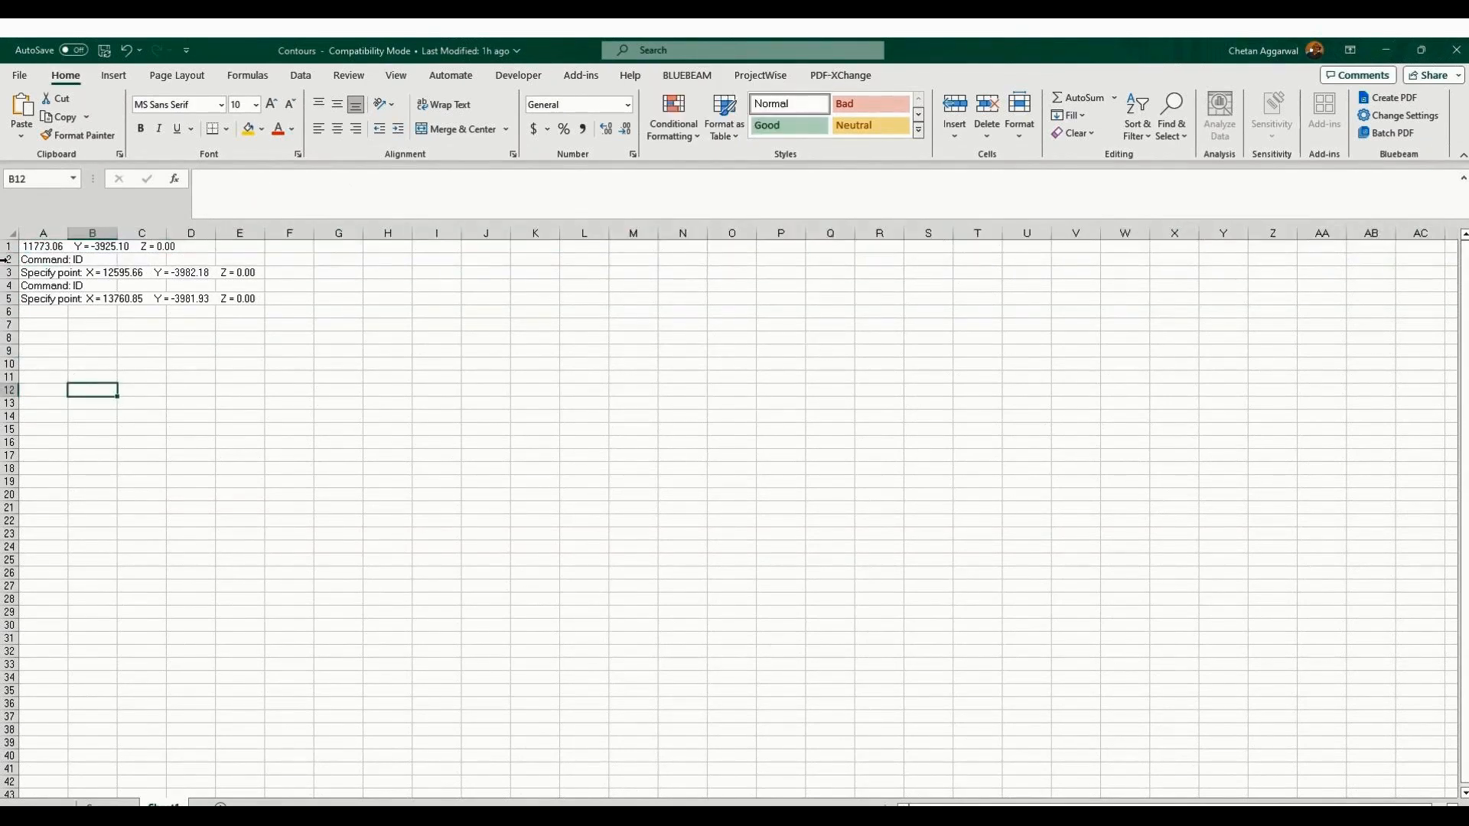
Delete the two rows containing only the text "Command: ID" from the pasted coordinates.
{"action": "left_click", "coordinate": [5, 260]}
{"action": "key", "text": "alt+e"}
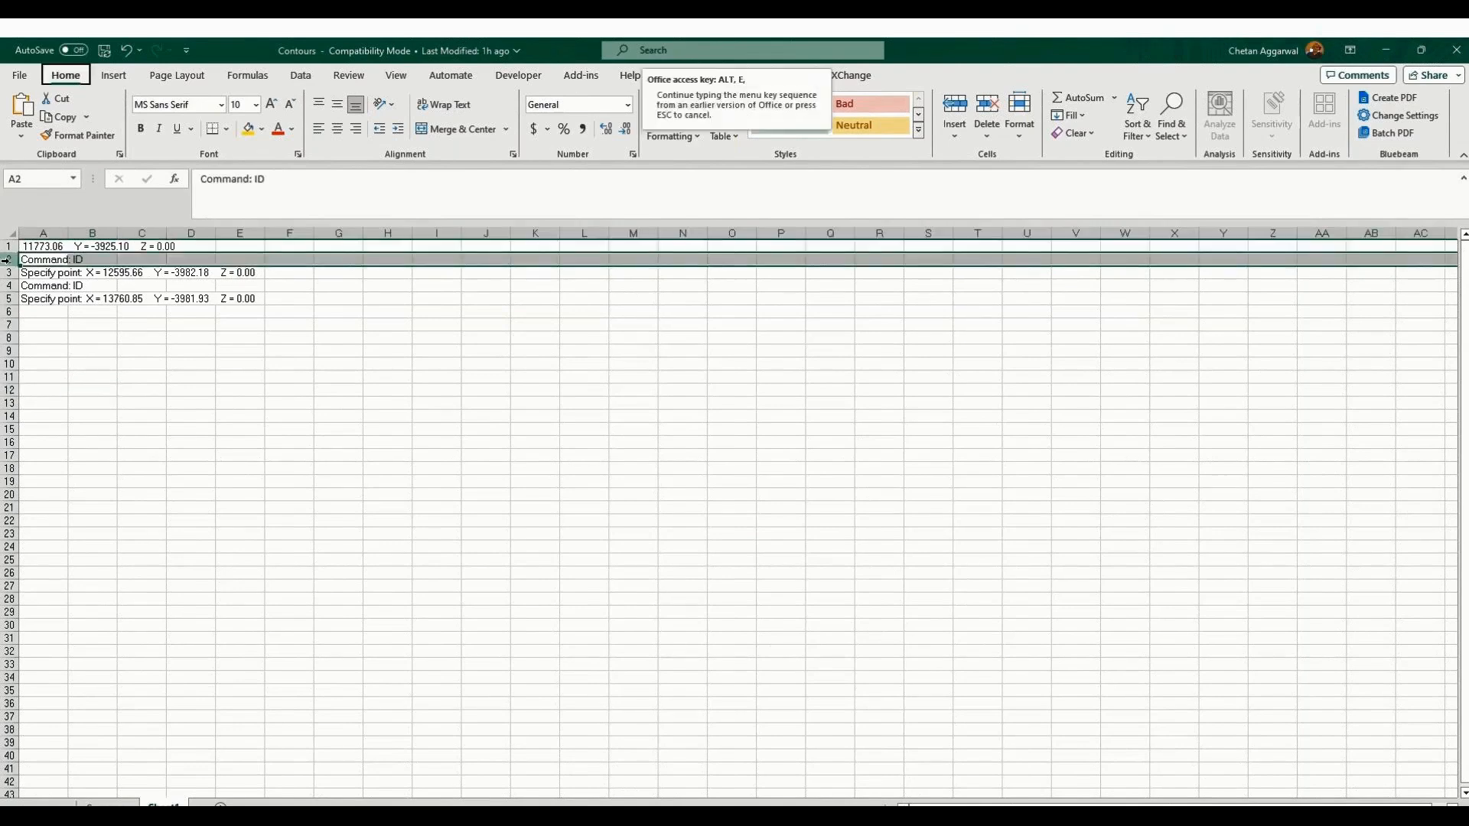
{"action": "key", "text": "d"}
{"action": "left_click", "coordinate": [6, 272]}
{"action": "key", "text": "alt+e"}
{"action": "key", "text": "d"}
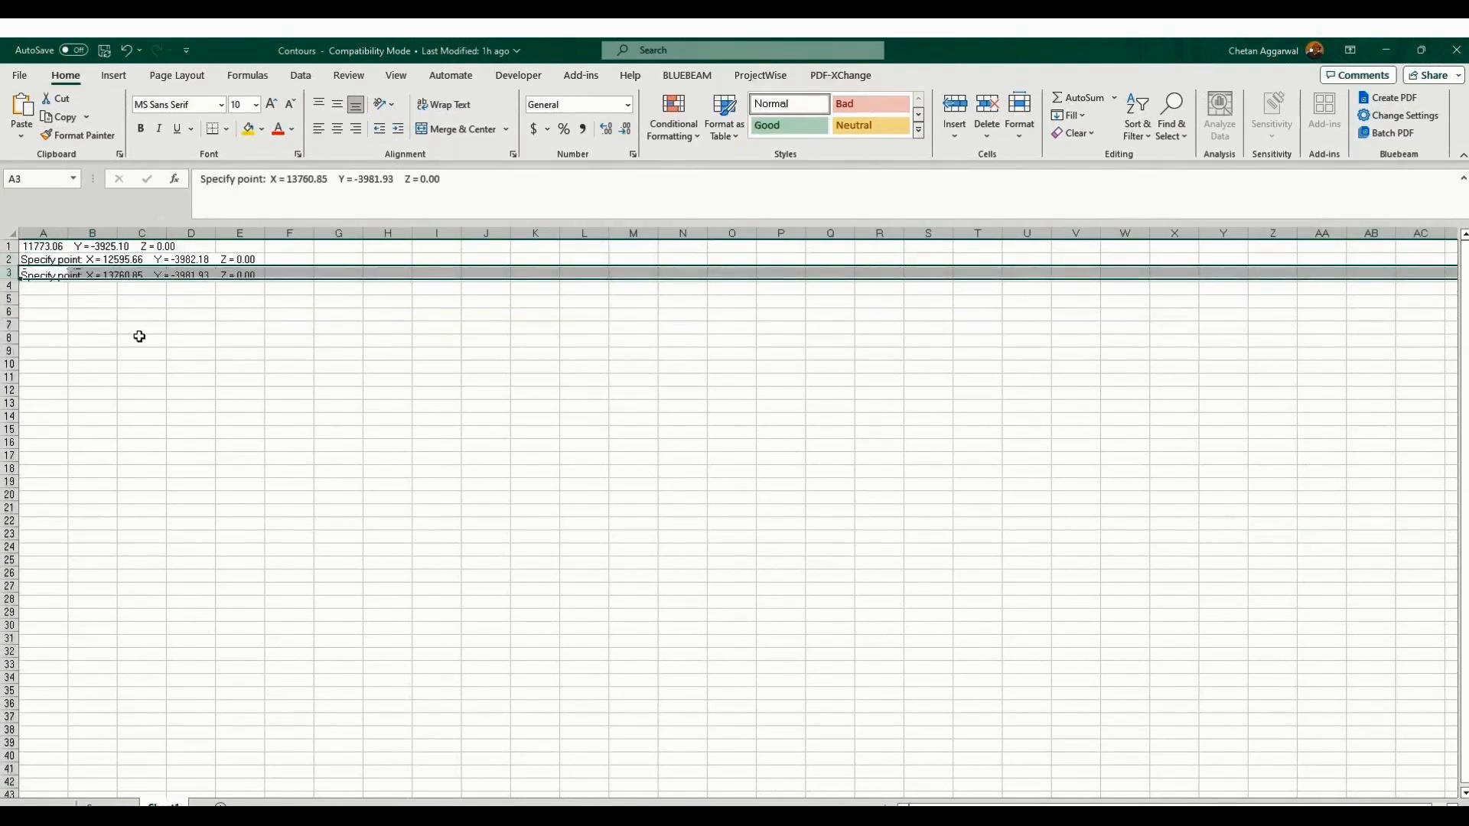
{"action": "left_click", "coordinate": [140, 337]}
Try to split column A into separate columns with Text to Columns using the Delimited data type.
{"action": "left_click", "coordinate": [47, 247]}
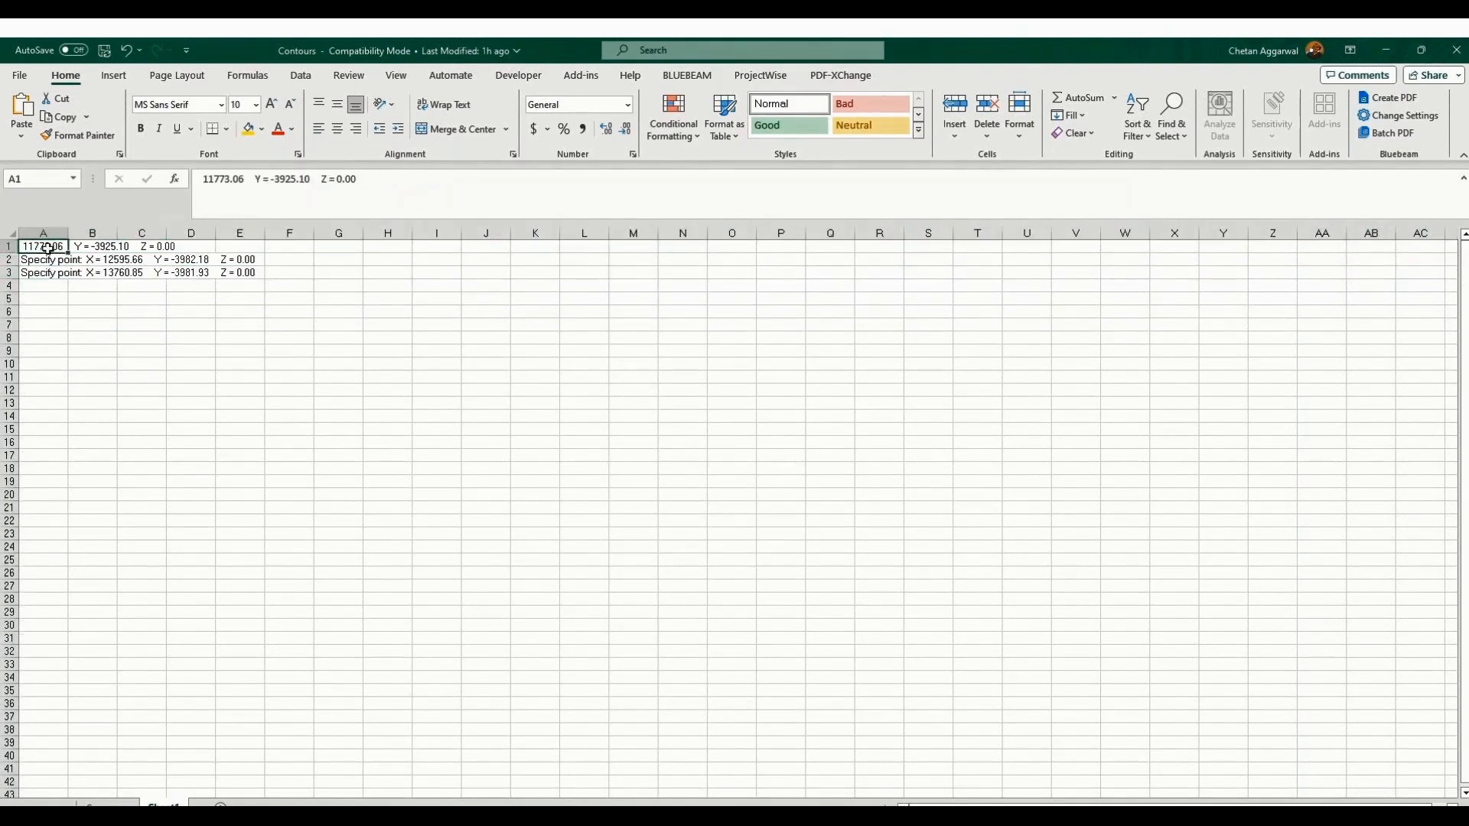
{"action": "left_click", "coordinate": [50, 231]}
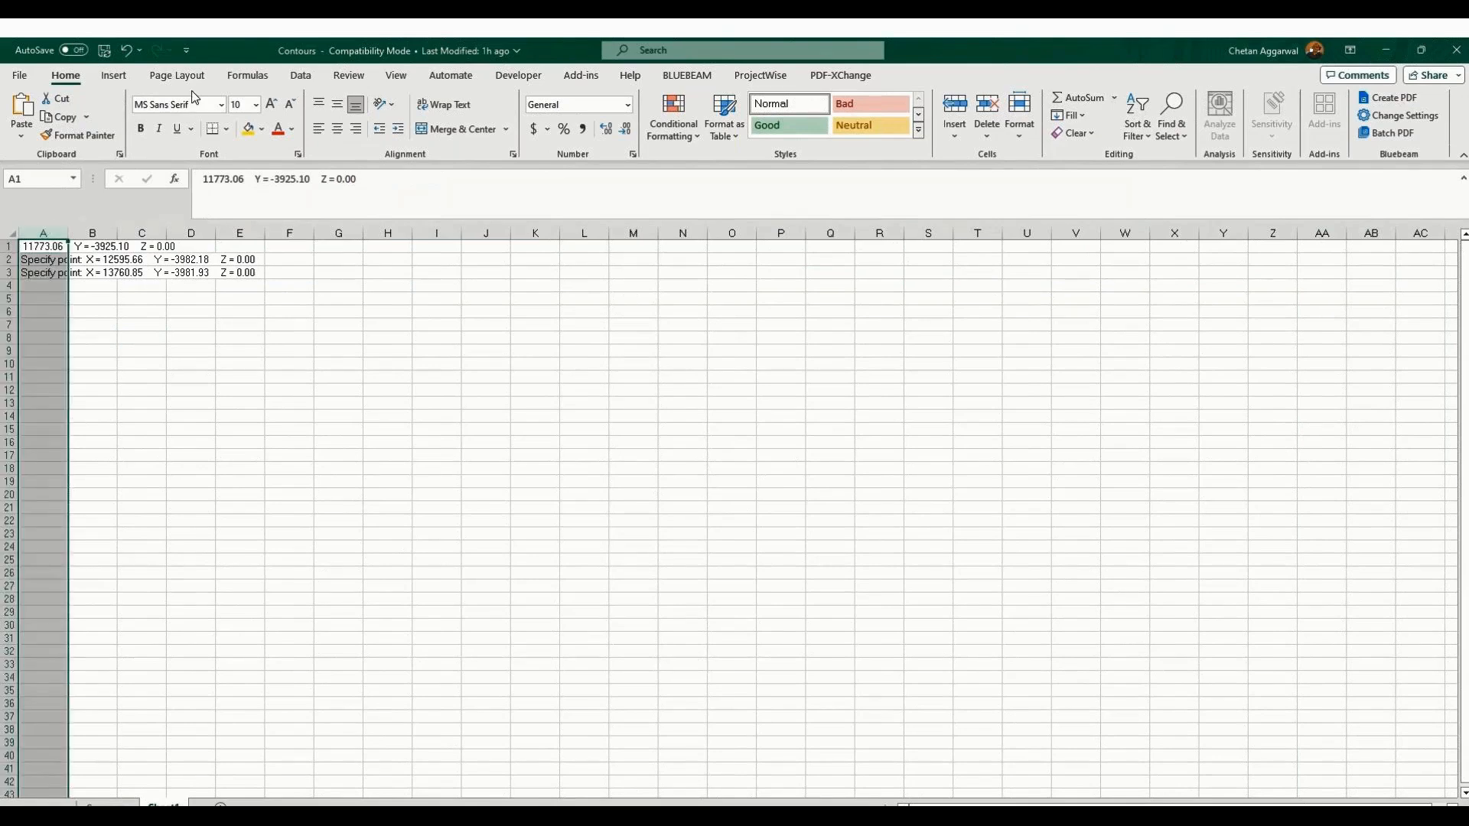
{"action": "left_click", "coordinate": [301, 76]}
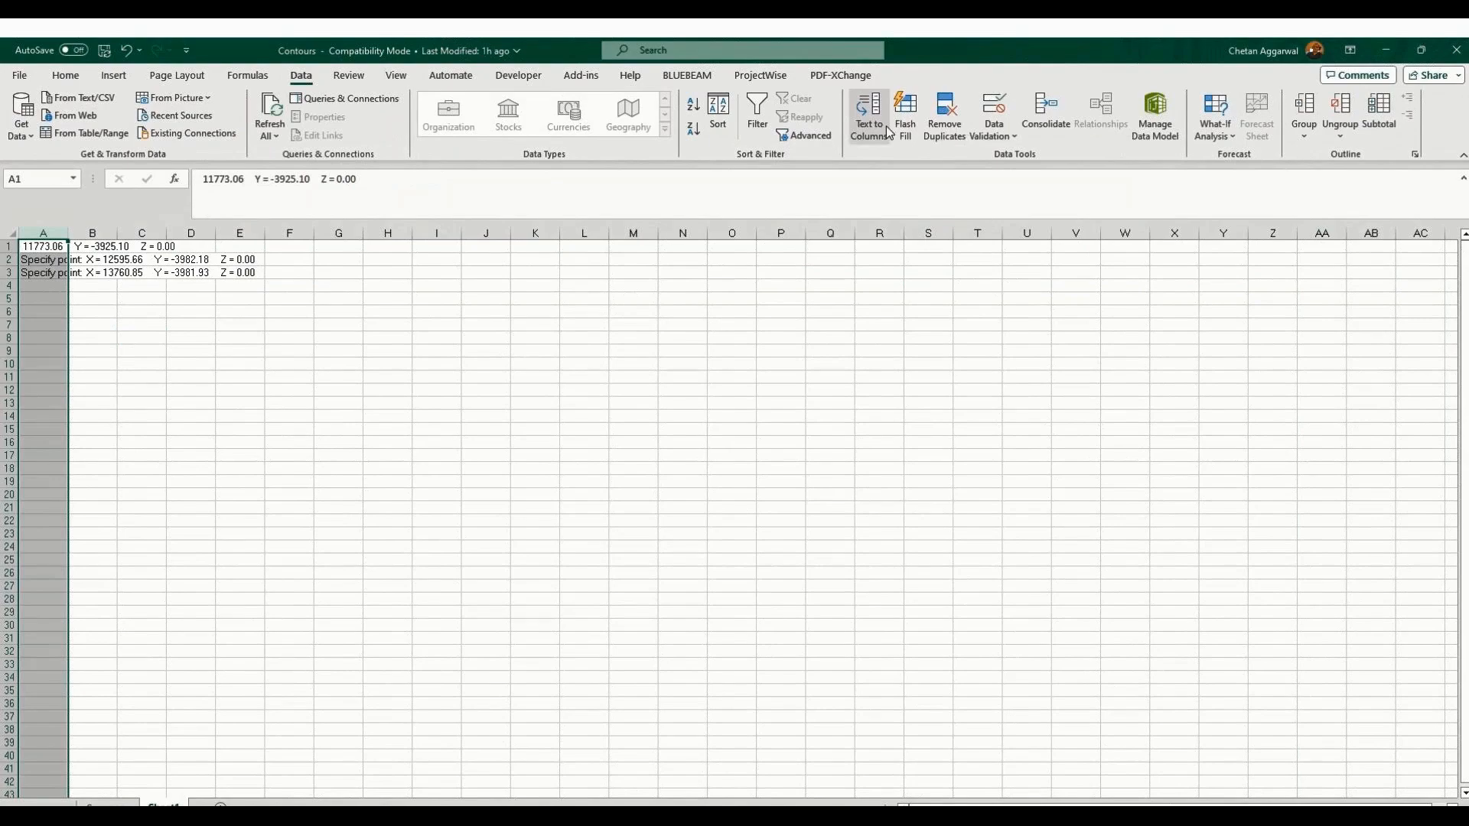
{"action": "left_click", "coordinate": [888, 132]}
{"action": "left_click", "coordinate": [702, 444]}
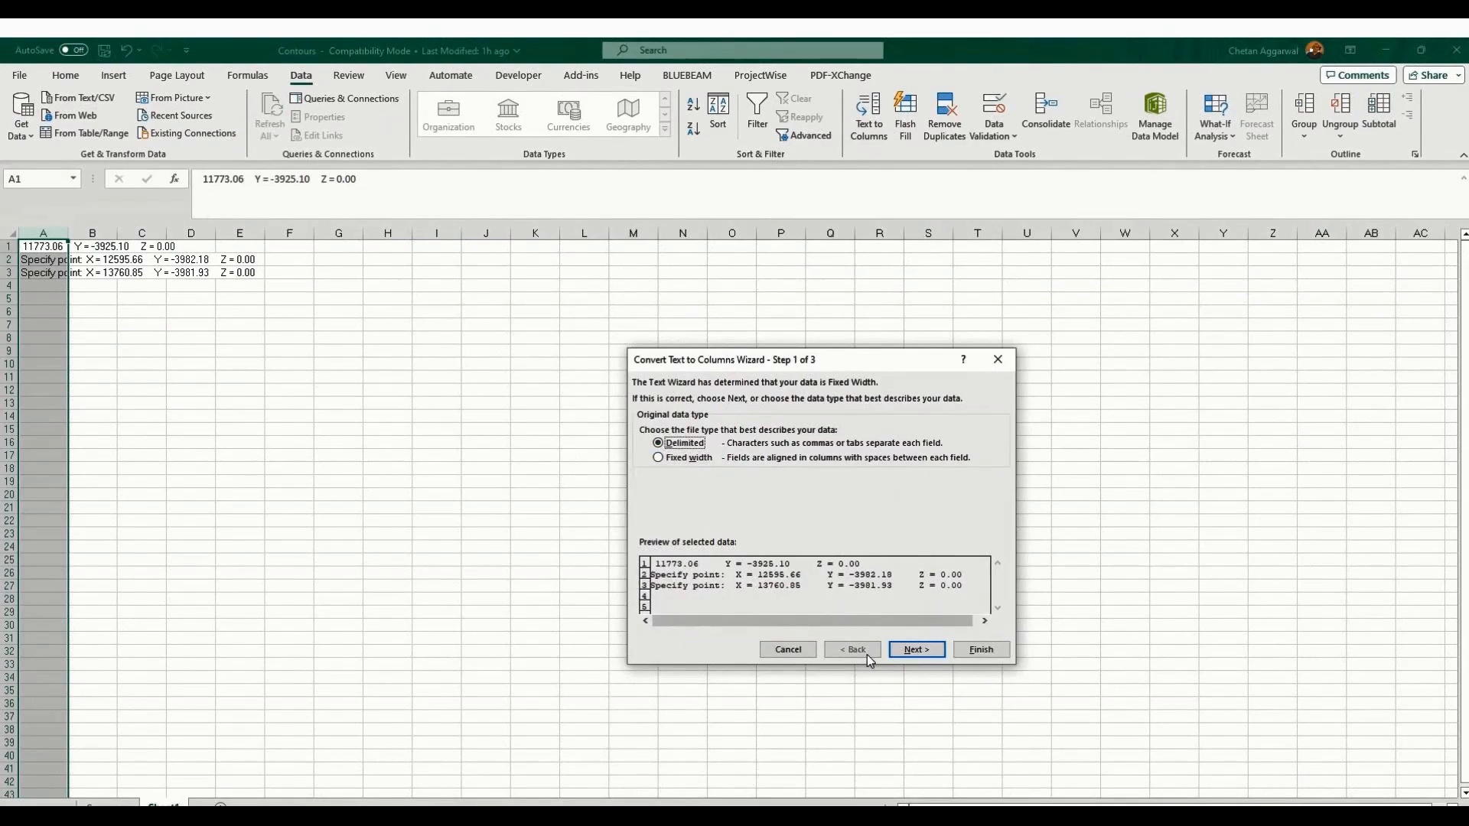
{"action": "left_click", "coordinate": [916, 650]}
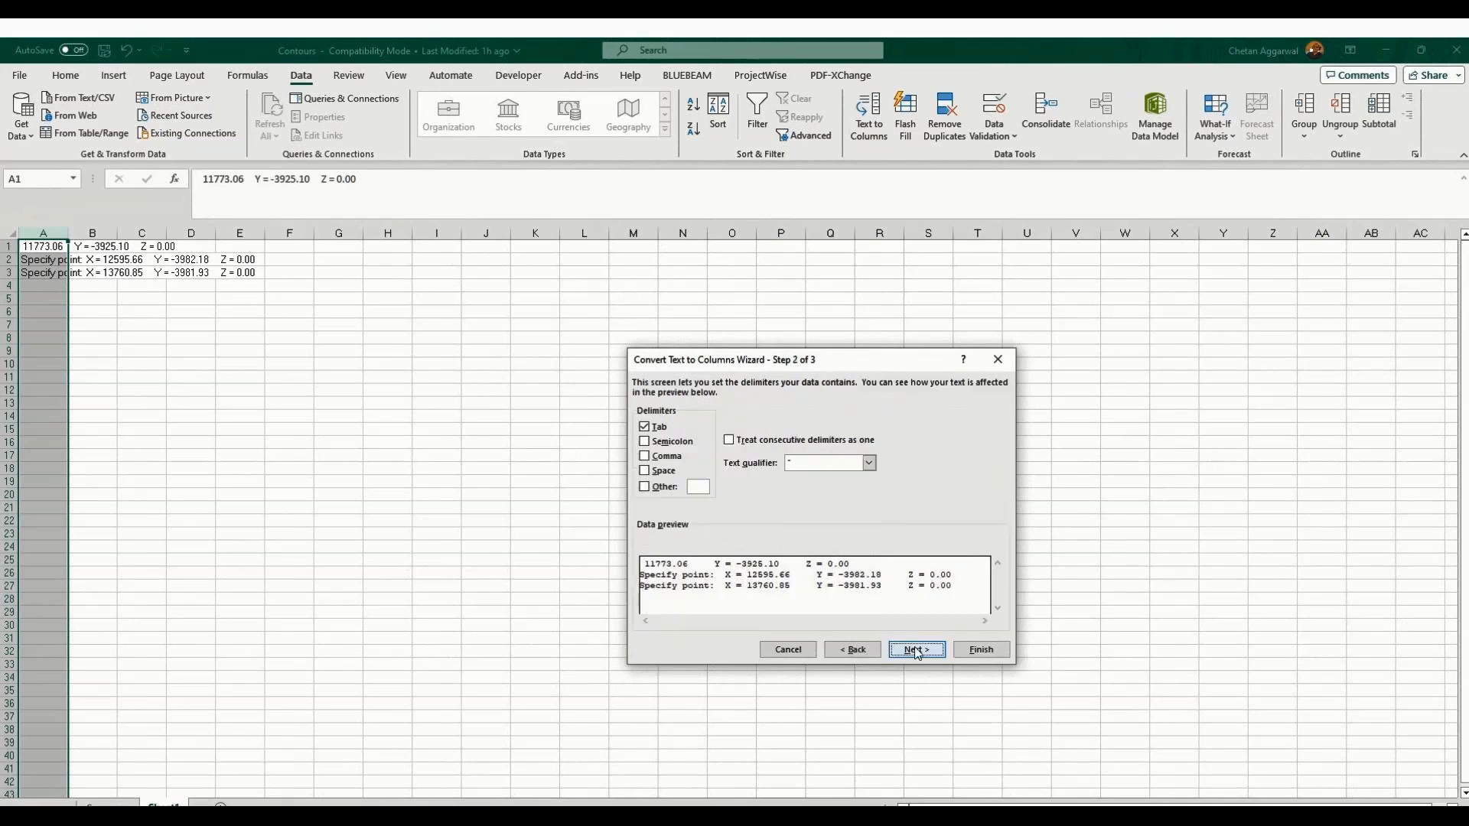
{"action": "left_click", "coordinate": [646, 471]}
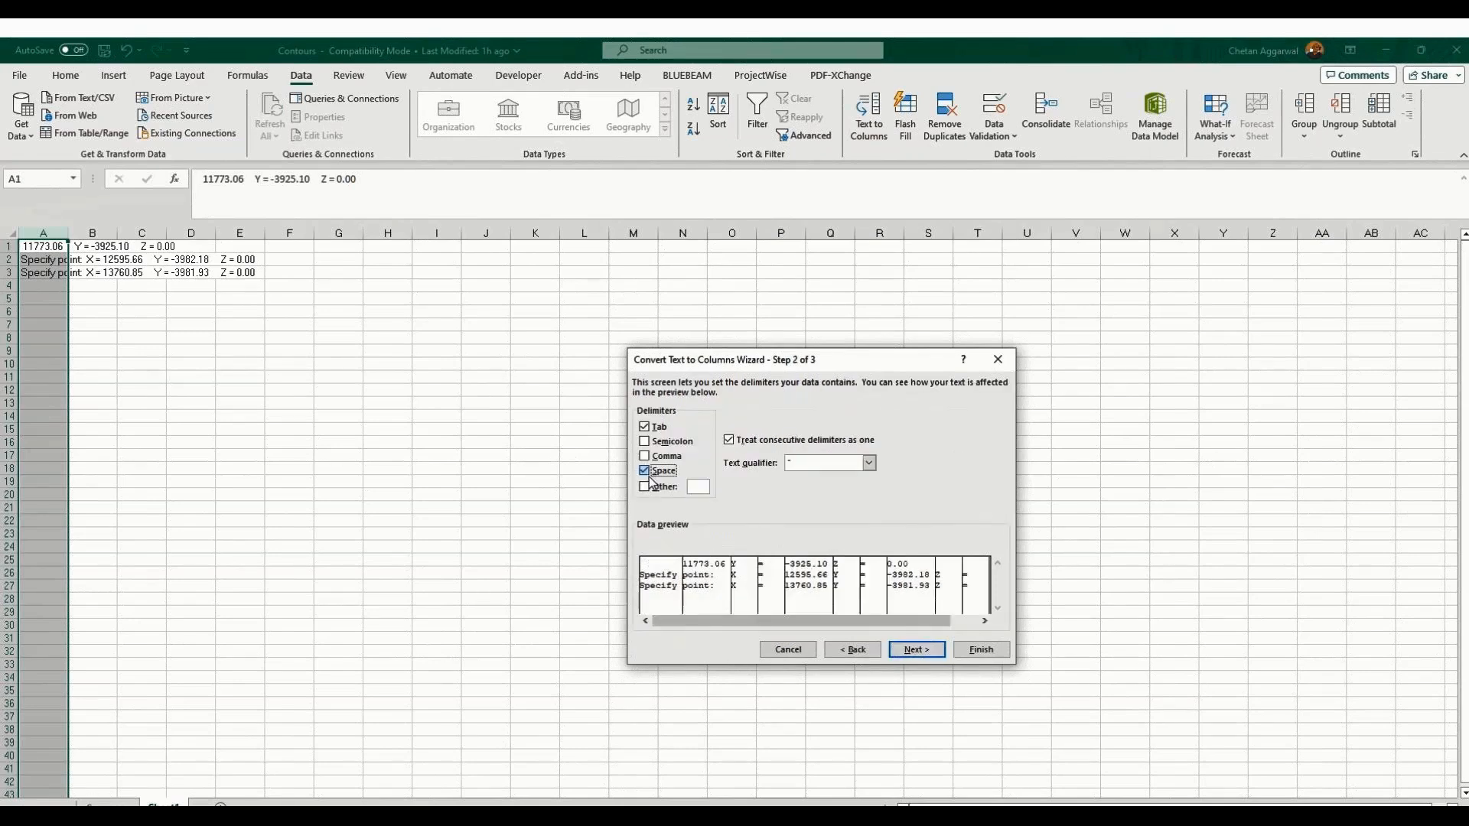
{"action": "left_click", "coordinate": [649, 477]}
{"action": "left_click", "coordinate": [981, 649]}
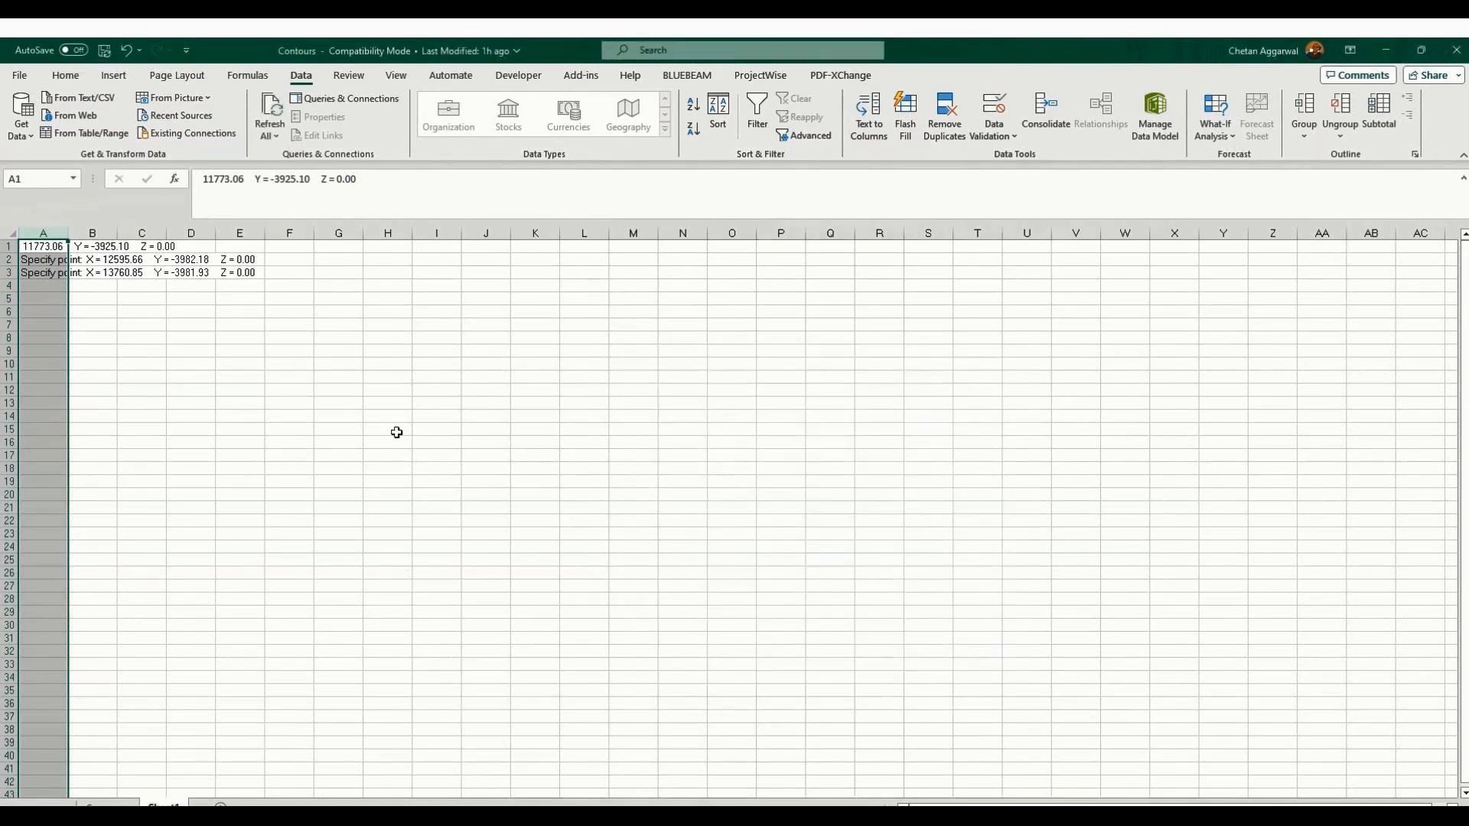
{"action": "left_click", "coordinate": [172, 347]}
Split the coordinate text in column A with Text to Columns as Delimited data, adding Space as a delimiter.
{"action": "left_click", "coordinate": [39, 249]}
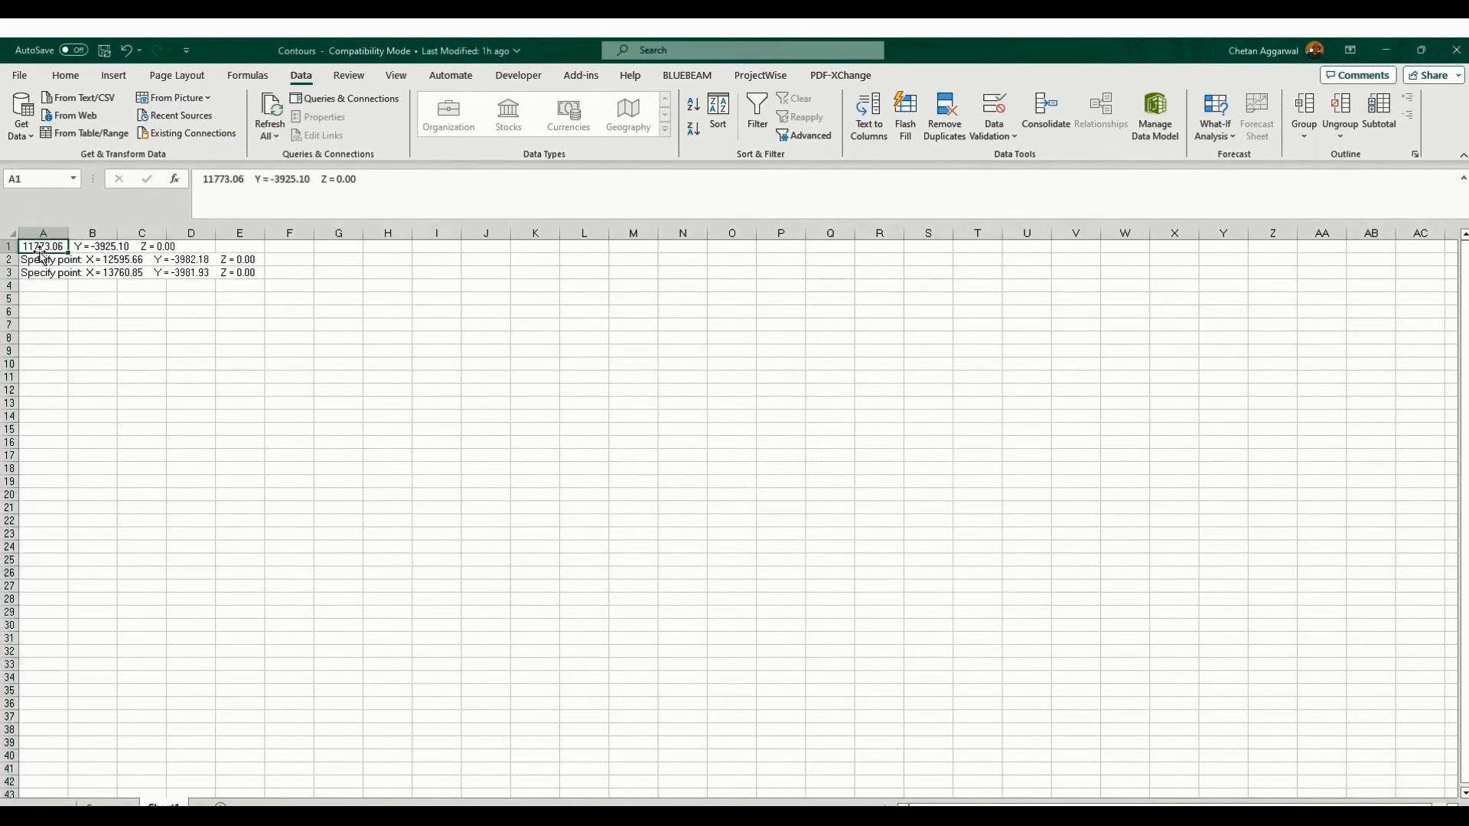
{"action": "left_click", "coordinate": [40, 234]}
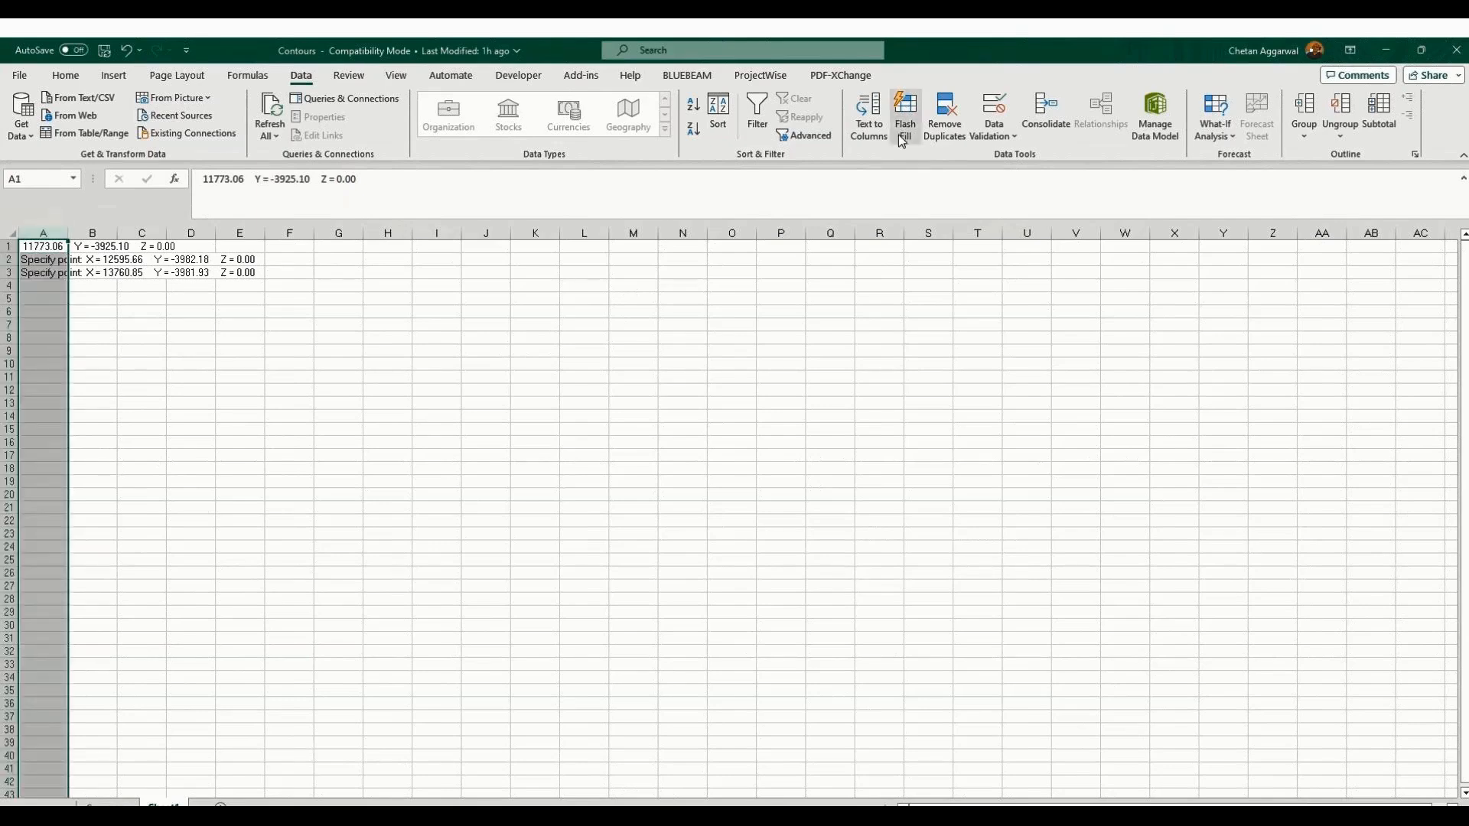
{"action": "left_click", "coordinate": [878, 127]}
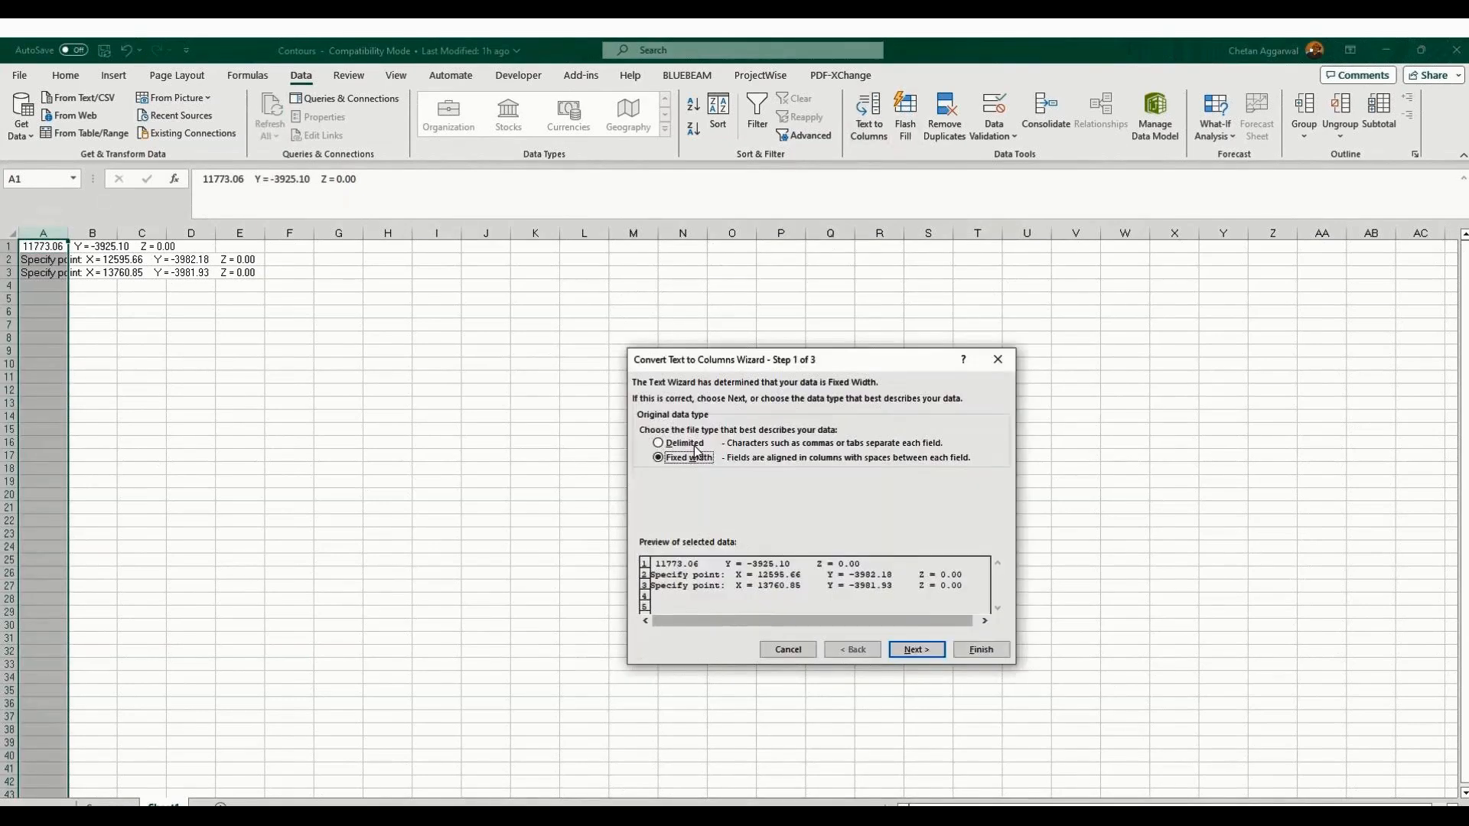
{"action": "left_click", "coordinate": [693, 445]}
{"action": "left_click", "coordinate": [902, 649]}
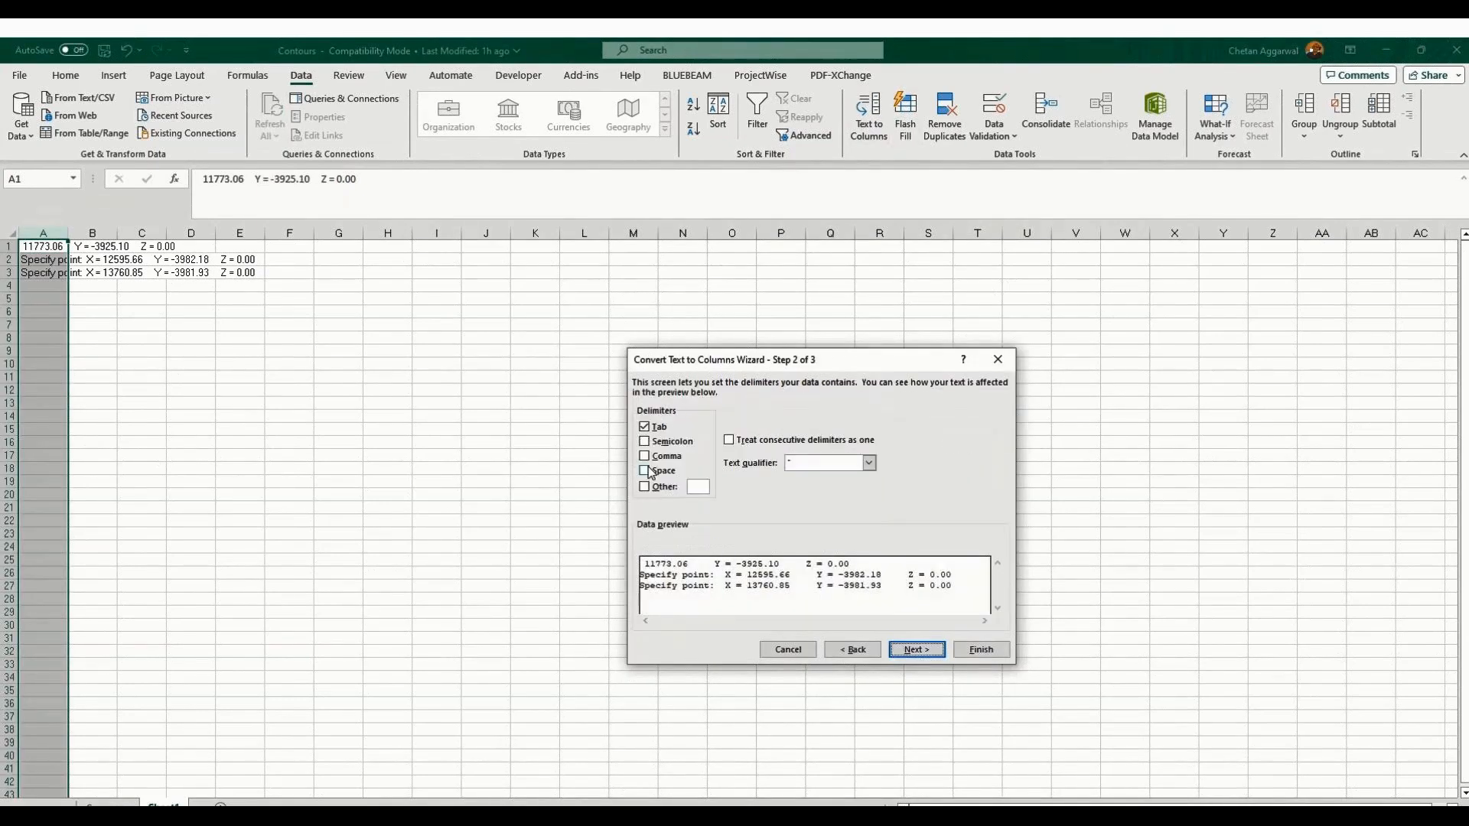
{"action": "left_click", "coordinate": [644, 471]}
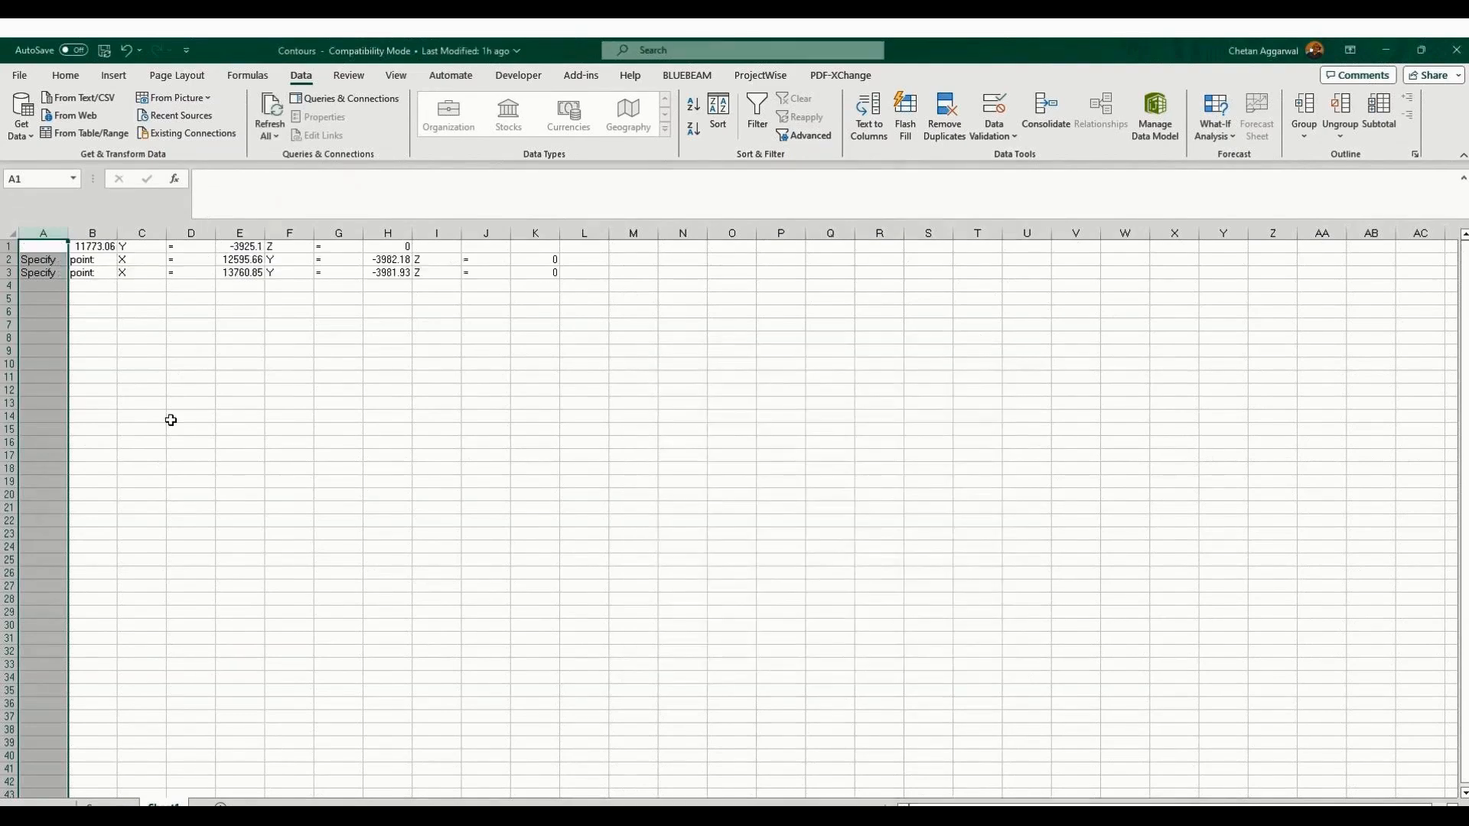
{"action": "left_click", "coordinate": [239, 403]}
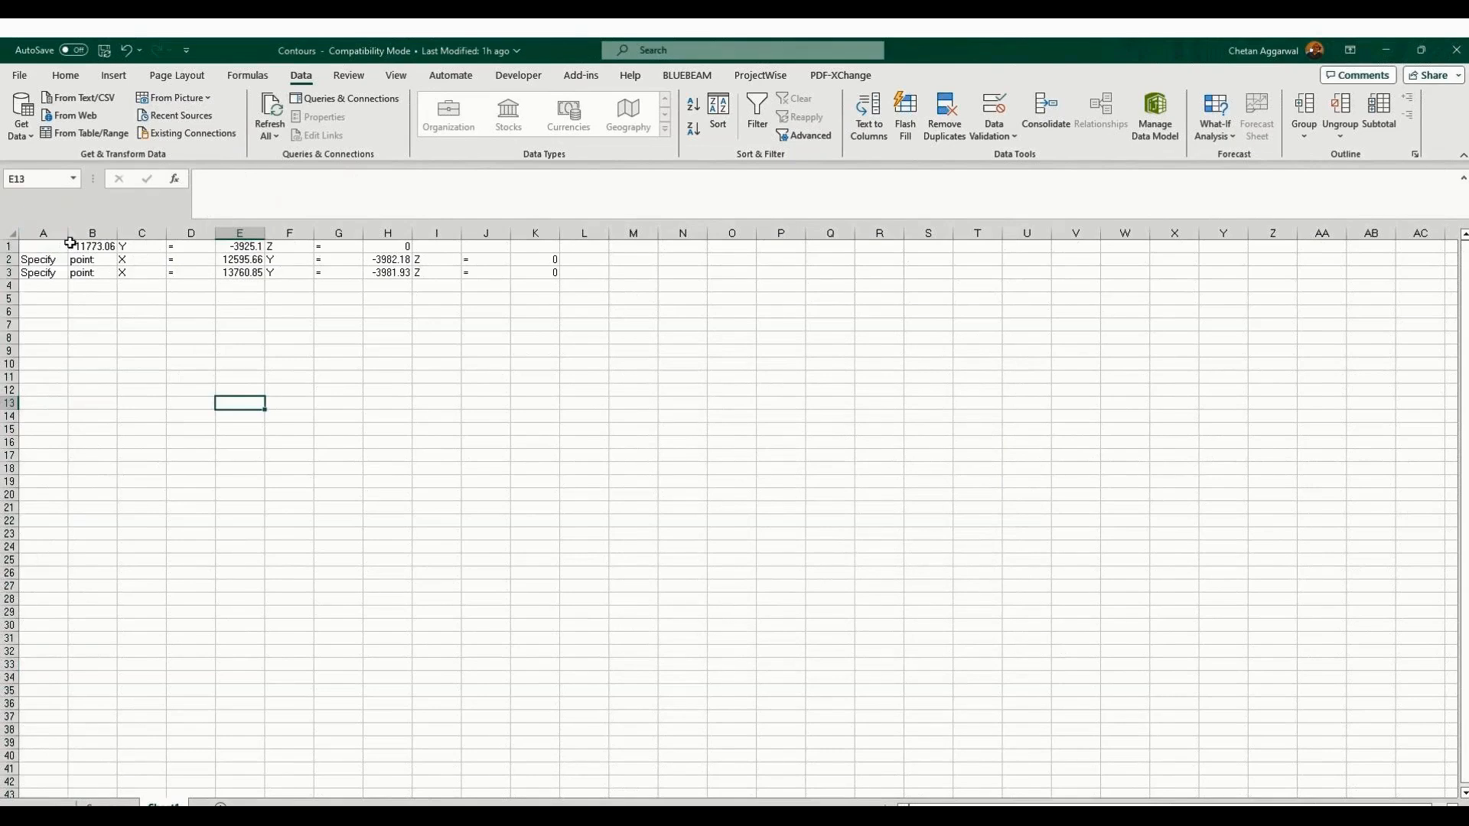
Delete column A with the "Specify" text and the two label columns before the first row's Y value.
{"action": "left_click", "coordinate": [44, 233]}
{"action": "key", "text": "ctrl+minus"}
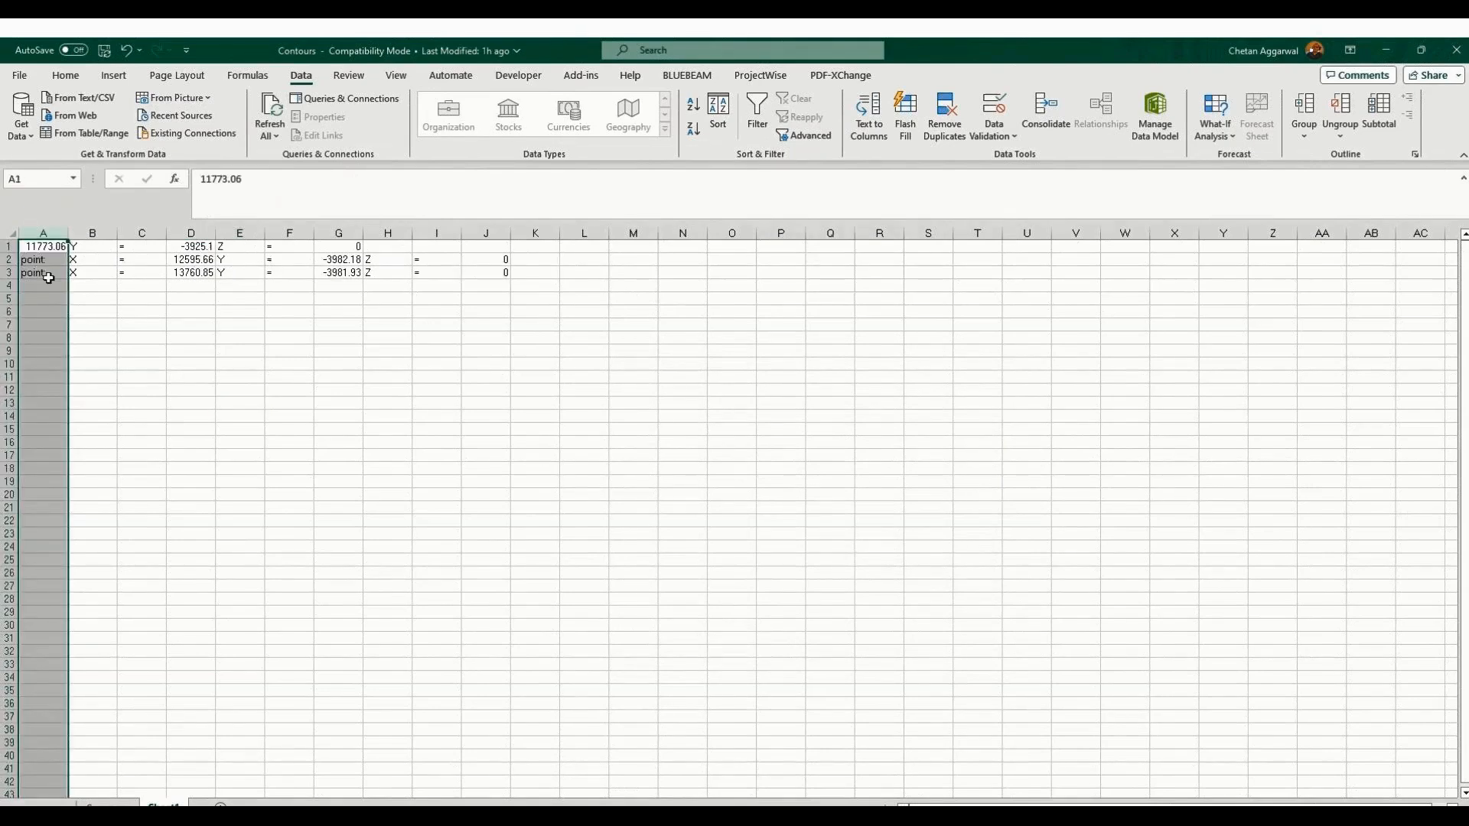
{"action": "left_click_drag", "start_coordinate": [91, 233], "coordinate": [131, 240]}
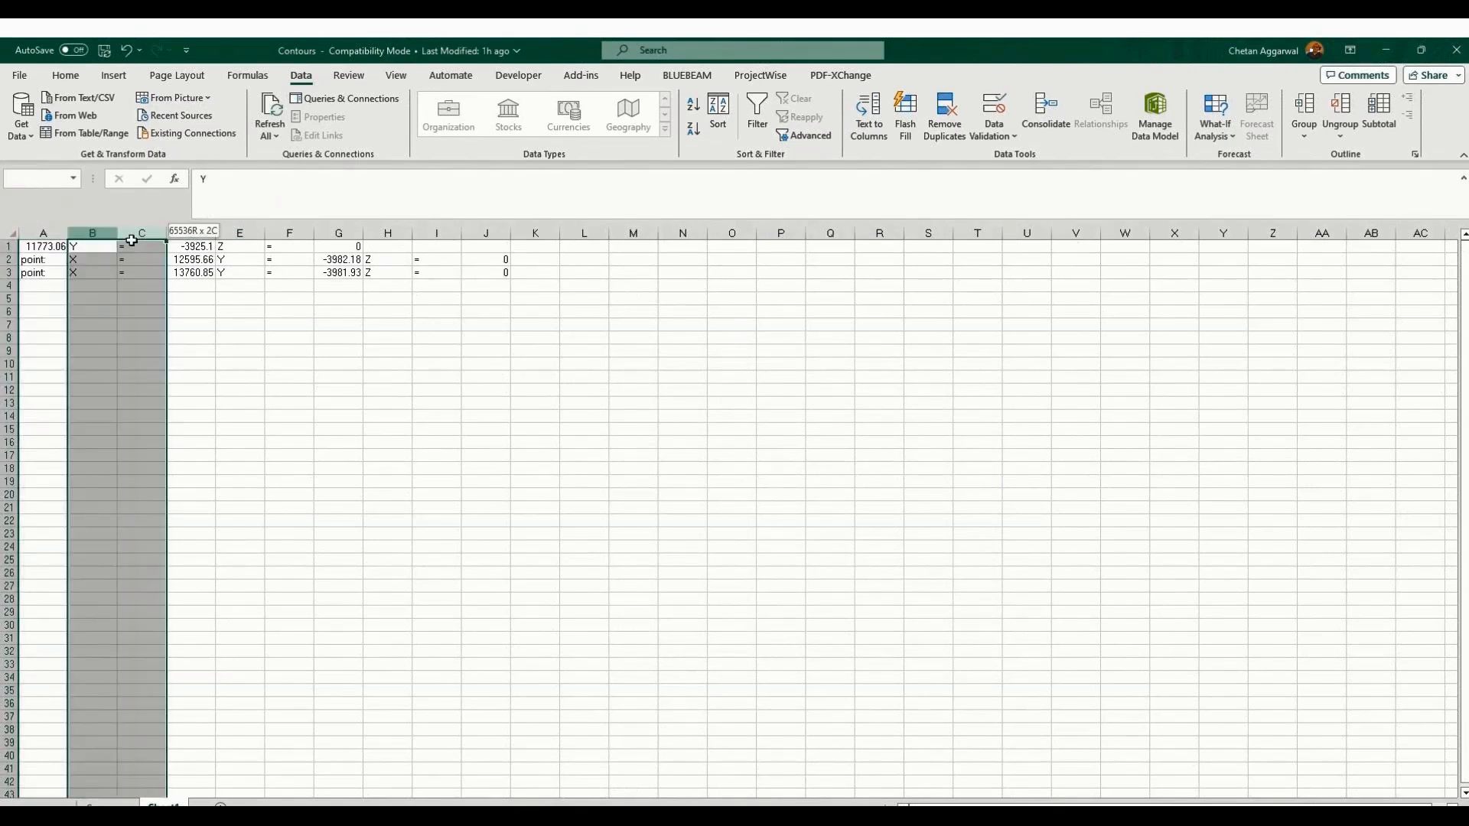
{"action": "type", "text": "e"}
{"action": "key", "text": "Escape"}
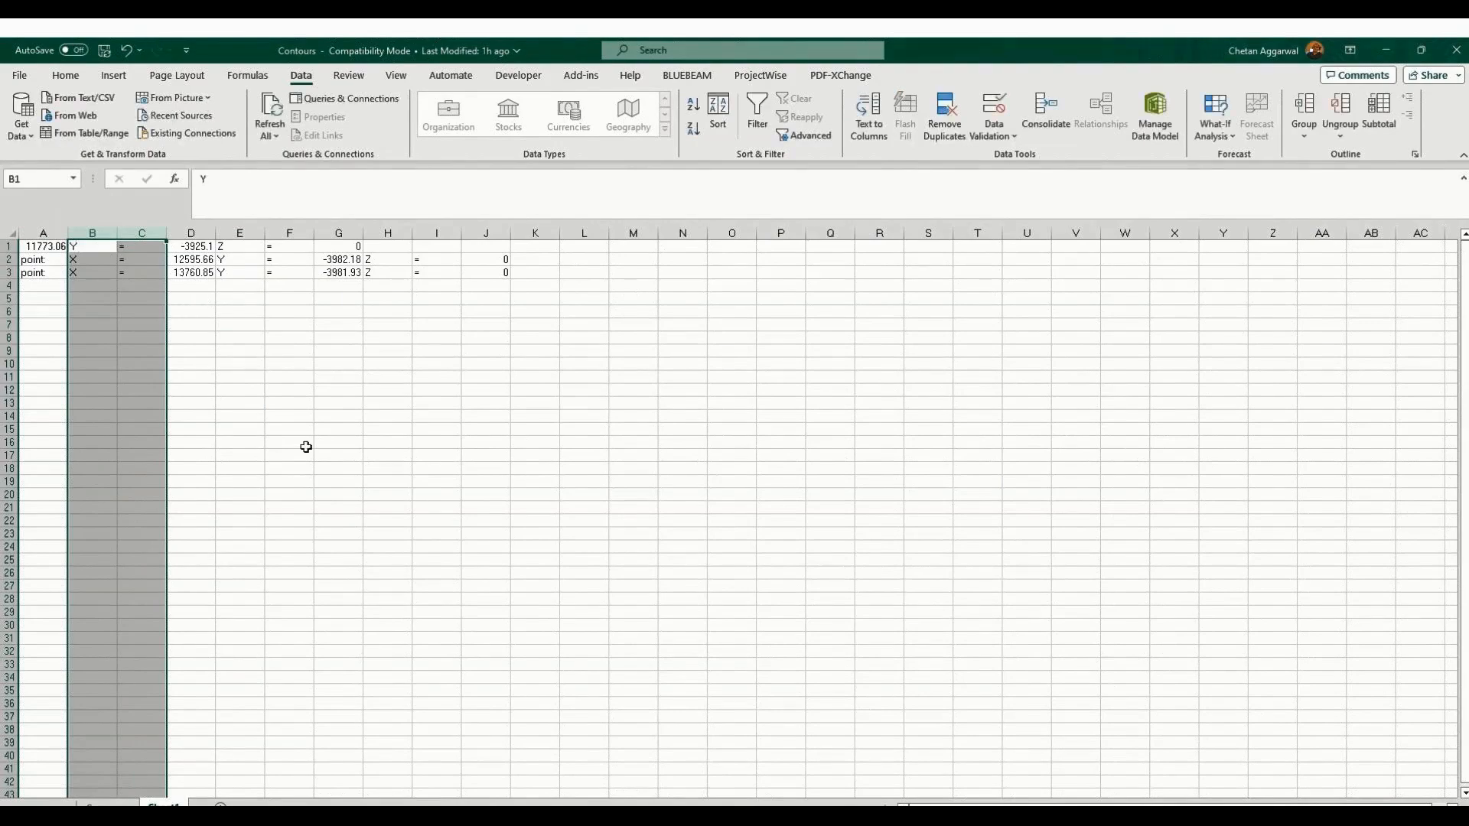
{"action": "key", "text": "ctrl+minus"}
{"action": "left_click", "coordinate": [249, 417]}
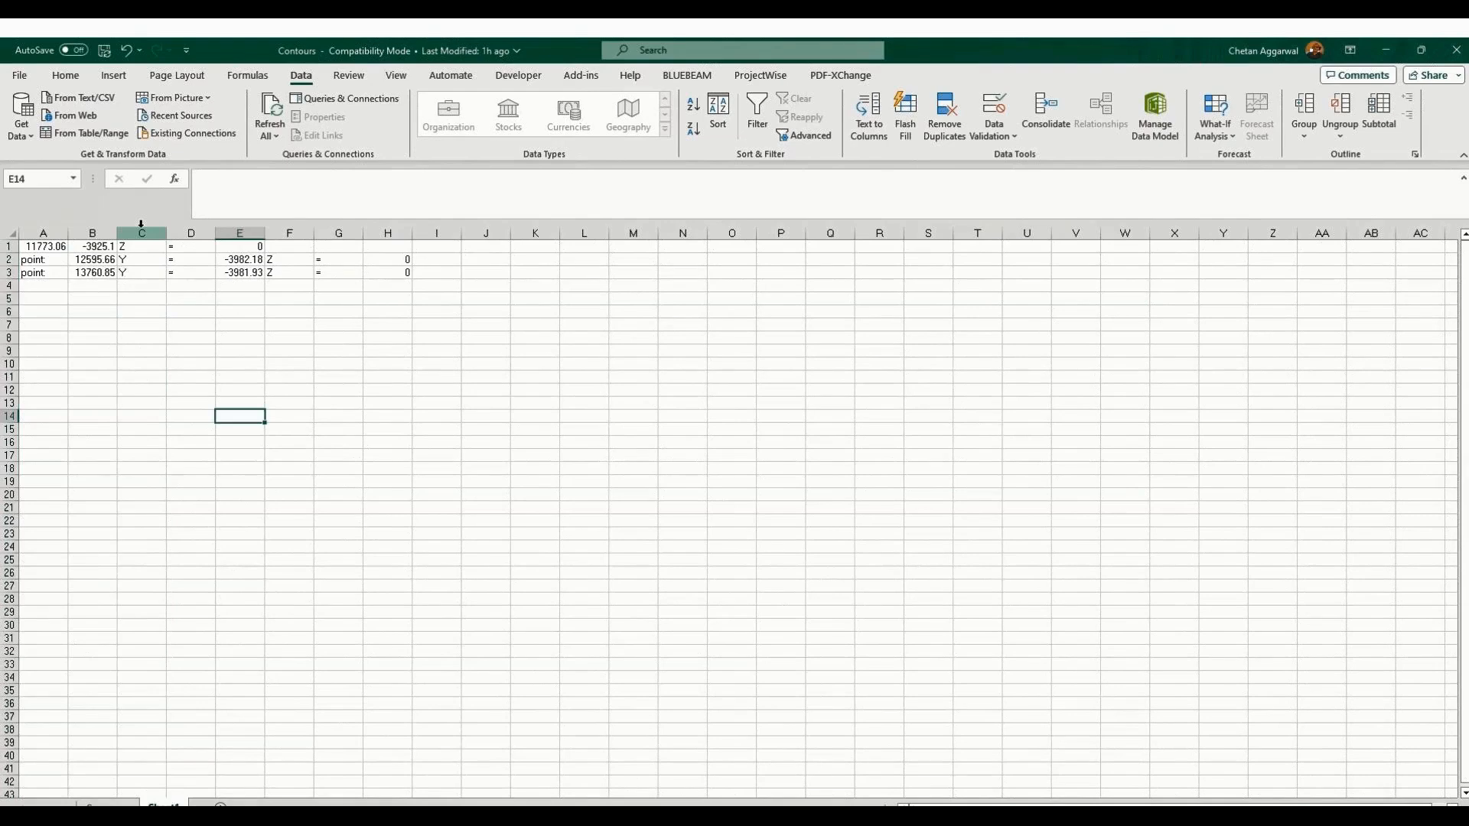
Delete the next two label columns and clear the leftover Z entries beside the second and third coordinate rows.
{"action": "left_click_drag", "start_coordinate": [142, 226], "coordinate": [407, 268]}
{"action": "key", "text": "ctrl+minus"}
{"action": "left_click", "coordinate": [239, 337]}
{"action": "key", "text": "Delete"}
{"action": "left_click", "coordinate": [299, 369]}
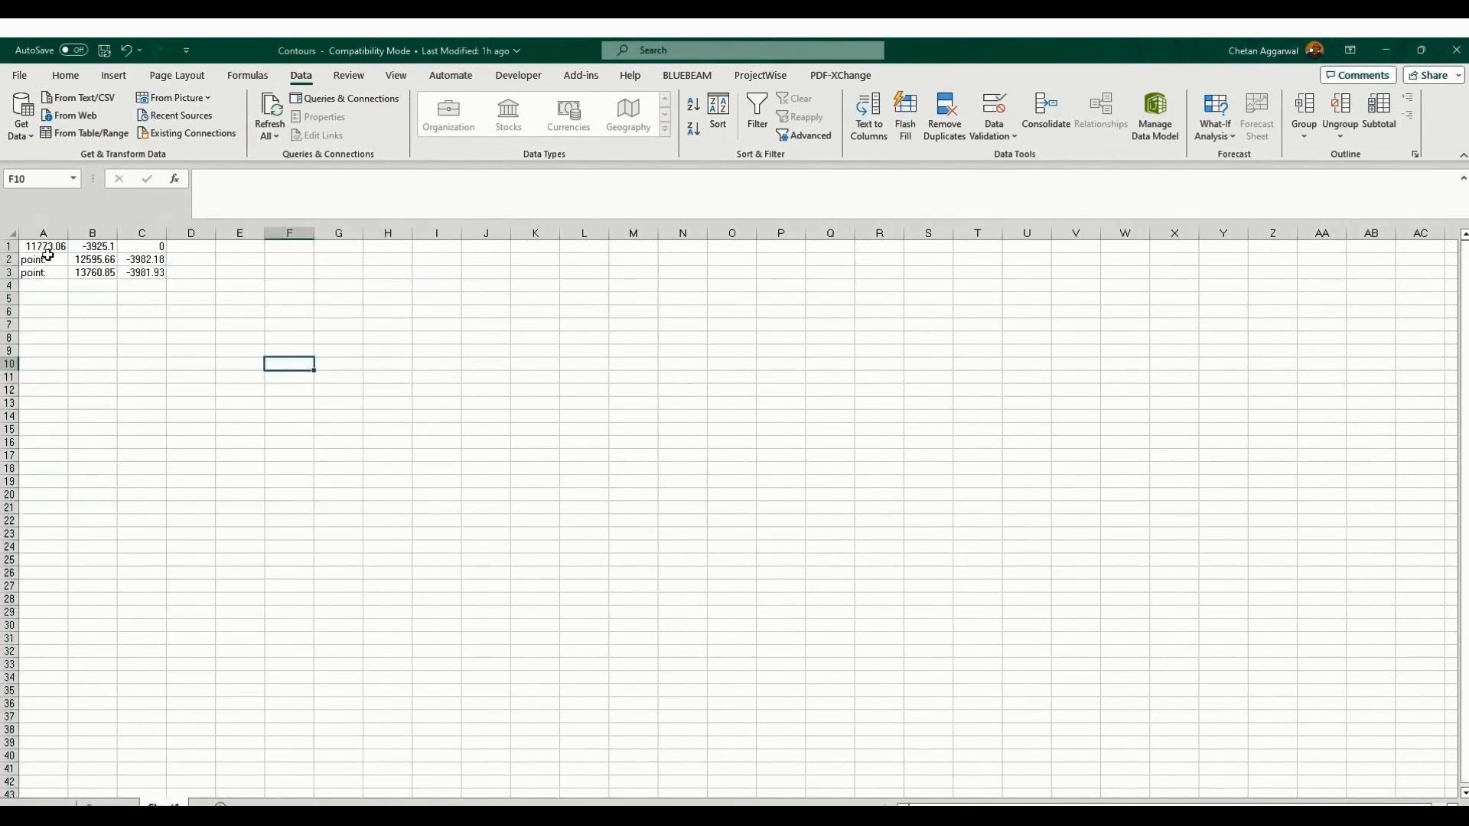
Move the X and Y values of rows 2 and 3 one column over into A2:B3, replacing the "point:" text.
{"action": "mouse_move", "coordinate": [88, 260]}
{"action": "left_mouse_down"}
{"action": "mouse_move", "coordinate": [130, 273]}
{"action": "mouse_move", "coordinate": [79, 277]}
{"action": "left_mouse_up"}
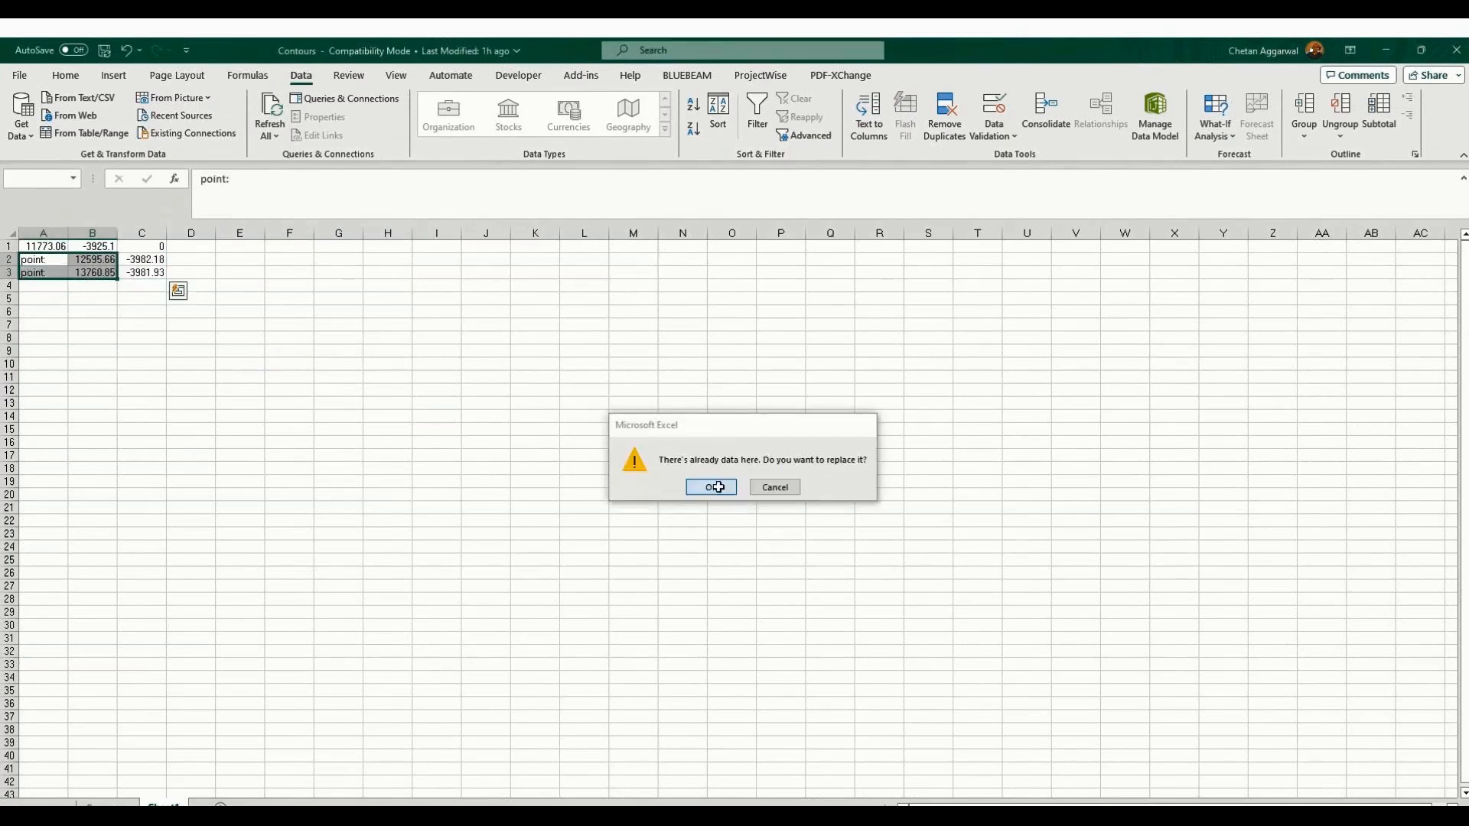
{"action": "left_click", "coordinate": [718, 487]}
{"action": "left_click", "coordinate": [338, 417]}
Enter 0 as the Z coordinate in cells C2 and C3.
{"action": "left_click", "coordinate": [144, 260]}
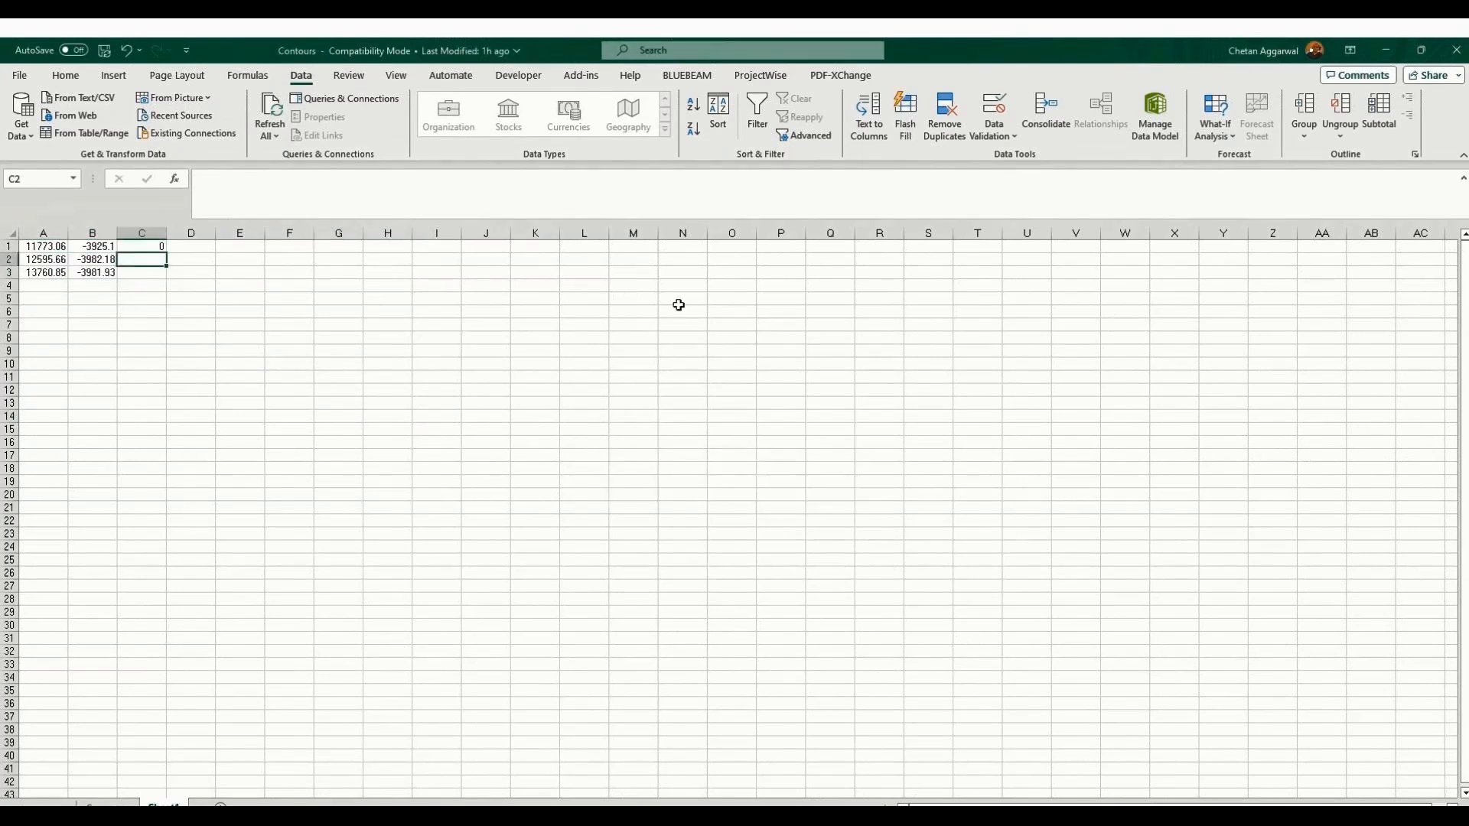
{"action": "type", "text": "0"}
{"action": "key", "text": "Return"}
{"action": "type", "text": "0"}
{"action": "key", "text": "Return"}
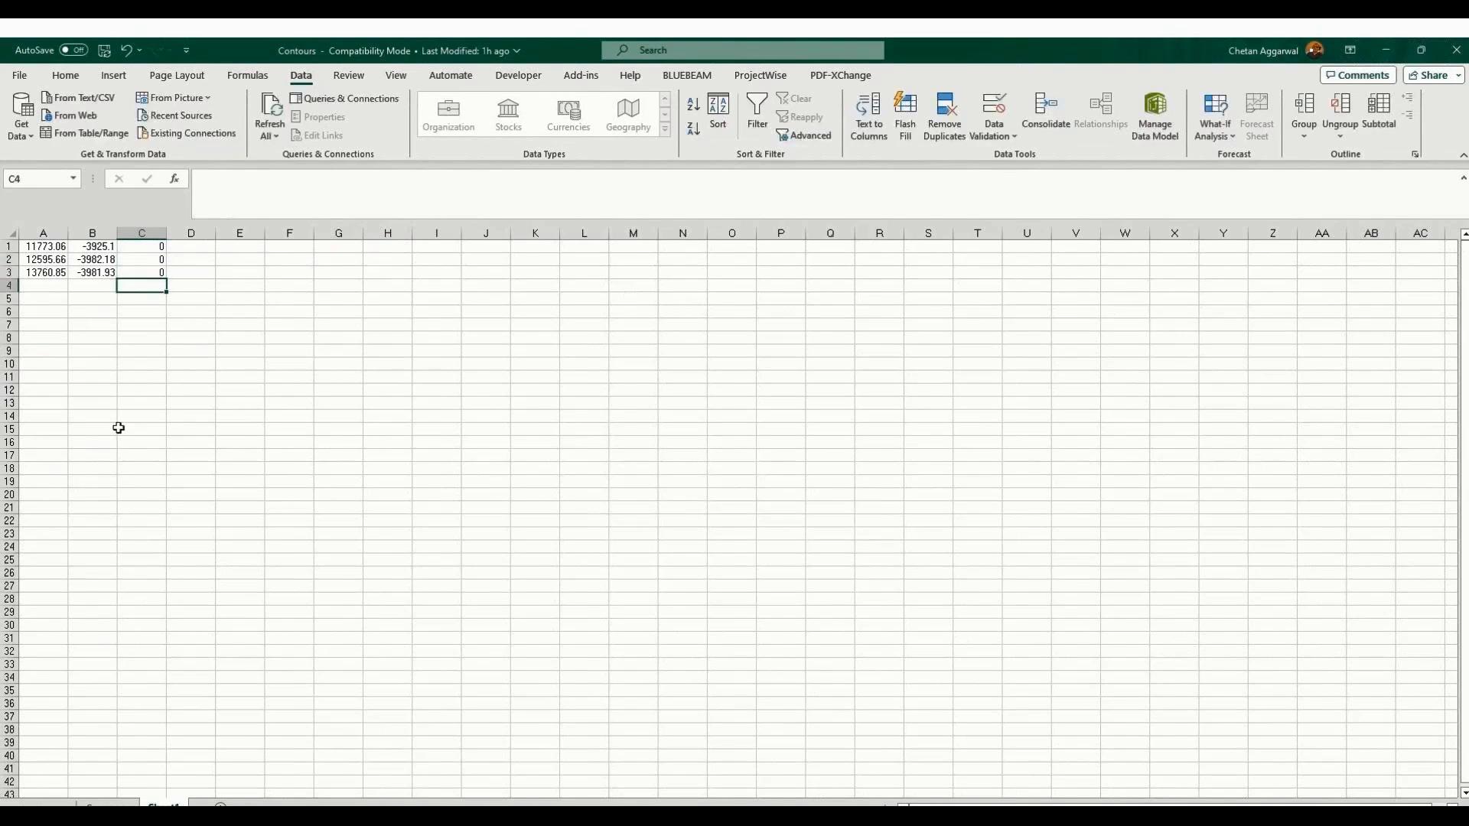
Copy the cleaned X, Y and Z coordinates in A1:C3.
{"action": "left_click", "coordinate": [289, 391]}
{"action": "left_click_drag", "start_coordinate": [43, 246], "coordinate": [153, 272]}
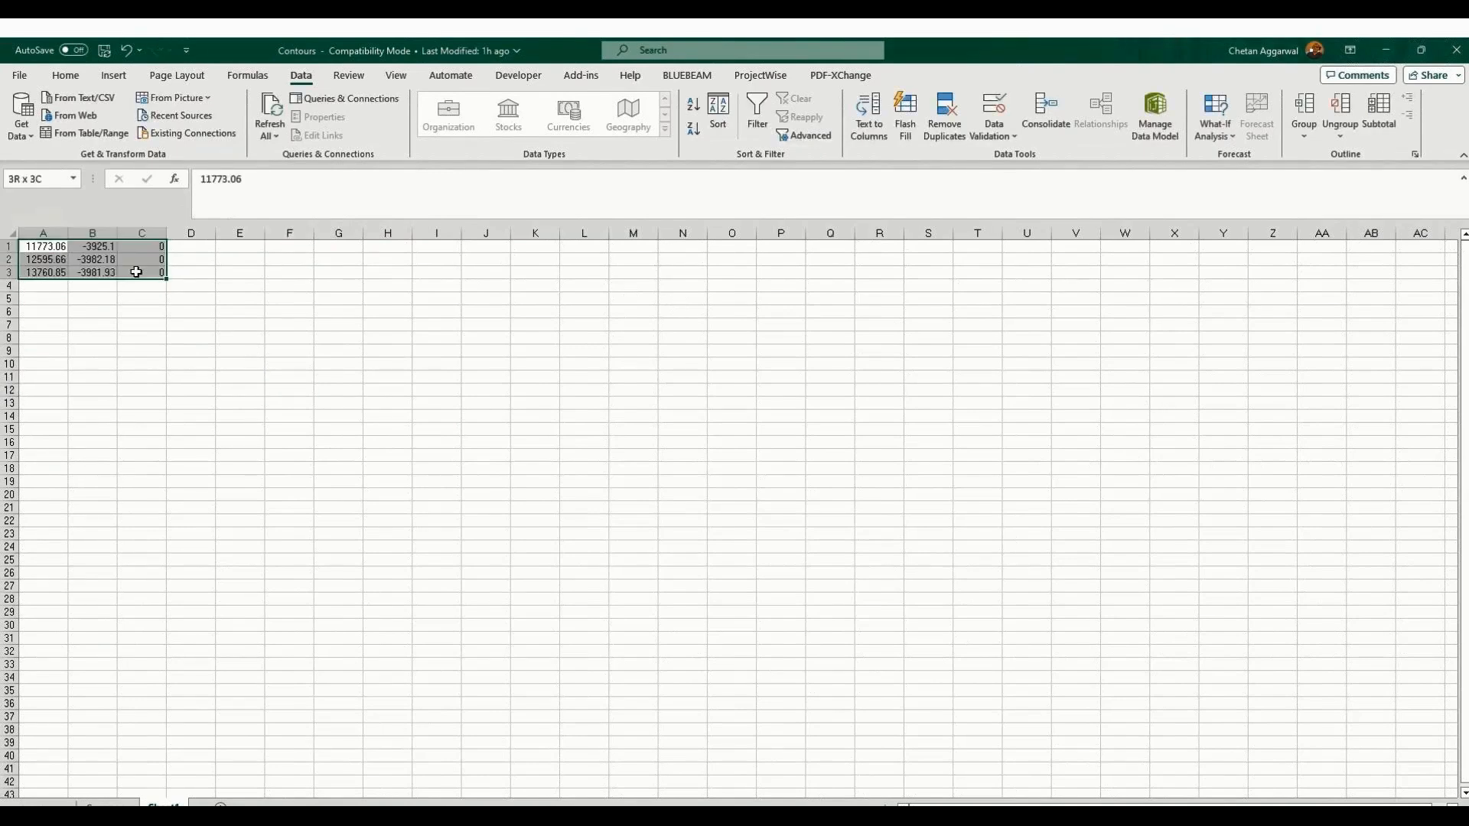
{"action": "key", "text": "ctrl+c"}
Switch to midas FEA NX and create the three dam axis points by pasting the copied coordinates as tabular input in Geometry Set-1.
{"action": "key", "text": "alt+Tab"}
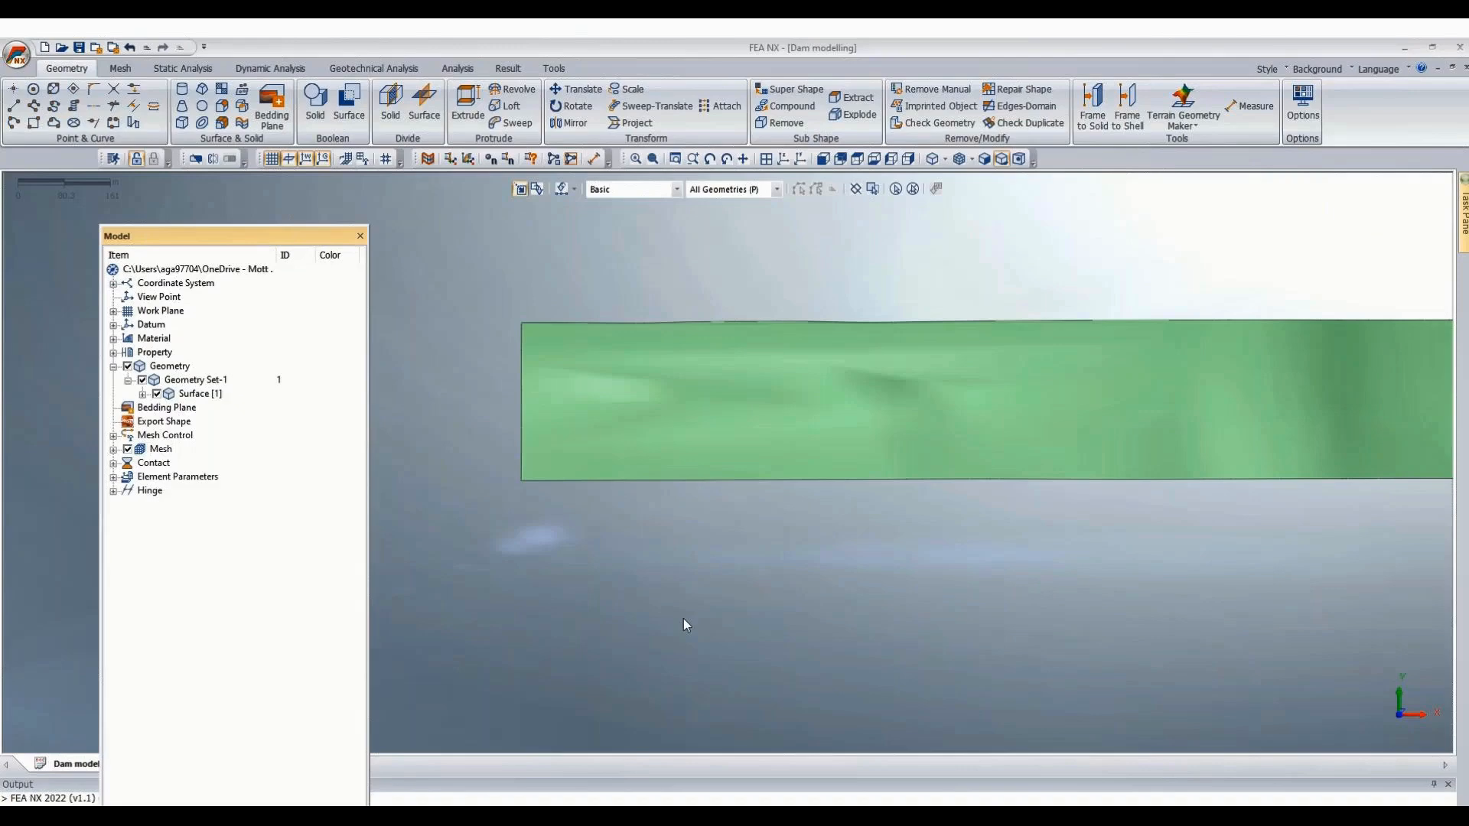
{"action": "left_click", "coordinate": [27, 123]}
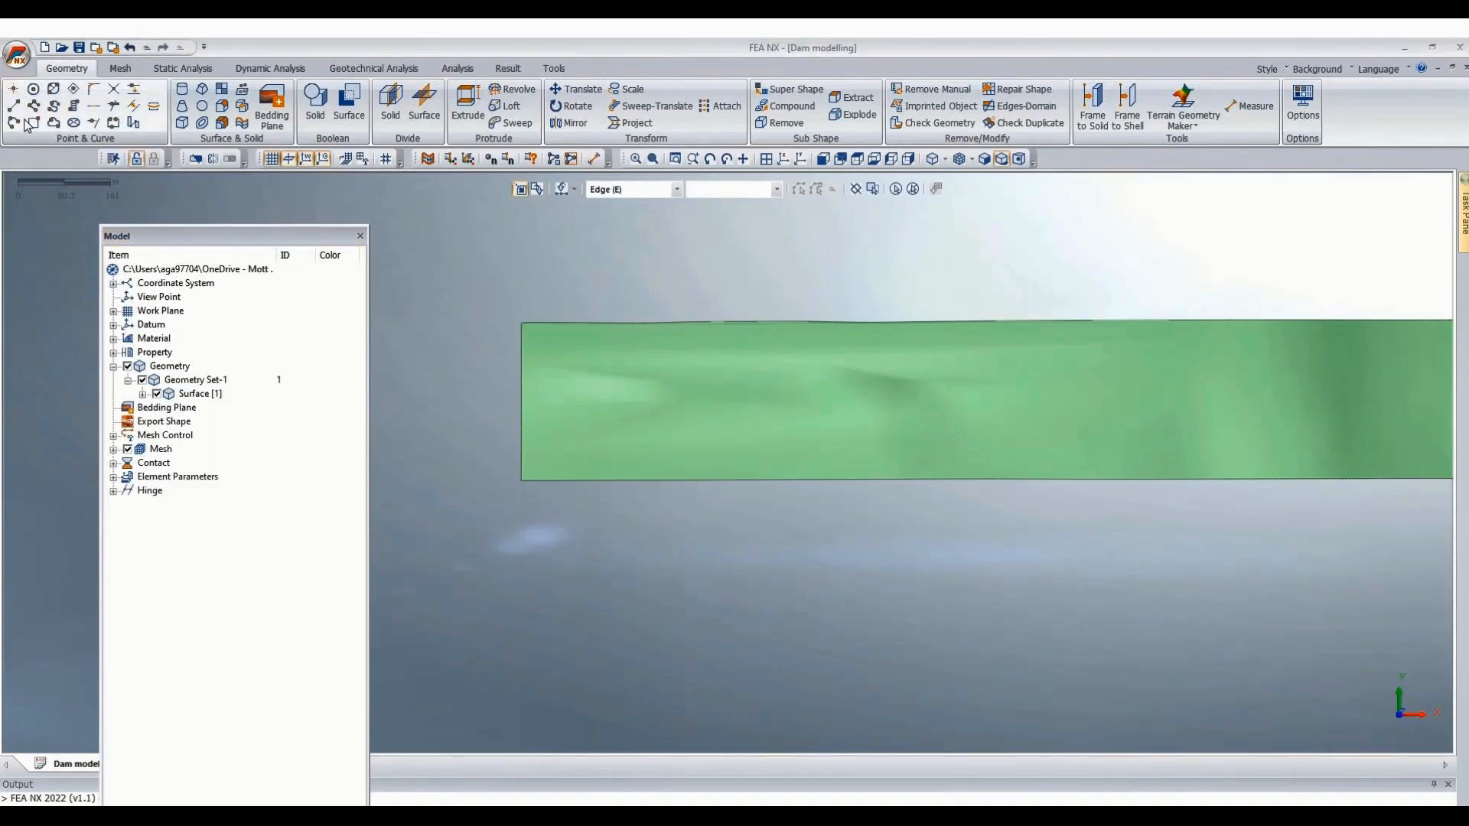
{"action": "left_click", "coordinate": [94, 208]}
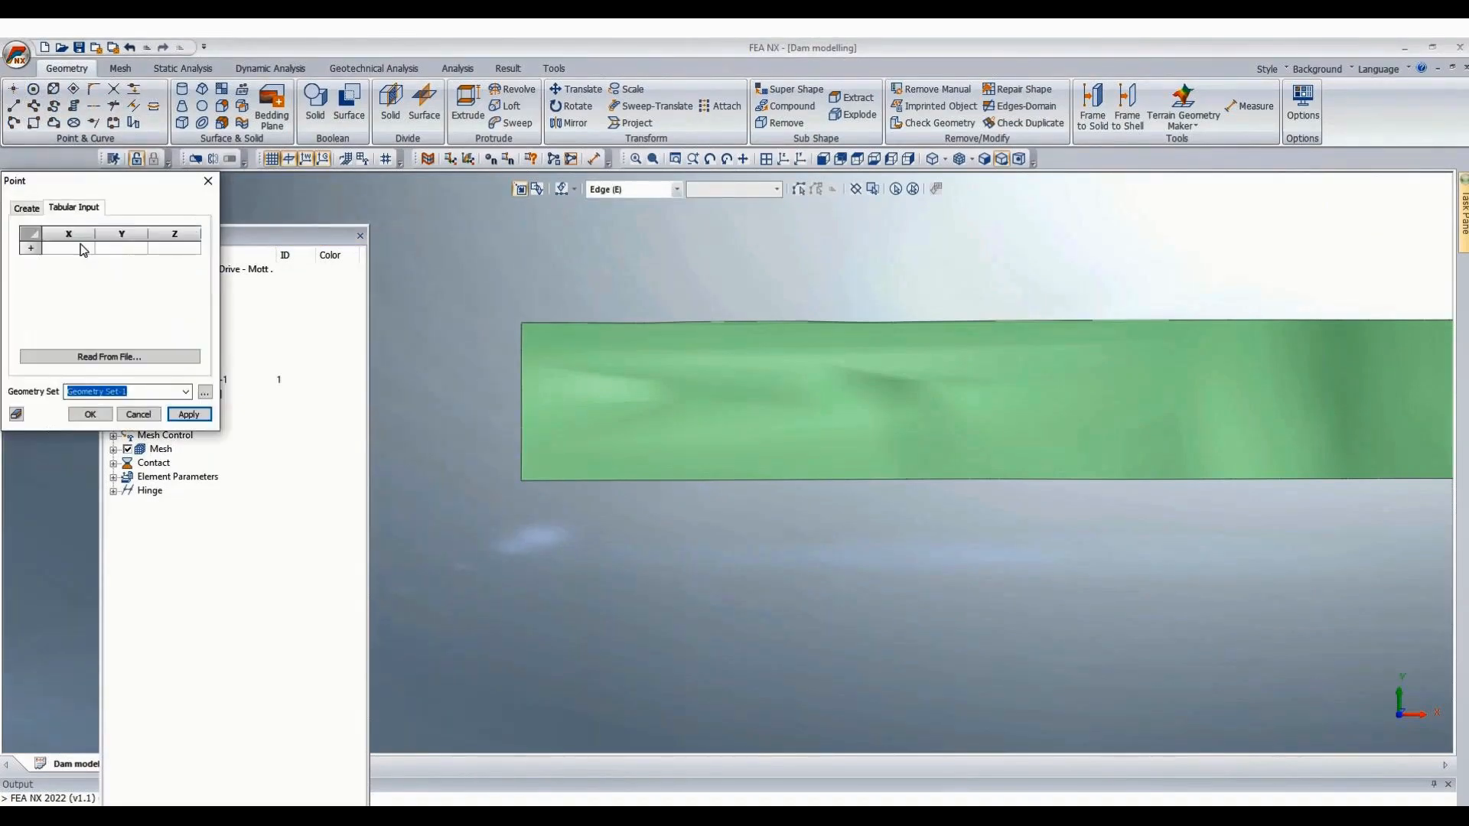
{"action": "left_click", "coordinate": [75, 248]}
{"action": "key", "text": "ctrl+v"}
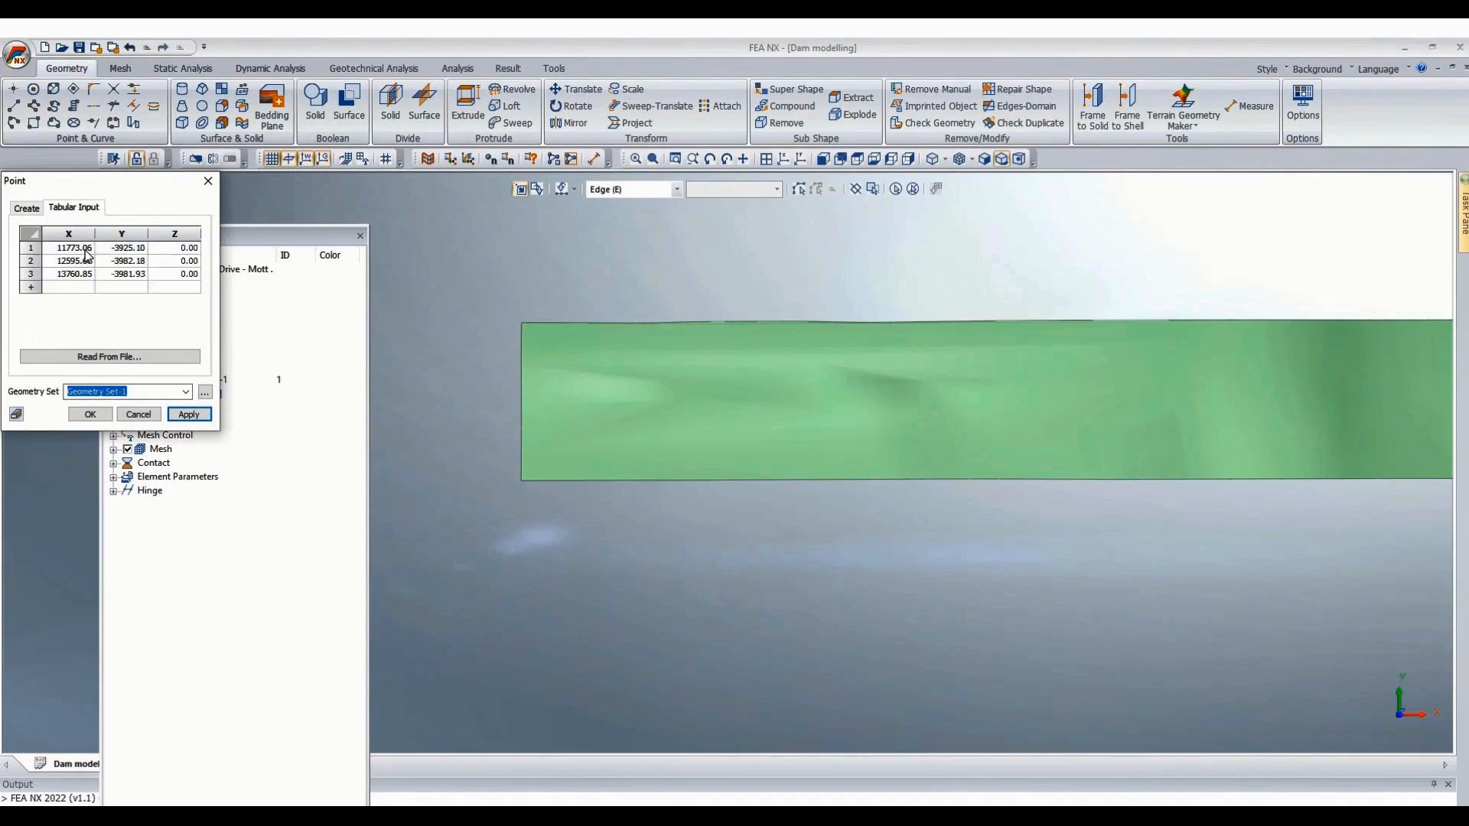
{"action": "left_click", "coordinate": [89, 414]}
Hide the terrain surface in Geometry Set-1, leaving the dam axis points displayed.
{"action": "scroll", "coordinate": [543, 298], "scroll_direction": "down", "scroll_amount": 2}
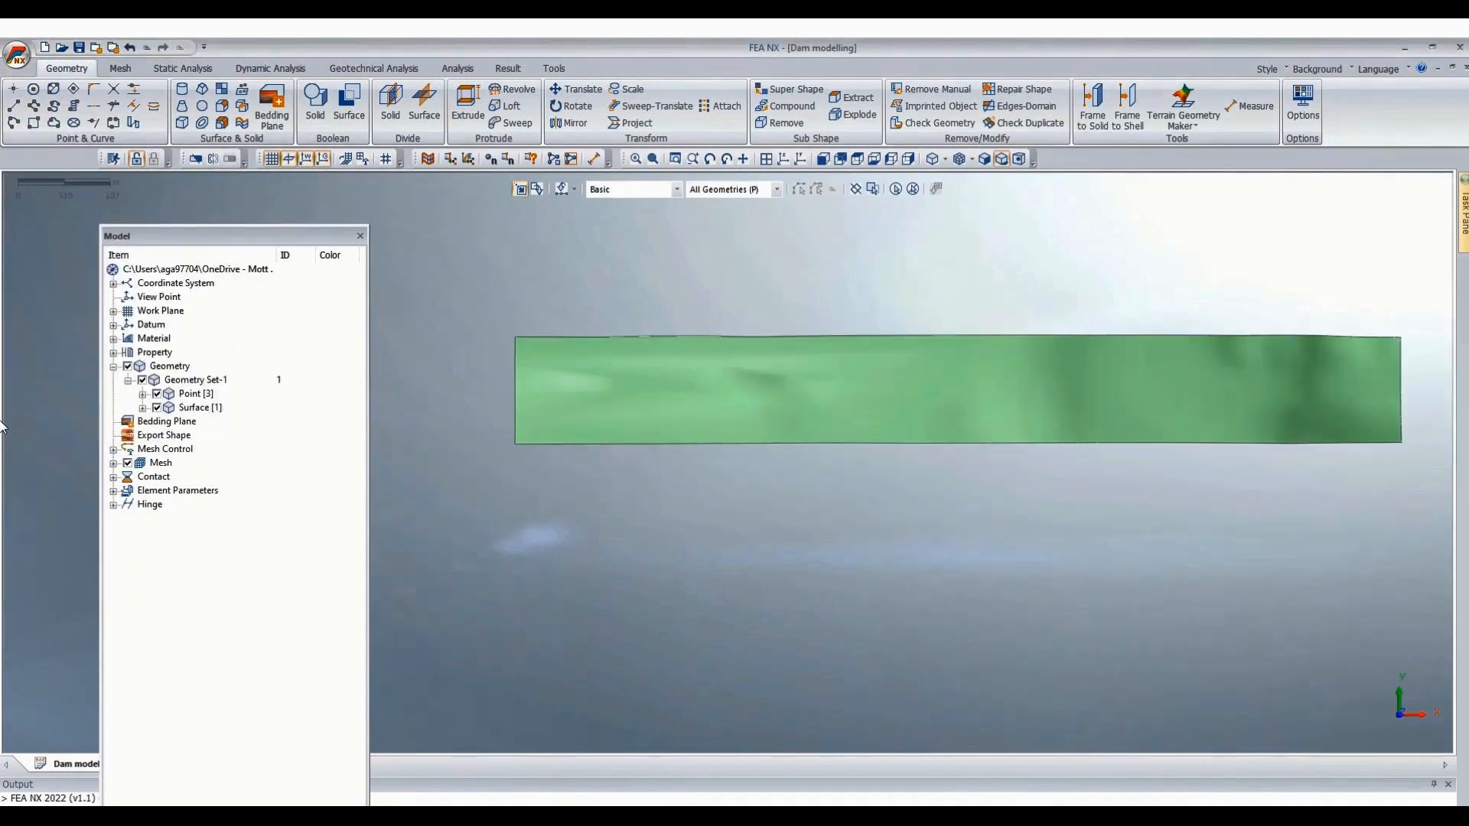
{"action": "left_click", "coordinate": [157, 407]}
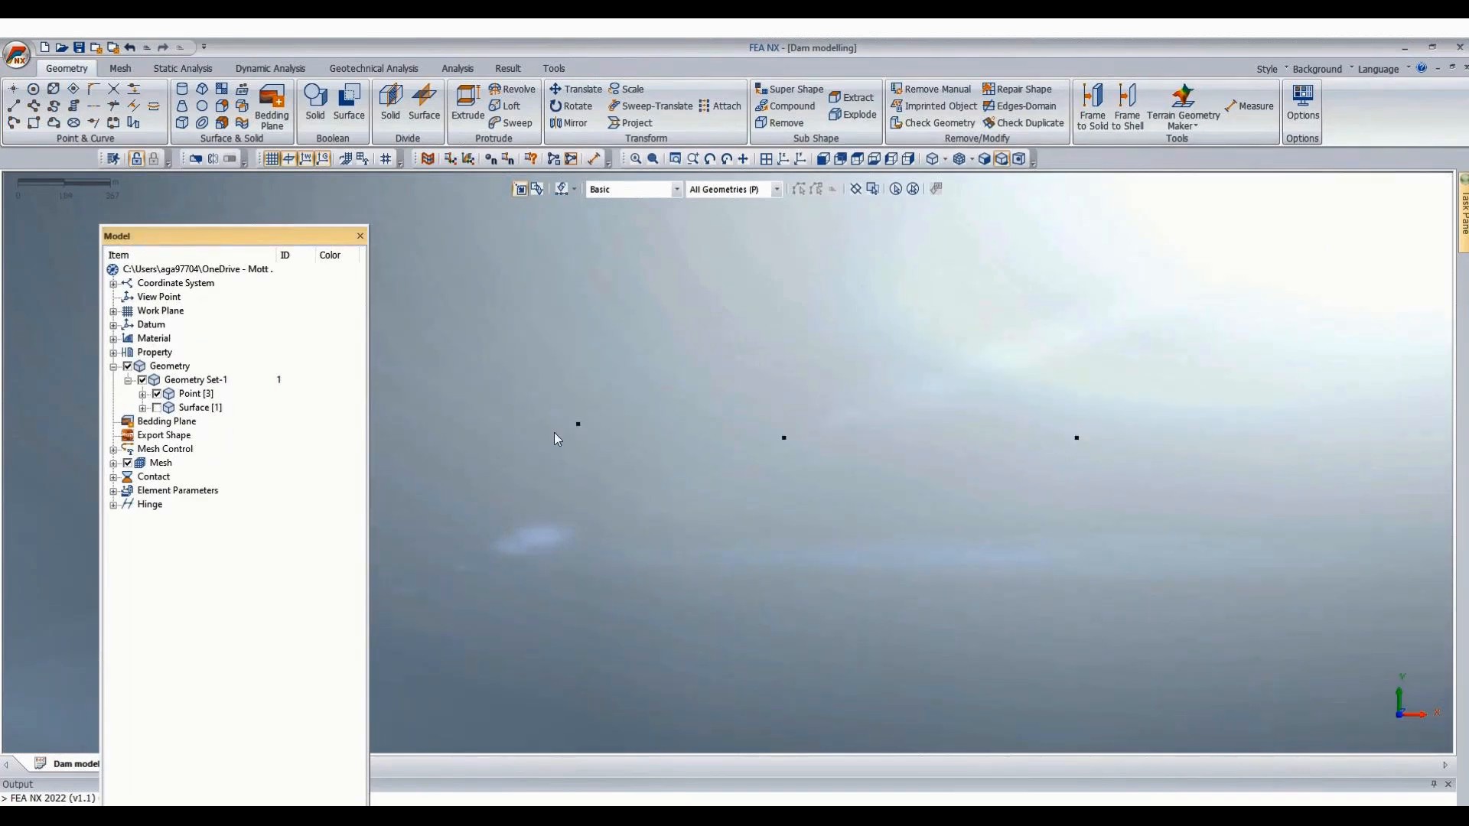
Draw two connected 3D lines through the three dam axis points in Geometry Set-1.
{"action": "scroll", "coordinate": [842, 229], "scroll_direction": "up", "scroll_amount": 1}
{"action": "left_click", "coordinate": [13, 105]}
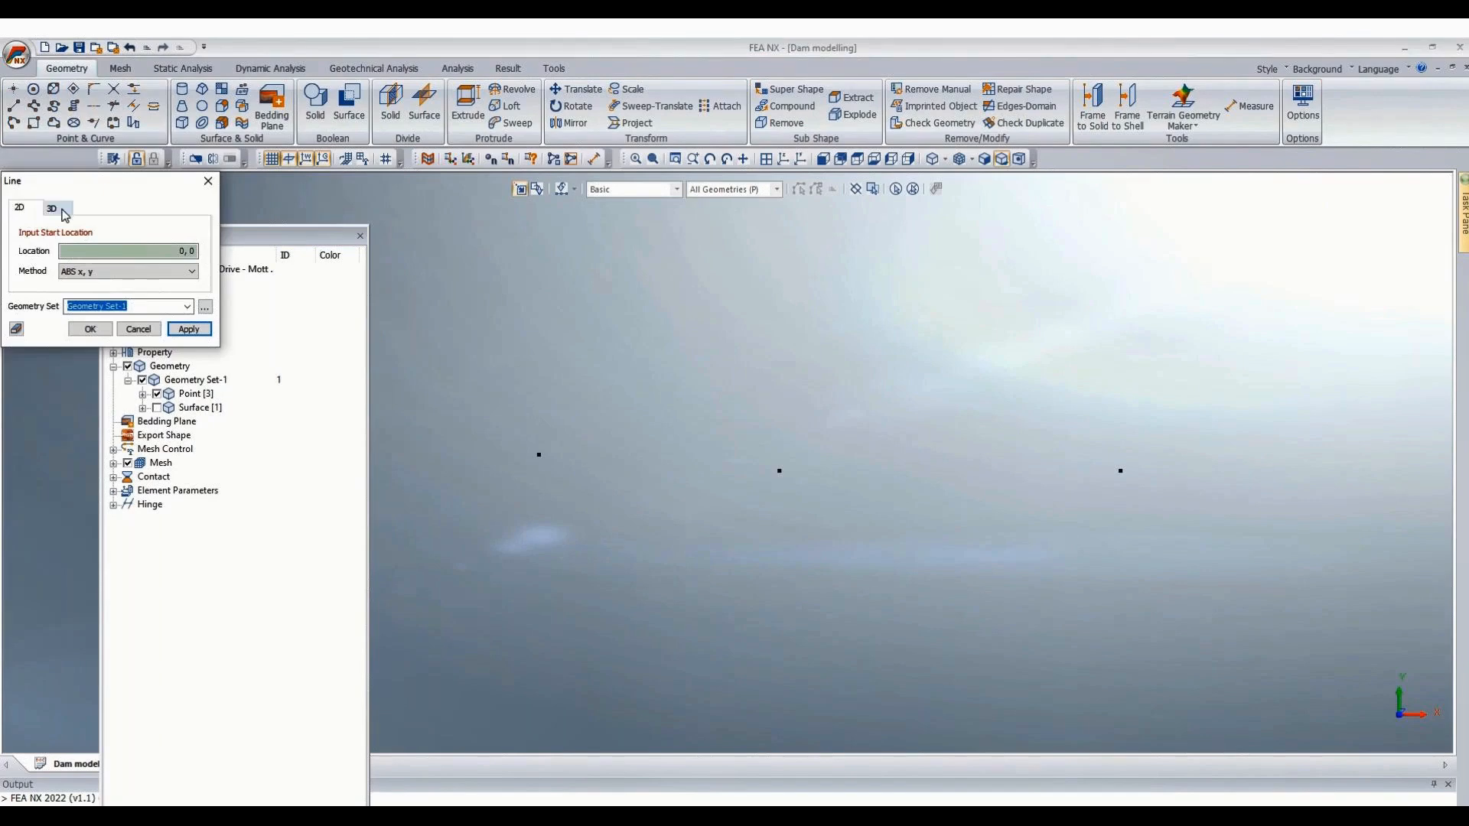
{"action": "left_click", "coordinate": [55, 209]}
{"action": "left_click", "coordinate": [540, 456]}
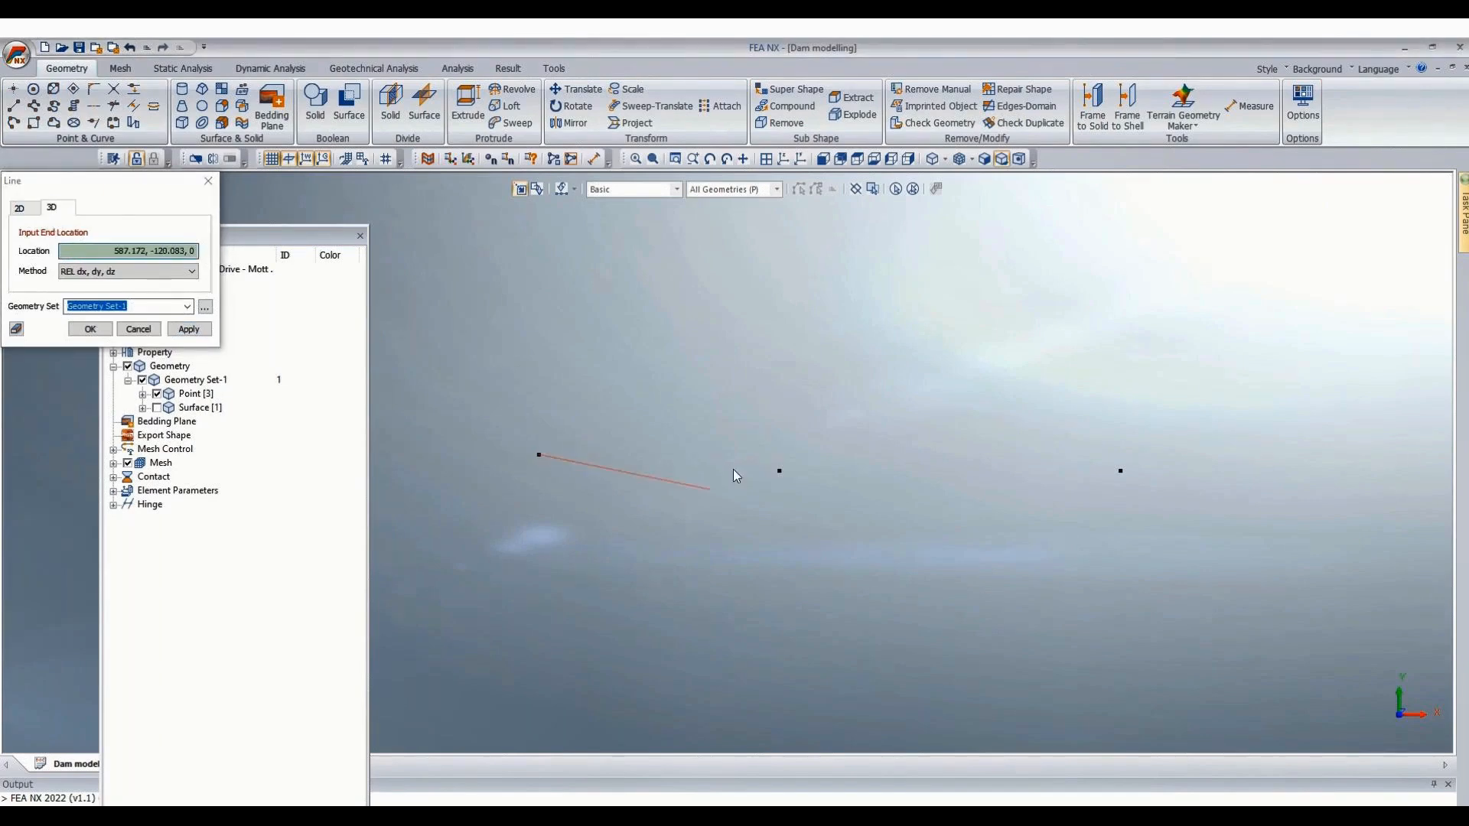
{"action": "left_click", "coordinate": [779, 471]}
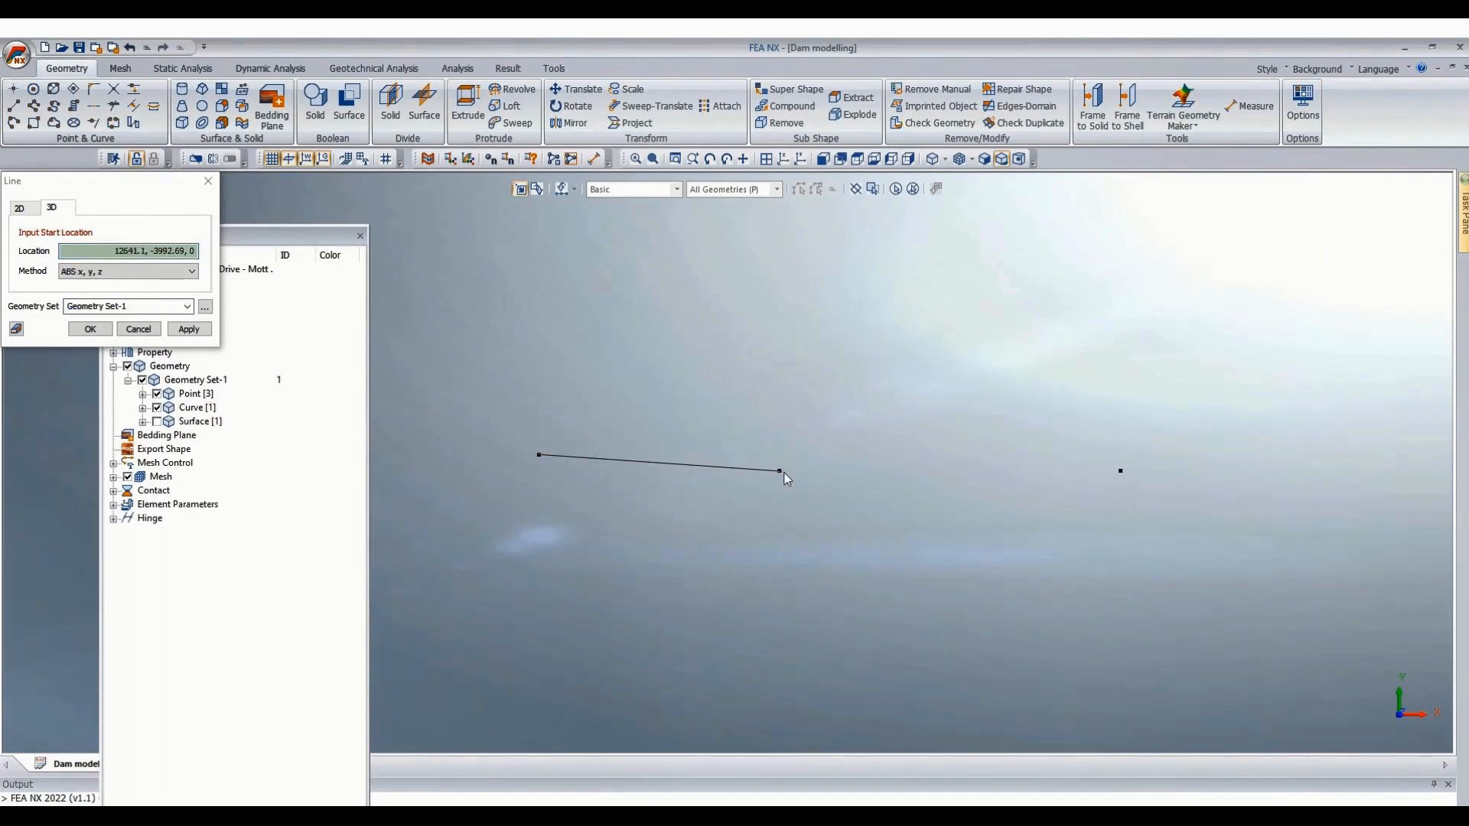
{"action": "left_click", "coordinate": [1123, 470]}
{"action": "key", "text": "Escape"}
{"action": "scroll", "coordinate": [779, 550], "scroll_direction": "down", "scroll_amount": 1}
{"action": "middle_click_drag", "start_coordinate": [713, 566], "coordinate": [617, 613]}
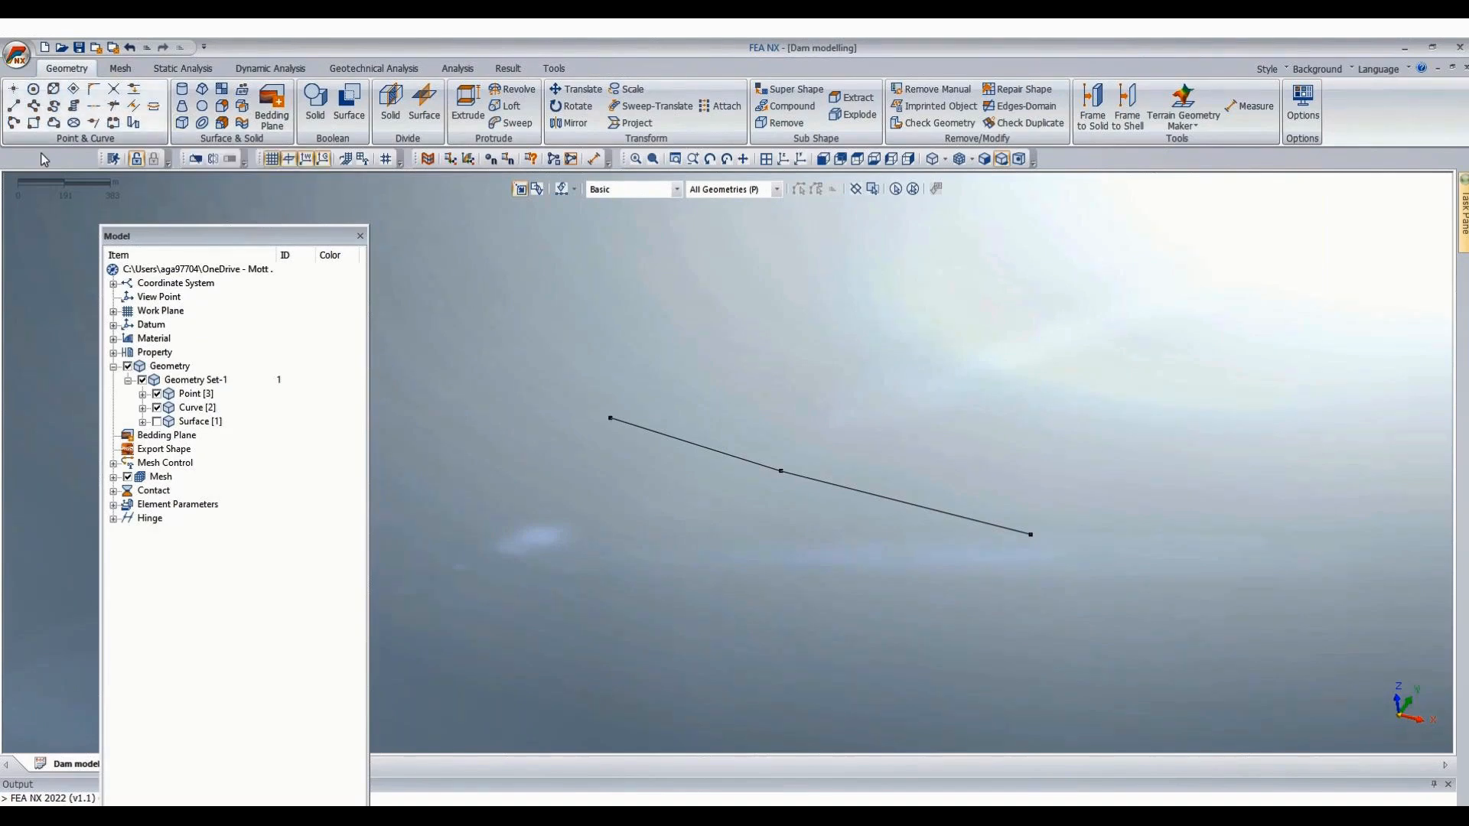
Measure the point-to-point length of both dam axis segments.
{"action": "left_click", "coordinate": [1264, 114]}
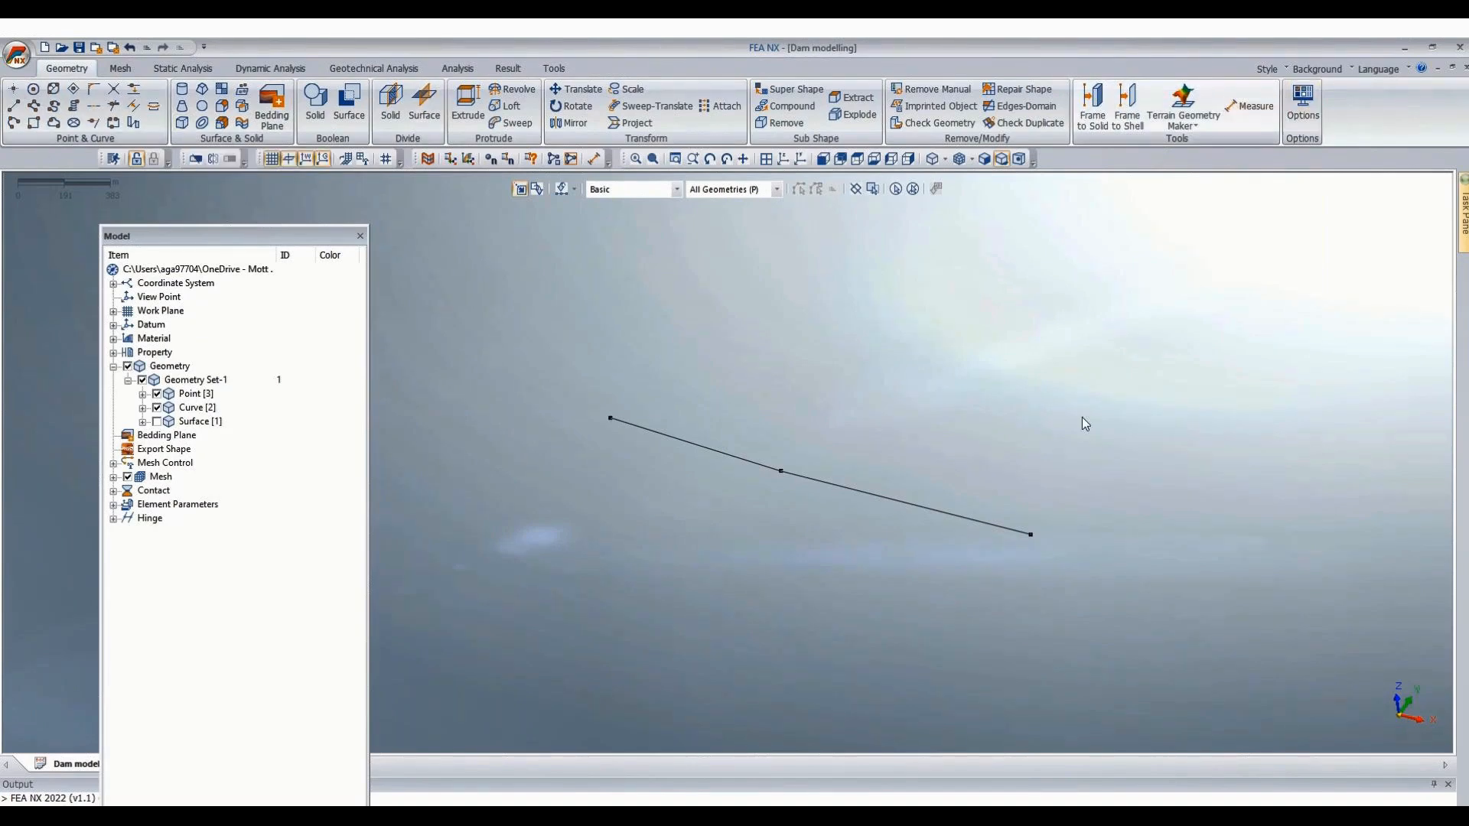
{"action": "left_click", "coordinate": [1038, 538]}
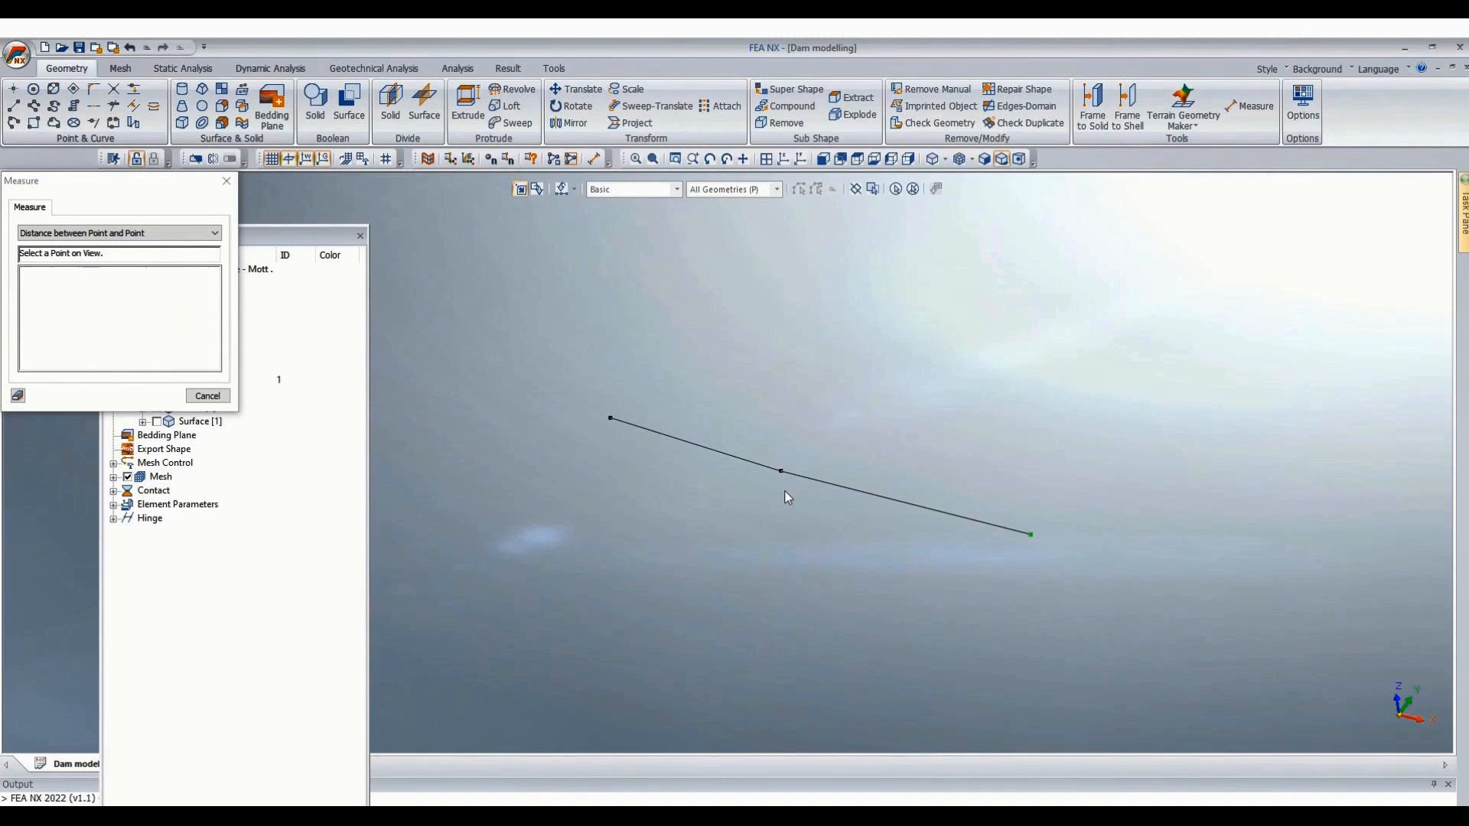
{"action": "left_click", "coordinate": [782, 476]}
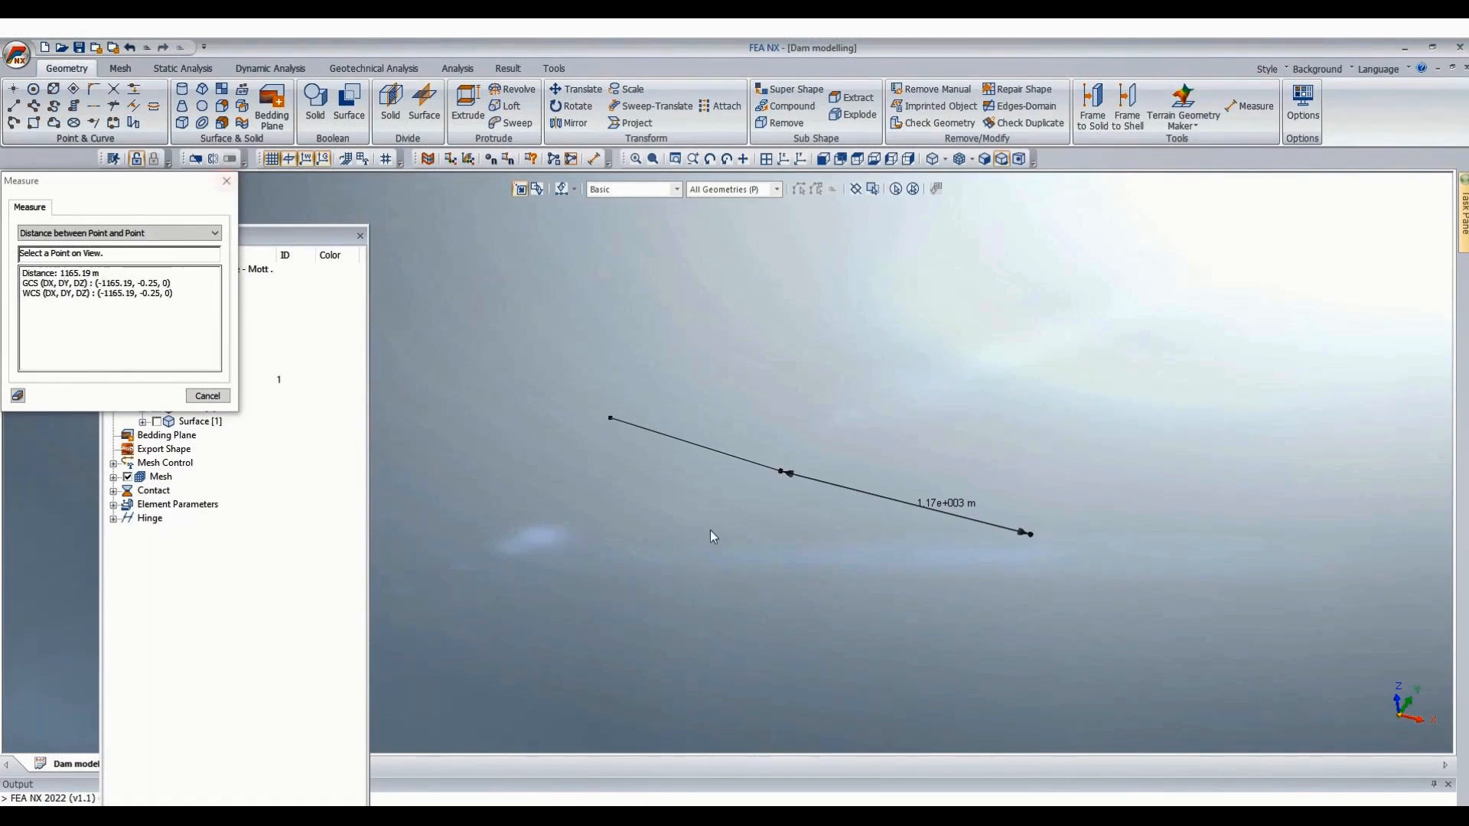
{"action": "left_click", "coordinate": [779, 481]}
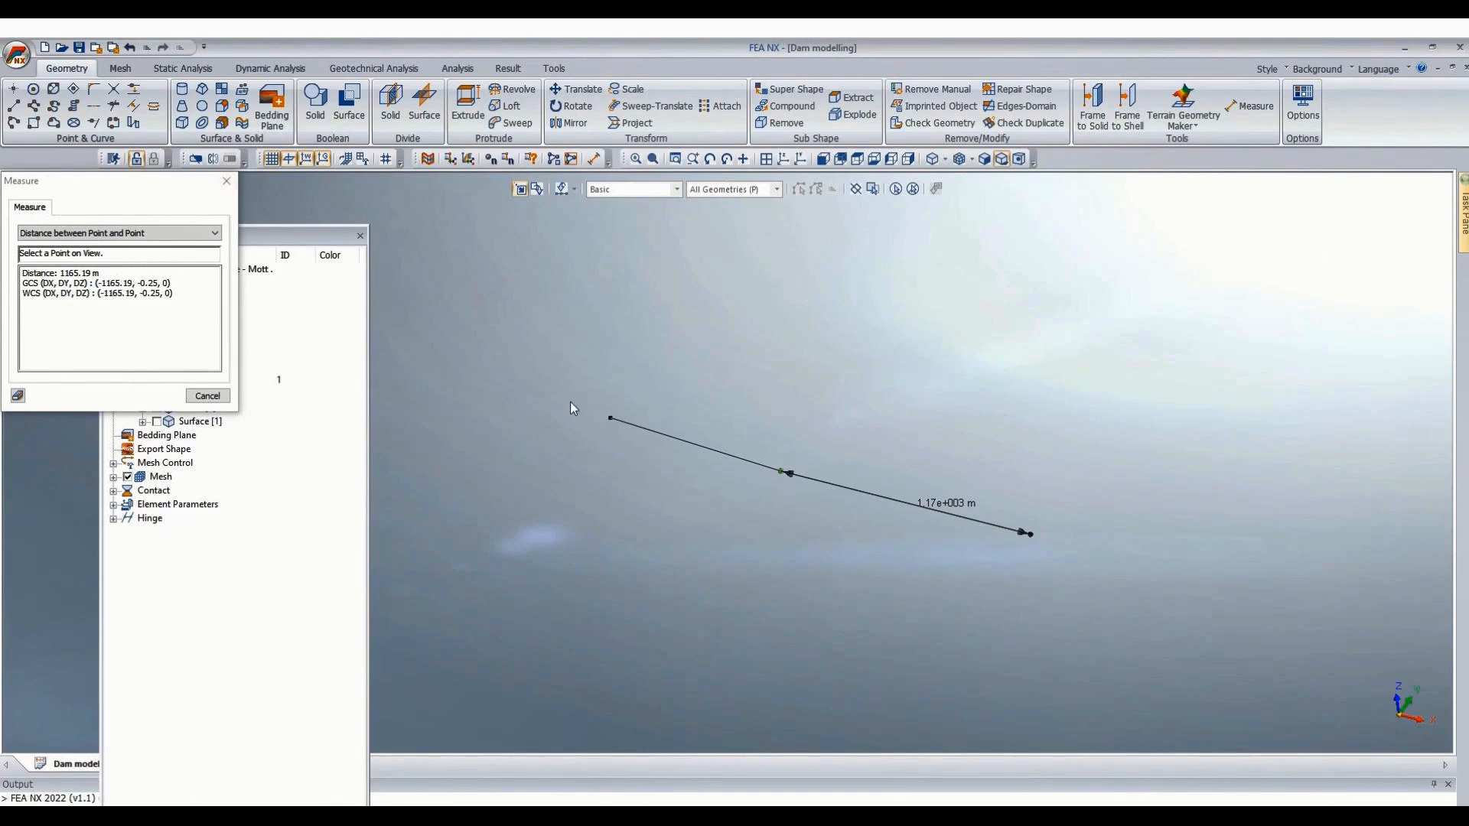
{"action": "left_click", "coordinate": [612, 427]}
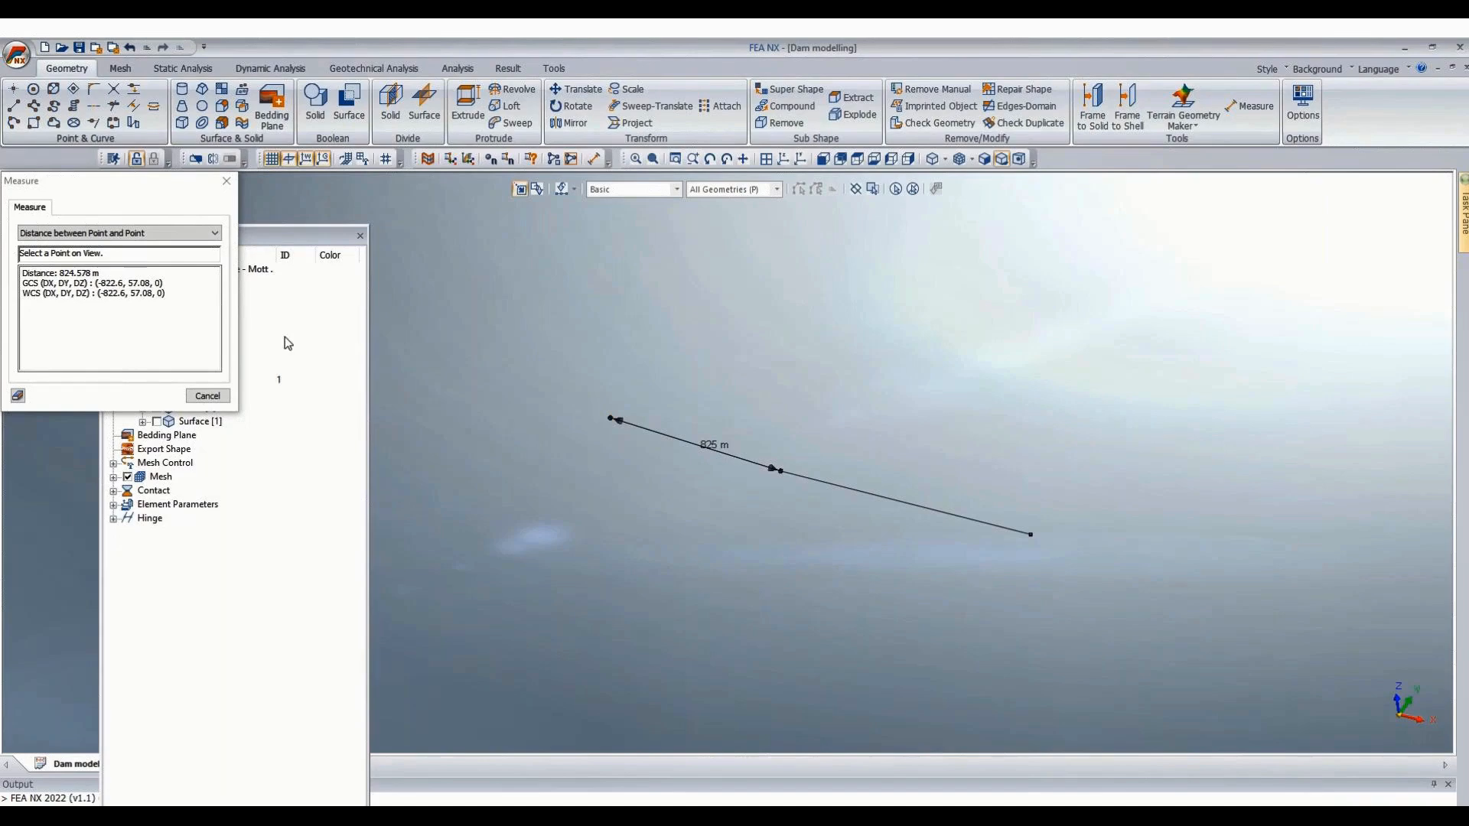
{"action": "left_click", "coordinate": [226, 181]}
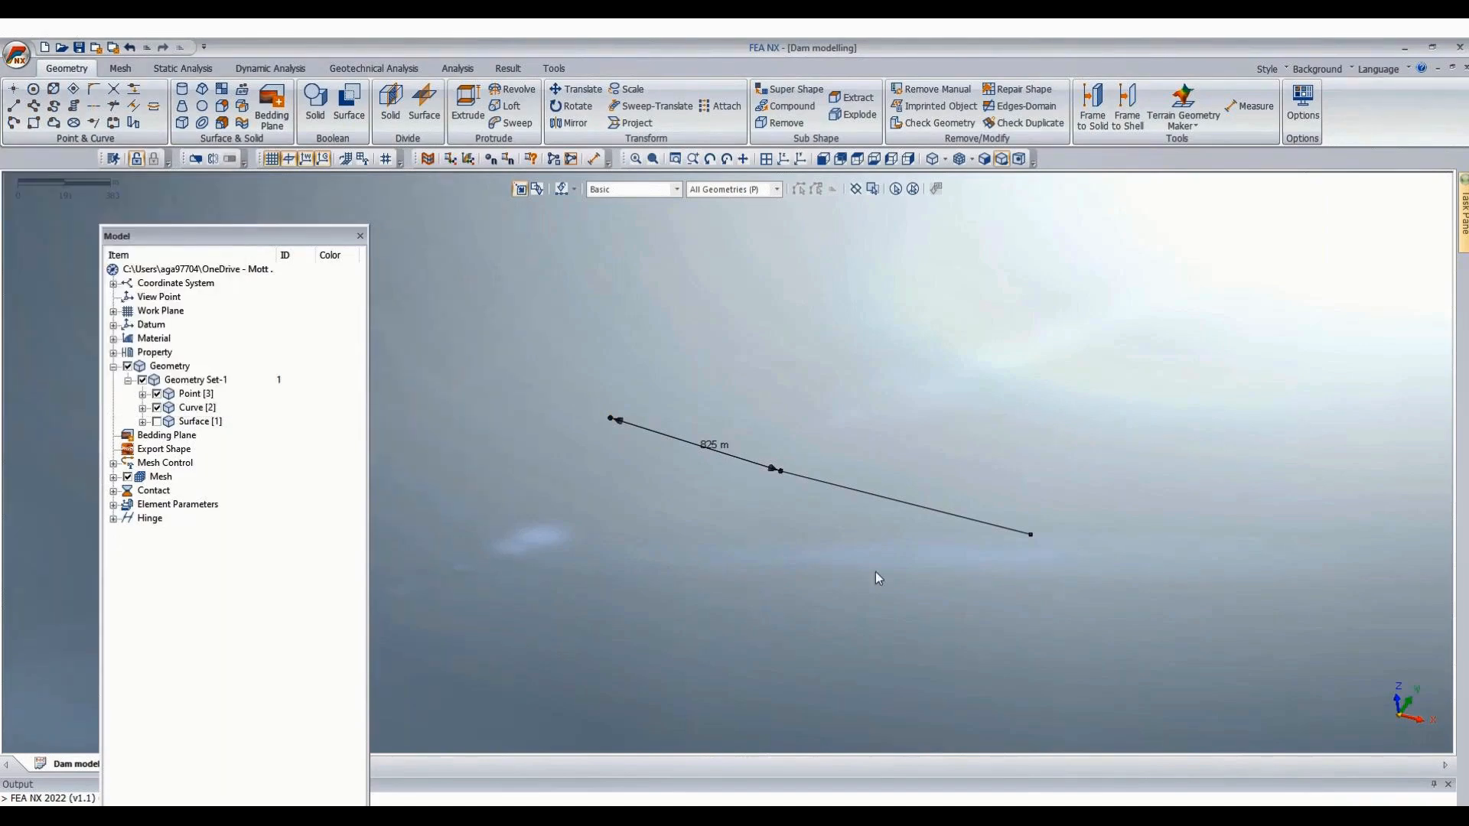
Create a solid box with Width X 1200, Width Y 150 and Height 293, with its origin at the middle dam axis point.
{"action": "scroll", "coordinate": [821, 406], "scroll_direction": "up", "scroll_amount": 2}
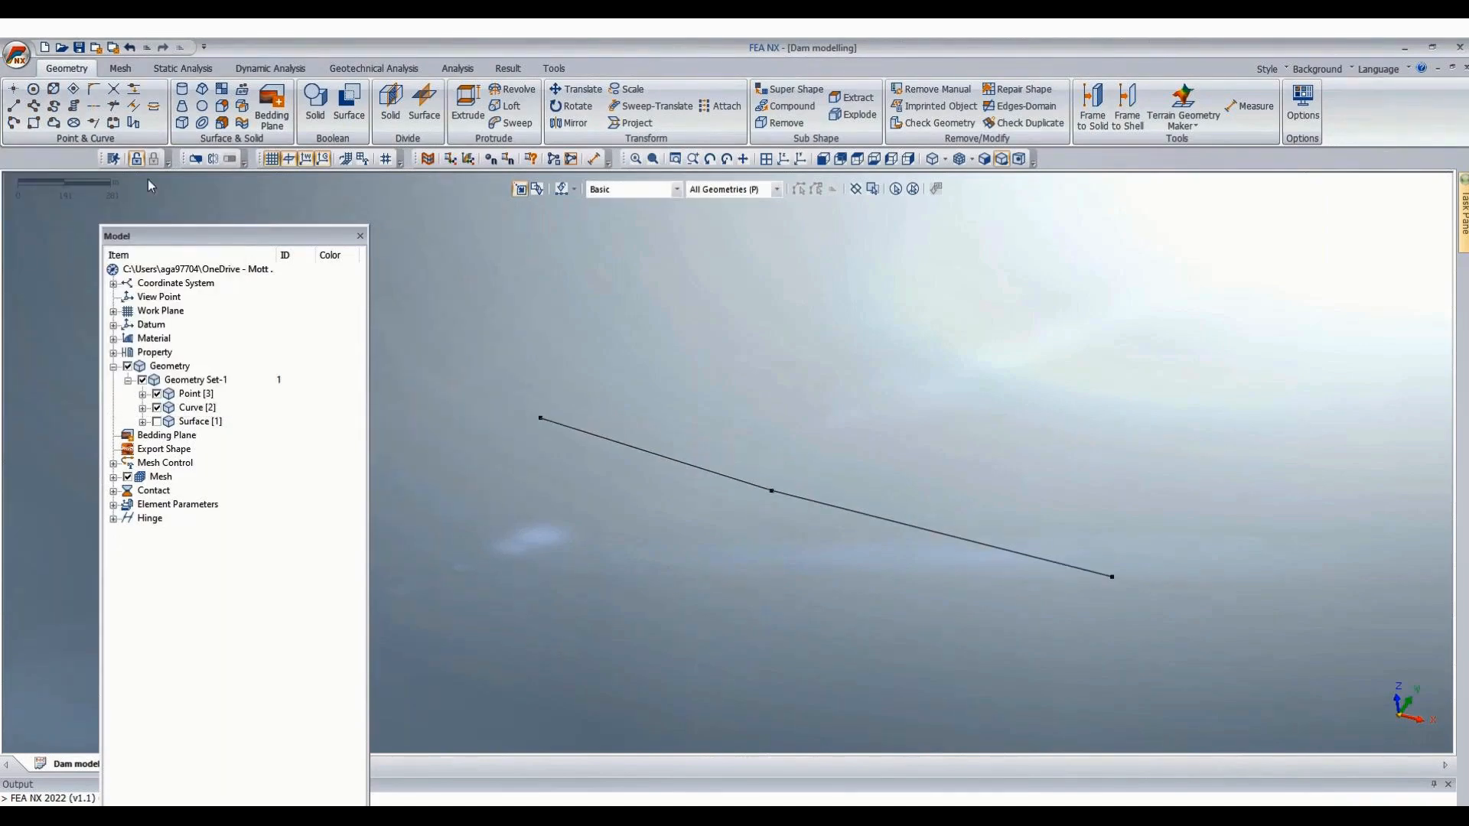
{"action": "left_click", "coordinate": [184, 124]}
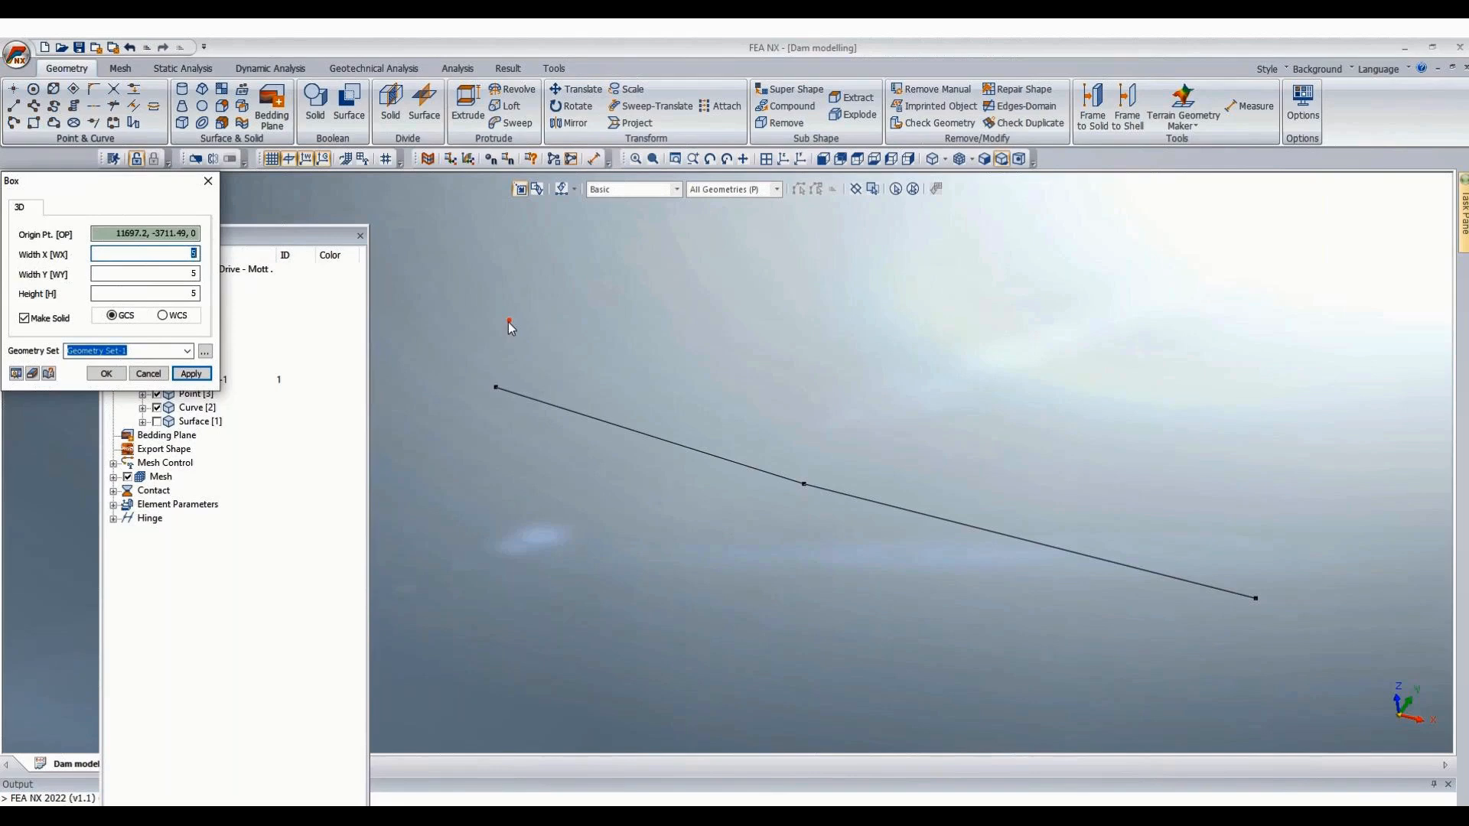
{"action": "type", "text": "1200"}
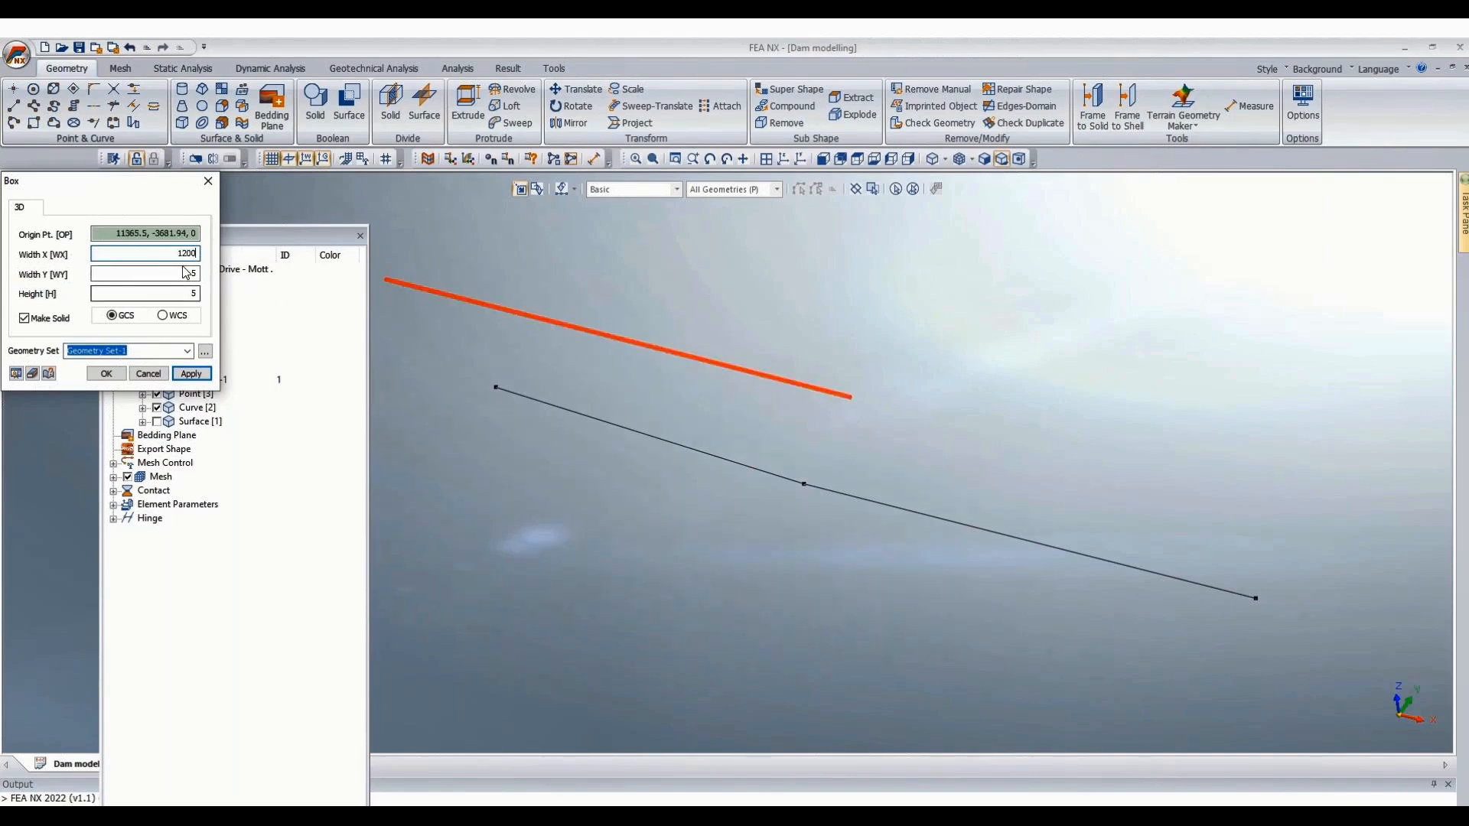
{"action": "key", "text": "Tab"}
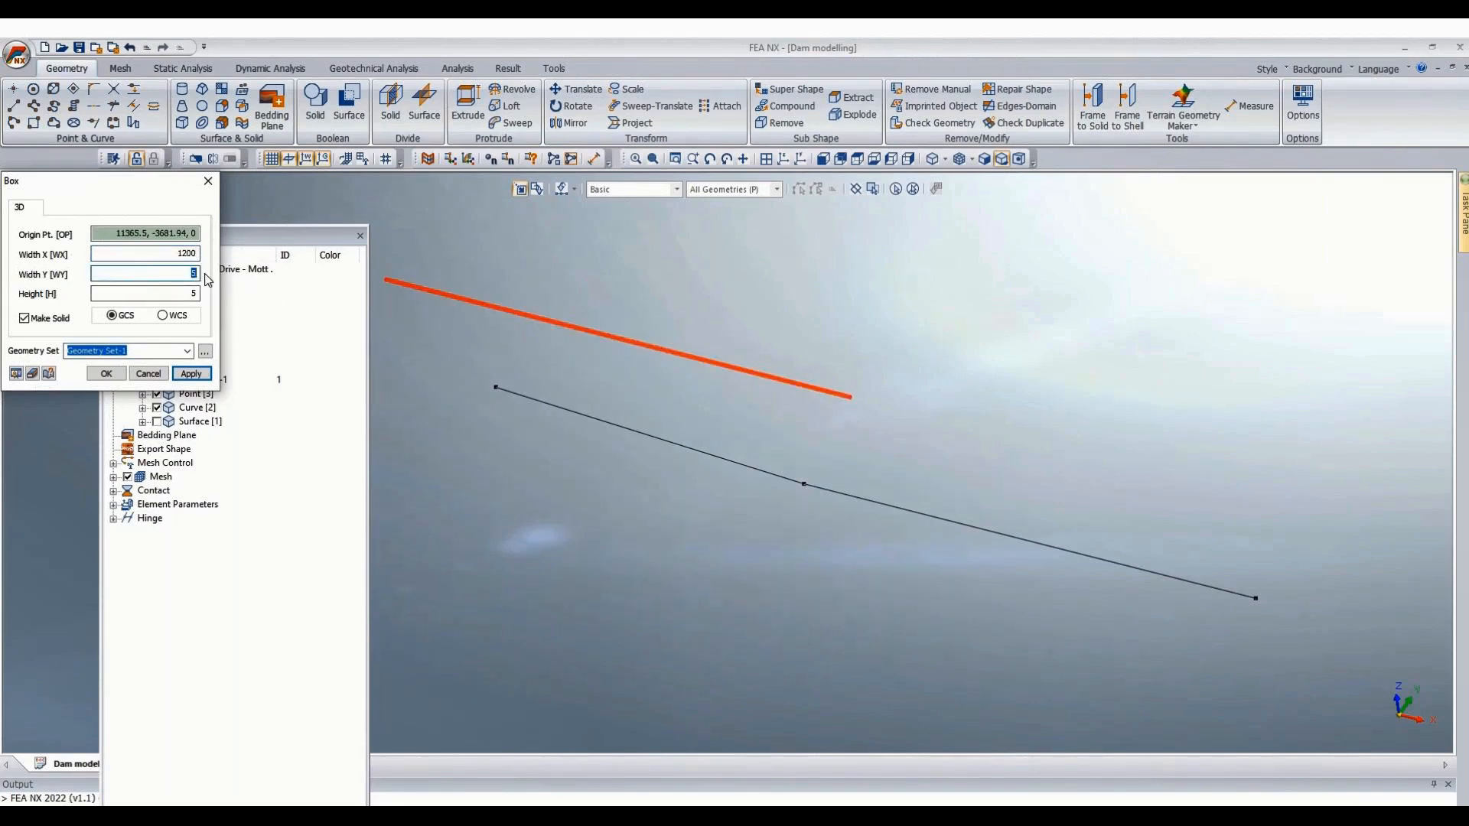
{"action": "type", "text": "150"}
{"action": "key", "text": "Tab"}
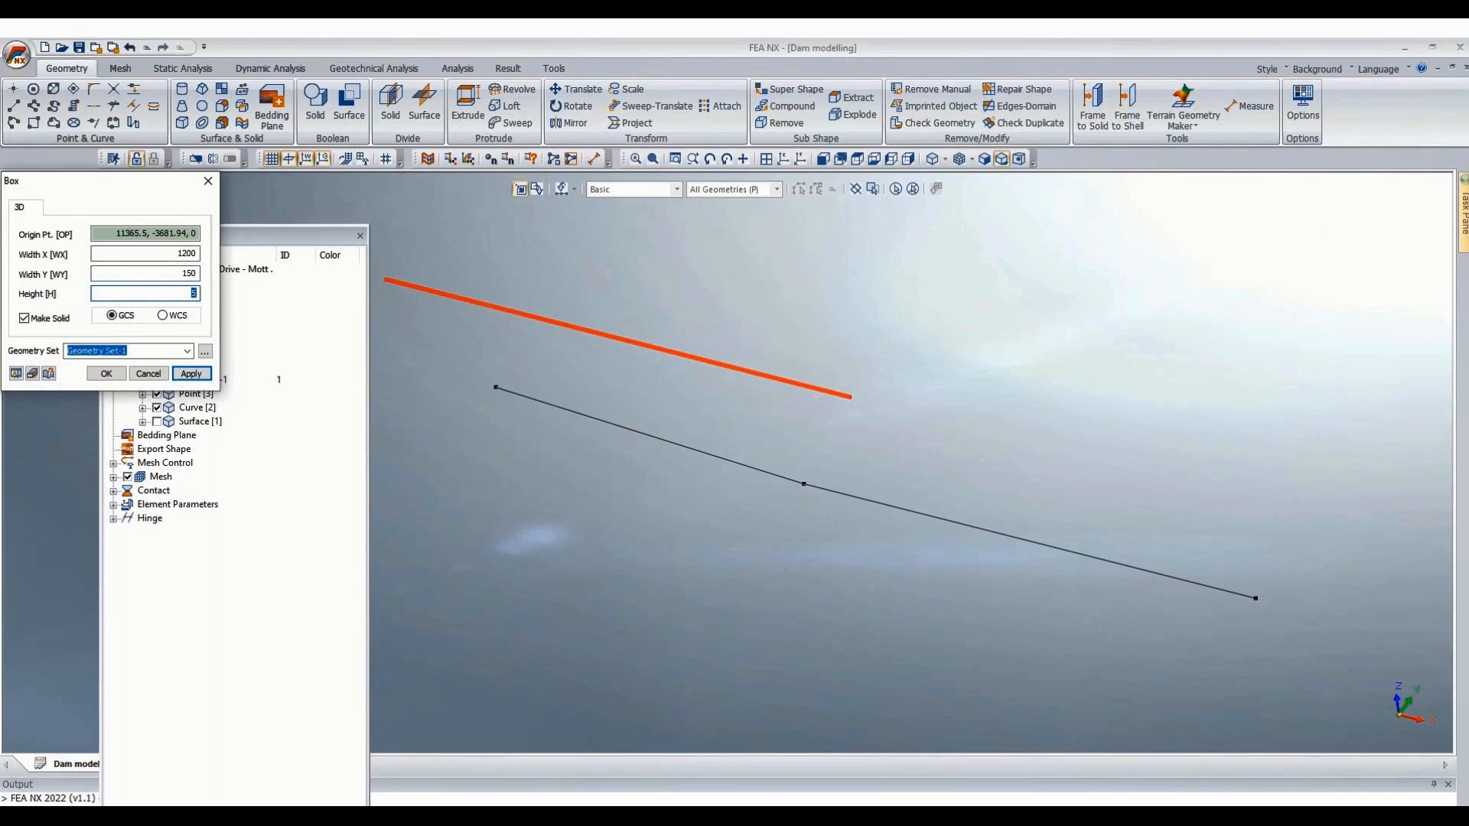
{"action": "type", "text": "293"}
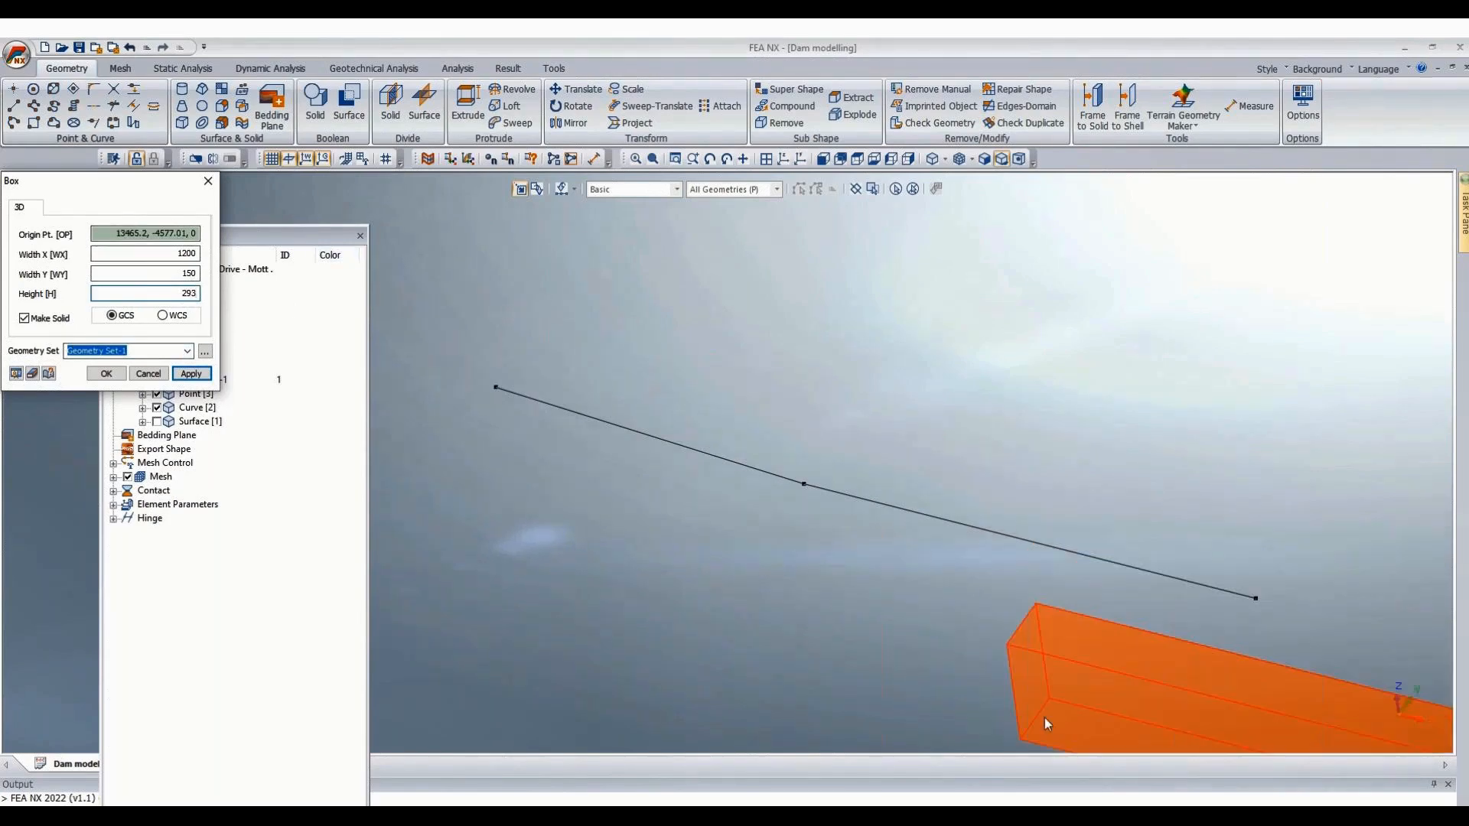
{"action": "left_click", "coordinate": [805, 484]}
{"action": "key", "text": "Escape"}
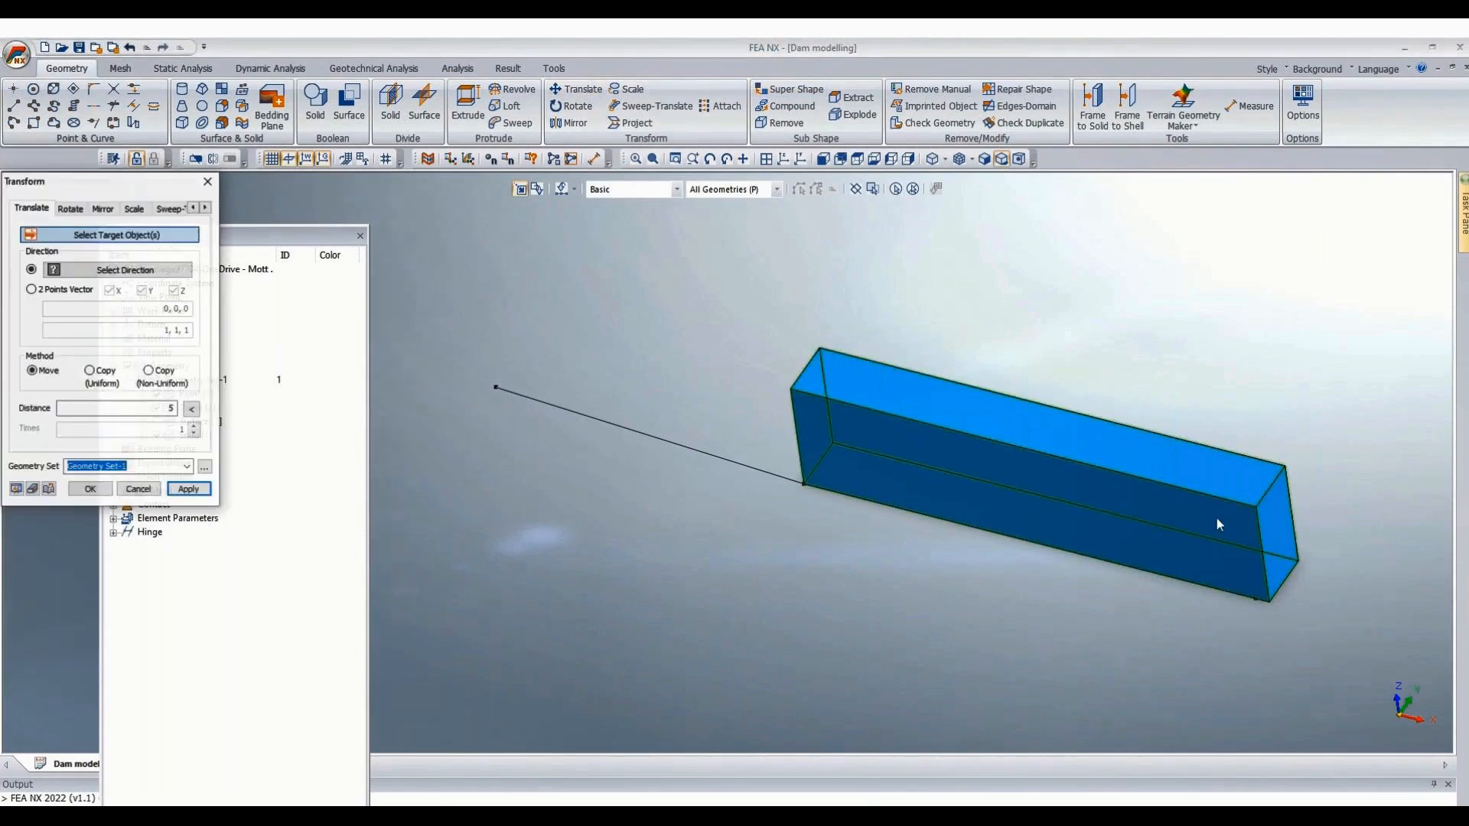
Move the box along the axis by a two-point vector from its far lower corner to the dam axis end point, using the picked points' distance.
{"action": "left_click", "coordinate": [1200, 538]}
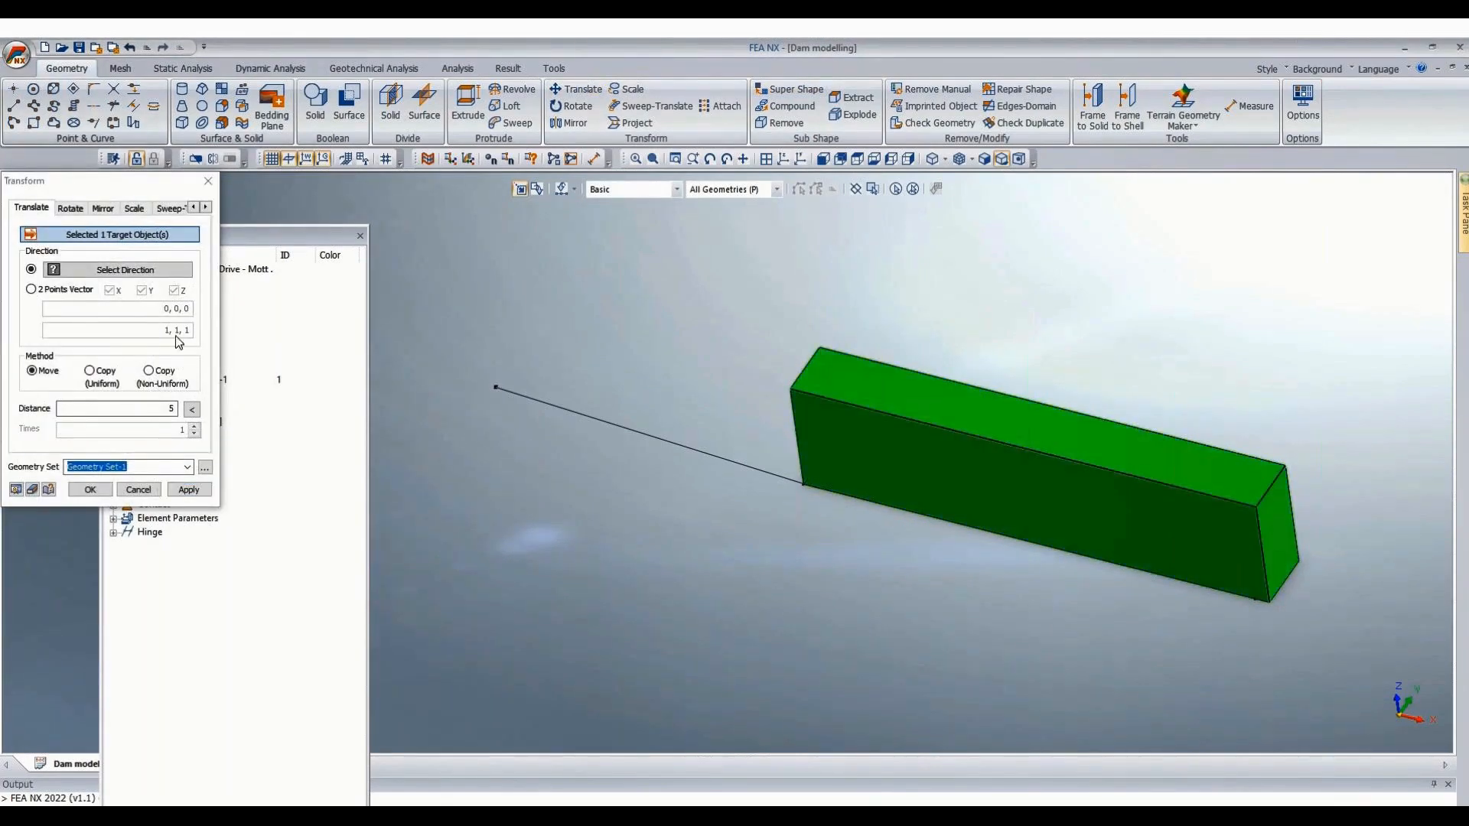
{"action": "left_click", "coordinate": [49, 289]}
{"action": "scroll", "coordinate": [1303, 567], "scroll_direction": "up", "scroll_amount": 5}
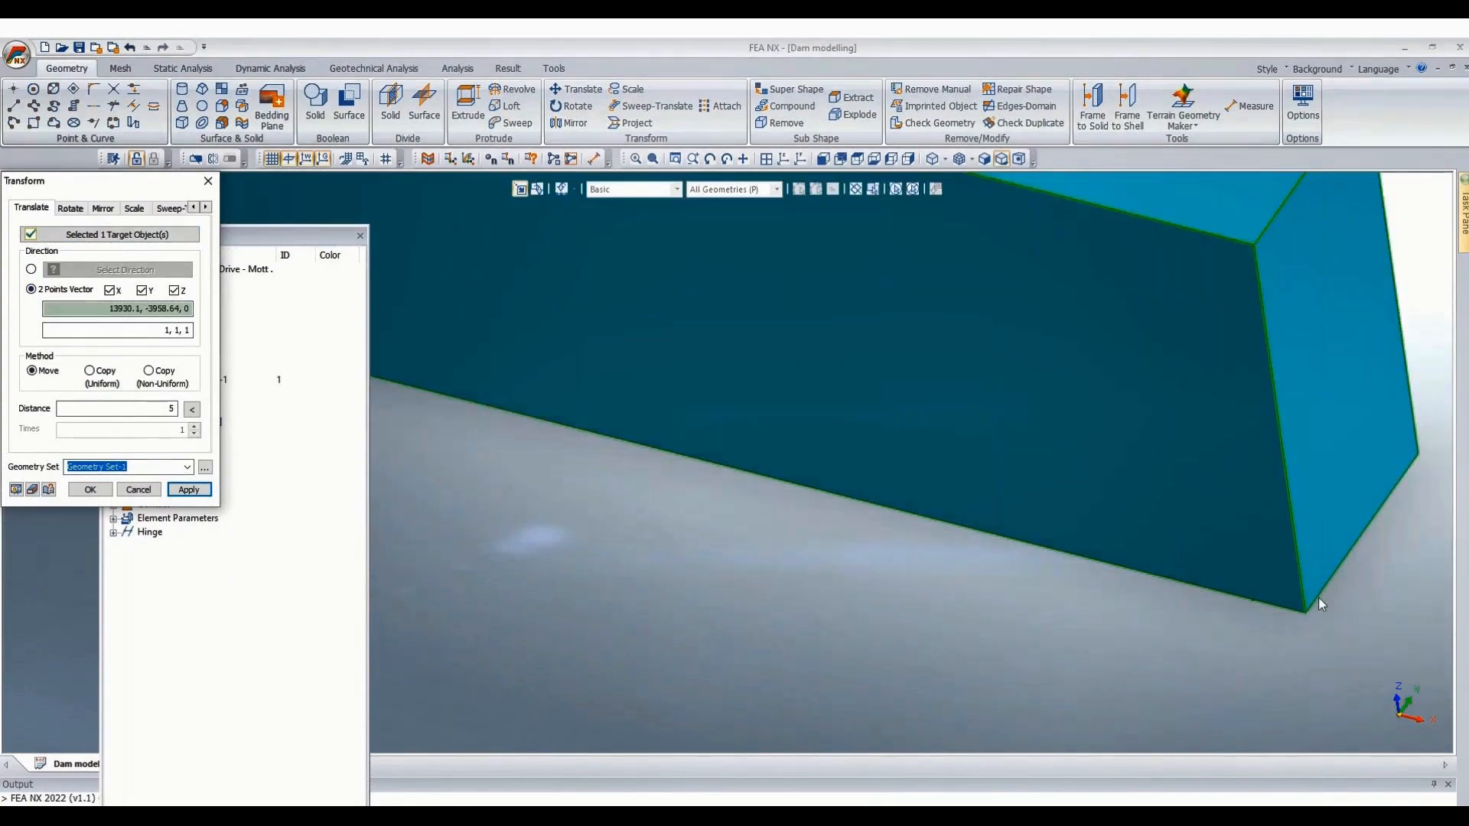
{"action": "left_click", "coordinate": [1252, 603]}
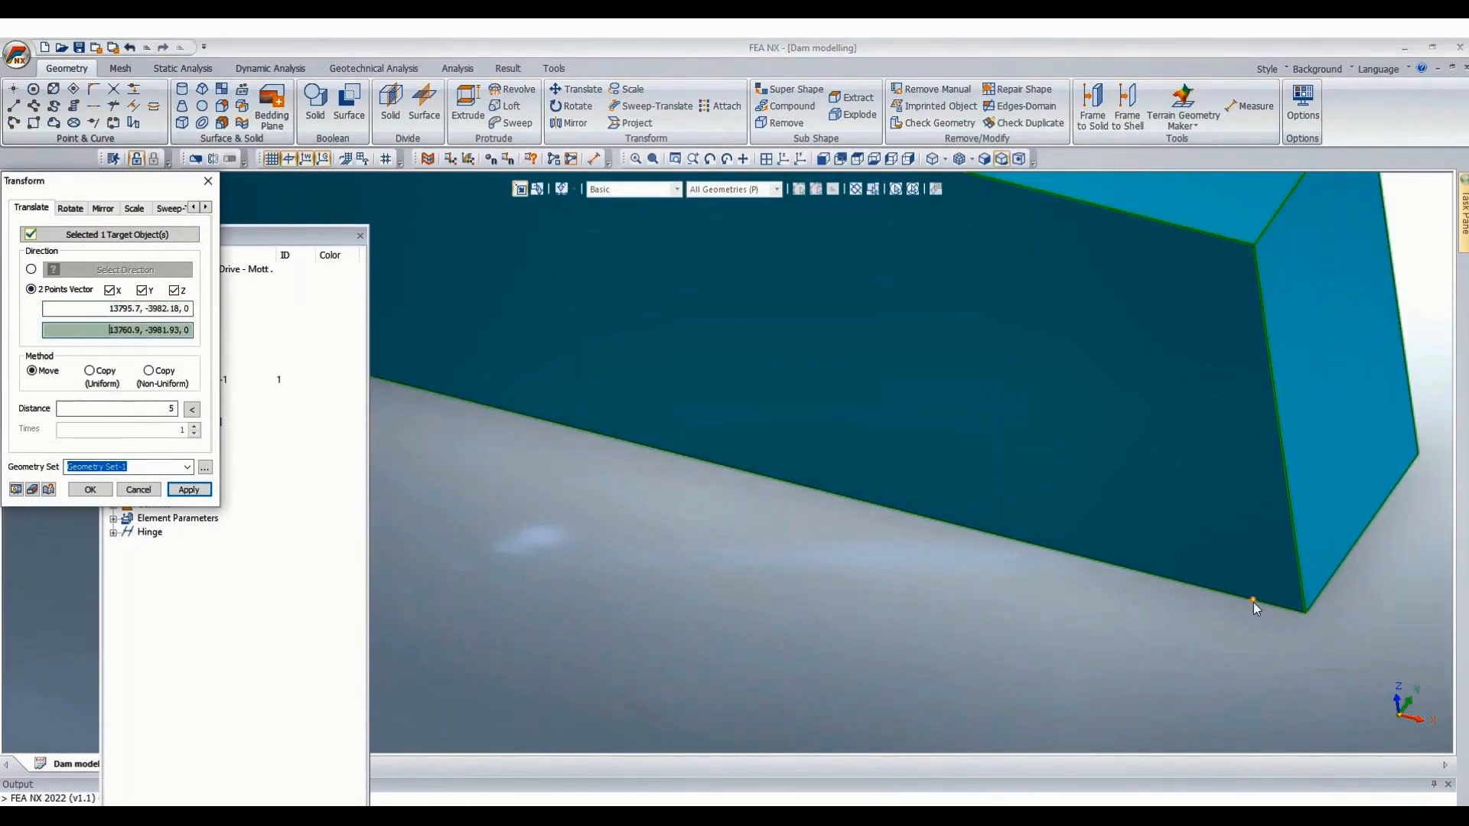
{"action": "left_click", "coordinate": [1254, 603]}
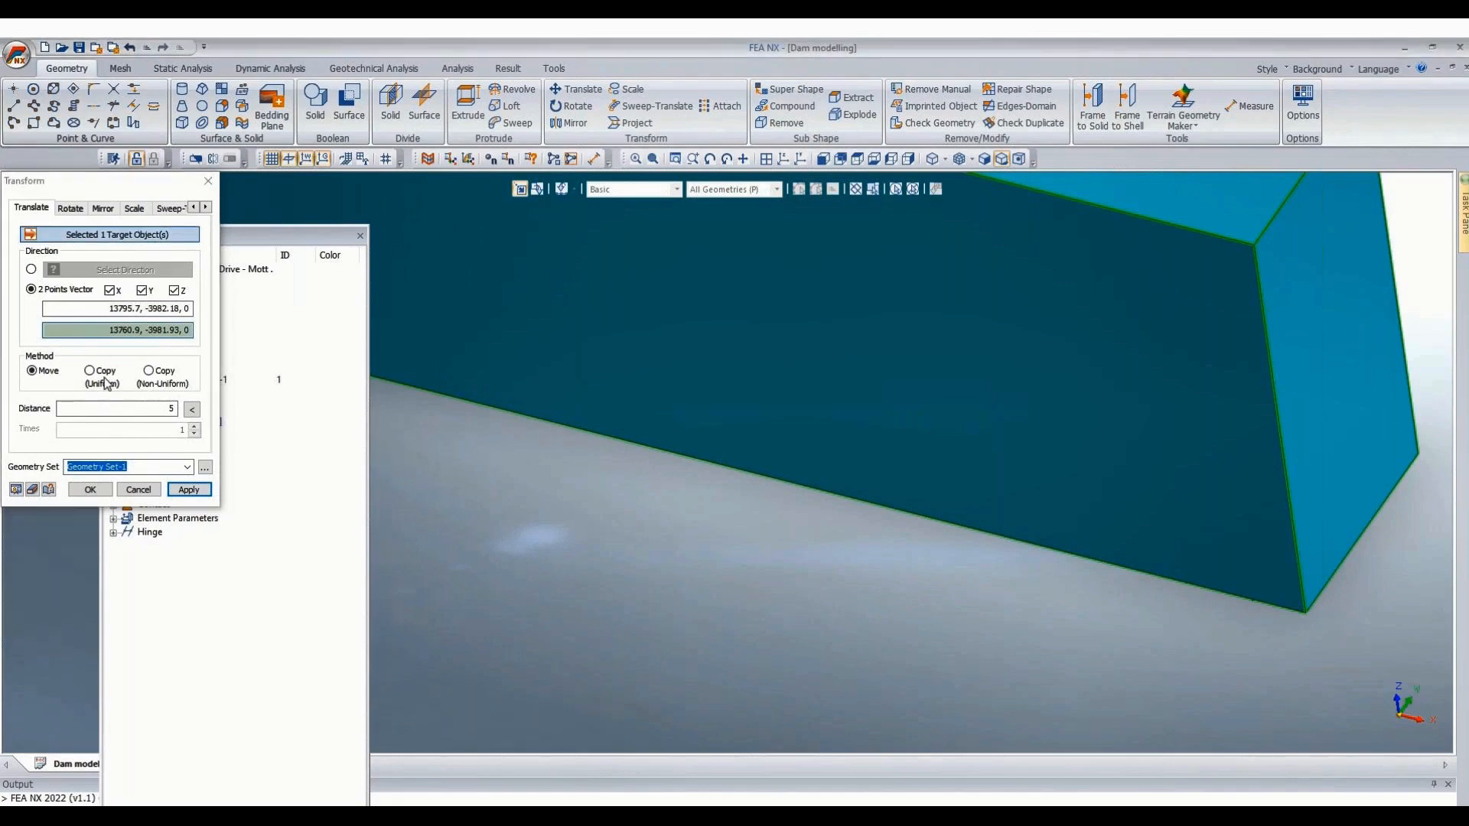
{"action": "left_click", "coordinate": [192, 409]}
{"action": "left_click", "coordinate": [87, 492]}
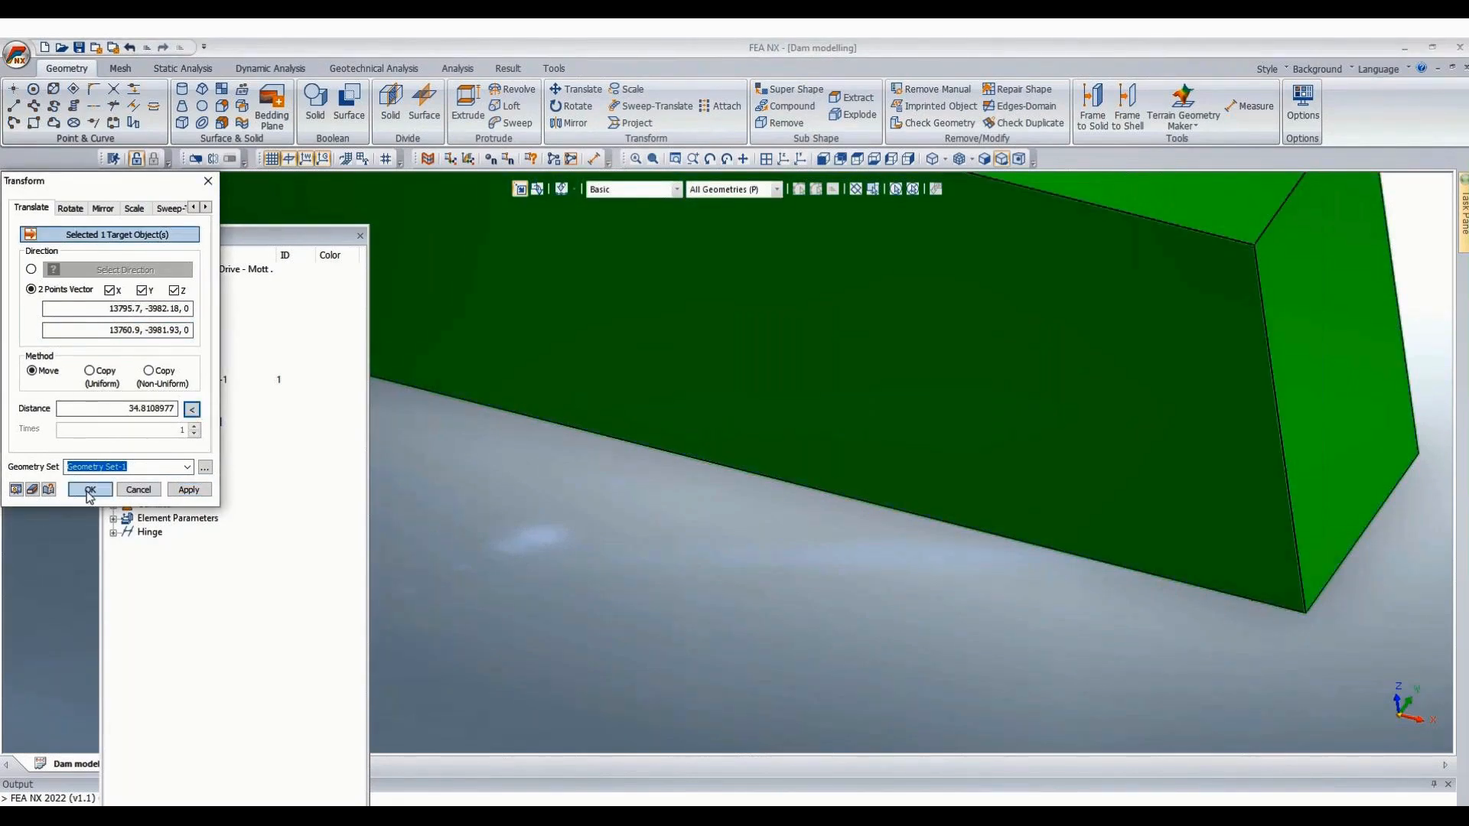
{"action": "scroll", "coordinate": [1363, 622], "scroll_direction": "down", "scroll_amount": 3}
{"action": "scroll", "coordinate": [1390, 570], "scroll_direction": "down", "scroll_amount": 3}
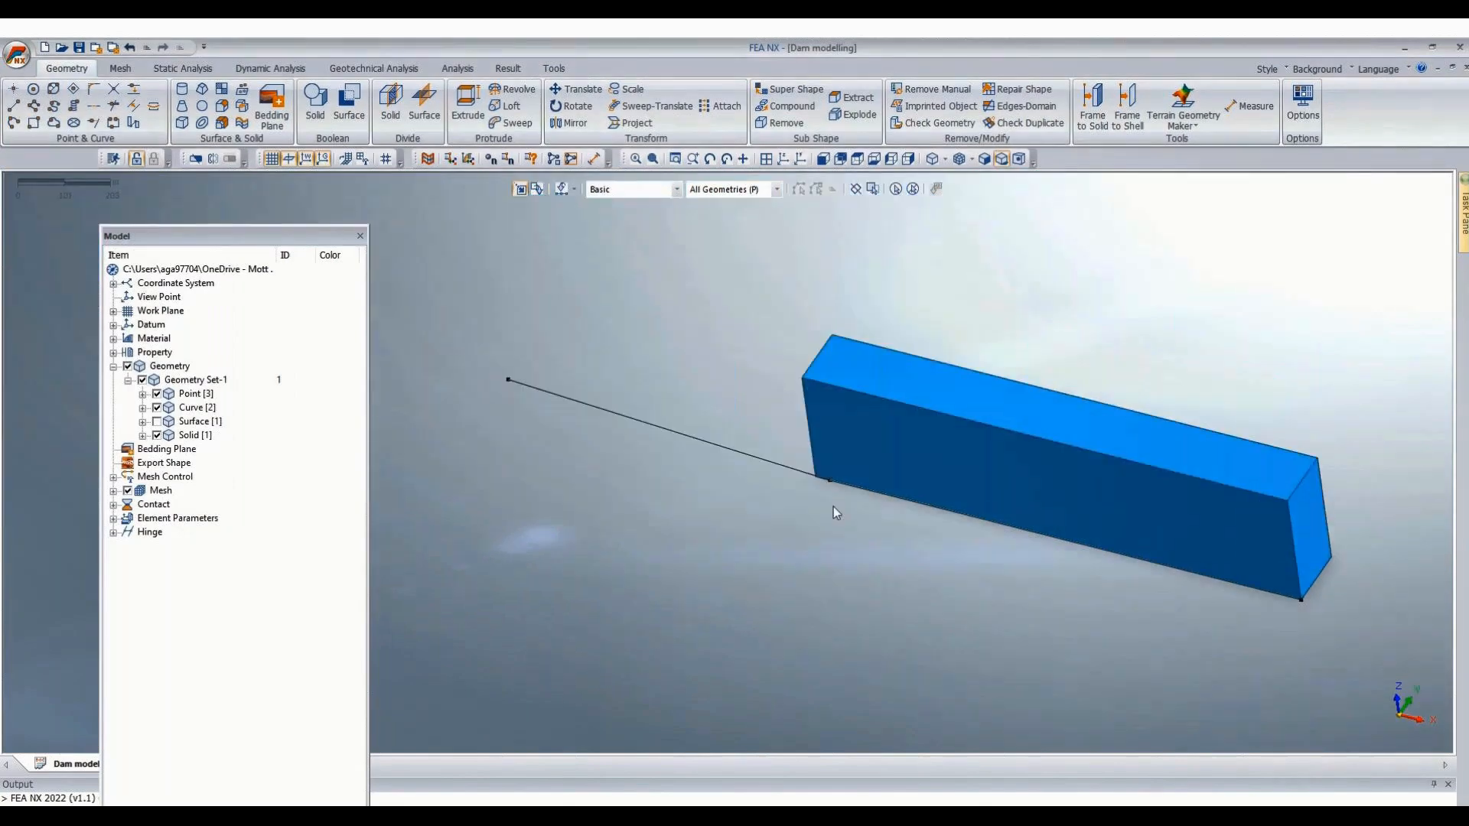
{"action": "scroll", "coordinate": [835, 501], "scroll_direction": "up", "scroll_amount": 1}
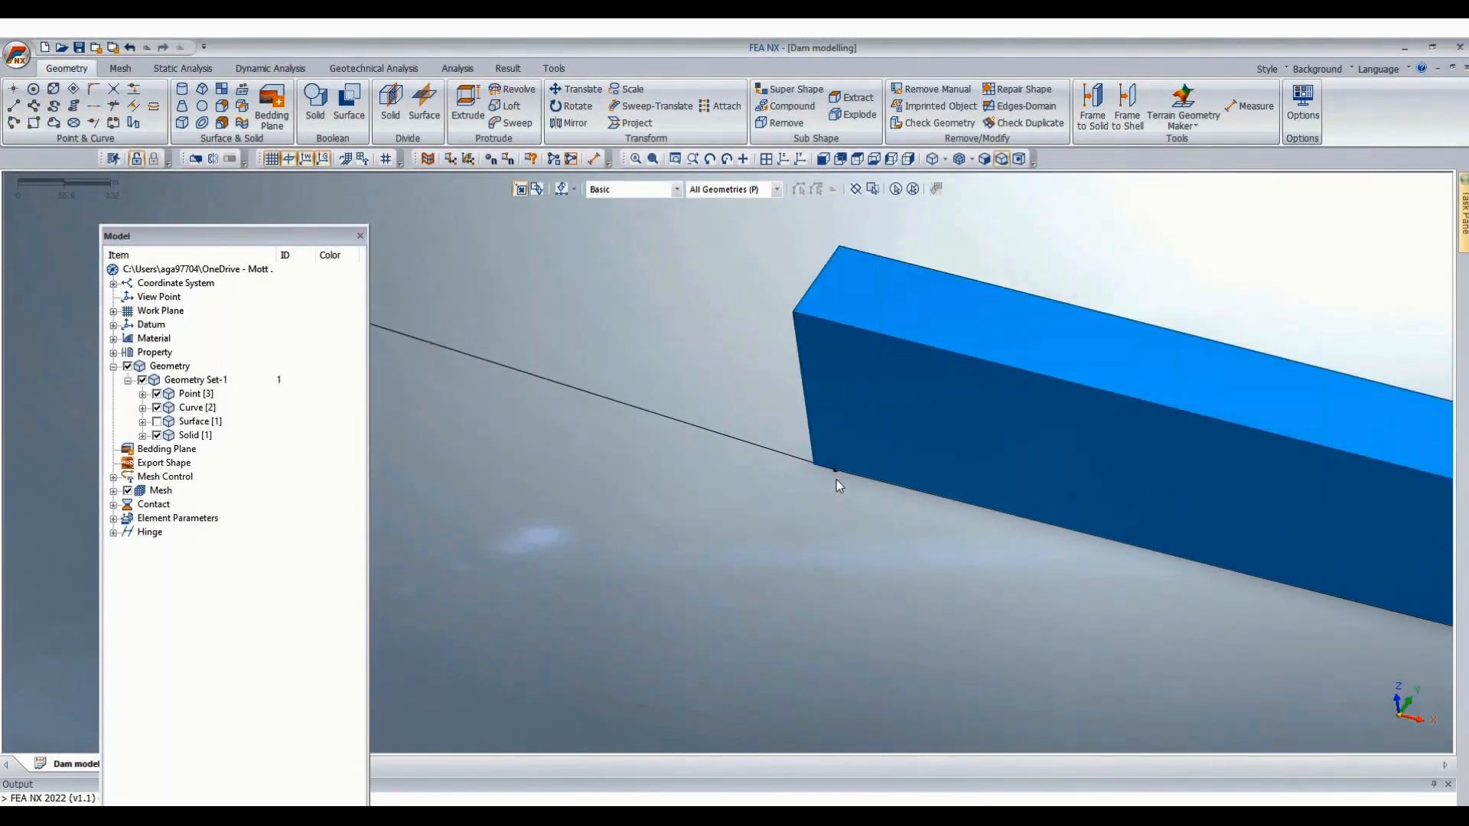
{"action": "scroll", "coordinate": [837, 480], "scroll_direction": "down", "scroll_amount": 3}
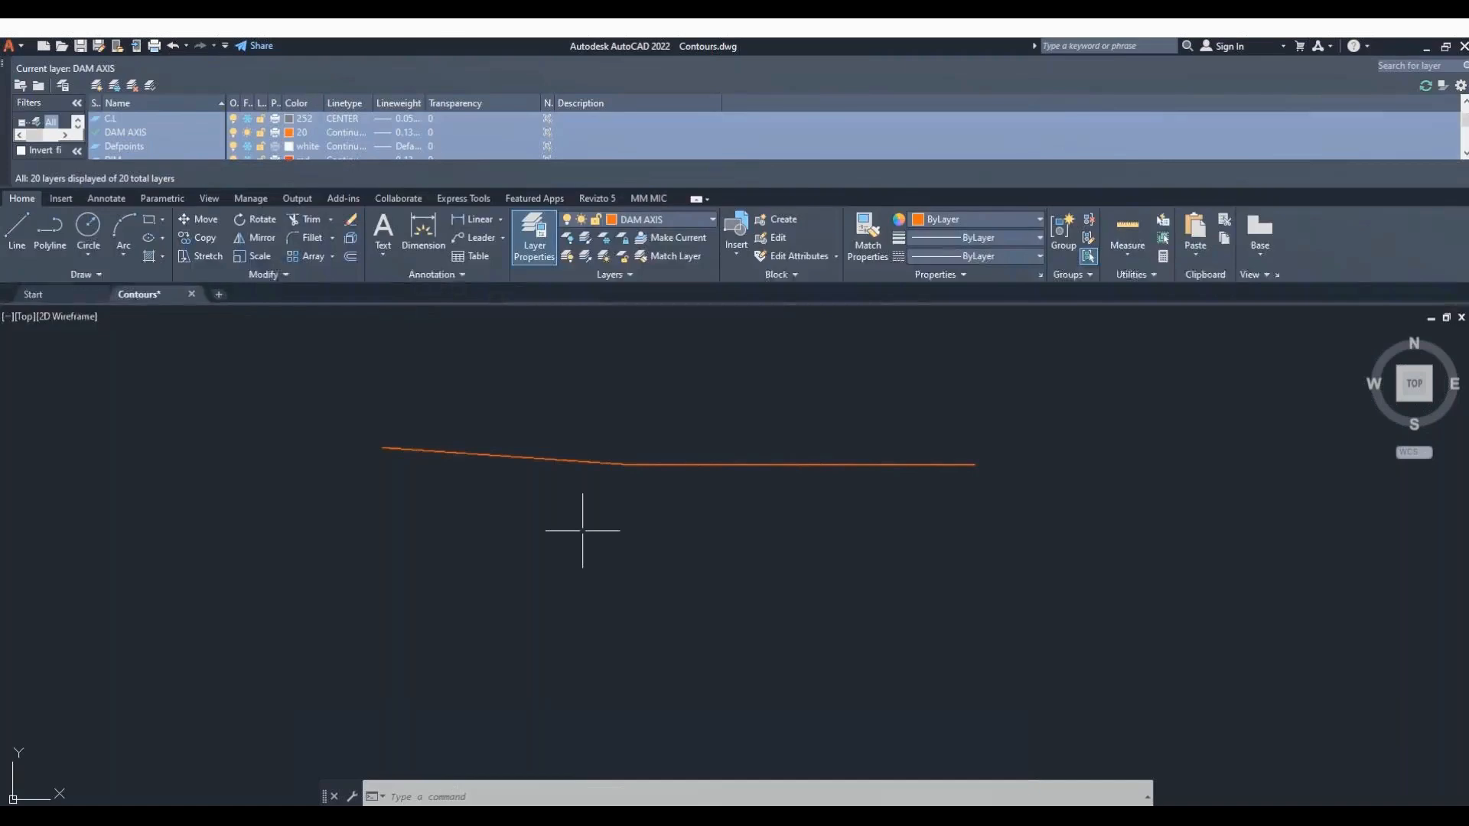
Switch to AutoCAD and draw a horizontal reference line from the dam axis bend back past the free end of the inclined segment.
{"action": "scroll", "coordinate": [609, 421], "scroll_direction": "up", "scroll_amount": 3}
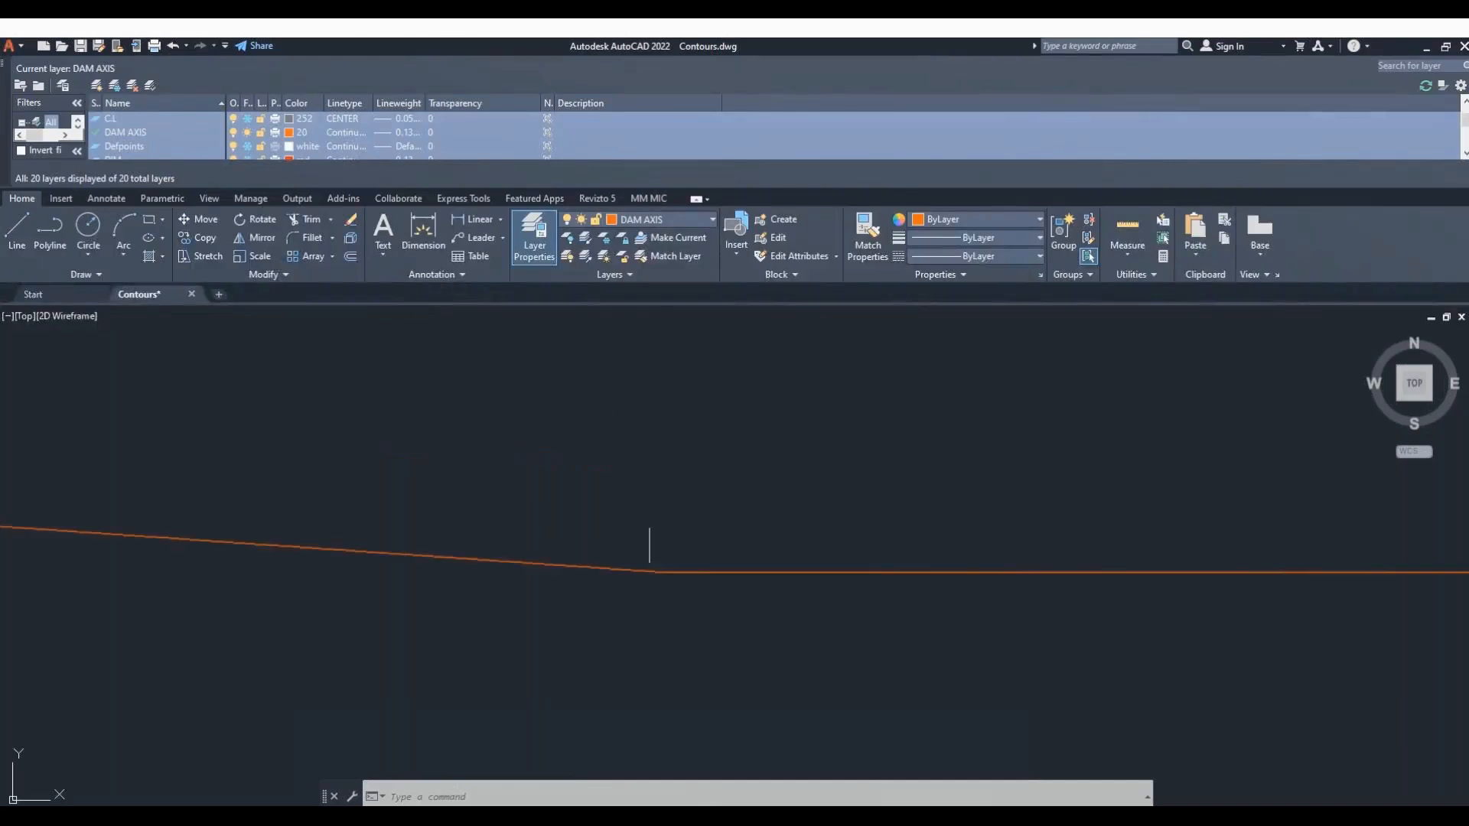
{"action": "type", "text": "l"}
{"action": "key", "text": "Return"}
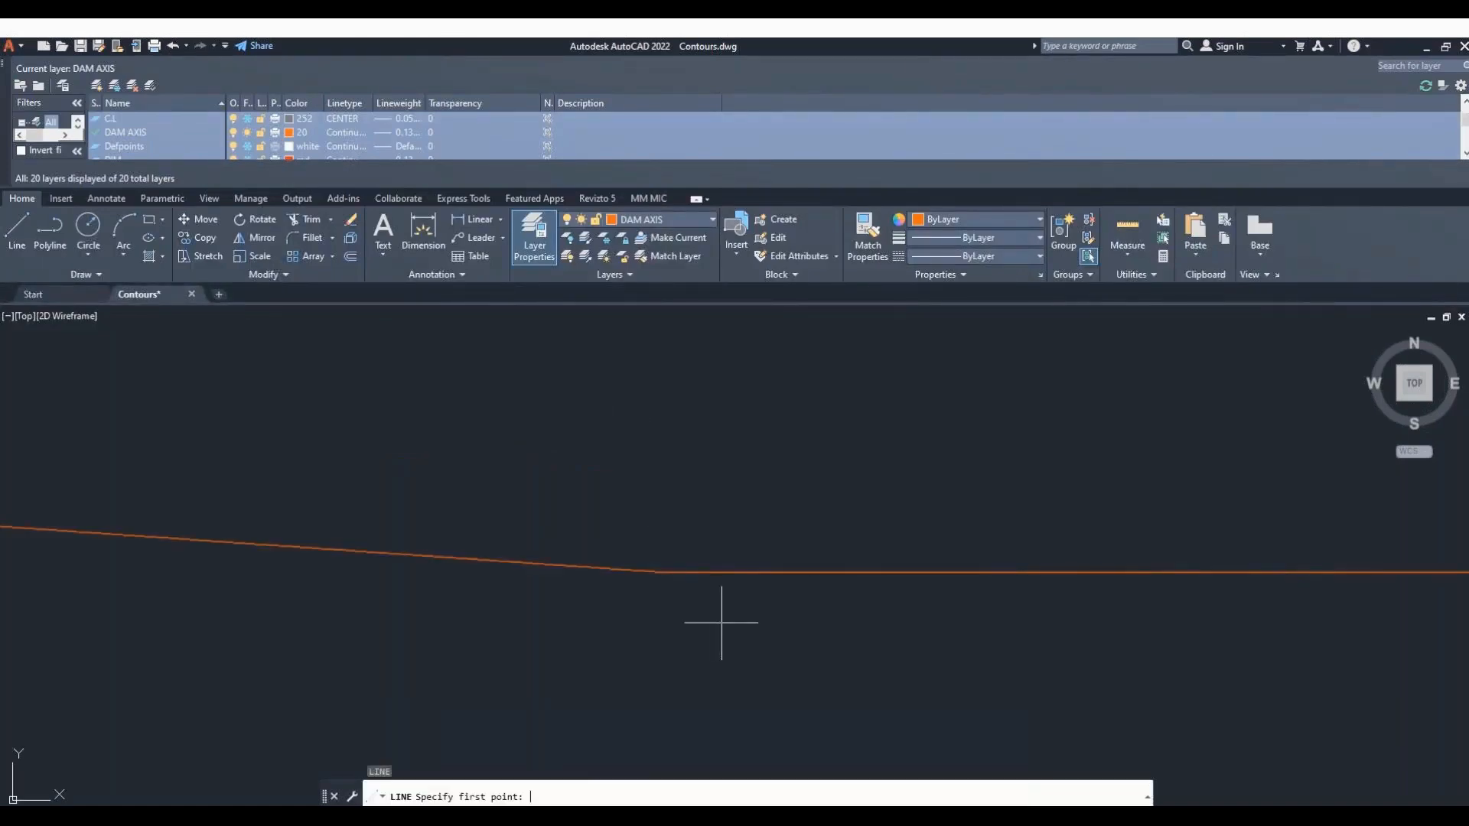
{"action": "left_click", "coordinate": [658, 574]}
{"action": "scroll", "coordinate": [1082, 557], "scroll_direction": "down", "scroll_amount": 3}
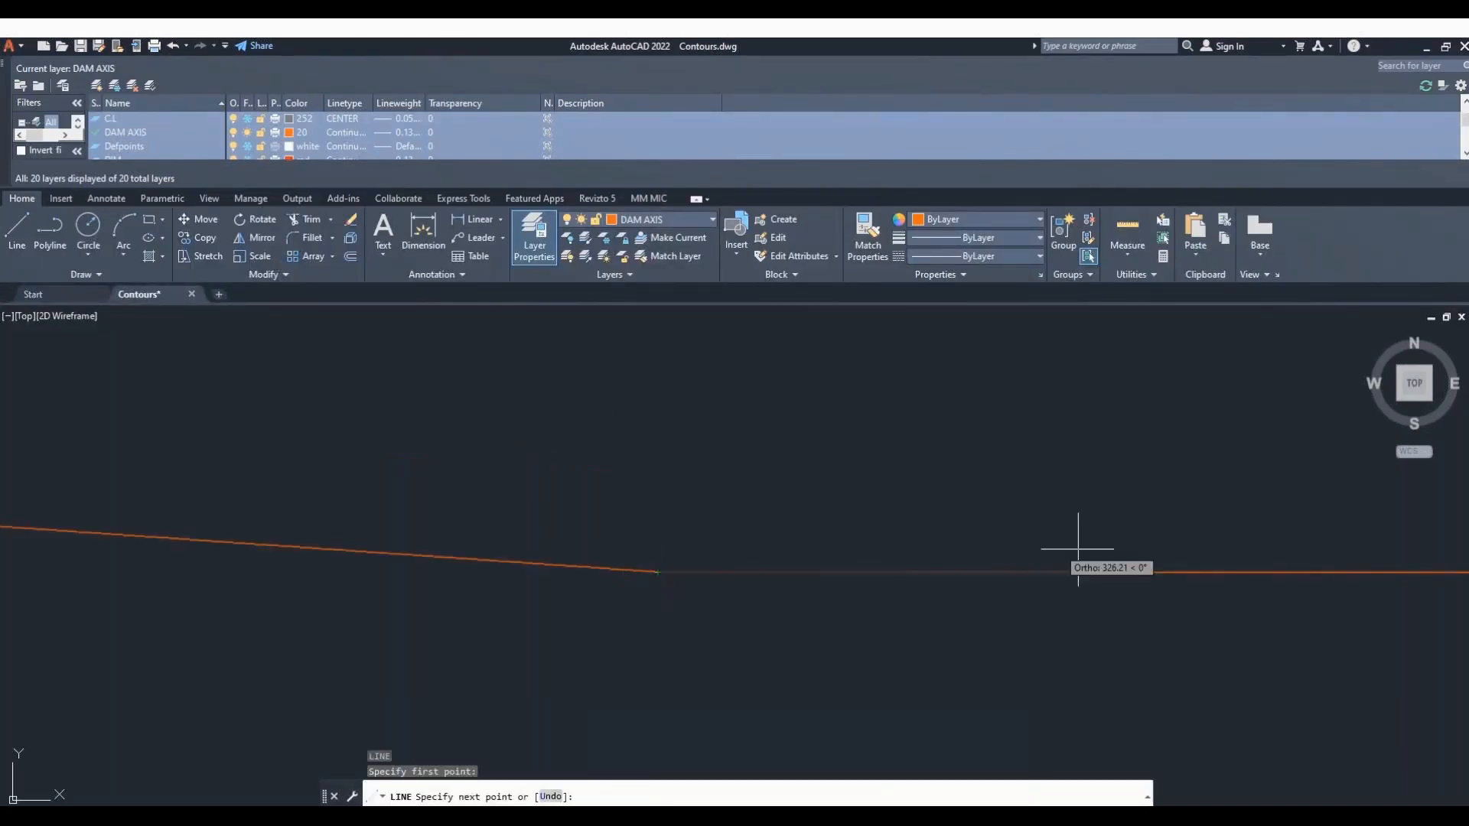
{"action": "key", "text": "Escape"}
{"action": "key", "text": "Escape"}
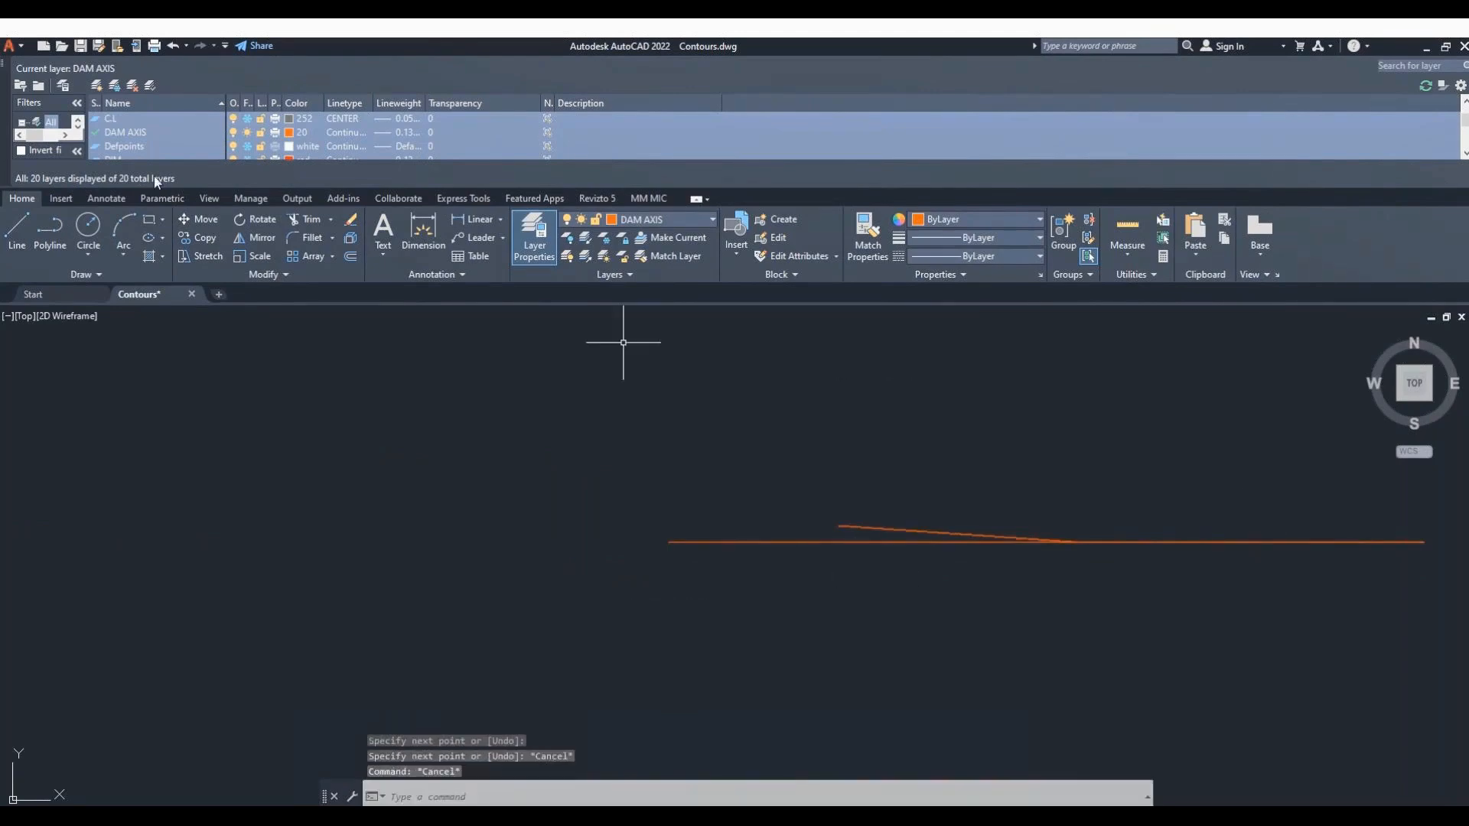
Add an angular dimension between the inclined dam axis segment and the horizontal reference line.
{"action": "left_click", "coordinate": [105, 199]}
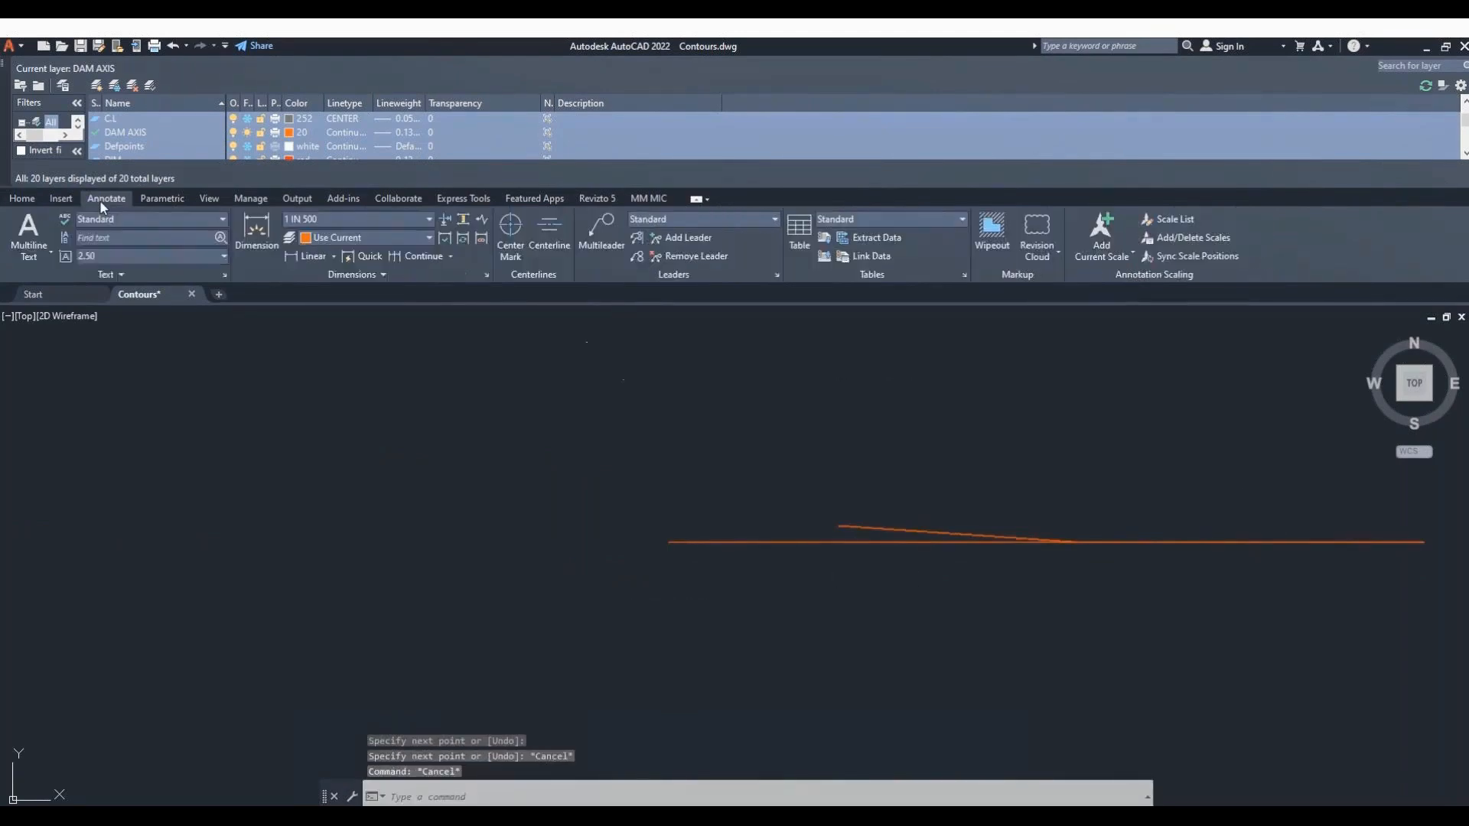
{"action": "left_click", "coordinate": [336, 259]}
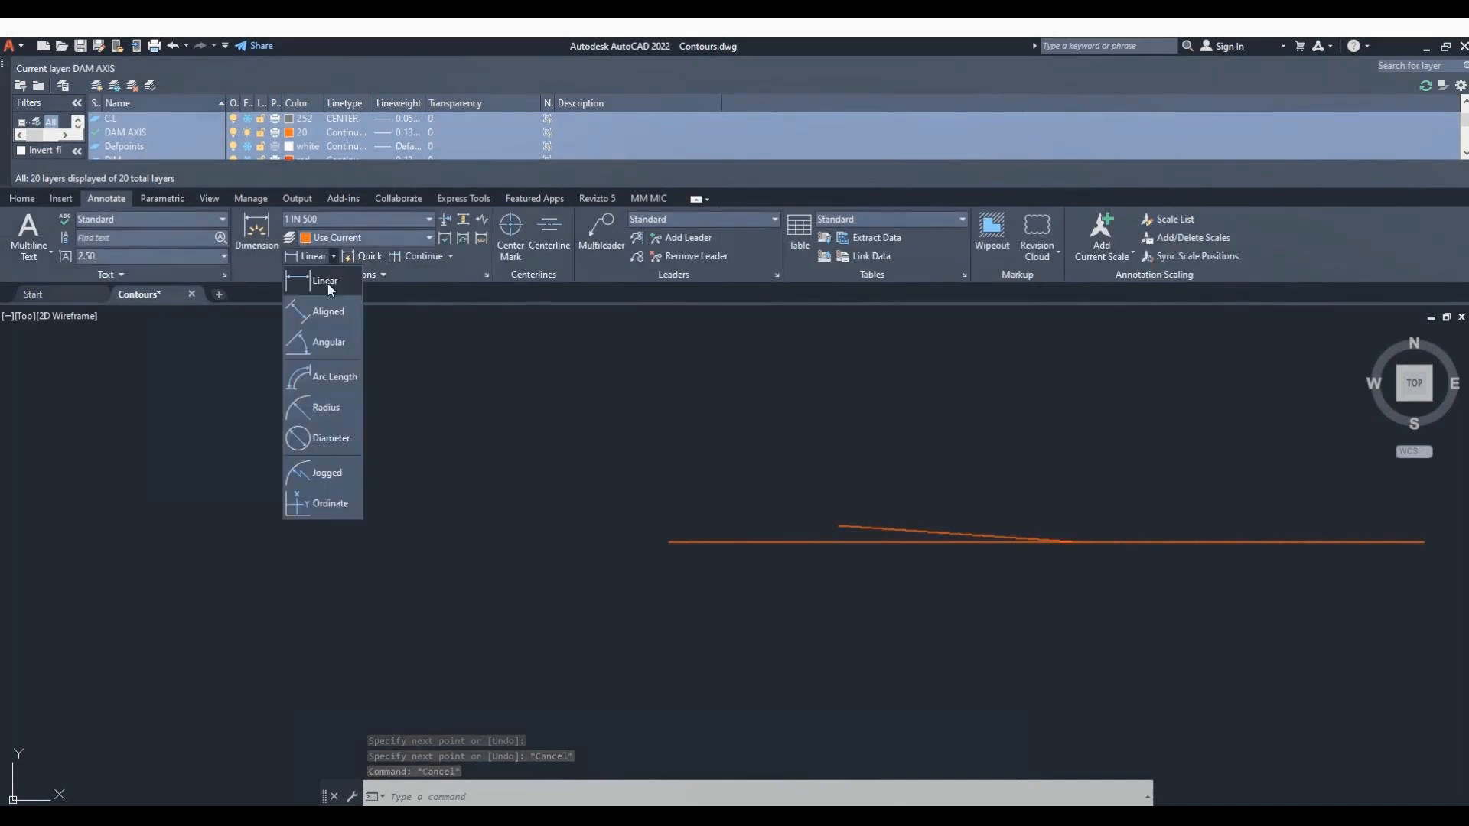
{"action": "left_click", "coordinate": [310, 341]}
{"action": "scroll", "coordinate": [1178, 545], "scroll_direction": "up", "scroll_amount": 6}
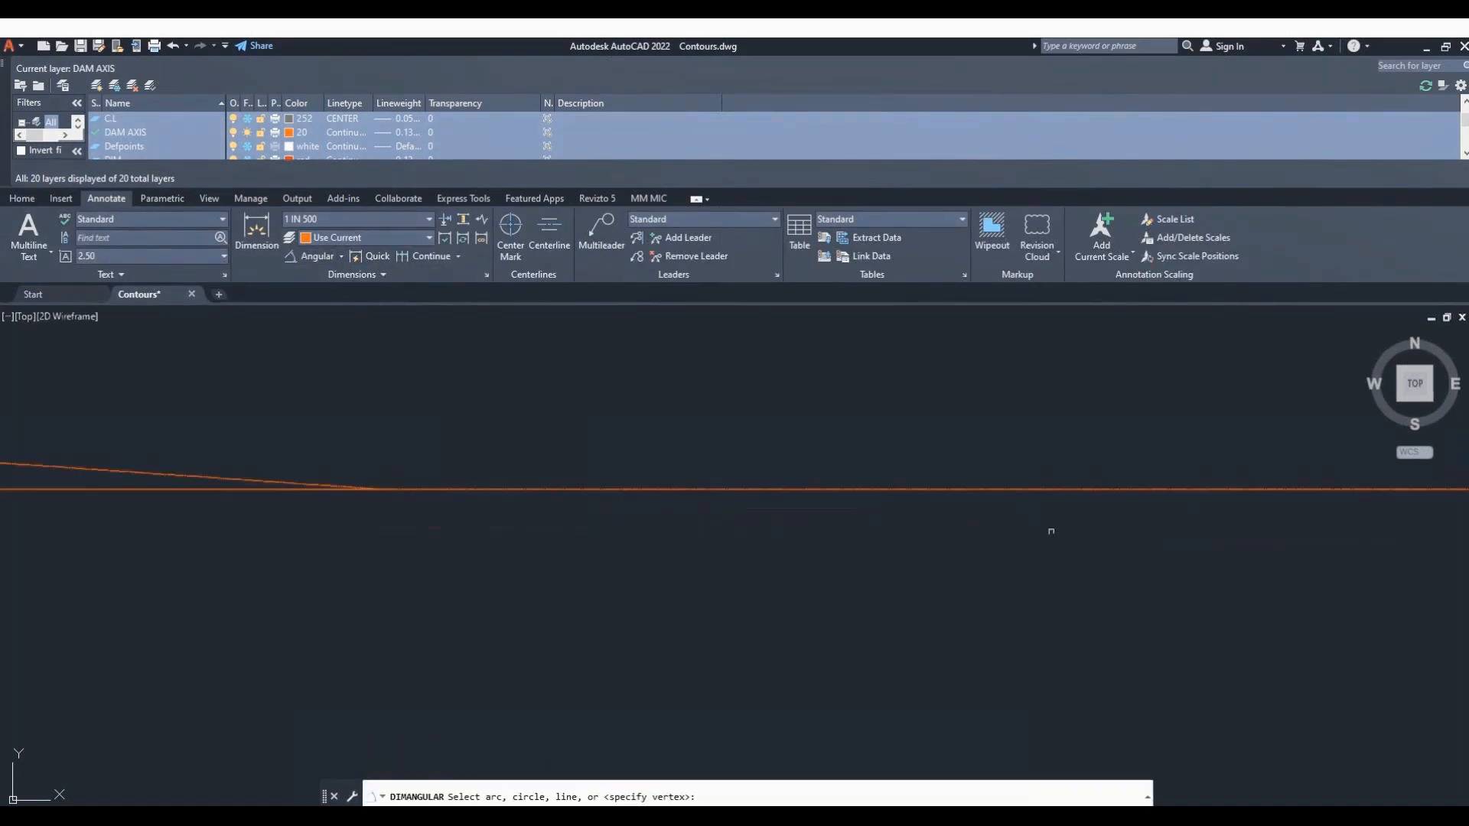
{"action": "left_click", "coordinate": [189, 475]}
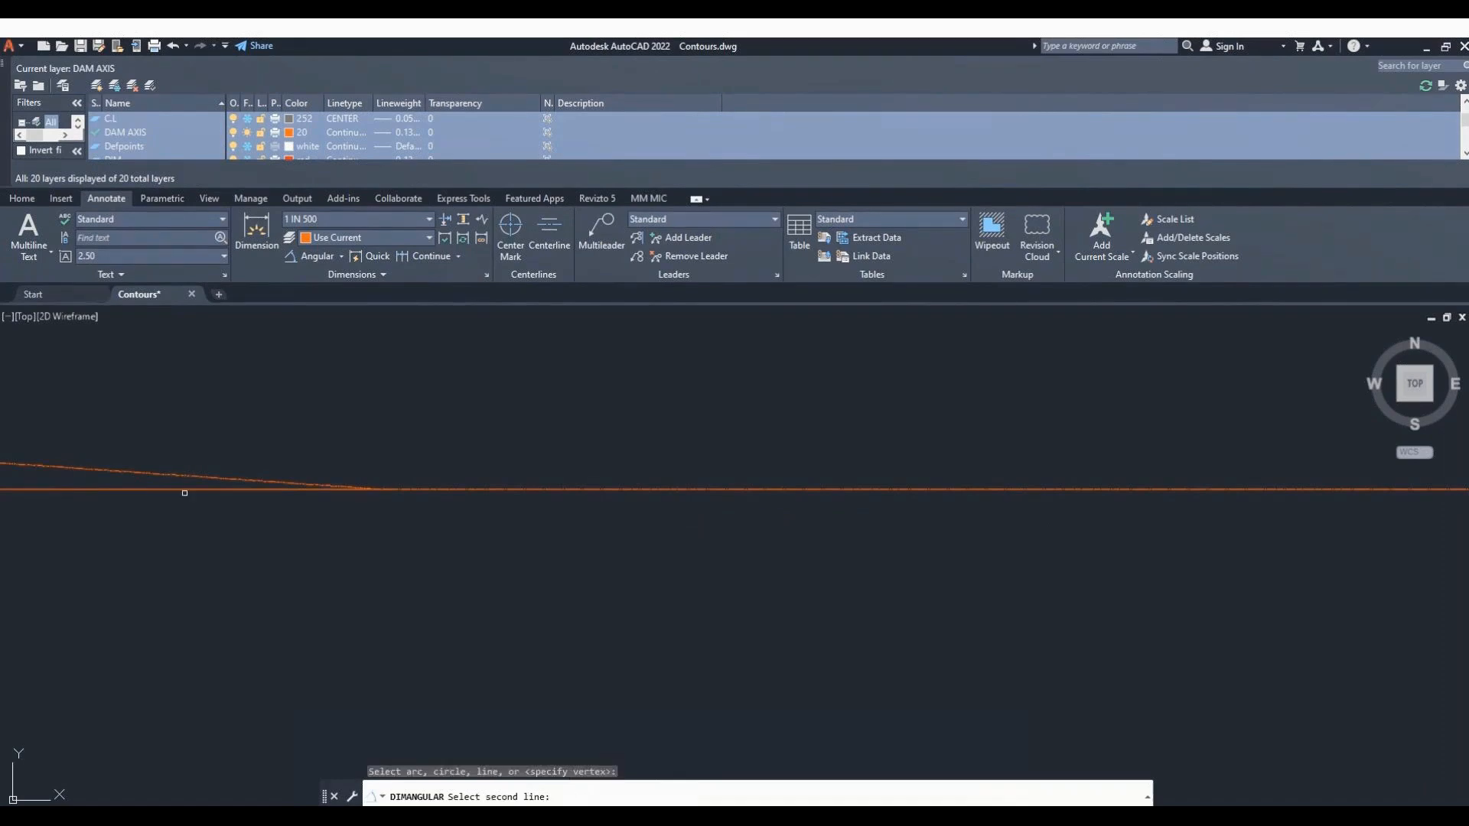
{"action": "left_click", "coordinate": [184, 492]}
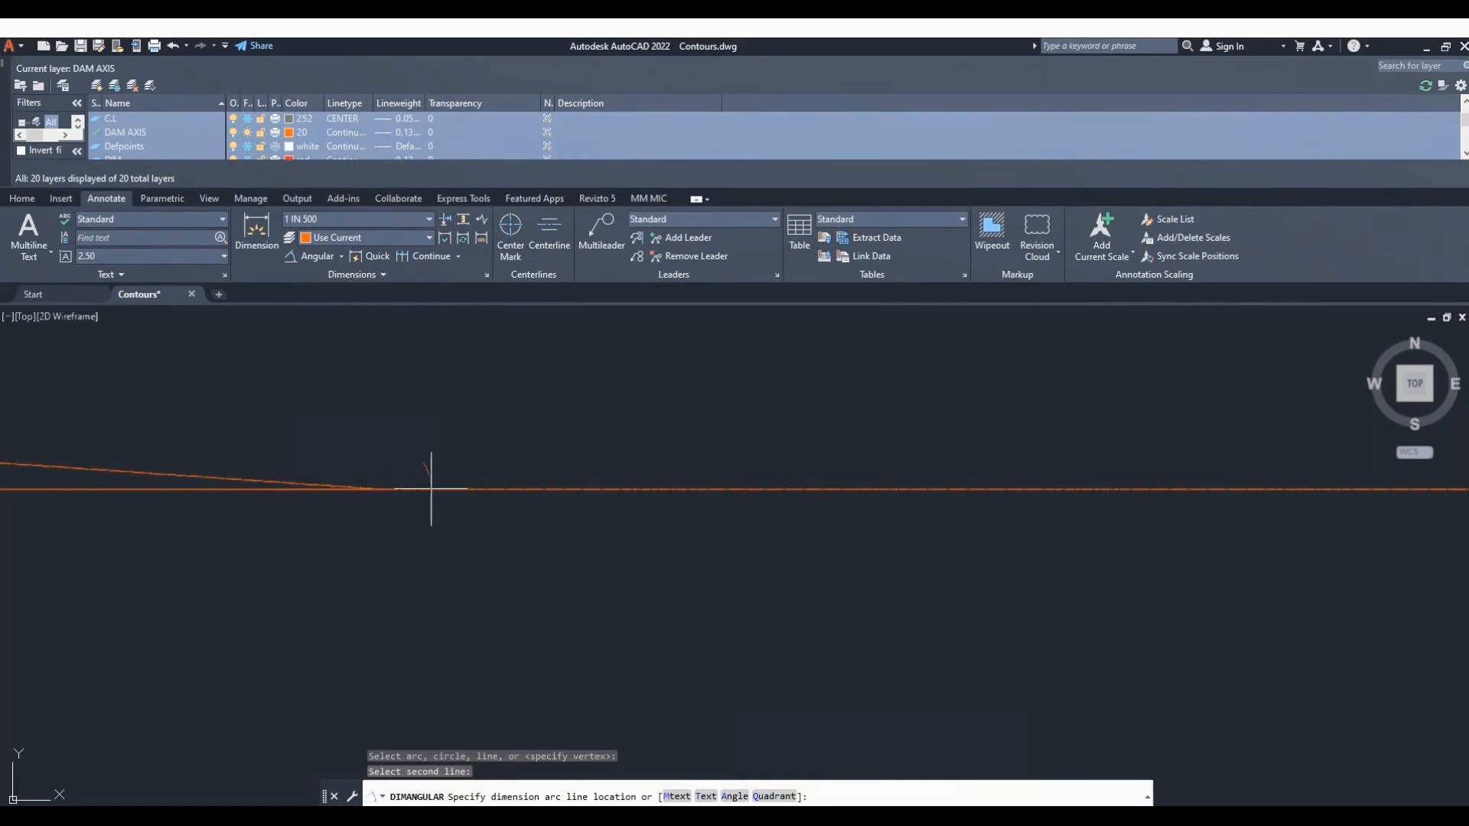
{"action": "scroll", "coordinate": [840, 452], "scroll_direction": "down", "scroll_amount": 3}
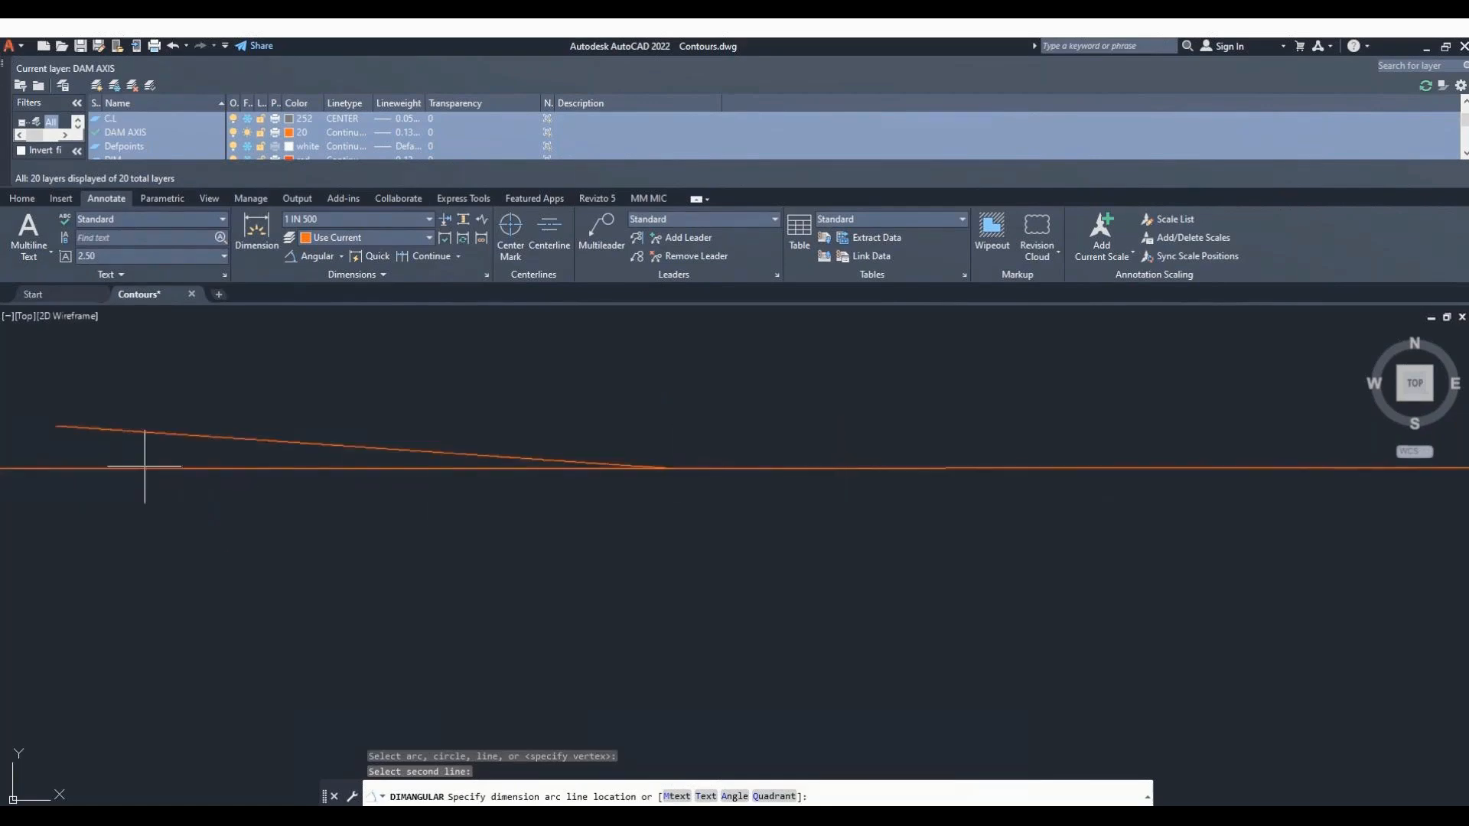
{"action": "scroll", "coordinate": [111, 458], "scroll_direction": "up", "scroll_amount": 5}
{"action": "left_click", "coordinate": [95, 430]}
{"action": "key", "text": "Escape"}
{"action": "scroll", "coordinate": [82, 411], "scroll_direction": "up", "scroll_amount": 5}
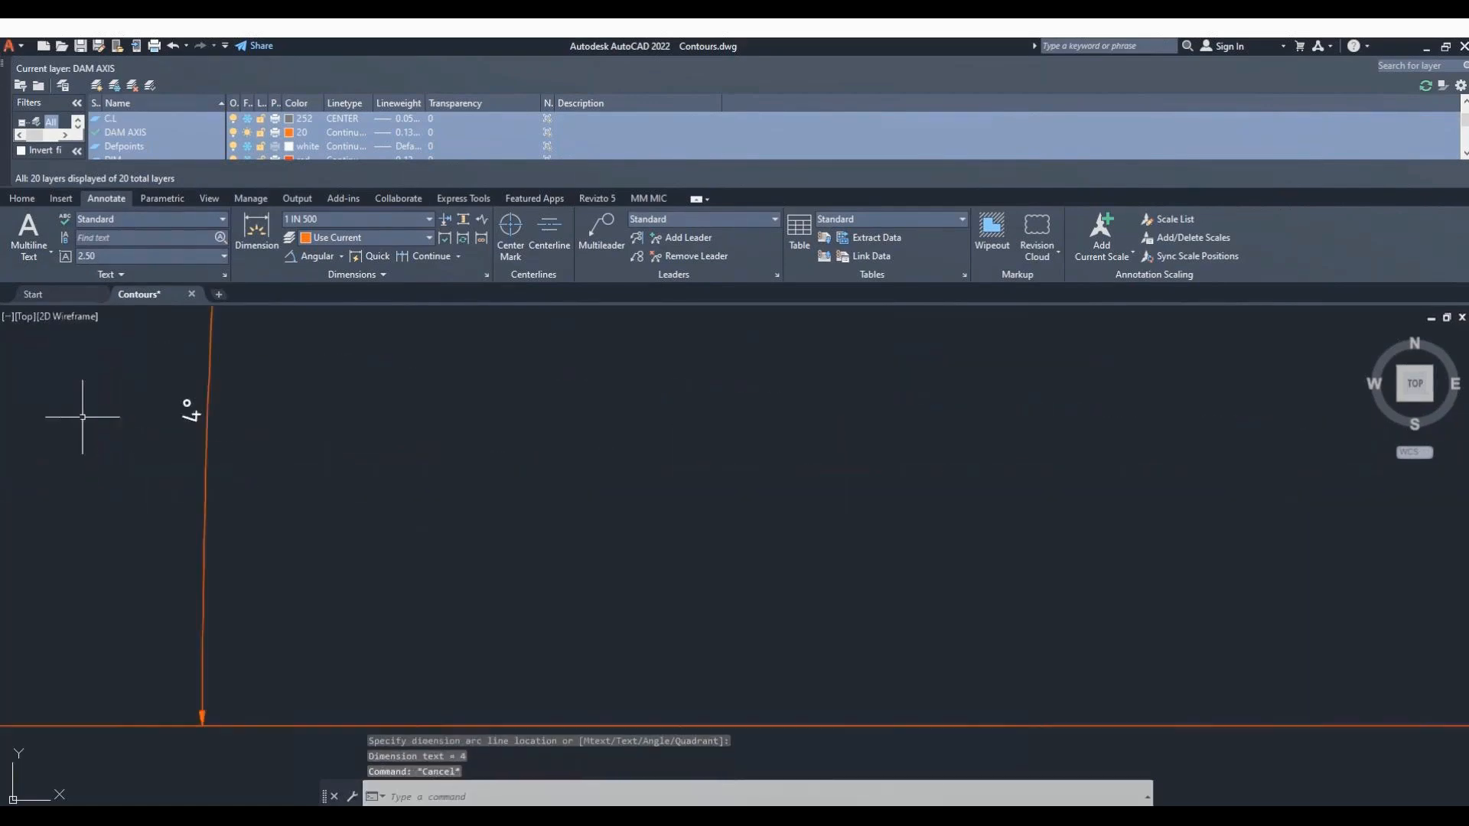
Set the angular dimension's precision to six decimal places (0.000000) and check the dam axis angle.
{"action": "left_click", "coordinate": [353, 410]}
{"action": "right_click", "coordinate": [351, 410]}
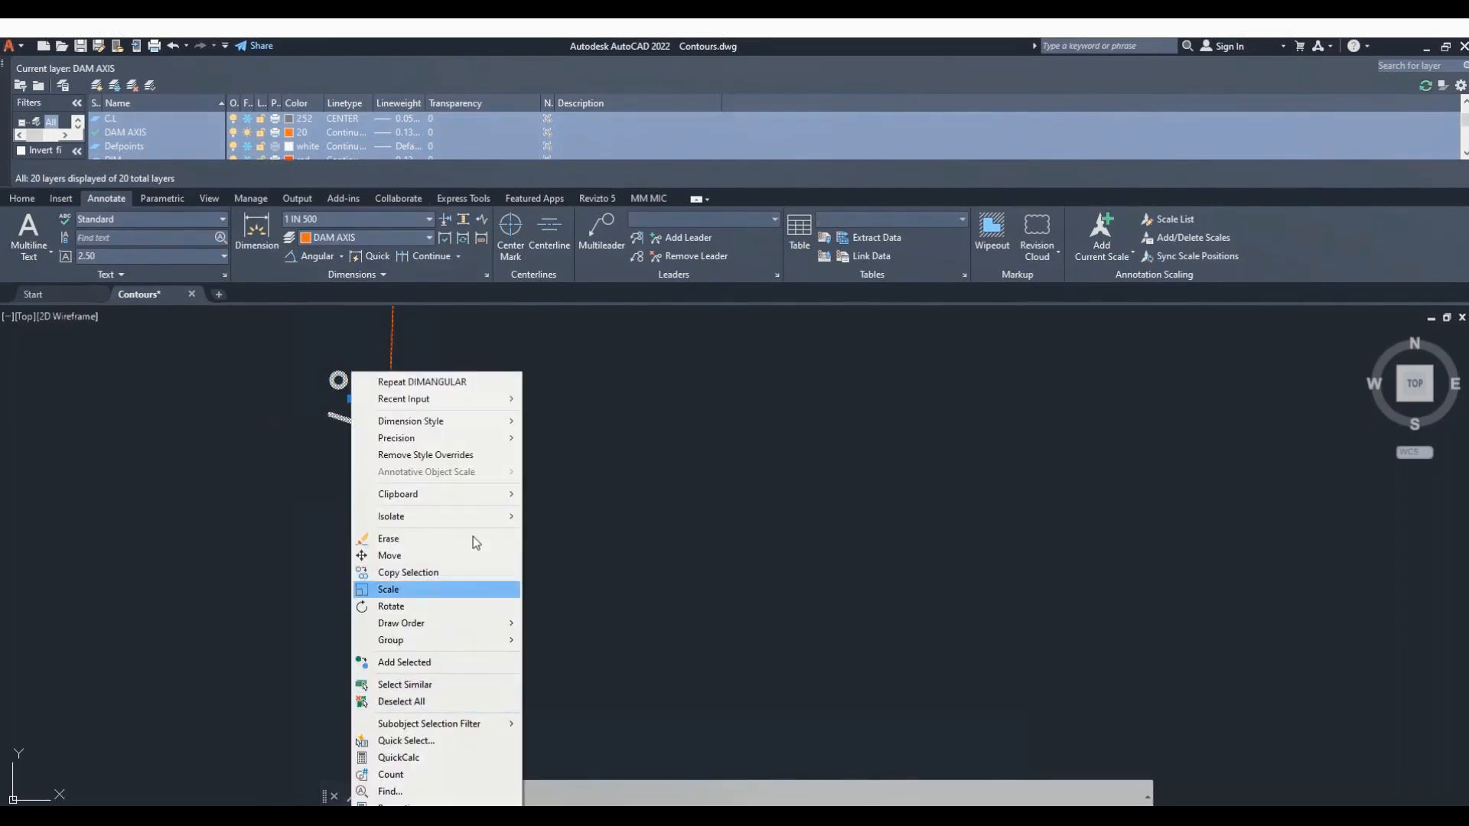
{"action": "mouse_move", "coordinate": [492, 440]}
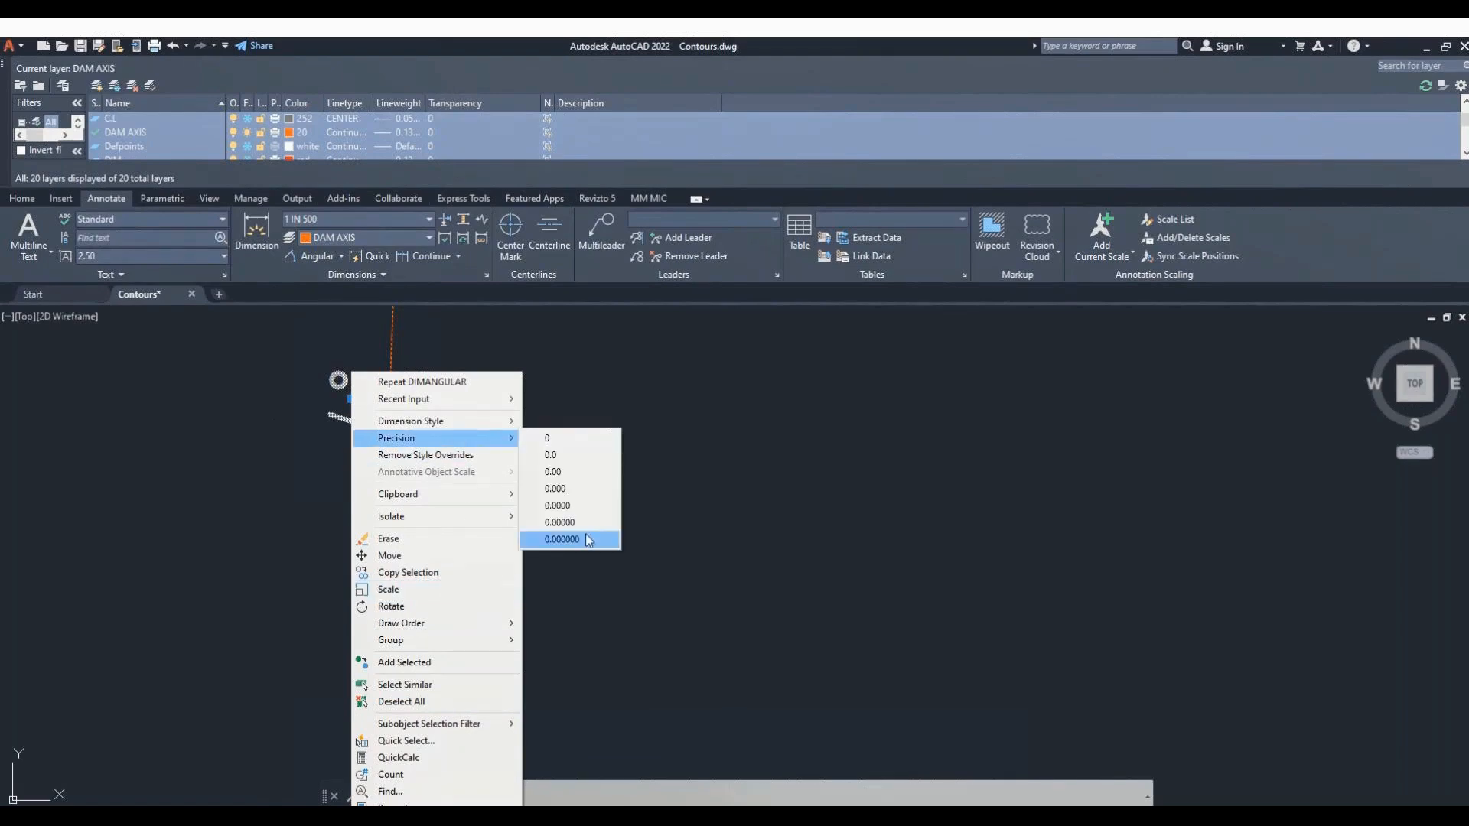
{"action": "left_click", "coordinate": [585, 540]}
{"action": "scroll", "coordinate": [574, 525], "scroll_direction": "up", "scroll_amount": 5}
{"action": "scroll", "coordinate": [573, 525], "scroll_direction": "down", "scroll_amount": 2}
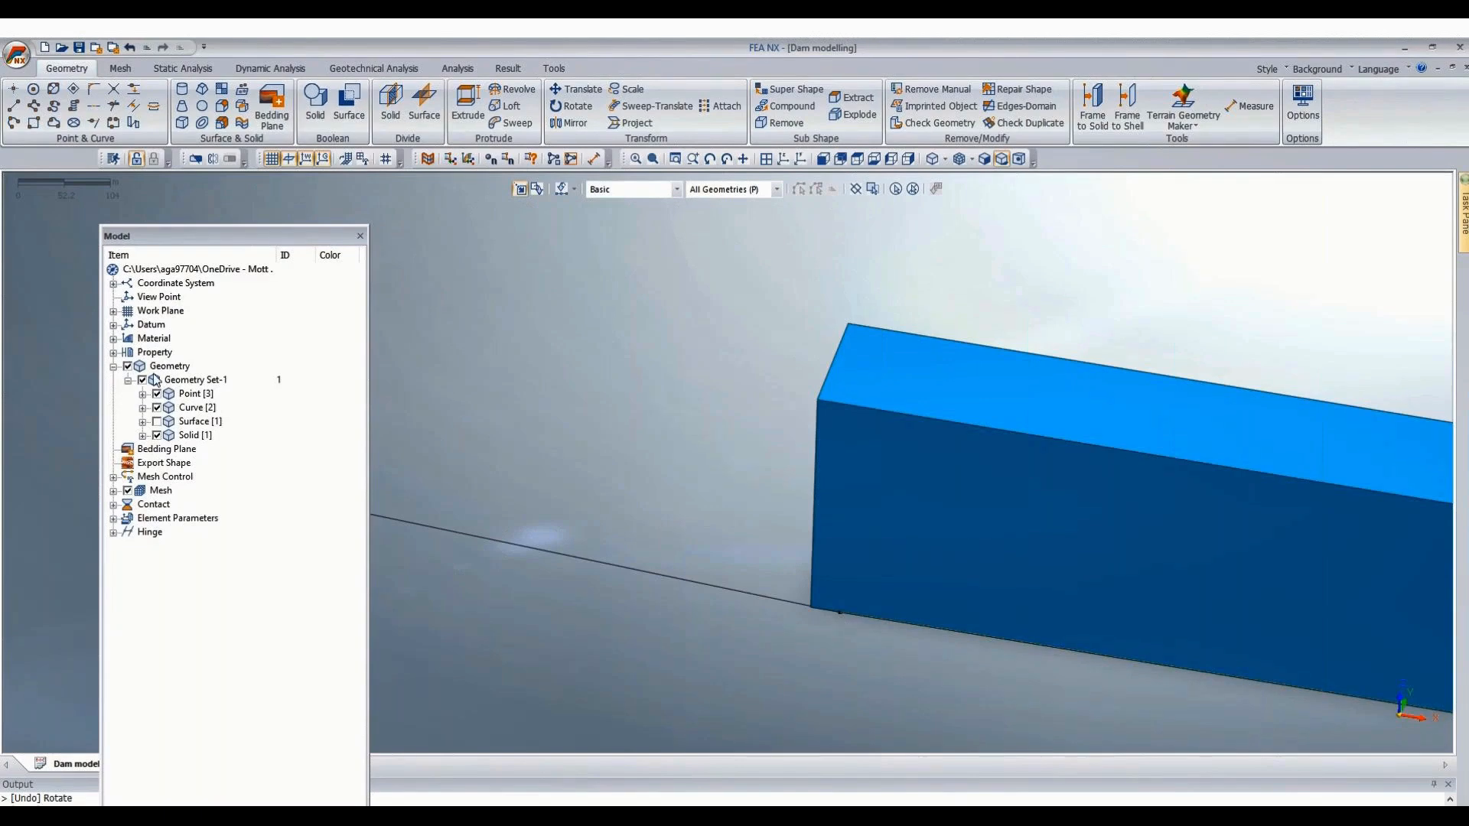
Back in midas FEA NX, redefine the work plane by three points, placing its origin at the middle dam axis point.
{"action": "double_click", "coordinate": [157, 311]}
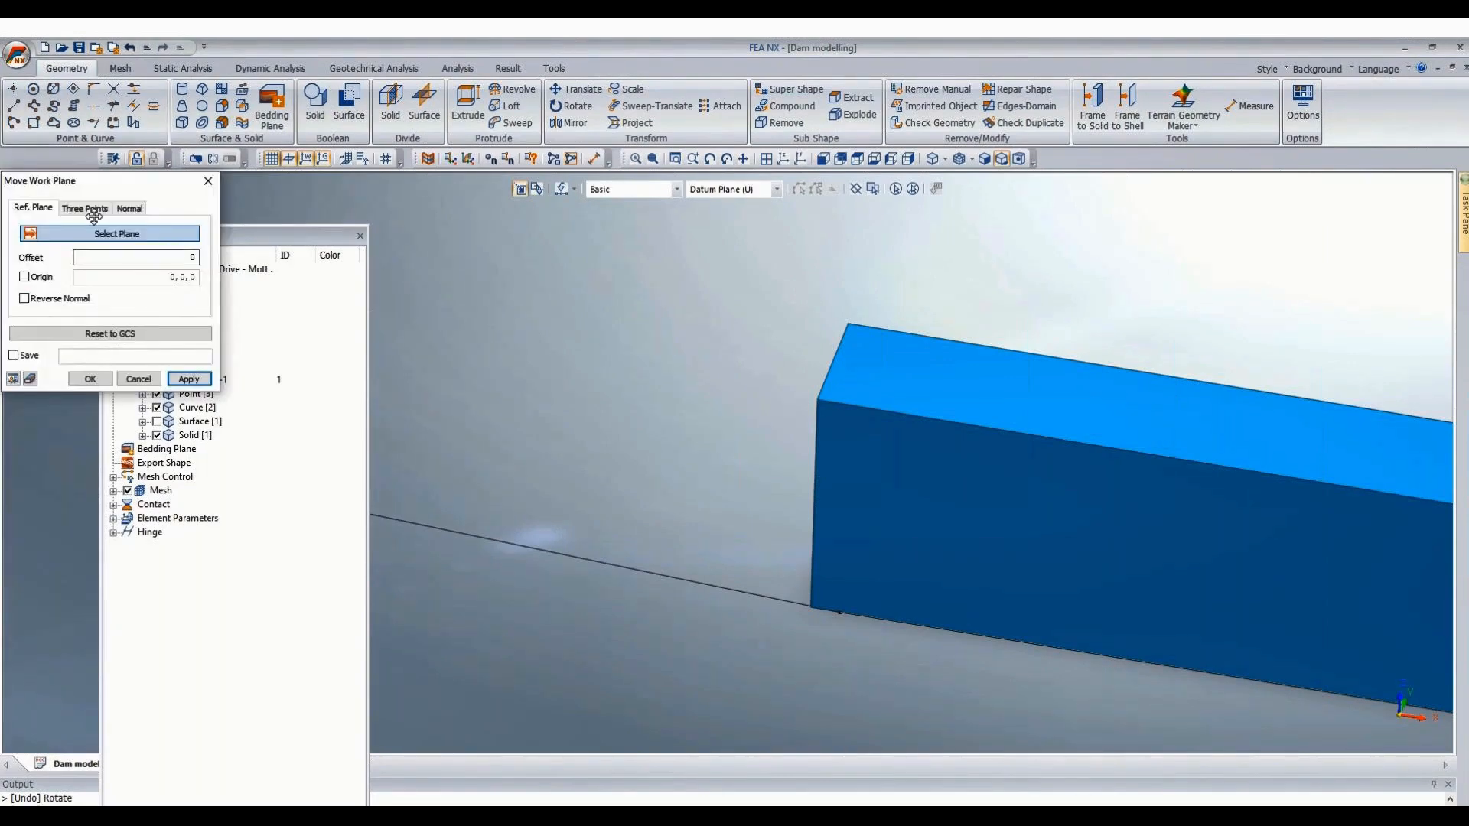
{"action": "left_click", "coordinate": [91, 211]}
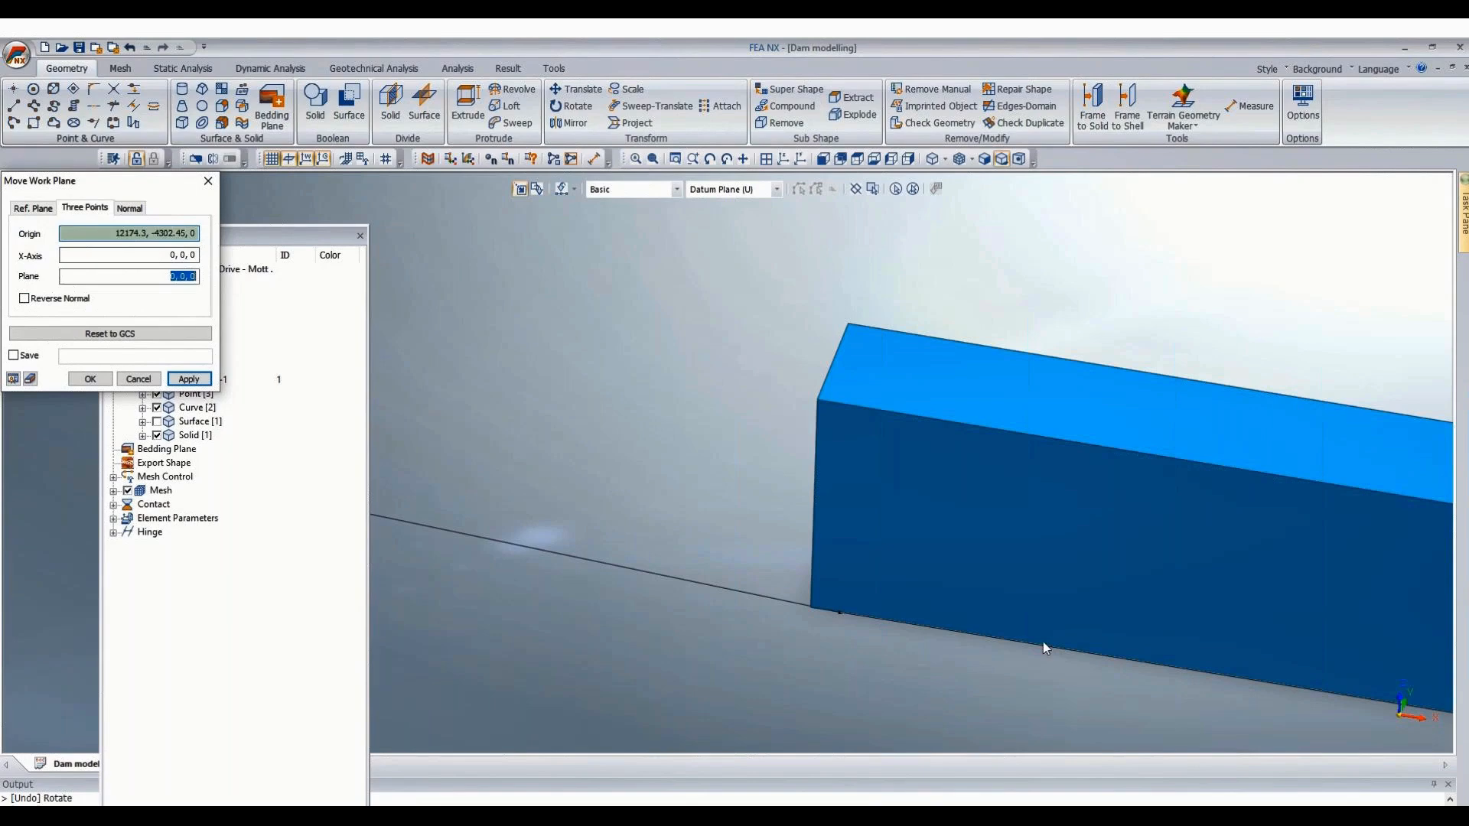
{"action": "left_click", "coordinate": [841, 618]}
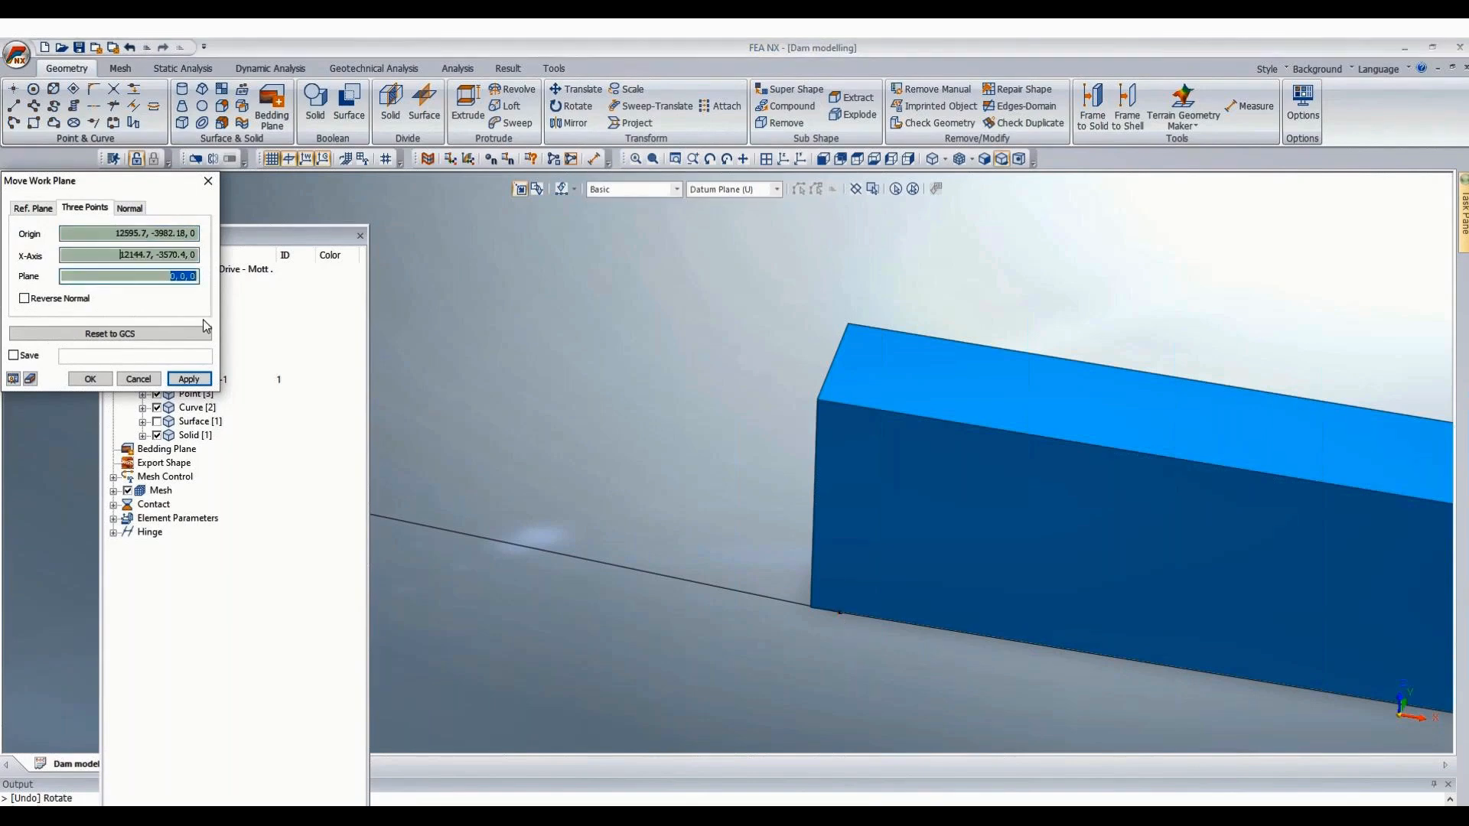
Set the X-axis point to 12595.7, -3982.18, 10 and define the plane point so the work plane stands vertically across the dam axis.
{"action": "left_click", "coordinate": [98, 233]}
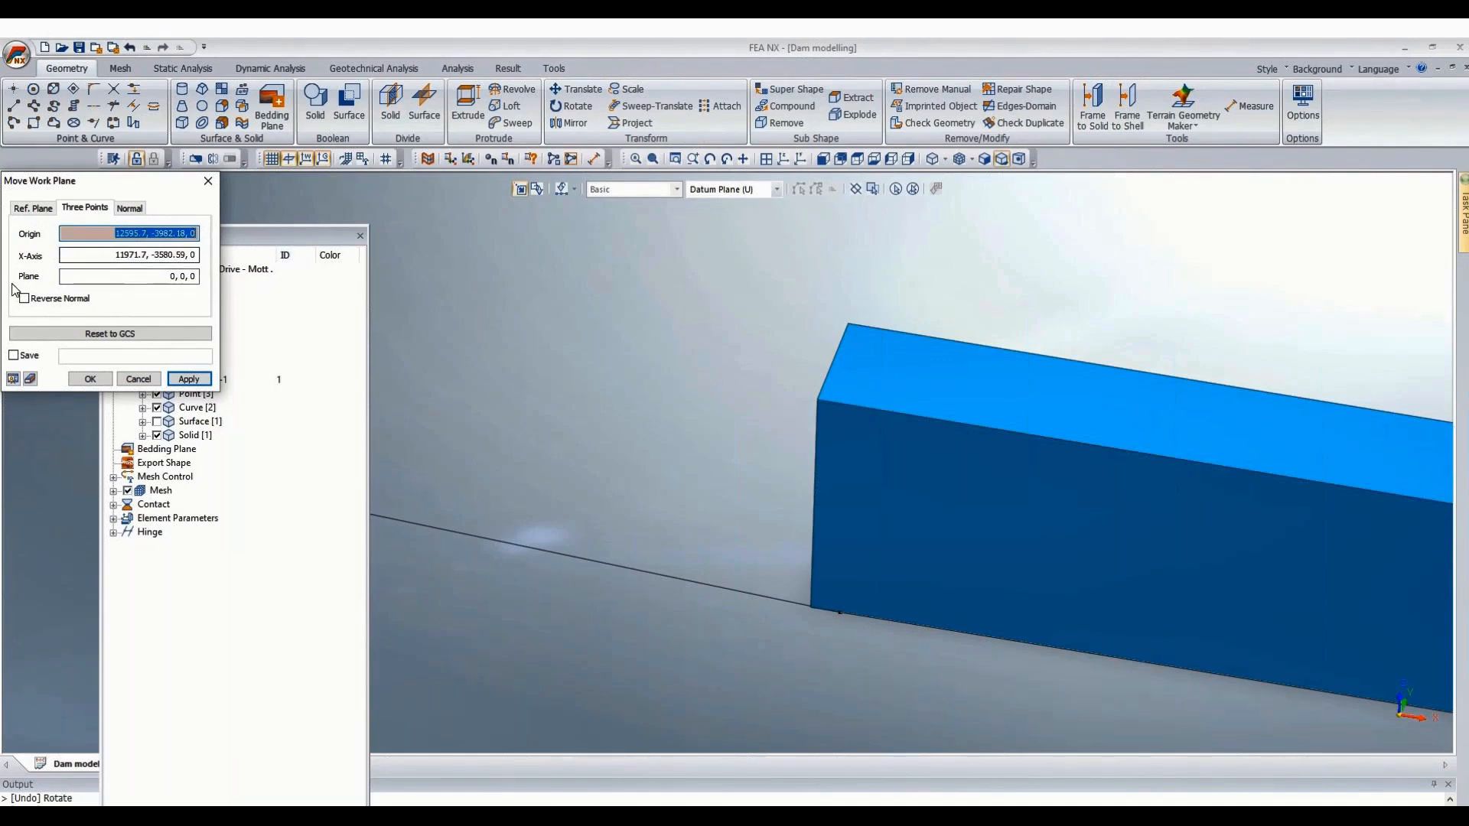
{"action": "left_click", "coordinate": [97, 255]}
{"action": "type", "text": "12595.7, -3982.18, 0"}
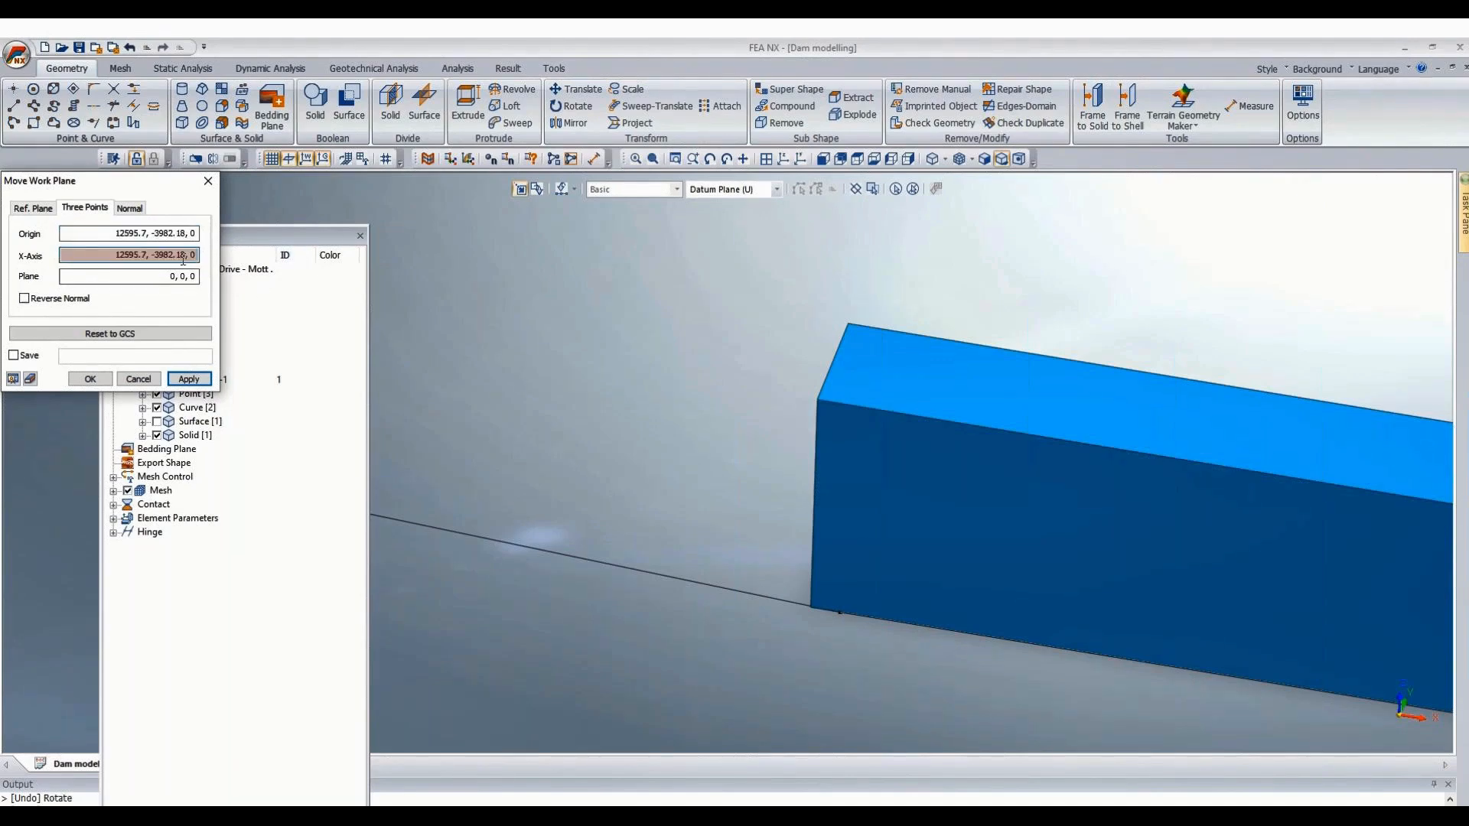
{"action": "left_click", "coordinate": [192, 254]}
{"action": "type", "text": "1"}
{"action": "left_click_drag", "start_coordinate": [110, 256], "coordinate": [161, 257]}
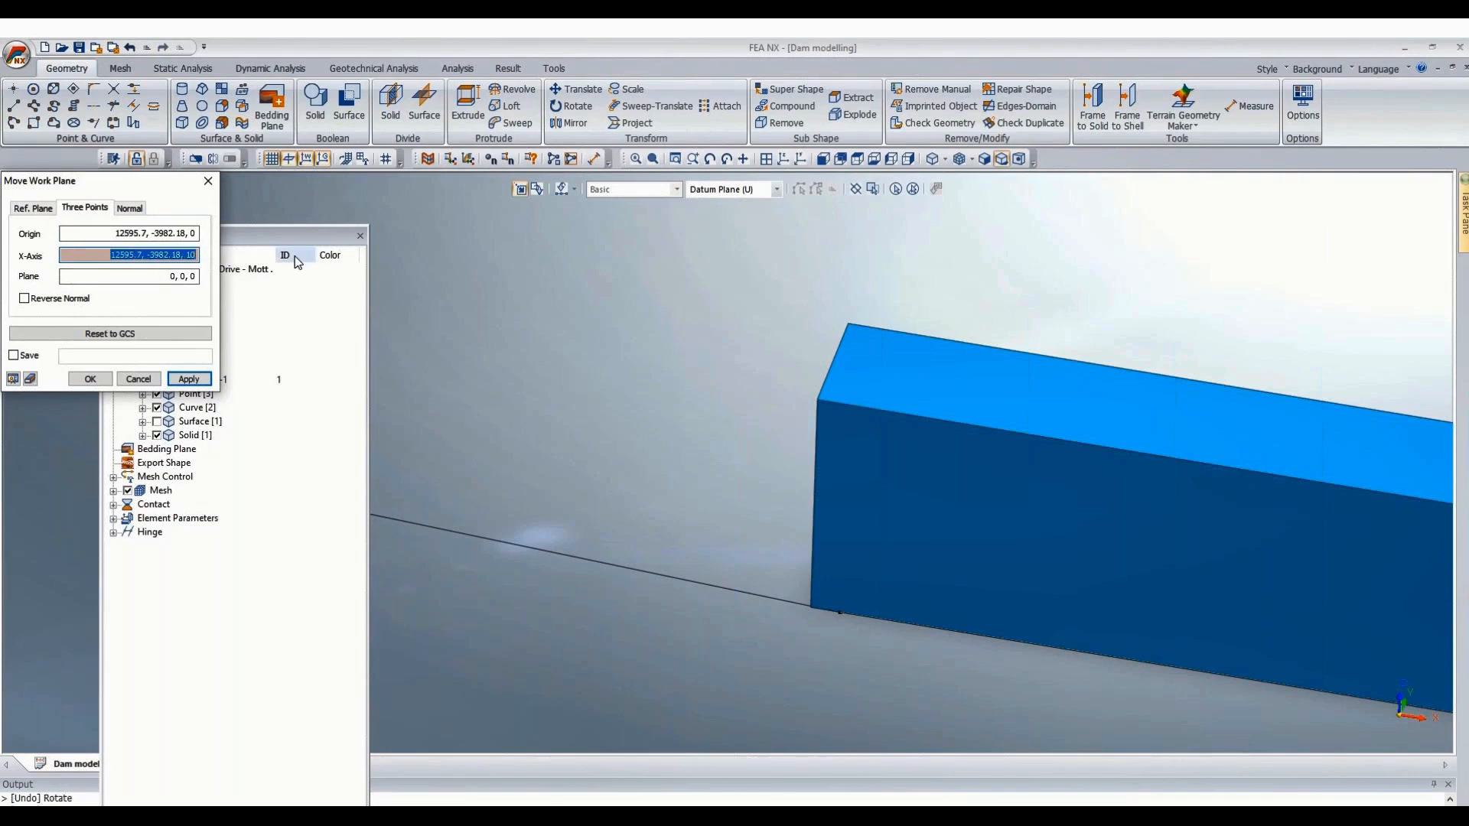
{"action": "key", "text": "Tab"}
{"action": "type", "text": "12595.7, -3982.18, 10"}
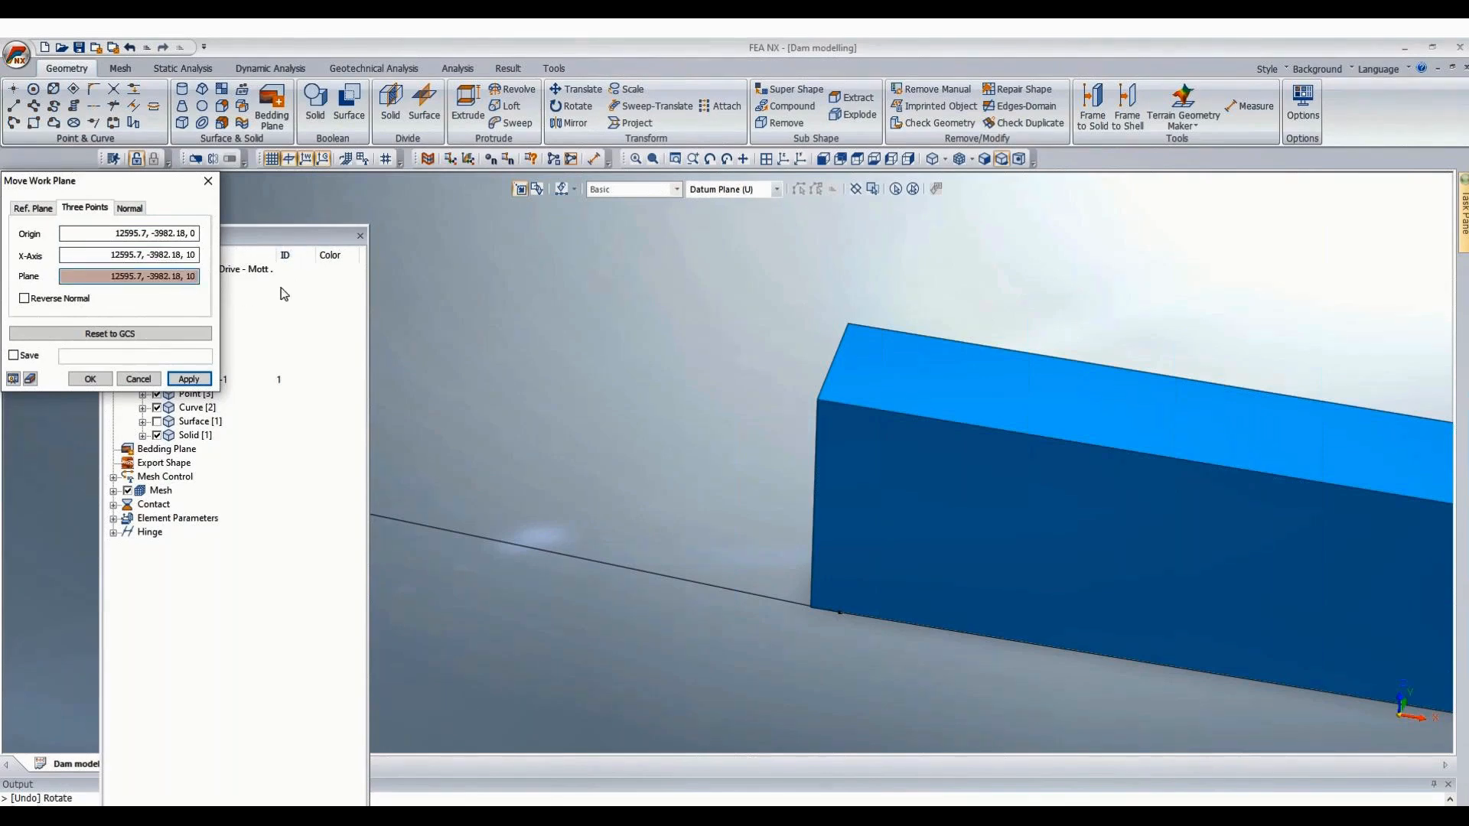
{"action": "left_click", "coordinate": [100, 376]}
{"action": "scroll", "coordinate": [727, 417], "scroll_direction": "down", "scroll_amount": 5}
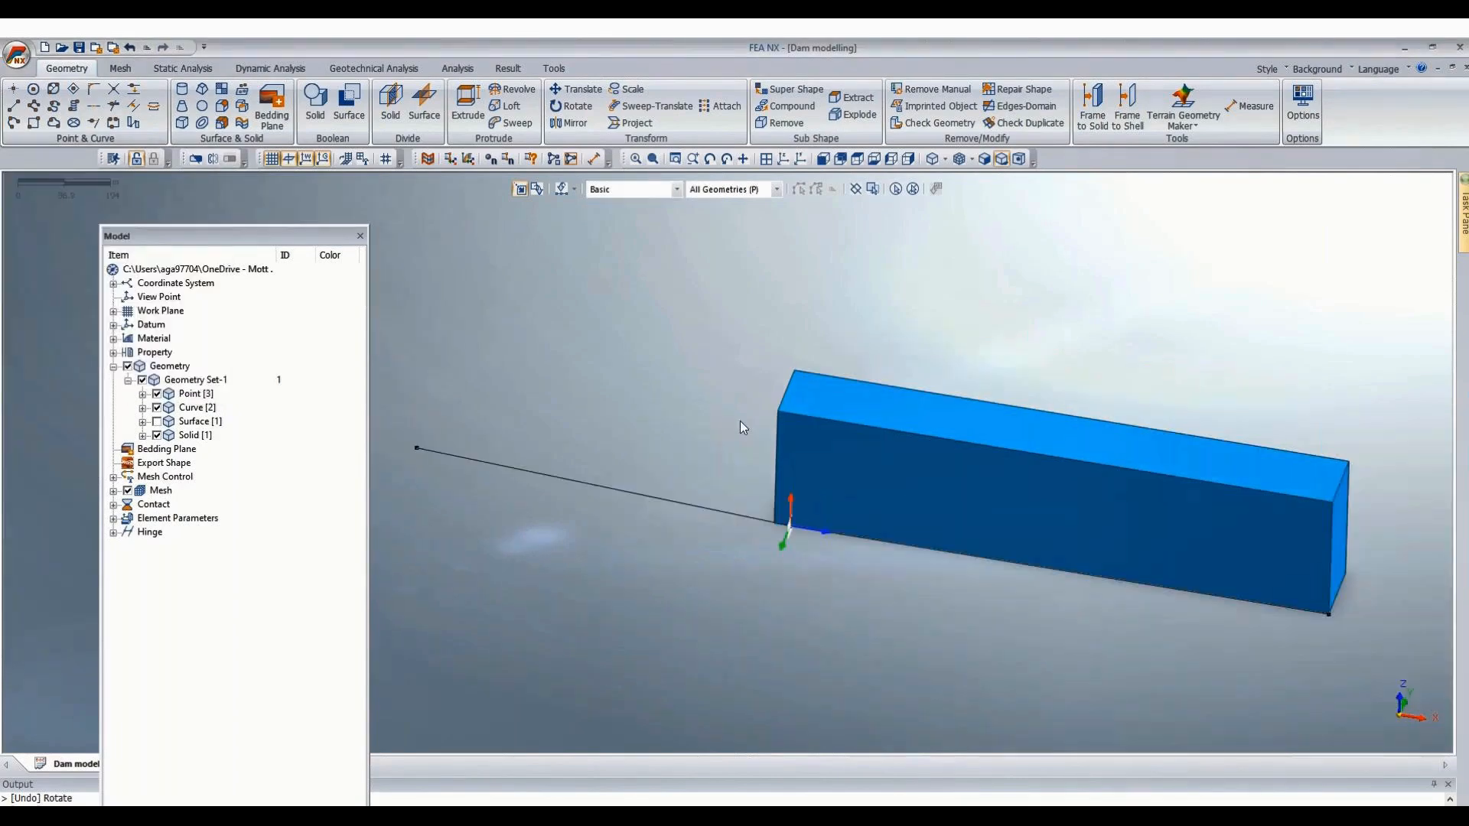
Draw a rectangle with Make Face on the vertical work plane, large enough to cut through the whole box at the middle axis point.
{"action": "middle_click_drag", "start_coordinate": [709, 573], "coordinate": [678, 578]}
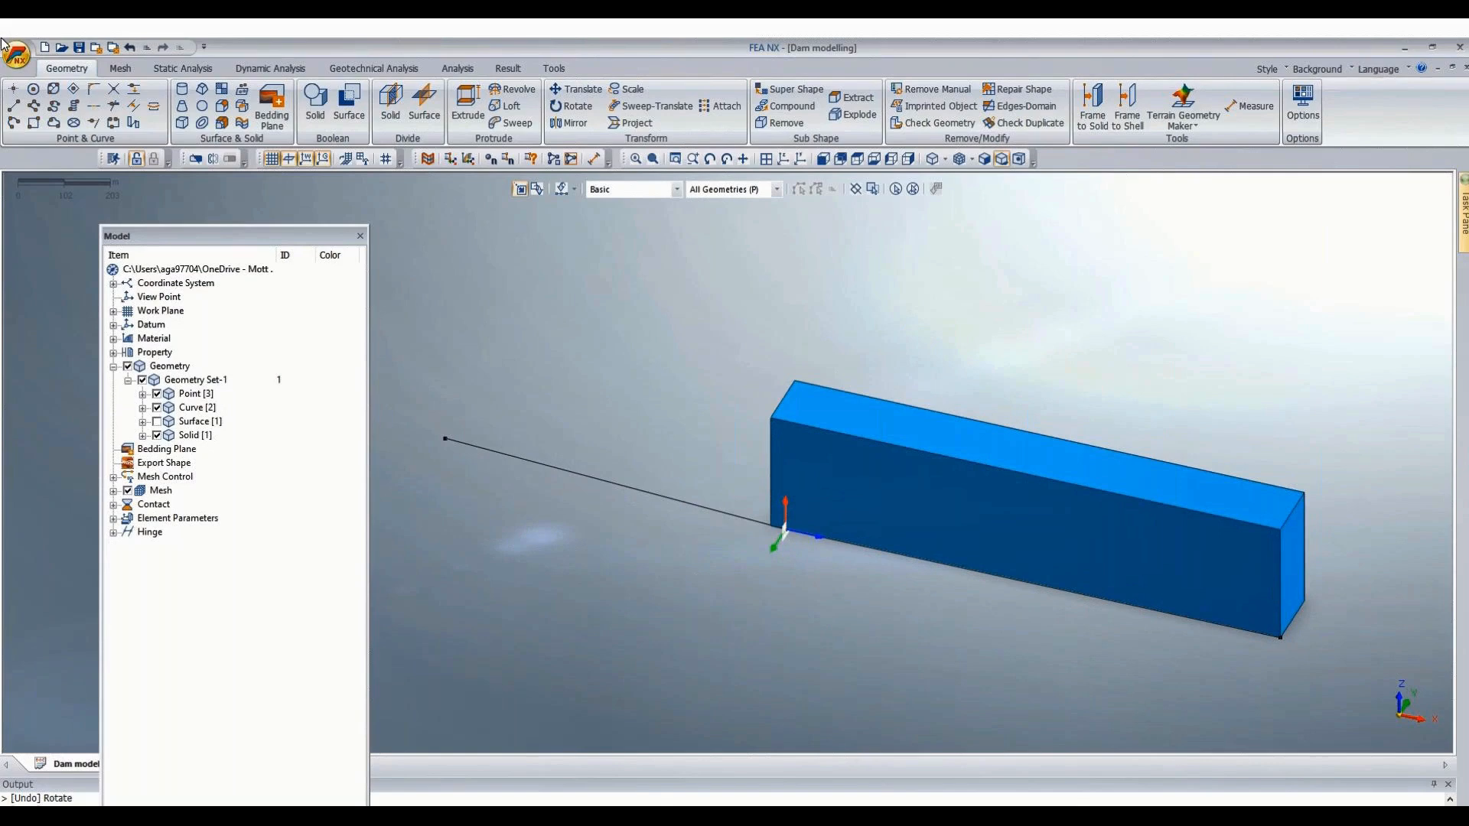
{"action": "left_click", "coordinate": [34, 123]}
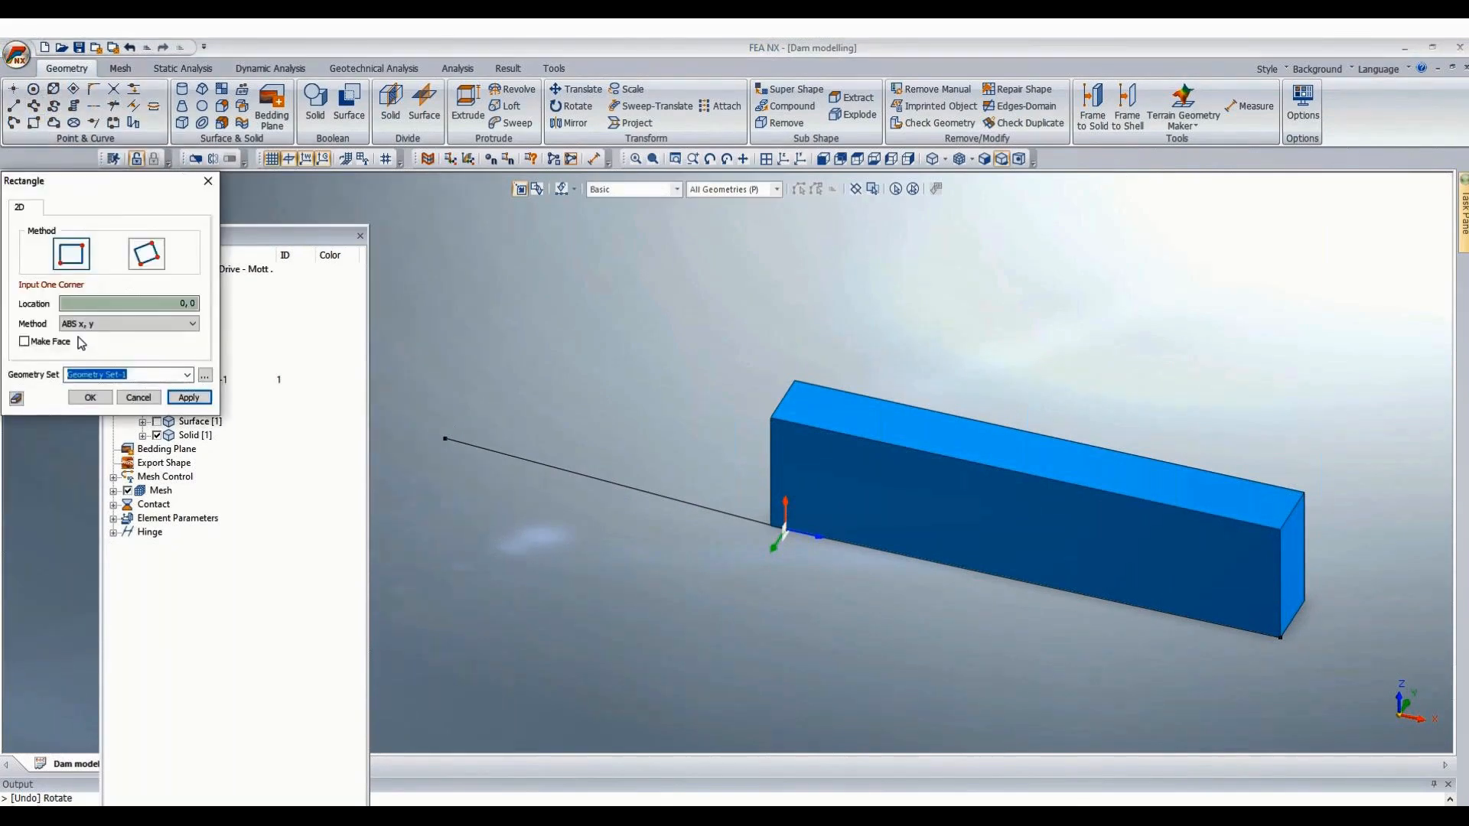
{"action": "scroll", "coordinate": [699, 360], "scroll_direction": "down", "scroll_amount": 2}
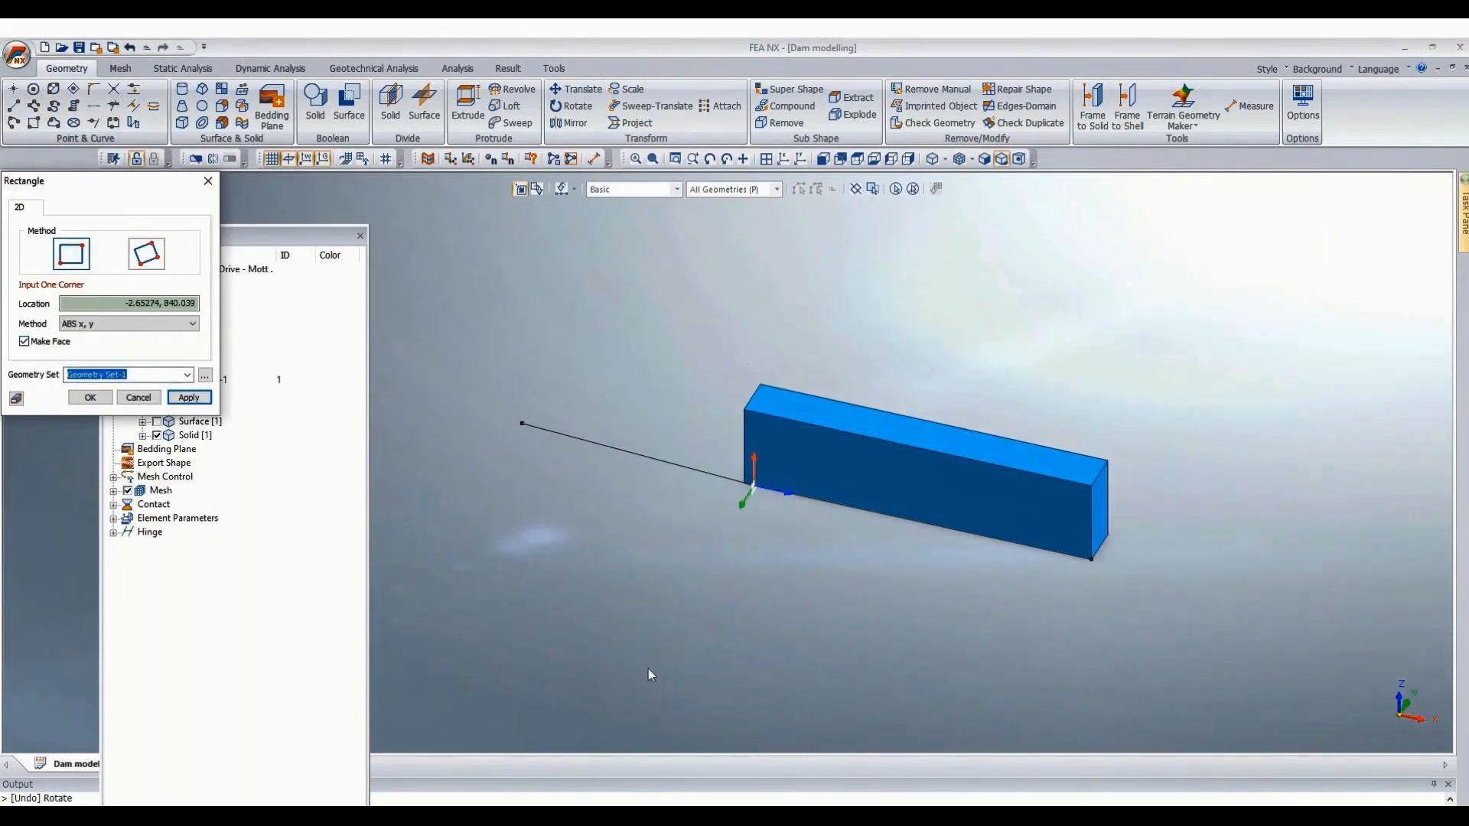
{"action": "left_click", "coordinate": [825, 411]}
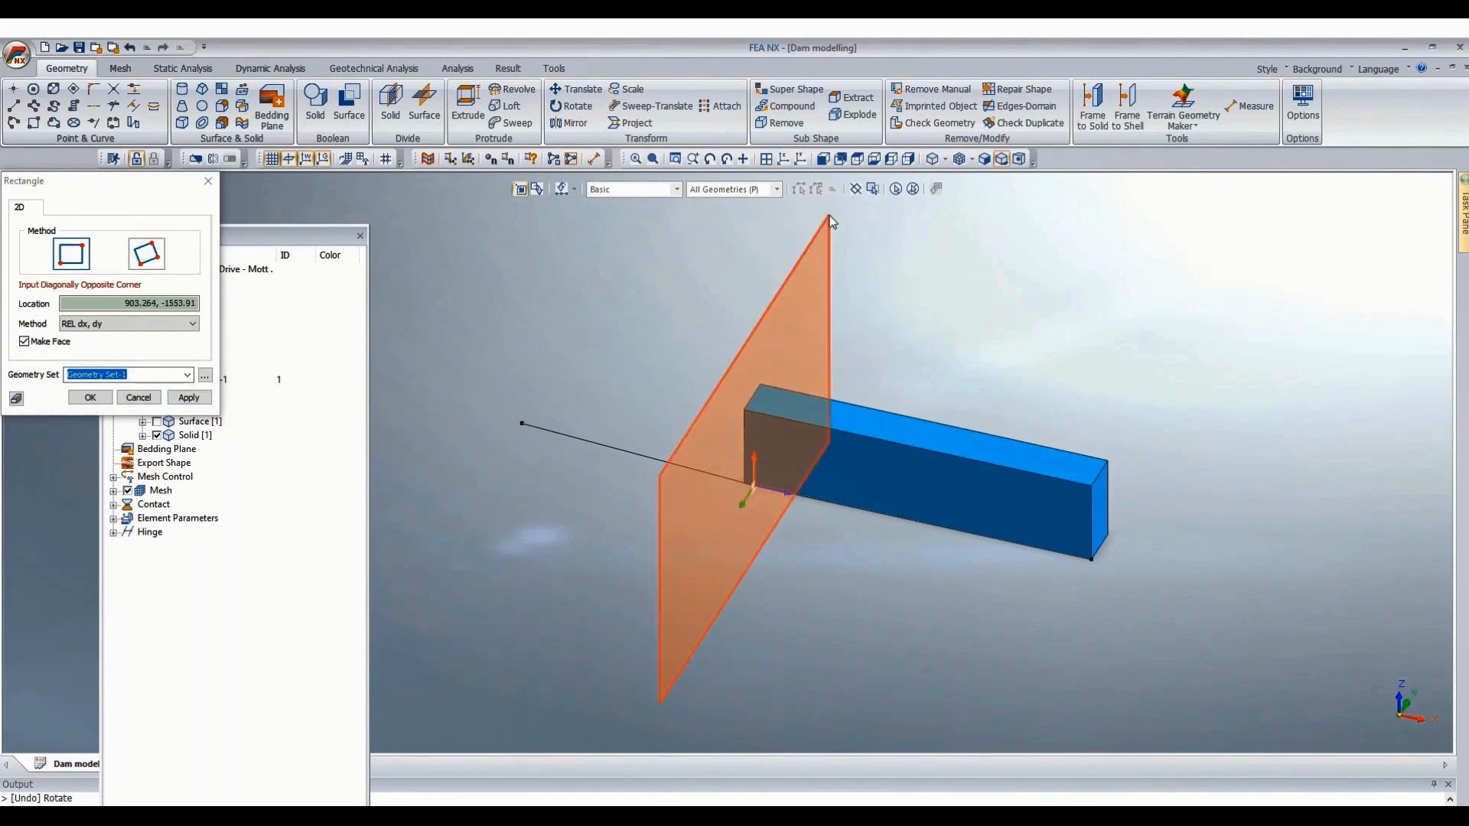
{"action": "left_click", "coordinate": [849, 227]}
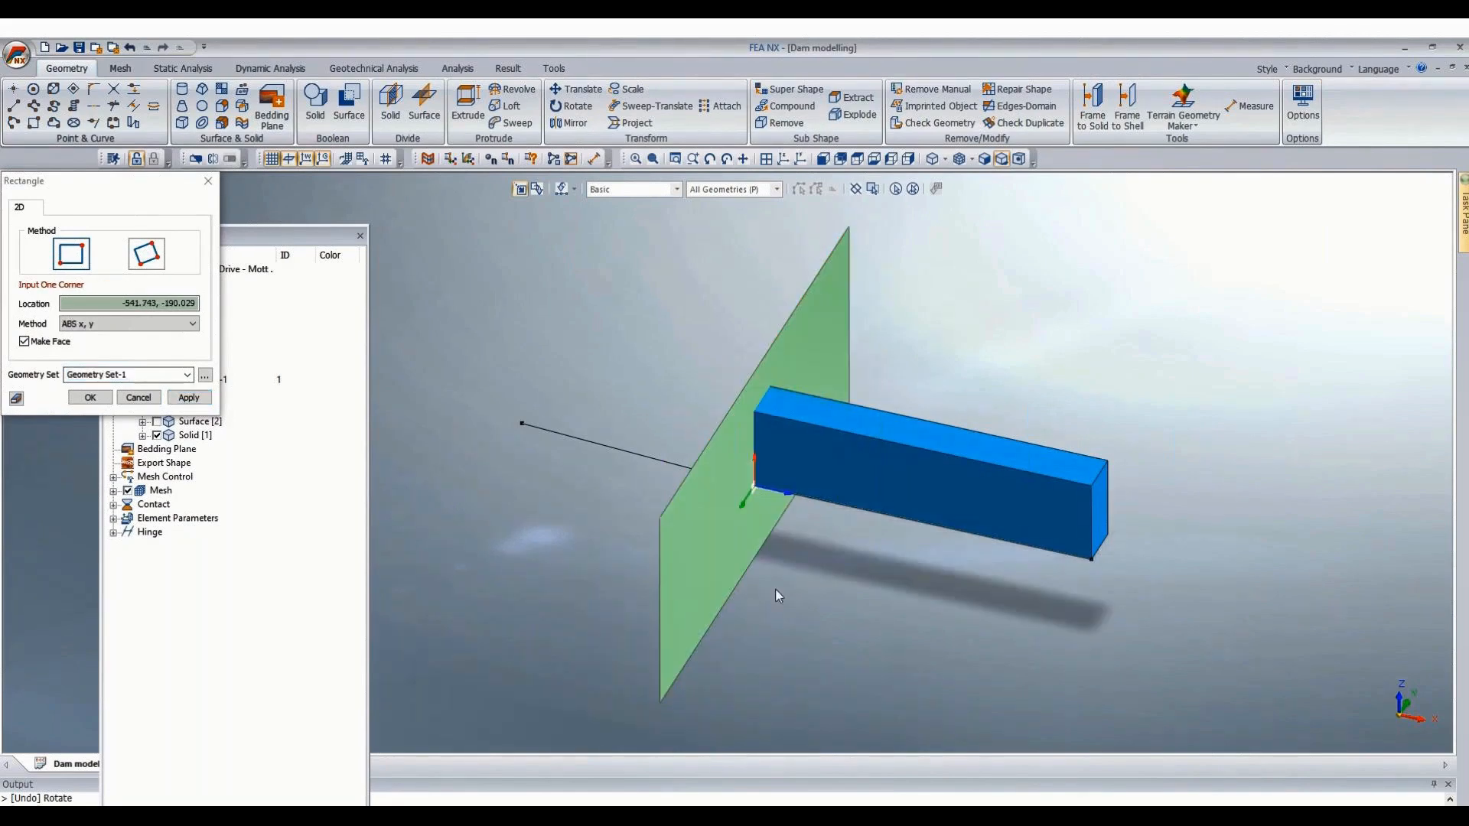
{"action": "middle_click_drag", "start_coordinate": [775, 590], "coordinate": [914, 568]}
{"action": "key", "text": "Escape"}
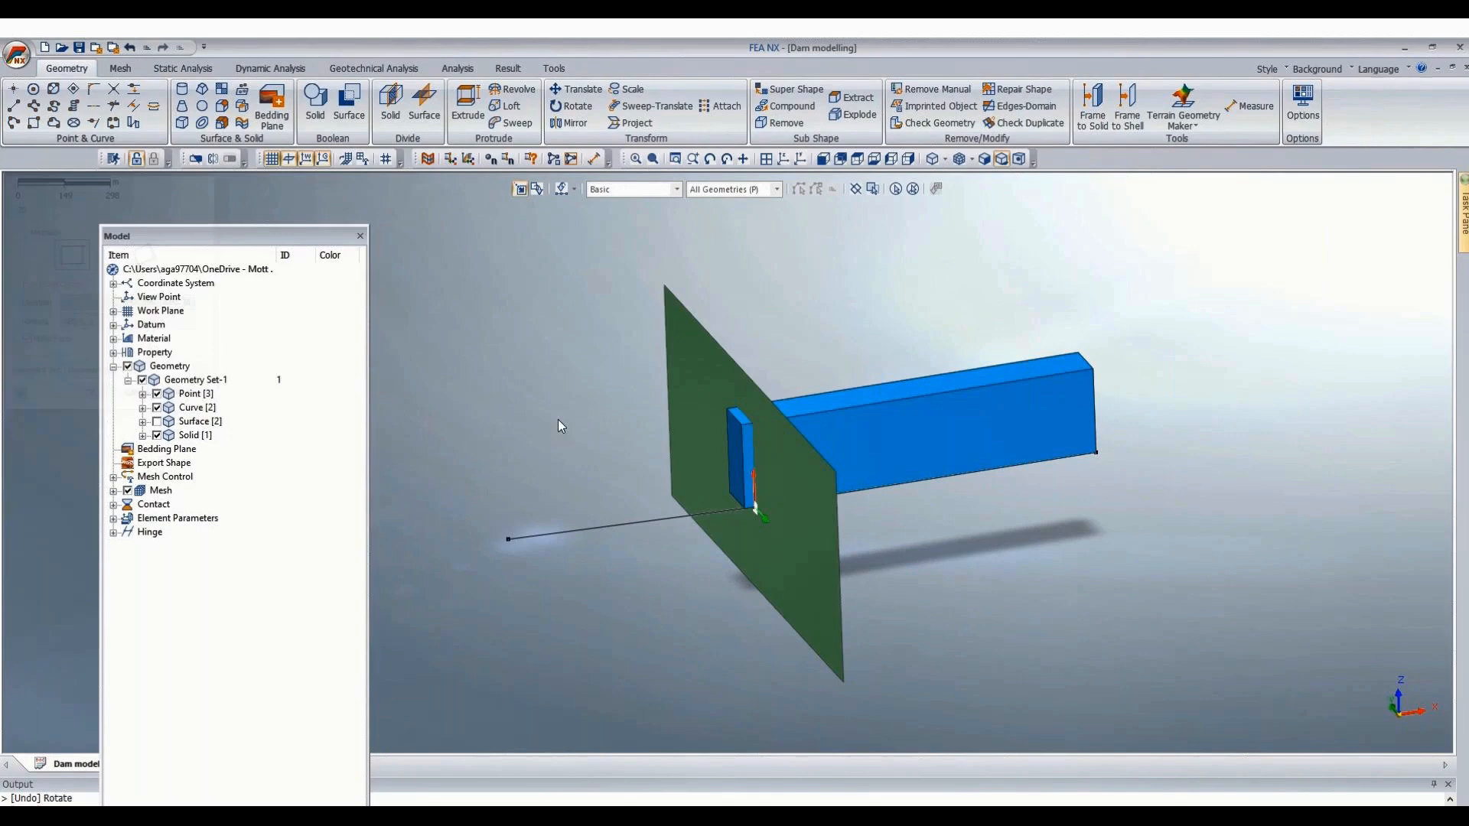
Divide the box solid with the rectangular face as the tool surface, deleting the original and the tool.
{"action": "left_click", "coordinate": [388, 110]}
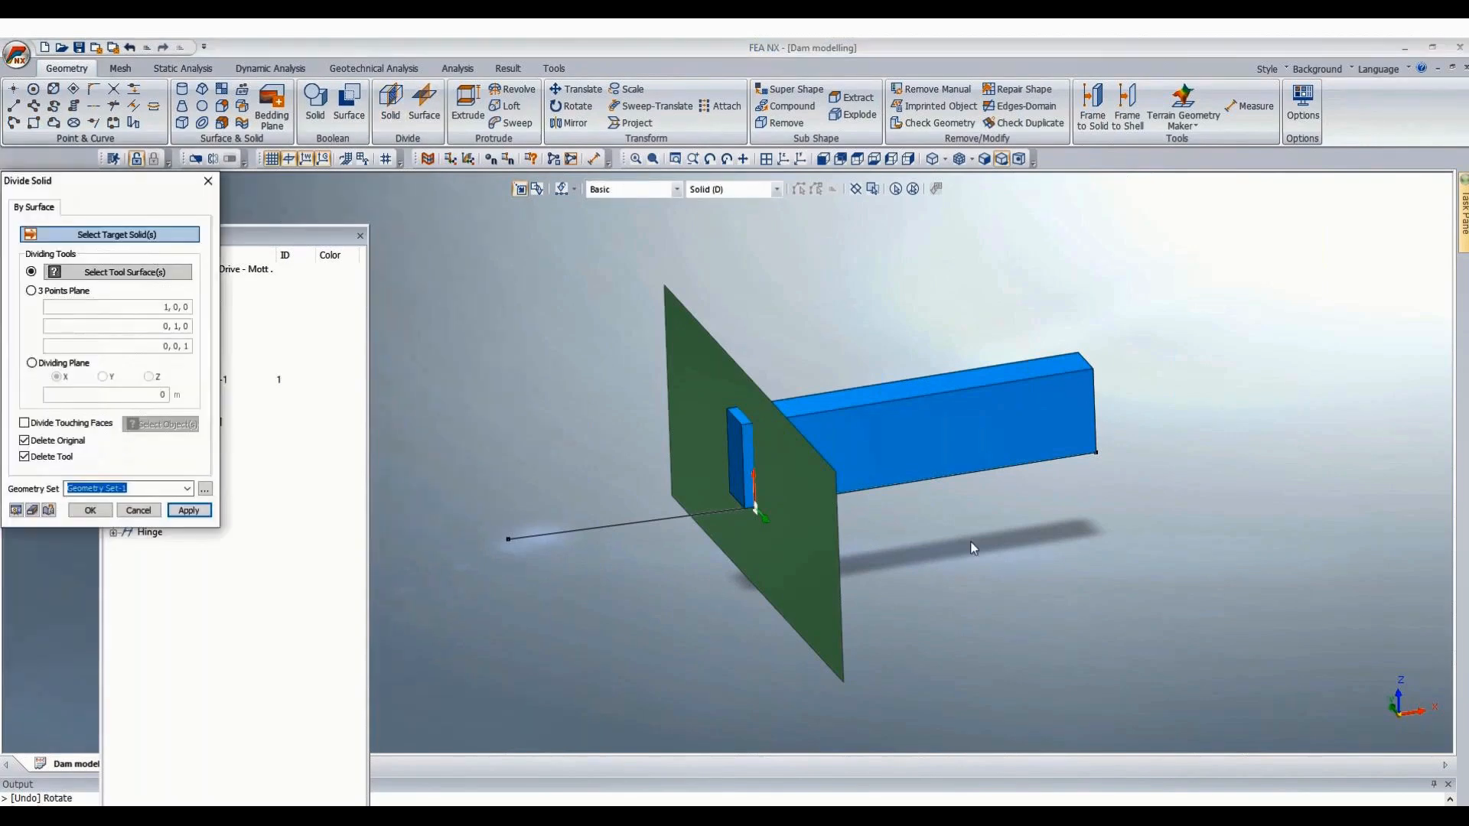
{"action": "left_click", "coordinate": [957, 428]}
{"action": "left_click", "coordinate": [118, 271]}
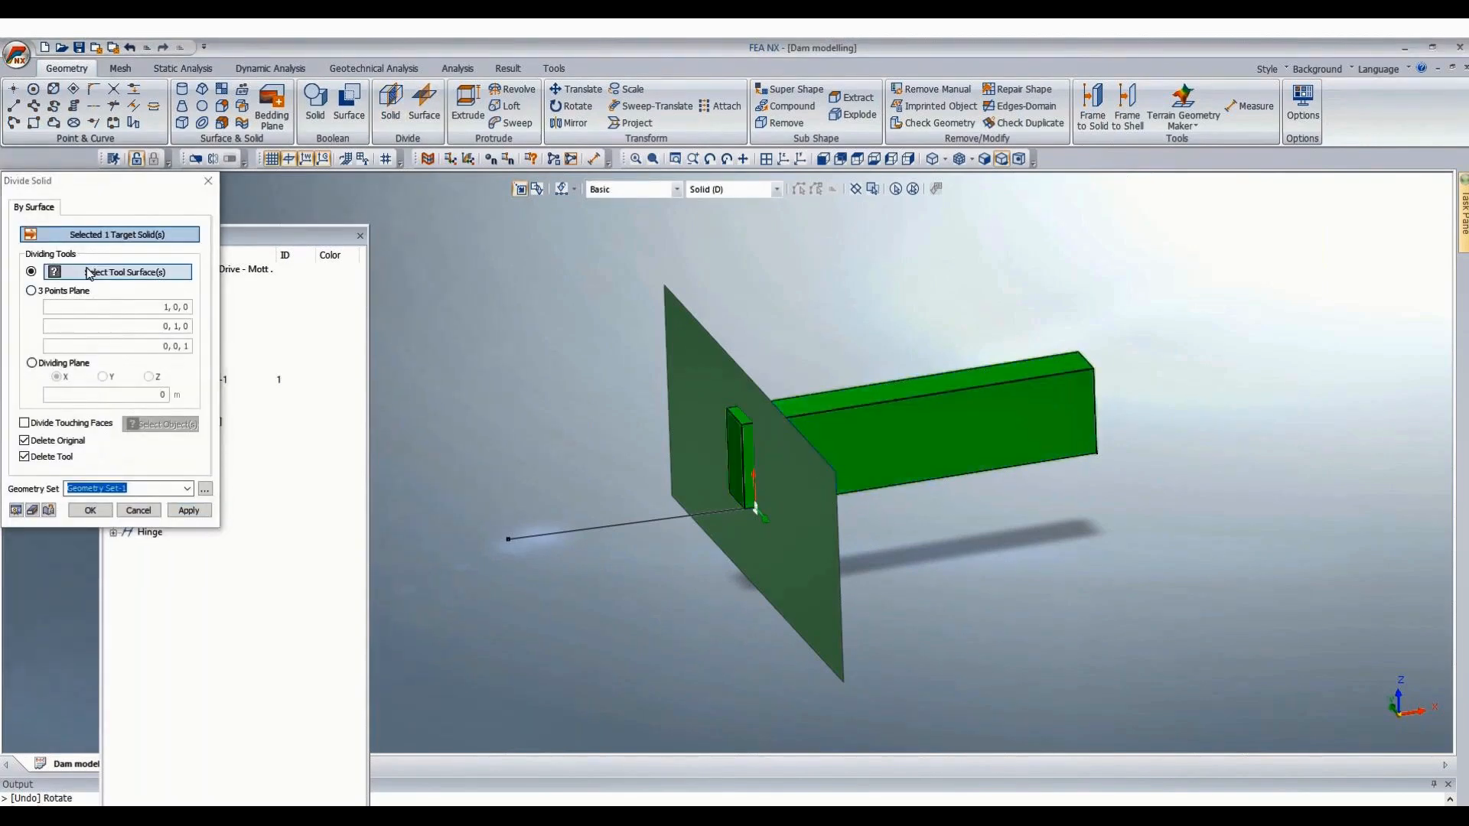
{"action": "left_click", "coordinate": [684, 370]}
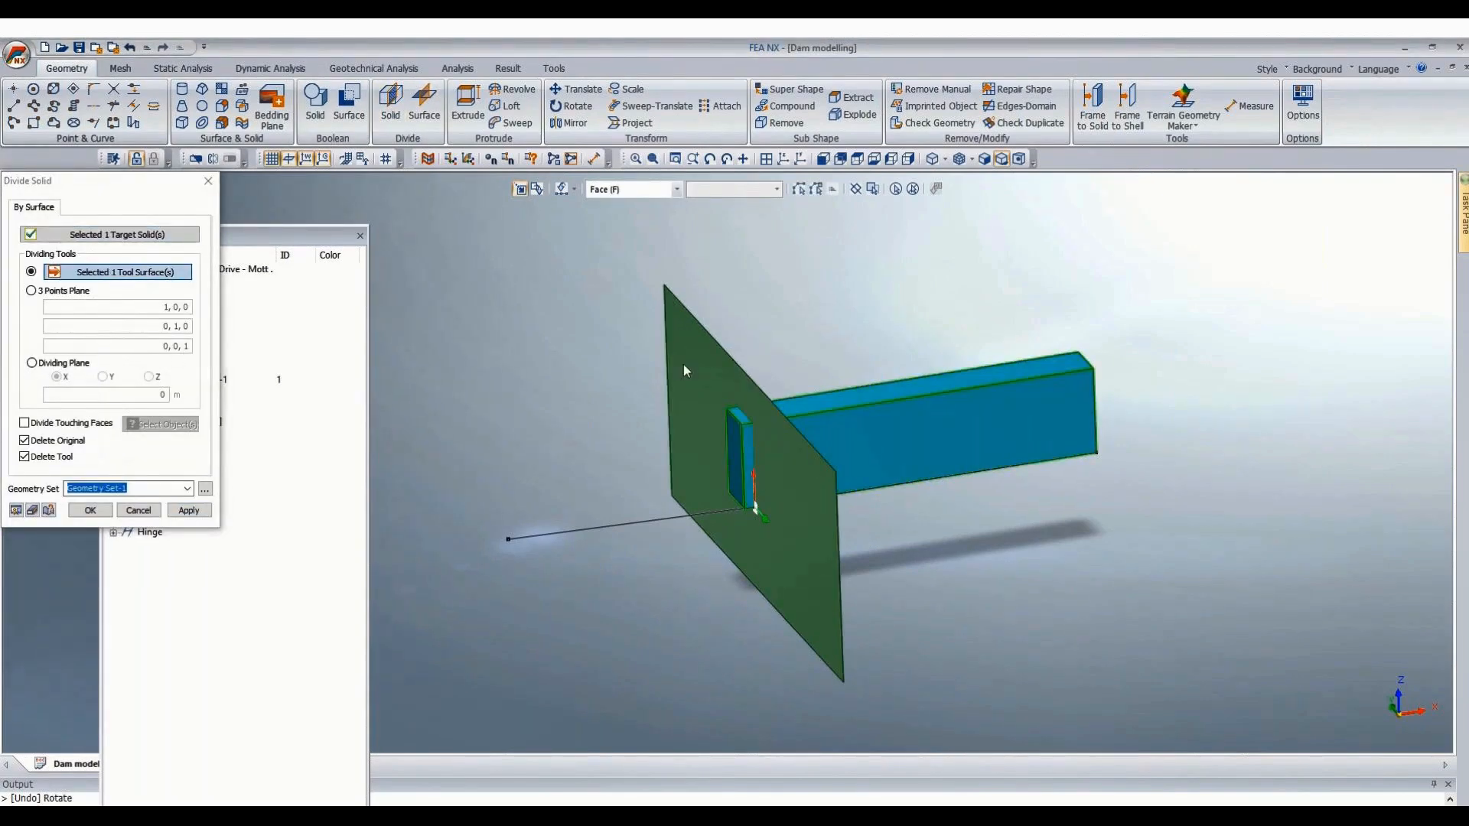
{"action": "left_click", "coordinate": [98, 511]}
Delete the short piece of the divided box that extends beyond the middle dam axis point.
{"action": "left_click", "coordinate": [741, 445]}
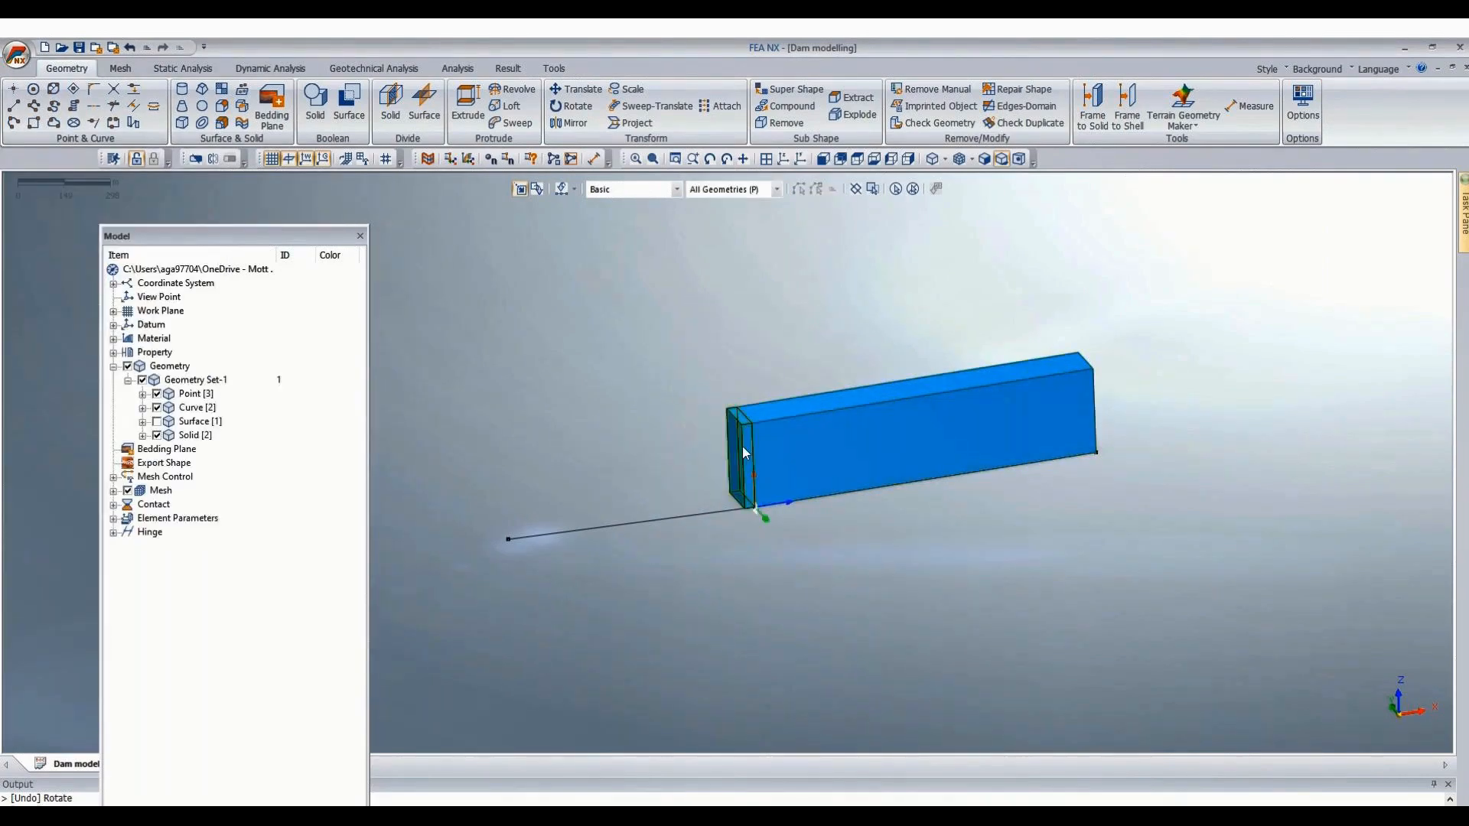
{"action": "key", "text": "Delete"}
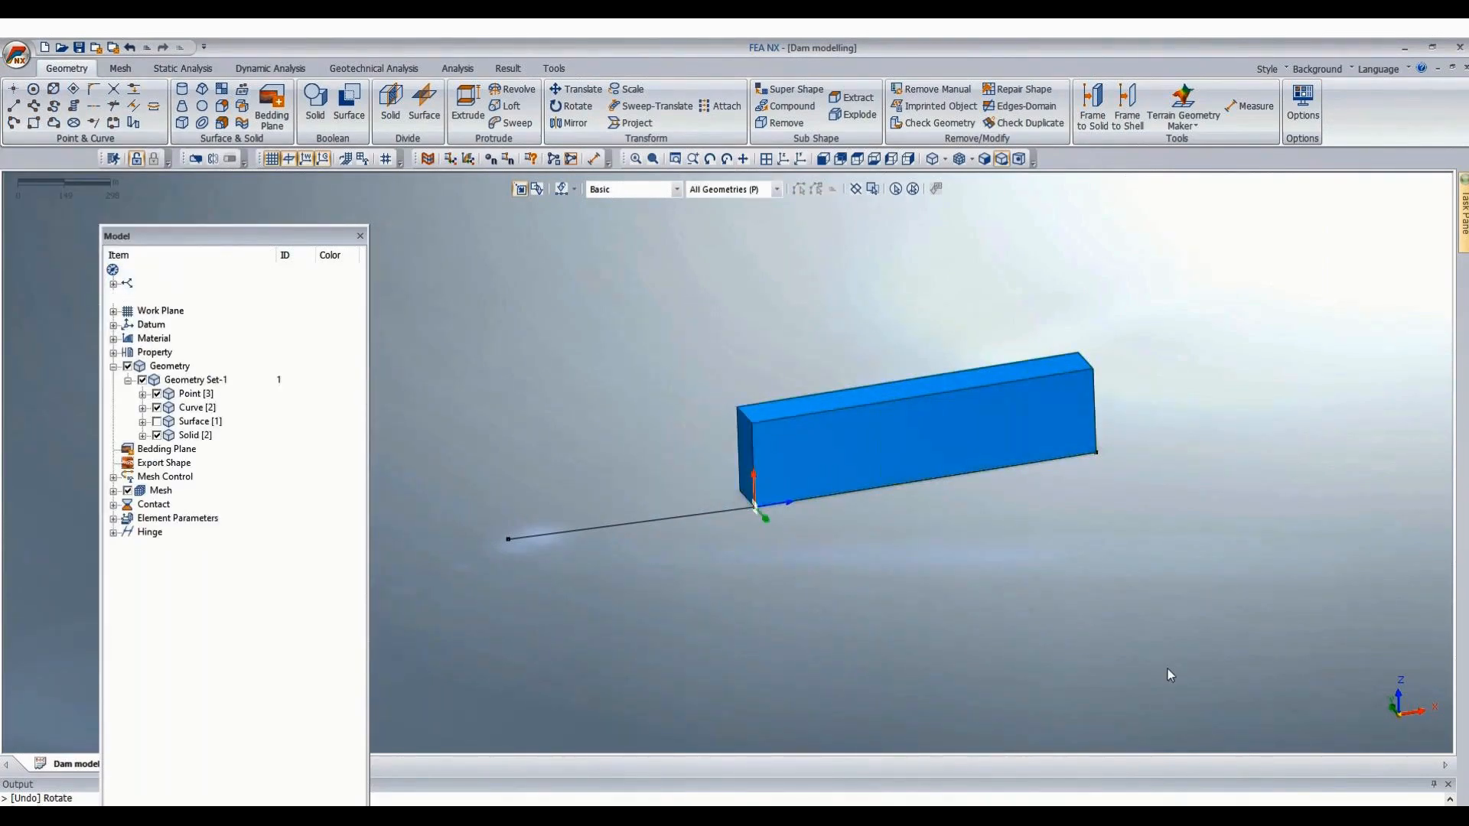
{"action": "scroll", "coordinate": [773, 332], "scroll_direction": "up", "scroll_amount": 2}
{"action": "scroll", "coordinate": [796, 378], "scroll_direction": "up", "scroll_amount": 2}
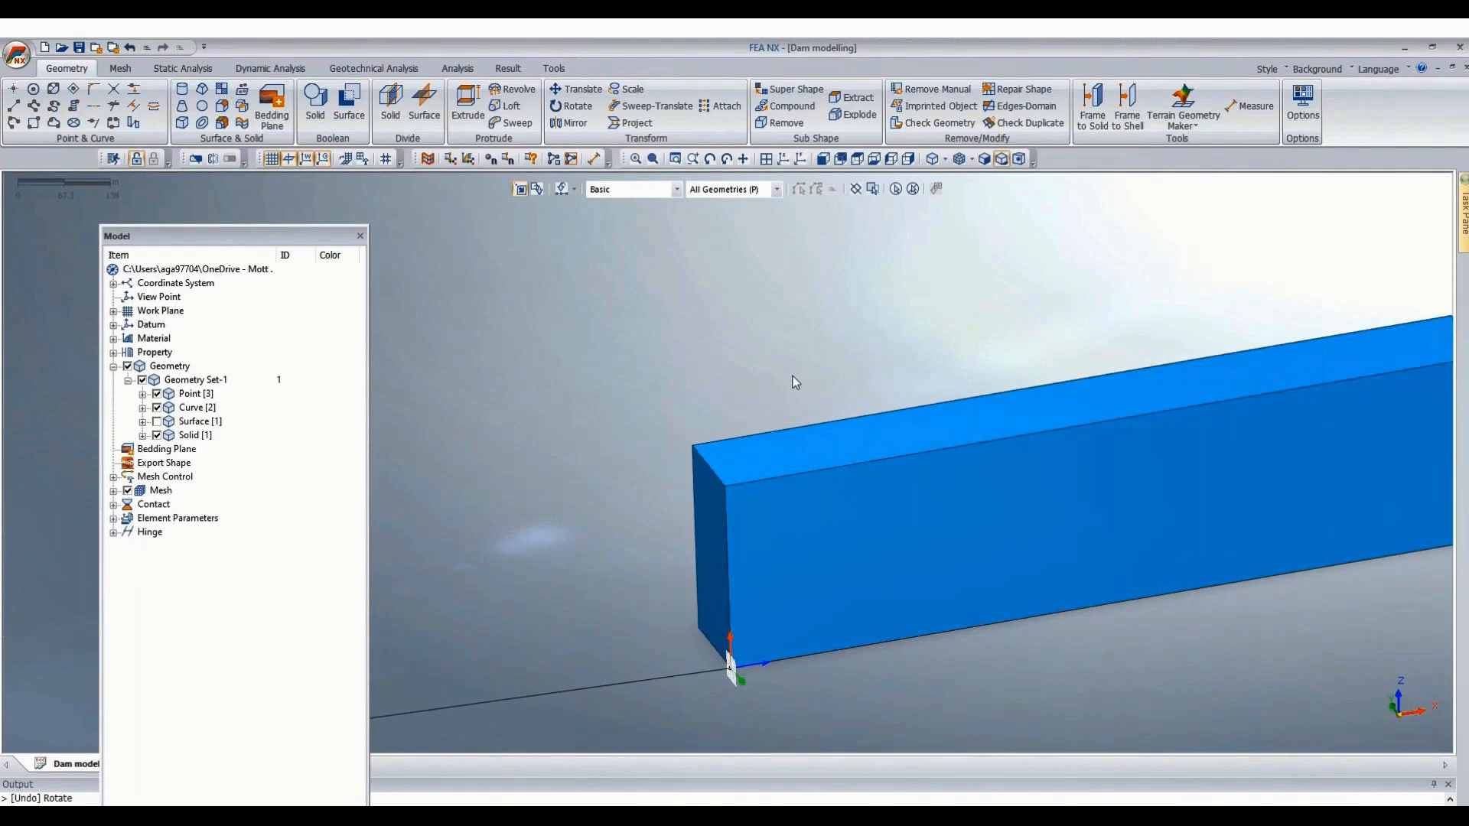
Mirror a copy of the trimmed box across its end face at the axis bend, using a three-point plane picked on that face.
{"action": "scroll", "coordinate": [791, 381], "scroll_direction": "down", "scroll_amount": 3}
{"action": "left_click", "coordinate": [574, 124]}
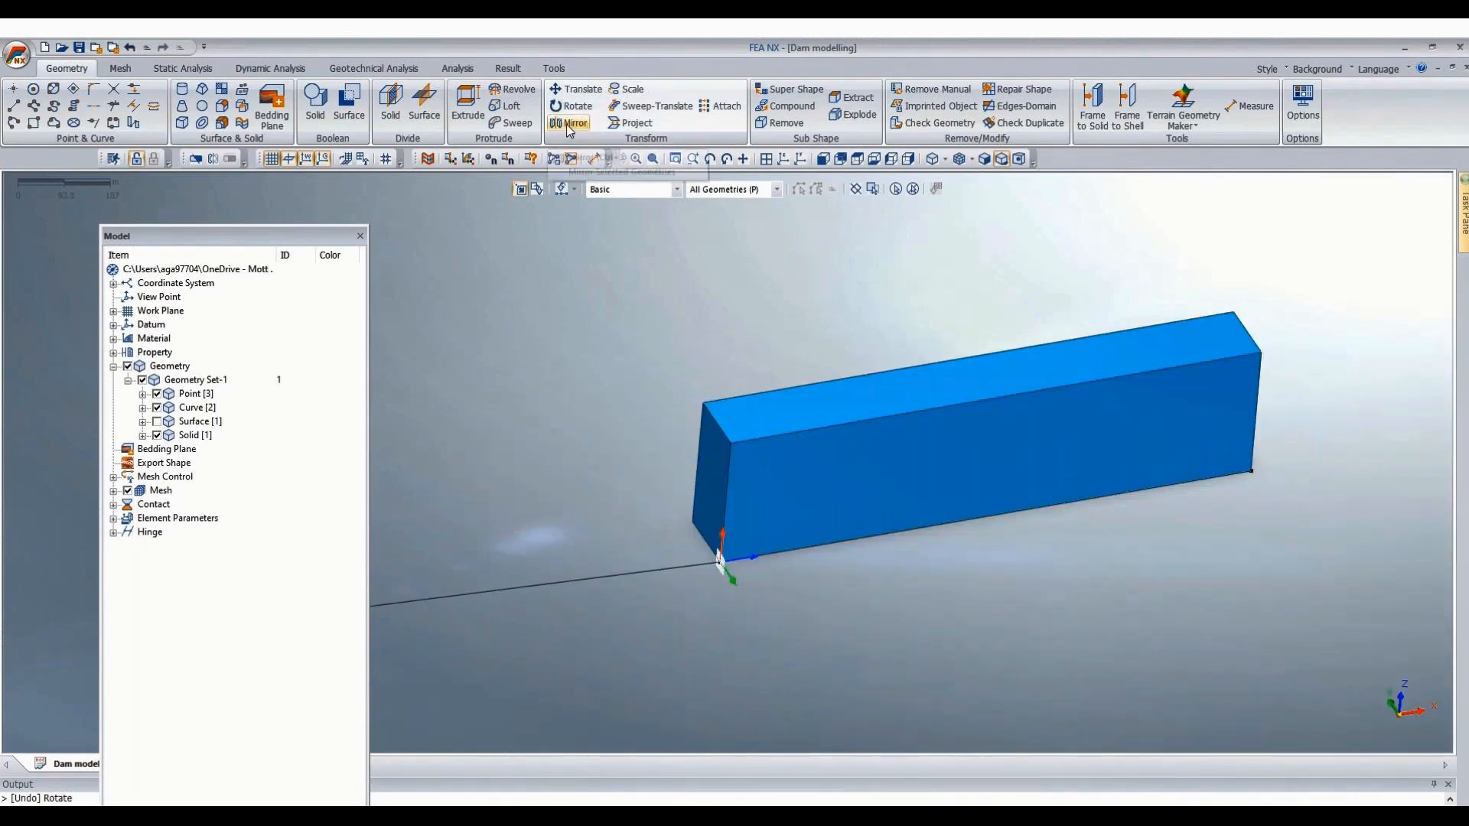
{"action": "left_click", "coordinate": [849, 404]}
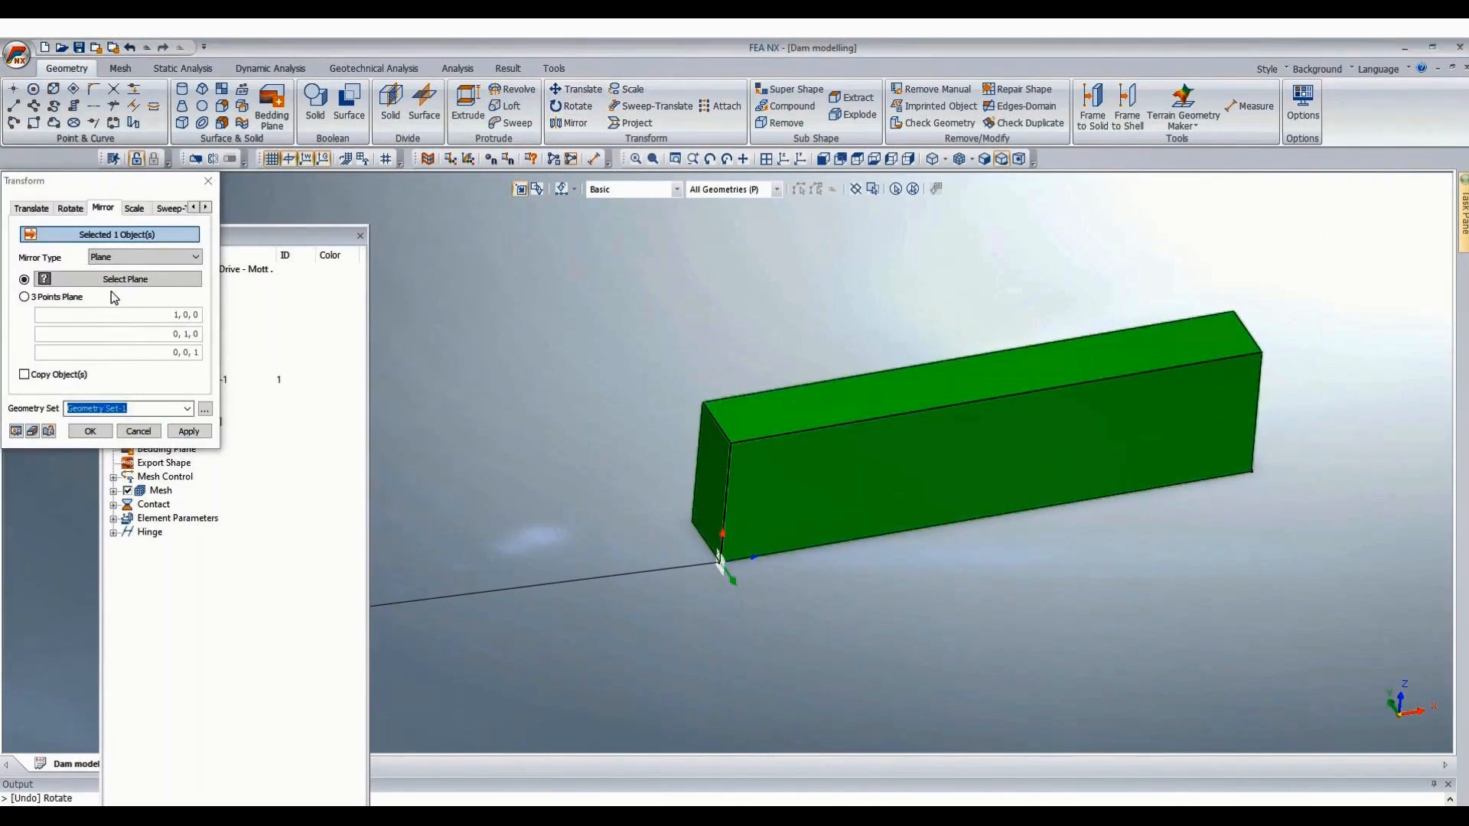
{"action": "left_click", "coordinate": [51, 375]}
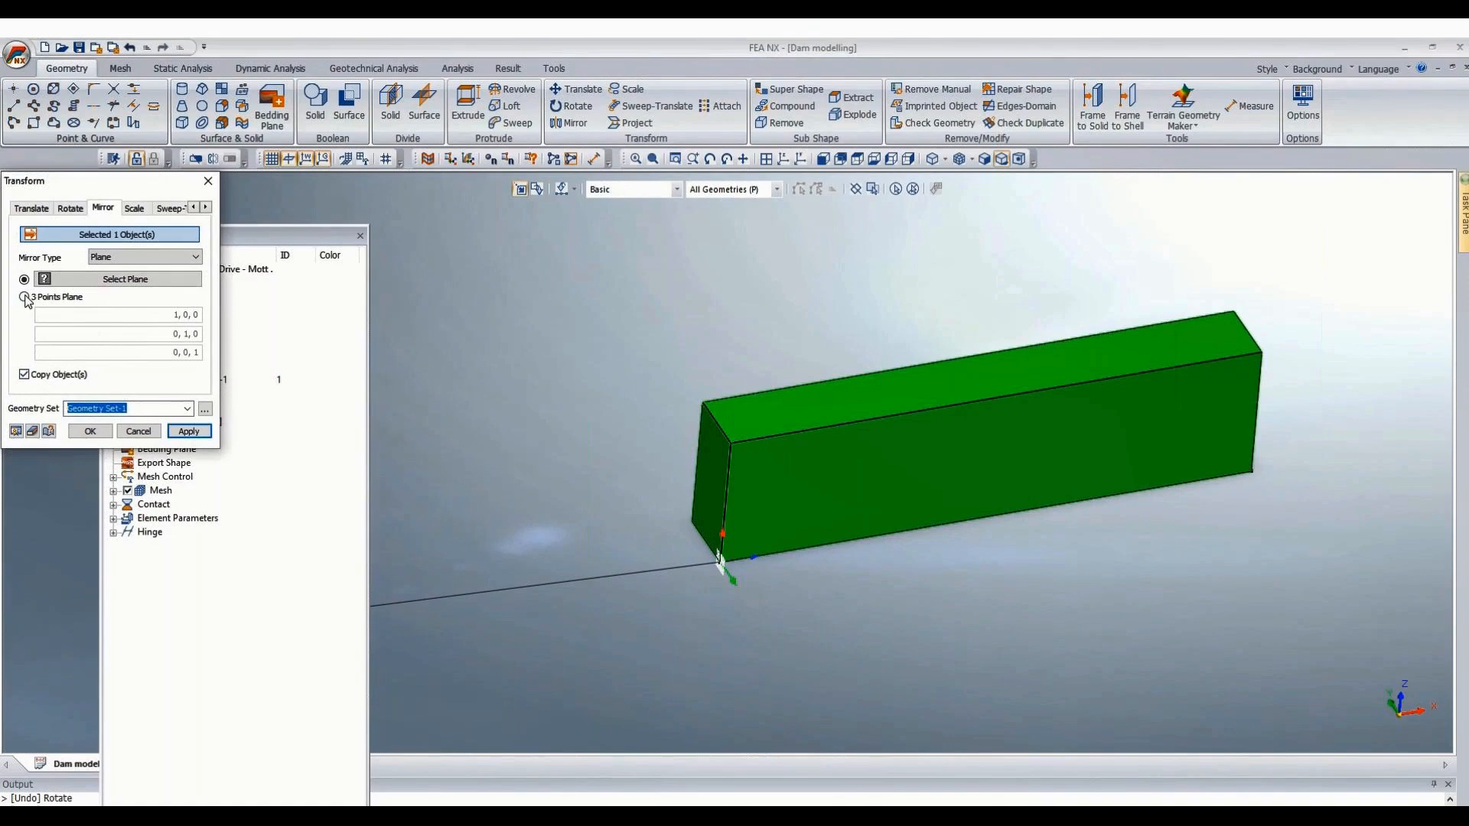
{"action": "left_click", "coordinate": [25, 298]}
{"action": "scroll", "coordinate": [691, 419], "scroll_direction": "up", "scroll_amount": 2}
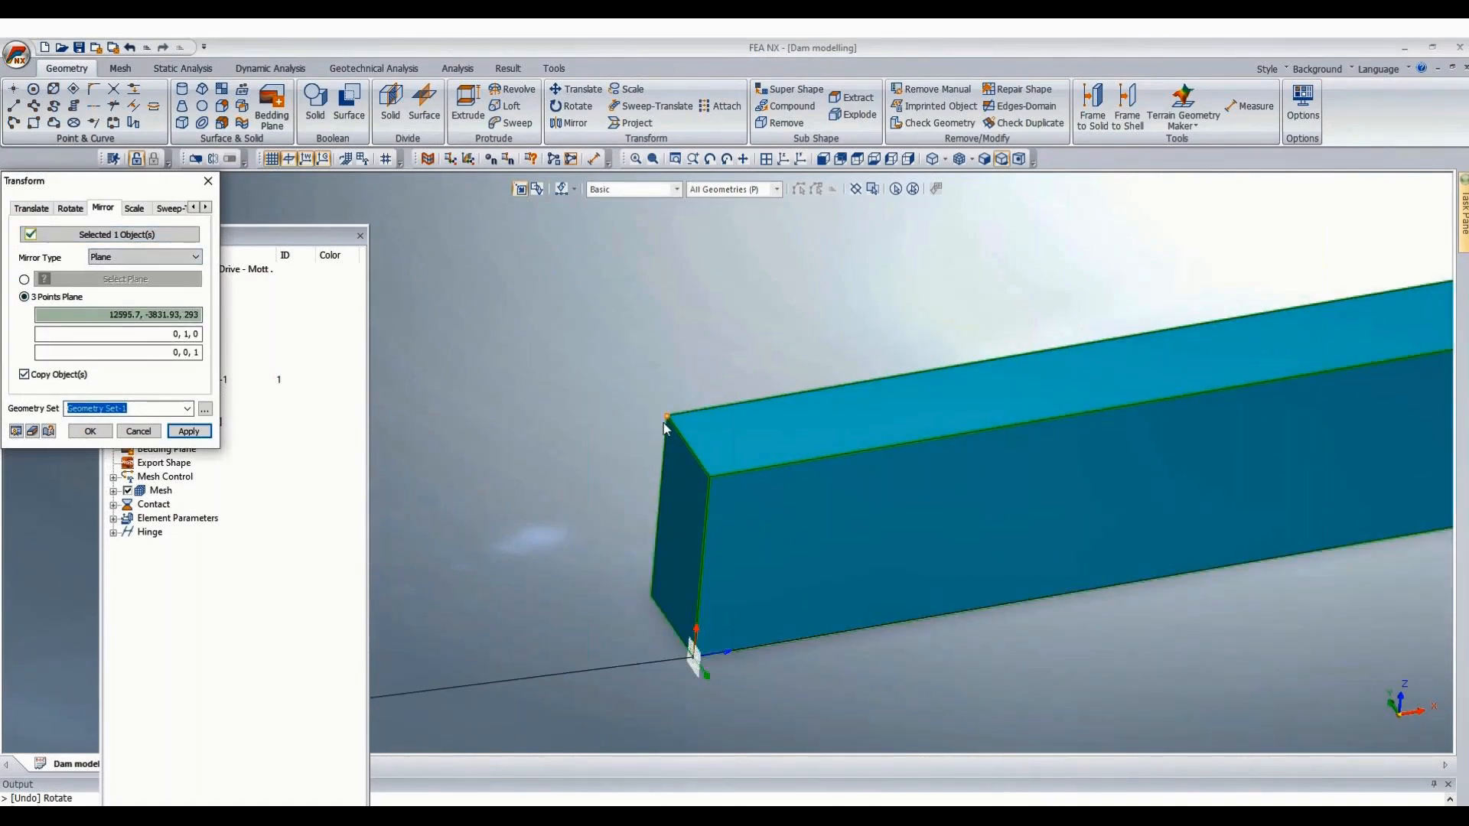
{"action": "left_click", "coordinate": [665, 420]}
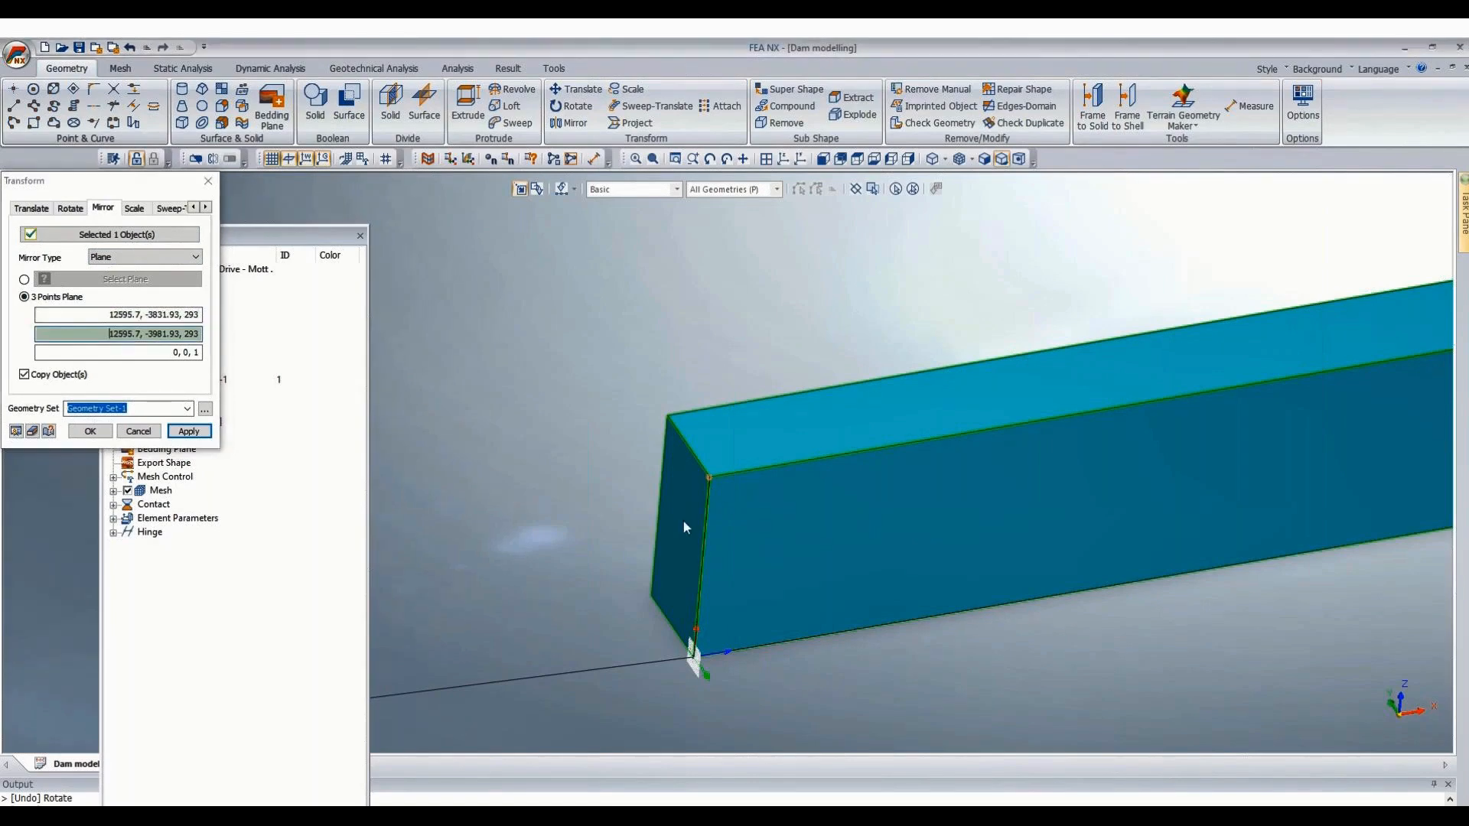
{"action": "left_click", "coordinate": [700, 610]}
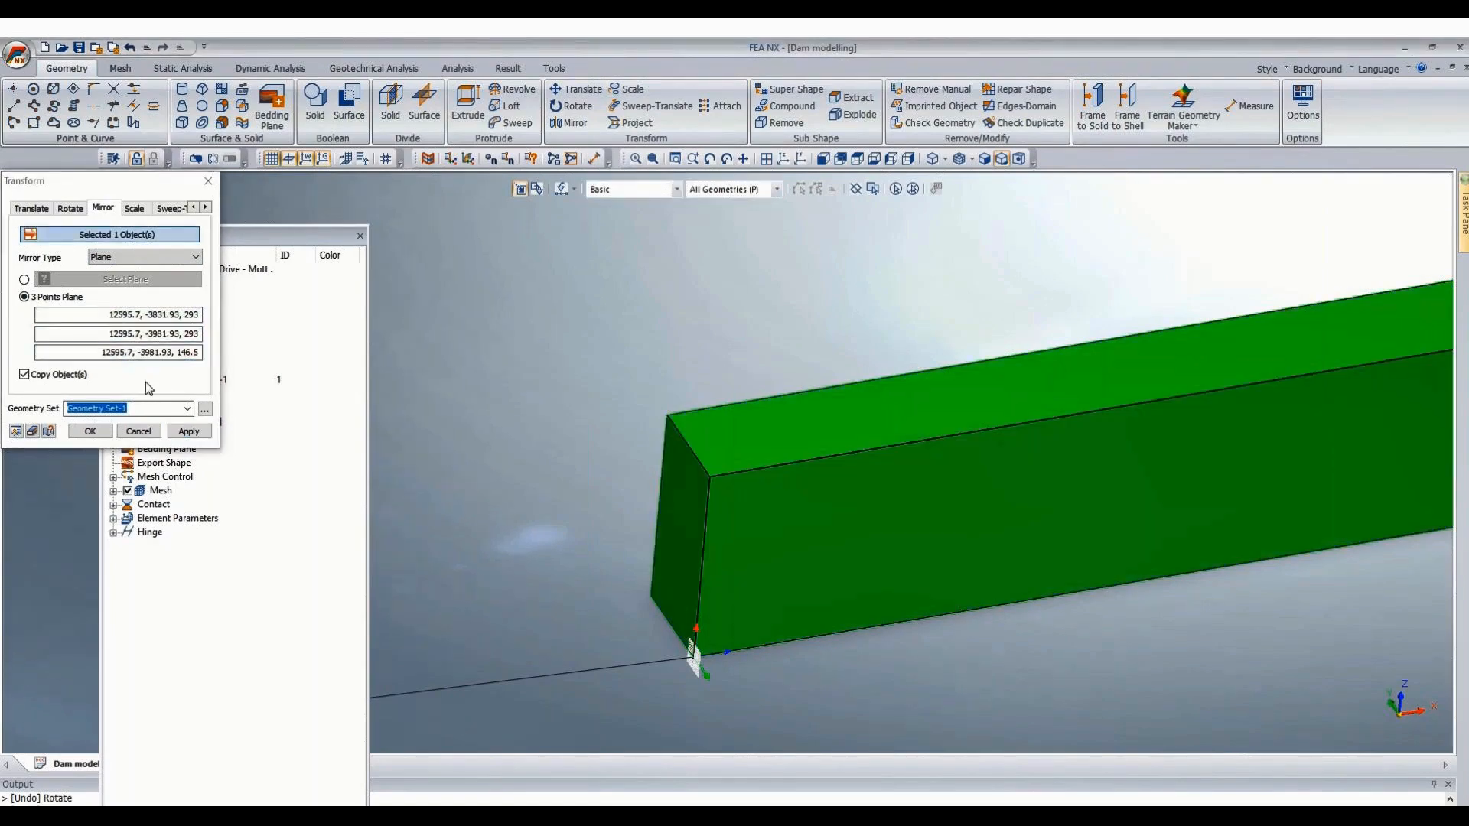
{"action": "left_click", "coordinate": [87, 432]}
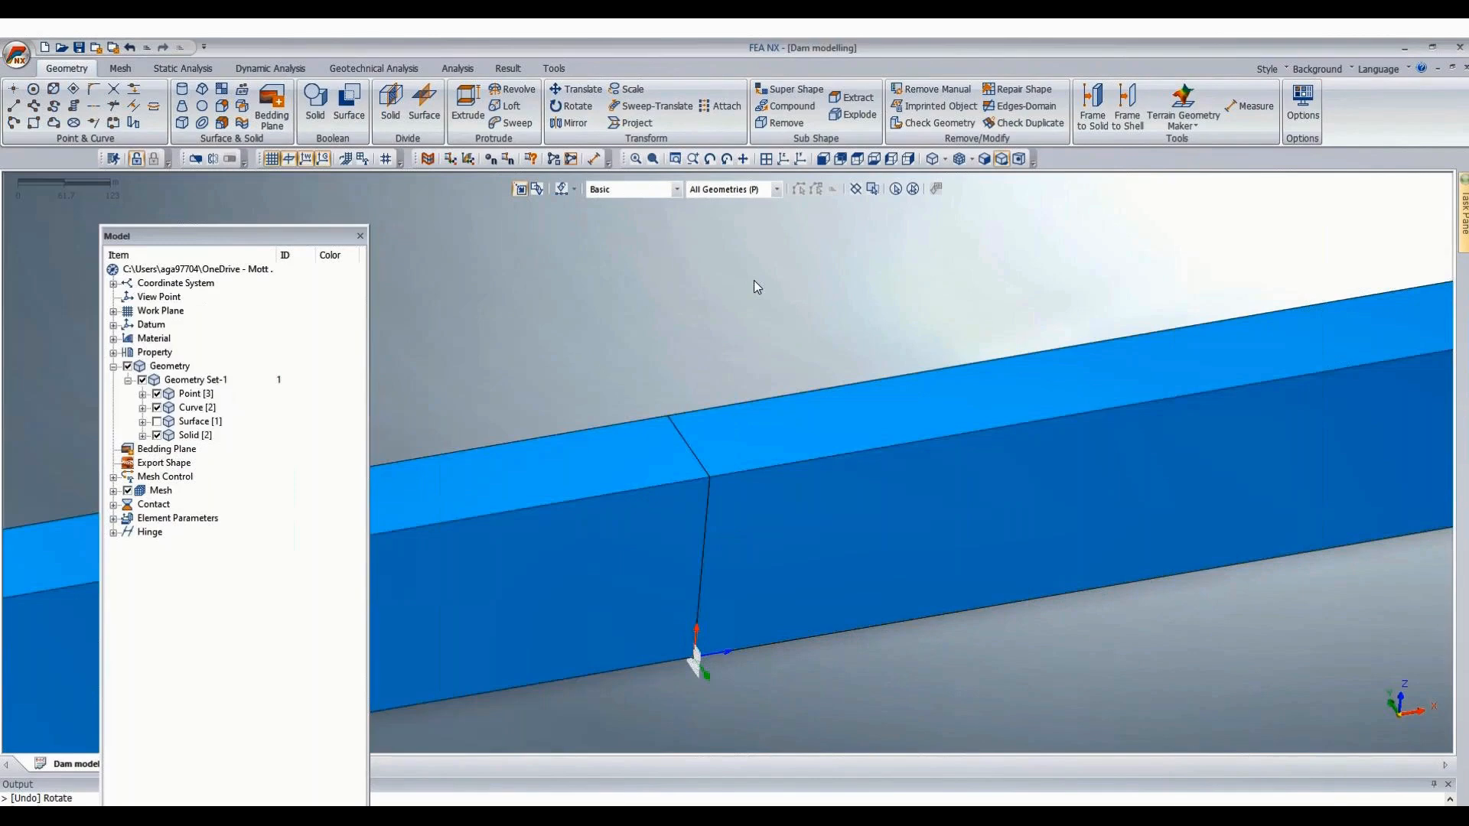
Rotate the mirrored box by -3.969490 degrees with the Move method about the vertical front edge it shares with the original box.
{"action": "scroll", "coordinate": [826, 346], "scroll_direction": "up", "scroll_amount": 4}
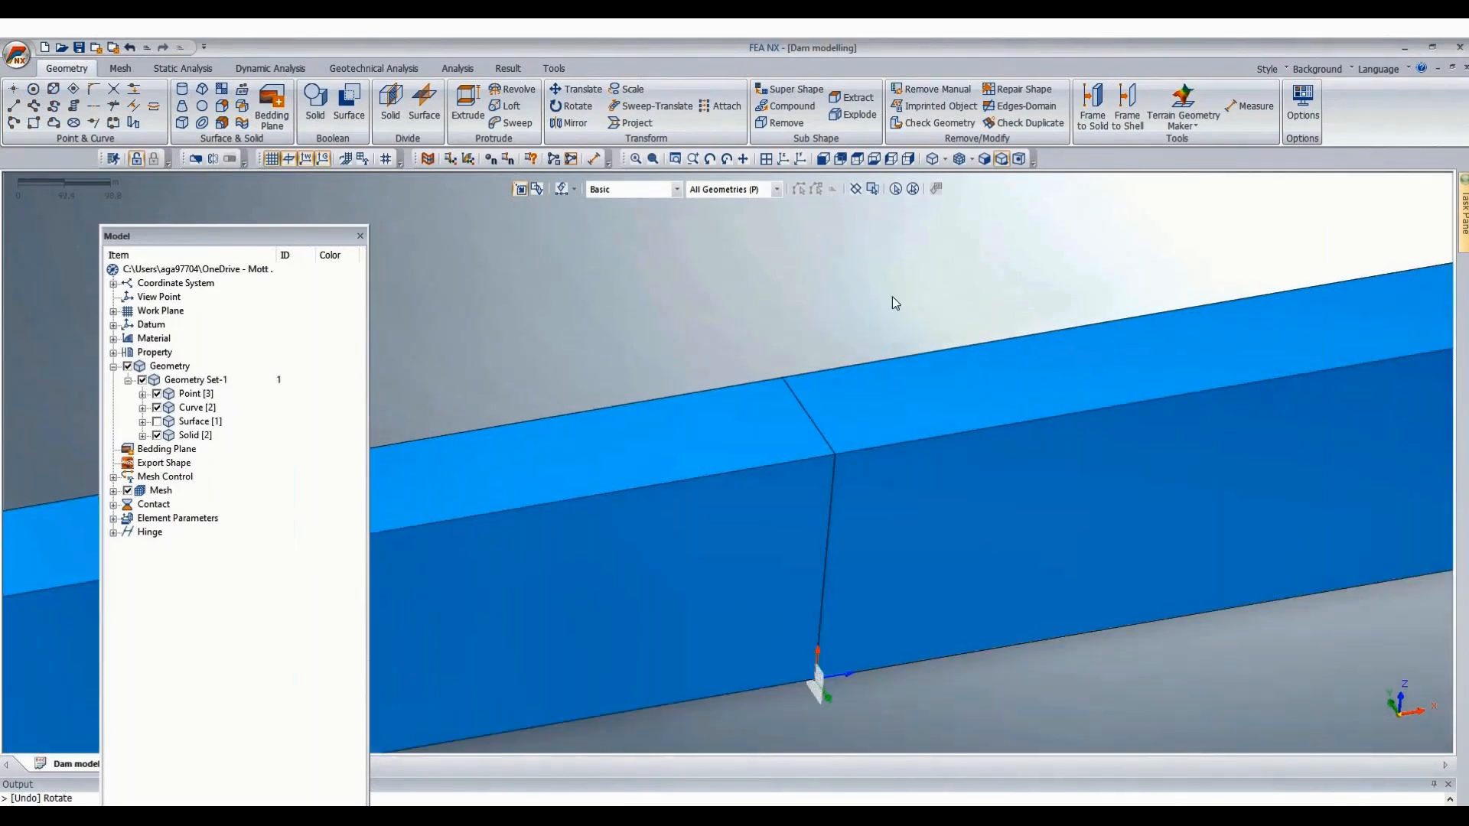
{"action": "scroll", "coordinate": [865, 297], "scroll_direction": "down", "scroll_amount": 4}
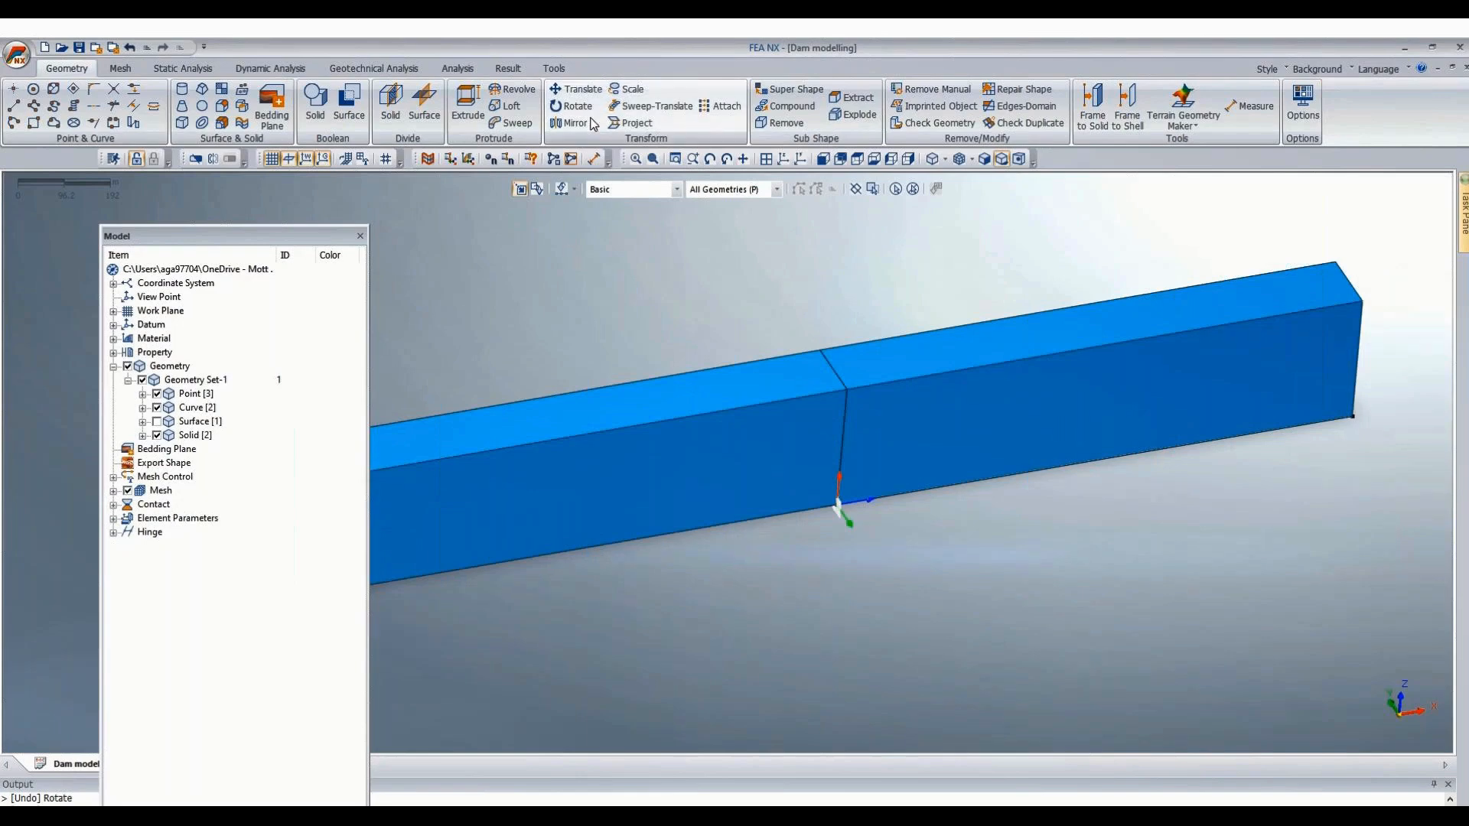
{"action": "left_click", "coordinate": [729, 443]}
{"action": "left_click", "coordinate": [85, 312]}
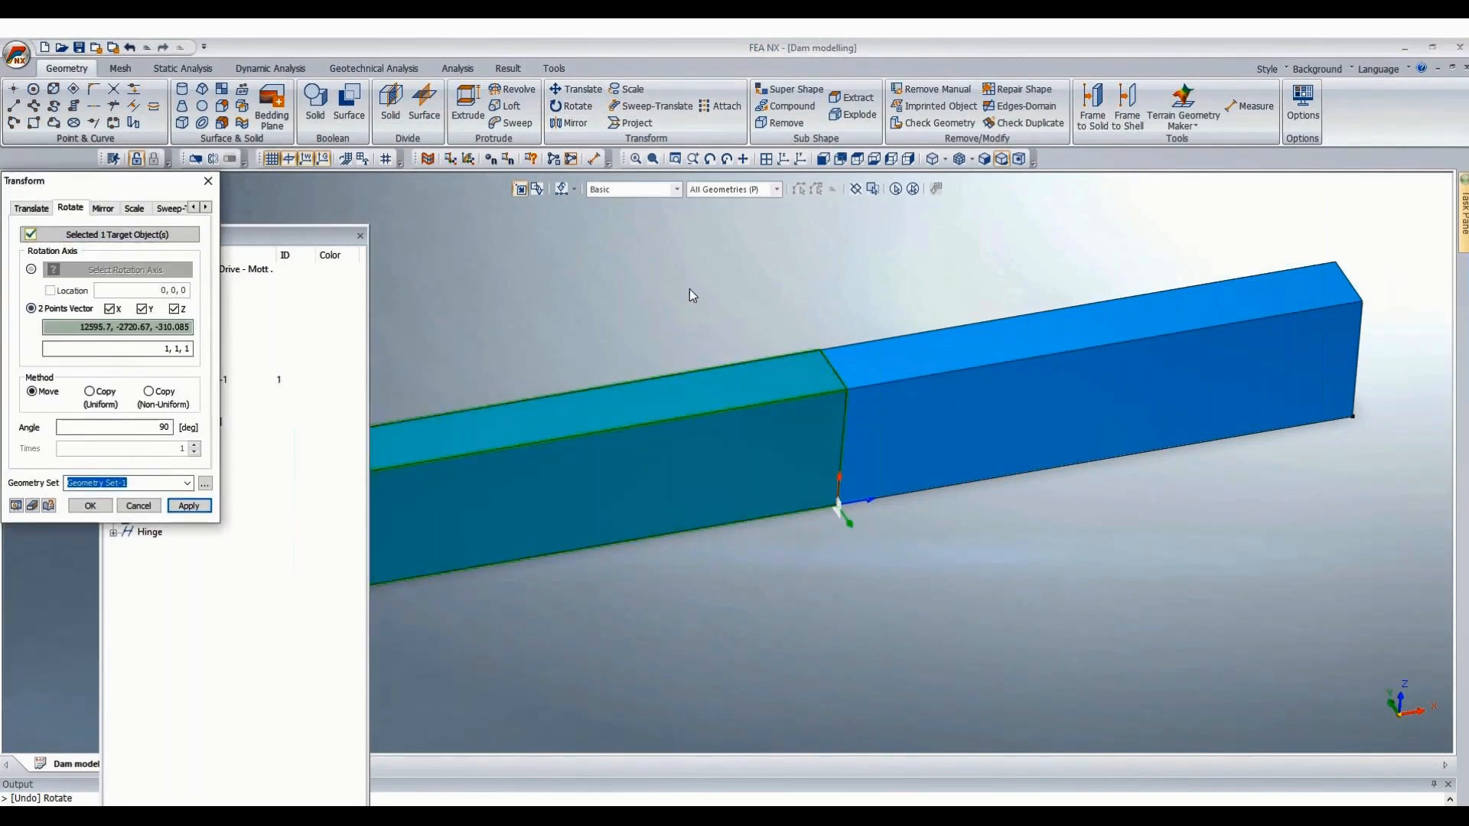
{"action": "scroll", "coordinate": [842, 514], "scroll_direction": "up", "scroll_amount": 2}
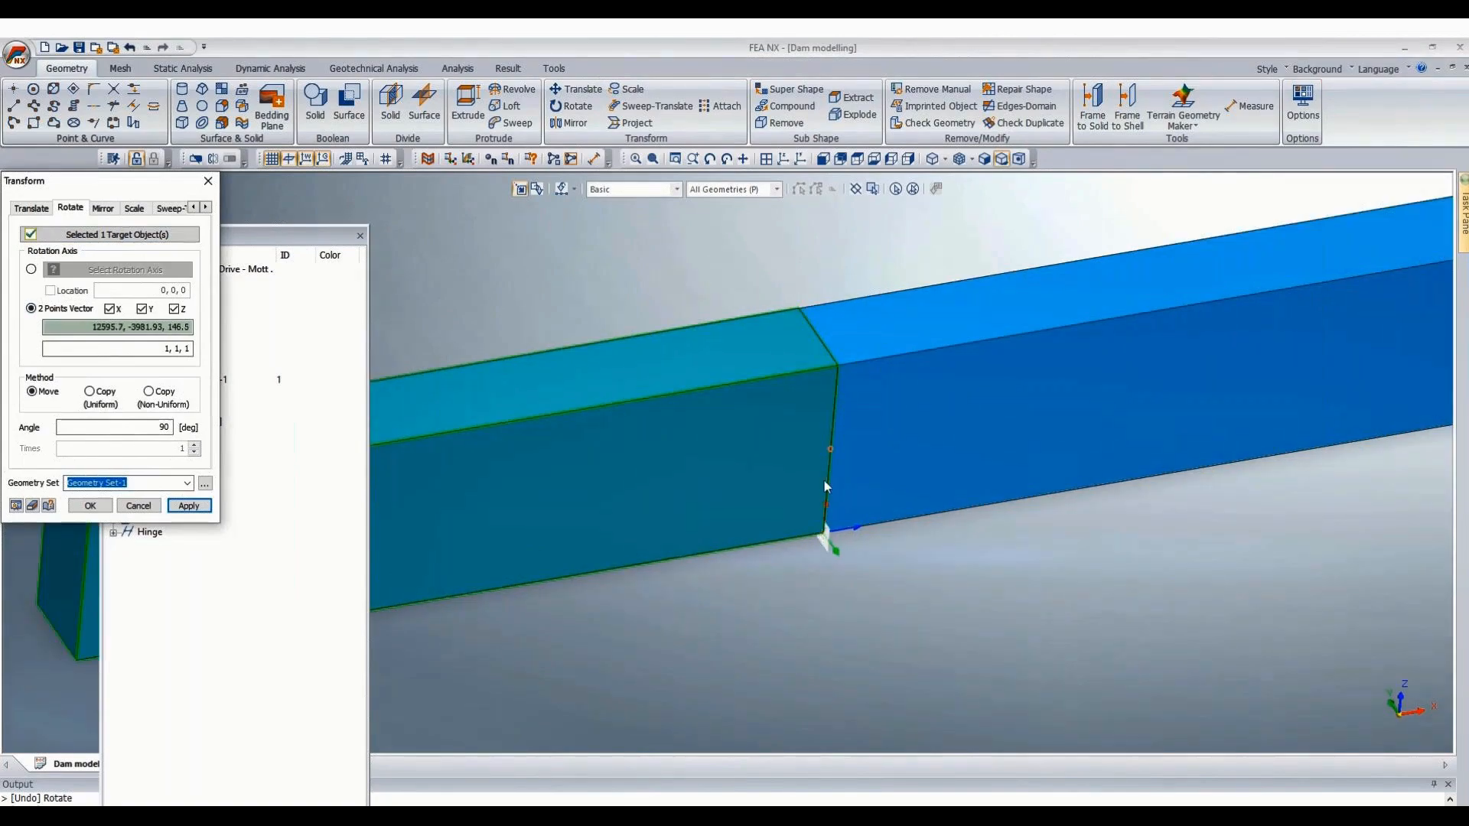
{"action": "left_click", "coordinate": [826, 485]}
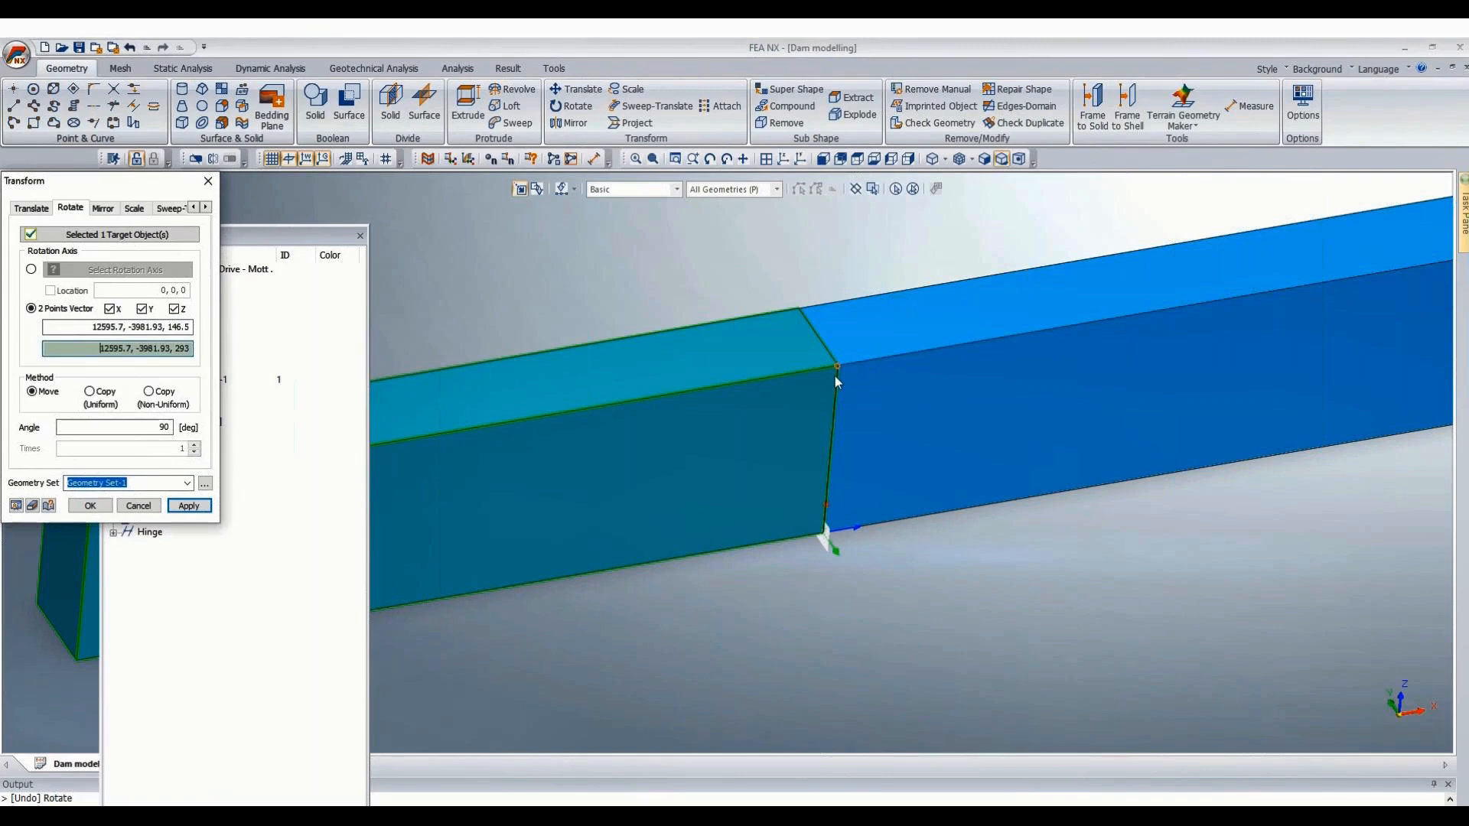
{"action": "left_click", "coordinate": [834, 375]}
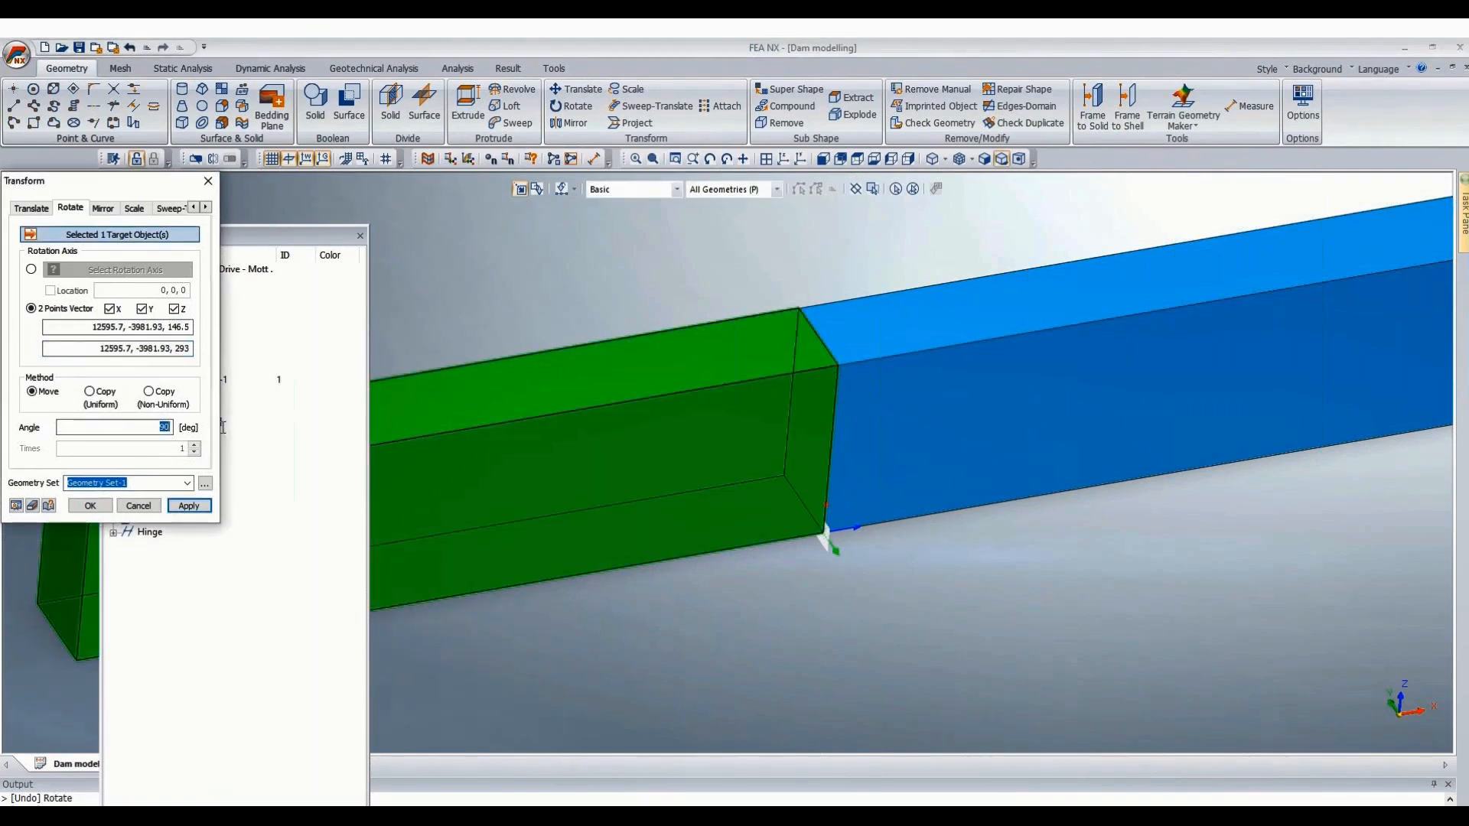
{"action": "type", "text": "3.969490"}
{"action": "left_click", "coordinate": [15, 506]}
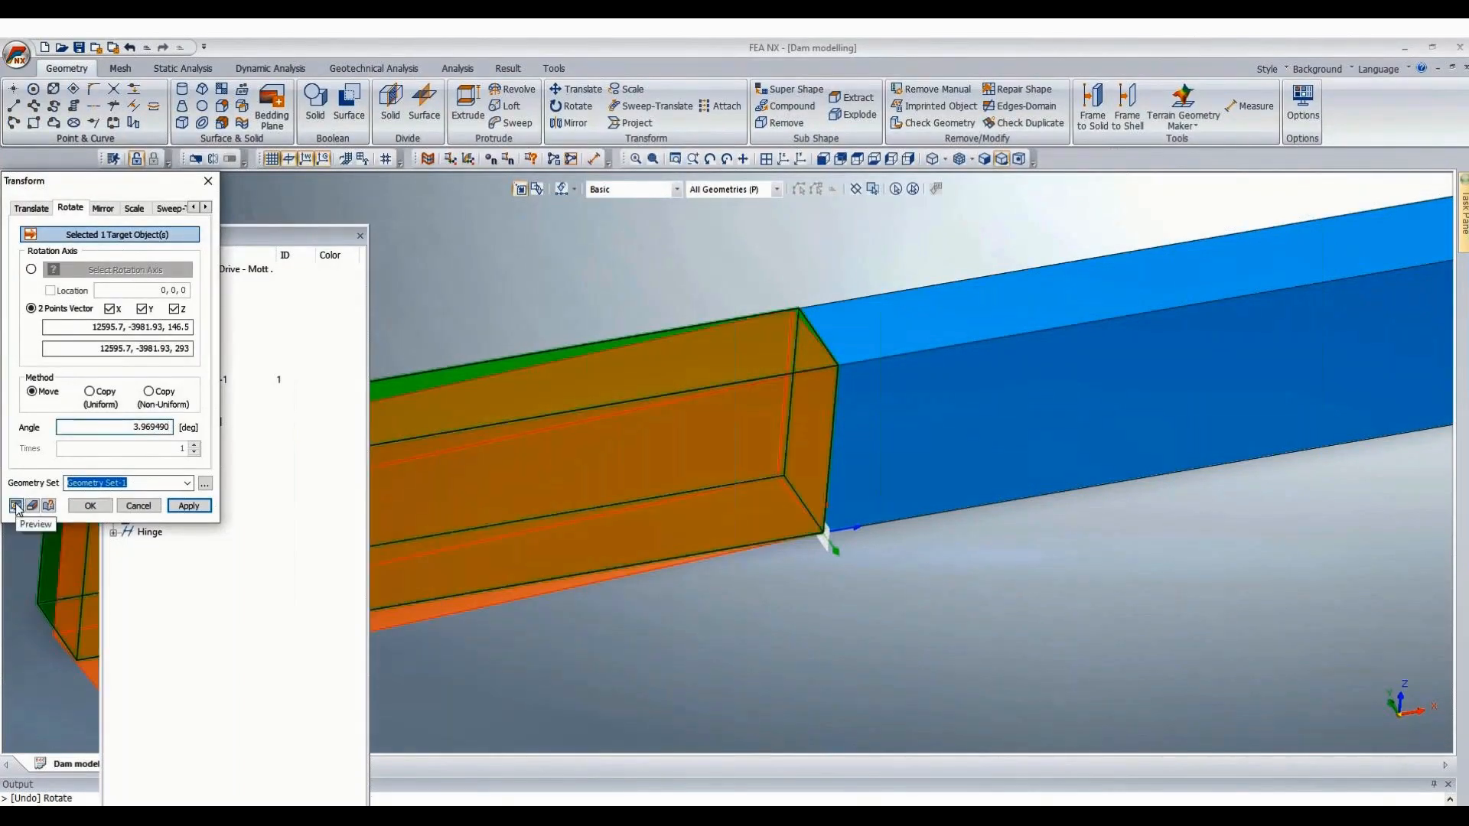
{"action": "type", "text": "-"}
{"action": "left_click", "coordinate": [90, 506]}
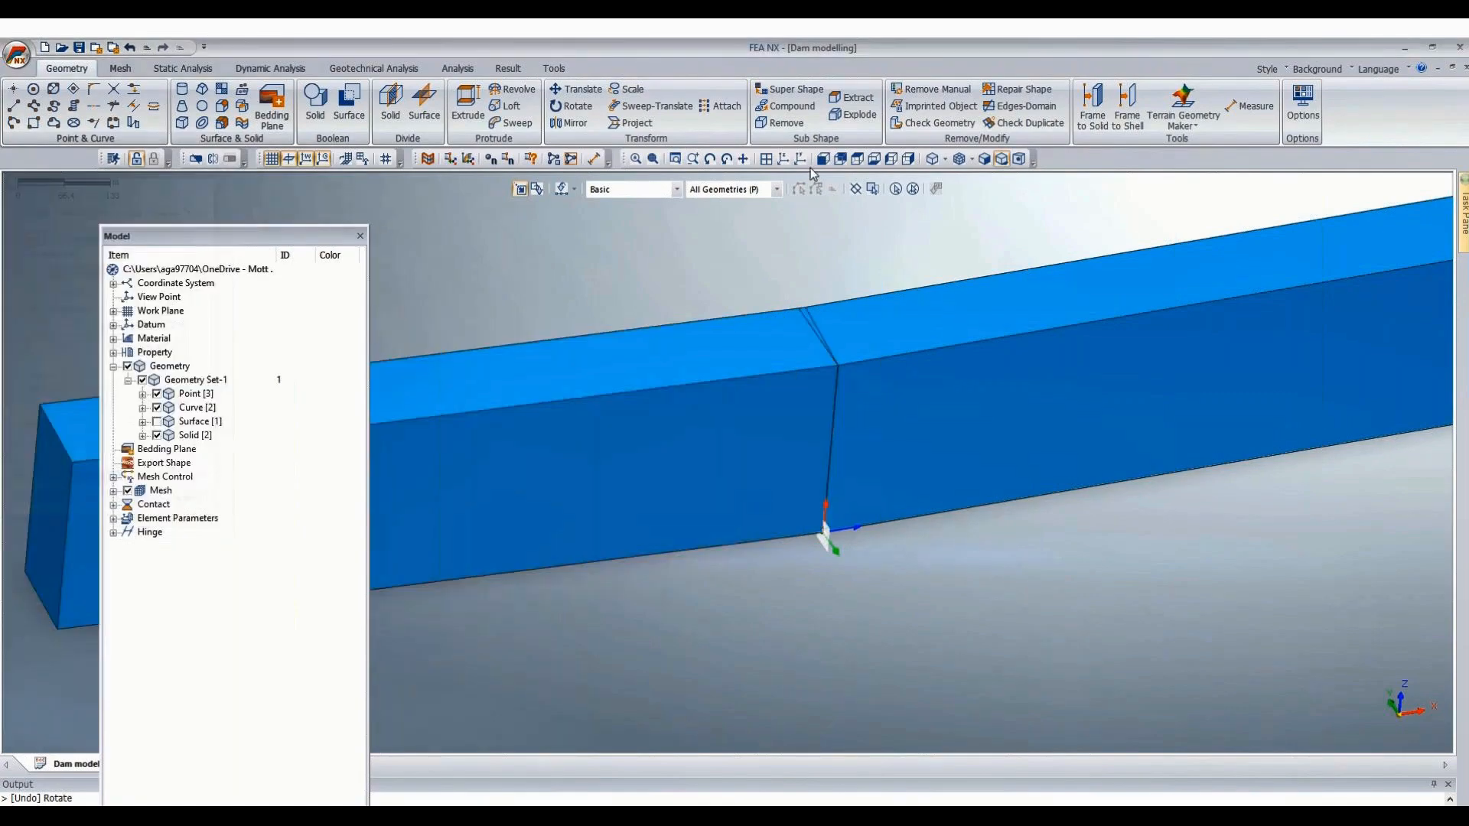
Draw a 3D line from the original box's top back corner at the joint along its back edge, with Arbitrary Snap enabled.
{"action": "scroll", "coordinate": [914, 252], "scroll_direction": "up", "scroll_amount": 3}
{"action": "scroll", "coordinate": [829, 411], "scroll_direction": "up", "scroll_amount": 3}
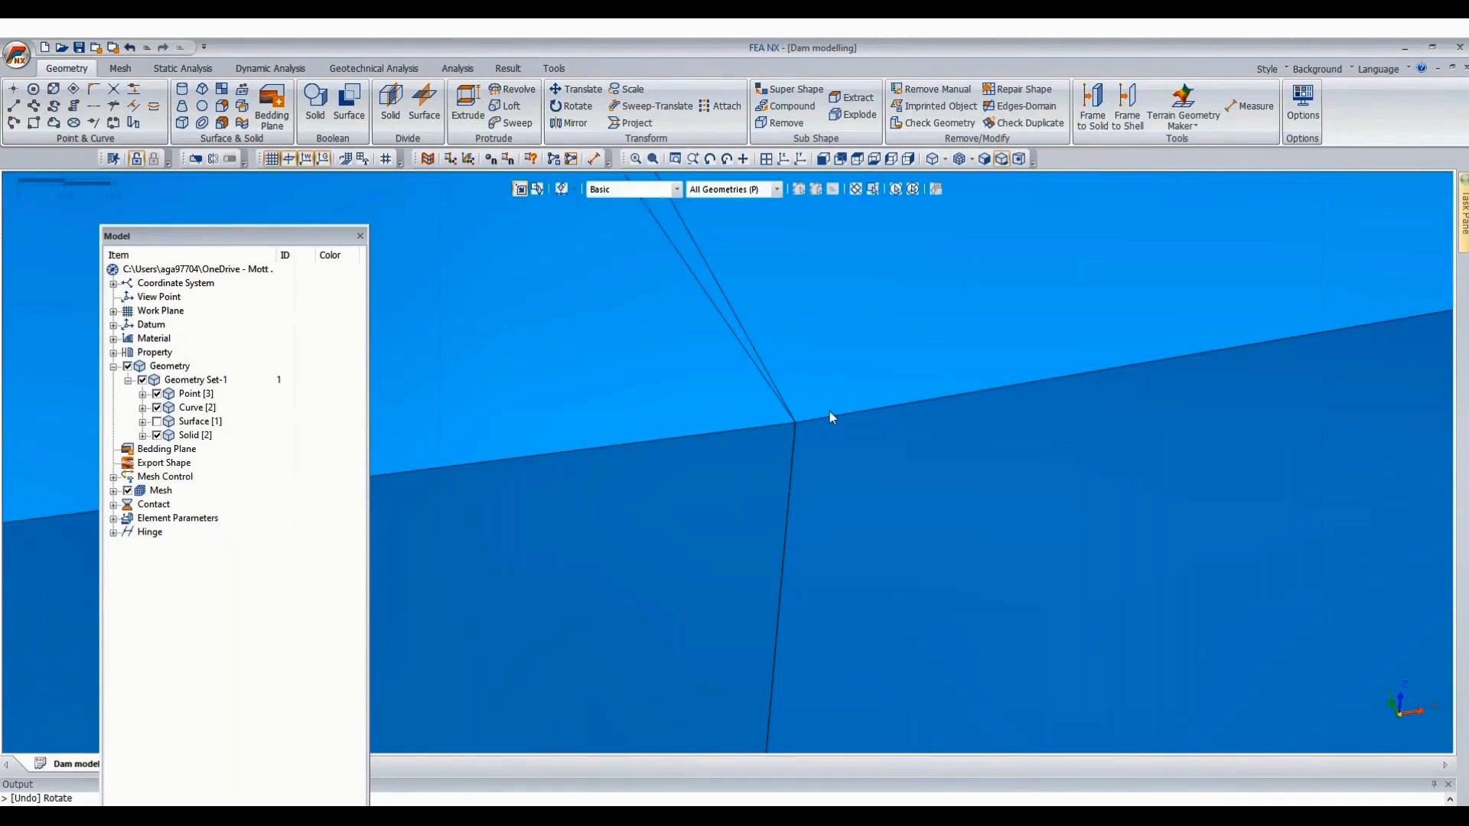
{"action": "scroll", "coordinate": [820, 407], "scroll_direction": "up", "scroll_amount": 3}
{"action": "scroll", "coordinate": [751, 660], "scroll_direction": "down", "scroll_amount": 6}
{"action": "scroll", "coordinate": [820, 627], "scroll_direction": "down", "scroll_amount": 4}
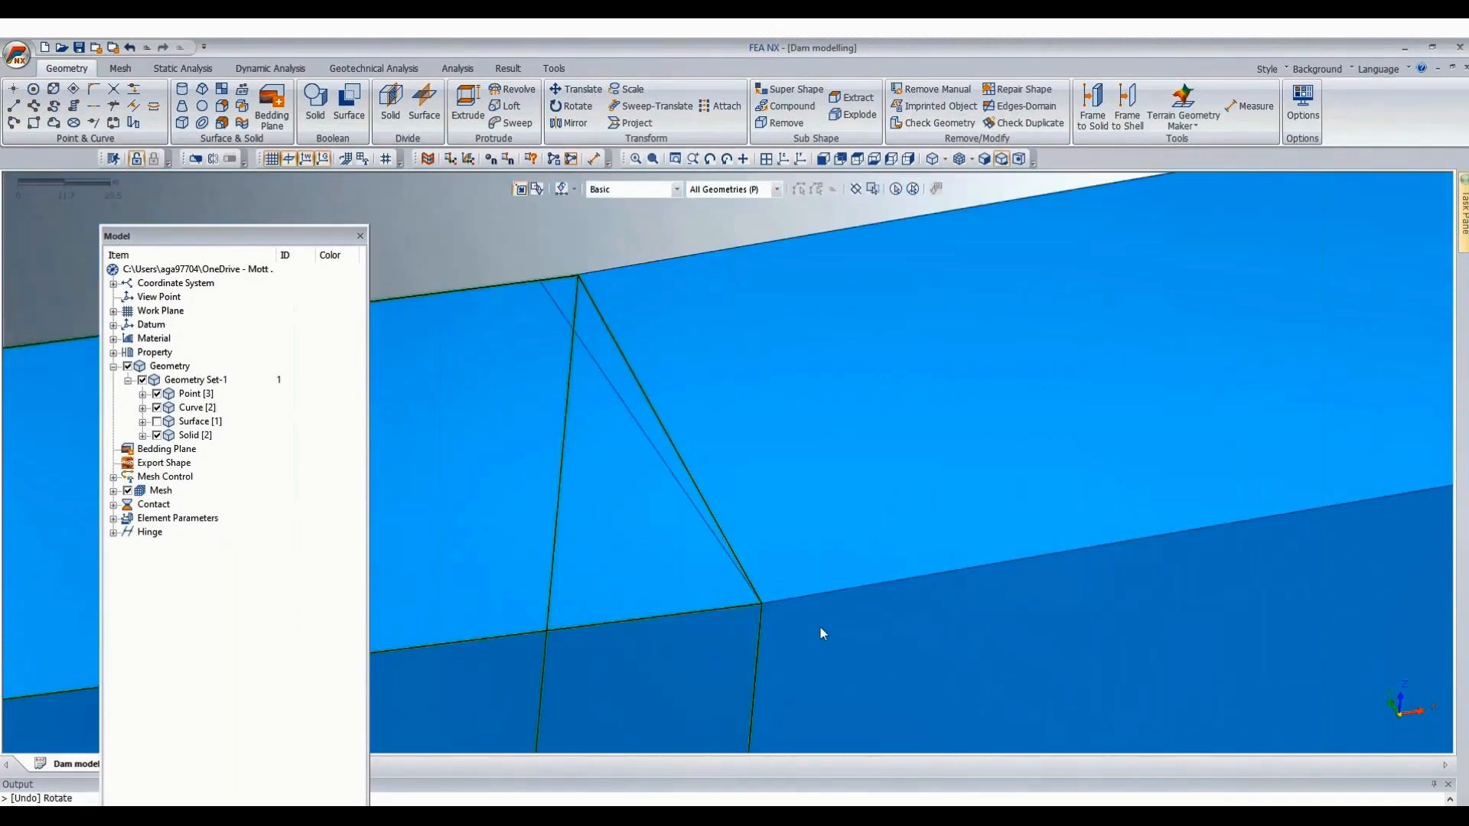
{"action": "scroll", "coordinate": [640, 374], "scroll_direction": "up", "scroll_amount": 1}
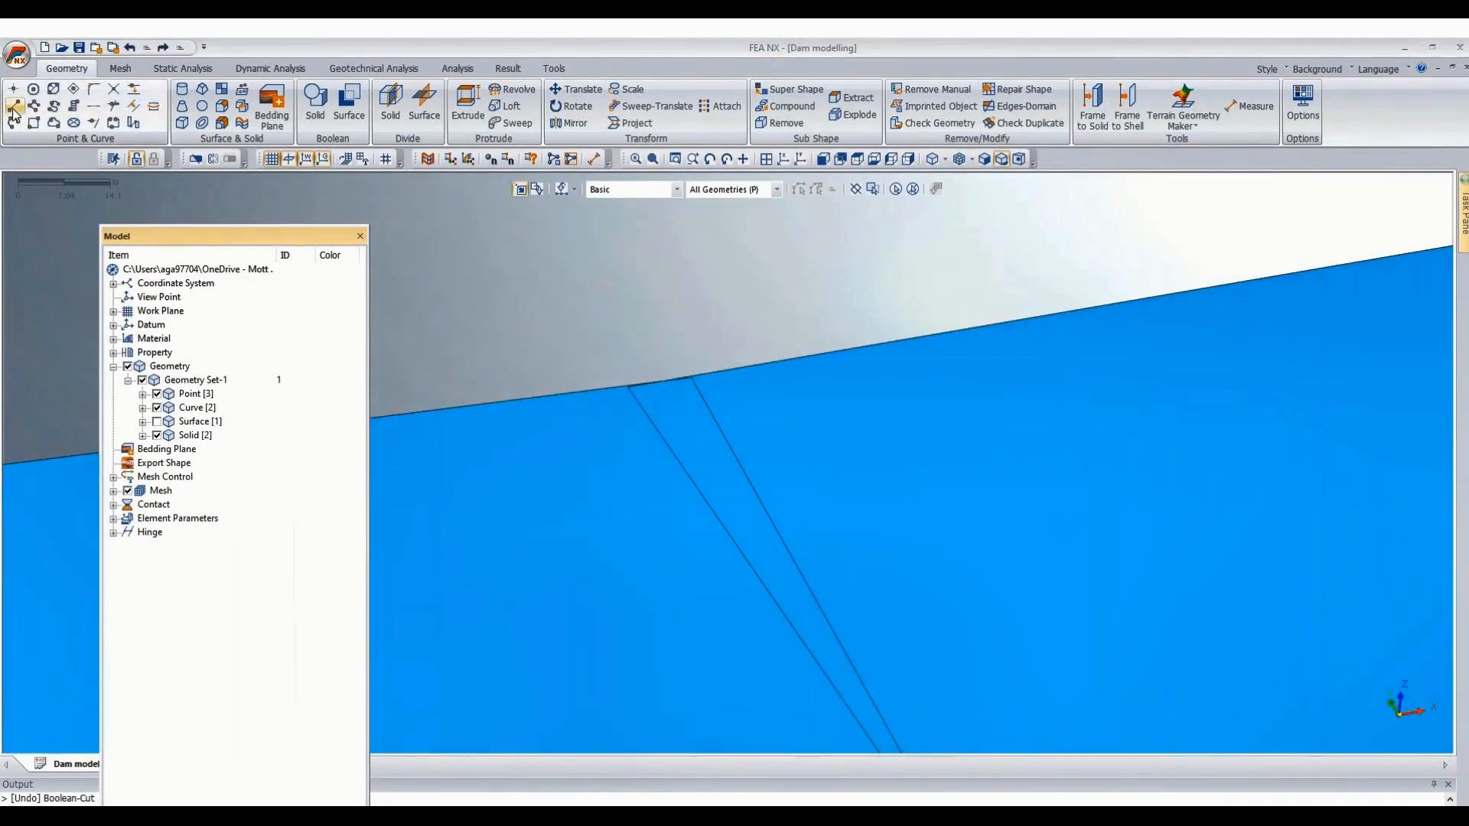
{"action": "left_click", "coordinate": [14, 106]}
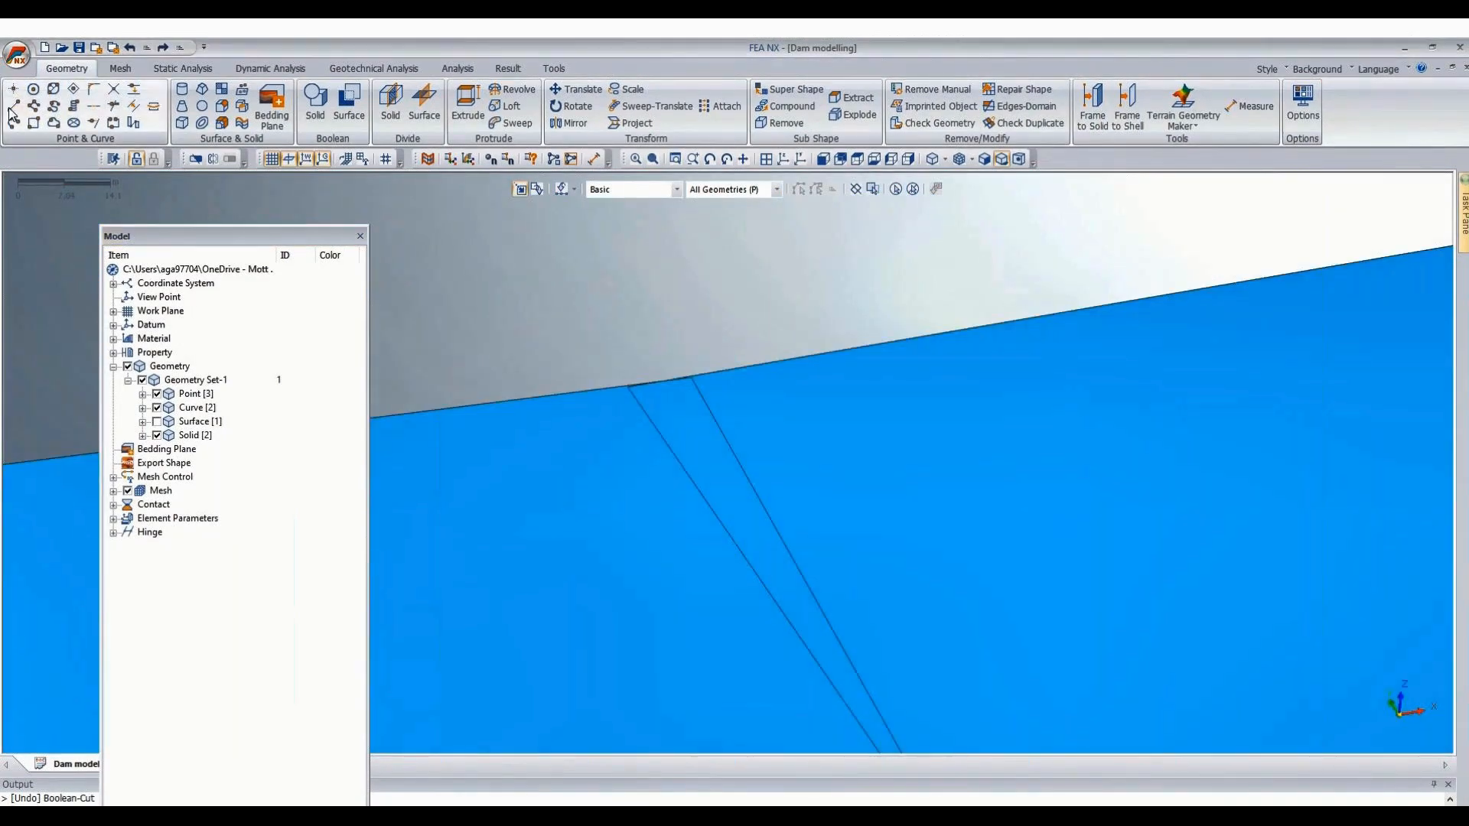
{"action": "left_click", "coordinate": [51, 208]}
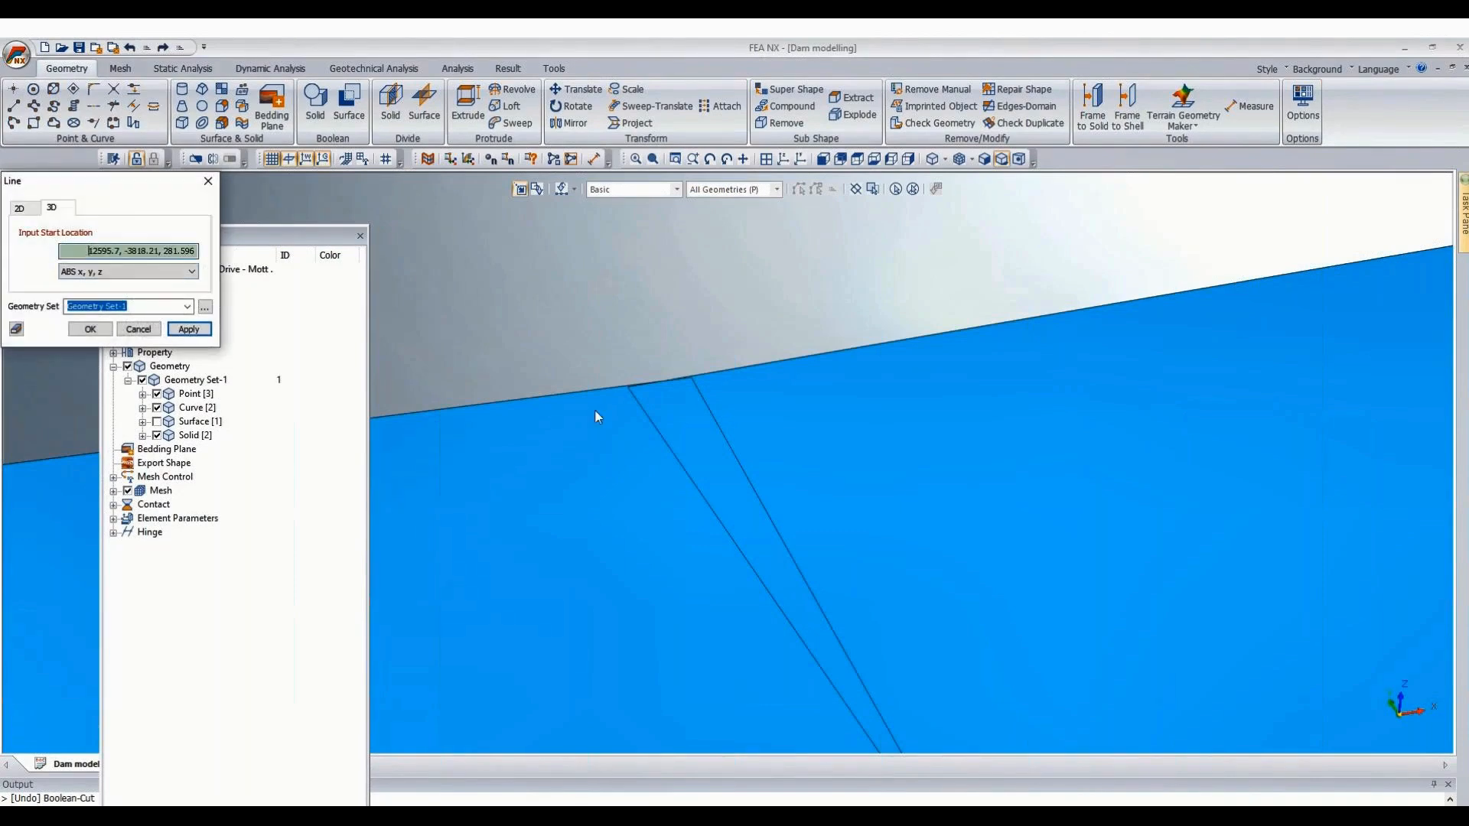
{"action": "left_click", "coordinate": [659, 381]}
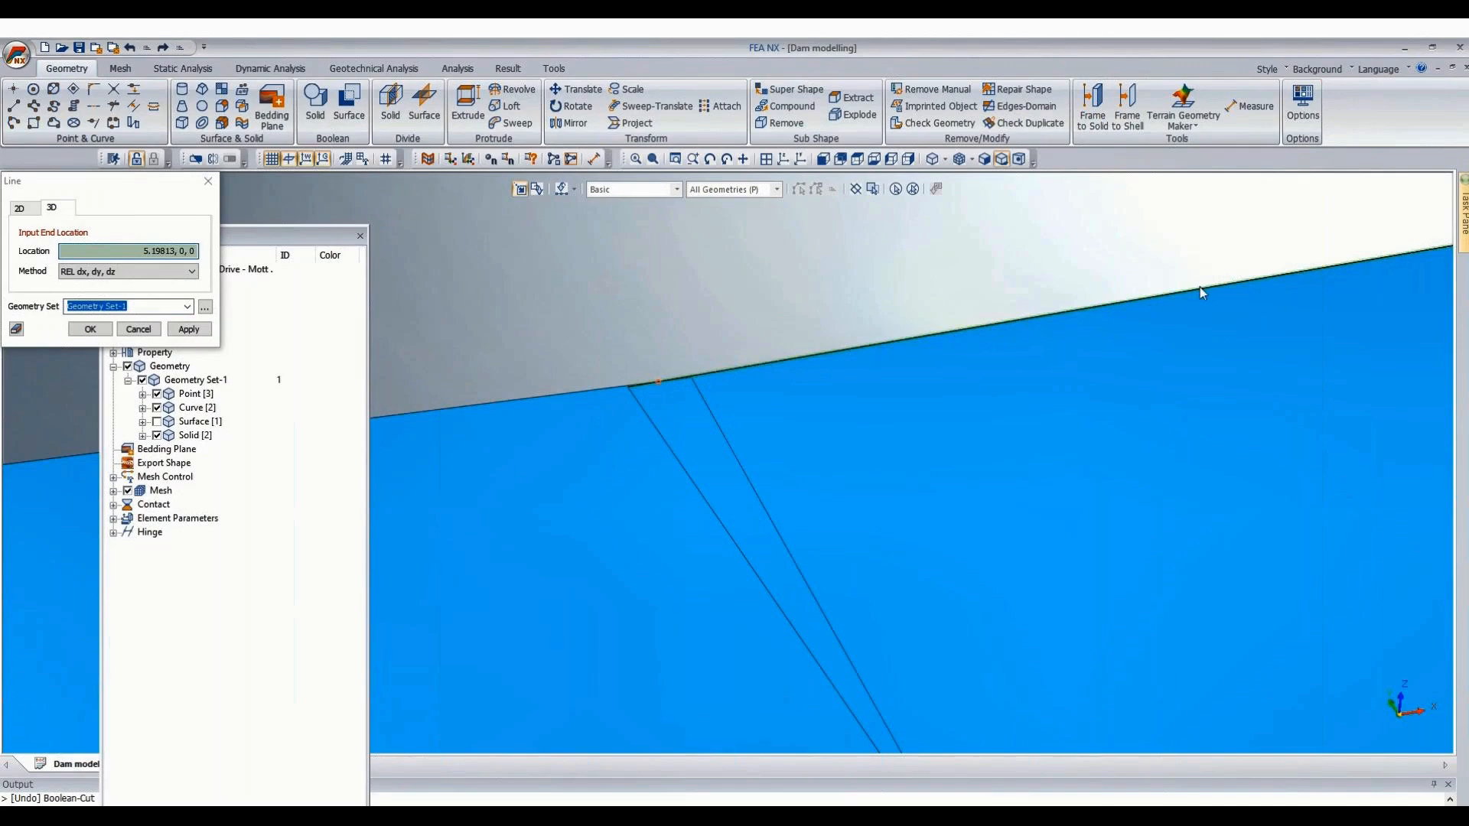
{"action": "left_click", "coordinate": [400, 160]}
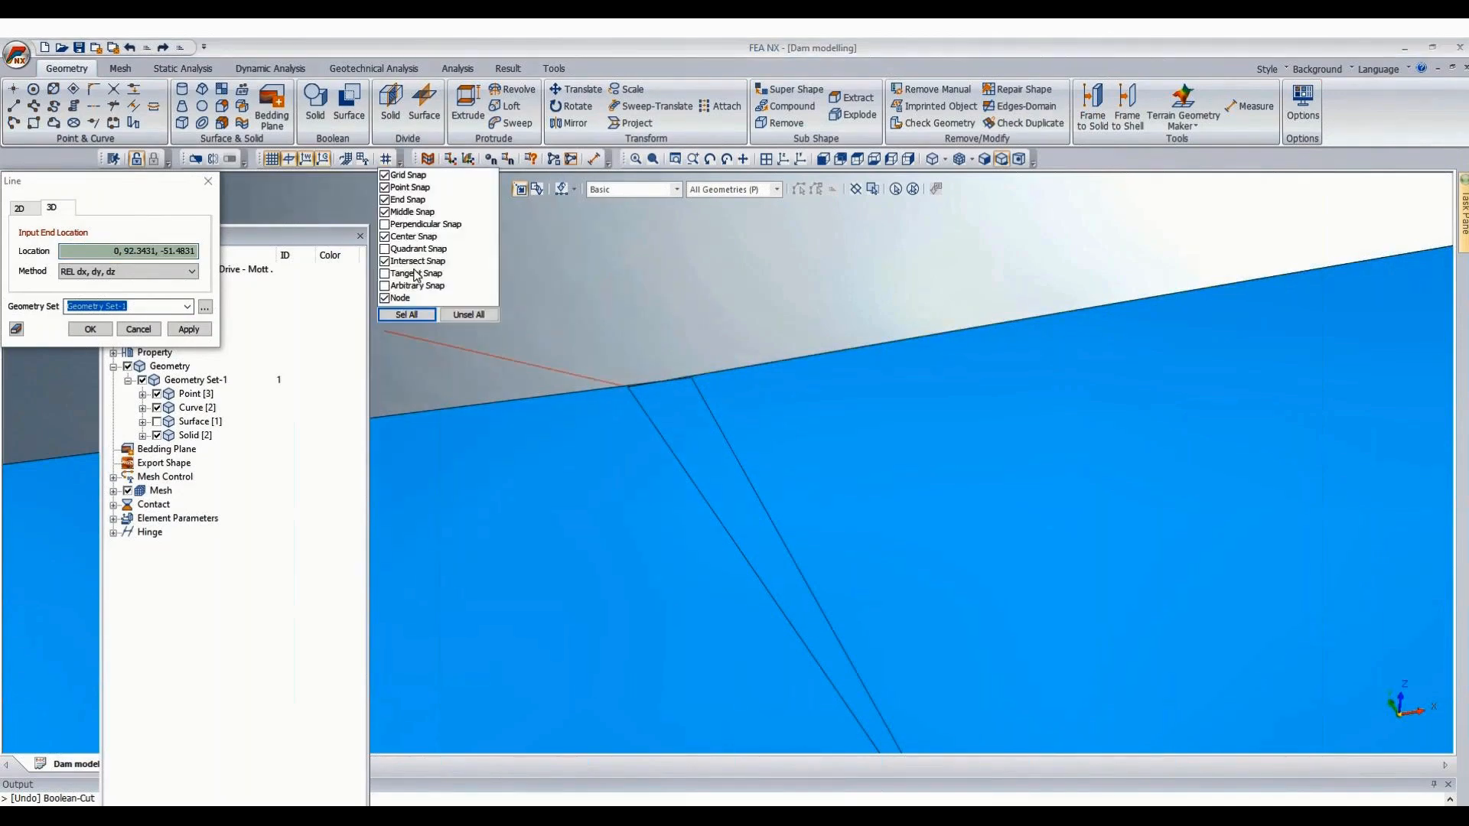
{"action": "left_click", "coordinate": [417, 285]}
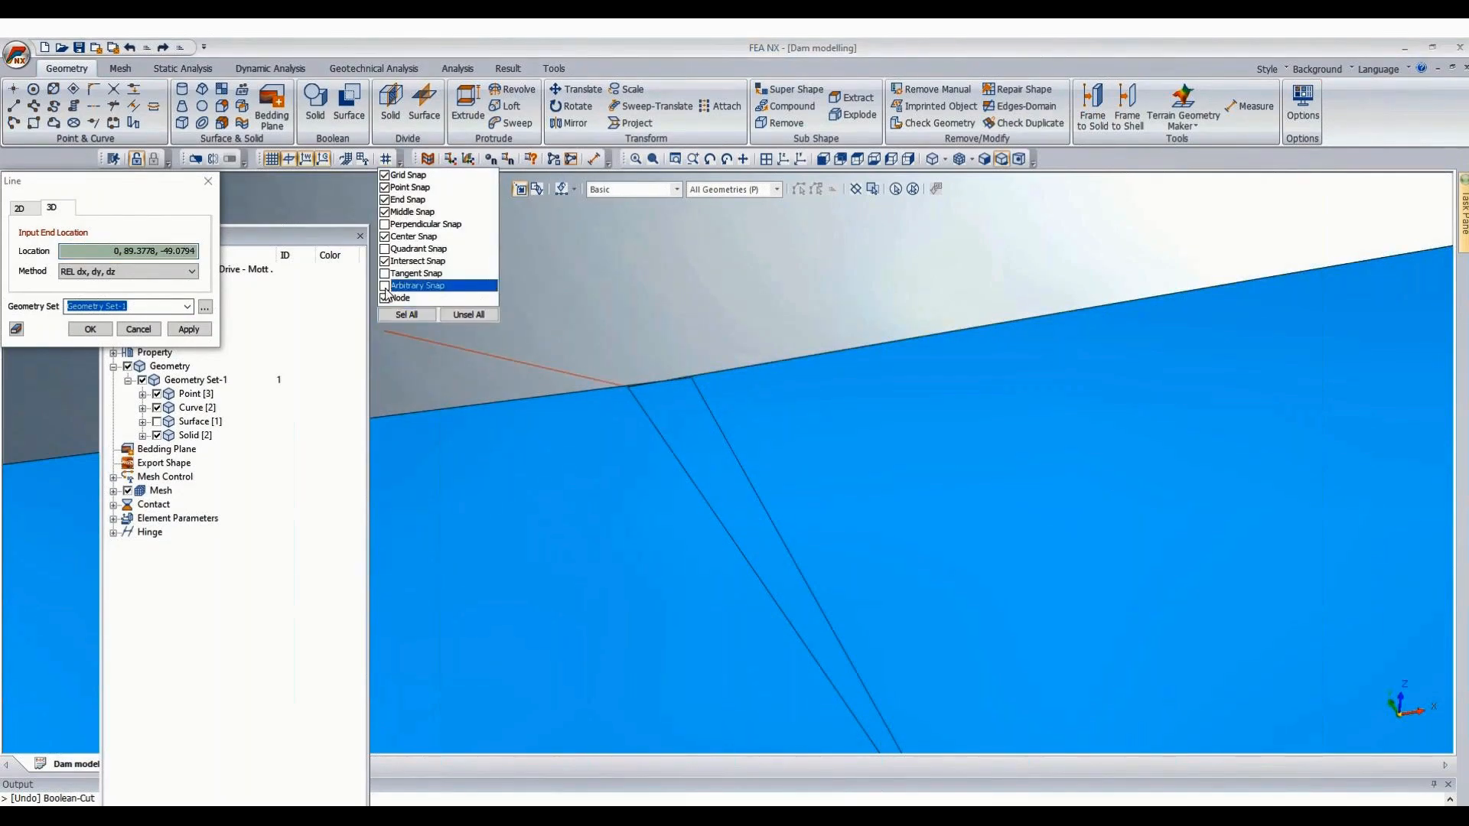
{"action": "left_click", "coordinate": [1106, 306]}
{"action": "left_click", "coordinate": [1104, 304]}
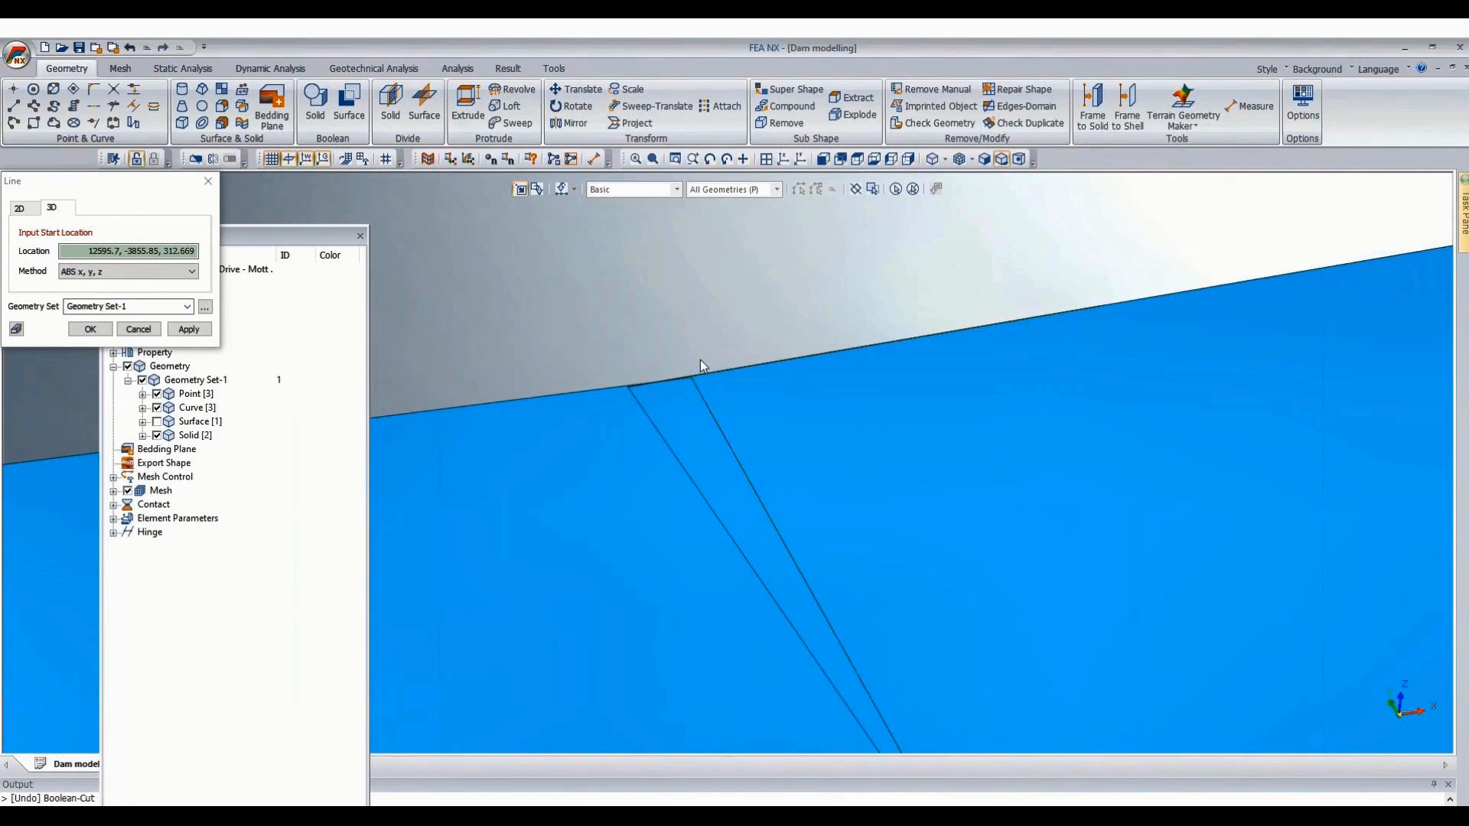
Draw a 3D line from the rotated box's top back corner at 12606.1, -3832.29, 293 along its own back edge, away from the joint.
{"action": "scroll", "coordinate": [700, 360], "scroll_direction": "up", "scroll_amount": 2}
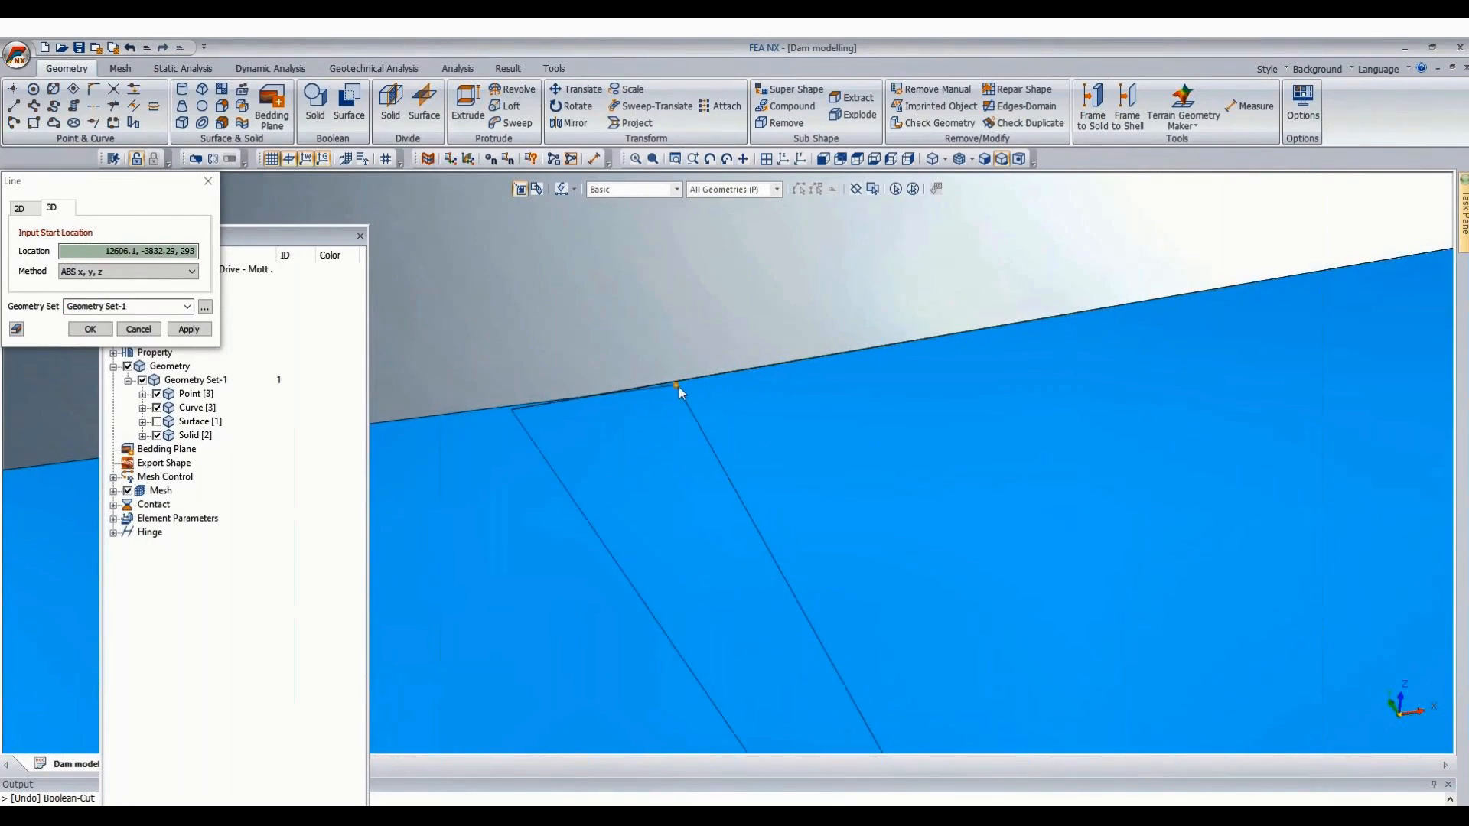
{"action": "left_click", "coordinate": [675, 387]}
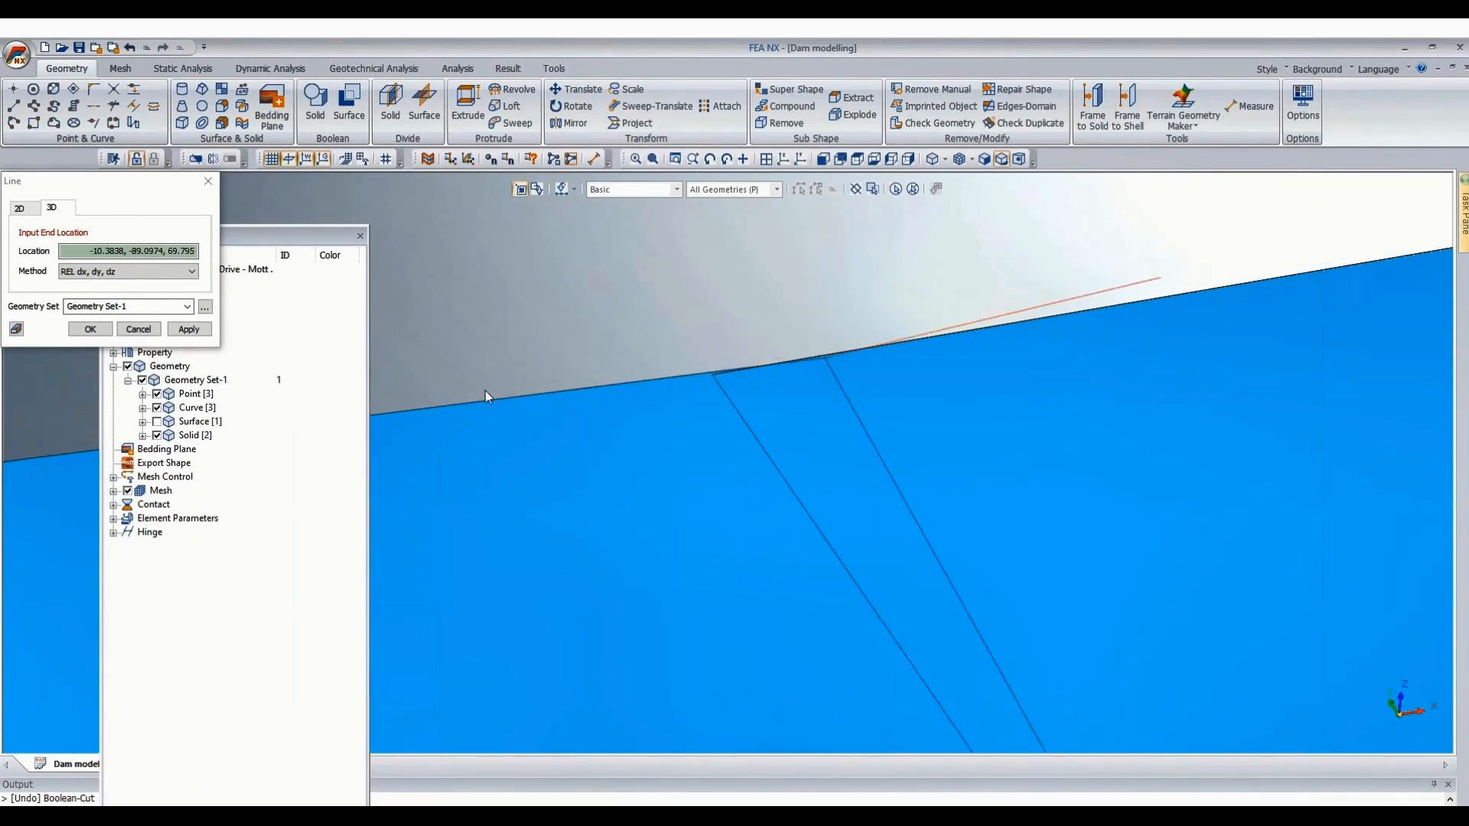
{"action": "left_click", "coordinate": [432, 408]}
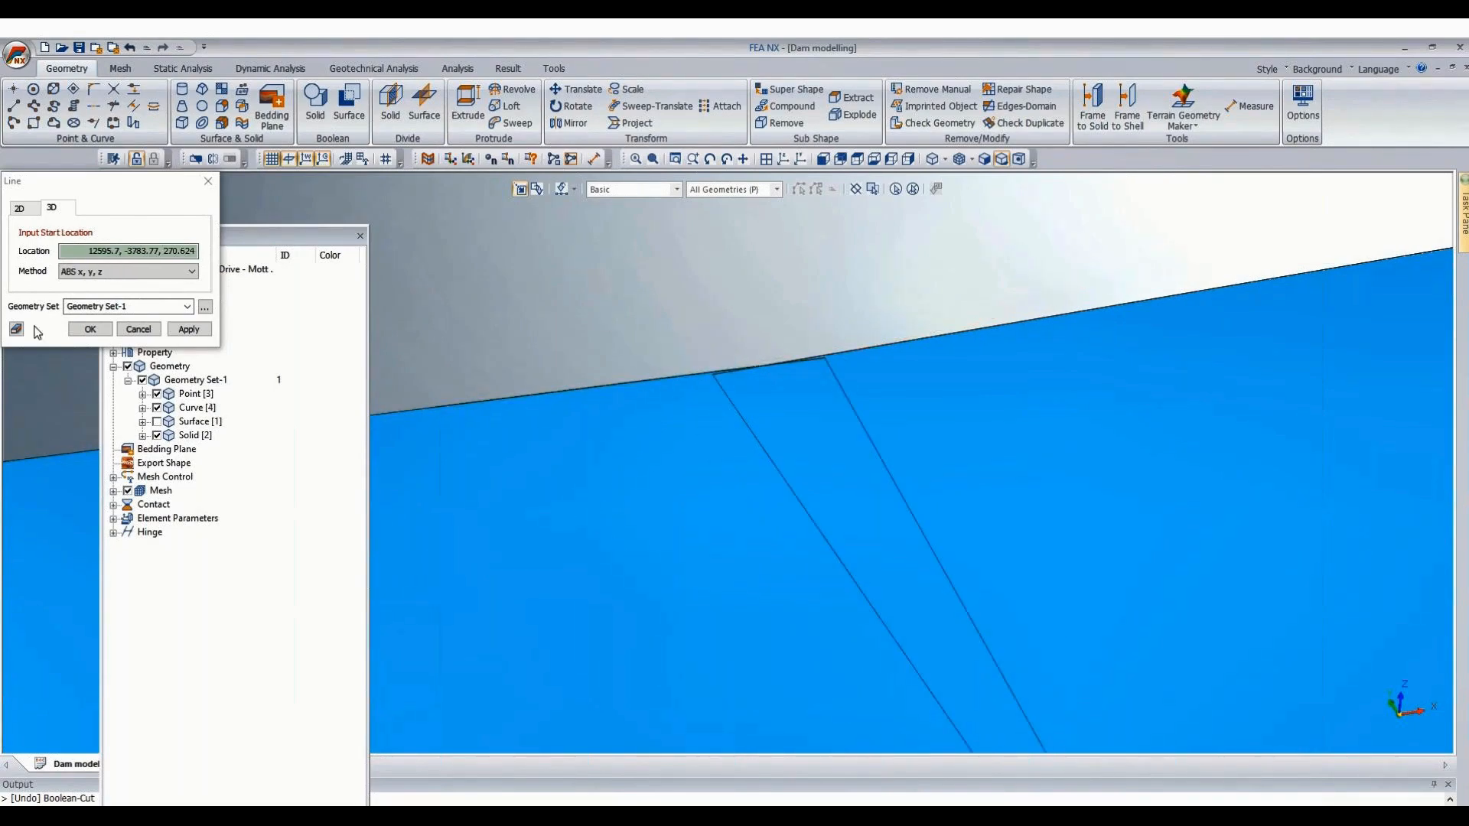
{"action": "left_click", "coordinate": [91, 329]}
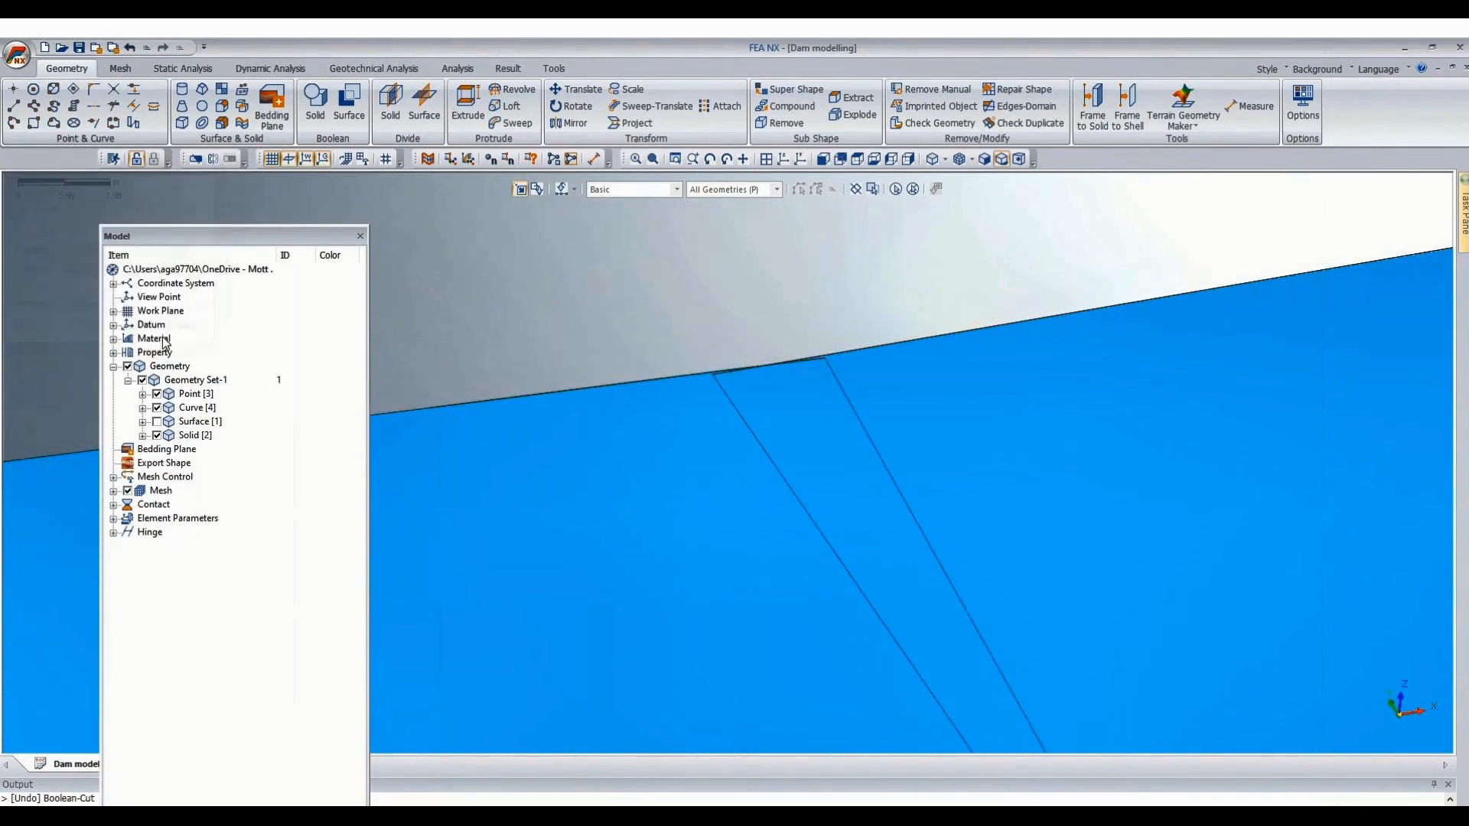
With the solids hidden, split the two back-edge lines at their crossing with Intersect and delete the short overlapping ends.
{"action": "left_click", "coordinate": [157, 435]}
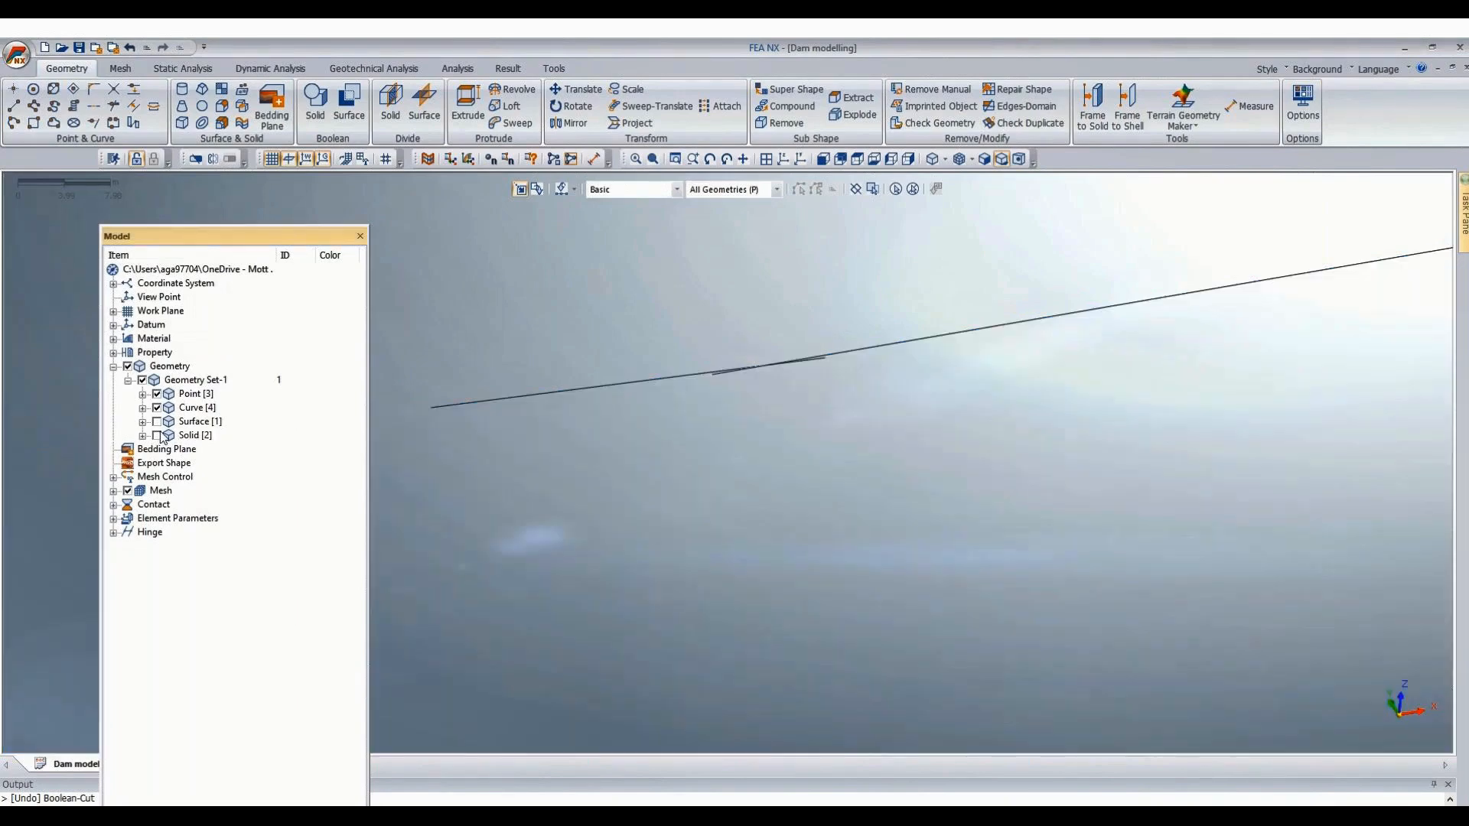
{"action": "left_click", "coordinate": [118, 108]}
{"action": "left_click", "coordinate": [682, 357]}
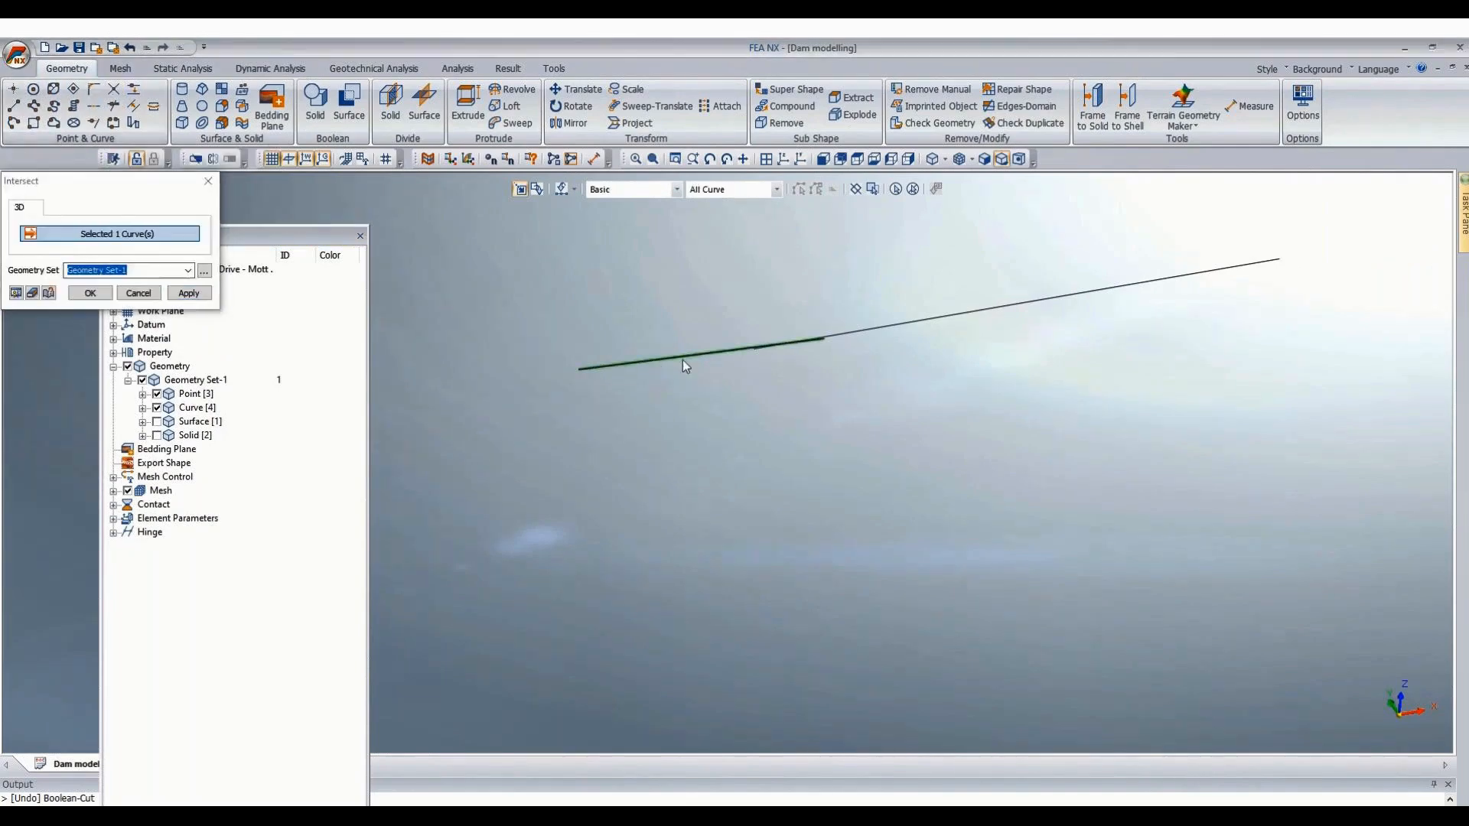
{"action": "left_click", "coordinate": [878, 331]}
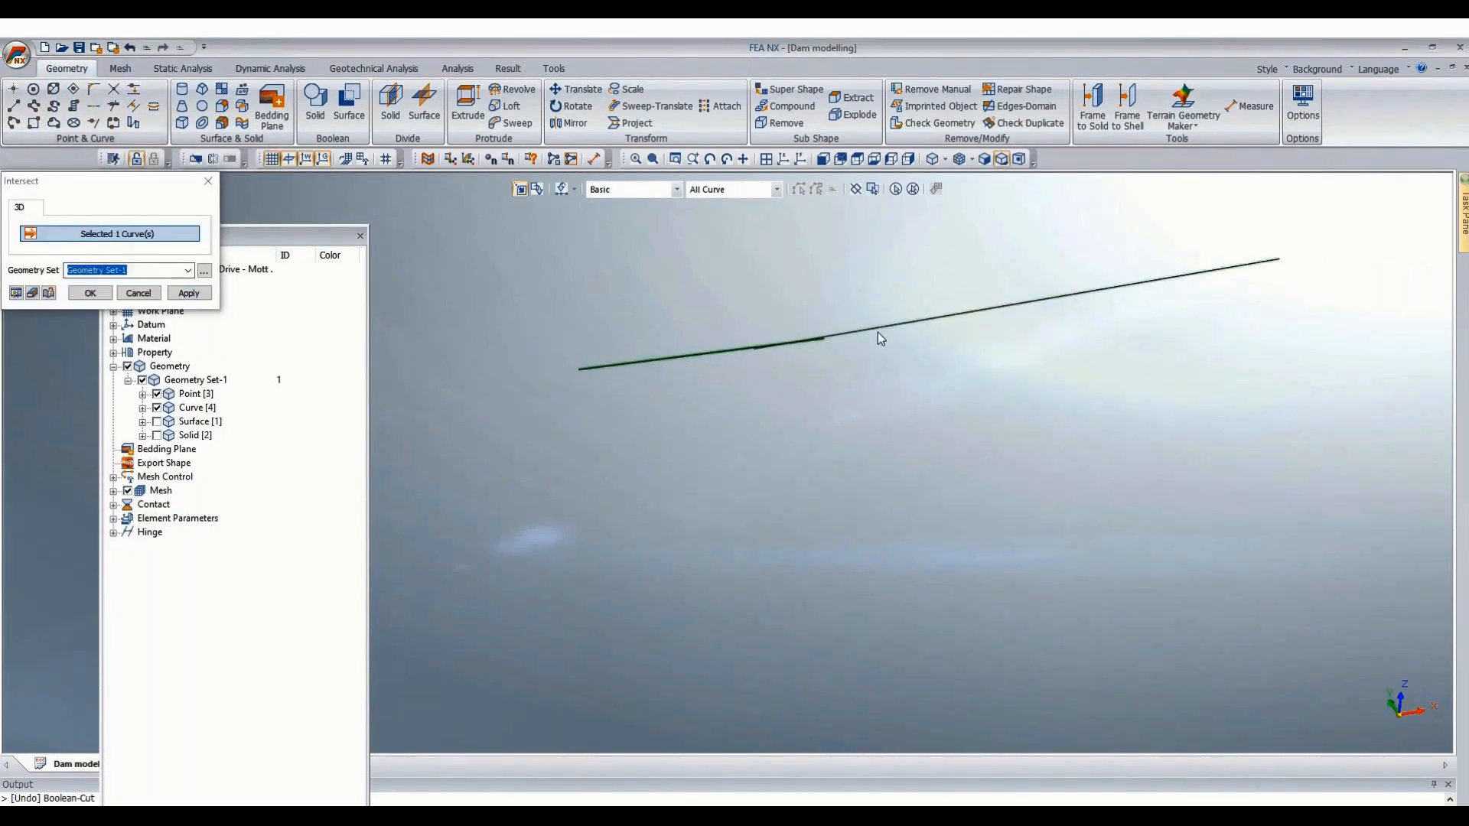
{"action": "left_click", "coordinate": [84, 295]}
{"action": "left_click_drag", "start_coordinate": [683, 277], "coordinate": [852, 442]}
{"action": "key", "text": "ctrl+z"}
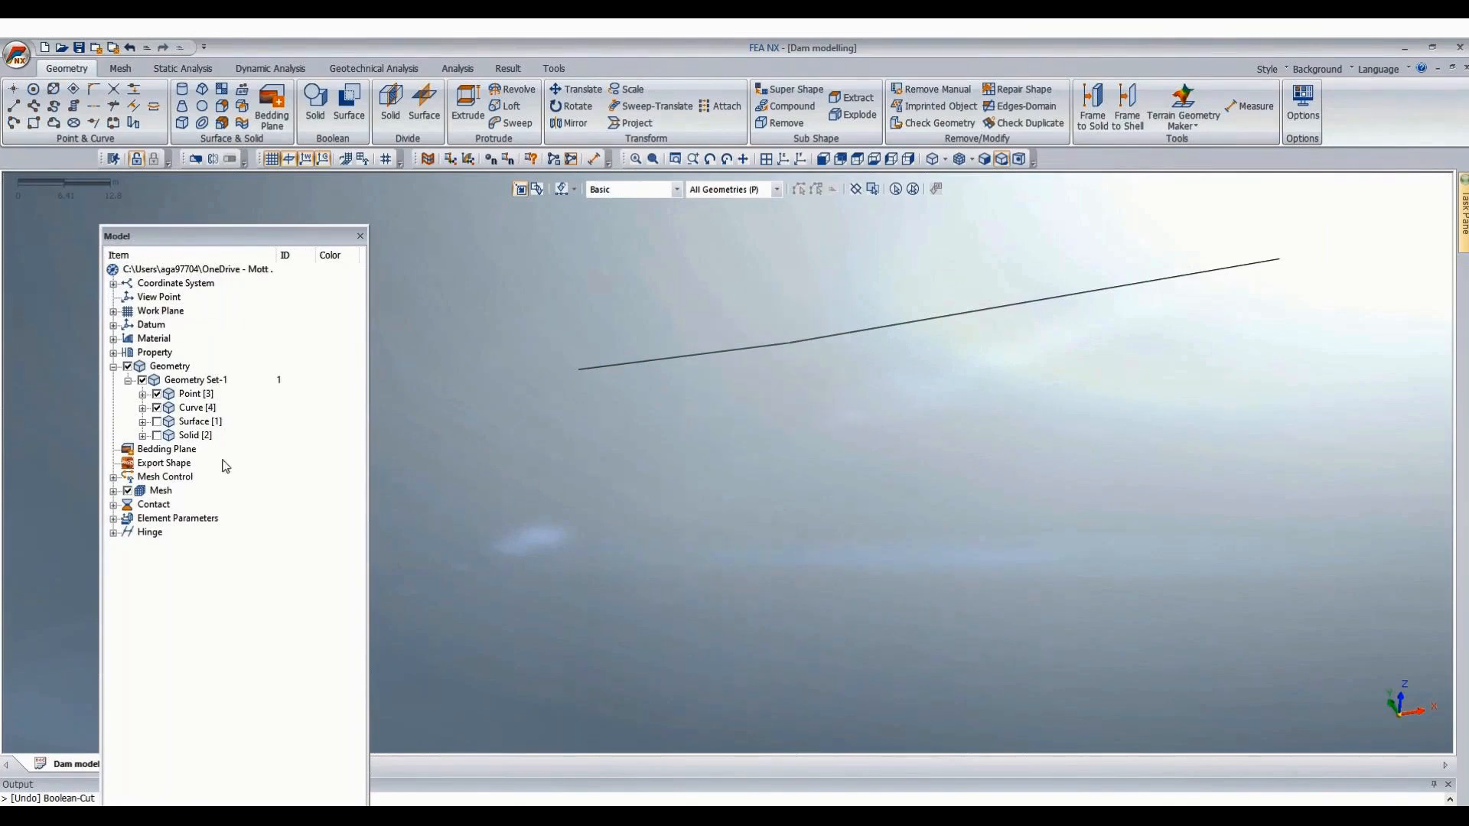
With the solids shown again, draw a 2D line from the boxes' shared top front corner to the crossing of their back edges.
{"action": "left_click", "coordinate": [156, 435]}
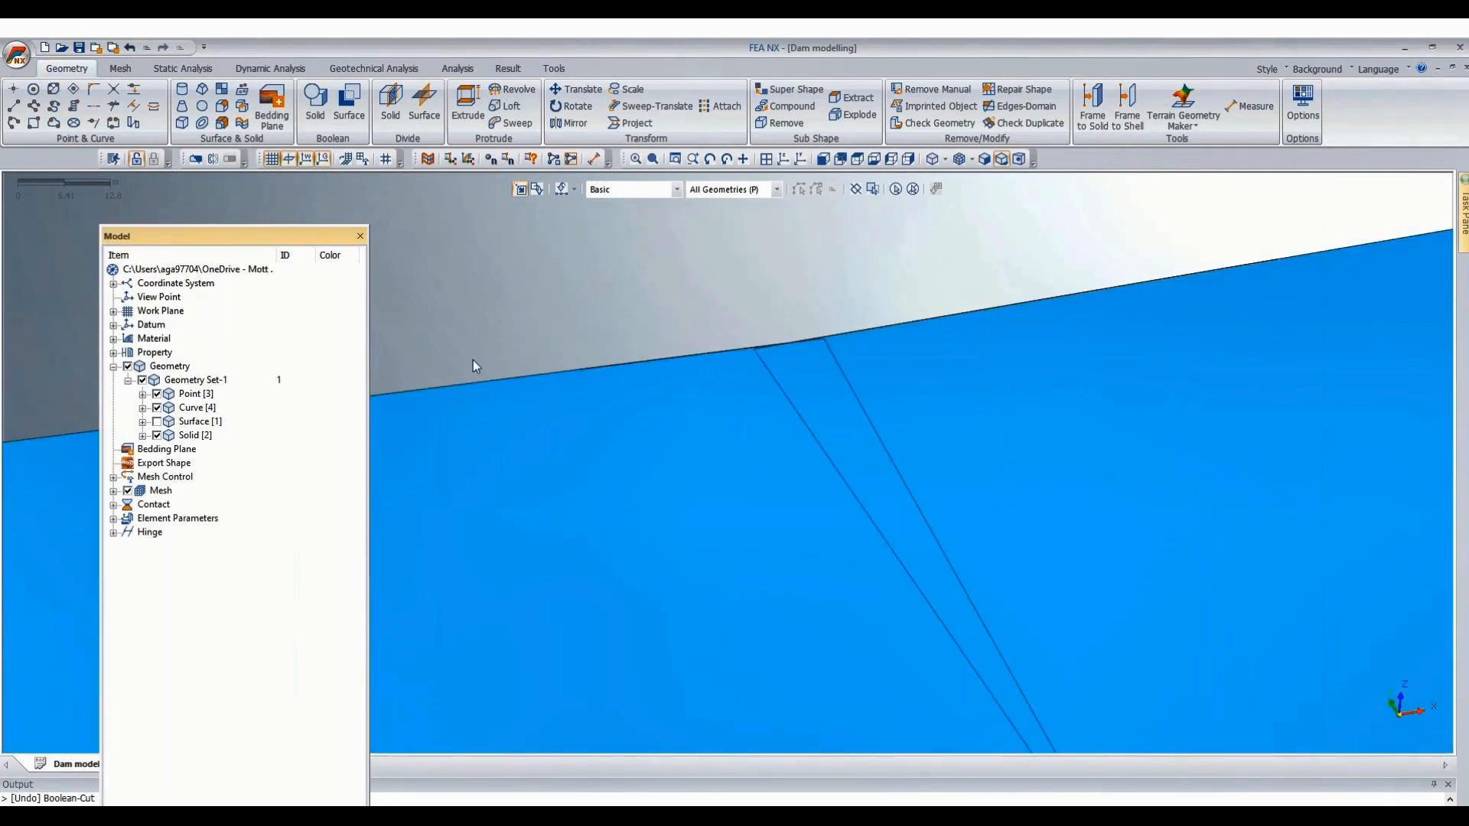
{"action": "scroll", "coordinate": [473, 360], "scroll_direction": "down", "scroll_amount": 3}
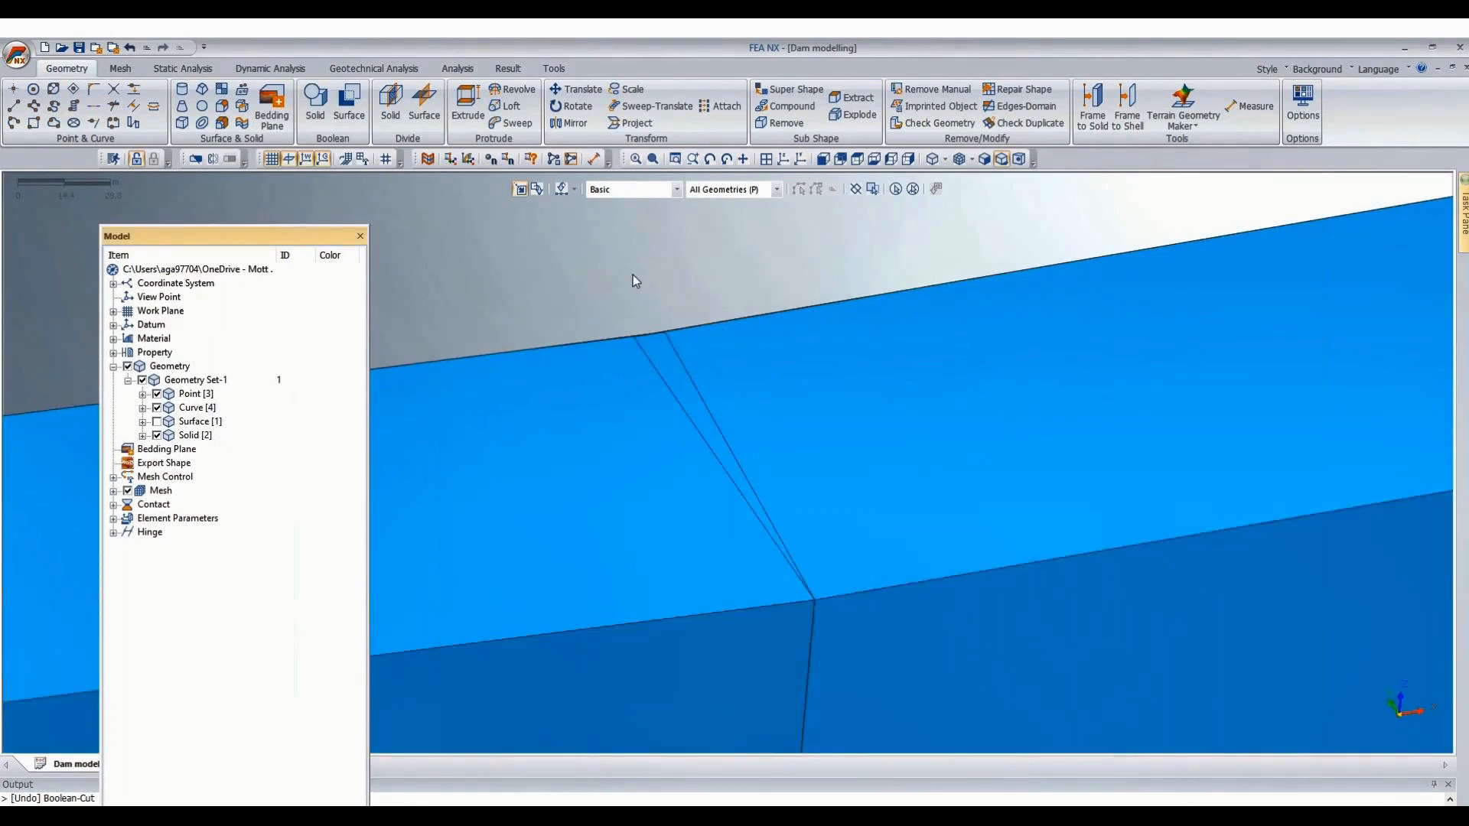
{"action": "left_click", "coordinate": [13, 105]}
{"action": "left_click", "coordinate": [815, 599]}
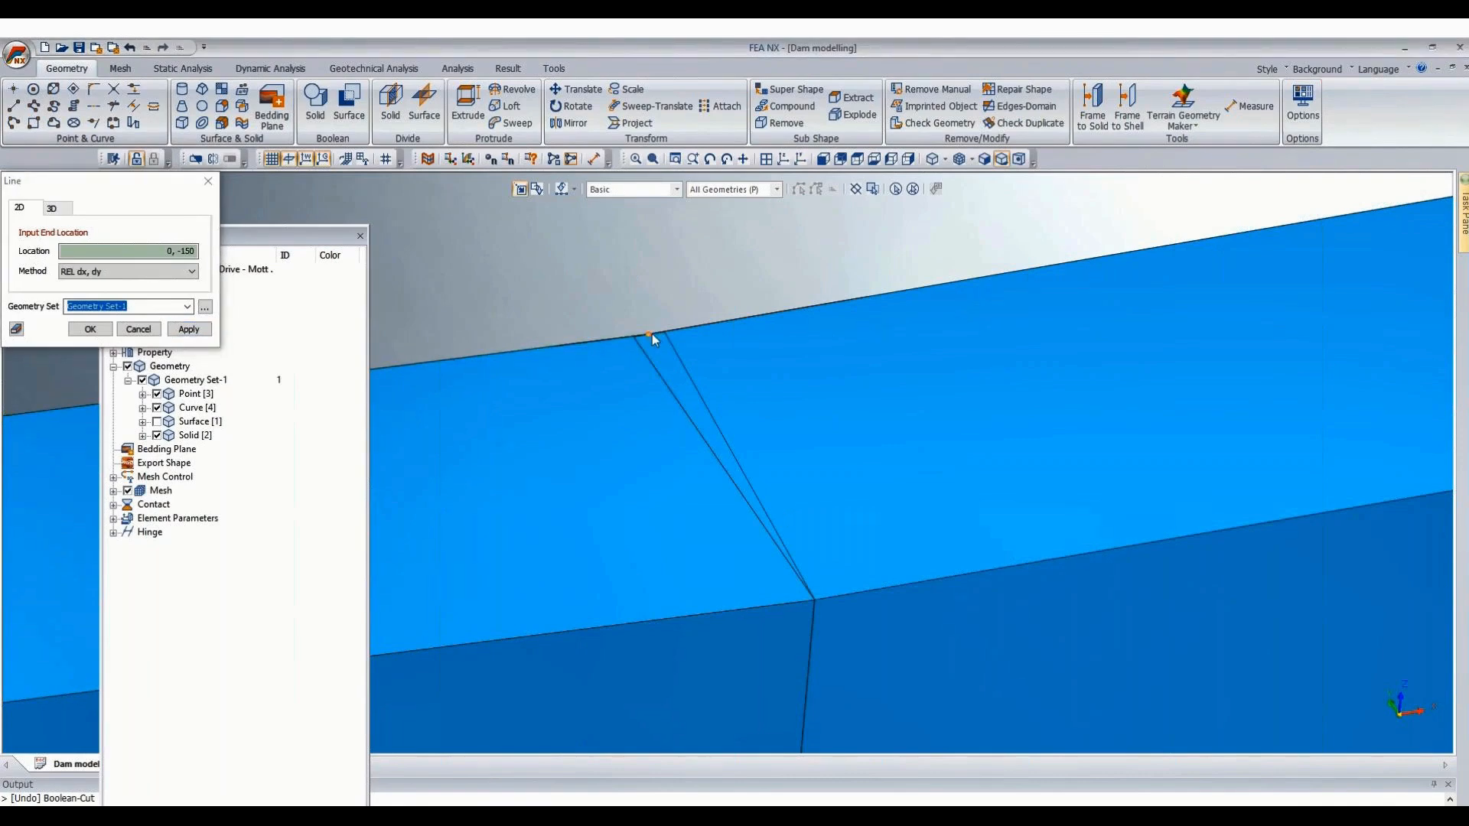
{"action": "scroll", "coordinate": [652, 334], "scroll_direction": "up", "scroll_amount": 4}
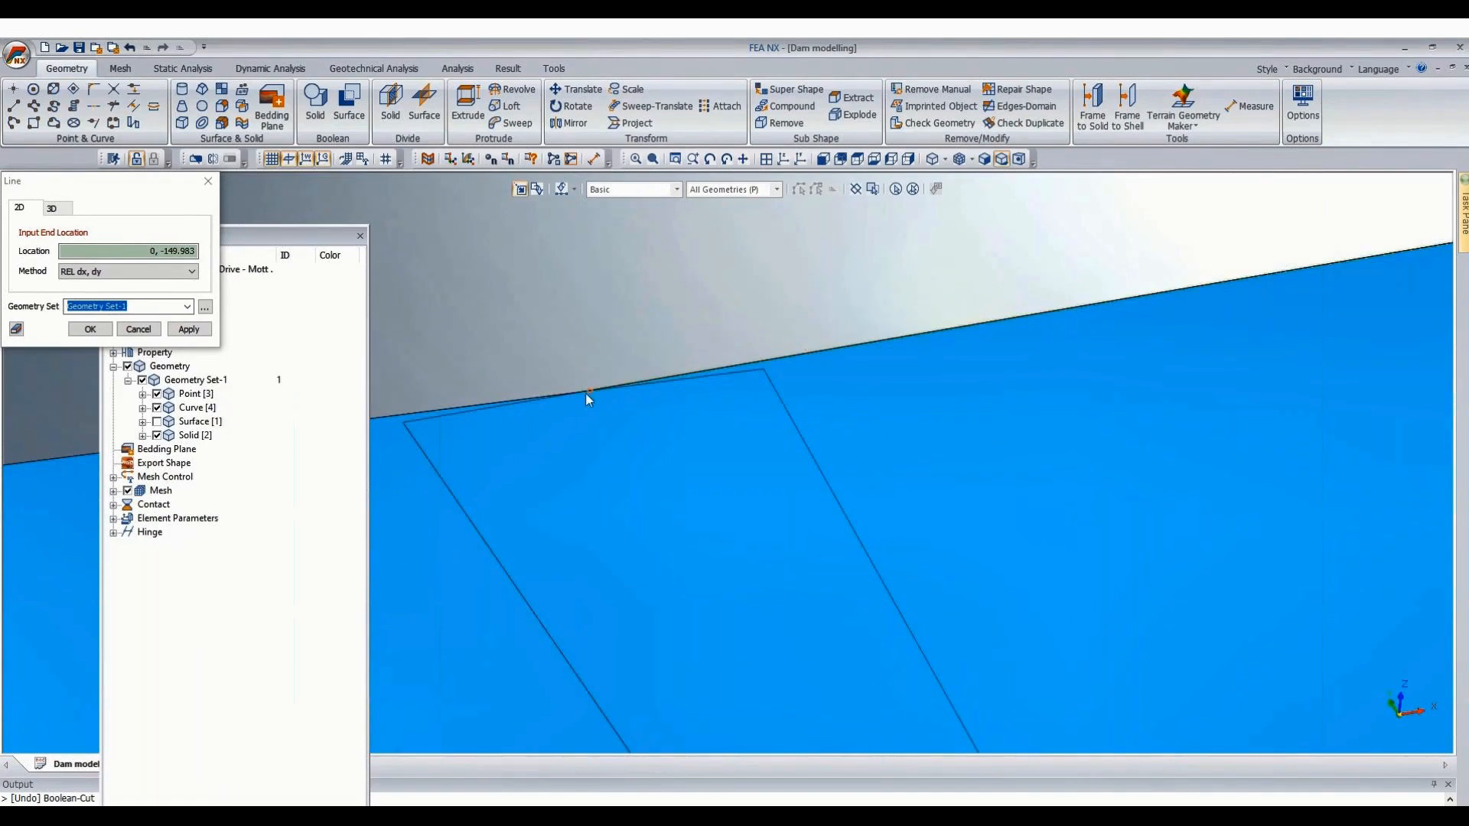
{"action": "left_click", "coordinate": [581, 394]}
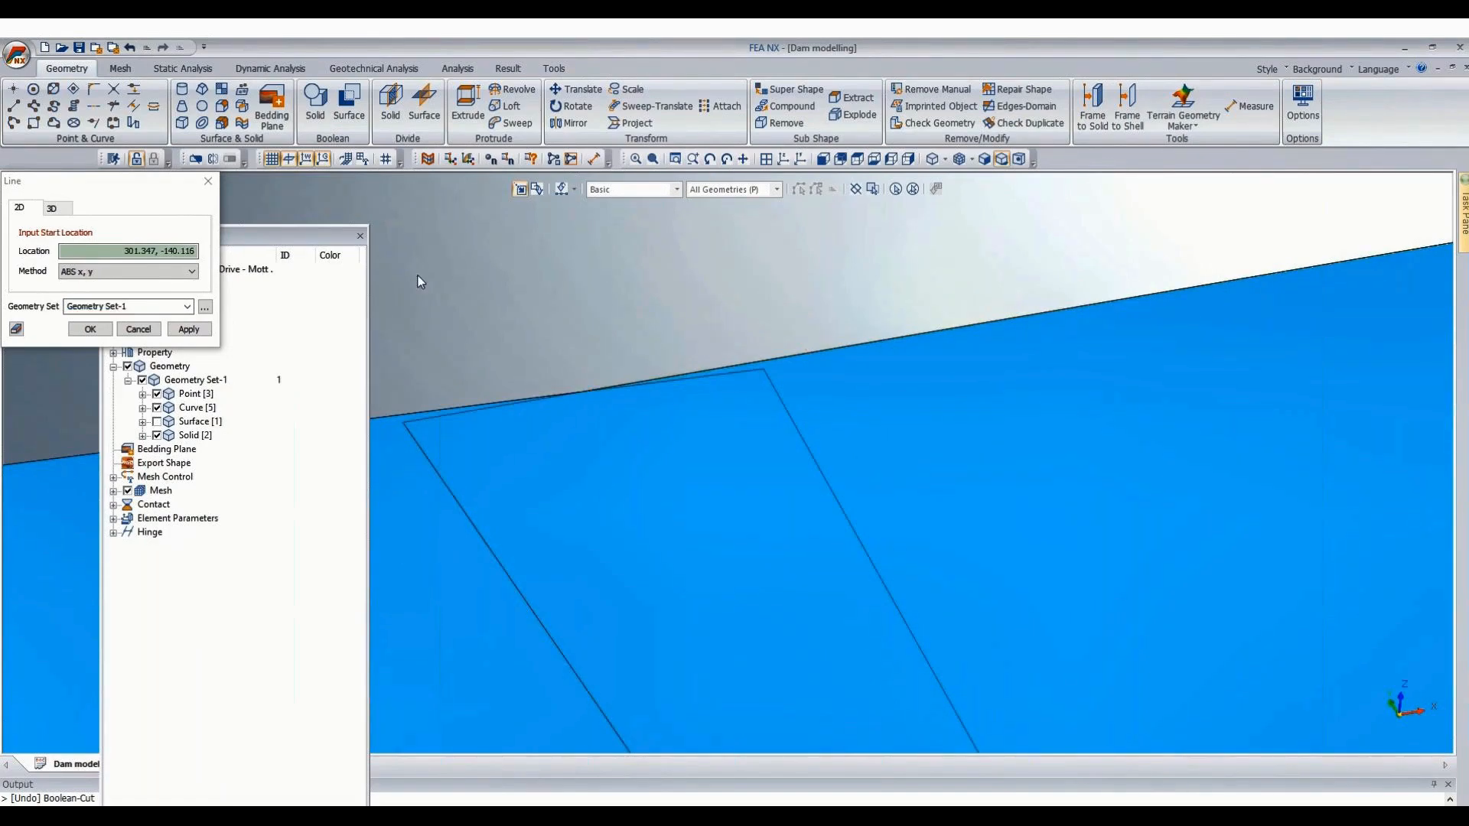
Draw a 3D line from the crossing of the top back edges to the boxes' shared top front corner.
{"action": "left_click", "coordinate": [52, 208]}
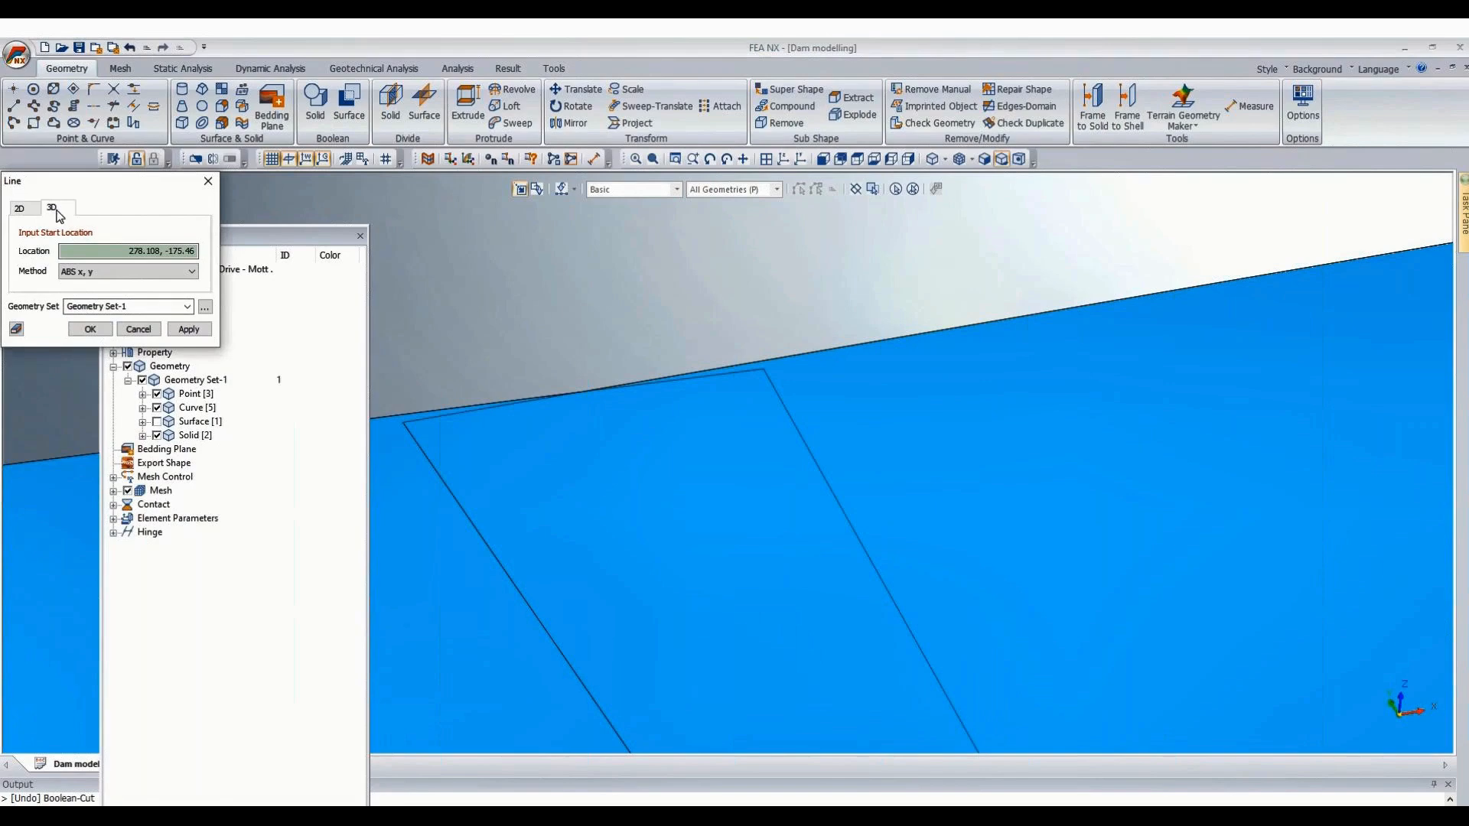
{"action": "left_click", "coordinate": [583, 393]}
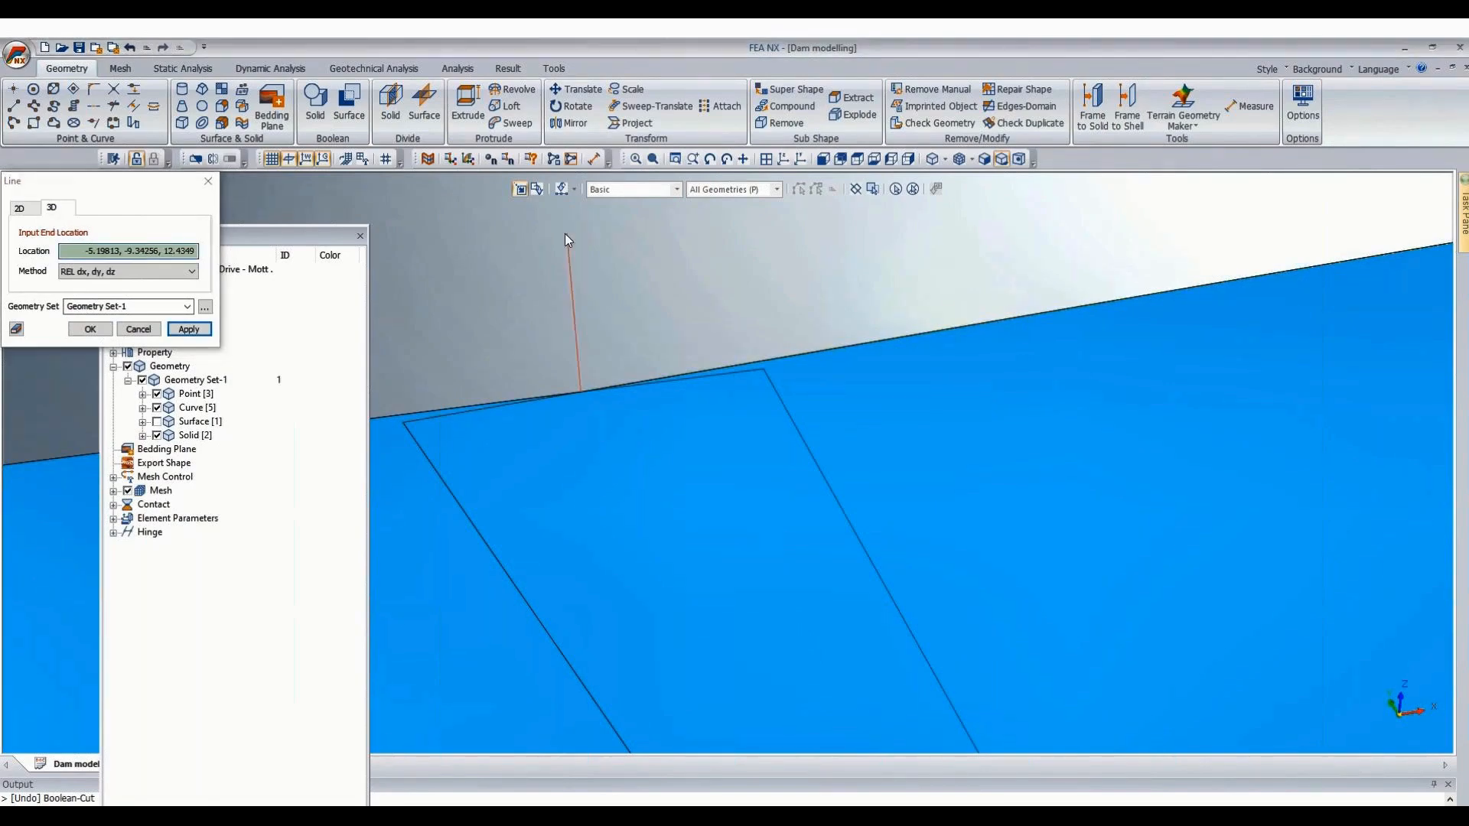
{"action": "middle_click_drag", "start_coordinate": [564, 233], "coordinate": [542, 335]}
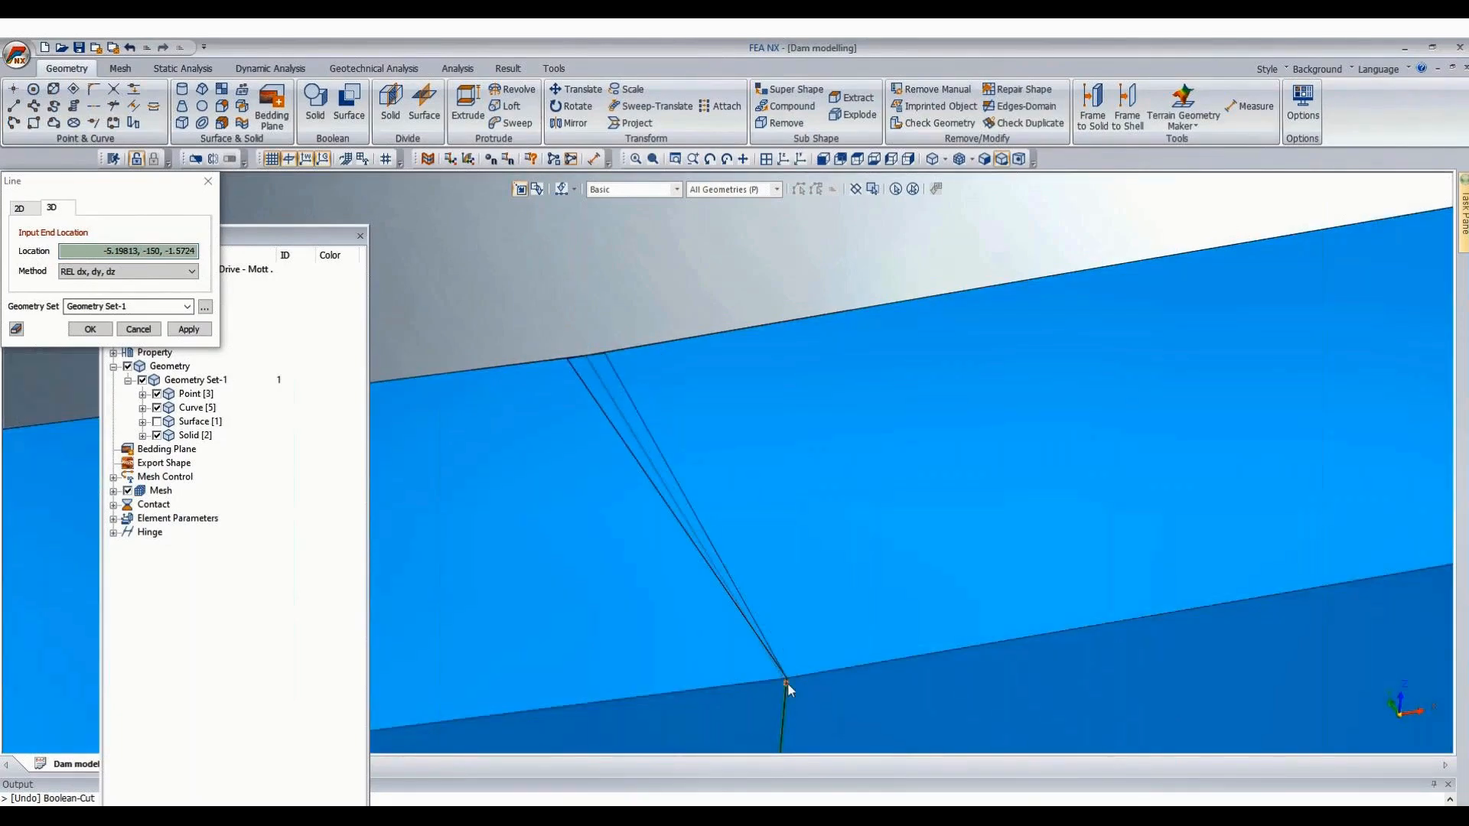
{"action": "left_click", "coordinate": [786, 678]}
{"action": "key", "text": "Escape"}
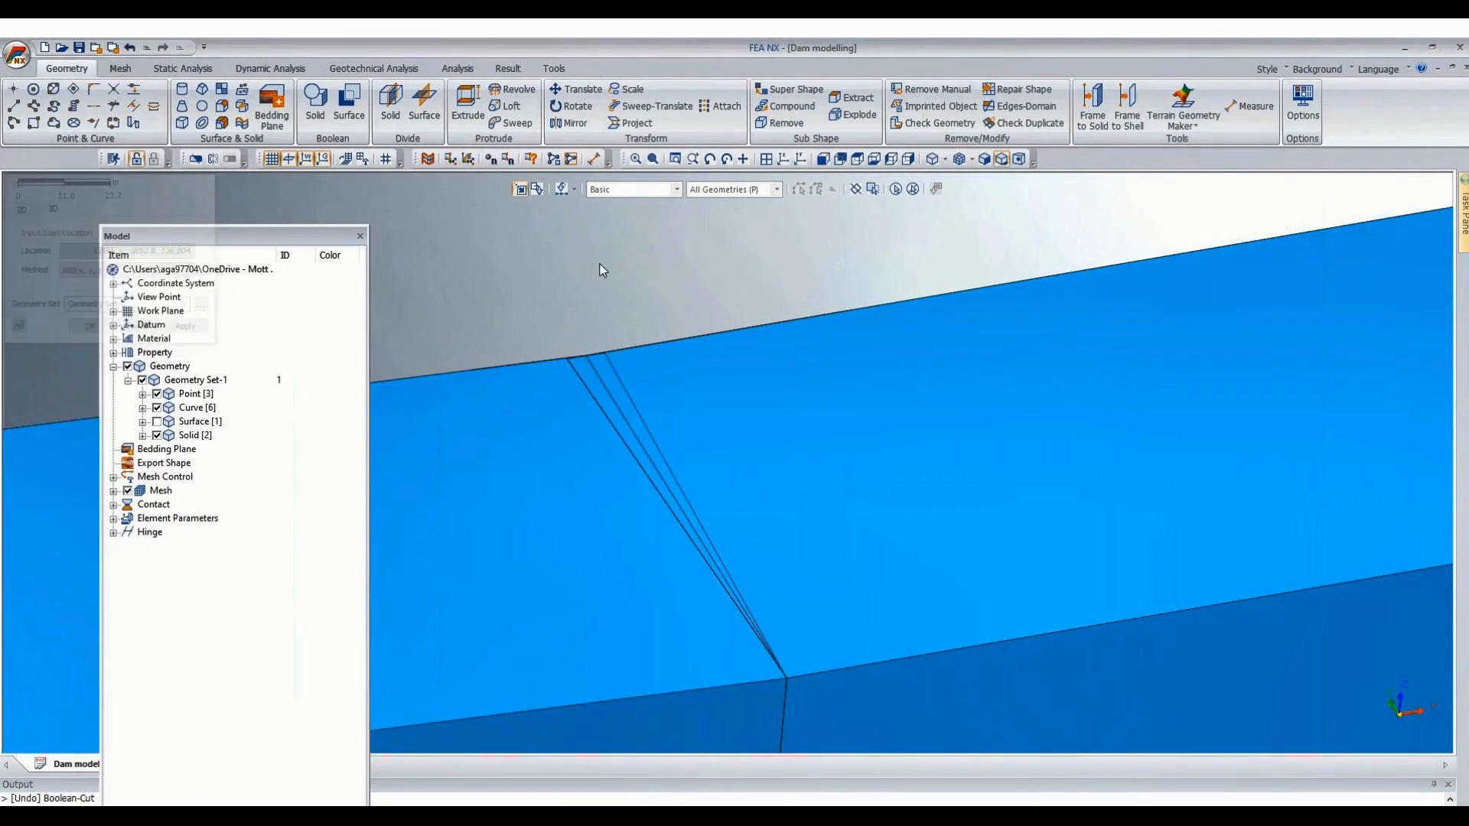
Hide the solids and remove the 2D line that misses the back-edge crossing, keeping the 3D joint line.
{"action": "left_click", "coordinate": [157, 436]}
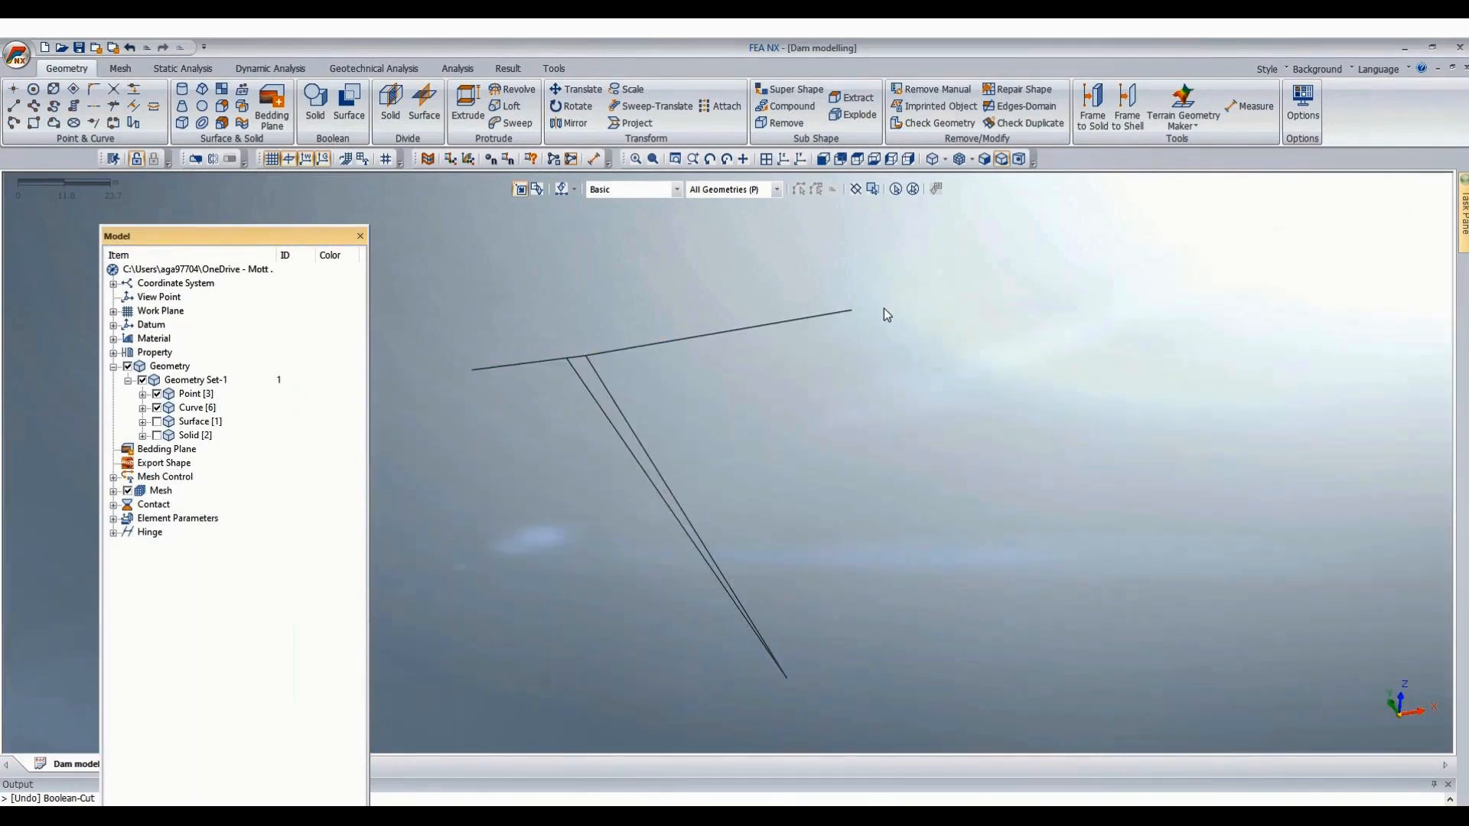
{"action": "scroll", "coordinate": [884, 309], "scroll_direction": "down", "scroll_amount": 2}
{"action": "scroll", "coordinate": [613, 357], "scroll_direction": "up", "scroll_amount": 3}
{"action": "scroll", "coordinate": [751, 338], "scroll_direction": "up", "scroll_amount": 1}
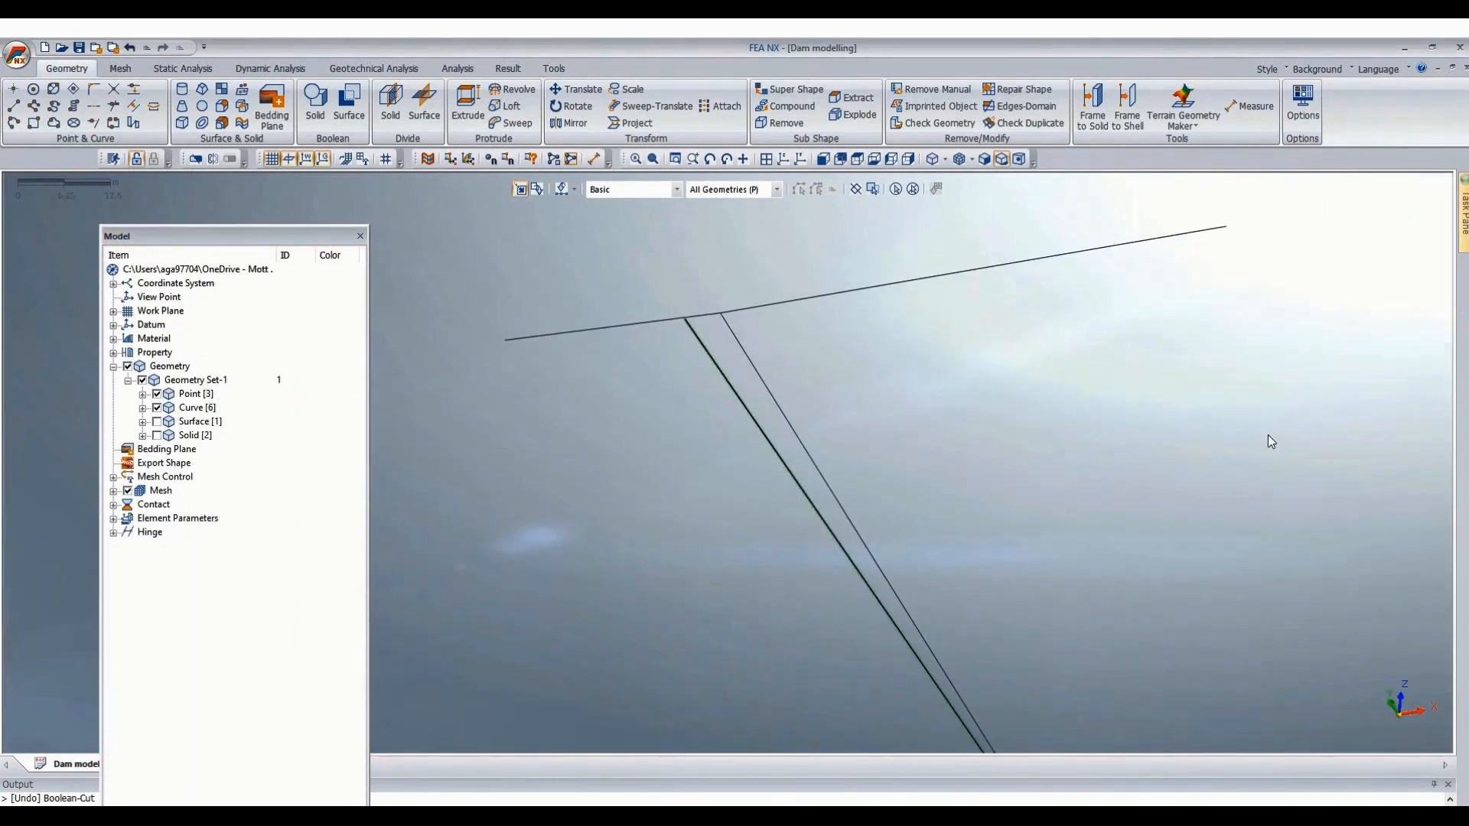
{"action": "key", "text": "ctrl+z"}
{"action": "scroll", "coordinate": [931, 466], "scroll_direction": "down", "scroll_amount": 3}
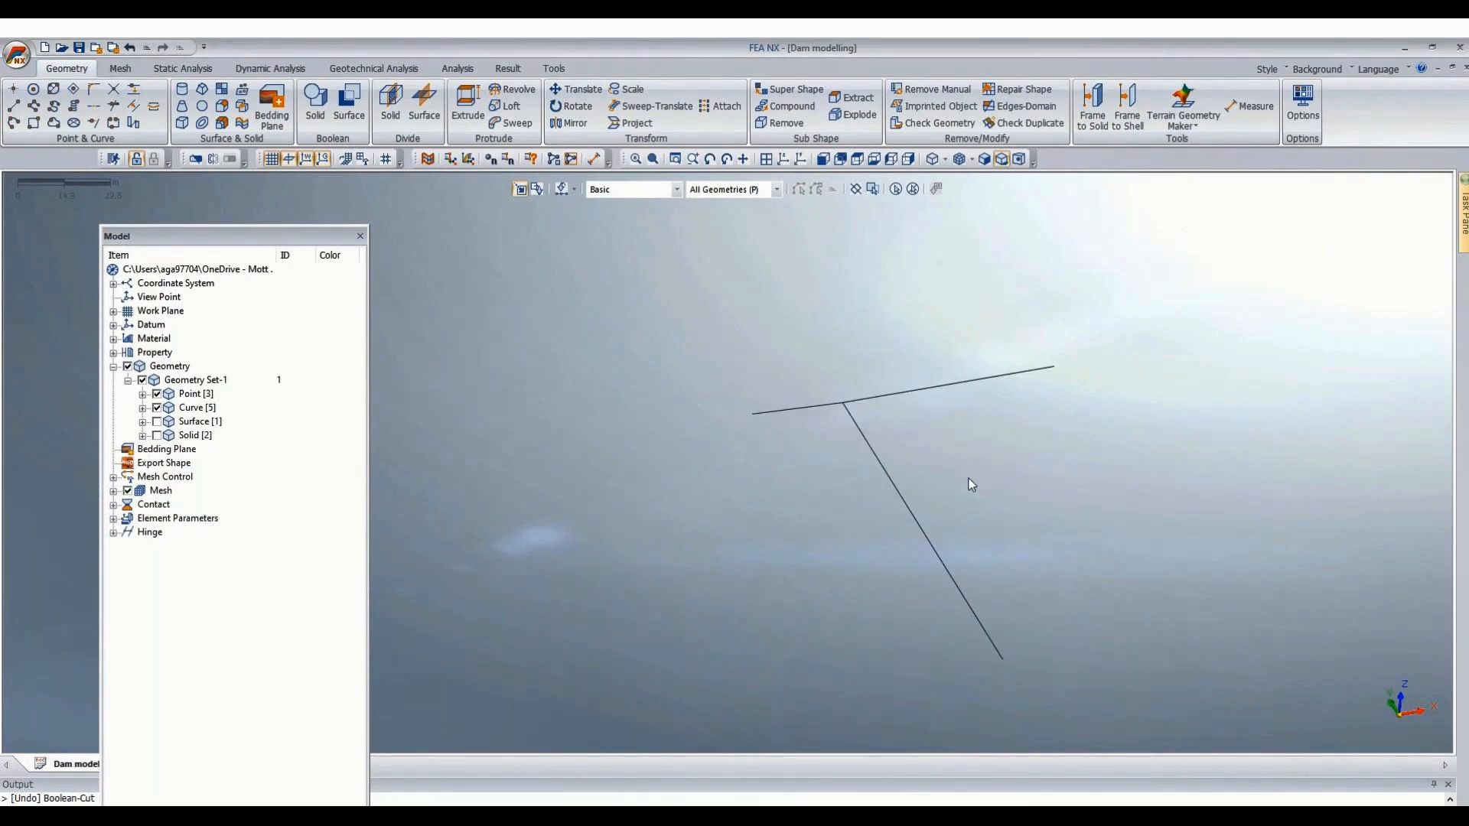
Start a Three Points work plane move with Arbitrary Snap off, placing the origin at the joint line's front end and the X-Axis point at its back end.
{"action": "right_click", "coordinate": [183, 312]}
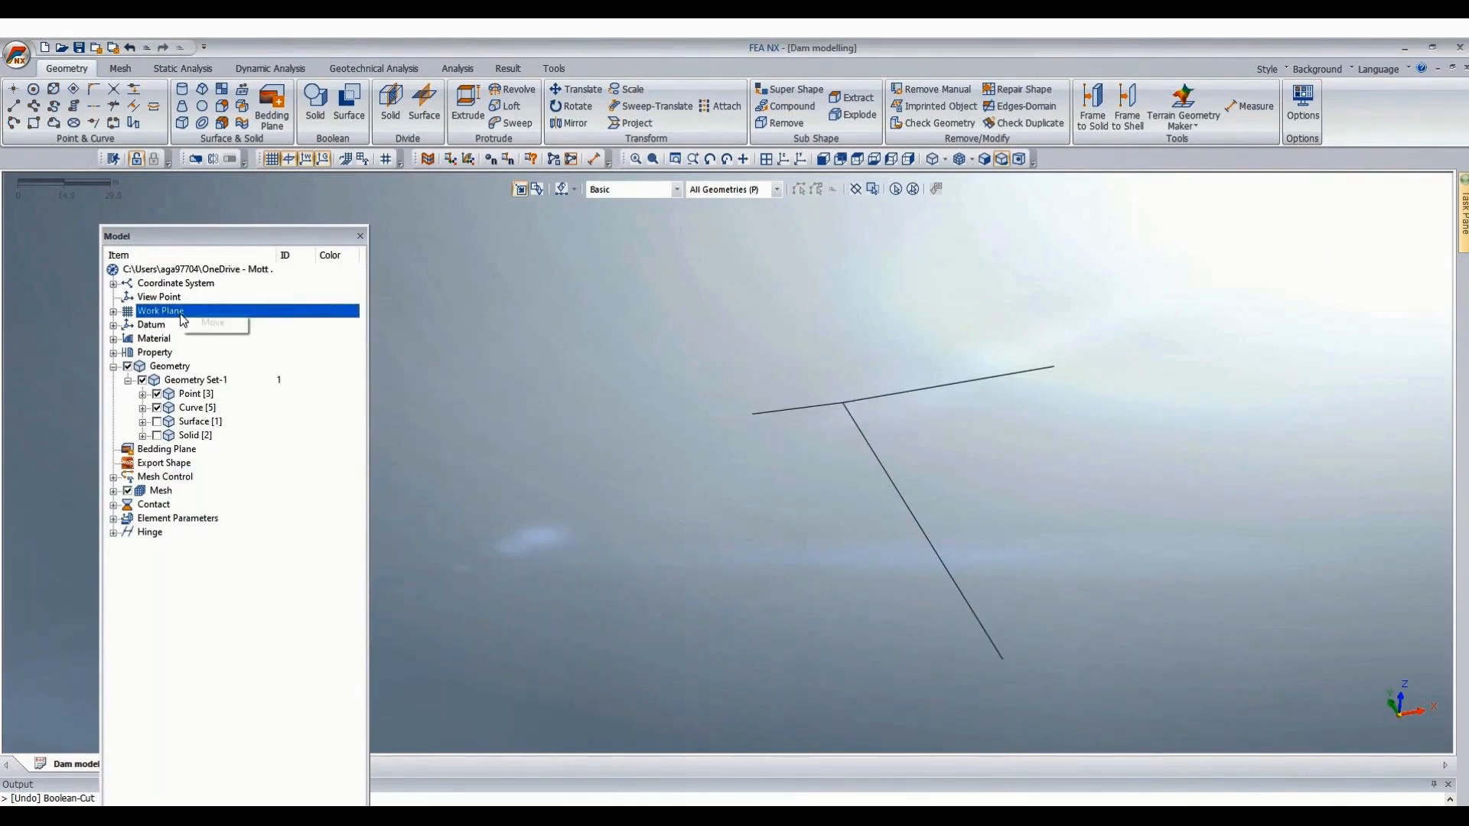
{"action": "left_click", "coordinate": [218, 327]}
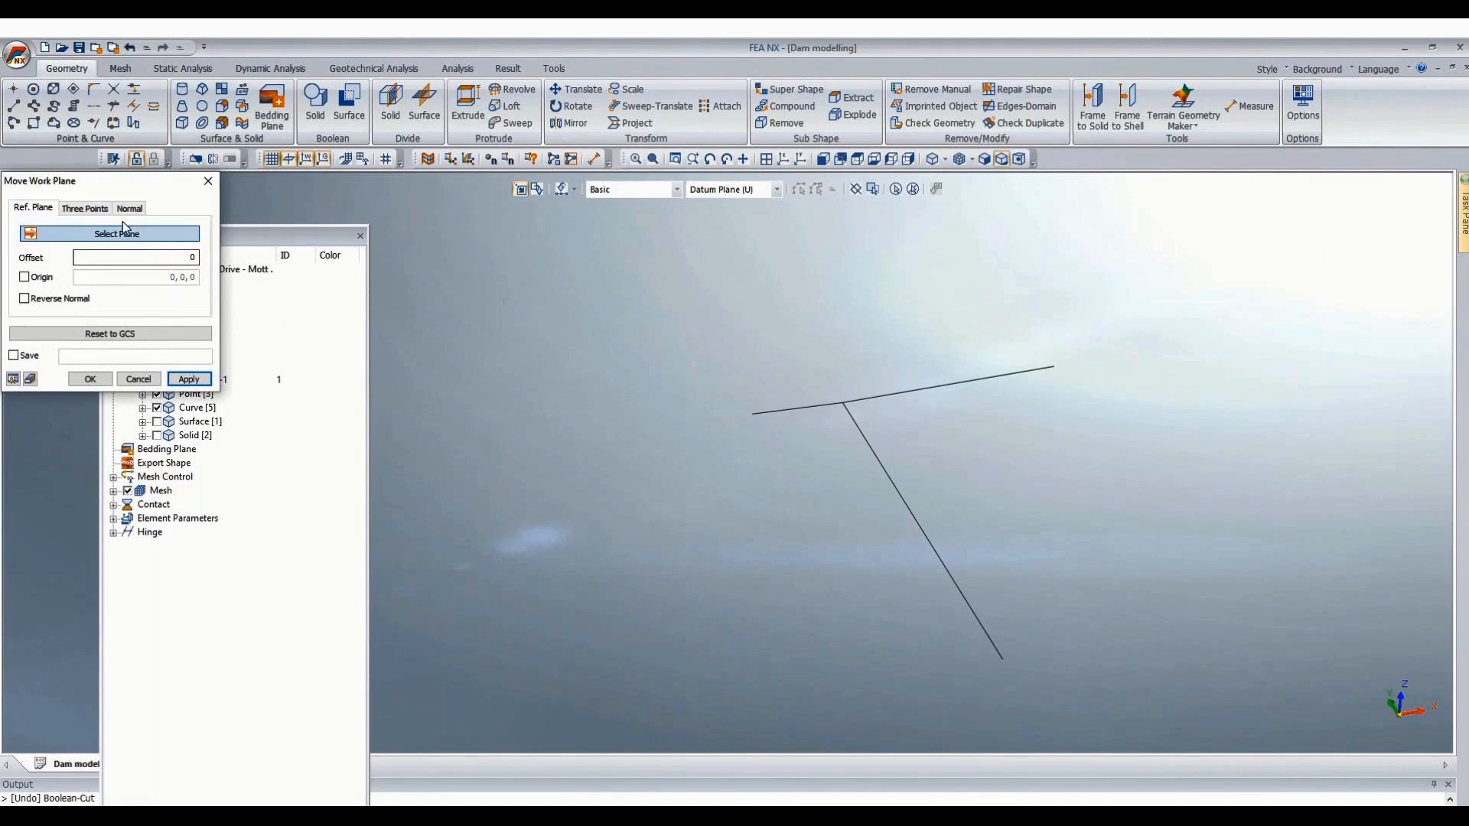
{"action": "left_click", "coordinate": [74, 214]}
{"action": "left_click", "coordinate": [843, 403]}
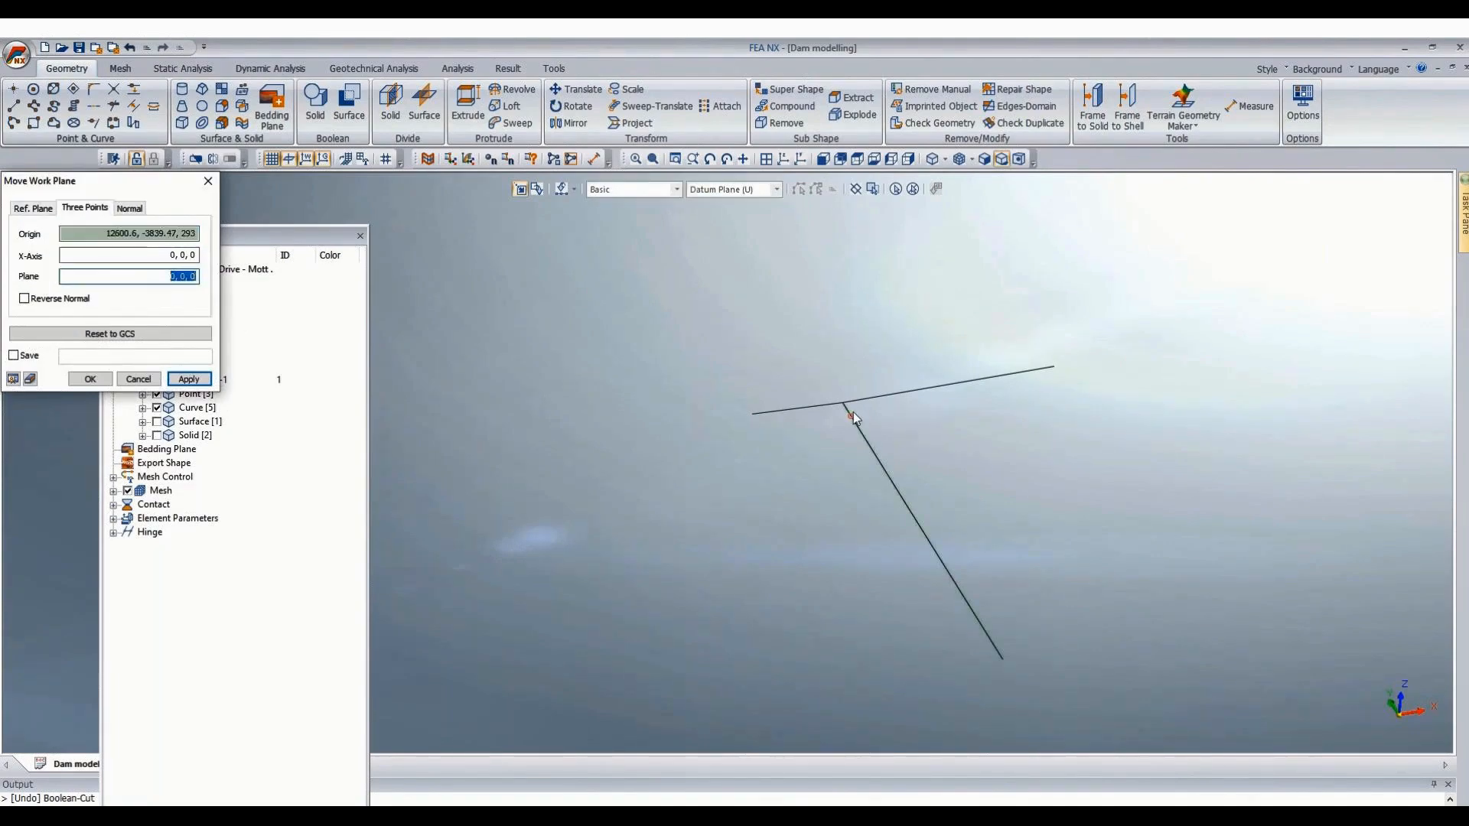
{"action": "left_click", "coordinate": [400, 162]}
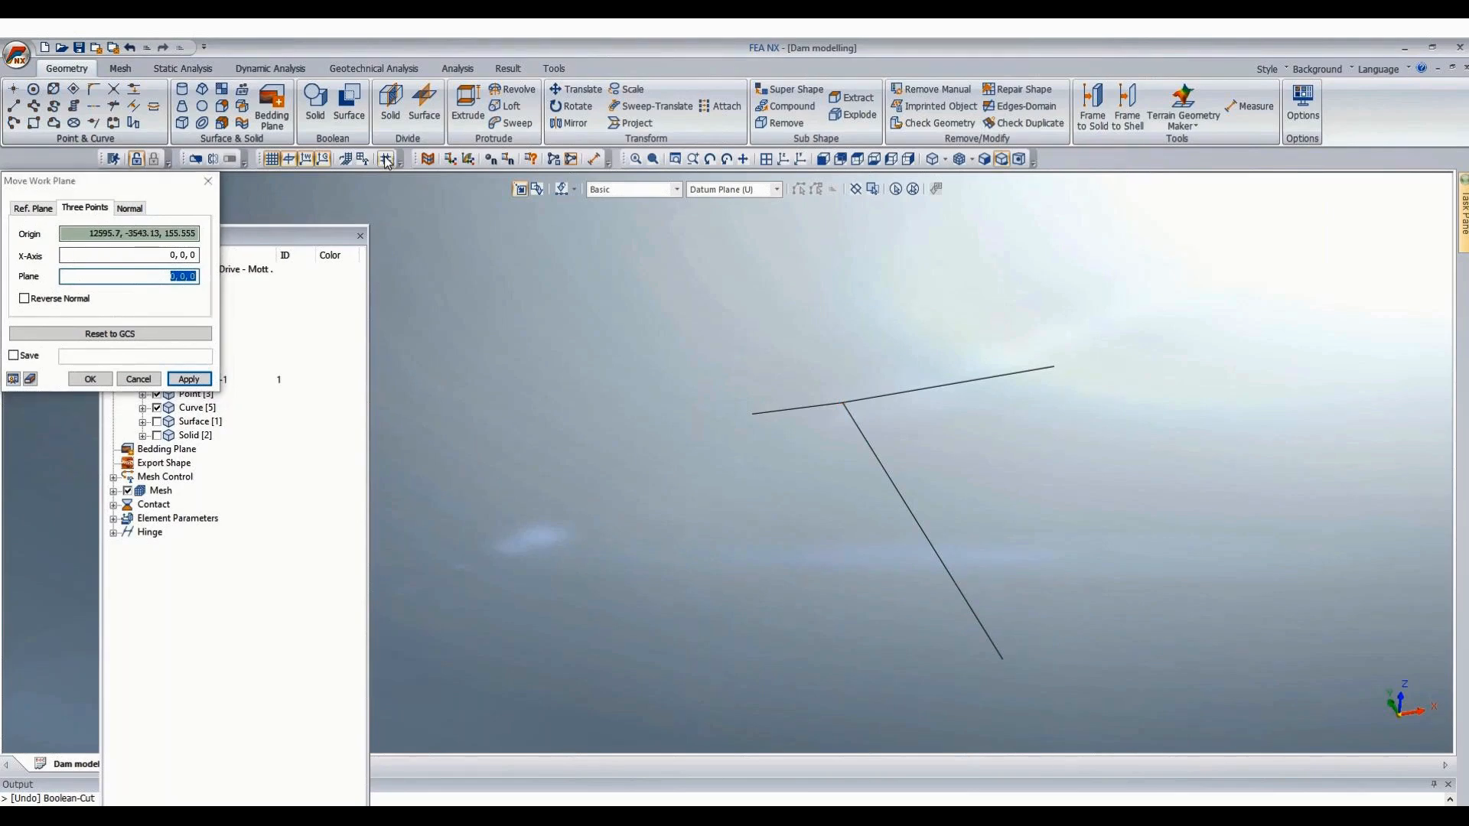
{"action": "left_click", "coordinate": [385, 285]}
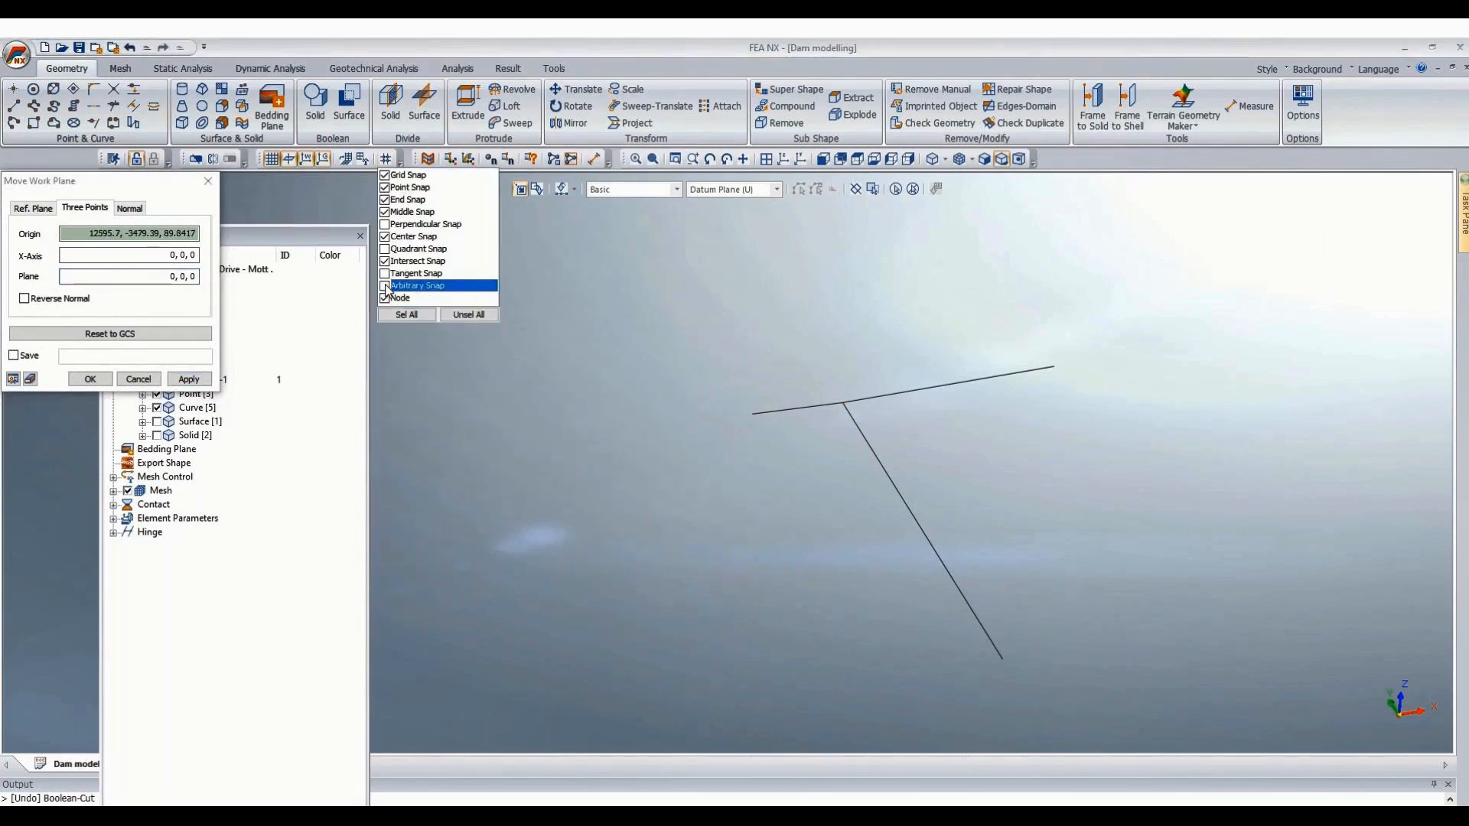
{"action": "left_click", "coordinate": [1011, 657]}
{"action": "left_click", "coordinate": [842, 404]}
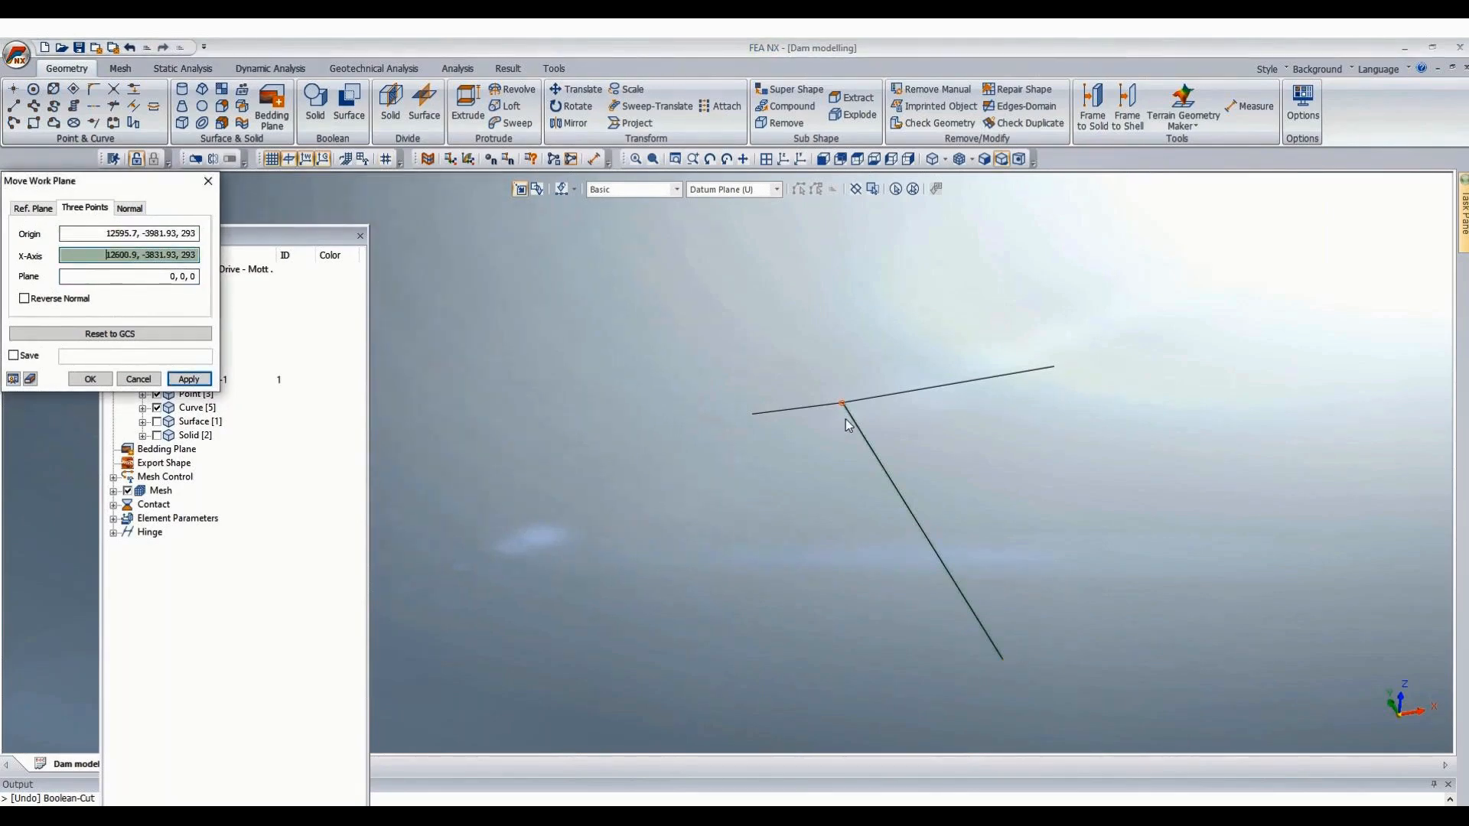
Define the Plane point from the copied origin coordinates 12595.7, -3981.93 so the work plane stands vertically, and apply the work plane move.
{"action": "left_click", "coordinate": [114, 274]}
{"action": "left_click", "coordinate": [100, 236]}
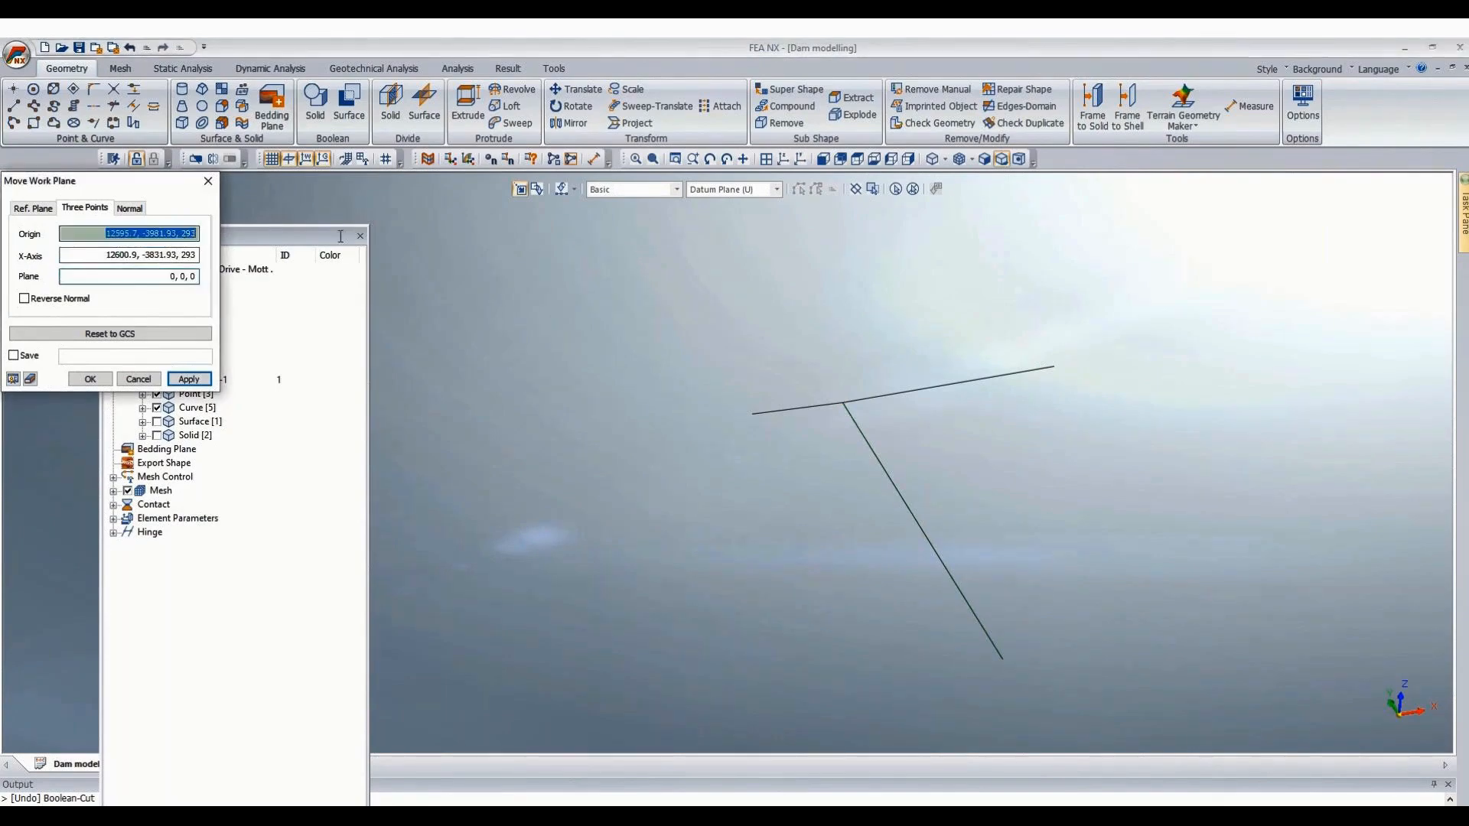
{"action": "key", "text": "ctrl+c"}
{"action": "left_click_drag", "start_coordinate": [146, 277], "coordinate": [302, 283]}
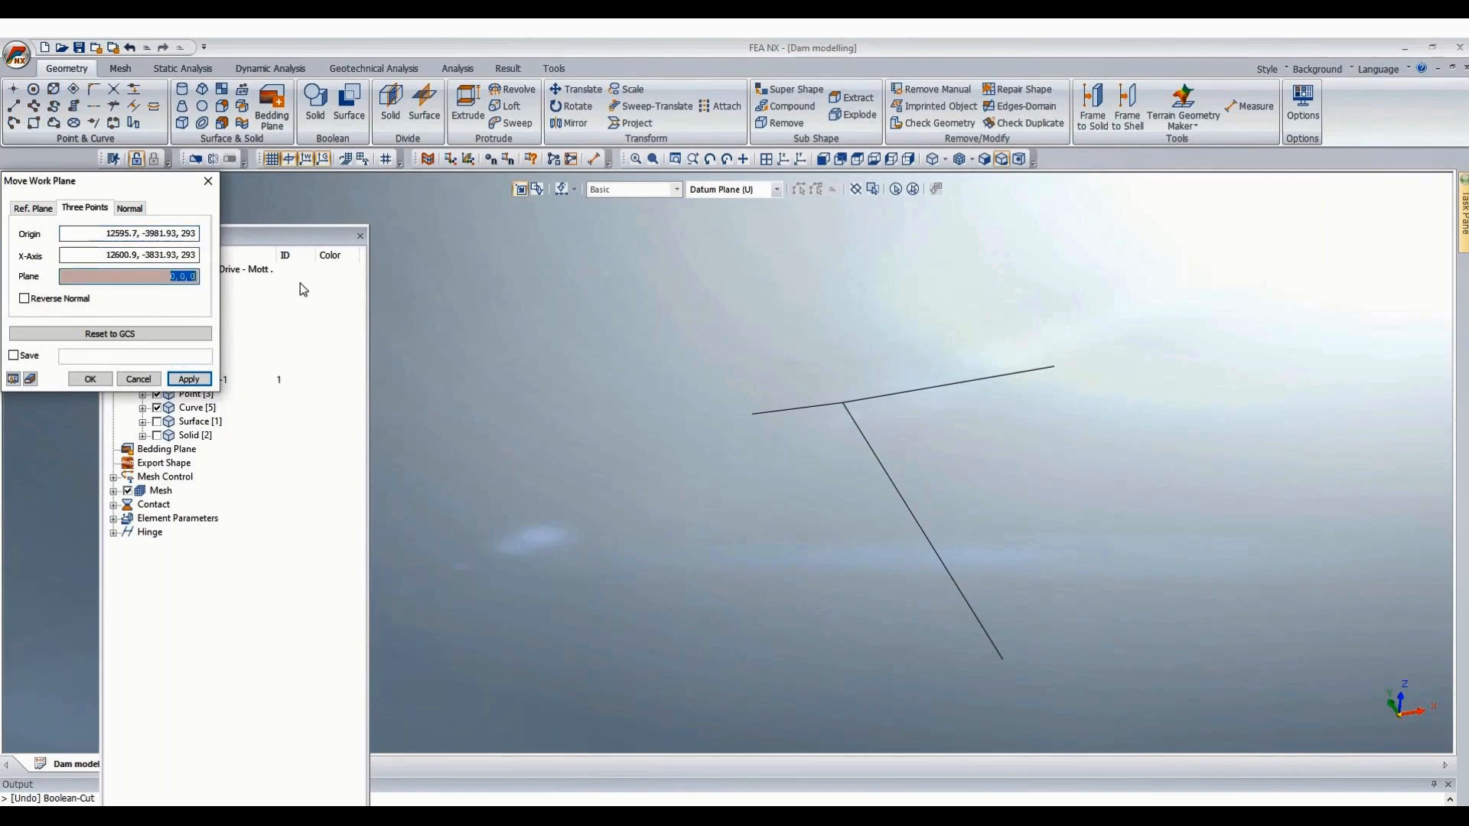
{"action": "key", "text": "ctrl+v"}
{"action": "left_click", "coordinate": [90, 379]}
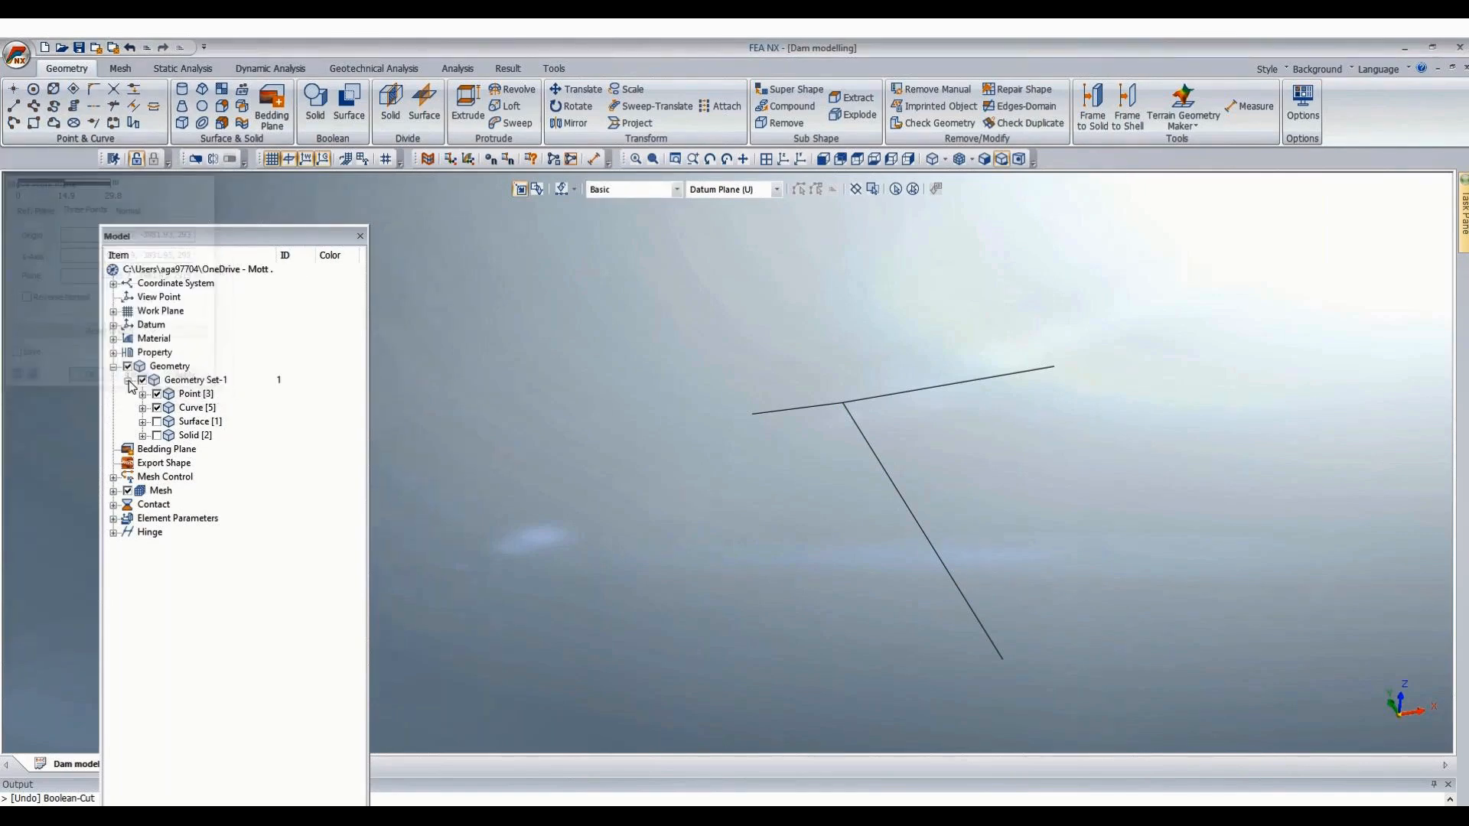
Draw a rectangle with Make Face enabled on the vertical work plane, large enough to extend beyond the boxes' cross-section at the joint.
{"action": "left_click", "coordinate": [34, 122]}
{"action": "left_click", "coordinate": [37, 342]}
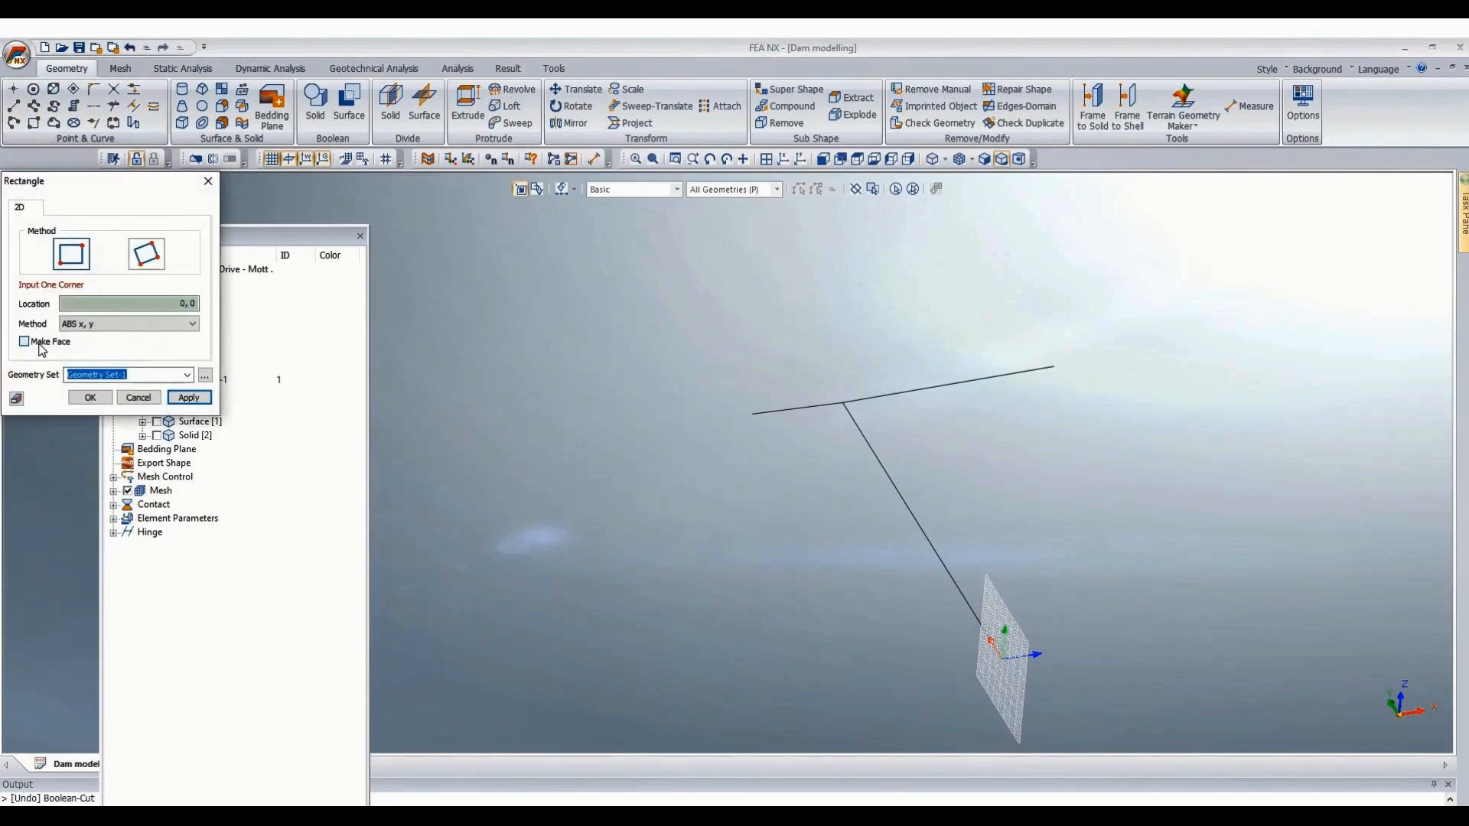
{"action": "scroll", "coordinate": [926, 328], "scroll_direction": "down", "scroll_amount": 4}
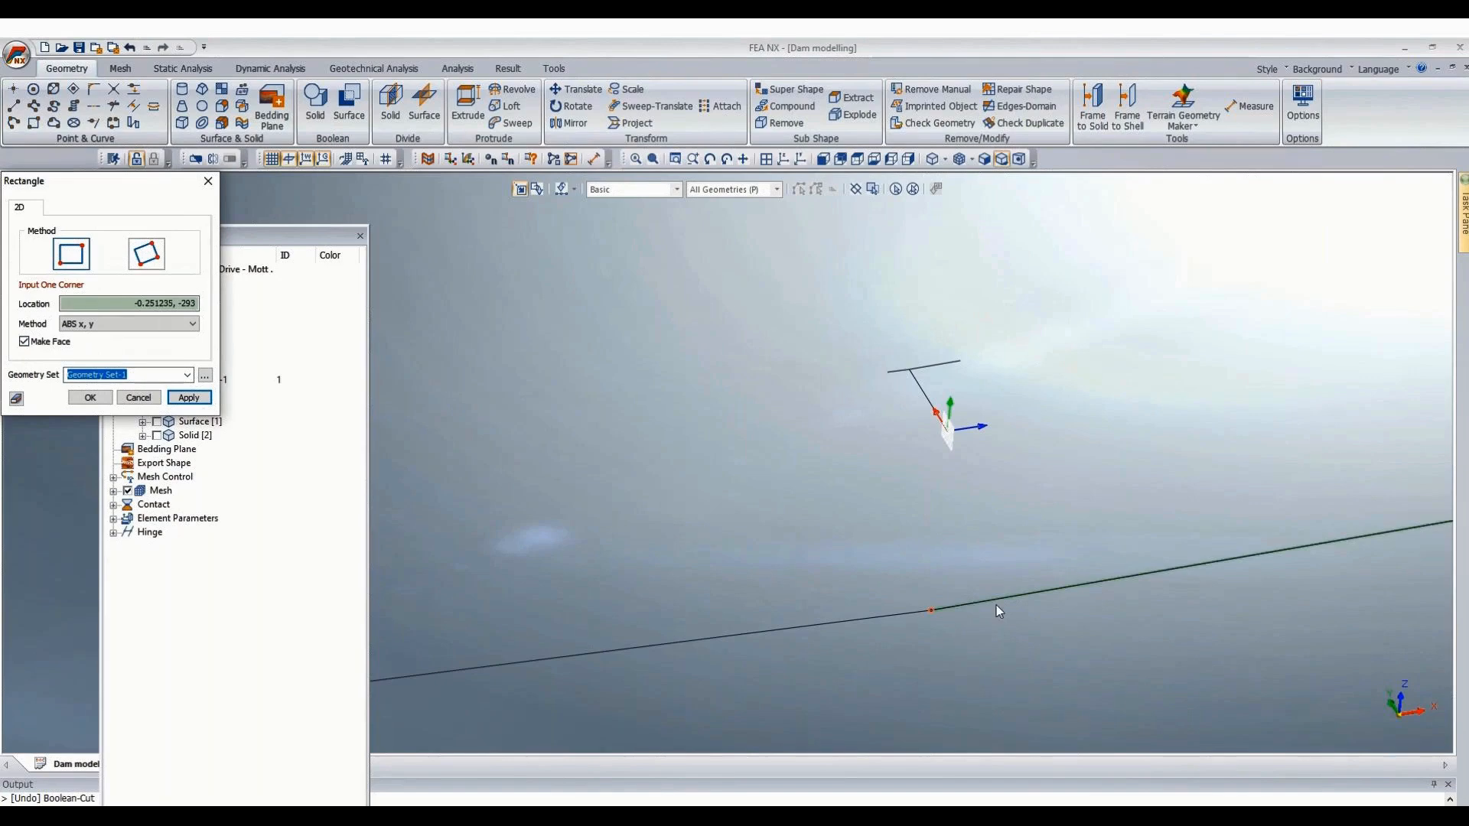
{"action": "left_click", "coordinate": [1079, 715]}
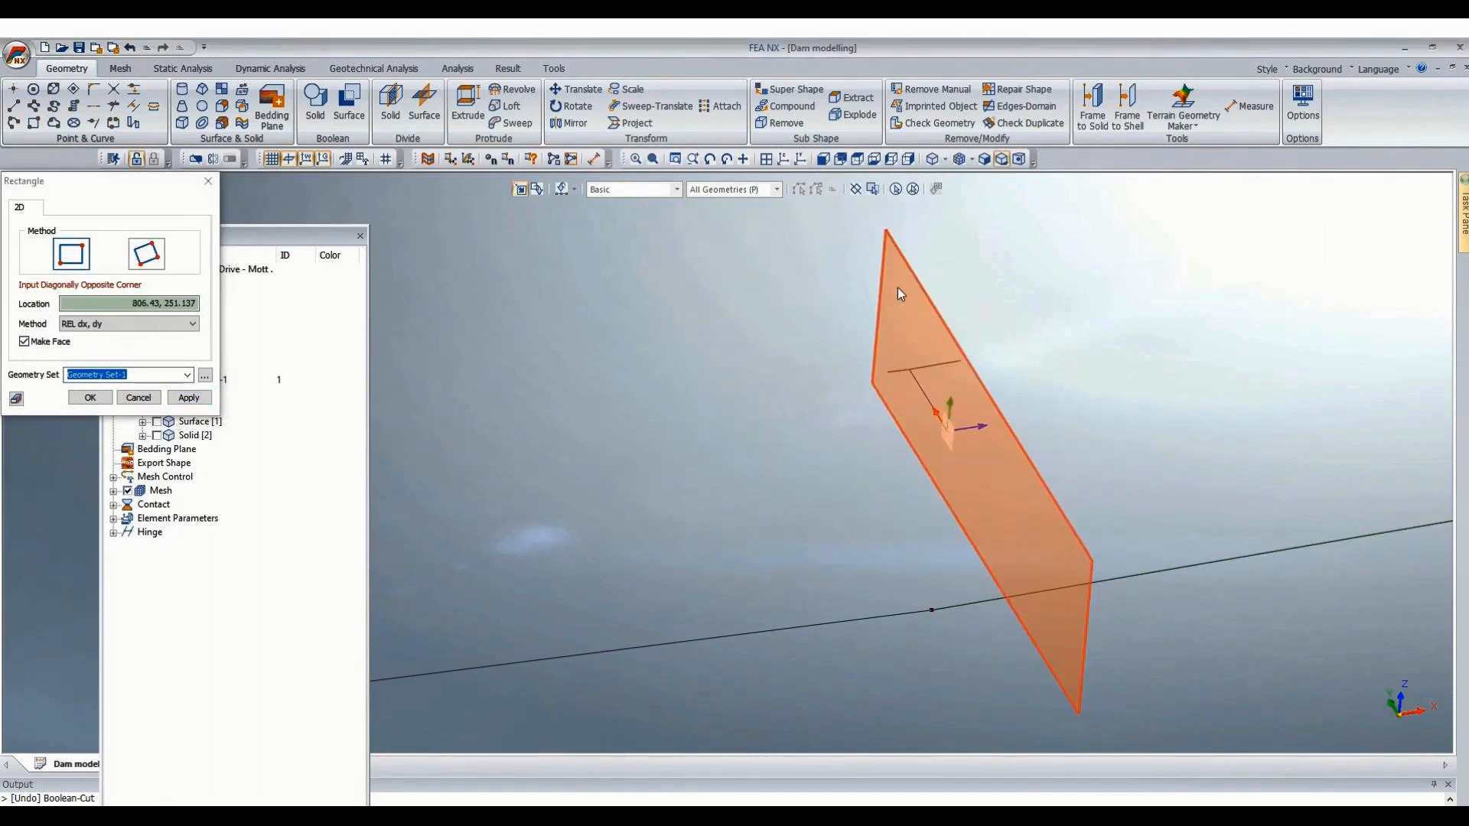
{"action": "scroll", "coordinate": [1007, 420], "scroll_direction": "down", "scroll_amount": 3}
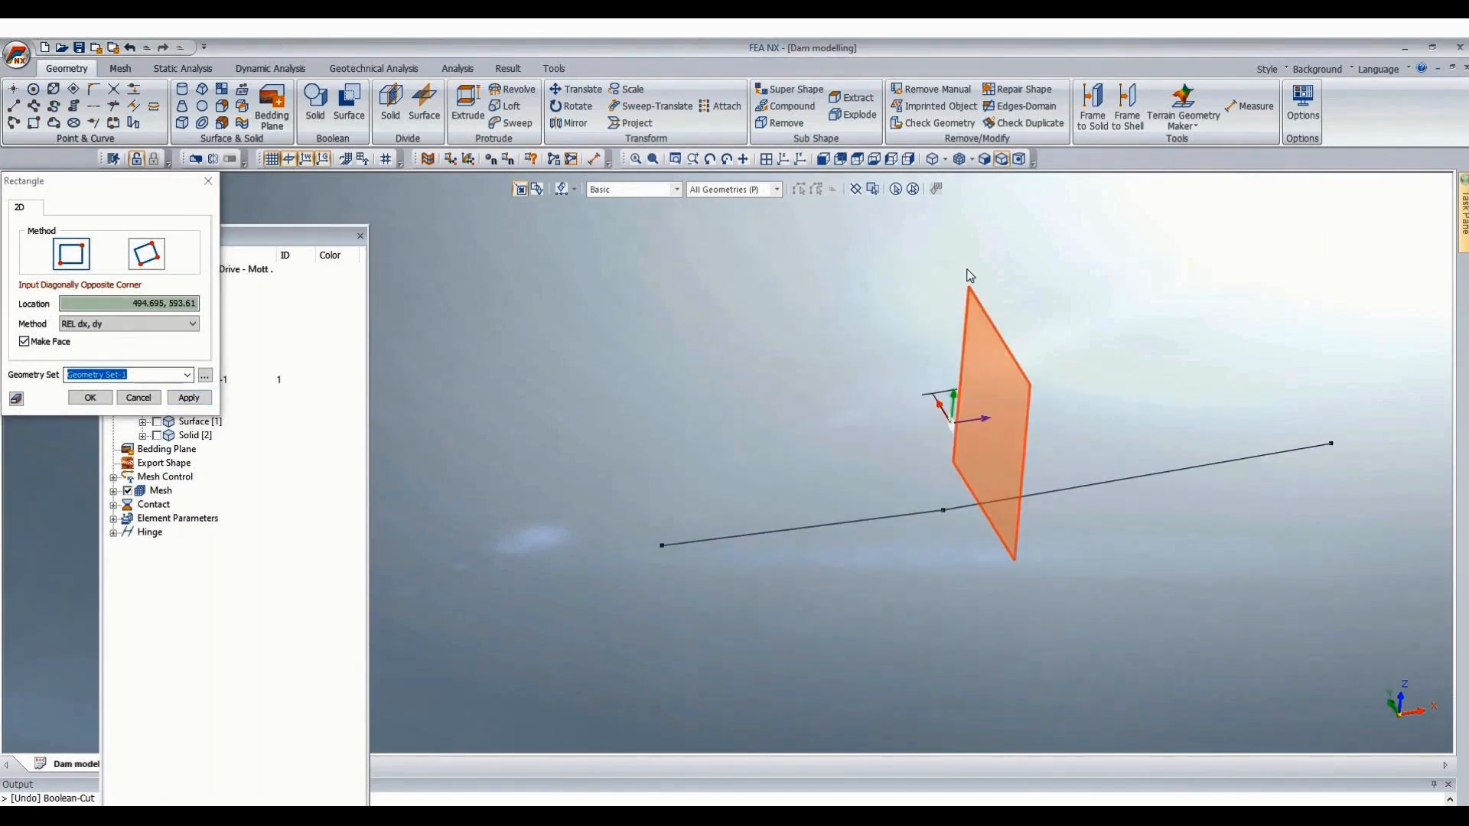
{"action": "left_click", "coordinate": [900, 218]}
{"action": "key", "text": "Escape"}
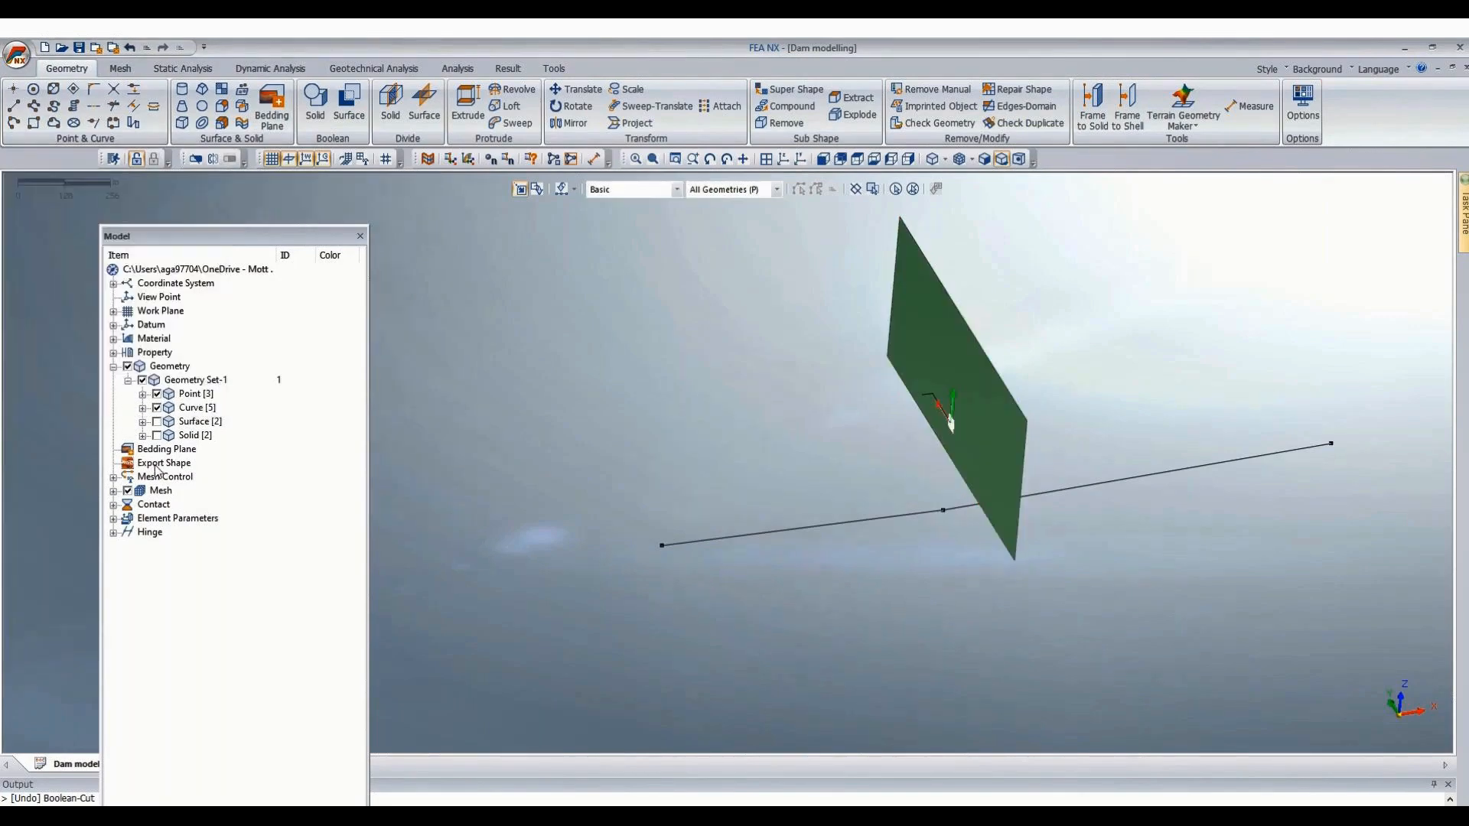
With the solids shown, translate the rectangular face downward by the 2 Points Vector length from 12577.2, -4515.2, 660.79 to 12577.2, -4515.2, 424.666.
{"action": "left_click", "coordinate": [157, 436]}
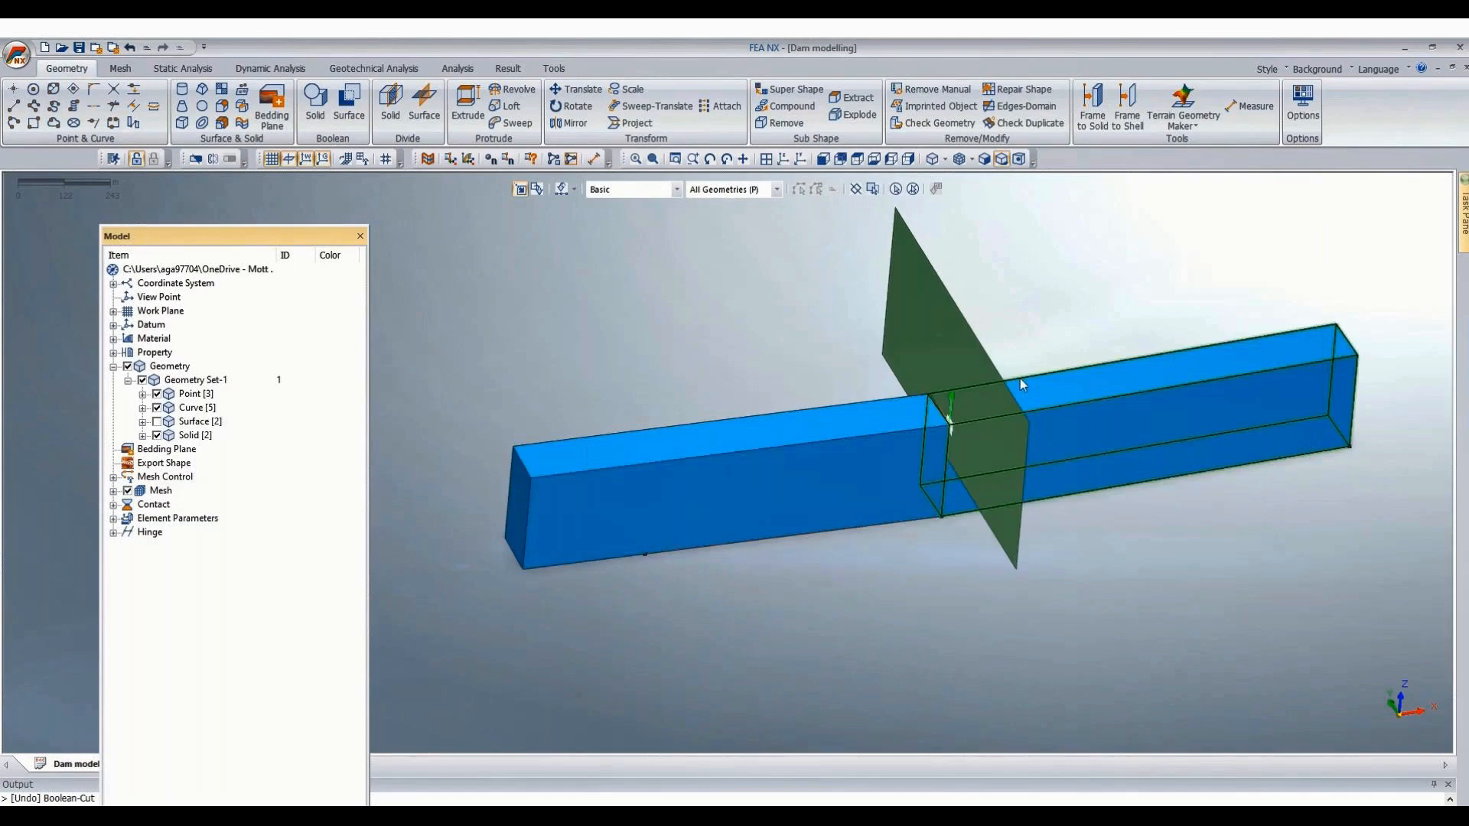
{"action": "scroll", "coordinate": [1021, 378], "scroll_direction": "up", "scroll_amount": 3}
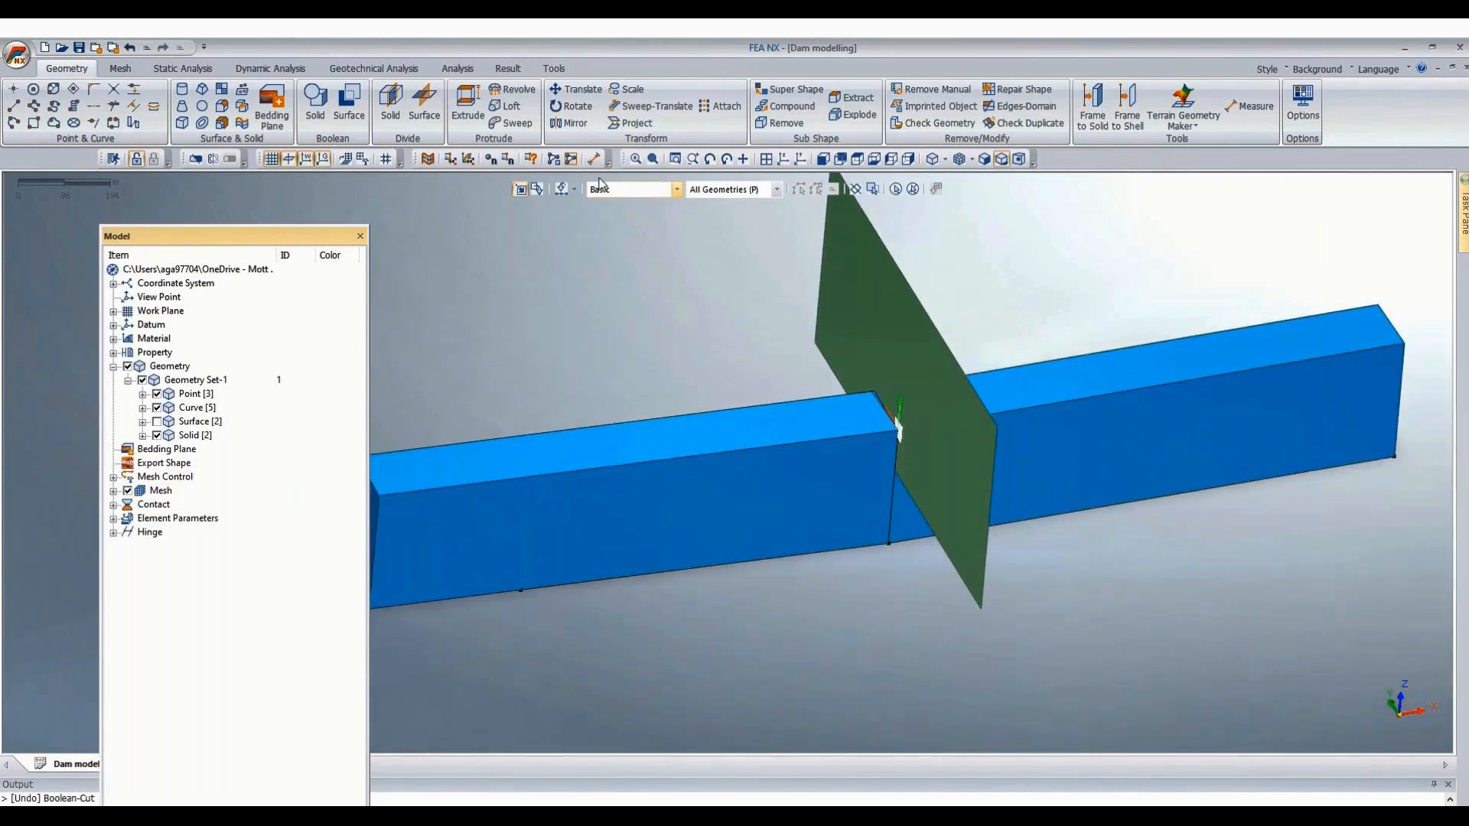
{"action": "left_click", "coordinate": [575, 89]}
{"action": "left_click", "coordinate": [894, 321]}
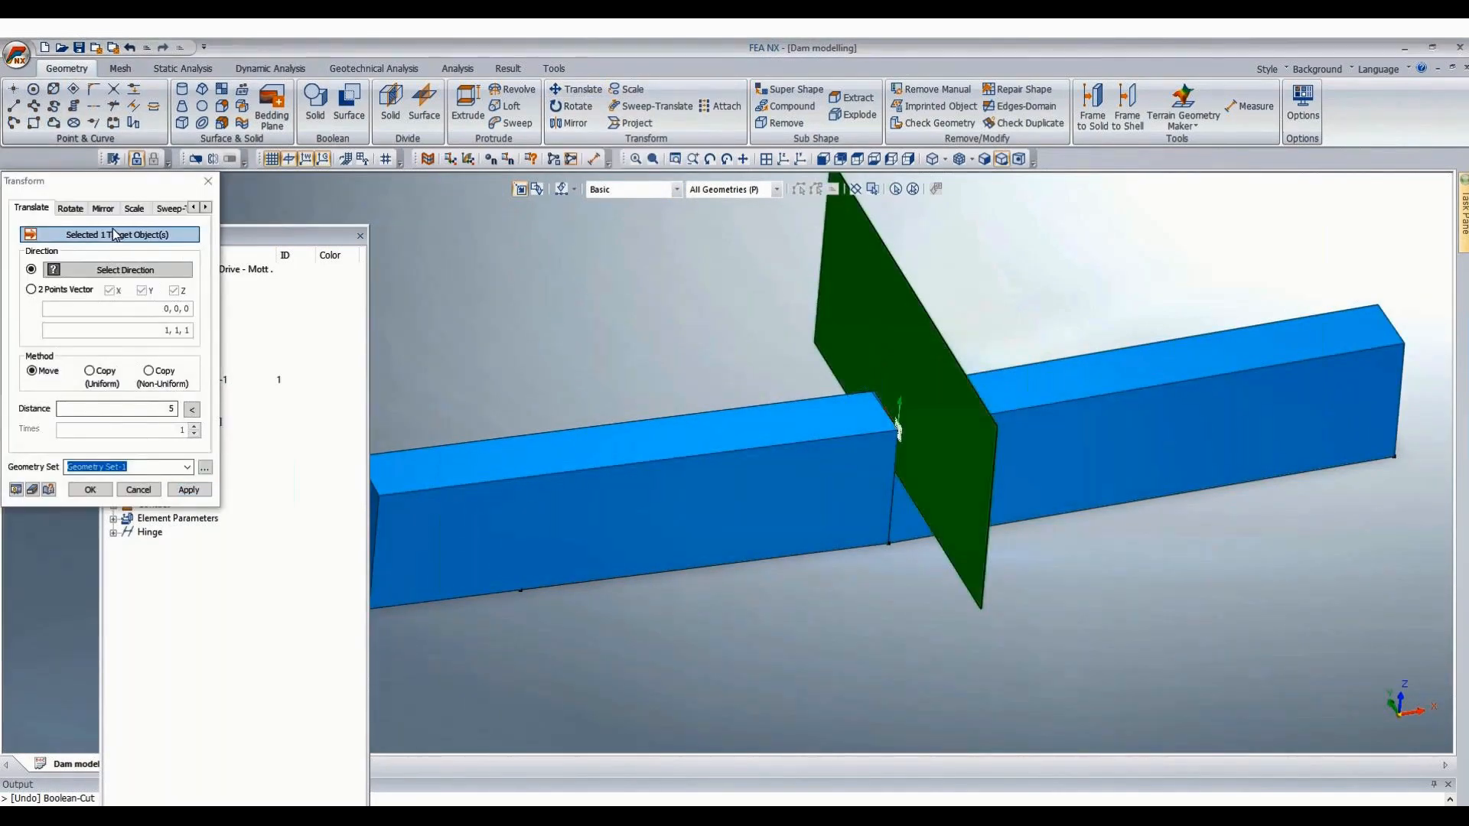
{"action": "left_click", "coordinate": [999, 438]}
{"action": "left_click", "coordinate": [991, 501]}
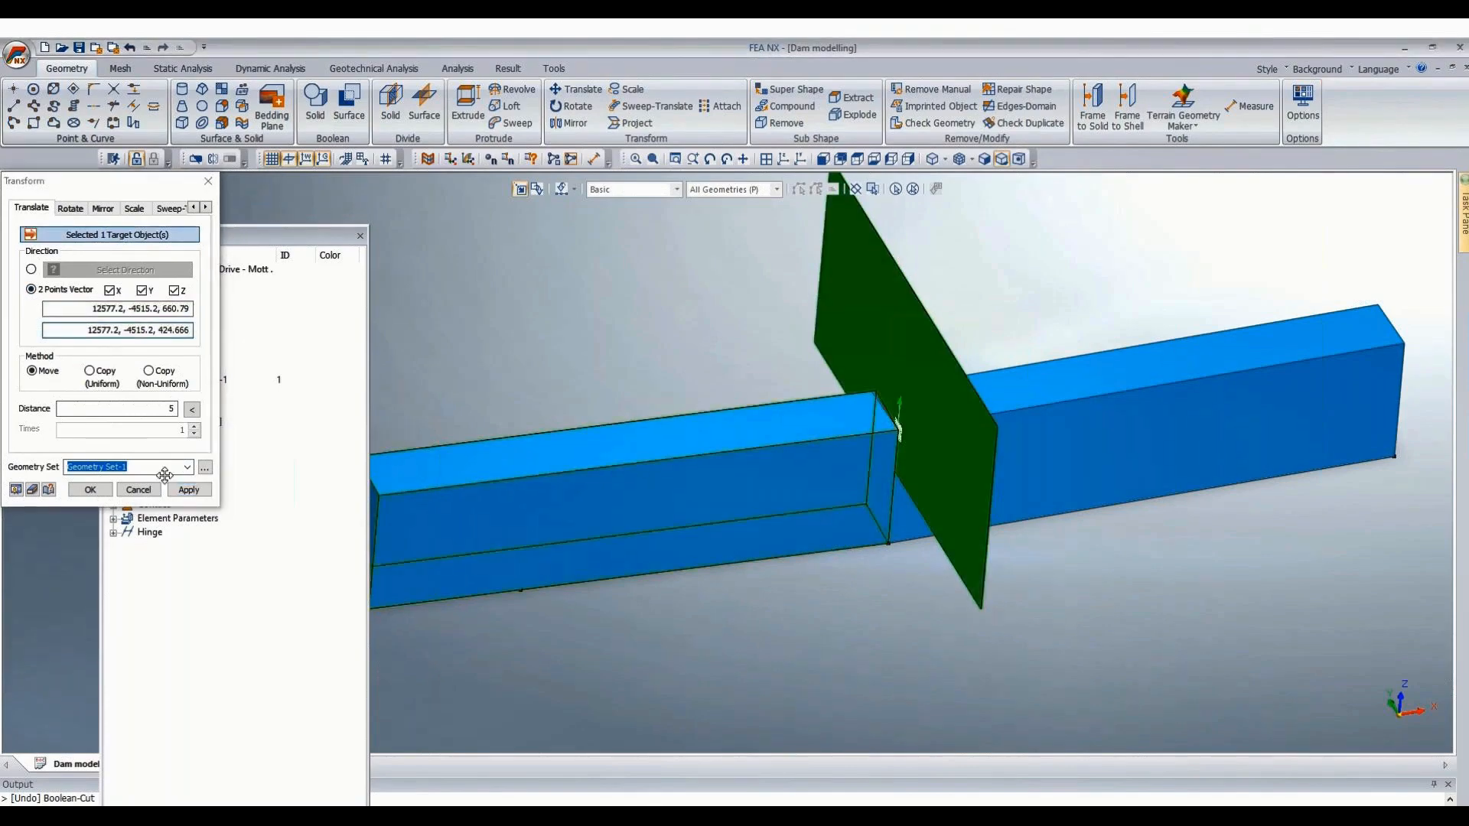
{"action": "left_click", "coordinate": [192, 409]}
{"action": "left_click", "coordinate": [90, 490]}
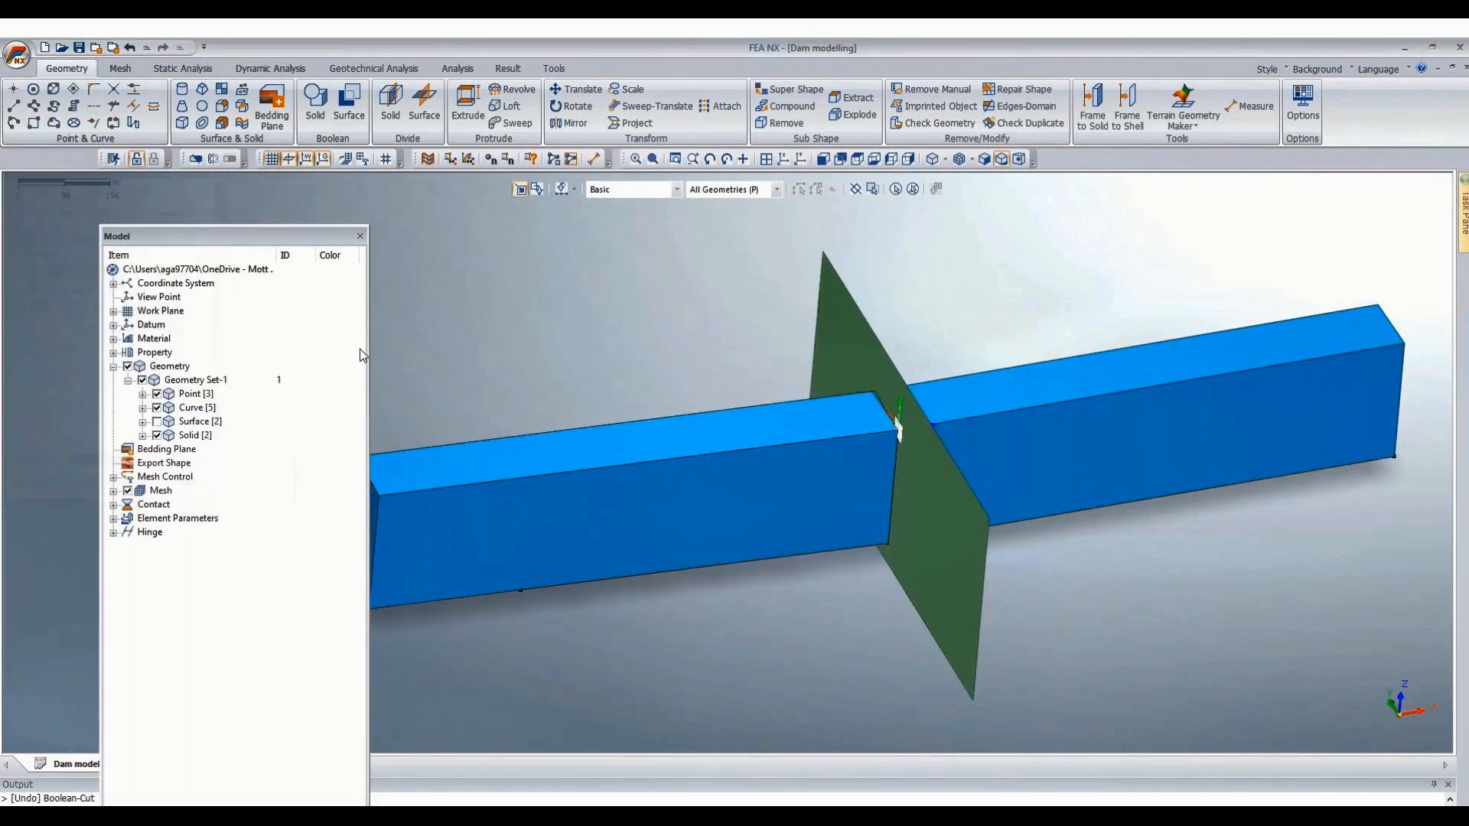
Divide both box solids with the vertical rectangular face as the tool surface, deleting the originals and the tool.
{"action": "middle_click_drag", "start_coordinate": [624, 728], "coordinate": [618, 713]}
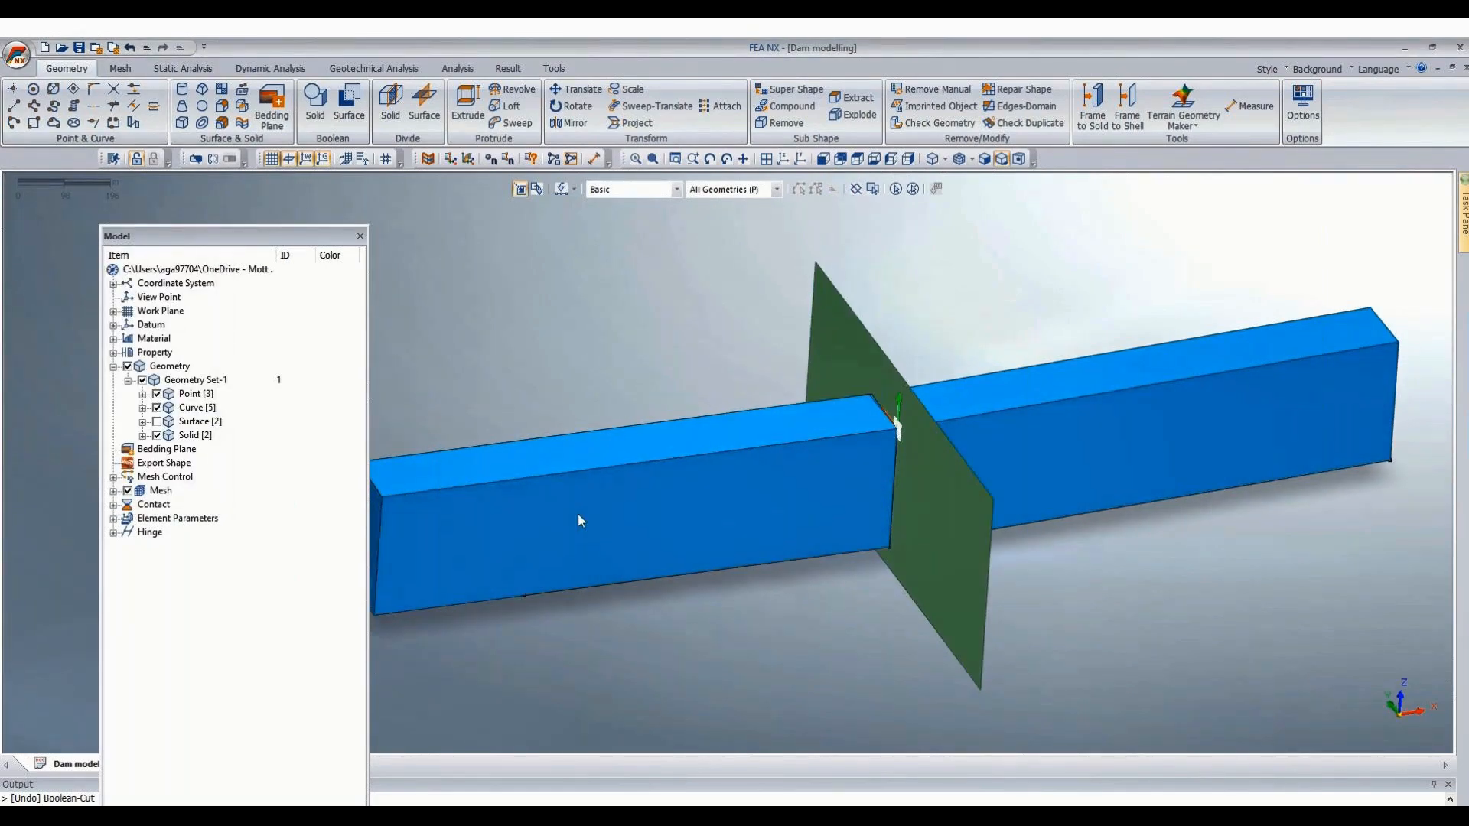
{"action": "left_click", "coordinate": [386, 108]}
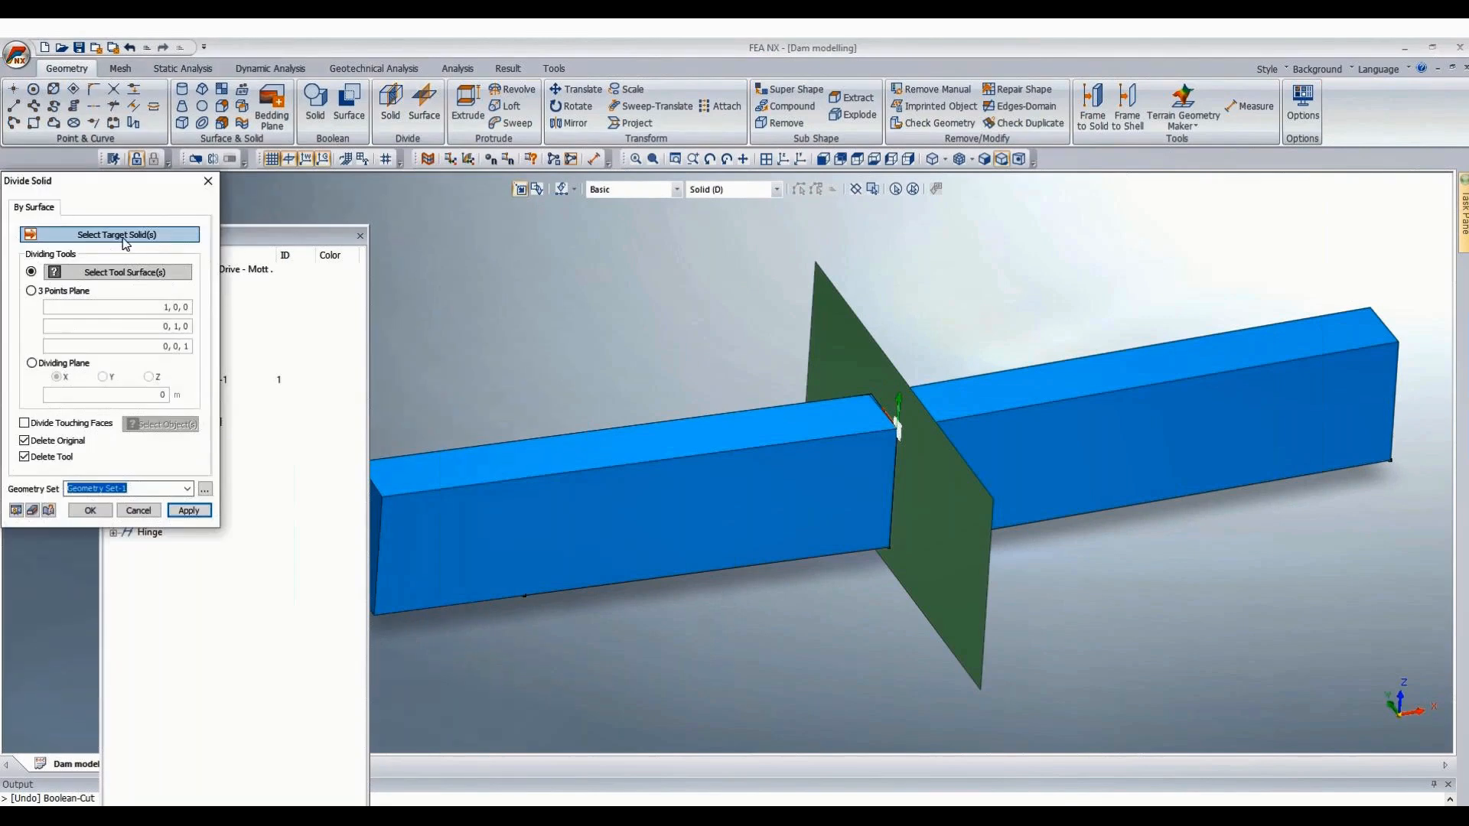
{"action": "left_click", "coordinate": [651, 503]}
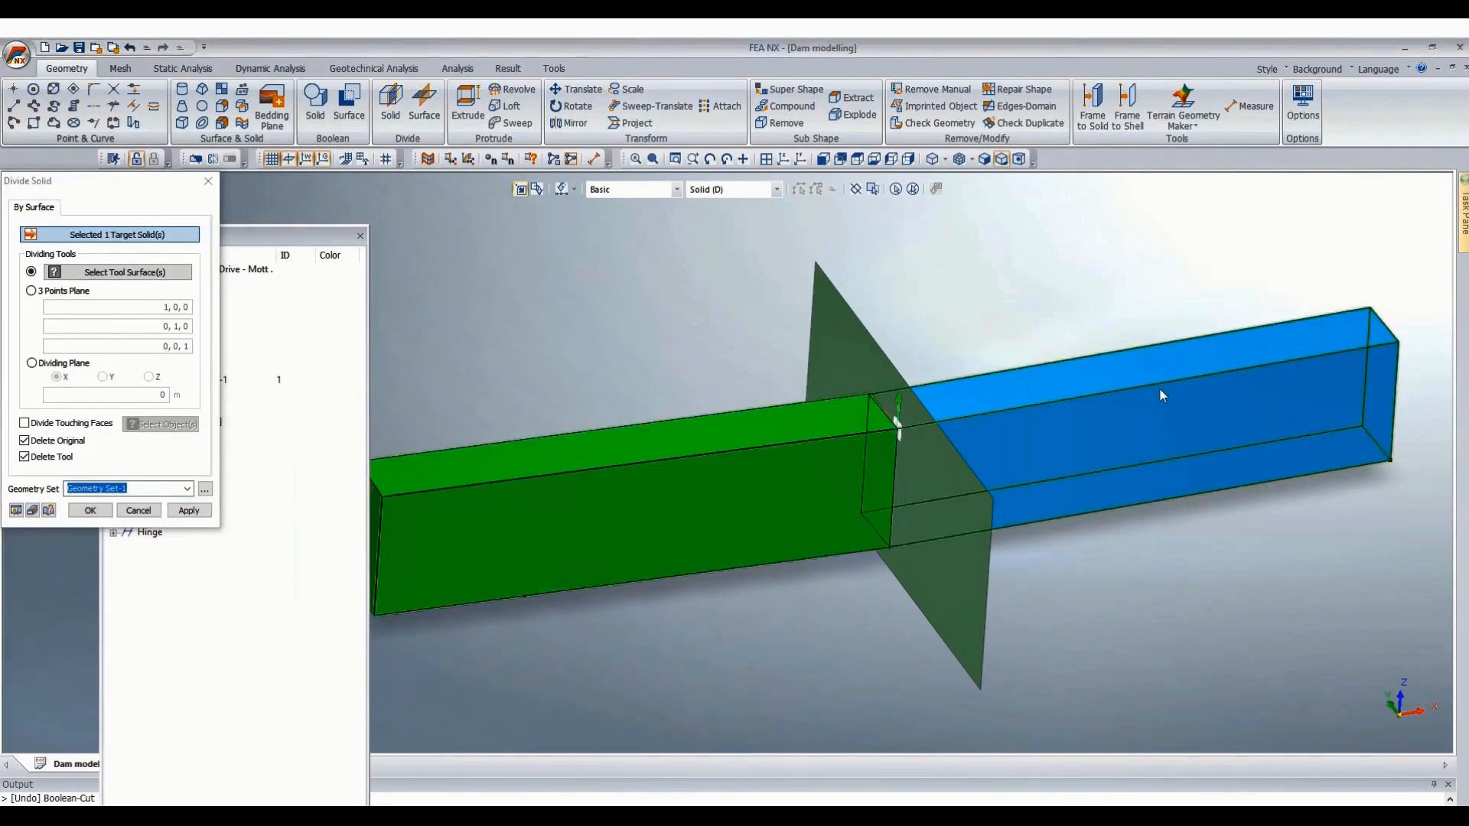
{"action": "left_click", "coordinate": [1161, 394]}
{"action": "left_click", "coordinate": [125, 273]}
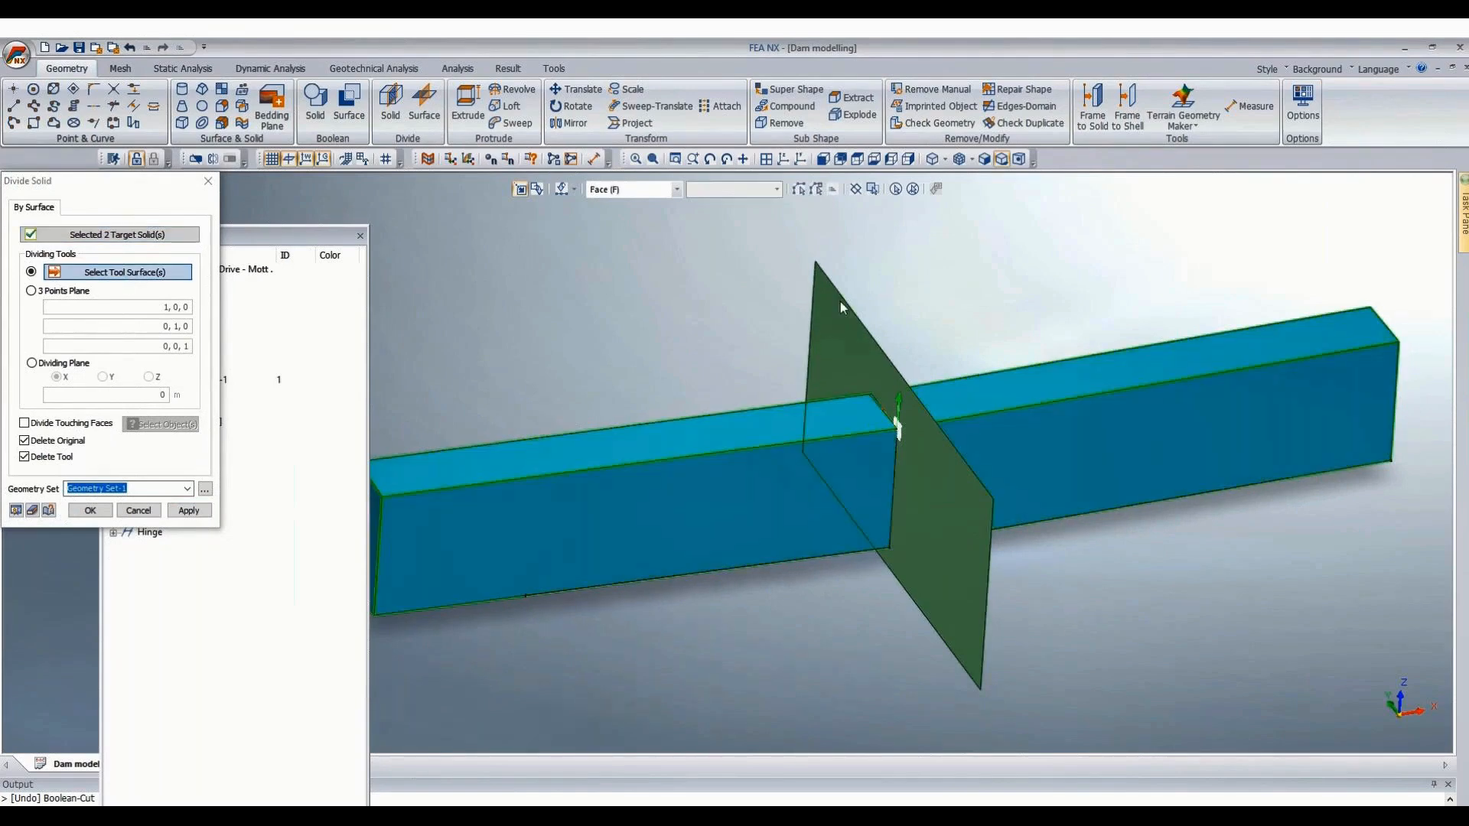
{"action": "left_click", "coordinate": [841, 307]}
{"action": "left_click", "coordinate": [89, 510]}
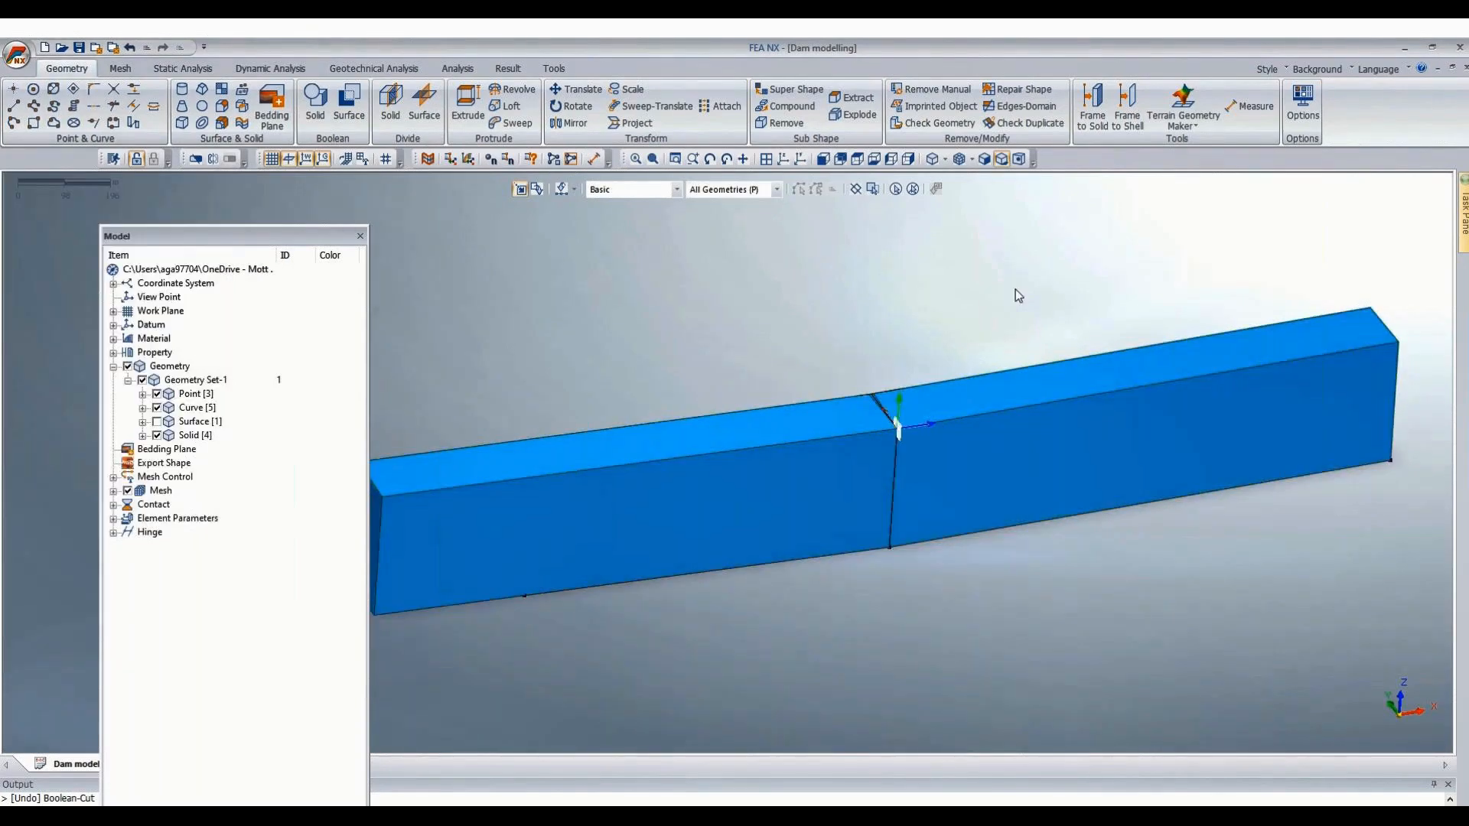
Select the two long box solids on either side of the joint and hide them, isolating the overlap pieces.
{"action": "scroll", "coordinate": [952, 337], "scroll_direction": "up", "scroll_amount": 3}
{"action": "middle_click_drag", "start_coordinate": [948, 331], "coordinate": [928, 377]}
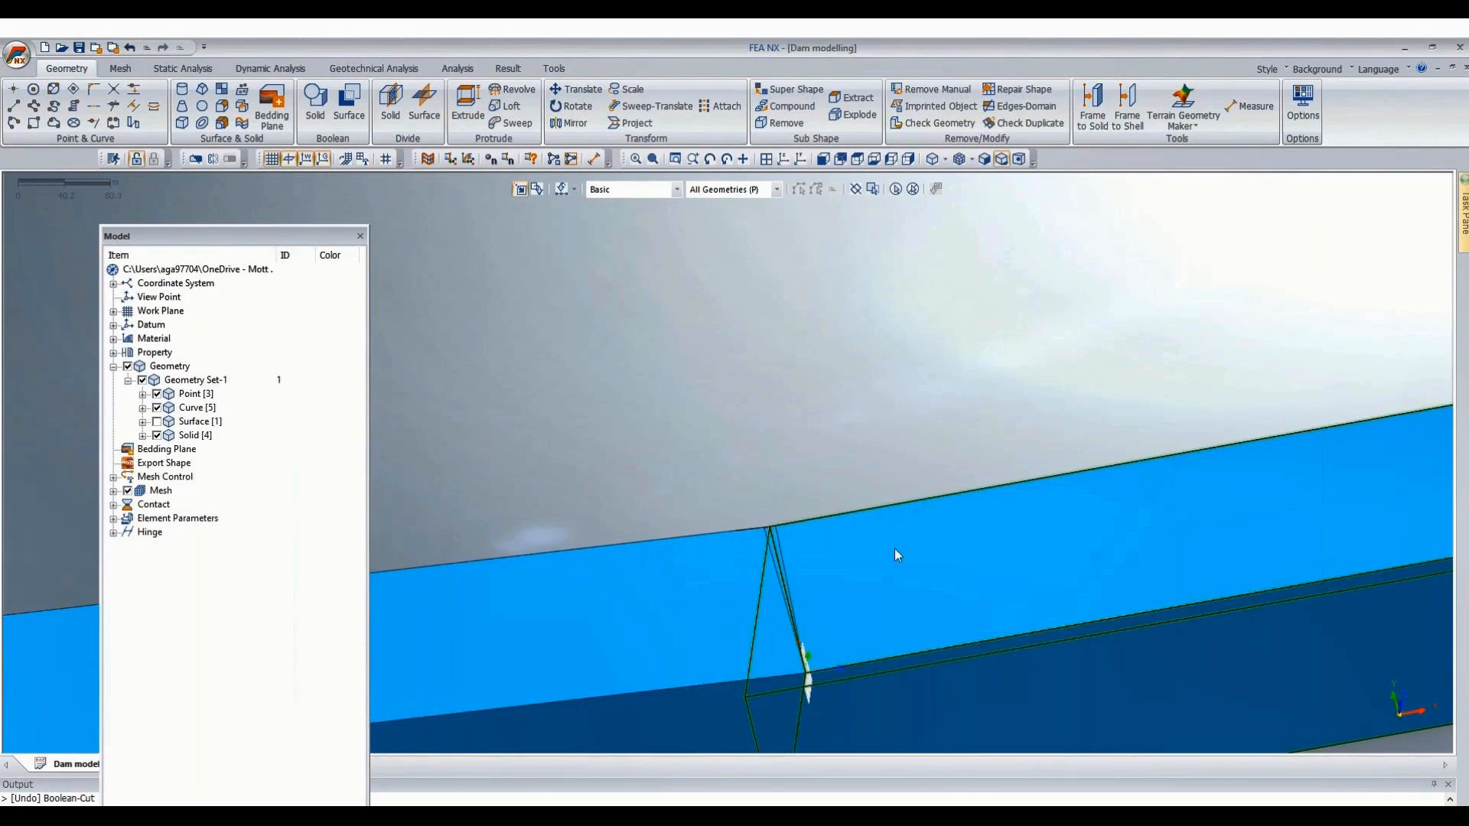
{"action": "left_click", "coordinate": [895, 547]}
{"action": "scroll", "coordinate": [735, 525], "scroll_direction": "up", "scroll_amount": 1}
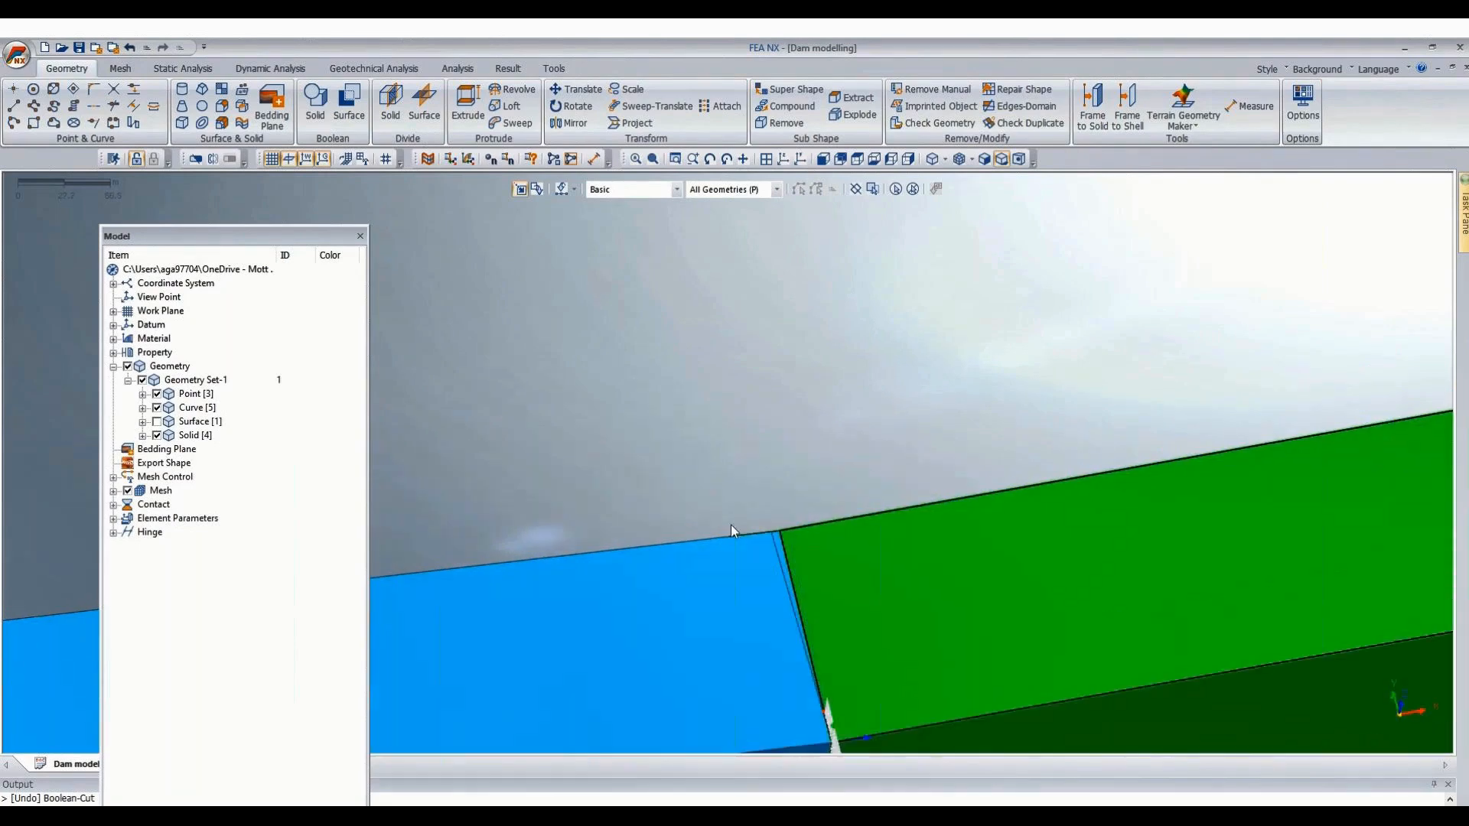
{"action": "left_click", "coordinate": [720, 577]}
{"action": "right_click", "coordinate": [719, 577]}
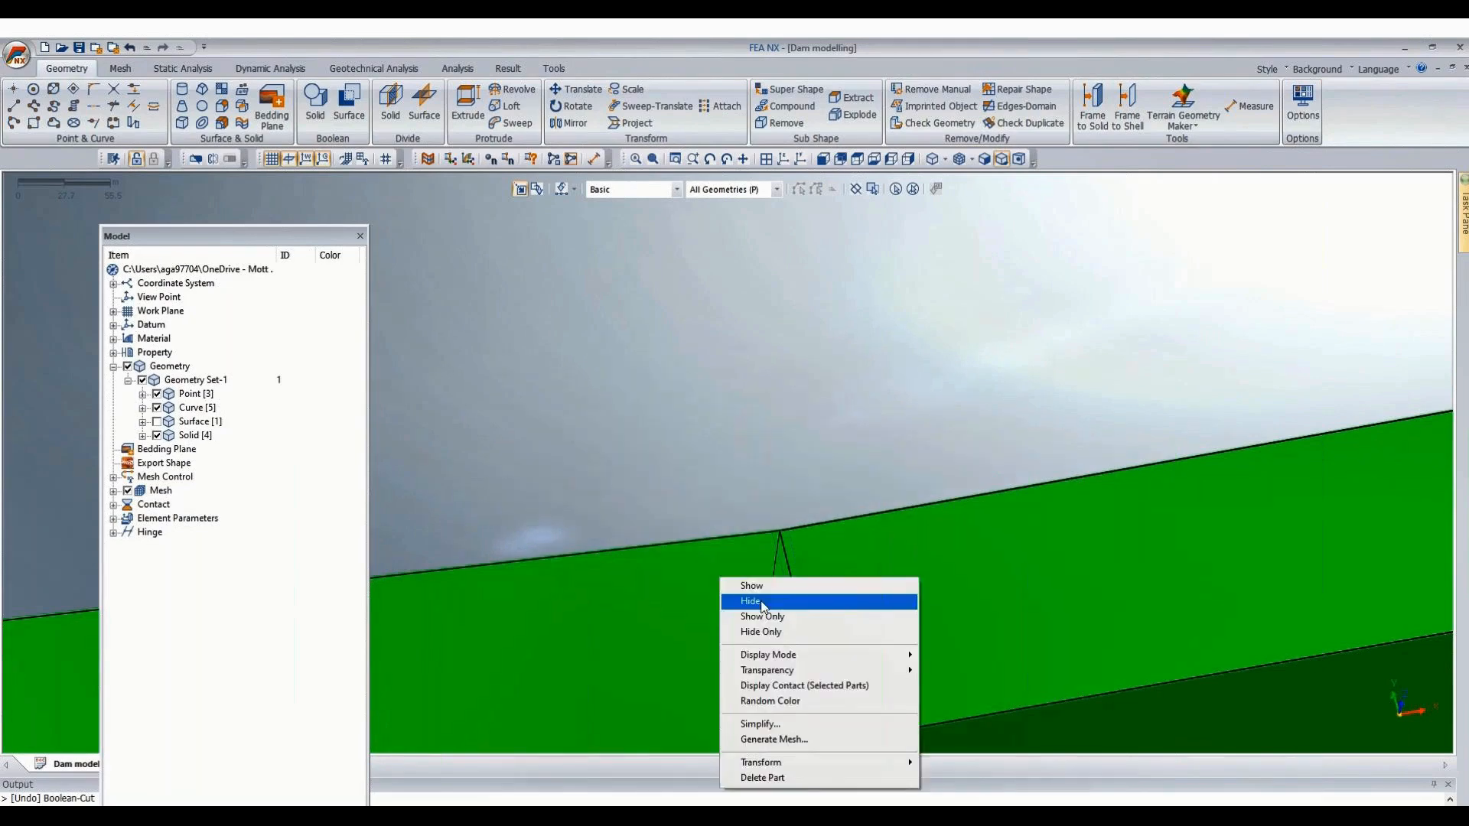
{"action": "left_click", "coordinate": [760, 610]}
Delete the leftover wedge solids at the joint together with the short construction curves and point around them.
{"action": "left_click_drag", "start_coordinate": [641, 363], "coordinate": [1144, 753]}
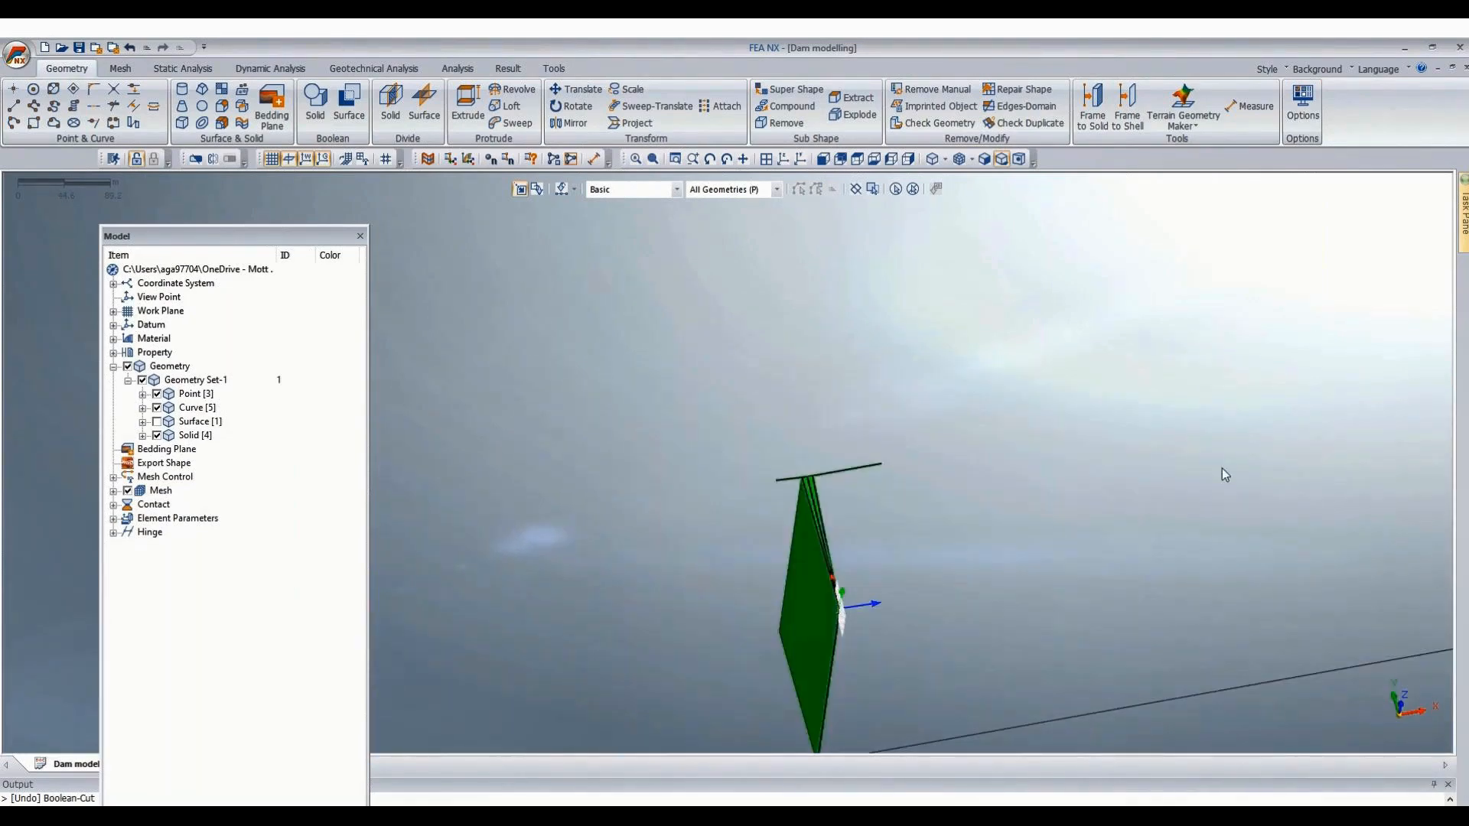
{"action": "key", "text": "Delete"}
{"action": "scroll", "coordinate": [1005, 483], "scroll_direction": "down", "scroll_amount": 3}
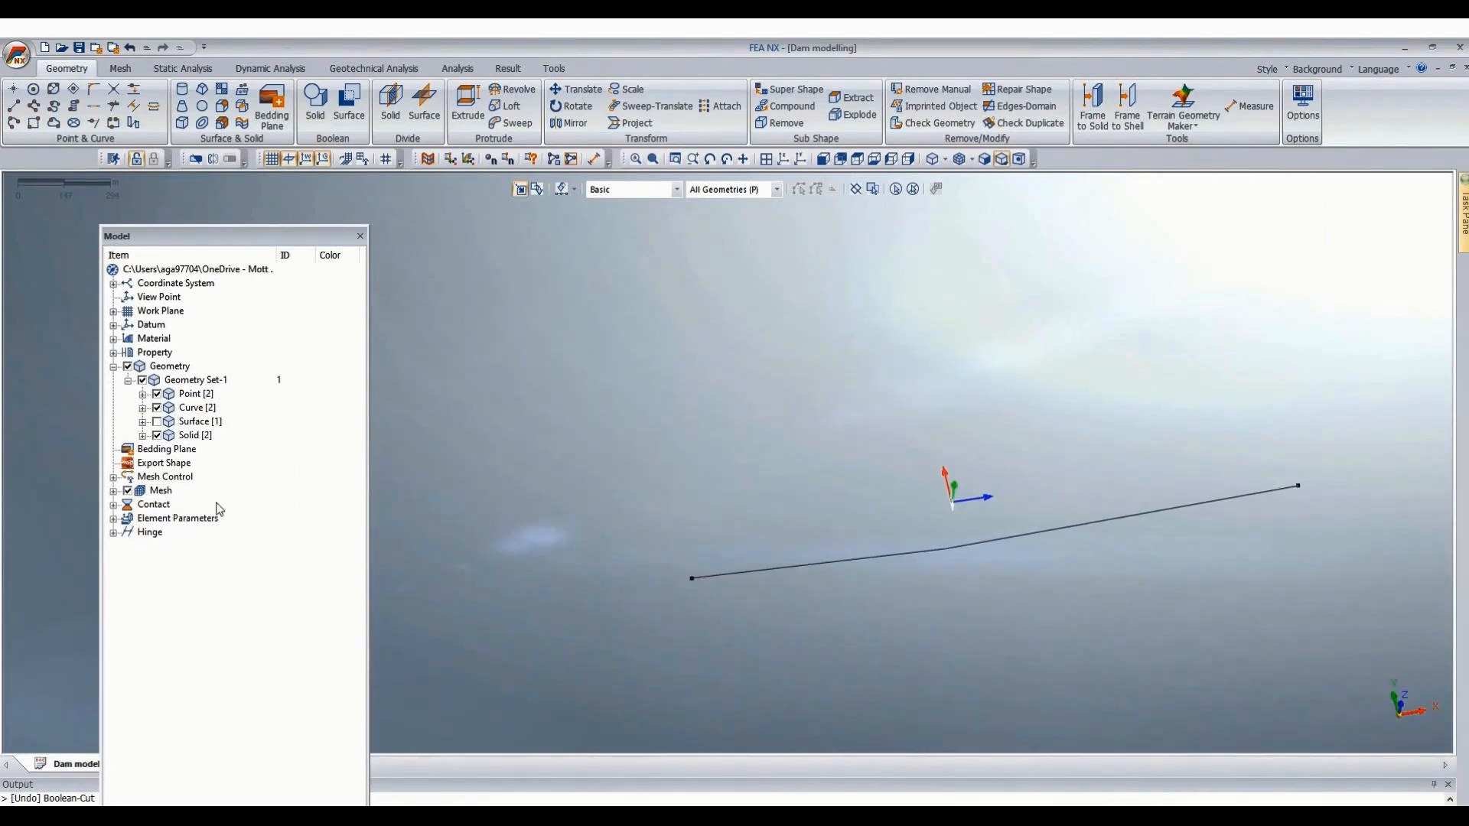
Hide the points, redisplay the two trimmed solids with the curves, and view the joined boxes in plan.
{"action": "left_click", "coordinate": [157, 408]}
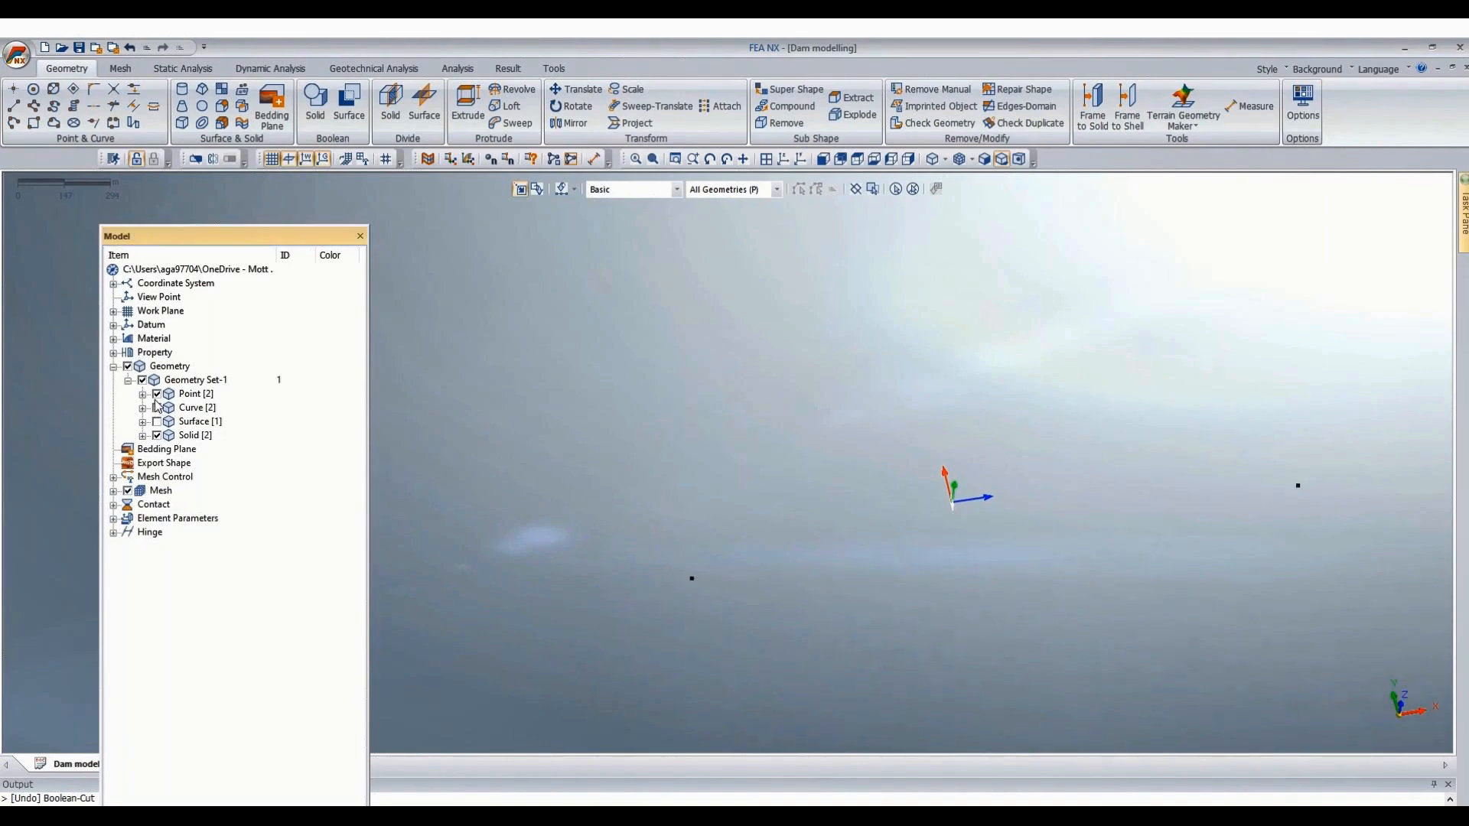
{"action": "left_click", "coordinate": [156, 394]}
{"action": "left_click", "coordinate": [157, 436]}
{"action": "left_click", "coordinate": [157, 435]}
{"action": "scroll", "coordinate": [781, 290], "scroll_direction": "down", "scroll_amount": 1}
{"action": "scroll", "coordinate": [861, 277], "scroll_direction": "up", "scroll_amount": 4}
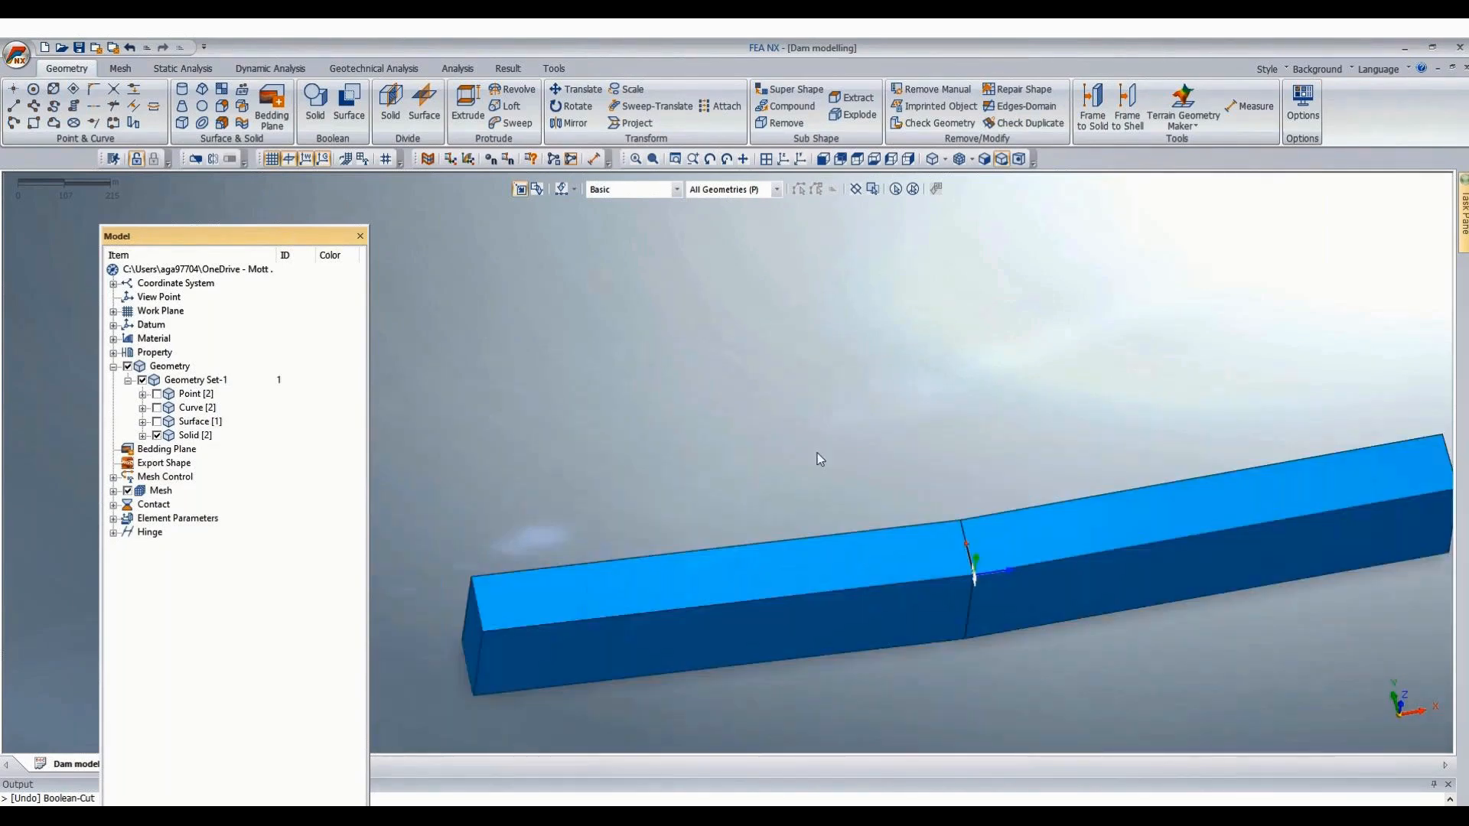
{"action": "left_click", "coordinate": [157, 408]}
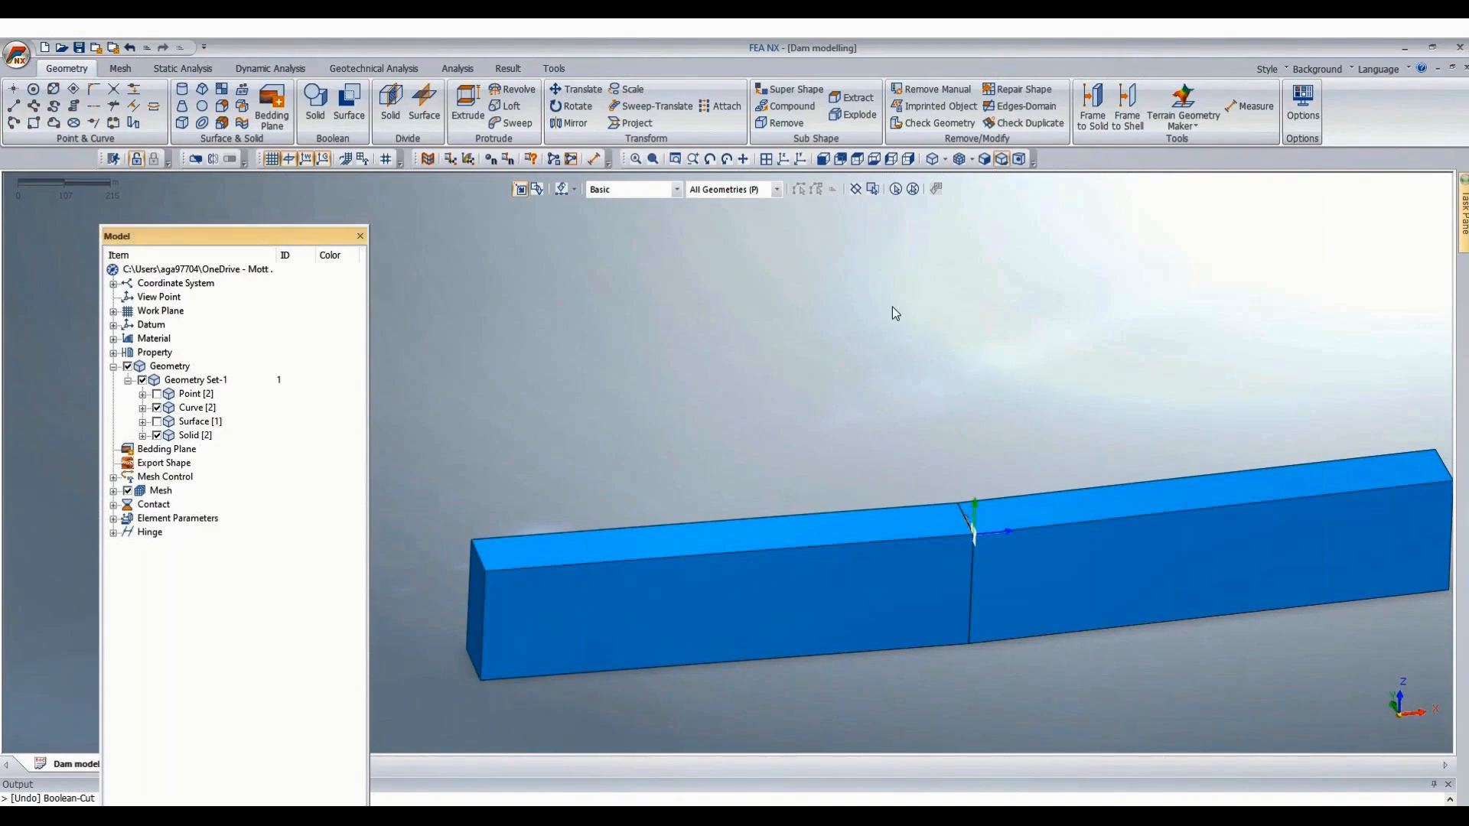
{"action": "scroll", "coordinate": [880, 309], "scroll_direction": "down", "scroll_amount": 6}
{"action": "left_click", "coordinate": [875, 159]}
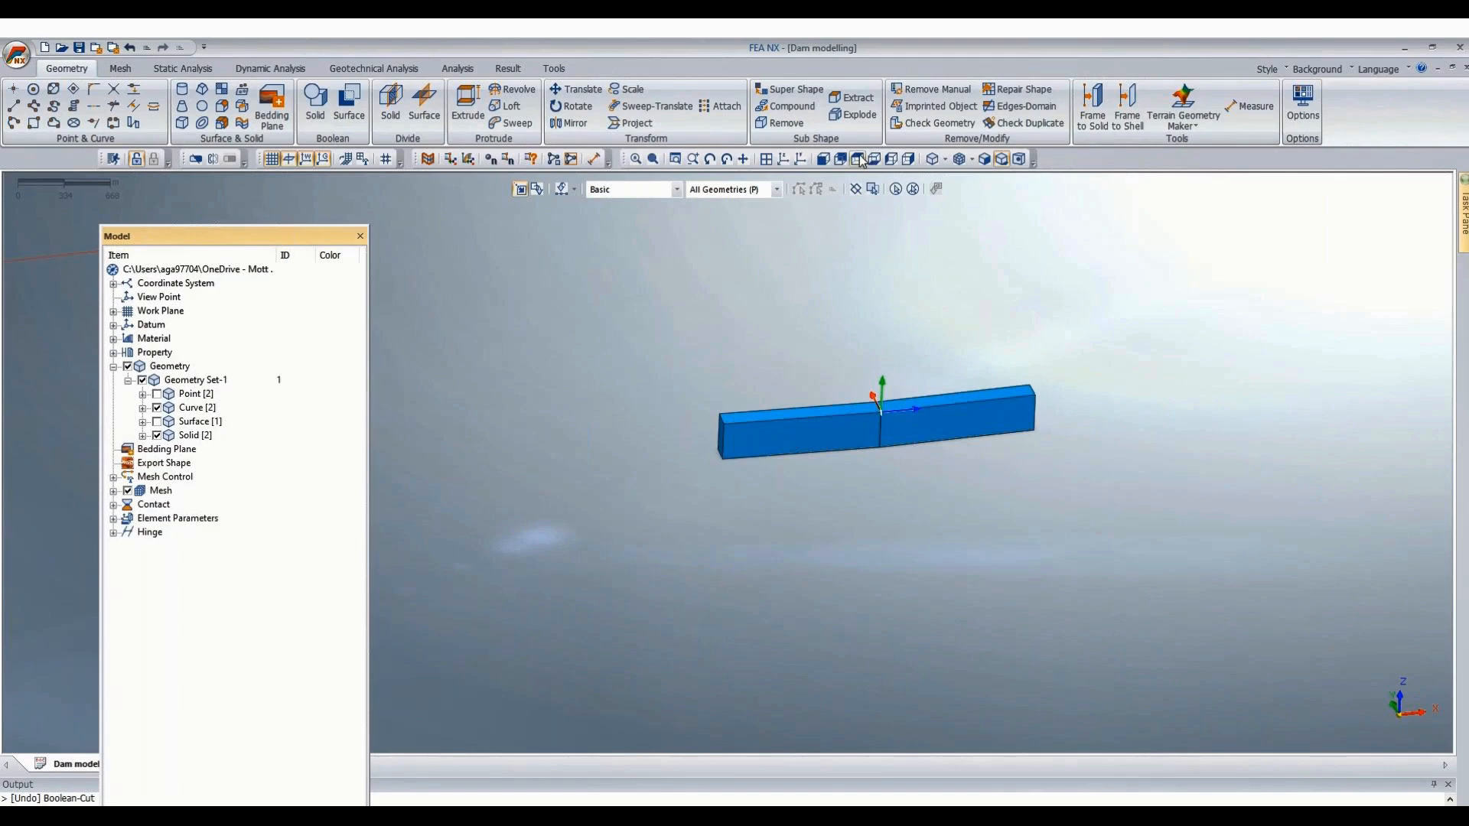
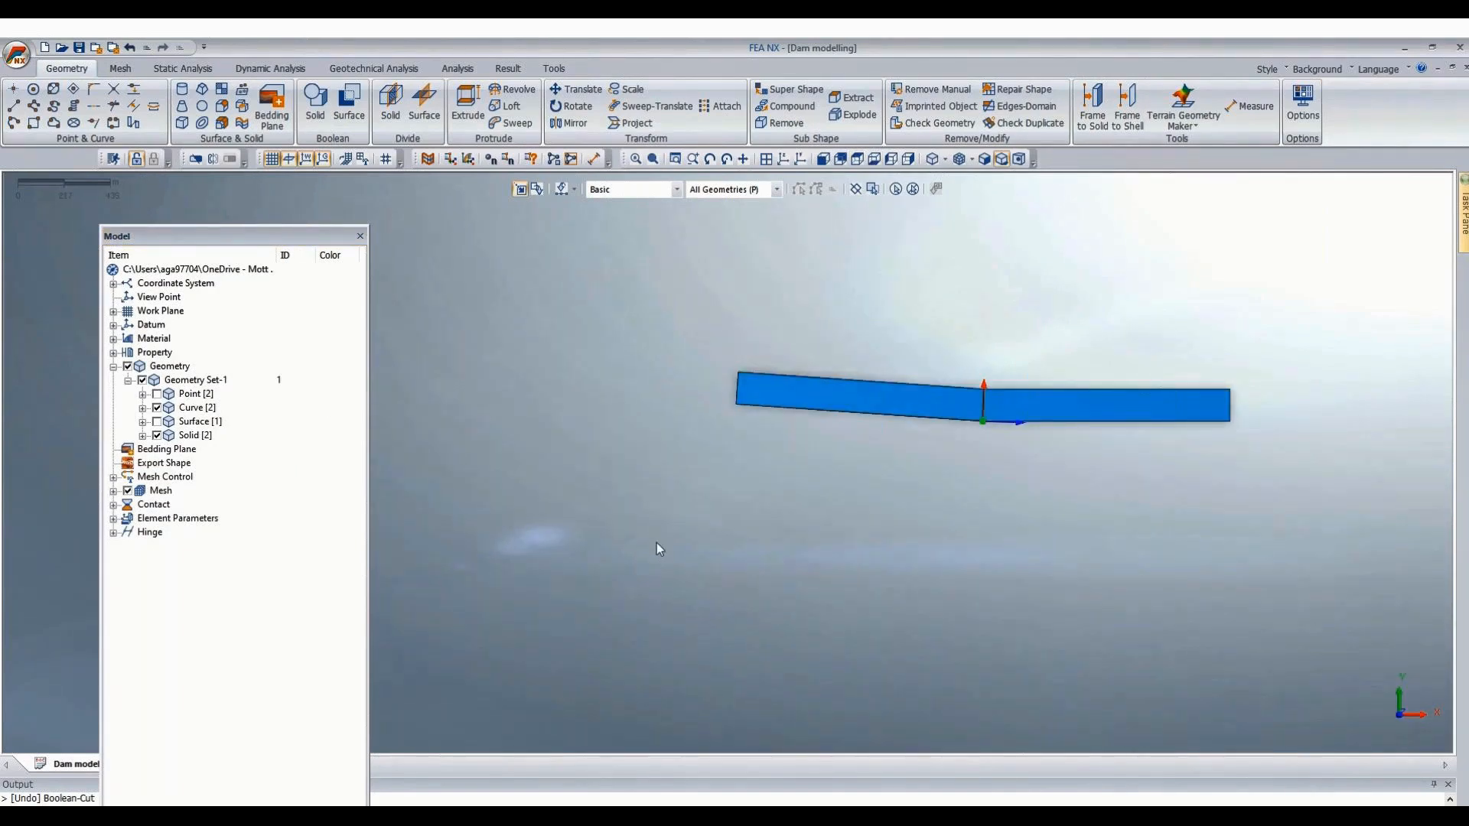
Undo the last operation and display the terrain surface together with the two box solids to compare them along the dam.
{"action": "key", "text": "ctrl+z"}
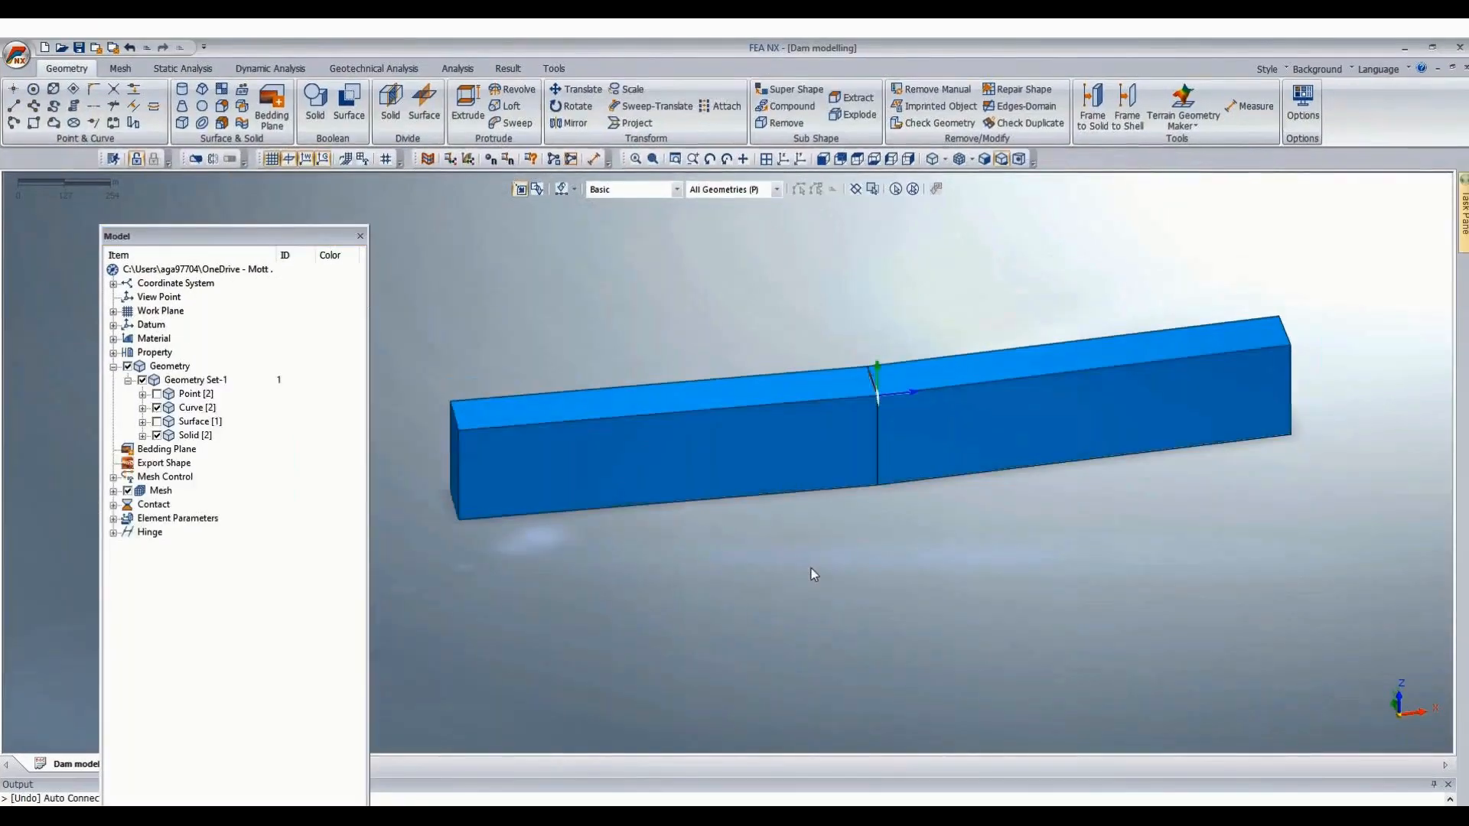
{"action": "left_click", "coordinate": [157, 436]}
{"action": "left_click", "coordinate": [157, 422]}
{"action": "left_click", "coordinate": [157, 435]}
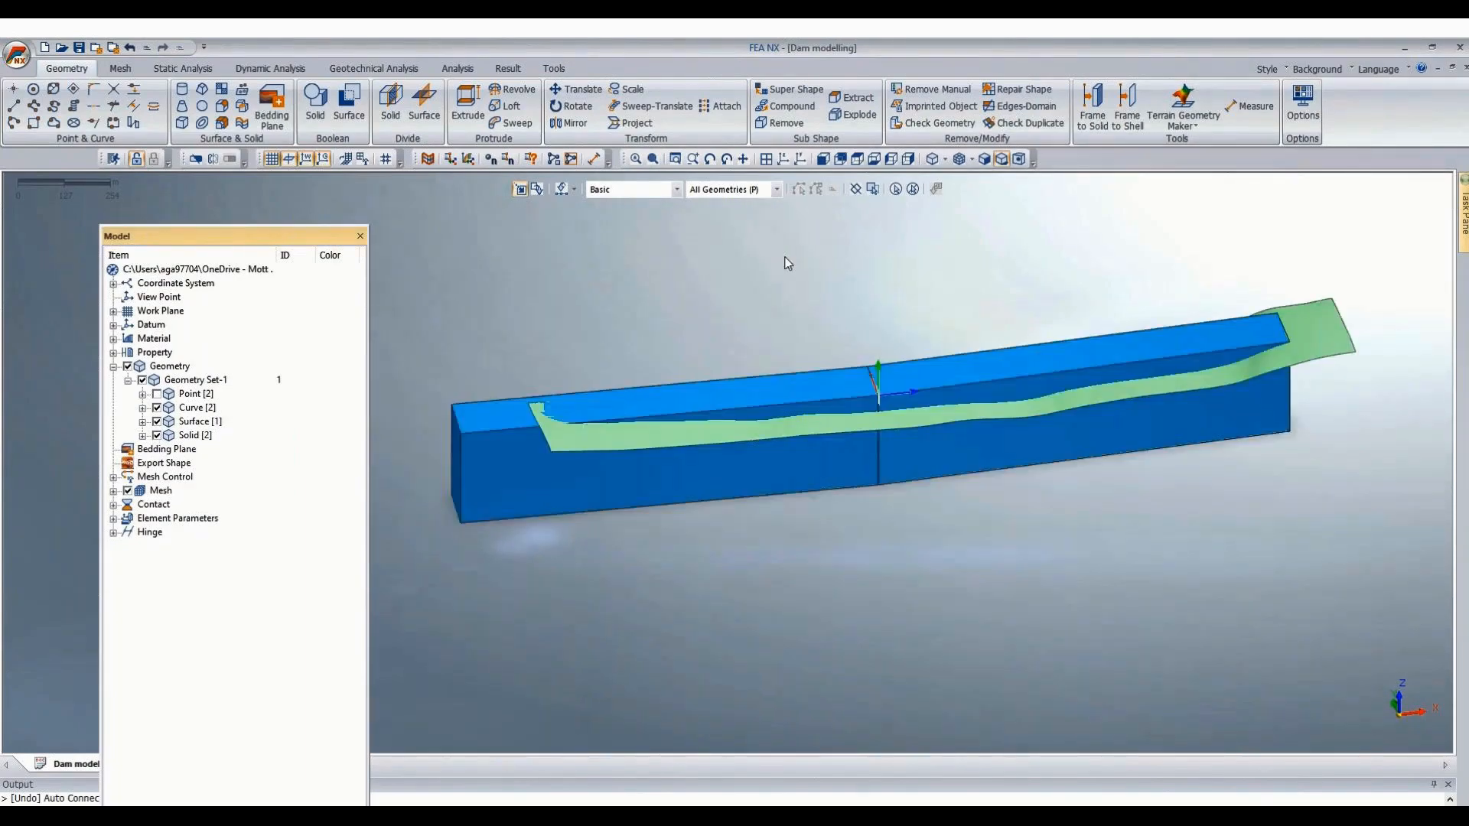
{"action": "scroll", "coordinate": [768, 358], "scroll_direction": "up", "scroll_amount": 3}
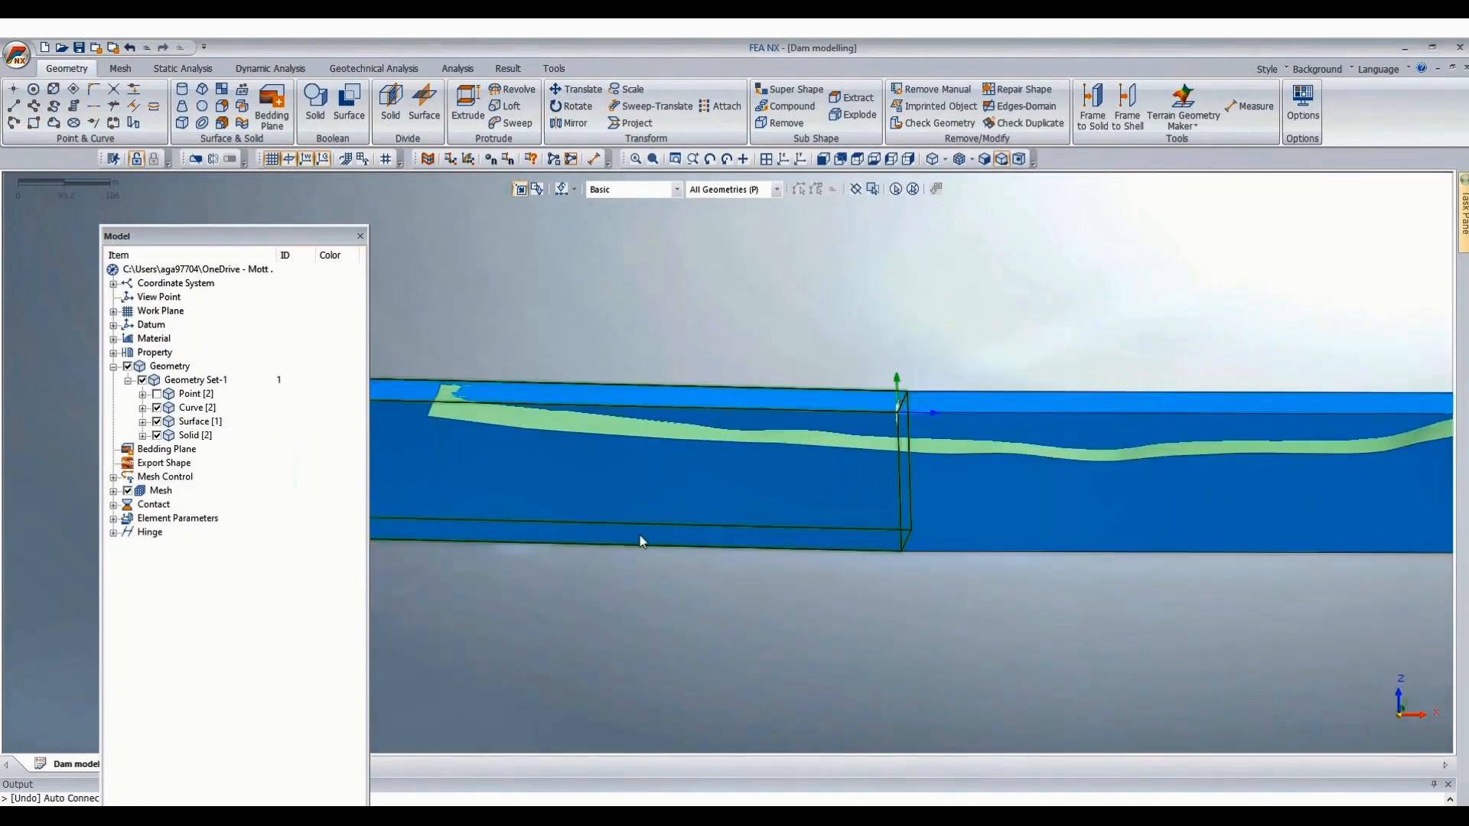
{"action": "middle_click_drag", "start_coordinate": [639, 535], "coordinate": [870, 286]}
{"action": "scroll", "coordinate": [870, 286], "scroll_direction": "down", "scroll_amount": 3}
{"action": "scroll", "coordinate": [1449, 450], "scroll_direction": "up", "scroll_amount": 3}
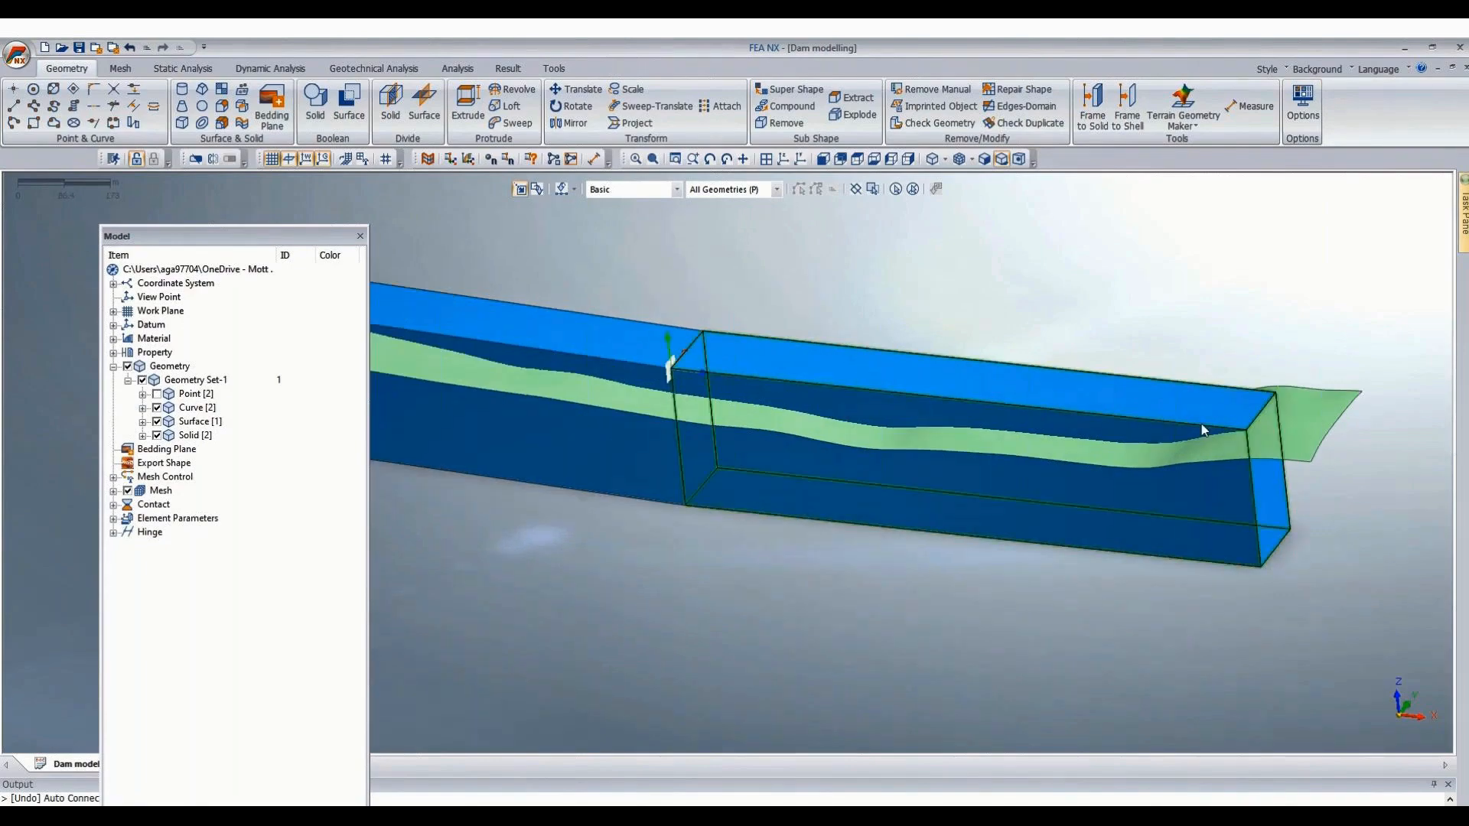
{"action": "scroll", "coordinate": [1250, 405], "scroll_direction": "down", "scroll_amount": 2}
{"action": "middle_click_drag", "start_coordinate": [598, 618], "coordinate": [573, 650]}
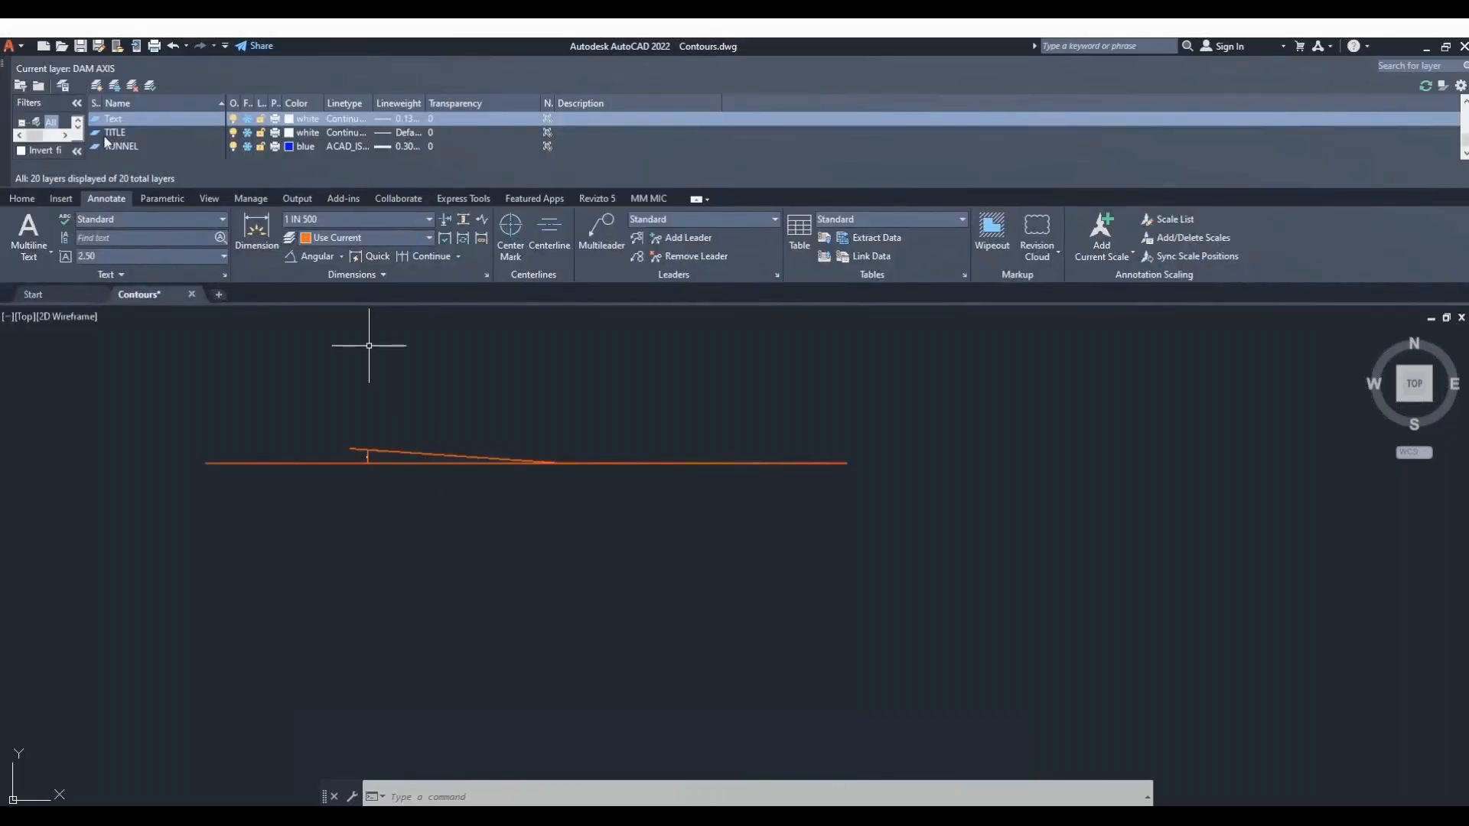
Switch to Contours.dwg in AutoCAD and thaw the 1 METER CON, ROCK LINE and Text layers.
{"action": "scroll", "coordinate": [163, 145], "scroll_direction": "up", "scroll_amount": 6}
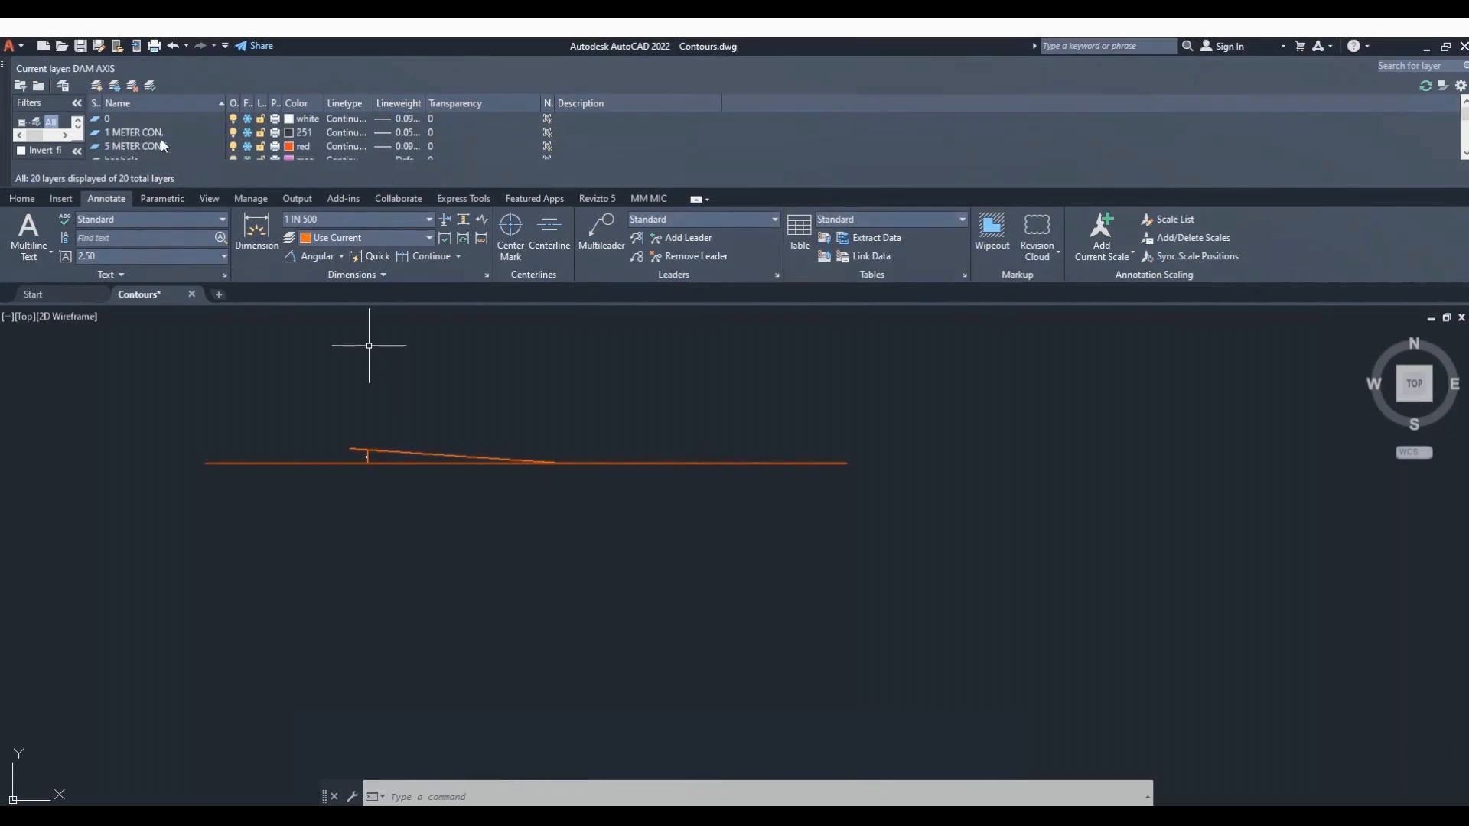
{"action": "left_click", "coordinate": [247, 134]}
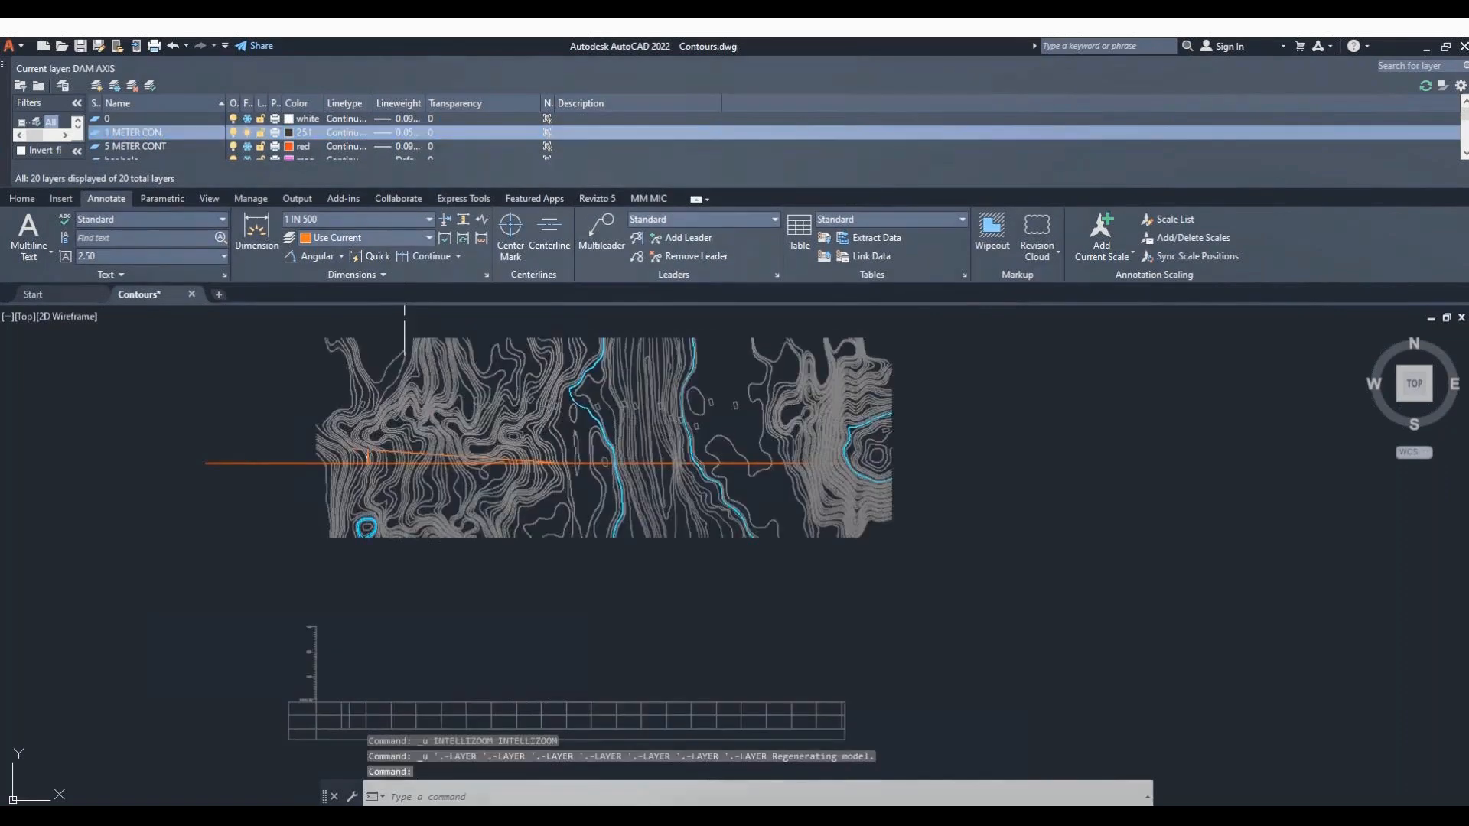
{"action": "scroll", "coordinate": [182, 150], "scroll_direction": "down", "scroll_amount": 1}
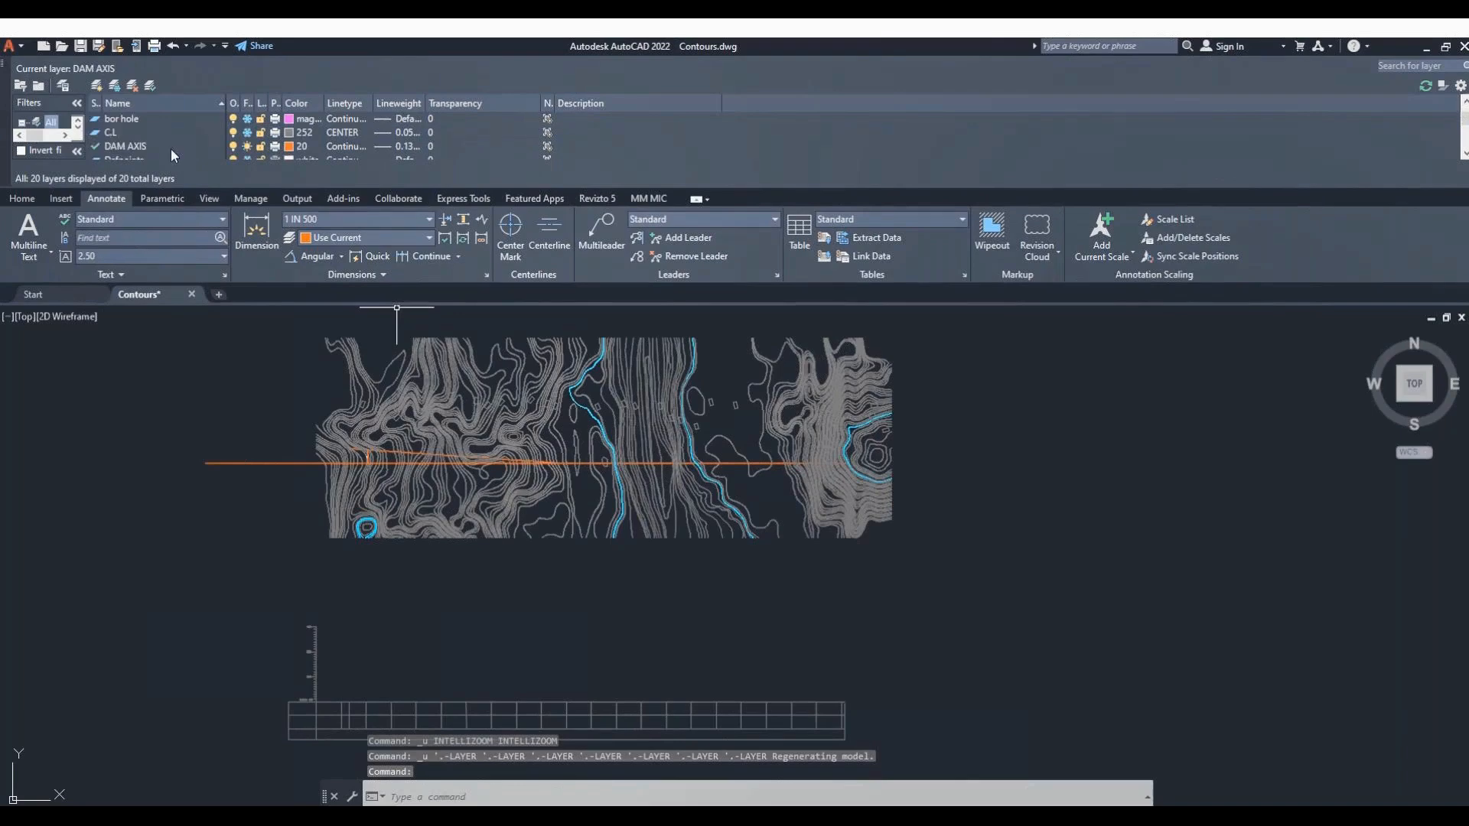
{"action": "scroll", "coordinate": [169, 143], "scroll_direction": "down", "scroll_amount": 2}
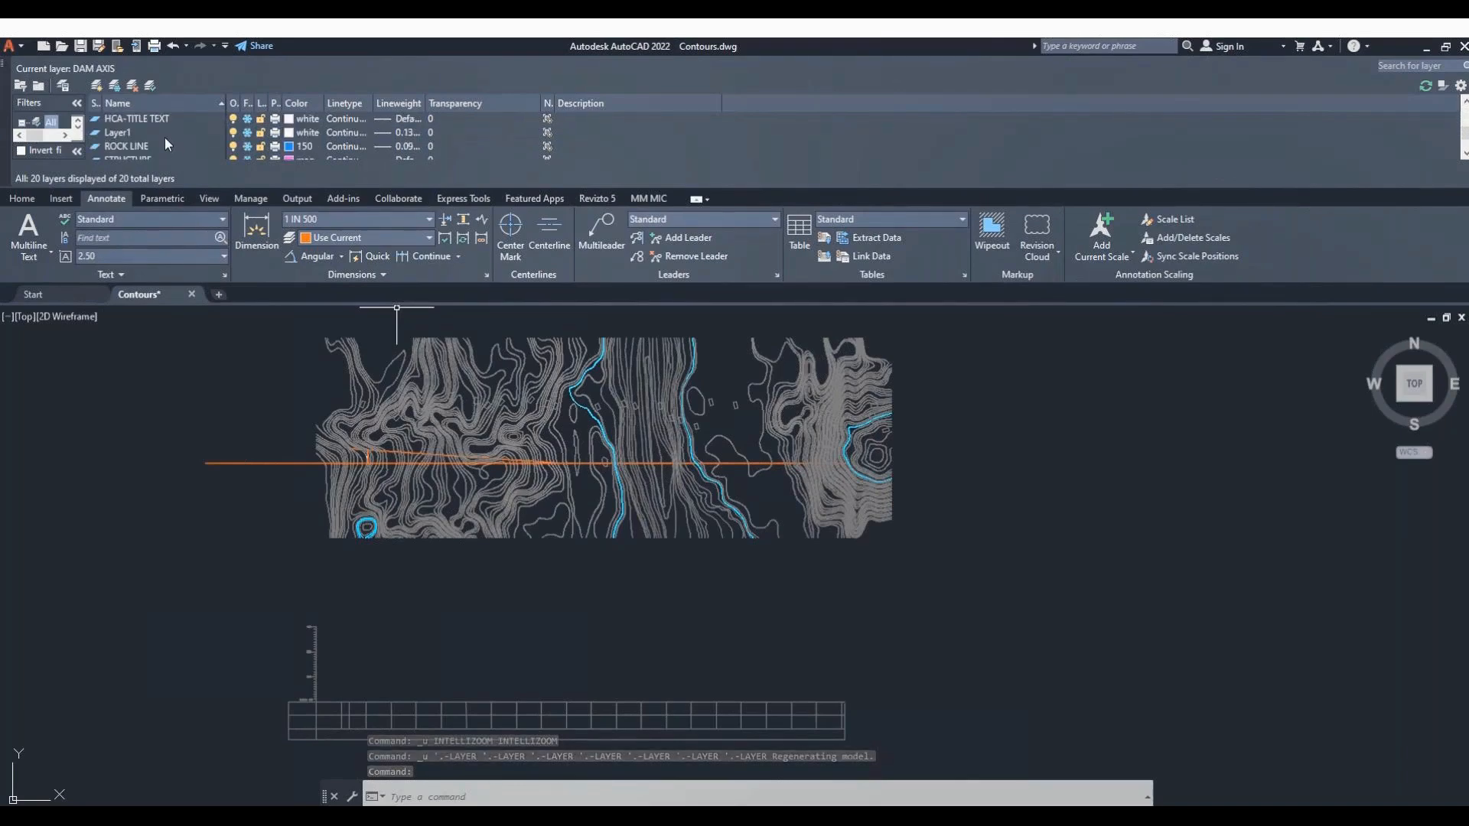
{"action": "left_click", "coordinate": [247, 147]}
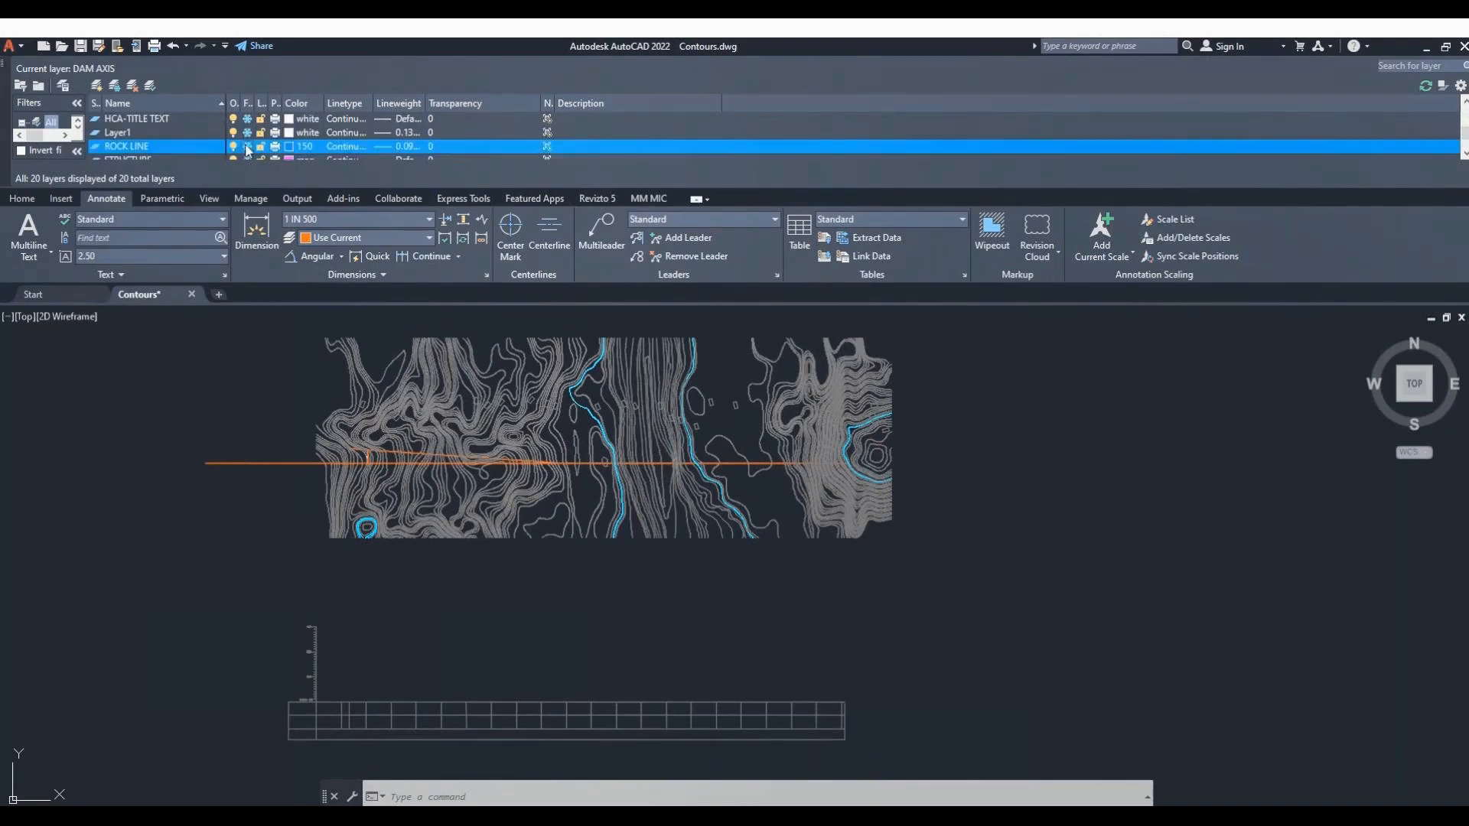
{"action": "left_click", "coordinate": [245, 146]}
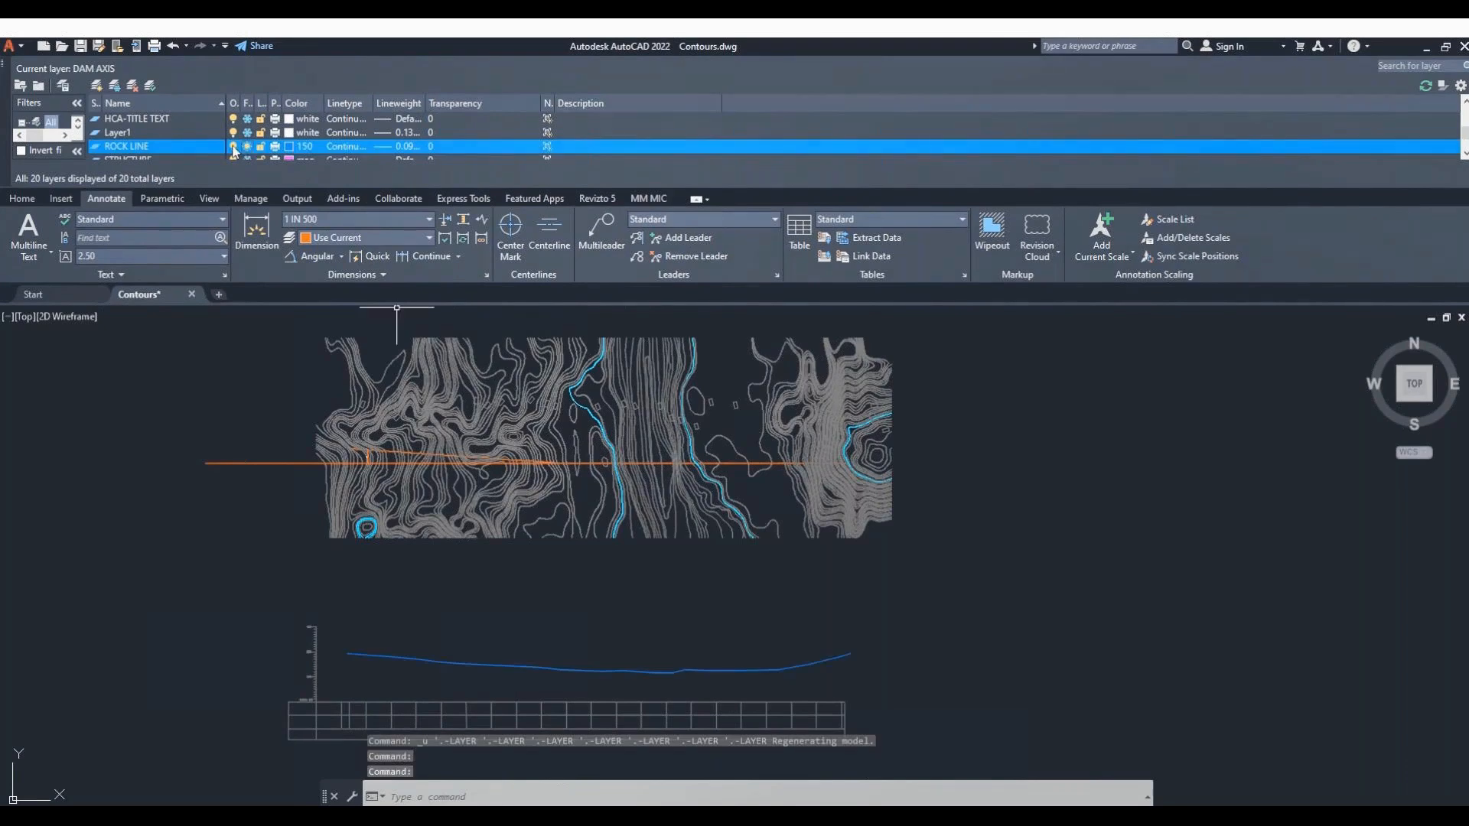
{"action": "scroll", "coordinate": [241, 151], "scroll_direction": "down", "scroll_amount": 1}
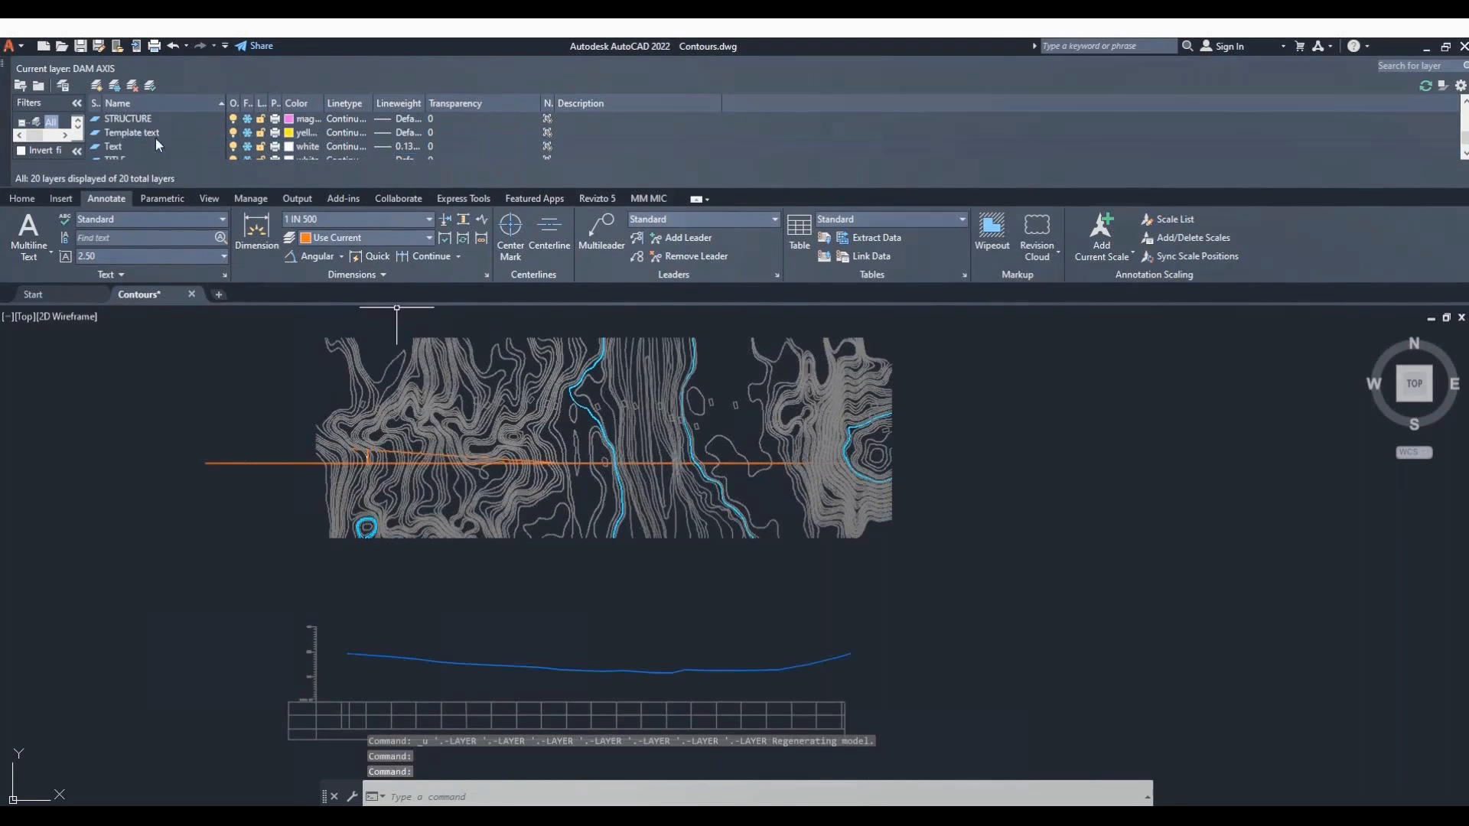
{"action": "left_click", "coordinate": [247, 147]}
Examine the river cross section along the dam axis, including the rock line and its level and R.D table.
{"action": "scroll", "coordinate": [451, 520], "scroll_direction": "down", "scroll_amount": 3}
{"action": "scroll", "coordinate": [464, 601], "scroll_direction": "up", "scroll_amount": 8}
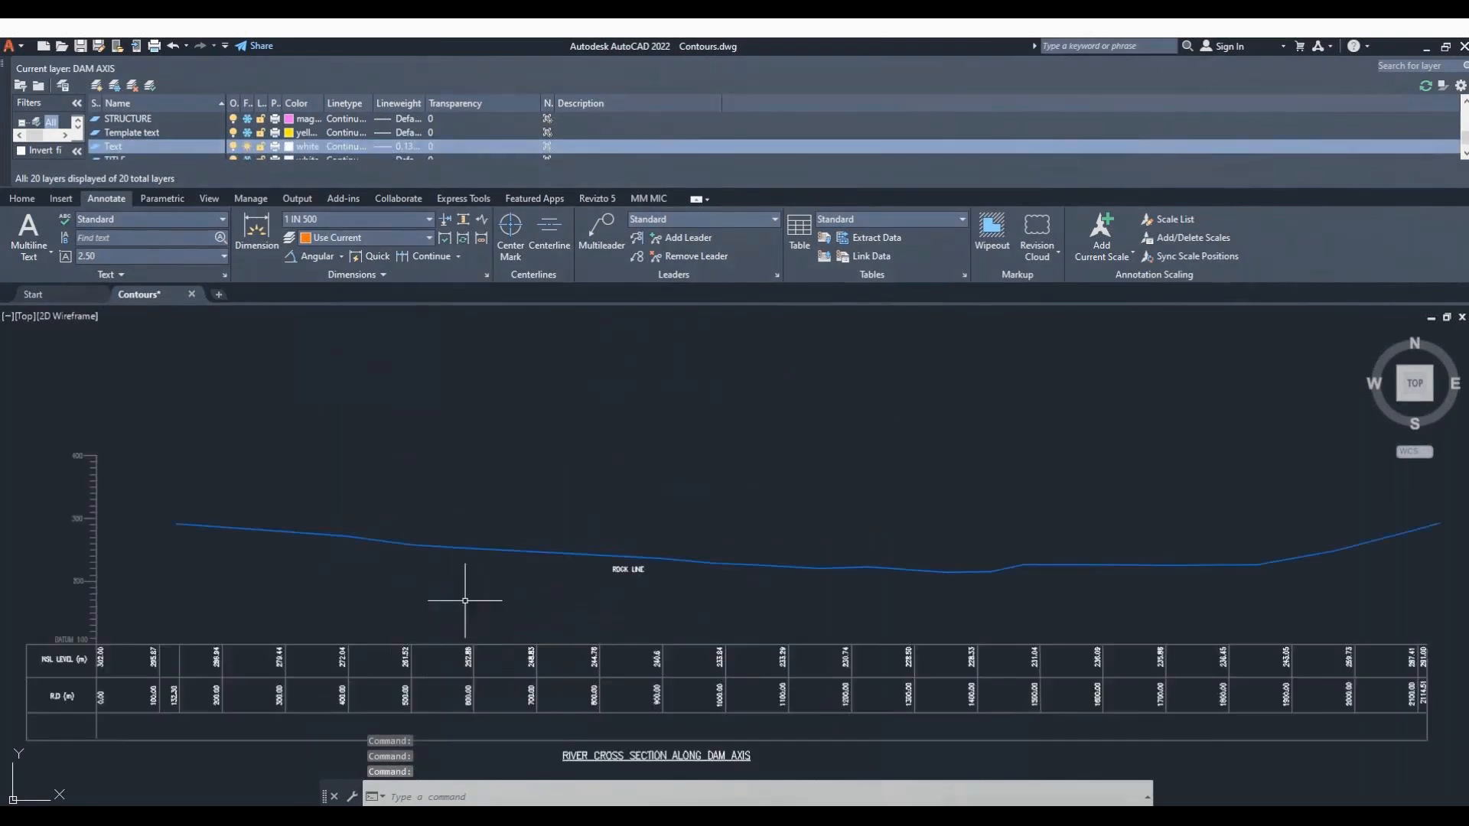
{"action": "scroll", "coordinate": [426, 538], "scroll_direction": "down", "scroll_amount": 4}
{"action": "scroll", "coordinate": [367, 543], "scroll_direction": "up", "scroll_amount": 4}
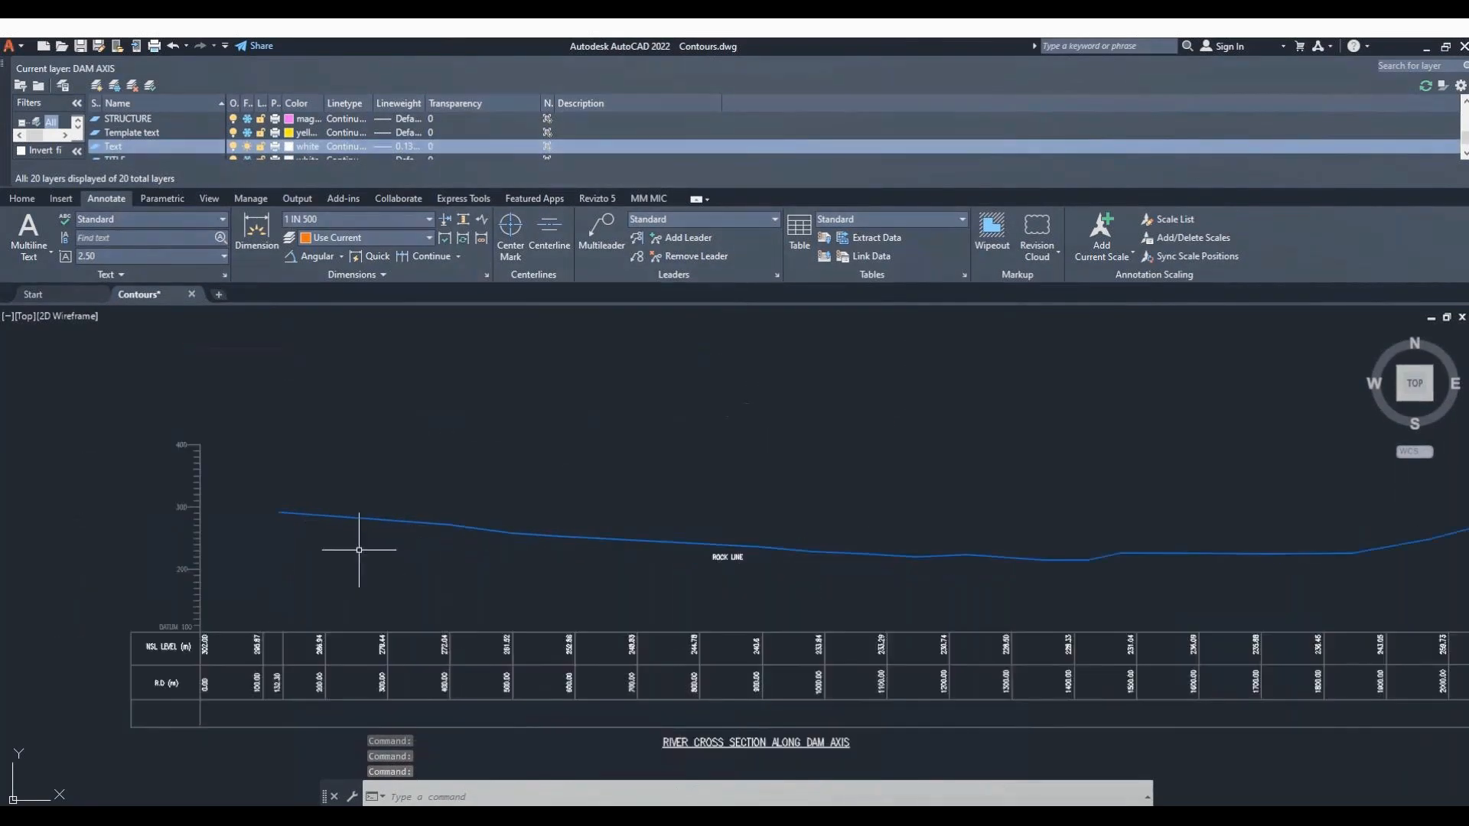
{"action": "scroll", "coordinate": [360, 548], "scroll_direction": "down", "scroll_amount": 4}
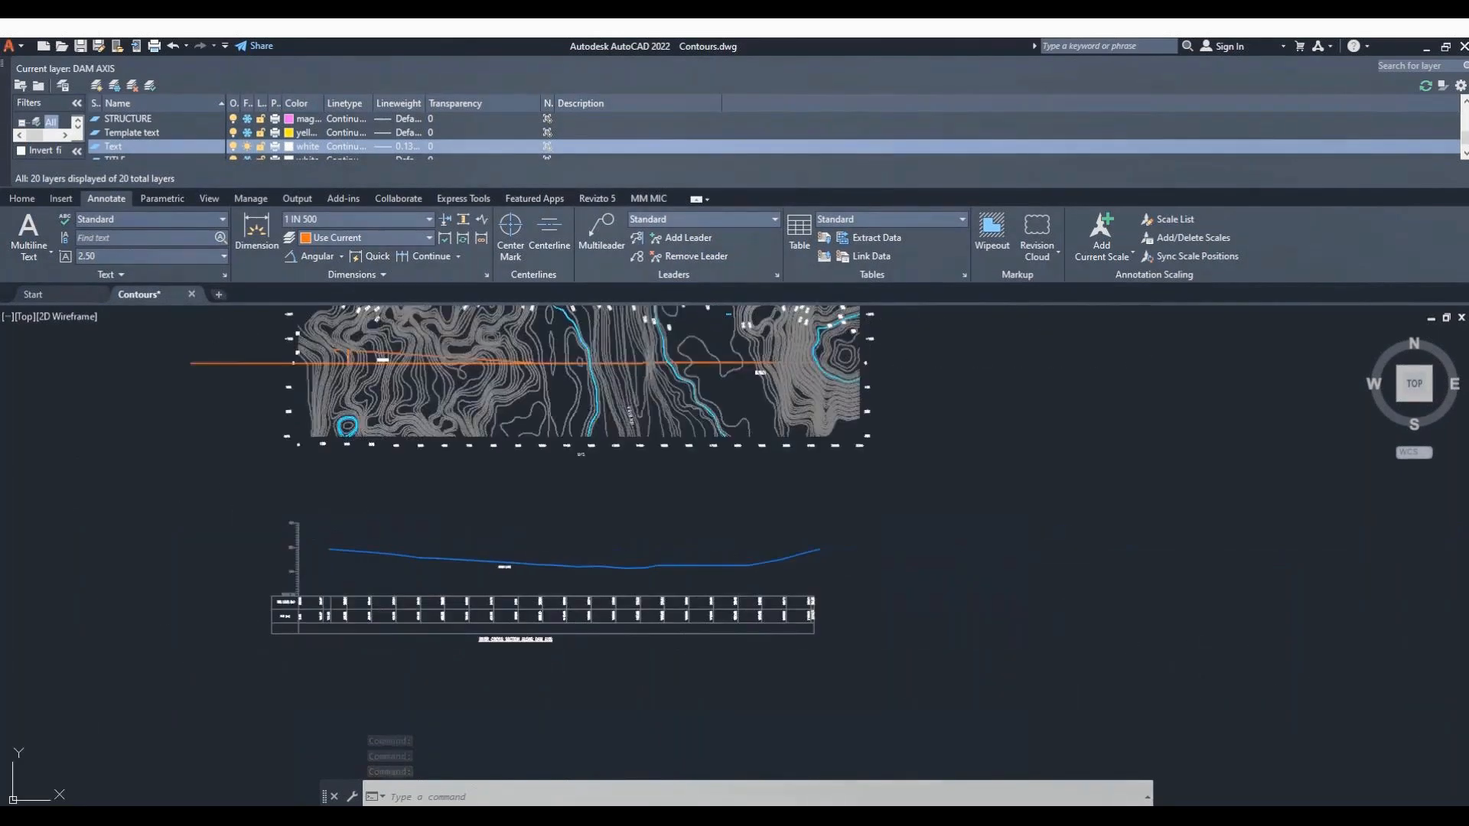
{"action": "scroll", "coordinate": [328, 508], "scroll_direction": "up", "scroll_amount": 2}
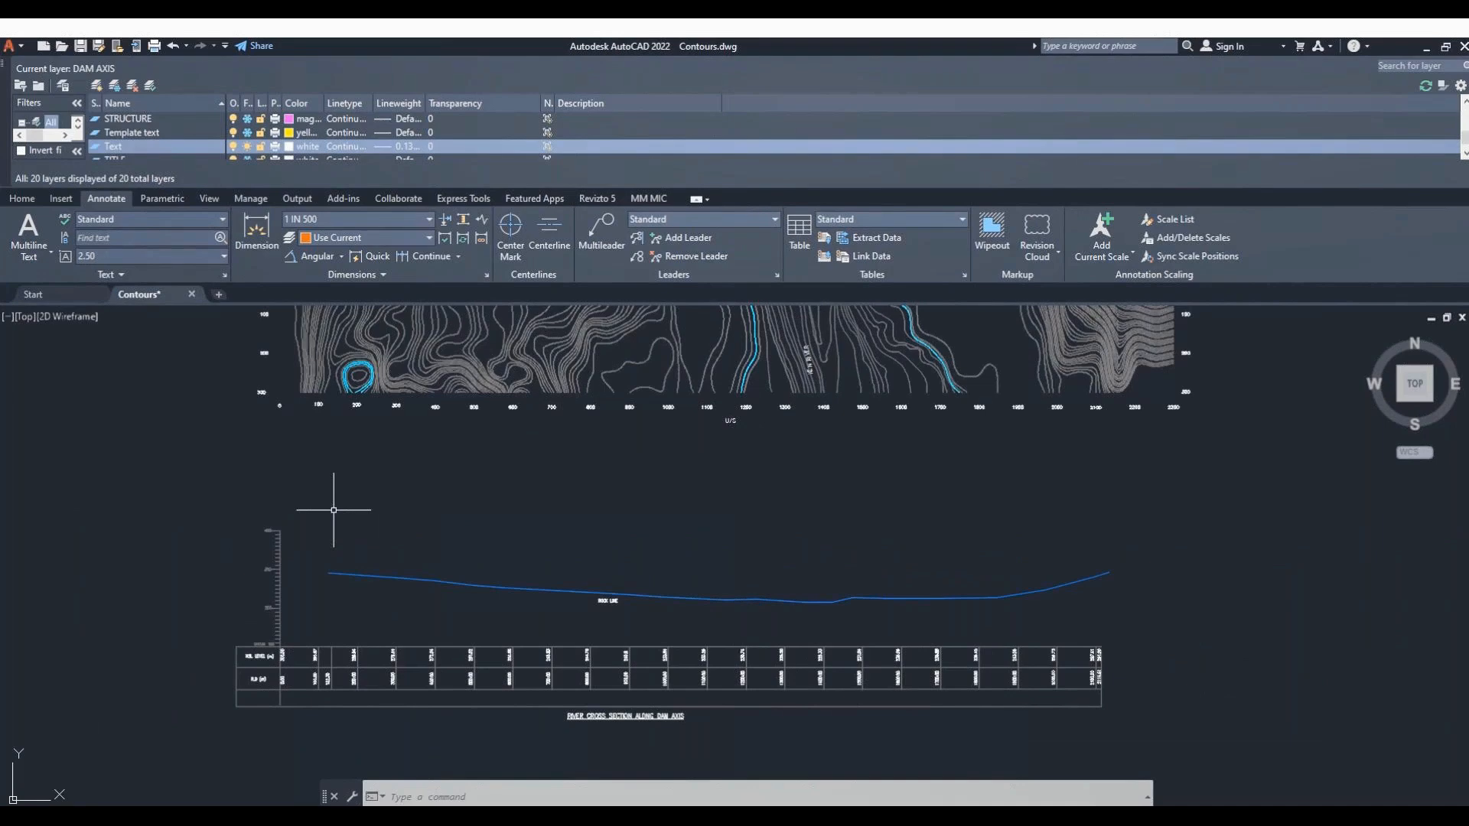
{"action": "type", "text": "EATte"}
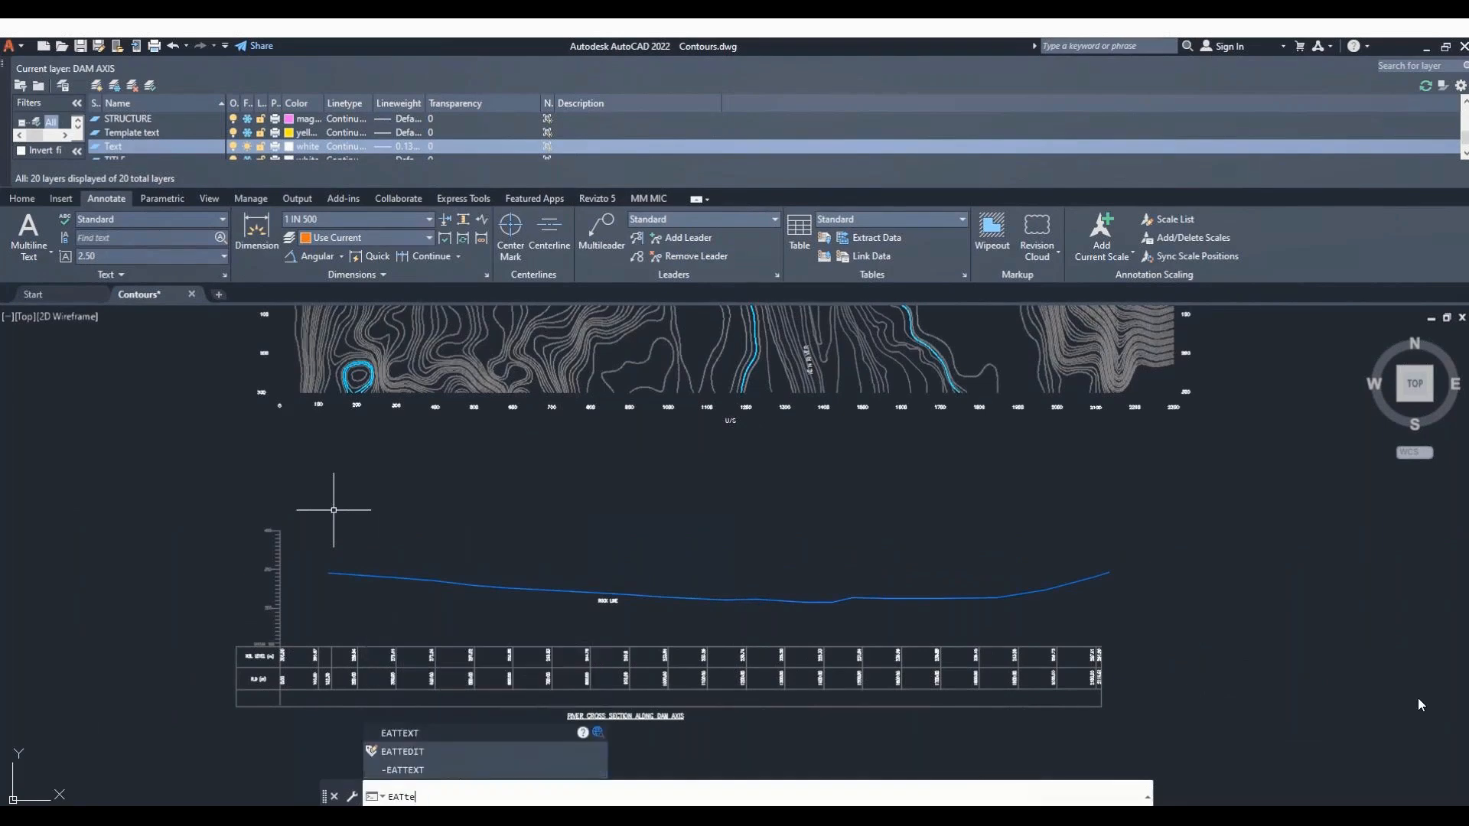
{"action": "type", "text": "xt"}
{"action": "key", "text": "Return"}
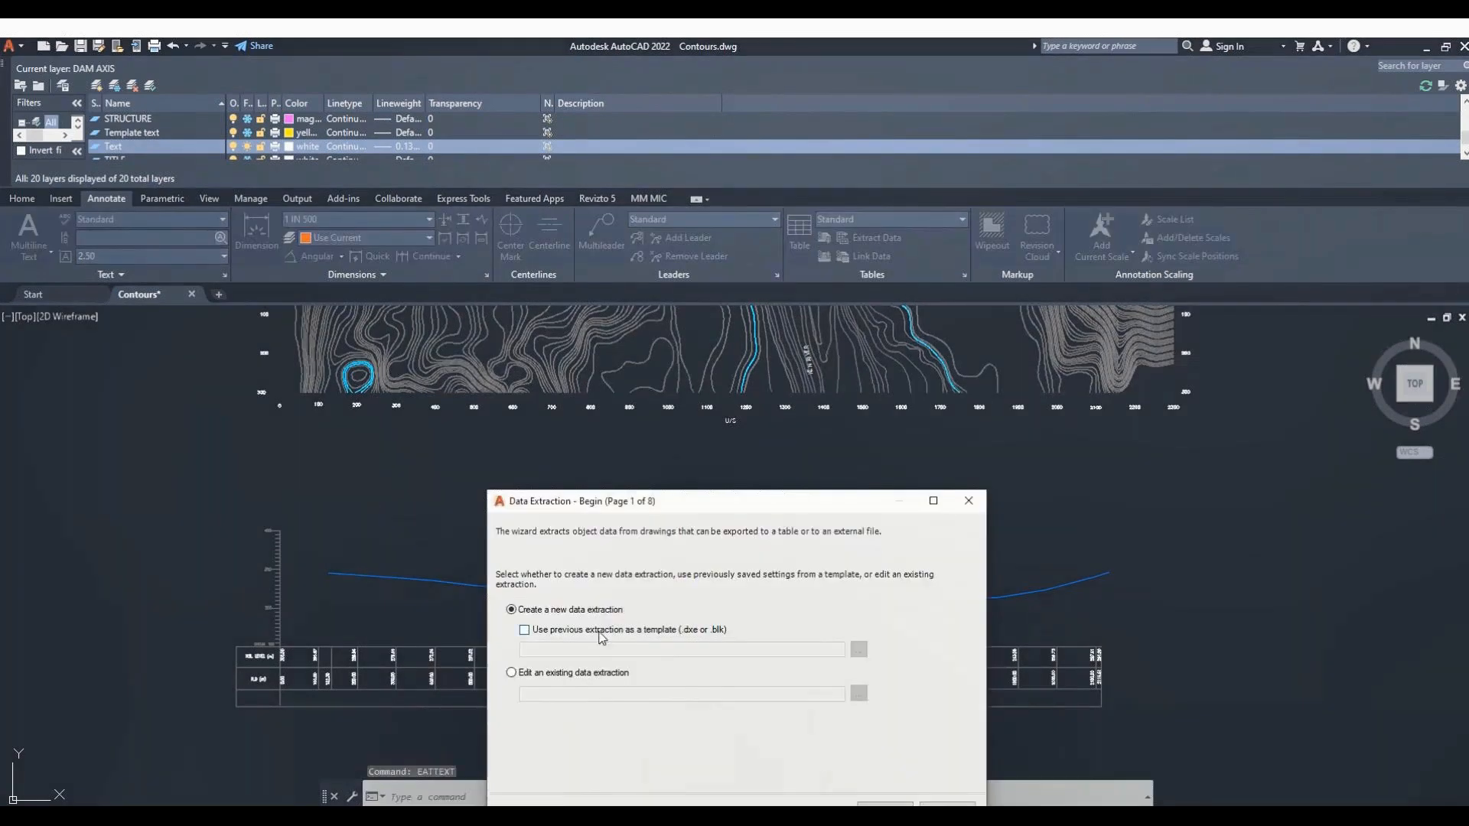
{"action": "left_click", "coordinate": [885, 803]}
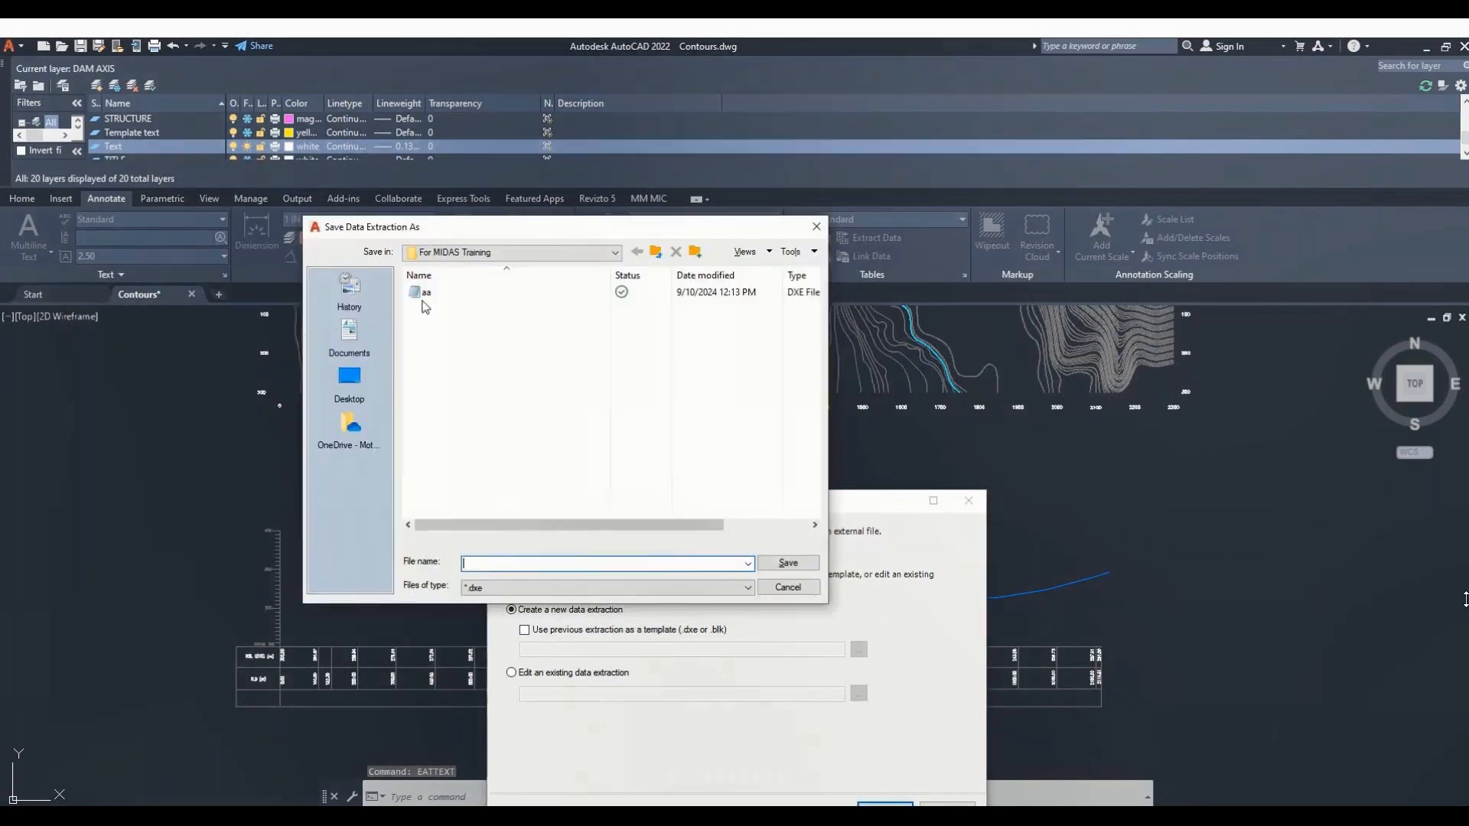
{"action": "left_click", "coordinate": [426, 294]}
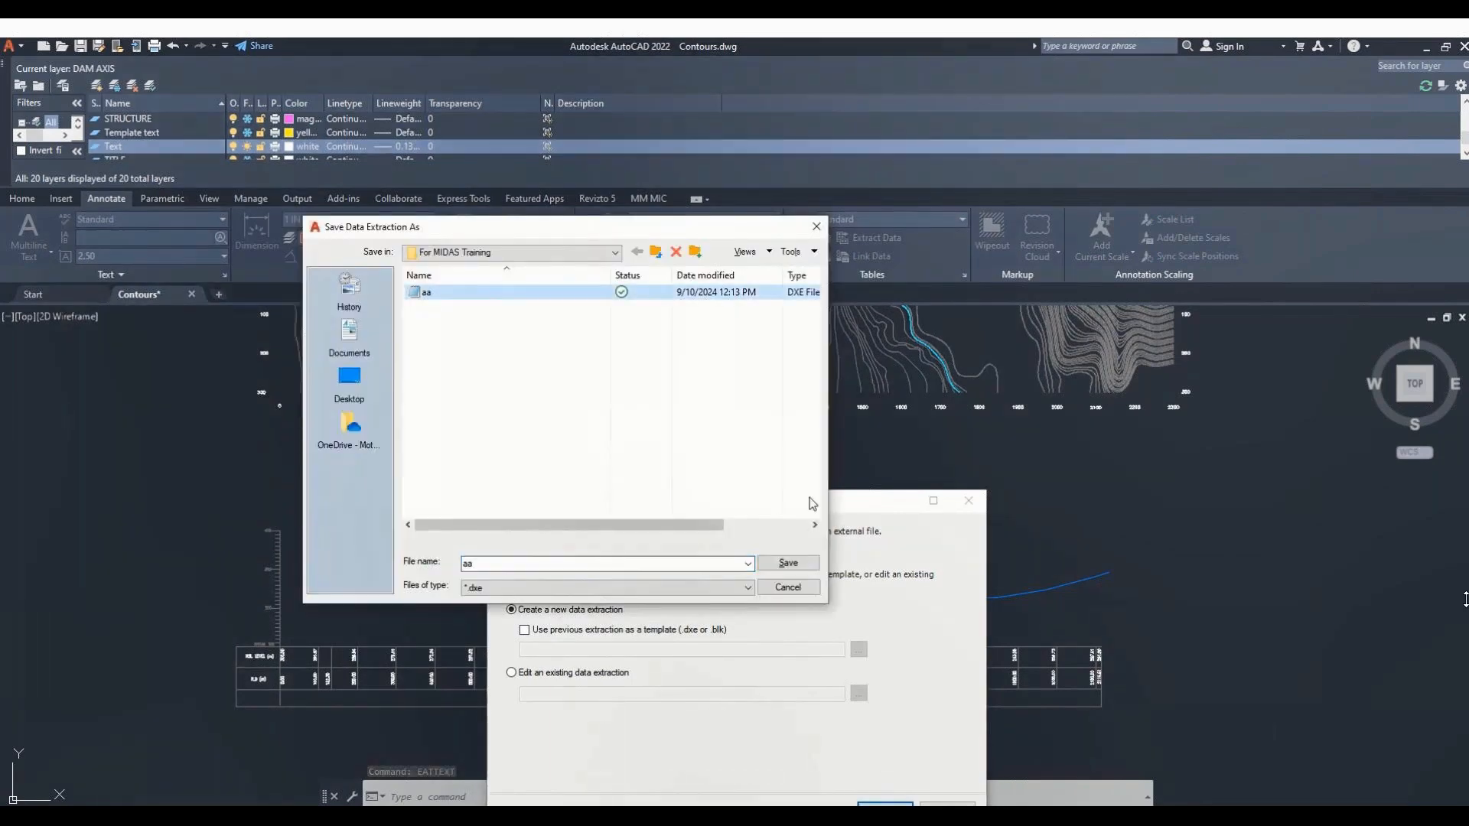
{"action": "left_click", "coordinate": [796, 565]}
{"action": "left_click", "coordinate": [551, 458]}
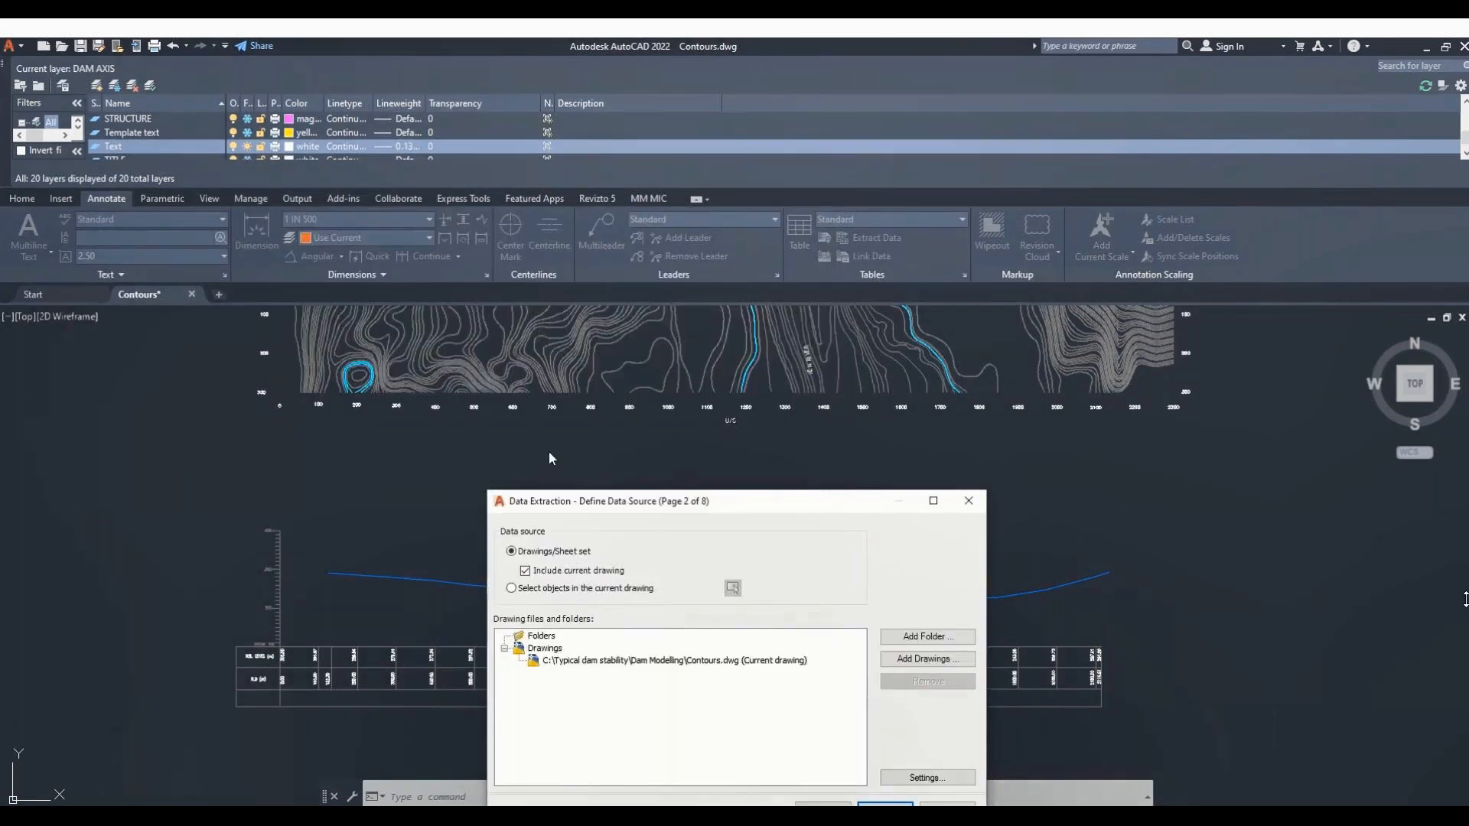
{"action": "left_click", "coordinate": [563, 589]}
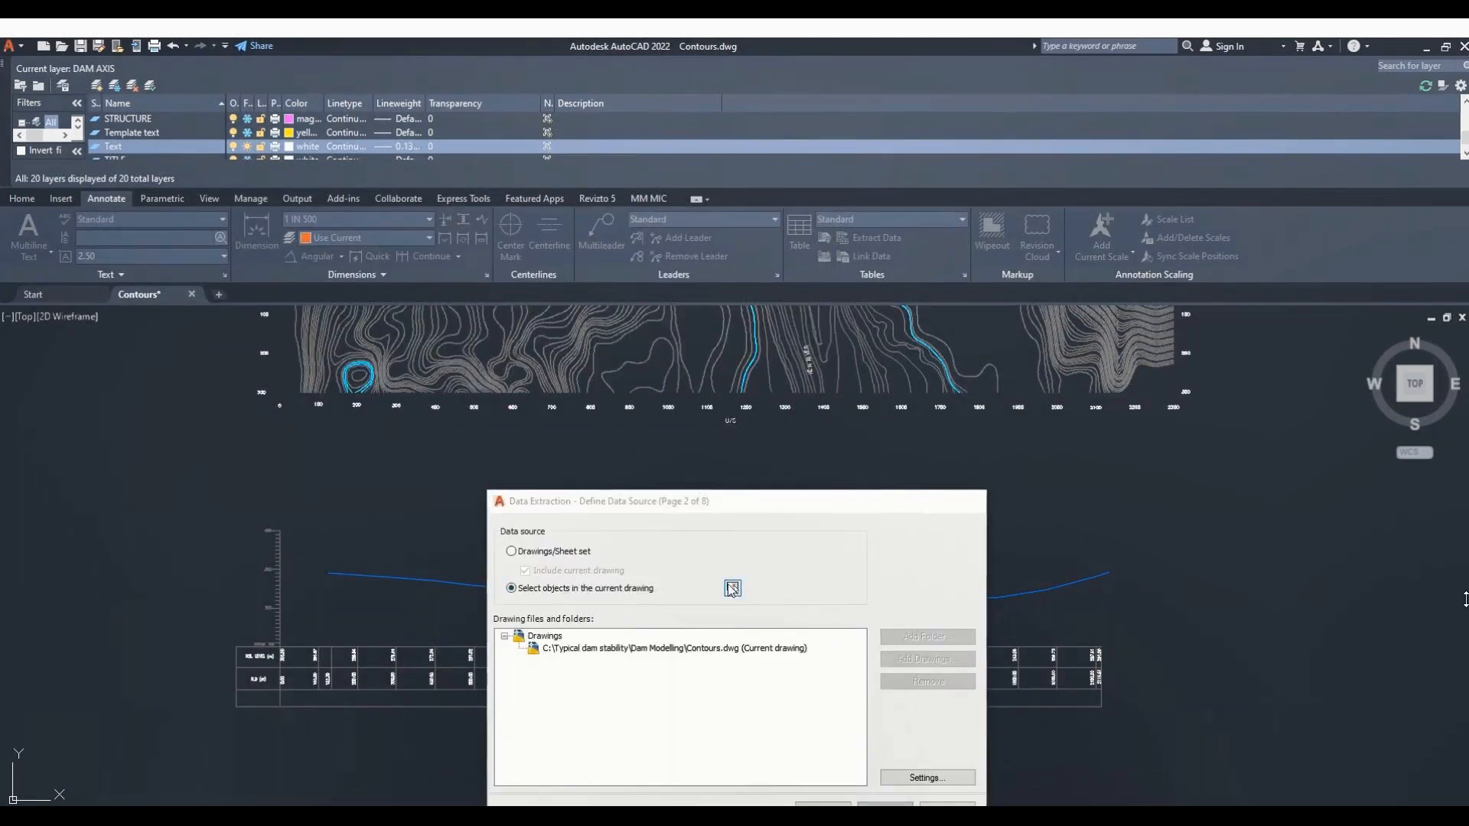
{"action": "left_click", "coordinate": [732, 588]}
{"action": "left_click", "coordinate": [356, 576]}
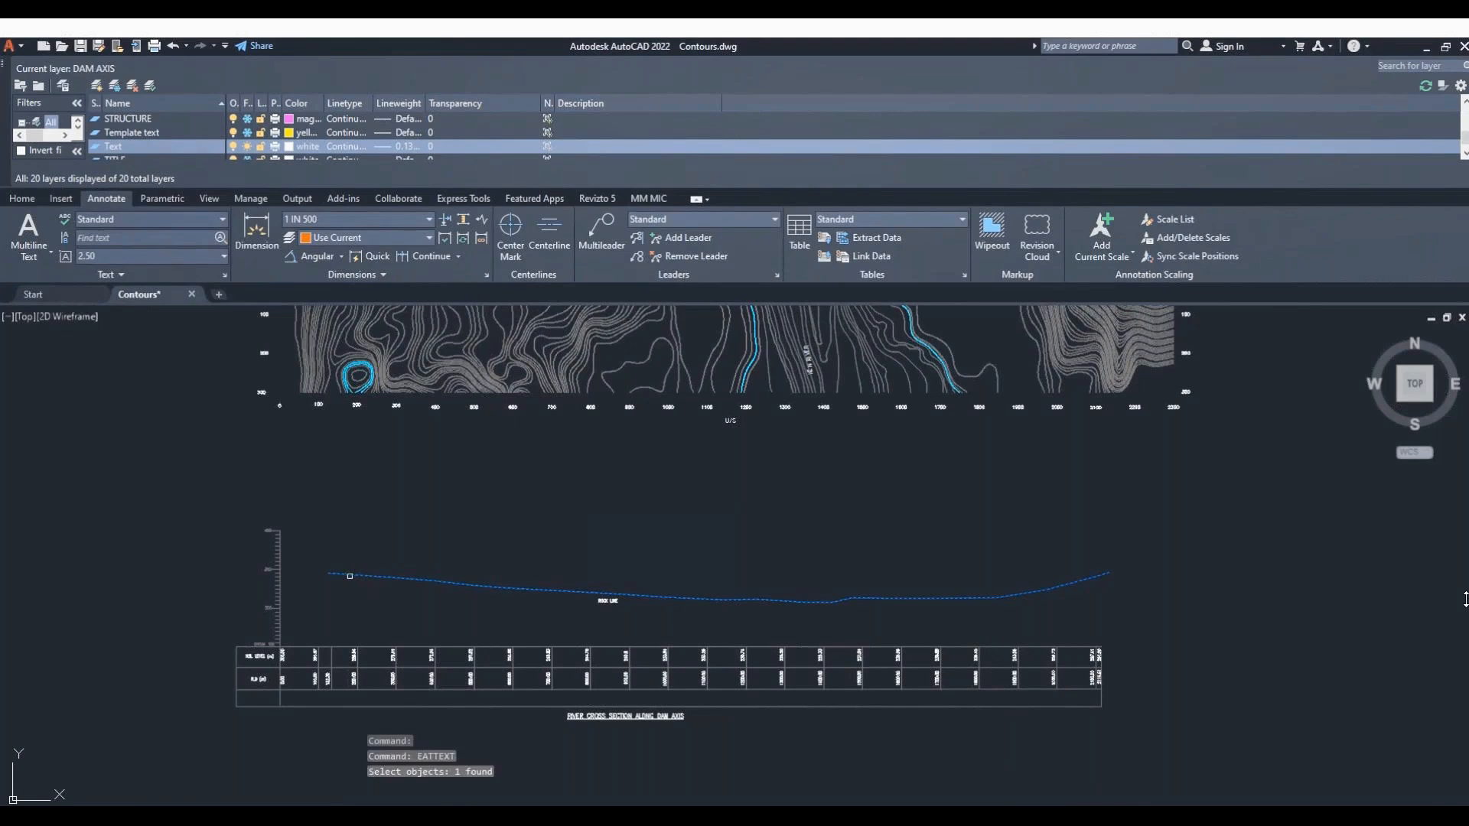
{"action": "key", "text": "Escape"}
{"action": "key", "text": "Escape"}
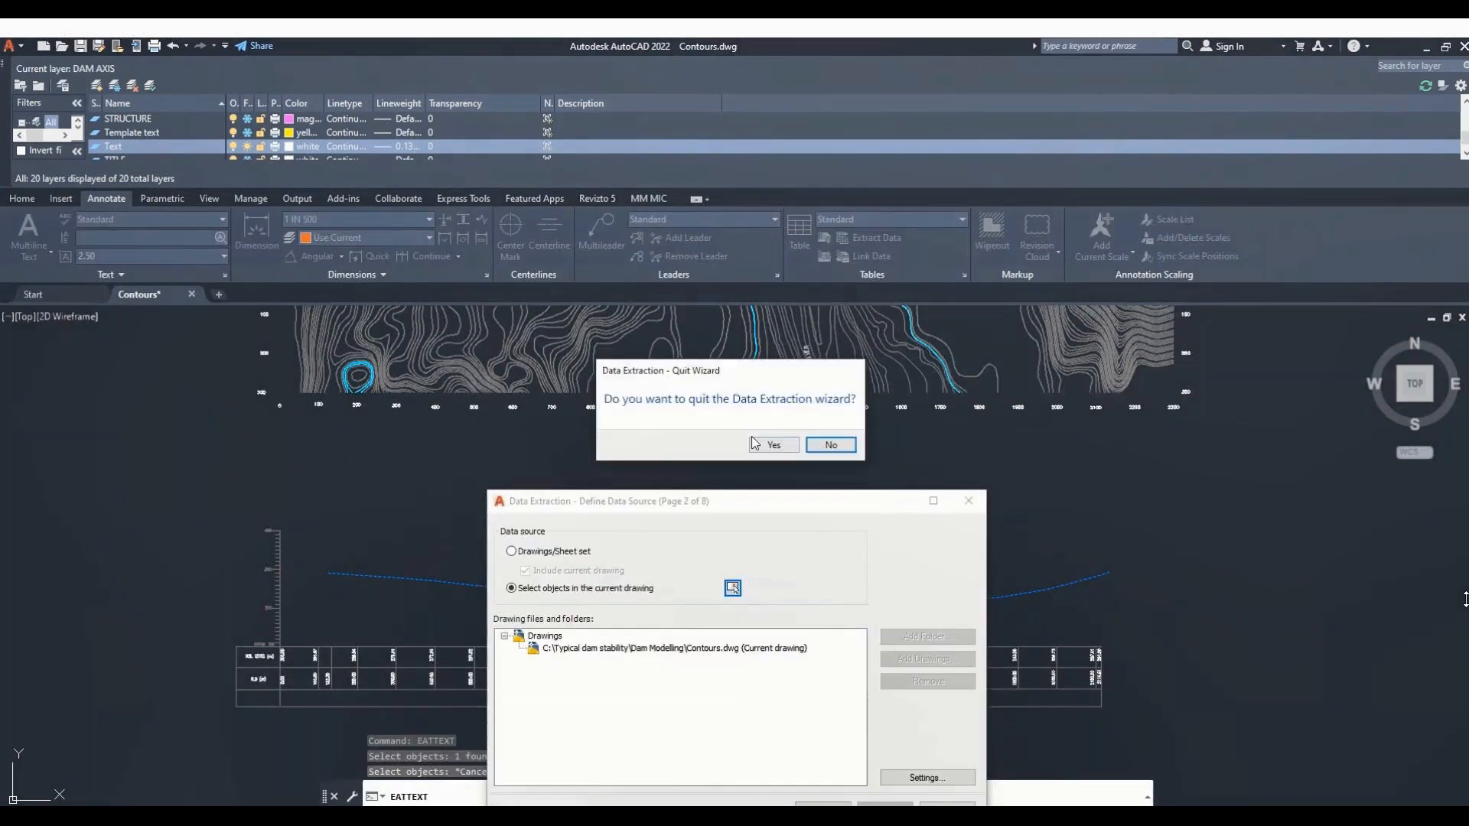
{"action": "left_click", "coordinate": [833, 444]}
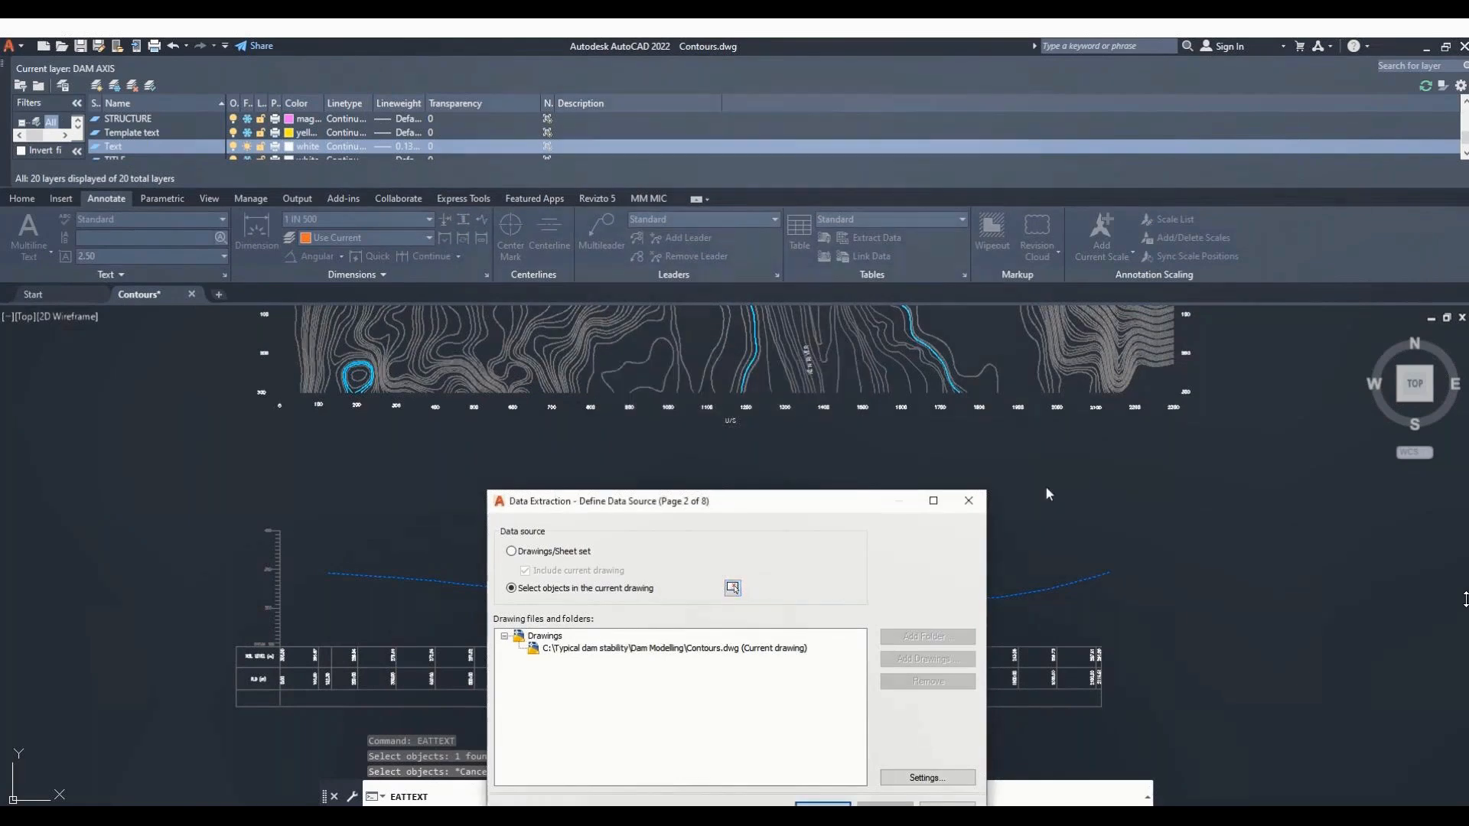
{"action": "left_click", "coordinate": [969, 500]}
{"action": "left_click", "coordinate": [848, 448]}
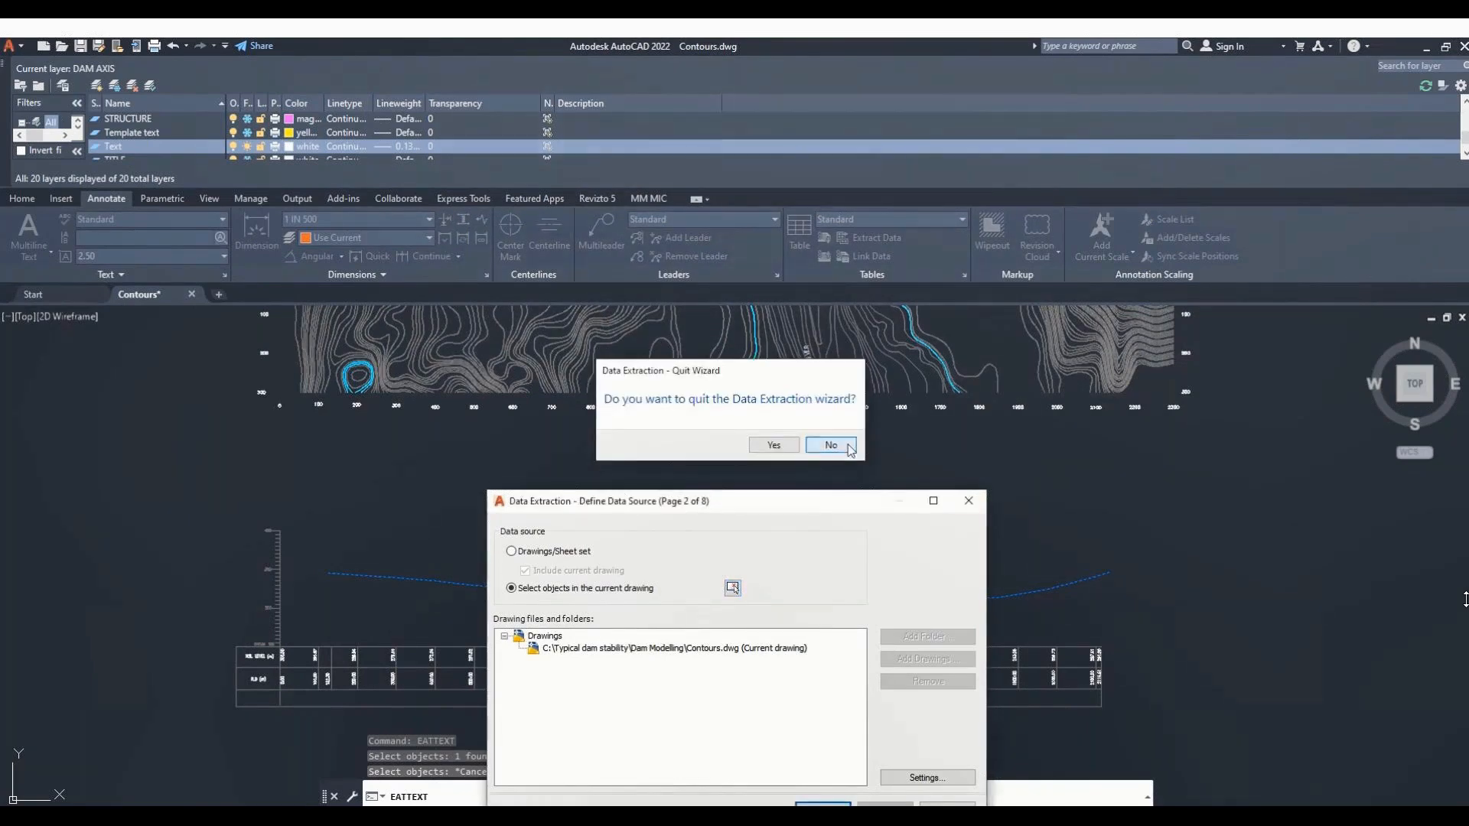
{"action": "left_click", "coordinate": [972, 502]}
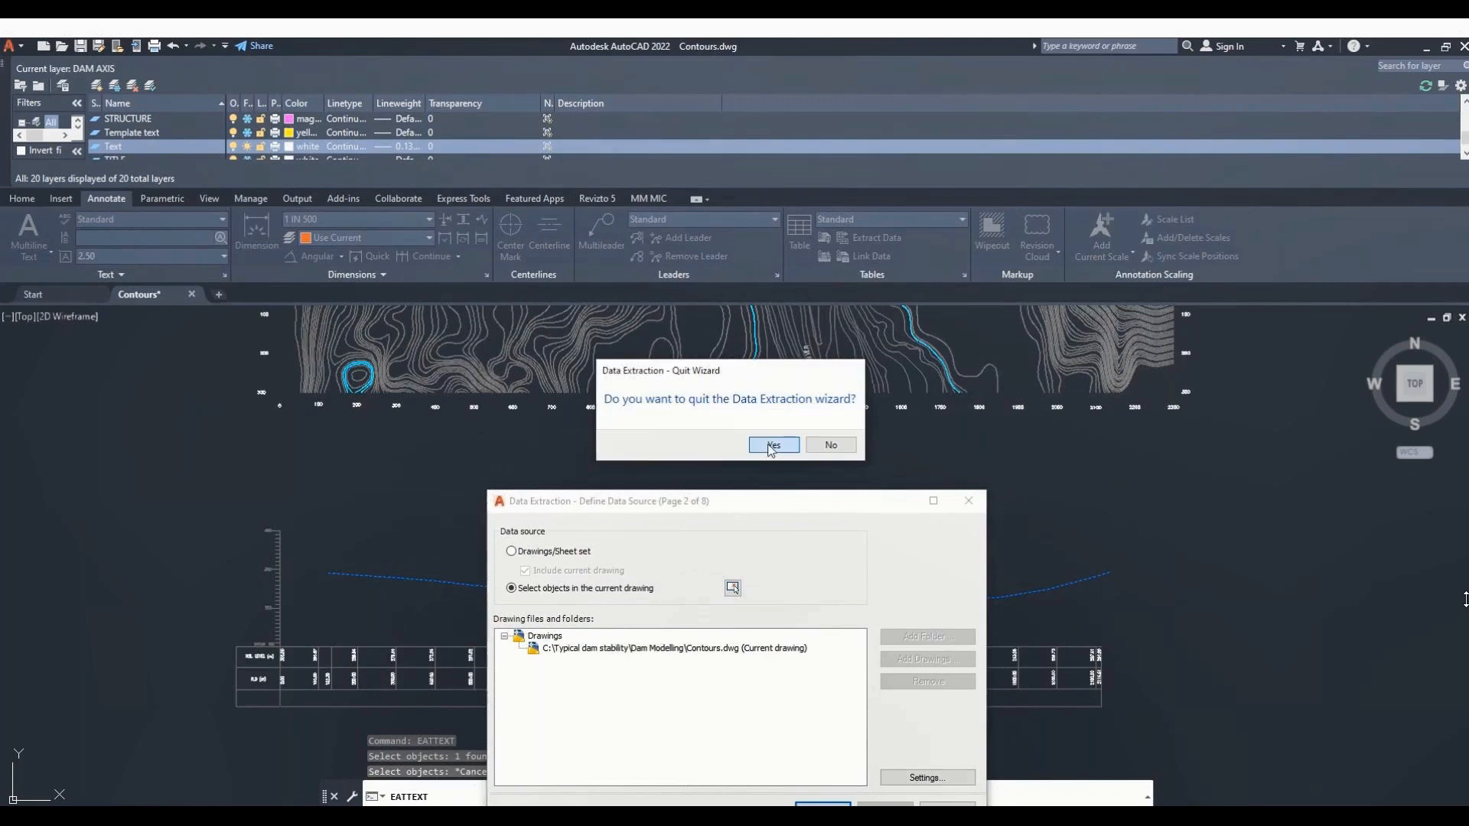
{"action": "left_click", "coordinate": [772, 445]}
Explode the rock line polyline in the river cross section into separate line segments.
{"action": "type", "text": "x\\"}
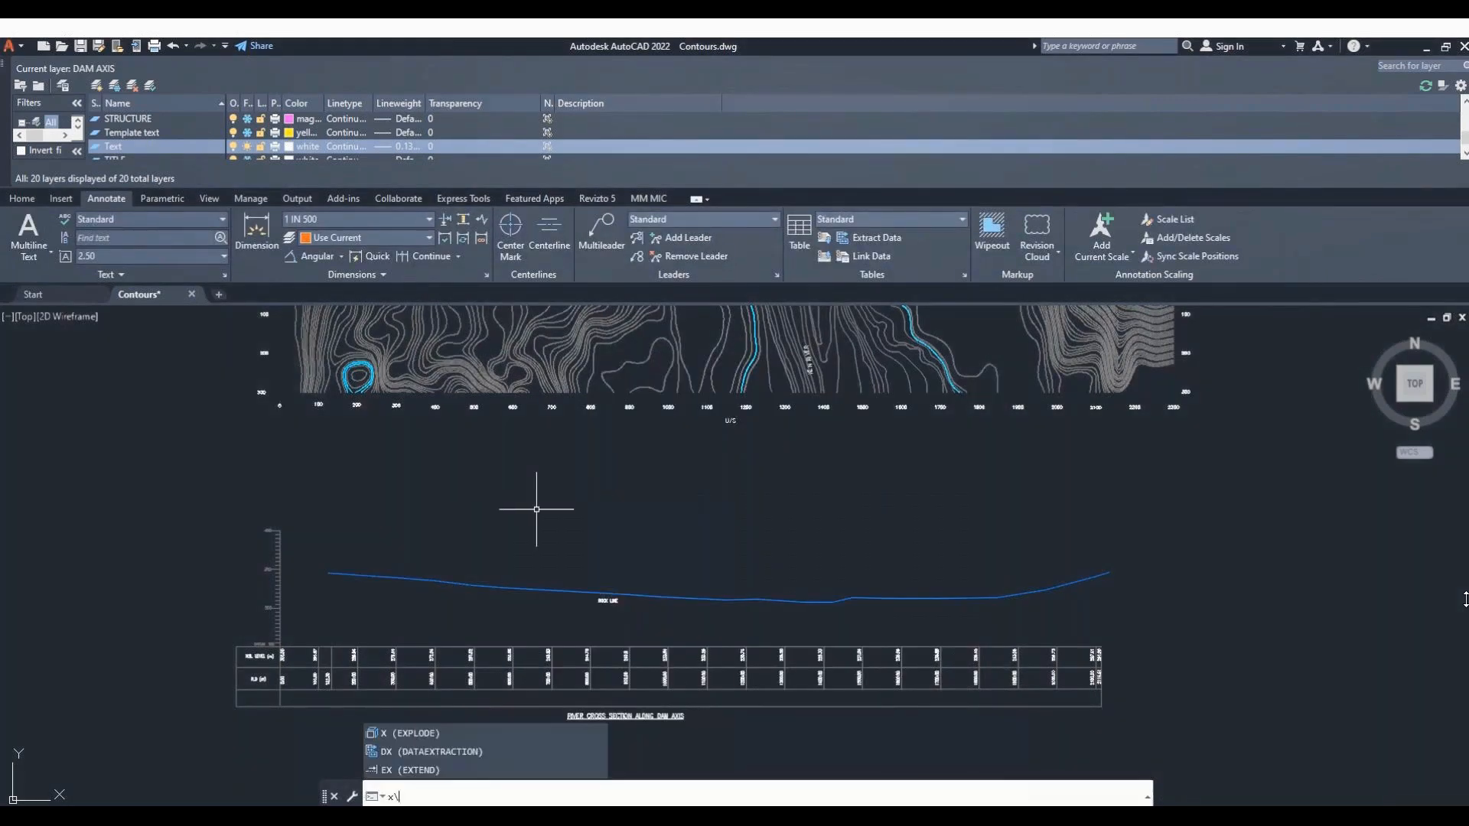
{"action": "key", "text": "Return"}
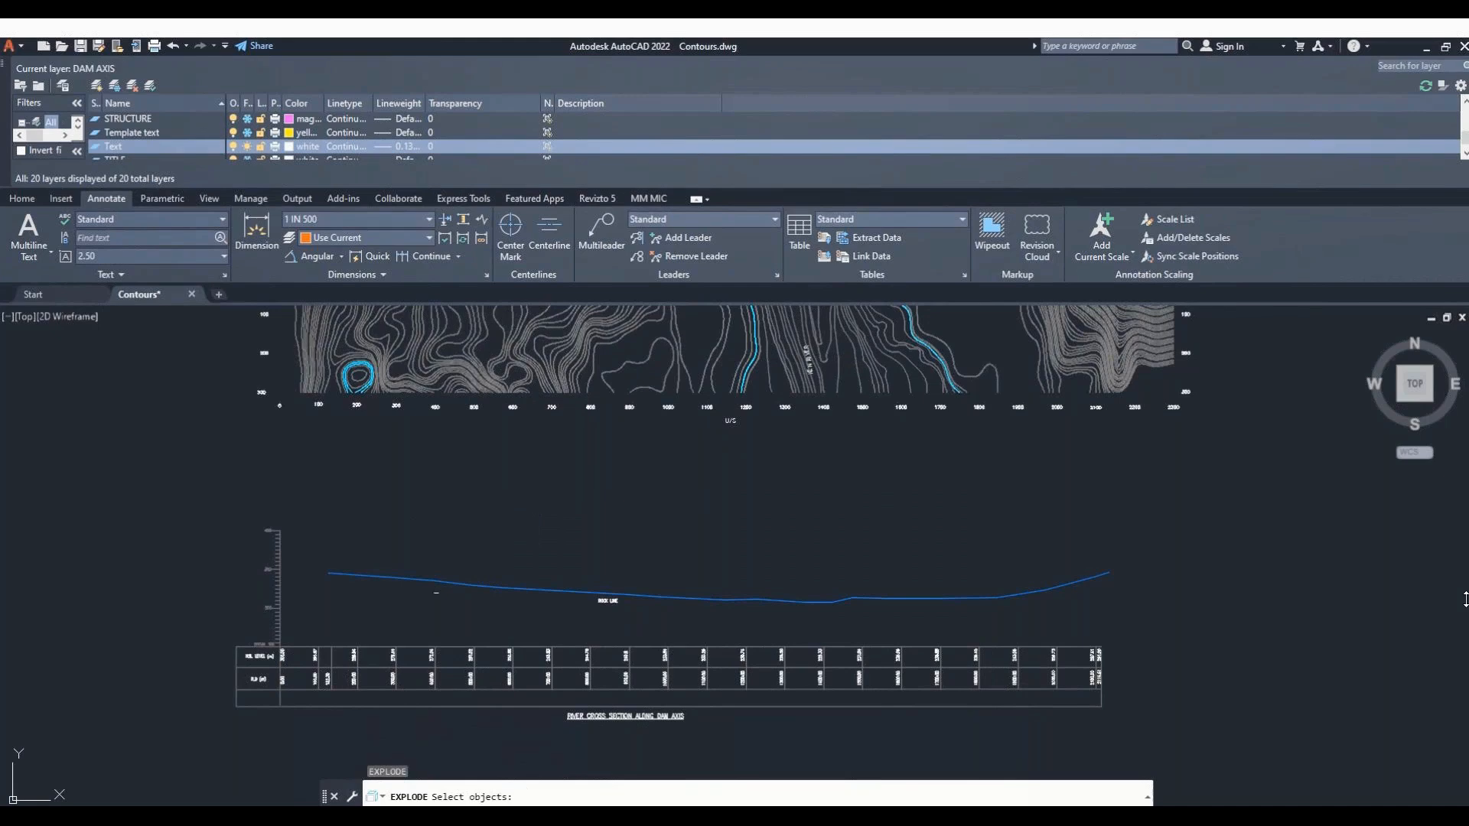
{"action": "left_click", "coordinate": [410, 578]}
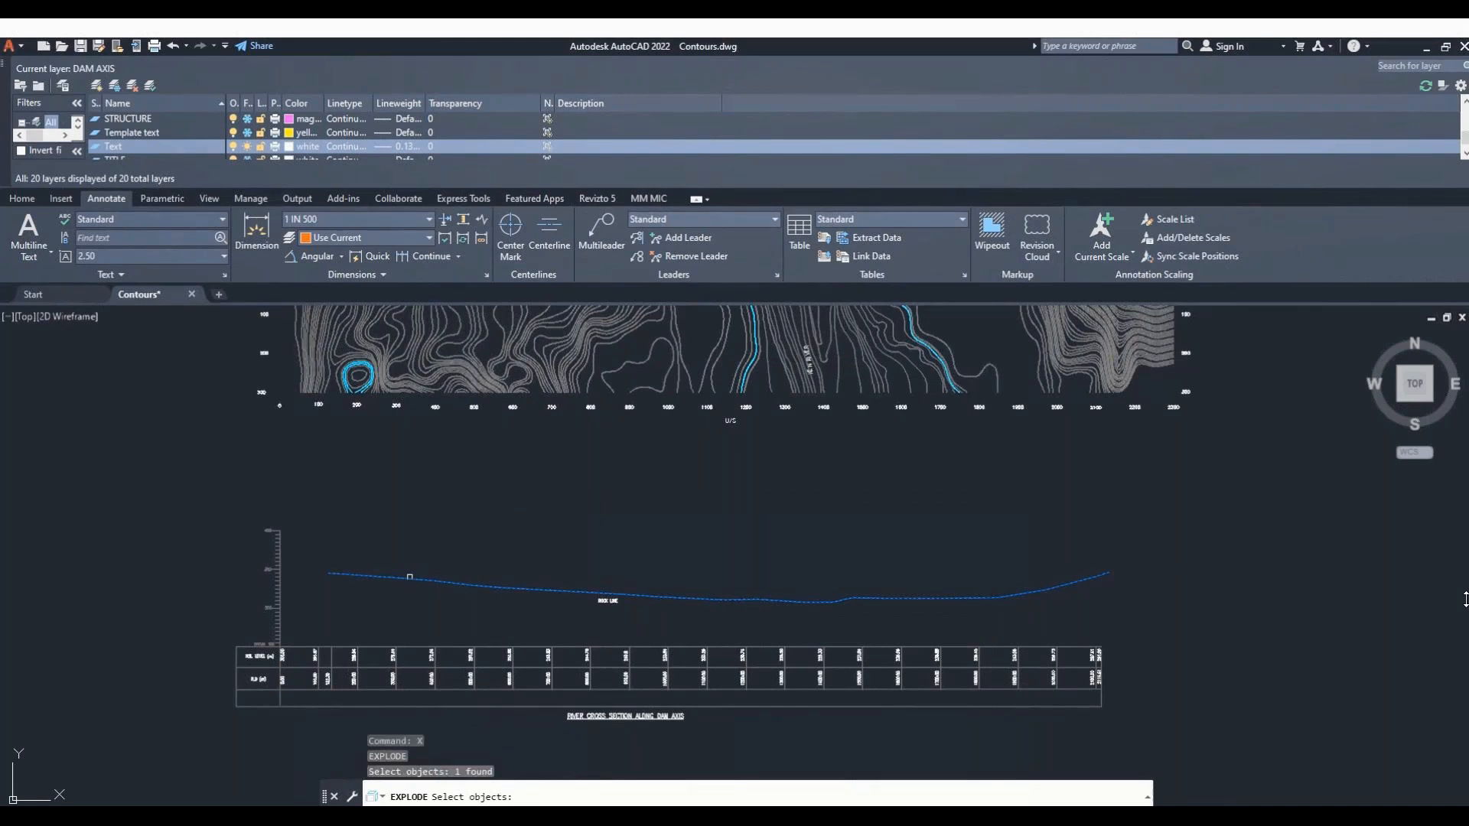
{"action": "key", "text": "Return"}
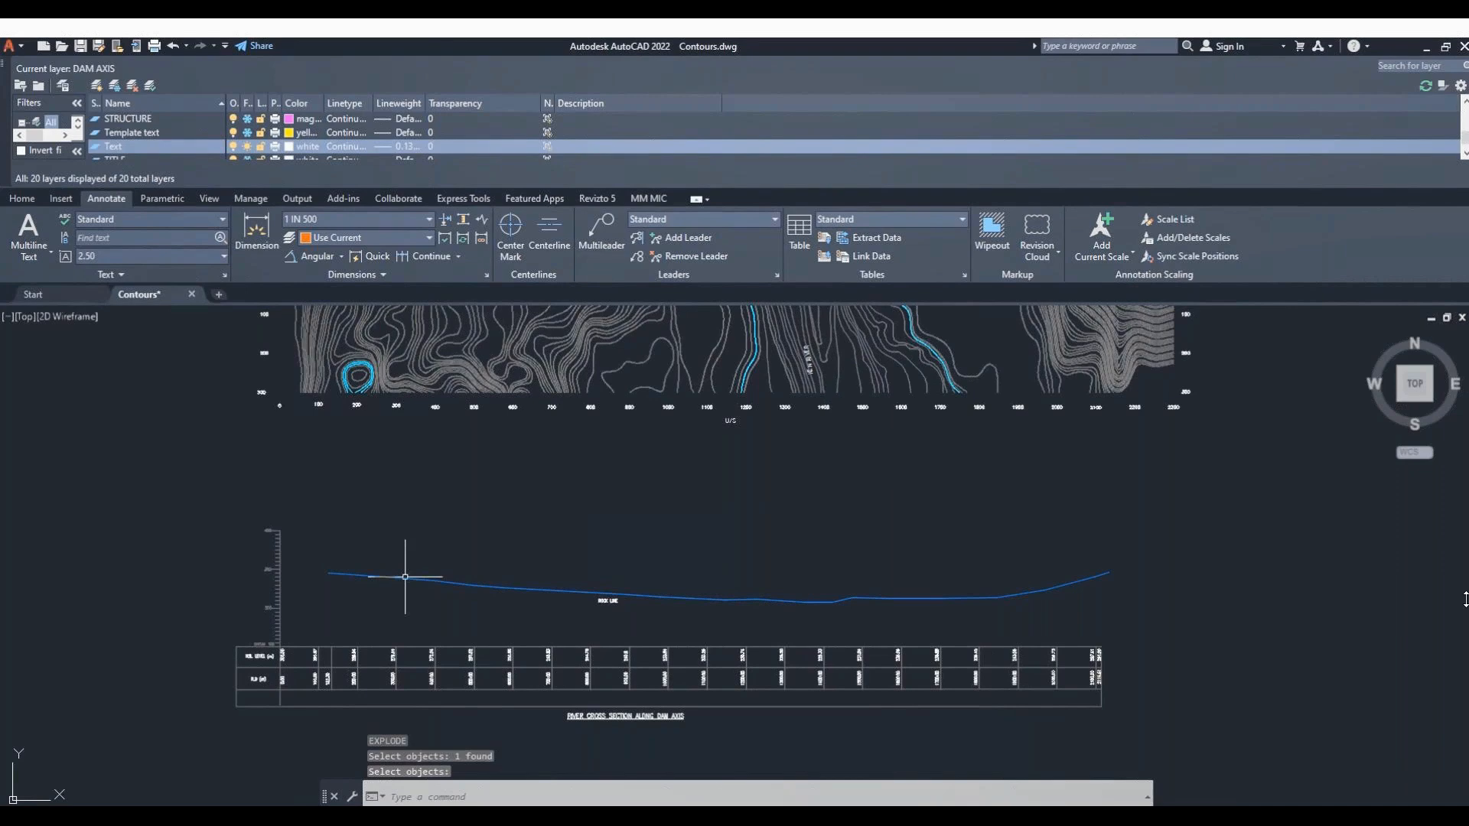
{"action": "left_click", "coordinate": [404, 578]}
{"action": "key", "text": "Escape"}
{"action": "key", "text": "Escape"}
{"action": "key", "text": "Escape"}
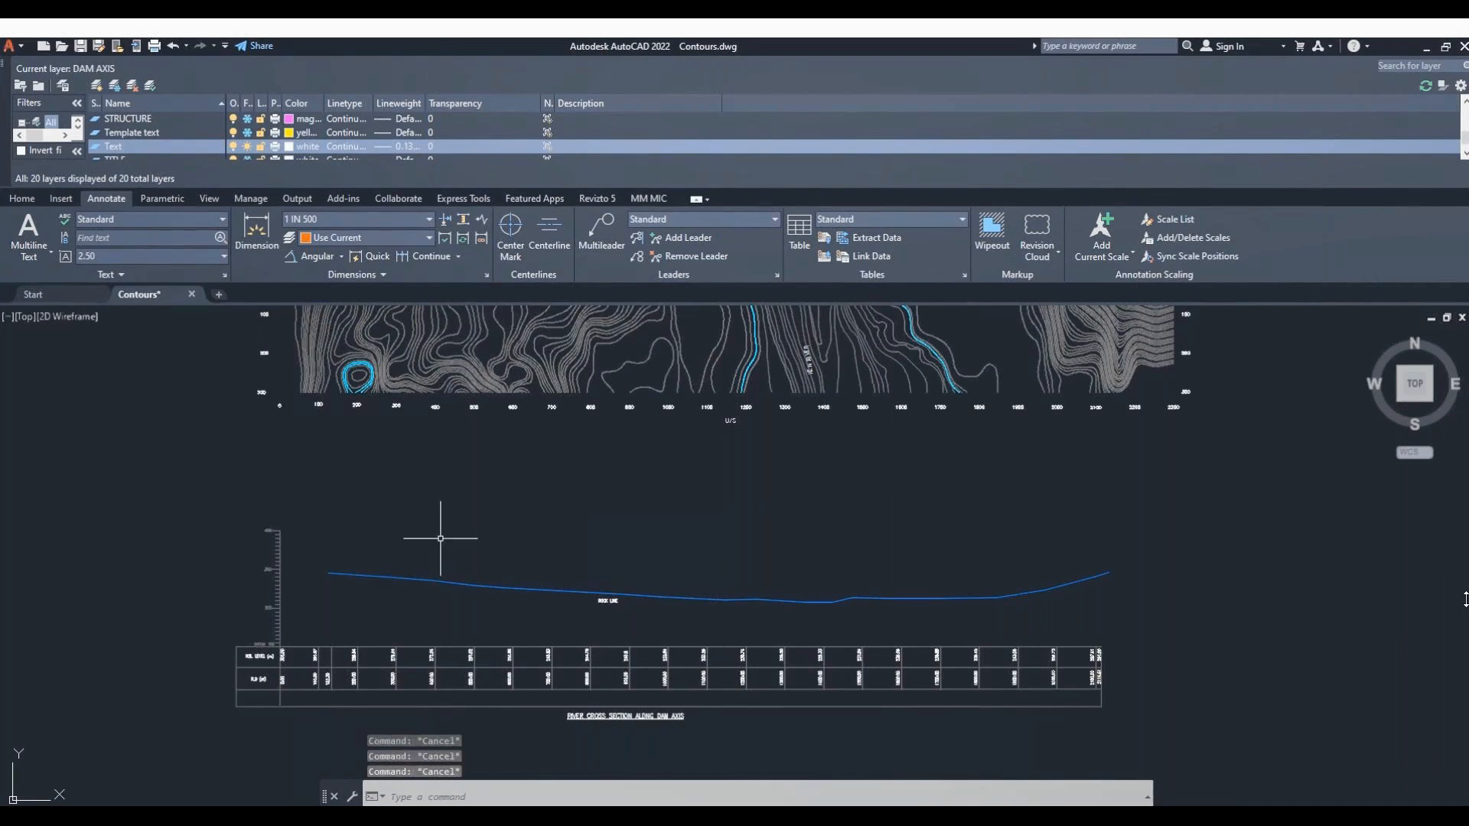
Start a new data extraction with EATTEXT and save it as aa in For MIDAS Training, replacing the existing file.
{"action": "type", "text": "eattext"}
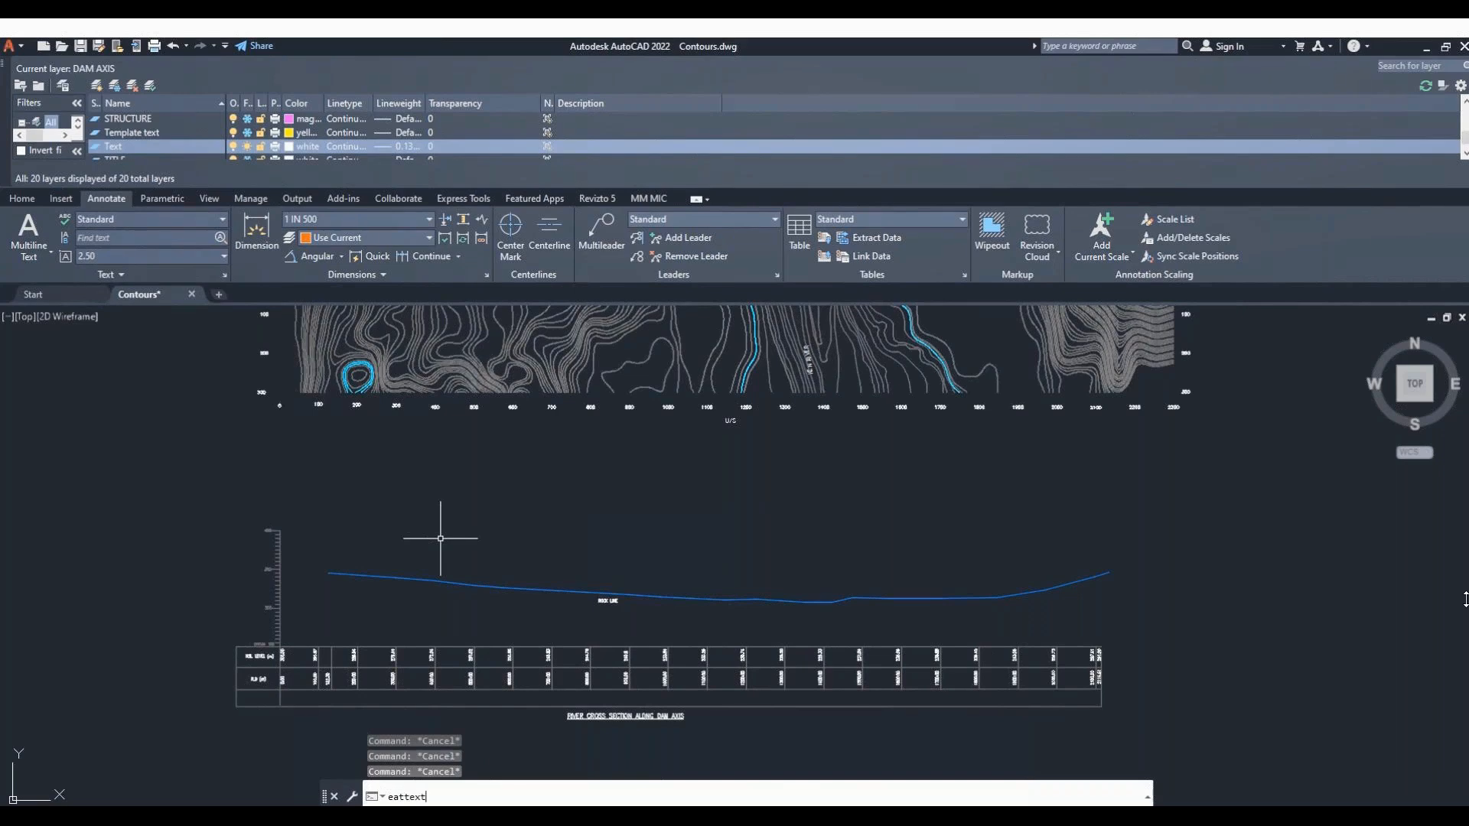
{"action": "key", "text": "Return"}
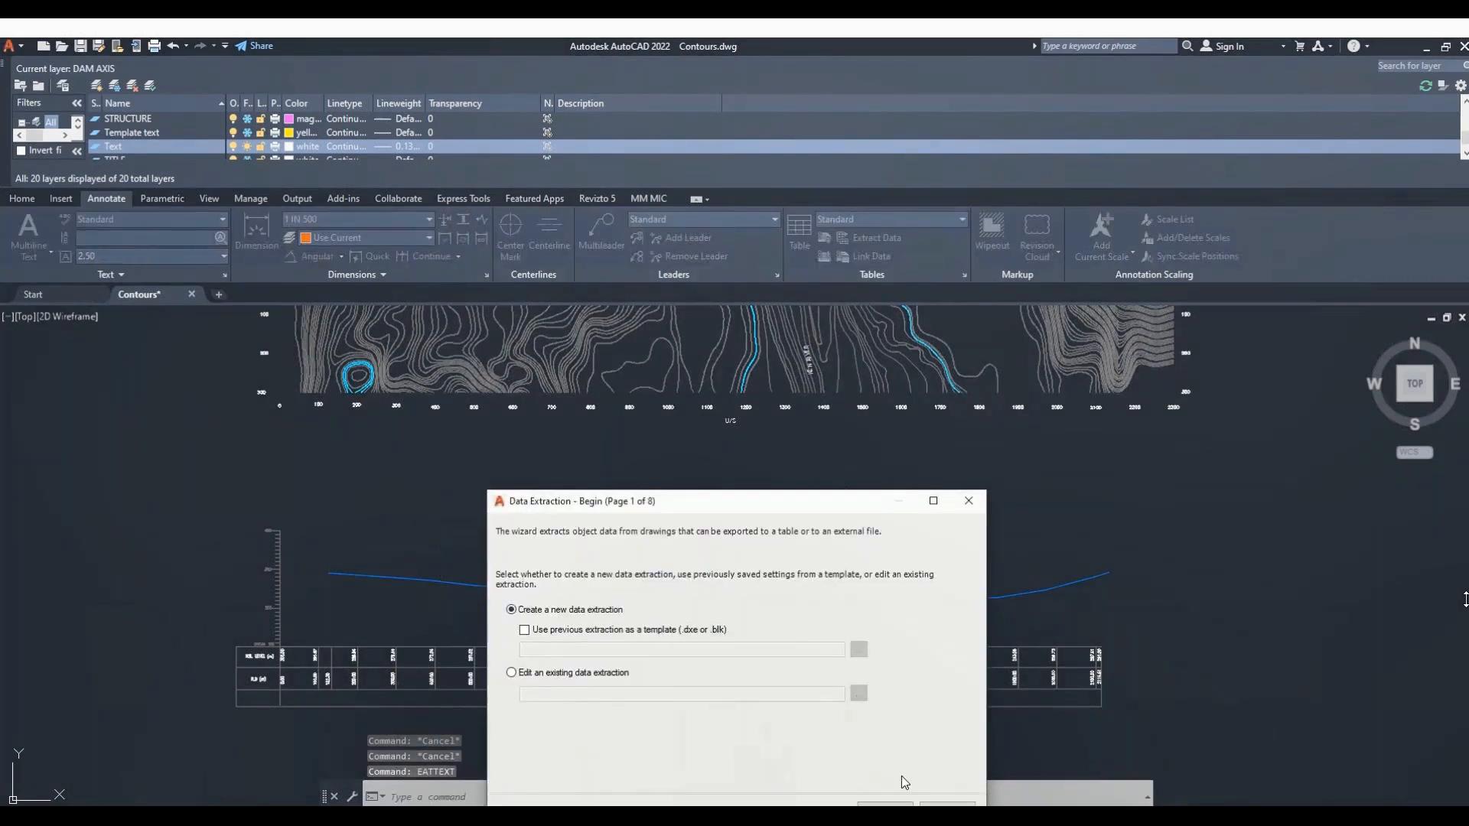
{"action": "left_click", "coordinate": [885, 805]}
{"action": "left_click", "coordinate": [636, 292]}
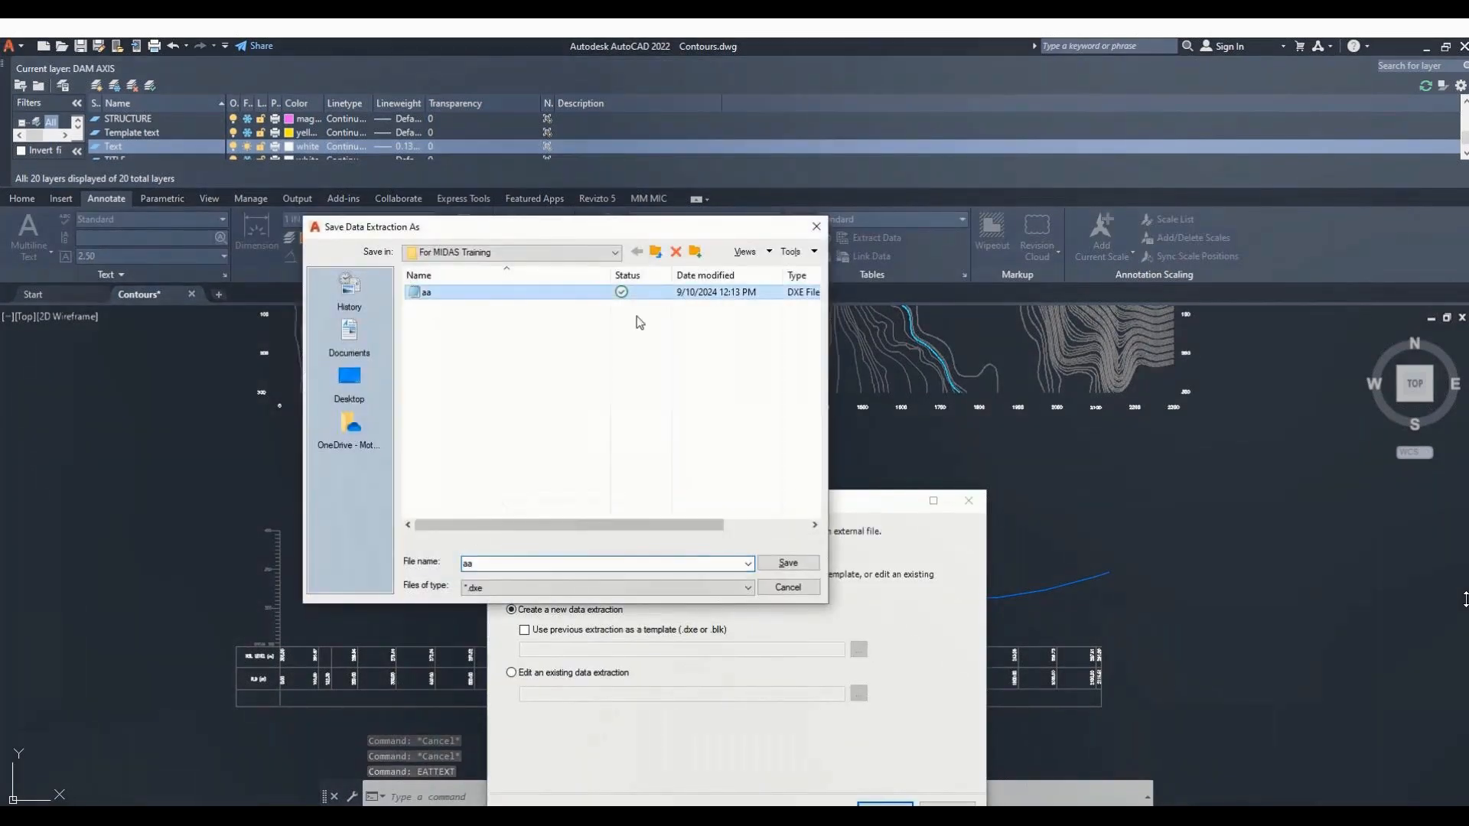
{"action": "left_click", "coordinate": [788, 563]}
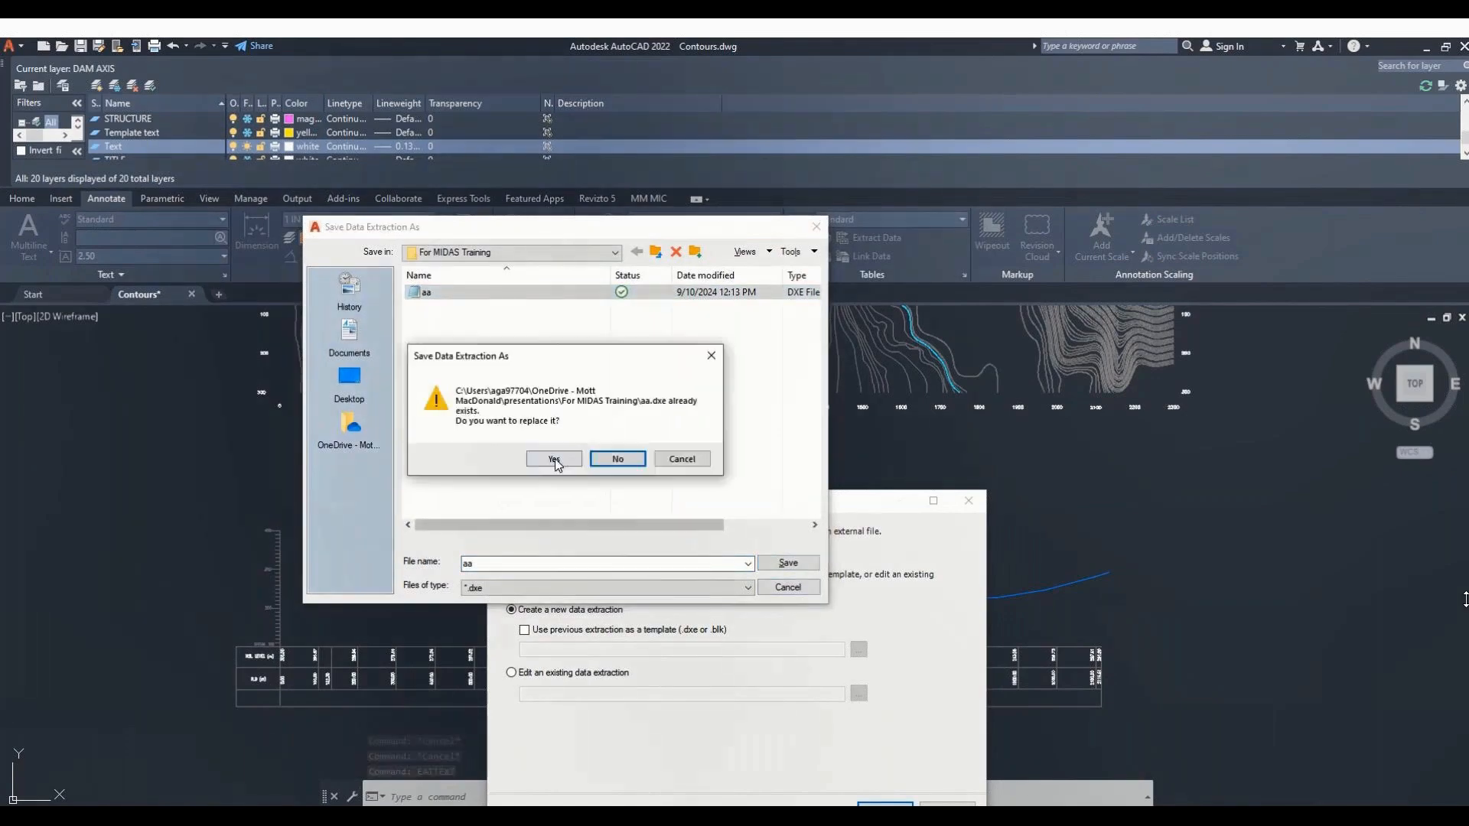
{"action": "left_click", "coordinate": [554, 459]}
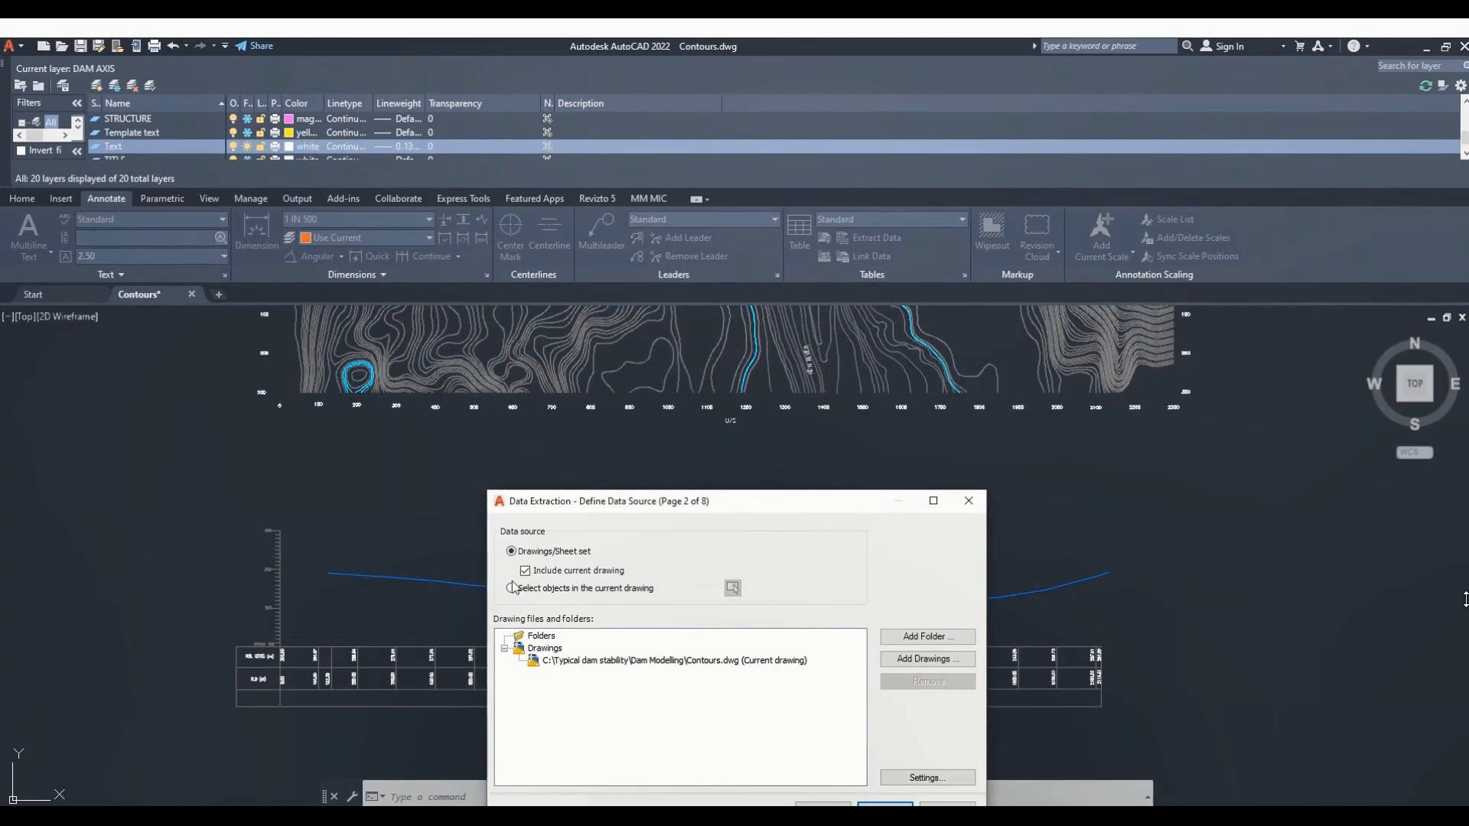
Use selected objects in the current drawing as the data source and select all rock line segments across the section.
{"action": "left_click", "coordinate": [529, 589]}
{"action": "left_click", "coordinate": [732, 588]}
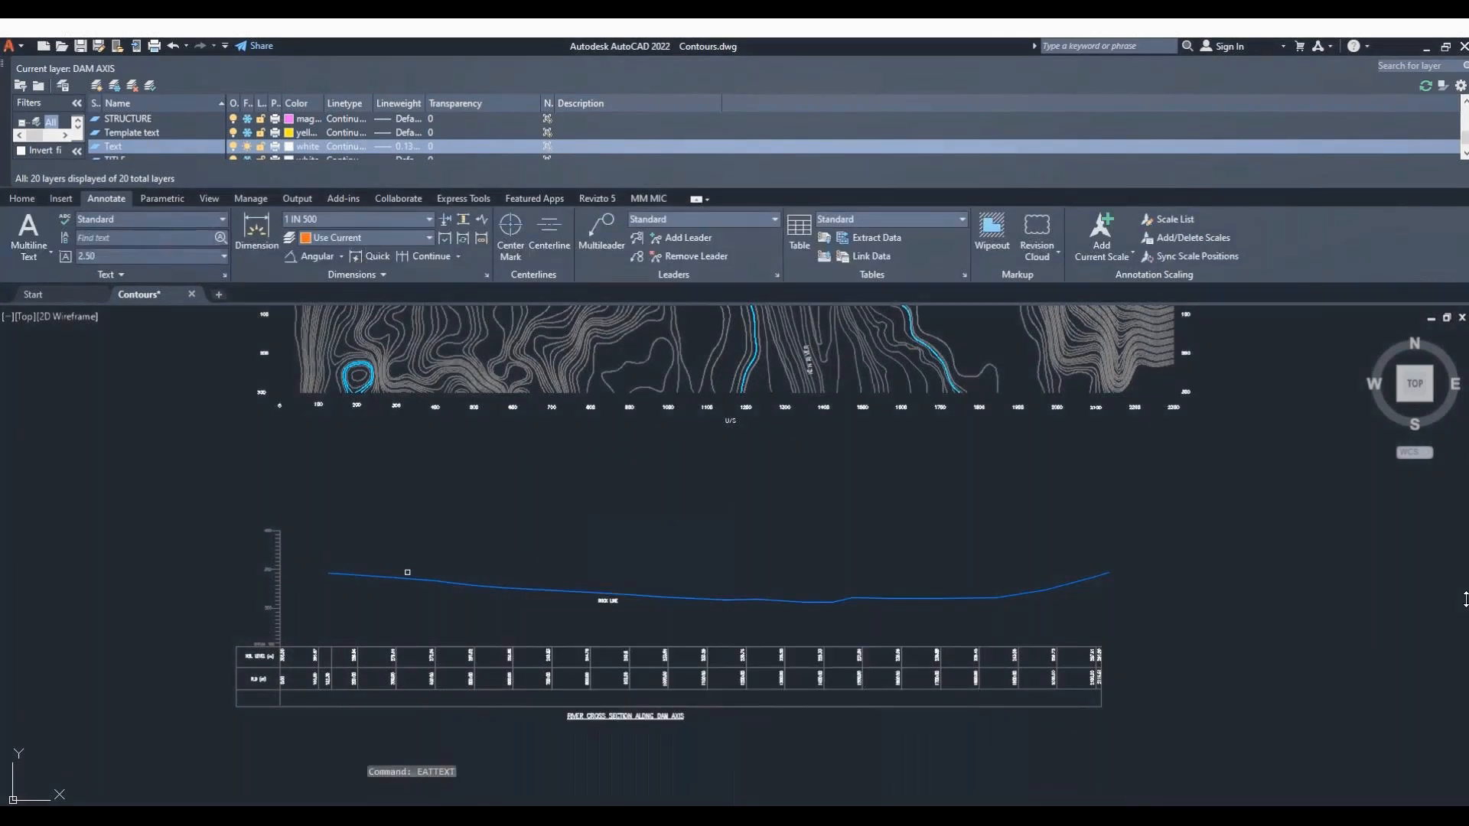
{"action": "left_click", "coordinate": [326, 560]}
{"action": "left_click", "coordinate": [579, 614]}
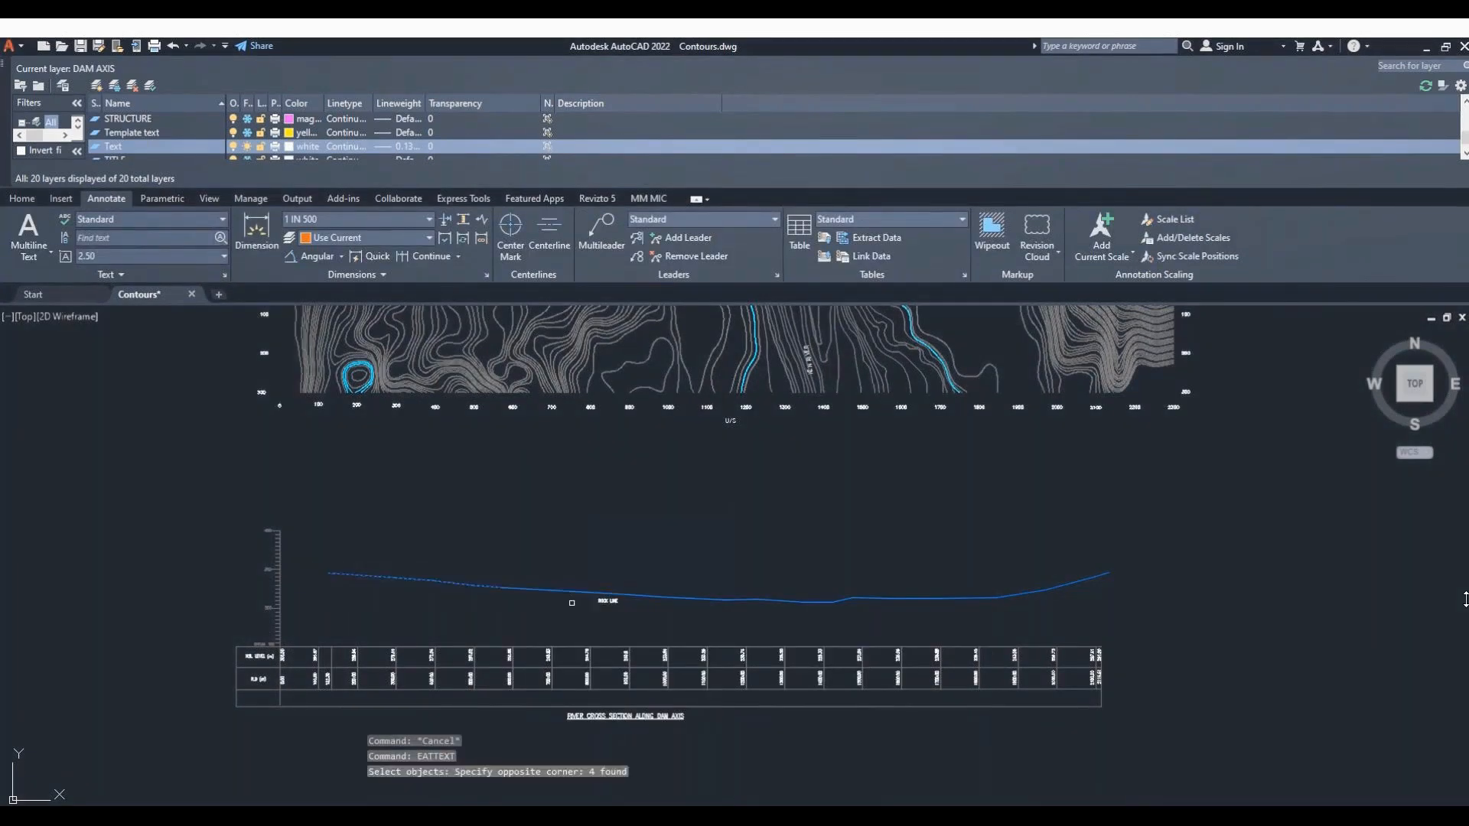
{"action": "scroll", "coordinate": [579, 614], "scroll_direction": "up", "scroll_amount": 8}
{"action": "scroll", "coordinate": [579, 614], "scroll_direction": "down", "scroll_amount": 8}
{"action": "left_click", "coordinate": [413, 502]}
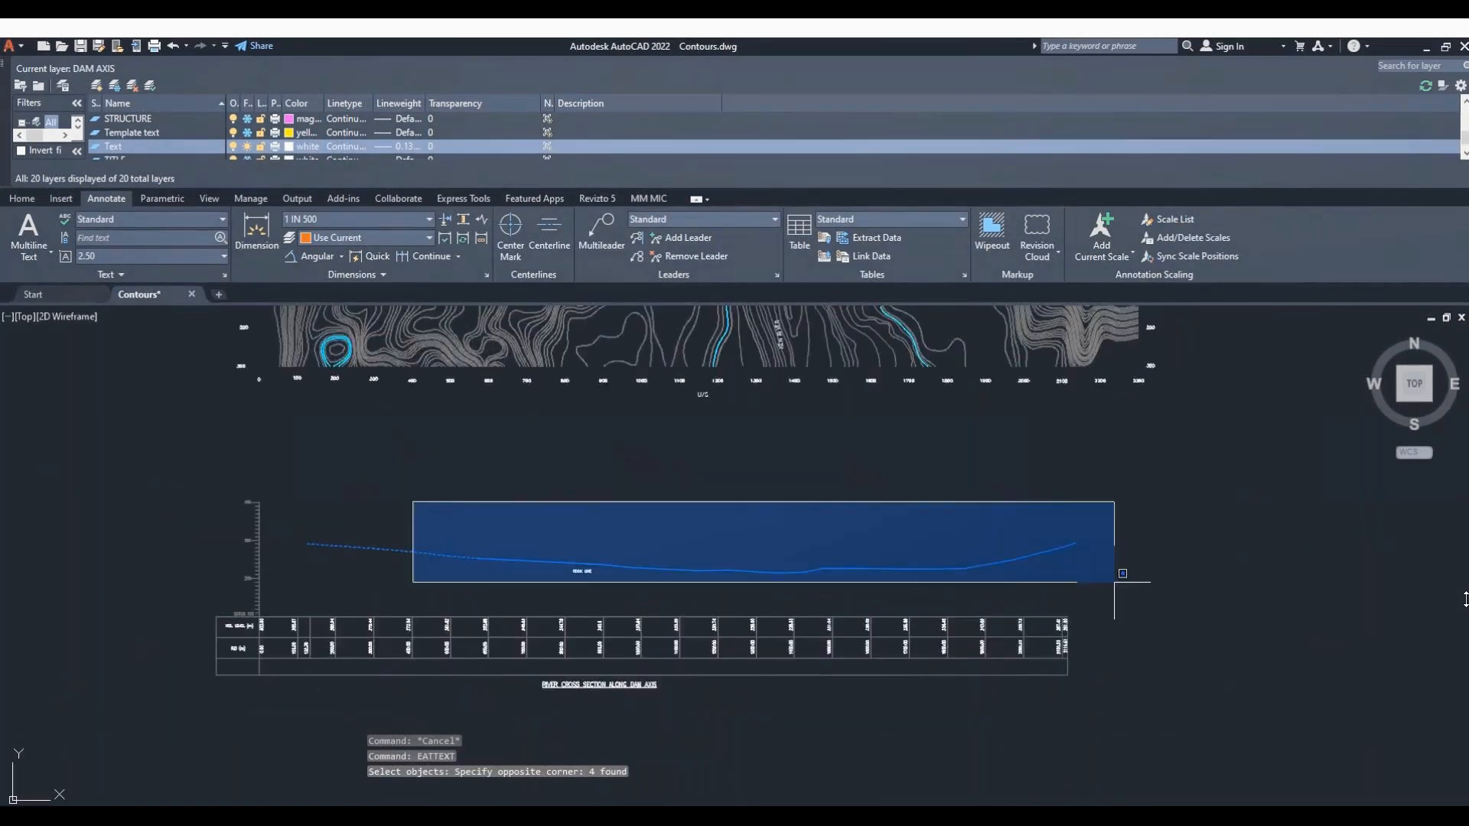
{"action": "left_click", "coordinate": [1177, 576]}
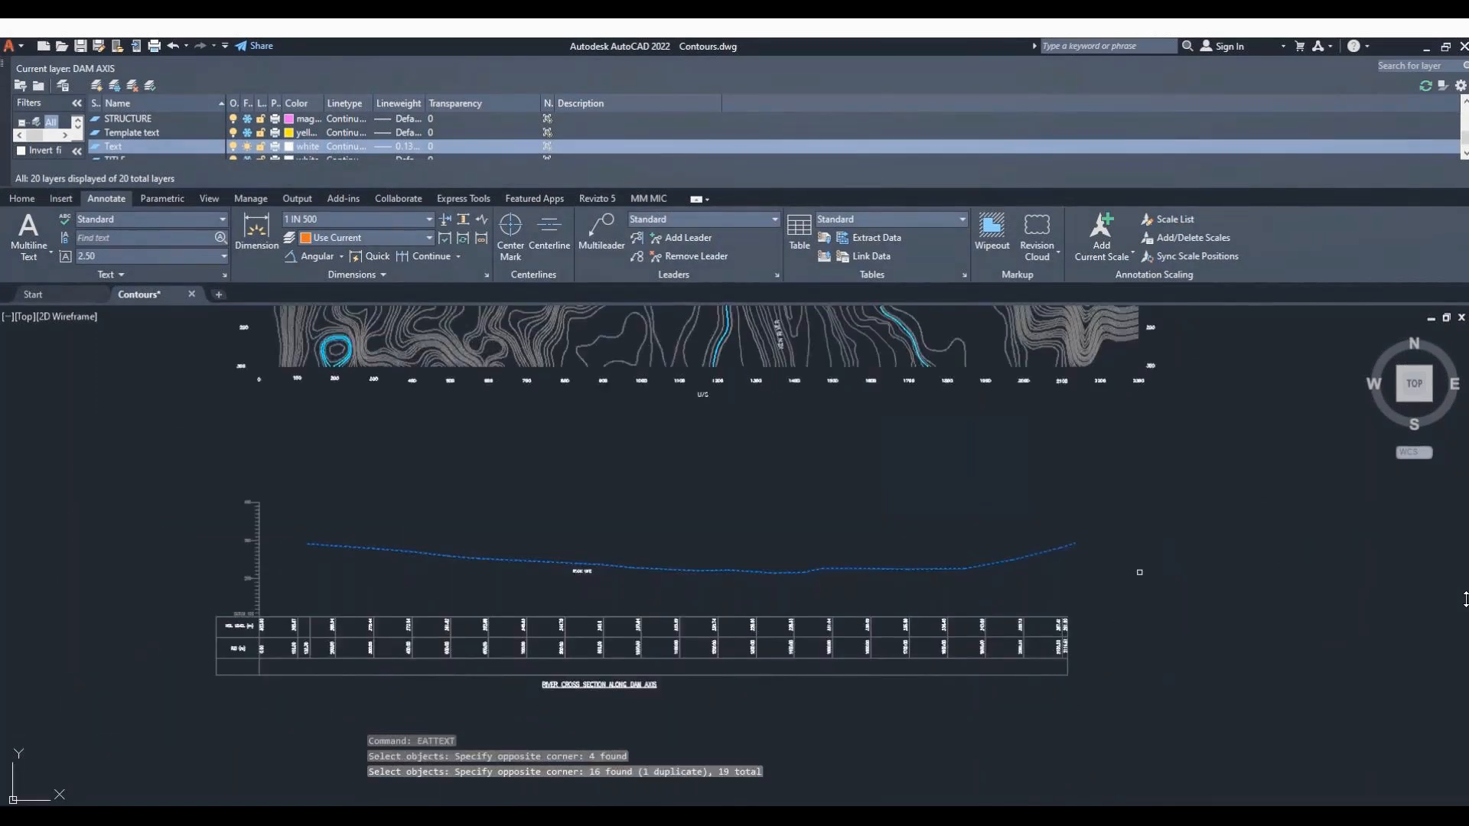
{"action": "left_click", "coordinate": [716, 484]}
Remove the ROCK LINE text label from the extraction selection and accept the remaining segments.
{"action": "scroll", "coordinate": [598, 567], "scroll_direction": "up", "scroll_amount": 8}
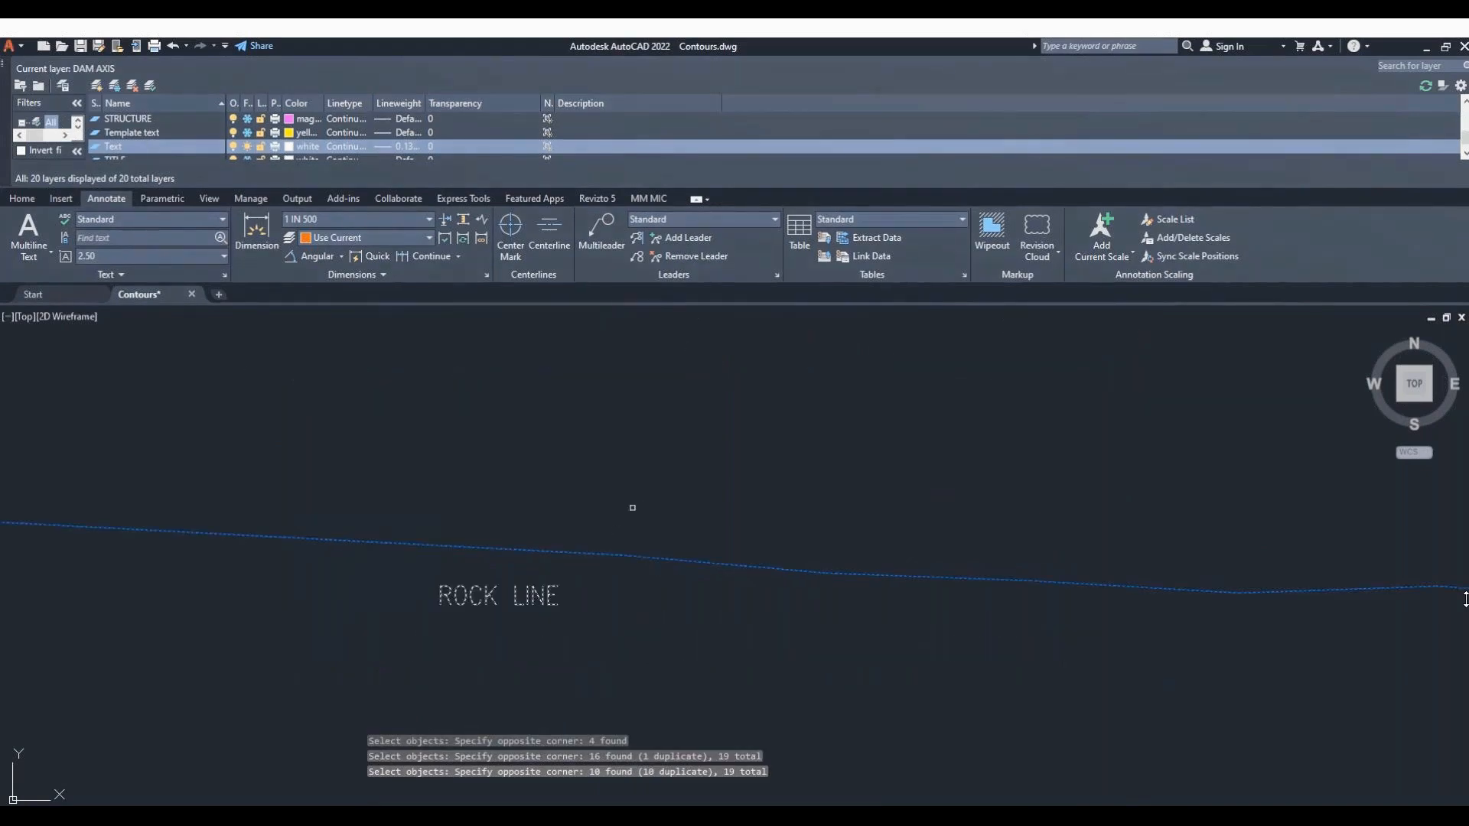
{"action": "type", "text": "r"}
{"action": "key", "text": "Return"}
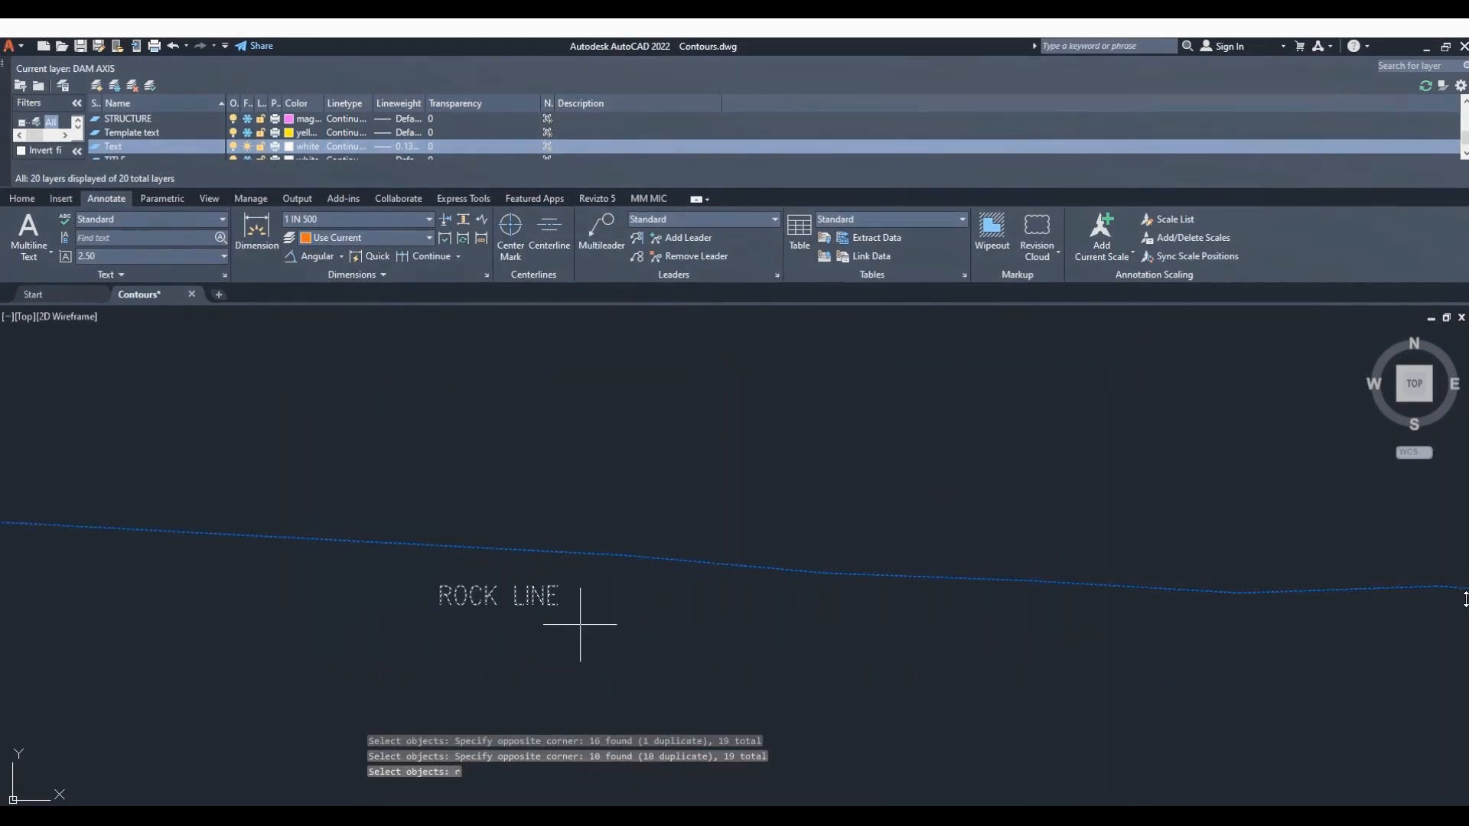
{"action": "left_click", "coordinate": [580, 623]}
{"action": "left_click", "coordinate": [345, 576]}
{"action": "key", "text": "Return"}
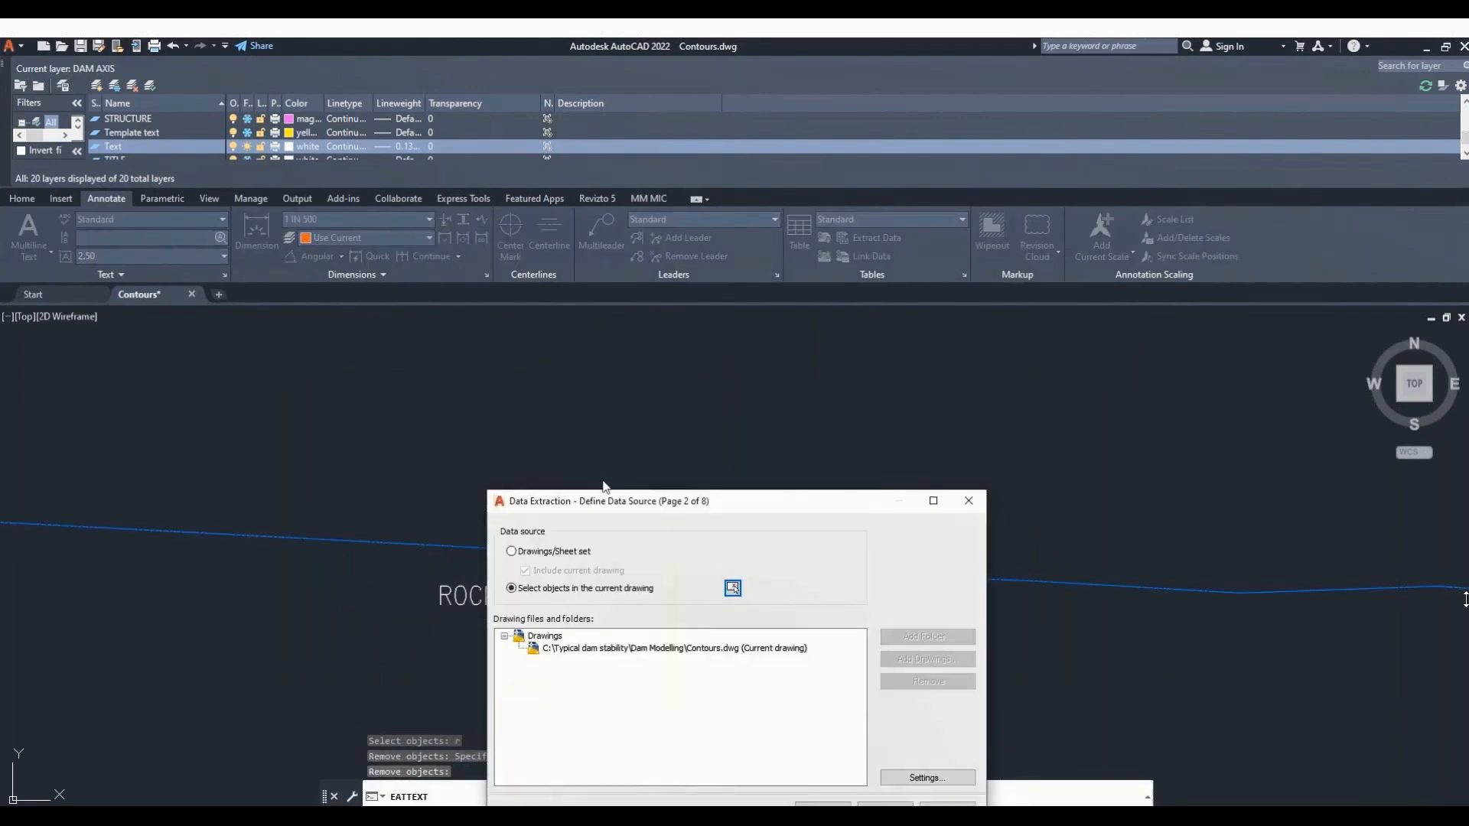
Keep the Line objects for extraction and limit the property categories to Geometry, excluding General, Drawing and 3D Visualization.
{"action": "left_click", "coordinate": [885, 804]}
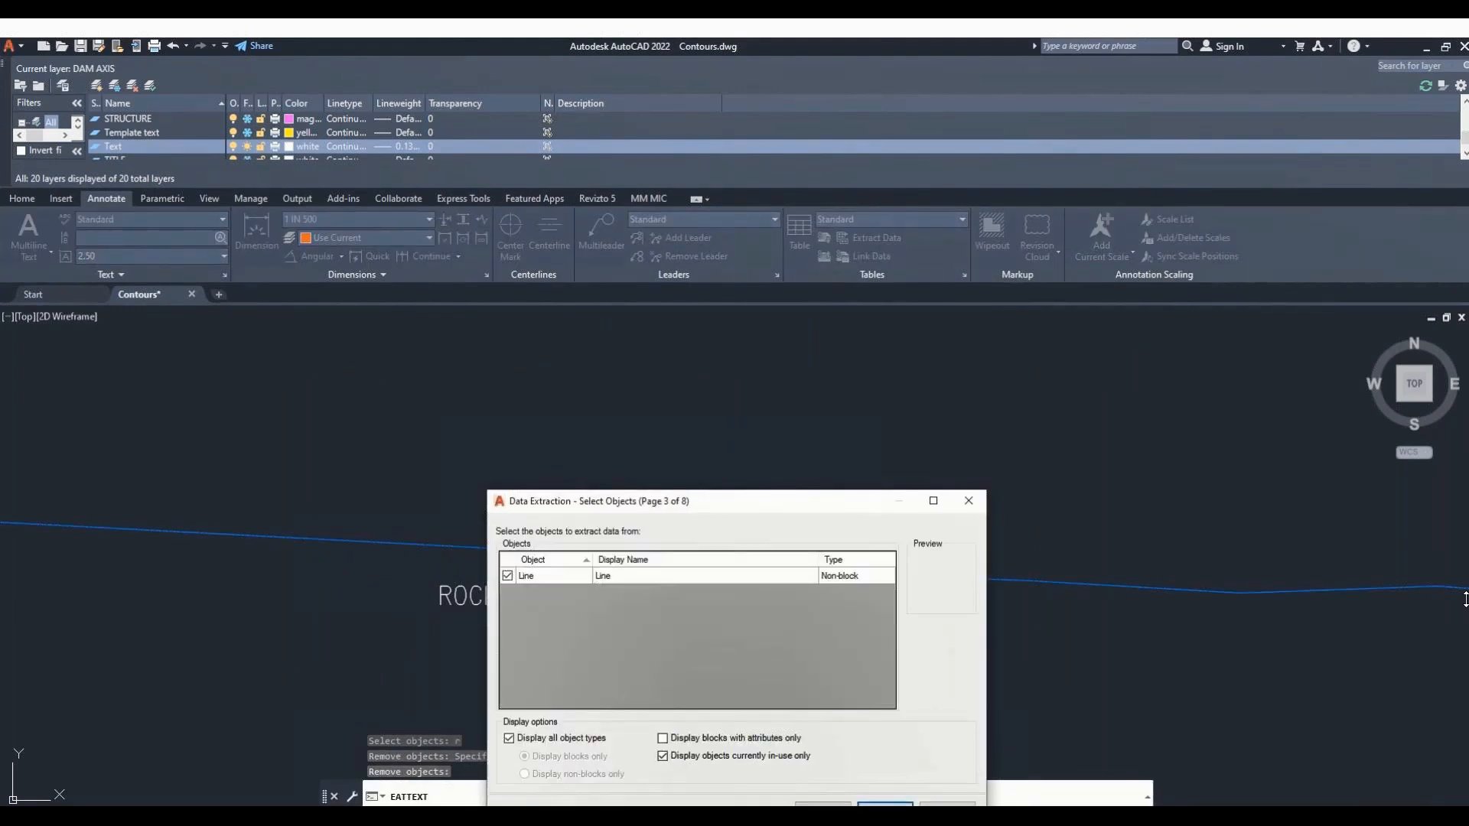
{"action": "left_click", "coordinate": [885, 804]}
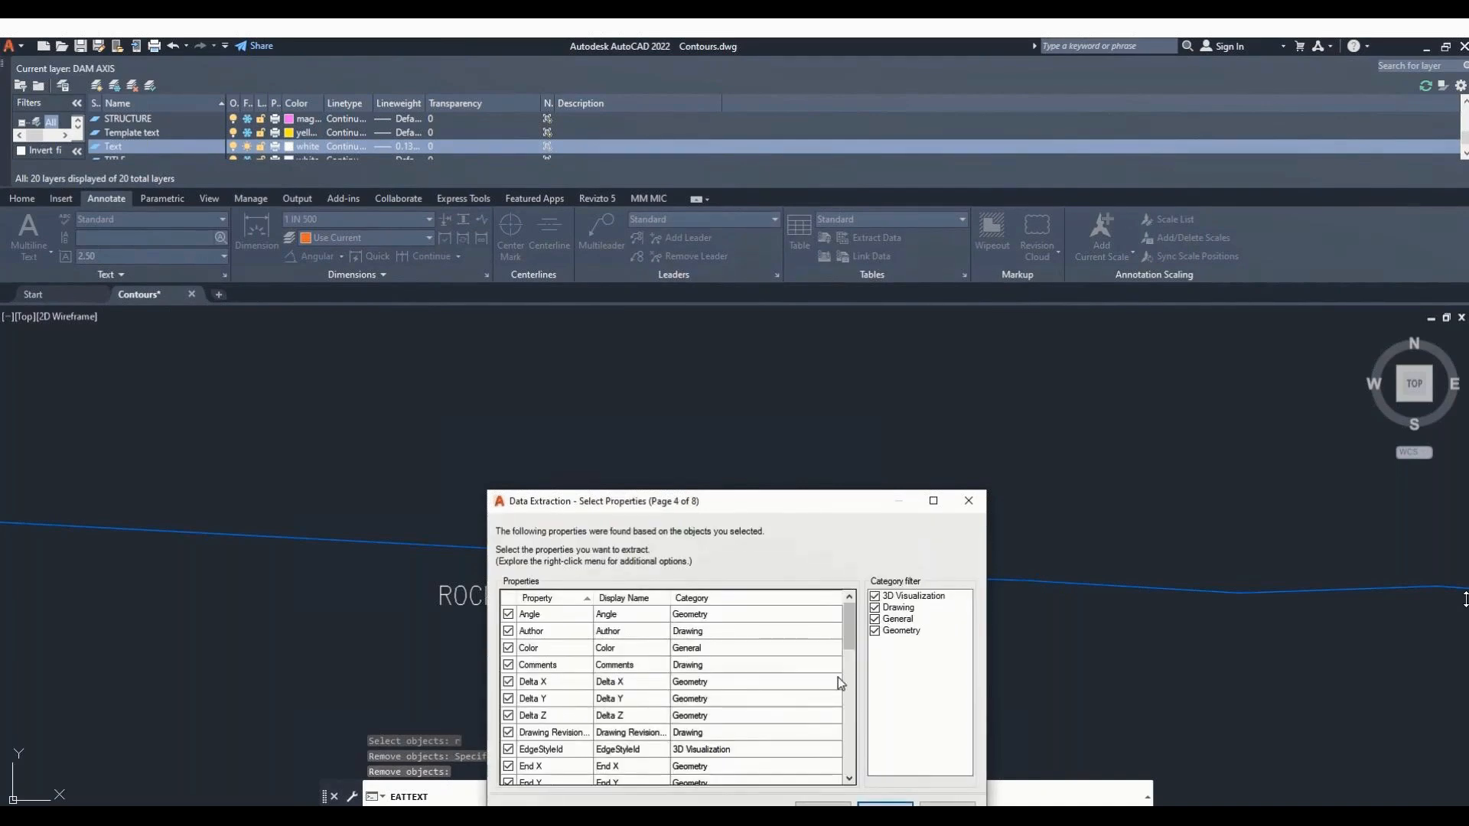
{"action": "left_click", "coordinate": [875, 619]}
{"action": "left_click", "coordinate": [875, 607]}
{"action": "left_click", "coordinate": [875, 596]}
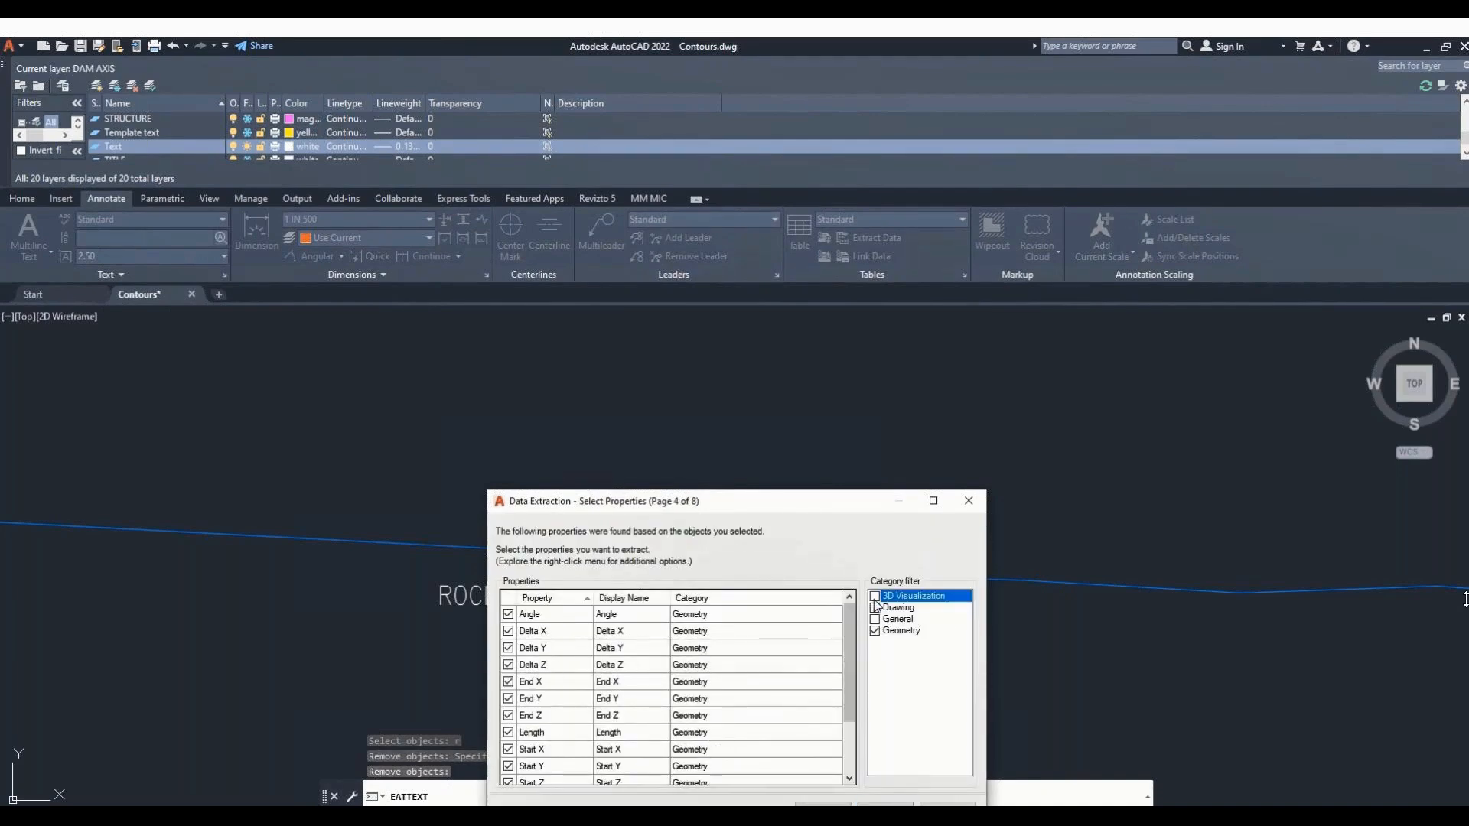
Keep only Start X, Start Y and Start Z for extraction, excluding the angle, delta, end coordinate and length properties.
{"action": "left_click", "coordinate": [508, 614]}
{"action": "left_click", "coordinate": [508, 631]}
{"action": "left_click", "coordinate": [508, 648]}
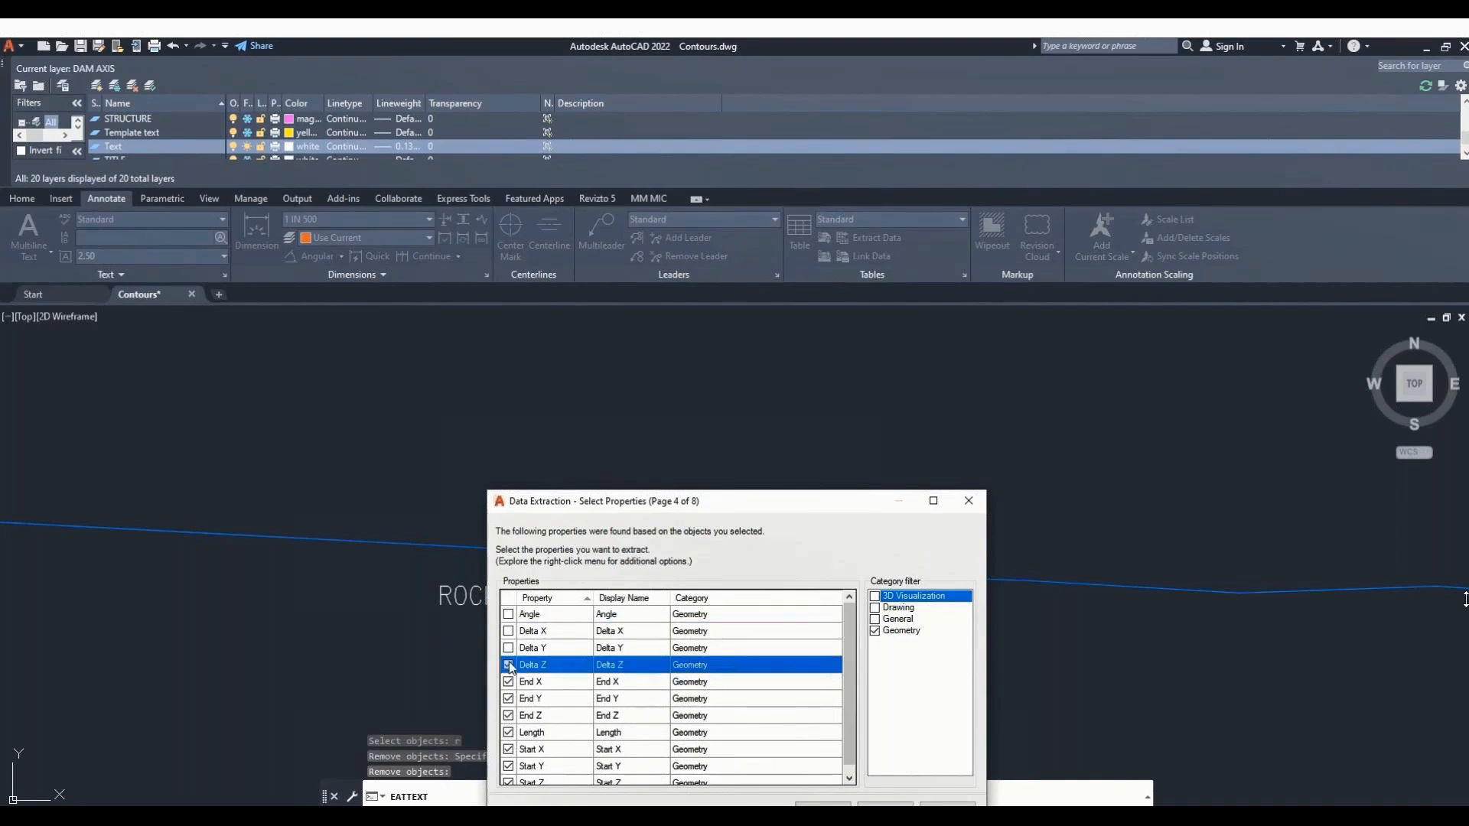
{"action": "left_click", "coordinate": [508, 665]}
{"action": "left_click", "coordinate": [508, 682]}
{"action": "left_click", "coordinate": [508, 698]}
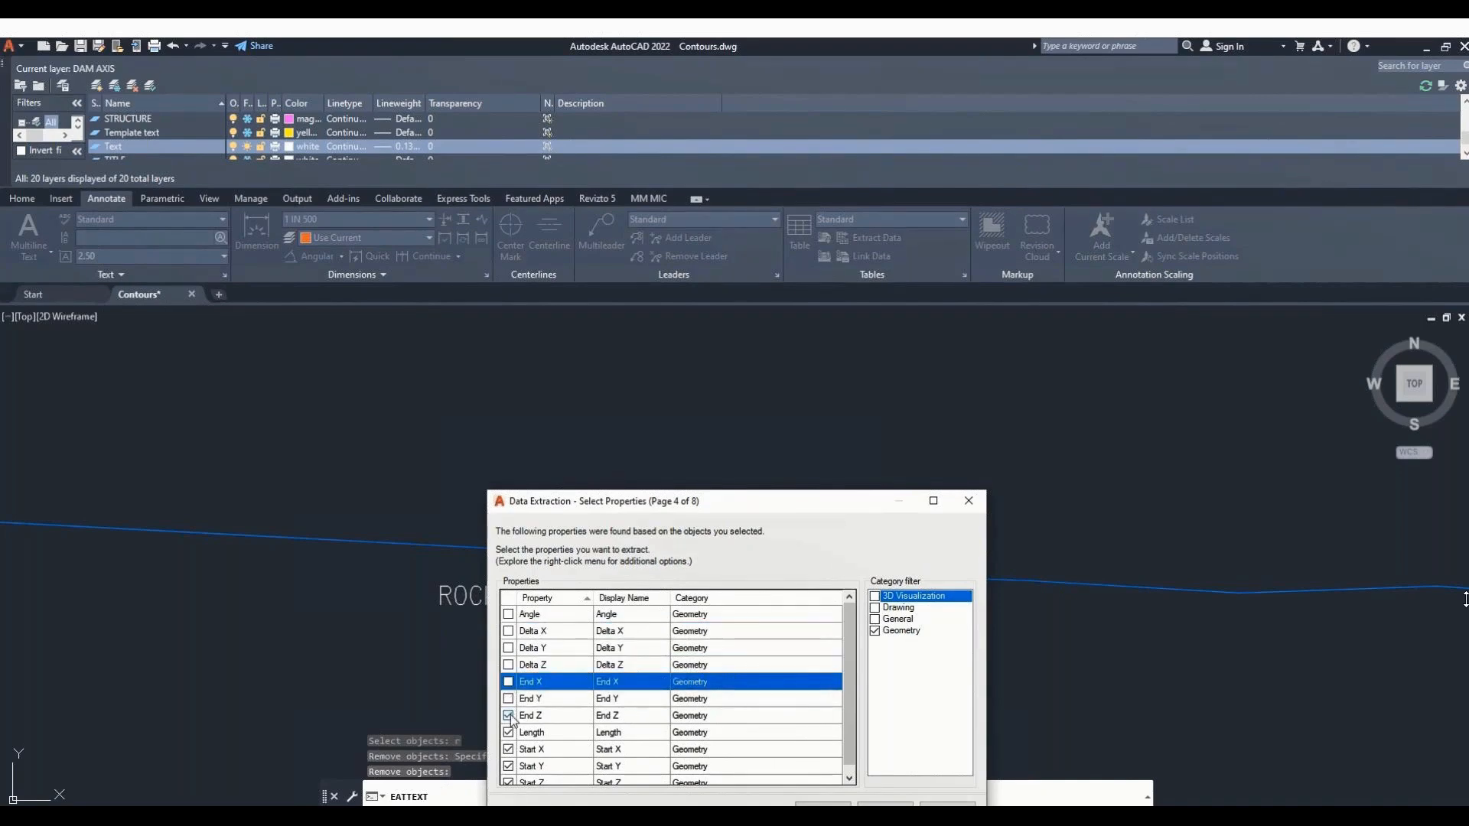
{"action": "left_click", "coordinate": [508, 716]}
{"action": "left_click", "coordinate": [508, 732]}
{"action": "scroll", "coordinate": [508, 732], "scroll_direction": "down", "scroll_amount": 1}
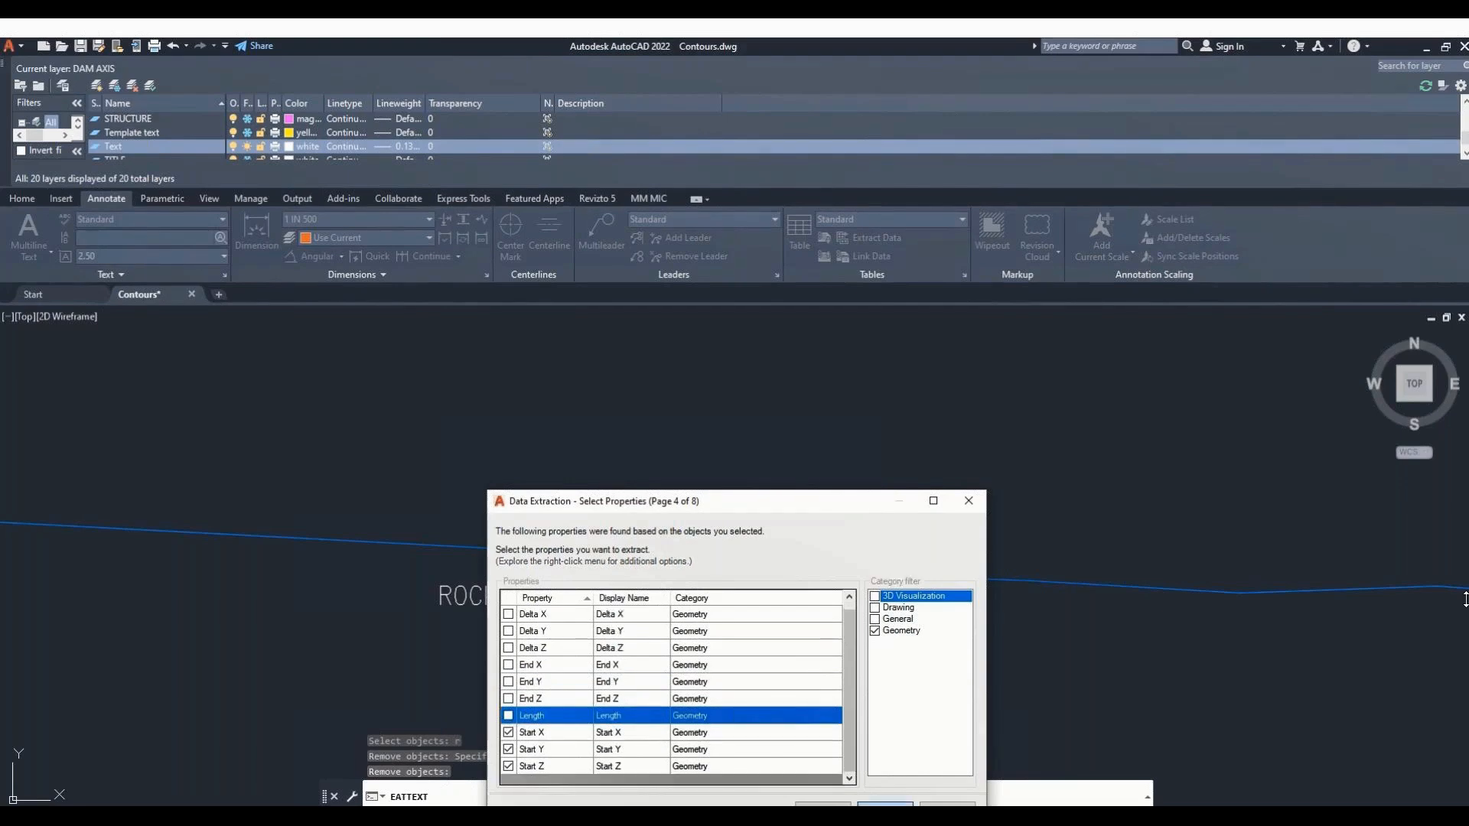
{"action": "left_click", "coordinate": [858, 805]}
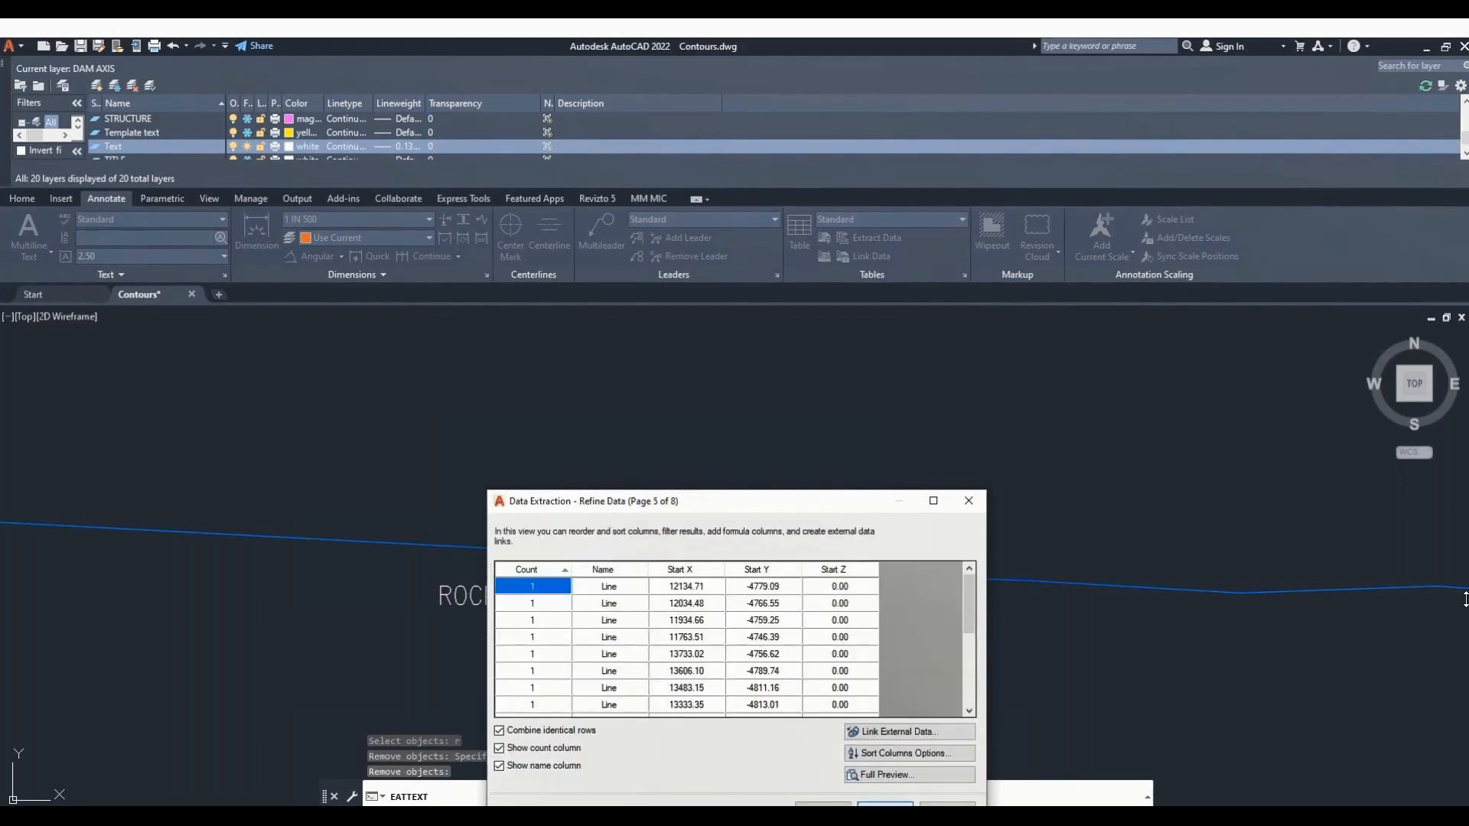
Accept the refined data, output it to an external file and browse to the For MIDAS Training folder inside presentations.
{"action": "left_click", "coordinate": [885, 805]}
{"action": "left_click", "coordinate": [628, 576]}
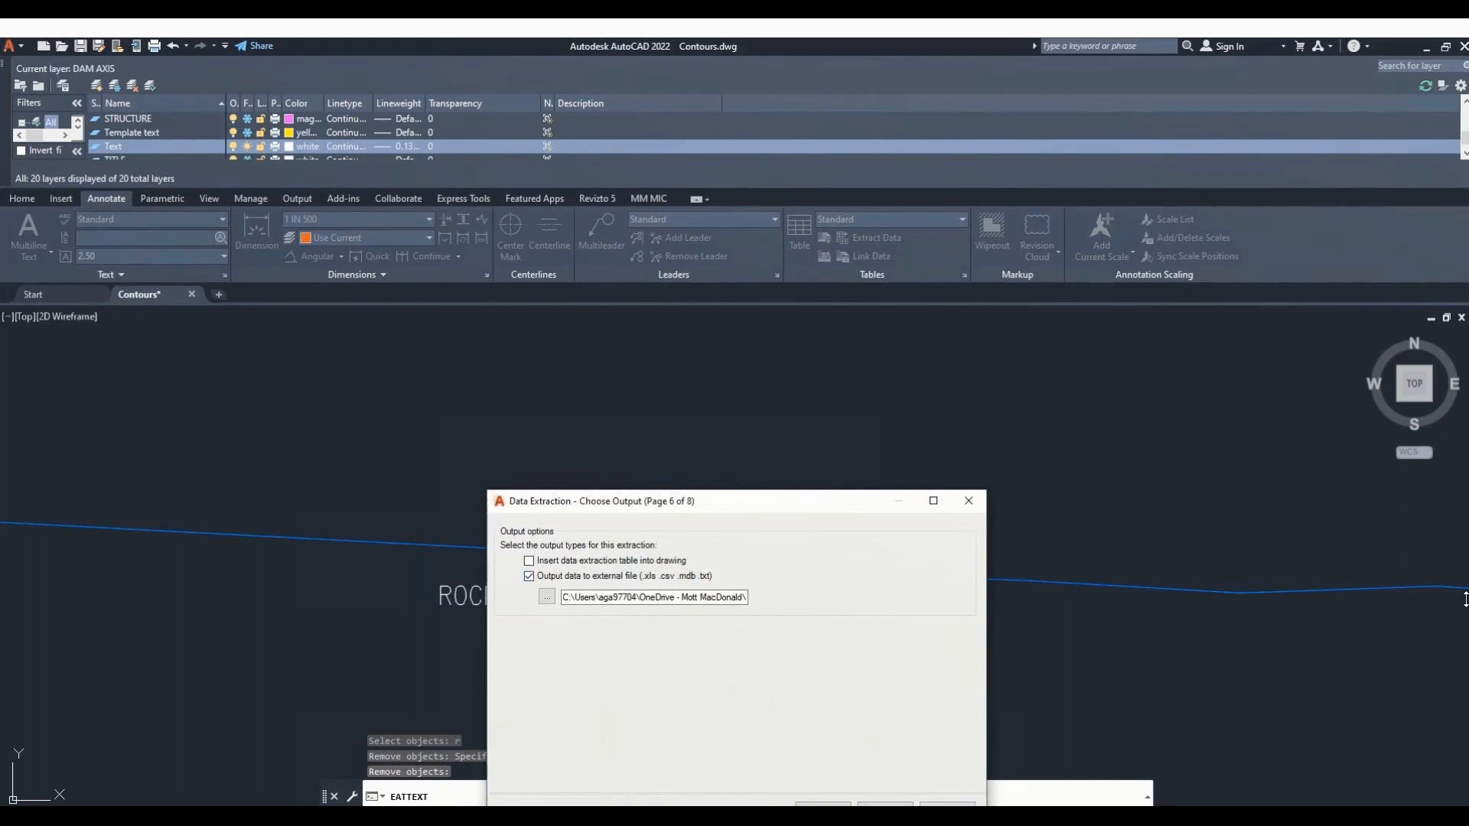
{"action": "left_click", "coordinate": [547, 596]}
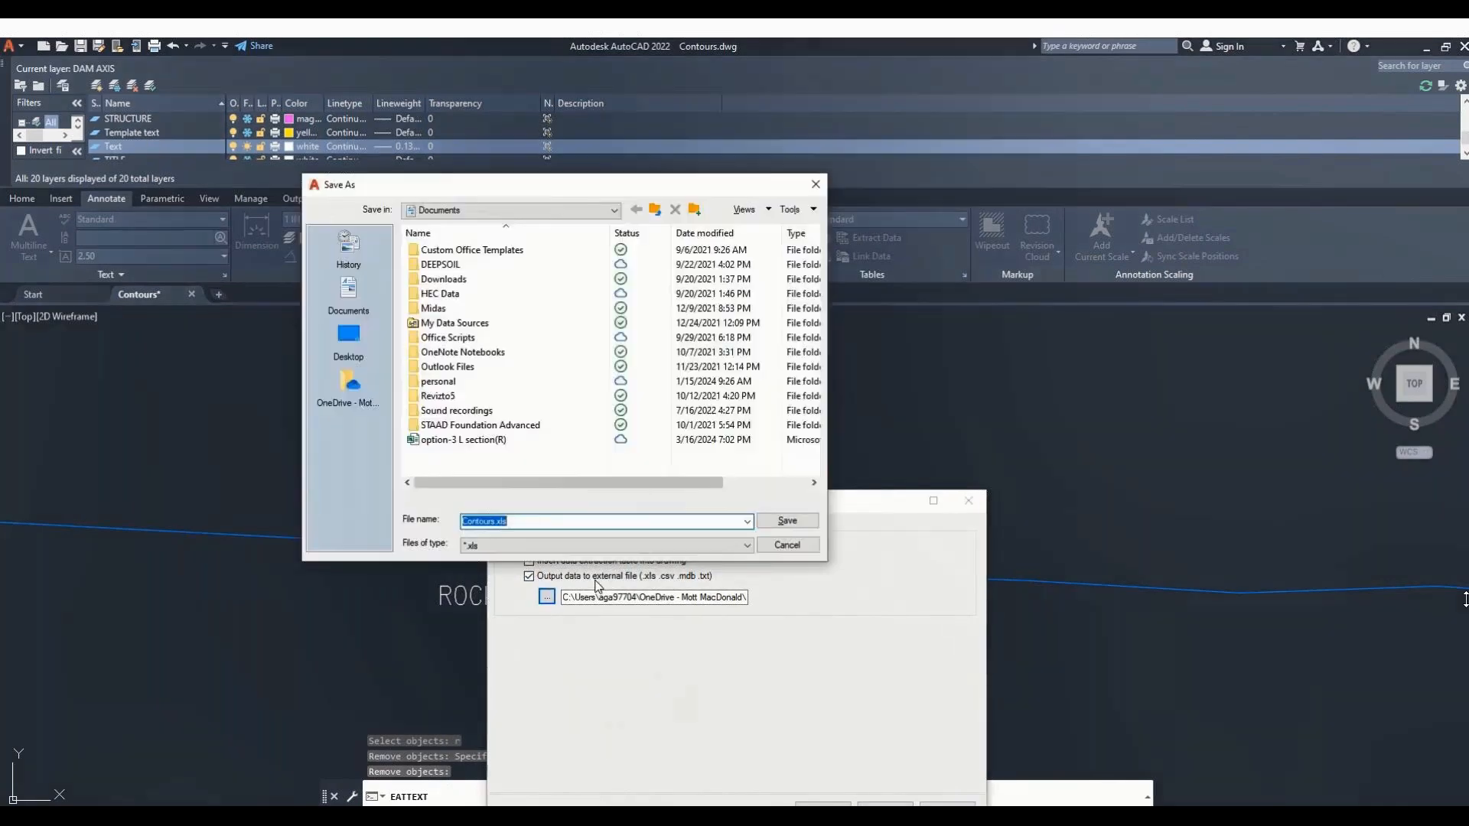
{"action": "left_click", "coordinate": [545, 211]}
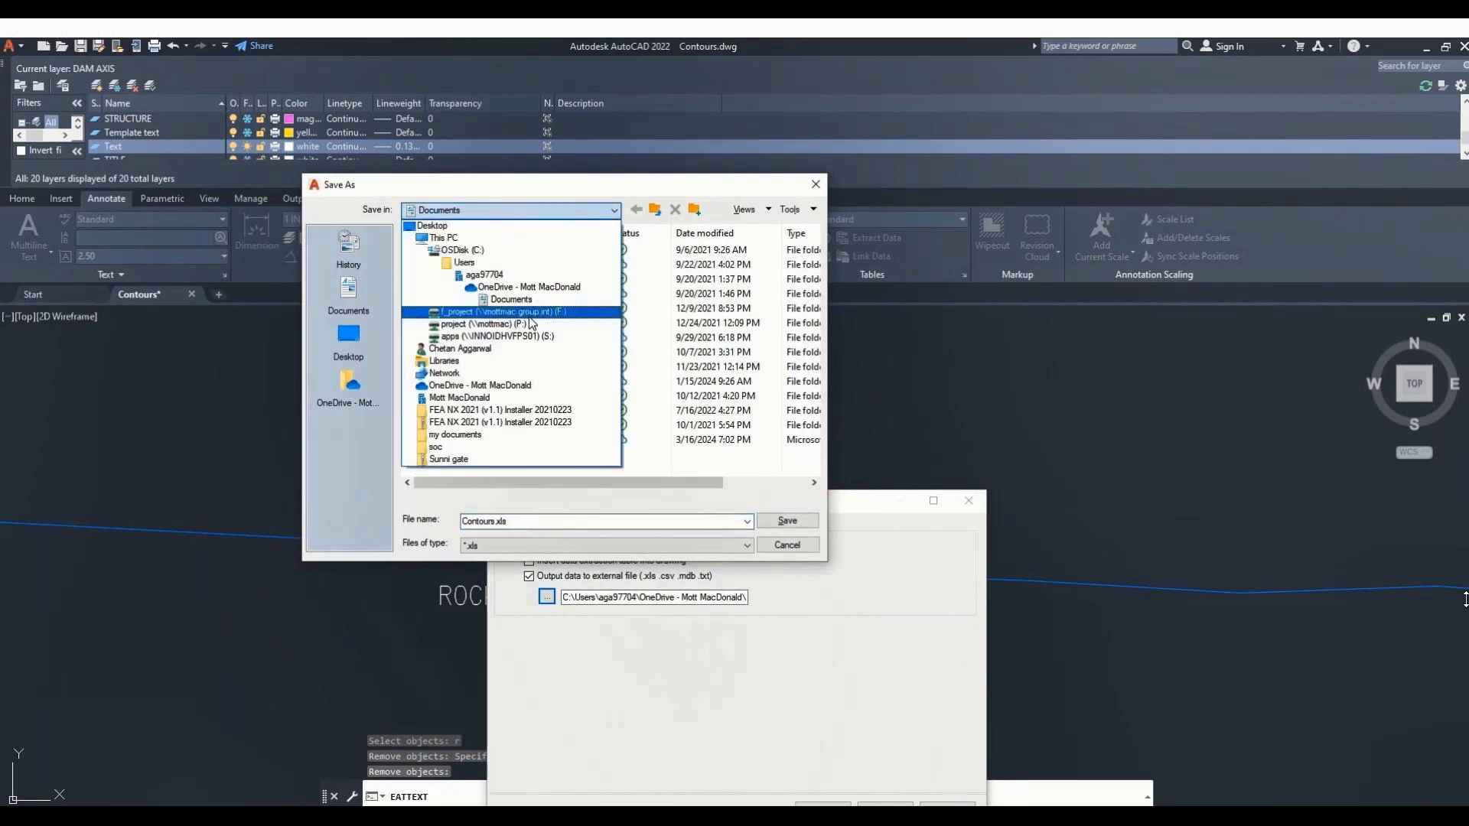
{"action": "left_click", "coordinate": [546, 288]}
{"action": "scroll", "coordinate": [482, 417], "scroll_direction": "down", "scroll_amount": 10}
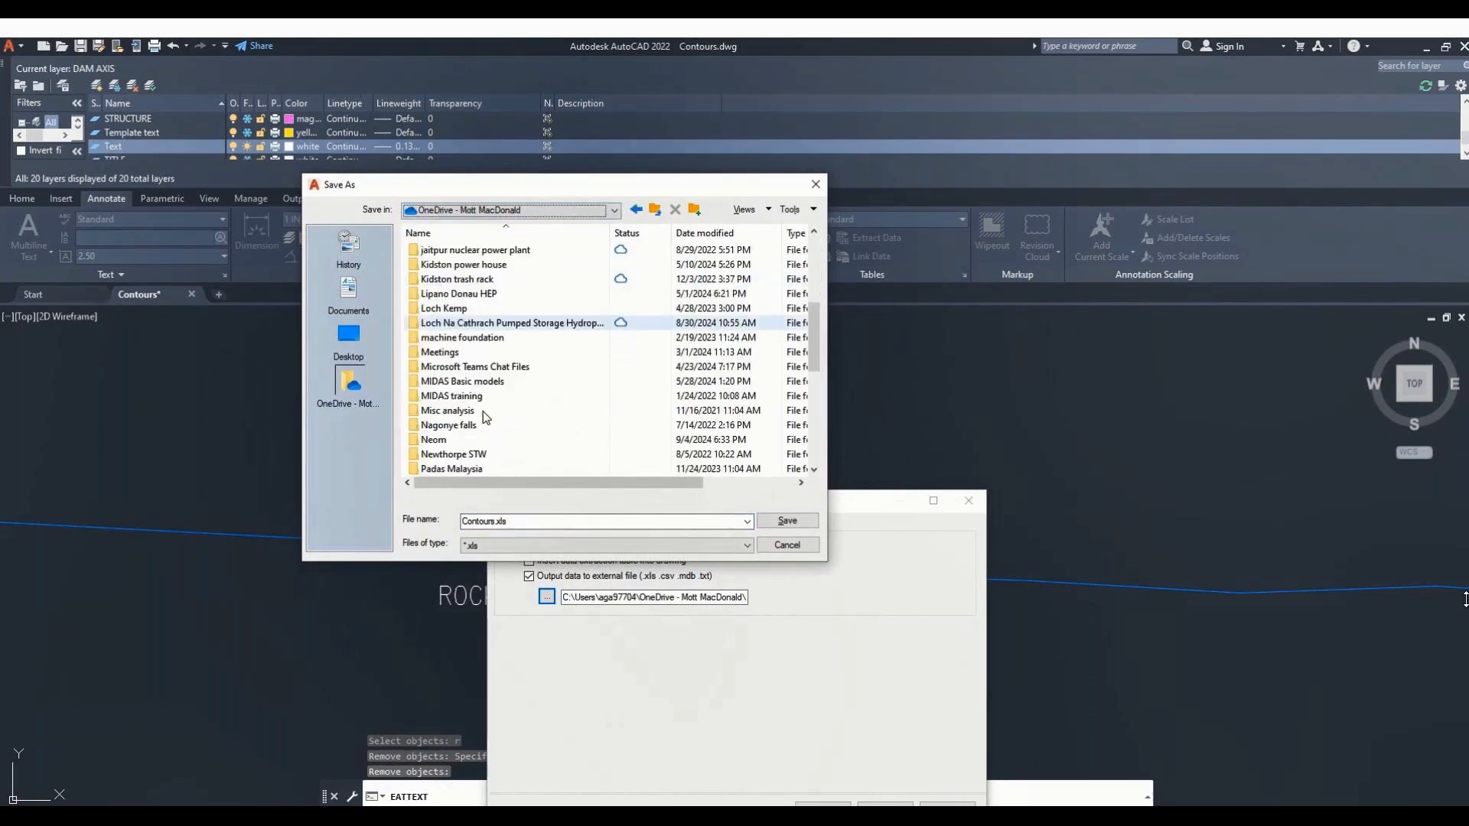
{"action": "scroll", "coordinate": [482, 417], "scroll_direction": "down", "scroll_amount": 2}
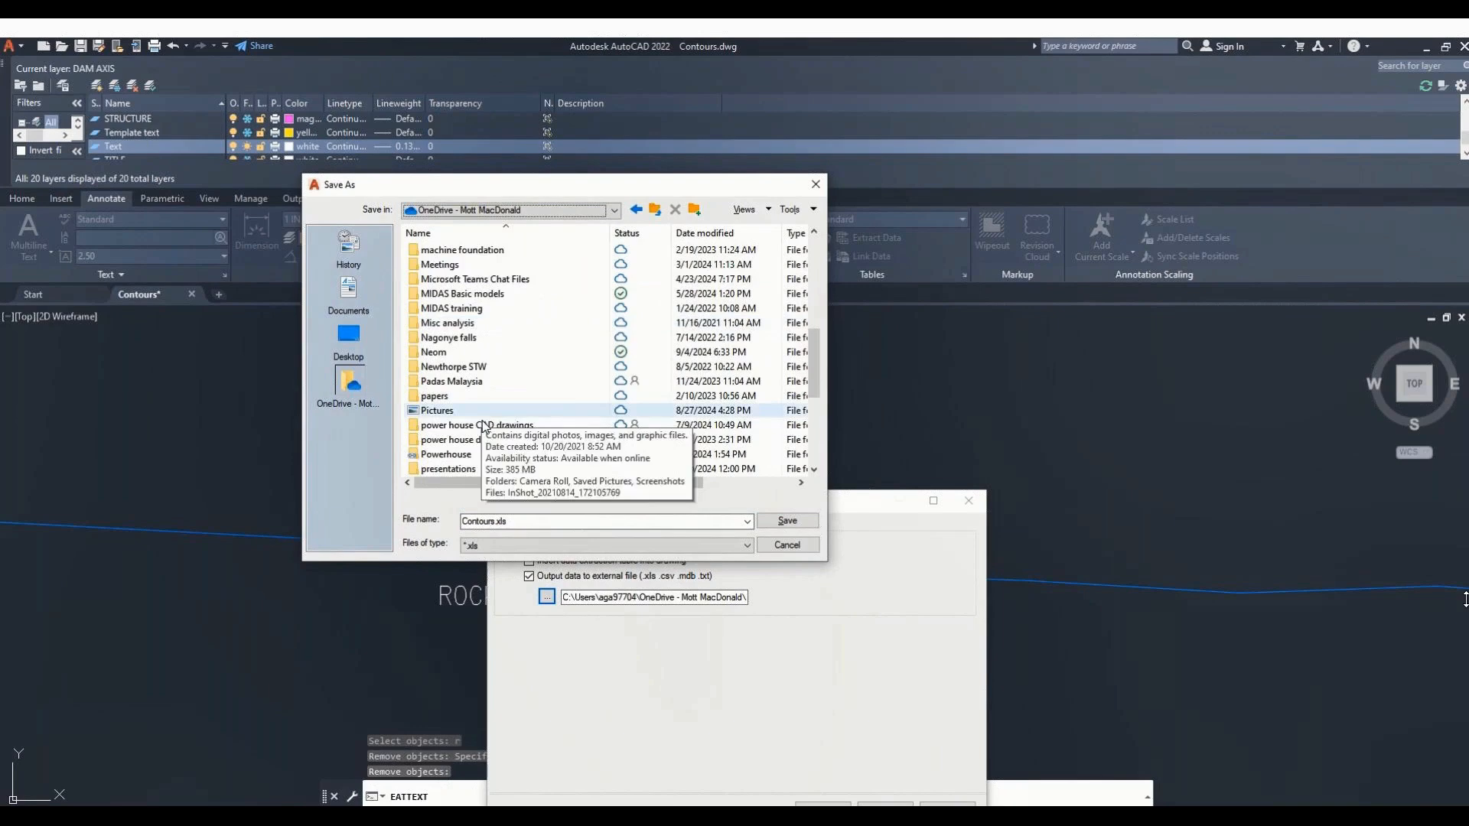
{"action": "scroll", "coordinate": [483, 427], "scroll_direction": "down", "scroll_amount": 2}
{"action": "double_click", "coordinate": [480, 427]}
{"action": "key", "text": "BackSpace"}
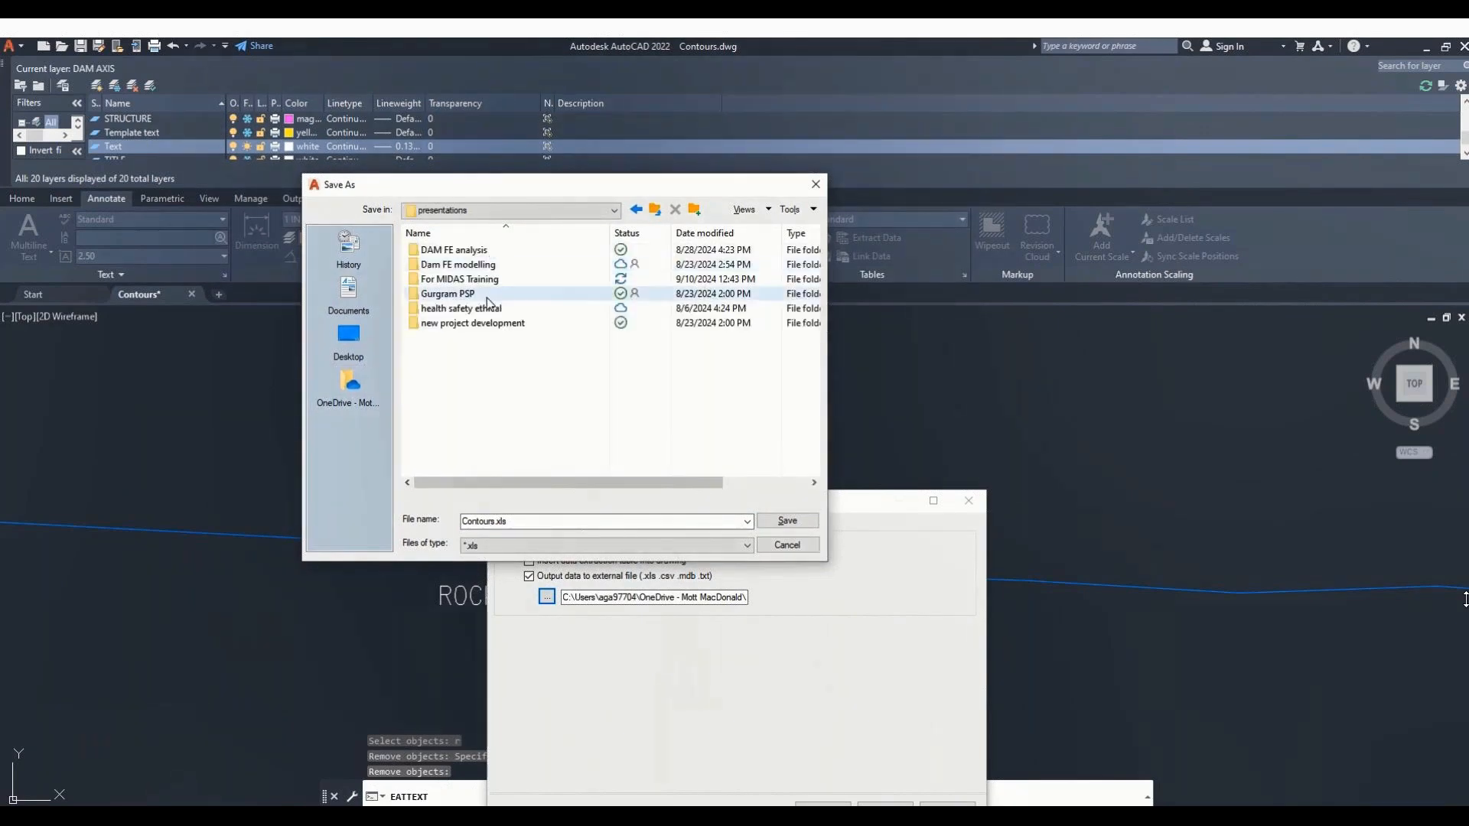
{"action": "double_click", "coordinate": [480, 282]}
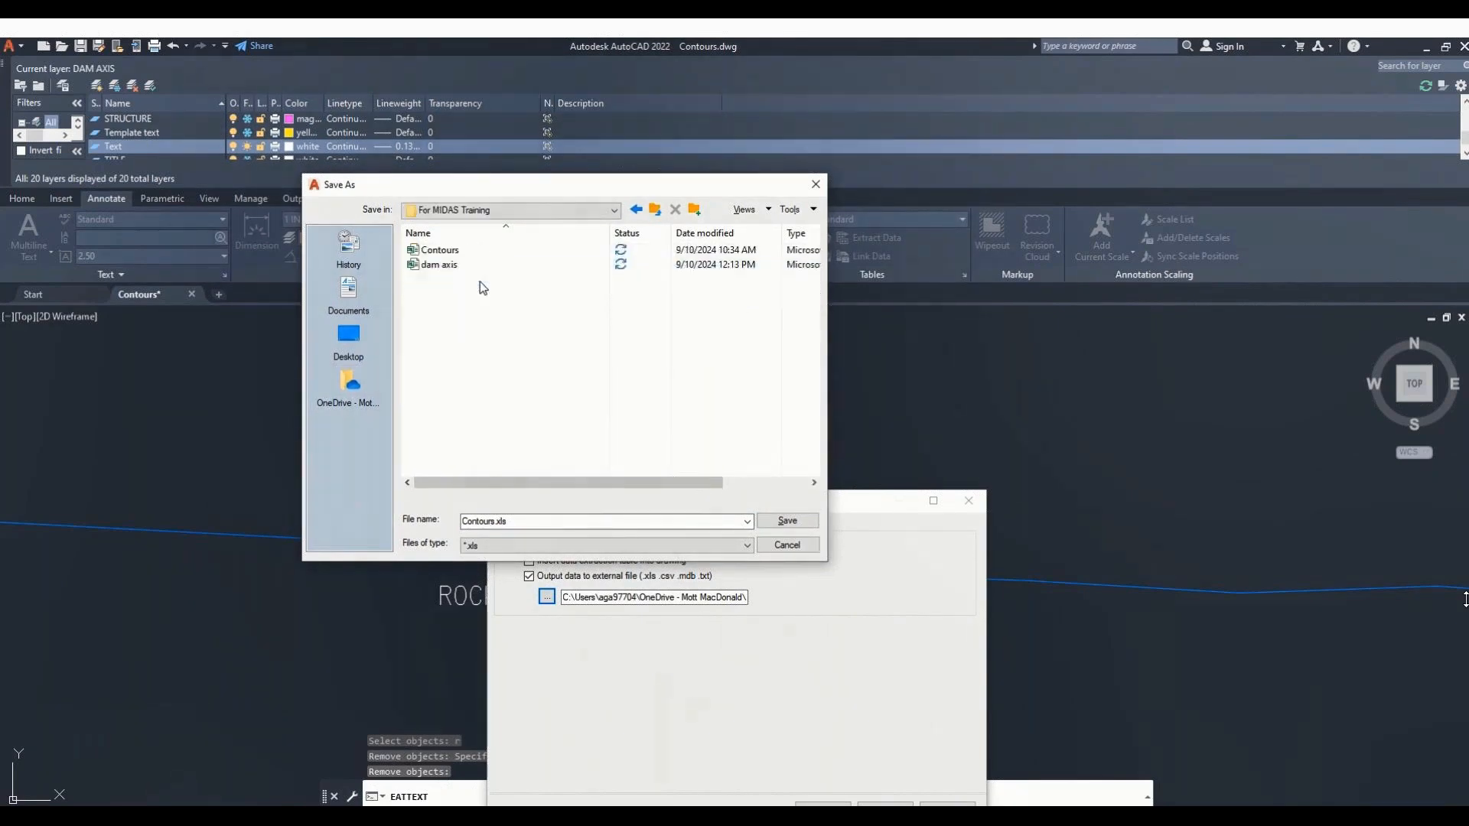
Save the output as an xls file named rock line and finish the data extraction.
{"action": "double_click", "coordinate": [515, 521]}
{"action": "type", "text": "rpoc"}
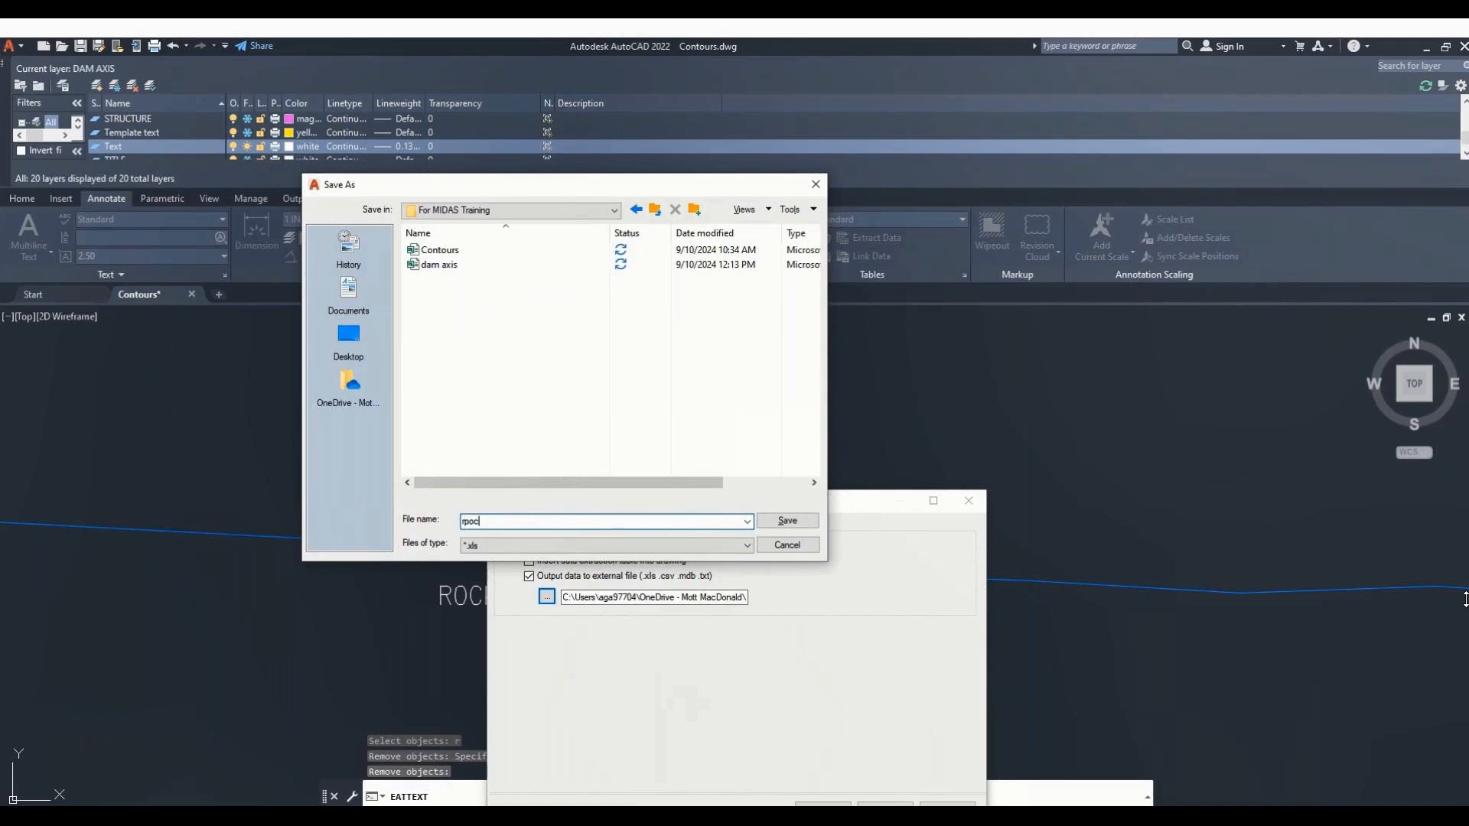
{"action": "key", "text": "BackSpace"}
{"action": "key", "text": "BackSpace"}
{"action": "type", "text": "ock line"}
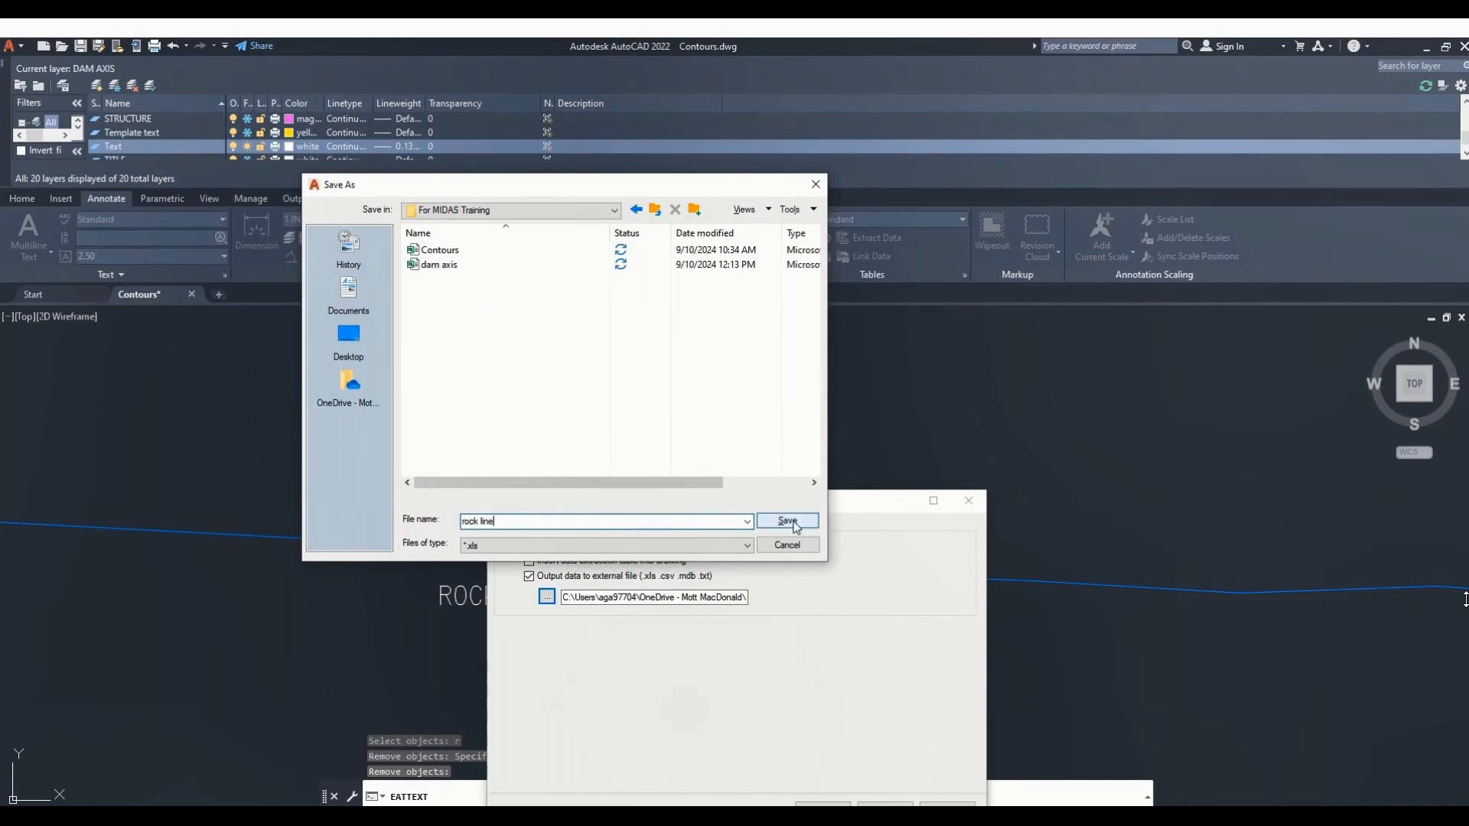
{"action": "left_click", "coordinate": [788, 521]}
{"action": "left_click", "coordinate": [886, 804]}
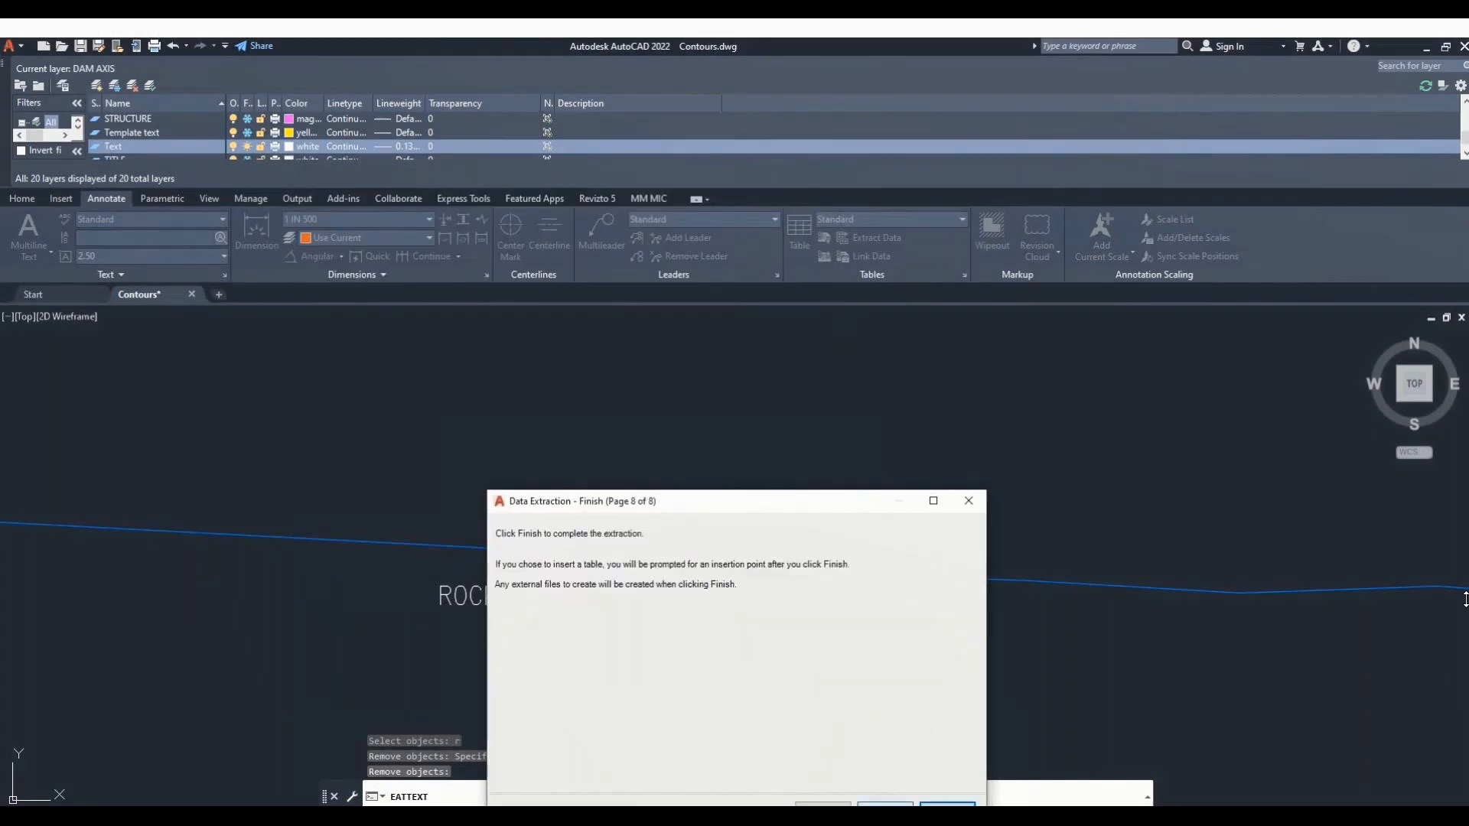
{"action": "left_click", "coordinate": [948, 803]}
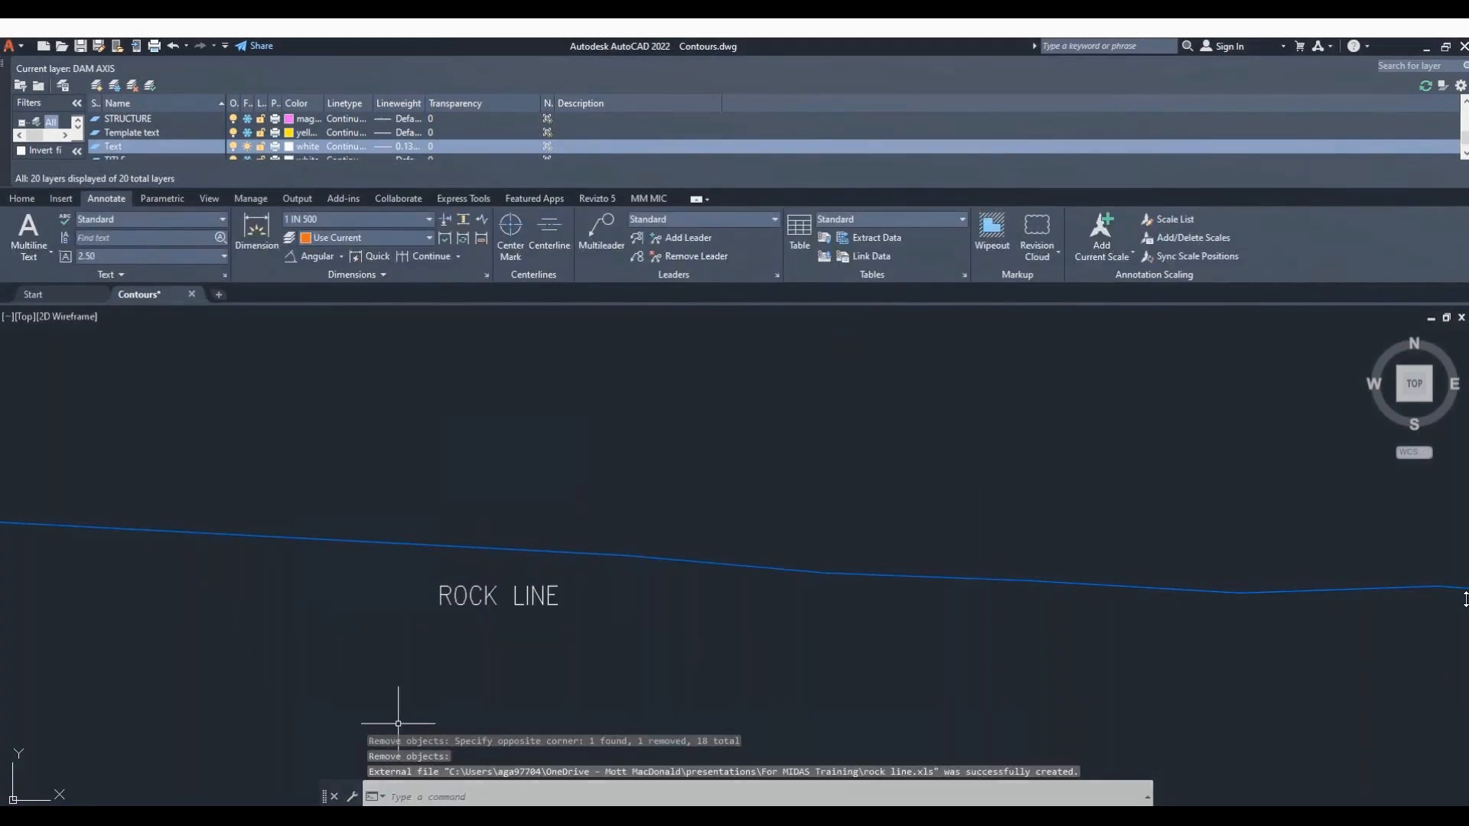
Switch to the For MIDAS Training folder and open the rock line spreadsheet in Excel for editing.
{"action": "left_click", "coordinate": [398, 816]}
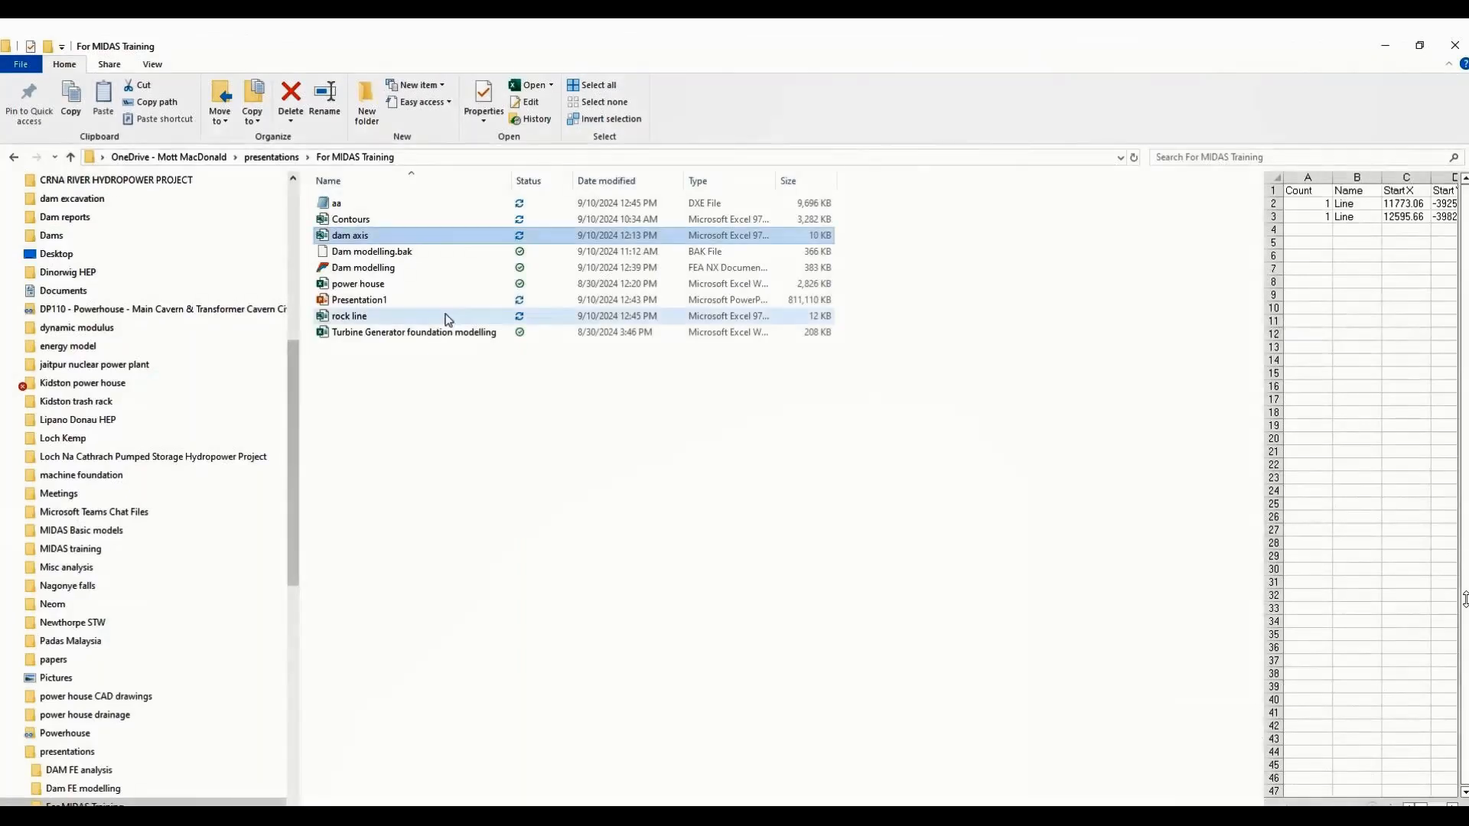
{"action": "left_click", "coordinate": [460, 413]}
{"action": "left_click", "coordinate": [369, 317]}
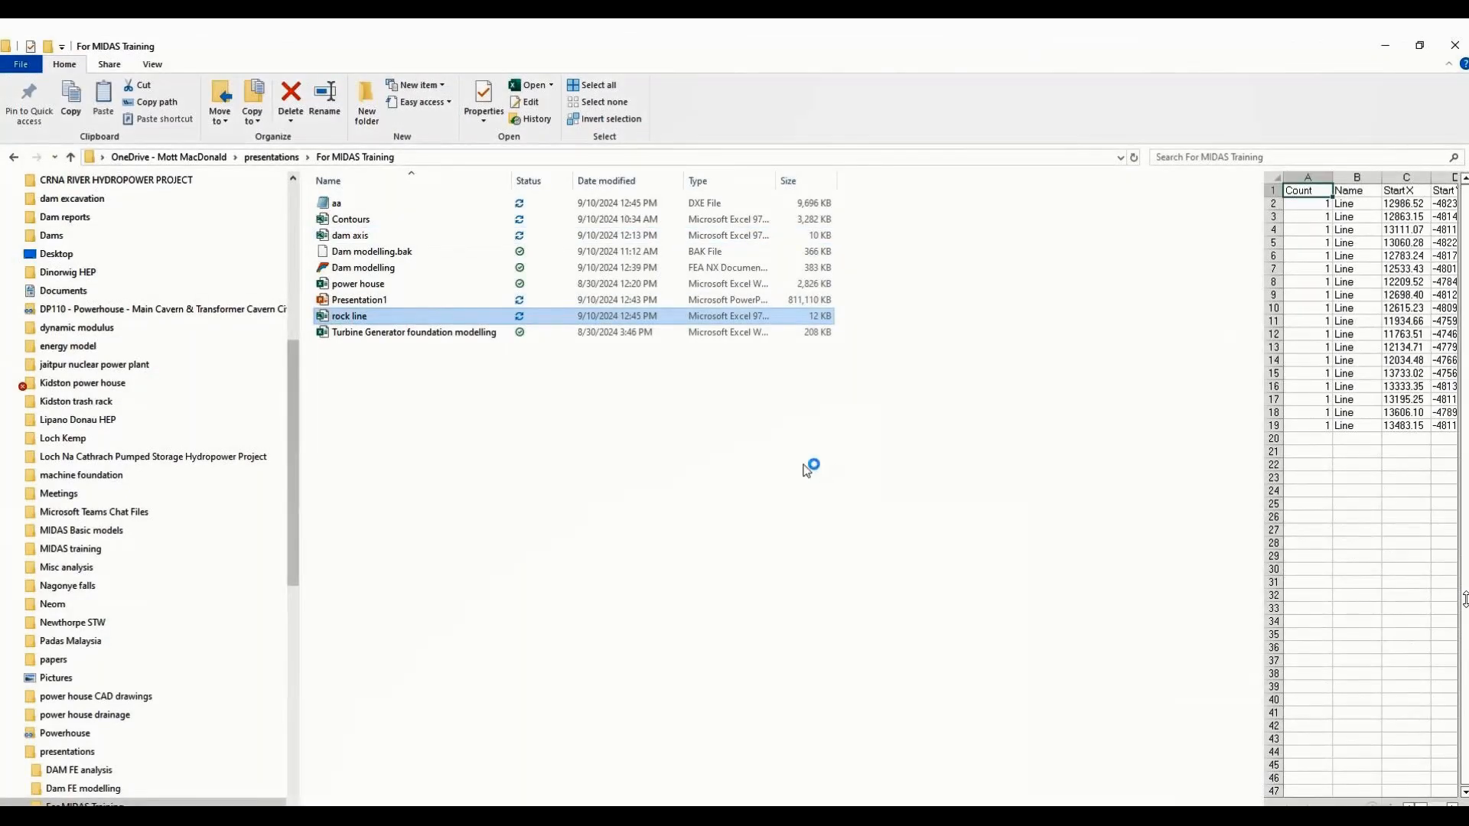
{"action": "key", "text": "alt+Tab"}
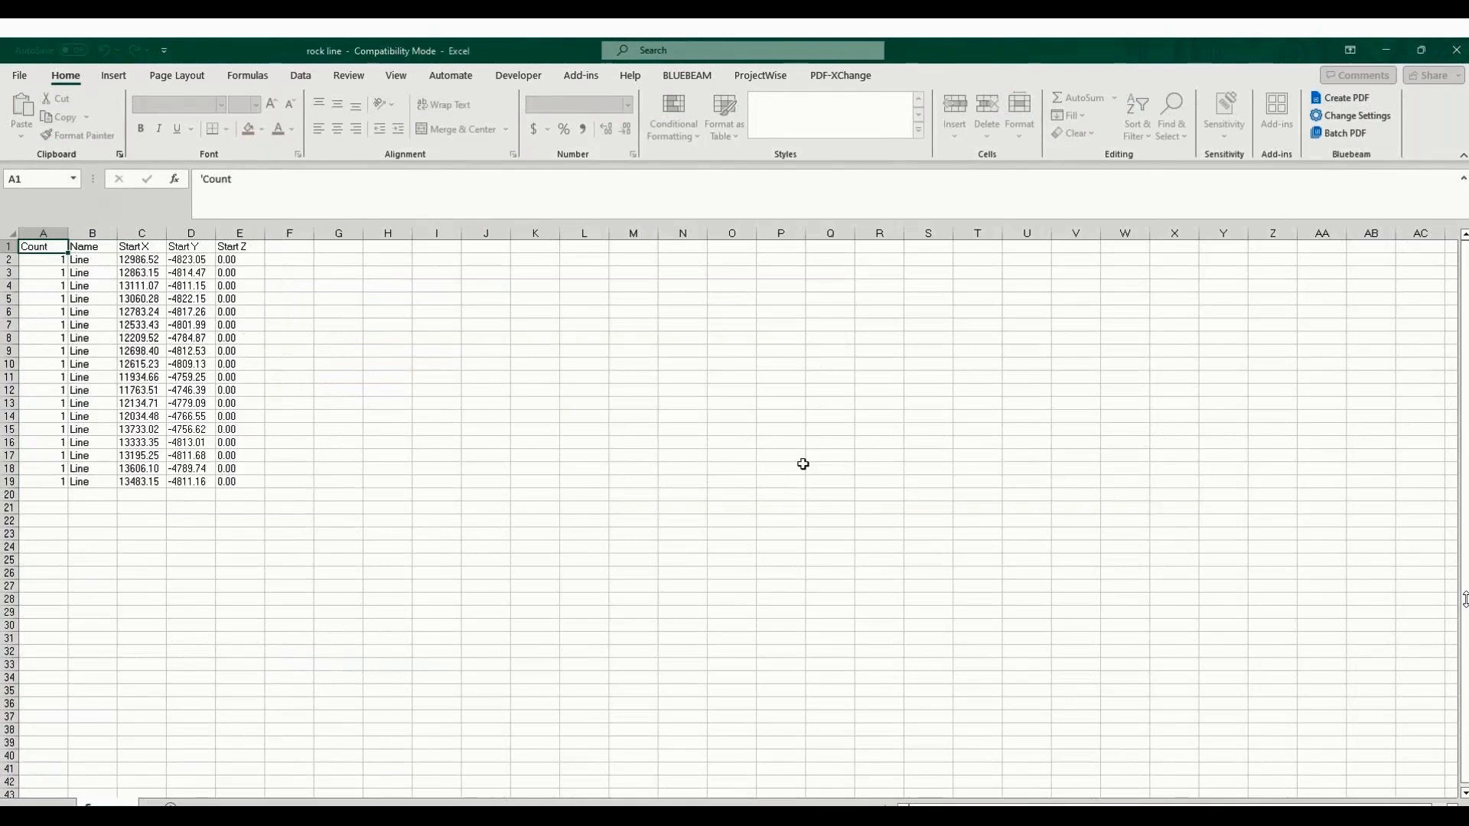
{"action": "left_click", "coordinate": [436, 416]}
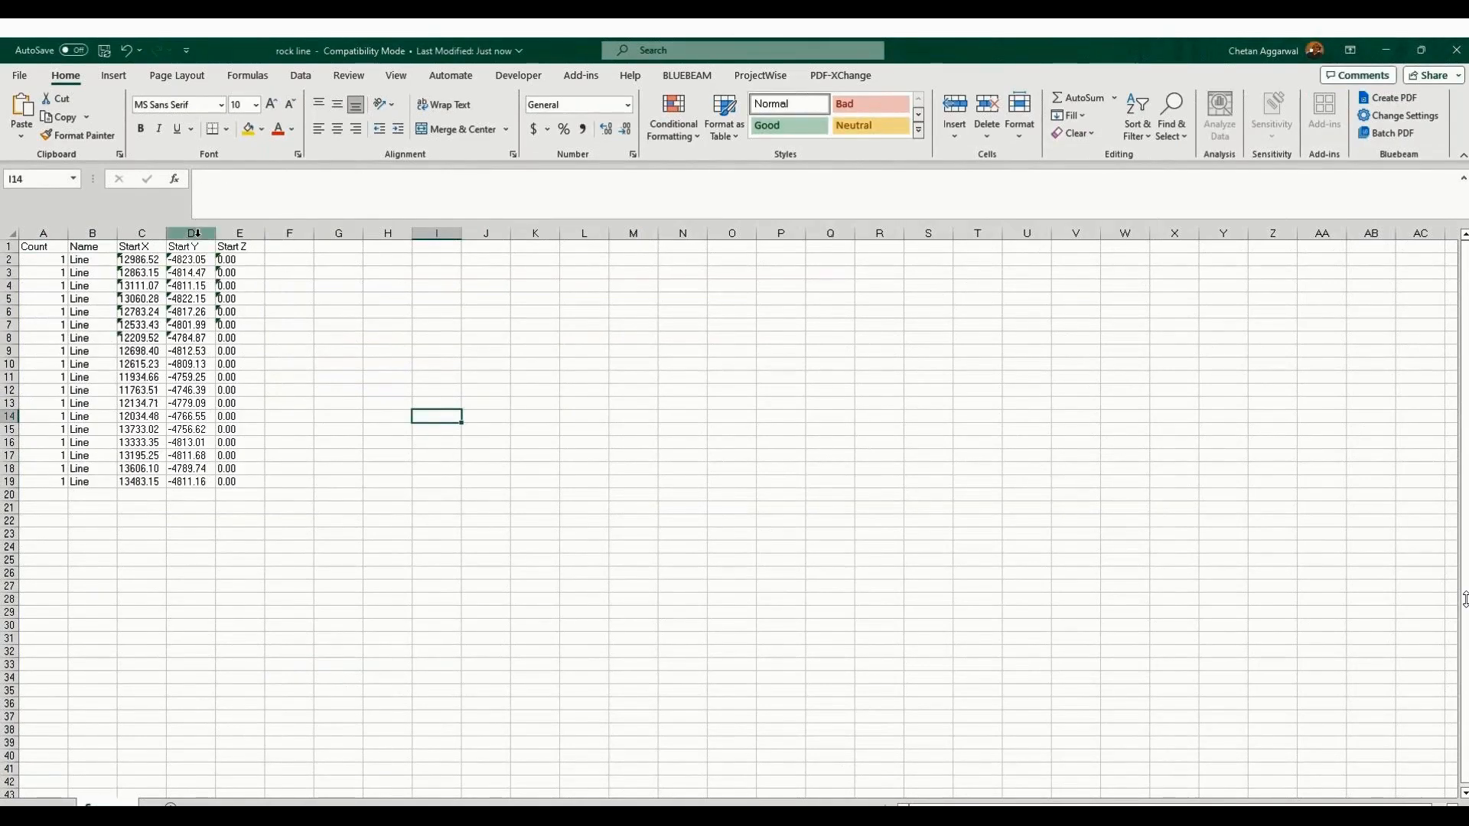
Switch back to AutoCAD and start a line at the rock line's endpoint nearest the elevation scale.
{"action": "key", "text": "alt+Tab"}
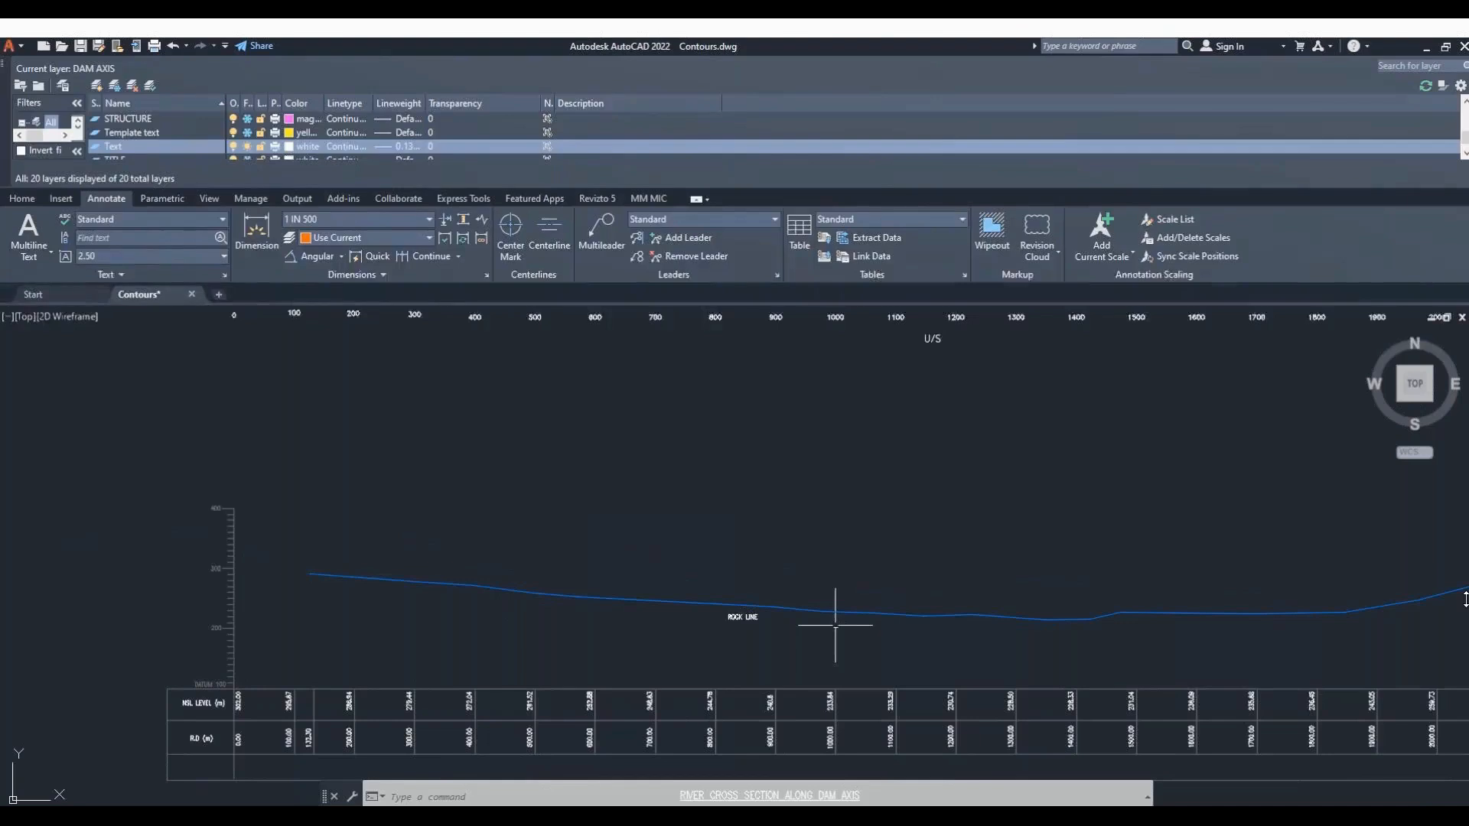
{"action": "scroll", "coordinate": [833, 618], "scroll_direction": "down", "scroll_amount": 2}
{"action": "scroll", "coordinate": [502, 652], "scroll_direction": "up", "scroll_amount": 2}
{"action": "scroll", "coordinate": [452, 572], "scroll_direction": "up", "scroll_amount": 4}
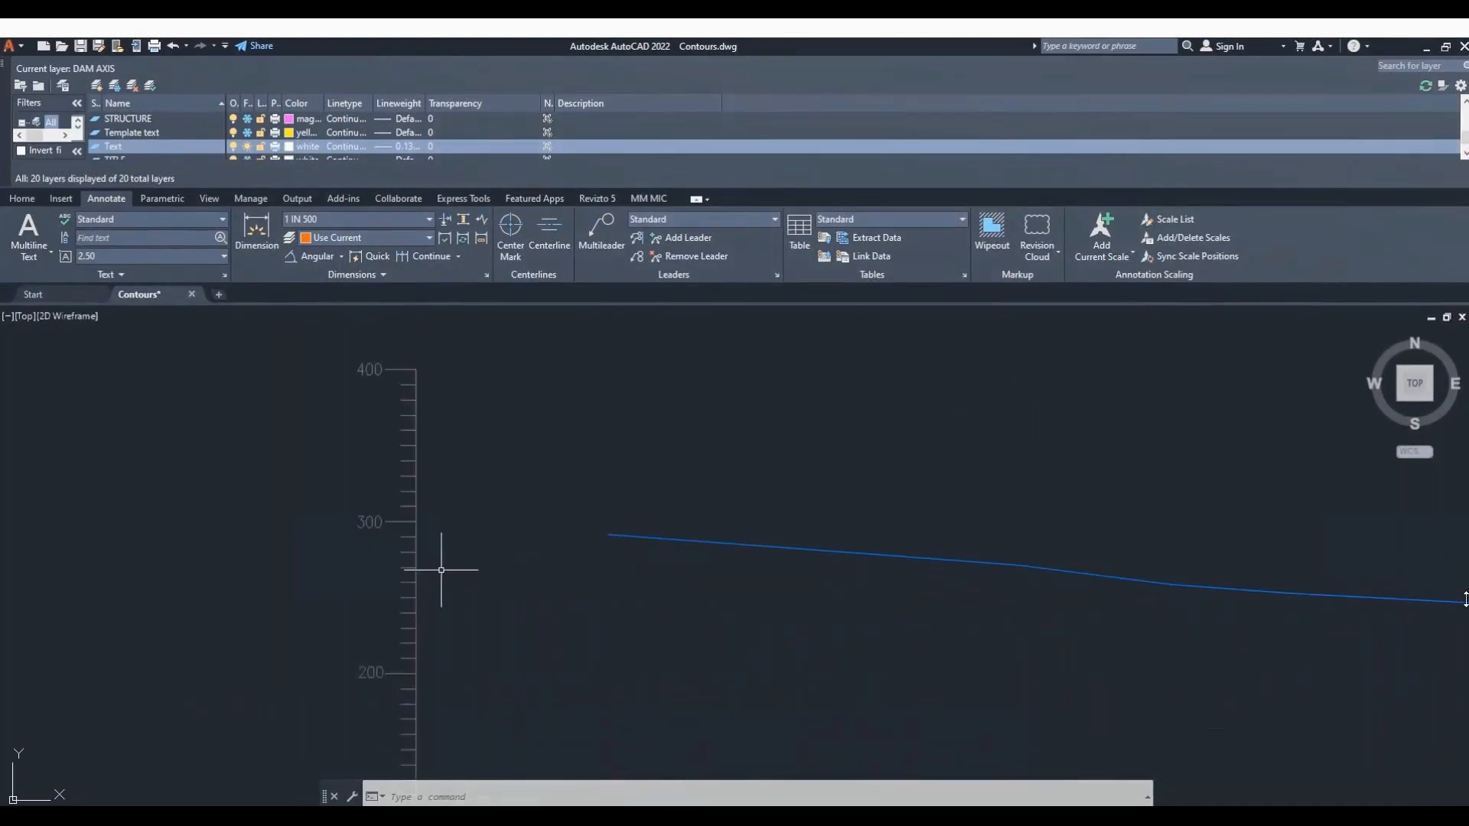
{"action": "type", "text": "1"}
{"action": "key", "text": "Return"}
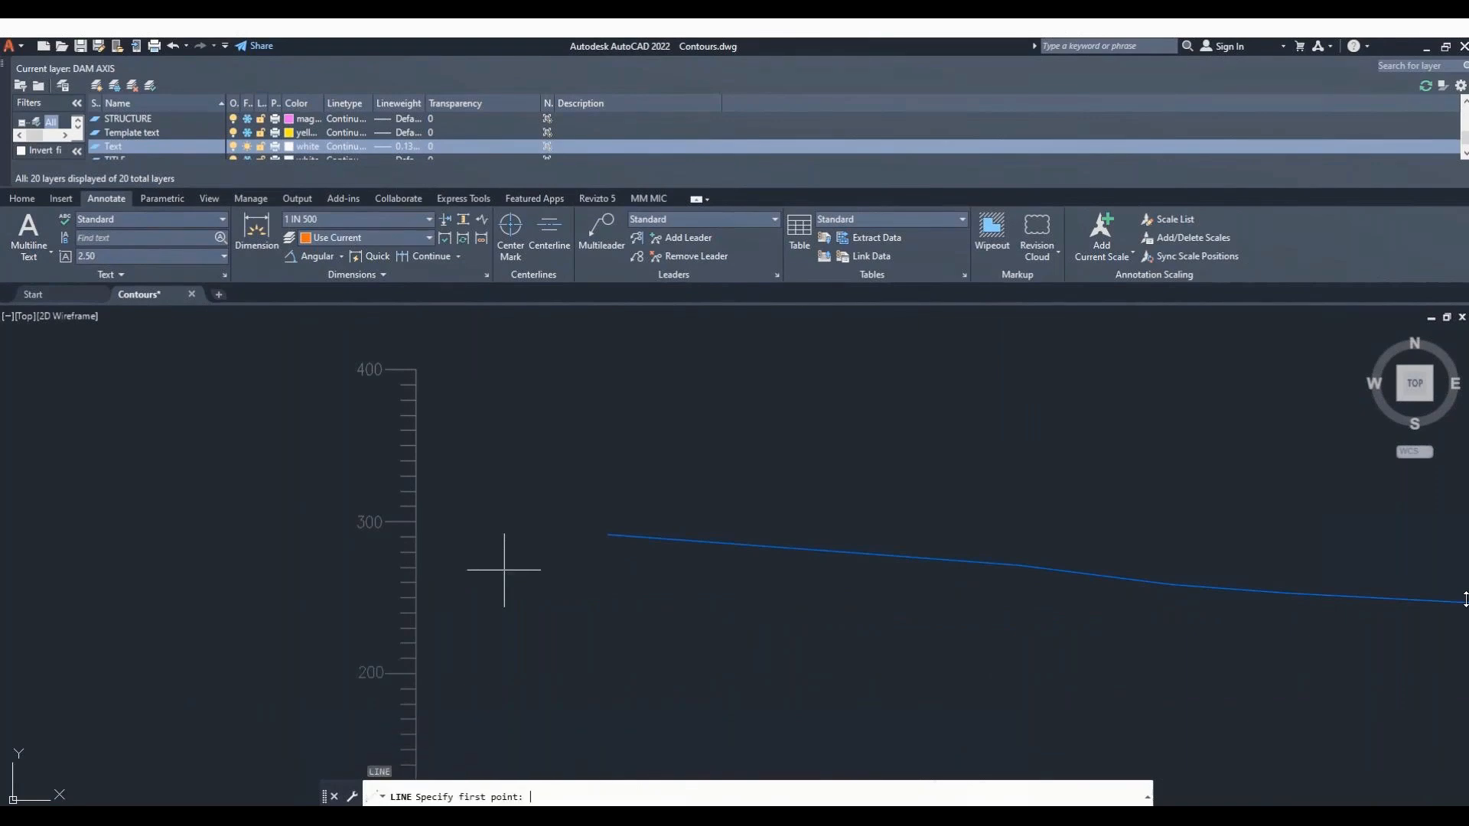
{"action": "left_click", "coordinate": [607, 535]}
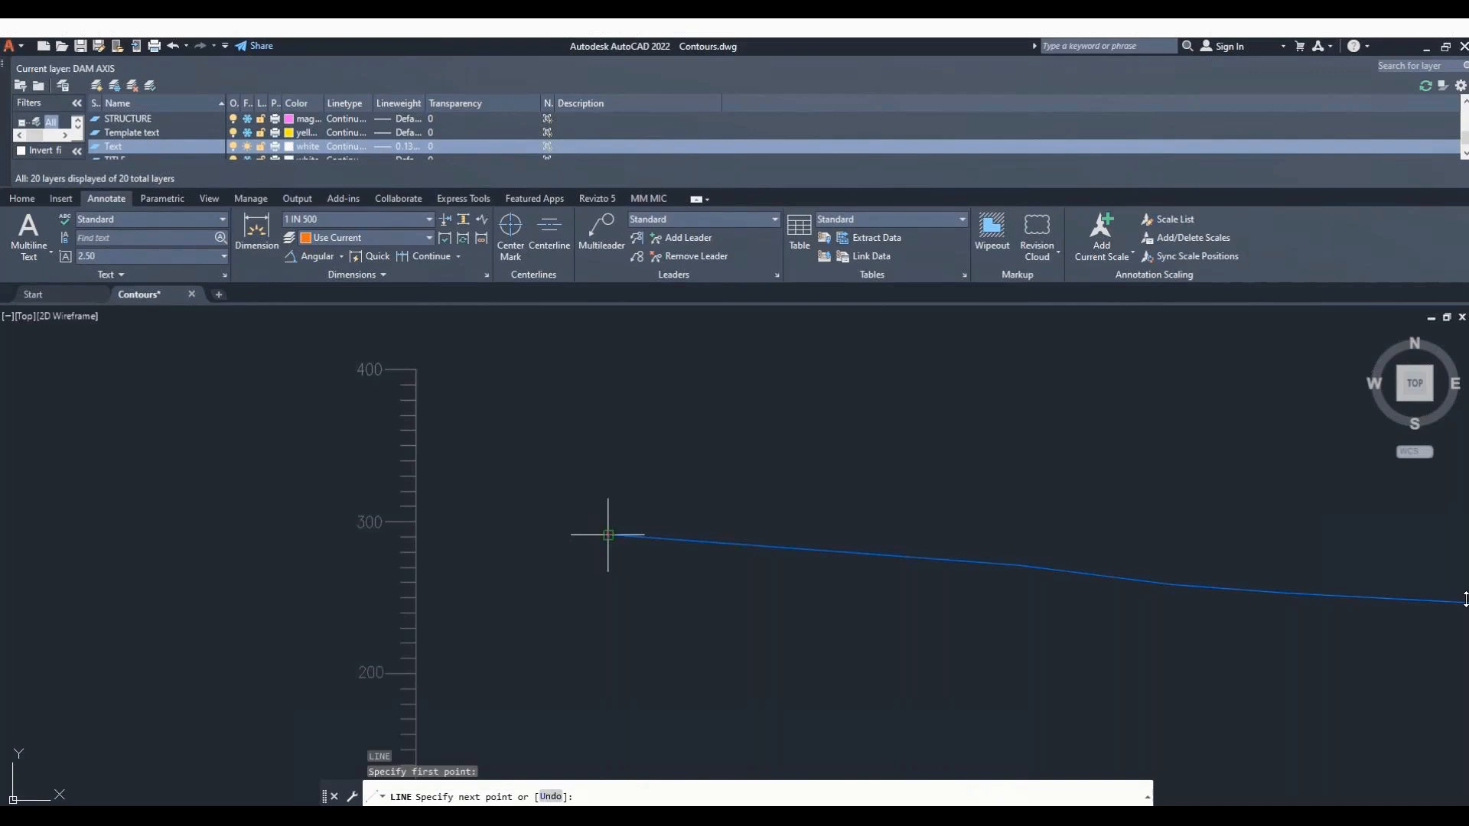
Finish a horizontal line from the start of the blue ground profile across the elevation scale just below the 300 mark.
{"action": "left_click", "coordinate": [190, 528]}
{"action": "scroll", "coordinate": [382, 526], "scroll_direction": "up", "scroll_amount": 4}
{"action": "key", "text": "Escape"}
{"action": "key", "text": "Escape"}
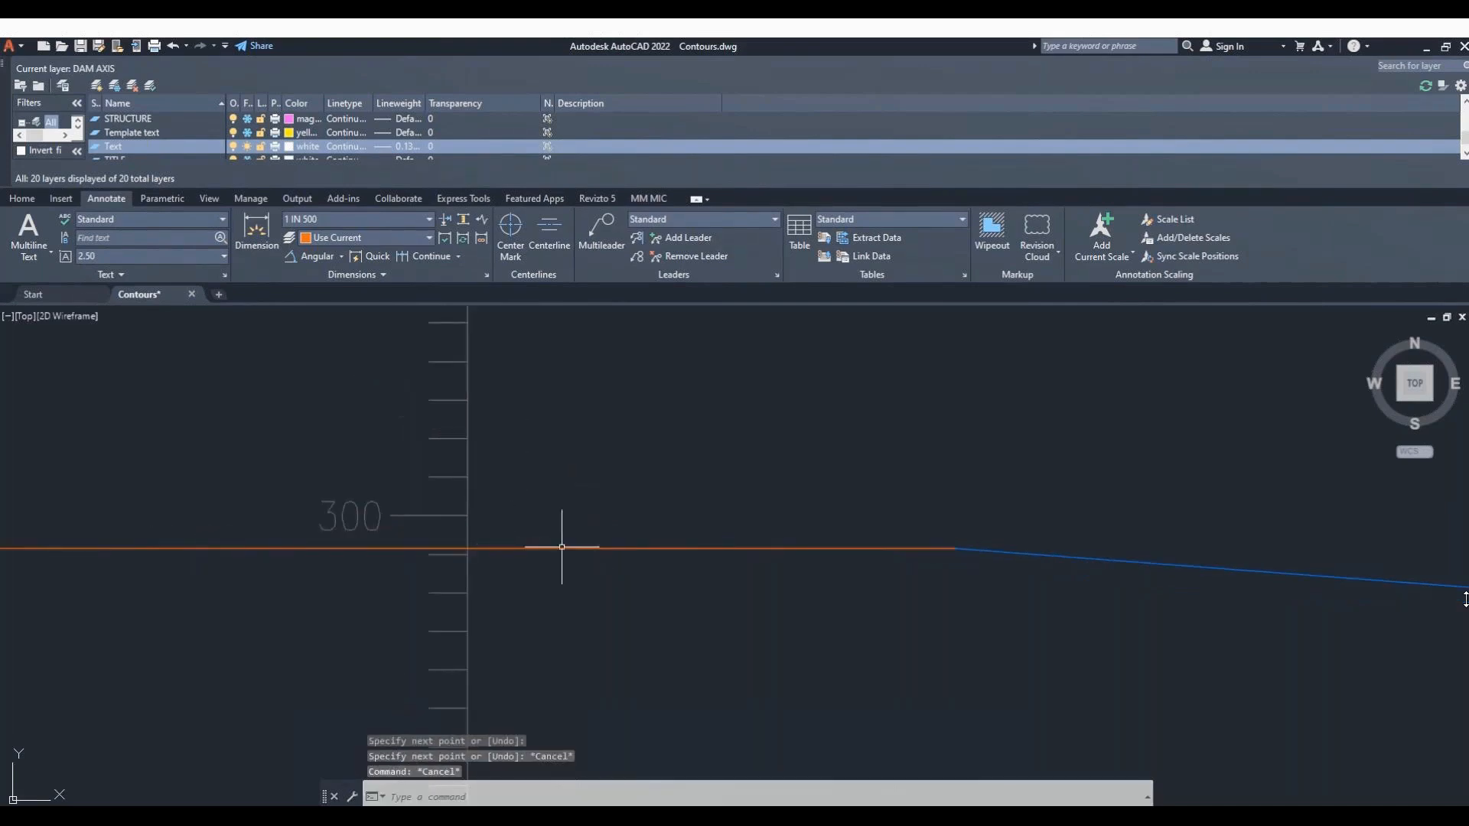
Measure the vertical distance along the elevation axis from the 300 tick down to the horizontal line.
{"action": "type", "text": "dist"}
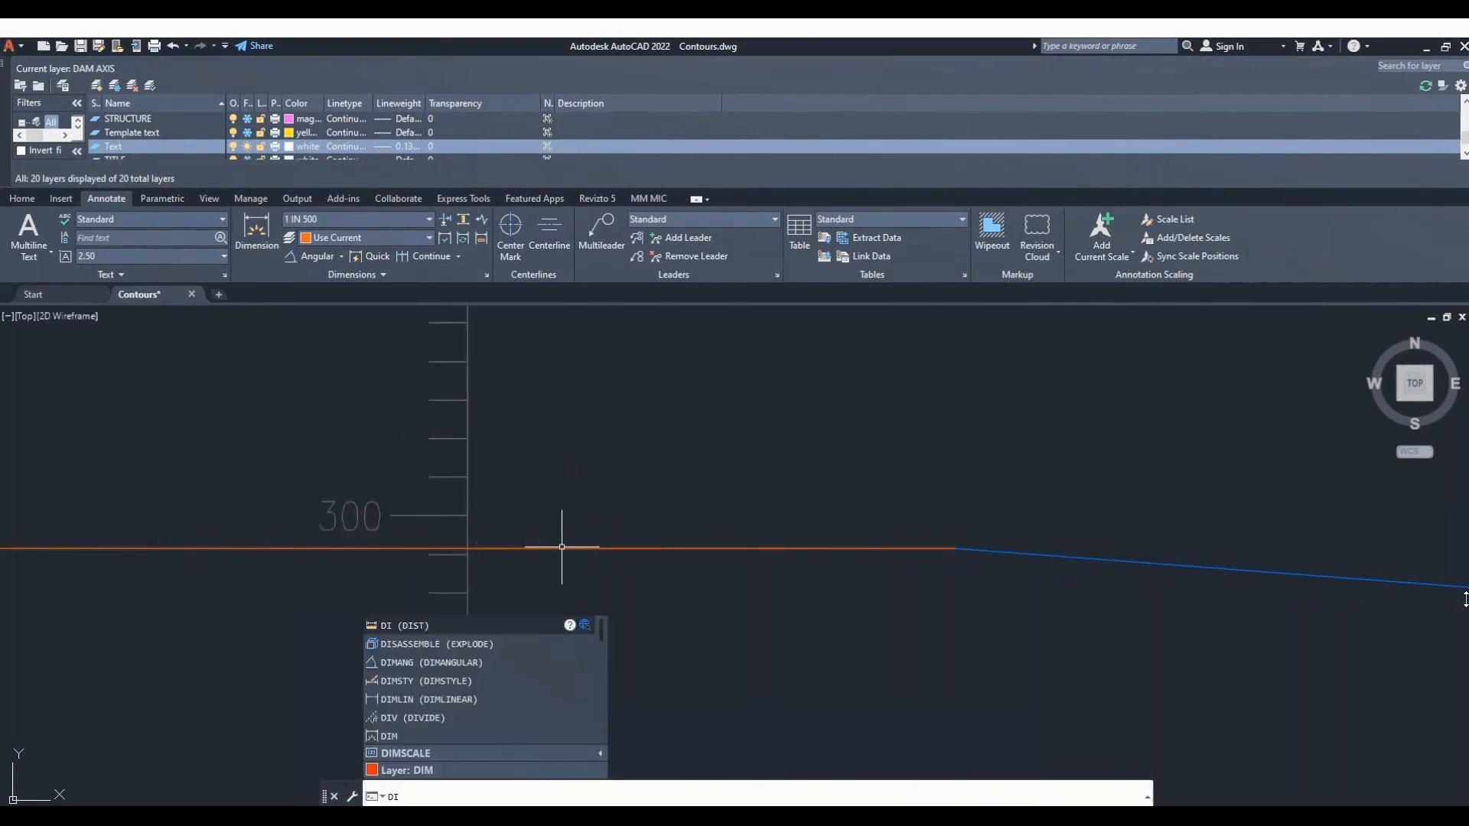
{"action": "key", "text": "Return"}
{"action": "scroll", "coordinate": [490, 529], "scroll_direction": "up", "scroll_amount": 8}
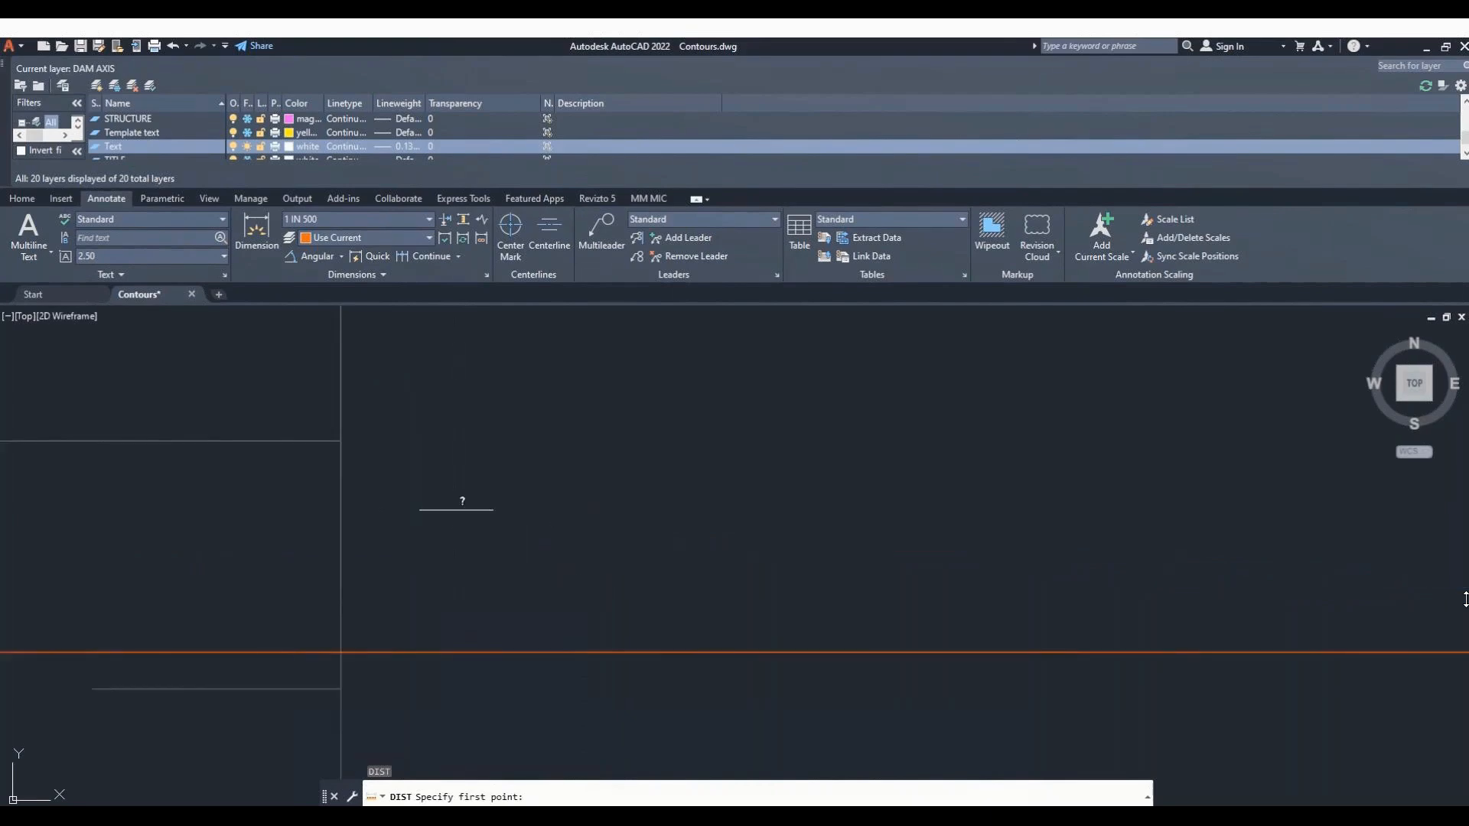
{"action": "left_click", "coordinate": [341, 441]}
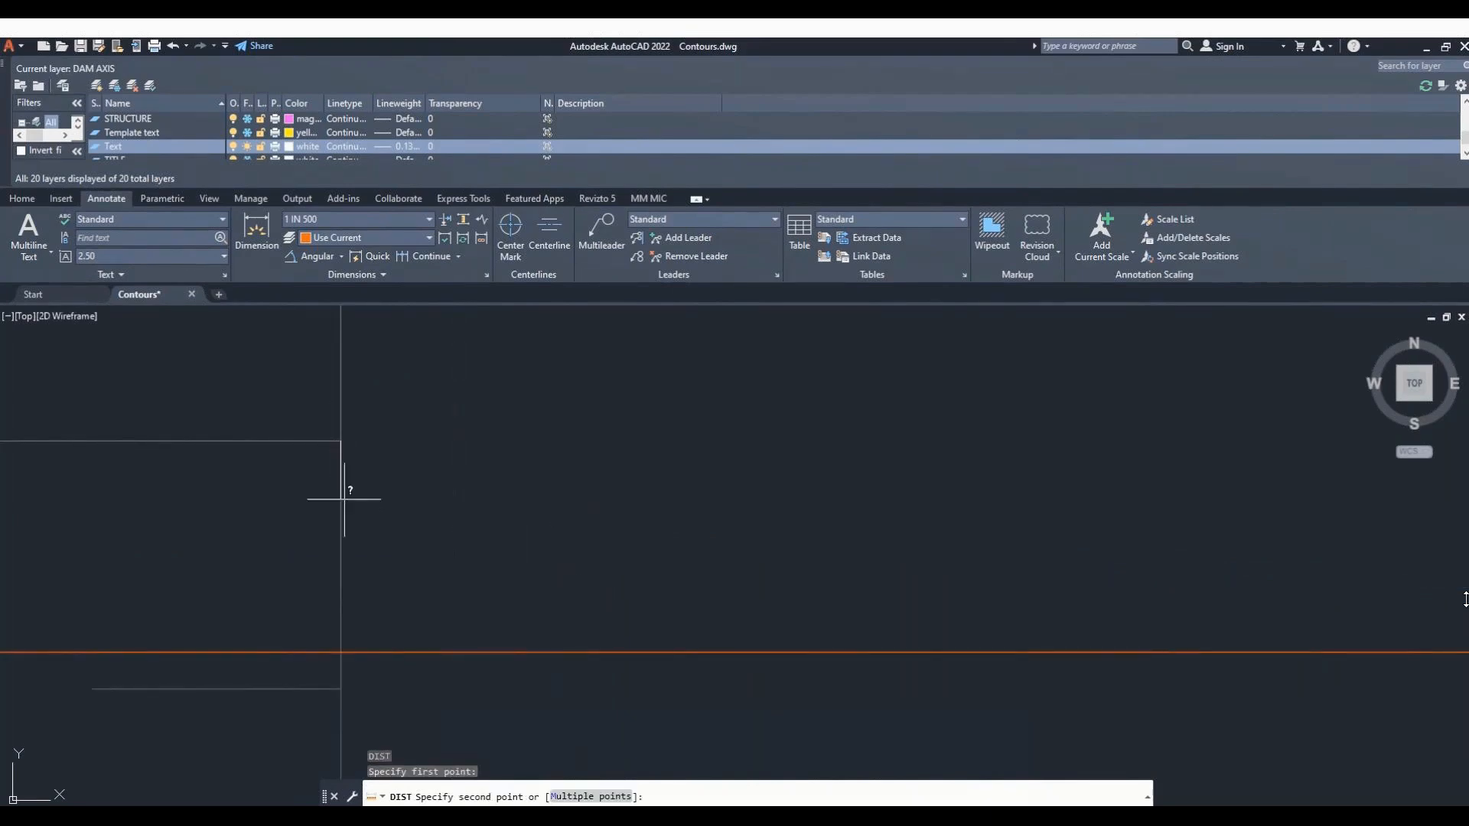
{"action": "left_click", "coordinate": [352, 644]}
{"action": "scroll", "coordinate": [673, 612], "scroll_direction": "down", "scroll_amount": 4}
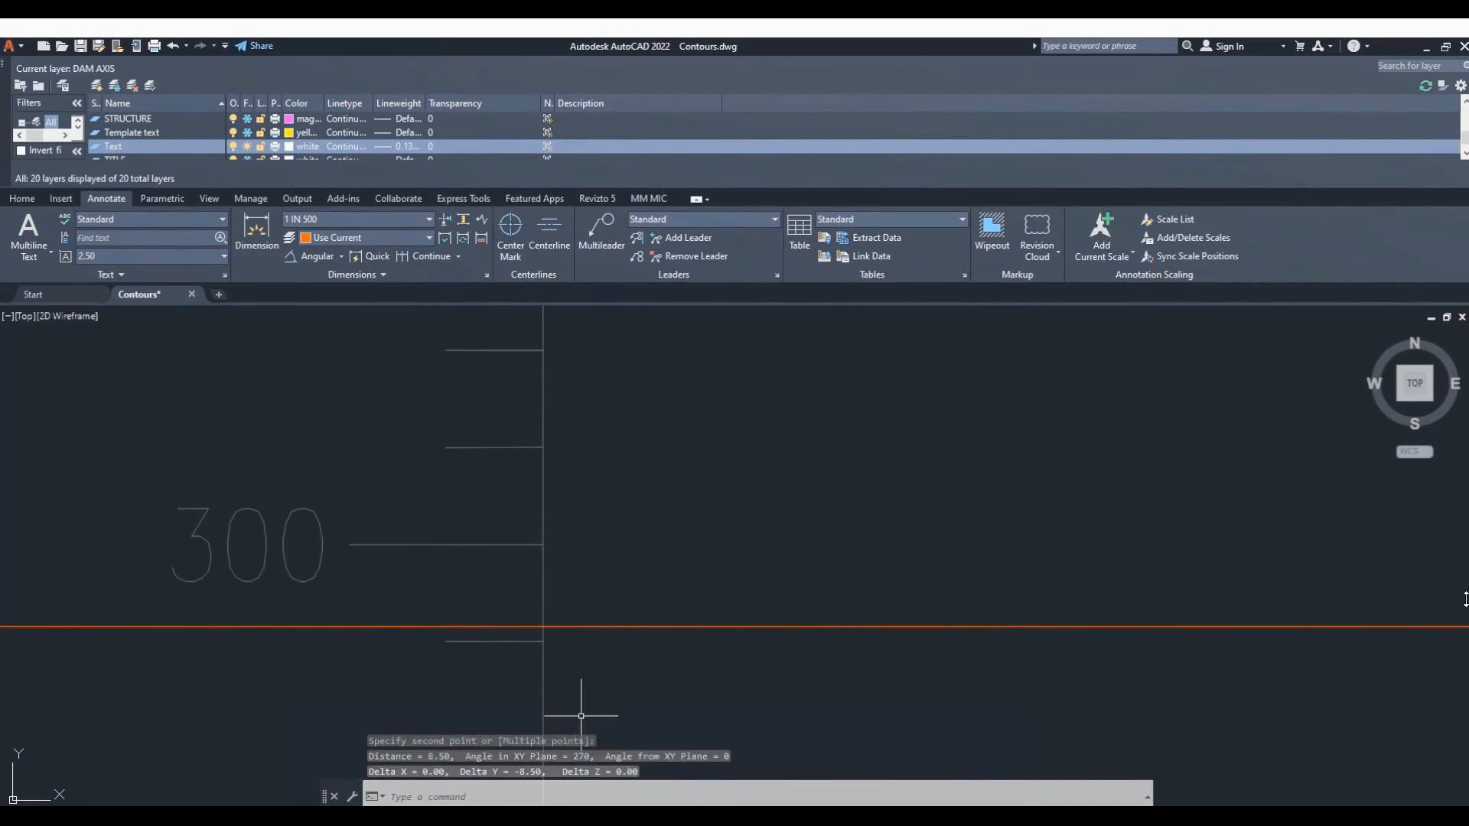
Switch to the rock line workbook in Excel and move the Start Y column after Start Z, deleting the emptied column.
{"action": "mouse_move", "coordinate": [505, 817]}
{"action": "left_click", "coordinate": [704, 773]}
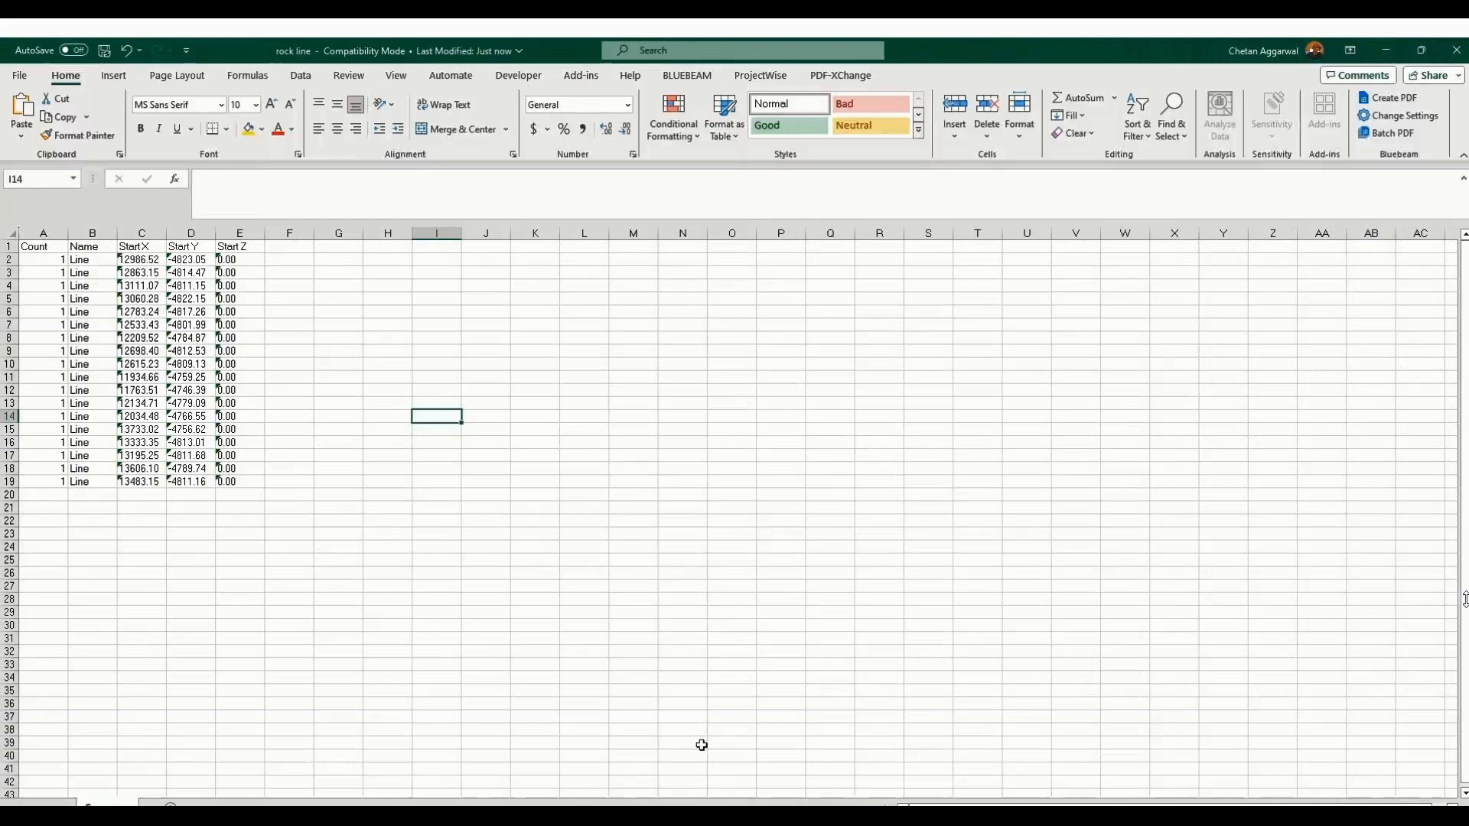
{"action": "left_click", "coordinate": [196, 227]}
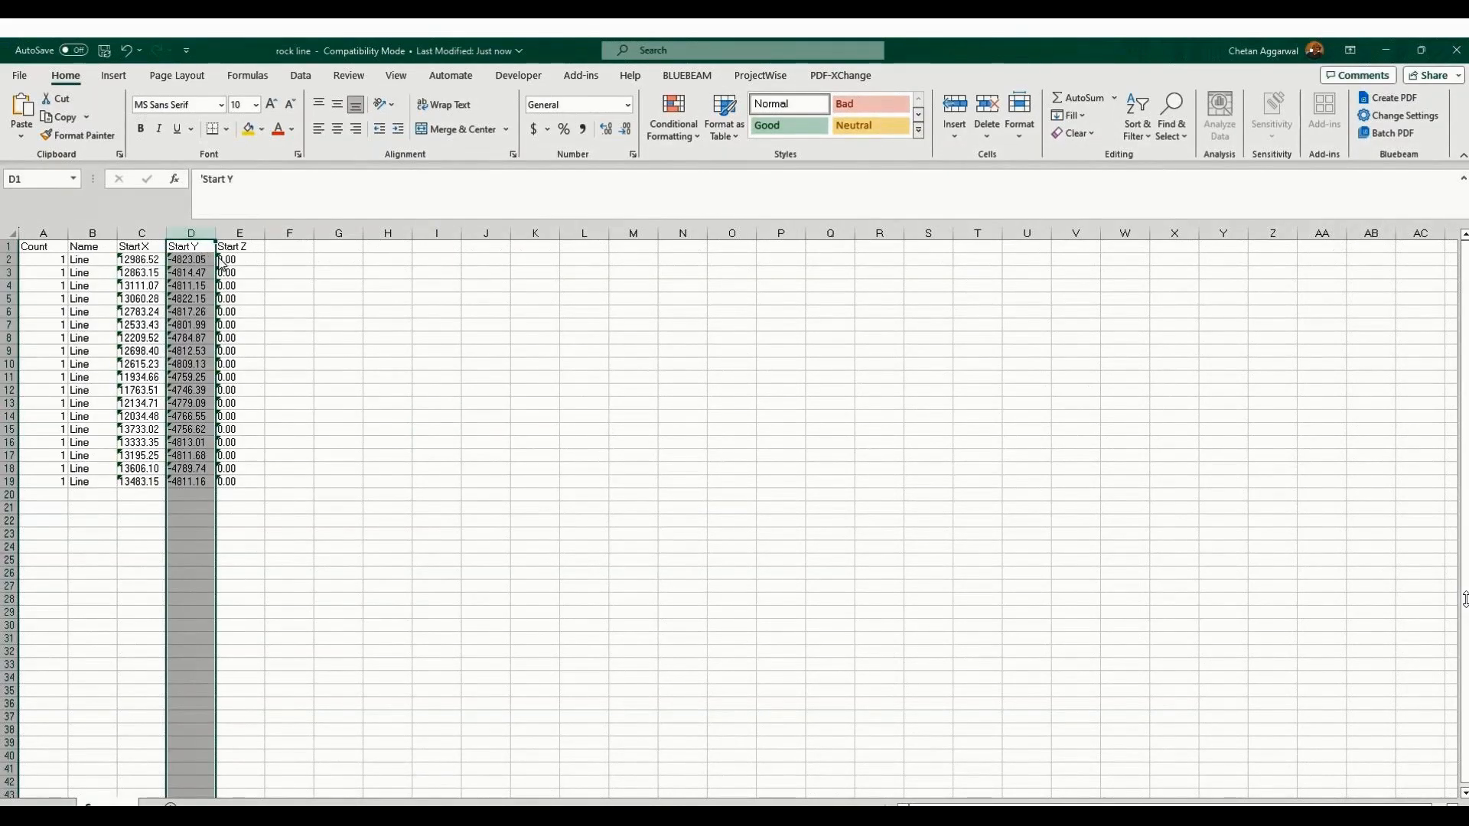
{"action": "left_click_drag", "start_coordinate": [221, 262], "coordinate": [291, 262]}
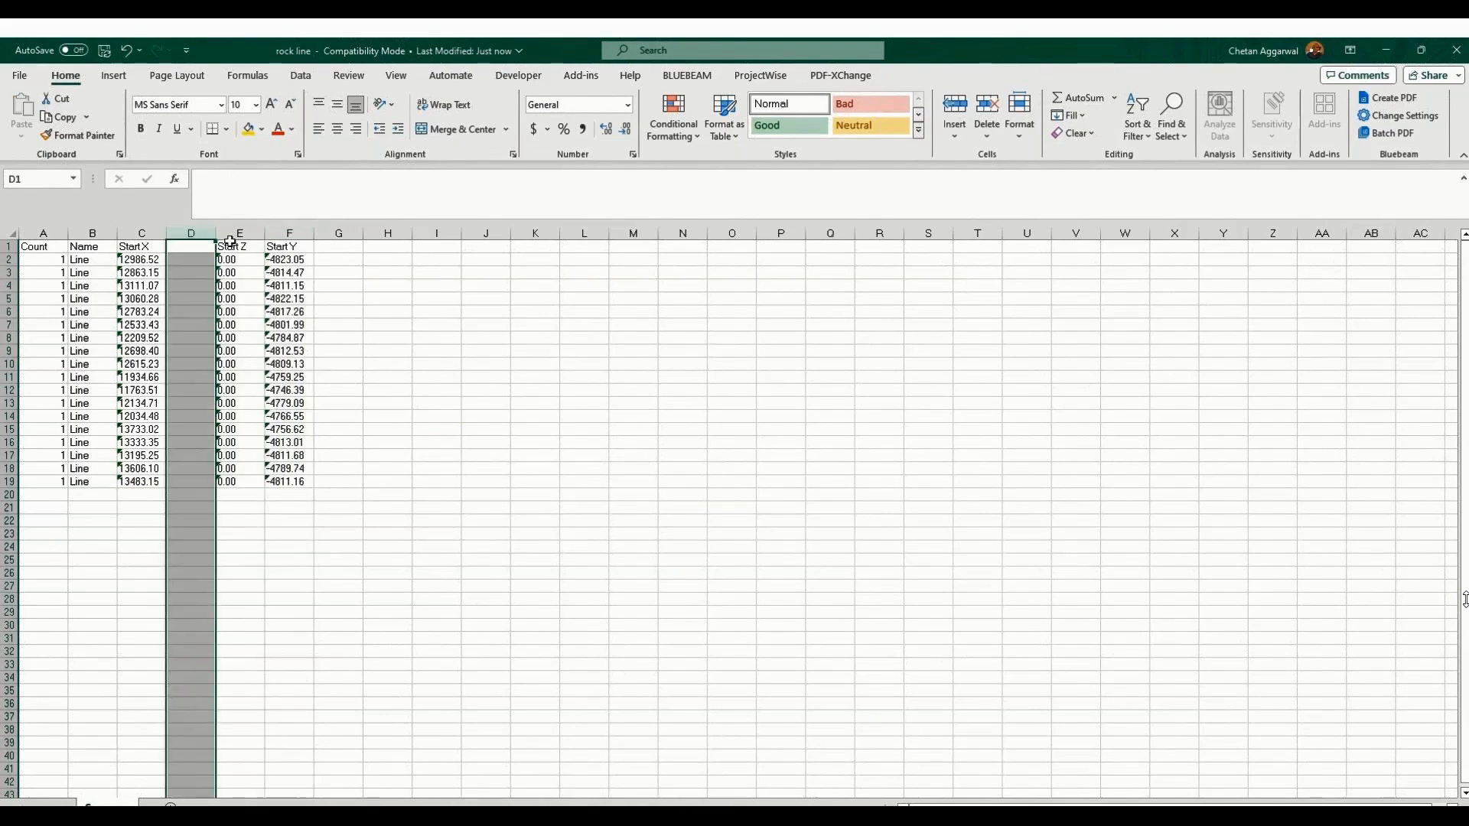
{"action": "key", "text": "ctrl+minus"}
Enter the starting elevation 291.5 in cell H2.
{"action": "left_click", "coordinate": [300, 261]}
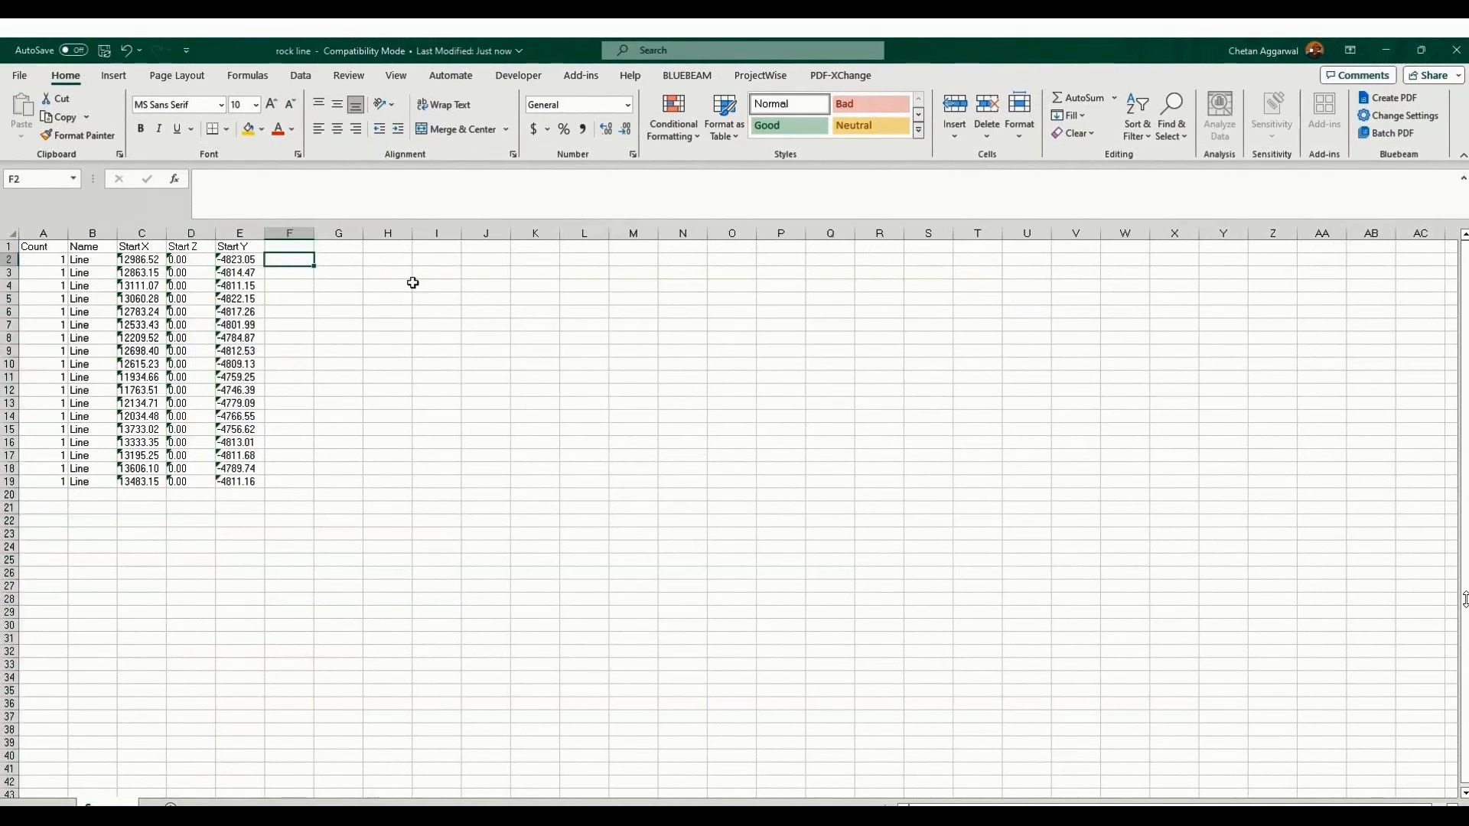
{"action": "key", "text": "Right"}
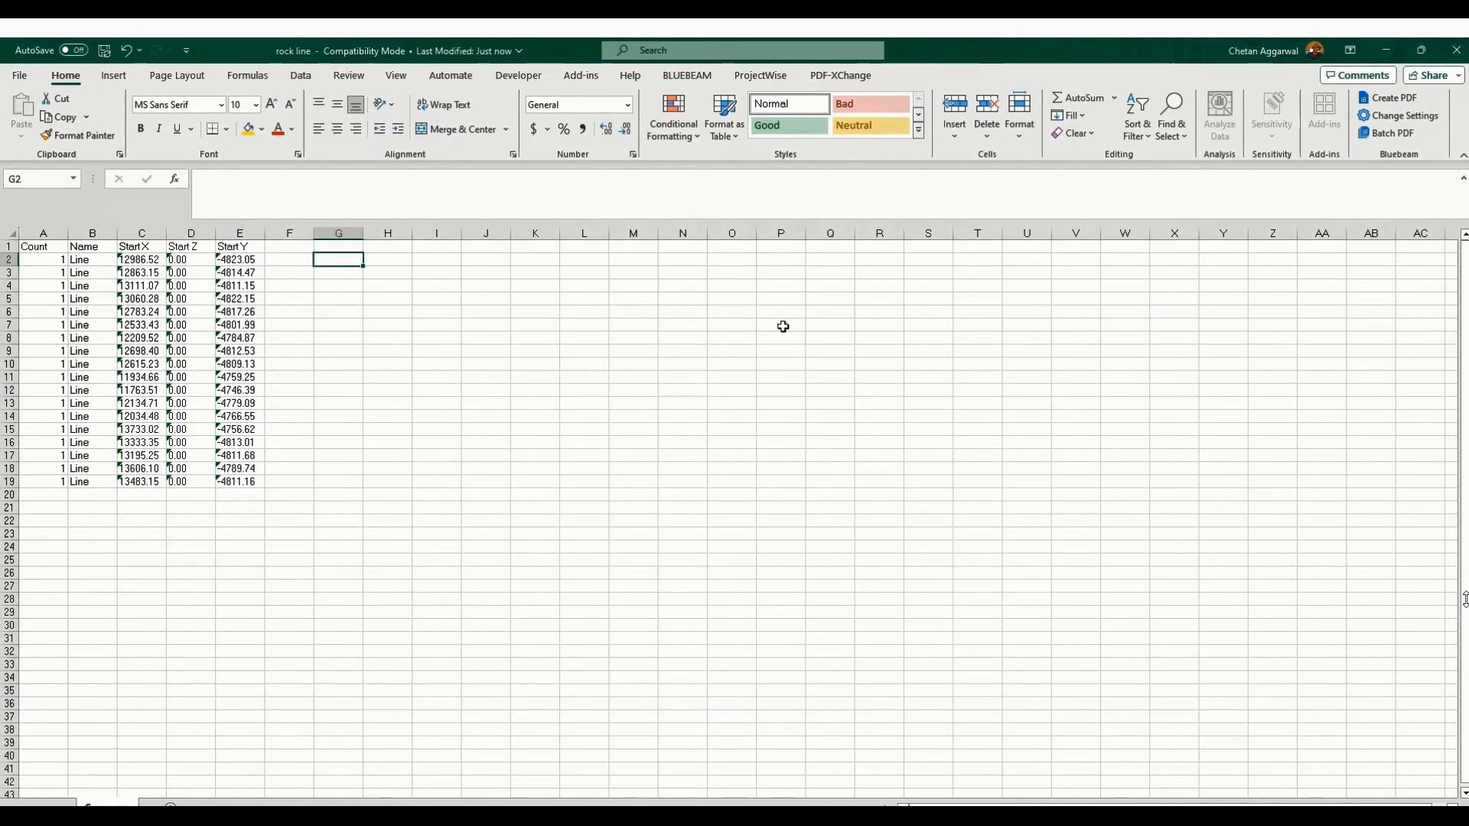
{"action": "key", "text": "Right"}
{"action": "type", "text": "2"}
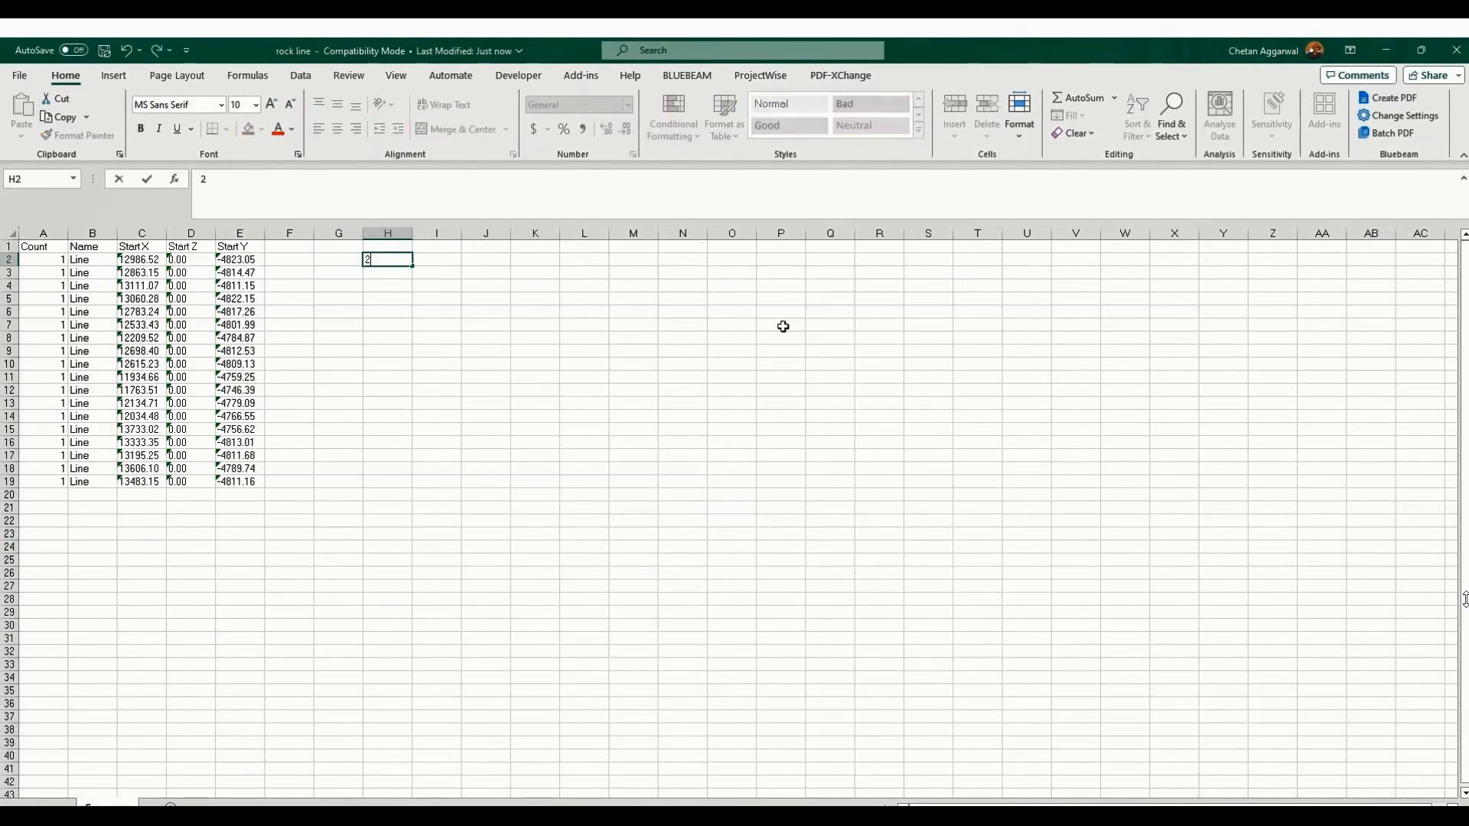
{"action": "type", "text": "91.5"}
{"action": "key", "text": "Return"}
{"action": "key", "text": "Up"}
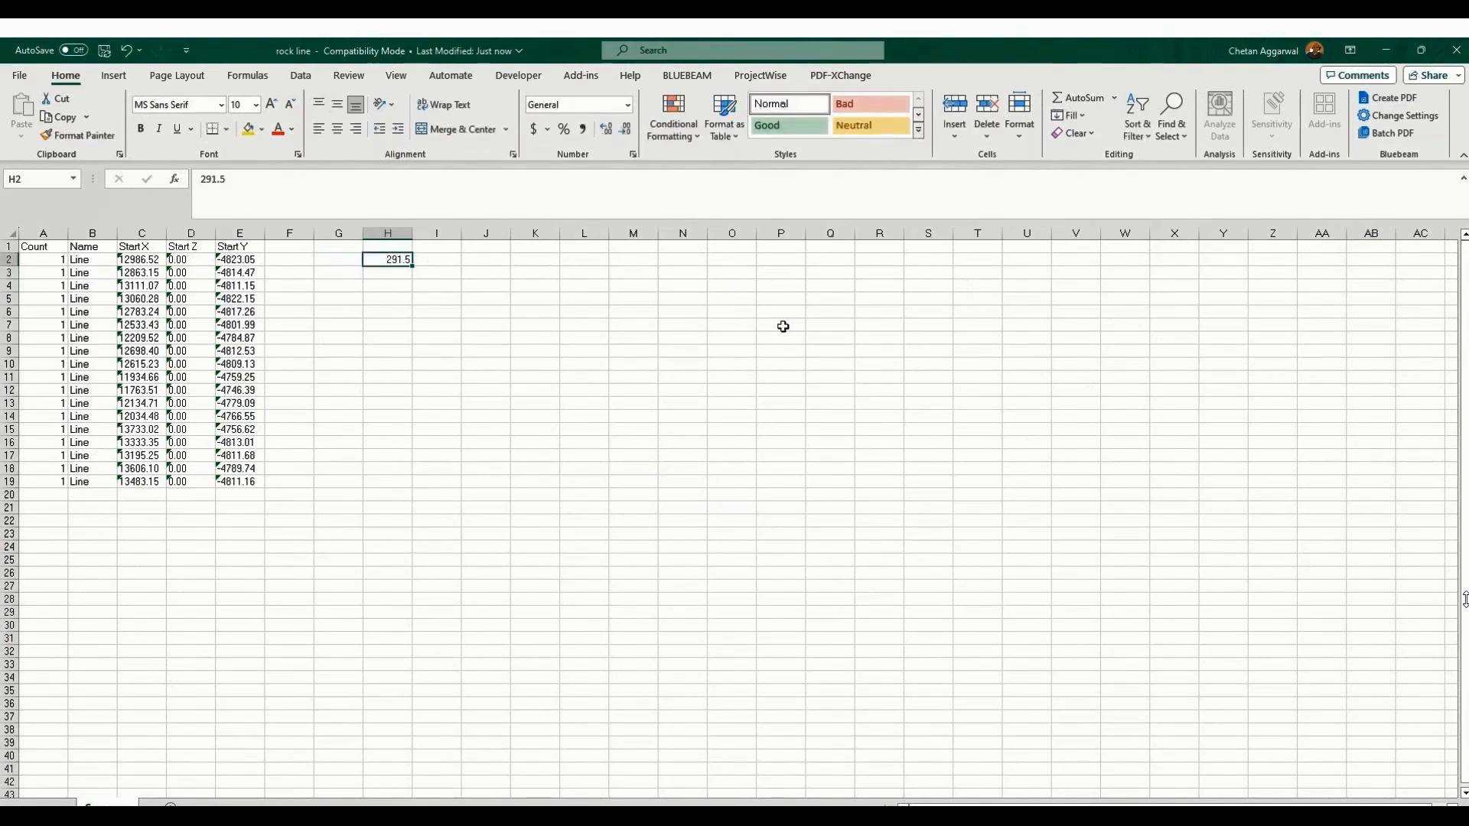
Sort columns A to E by Start X in ascending order, treating anything that looks like a number as a number.
{"action": "key", "text": "Left"}
{"action": "key", "text": "Left"}
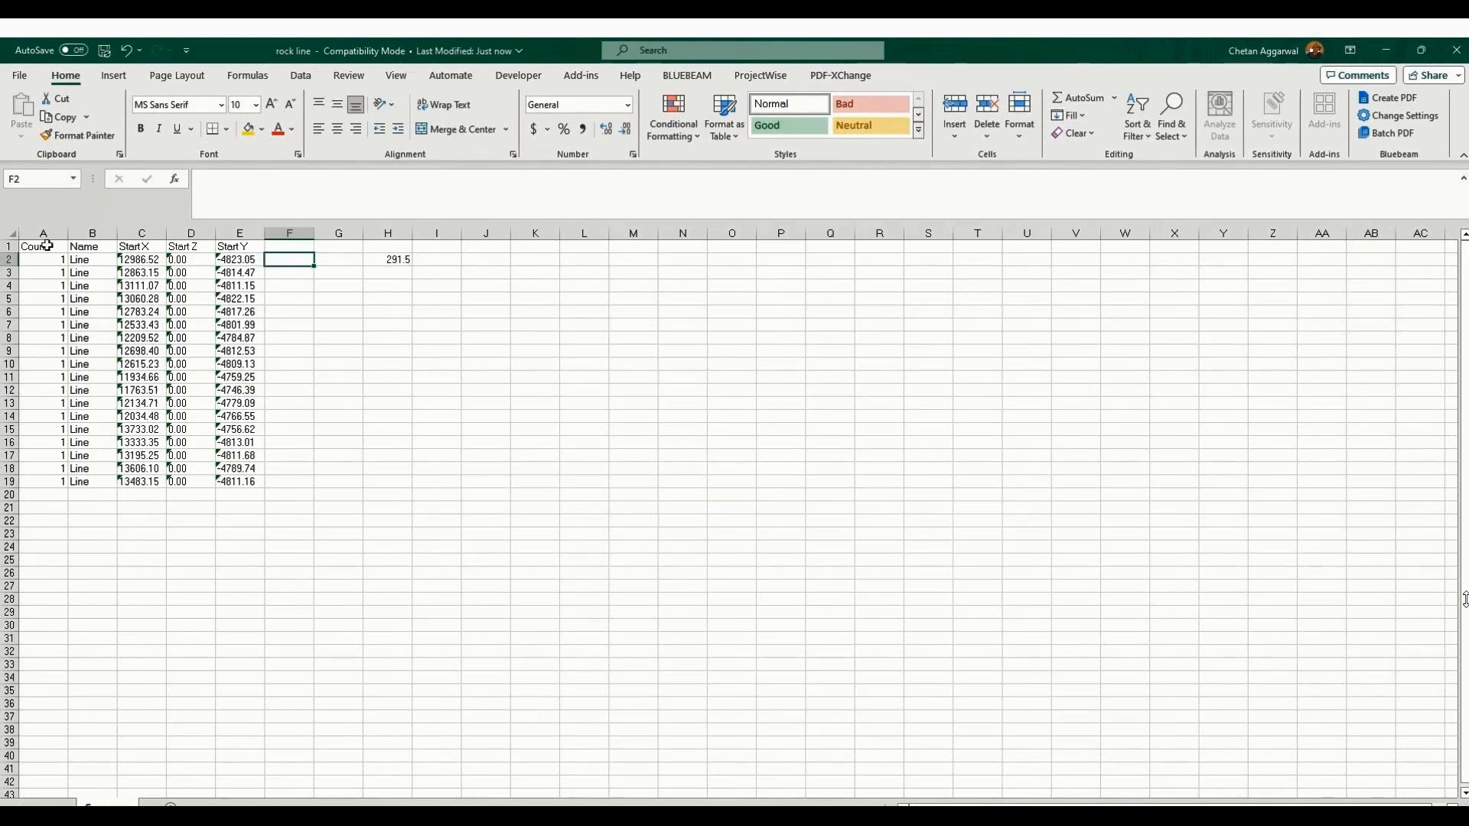
{"action": "left_click_drag", "start_coordinate": [54, 234], "coordinate": [239, 246]}
{"action": "left_click", "coordinate": [300, 75]}
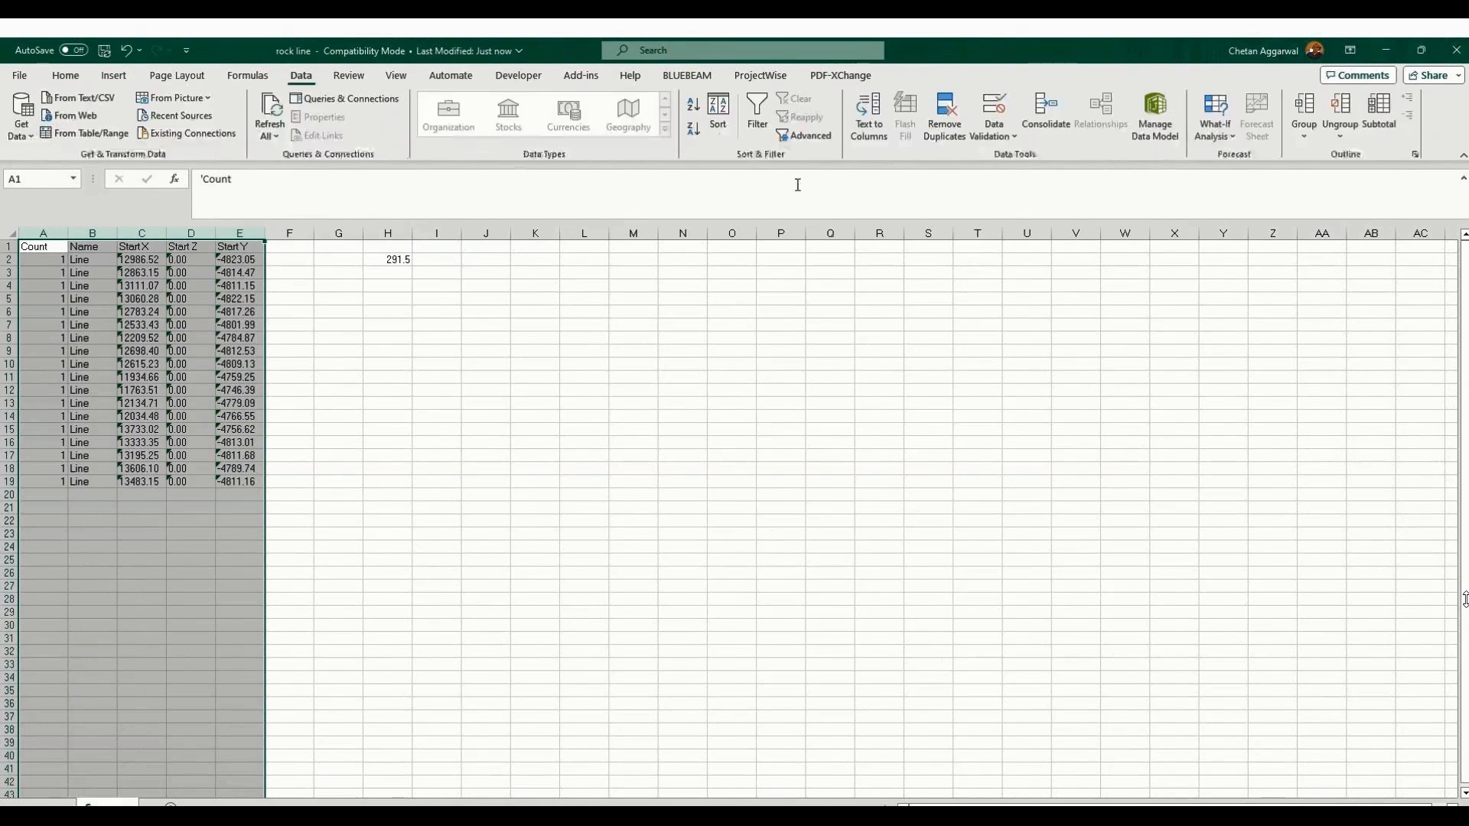
{"action": "left_click", "coordinate": [718, 113]}
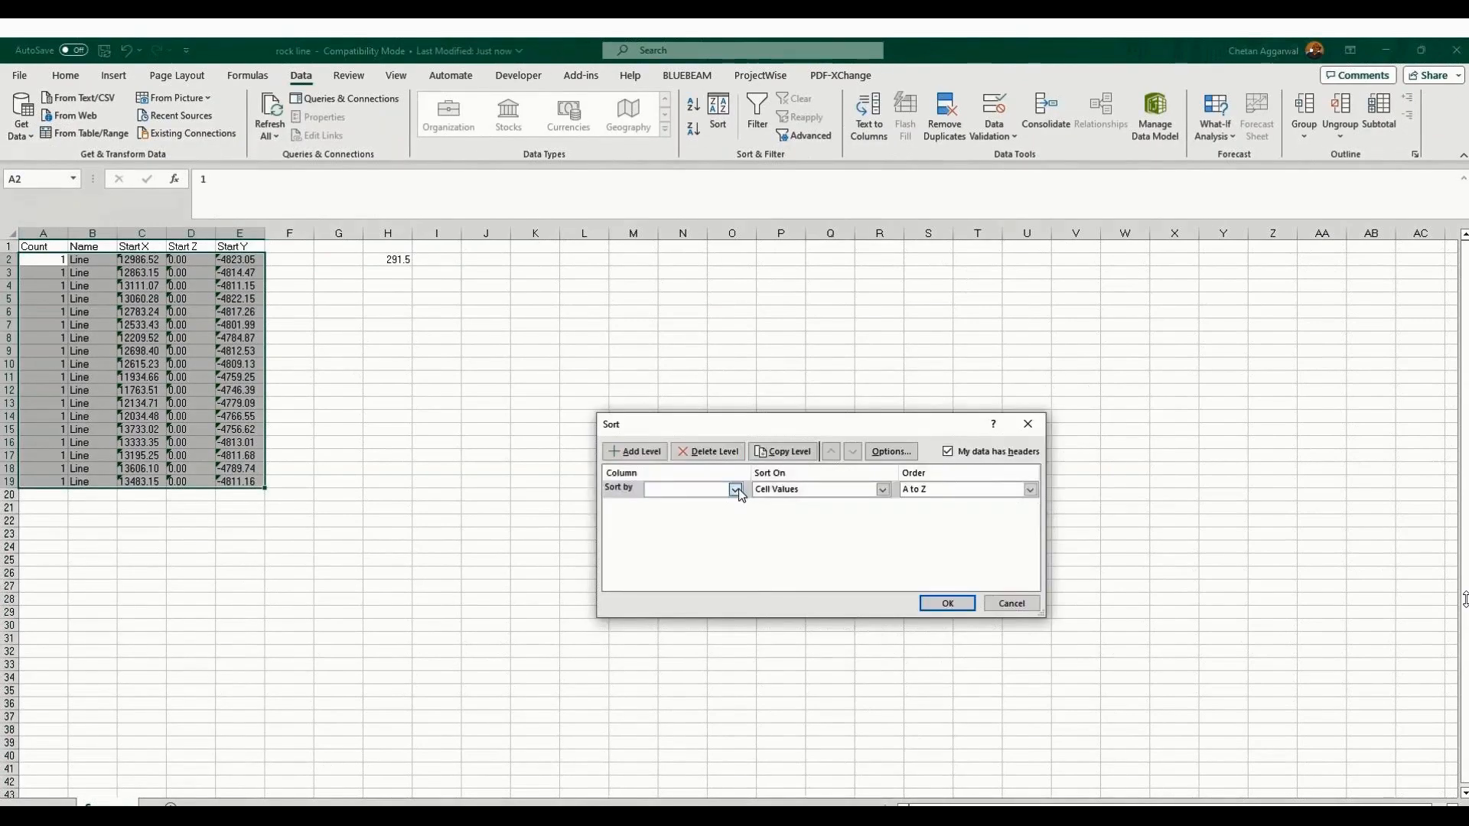
{"action": "left_click", "coordinate": [736, 490]}
{"action": "left_click", "coordinate": [693, 523]}
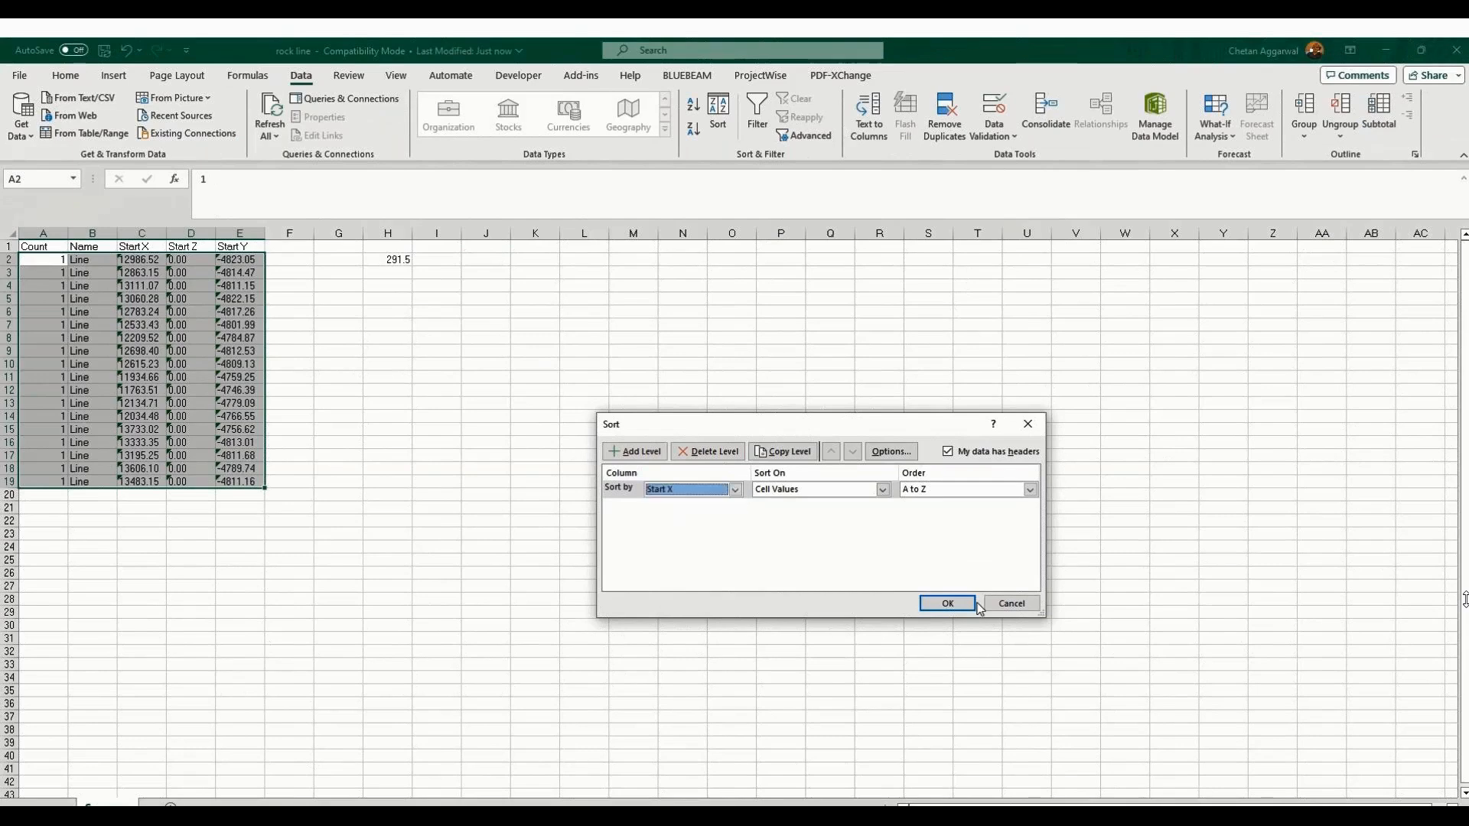
{"action": "left_click", "coordinate": [975, 603]}
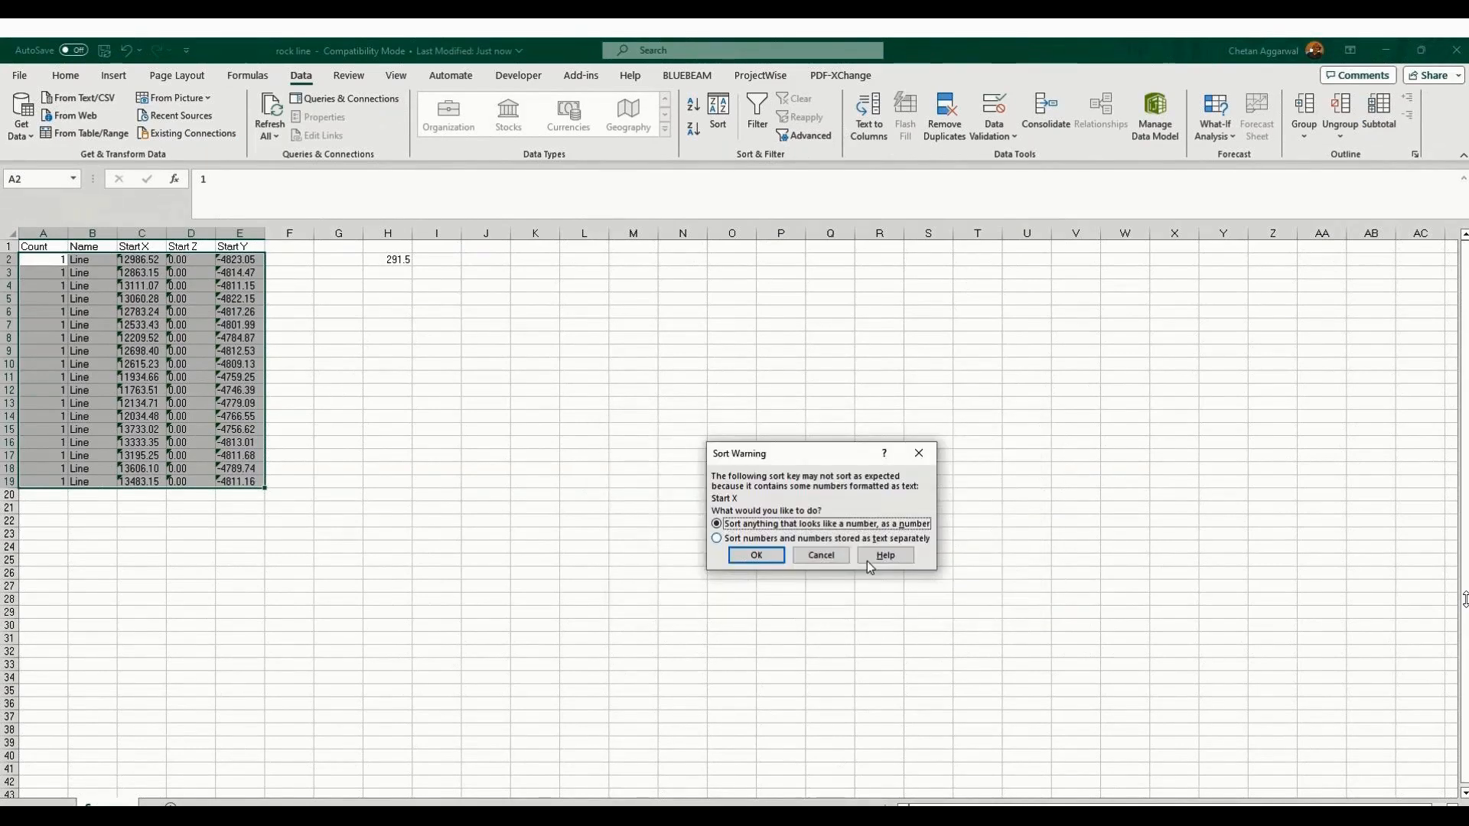
{"action": "left_click", "coordinate": [758, 555]}
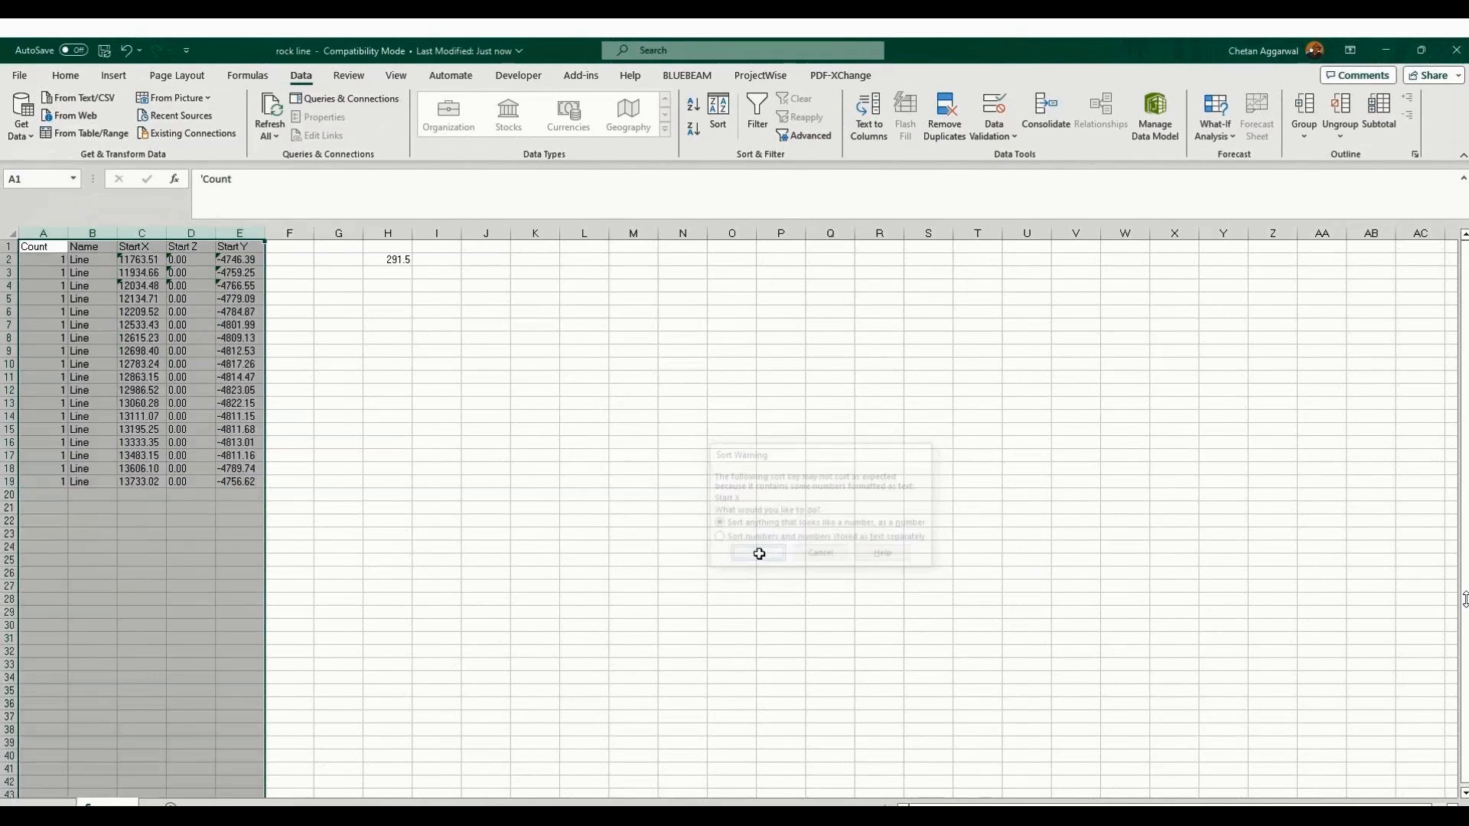
Enter the formula =E2-H2 in cell I2 to get the elevation offset.
{"action": "left_click", "coordinate": [439, 444]}
{"action": "left_click", "coordinate": [392, 259]}
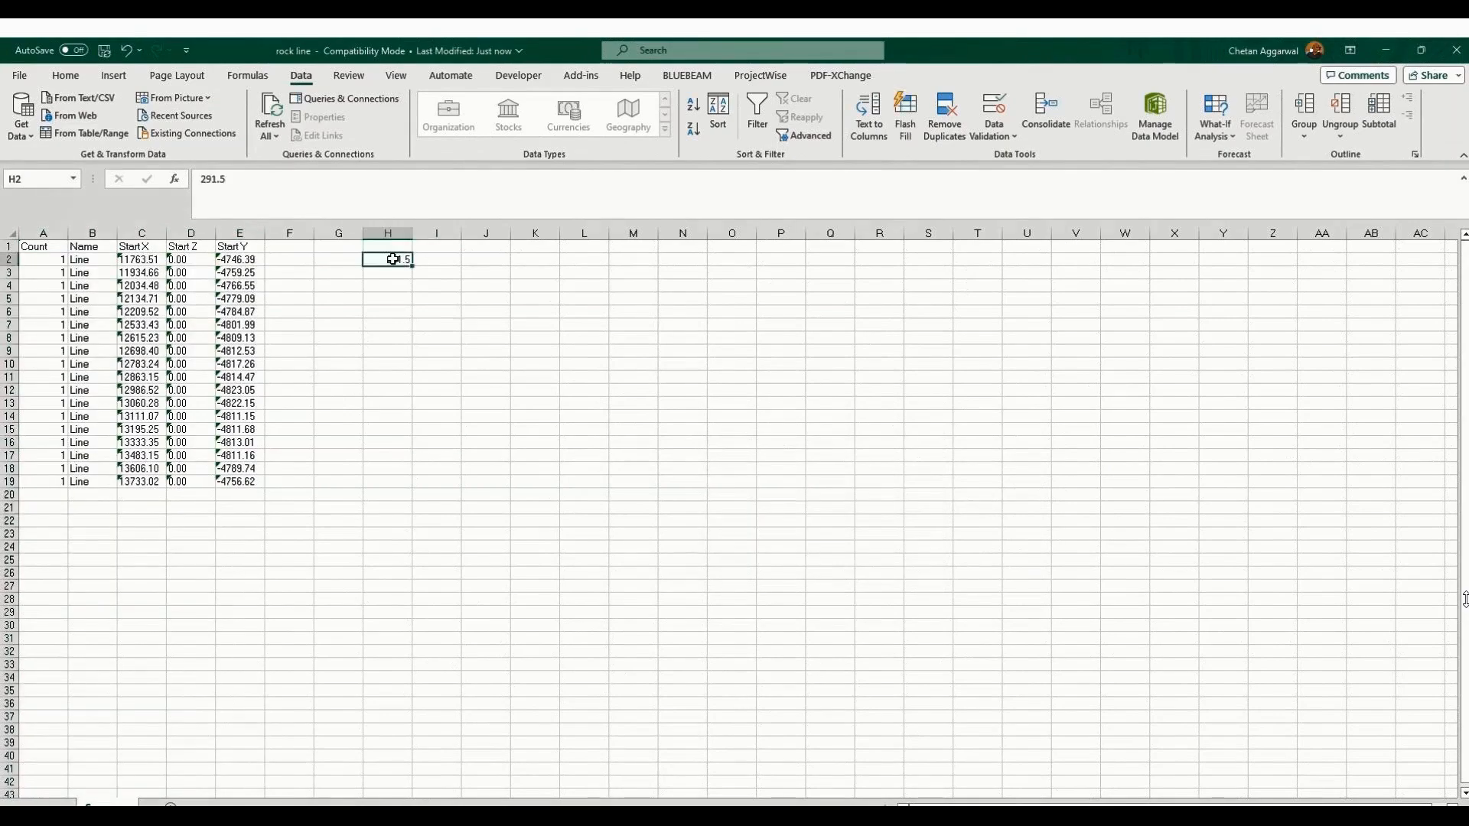
{"action": "left_click", "coordinate": [131, 260]}
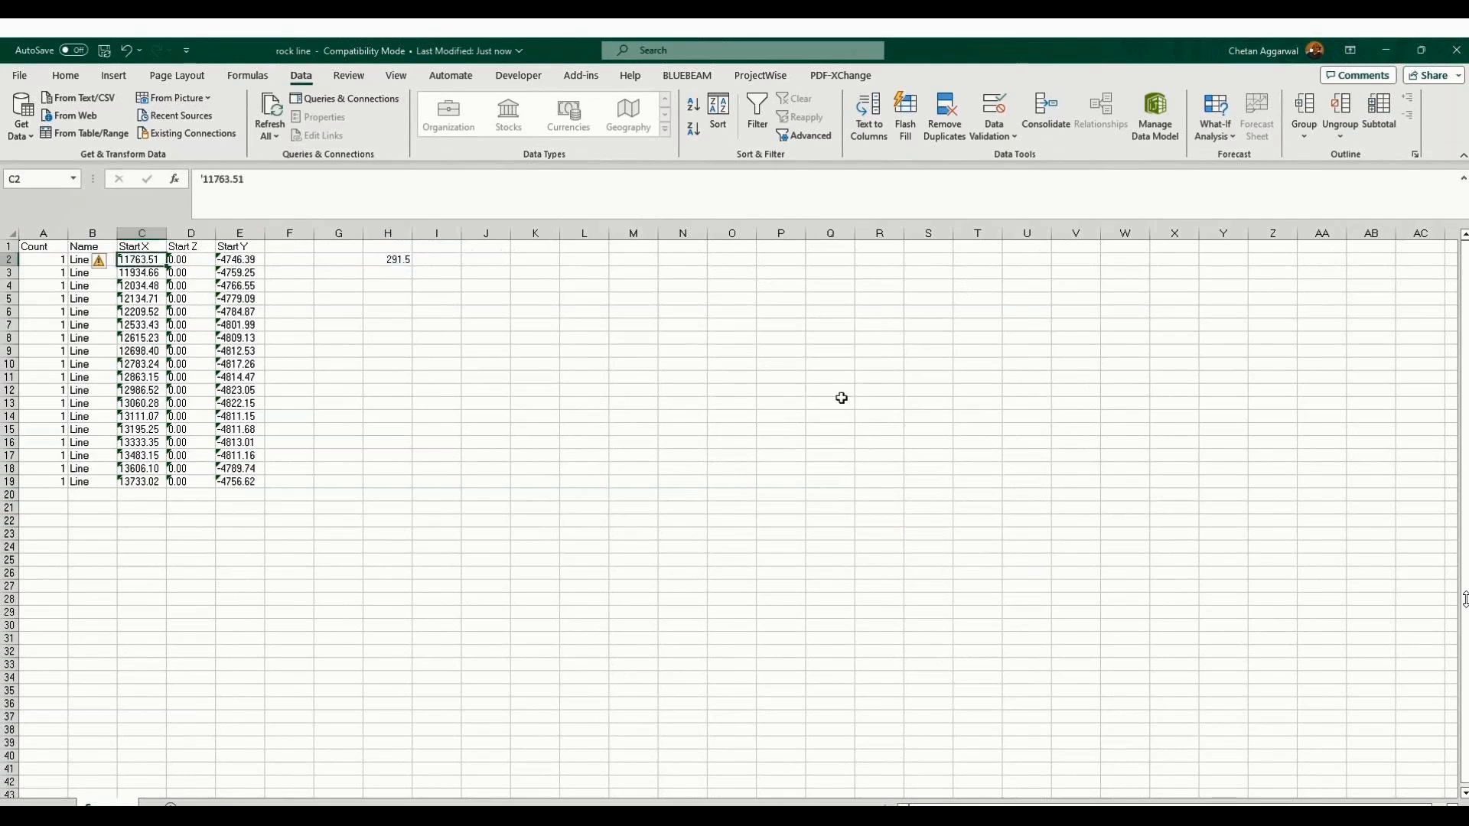
{"action": "key", "text": "Right"}
{"action": "key", "text": "Right"}
{"action": "key", "text": "Right"}
{"action": "key", "text": "Right"}
{"action": "key", "text": "Right"}
{"action": "key", "text": "Right"}
{"action": "key", "text": "Right"}
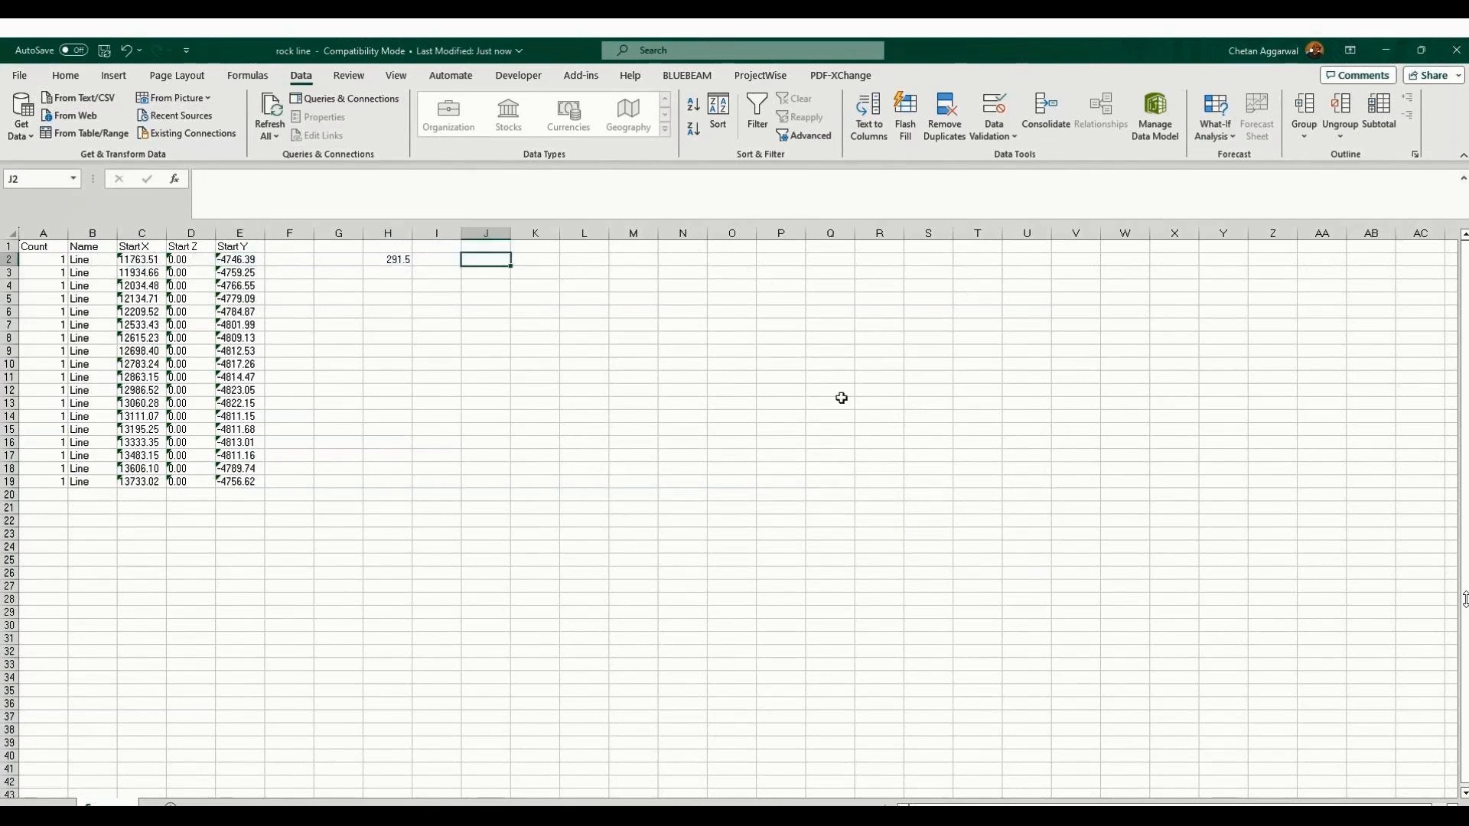
{"action": "key", "text": "Left"}
{"action": "type", "text": "="}
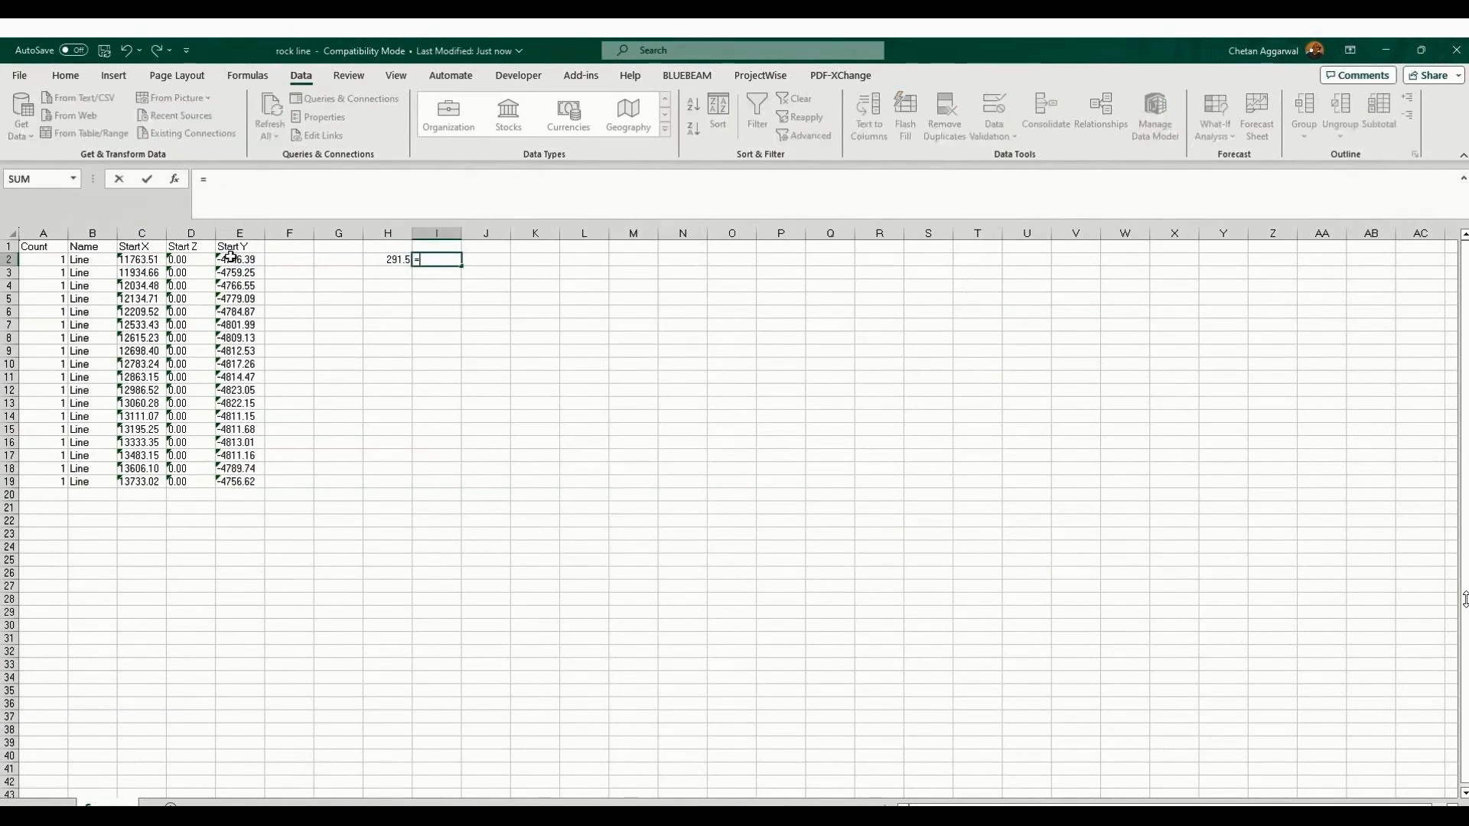
{"action": "key", "text": "Left"}
{"action": "key", "text": "Left"}
{"action": "key", "text": "Left"}
{"action": "key", "text": "Left"}
{"action": "type", "text": "-"}
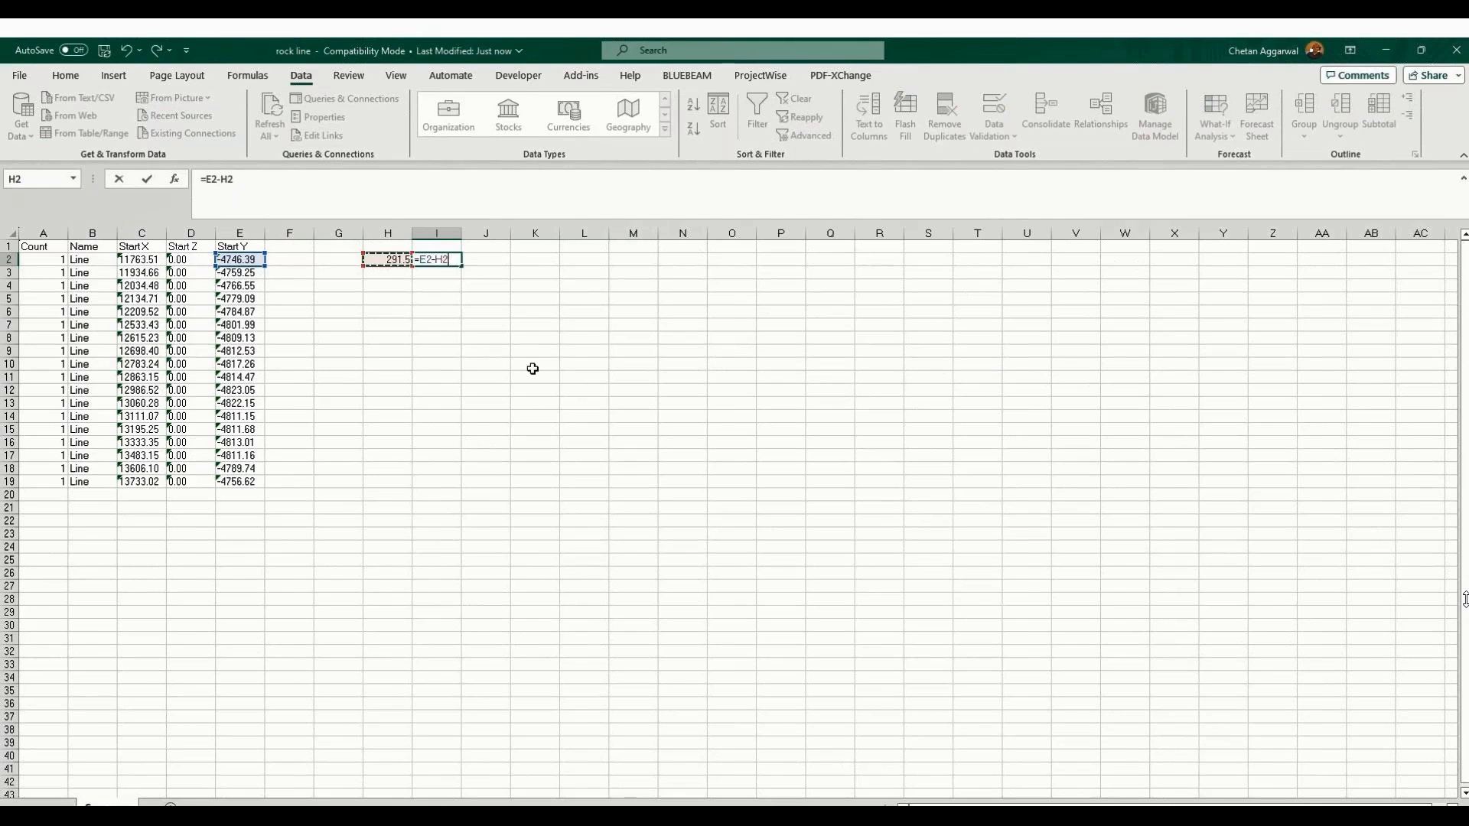
{"action": "key", "text": "Return"}
{"action": "key", "text": "Up"}
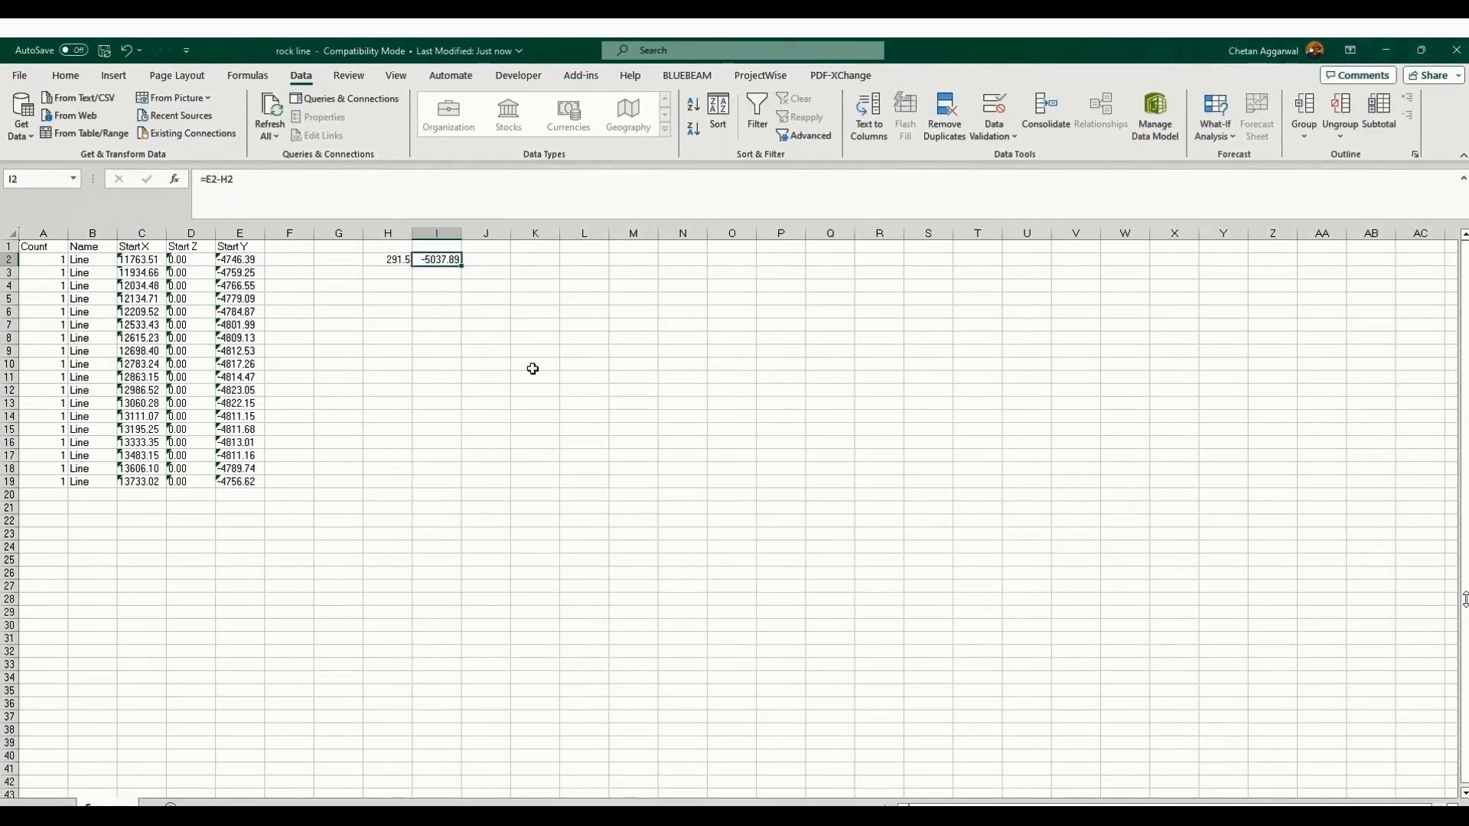
Replace the formula in I2 with its plain value and clear cell H2.
{"action": "key", "text": "ctrl+c"}
{"action": "right_click", "coordinate": [437, 265]}
{"action": "left_click", "coordinate": [501, 415]}
{"action": "key", "text": "ctrl+alt+v"}
{"action": "key", "text": "v"}
{"action": "key", "text": "Return"}
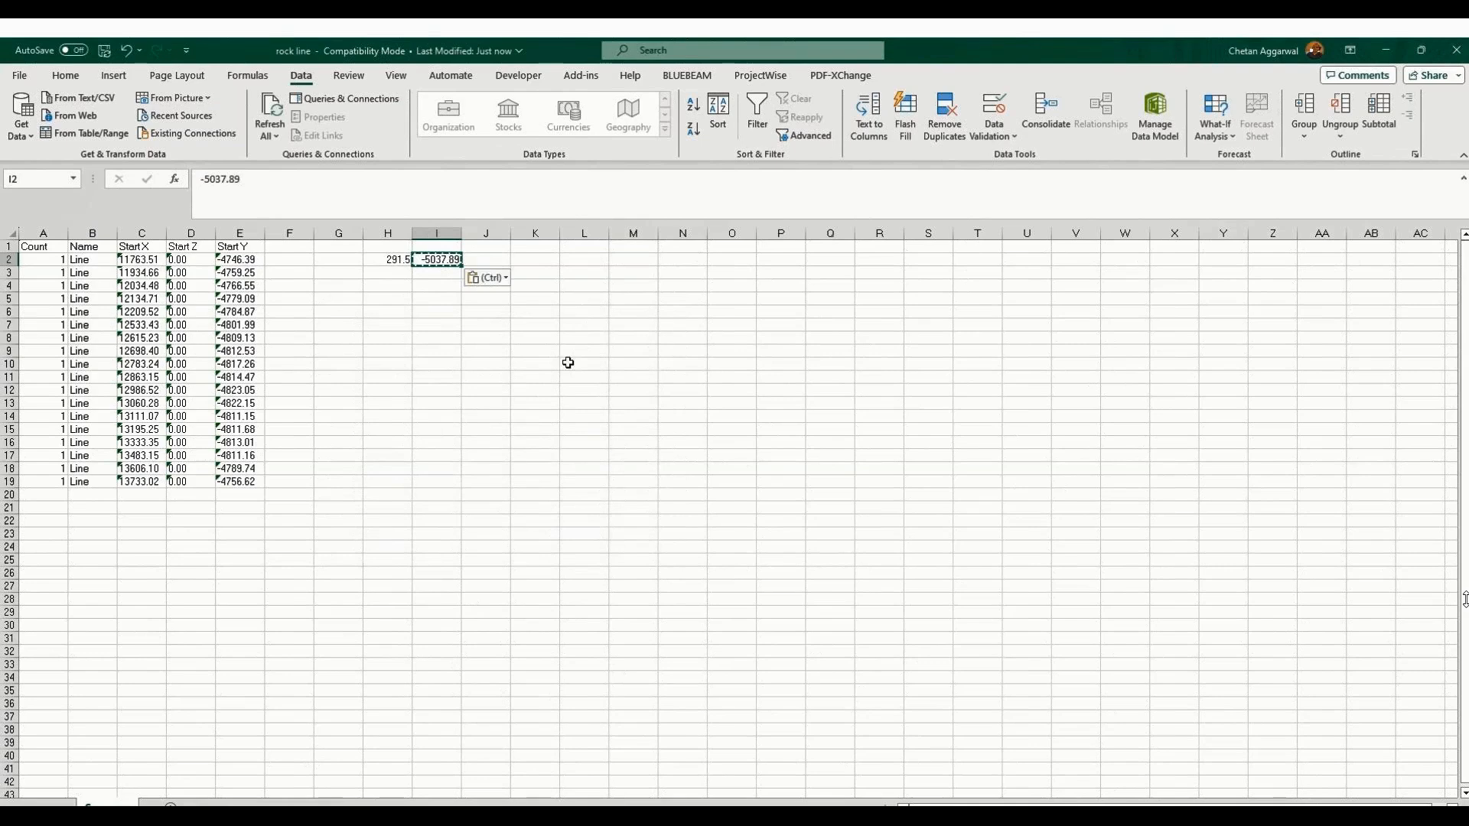
{"action": "key", "text": "Escape"}
{"action": "left_click", "coordinate": [567, 363]}
{"action": "left_click", "coordinate": [388, 263]}
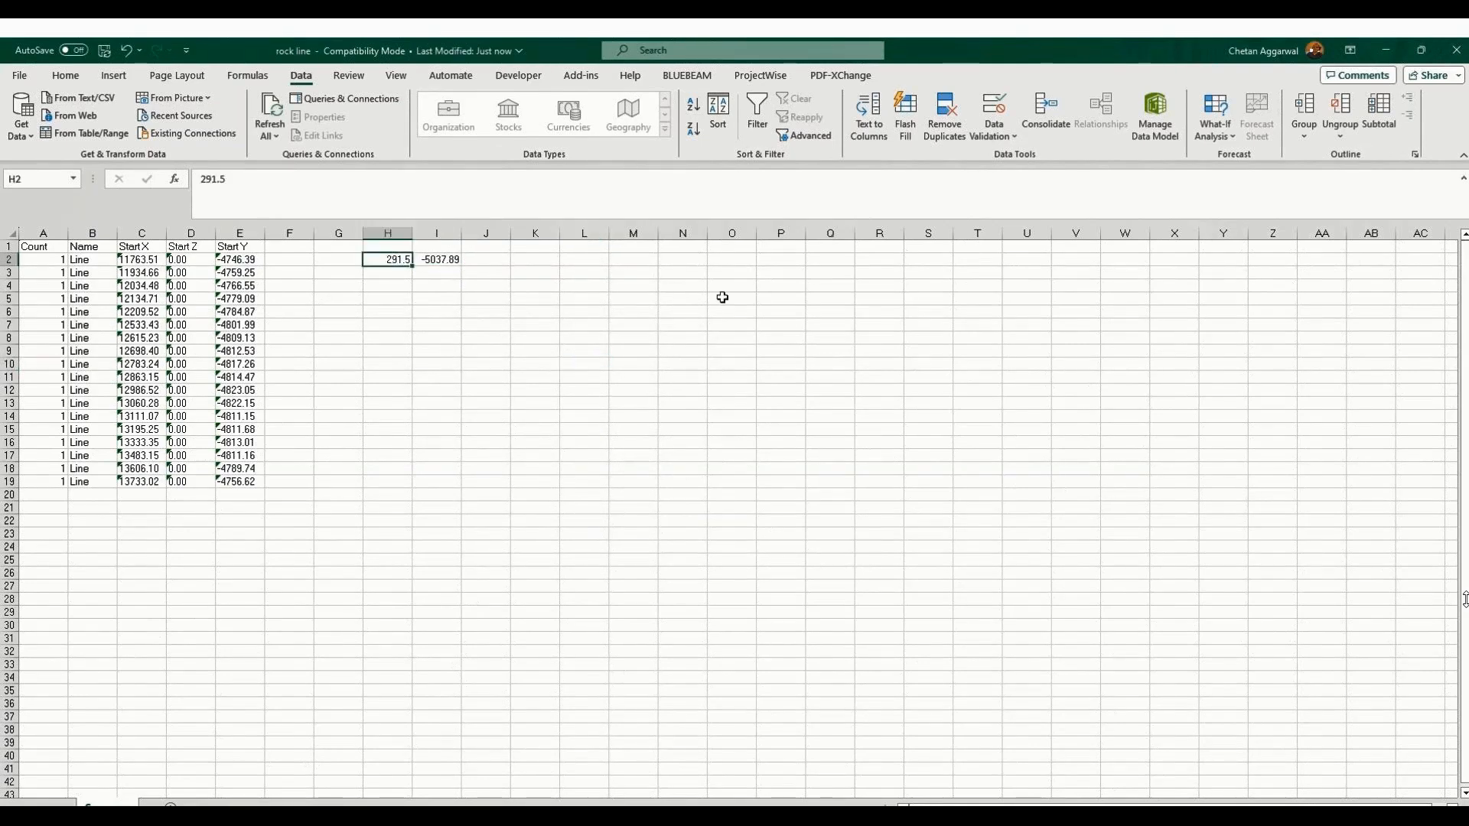
{"action": "key", "text": "Delete"}
Enter a formula in F2 that subtracts the offset in I2 from the Start Y value in E2.
{"action": "key", "text": "Left"}
{"action": "key", "text": "Left"}
{"action": "type", "text": "="}
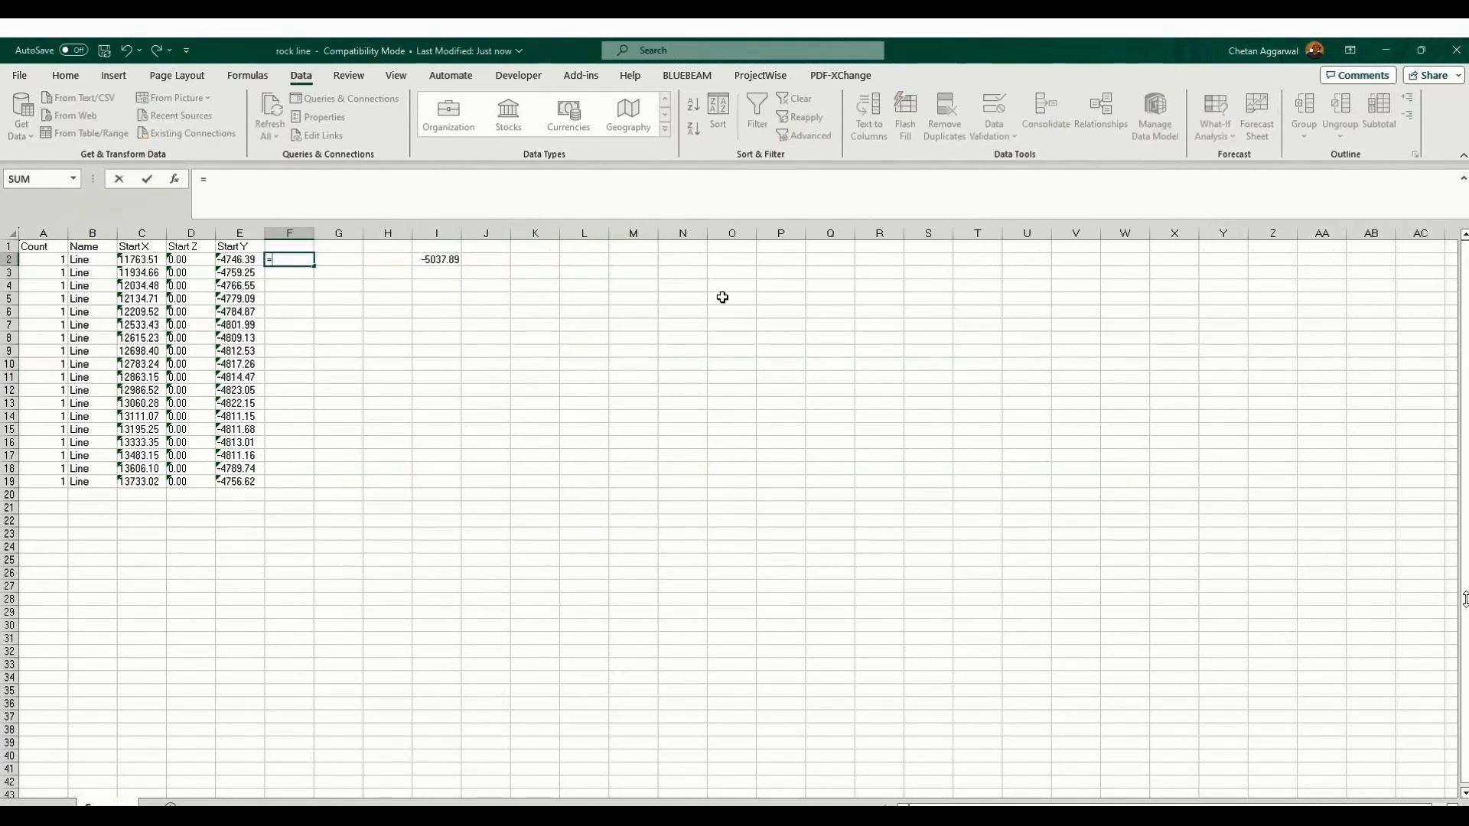
{"action": "key", "text": "Left"}
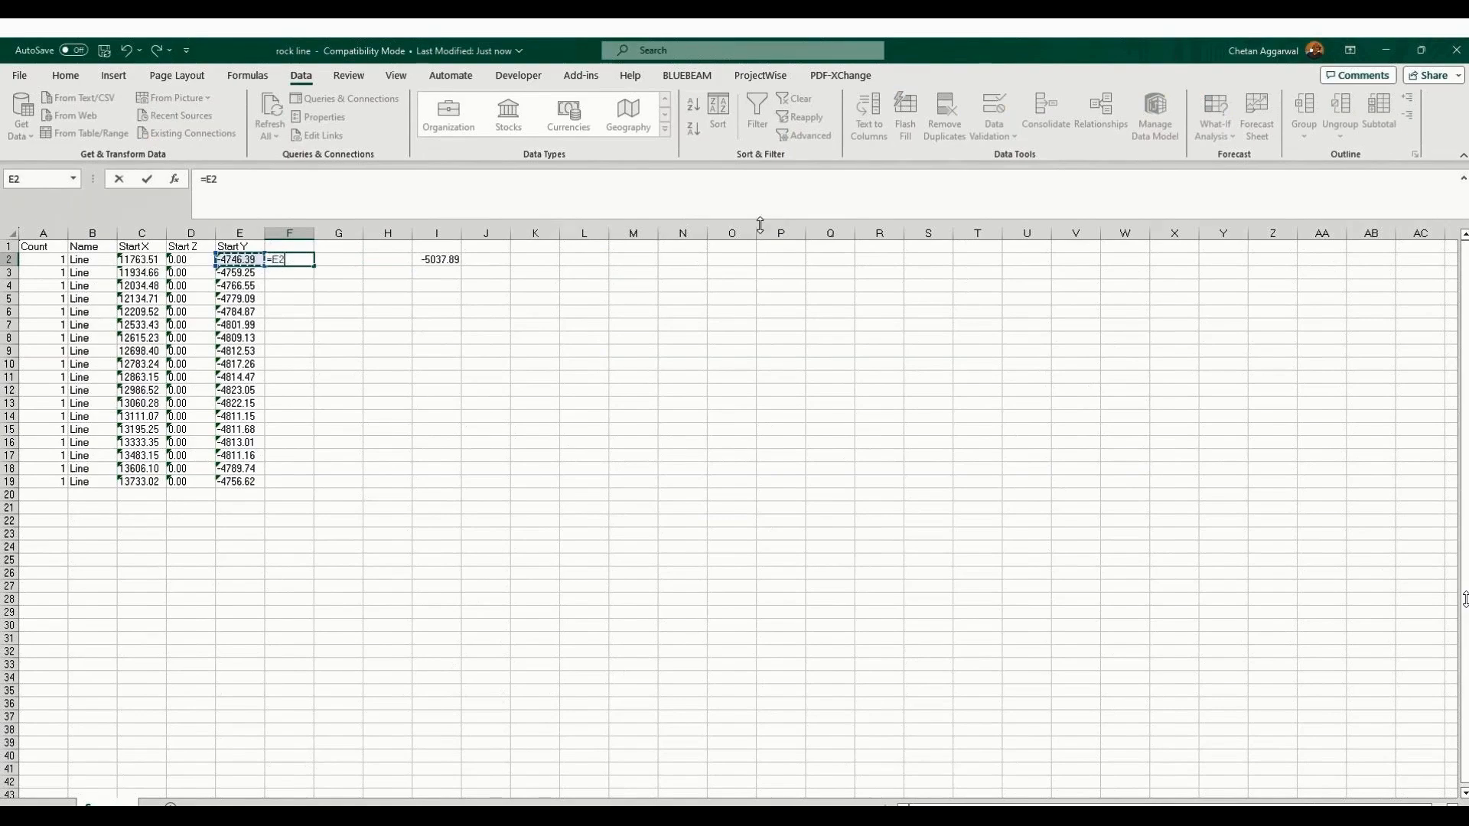
{"action": "type", "text": "-"}
{"action": "left_click", "coordinate": [430, 264]}
{"action": "key", "text": "Return"}
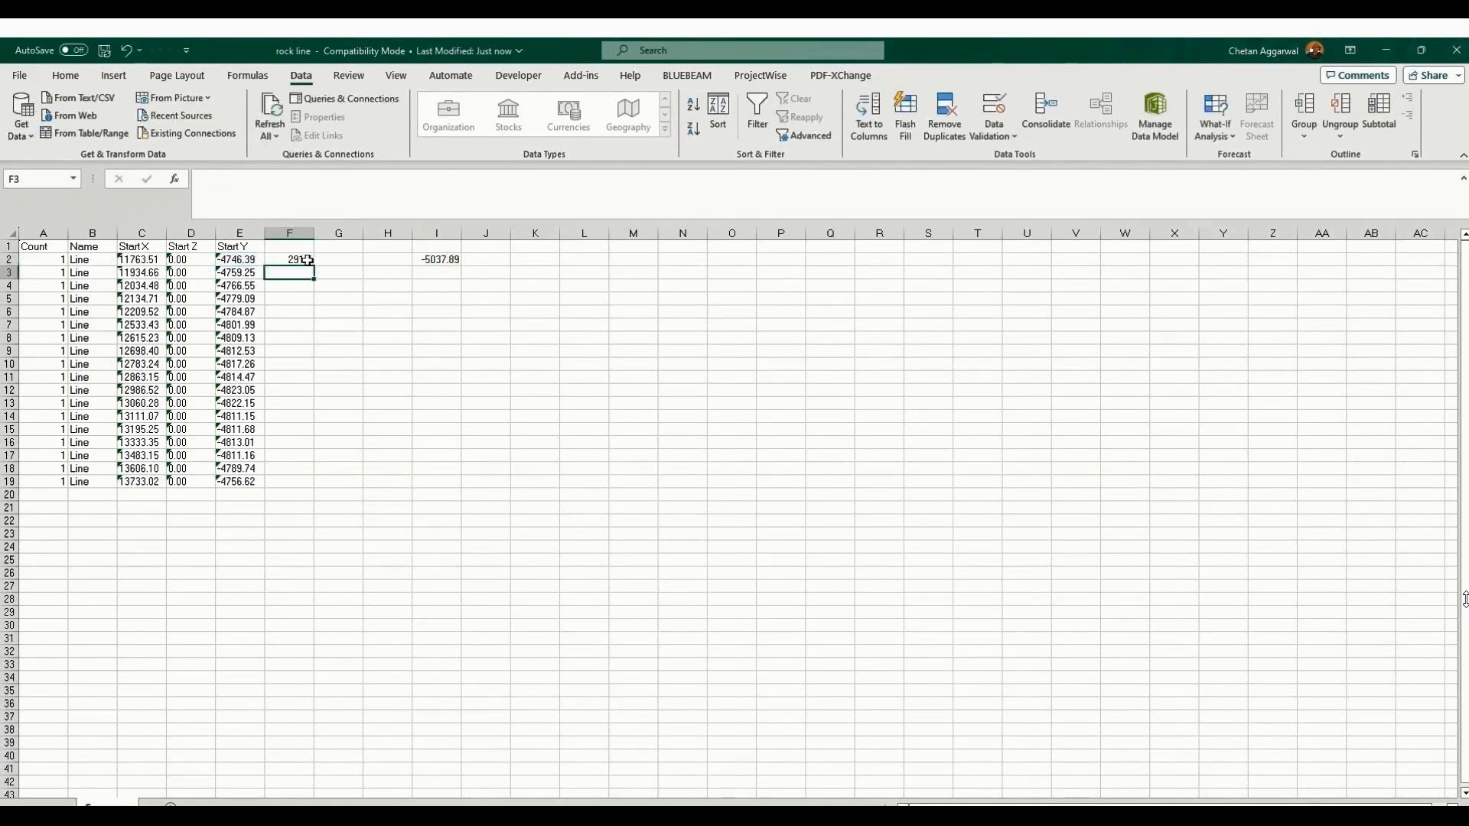
Make the I2 reference in F2 absolute so the formula is =E2-$I$2, and fill it down to F19.
{"action": "left_click", "coordinate": [306, 261]}
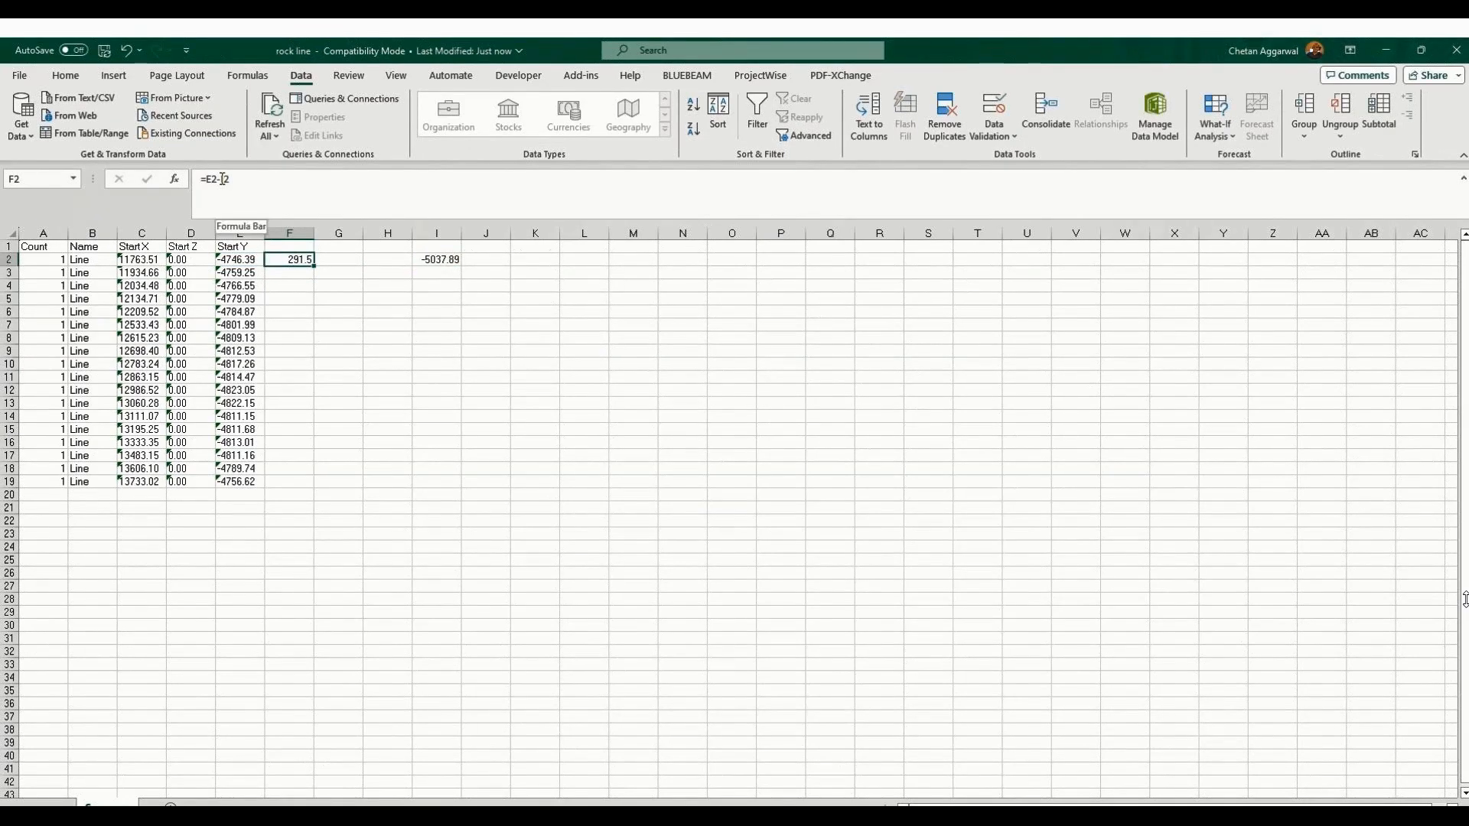
{"action": "left_click", "coordinate": [223, 178]}
{"action": "key", "text": "Return"}
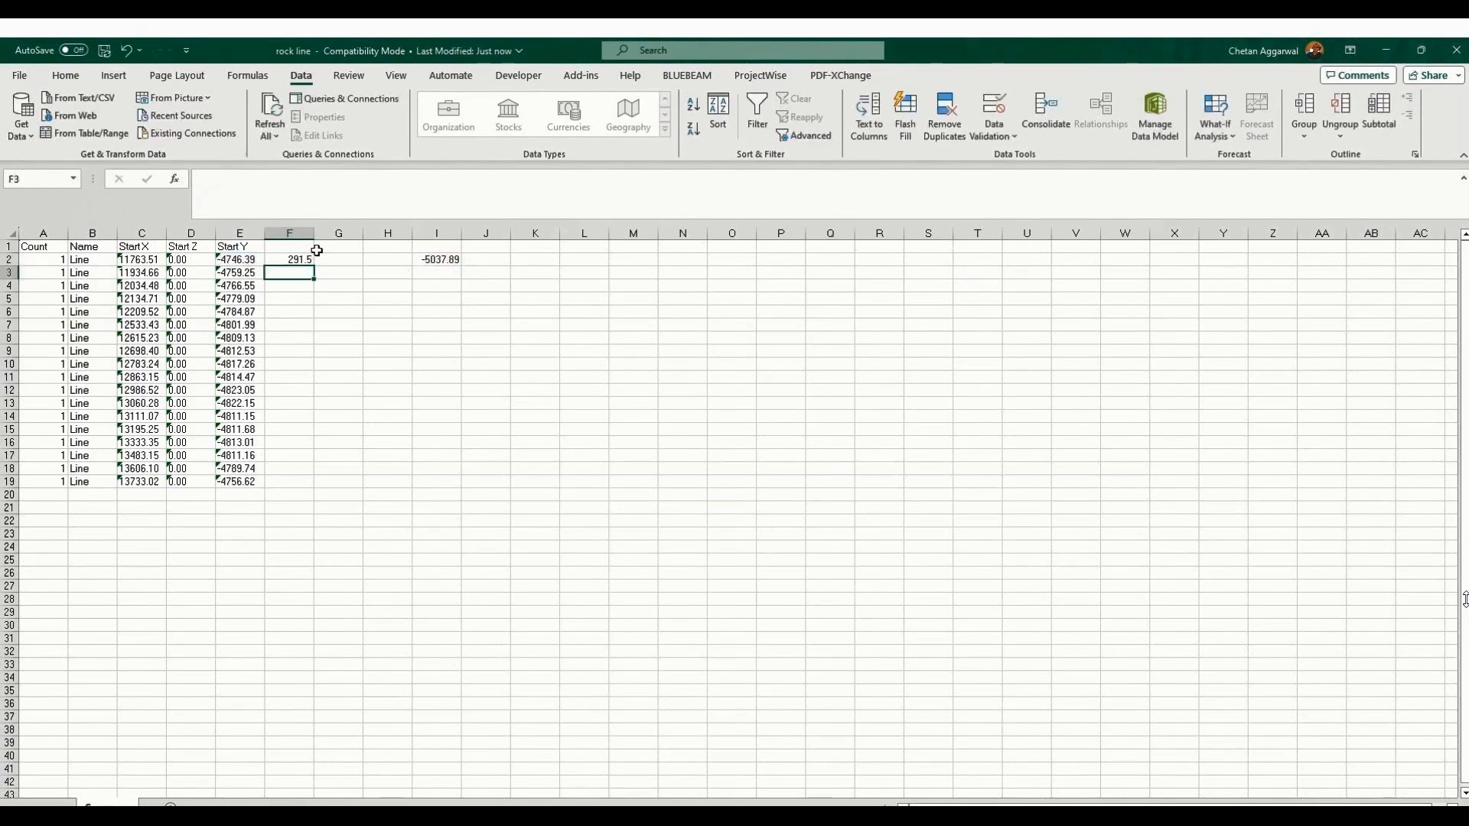
{"action": "left_click", "coordinate": [293, 261]}
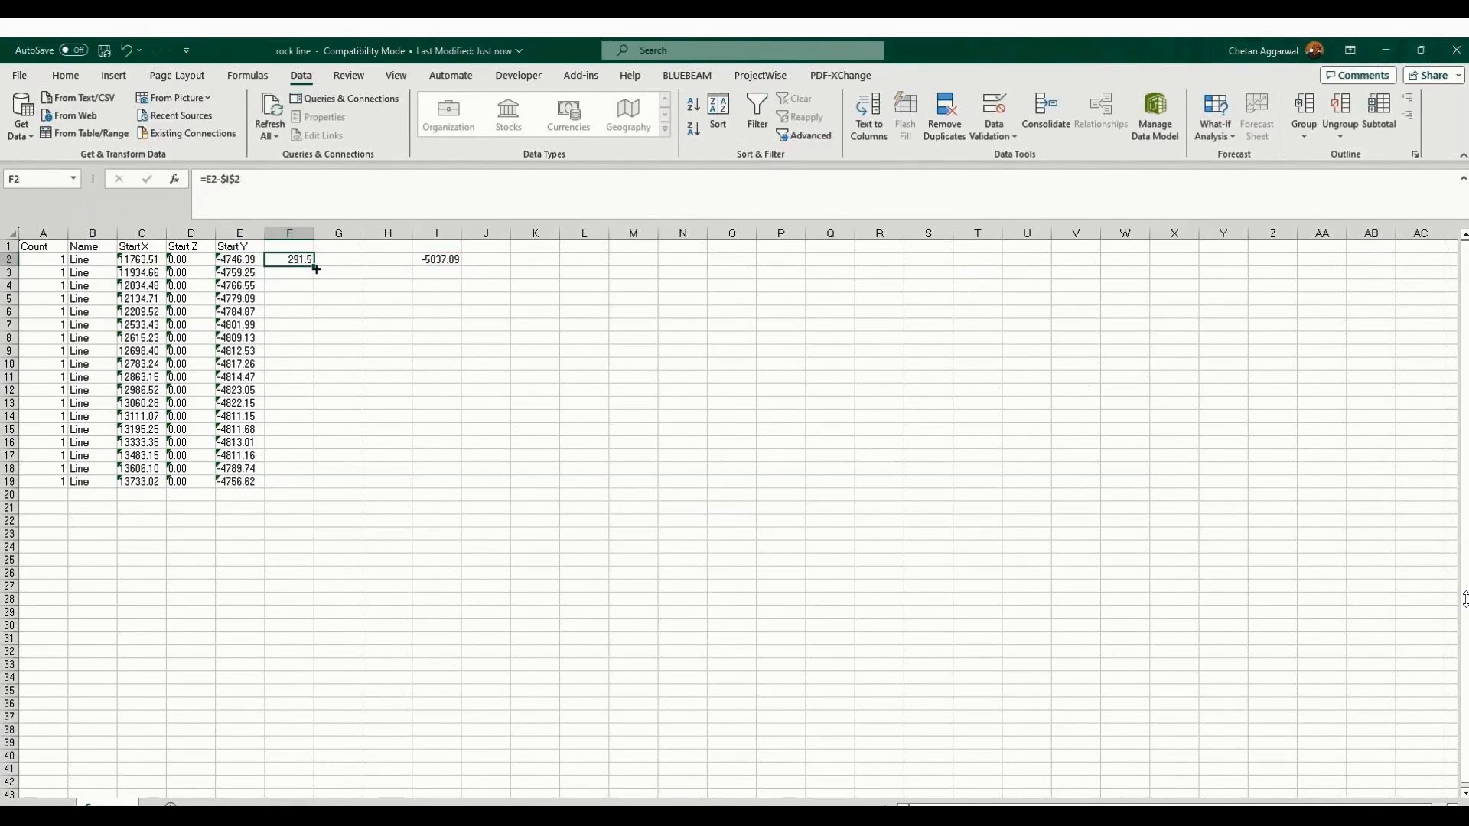
{"action": "double_click", "coordinate": [316, 268]}
Copy the computed elevations in F2:F19 and paste them as values and number formats over the Start Y column from E2.
{"action": "key", "text": "ctrl+c"}
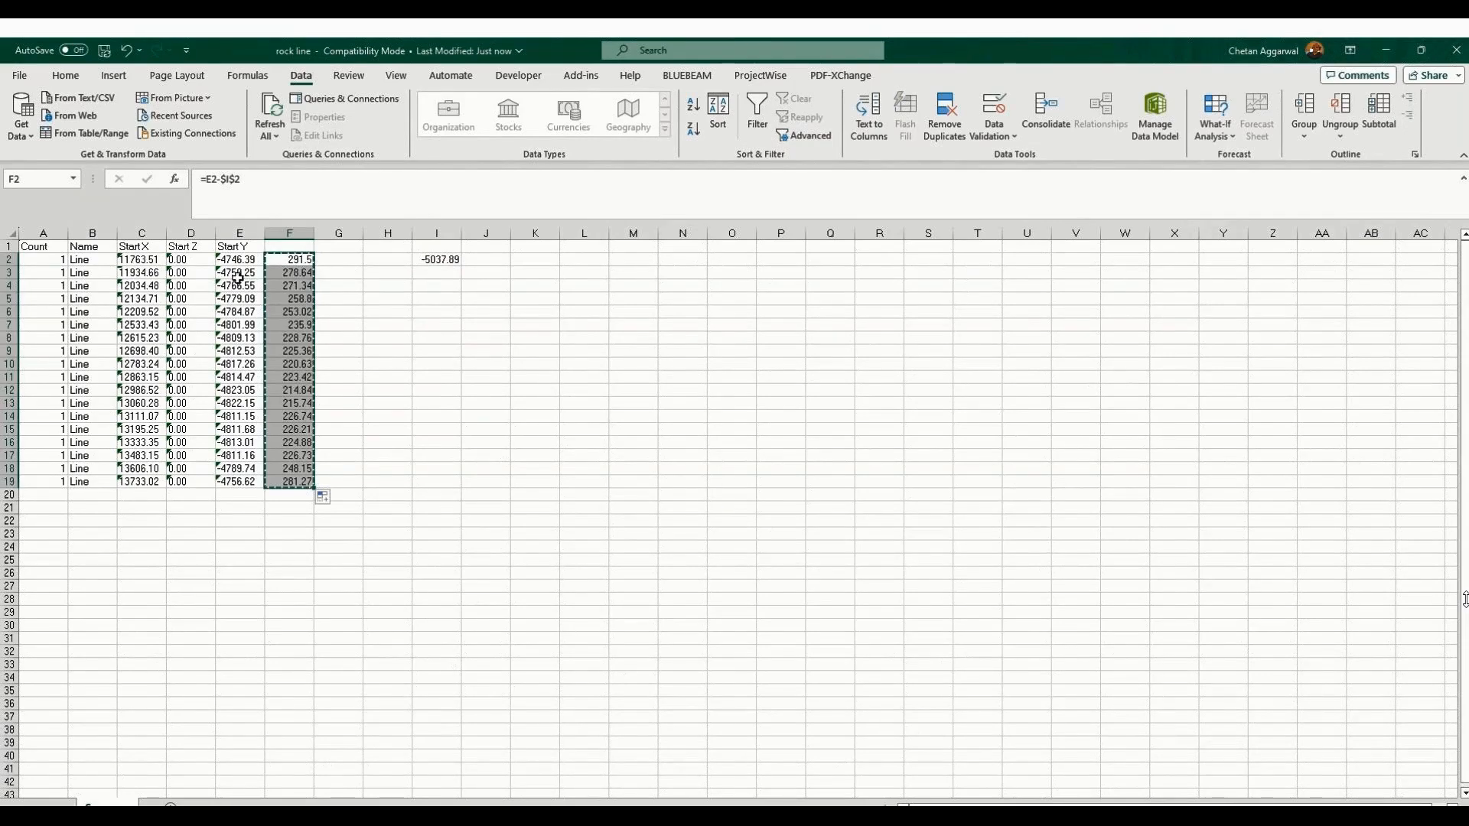
{"action": "right_click", "coordinate": [229, 259]}
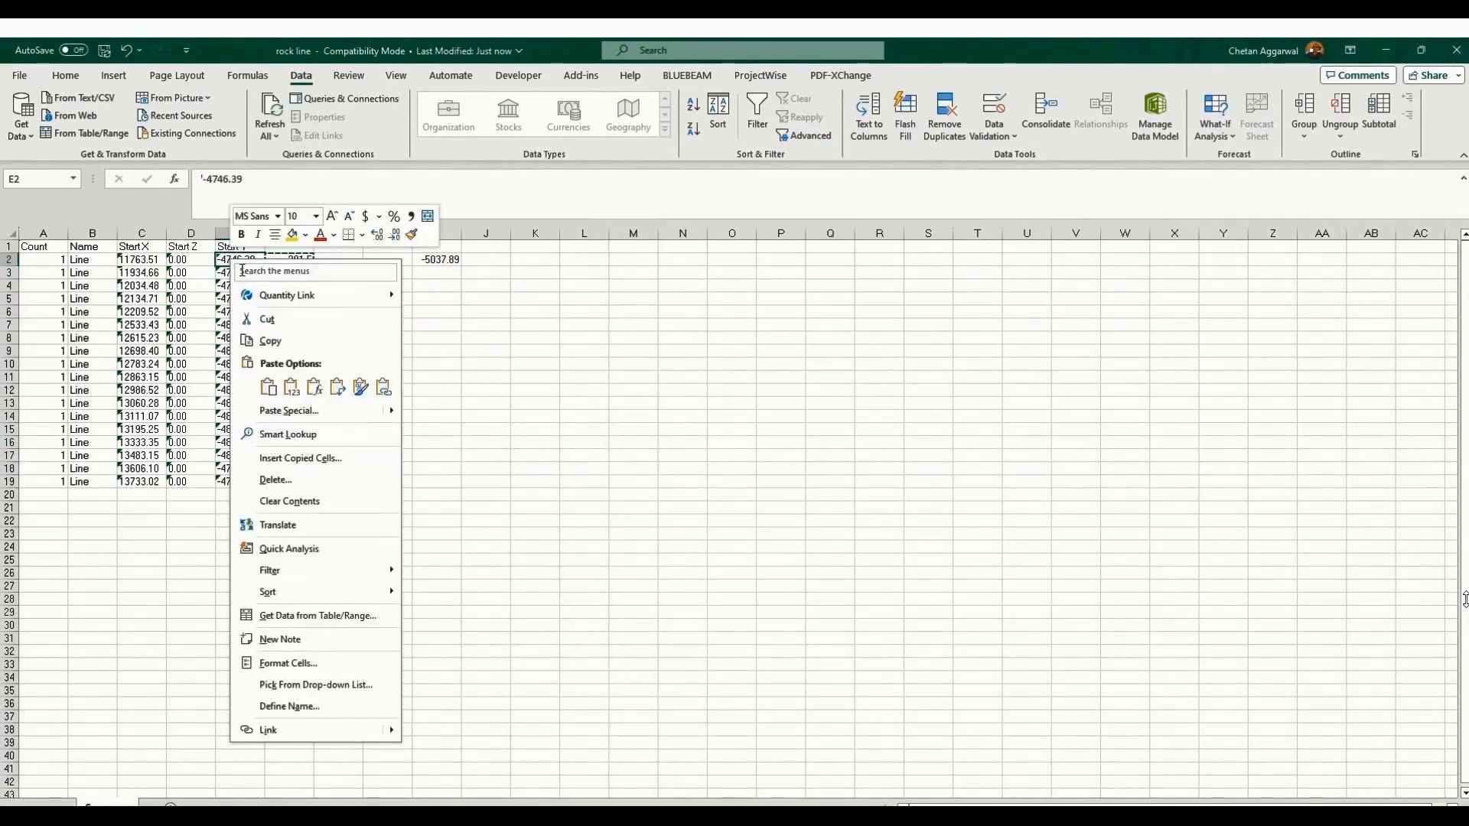
{"action": "left_click", "coordinate": [289, 411]}
{"action": "left_click", "coordinate": [327, 415]}
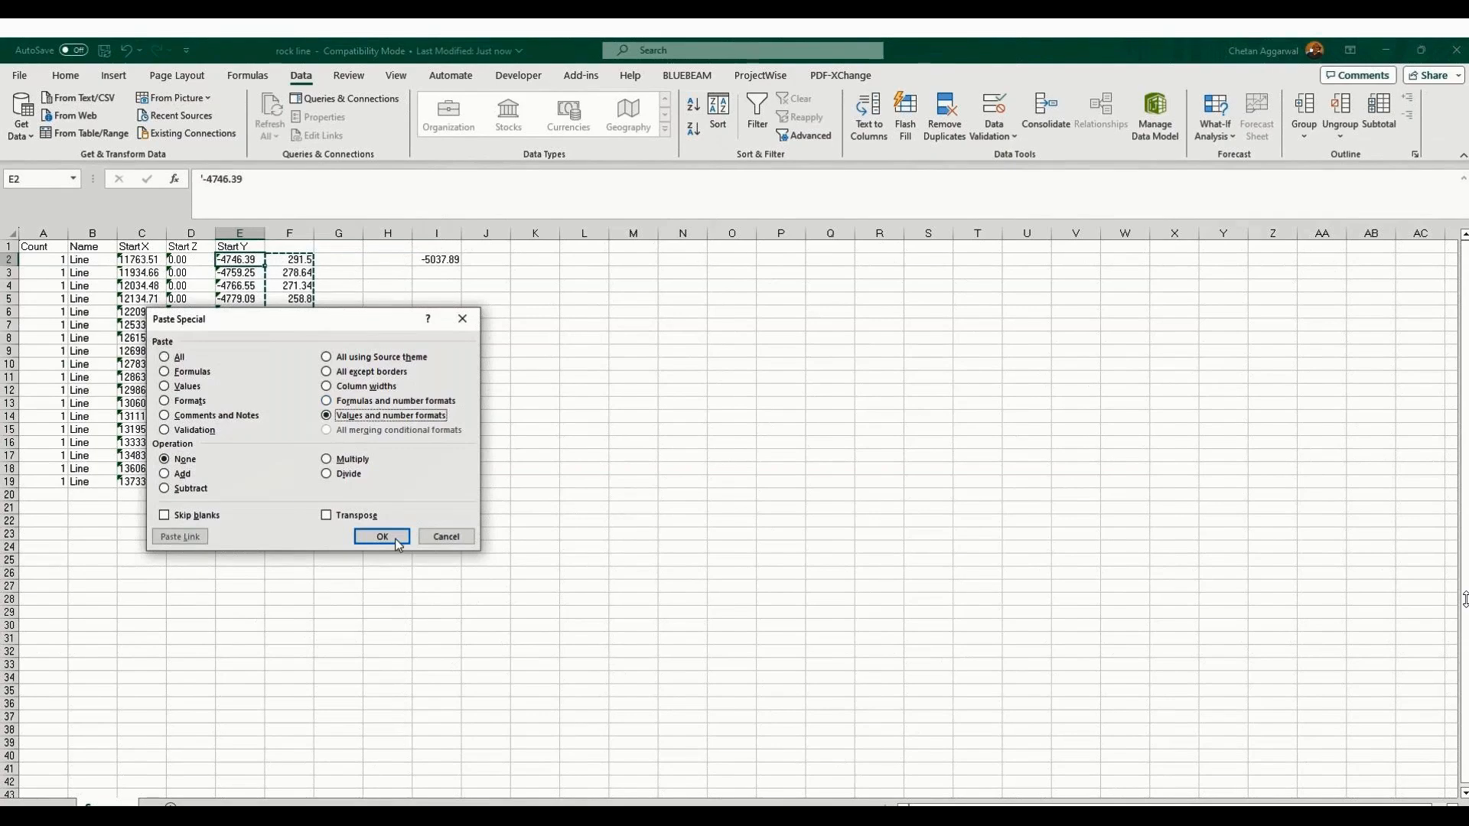
{"action": "left_click", "coordinate": [396, 540]}
{"action": "left_click", "coordinate": [584, 365]}
Copy the coordinate range C2:E19 and switch to the Dam modelling project in FEA NX.
{"action": "left_click_drag", "start_coordinate": [146, 255], "coordinate": [233, 286]}
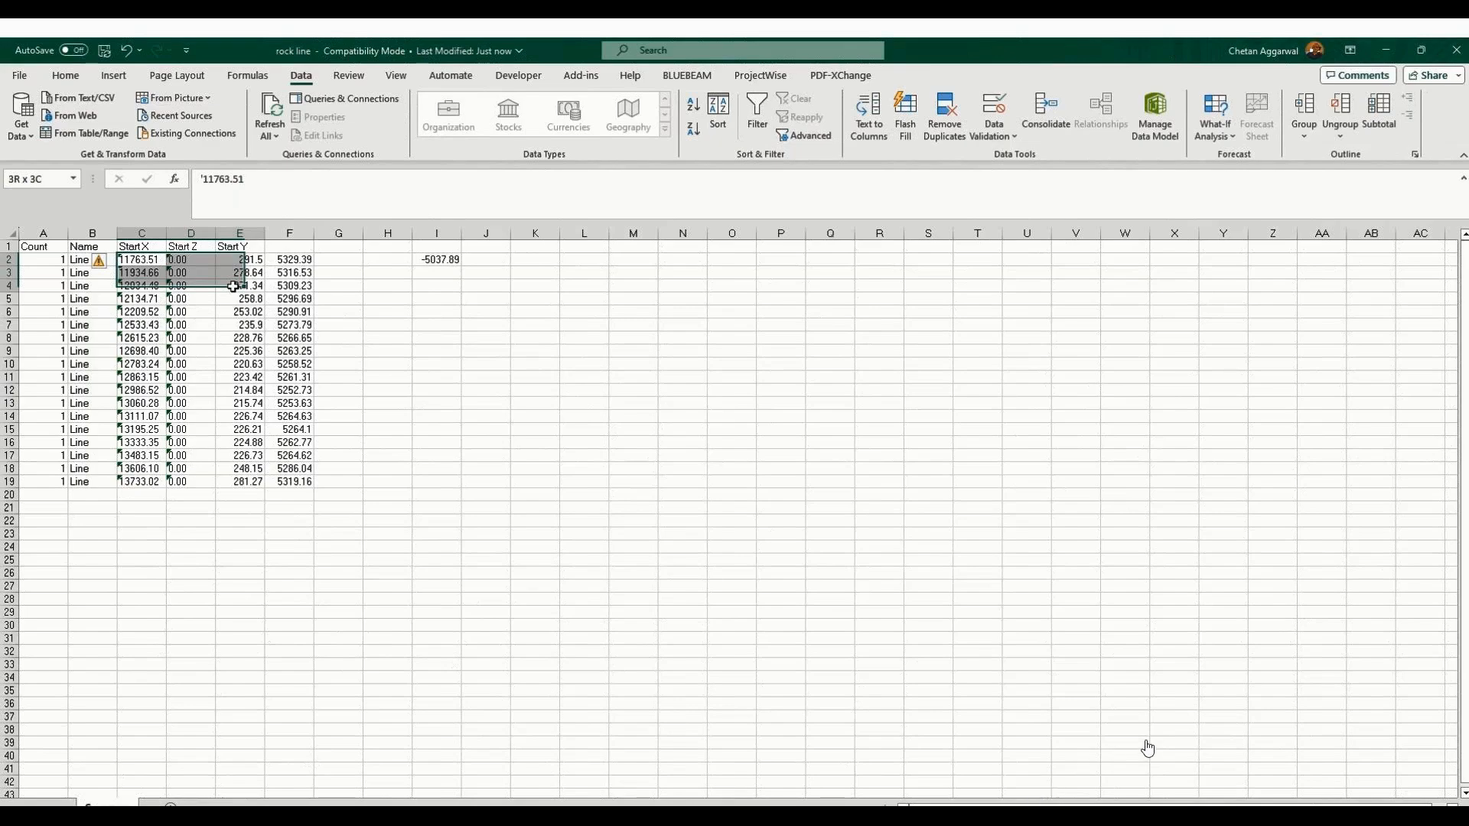
{"action": "mouse_move", "coordinate": [232, 286]}
{"action": "left_mouse_down"}
{"action": "mouse_move", "coordinate": [207, 275]}
{"action": "mouse_move", "coordinate": [243, 286]}
{"action": "left_mouse_up"}
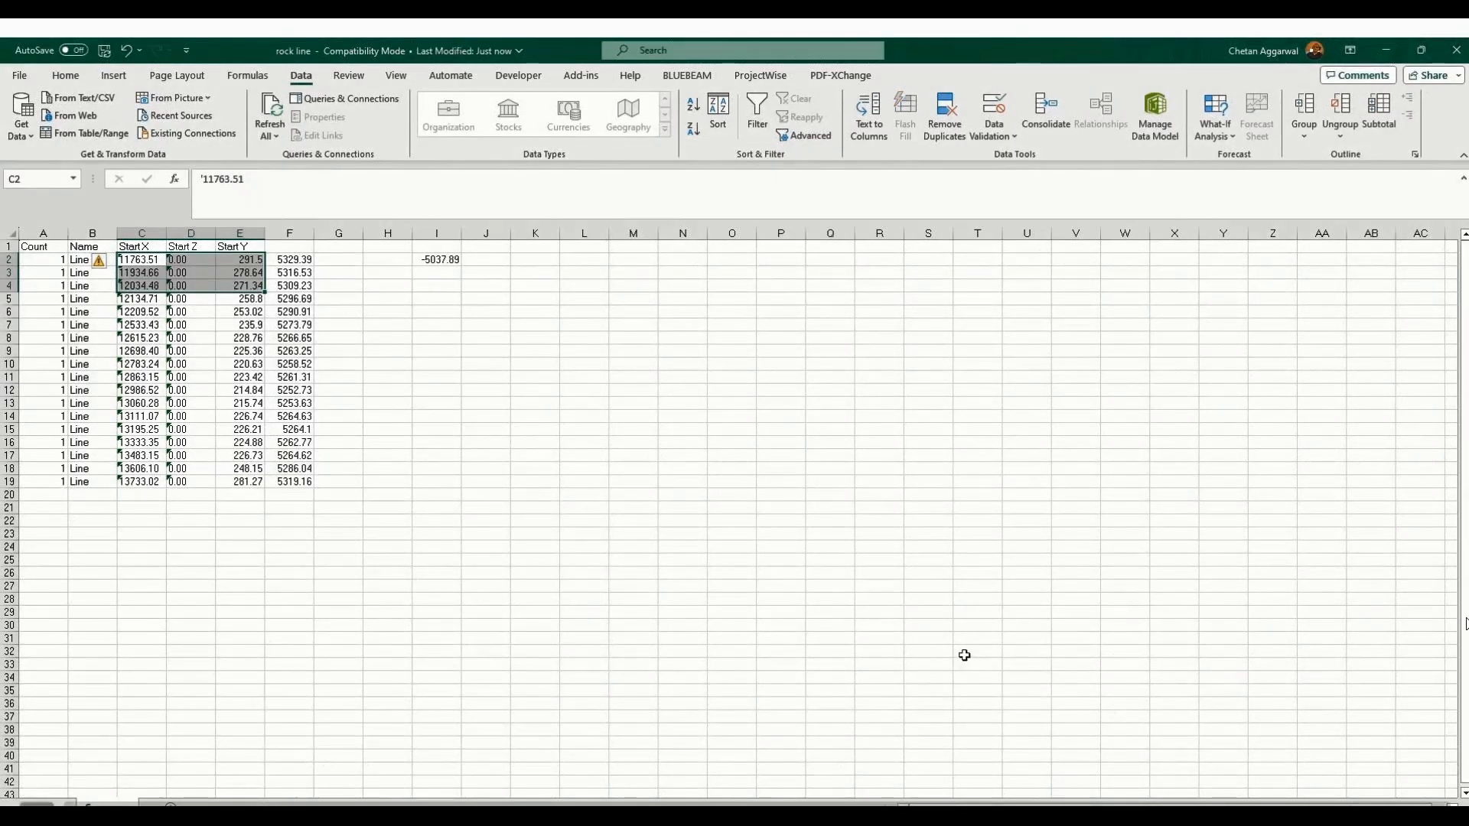
{"action": "key", "text": "ctrl+shift+Down"}
{"action": "key", "text": "ctrl+c"}
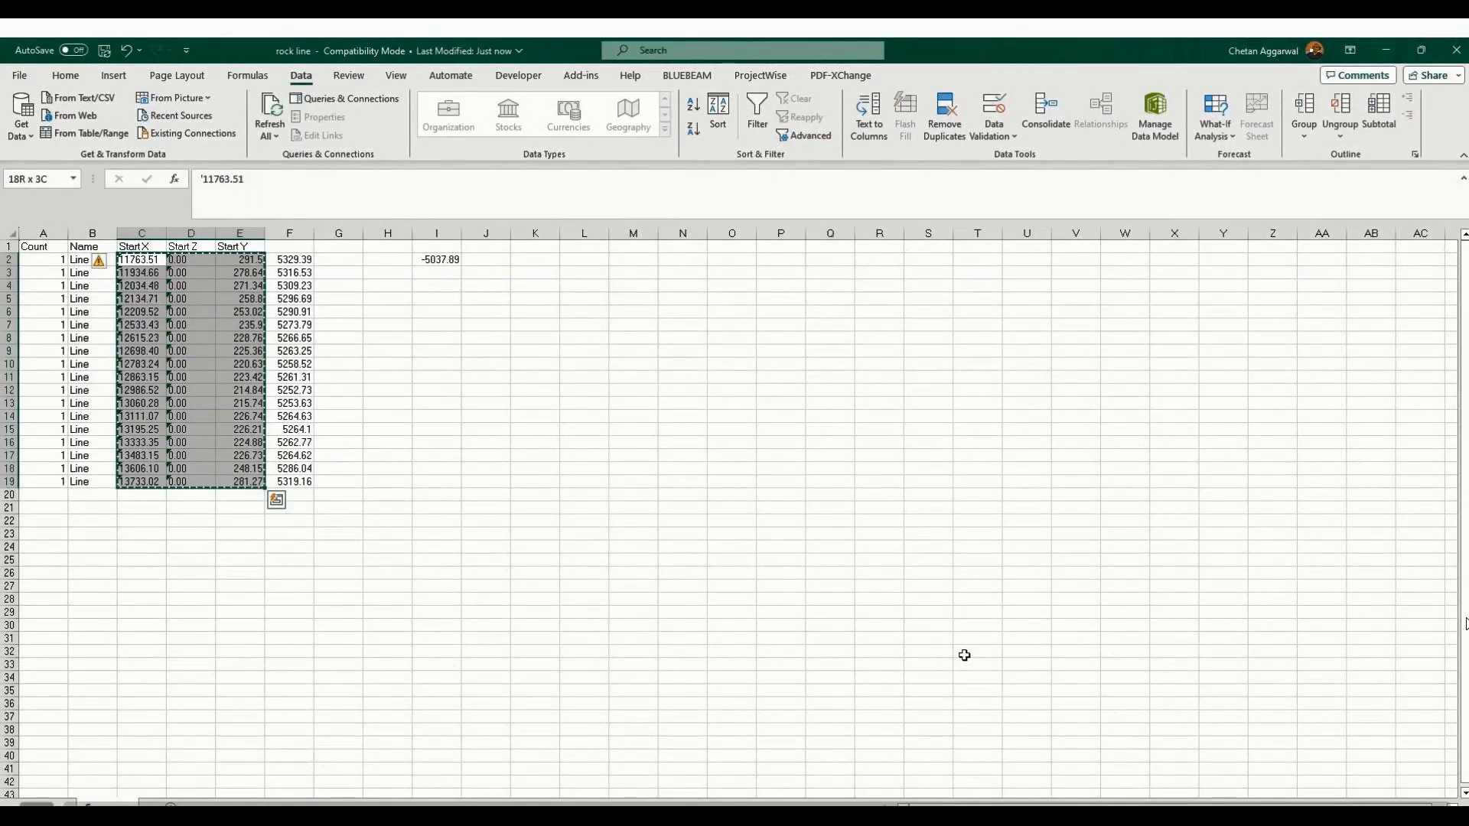
{"action": "key", "text": "alt+Tab"}
{"action": "scroll", "coordinate": [716, 541], "scroll_direction": "down", "scroll_amount": 3}
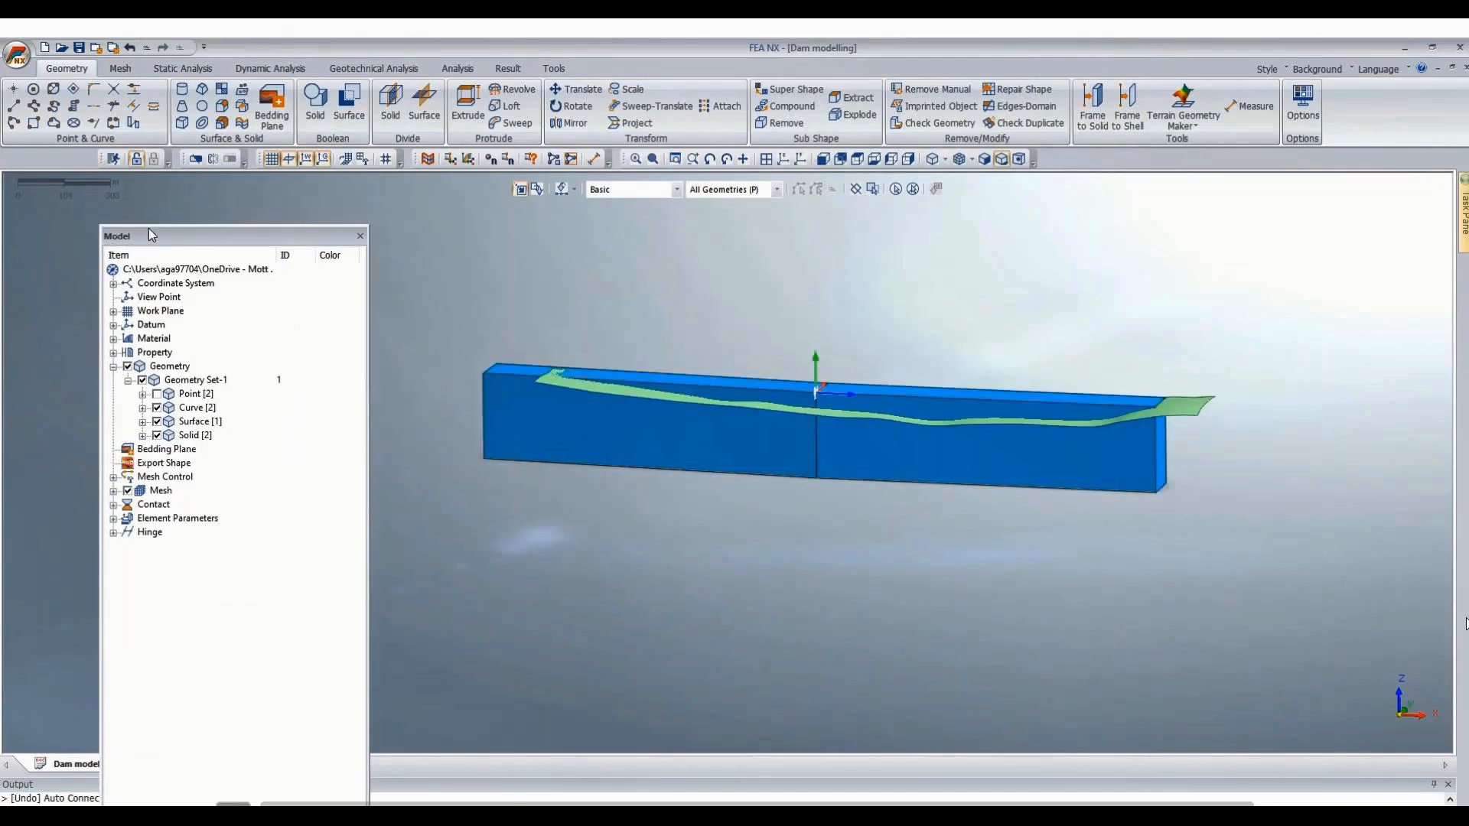
{"action": "left_click", "coordinate": [13, 89]}
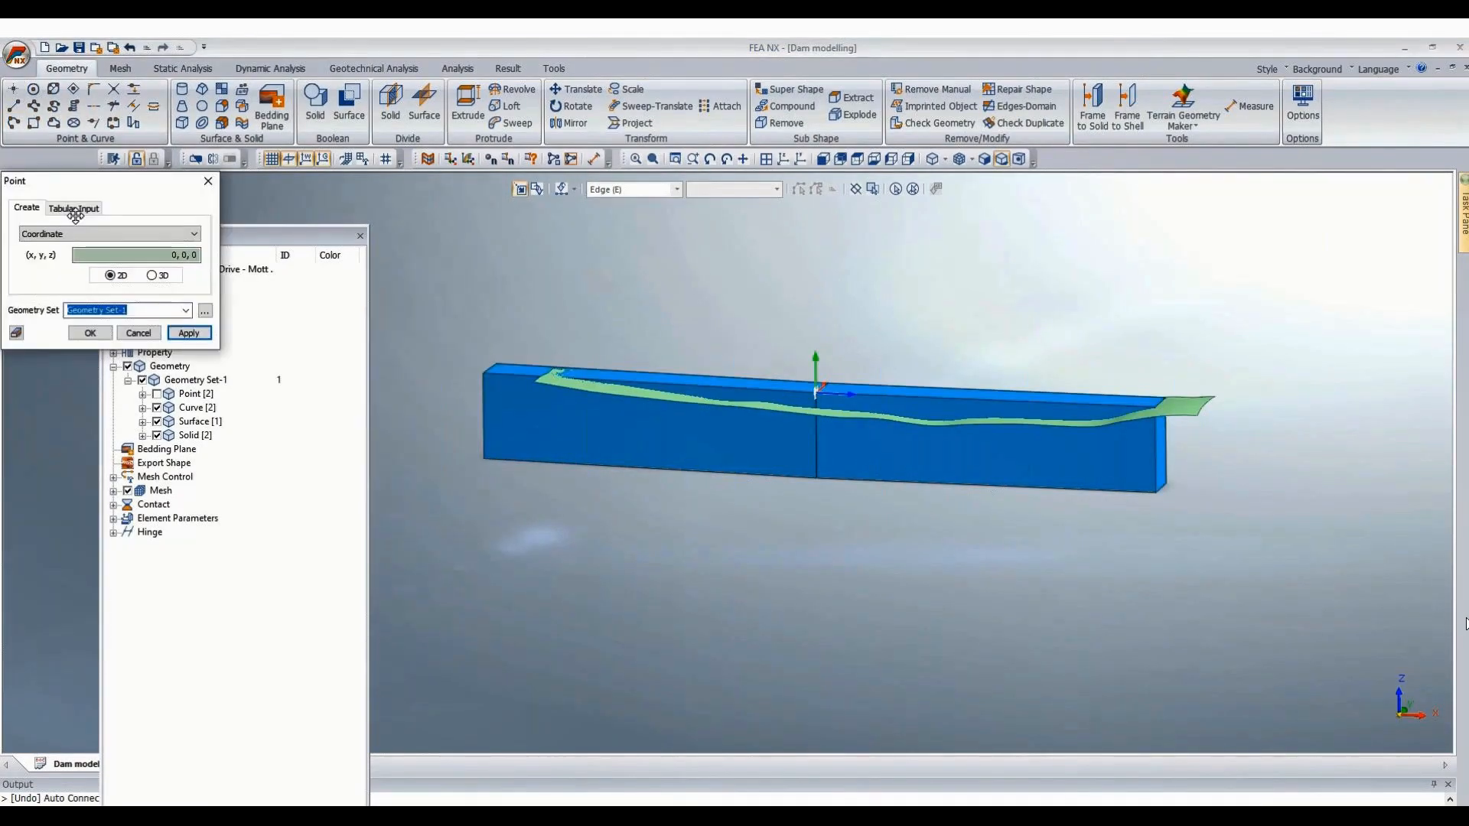
{"action": "left_click", "coordinate": [74, 209]}
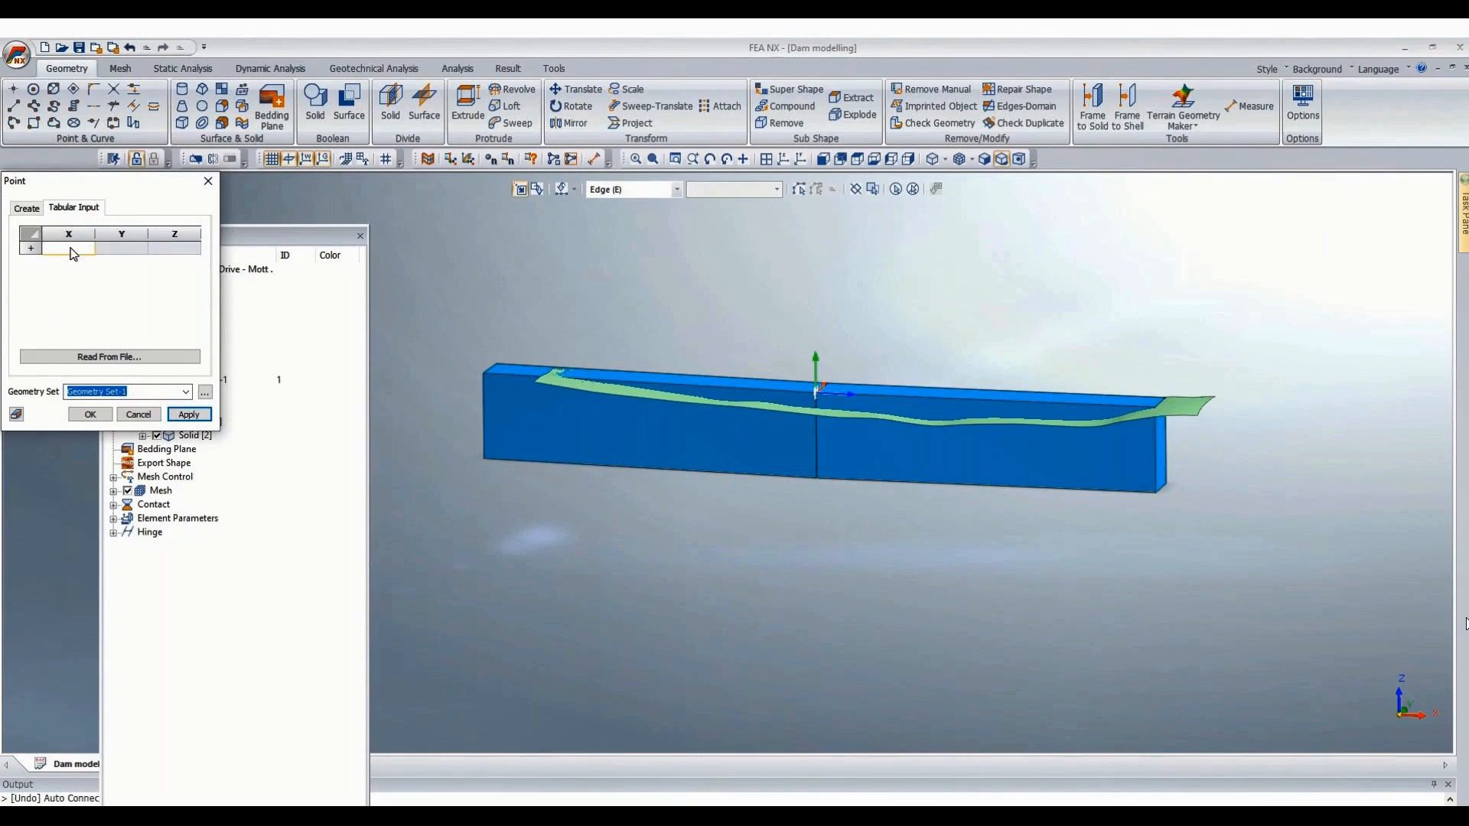
{"action": "left_click", "coordinate": [138, 414]}
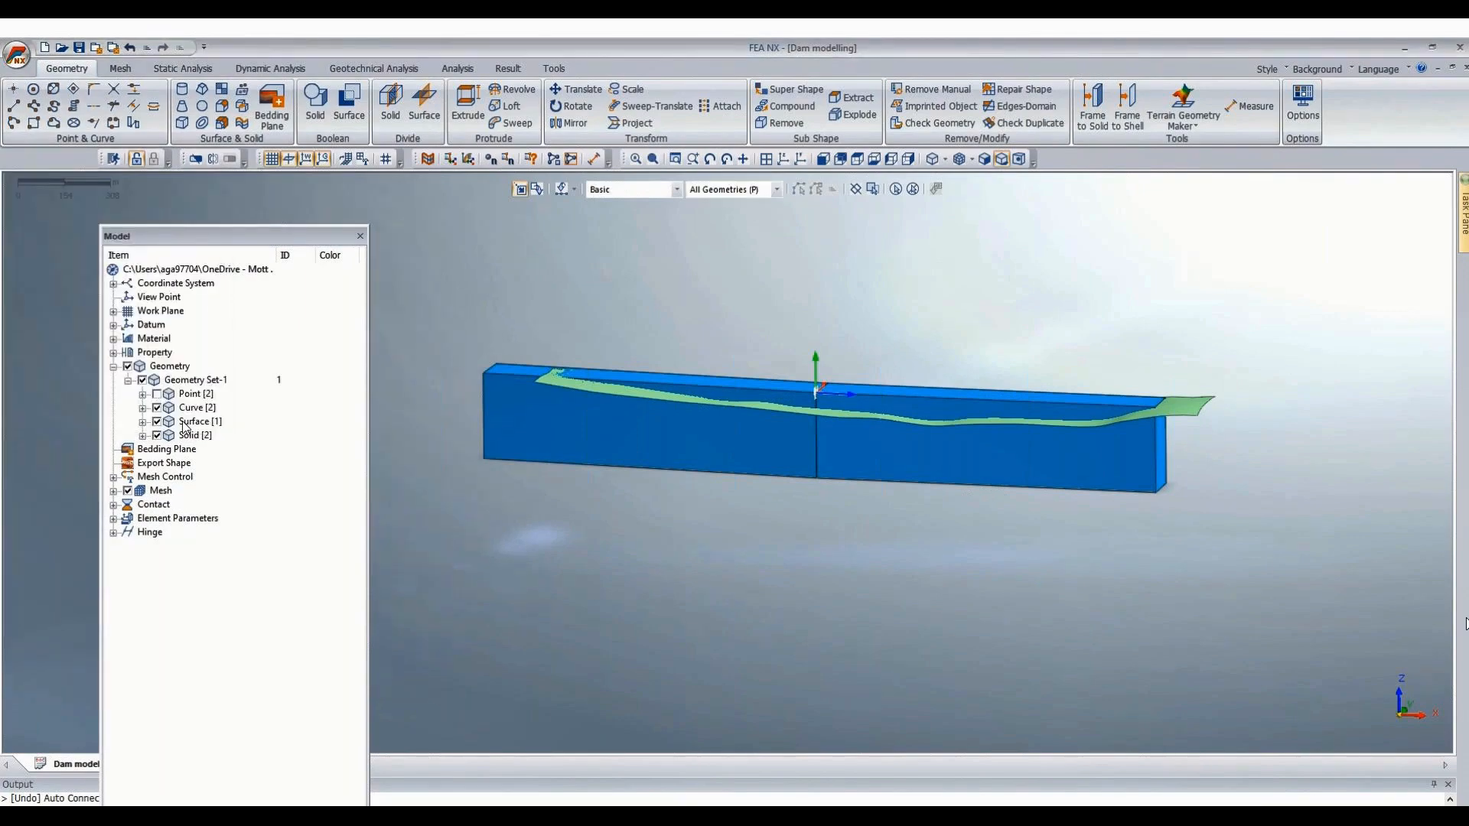
Delete the two existing points from Geometry Set-1 and create points from the copied X, Y, Z coordinates using tabular input.
{"action": "left_click", "coordinate": [142, 394]}
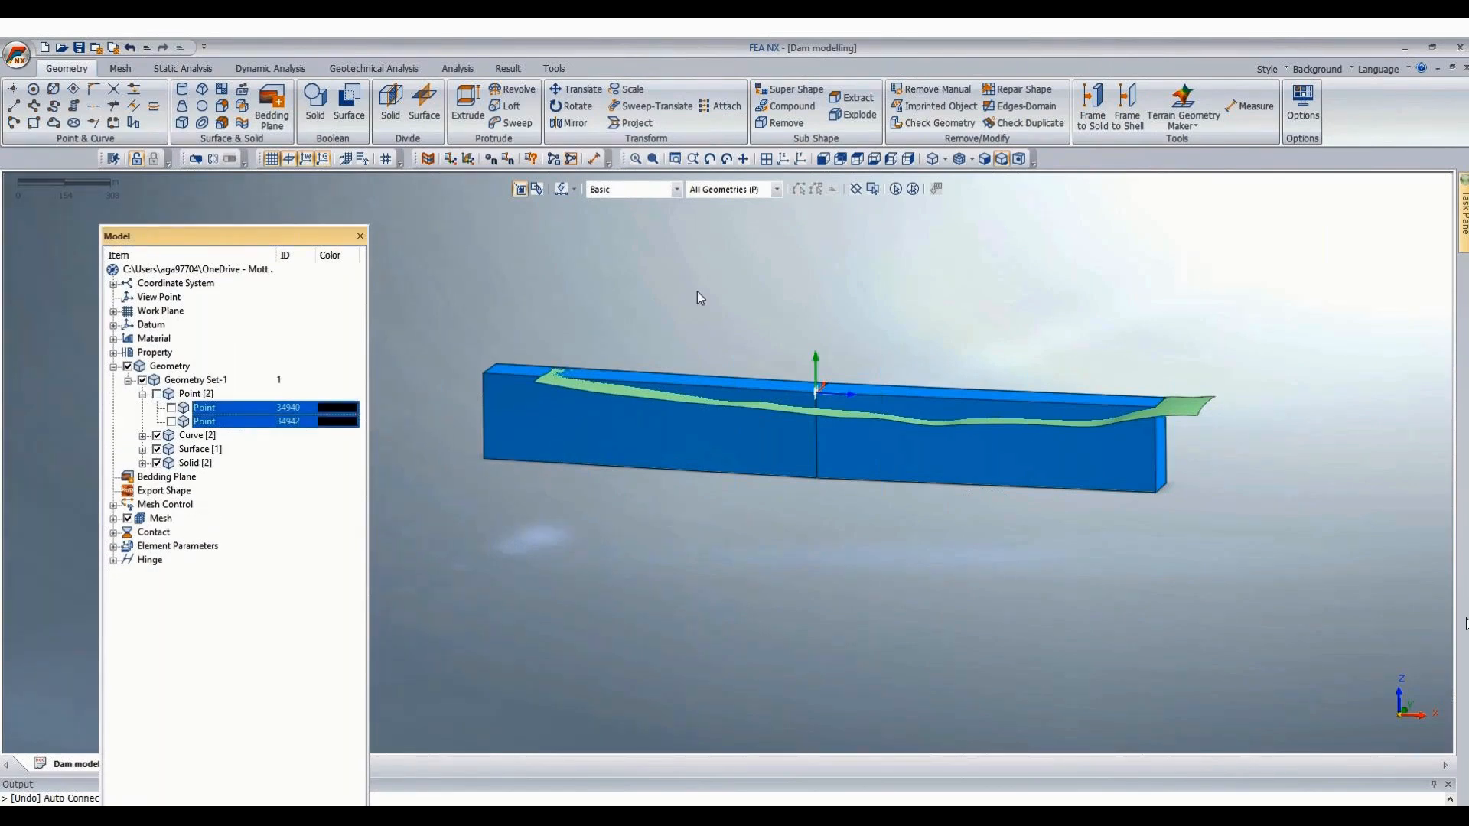
{"action": "key", "text": "Delete"}
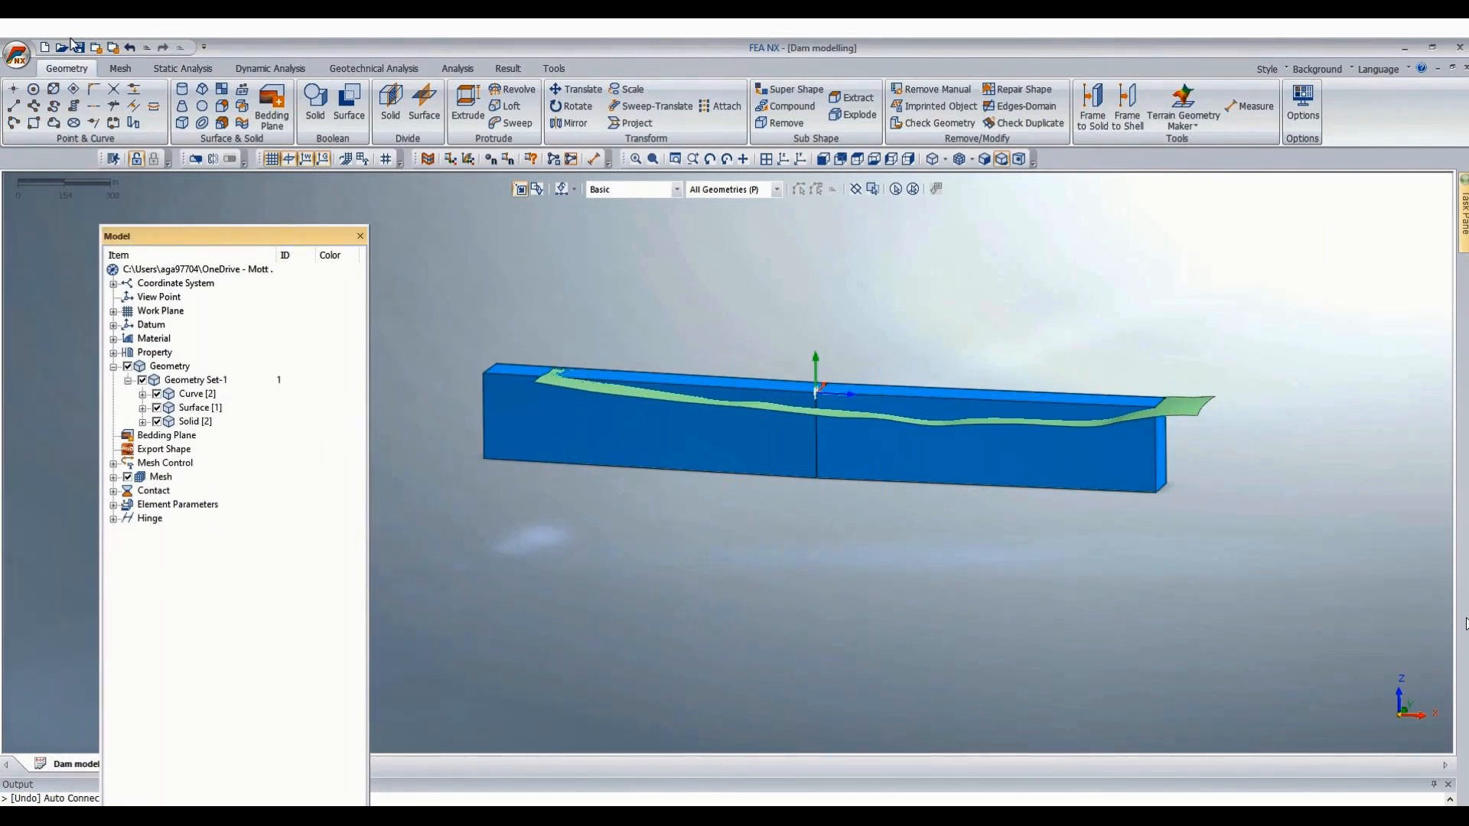
{"action": "left_click", "coordinate": [17, 92]}
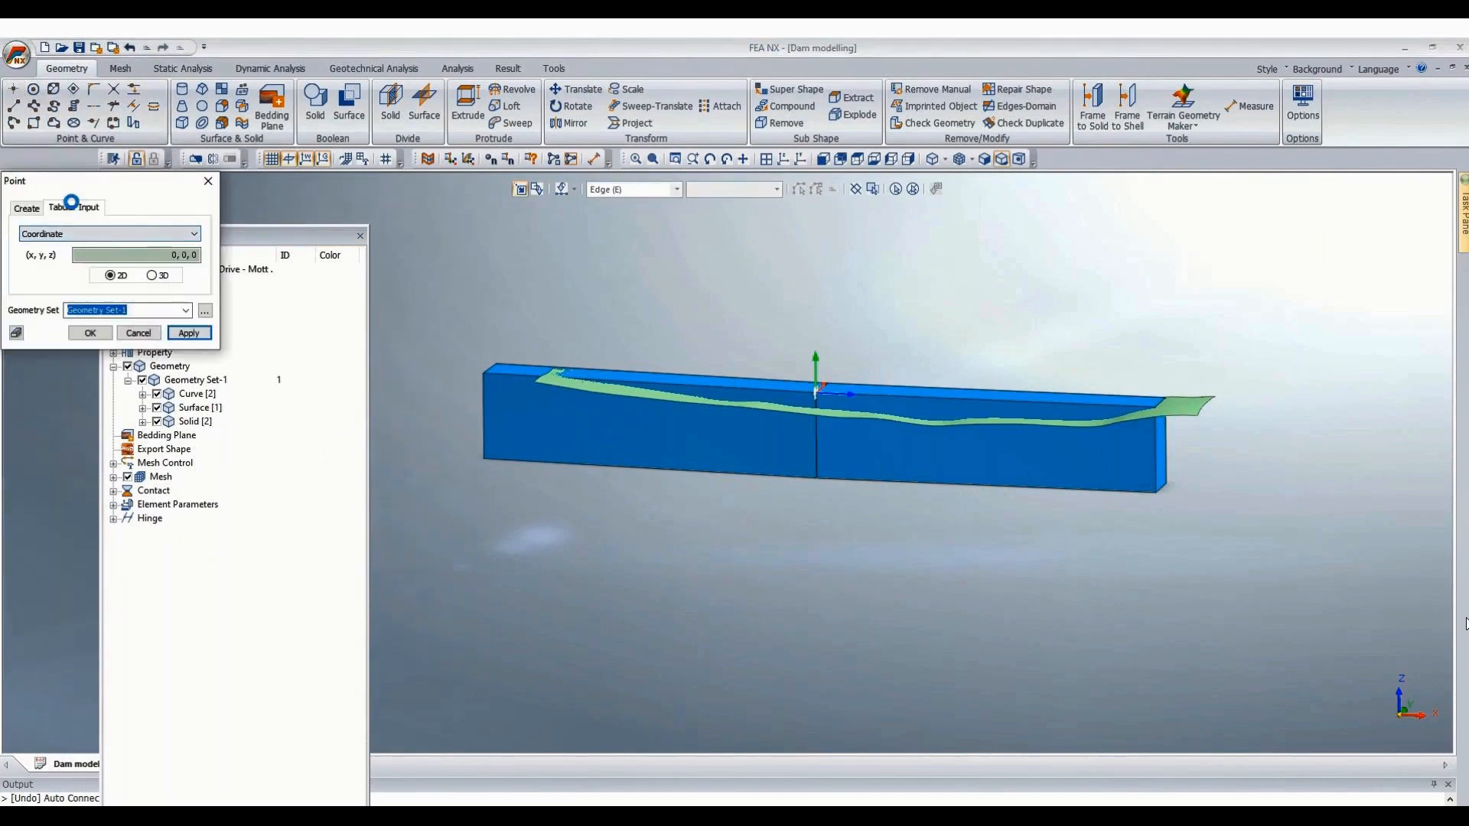
{"action": "left_click", "coordinate": [73, 206]}
{"action": "key", "text": "ctrl+v"}
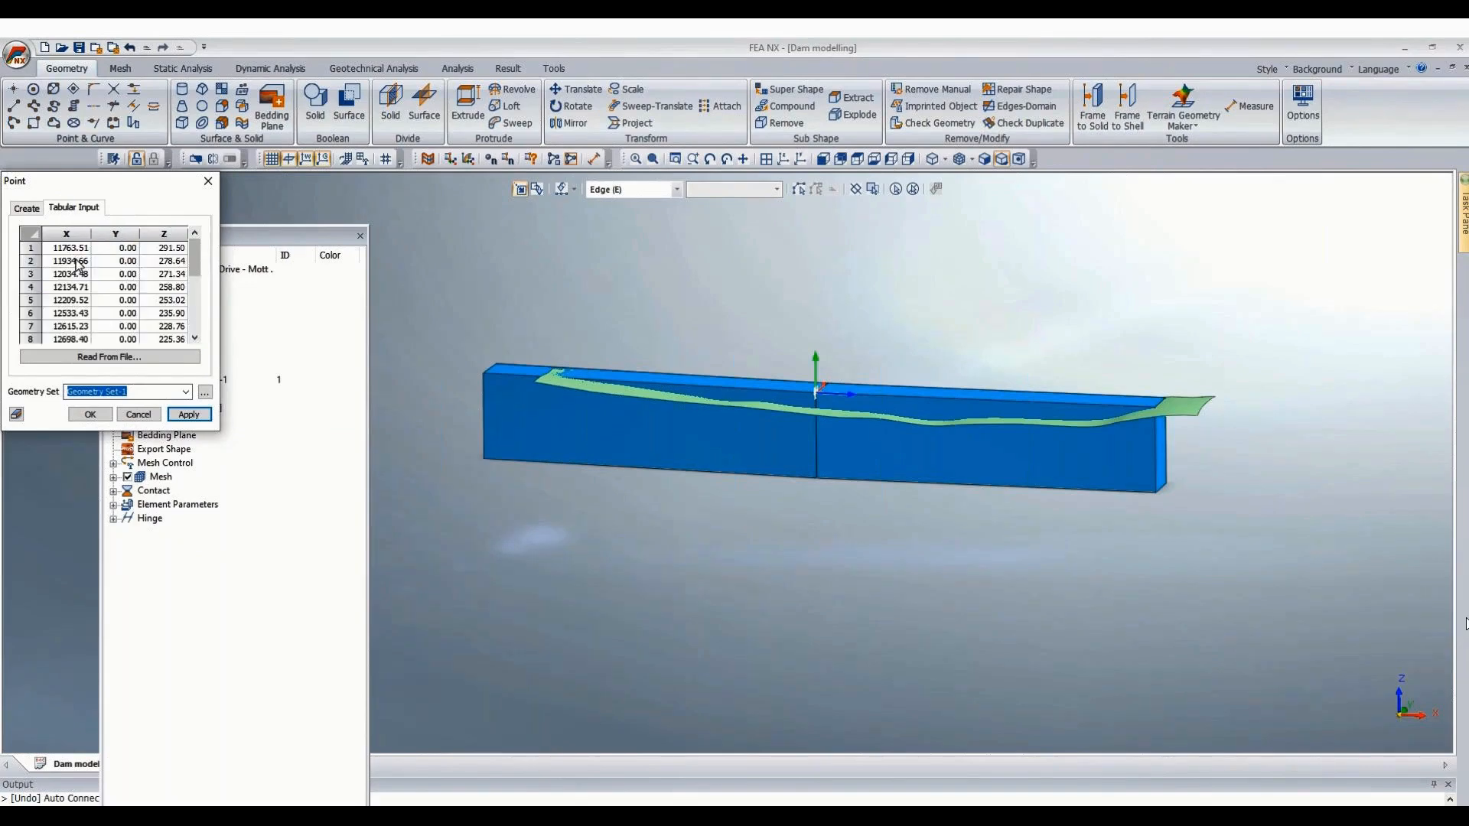
{"action": "left_click", "coordinate": [90, 415]}
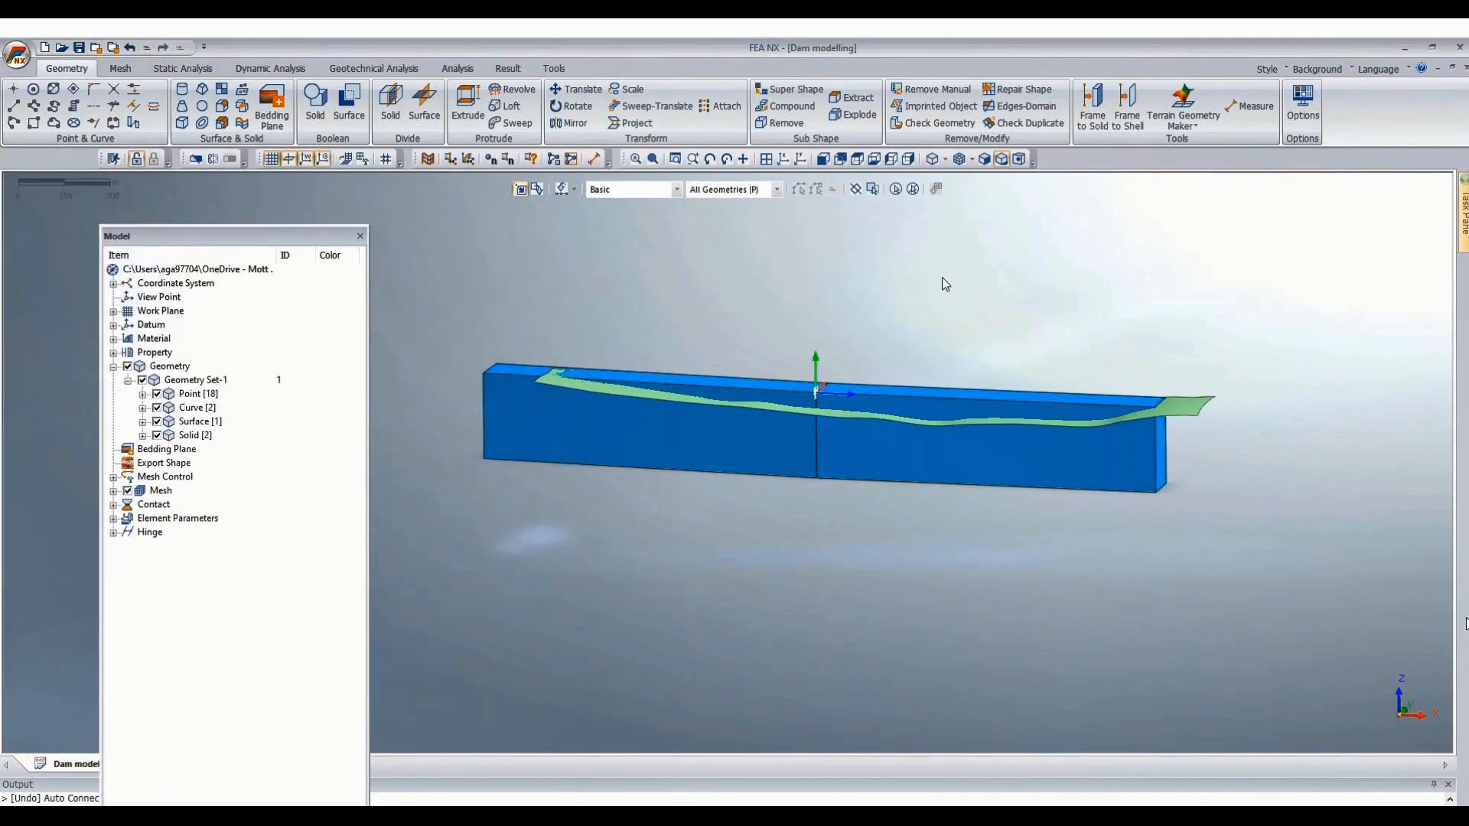
Hide the solids, surface and curves of Geometry Set-1 and view the imported points from the front.
{"action": "left_click", "coordinate": [157, 435]}
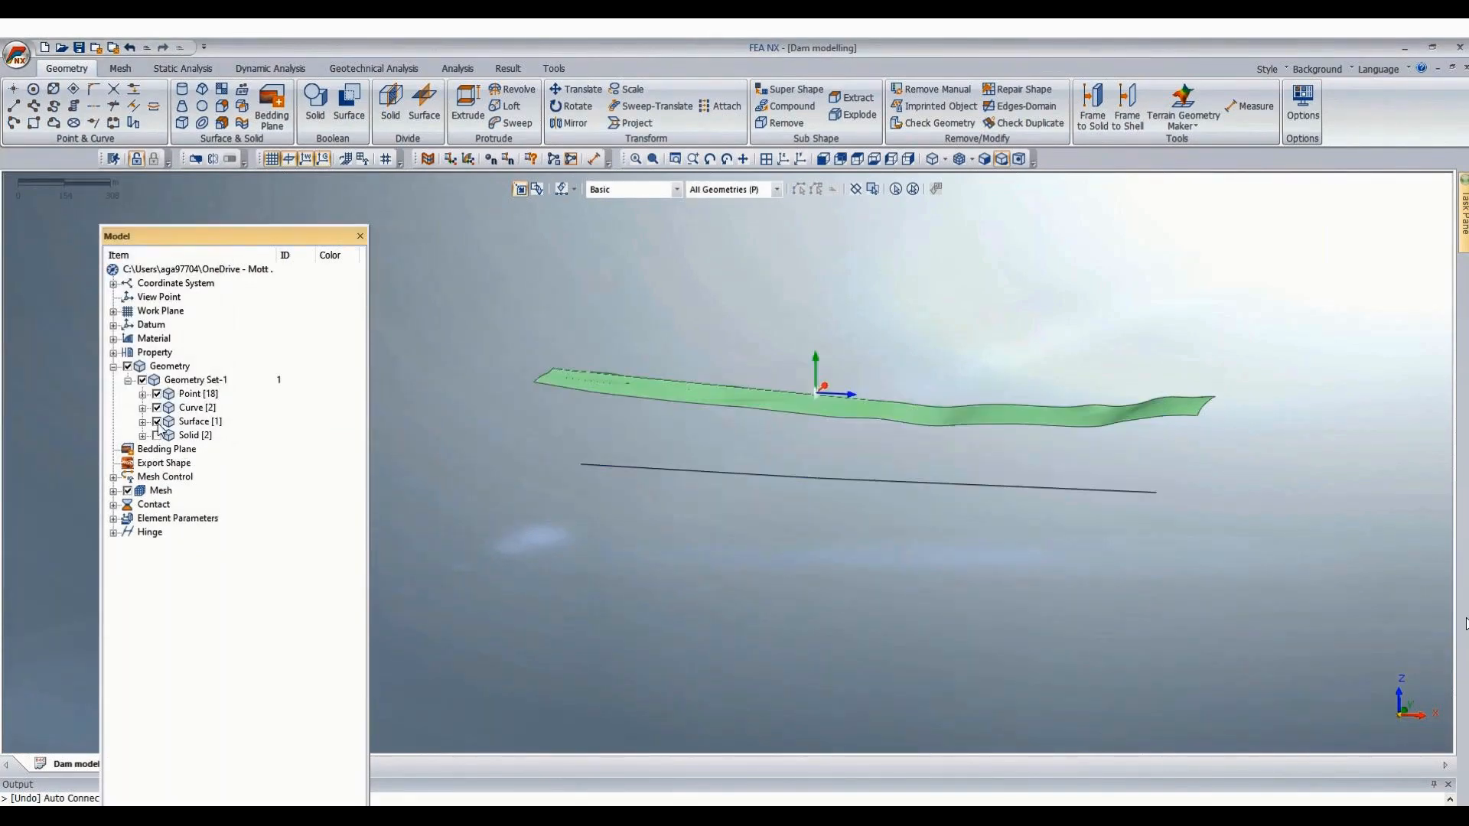
{"action": "left_click", "coordinate": [157, 421]}
{"action": "left_click", "coordinate": [157, 408]}
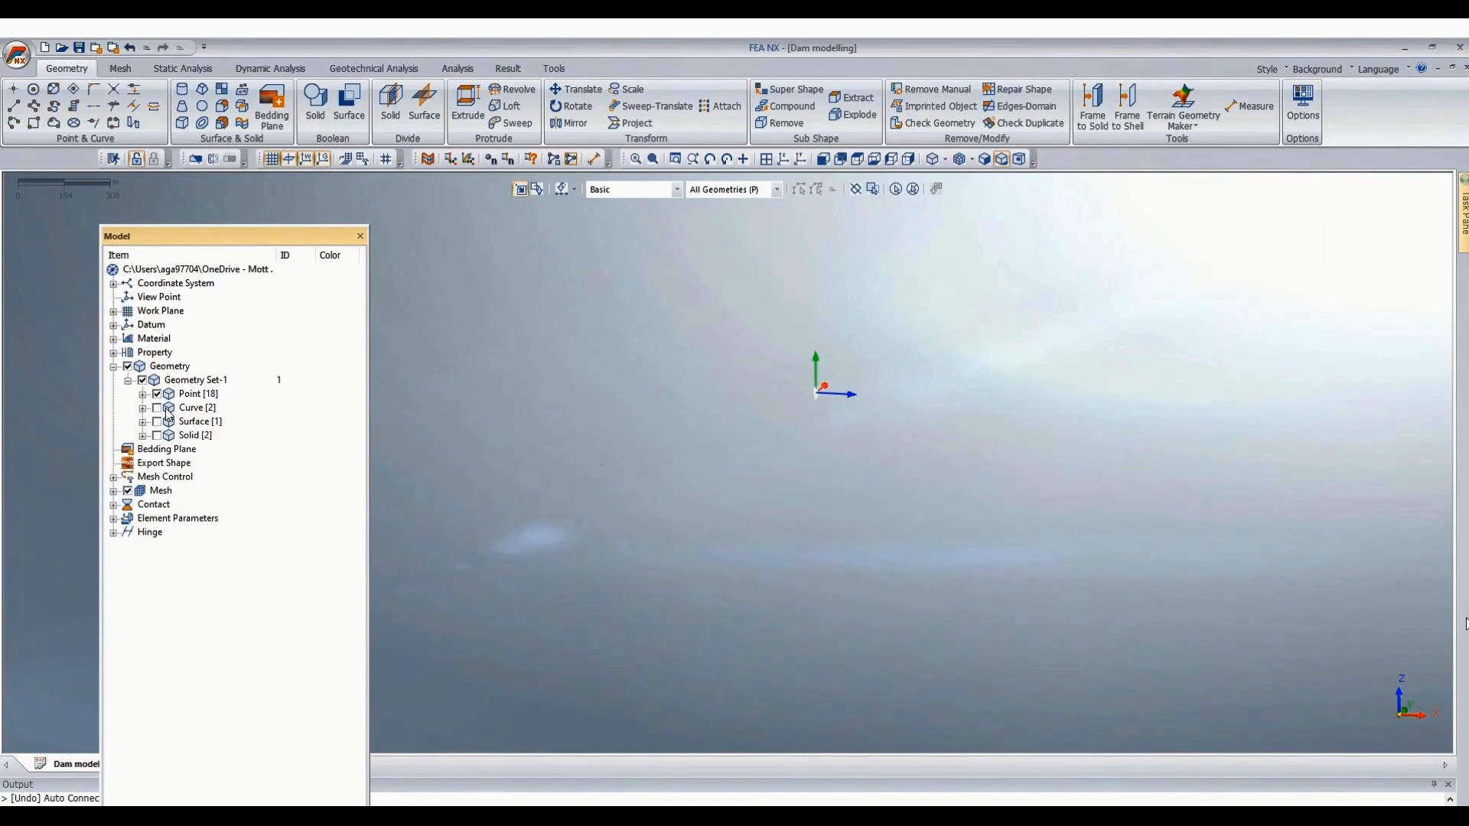
{"action": "left_click", "coordinate": [824, 160]}
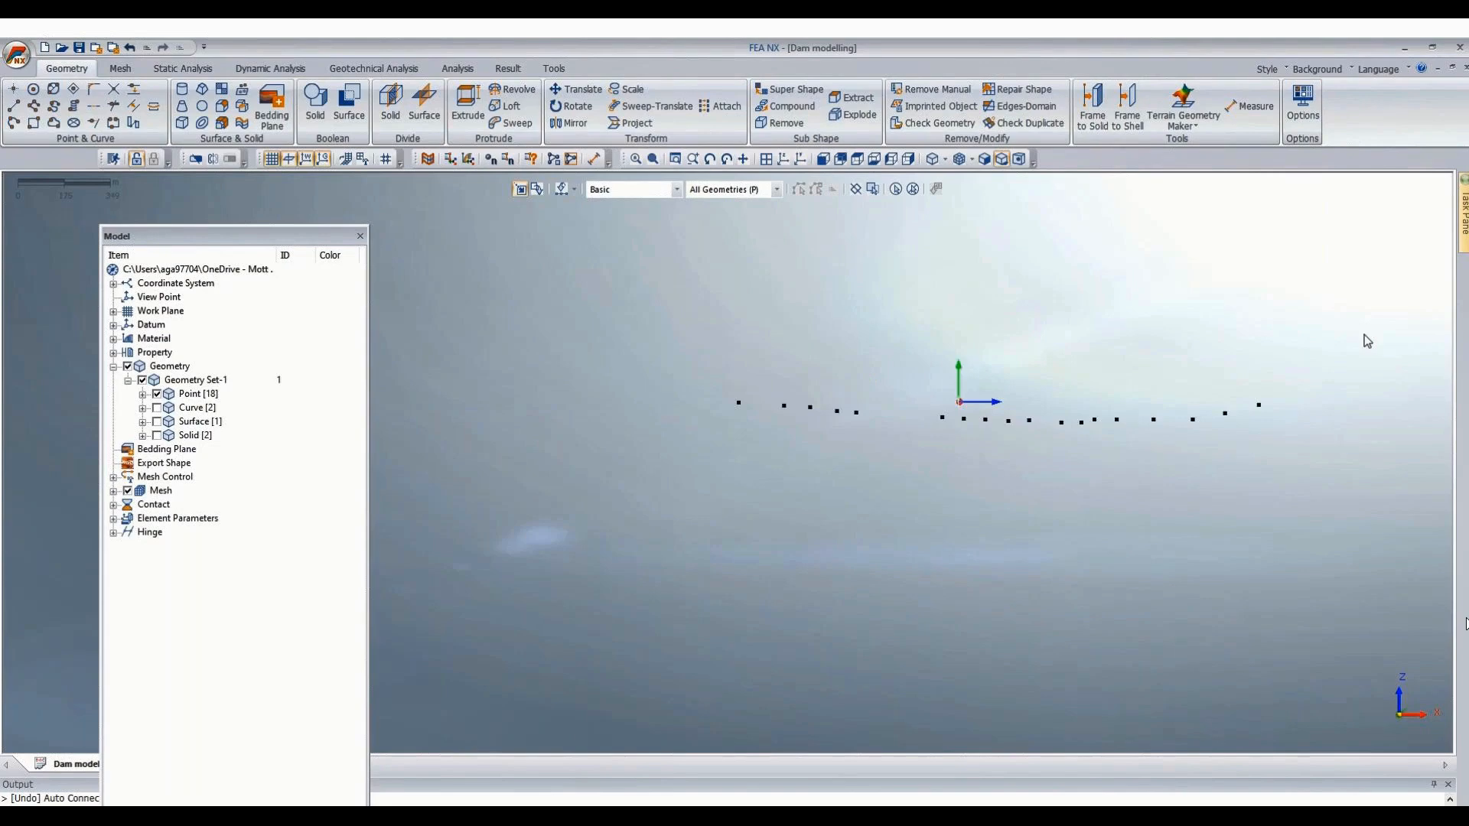
Draw a 3D polyline through all the imported rock line points in order, from the lowest X coordinate to the highest.
{"action": "left_click", "coordinate": [17, 107]}
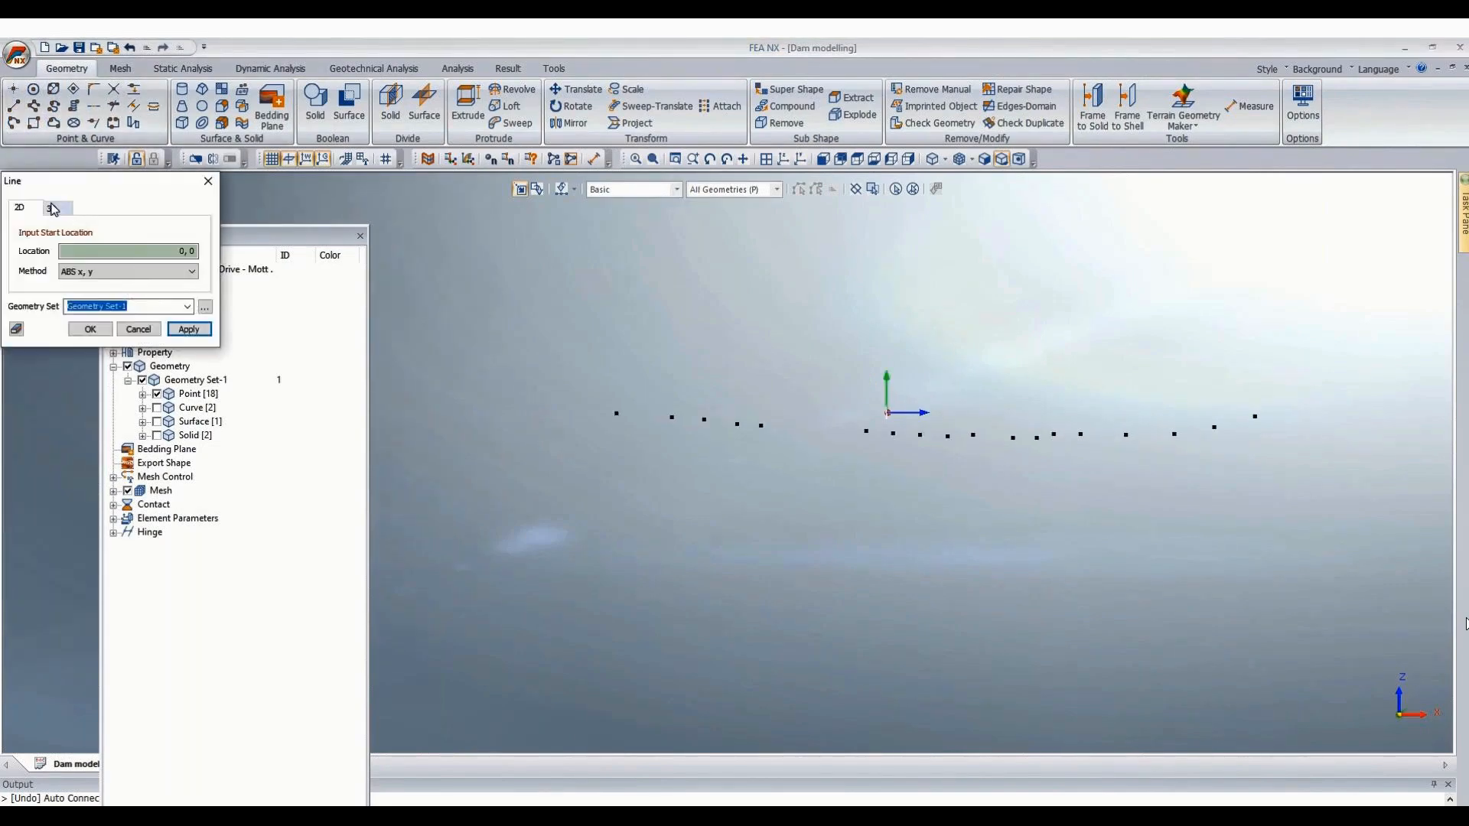
{"action": "key", "text": "Escape"}
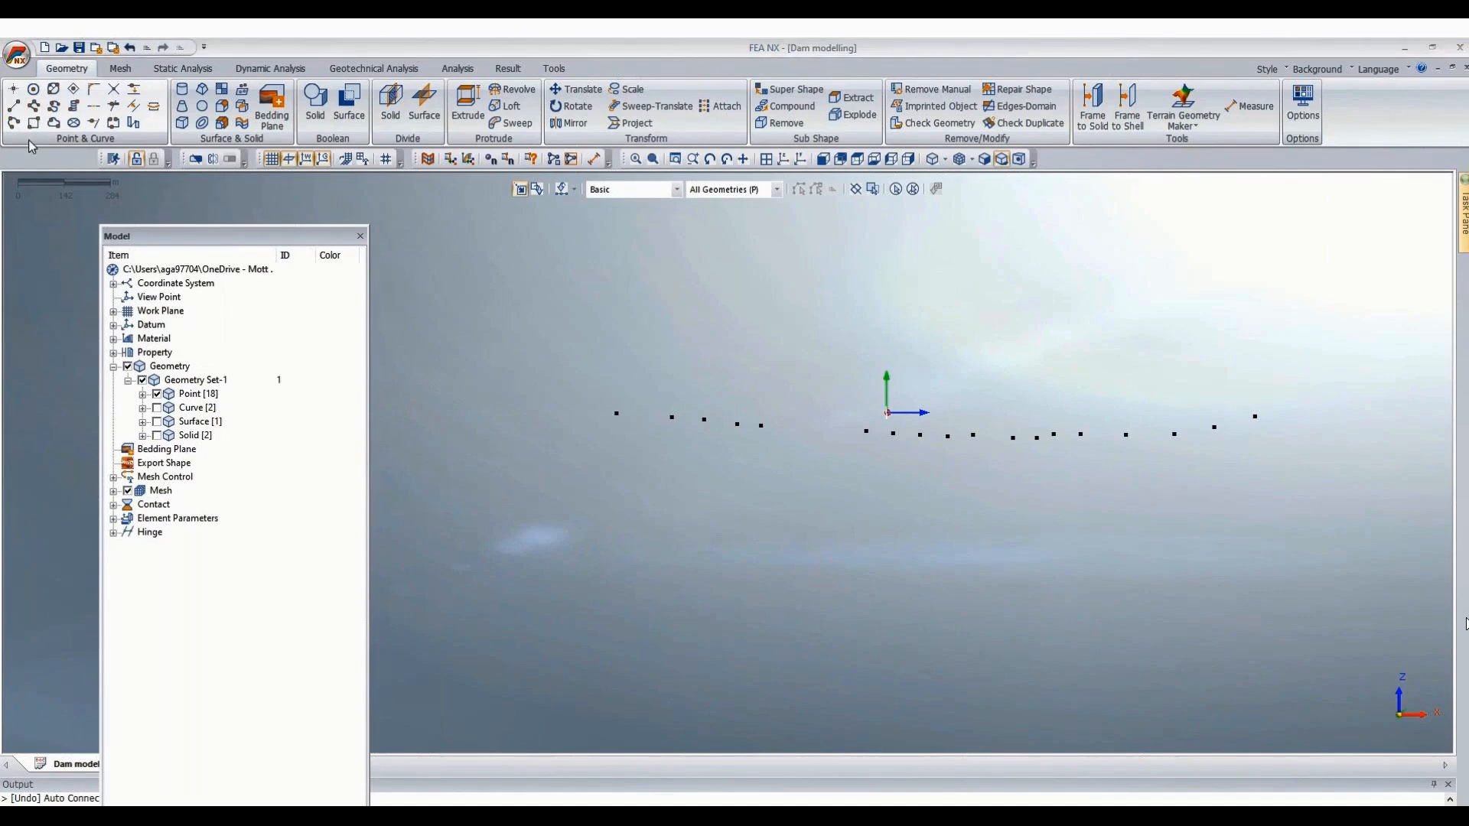
{"action": "left_click", "coordinate": [33, 106]}
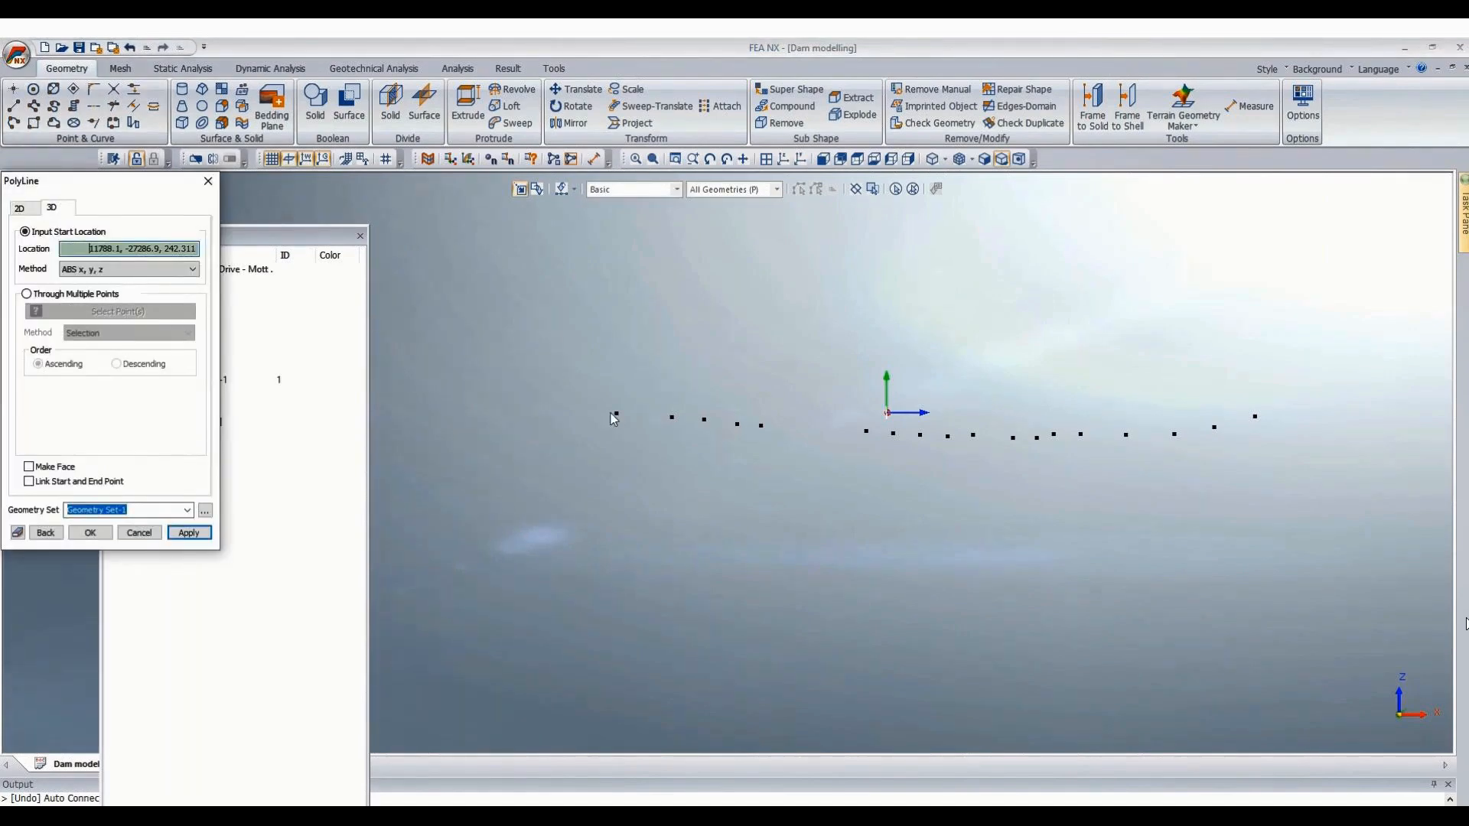
{"action": "left_click", "coordinate": [616, 414]}
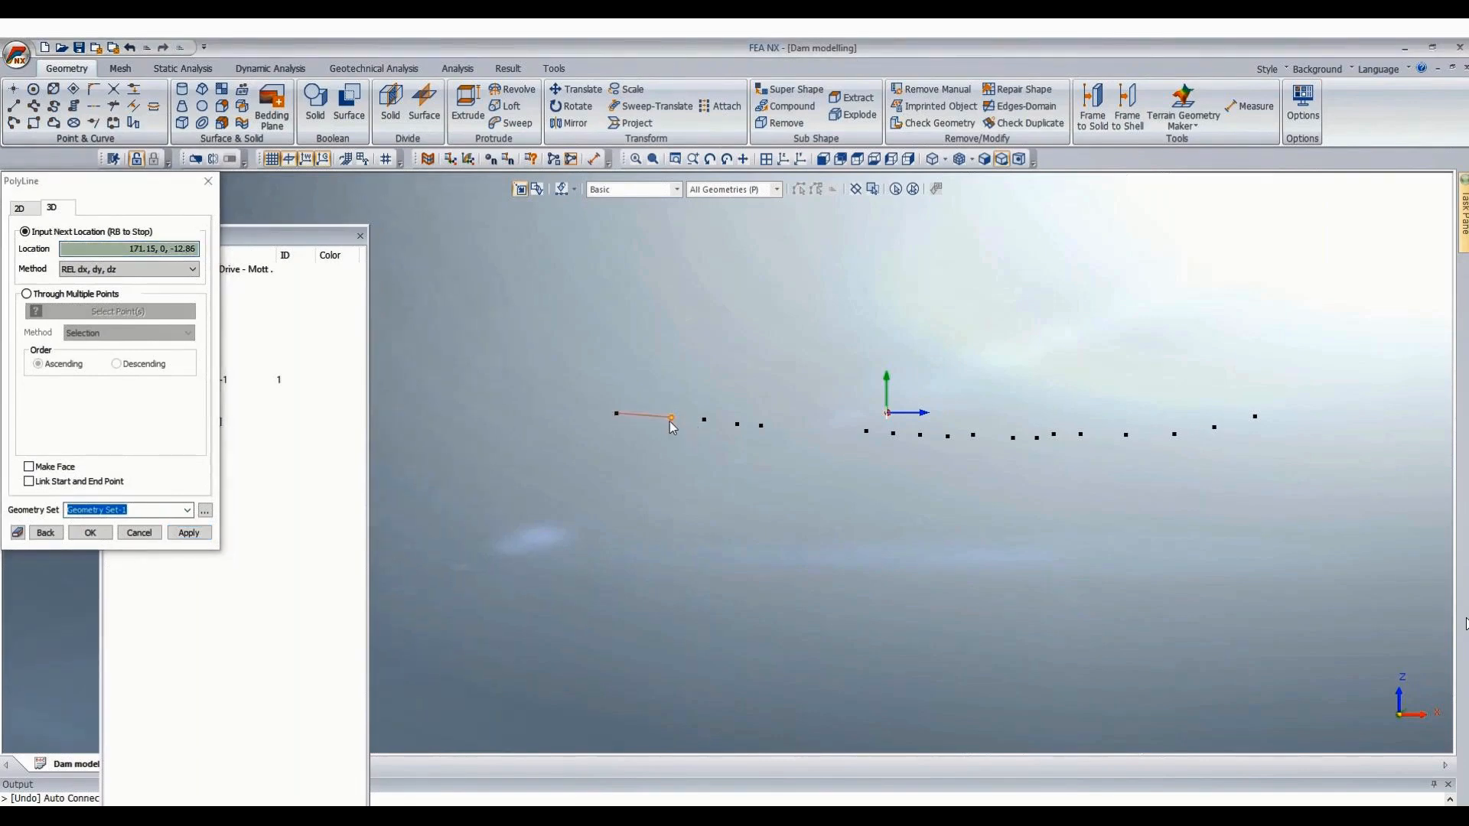
{"action": "left_click", "coordinate": [672, 418]}
{"action": "left_click", "coordinate": [704, 420]}
{"action": "left_click", "coordinate": [737, 424]}
{"action": "left_click", "coordinate": [761, 426]}
{"action": "left_click", "coordinate": [870, 432]}
{"action": "left_click", "coordinate": [895, 434]}
{"action": "left_click", "coordinate": [921, 438]}
{"action": "left_click", "coordinate": [949, 439]}
{"action": "left_click", "coordinate": [975, 437]}
{"action": "left_click", "coordinate": [1010, 444]}
{"action": "left_click", "coordinate": [1031, 439]}
{"action": "left_click", "coordinate": [1055, 437]}
{"action": "left_click", "coordinate": [1081, 436]}
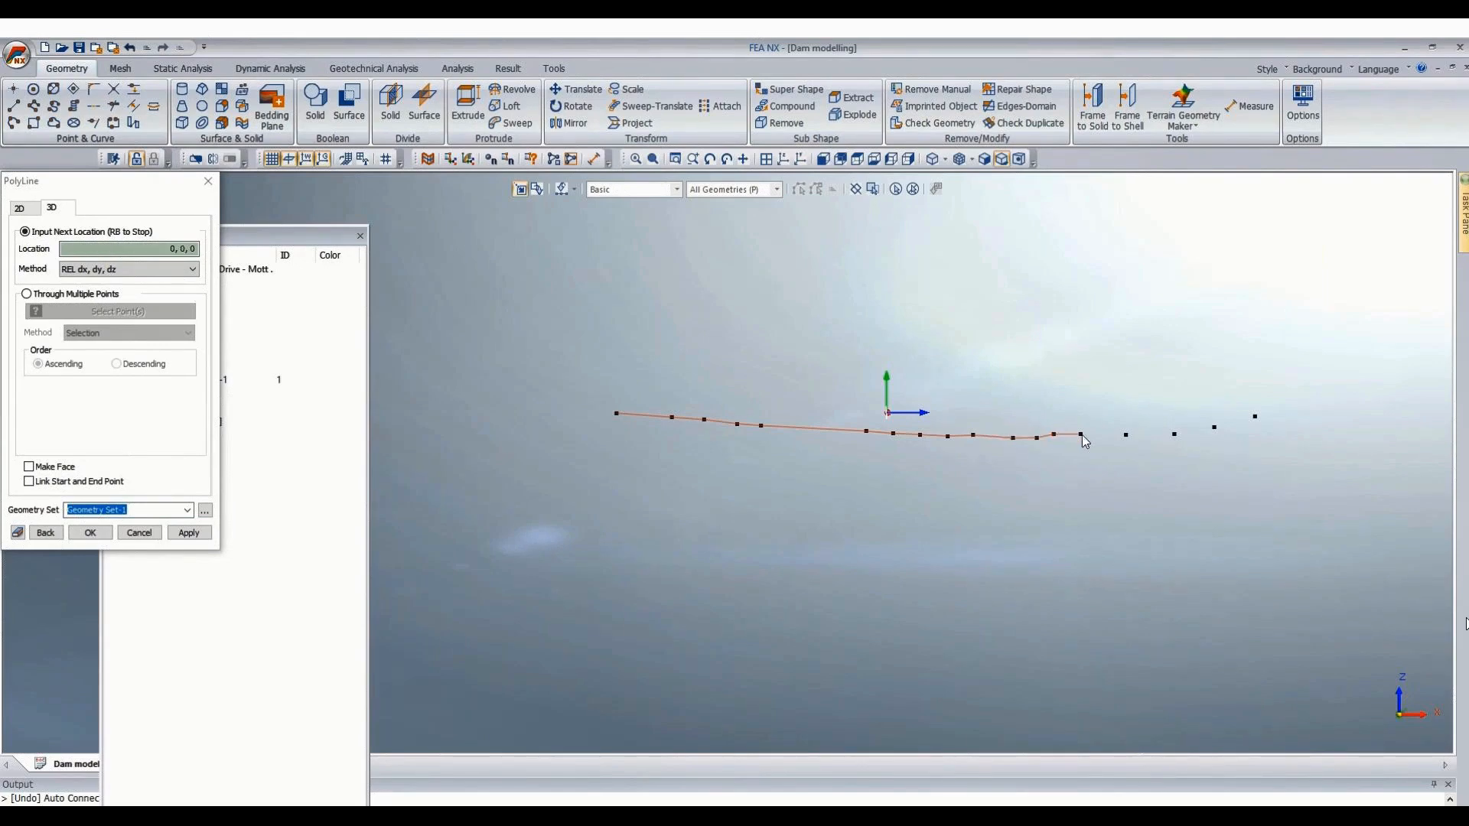
{"action": "left_click", "coordinate": [1124, 437]}
{"action": "left_click", "coordinate": [1177, 435]}
{"action": "left_click", "coordinate": [1216, 427]}
{"action": "left_click", "coordinate": [1257, 417]}
{"action": "right_click", "coordinate": [1198, 352]}
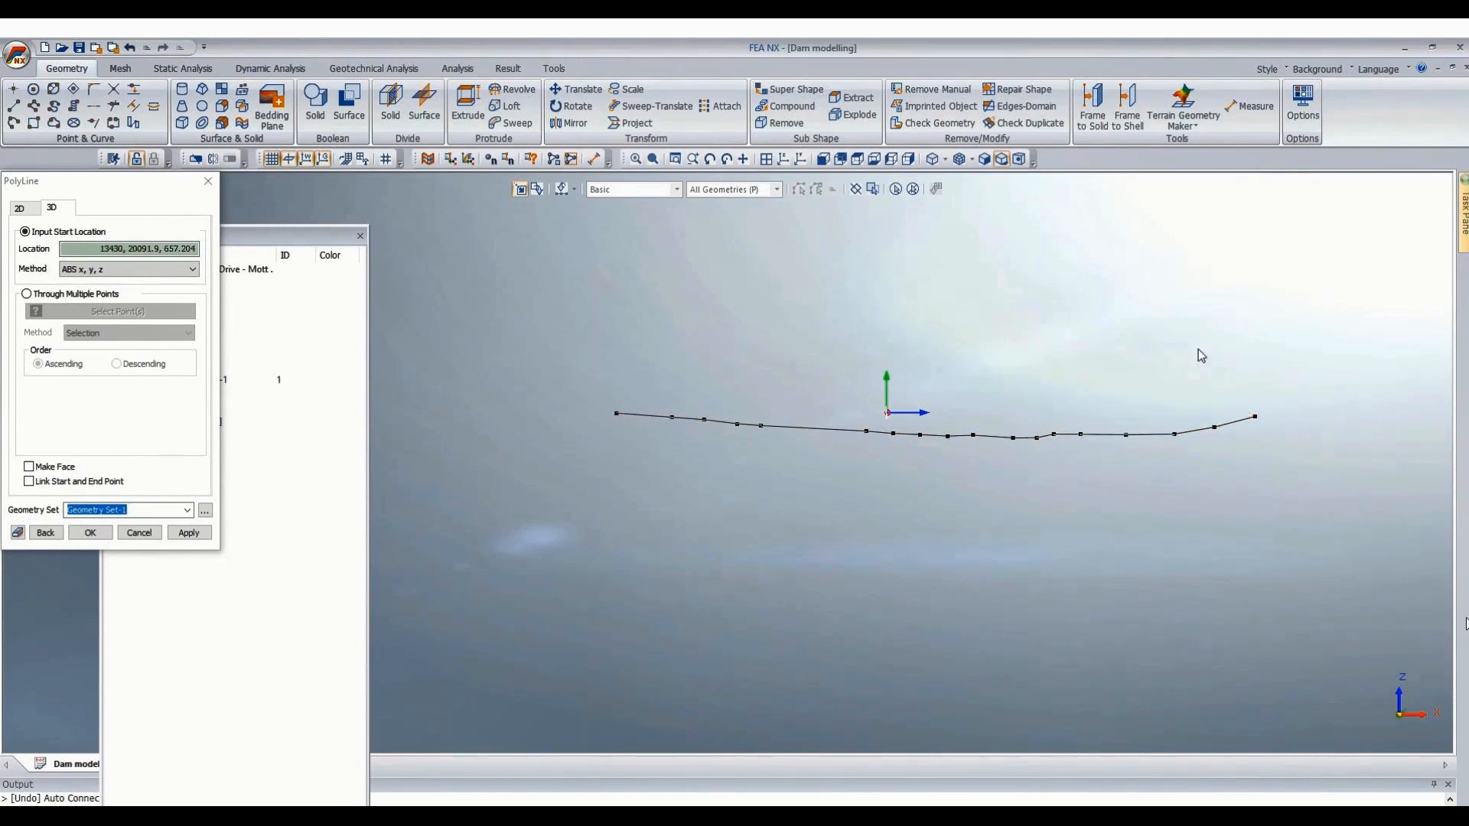
{"action": "left_click", "coordinate": [90, 534]}
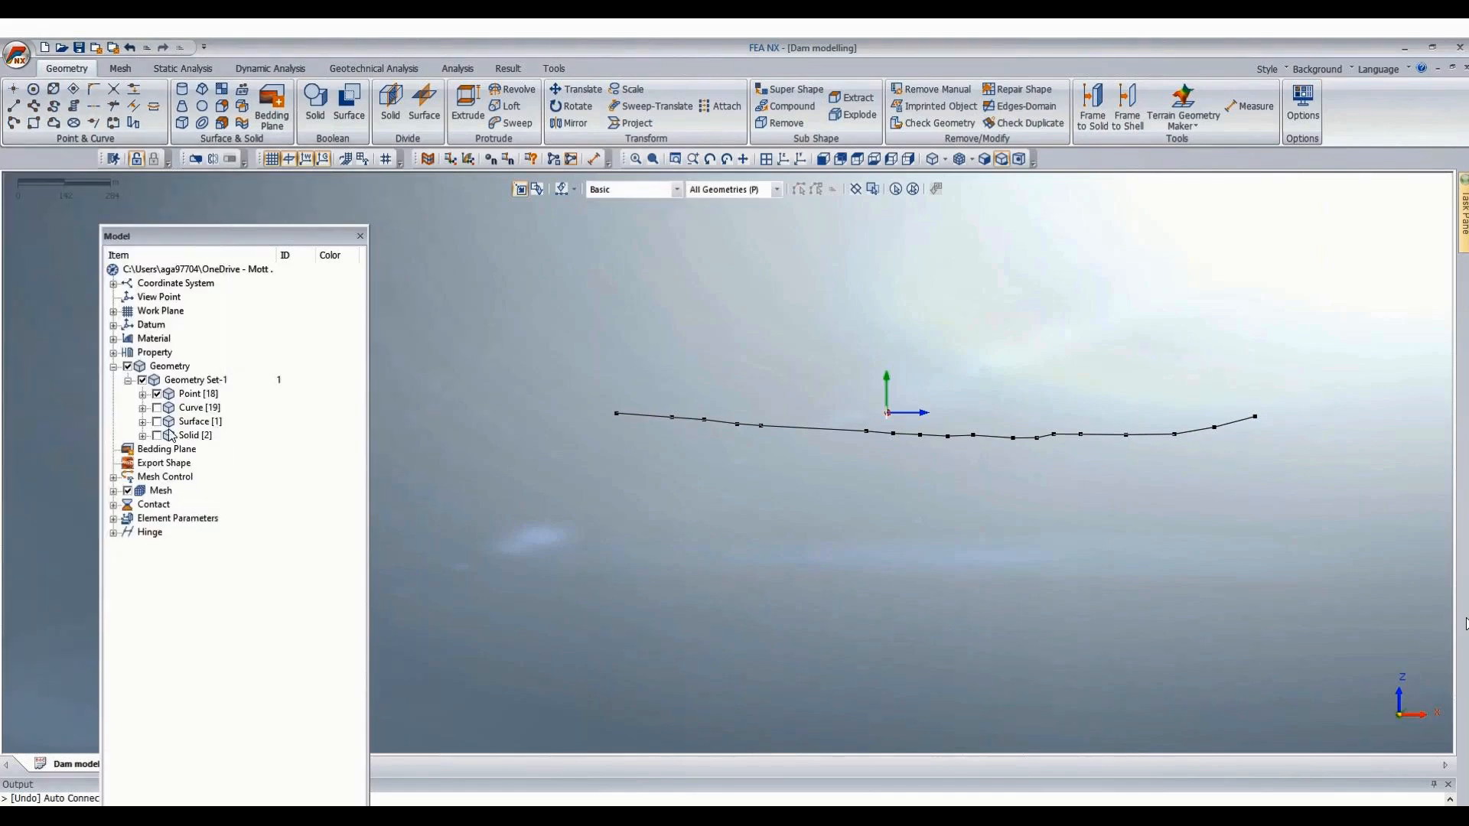
Show the solids again and examine the rock polyline's position relative to them from the rear and in 3D.
{"action": "left_click", "coordinate": [157, 435]}
{"action": "scroll", "coordinate": [866, 296], "scroll_direction": "down", "scroll_amount": 2}
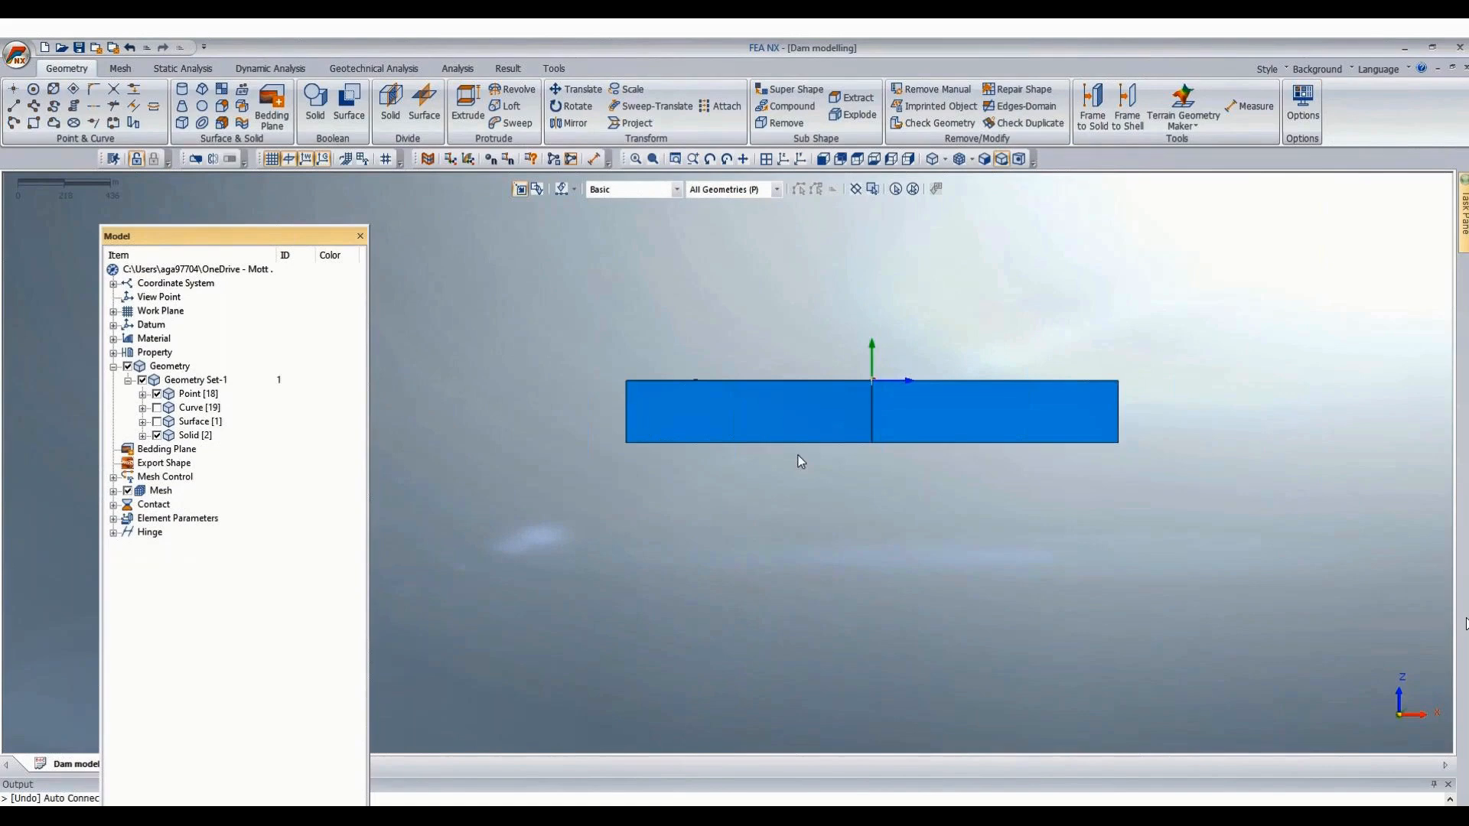
{"action": "middle_click_drag", "start_coordinate": [797, 457], "coordinate": [809, 366]}
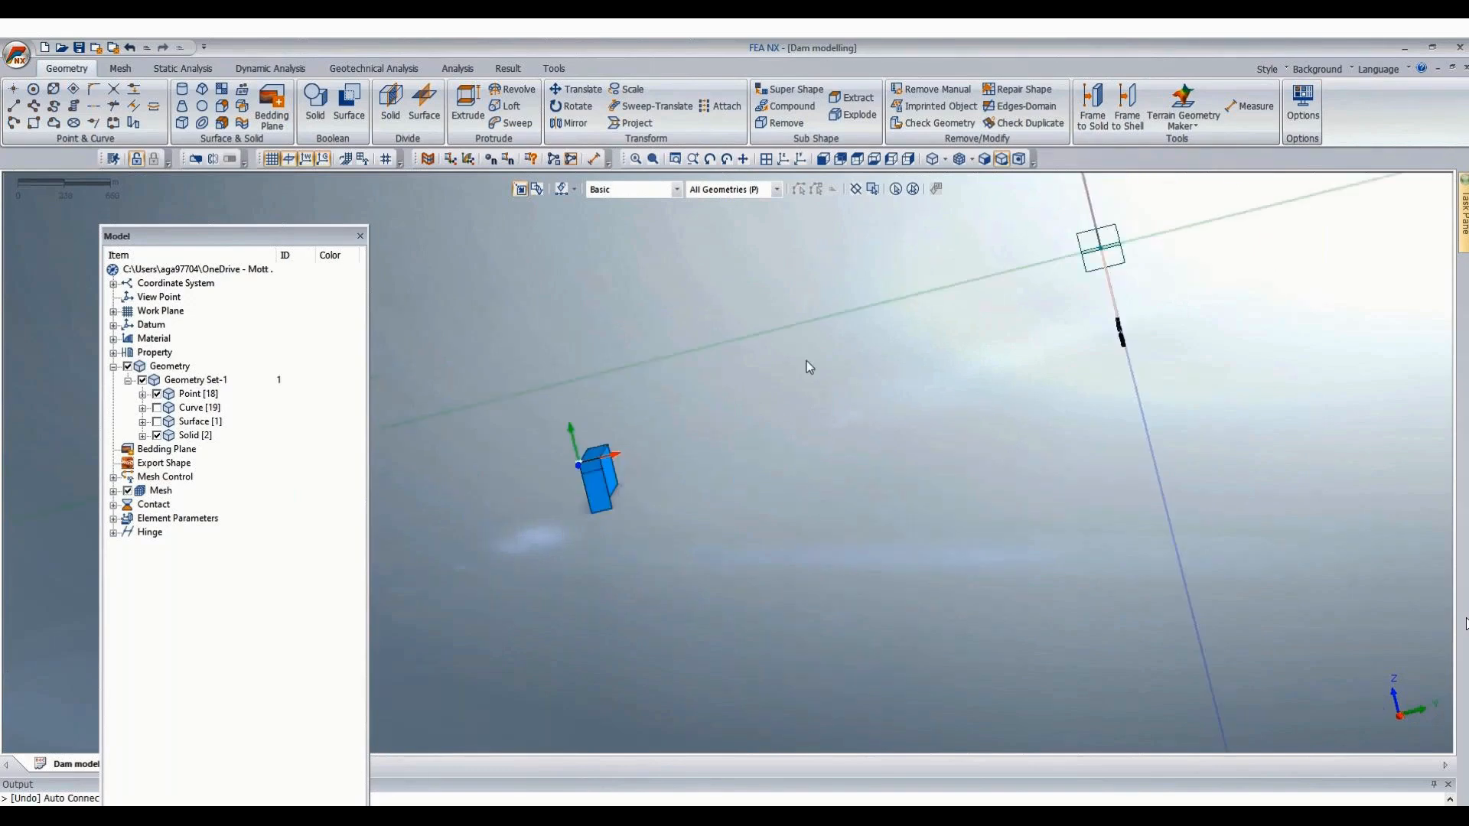
{"action": "scroll", "coordinate": [806, 368], "scroll_direction": "down", "scroll_amount": 2}
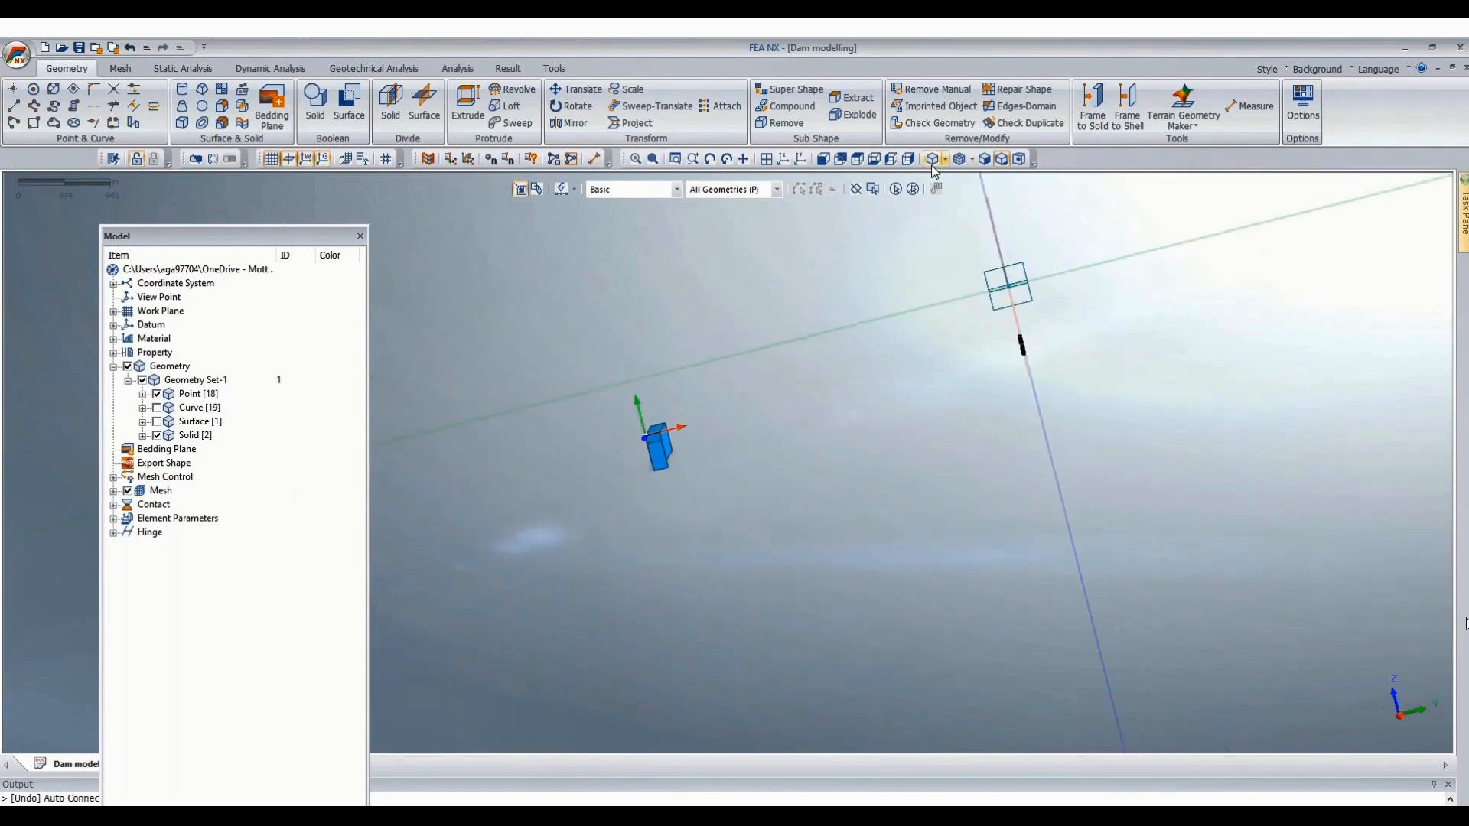
{"action": "left_click", "coordinate": [855, 159]}
{"action": "scroll", "coordinate": [1040, 267], "scroll_direction": "down", "scroll_amount": 2}
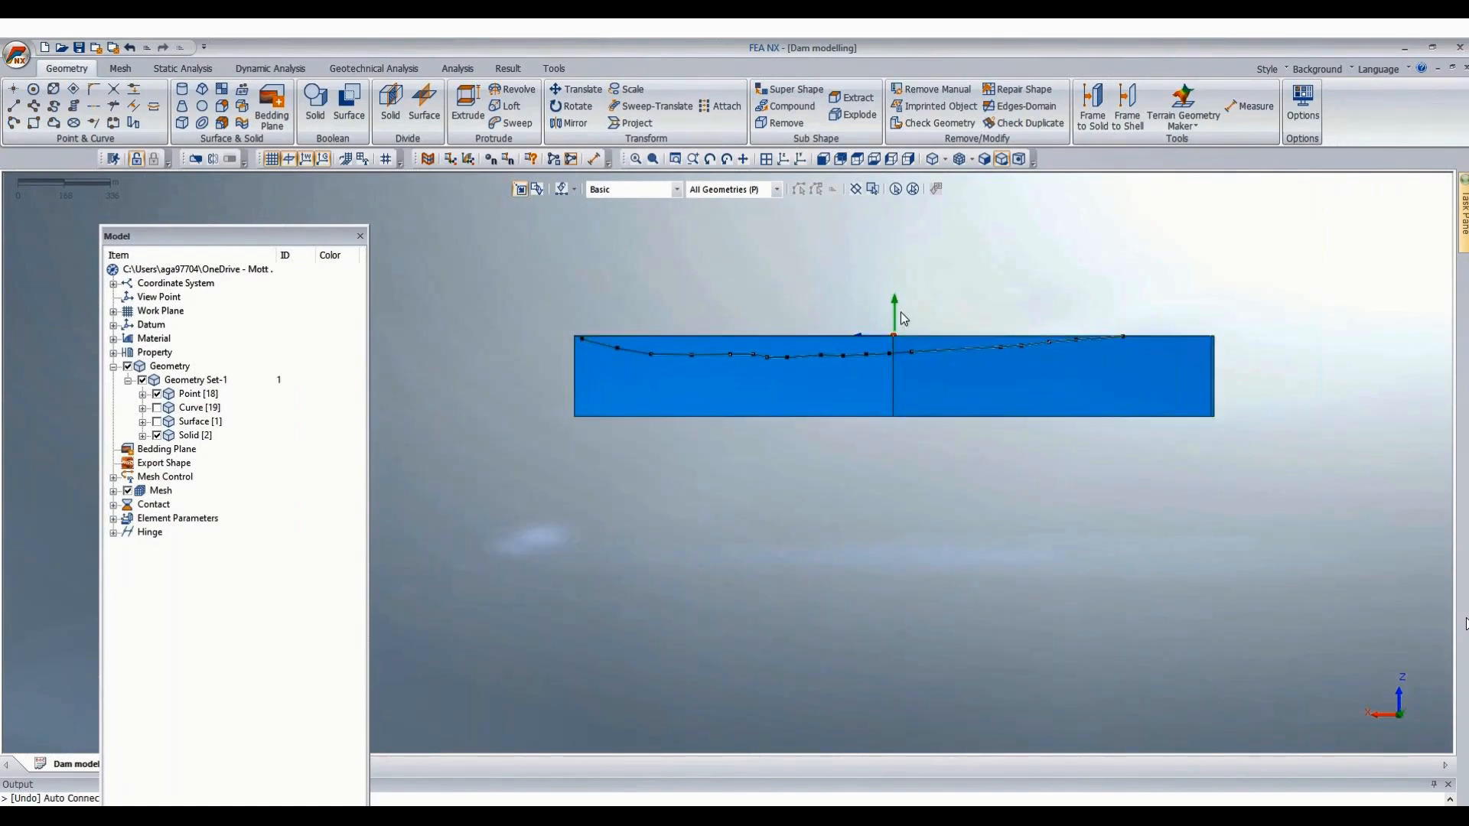
{"action": "scroll", "coordinate": [1186, 329], "scroll_direction": "up", "scroll_amount": 1}
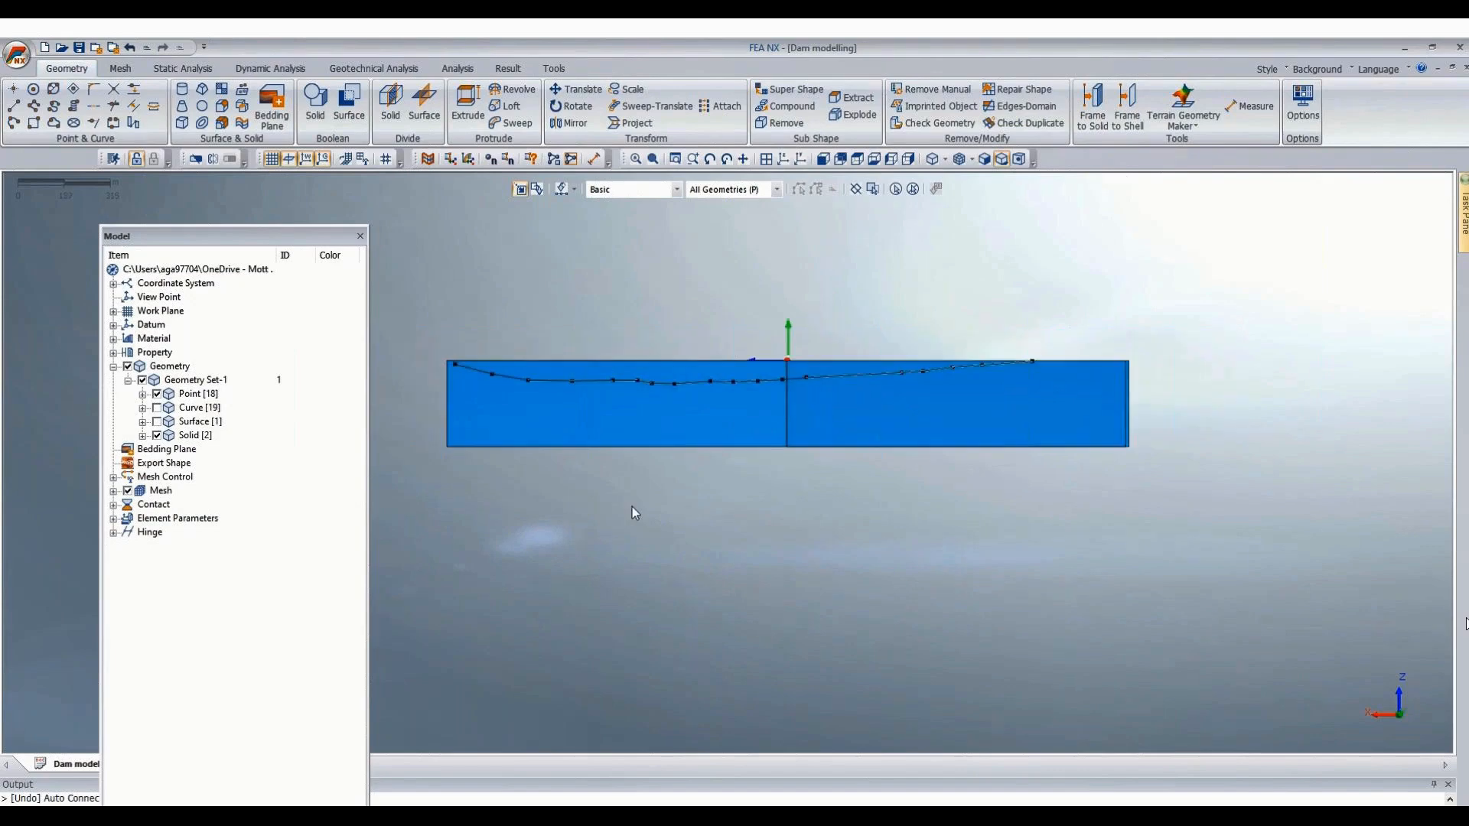
{"action": "middle_click_drag", "start_coordinate": [632, 507], "coordinate": [797, 522]}
{"action": "scroll", "coordinate": [1055, 346], "scroll_direction": "down", "scroll_amount": 3}
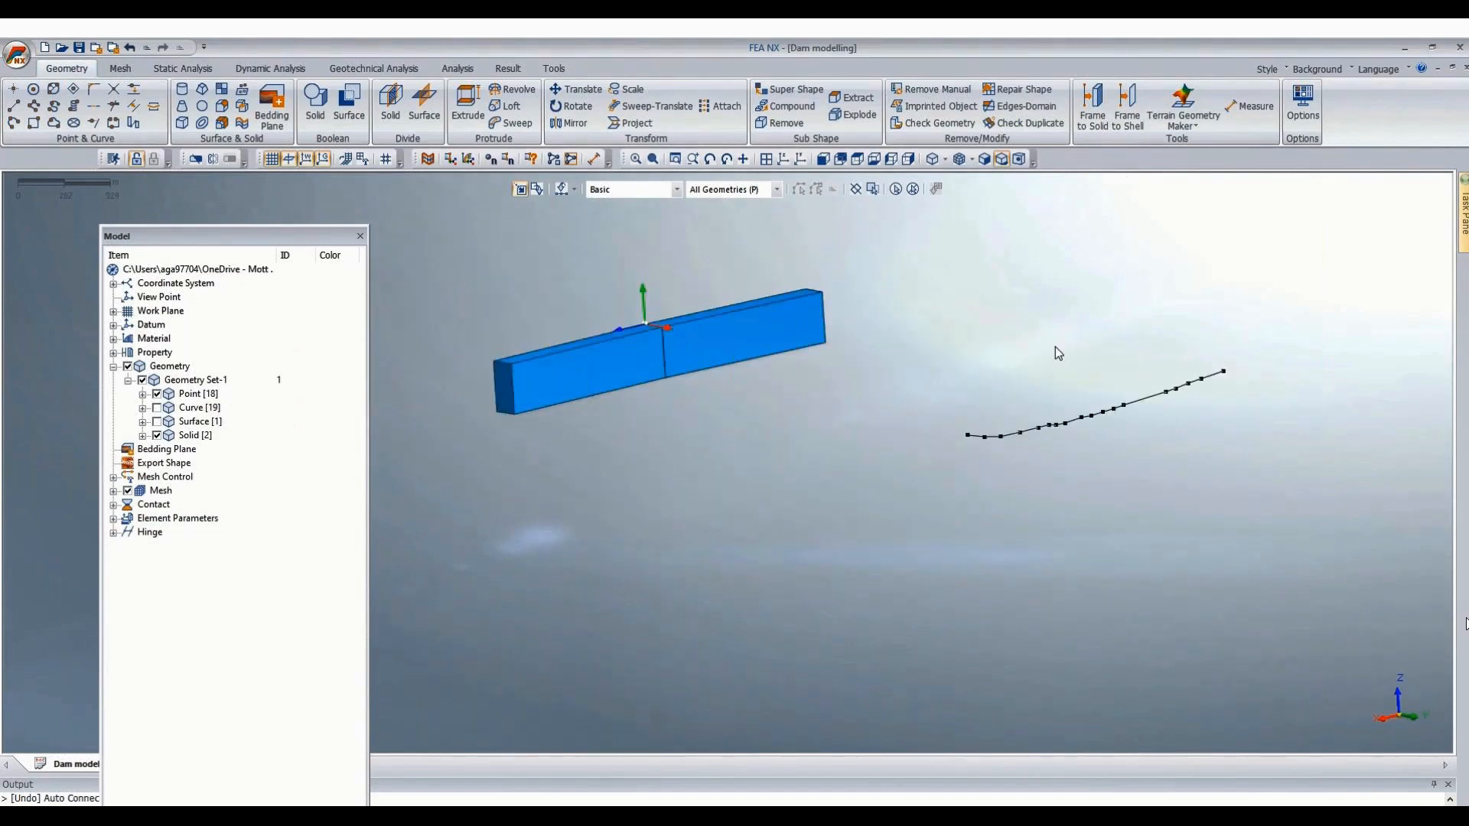
Delete all the imported points from Geometry Set-1, keeping only the rock polyline.
{"action": "left_click", "coordinate": [143, 394]}
{"action": "left_click", "coordinate": [204, 407]}
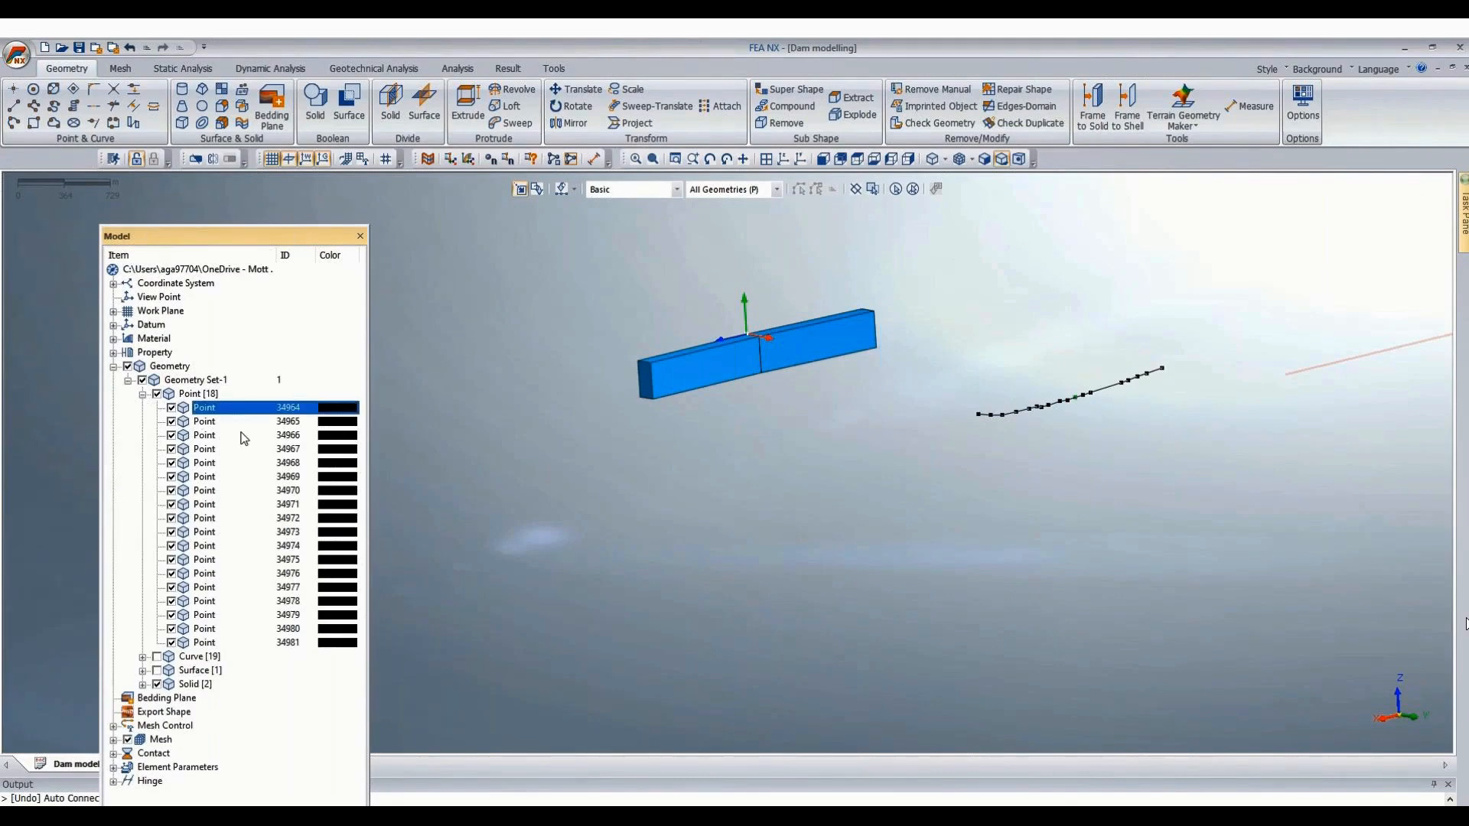
{"action": "left_click", "coordinate": [207, 643], "text": "shift"}
{"action": "key", "text": "Delete"}
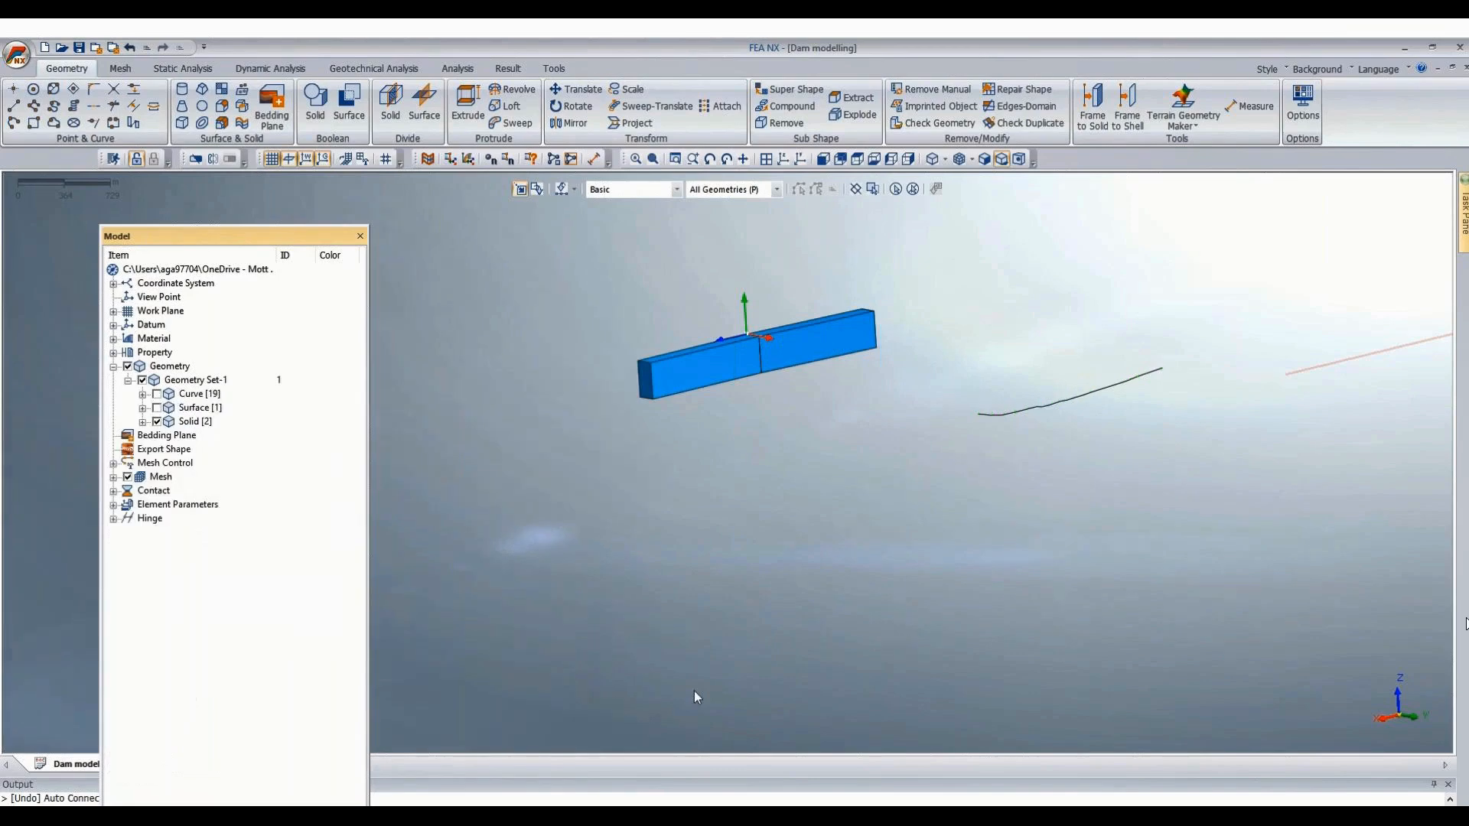
{"action": "scroll", "coordinate": [638, 528], "scroll_direction": "down", "scroll_amount": 1}
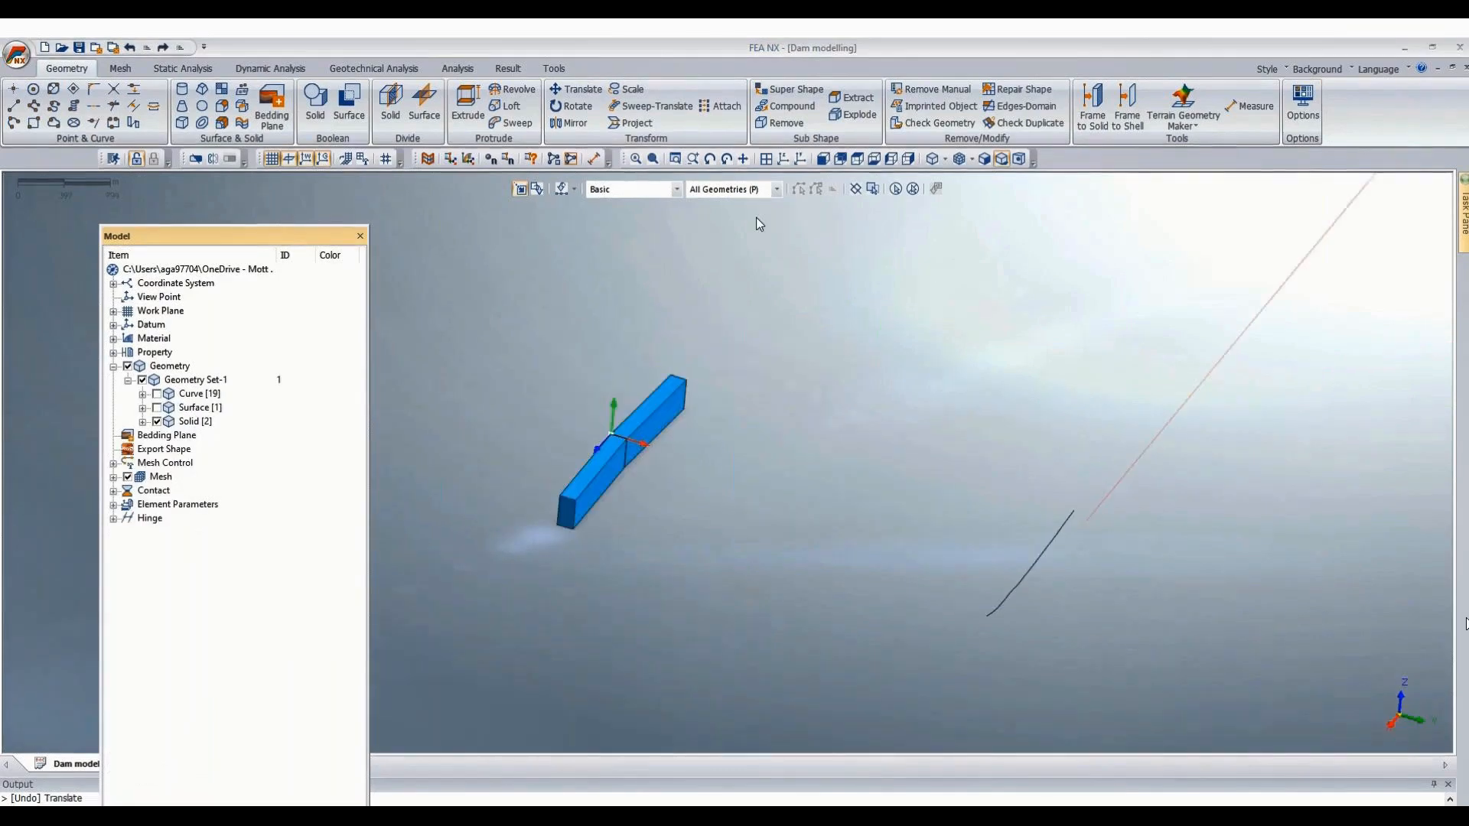
{"action": "scroll", "coordinate": [756, 217], "scroll_direction": "up", "scroll_amount": 1}
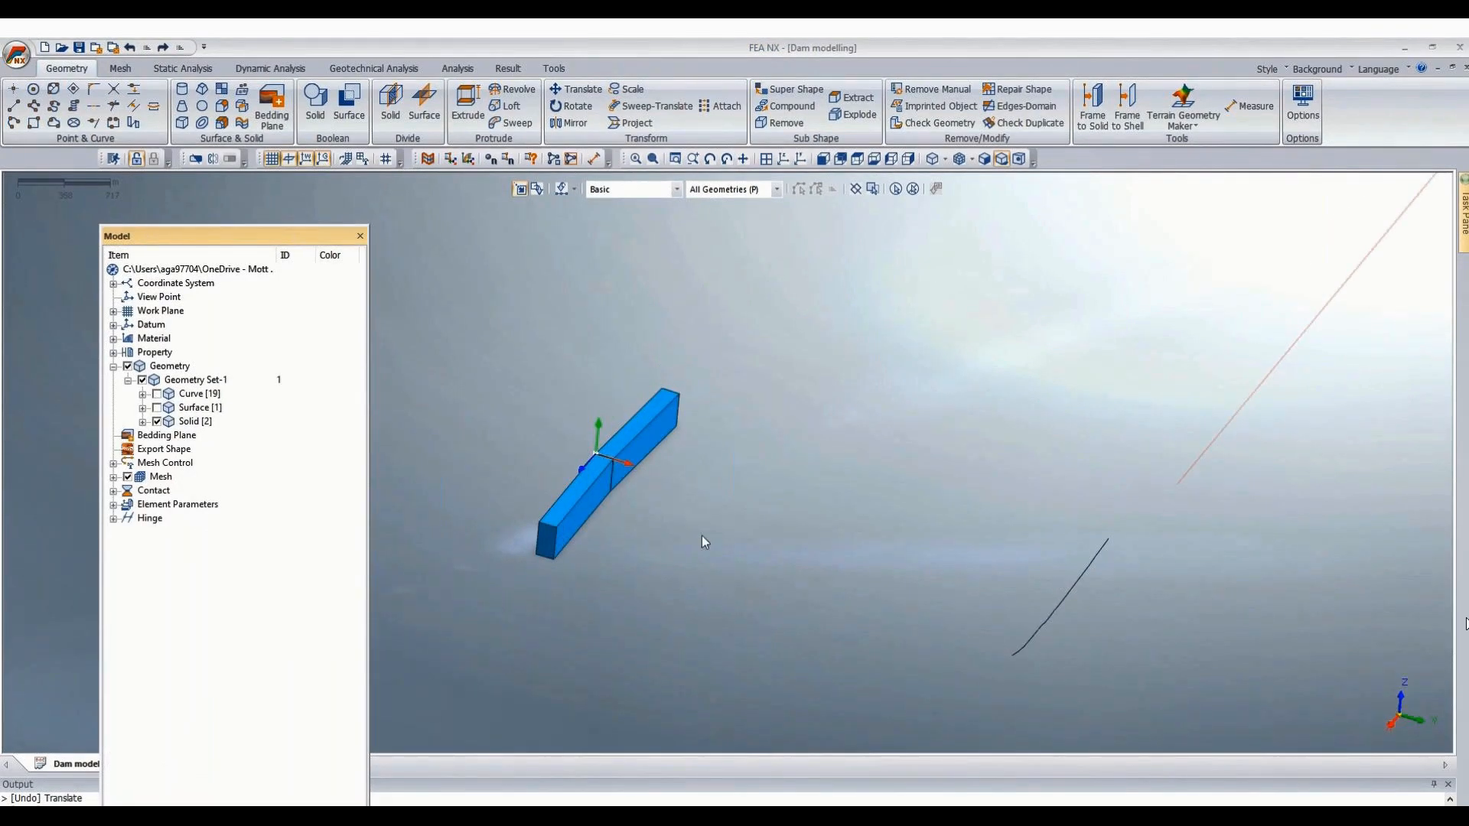
Move the work plane by three points to the rock line's start, with origin 13733, 0, 281.27 and X-axis point 13733, 10, 281.27.
{"action": "left_click_drag", "start_coordinate": [161, 310], "coordinate": [159, 322]}
{"action": "left_click", "coordinate": [175, 322]}
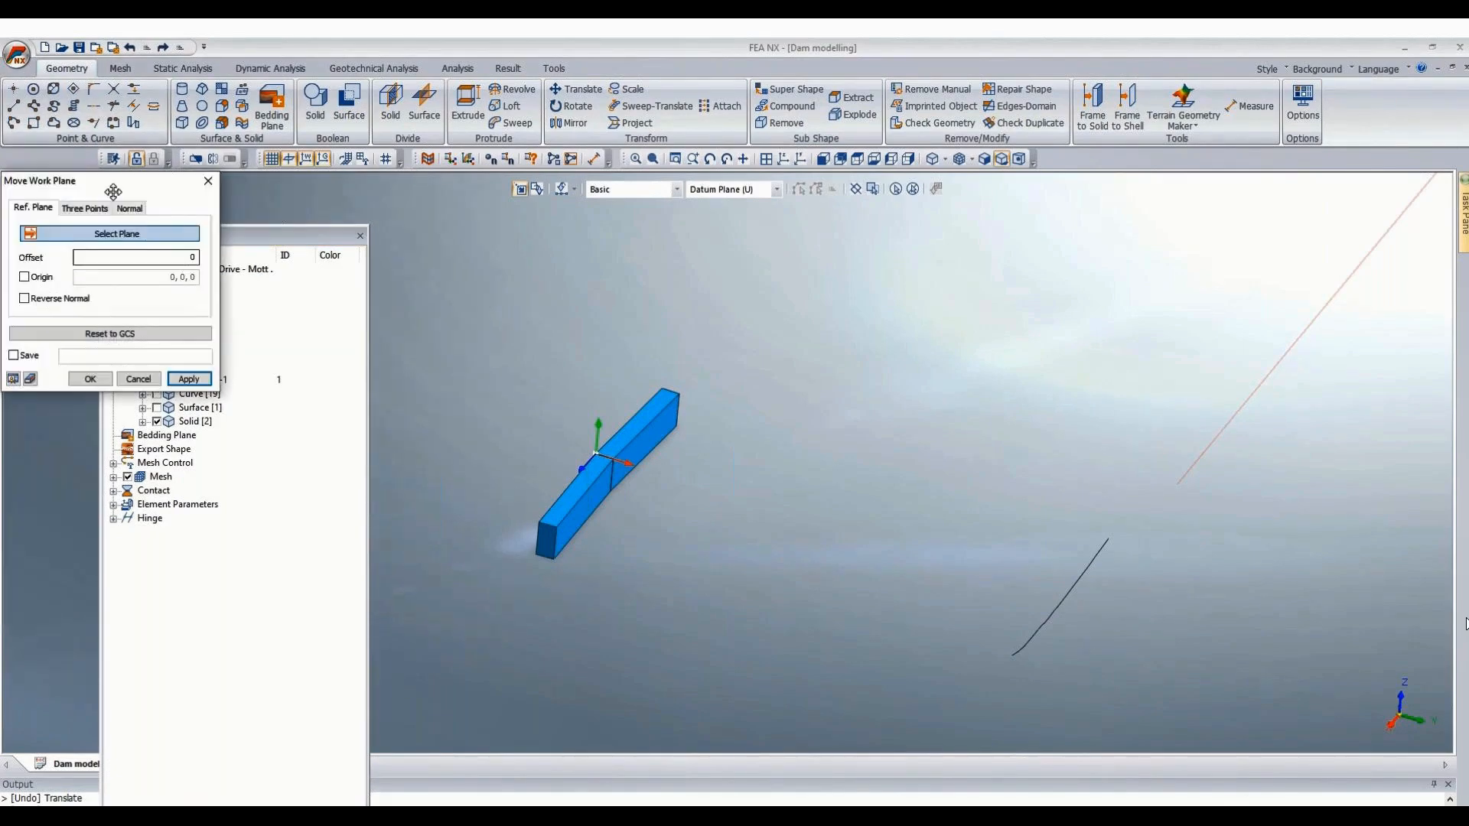
{"action": "left_click", "coordinate": [1005, 662]}
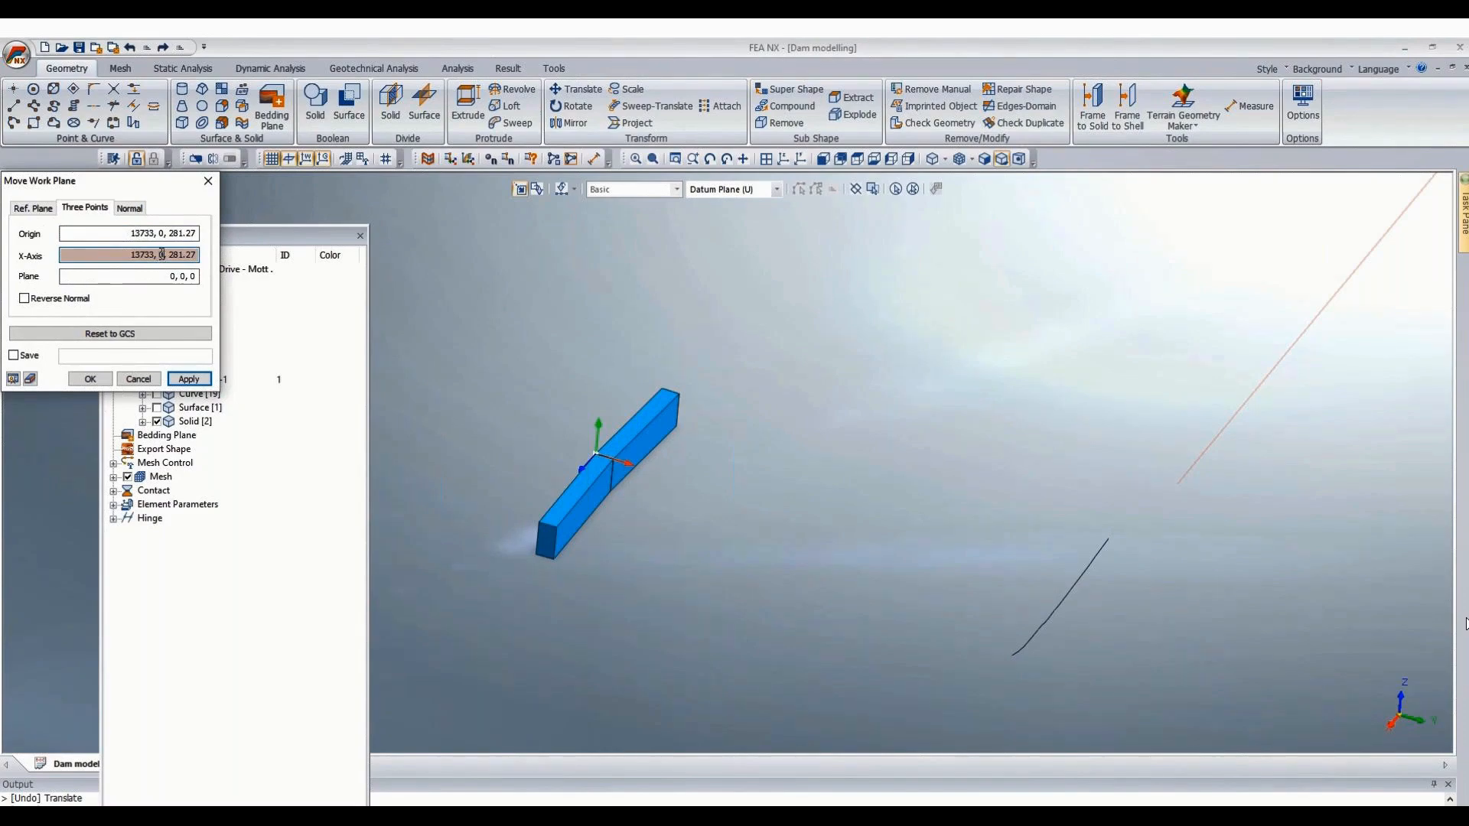
{"action": "left_click", "coordinate": [161, 255]}
{"action": "type", "text": "1"}
{"action": "key", "text": "Return"}
{"action": "key", "text": "ctrl+c"}
{"action": "left_click", "coordinate": [175, 279]}
{"action": "key", "text": "ctrl+v"}
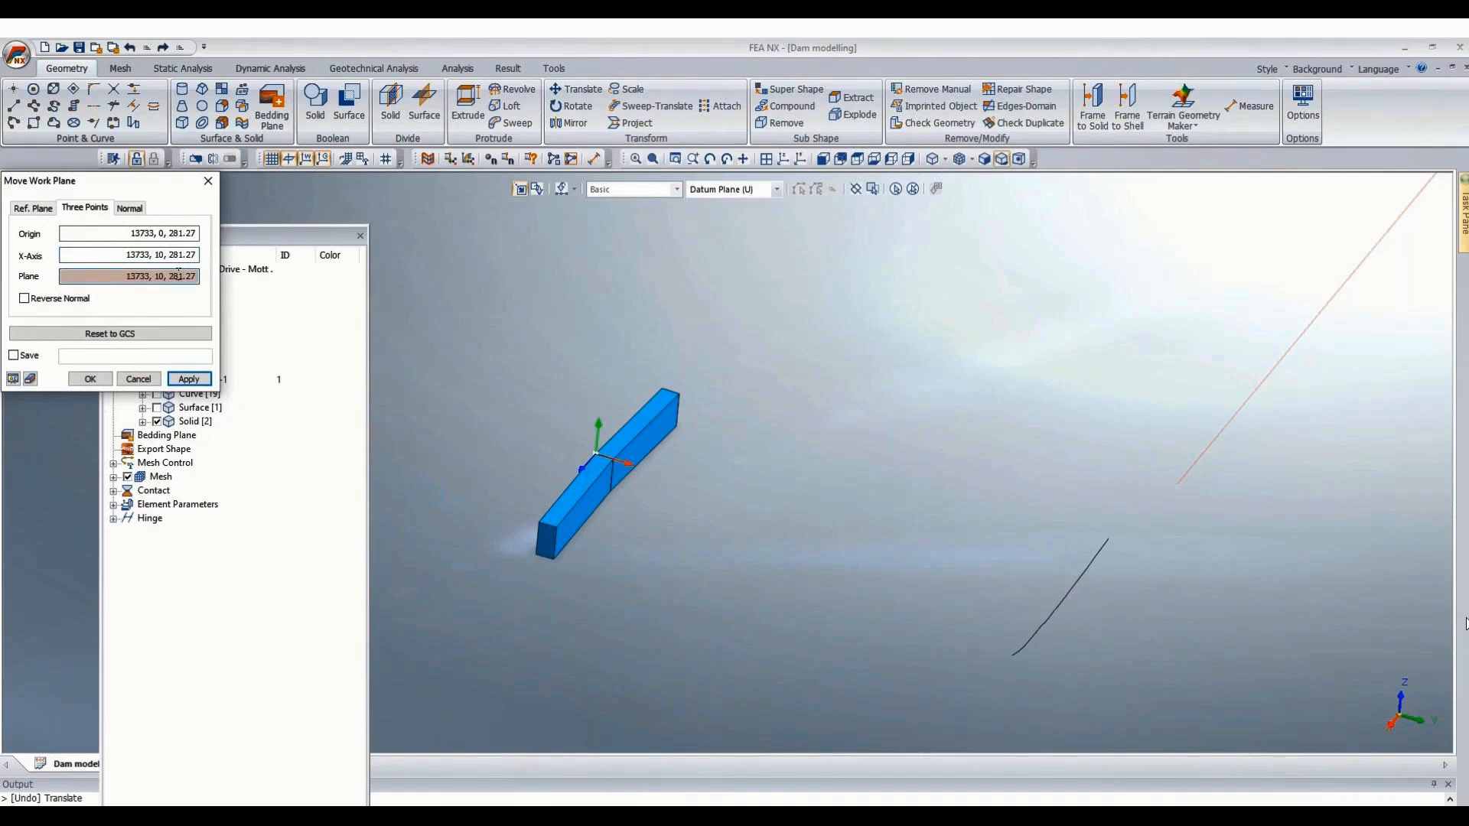
{"action": "left_click", "coordinate": [90, 379]}
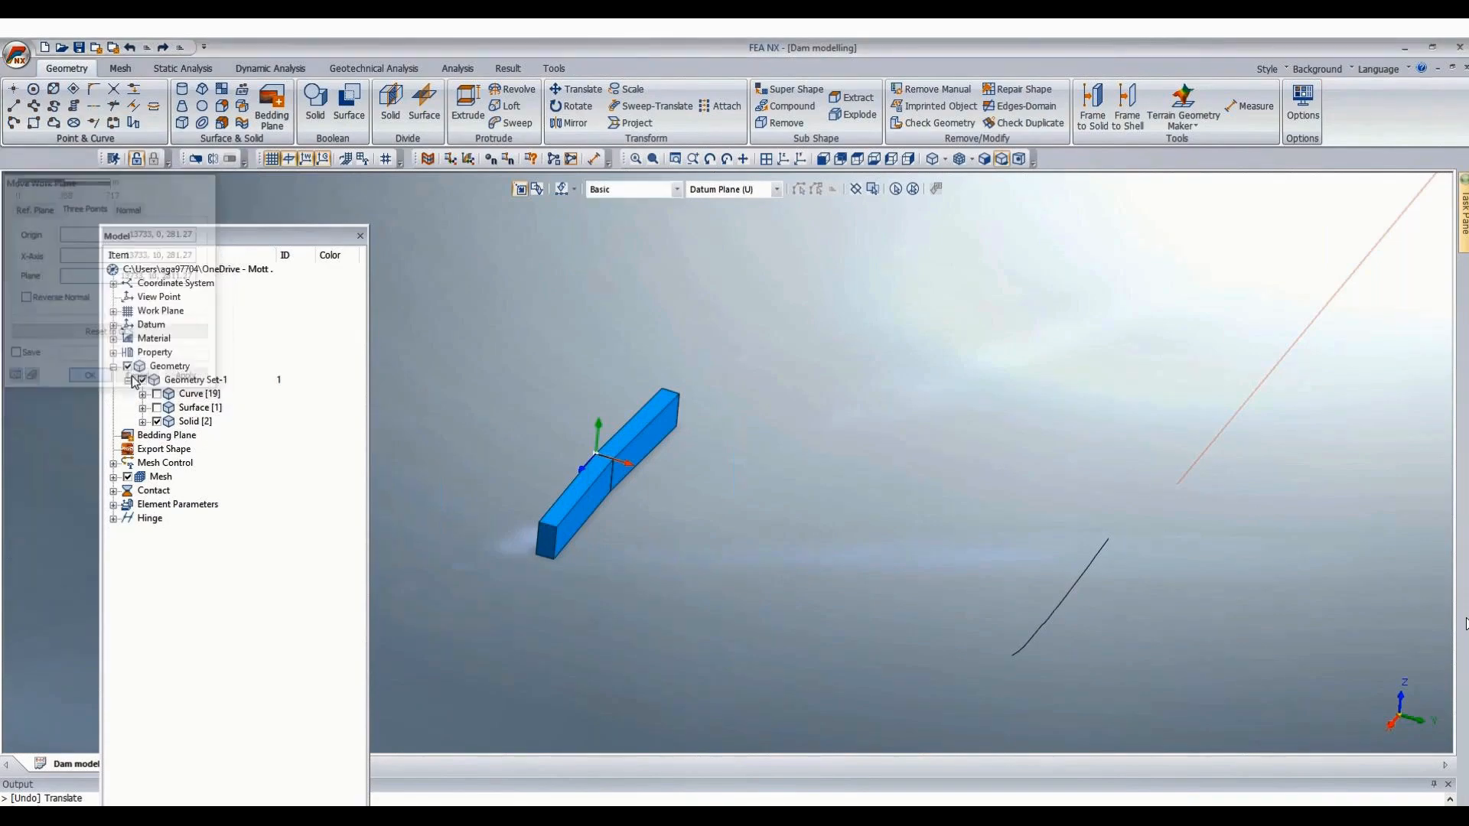
Draw a large rectangle with Make Face enabled on the work plane, spanning both the rock line's start and the foundation solids.
{"action": "scroll", "coordinate": [966, 404], "scroll_direction": "down", "scroll_amount": 2}
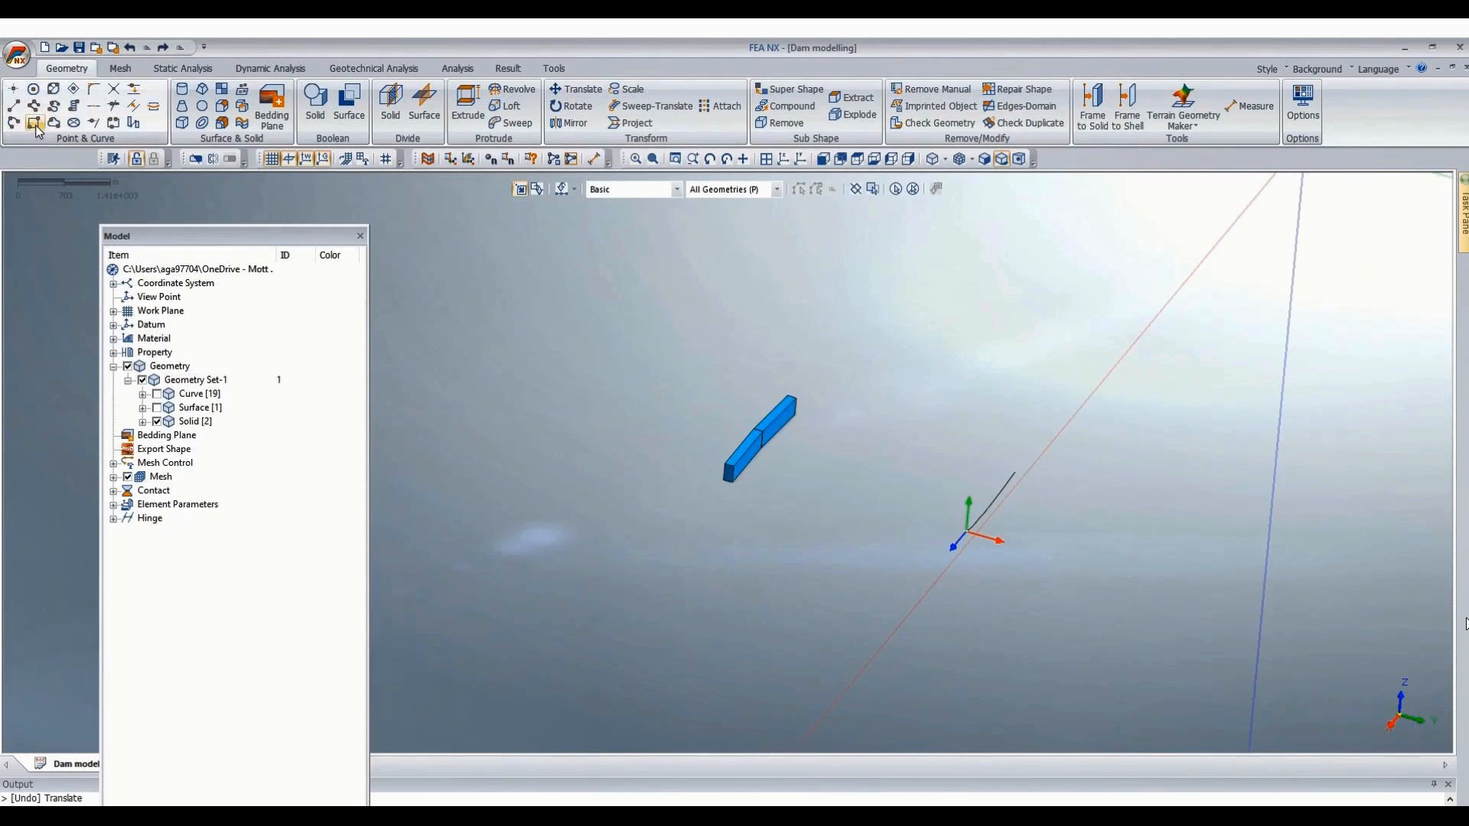
{"action": "left_click", "coordinate": [34, 123]}
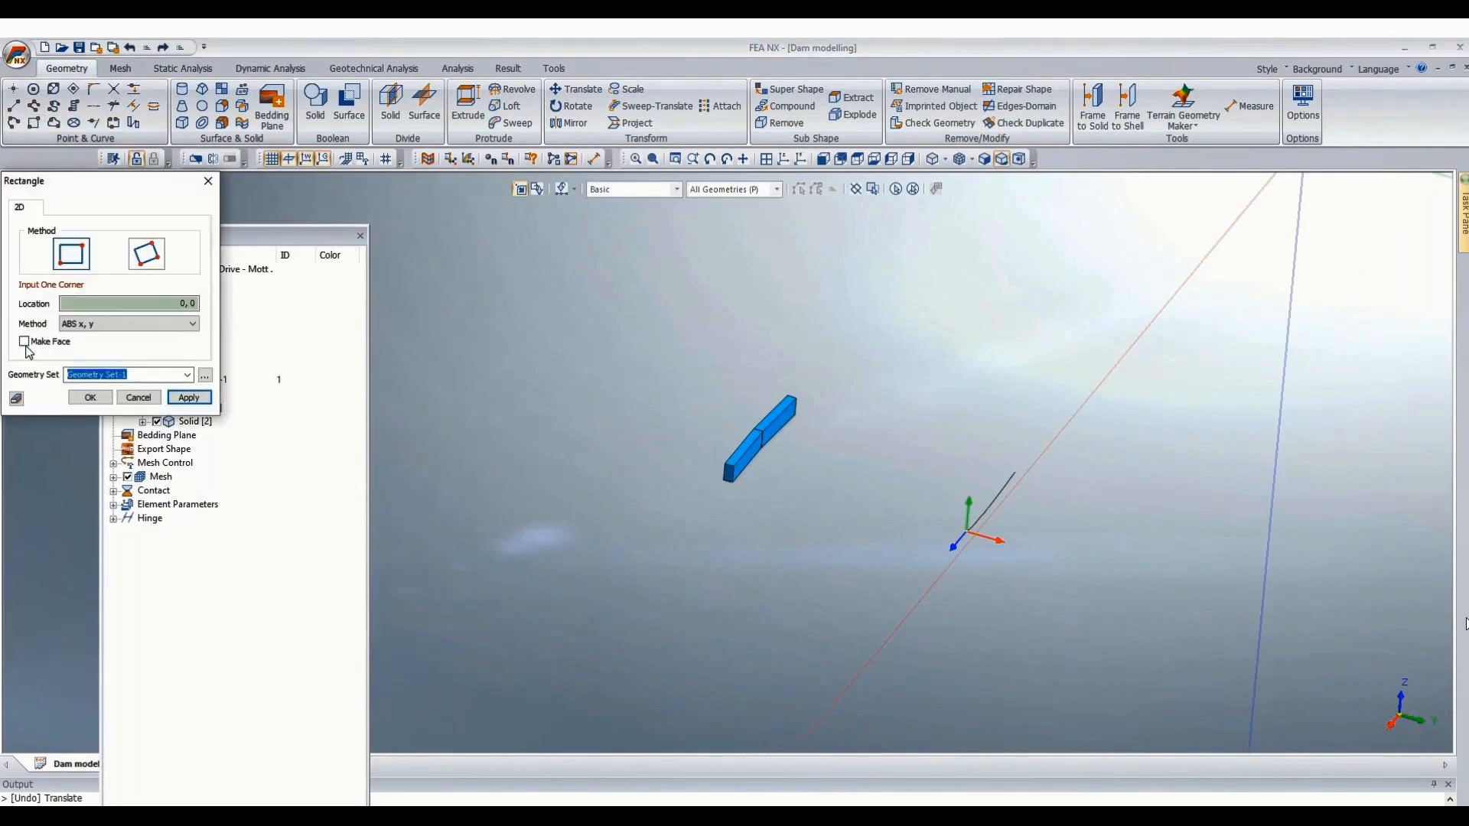
{"action": "scroll", "coordinate": [796, 352], "scroll_direction": "down", "scroll_amount": 2}
{"action": "left_click", "coordinate": [948, 609]}
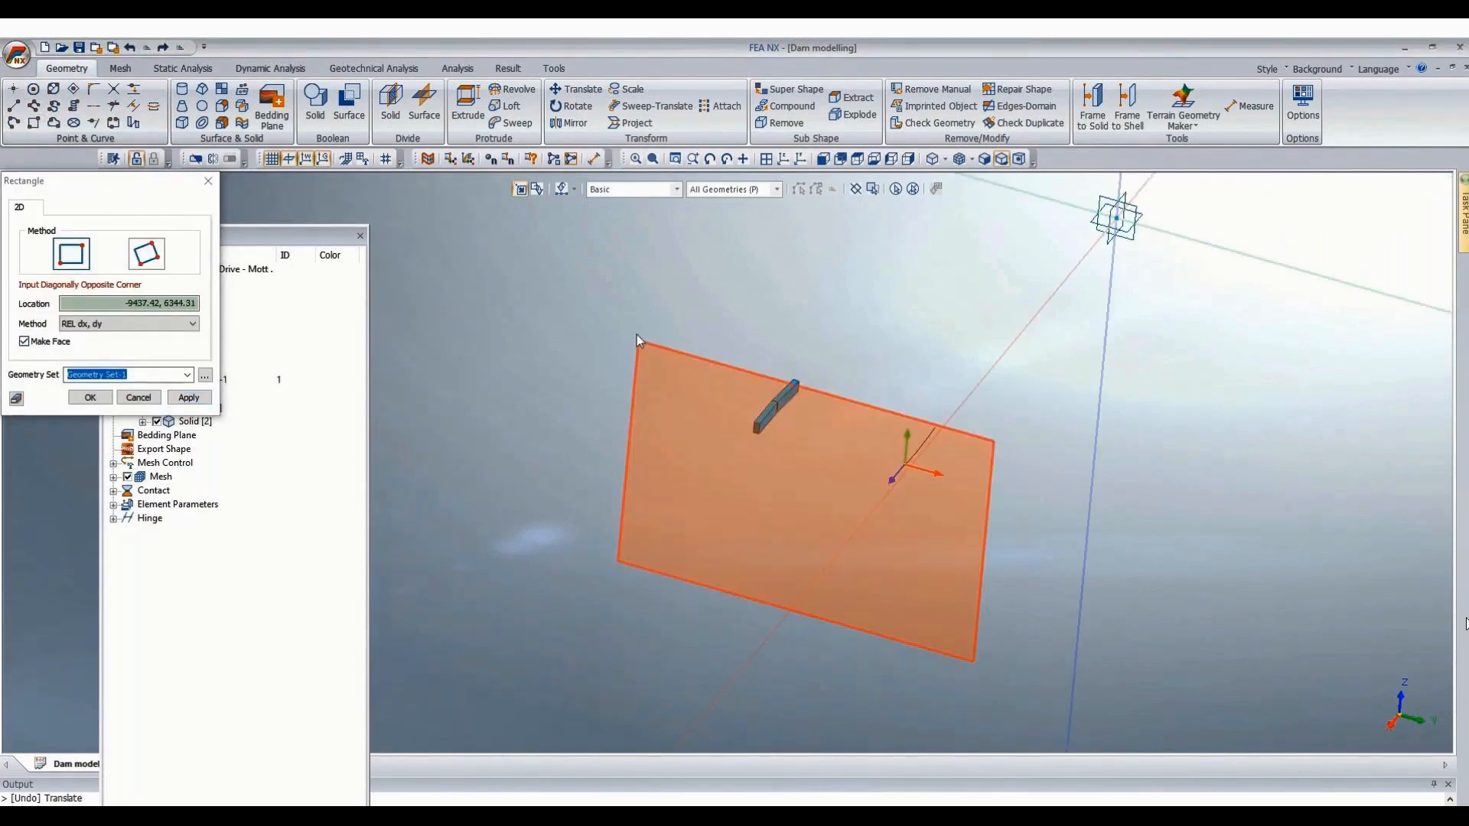
{"action": "left_click", "coordinate": [633, 301]}
{"action": "key", "text": "Escape"}
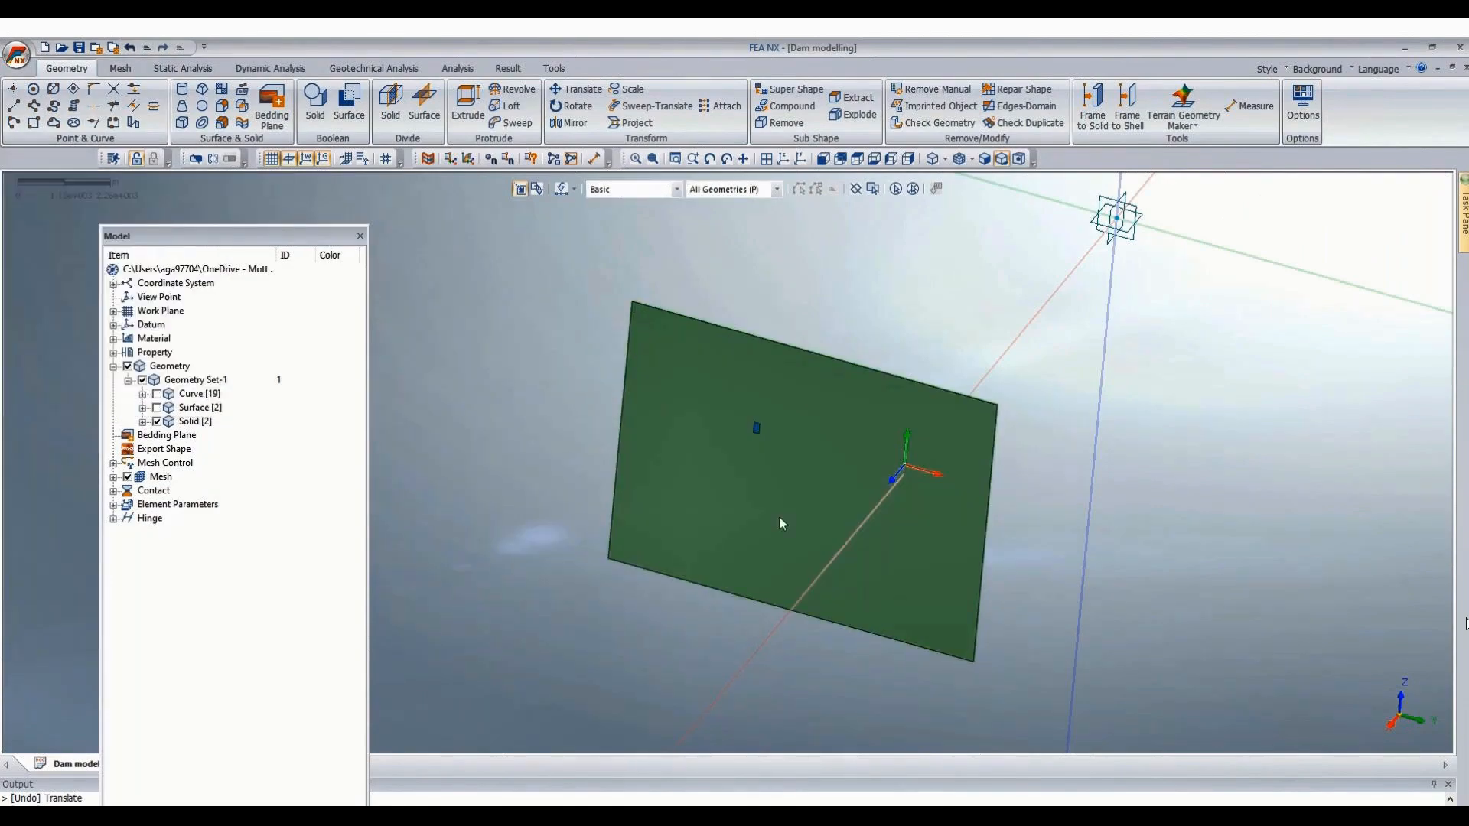
Divide the front foundation solid with the rectangular face as tool surface, deleting the original solid and the tool.
{"action": "scroll", "coordinate": [769, 474], "scroll_direction": "up", "scroll_amount": 2}
{"action": "scroll", "coordinate": [812, 428], "scroll_direction": "up", "scroll_amount": 5}
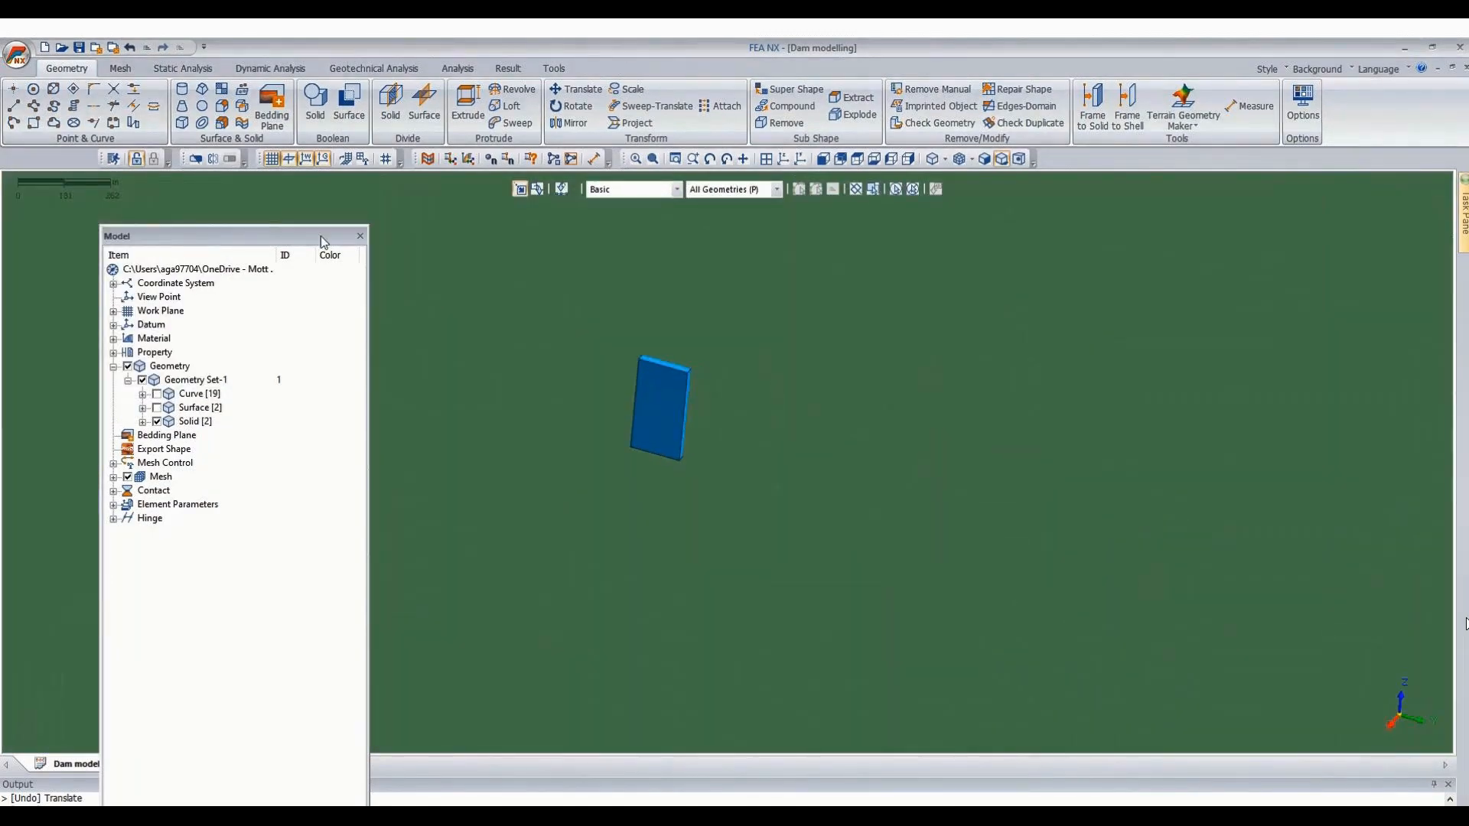
{"action": "left_click", "coordinate": [382, 103]}
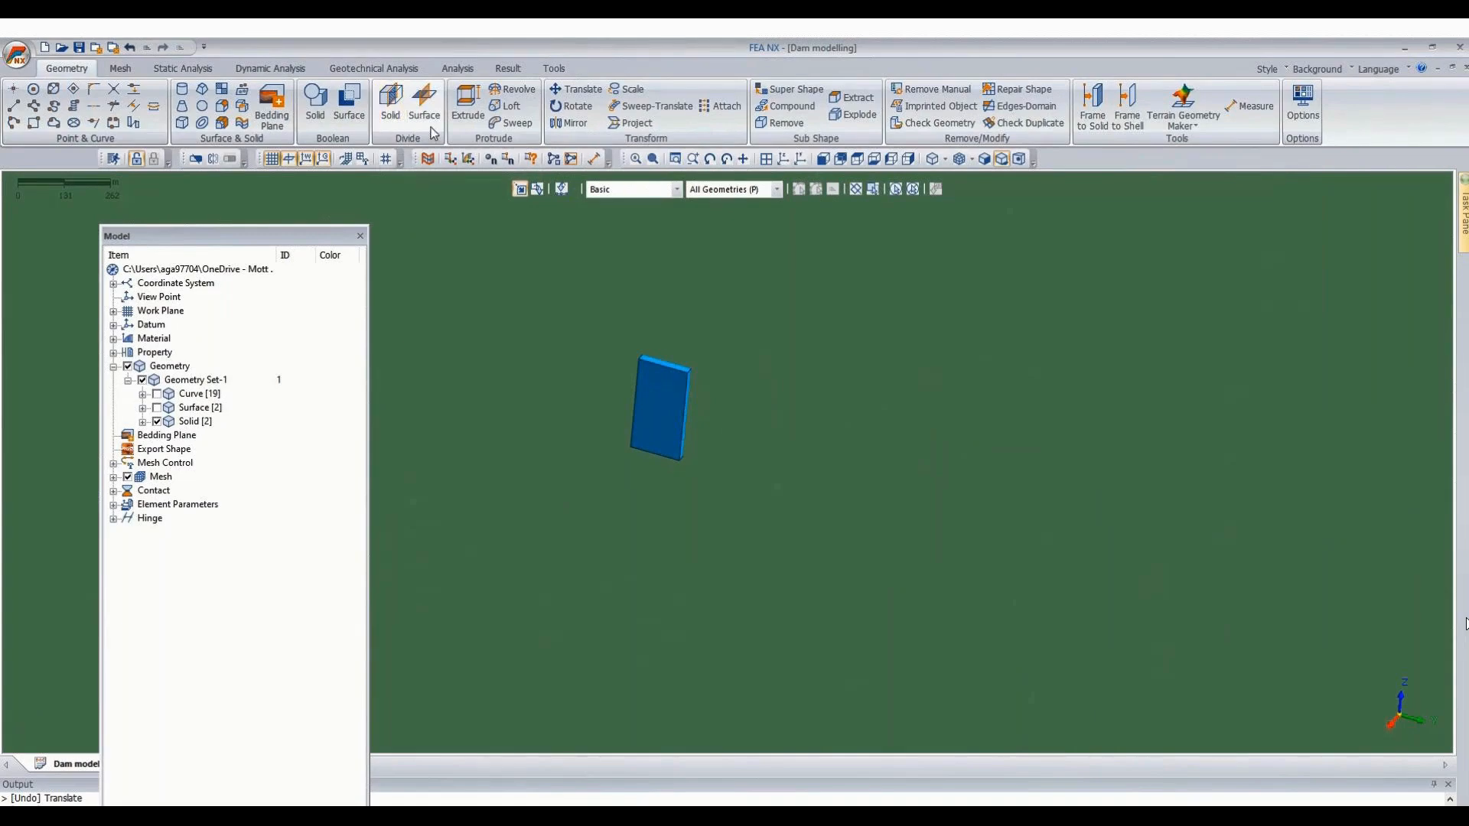
{"action": "left_click", "coordinate": [659, 395]}
{"action": "left_click", "coordinate": [88, 270]}
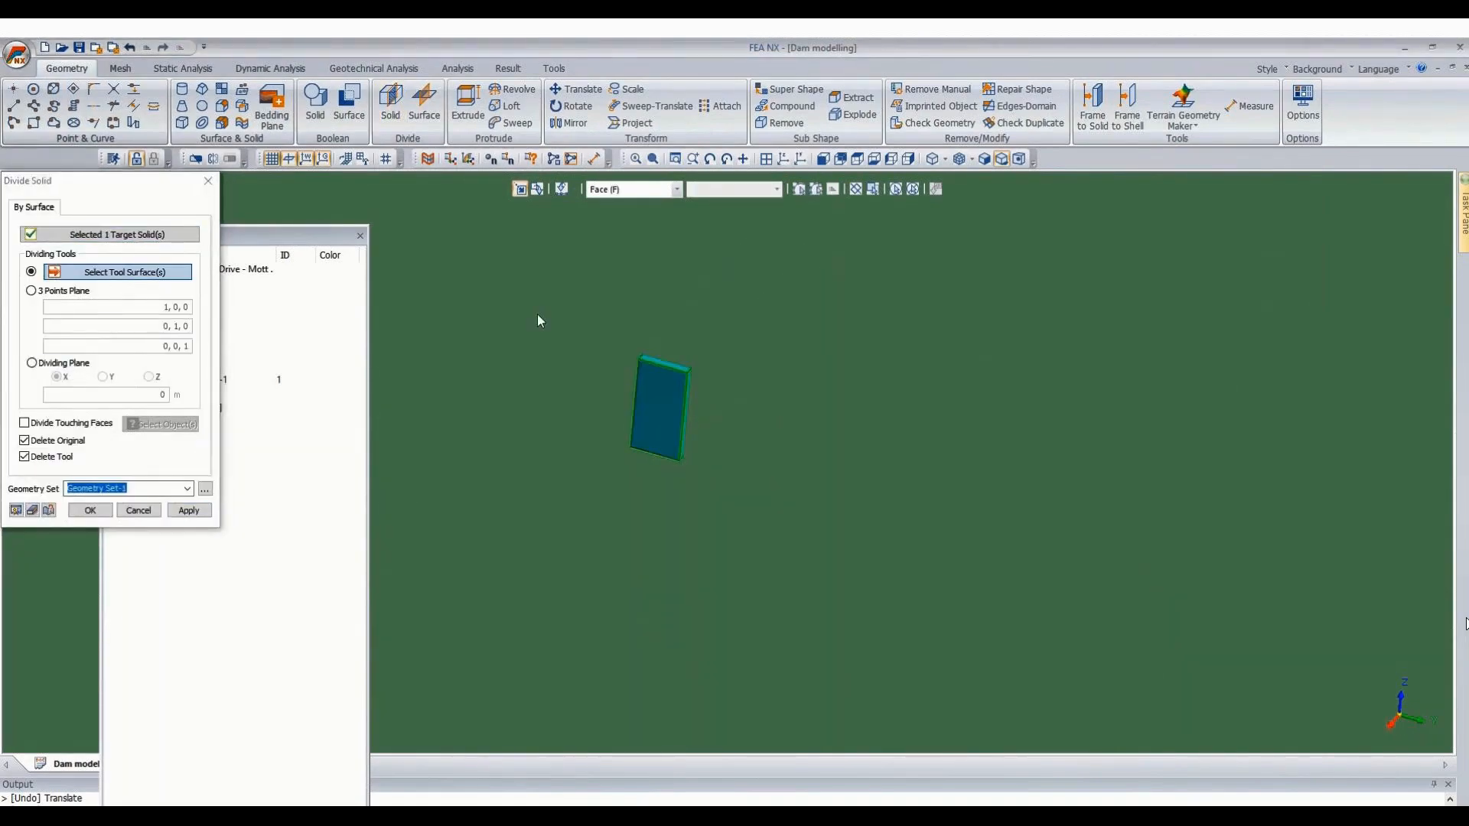
{"action": "left_click", "coordinate": [547, 385]}
{"action": "left_click", "coordinate": [89, 511]}
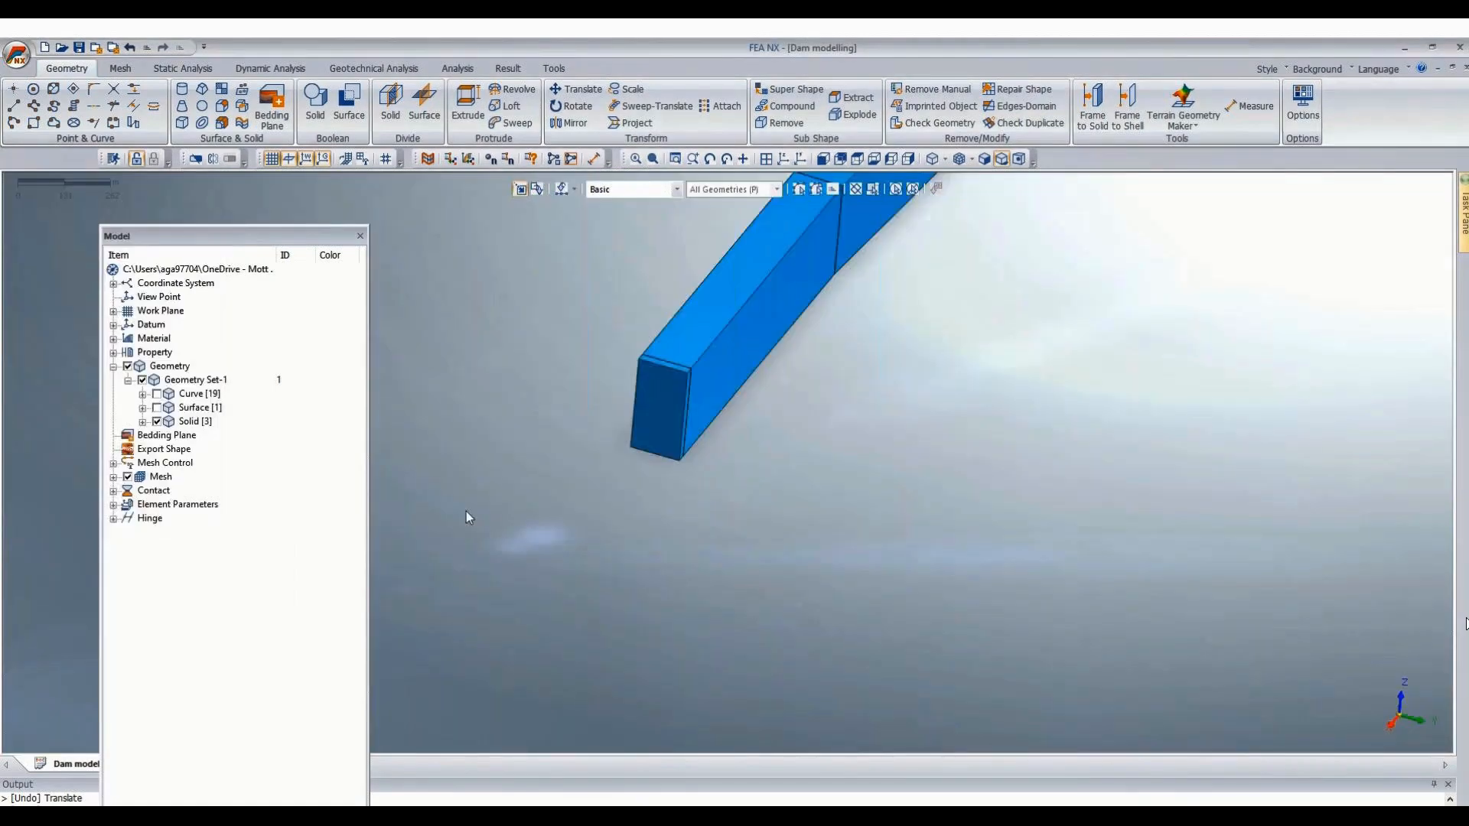
Enable Perpendicular Snap and draw a 3D line from the rock line's start point perpendicular to the divided solid's vertical edge at 13733, -3831.93, 281.27.
{"action": "scroll", "coordinate": [644, 338], "scroll_direction": "down", "scroll_amount": 4}
{"action": "scroll", "coordinate": [1205, 414], "scroll_direction": "up", "scroll_amount": 3}
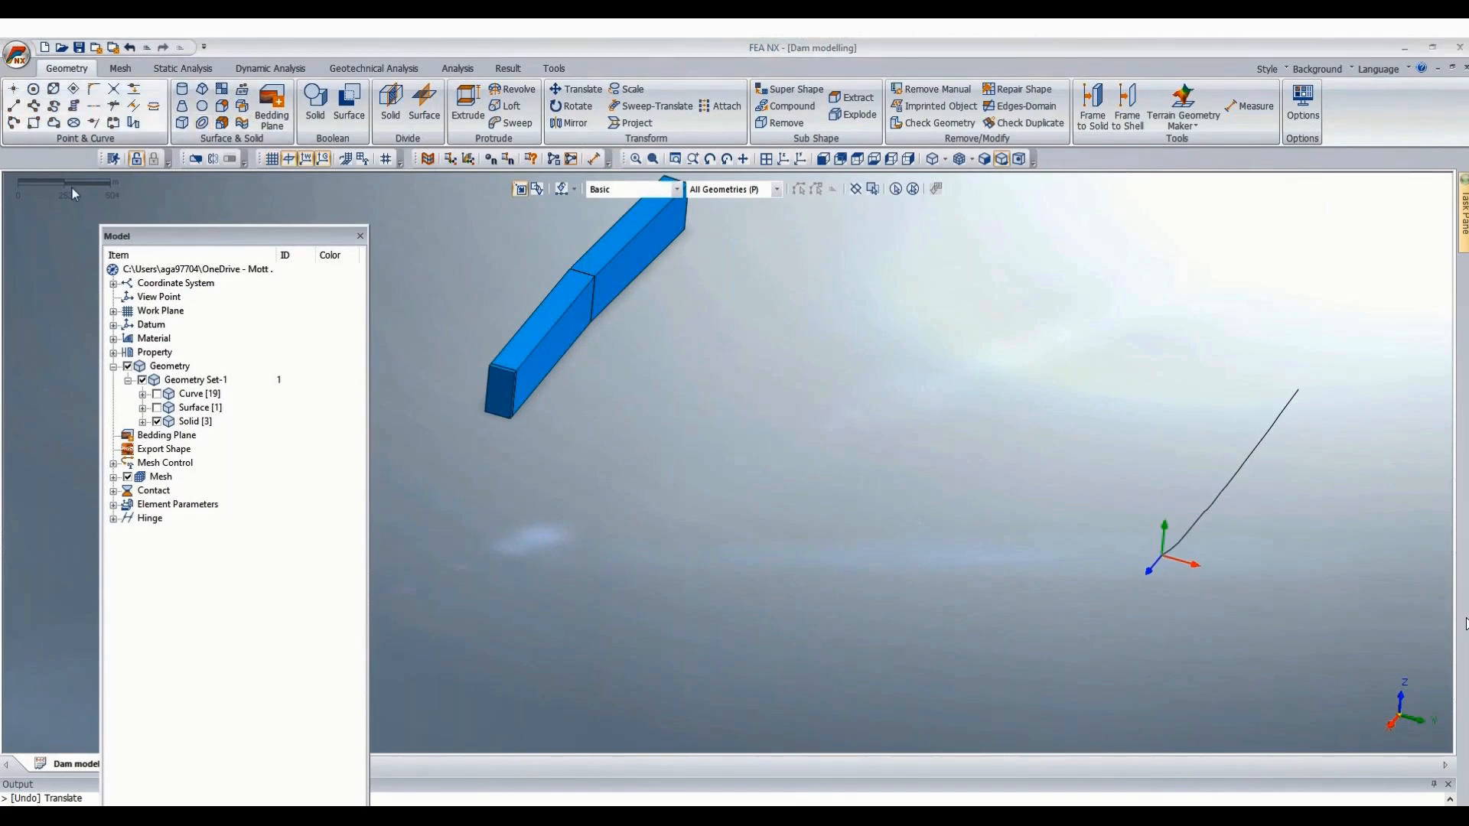
{"action": "left_click", "coordinate": [14, 105]}
{"action": "left_click", "coordinate": [55, 206]}
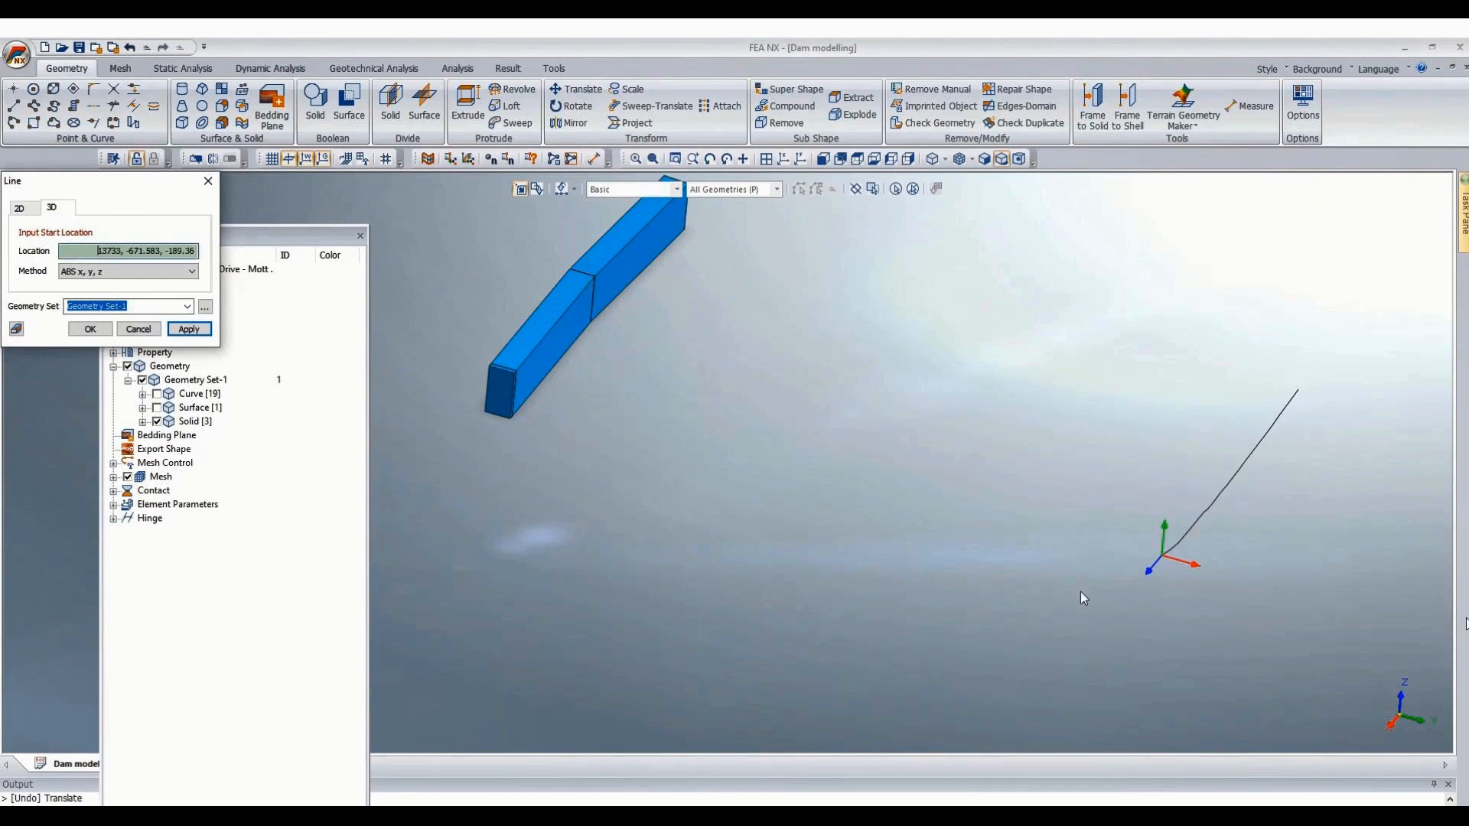
{"action": "scroll", "coordinate": [1173, 568], "scroll_direction": "up", "scroll_amount": 4}
{"action": "left_click", "coordinate": [1161, 549]}
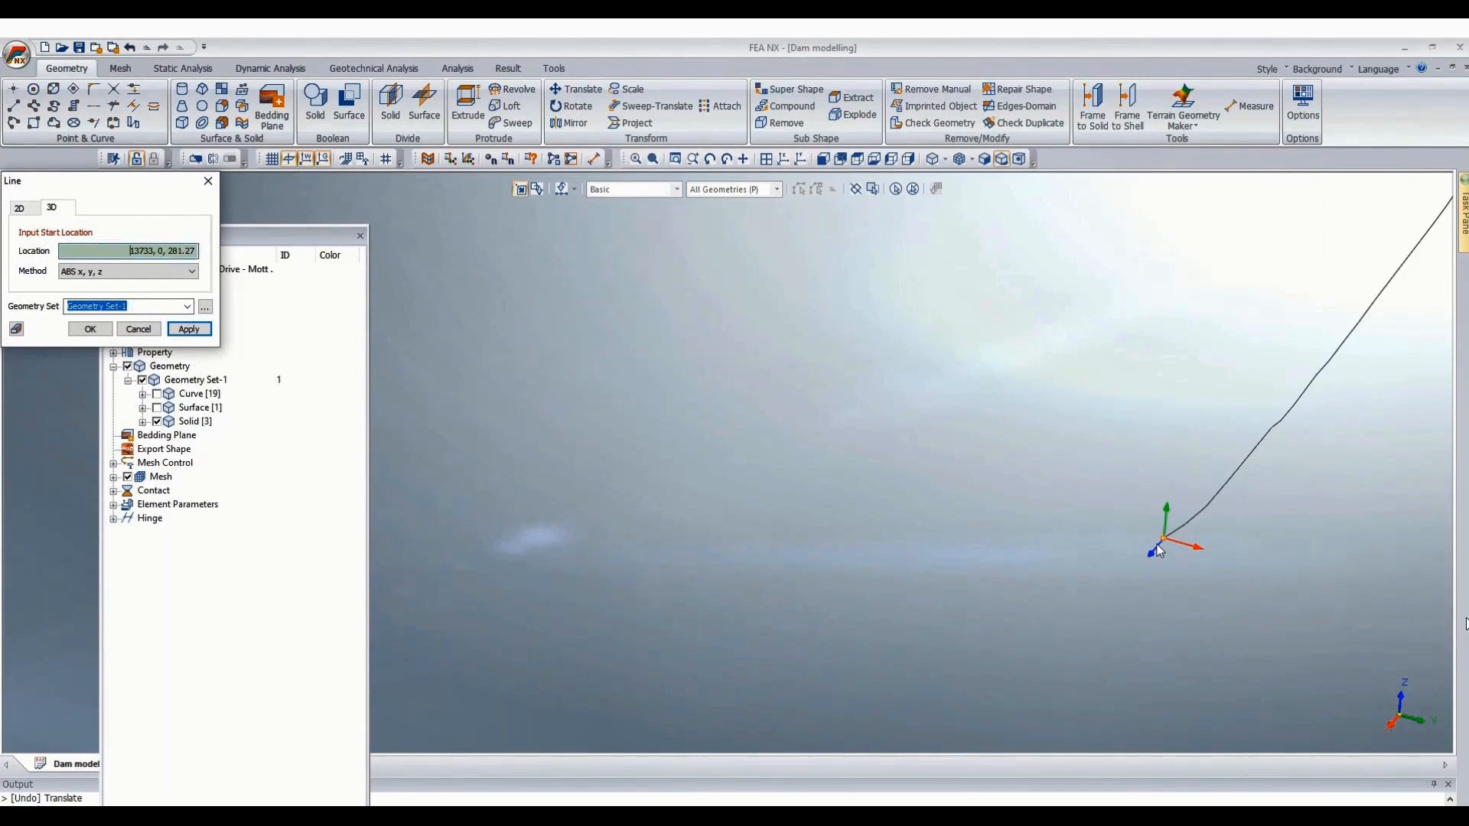
{"action": "scroll", "coordinate": [966, 507], "scroll_direction": "down", "scroll_amount": 3}
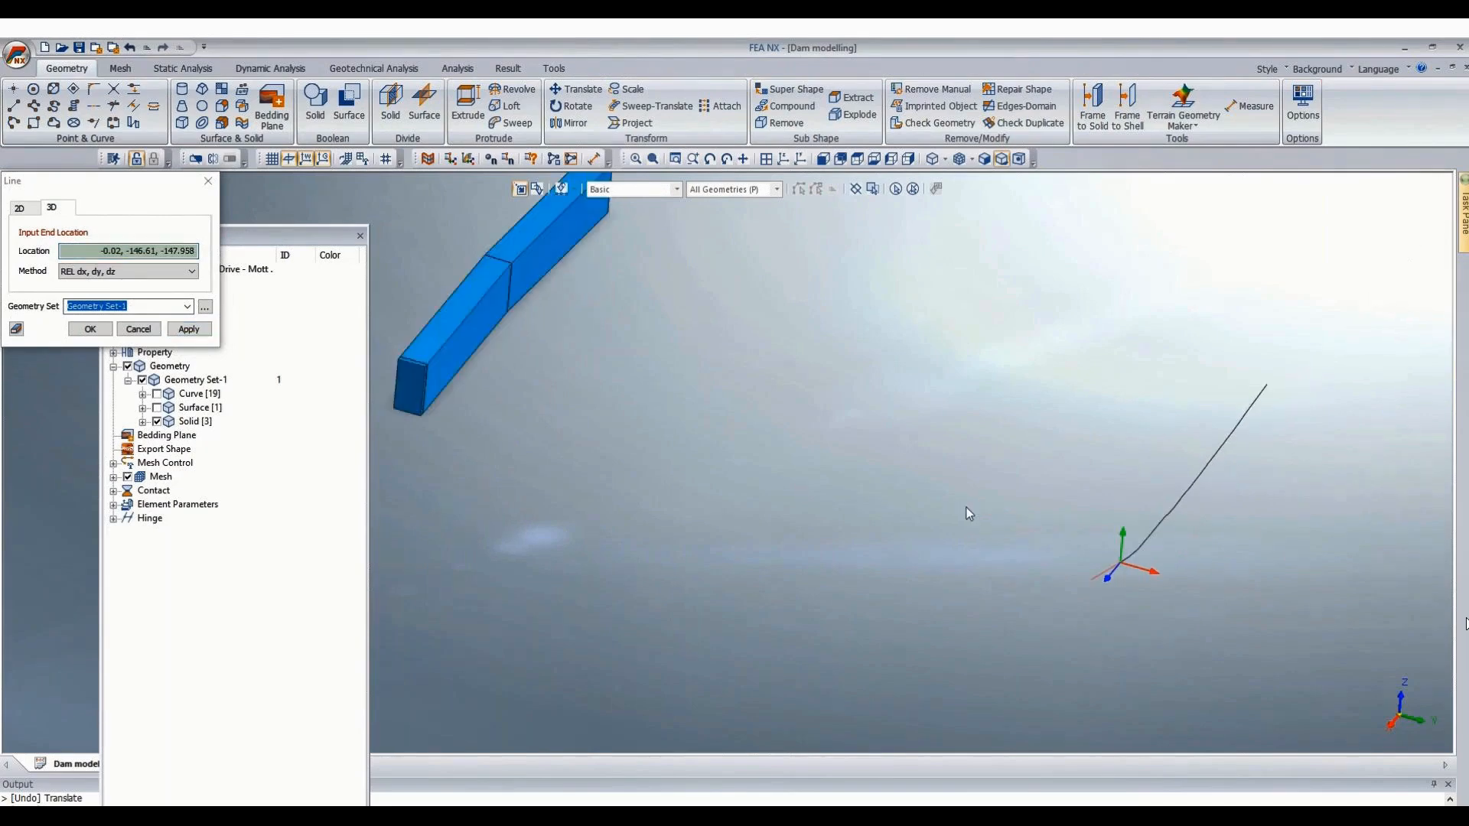
{"action": "scroll", "coordinate": [966, 507], "scroll_direction": "down", "scroll_amount": 2}
{"action": "left_click", "coordinate": [398, 161]}
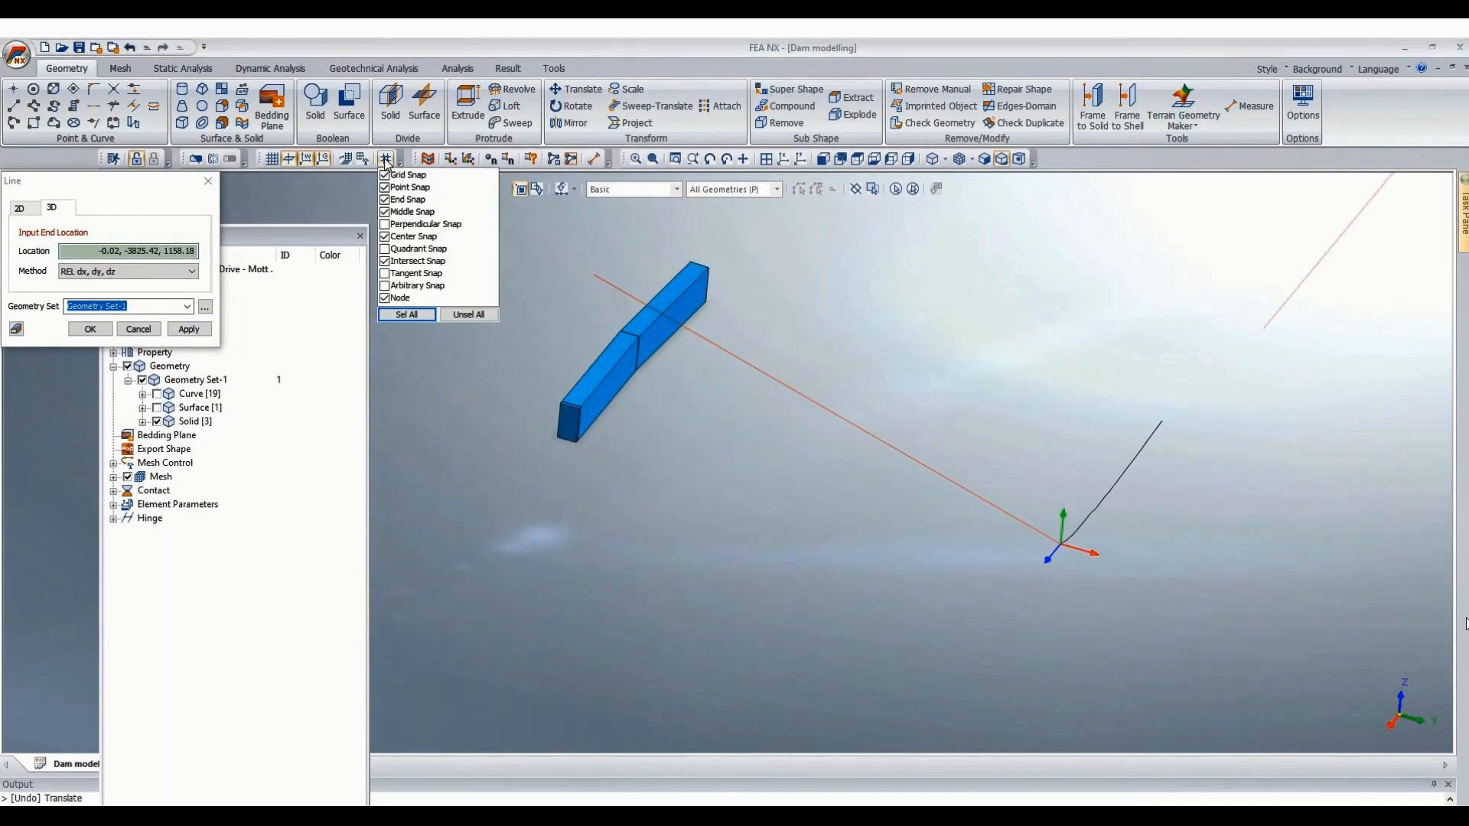
{"action": "scroll", "coordinate": [597, 428], "scroll_direction": "up", "scroll_amount": 5}
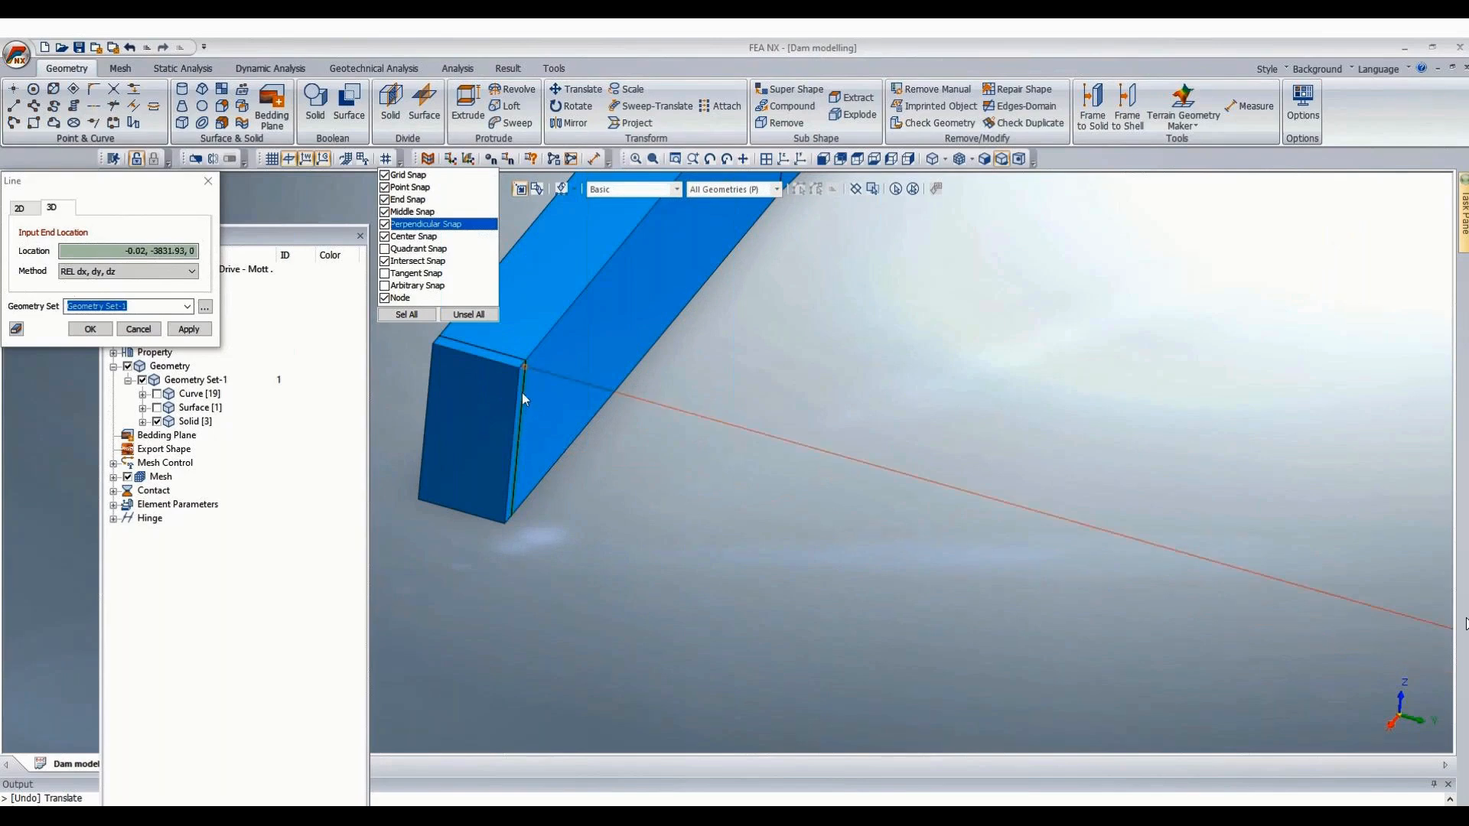
{"action": "left_click", "coordinate": [526, 373]}
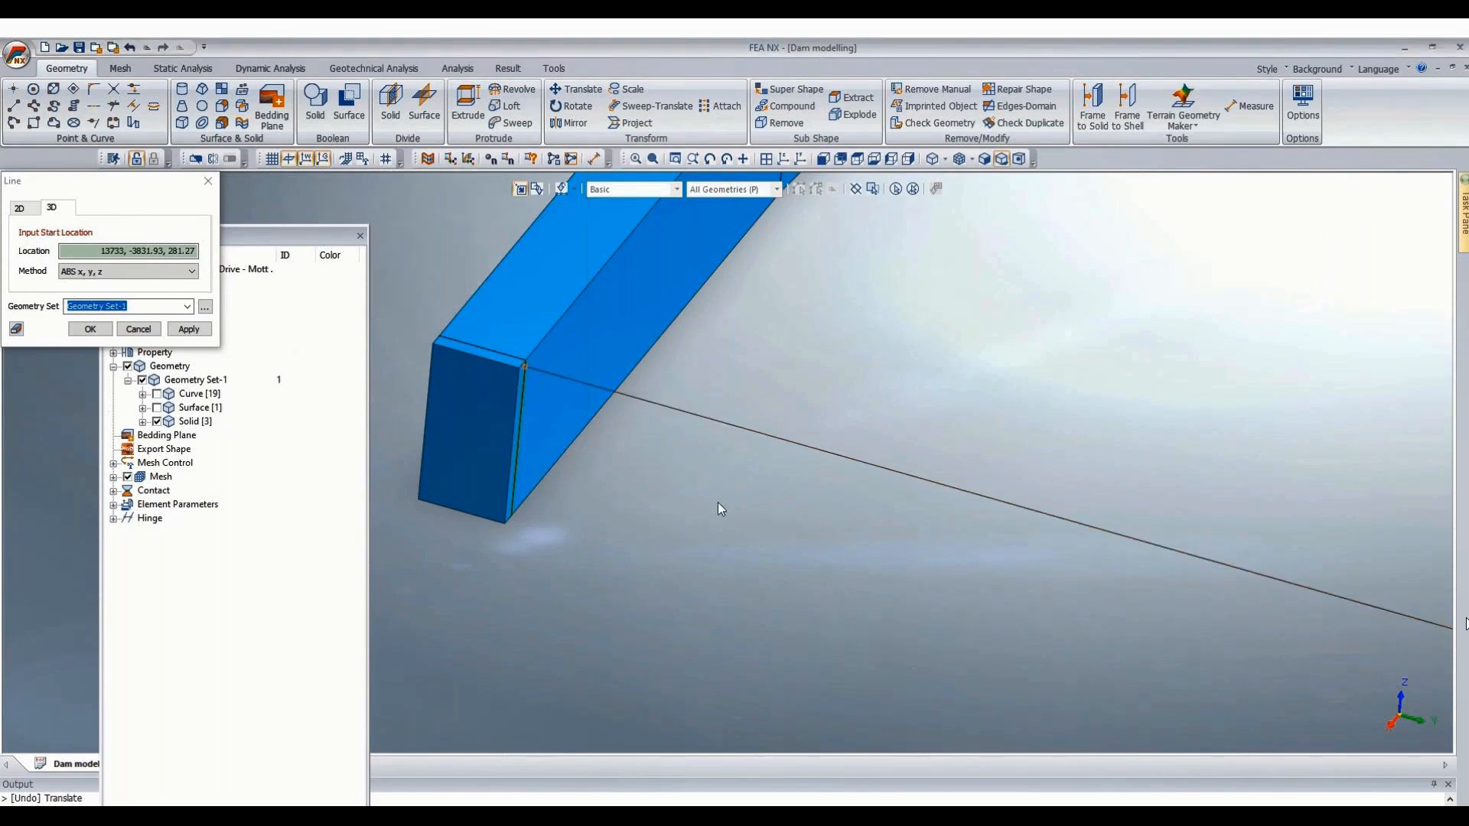
{"action": "left_click", "coordinate": [90, 329]}
Move the 17 rock line segments onto the solid by a two-point vector from 13733, 0, 281.27 to 13733, -3831.93, 281.27, using the vector's length as distance.
{"action": "scroll", "coordinate": [738, 521], "scroll_direction": "down", "scroll_amount": 3}
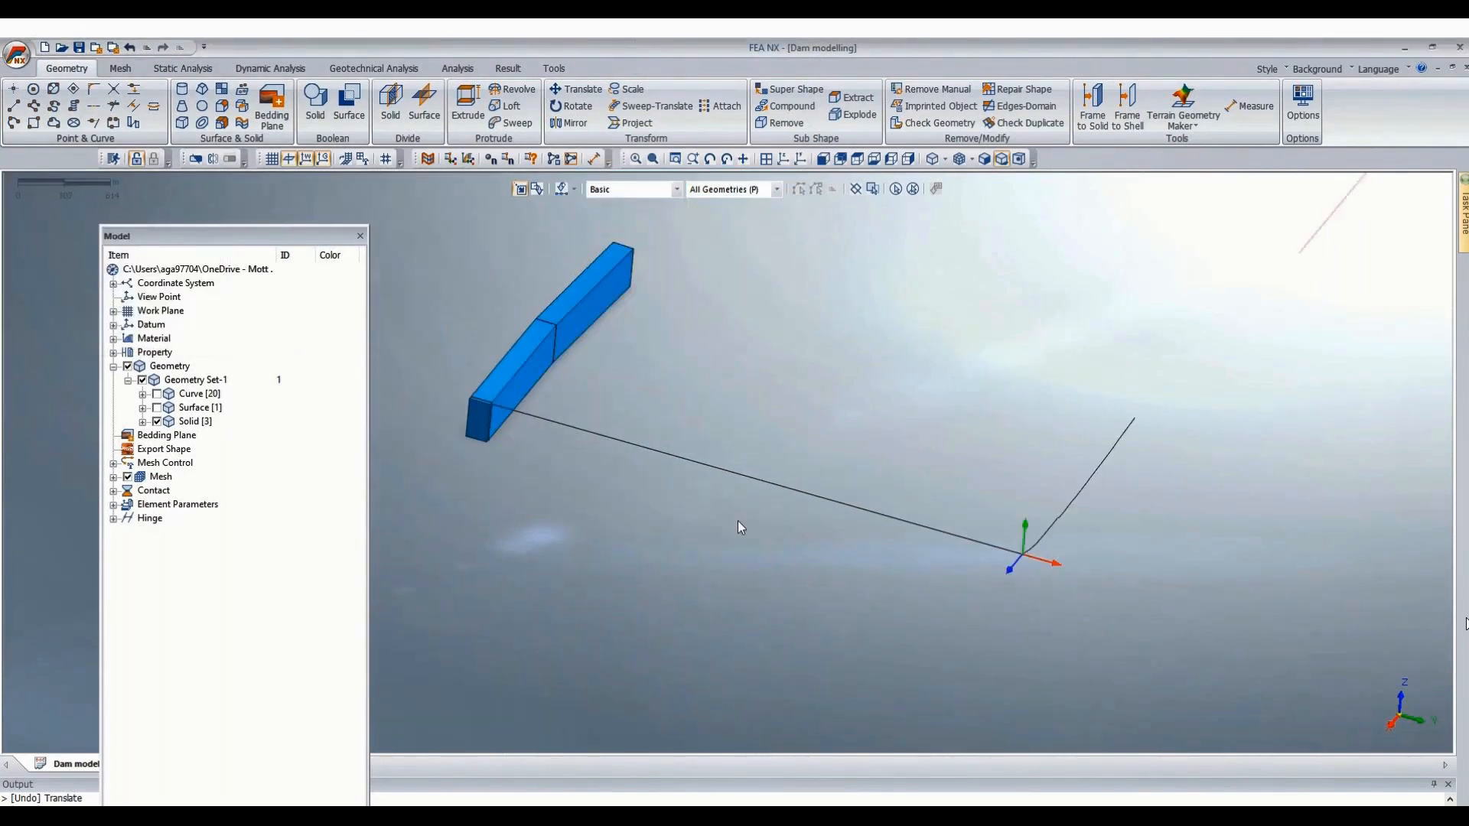
{"action": "scroll", "coordinate": [810, 553], "scroll_direction": "down", "scroll_amount": 2}
{"action": "scroll", "coordinate": [1133, 459], "scroll_direction": "up", "scroll_amount": 2}
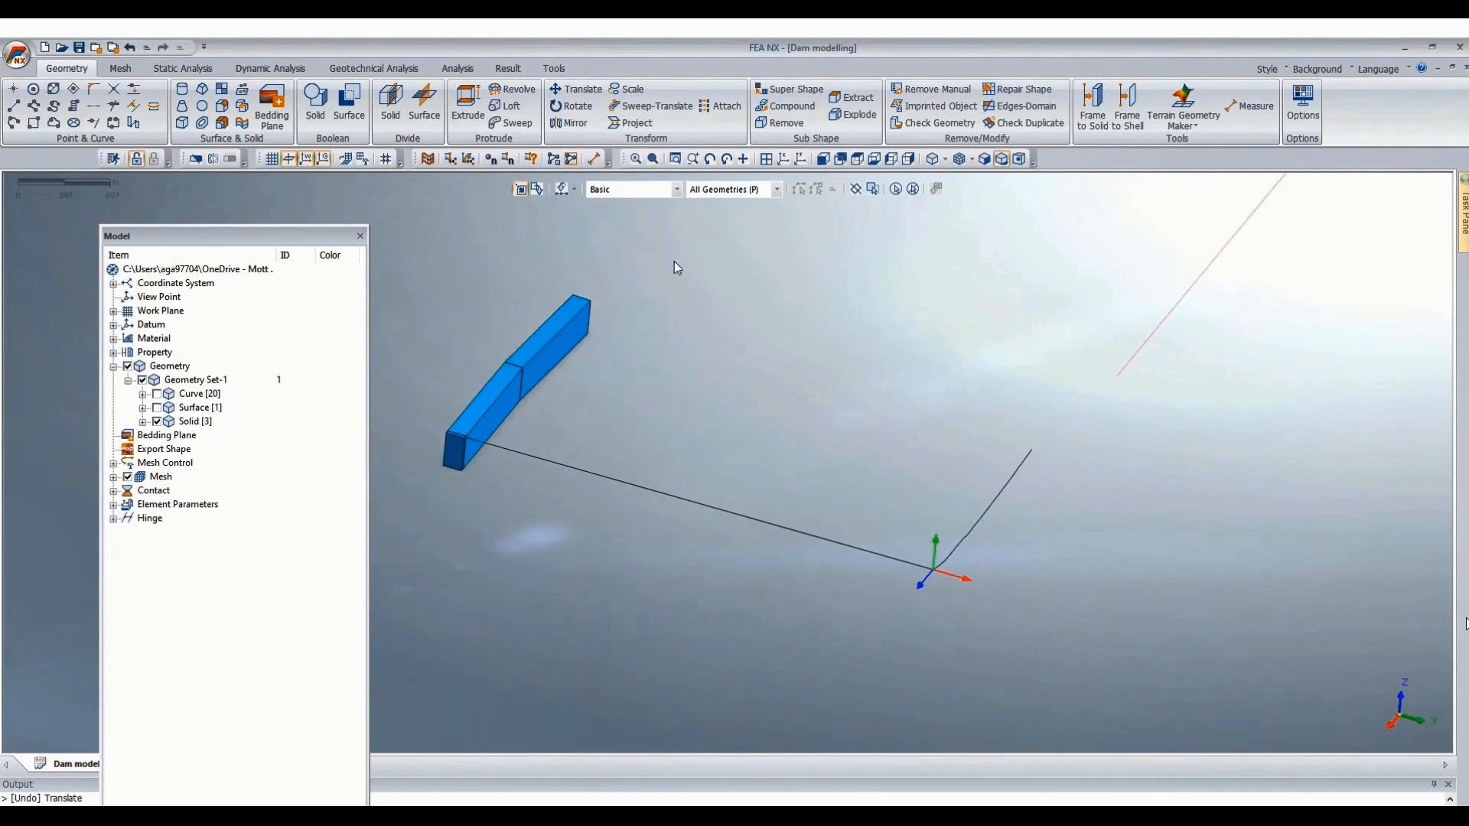
{"action": "left_click", "coordinate": [587, 89]}
{"action": "left_click_drag", "start_coordinate": [799, 354], "coordinate": [1177, 677]}
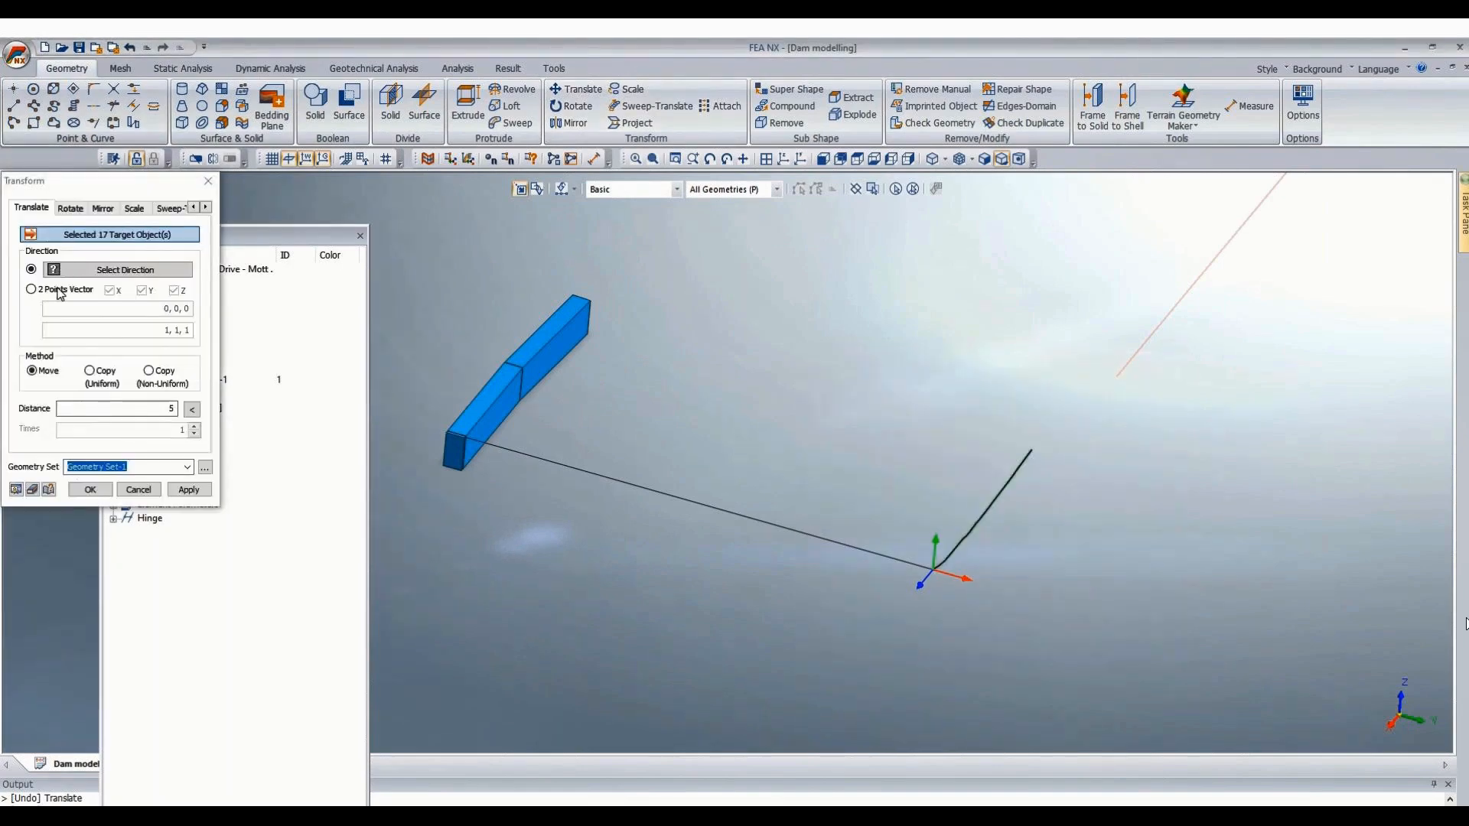
{"action": "left_click", "coordinate": [60, 291]}
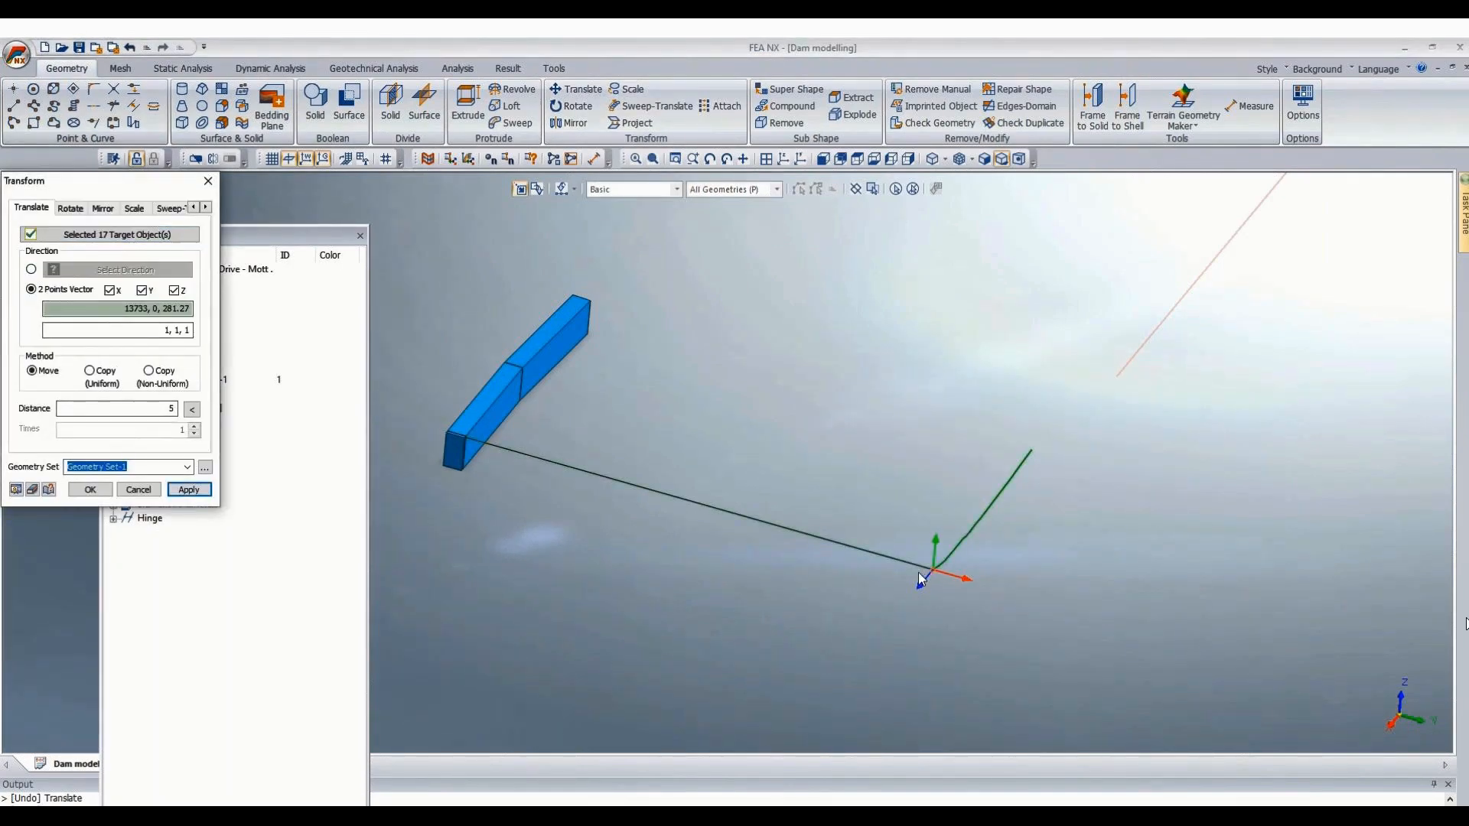
{"action": "left_click", "coordinate": [520, 451]}
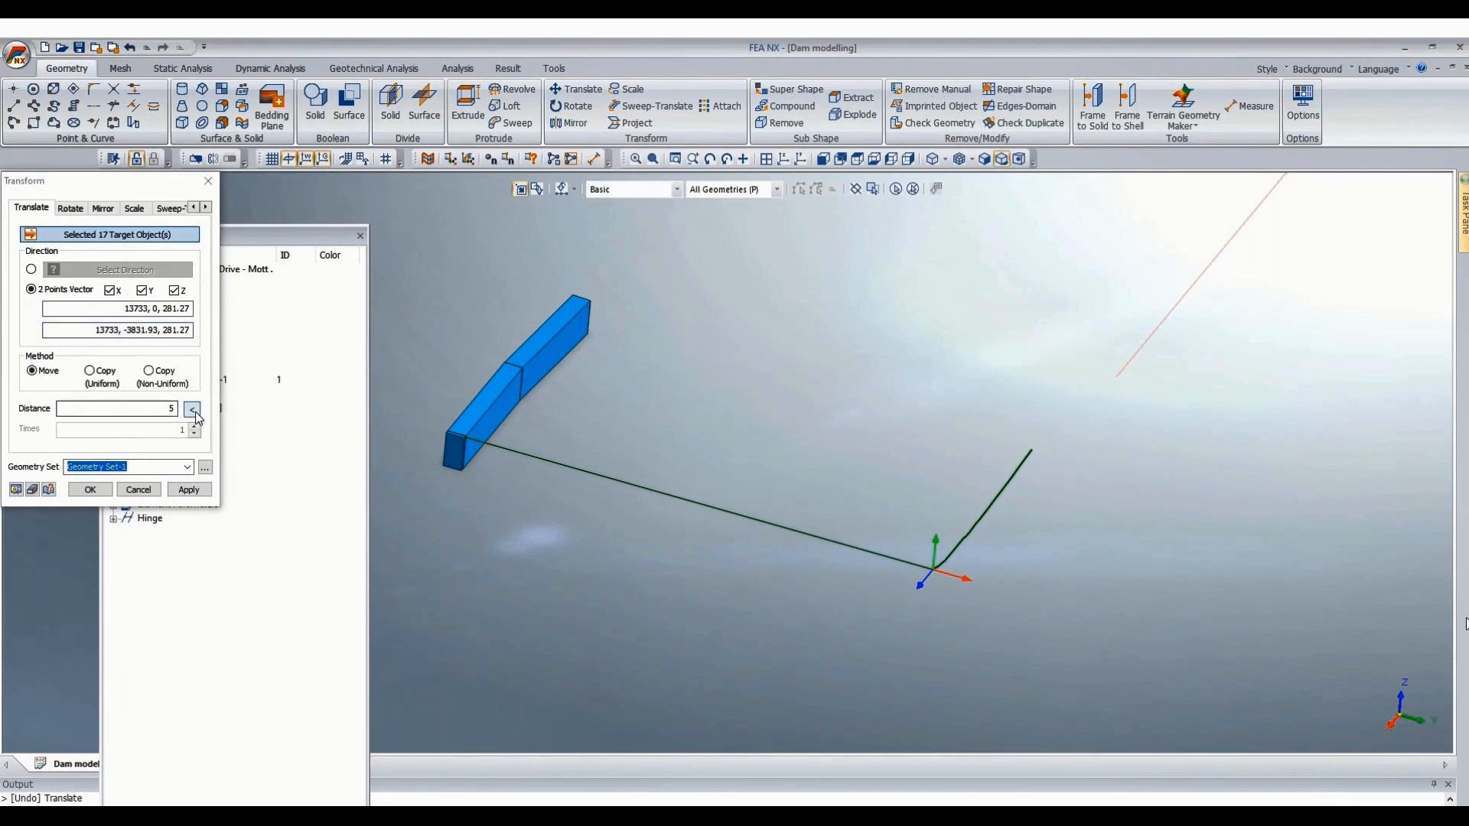
{"action": "left_click", "coordinate": [193, 410]}
{"action": "left_click", "coordinate": [90, 489]}
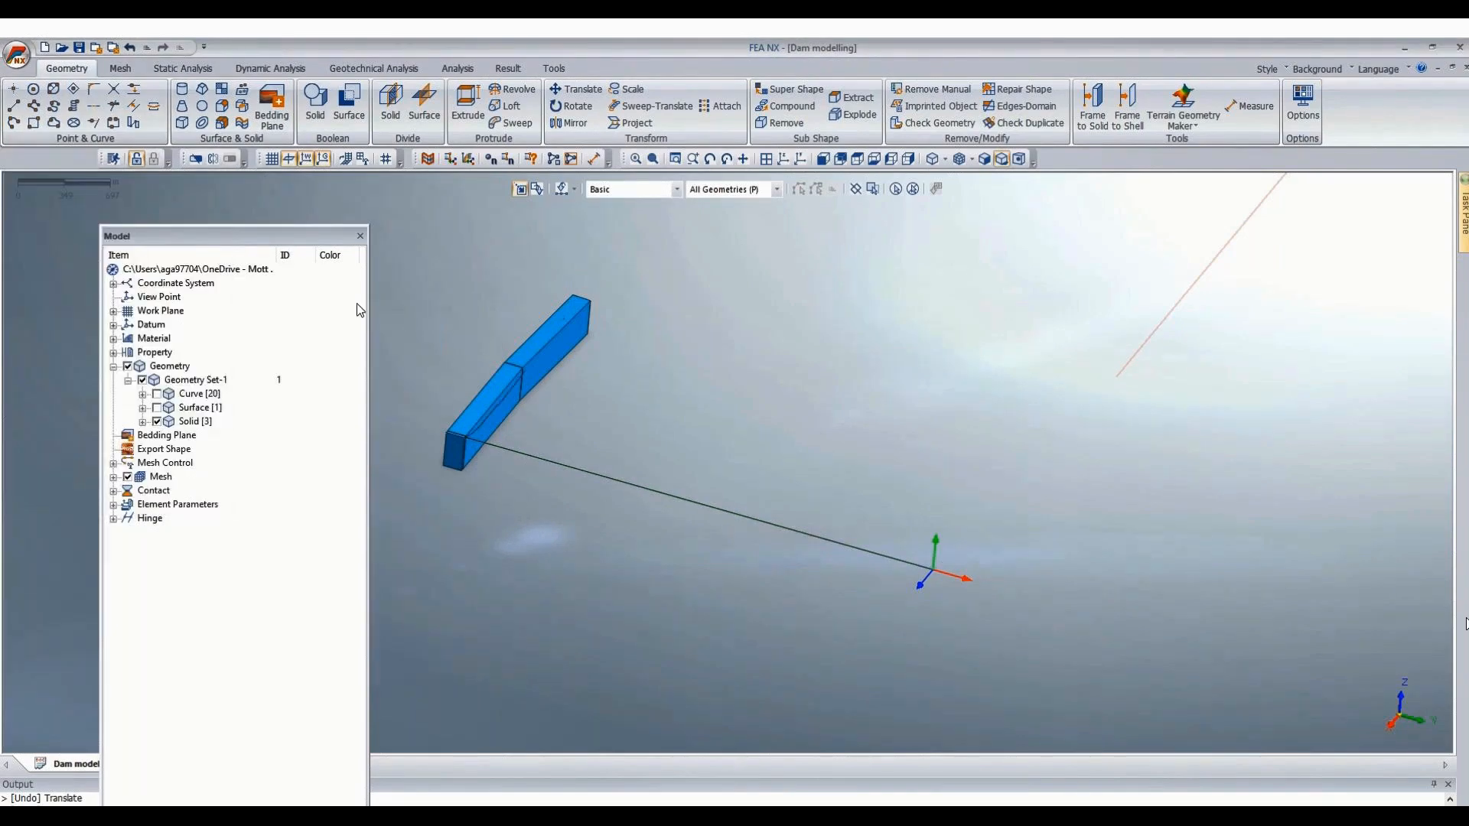
Delete the straight helper line running from the work plane origin to the divided solid's edge.
{"action": "scroll", "coordinate": [370, 407], "scroll_direction": "up", "scroll_amount": 10}
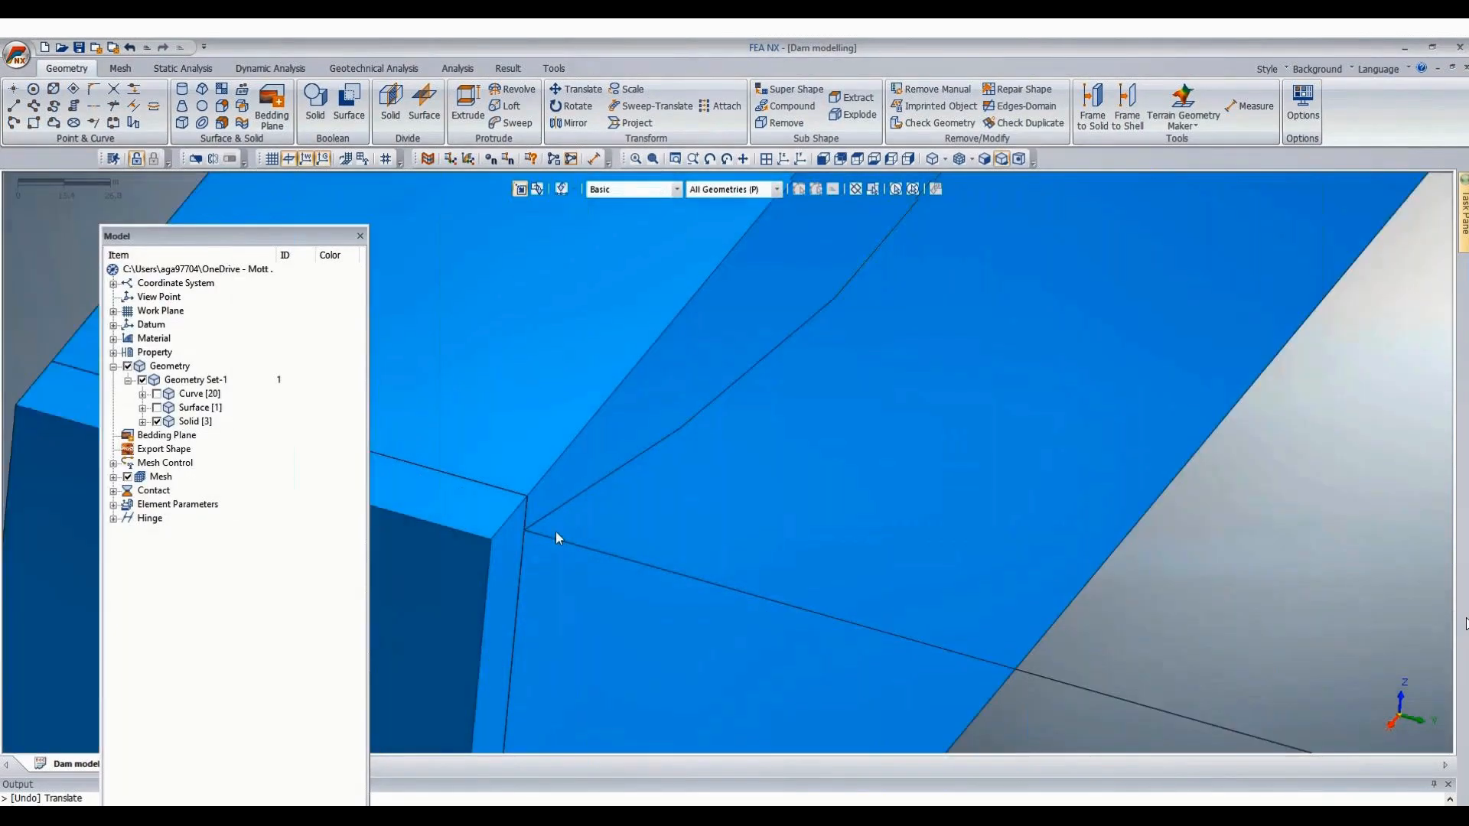
{"action": "scroll", "coordinate": [527, 521], "scroll_direction": "down", "scroll_amount": 5}
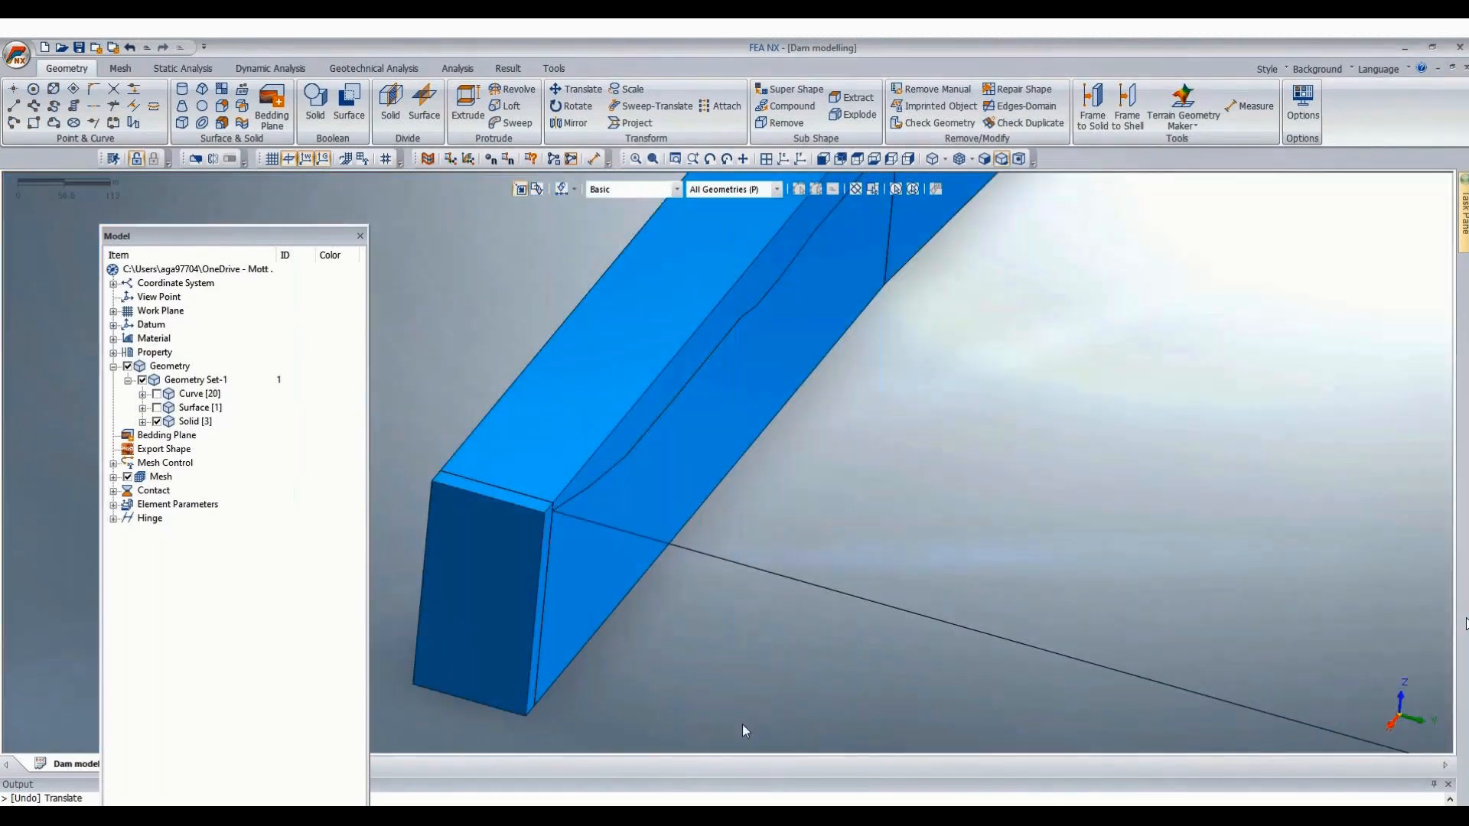
{"action": "left_click", "coordinate": [903, 611]}
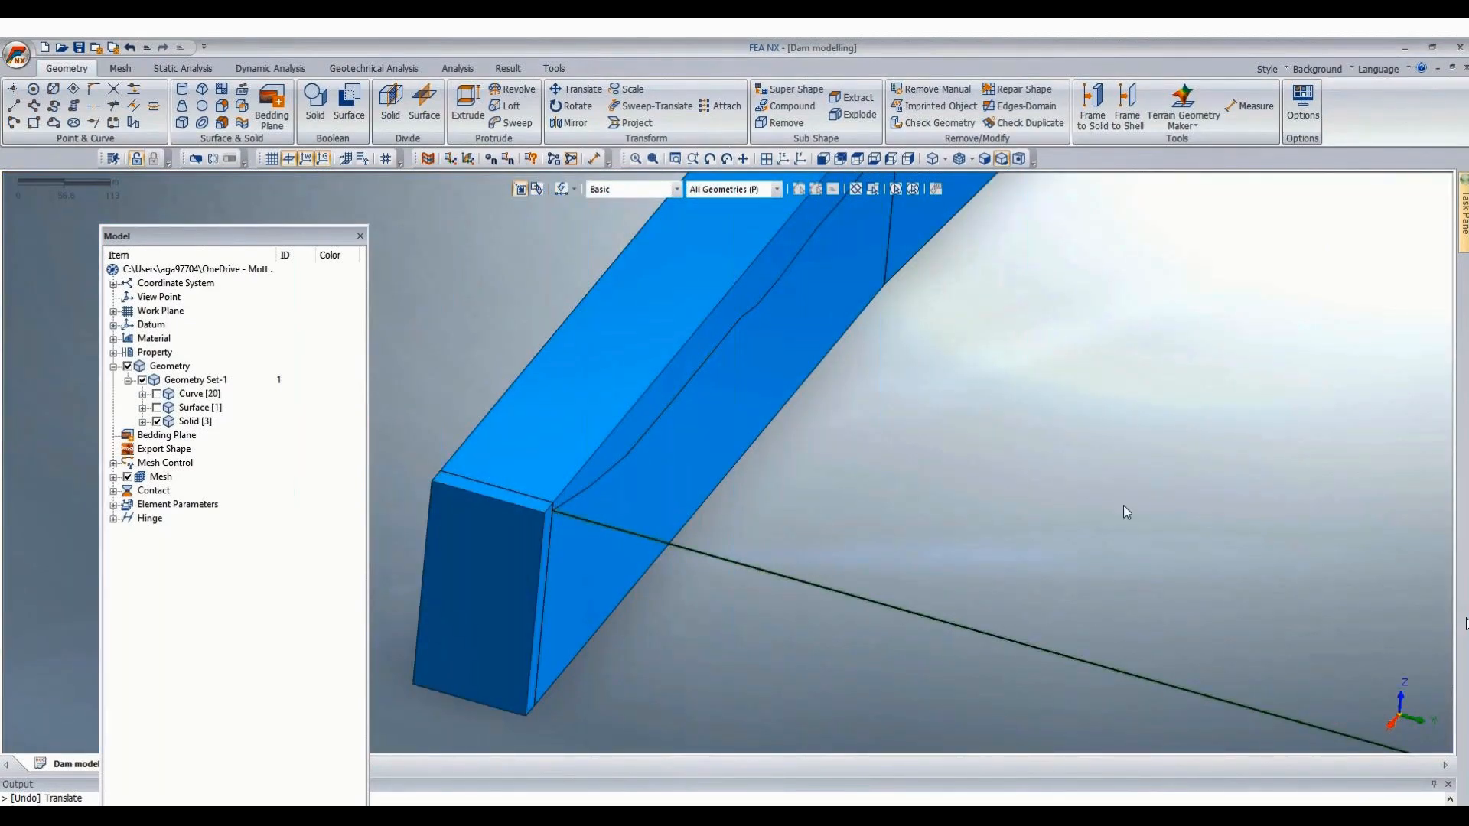
{"action": "key", "text": "ctrl+z"}
{"action": "scroll", "coordinate": [998, 525], "scroll_direction": "down", "scroll_amount": 2}
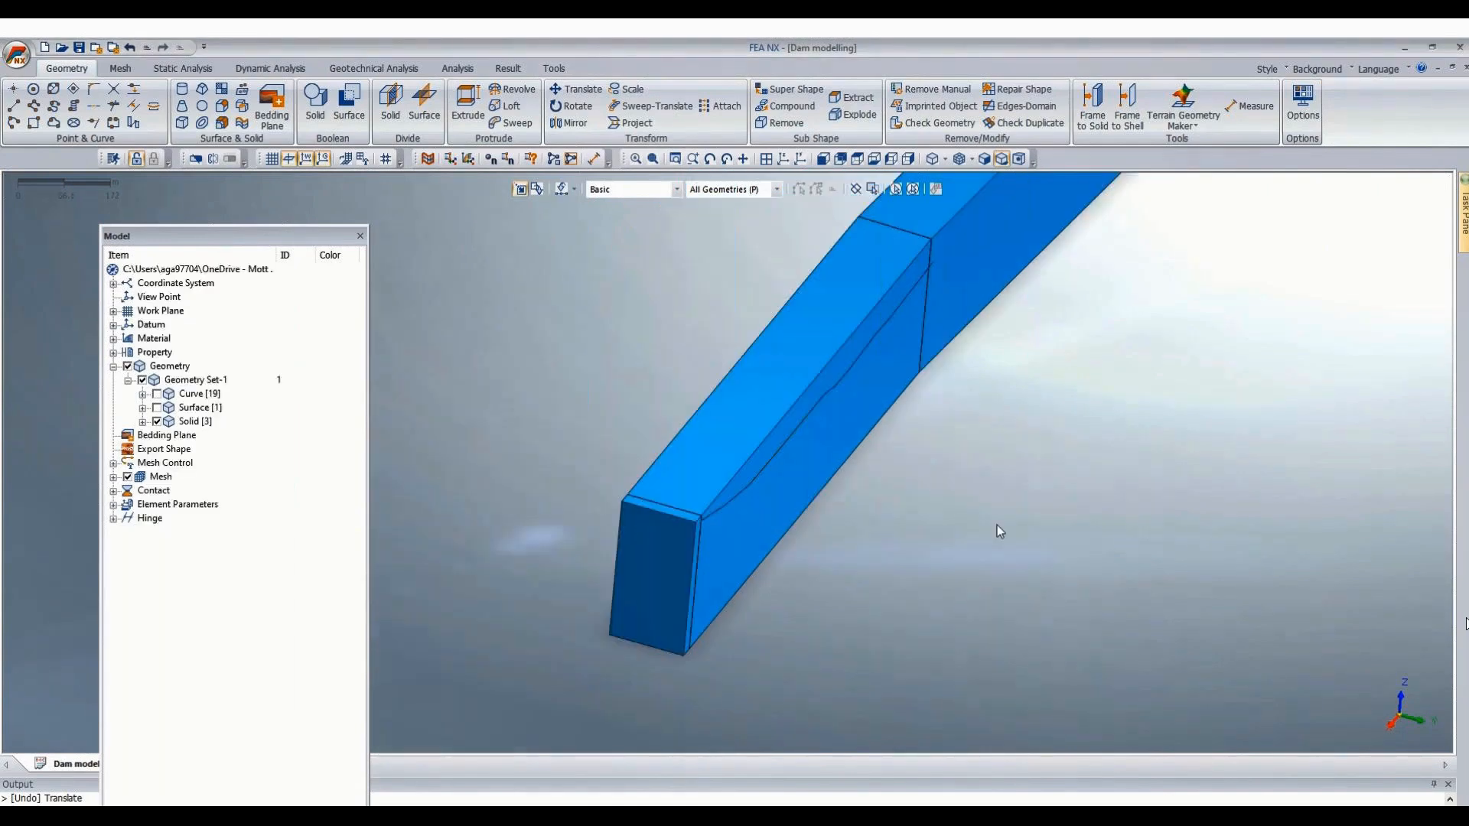
Sweep-translate the 17 rock line segments along the front solid's short top edge as guide curve, making lofted shapes.
{"action": "middle_click_drag", "start_coordinate": [998, 525], "coordinate": [590, 288]}
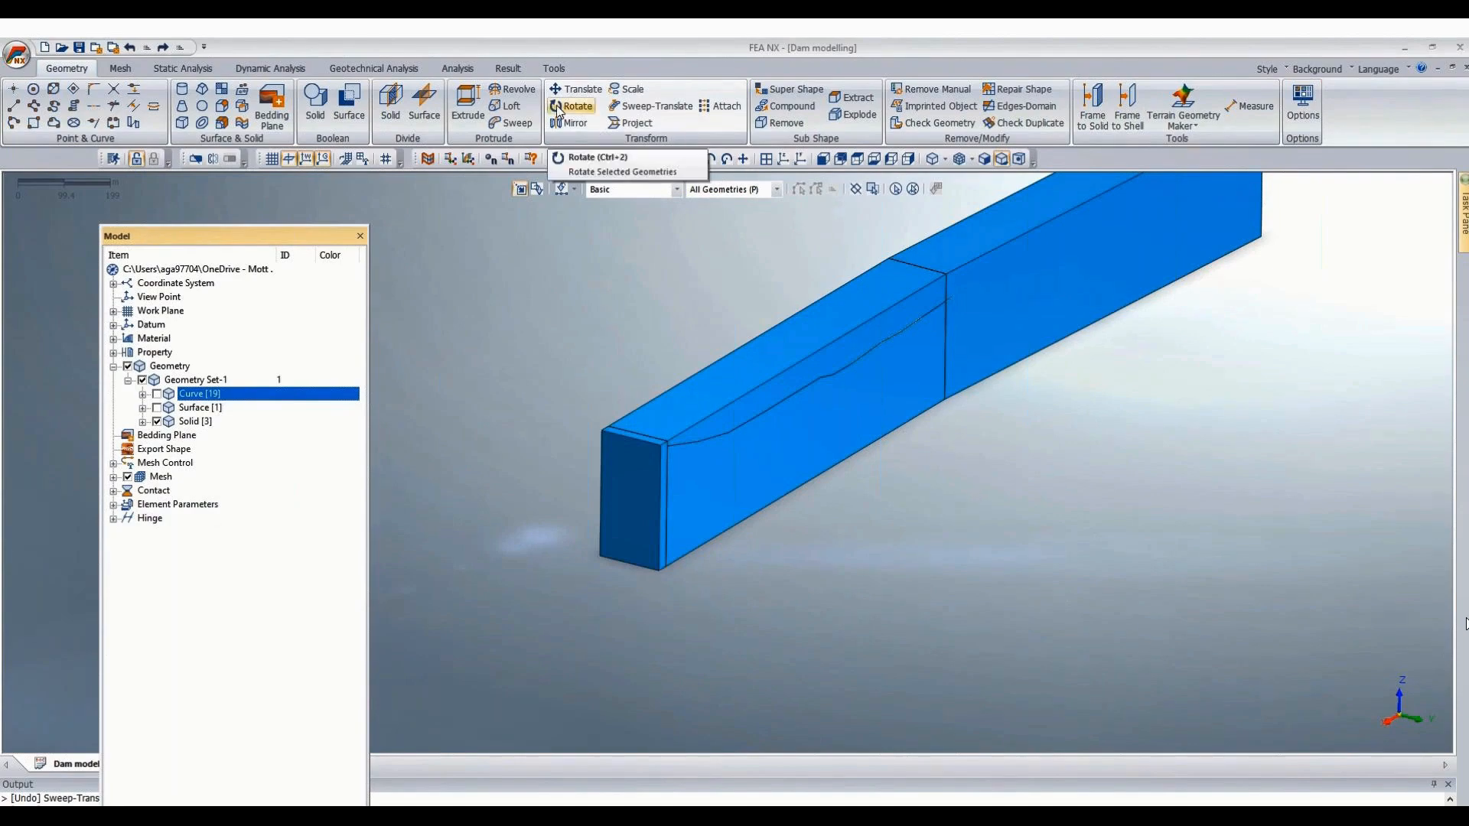
{"action": "left_click", "coordinate": [658, 107]}
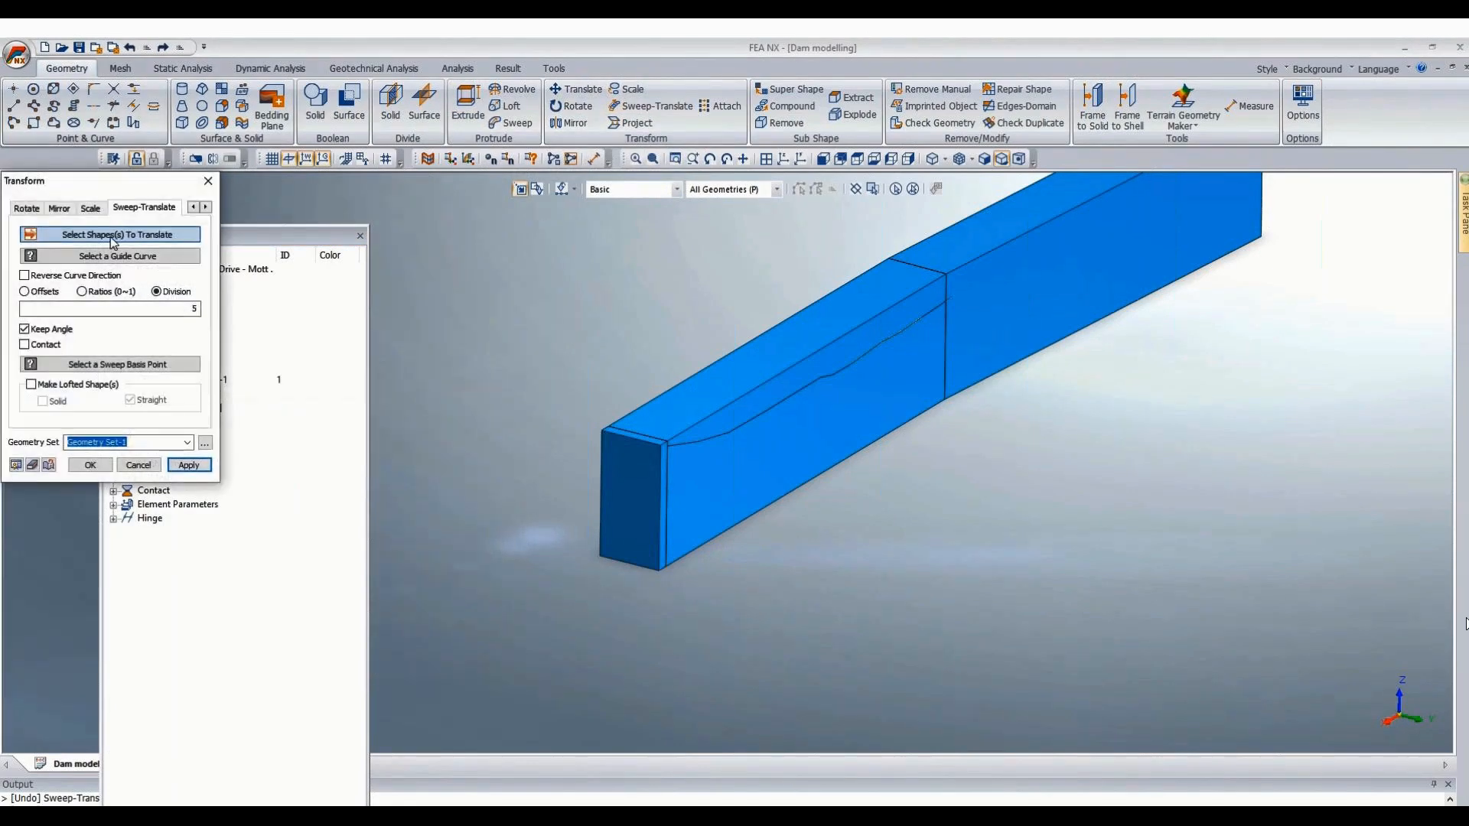
{"action": "left_click_drag", "start_coordinate": [115, 183], "coordinate": [463, 95]}
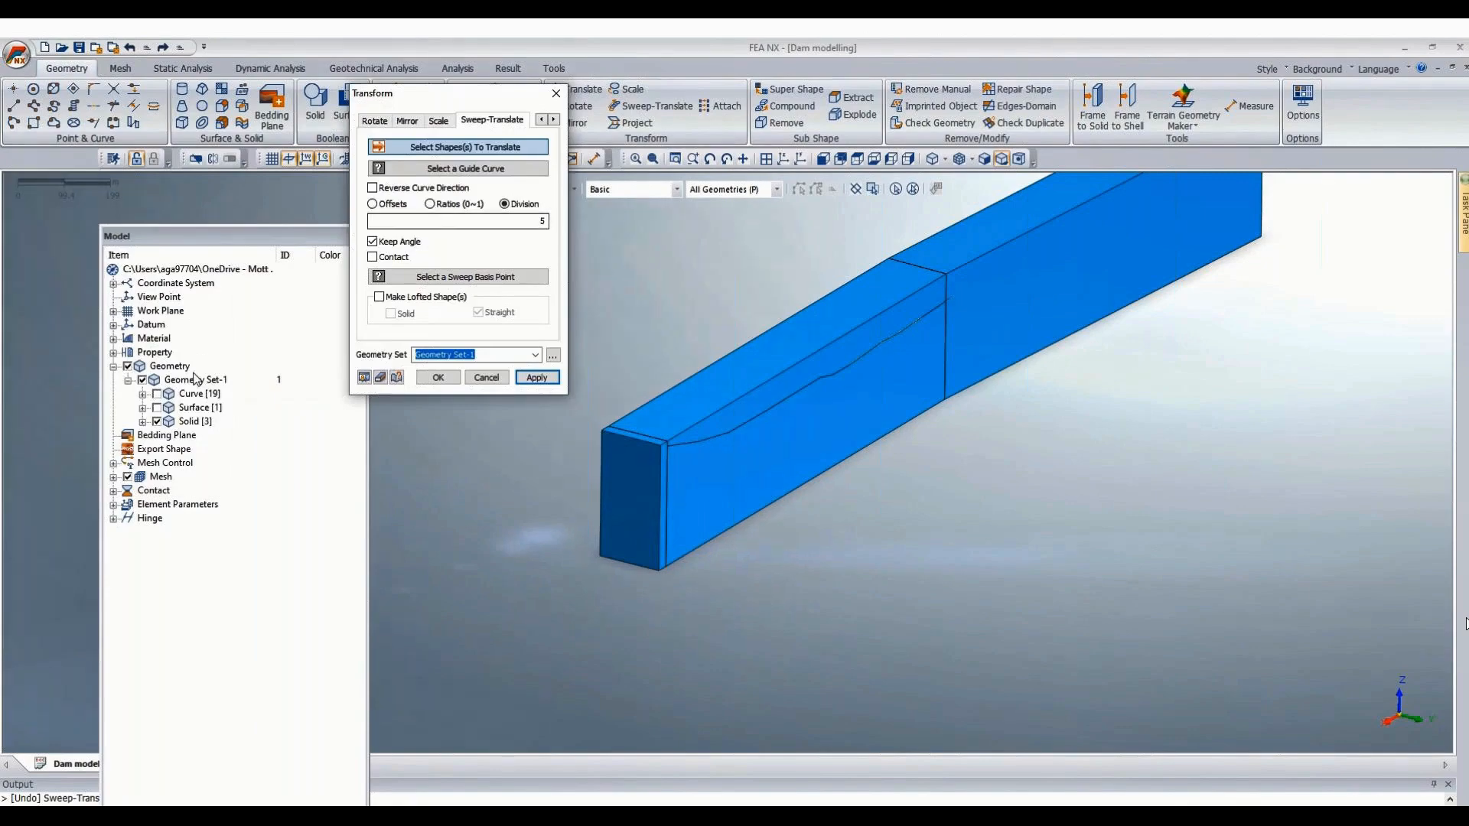
{"action": "left_click", "coordinate": [143, 396]}
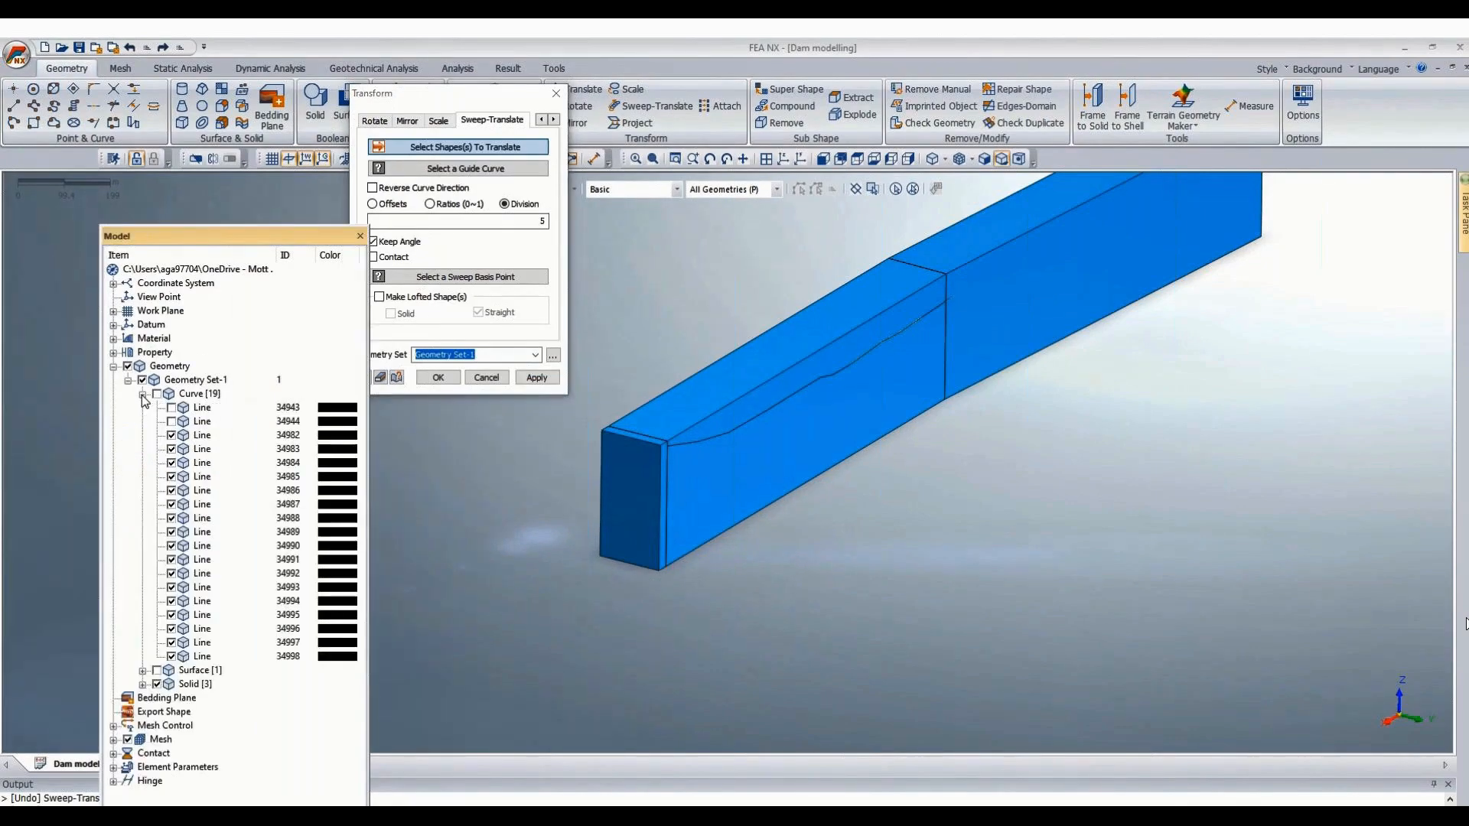
{"action": "left_click", "coordinate": [213, 436]}
{"action": "left_click", "coordinate": [193, 658], "text": "shift"}
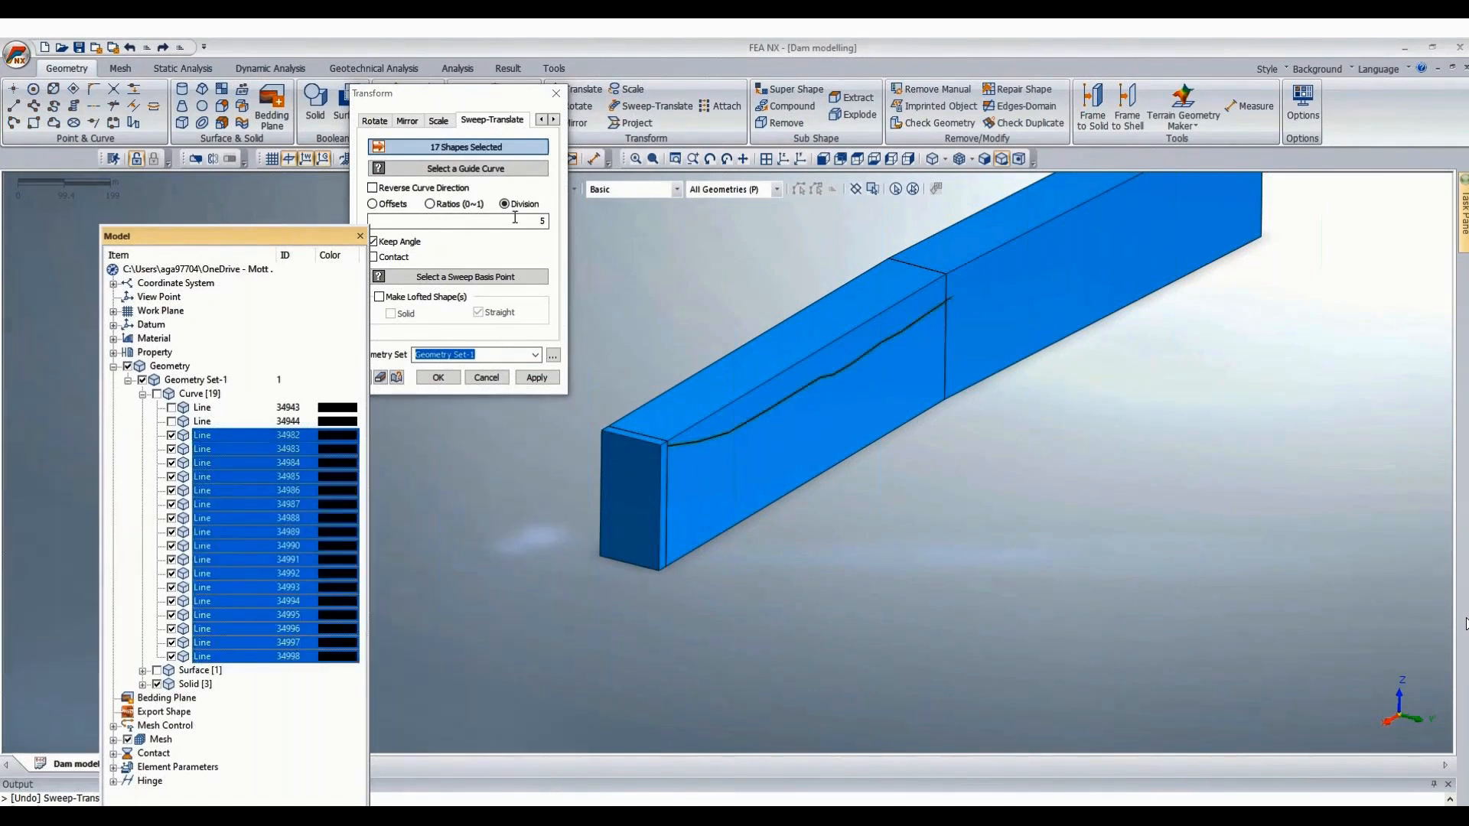
{"action": "left_click", "coordinate": [496, 172]}
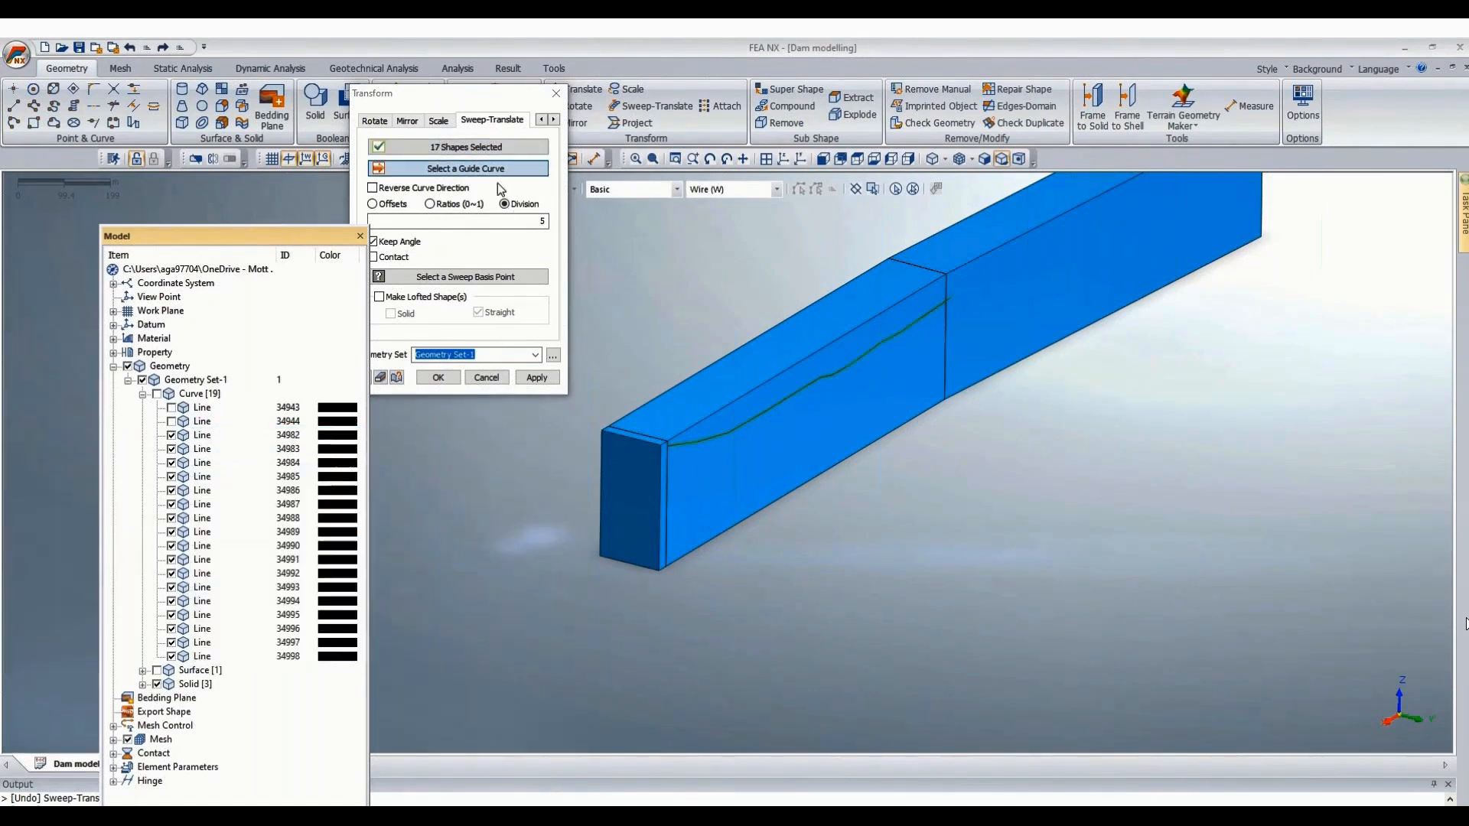
{"action": "left_click", "coordinate": [623, 193]}
{"action": "left_click", "coordinate": [620, 219]}
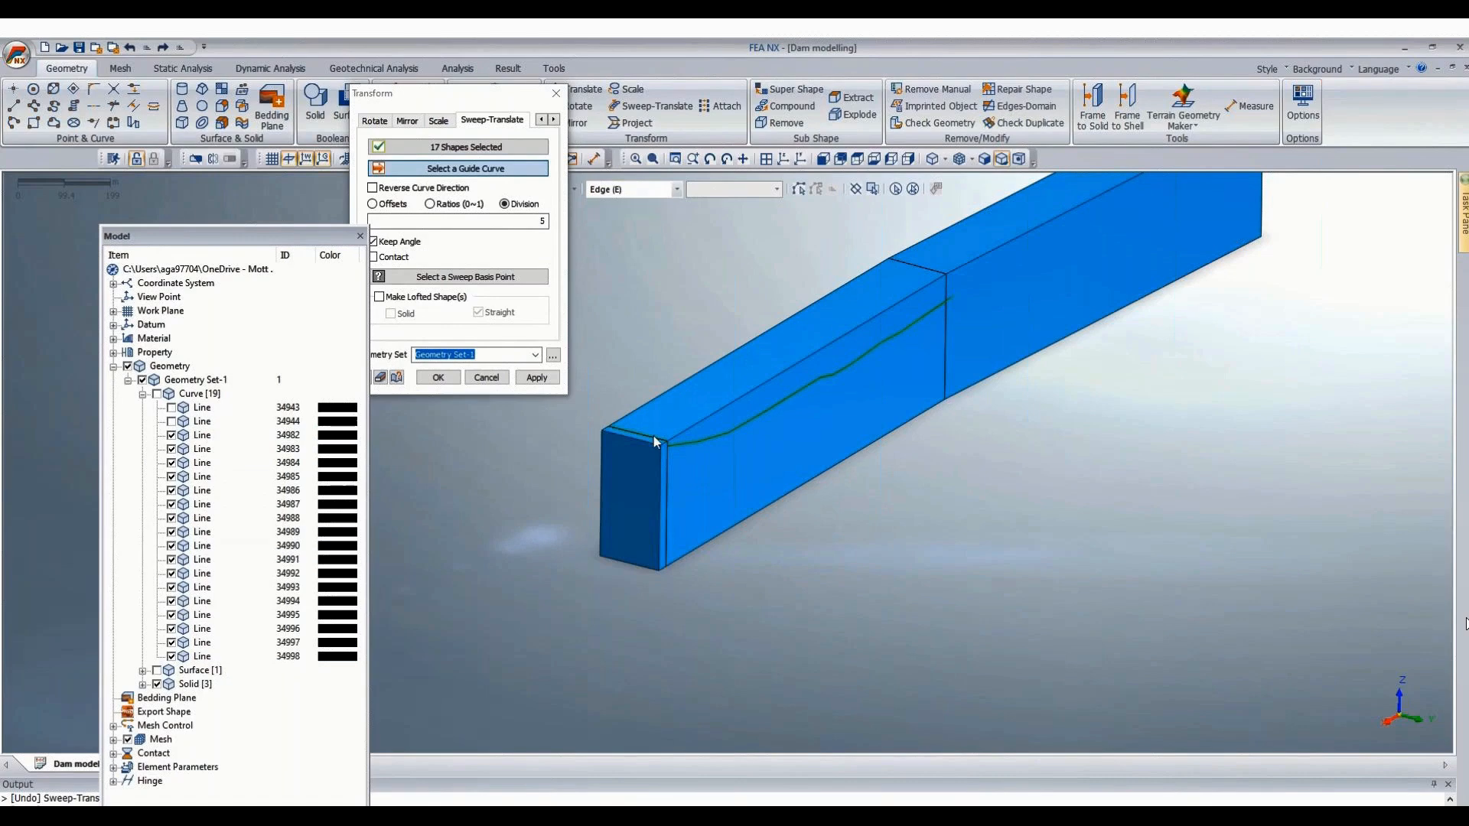
{"action": "left_click", "coordinate": [654, 437]}
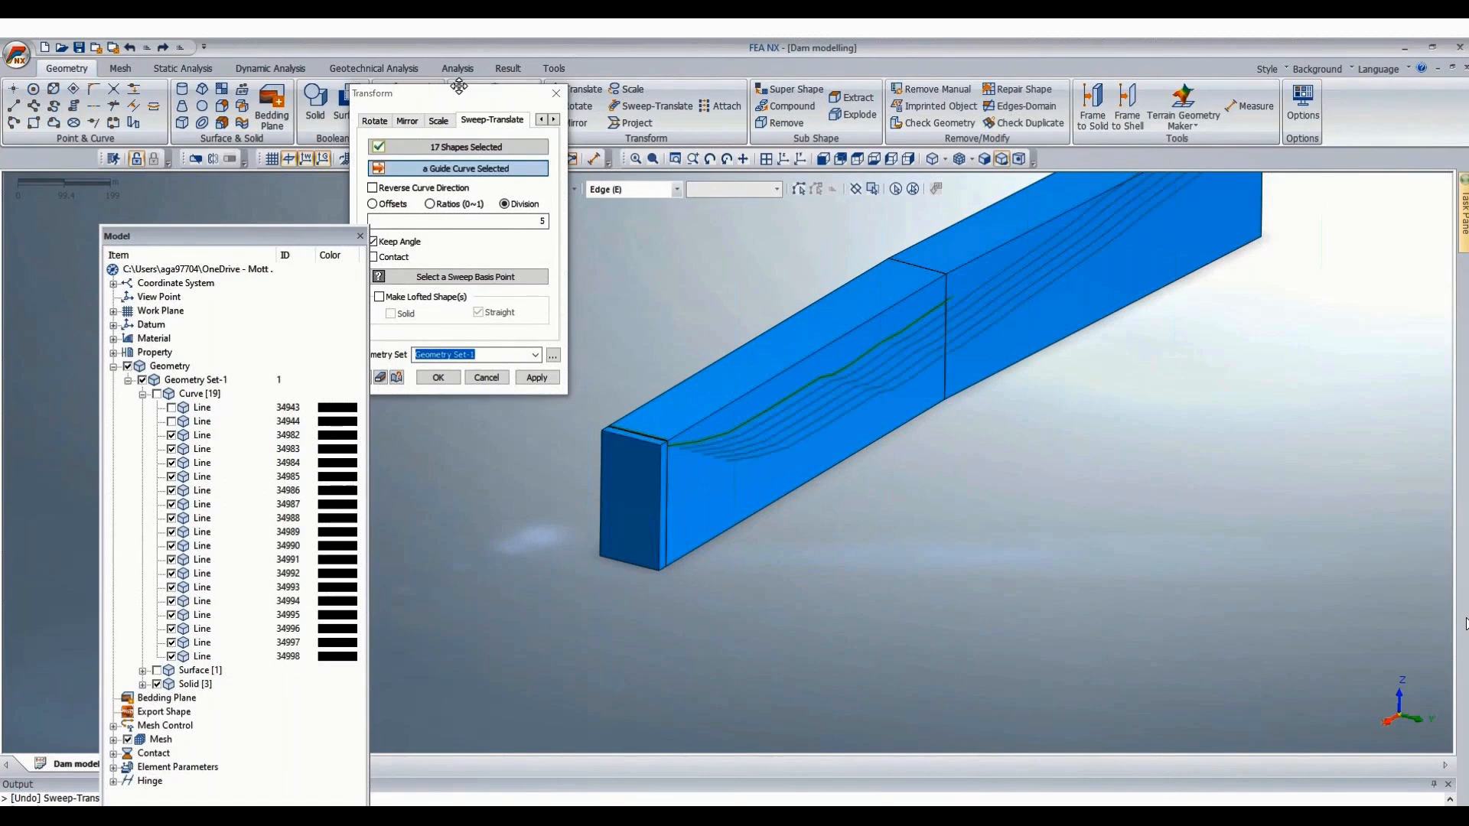
{"action": "left_click_drag", "start_coordinate": [459, 85], "coordinate": [512, 51]}
{"action": "left_click", "coordinate": [434, 261]}
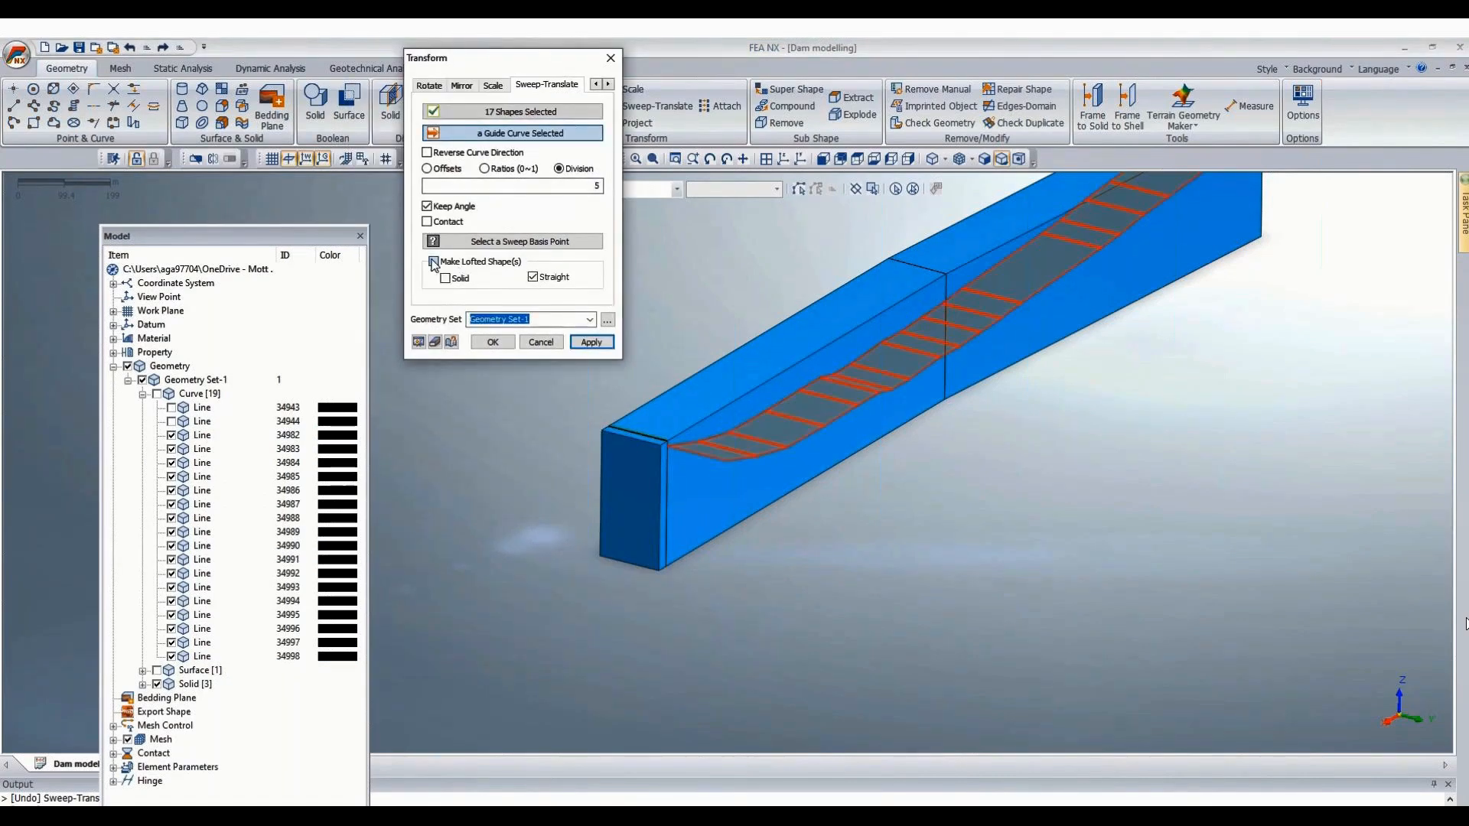
{"action": "left_click", "coordinate": [491, 342]}
{"action": "scroll", "coordinate": [1045, 525], "scroll_direction": "down", "scroll_amount": 1}
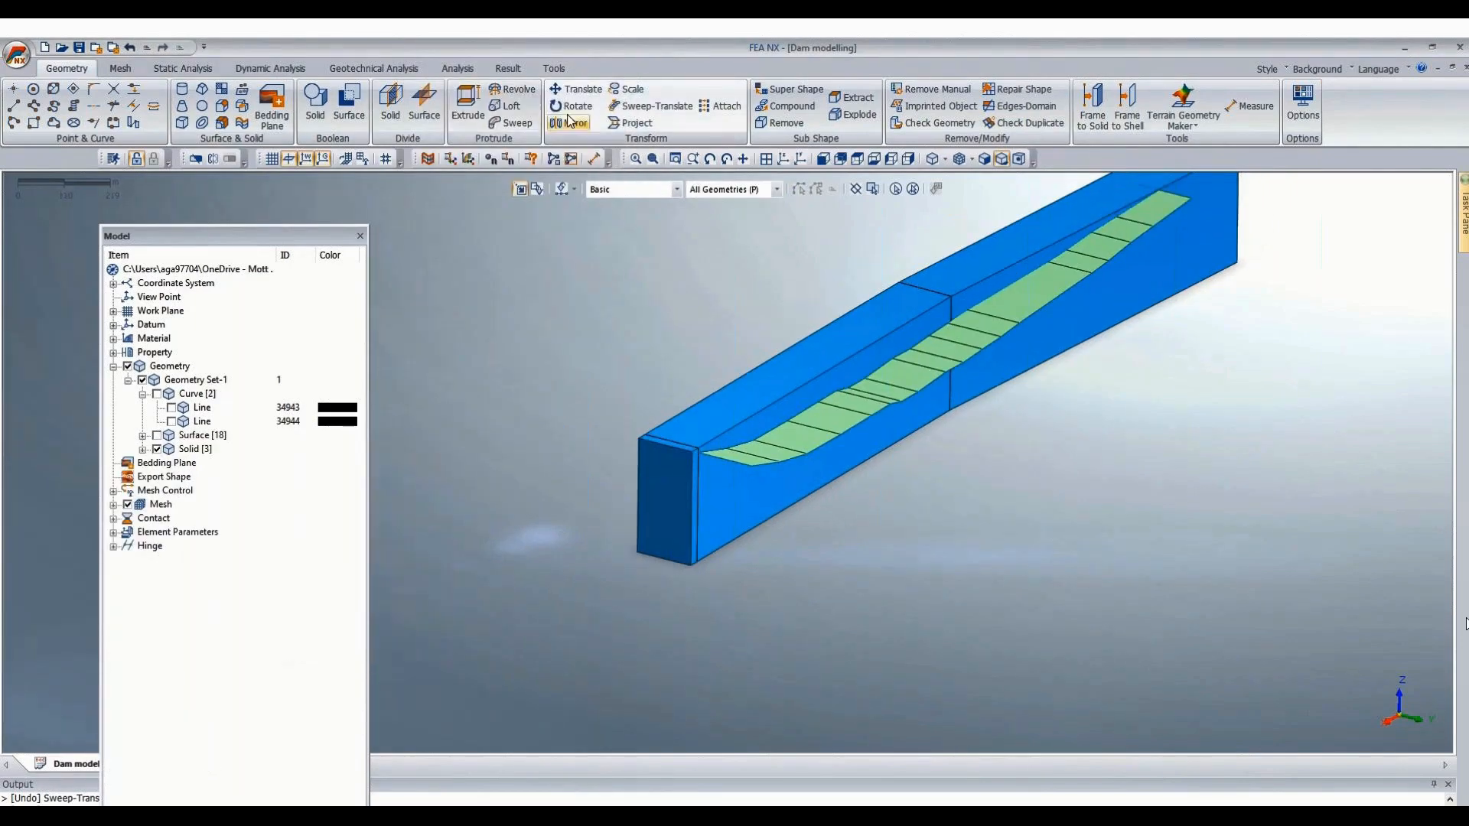
{"action": "left_click", "coordinate": [580, 92]}
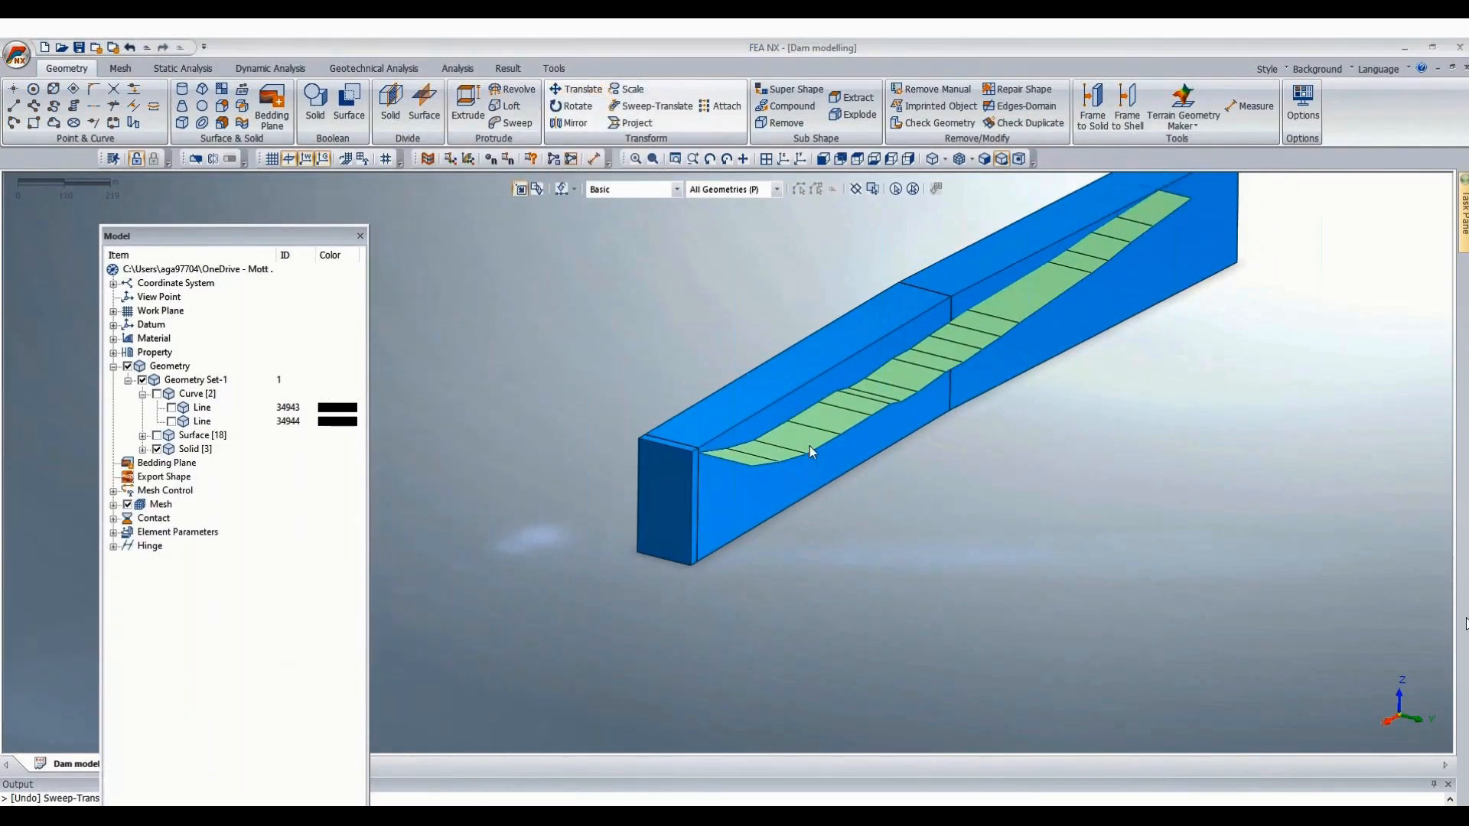
{"action": "left_click", "coordinate": [776, 458]}
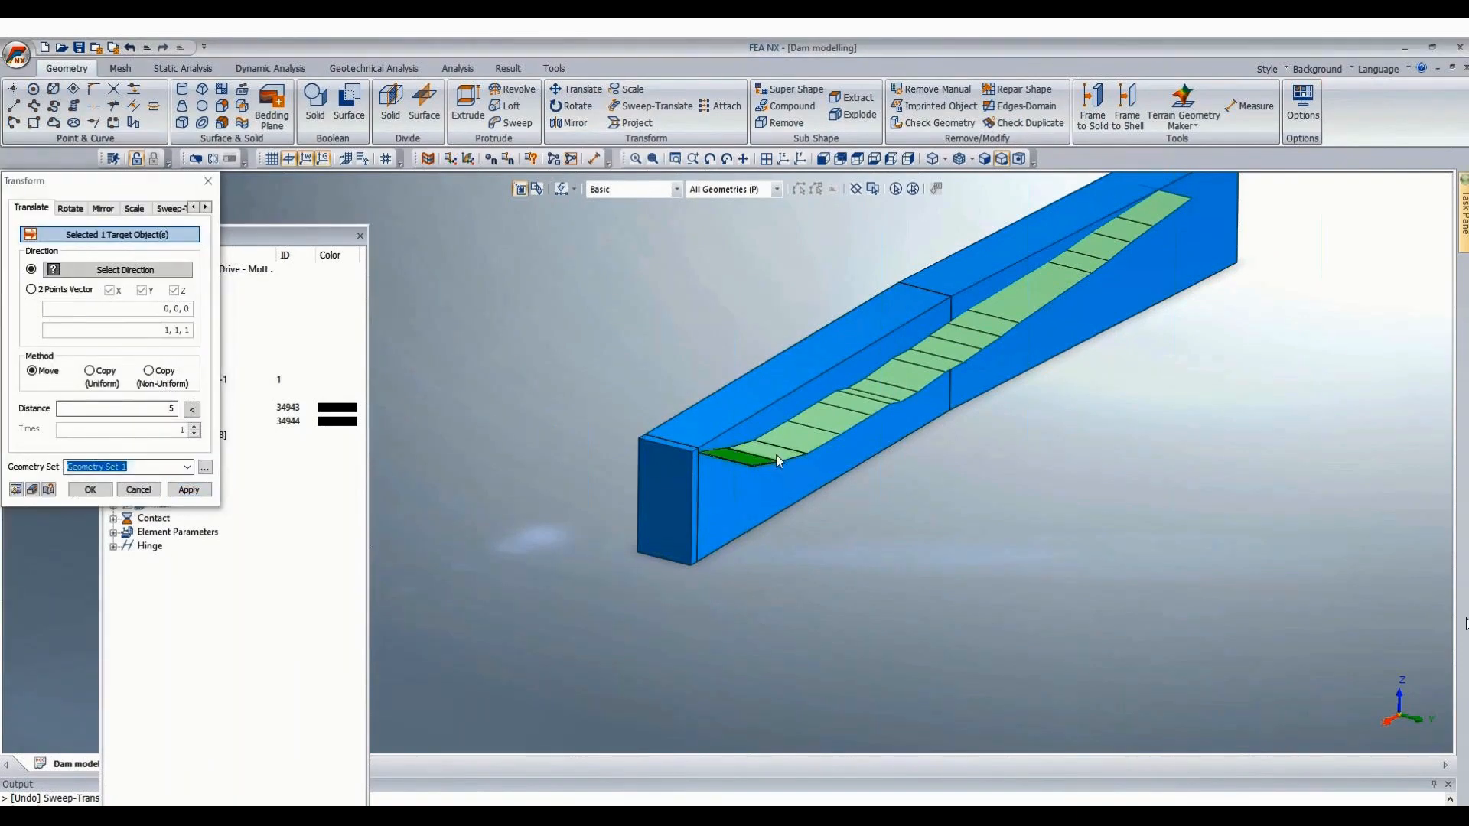
{"action": "key", "text": "Escape"}
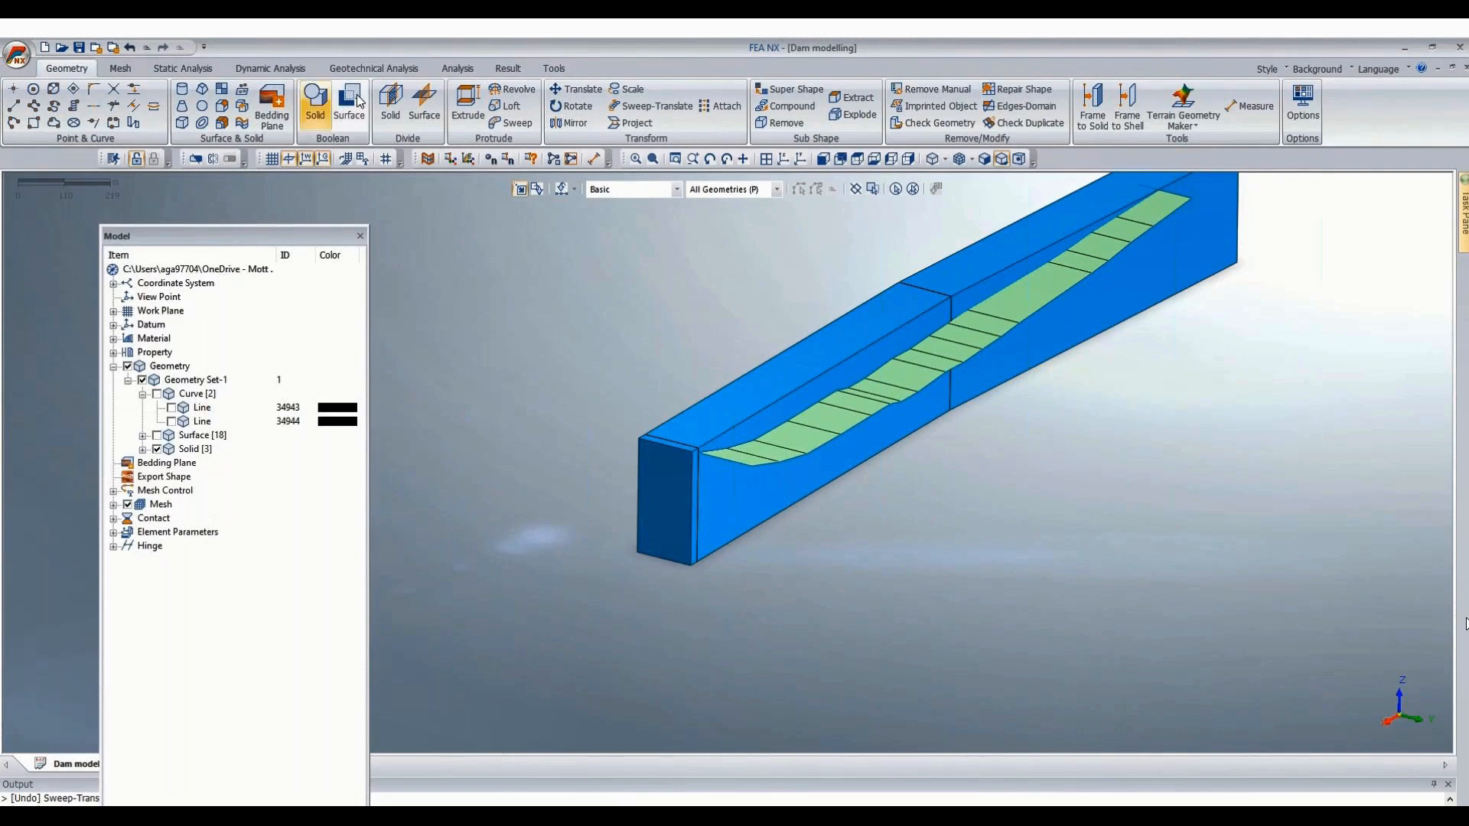
{"action": "left_click", "coordinate": [314, 104]}
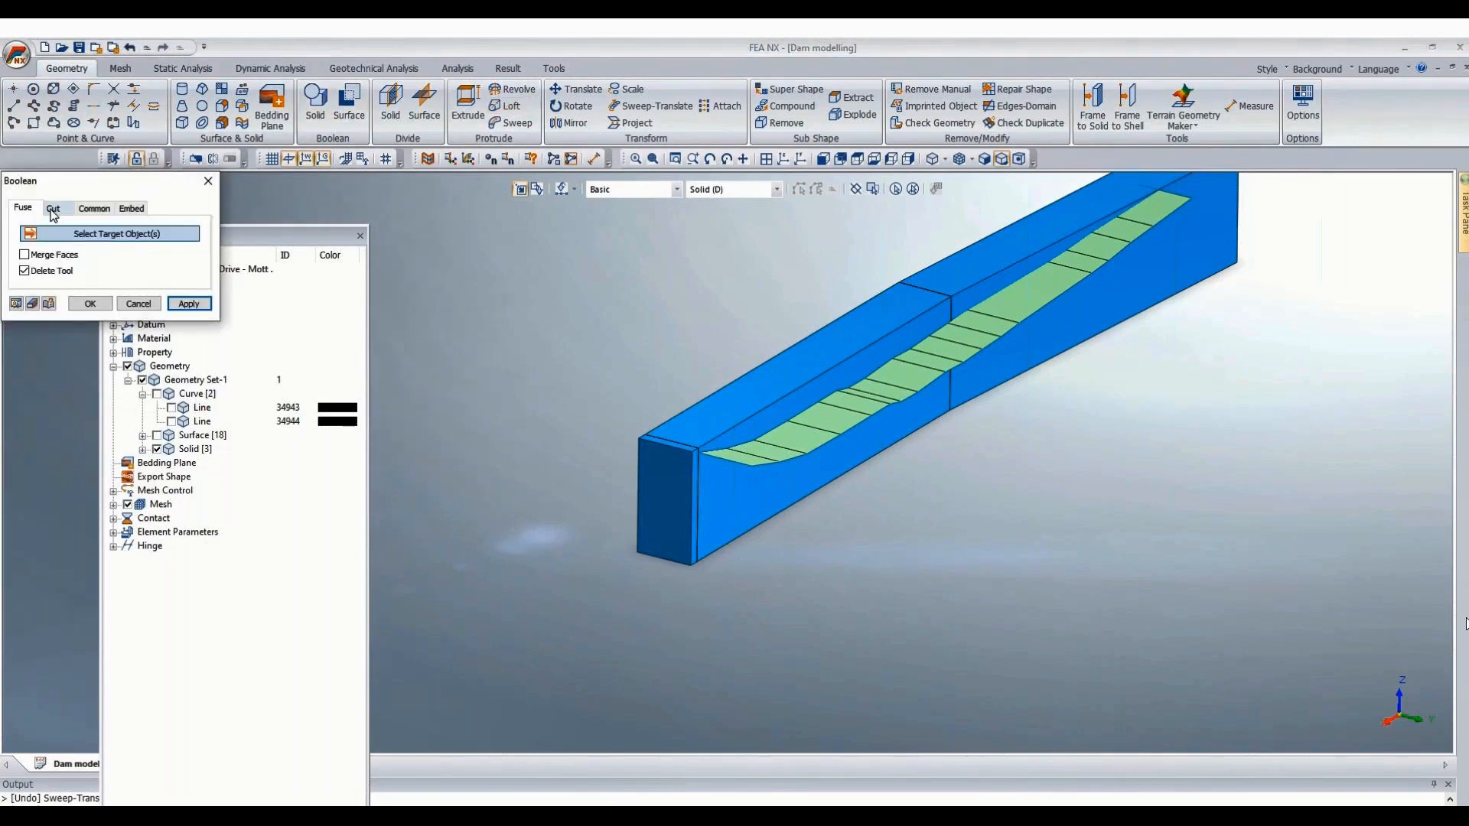
{"action": "key", "text": "Escape"}
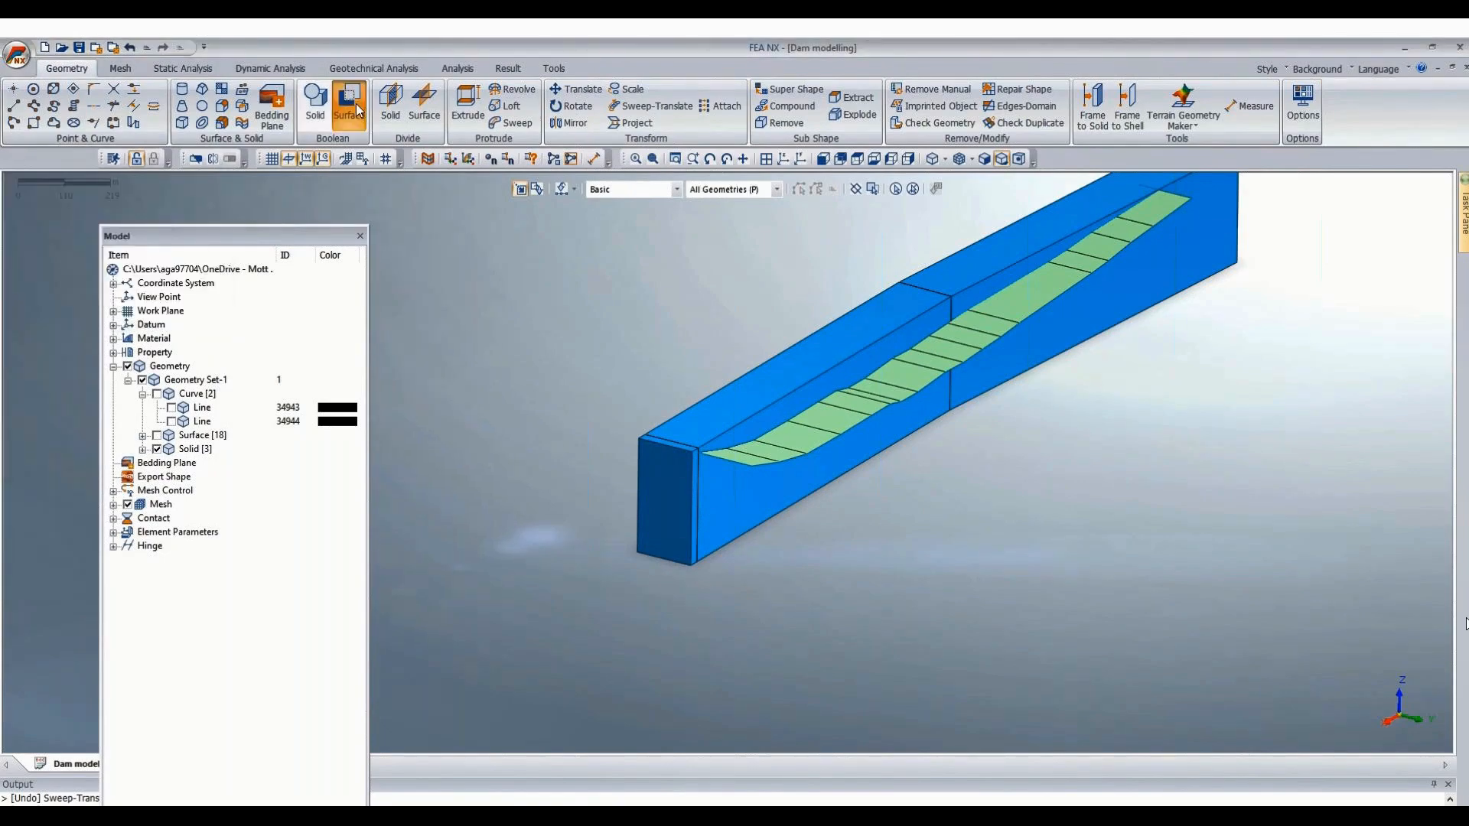
Fuse the 17 Sweep-Translate surfaces into one surface with Merge Faces enabled.
{"action": "left_click", "coordinate": [355, 103]}
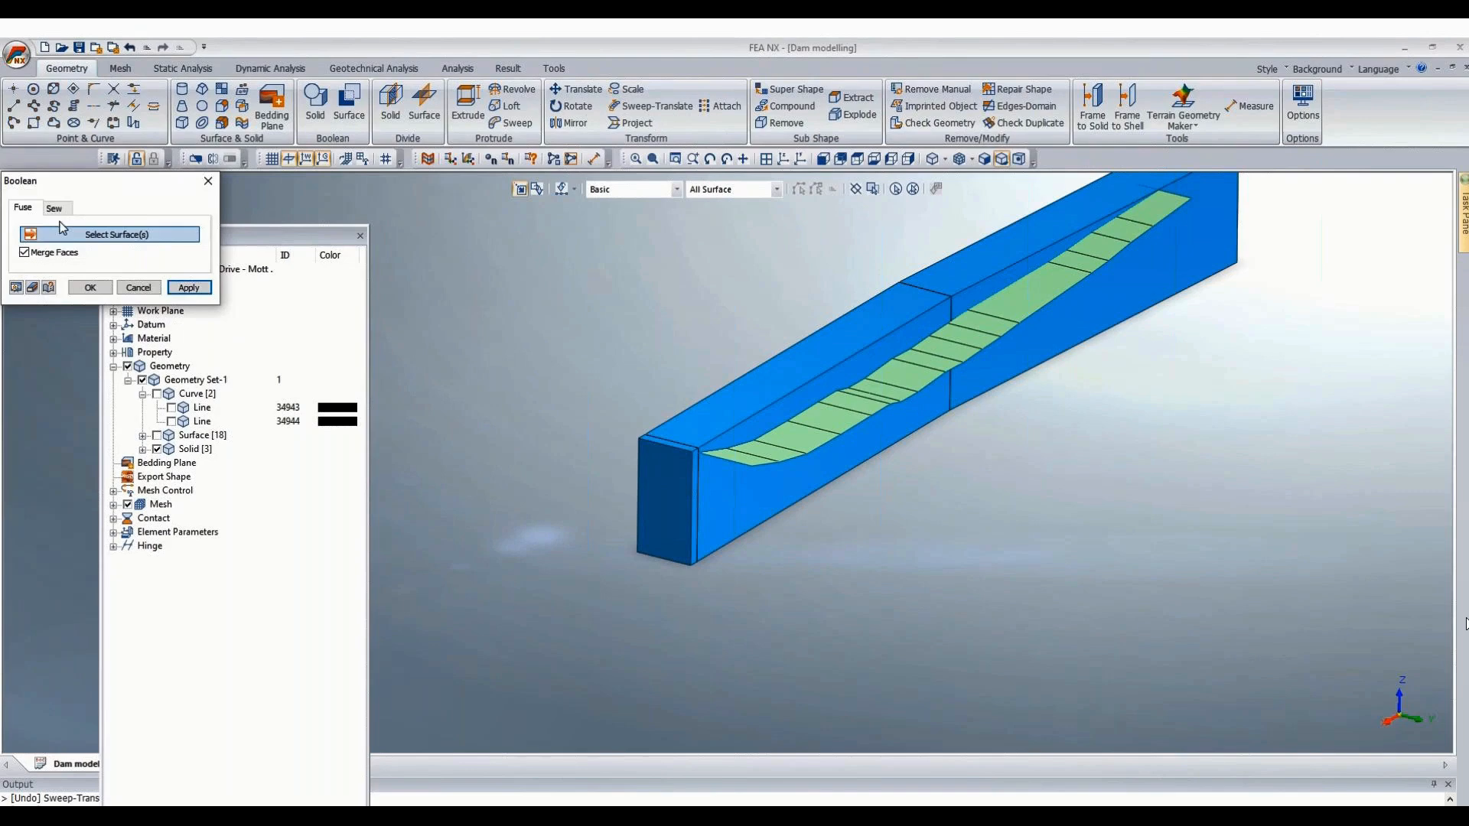
{"action": "left_click", "coordinate": [737, 459]}
{"action": "left_click", "coordinate": [760, 459]}
{"action": "left_click", "coordinate": [774, 457]}
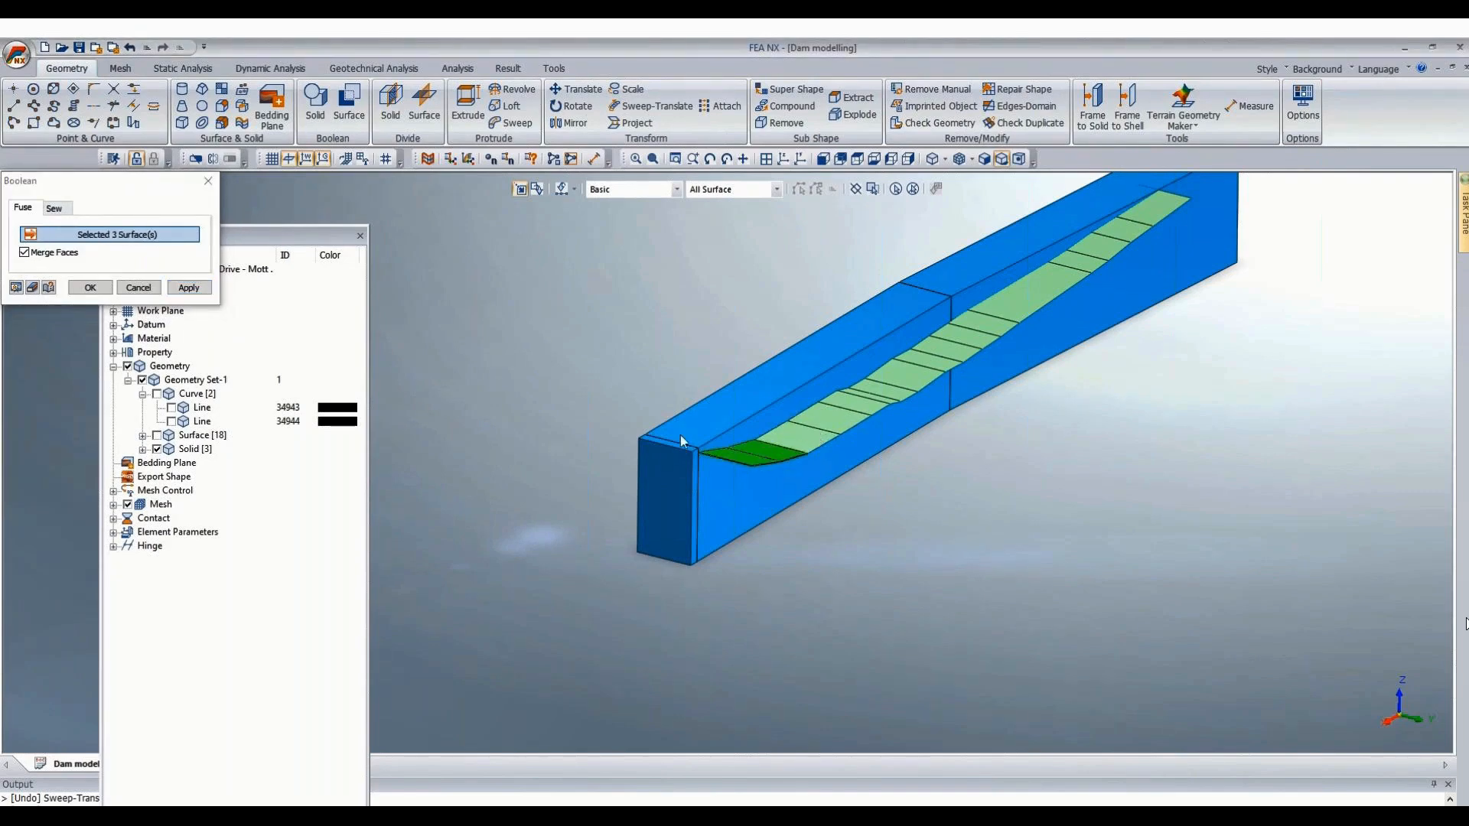
{"action": "left_click", "coordinate": [142, 435]}
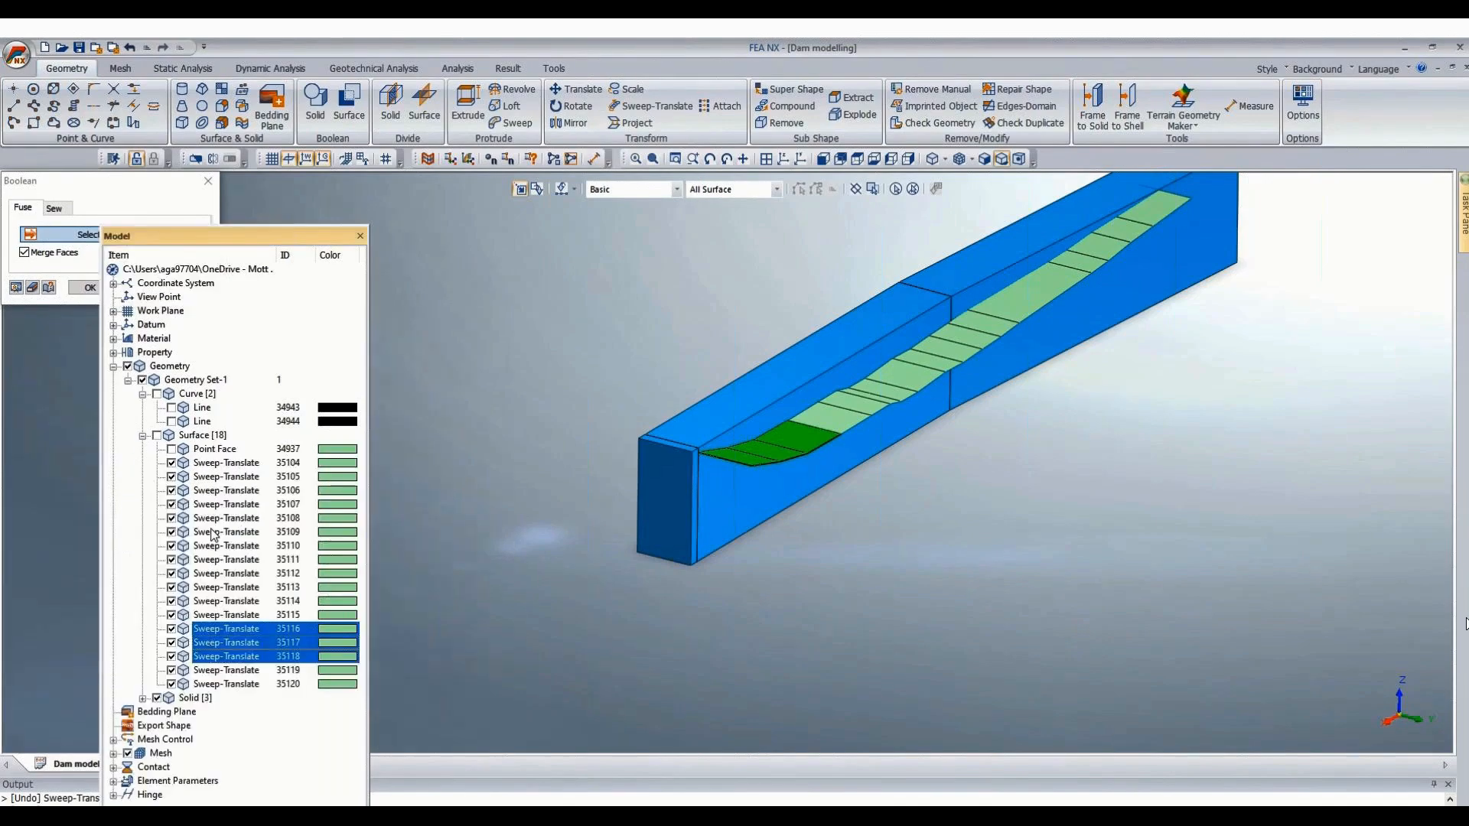
{"action": "left_click", "coordinate": [267, 646]}
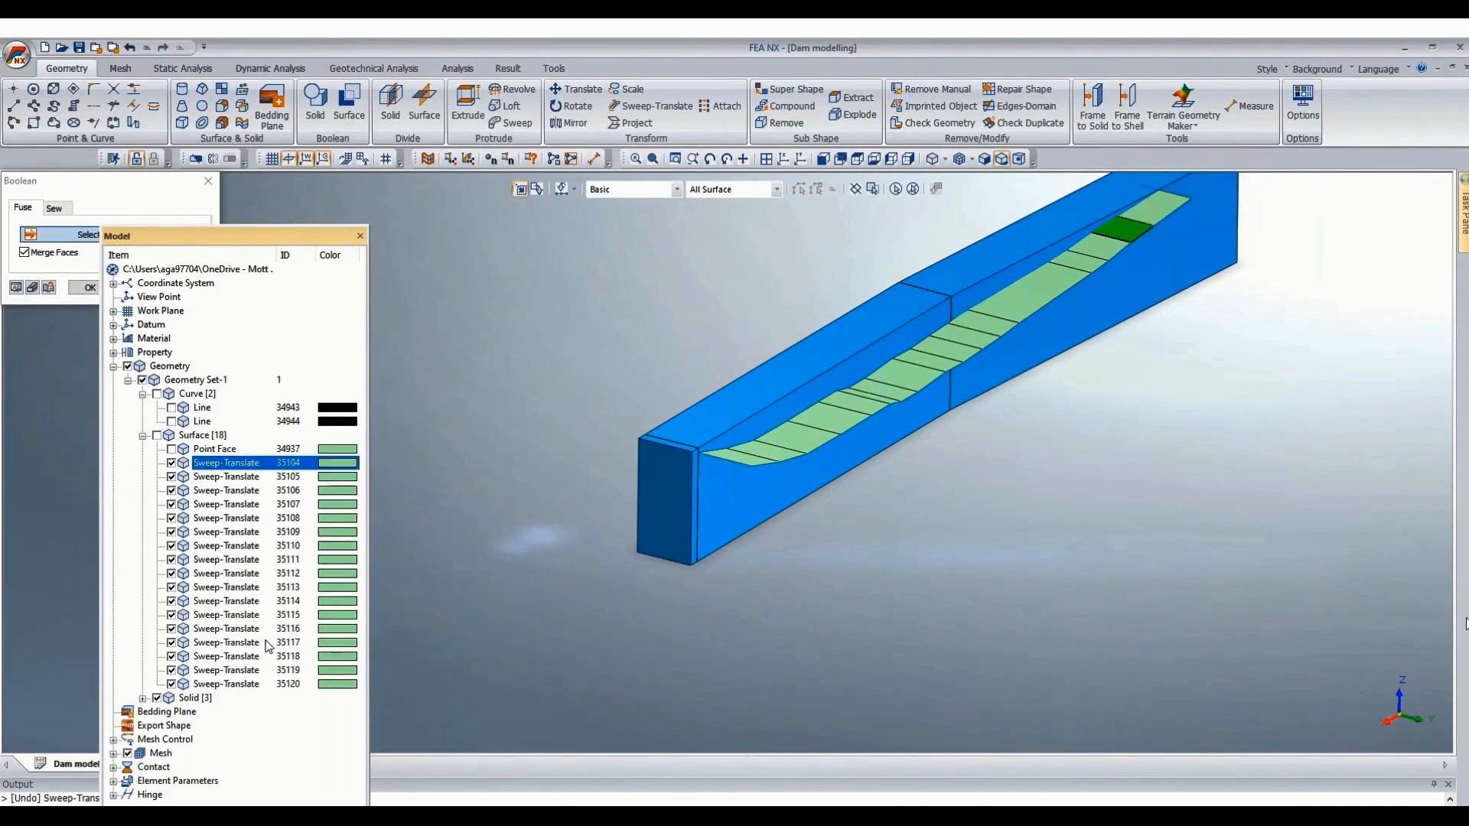
{"action": "left_click", "coordinate": [233, 684], "text": "shift"}
{"action": "left_click_drag", "start_coordinate": [110, 194], "coordinate": [600, 139]}
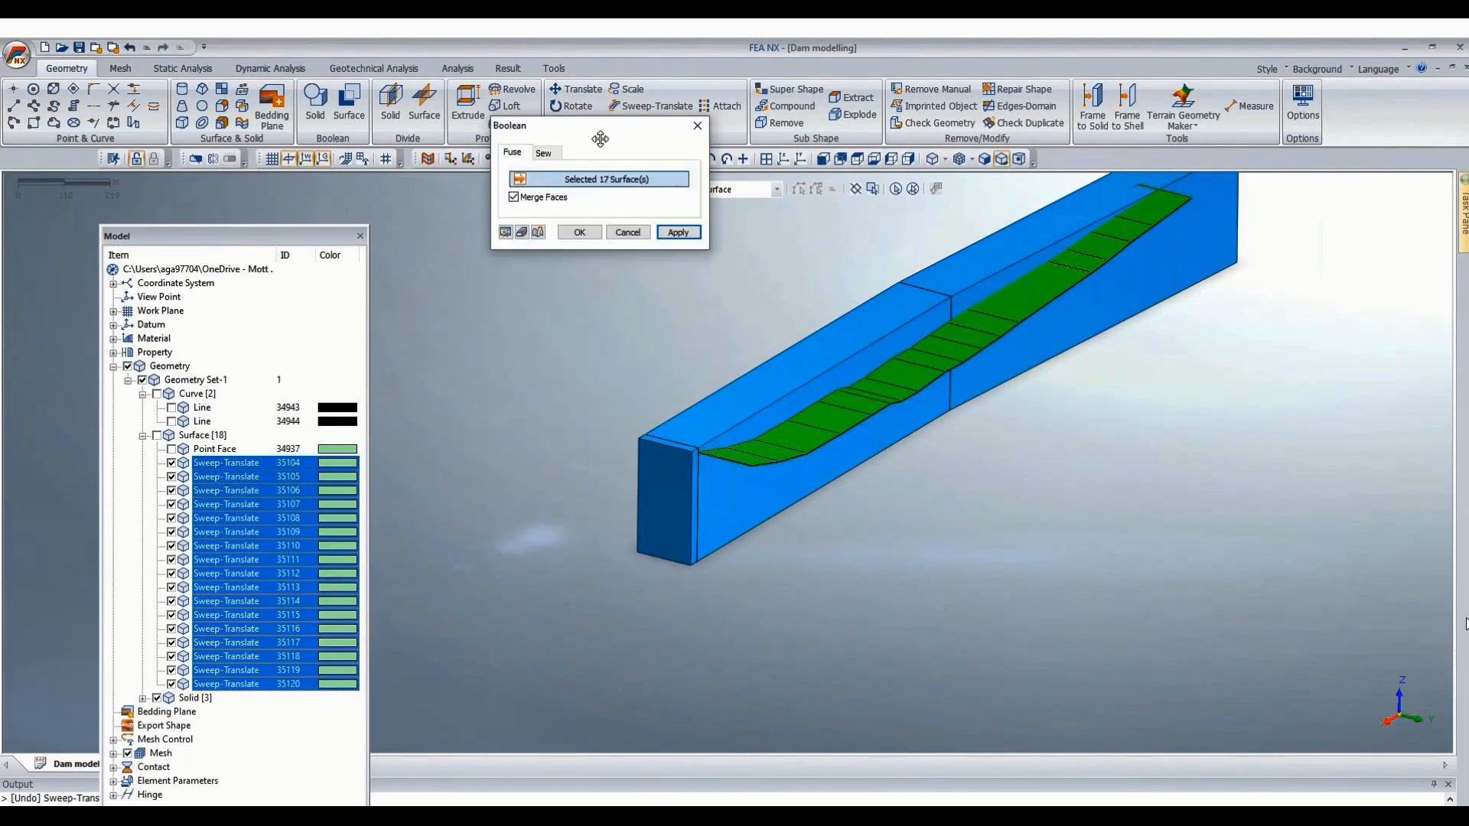
{"action": "left_click", "coordinate": [579, 232]}
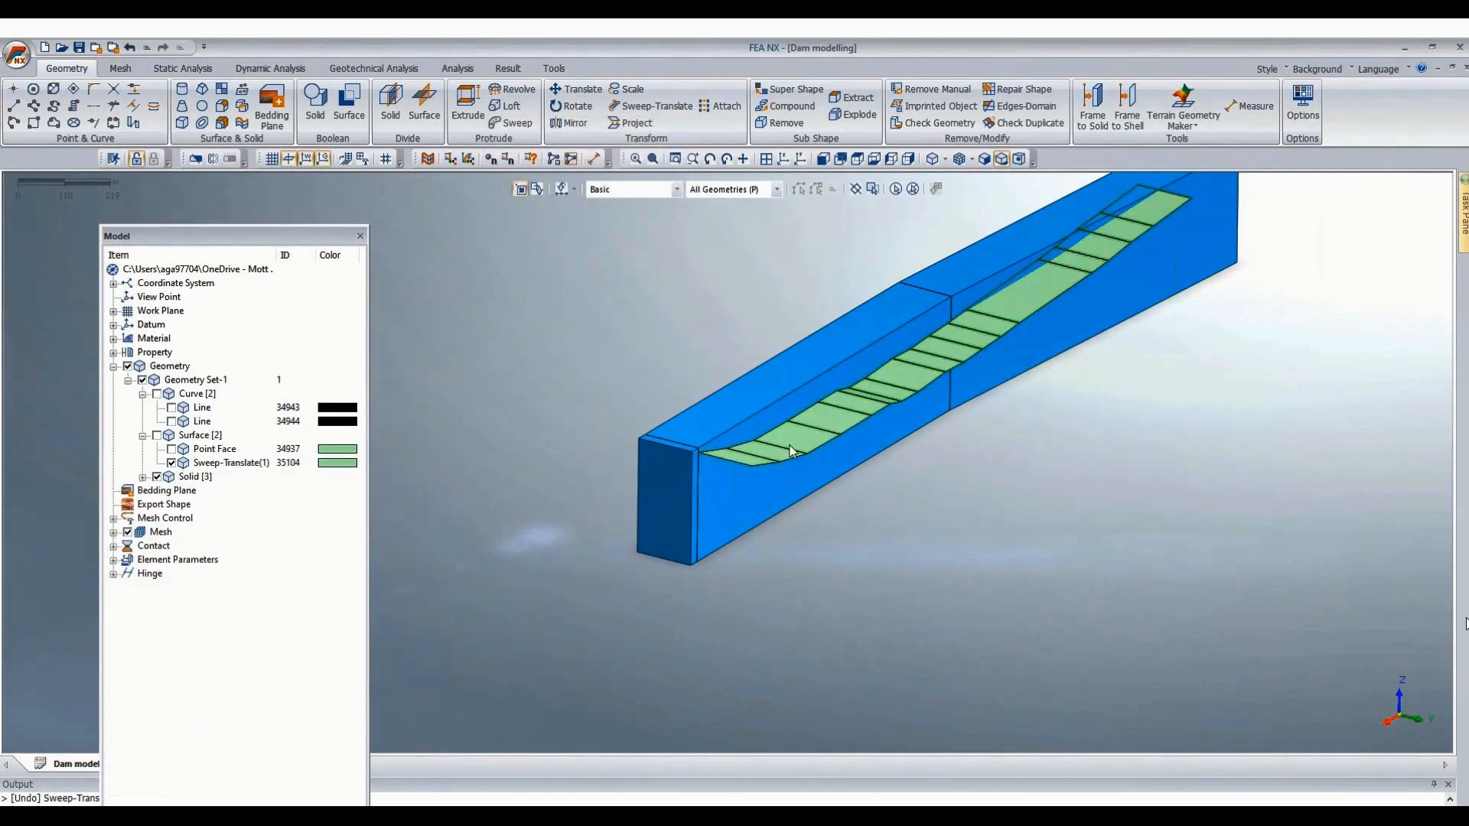
Move the fused rock surface by a two-point vector from 13733, -3681.93, 281.27 to 13733, -3831.93, 281.27, using the vector's length as distance.
{"action": "middle_click_drag", "start_coordinate": [1134, 521], "coordinate": [916, 384]}
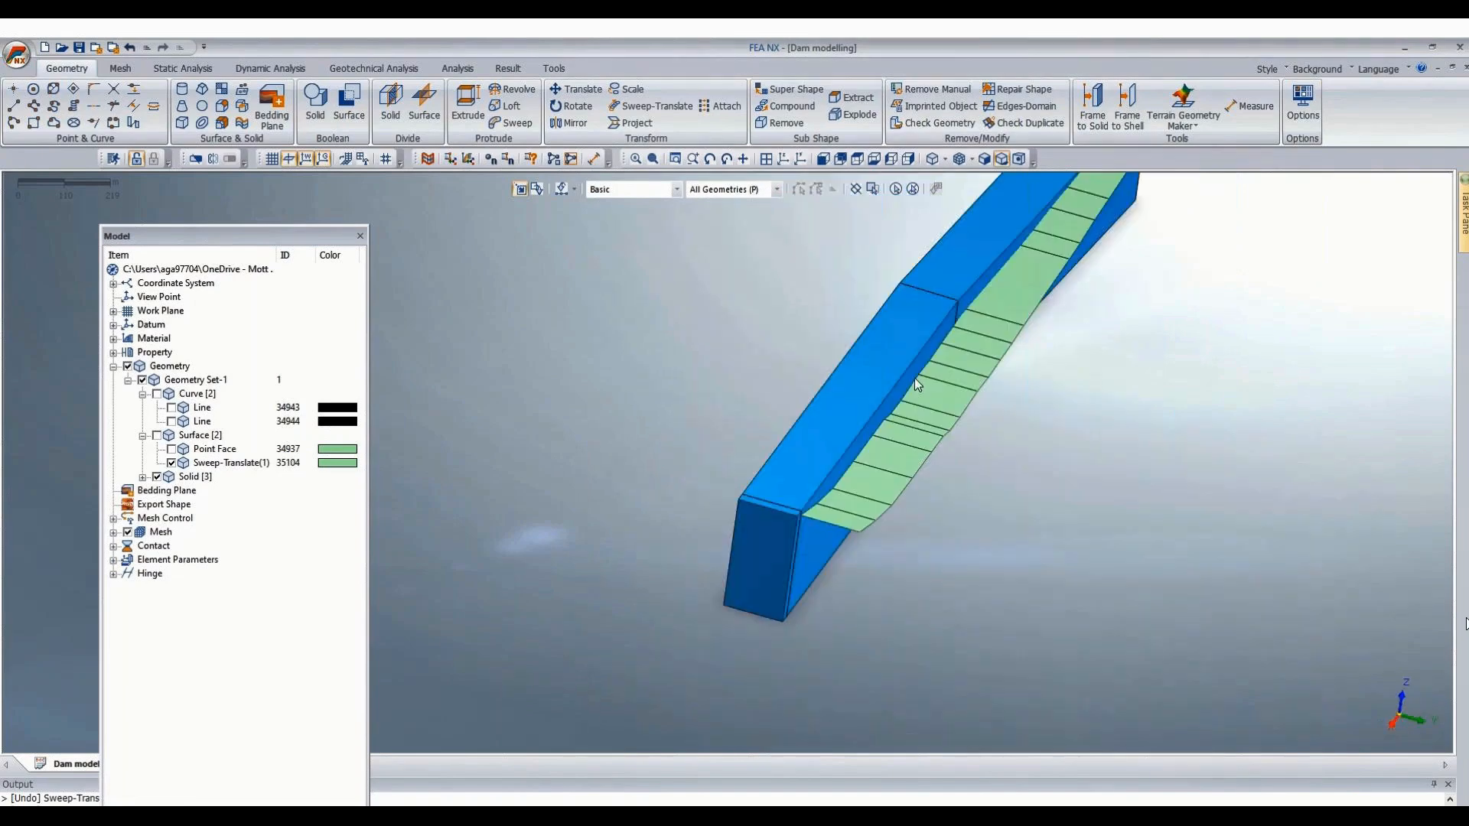
{"action": "left_click", "coordinate": [575, 89]}
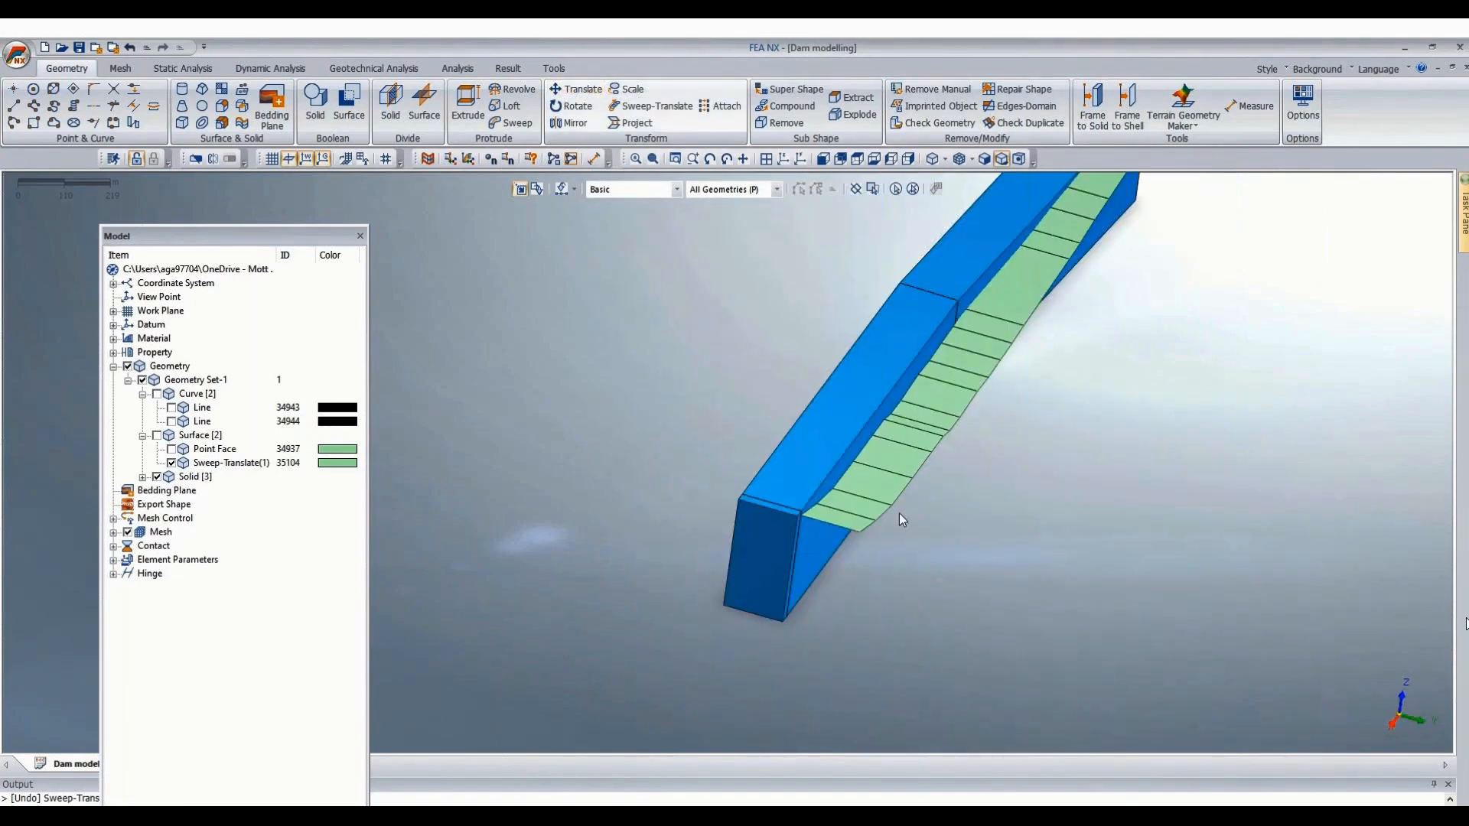
{"action": "left_click", "coordinate": [900, 468]}
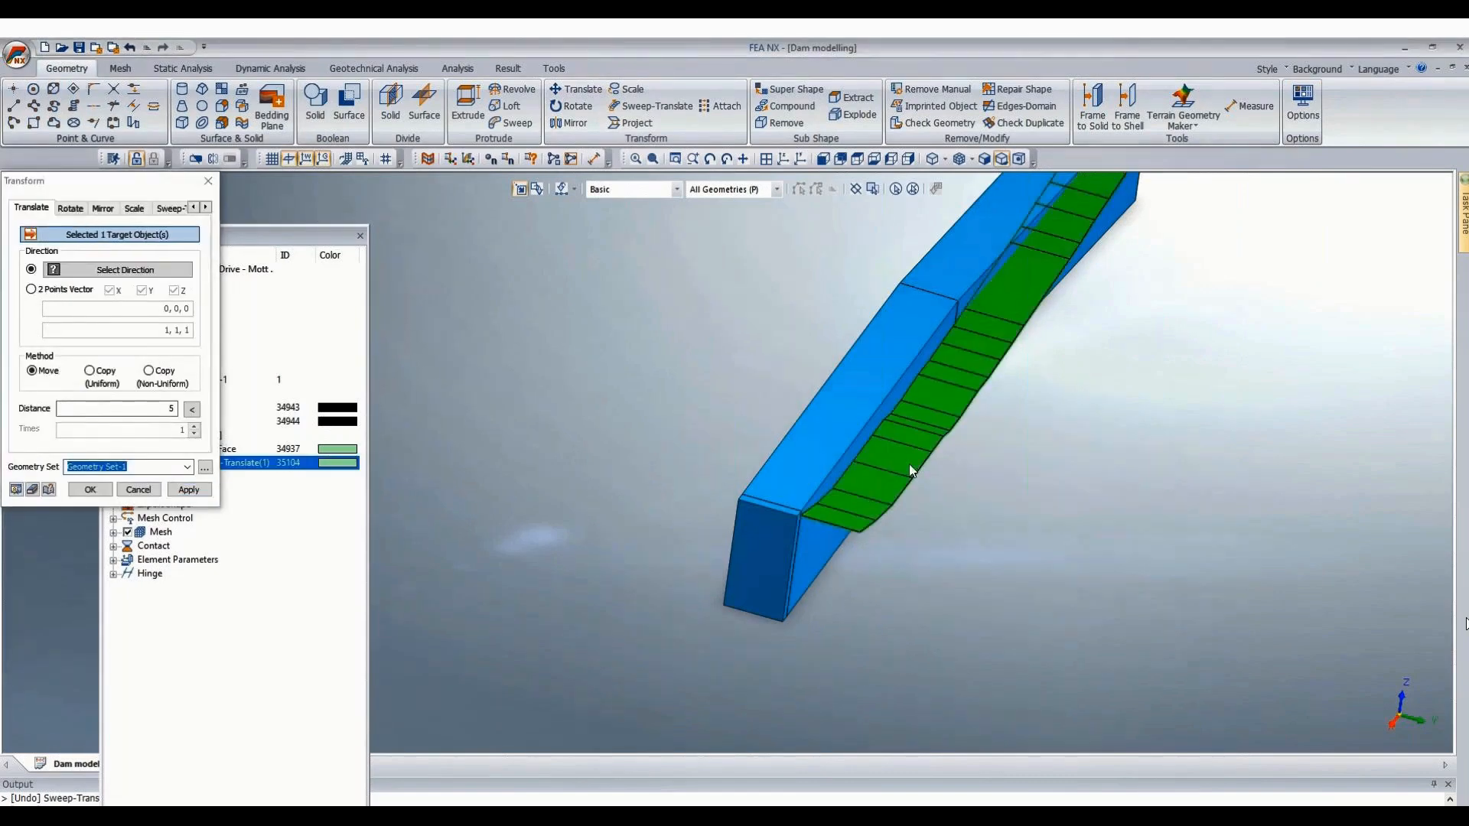
{"action": "left_click", "coordinate": [92, 291]}
{"action": "scroll", "coordinate": [865, 497], "scroll_direction": "up", "scroll_amount": 4}
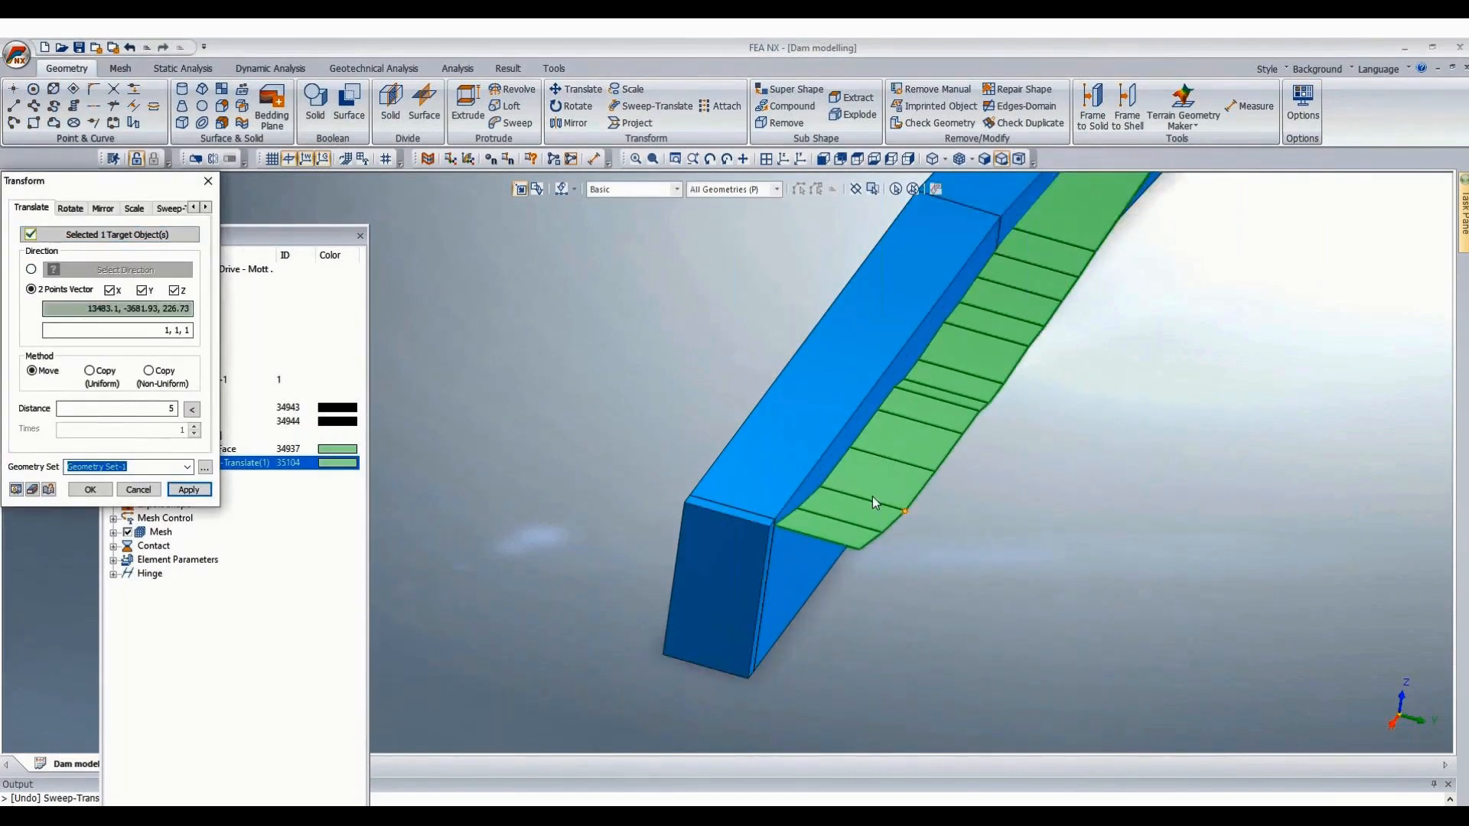
{"action": "left_click", "coordinate": [874, 574]}
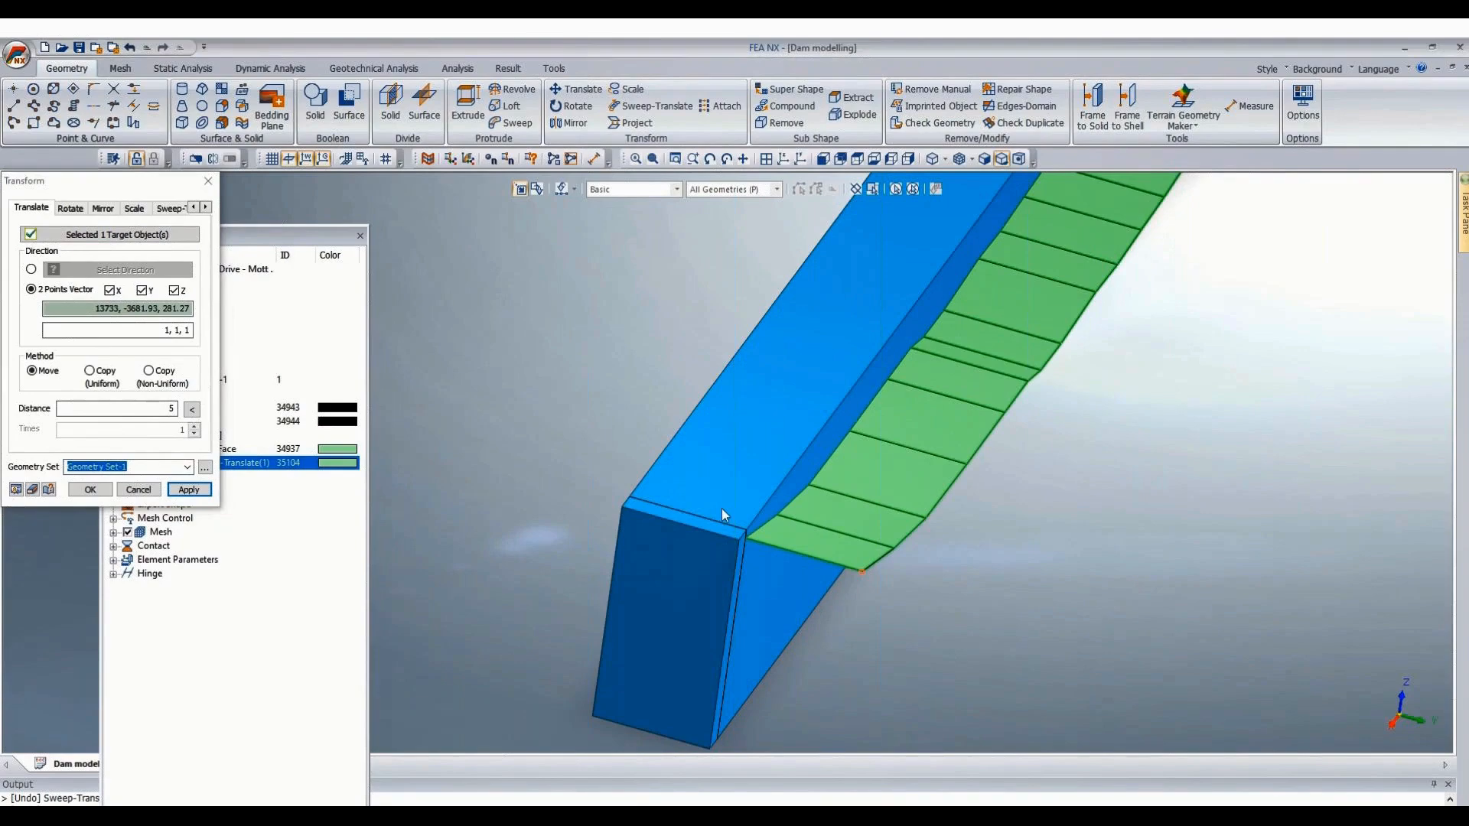
{"action": "left_click", "coordinate": [746, 540]}
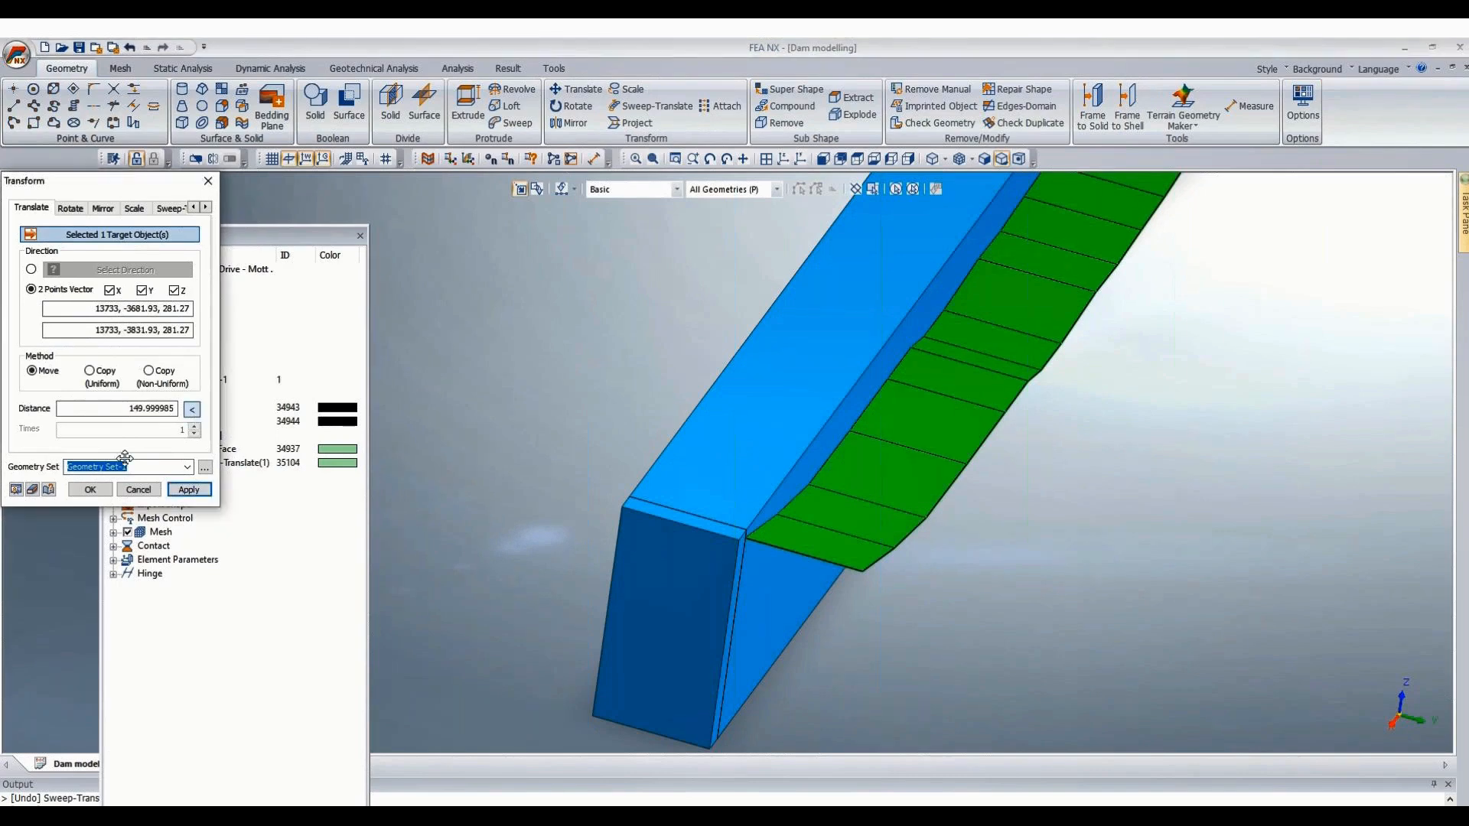
{"action": "left_click", "coordinate": [90, 490]}
Examine the moved rock surface's position relative to the foundation solids from both sides.
{"action": "middle_click_drag", "start_coordinate": [625, 332], "coordinate": [1219, 507]}
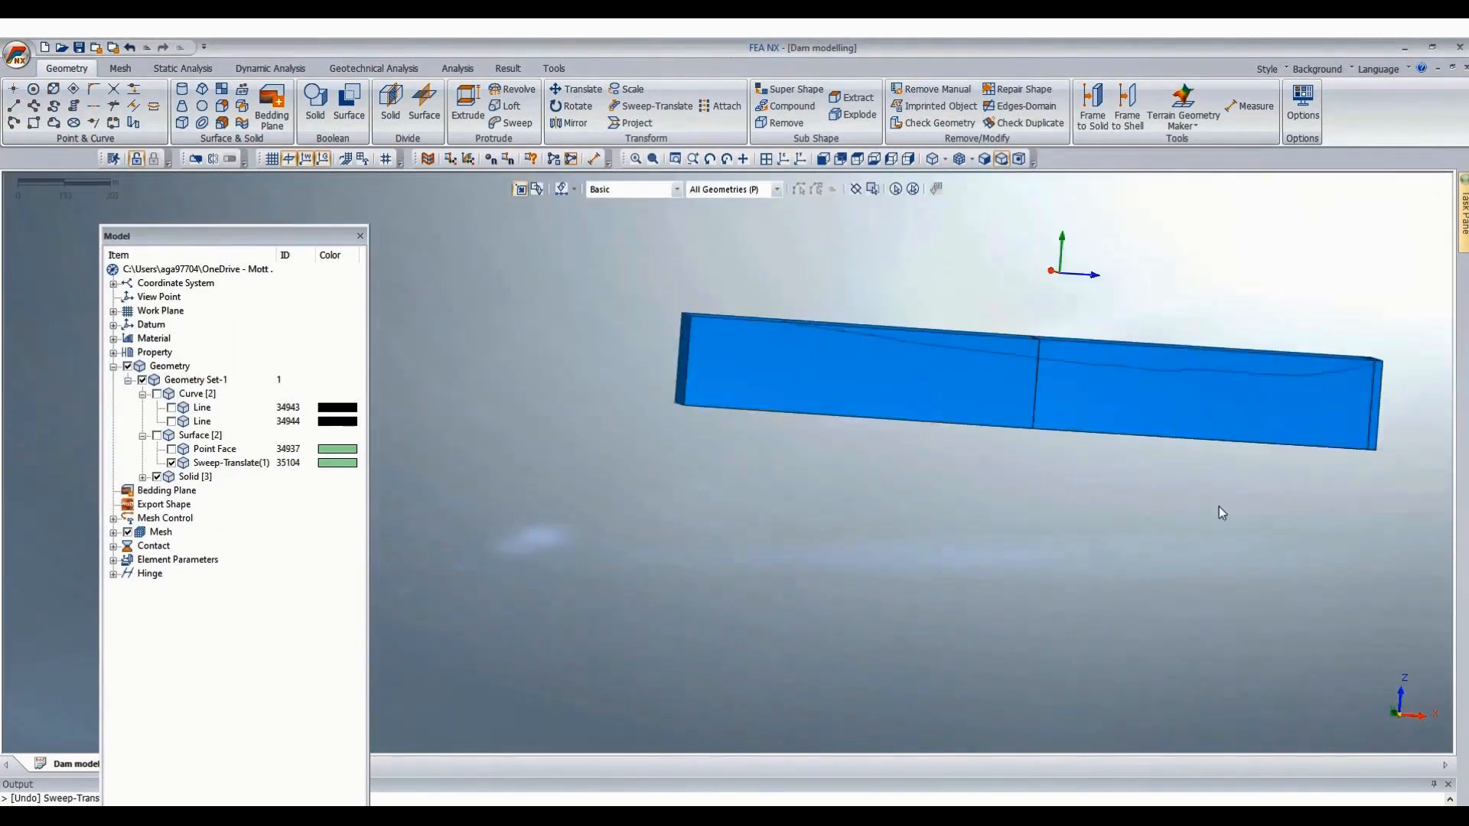
{"action": "scroll", "coordinate": [981, 256], "scroll_direction": "up", "scroll_amount": 2}
{"action": "scroll", "coordinate": [977, 251], "scroll_direction": "up", "scroll_amount": 2}
{"action": "middle_click_drag", "start_coordinate": [977, 251], "coordinate": [946, 275]}
{"action": "scroll", "coordinate": [958, 274], "scroll_direction": "down", "scroll_amount": 1}
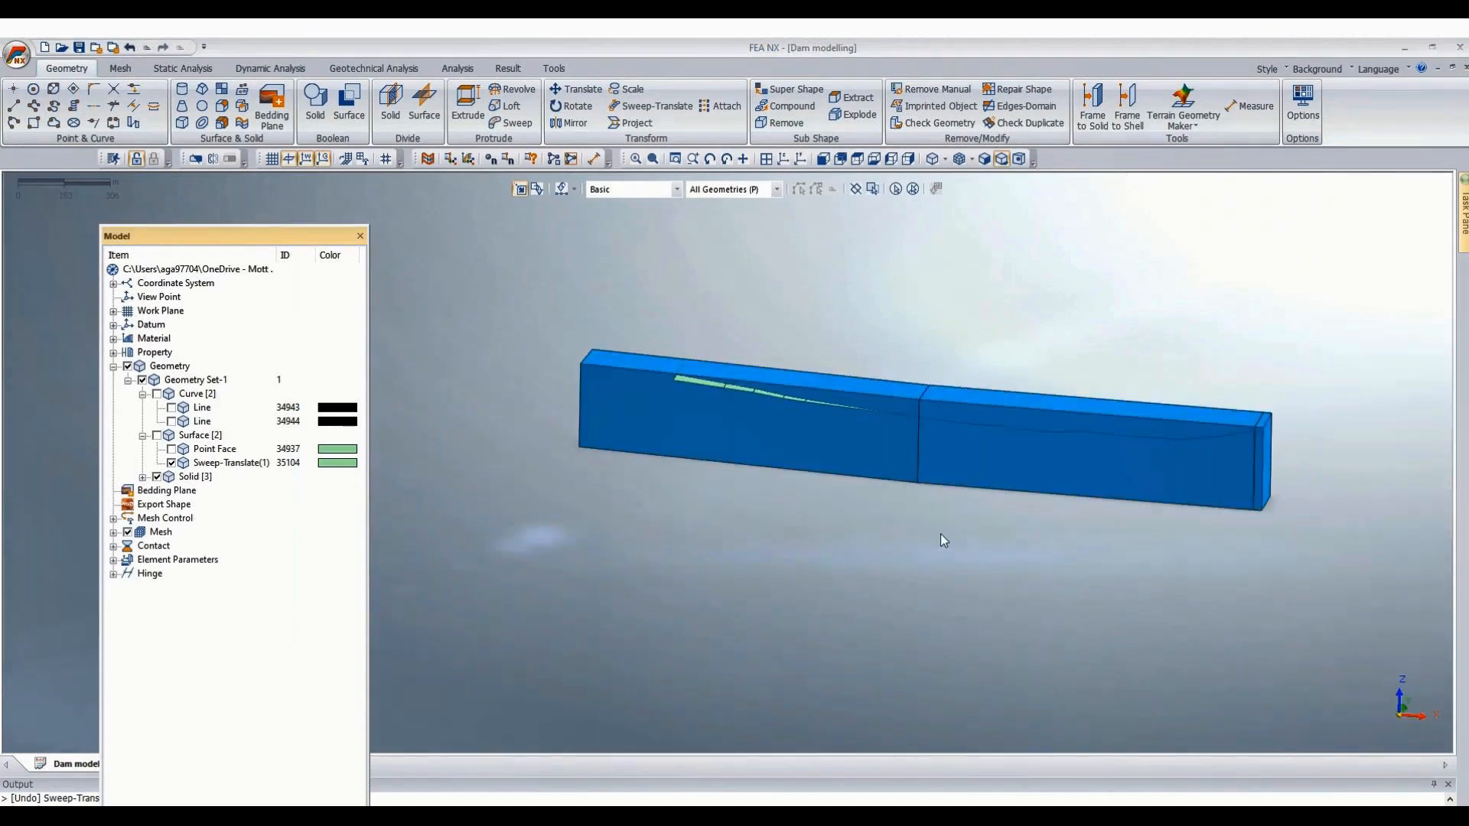
{"action": "scroll", "coordinate": [939, 534], "scroll_direction": "up", "scroll_amount": 2}
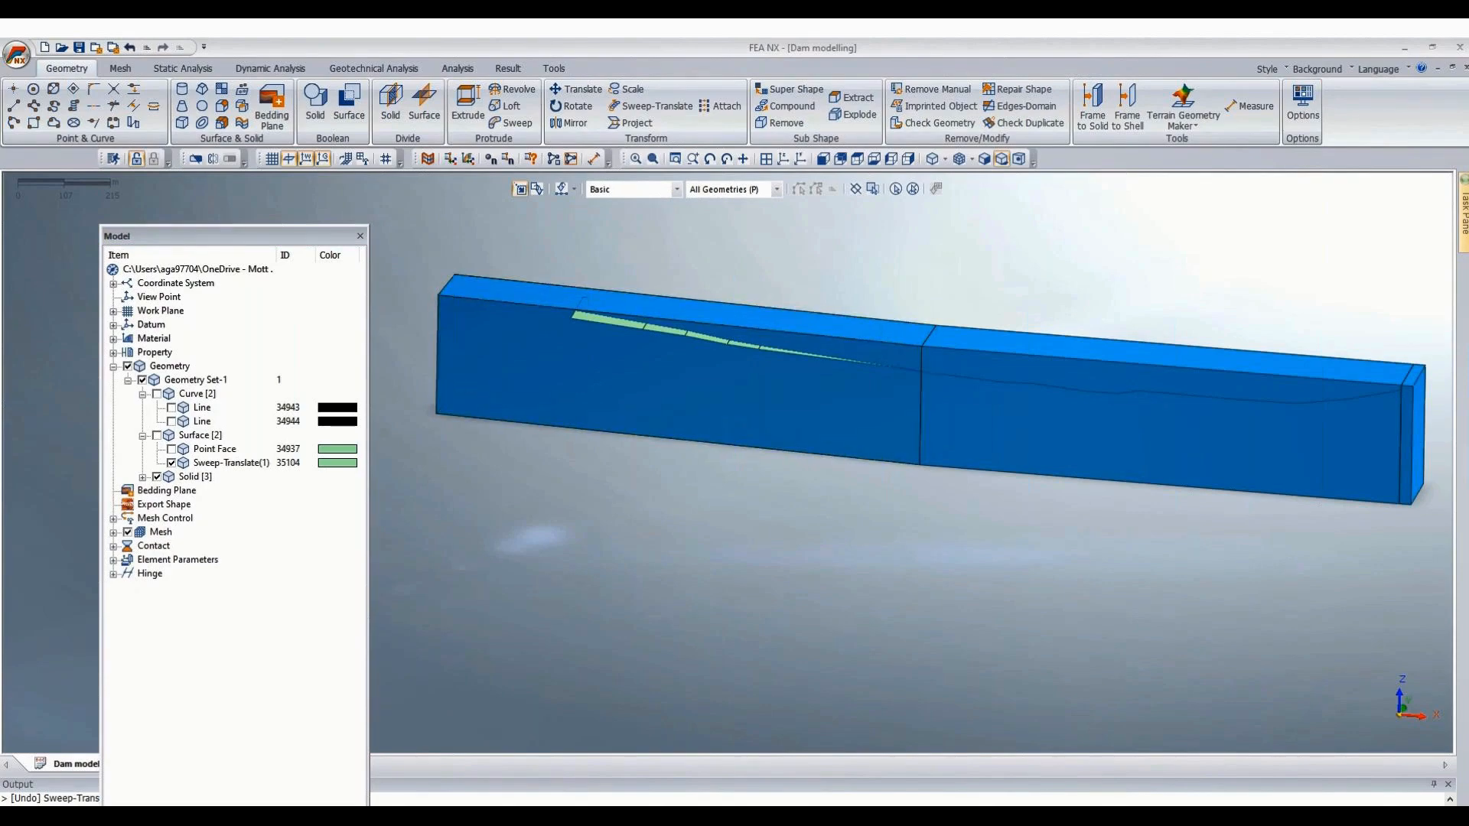
Switch to the dam workbook in Excel and review the ogee overflow design data from design flood to number of operative bays.
{"action": "mouse_move", "coordinate": [503, 818]}
{"action": "left_click", "coordinate": [267, 795]}
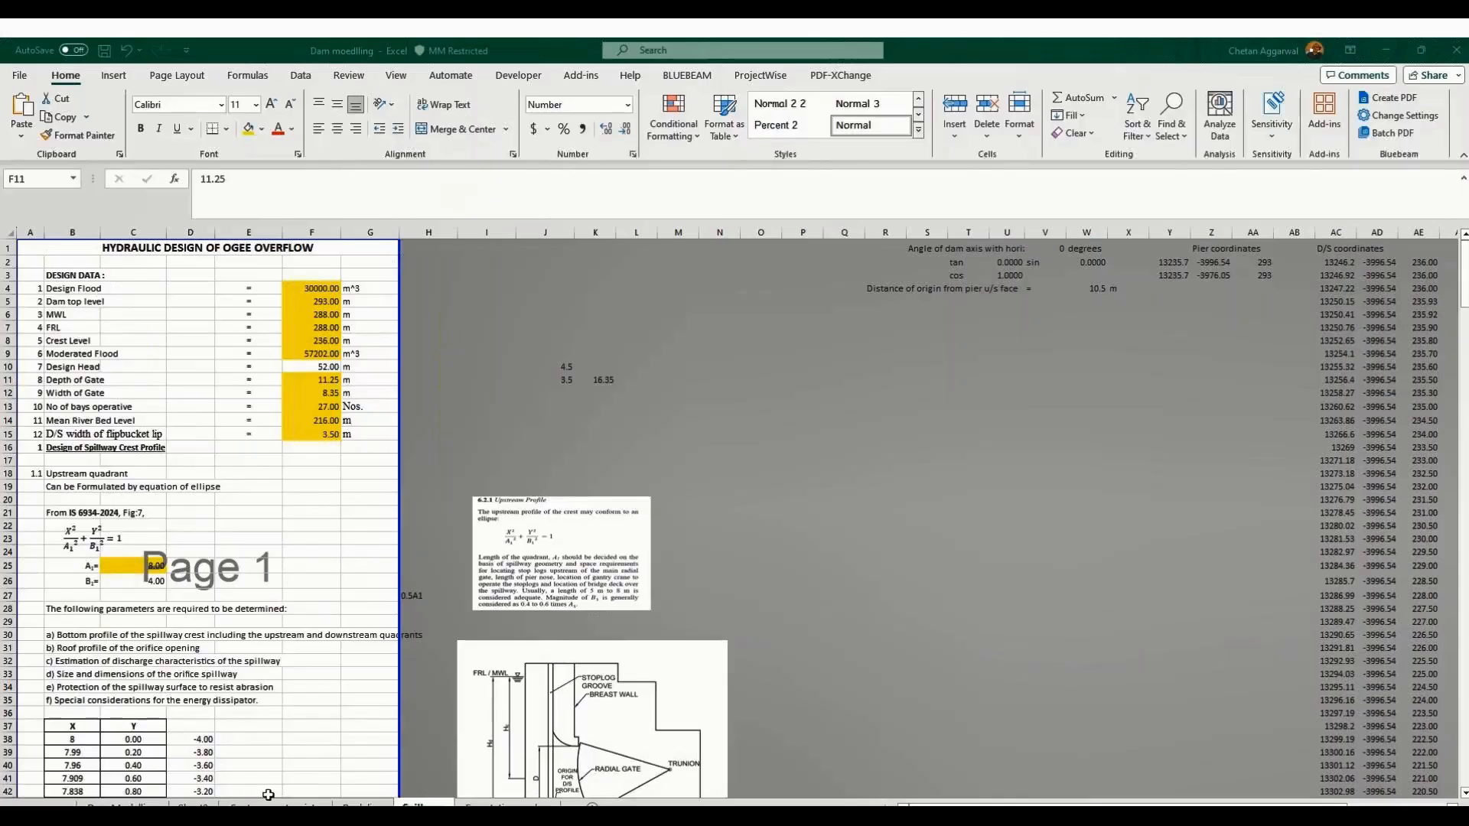
{"action": "key", "text": "ctrl+Up"}
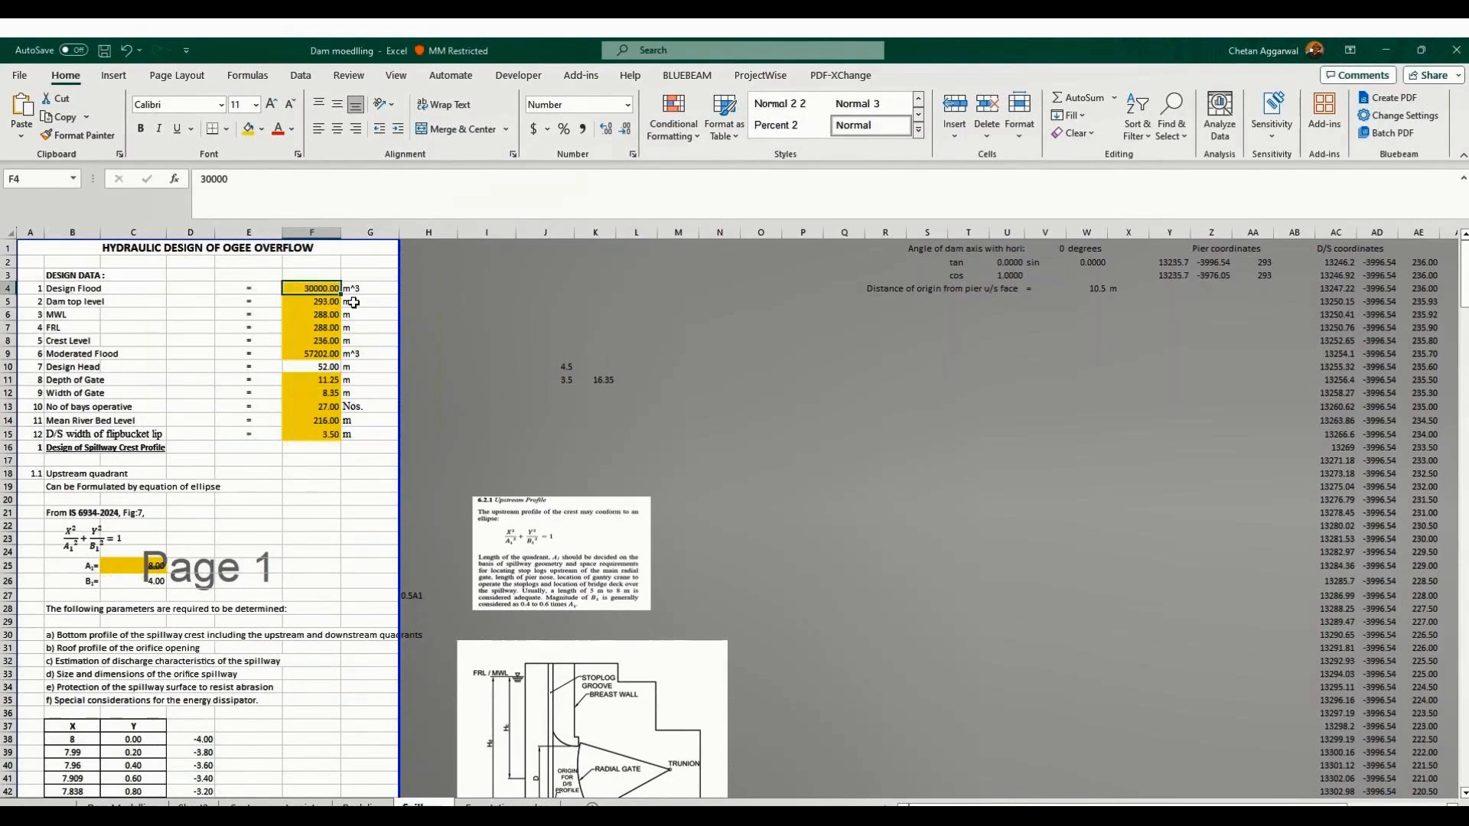
{"action": "key", "text": "Down"}
{"action": "key", "text": "Down"}
{"action": "key", "text": "Down"}
{"action": "key", "text": "Down"}
{"action": "key", "text": "Down"}
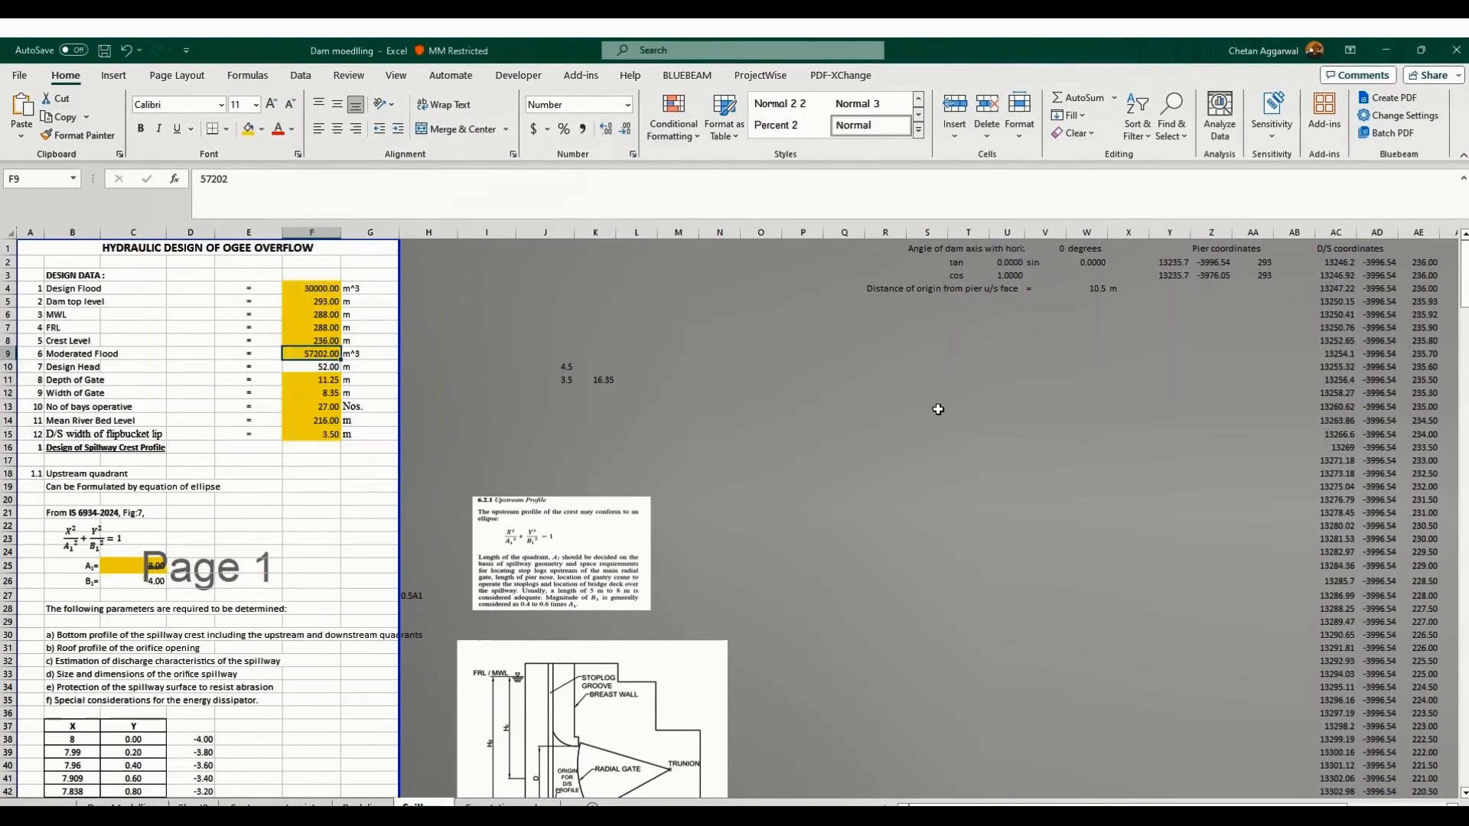
{"action": "key", "text": "Down"}
{"action": "key", "text": "Down"}
{"action": "key", "text": "Down"}
{"action": "key", "text": "Down"}
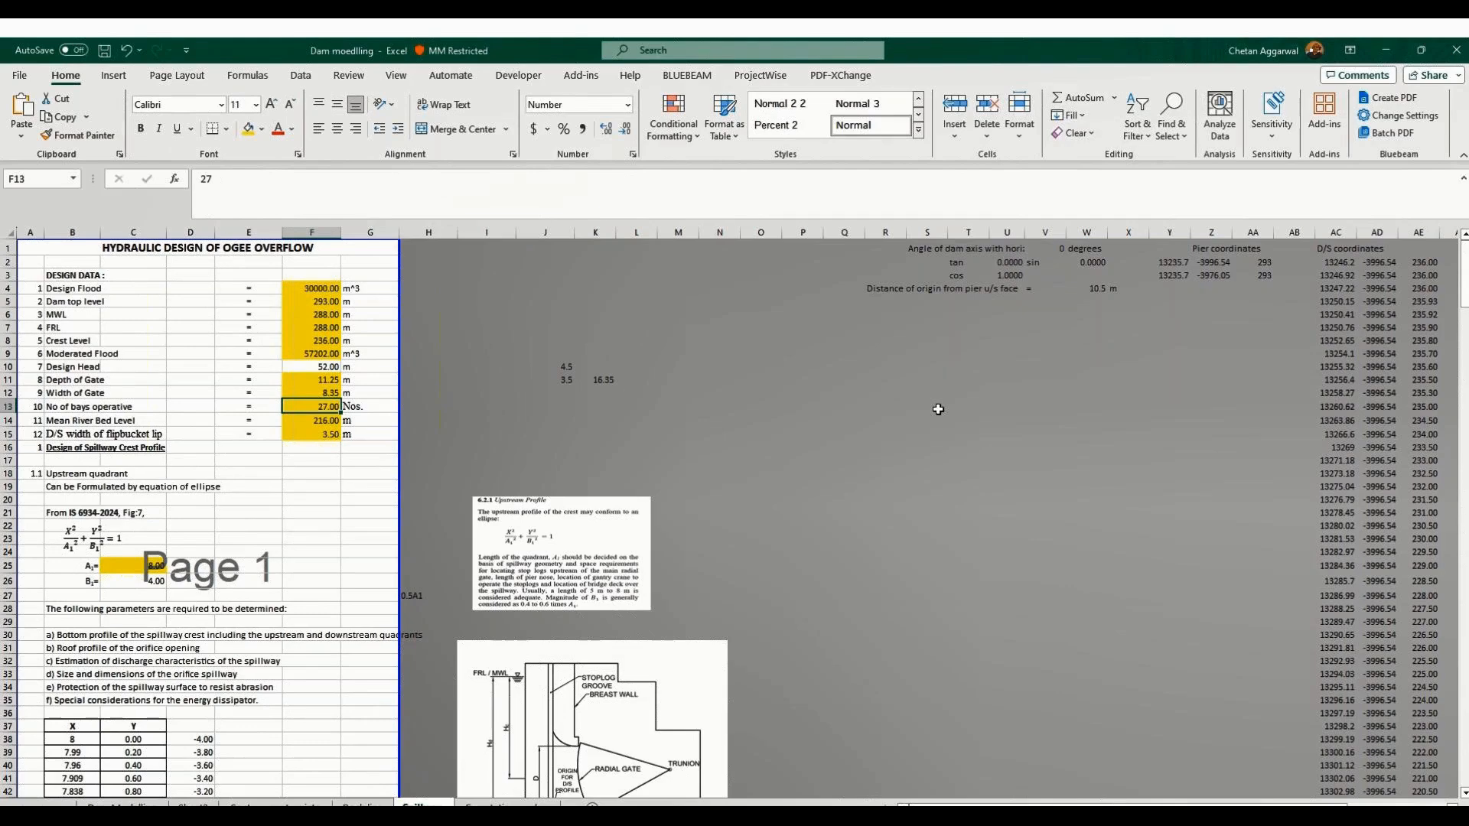
{"action": "key", "text": "Up"}
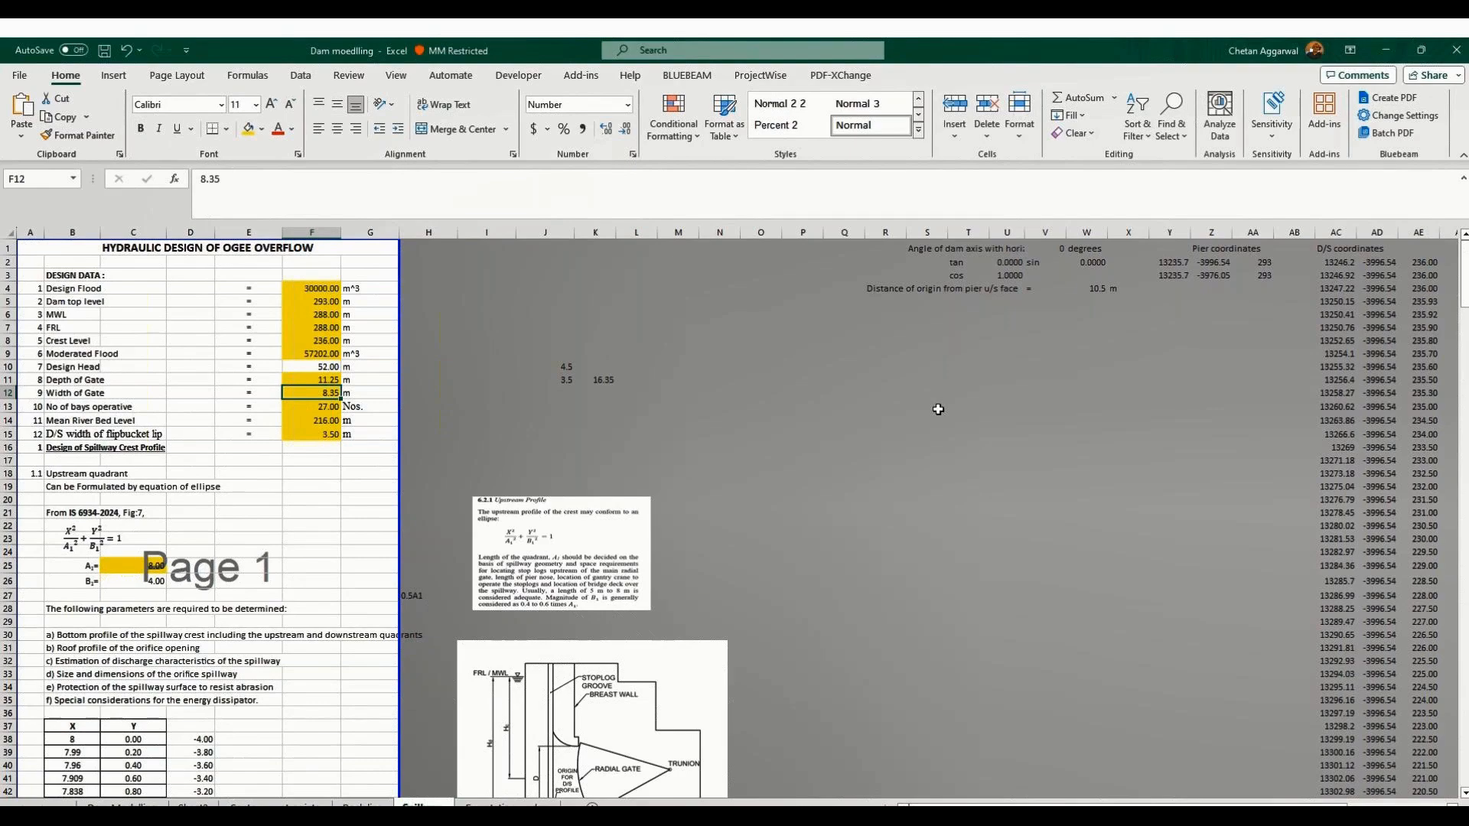
Enter the formula =30*9.35+3.5*2*30 in cell M13 to calculate the total spillway length.
{"action": "key", "text": "Down"}
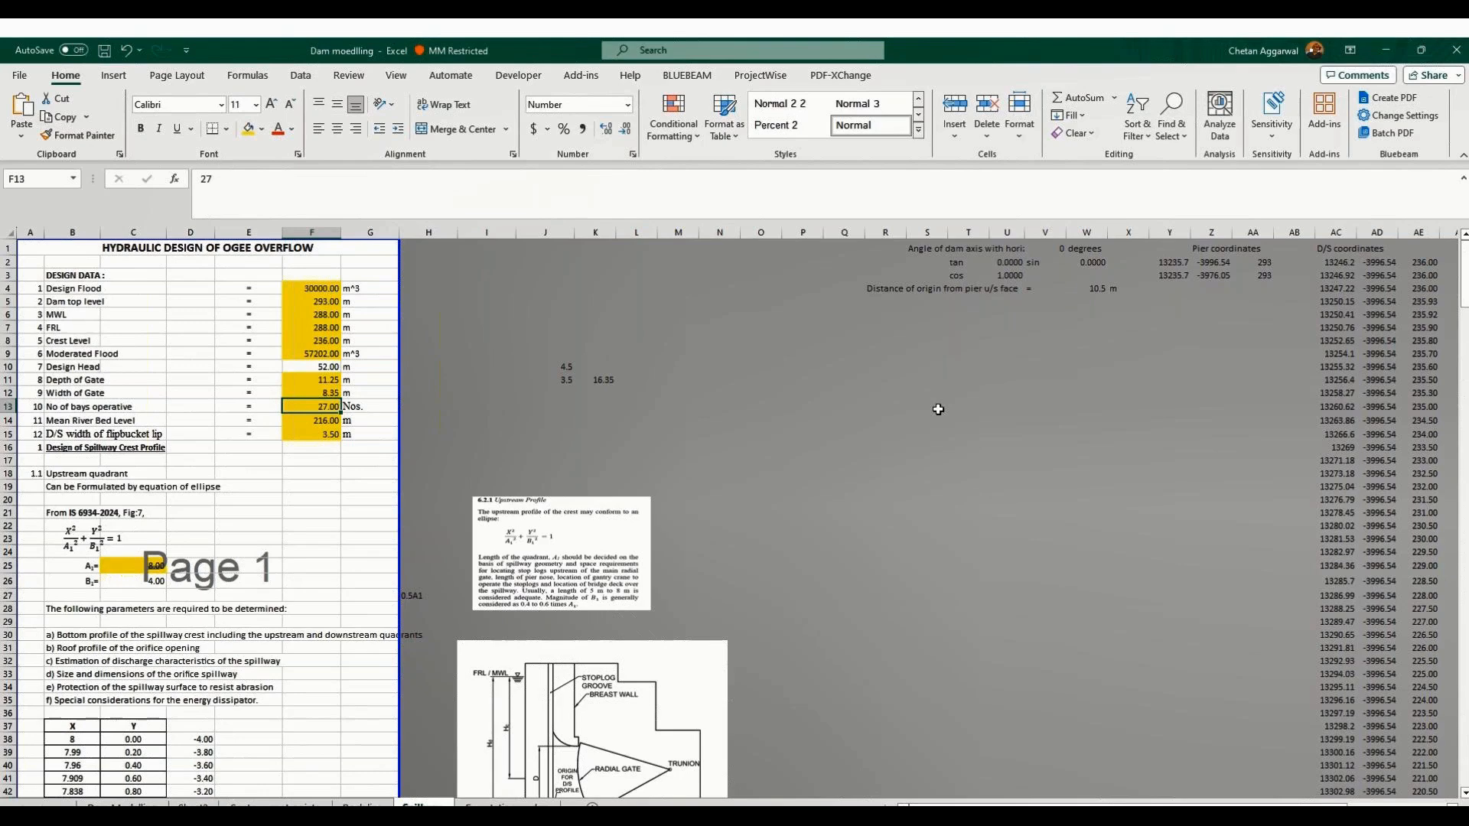
{"action": "key", "text": "Right"}
{"action": "key", "text": "Right"}
{"action": "key", "text": "Right"}
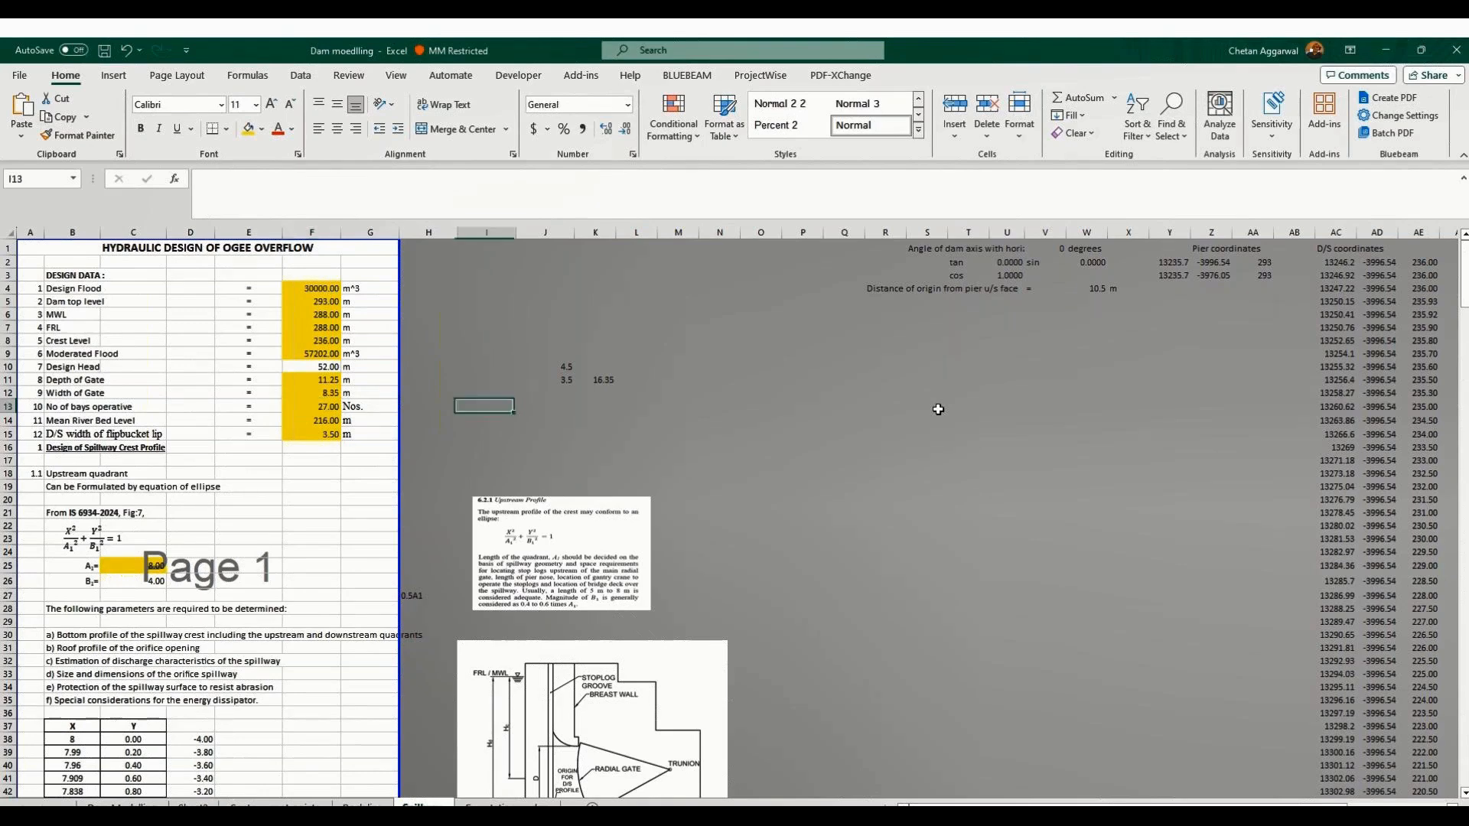
{"action": "key", "text": "Right"}
{"action": "key", "text": "Right"}
{"action": "key", "text": "Right"}
{"action": "key", "text": "Right"}
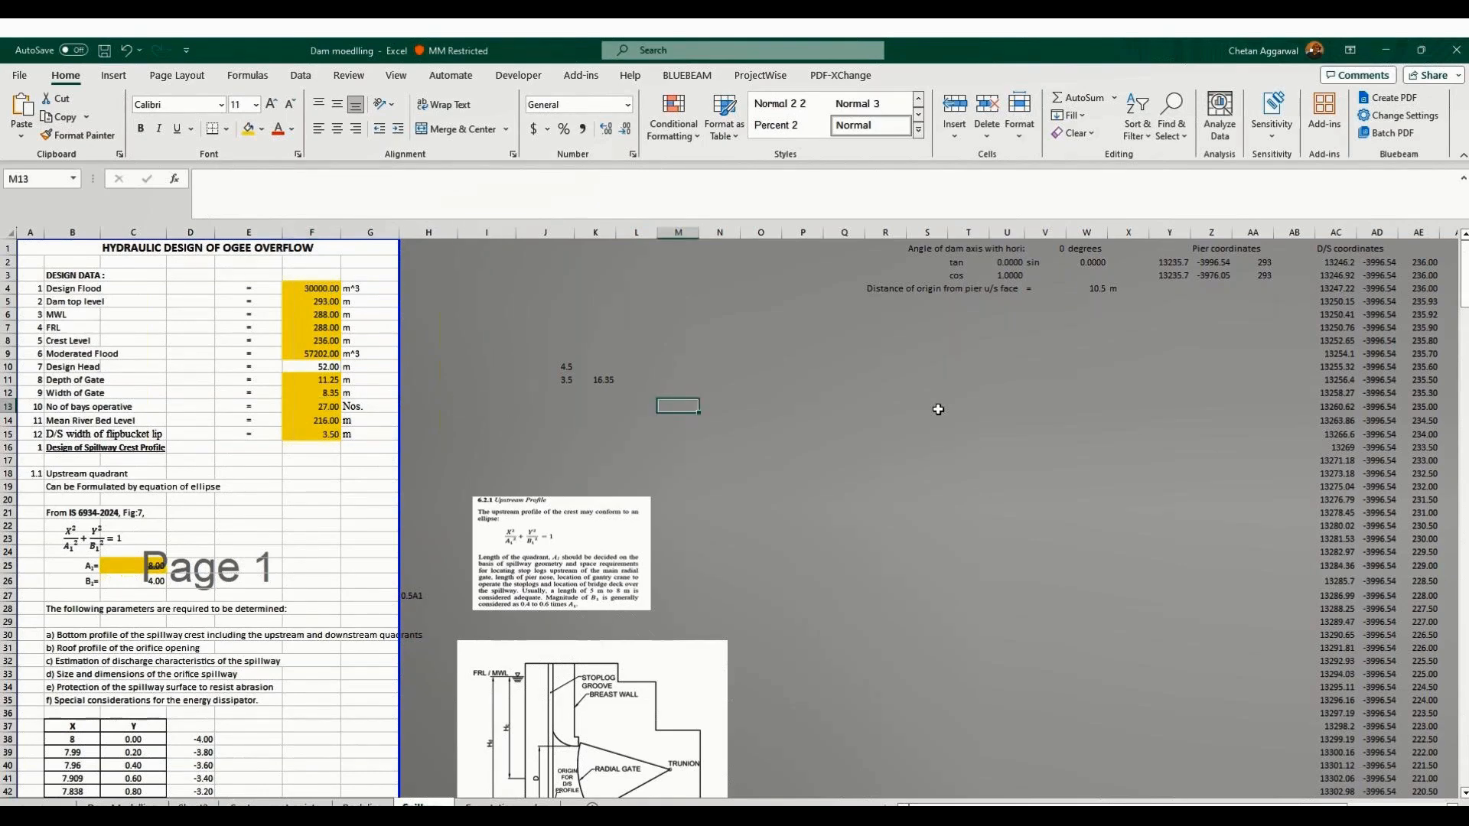
{"action": "type", "text": "="}
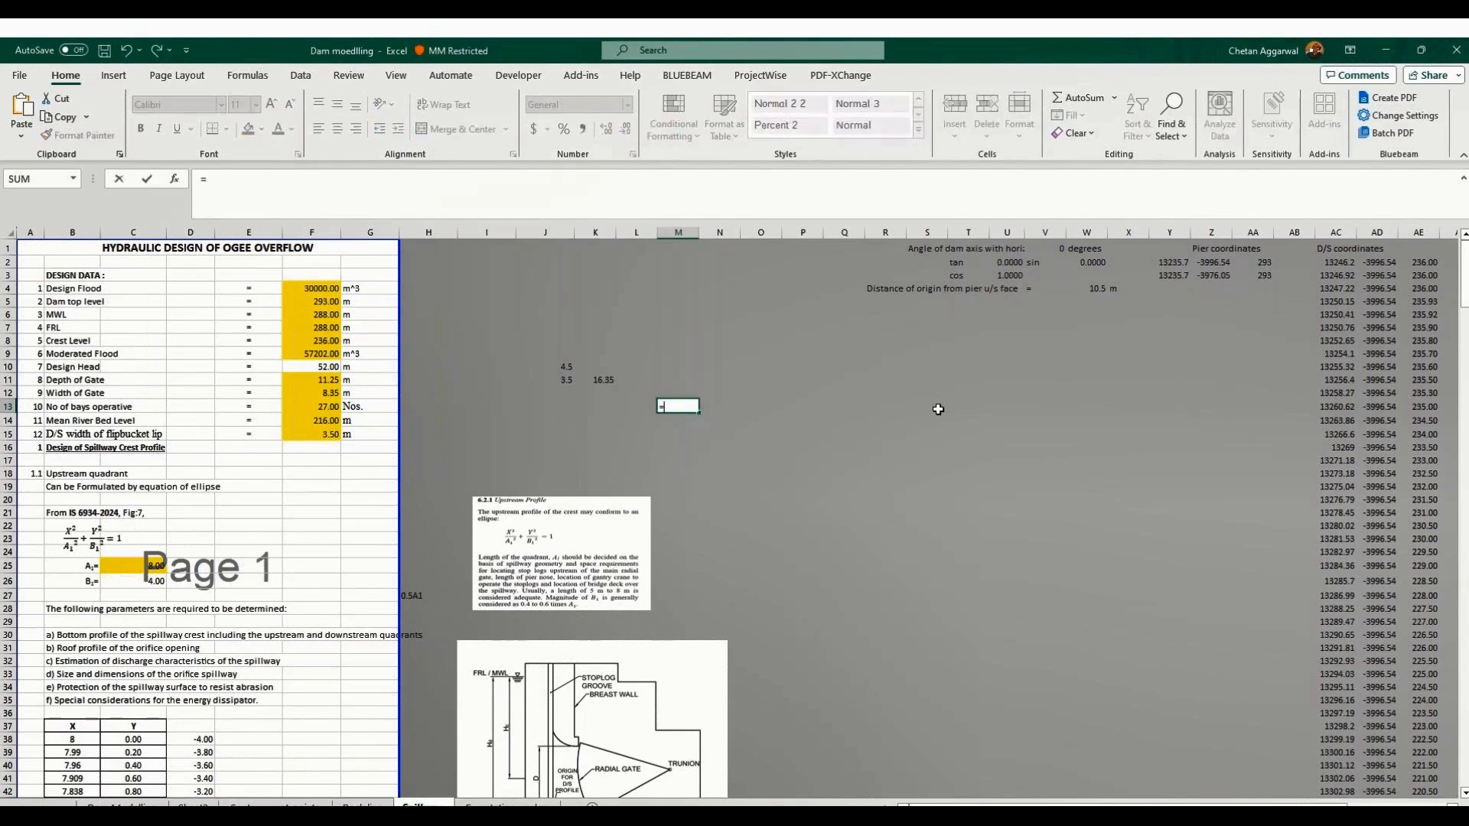
{"action": "type", "text": "30*9.35+"}
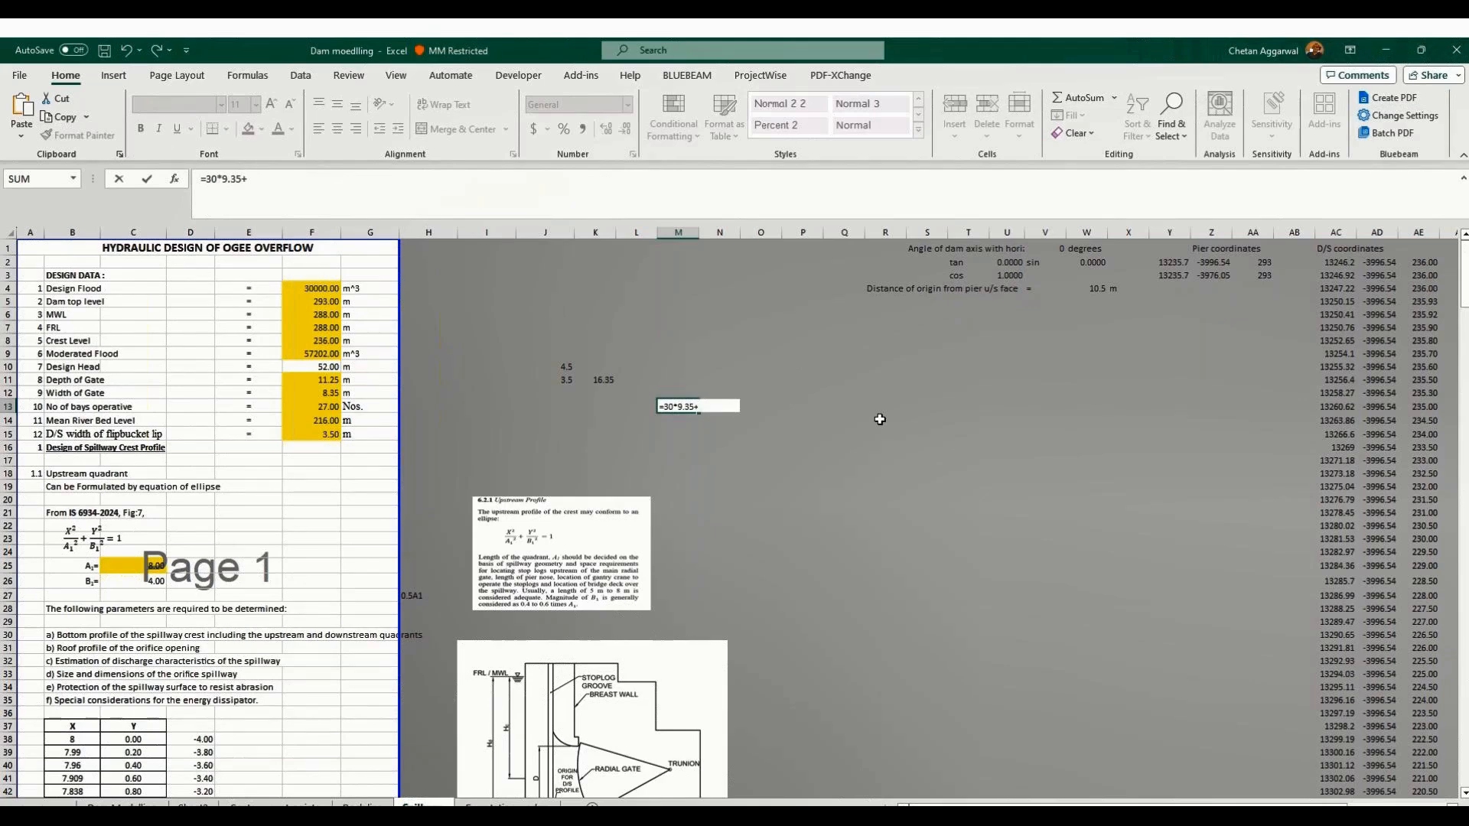
{"action": "type", "text": "3"}
{"action": "type", "text": ".5"}
{"action": "type", "text": "*"}
{"action": "type", "text": "*30"}
Correct the gate width in the M13 formula to 8.35 and confirm the formula.
{"action": "left_click", "coordinate": [223, 178]}
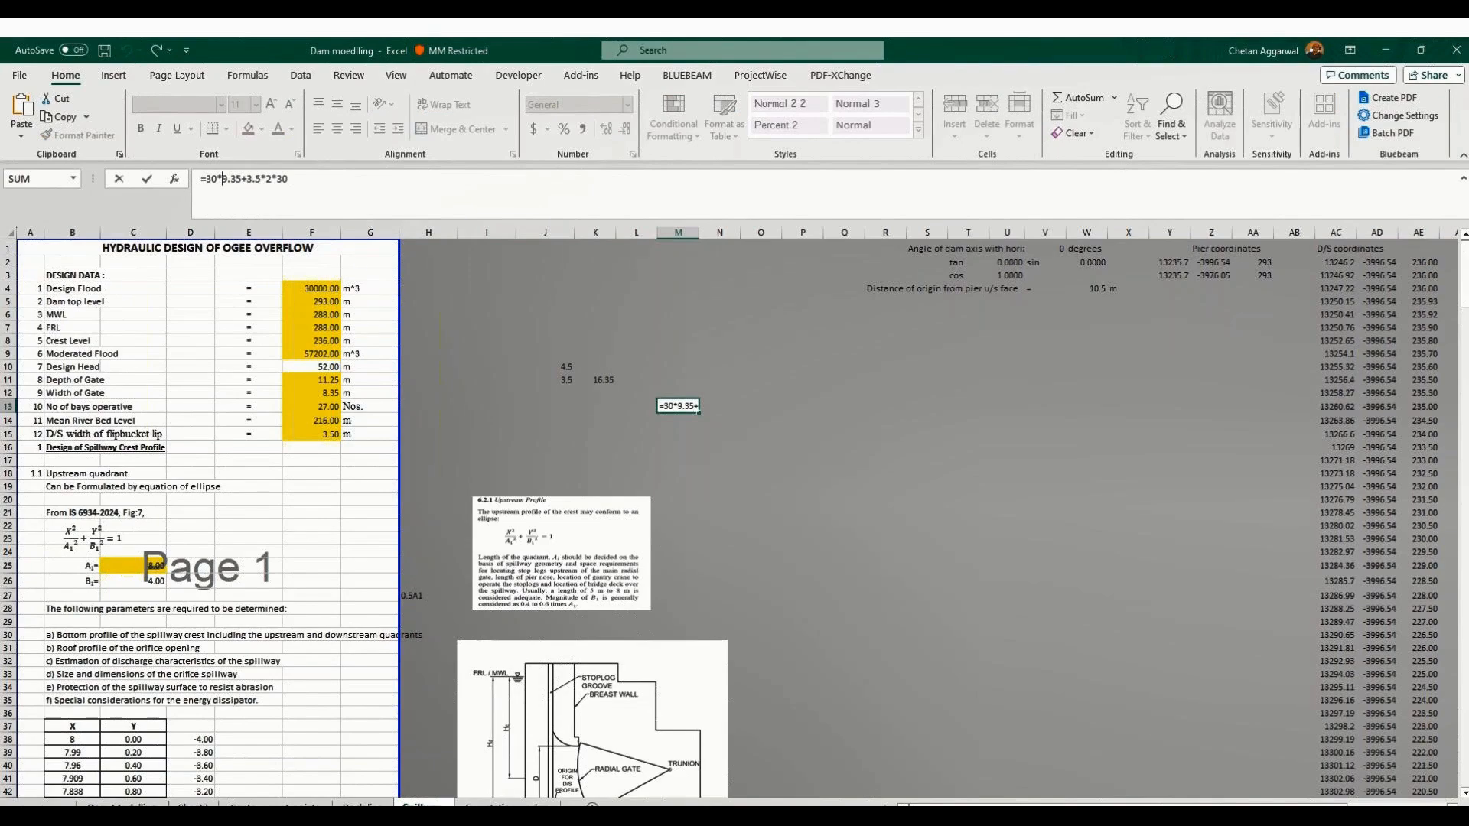
{"action": "key", "text": "shift+Right"}
{"action": "key", "text": "shift+Right"}
{"action": "key", "text": "shift+Right"}
{"action": "key", "text": "shift+Right"}
{"action": "type", "text": "8.35"}
{"action": "key", "text": "Return"}
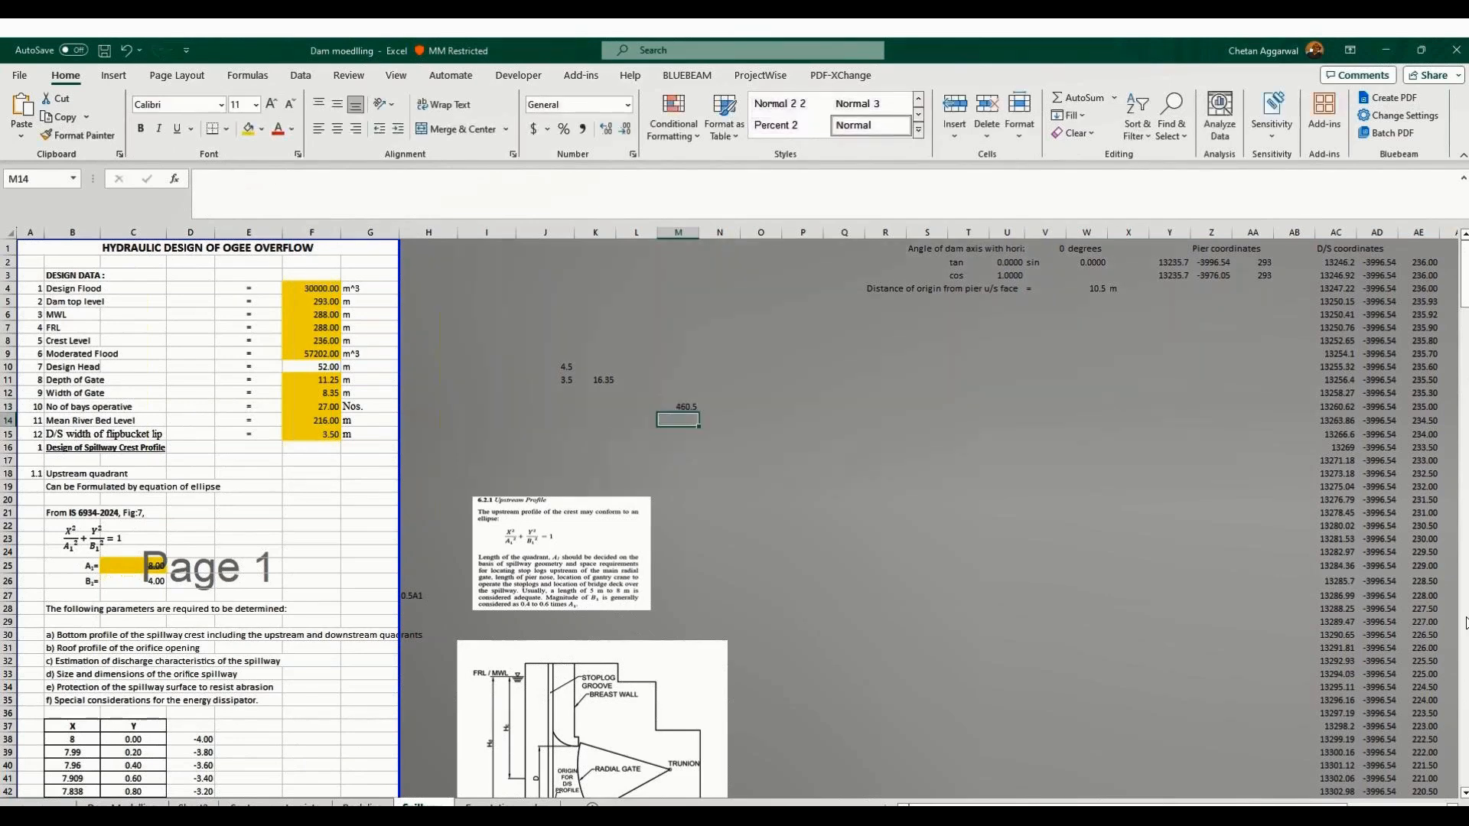
{"action": "key", "text": "Up"}
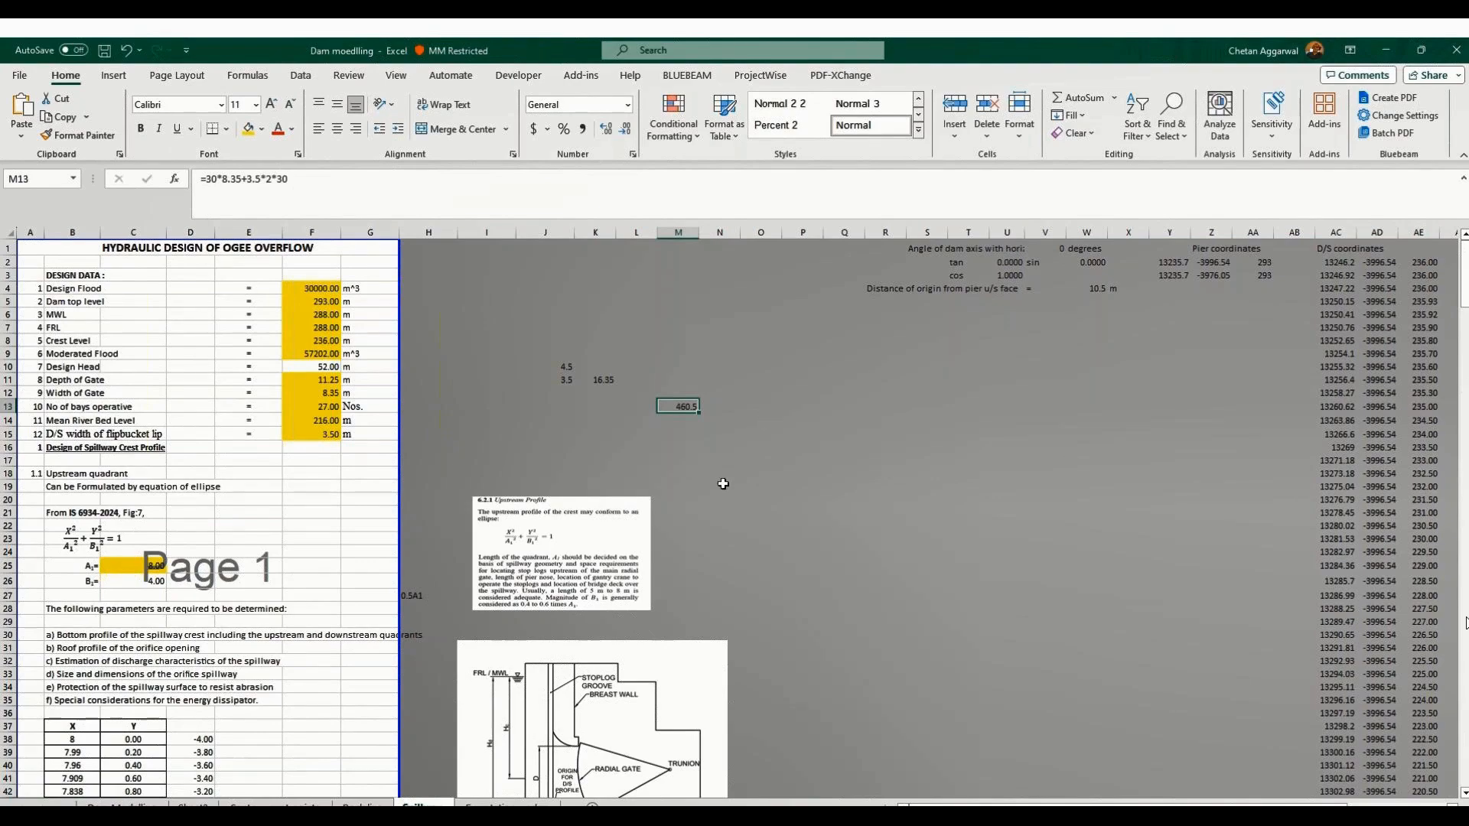
Calculate the width of one bay with its piers in cell N13 as =8.35+3.5*2.
{"action": "left_click", "coordinate": [732, 404]}
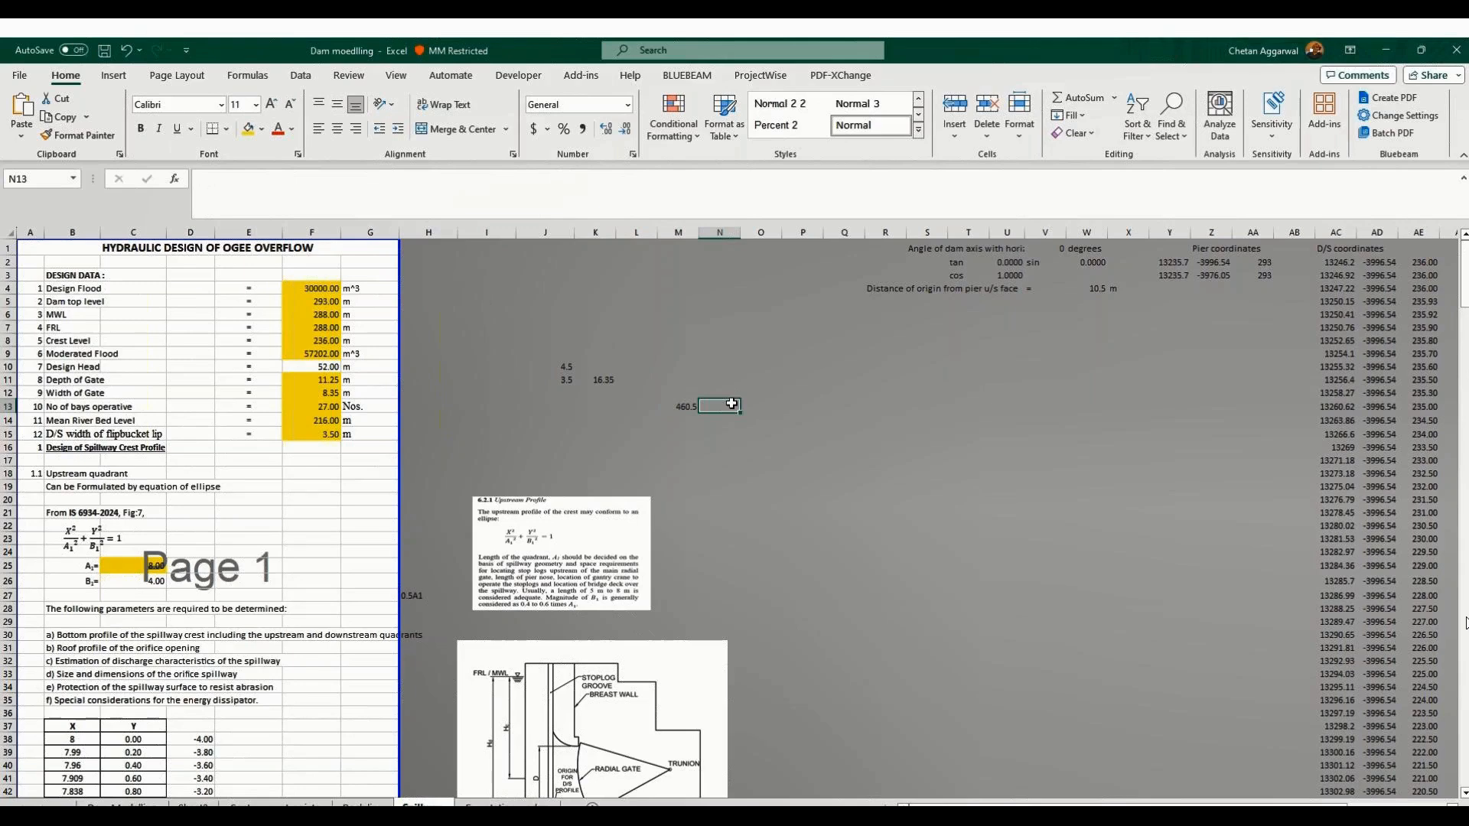
{"action": "type", "text": "="}
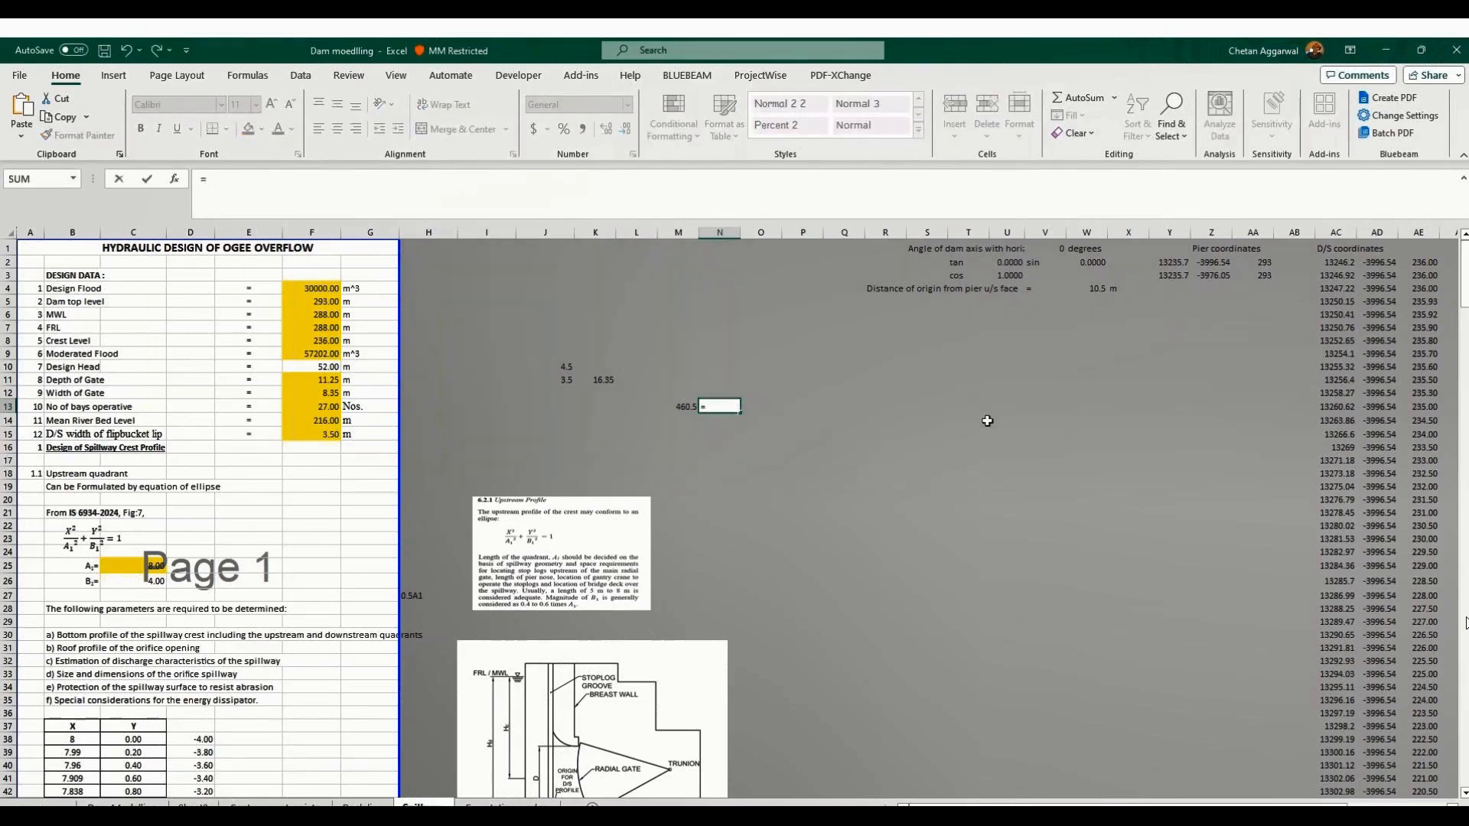
{"action": "type", "text": "8.35+"}
{"action": "type", "text": "7"}
{"action": "key", "text": "Return"}
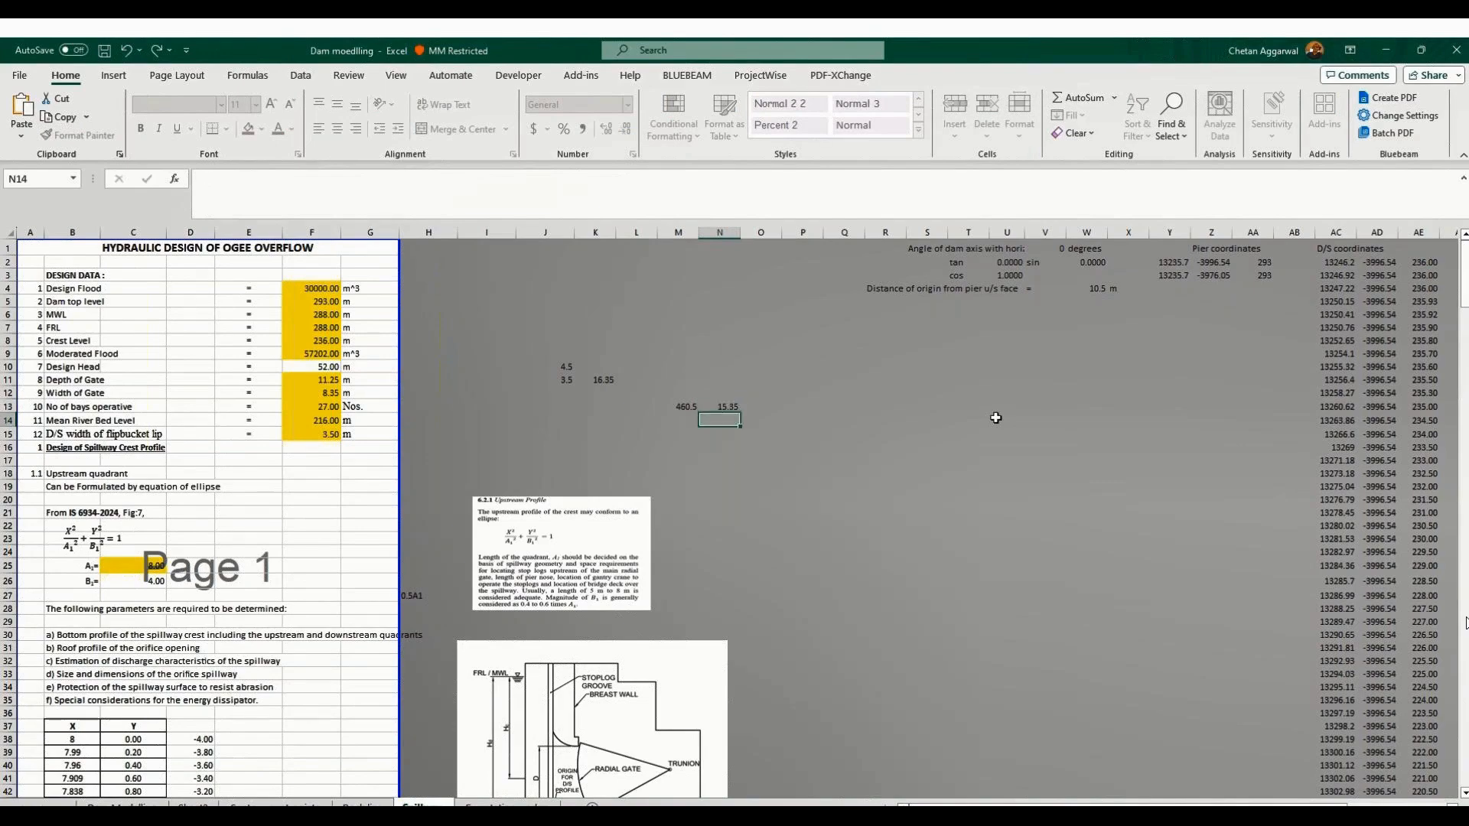
{"action": "key", "text": "Up"}
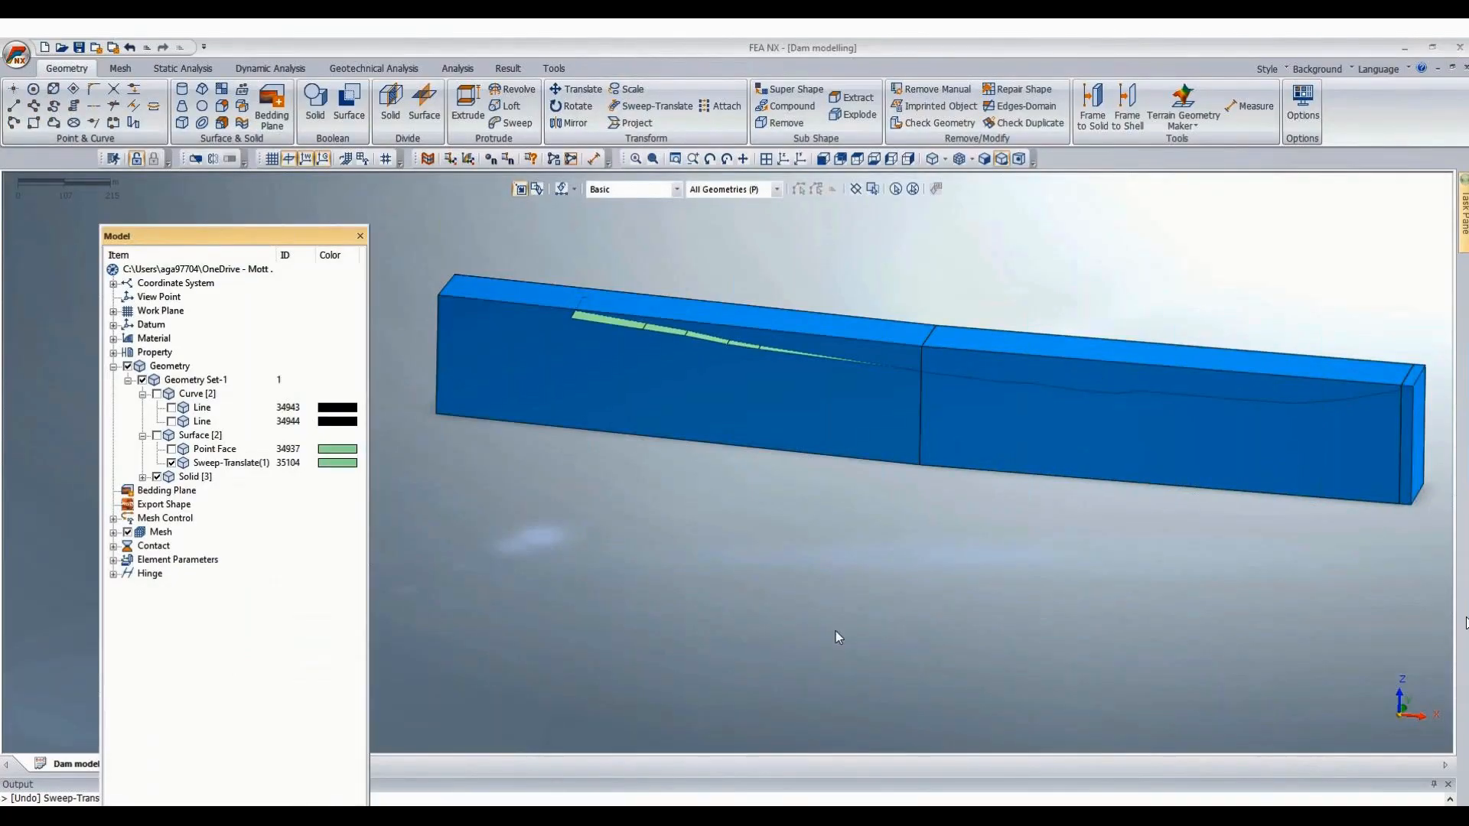
{"action": "middle_click_drag", "start_coordinate": [835, 632], "coordinate": [835, 504]}
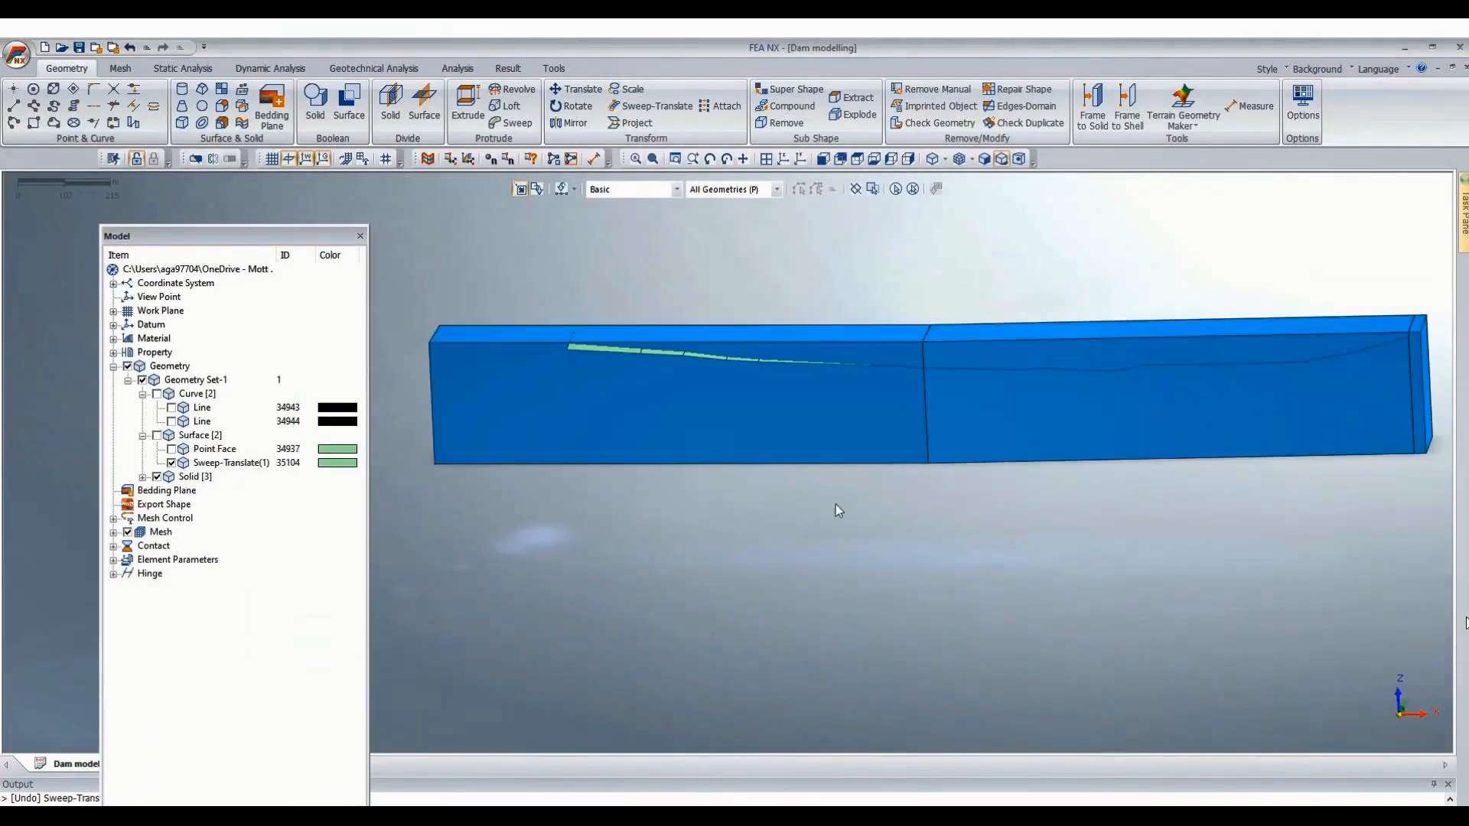
{"action": "left_click", "coordinate": [830, 159]}
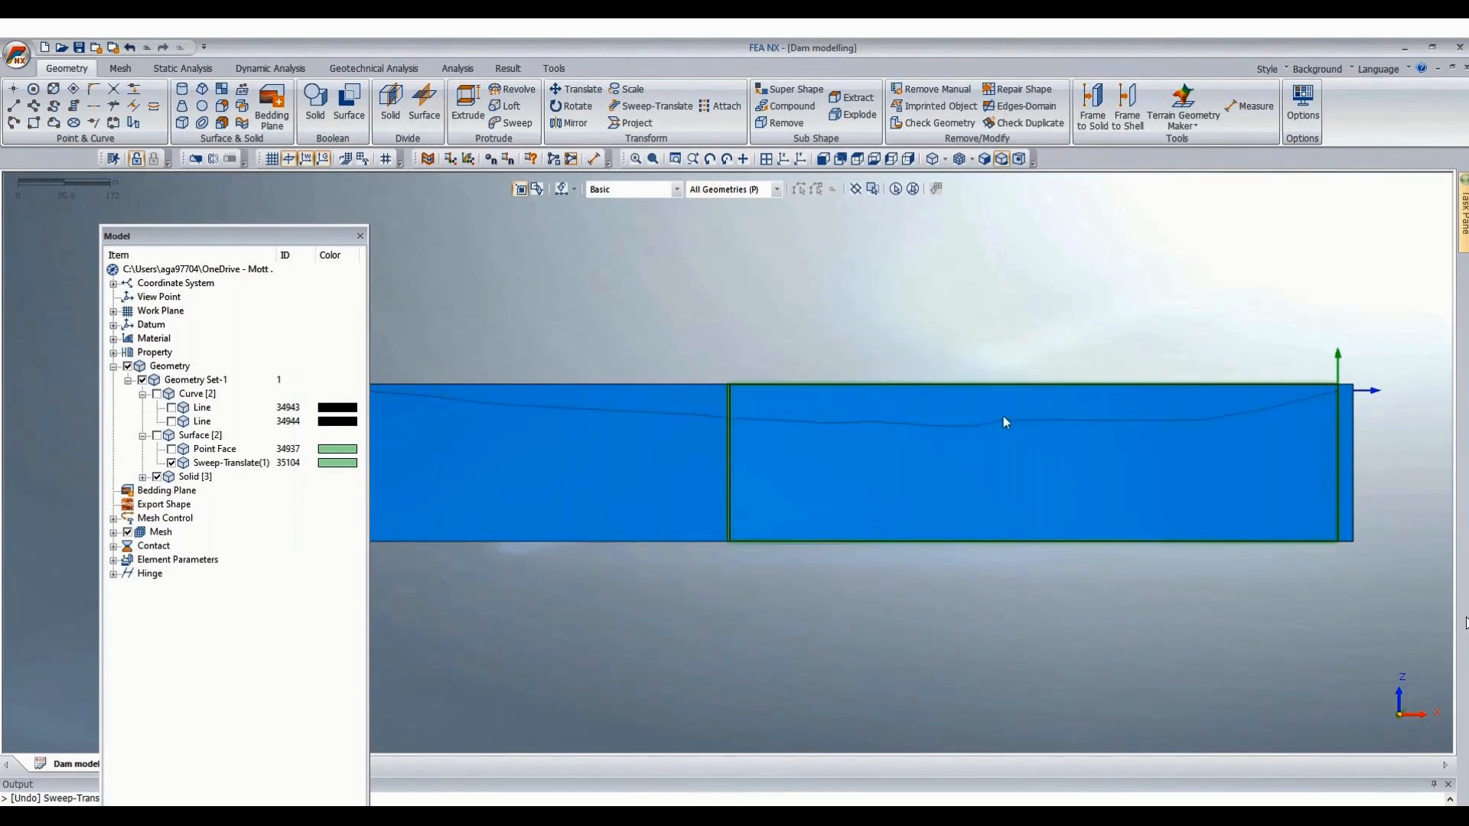
{"action": "left_click", "coordinate": [14, 106]}
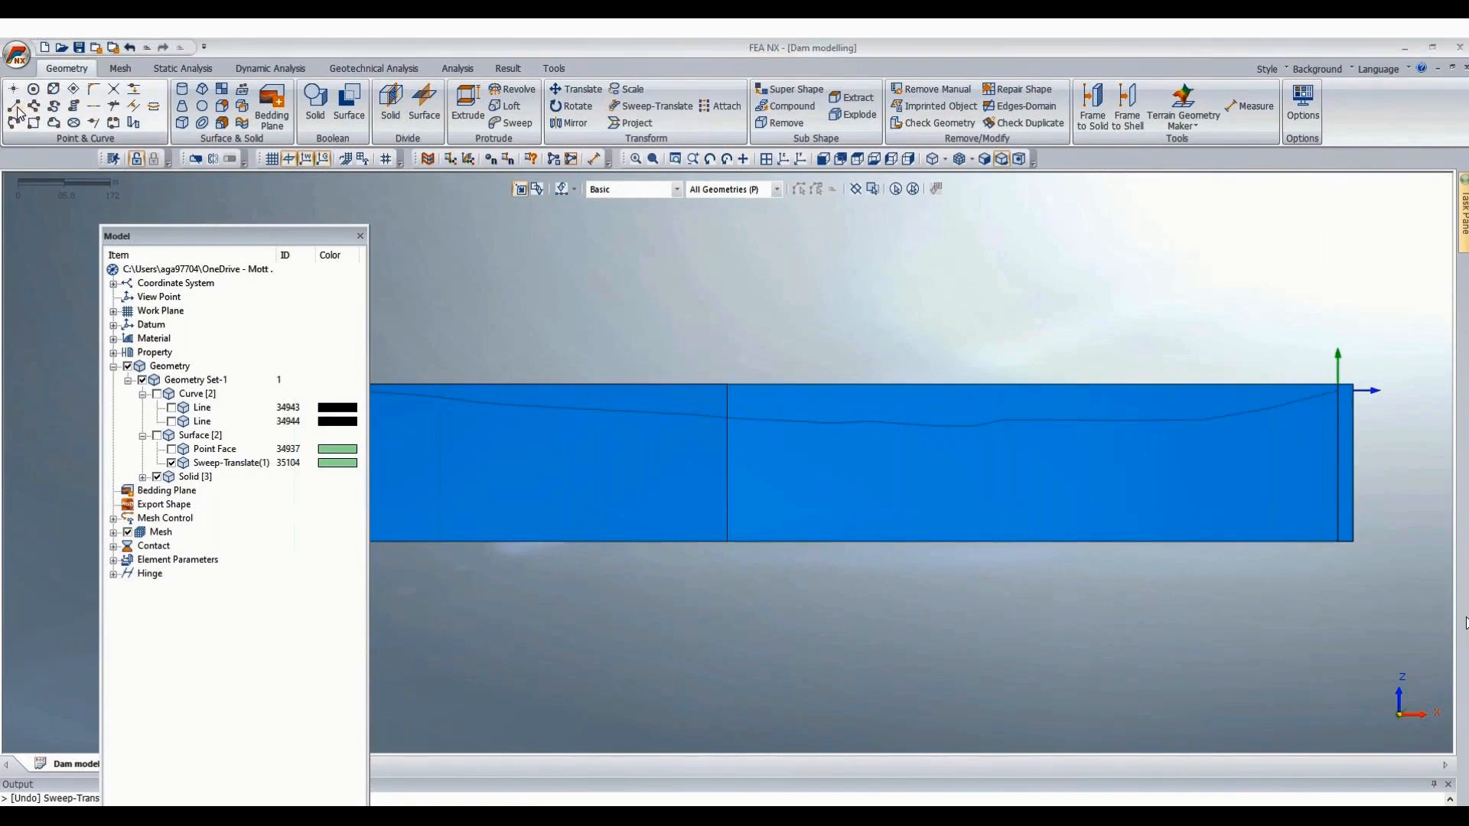
{"action": "left_click", "coordinate": [52, 209]}
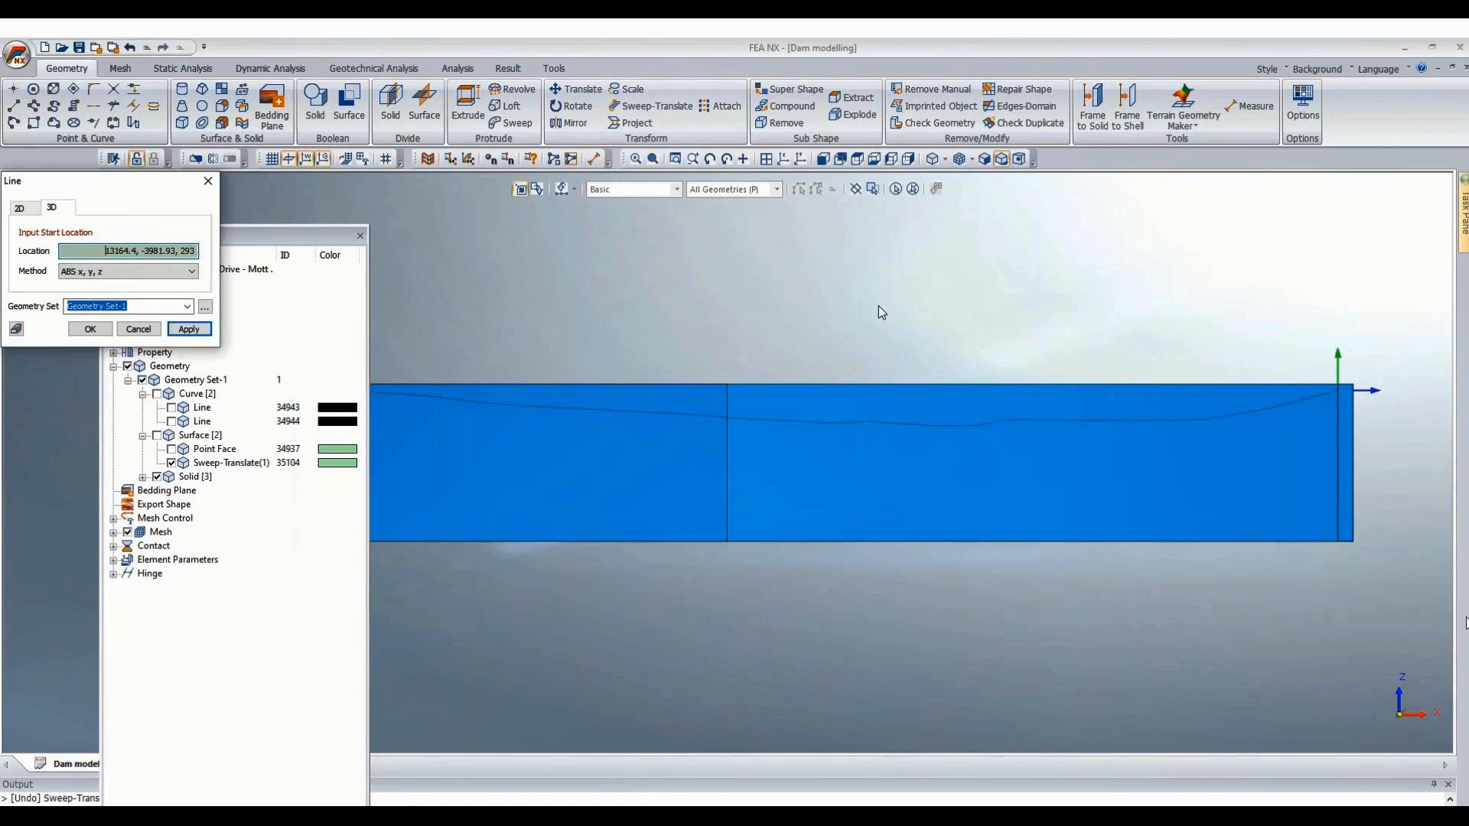
{"action": "key", "text": "Escape"}
{"action": "scroll", "coordinate": [935, 296], "scroll_direction": "down", "scroll_amount": 4}
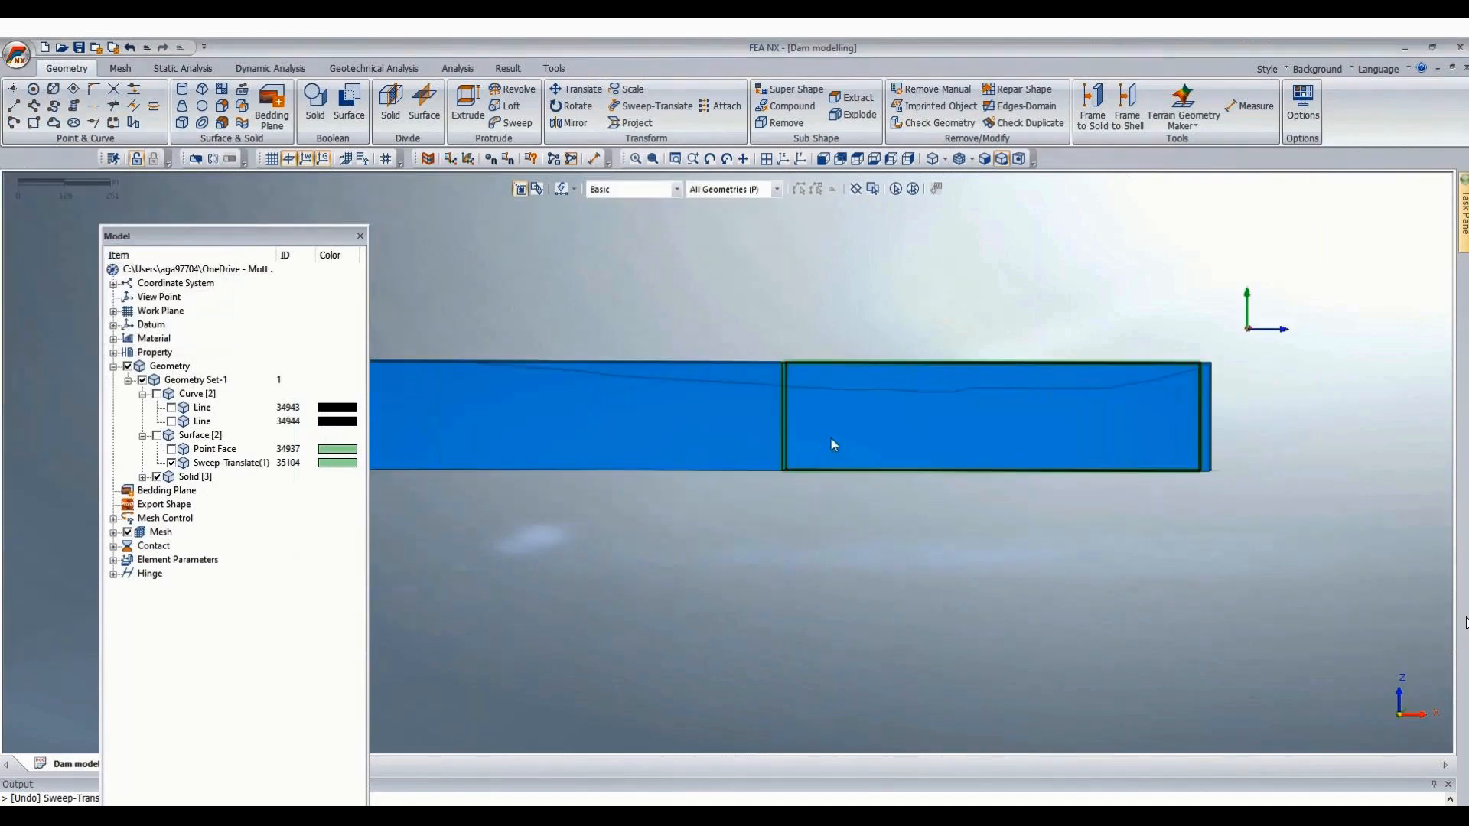
{"action": "middle_click_drag", "start_coordinate": [831, 439], "coordinate": [796, 428]}
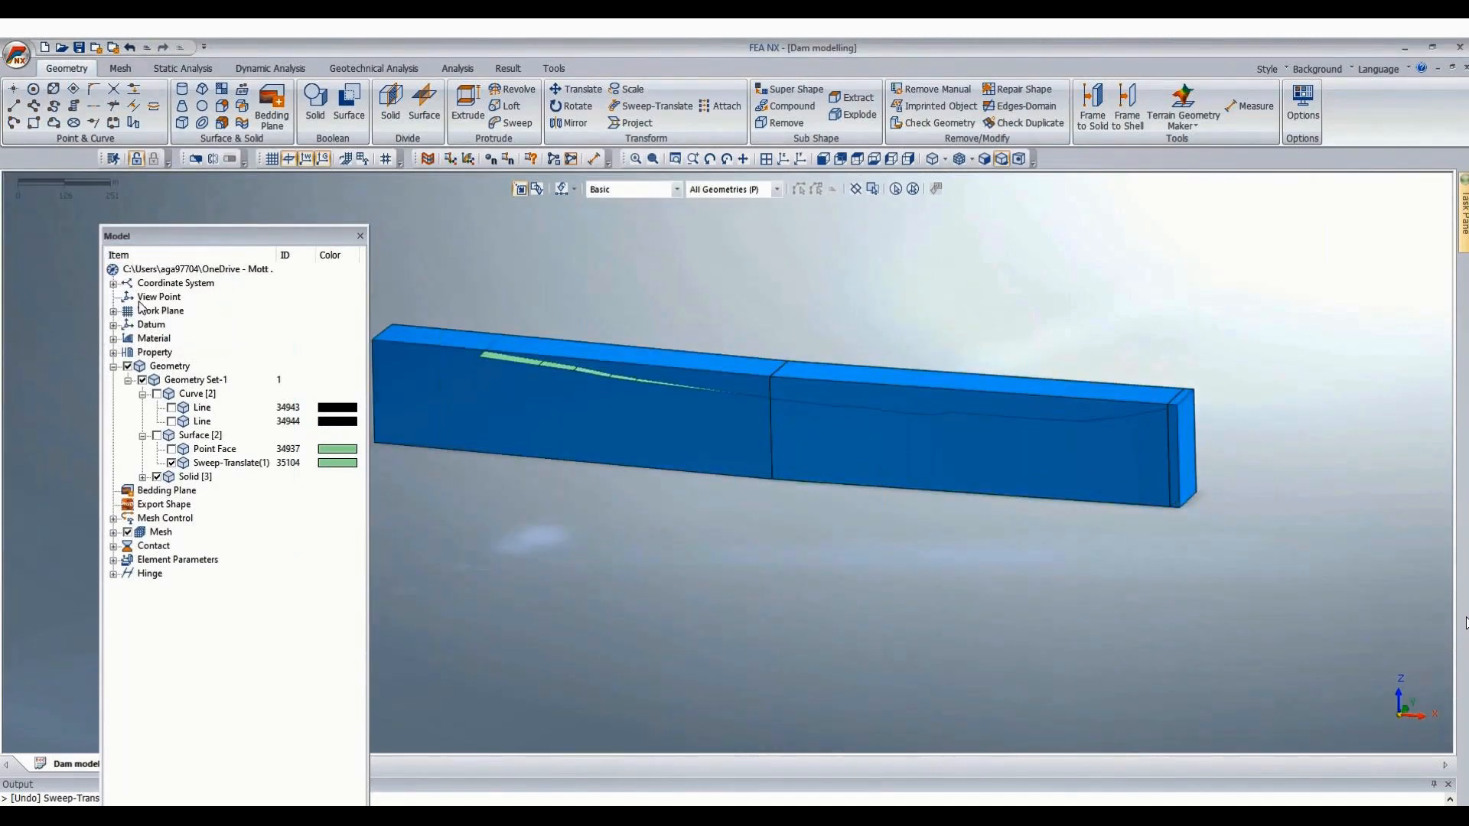
Start moving the work plane by three points, with its origin on the rock profile line at 13085.7, -3981.93, 221.24, and copy these coordinates.
{"action": "right_click", "coordinate": [157, 338]}
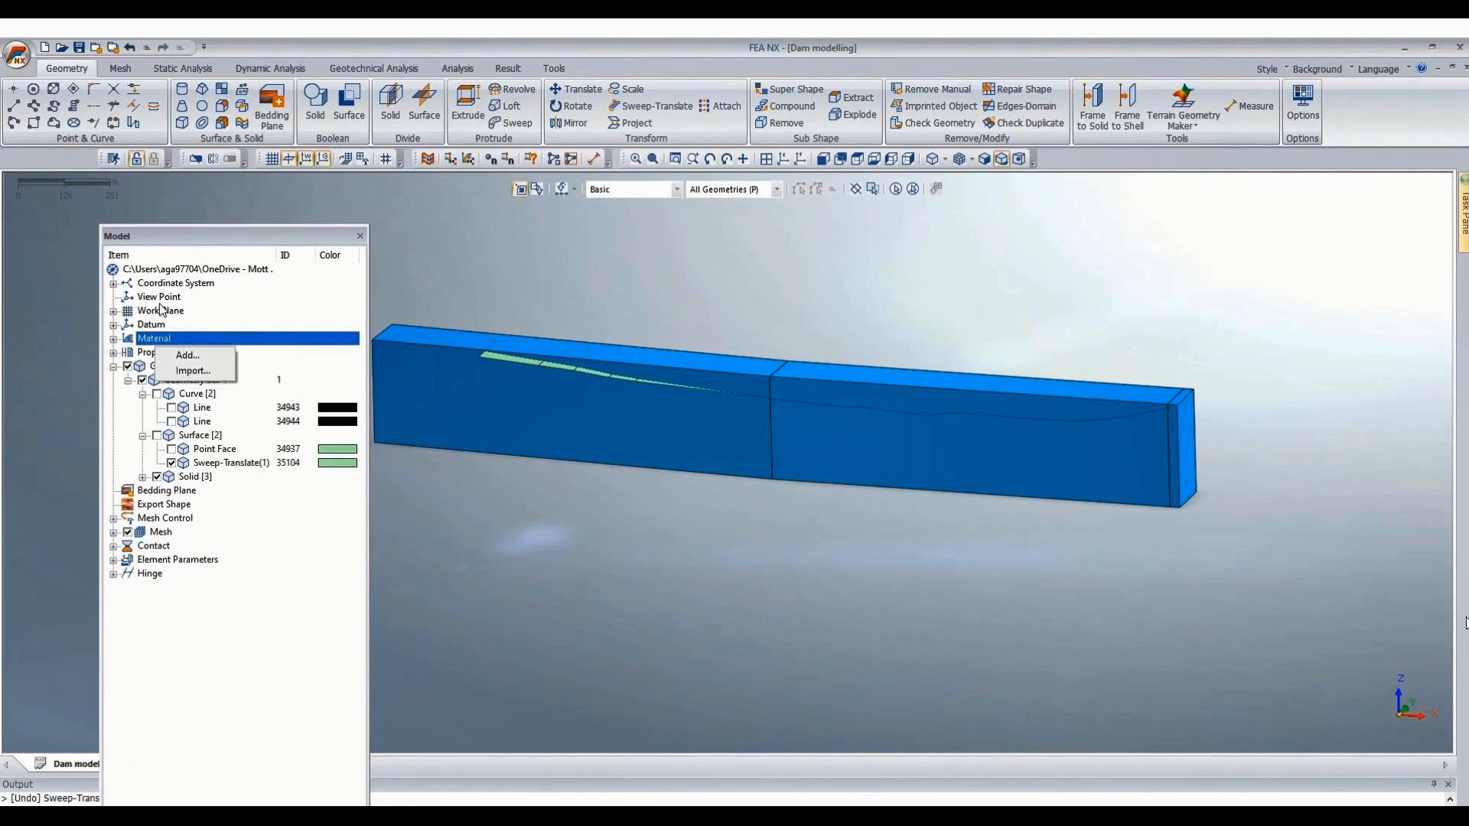
{"action": "right_click", "coordinate": [160, 297]}
{"action": "right_click", "coordinate": [157, 311]}
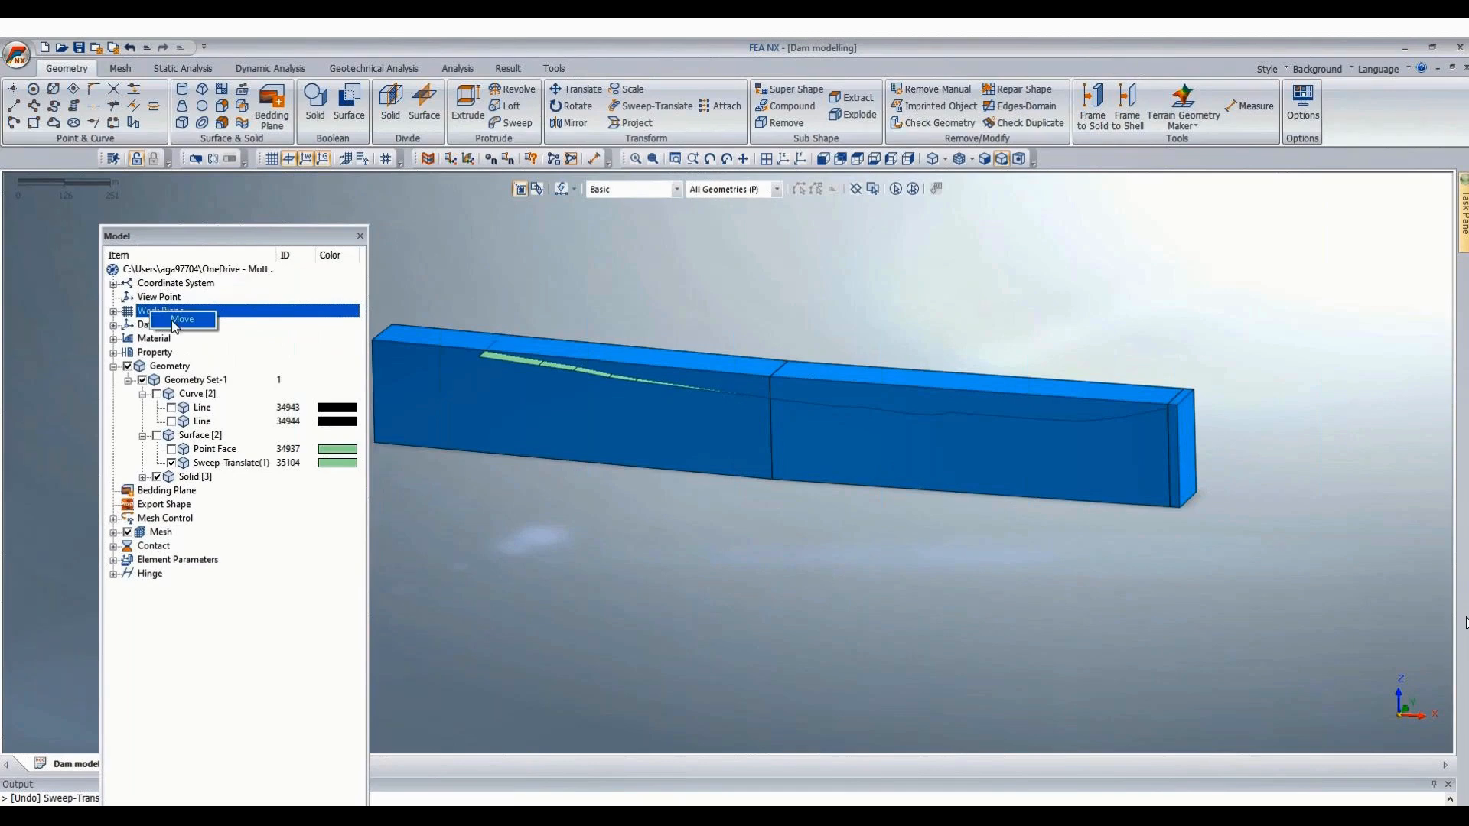
{"action": "left_click", "coordinate": [175, 325]}
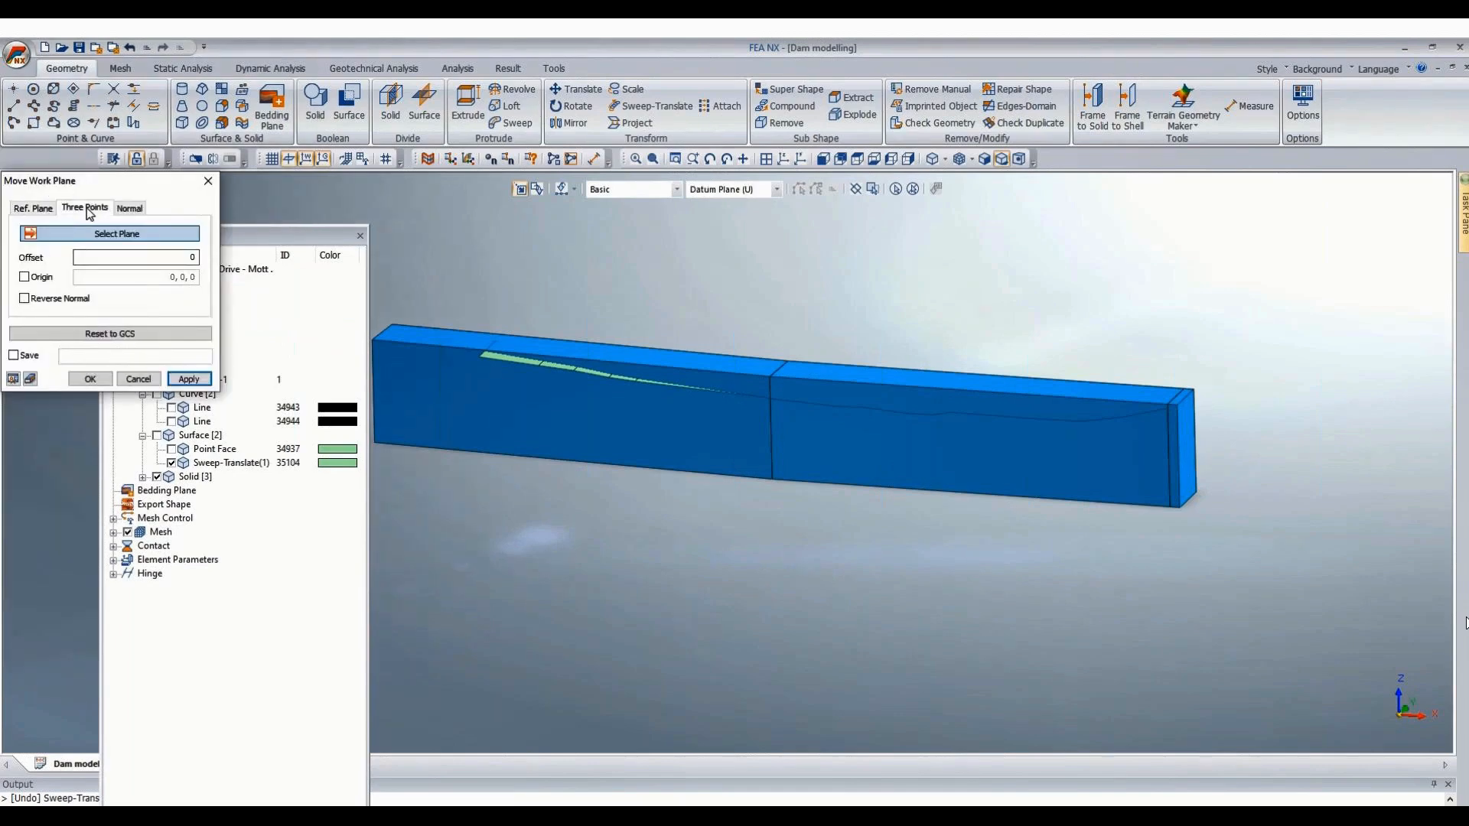
{"action": "left_click", "coordinate": [89, 213]}
{"action": "scroll", "coordinate": [885, 430], "scroll_direction": "up", "scroll_amount": 4}
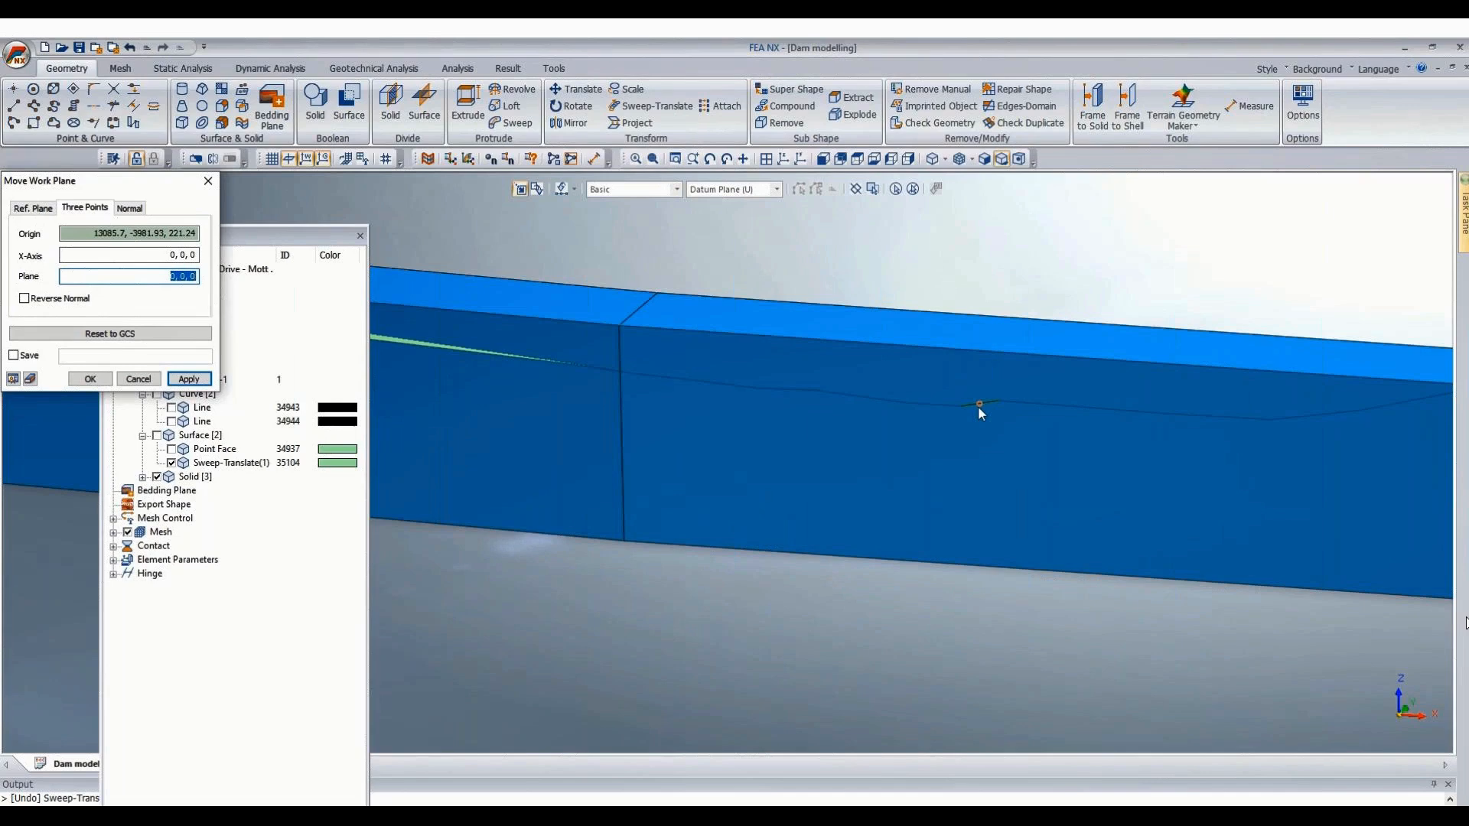
{"action": "left_click", "coordinate": [94, 254]}
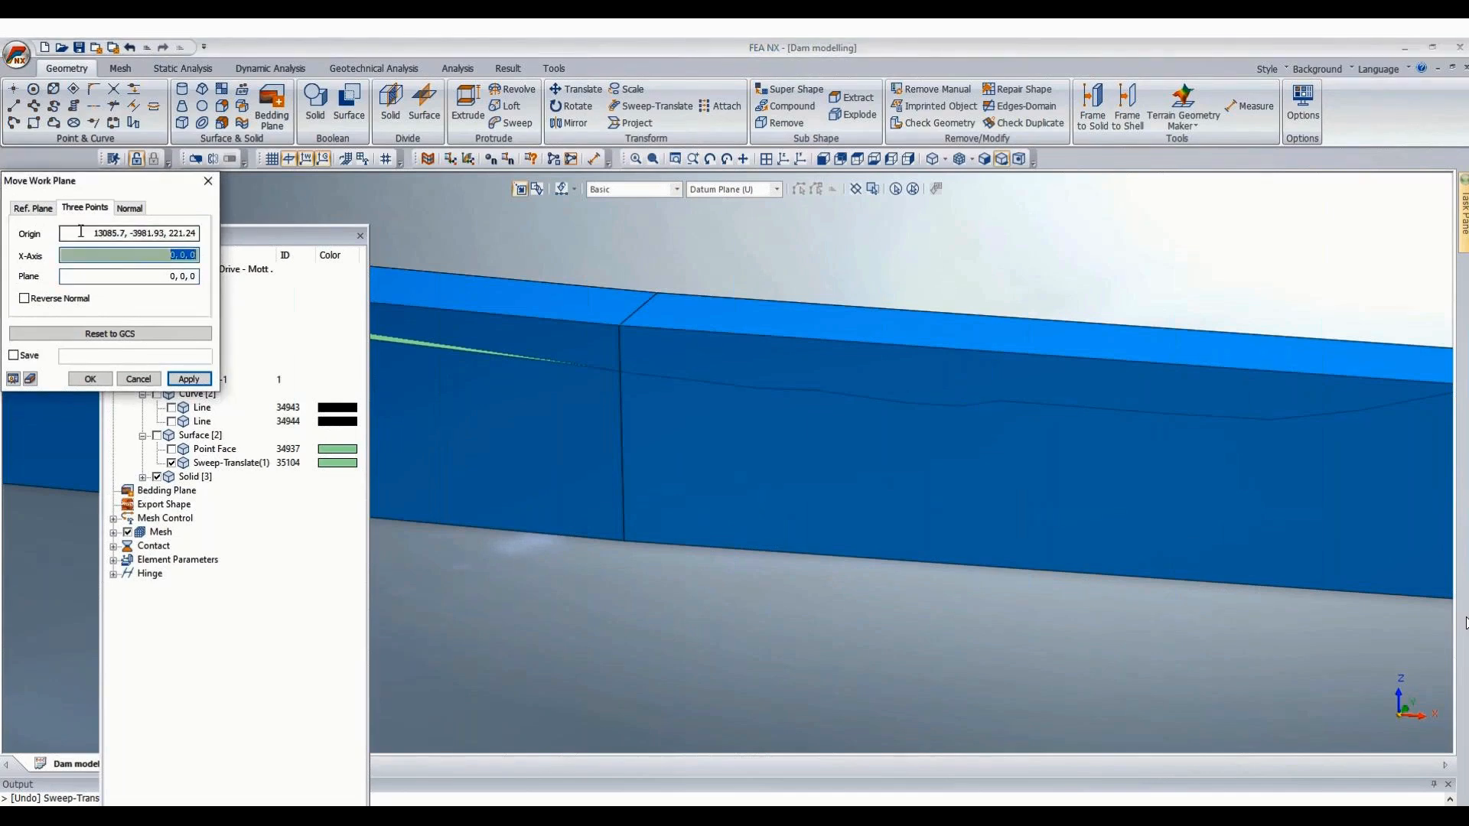
{"action": "left_click", "coordinate": [82, 234]}
{"action": "key", "text": "ctrl+c"}
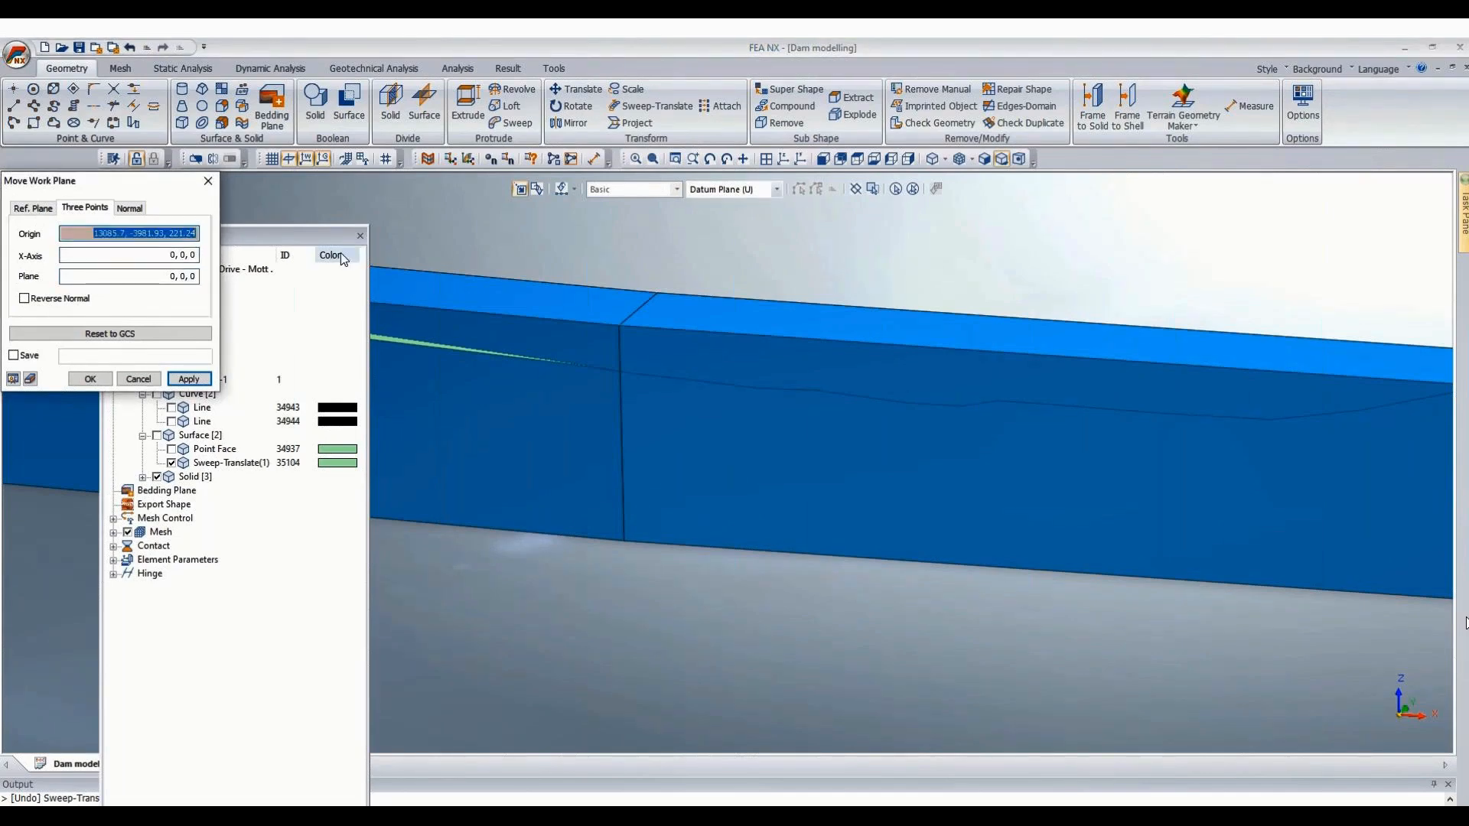
Set the work plane's X-axis point to 13085.7, -31981.93, 221.24 and its plane point to 13085.7, -31981.93, 2121.24, and apply the move.
{"action": "key", "text": "Tab"}
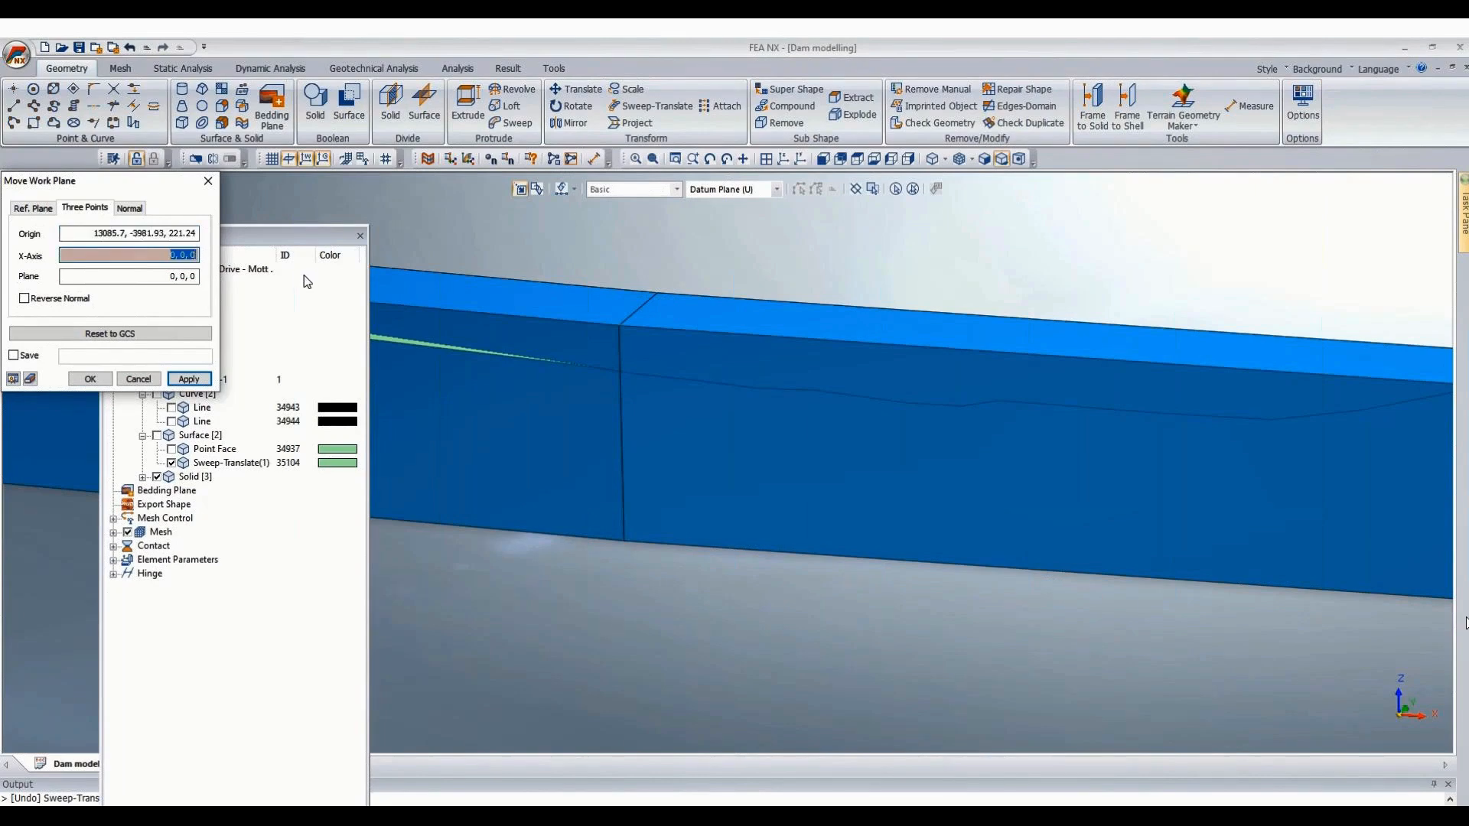
{"action": "key", "text": "ctrl+v"}
{"action": "left_click", "coordinate": [139, 254]}
{"action": "type", "text": "1"}
{"action": "left_click_drag", "start_coordinate": [64, 260], "coordinate": [421, 263]}
{"action": "key", "text": "ctrl+c"}
{"action": "key", "text": "Tab"}
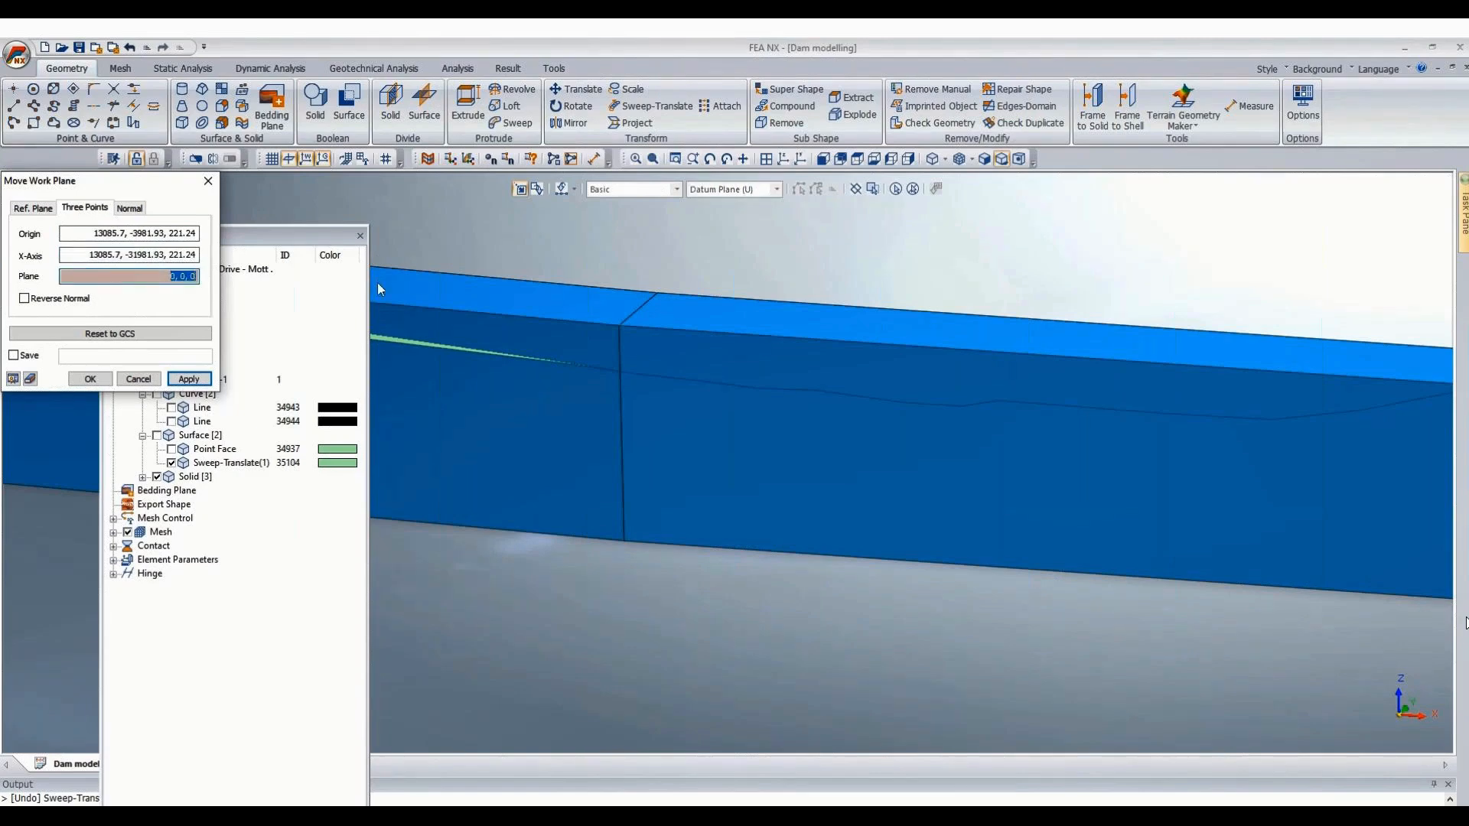
{"action": "key", "text": "ctrl+v"}
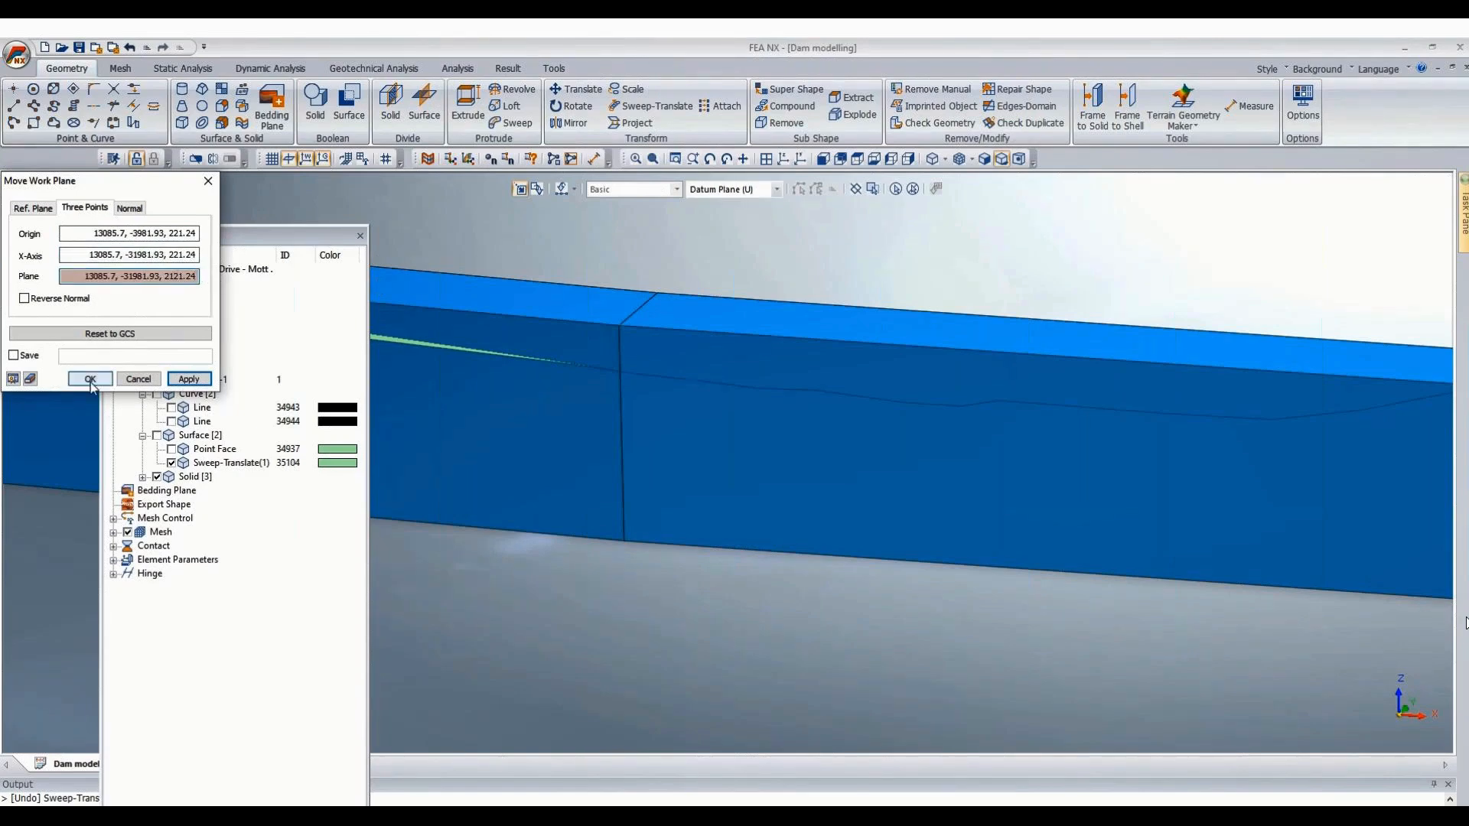
{"action": "left_click", "coordinate": [90, 379]}
Draw a large rectangle with Make Face enabled on the moved work plane, cutting across the foundation solids and extending well beyond them.
{"action": "scroll", "coordinate": [981, 313], "scroll_direction": "down", "scroll_amount": 5}
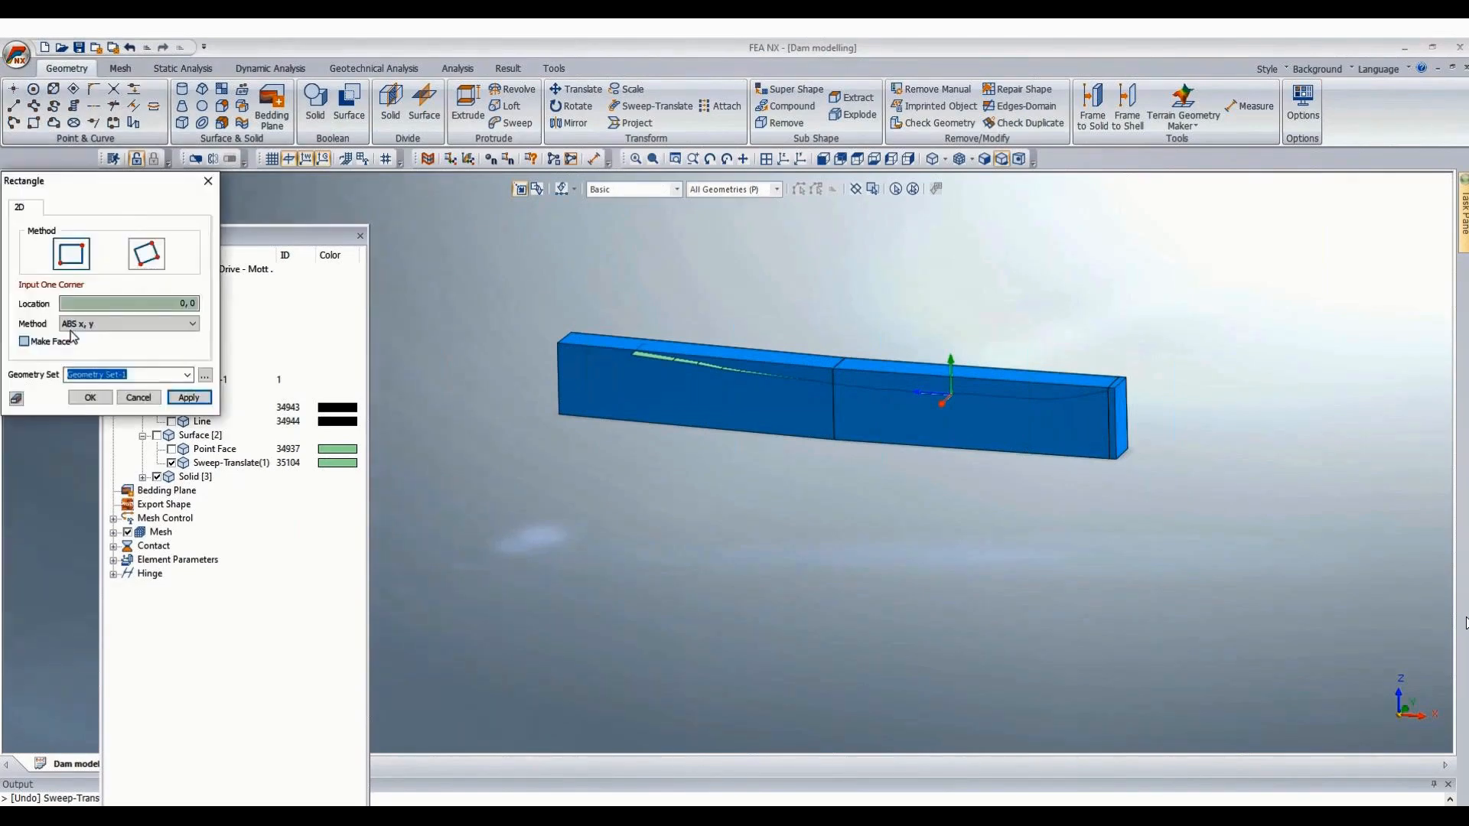
{"action": "left_click", "coordinate": [70, 337]}
{"action": "scroll", "coordinate": [951, 320], "scroll_direction": "down", "scroll_amount": 3}
{"action": "middle_click_drag", "start_coordinate": [797, 544], "coordinate": [740, 558]}
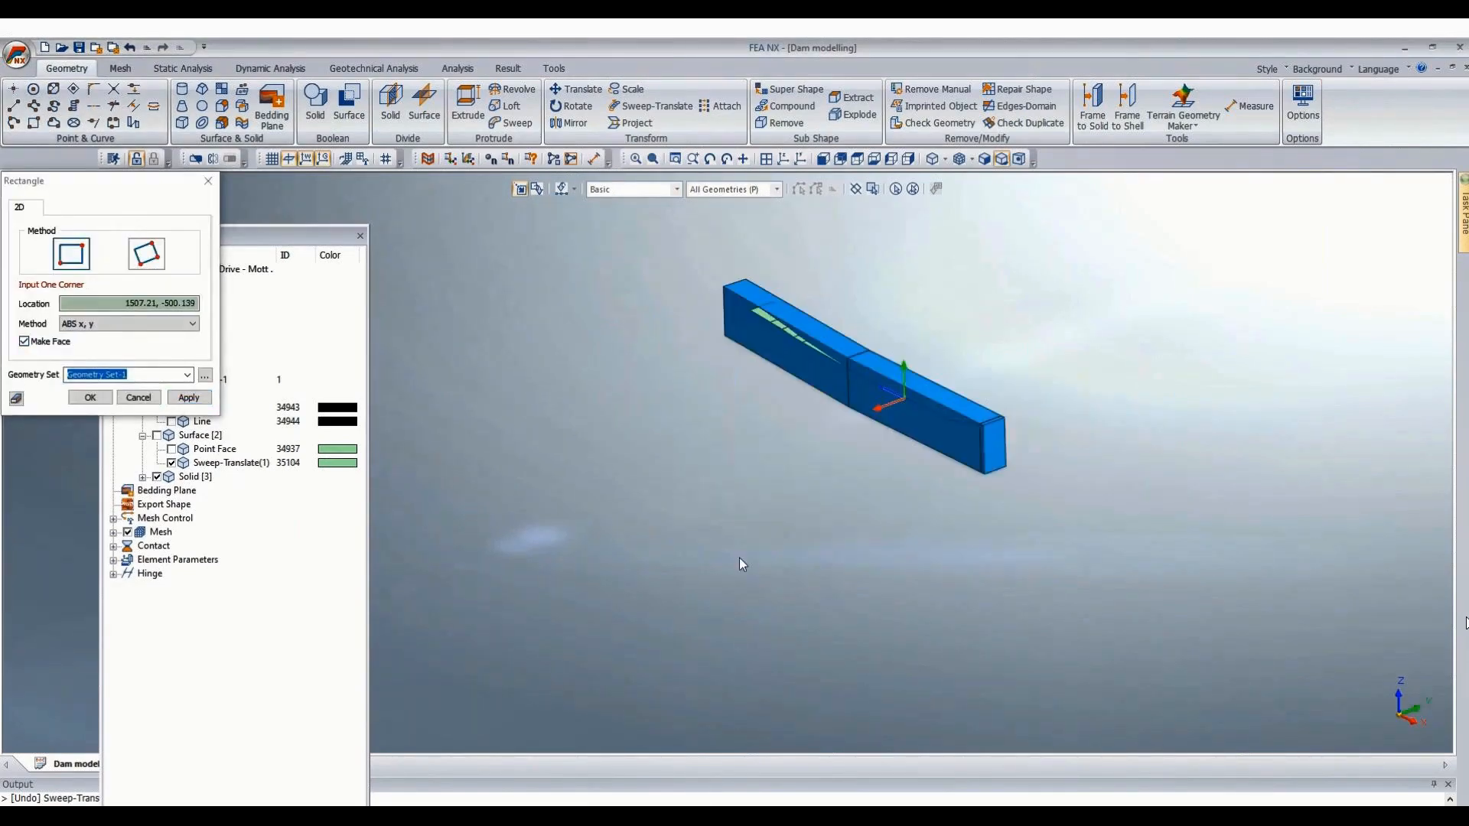
{"action": "left_click", "coordinate": [610, 683]}
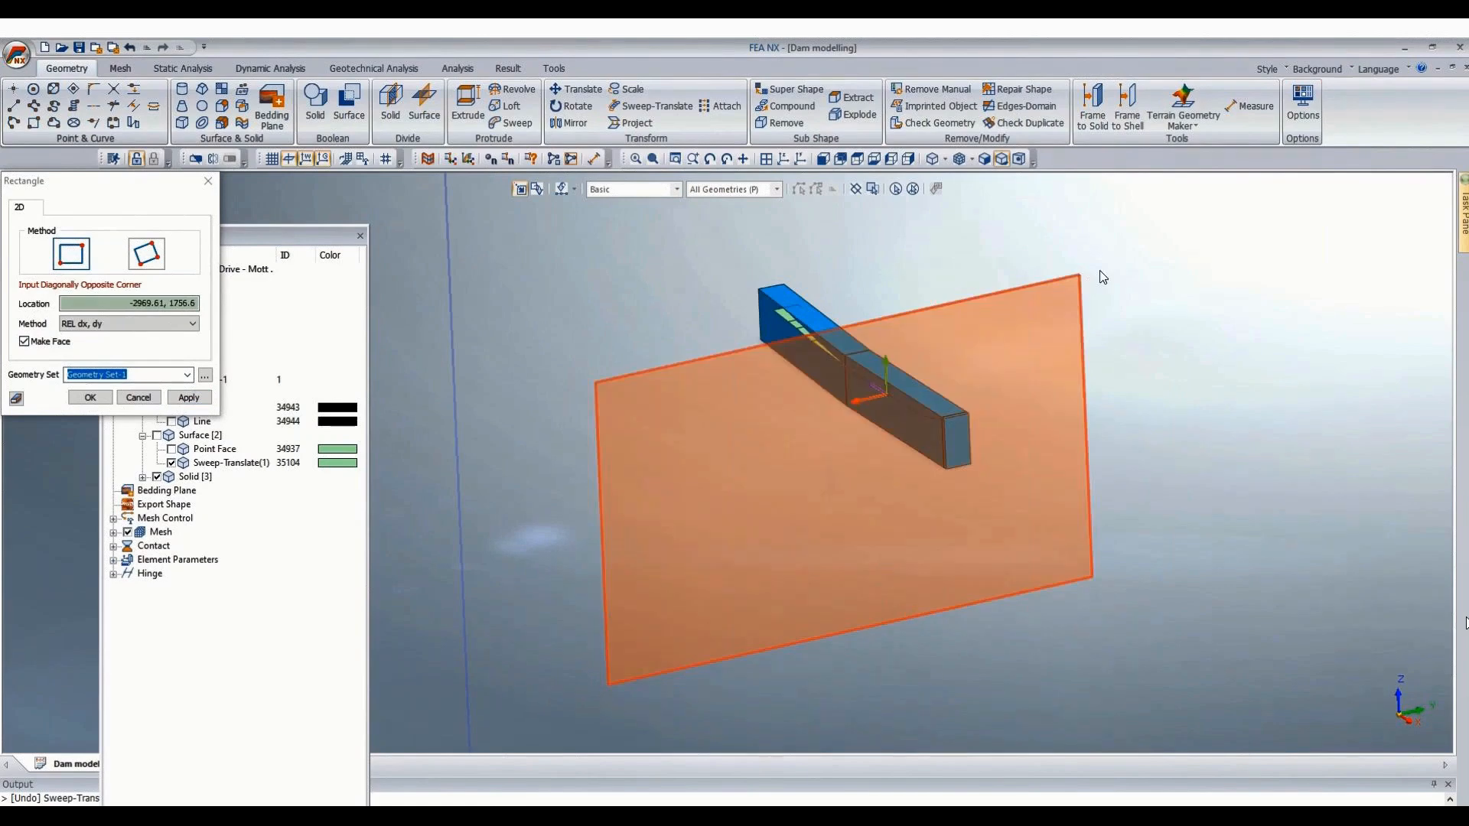
{"action": "left_click", "coordinate": [1125, 264]}
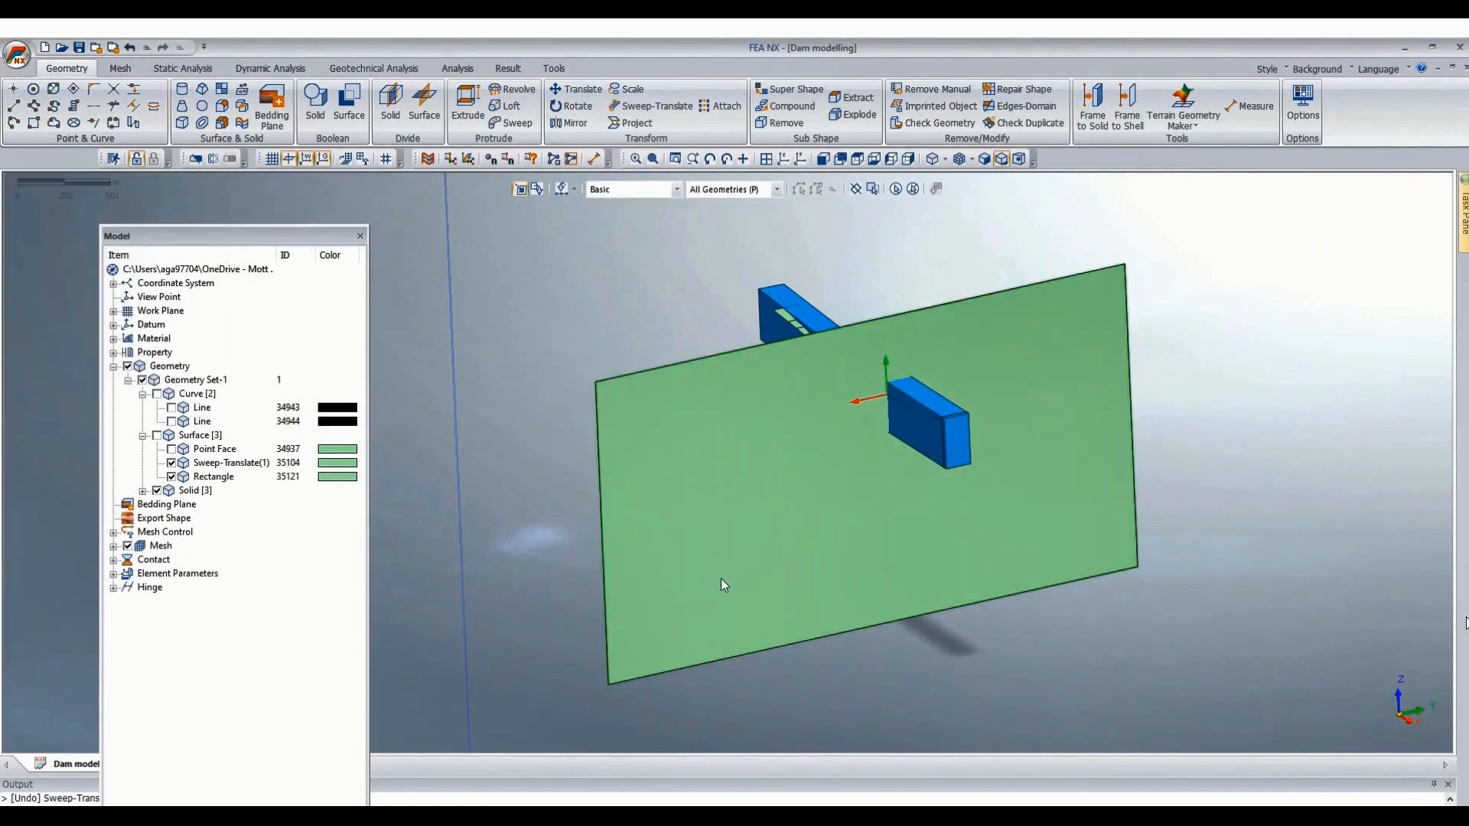
Check the calculated spillway widths in the Excel workbook, return to FEA NX and examine the rectangle's position across the foundation.
{"action": "middle_click_drag", "start_coordinate": [721, 578], "coordinate": [965, 574]}
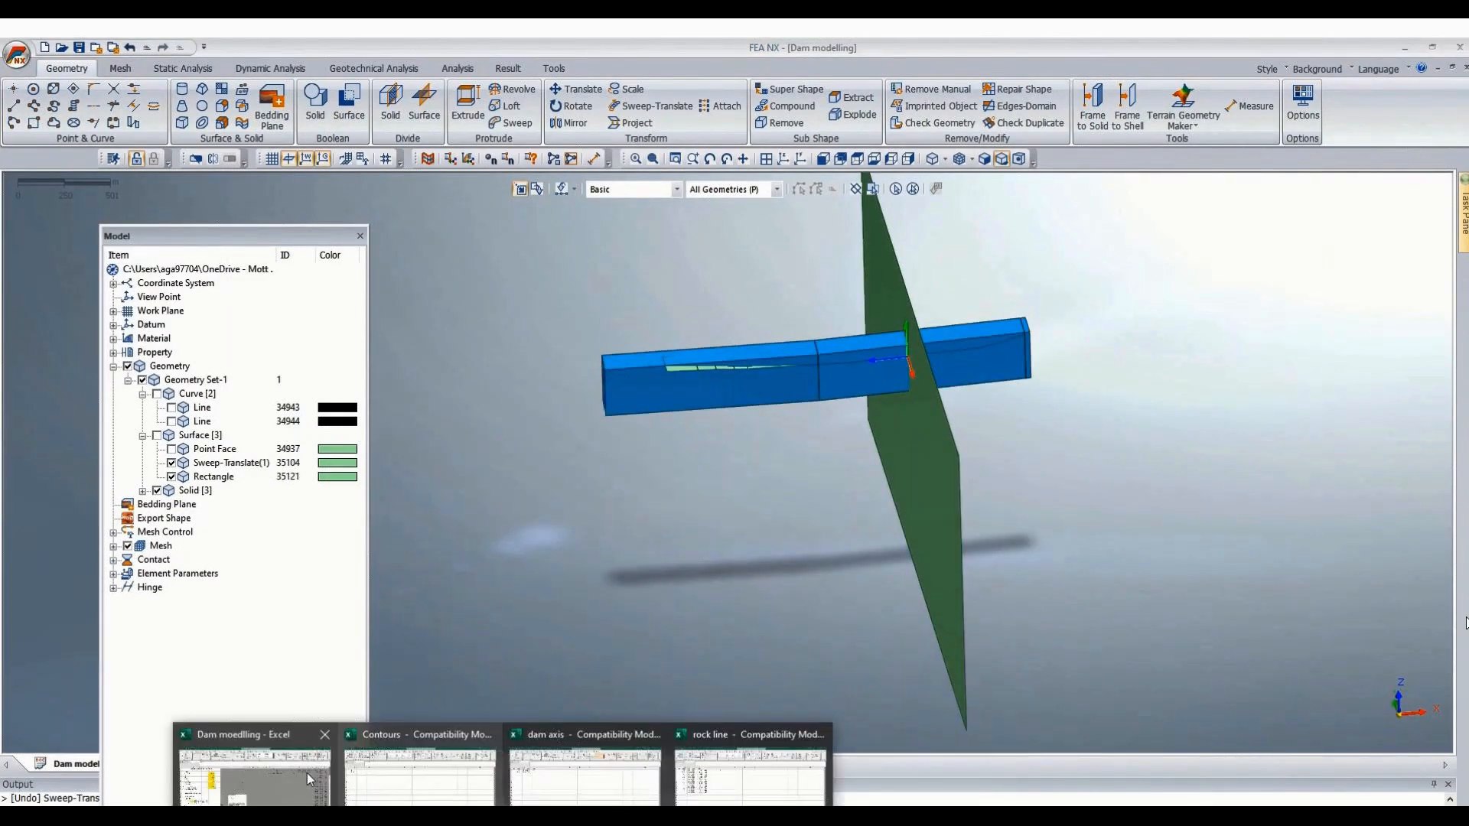
{"action": "left_click", "coordinate": [306, 773]}
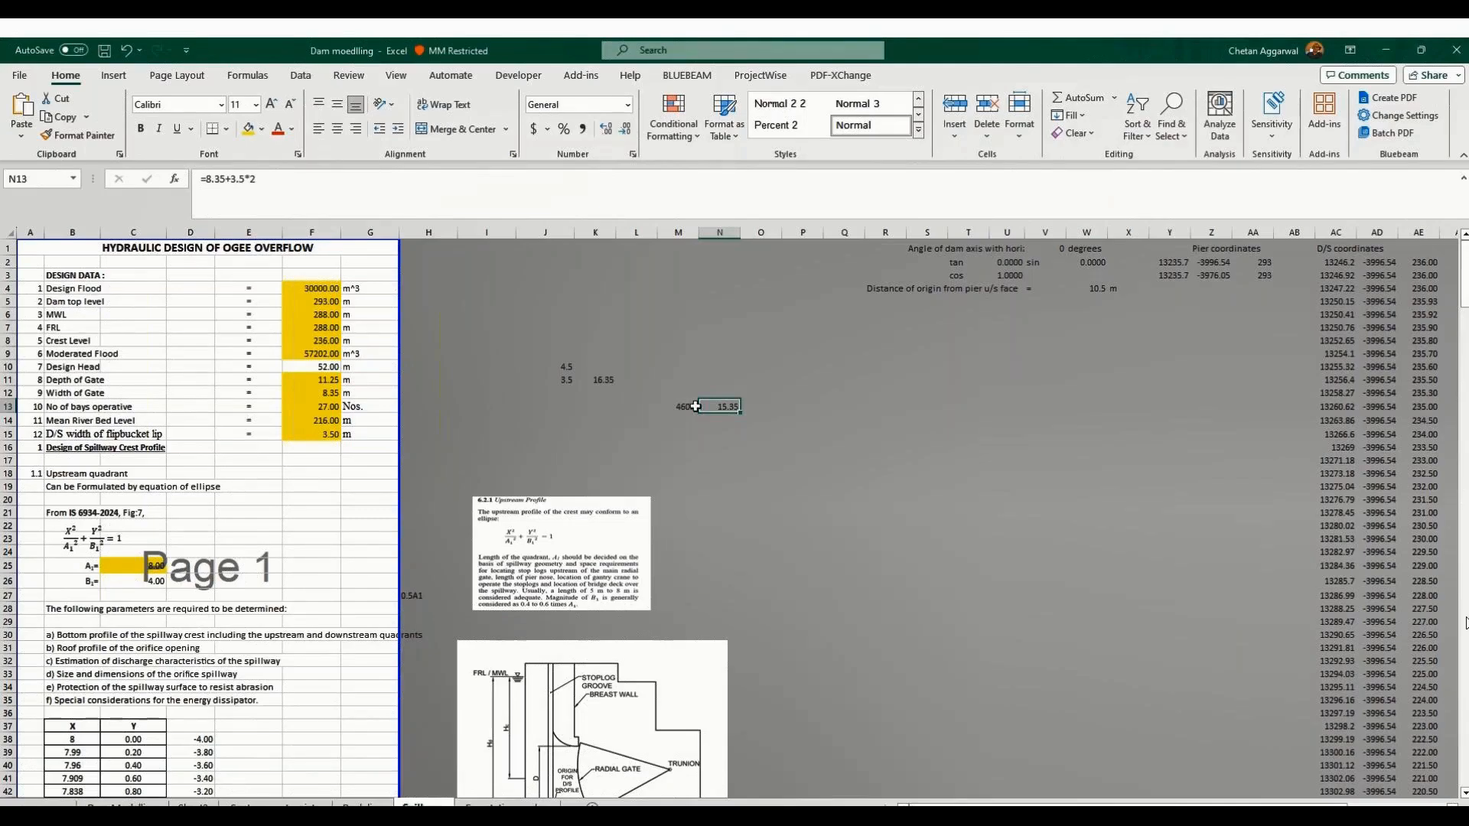
{"action": "left_click", "coordinate": [543, 817]}
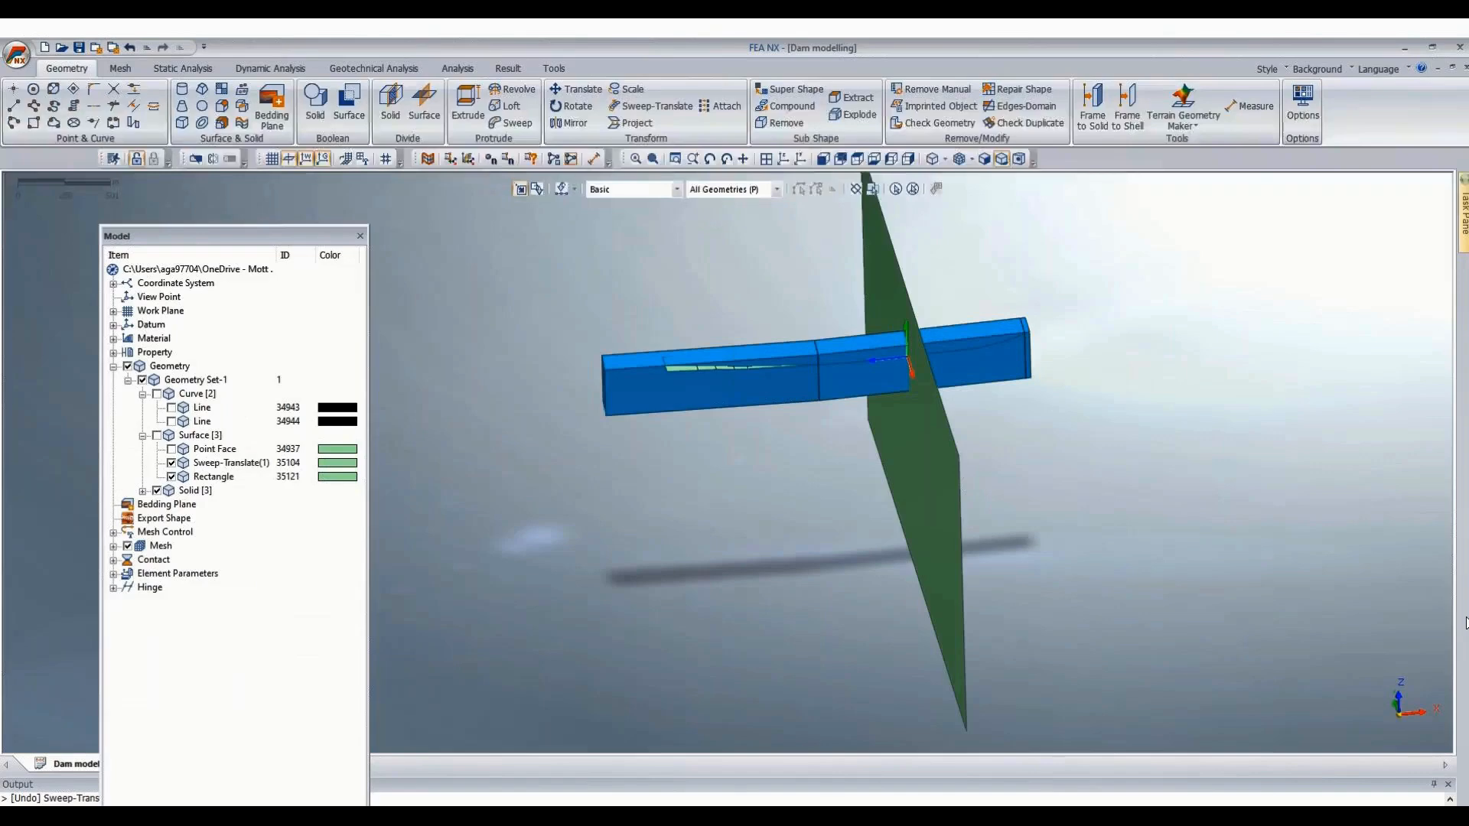
{"action": "middle_click_drag", "start_coordinate": [1045, 553], "coordinate": [1034, 641]}
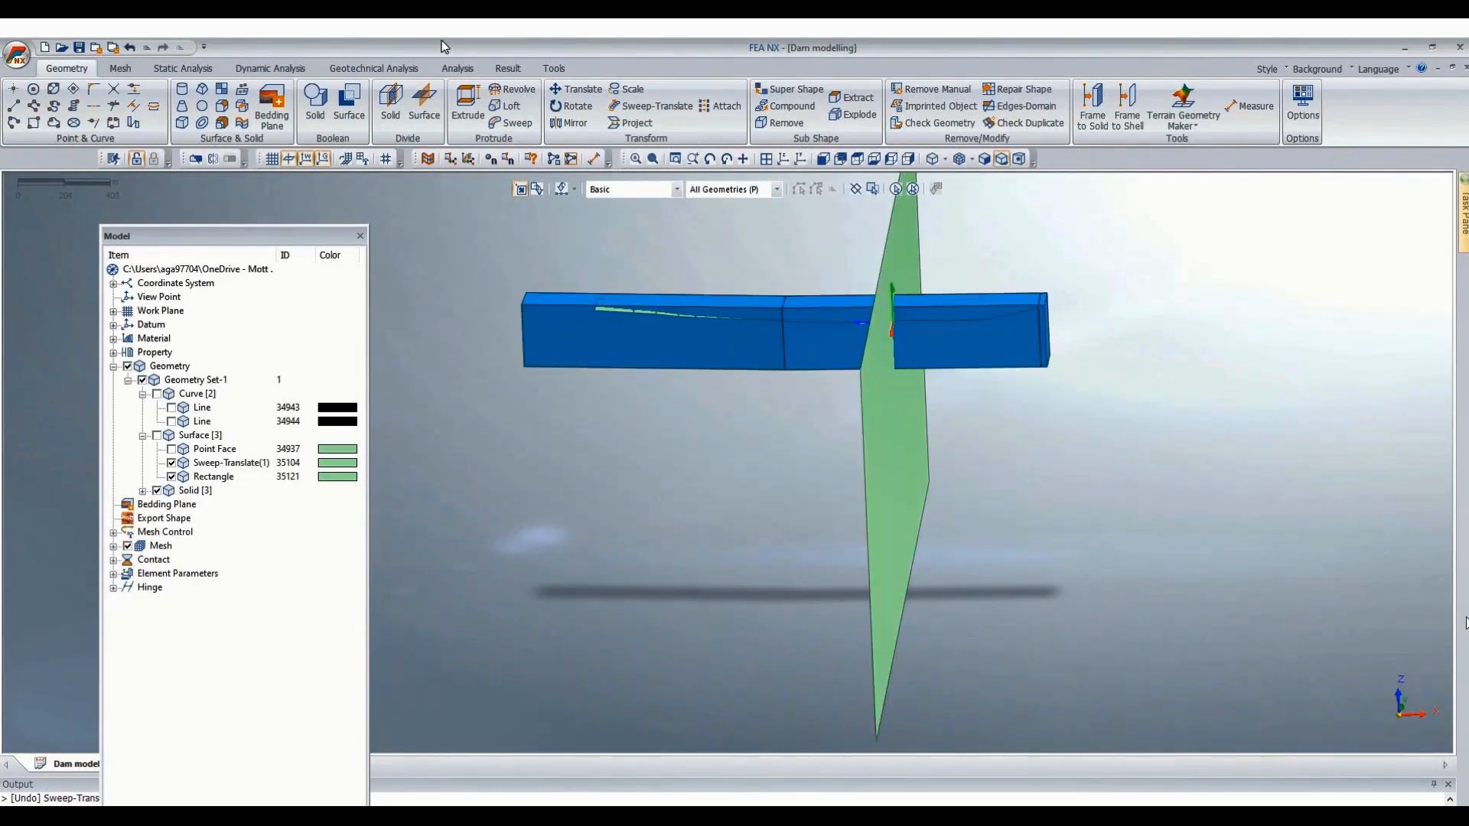
Translate the cutting rectangle along the X datum axis as one uniform copy at a distance of -460.5.
{"action": "left_click", "coordinate": [574, 88]}
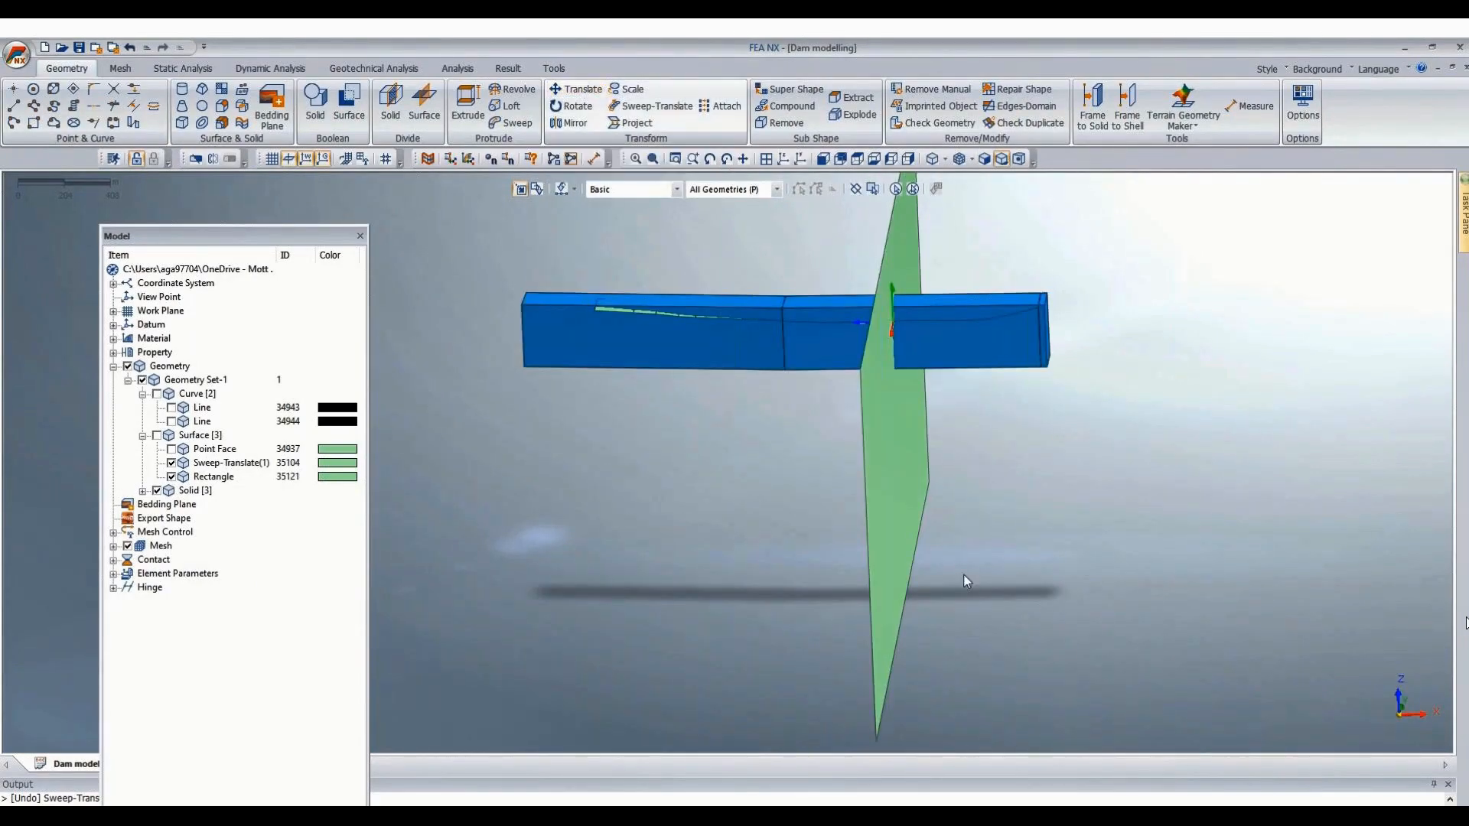
{"action": "left_click", "coordinate": [885, 492]}
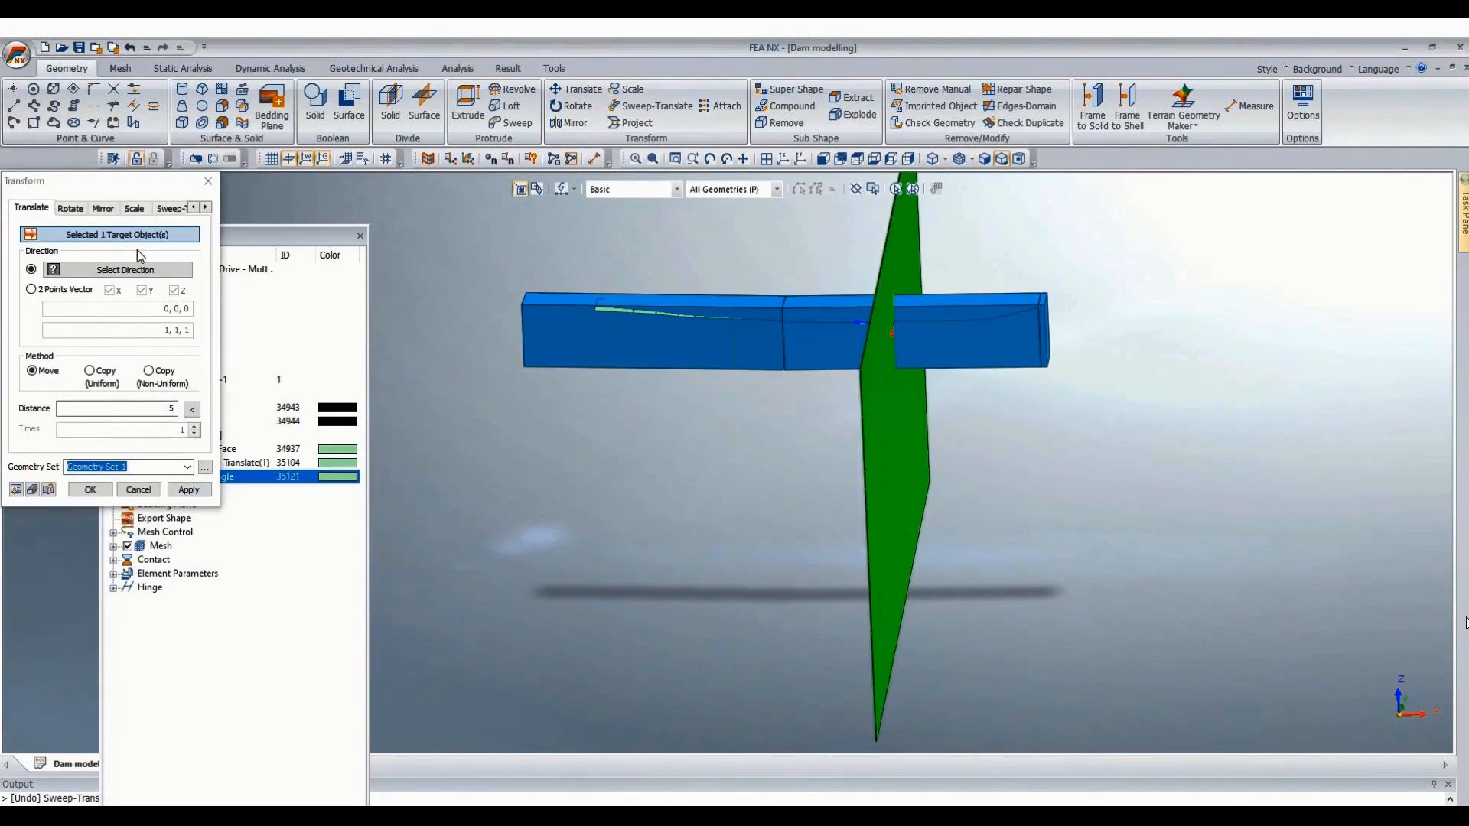
{"action": "left_click", "coordinate": [125, 269]}
{"action": "scroll", "coordinate": [1022, 440], "scroll_direction": "down", "scroll_amount": 5}
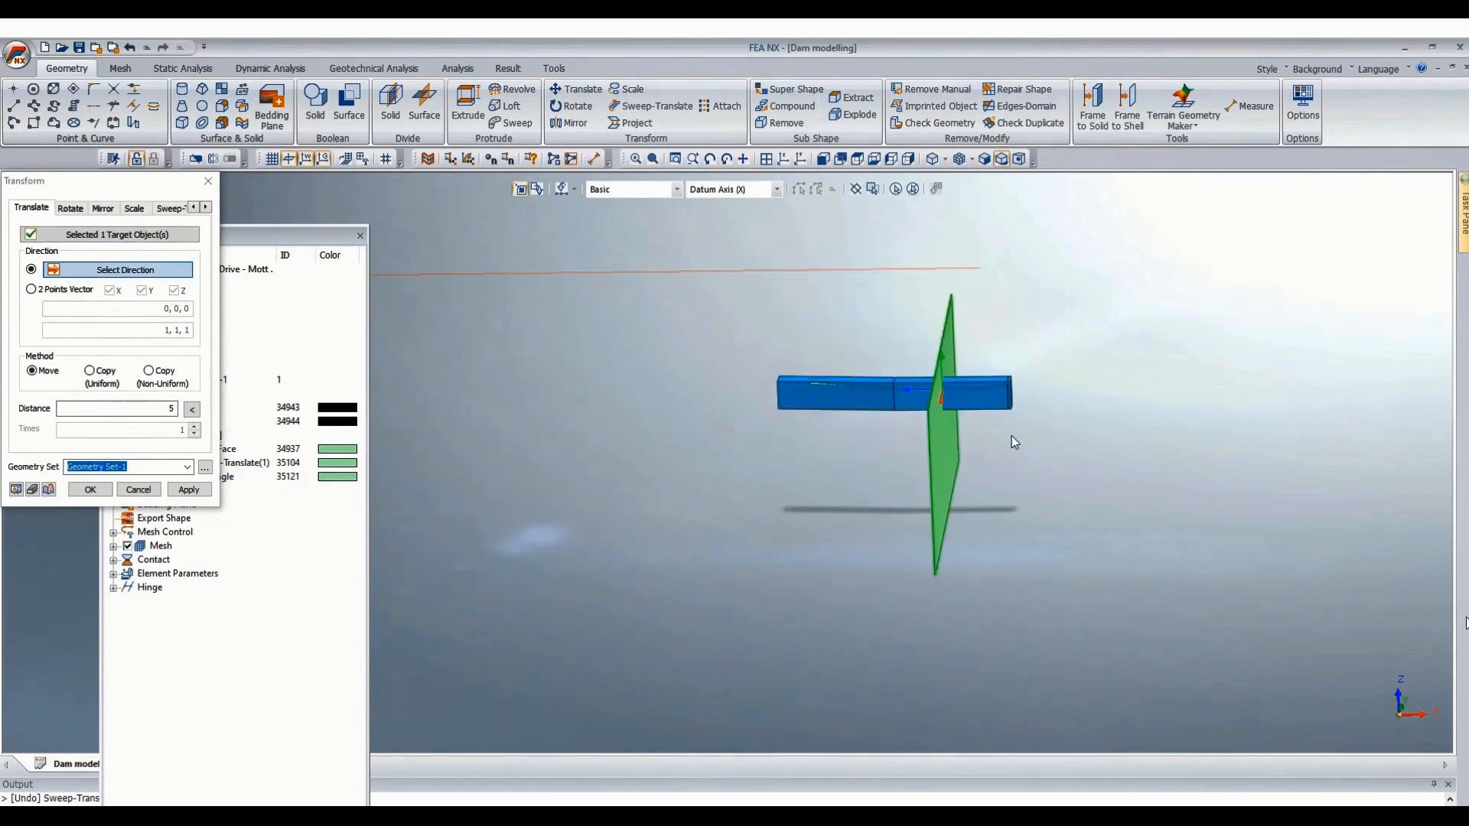
{"action": "left_click", "coordinate": [752, 369]}
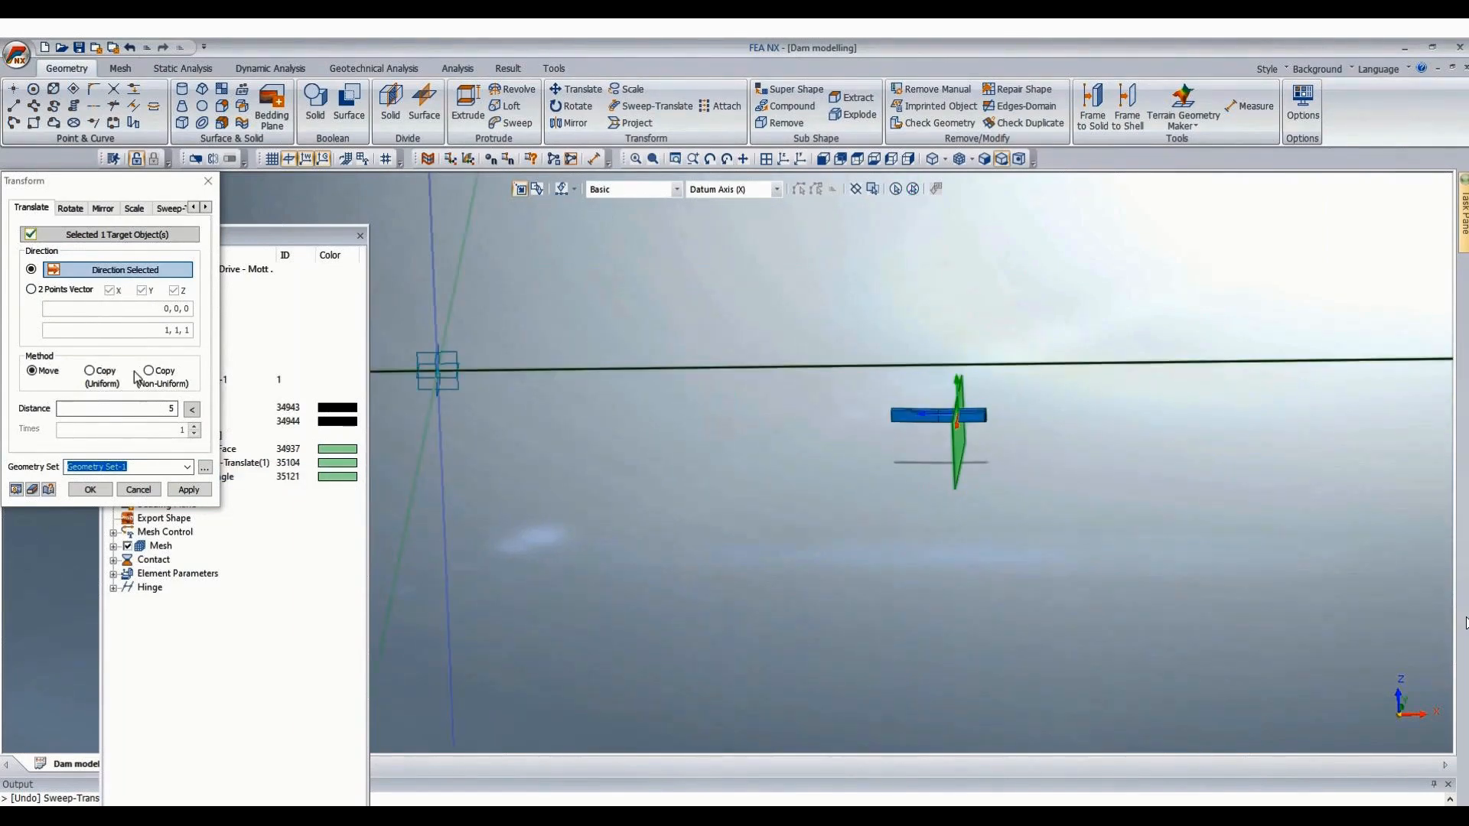
{"action": "left_click", "coordinate": [90, 371]}
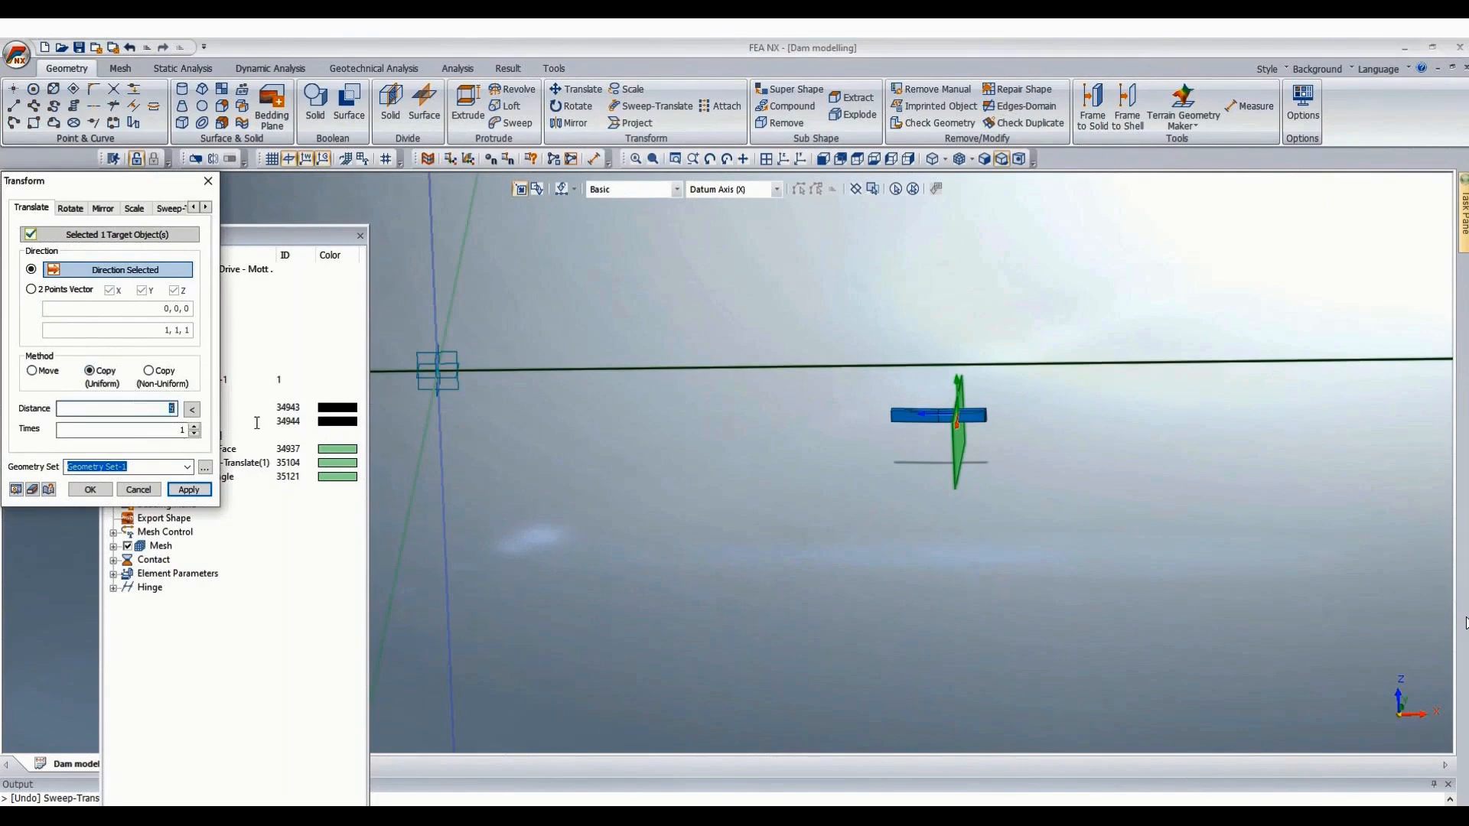
{"action": "type", "text": "-460.5"}
{"action": "left_click", "coordinate": [91, 489]}
{"action": "scroll", "coordinate": [993, 403], "scroll_direction": "up", "scroll_amount": 3}
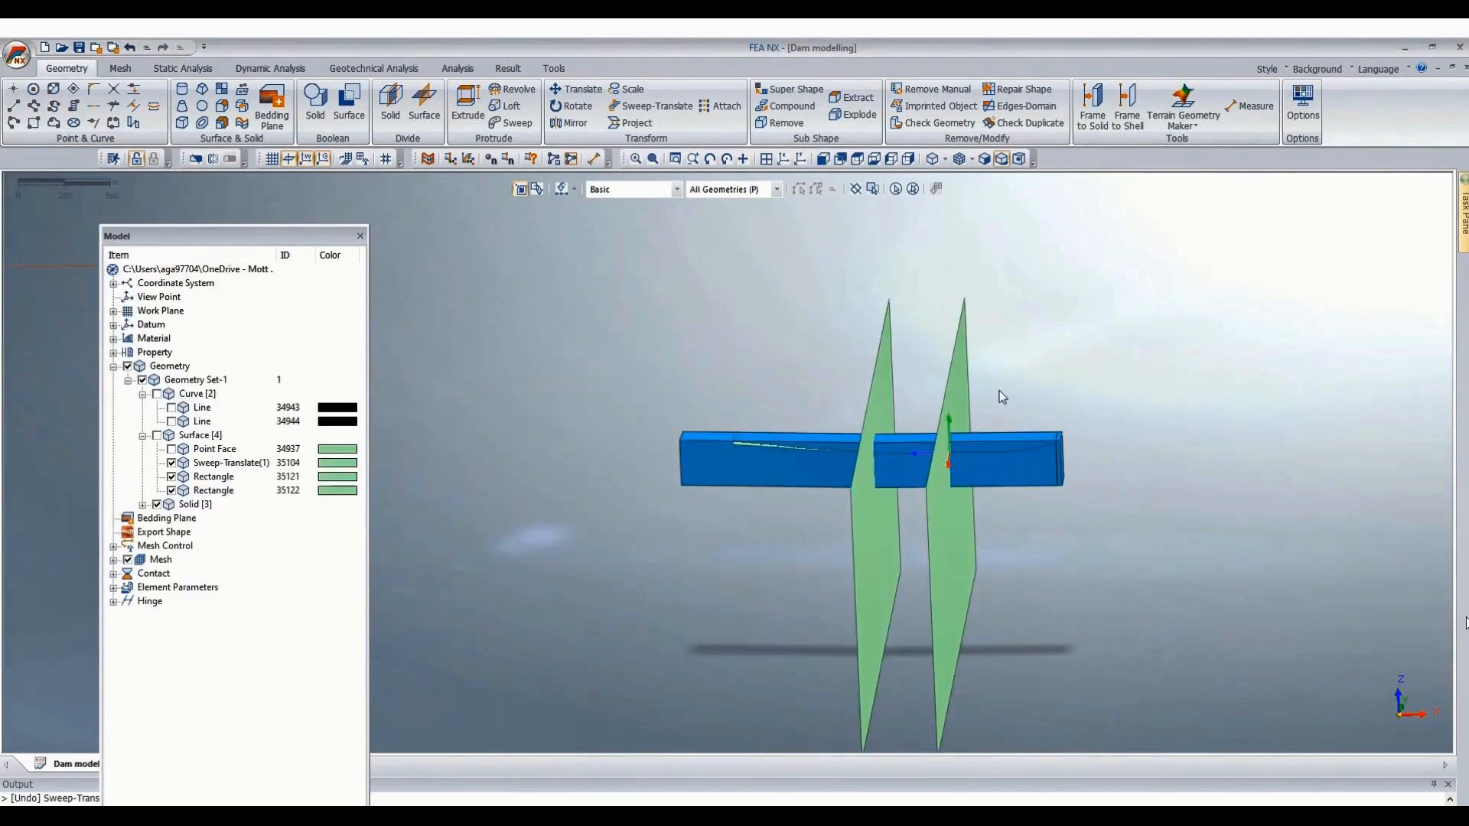
Divide the long middle foundation solid with both rectangle faces as tool surfaces, deleting the original solid and the tools.
{"action": "scroll", "coordinate": [999, 391], "scroll_direction": "up", "scroll_amount": 4}
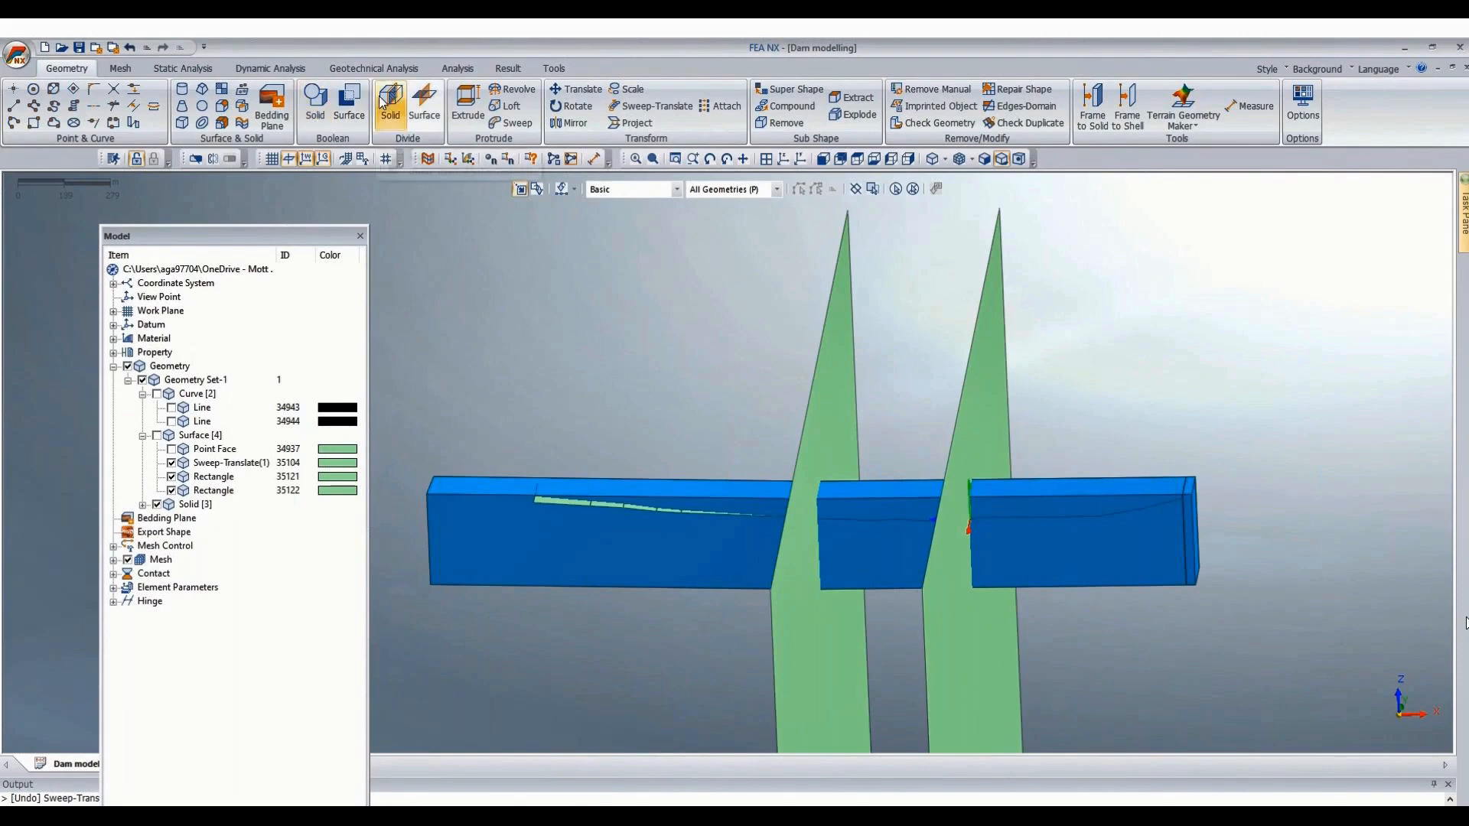
{"action": "left_click", "coordinate": [391, 113]}
{"action": "left_click", "coordinate": [692, 478]}
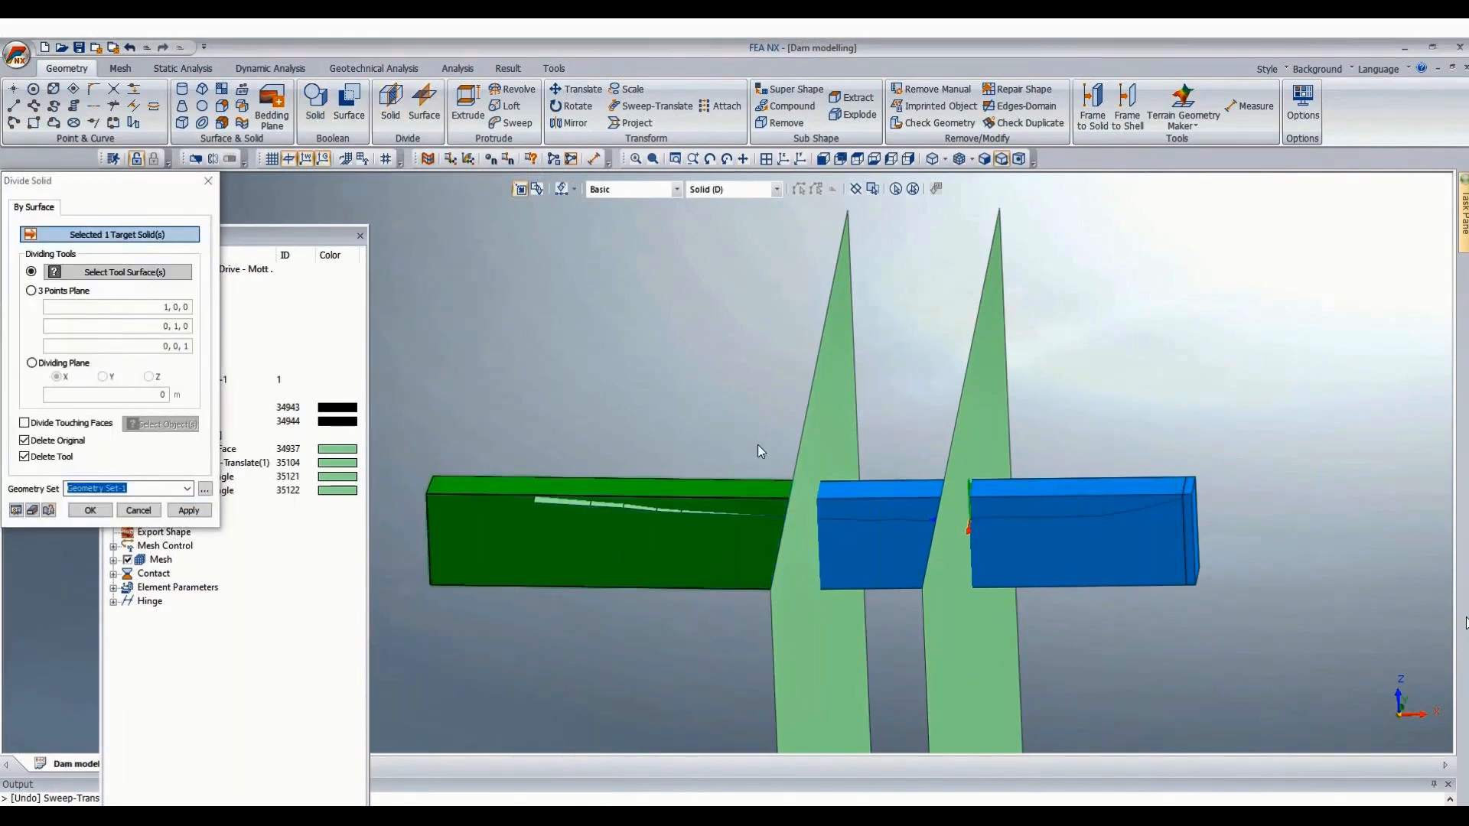
{"action": "middle_click_drag", "start_coordinate": [892, 649], "coordinate": [936, 646]}
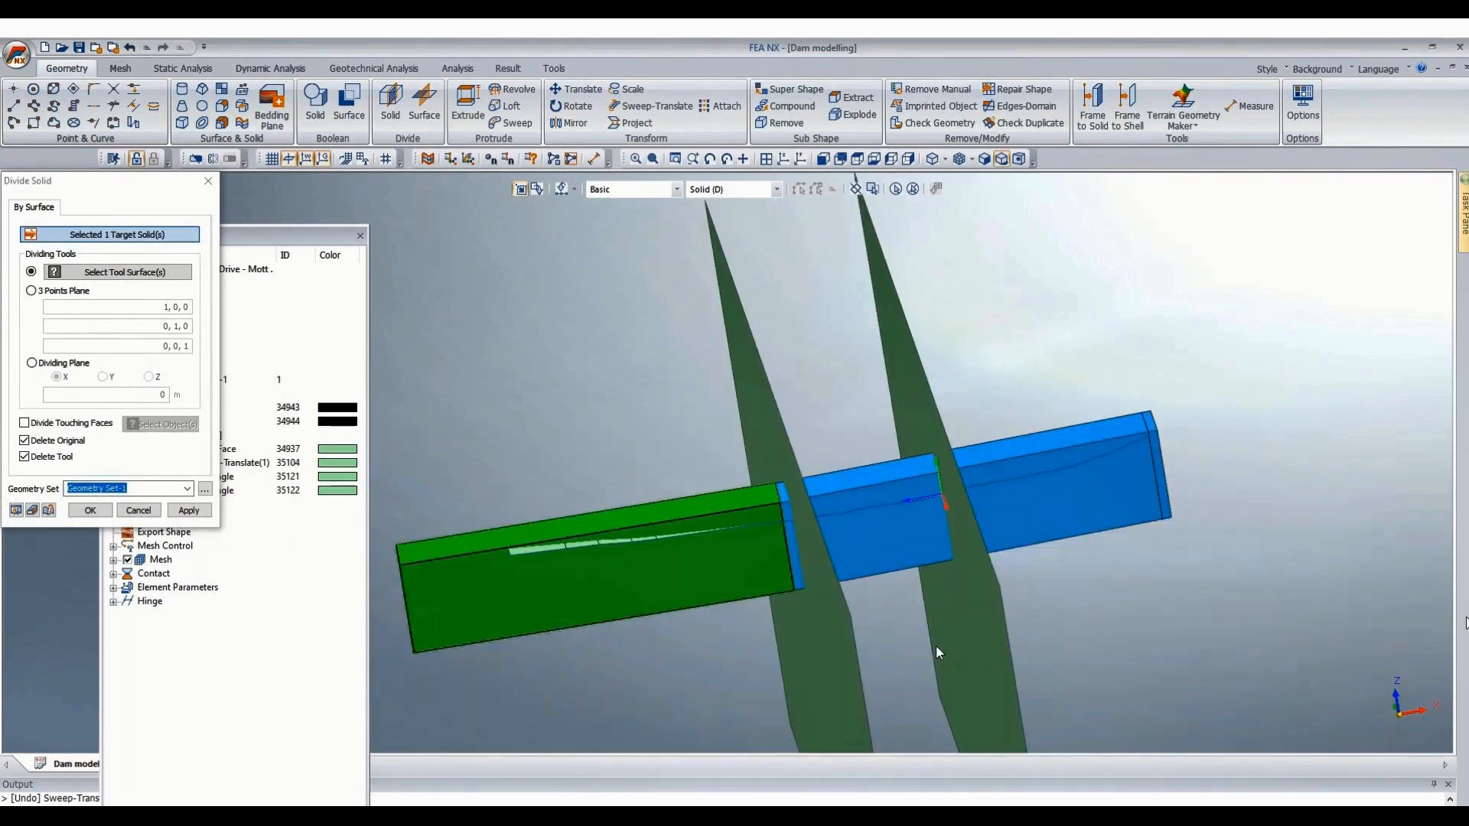
{"action": "left_click", "coordinate": [702, 507]}
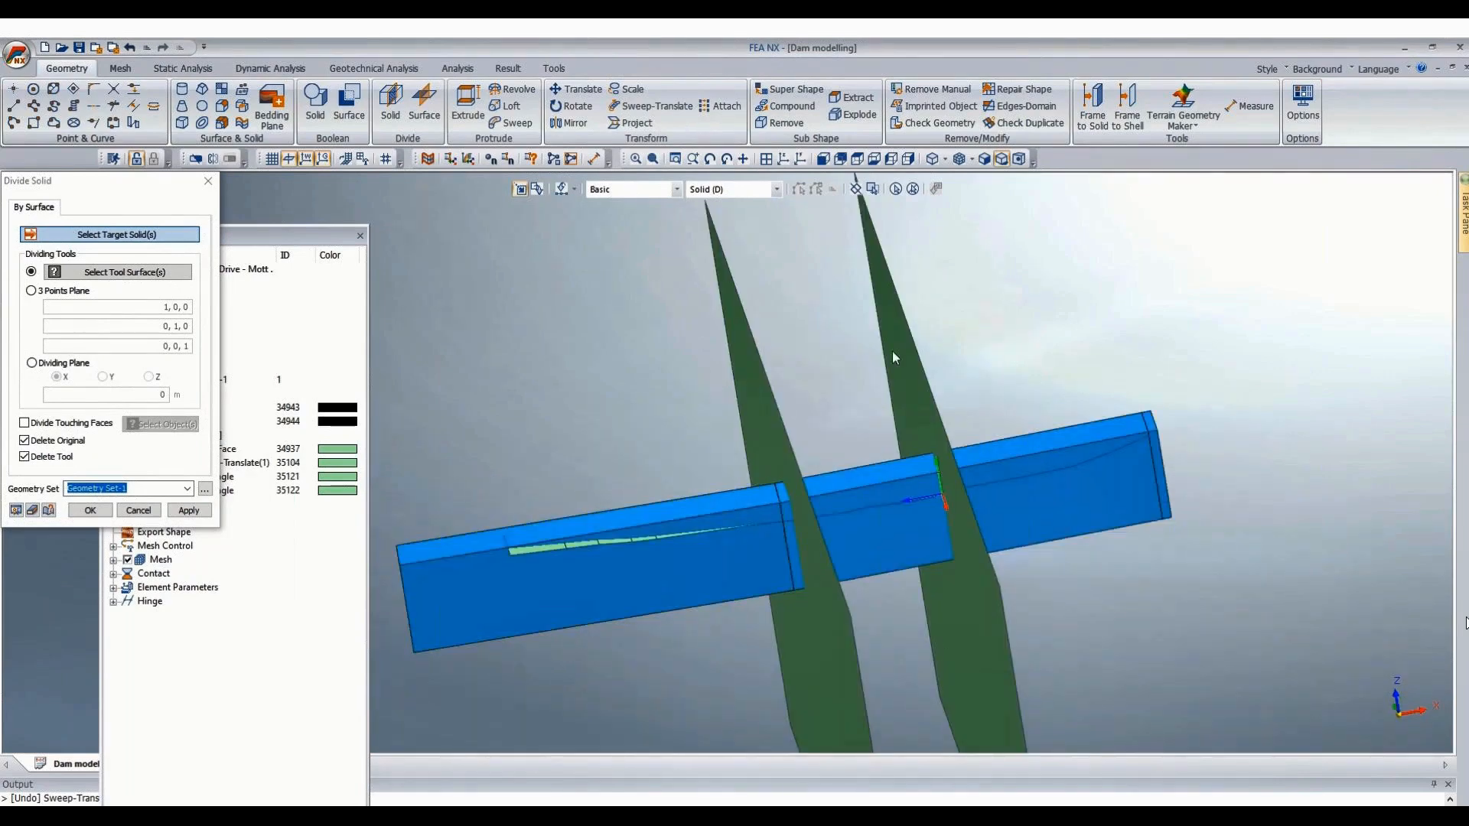
{"action": "left_click", "coordinate": [873, 468]}
{"action": "left_click", "coordinate": [119, 270]}
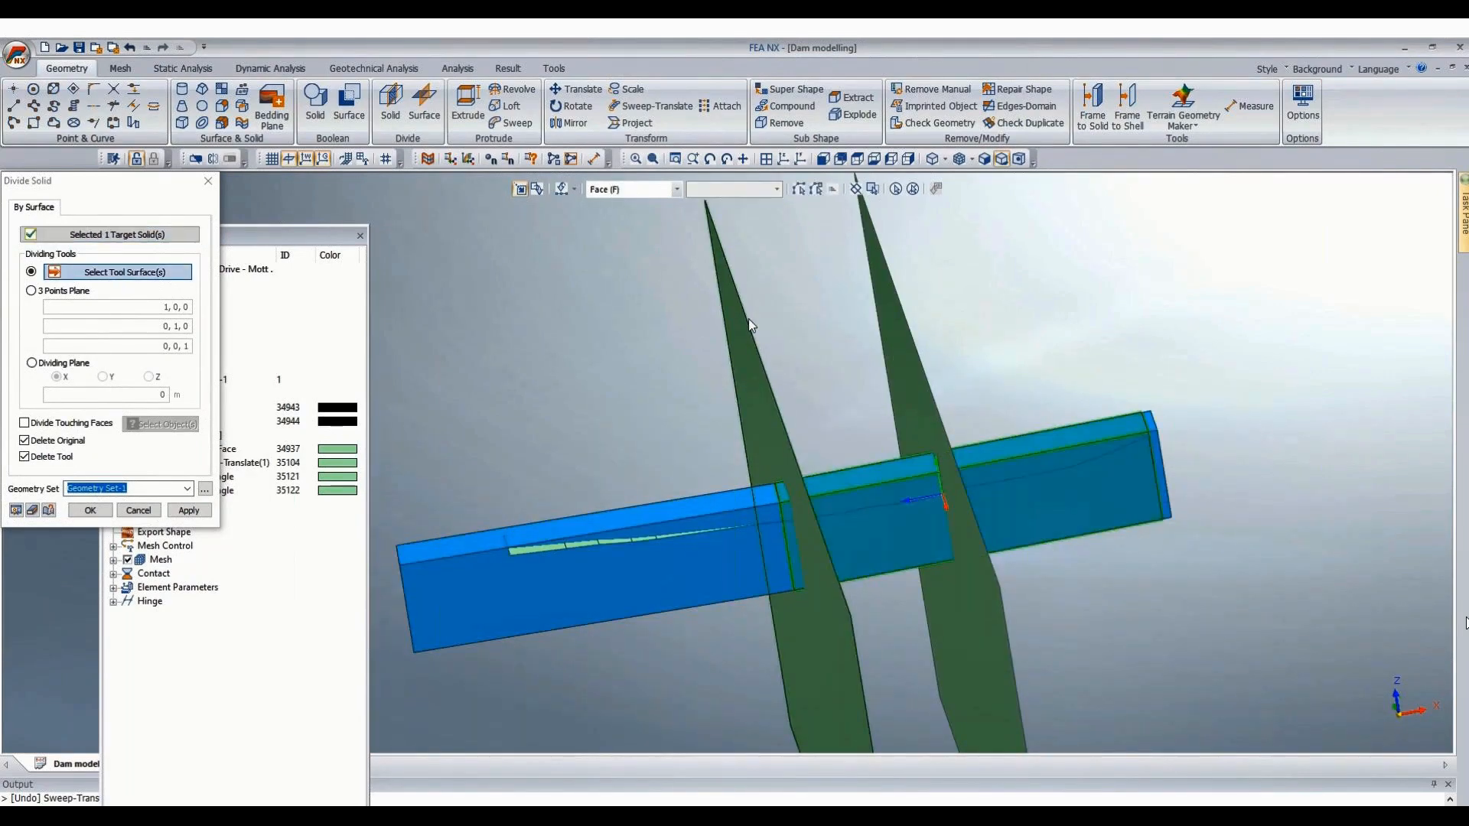
{"action": "left_click", "coordinate": [748, 318]}
{"action": "left_click", "coordinate": [873, 297]}
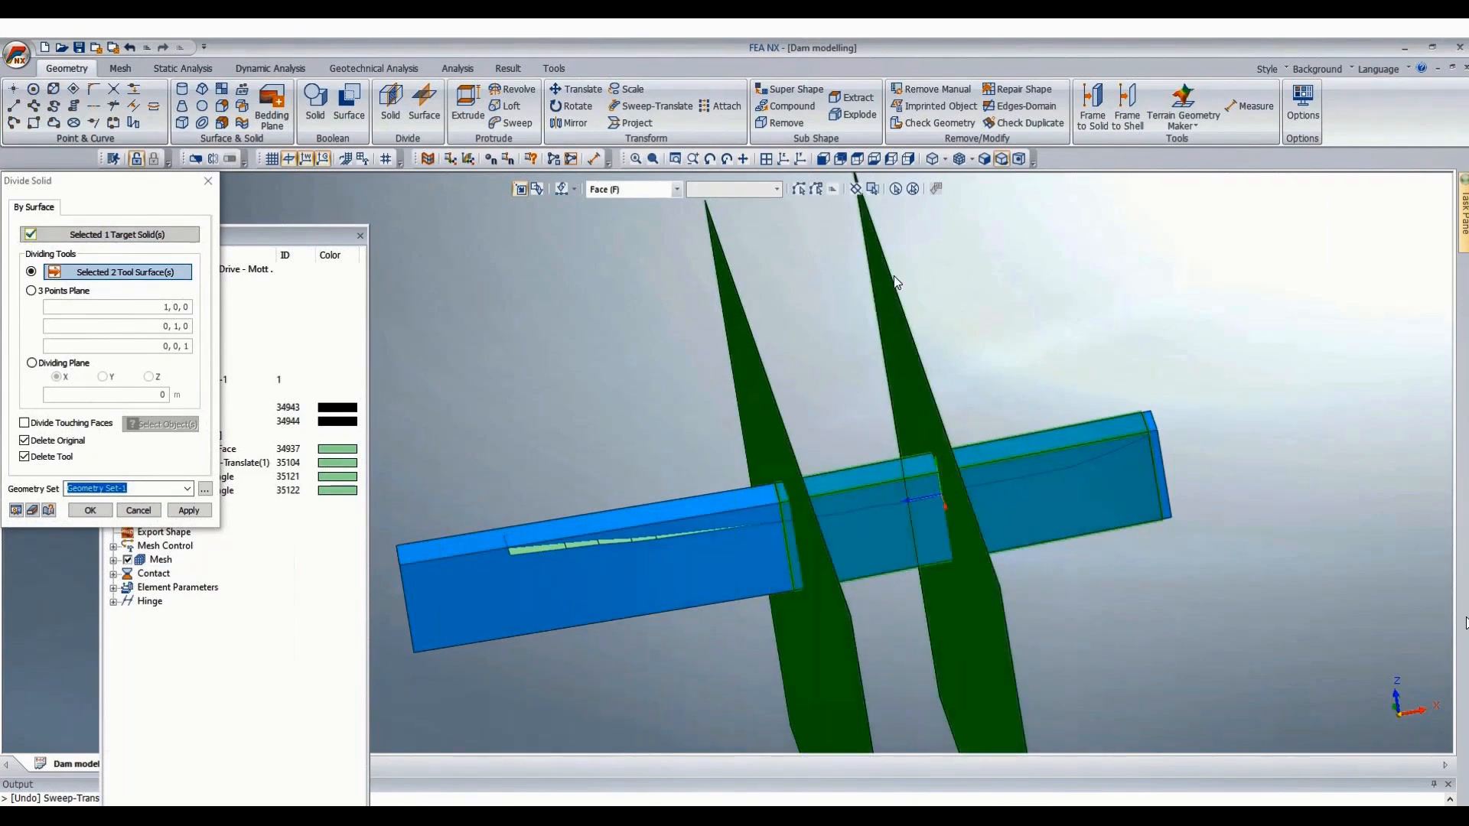
{"action": "left_click", "coordinate": [90, 510]}
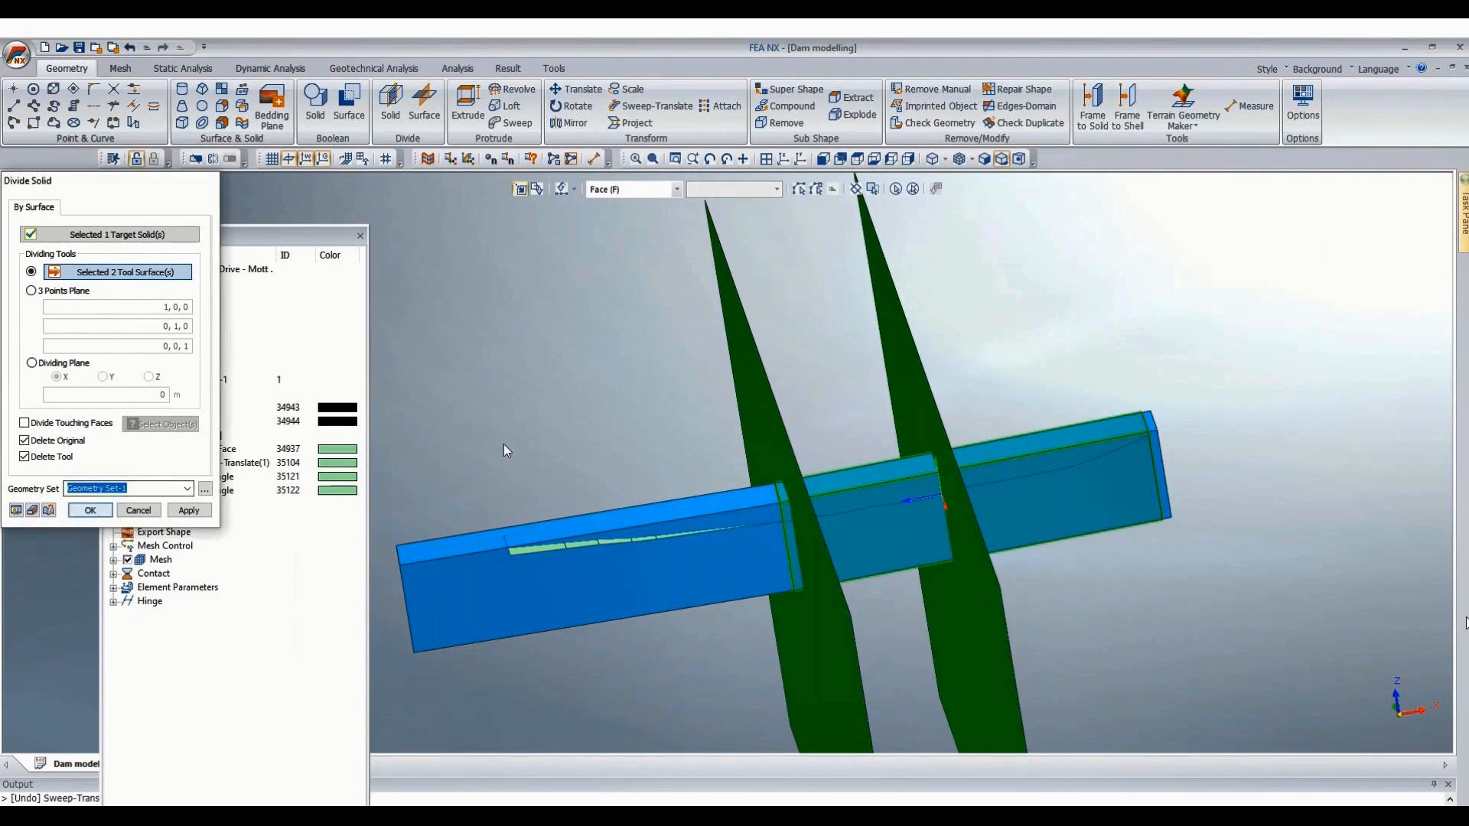
Fuse the divided foundation solid on the +X side with the thin end solid beside it, with Merge Faces and Delete Tool enabled.
{"action": "scroll", "coordinate": [704, 520], "scroll_direction": "up", "scroll_amount": 2}
{"action": "scroll", "coordinate": [704, 520], "scroll_direction": "up", "scroll_amount": 3}
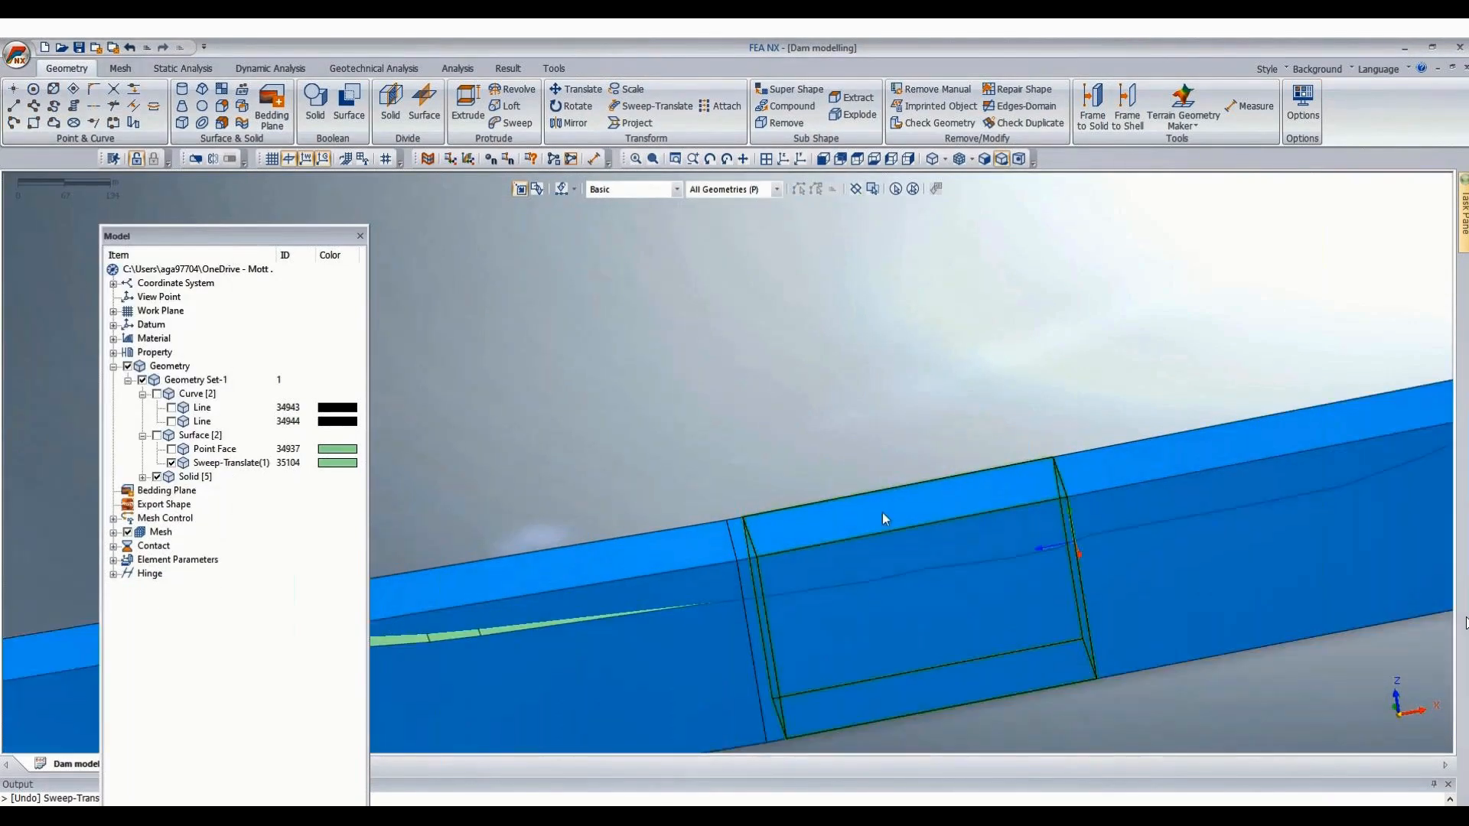
{"action": "scroll", "coordinate": [829, 352], "scroll_direction": "down", "scroll_amount": 3}
{"action": "middle_click_drag", "start_coordinate": [1411, 452], "coordinate": [1301, 585]}
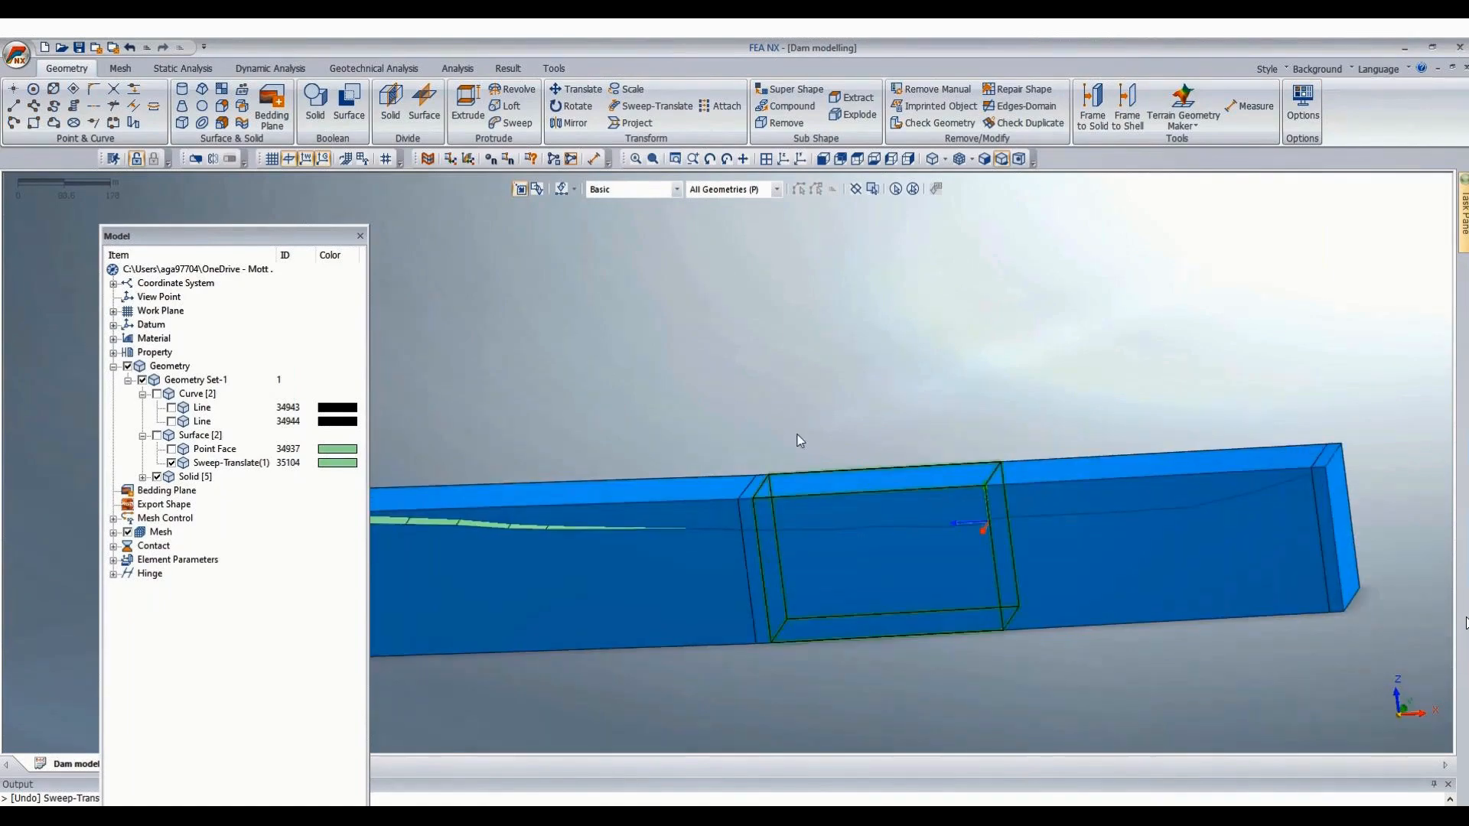
{"action": "scroll", "coordinate": [792, 438], "scroll_direction": "up", "scroll_amount": 3}
{"action": "middle_click_drag", "start_coordinate": [709, 393], "coordinate": [875, 518]}
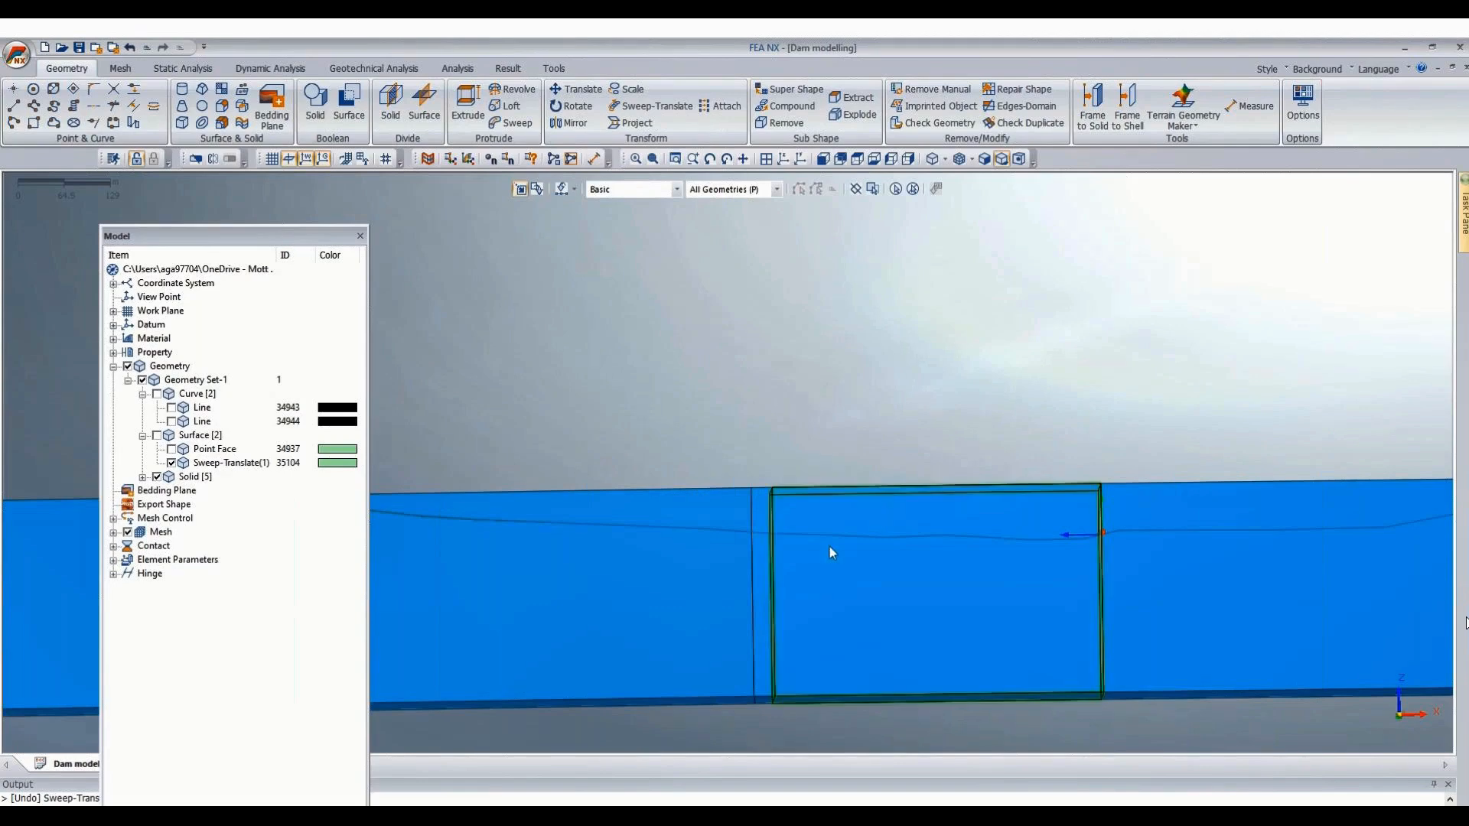
{"action": "scroll", "coordinate": [789, 387], "scroll_direction": "down", "scroll_amount": 2}
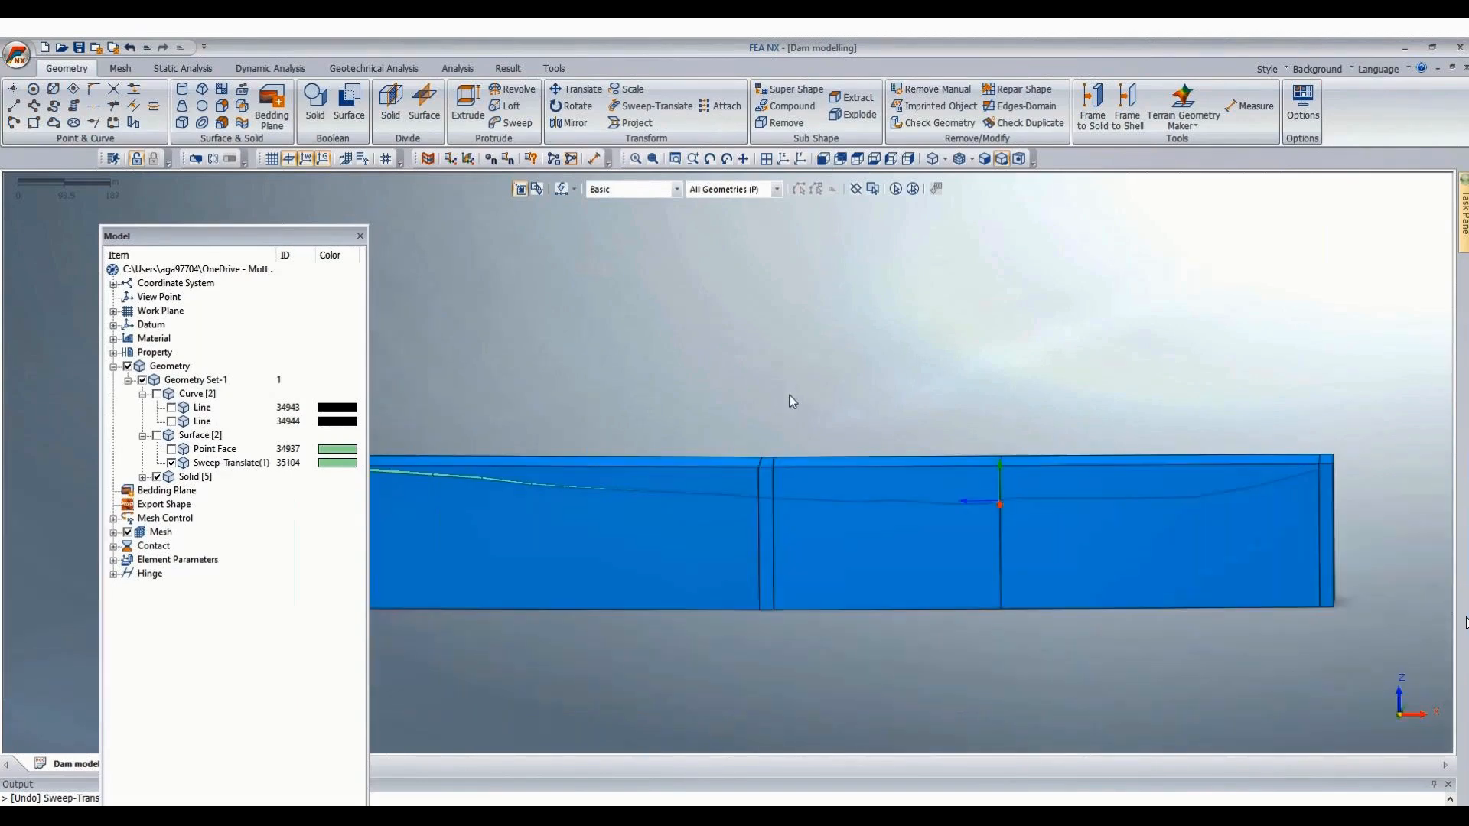
{"action": "left_click", "coordinate": [316, 111]}
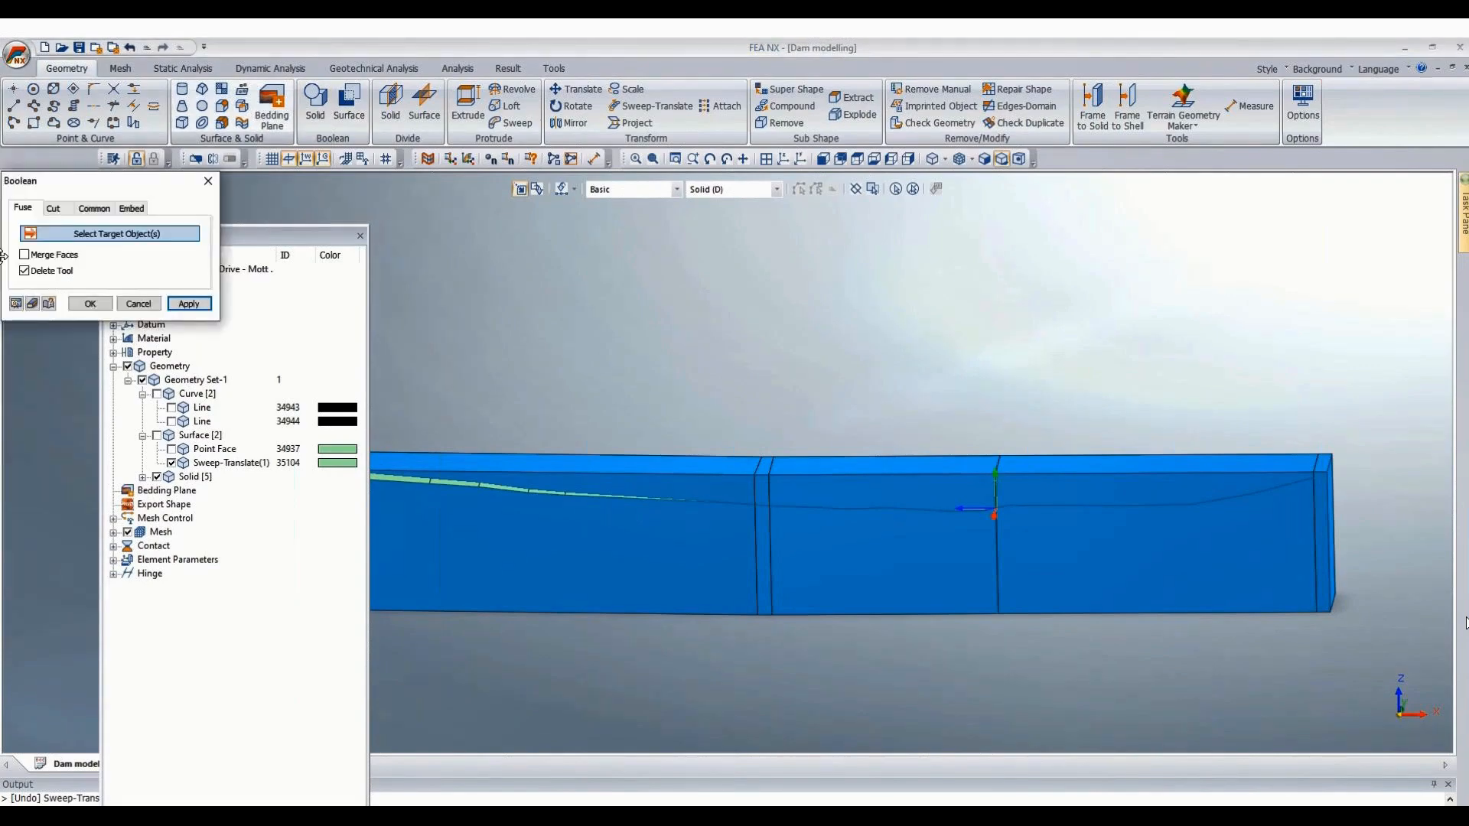
{"action": "left_click", "coordinate": [1205, 454]}
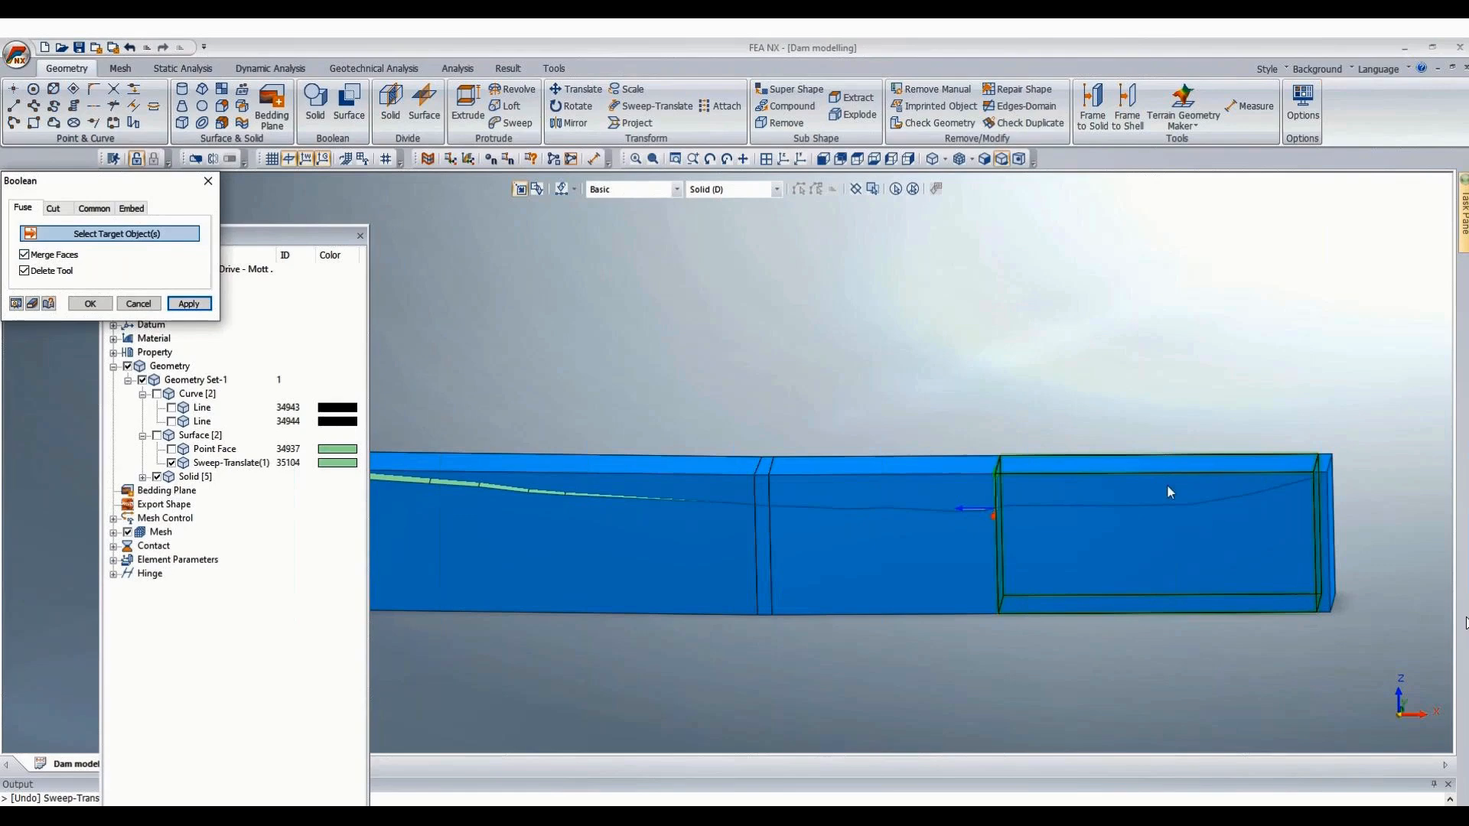
{"action": "left_click", "coordinate": [1329, 475]}
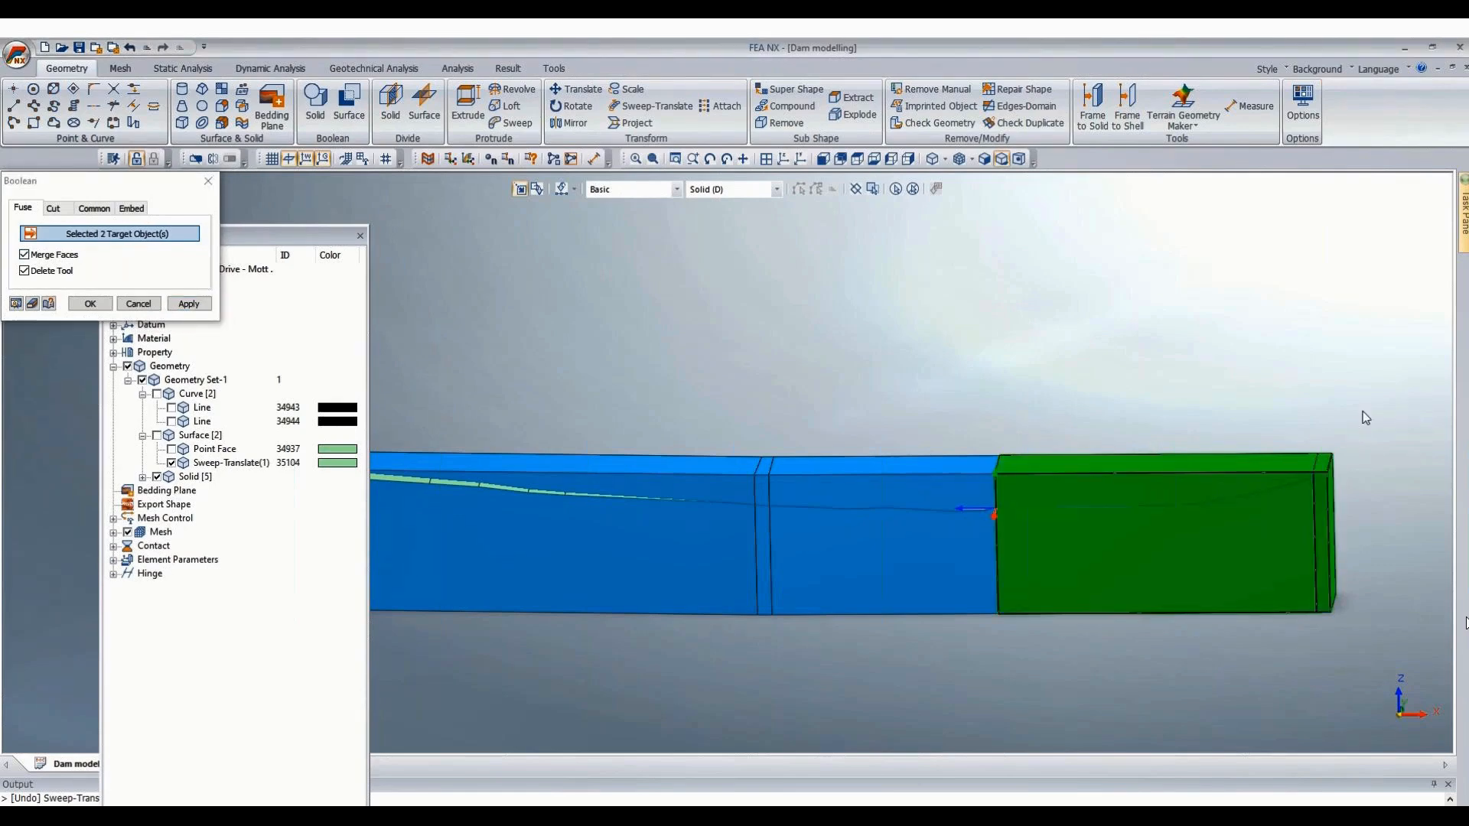
{"action": "left_click", "coordinate": [106, 304]}
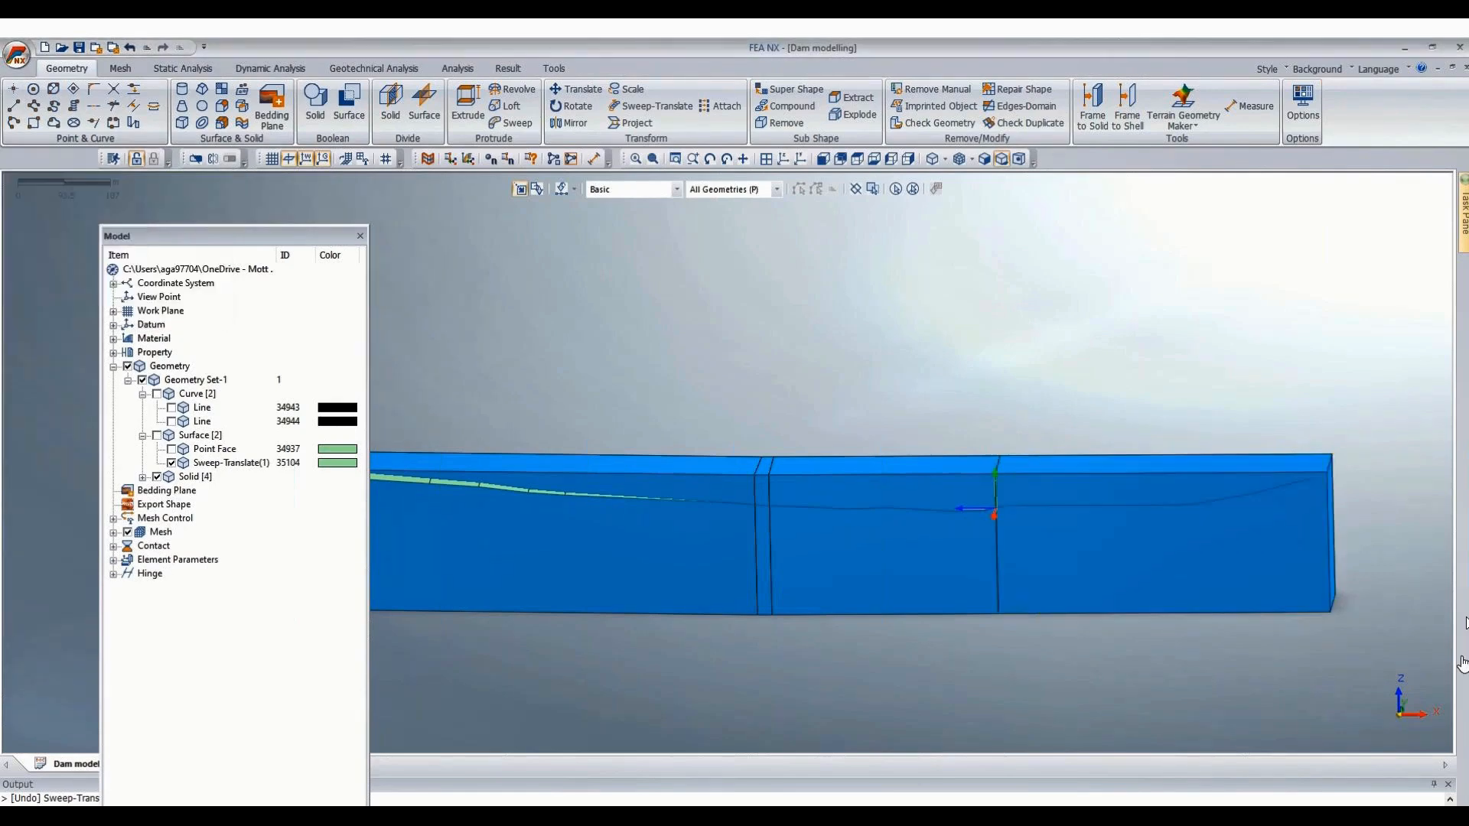
{"action": "scroll", "coordinate": [1204, 365], "scroll_direction": "up", "scroll_amount": 2}
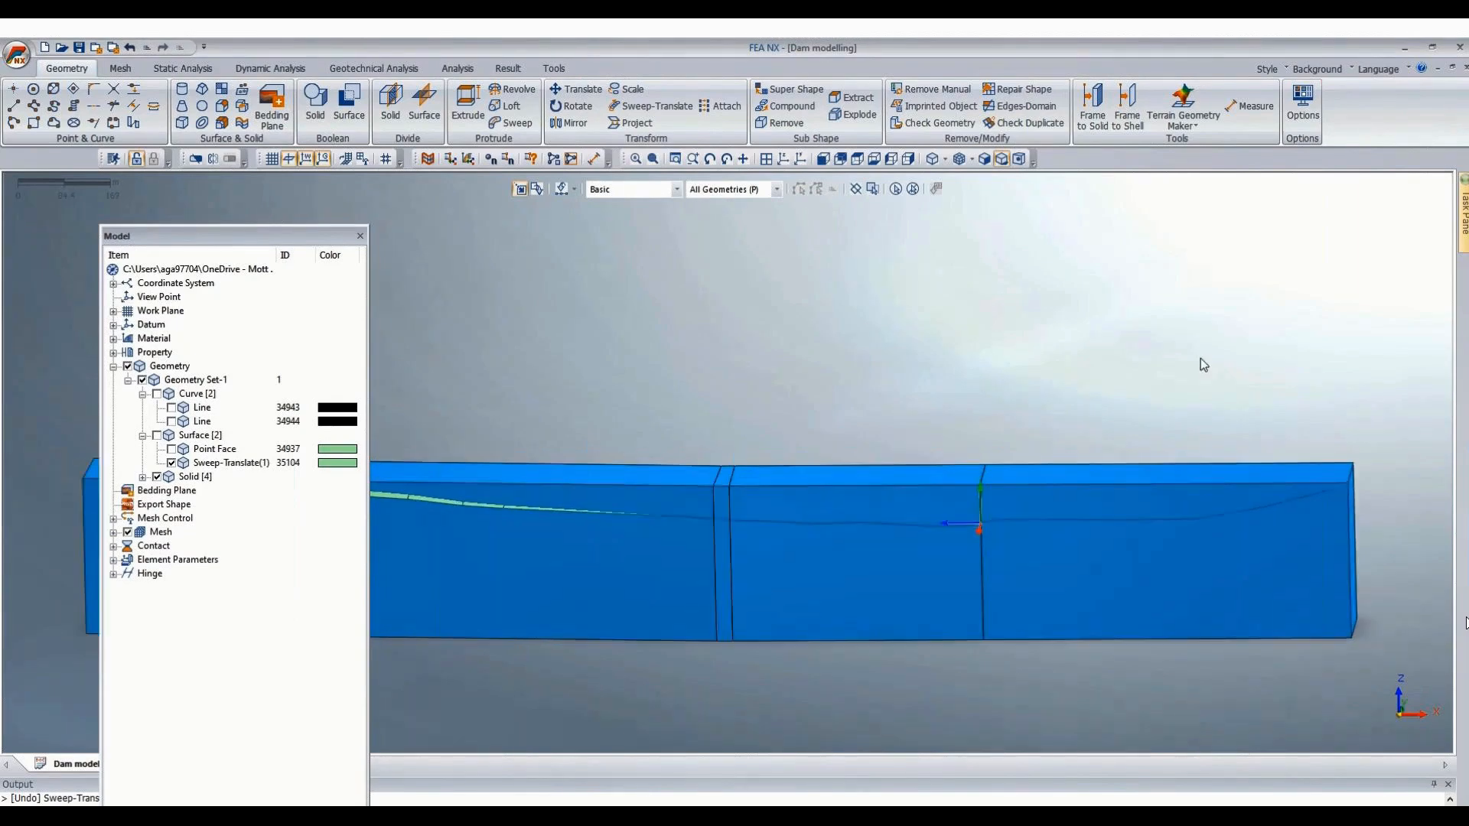
{"action": "scroll", "coordinate": [1204, 366], "scroll_direction": "down", "scroll_amount": 1}
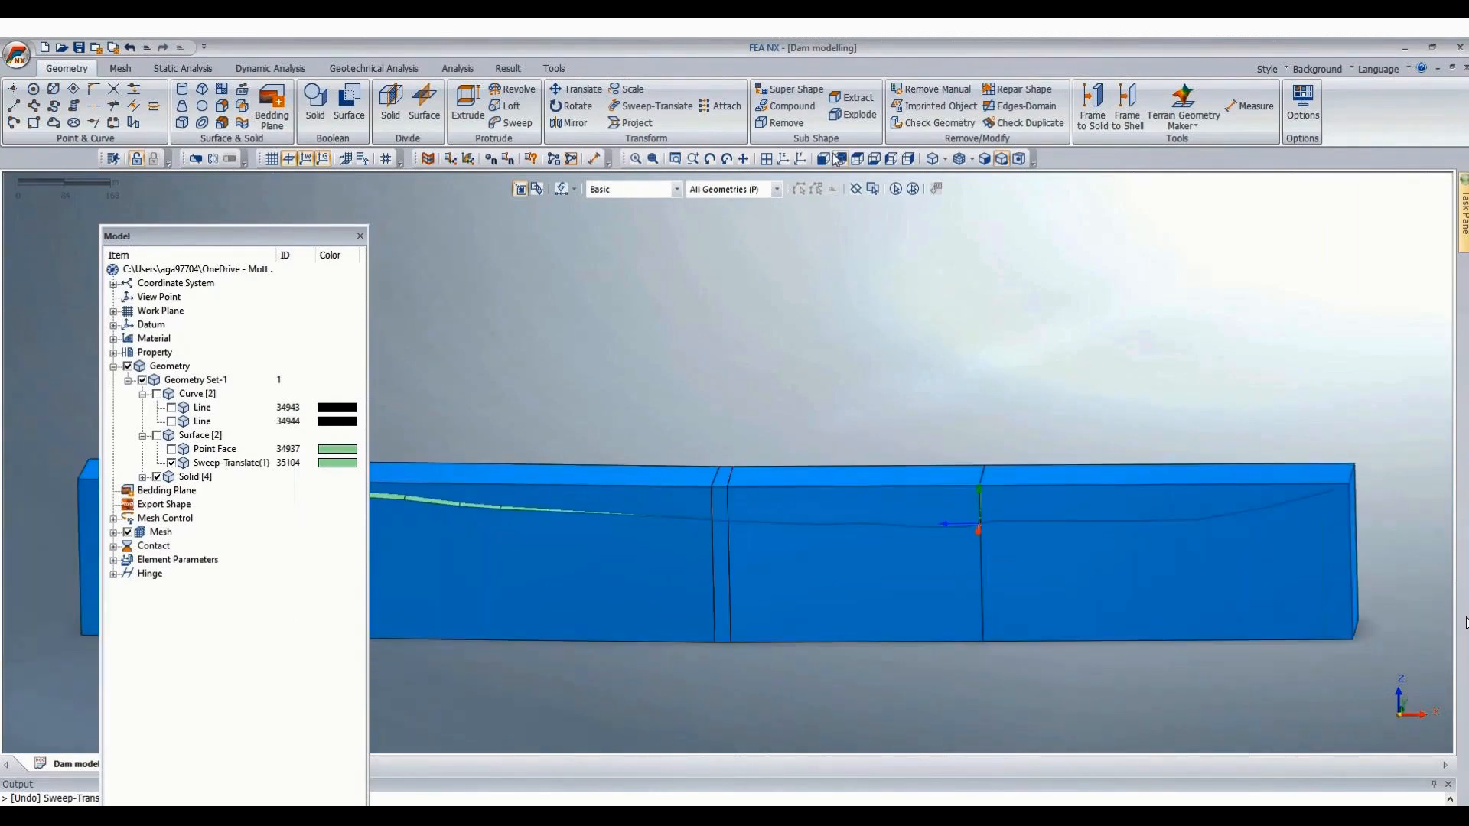
{"action": "left_click", "coordinate": [826, 159]}
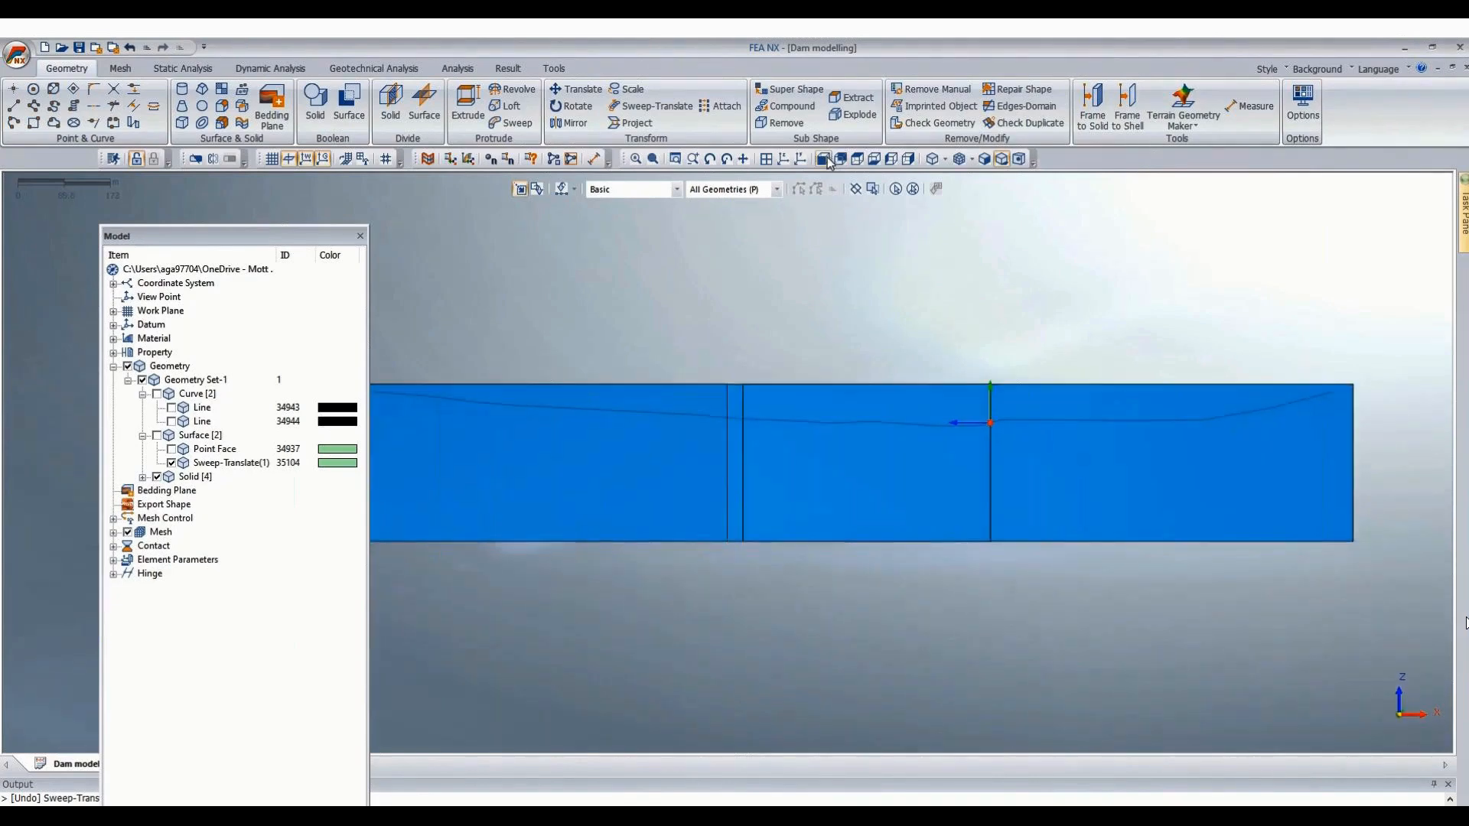
{"action": "scroll", "coordinate": [825, 419], "scroll_direction": "up", "scroll_amount": 1}
{"action": "scroll", "coordinate": [990, 277], "scroll_direction": "up", "scroll_amount": 1}
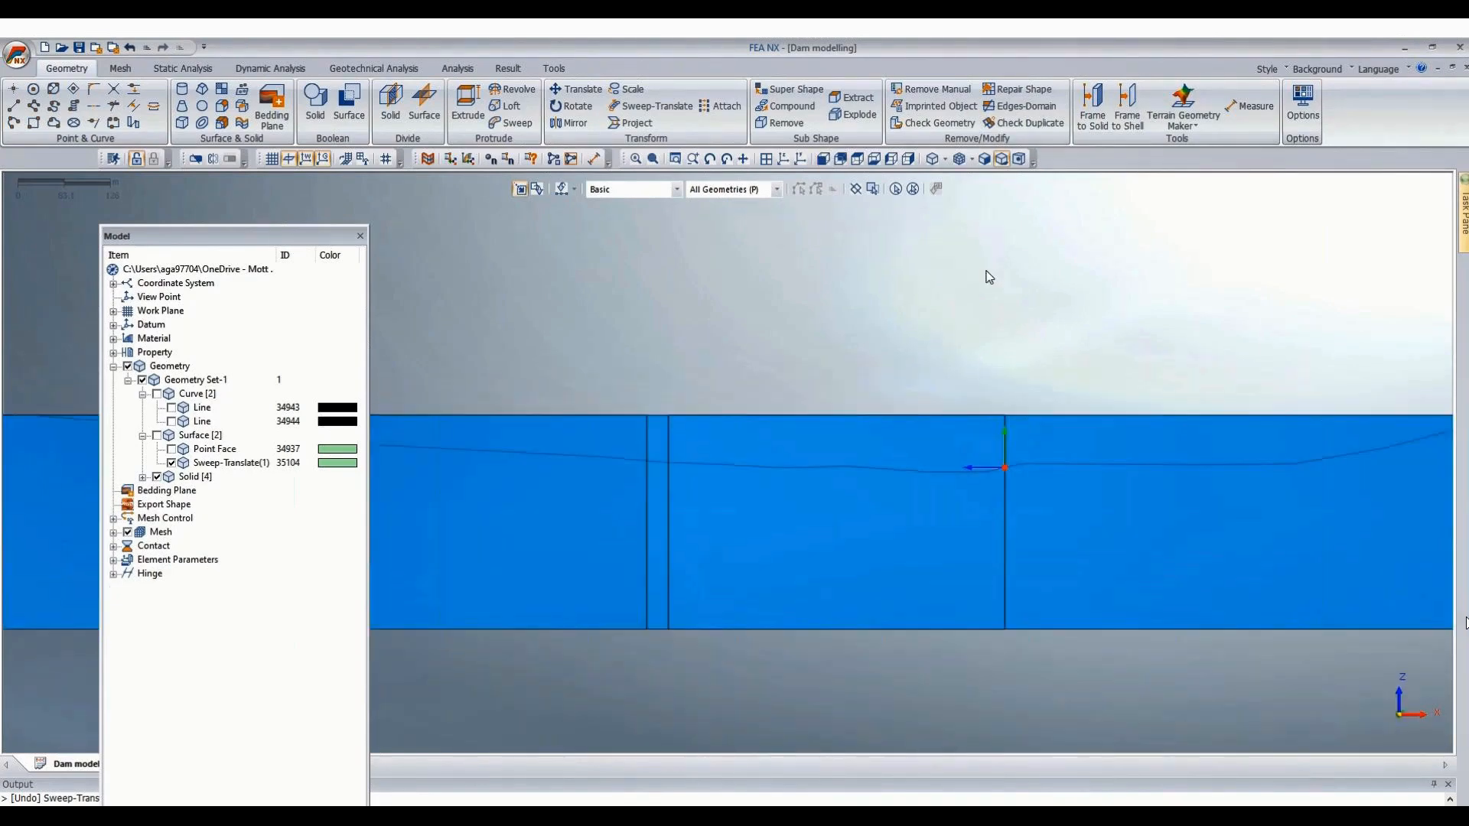
{"action": "scroll", "coordinate": [984, 383], "scroll_direction": "up", "scroll_amount": 1}
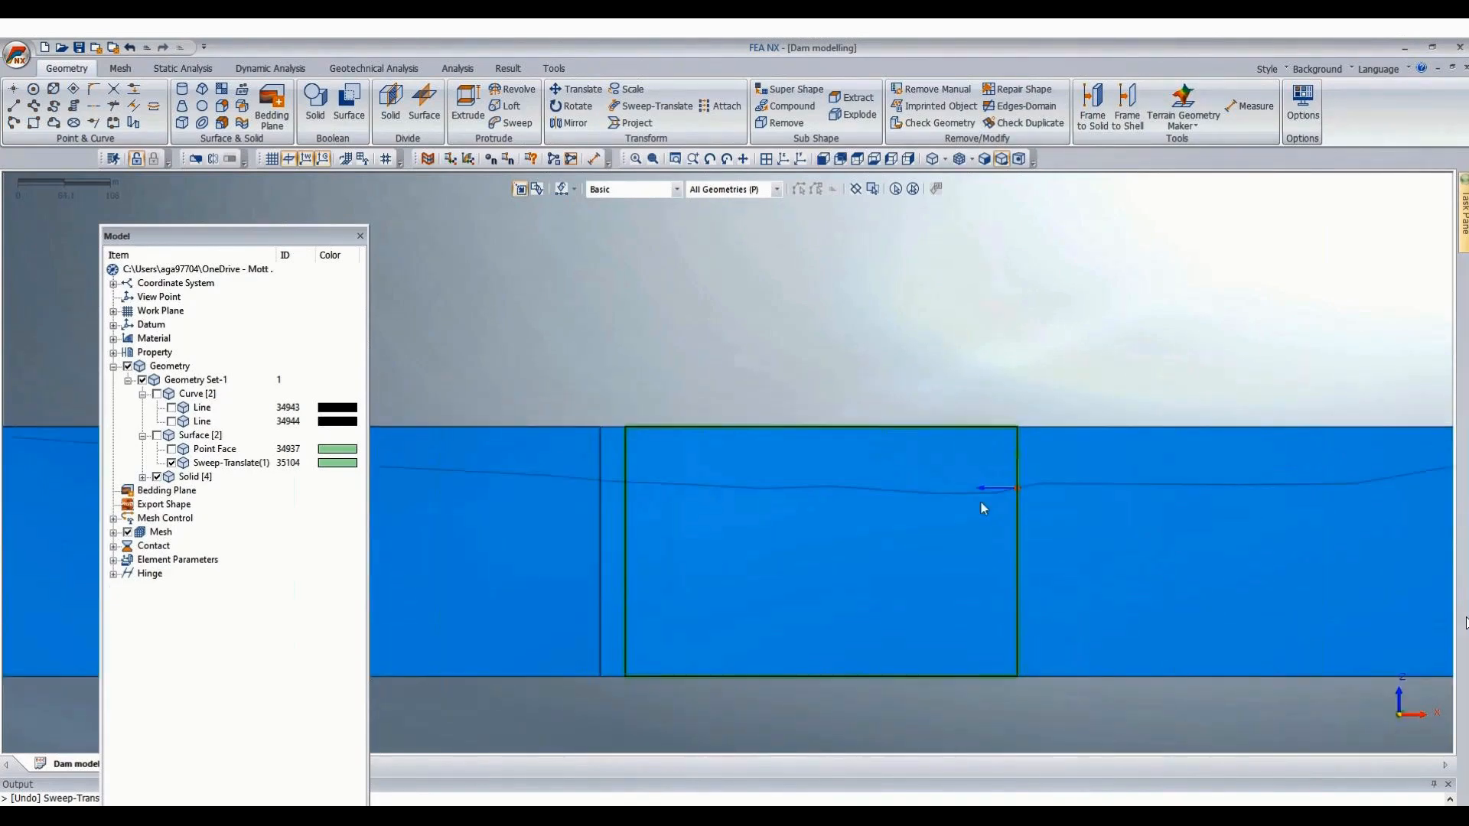
{"action": "left_click", "coordinate": [13, 105]}
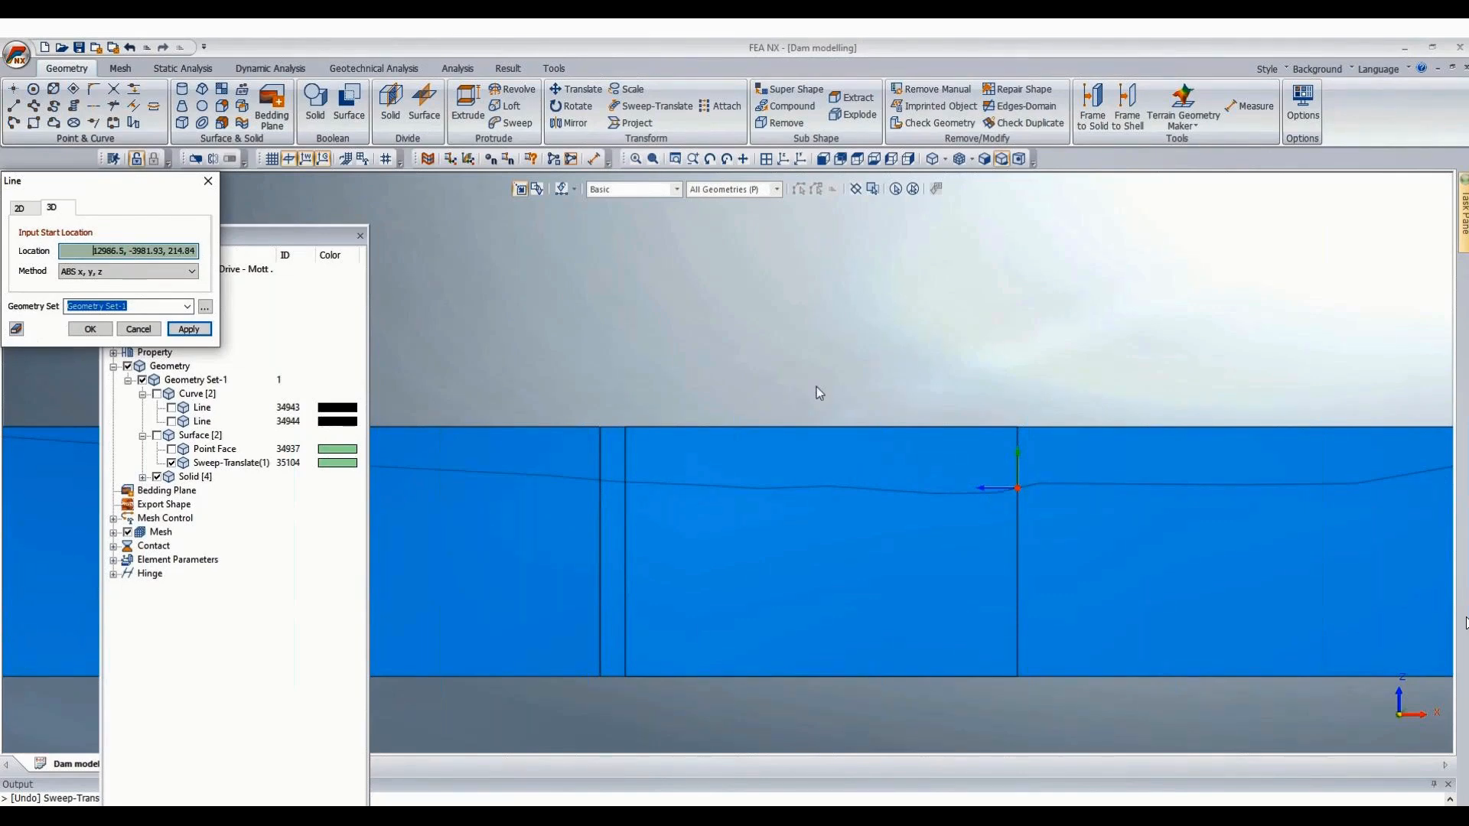
{"action": "scroll", "coordinate": [919, 289], "scroll_direction": "down", "scroll_amount": 2}
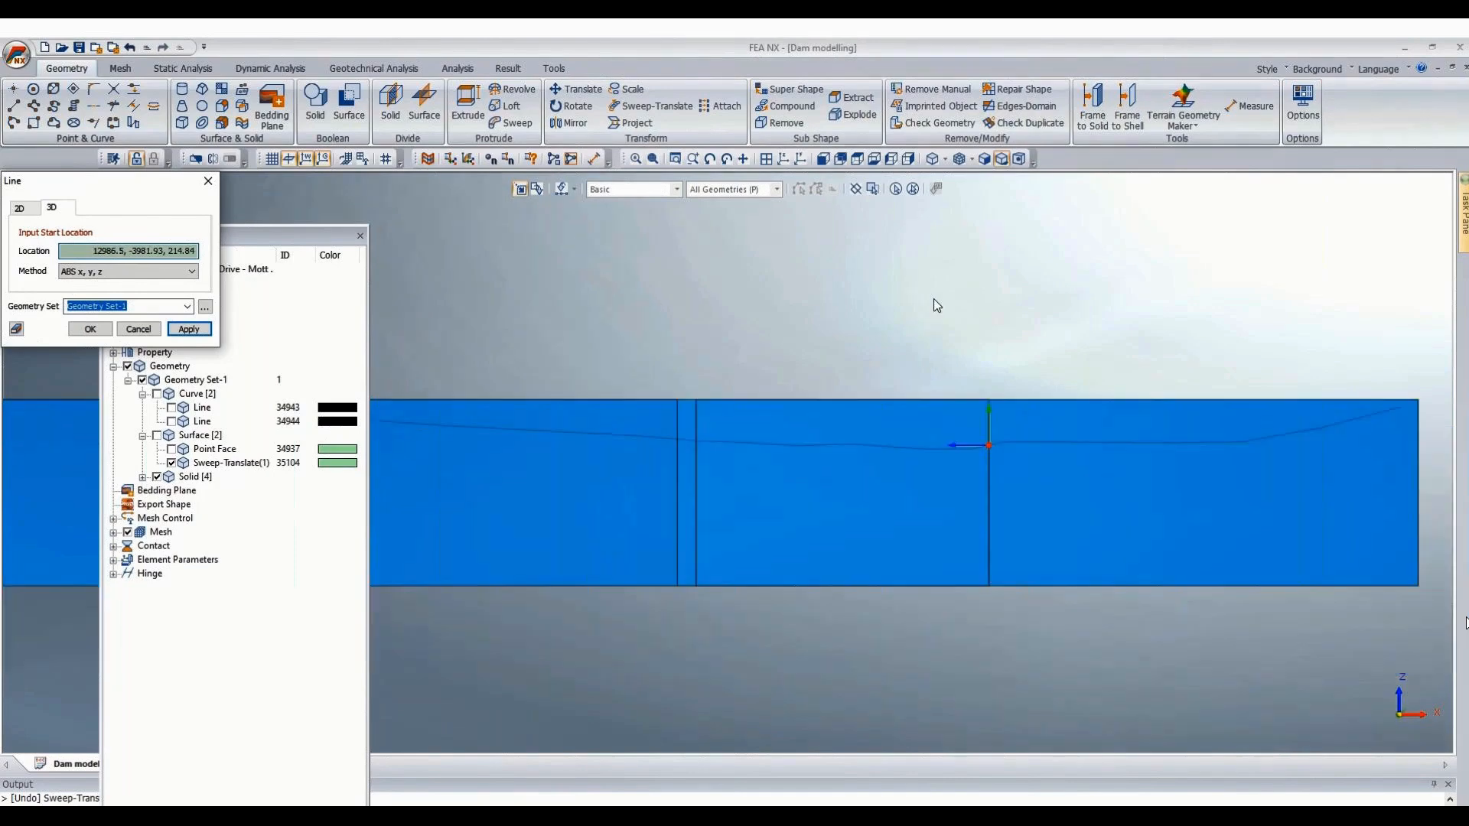
{"action": "mouse_move", "coordinate": [938, 305]}
{"action": "middle_mouse_down"}
{"action": "mouse_move", "coordinate": [922, 329]}
{"action": "mouse_move", "coordinate": [957, 285]}
{"action": "mouse_move", "coordinate": [954, 302]}
{"action": "middle_mouse_up"}
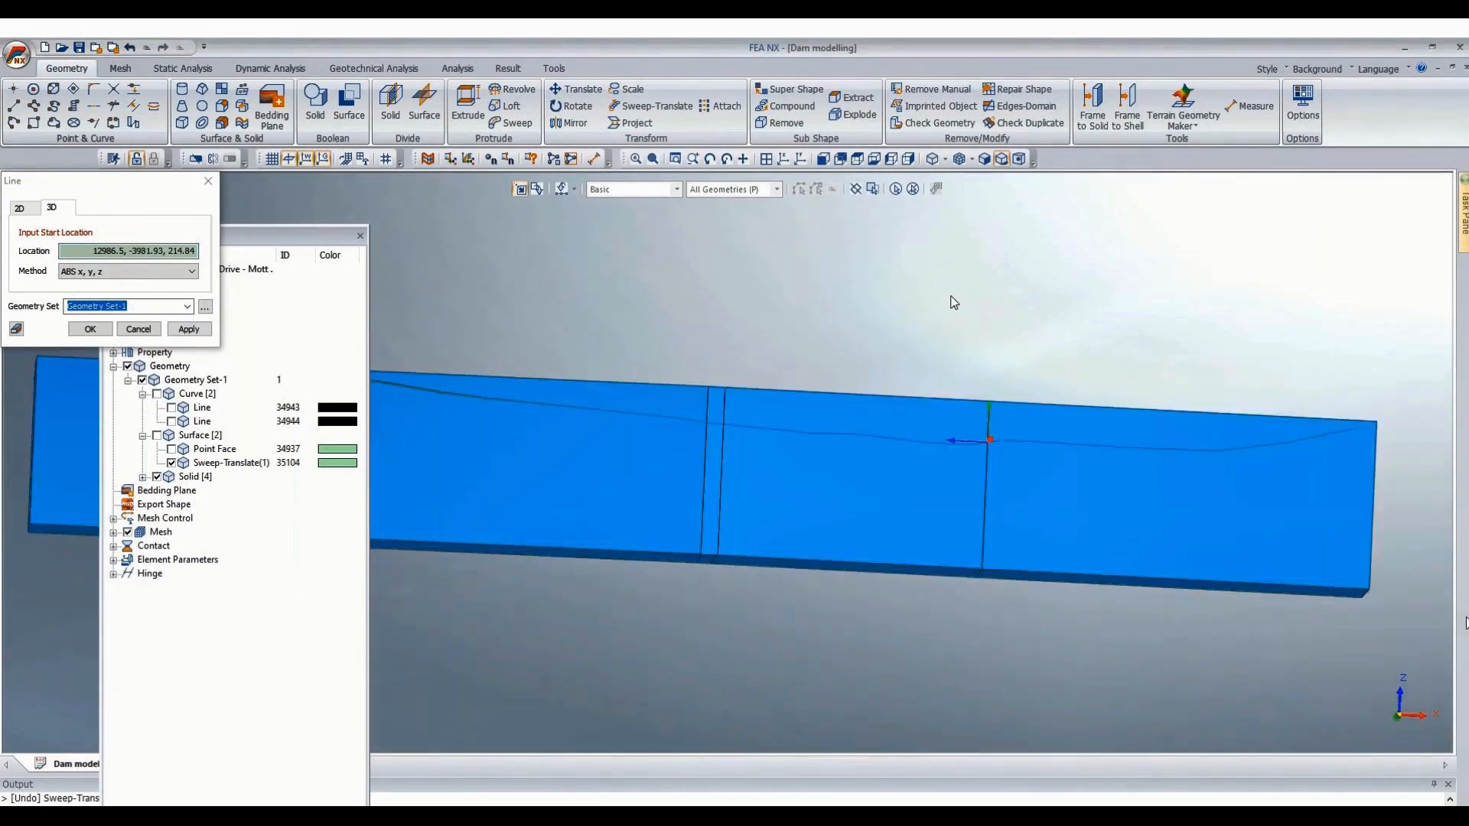
{"action": "key", "text": "Escape"}
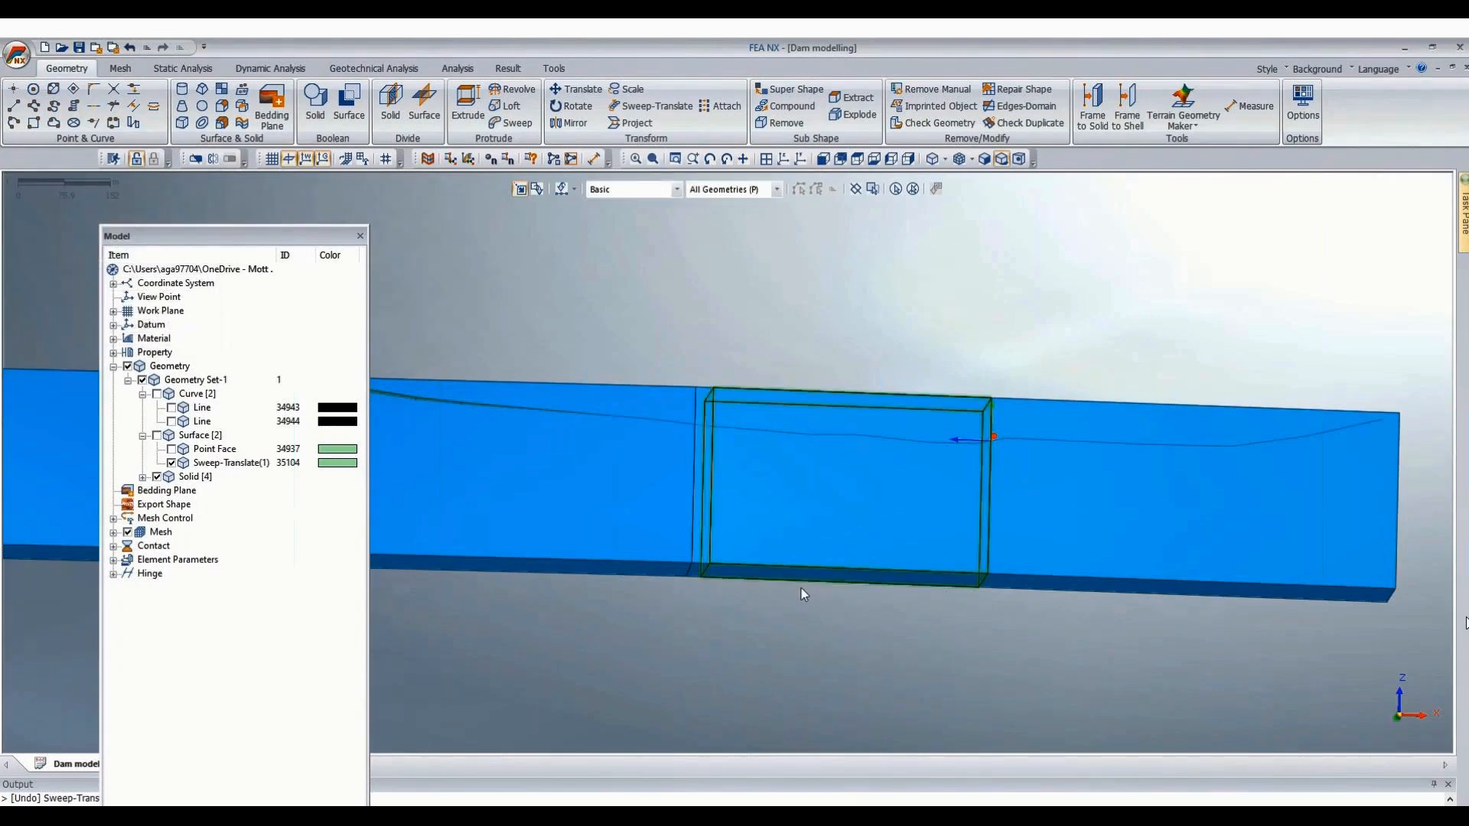
Extract the bottom face of the spillway foundation solid between the two cuts as a separate surface, without fusing.
{"action": "middle_click_drag", "start_coordinate": [882, 305], "coordinate": [877, 336]}
{"action": "middle_click_drag", "start_coordinate": [566, 633], "coordinate": [569, 590]}
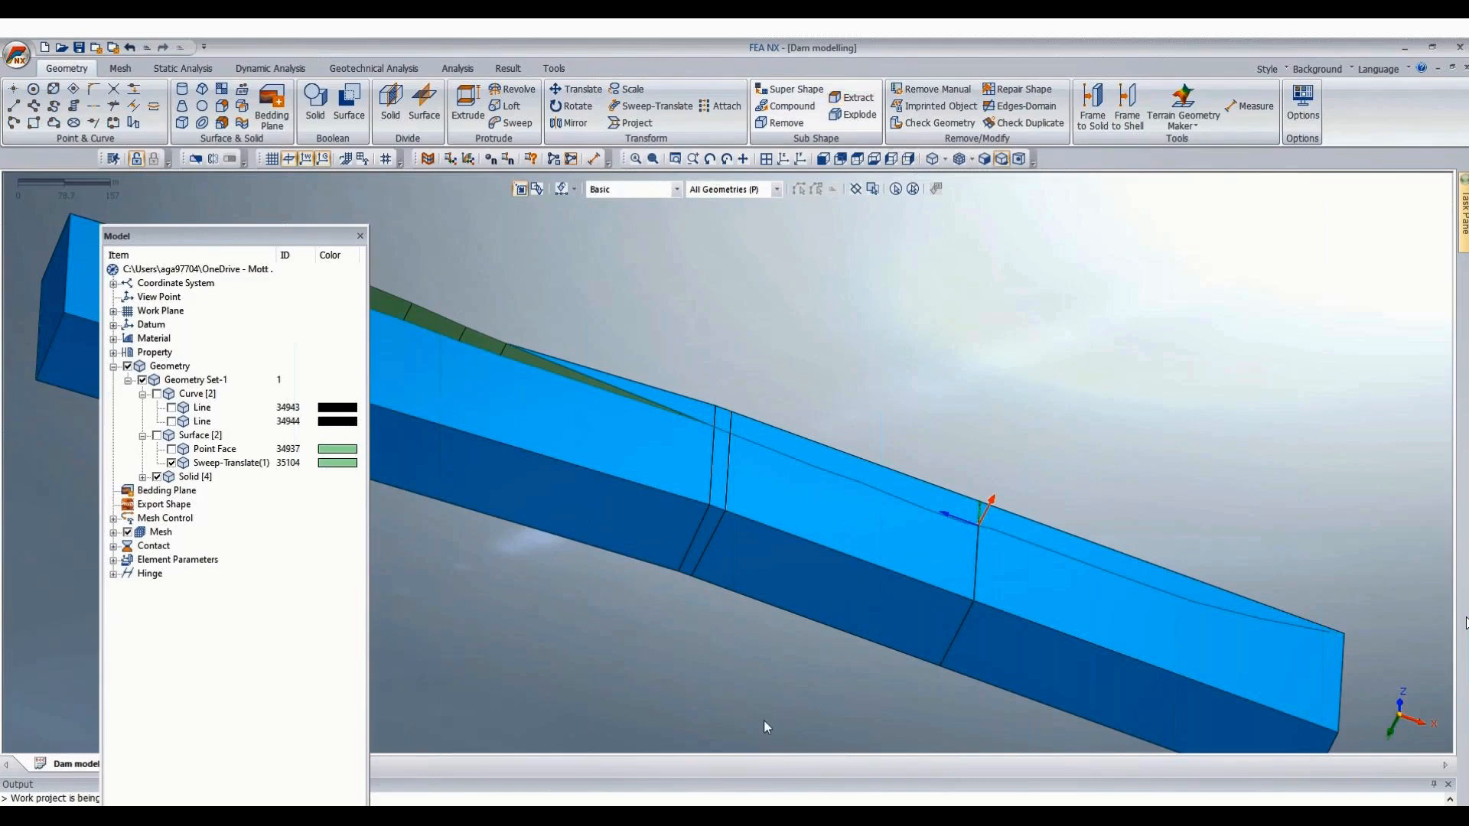
{"action": "left_click", "coordinate": [807, 584]}
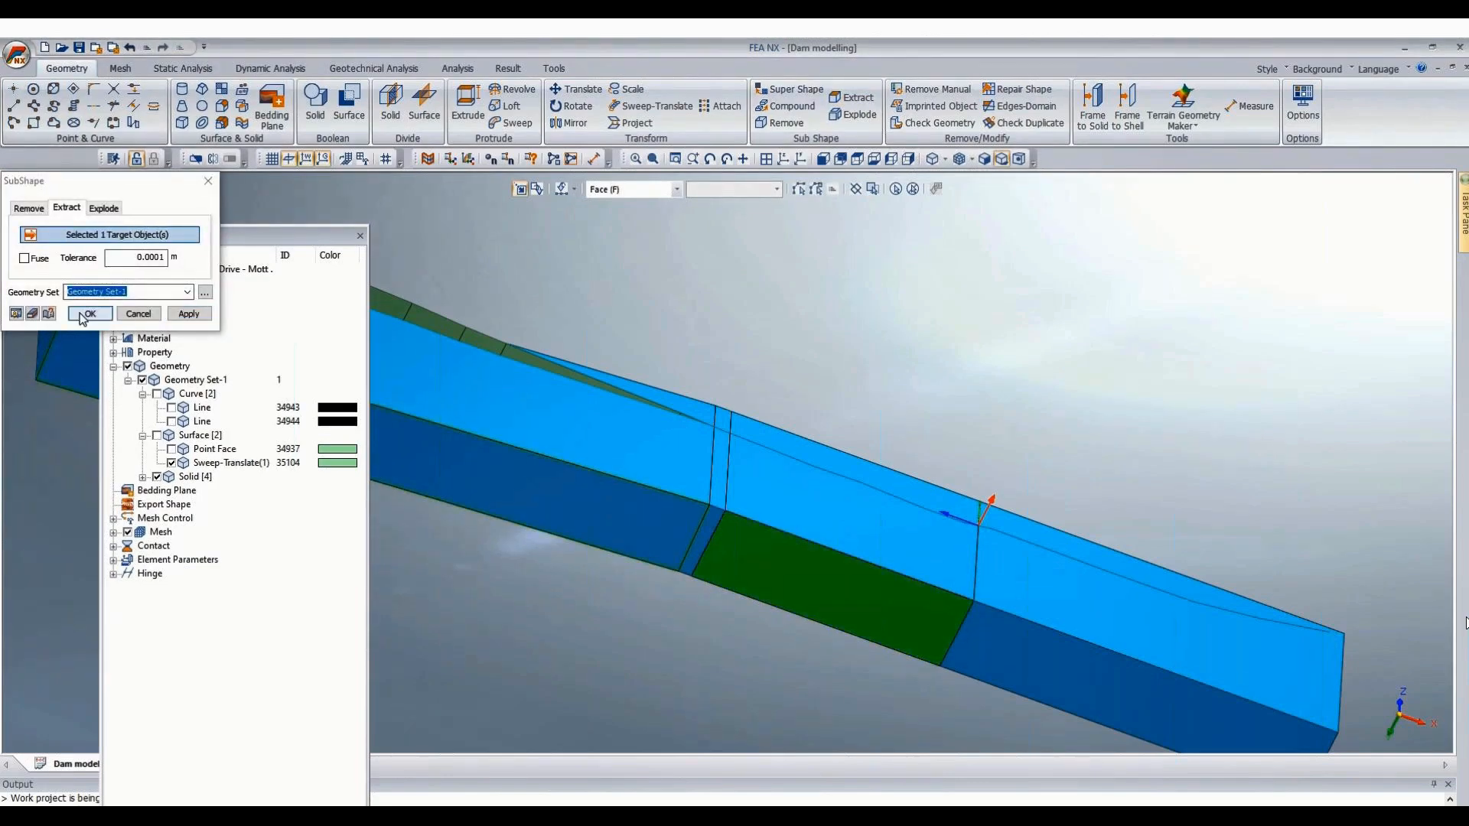
{"action": "left_click", "coordinate": [87, 314]}
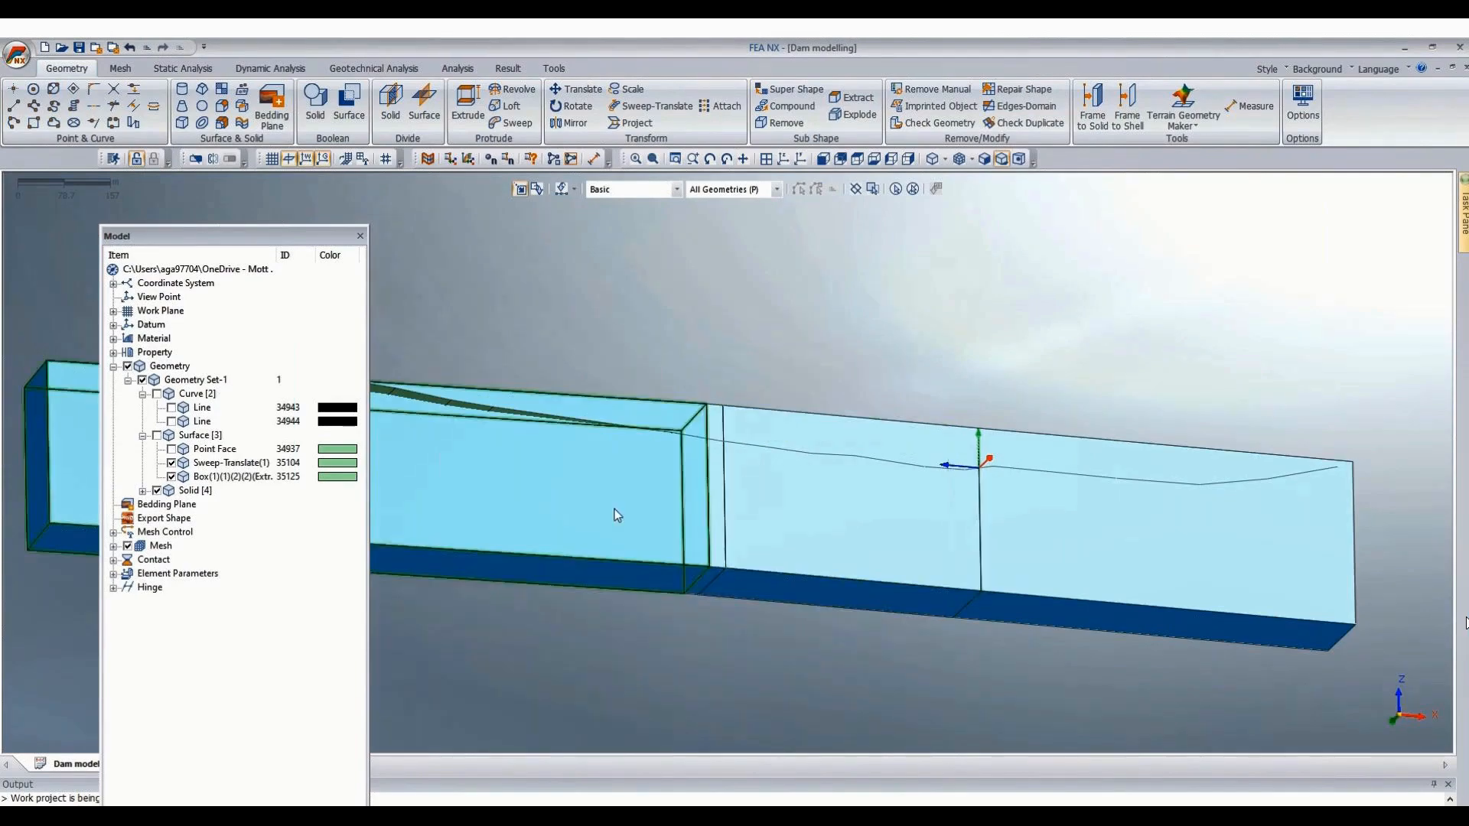
Move the extracted bottom face of the spillway foundation along the Z datum axis by a distance of 213.
{"action": "left_click", "coordinate": [384, 415]}
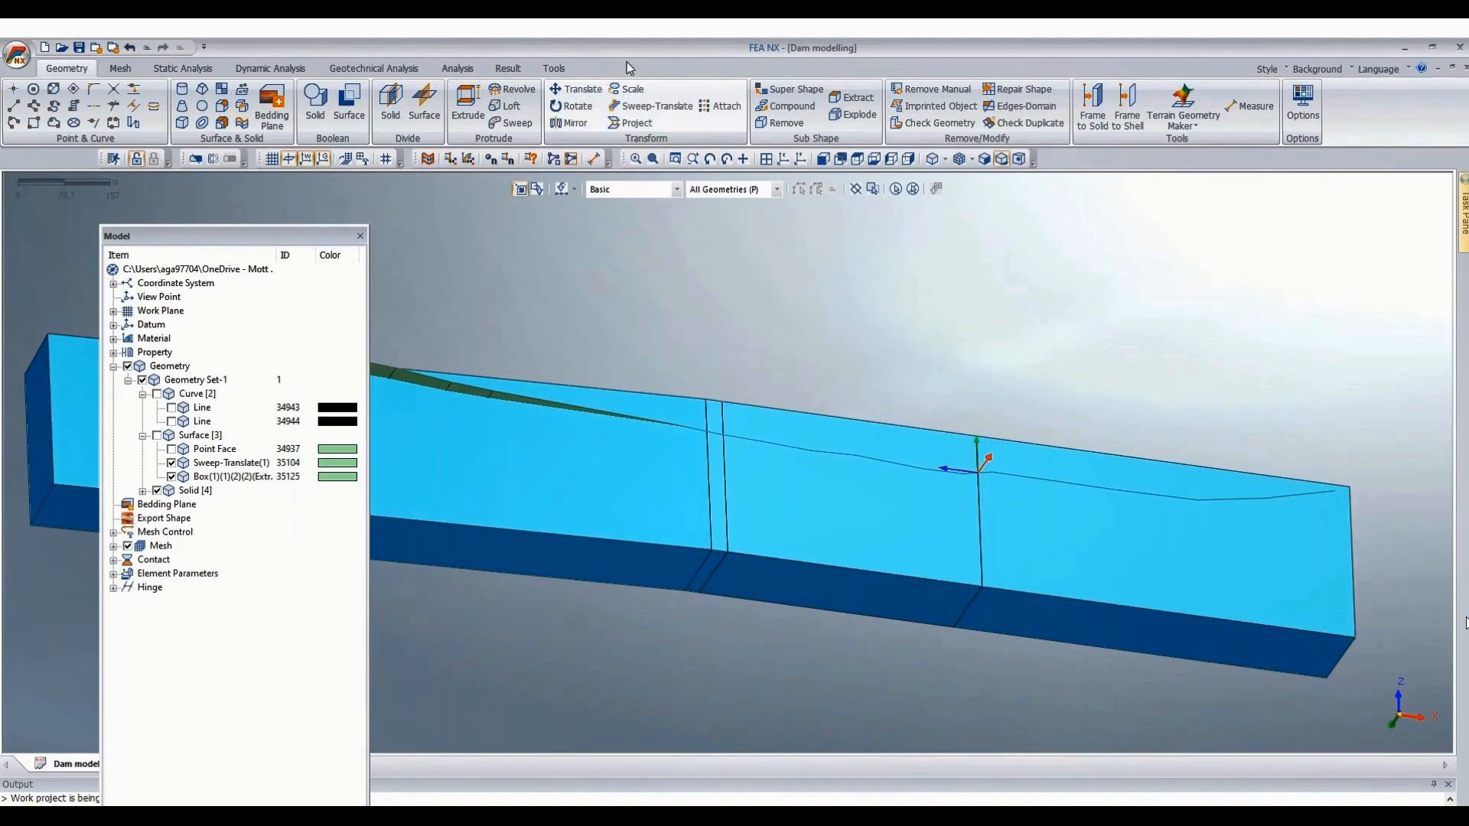
{"action": "left_click", "coordinate": [599, 91]}
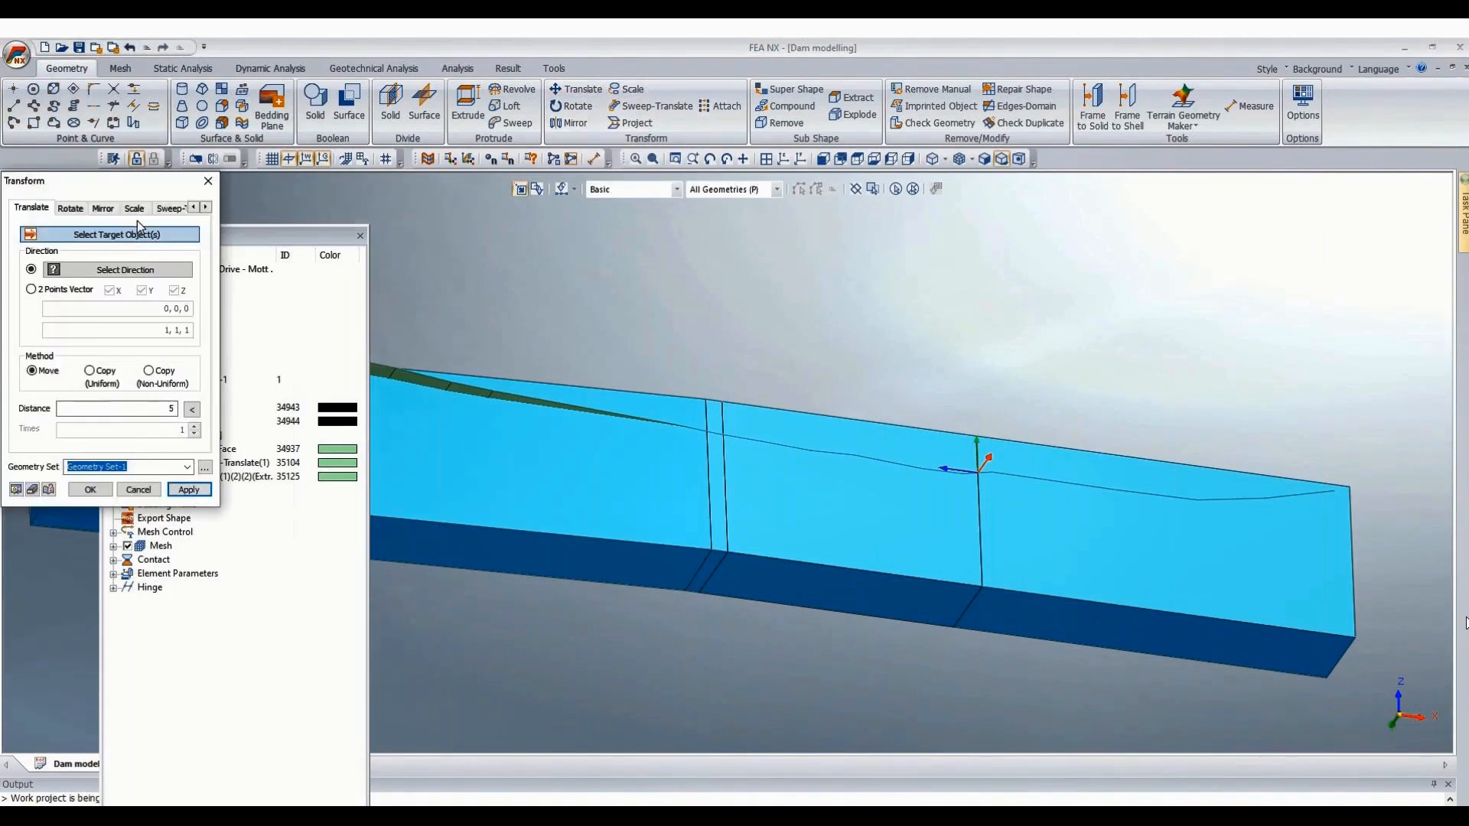
{"action": "left_click_drag", "start_coordinate": [120, 180], "coordinate": [820, 46]}
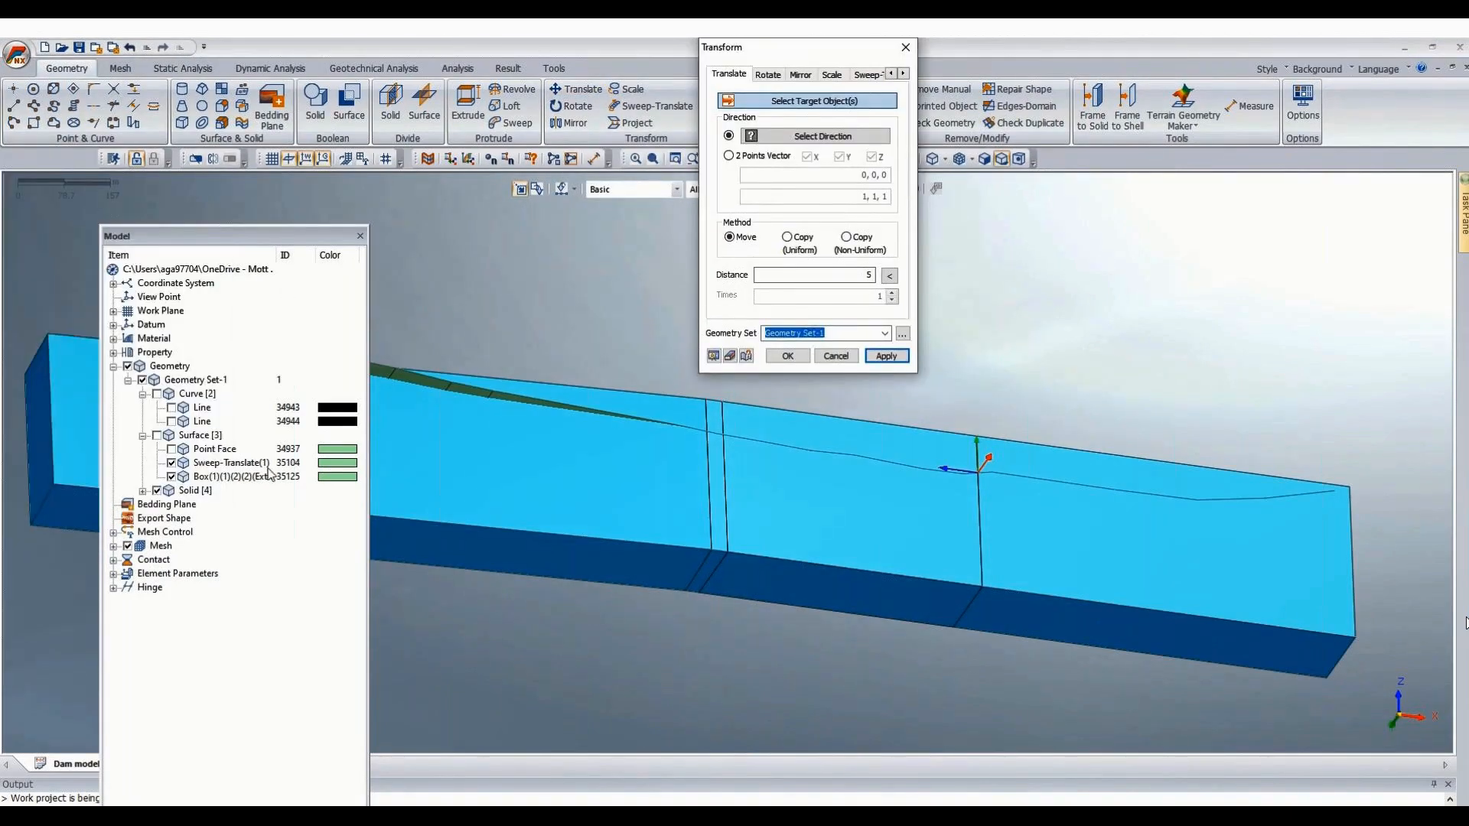
{"action": "left_click", "coordinate": [252, 479]}
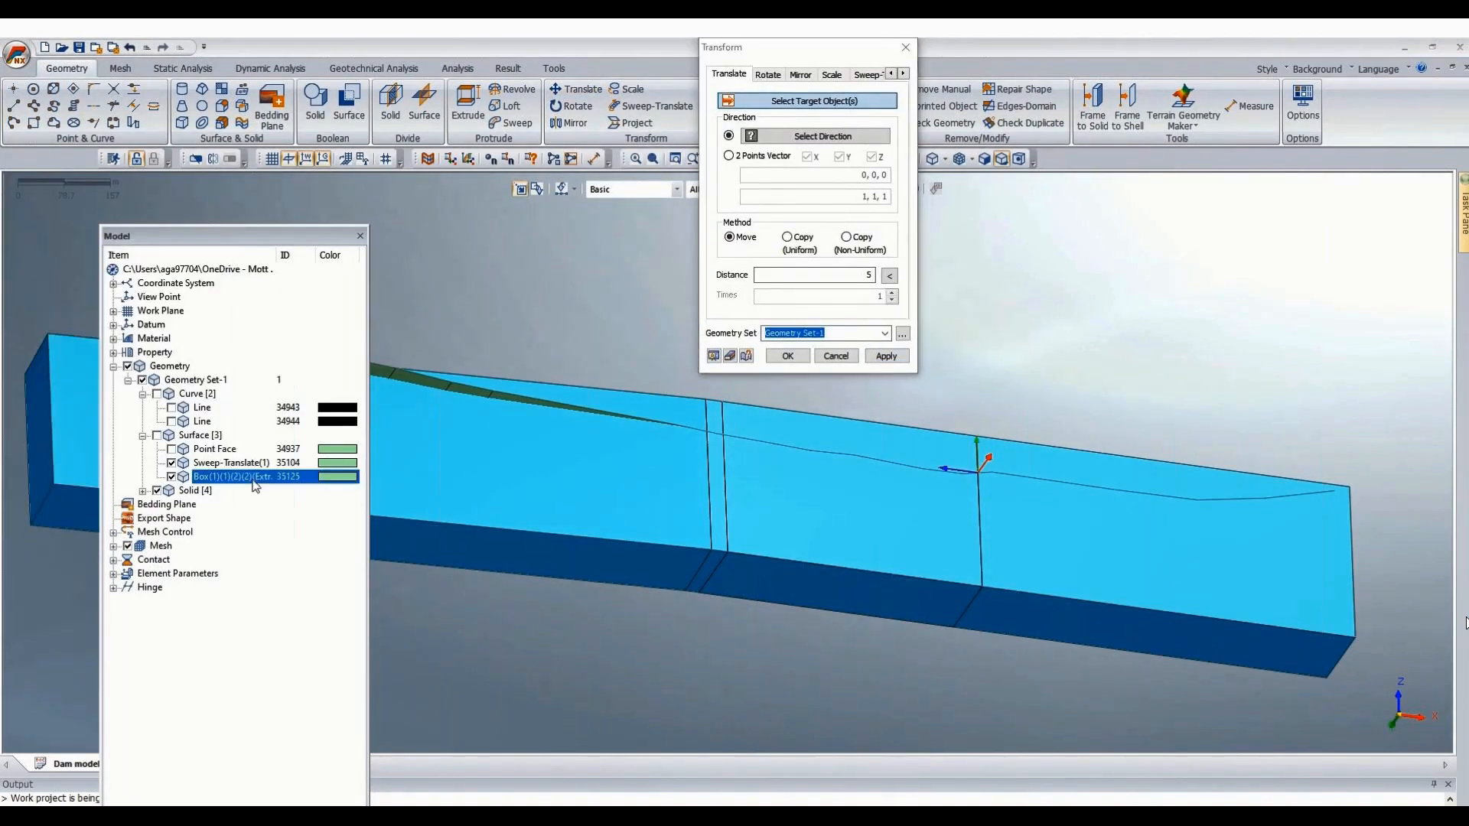
{"action": "left_click", "coordinate": [801, 139]}
{"action": "scroll", "coordinate": [1194, 358], "scroll_direction": "down", "scroll_amount": 4}
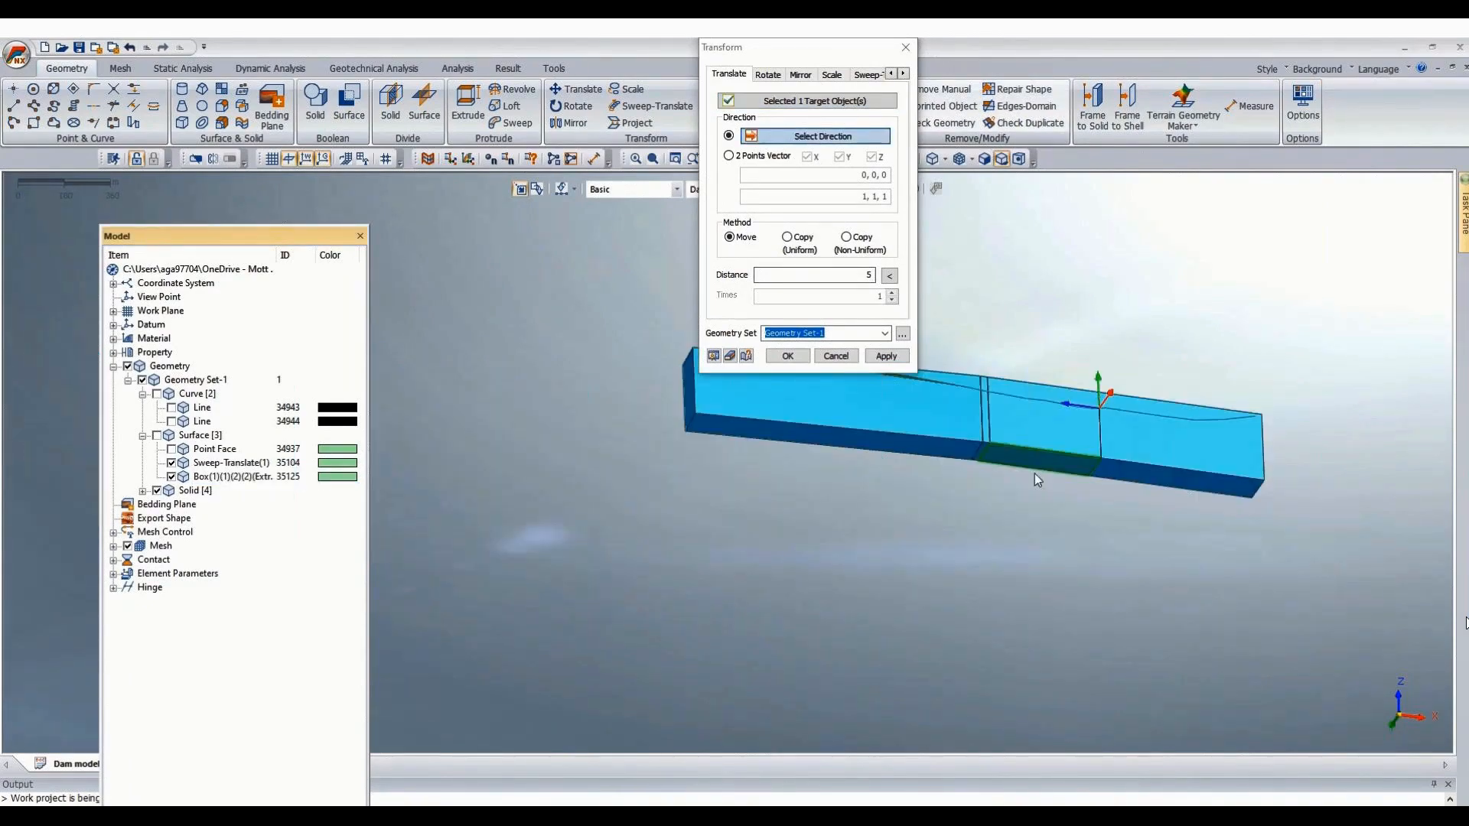
{"action": "middle_click_drag", "start_coordinate": [1035, 474], "coordinate": [678, 535]}
{"action": "scroll", "coordinate": [935, 375], "scroll_direction": "down", "scroll_amount": 3}
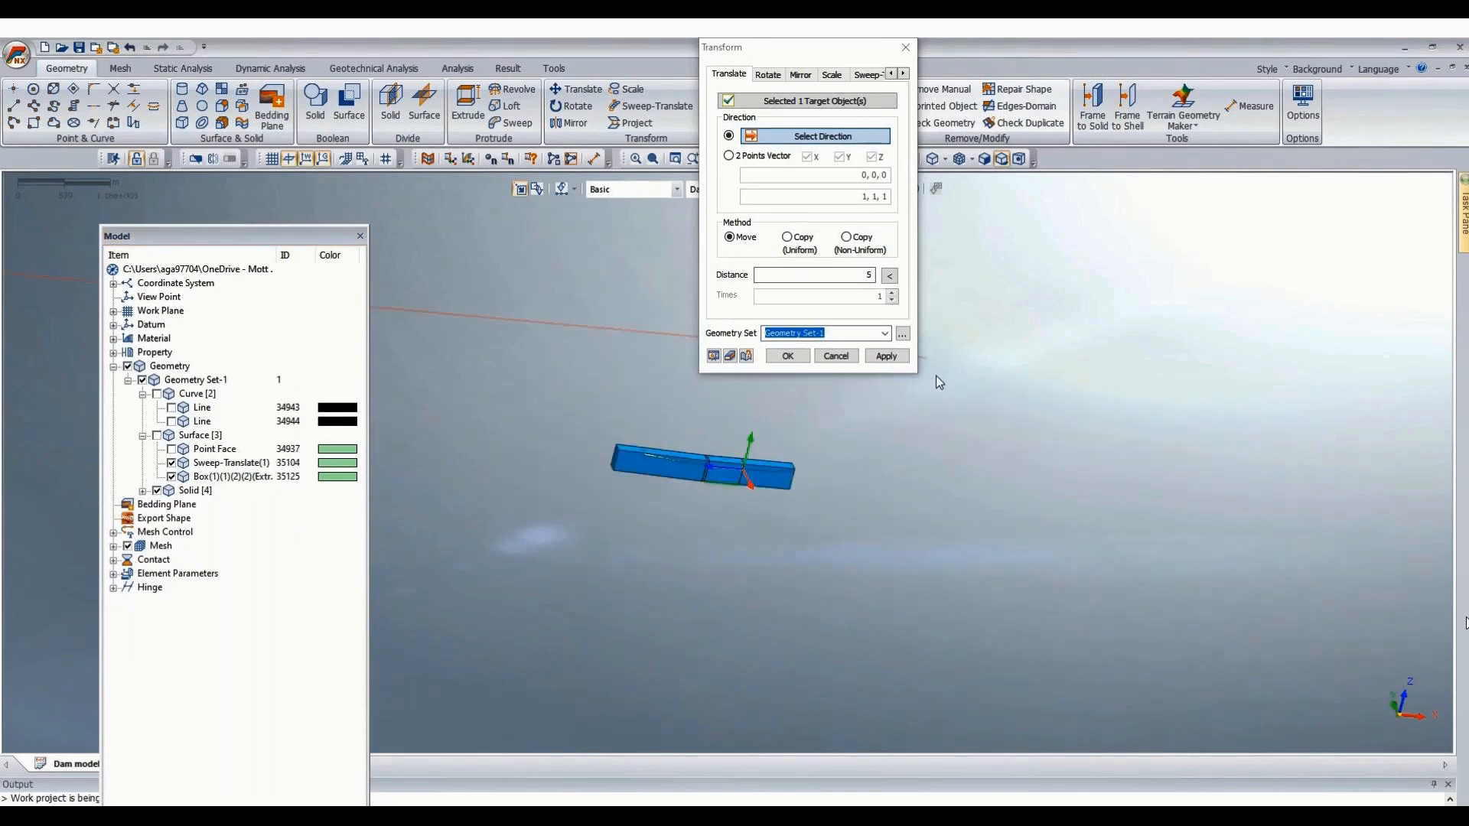
{"action": "scroll", "coordinate": [1011, 457], "scroll_direction": "down", "scroll_amount": 3}
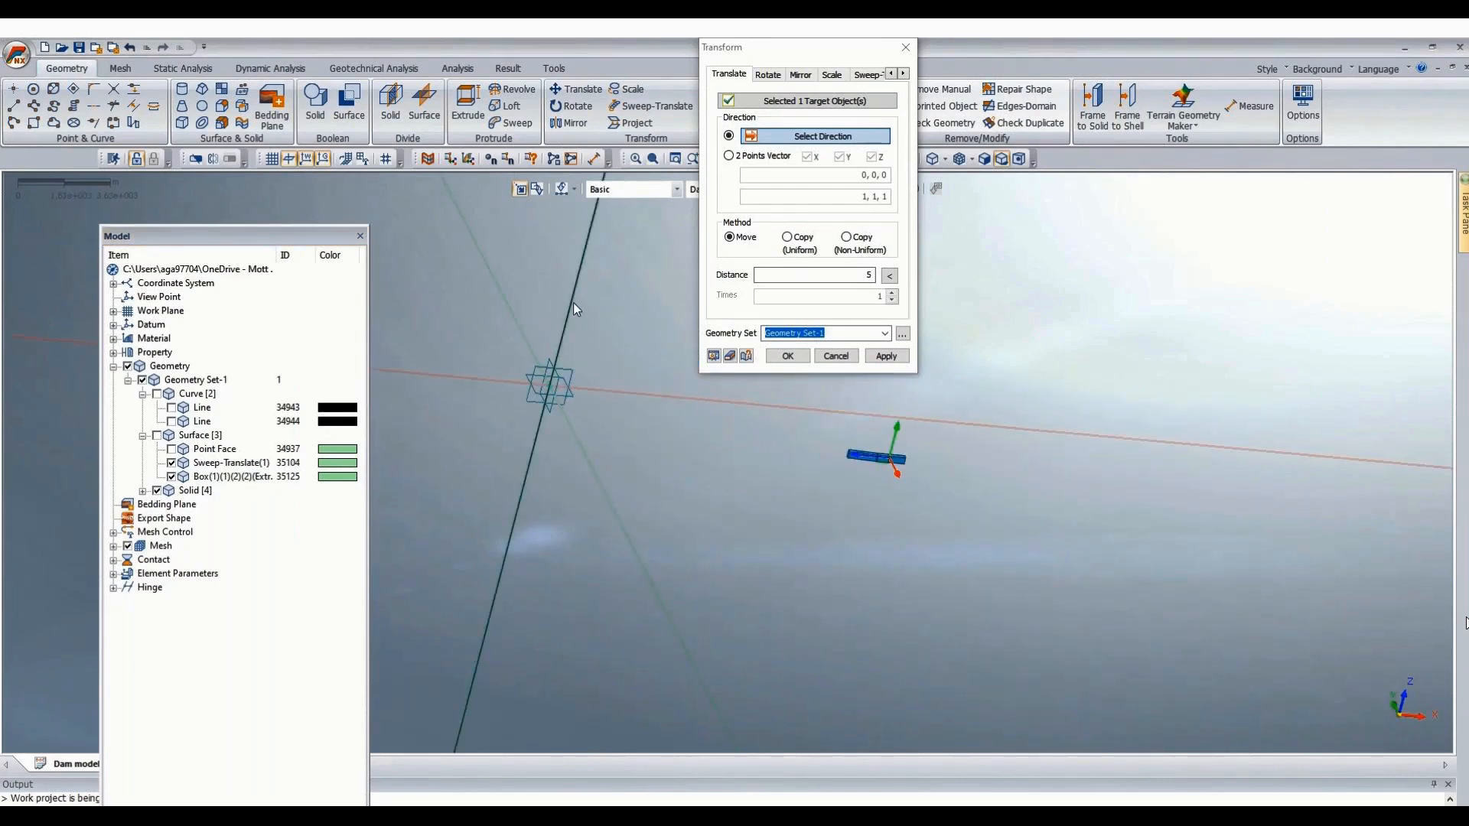
{"action": "left_click", "coordinate": [574, 304]}
{"action": "left_click", "coordinate": [871, 274]}
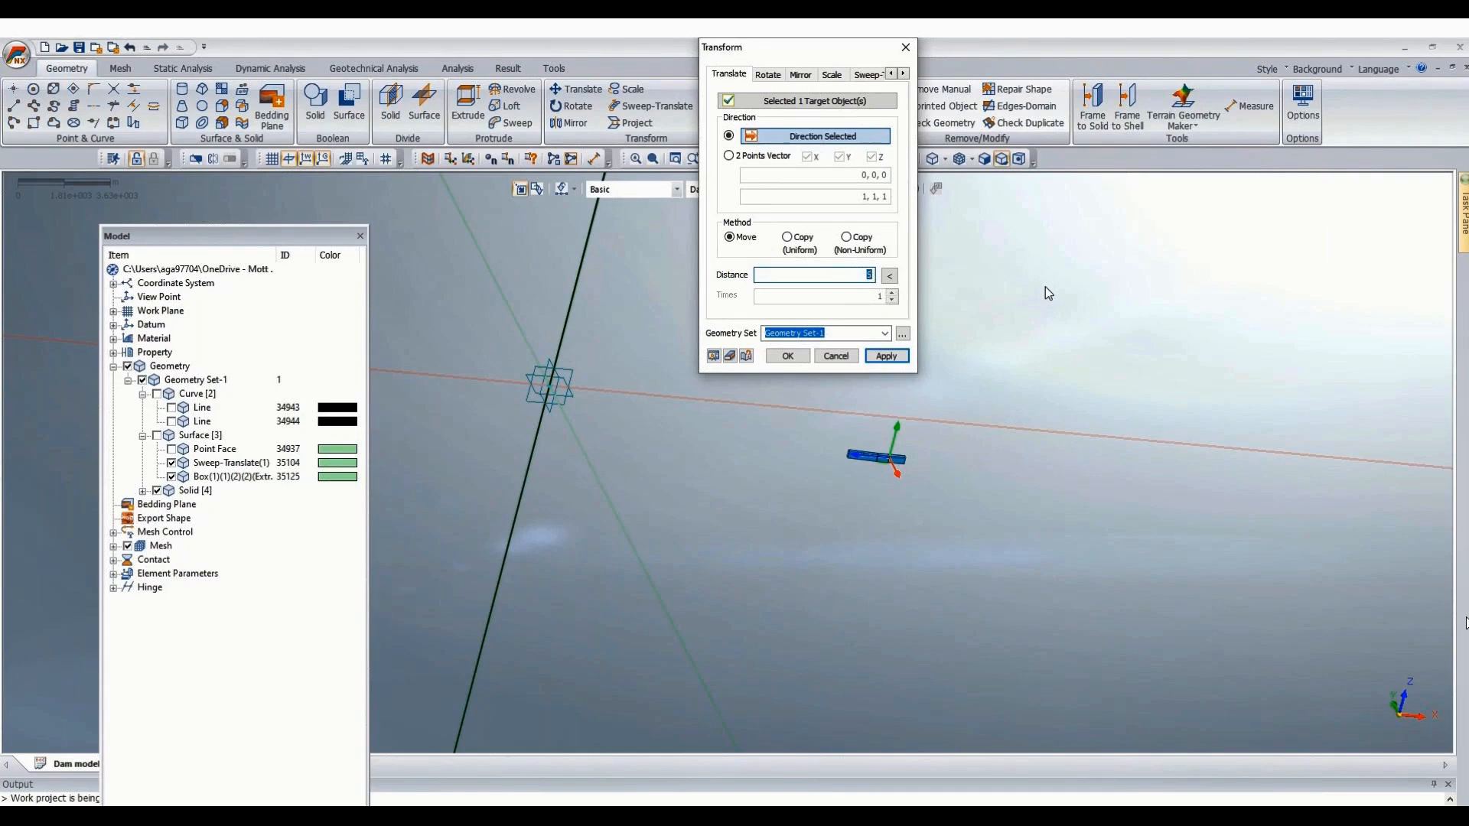
{"action": "type", "text": "213"}
{"action": "left_click", "coordinate": [788, 356]}
Divide the spillway foundation solid using the raised extracted face as the tool surface, deleting the original solid and the tool.
{"action": "scroll", "coordinate": [897, 444], "scroll_direction": "up", "scroll_amount": 10}
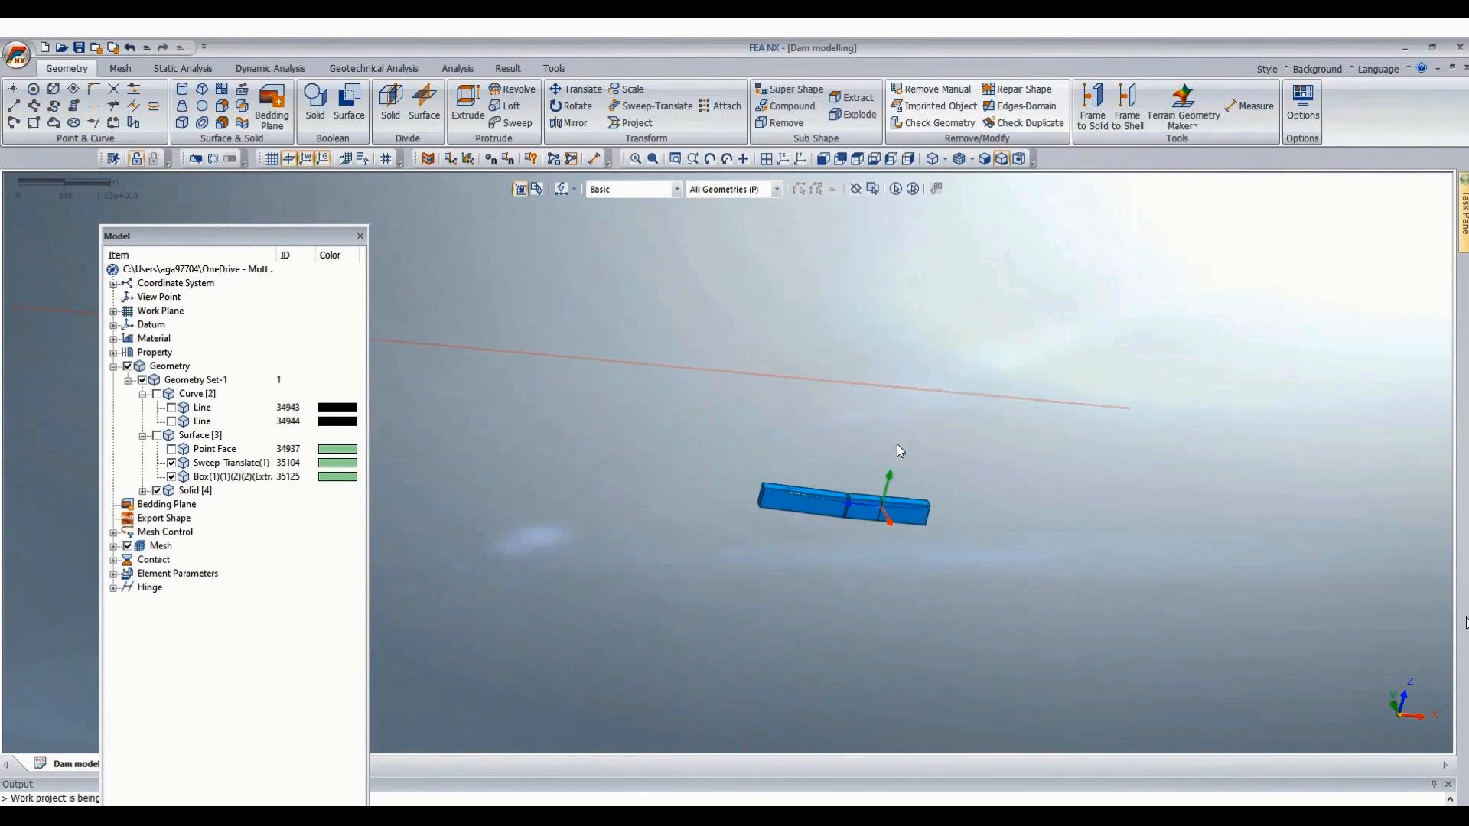
{"action": "scroll", "coordinate": [912, 527], "scroll_direction": "up", "scroll_amount": 2}
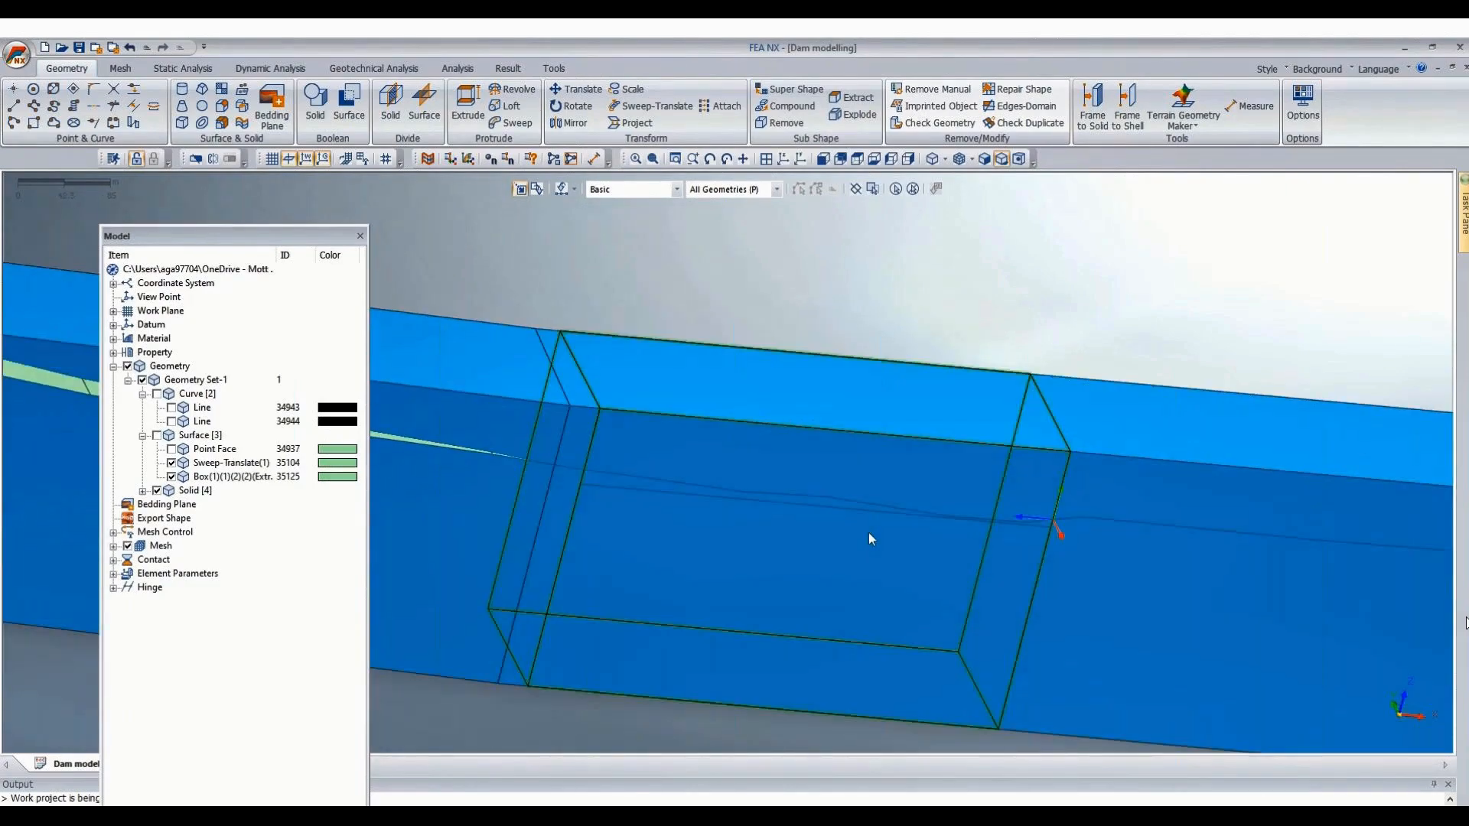
{"action": "scroll", "coordinate": [972, 534], "scroll_direction": "up", "scroll_amount": 1}
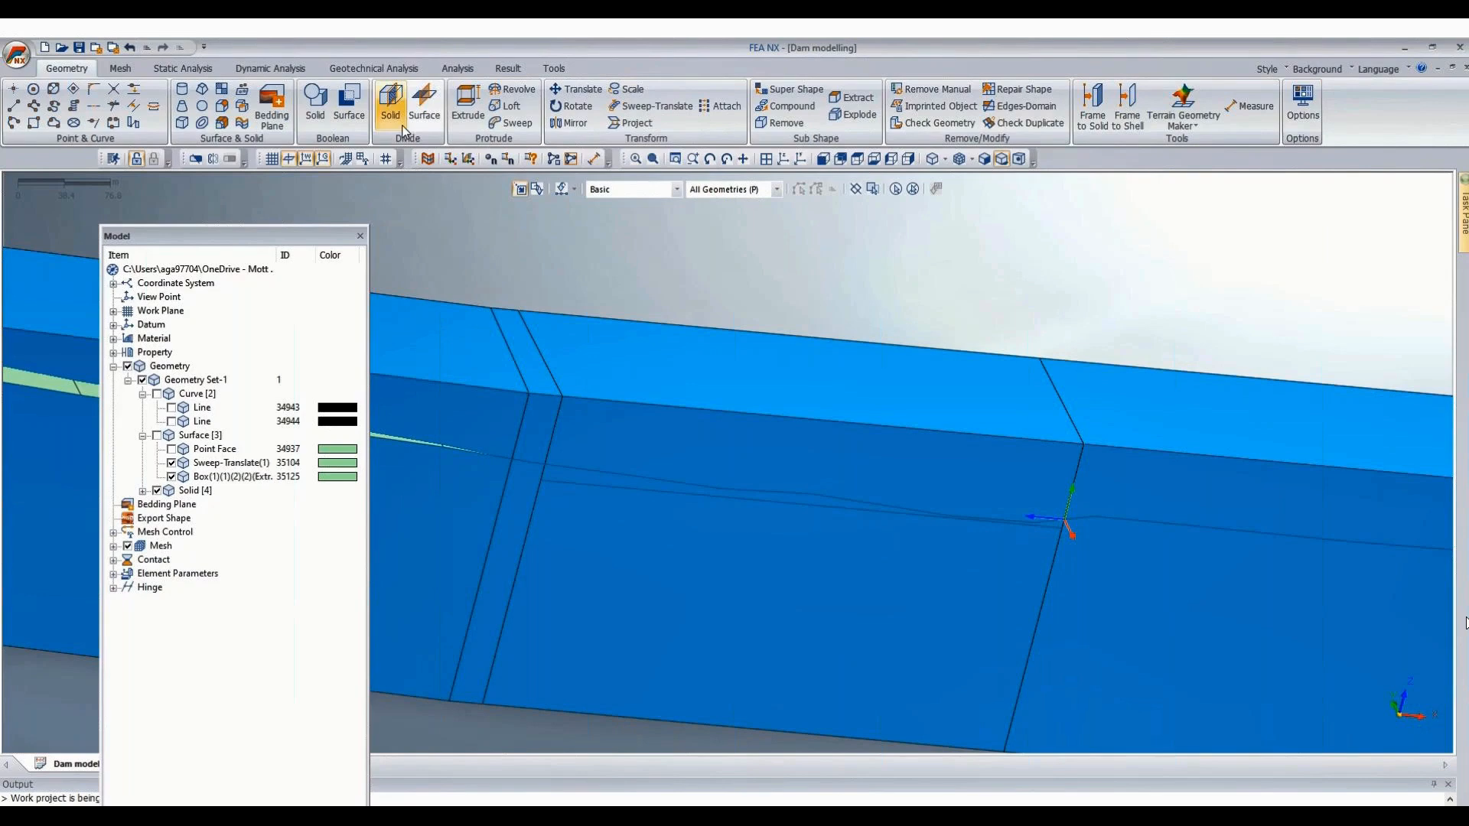
{"action": "left_click", "coordinate": [390, 107]}
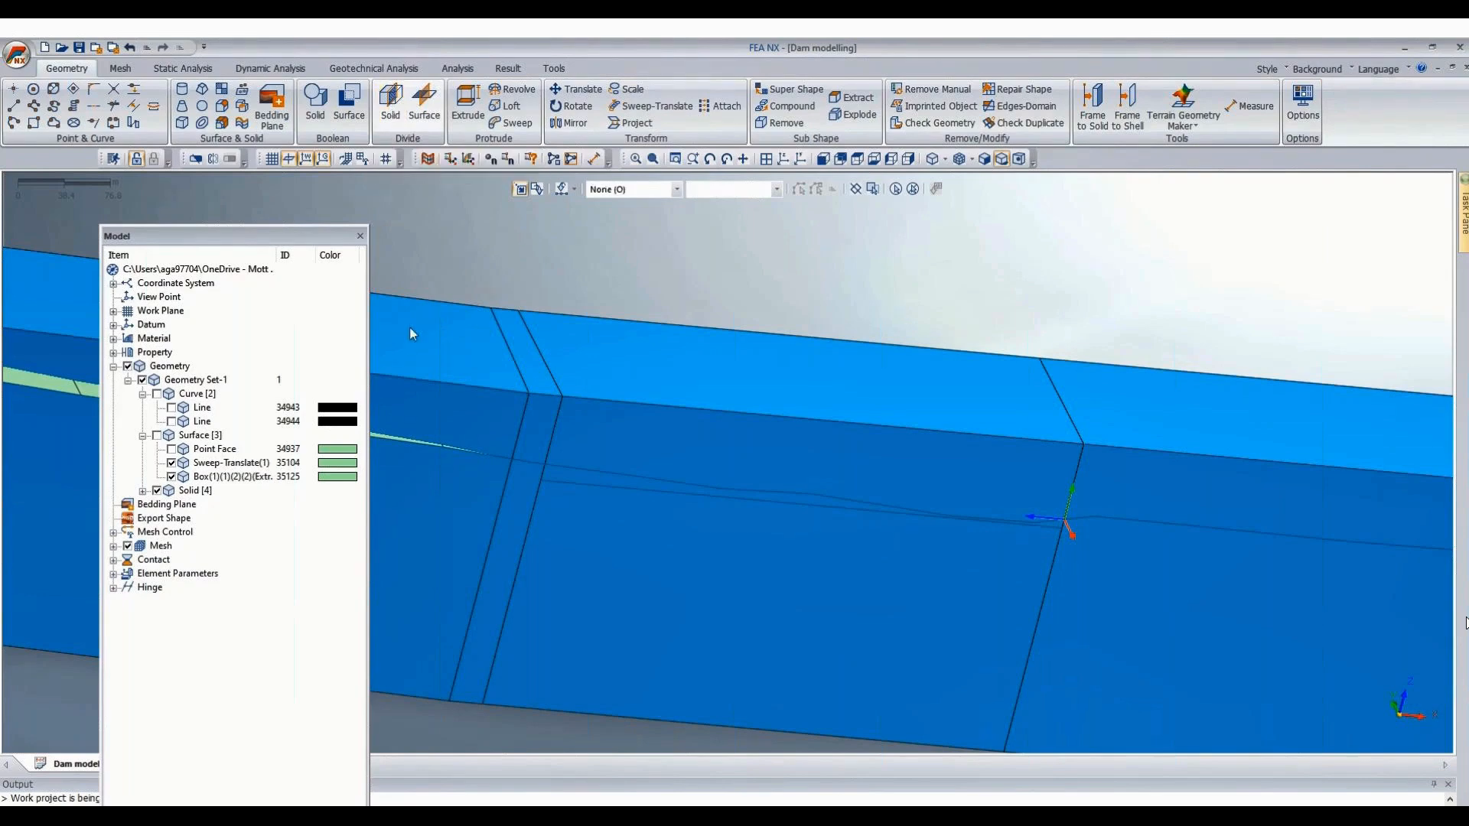
{"action": "left_click", "coordinate": [653, 614]}
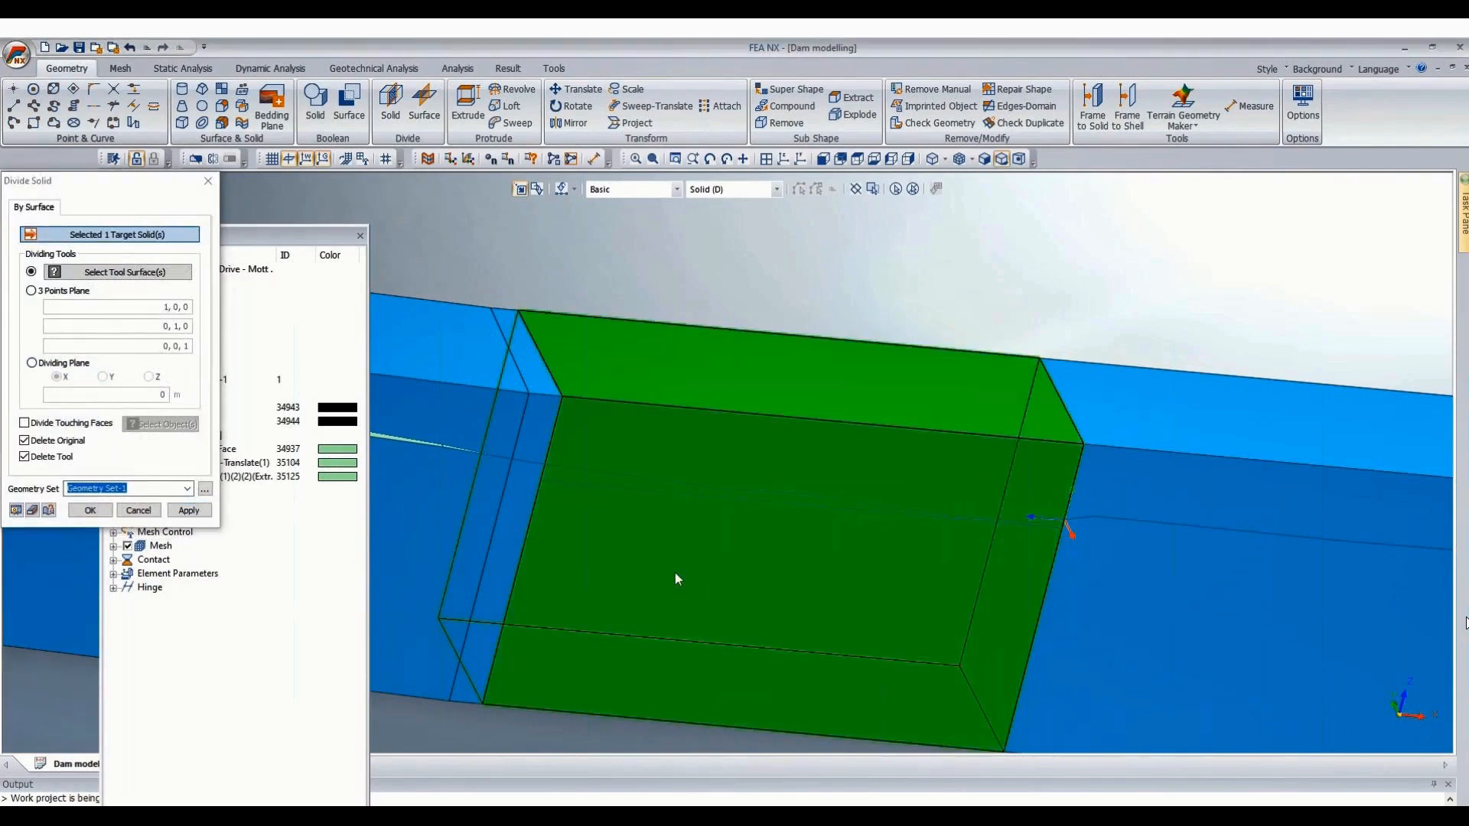
{"action": "left_click", "coordinate": [103, 275]}
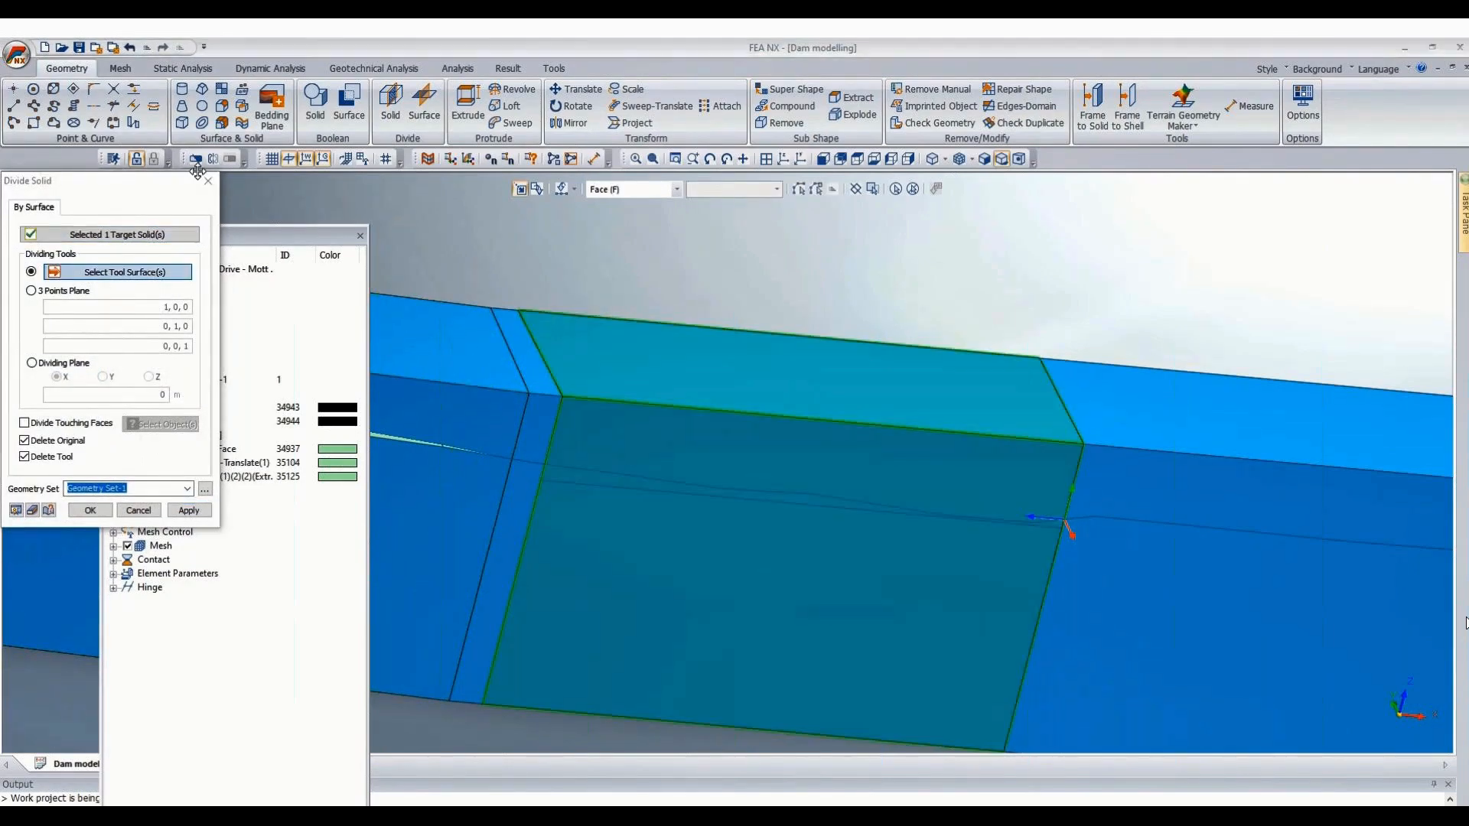
{"action": "left_click_drag", "start_coordinate": [101, 189], "coordinate": [774, 74]}
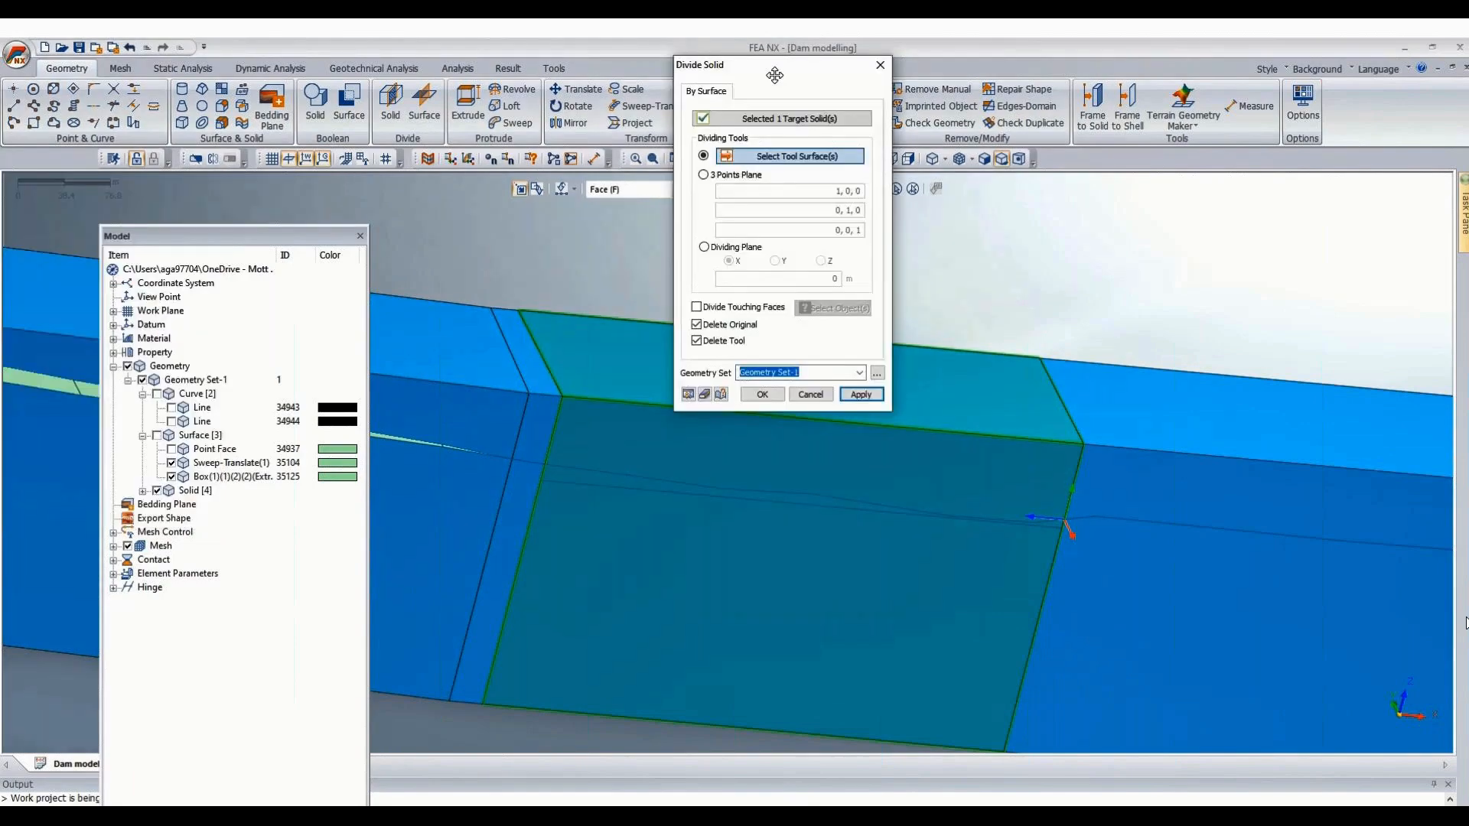
{"action": "left_click", "coordinate": [243, 477]}
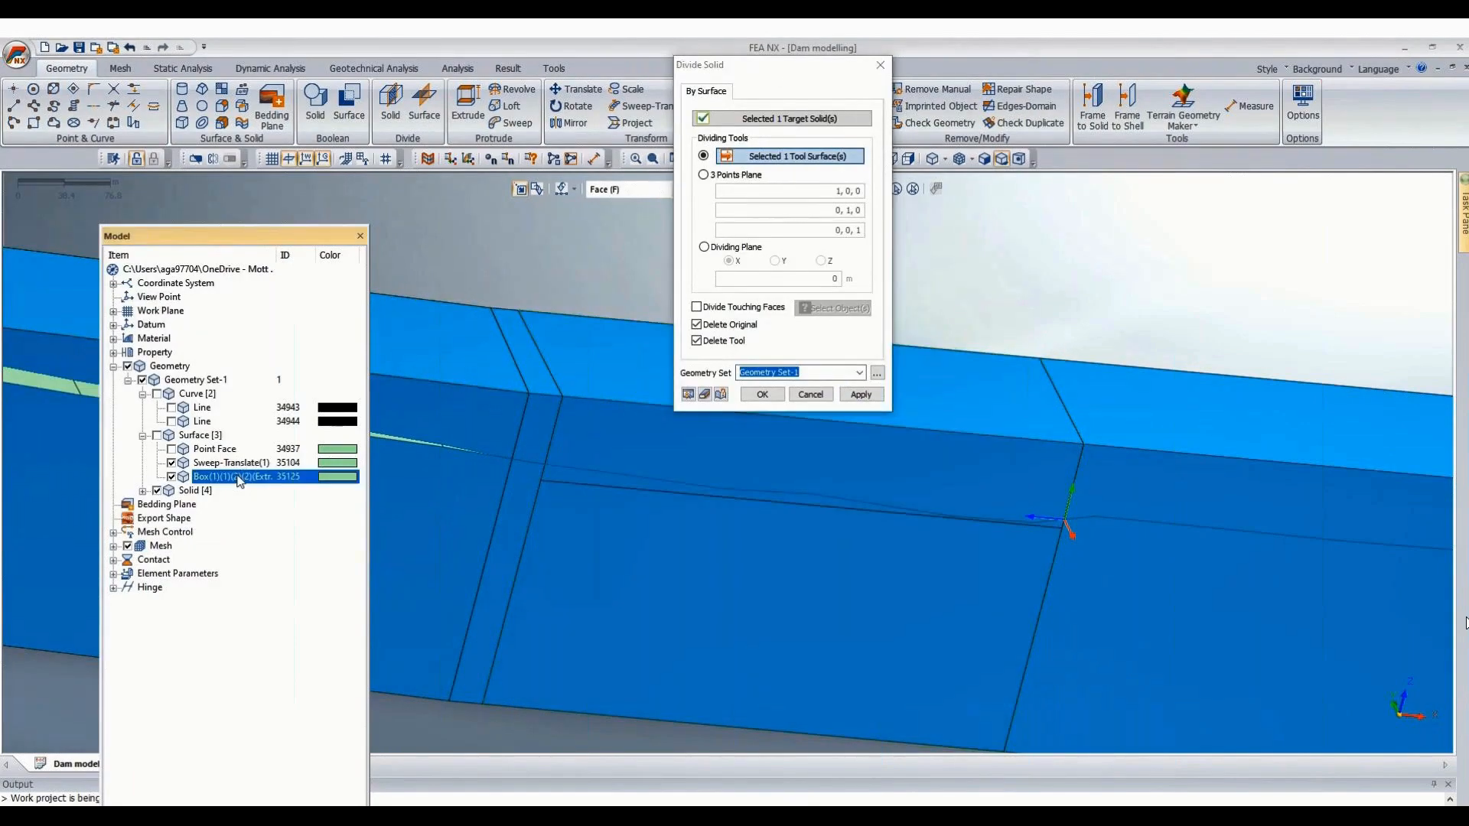
{"action": "left_click", "coordinate": [762, 395]}
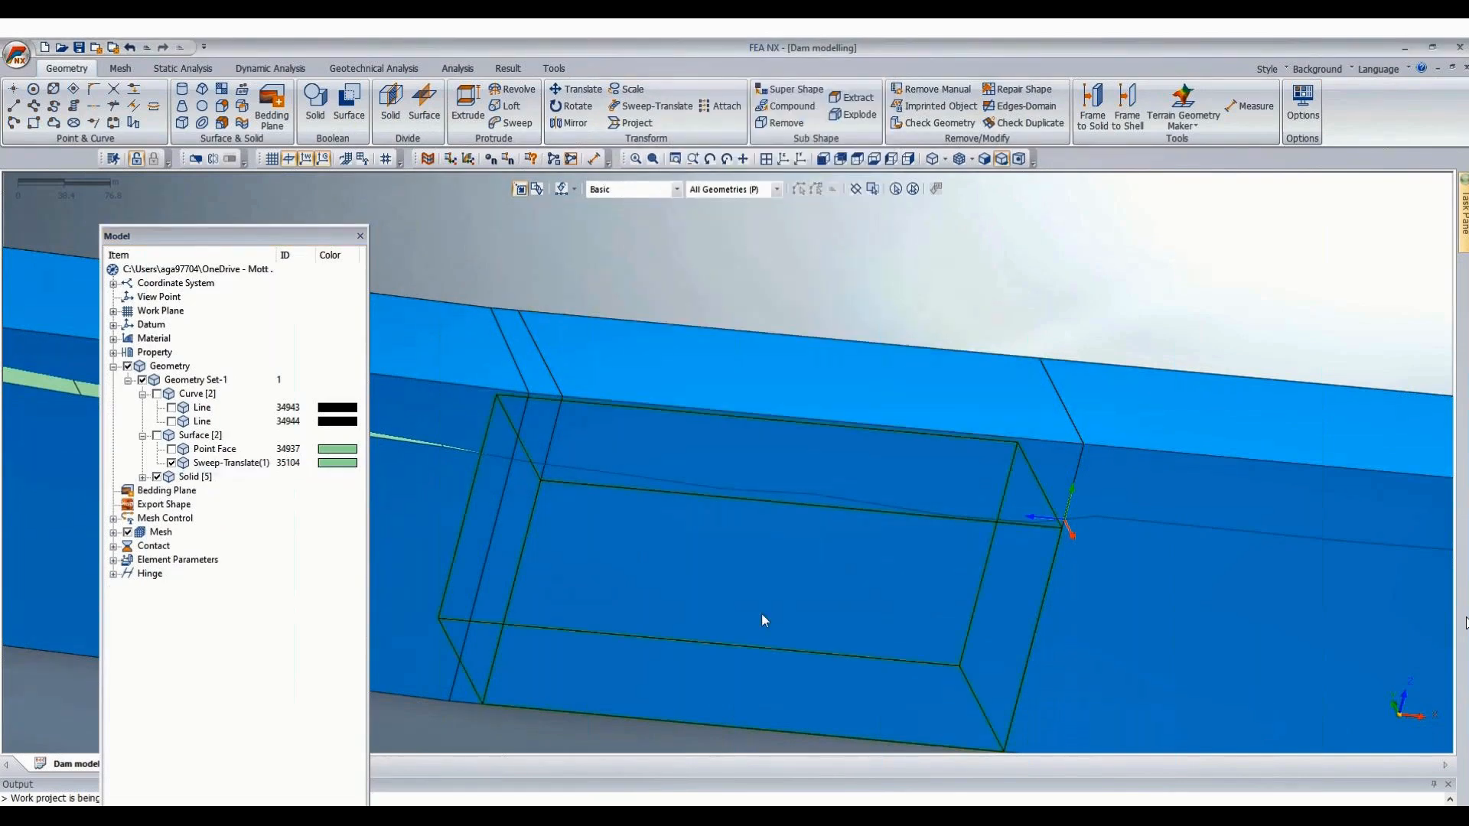
Delete the lower part of the divided spillway foundation solid, keeping the upper block.
{"action": "key", "text": "Delete"}
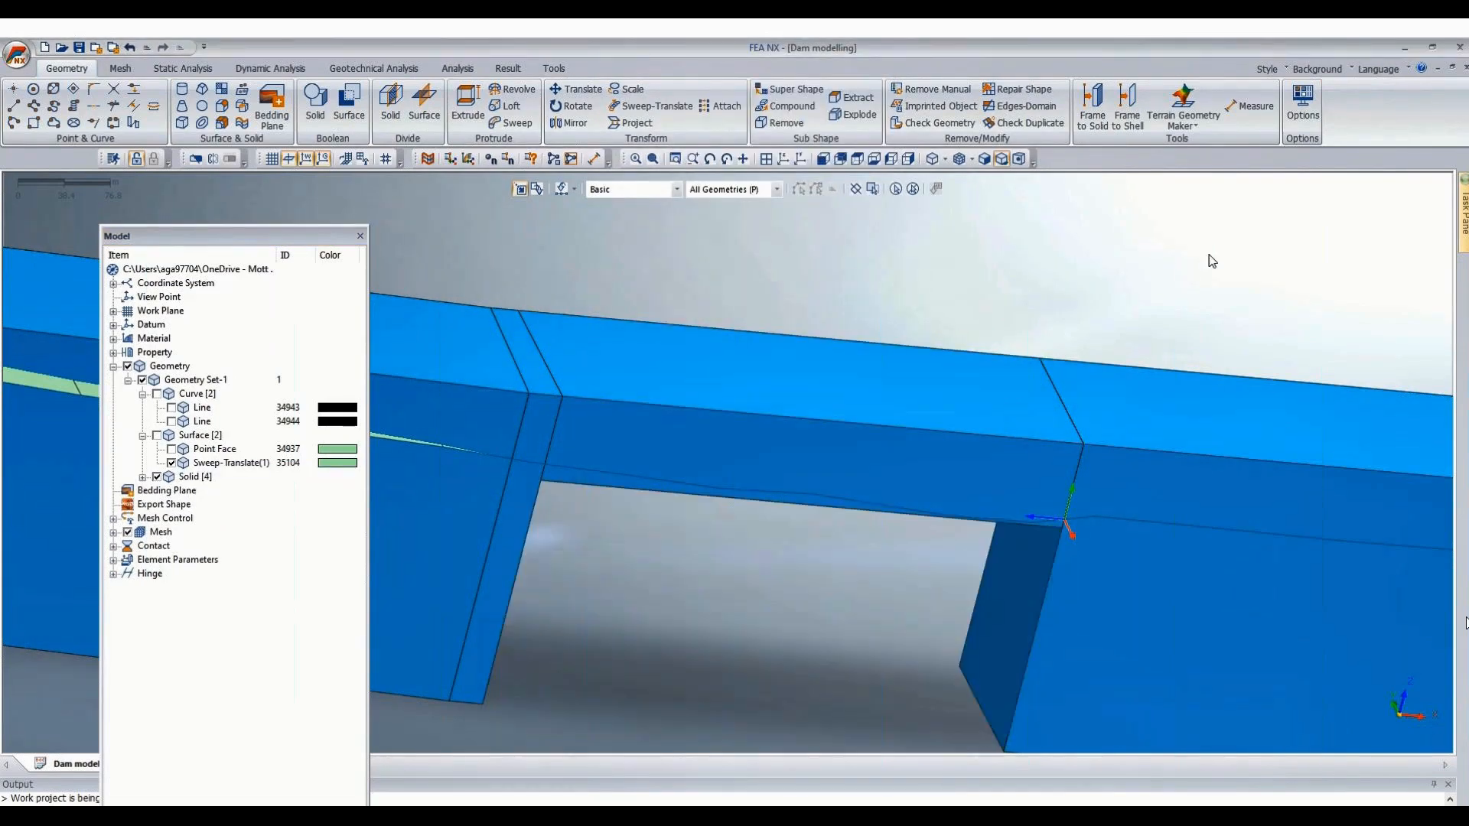
{"action": "scroll", "coordinate": [915, 328], "scroll_direction": "down", "scroll_amount": 1}
{"action": "scroll", "coordinate": [914, 323], "scroll_direction": "down", "scroll_amount": 2}
{"action": "middle_click_drag", "start_coordinate": [807, 696], "coordinate": [843, 682]}
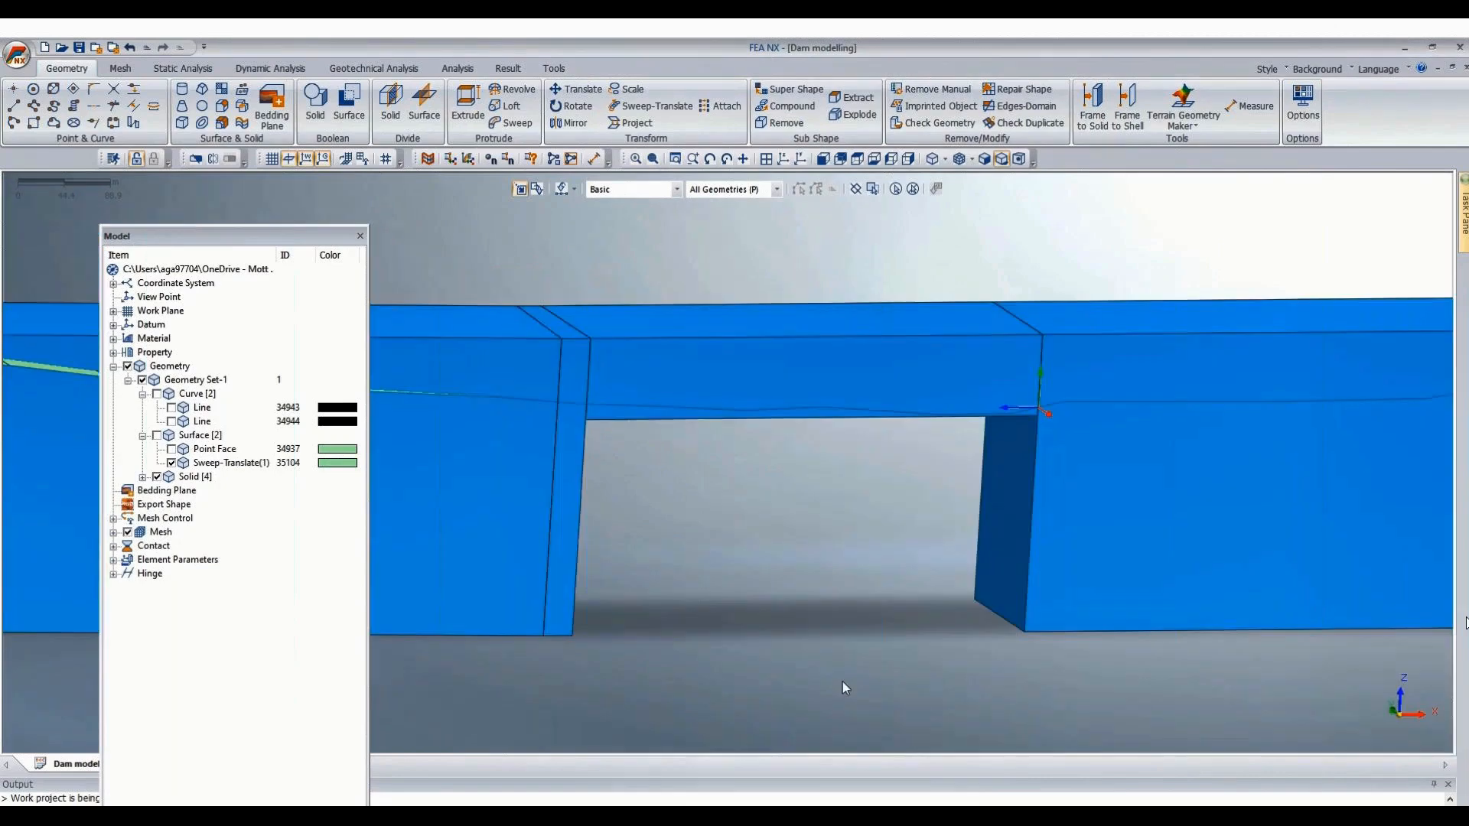
{"action": "scroll", "coordinate": [844, 682], "scroll_direction": "down", "scroll_amount": 5}
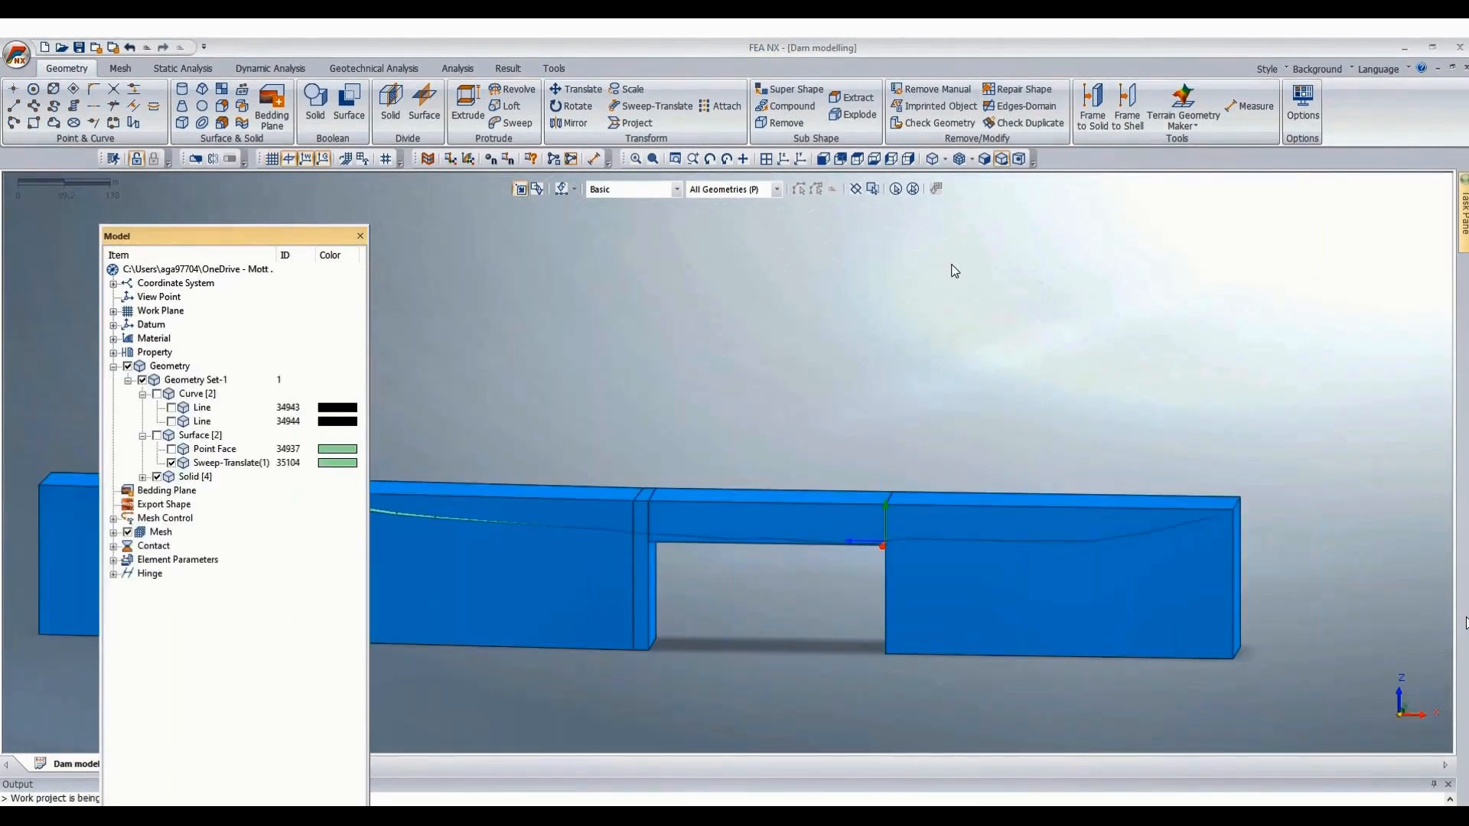
Isolate the upper spillway block so that only this solid is displayed.
{"action": "left_click", "coordinate": [760, 508]}
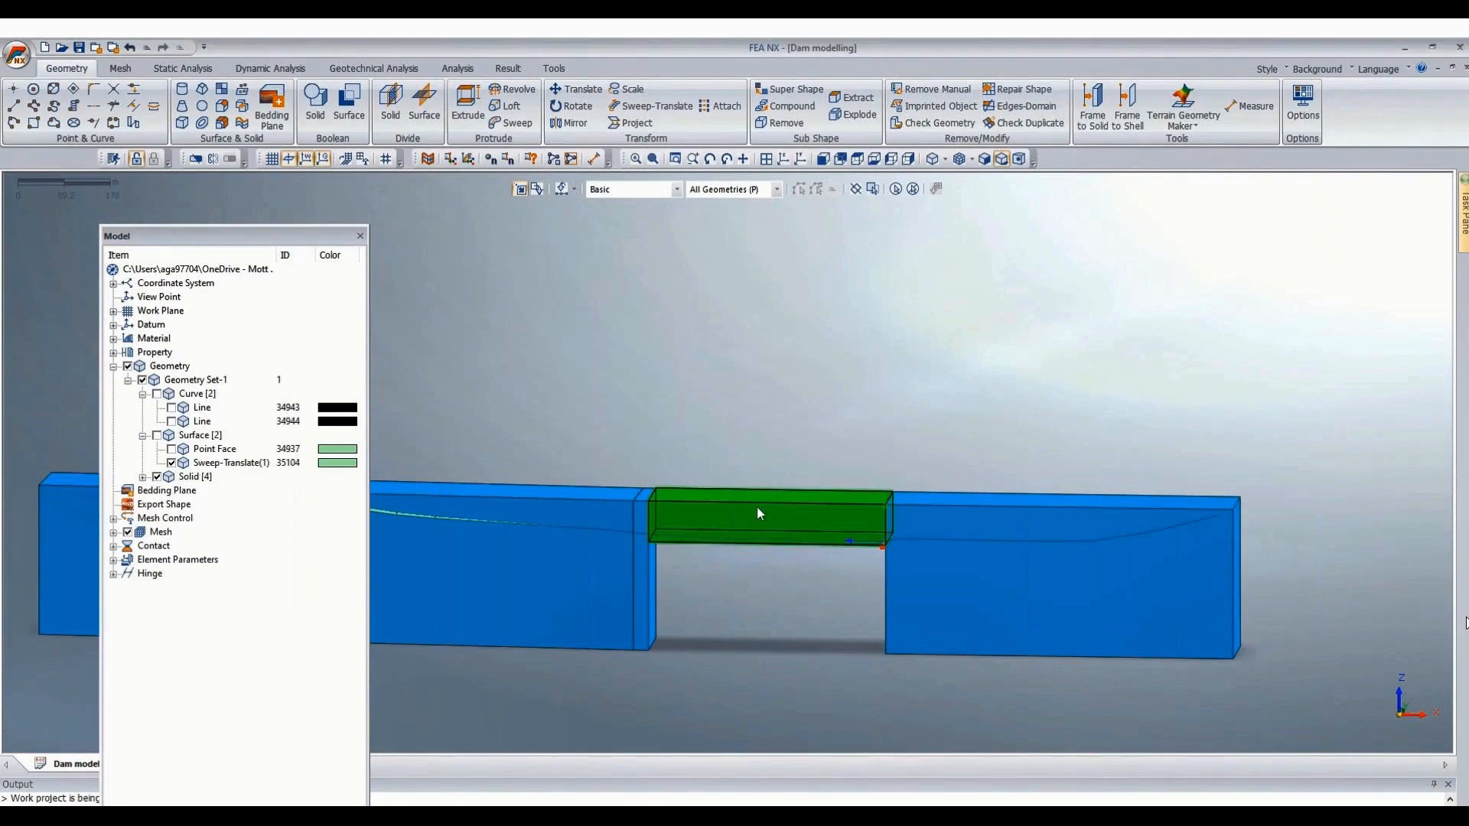
{"action": "right_click", "coordinate": [760, 513]}
{"action": "left_click", "coordinate": [792, 548]}
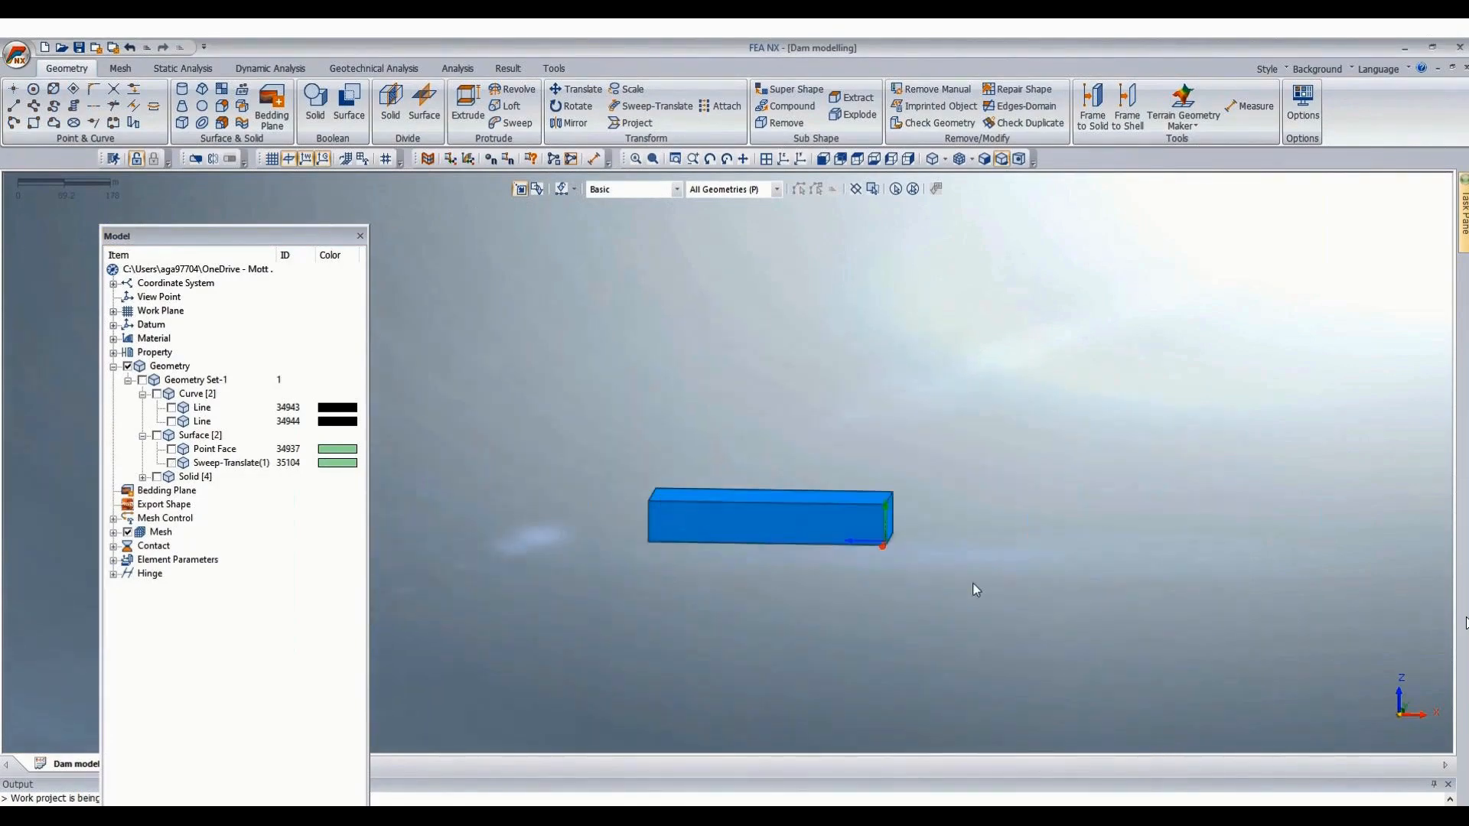
{"action": "middle_click_drag", "start_coordinate": [974, 587], "coordinate": [856, 604]}
{"action": "scroll", "coordinate": [933, 540], "scroll_direction": "up", "scroll_amount": 5}
{"action": "middle_click_drag", "start_coordinate": [918, 518], "coordinate": [903, 487]}
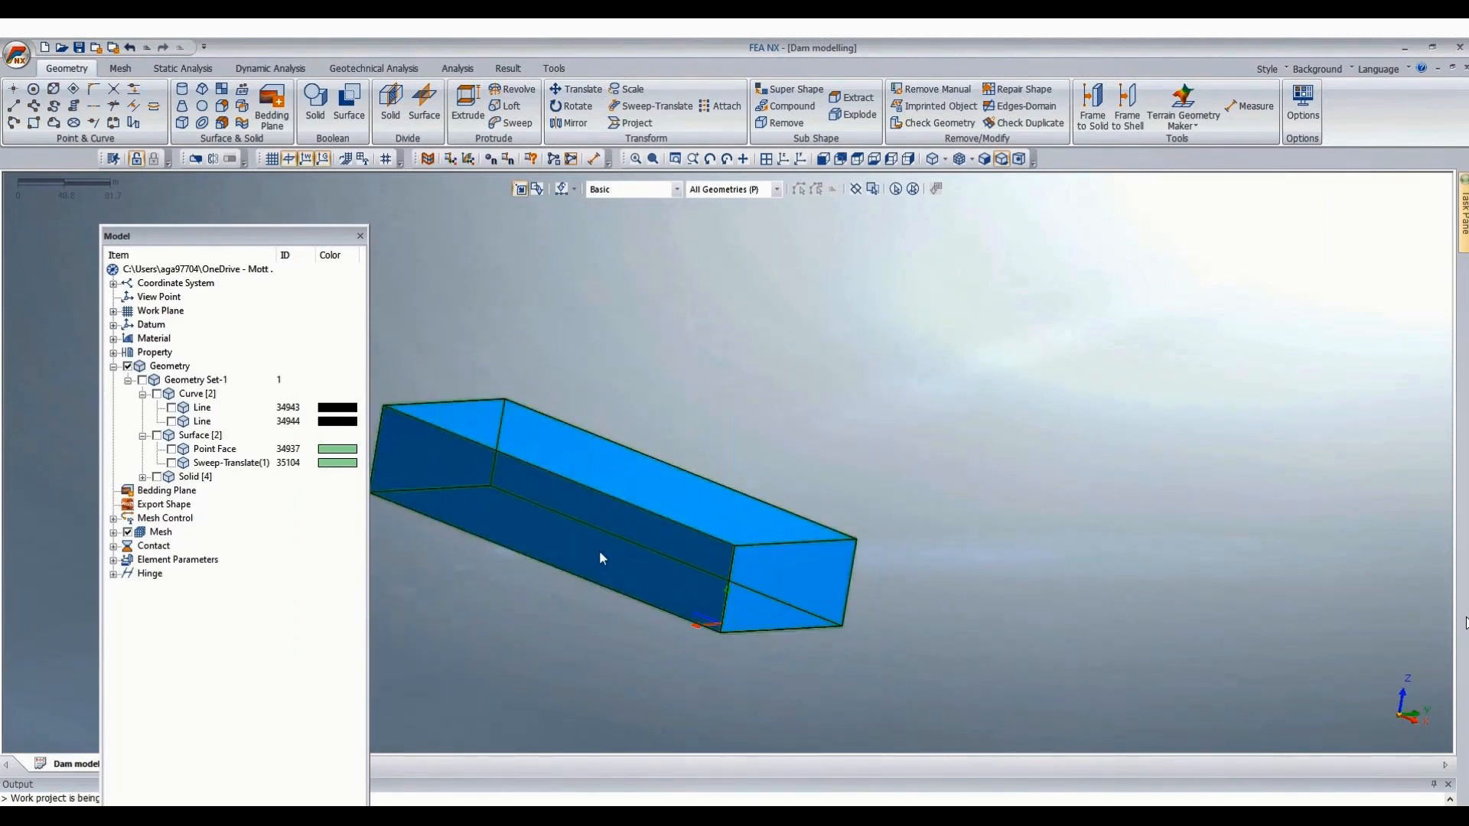
{"action": "middle_click_drag", "start_coordinate": [599, 550], "coordinate": [912, 374]}
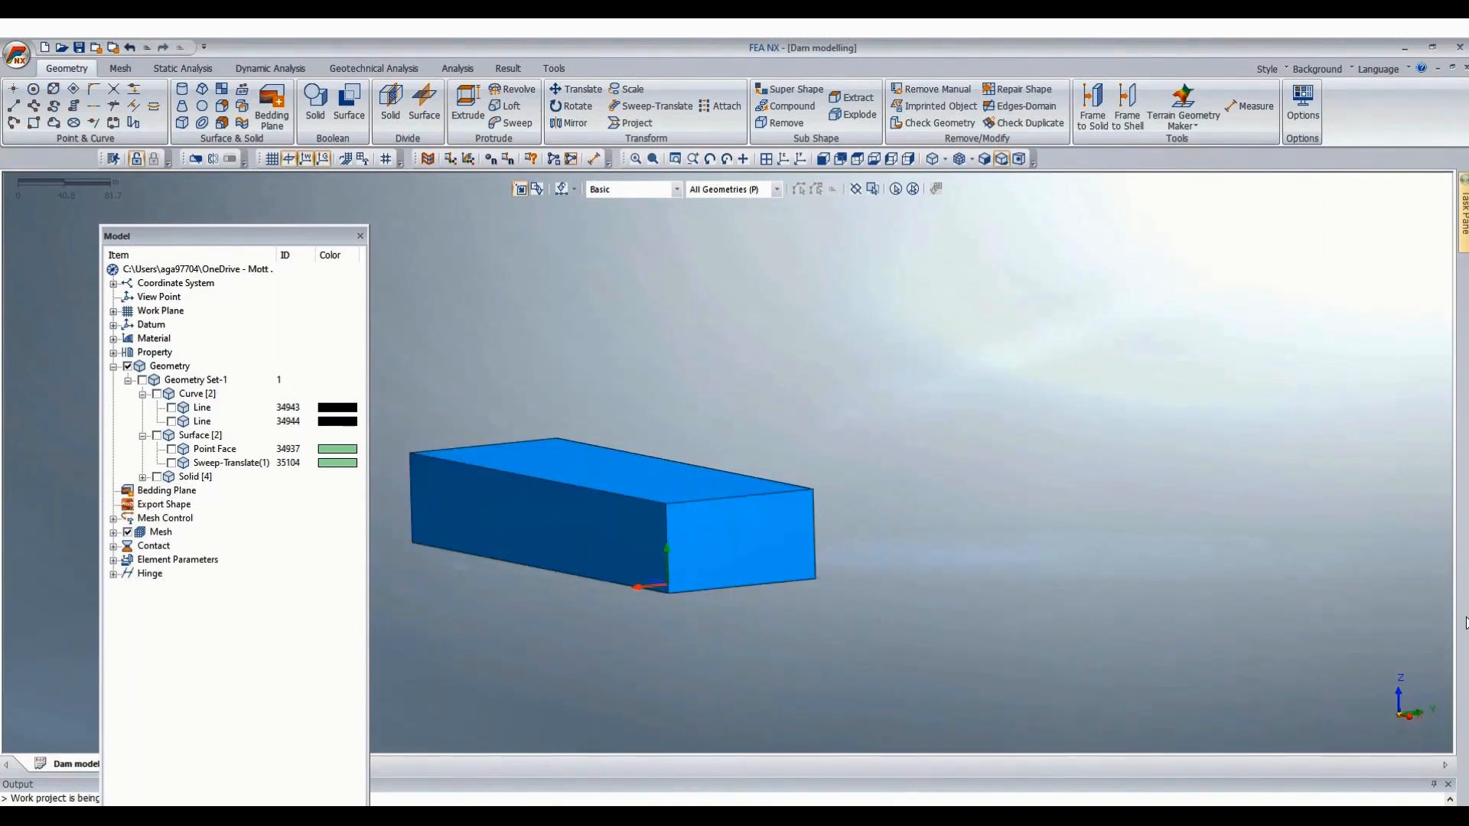
Switch to the Dam moedlling workbook in Excel and examine the ogee overflow design data and the upstream crest profile coordinates.
{"action": "left_click", "coordinate": [249, 752]}
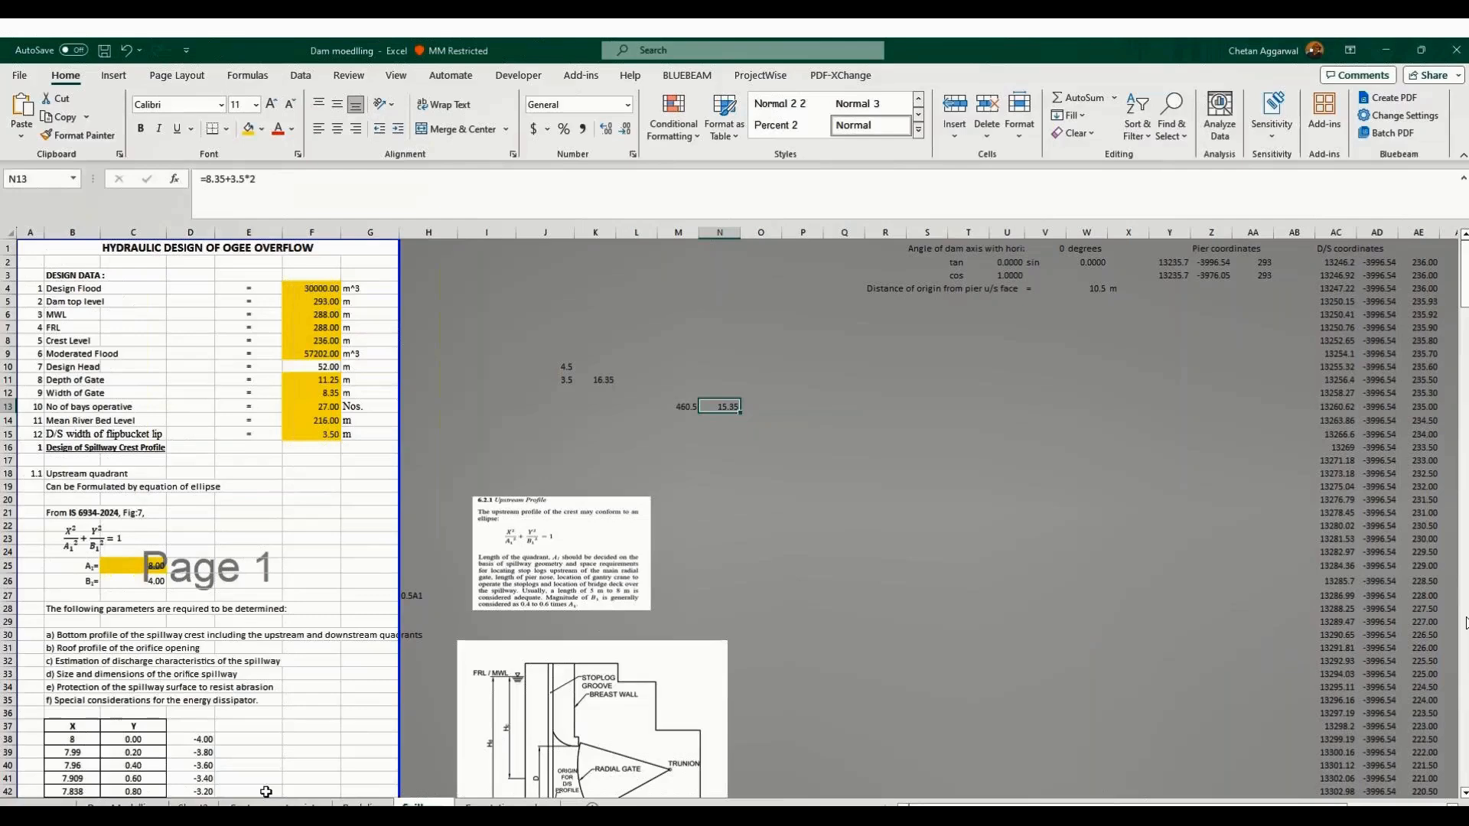
{"action": "scroll", "coordinate": [215, 384], "scroll_direction": "down", "scroll_amount": 1}
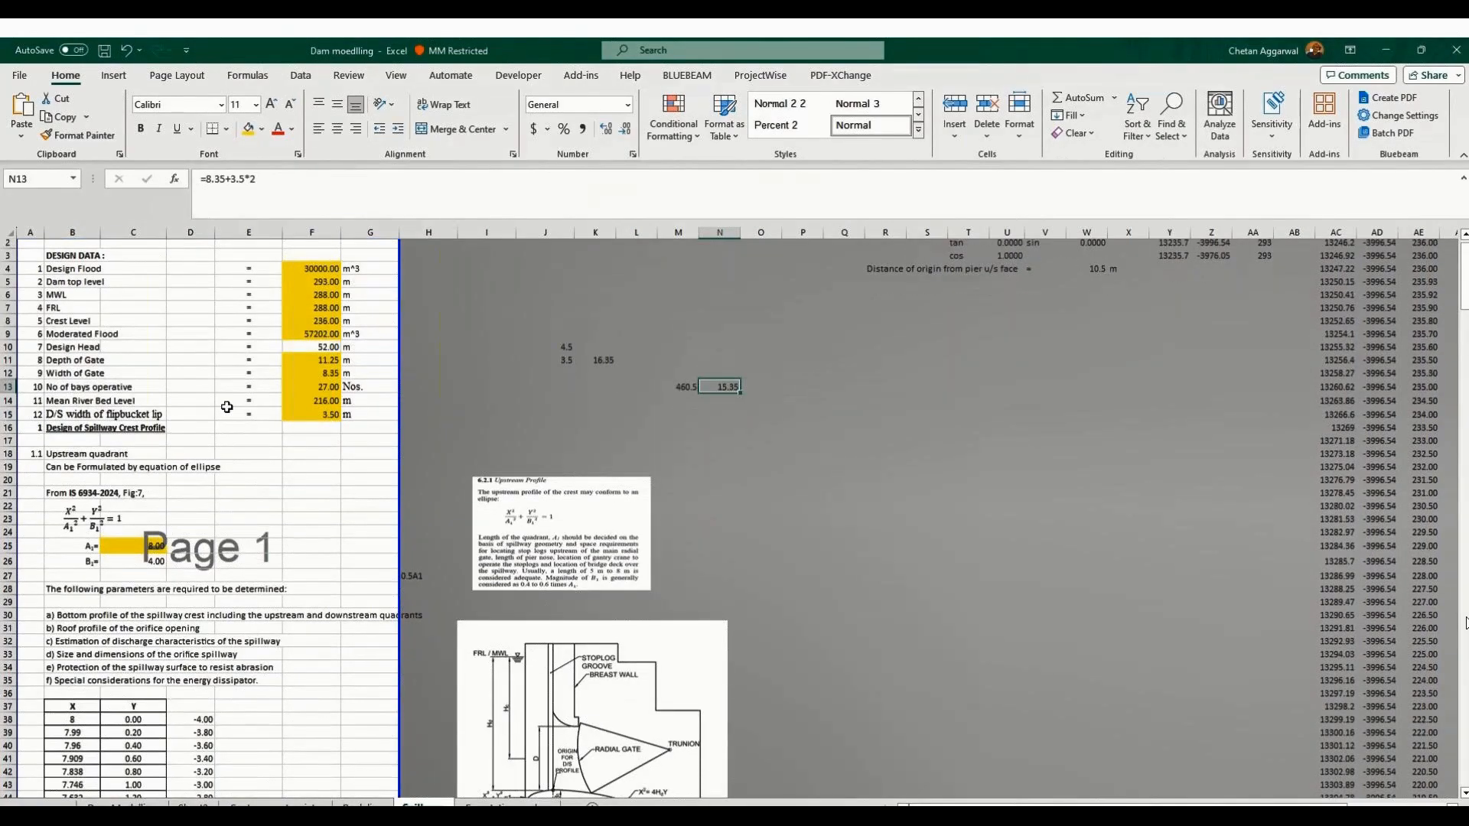
{"action": "scroll", "coordinate": [226, 407], "scroll_direction": "down", "scroll_amount": 19}
{"action": "scroll", "coordinate": [223, 411], "scroll_direction": "up", "scroll_amount": 11}
{"action": "scroll", "coordinate": [223, 410], "scroll_direction": "down", "scroll_amount": 3}
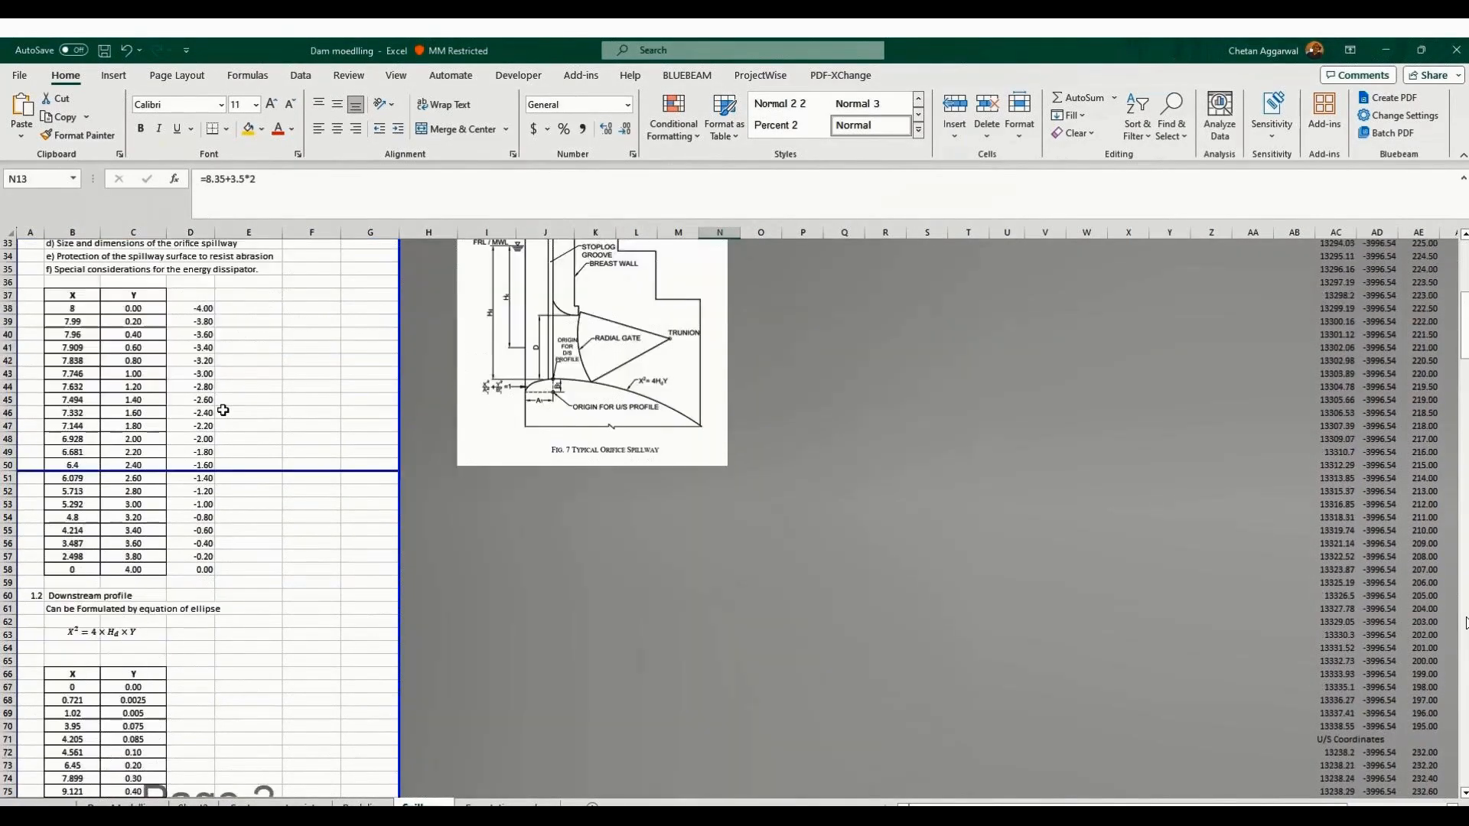
{"action": "scroll", "coordinate": [223, 411], "scroll_direction": "up", "scroll_amount": 5}
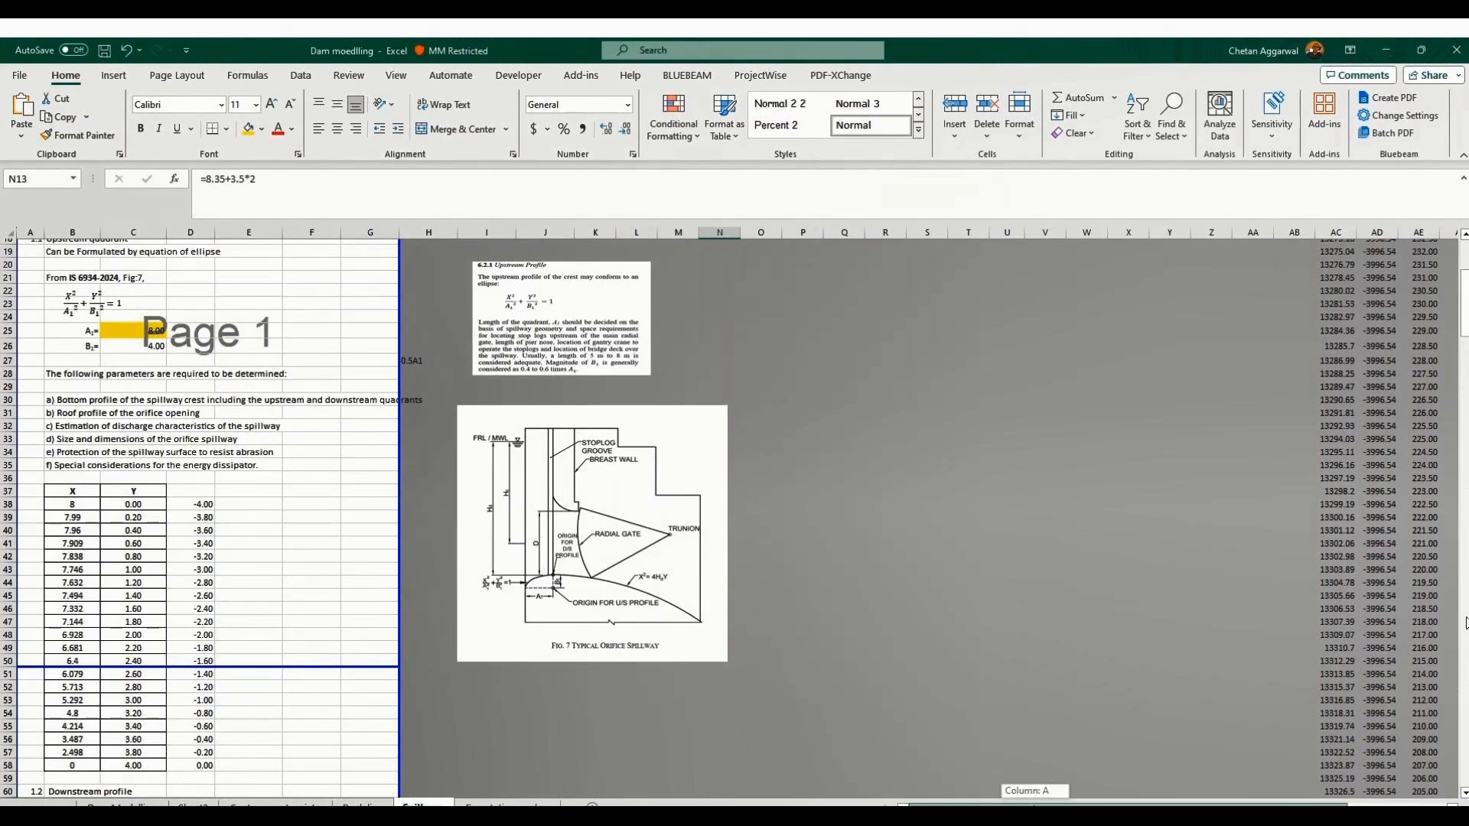
{"action": "scroll", "coordinate": [125, 559], "scroll_direction": "up", "scroll_amount": 2}
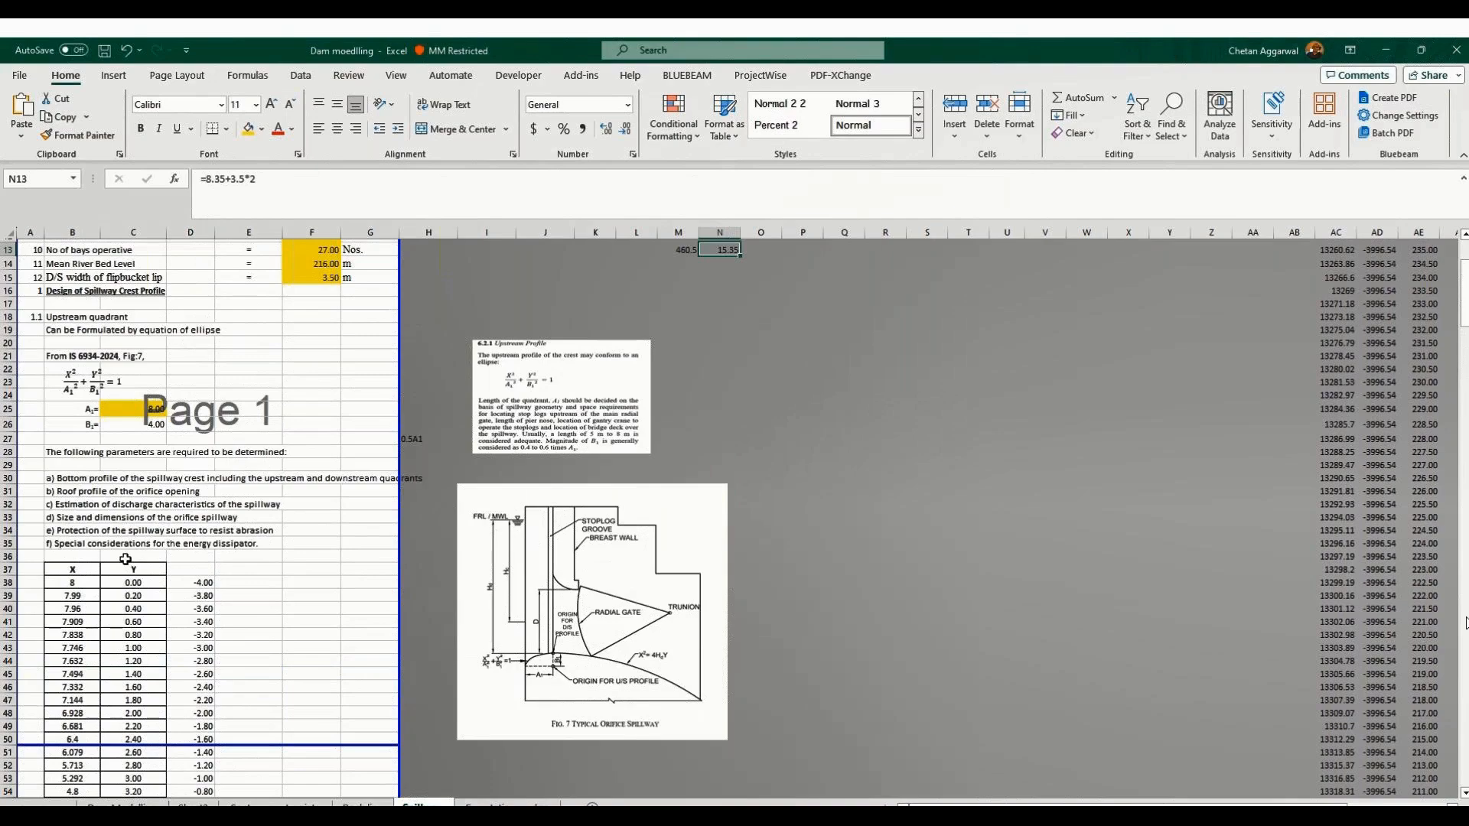
{"action": "scroll", "coordinate": [82, 497], "scroll_direction": "up", "scroll_amount": 4}
{"action": "scroll", "coordinate": [108, 483], "scroll_direction": "down", "scroll_amount": 1}
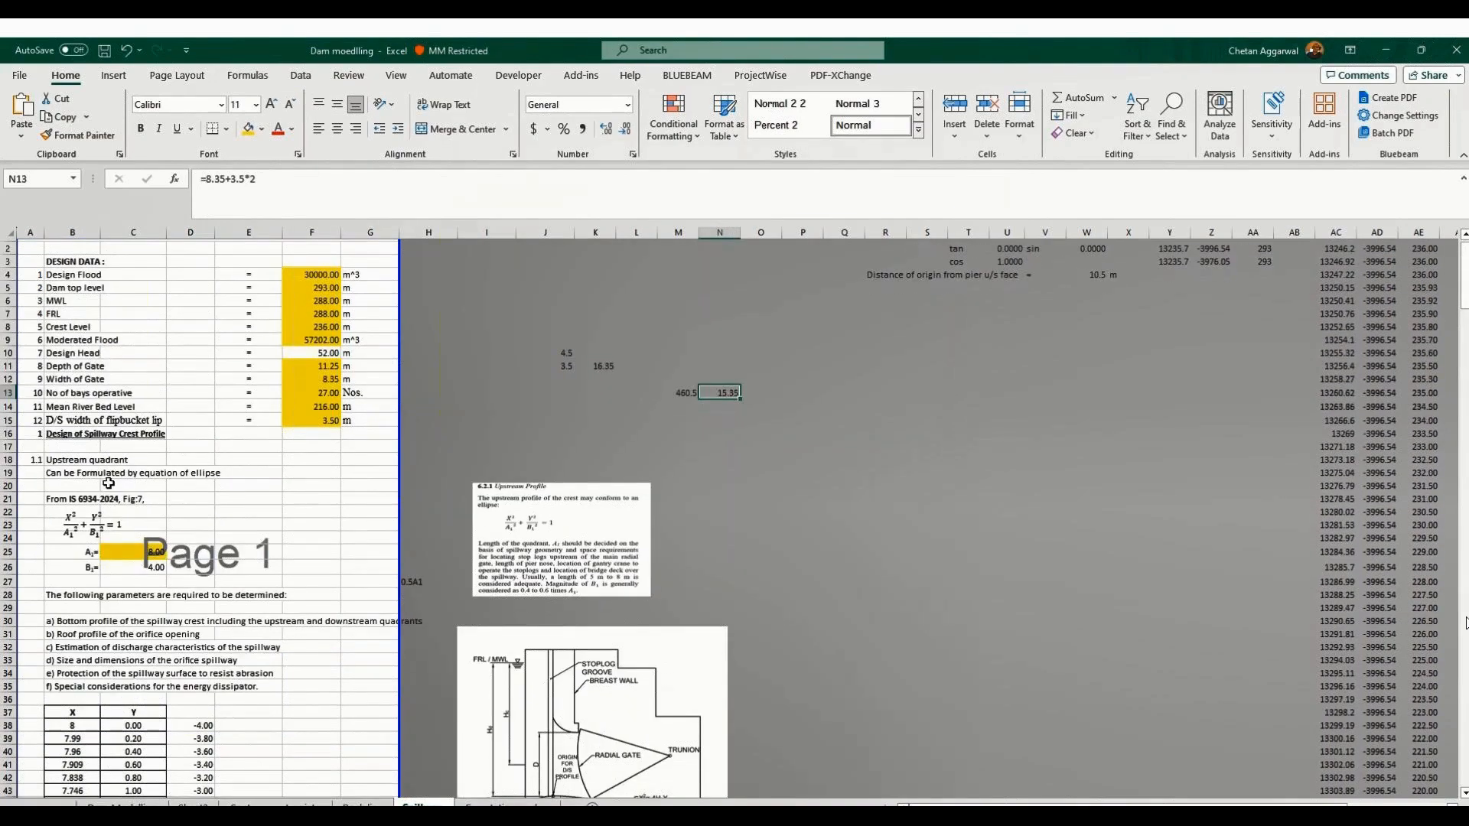
{"action": "scroll", "coordinate": [108, 484], "scroll_direction": "down", "scroll_amount": 14}
{"action": "scroll", "coordinate": [116, 511], "scroll_direction": "up", "scroll_amount": 4}
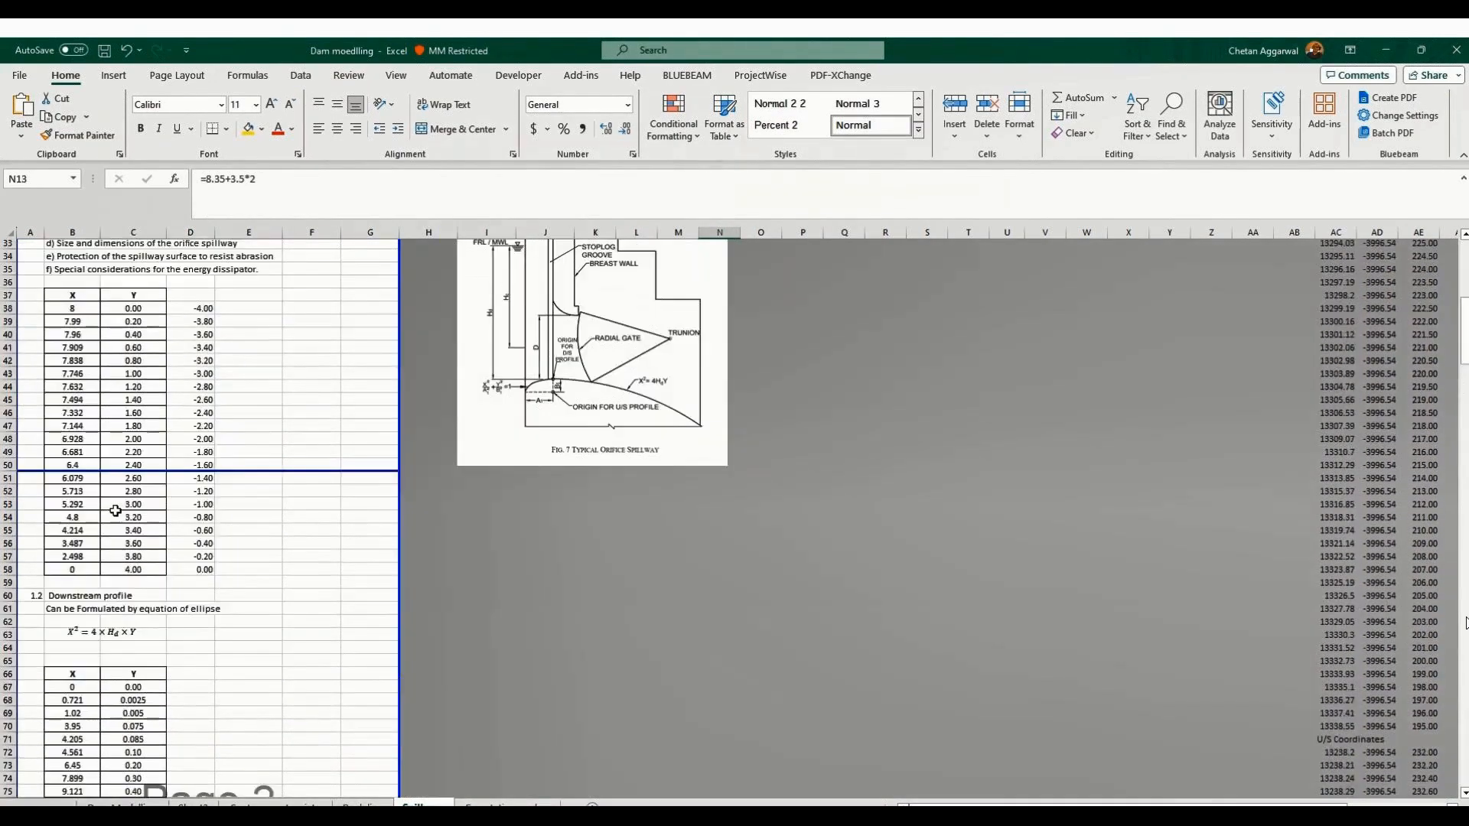
Examine the downstream profile table and the orifice roof profile design with its equations, coefficients and X-Y coordinates.
{"action": "scroll", "coordinate": [116, 509], "scroll_direction": "down", "scroll_amount": 6}
{"action": "scroll", "coordinate": [116, 508], "scroll_direction": "down", "scroll_amount": 20}
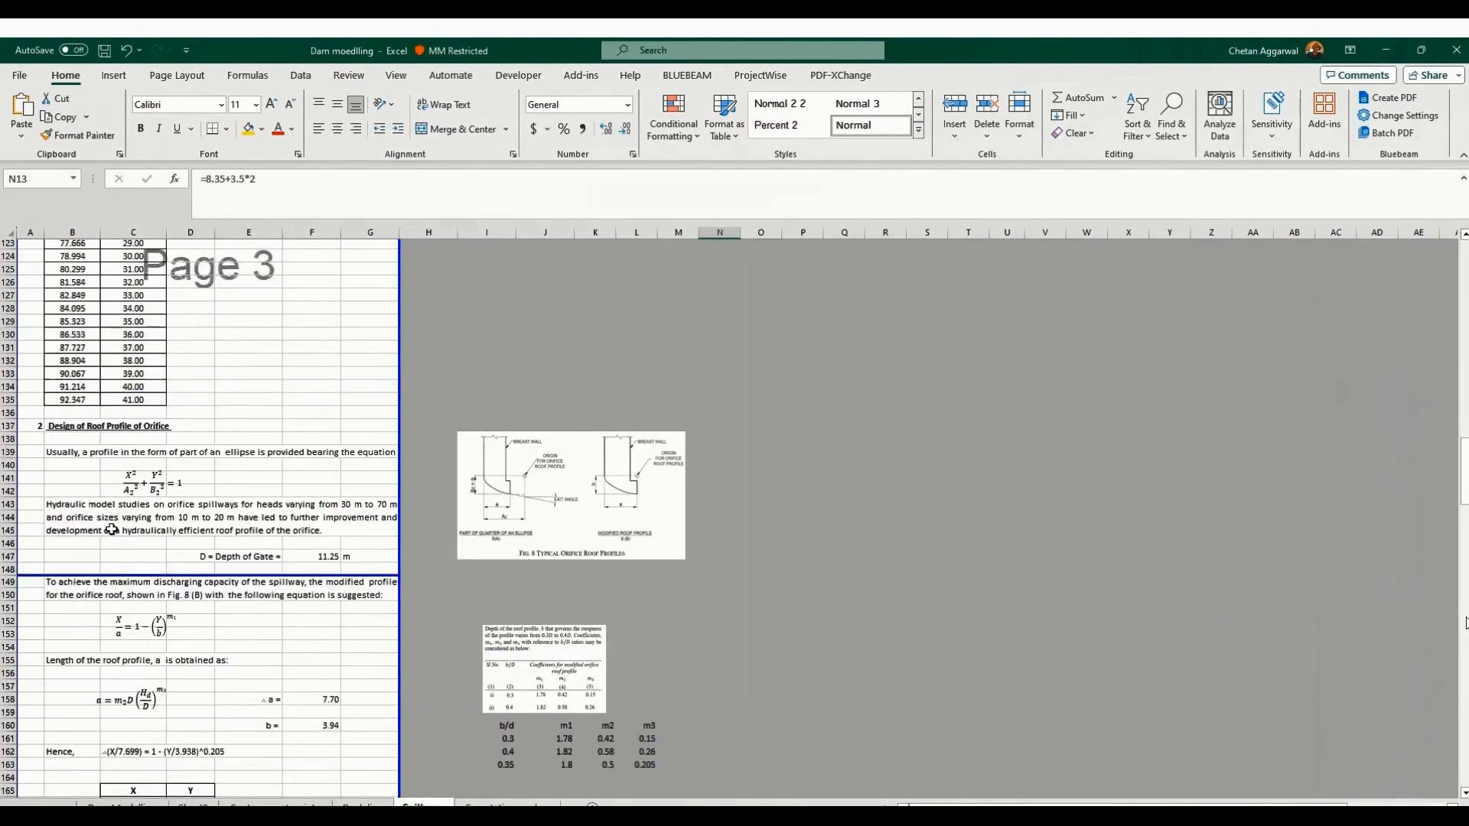
{"action": "scroll", "coordinate": [102, 466], "scroll_direction": "down", "scroll_amount": 2}
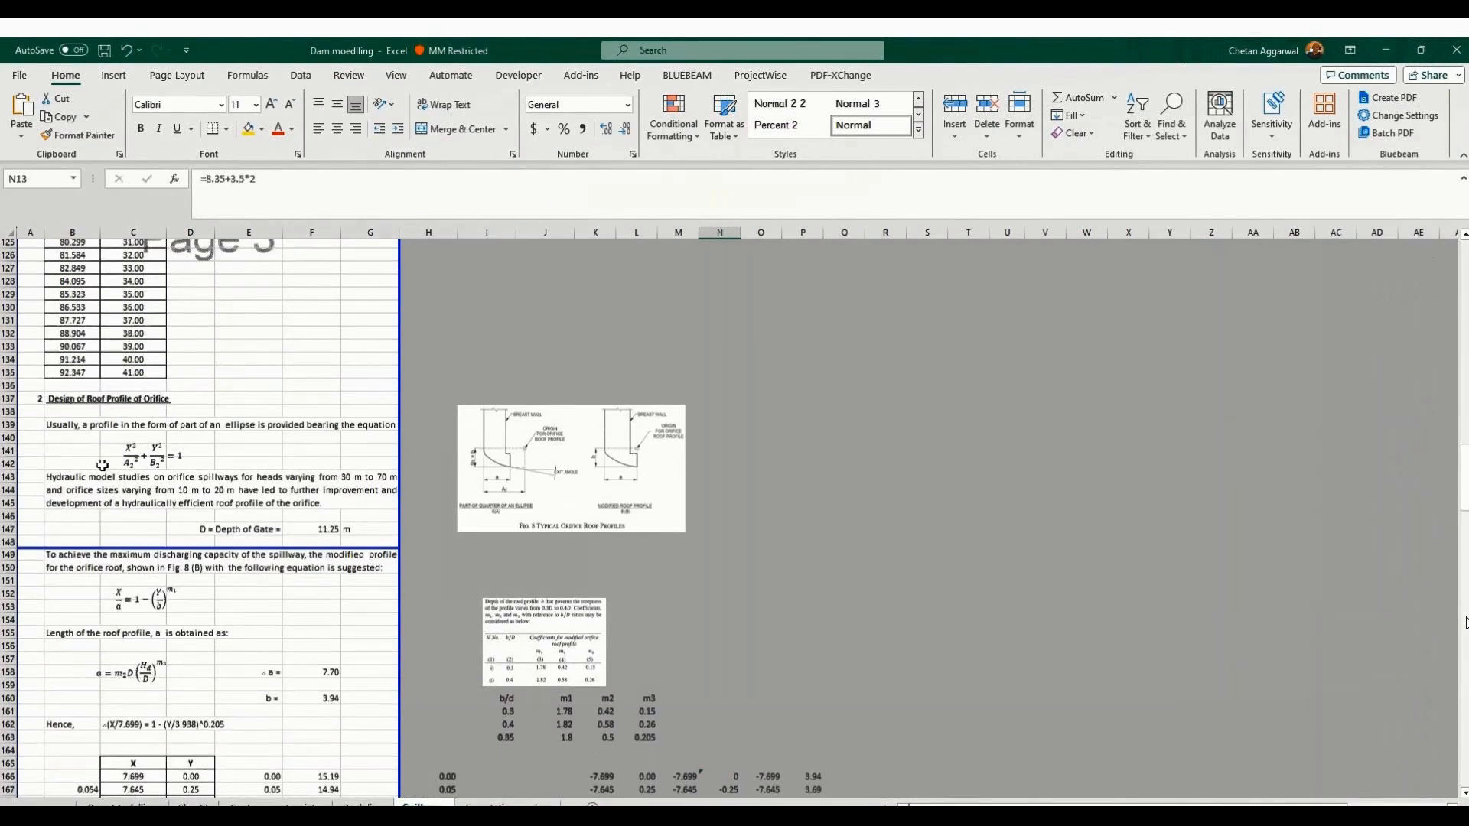
{"action": "scroll", "coordinate": [102, 465], "scroll_direction": "down", "scroll_amount": 2}
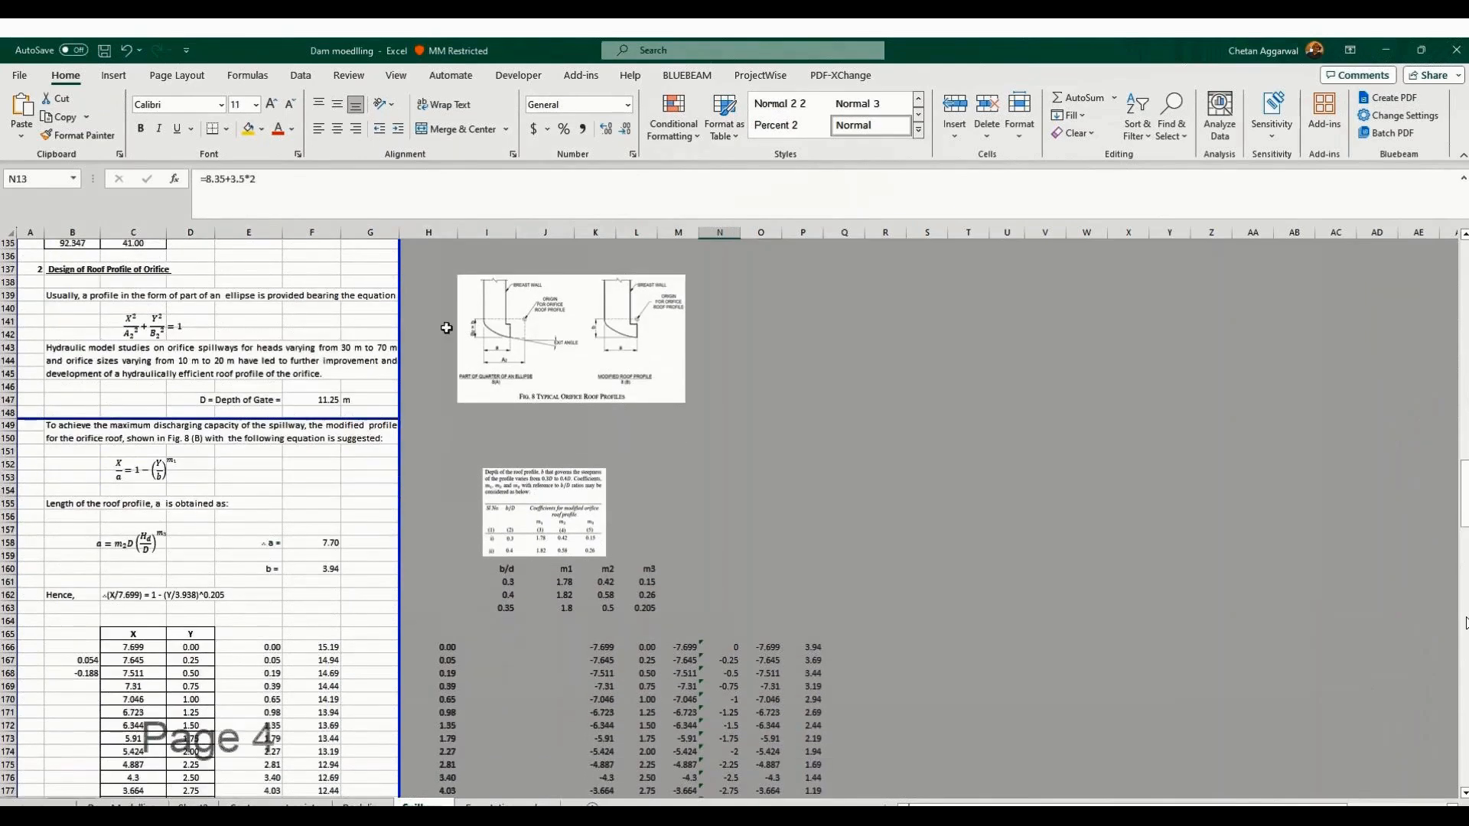
{"action": "scroll", "coordinate": [446, 327], "scroll_direction": "down", "scroll_amount": 12}
{"action": "scroll", "coordinate": [216, 527], "scroll_direction": "up", "scroll_amount": 9}
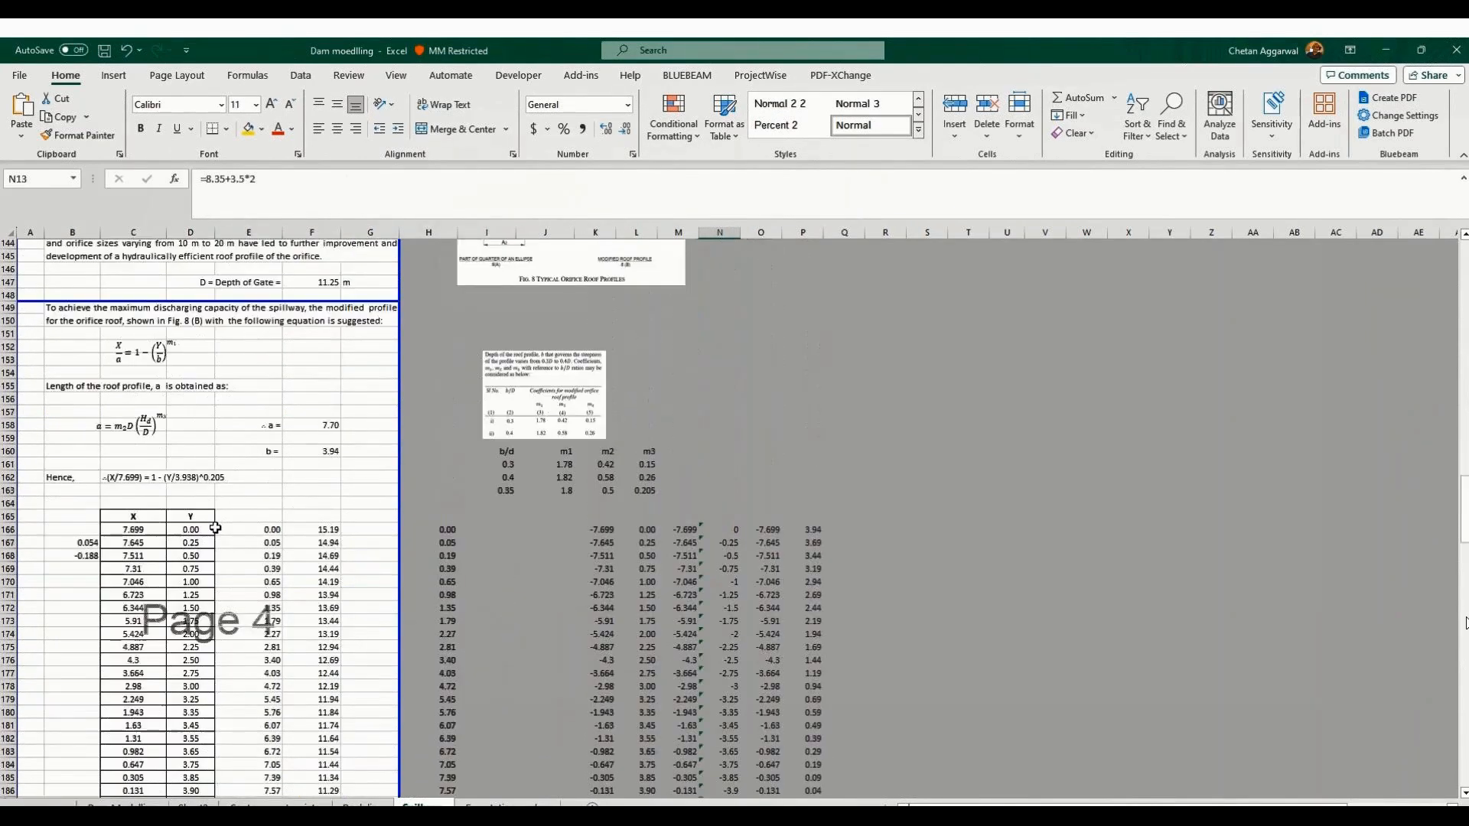
Examine the orifice roof profile calculations, the bucket-type energy dissipator design and the scour depth calculations in the workbook.
{"action": "scroll", "coordinate": [216, 528], "scroll_direction": "up", "scroll_amount": 2}
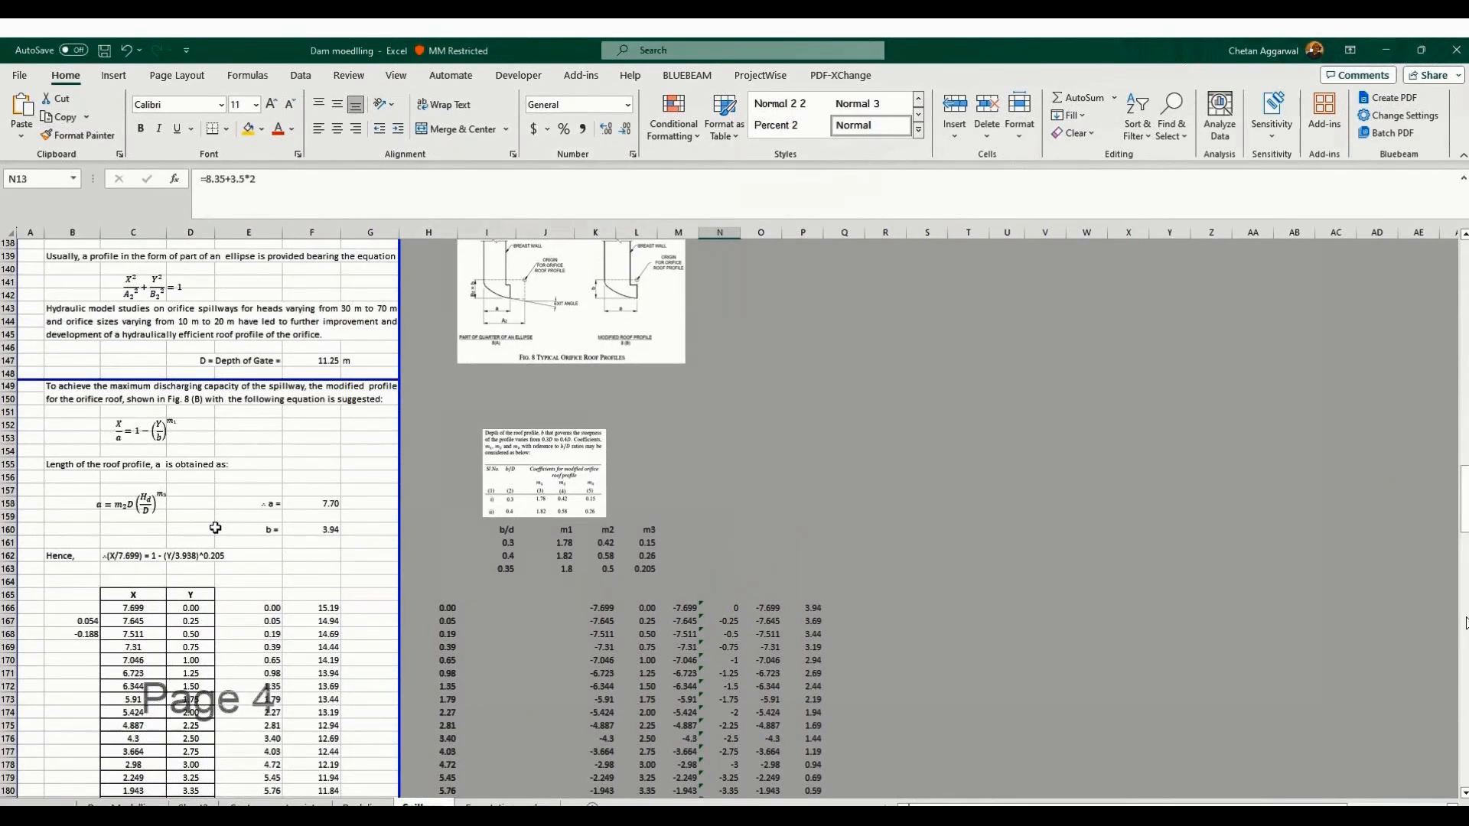
{"action": "scroll", "coordinate": [215, 528], "scroll_direction": "up", "scroll_amount": 3}
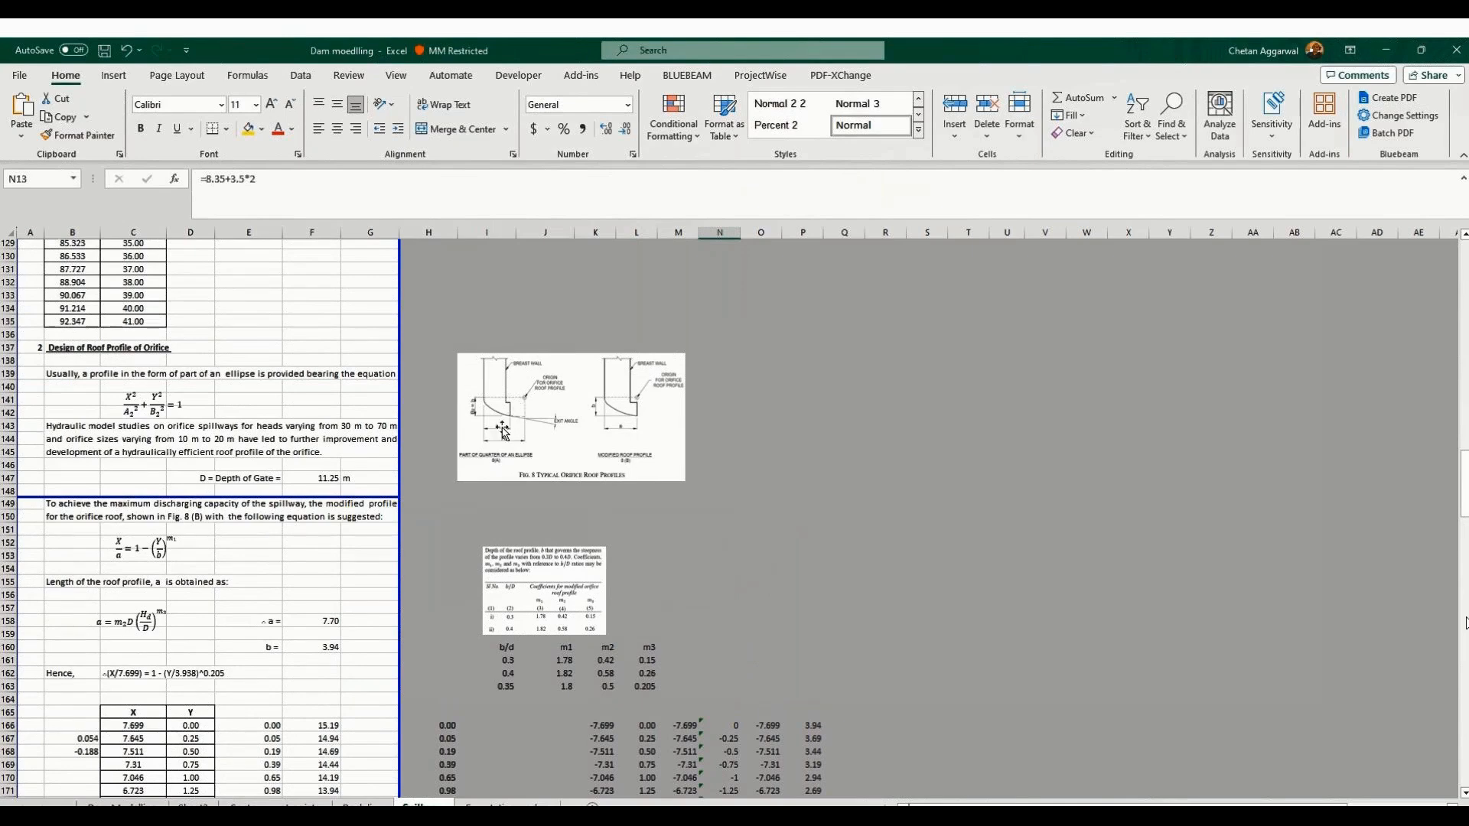
{"action": "scroll", "coordinate": [205, 446], "scroll_direction": "down", "scroll_amount": 5}
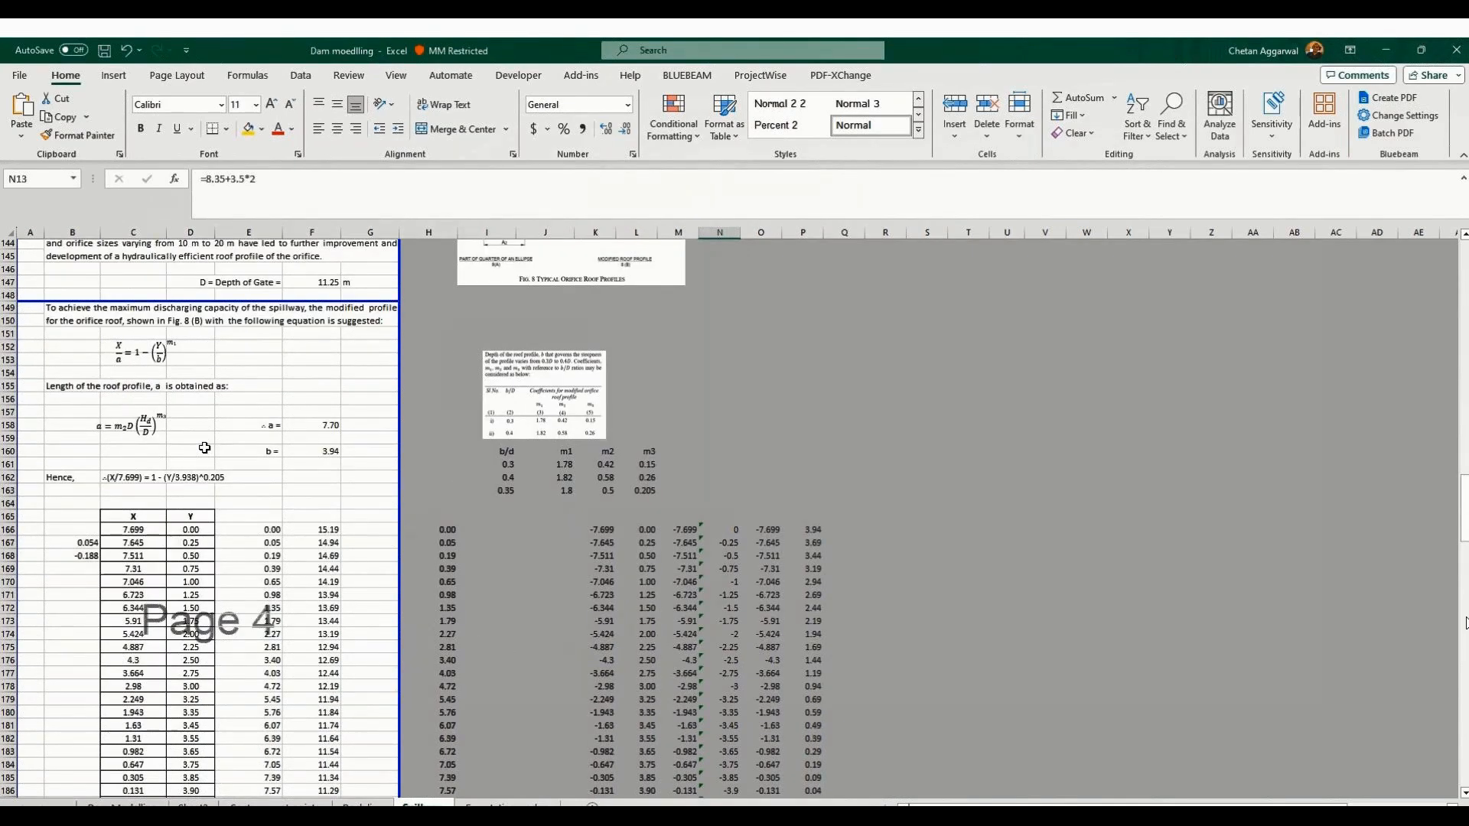
{"action": "scroll", "coordinate": [183, 463], "scroll_direction": "down", "scroll_amount": 15}
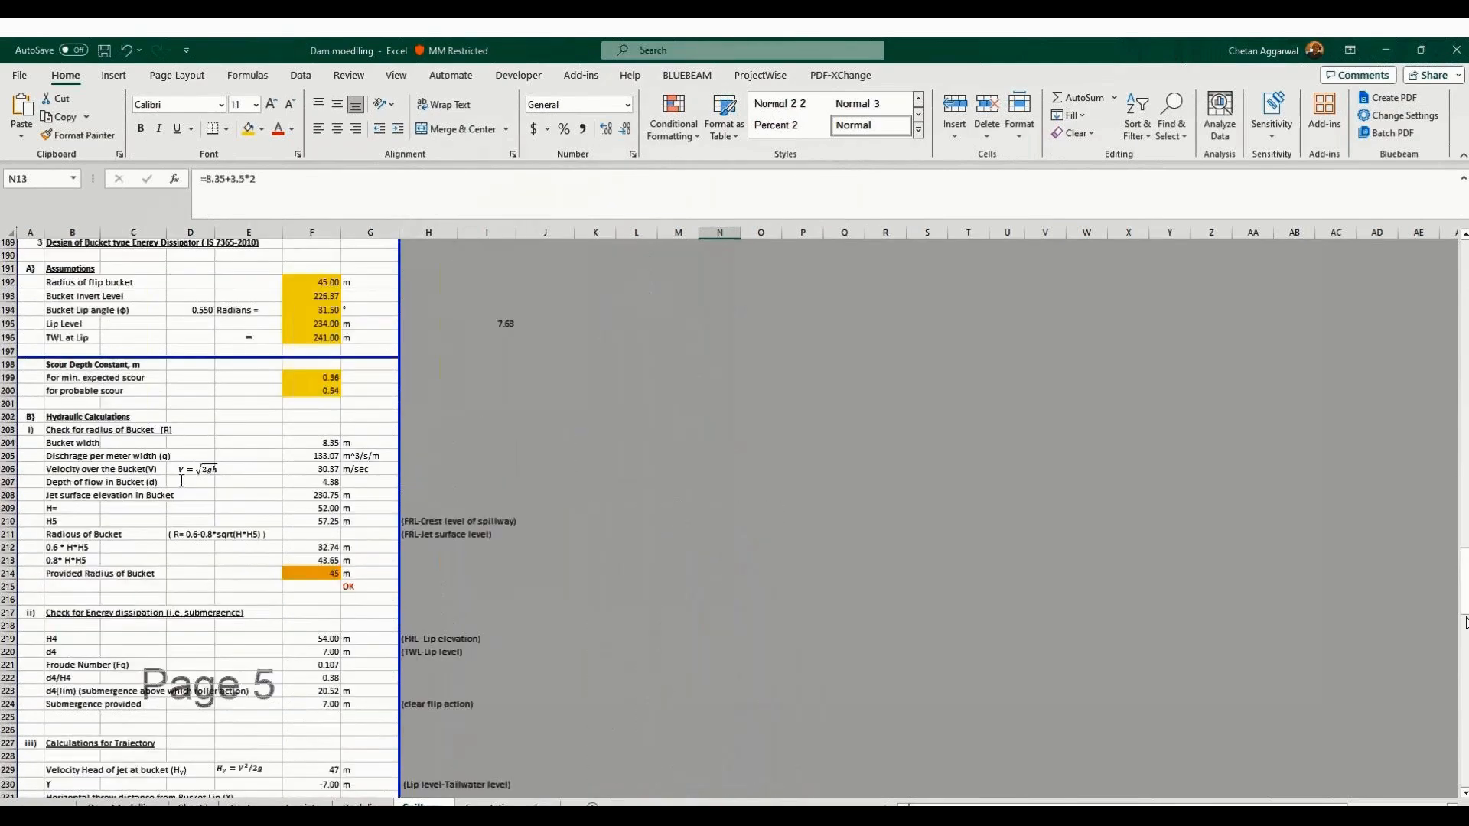
{"action": "scroll", "coordinate": [182, 480], "scroll_direction": "down", "scroll_amount": 20}
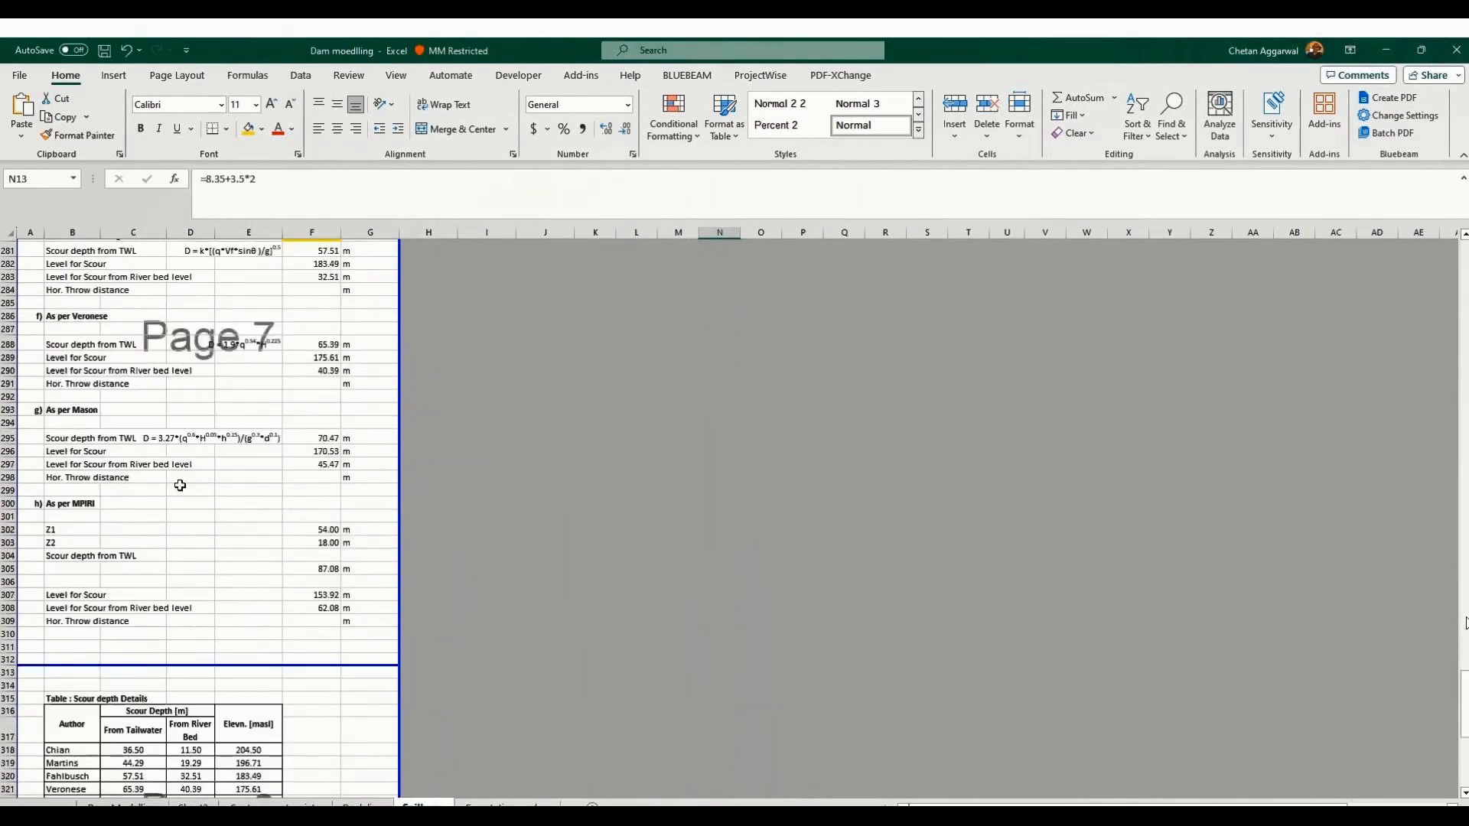
{"action": "scroll", "coordinate": [180, 485], "scroll_direction": "down", "scroll_amount": 7}
{"action": "scroll", "coordinate": [187, 476], "scroll_direction": "up", "scroll_amount": 20}
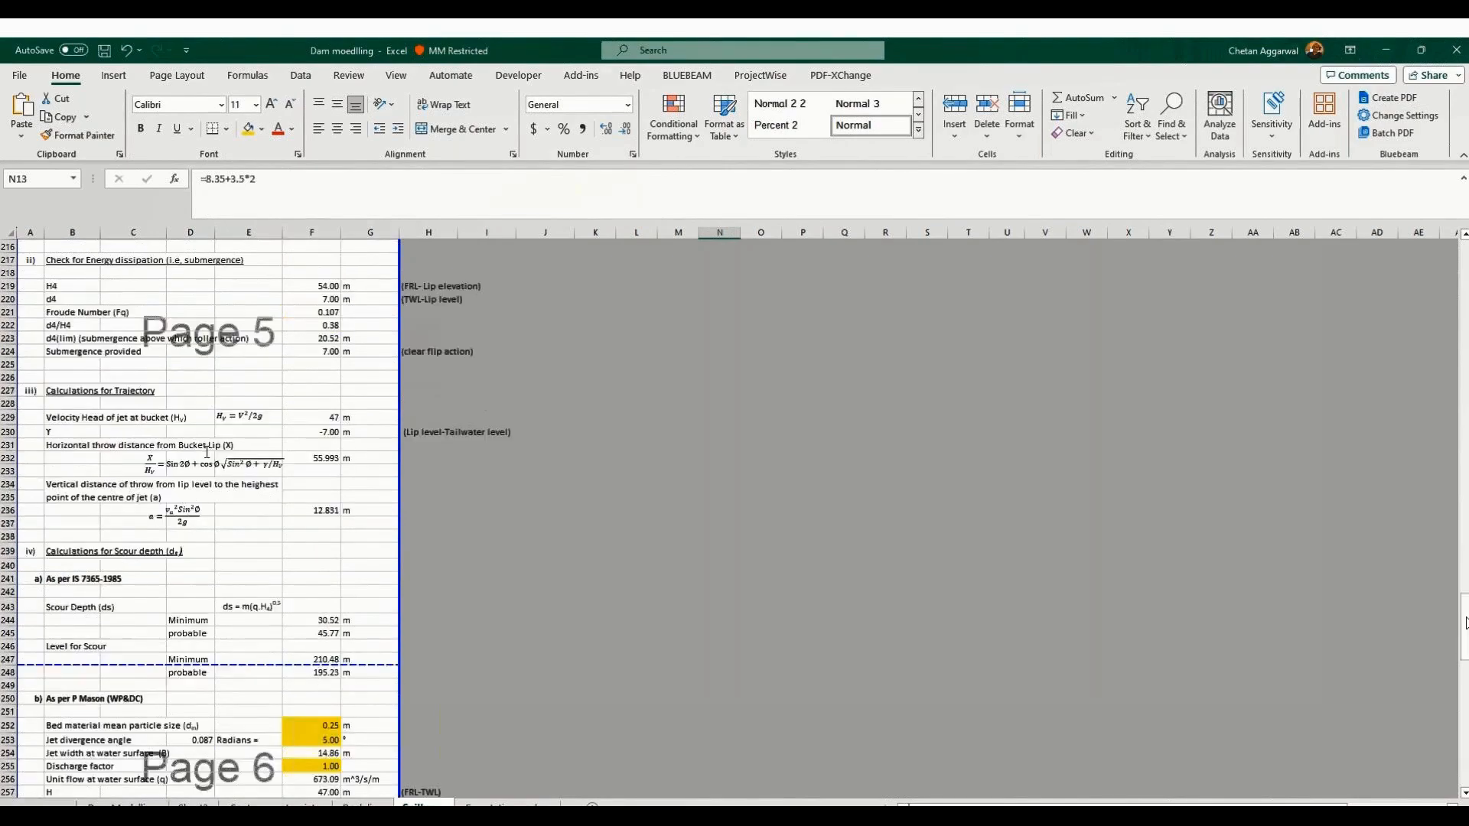
{"action": "scroll", "coordinate": [203, 445], "scroll_direction": "up", "scroll_amount": 20}
{"action": "scroll", "coordinate": [201, 436], "scroll_direction": "up", "scroll_amount": 20}
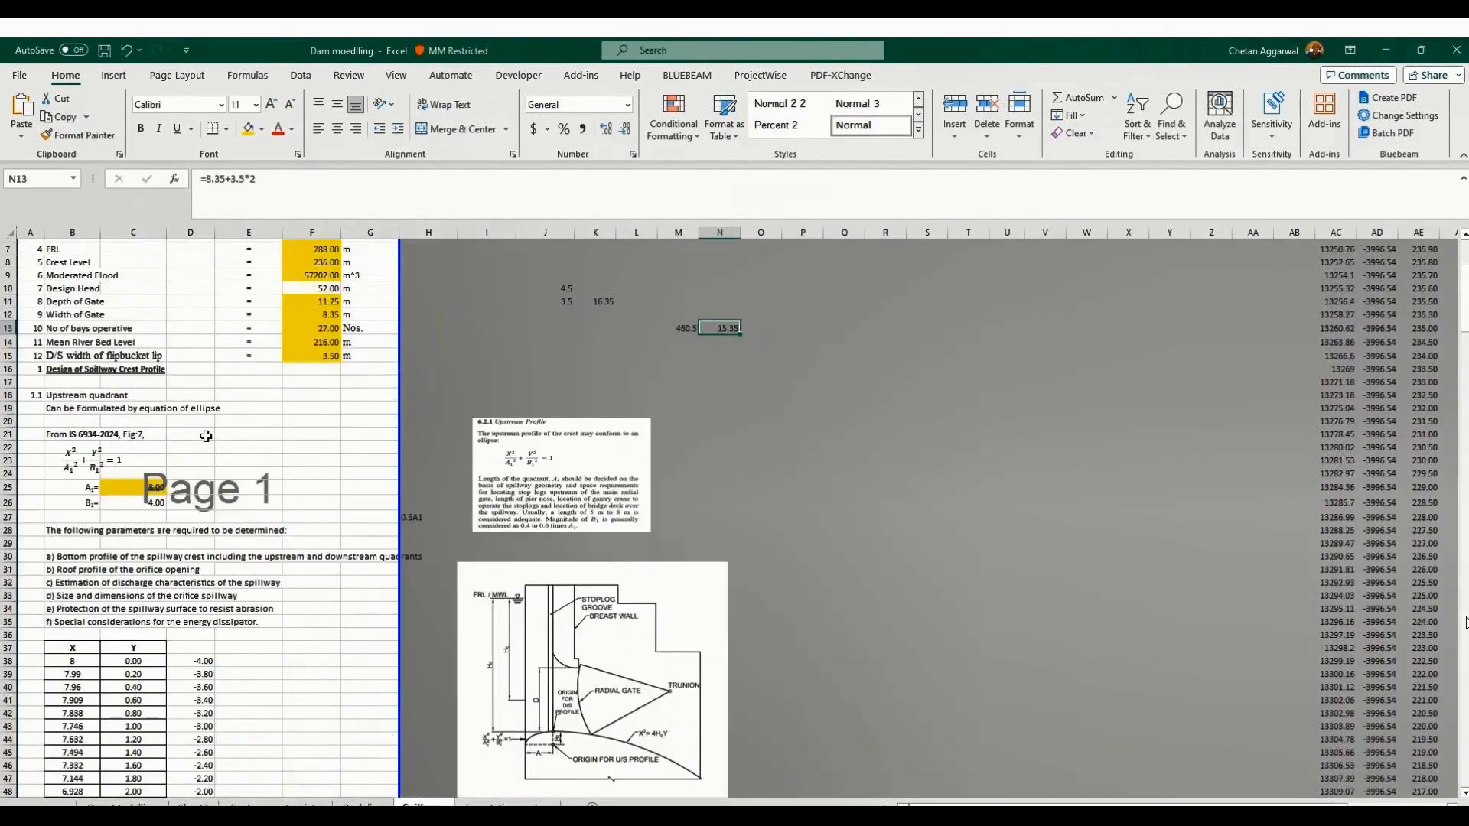
Review the ogee overflow design data, the typical orifice spillway figure, and the pier and downstream coordinates starting at cell Y2.
{"action": "scroll", "coordinate": [206, 436], "scroll_direction": "up", "scroll_amount": 2}
{"action": "scroll", "coordinate": [206, 436], "scroll_direction": "down", "scroll_amount": 1}
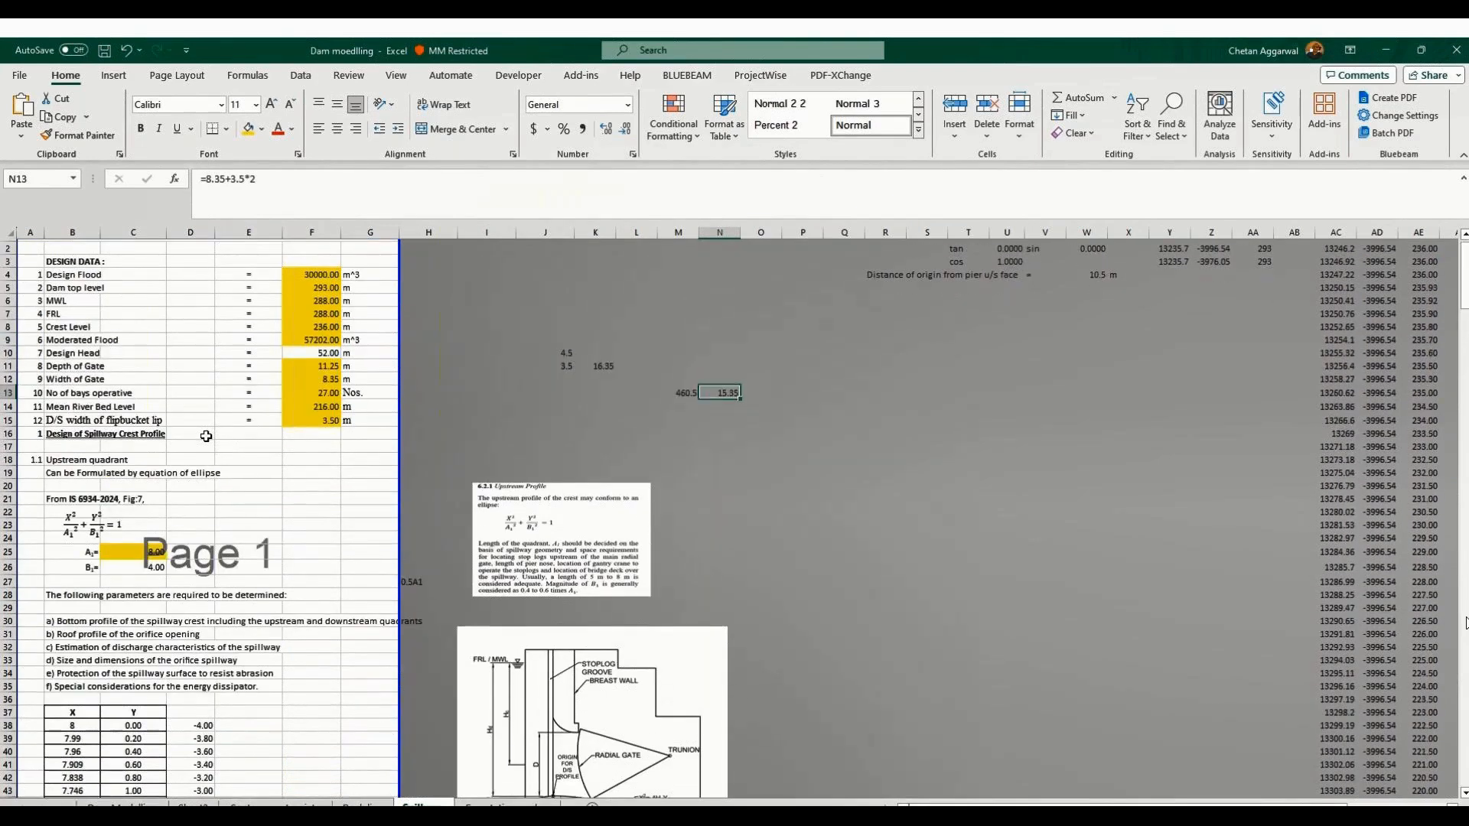
{"action": "scroll", "coordinate": [206, 436], "scroll_direction": "down", "scroll_amount": 1}
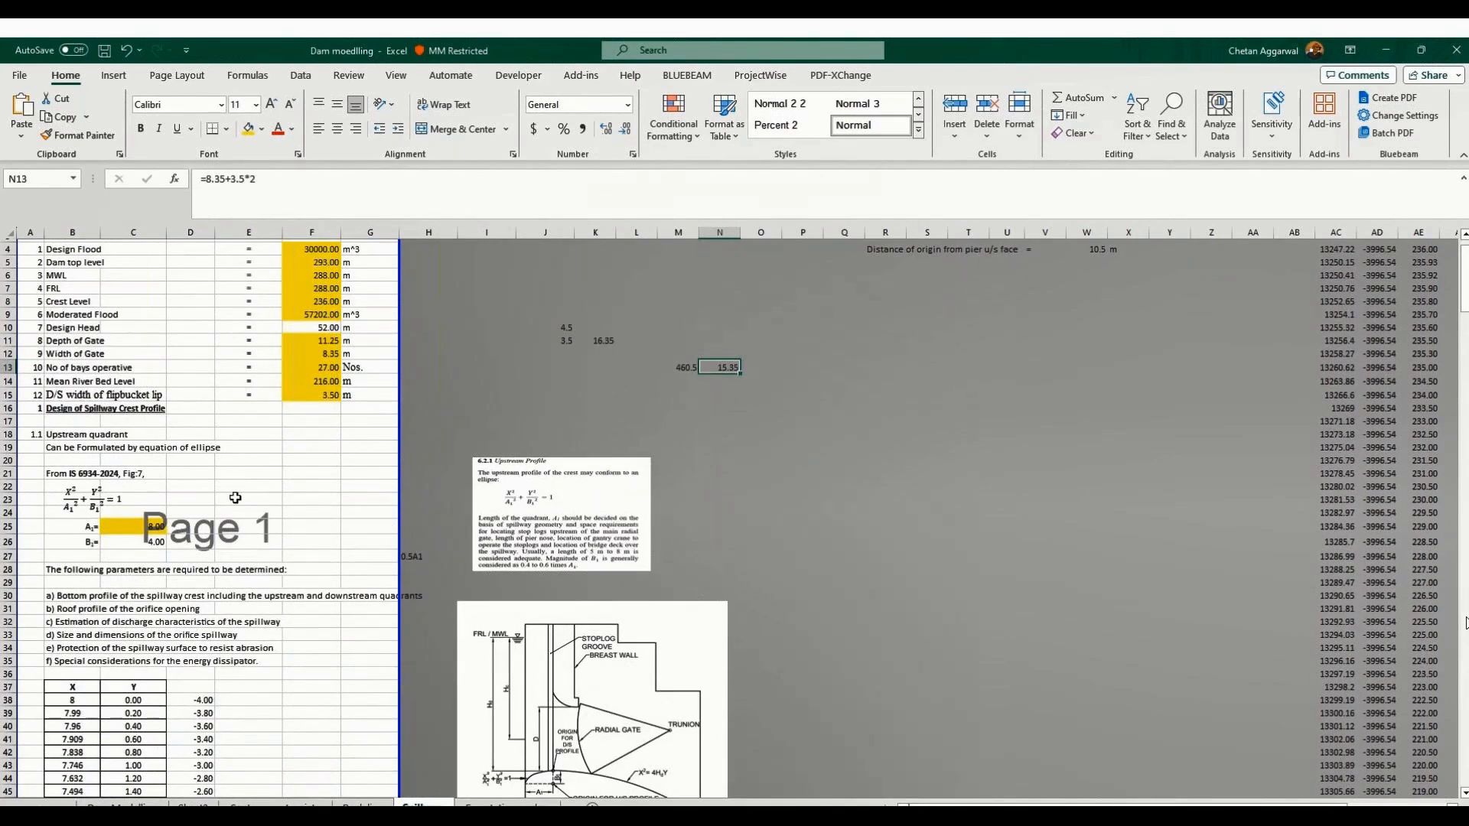
{"action": "scroll", "coordinate": [1319, 421], "scroll_direction": "up", "scroll_amount": 1}
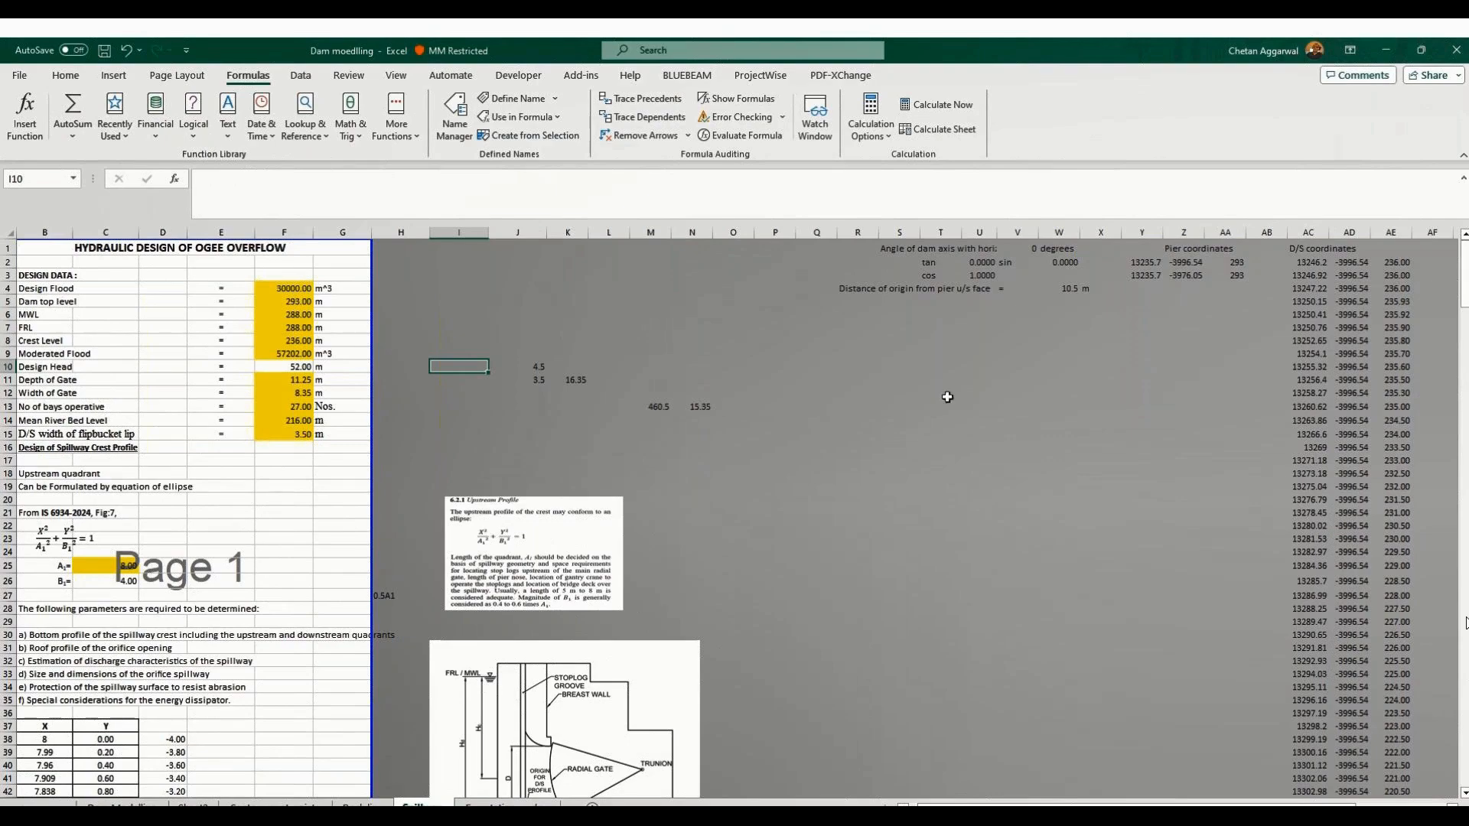
{"action": "scroll", "coordinate": [947, 397], "scroll_direction": "down", "scroll_amount": 12}
{"action": "scroll", "coordinate": [48, 416], "scroll_direction": "up", "scroll_amount": 3}
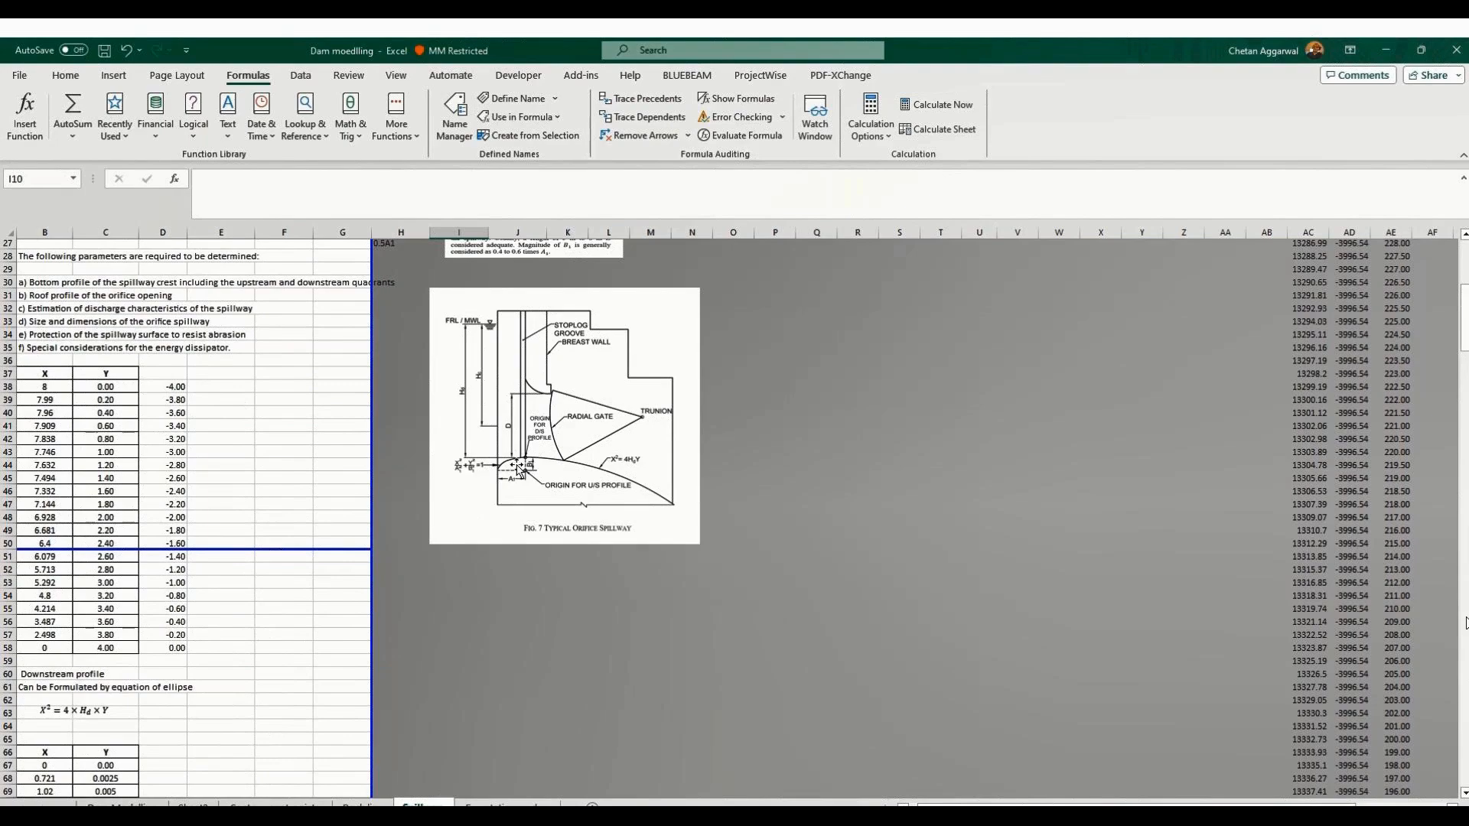
{"action": "scroll", "coordinate": [1060, 374], "scroll_direction": "up", "scroll_amount": 6}
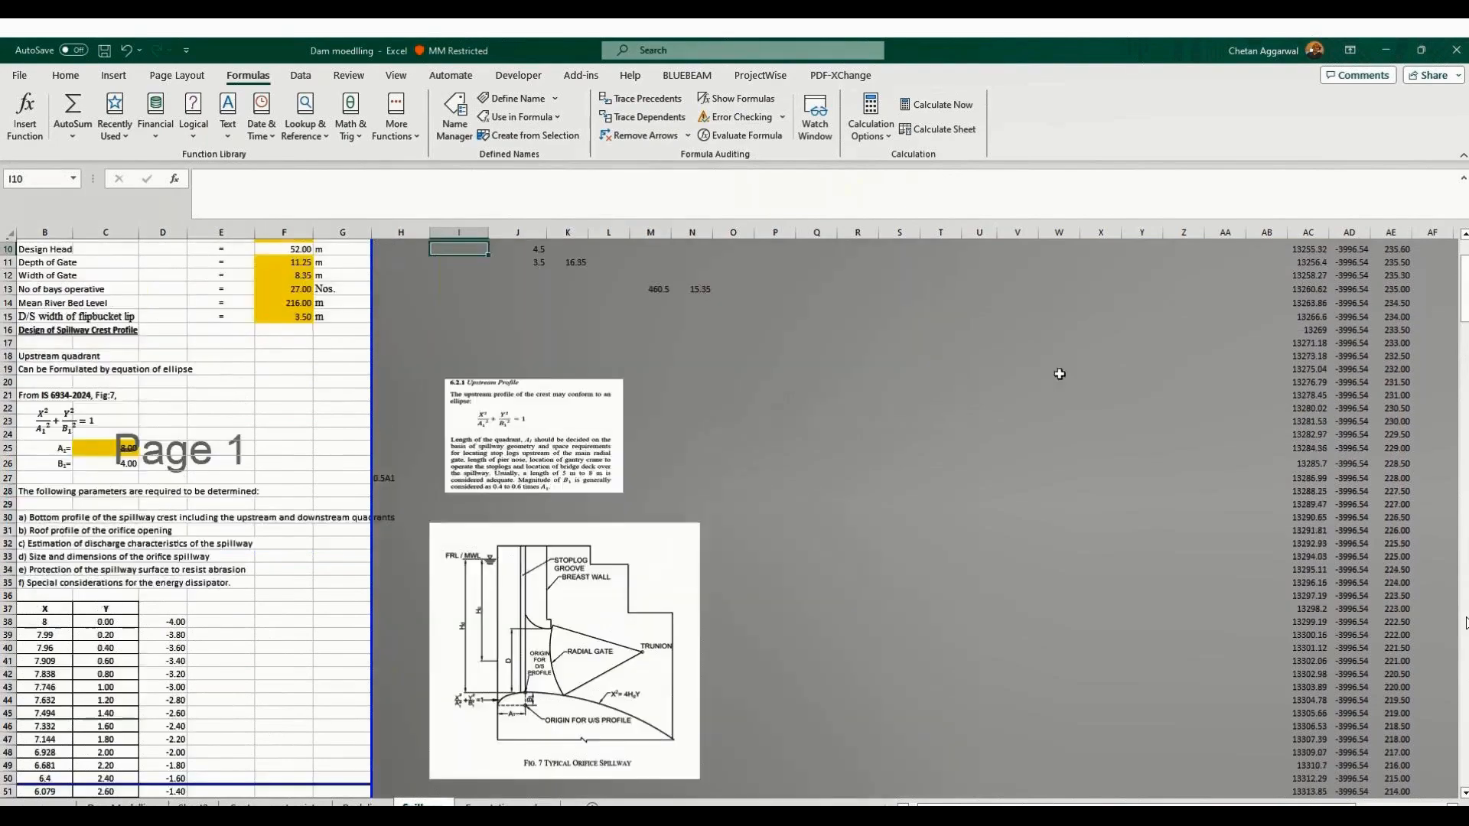
{"action": "scroll", "coordinate": [1060, 374], "scroll_direction": "up", "scroll_amount": 3}
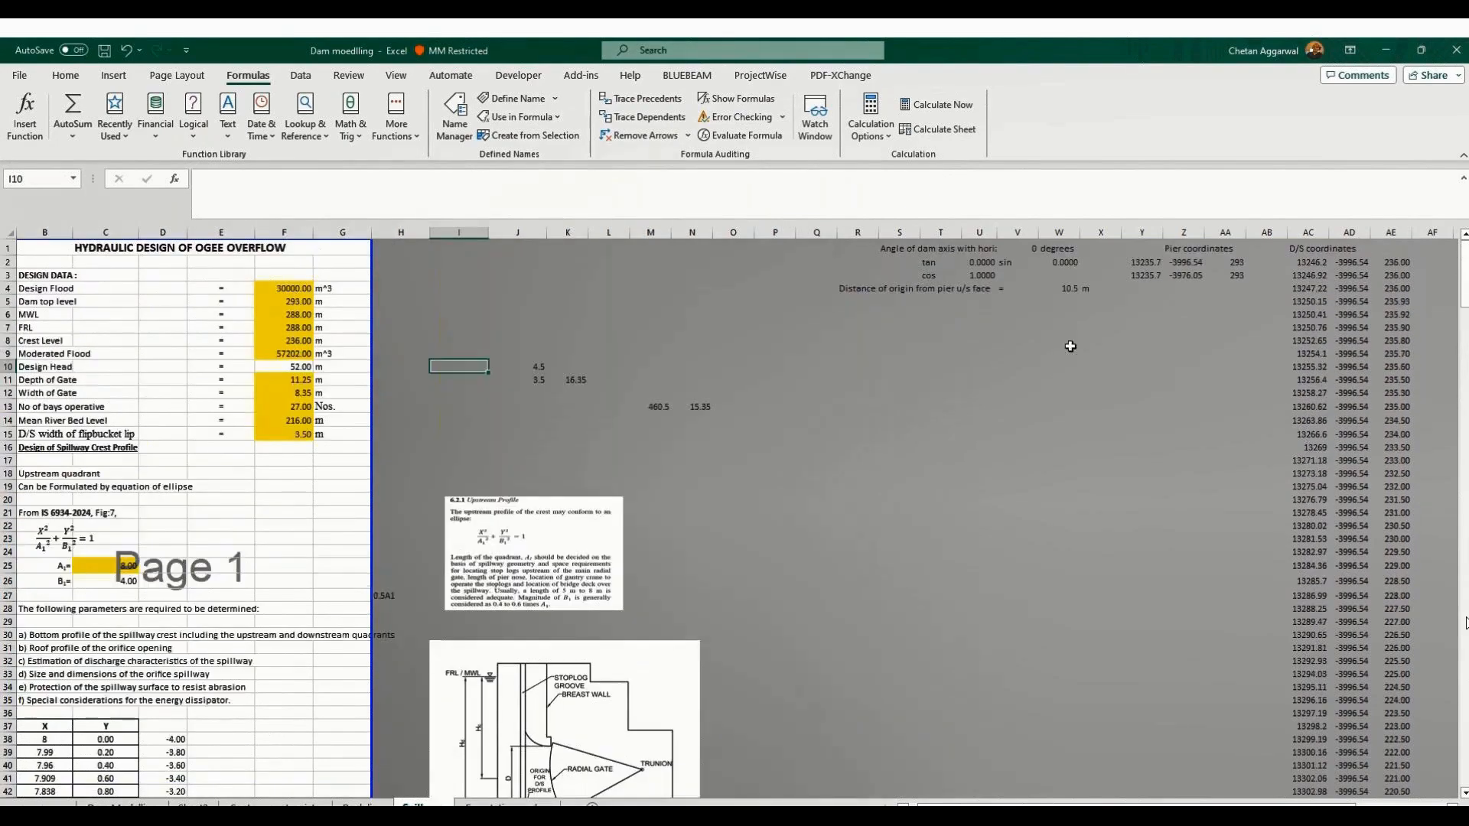
{"action": "left_click", "coordinate": [1142, 264]}
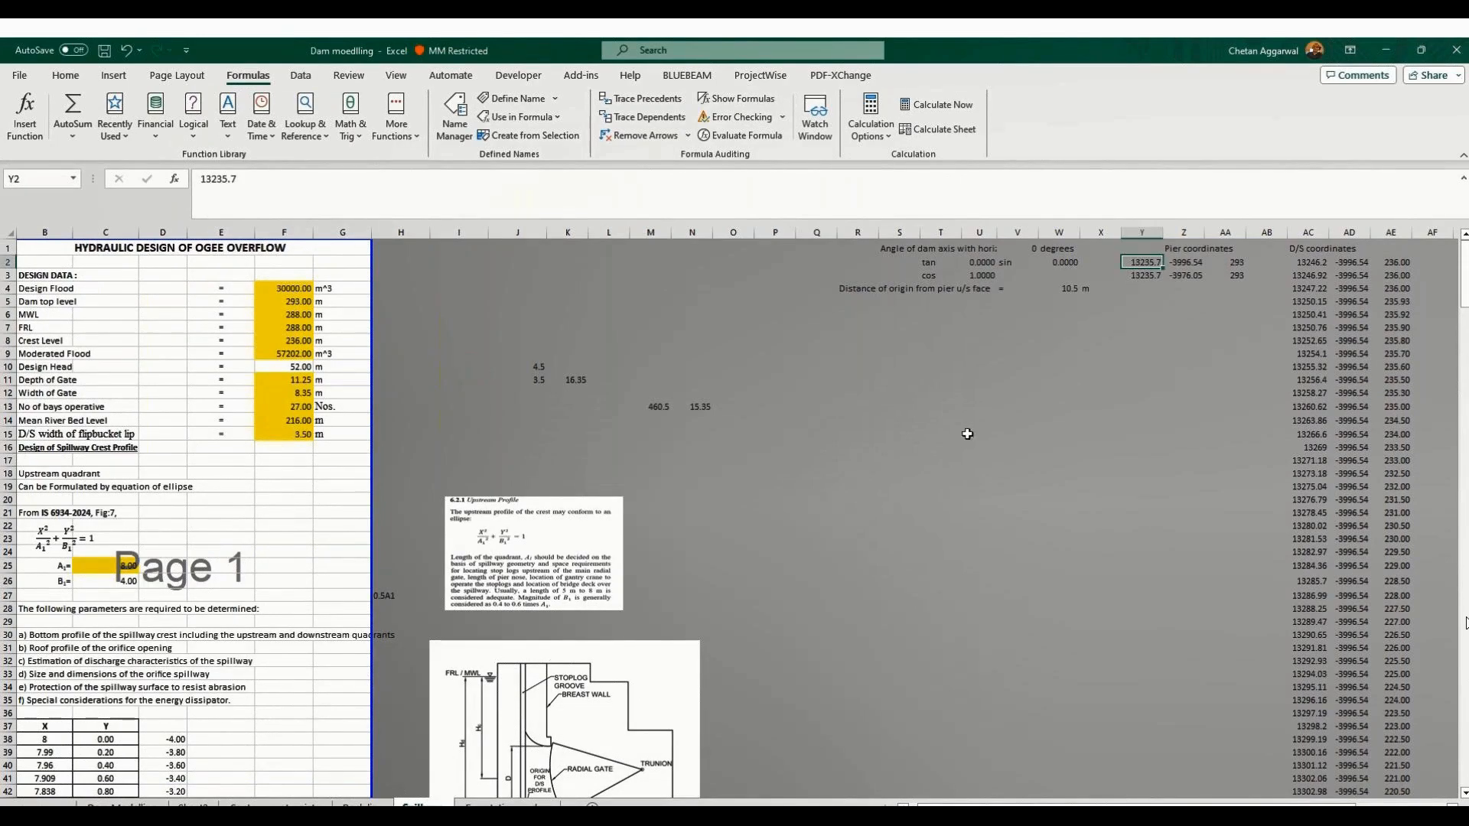
Switch to FEA NX and create points at the two top corners of the spillway block's end face.
{"action": "mouse_move", "coordinate": [542, 815]}
{"action": "left_click", "coordinate": [542, 781]}
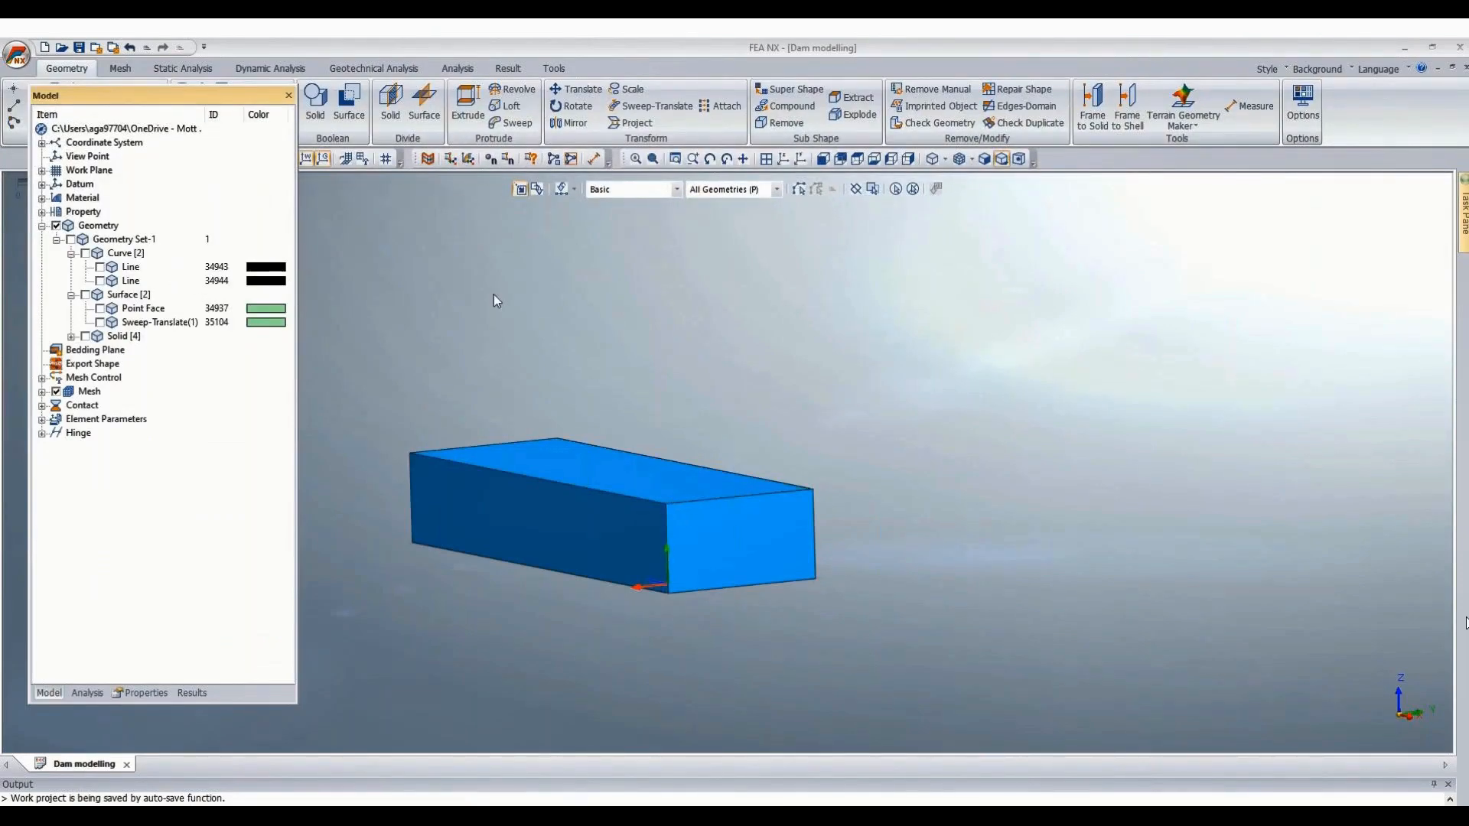
{"action": "double_click", "coordinate": [69, 94]}
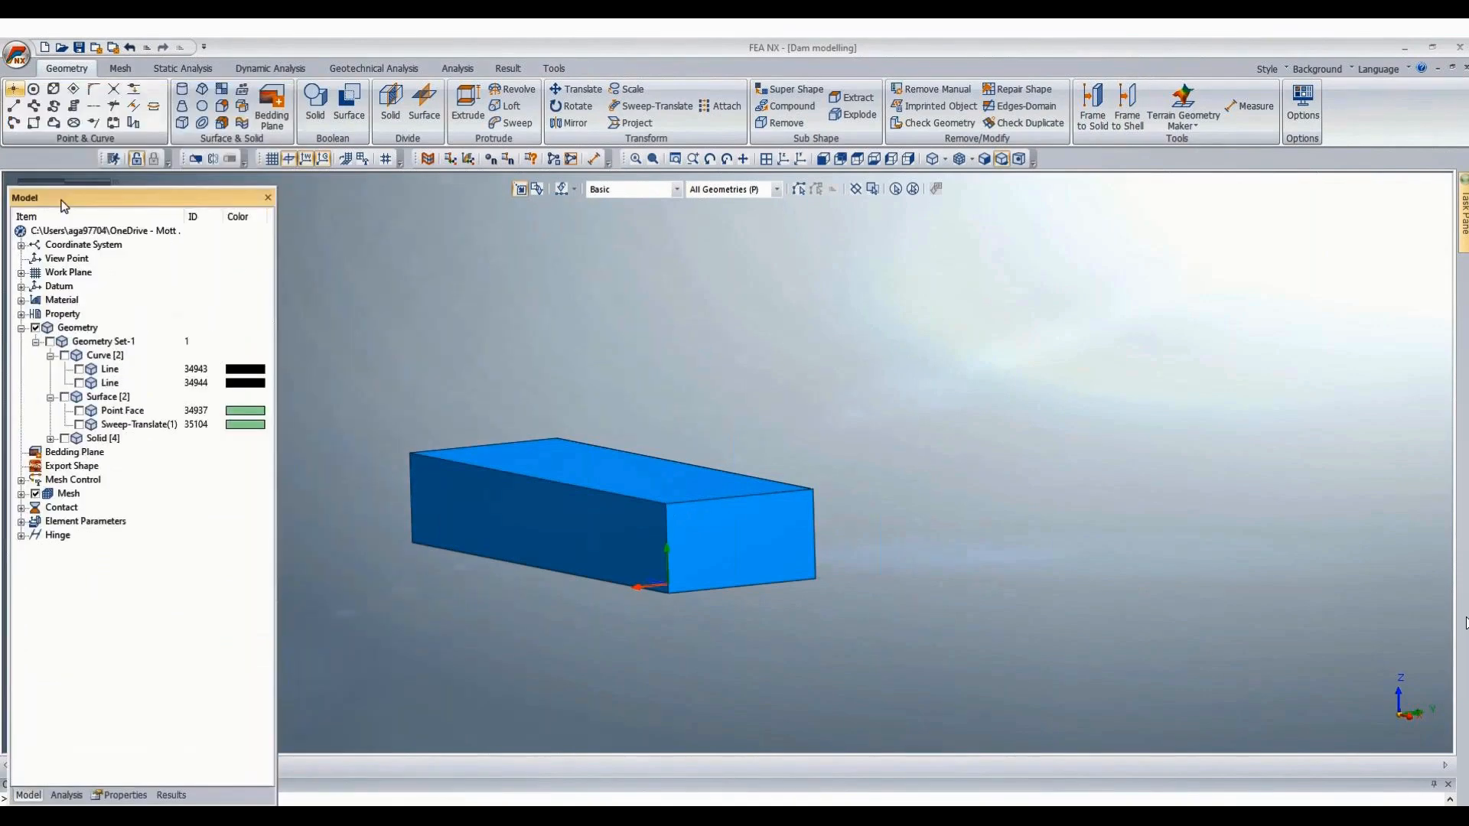
{"action": "left_click", "coordinate": [13, 89]}
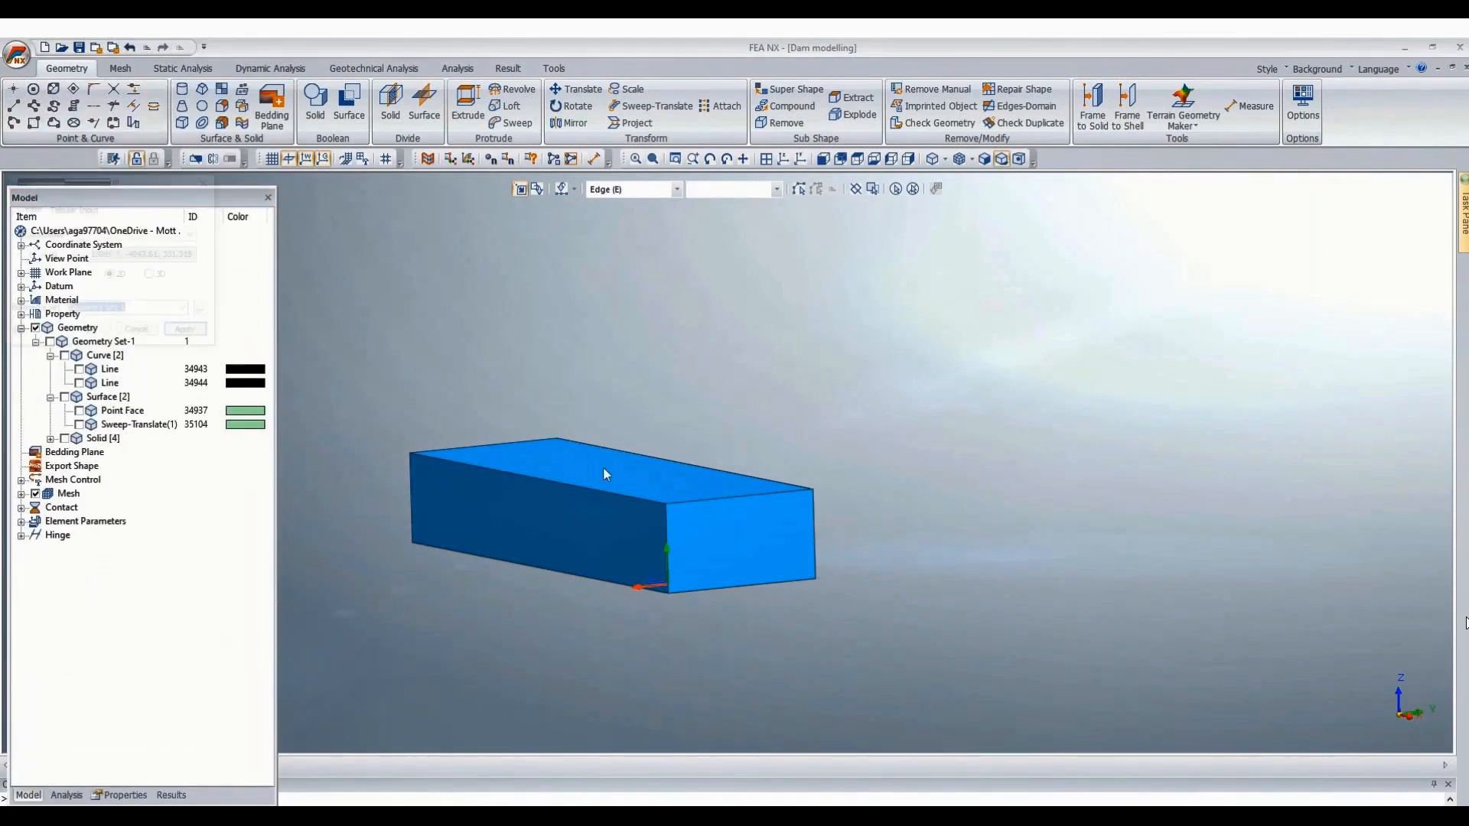
{"action": "left_click", "coordinate": [815, 491]}
{"action": "left_click", "coordinate": [815, 491]}
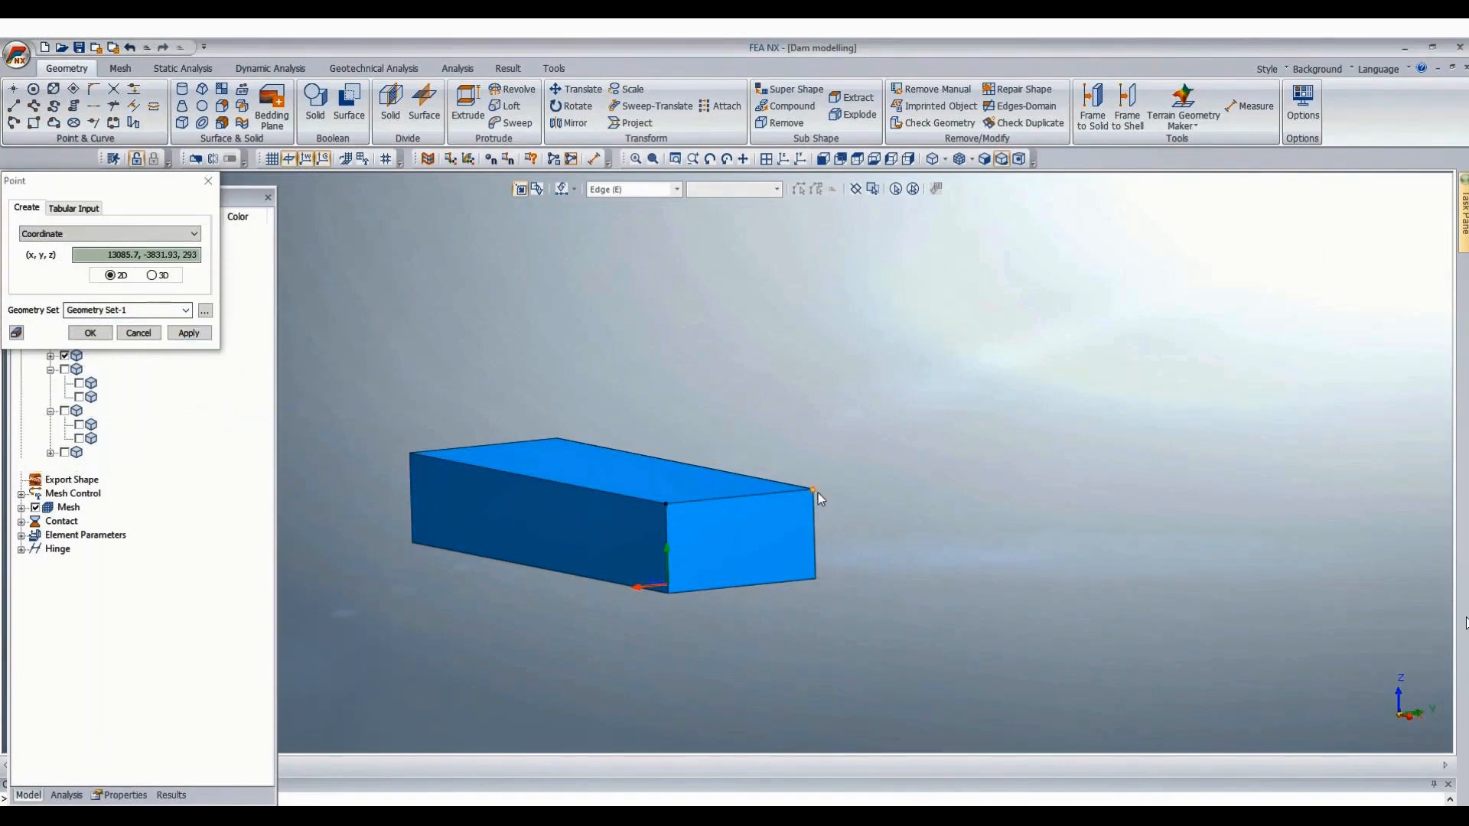
{"action": "left_click", "coordinate": [92, 330]}
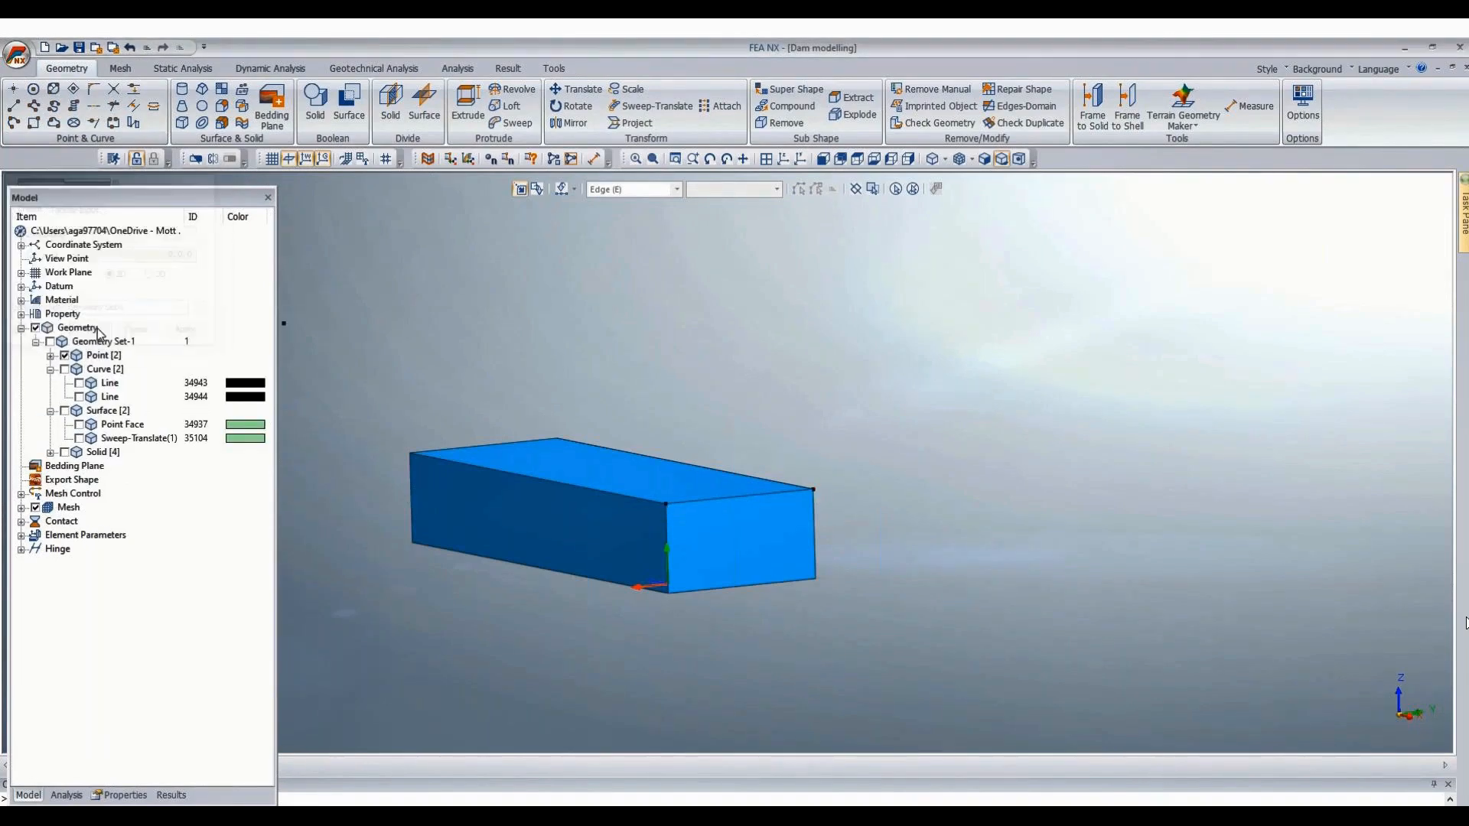
Delete the duplicate third point from Geometry Set-1.
{"action": "left_click", "coordinate": [52, 356]}
{"action": "left_click", "coordinate": [114, 396]}
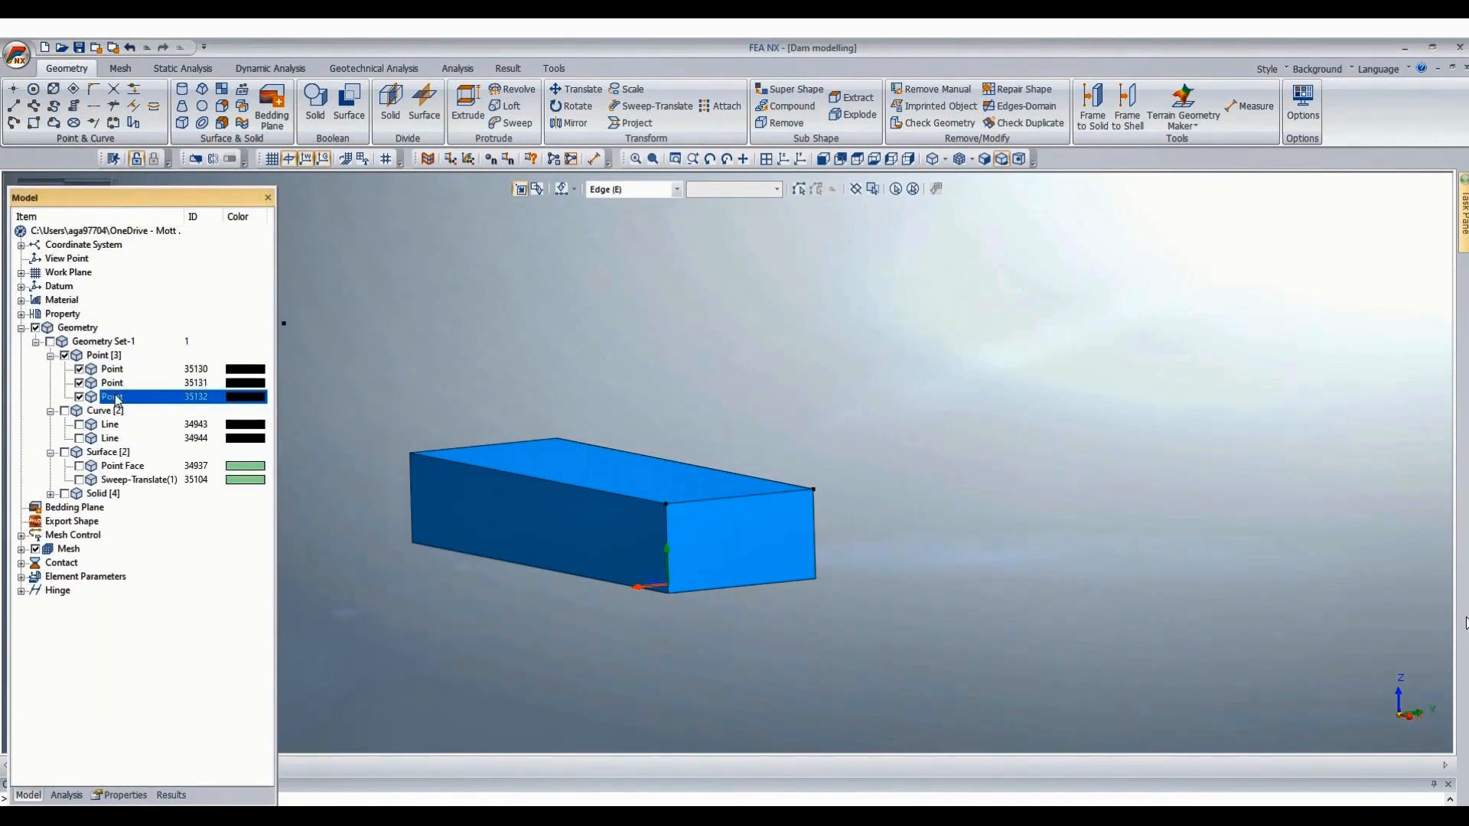
{"action": "key", "text": "Delete"}
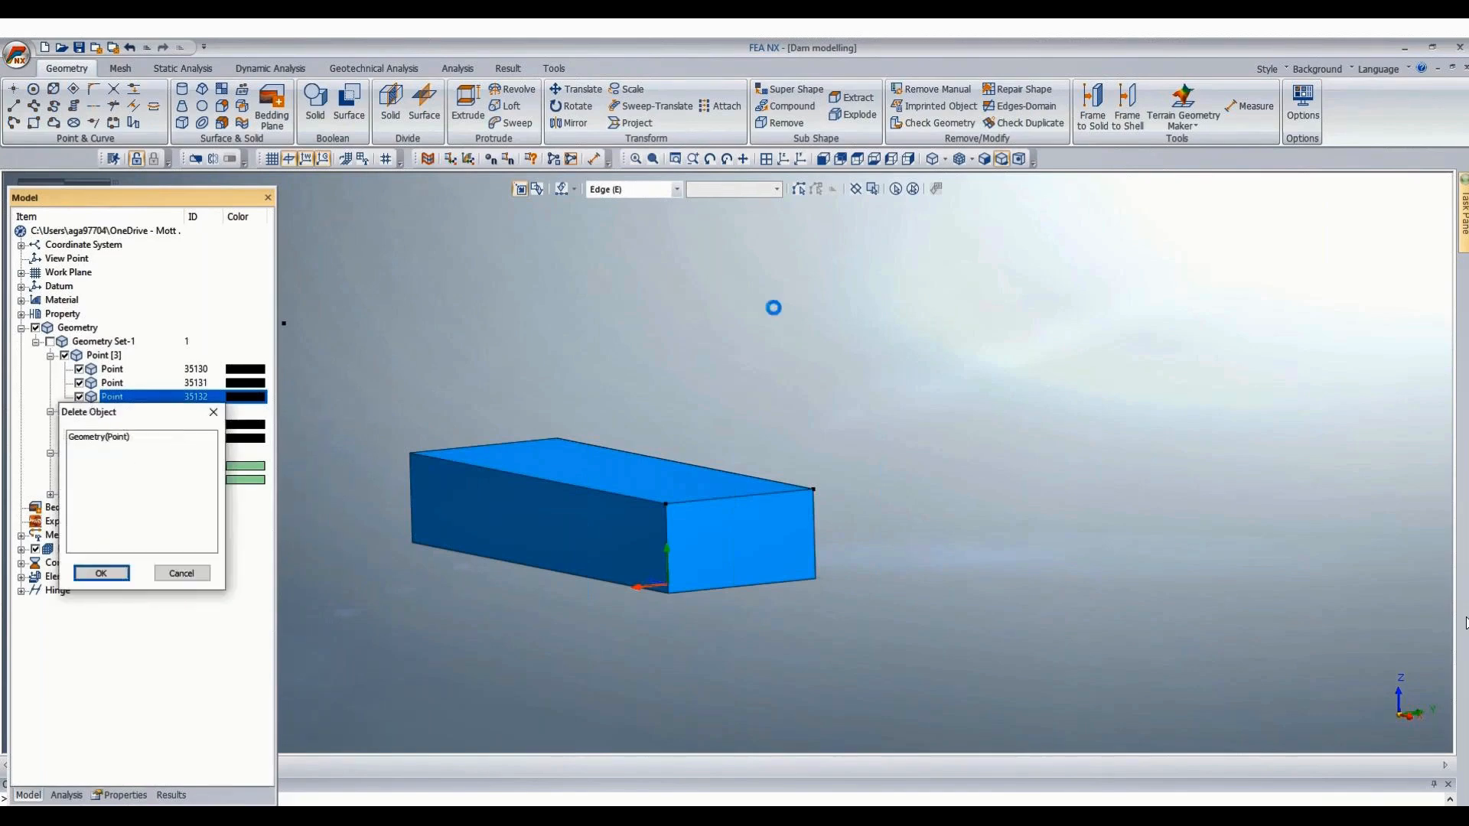
{"action": "key", "text": "Return"}
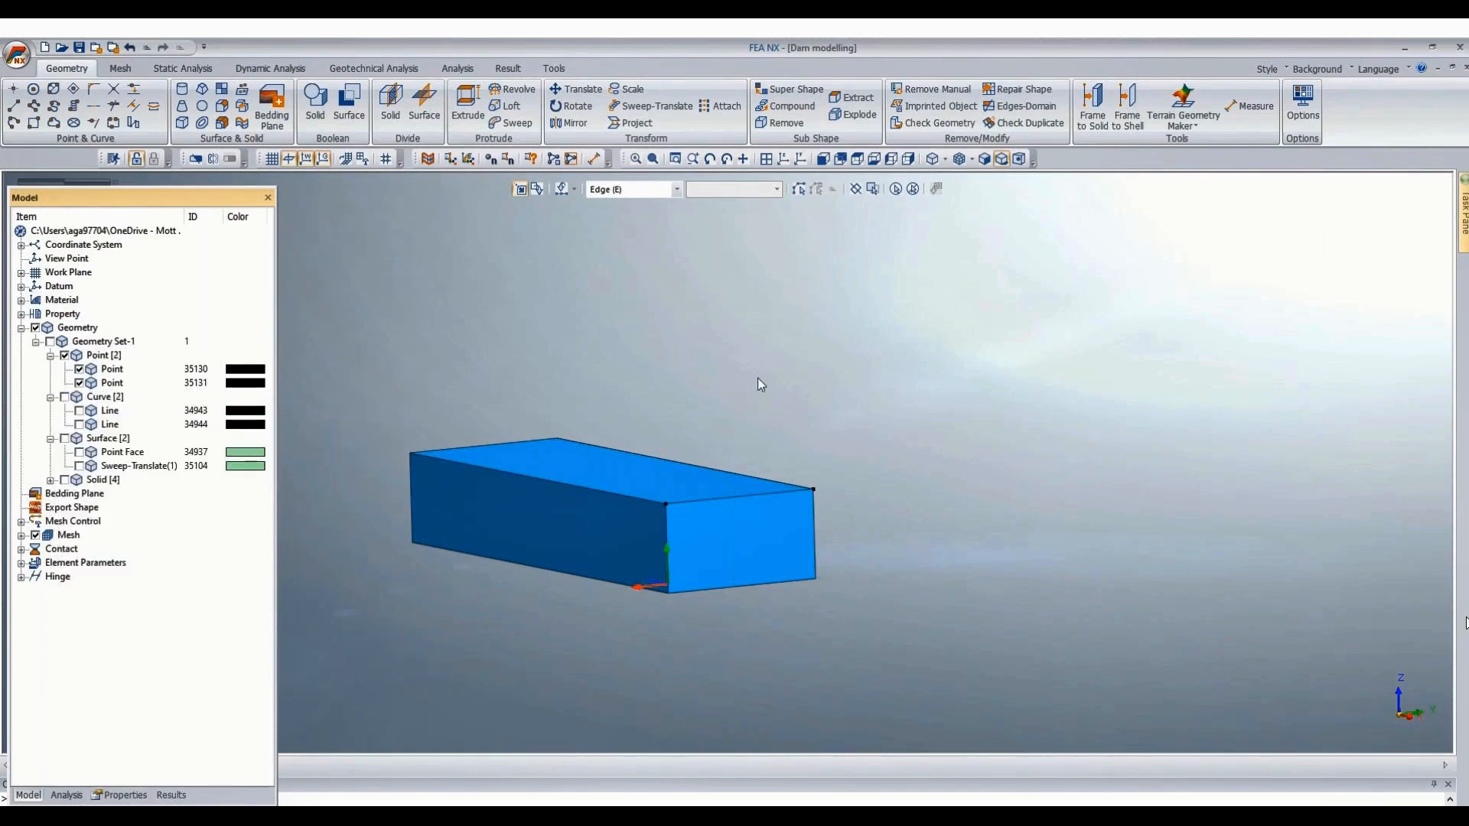
Copy the position coordinates of the first corner point from its properties.
{"action": "left_click", "coordinate": [111, 369]}
{"action": "left_click", "coordinate": [119, 795]}
{"action": "left_click", "coordinate": [170, 271]}
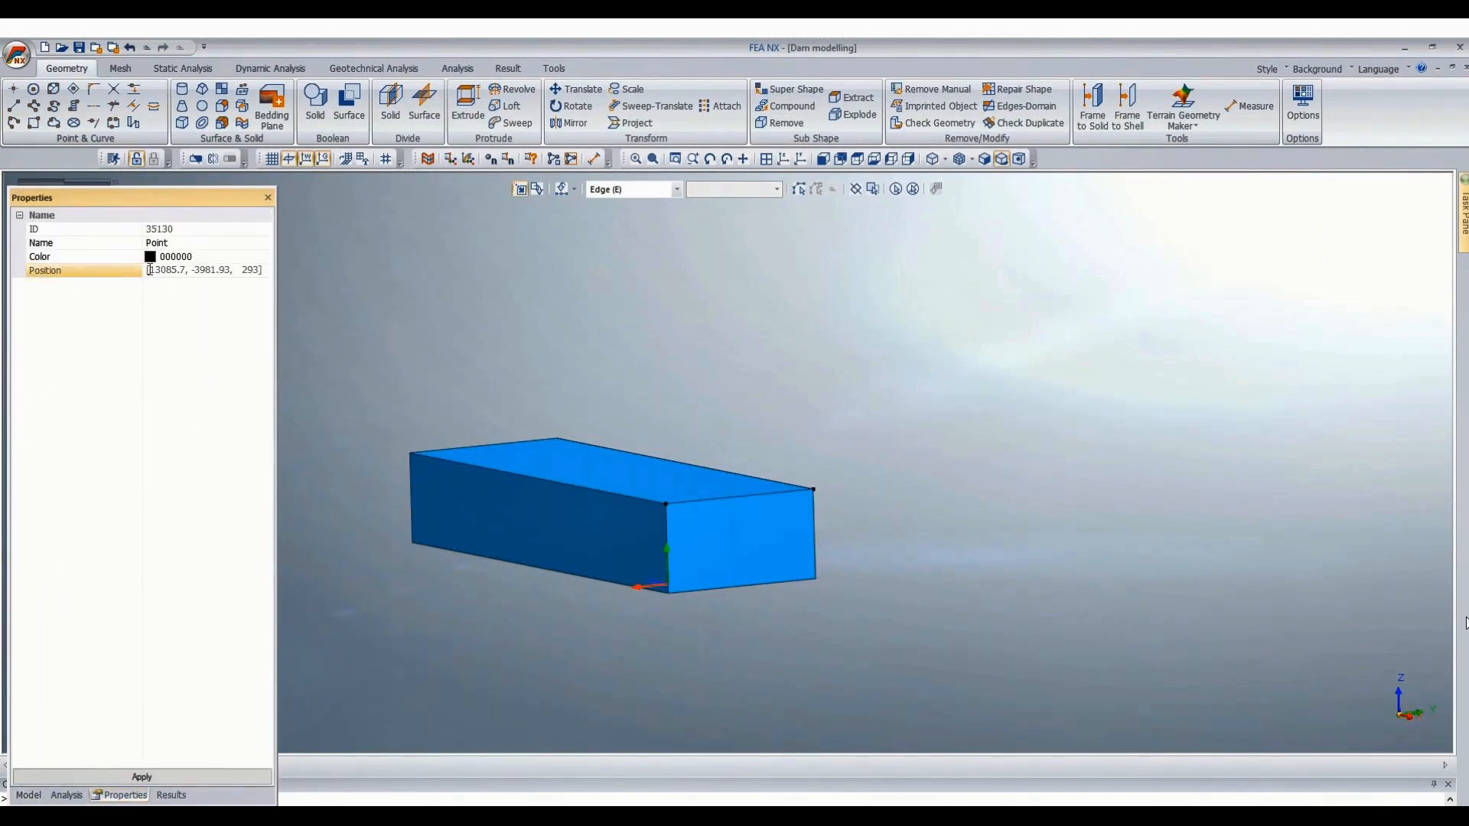
{"action": "left_click_drag", "start_coordinate": [151, 270], "coordinate": [259, 270]}
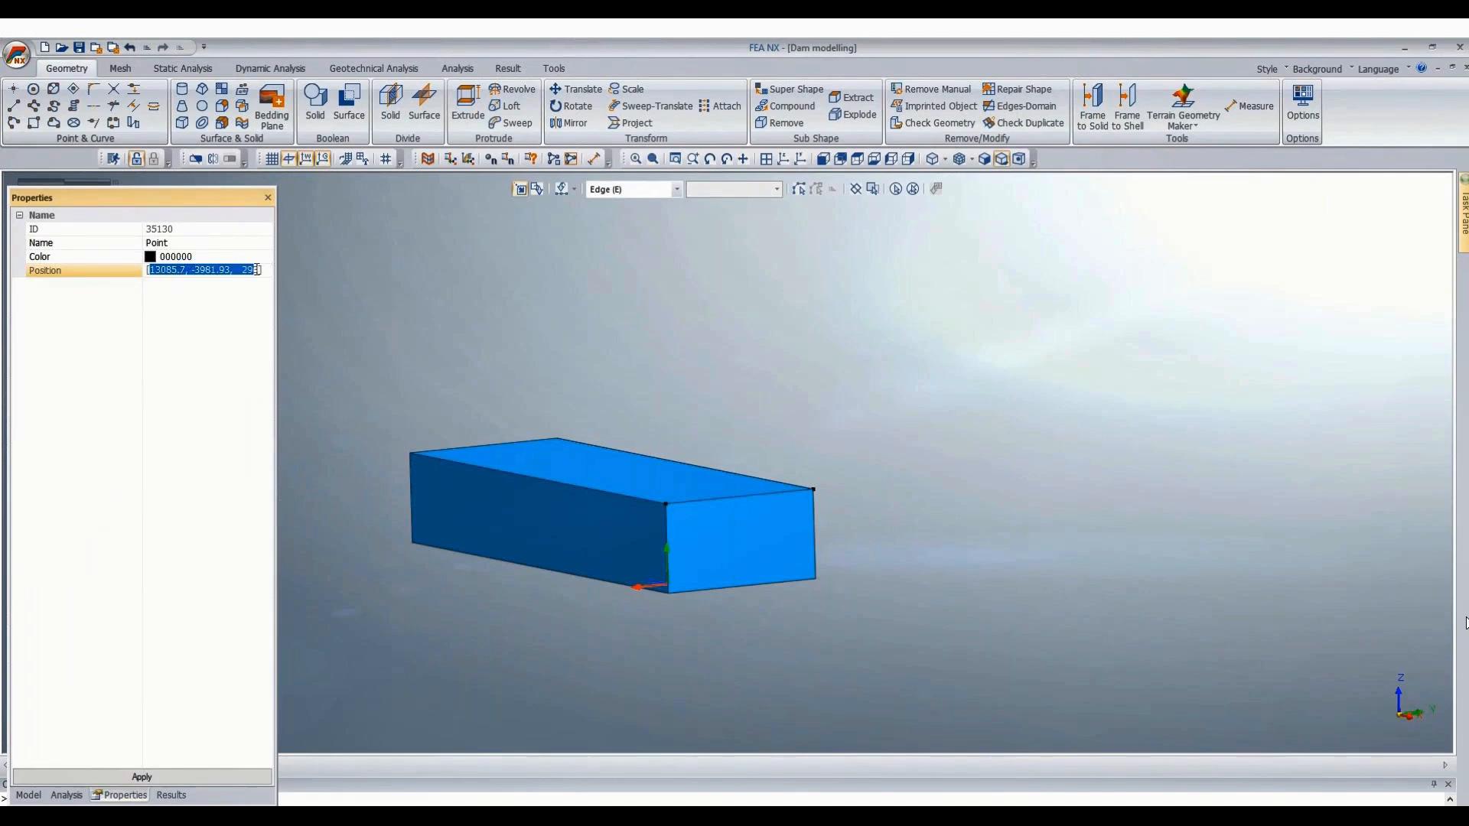
{"action": "right_click", "coordinate": [259, 270]}
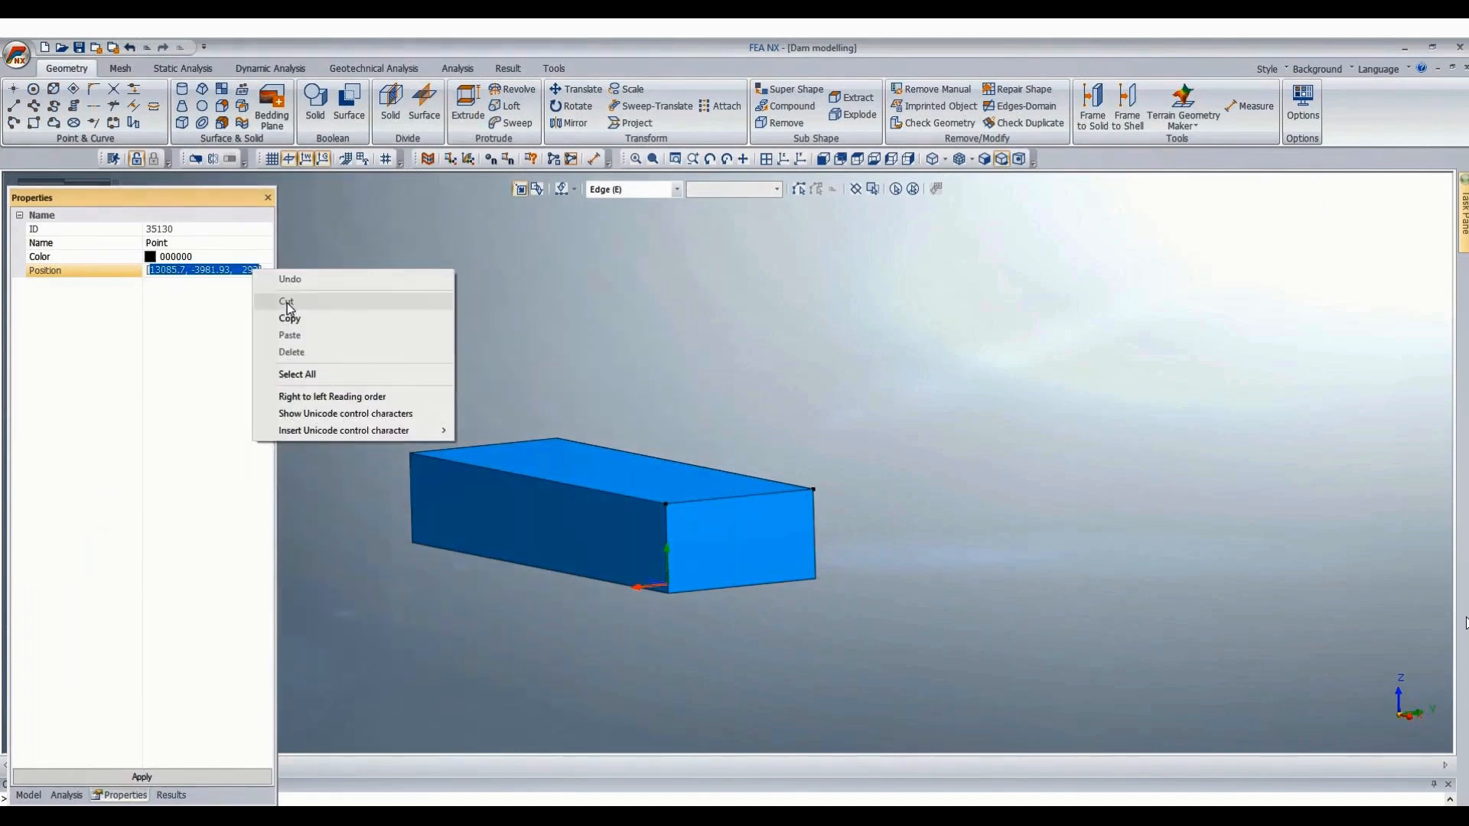
{"action": "left_click", "coordinate": [297, 318]}
Switch to the Dam moedlling workbook in Excel and paste the copied coordinates 13085.7, -3981.93, 293 starting at cell R8.
{"action": "left_click", "coordinate": [503, 816]}
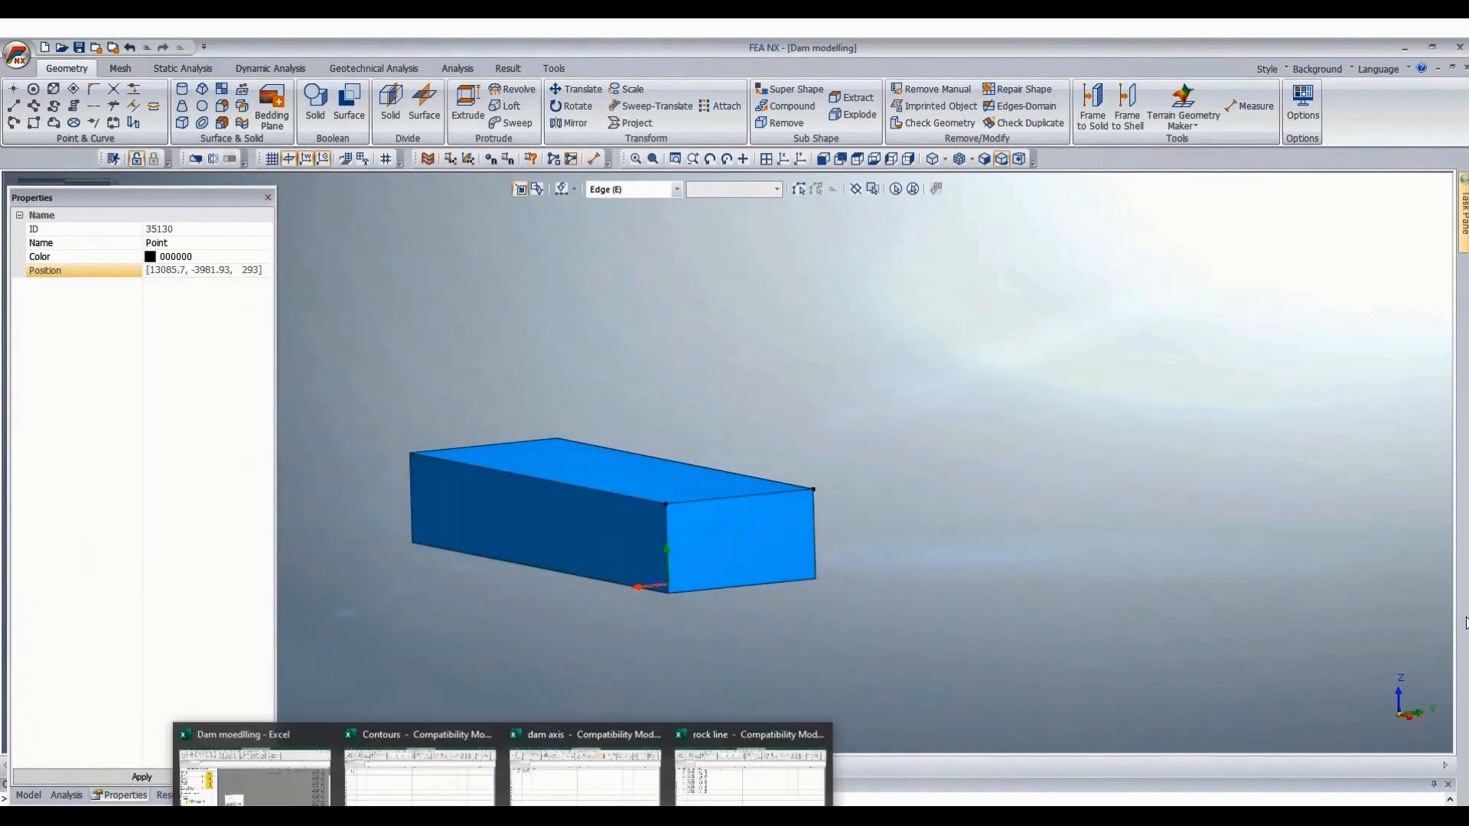
{"action": "left_click", "coordinate": [240, 779]}
{"action": "left_click", "coordinate": [862, 339]}
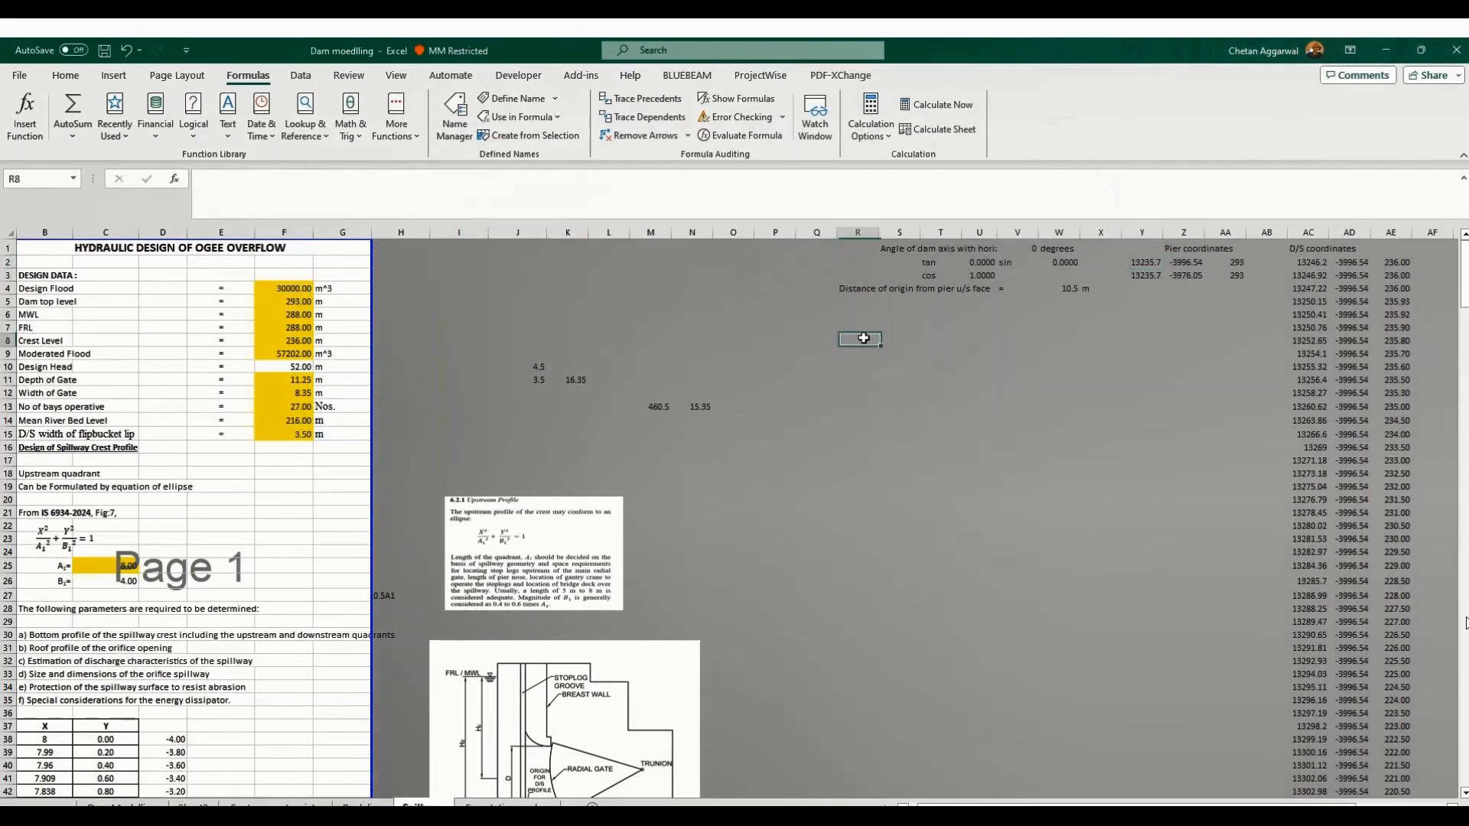
{"action": "key", "text": "ctrl+v"}
{"action": "left_click", "coordinate": [993, 454]}
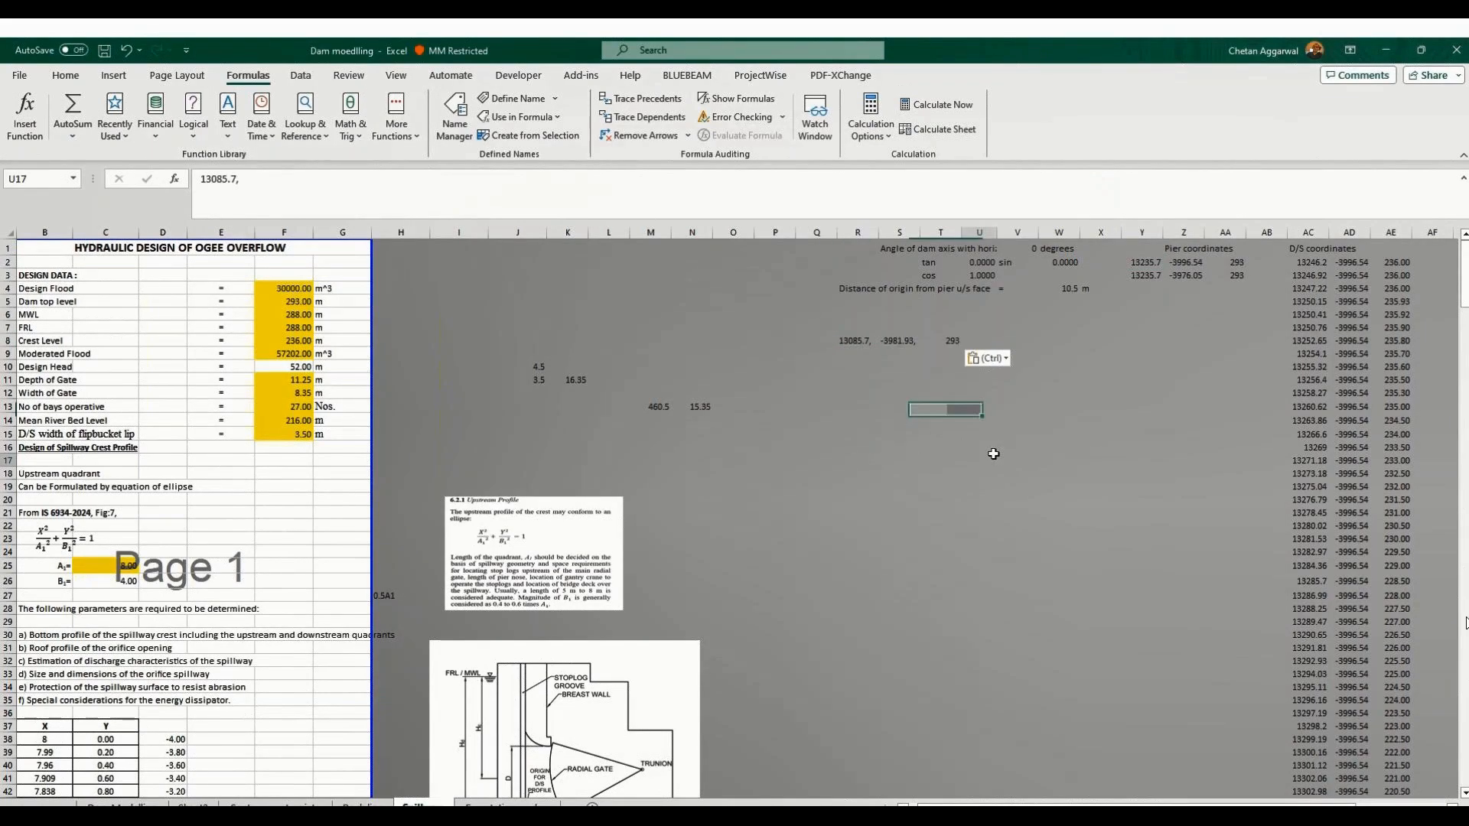
Set the first pier coordinate row to 13085.7 in cell Y2 and -3981.93 in cell Z2.
{"action": "left_click", "coordinate": [1147, 262]}
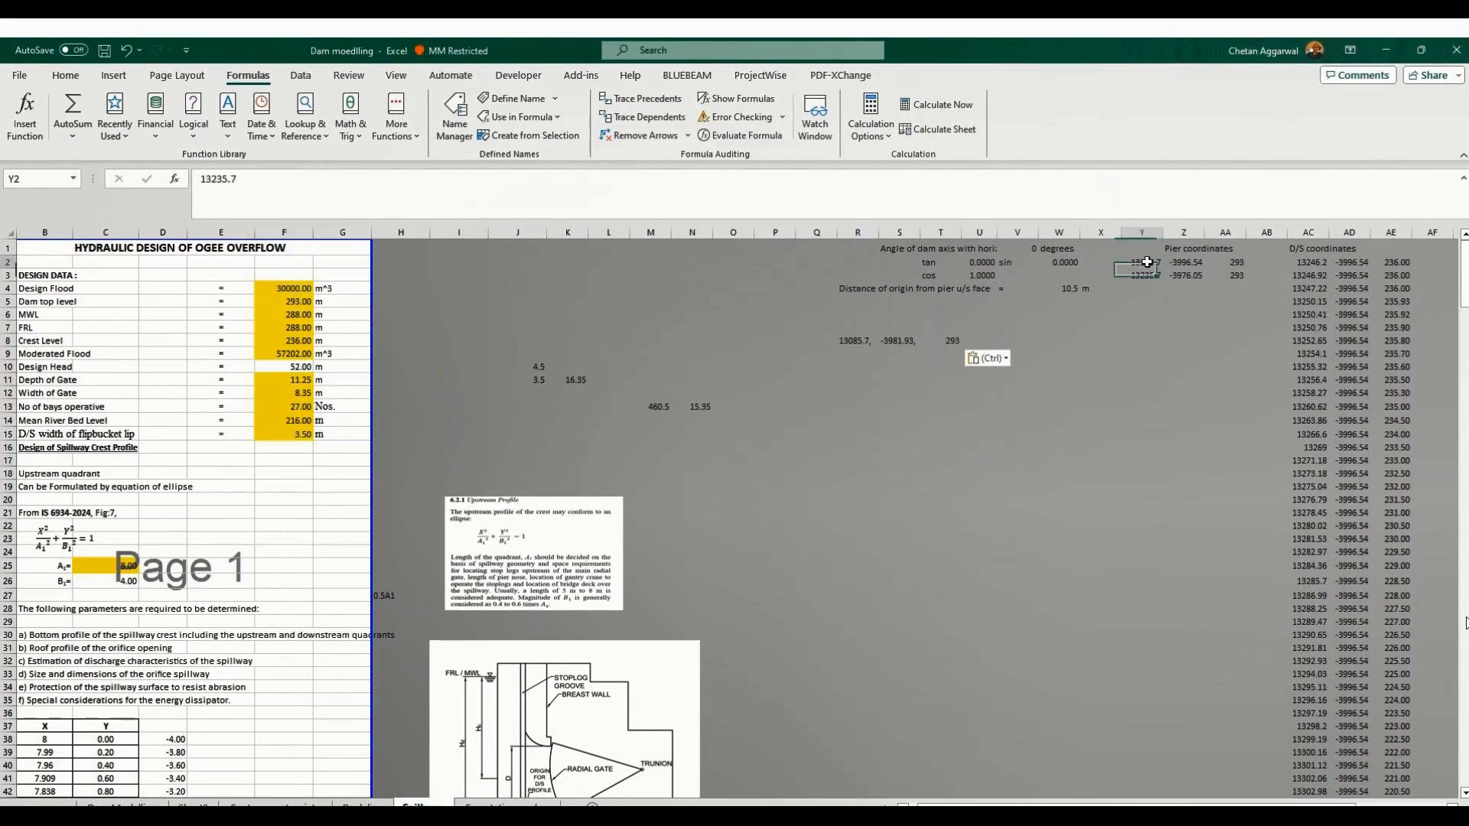
{"action": "type", "text": "13"}
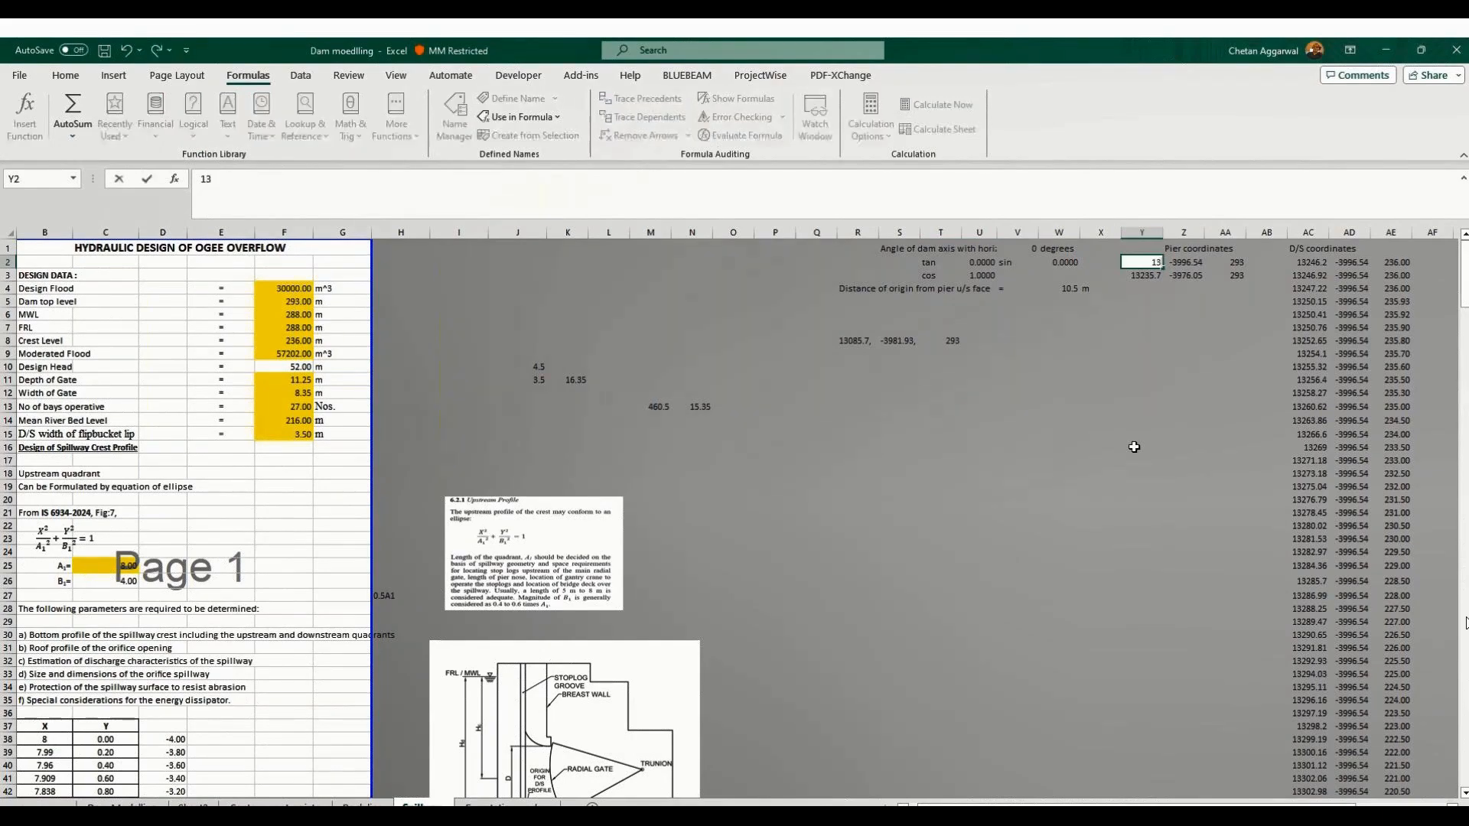
{"action": "type", "text": "085.7"}
{"action": "key", "text": "Return"}
{"action": "key", "text": "Up"}
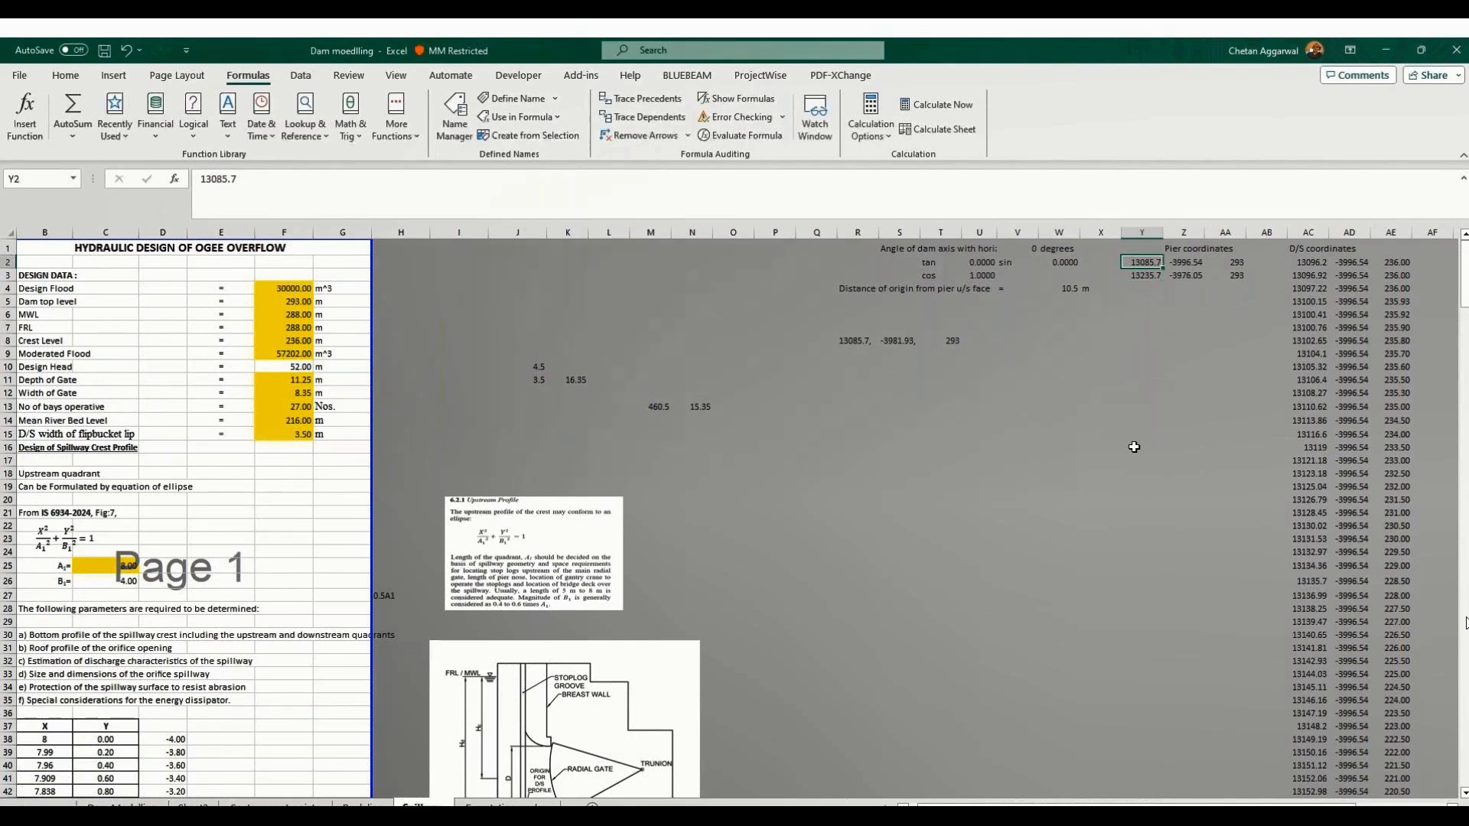
{"action": "key", "text": "Right"}
{"action": "type", "text": "-"}
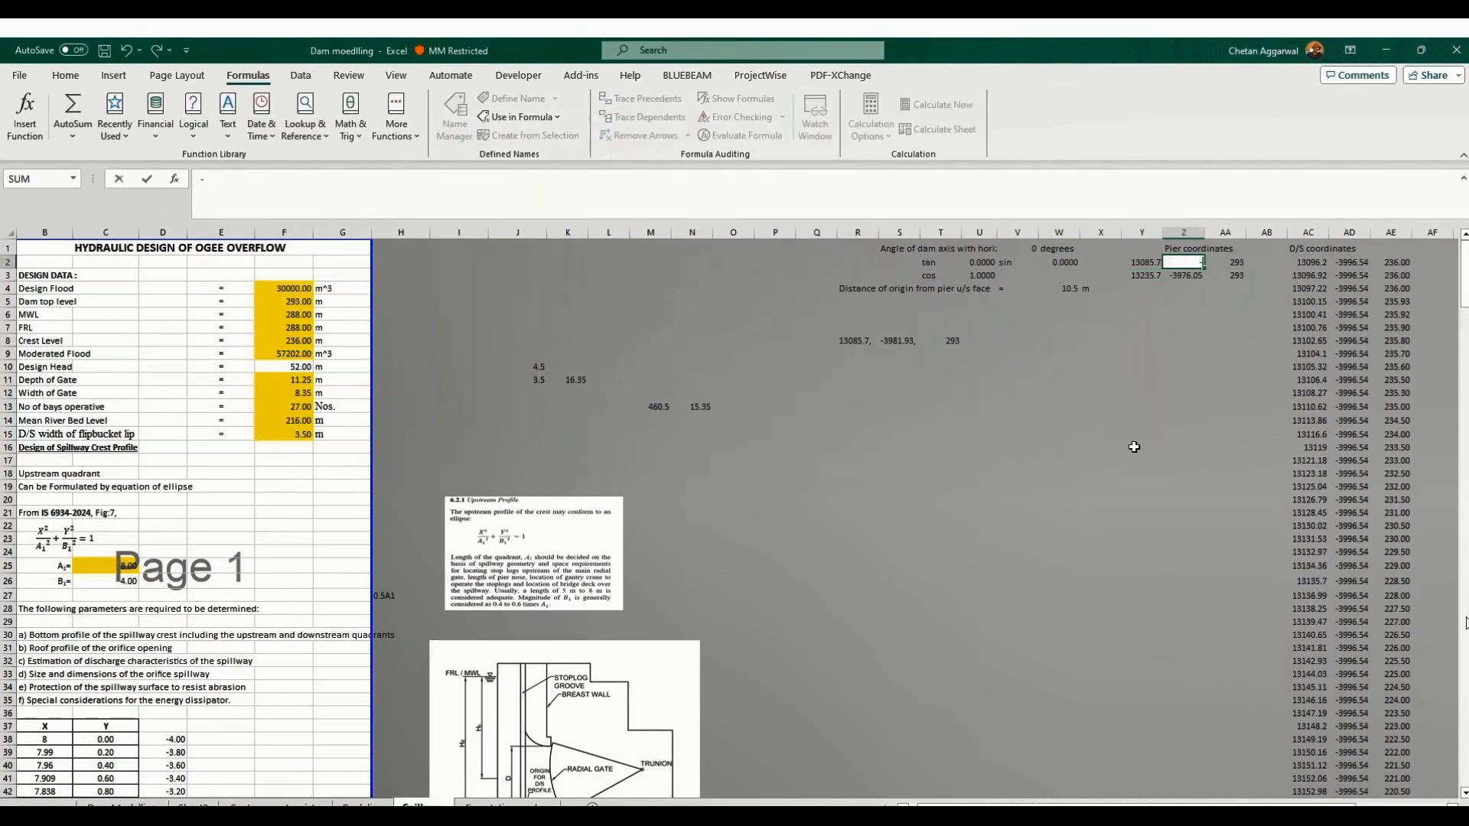
{"action": "type", "text": "398"}
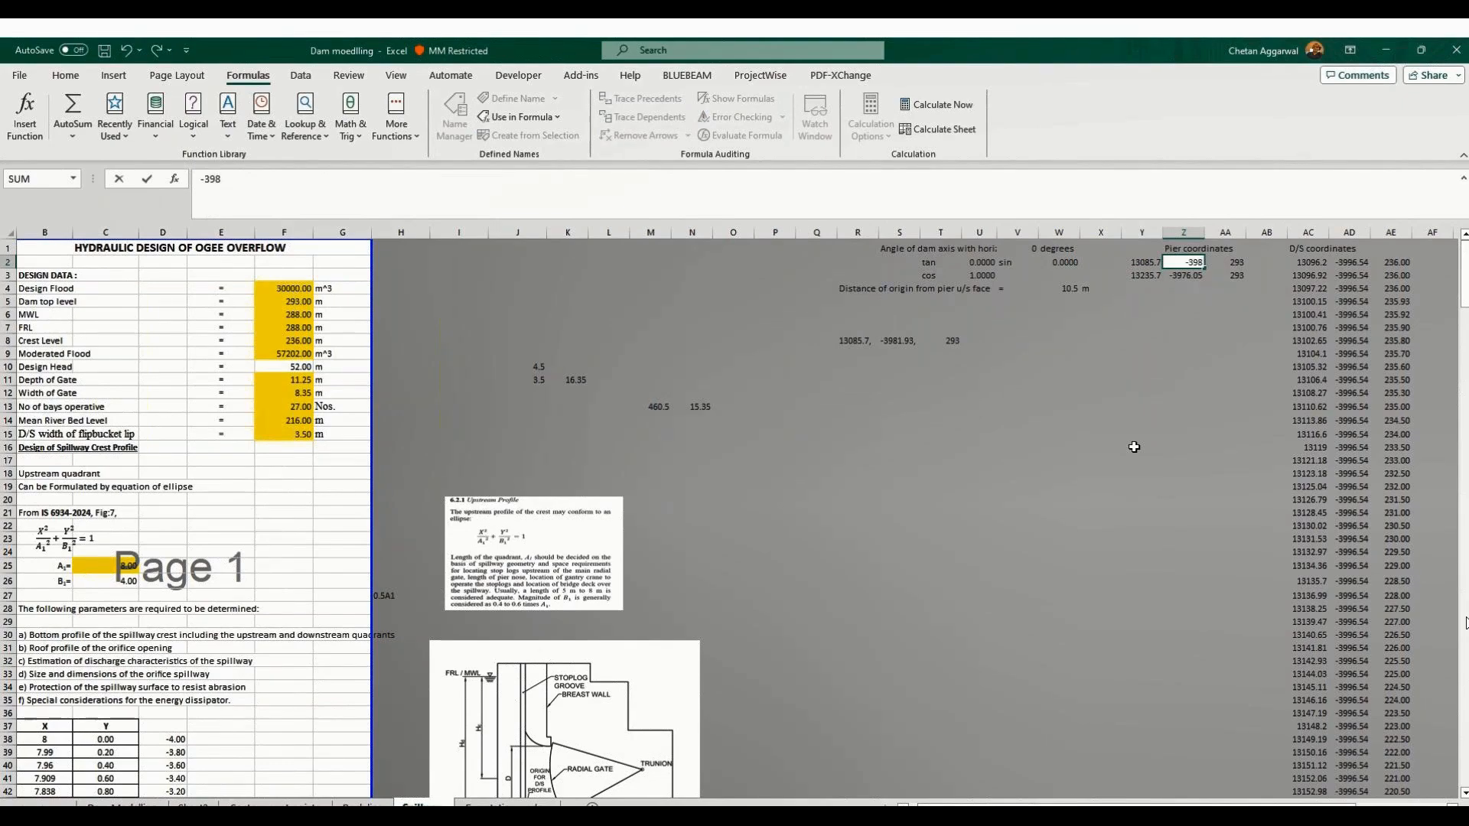
{"action": "type", "text": "1.93"}
{"action": "key", "text": "Return"}
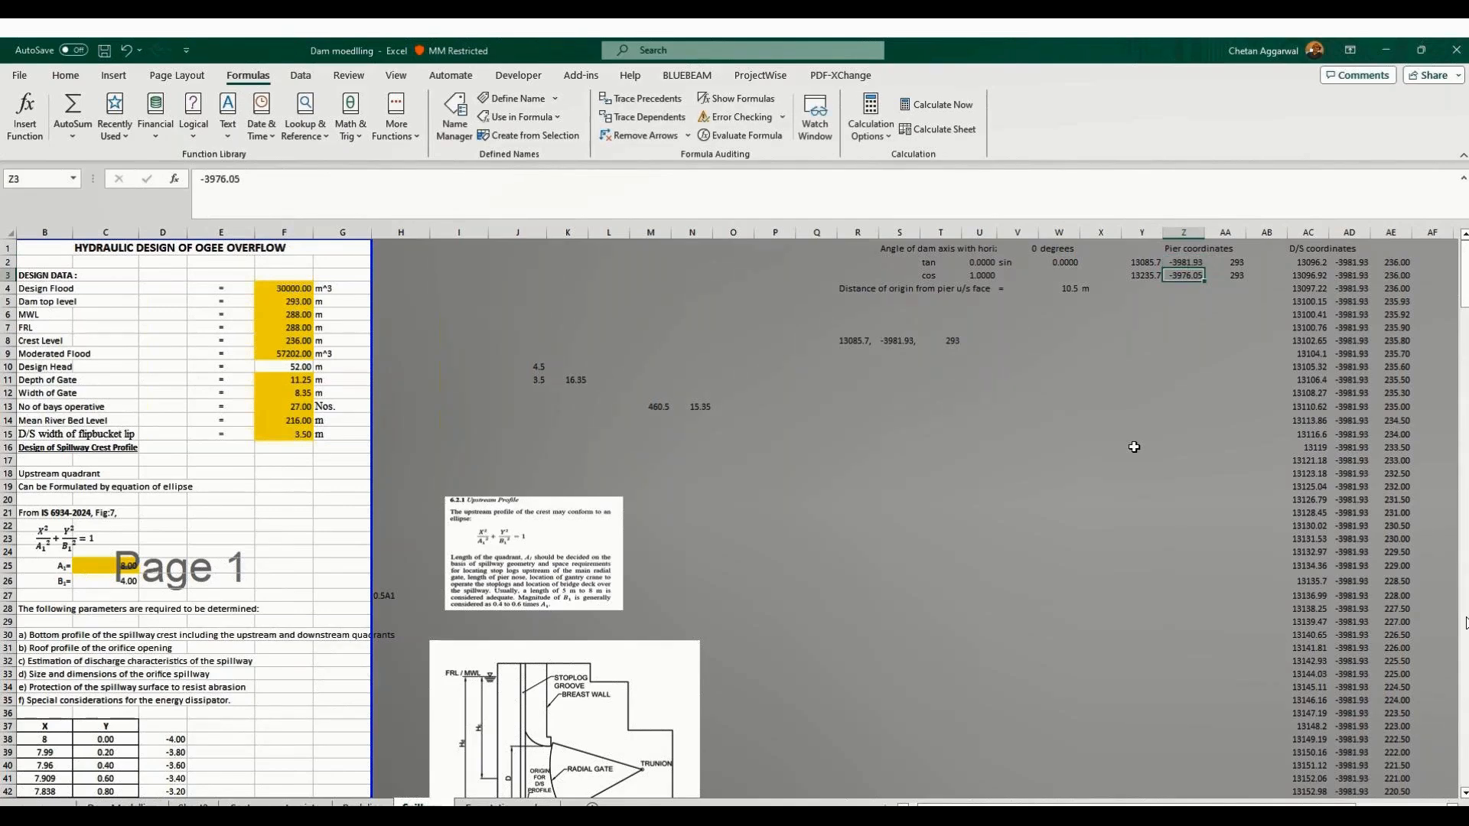
{"action": "key", "text": "Left"}
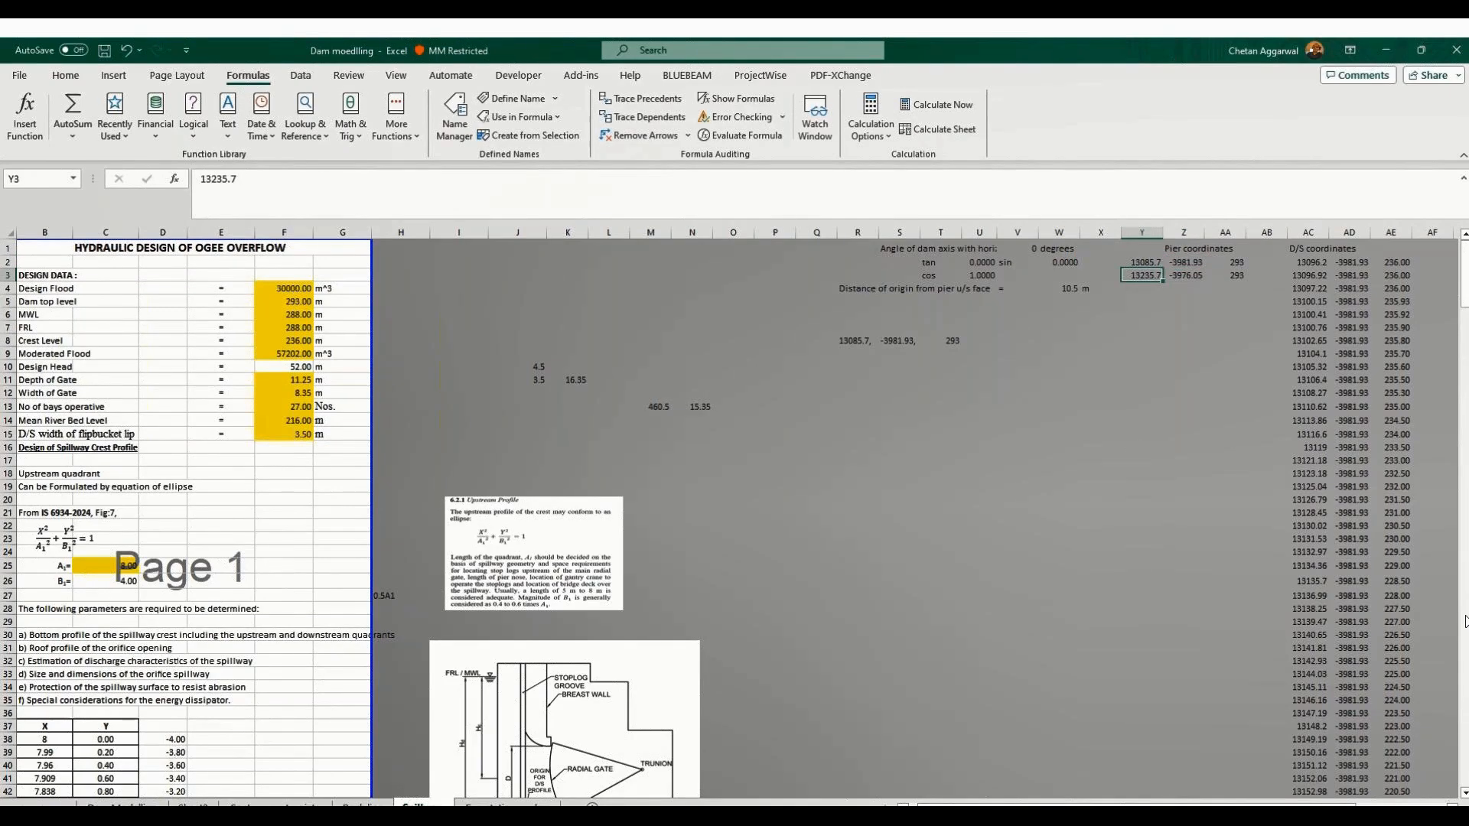
Switch to FEA NX and copy the position coordinates of the second corner point from its properties.
{"action": "key", "text": "alt+Tab"}
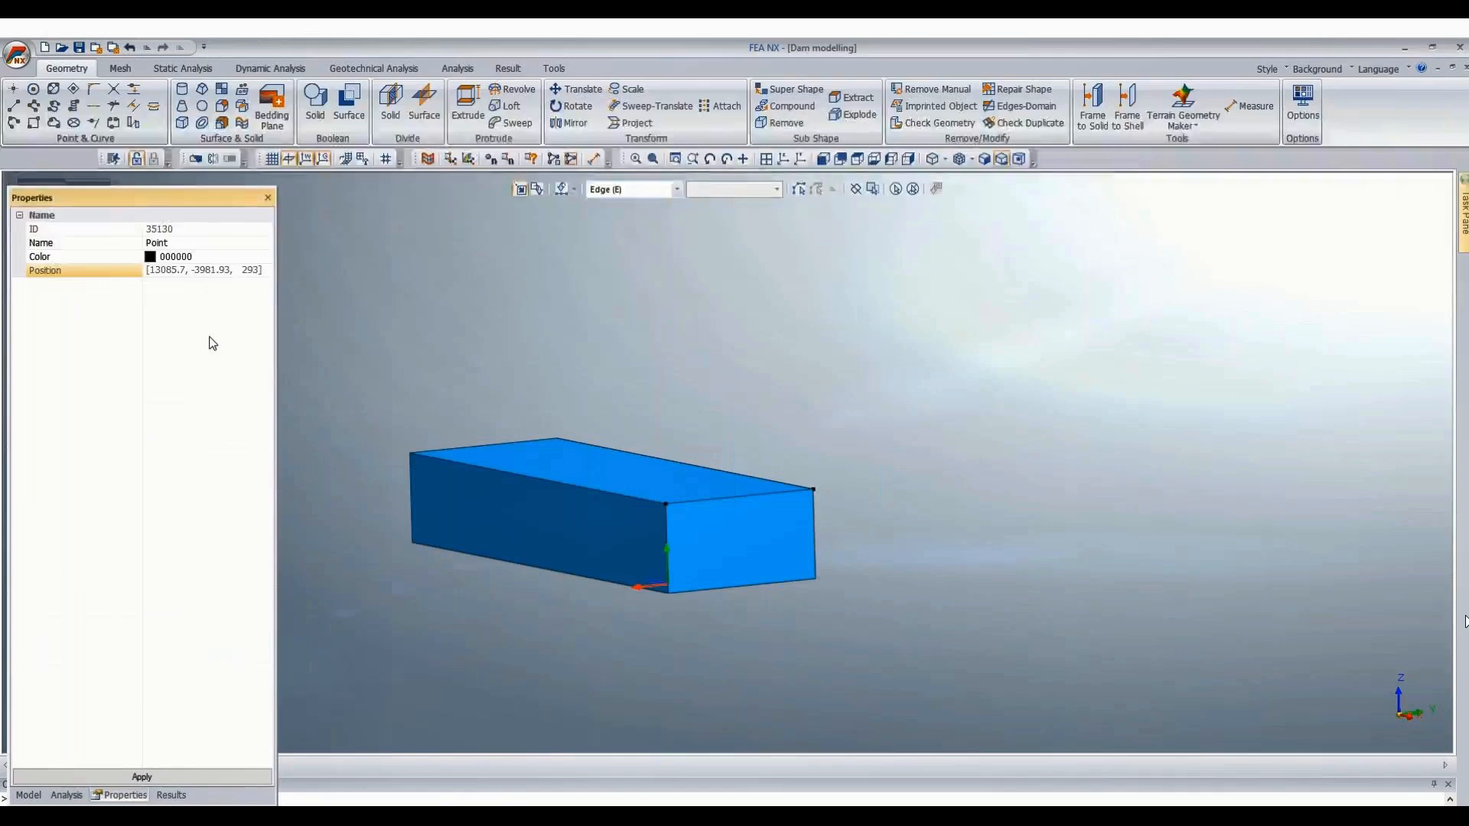
{"action": "left_click", "coordinate": [28, 796]}
{"action": "left_click", "coordinate": [115, 384]}
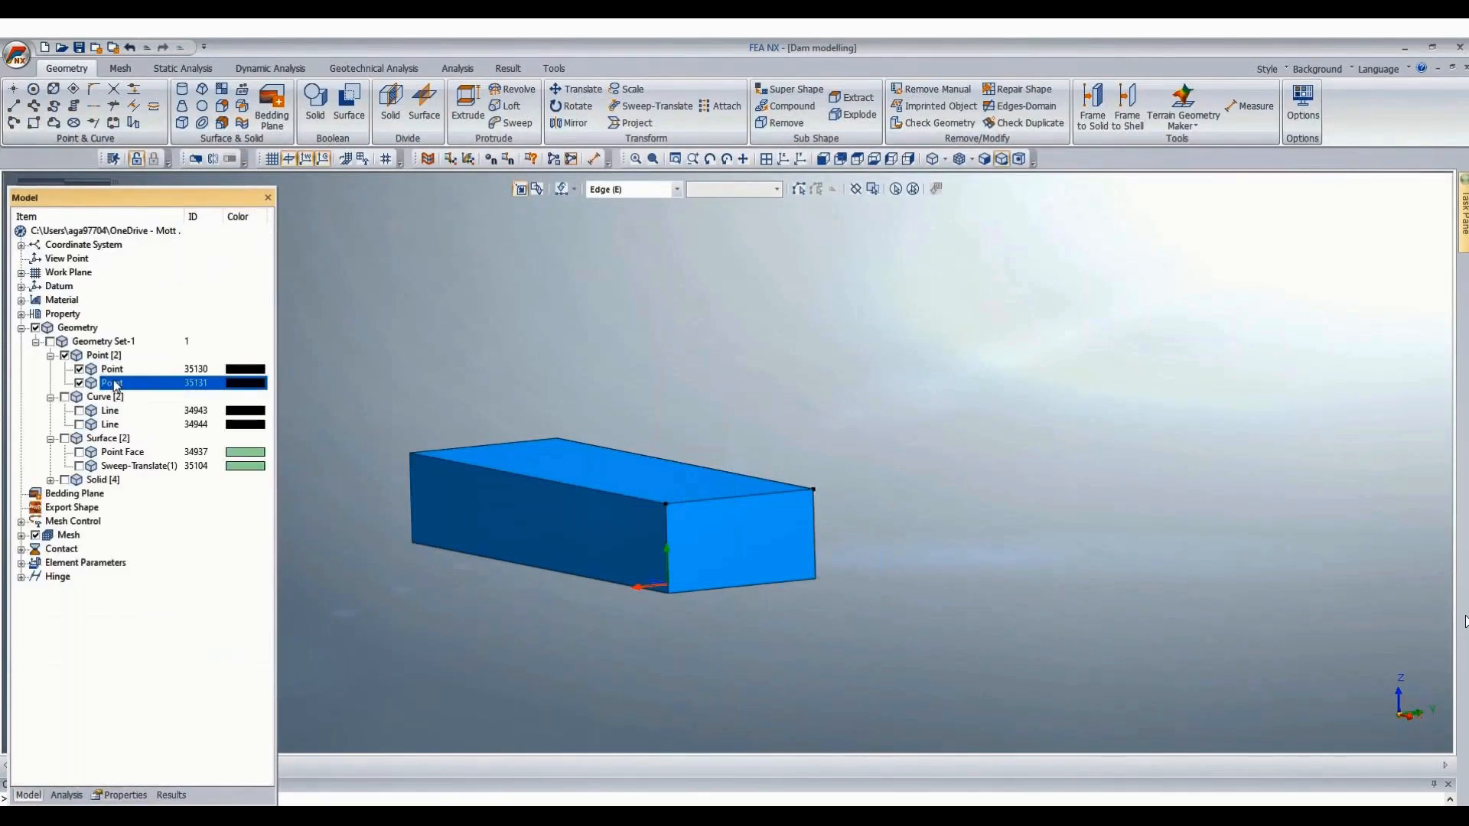
{"action": "left_click", "coordinate": [117, 796]}
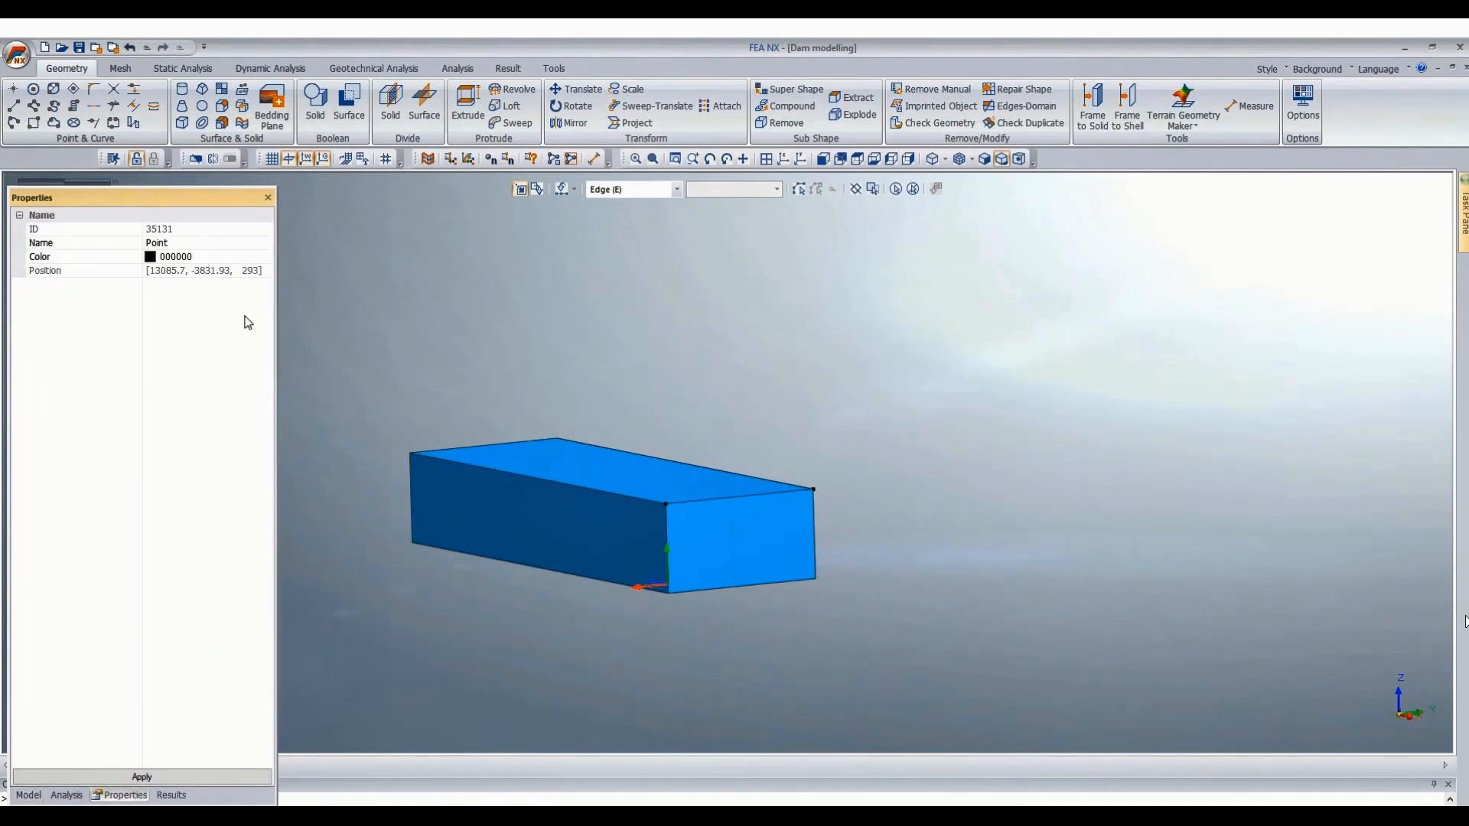
{"action": "left_click", "coordinate": [29, 796]}
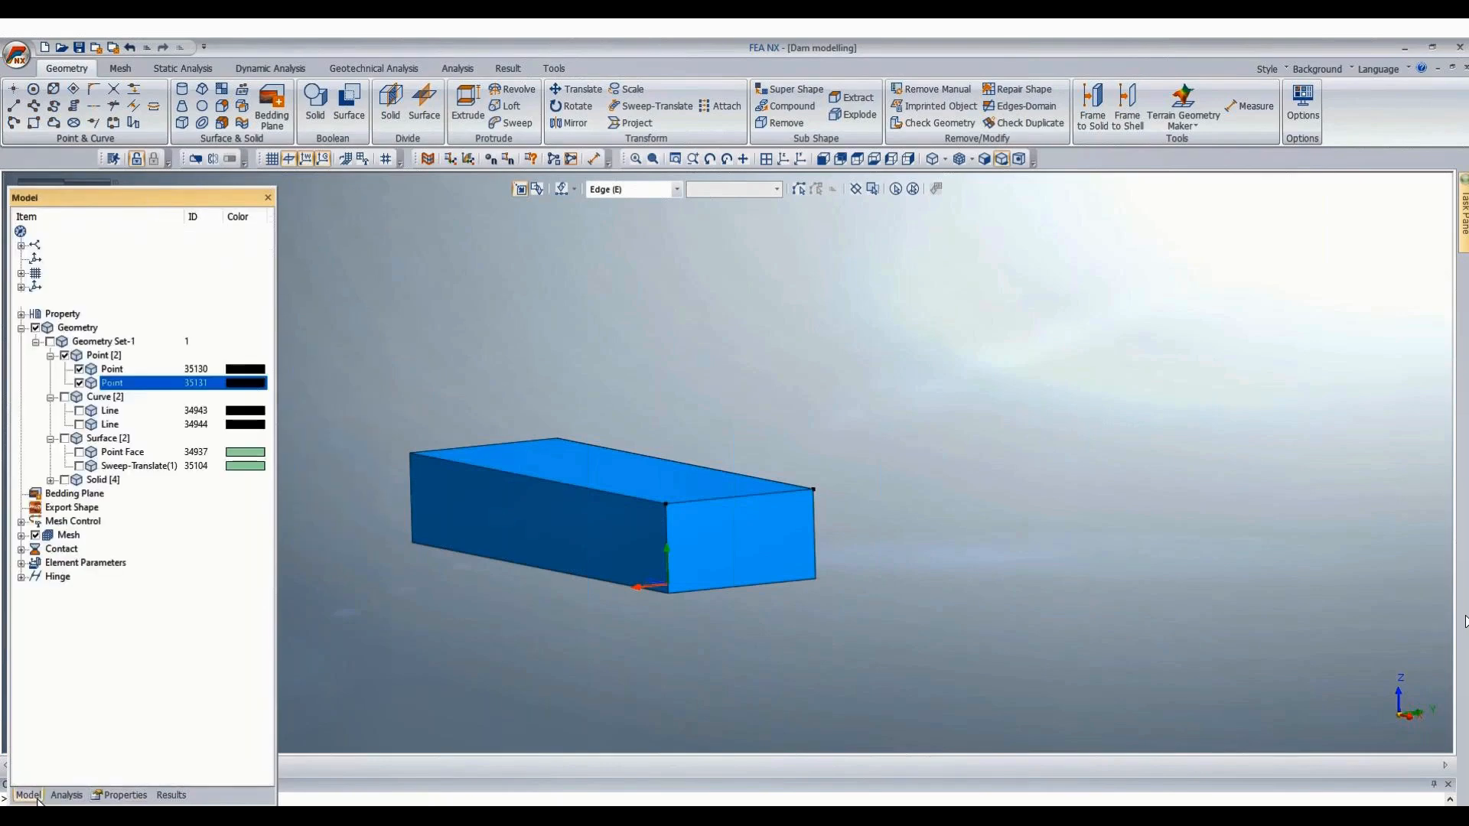
{"action": "left_click", "coordinate": [137, 796]}
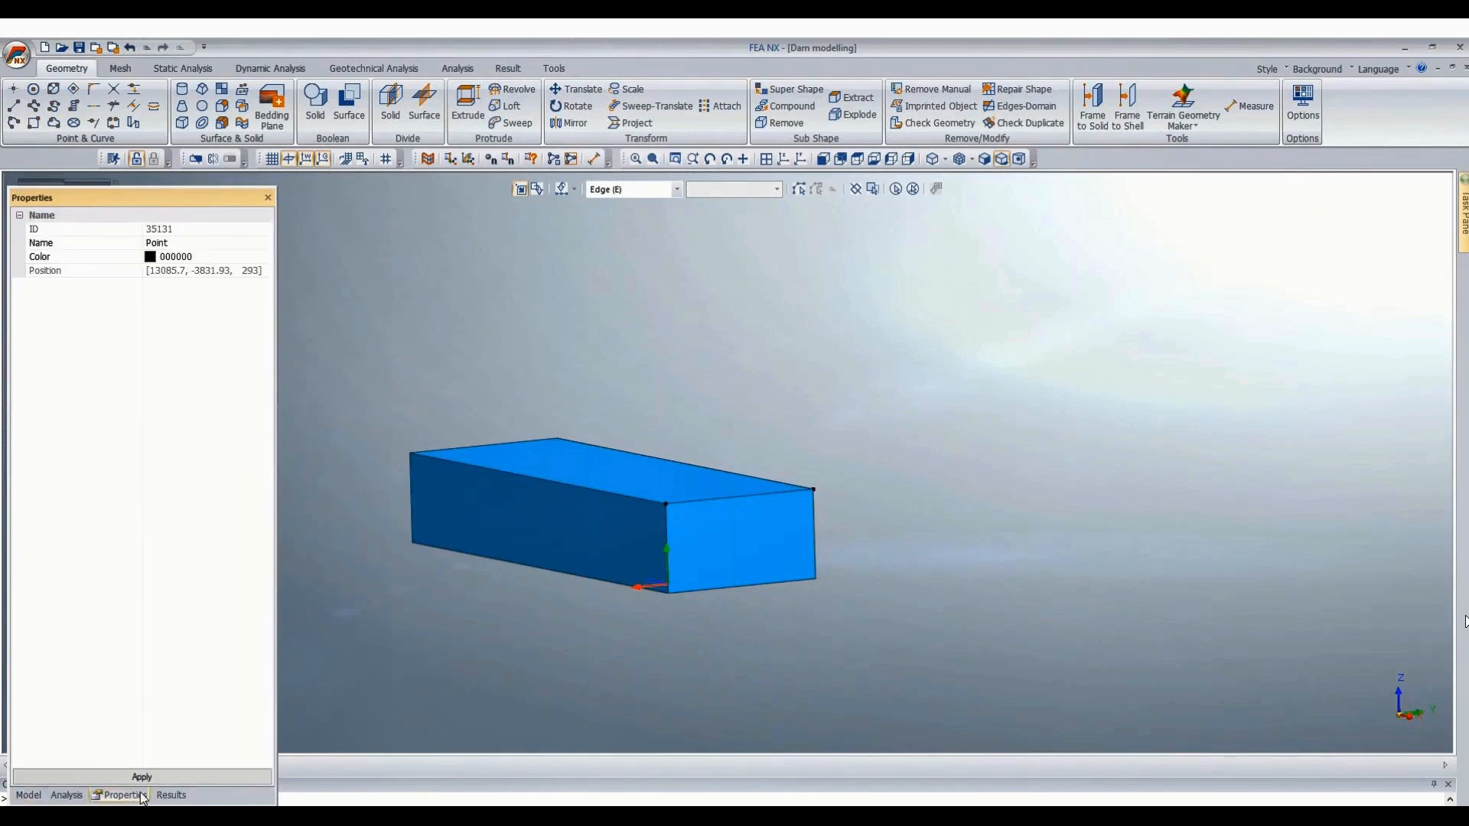
{"action": "left_click", "coordinate": [186, 272]}
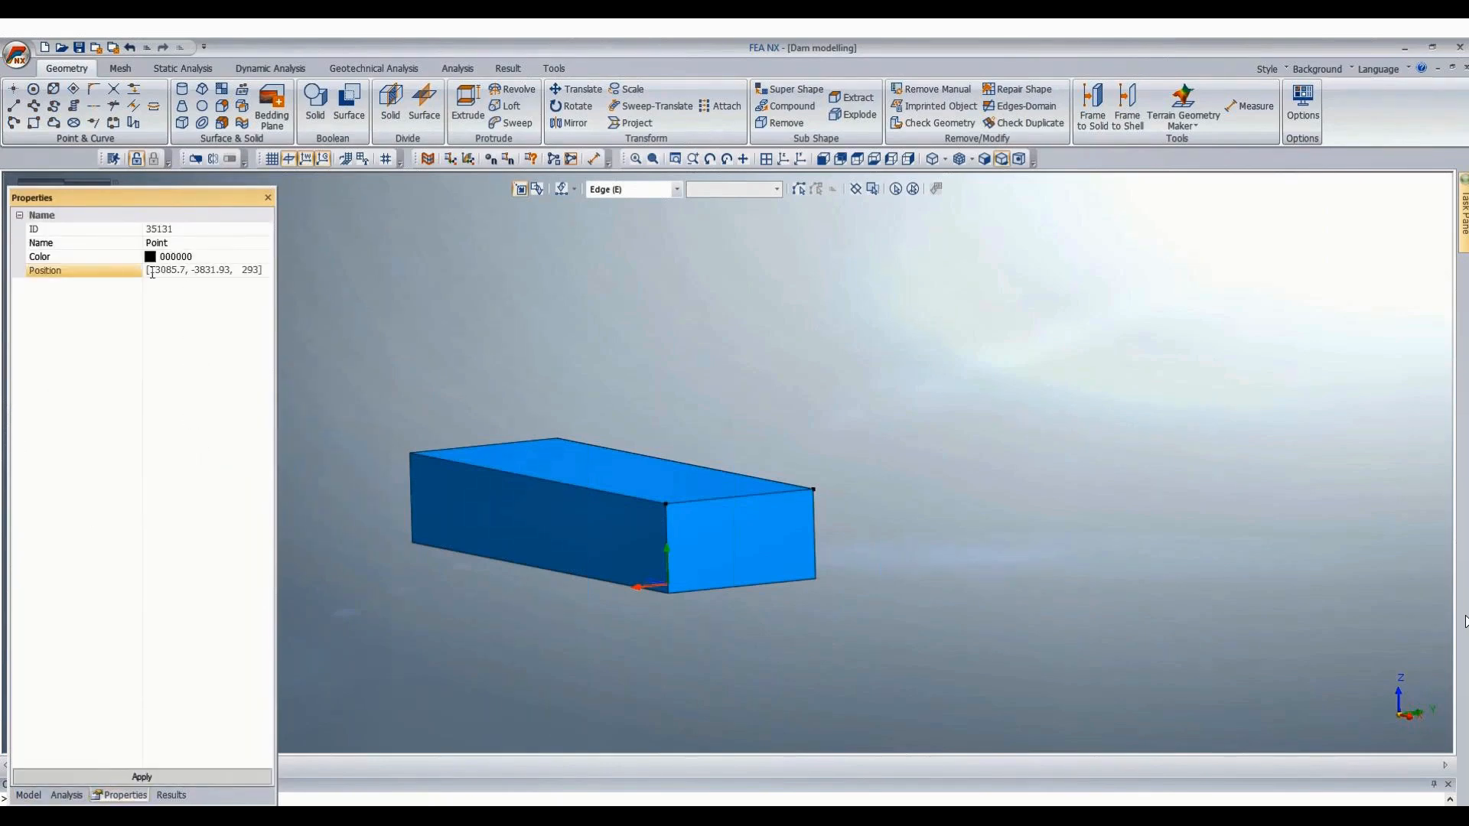
{"action": "left_click_drag", "start_coordinate": [152, 272], "coordinate": [258, 271]}
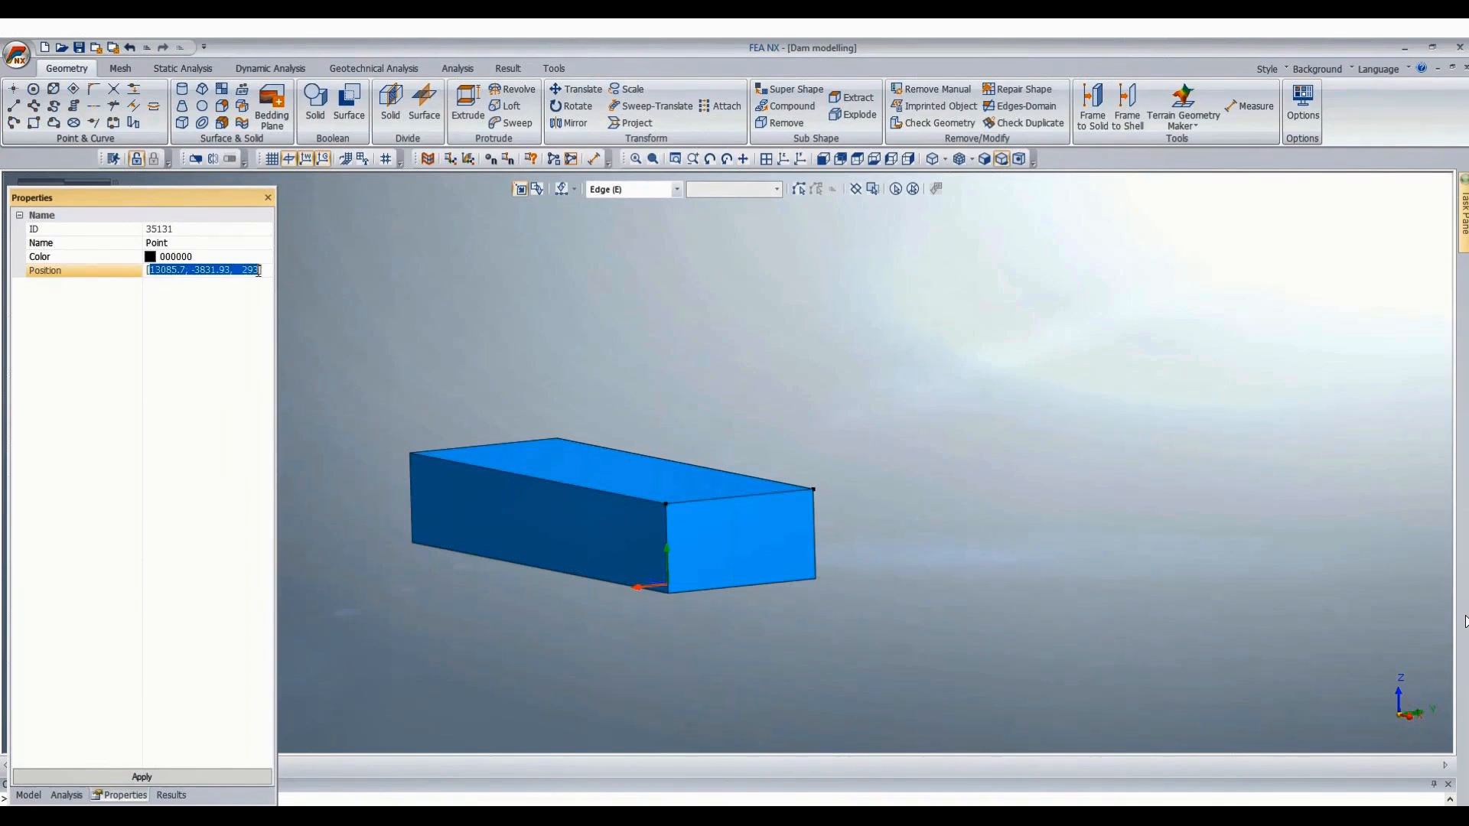
{"action": "right_click", "coordinate": [249, 272]}
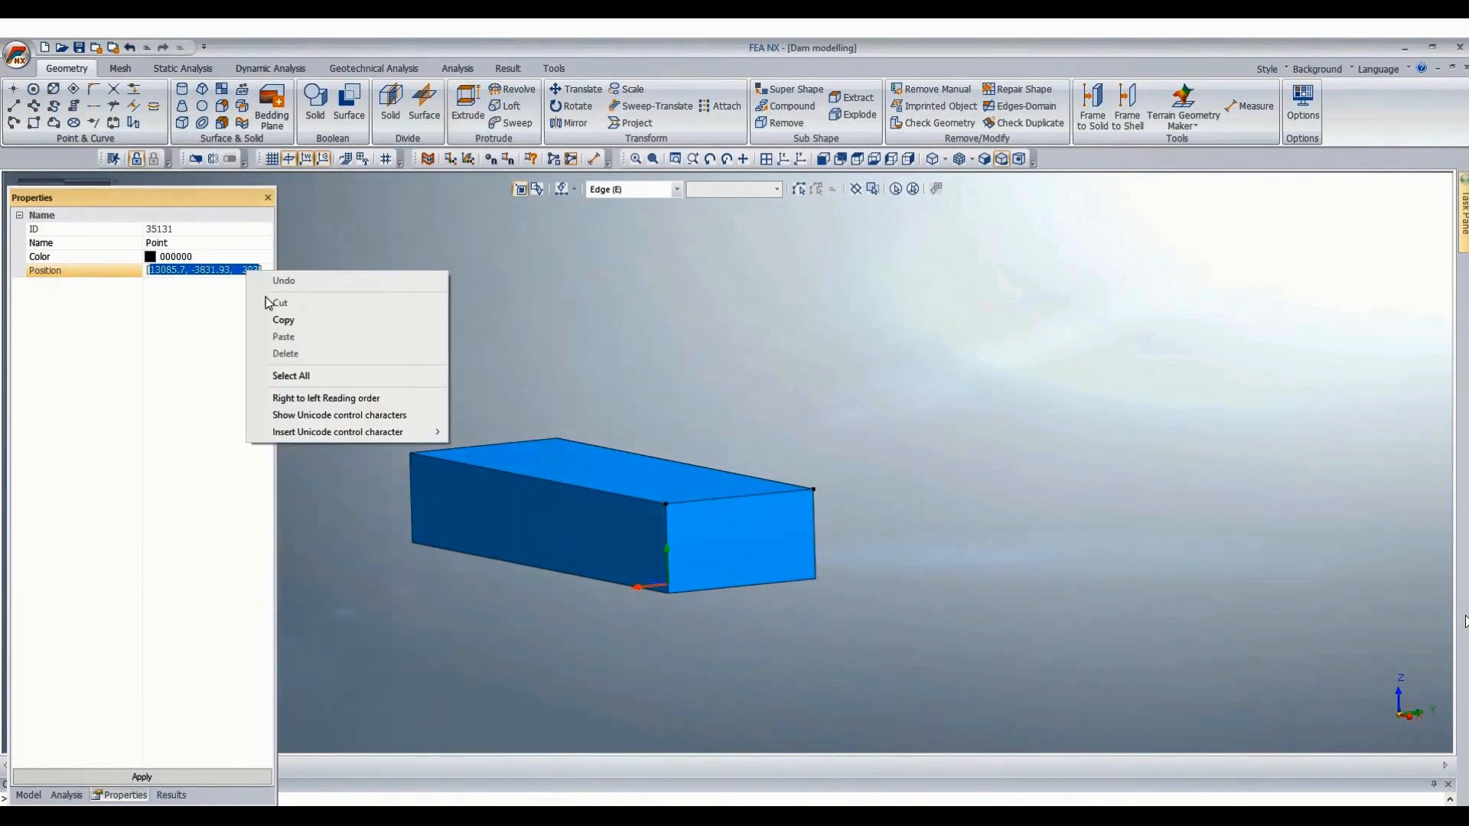
{"action": "left_click", "coordinate": [283, 319]}
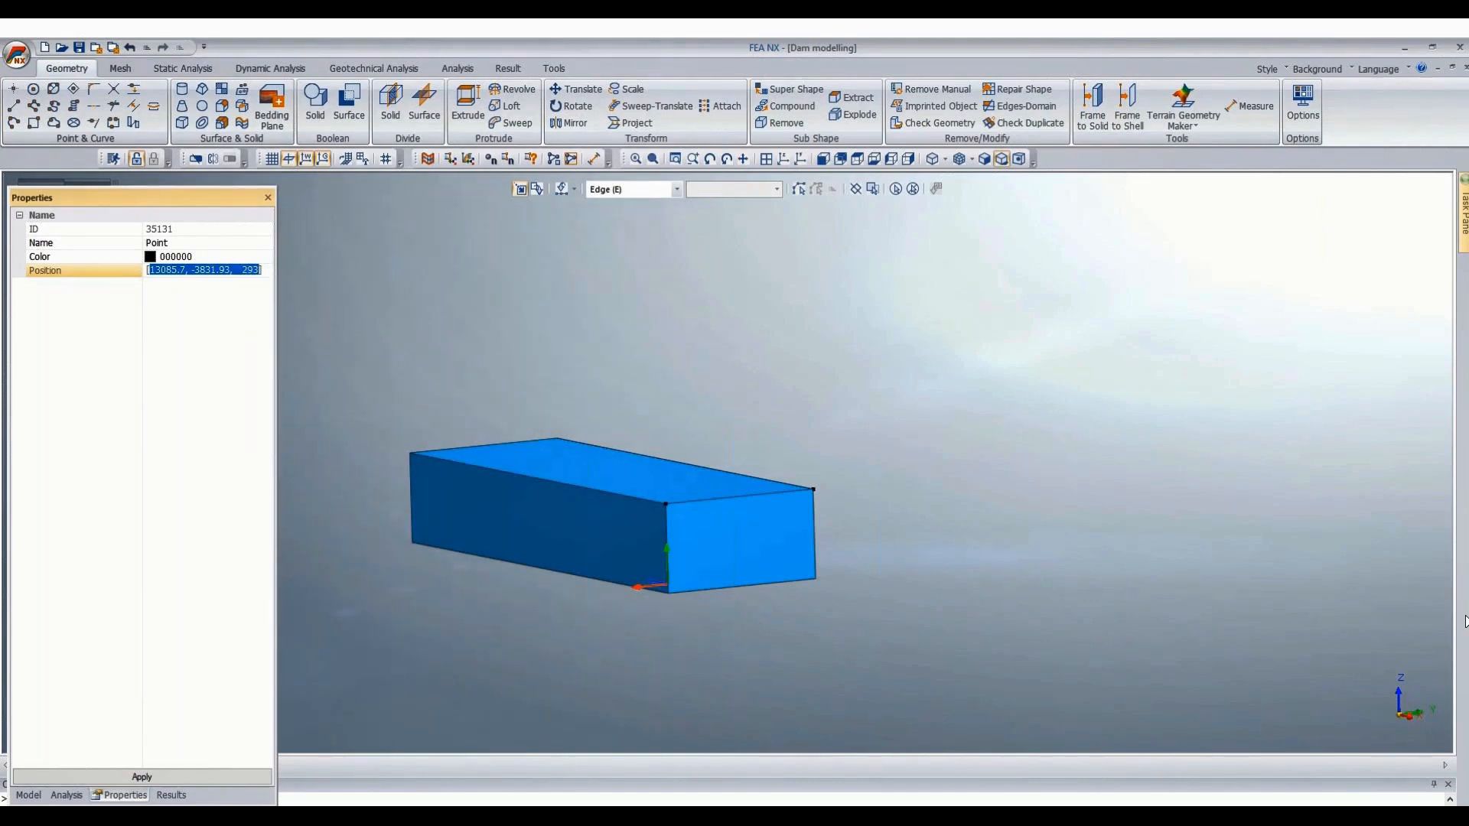
Switch to the Dam moedlling workbook in Excel and paste the copied coordinates 13085.7, -3831.93, 293 starting at cell R13.
{"action": "key", "text": "super+5"}
{"action": "left_click", "coordinate": [255, 776]}
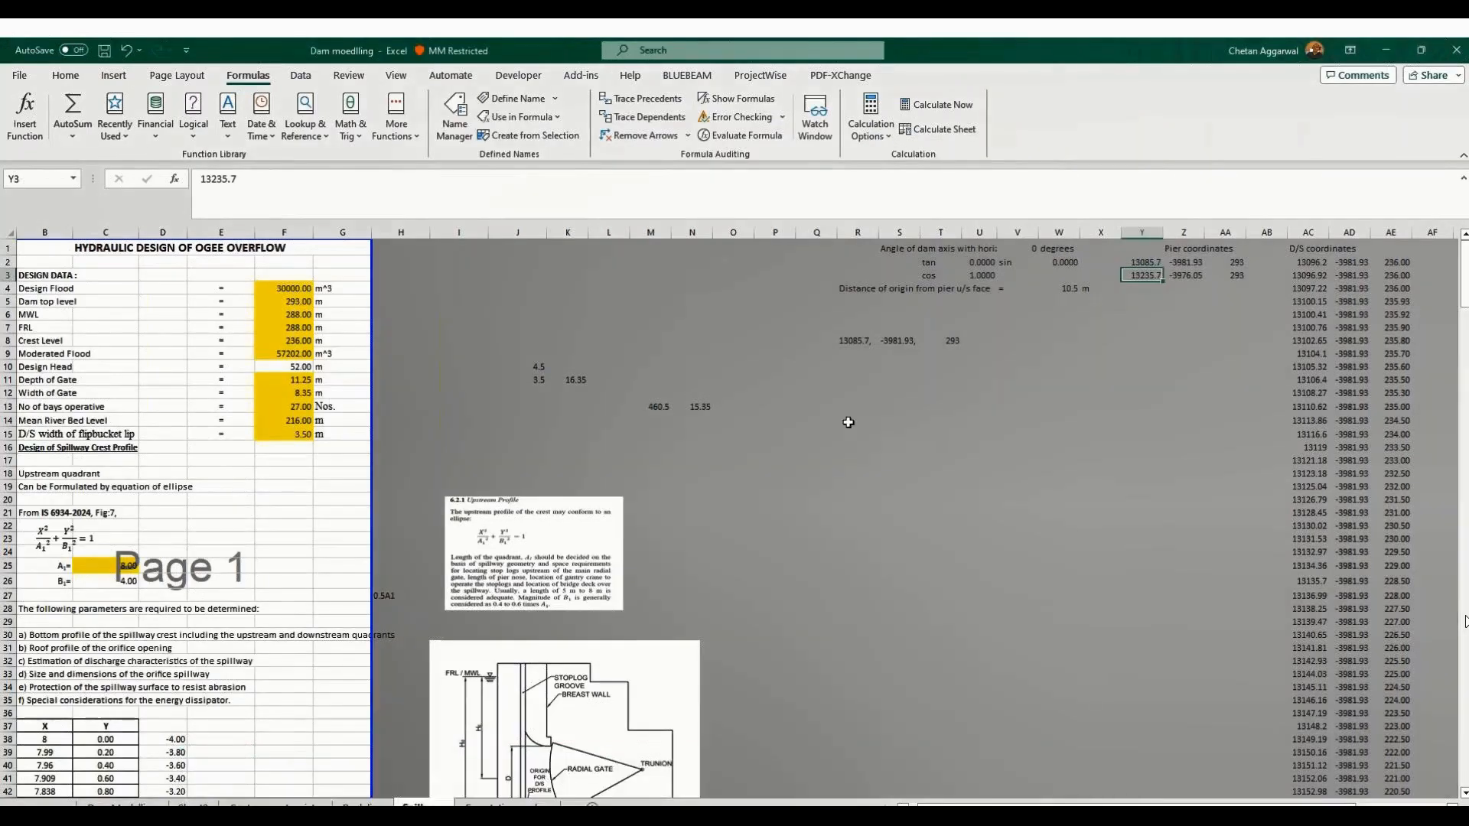
{"action": "left_click", "coordinate": [858, 406]}
{"action": "key", "text": "ctrl+v"}
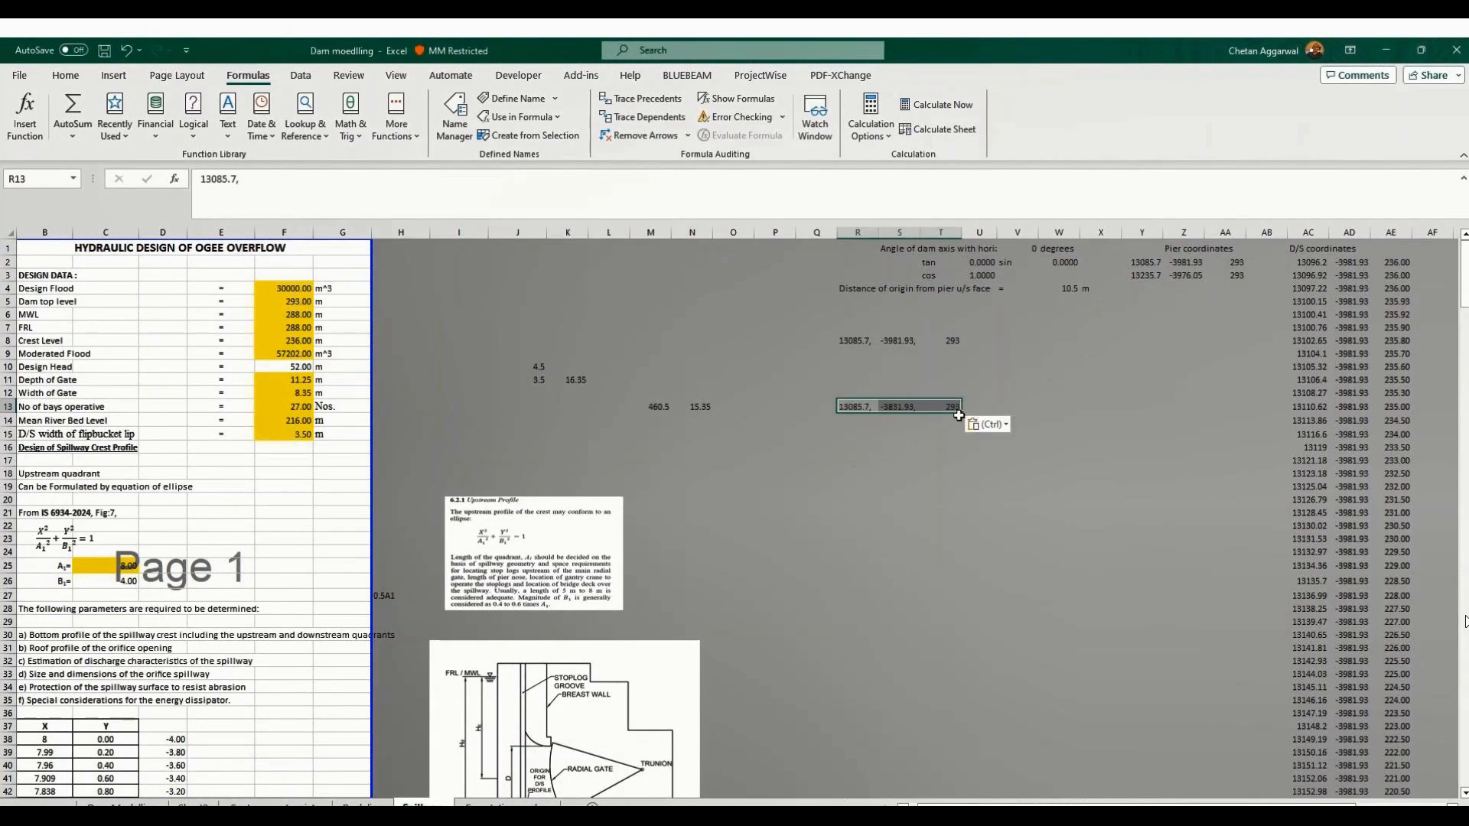
Set the second pier X coordinate in cell Y3 equal to cell Y2 with a formula.
{"action": "left_click", "coordinate": [1150, 274]}
{"action": "left_click", "coordinate": [1149, 261]}
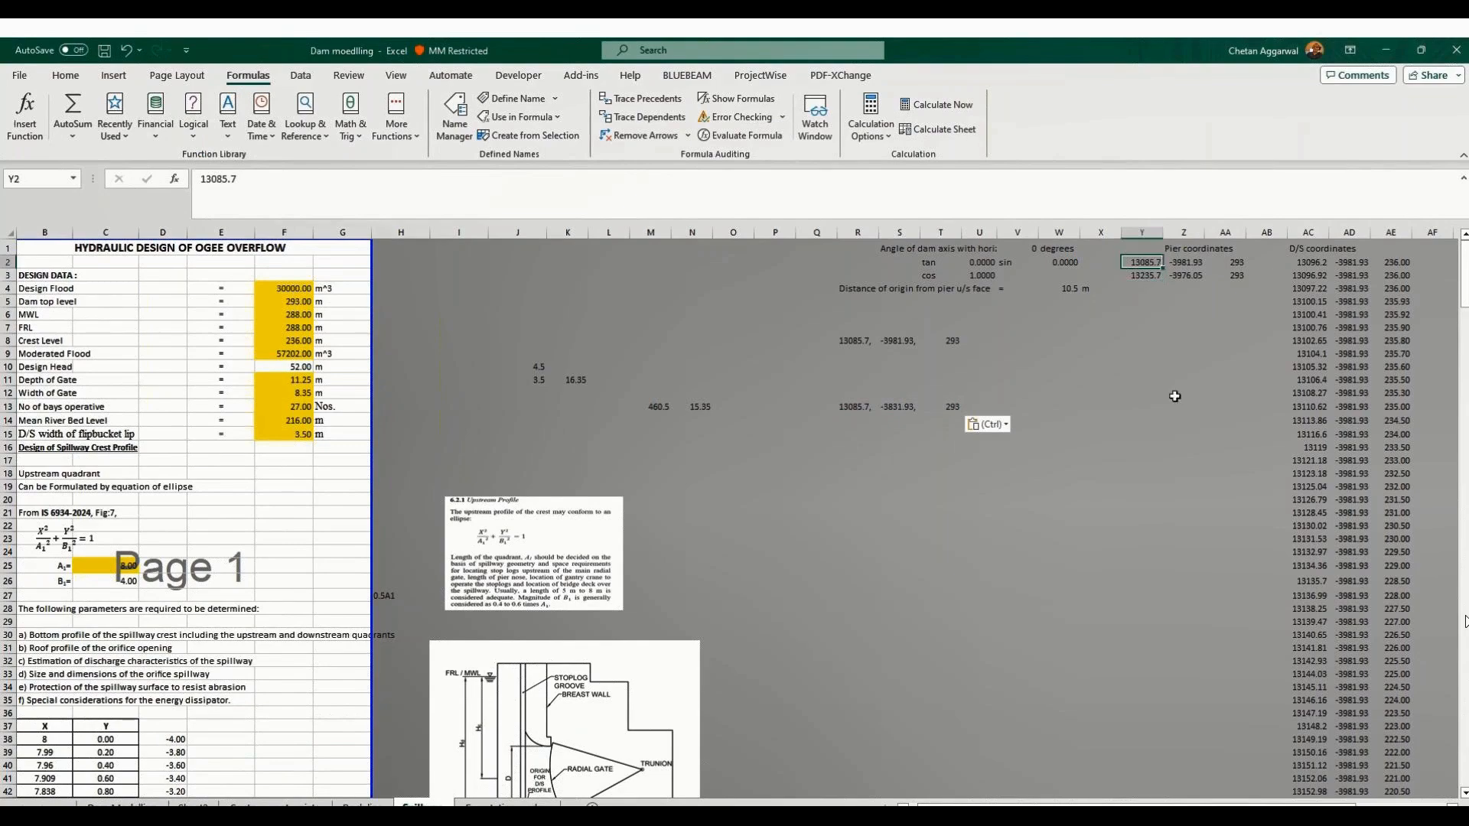
{"action": "left_click", "coordinate": [1159, 274]}
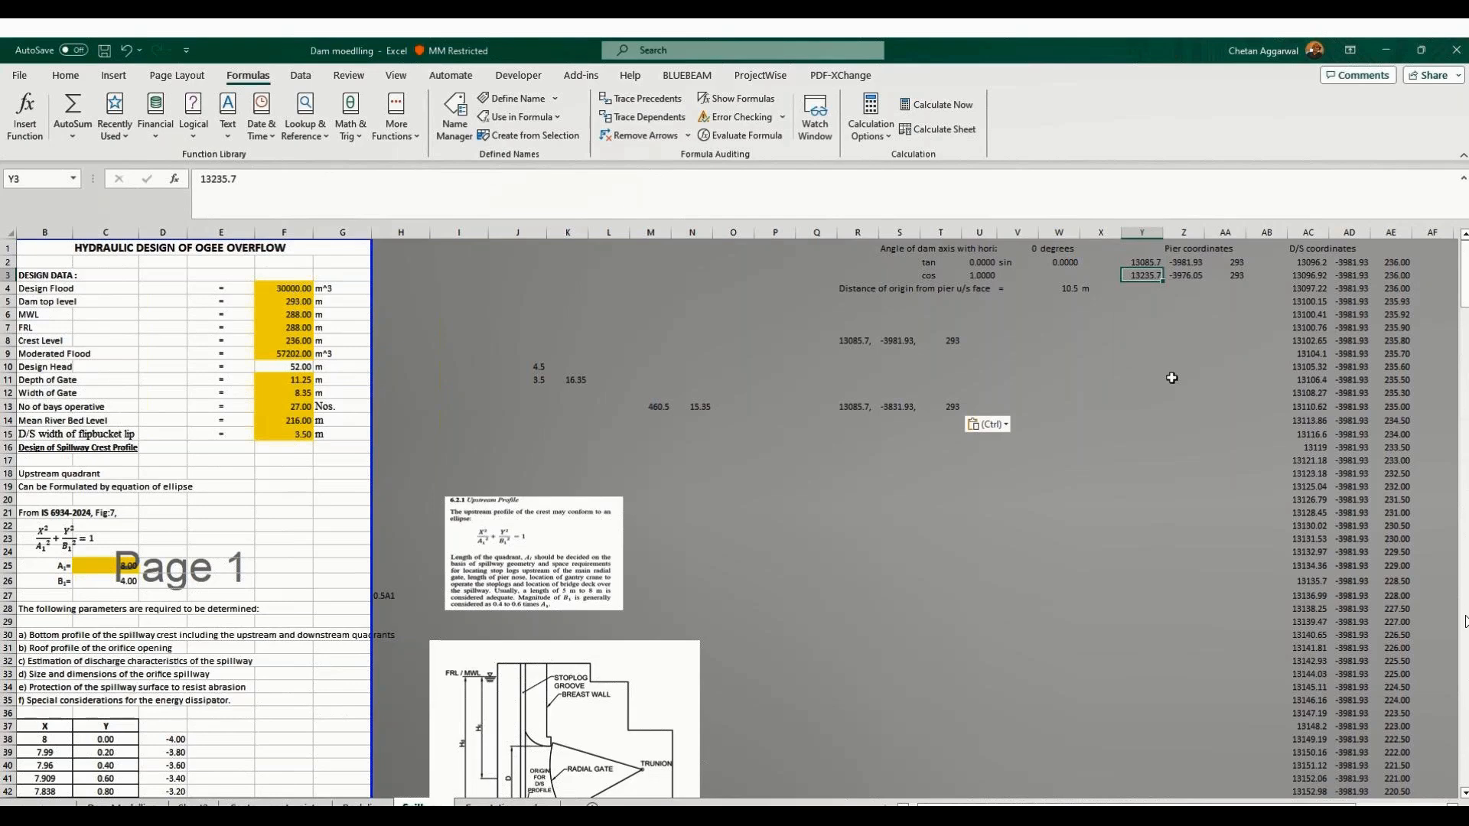
{"action": "type", "text": "="}
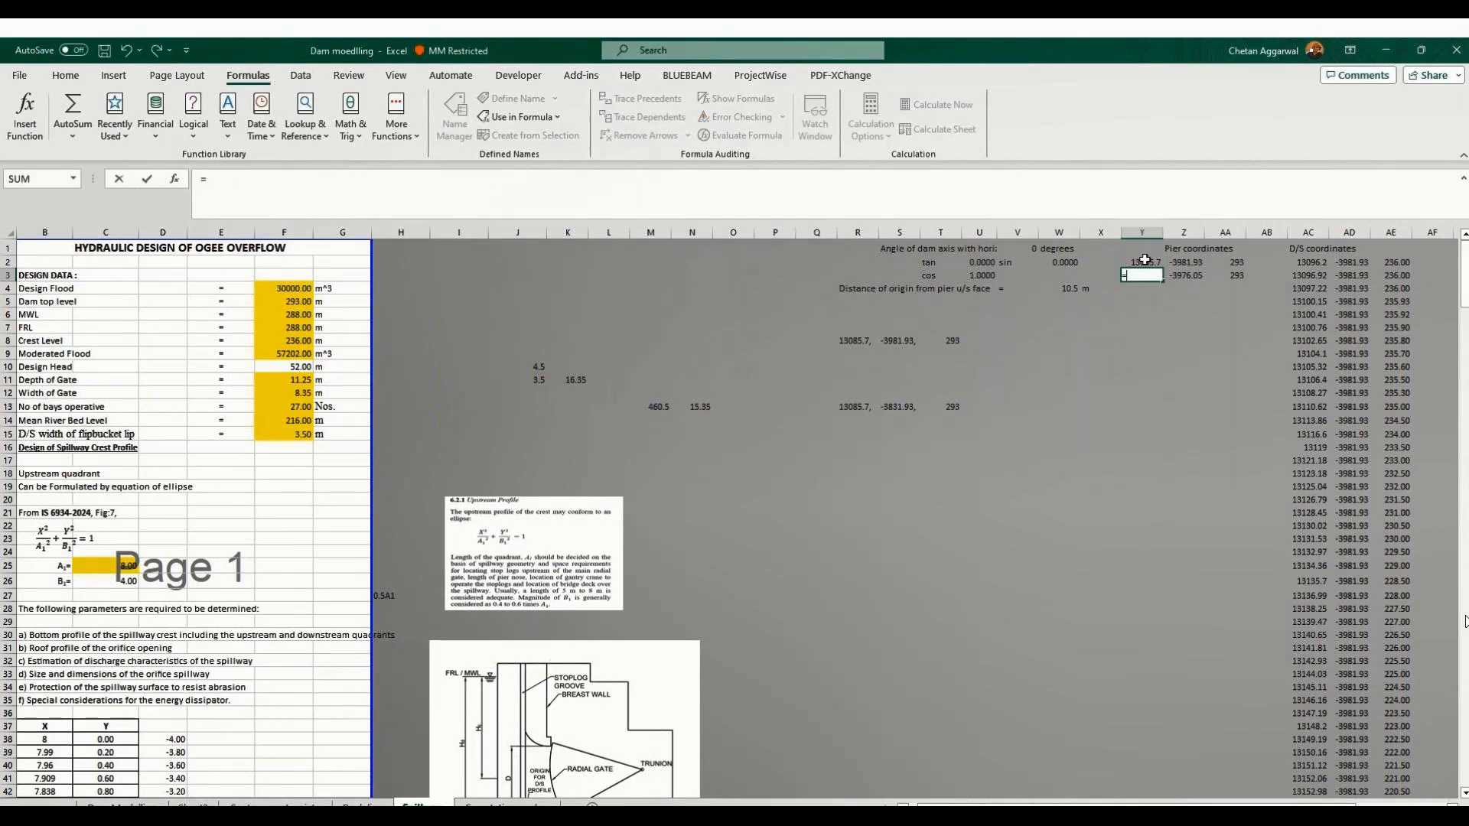
{"action": "left_click", "coordinate": [1145, 261]}
{"action": "key", "text": "Return"}
Set the second pier Y coordinate in cell Z3 to -3831.93.
{"action": "key", "text": "Up"}
{"action": "key", "text": "Right"}
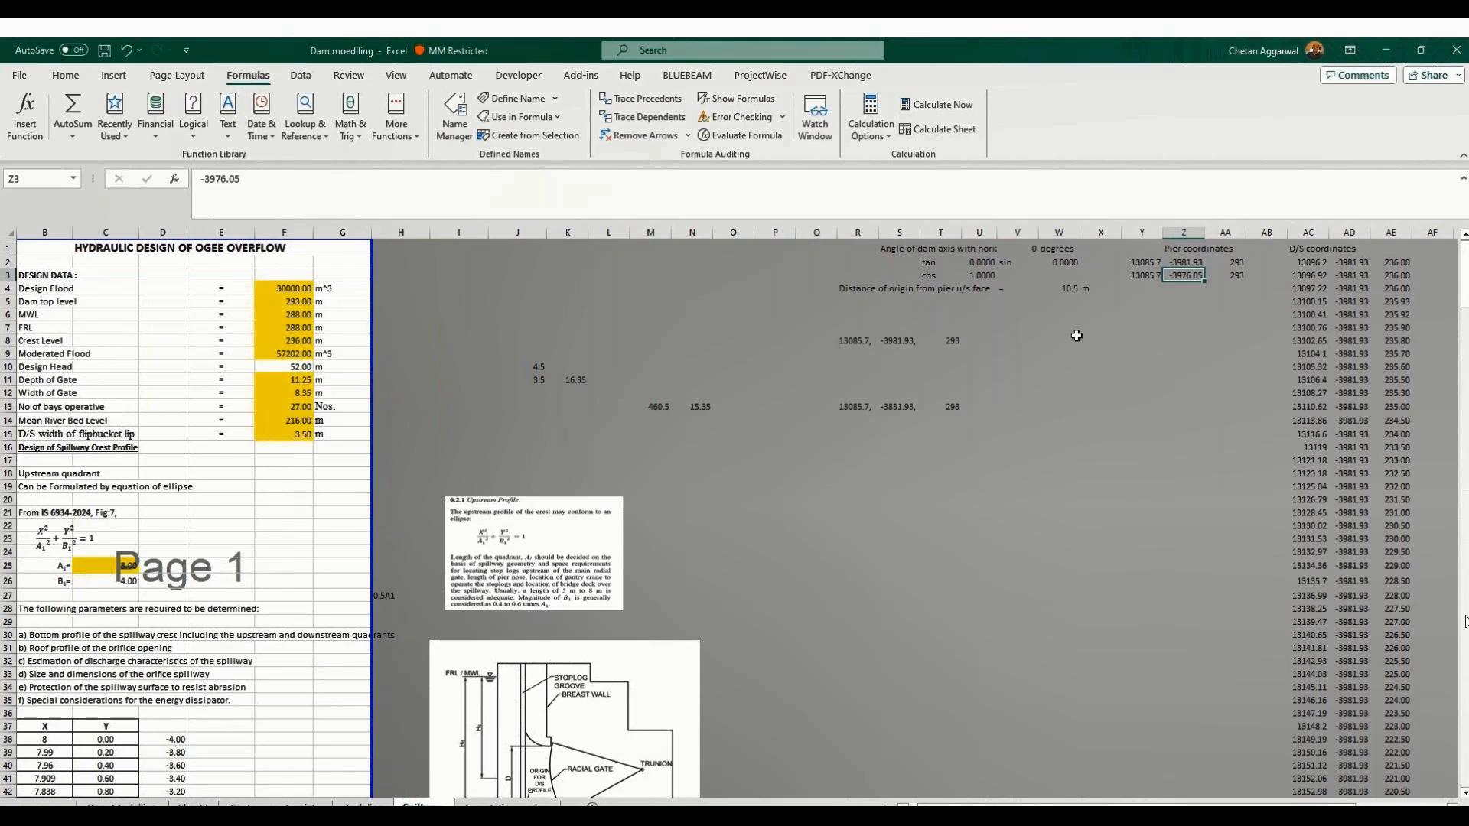
{"action": "type", "text": "-"}
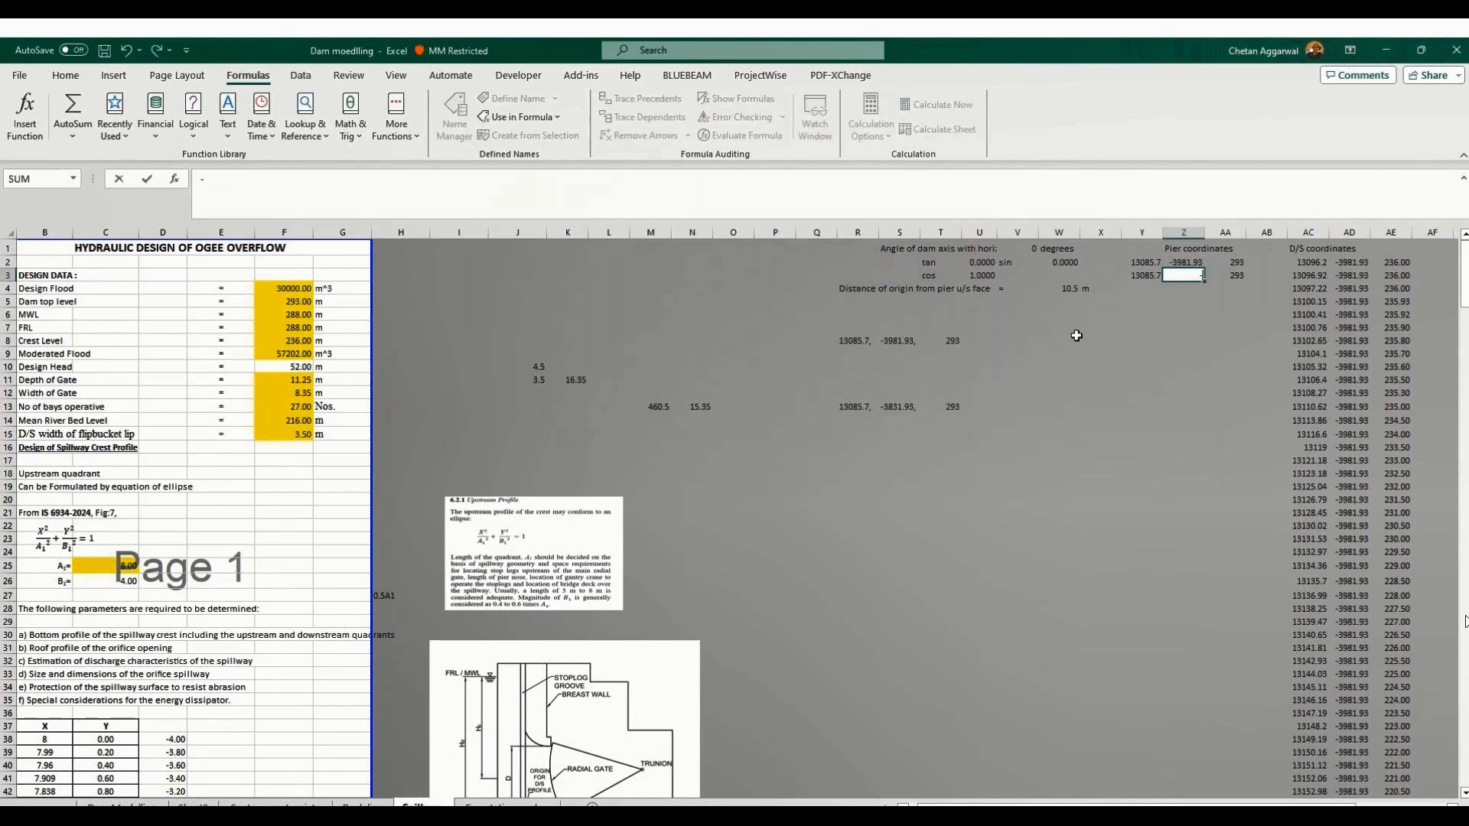
{"action": "type", "text": "38"}
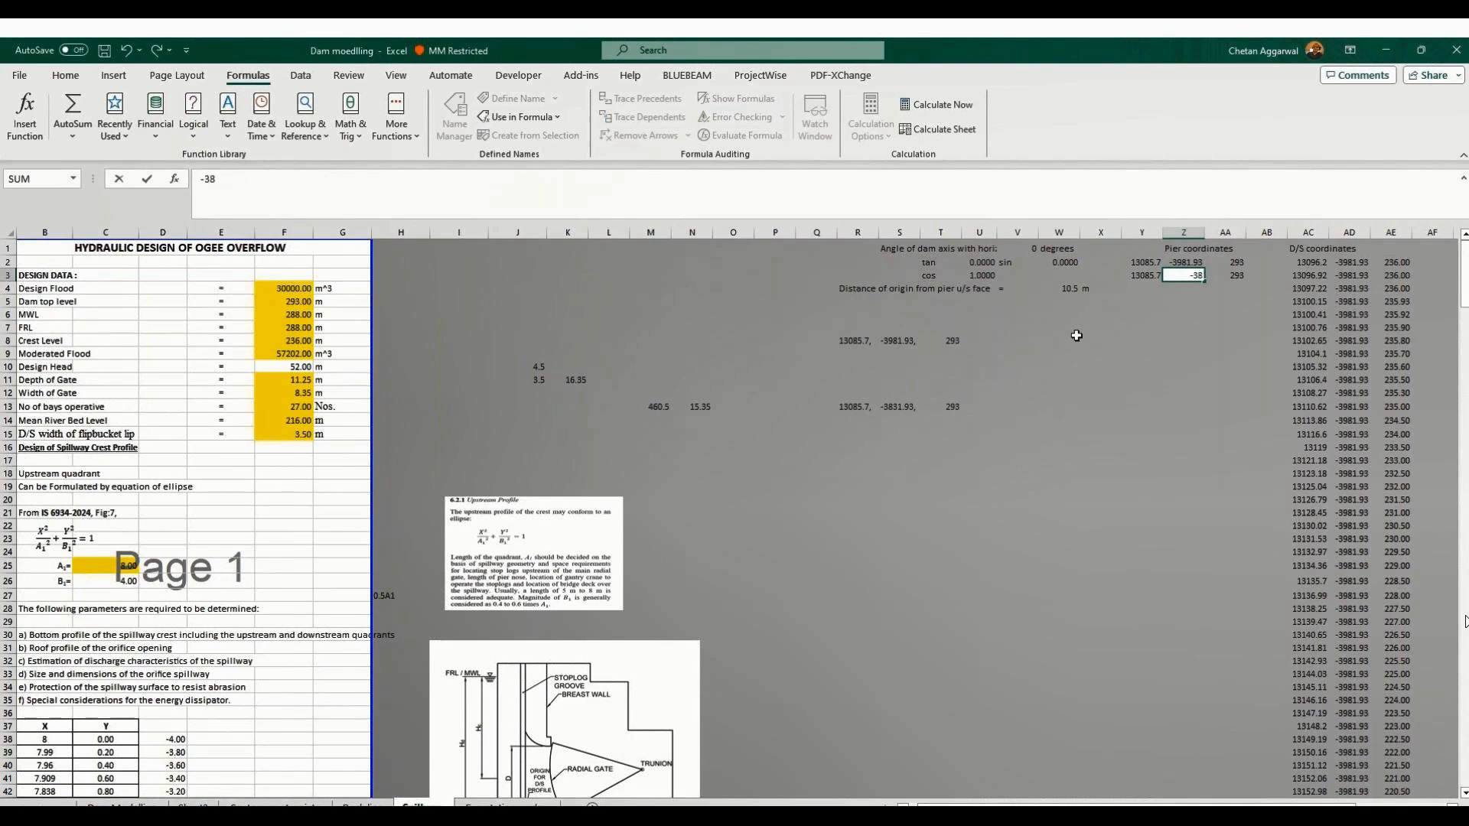
{"action": "type", "text": "31.93"}
{"action": "key", "text": "Return"}
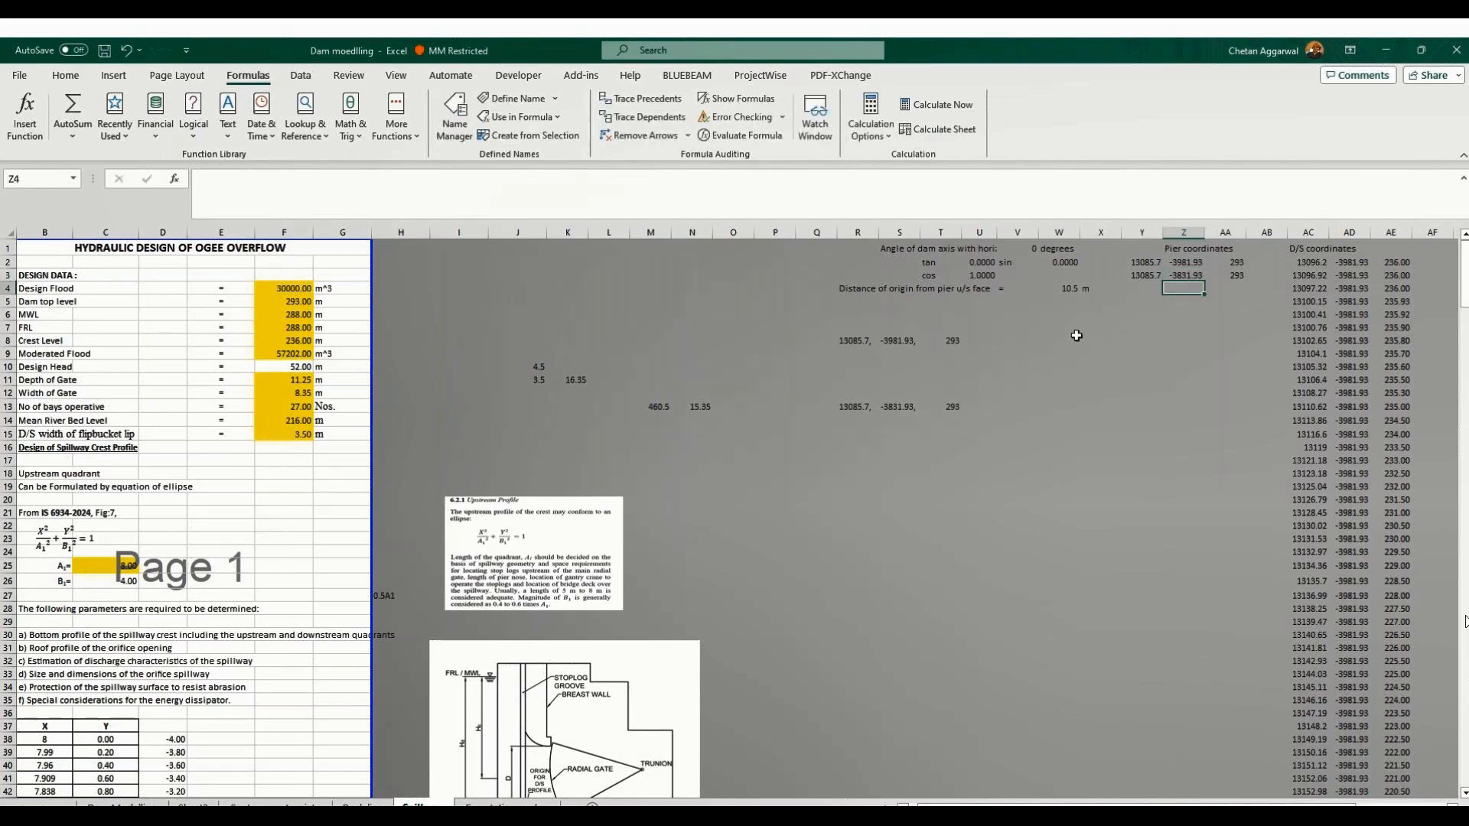
Clear the two temporary rows of pasted point coordinates from the range R8:T13.
{"action": "key", "text": "Up"}
{"action": "key", "text": "Left"}
{"action": "key", "text": "Left"}
{"action": "key", "text": "Left"}
{"action": "key", "text": "Left"}
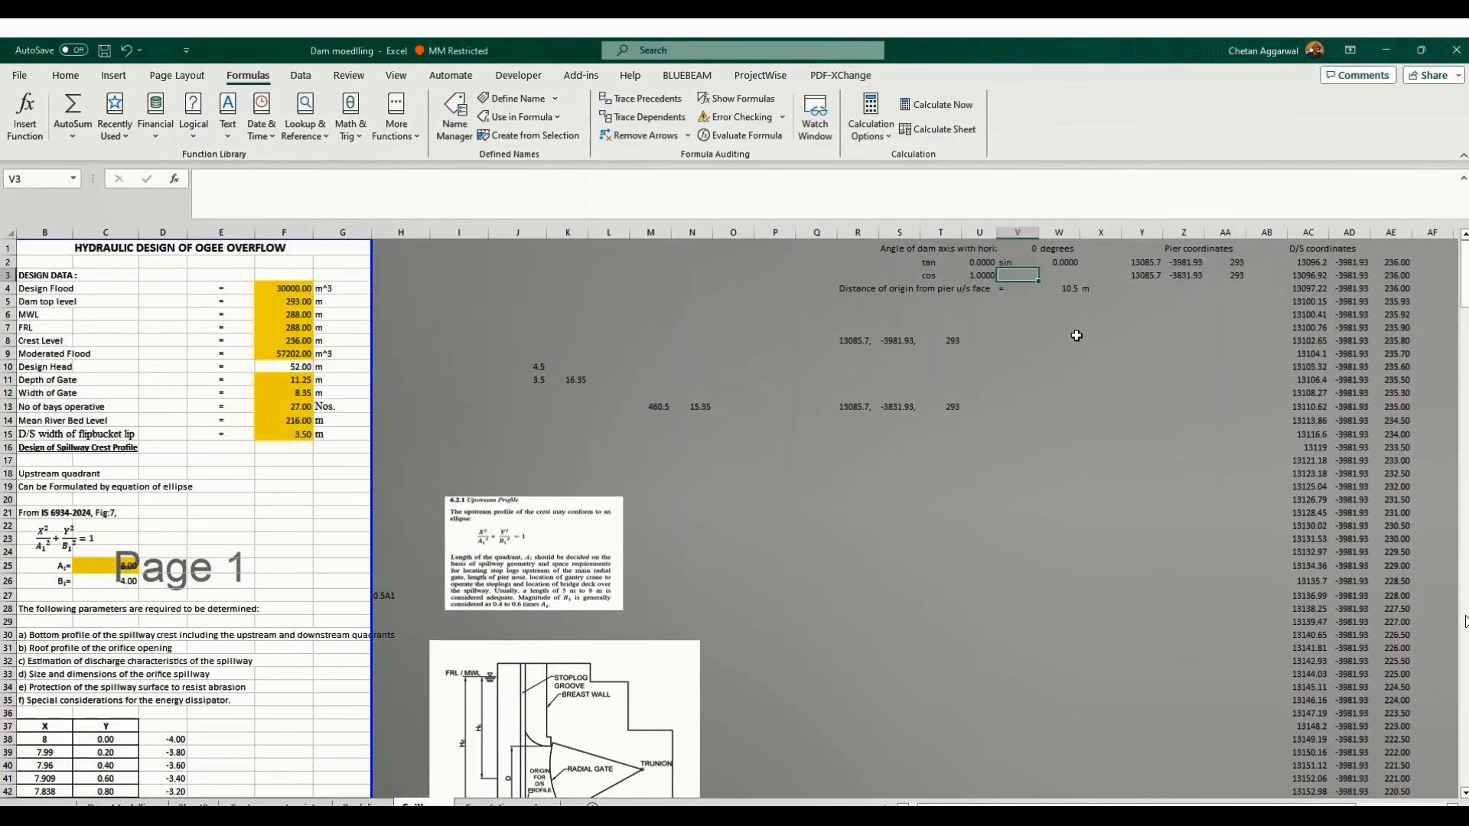
{"action": "key", "text": "Left"}
{"action": "key", "text": "Left"}
{"action": "key", "text": "Left"}
{"action": "key", "text": "Left"}
{"action": "key", "text": "Down"}
{"action": "key", "text": "Down"}
{"action": "key", "text": "Down"}
{"action": "key", "text": "Down"}
{"action": "key", "text": "Down"}
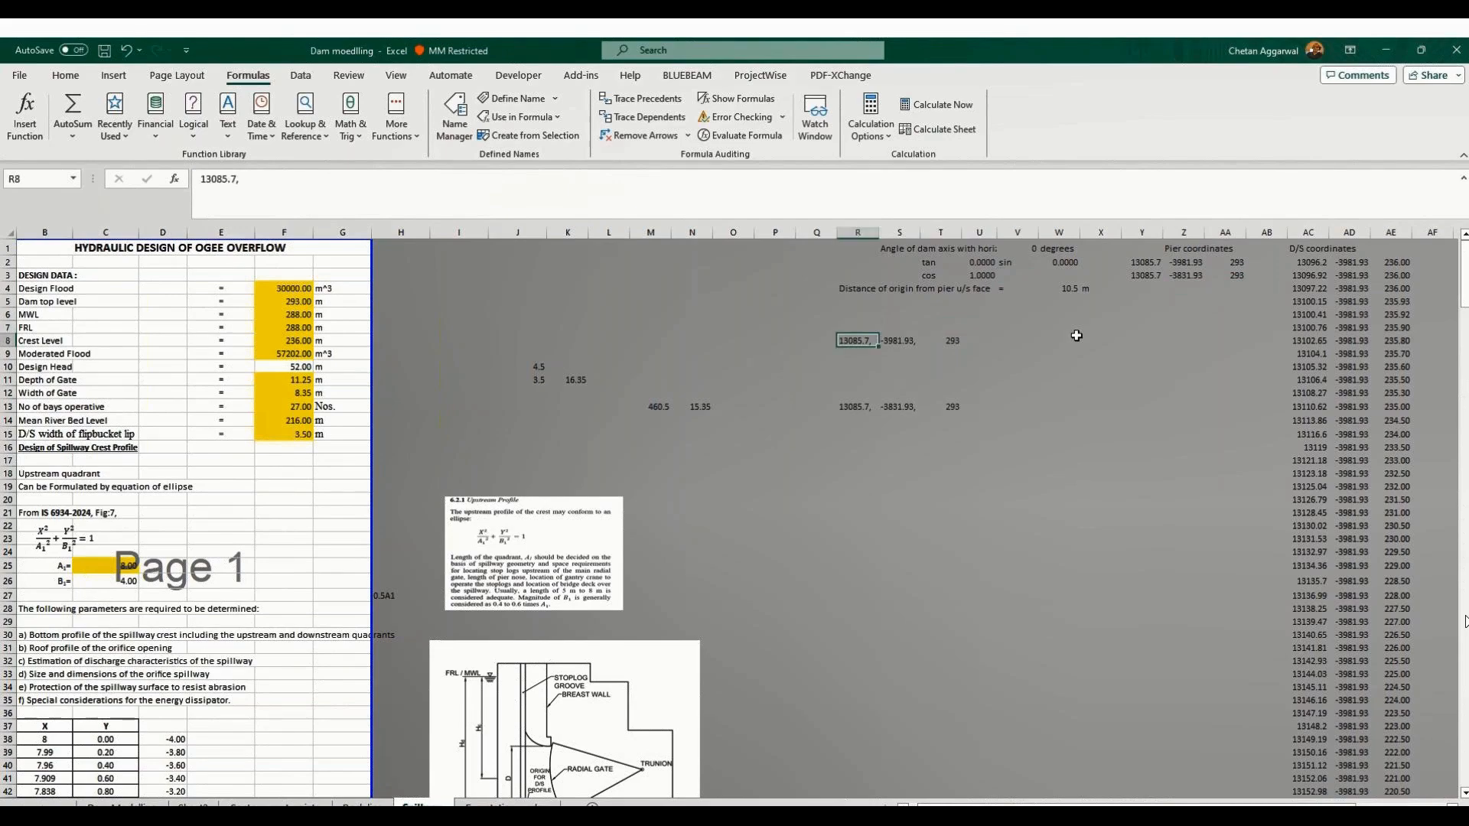
{"action": "key", "text": "shift+Right"}
{"action": "key", "text": "shift+Right"}
{"action": "key", "text": "shift+Down"}
{"action": "key", "text": "shift+Down"}
{"action": "key", "text": "shift+Down"}
{"action": "key", "text": "shift+Down"}
{"action": "key", "text": "shift+Down"}
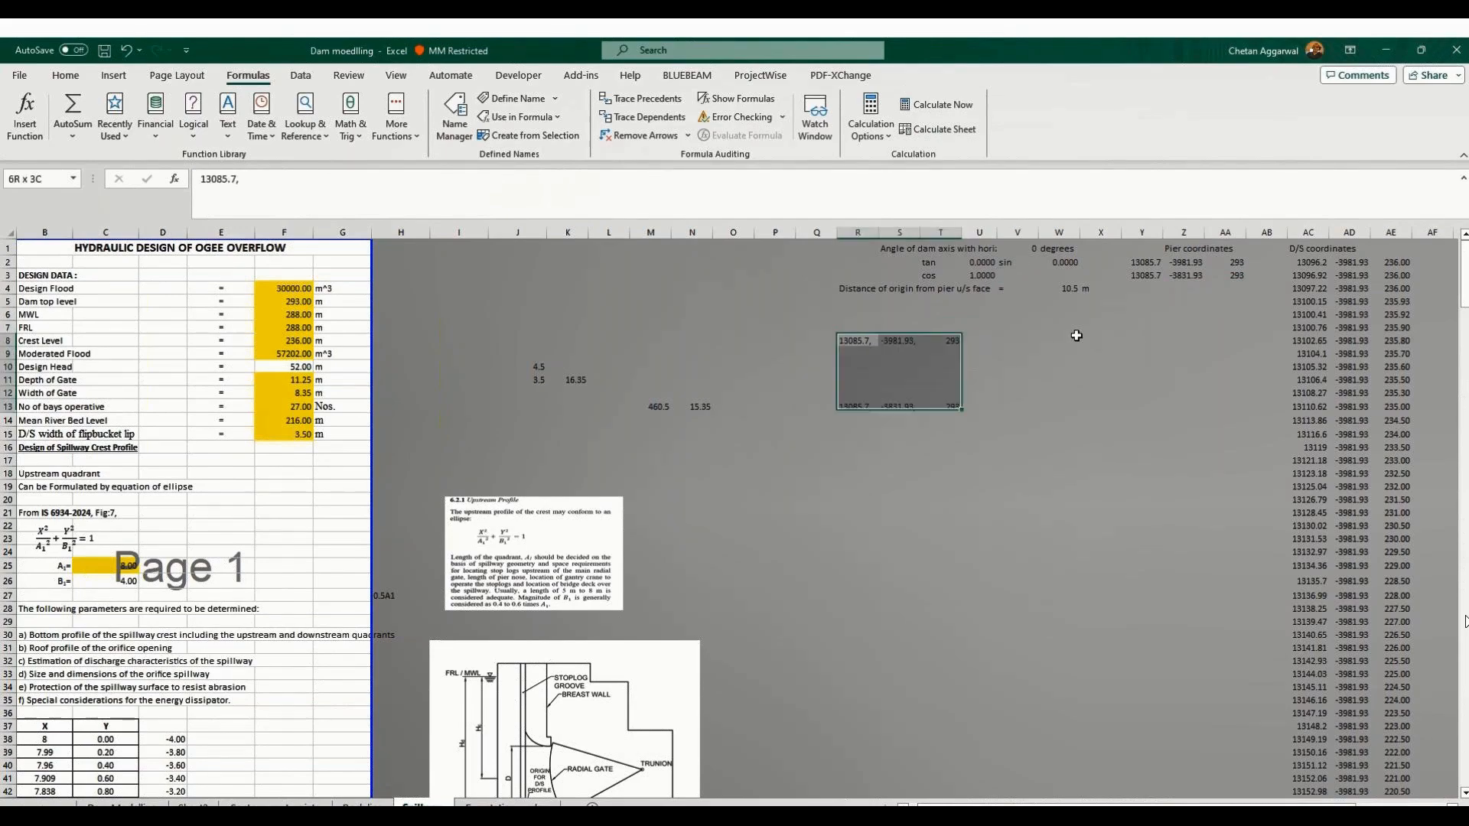
Copy the D/S coordinates in the range AC2:AE70.
{"action": "key", "text": "Right"}
{"action": "key", "text": "Right"}
{"action": "key", "text": "Right"}
{"action": "key", "text": "Right"}
{"action": "key", "text": "Right"}
{"action": "key", "text": "Right"}
{"action": "key", "text": "Right"}
{"action": "key", "text": "Right"}
{"action": "key", "text": "Right"}
{"action": "key", "text": "Right"}
{"action": "key", "text": "Right"}
{"action": "key", "text": "Right"}
{"action": "key", "text": "Right"}
{"action": "key", "text": "Right"}
{"action": "key", "text": "Right"}
{"action": "key", "text": "Right"}
{"action": "key", "text": "Right"}
{"action": "key", "text": "Right"}
{"action": "key", "text": "Right"}
{"action": "key", "text": "Right"}
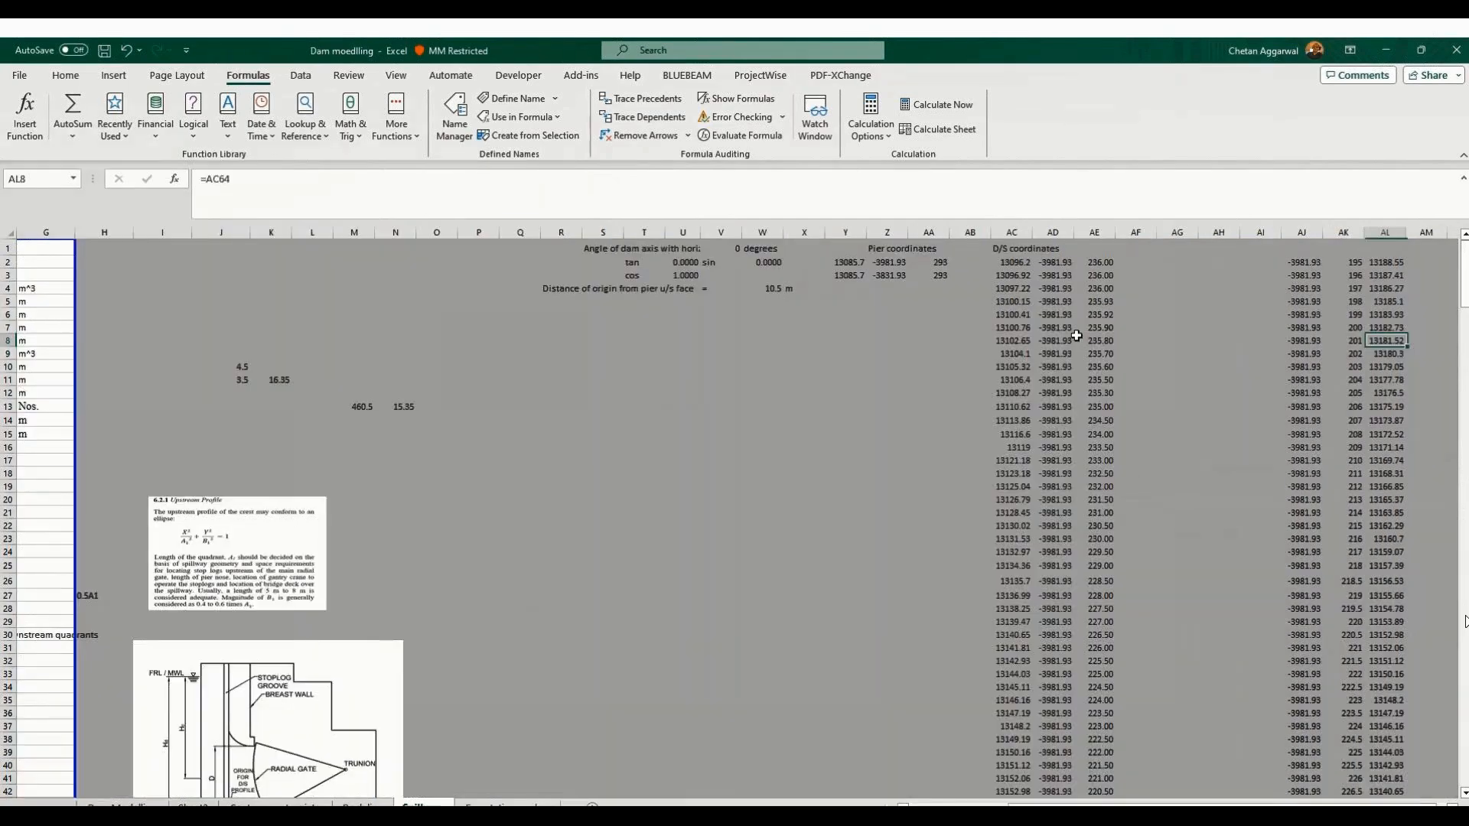
{"action": "key", "text": "Left"}
{"action": "key", "text": "Left"}
{"action": "key", "text": "Left"}
{"action": "key", "text": "Left"}
{"action": "key", "text": "Left"}
{"action": "key", "text": "Left"}
{"action": "key", "text": "Left"}
{"action": "key", "text": "Left"}
{"action": "key", "text": "Left"}
{"action": "key", "text": "Left"}
{"action": "key", "text": "Left"}
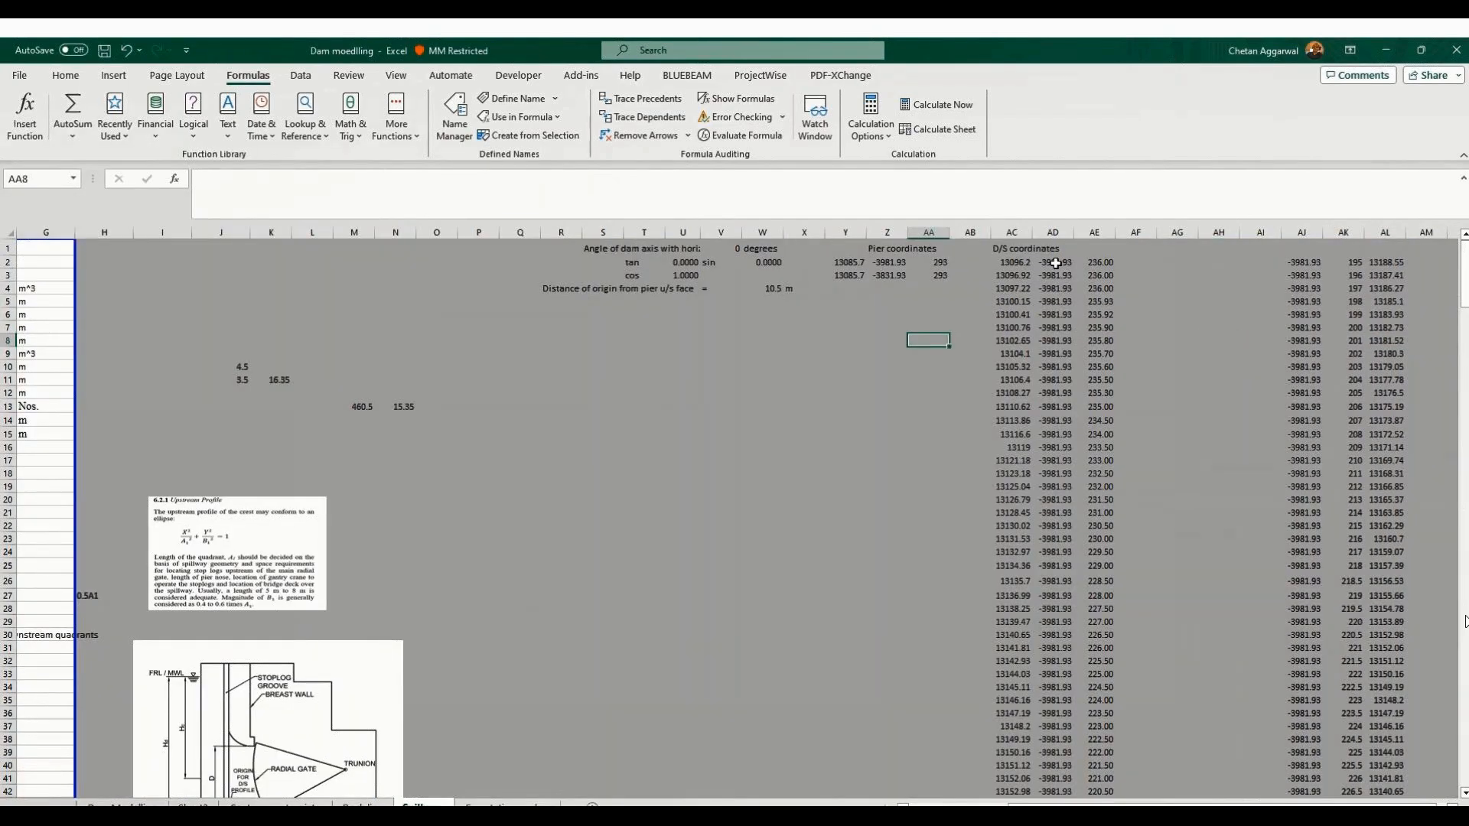
{"action": "left_click", "coordinate": [1014, 263]}
{"action": "scroll", "coordinate": [1122, 373], "scroll_direction": "down", "scroll_amount": 1}
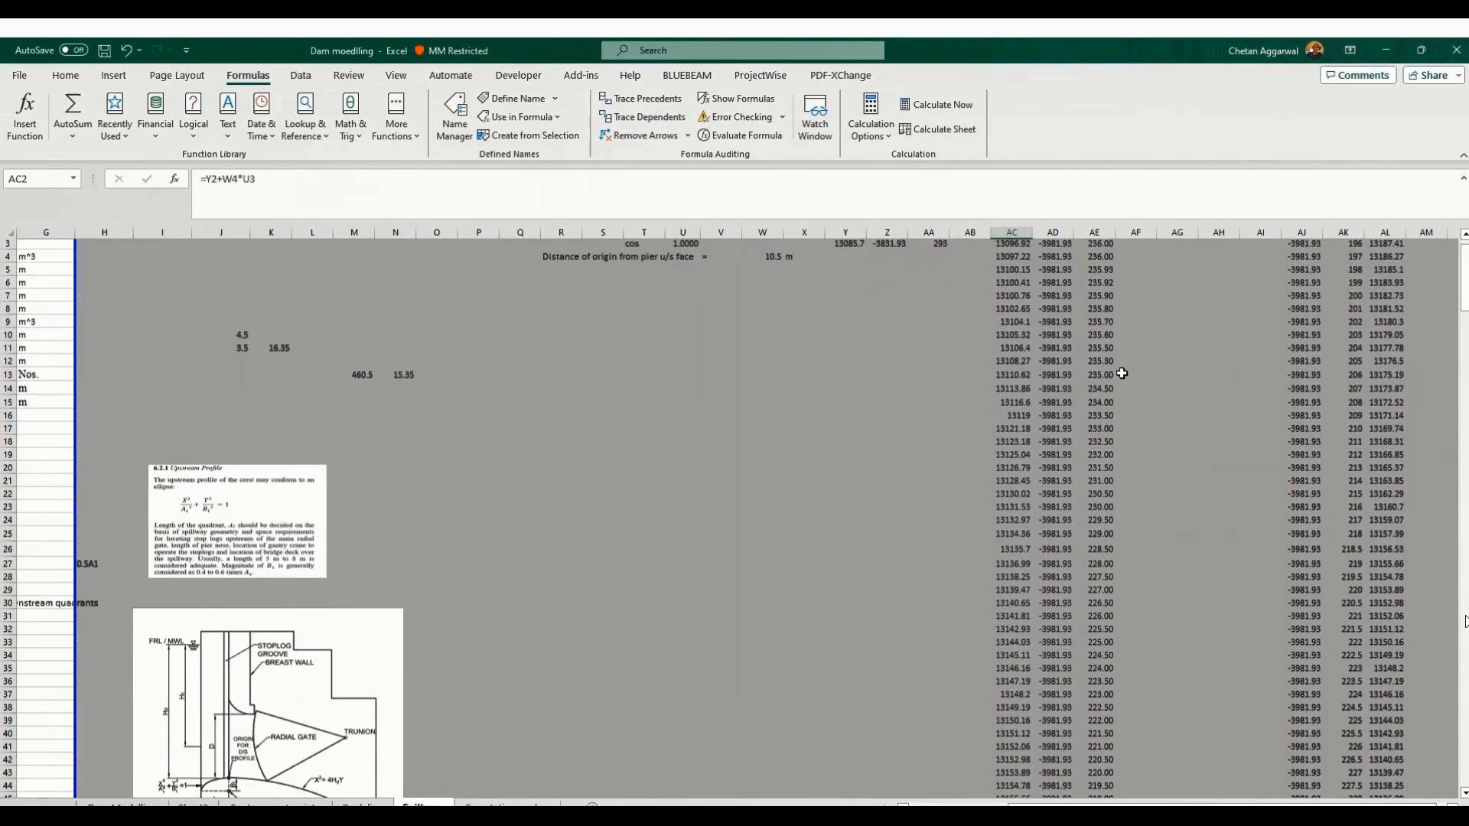
{"action": "scroll", "coordinate": [1122, 374], "scroll_direction": "down", "scroll_amount": 13}
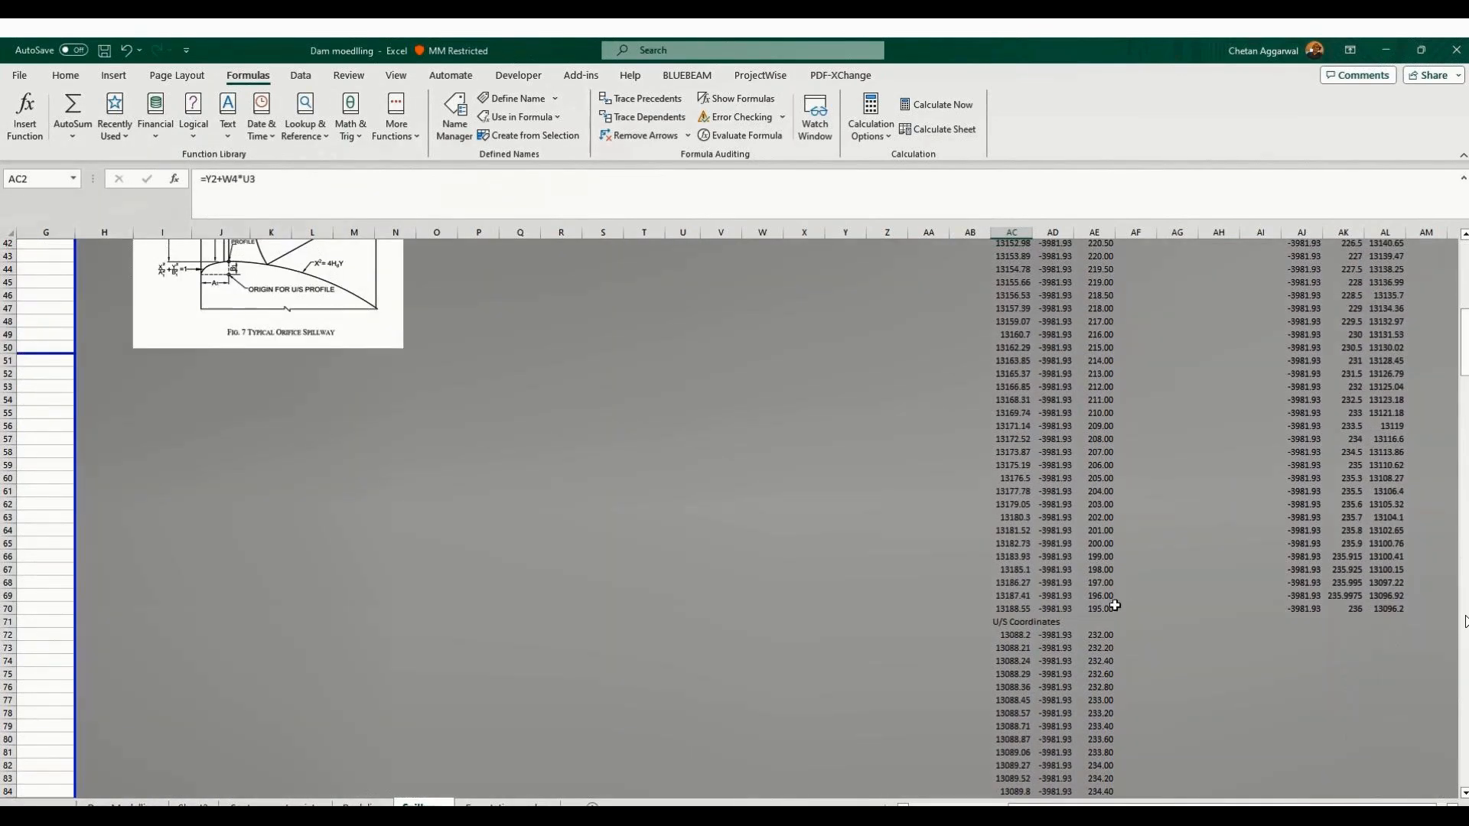
{"action": "left_click", "coordinate": [1115, 606], "text": "shift"}
{"action": "key", "text": "ctrl+c"}
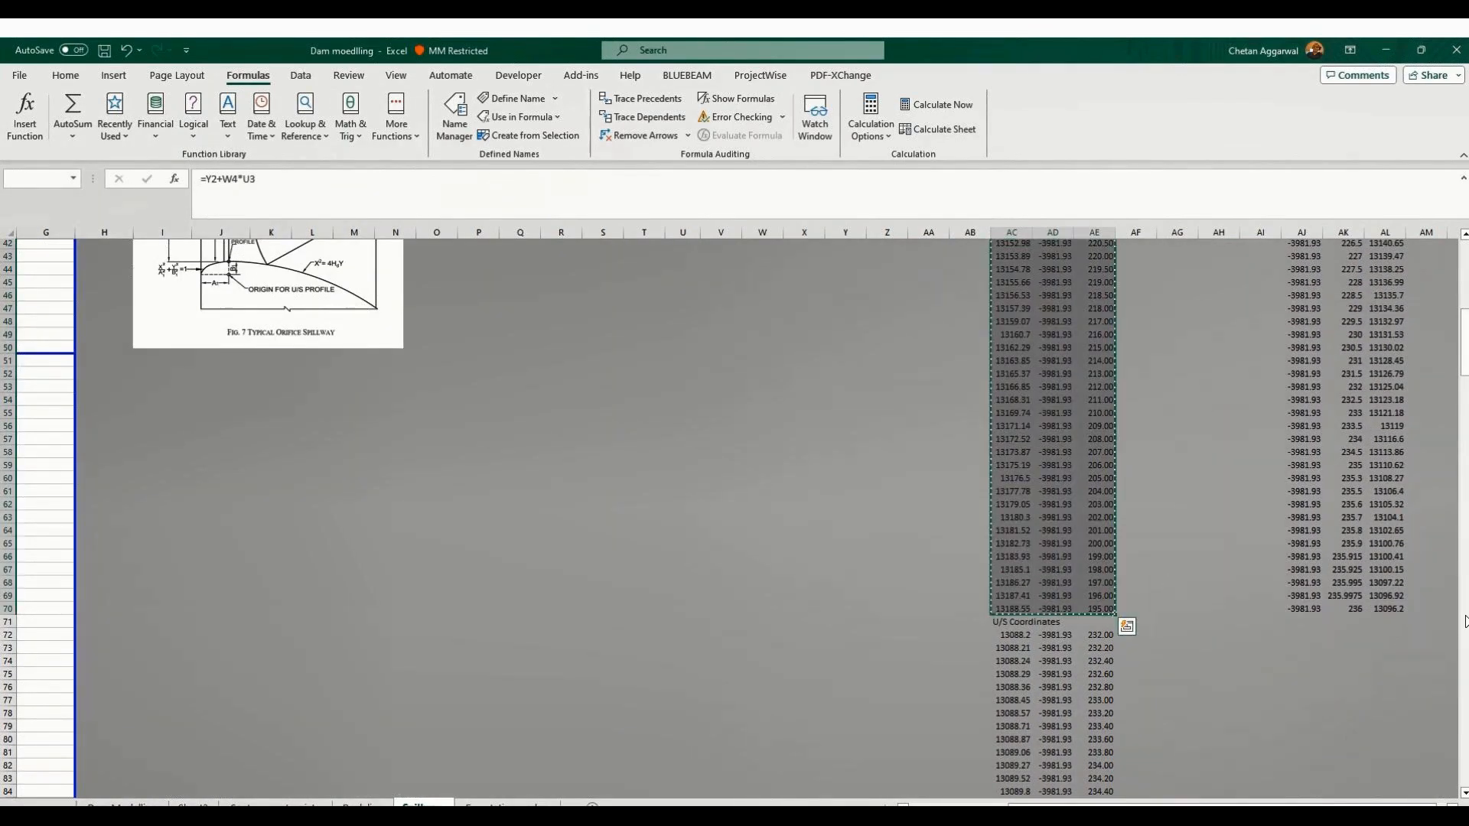
Switch to FEA NX and delete both corner points from Geometry Set-1.
{"action": "key", "text": "alt+Tab"}
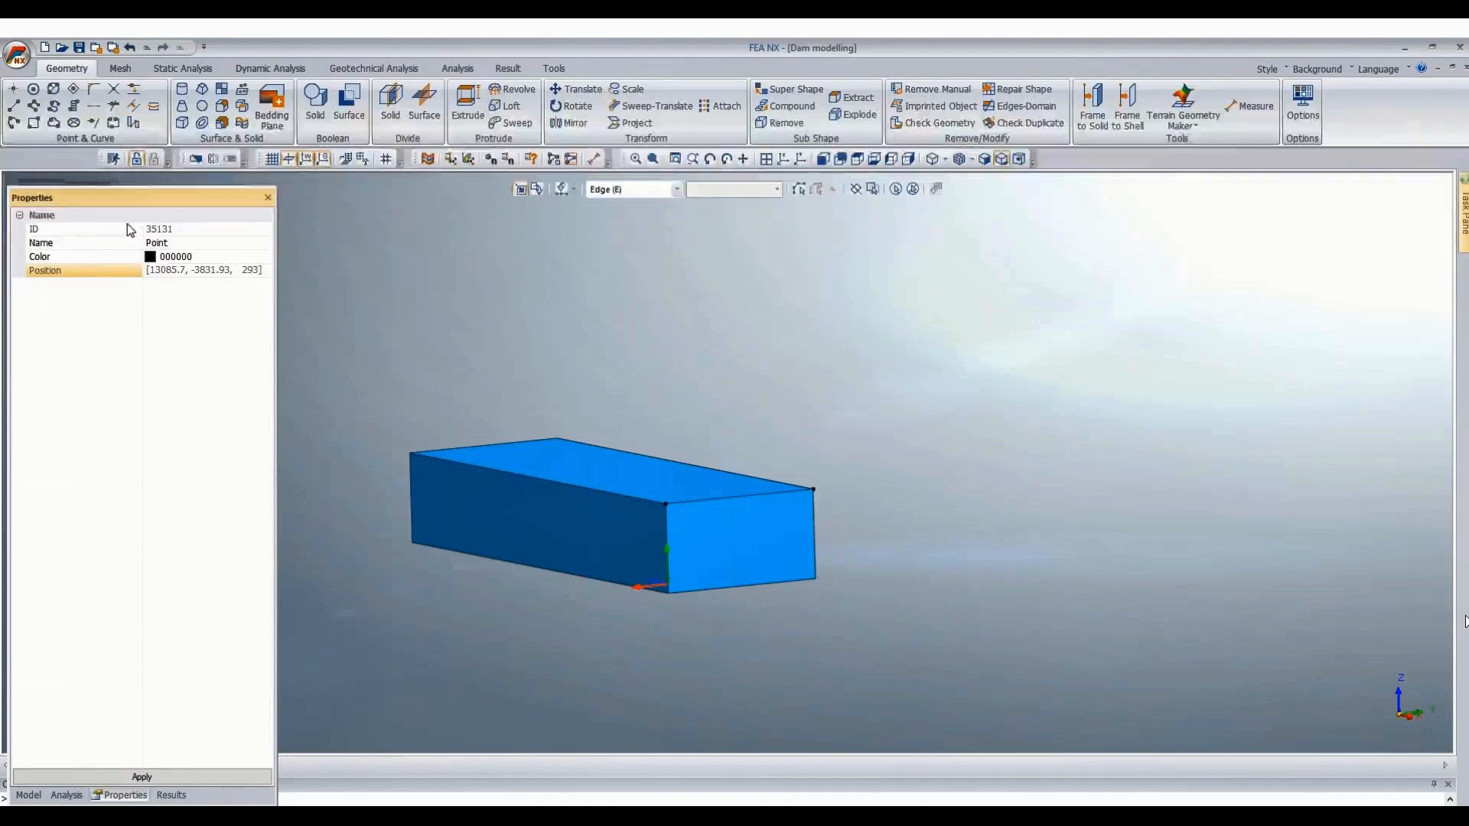
{"action": "left_click", "coordinate": [38, 794]}
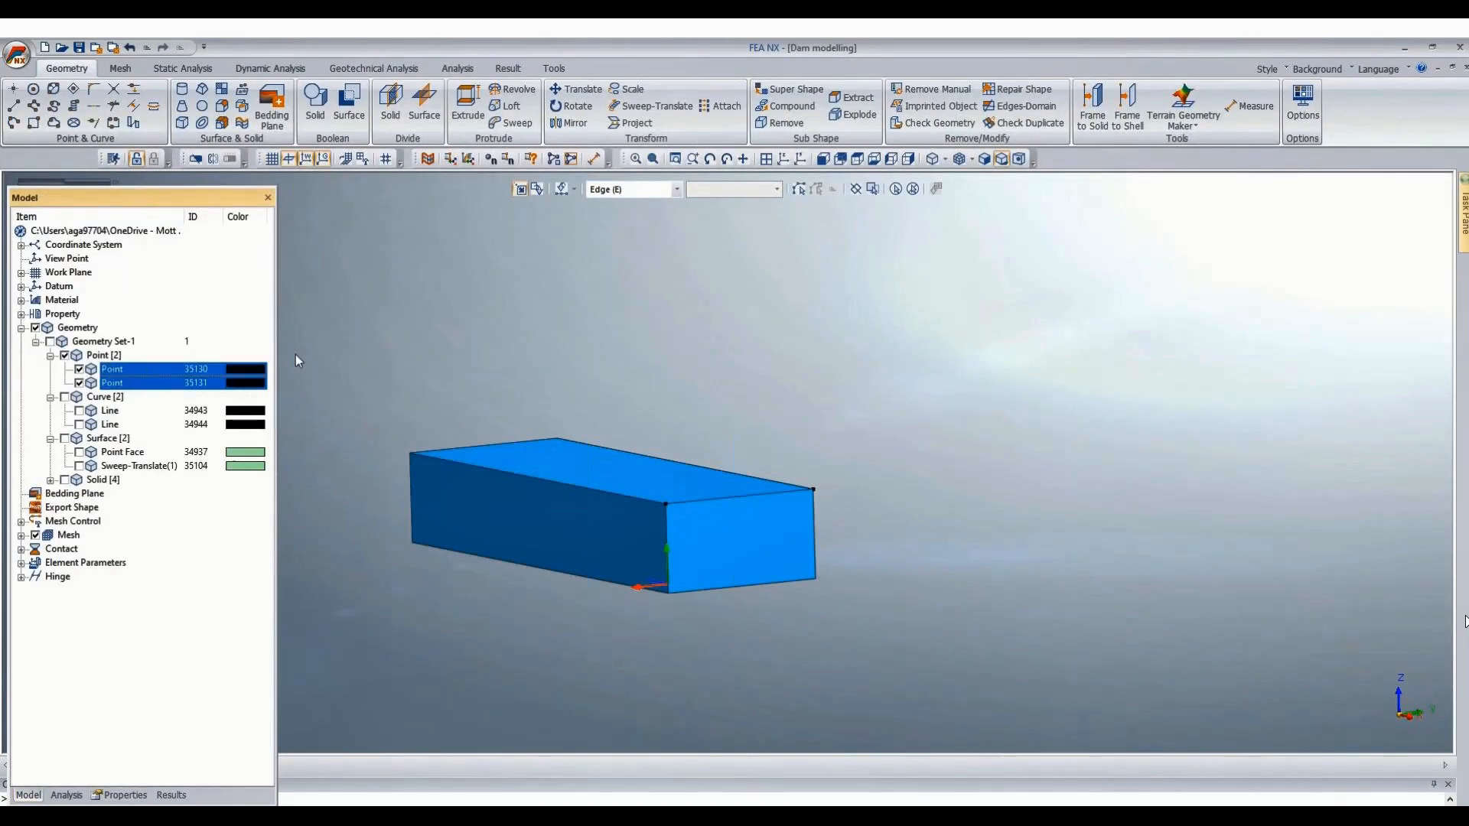
{"action": "key", "text": "Delete"}
{"action": "key", "text": "Return"}
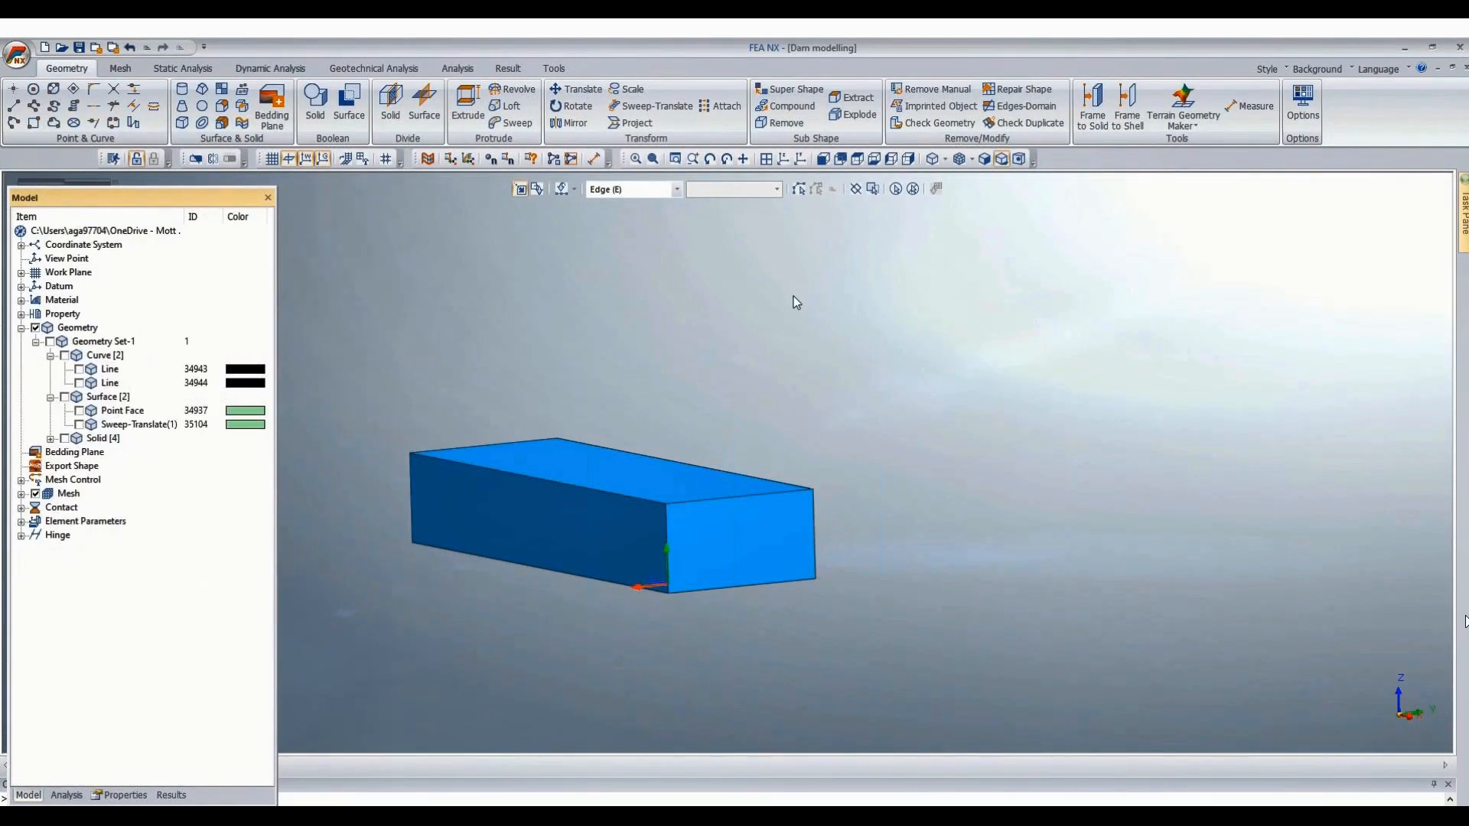
Create the downstream profile points in Geometry Set-1 by pasting the copied coordinates as tabular point input.
{"action": "left_click", "coordinate": [13, 89]}
{"action": "left_click", "coordinate": [69, 208]}
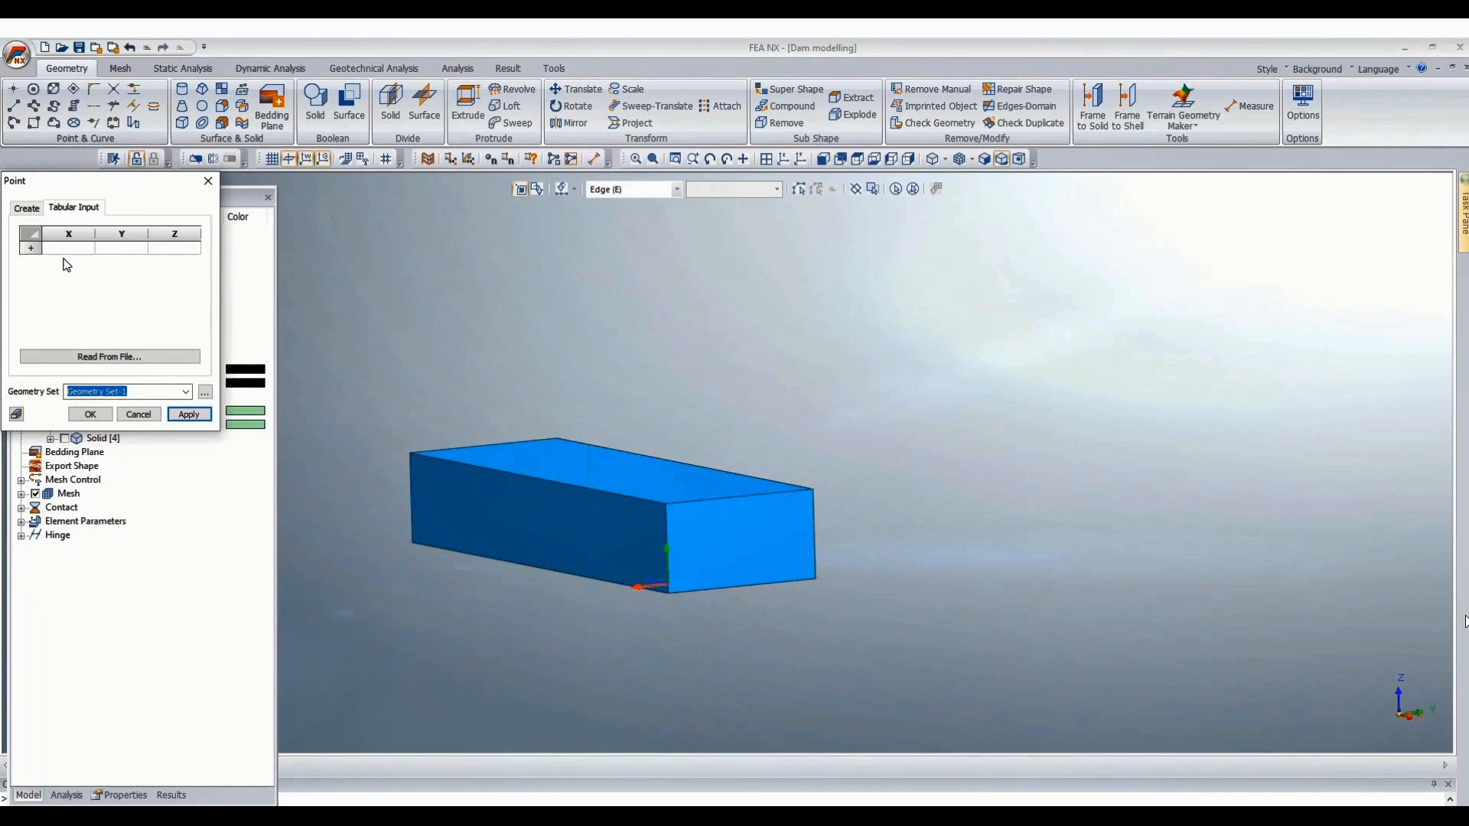
{"action": "left_click", "coordinate": [66, 248]}
{"action": "key", "text": "ctrl+v"}
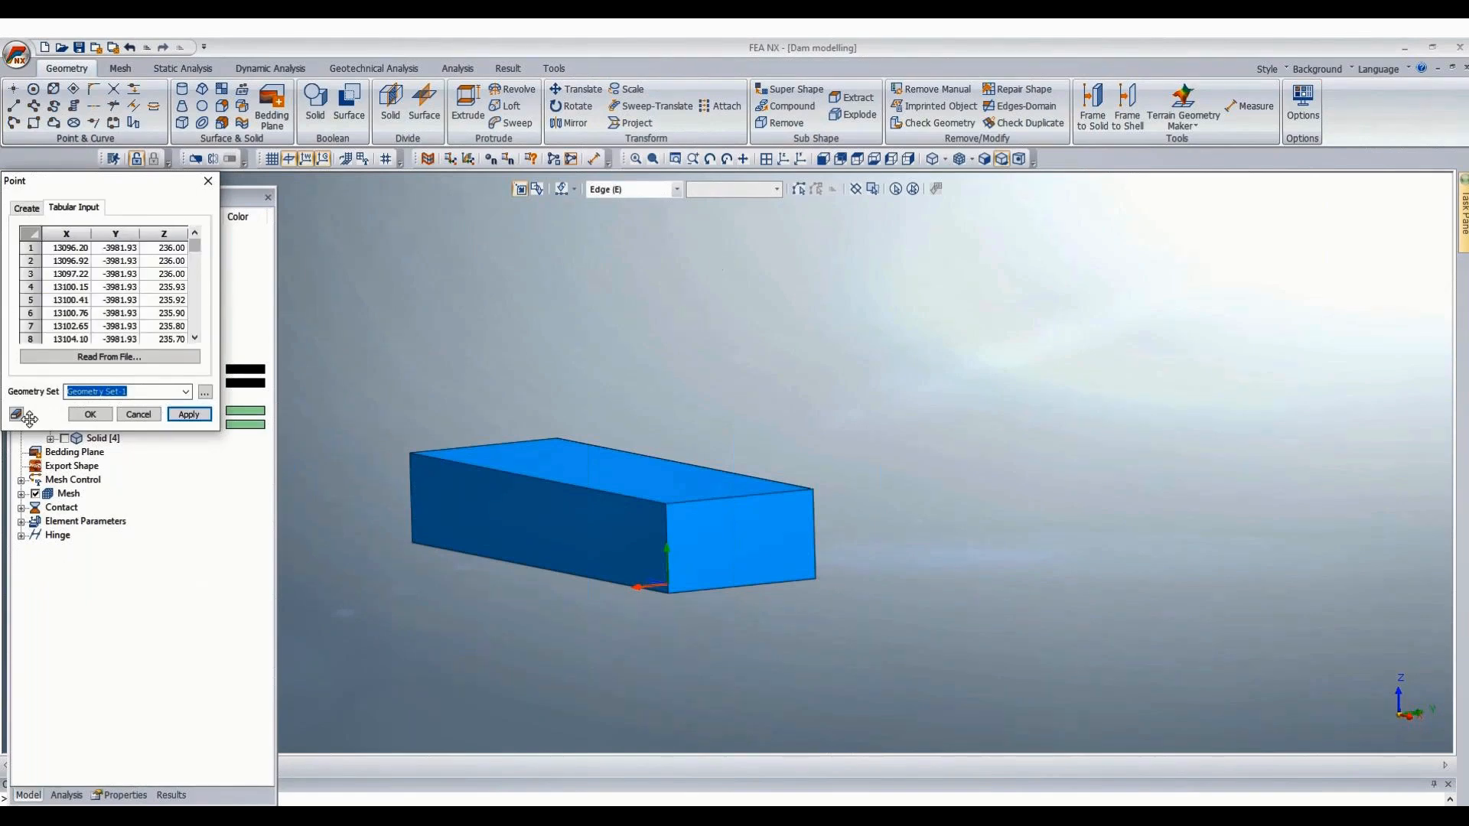
{"action": "left_click", "coordinate": [102, 418]}
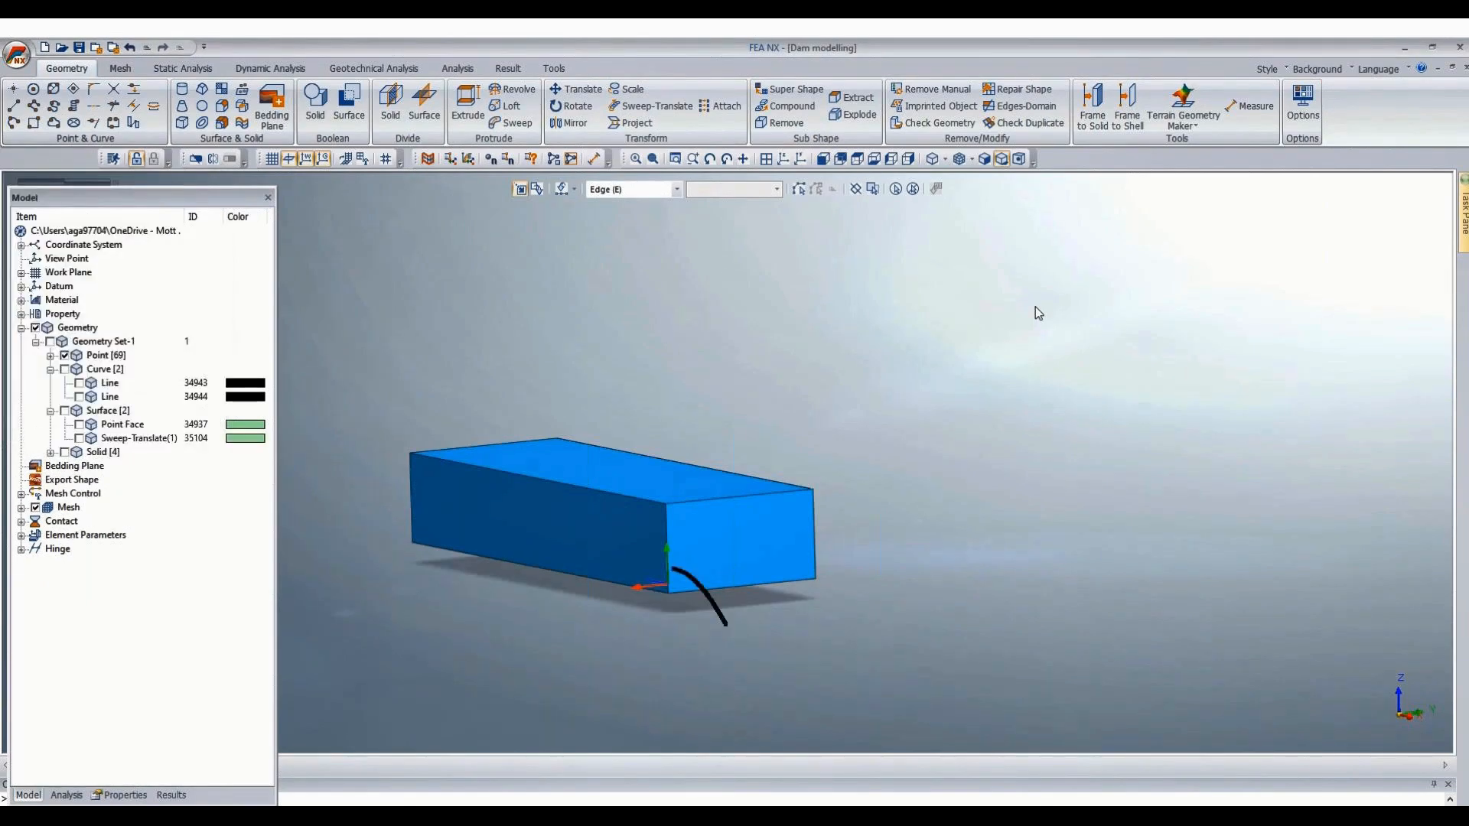
Show the model in front view and examine the downstream profile points beside the block.
{"action": "left_click", "coordinate": [821, 159]}
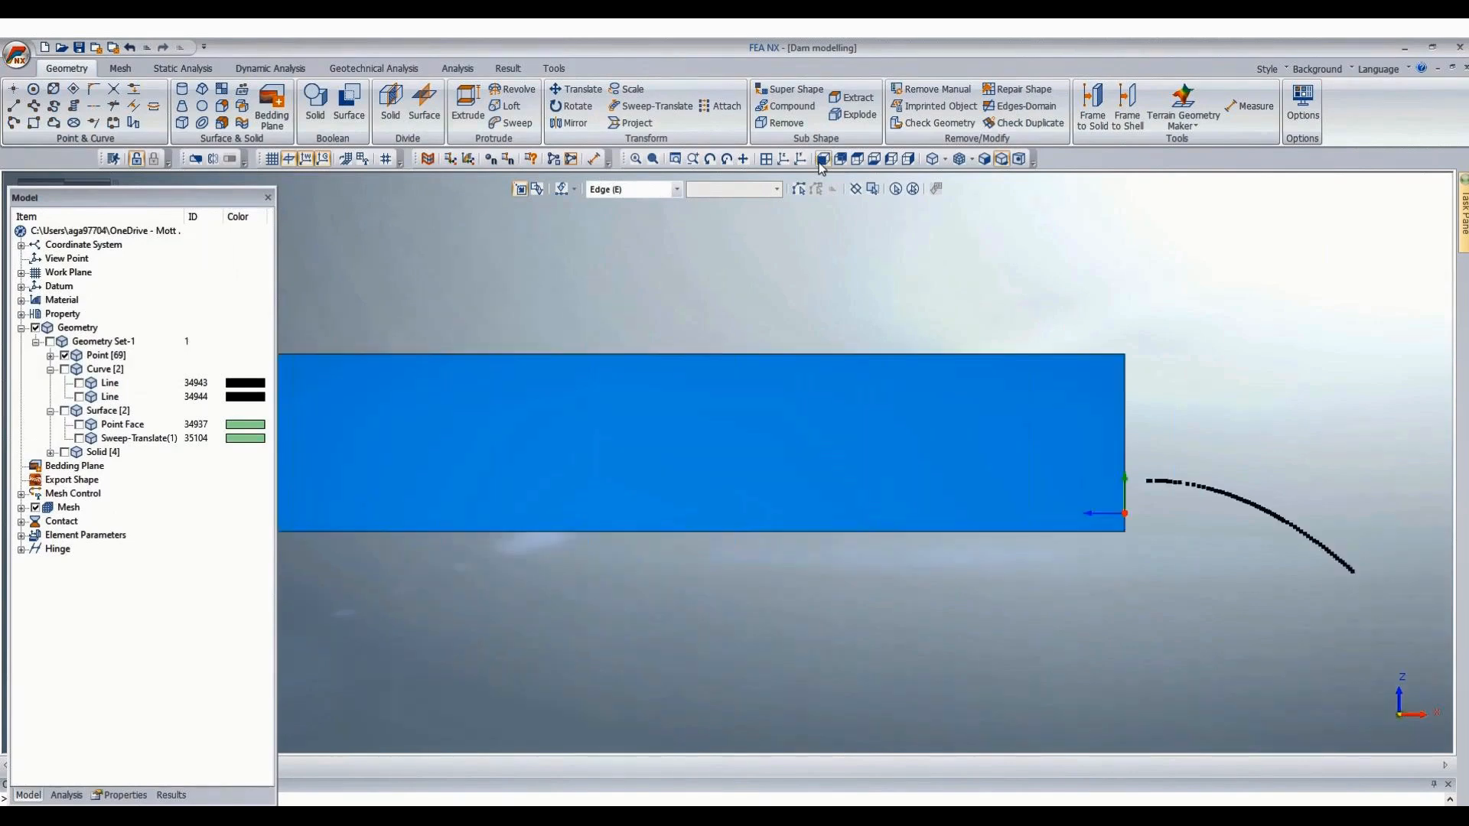
{"action": "scroll", "coordinate": [1076, 254], "scroll_direction": "down", "scroll_amount": 3}
{"action": "scroll", "coordinate": [1081, 259], "scroll_direction": "down", "scroll_amount": 1}
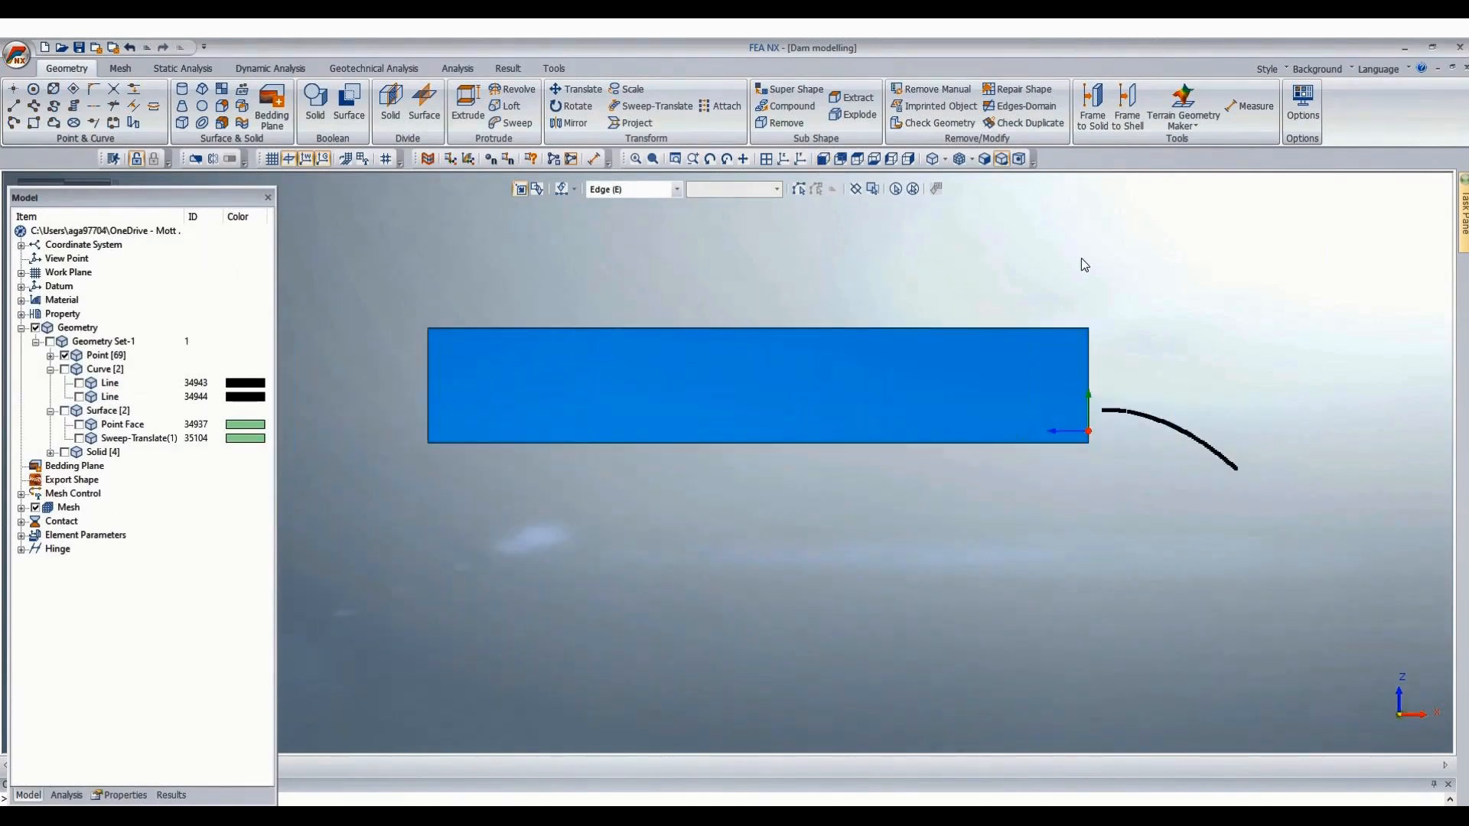
{"action": "scroll", "coordinate": [1297, 407], "scroll_direction": "up", "scroll_amount": 2}
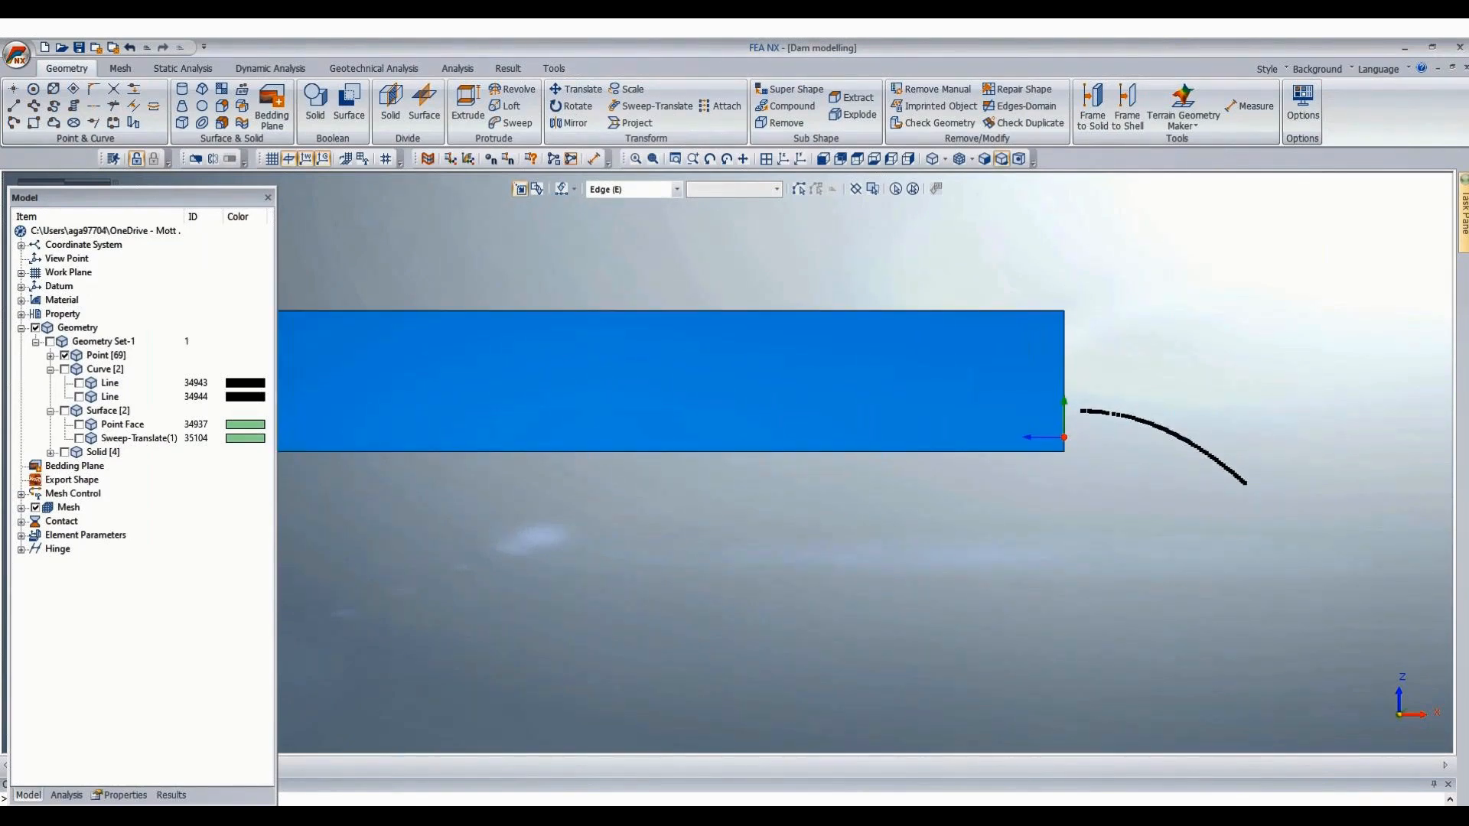
Switch to the Excel workbook and copy the U/S coordinates in the range AC72:AE92.
{"action": "mouse_move", "coordinate": [727, 790]}
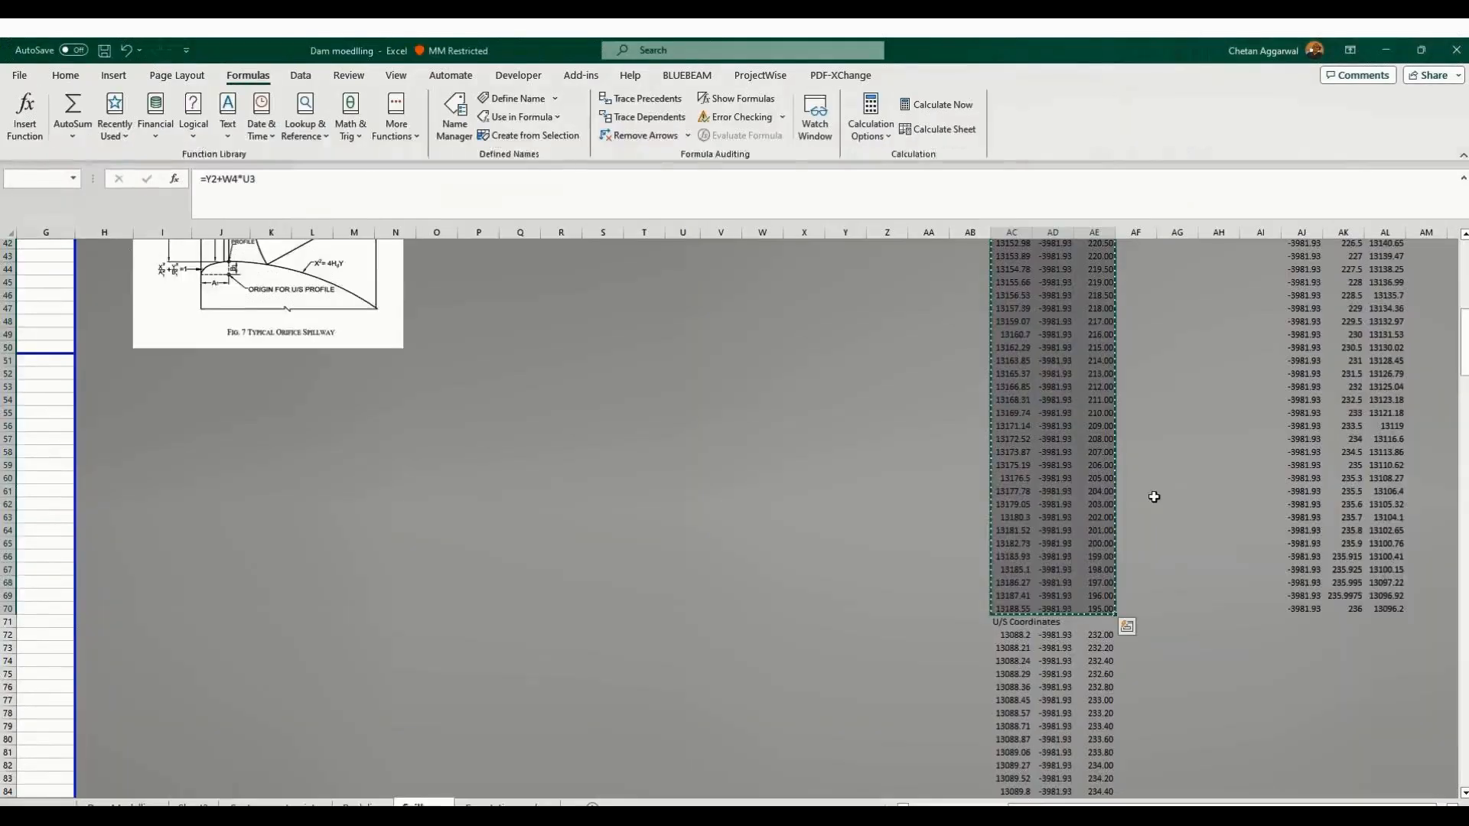
{"action": "scroll", "coordinate": [1071, 535], "scroll_direction": "down", "scroll_amount": 3}
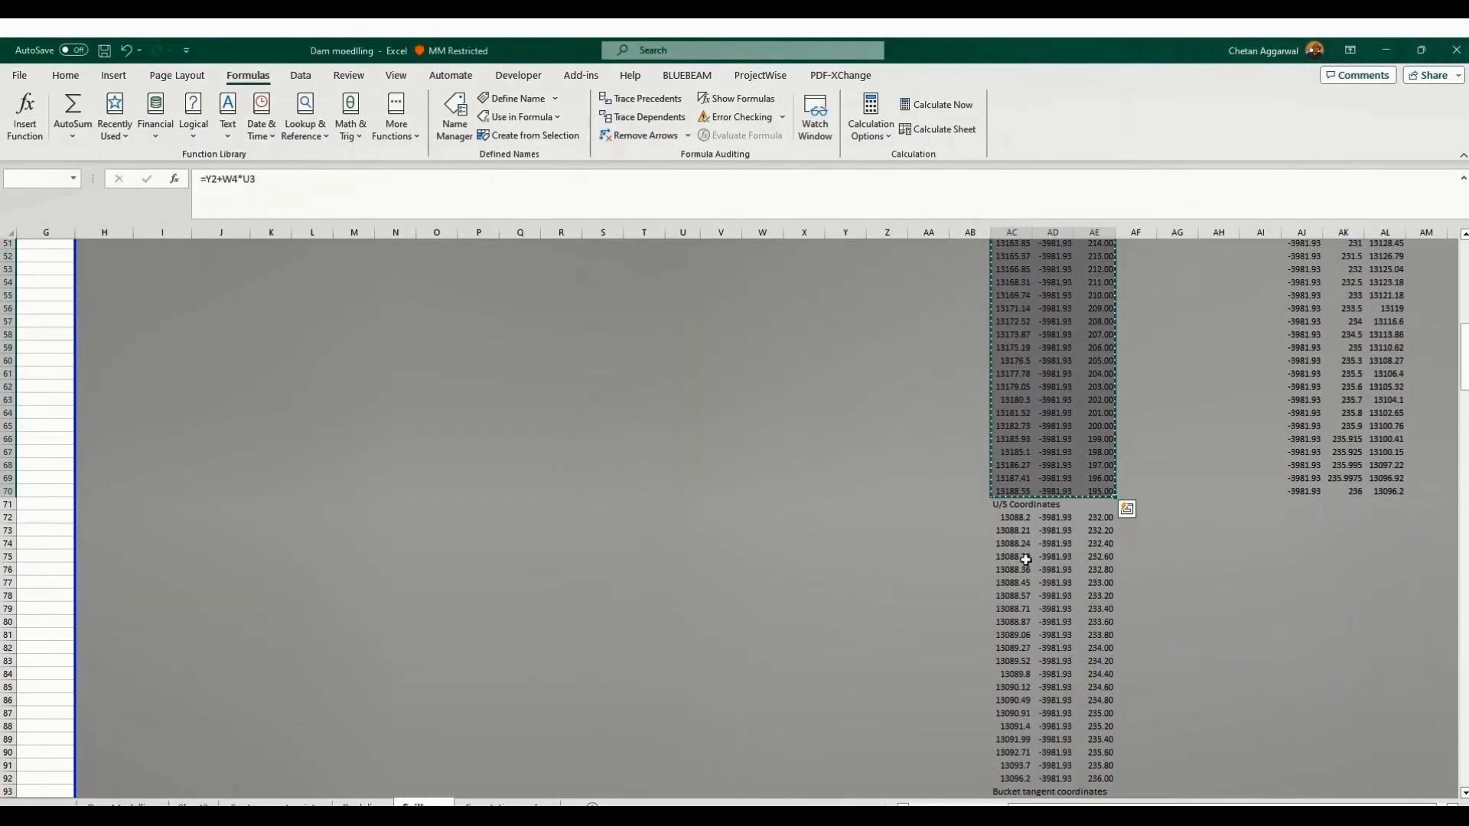
{"action": "left_click", "coordinate": [1010, 519]}
{"action": "scroll", "coordinate": [1102, 551], "scroll_direction": "down", "scroll_amount": 7}
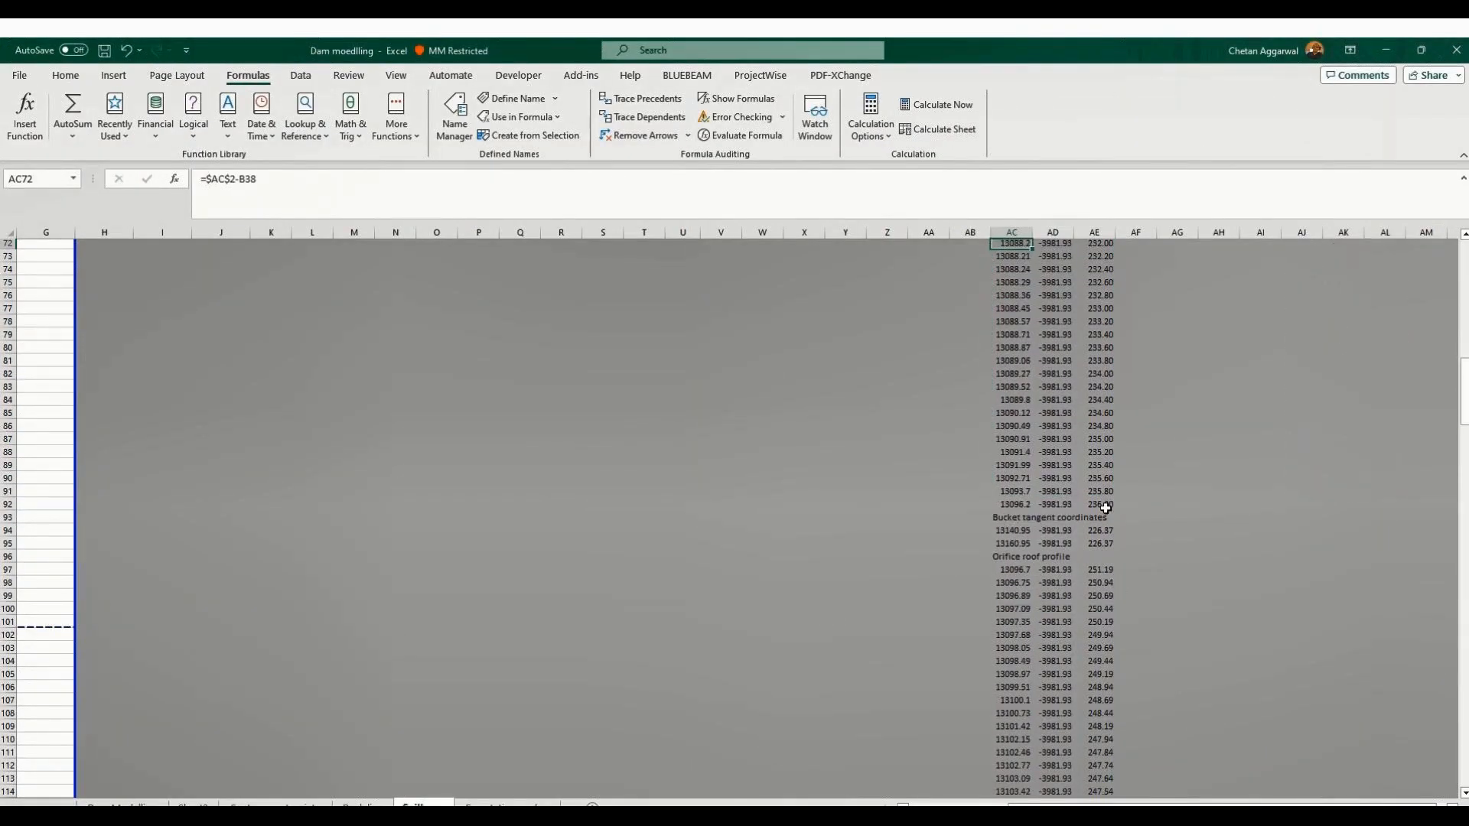
{"action": "left_click", "coordinate": [1106, 507], "text": "shift"}
{"action": "key", "text": "ctrl+c"}
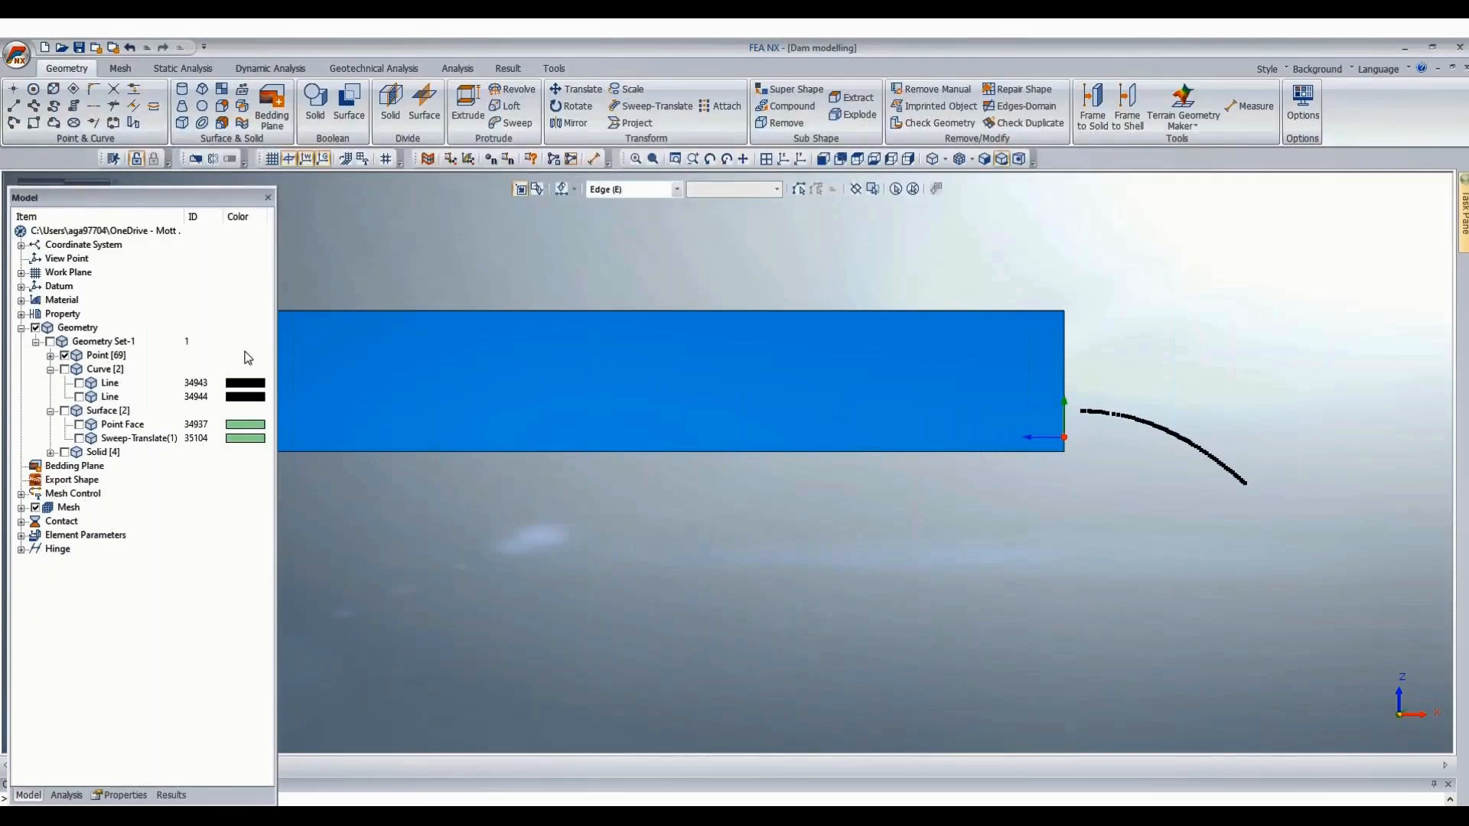
Switch to FEA NX and create the upstream profile points in Geometry Set-1 by pasting the copied coordinates as tabular point input.
{"action": "left_click", "coordinate": [15, 90]}
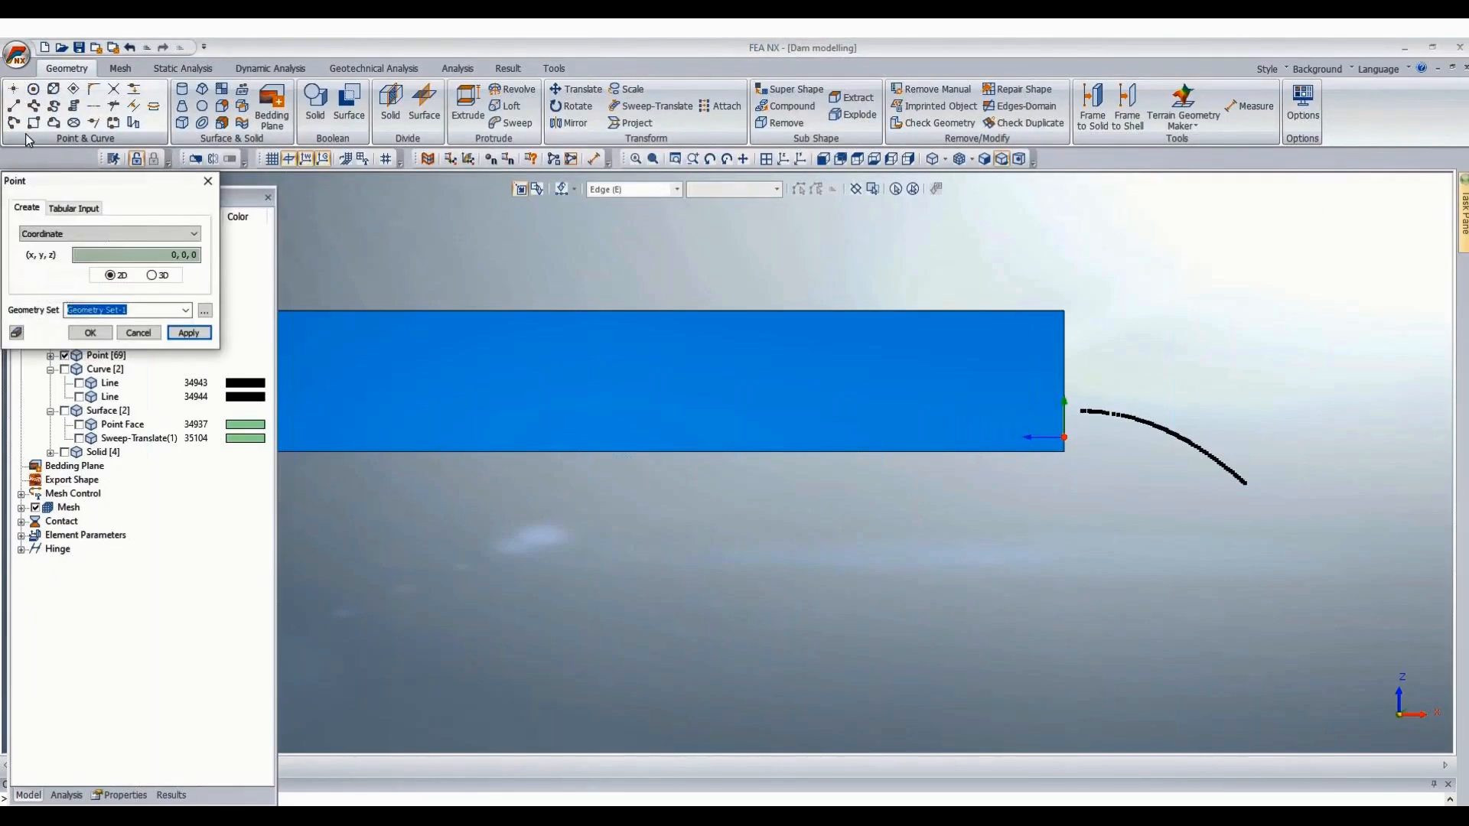
{"action": "left_click", "coordinate": [73, 207]}
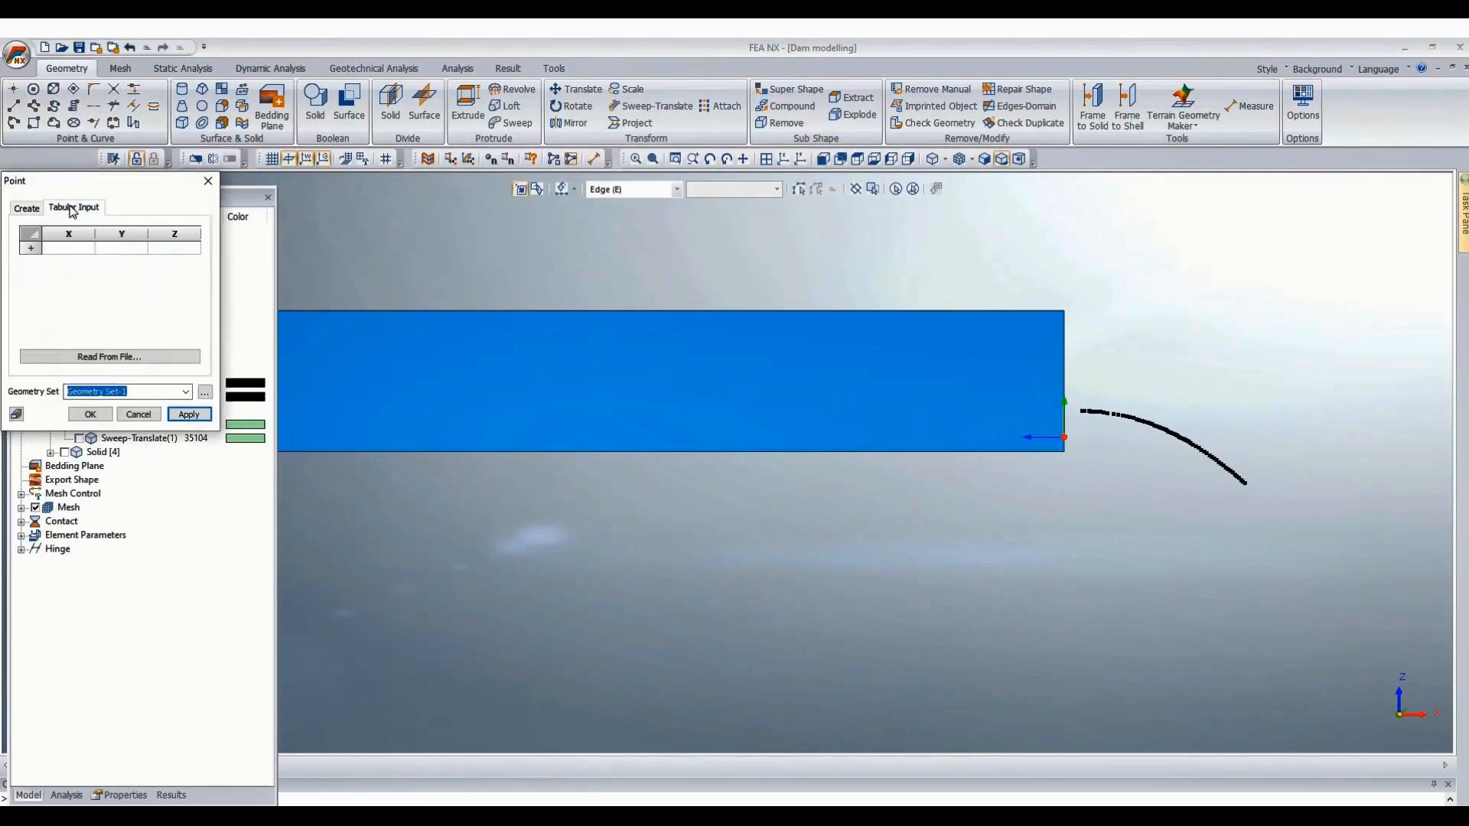
{"action": "left_click", "coordinate": [70, 249]}
{"action": "key", "text": "ctrl+v"}
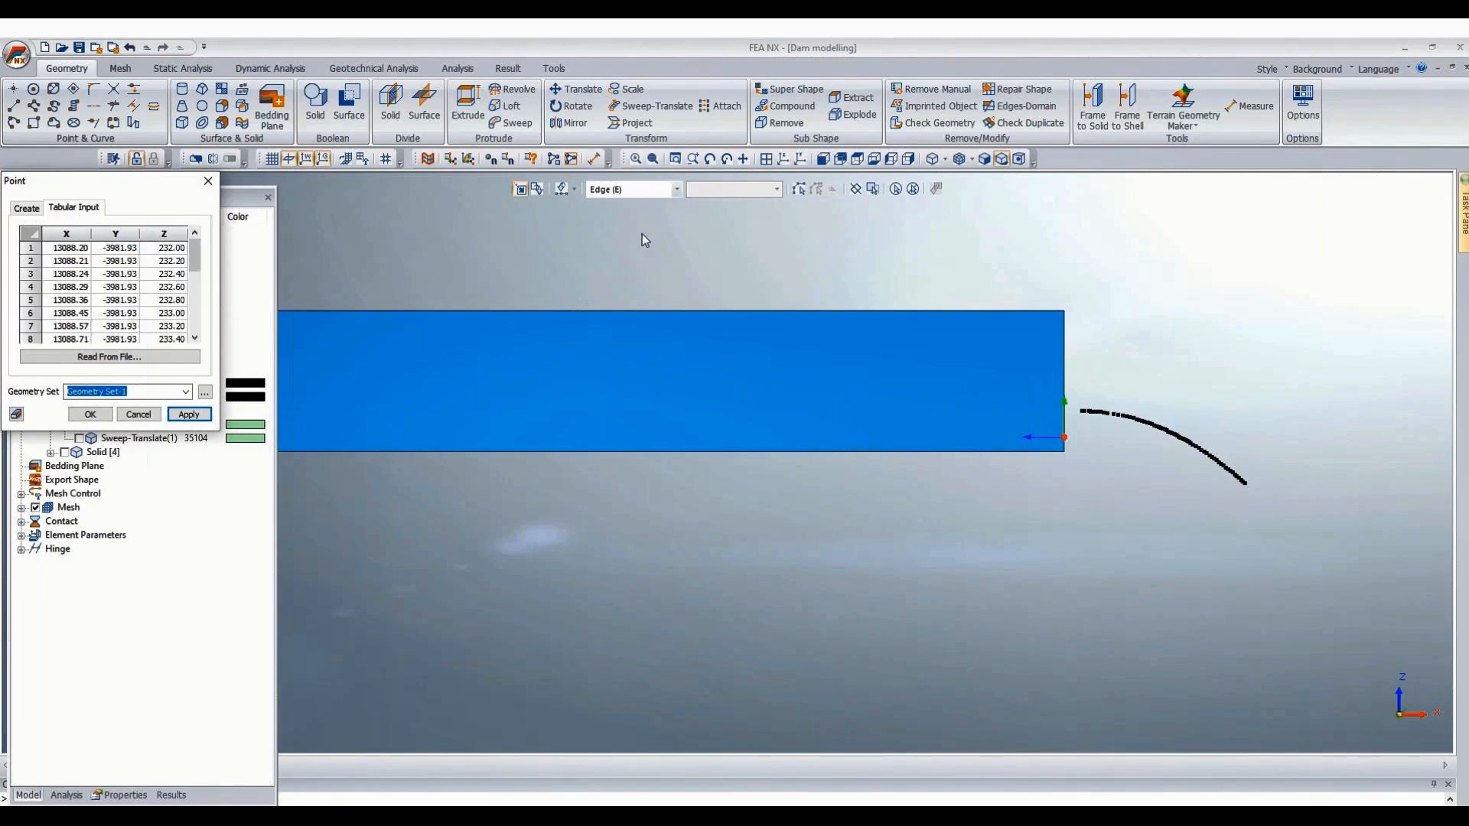
{"action": "key", "text": "Return"}
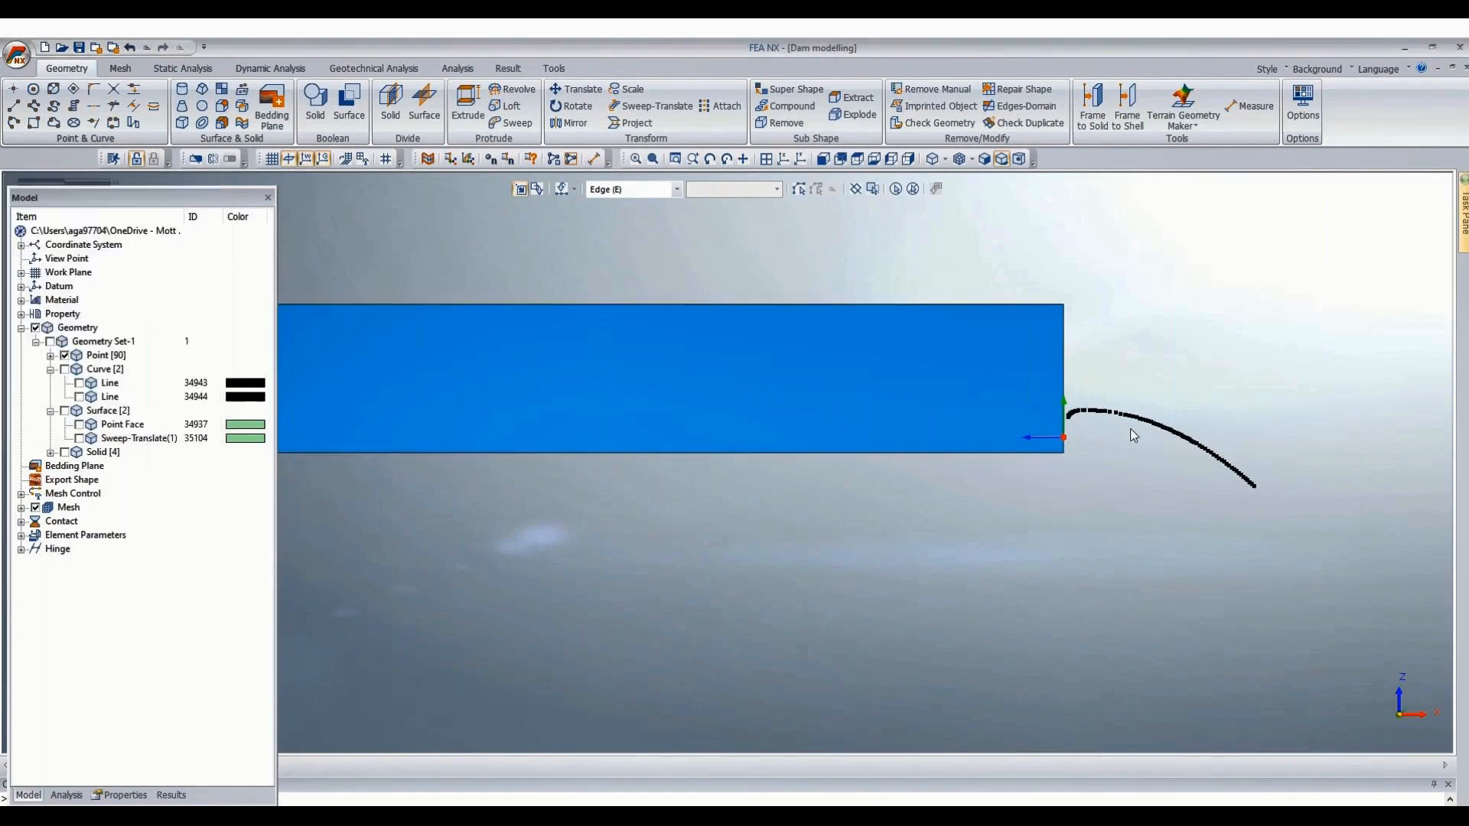
{"action": "scroll", "coordinate": [1091, 413], "scroll_direction": "up", "scroll_amount": 2}
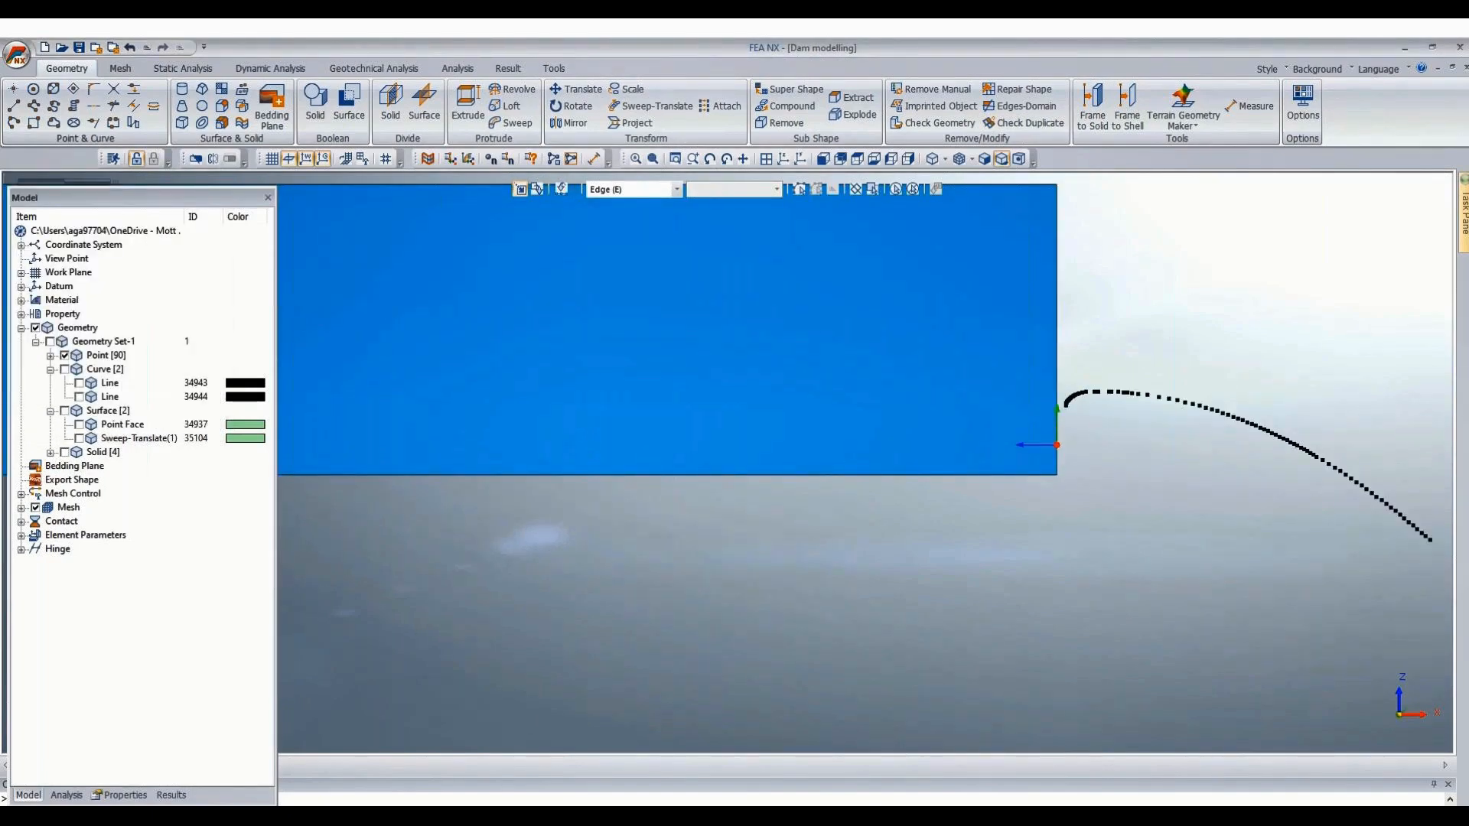
Switch back to Excel and copy the bucket tangent coordinates in the range AC94:AE95.
{"action": "left_click", "coordinate": [291, 787]}
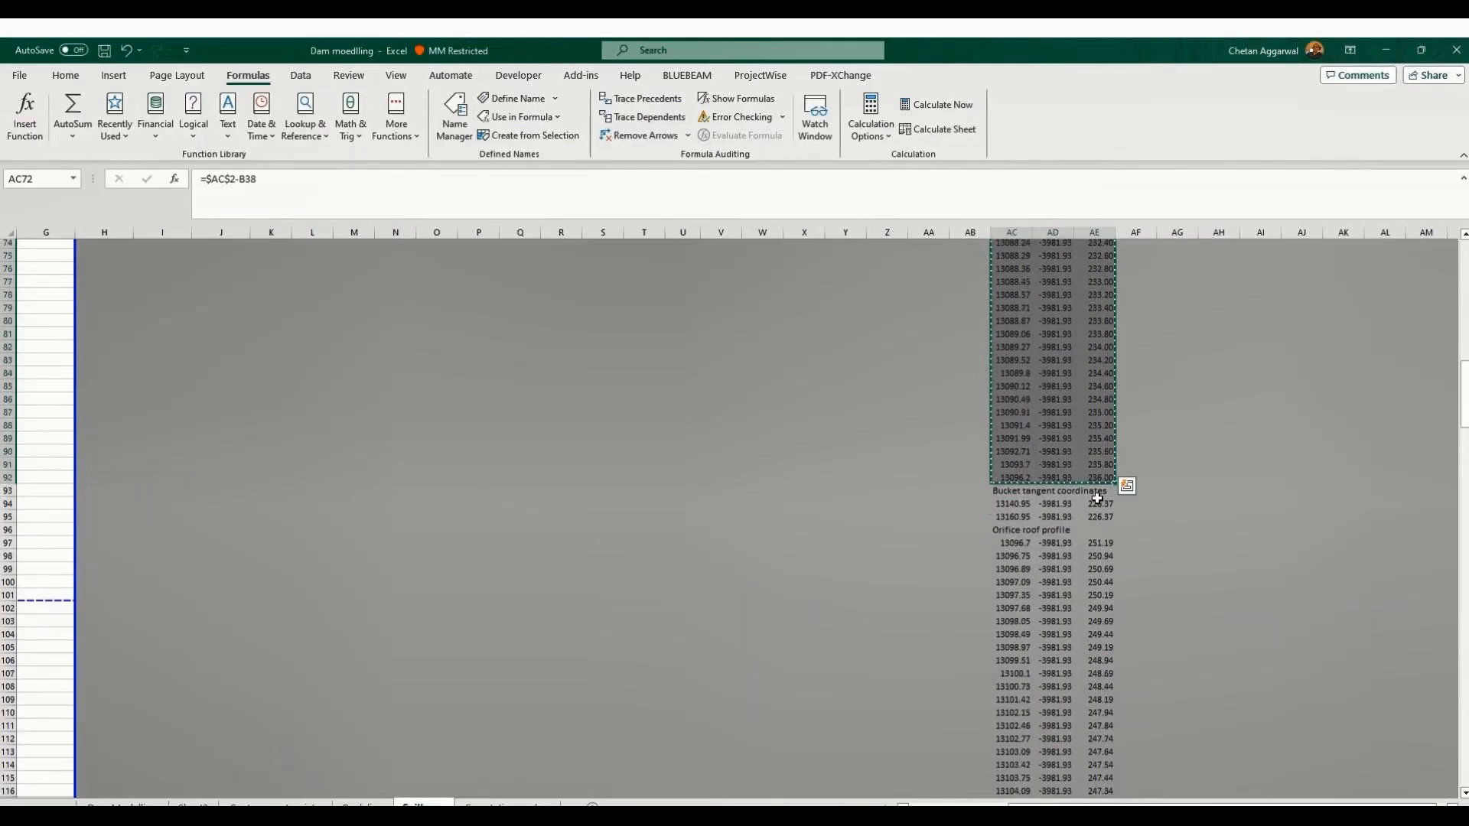
{"action": "scroll", "coordinate": [1013, 457], "scroll_direction": "down", "scroll_amount": 1}
{"action": "left_click", "coordinate": [1013, 457]}
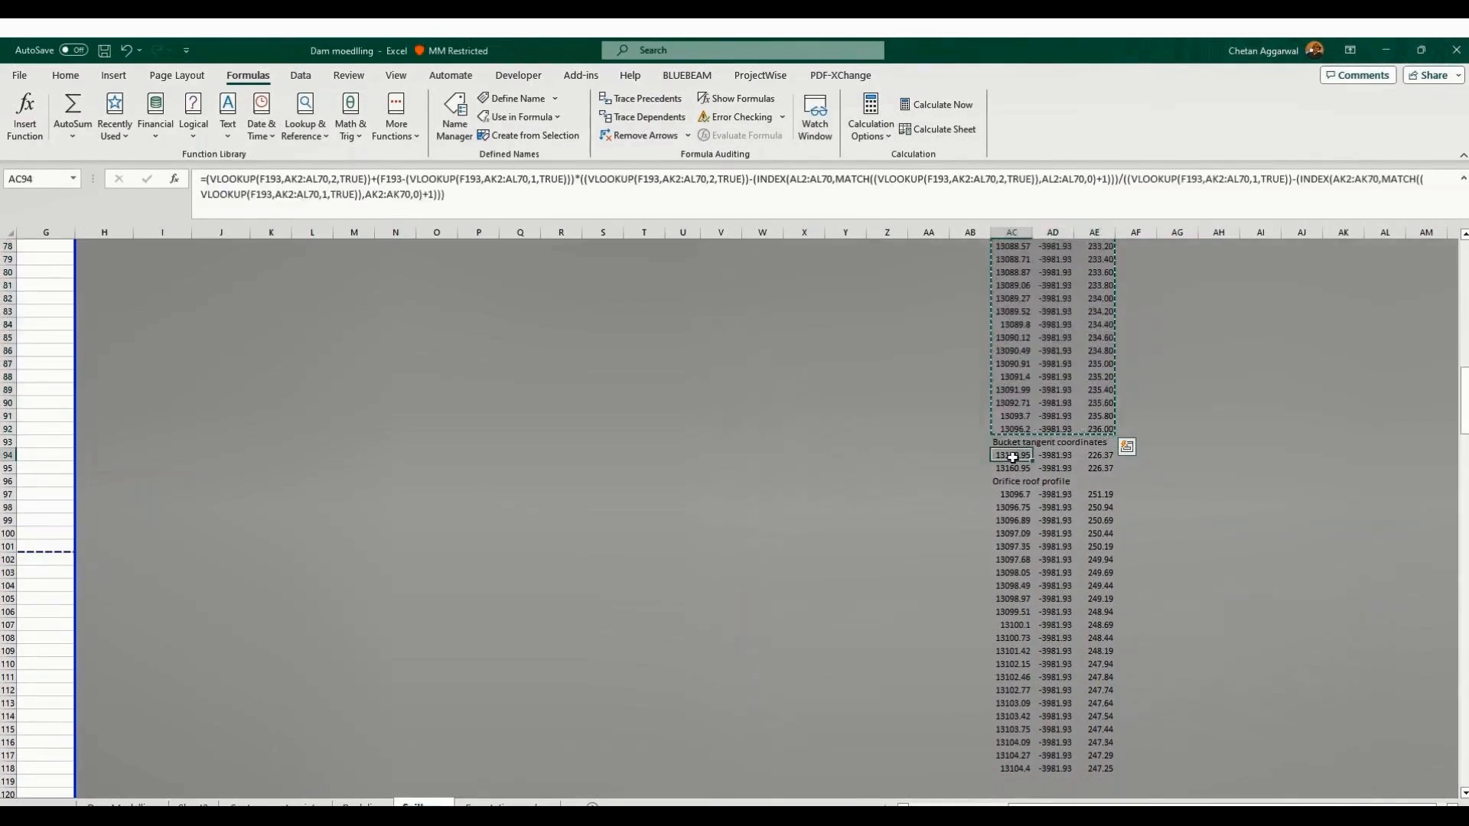
{"action": "left_click_drag", "start_coordinate": [1012, 457], "coordinate": [1102, 467]}
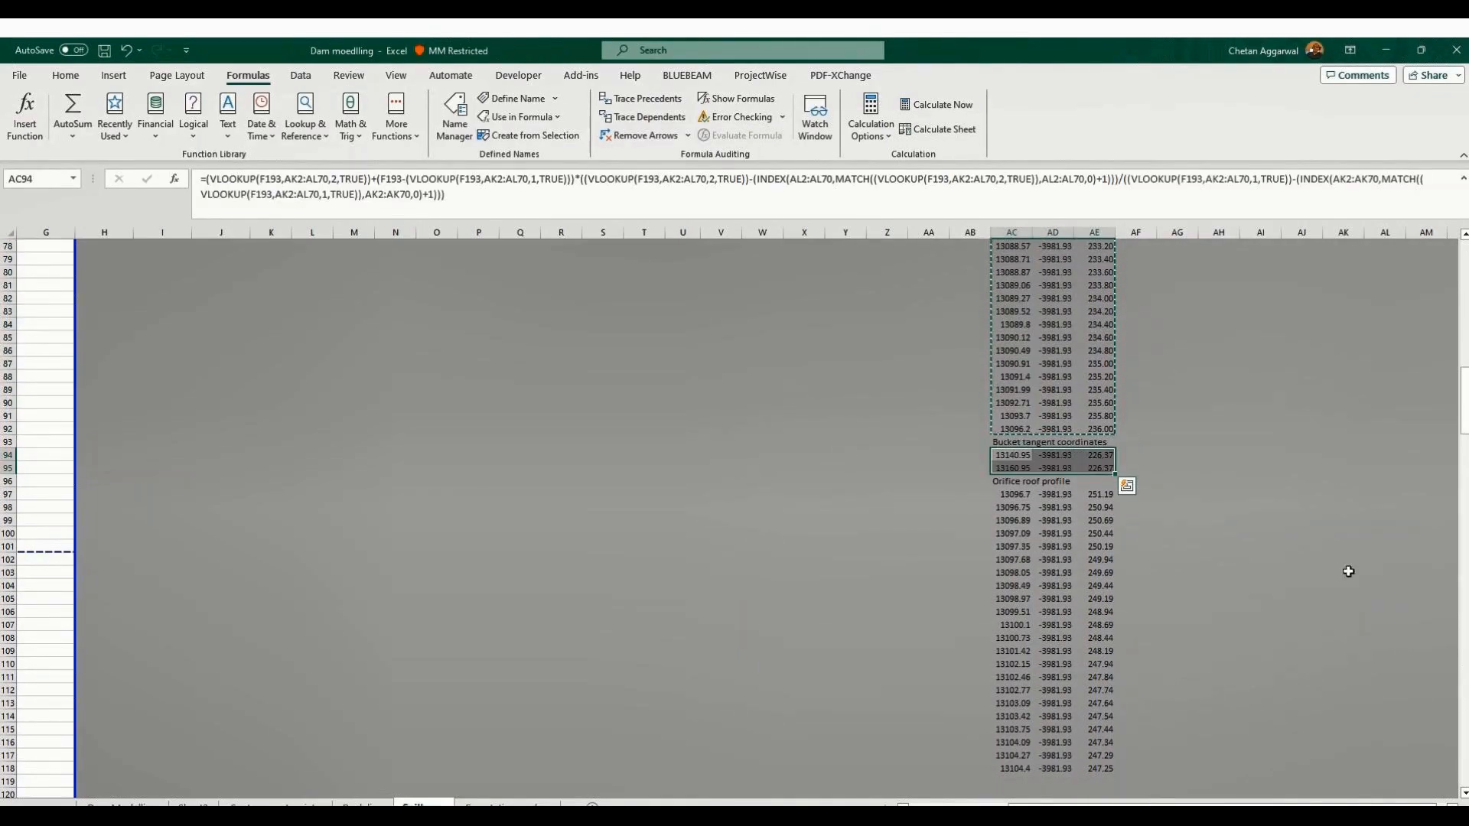
{"action": "key", "text": "ctrl+c"}
Switch to FEA NX and create the two bucket tangent points in Geometry Set-1 by pasting the copied coordinates as tabular input.
{"action": "key", "text": "alt+Tab"}
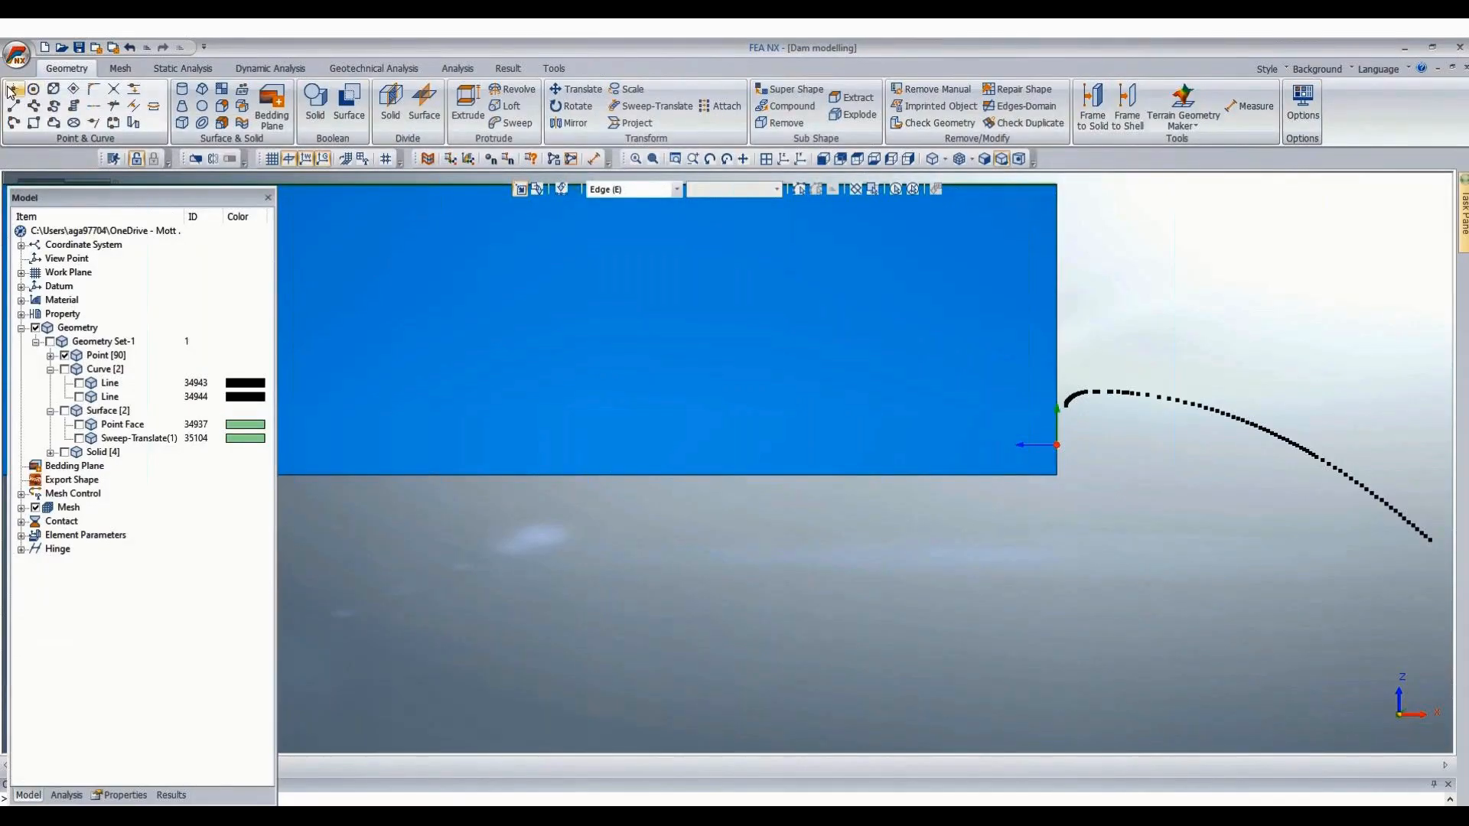
{"action": "left_click", "coordinate": [15, 107]}
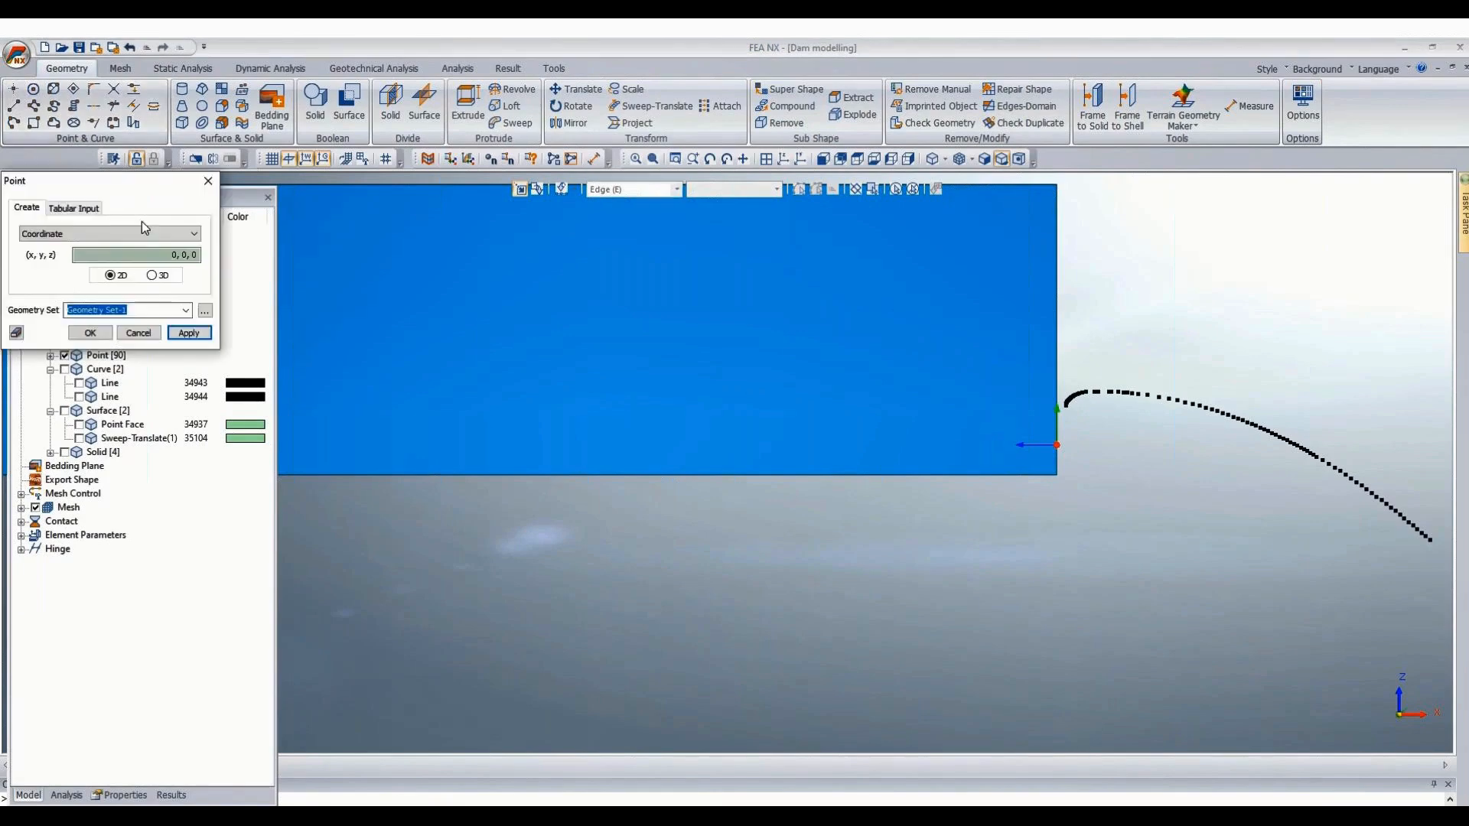
{"action": "left_click", "coordinate": [60, 212]}
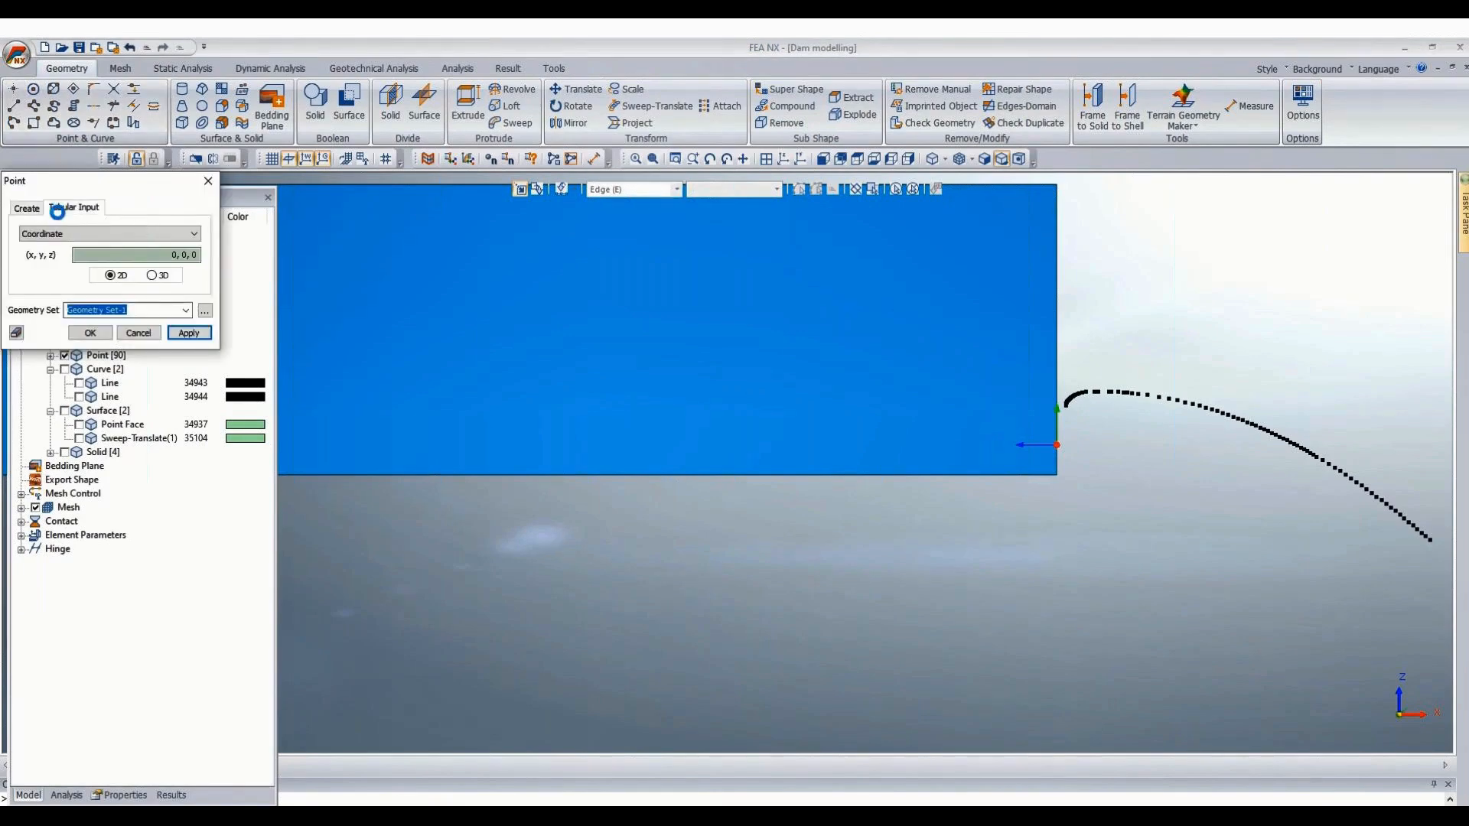
{"action": "left_click", "coordinate": [64, 250]}
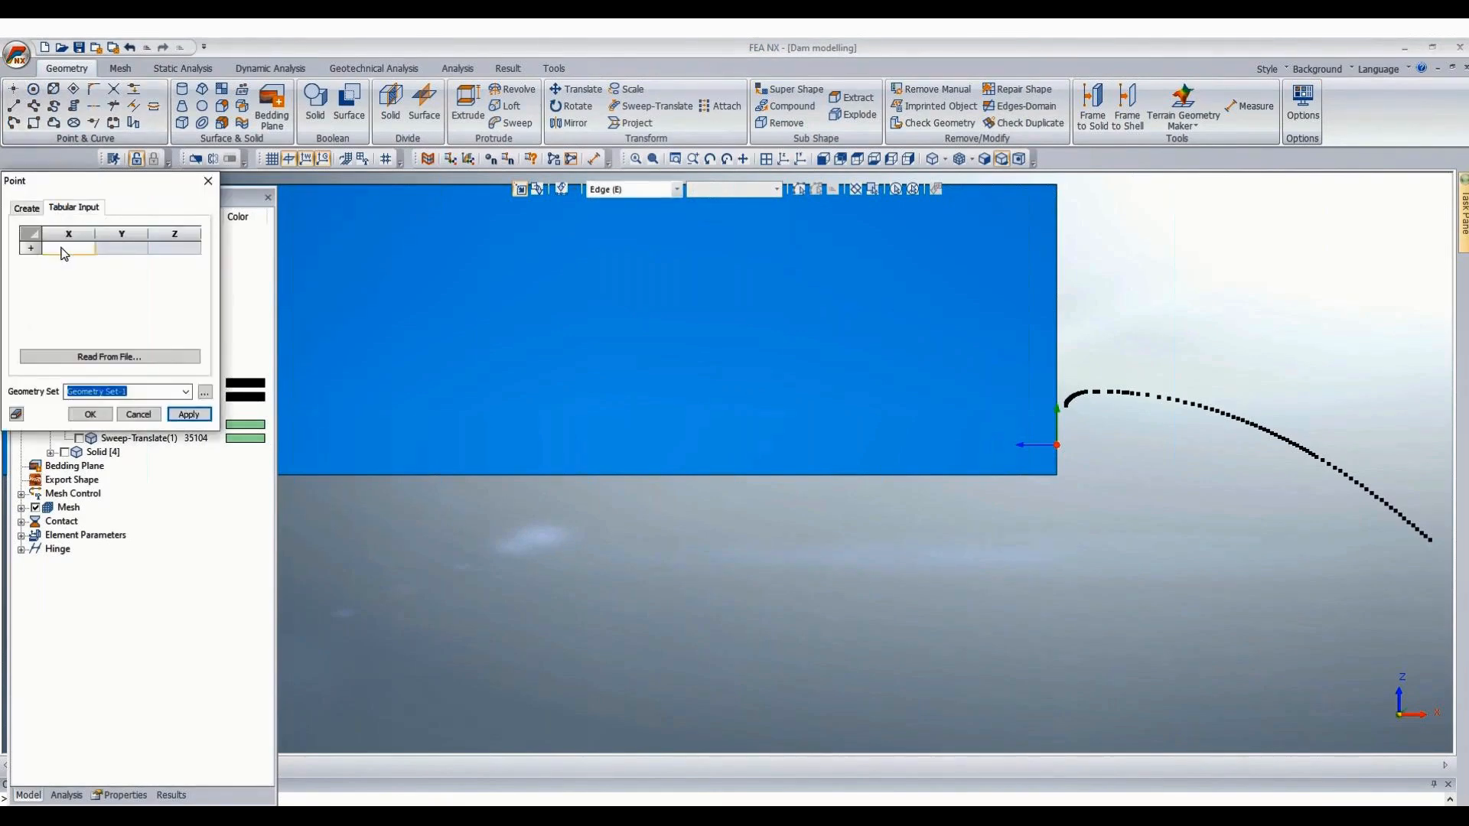
{"action": "key", "text": "ctrl+v"}
{"action": "left_click", "coordinate": [90, 415]}
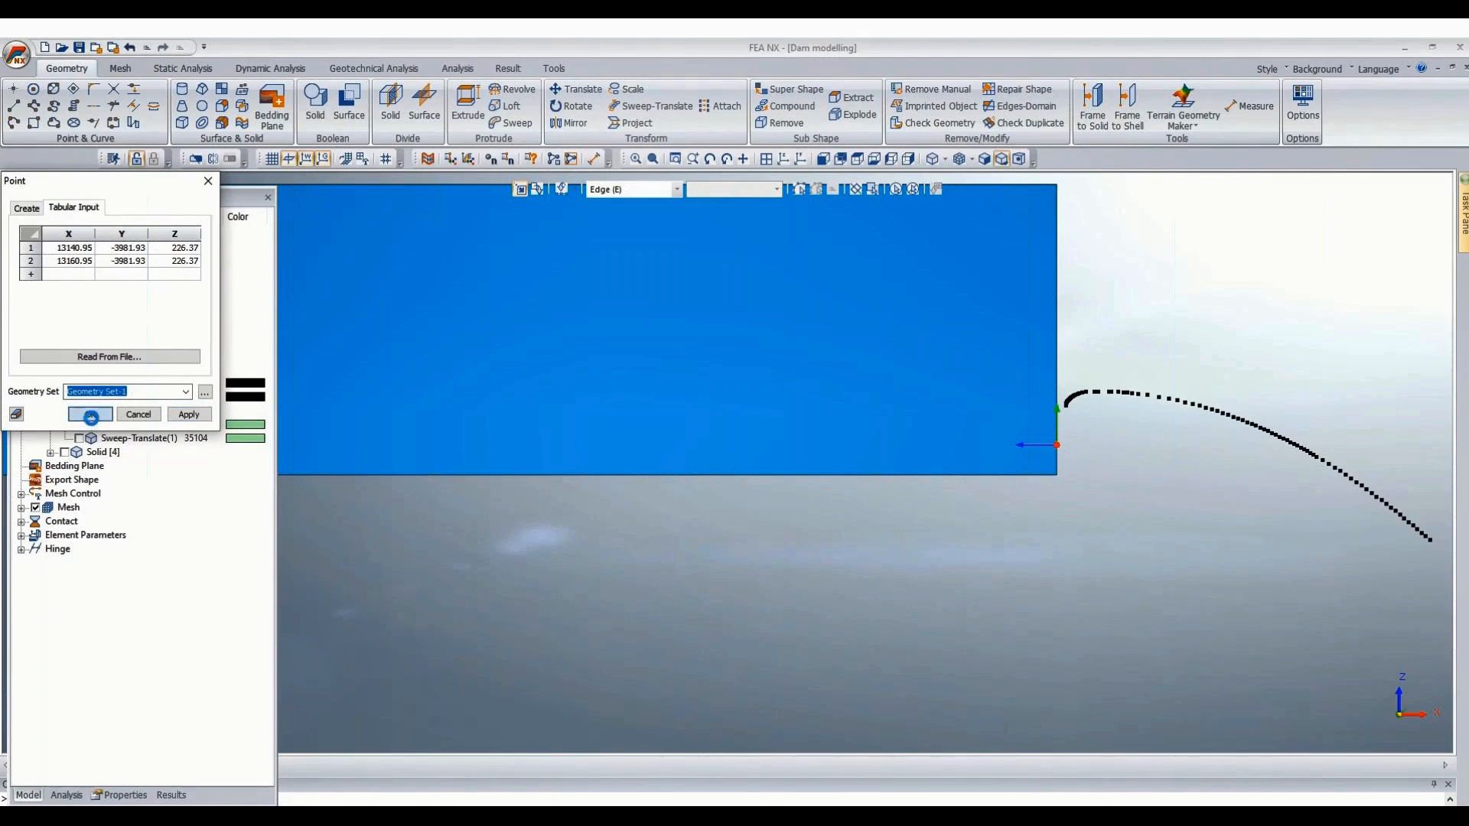
{"action": "scroll", "coordinate": [655, 394], "scroll_direction": "down", "scroll_amount": 3}
{"action": "scroll", "coordinate": [1178, 389], "scroll_direction": "up", "scroll_amount": 2}
{"action": "scroll", "coordinate": [1033, 419], "scroll_direction": "up", "scroll_amount": 4}
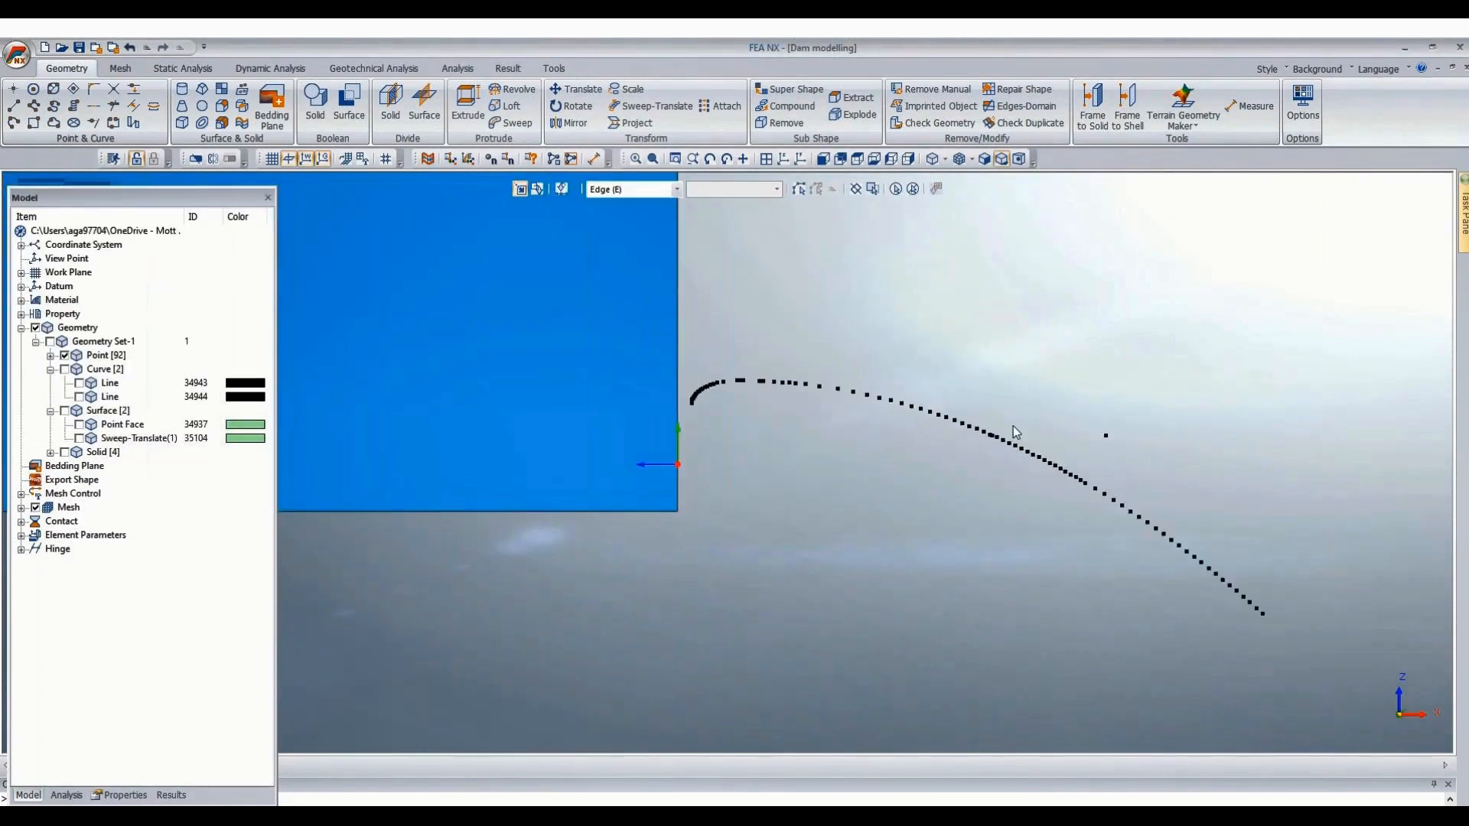
{"action": "scroll", "coordinate": [1013, 425], "scroll_direction": "up", "scroll_amount": 3}
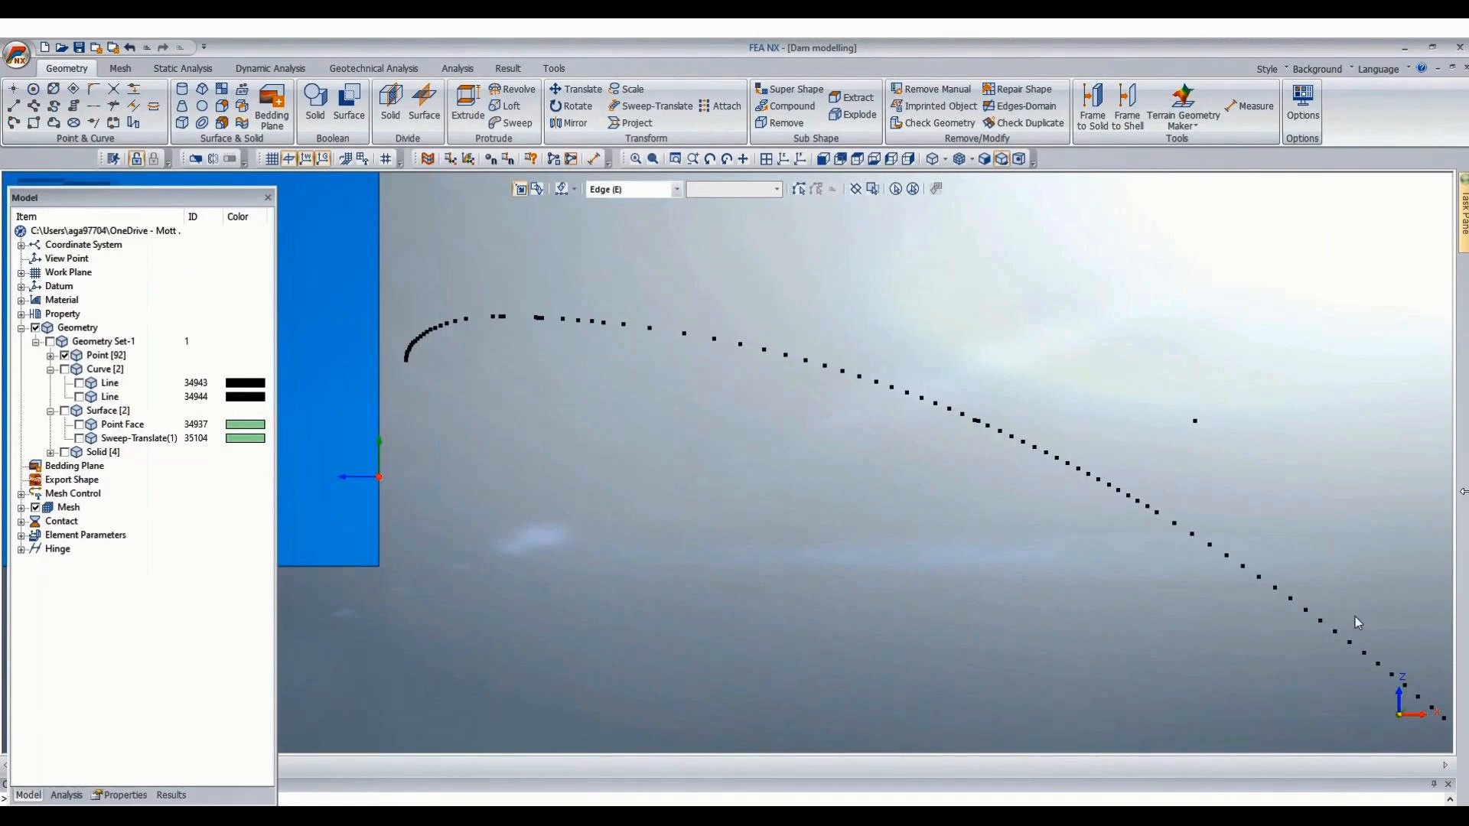
{"action": "scroll", "coordinate": [1297, 548], "scroll_direction": "down", "scroll_amount": 3}
{"action": "scroll", "coordinate": [1070, 468], "scroll_direction": "up", "scroll_amount": 2}
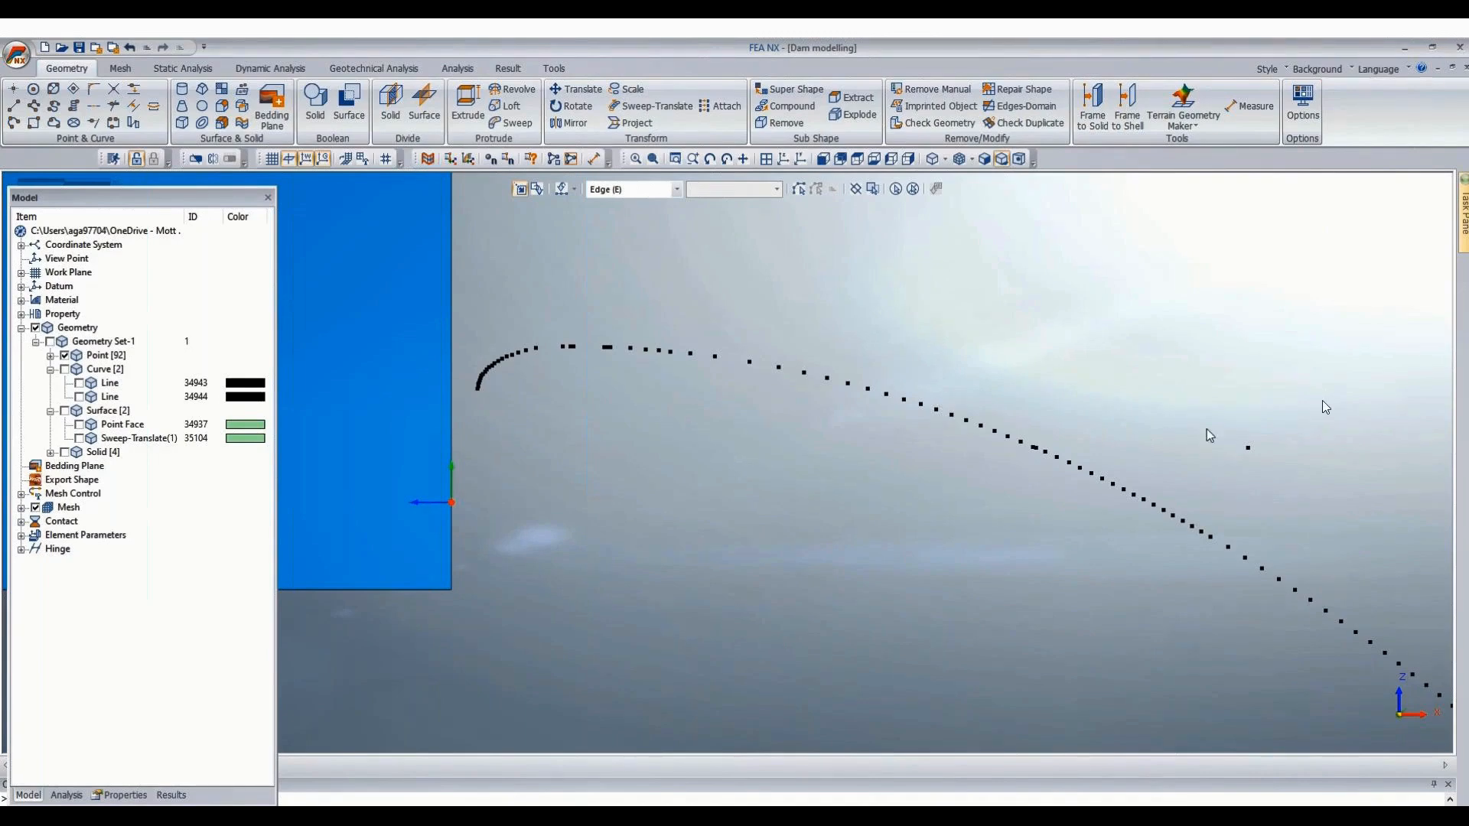
{"action": "scroll", "coordinate": [1205, 440], "scroll_direction": "down", "scroll_amount": 2}
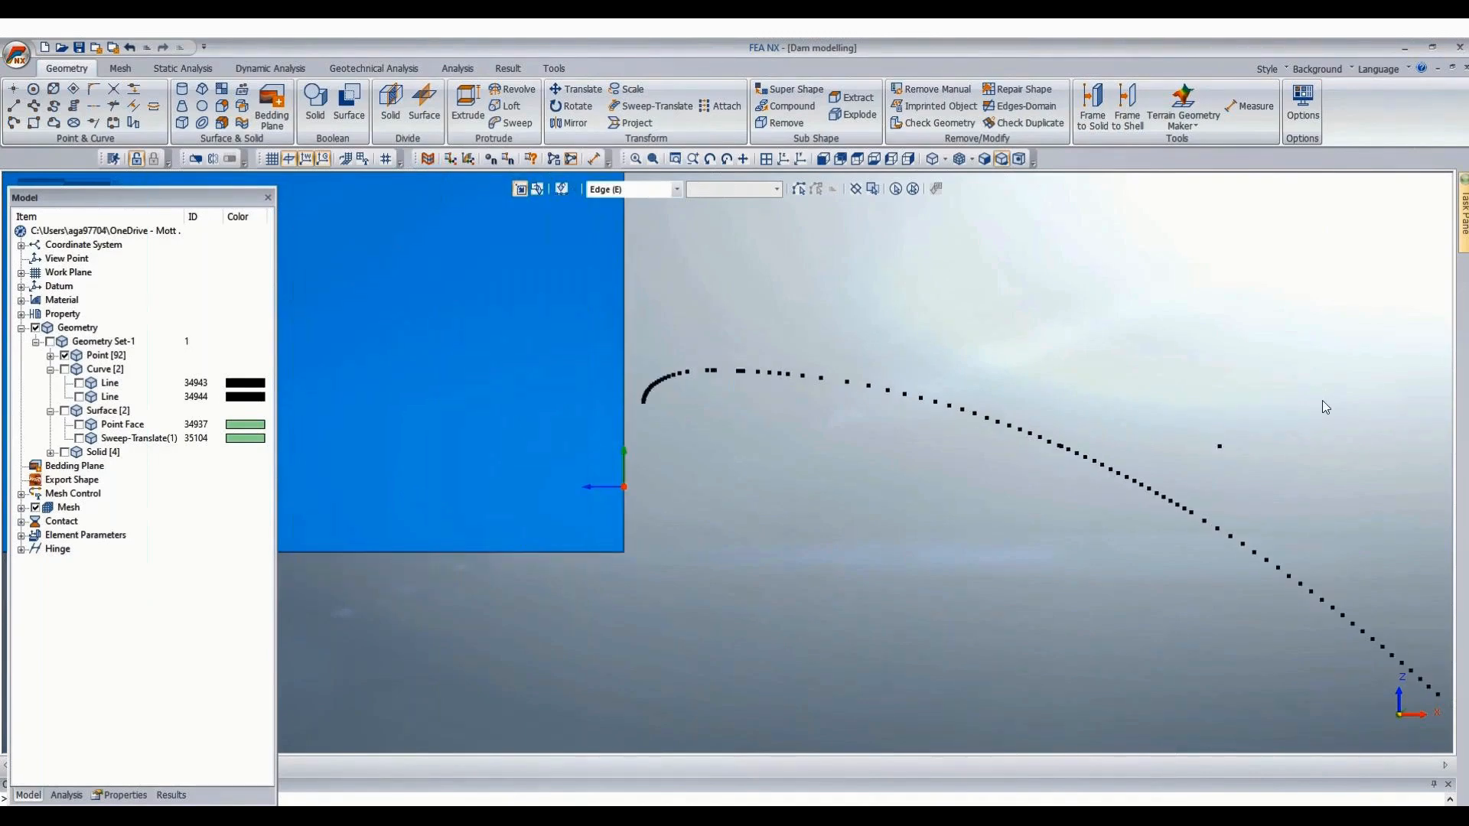
Switch to Excel and copy the orifice roof profile coordinates in the range AC97:AE118.
{"action": "left_click", "coordinate": [505, 819]}
{"action": "left_click", "coordinate": [295, 777]}
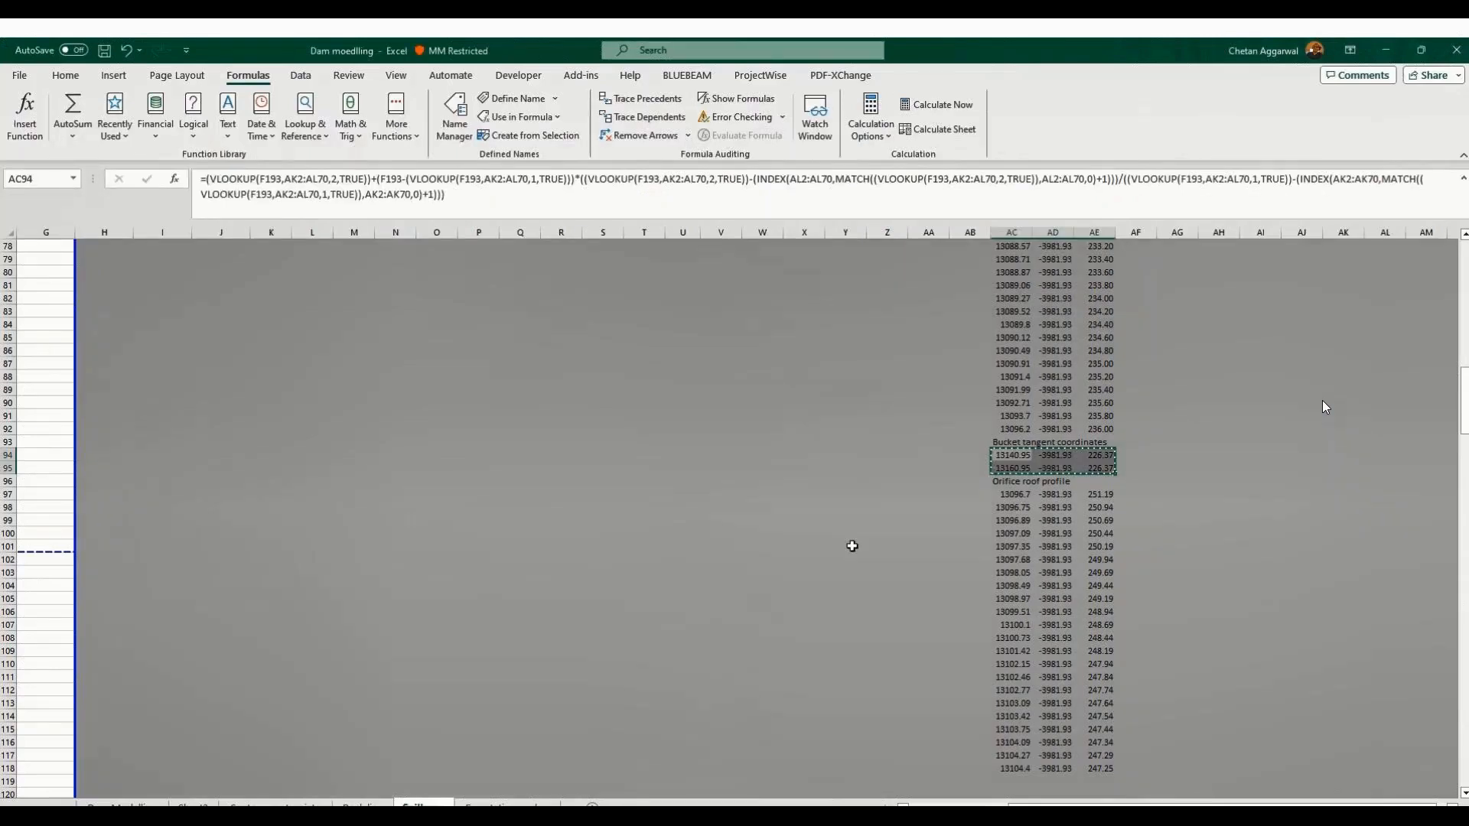
{"action": "scroll", "coordinate": [957, 489], "scroll_direction": "down", "scroll_amount": 3}
{"action": "left_click_drag", "start_coordinate": [1014, 376], "coordinate": [1106, 649]}
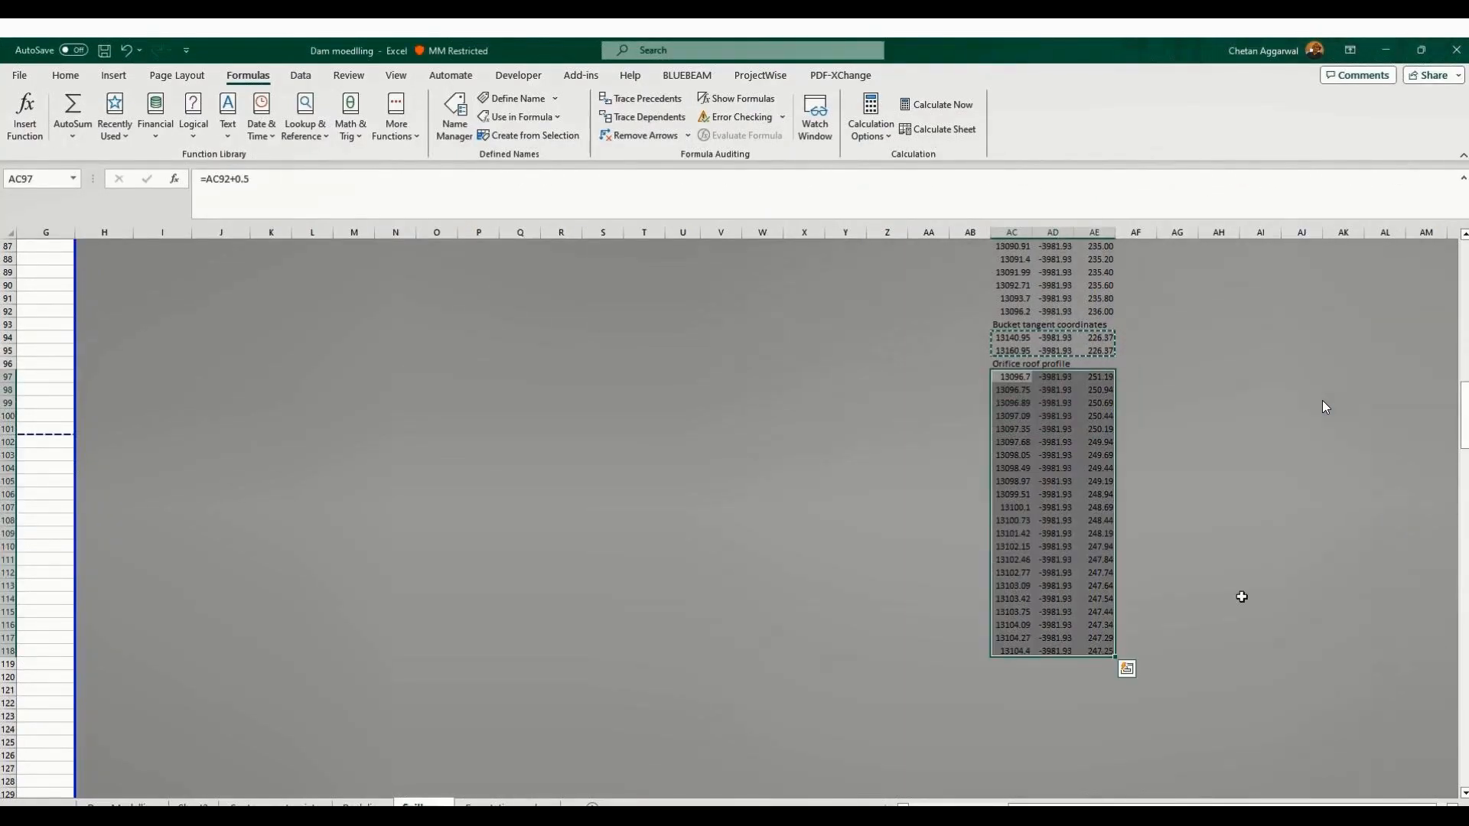
{"action": "key", "text": "ctrl+c"}
Switch to FEA NX and create the orifice roof profile points in Geometry Set-1 by pasting the copied coordinates as tabular input.
{"action": "key", "text": "alt+Tab"}
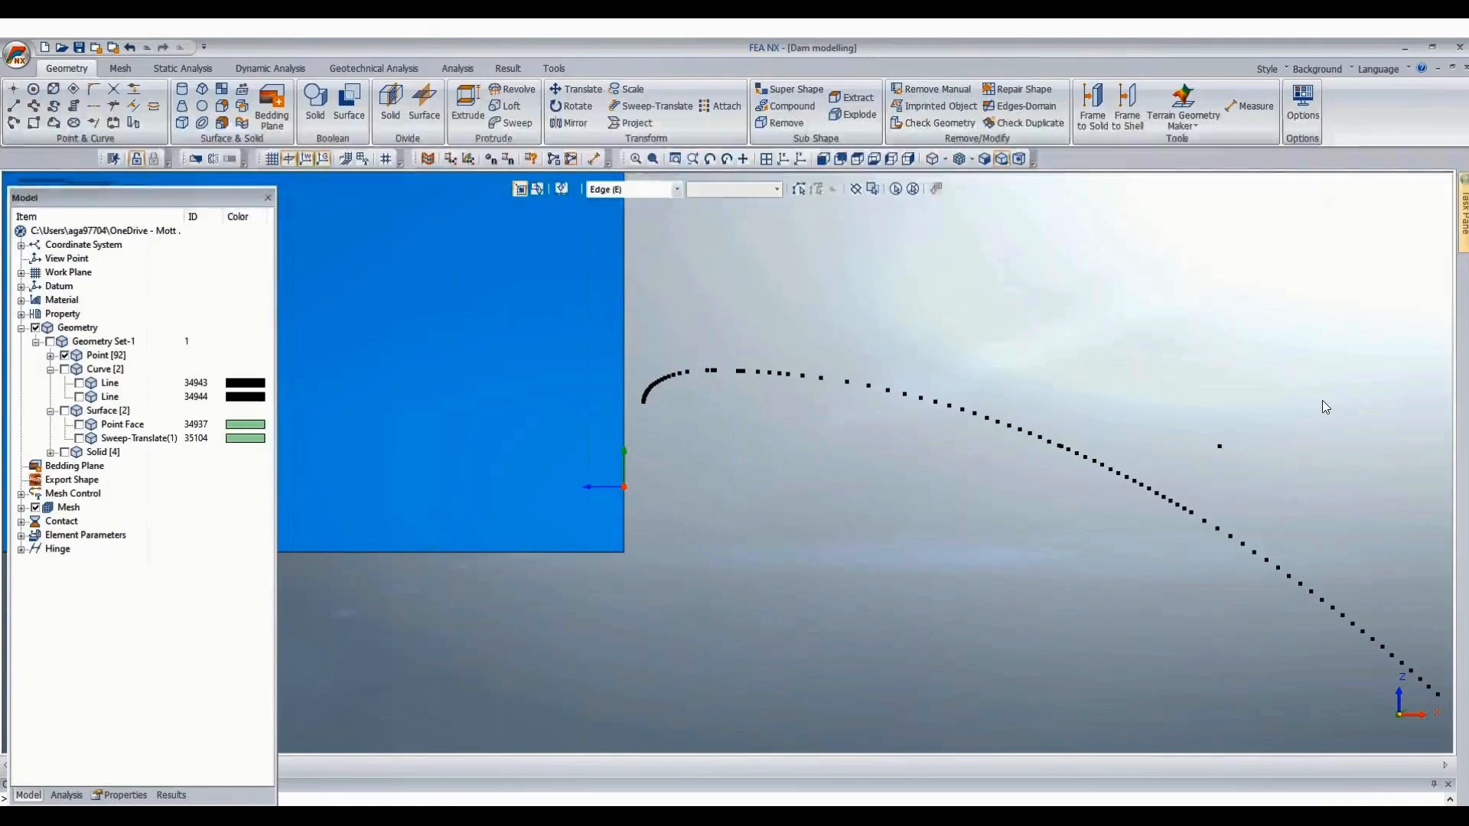
{"action": "left_click", "coordinate": [14, 90]}
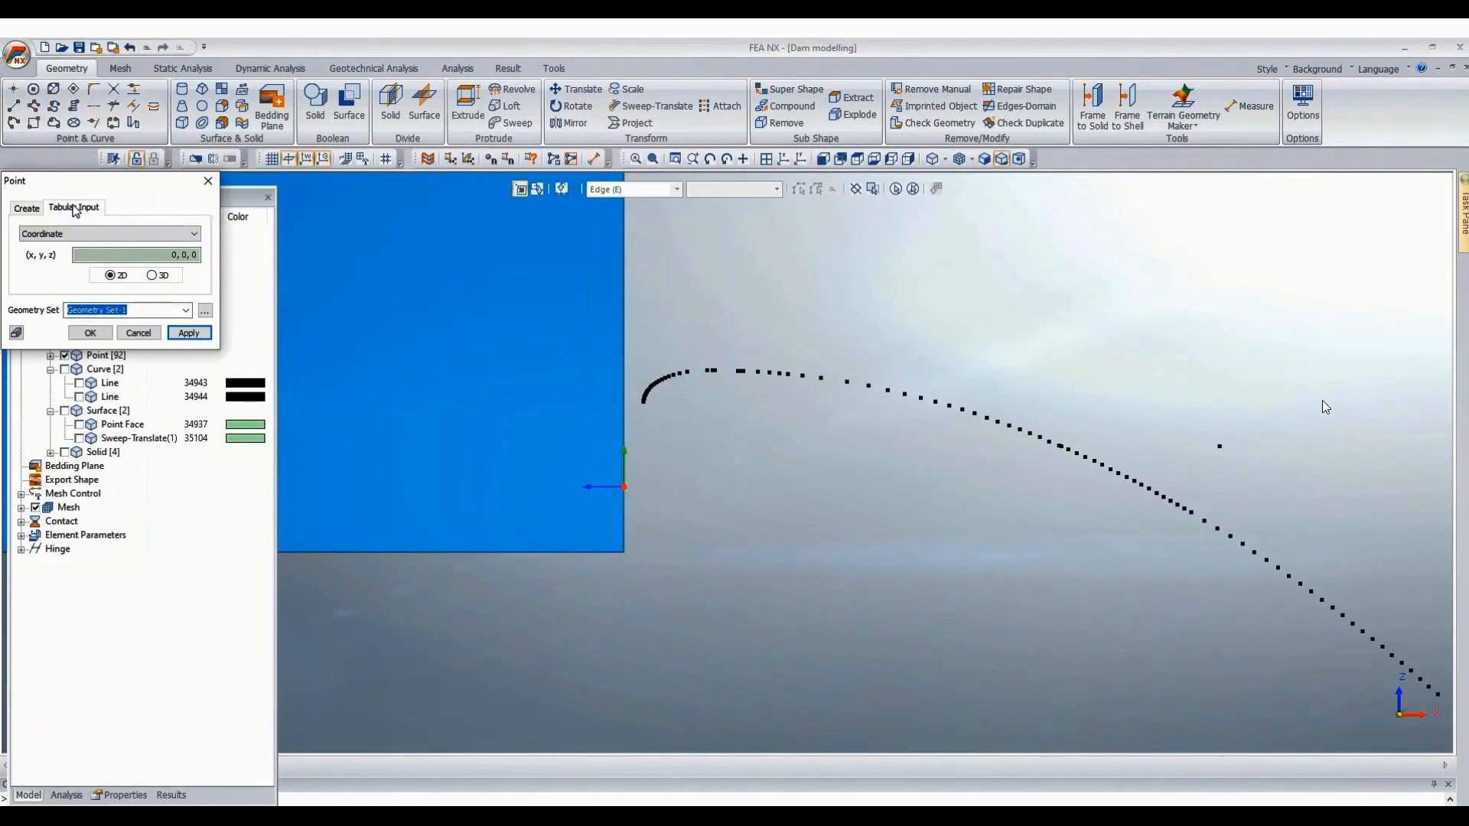
{"action": "left_click", "coordinate": [75, 209]}
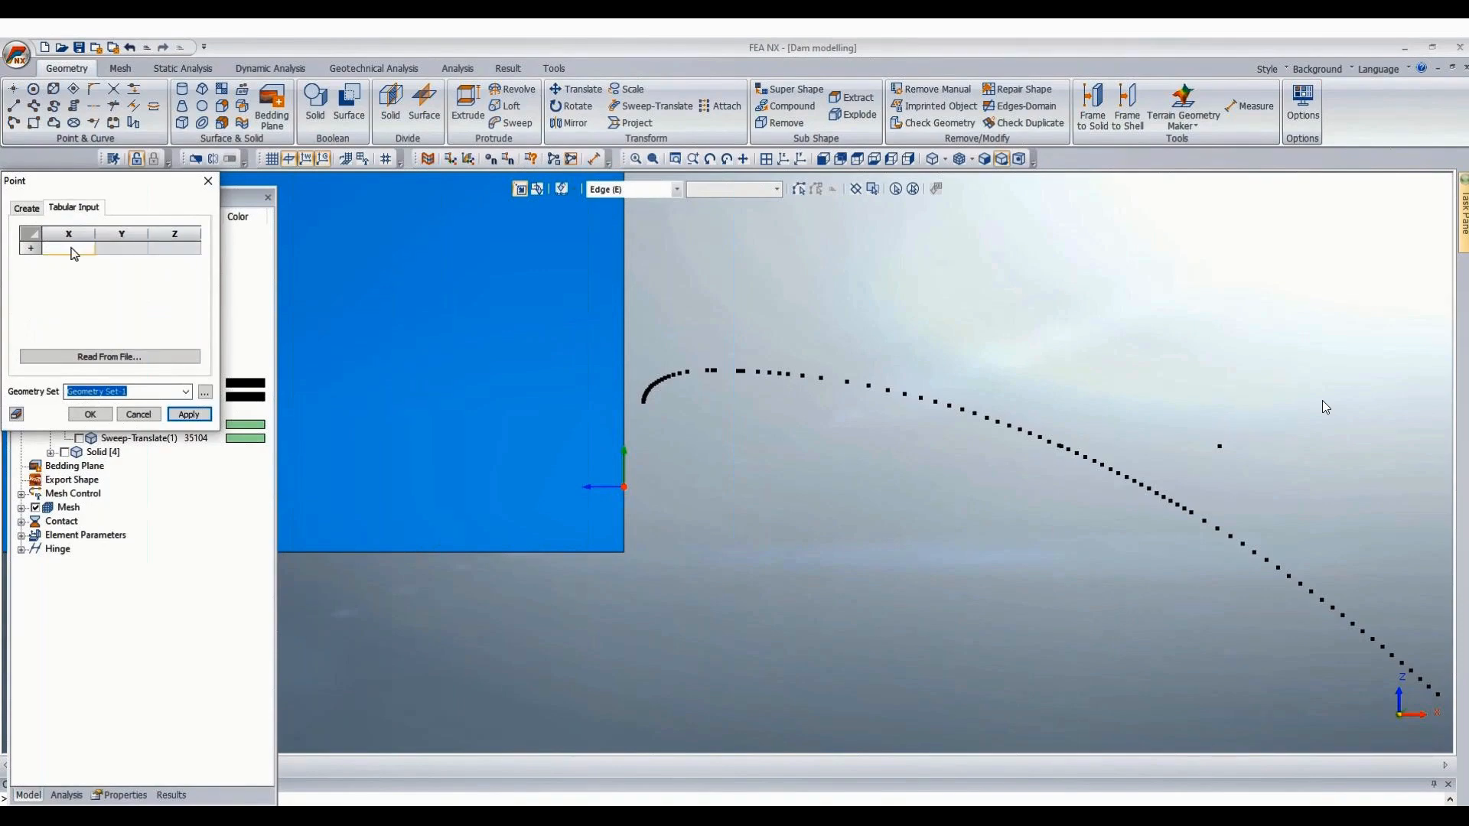
{"action": "key", "text": "ctrl+v"}
{"action": "left_click", "coordinate": [90, 414]}
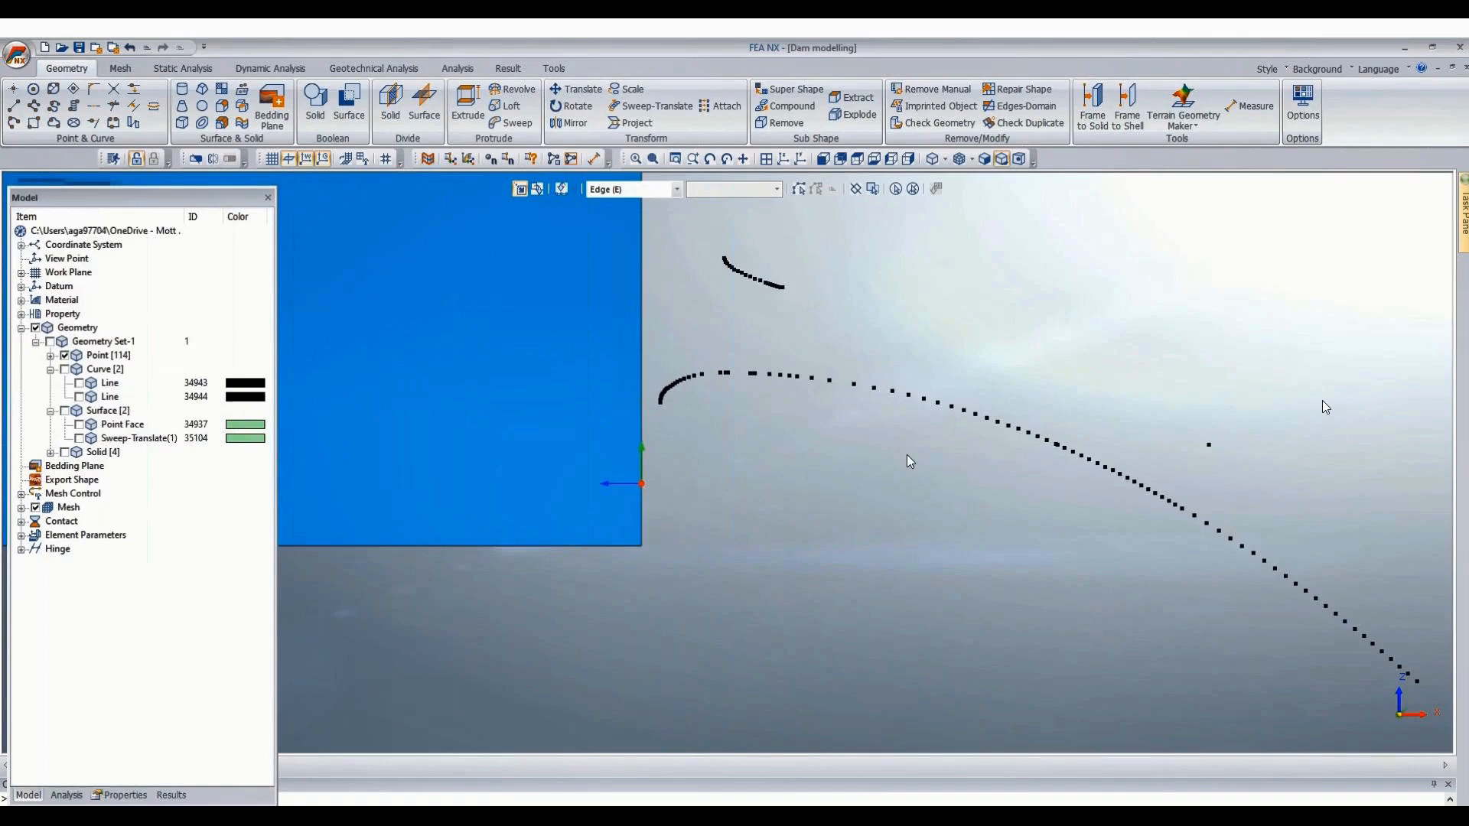
{"action": "scroll", "coordinate": [911, 461], "scroll_direction": "down", "scroll_amount": 2}
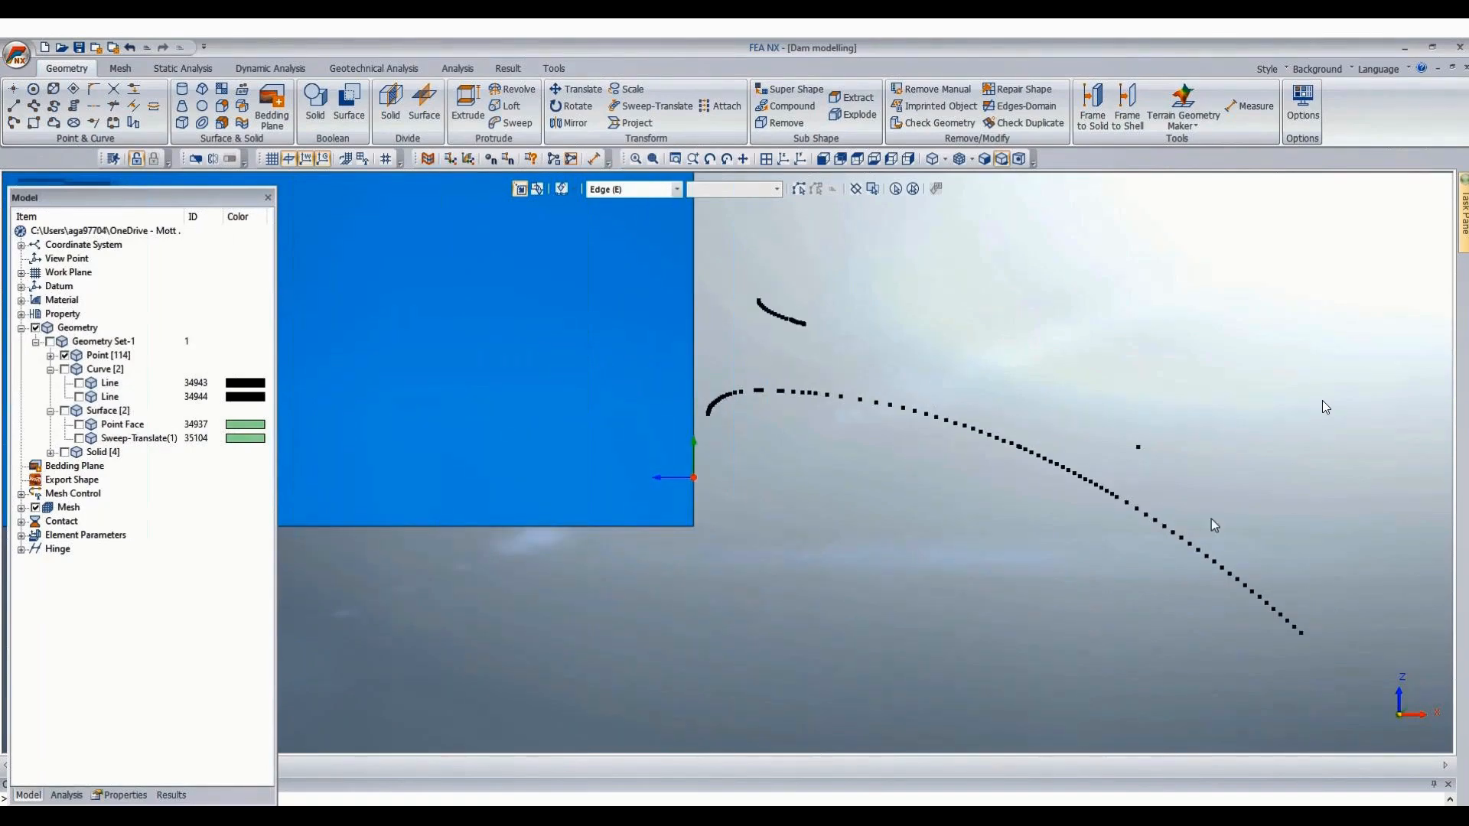
{"action": "scroll", "coordinate": [1071, 459], "scroll_direction": "up", "scroll_amount": 2}
{"action": "scroll", "coordinate": [1064, 522], "scroll_direction": "down", "scroll_amount": 1}
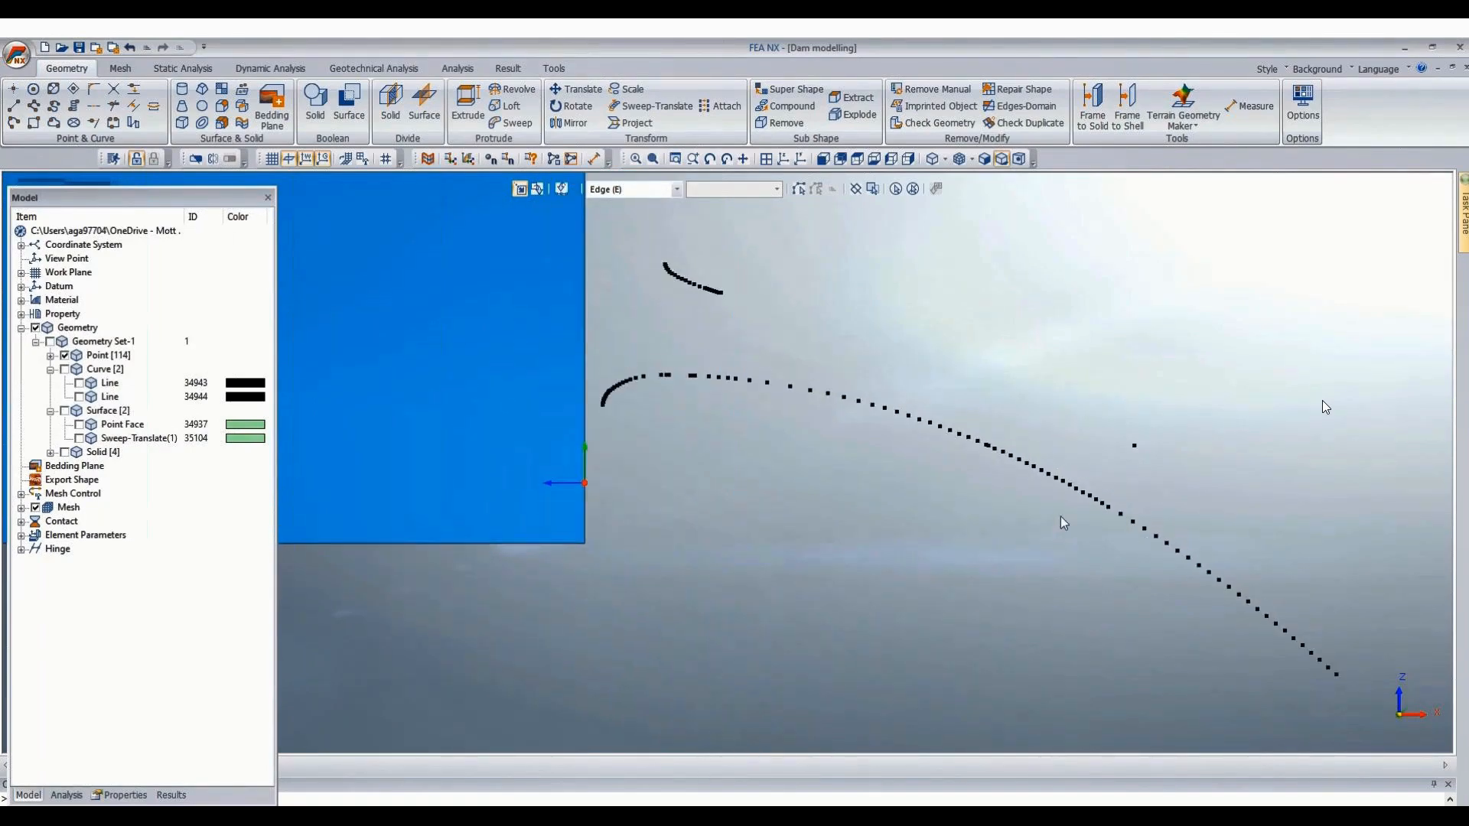
Set the selection filter to Basic and delete the surplus points at the lower end of the downstream profile.
{"action": "left_click_drag", "start_coordinate": [1371, 704], "coordinate": [1028, 534]}
{"action": "left_click", "coordinate": [622, 190]}
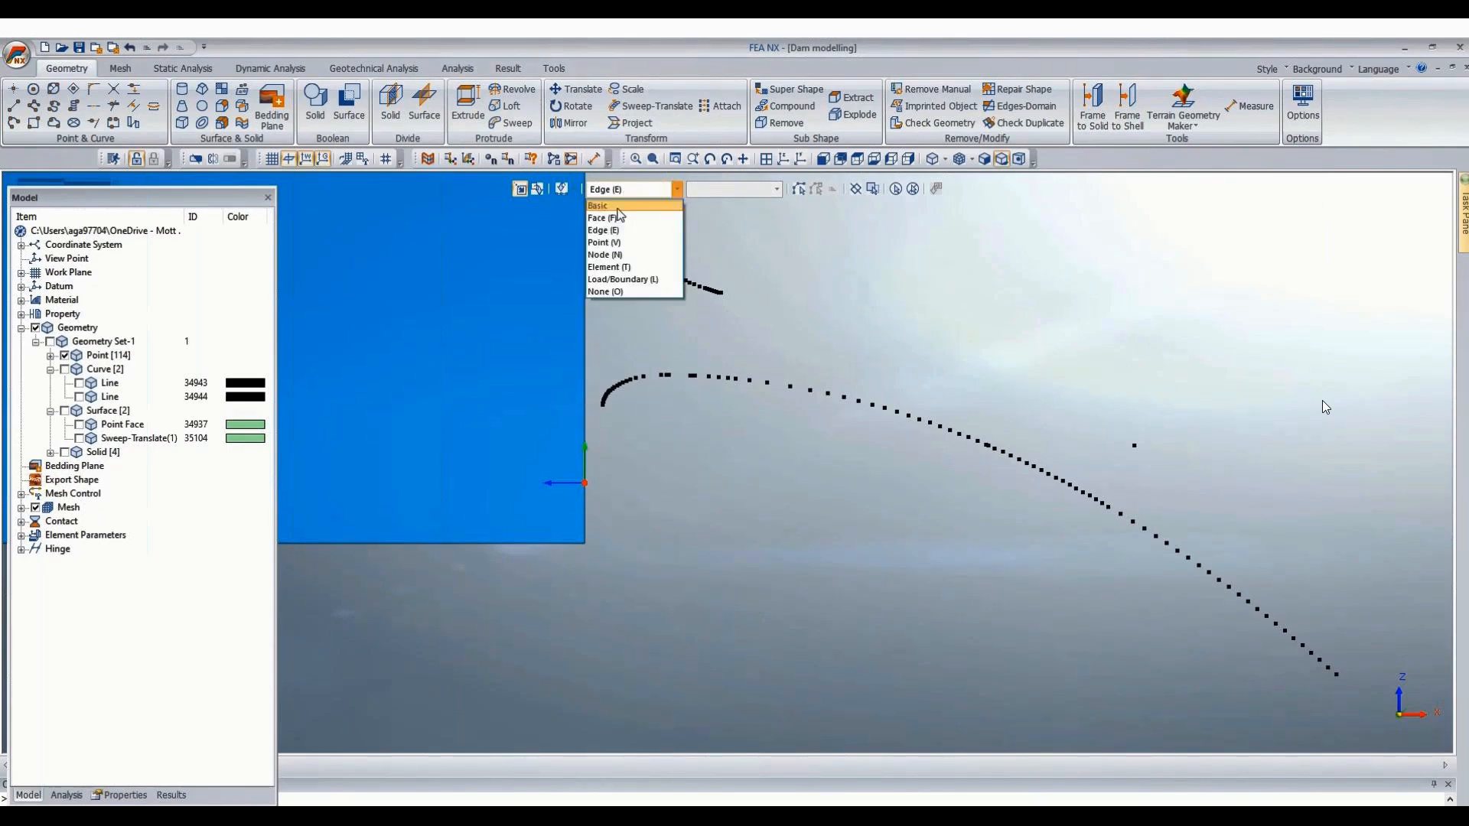
{"action": "left_click", "coordinate": [619, 207]}
{"action": "left_click_drag", "start_coordinate": [1367, 705], "coordinate": [1083, 517]}
{"action": "key", "text": "Delete"}
Delete the remaining downstream profile points that lie below the first bucket tangent point.
{"action": "scroll", "coordinate": [1148, 505], "scroll_direction": "up", "scroll_amount": 4}
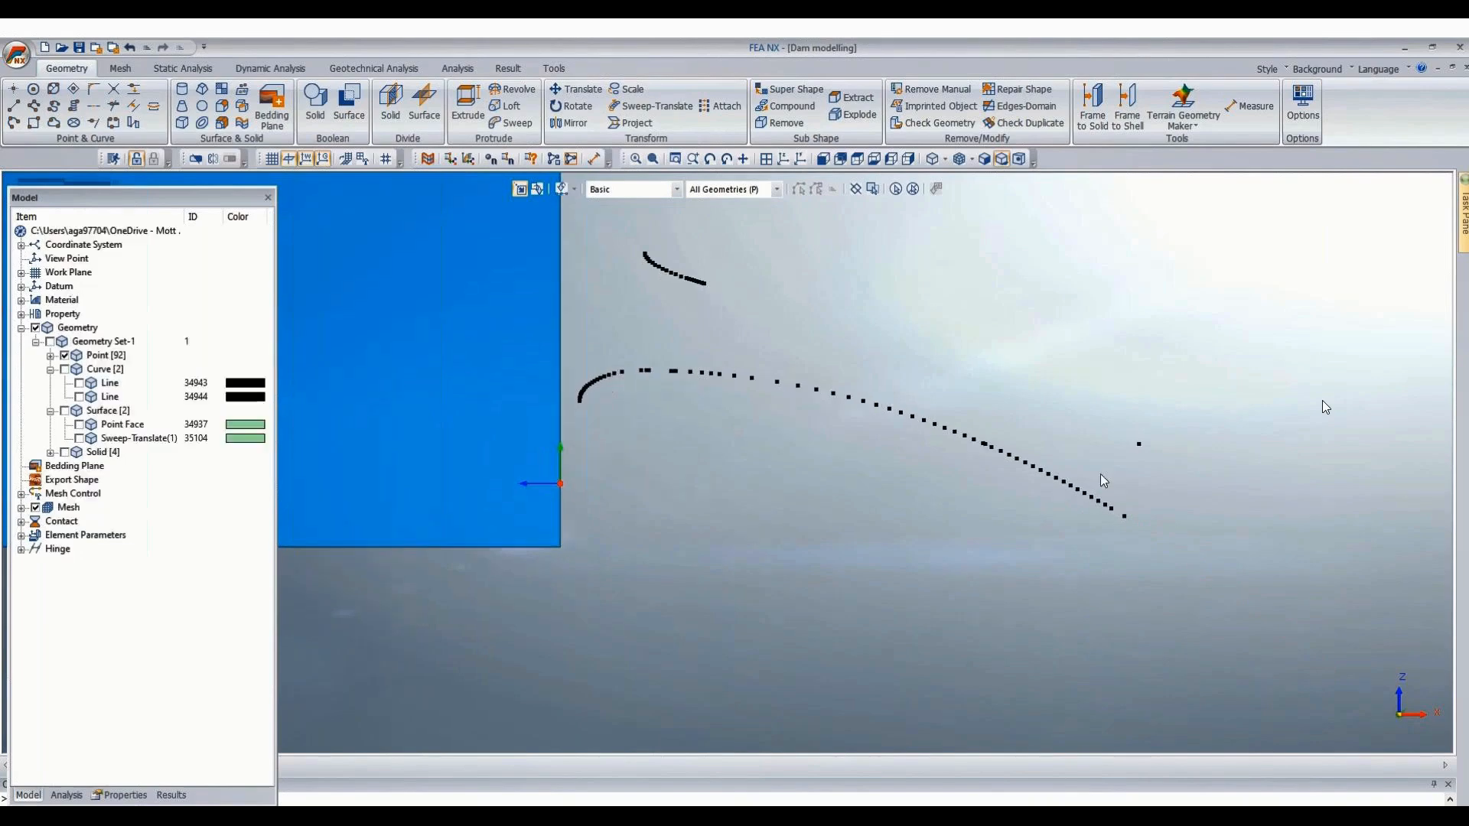
{"action": "left_click_drag", "start_coordinate": [1177, 568], "coordinate": [932, 384]}
{"action": "key", "text": "Delete"}
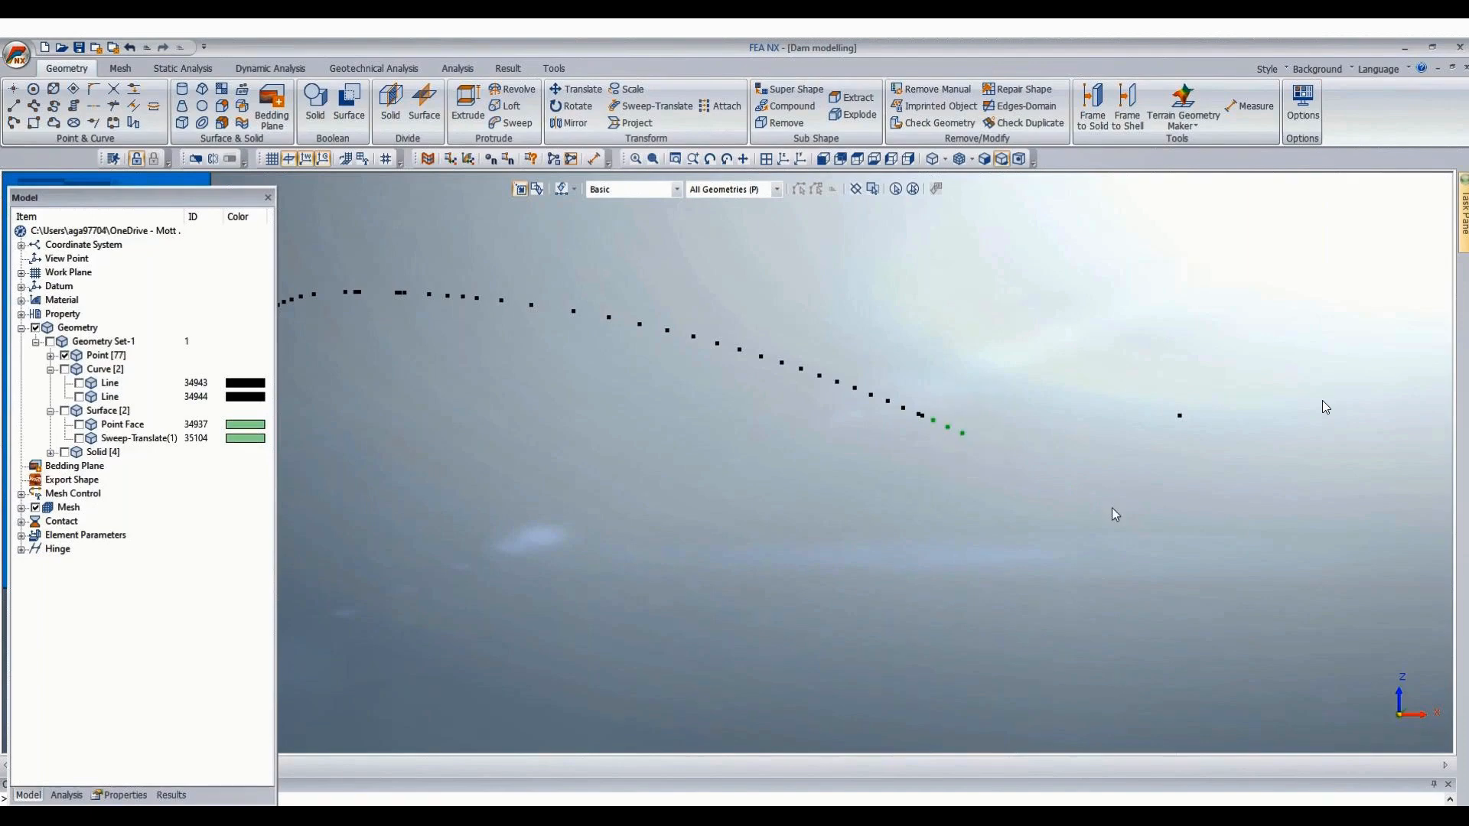
{"action": "key", "text": "Delete"}
{"action": "scroll", "coordinate": [1049, 530], "scroll_direction": "down", "scroll_amount": 8}
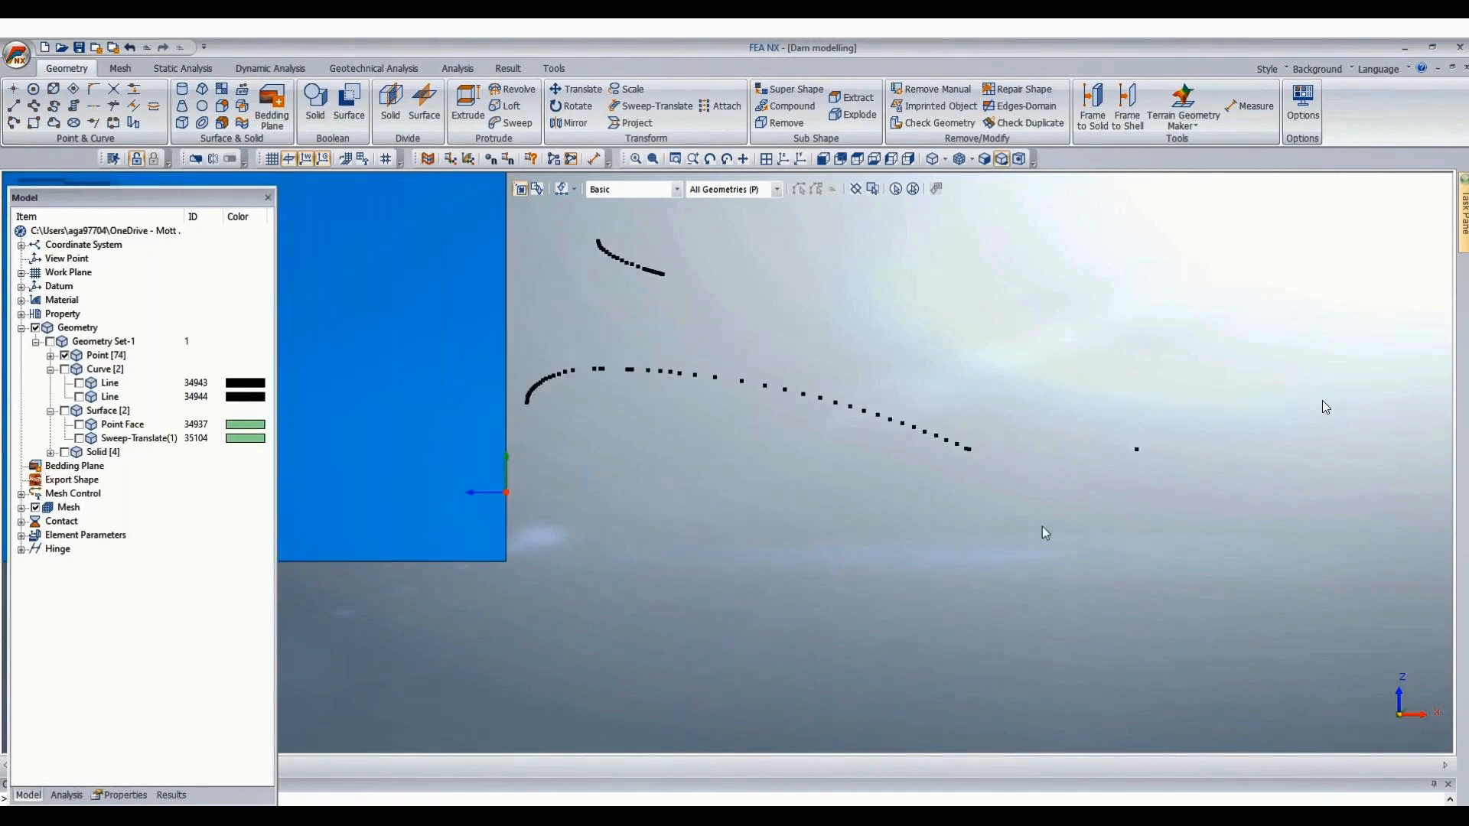
{"action": "scroll", "coordinate": [535, 366], "scroll_direction": "up", "scroll_amount": 1}
{"action": "scroll", "coordinate": [570, 398], "scroll_direction": "up", "scroll_amount": 3}
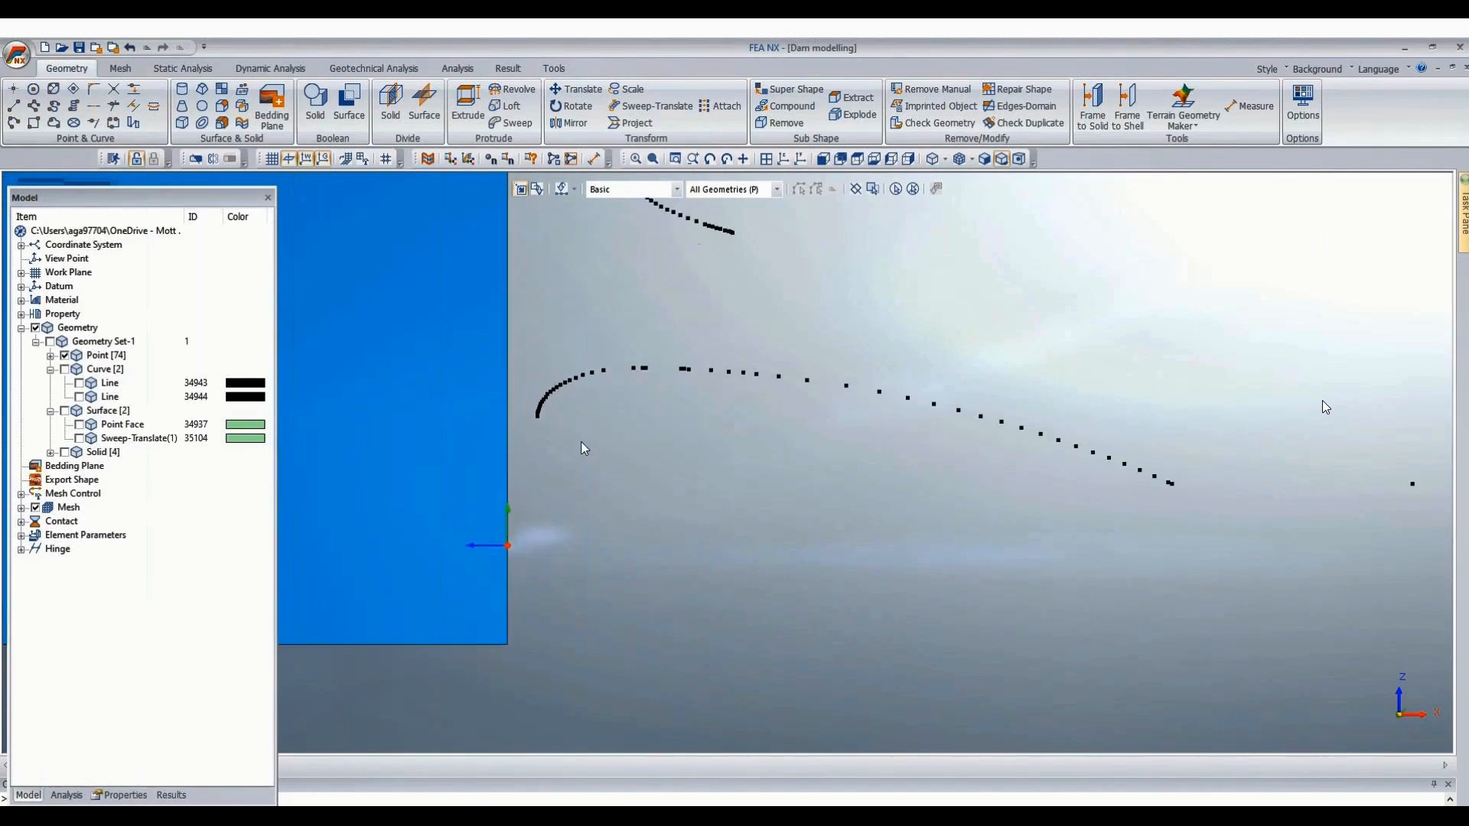
{"action": "scroll", "coordinate": [627, 368], "scroll_direction": "up", "scroll_amount": 4}
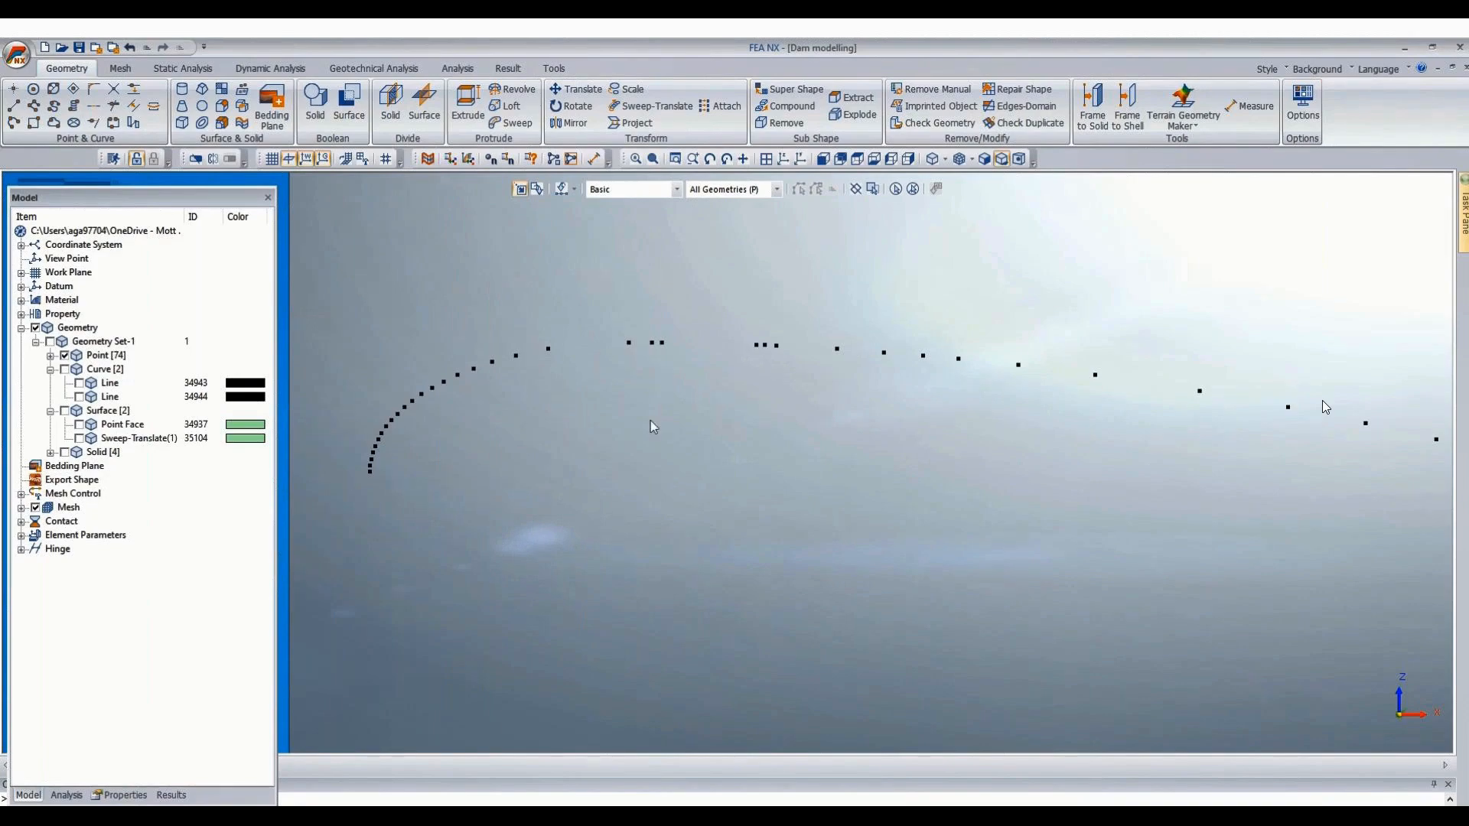
Set up a Rotate transform of all the spillway and orifice roof profile points, with the rotation axis defined by a 2 Points Vector.
{"action": "scroll", "coordinate": [653, 426], "scroll_direction": "down", "scroll_amount": 5}
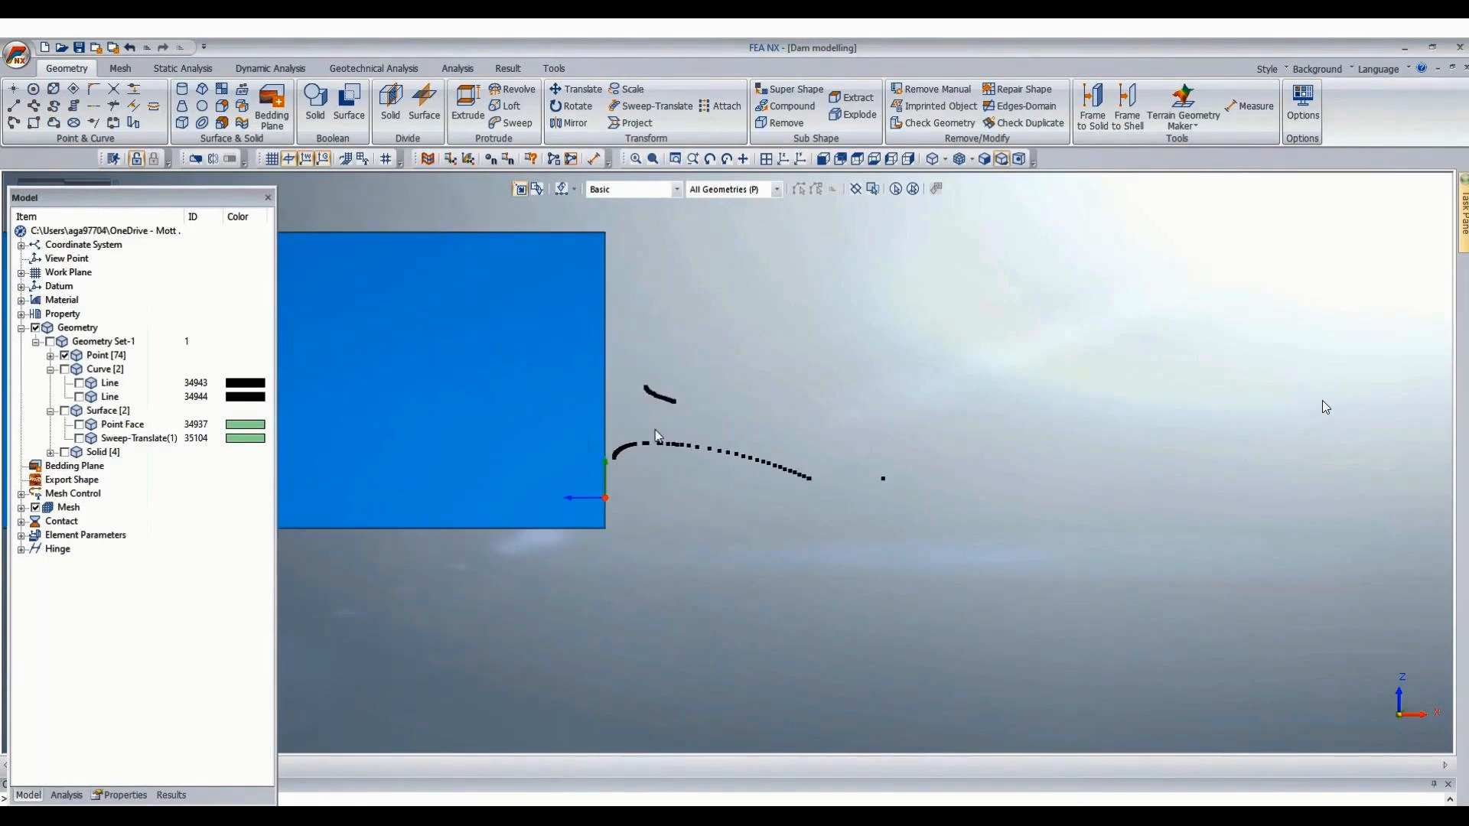
{"action": "scroll", "coordinate": [658, 439], "scroll_direction": "up", "scroll_amount": 2}
{"action": "scroll", "coordinate": [565, 487], "scroll_direction": "up", "scroll_amount": 3}
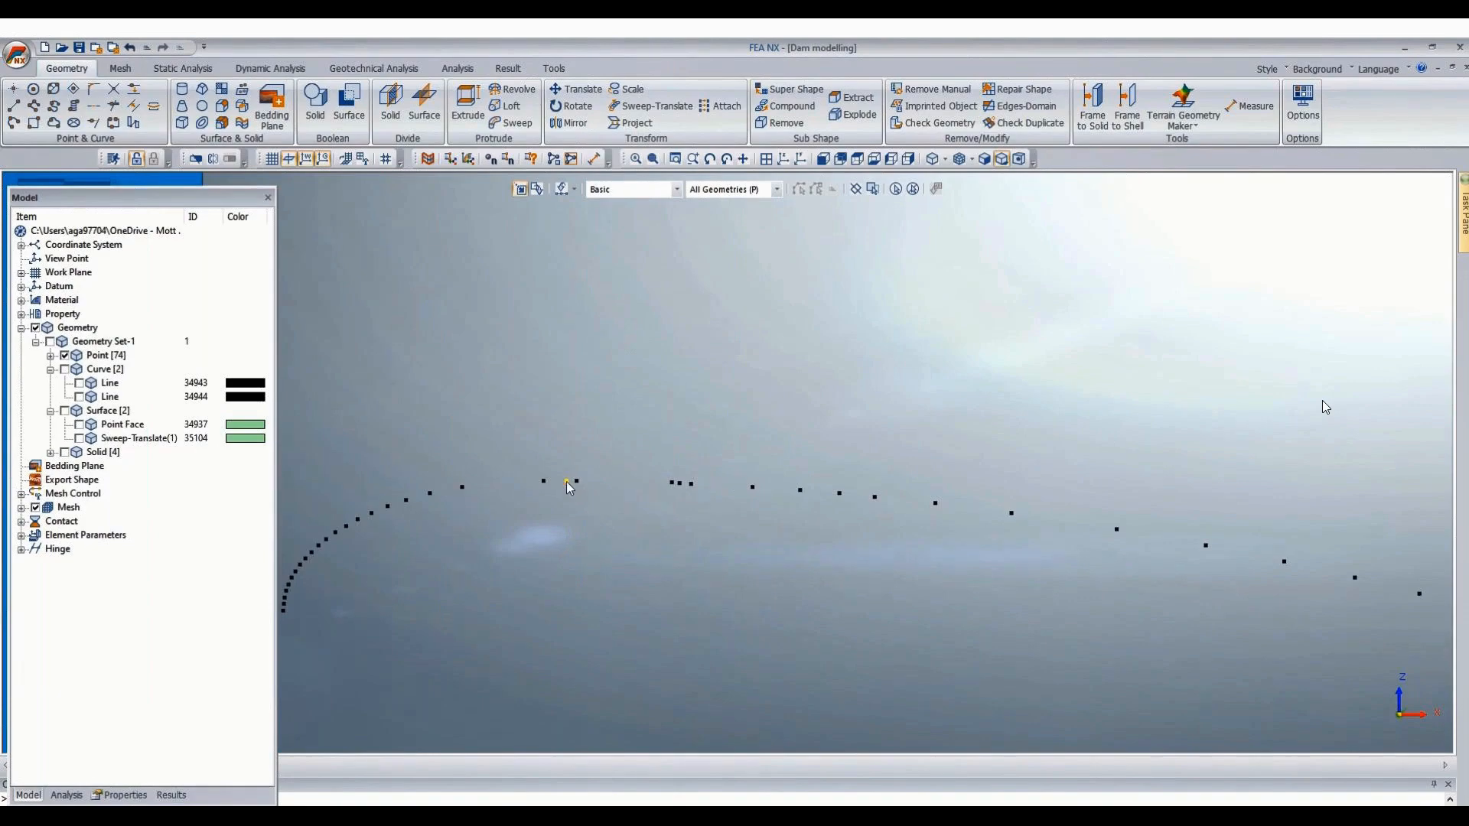
{"action": "scroll", "coordinate": [566, 490], "scroll_direction": "down", "scroll_amount": 4}
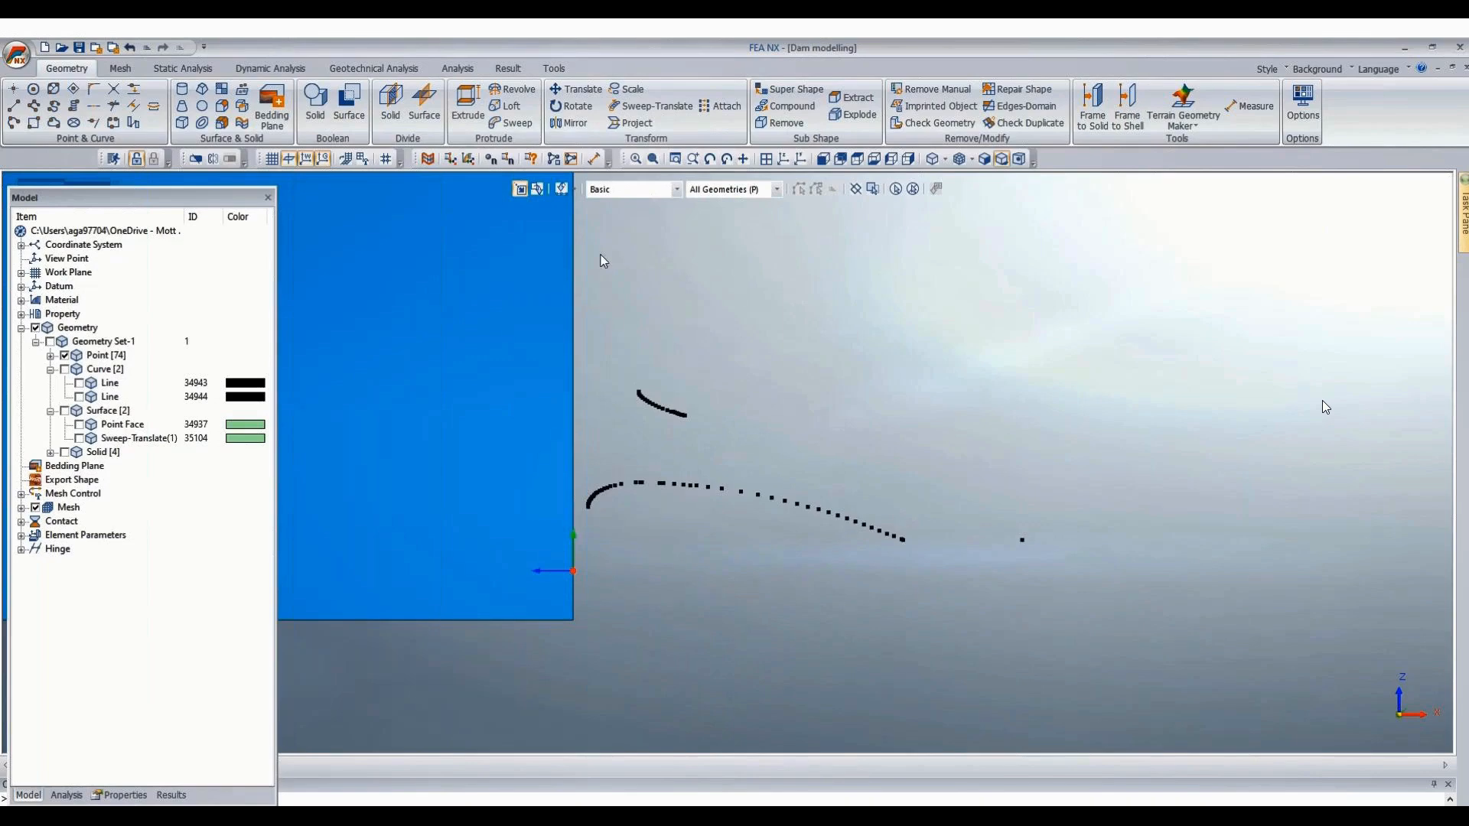
{"action": "left_click", "coordinate": [570, 123]}
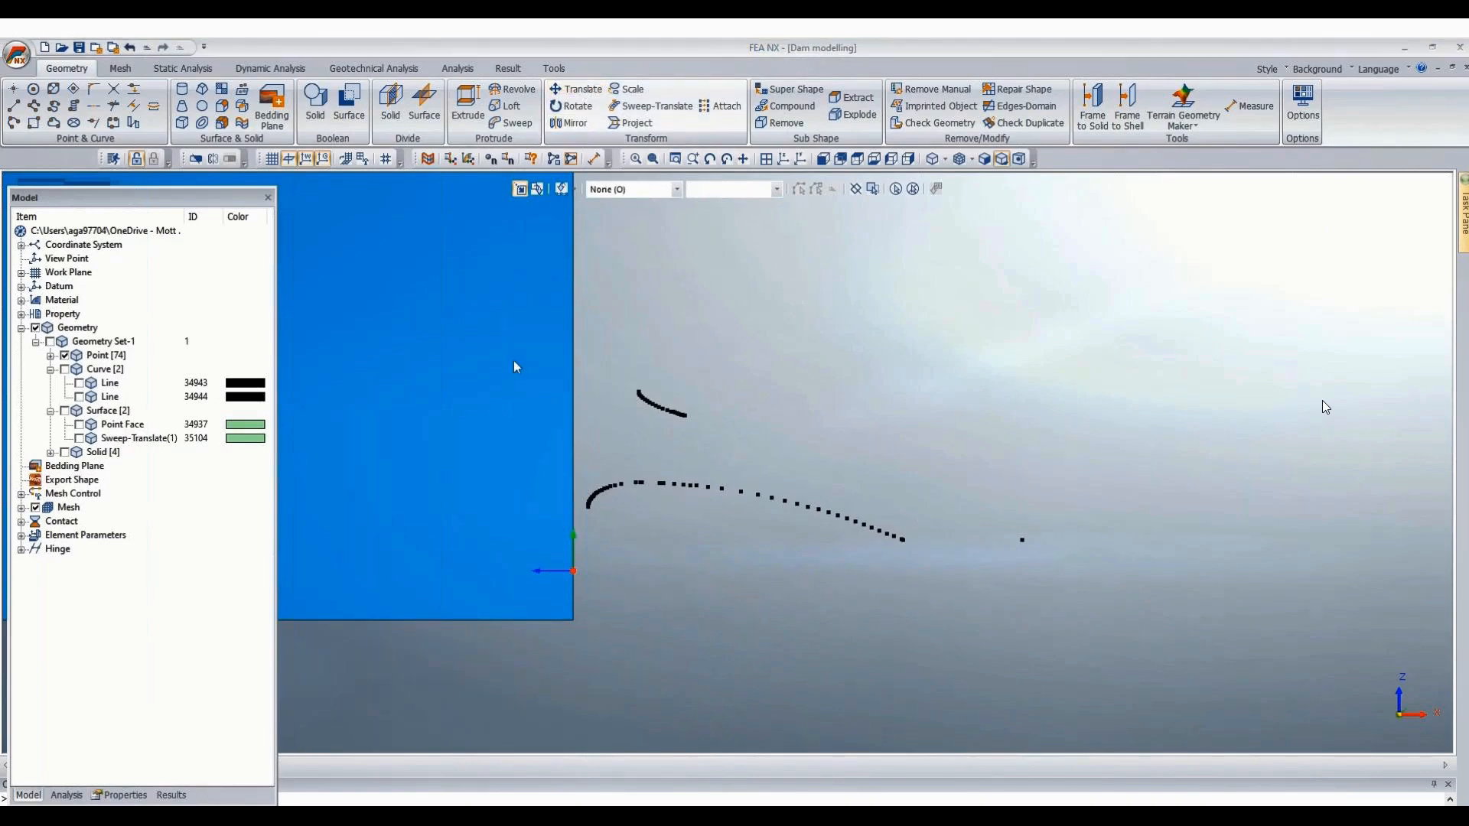
{"action": "left_click_drag", "start_coordinate": [514, 351], "coordinate": [1102, 637]}
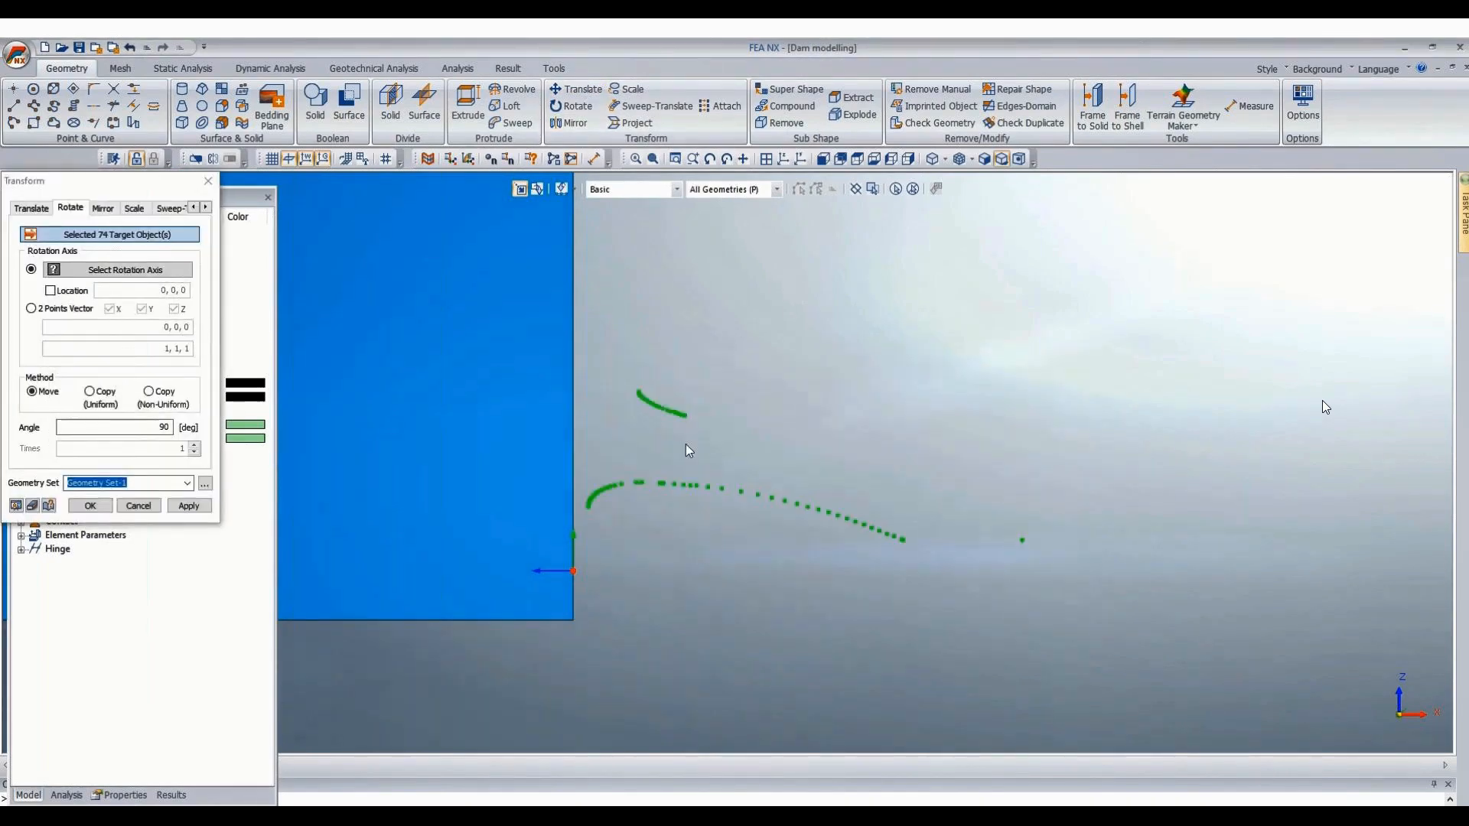
{"action": "scroll", "coordinate": [651, 460], "scroll_direction": "up", "scroll_amount": 2}
{"action": "scroll", "coordinate": [611, 470], "scroll_direction": "up", "scroll_amount": 3}
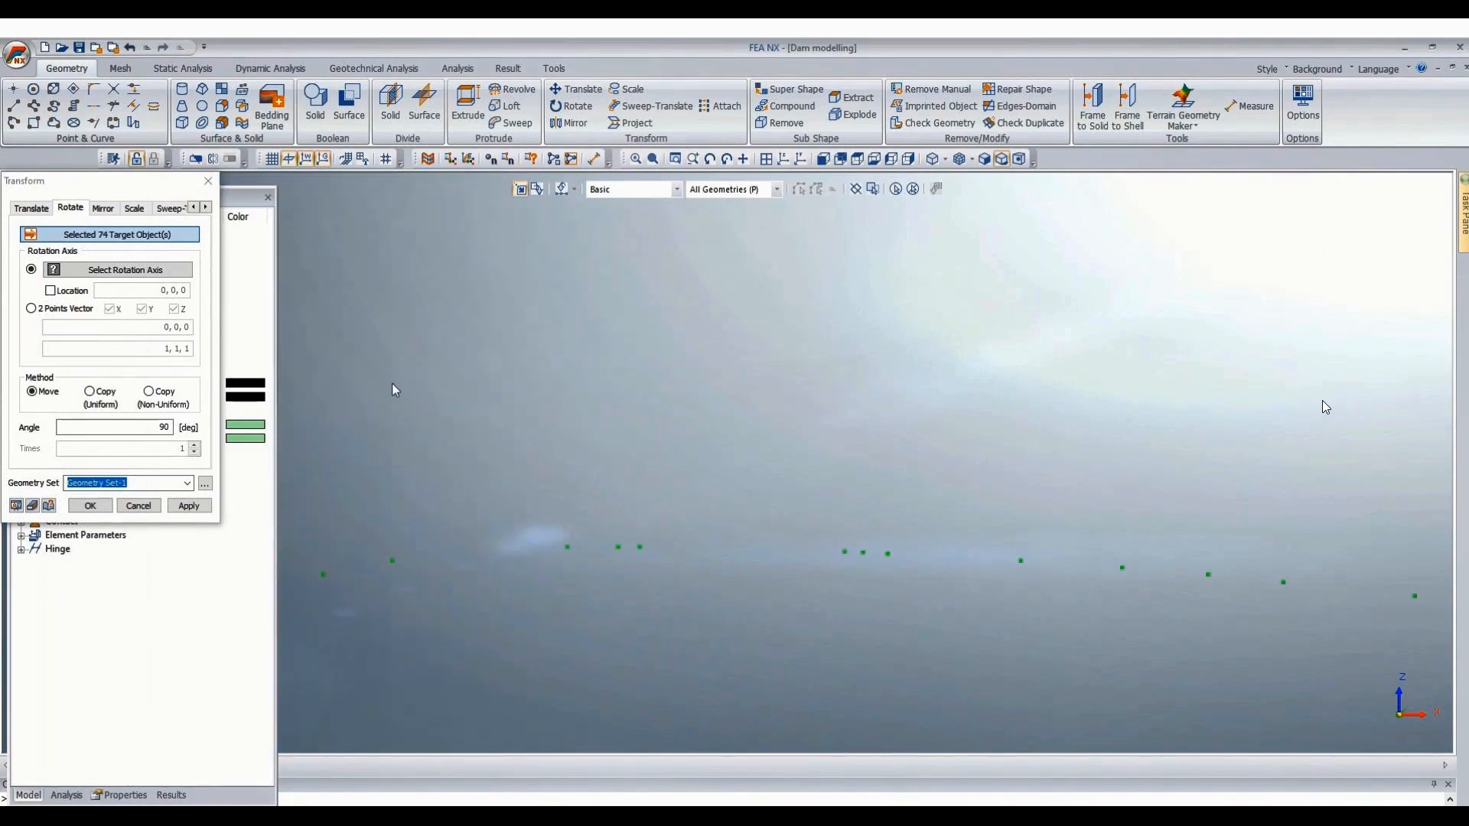
{"action": "left_click", "coordinate": [31, 308]}
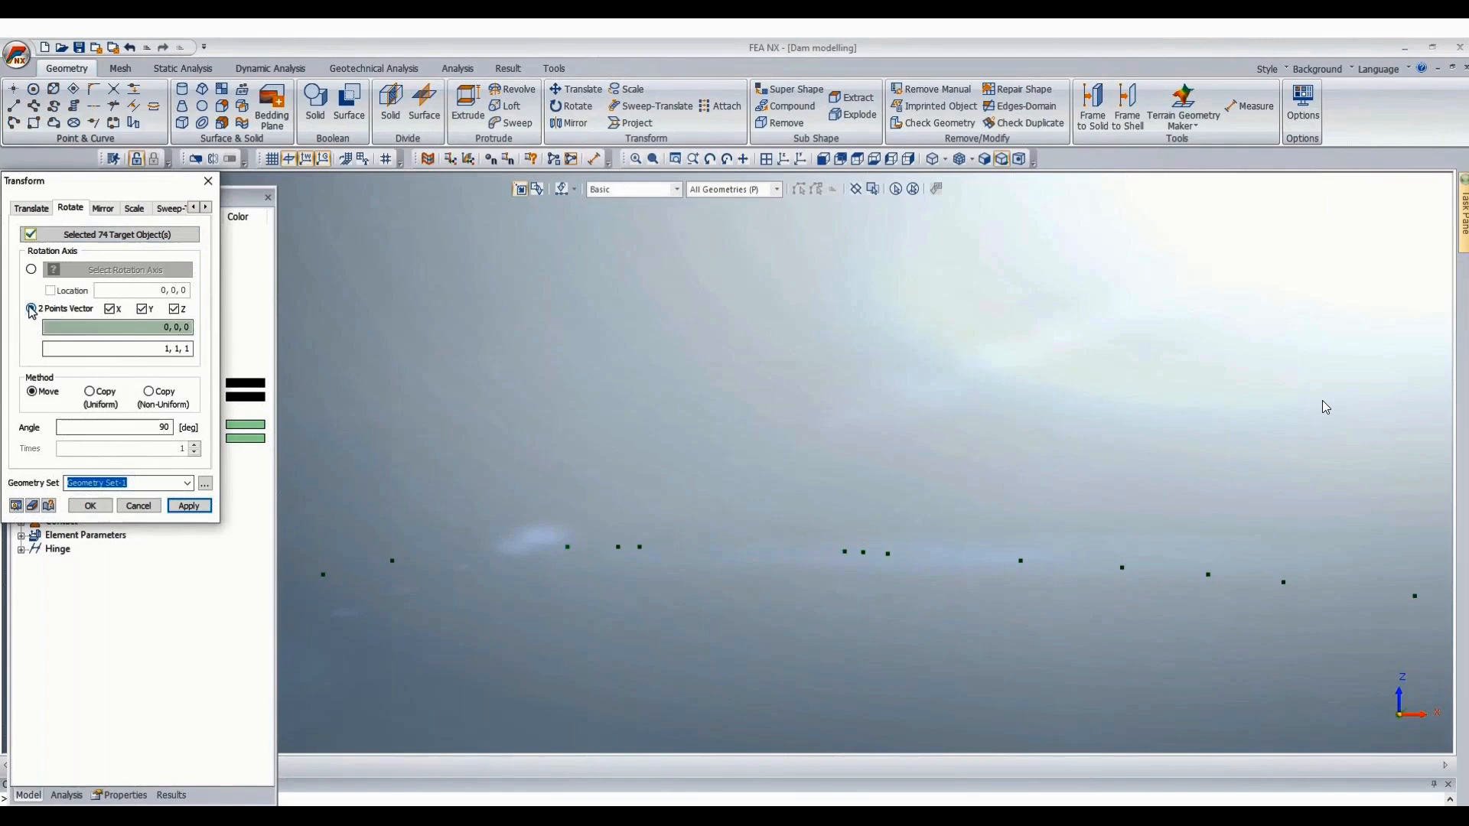
Define the rotation axis for the selected points by two points, 13096.9, -3981.93, 236 and 13096.9, -3981.93, 2316.
{"action": "scroll", "coordinate": [706, 417], "scroll_direction": "down", "scroll_amount": 2}
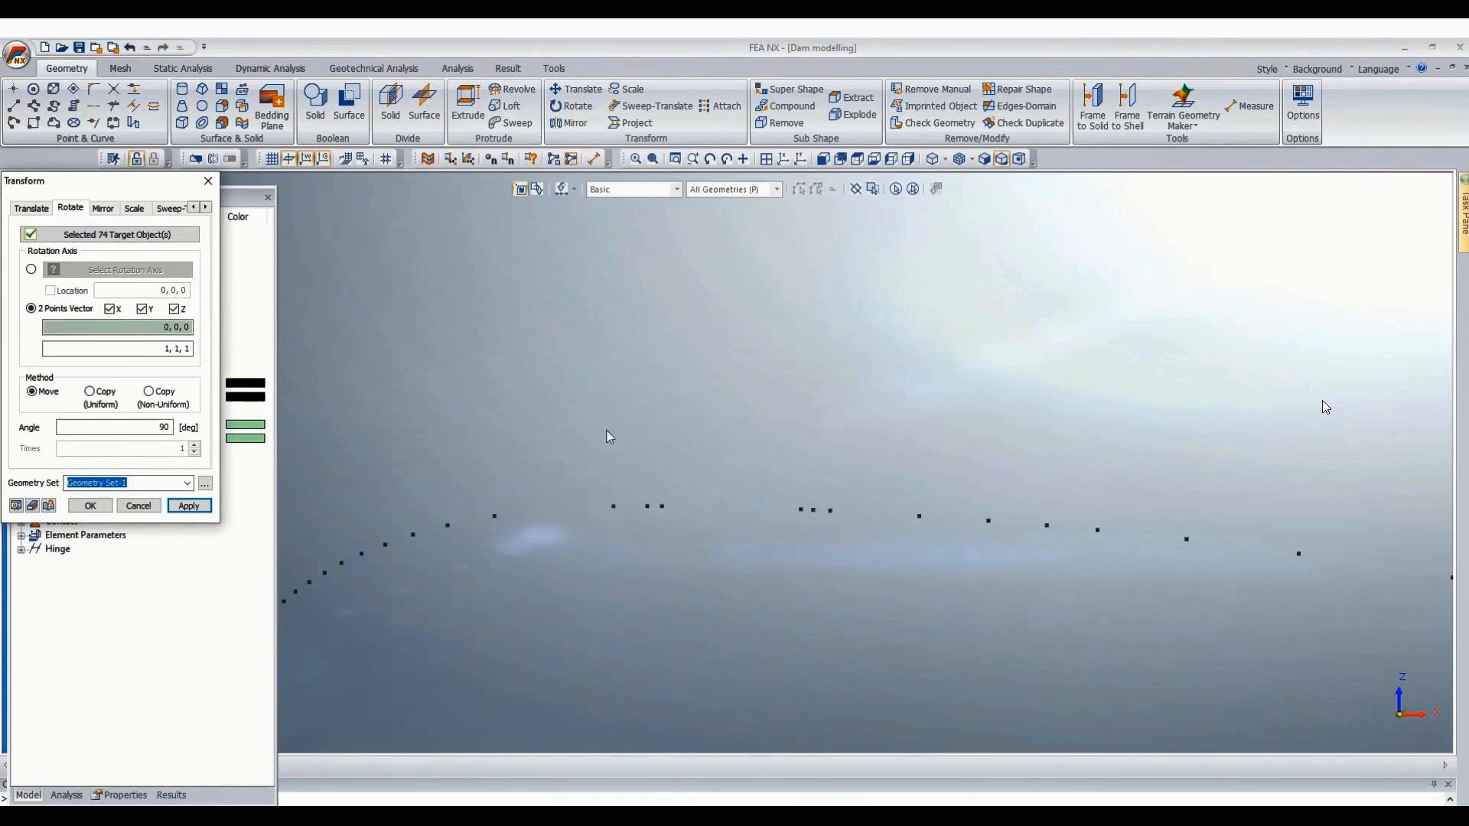
{"action": "scroll", "coordinate": [637, 496], "scroll_direction": "up", "scroll_amount": 2}
{"action": "left_click", "coordinate": [607, 510]}
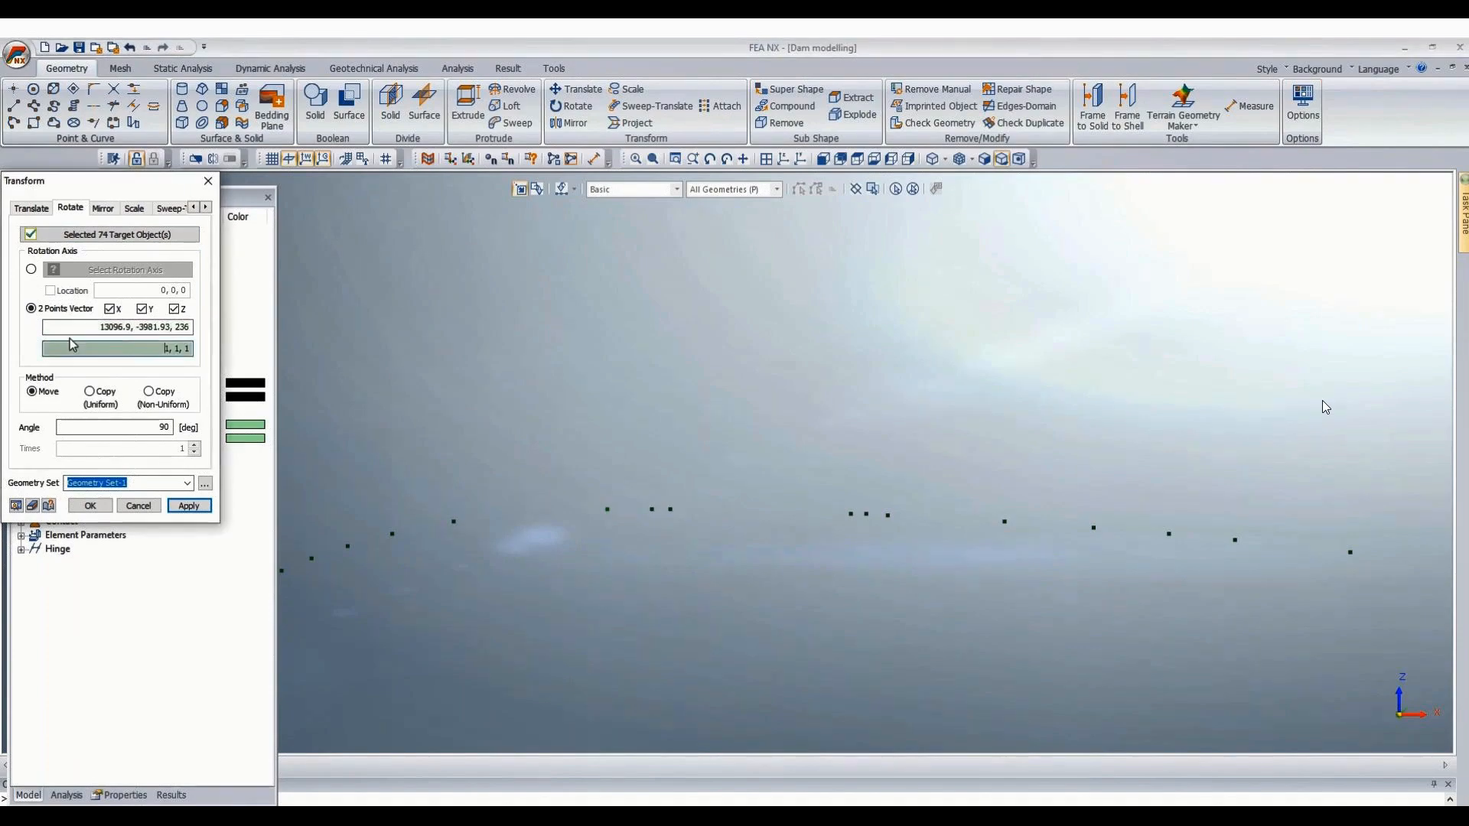
{"action": "left_click", "coordinate": [131, 343]}
{"action": "left_click_drag", "start_coordinate": [97, 328], "coordinate": [399, 343]}
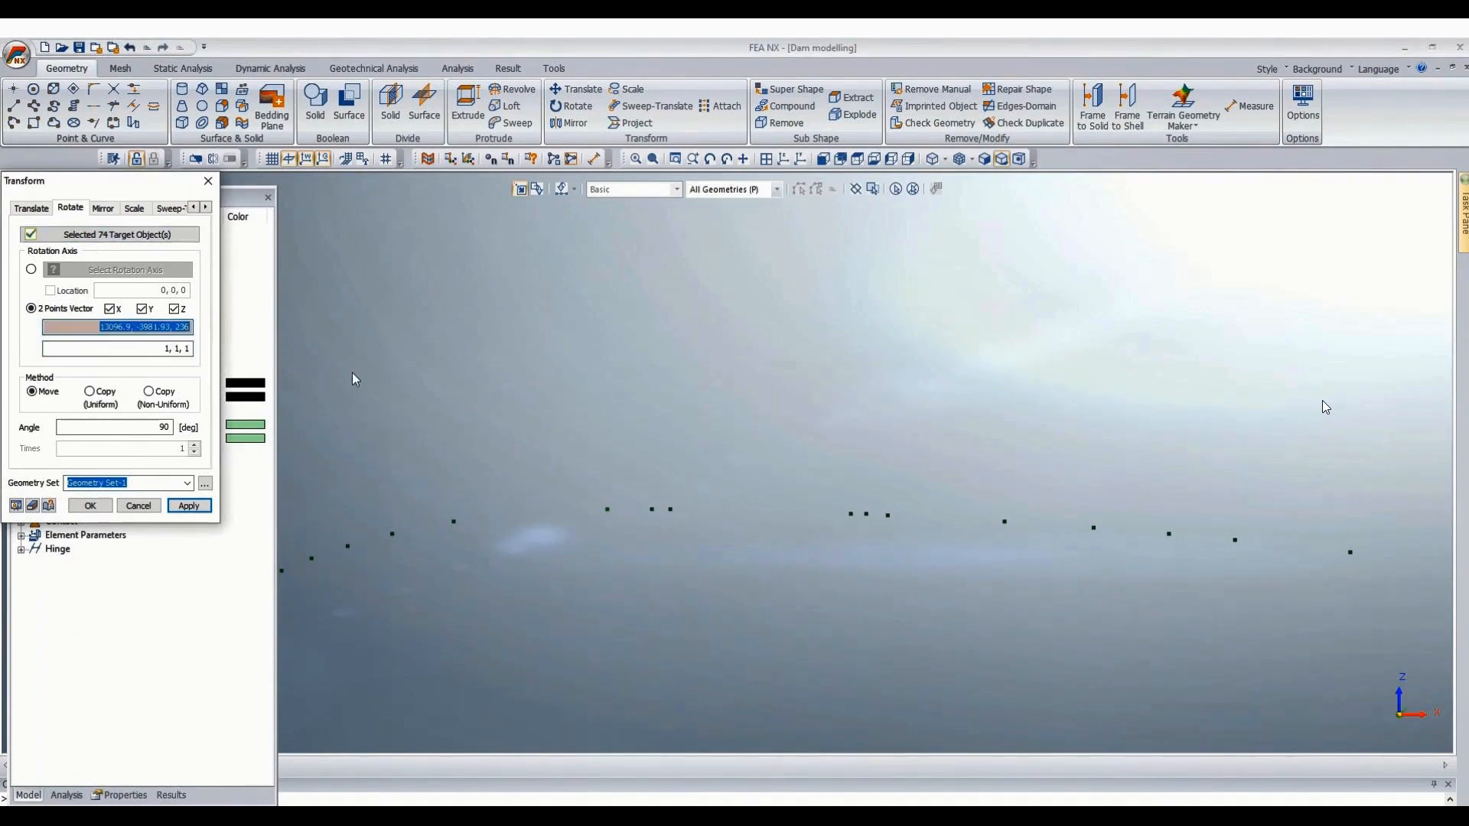
{"action": "left_click", "coordinate": [143, 353]}
{"action": "key", "text": "ctrl+v"}
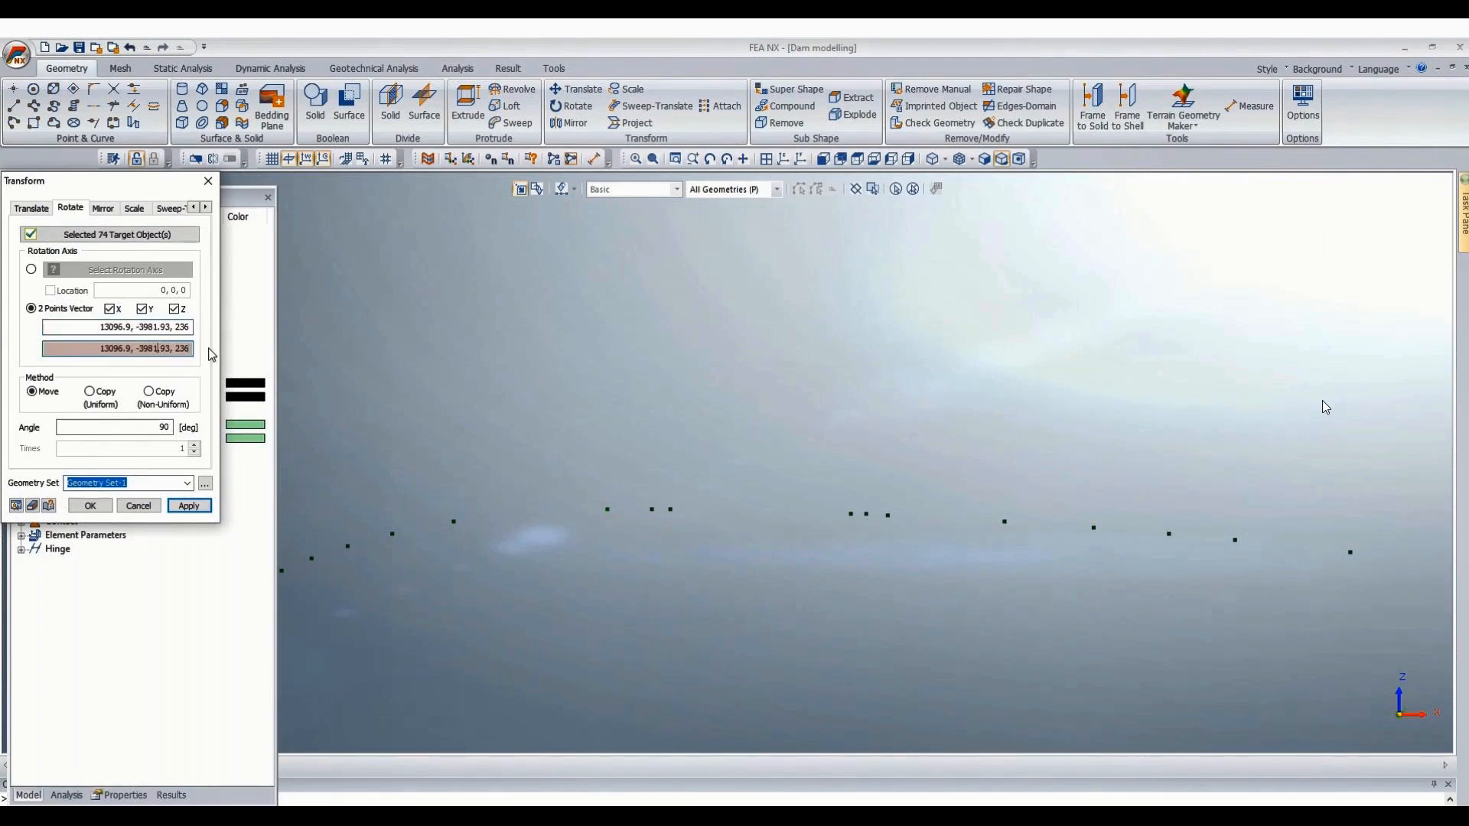
{"action": "left_click", "coordinate": [185, 350]}
{"action": "type", "text": "1"}
Preview and apply the 90-degree rotation, moving the 74 selected points about the defined axis.
{"action": "left_click", "coordinate": [16, 505]}
{"action": "scroll", "coordinate": [740, 399], "scroll_direction": "down", "scroll_amount": 8}
{"action": "middle_click_drag", "start_coordinate": [760, 537], "coordinate": [1050, 444]}
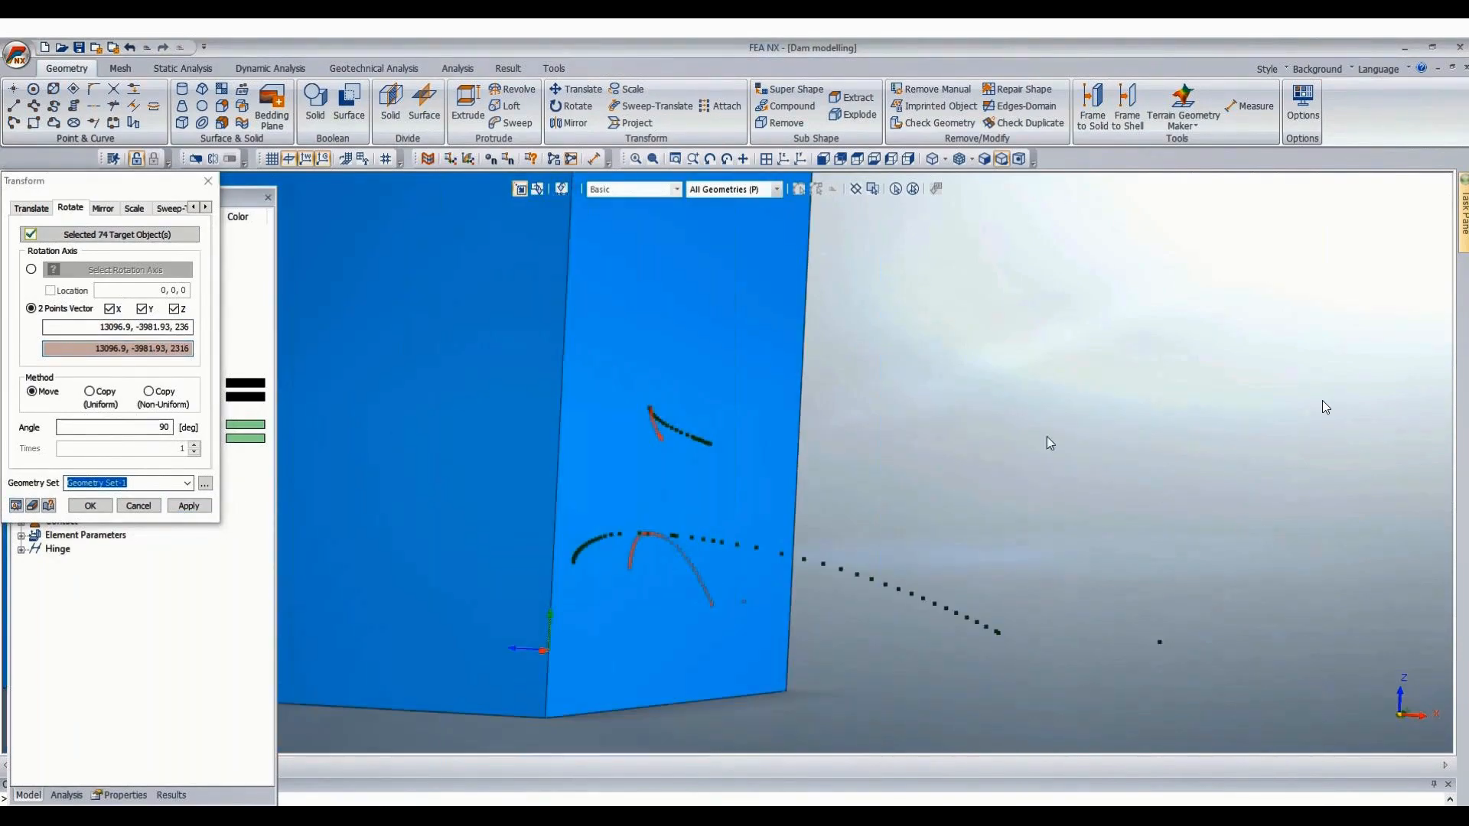
{"action": "left_click", "coordinate": [89, 505]}
{"action": "middle_click_drag", "start_coordinate": [891, 417], "coordinate": [847, 425]}
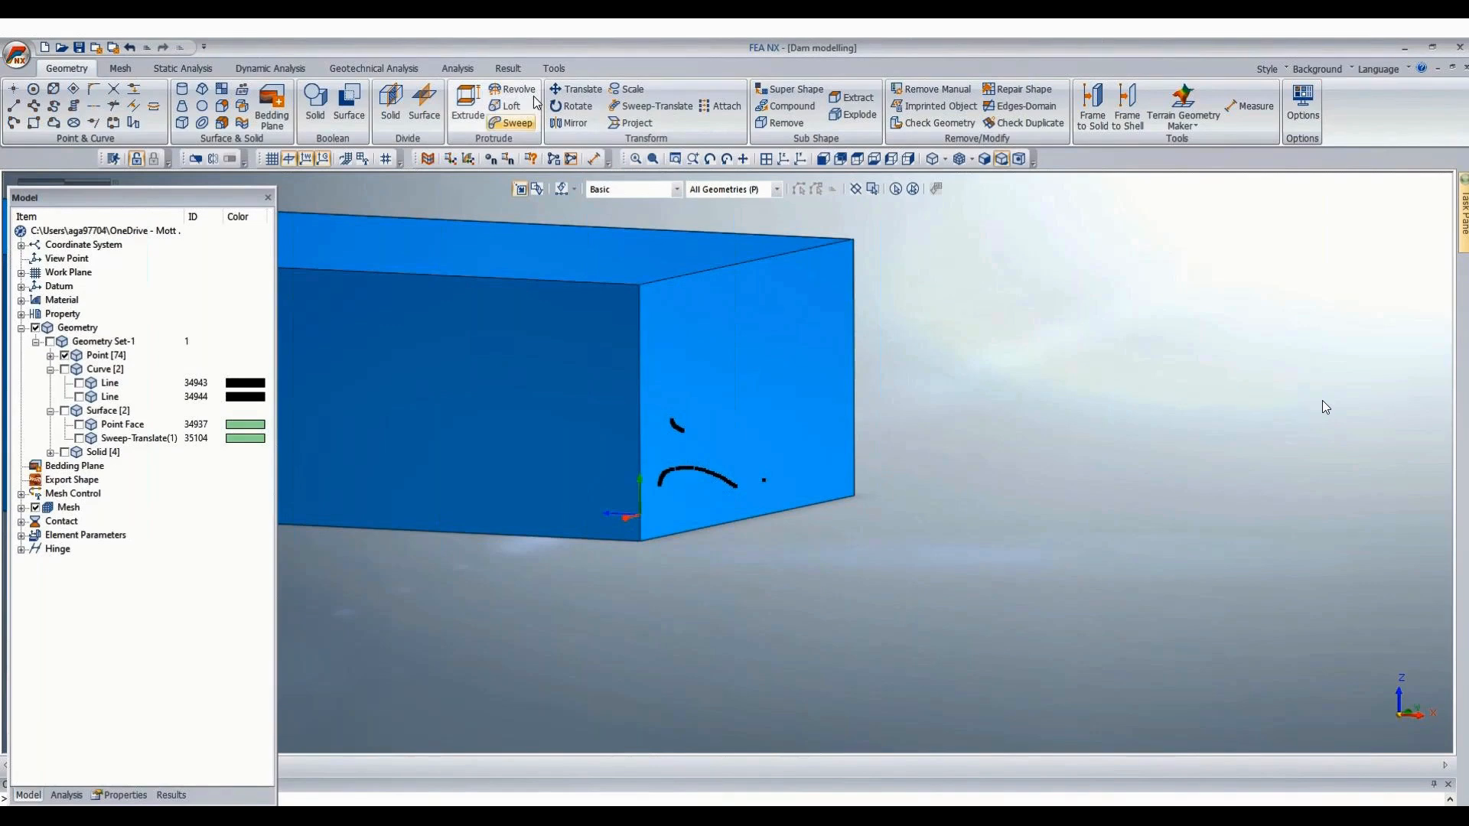
Set up a two-point translation of all 74 points, with the vector starting at crest point 13096.9, -3981.91, 236.
{"action": "left_click", "coordinate": [575, 92]}
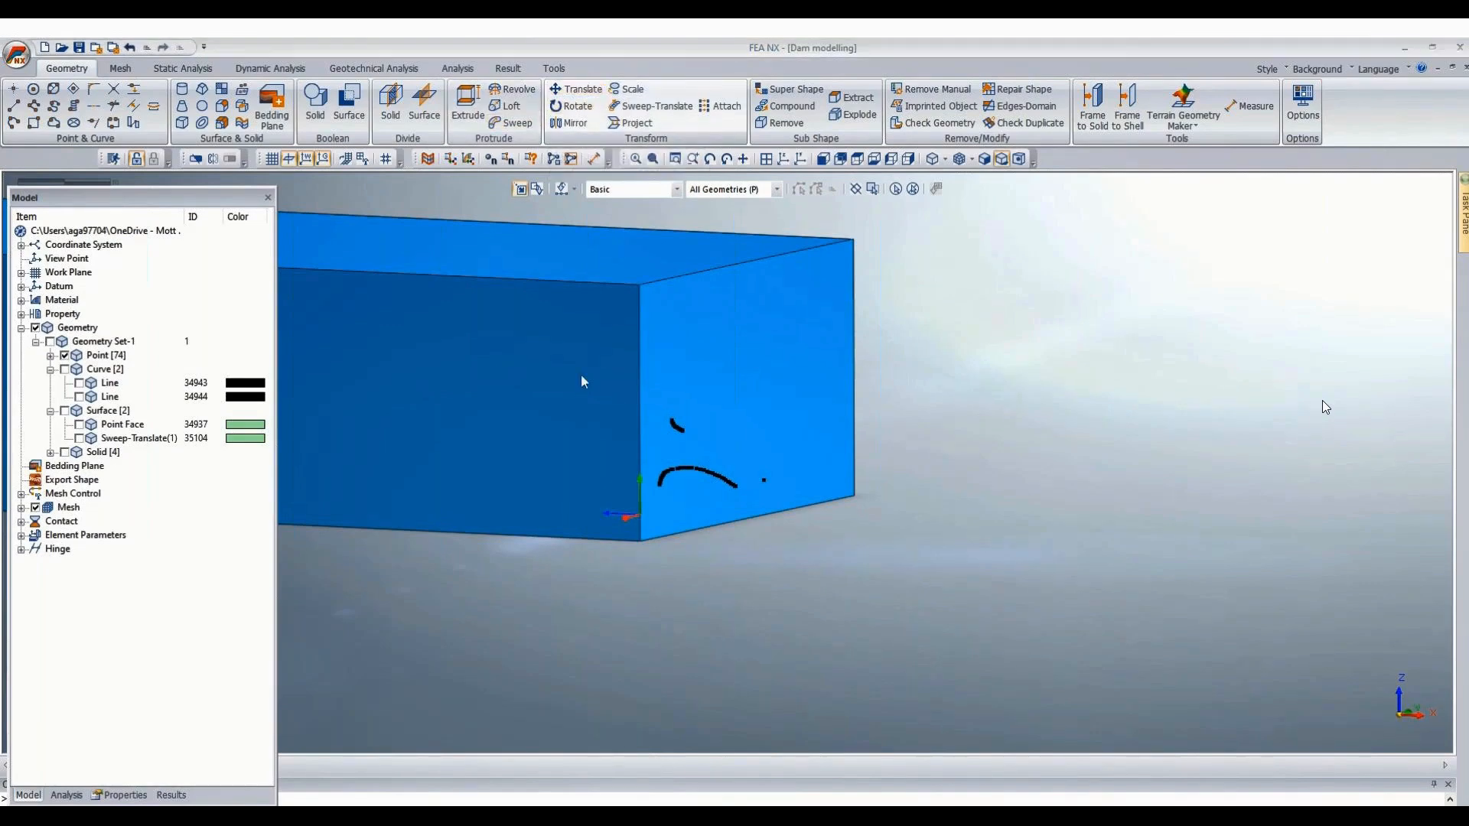
{"action": "left_click_drag", "start_coordinate": [581, 368], "coordinate": [917, 529]}
{"action": "scroll", "coordinate": [695, 440], "scroll_direction": "up", "scroll_amount": 2}
{"action": "scroll", "coordinate": [698, 444], "scroll_direction": "up", "scroll_amount": 4}
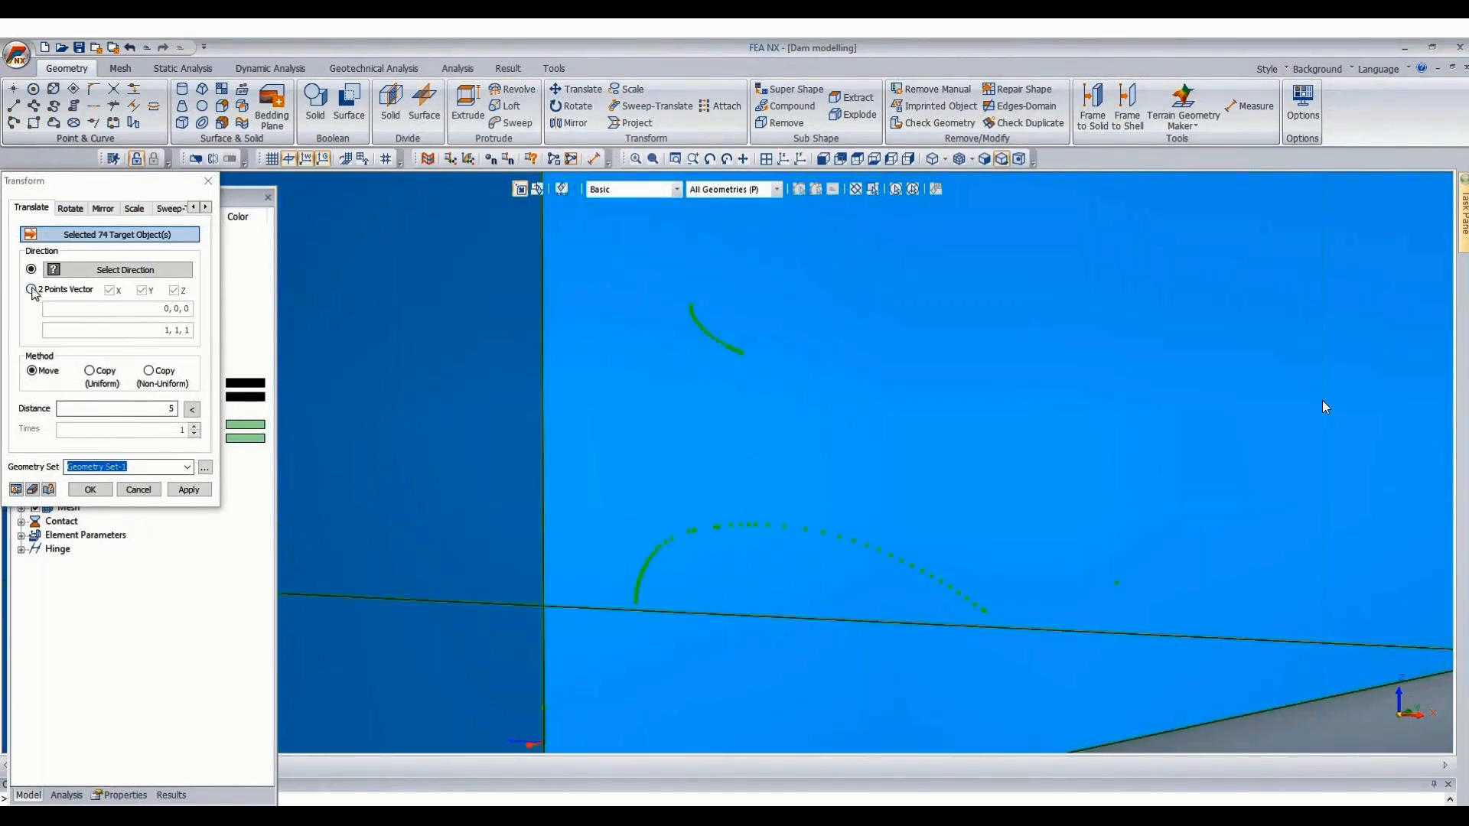
{"action": "left_click", "coordinate": [33, 290]}
{"action": "scroll", "coordinate": [678, 426], "scroll_direction": "up", "scroll_amount": 3}
{"action": "scroll", "coordinate": [750, 566], "scroll_direction": "up", "scroll_amount": 2}
{"action": "scroll", "coordinate": [625, 669], "scroll_direction": "up", "scroll_amount": 3}
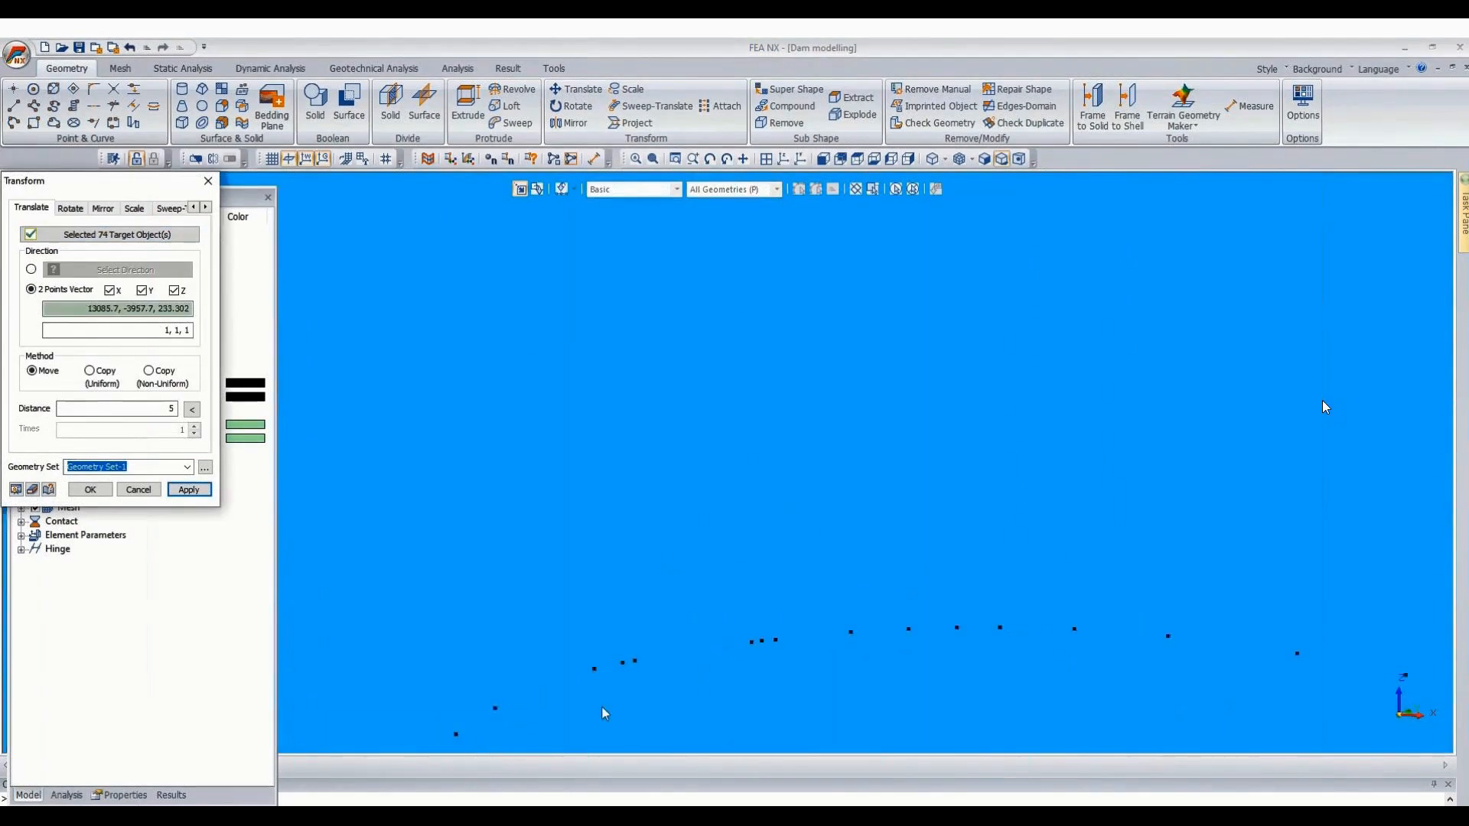
{"action": "left_click", "coordinate": [629, 660]}
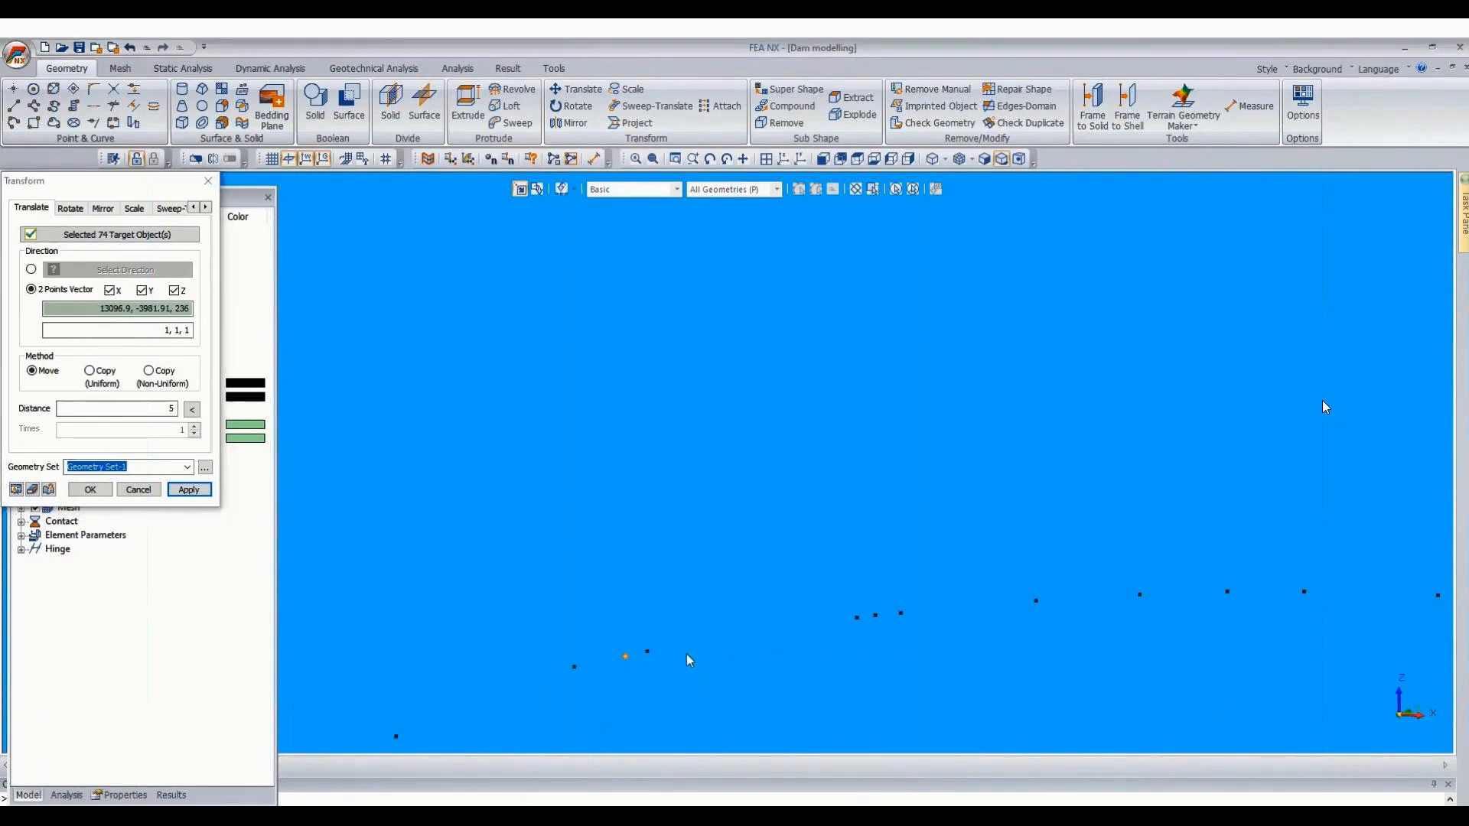
End the vector at the block's near upper corner, 13085.7, -3981.93, 293, and move the points by the vector length of 58.0899341.
{"action": "scroll", "coordinate": [698, 597], "scroll_direction": "down", "scroll_amount": 4}
{"action": "scroll", "coordinate": [664, 628], "scroll_direction": "down", "scroll_amount": 3}
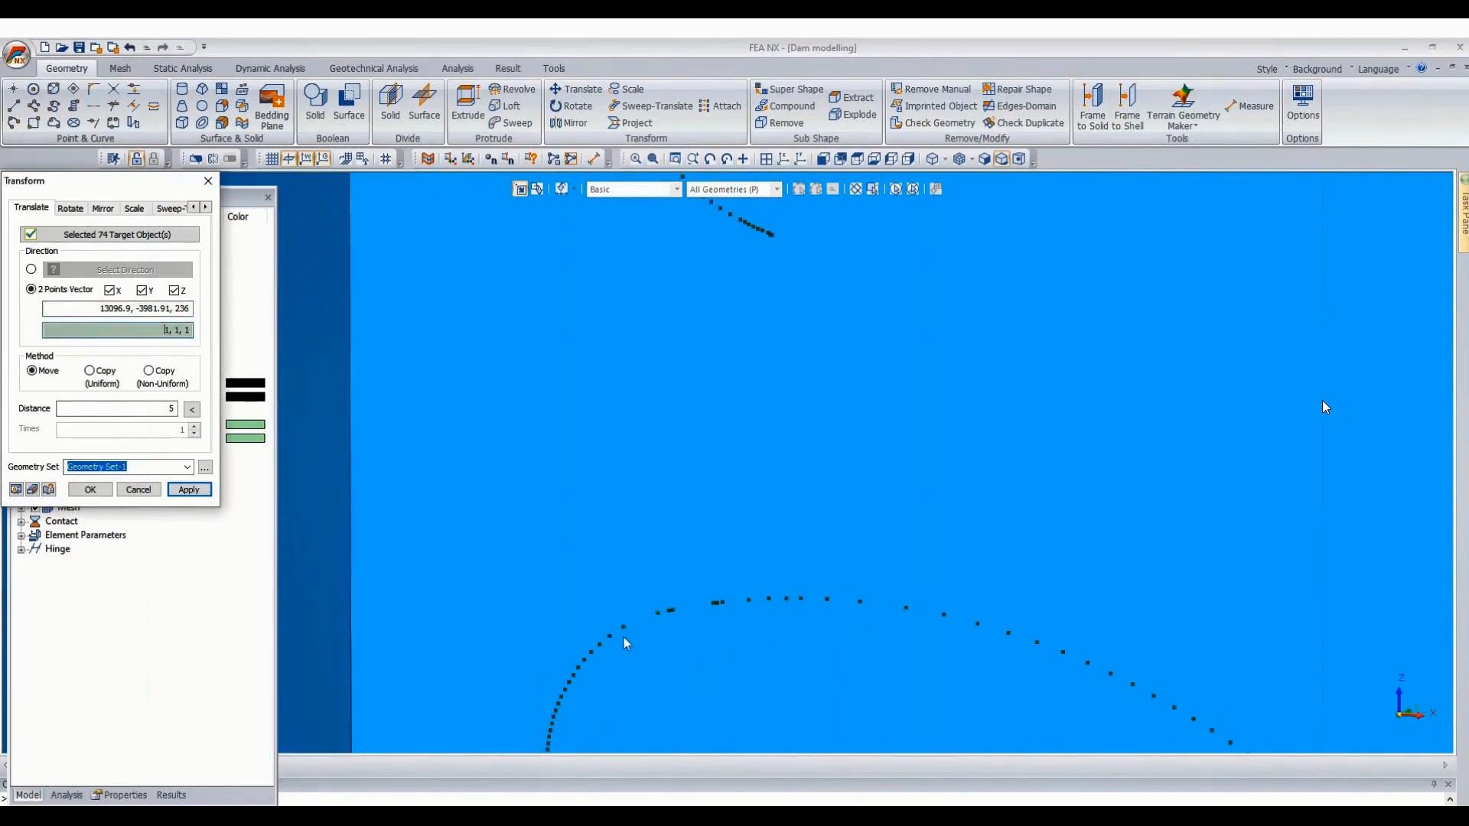
{"action": "scroll", "coordinate": [623, 643], "scroll_direction": "down", "scroll_amount": 3}
{"action": "scroll", "coordinate": [599, 606], "scroll_direction": "down", "scroll_amount": 2}
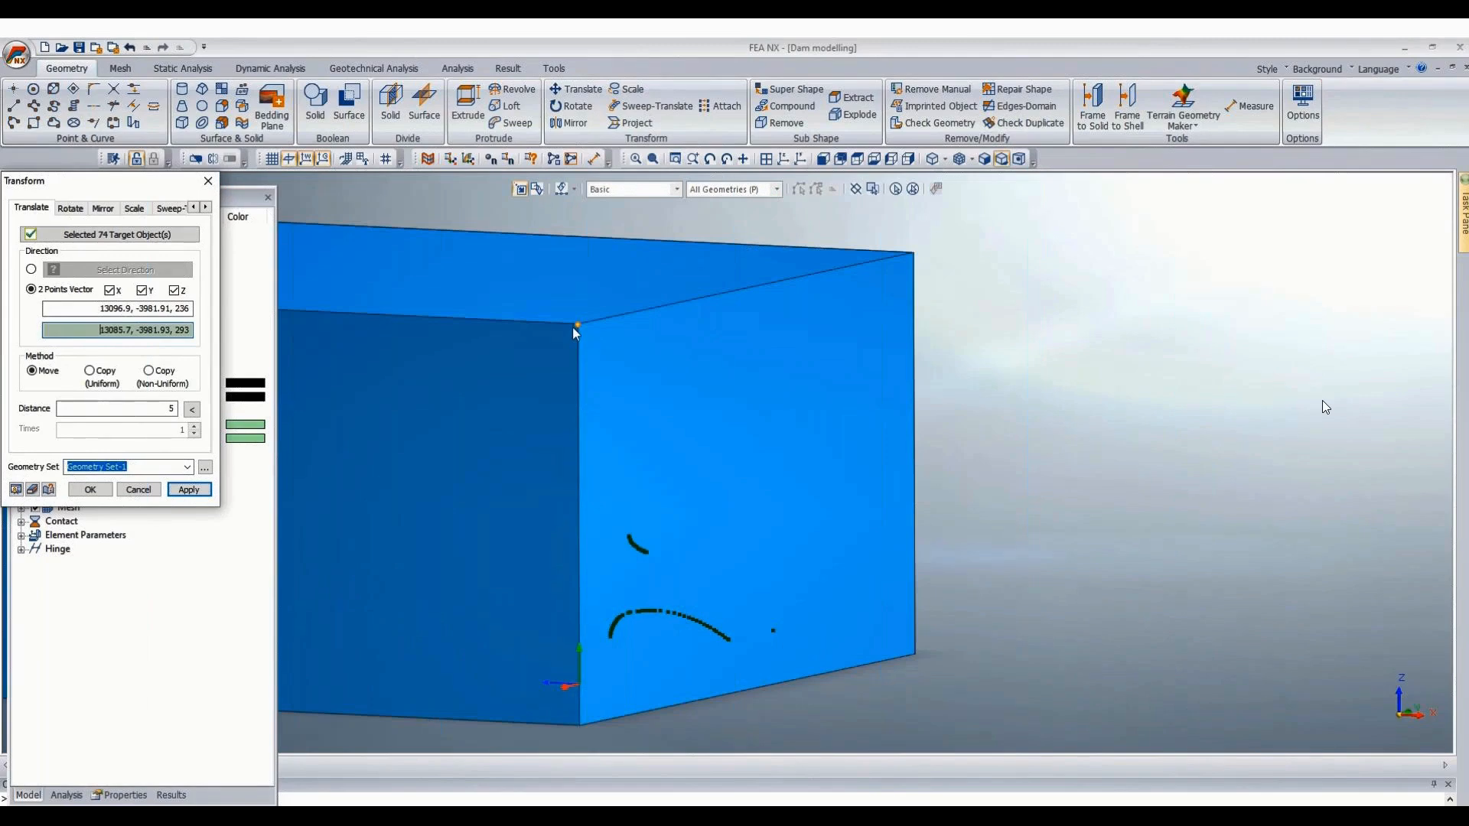
{"action": "left_click", "coordinate": [576, 329]}
{"action": "left_click", "coordinate": [191, 410]}
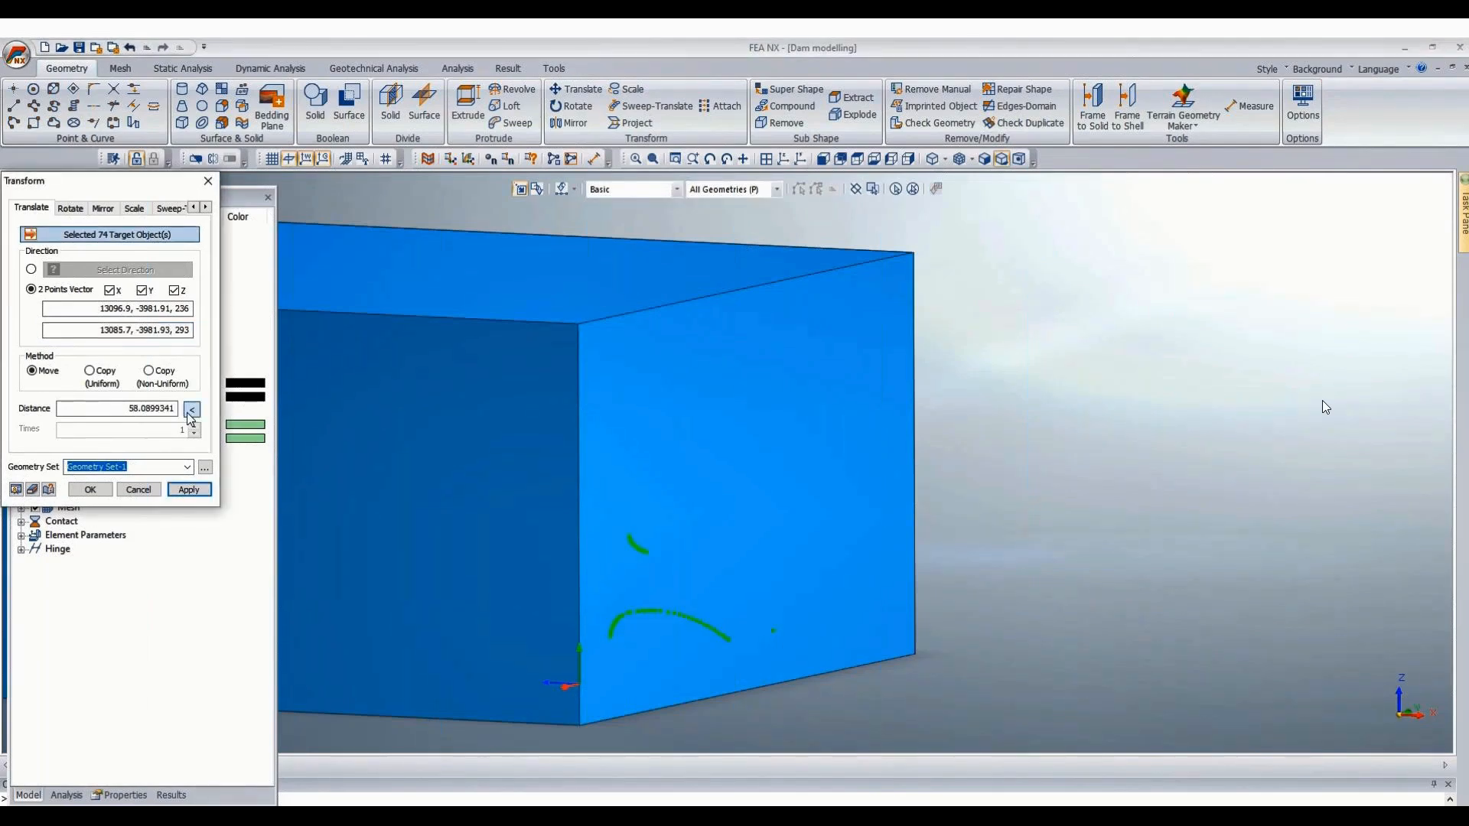
{"action": "left_click", "coordinate": [91, 490]}
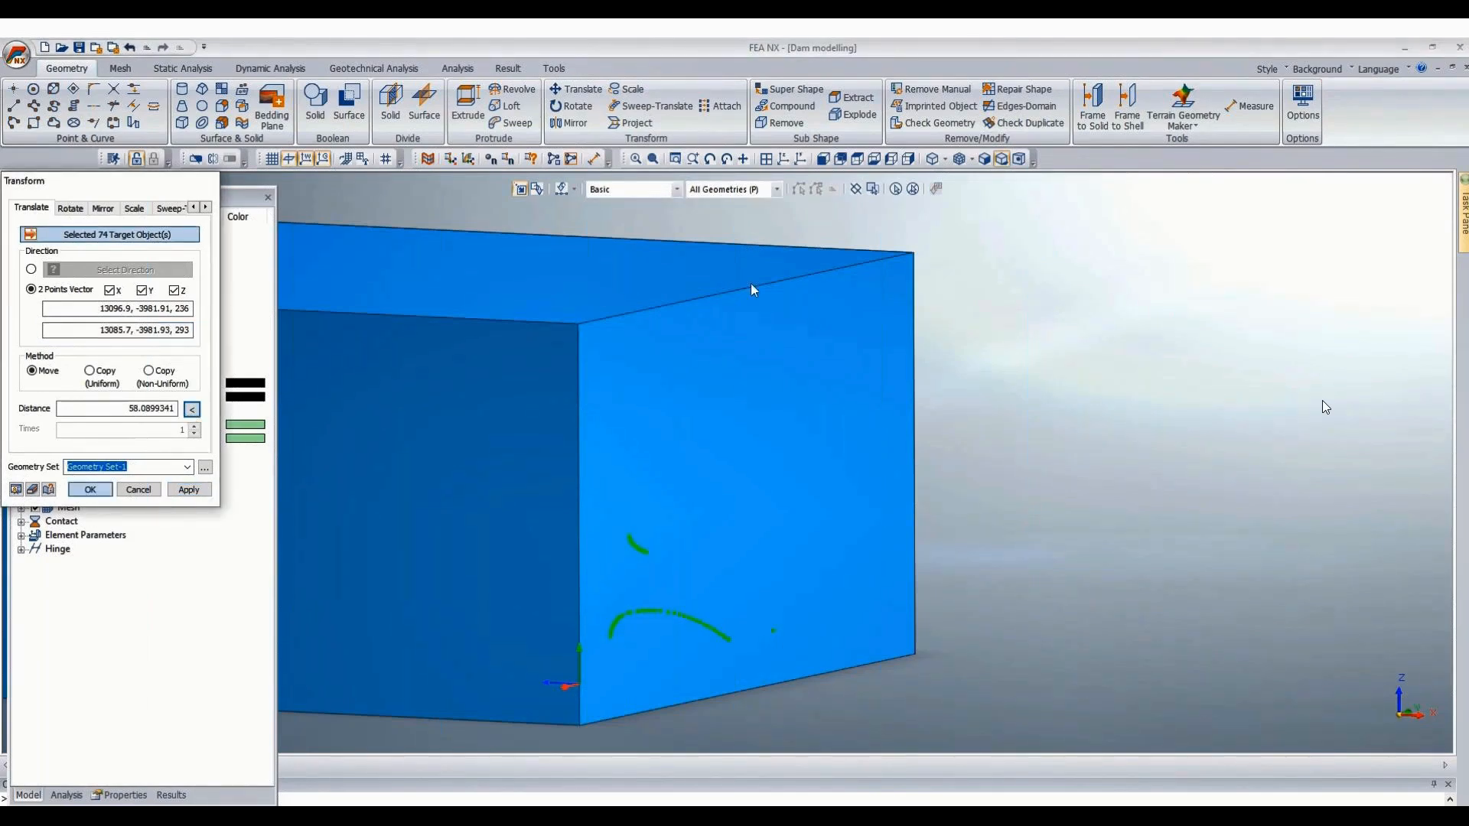
Hide the solids and orient the view to see the point profile side-on in the YZ plane.
{"action": "middle_click_drag", "start_coordinate": [1316, 293], "coordinate": [636, 632]}
{"action": "scroll", "coordinate": [453, 453], "scroll_direction": "up", "scroll_amount": 8}
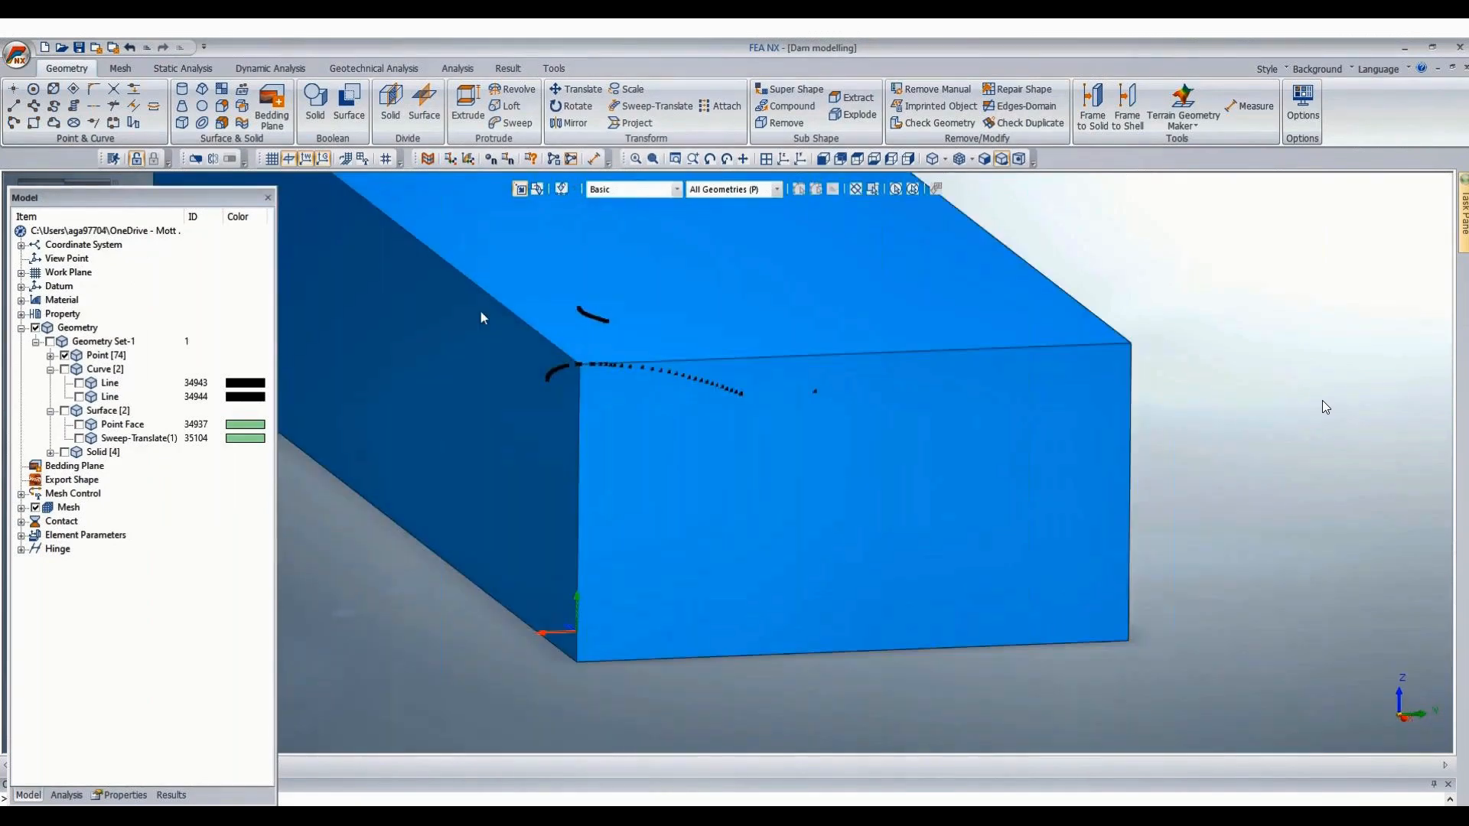
{"action": "middle_click_drag", "start_coordinate": [515, 312], "coordinate": [722, 382]}
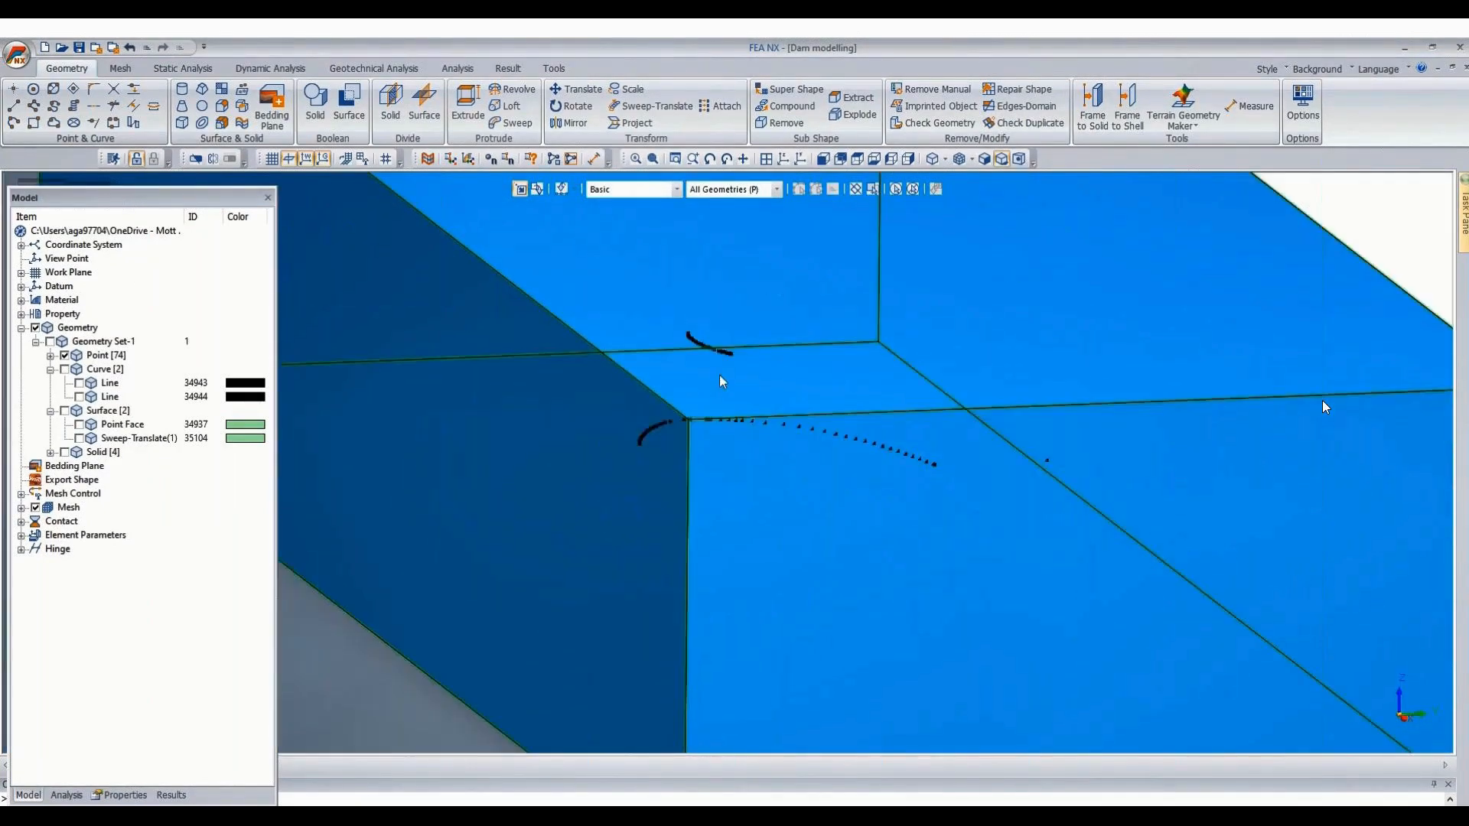
{"action": "left_click", "coordinate": [65, 452]}
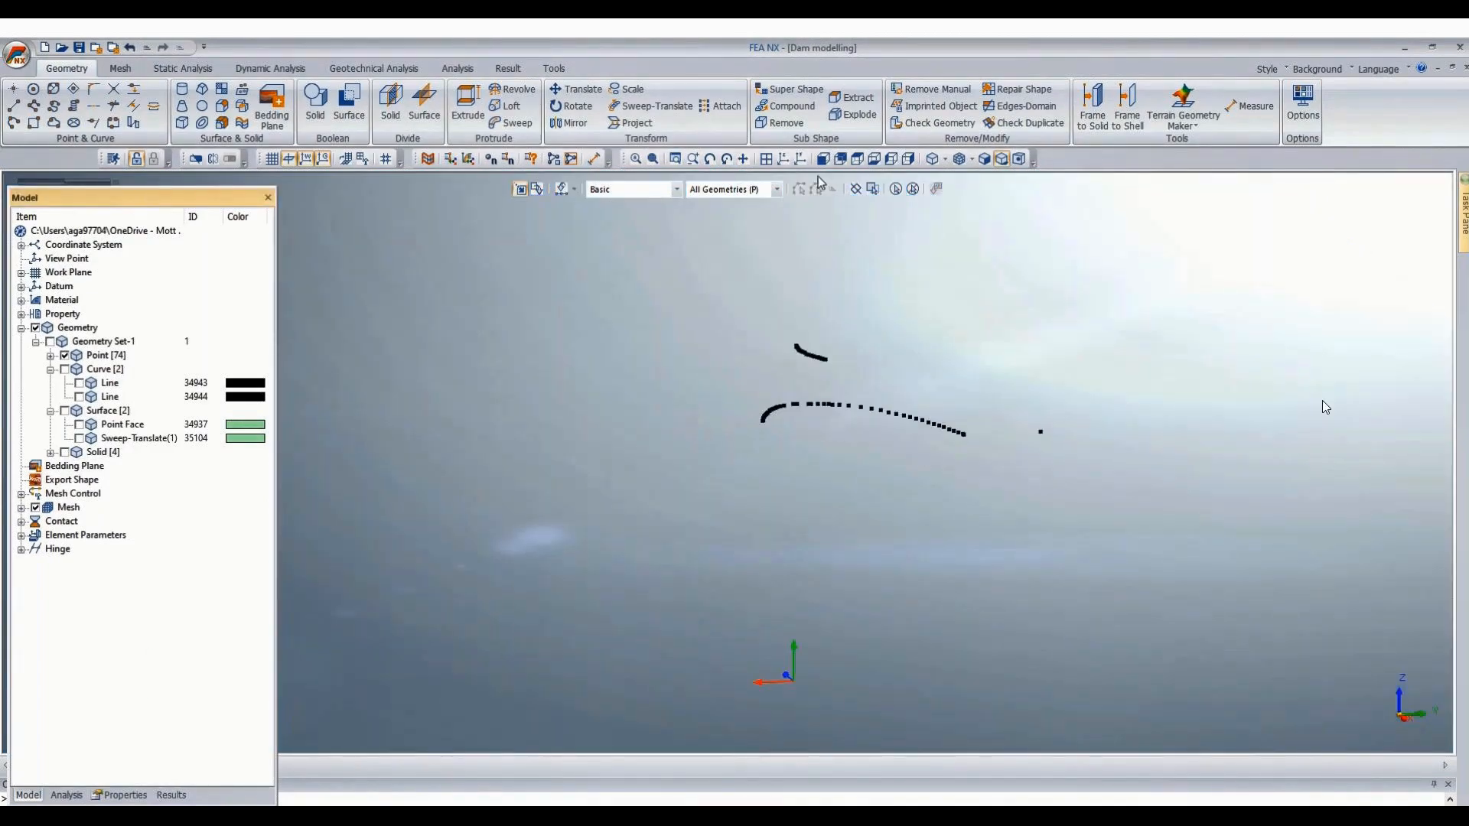
{"action": "left_click", "coordinate": [818, 164]}
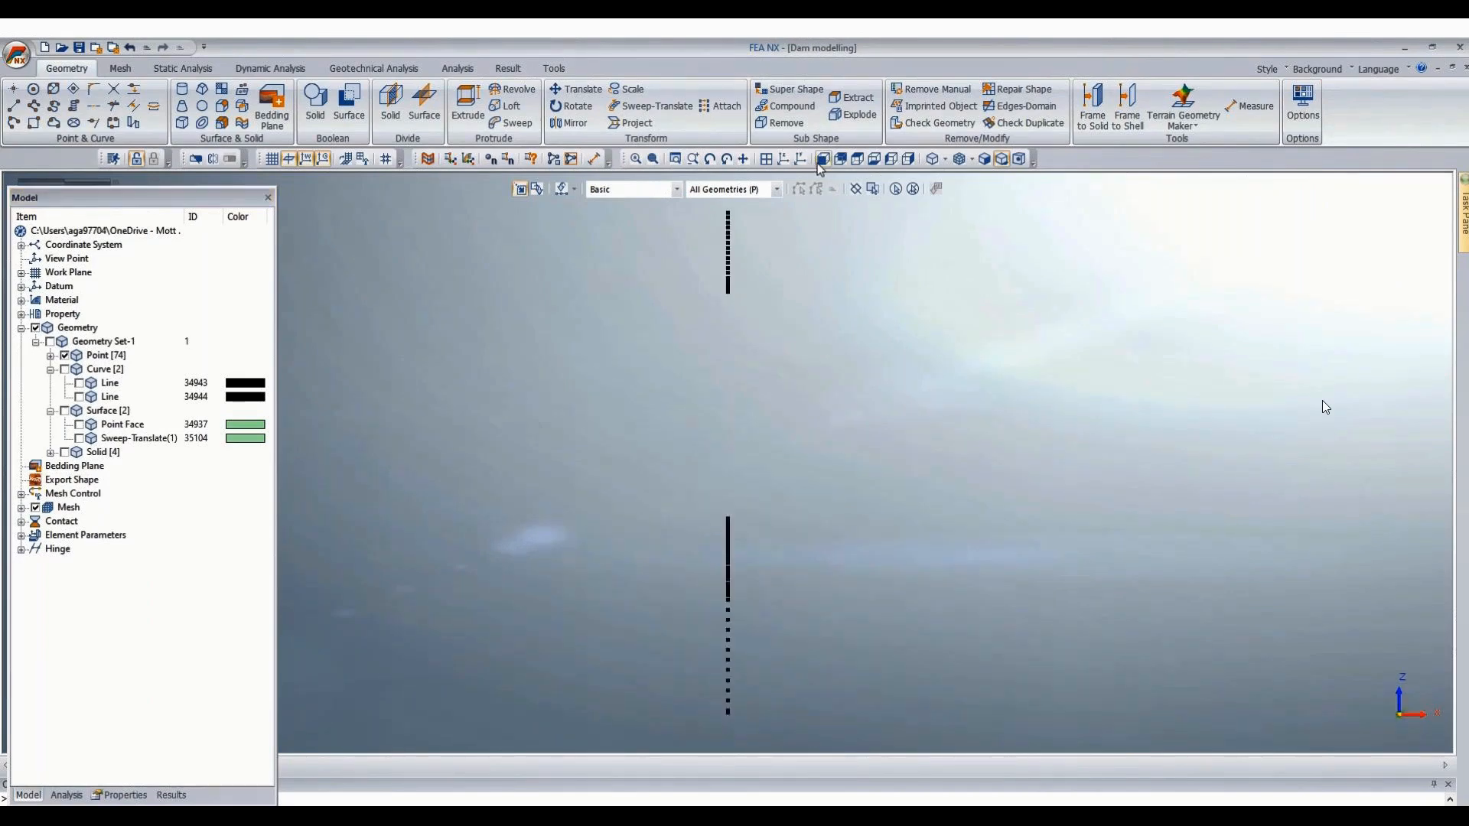
{"action": "left_click", "coordinate": [906, 160]}
{"action": "scroll", "coordinate": [1148, 450], "scroll_direction": "down", "scroll_amount": 3}
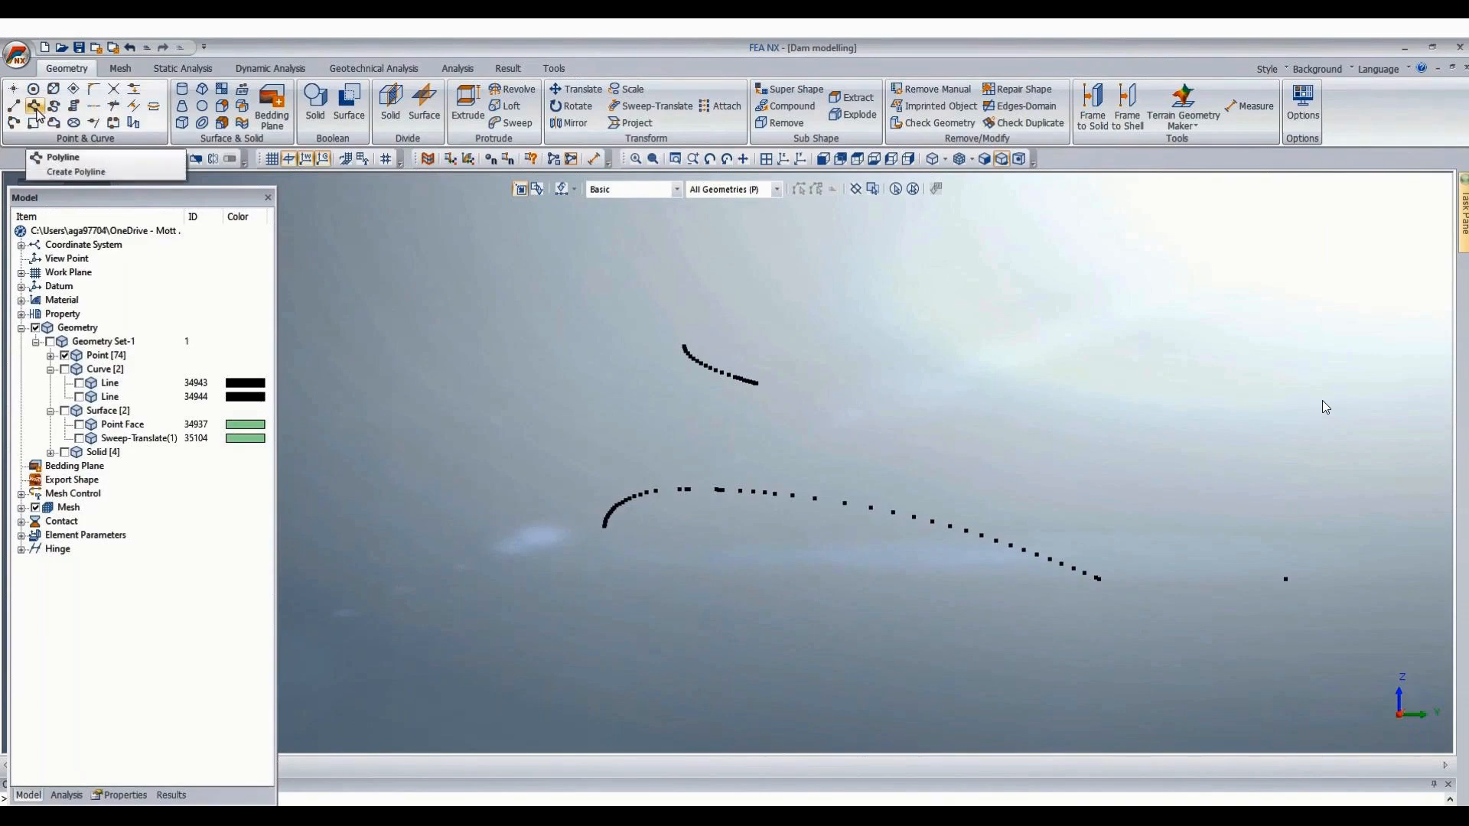
Start a 3D polyline at the lowest point of the long profile's curved end and trace it up to the last point before the crest.
{"action": "left_click", "coordinate": [34, 107]}
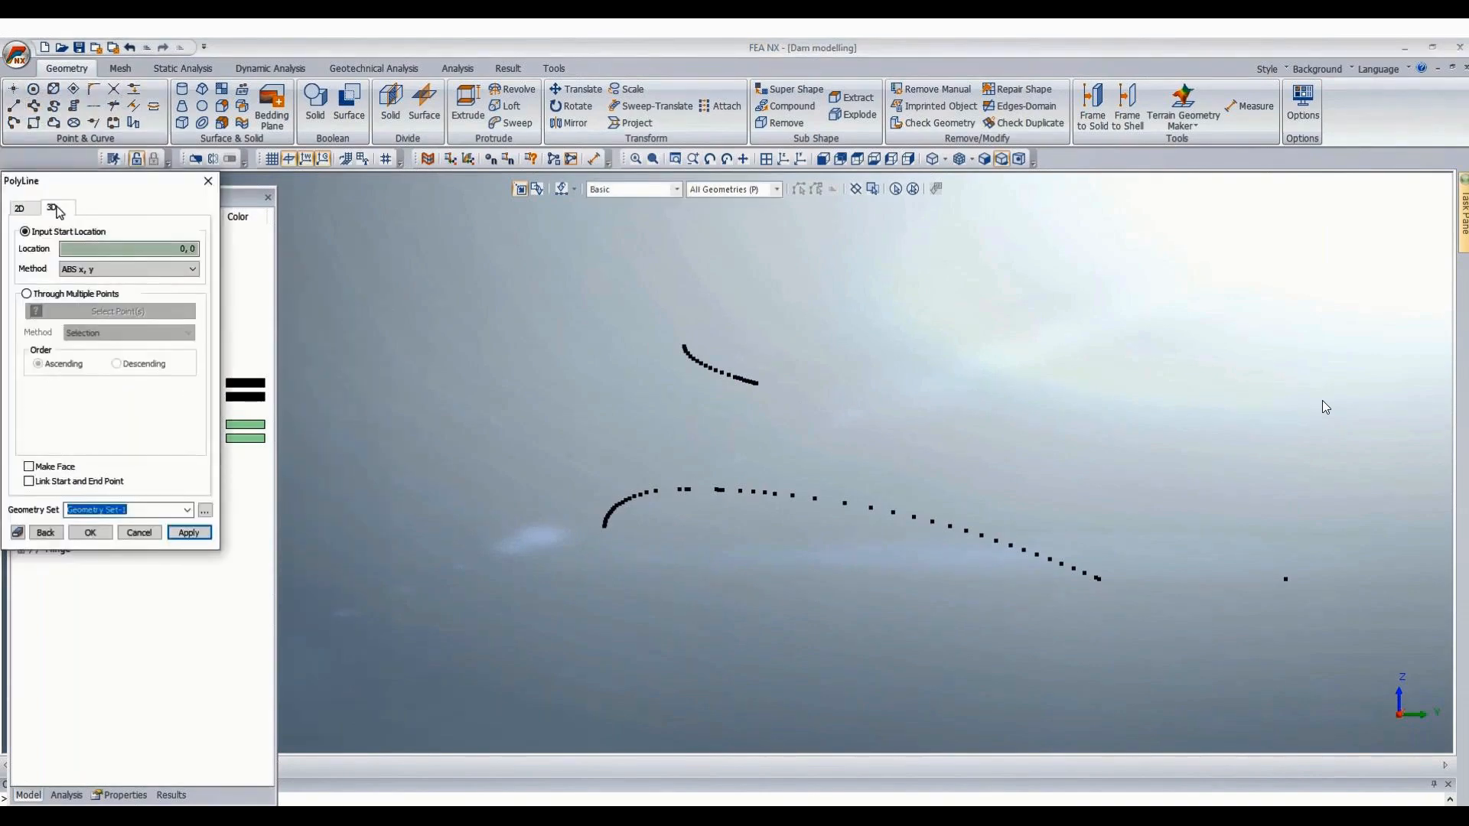
{"action": "left_click", "coordinate": [55, 211]}
{"action": "scroll", "coordinate": [627, 520], "scroll_direction": "up", "scroll_amount": 8}
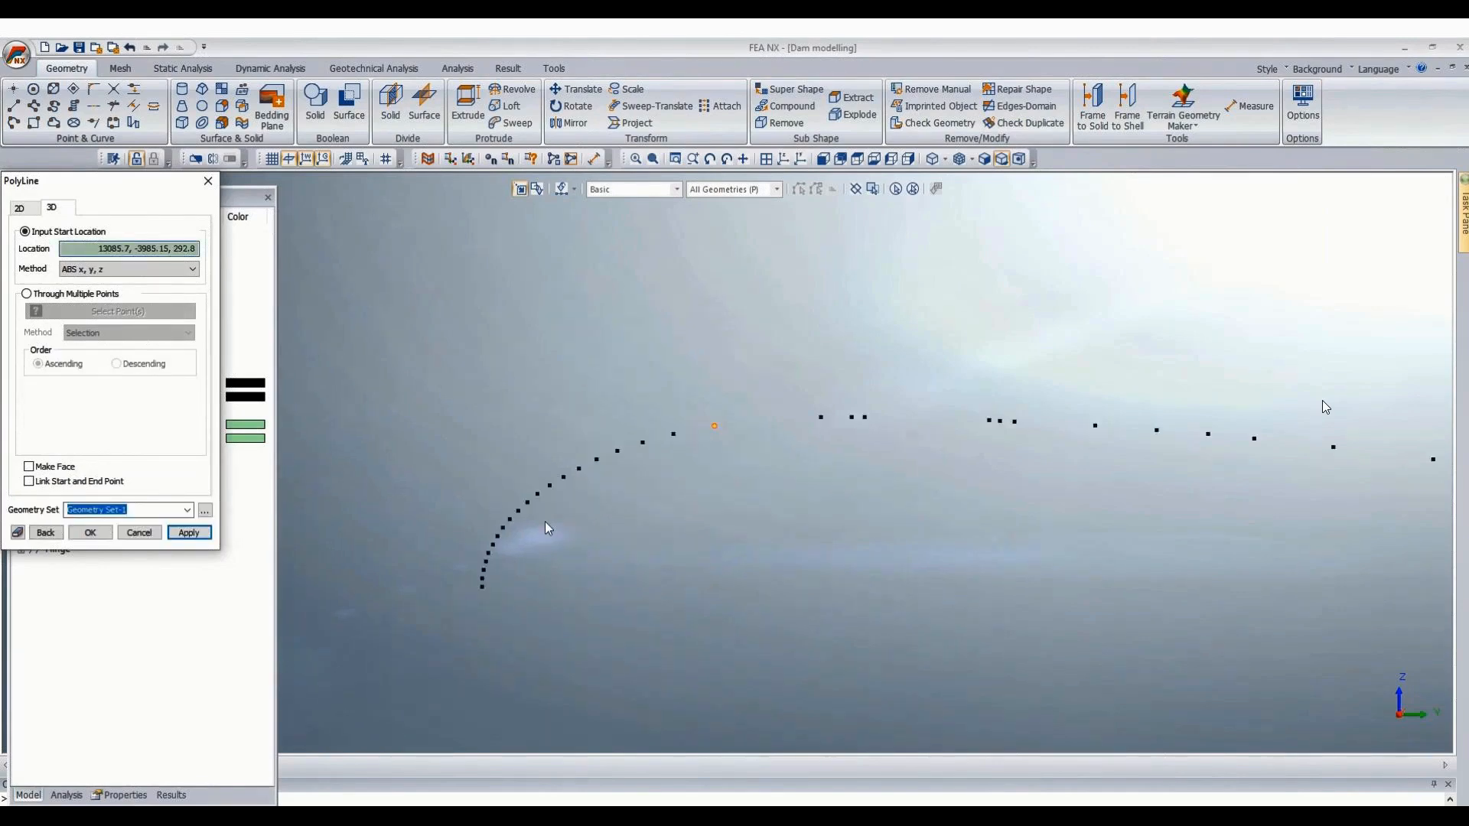
{"action": "left_click", "coordinate": [452, 613]}
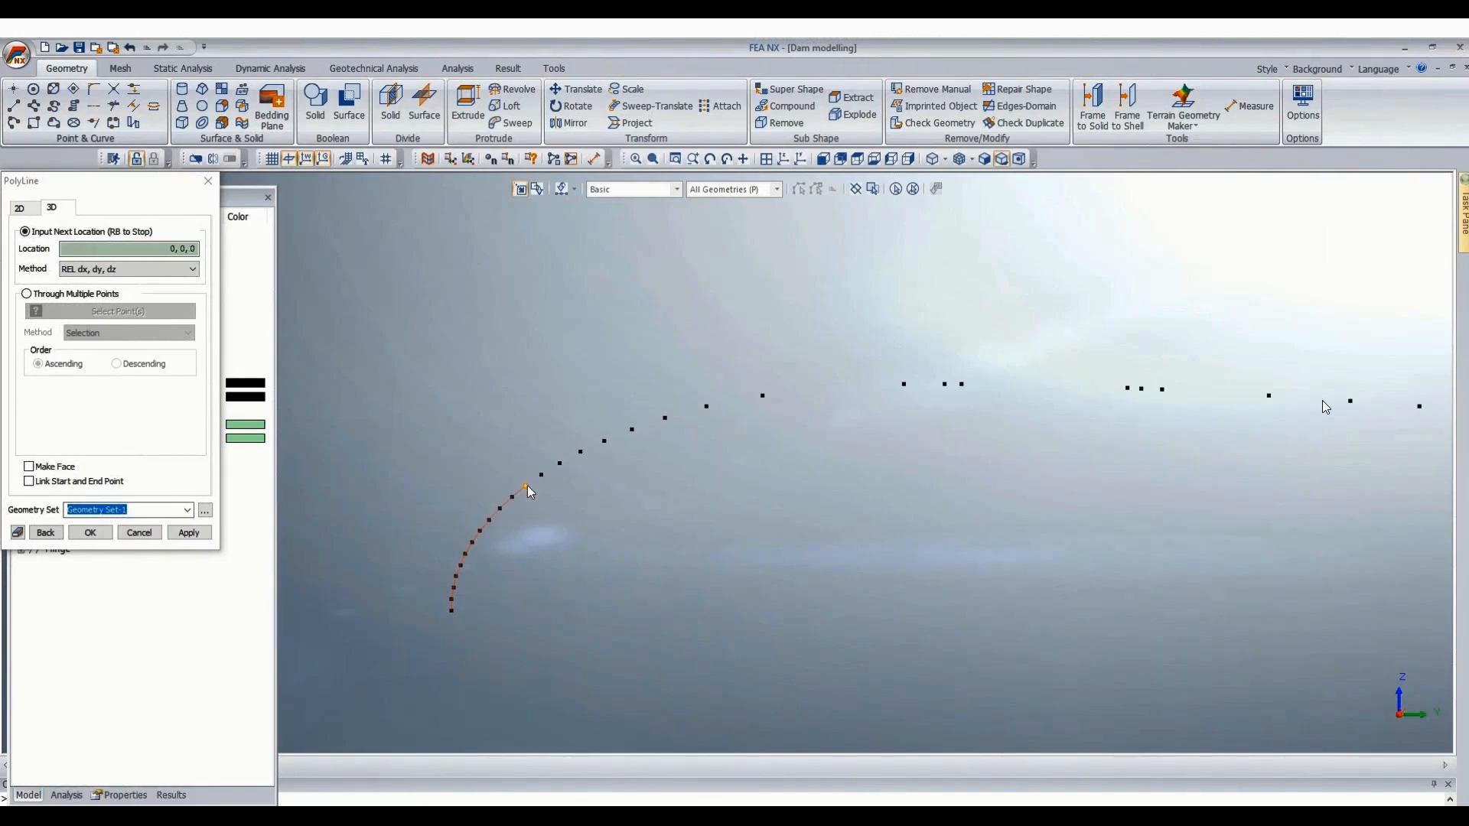
{"action": "left_click", "coordinate": [560, 464]}
{"action": "left_click", "coordinate": [665, 418]}
{"action": "left_click", "coordinate": [706, 407]}
{"action": "left_click", "coordinate": [763, 396]}
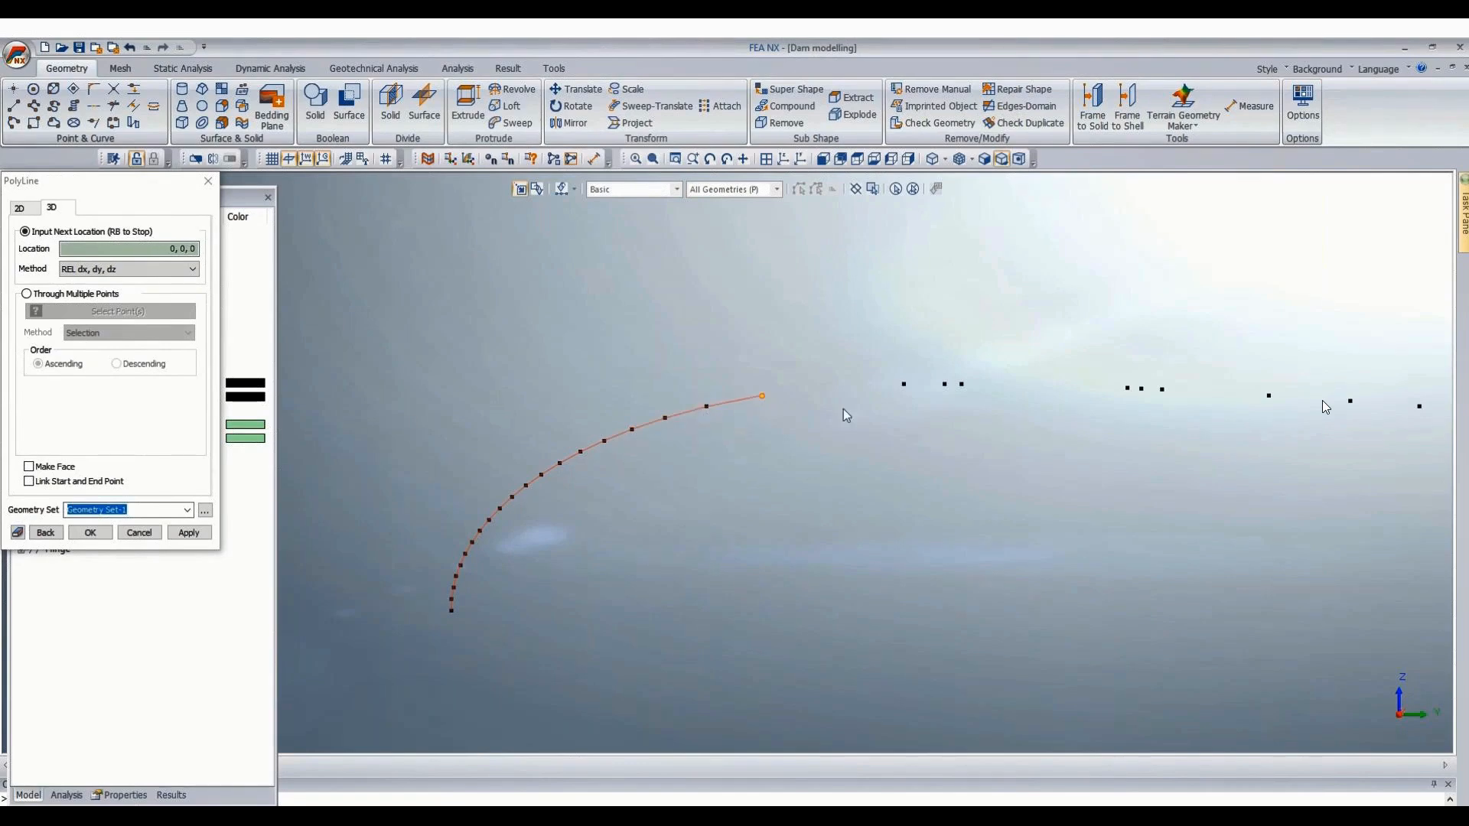
Continue the polyline through the two groups of three points along the flat crest.
{"action": "left_click", "coordinate": [905, 384]}
{"action": "left_click", "coordinate": [945, 384]}
{"action": "left_click", "coordinate": [962, 384]}
{"action": "left_click", "coordinate": [1128, 388]}
{"action": "left_click", "coordinate": [1141, 389]}
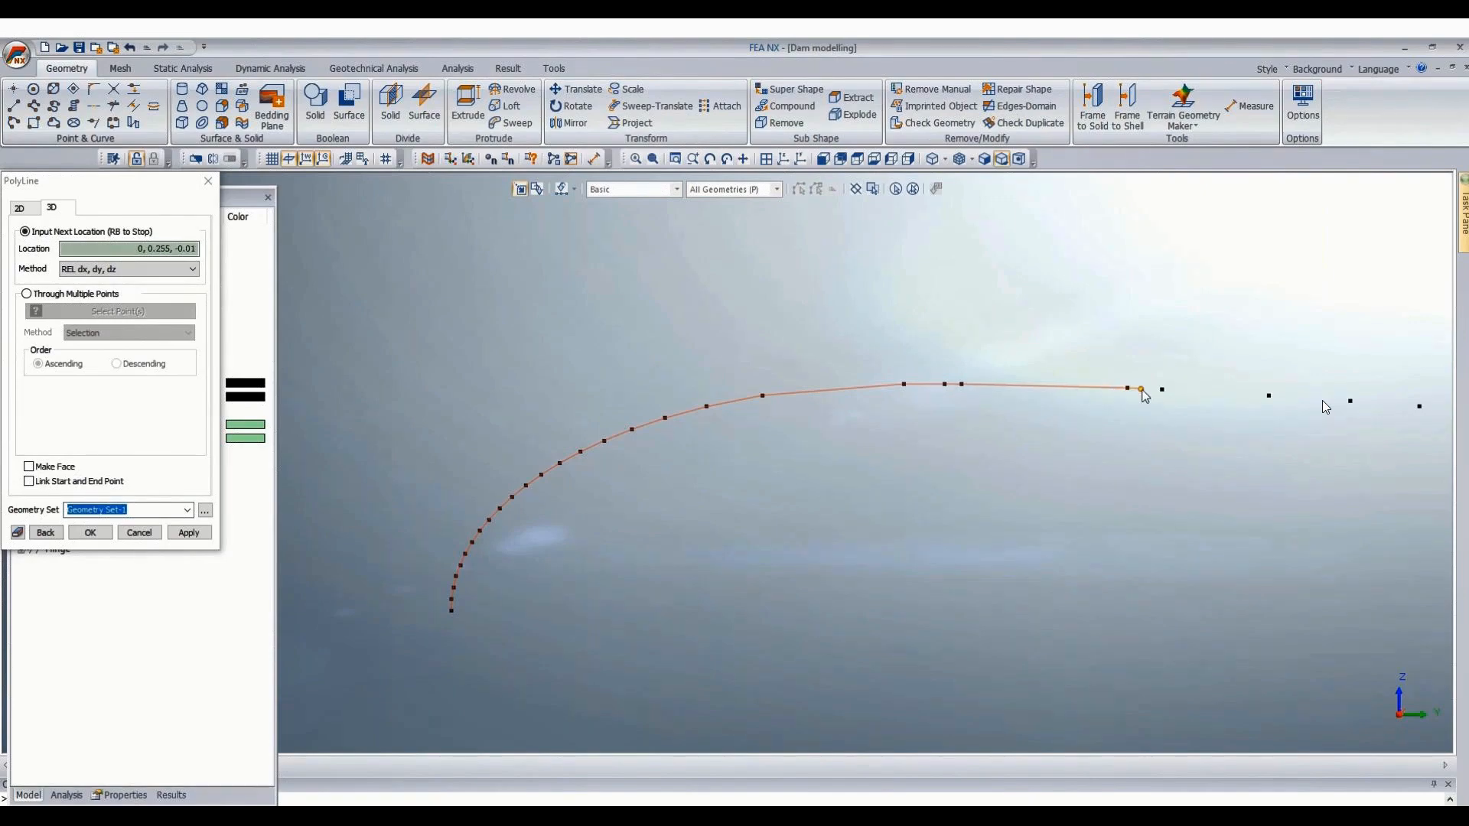
{"action": "left_click", "coordinate": [1166, 392]}
Extend the polyline through the next six points where the profile begins to fall away from the crest.
{"action": "scroll", "coordinate": [537, 338], "scroll_direction": "down", "scroll_amount": 3}
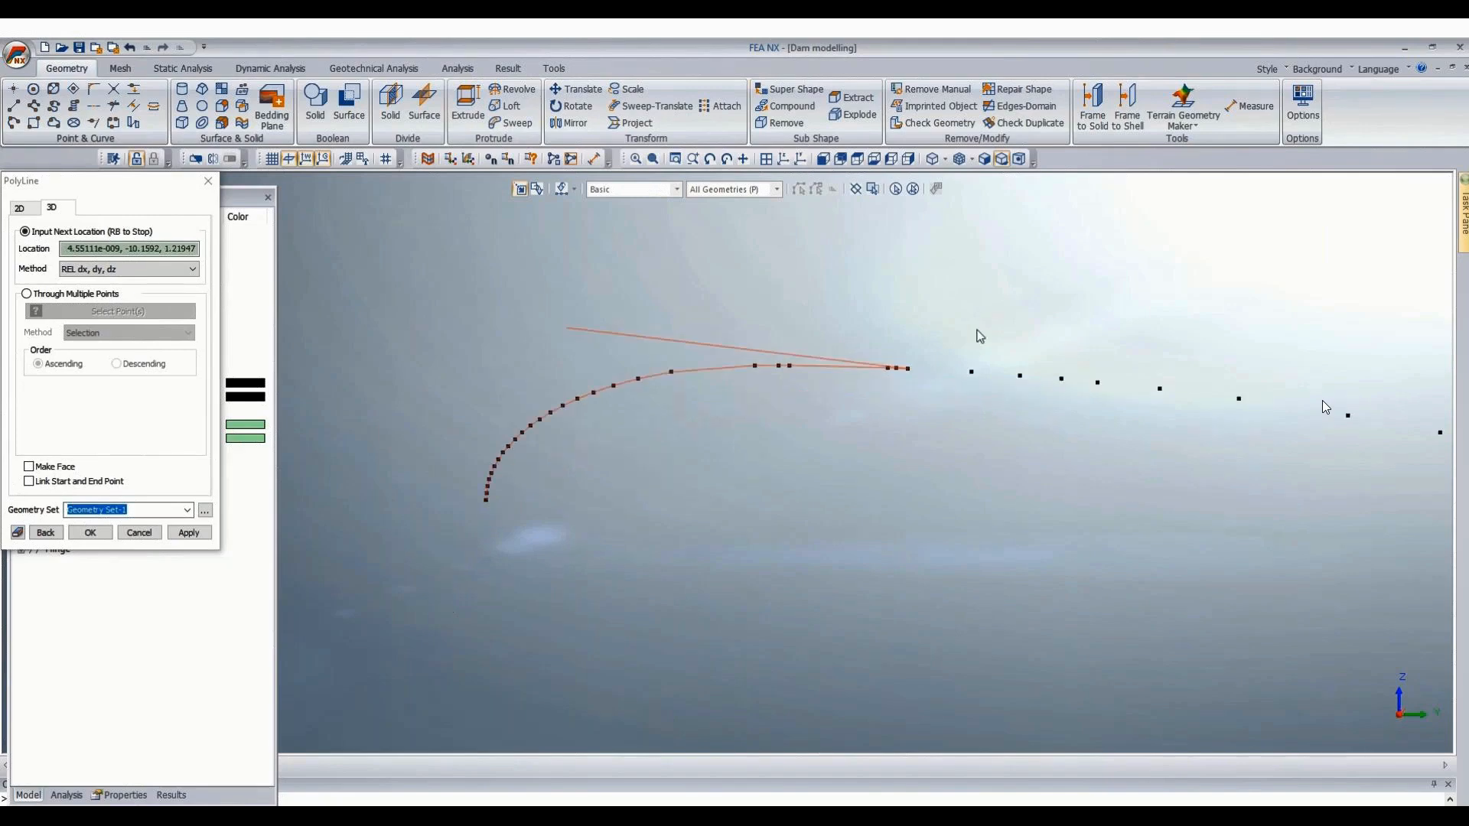
{"action": "left_click", "coordinate": [972, 375]}
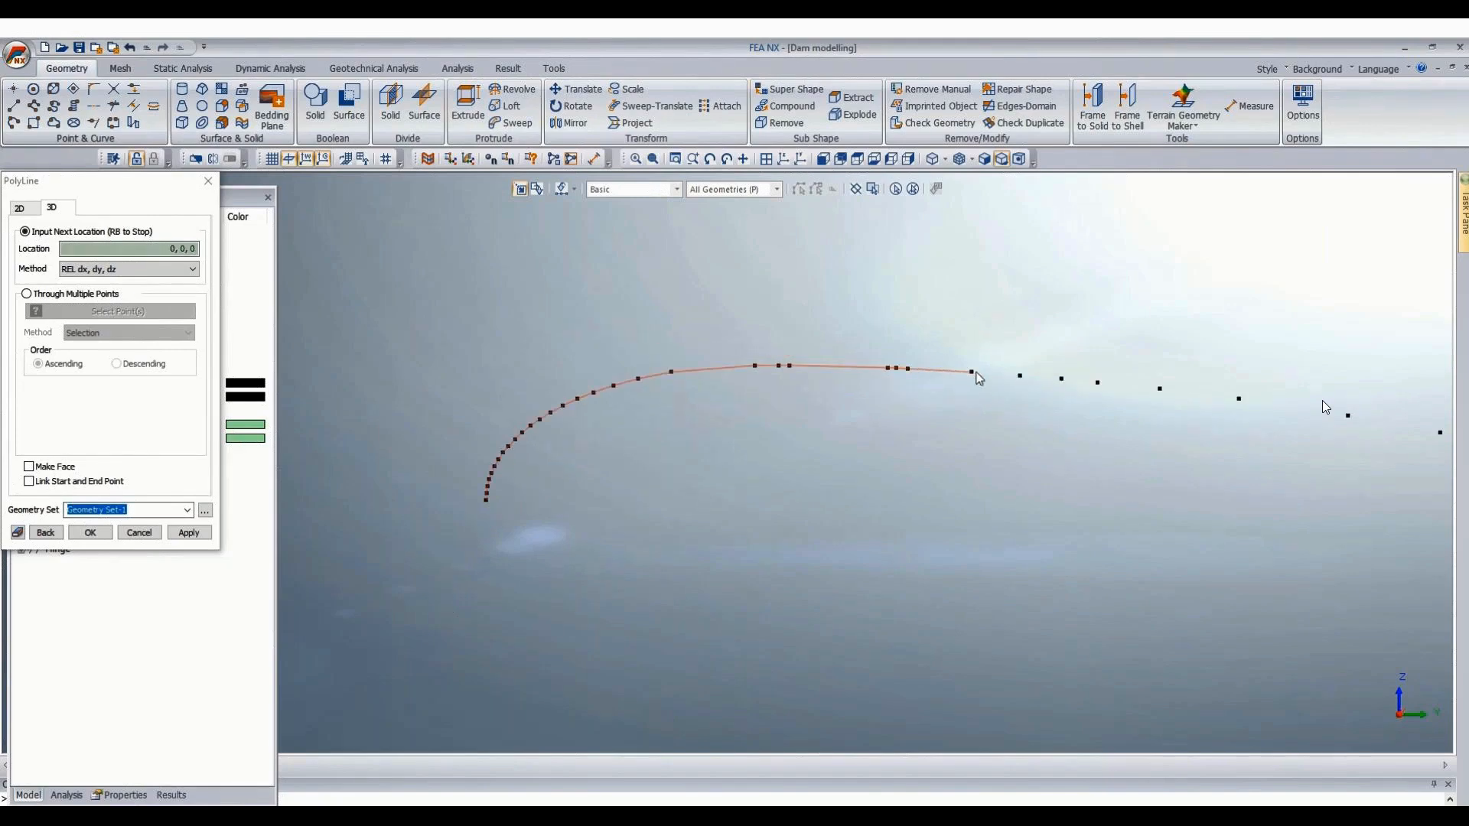
{"action": "left_click", "coordinate": [1020, 377]}
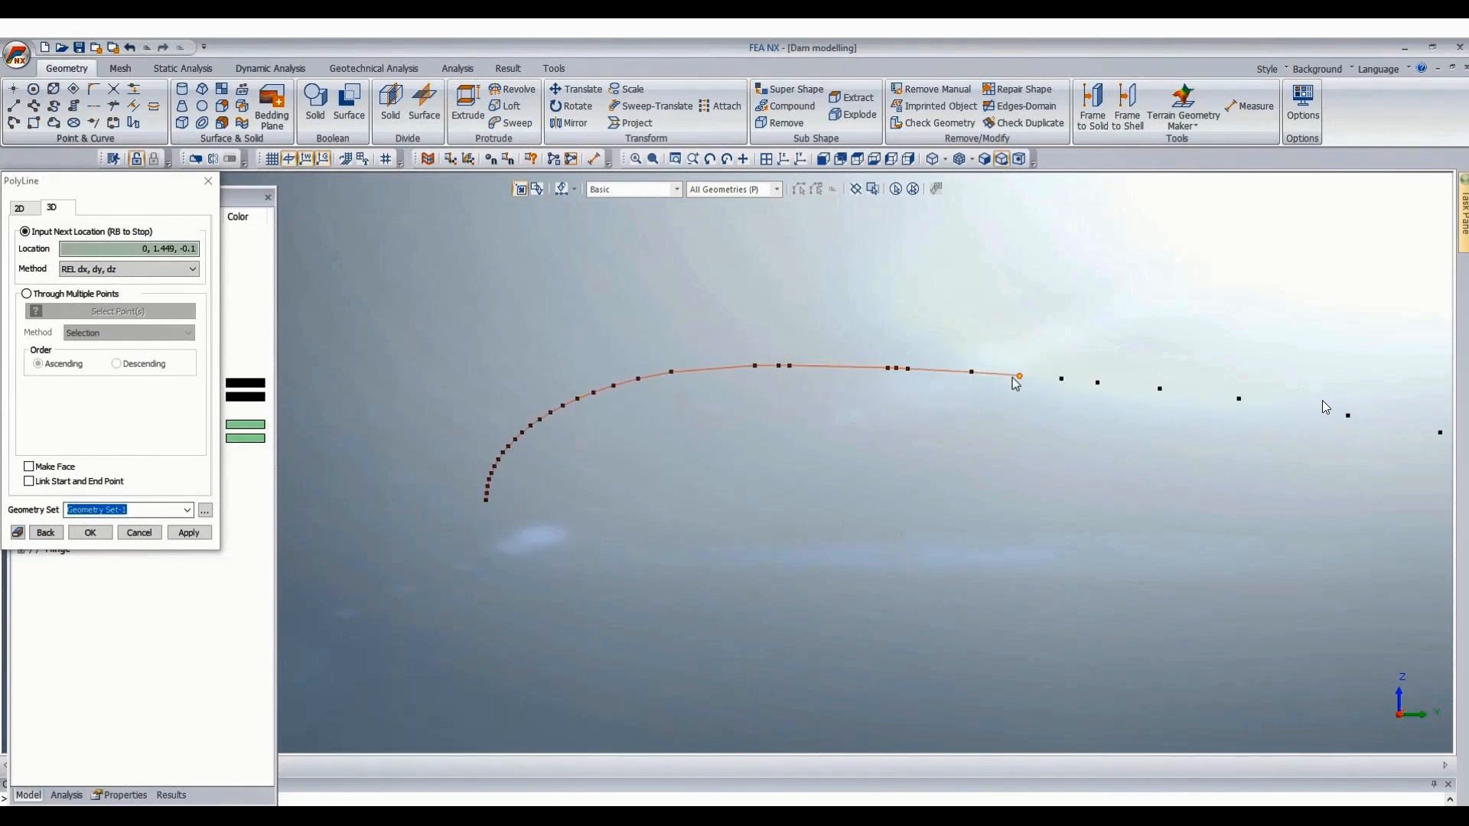
{"action": "left_click", "coordinate": [1061, 380]}
{"action": "left_click", "coordinate": [1099, 385]}
{"action": "left_click", "coordinate": [1161, 390]}
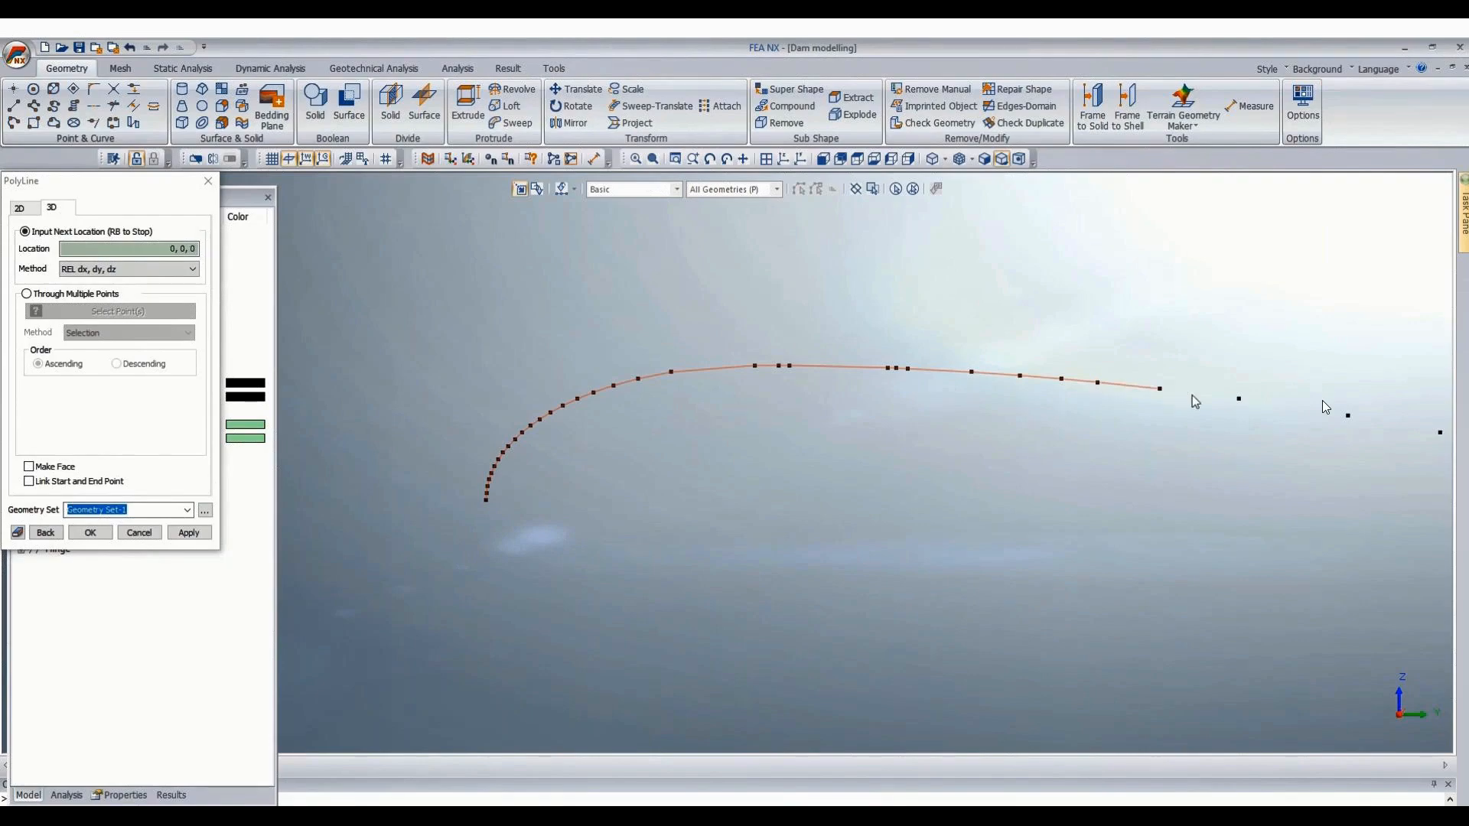
{"action": "left_click", "coordinate": [1240, 400]}
Carry the polyline on point by point down the middle part of the descending slope.
{"action": "scroll", "coordinate": [756, 329], "scroll_direction": "down", "scroll_amount": 4}
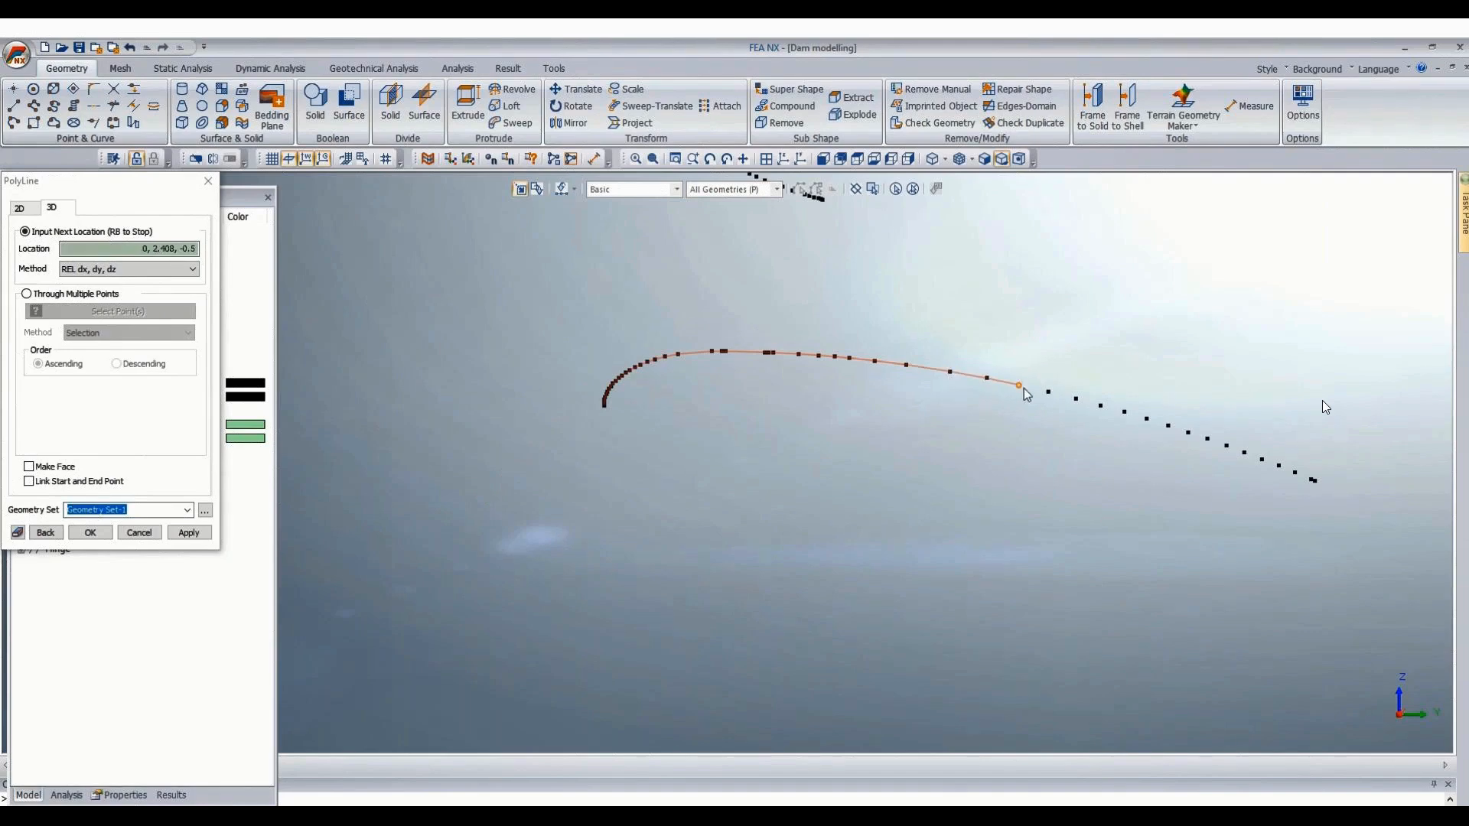
{"action": "left_click", "coordinate": [1020, 386]}
{"action": "left_click", "coordinate": [1048, 392]}
{"action": "left_click", "coordinate": [1076, 399]}
{"action": "left_click", "coordinate": [1100, 406]}
{"action": "left_click", "coordinate": [1124, 411]}
{"action": "left_click", "coordinate": [1146, 418]}
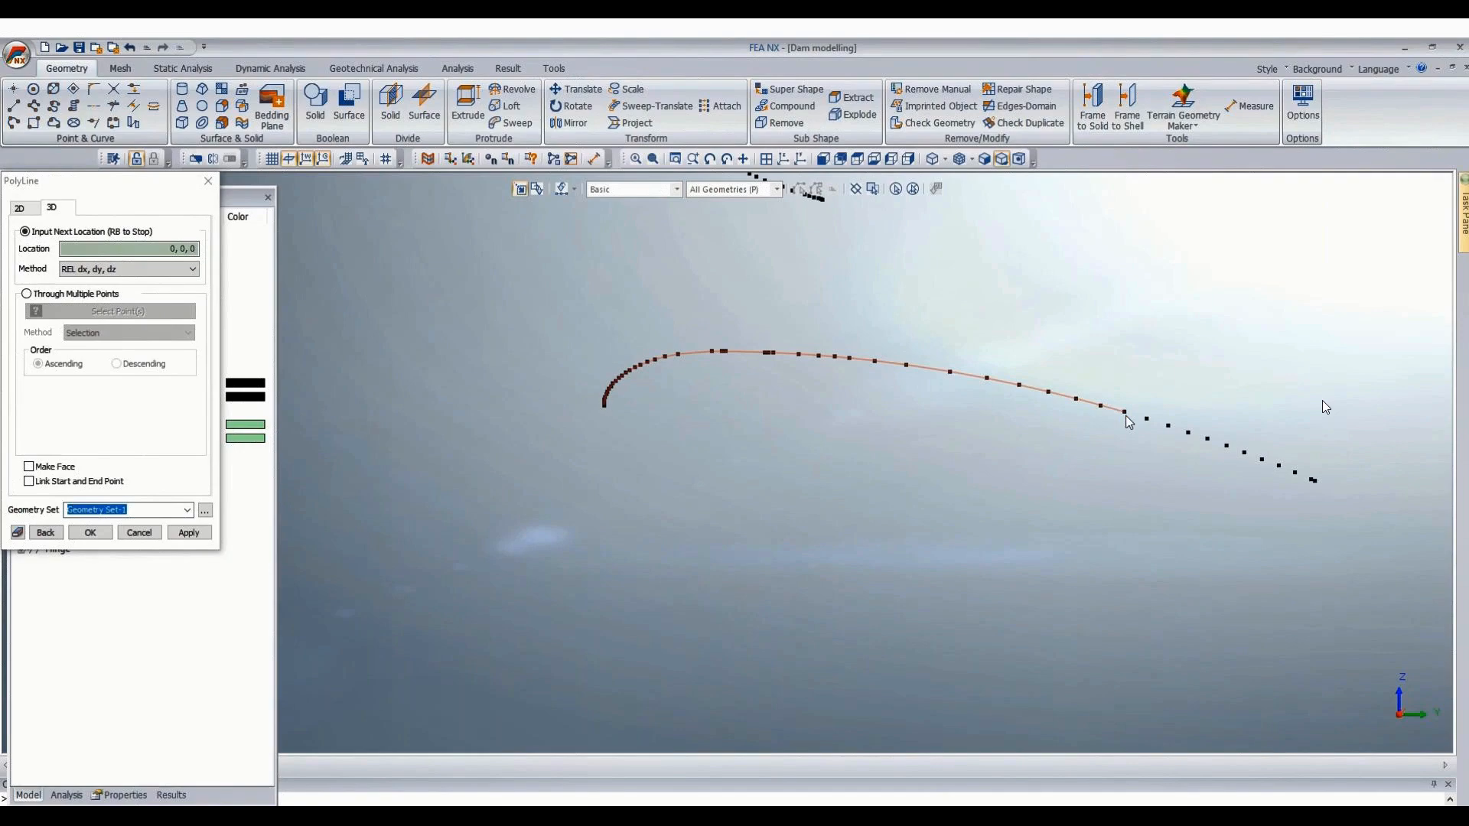
{"action": "left_click", "coordinate": [1168, 425]}
{"action": "left_click", "coordinate": [1189, 433]}
{"action": "left_click", "coordinate": [1208, 440]}
{"action": "left_click", "coordinate": [1226, 447]}
Trace the polyline through the remaining slope points to the closely spaced pair at the profile's lower end.
{"action": "scroll", "coordinate": [843, 356], "scroll_direction": "down", "scroll_amount": 3}
{"action": "scroll", "coordinate": [1167, 397], "scroll_direction": "up", "scroll_amount": 5}
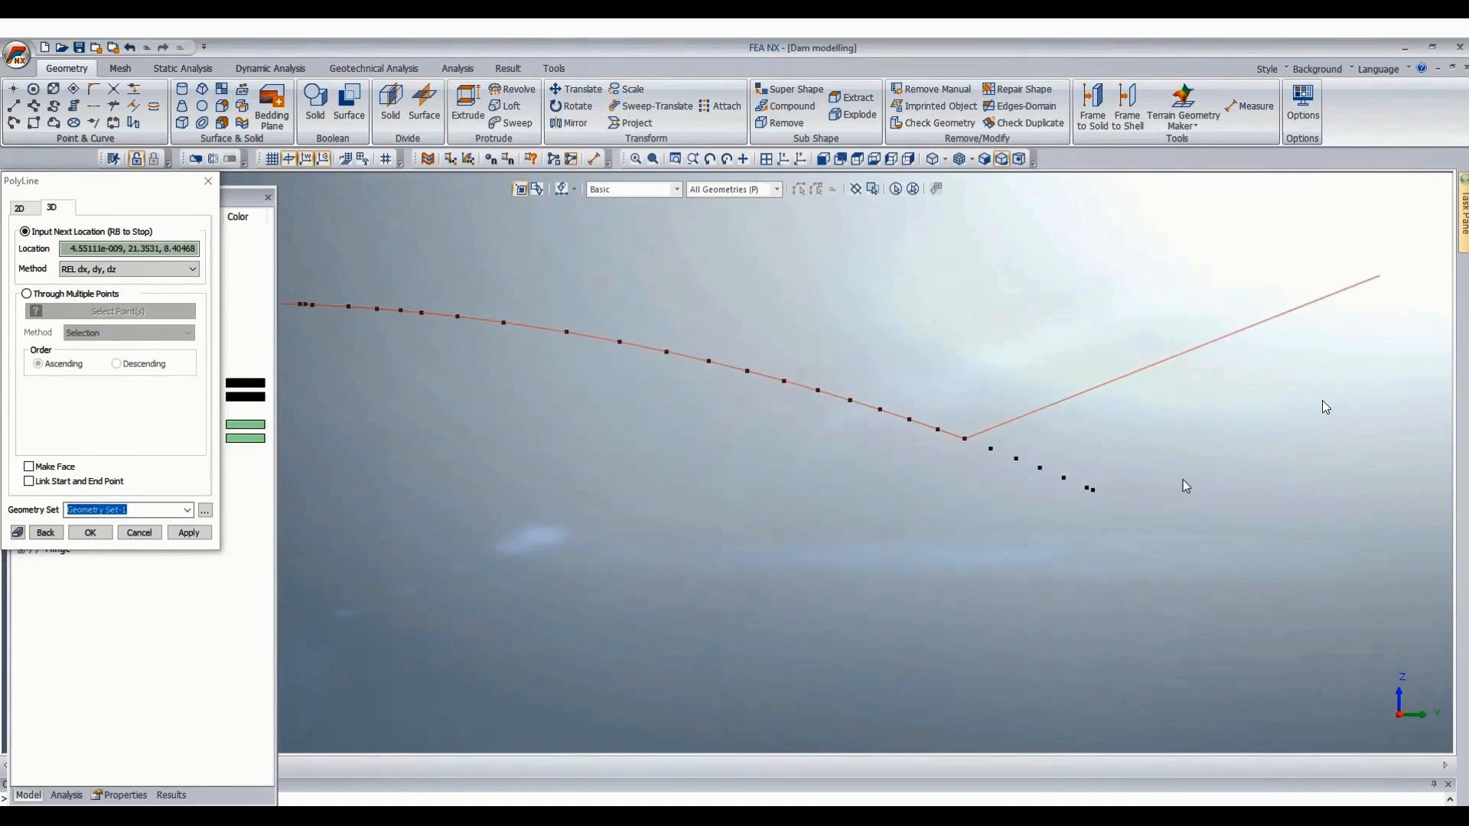
{"action": "scroll", "coordinate": [1109, 482], "scroll_direction": "up", "scroll_amount": 4}
{"action": "left_click", "coordinate": [991, 449]}
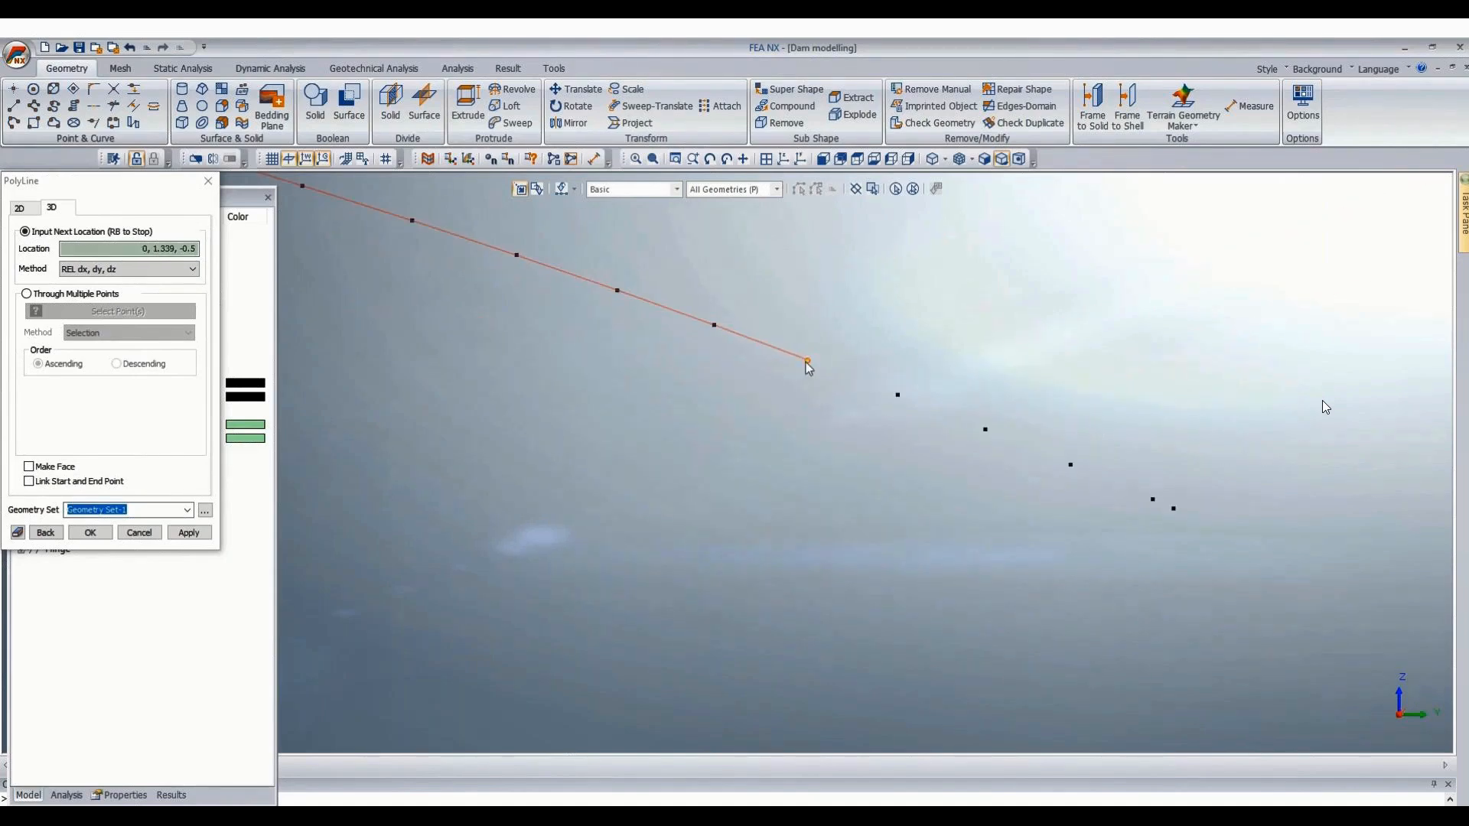
{"action": "left_click", "coordinate": [897, 395]}
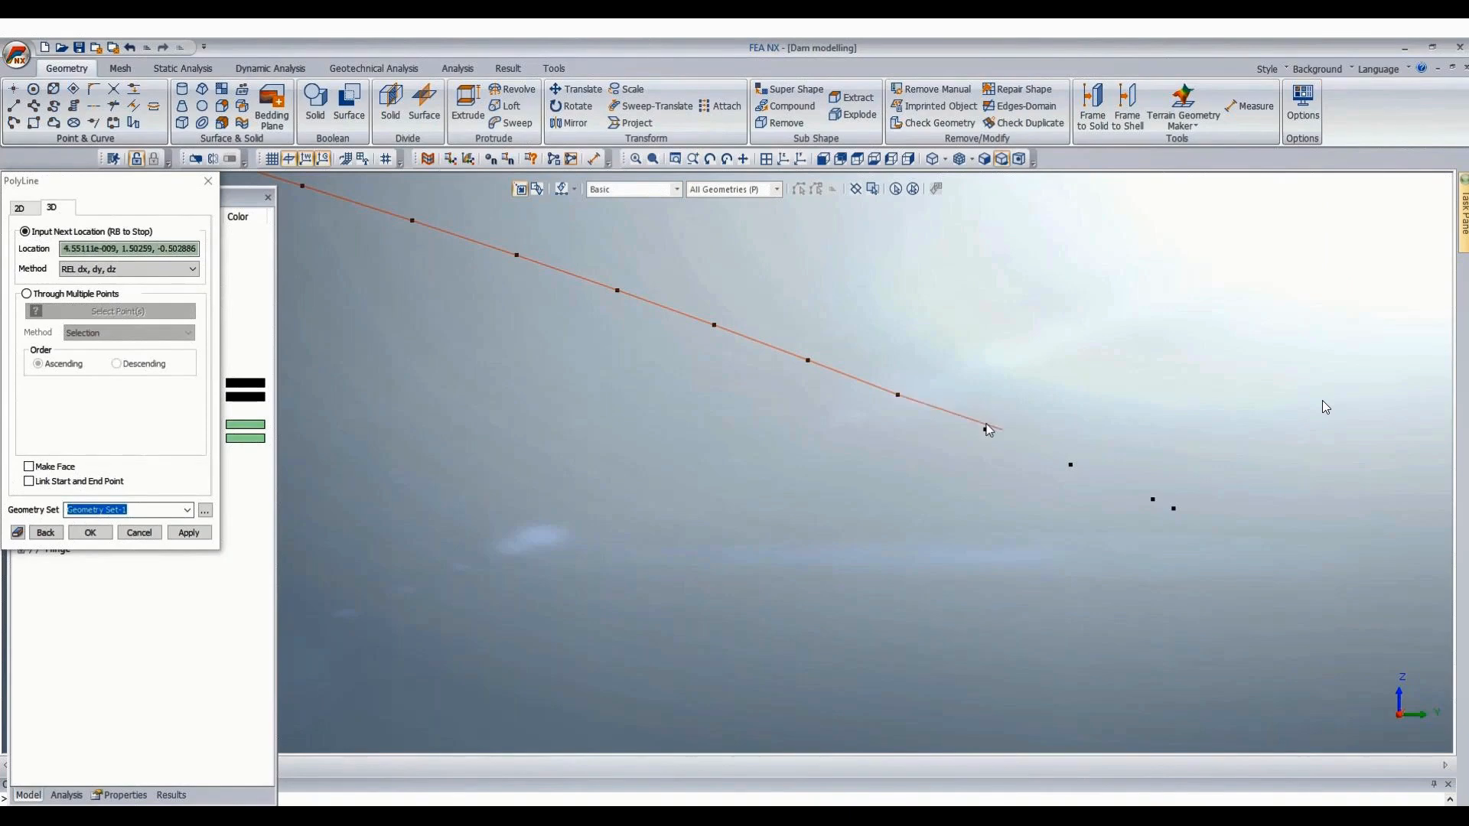
{"action": "left_click", "coordinate": [987, 430]}
{"action": "left_click", "coordinate": [1071, 465]}
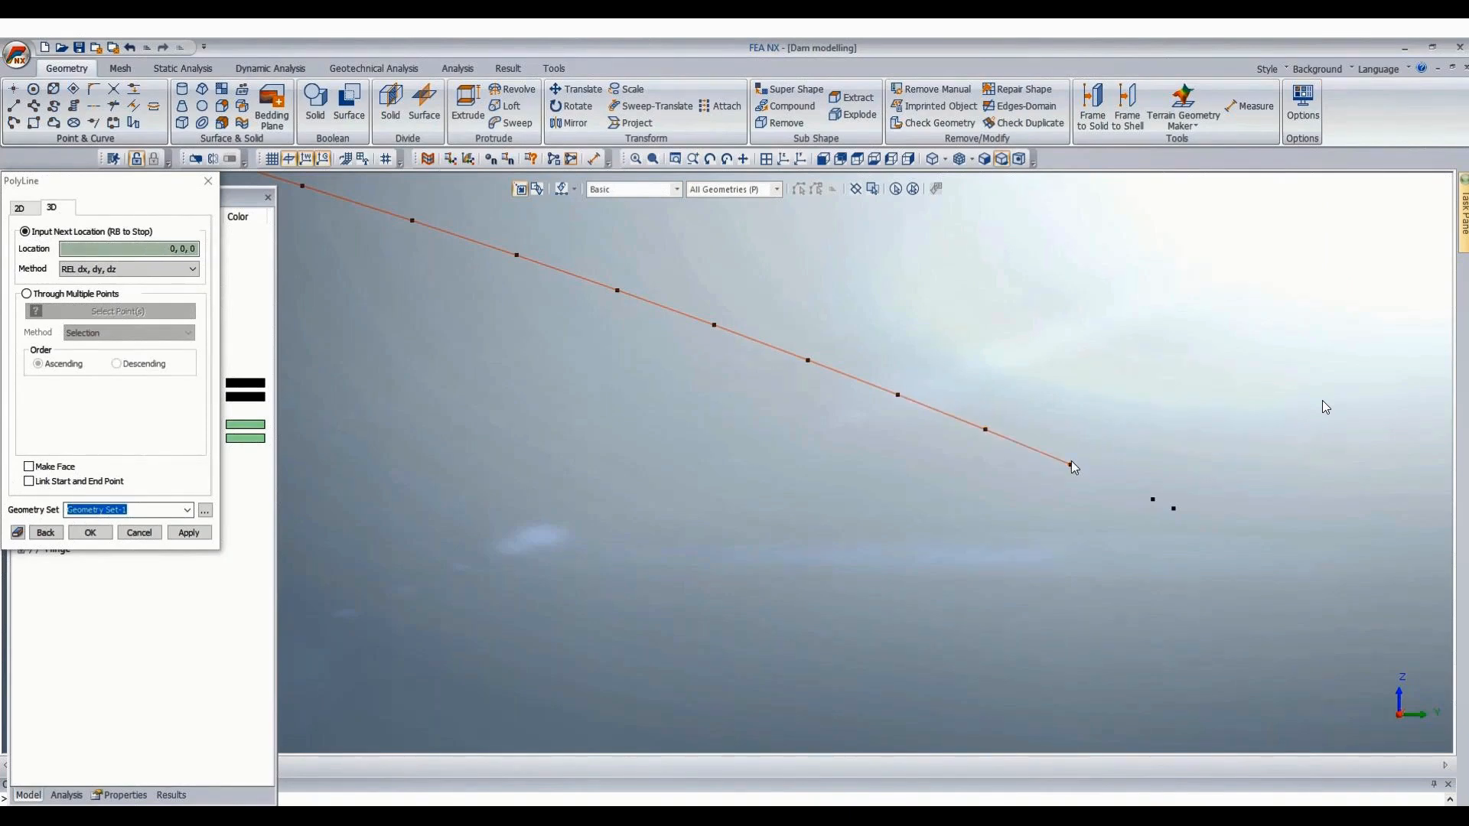
{"action": "left_click", "coordinate": [1153, 501]}
{"action": "left_click", "coordinate": [1174, 508]}
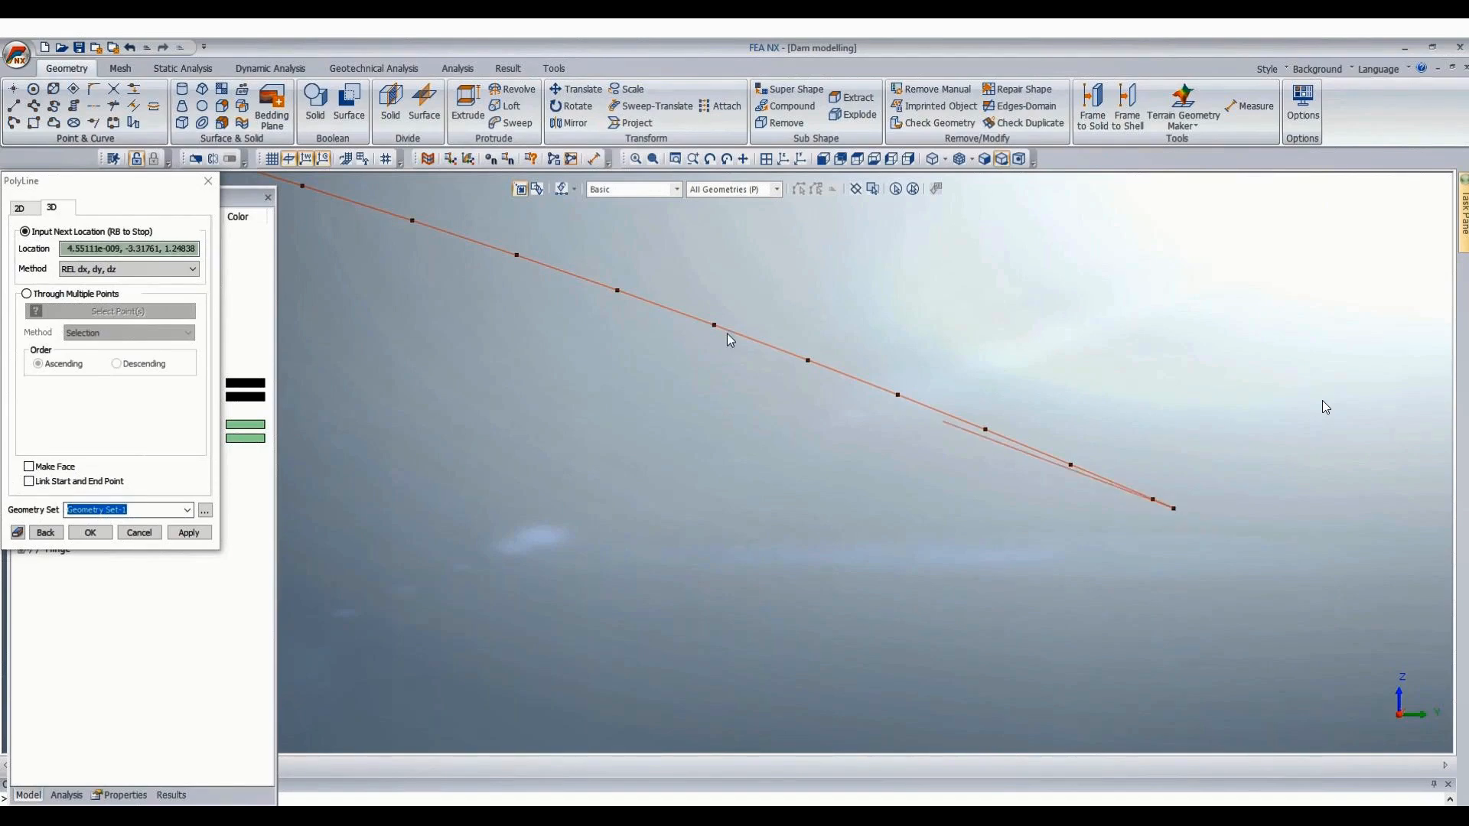
Extend the polyline from the profile's lower end to the isolated far point and finish it.
{"action": "scroll", "coordinate": [689, 352], "scroll_direction": "down", "scroll_amount": 3}
{"action": "scroll", "coordinate": [617, 358], "scroll_direction": "down", "scroll_amount": 6}
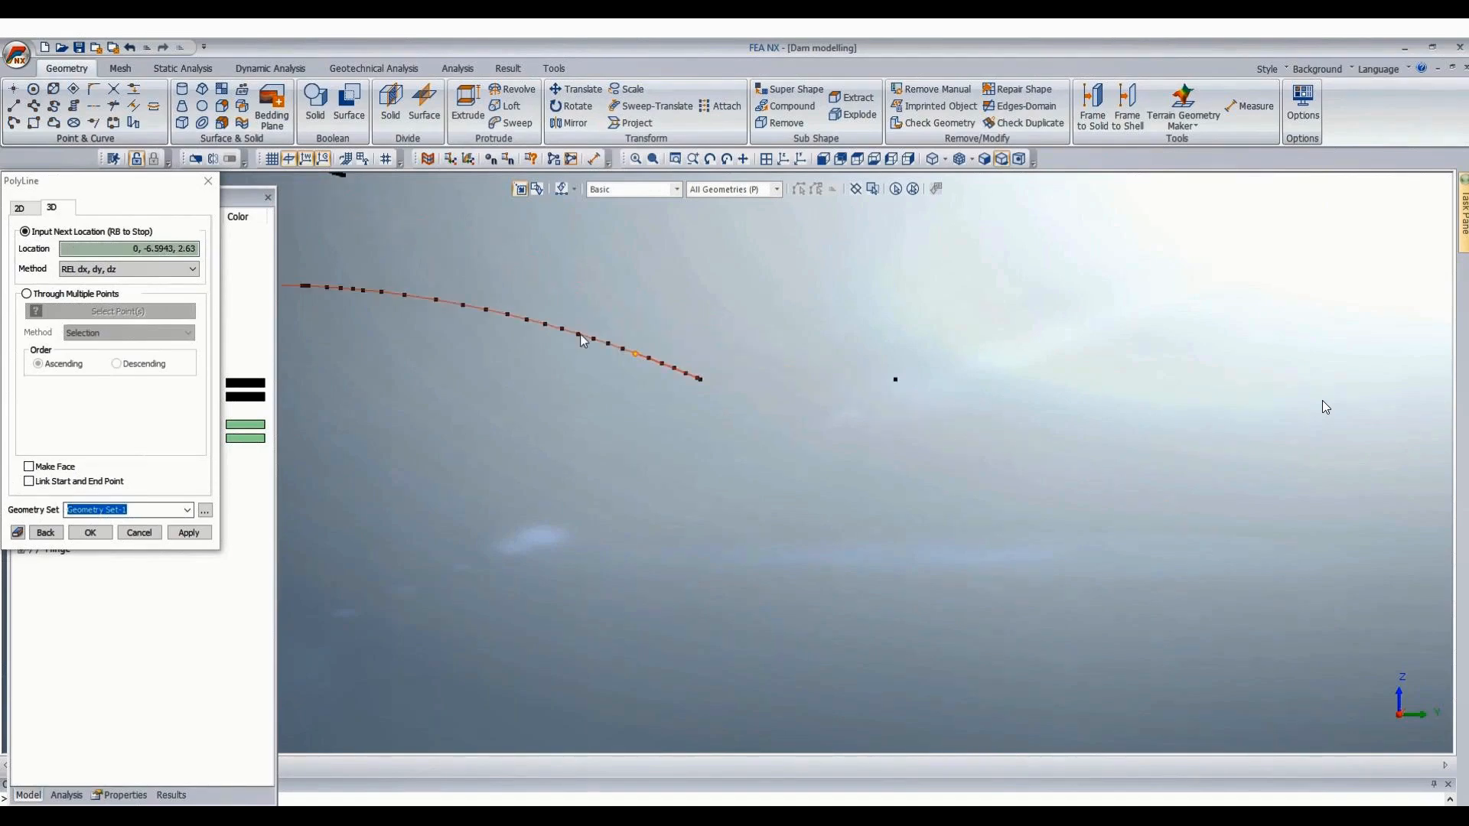
{"action": "left_click", "coordinate": [896, 380]}
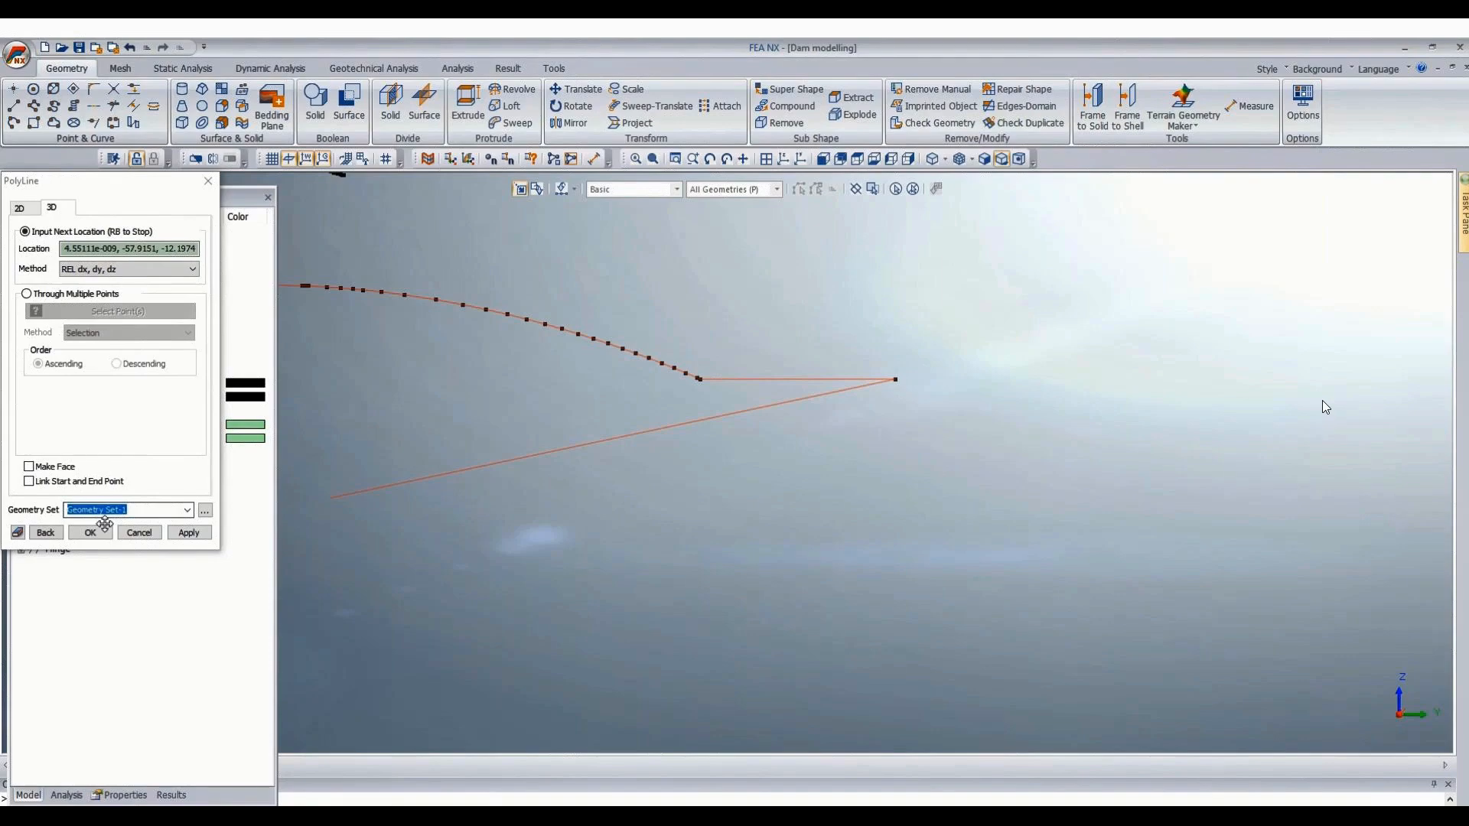
{"action": "left_click", "coordinate": [94, 533]}
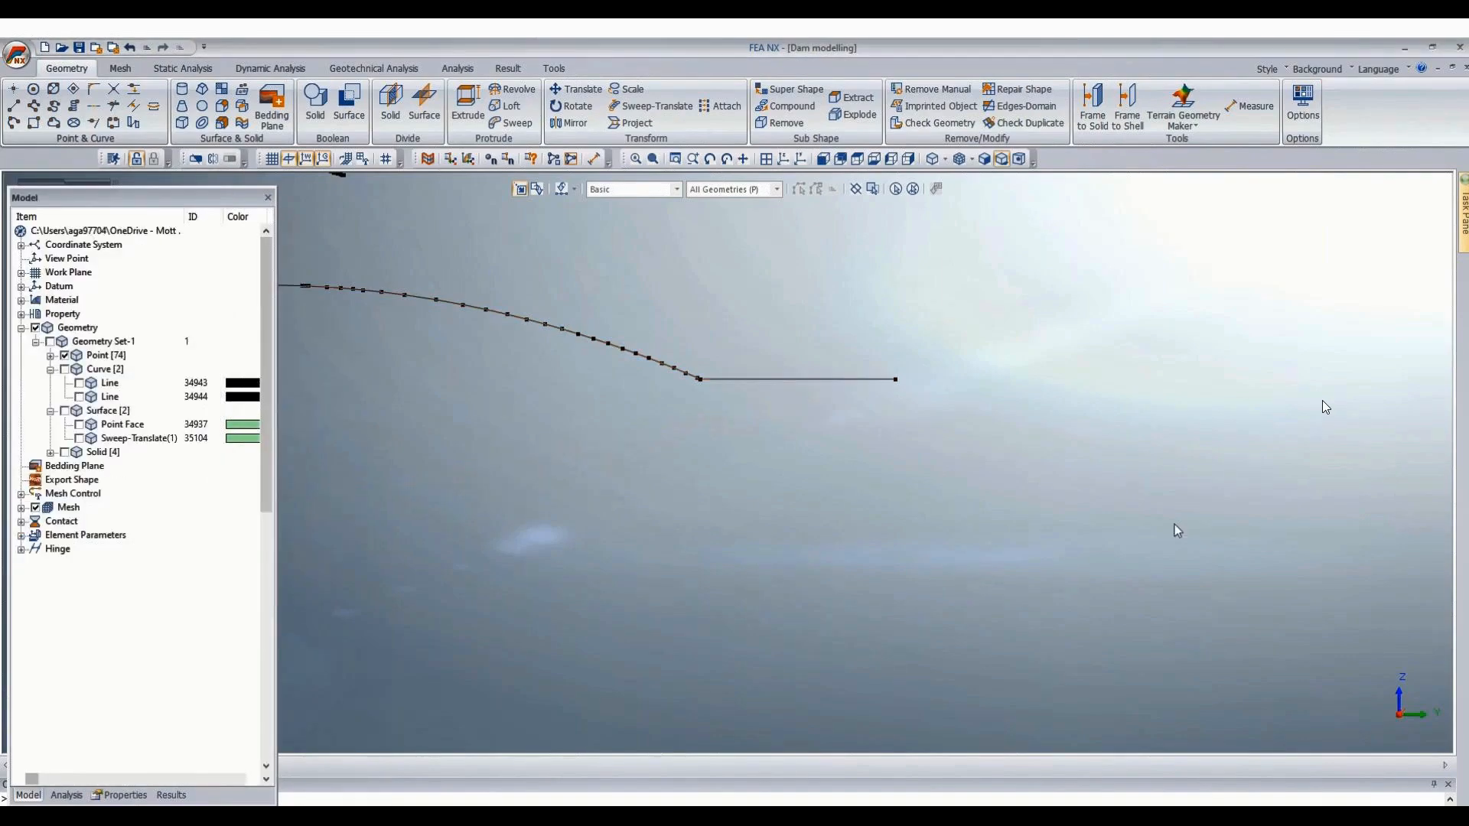
Start a new 3D polyline at the top end of the separate upper point group and trace its steep first points.
{"action": "scroll", "coordinate": [1113, 522], "scroll_direction": "down", "scroll_amount": 5}
{"action": "scroll", "coordinate": [735, 319], "scroll_direction": "up", "scroll_amount": 3}
{"action": "scroll", "coordinate": [751, 348], "scroll_direction": "up", "scroll_amount": 4}
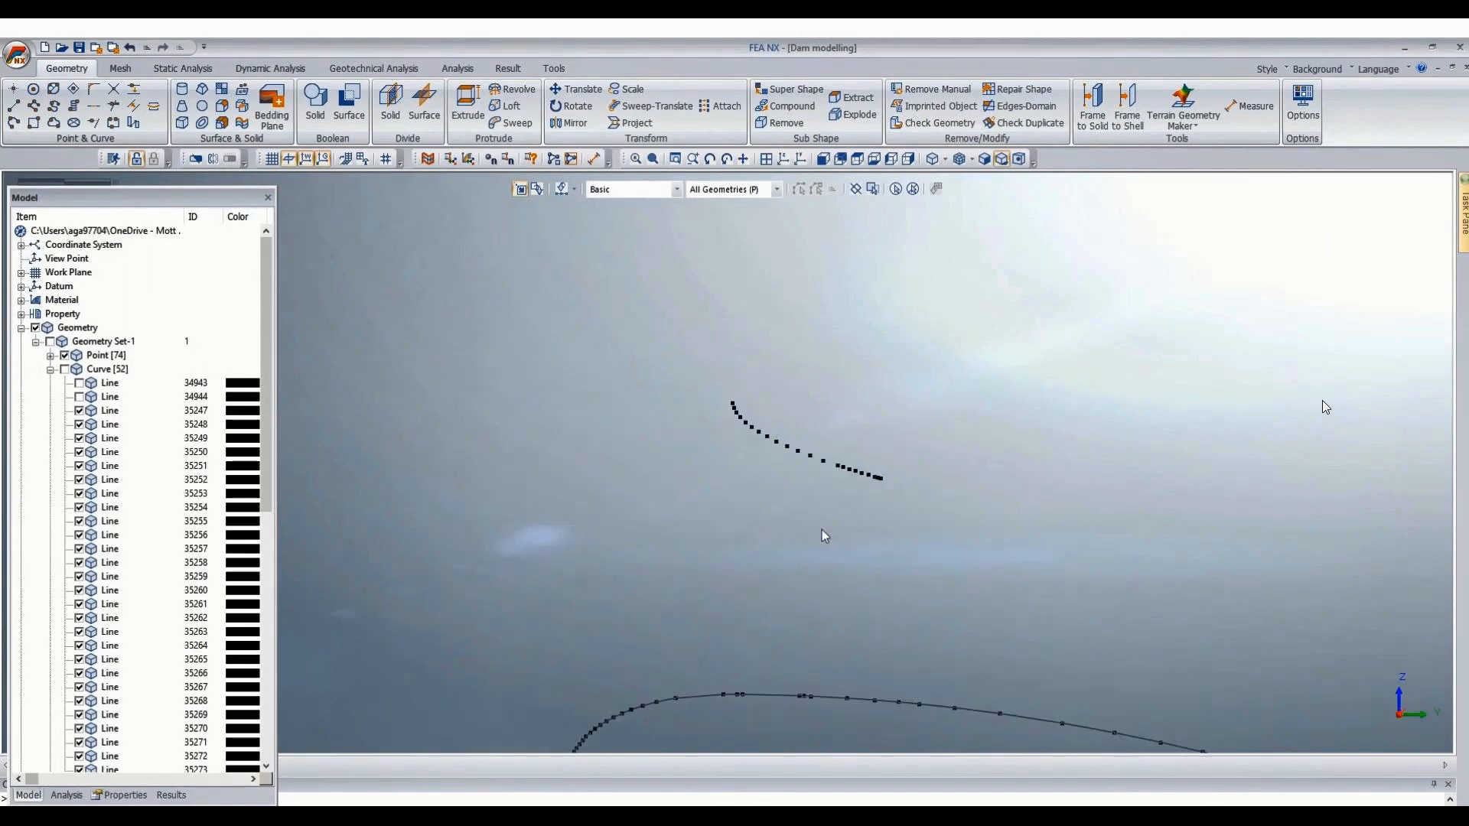
{"action": "scroll", "coordinate": [797, 502], "scroll_direction": "up", "scroll_amount": 3}
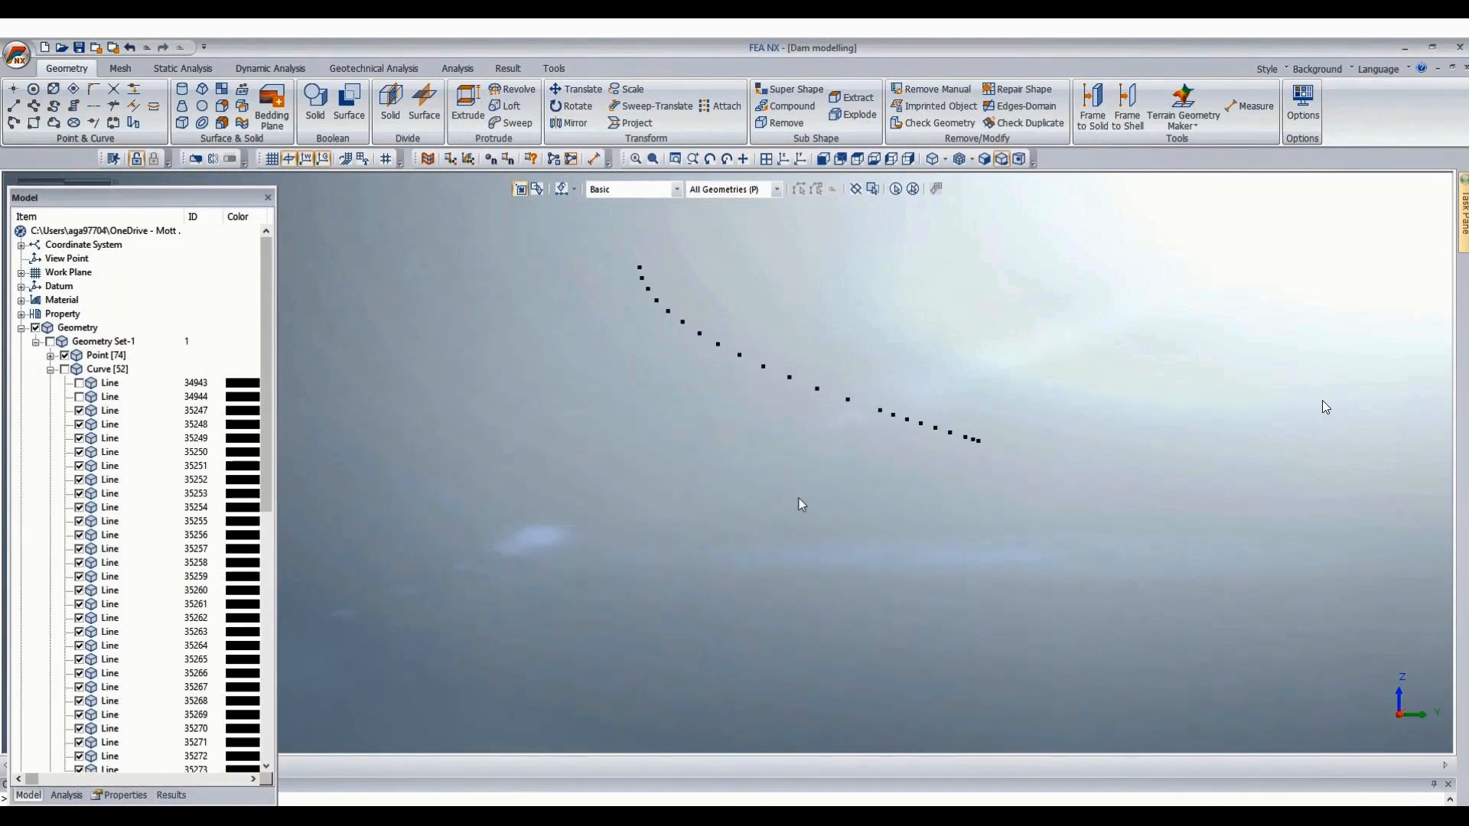
{"action": "left_click", "coordinate": [14, 106]}
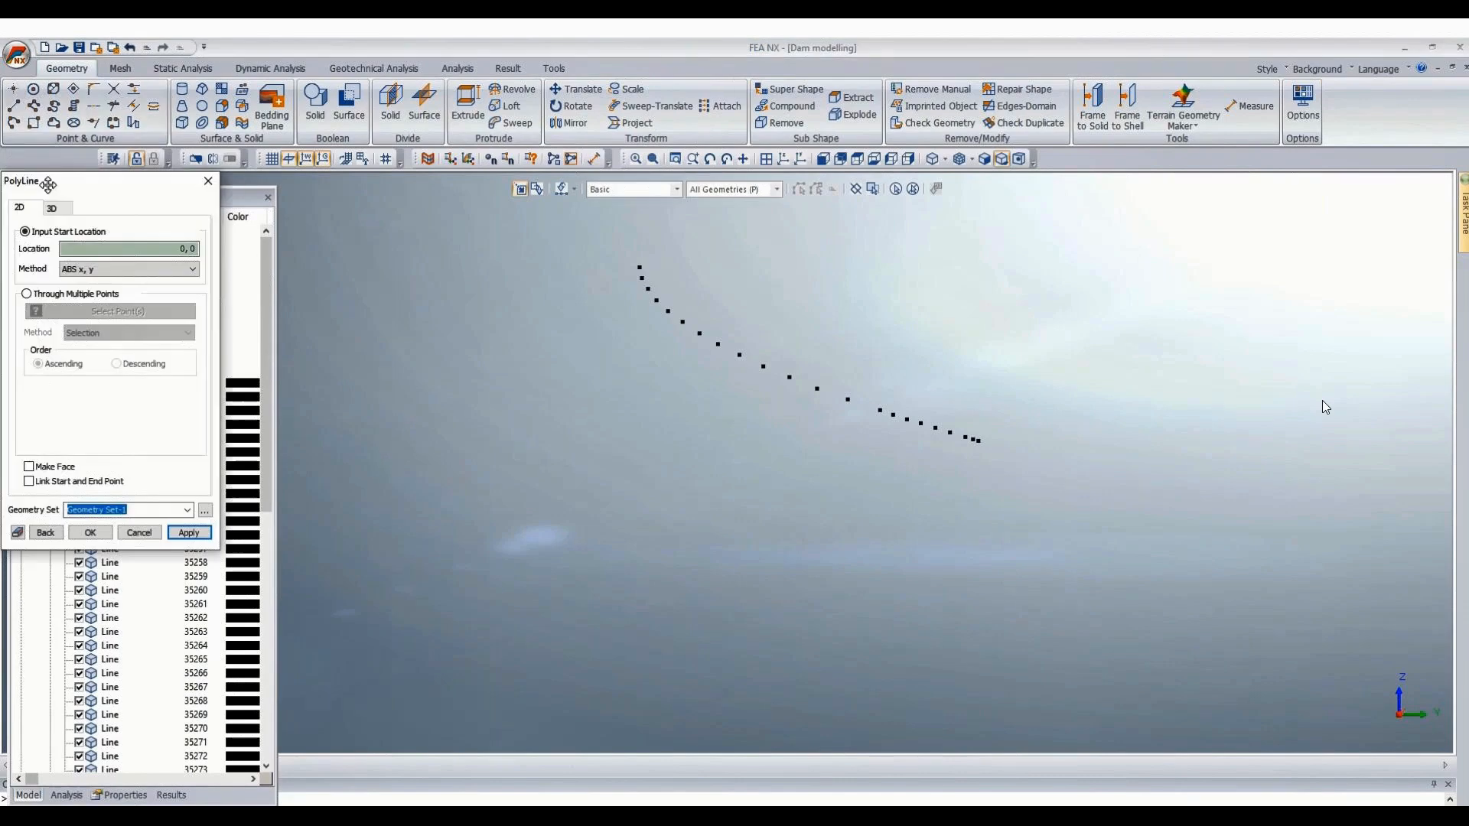
{"action": "left_click", "coordinate": [52, 208]}
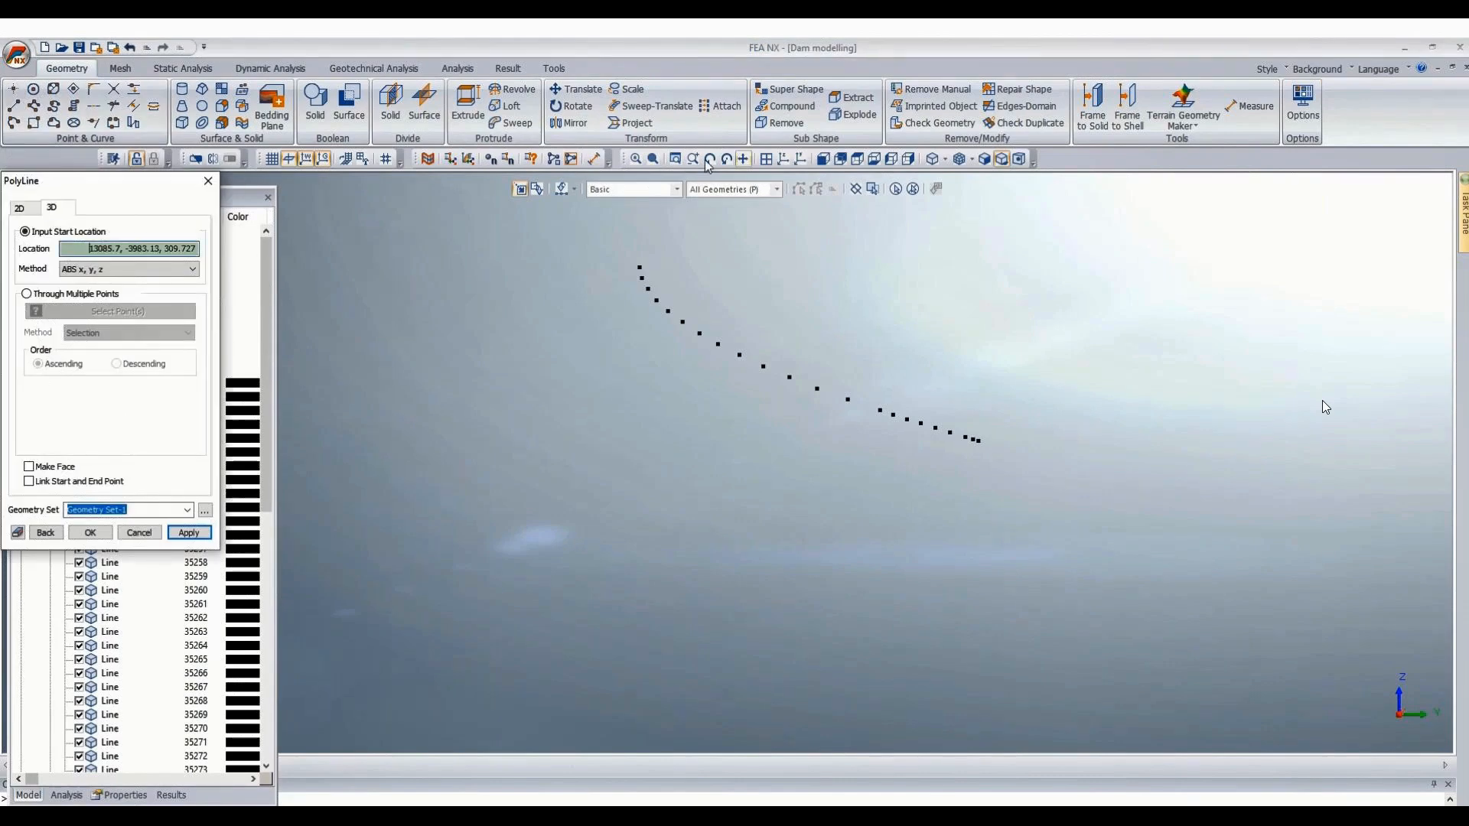
{"action": "left_click", "coordinate": [649, 266]}
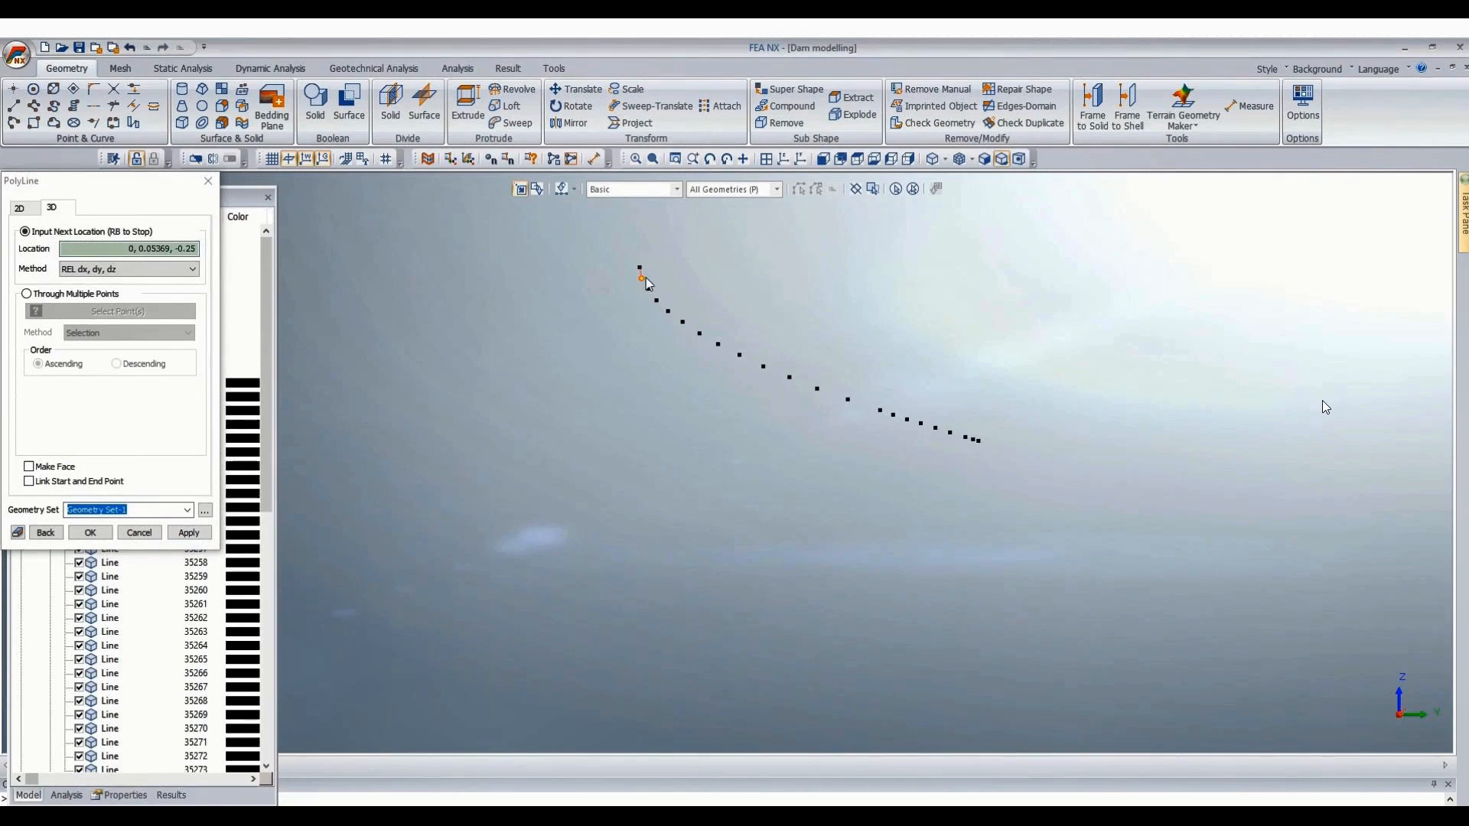
{"action": "left_click", "coordinate": [648, 290]}
{"action": "left_click", "coordinate": [656, 300]}
{"action": "left_click", "coordinate": [669, 311]}
Continue the polyline through the widely spaced points in the middle of the upper profile.
{"action": "left_click", "coordinate": [685, 322]}
{"action": "left_click", "coordinate": [703, 335]}
{"action": "left_click", "coordinate": [718, 344]}
{"action": "left_click", "coordinate": [739, 355]}
{"action": "left_click", "coordinate": [763, 367]}
{"action": "left_click", "coordinate": [788, 378]}
{"action": "left_click", "coordinate": [817, 389]}
{"action": "left_click", "coordinate": [848, 399]}
Trace the remaining closely spaced points to the upper profile's lower end and finish the polyline.
{"action": "left_click", "coordinate": [880, 411]}
{"action": "left_click", "coordinate": [893, 415]}
{"action": "left_click", "coordinate": [907, 420]}
{"action": "left_click", "coordinate": [921, 424]}
{"action": "left_click", "coordinate": [935, 428]}
{"action": "left_click", "coordinate": [950, 433]}
{"action": "left_click", "coordinate": [965, 438]}
{"action": "left_click", "coordinate": [972, 441]}
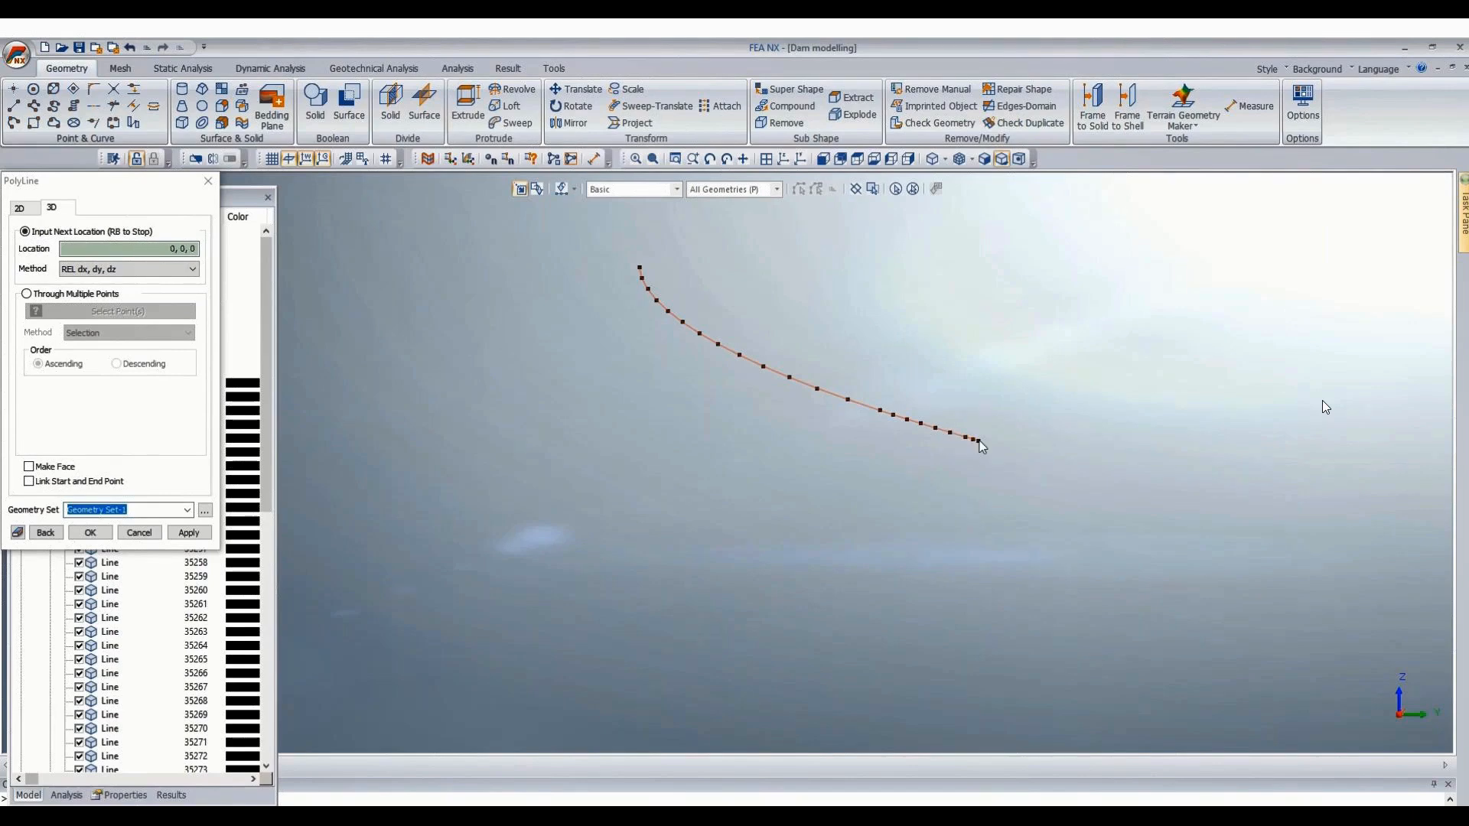
{"action": "left_click", "coordinate": [980, 442]}
{"action": "left_click", "coordinate": [89, 534]}
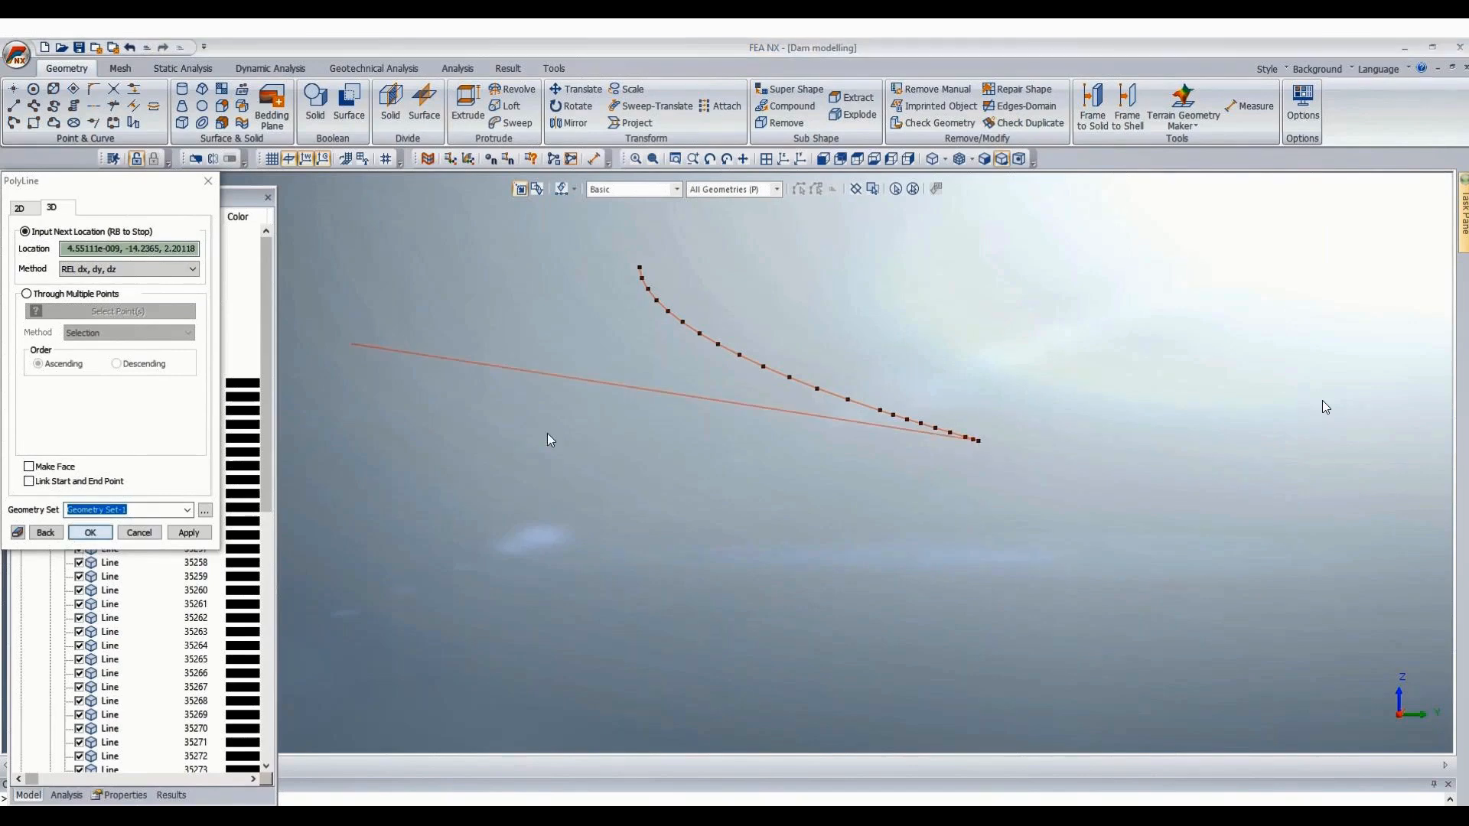
{"action": "scroll", "coordinate": [549, 297], "scroll_direction": "down", "scroll_amount": 2}
{"action": "scroll", "coordinate": [634, 338], "scroll_direction": "down", "scroll_amount": 3}
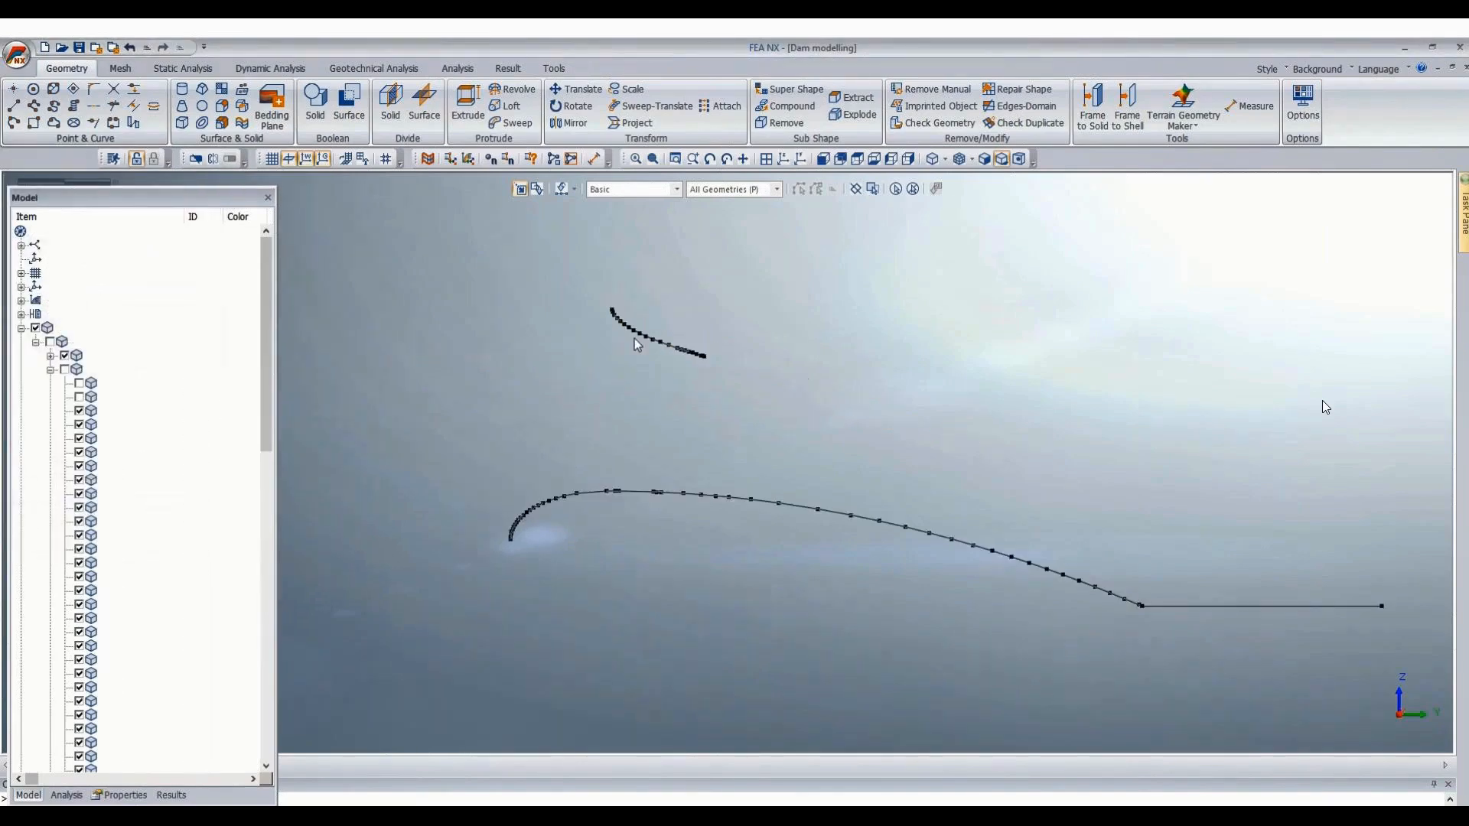
{"action": "left_click", "coordinate": [914, 159]}
{"action": "scroll", "coordinate": [864, 413], "scroll_direction": "down", "scroll_amount": 3}
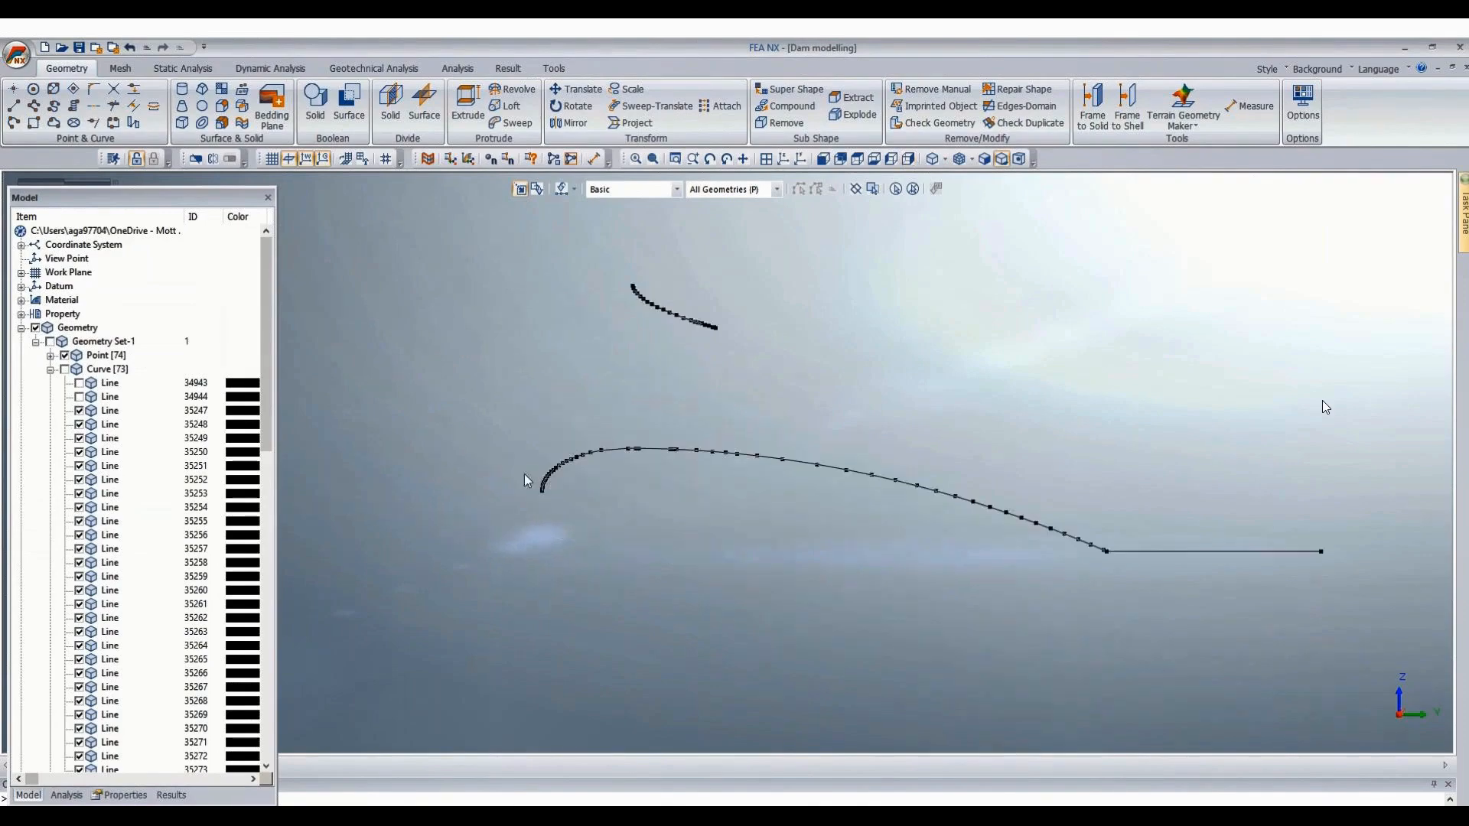
{"action": "scroll", "coordinate": [566, 474], "scroll_direction": "up", "scroll_amount": 3}
{"action": "scroll", "coordinate": [664, 450], "scroll_direction": "up", "scroll_amount": 3}
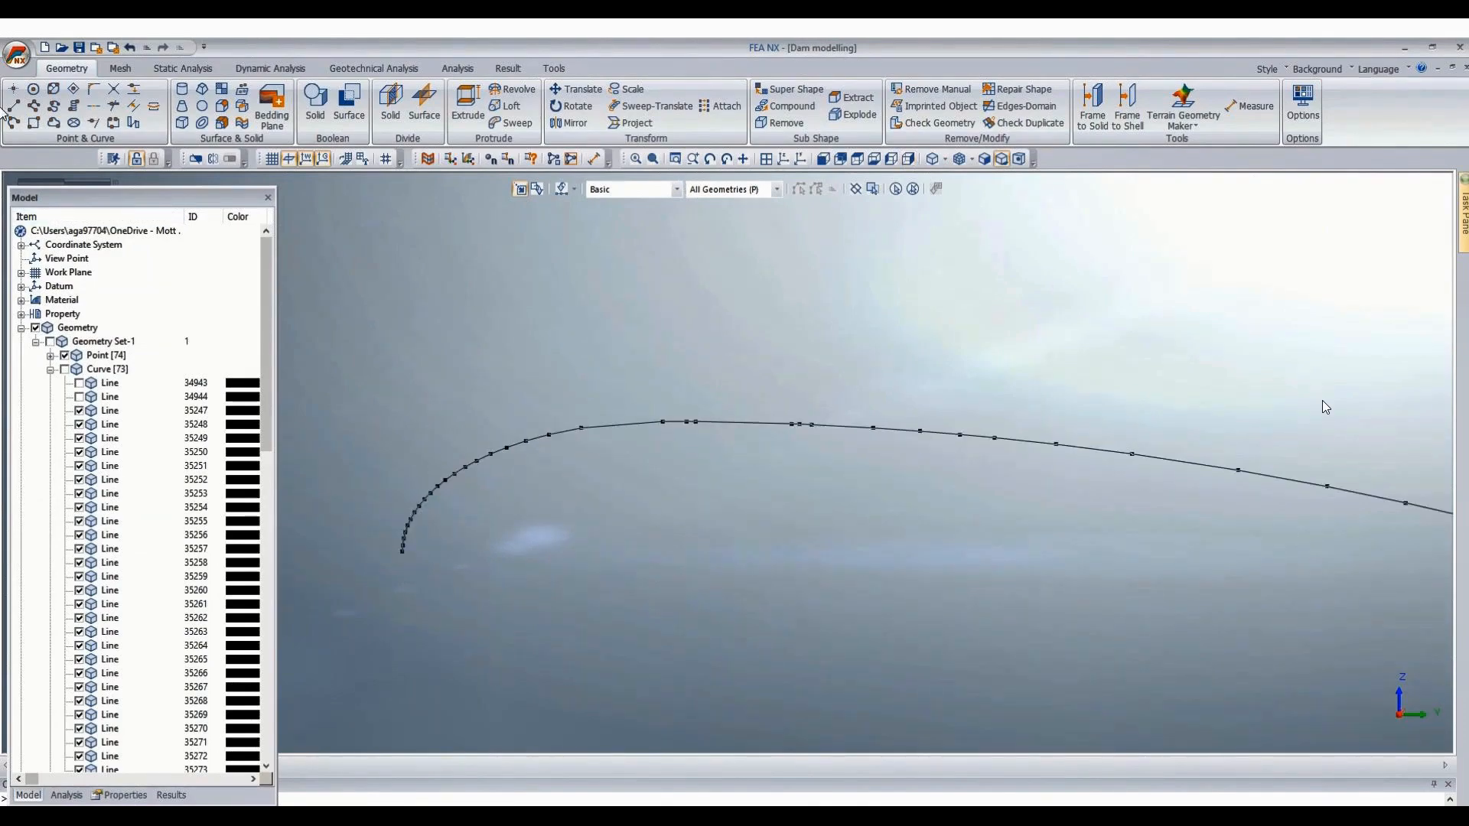
{"action": "left_click", "coordinate": [17, 124]}
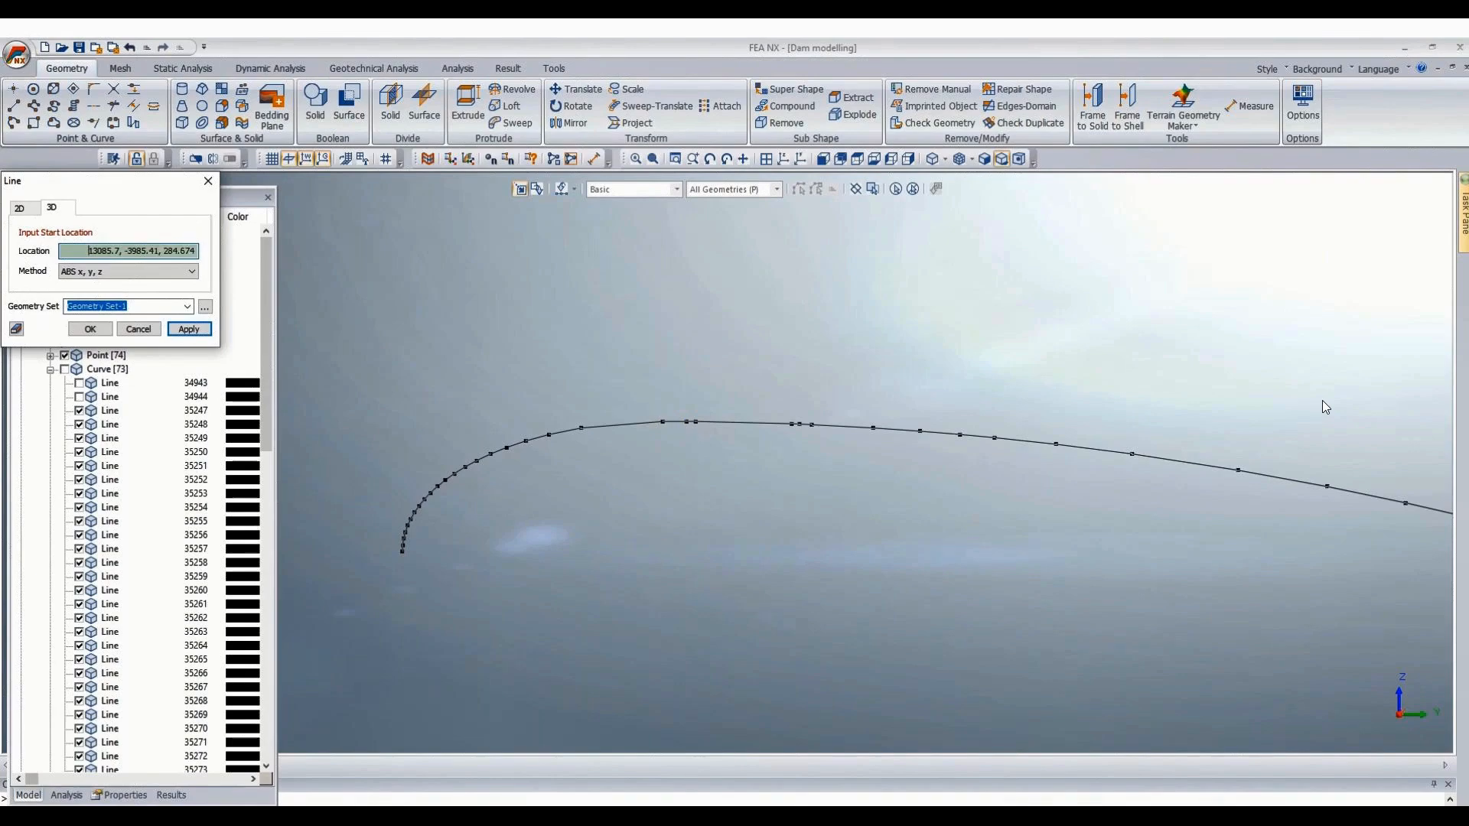
{"action": "key", "text": "Escape"}
Switch to the Dam moedlling workbook in Excel and look up the crest level in the spillway design data.
{"action": "mouse_move", "coordinate": [503, 817]}
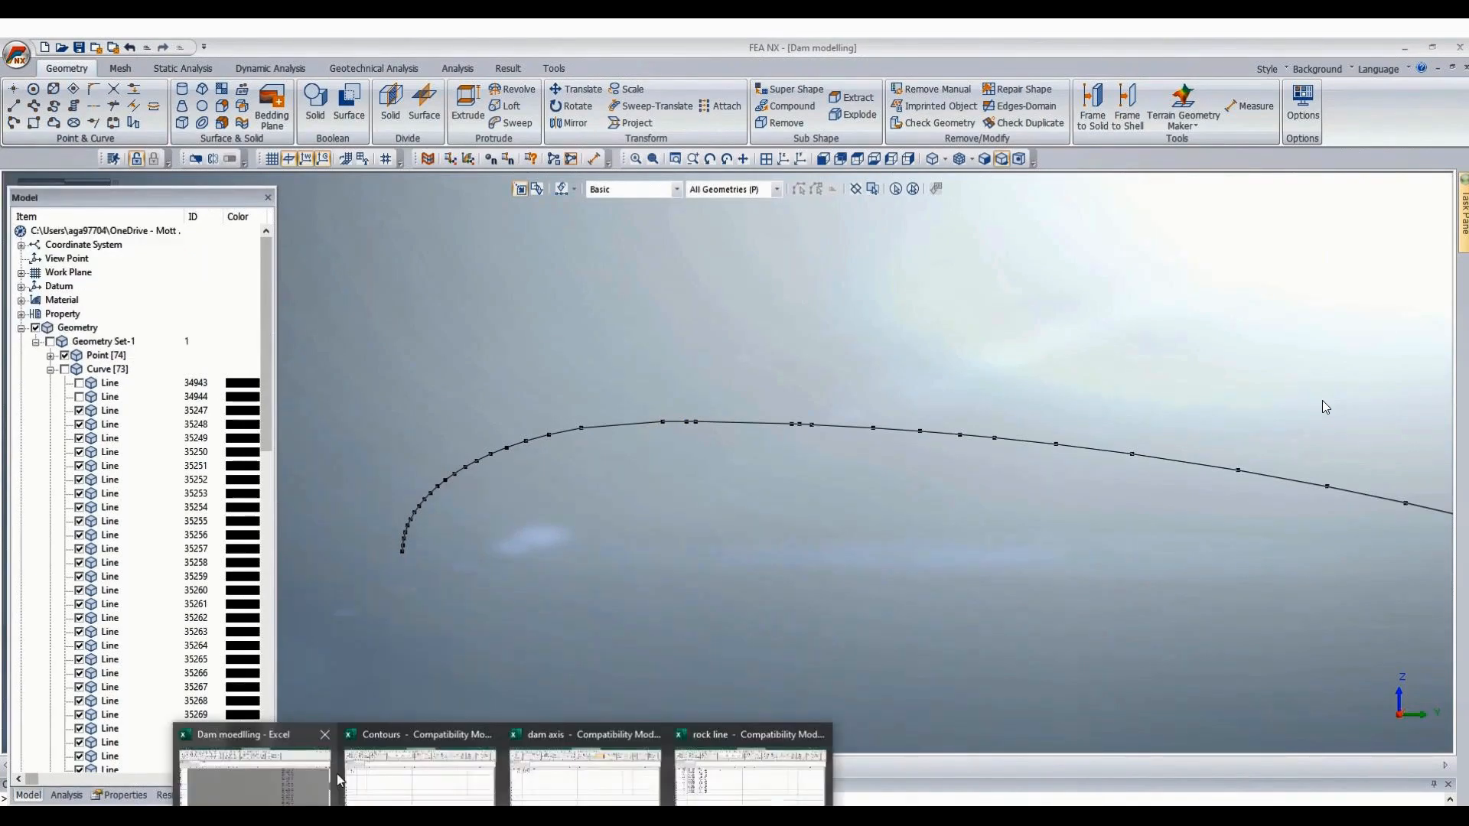
{"action": "left_click", "coordinate": [257, 781]}
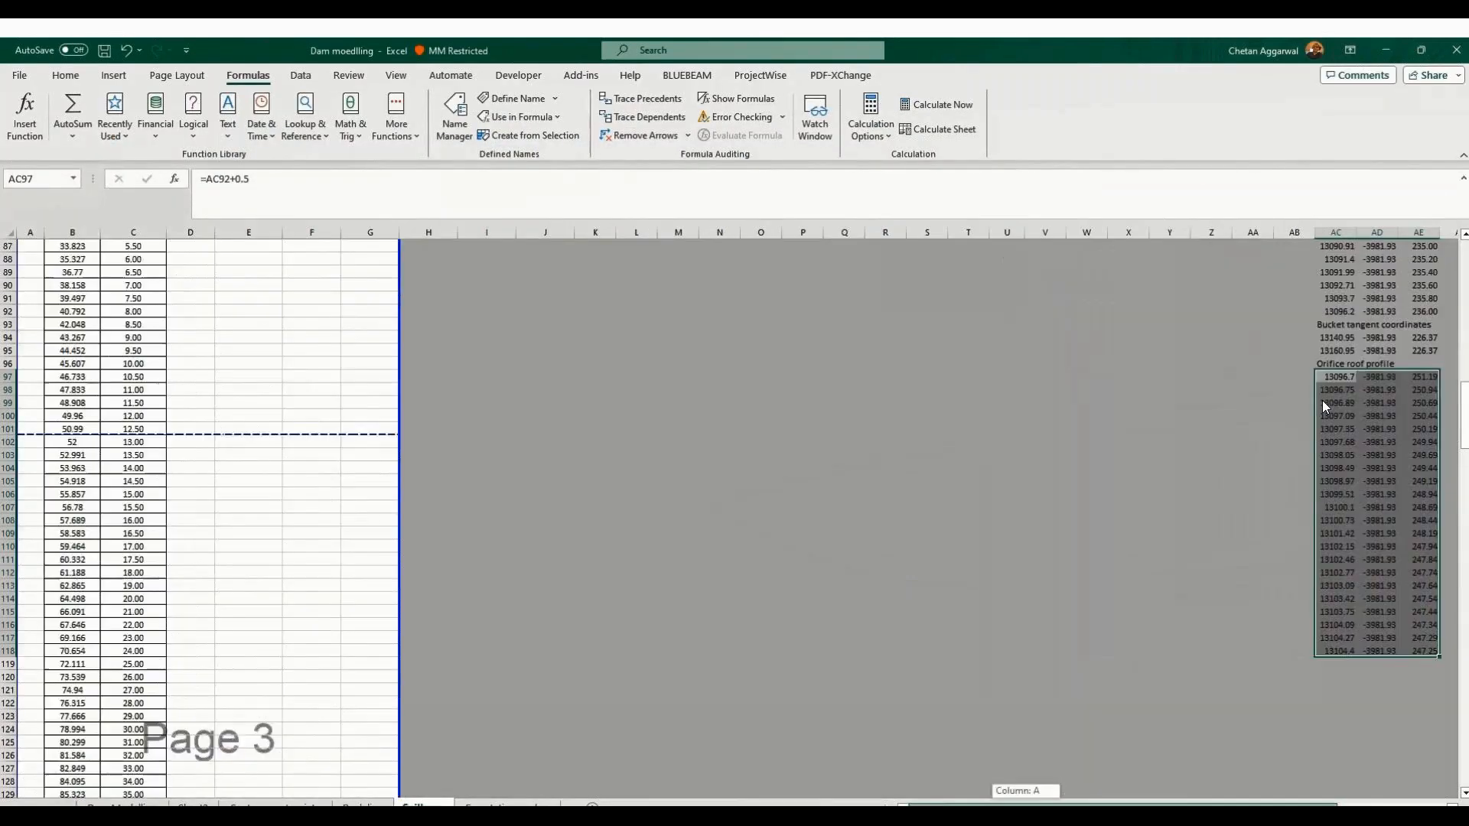
{"action": "scroll", "coordinate": [221, 433], "scroll_direction": "up", "scroll_amount": 20}
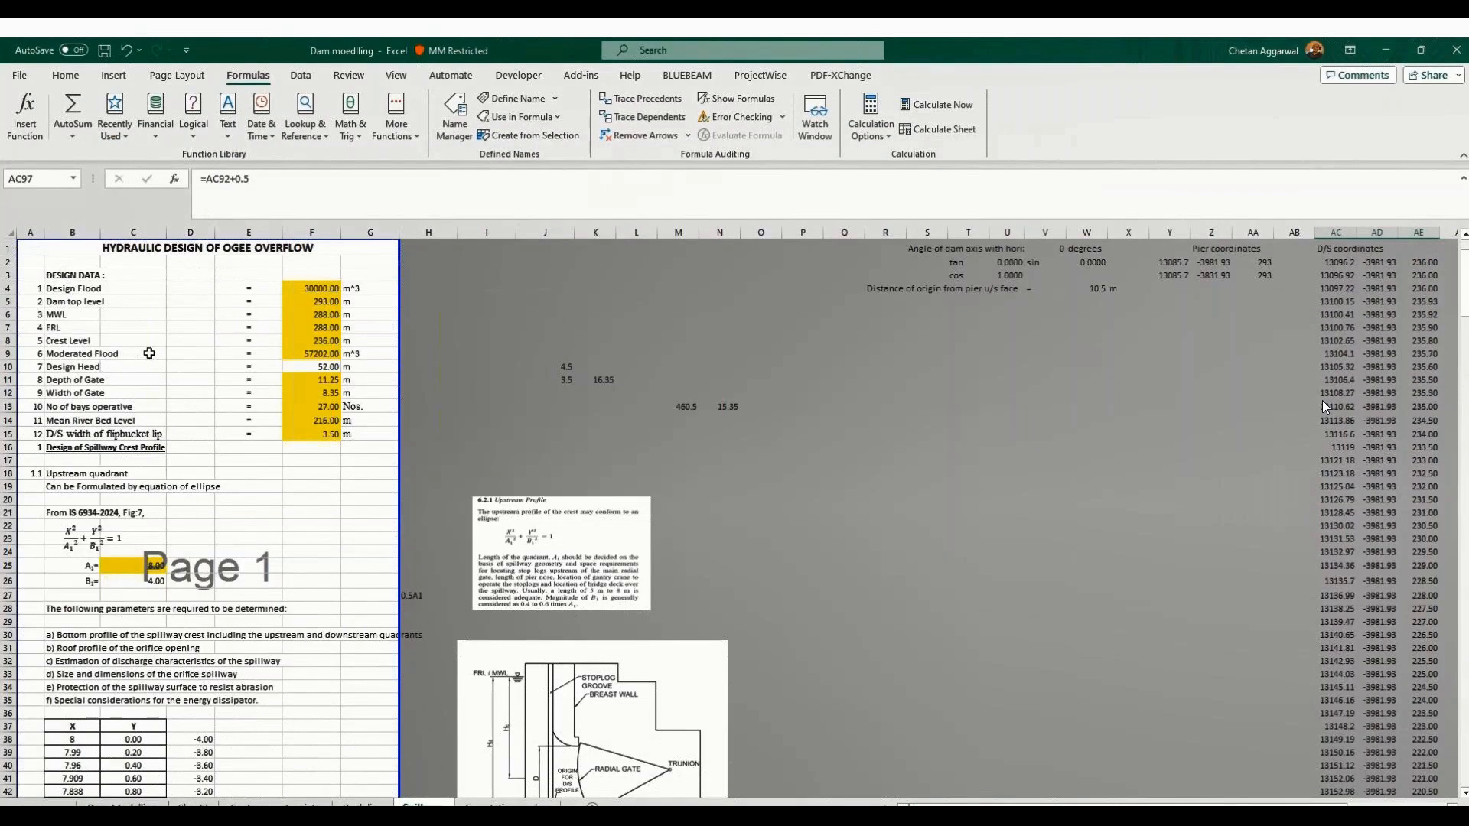
{"action": "left_click", "coordinate": [335, 339]}
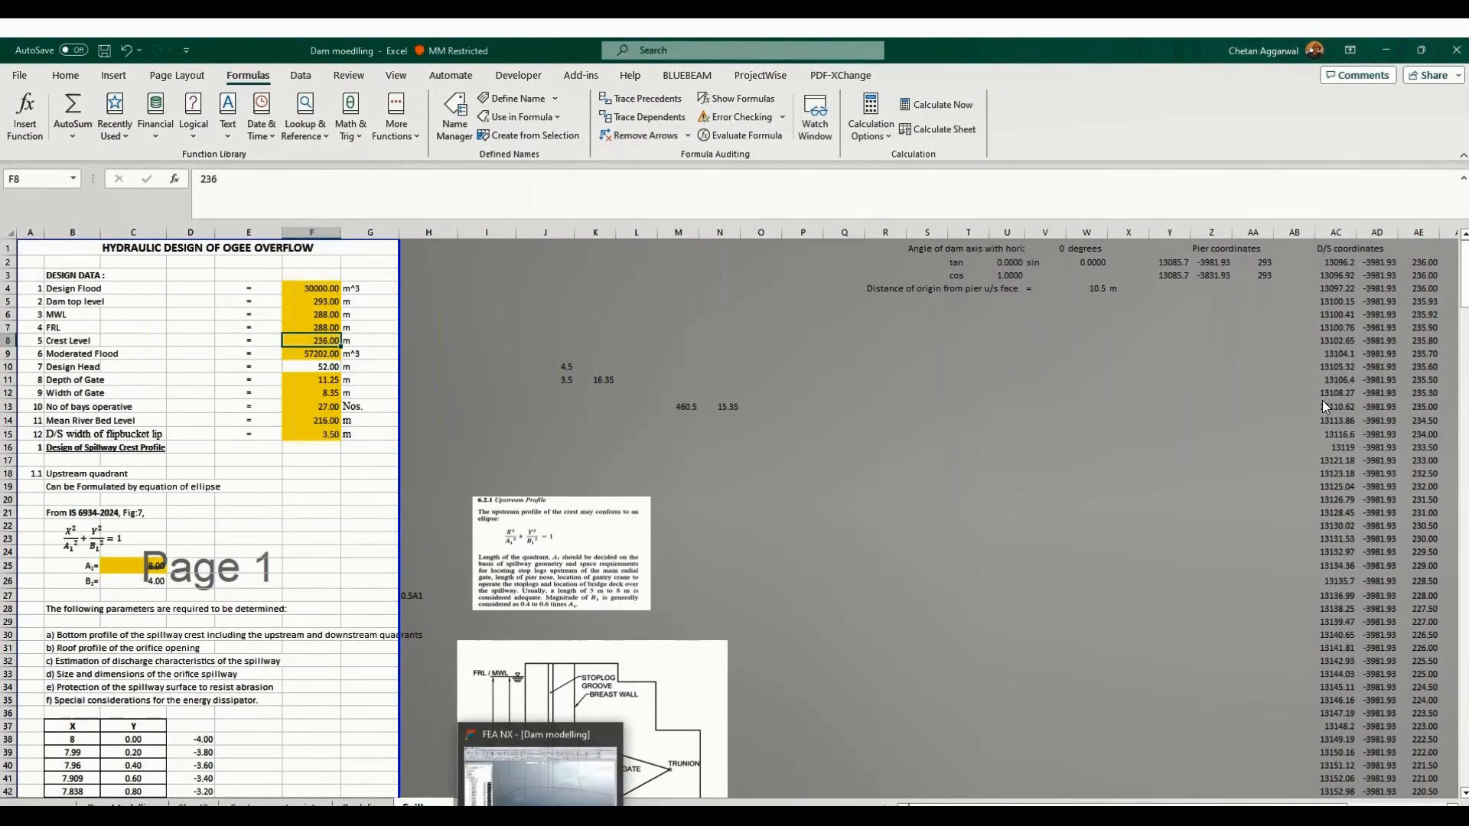
{"action": "left_click", "coordinate": [544, 820]}
{"action": "left_click", "coordinate": [503, 819]}
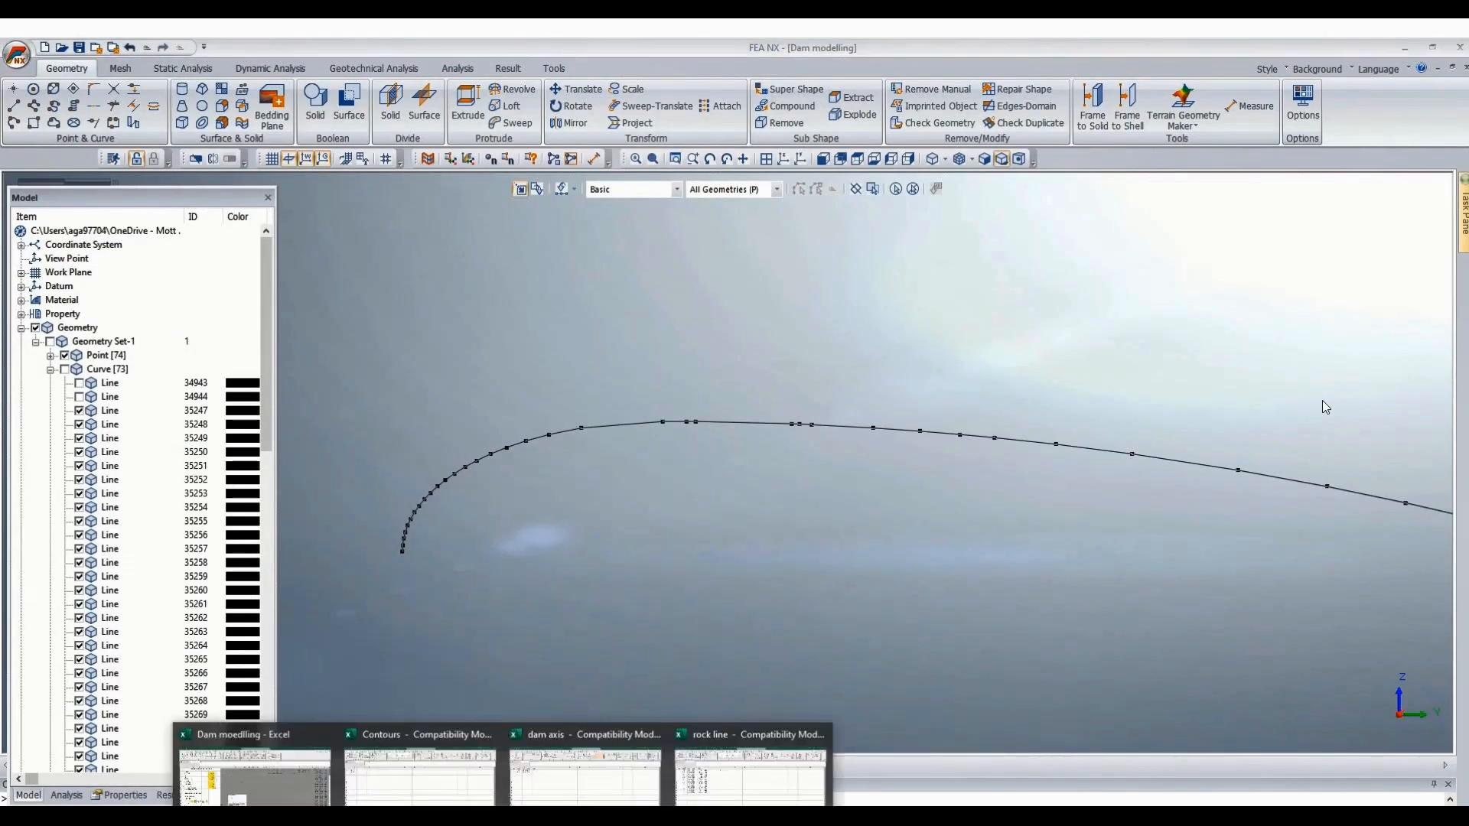
In the Dam moedlling workbook, calculate the drop from dam top to crest level with =293-236 in cell Q24.
{"action": "left_click", "coordinate": [255, 773]}
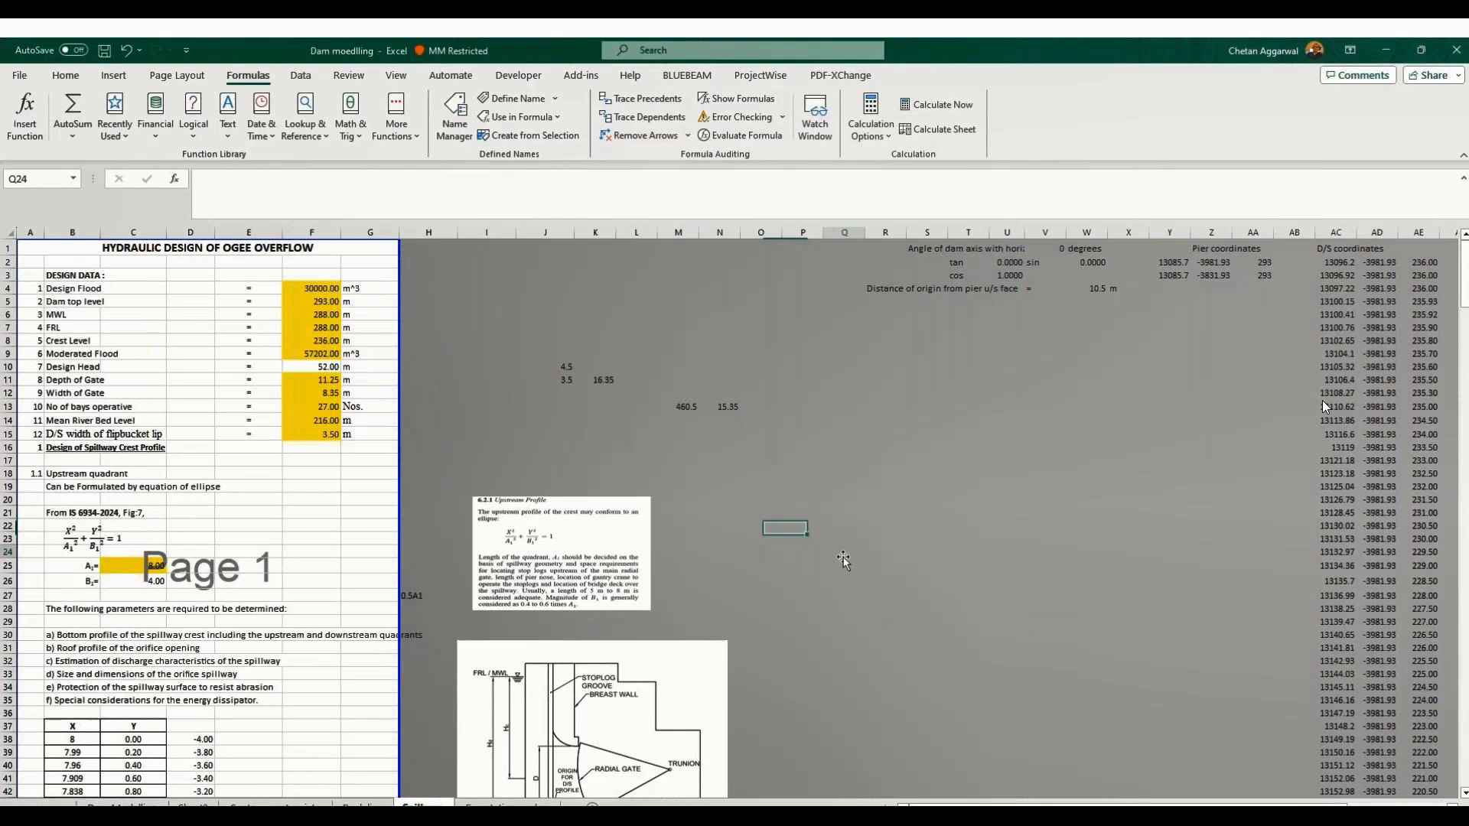
{"action": "type", "text": "=2"}
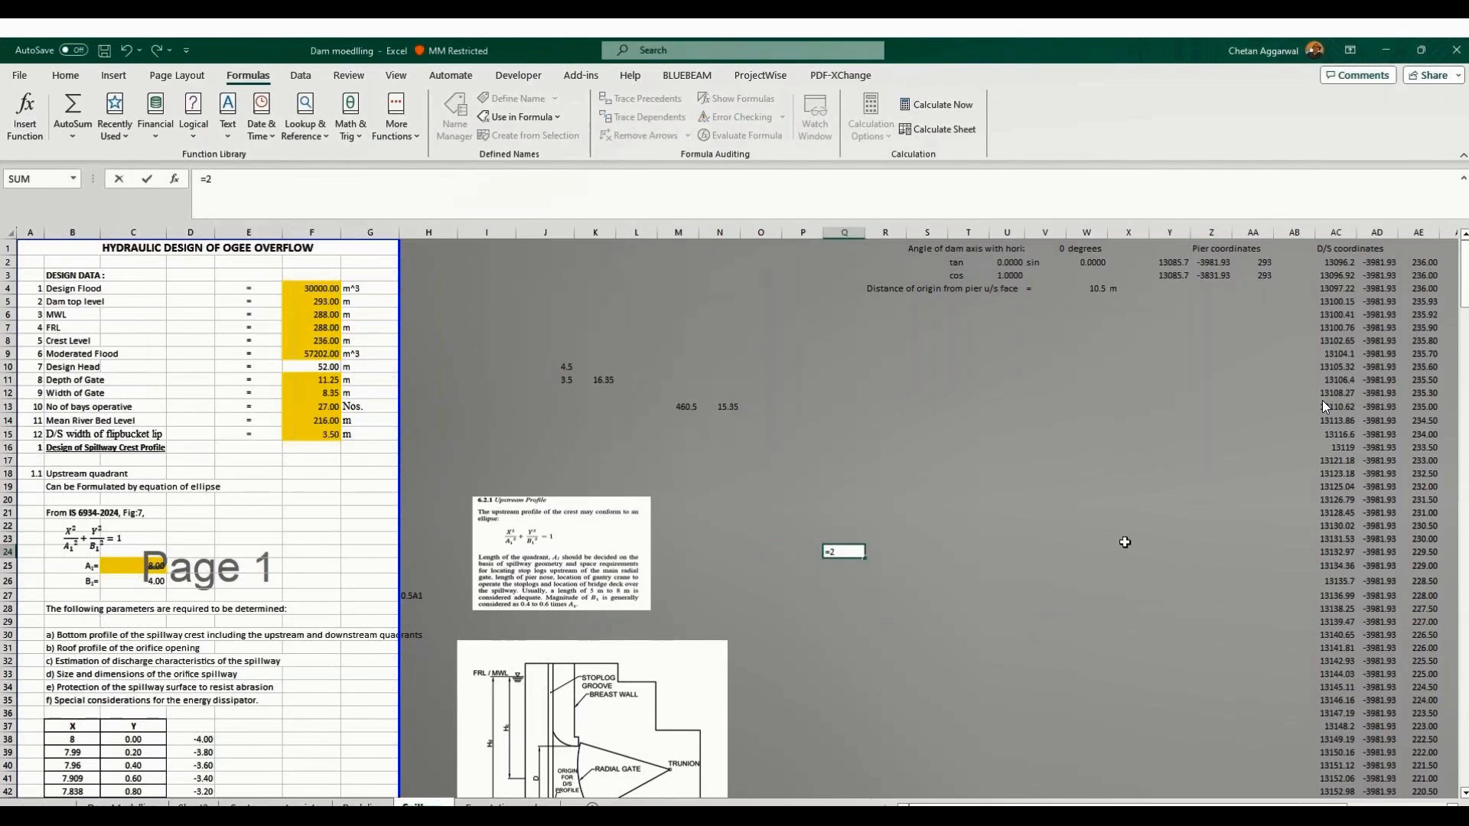
{"action": "type", "text": "93-236"}
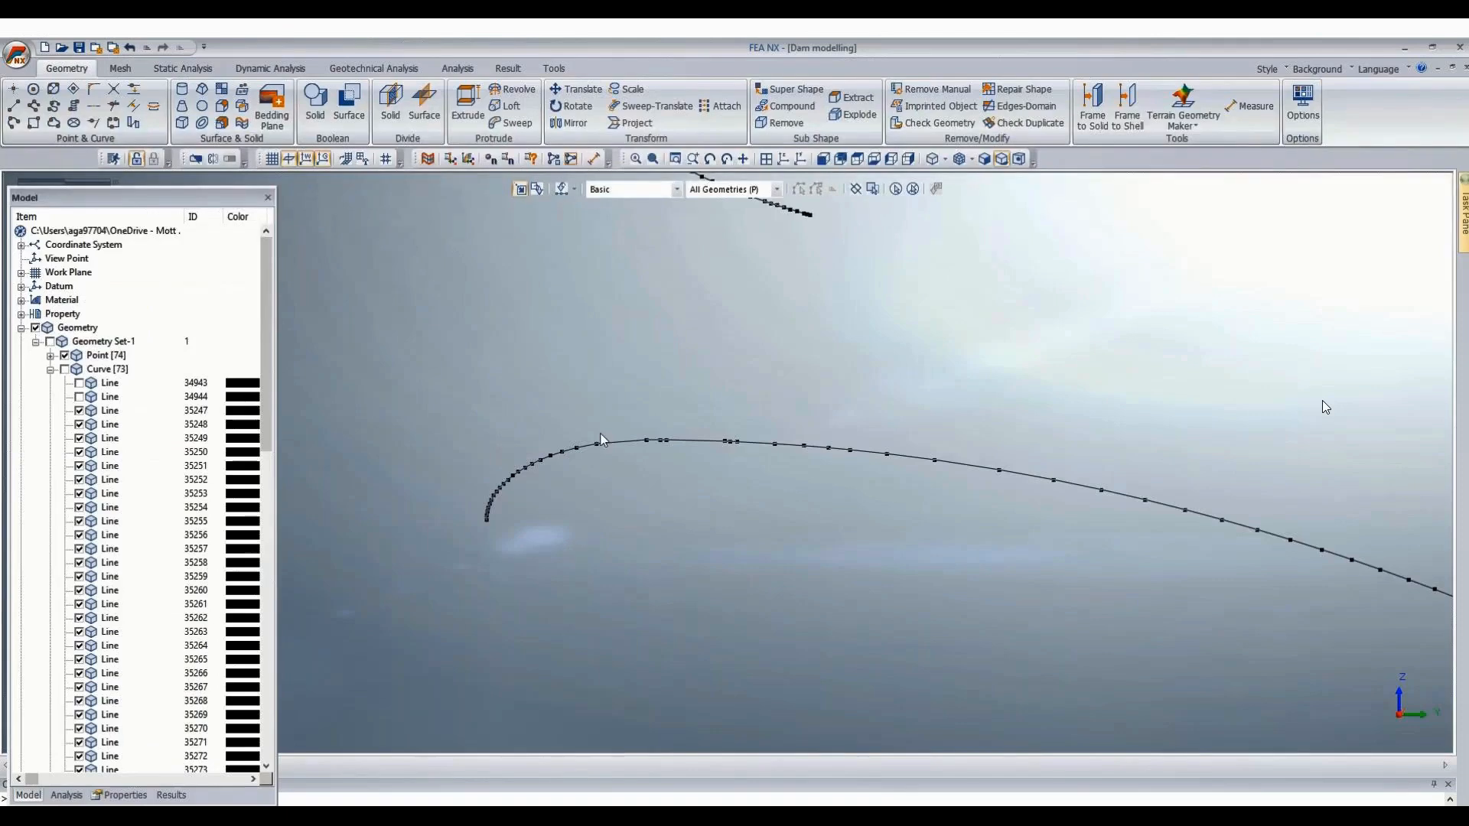
Back in FEA NX, delete all the points of Geometry Set-1, keeping the traced curves.
{"action": "scroll", "coordinate": [521, 462], "scroll_direction": "down", "scroll_amount": 5}
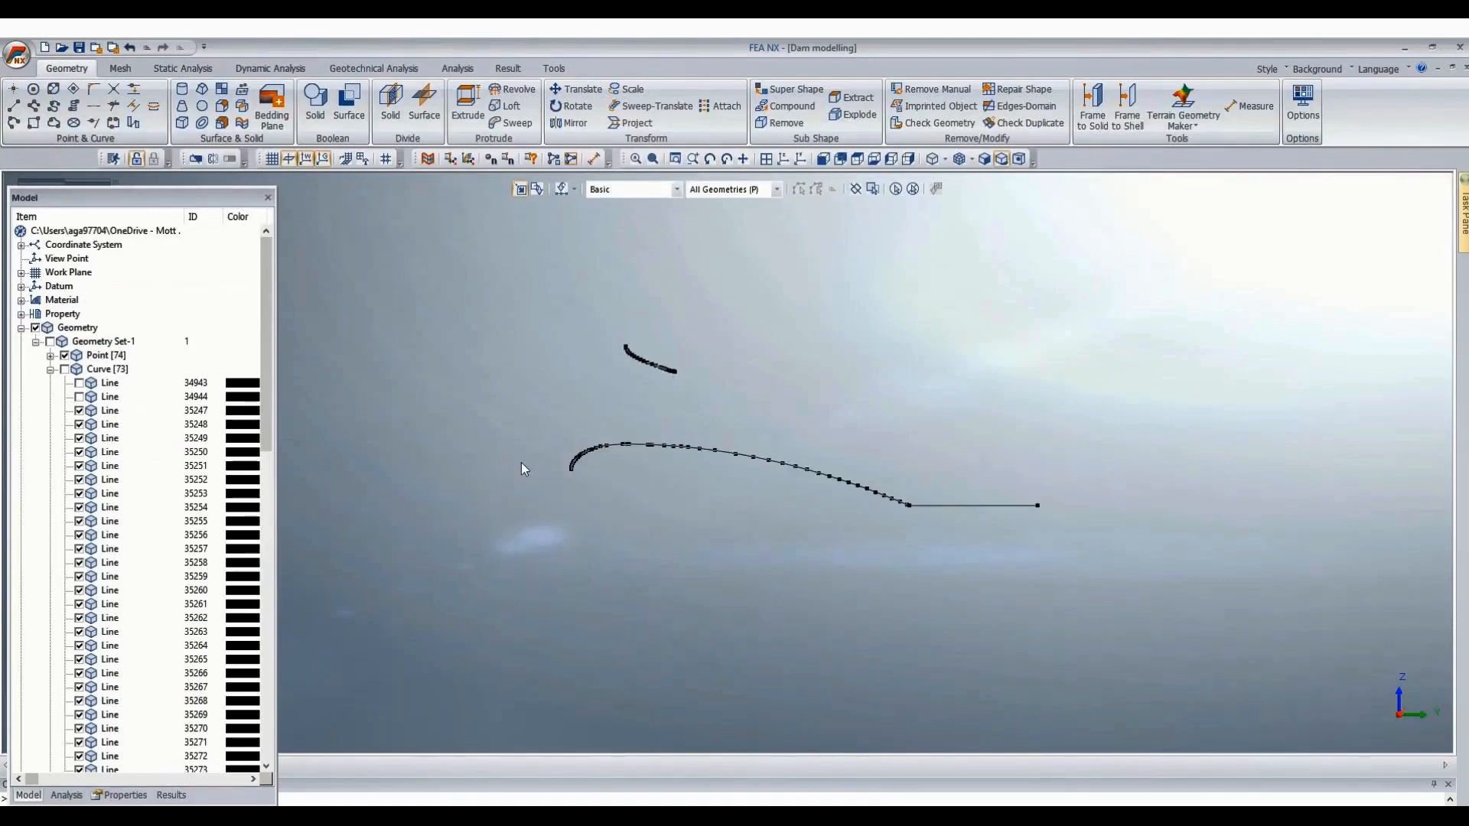
{"action": "left_click", "coordinate": [50, 355]}
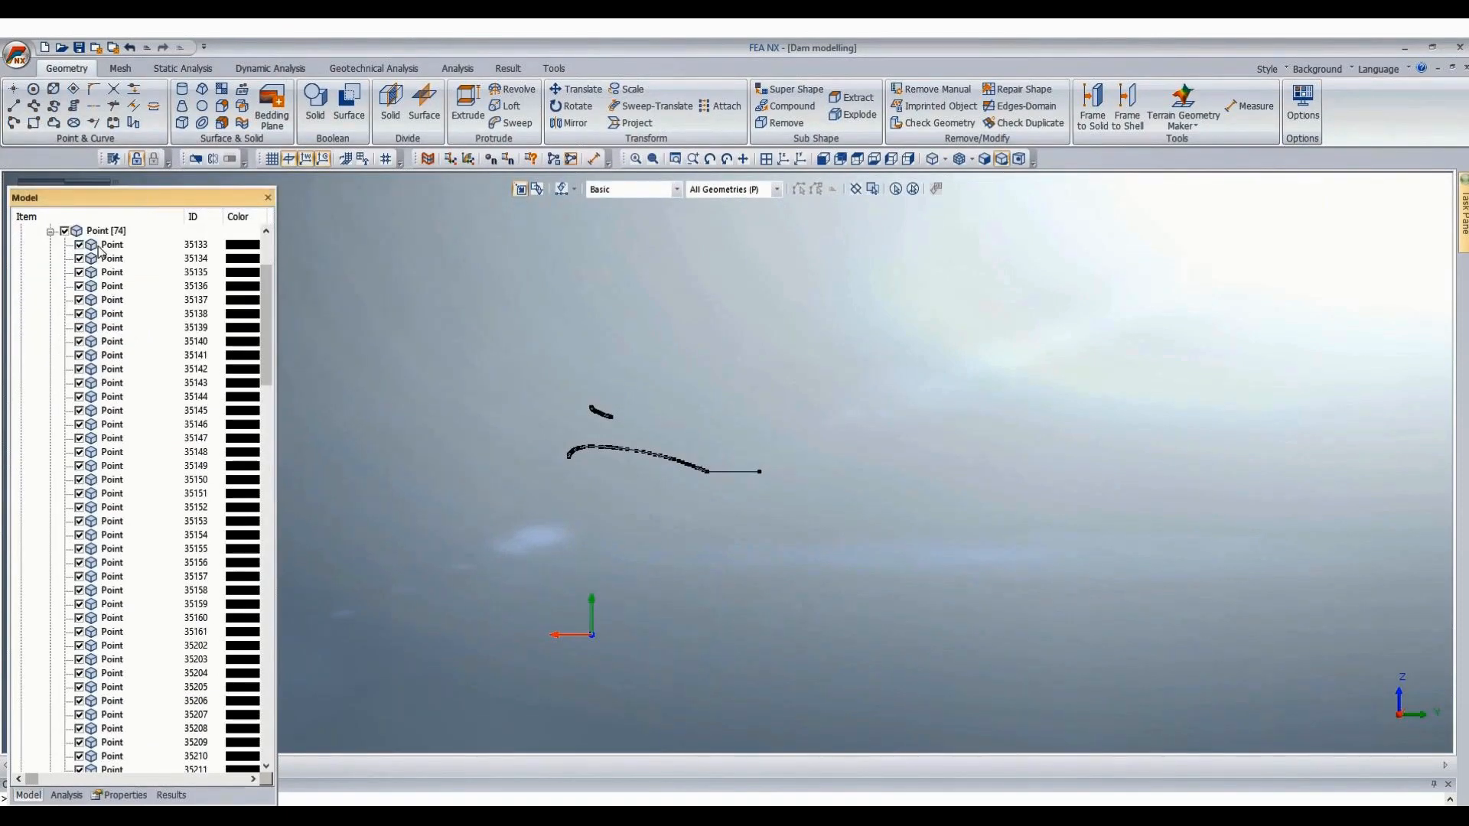
{"action": "left_click_drag", "start_coordinate": [269, 324], "coordinate": [289, 514]}
{"action": "left_click", "coordinate": [114, 384], "text": "shift"}
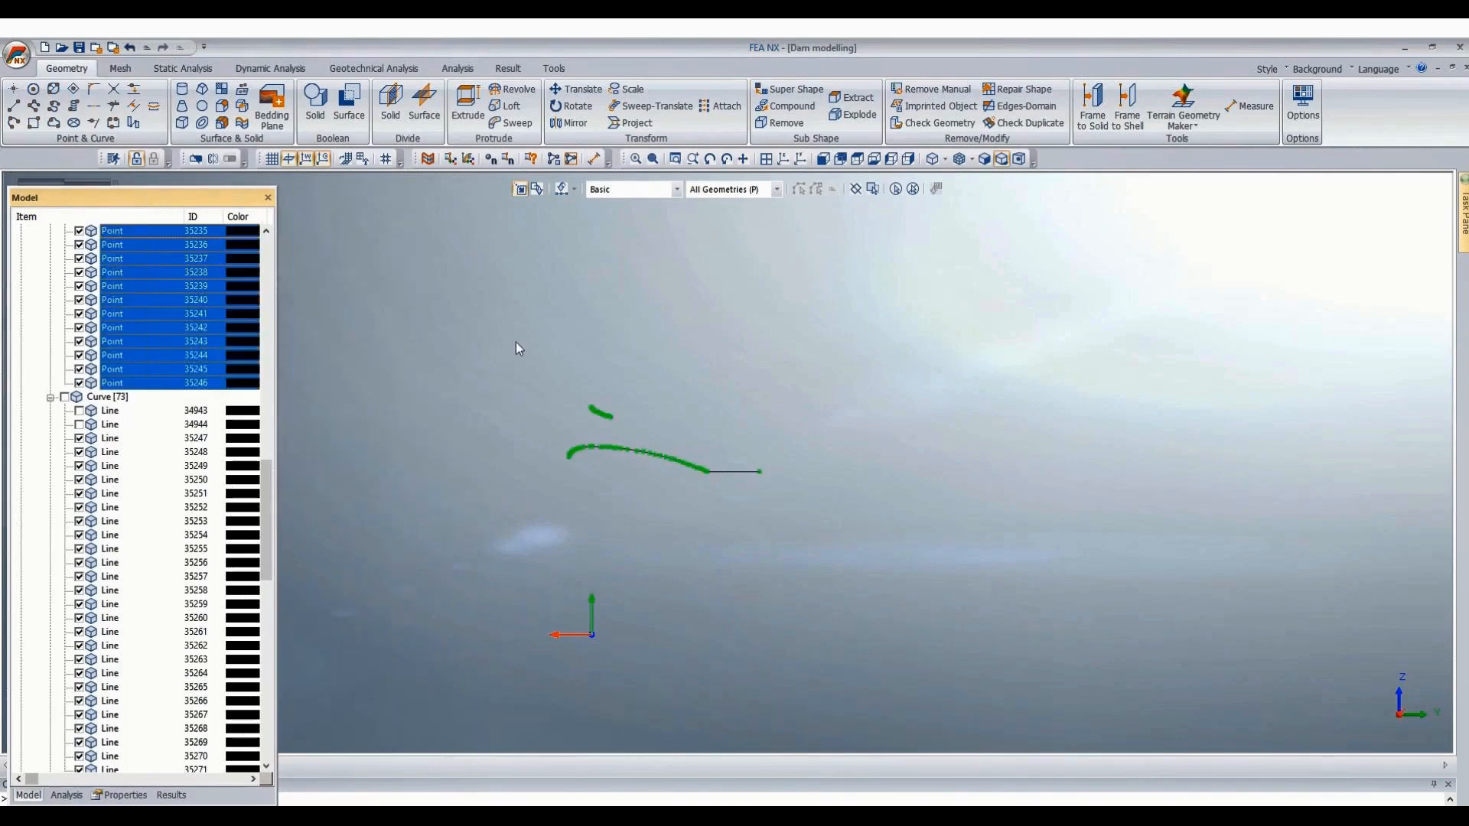
{"action": "key", "text": "Delete"}
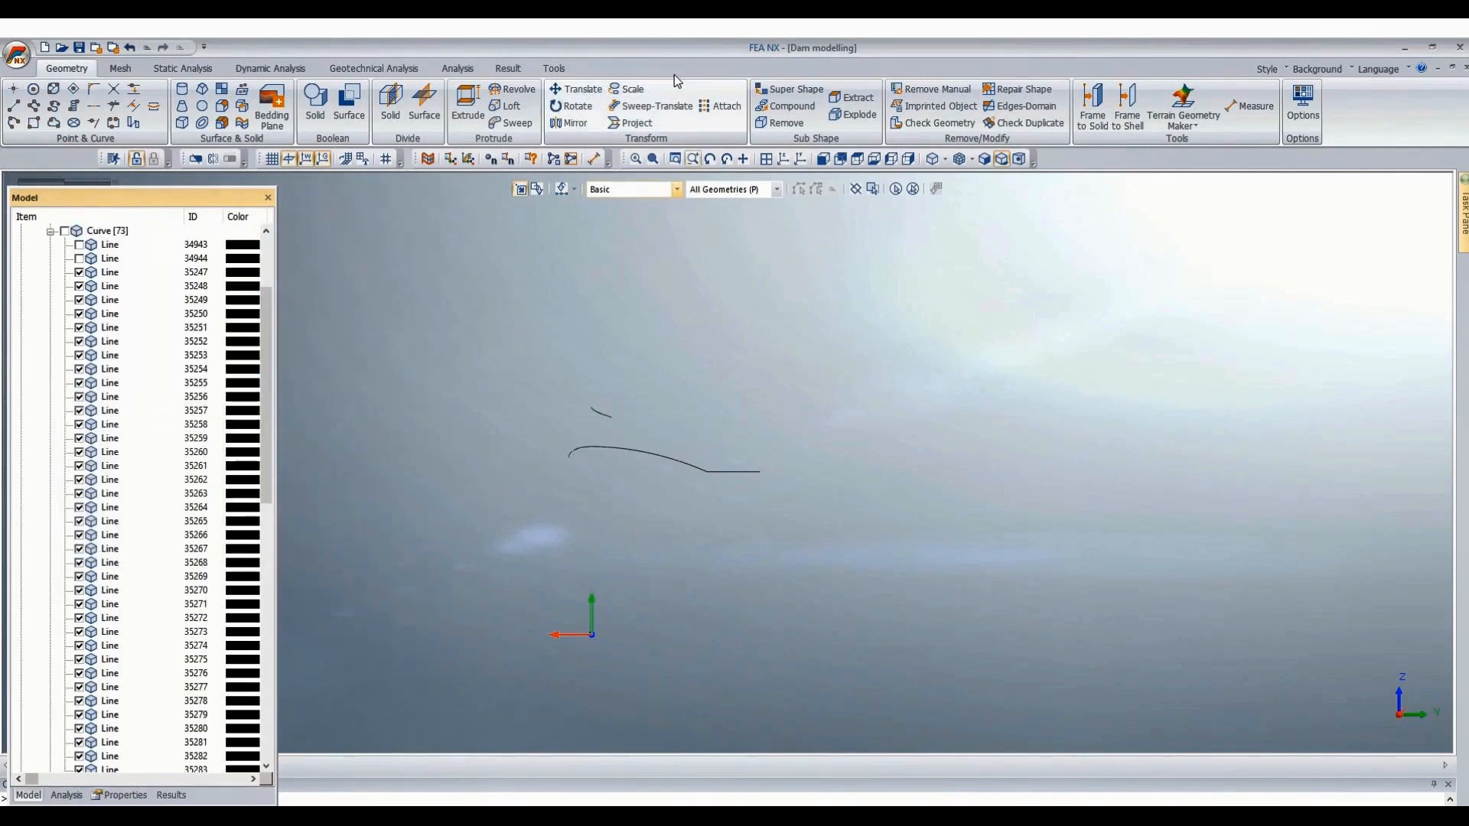
Move all the traced profile curves by a distance of -57 along the vertical Z axis with Translate.
{"action": "left_click", "coordinate": [581, 91]}
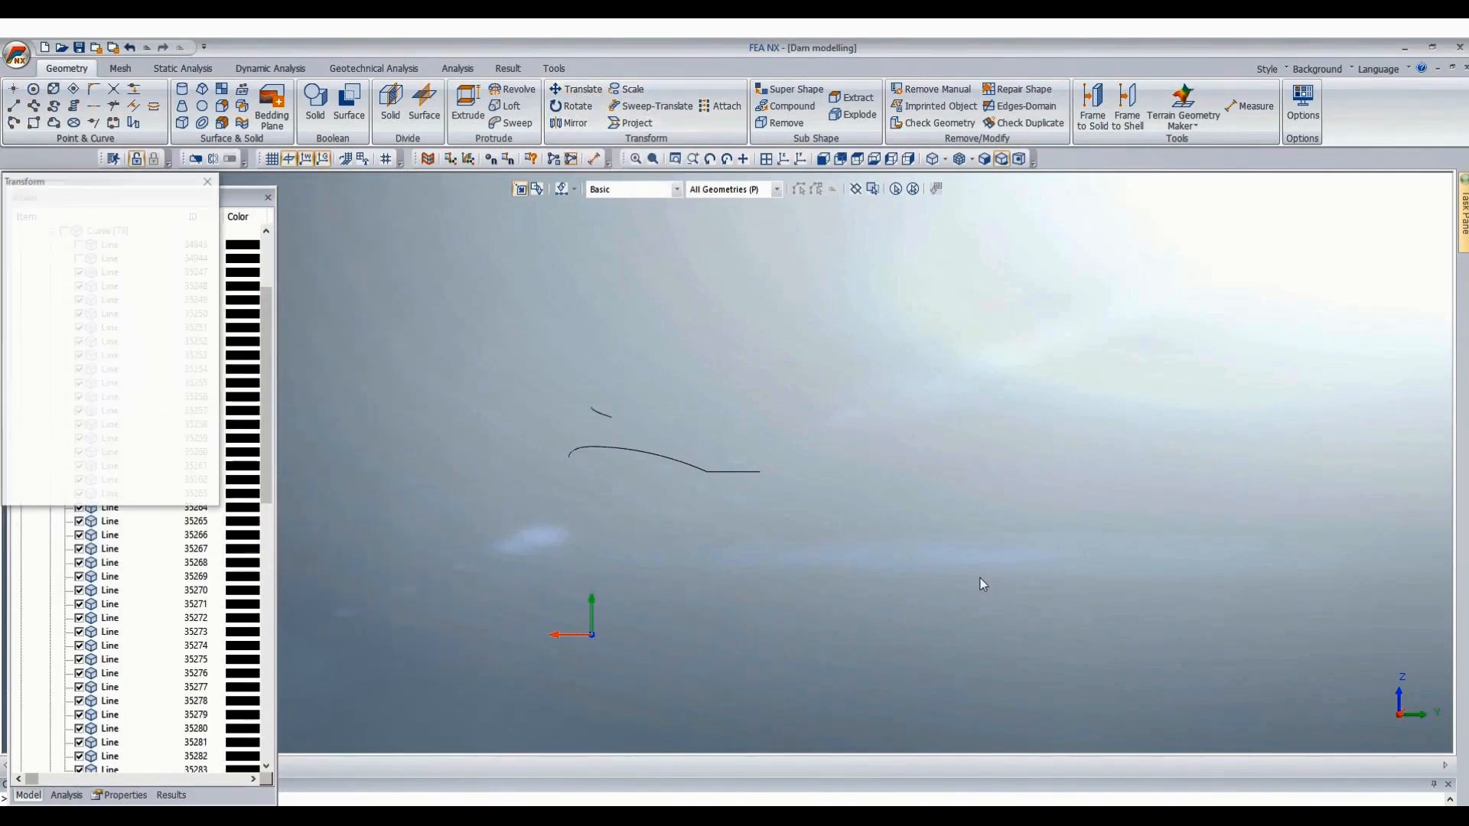
{"action": "left_click_drag", "start_coordinate": [460, 379], "coordinate": [955, 583]}
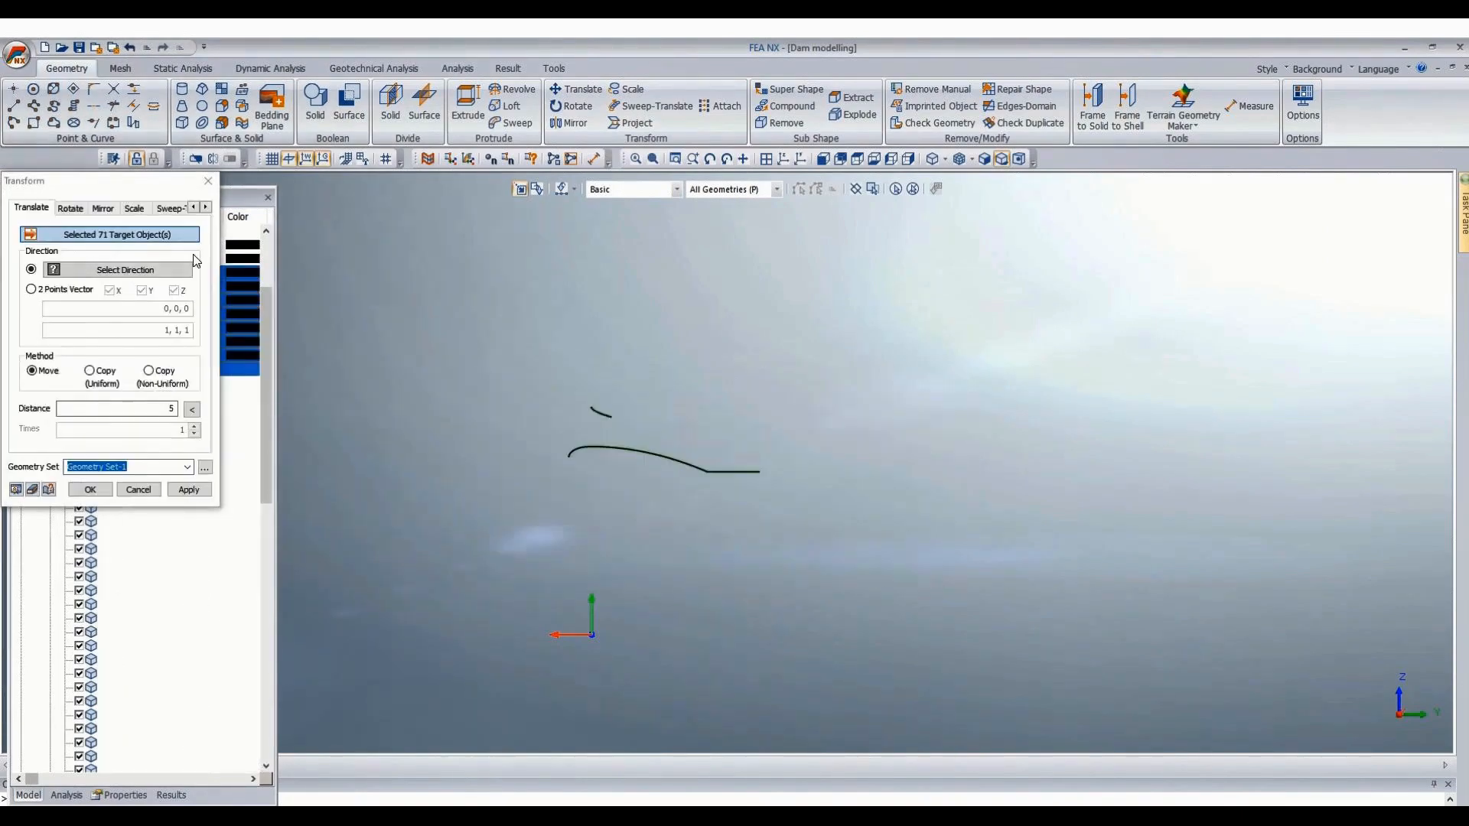
{"action": "scroll", "coordinate": [943, 354], "scroll_direction": "down", "scroll_amount": 5}
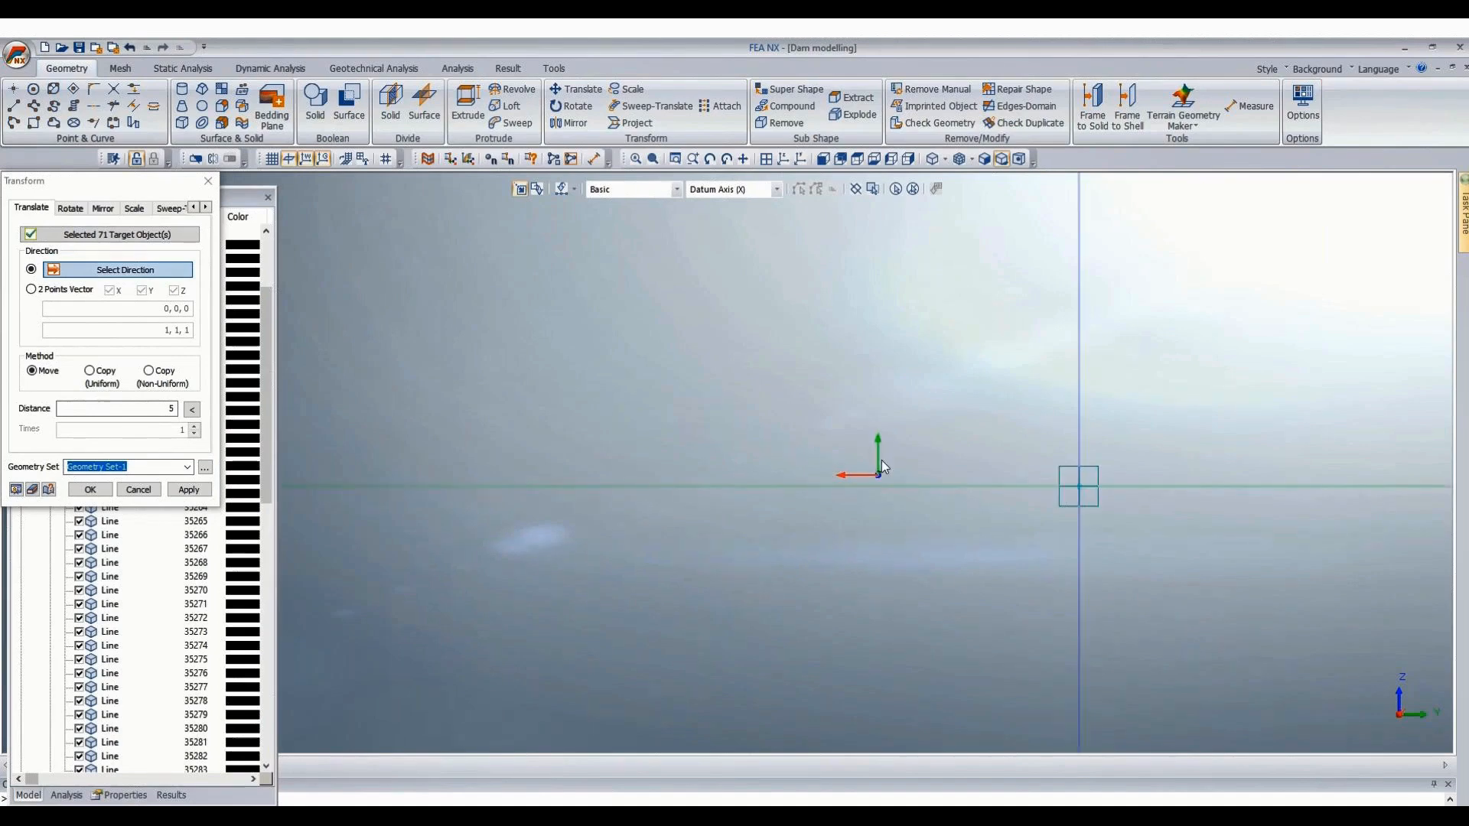
{"action": "left_click", "coordinate": [1080, 365]}
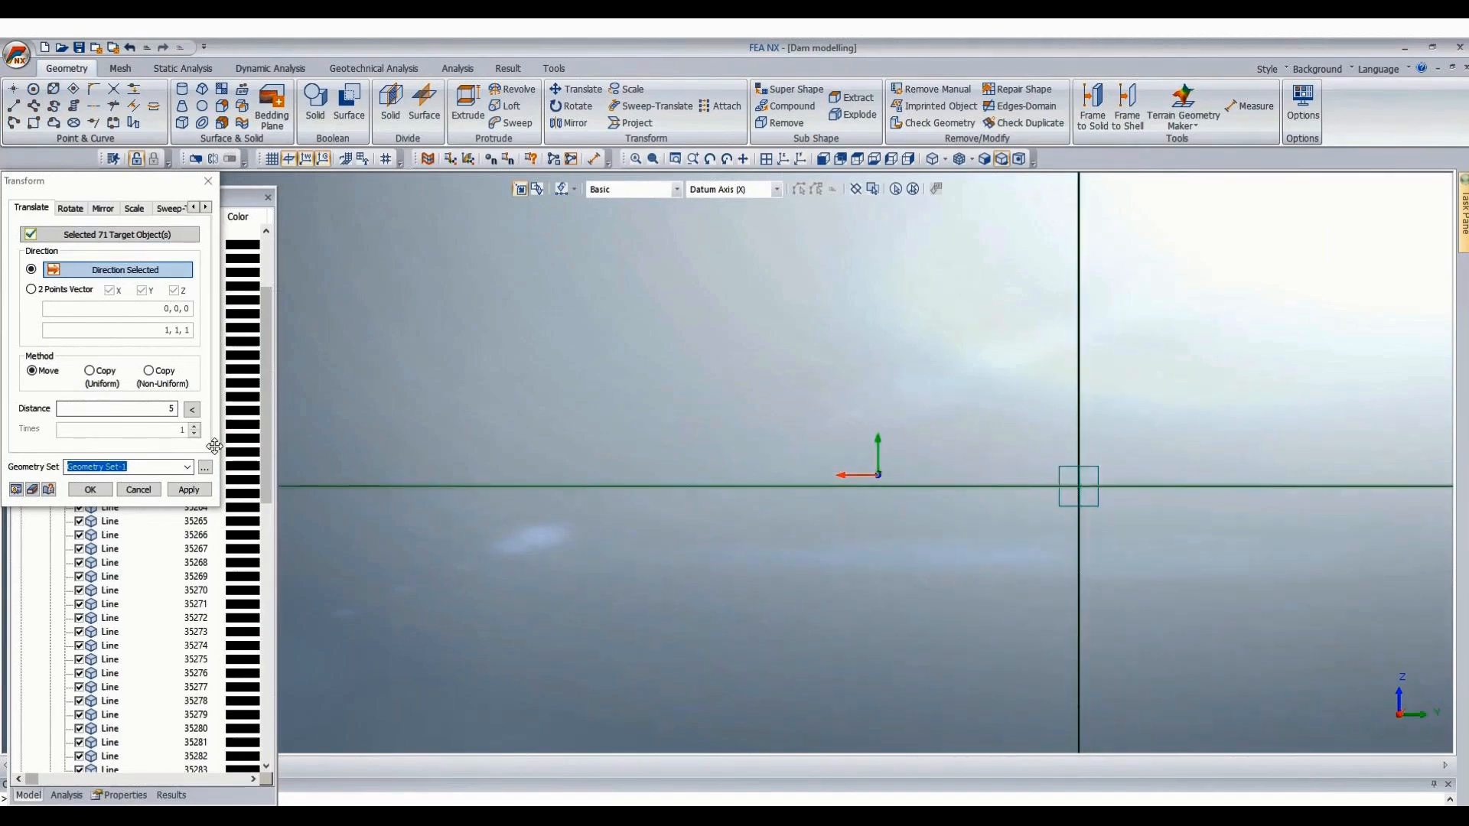
{"action": "left_click", "coordinate": [141, 405]}
{"action": "key", "text": "BackSpace"}
{"action": "type", "text": "-57"}
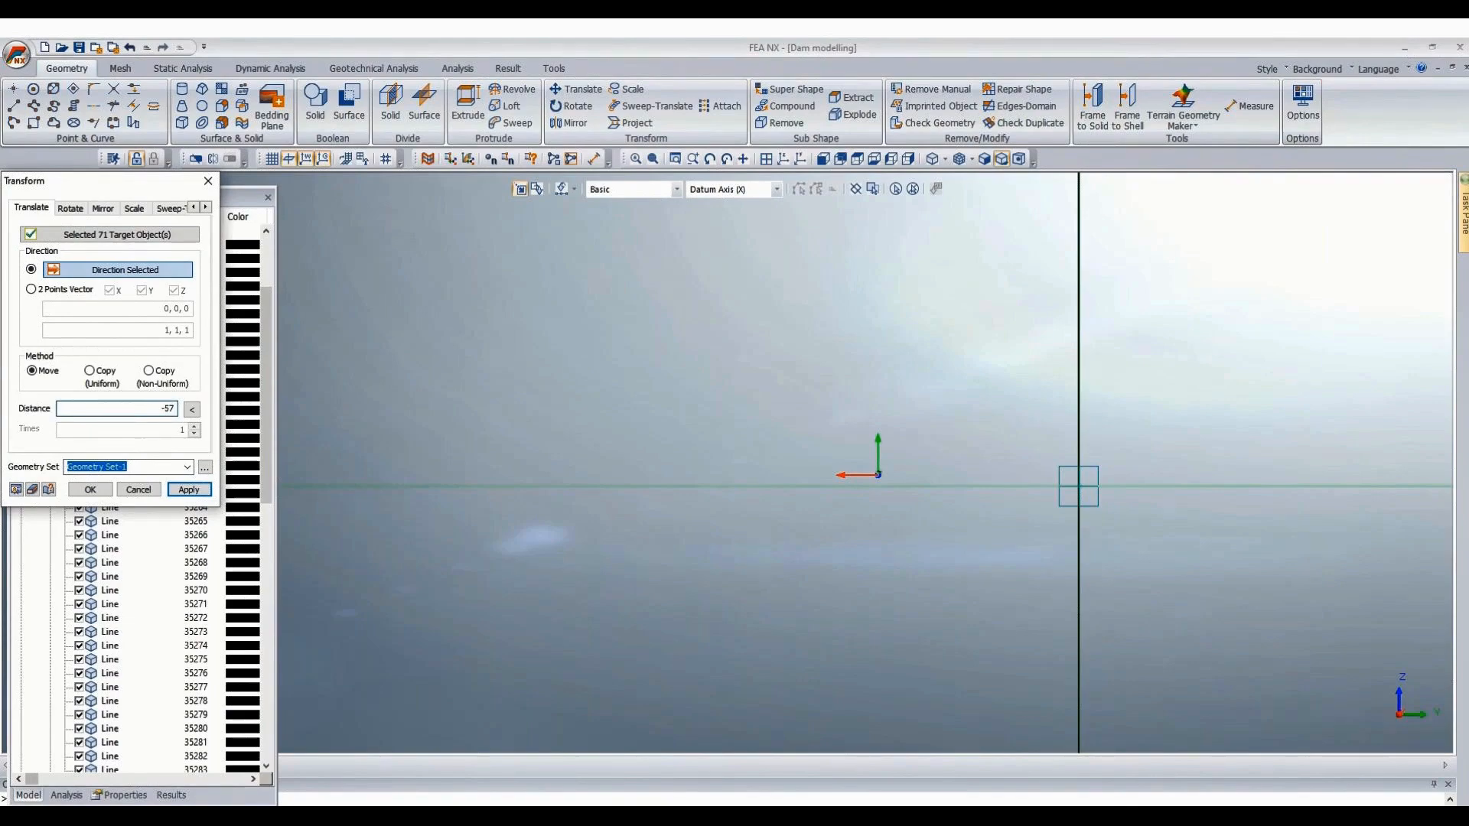
{"action": "left_click", "coordinate": [90, 489]}
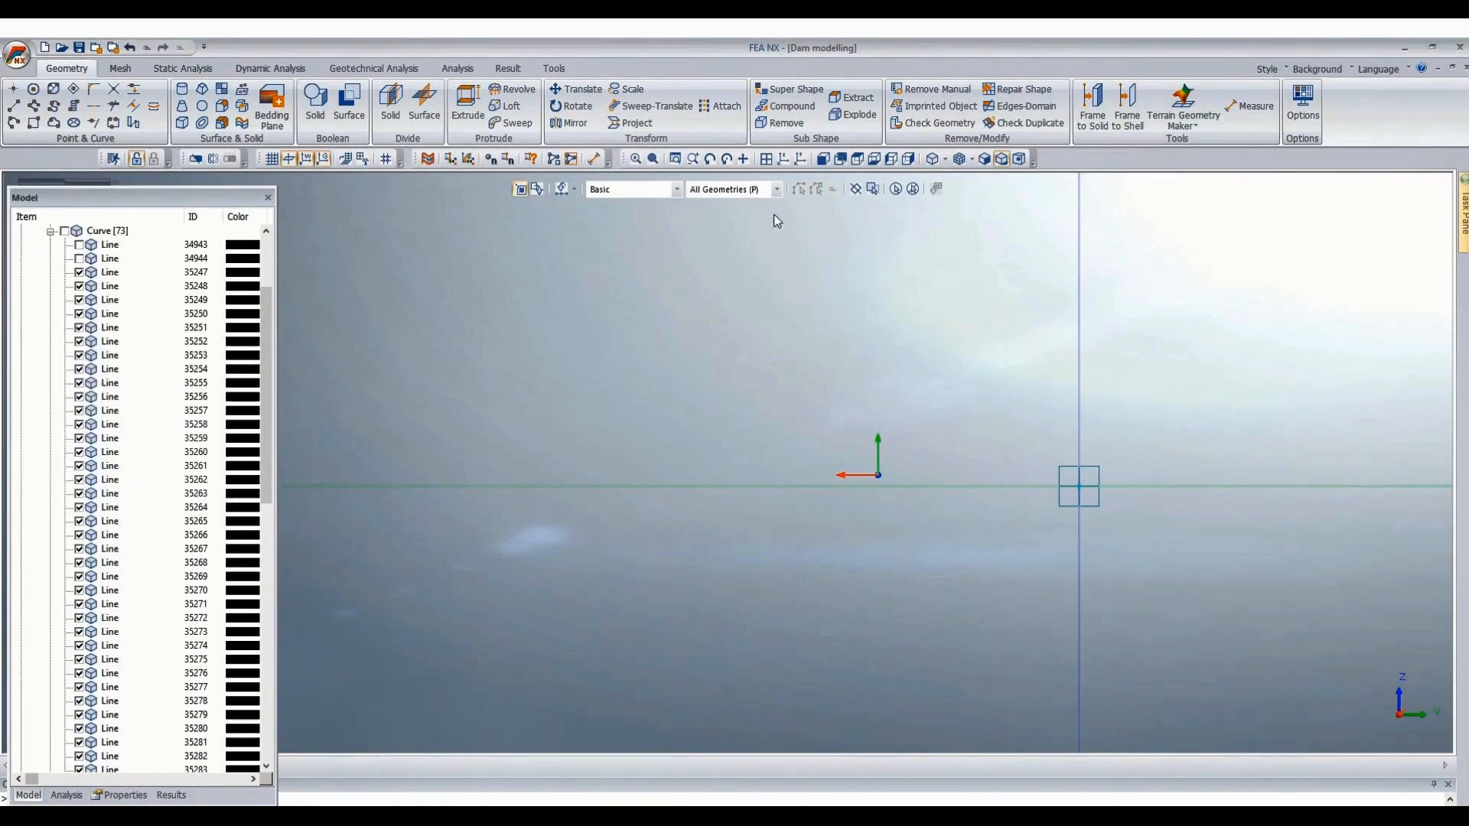
Show the solid Box(1)(1)(2)(2)(2) together with the moved profile curves in an angled 3D view.
{"action": "left_click", "coordinate": [824, 159]}
{"action": "scroll", "coordinate": [971, 312], "scroll_direction": "down", "scroll_amount": 5}
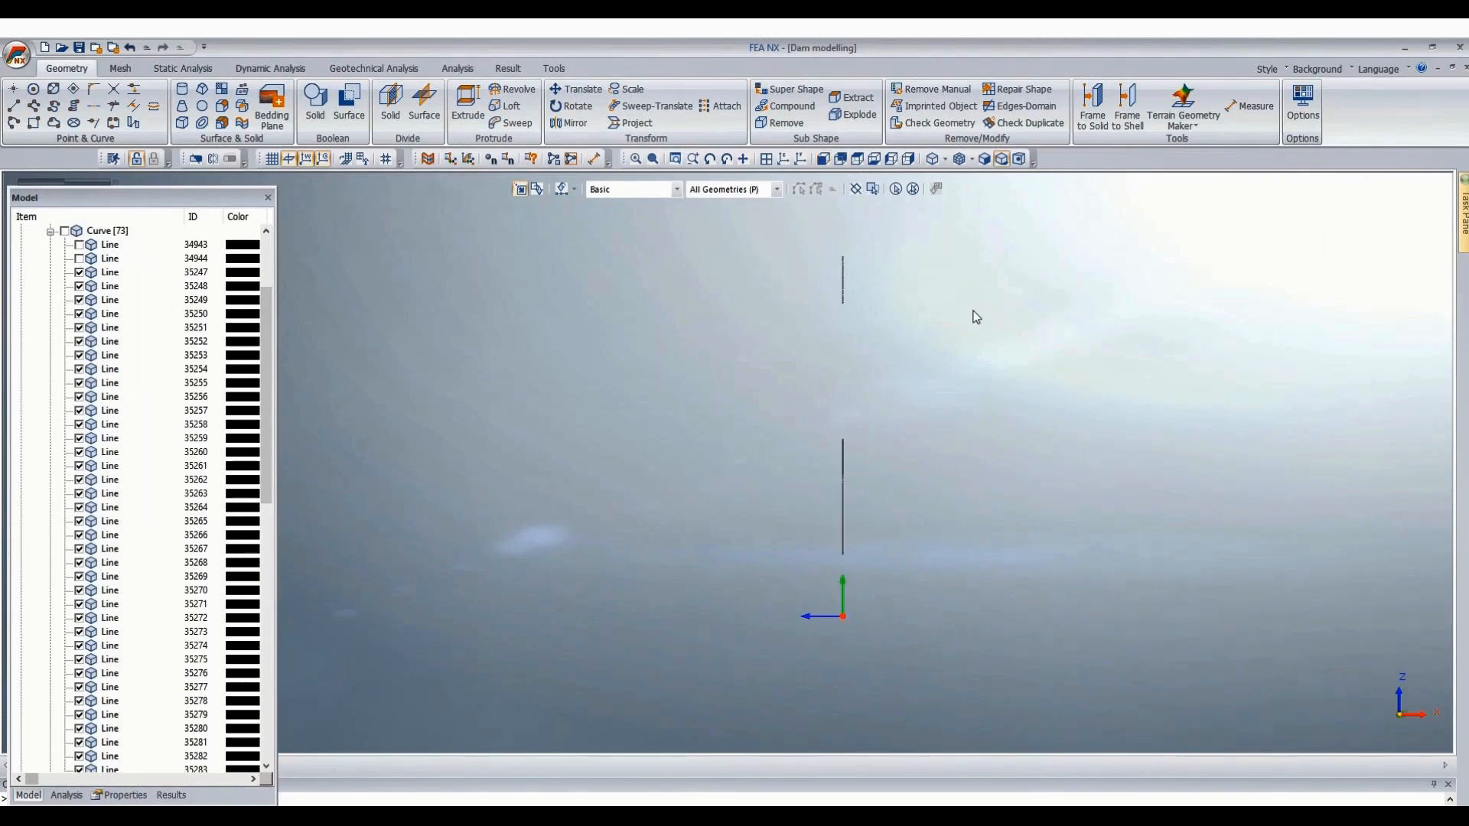
{"action": "middle_click_drag", "start_coordinate": [957, 403], "coordinate": [804, 417]}
{"action": "scroll", "coordinate": [153, 537], "scroll_direction": "down", "scroll_amount": 15}
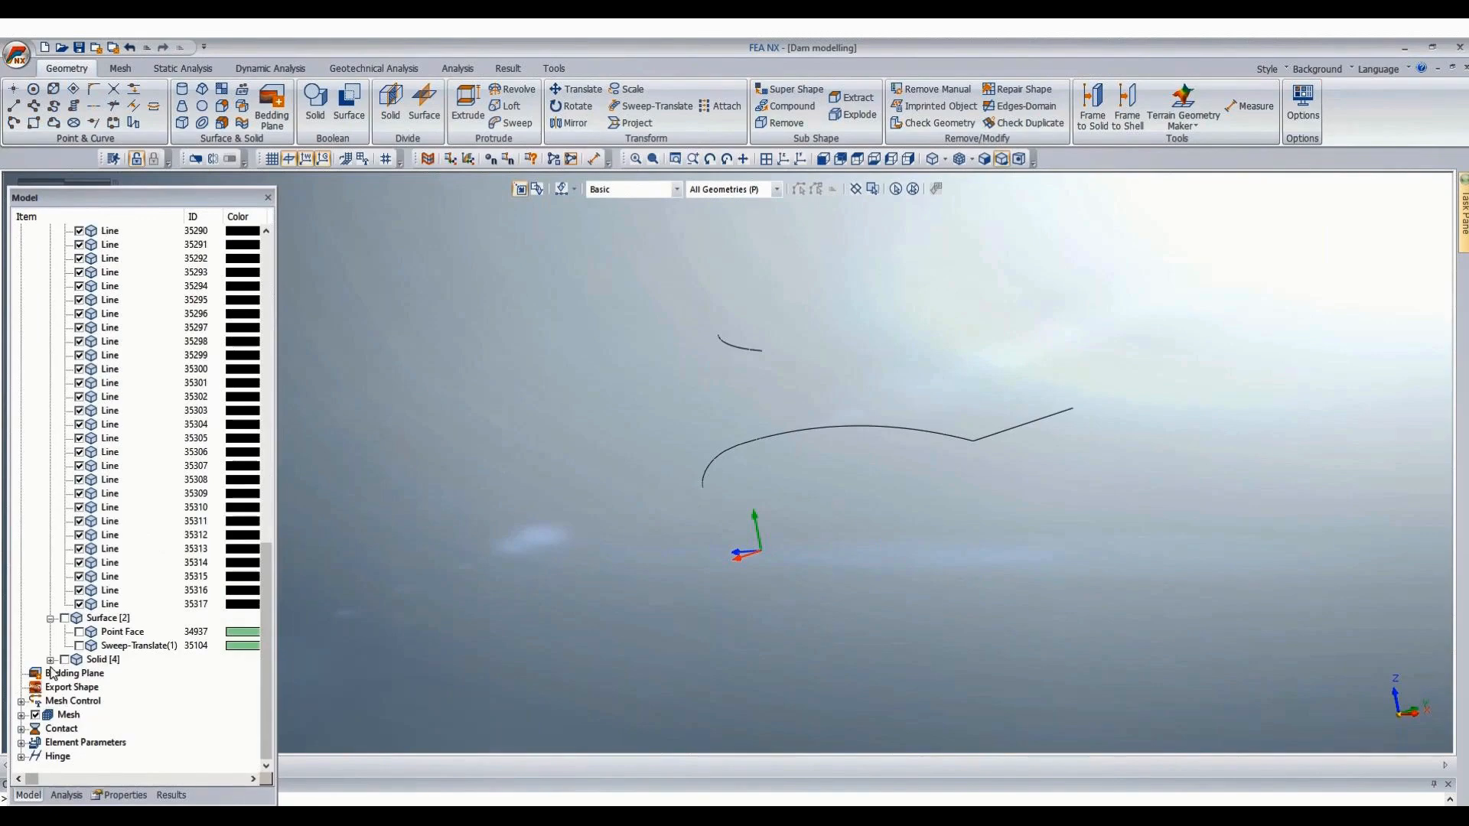
{"action": "left_click", "coordinate": [51, 660]}
{"action": "left_click", "coordinate": [79, 715]}
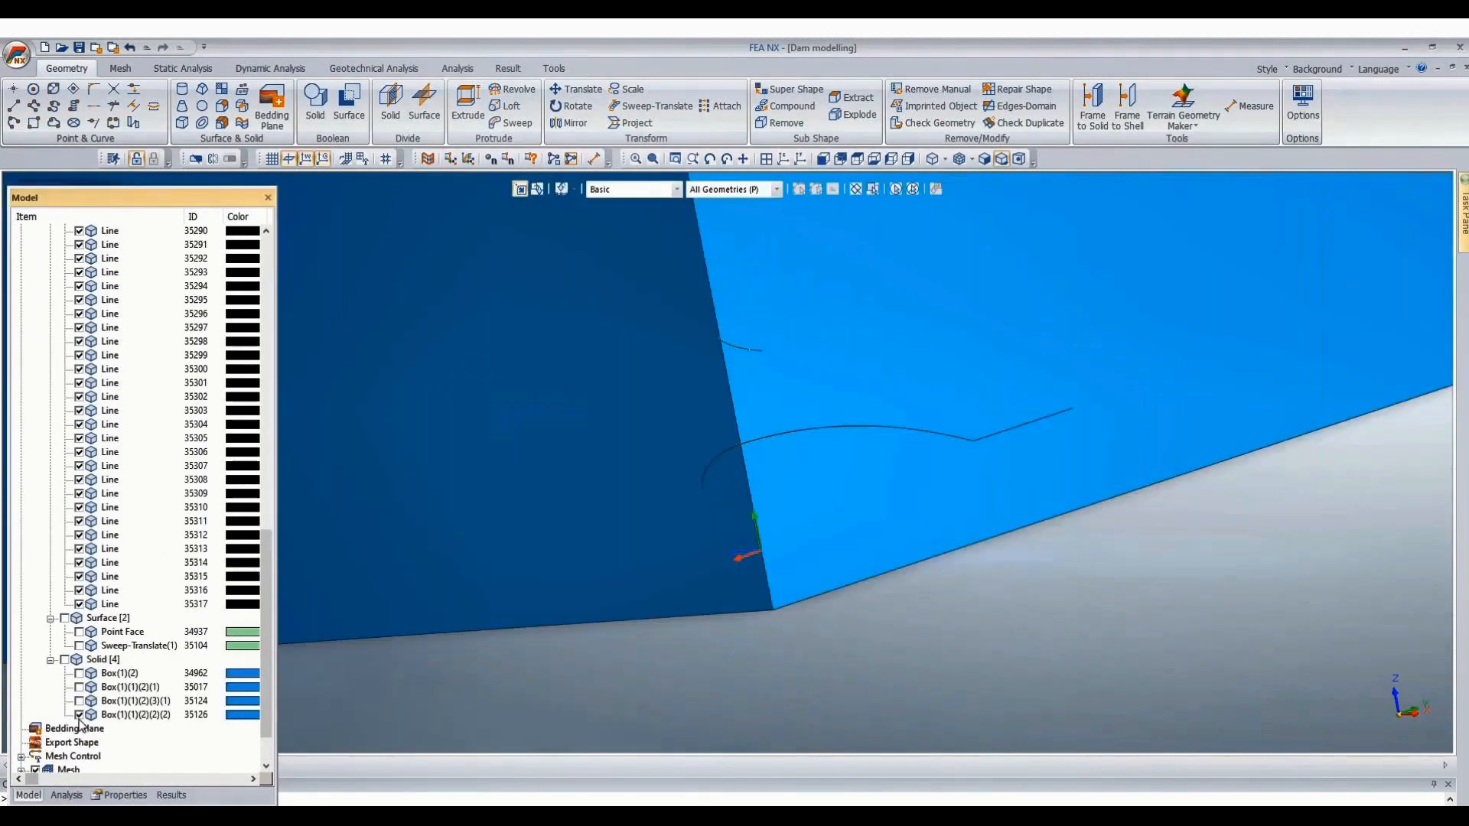
Examine how the moved profile curves sit against the end face of the solid box from different angles.
{"action": "scroll", "coordinate": [786, 639], "scroll_direction": "down", "scroll_amount": 5}
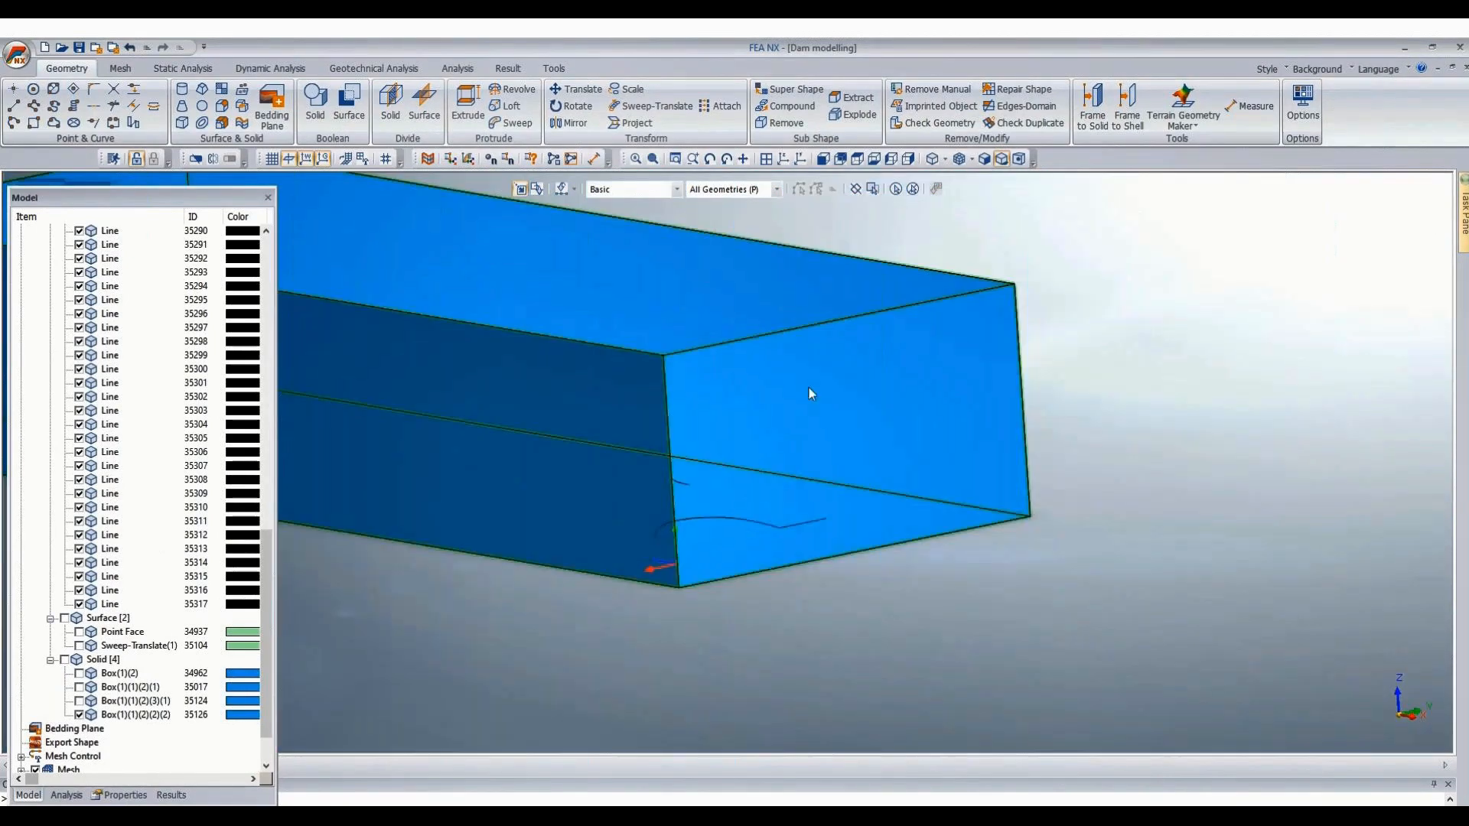
{"action": "middle_click_drag", "start_coordinate": [809, 388], "coordinate": [1192, 539]}
{"action": "scroll", "coordinate": [420, 655], "scroll_direction": "up", "scroll_amount": 1}
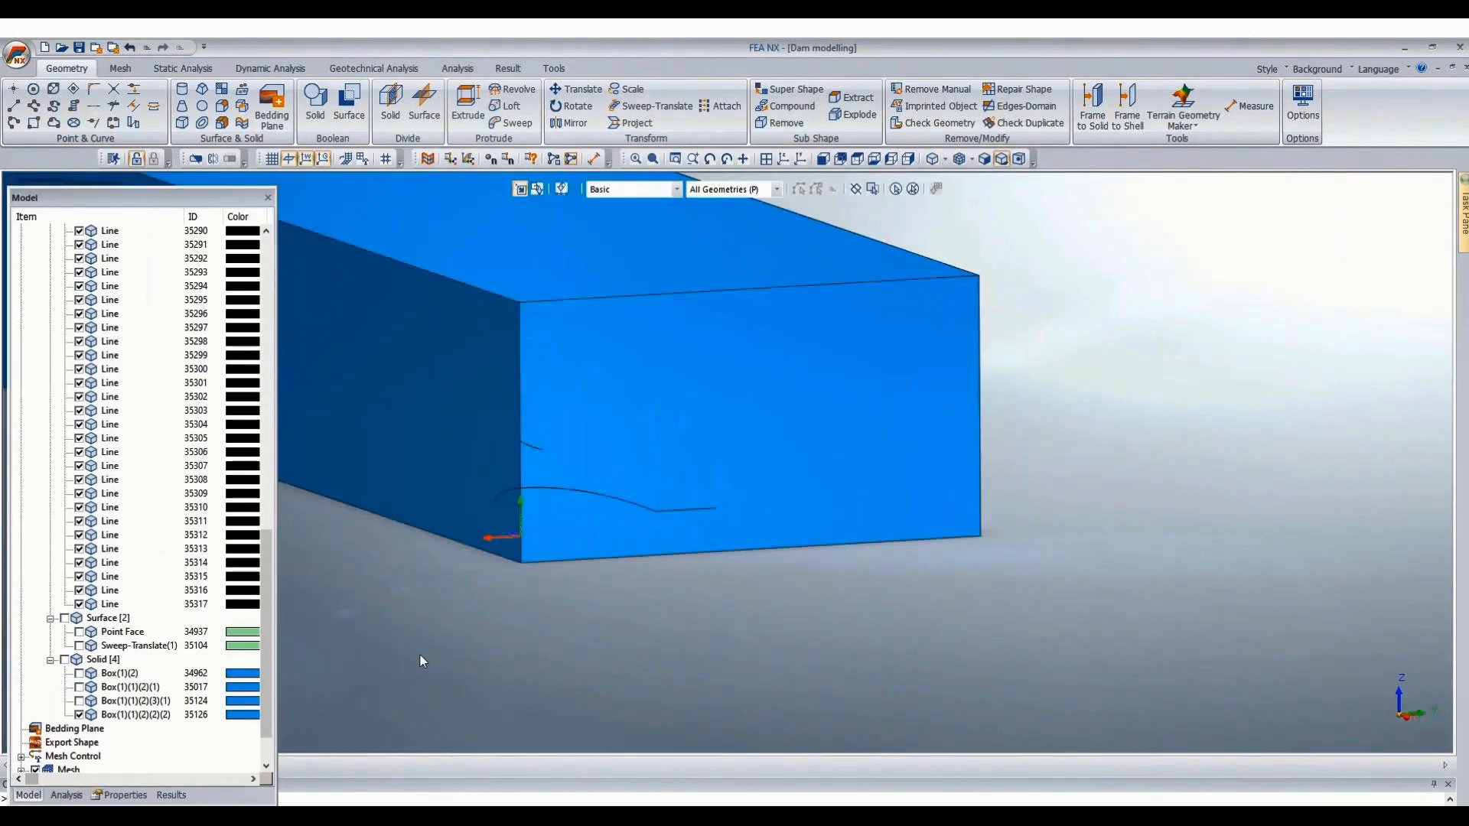
{"action": "scroll", "coordinate": [420, 655], "scroll_direction": "up", "scroll_amount": 4}
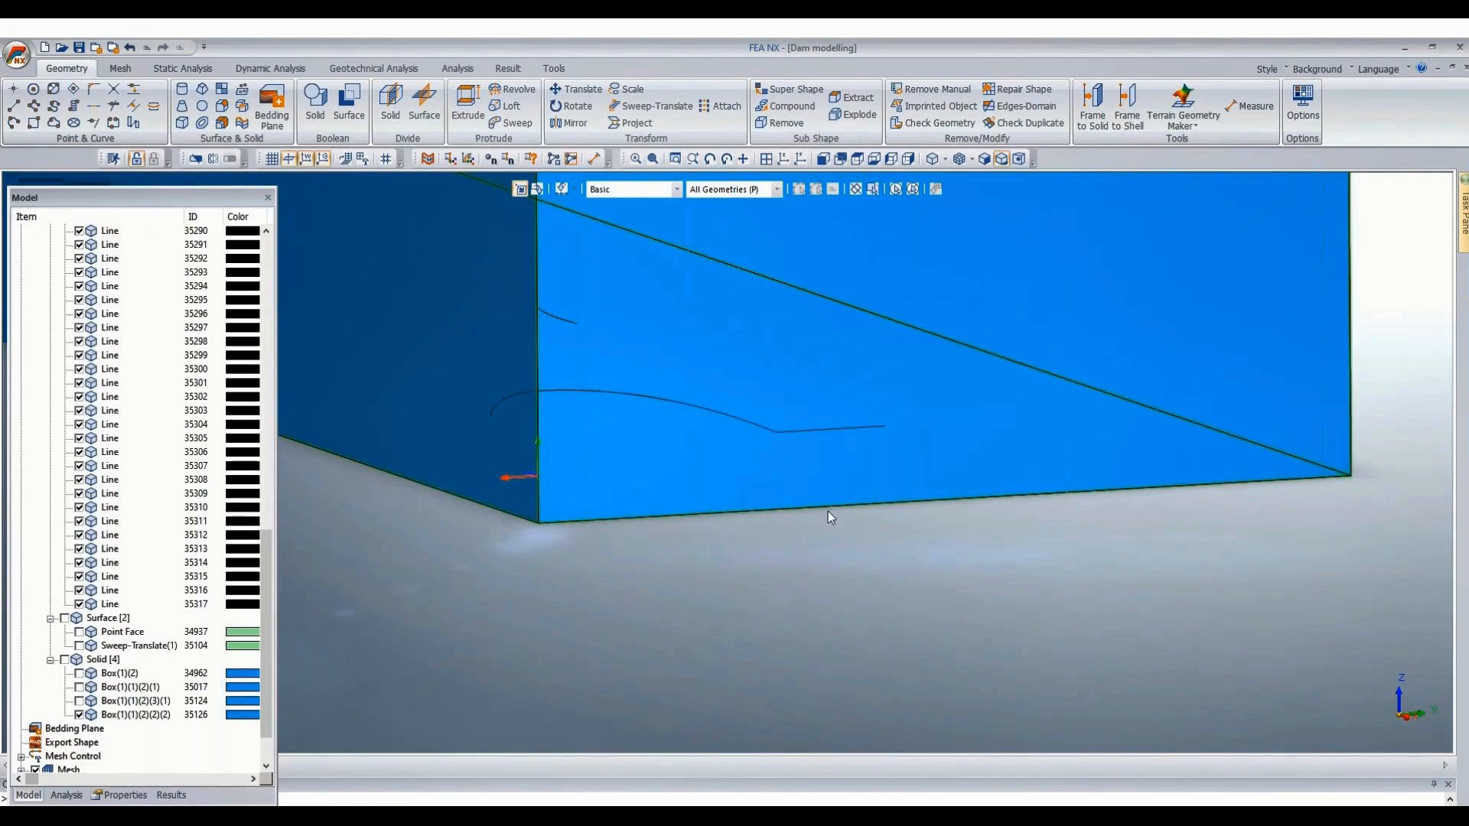
{"action": "scroll", "coordinate": [793, 596], "scroll_direction": "down", "scroll_amount": 3}
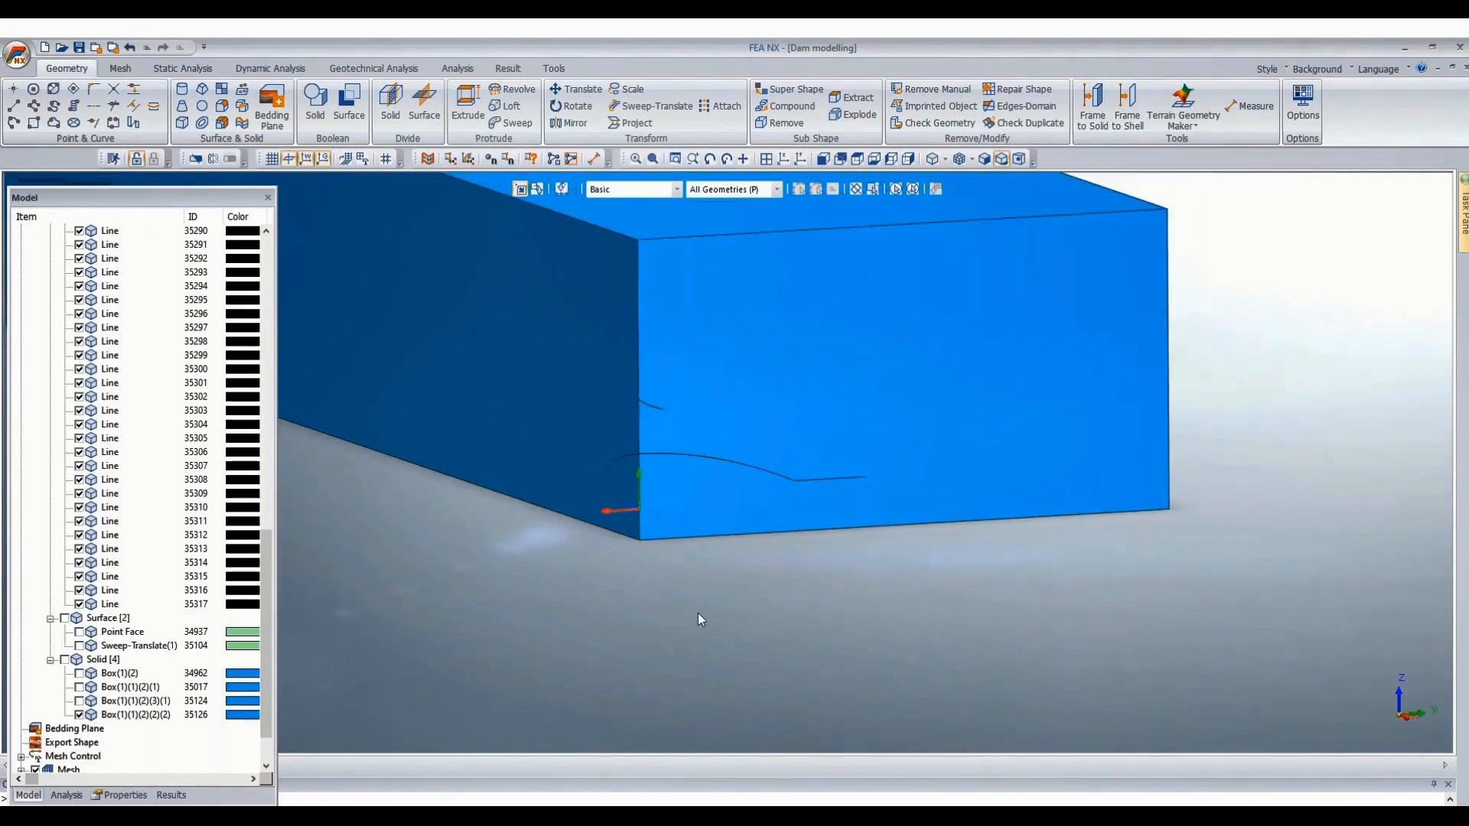
{"action": "scroll", "coordinate": [747, 469], "scroll_direction": "up", "scroll_amount": 1}
{"action": "scroll", "coordinate": [747, 470], "scroll_direction": "up", "scroll_amount": 2}
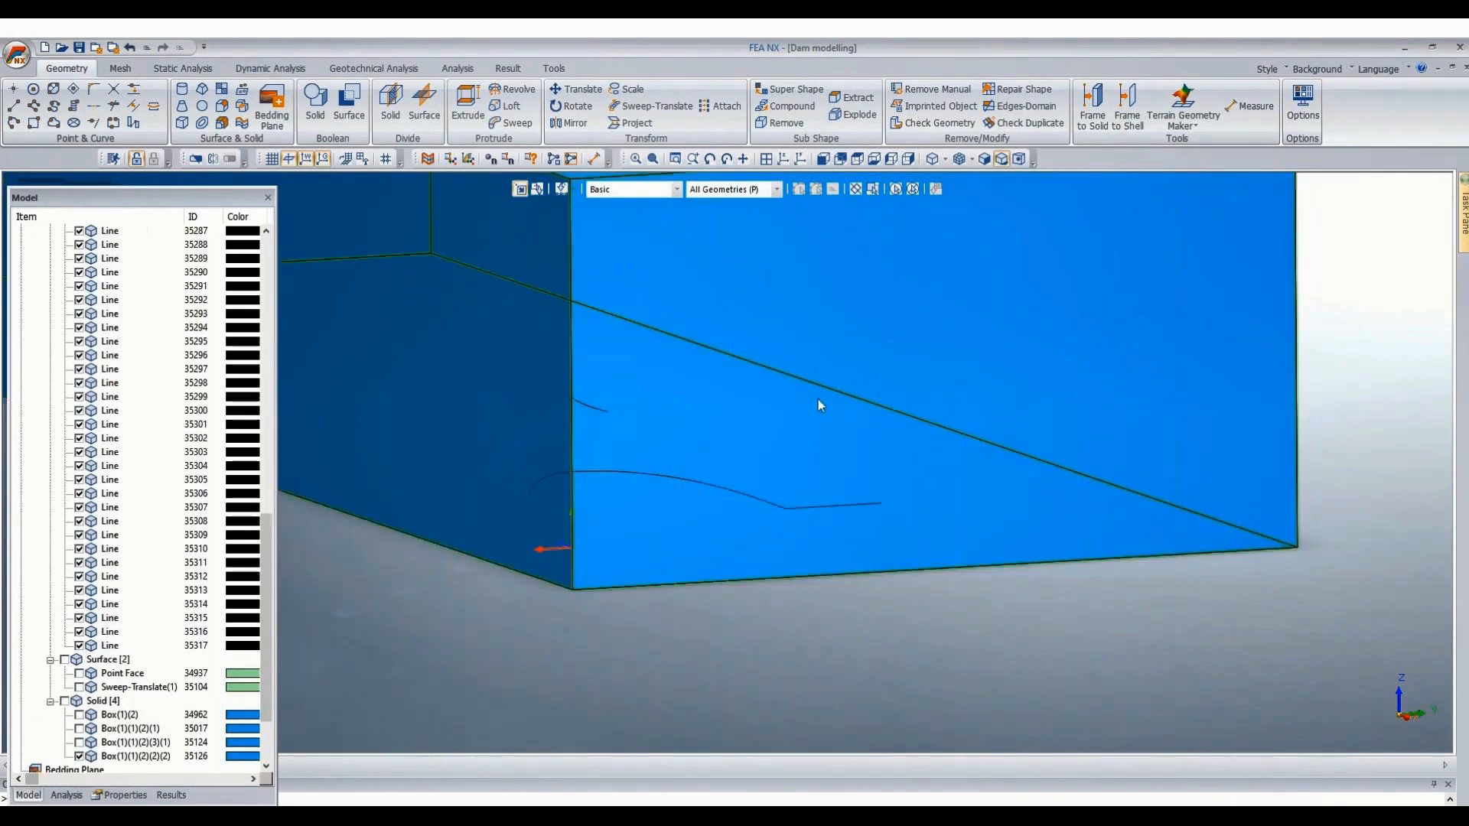
{"action": "scroll", "coordinate": [712, 521], "scroll_direction": "up", "scroll_amount": 1}
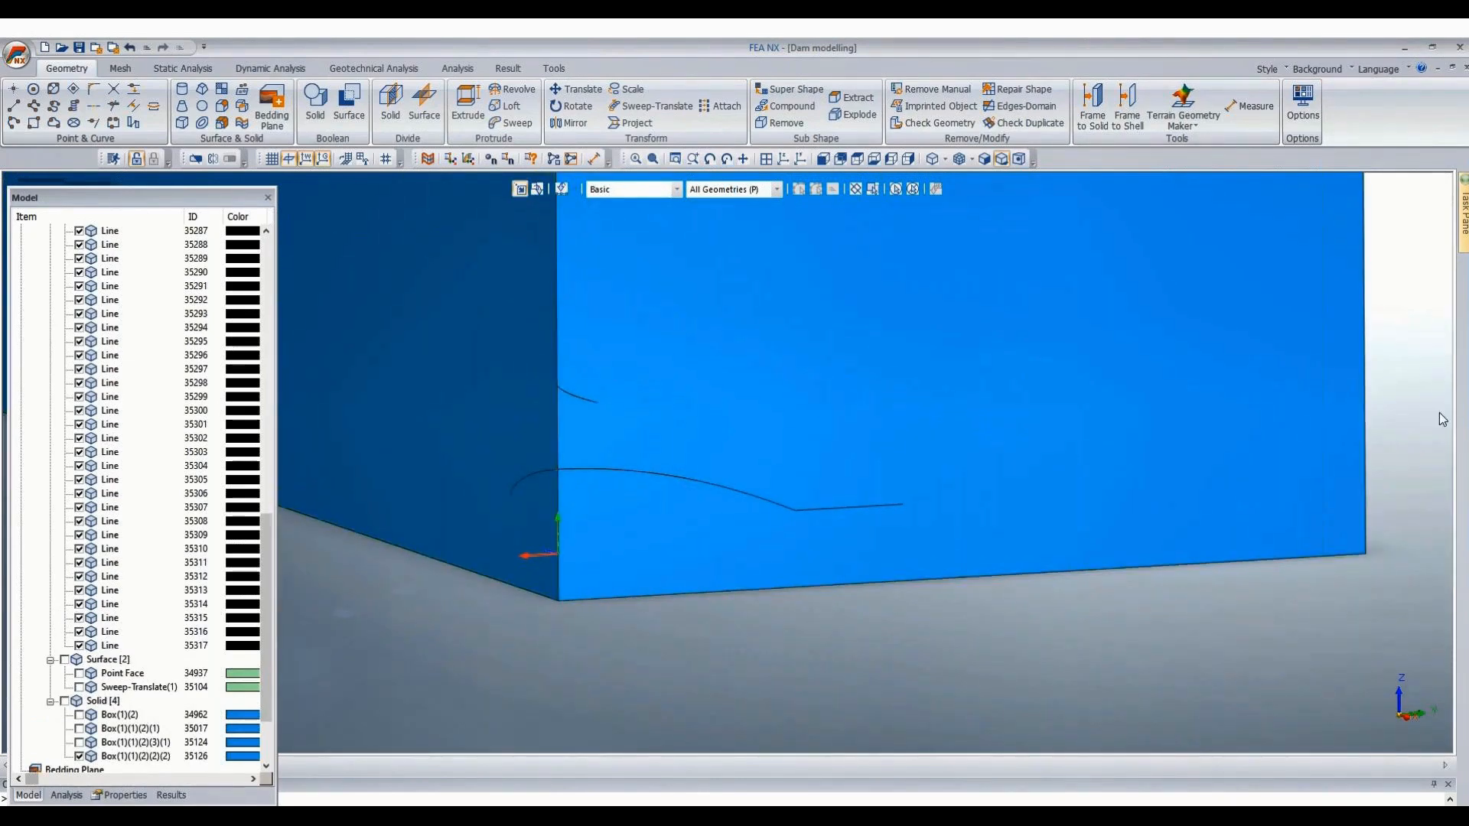
Move the work plane onto the box's end face by three points: lower upstream corner as origin, lower downstream corner for X-axis, upper upstream corner for plane.
{"action": "scroll", "coordinate": [77, 293], "scroll_direction": "up", "scroll_amount": 15}
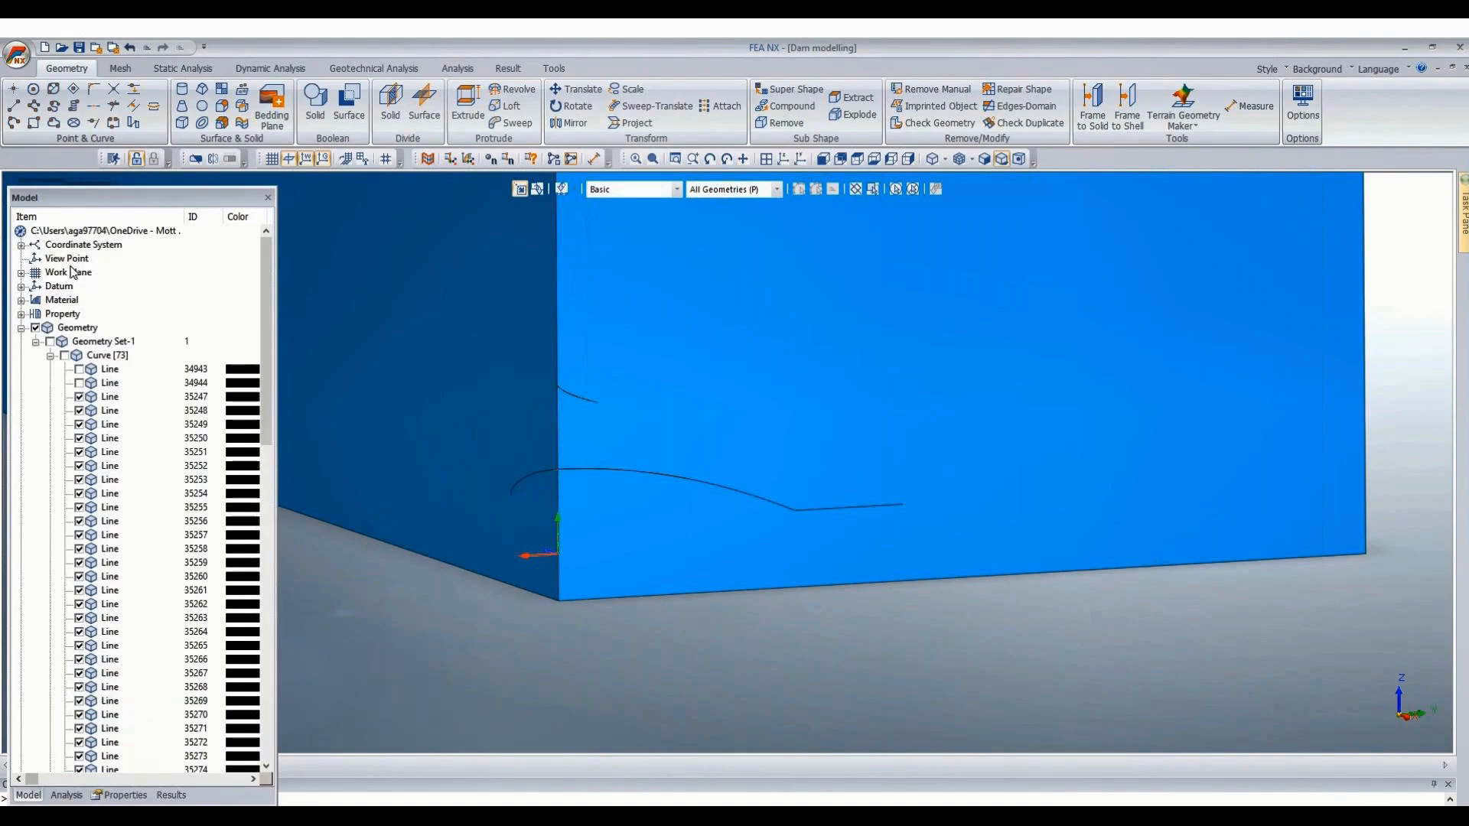
{"action": "right_click", "coordinate": [80, 271]}
{"action": "left_click", "coordinate": [111, 279]}
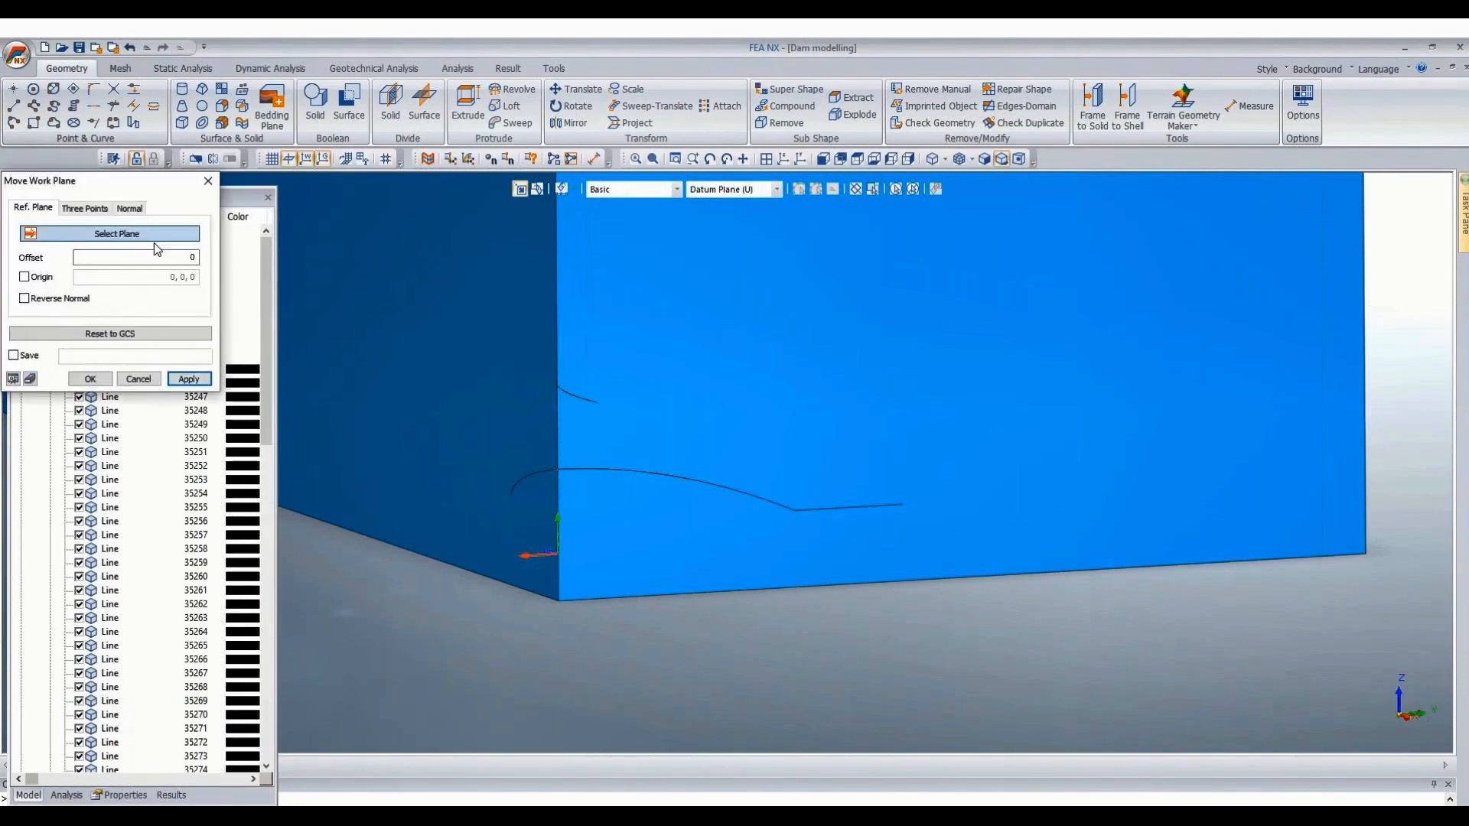
{"action": "left_click", "coordinate": [84, 208]}
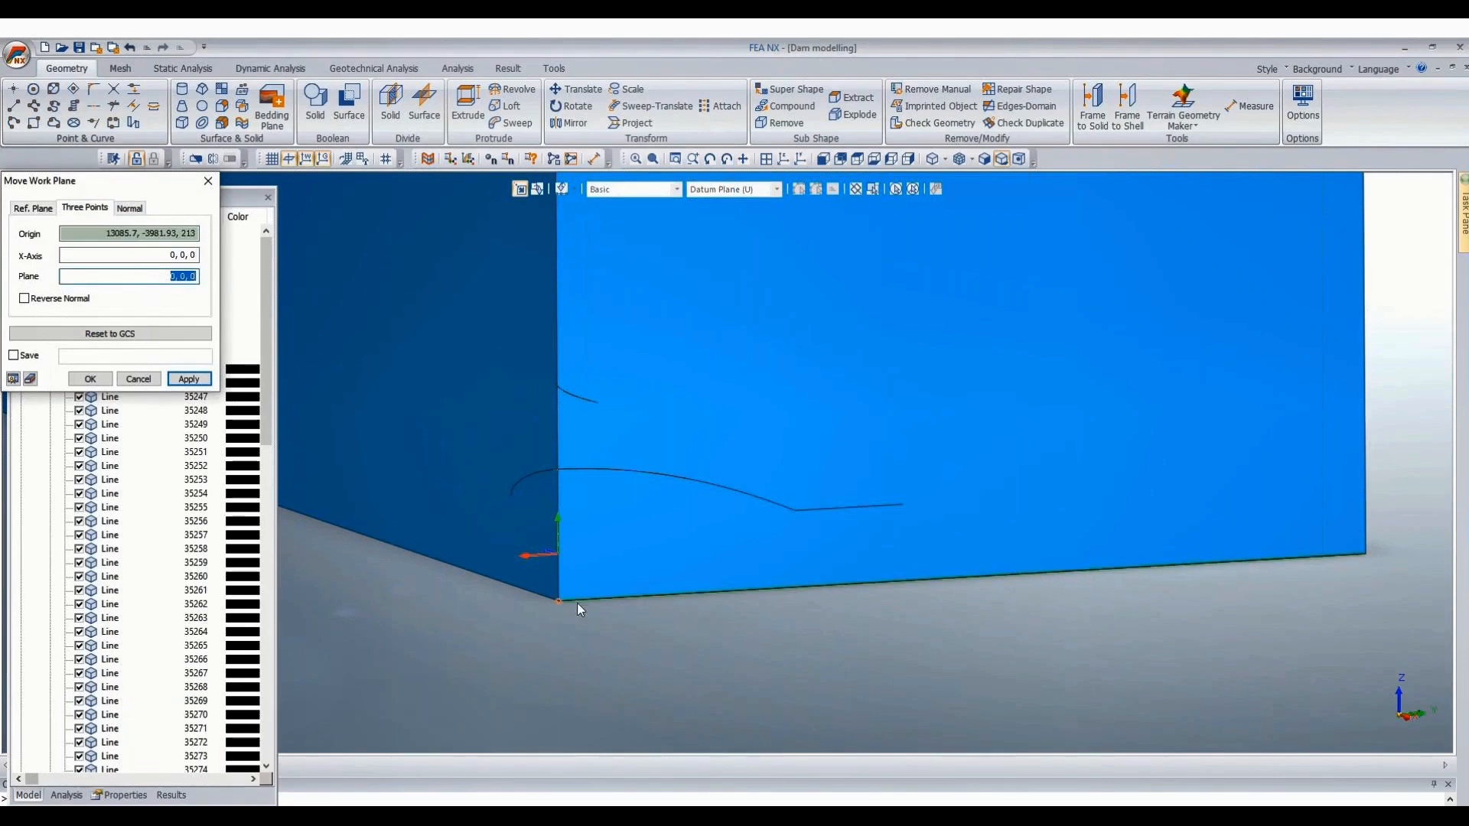
{"action": "left_click", "coordinate": [1367, 552]}
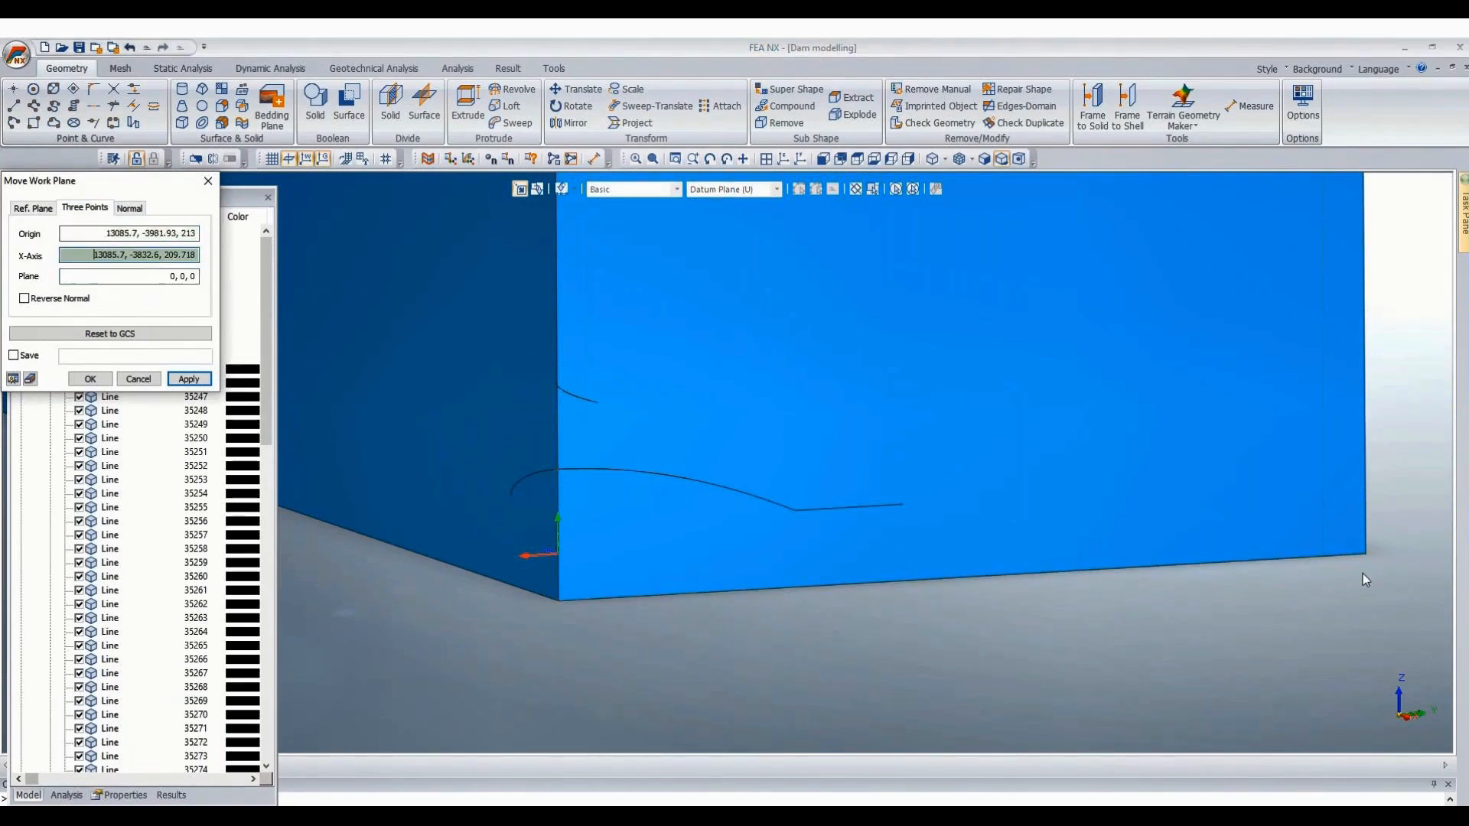
{"action": "left_click", "coordinate": [1367, 558]}
{"action": "scroll", "coordinate": [917, 719], "scroll_direction": "down", "scroll_amount": 3}
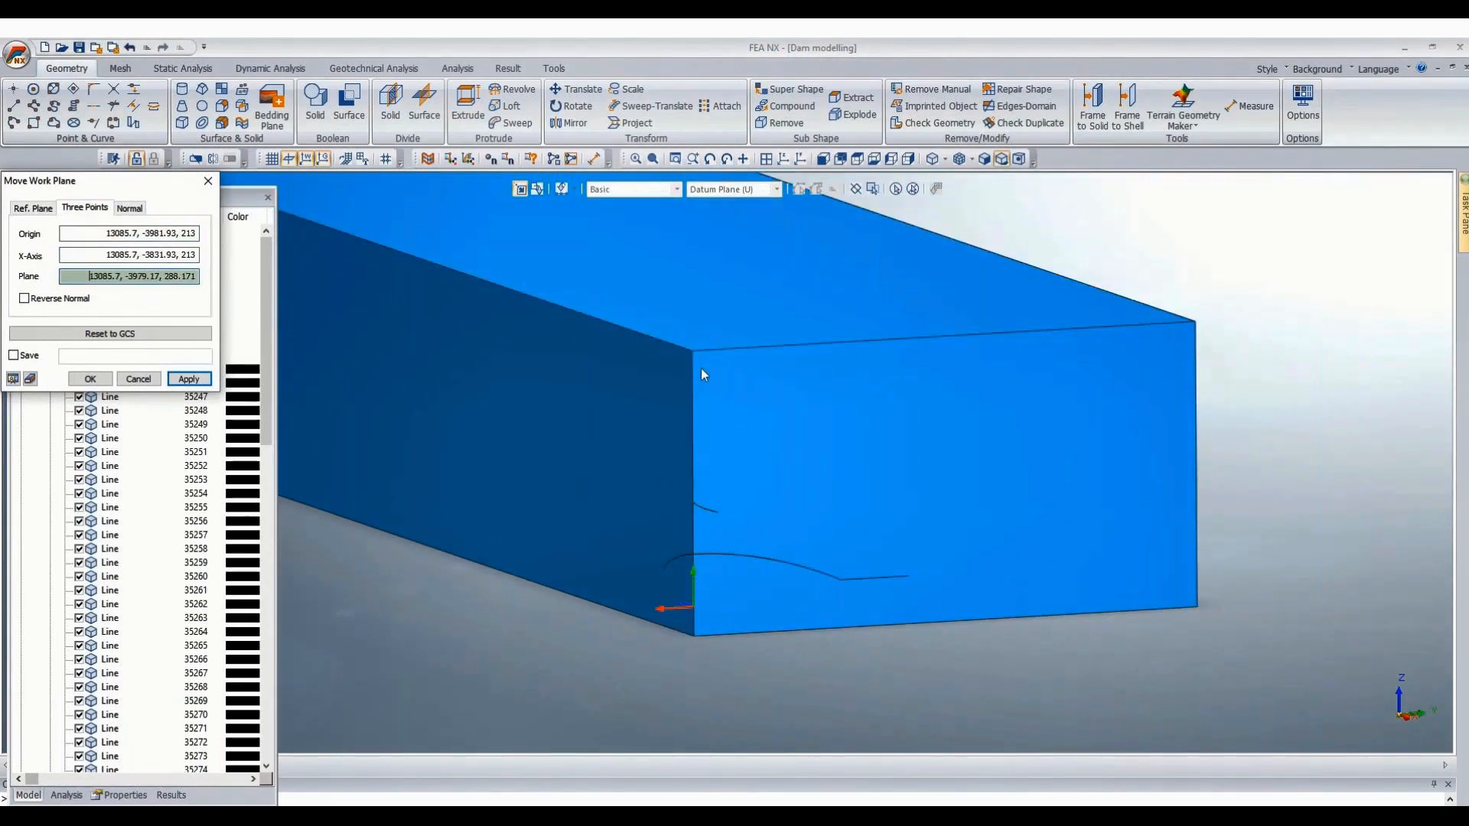
{"action": "left_click", "coordinate": [690, 397]}
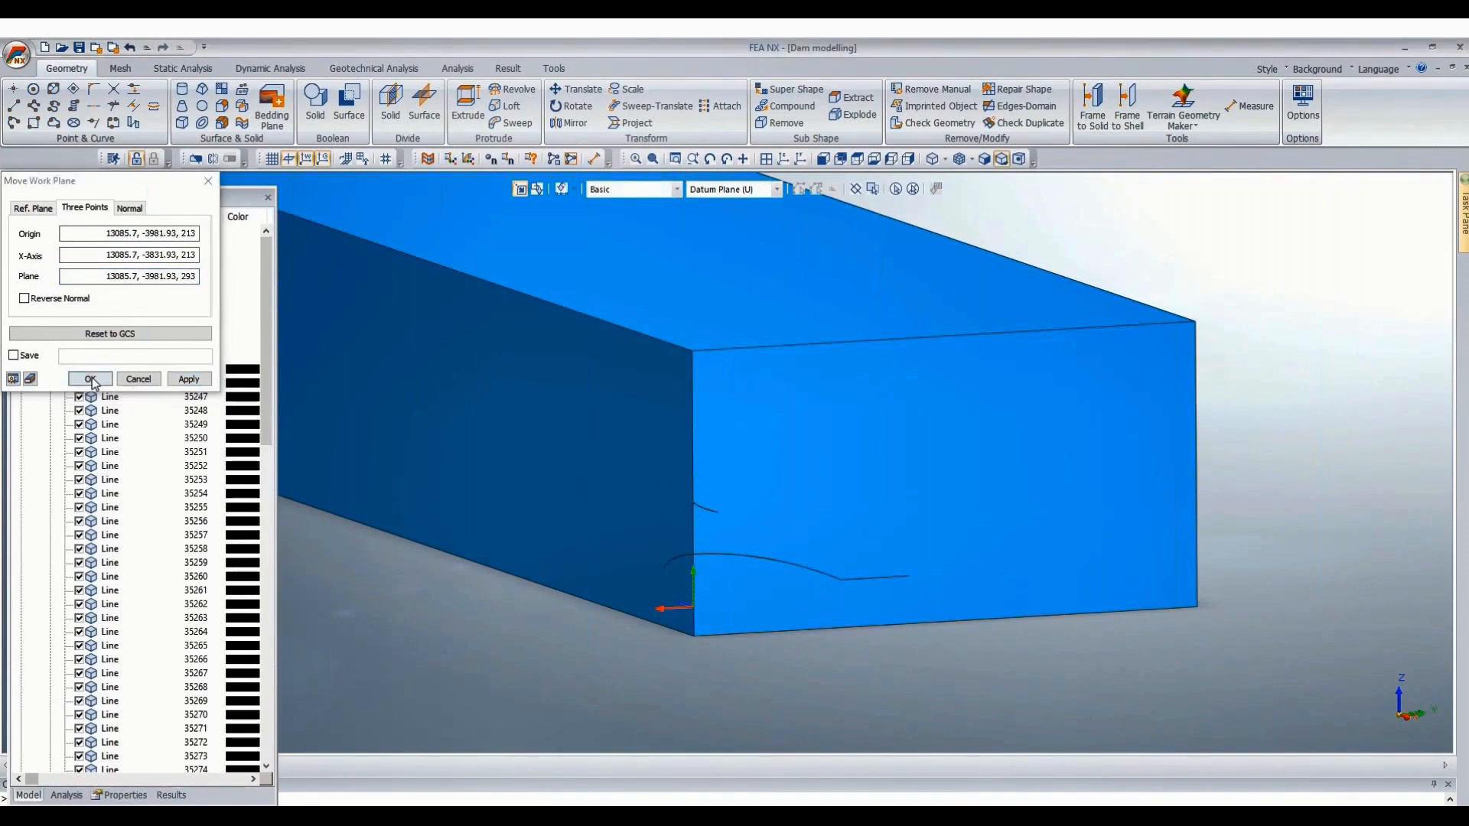
{"action": "left_click", "coordinate": [91, 380]}
Examine the downstream end of the spillway profile and look up the bucket design assumptions in the Dam moedlling workbook.
{"action": "scroll", "coordinate": [882, 603], "scroll_direction": "up", "scroll_amount": 5}
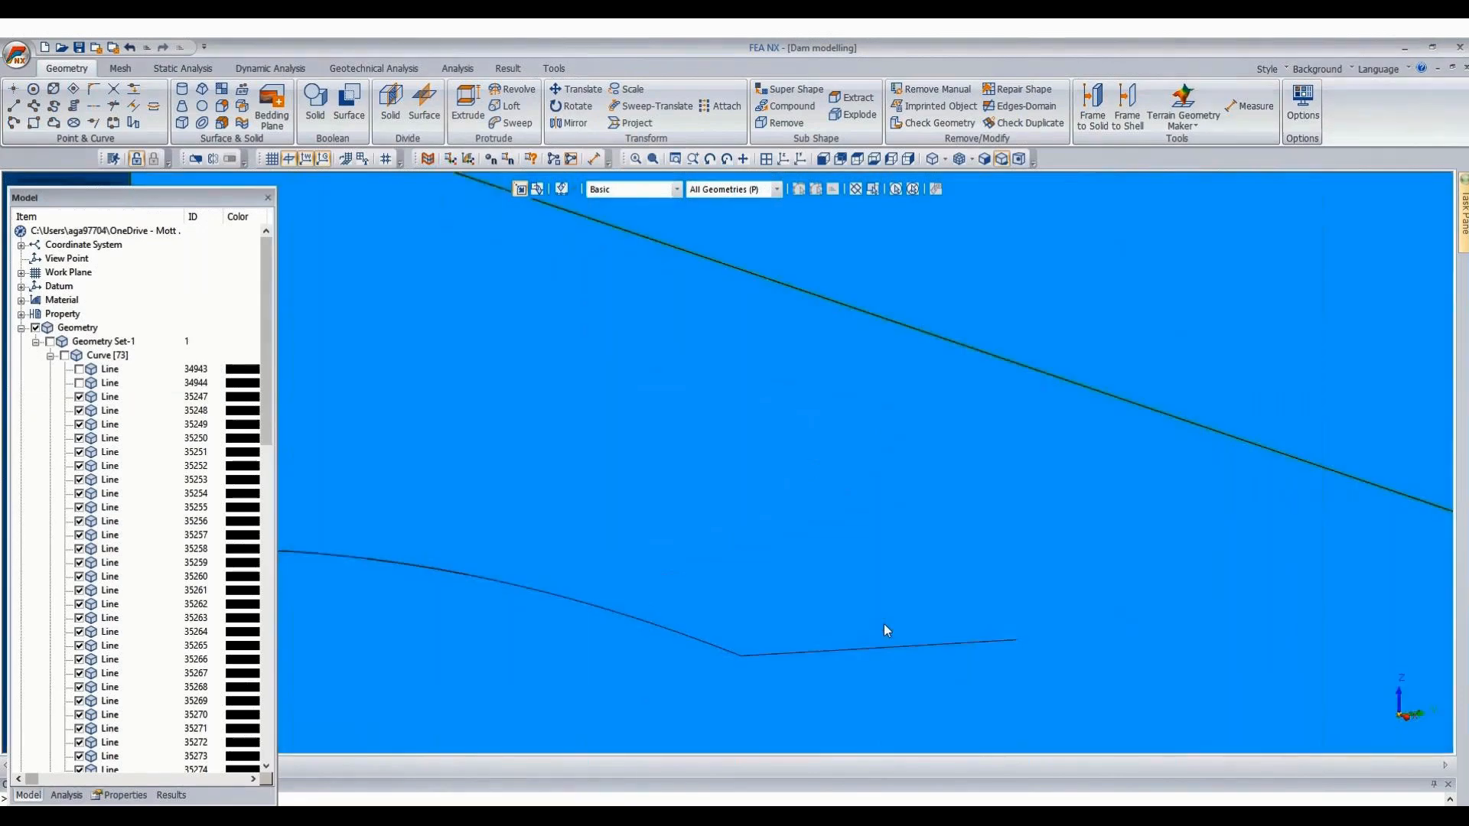
{"action": "scroll", "coordinate": [884, 623], "scroll_direction": "up", "scroll_amount": 2}
{"action": "scroll", "coordinate": [802, 702], "scroll_direction": "up", "scroll_amount": 2}
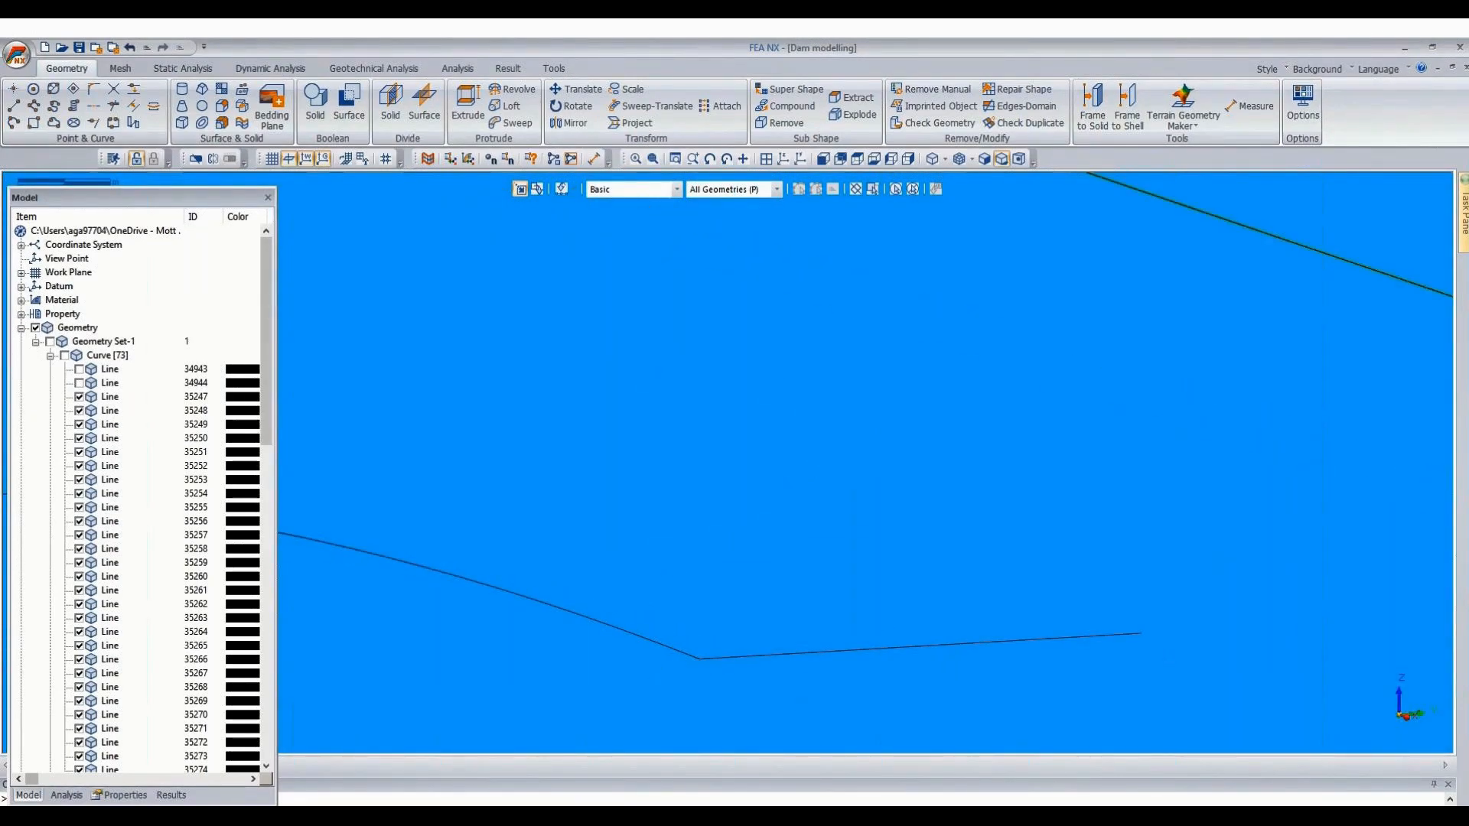
{"action": "mouse_move", "coordinate": [503, 817]}
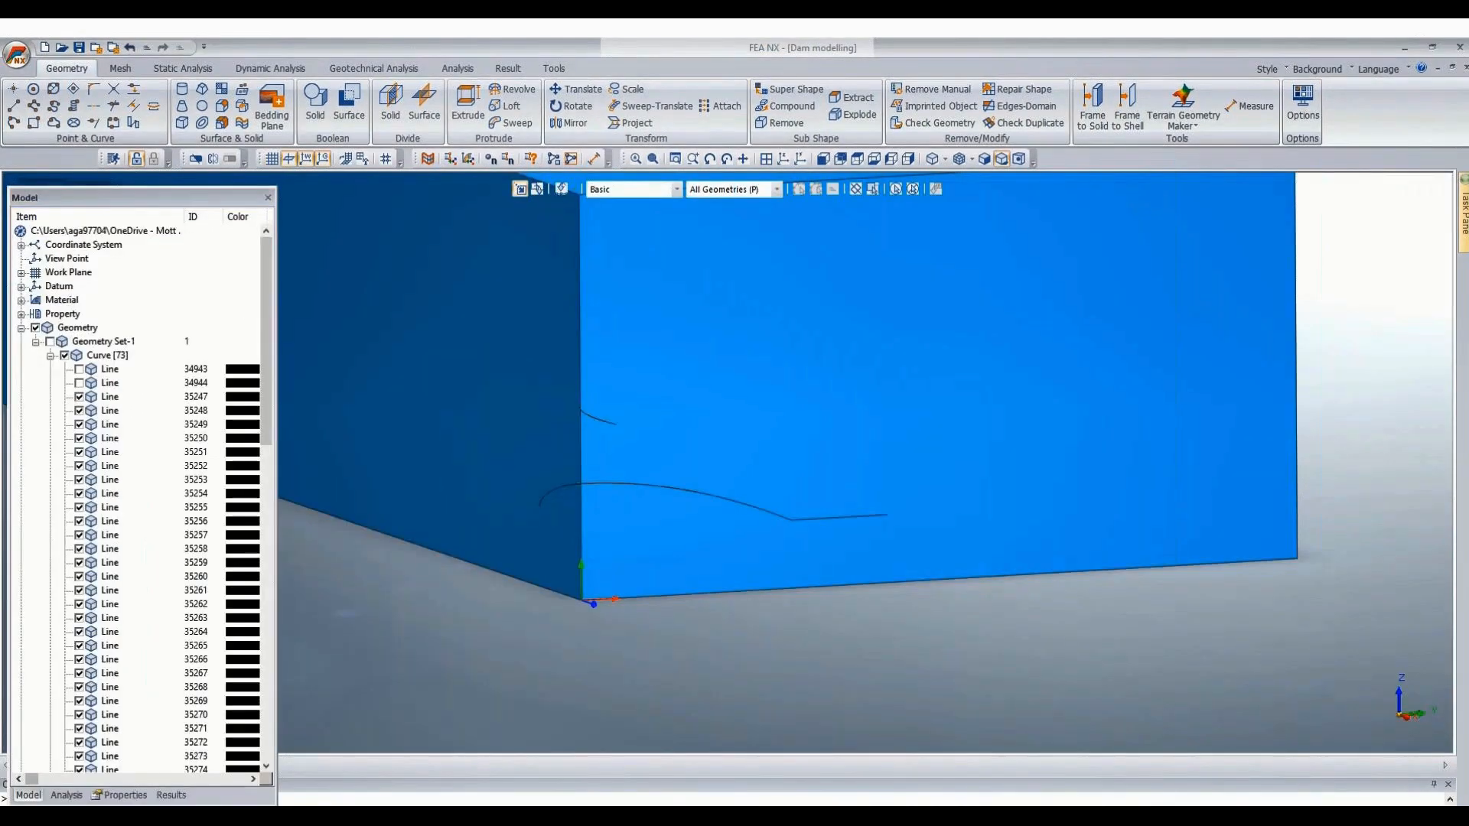
{"action": "left_click", "coordinate": [270, 778]}
{"action": "scroll", "coordinate": [168, 631], "scroll_direction": "up", "scroll_amount": 6}
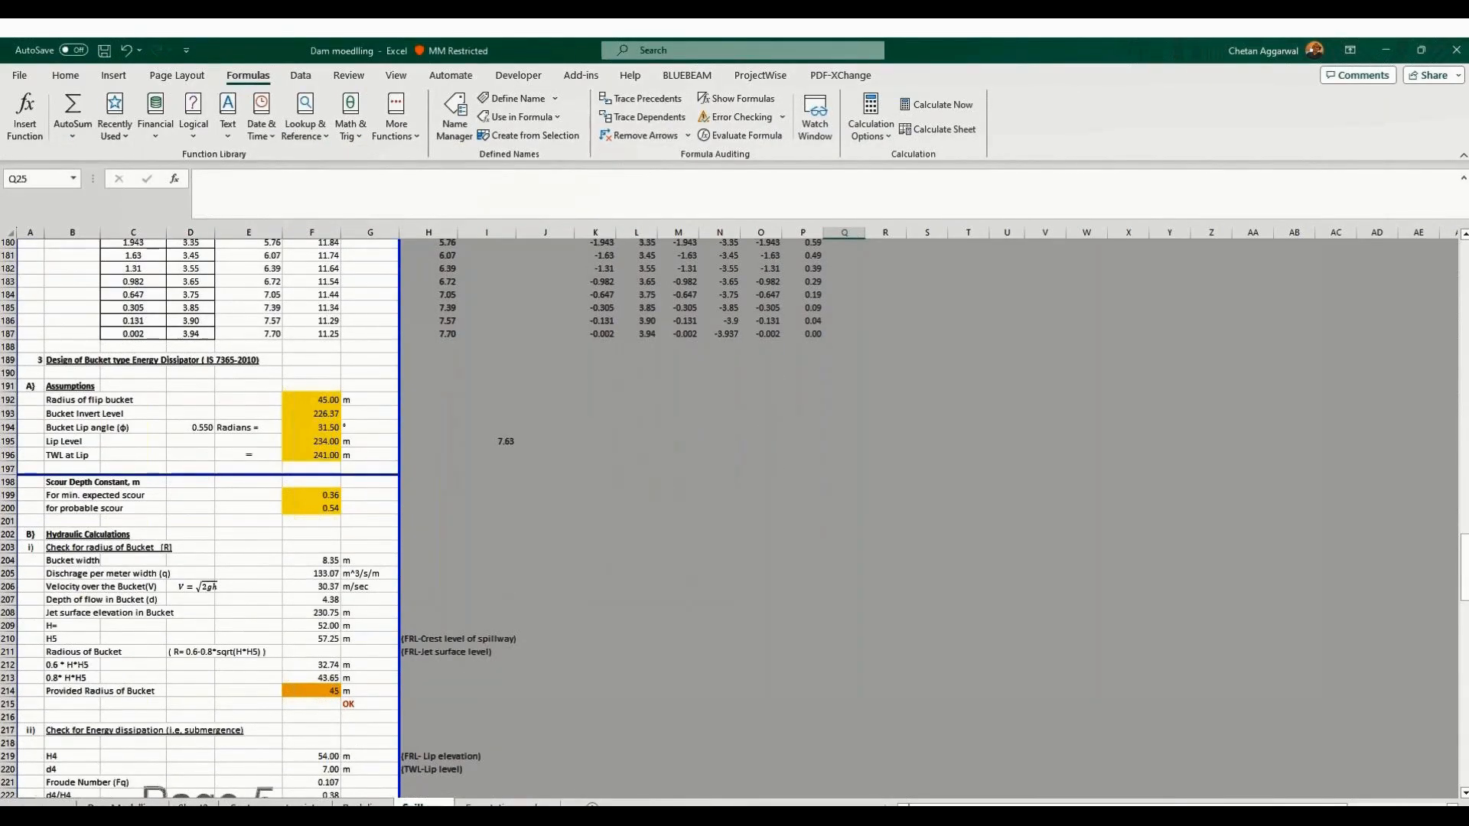
{"action": "key", "text": "alt+Tab"}
Back in FEA NX, draw a 2D line up the box's vertical edge from 0, 0 to relative 0, 80 in Geometry Set-1.
{"action": "scroll", "coordinate": [823, 522], "scroll_direction": "up", "scroll_amount": 2}
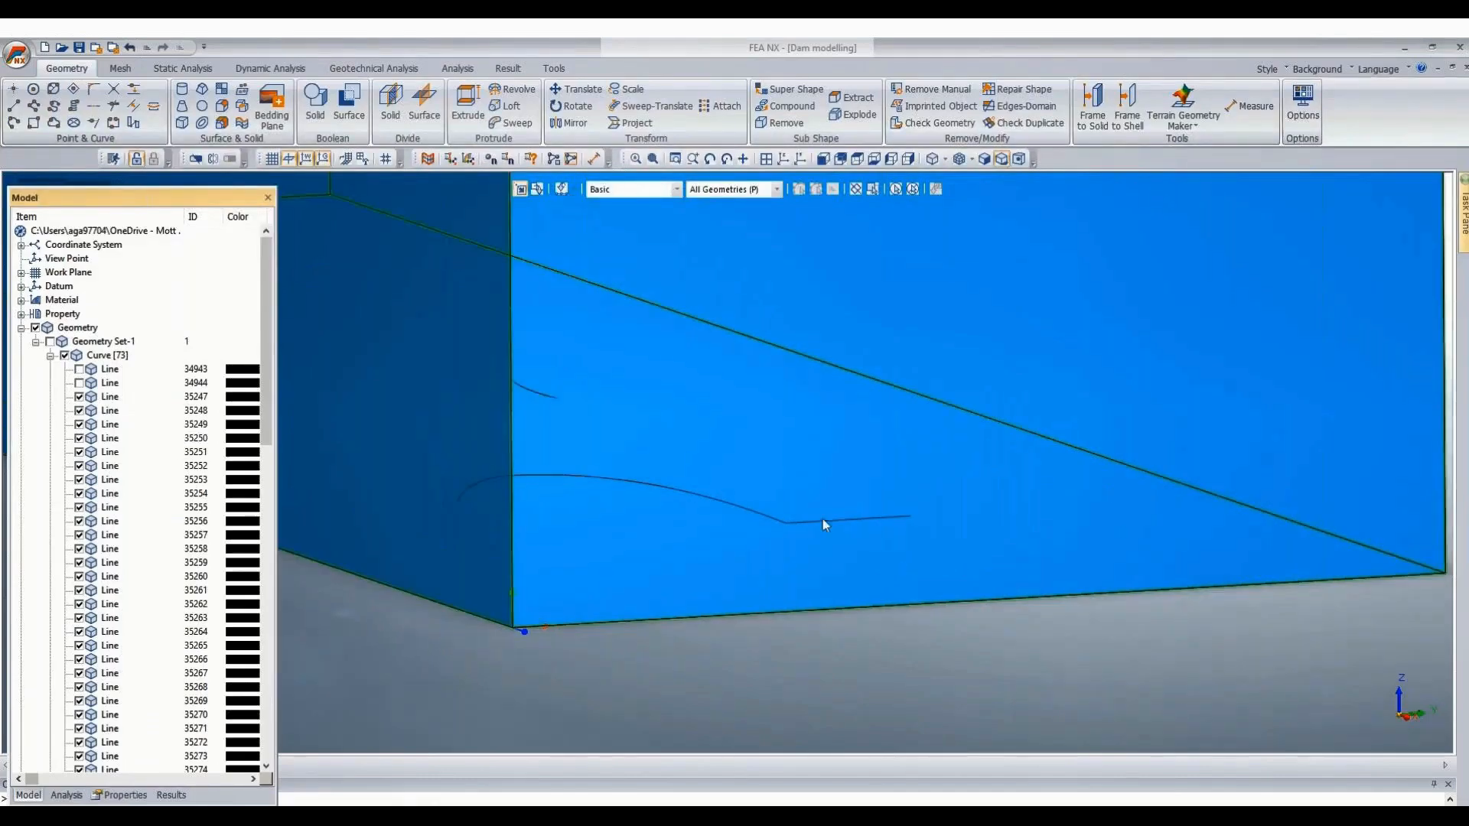
{"action": "scroll", "coordinate": [823, 522], "scroll_direction": "up", "scroll_amount": 2}
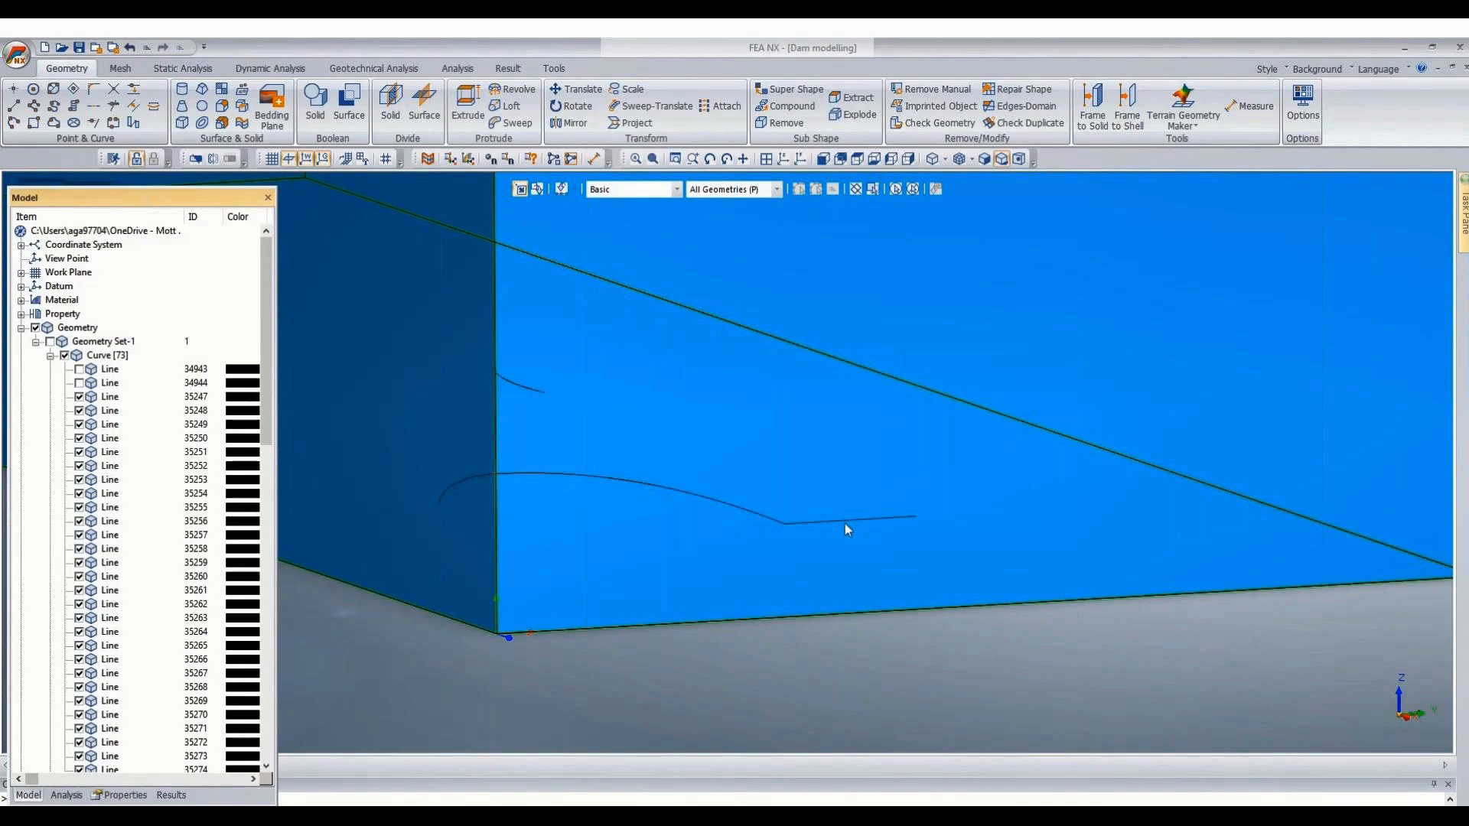
{"action": "scroll", "coordinate": [797, 528], "scroll_direction": "up", "scroll_amount": 3}
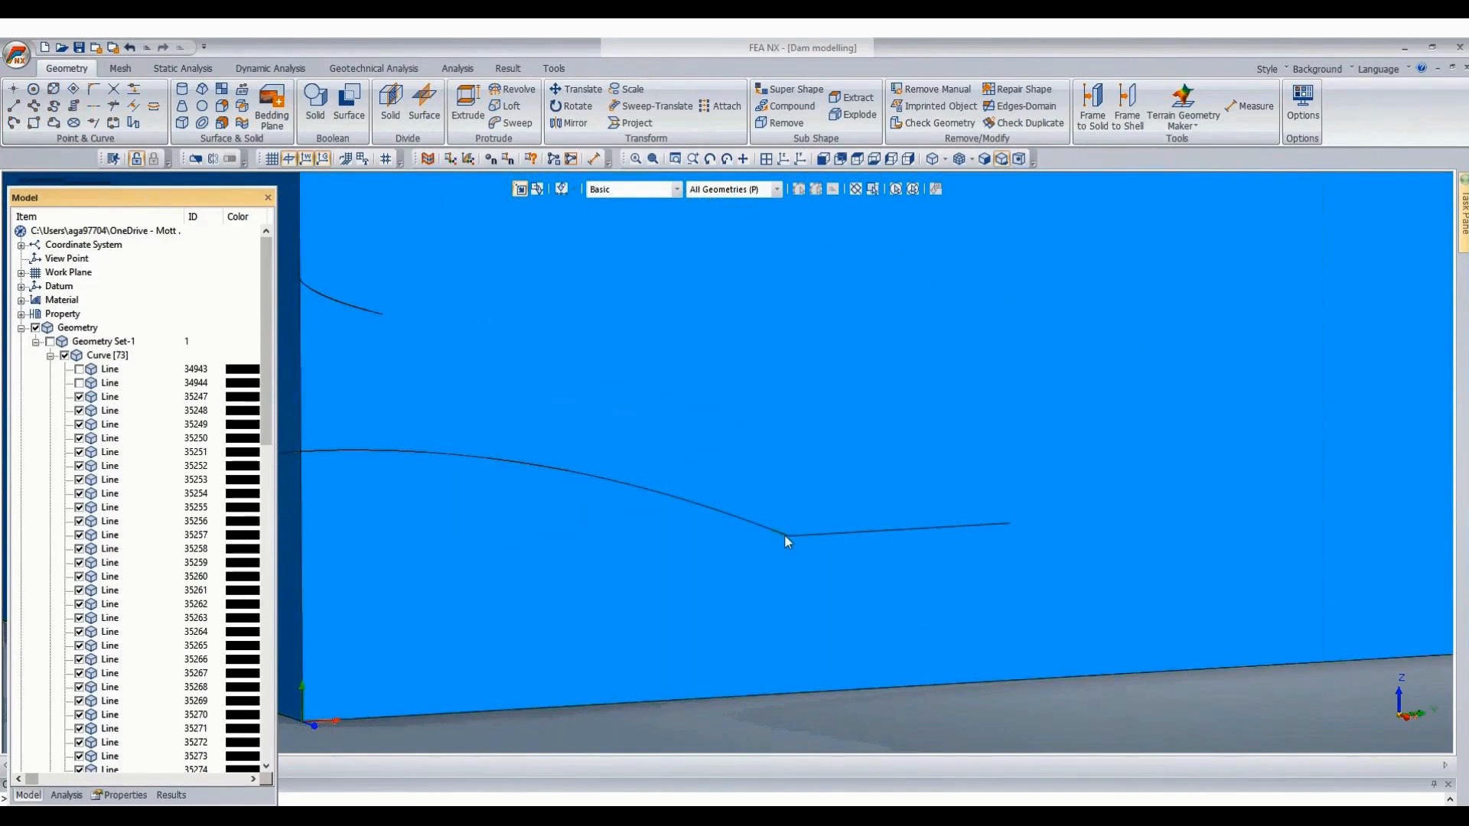
{"action": "scroll", "coordinate": [862, 566], "scroll_direction": "down", "scroll_amount": 2}
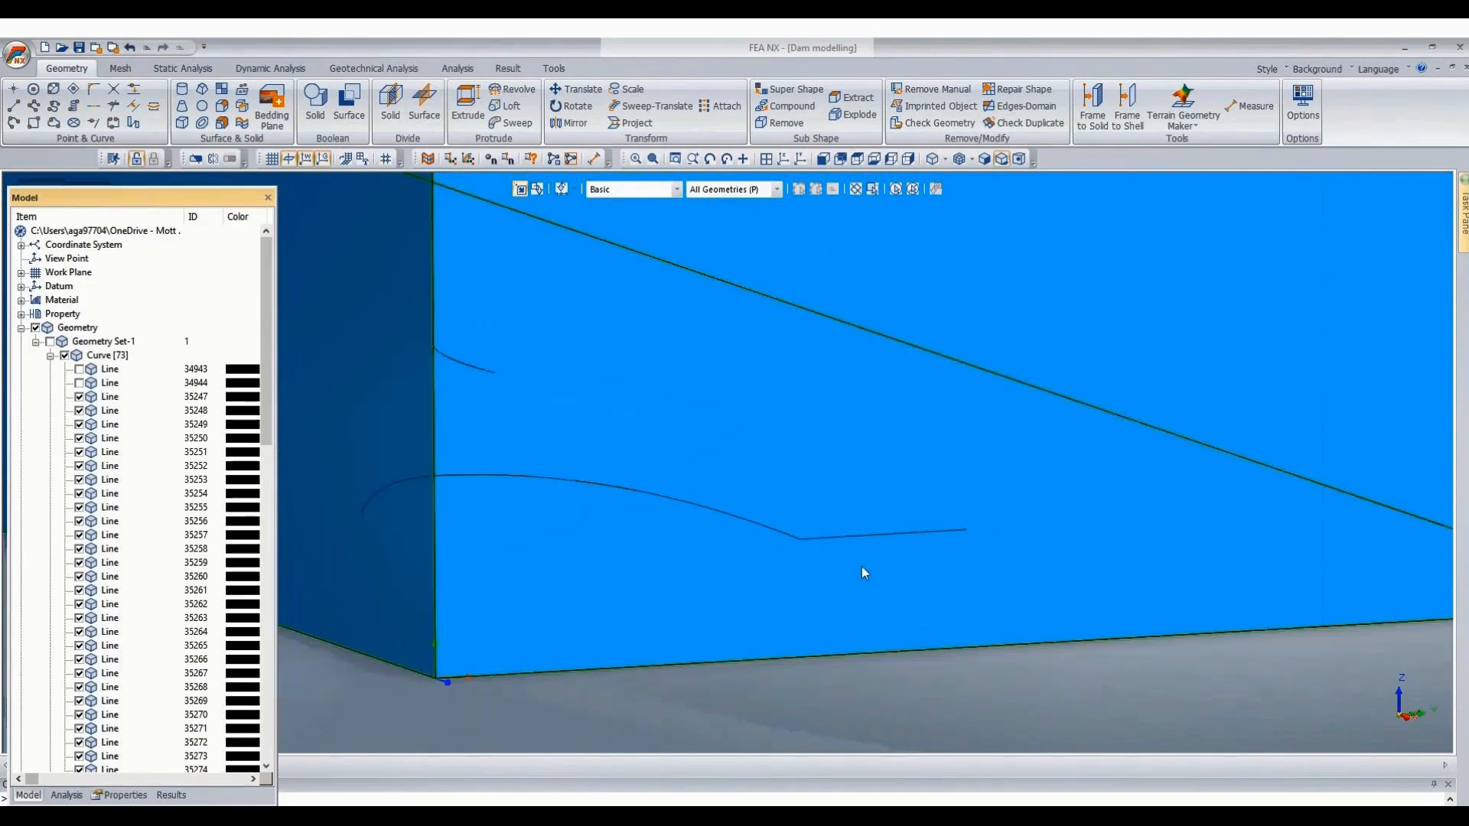
{"action": "left_click", "coordinate": [15, 109]}
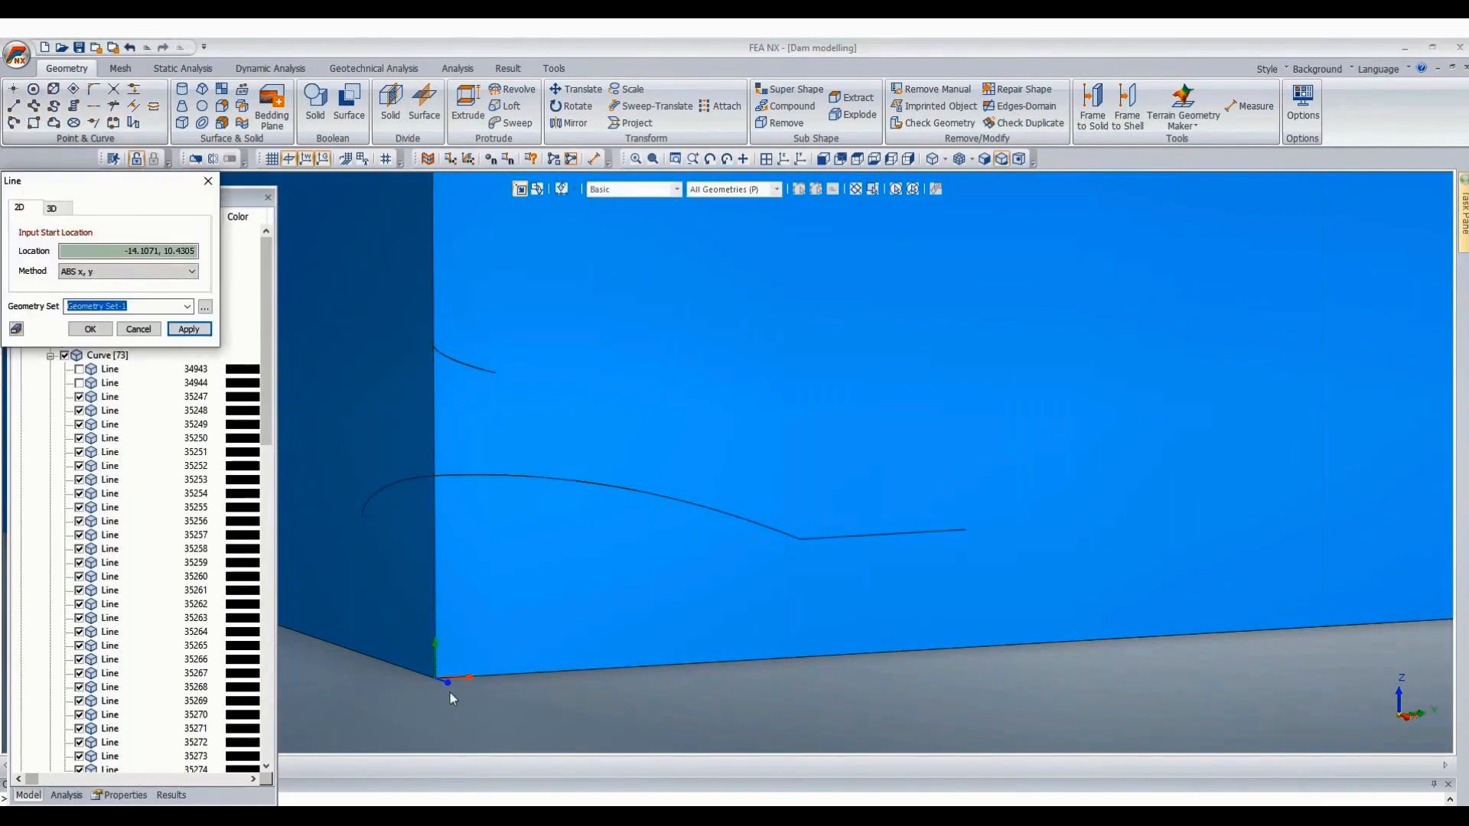
{"action": "left_click", "coordinate": [447, 687]}
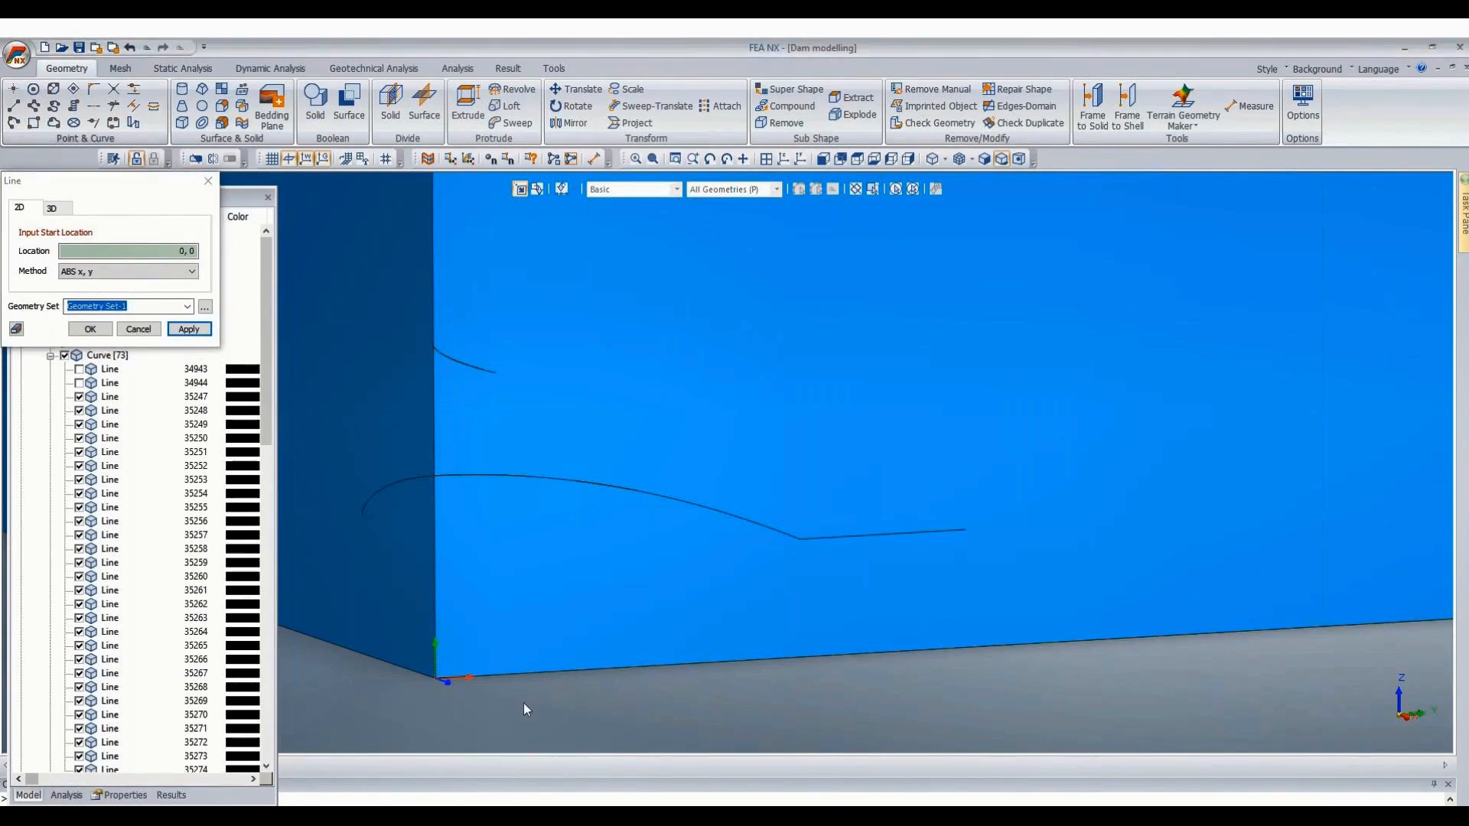
{"action": "scroll", "coordinate": [524, 704], "scroll_direction": "down", "scroll_amount": 3}
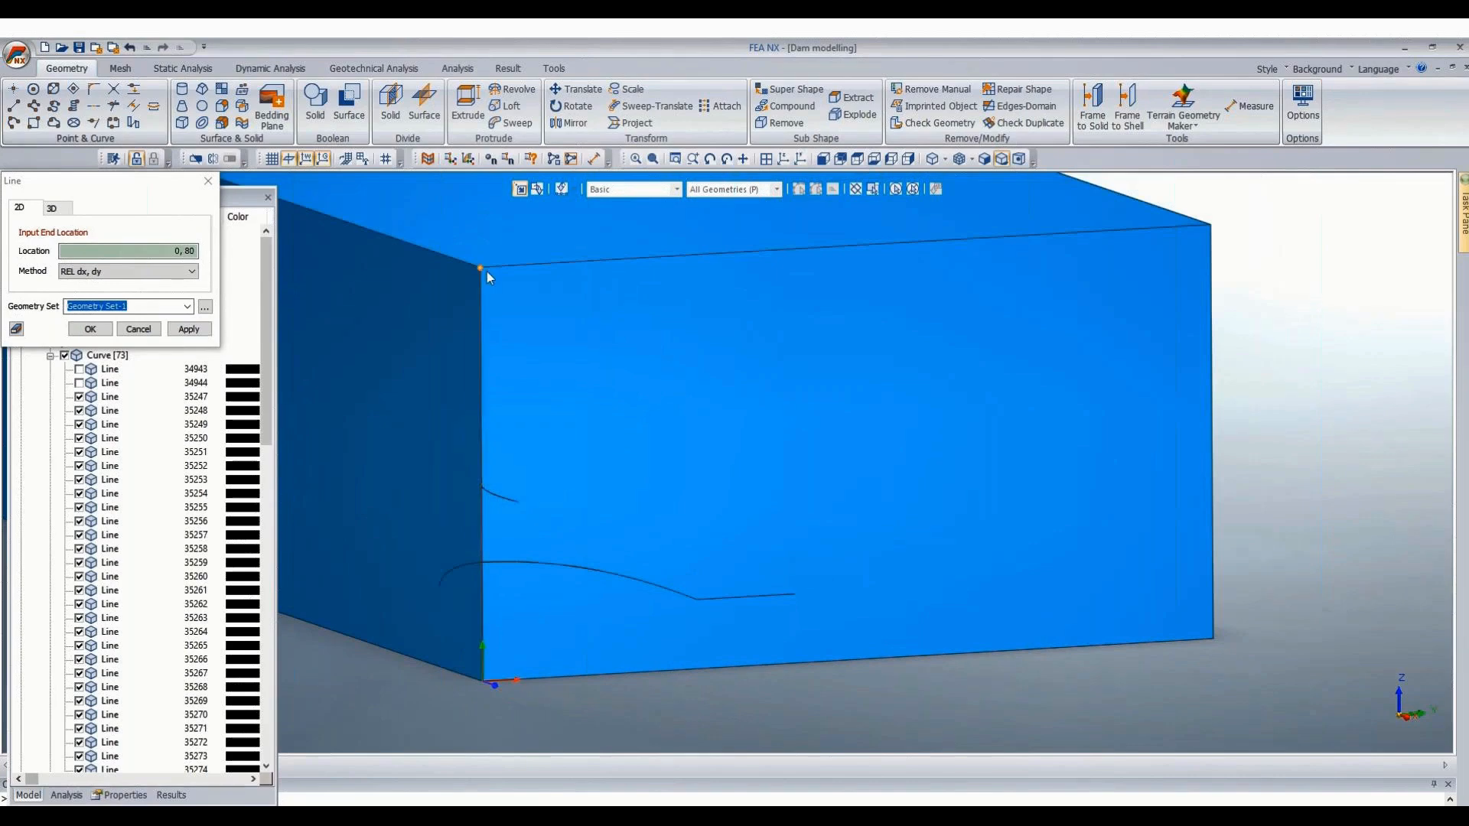
{"action": "left_click", "coordinate": [487, 272]}
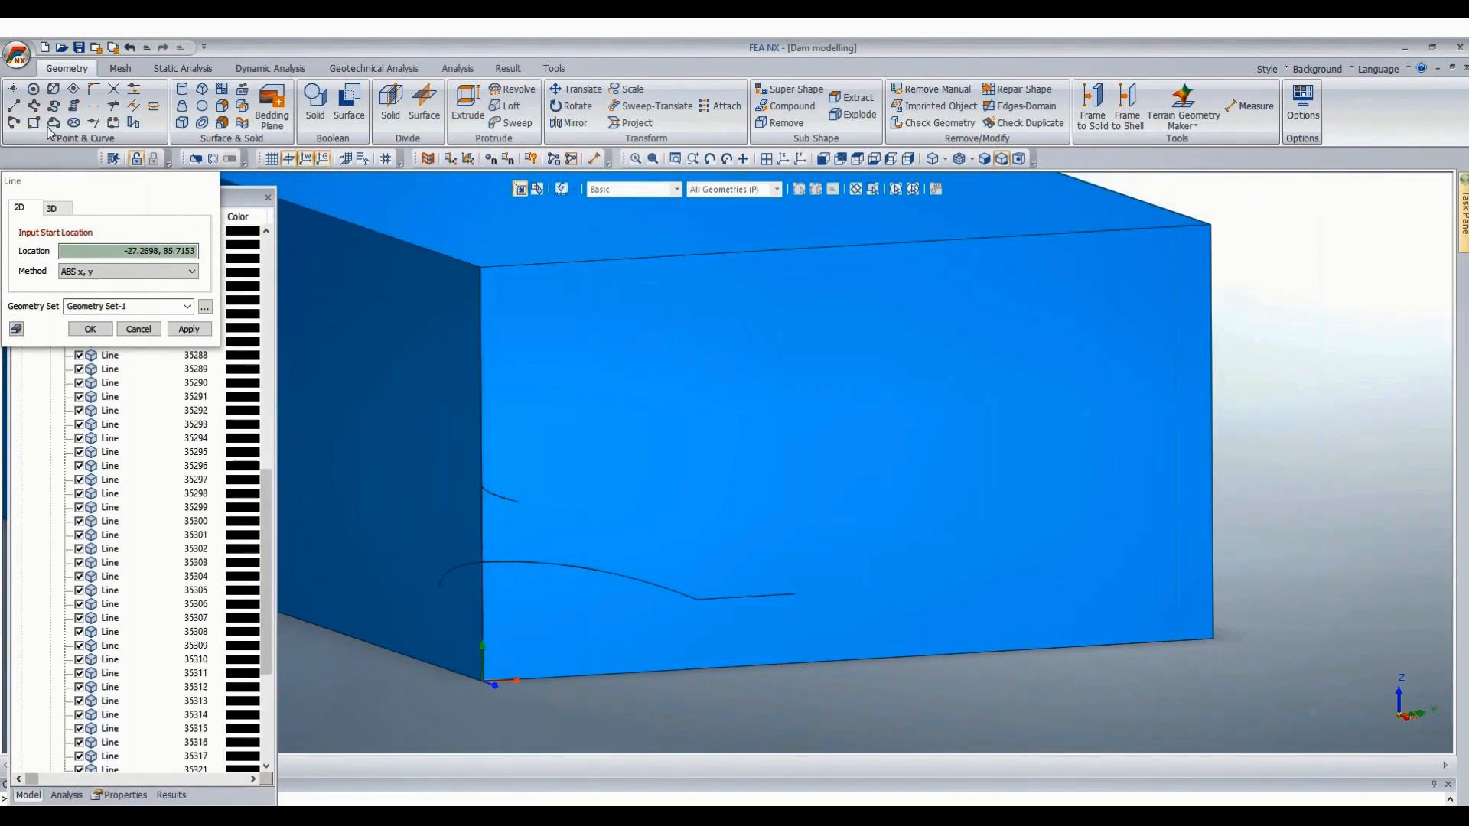
{"action": "key", "text": "Escape"}
Extend the last short segment of the spillway curve to the vertical edge line using Extend Curve with 2D Coinciding Ends.
{"action": "left_click", "coordinate": [94, 123]}
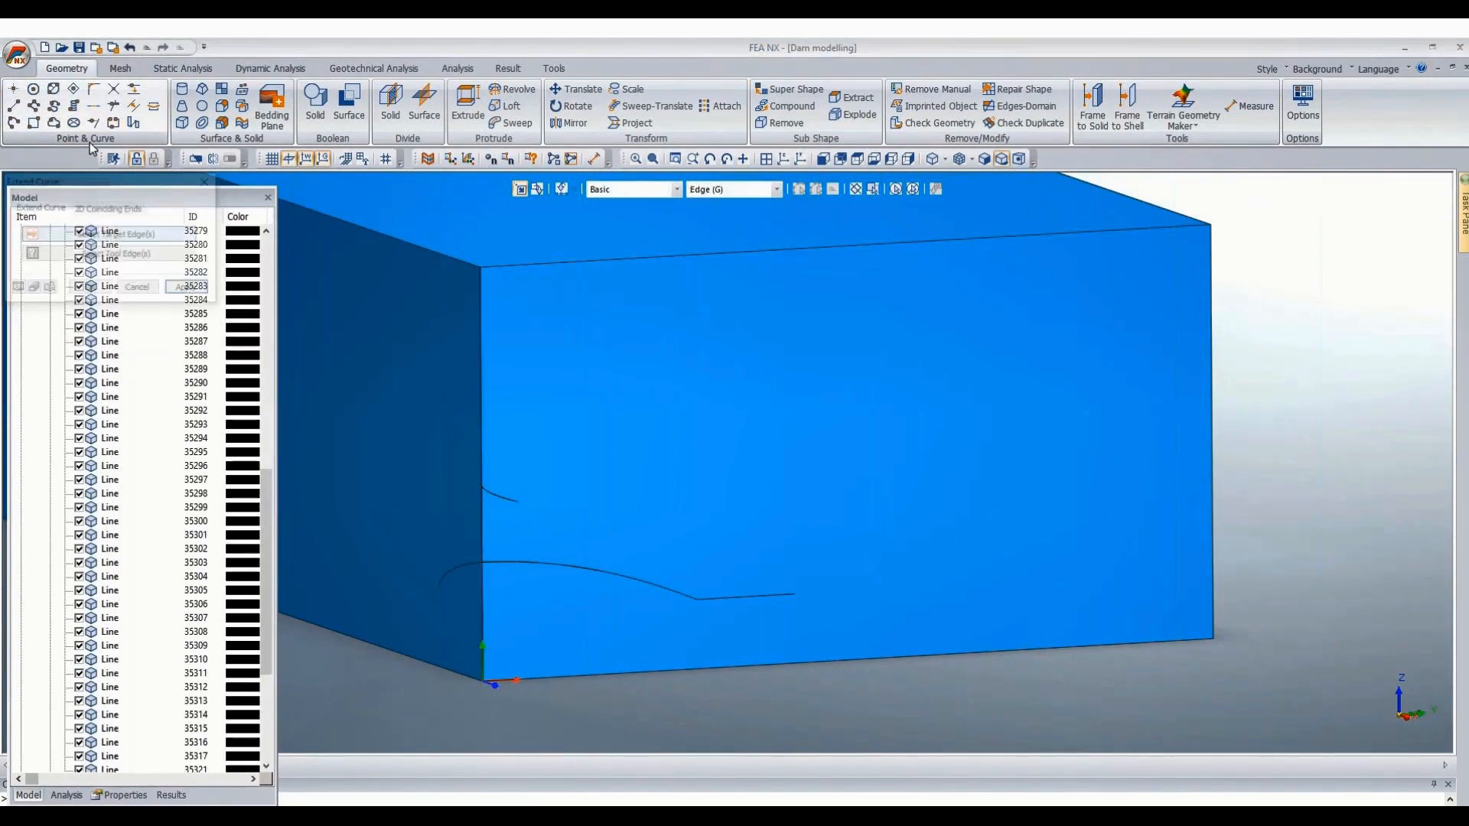
{"action": "left_click", "coordinate": [107, 207]}
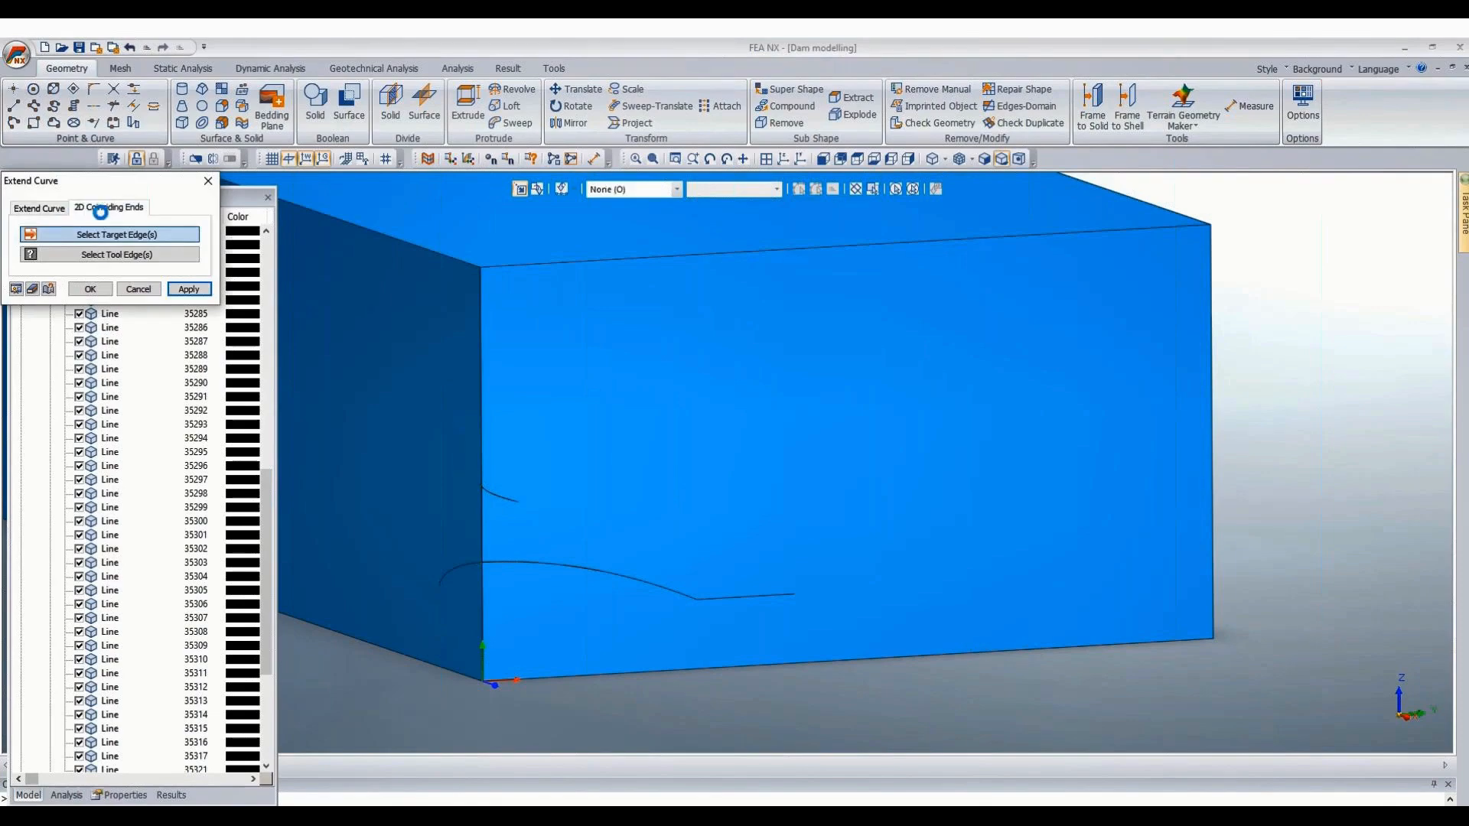
{"action": "left_click", "coordinate": [481, 392]}
{"action": "scroll", "coordinate": [778, 644], "scroll_direction": "up", "scroll_amount": 5}
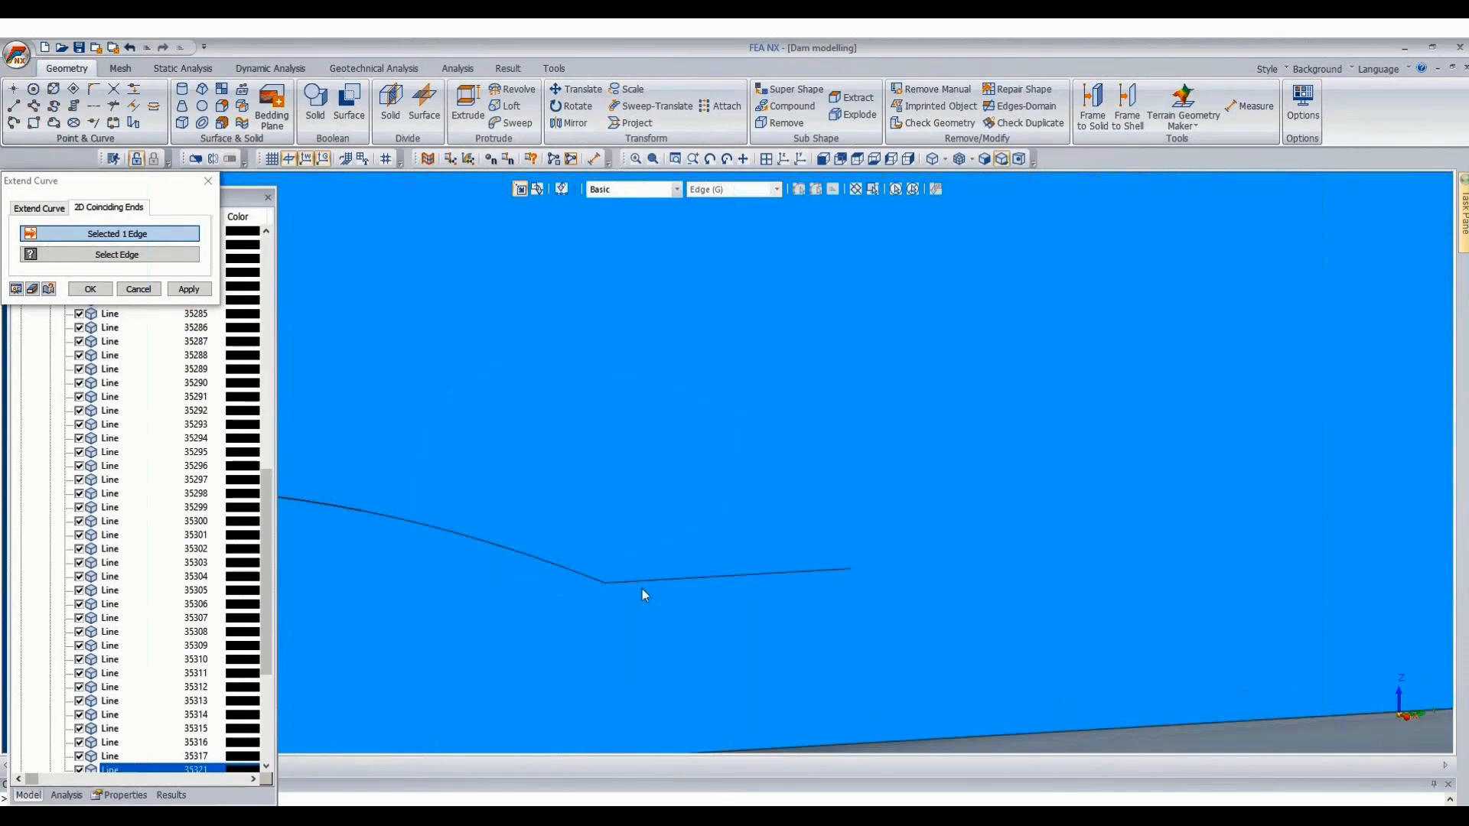
{"action": "scroll", "coordinate": [645, 594], "scroll_direction": "up", "scroll_amount": 3}
{"action": "left_click", "coordinate": [512, 651]}
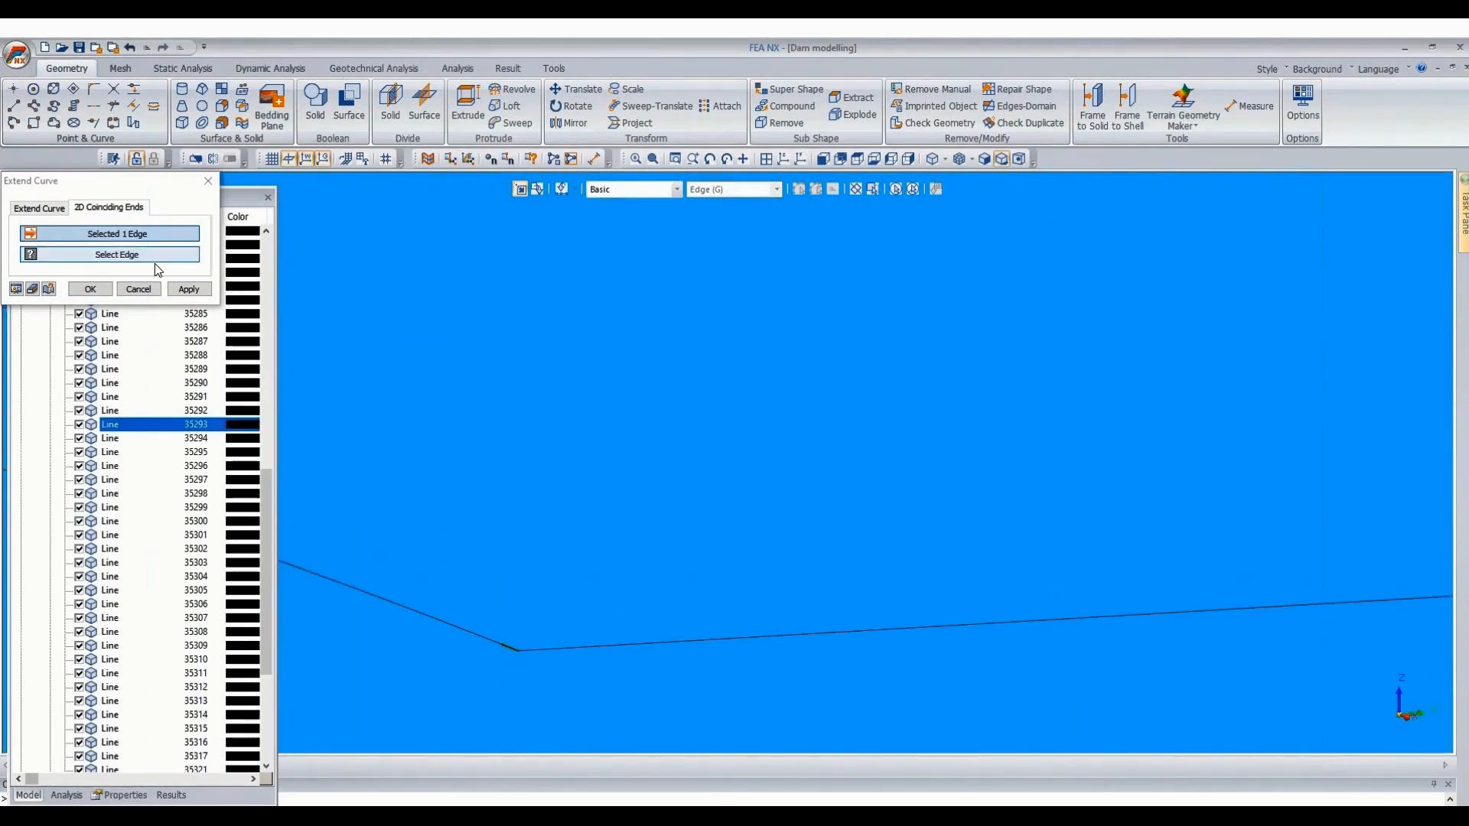
{"action": "left_click", "coordinate": [118, 254]}
{"action": "scroll", "coordinate": [889, 421], "scroll_direction": "down", "scroll_amount": 5}
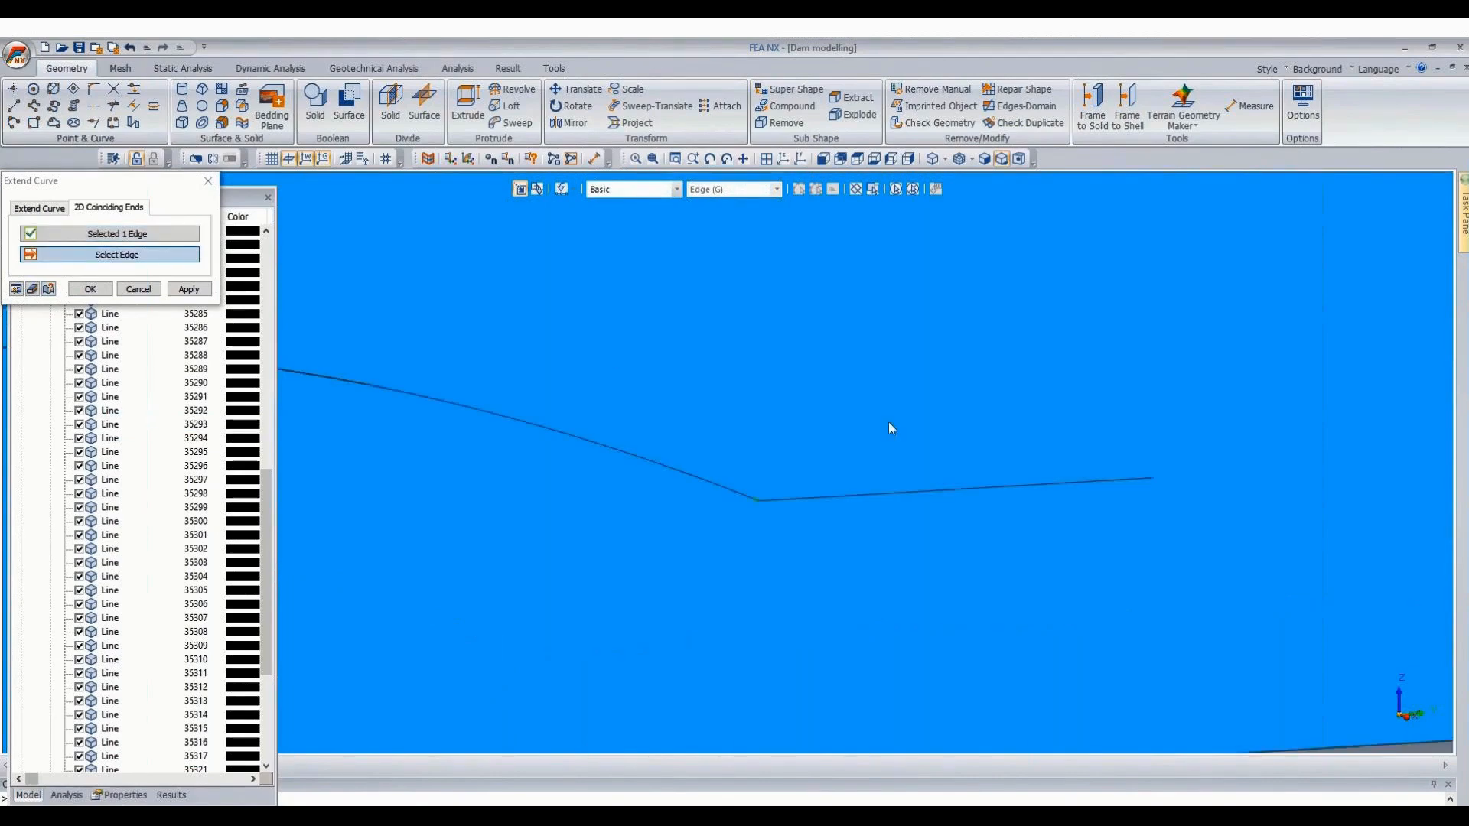
{"action": "scroll", "coordinate": [860, 457], "scroll_direction": "down", "scroll_amount": 1}
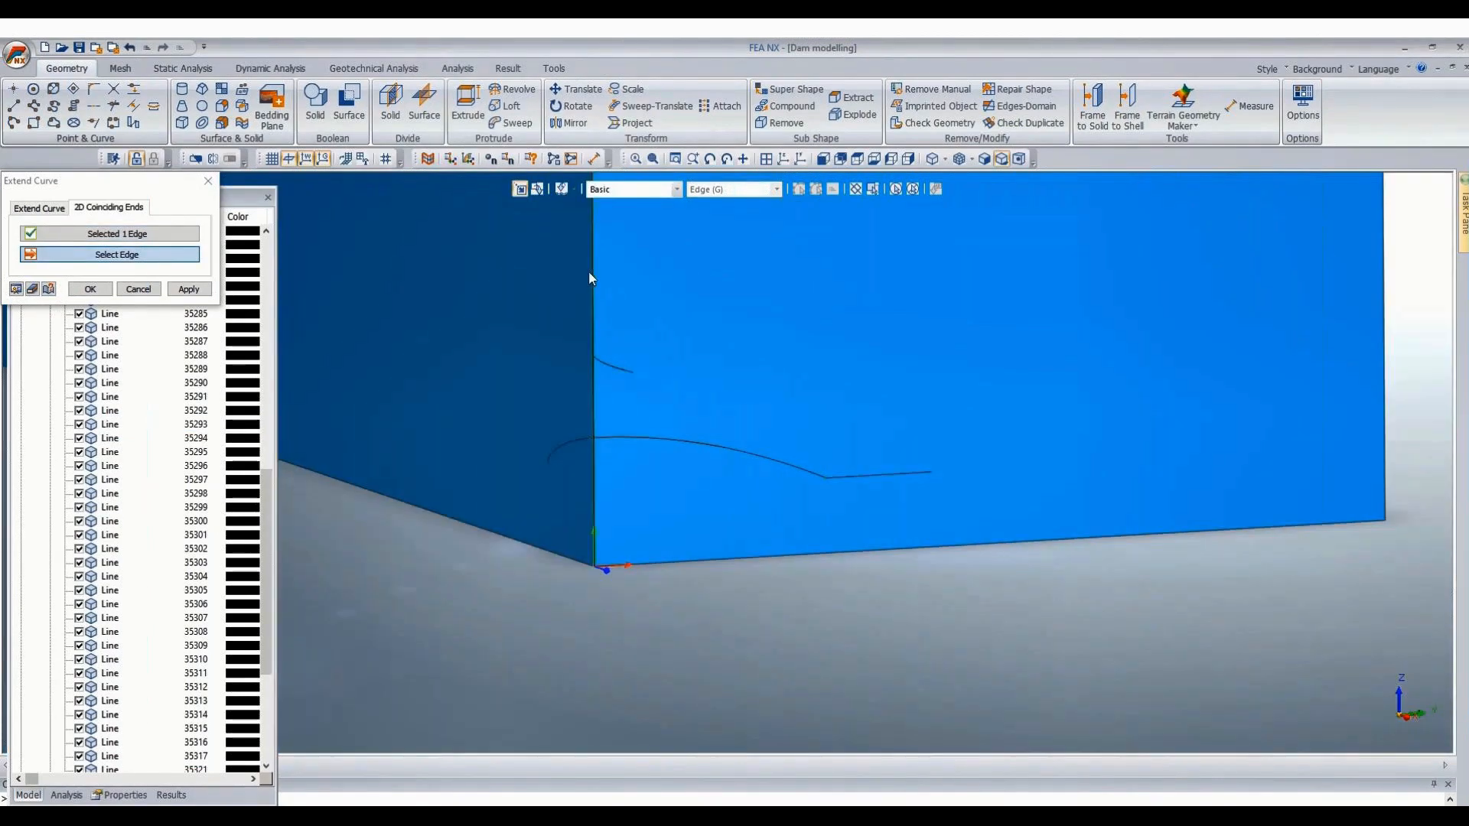
{"action": "left_click", "coordinate": [592, 274]}
{"action": "left_click", "coordinate": [90, 289]}
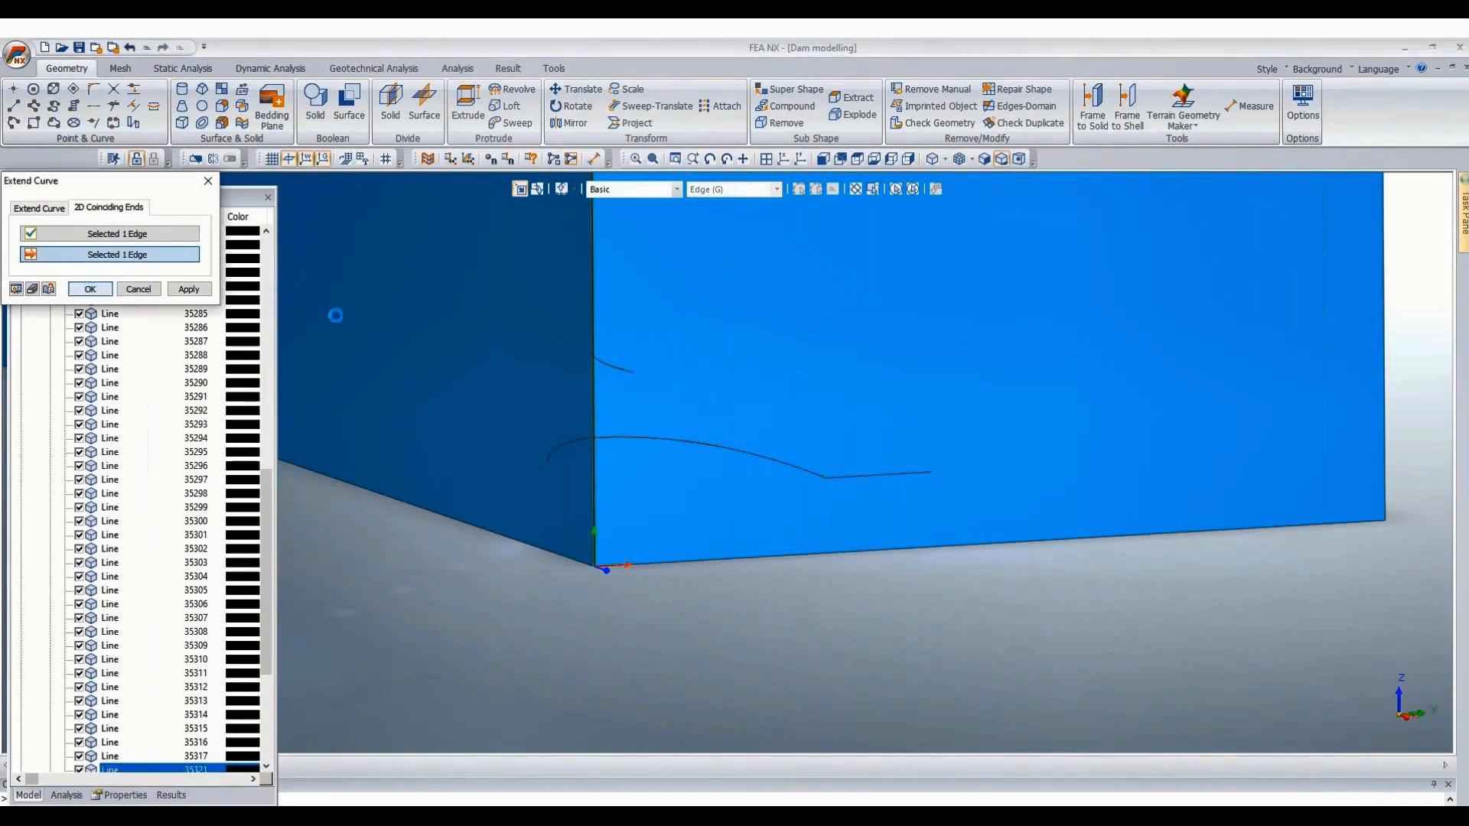
Try a 2D circle of radius 40 tangent to the extended spillway line and the short bucket line at its downstream end.
{"action": "scroll", "coordinate": [920, 490], "scroll_direction": "up", "scroll_amount": 3}
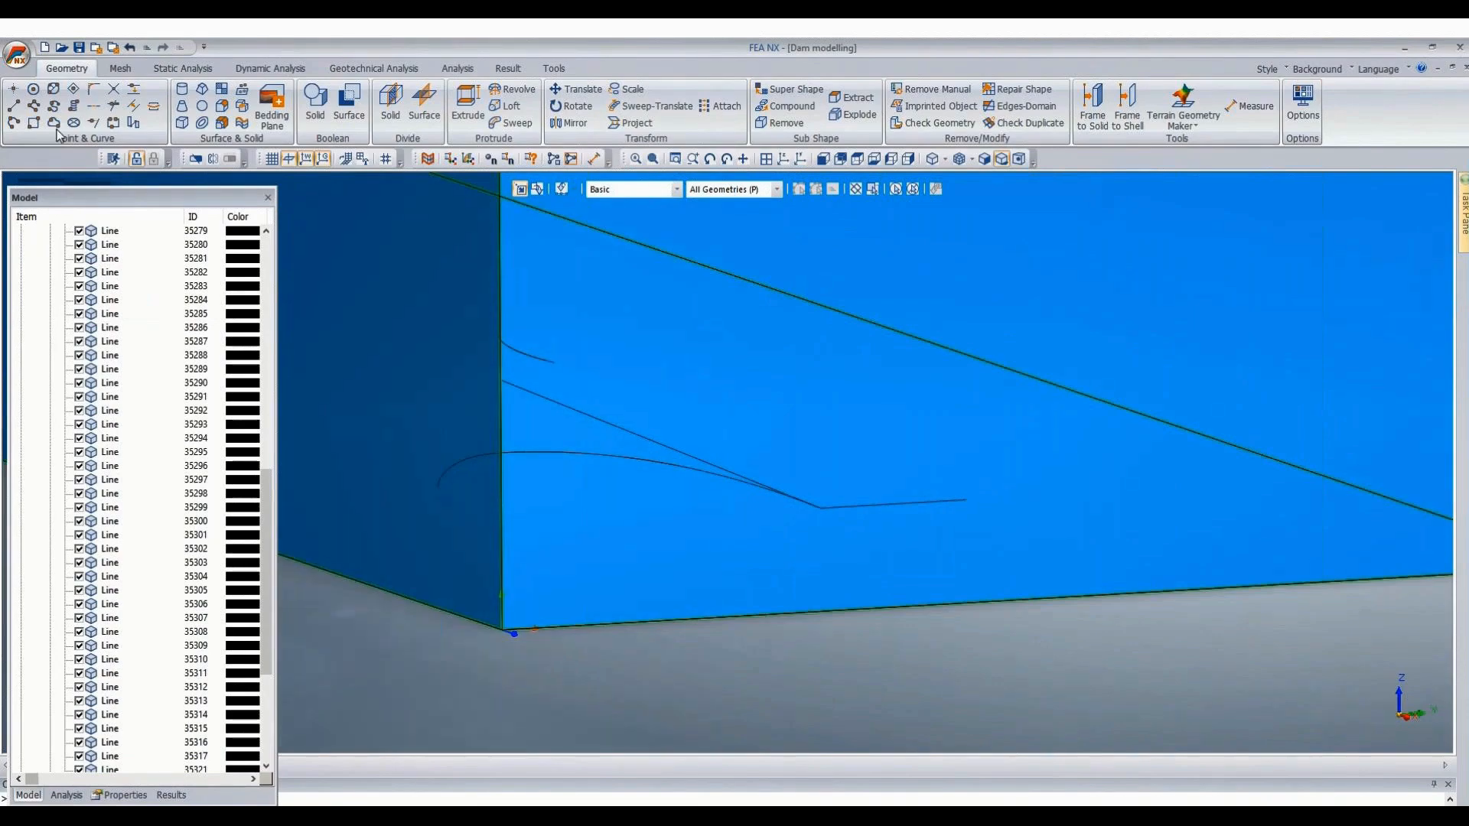
{"action": "left_click", "coordinate": [33, 90]}
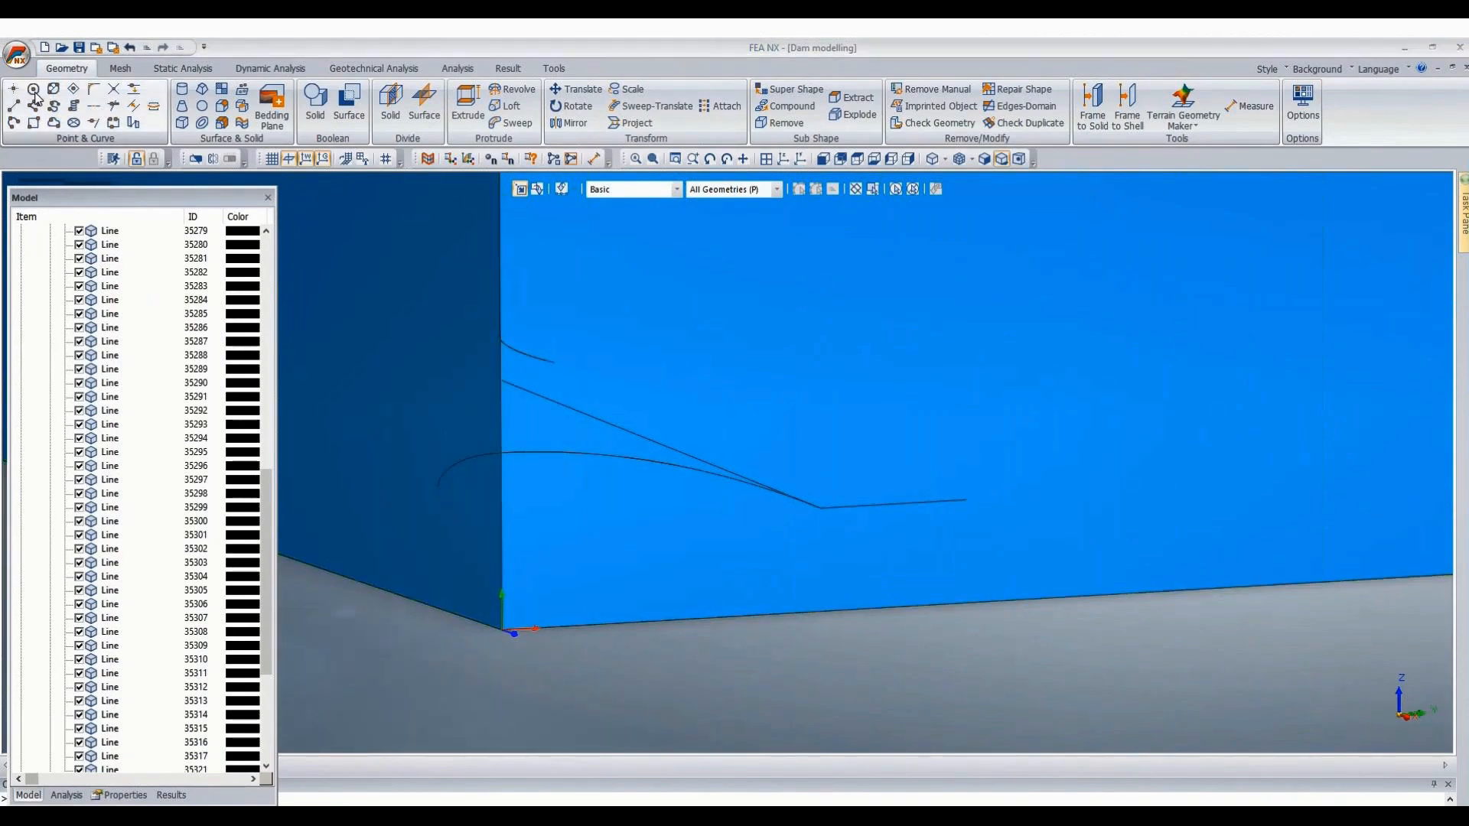
{"action": "left_click", "coordinate": [174, 254]}
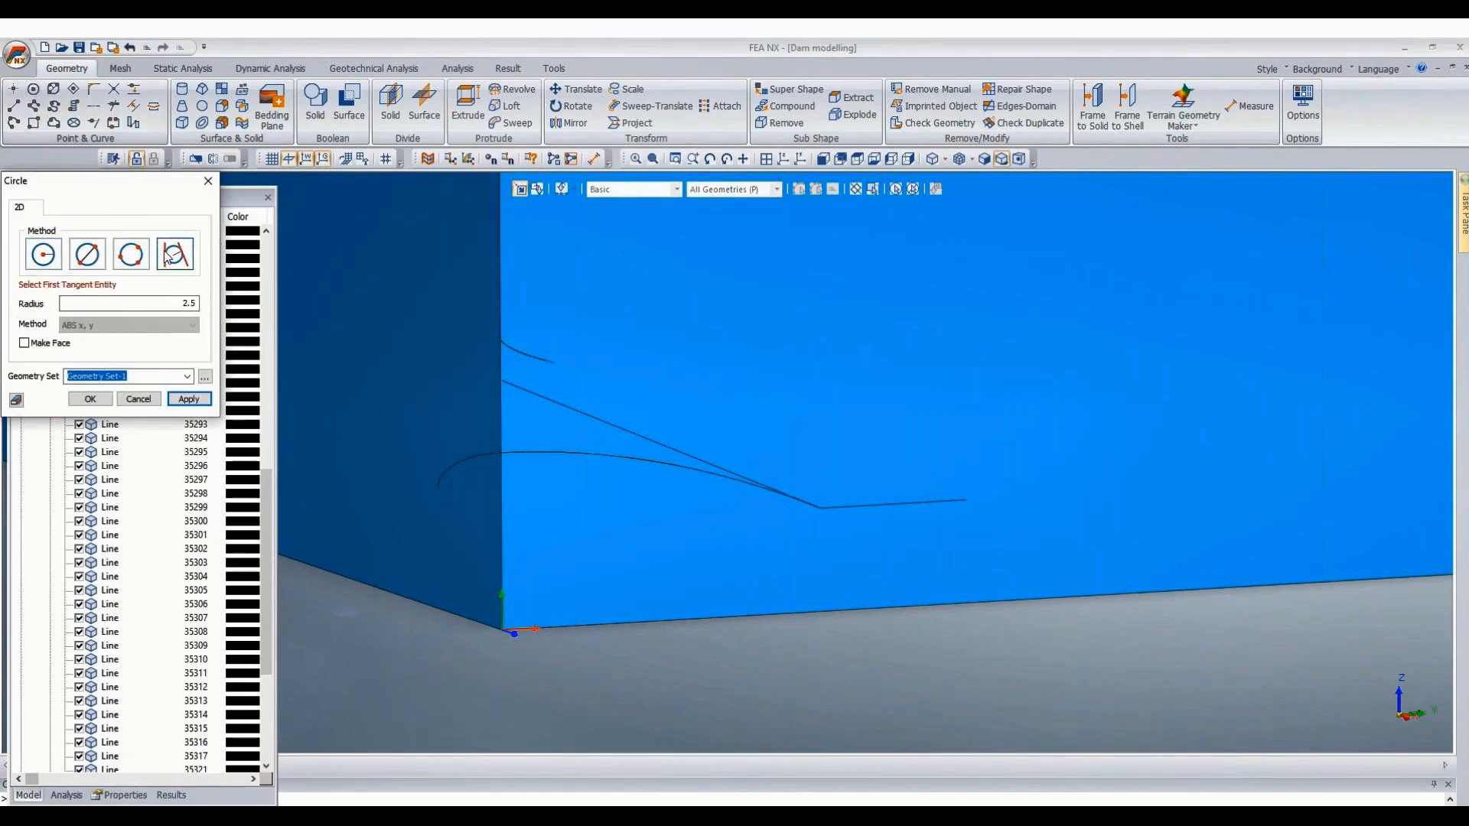
{"action": "double_click", "coordinate": [174, 303]}
{"action": "type", "text": "40"}
{"action": "left_click", "coordinate": [640, 443]}
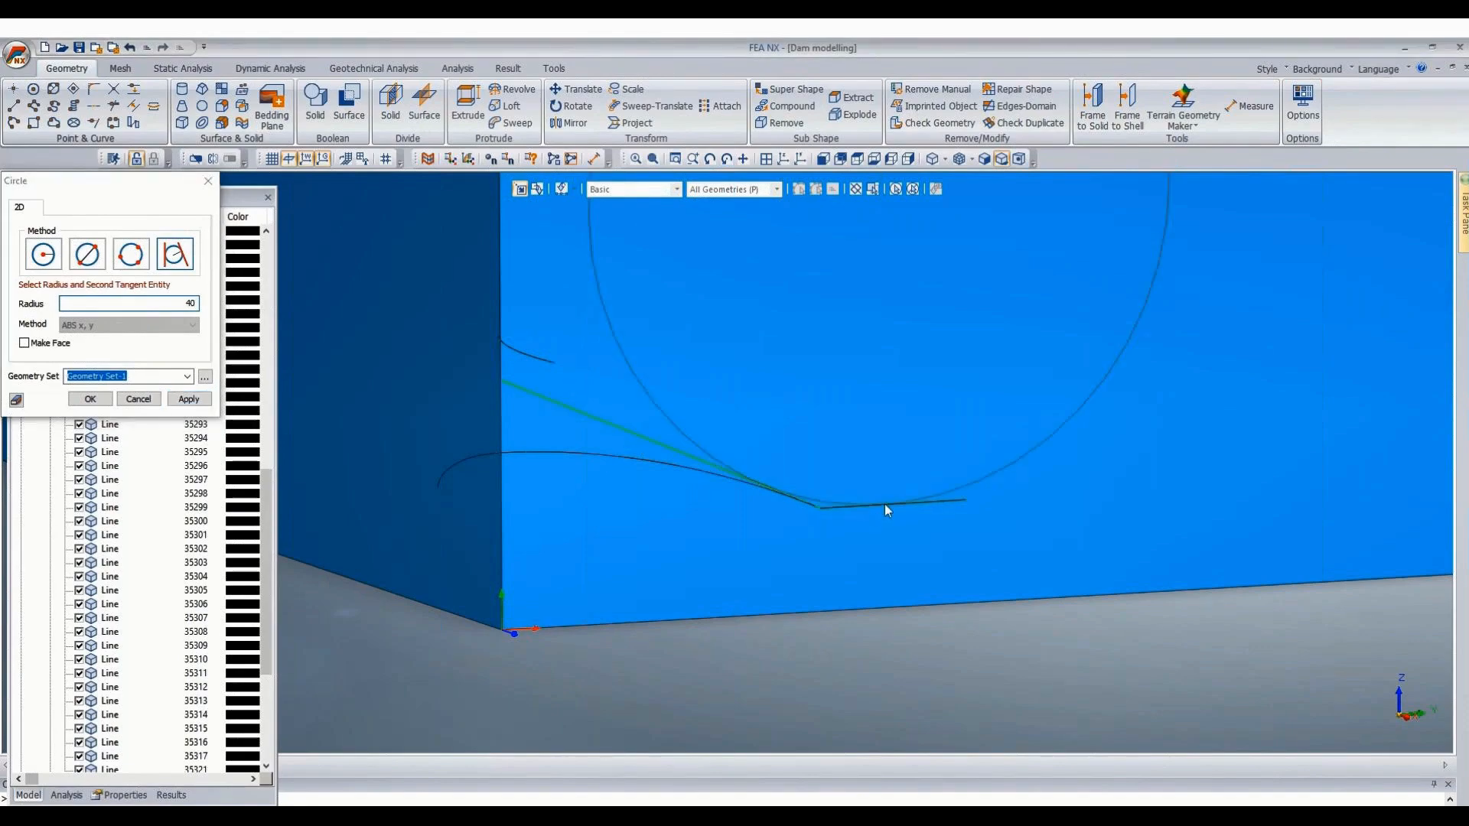
{"action": "left_click", "coordinate": [885, 504]}
{"action": "scroll", "coordinate": [1047, 512], "scroll_direction": "up", "scroll_amount": 2}
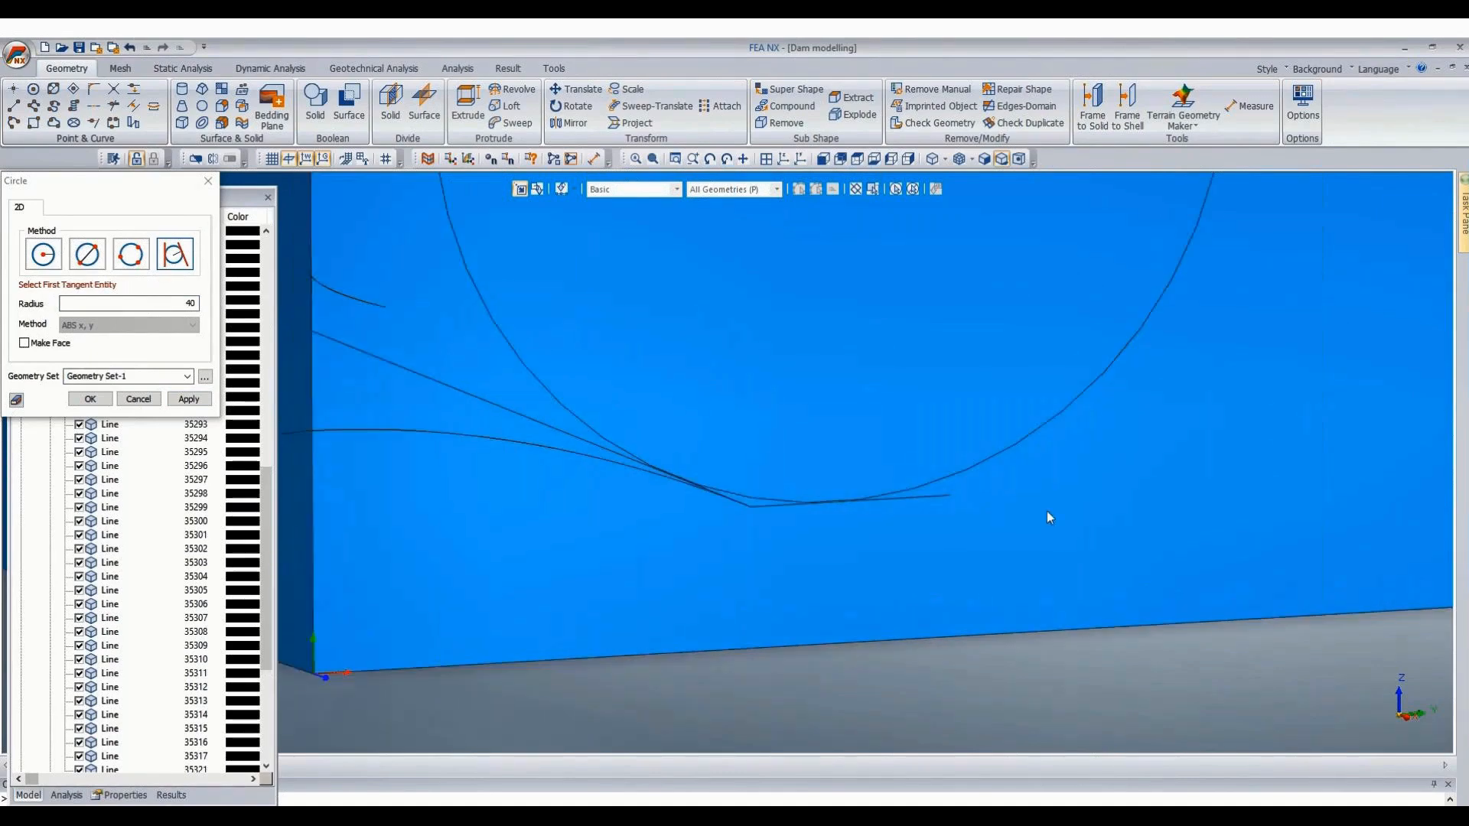
{"action": "scroll", "coordinate": [947, 512], "scroll_direction": "up", "scroll_amount": 2}
{"action": "scroll", "coordinate": [949, 511], "scroll_direction": "down", "scroll_amount": 2}
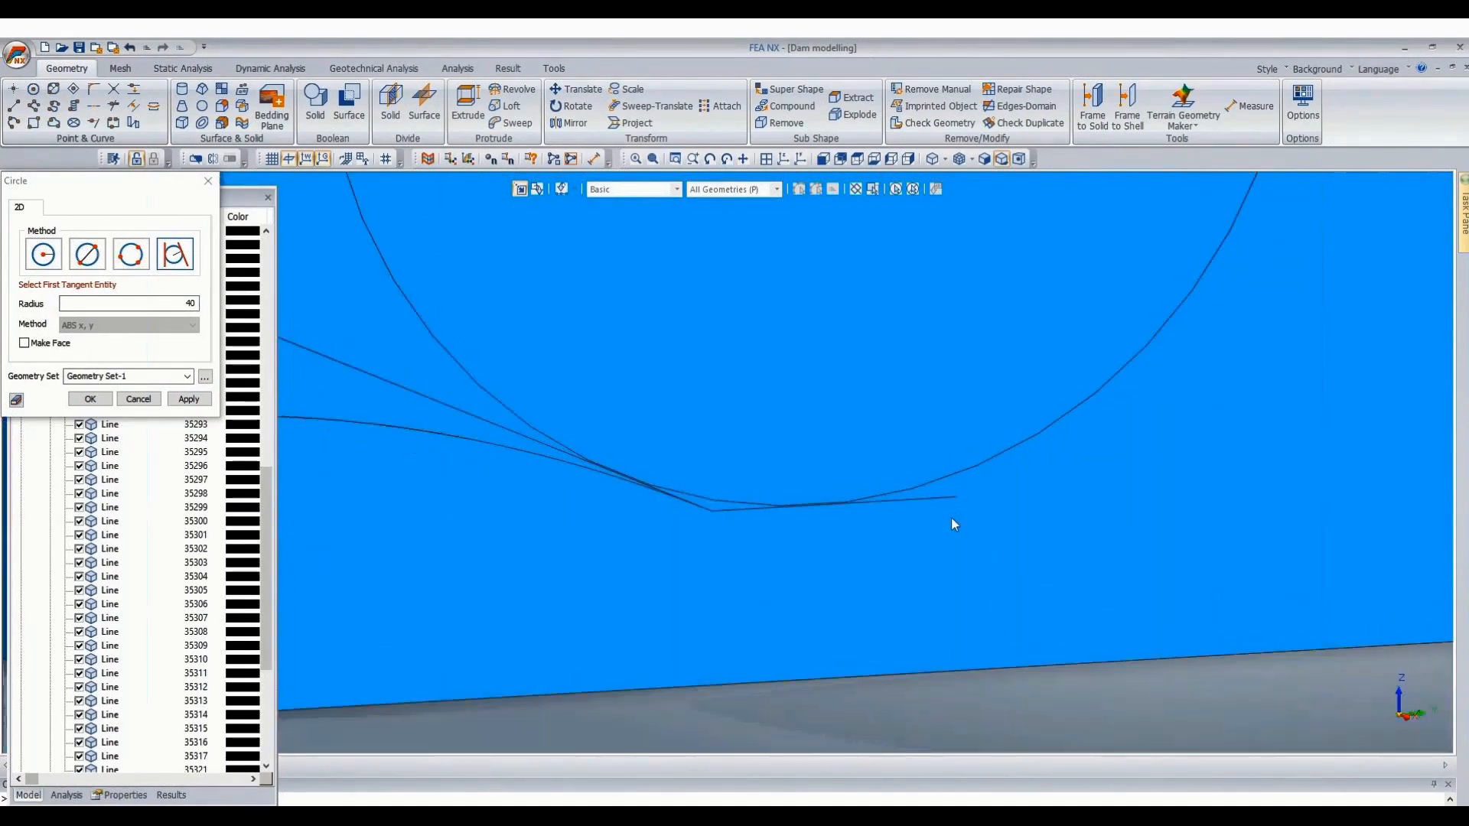
{"action": "scroll", "coordinate": [952, 518], "scroll_direction": "down", "scroll_amount": 2}
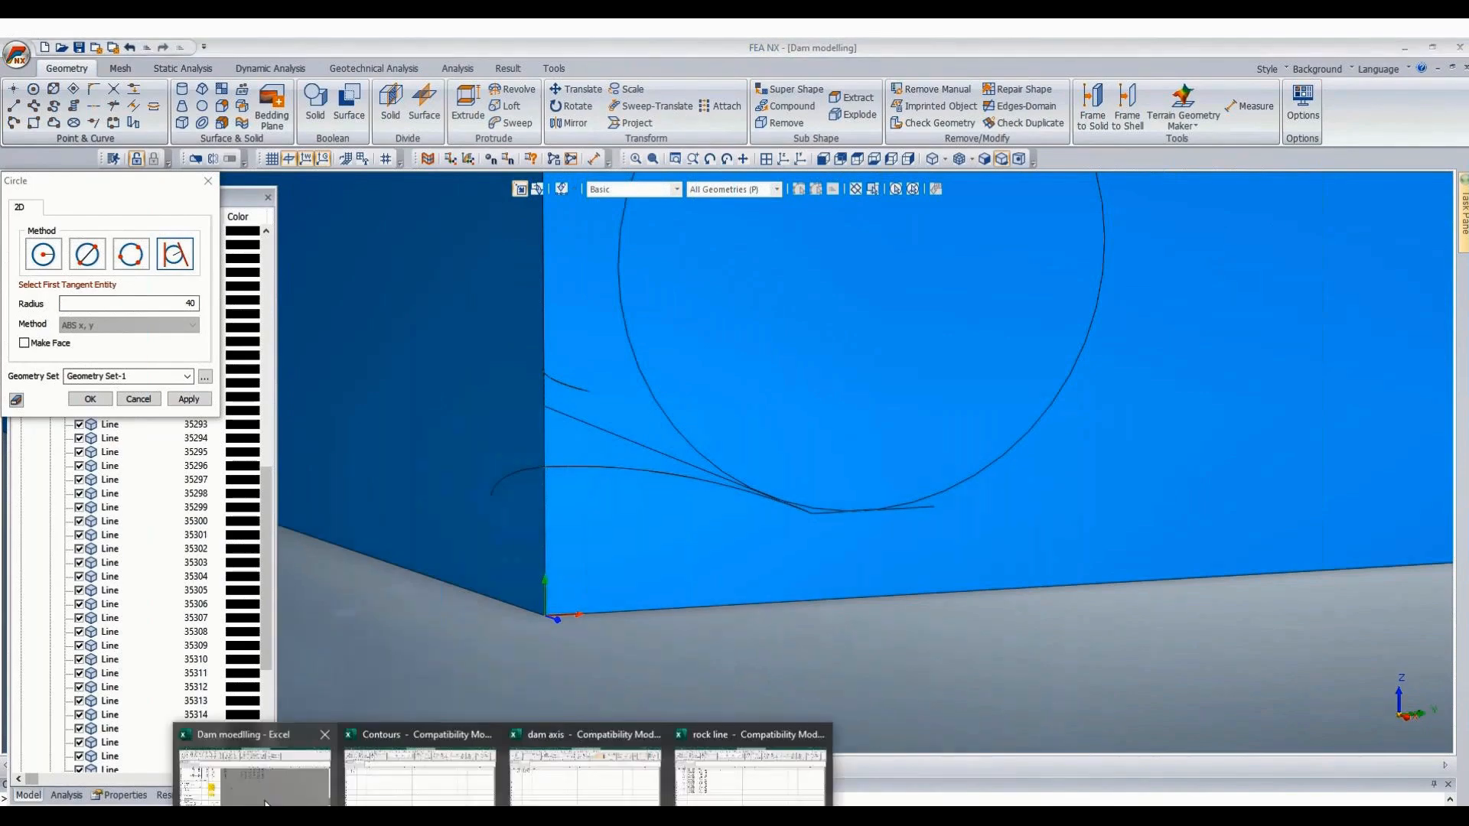
Look up the flip bucket lip width and bucket radius in the Dam moedlling workbook's spillway design sheet.
{"action": "left_click", "coordinate": [265, 802]}
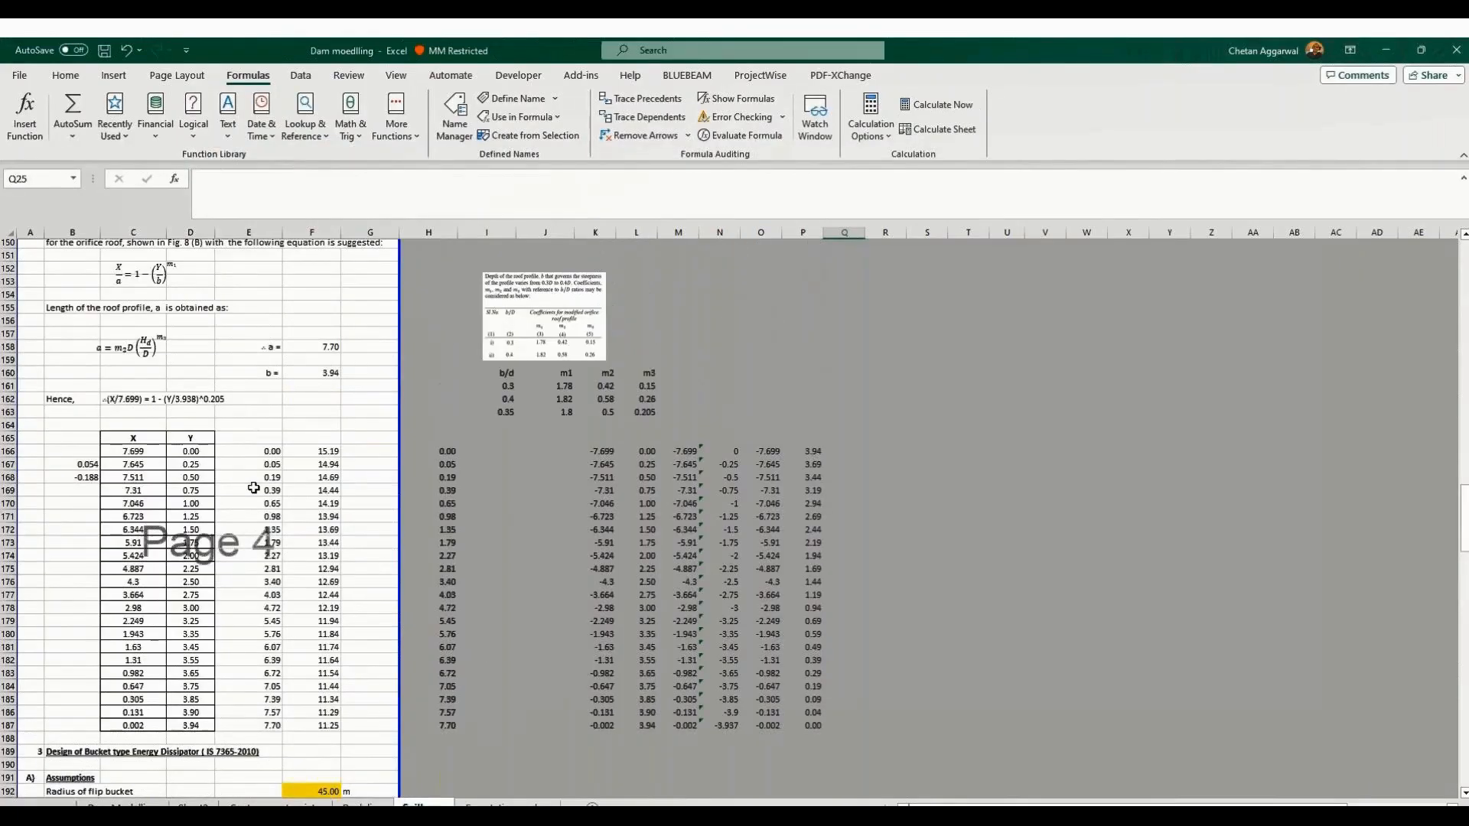
{"action": "scroll", "coordinate": [254, 488], "scroll_direction": "up", "scroll_amount": 20}
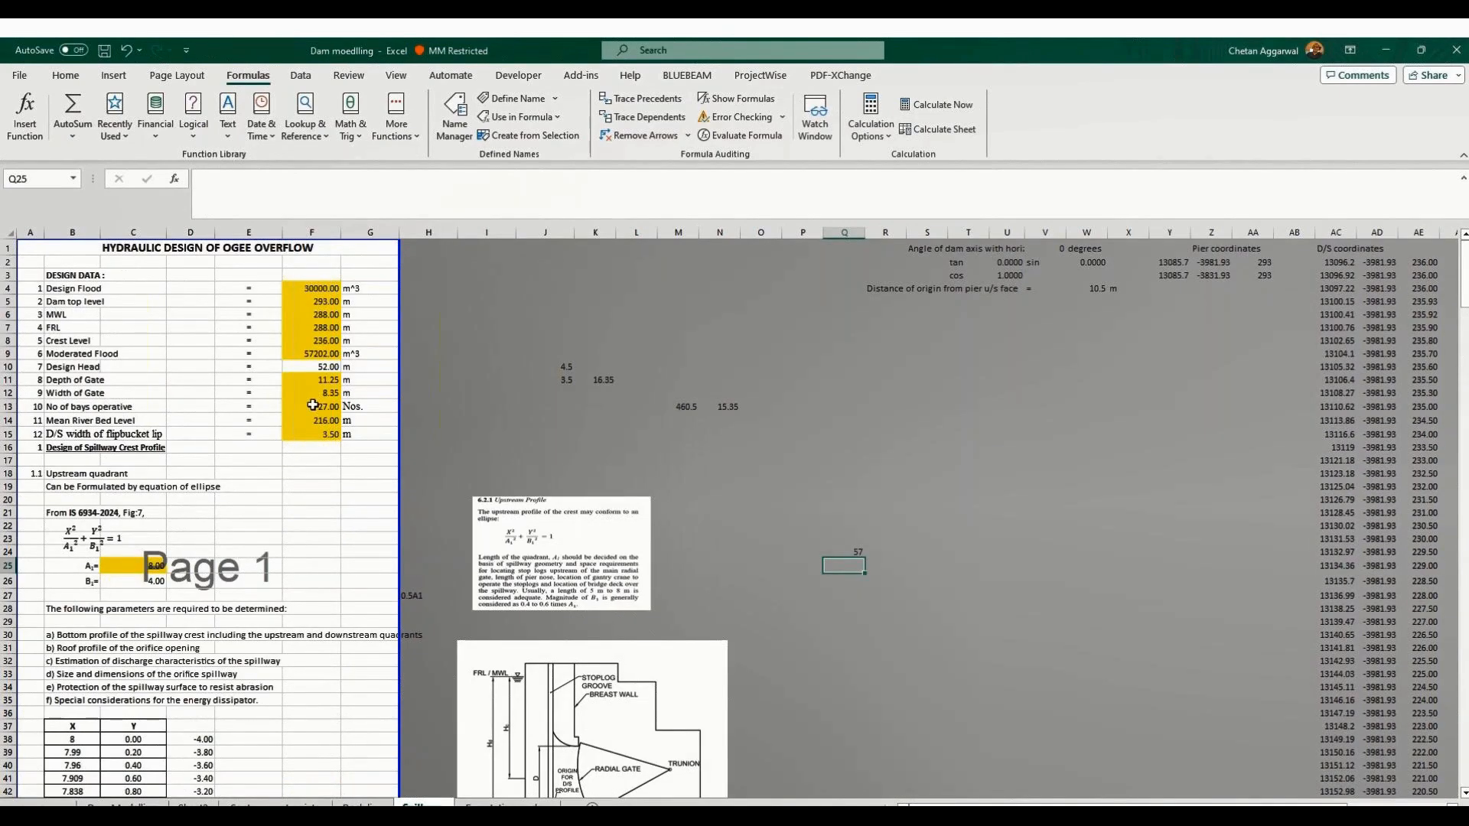
{"action": "left_click", "coordinate": [325, 434]}
{"action": "scroll", "coordinate": [328, 452], "scroll_direction": "down", "scroll_amount": 6}
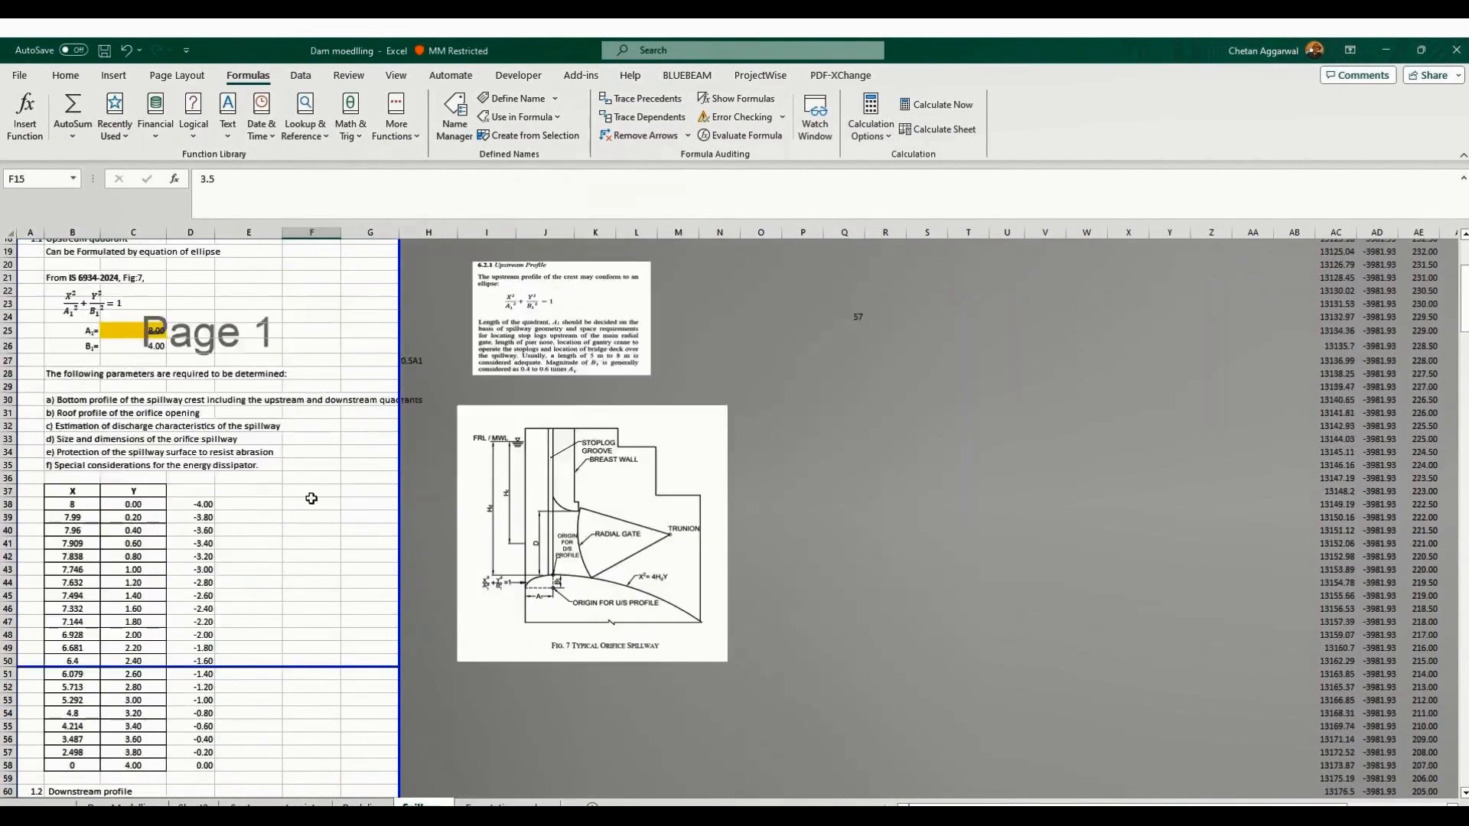
{"action": "scroll", "coordinate": [311, 498], "scroll_direction": "down", "scroll_amount": 20}
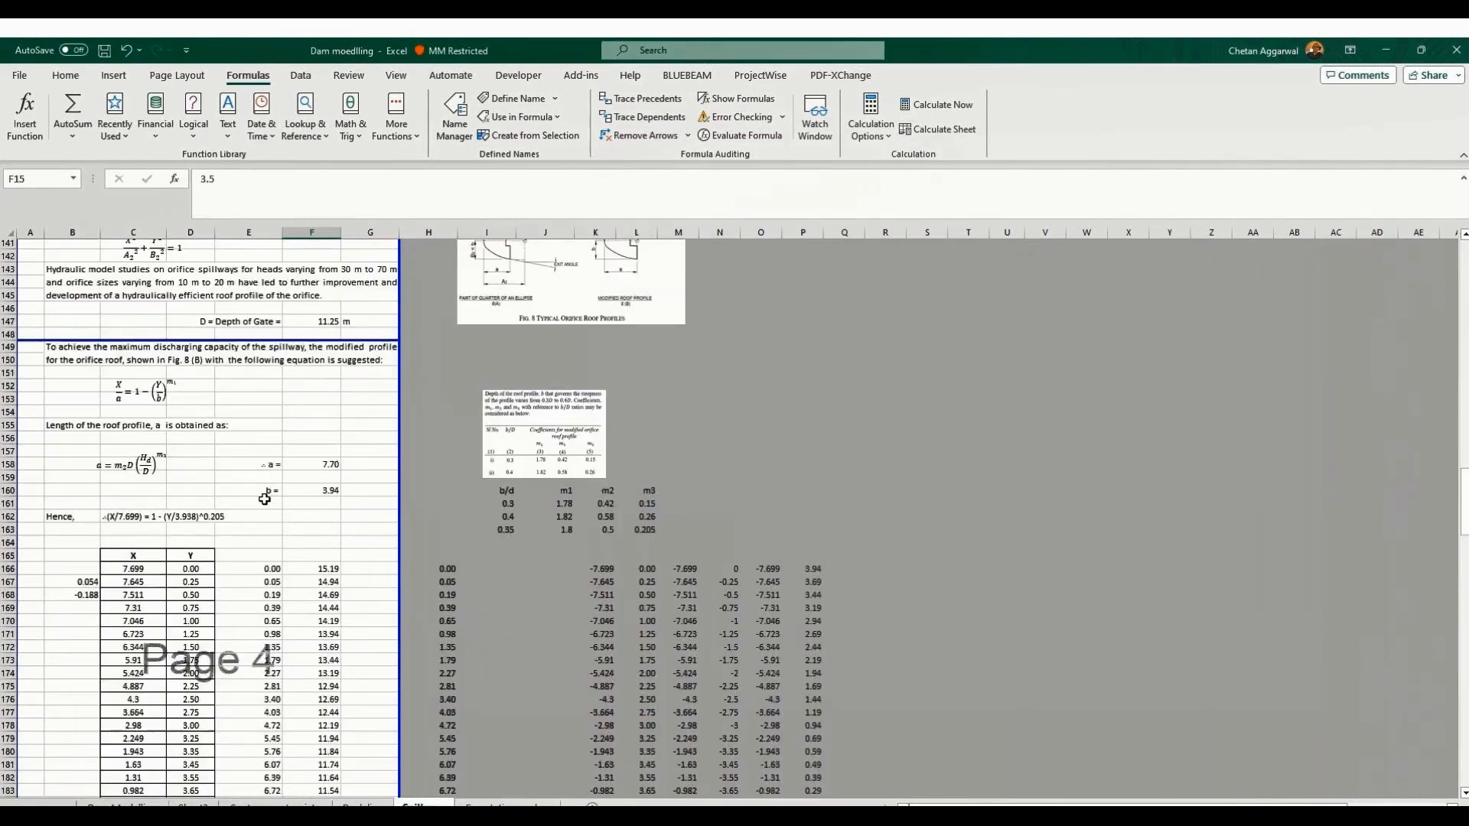
{"action": "scroll", "coordinate": [268, 496], "scroll_direction": "down", "scroll_amount": 19}
{"action": "scroll", "coordinate": [270, 459], "scroll_direction": "up", "scroll_amount": 3}
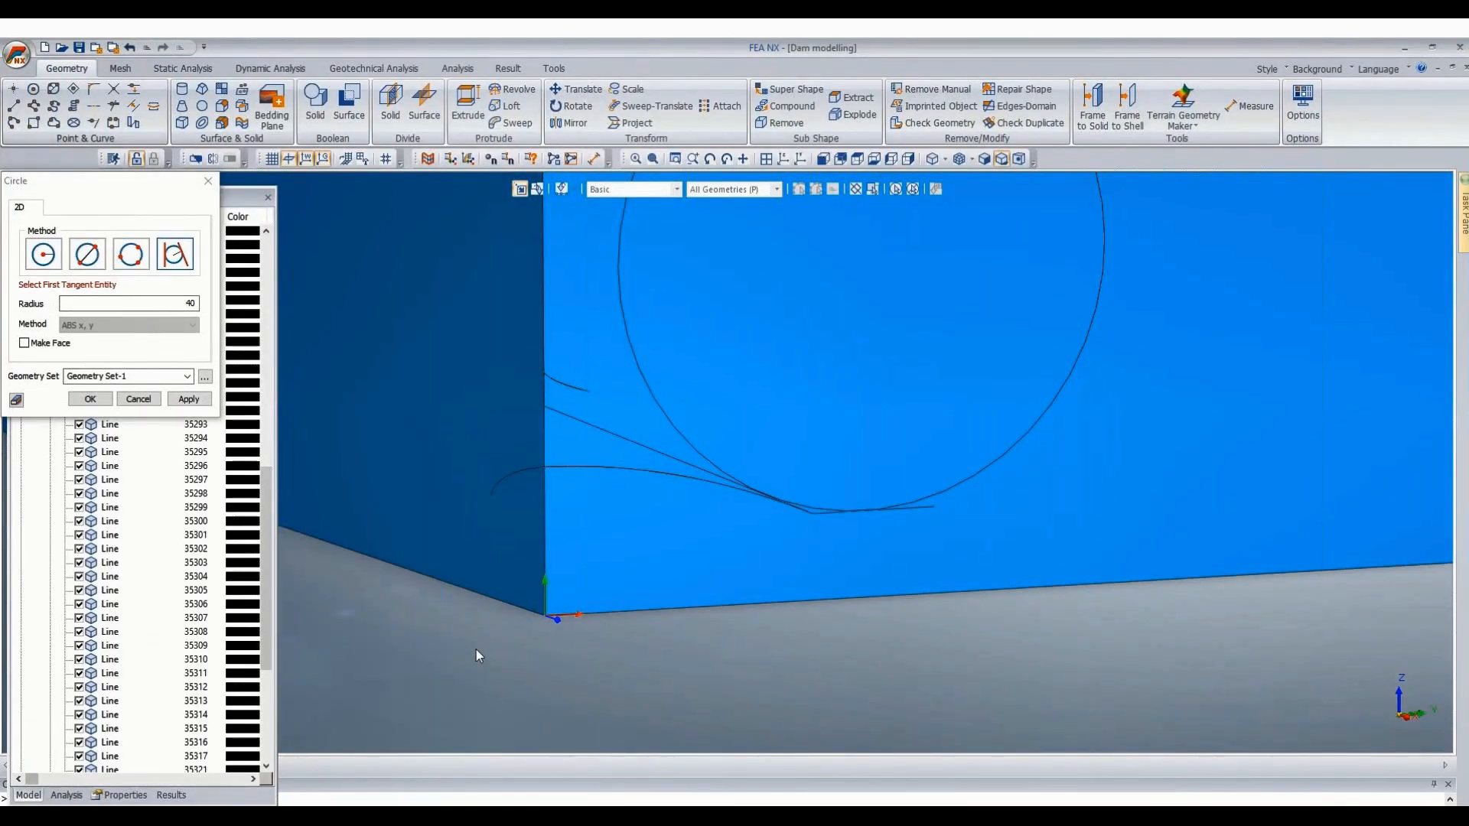
Back in FEA NX, undo the last circle and draw one of radius 45 tangent to the extended spillway line and short bucket line.
{"action": "key", "text": "ctrl+z"}
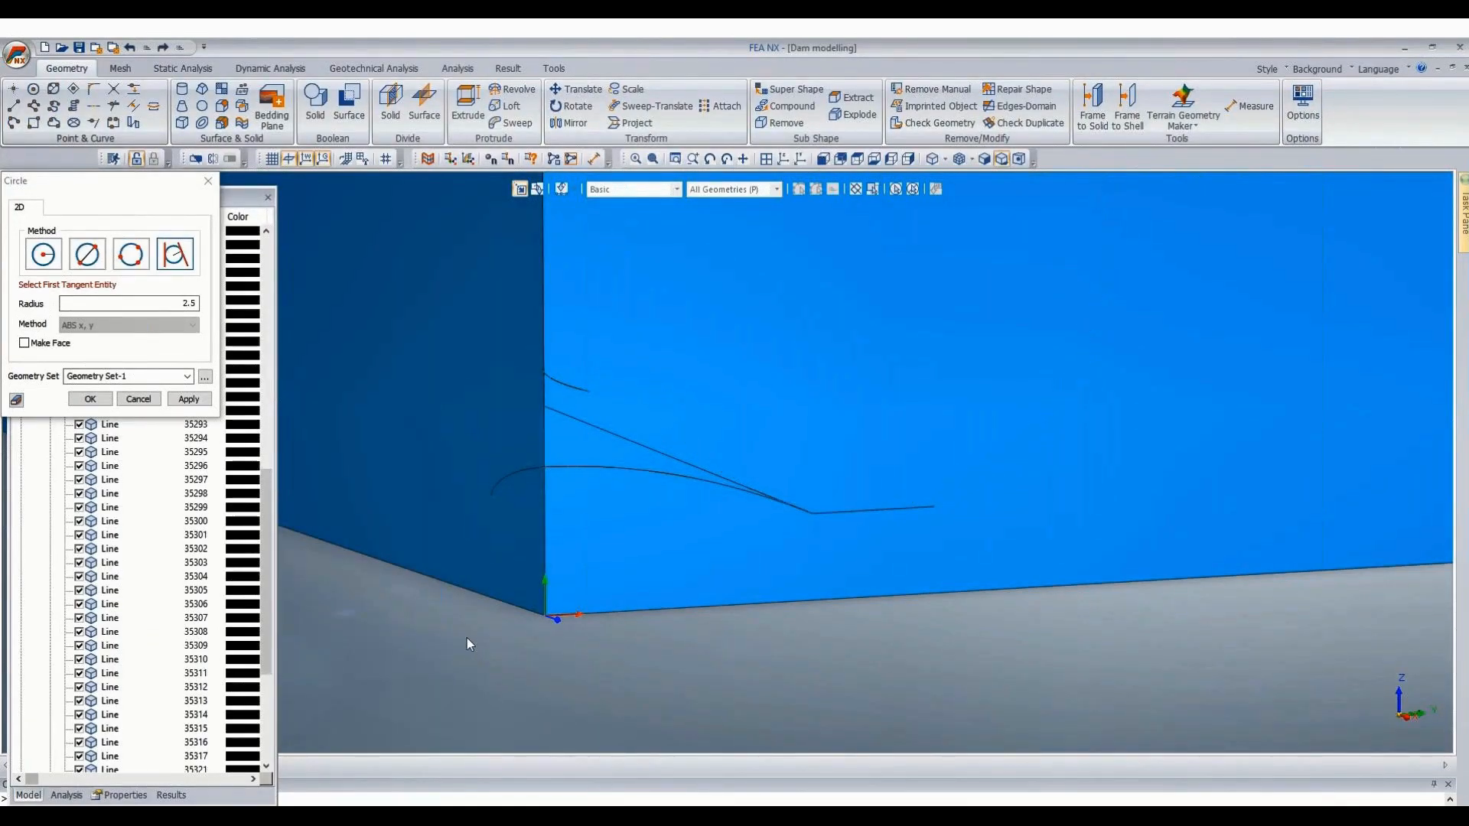
{"action": "left_click", "coordinate": [167, 297]}
{"action": "type", "text": "45"}
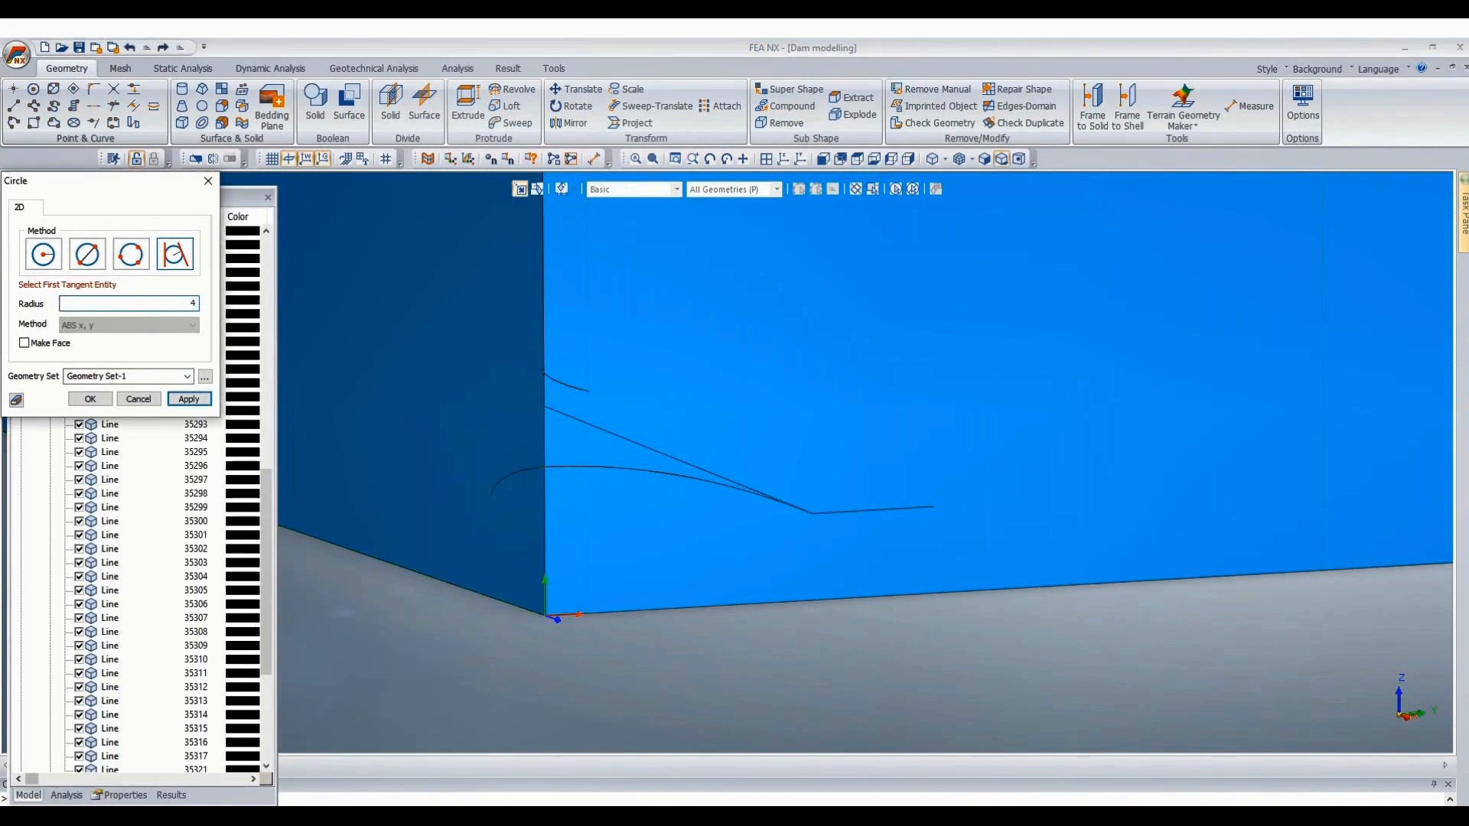
{"action": "left_click", "coordinate": [692, 466]}
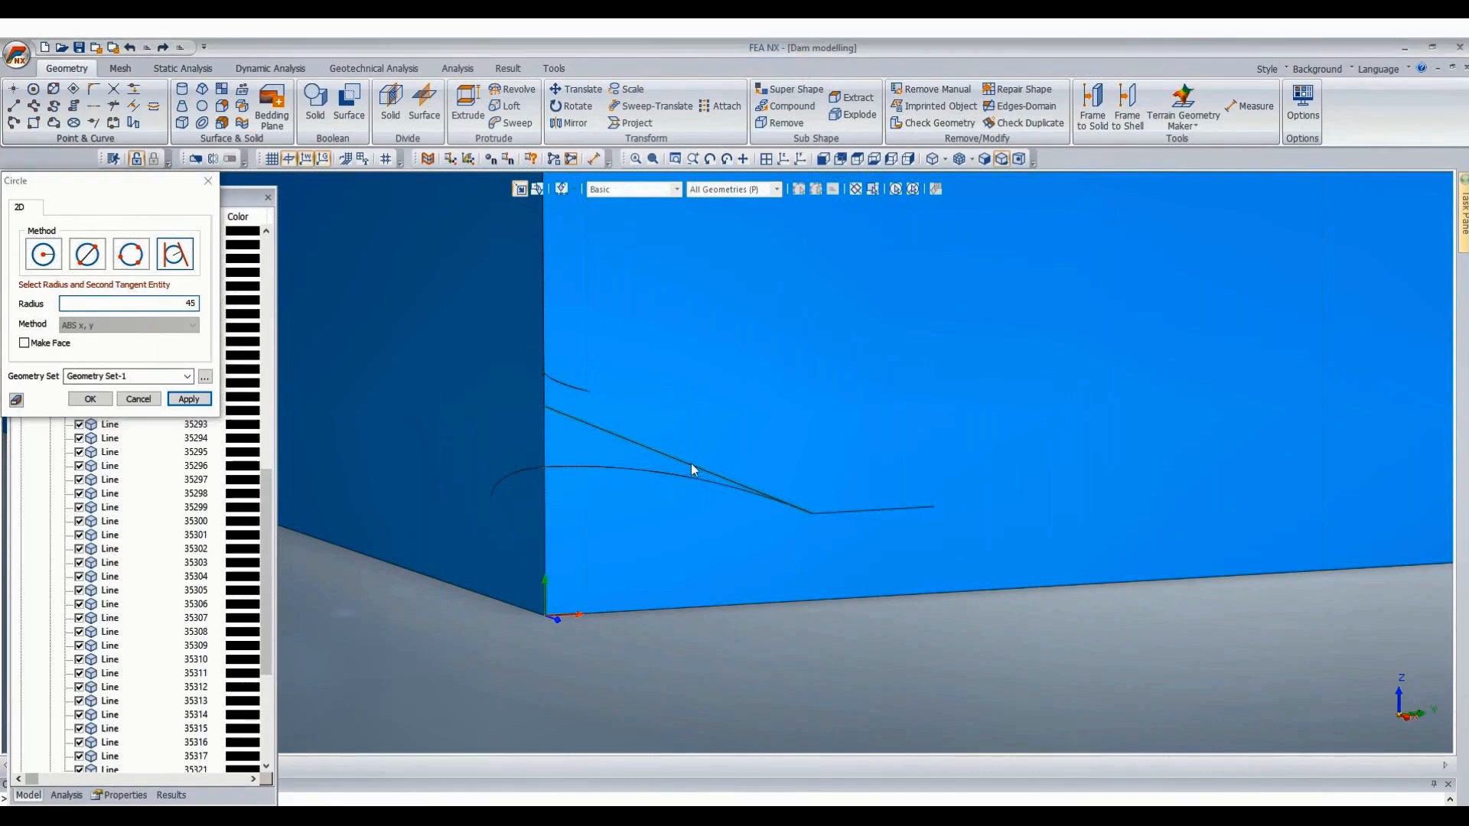
{"action": "left_click", "coordinate": [875, 513]}
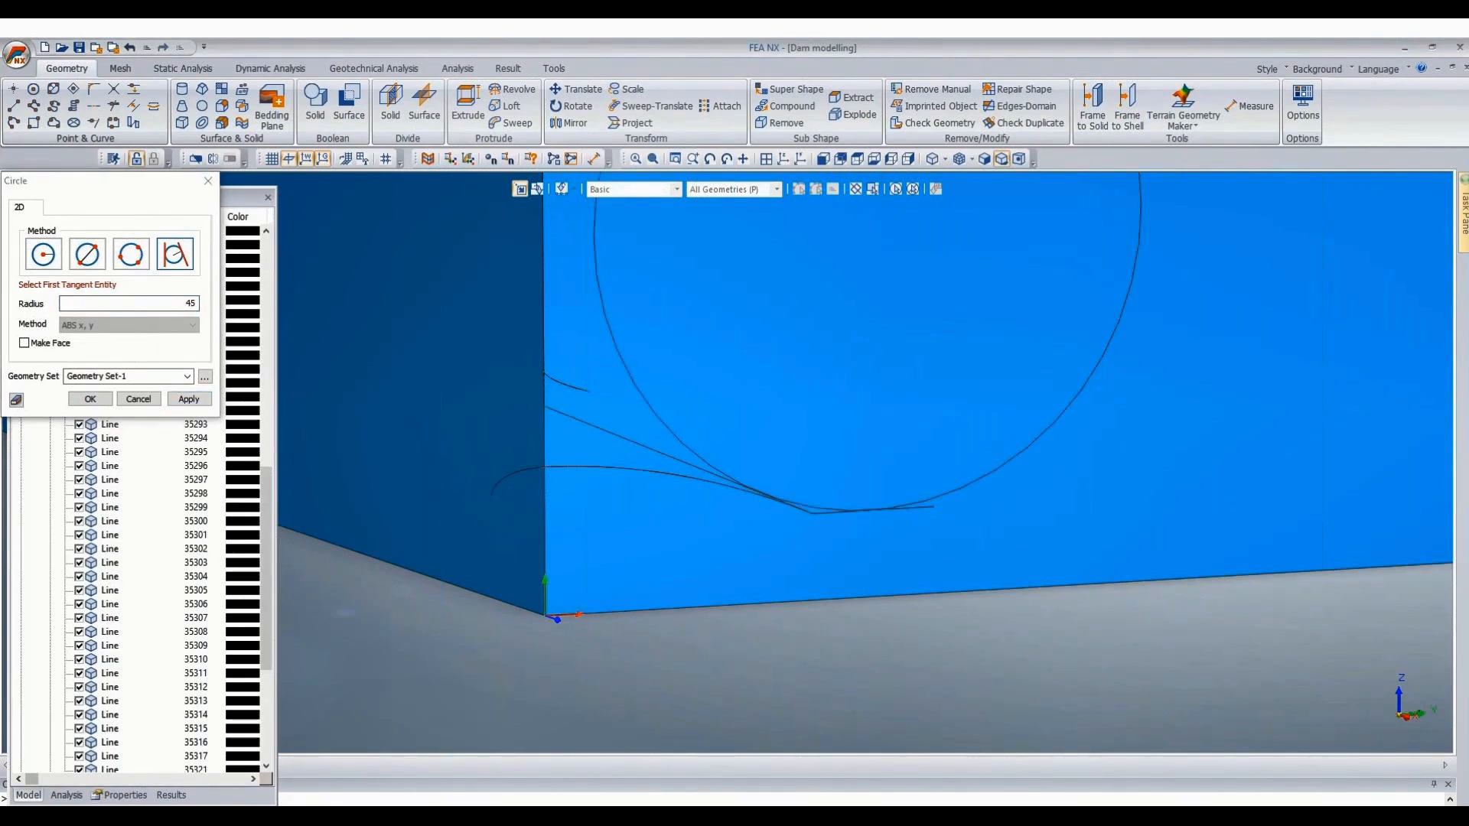
Review the bucket assumptions and energy dissipator calculations in the Dam moedlling workbook, then return to FEA NX and close the Circle command.
{"action": "left_click", "coordinate": [289, 770]}
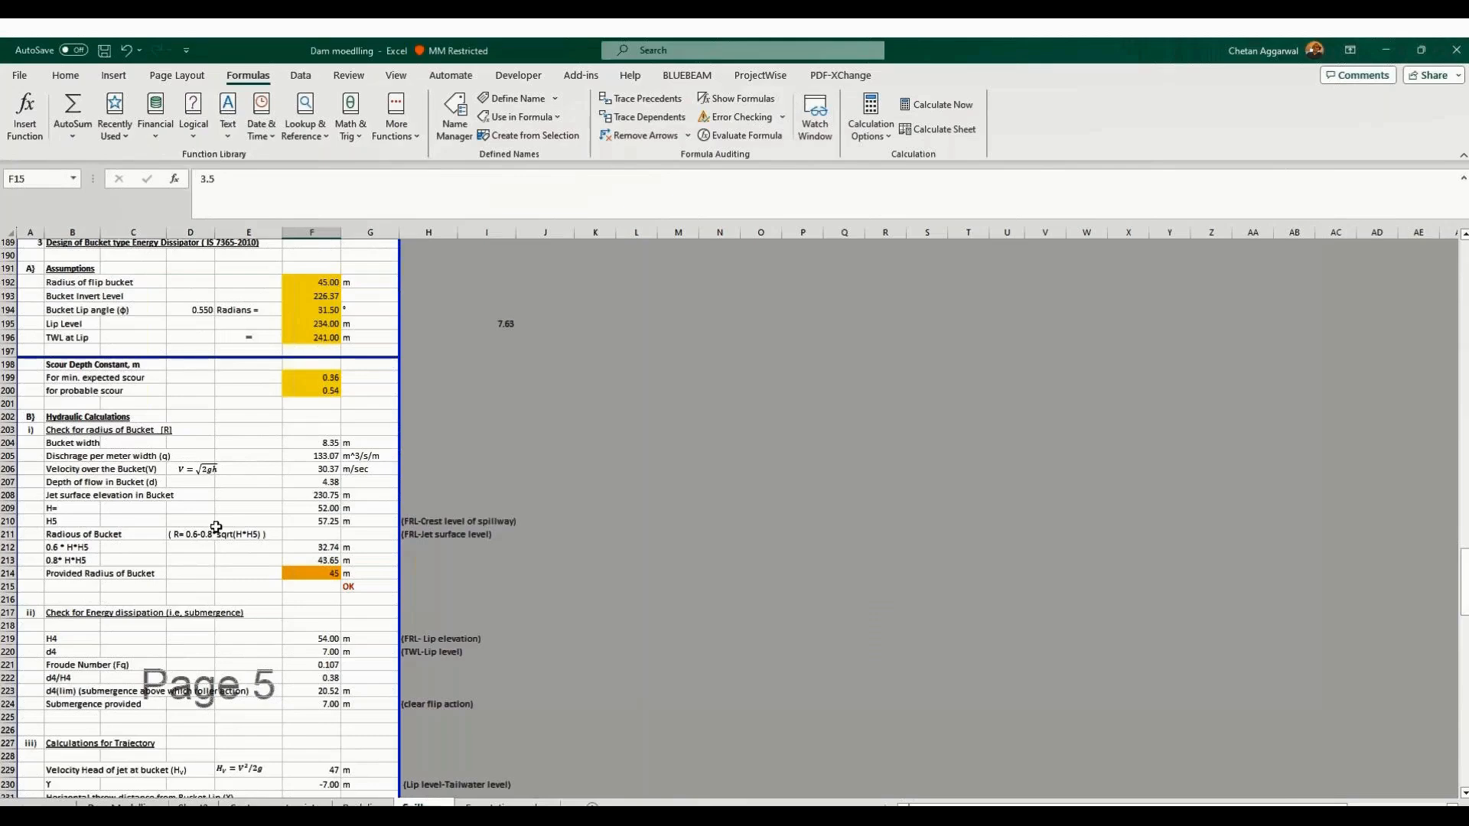
{"action": "scroll", "coordinate": [221, 545], "scroll_direction": "up", "scroll_amount": 2}
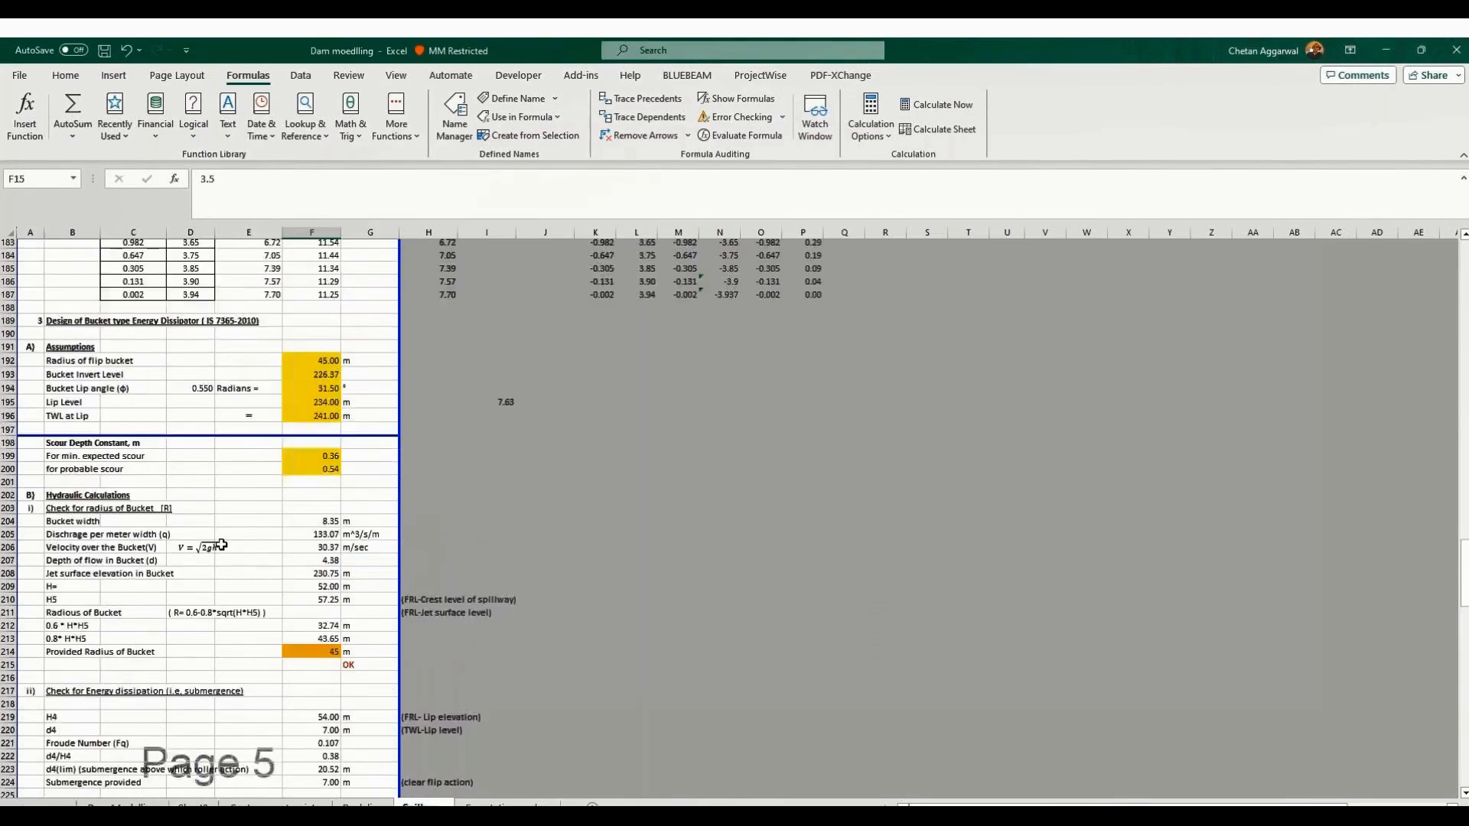
{"action": "scroll", "coordinate": [230, 551], "scroll_direction": "down", "scroll_amount": 20}
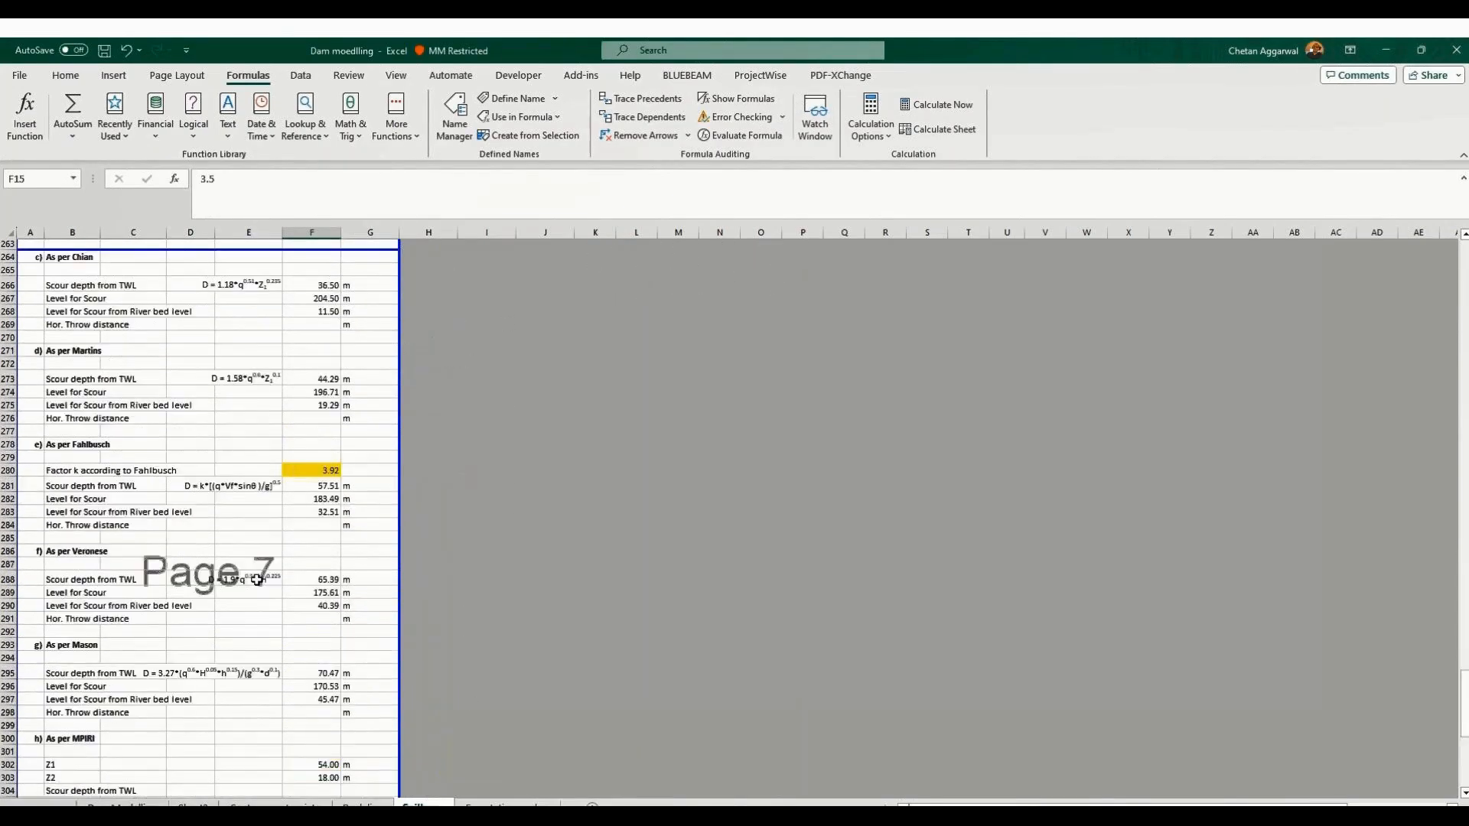
{"action": "scroll", "coordinate": [257, 580], "scroll_direction": "down", "scroll_amount": 12}
{"action": "scroll", "coordinate": [303, 543], "scroll_direction": "up", "scroll_amount": 4}
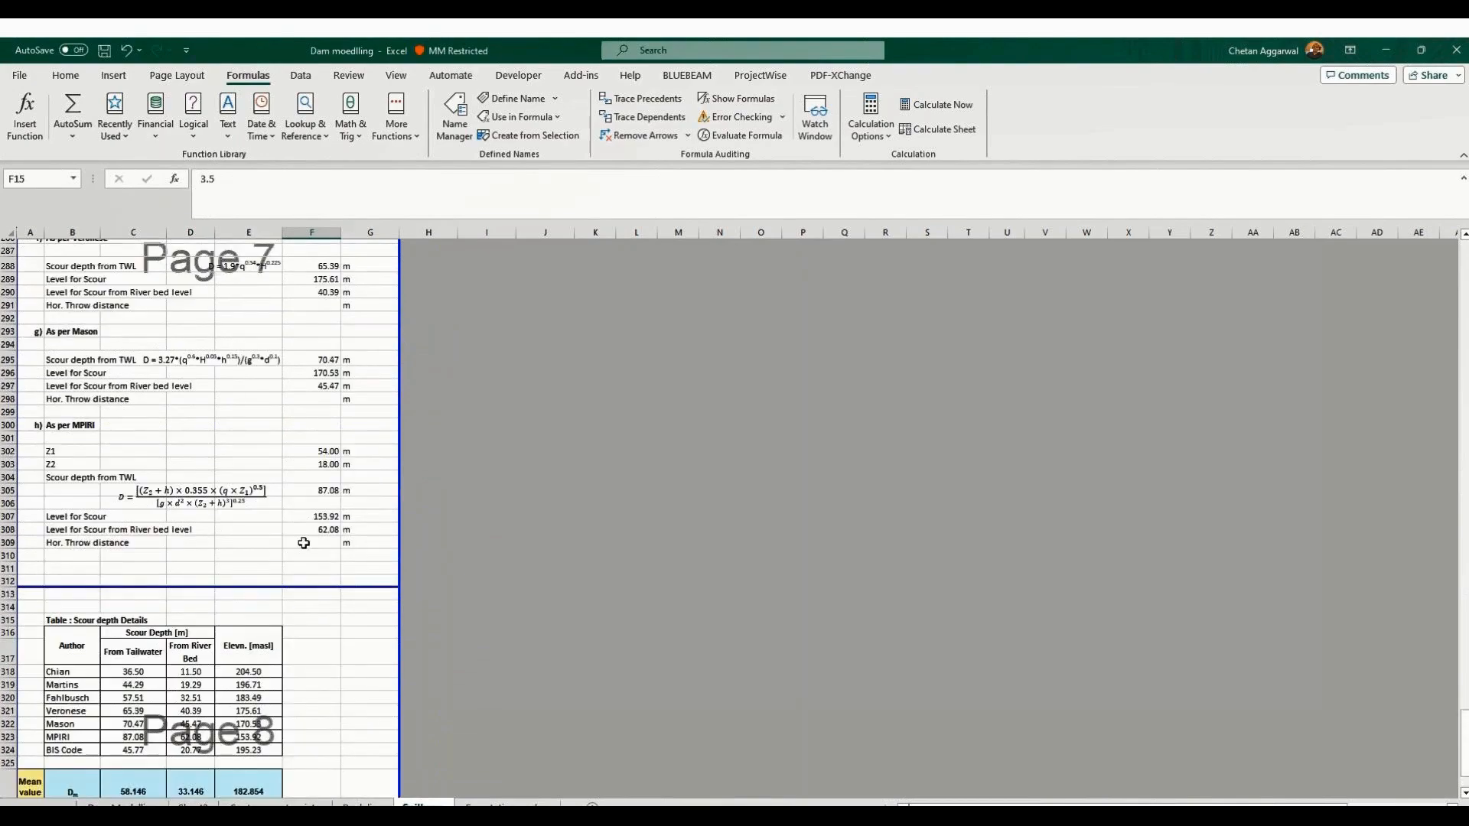
{"action": "scroll", "coordinate": [304, 543], "scroll_direction": "up", "scroll_amount": 20}
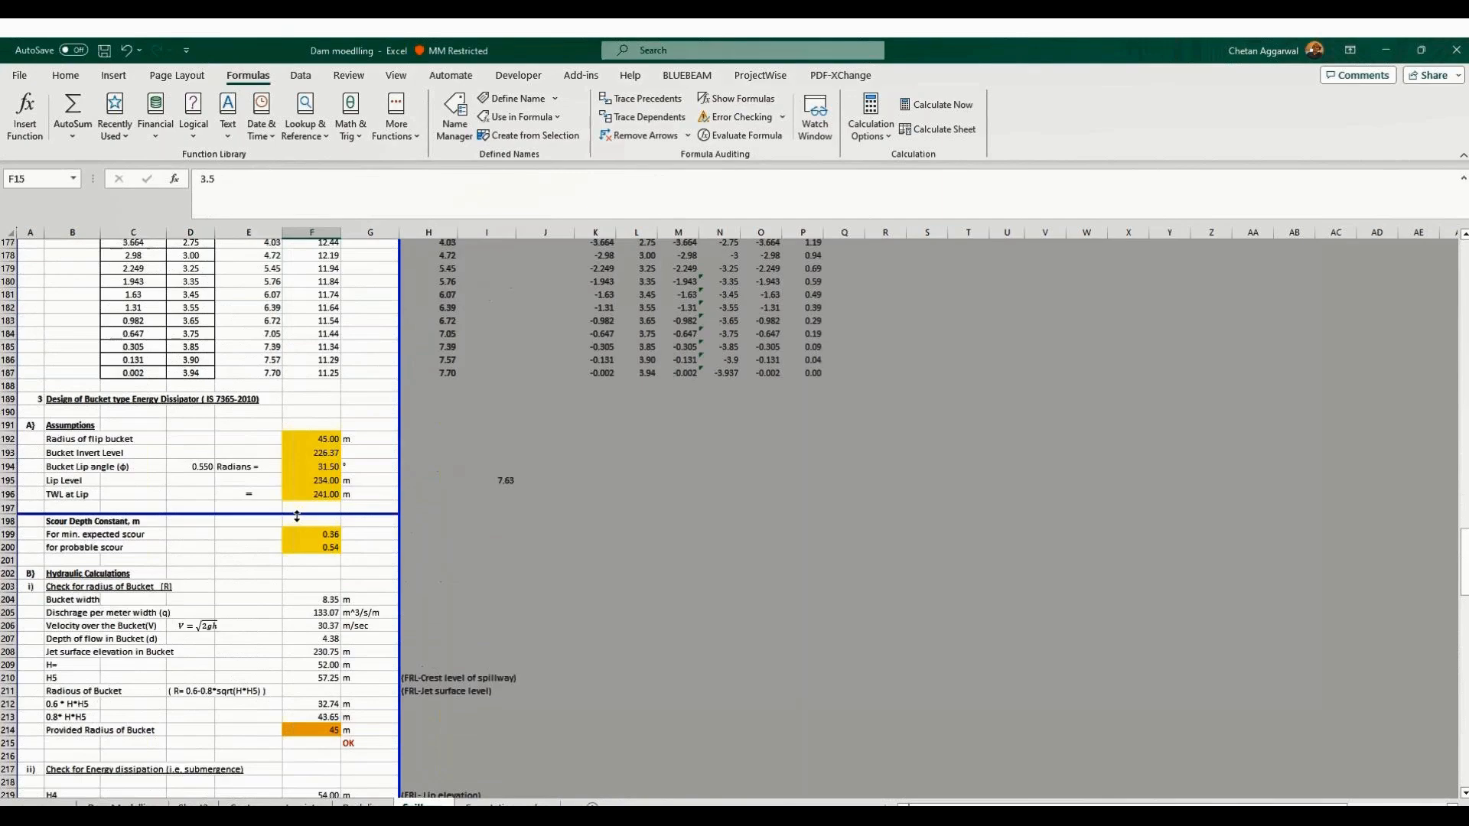
{"action": "scroll", "coordinate": [297, 516], "scroll_direction": "up", "scroll_amount": 7}
{"action": "scroll", "coordinate": [297, 516], "scroll_direction": "down", "scroll_amount": 1}
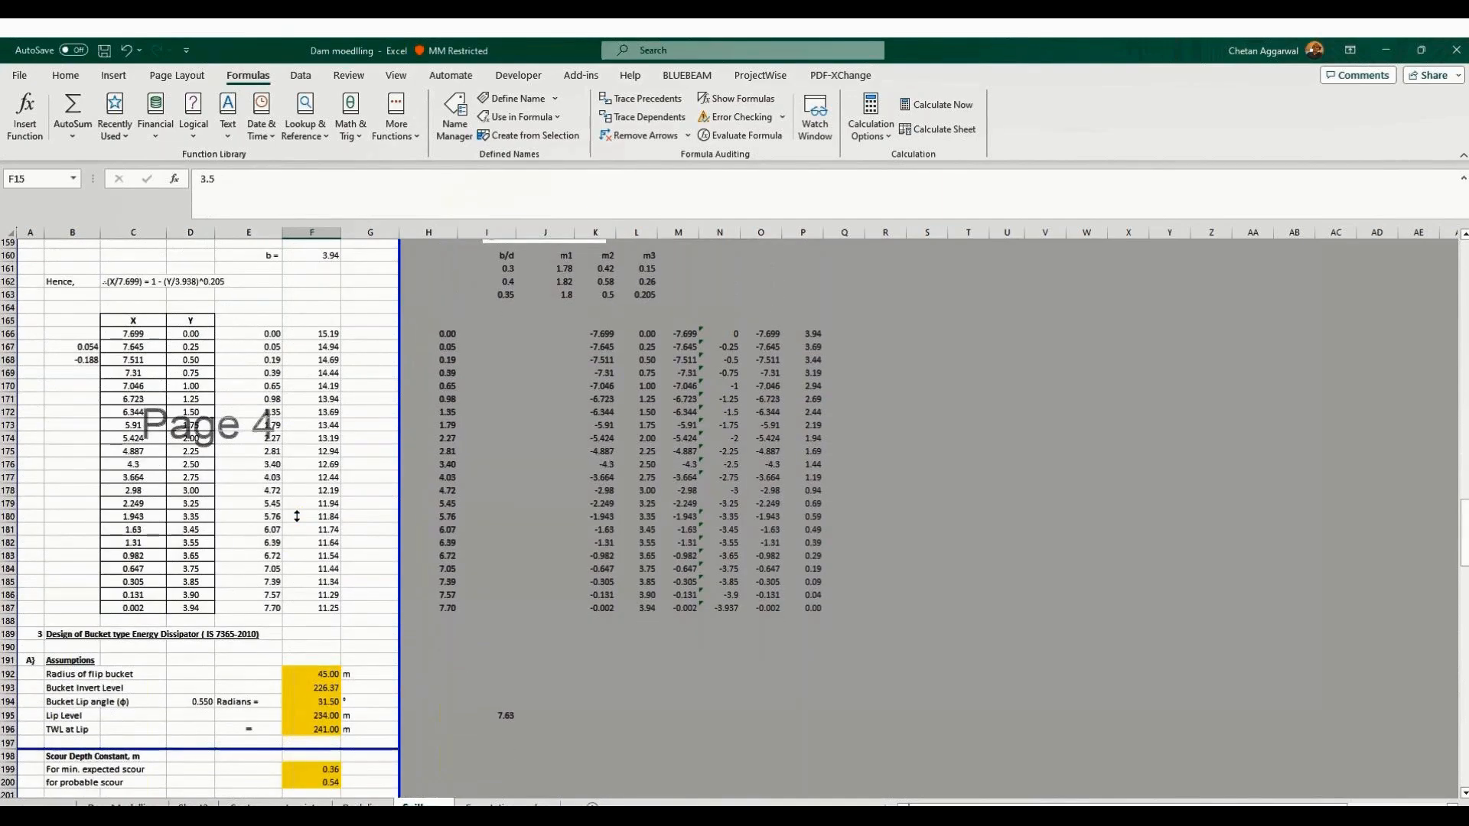
{"action": "scroll", "coordinate": [297, 516], "scroll_direction": "down", "scroll_amount": 2}
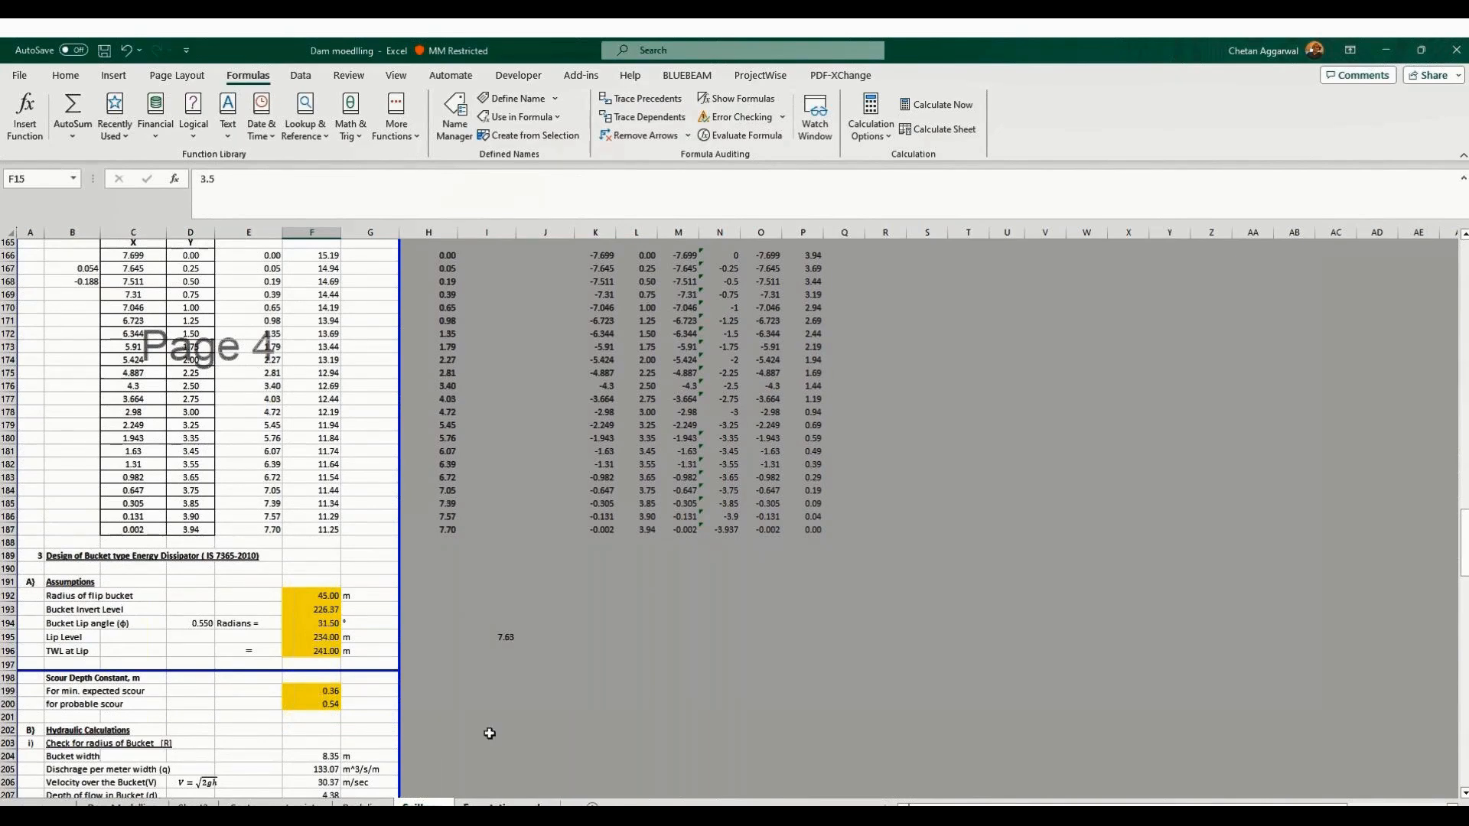
{"action": "mouse_move", "coordinate": [542, 816]}
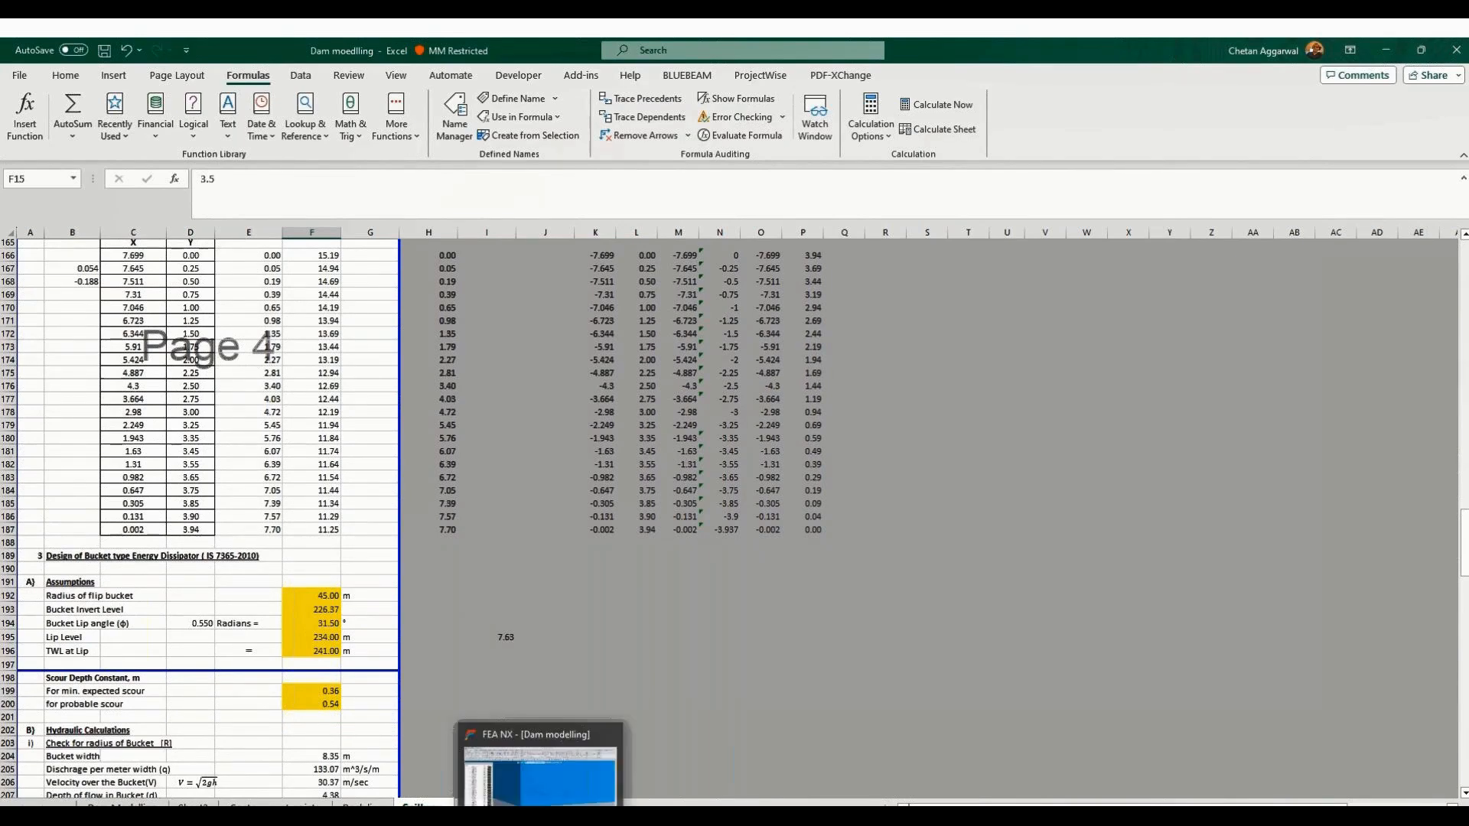
{"action": "left_click", "coordinate": [545, 773]}
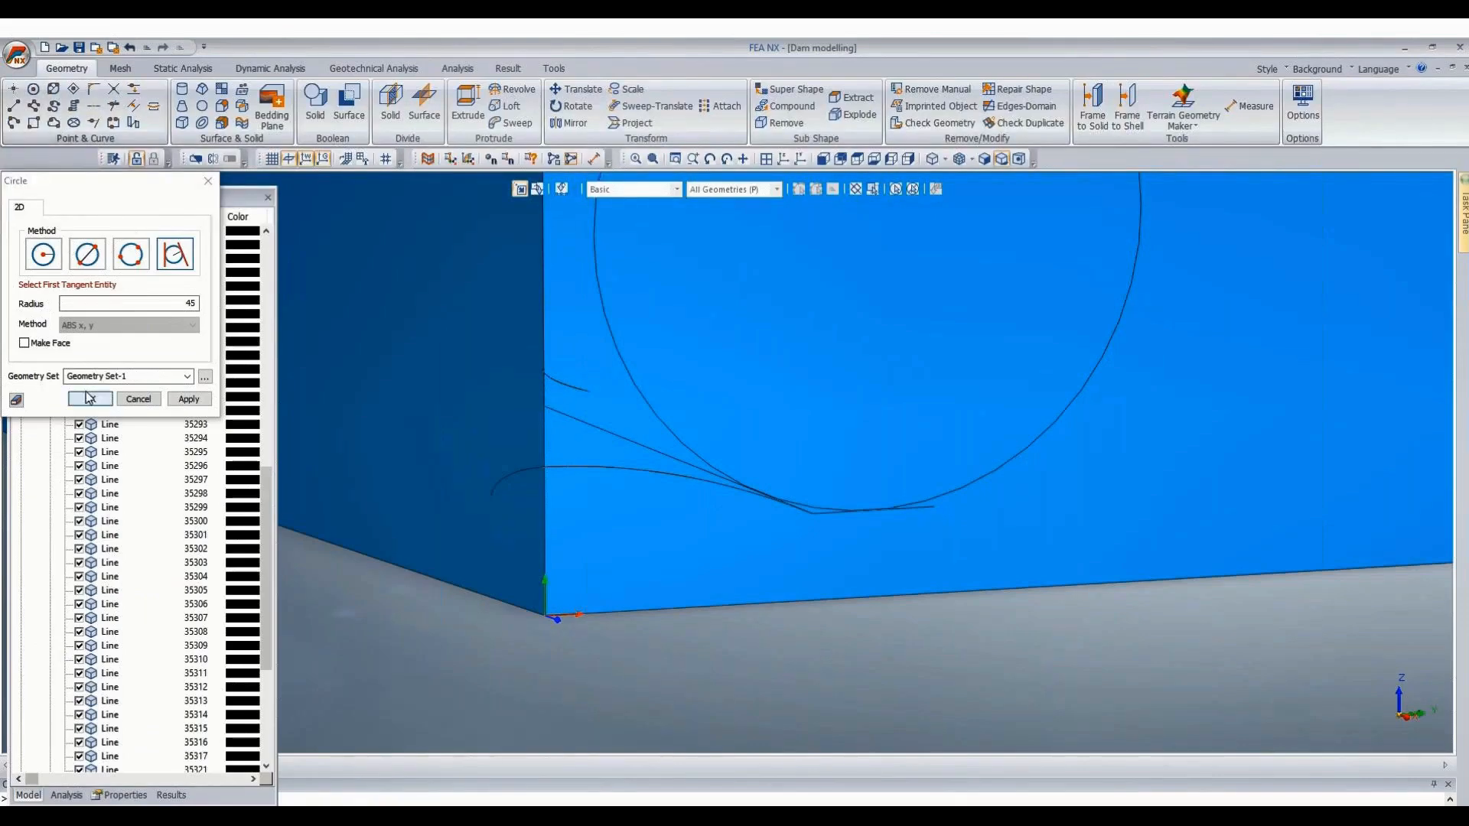
{"action": "key", "text": "Escape"}
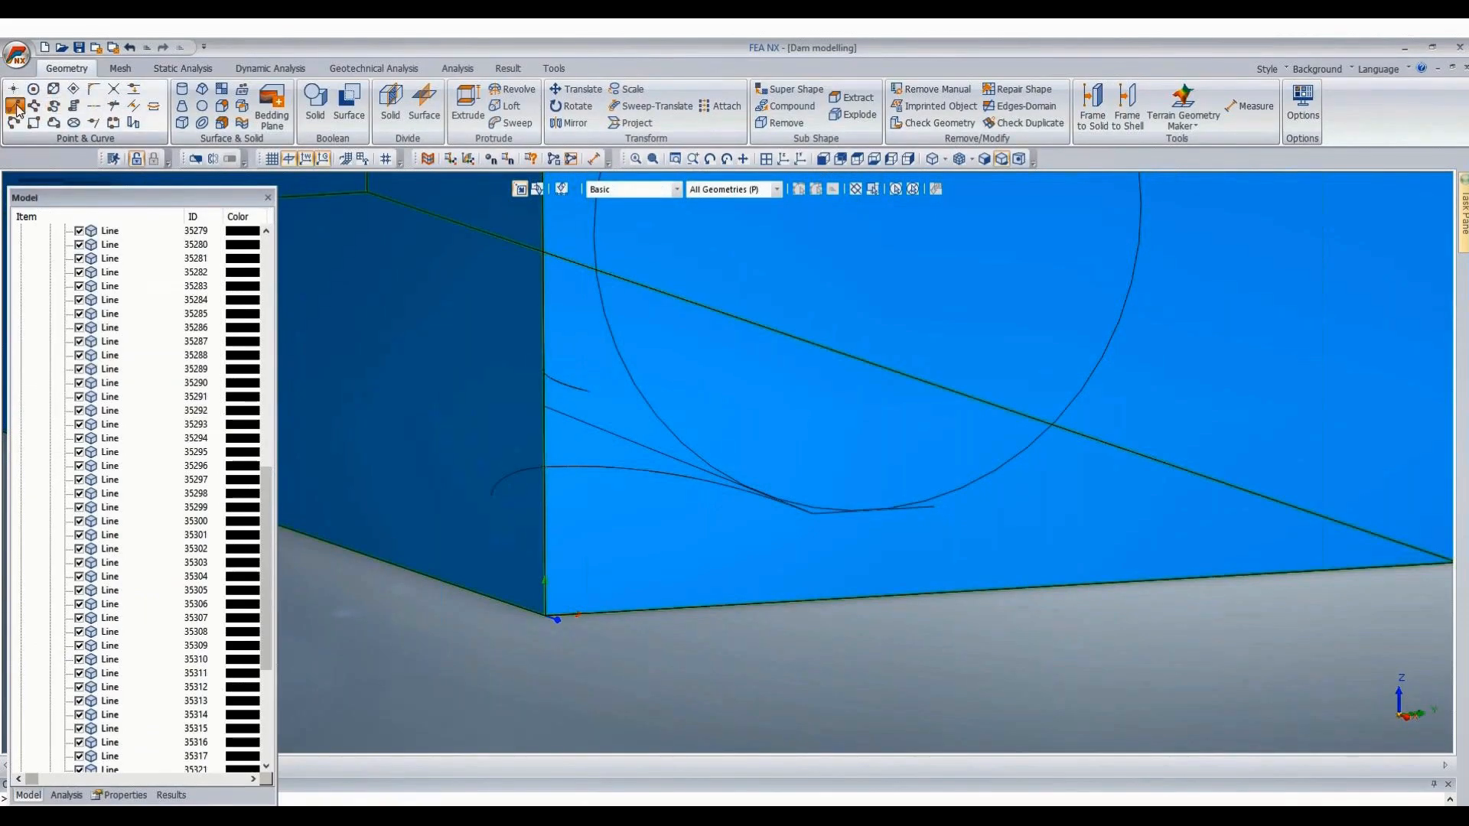
{"action": "left_click", "coordinate": [14, 106]}
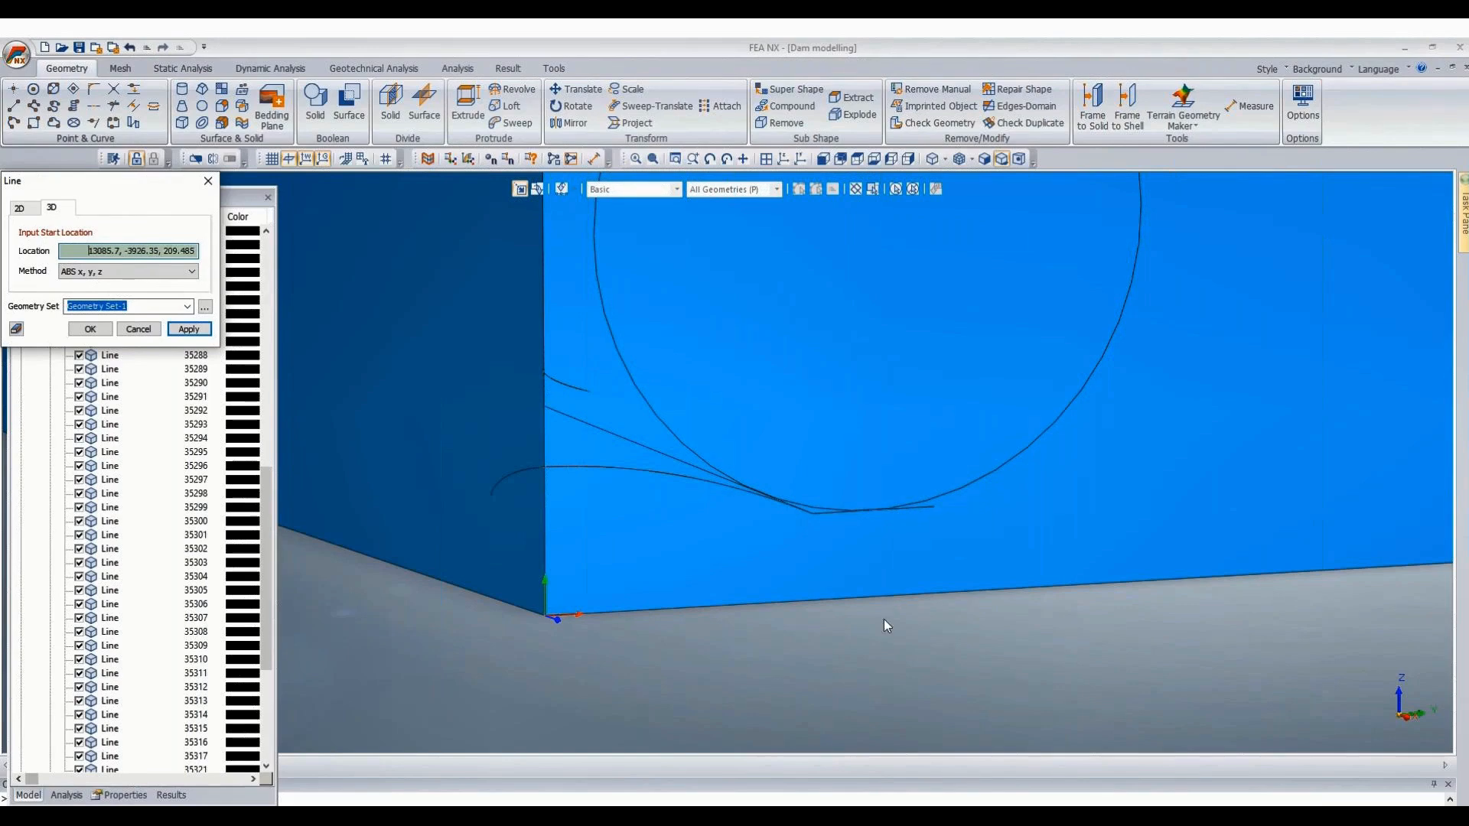
{"action": "key", "text": "Escape"}
{"action": "scroll", "coordinate": [926, 567], "scroll_direction": "up", "scroll_amount": 1}
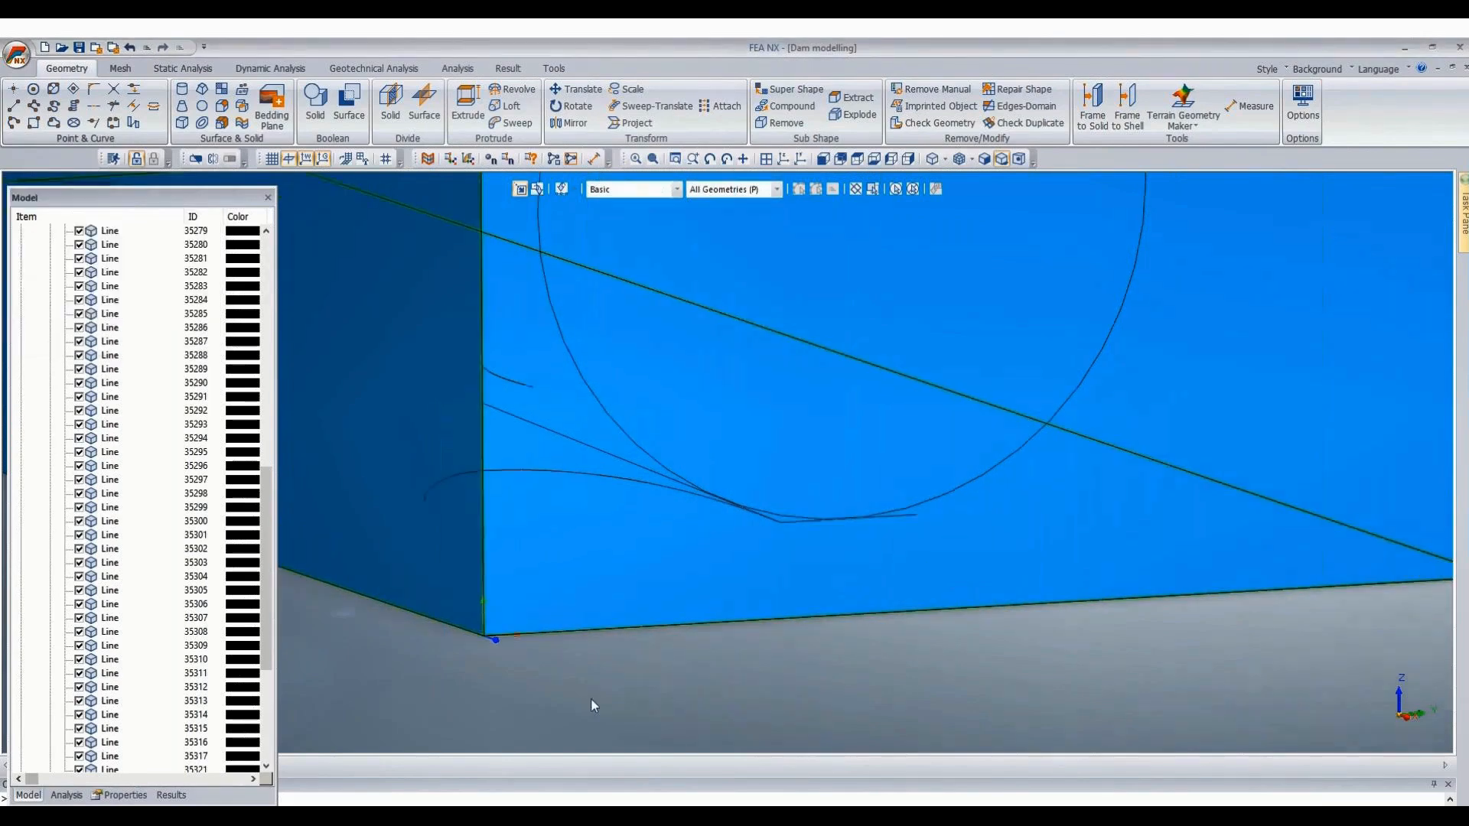
{"action": "scroll", "coordinate": [585, 673], "scroll_direction": "down", "scroll_amount": 5}
{"action": "middle_click_drag", "start_coordinate": [1191, 517], "coordinate": [1201, 515]}
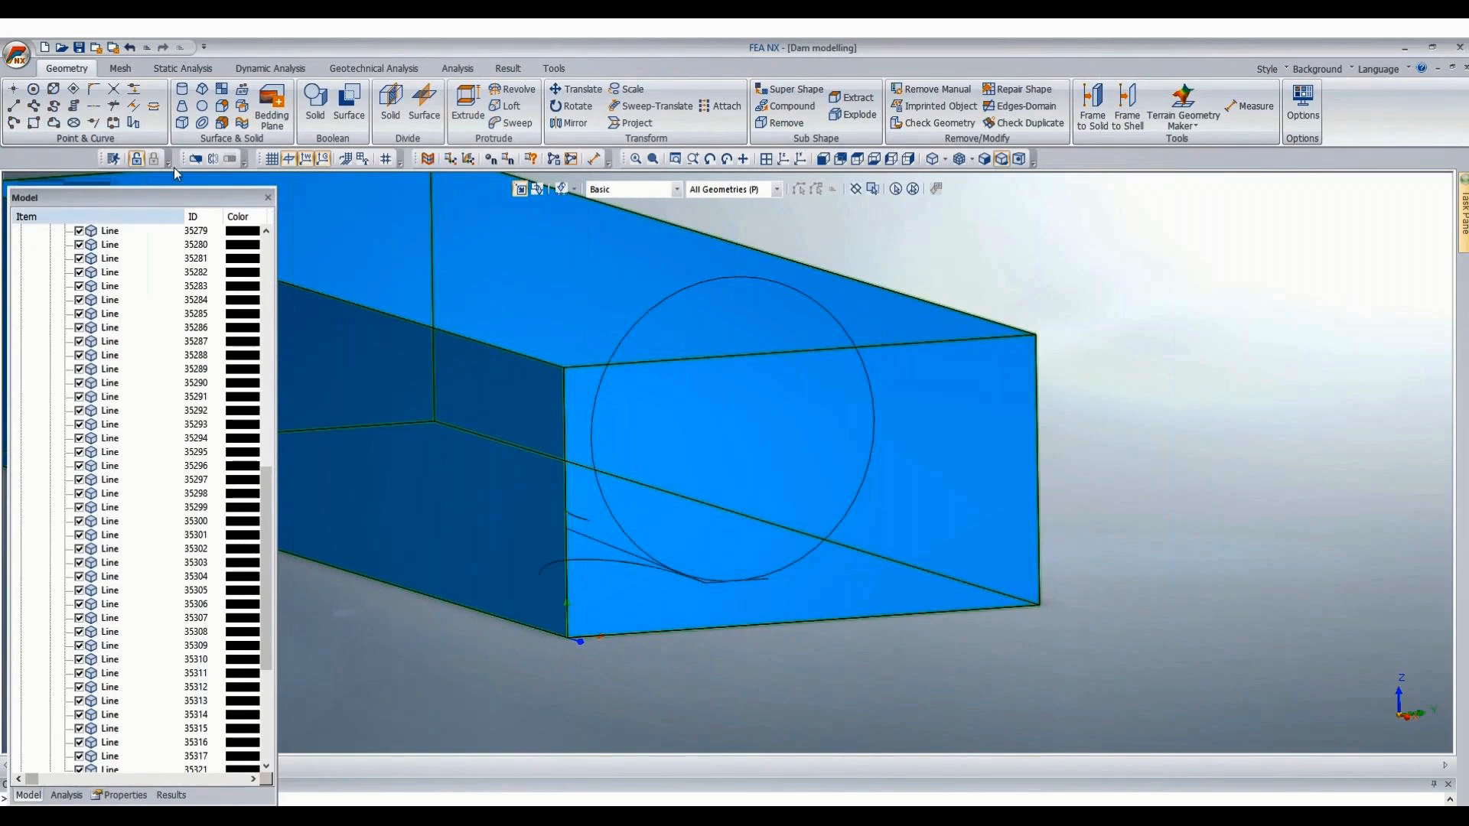
{"action": "left_click", "coordinate": [13, 107]}
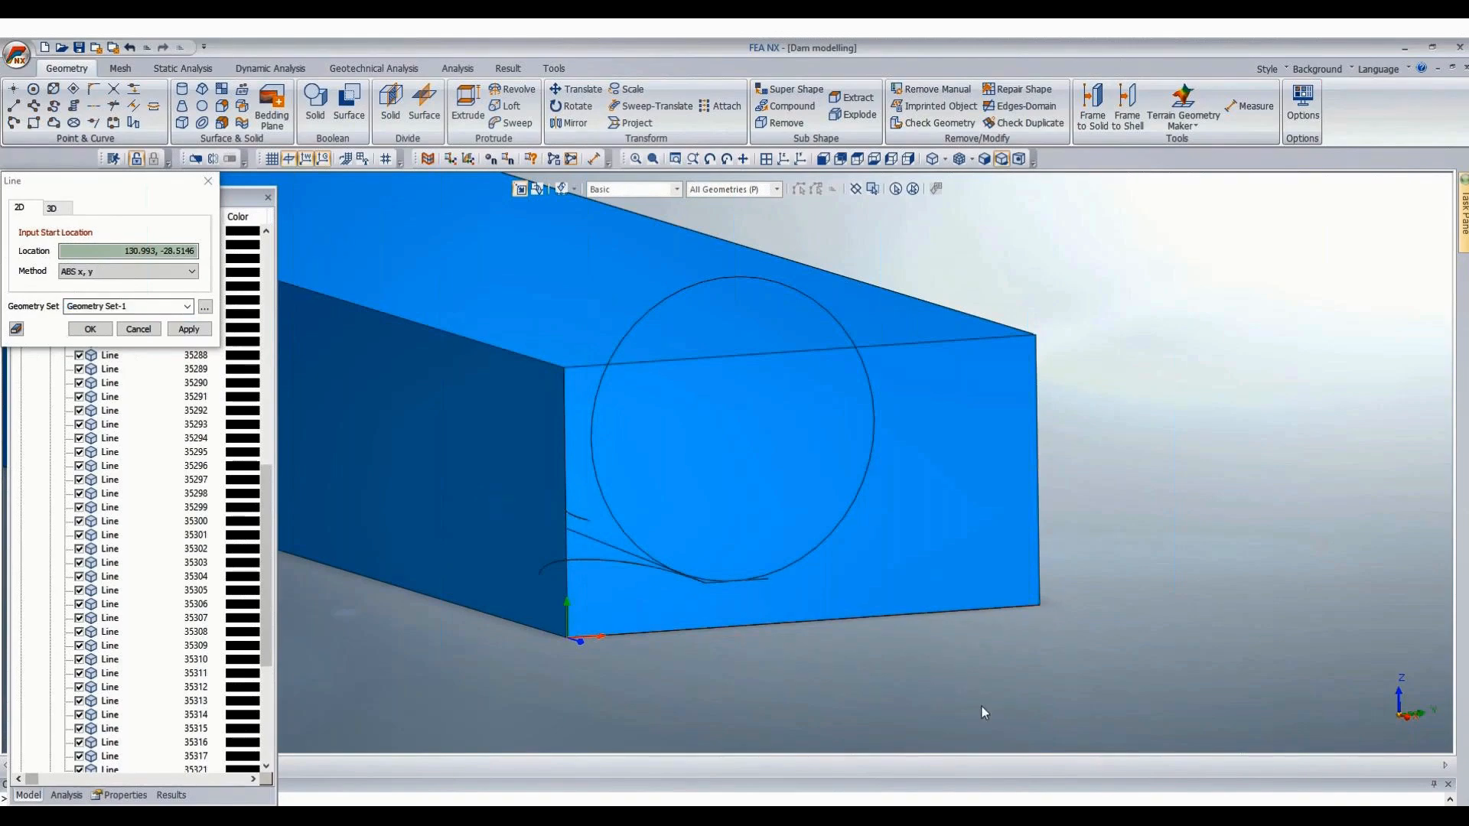
{"action": "key", "text": "Escape"}
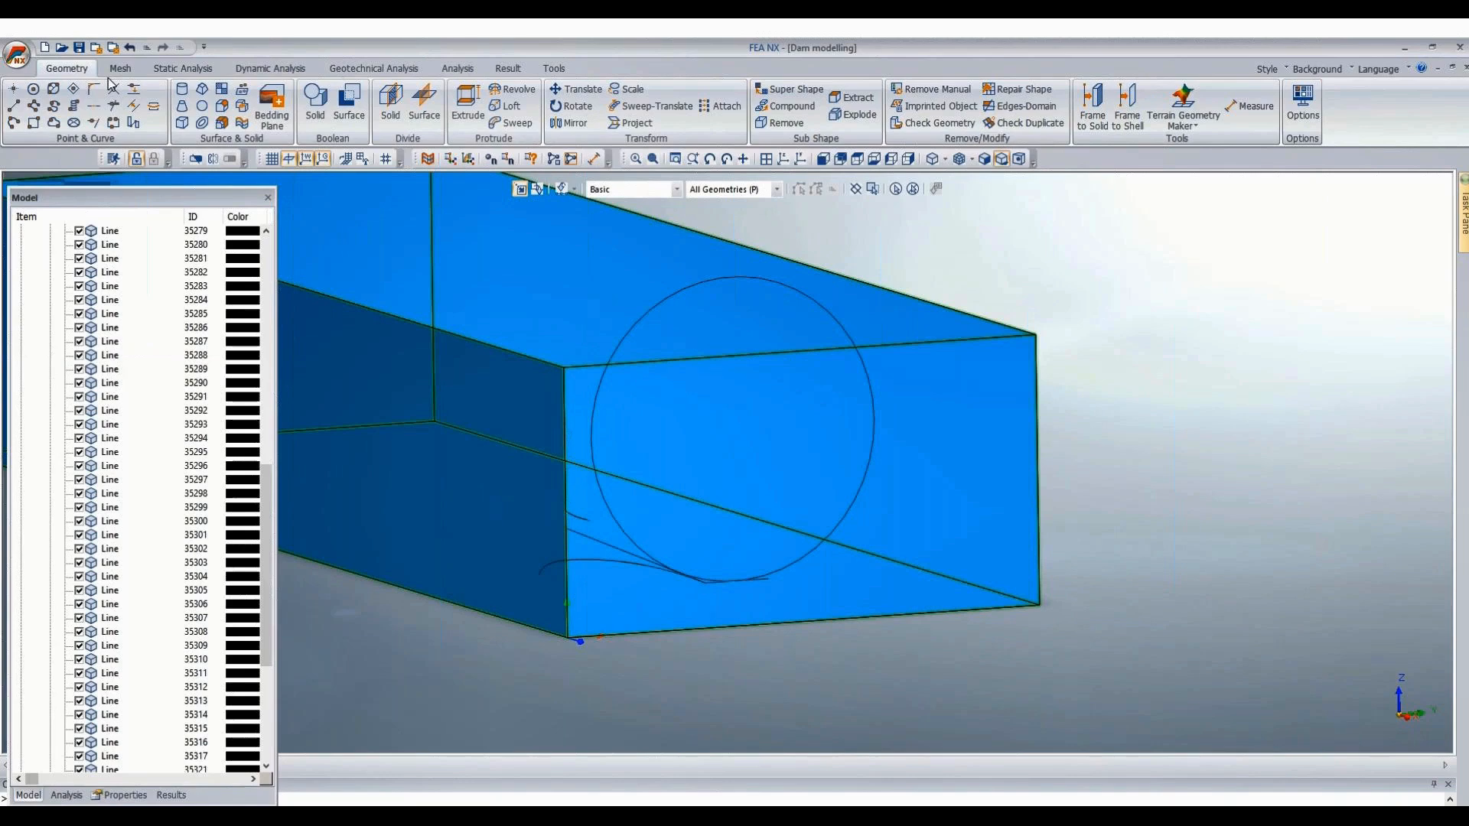
Start translating the line along the block face's bottom edge, using the vertical datum axis as the direction.
{"action": "left_click", "coordinate": [575, 89]}
{"action": "left_click_drag", "start_coordinate": [503, 588], "coordinate": [1281, 701]}
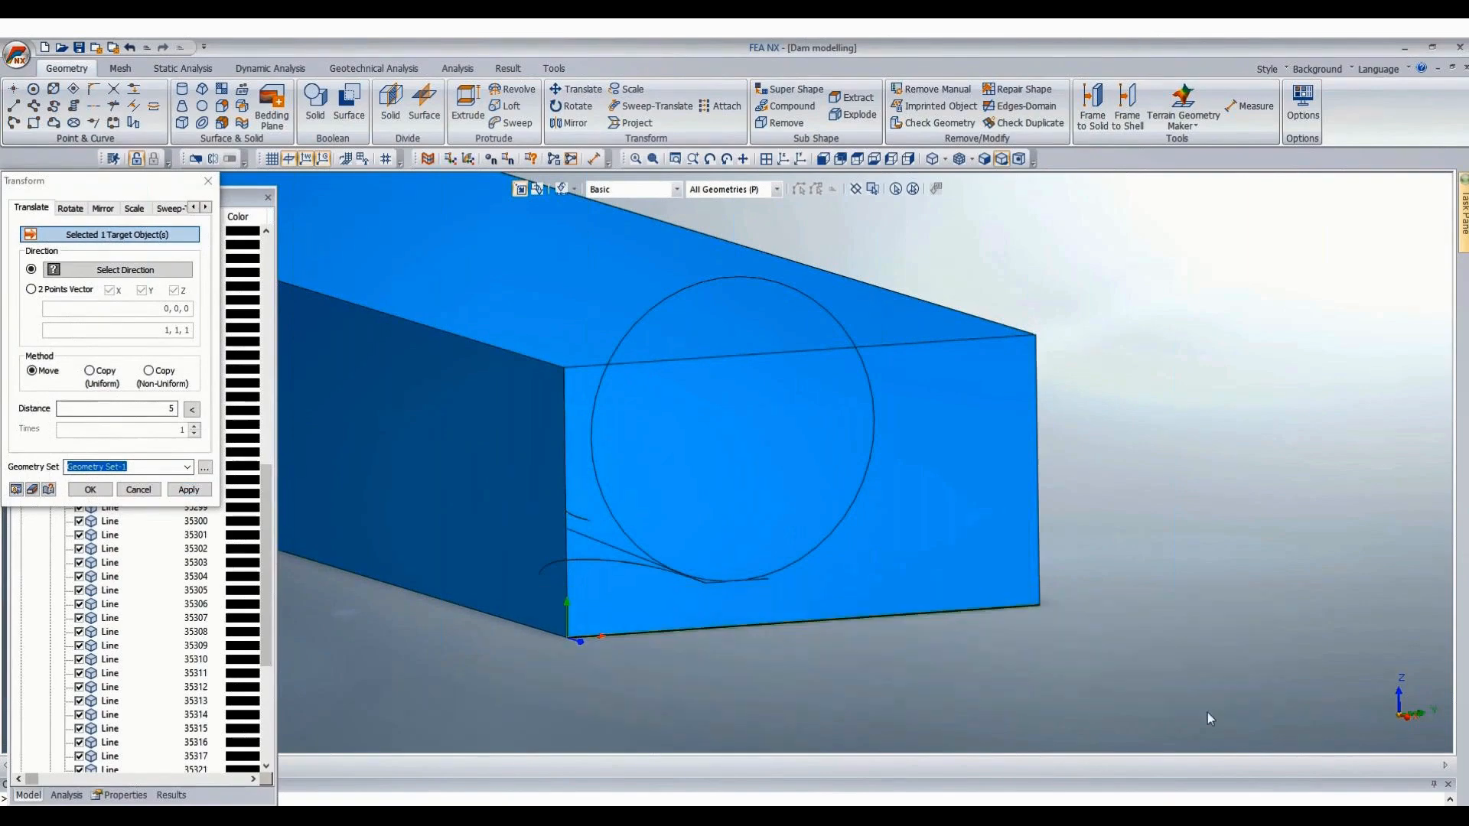
{"action": "left_click", "coordinate": [138, 270]}
{"action": "scroll", "coordinate": [1076, 371], "scroll_direction": "down", "scroll_amount": 10}
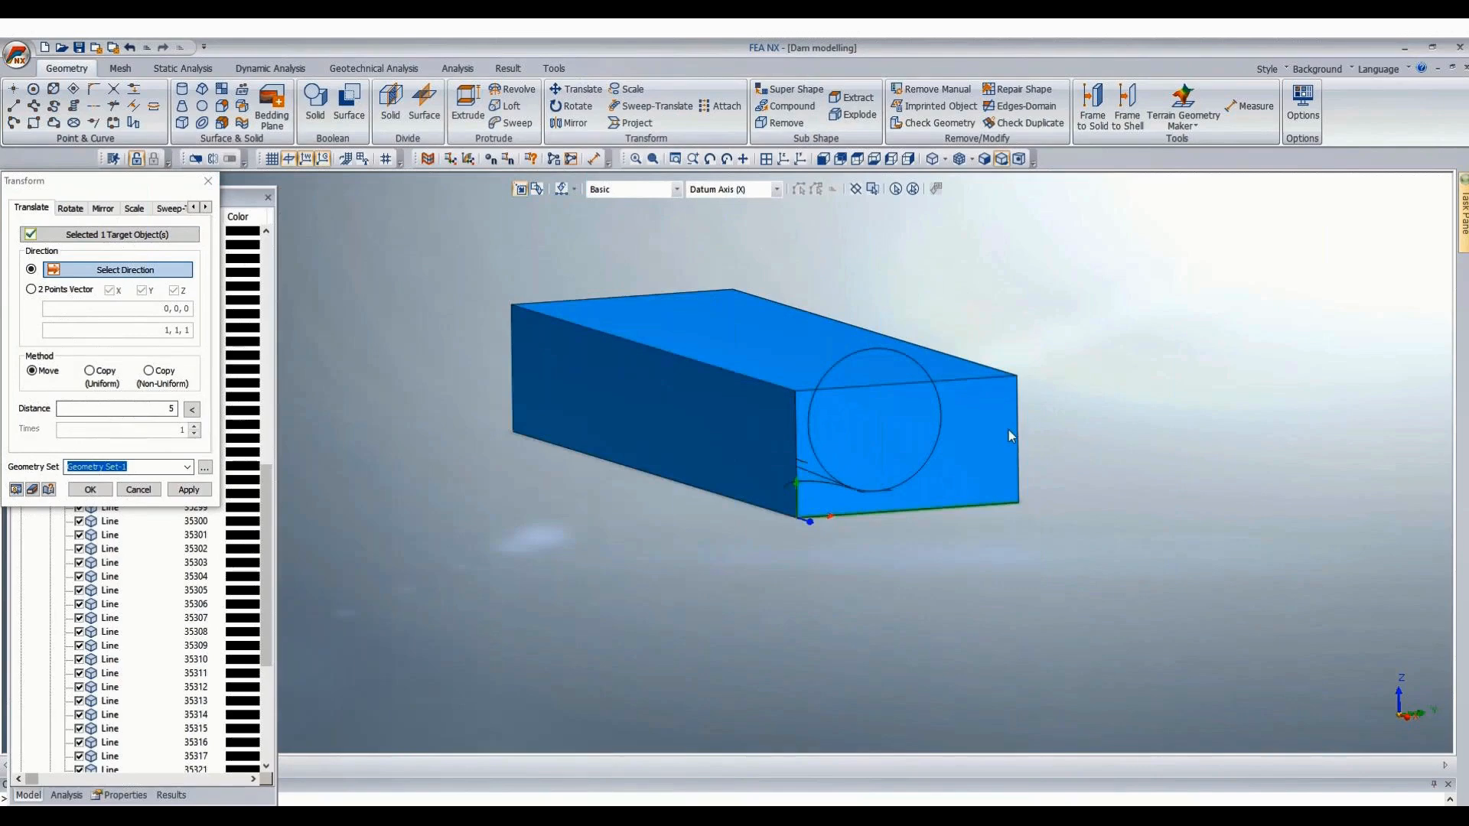
{"action": "left_click", "coordinate": [597, 417]}
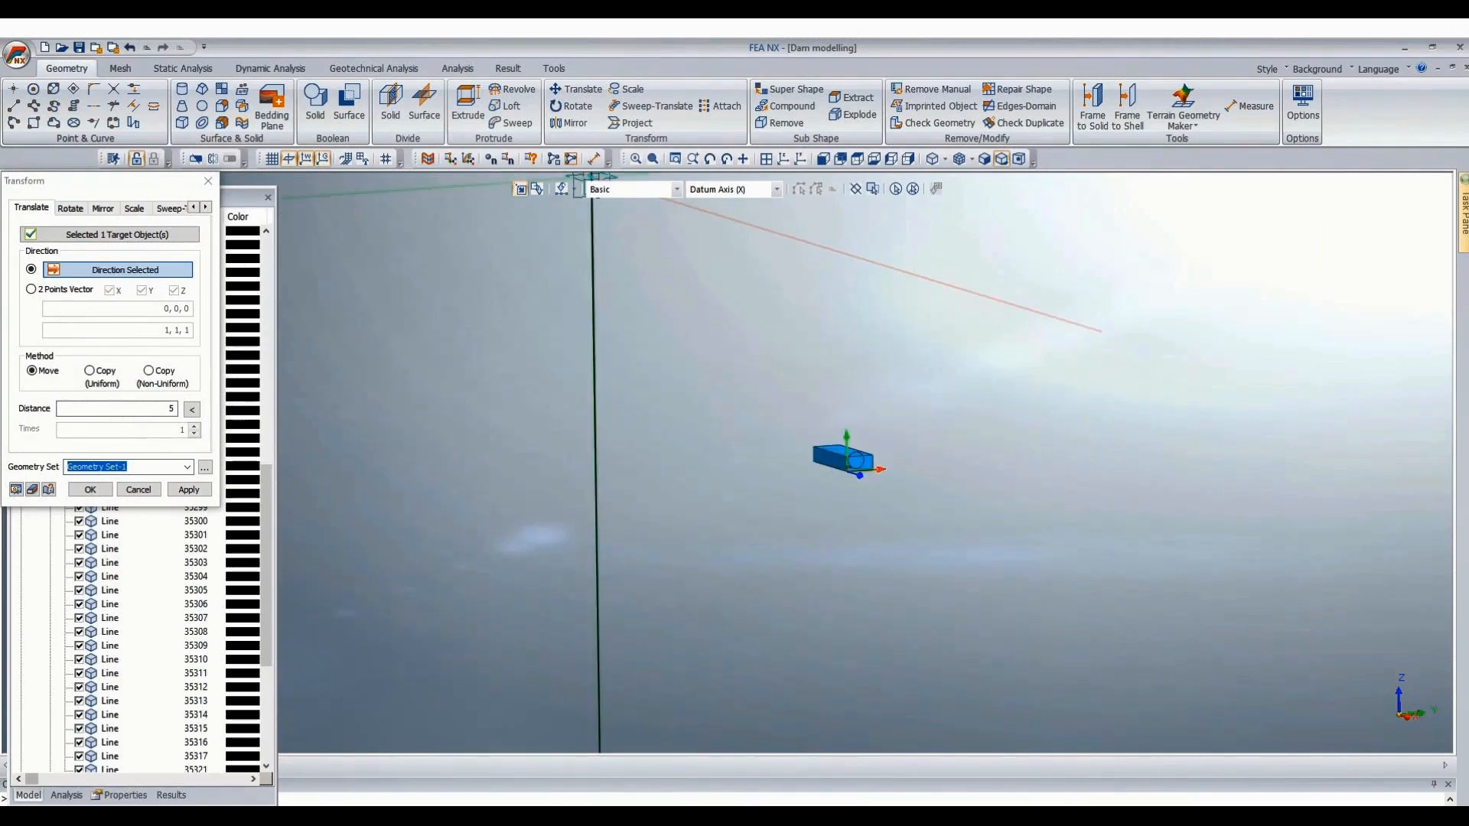
In the Dam moedlling workbook, calculate the vertical offset from lip level 234 with a subtraction formula in cell K199.
{"action": "left_click", "coordinate": [503, 817]}
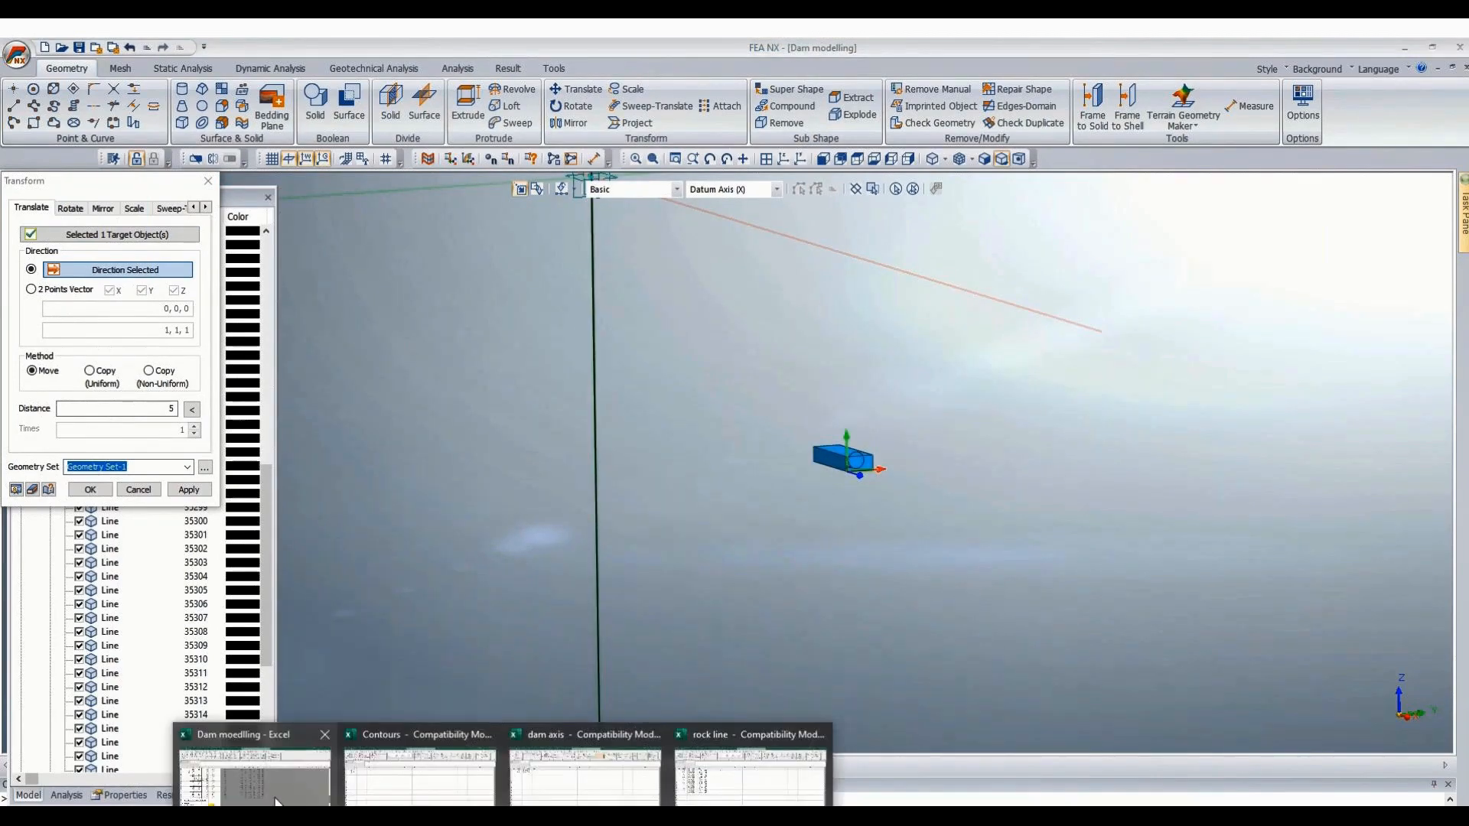
{"action": "left_click", "coordinate": [275, 792]}
{"action": "left_click", "coordinate": [594, 686]}
{"action": "type", "text": "="}
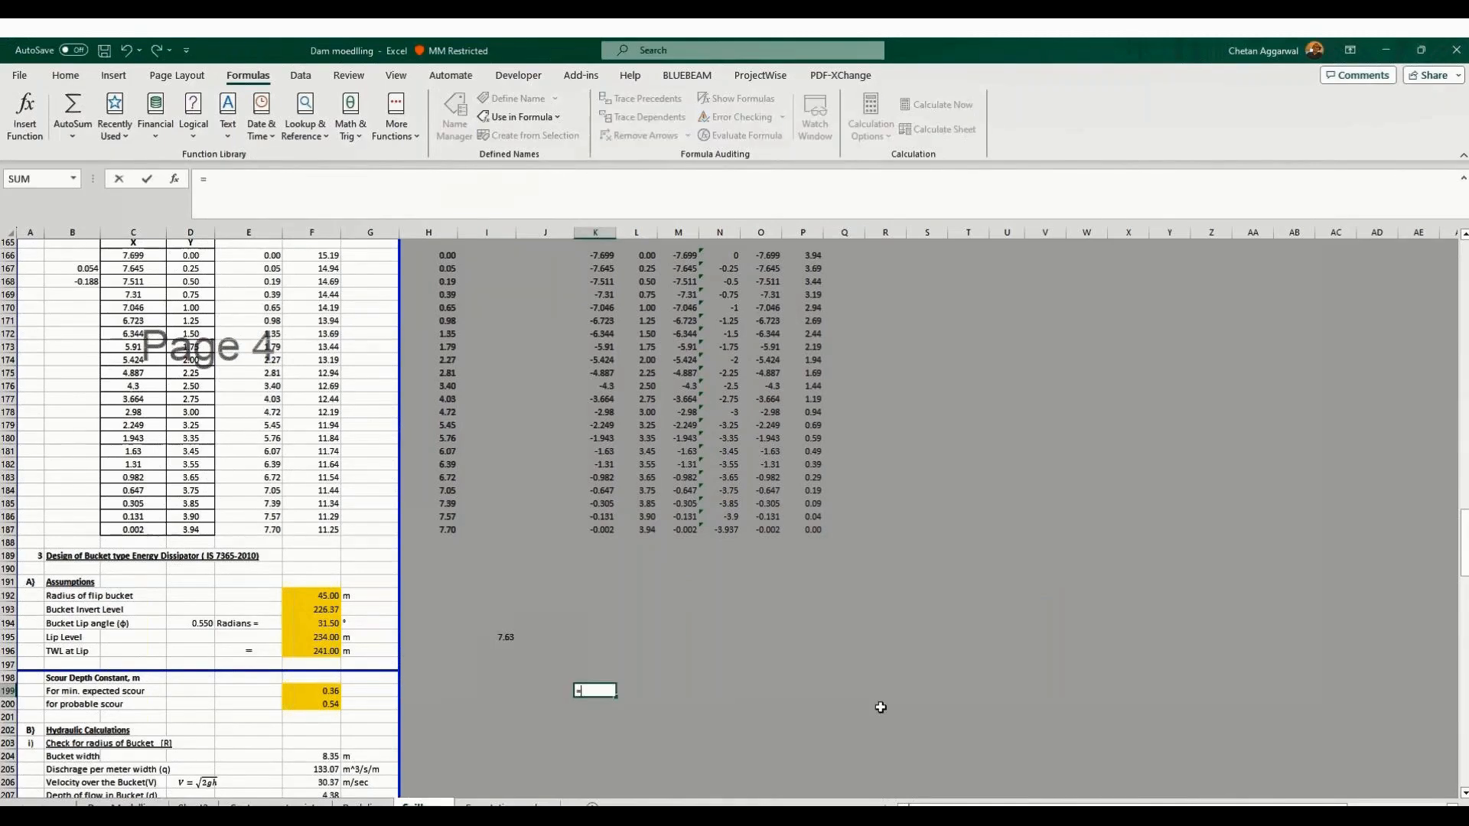
{"action": "type", "text": "234-21"}
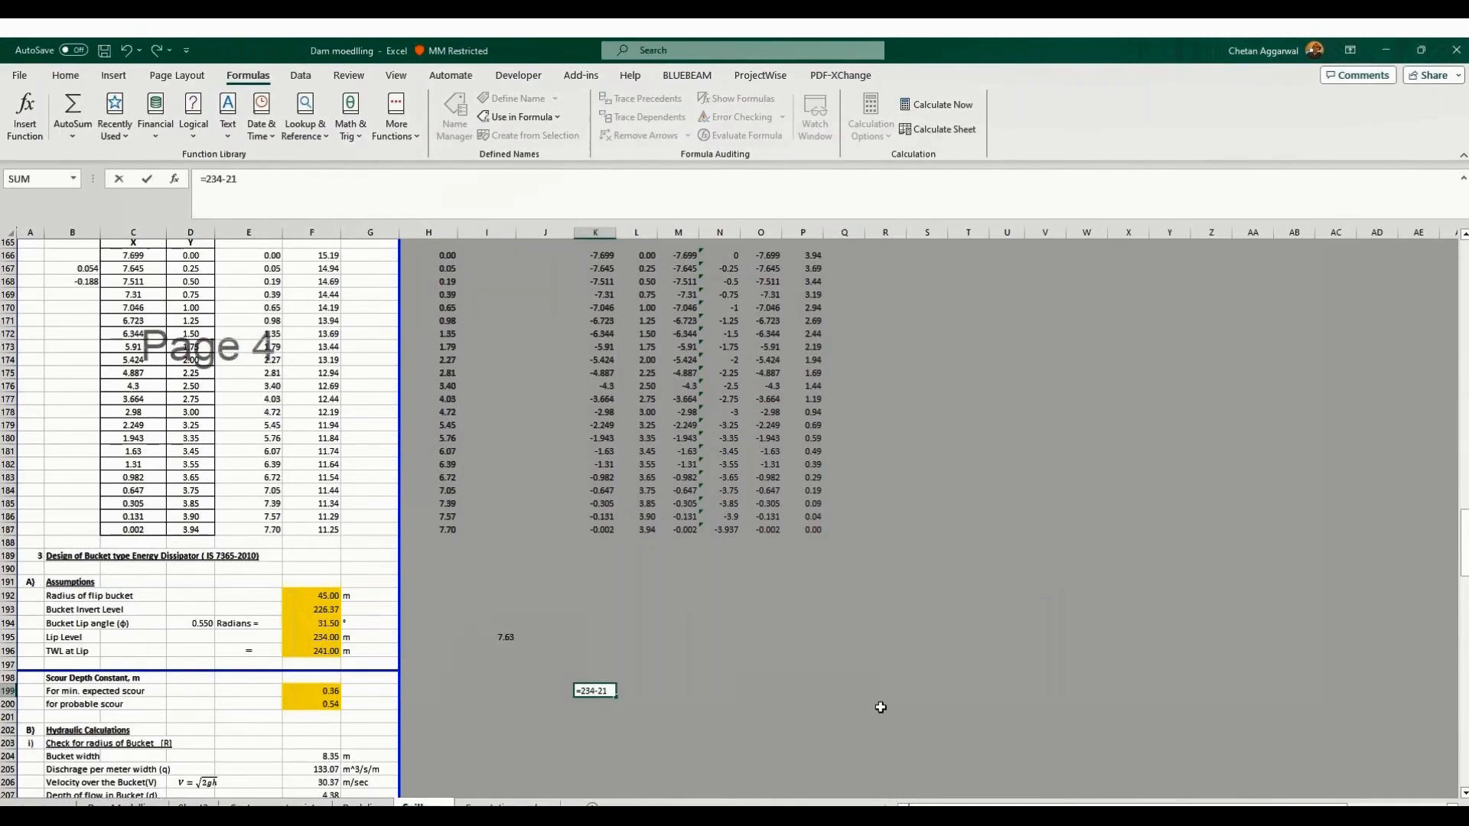
{"action": "key", "text": "Return"}
Back in FEA NX, move the selected bottom line vertically by a distance of 21 and close the Transform dialog.
{"action": "left_click", "coordinate": [573, 816]}
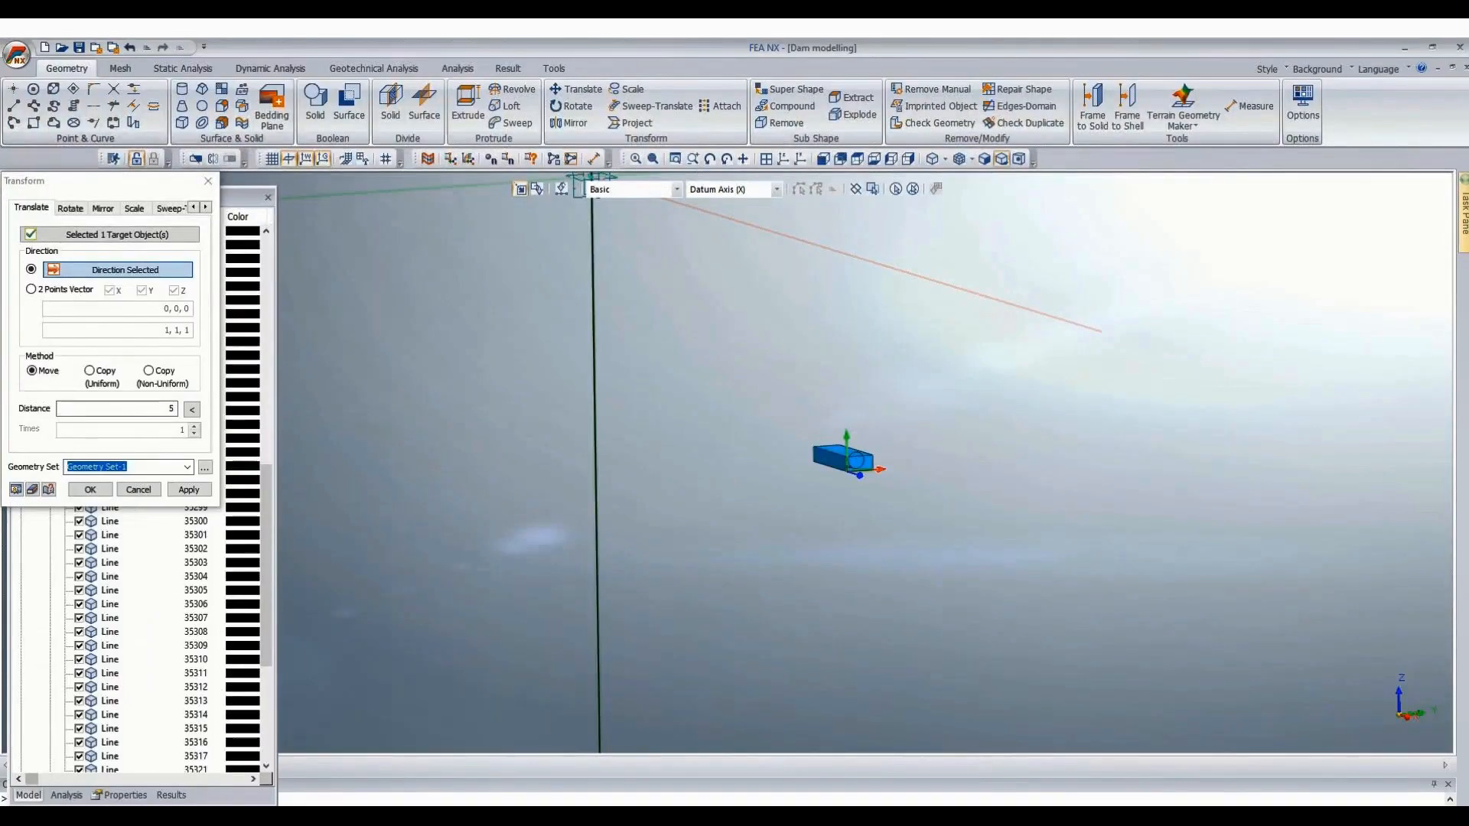
{"action": "left_click_drag", "start_coordinate": [161, 411], "coordinate": [248, 410]}
{"action": "type", "text": "21"}
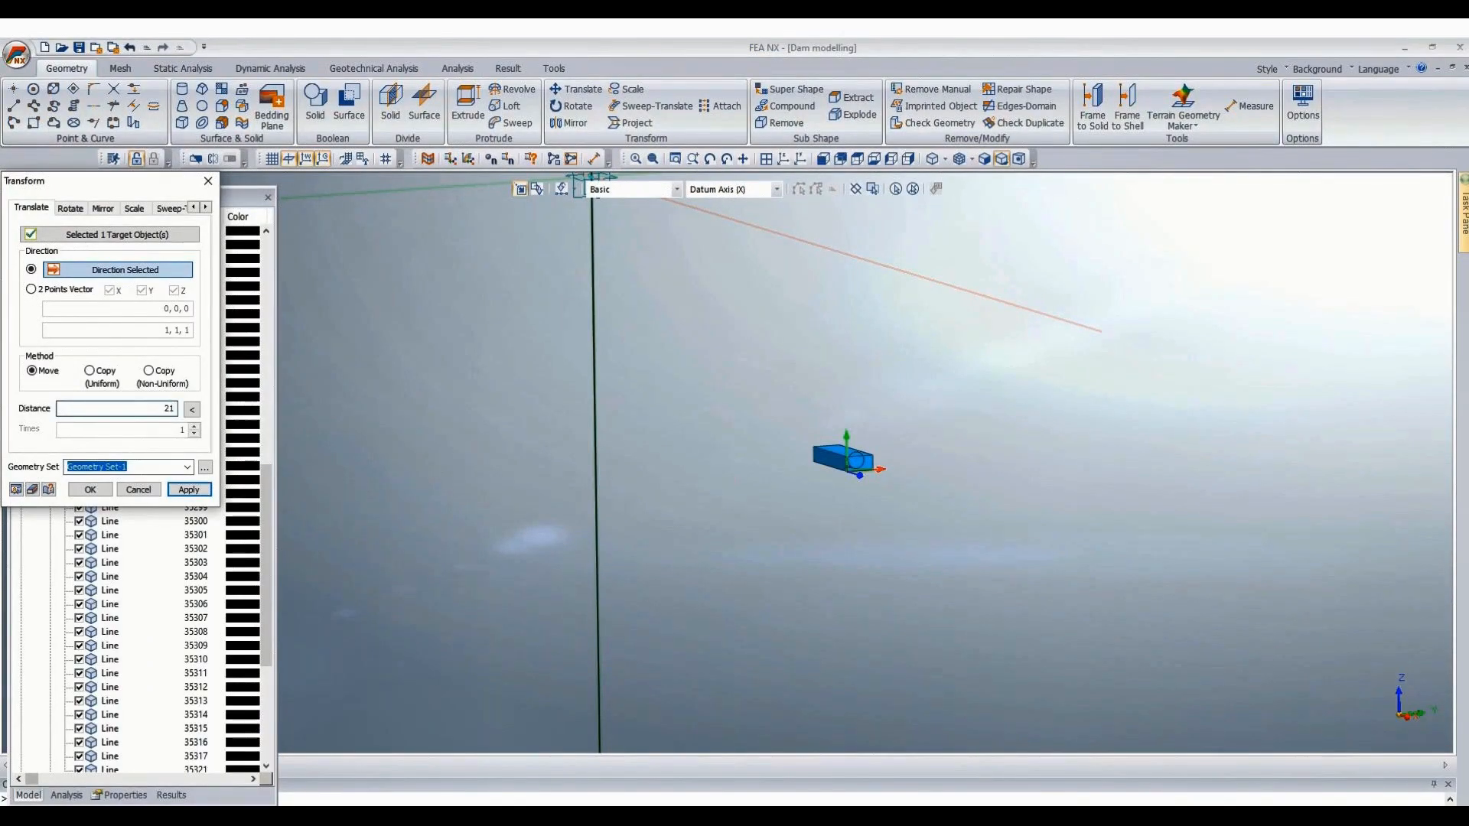
{"action": "scroll", "coordinate": [880, 505], "scroll_direction": "up", "scroll_amount": 10}
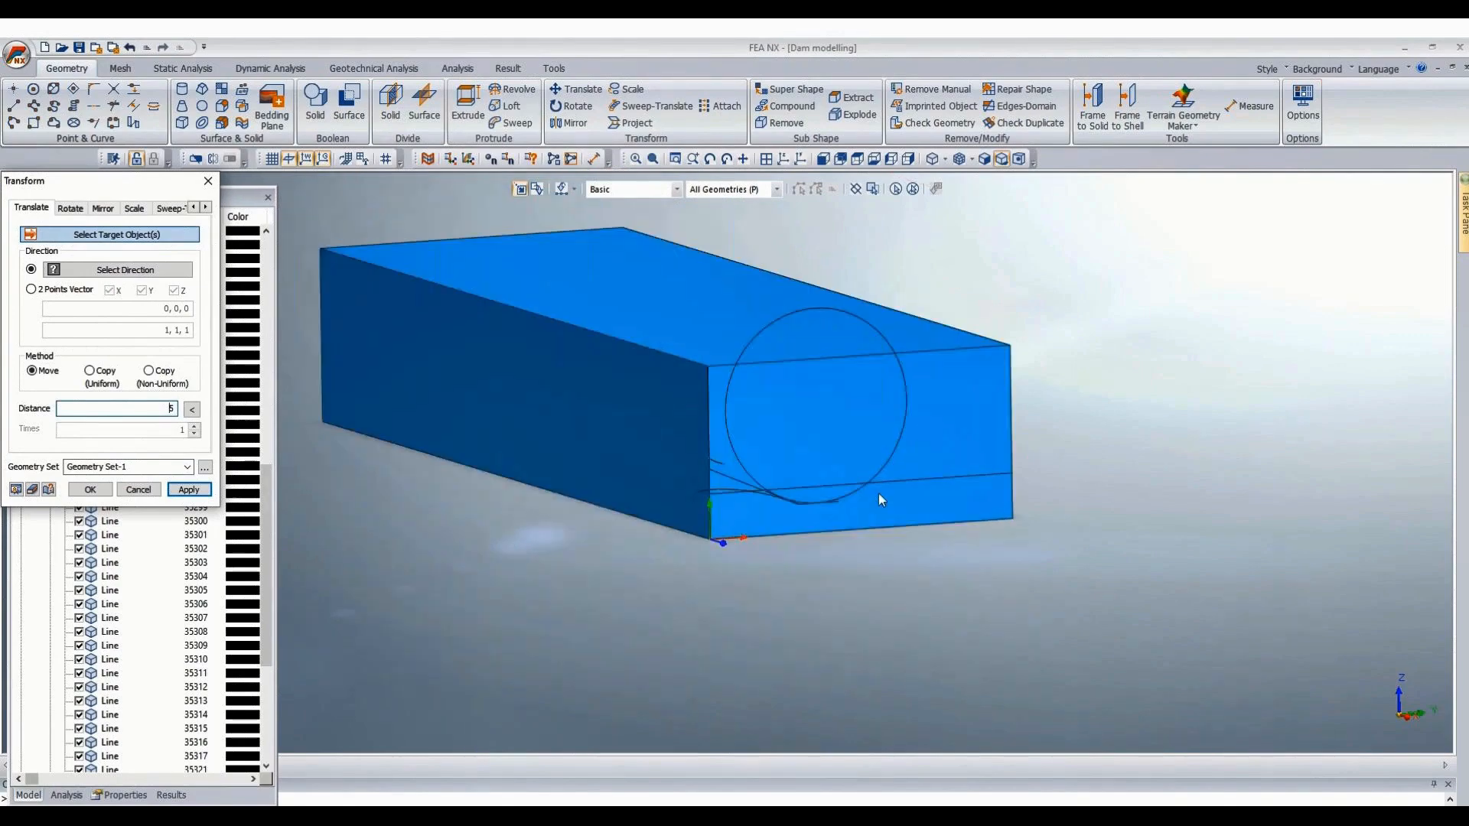
{"action": "scroll", "coordinate": [878, 493], "scroll_direction": "up", "scroll_amount": 8}
{"action": "key", "text": "Escape"}
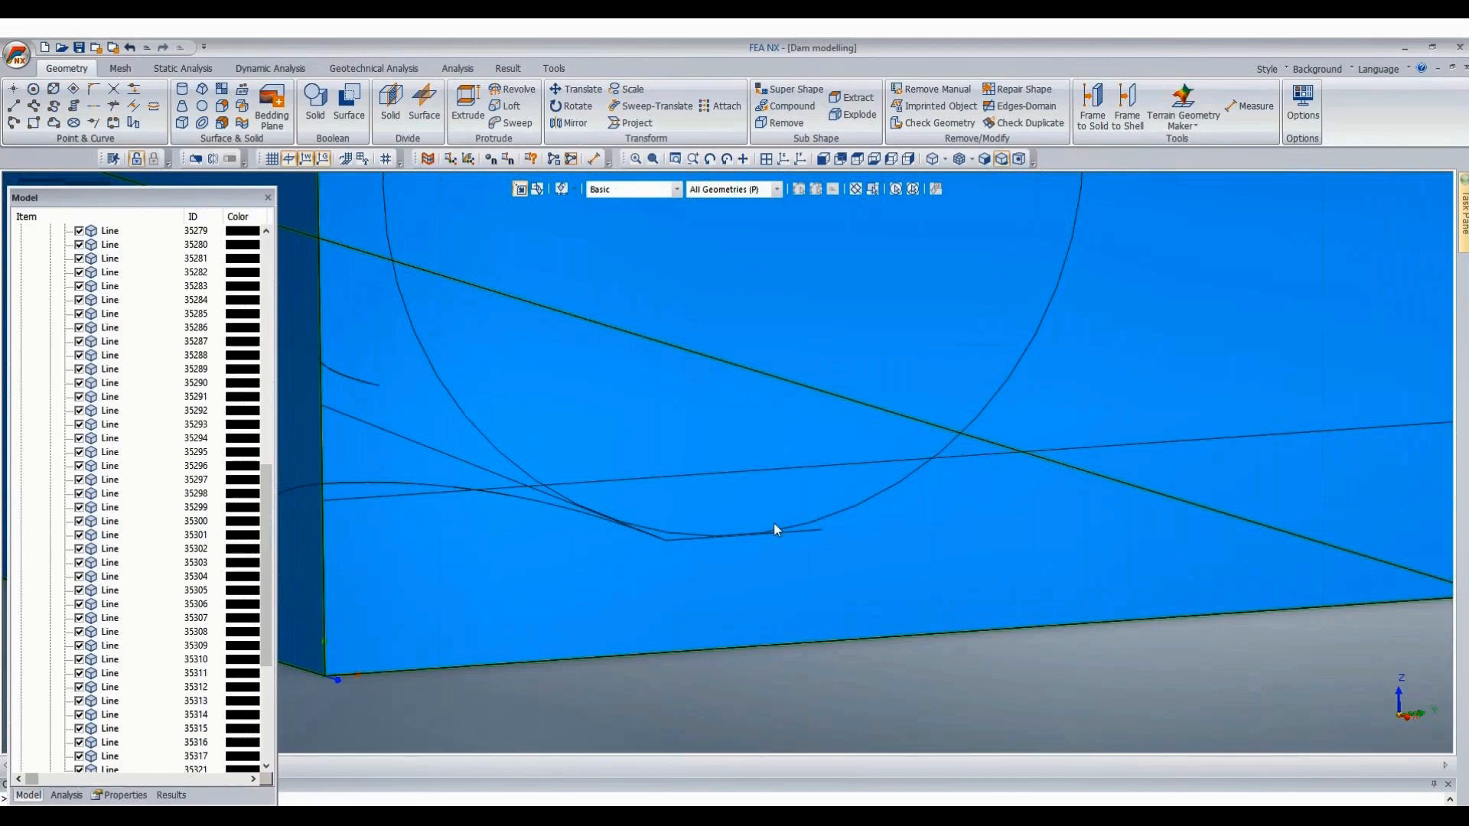
Translate the raised line horizontally by 75, using a two-point vector from its upstream end to its midpoint.
{"action": "scroll", "coordinate": [775, 528], "scroll_direction": "down", "scroll_amount": 4}
{"action": "scroll", "coordinate": [596, 493], "scroll_direction": "down", "scroll_amount": 2}
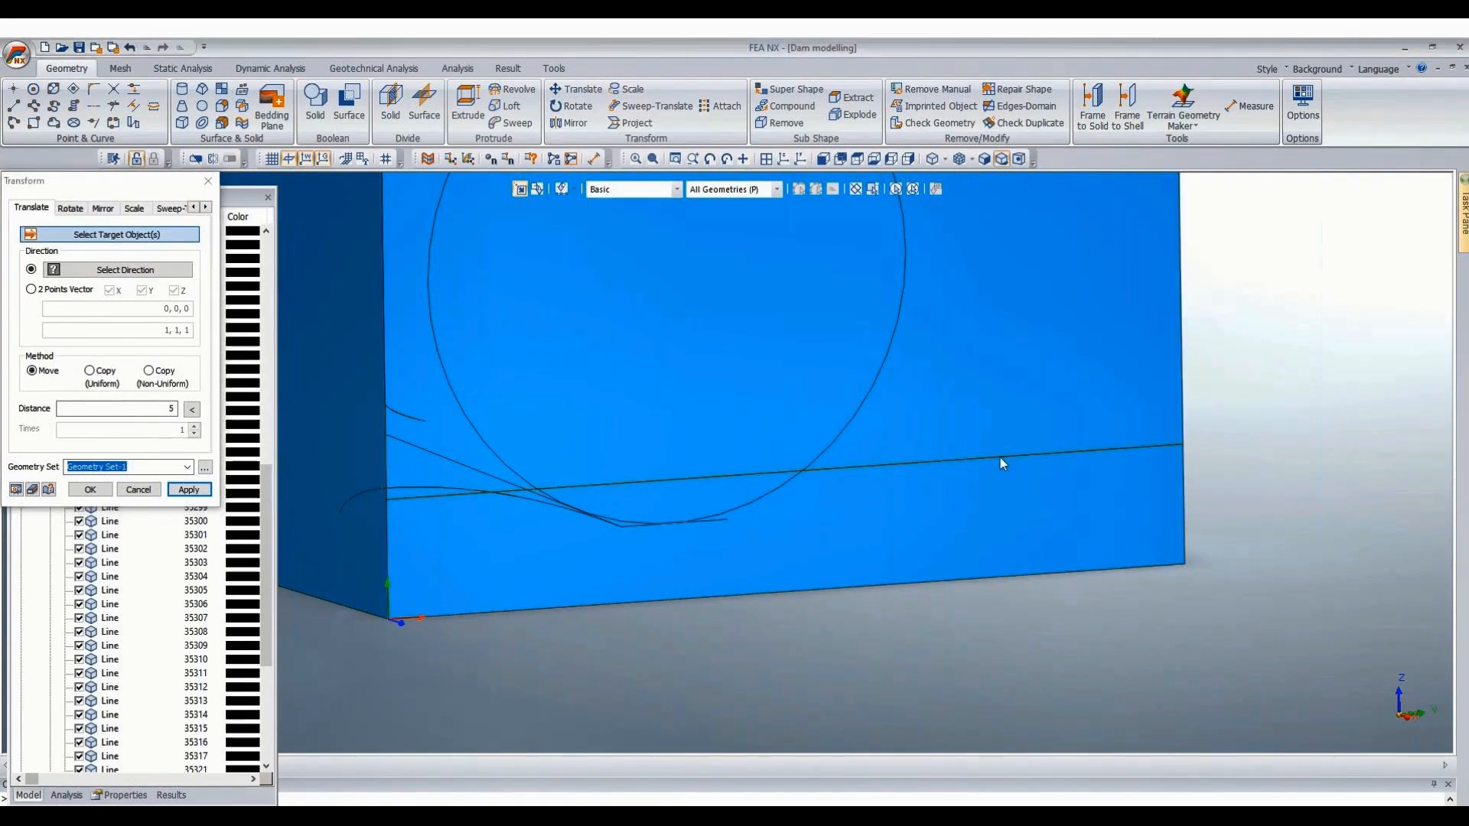
{"action": "left_click", "coordinate": [1000, 457]}
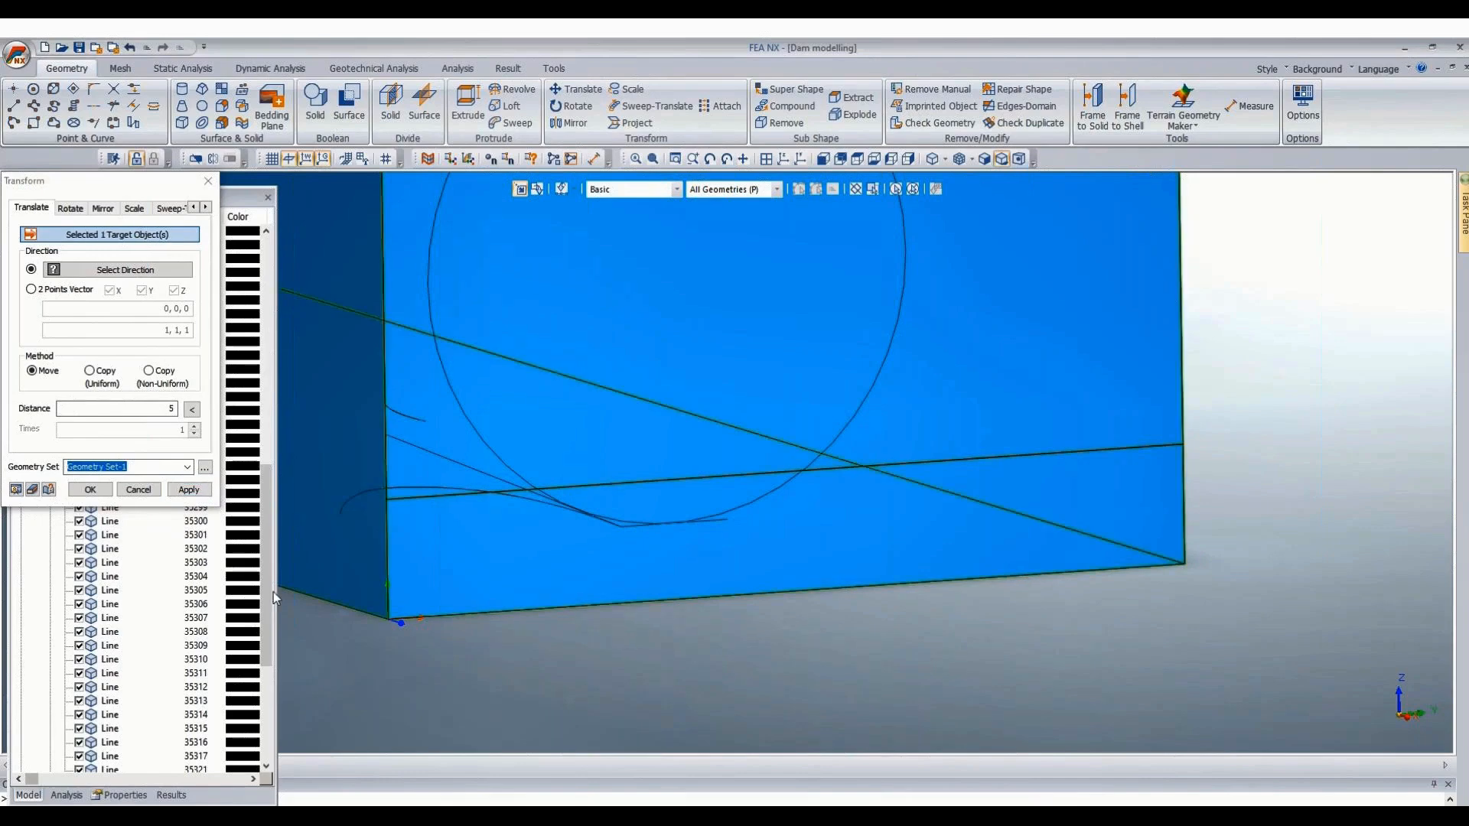
{"action": "left_click", "coordinate": [55, 305]}
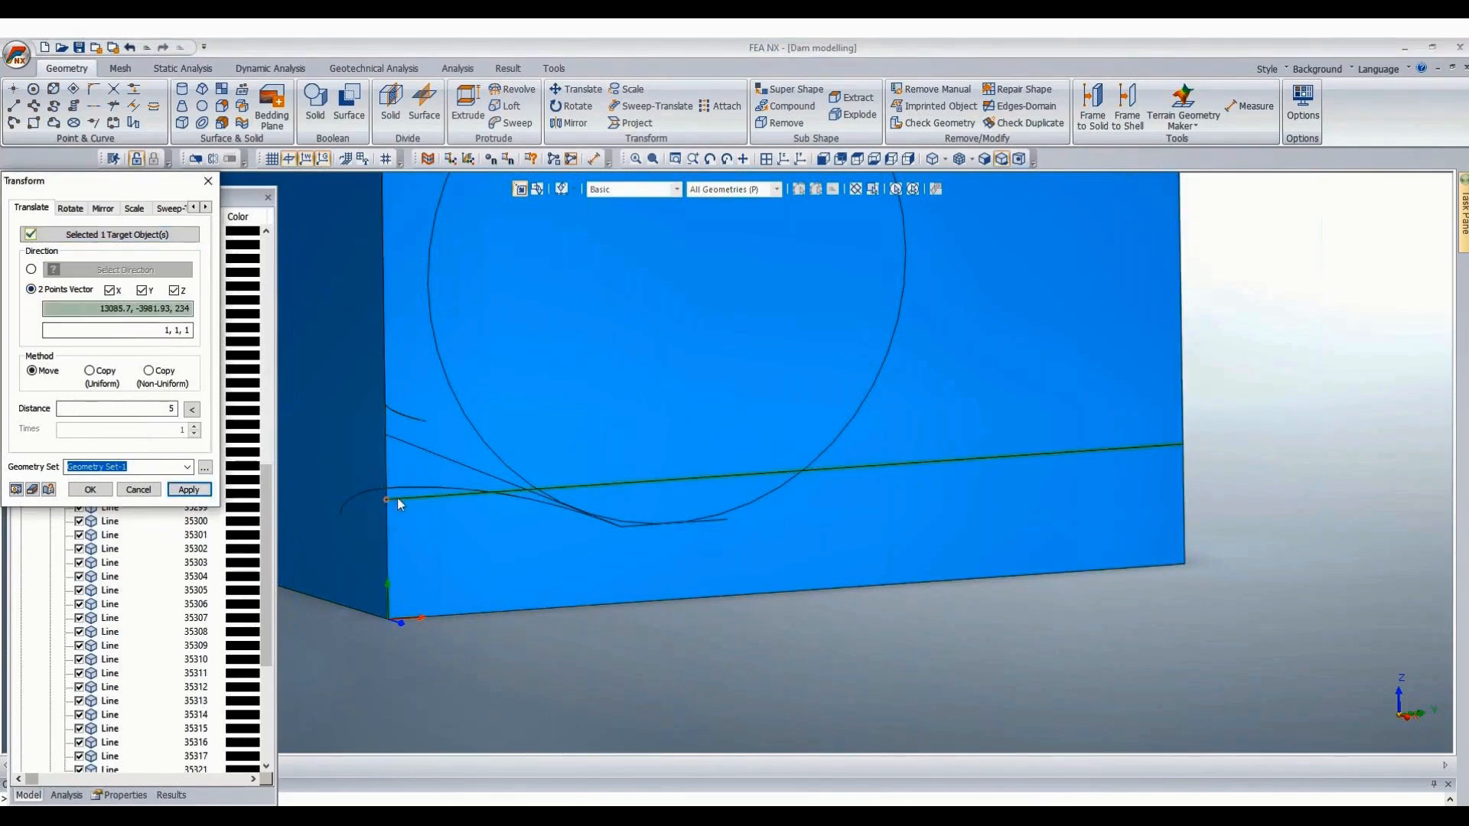
{"action": "left_click", "coordinate": [721, 477]}
{"action": "left_click", "coordinate": [193, 409]}
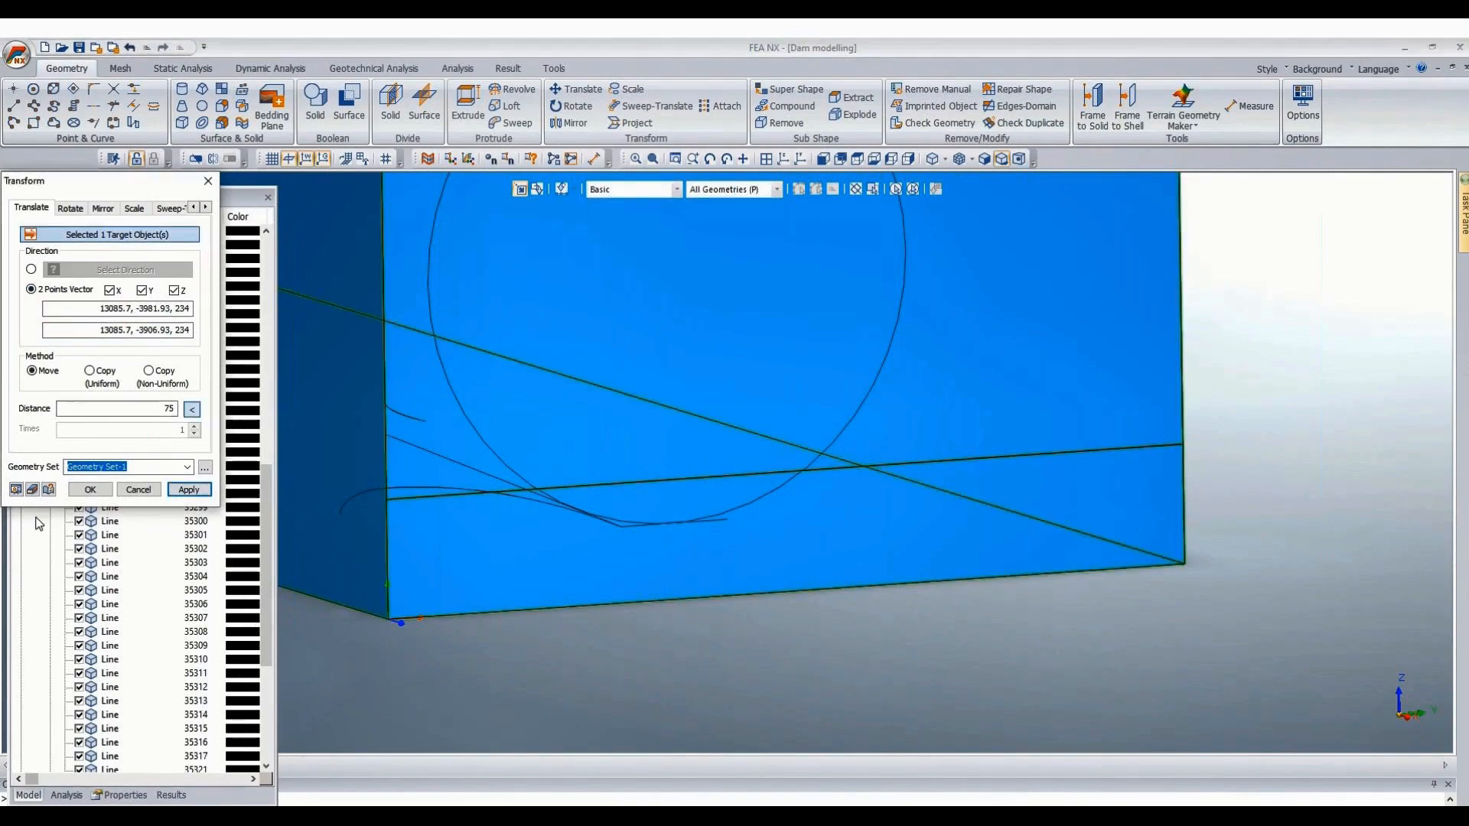
{"action": "left_click", "coordinate": [90, 490]}
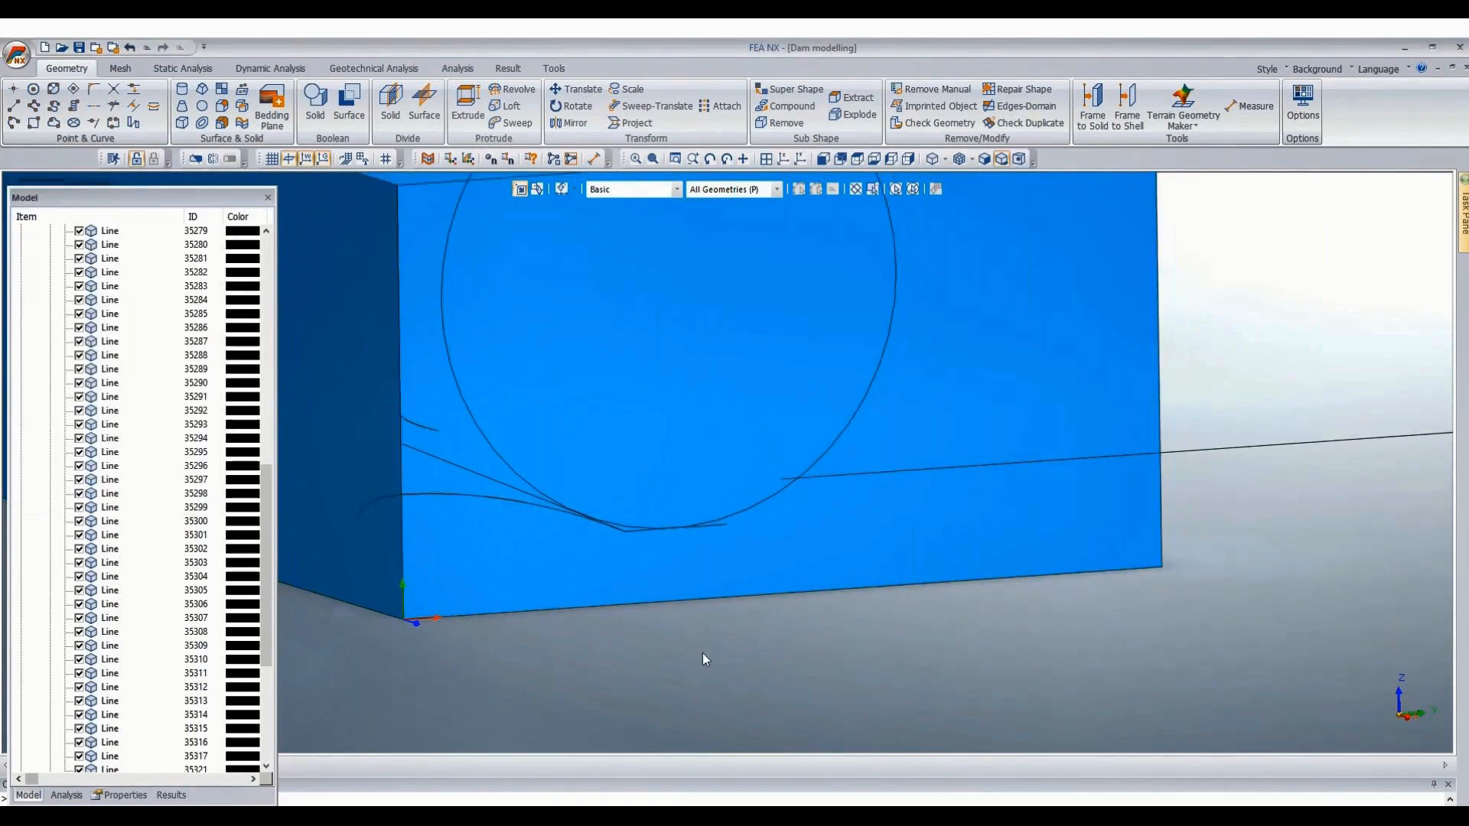
Hide the solid Box(1)(1)(2)(2)(2) and delete the vertical line above the spillway line's upper end.
{"action": "scroll", "coordinate": [702, 654], "scroll_direction": "down", "scroll_amount": 1}
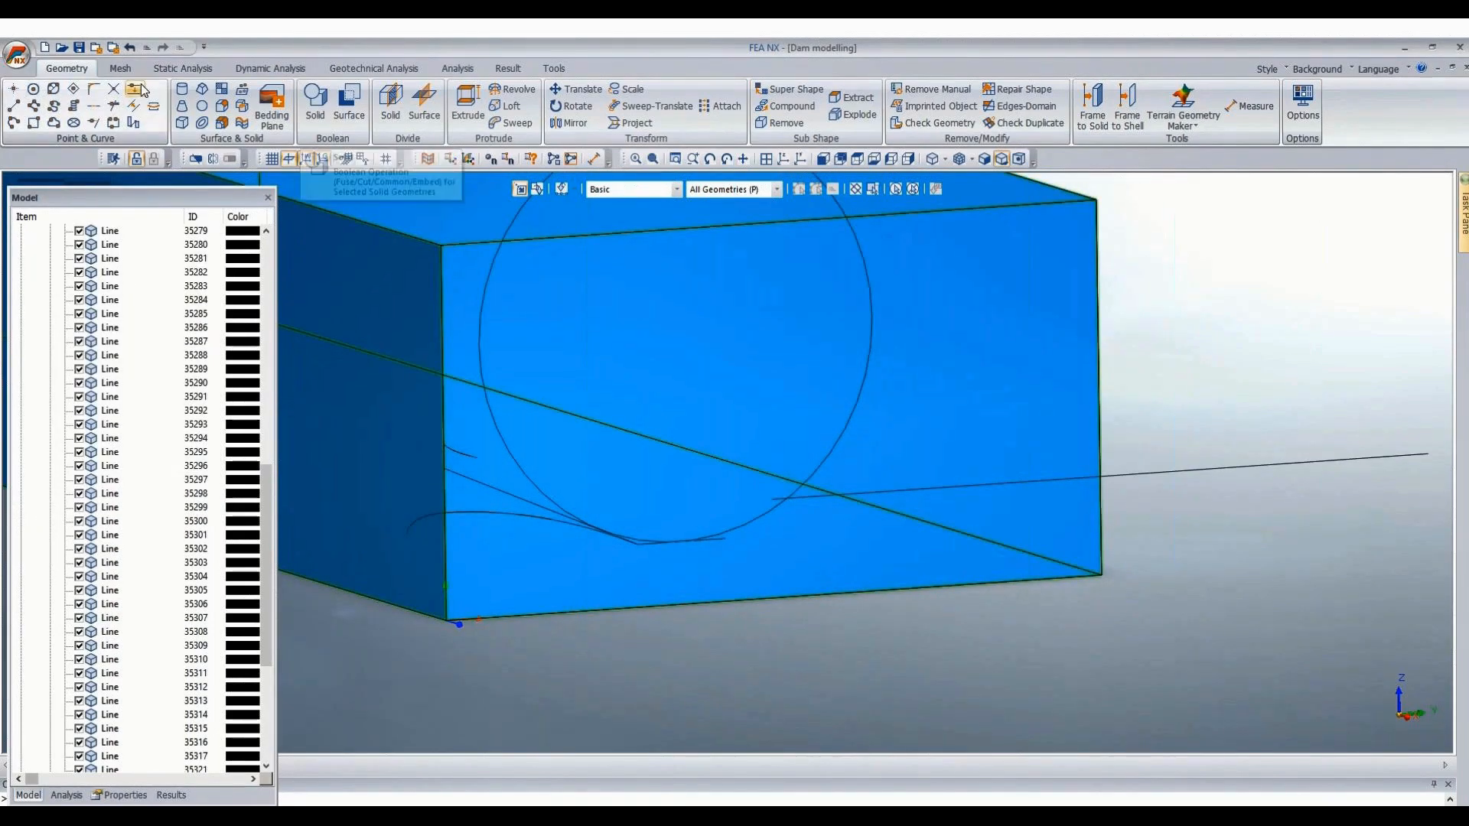
{"action": "scroll", "coordinate": [81, 659], "scroll_direction": "down", "scroll_amount": 6}
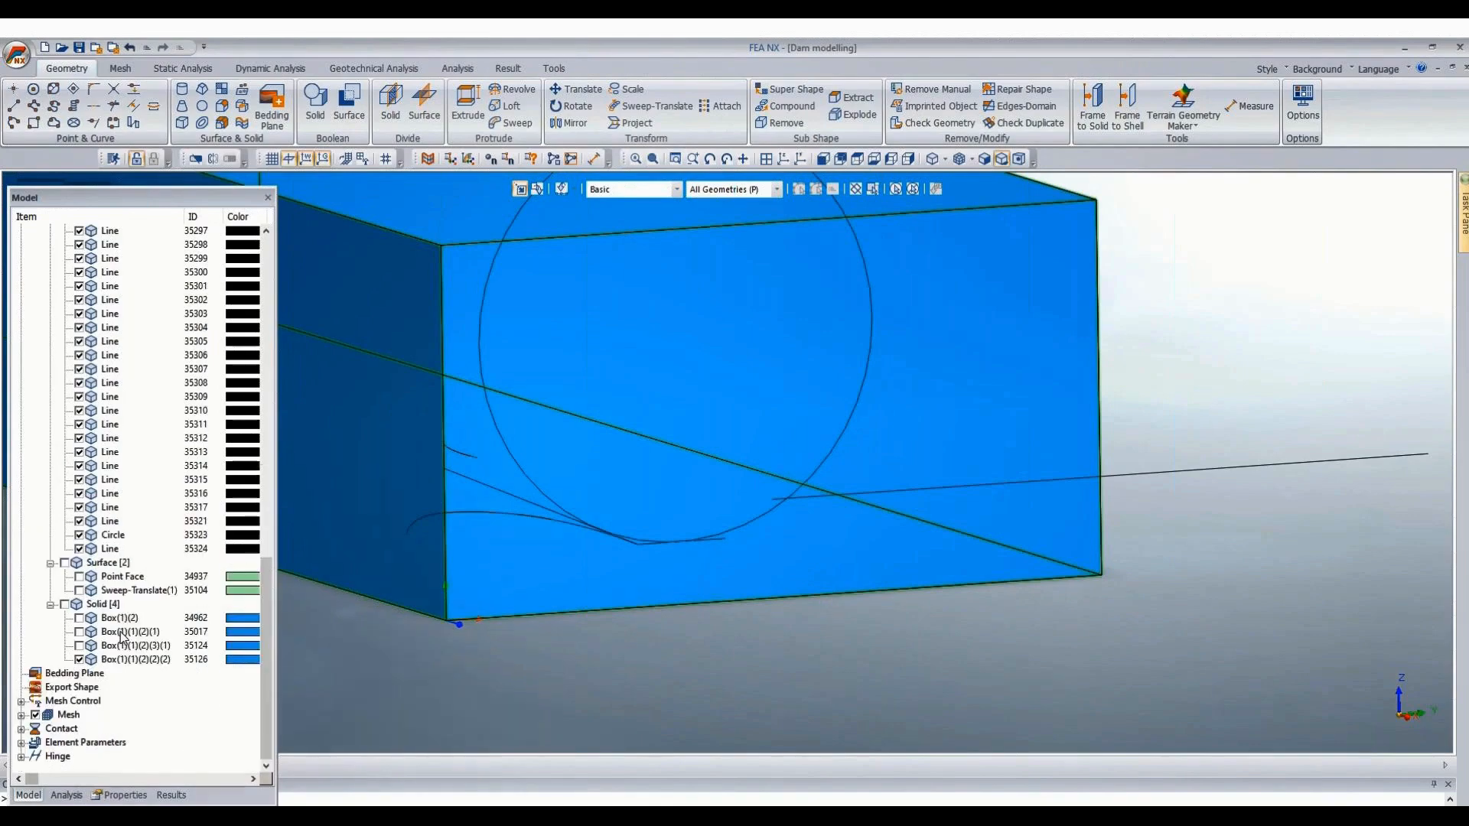
{"action": "left_click", "coordinate": [78, 659]}
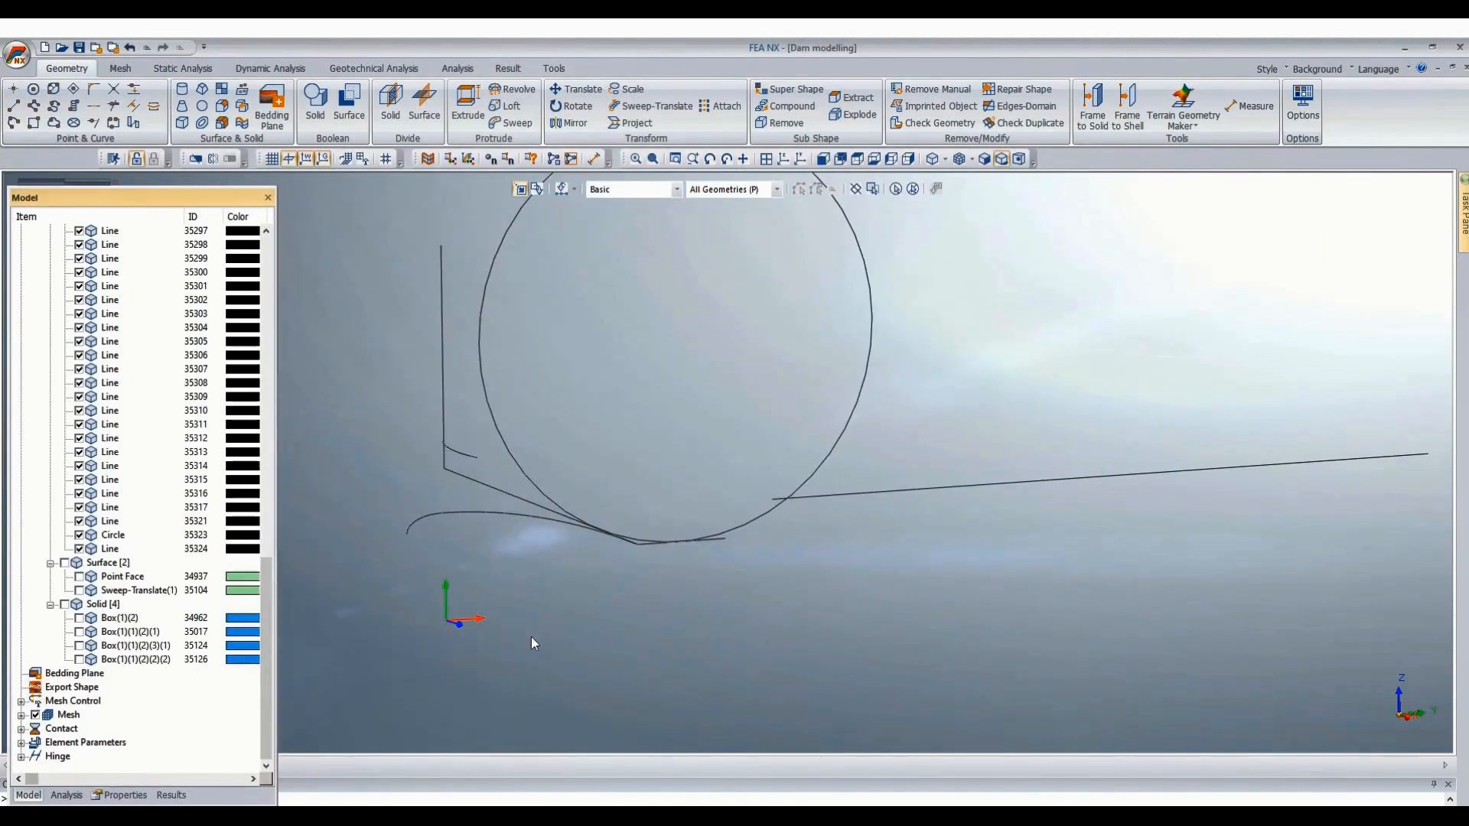
{"action": "left_click", "coordinate": [438, 366]}
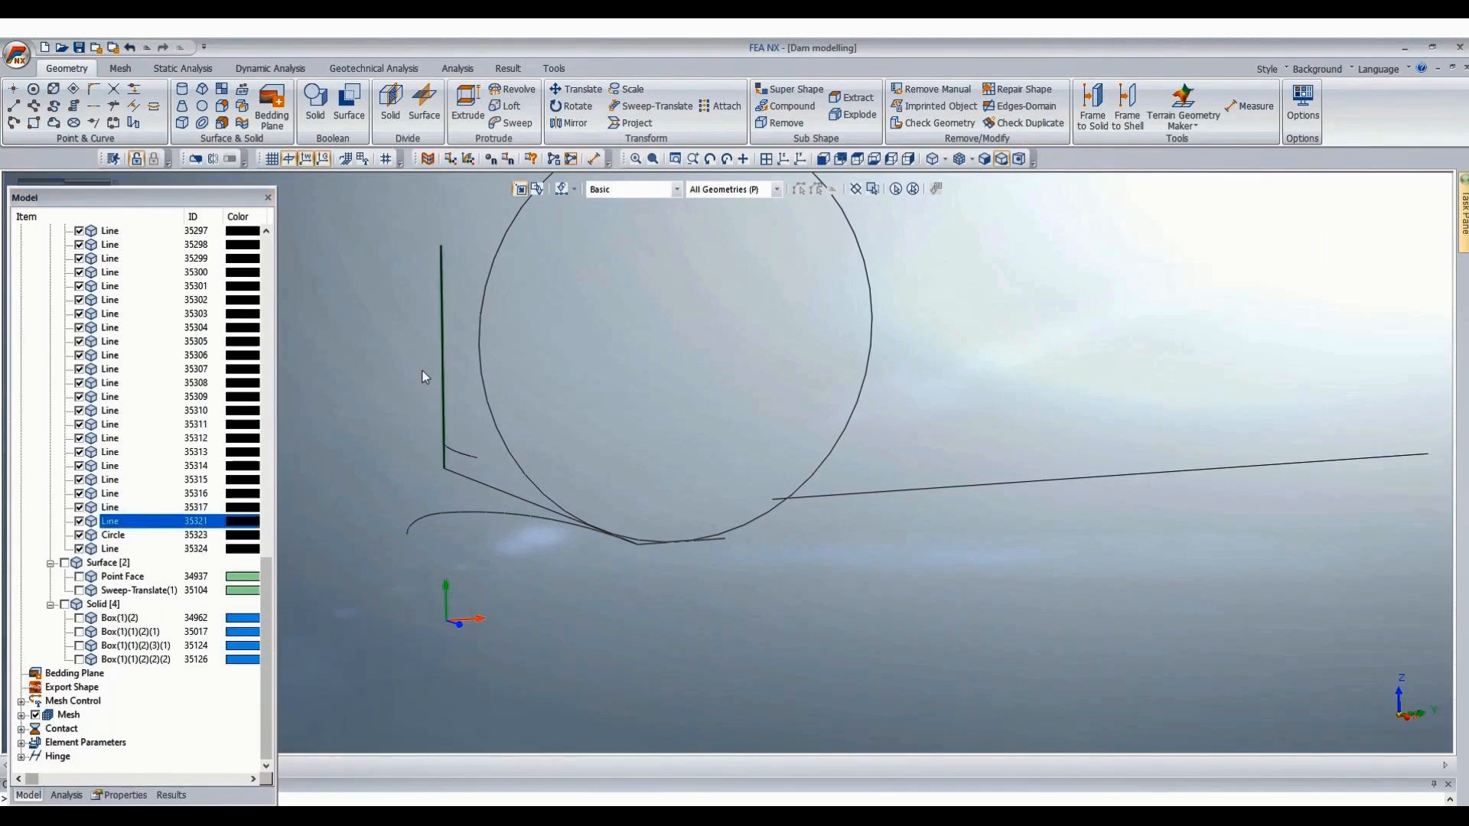
{"action": "key", "text": "Delete"}
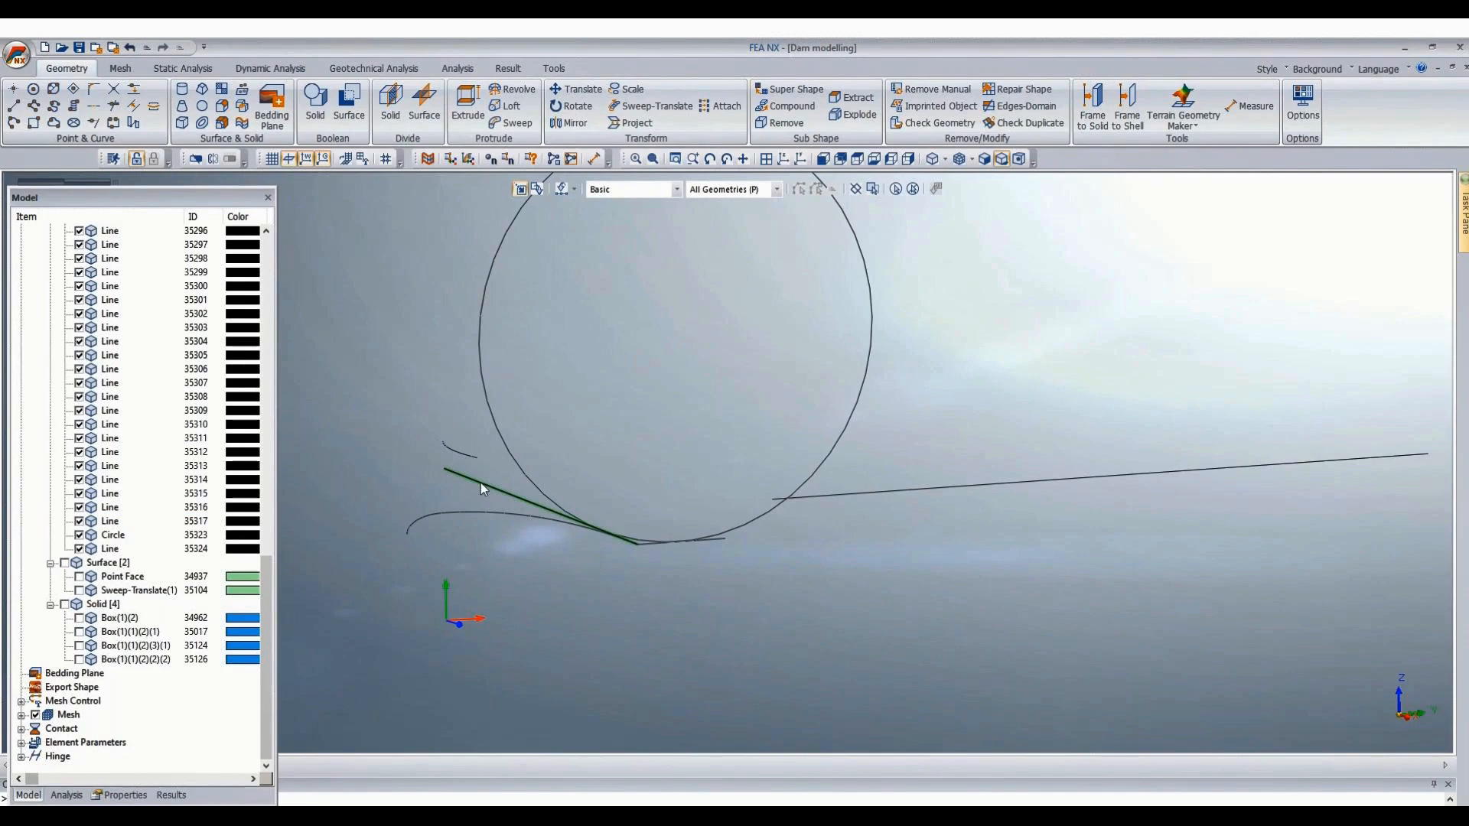
Examine where the bucket circle touches the extended spillway line, the spillway curve and the short bucket line.
{"action": "scroll", "coordinate": [622, 549], "scroll_direction": "up", "scroll_amount": 3}
{"action": "scroll", "coordinate": [622, 549], "scroll_direction": "up", "scroll_amount": 2}
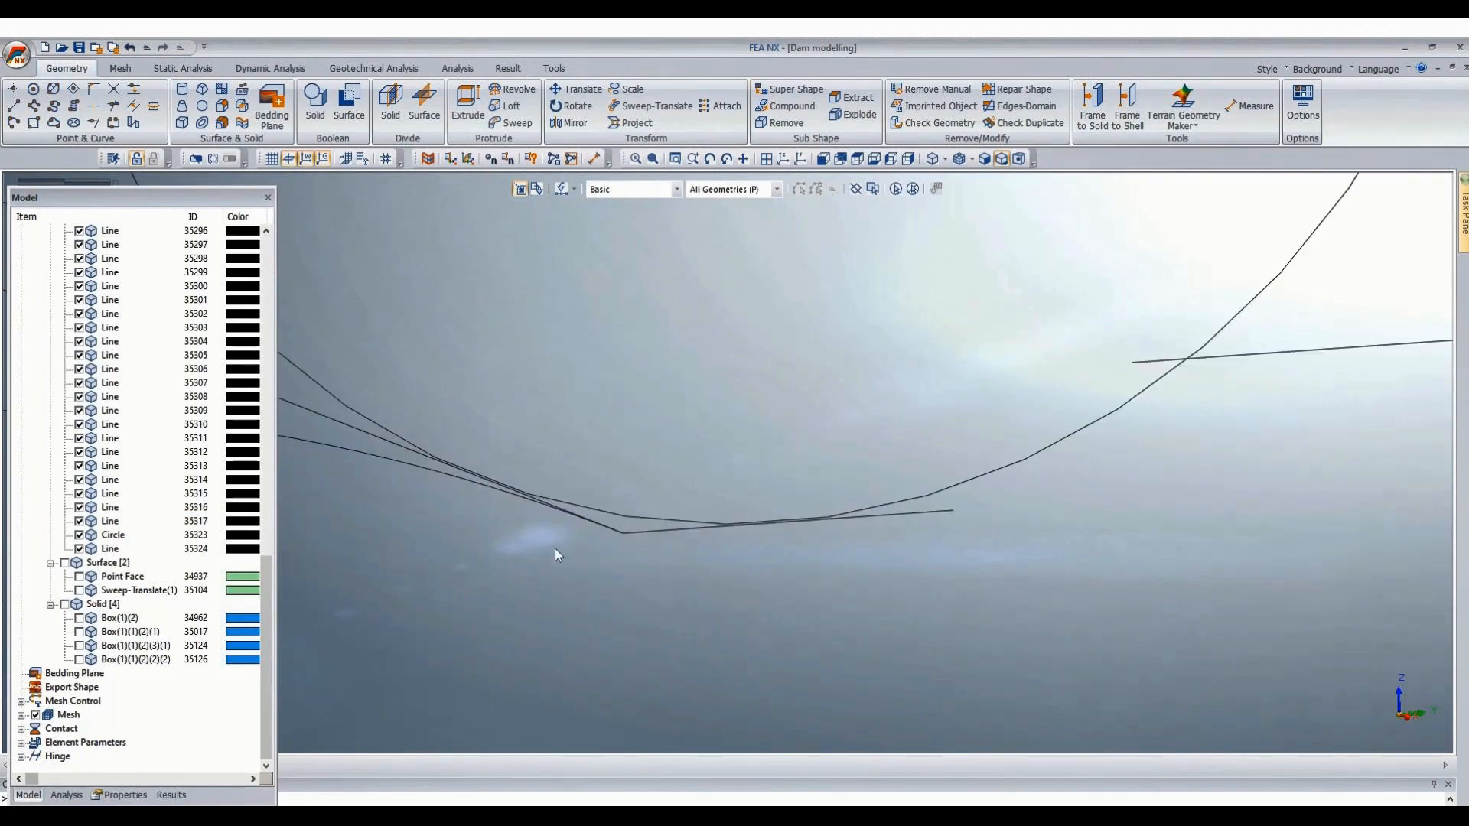
{"action": "scroll", "coordinate": [556, 552], "scroll_direction": "up", "scroll_amount": 2}
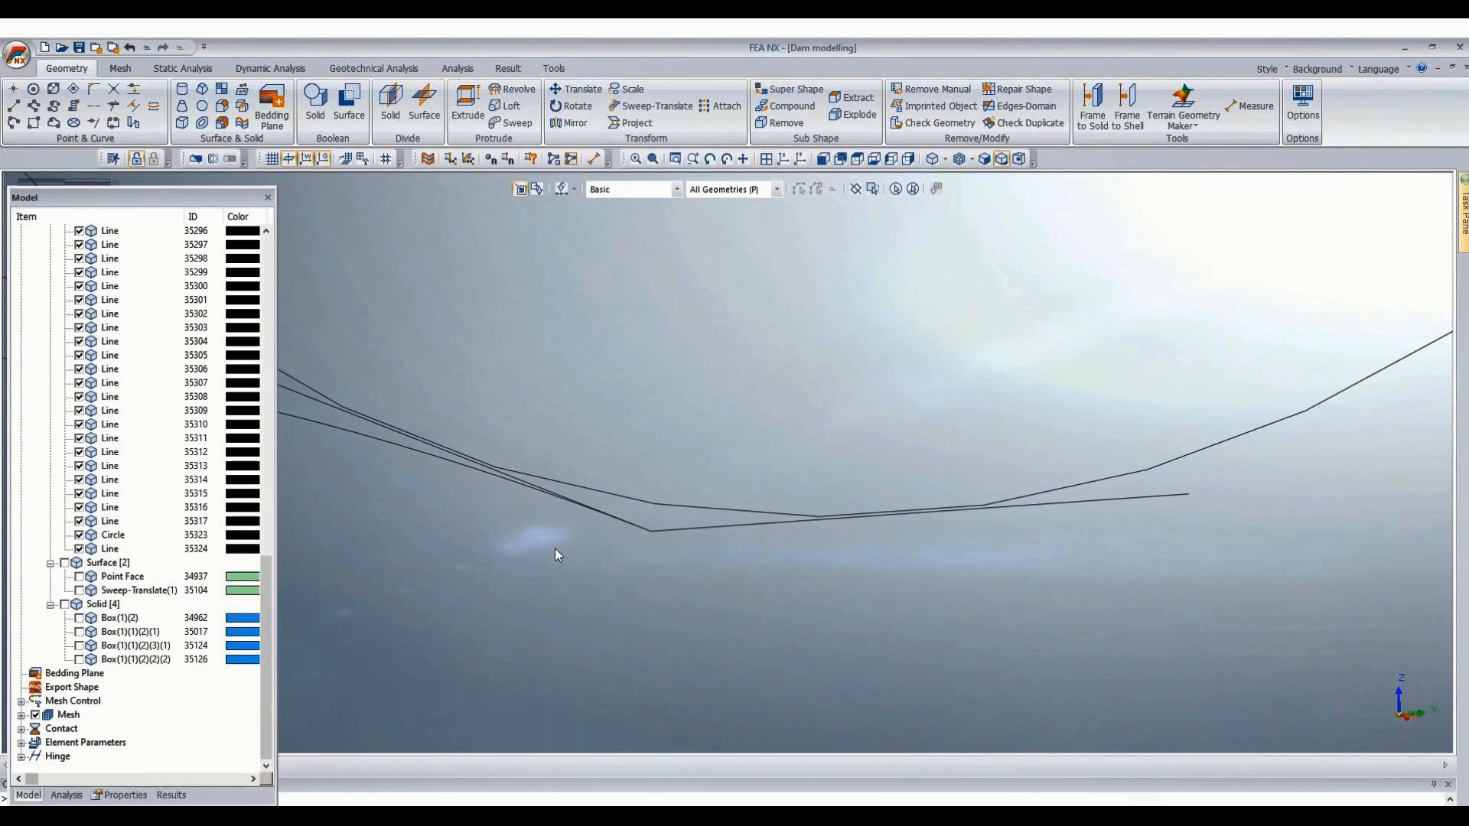
{"action": "scroll", "coordinate": [567, 528], "scroll_direction": "up", "scroll_amount": 2}
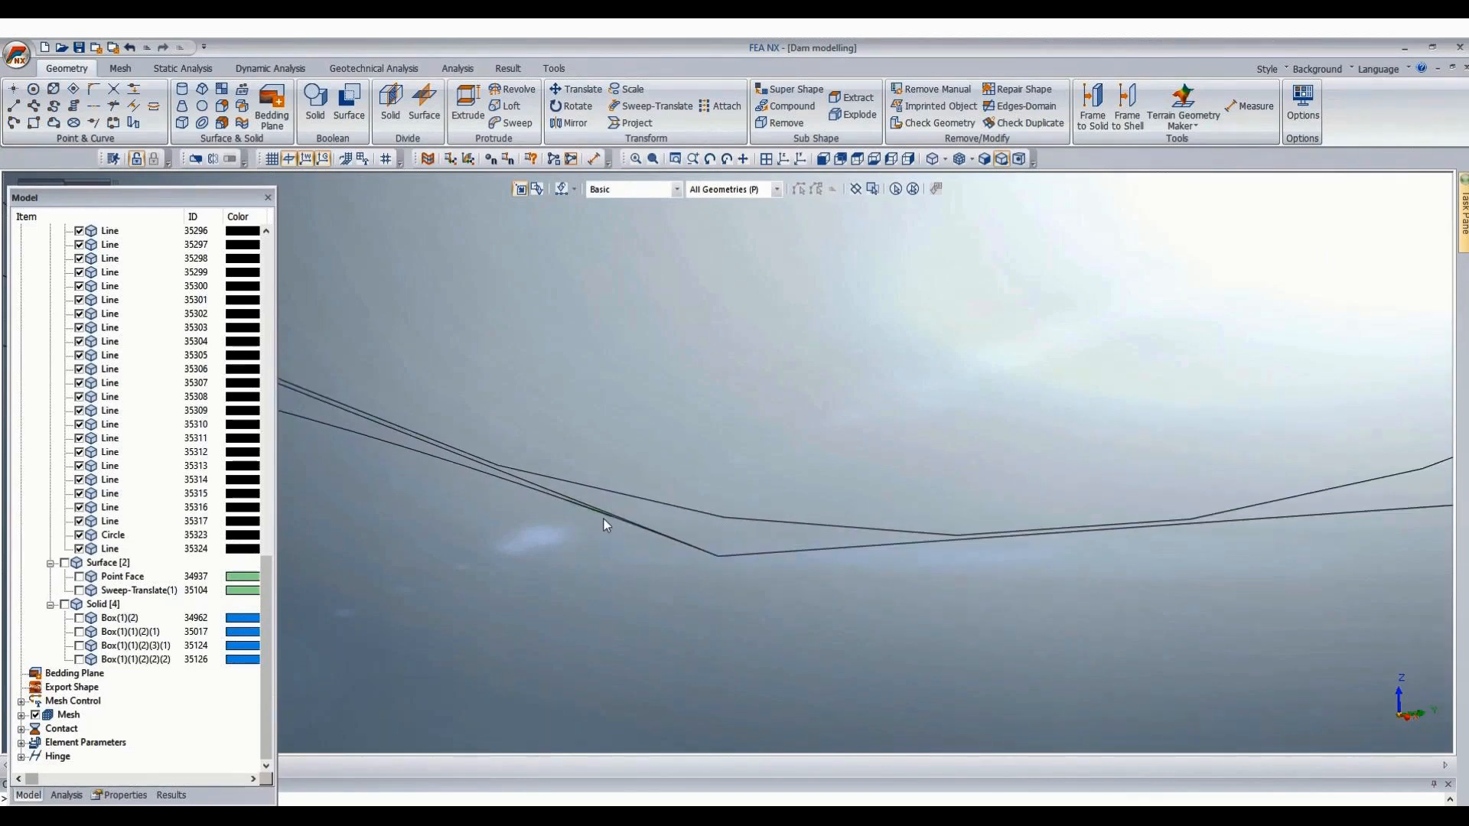
{"action": "scroll", "coordinate": [681, 567], "scroll_direction": "down", "scroll_amount": 3}
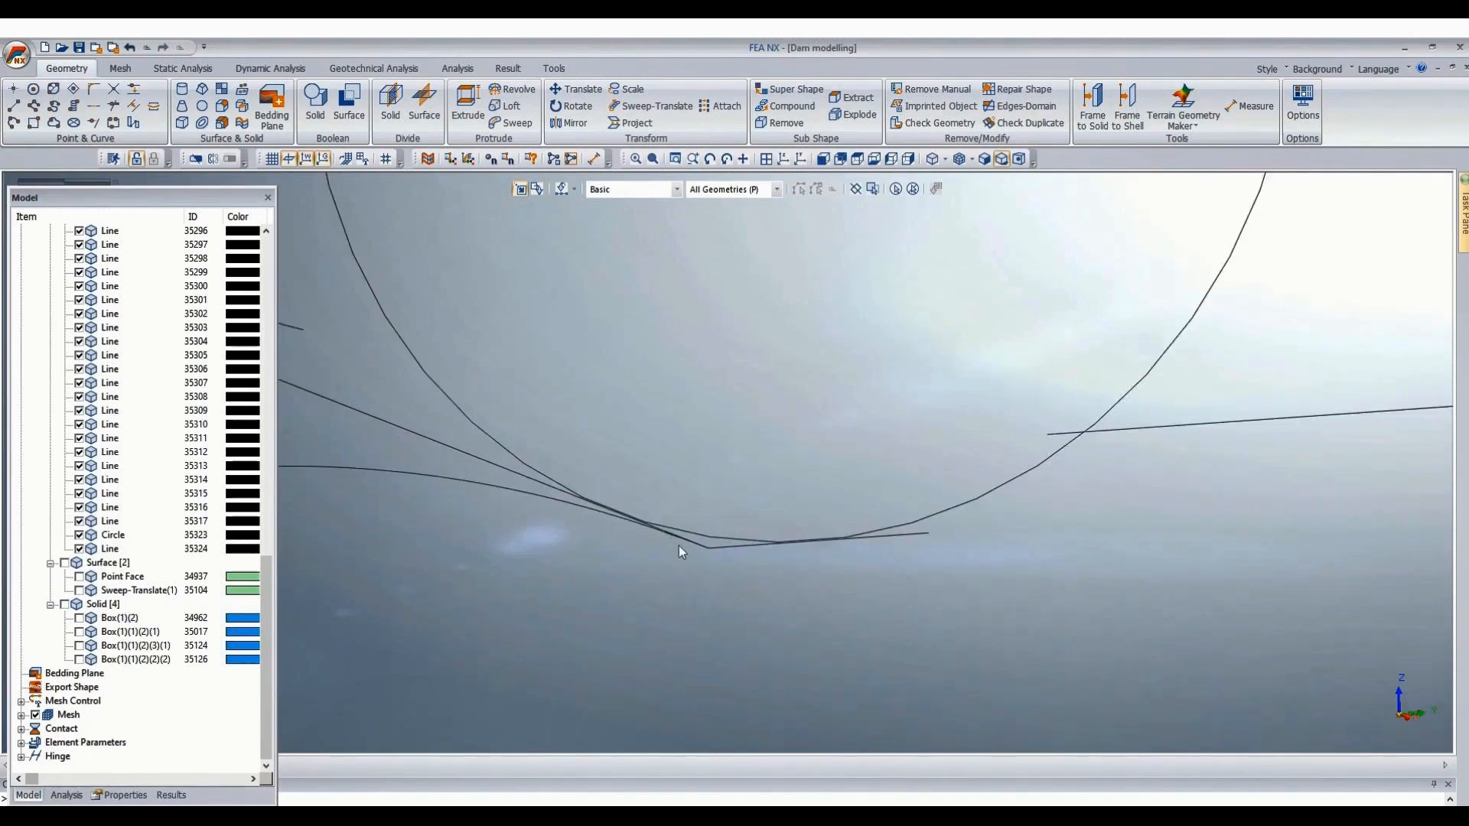
{"action": "scroll", "coordinate": [567, 526], "scroll_direction": "up", "scroll_amount": 3}
{"action": "scroll", "coordinate": [582, 530], "scroll_direction": "up", "scroll_amount": 1}
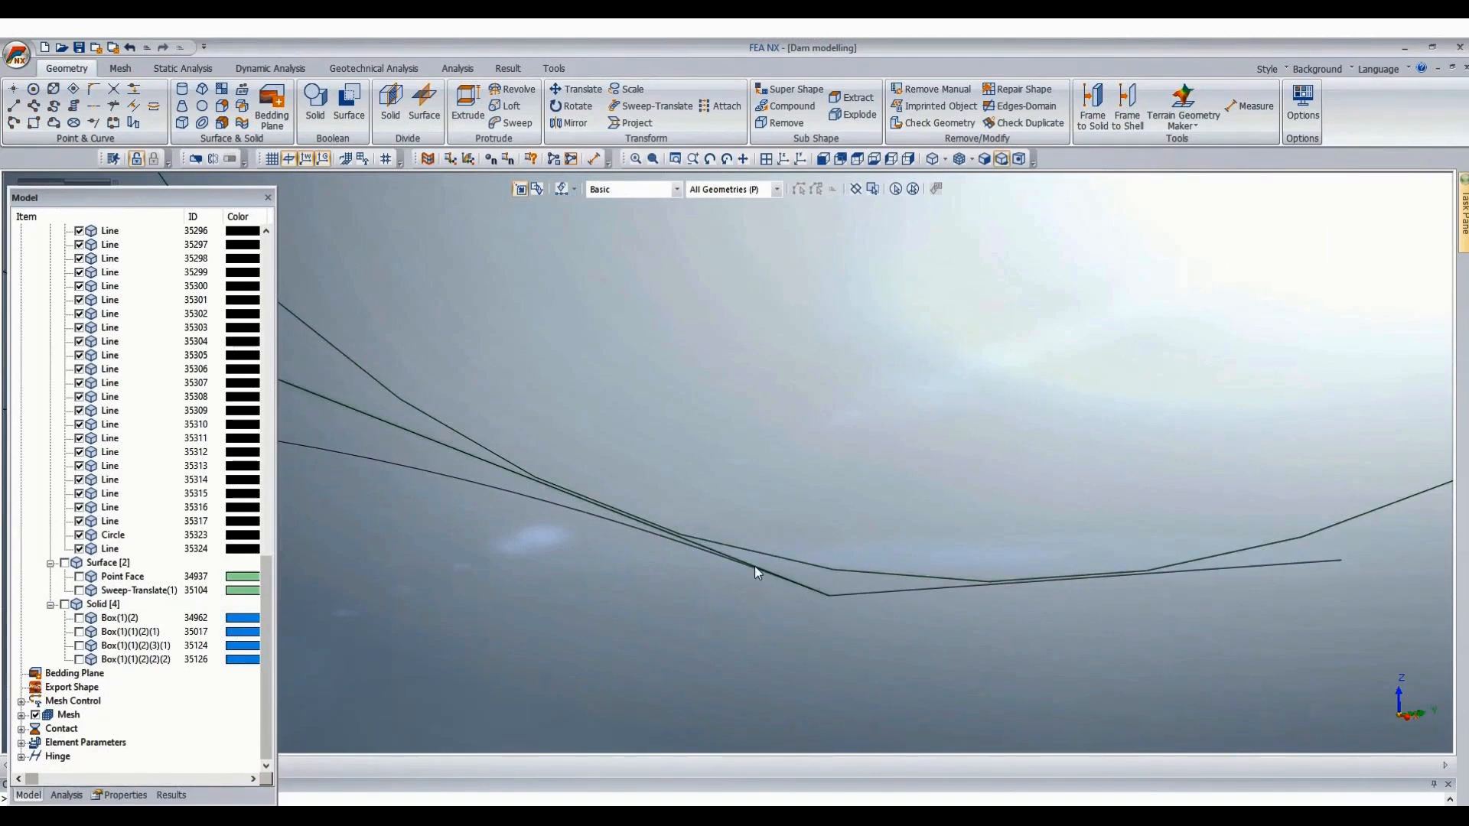
{"action": "scroll", "coordinate": [568, 641], "scroll_direction": "down", "scroll_amount": 4}
{"action": "scroll", "coordinate": [591, 630], "scroll_direction": "up", "scroll_amount": 2}
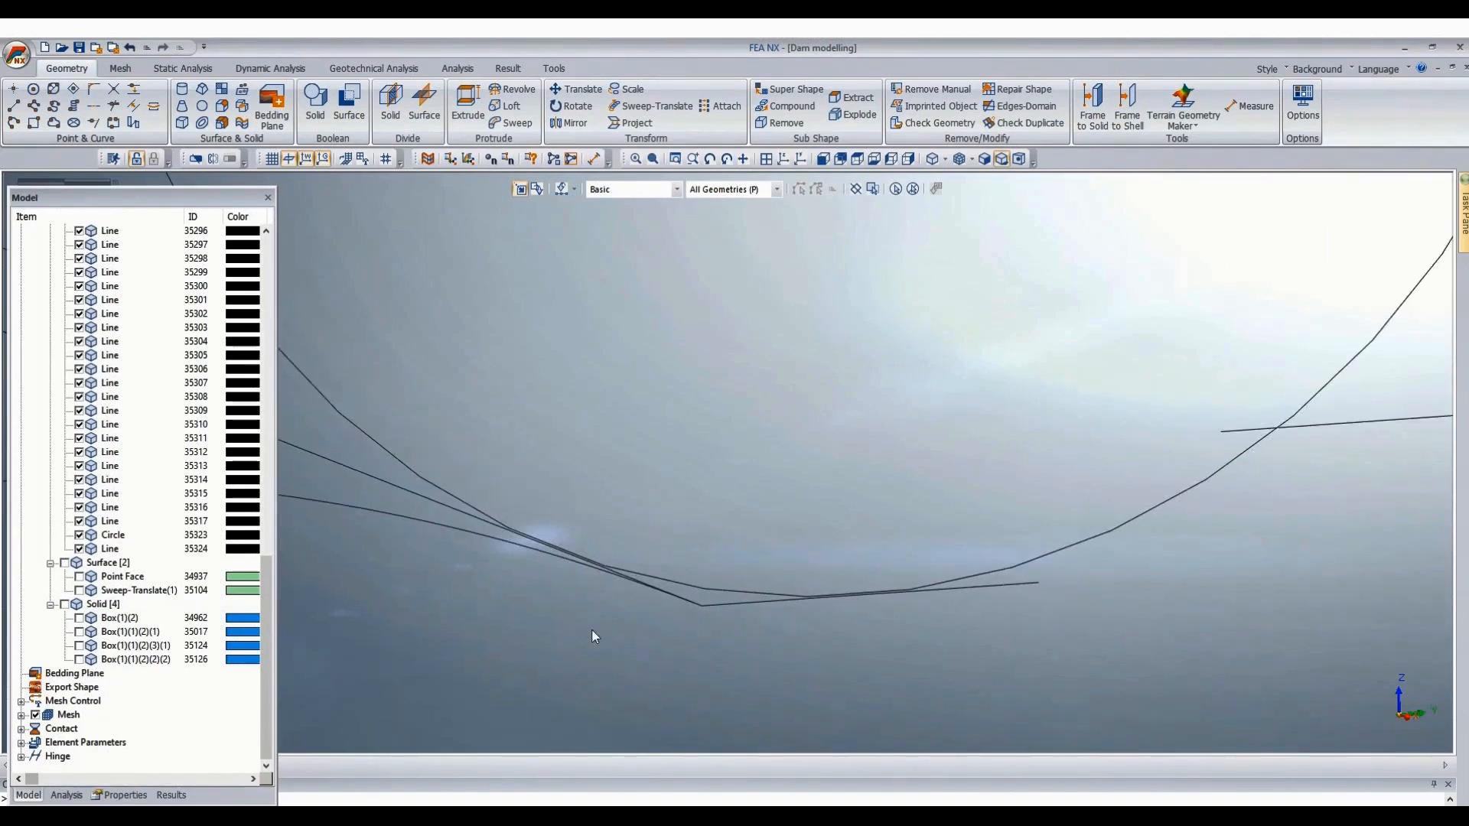
{"action": "scroll", "coordinate": [590, 631], "scroll_direction": "up", "scroll_amount": 2}
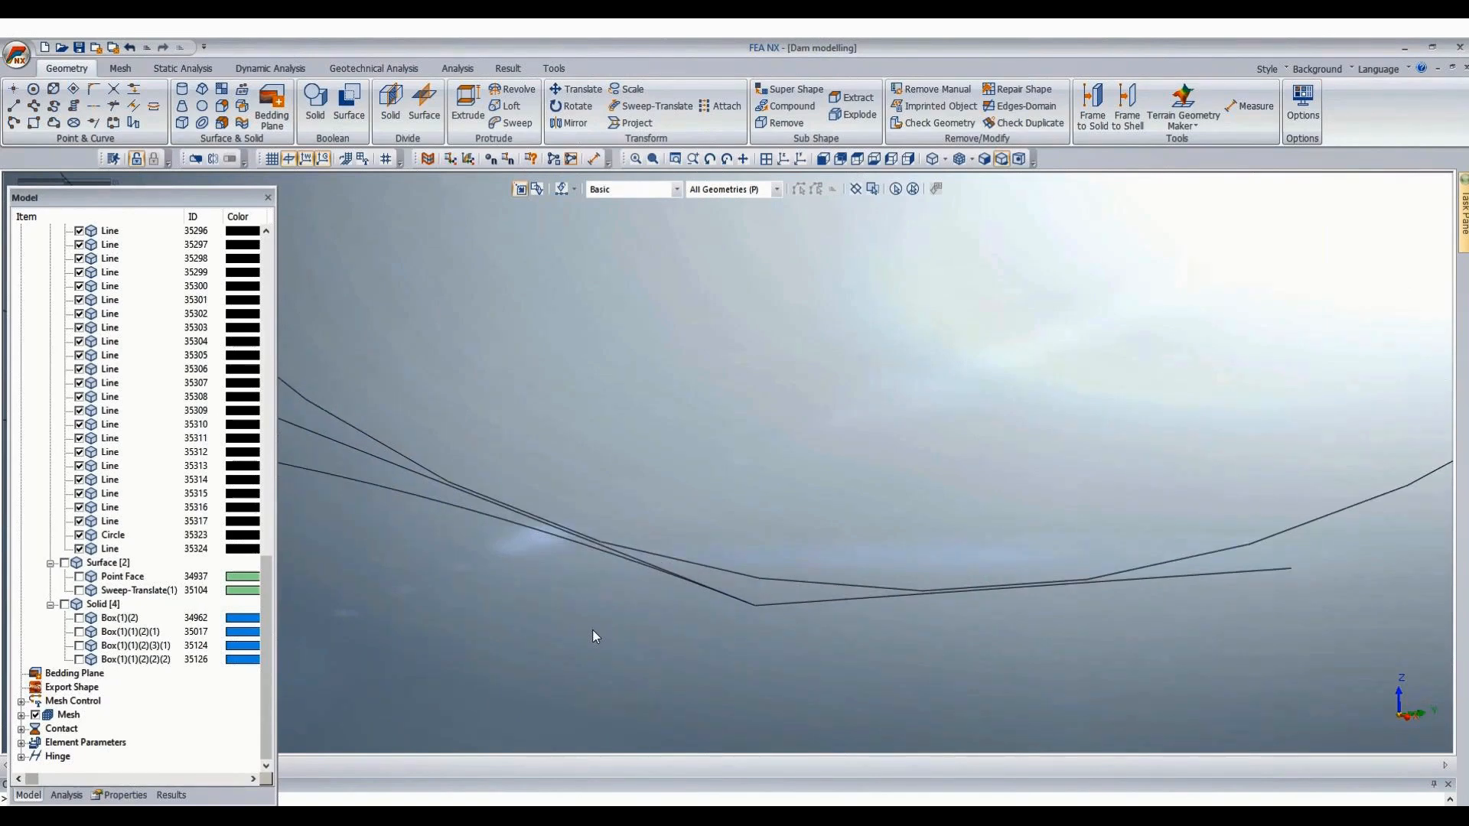
{"action": "scroll", "coordinate": [592, 630], "scroll_direction": "up", "scroll_amount": 3}
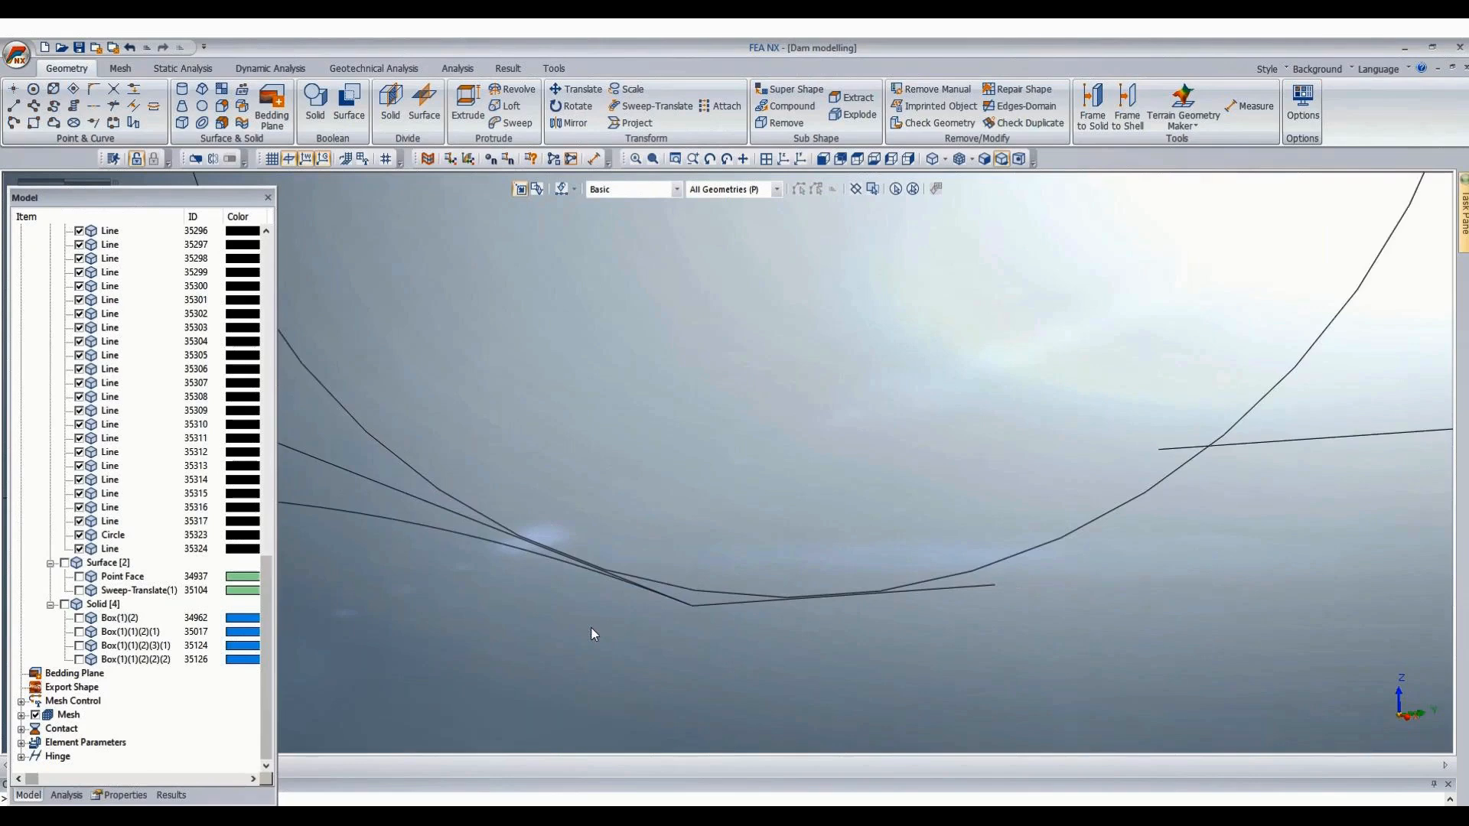
{"action": "scroll", "coordinate": [536, 558], "scroll_direction": "up", "scroll_amount": 3}
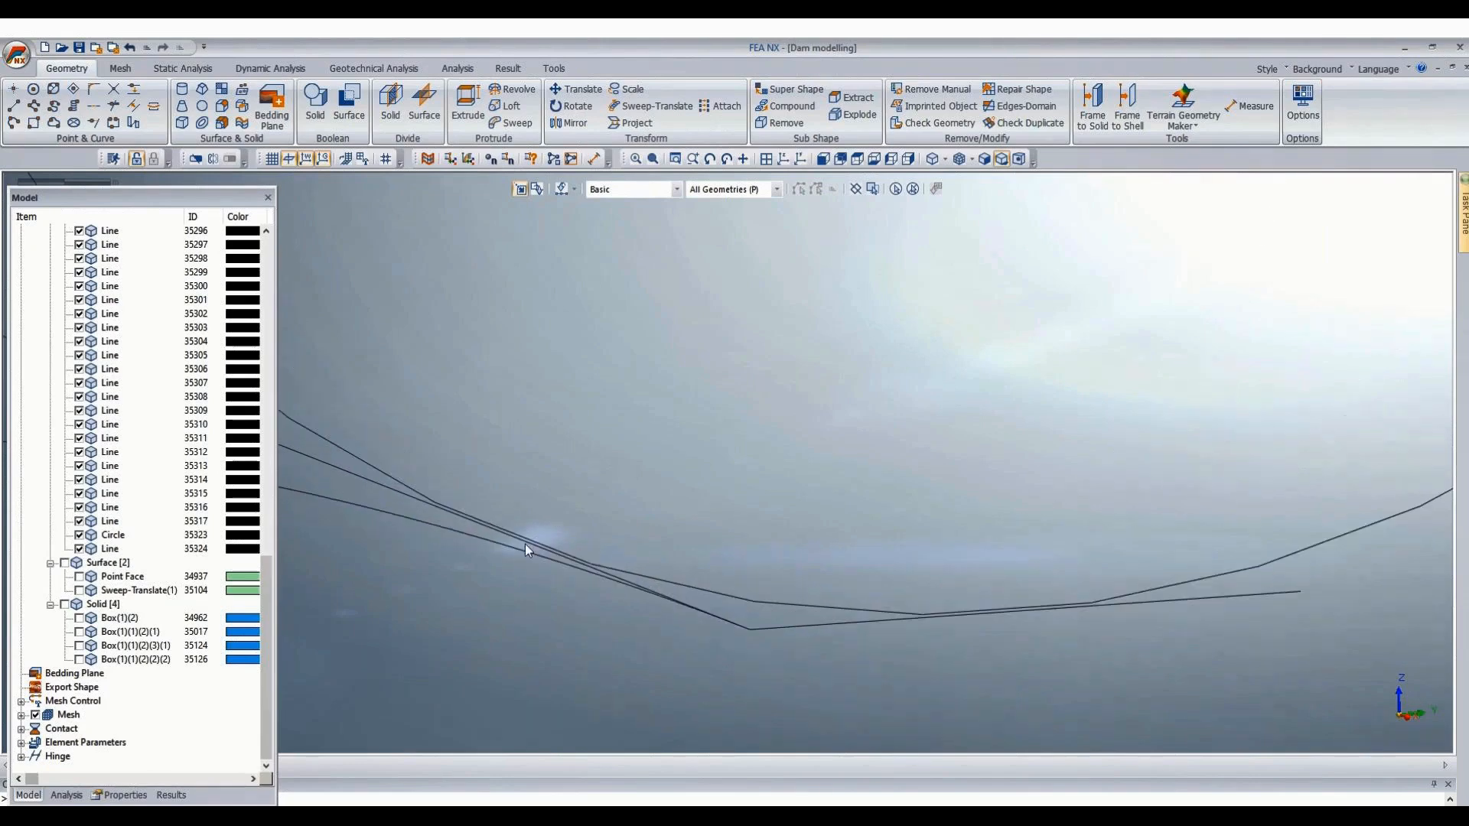
{"action": "scroll", "coordinate": [626, 651], "scroll_direction": "down", "scroll_amount": 4}
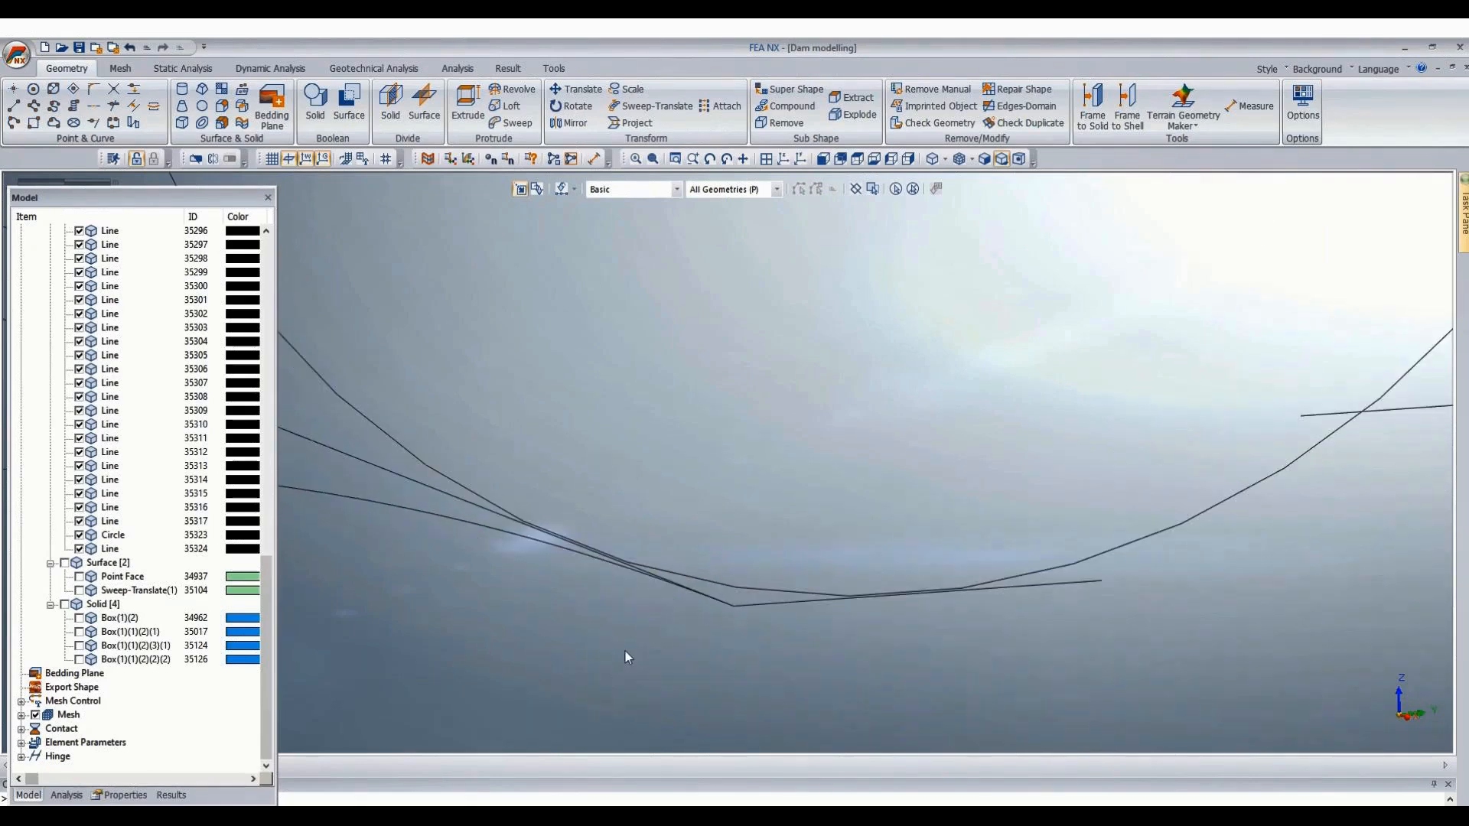
{"action": "scroll", "coordinate": [614, 635], "scroll_direction": "down", "scroll_amount": 2}
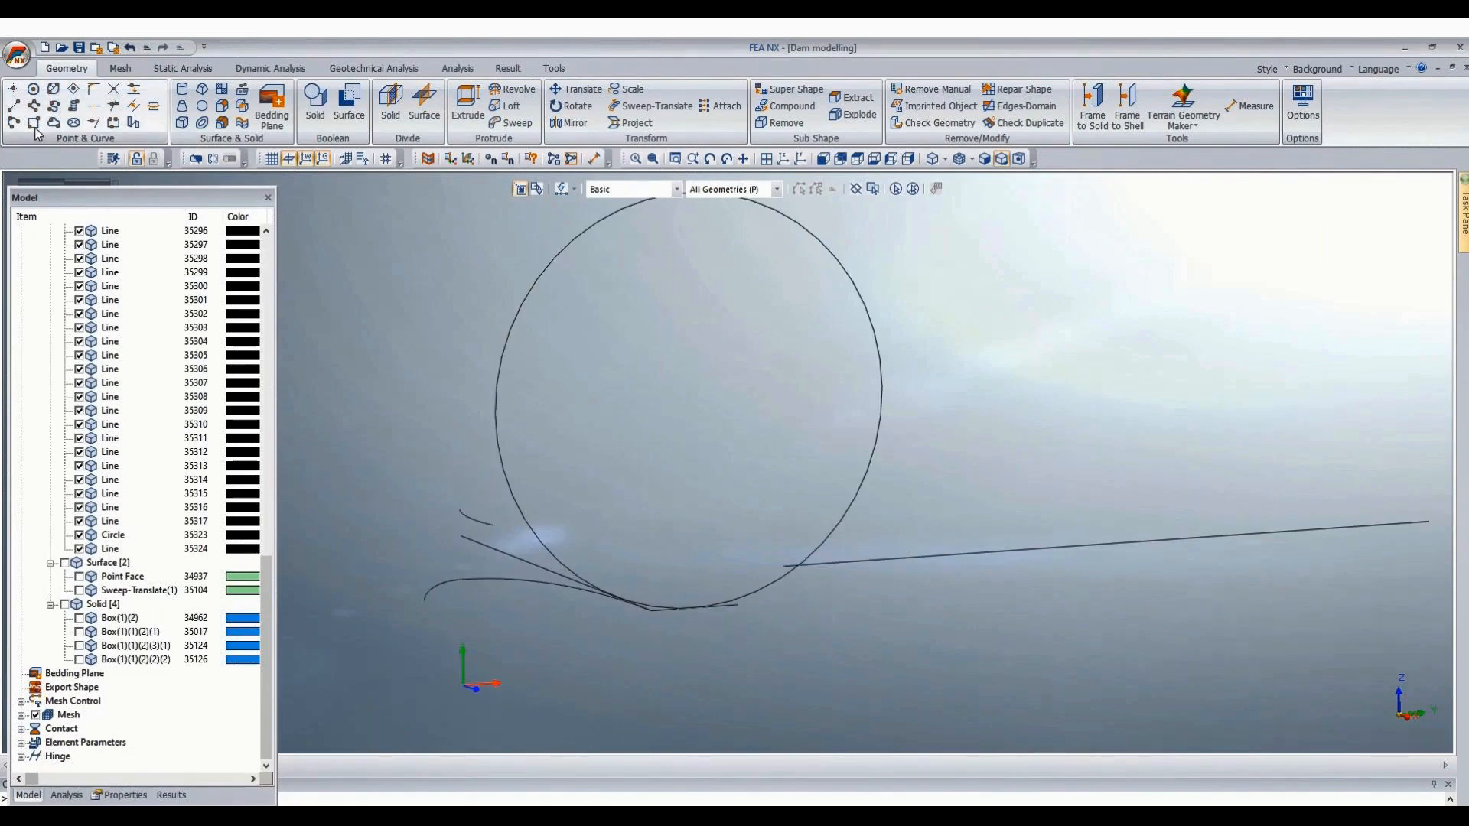
Intersect the bucket circle with the extended spillway line to split both curves.
{"action": "left_click", "coordinate": [114, 88]}
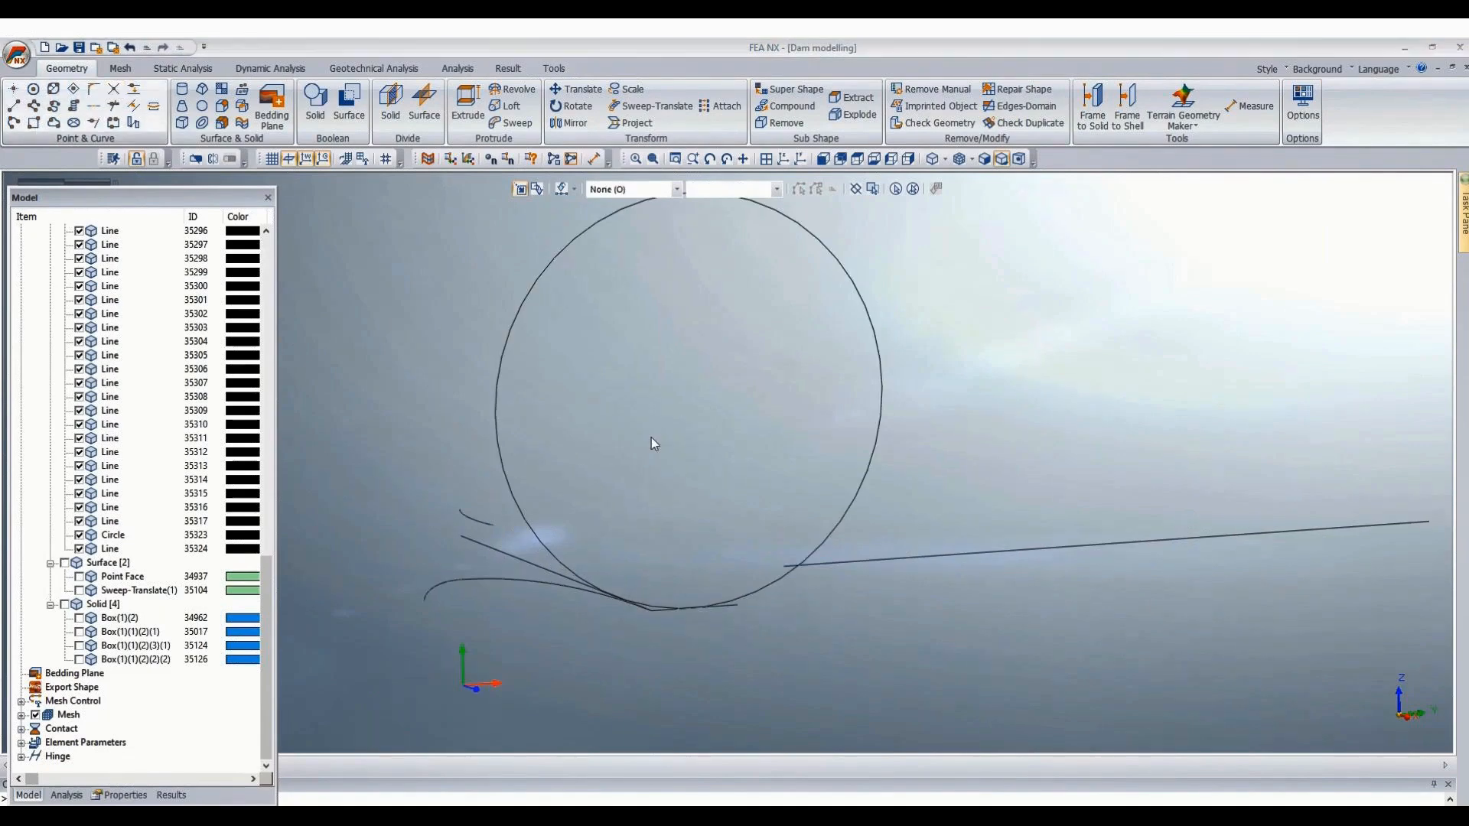
{"action": "left_click", "coordinate": [553, 545]}
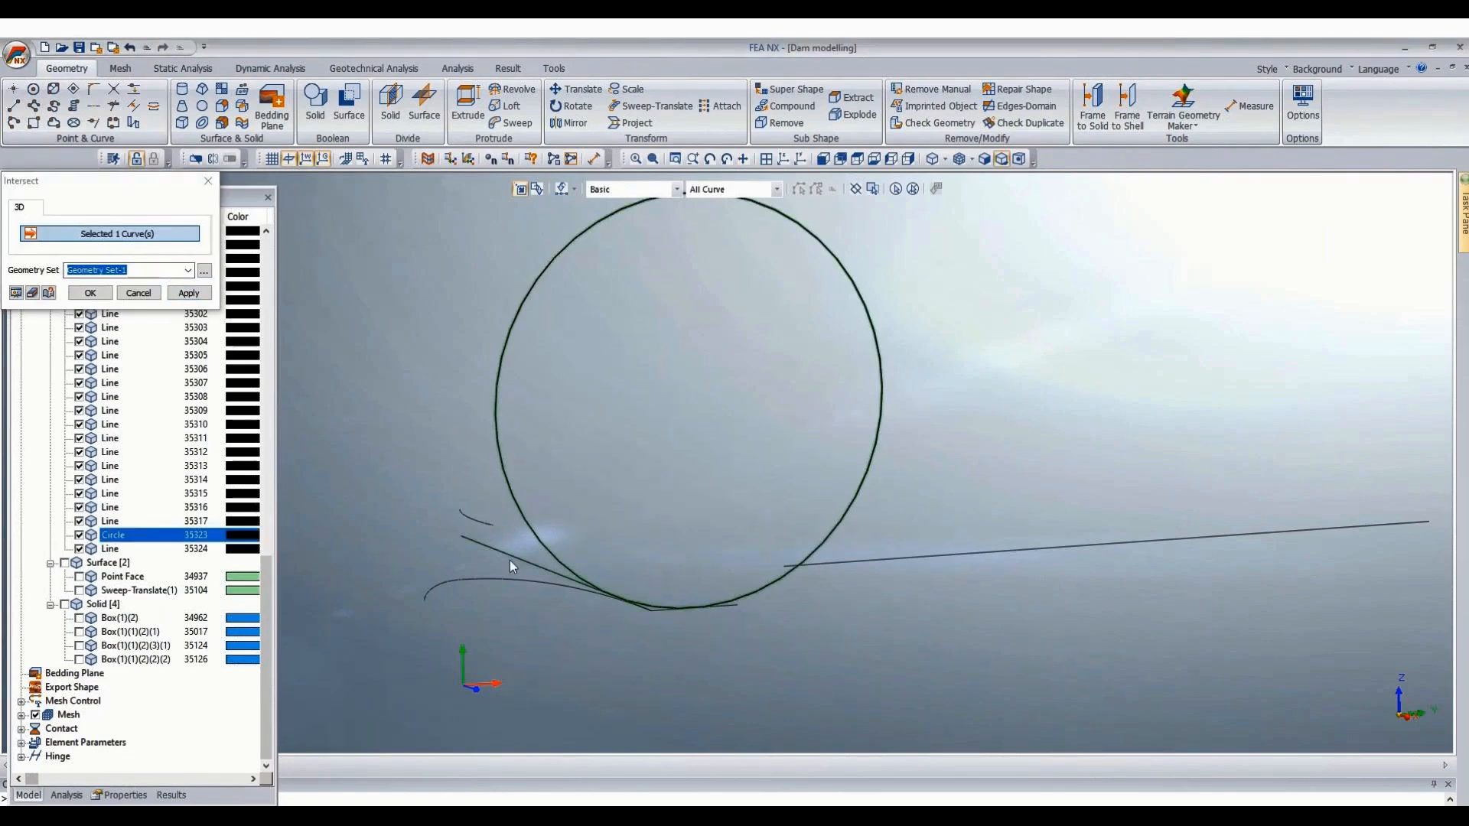
{"action": "left_click", "coordinate": [511, 560]}
{"action": "left_click", "coordinate": [98, 295]}
Intersect the lower bucket arc with the lip-level line to split both curves.
{"action": "scroll", "coordinate": [657, 673], "scroll_direction": "up", "scroll_amount": 5}
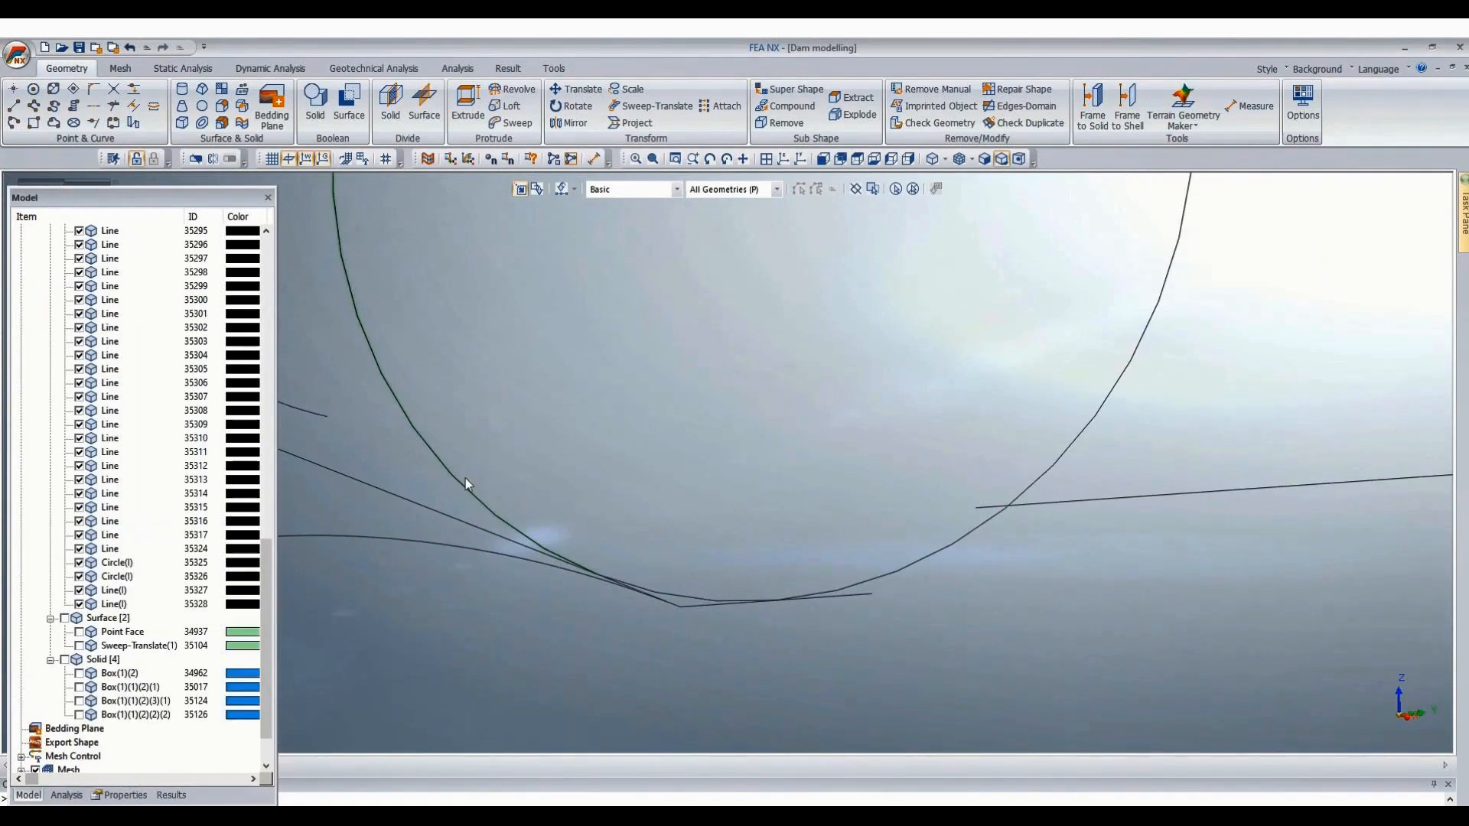
{"action": "left_click", "coordinate": [114, 89]}
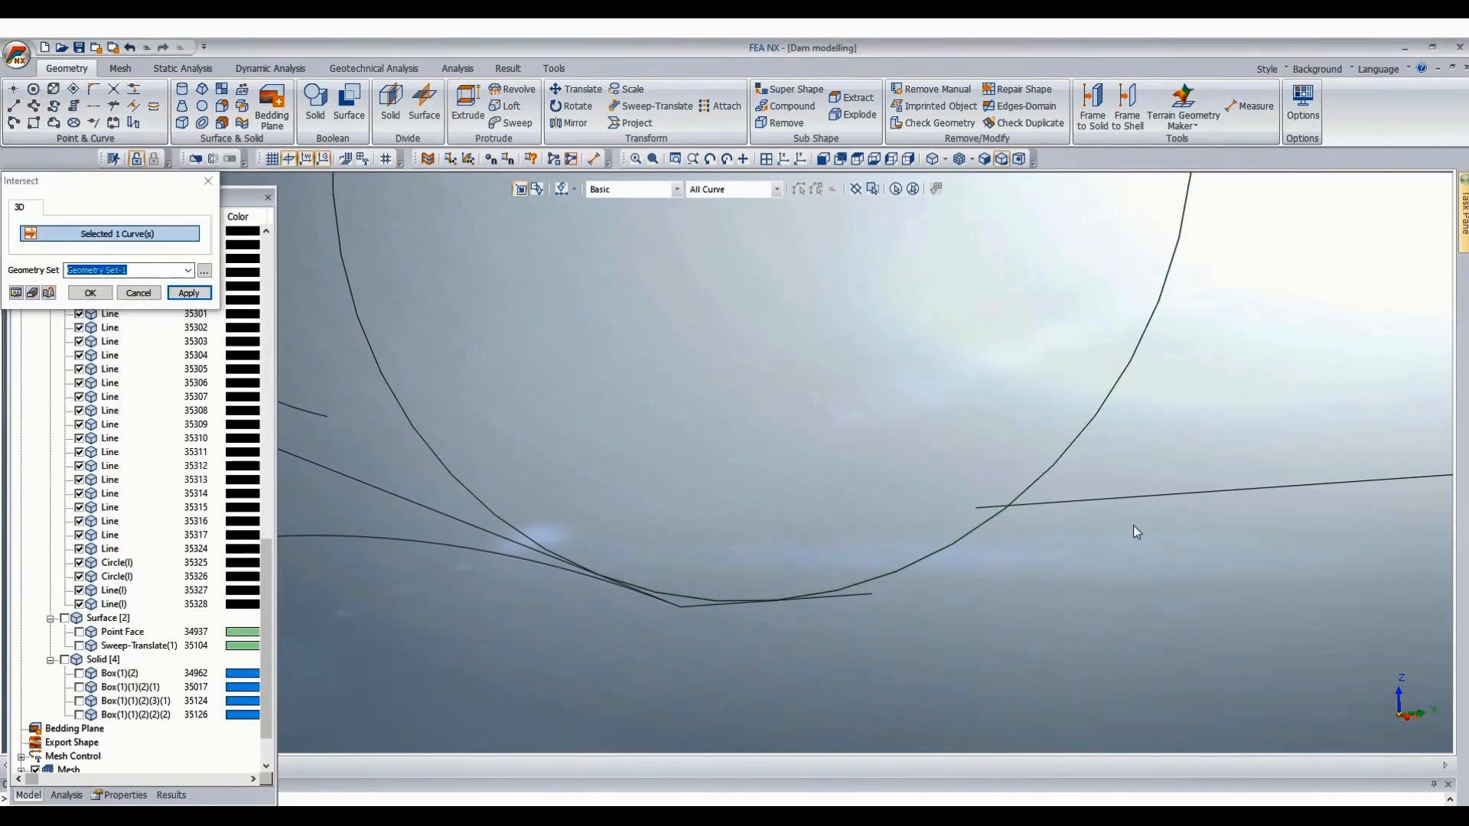
{"action": "left_click", "coordinate": [1029, 487]}
{"action": "left_click", "coordinate": [1087, 501]}
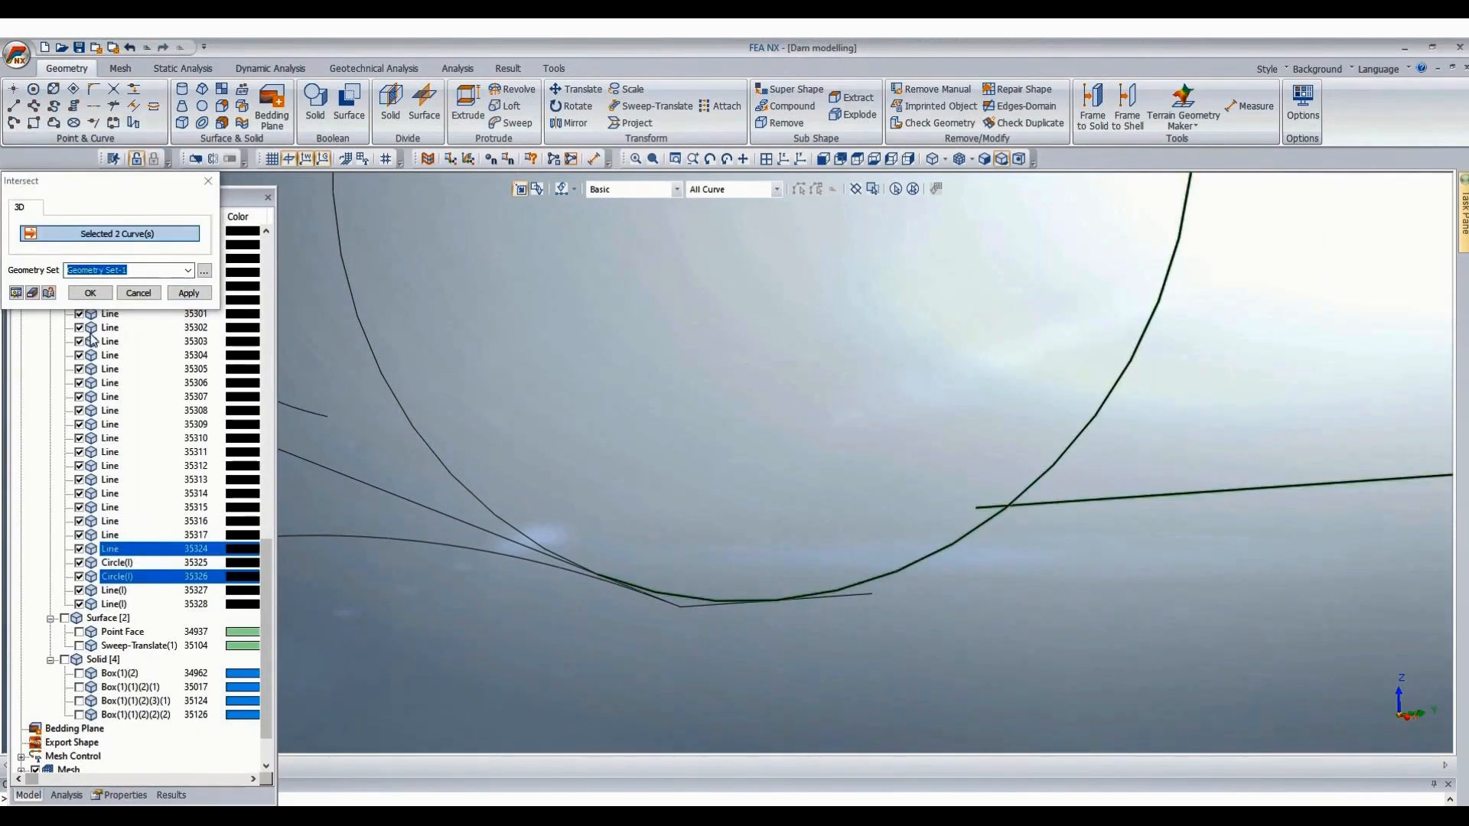
{"action": "left_click", "coordinate": [89, 293]}
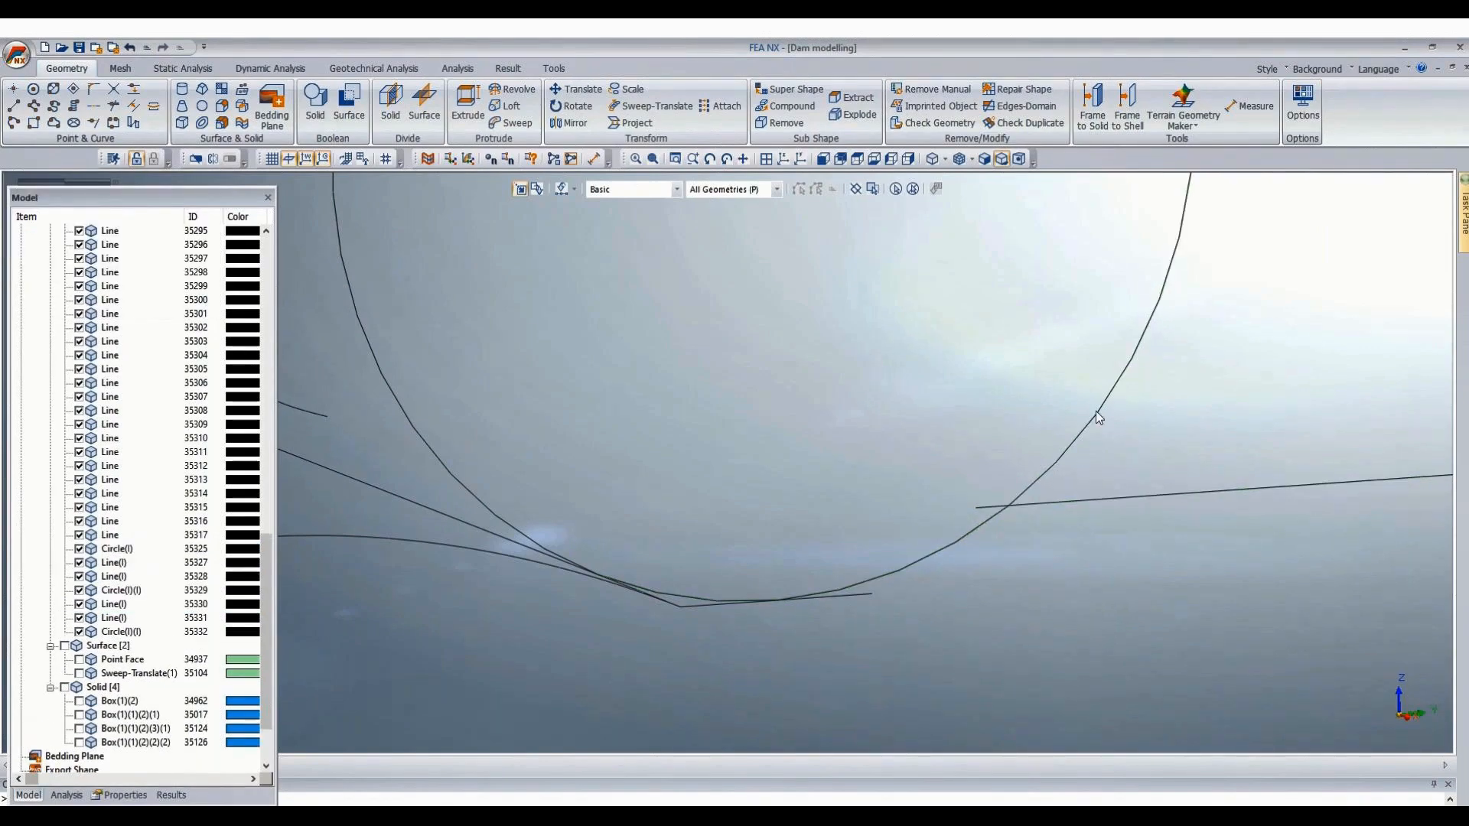
Delete the surplus circle pieces above the lip-level line and upstream of the spillway line, keeping only the lower bucket arc.
{"action": "left_click", "coordinate": [1096, 416]}
{"action": "key", "text": "Delete"}
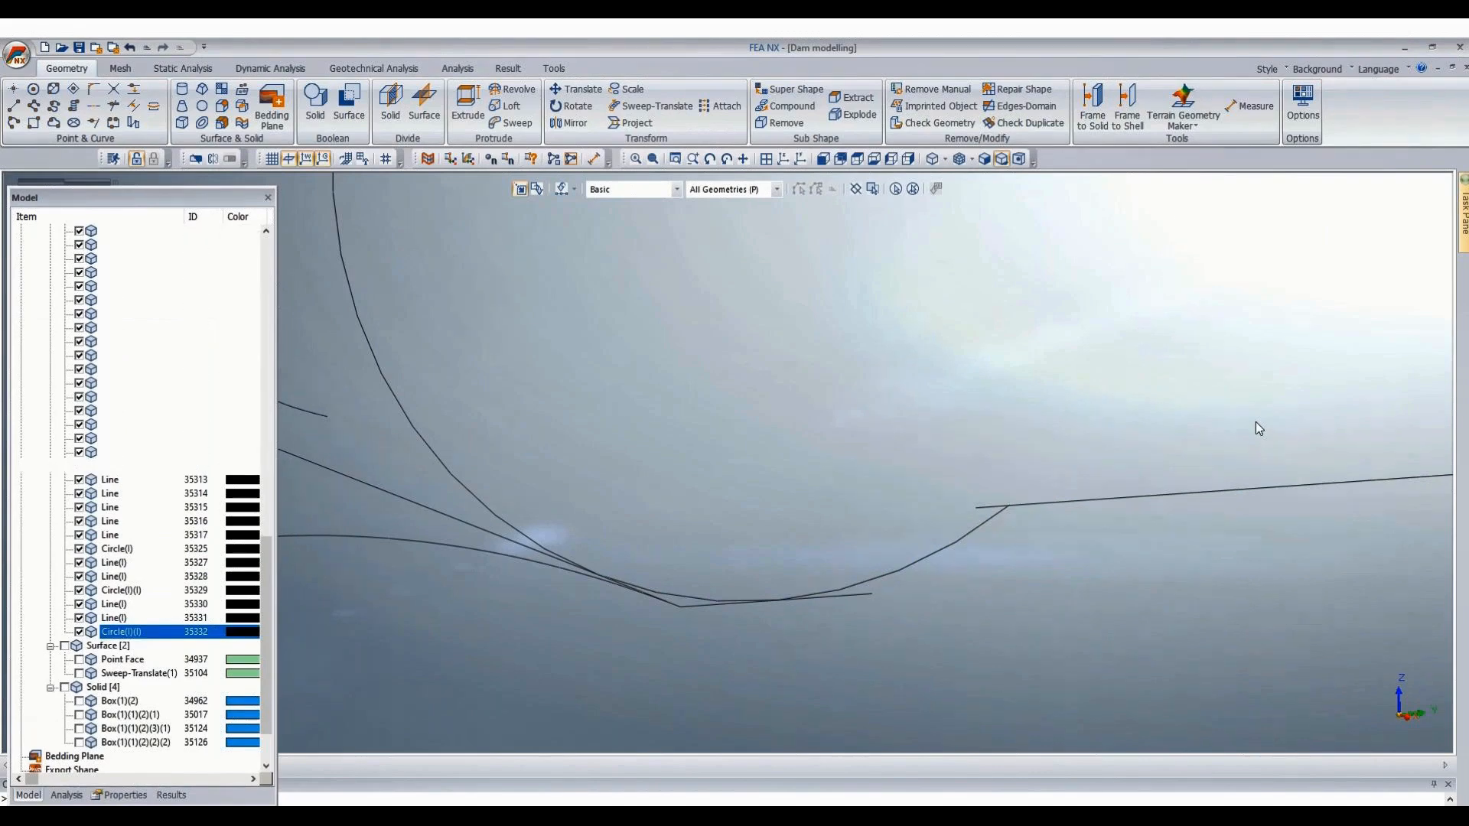
{"action": "scroll", "coordinate": [1182, 561], "scroll_direction": "down", "scroll_amount": 3}
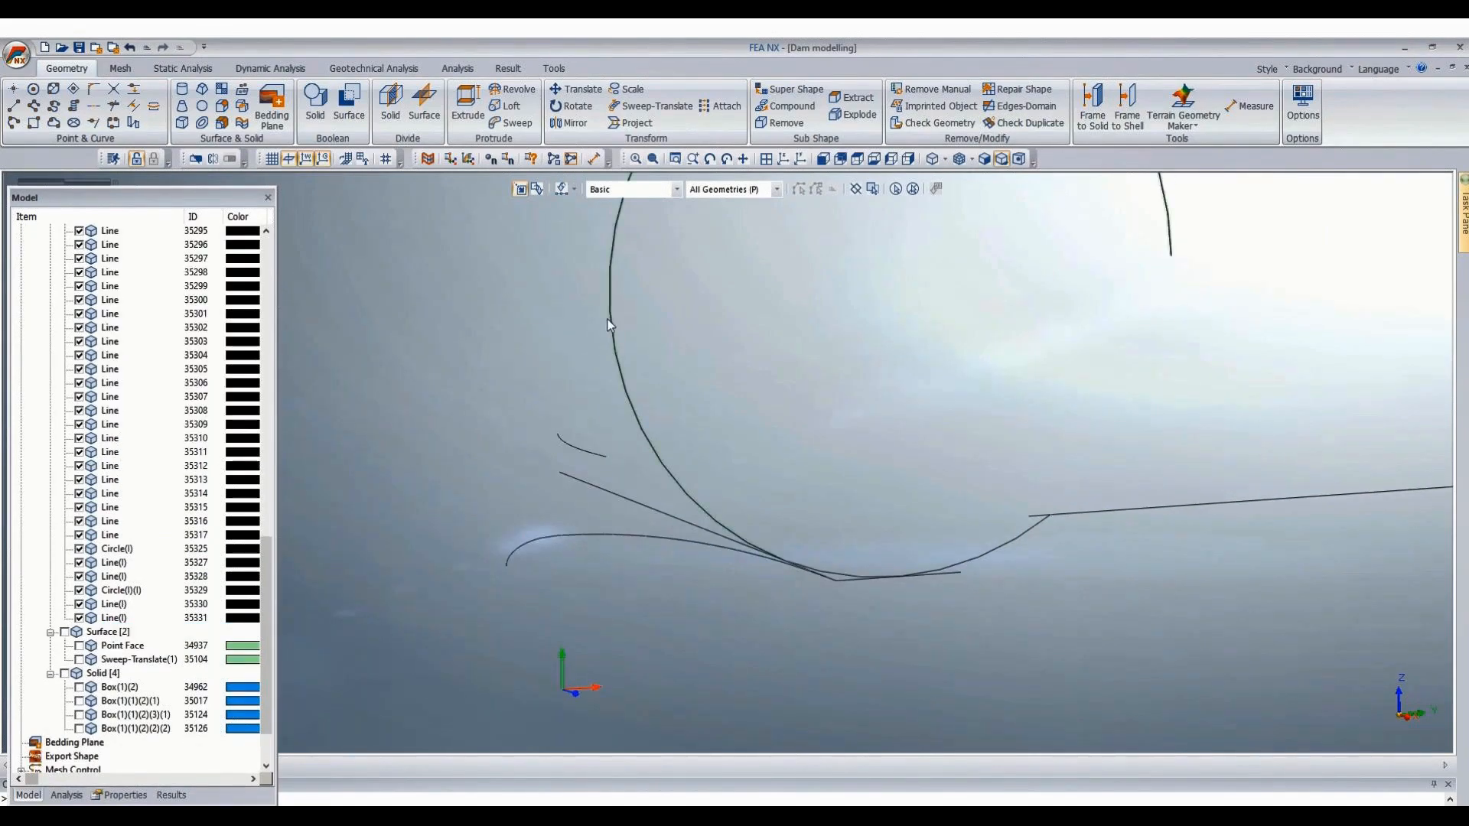
{"action": "left_click", "coordinate": [610, 322]}
{"action": "key", "text": "Delete"}
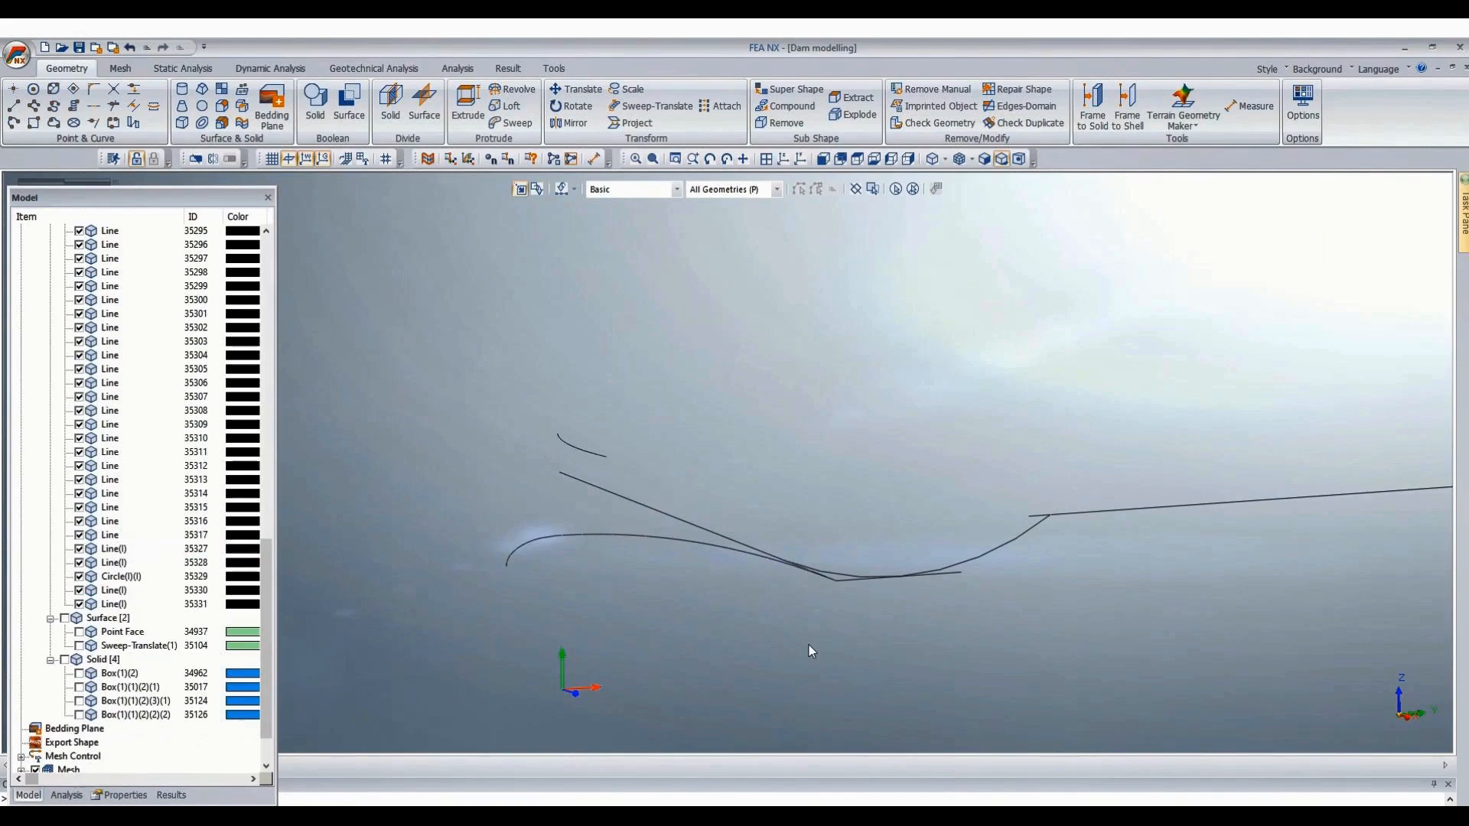
Delete the long lip-level line segment that runs downstream from the end of the bucket arc.
{"action": "scroll", "coordinate": [1094, 548], "scroll_direction": "up", "scroll_amount": 2}
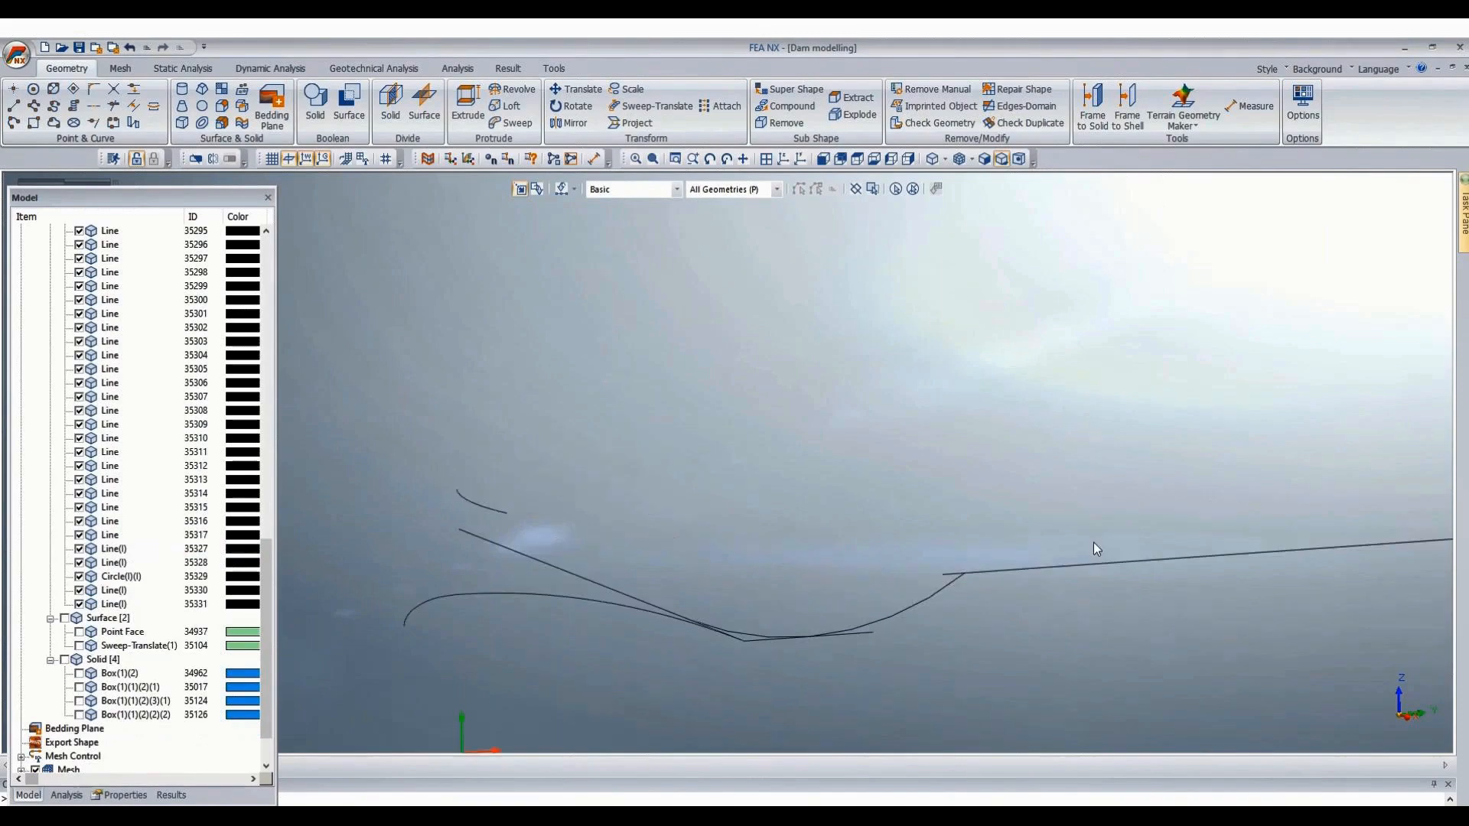
{"action": "left_click", "coordinate": [995, 566]}
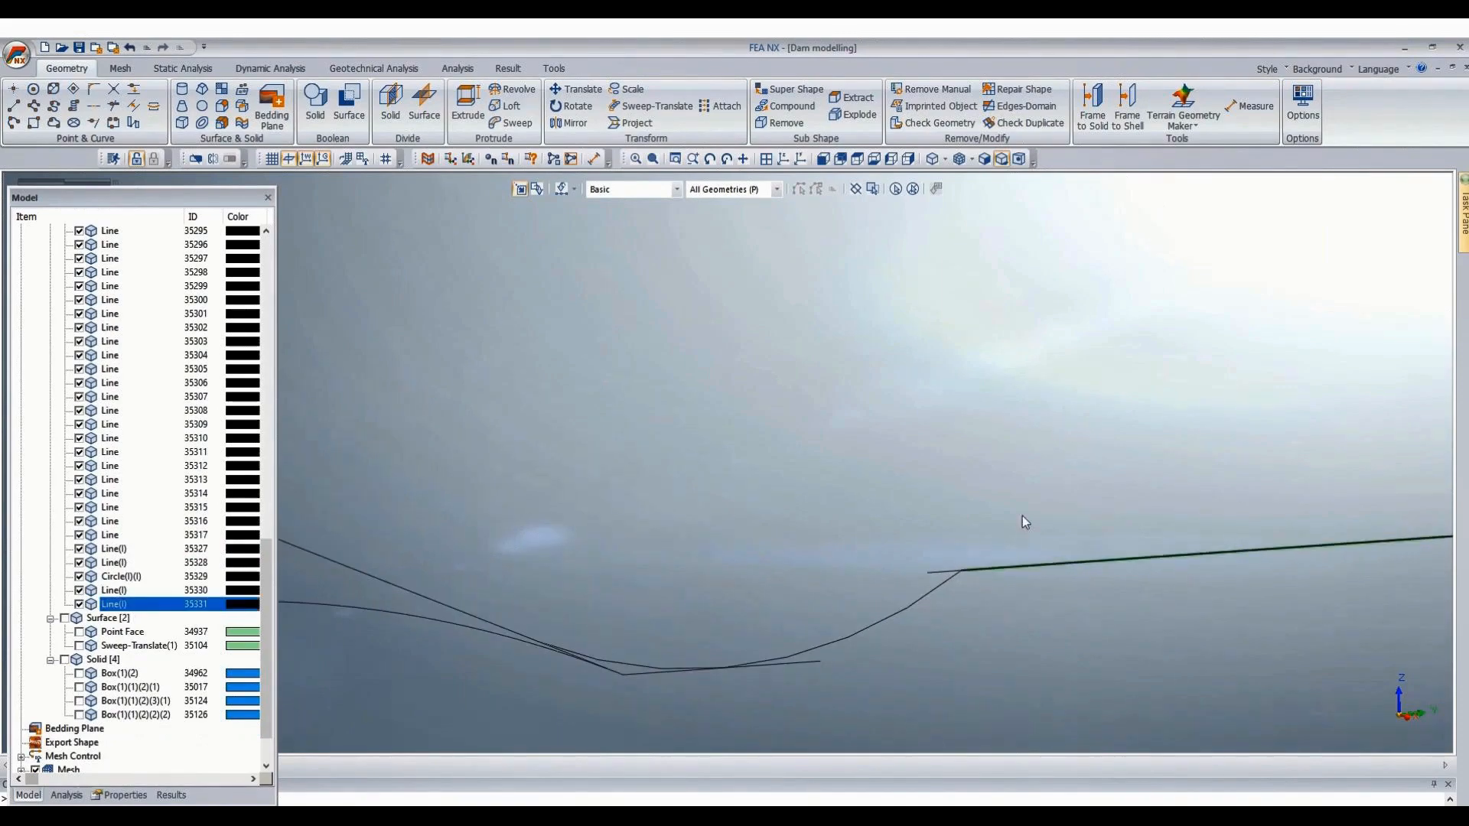
{"action": "left_click", "coordinate": [934, 572]}
{"action": "key", "text": "Delete"}
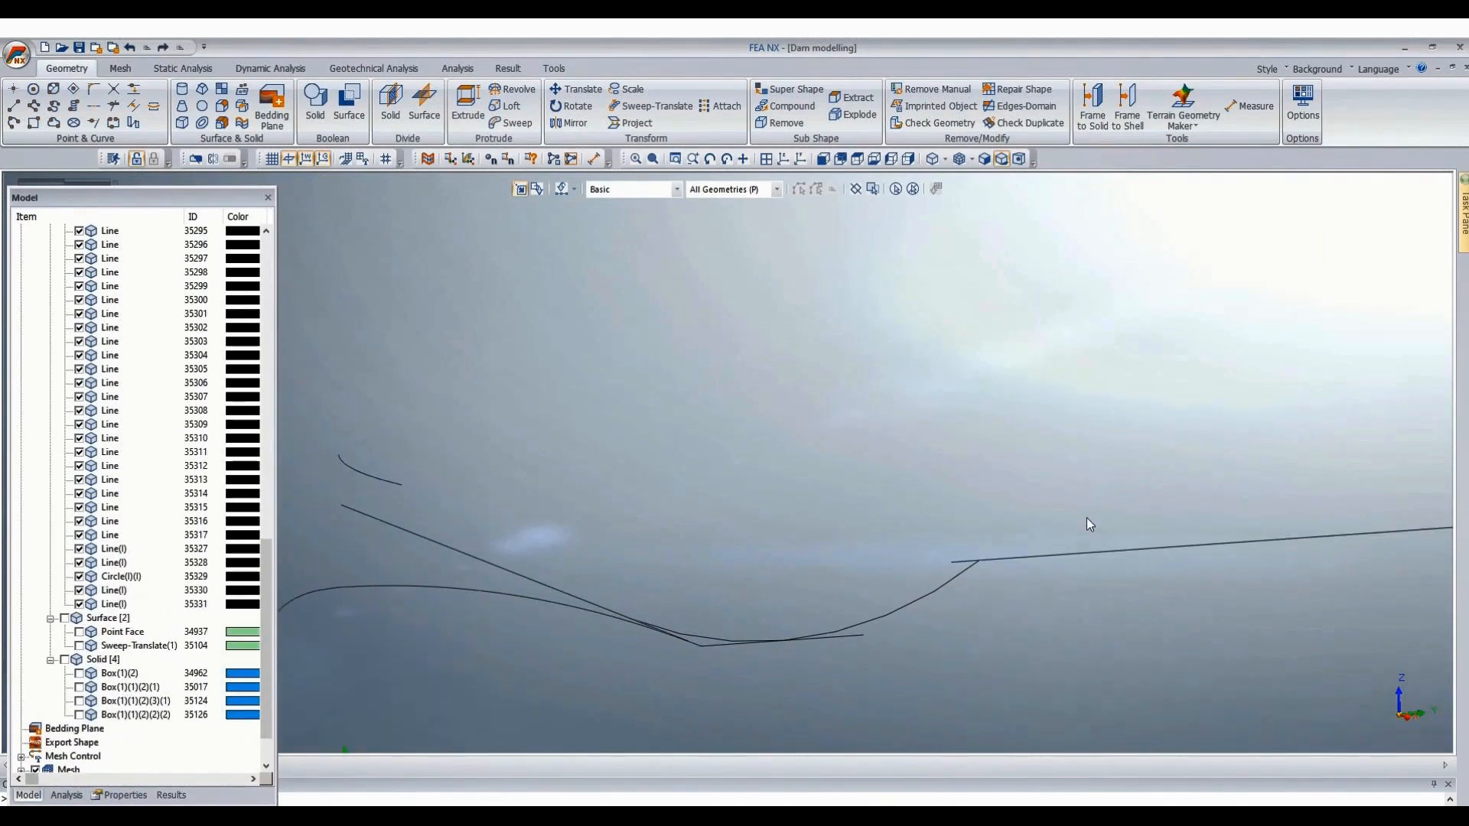
{"action": "left_click", "coordinate": [1056, 555]}
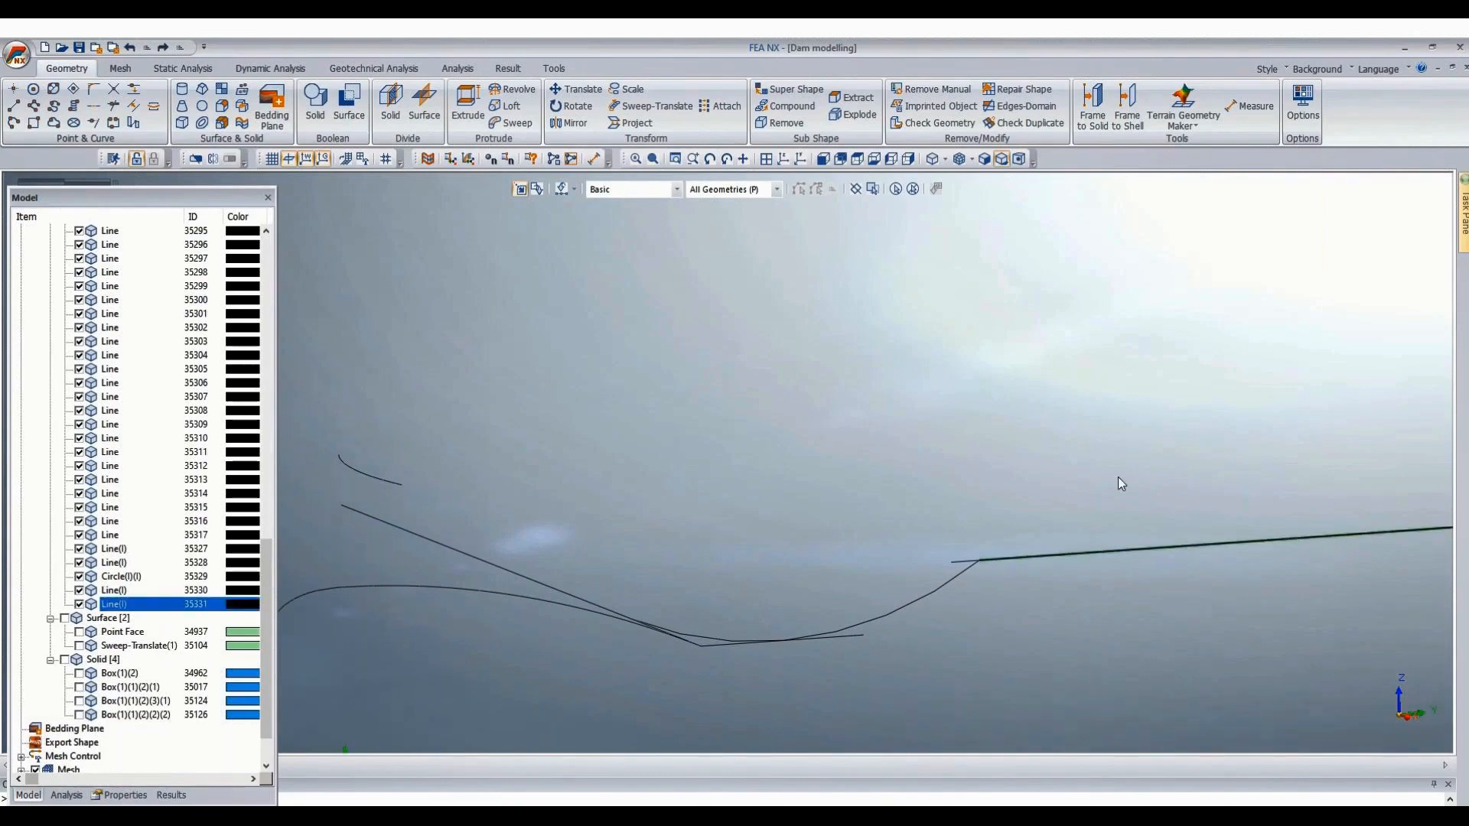
{"action": "key", "text": "Delete"}
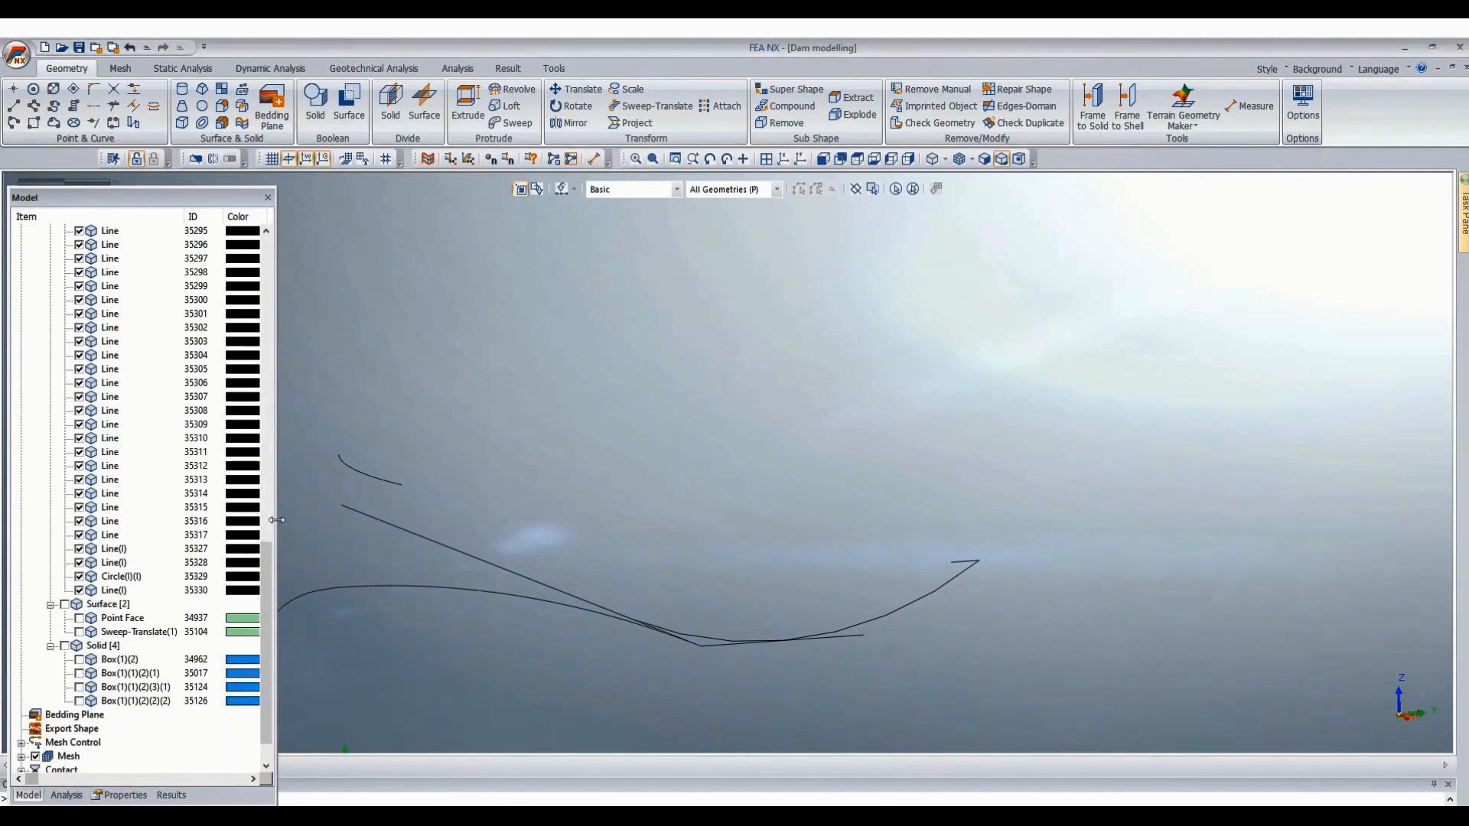
Delete both pieces of the straight extended spillway line, above and below its junction with the bucket arc.
{"action": "left_click", "coordinate": [448, 551]}
{"action": "scroll", "coordinate": [649, 652], "scroll_direction": "up", "scroll_amount": 5}
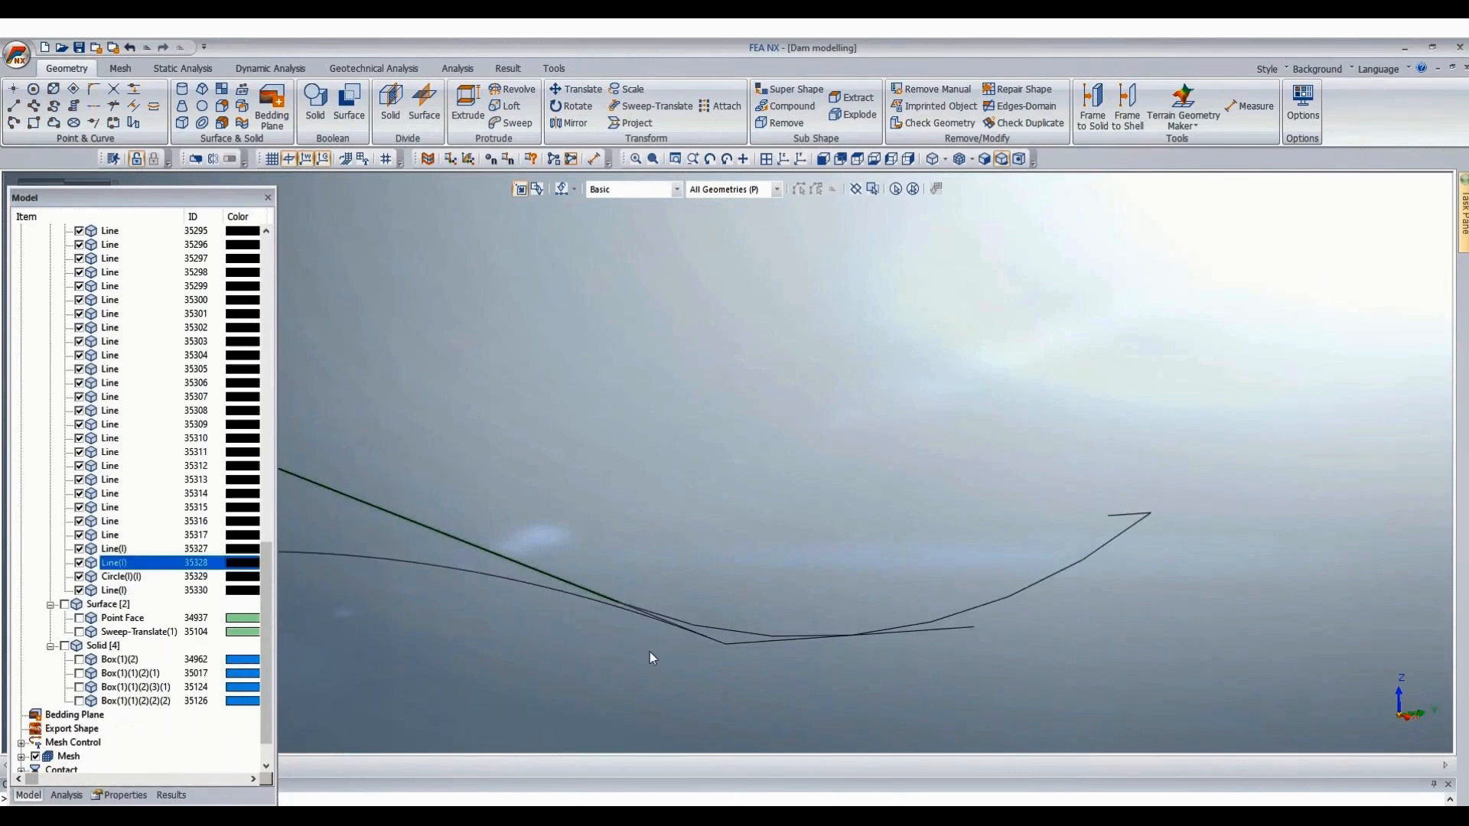
{"action": "left_click", "coordinate": [604, 587]}
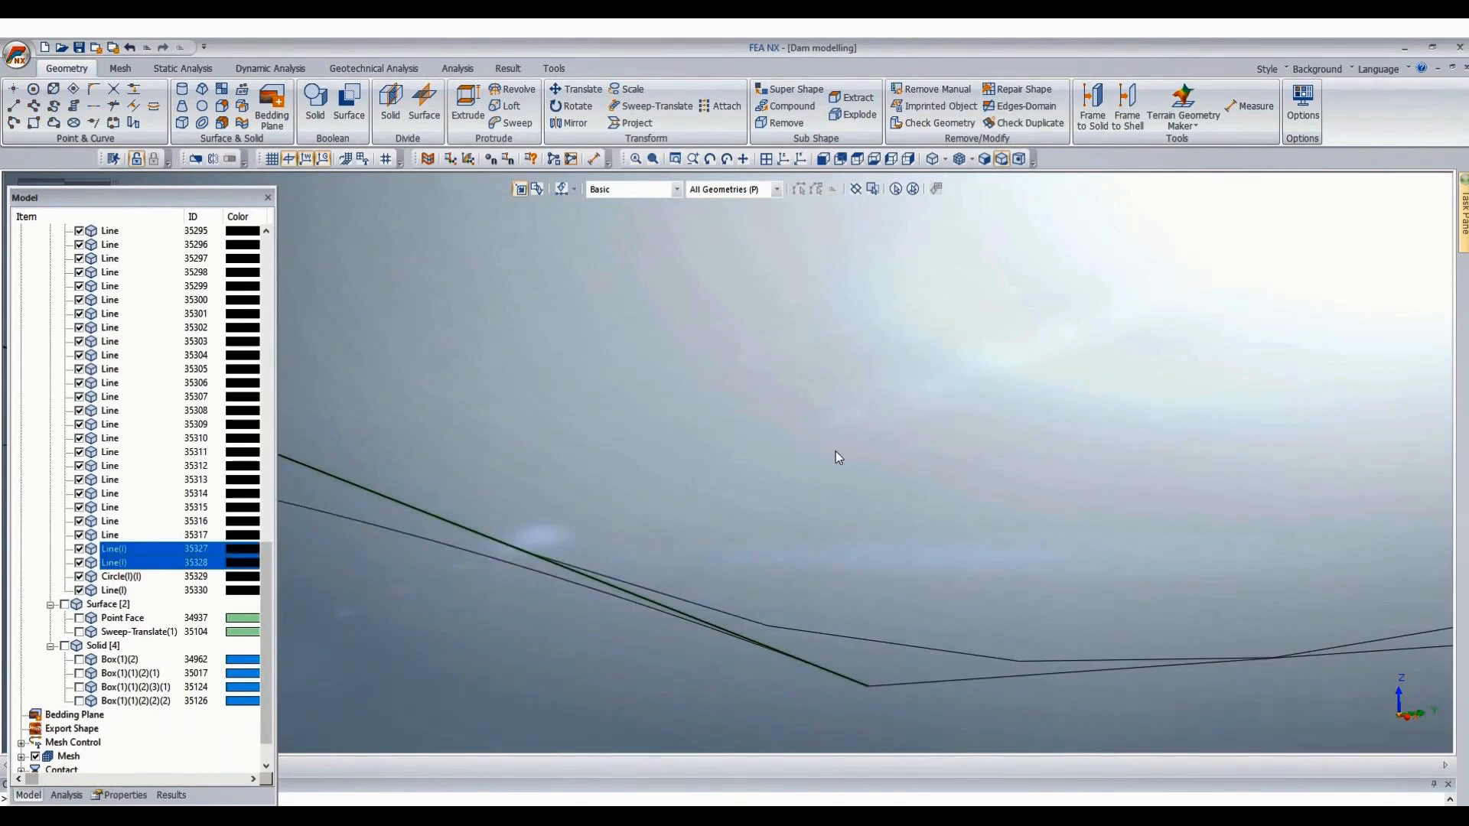
{"action": "key", "text": "Delete"}
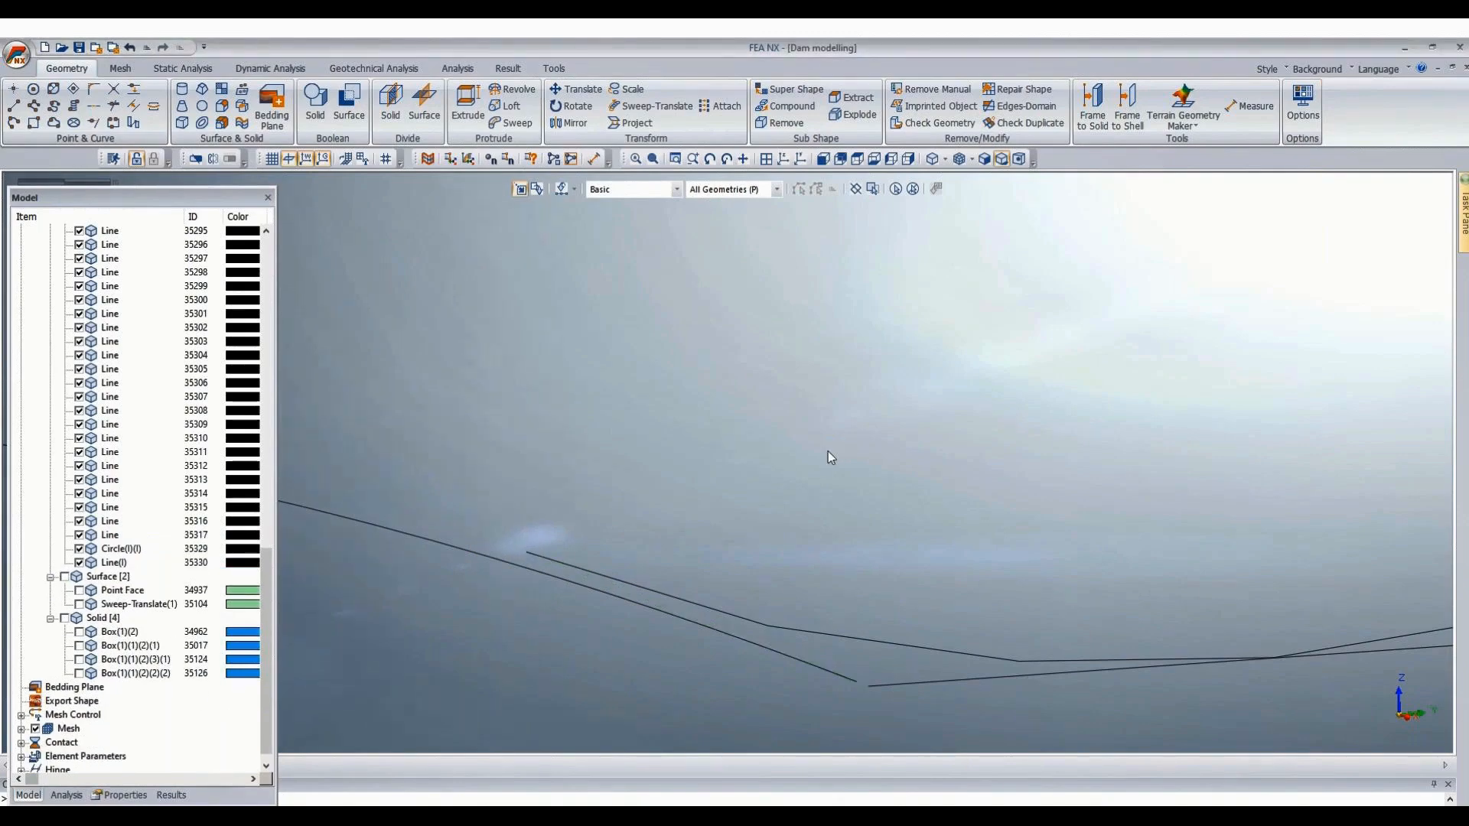
{"action": "middle_click_drag", "start_coordinate": [831, 458], "coordinate": [757, 513]}
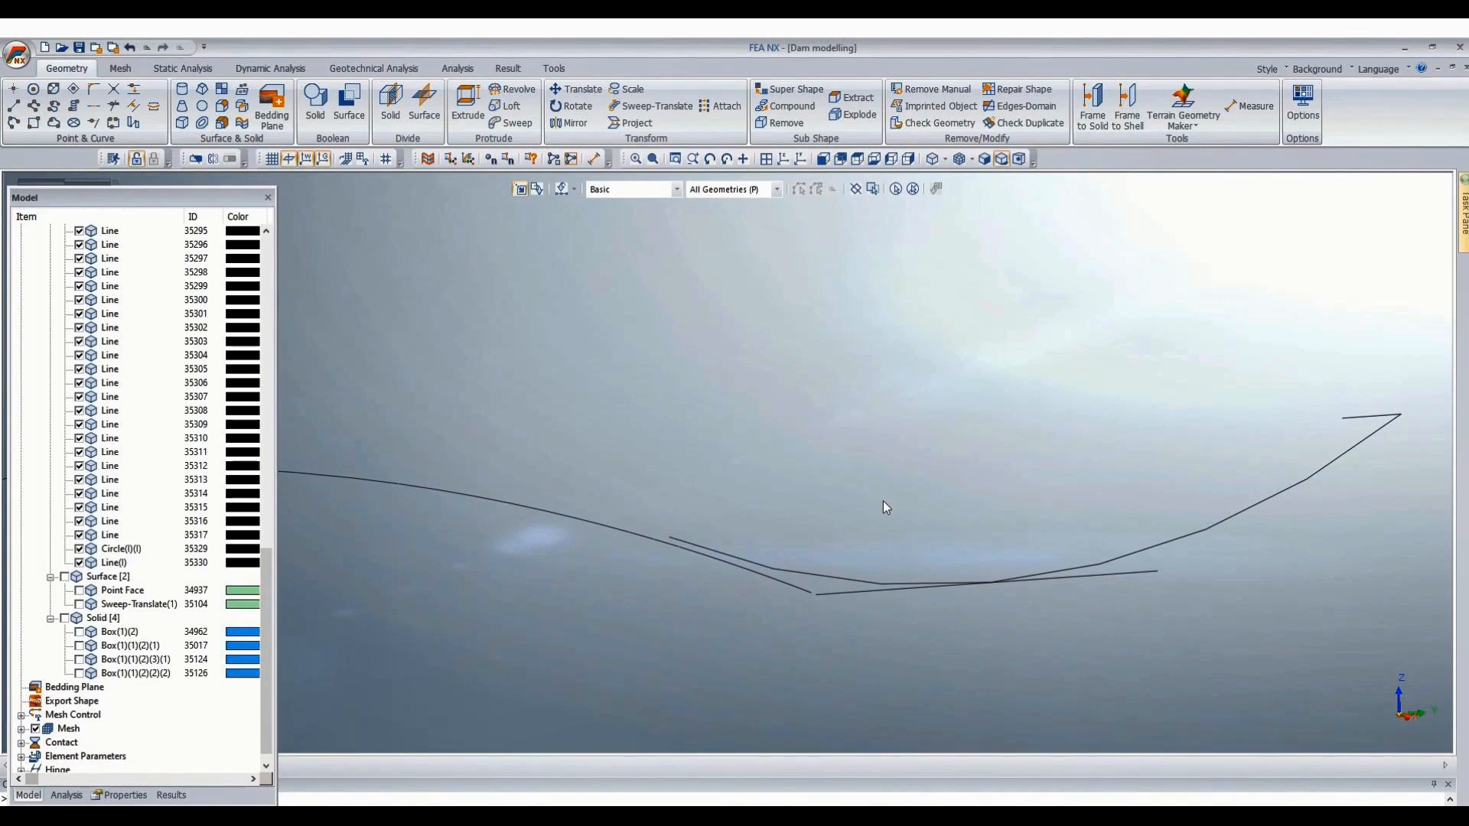
{"action": "scroll", "coordinate": [883, 508], "scroll_direction": "down", "scroll_amount": 2}
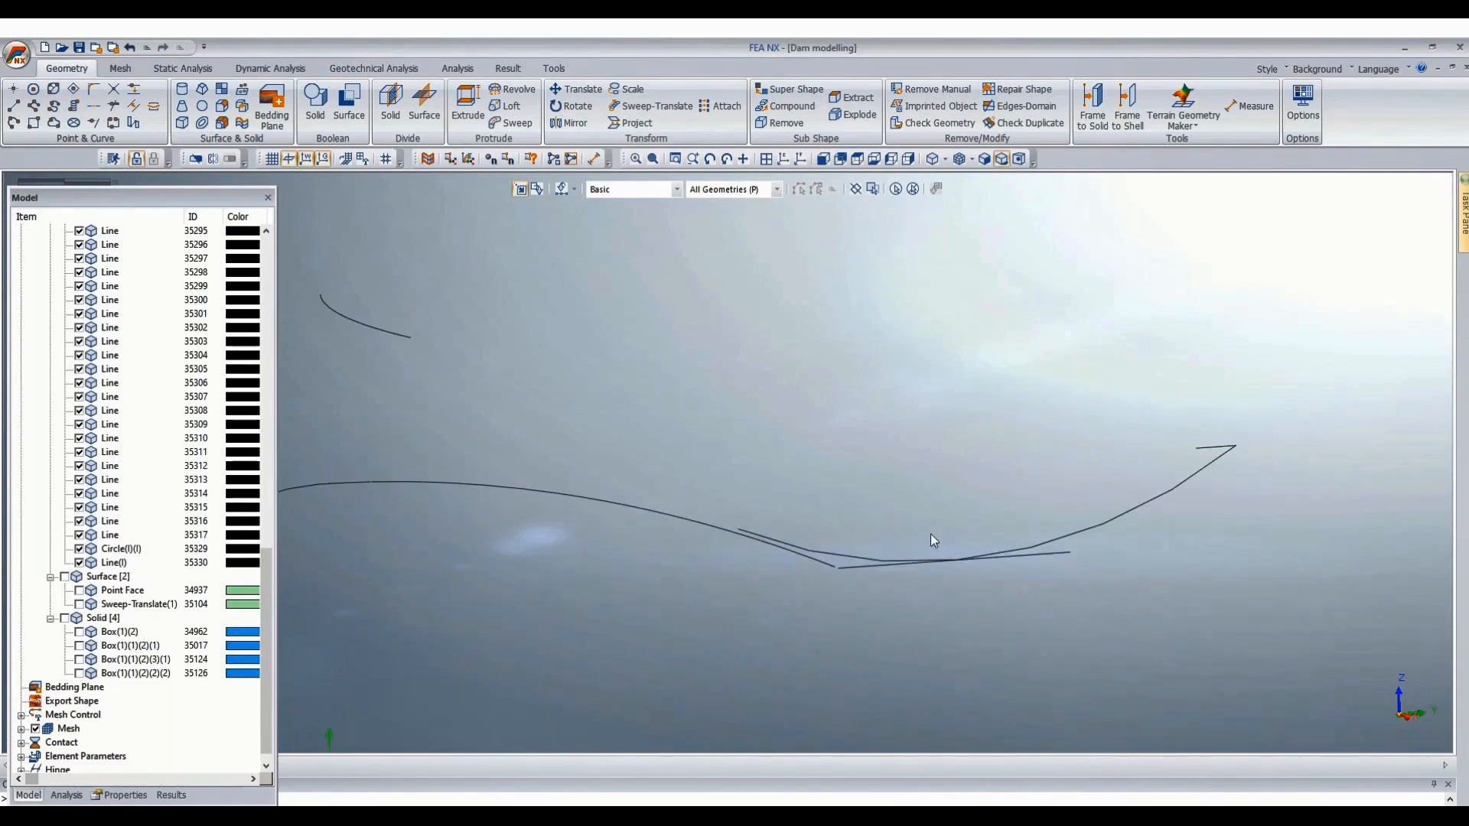
{"action": "left_click", "coordinate": [575, 89]}
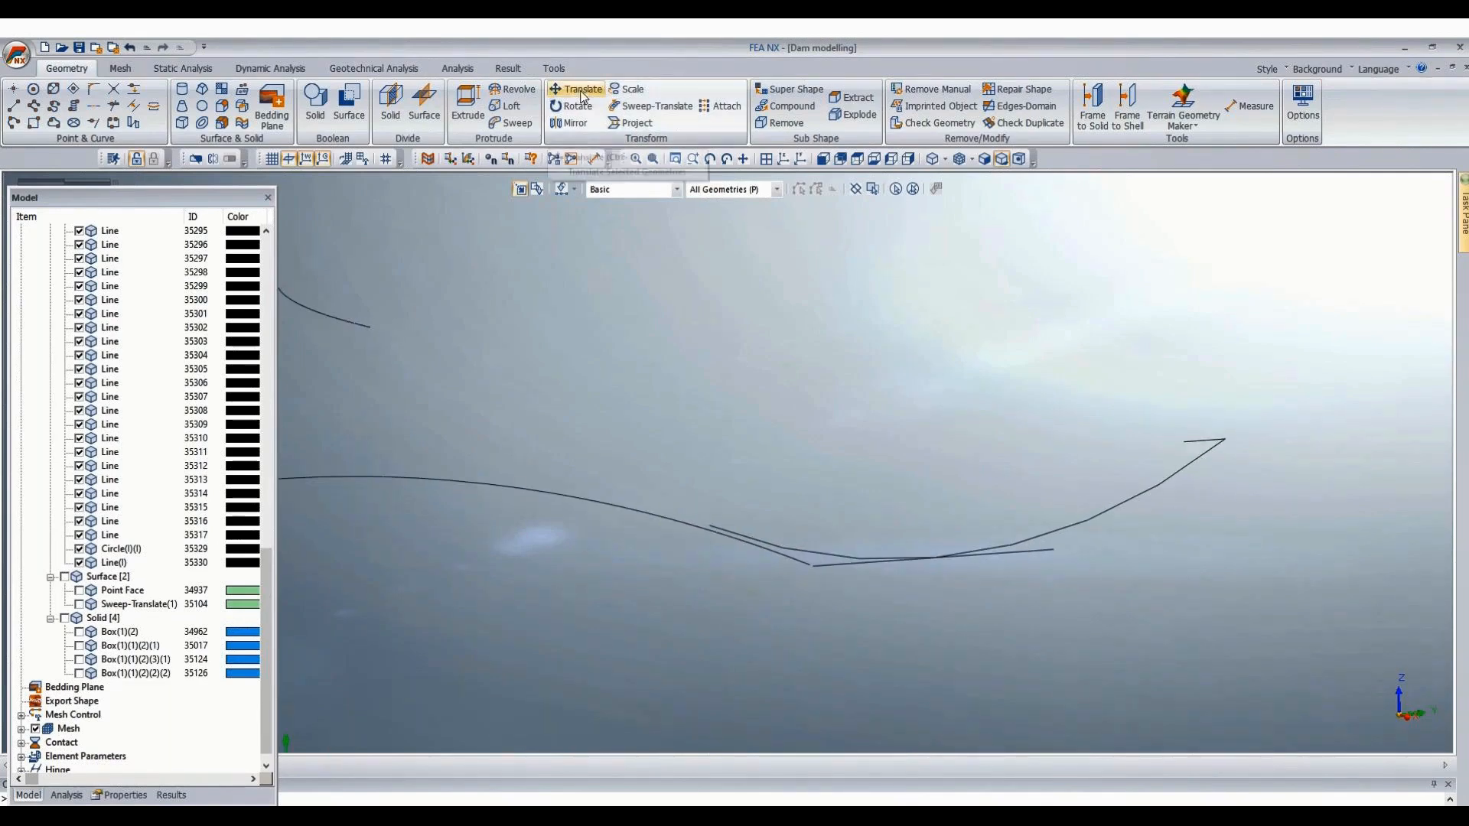
{"action": "left_click", "coordinate": [800, 546]}
{"action": "left_click_drag", "start_coordinate": [1125, 411], "coordinate": [1342, 488]}
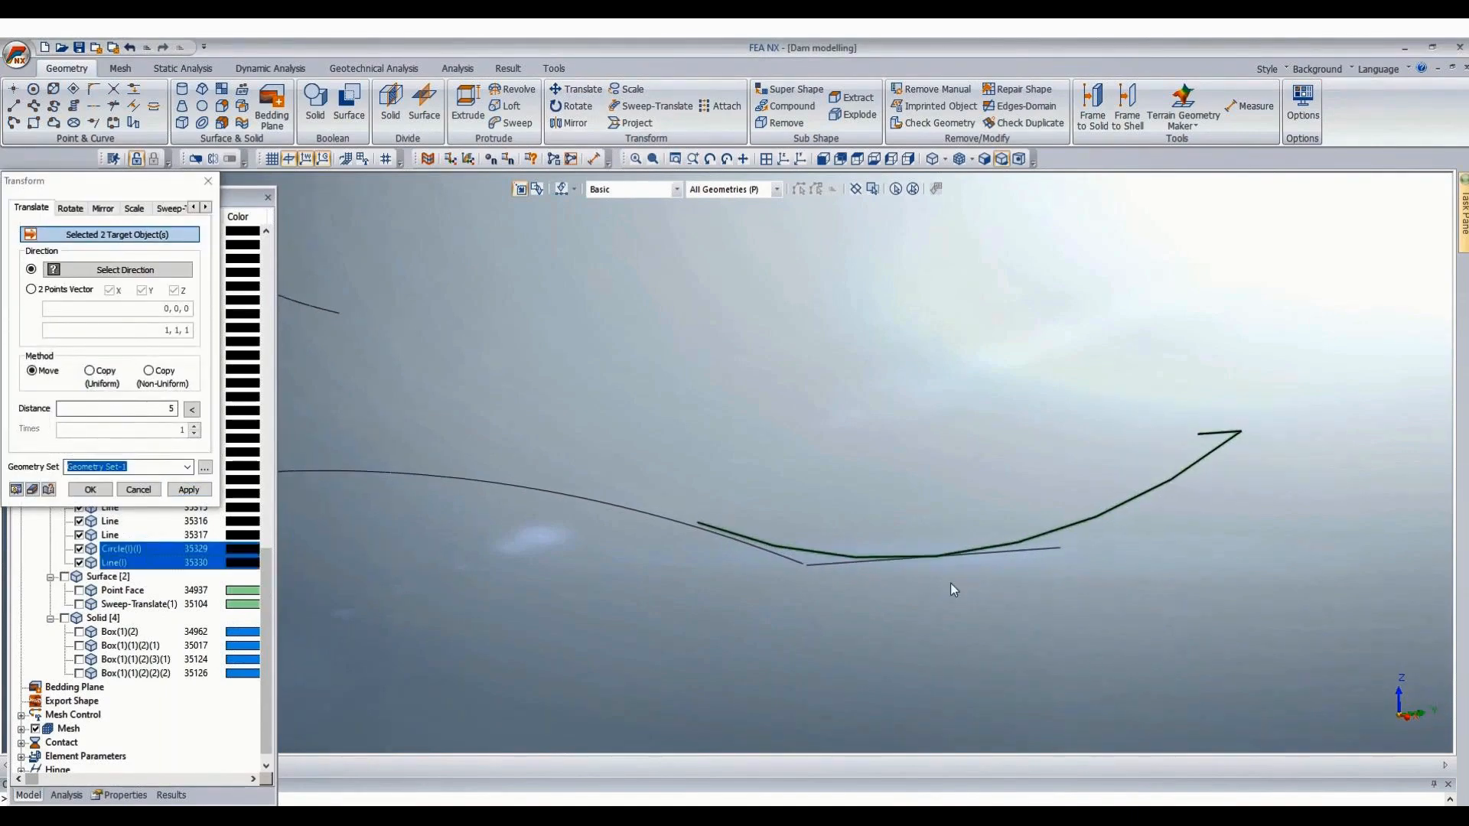
{"action": "scroll", "coordinate": [951, 581], "scroll_direction": "up", "scroll_amount": 2}
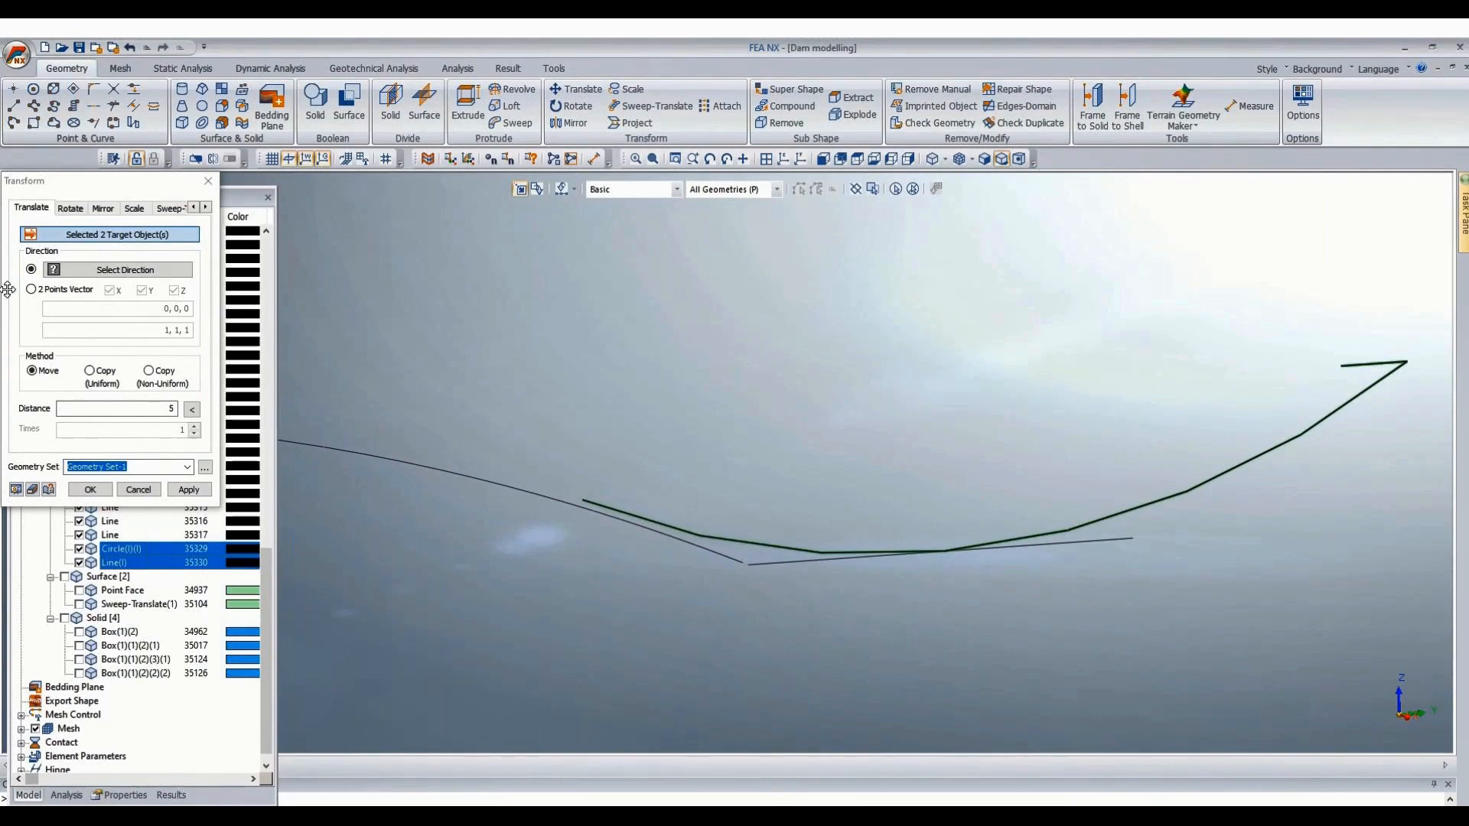
{"action": "left_click", "coordinate": [31, 289]}
{"action": "left_click", "coordinate": [946, 559]}
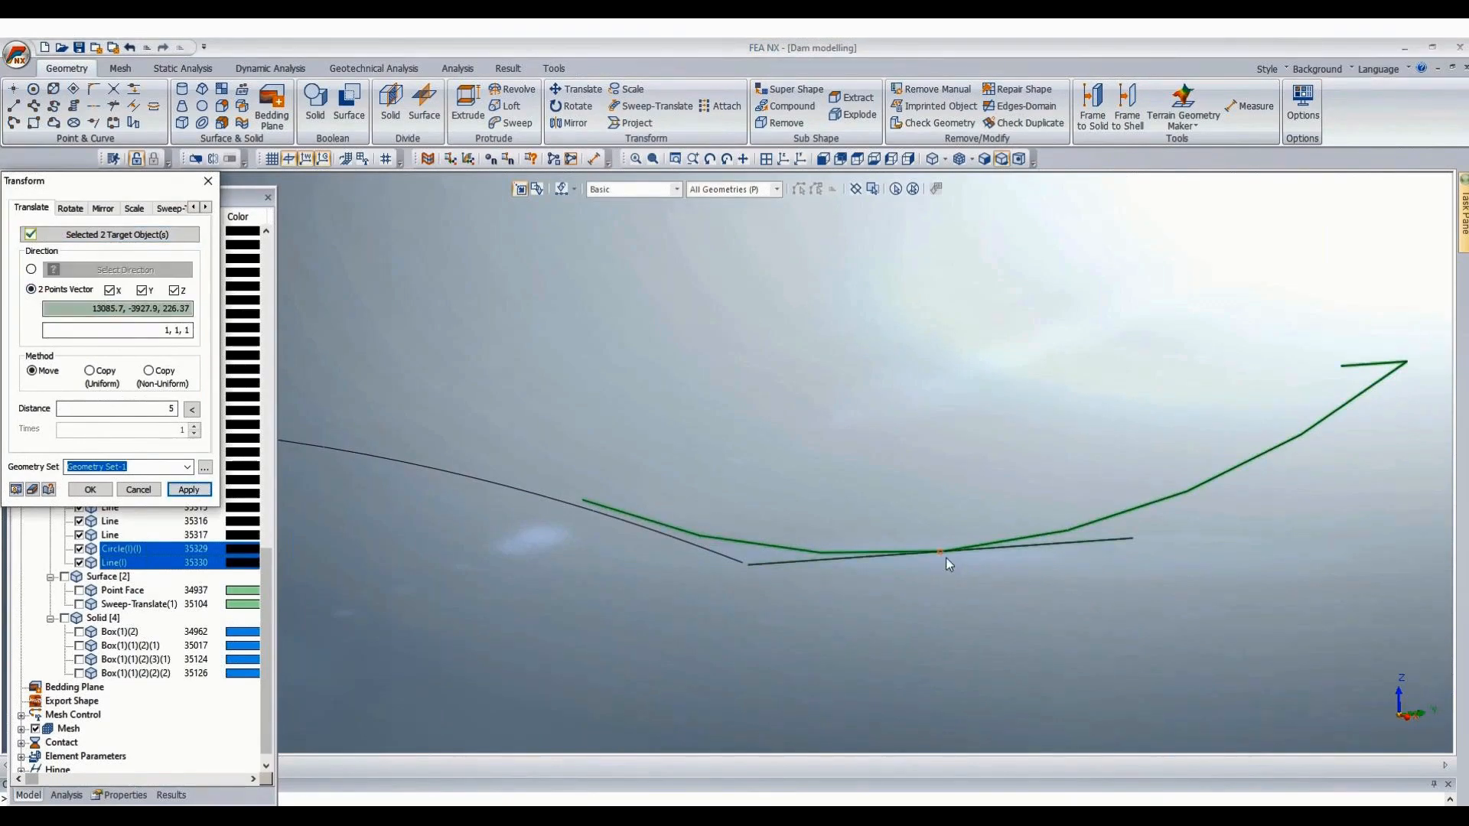
{"action": "left_click", "coordinate": [839, 562]}
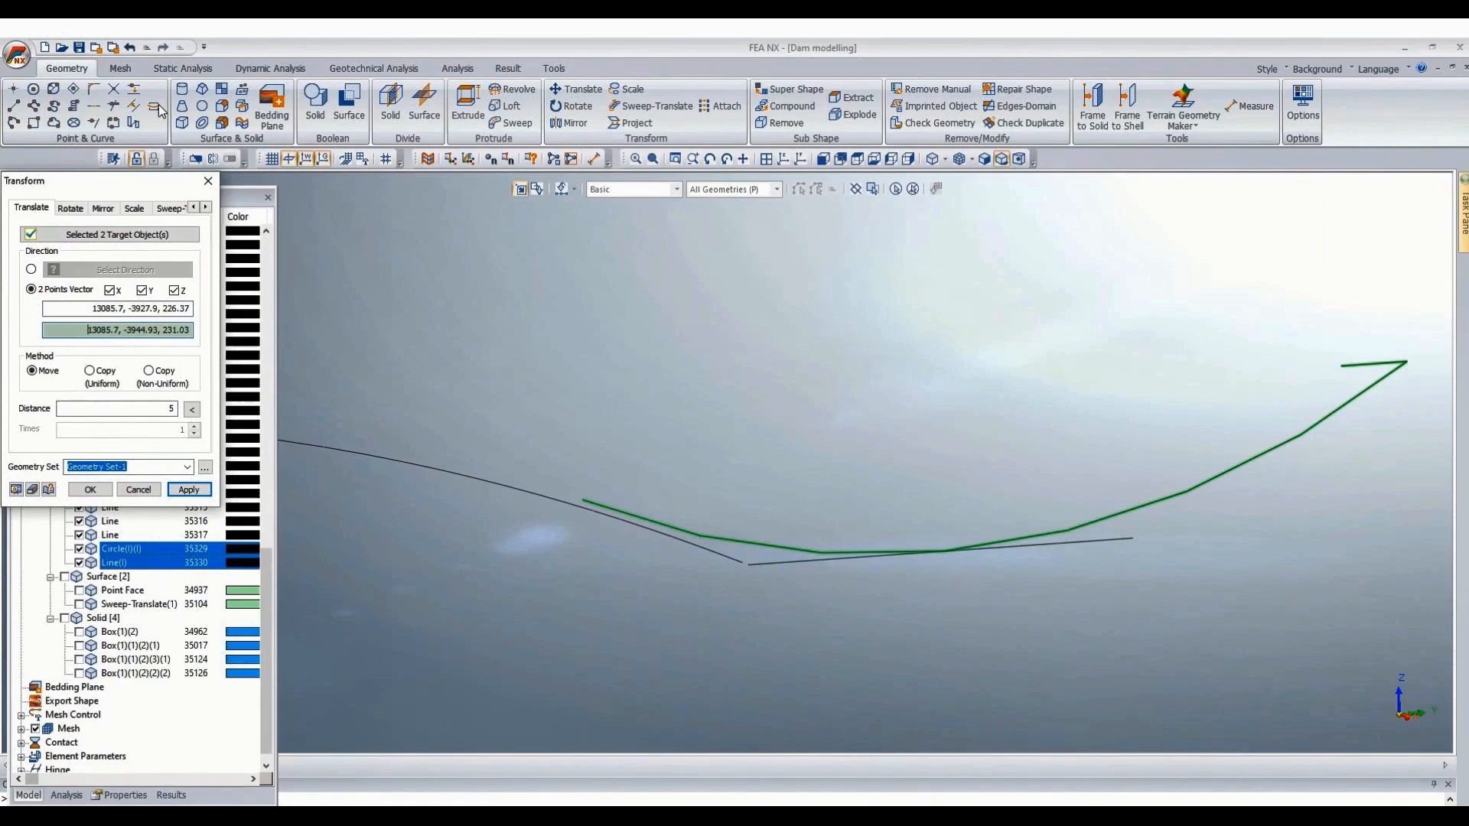
{"action": "left_click", "coordinate": [360, 162]}
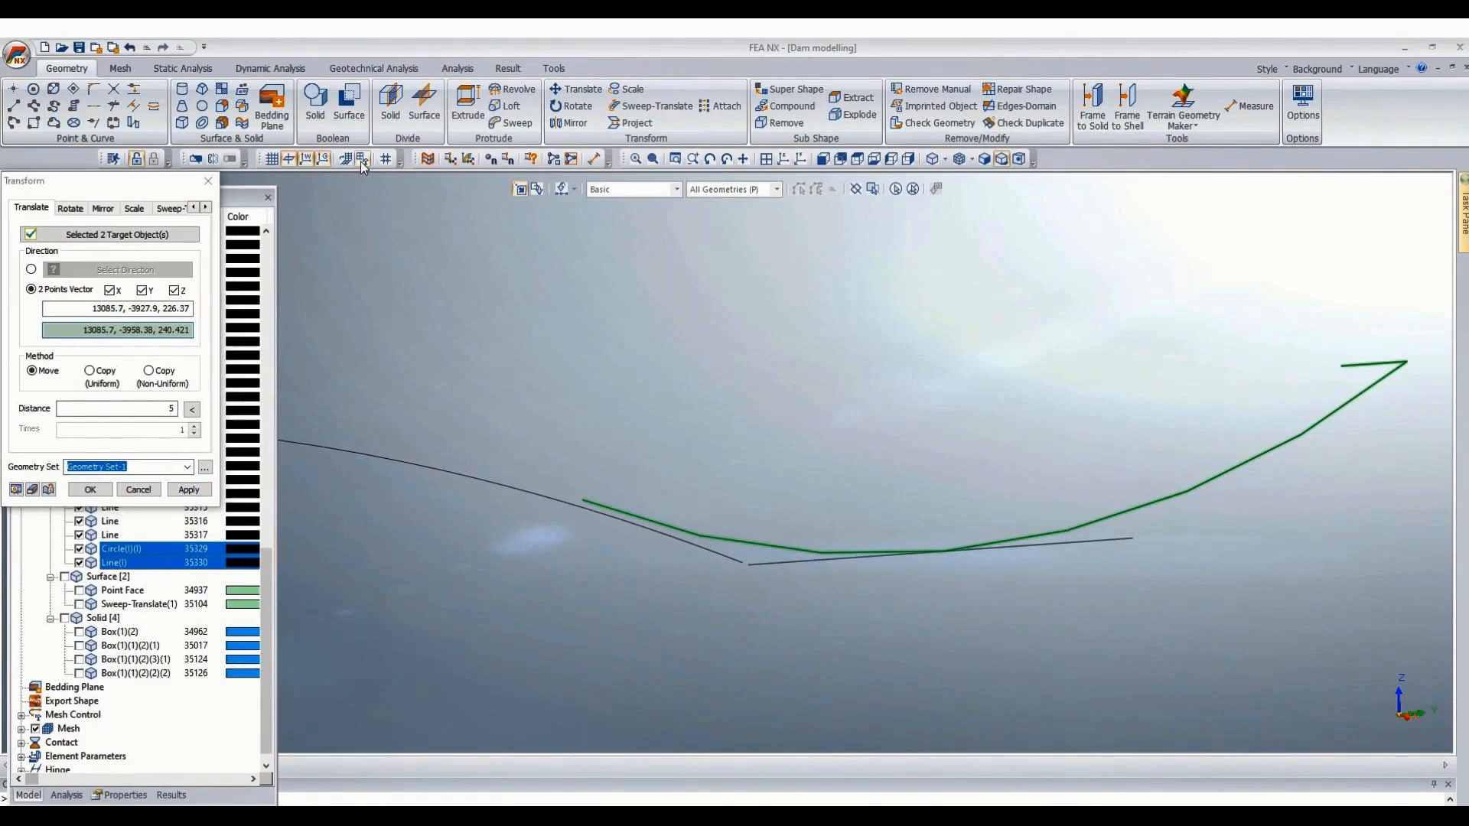
{"action": "left_click", "coordinate": [209, 184]}
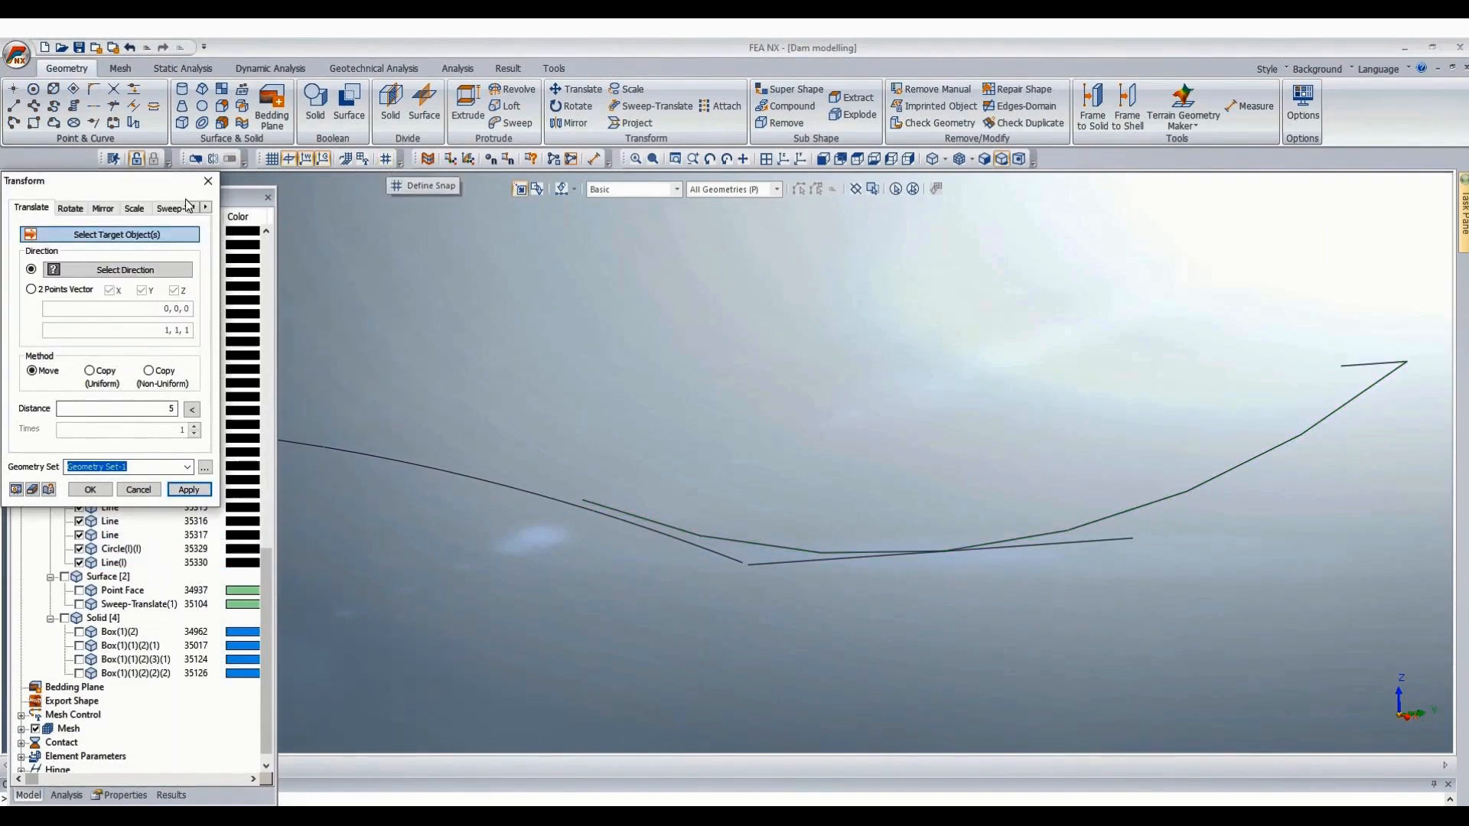
{"action": "left_click", "coordinate": [210, 181]}
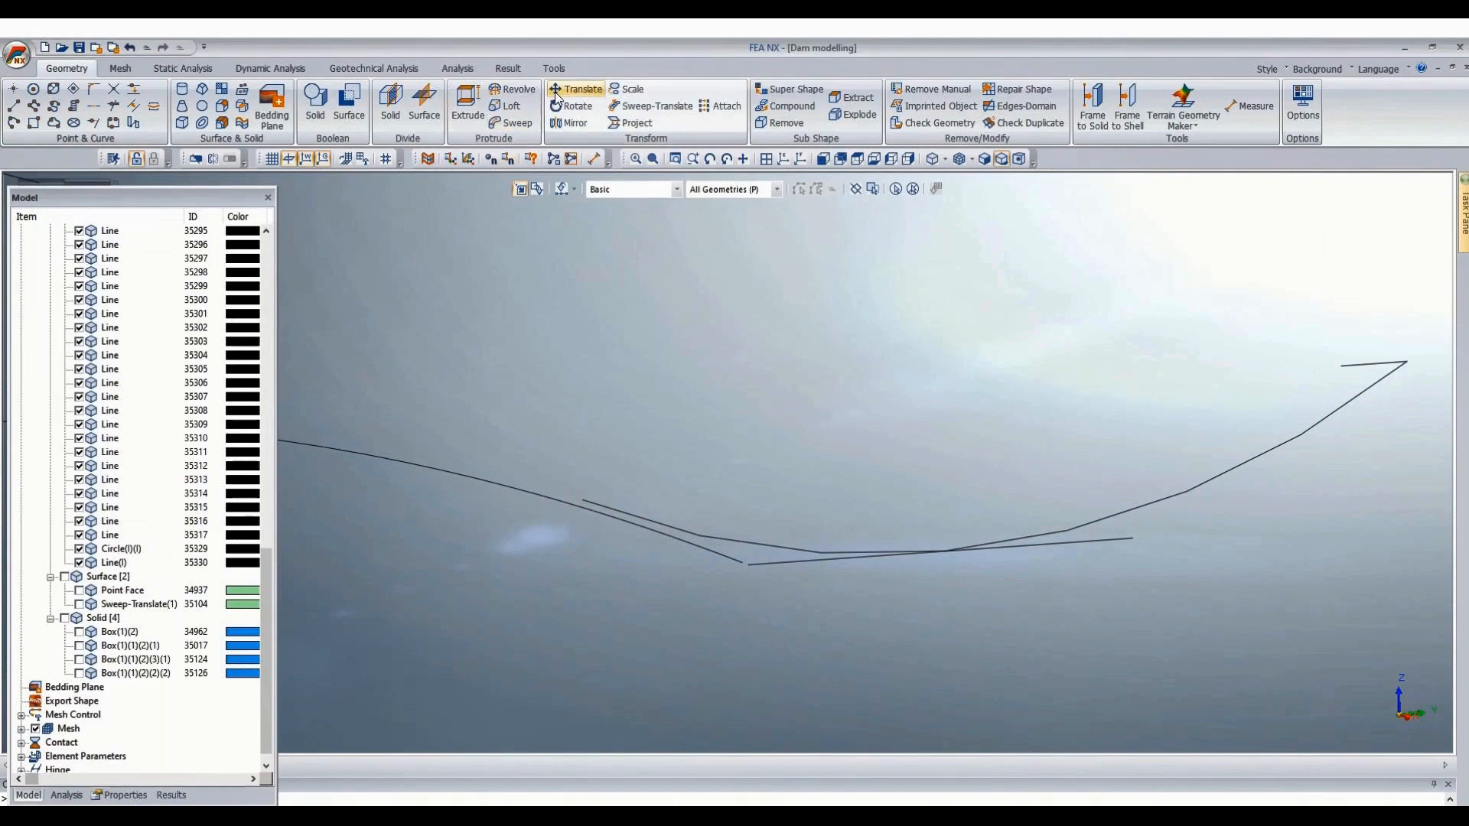
Set up a Translate move of the bucket arc, its direction defined by two points upstream along the horizontal base line.
{"action": "left_click", "coordinate": [588, 142]}
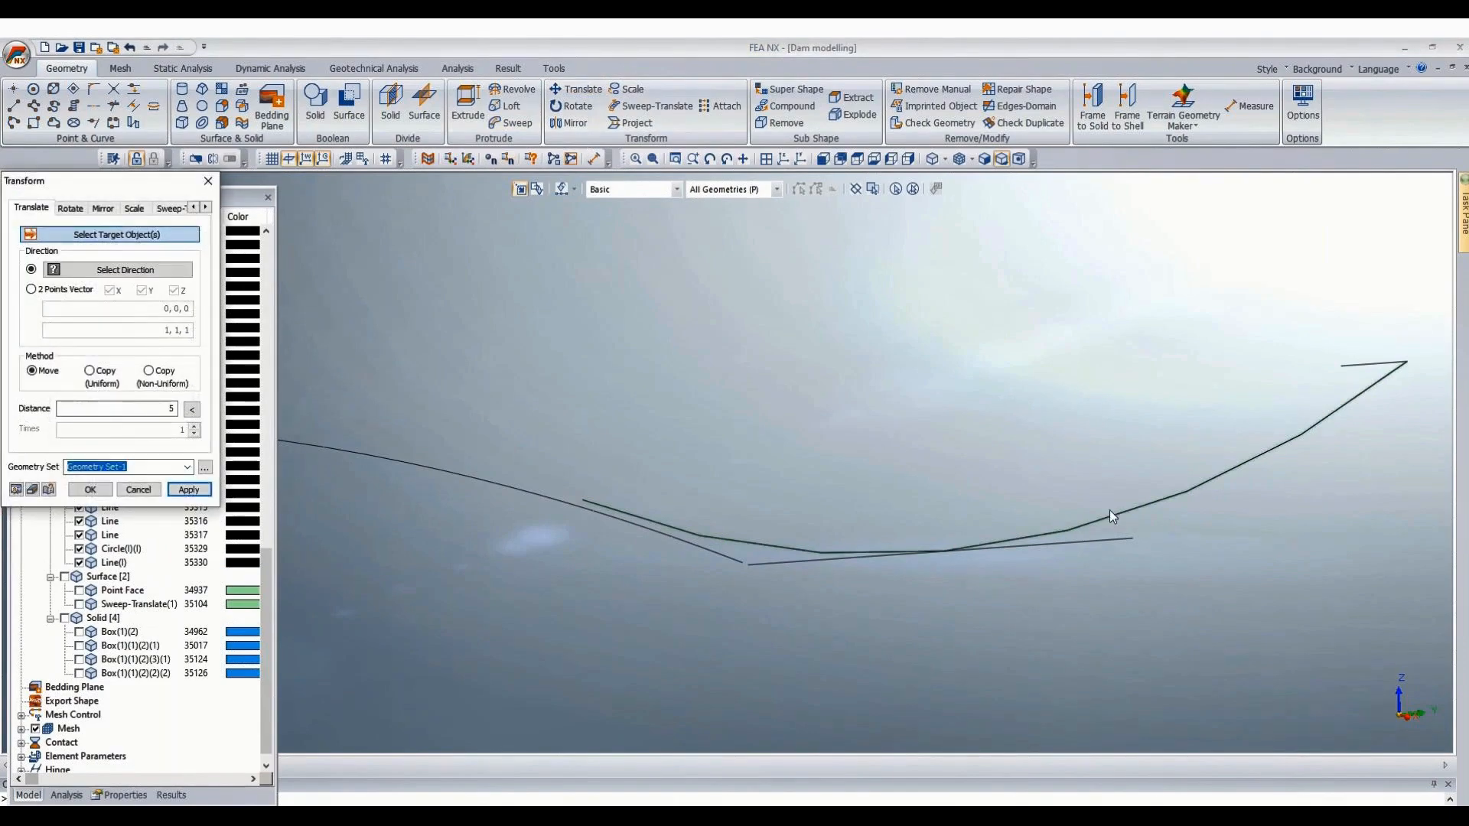
{"action": "left_click", "coordinate": [1111, 519]}
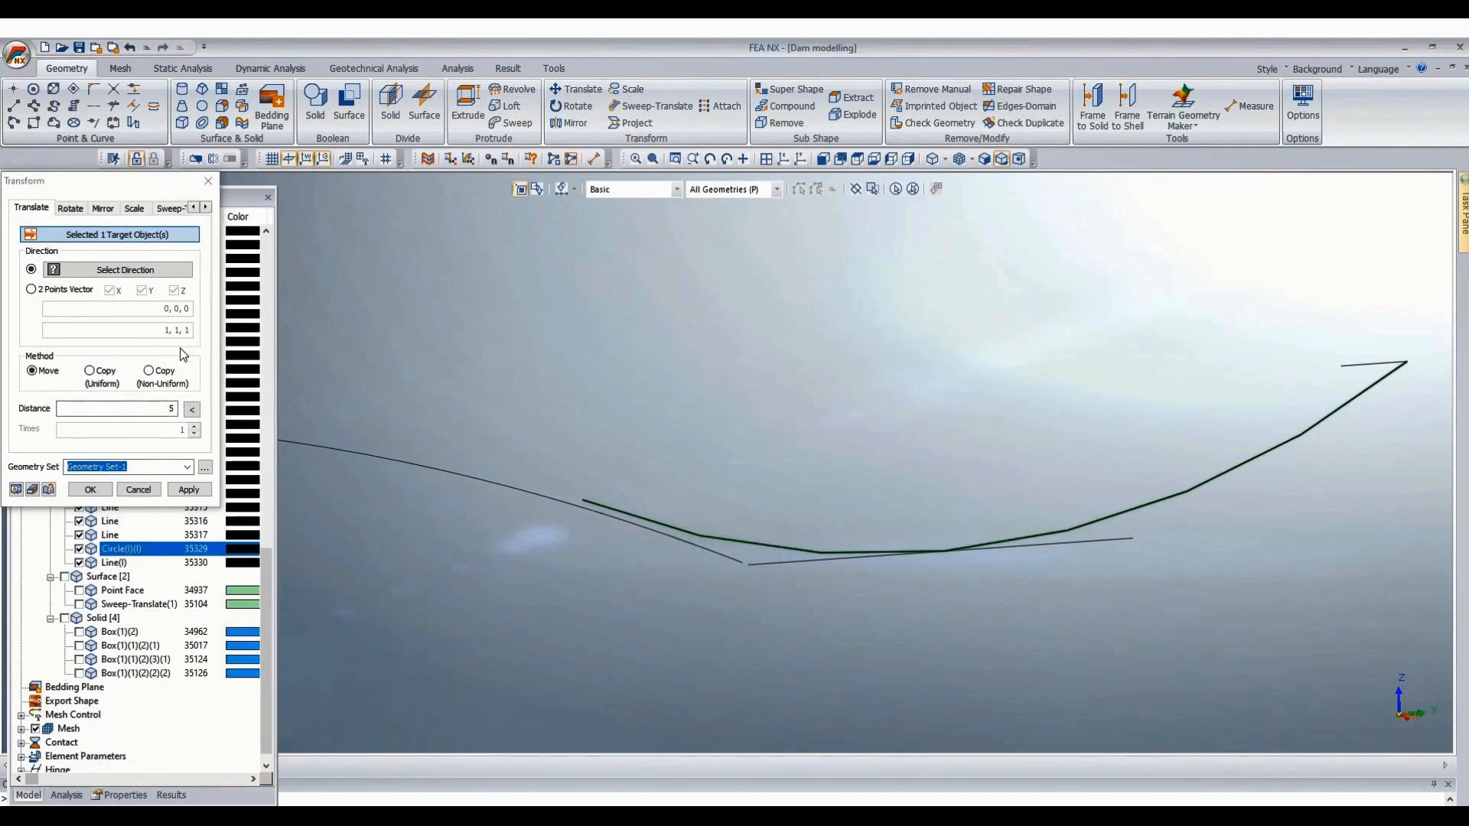
{"action": "left_click", "coordinate": [121, 270]}
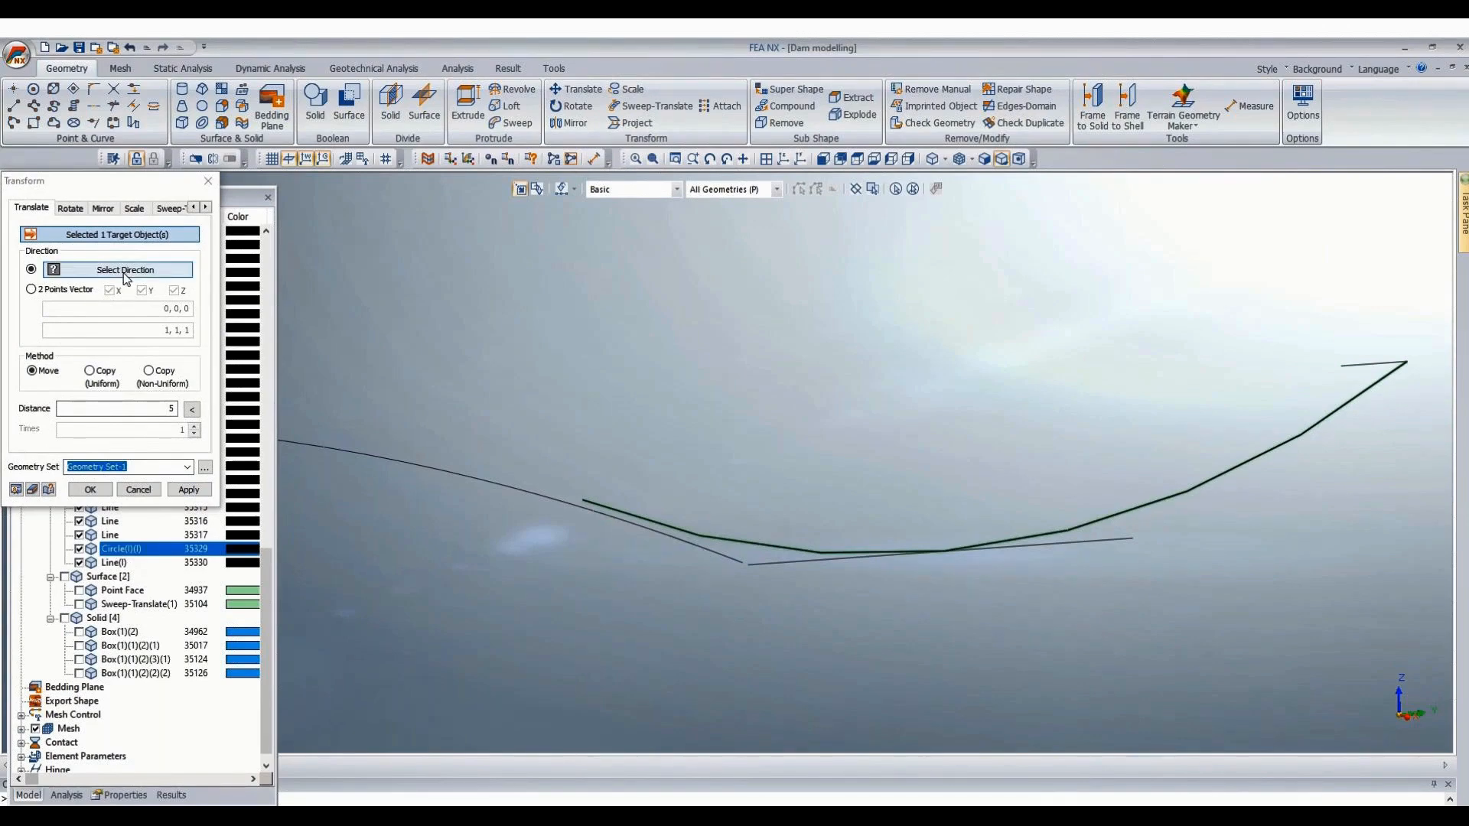
{"action": "left_click", "coordinate": [62, 291]}
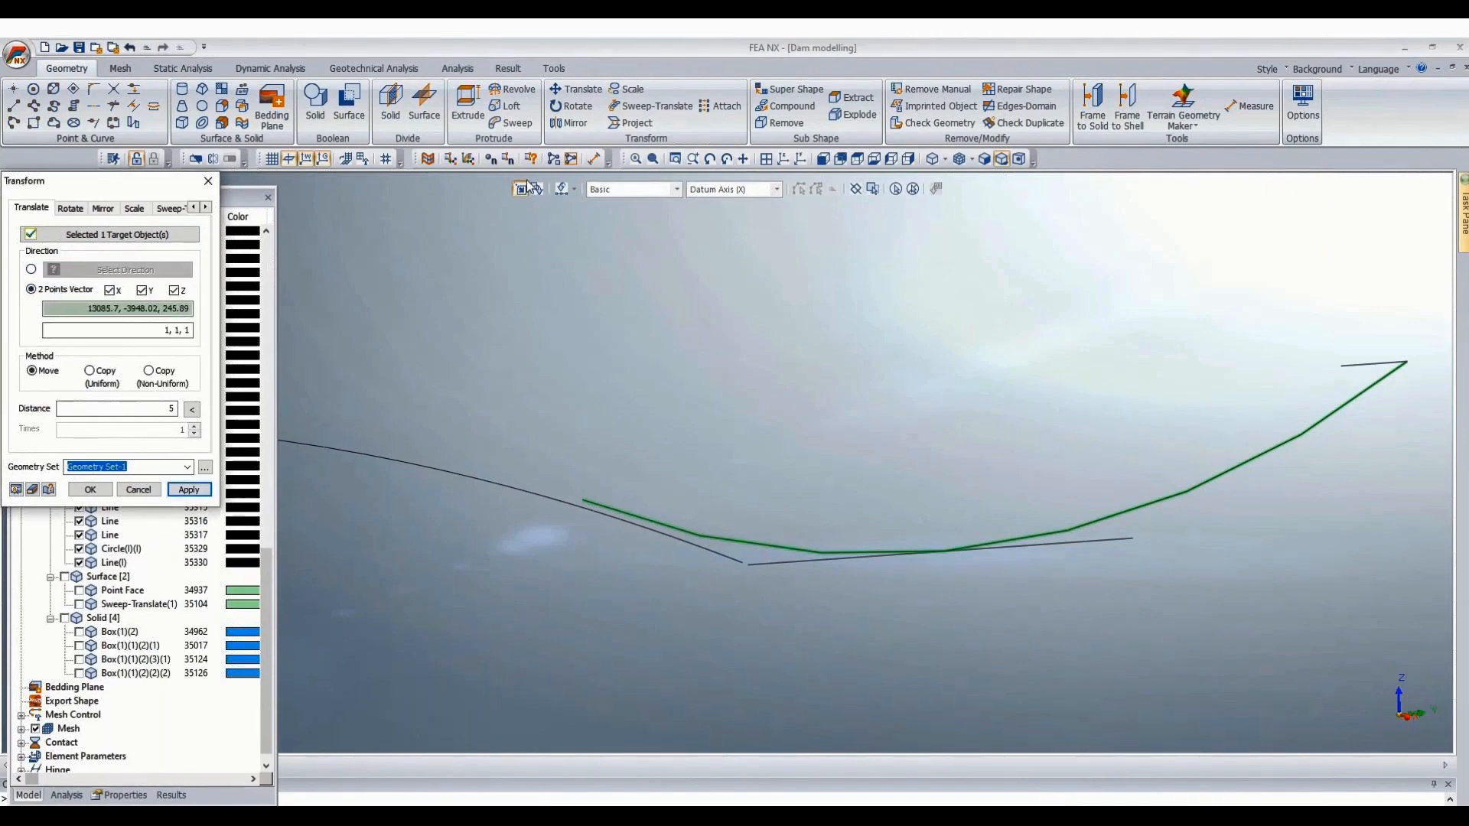
{"action": "left_click", "coordinate": [386, 161]}
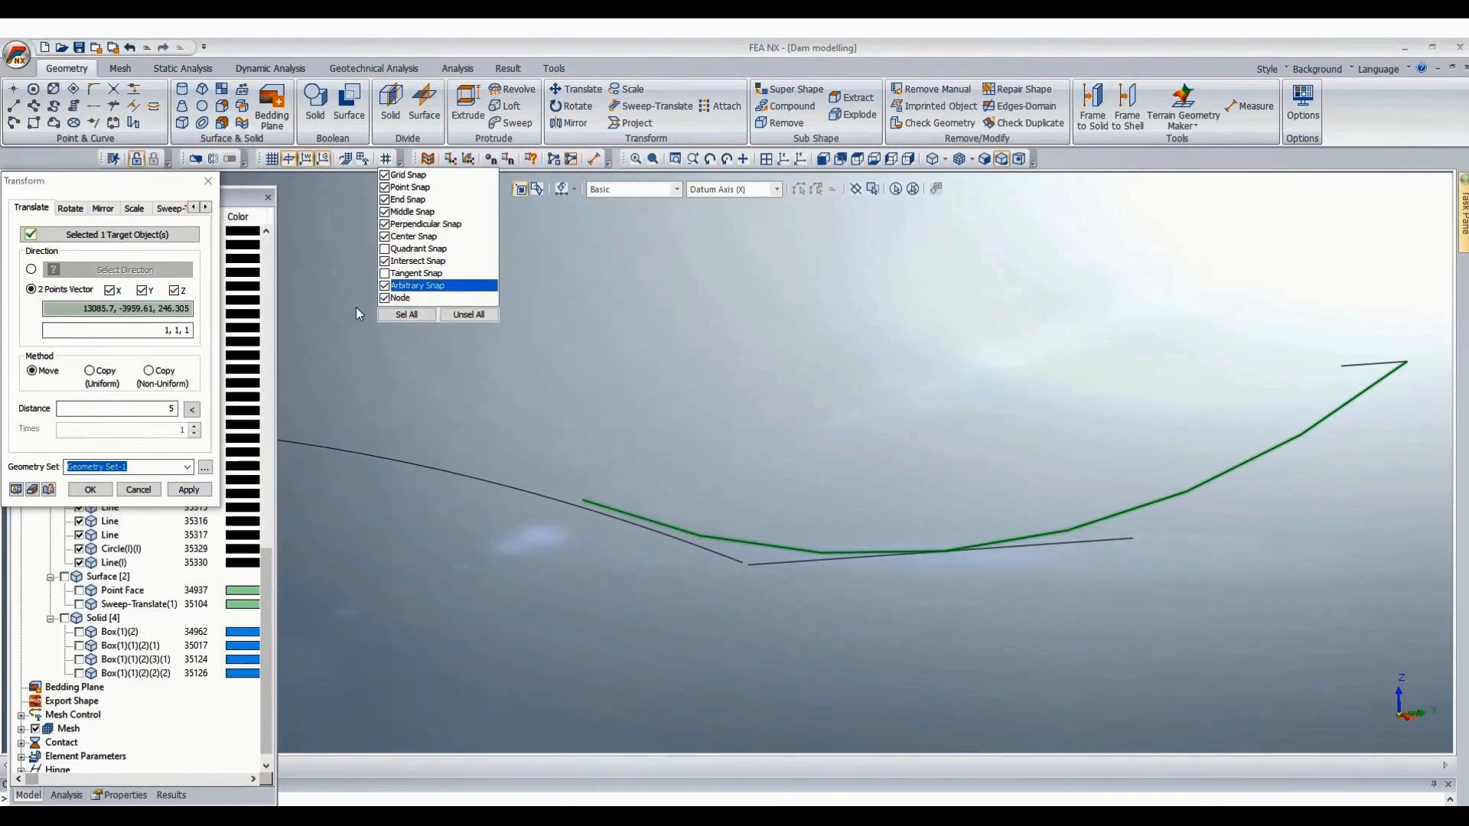
{"action": "left_click", "coordinate": [943, 553]}
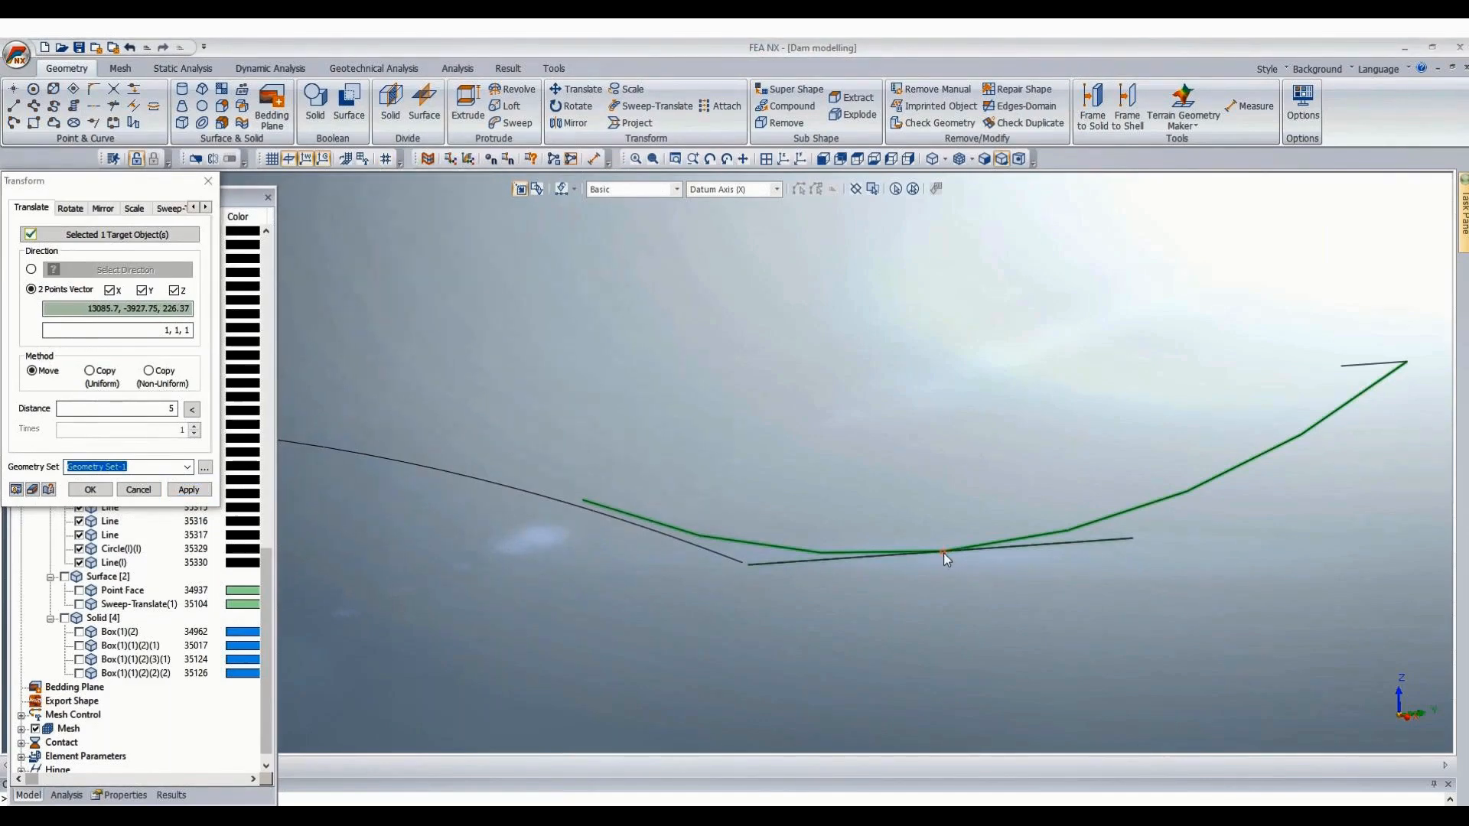
{"action": "left_click", "coordinate": [944, 553]}
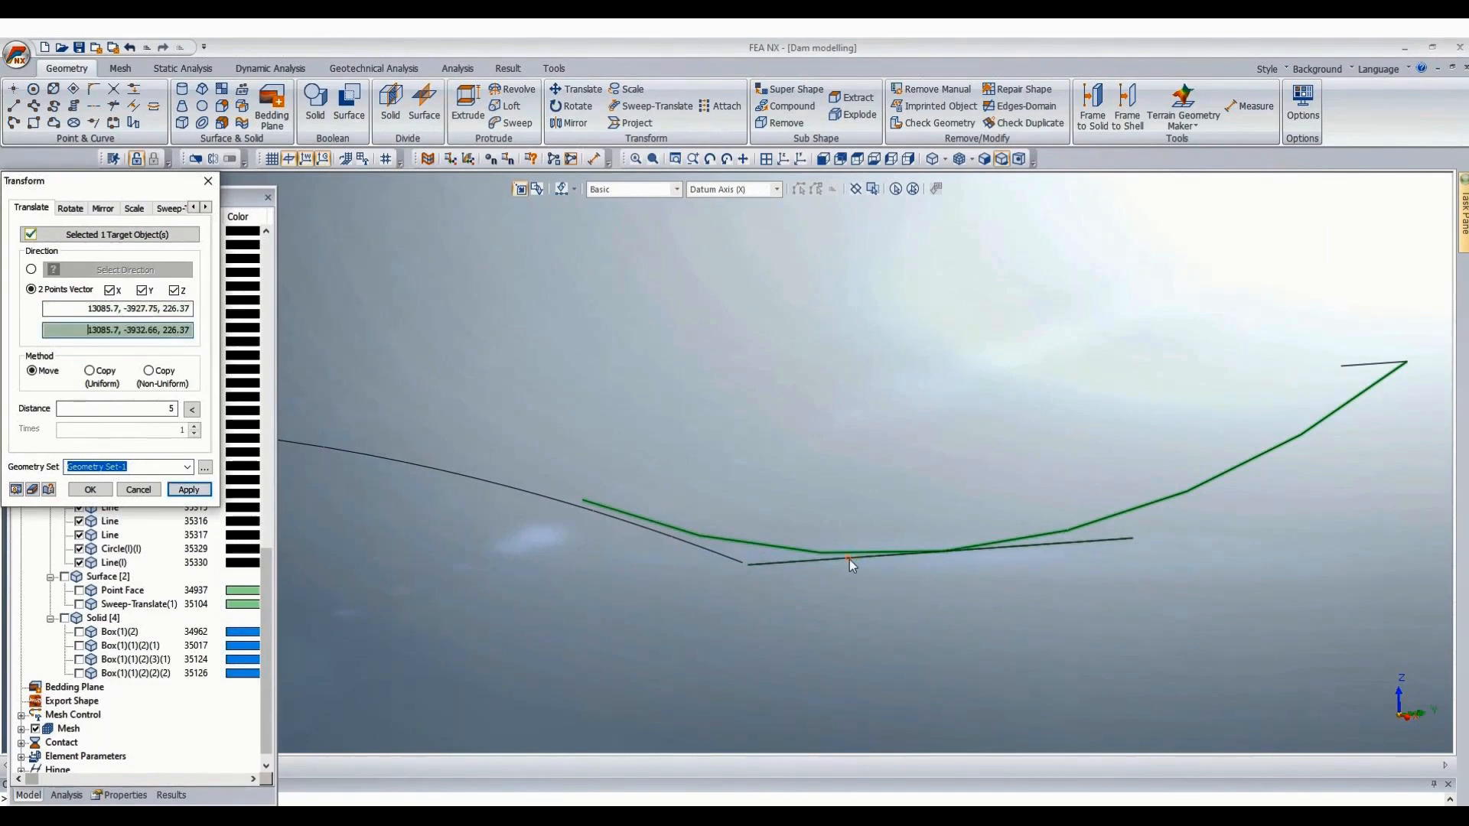
{"action": "left_click", "coordinate": [850, 559]}
Preview the arc's move by the distance between the two picked points and by 1, comparing its fit from the side.
{"action": "left_click", "coordinate": [191, 411]}
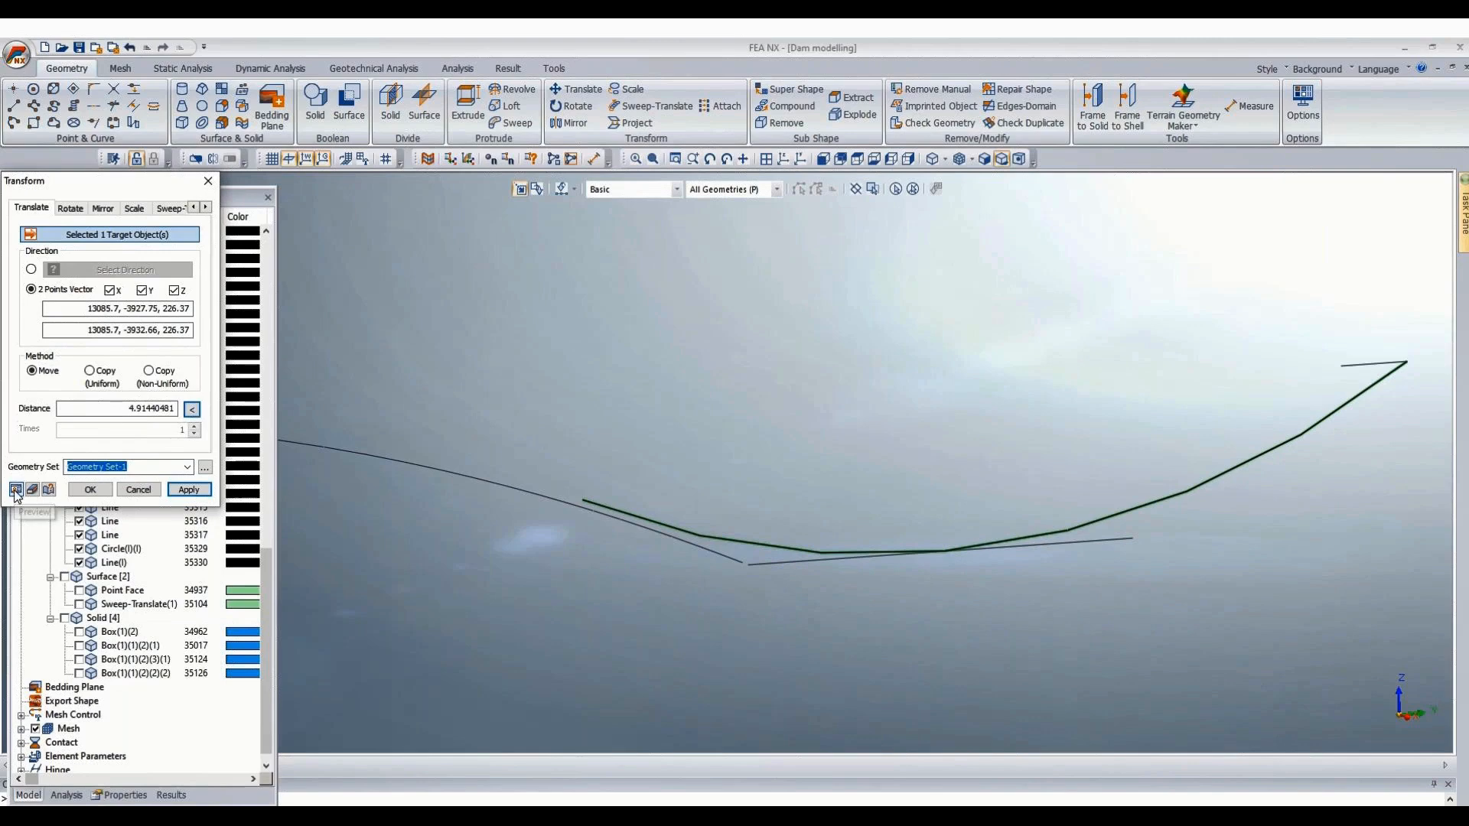
{"action": "left_click", "coordinate": [16, 490]}
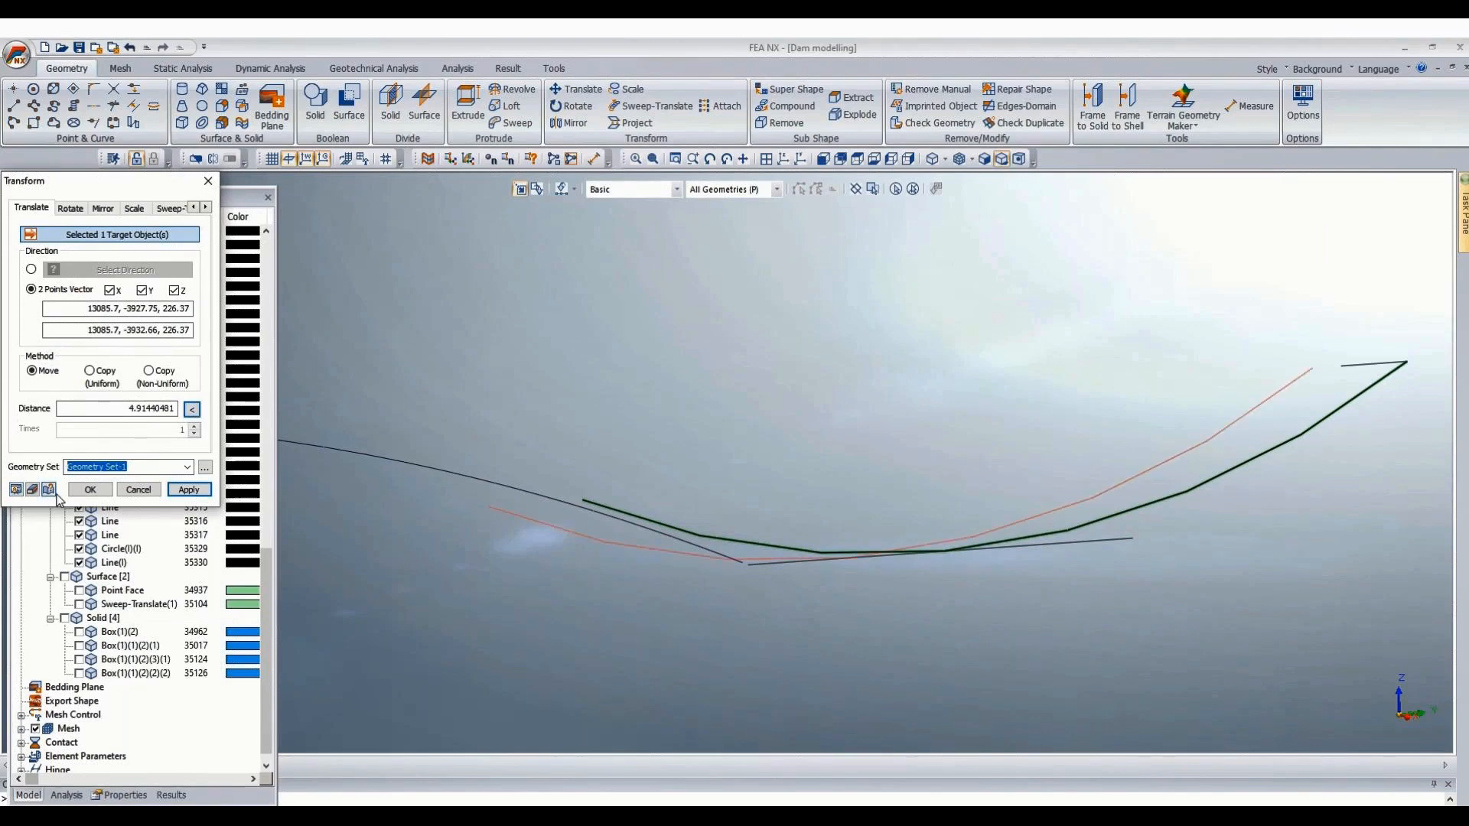
{"action": "double_click", "coordinate": [126, 408]}
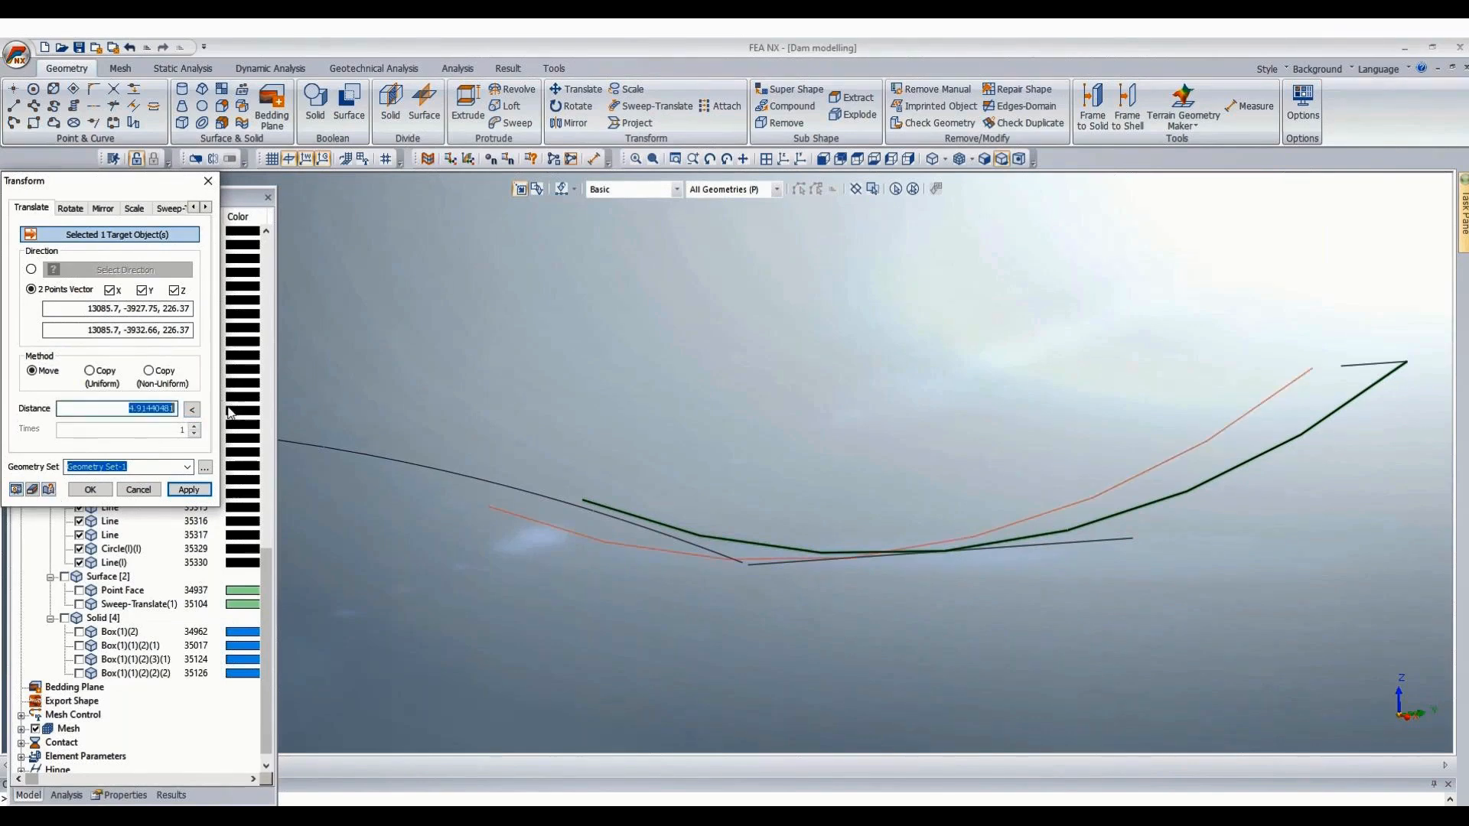
{"action": "type", "text": "1"}
{"action": "left_click", "coordinate": [15, 488]}
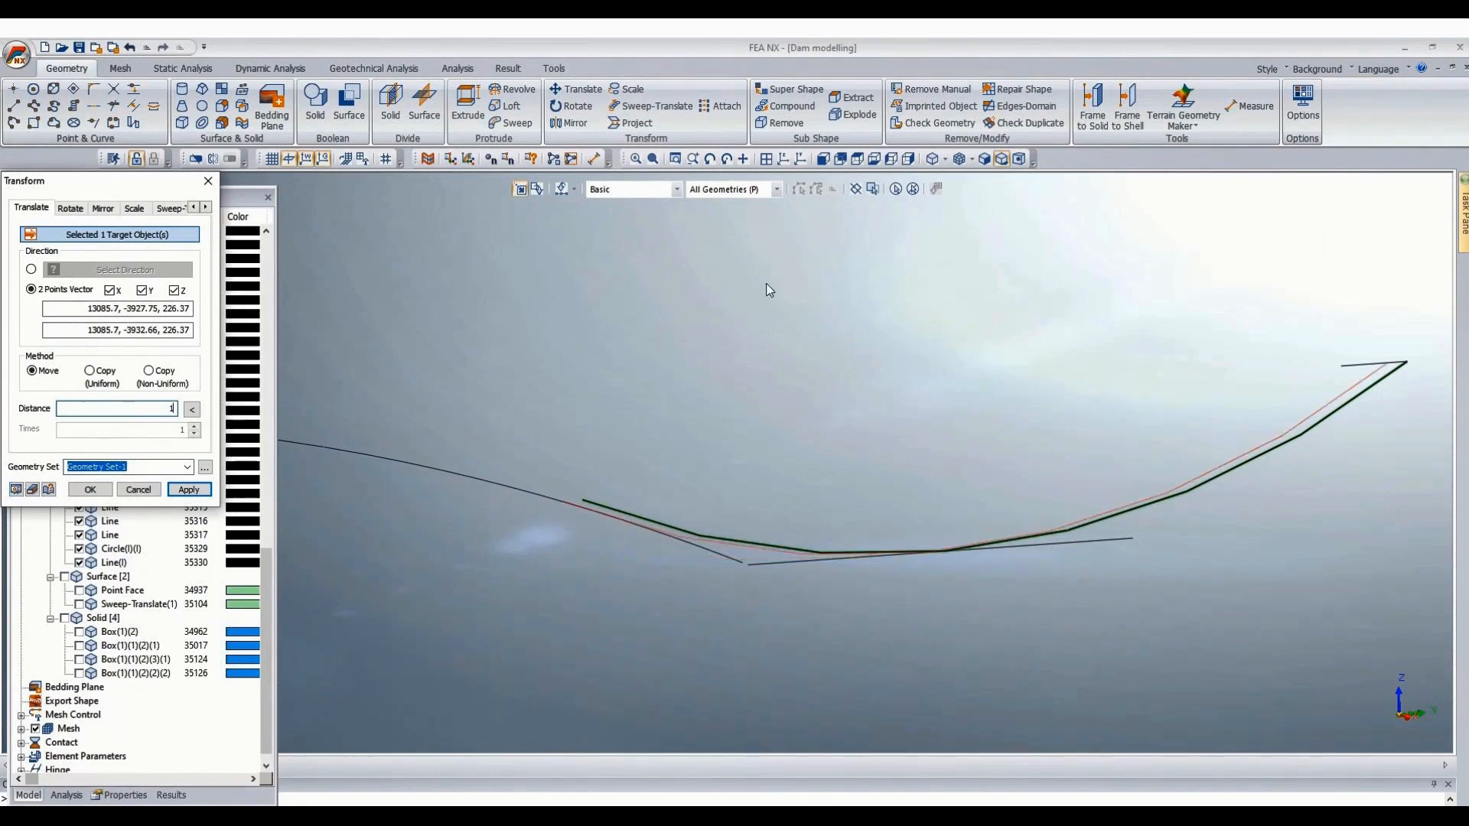
{"action": "scroll", "coordinate": [676, 522], "scroll_direction": "up", "scroll_amount": 1}
{"action": "scroll", "coordinate": [677, 522], "scroll_direction": "up", "scroll_amount": 1}
{"action": "scroll", "coordinate": [623, 545], "scroll_direction": "up", "scroll_amount": 1}
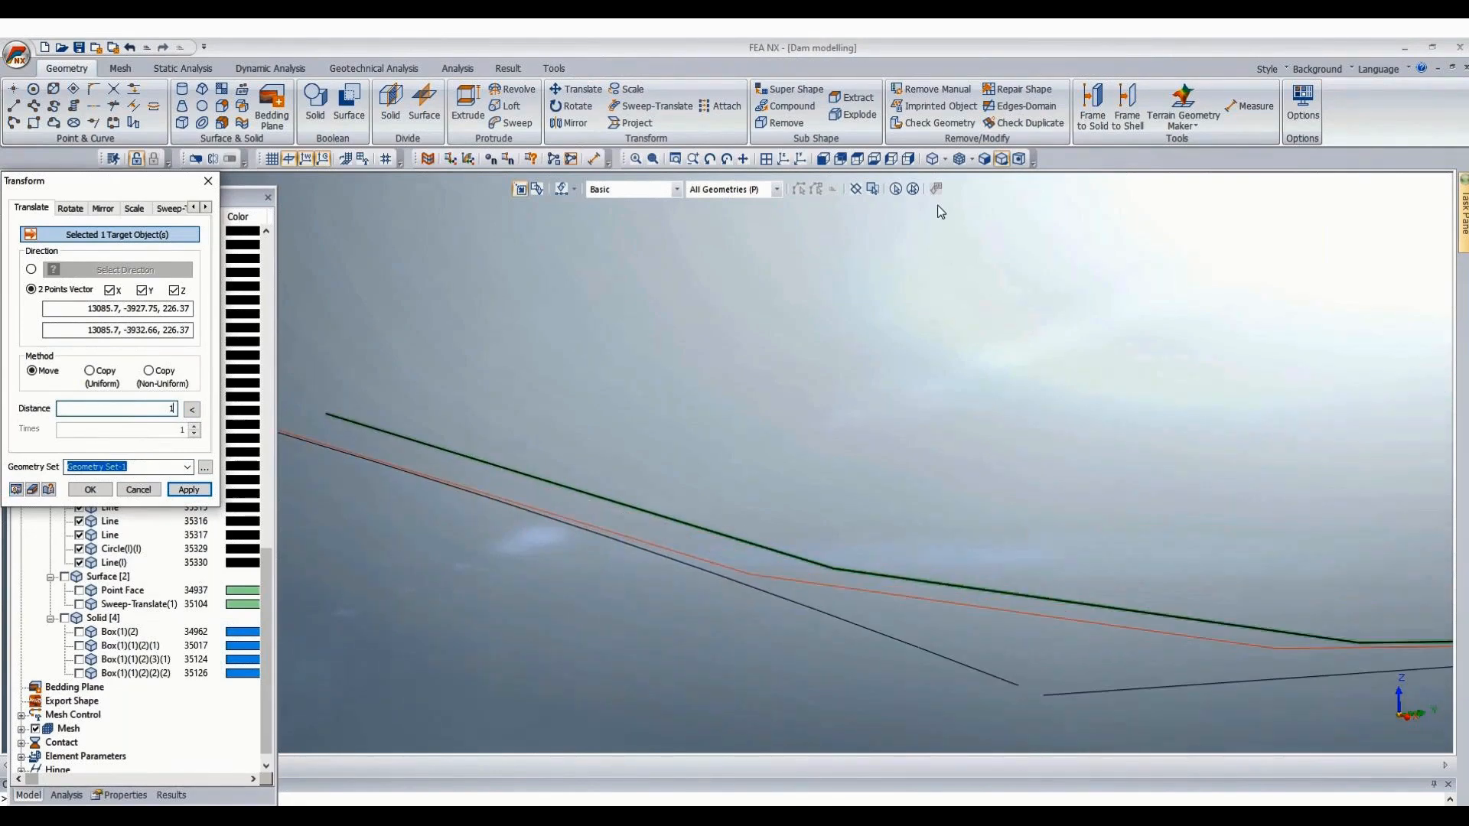
{"action": "left_click", "coordinate": [836, 161]}
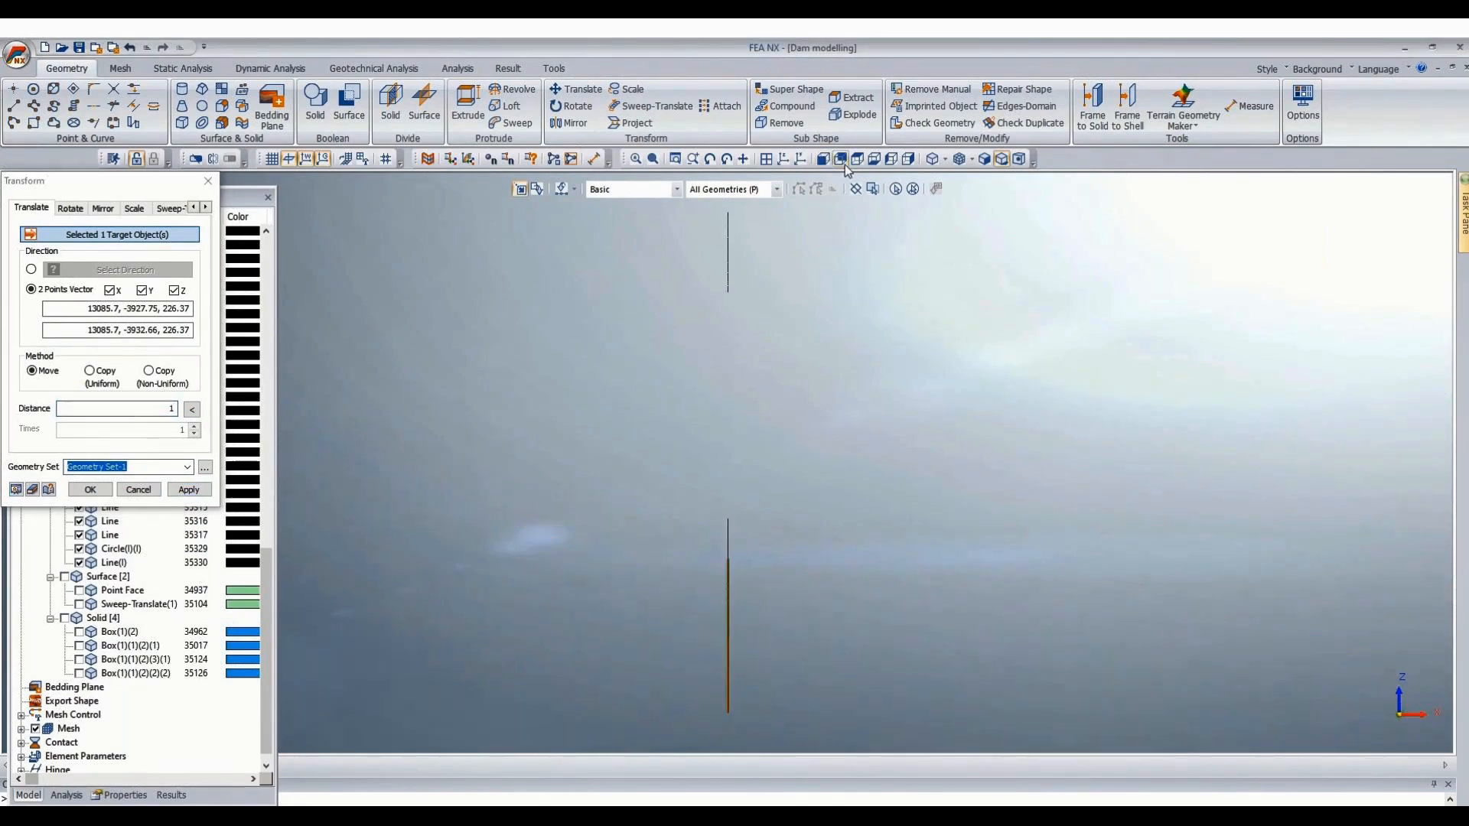
{"action": "left_click", "coordinate": [909, 159]}
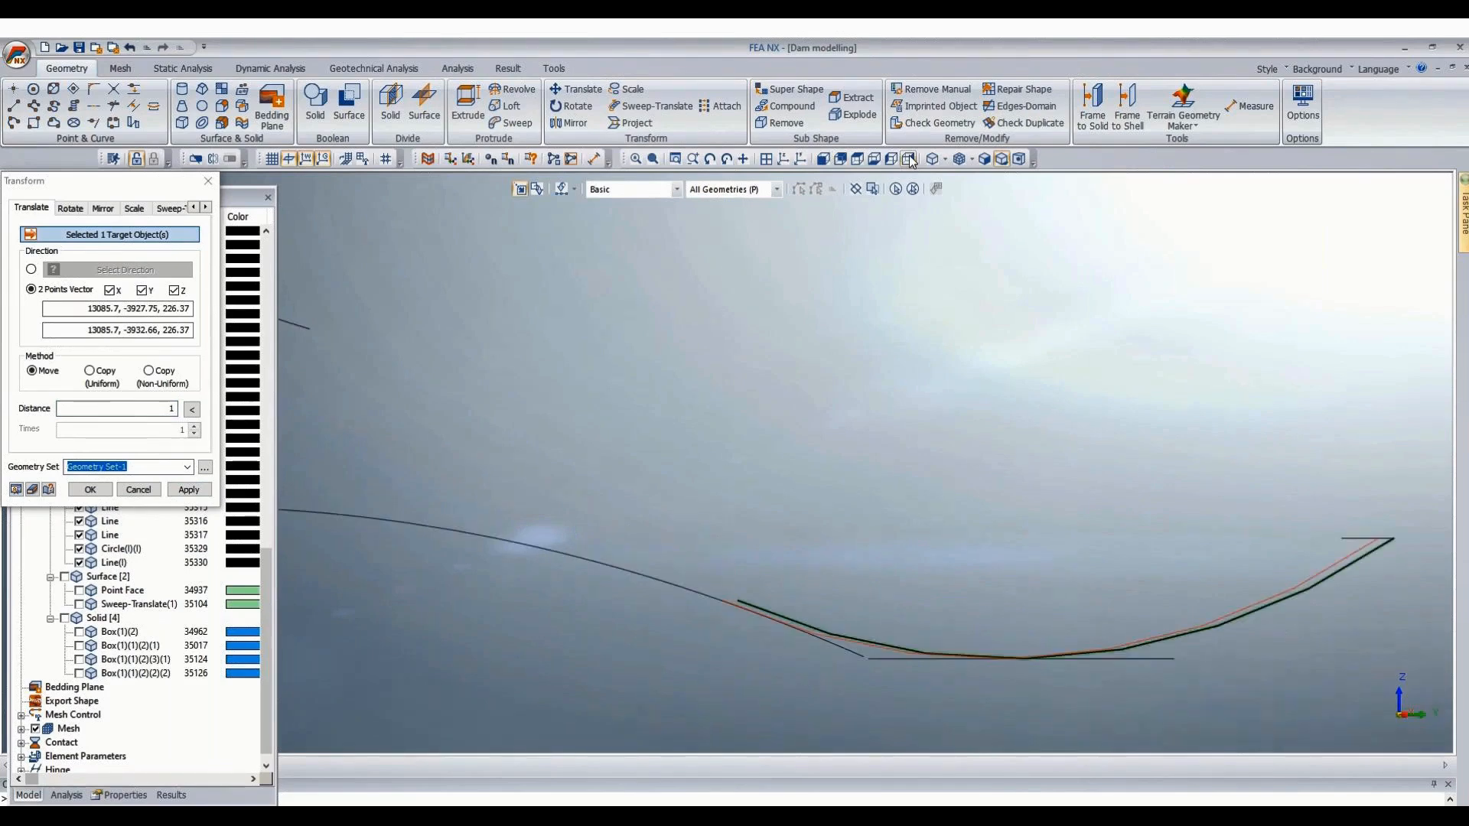
{"action": "scroll", "coordinate": [777, 619], "scroll_direction": "up", "scroll_amount": 3}
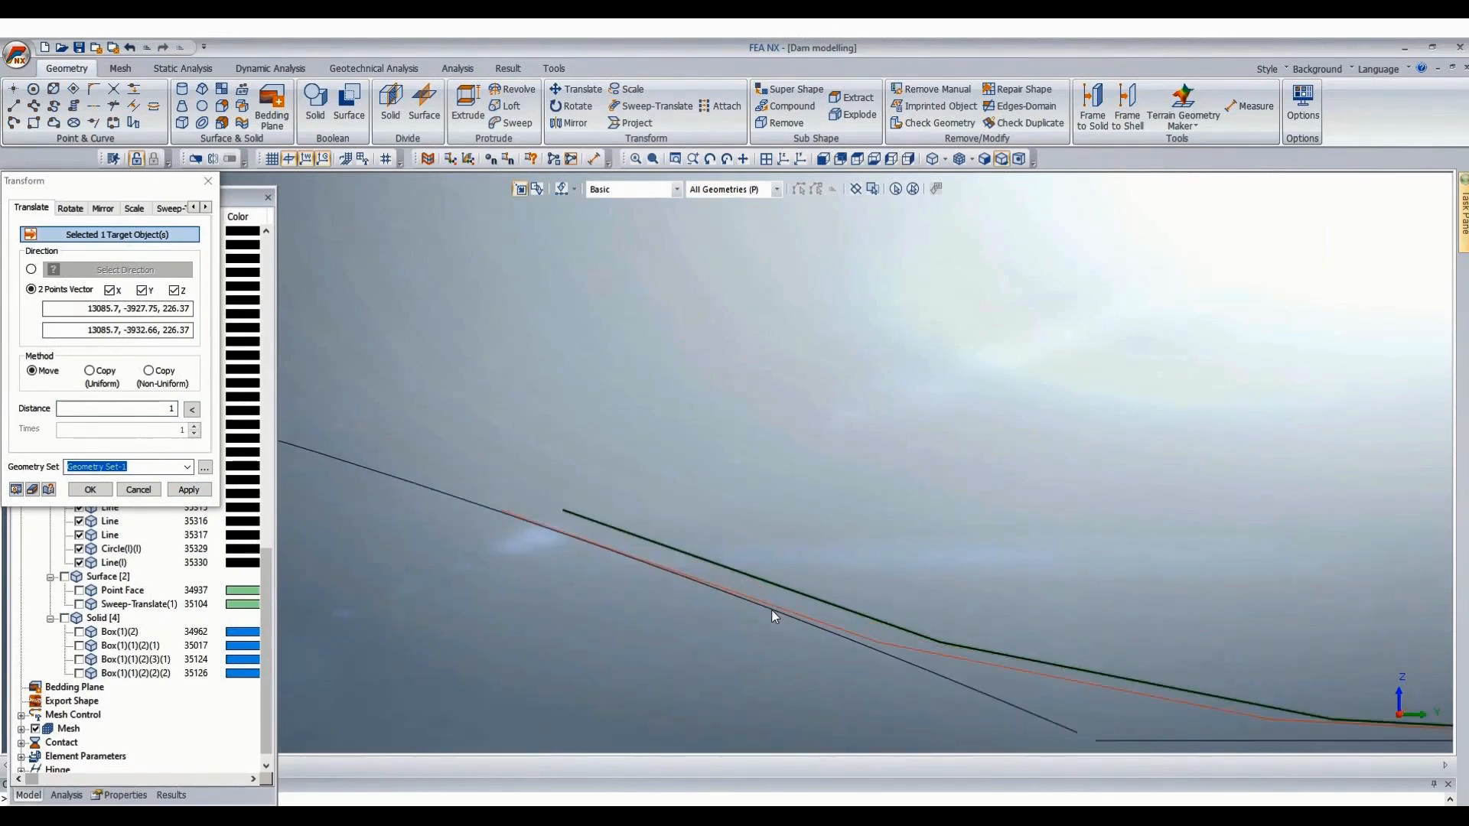
Try move distances of 1.1 and 1.05 for the bucket arc, and apply the translation with a distance of 1.07.
{"action": "left_click", "coordinate": [173, 409]}
{"action": "type", "text": "1.1"}
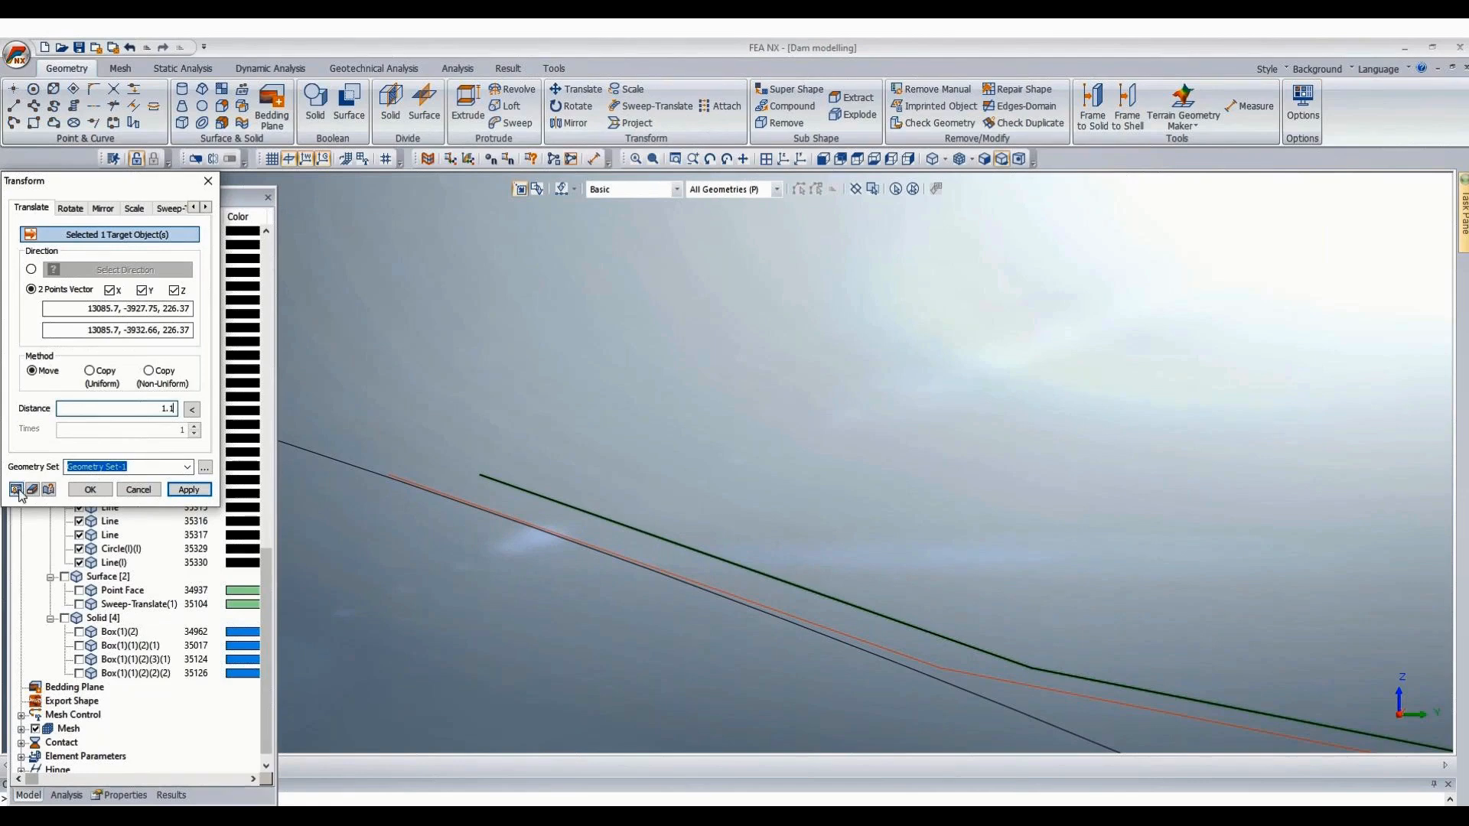
{"action": "scroll", "coordinate": [604, 610], "scroll_direction": "up", "scroll_amount": 5}
{"action": "scroll", "coordinate": [847, 633], "scroll_direction": "up", "scroll_amount": 1}
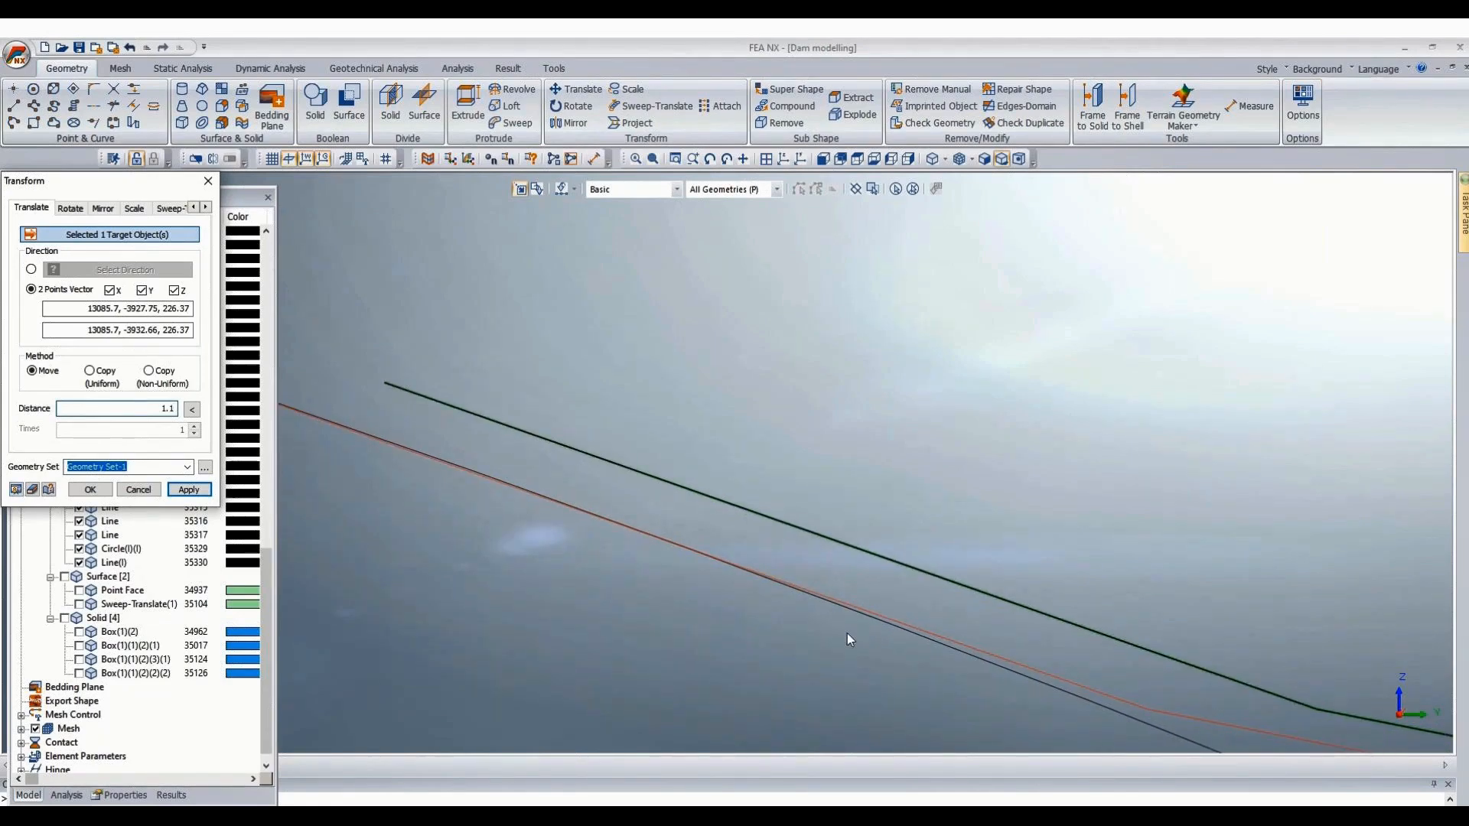
{"action": "scroll", "coordinate": [847, 632], "scroll_direction": "down", "scroll_amount": 4}
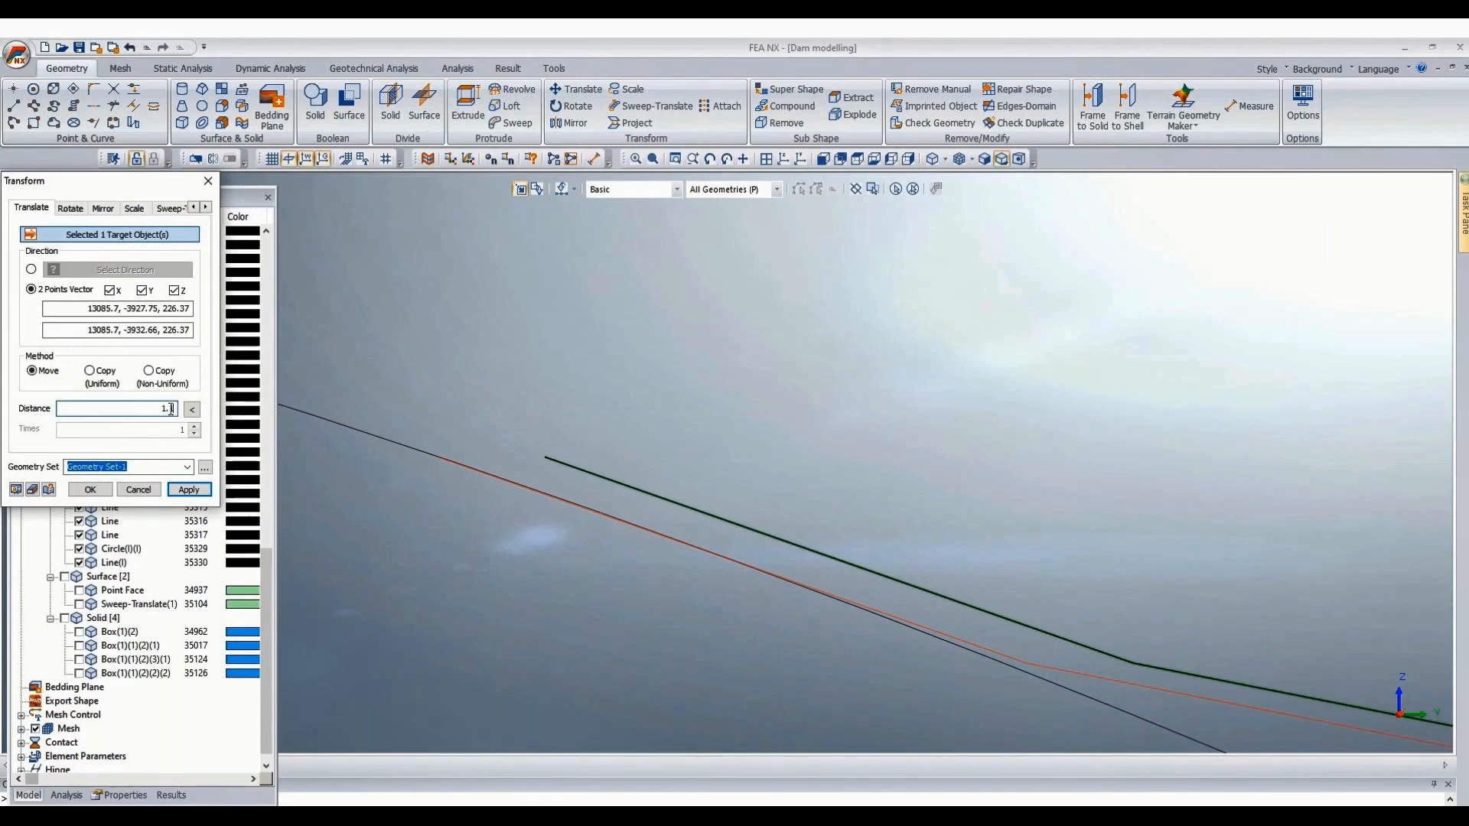
{"action": "key", "text": "BackSpace"}
{"action": "type", "text": "05"}
{"action": "scroll", "coordinate": [468, 512], "scroll_direction": "up", "scroll_amount": 5}
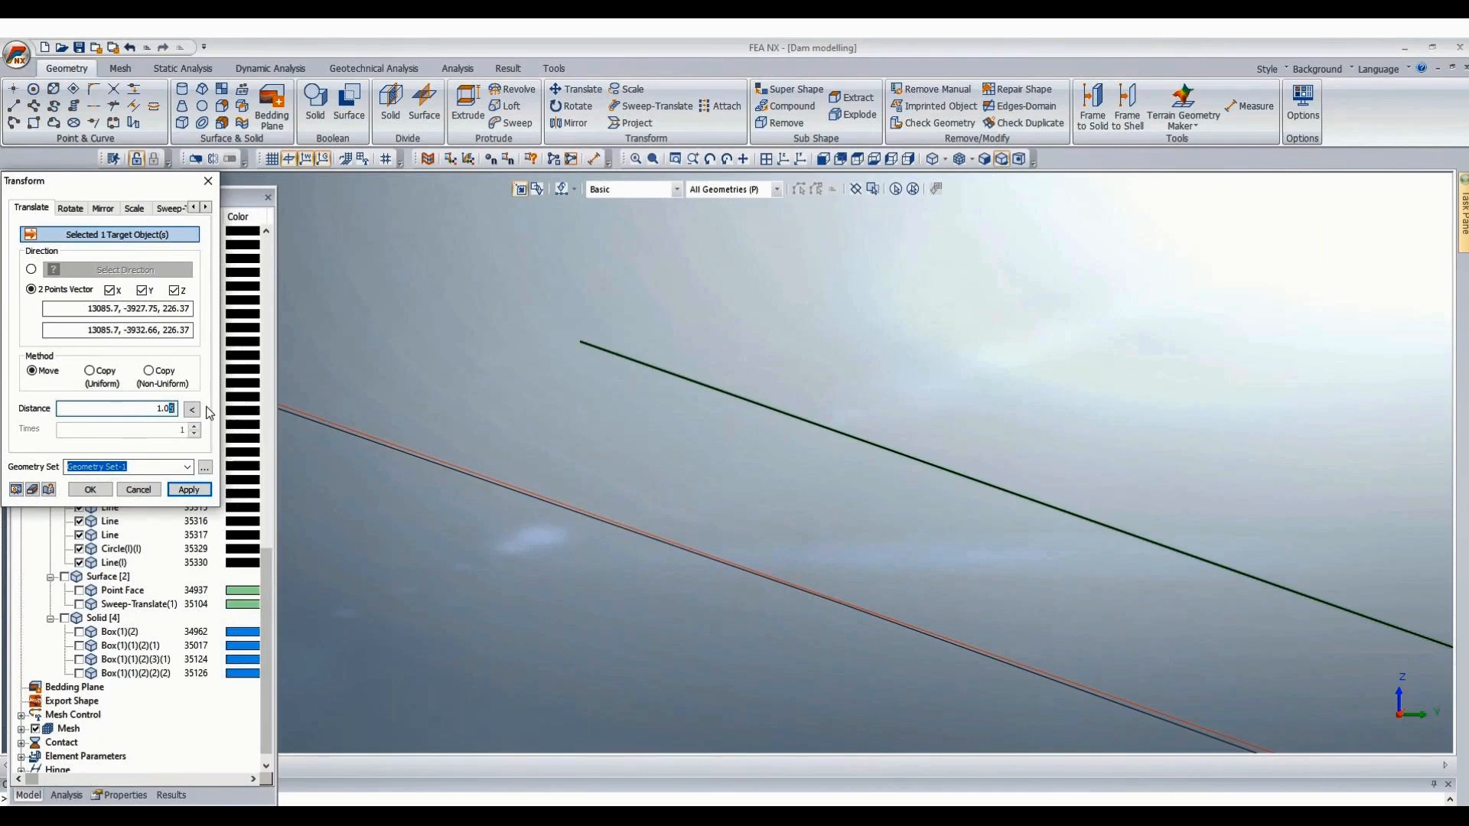
{"action": "type", "text": "7"}
{"action": "left_click", "coordinate": [91, 490]}
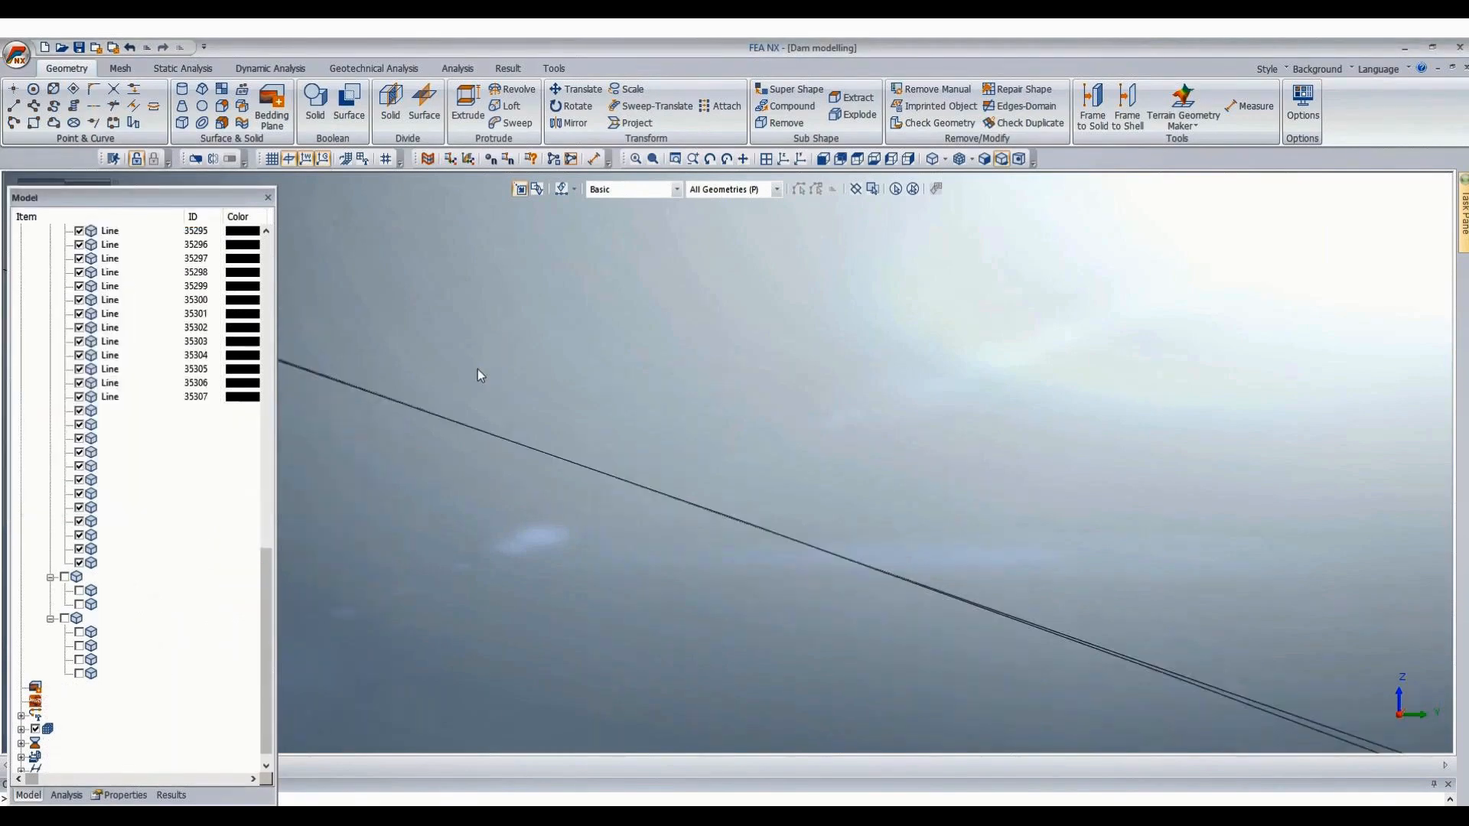
Intersect the bucket arc with the overlapping spillway line segments around their junction to split them.
{"action": "scroll", "coordinate": [478, 369], "scroll_direction": "down", "scroll_amount": 8}
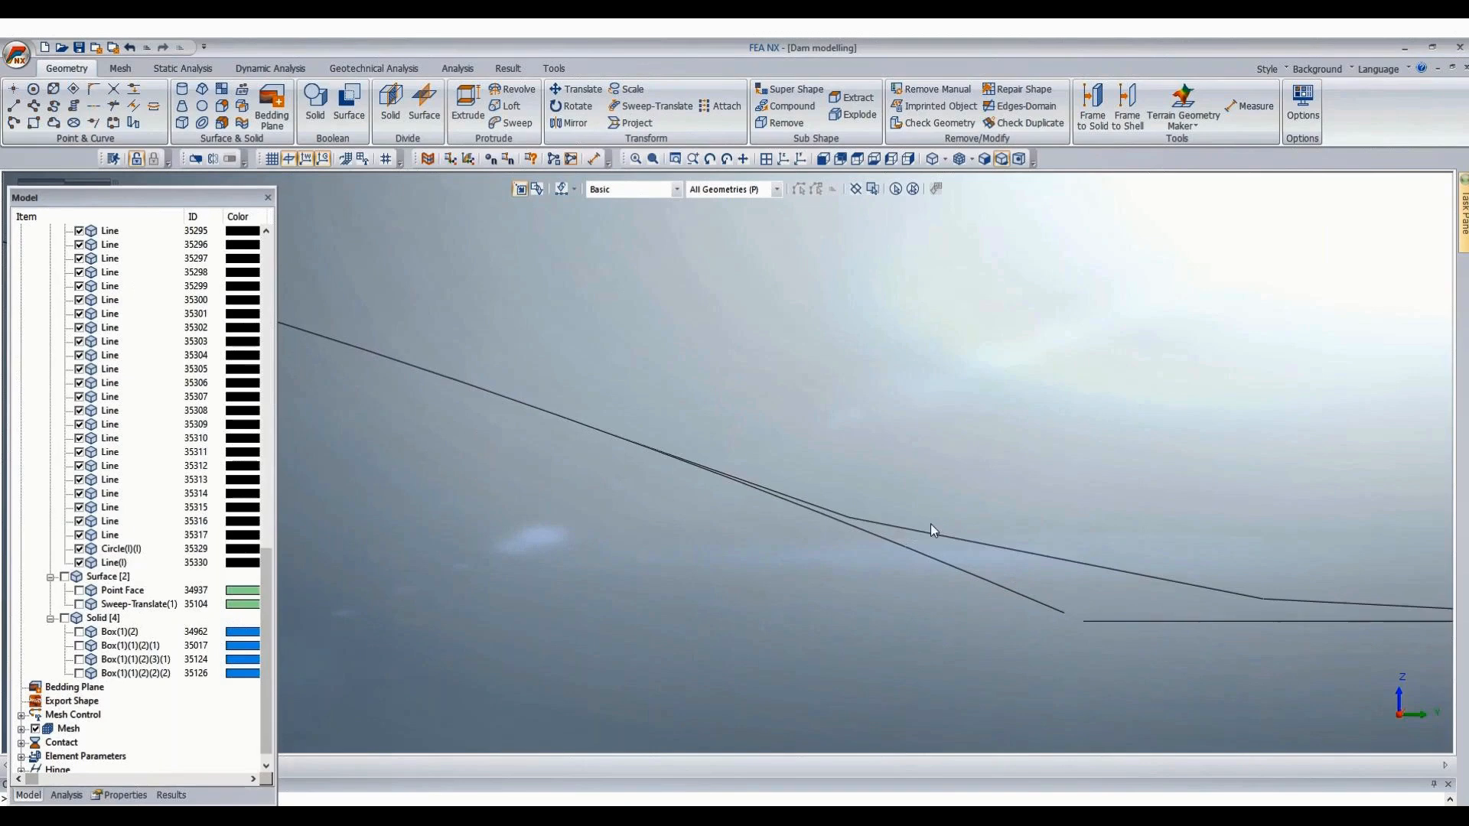
{"action": "scroll", "coordinate": [692, 461], "scroll_direction": "up", "scroll_amount": 3}
{"action": "scroll", "coordinate": [1003, 565], "scroll_direction": "down", "scroll_amount": 2}
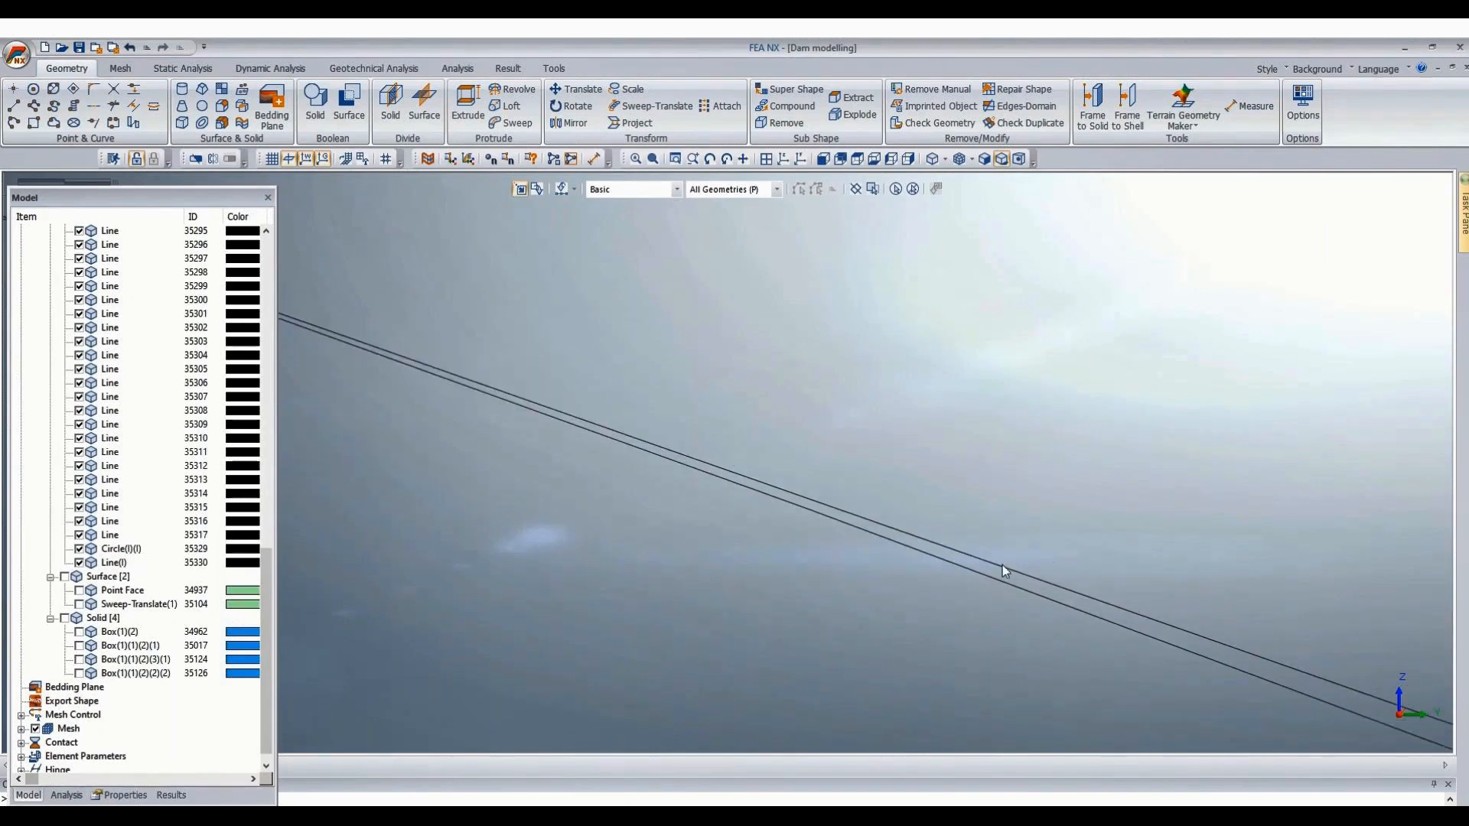
{"action": "scroll", "coordinate": [1100, 613], "scroll_direction": "down", "scroll_amount": 3}
{"action": "scroll", "coordinate": [1050, 606], "scroll_direction": "down", "scroll_amount": 2}
{"action": "scroll", "coordinate": [1048, 604], "scroll_direction": "down", "scroll_amount": 2}
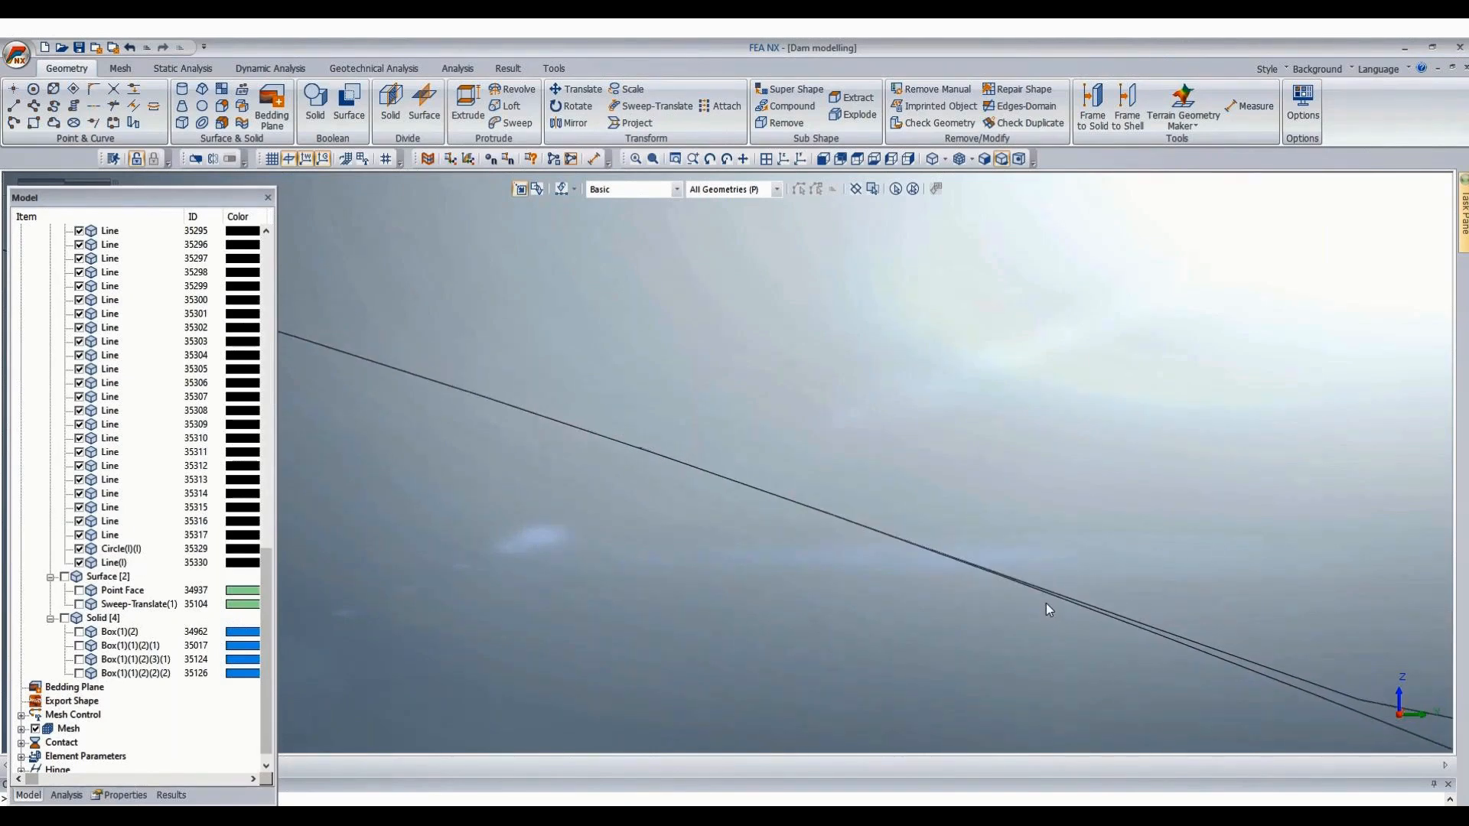
{"action": "left_click", "coordinate": [112, 90]}
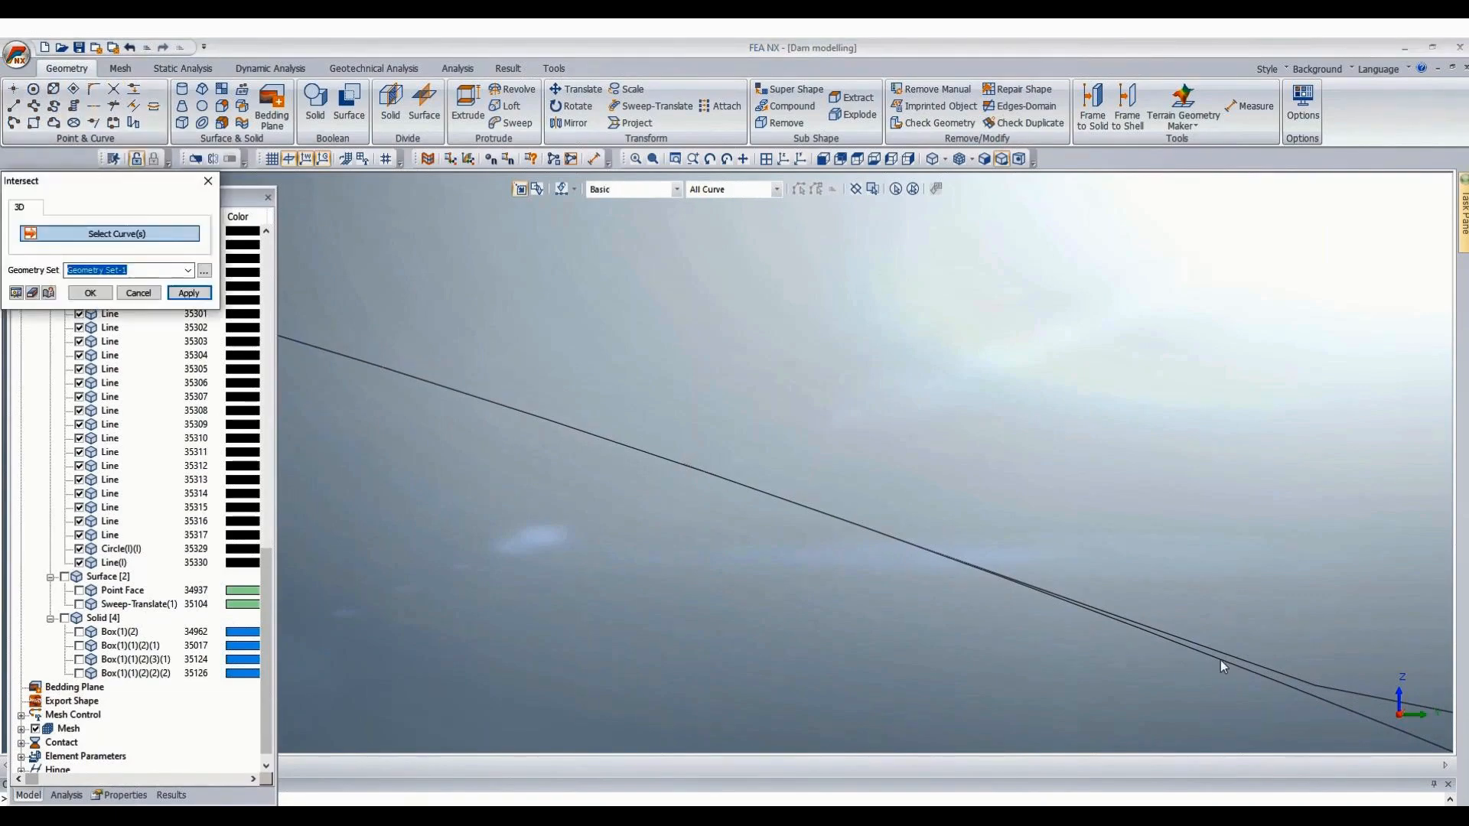
{"action": "middle_click_drag", "start_coordinate": [1220, 660], "coordinate": [530, 435]}
{"action": "left_click", "coordinate": [995, 548]}
{"action": "left_click_drag", "start_coordinate": [528, 425], "coordinate": [933, 645]}
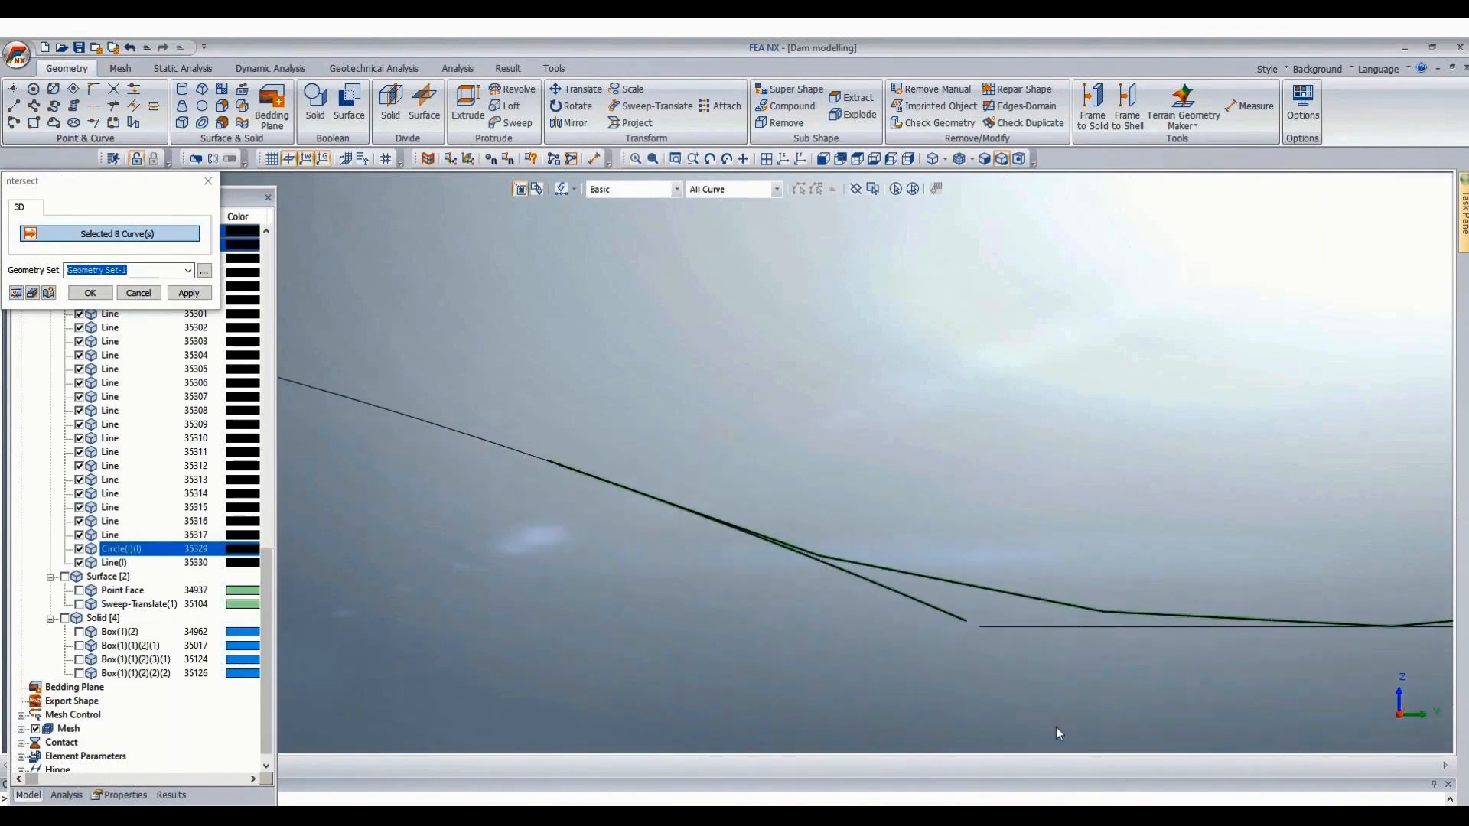
{"action": "left_click", "coordinate": [90, 293]}
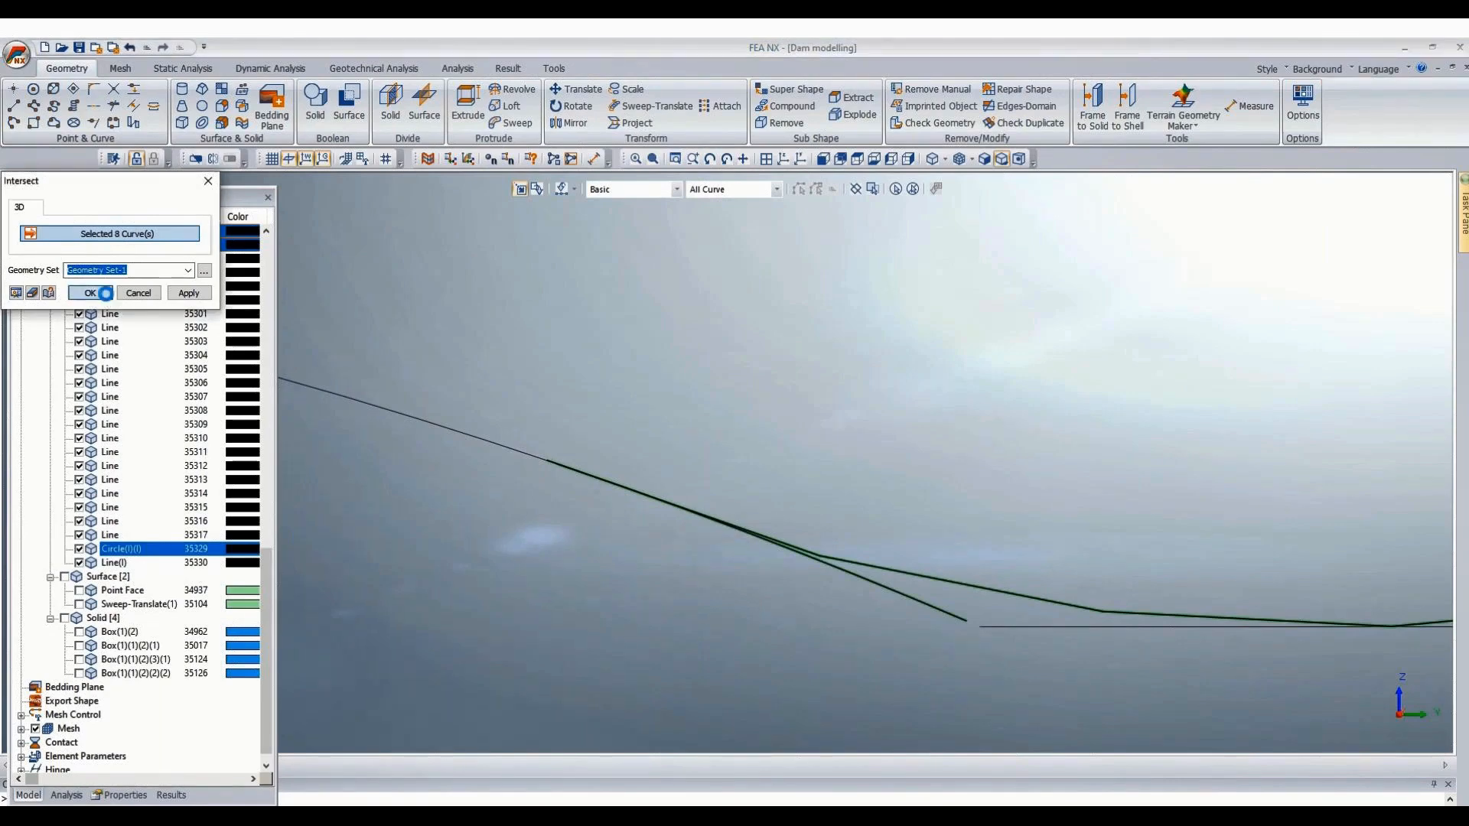
Delete the spillway line pieces that continue below the junction with the bucket arc.
{"action": "left_click", "coordinate": [828, 563]}
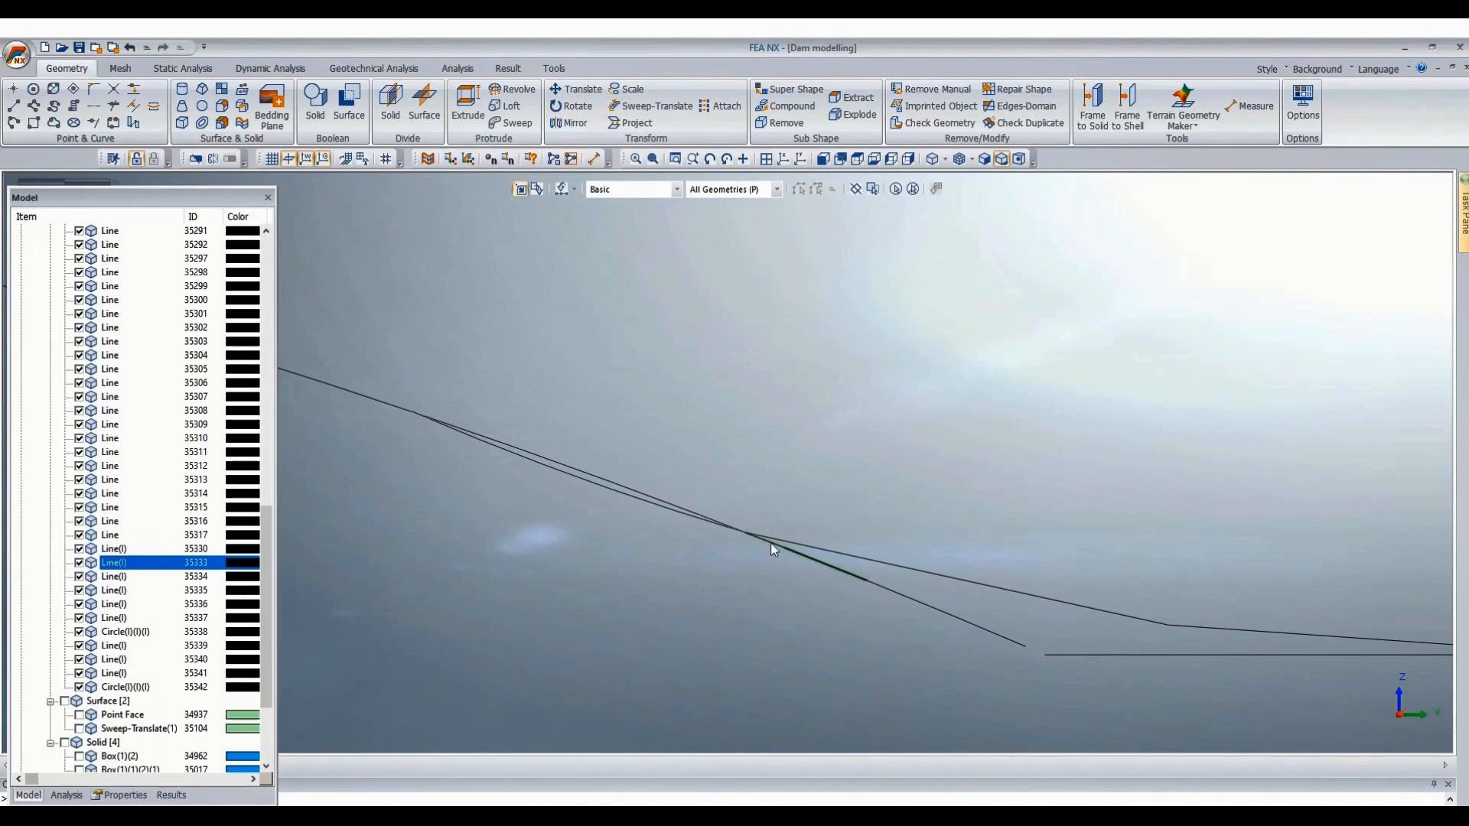
{"action": "left_click", "coordinate": [770, 544]}
{"action": "left_click", "coordinate": [880, 594]}
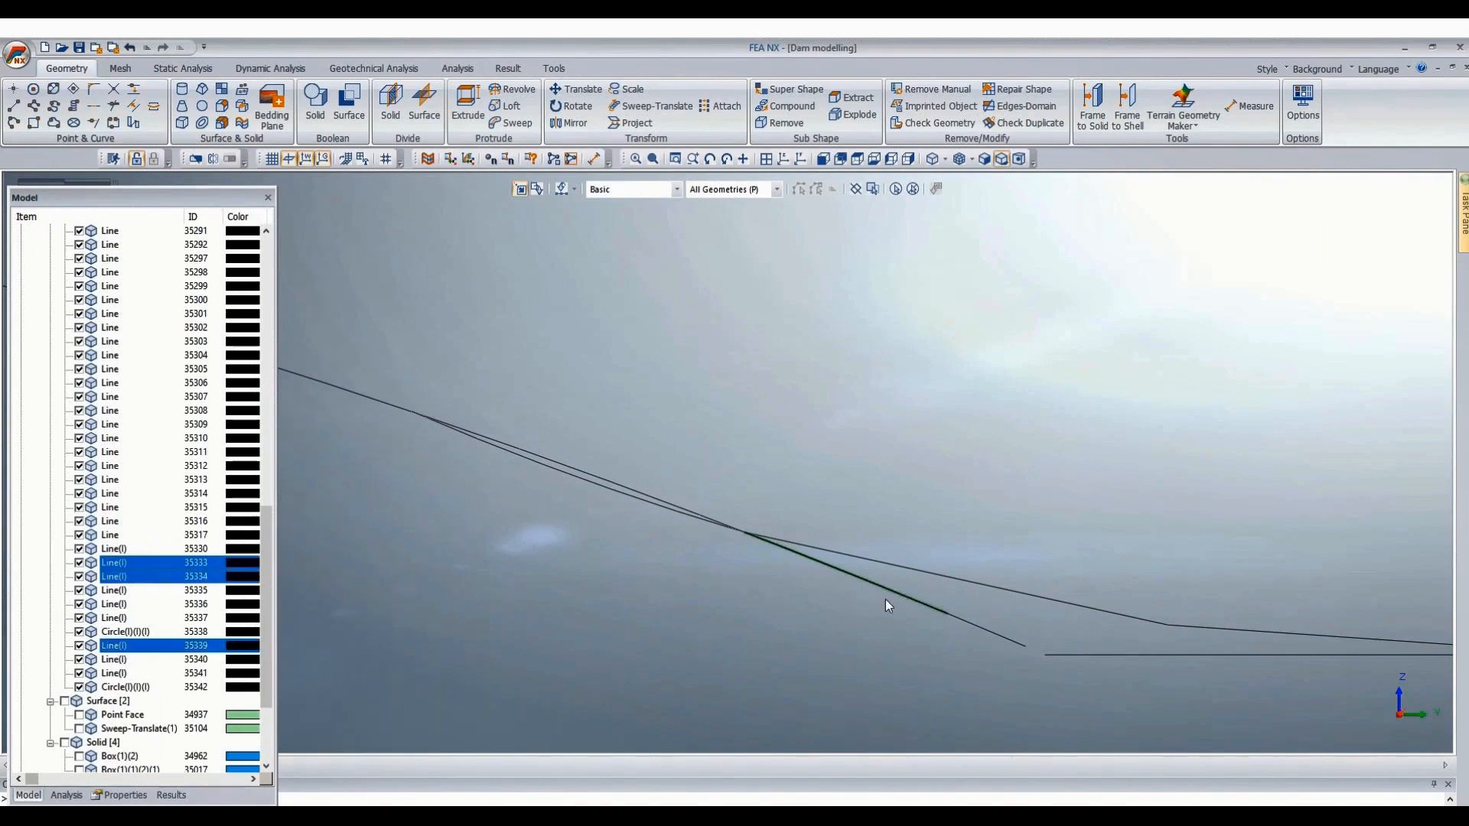
{"action": "left_click_drag", "start_coordinate": [907, 589], "coordinate": [1045, 687]}
{"action": "key", "text": "Delete"}
Delete the surplus piece of the bucket arc upstream of its junction with the spillway curve.
{"action": "scroll", "coordinate": [619, 399], "scroll_direction": "up", "scroll_amount": 2}
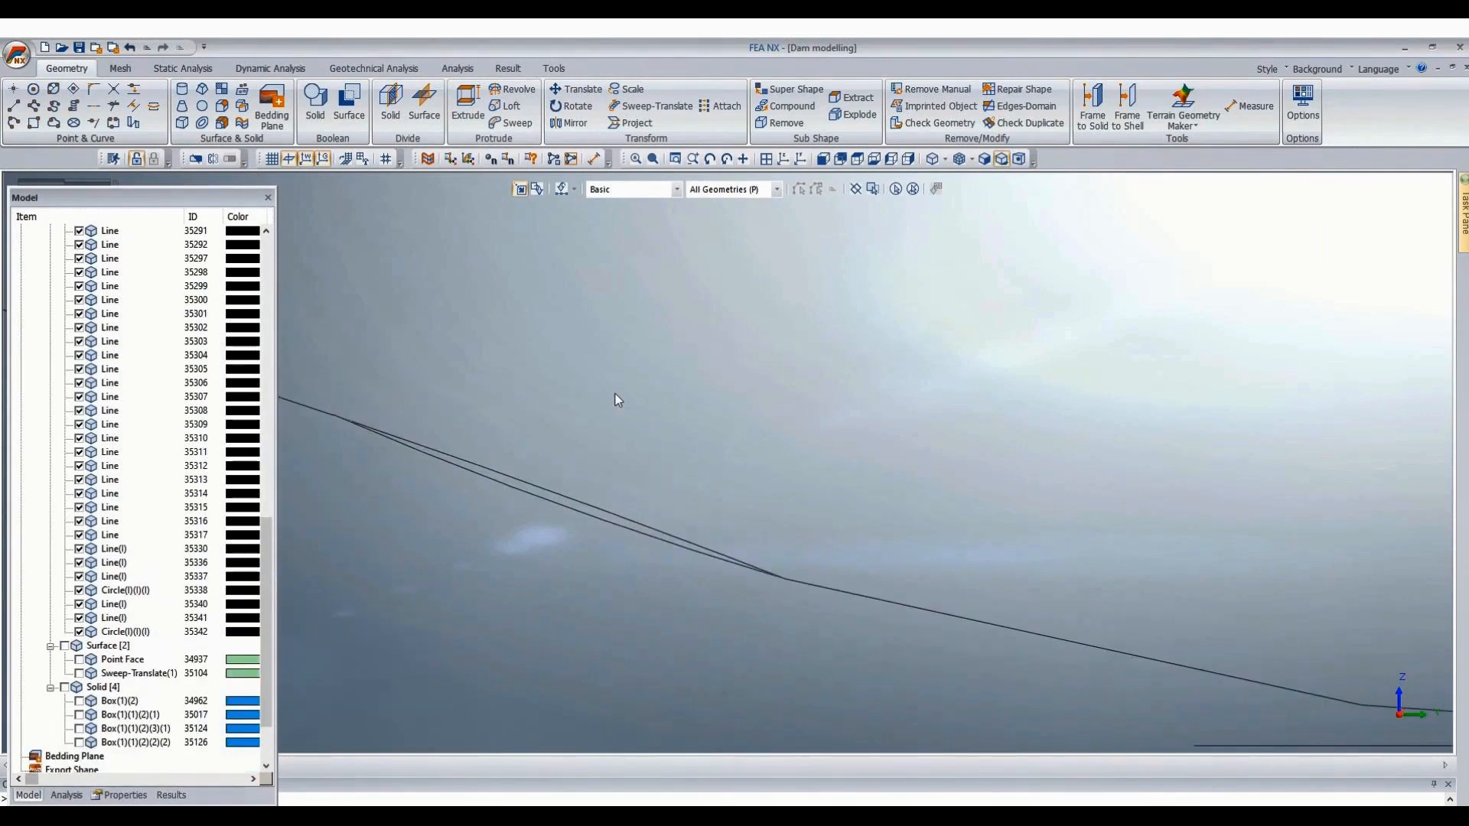
{"action": "scroll", "coordinate": [624, 421], "scroll_direction": "up", "scroll_amount": 1}
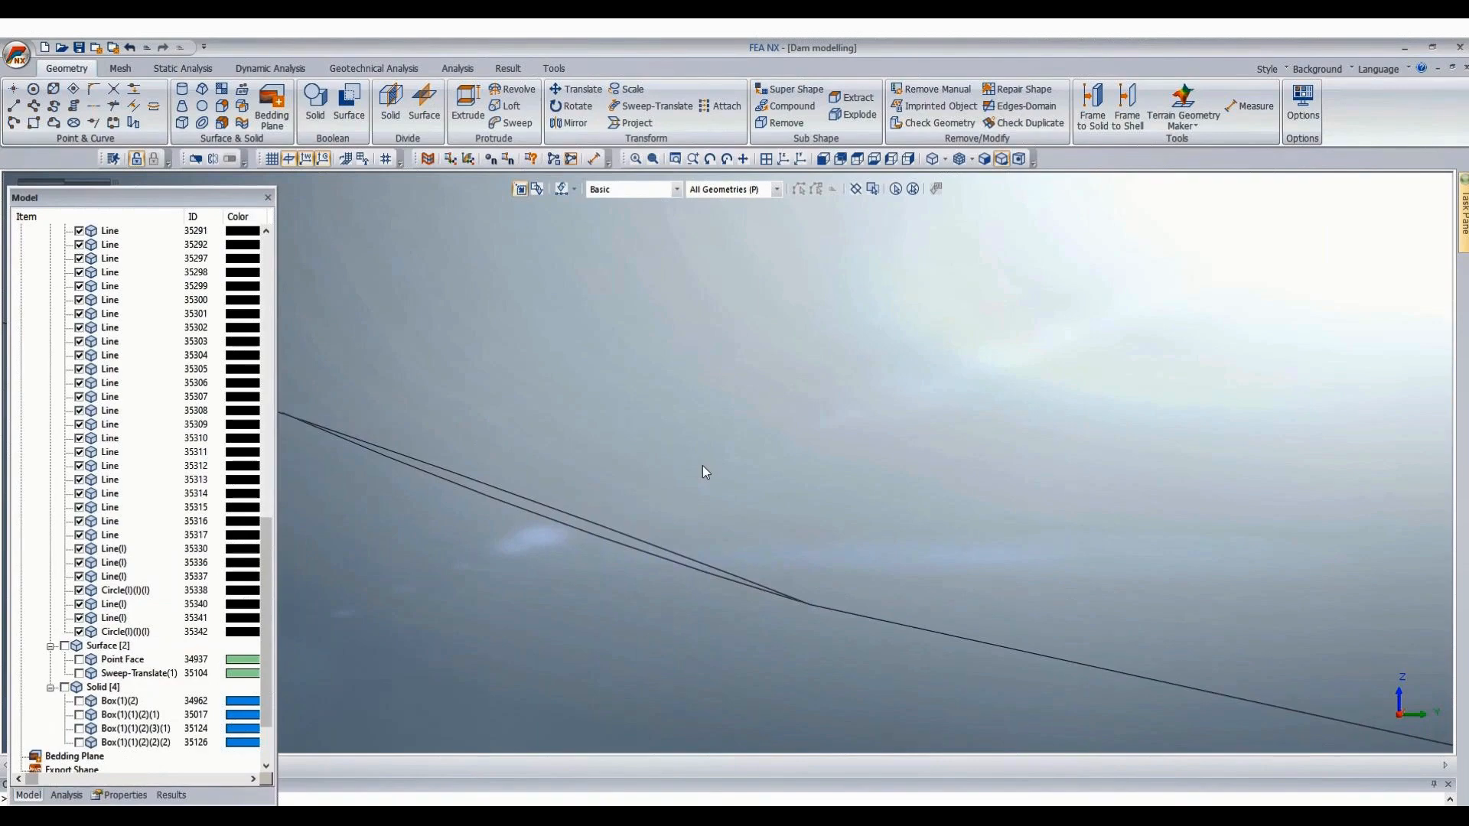
{"action": "scroll", "coordinate": [579, 368], "scroll_direction": "down", "scroll_amount": 1}
{"action": "scroll", "coordinate": [539, 482], "scroll_direction": "up", "scroll_amount": 3}
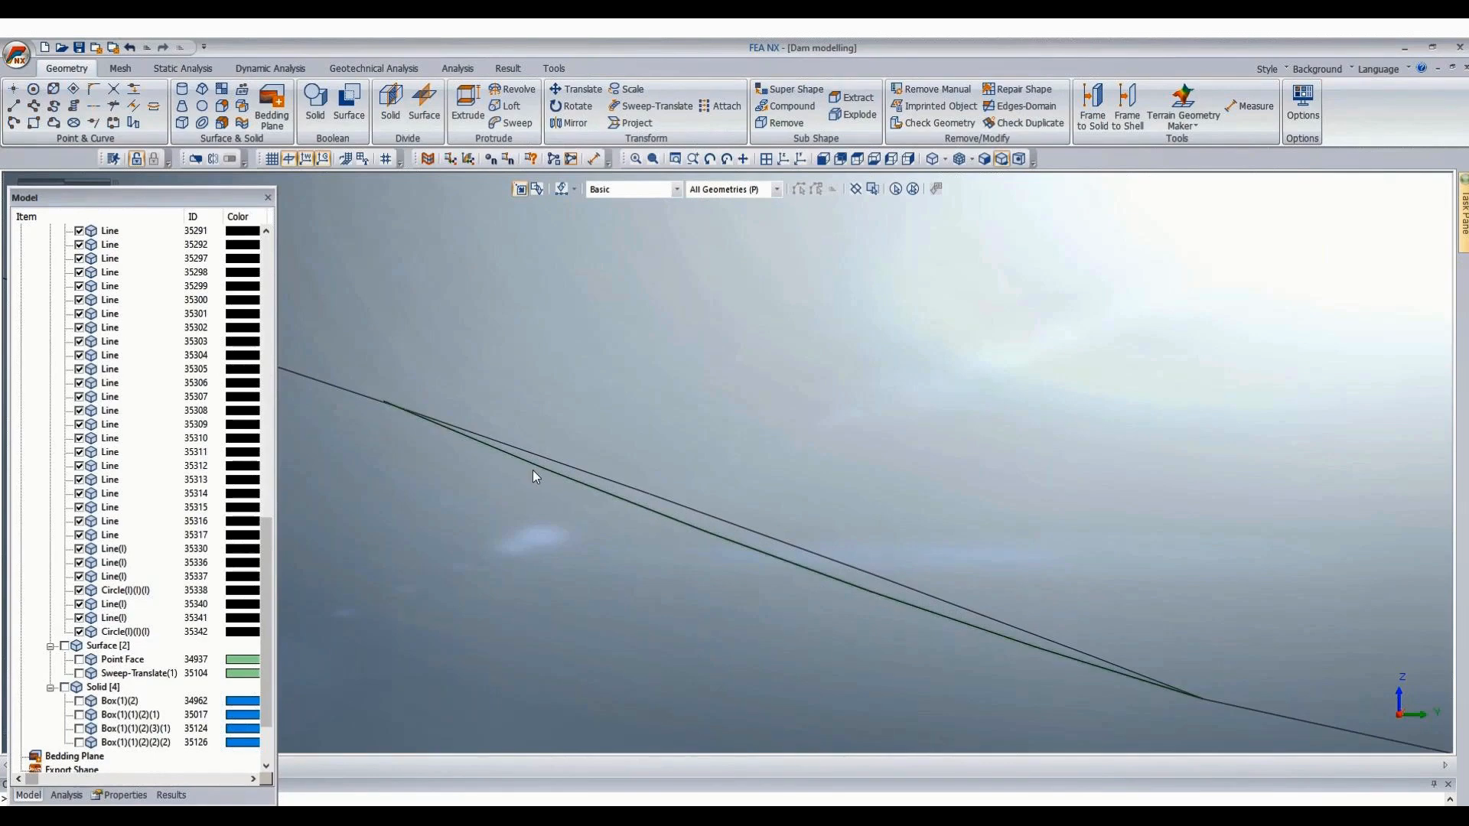
{"action": "left_click", "coordinate": [511, 461]}
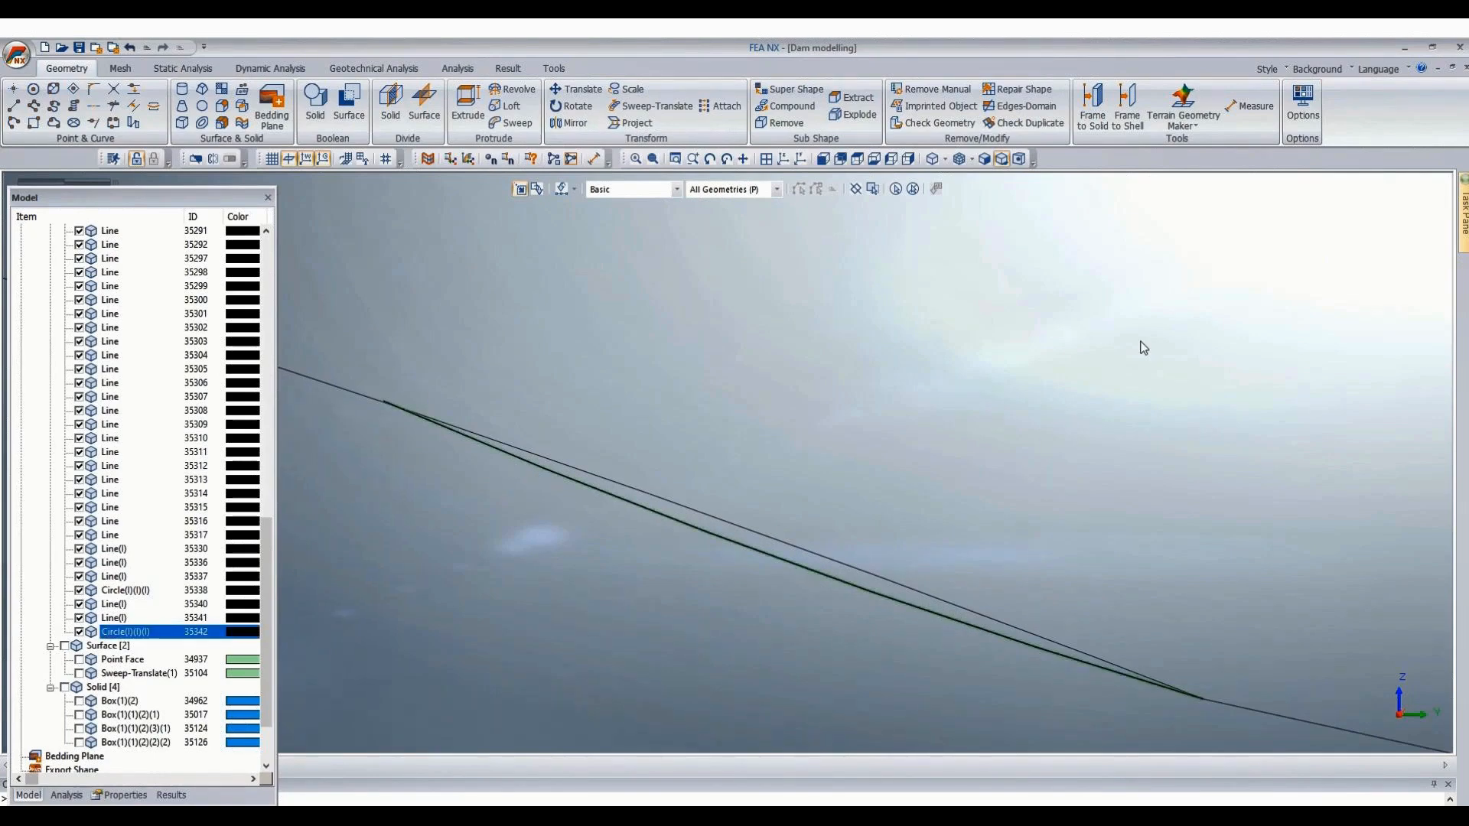
{"action": "key", "text": "Delete"}
{"action": "scroll", "coordinate": [653, 439], "scroll_direction": "down", "scroll_amount": 4}
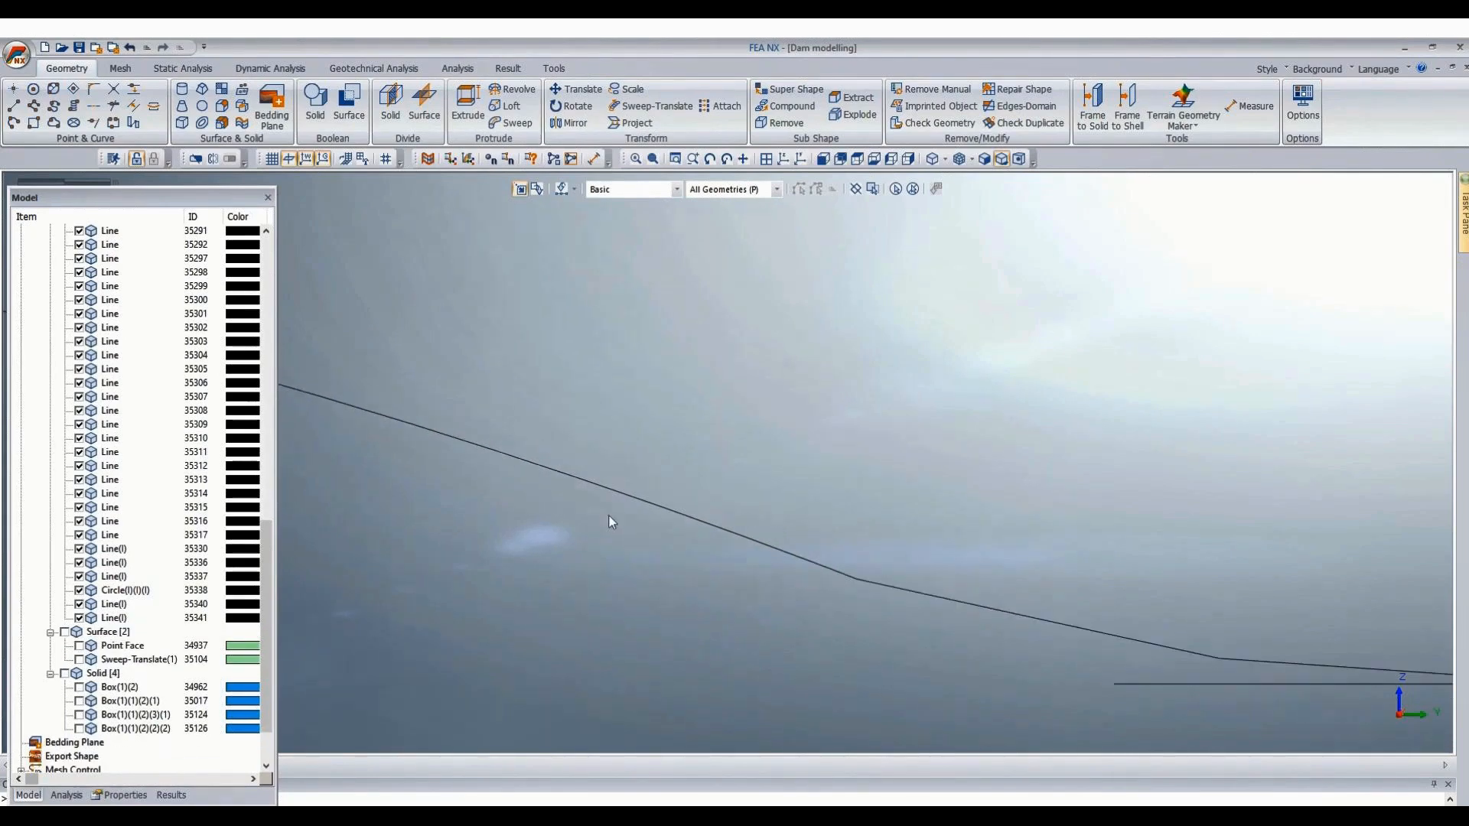
{"action": "scroll", "coordinate": [795, 498], "scroll_direction": "up", "scroll_amount": 3}
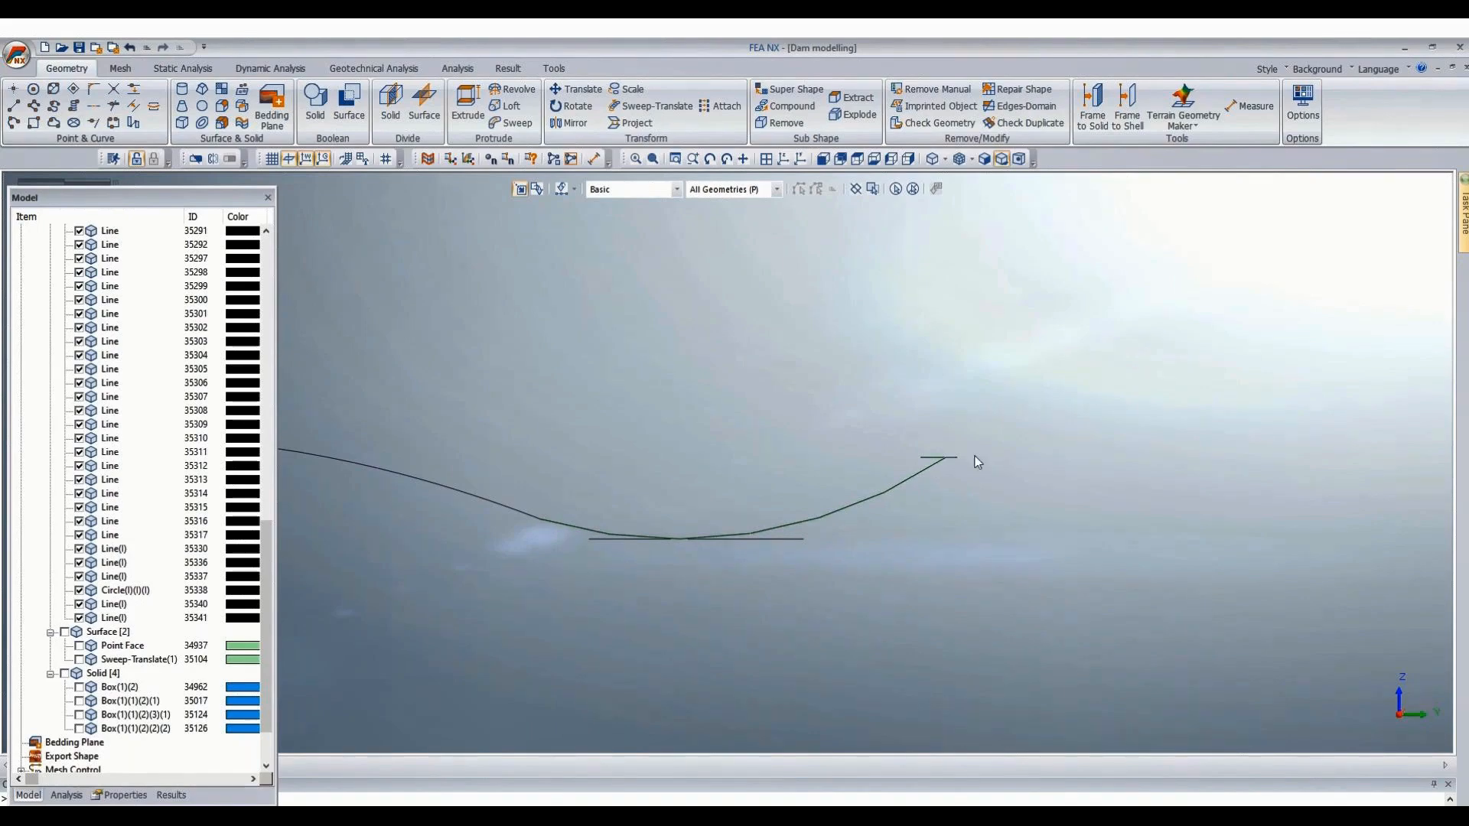
{"action": "scroll", "coordinate": [975, 456], "scroll_direction": "up", "scroll_amount": 3}
{"action": "scroll", "coordinate": [976, 486], "scroll_direction": "down", "scroll_amount": 3}
{"action": "scroll", "coordinate": [975, 485], "scroll_direction": "up", "scroll_amount": 3}
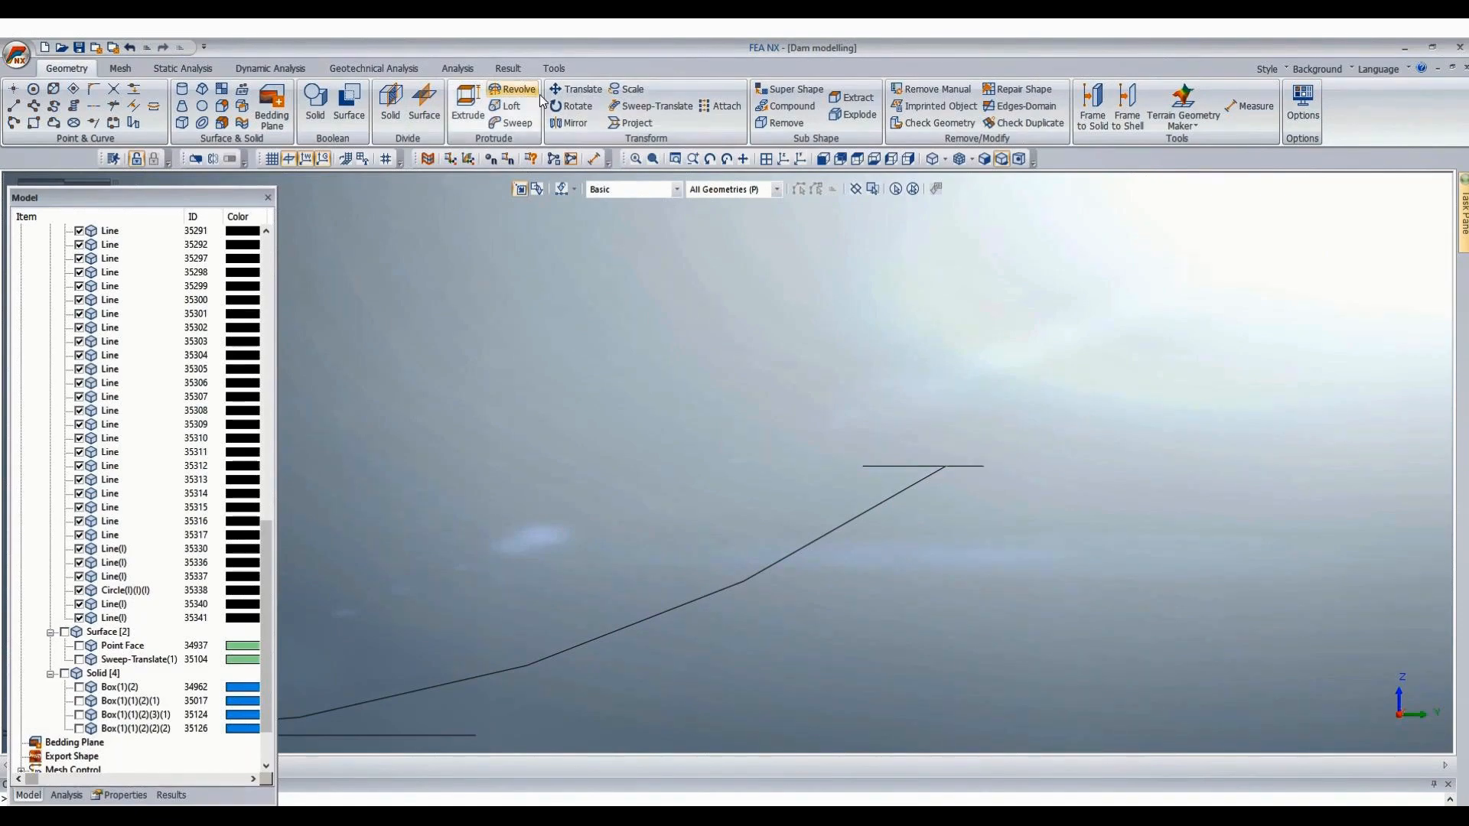
Translate the short horizontal line at the bucket arc's lip by a two-point vector so its upstream end meets the arc's end.
{"action": "left_click", "coordinate": [584, 91]}
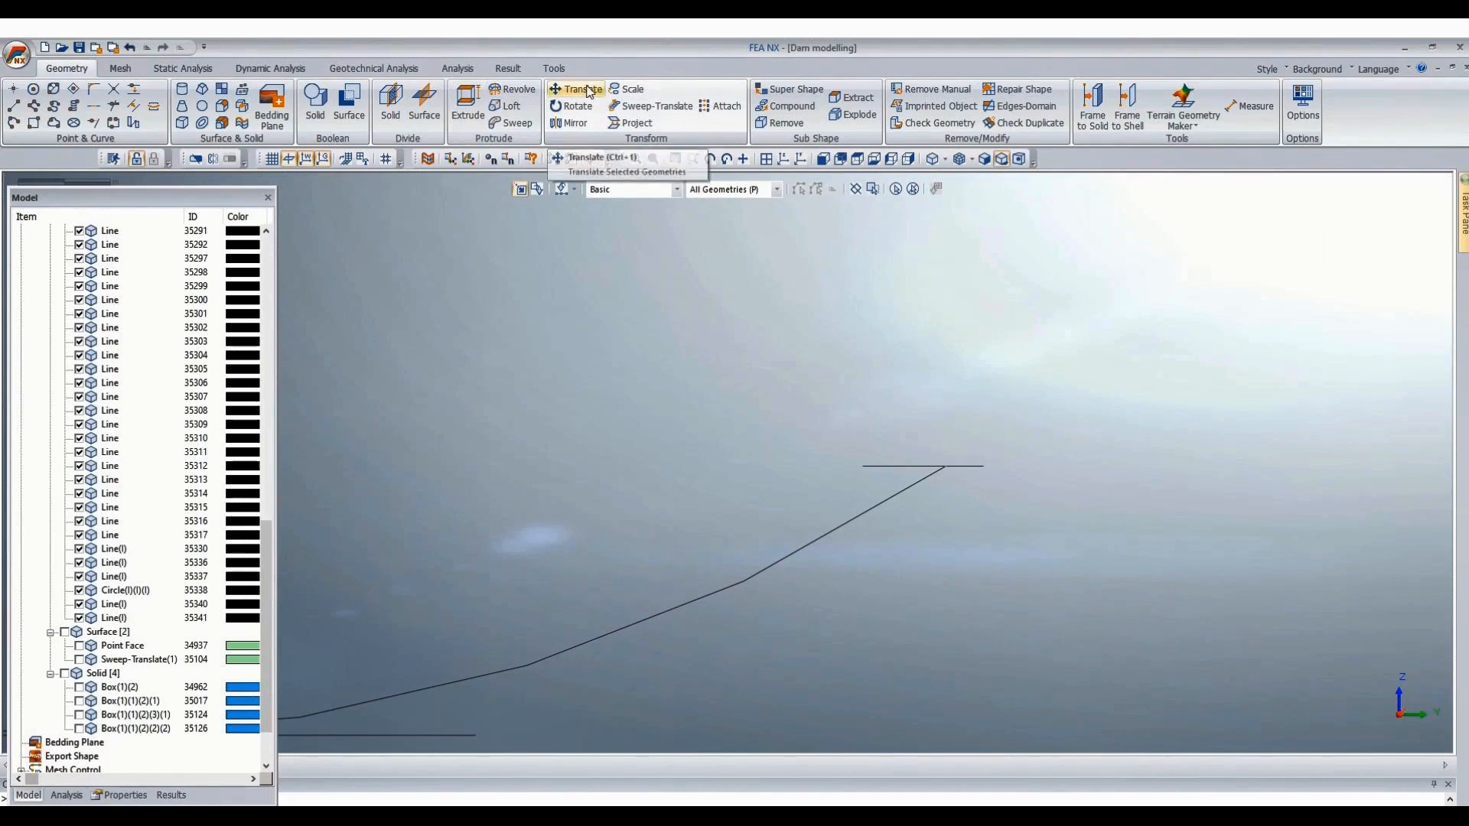
{"action": "left_click", "coordinate": [961, 469]}
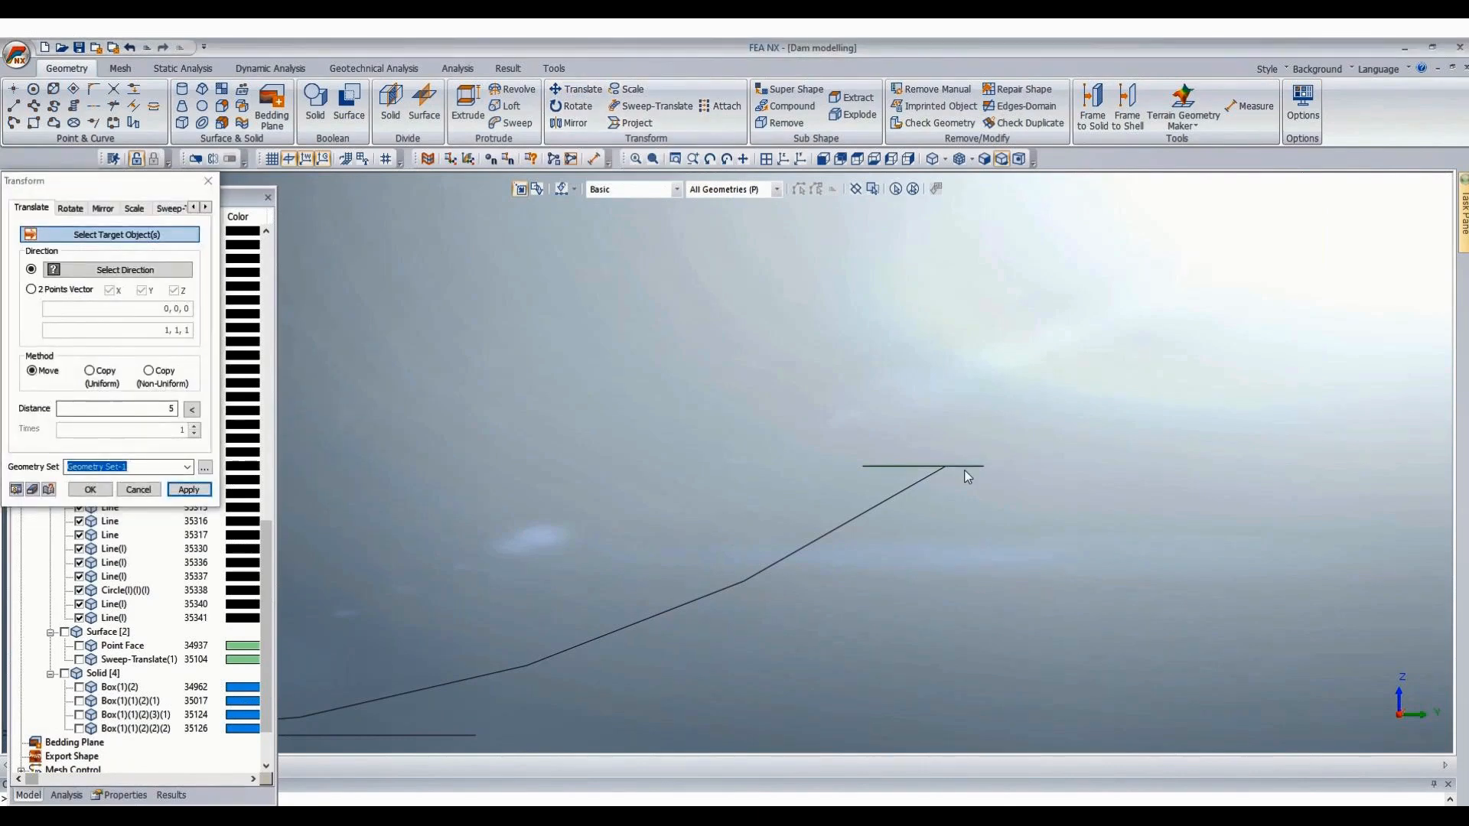
{"action": "left_click", "coordinate": [31, 289]}
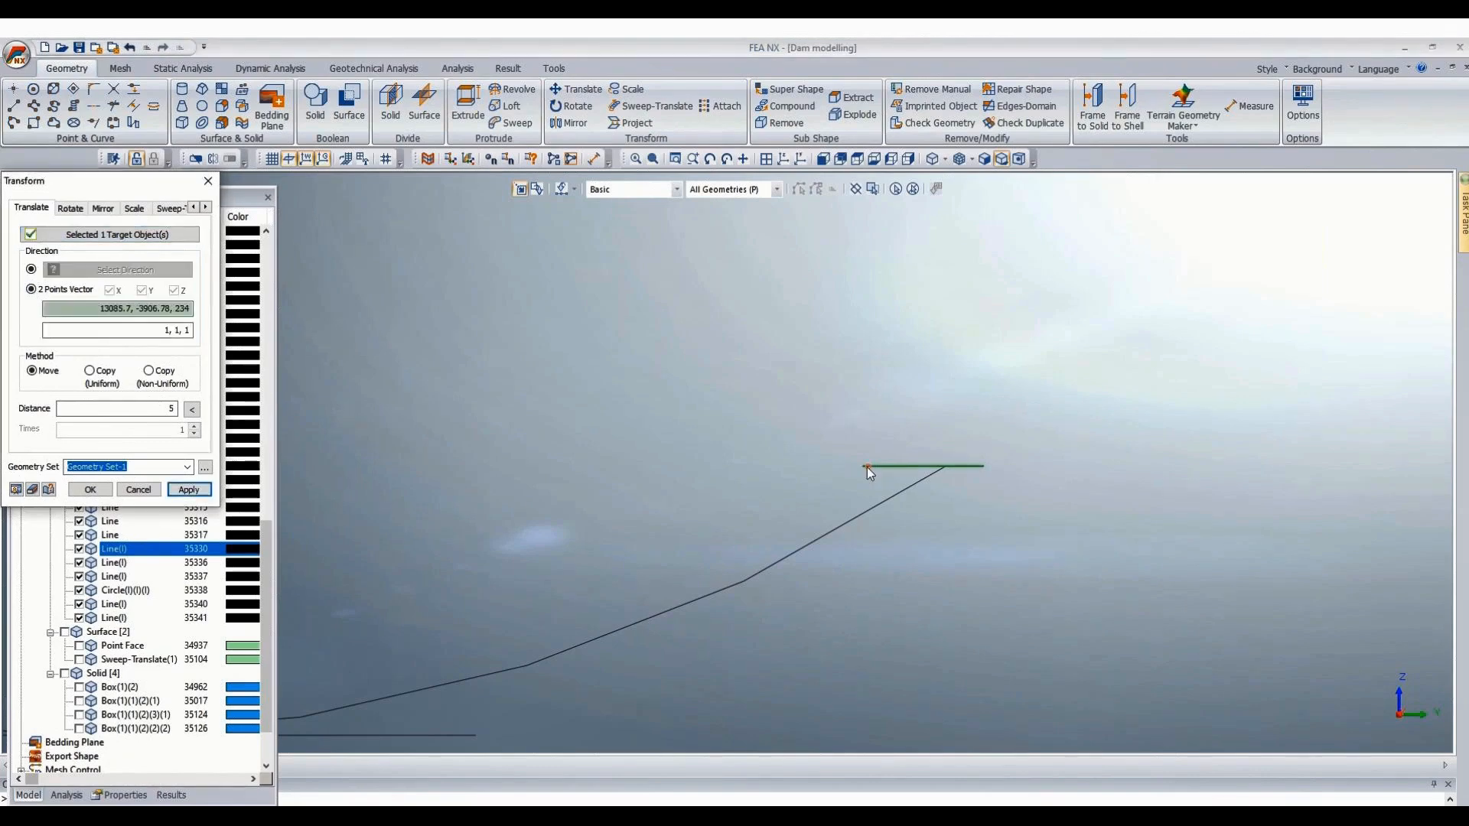
{"action": "left_click", "coordinate": [946, 467]}
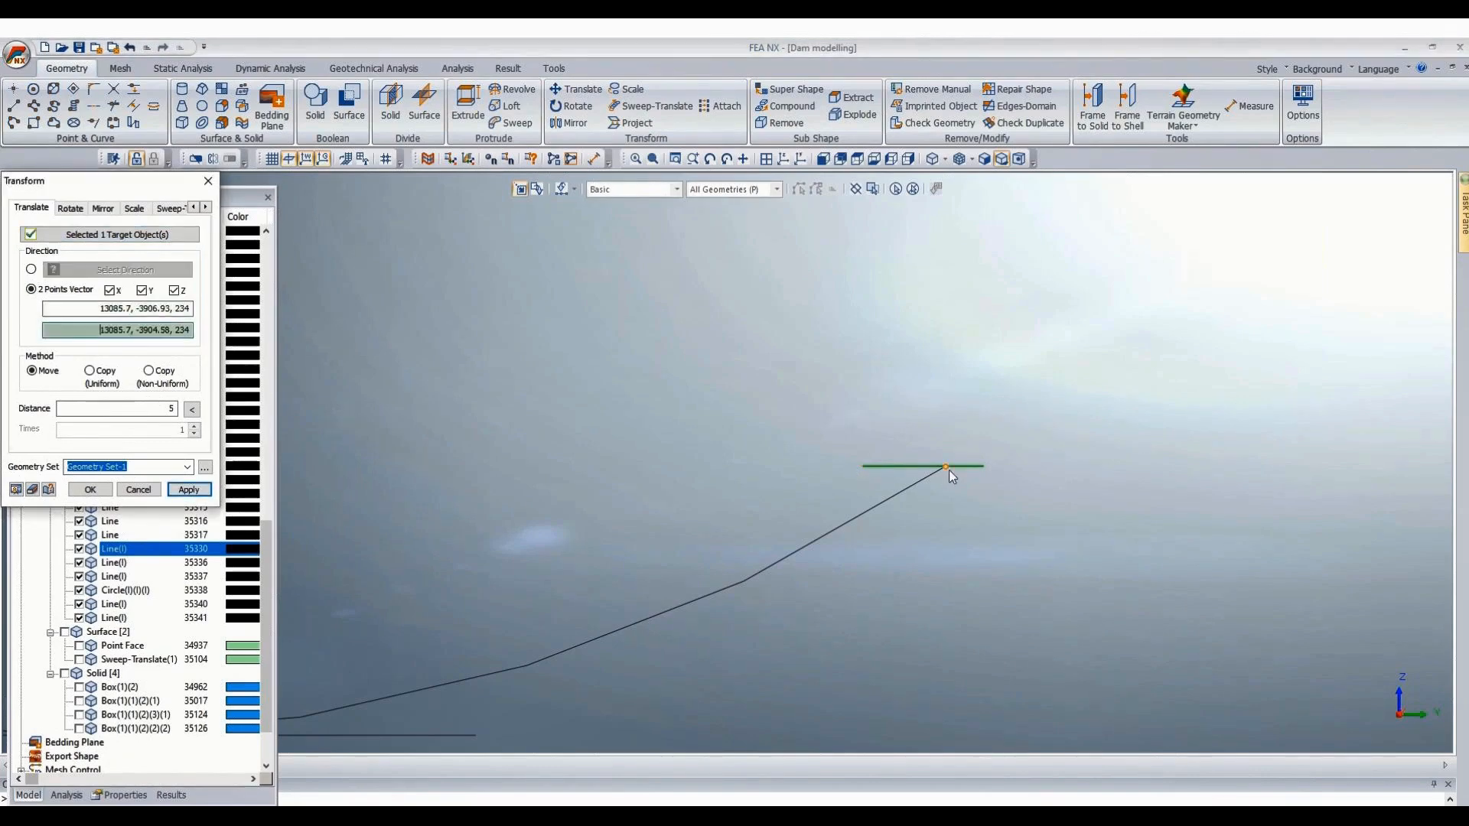
{"action": "left_click", "coordinate": [191, 409]}
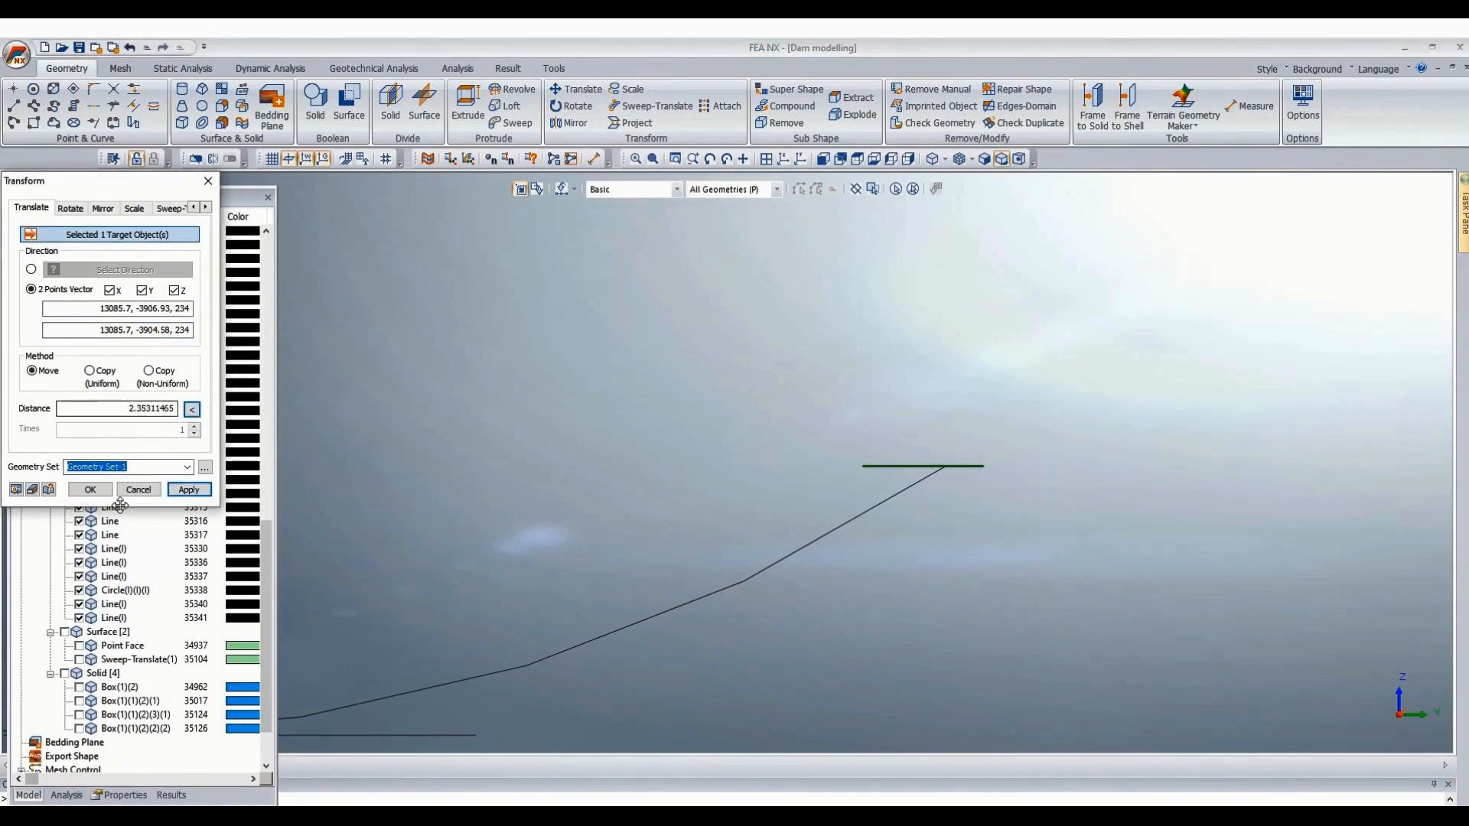
{"action": "left_click", "coordinate": [189, 490]}
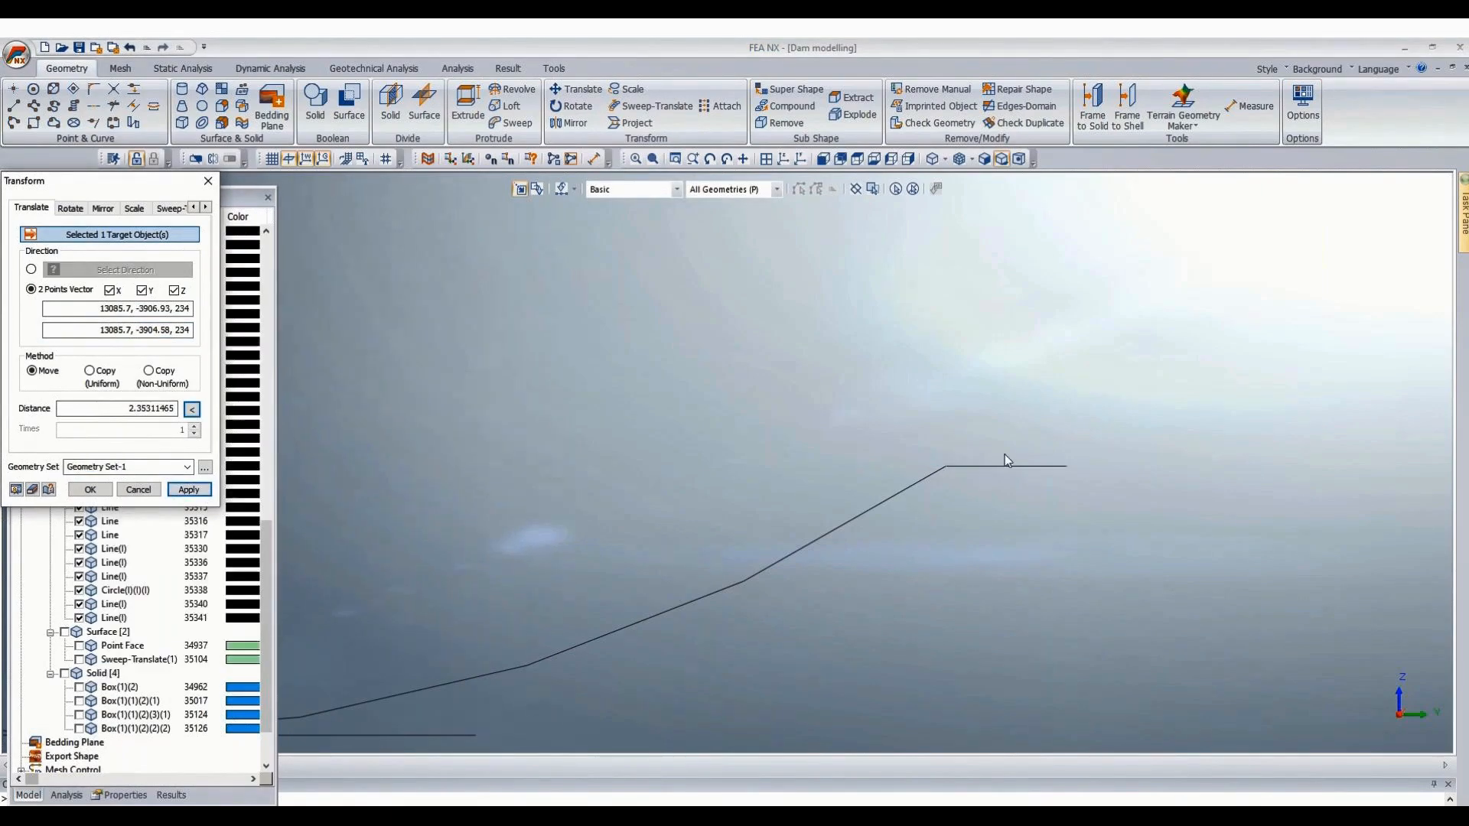
Move the same horizontal line a further 3.5 downstream along the two-point direction.
{"action": "double_click", "coordinate": [123, 416]}
{"action": "type", "text": "3.5"}
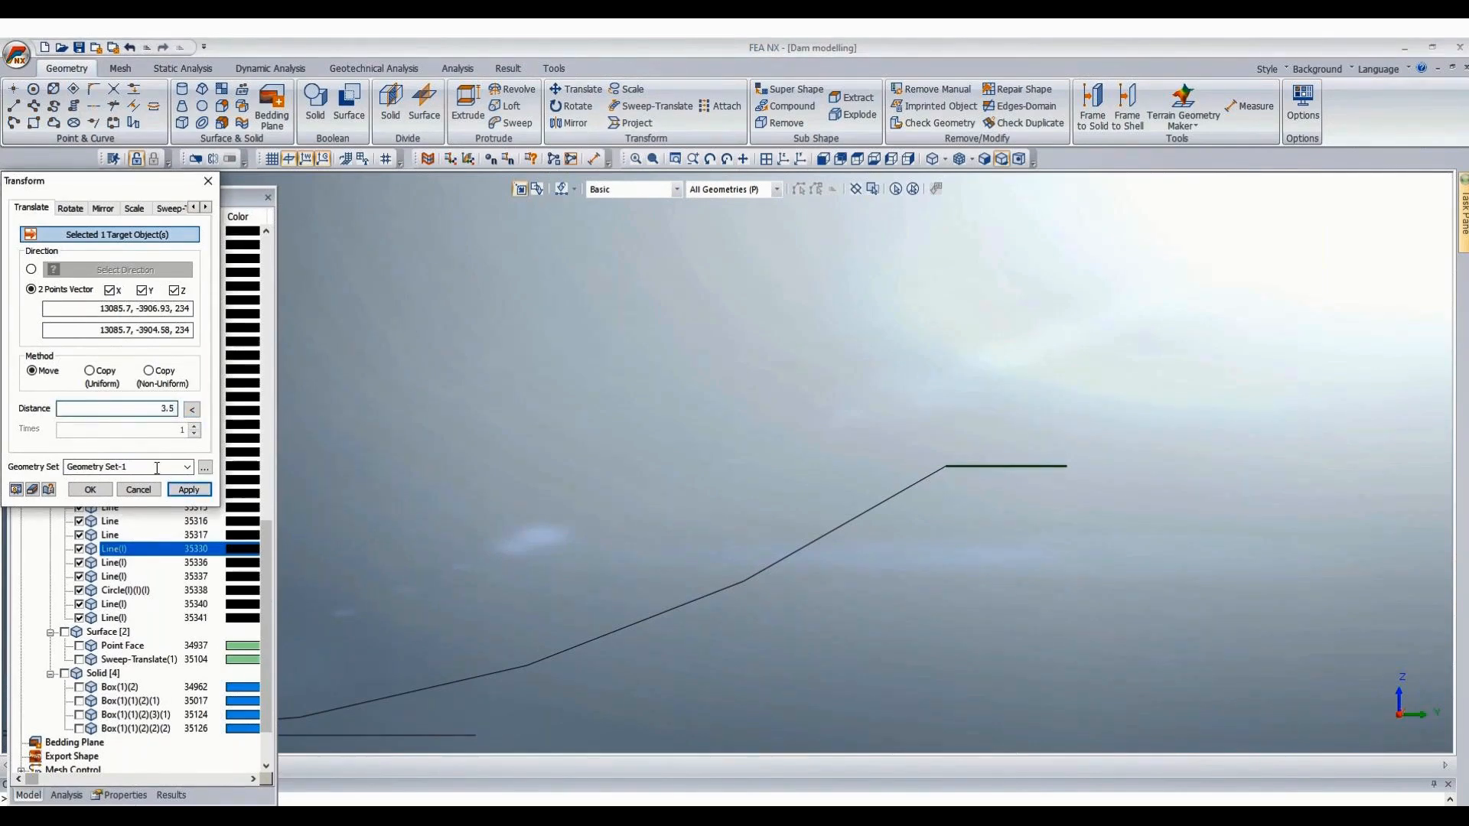
{"action": "left_click", "coordinate": [96, 494]}
Draw a horizontal line 3.5 long from the bucket arc's lip to the near end of the shifted line.
{"action": "left_click", "coordinate": [16, 105]}
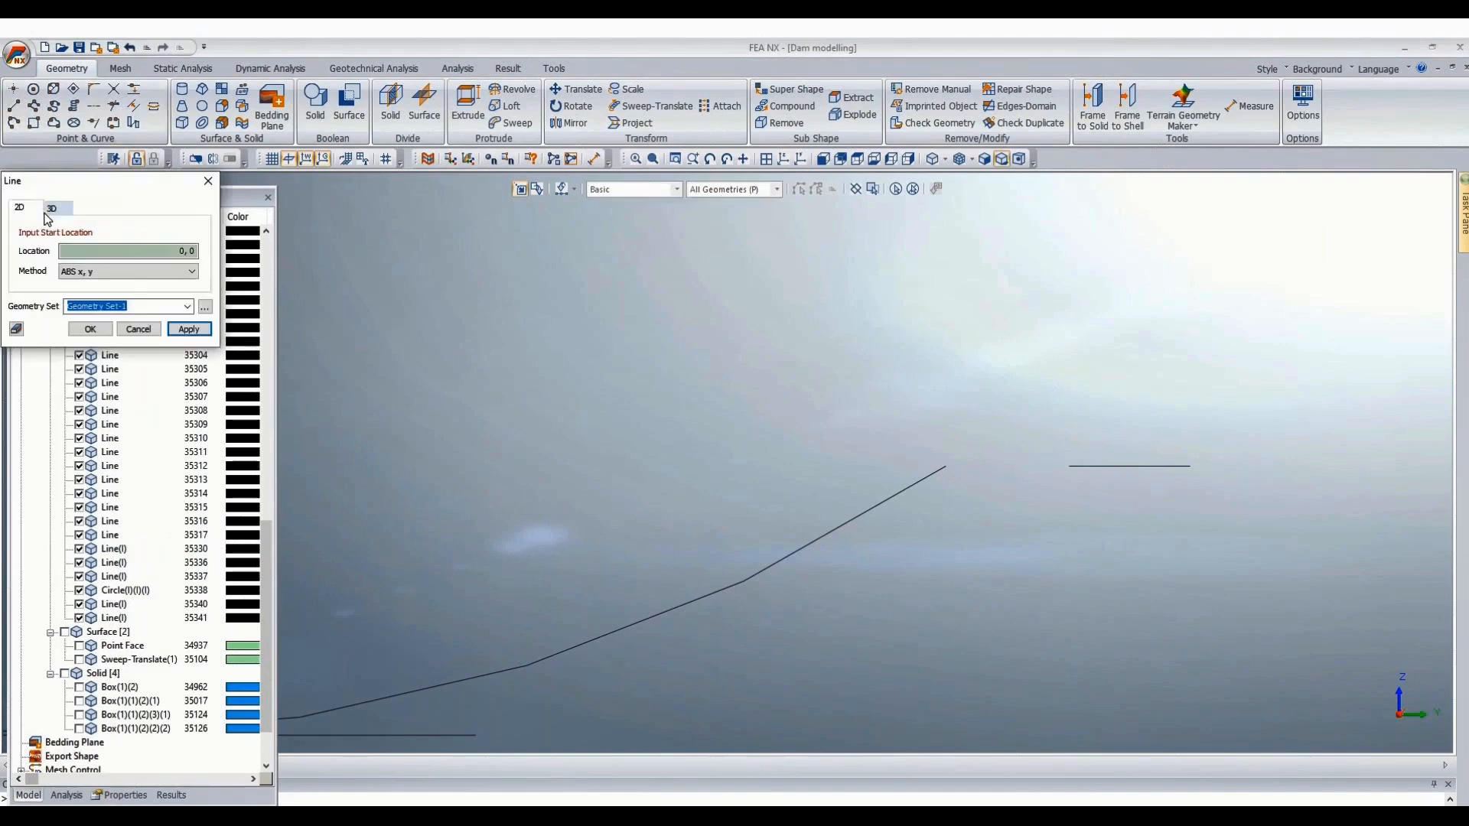
{"action": "left_click", "coordinate": [954, 467]}
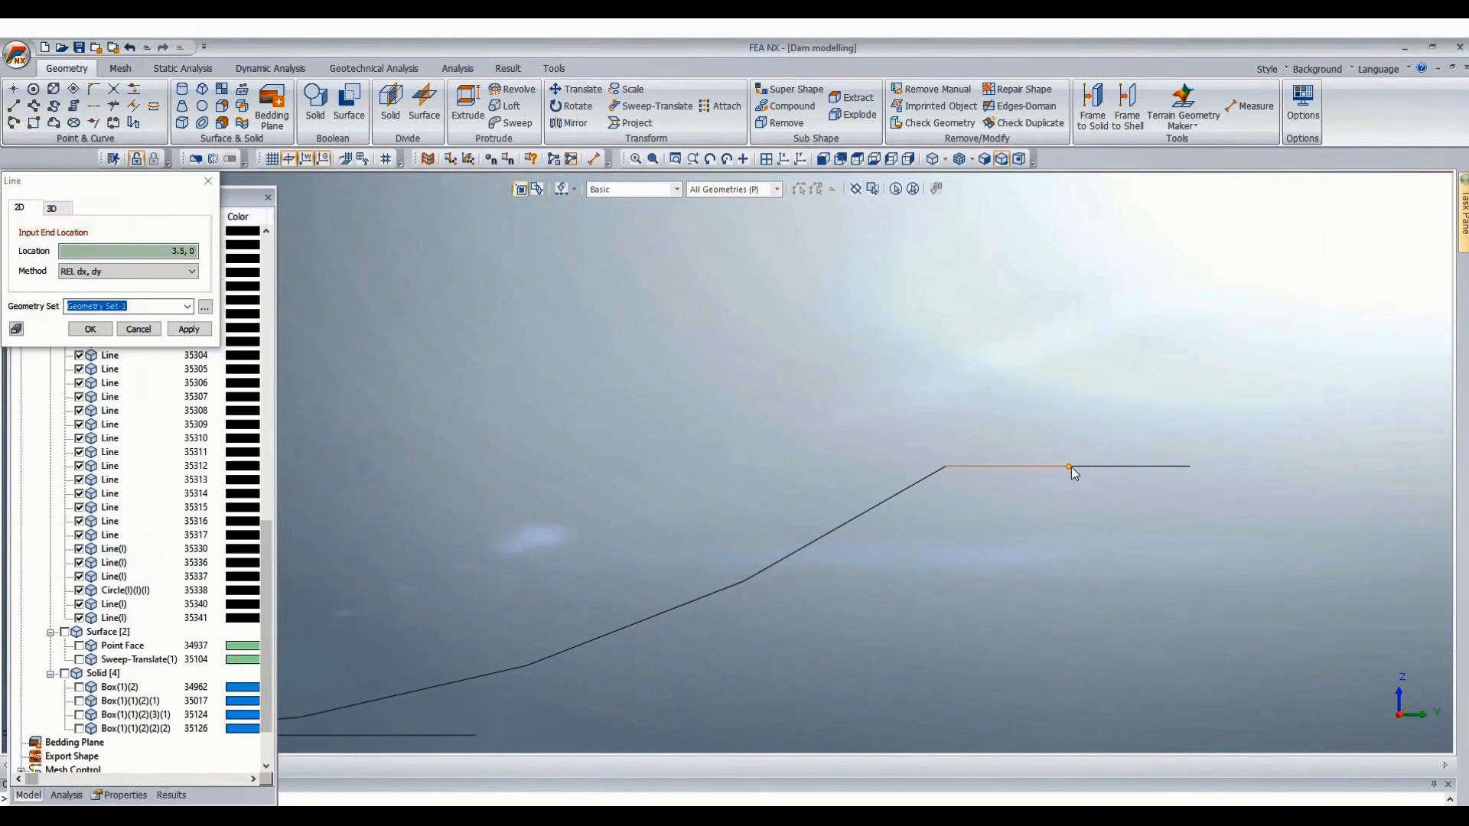
{"action": "left_click", "coordinate": [1069, 467]}
{"action": "key", "text": "Escape"}
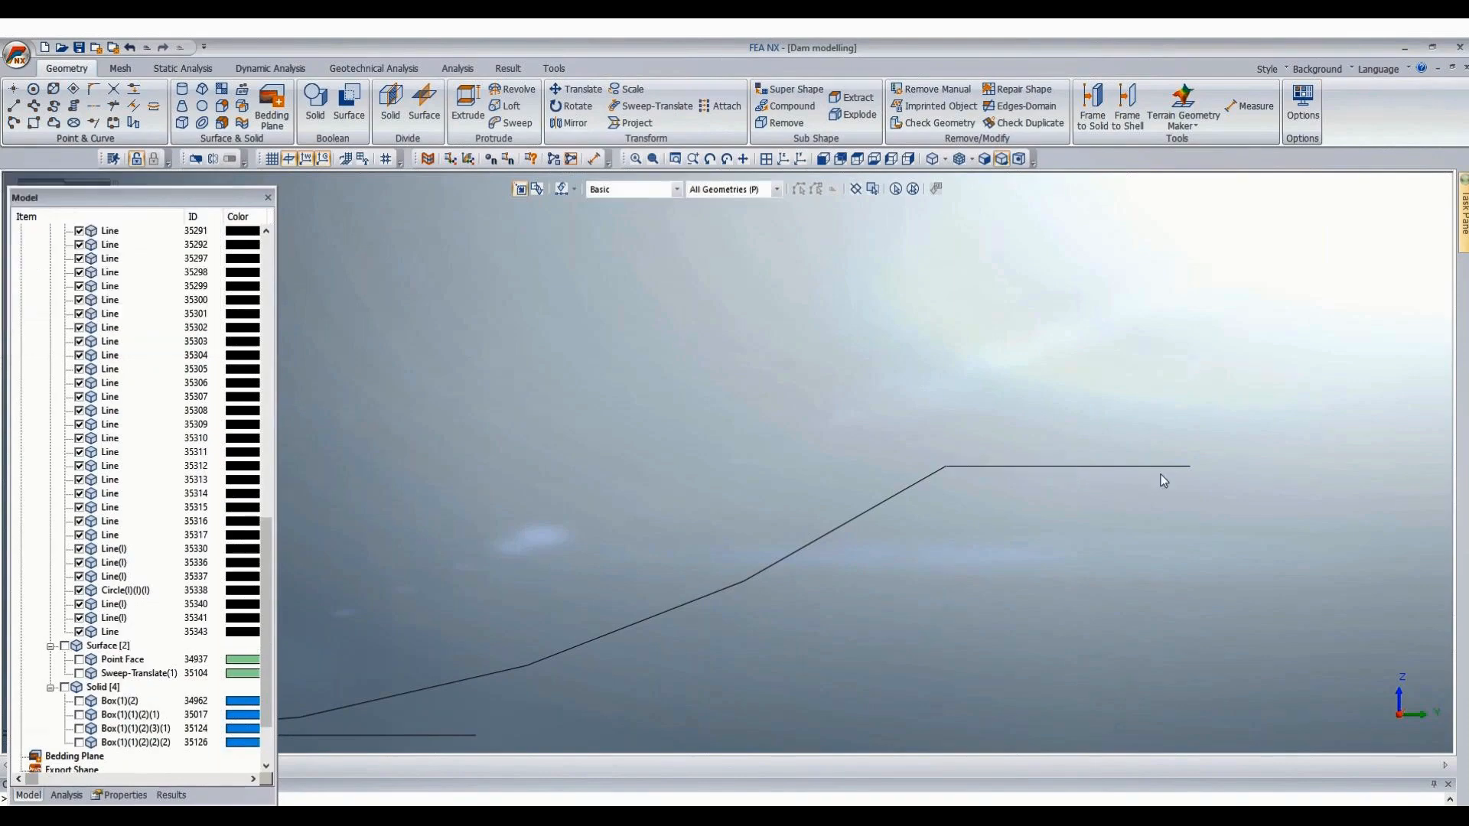
Delete the shifted guide line beyond the bucket lip and the horizontal line touching the lowest point of the bucket.
{"action": "left_click", "coordinate": [1160, 473]}
{"action": "key", "text": "Delete"}
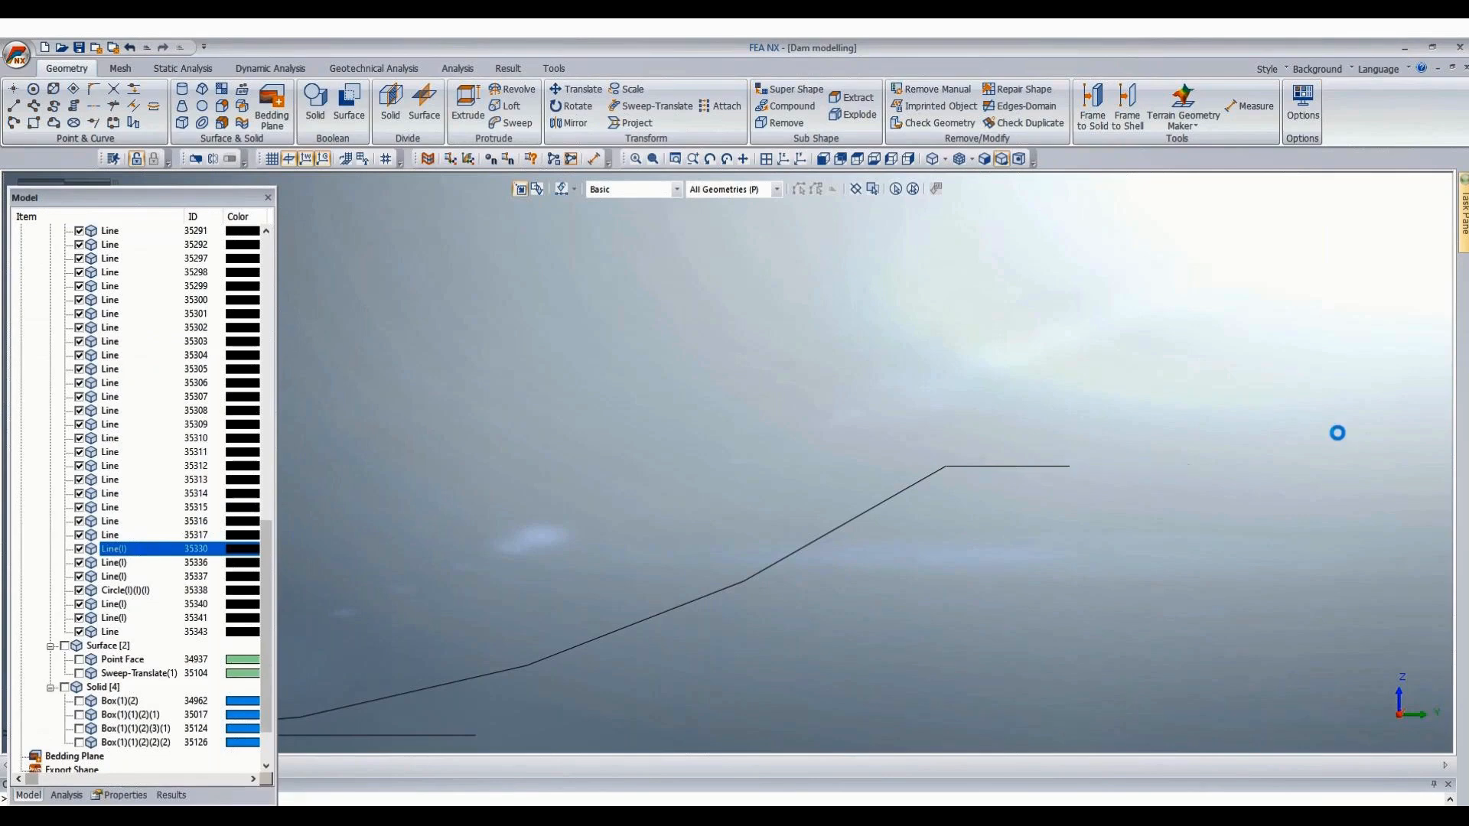
{"action": "scroll", "coordinate": [1146, 442], "scroll_direction": "down", "scroll_amount": 3}
{"action": "scroll", "coordinate": [1056, 544], "scroll_direction": "down", "scroll_amount": 2}
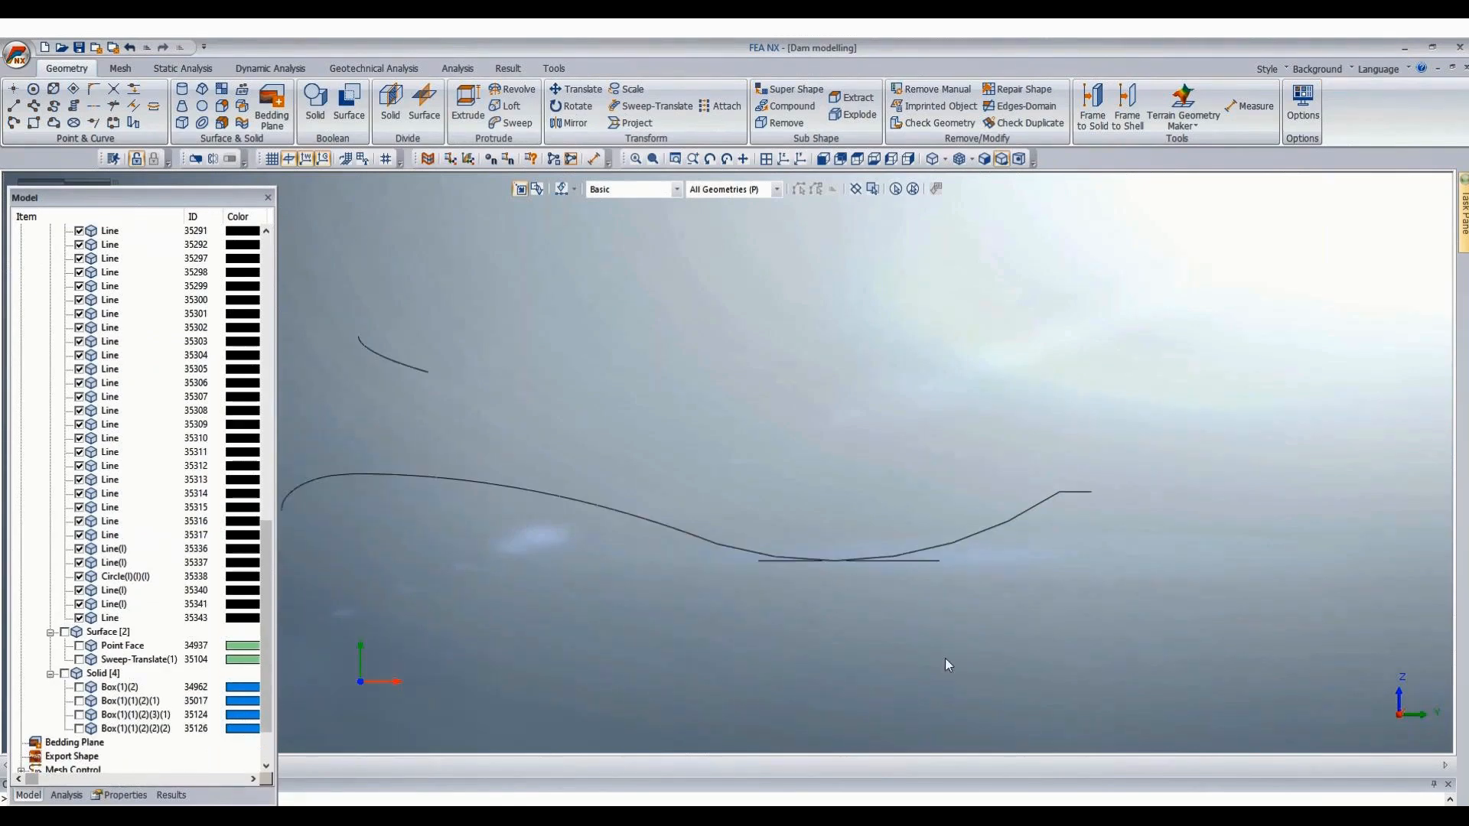
{"action": "left_click", "coordinate": [930, 562]}
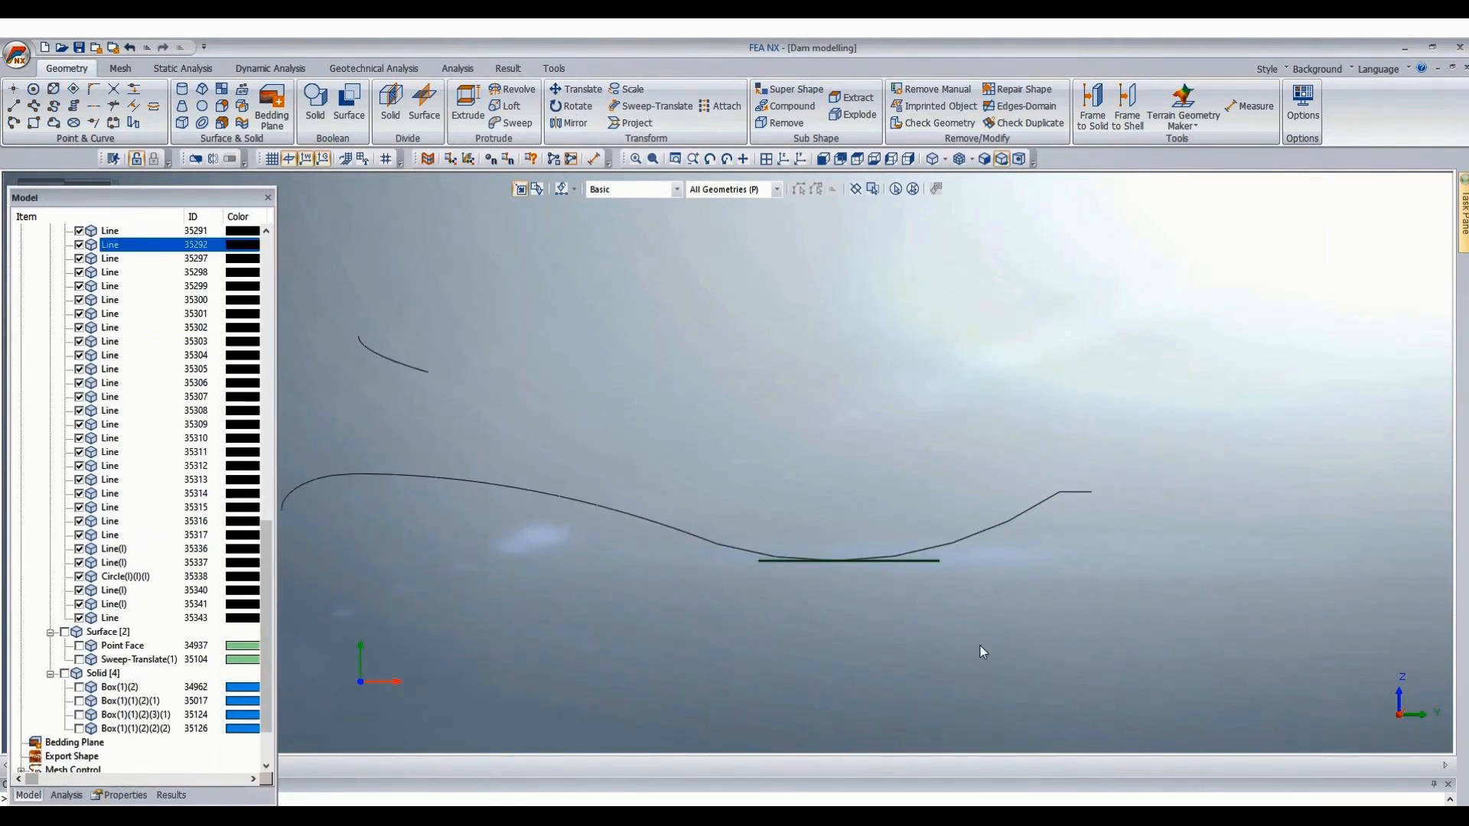
{"action": "key", "text": "Delete"}
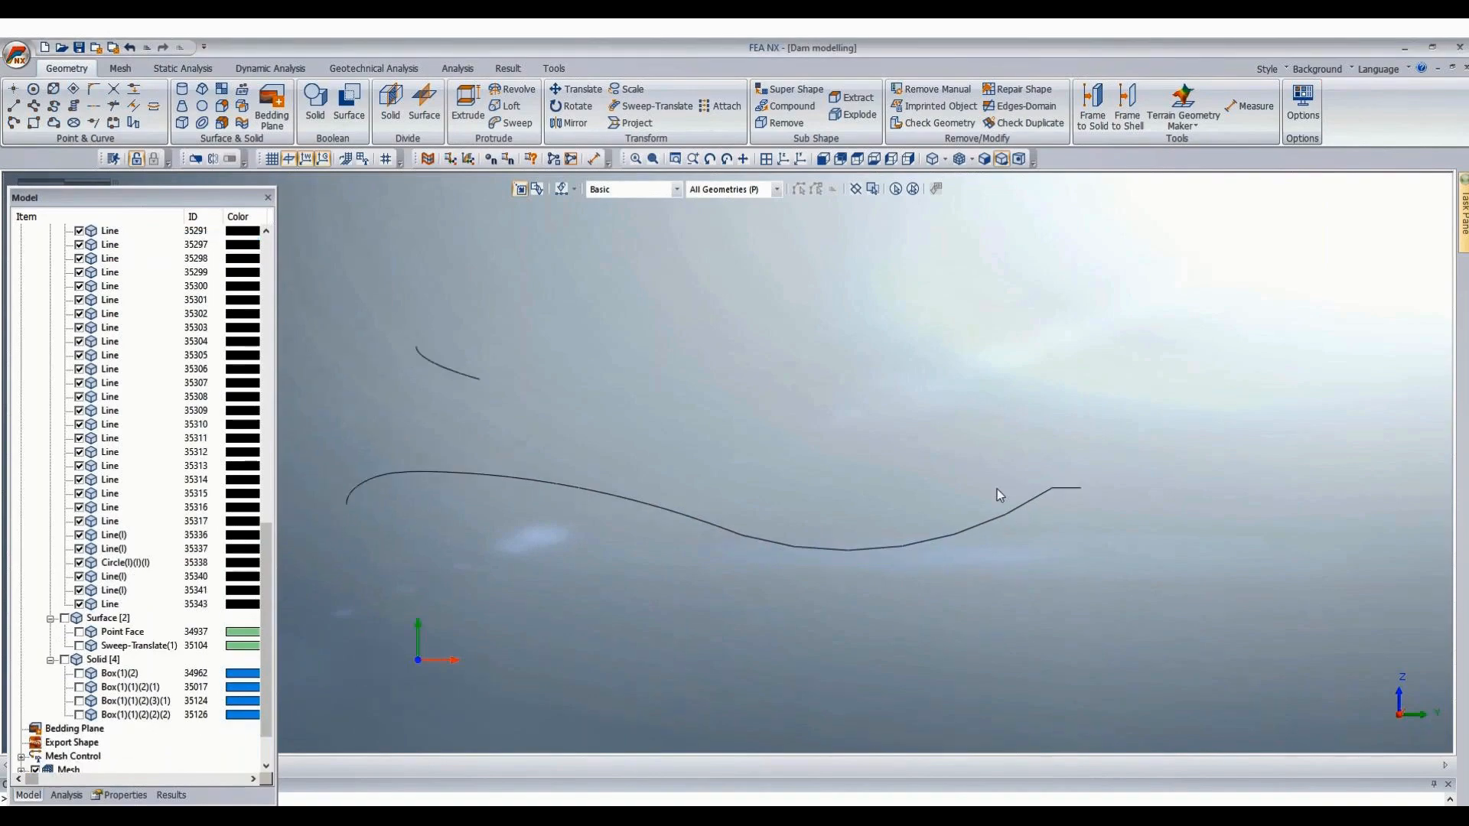
Show the solid Box(1)(1)(2)(2)(2) together with the spillway curves.
{"action": "scroll", "coordinate": [998, 489], "scroll_direction": "down", "scroll_amount": 1}
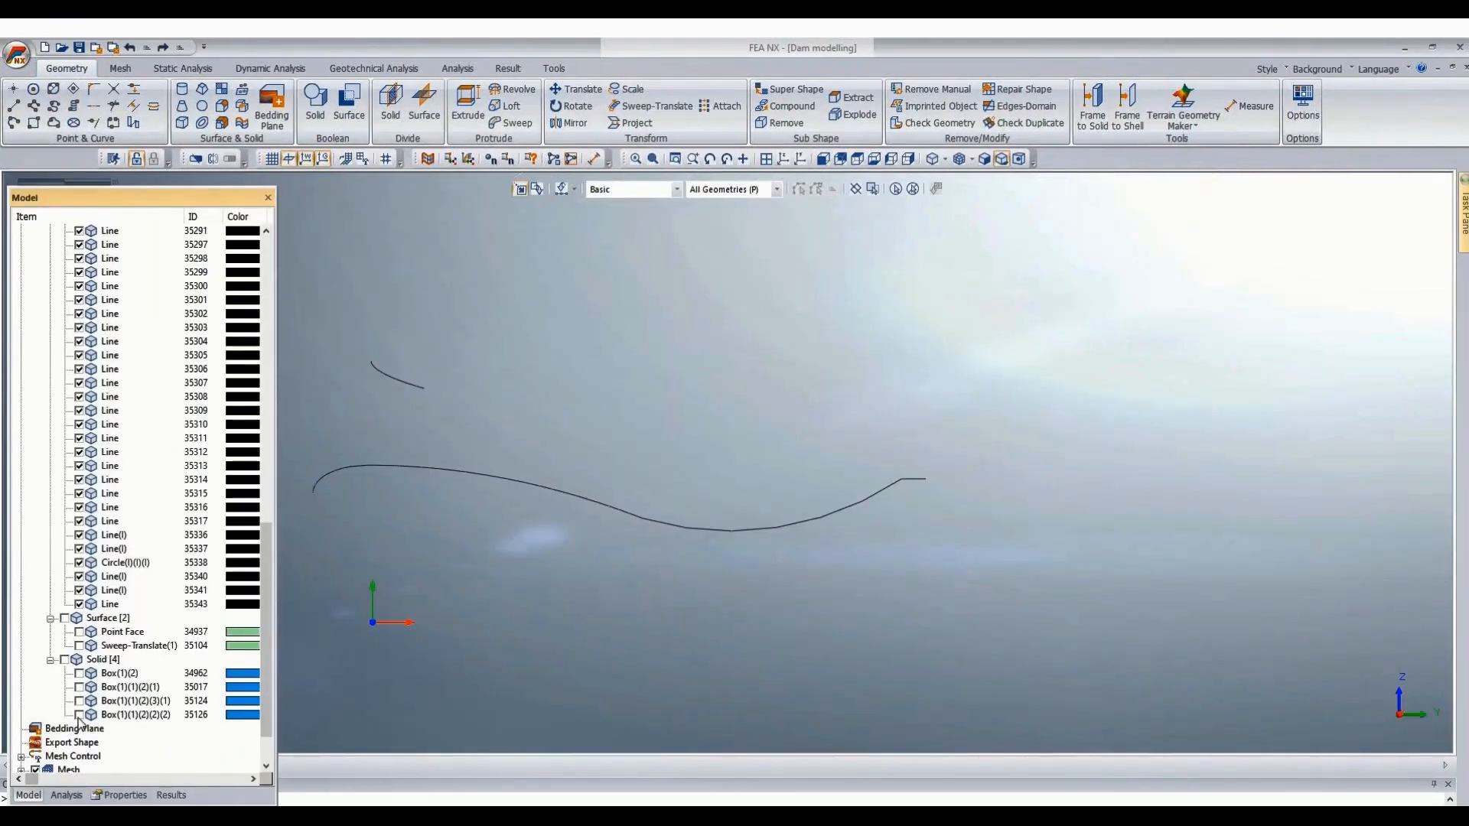
{"action": "left_click", "coordinate": [79, 715]}
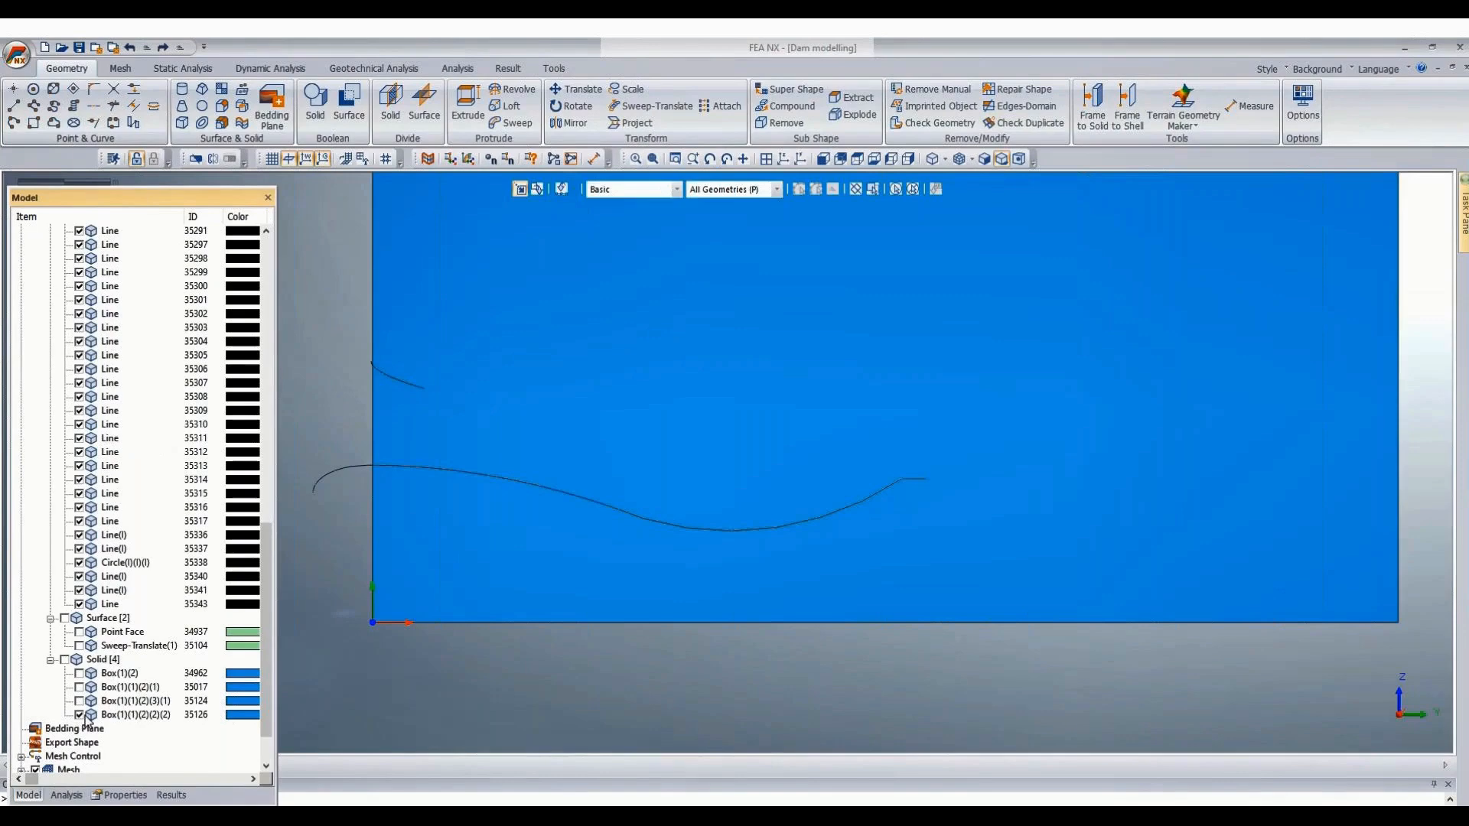
{"action": "scroll", "coordinate": [709, 622], "scroll_direction": "down", "scroll_amount": 2}
{"action": "scroll", "coordinate": [400, 435], "scroll_direction": "up", "scroll_amount": 2}
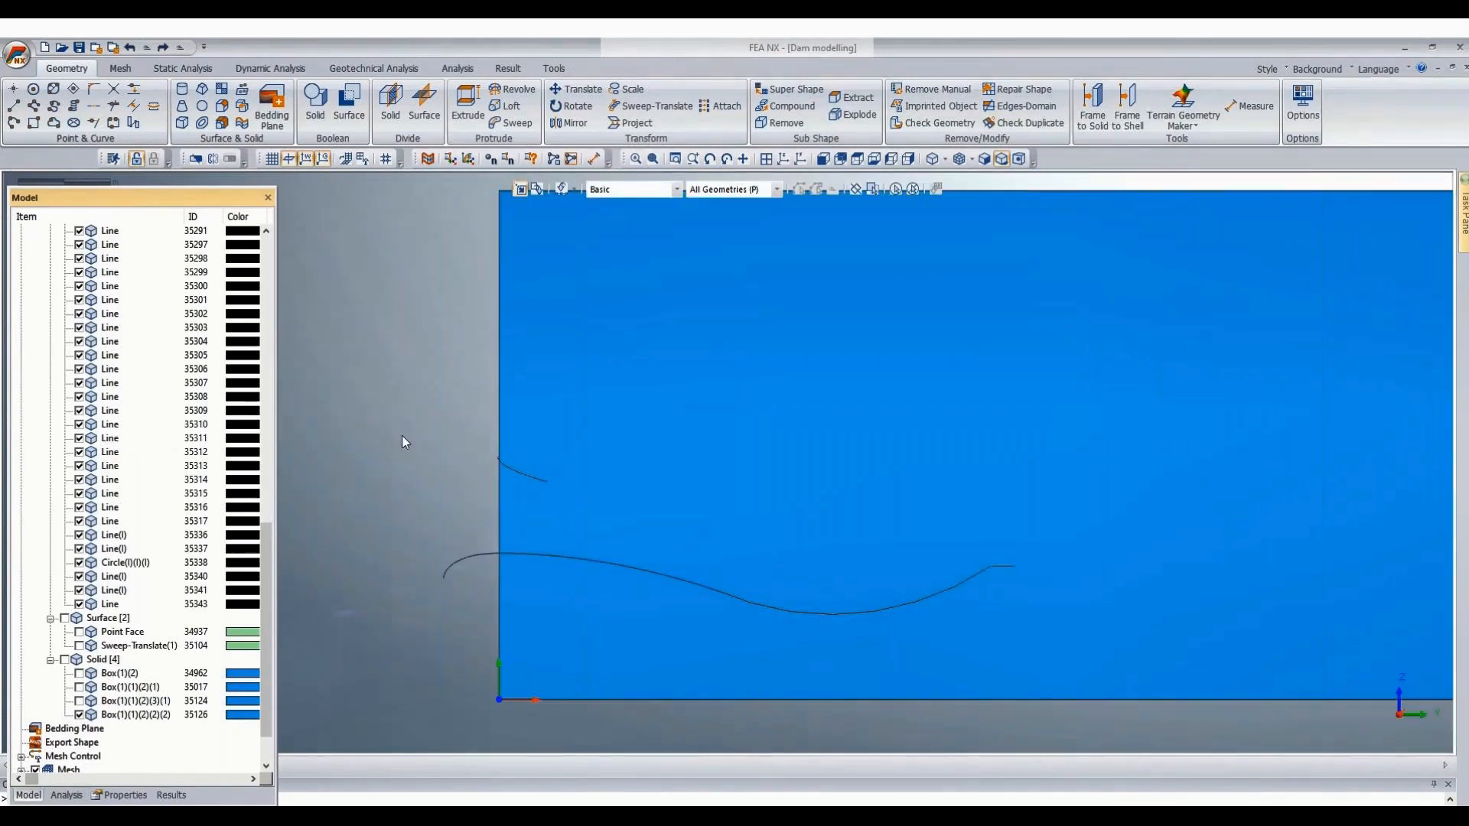
{"action": "scroll", "coordinate": [402, 435], "scroll_direction": "up", "scroll_amount": 2}
{"action": "scroll", "coordinate": [403, 450], "scroll_direction": "up", "scroll_amount": 2}
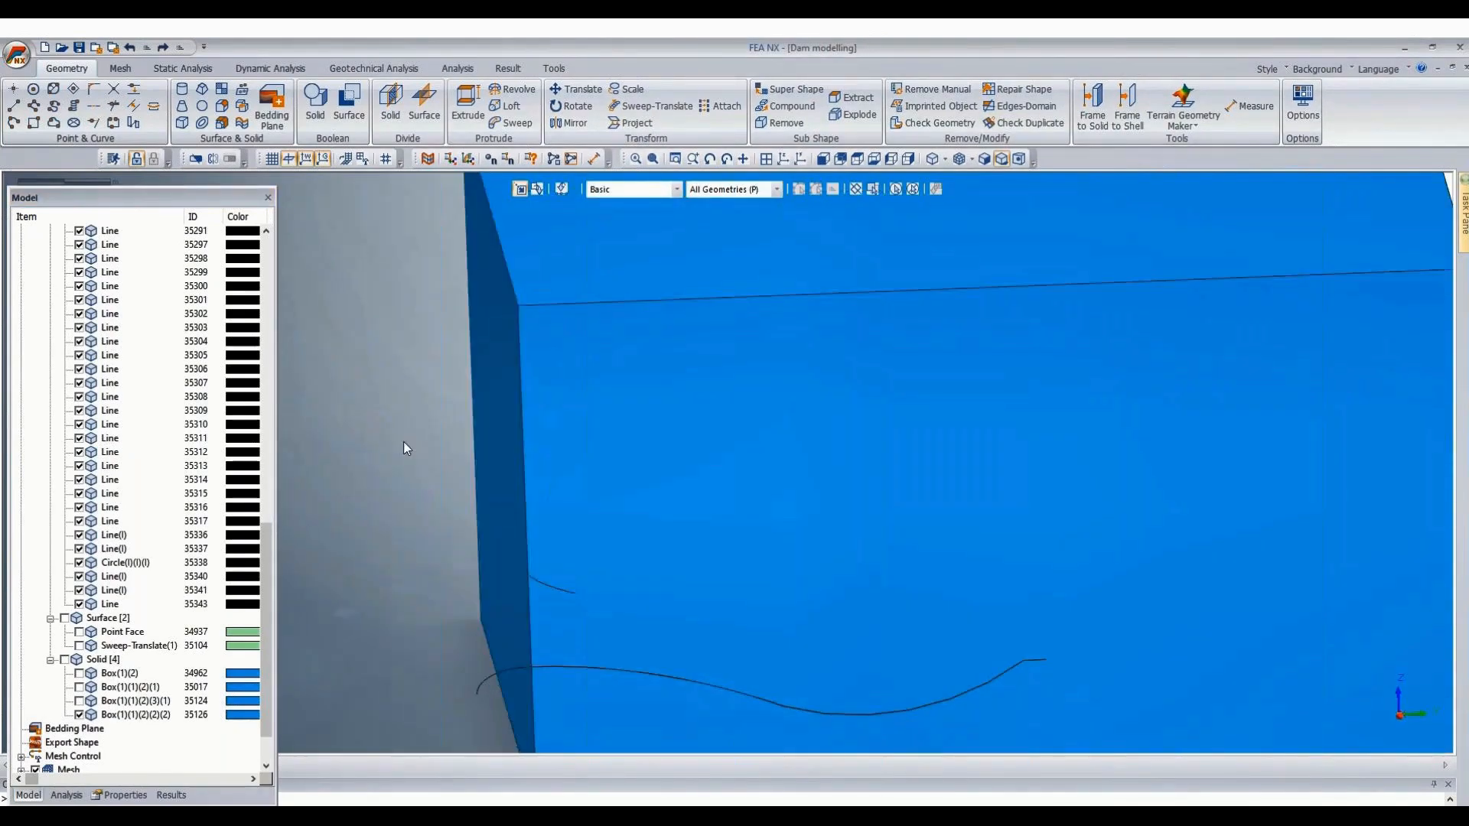
{"action": "scroll", "coordinate": [362, 533], "scroll_direction": "up", "scroll_amount": 3}
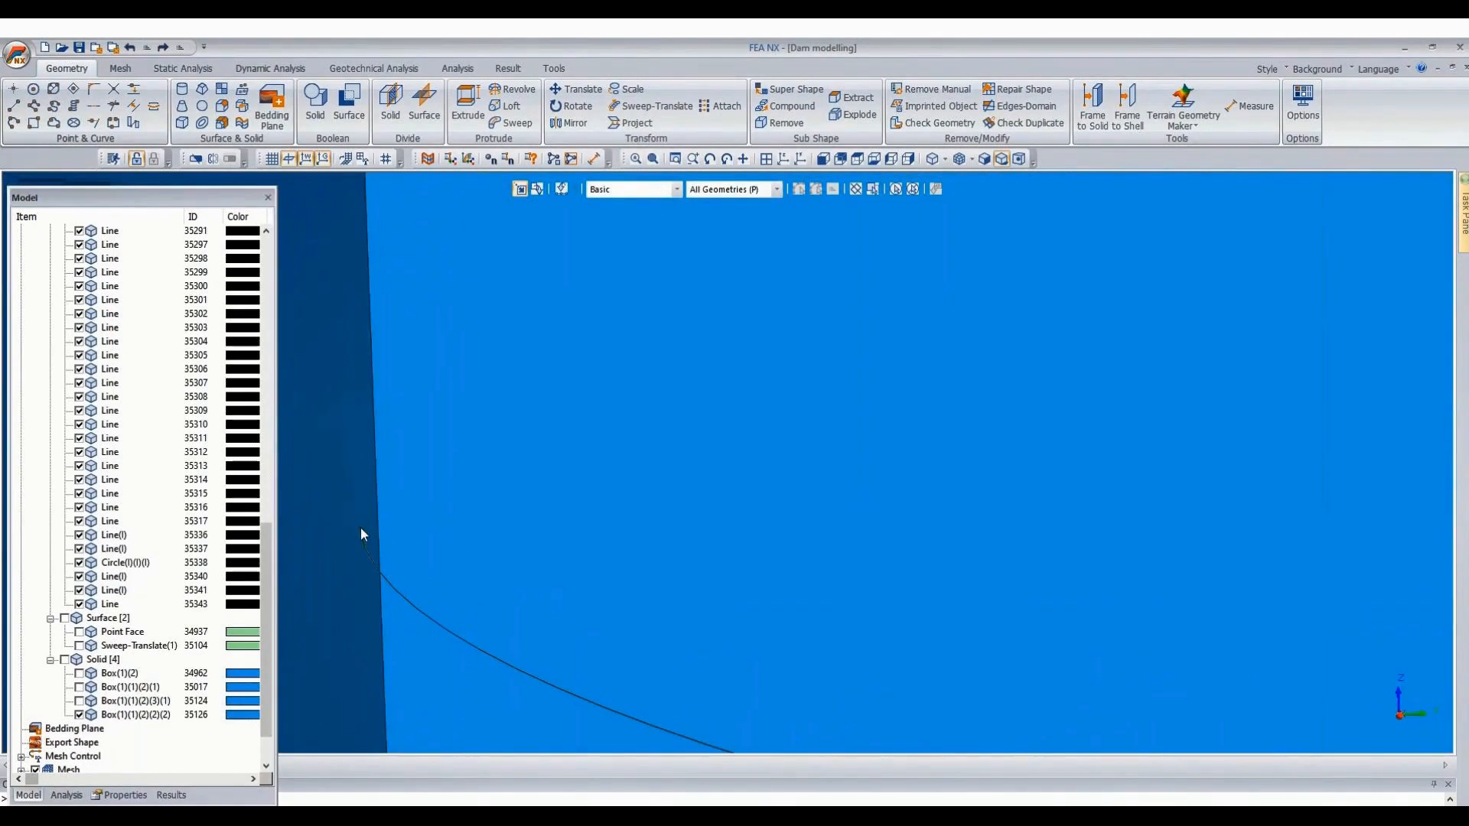
Draw a 3D line about 0.22 long from the upper end of the short upper curve perpendicular to the box's vertical edge.
{"action": "left_click", "coordinate": [33, 106]}
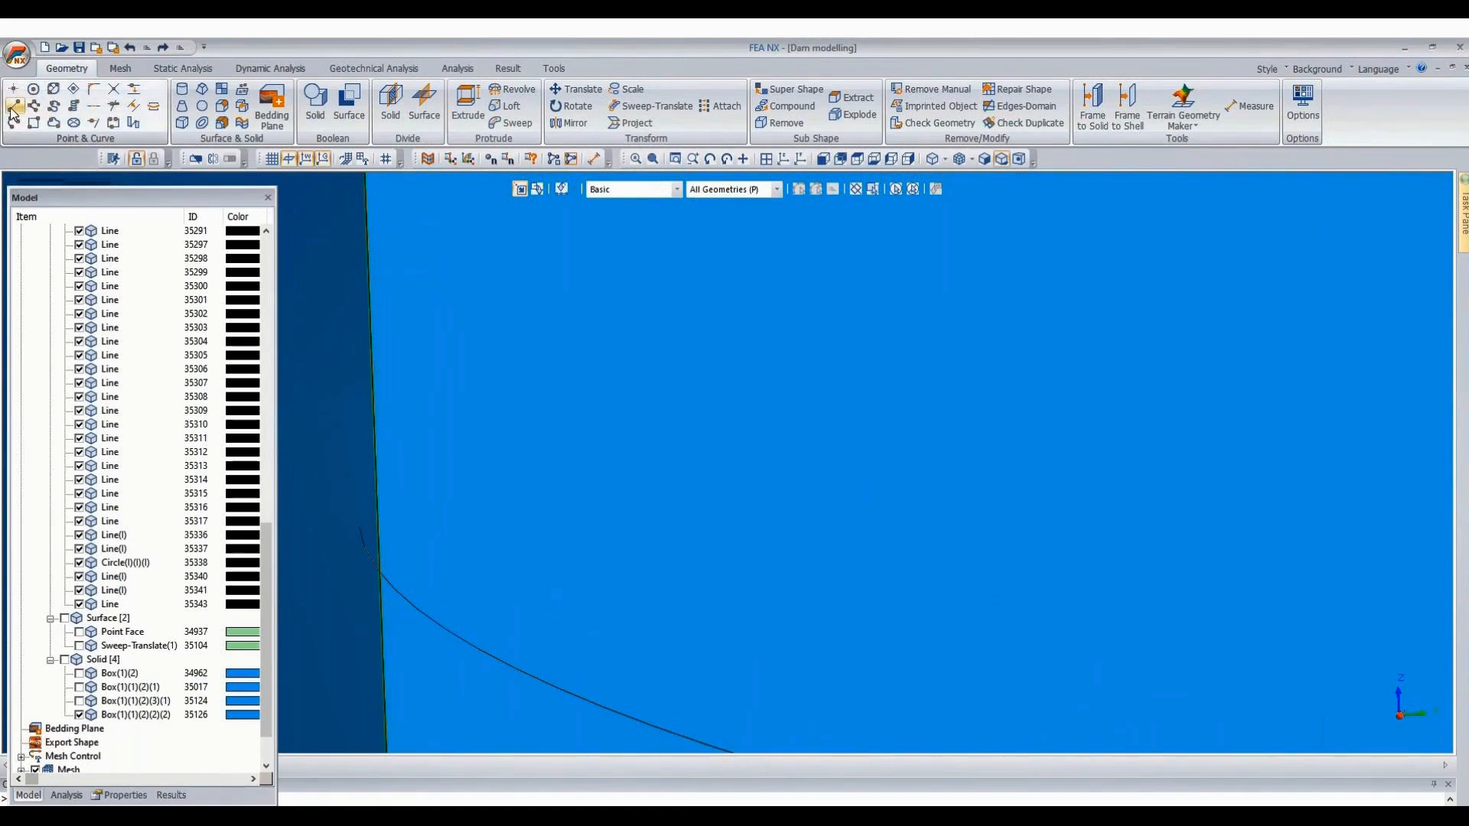
{"action": "left_click", "coordinate": [51, 208]}
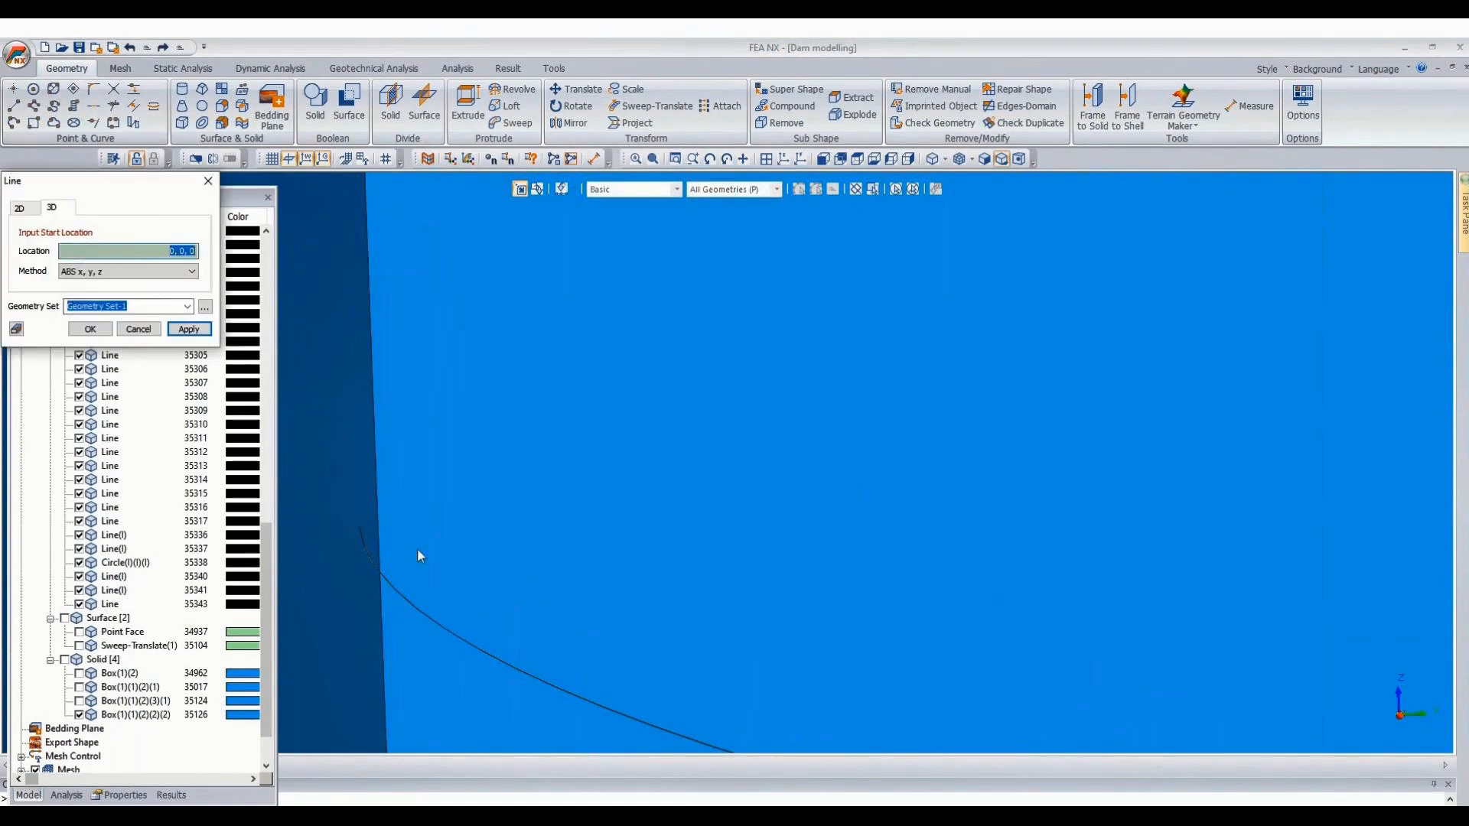
{"action": "left_click", "coordinate": [377, 528]}
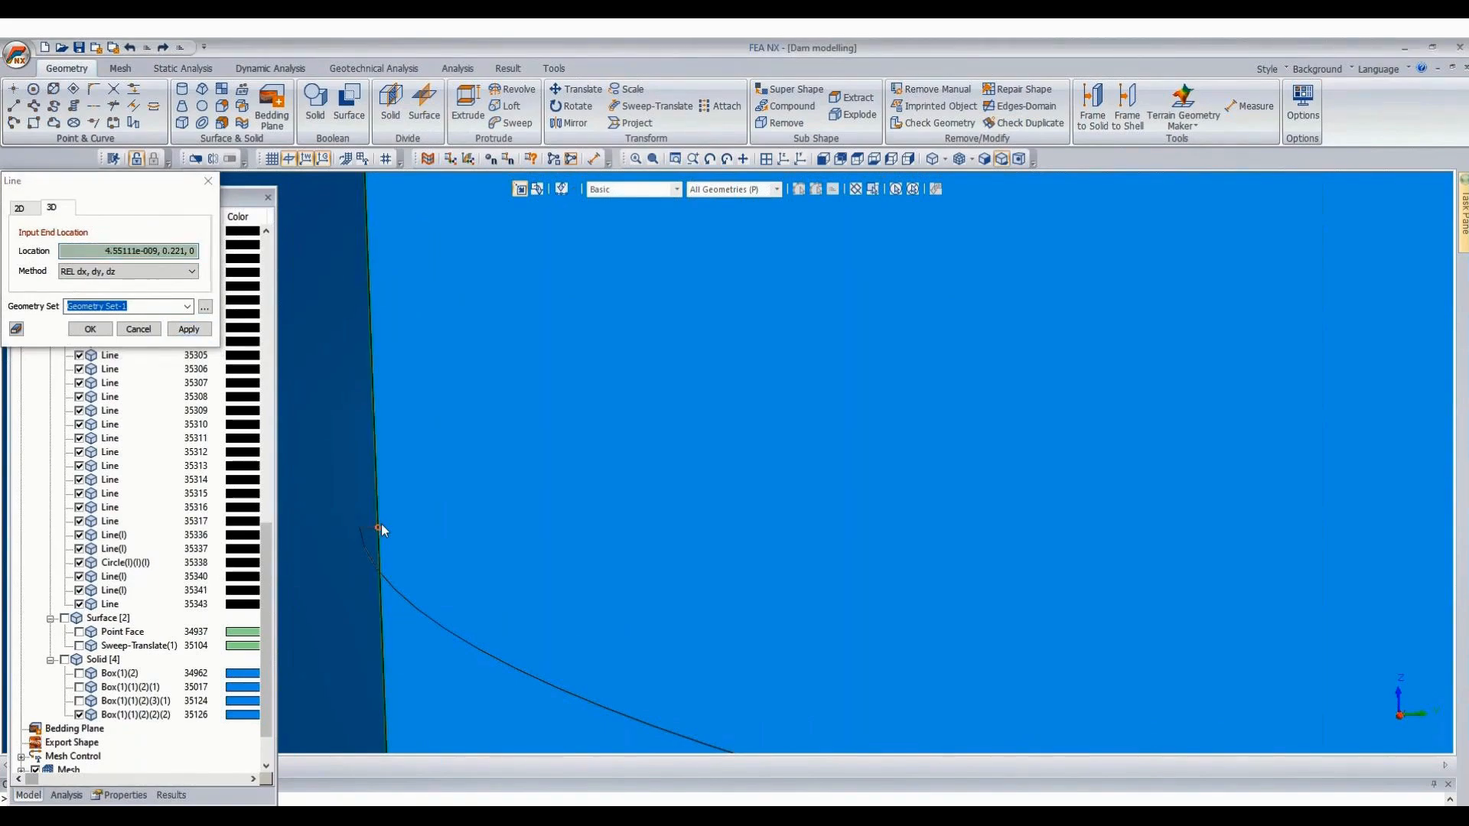
{"action": "left_click", "coordinate": [381, 528]}
{"action": "key", "text": "Escape"}
Select all the profile curves as targets for a Translate operation, leaving out the short connecting line at the box edge.
{"action": "scroll", "coordinate": [576, 399], "scroll_direction": "down", "scroll_amount": 5}
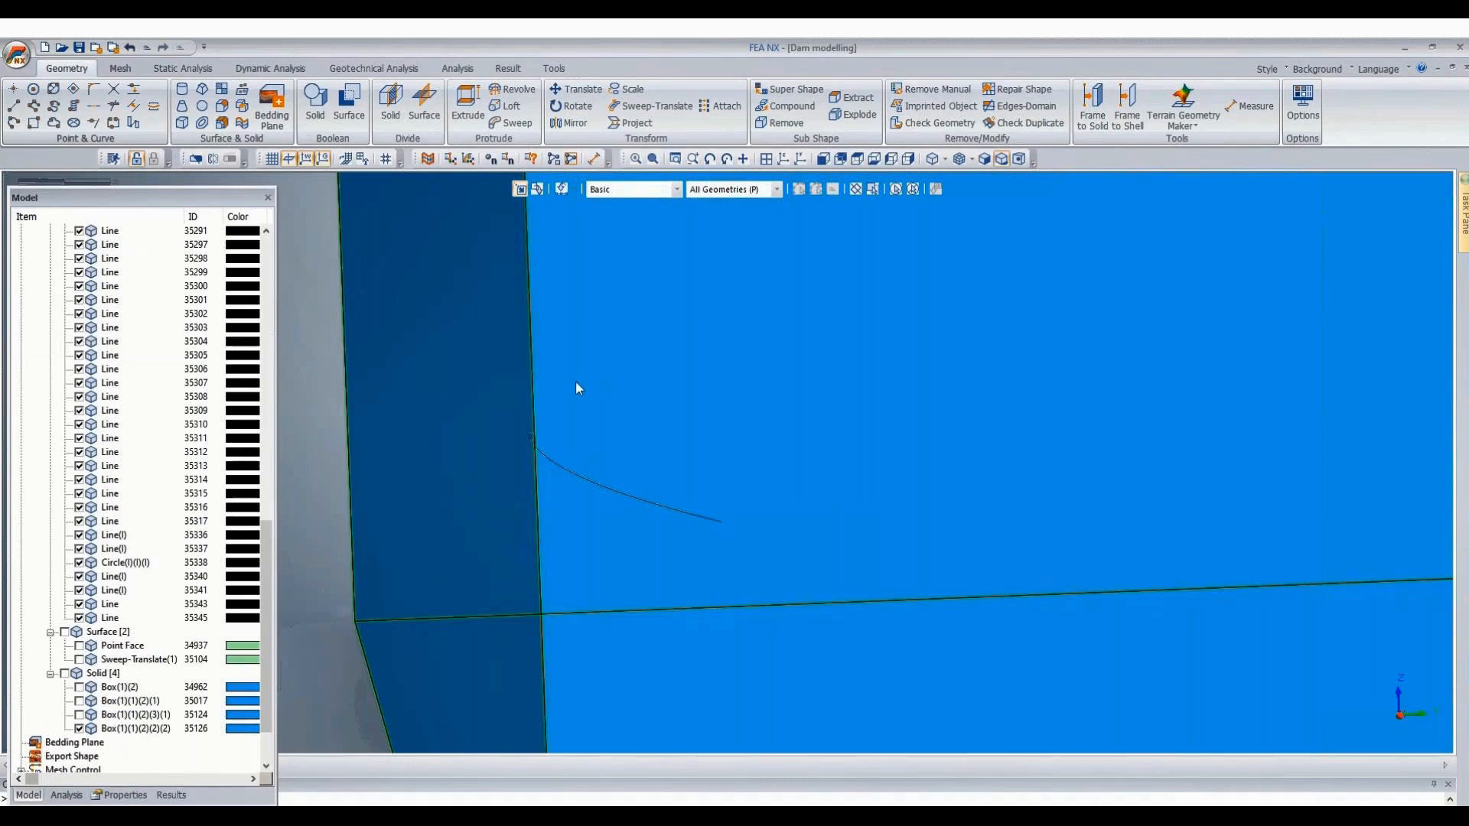
{"action": "scroll", "coordinate": [576, 387], "scroll_direction": "down", "scroll_amount": 5}
{"action": "left_click", "coordinate": [588, 94]}
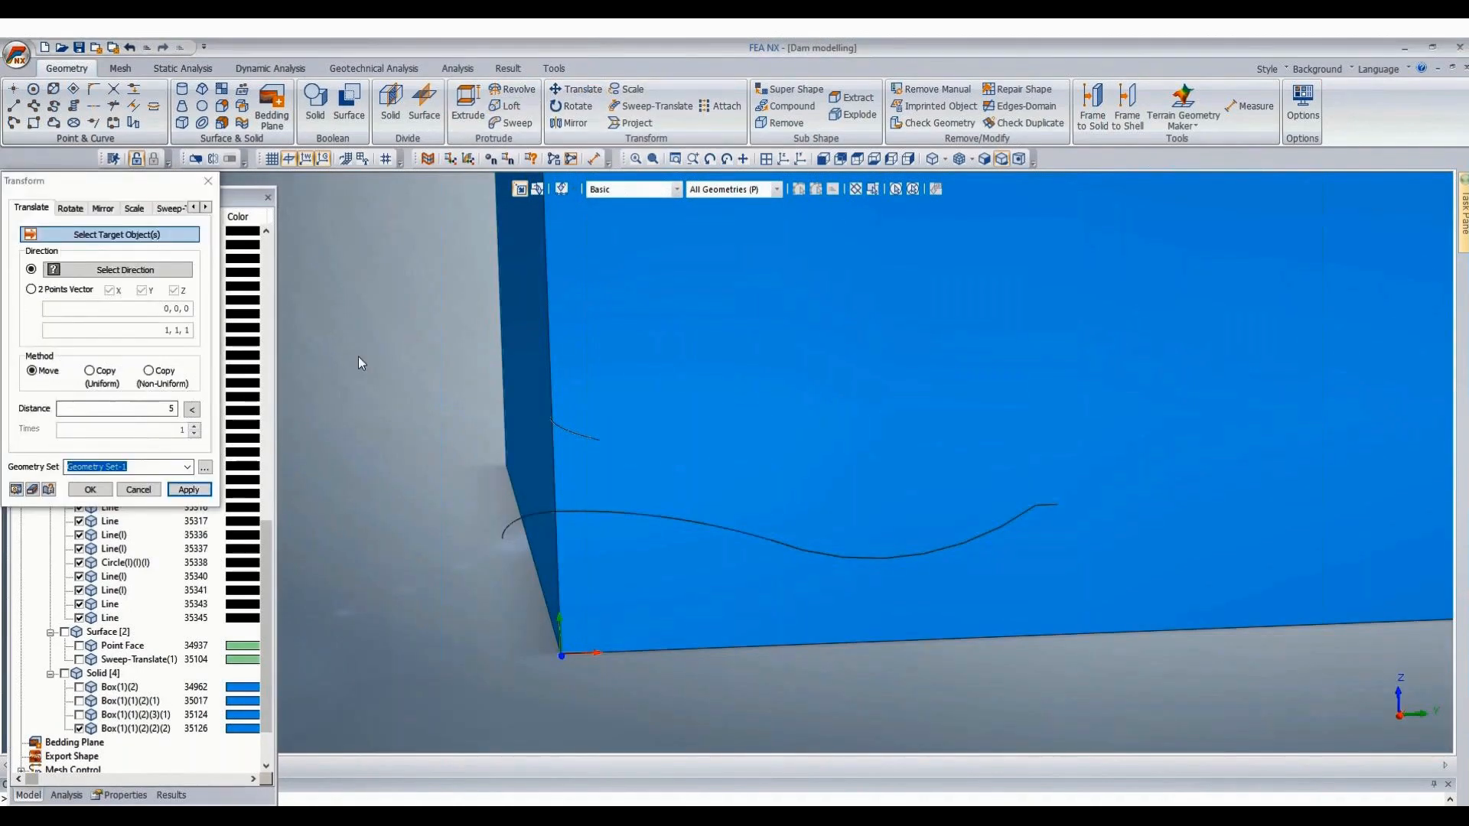
{"action": "left_click_drag", "start_coordinate": [351, 357], "coordinate": [1132, 591]}
{"action": "scroll", "coordinate": [534, 384], "scroll_direction": "up", "scroll_amount": 5}
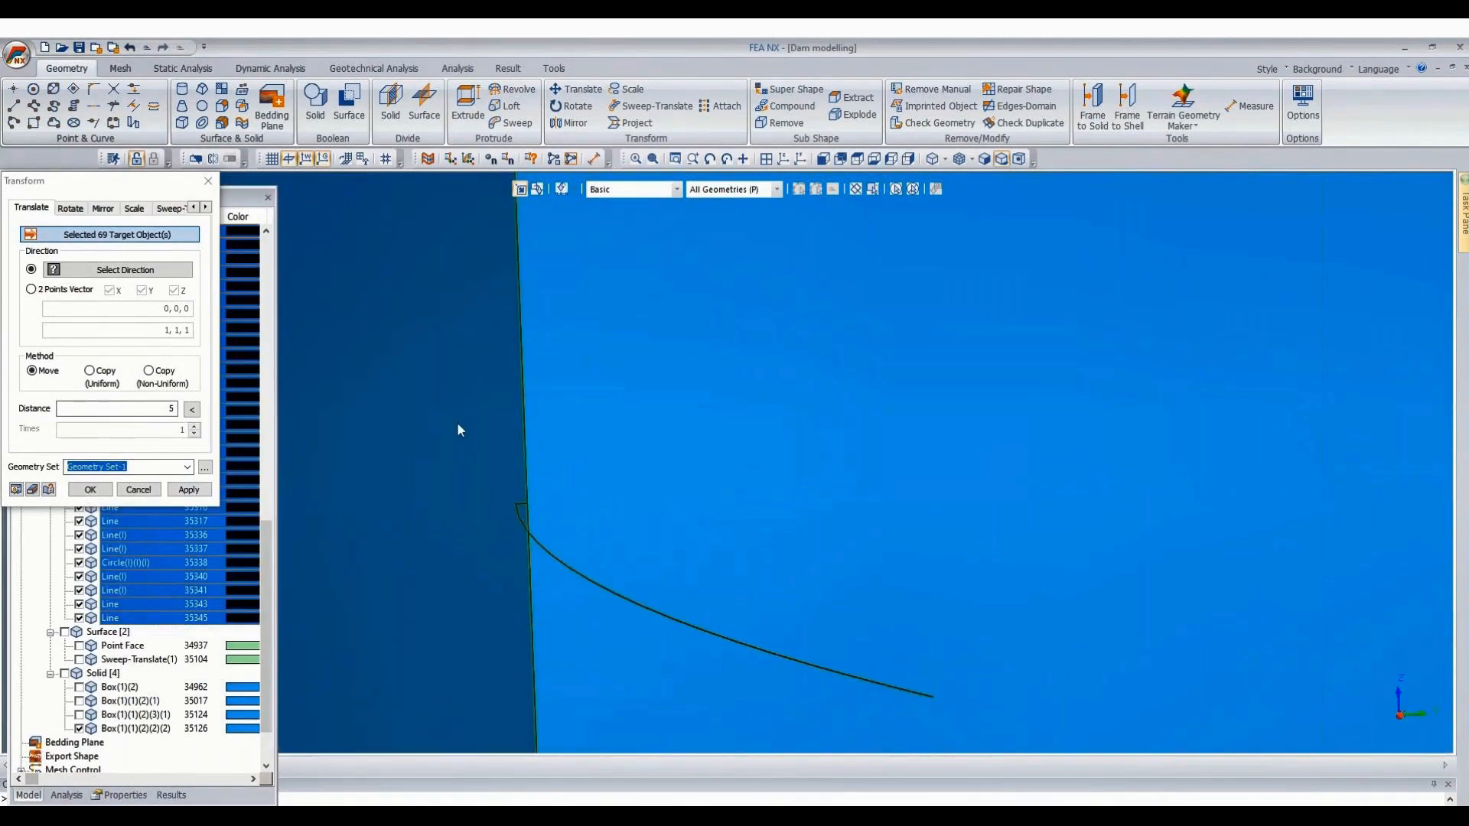
{"action": "scroll", "coordinate": [457, 423], "scroll_direction": "up", "scroll_amount": 3}
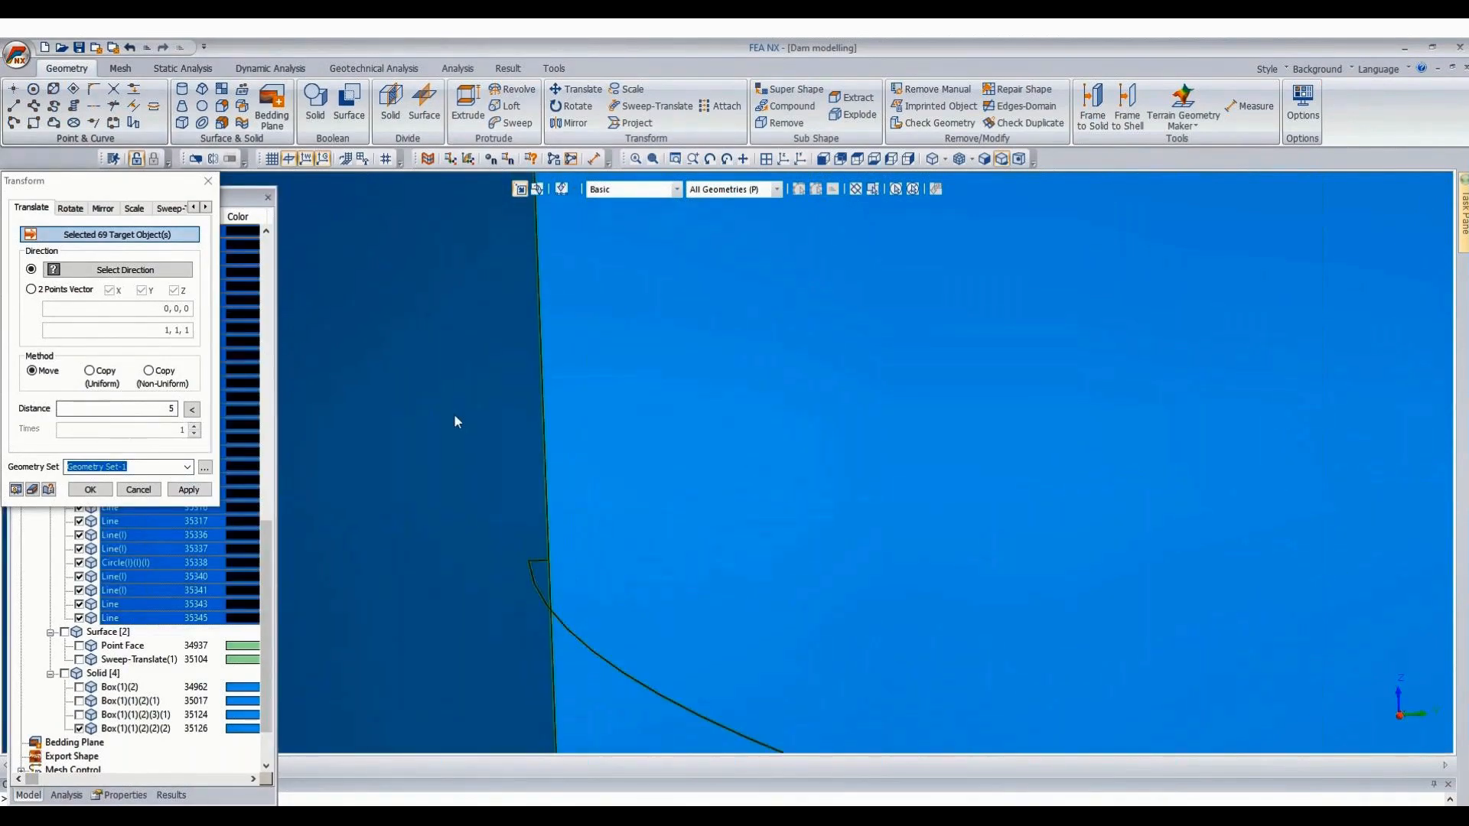
{"action": "left_click", "coordinate": [538, 190]}
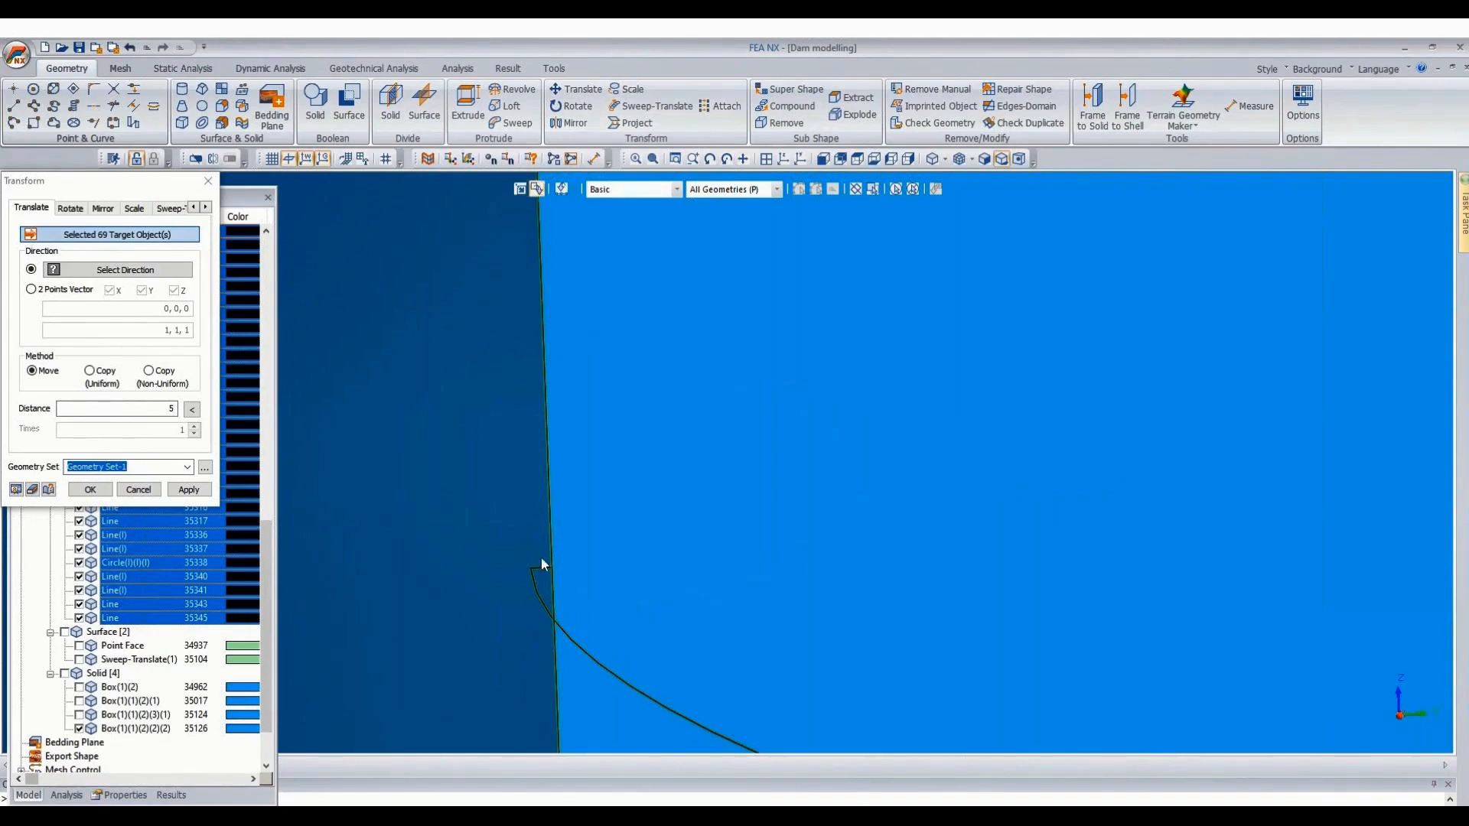
{"action": "left_click_drag", "start_coordinate": [508, 548], "coordinate": [586, 572]}
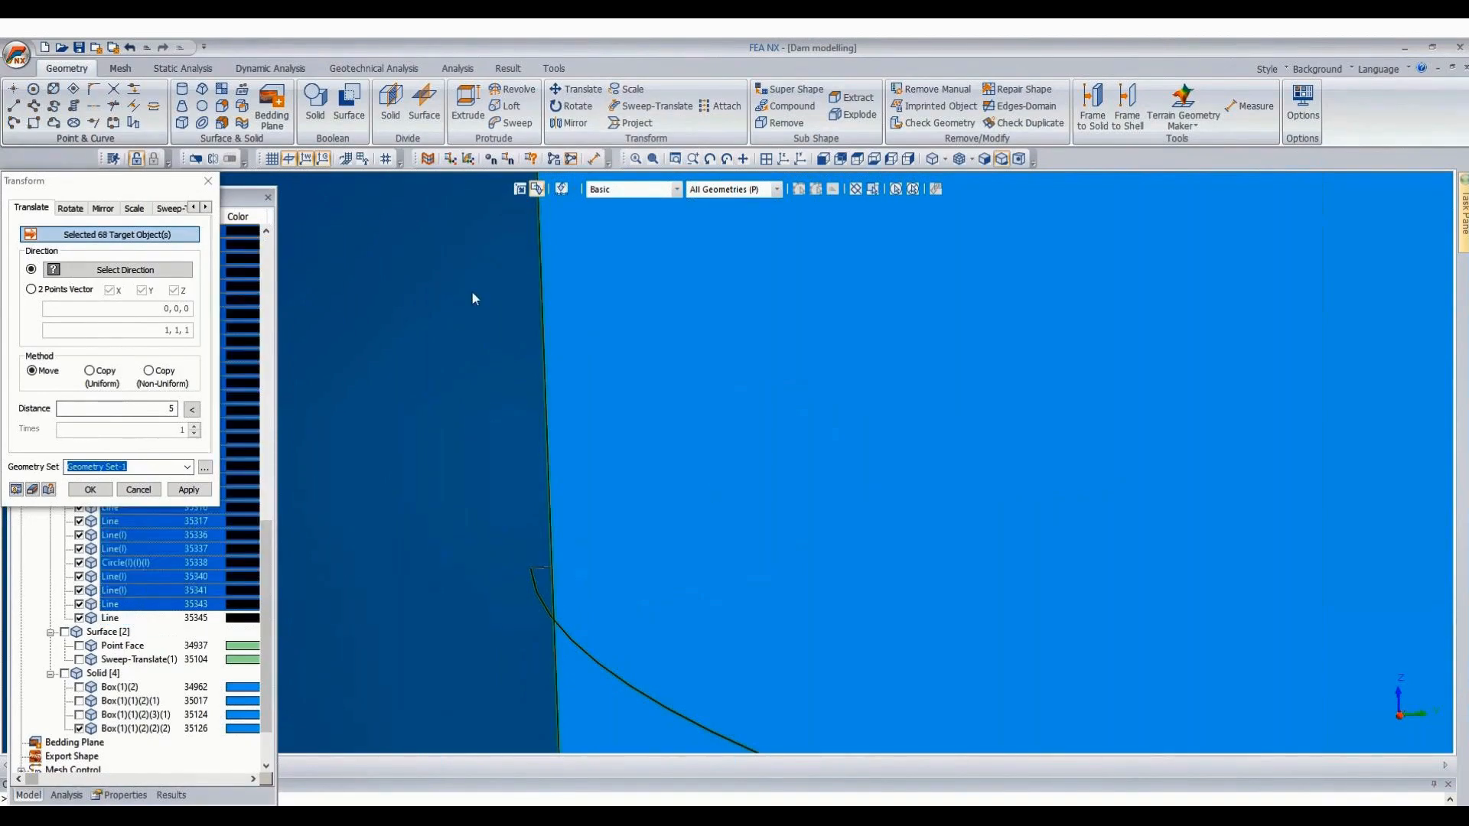
Move the selected curves 0.221 along the two-point vector from the upper curve's end to the box's vertical edge.
{"action": "left_click", "coordinate": [31, 289]}
{"action": "left_click", "coordinate": [388, 474]}
{"action": "scroll", "coordinate": [389, 474], "scroll_direction": "up", "scroll_amount": 2}
{"action": "scroll", "coordinate": [487, 562], "scroll_direction": "up", "scroll_amount": 2}
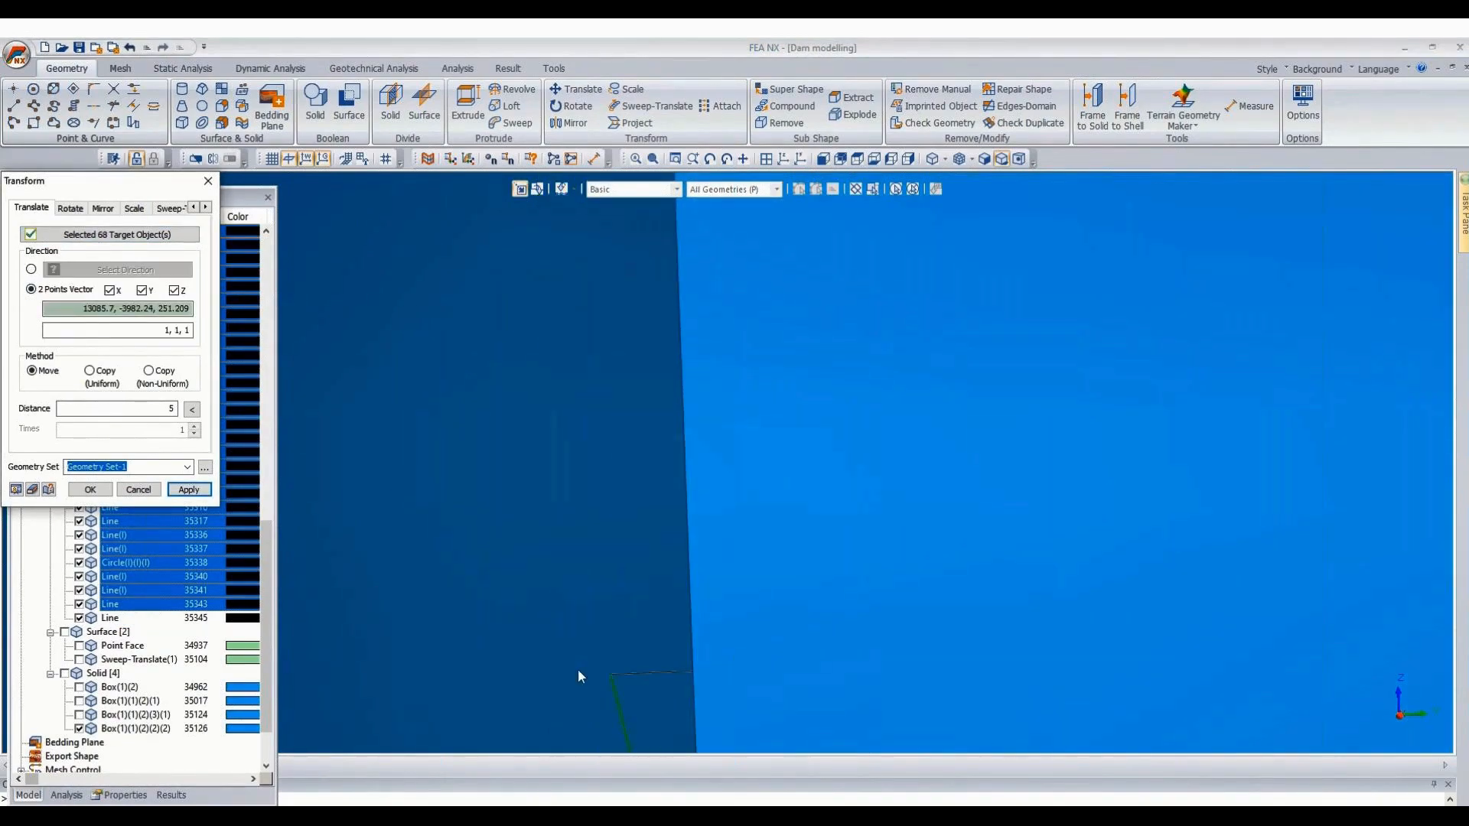
{"action": "left_click", "coordinate": [608, 679]}
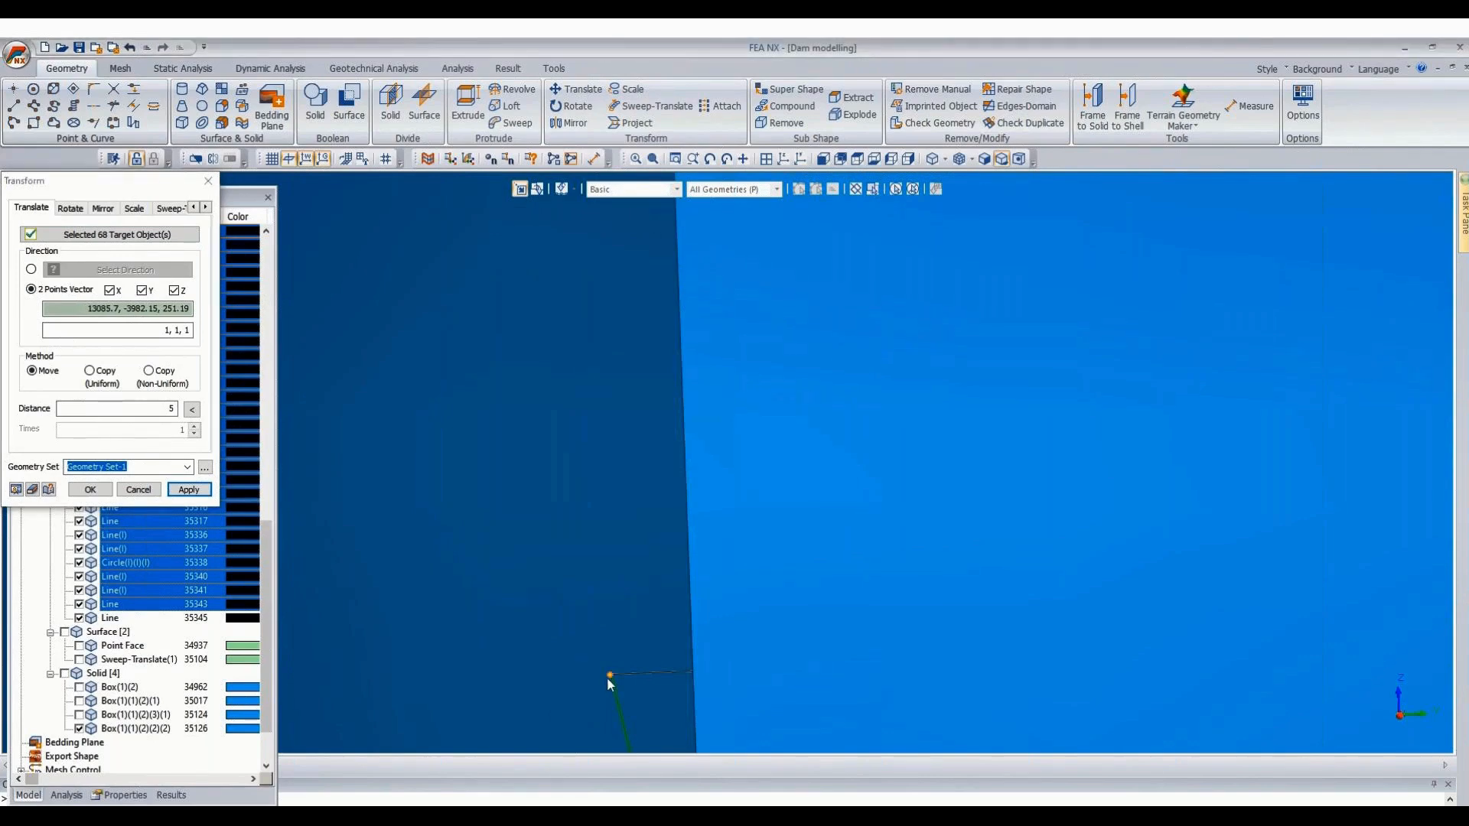
{"action": "left_click", "coordinate": [695, 673]}
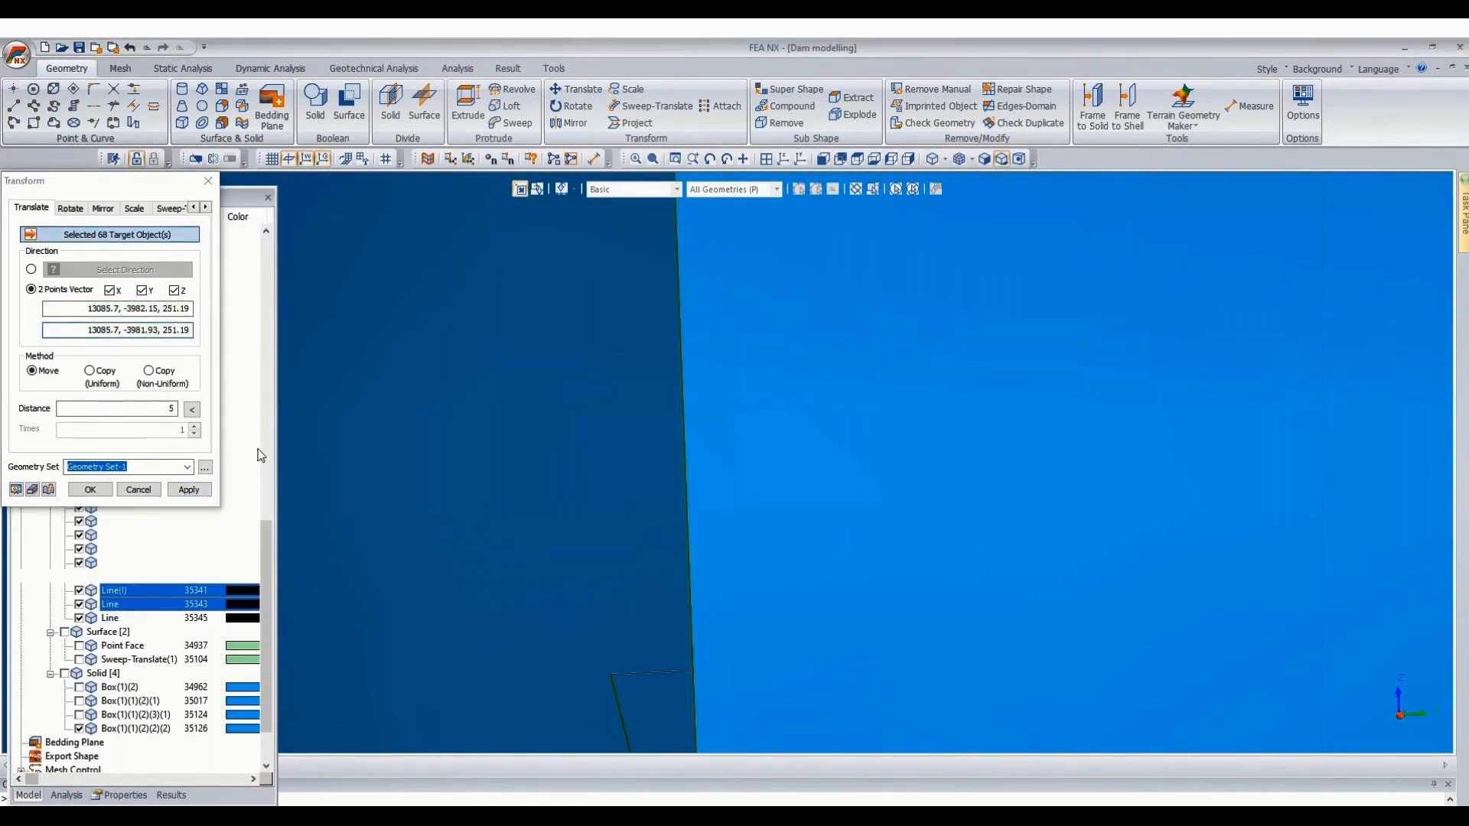
{"action": "left_click", "coordinate": [192, 409]}
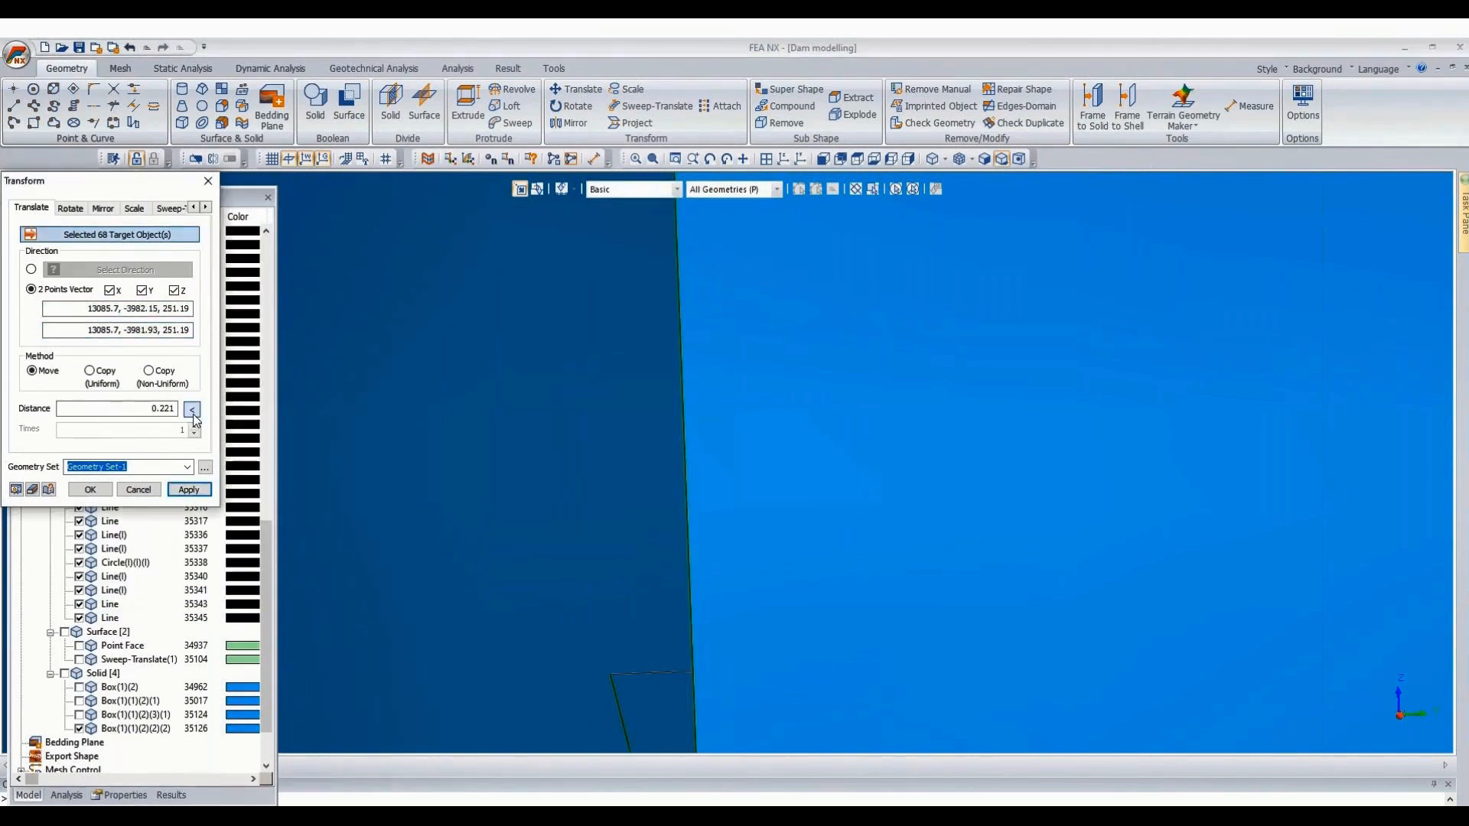
{"action": "left_click", "coordinate": [87, 490]}
Delete the short connecting line that was used as the move reference at the box's vertical edge.
{"action": "left_click_drag", "start_coordinate": [504, 379], "coordinate": [731, 553]}
{"action": "key", "text": "Delete"}
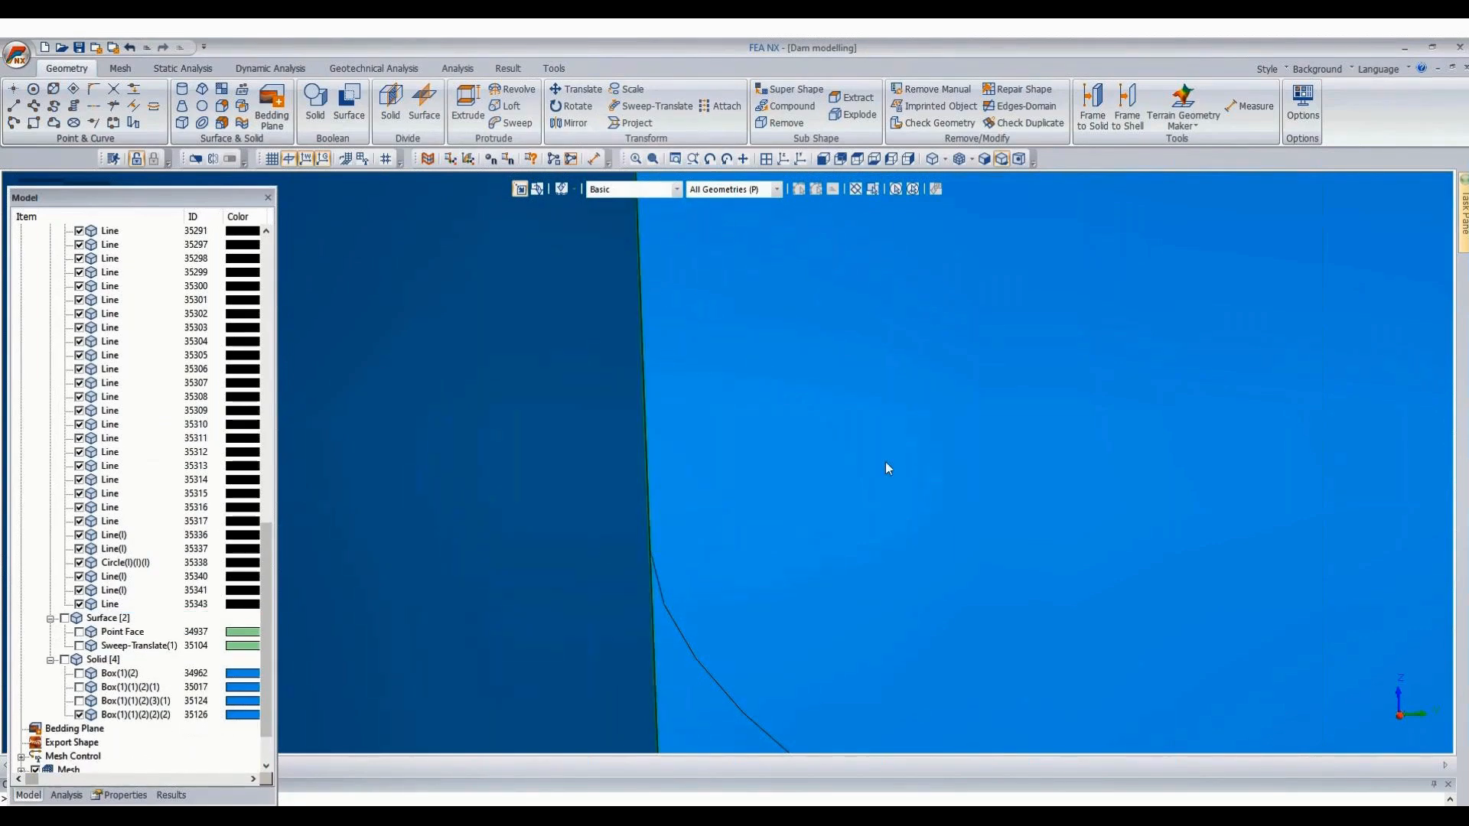
{"action": "scroll", "coordinate": [597, 427], "scroll_direction": "down", "scroll_amount": 5}
{"action": "scroll", "coordinate": [524, 400], "scroll_direction": "down", "scroll_amount": 8}
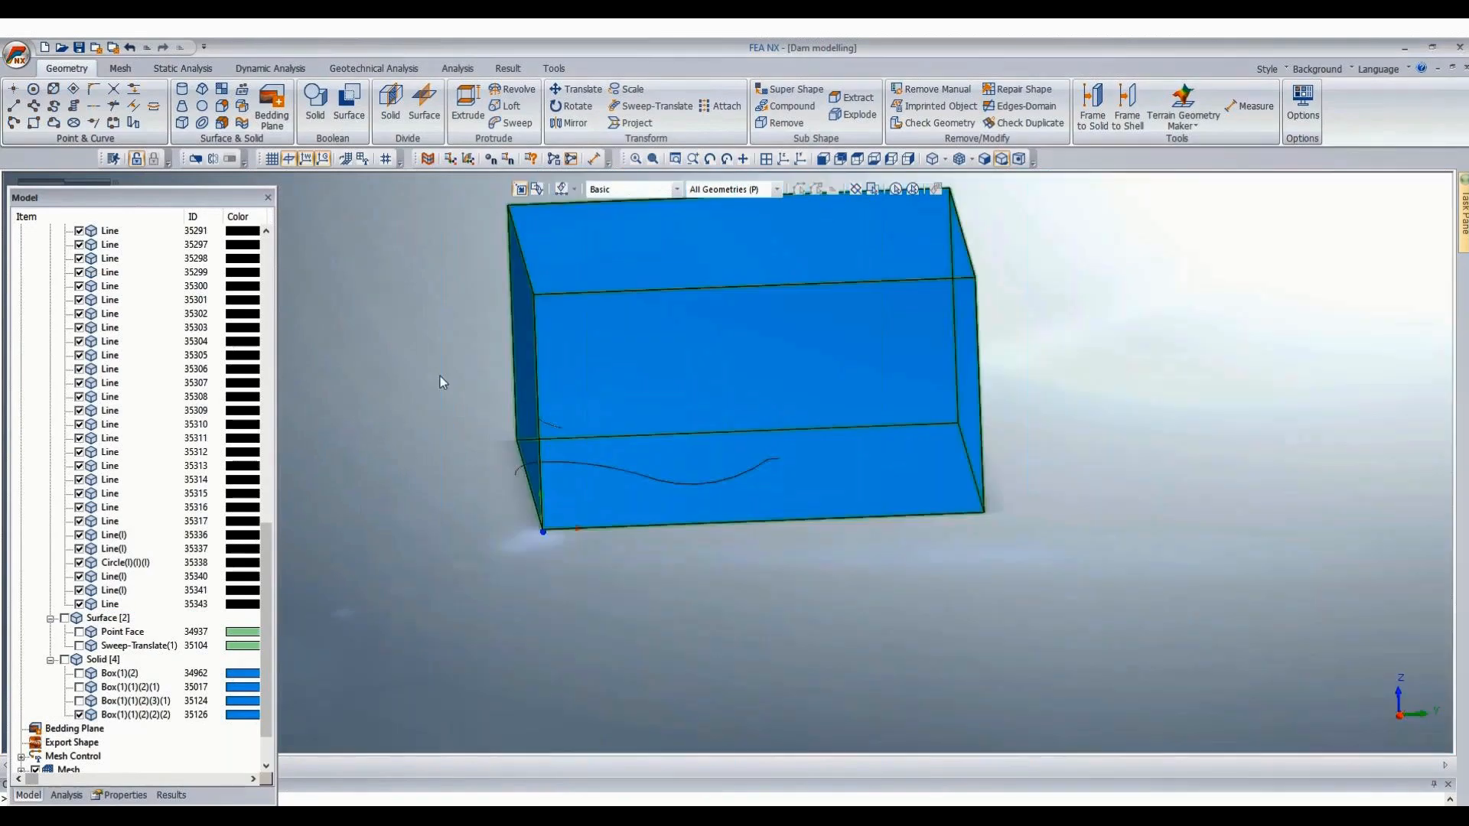
{"action": "scroll", "coordinate": [879, 568], "scroll_direction": "up", "scroll_amount": 1}
{"action": "scroll", "coordinate": [879, 568], "scroll_direction": "up", "scroll_amount": 2}
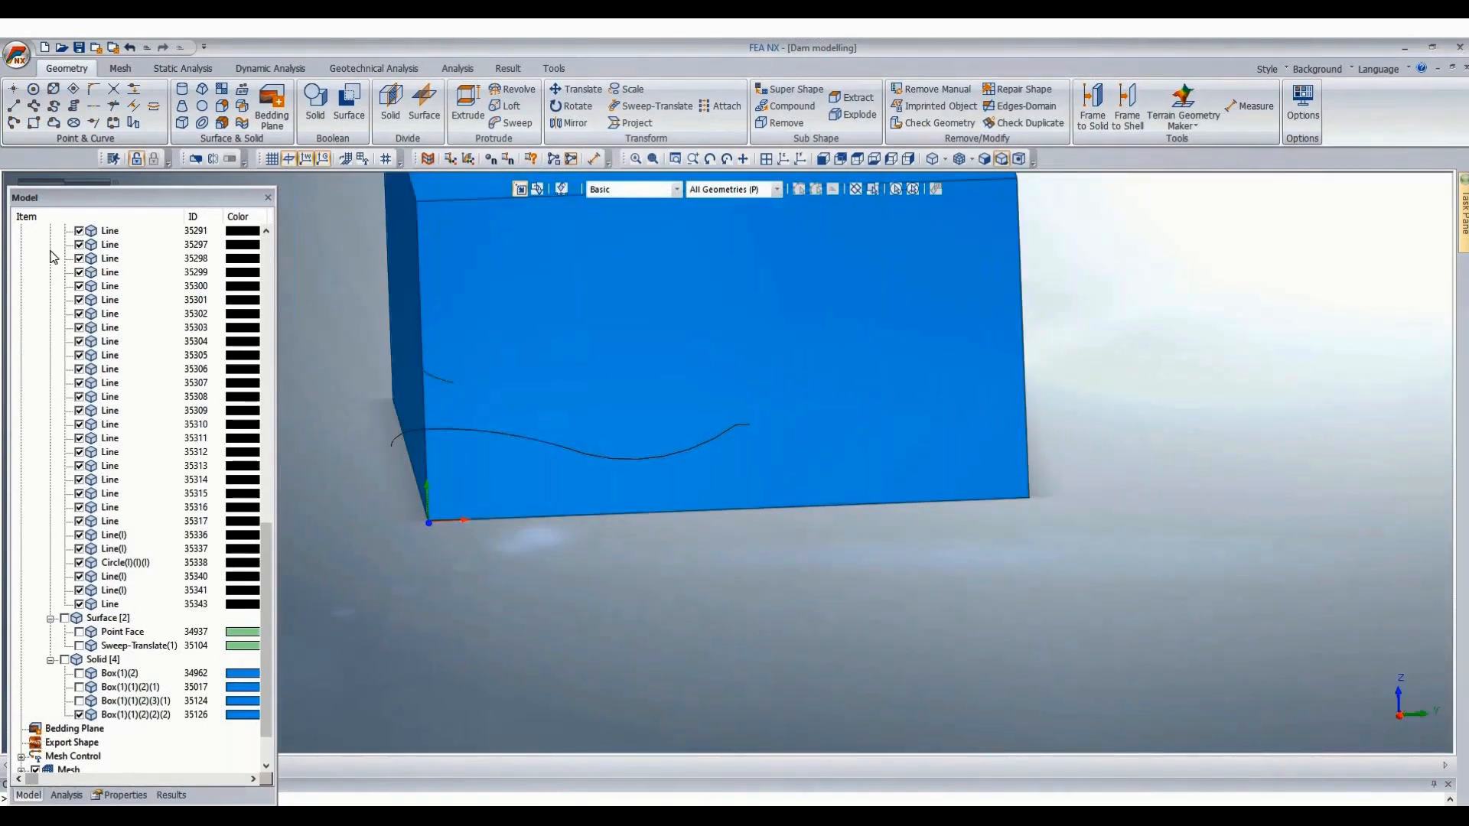
Draw a 3D line about 21 long from the end of the flip bucket lip straight down to the box's lower edge.
{"action": "left_click", "coordinate": [23, 104]}
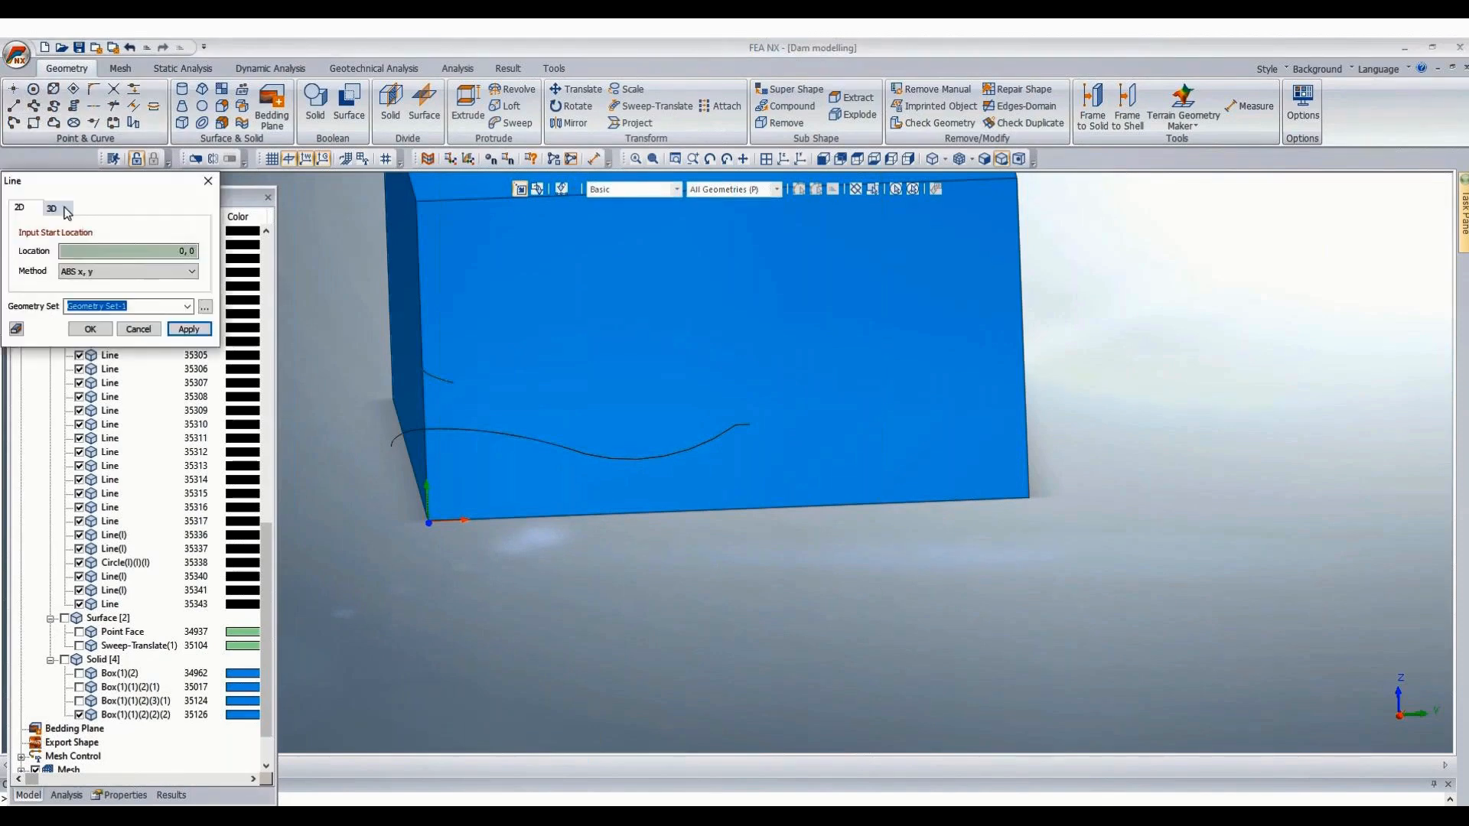
{"action": "left_click", "coordinate": [53, 208]}
{"action": "scroll", "coordinate": [747, 435], "scroll_direction": "up", "scroll_amount": 4}
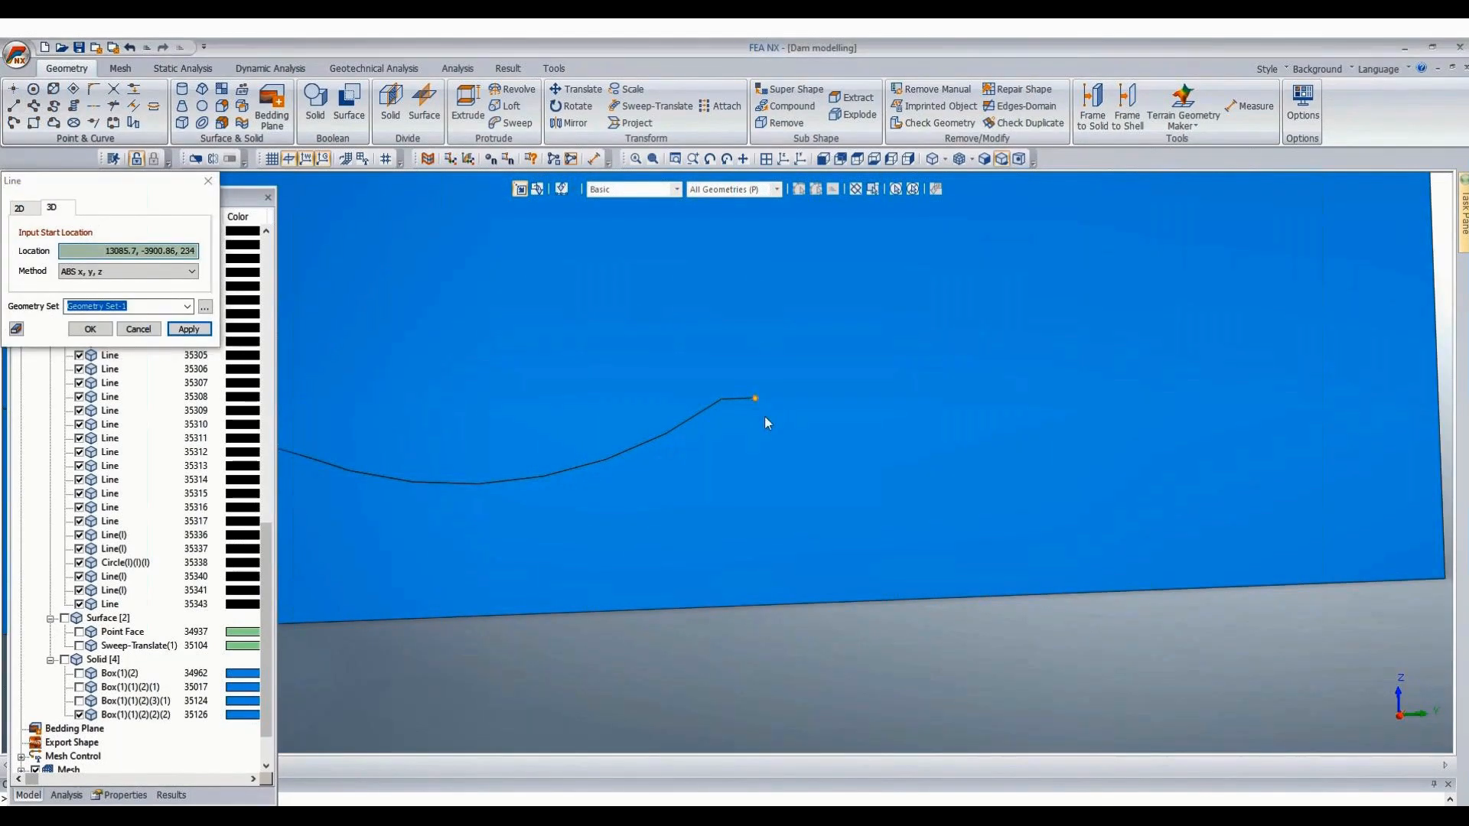
{"action": "left_click", "coordinate": [765, 416]}
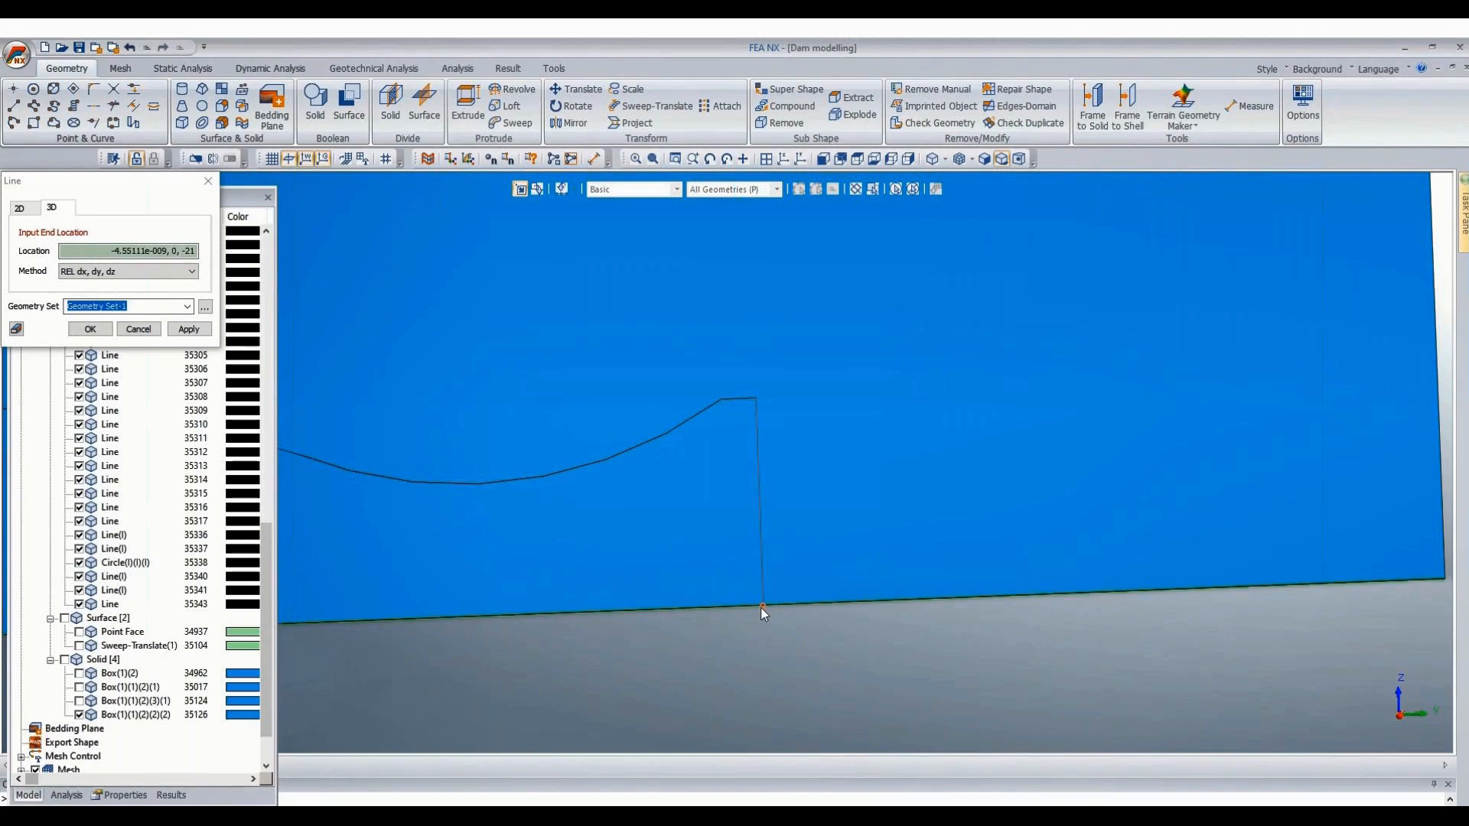
{"action": "key", "text": "Escape"}
{"action": "scroll", "coordinate": [1117, 626], "scroll_direction": "down", "scroll_amount": 10}
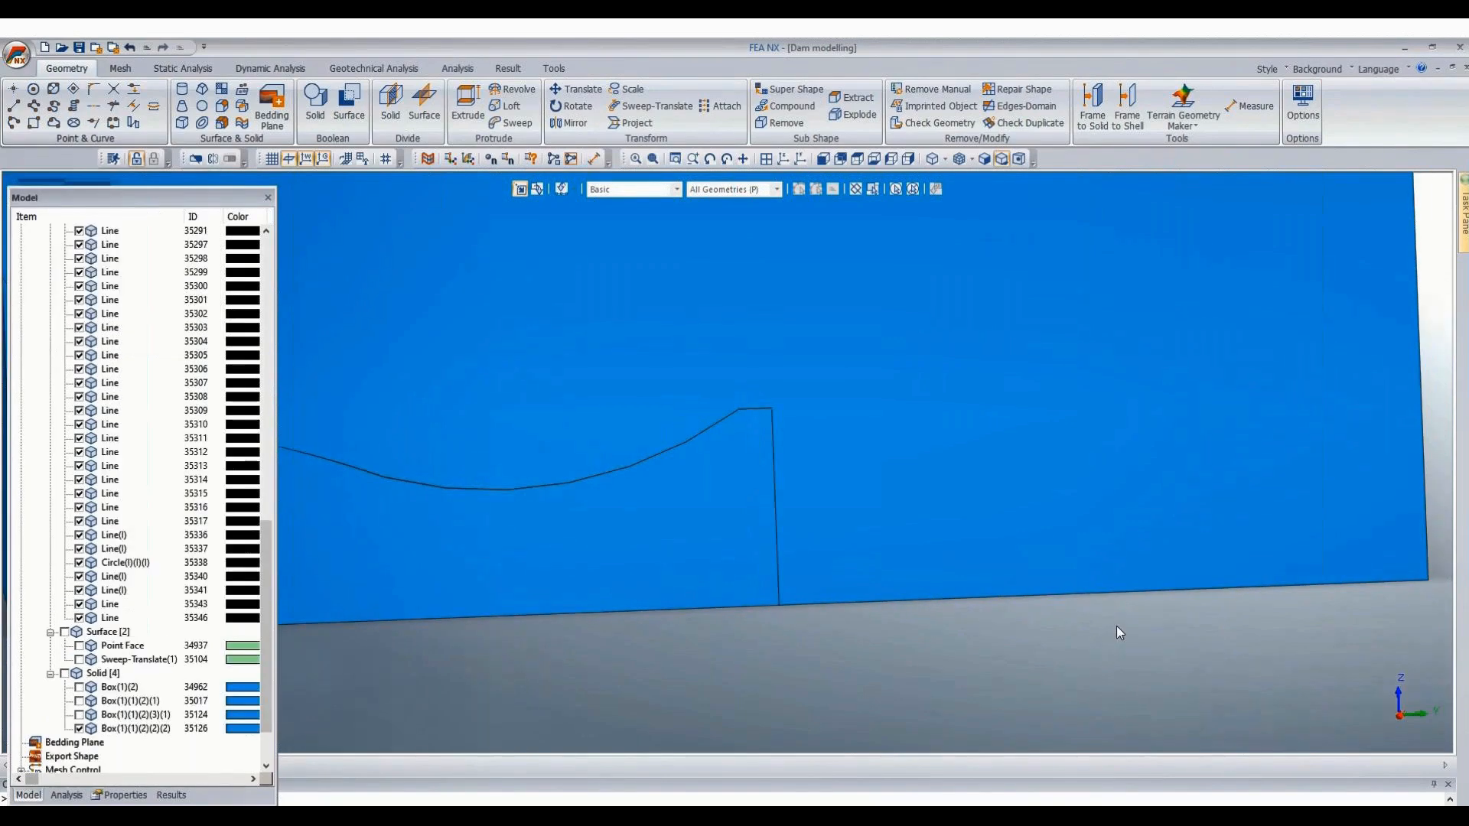
{"action": "scroll", "coordinate": [1022, 637], "scroll_direction": "down", "scroll_amount": 5}
{"action": "middle_click_drag", "start_coordinate": [1186, 572], "coordinate": [1210, 582]}
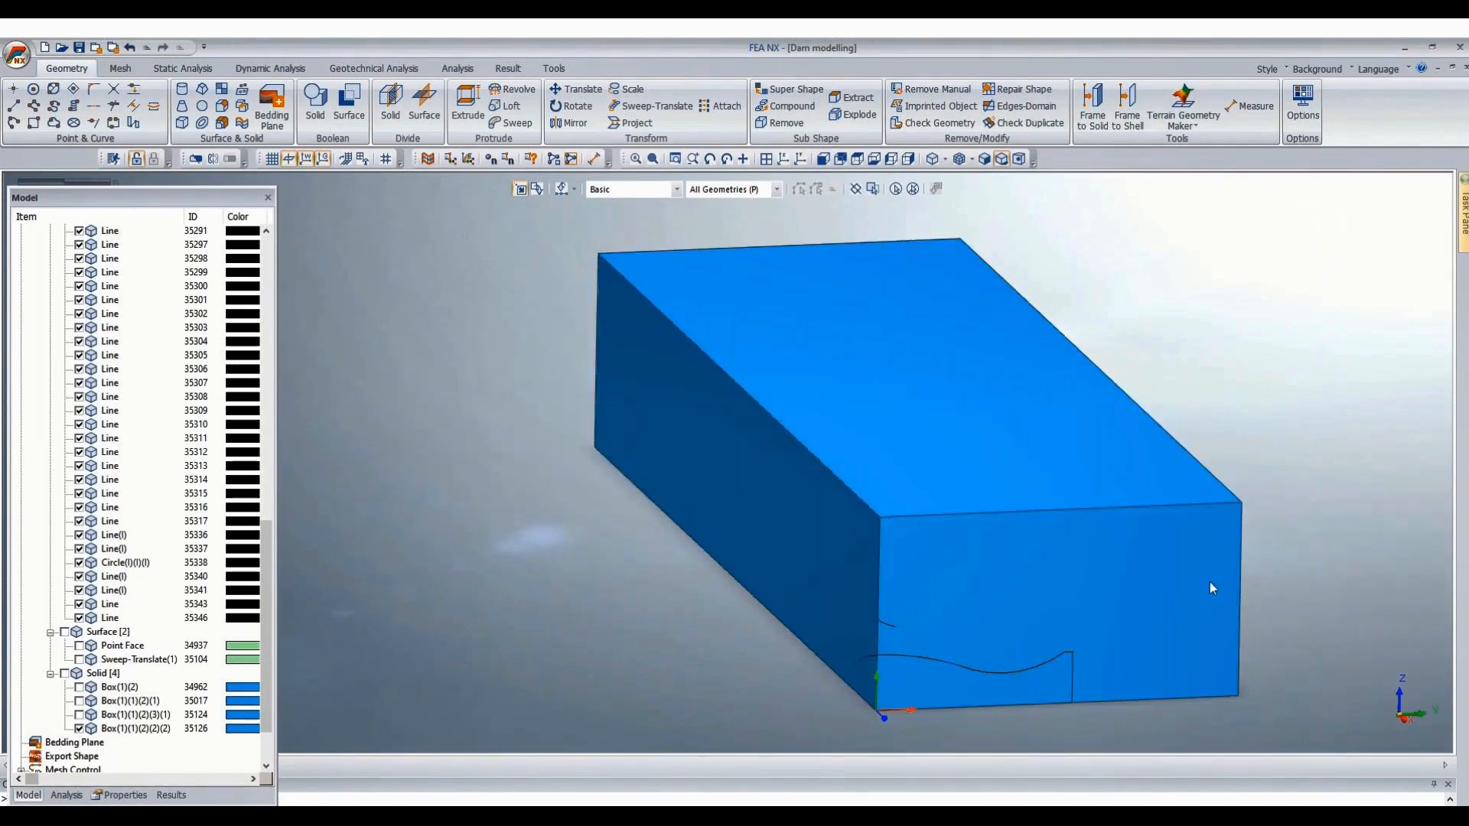
Extrude the box's long upstream side face outward 10.5 as a solid, using the front top edge's corners as the two-point direction.
{"action": "scroll", "coordinate": [1312, 511], "scroll_direction": "up", "scroll_amount": 2}
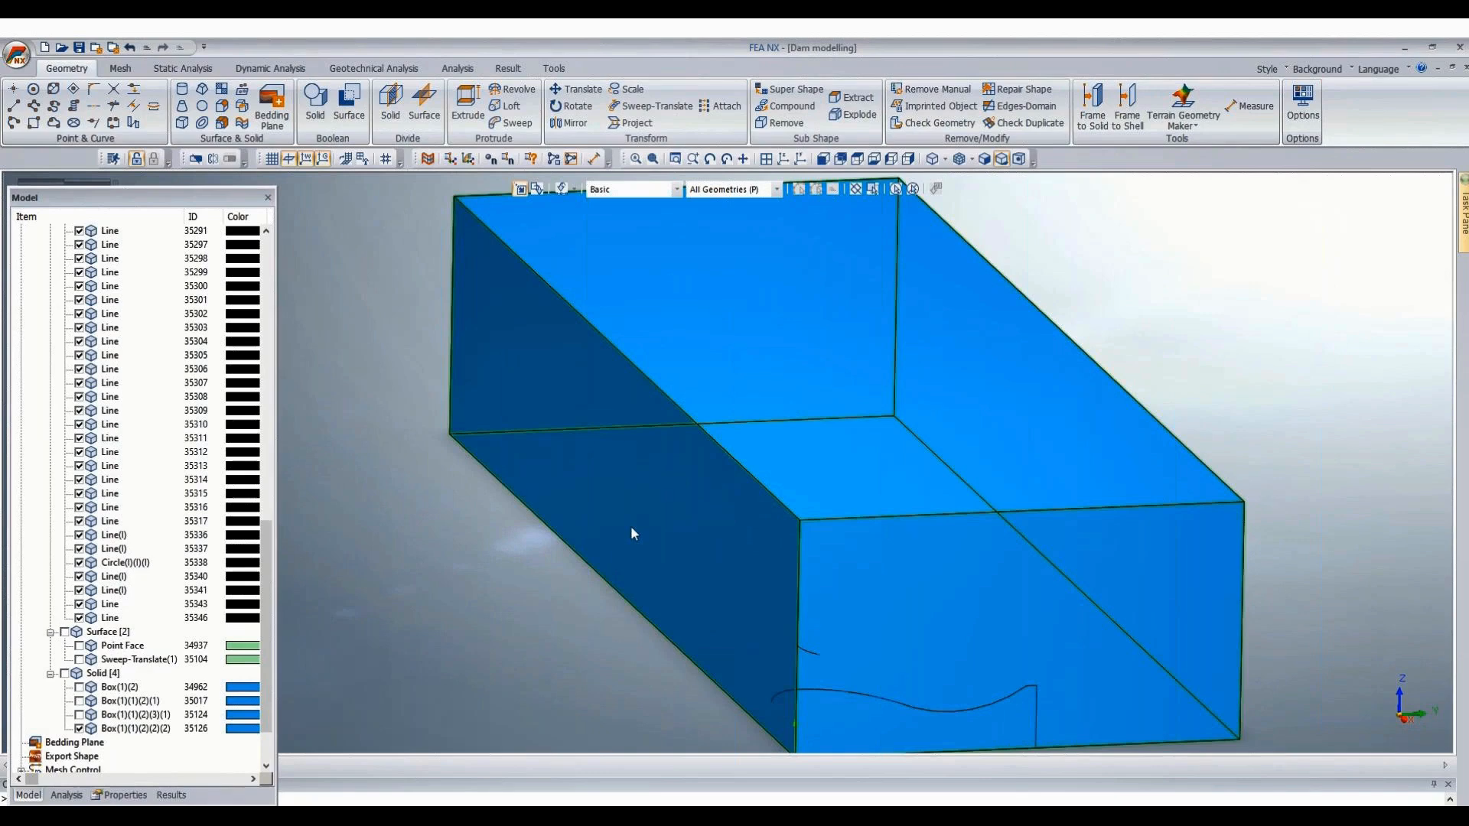
{"action": "scroll", "coordinate": [689, 515], "scroll_direction": "down", "scroll_amount": 2}
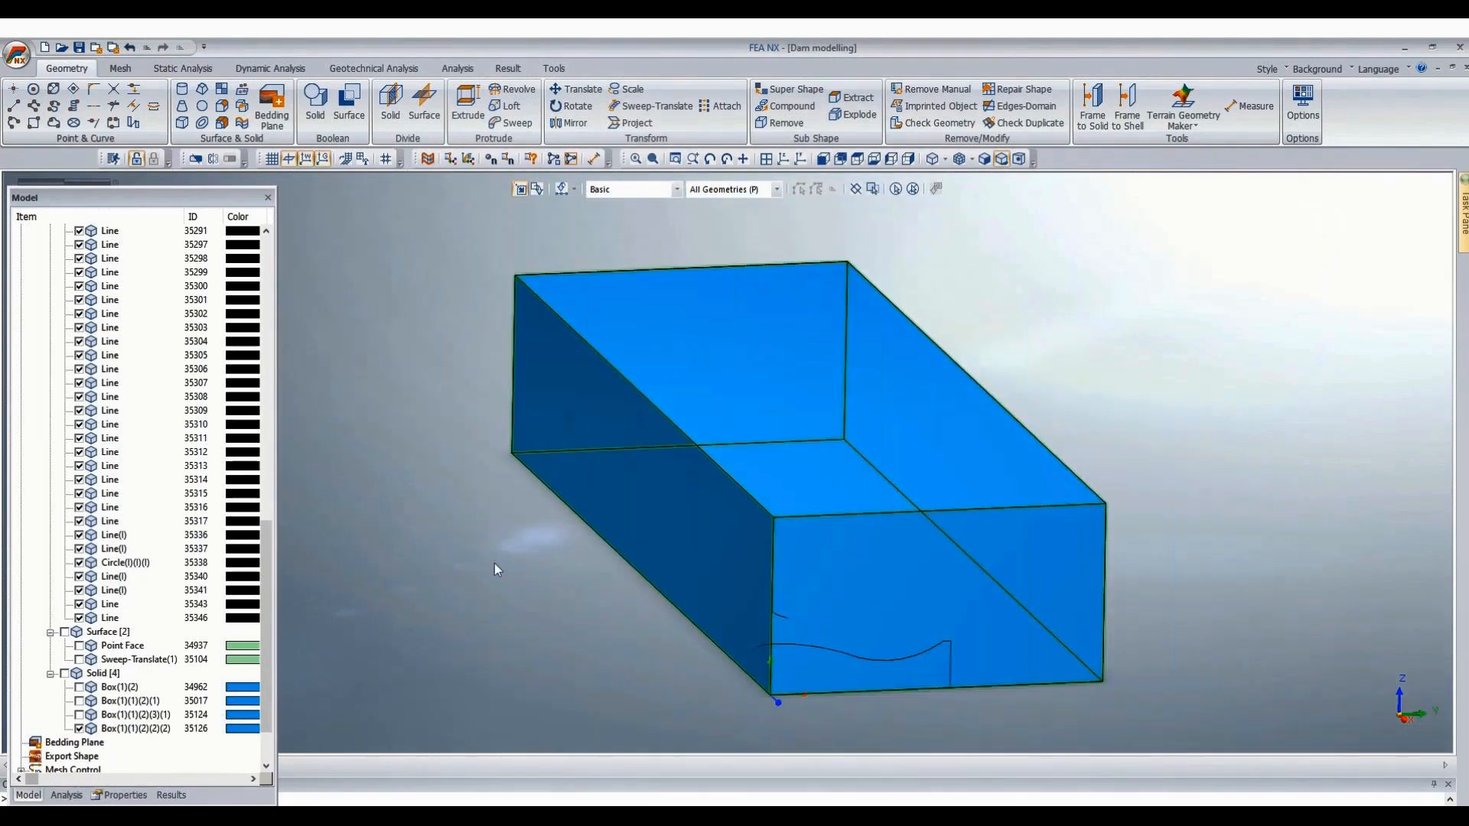
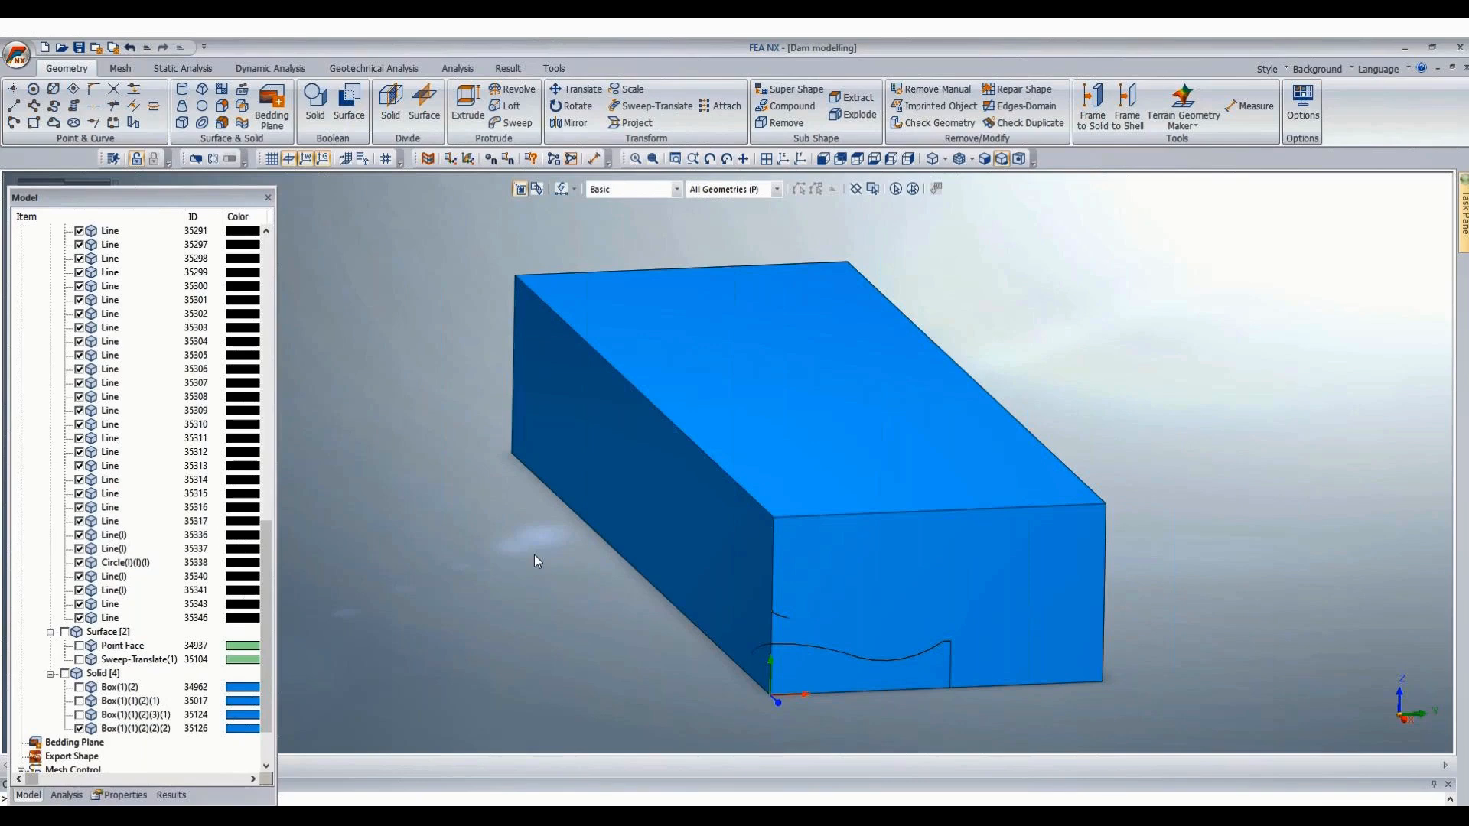
{"action": "scroll", "coordinate": [632, 665], "scroll_direction": "up", "scroll_amount": 1}
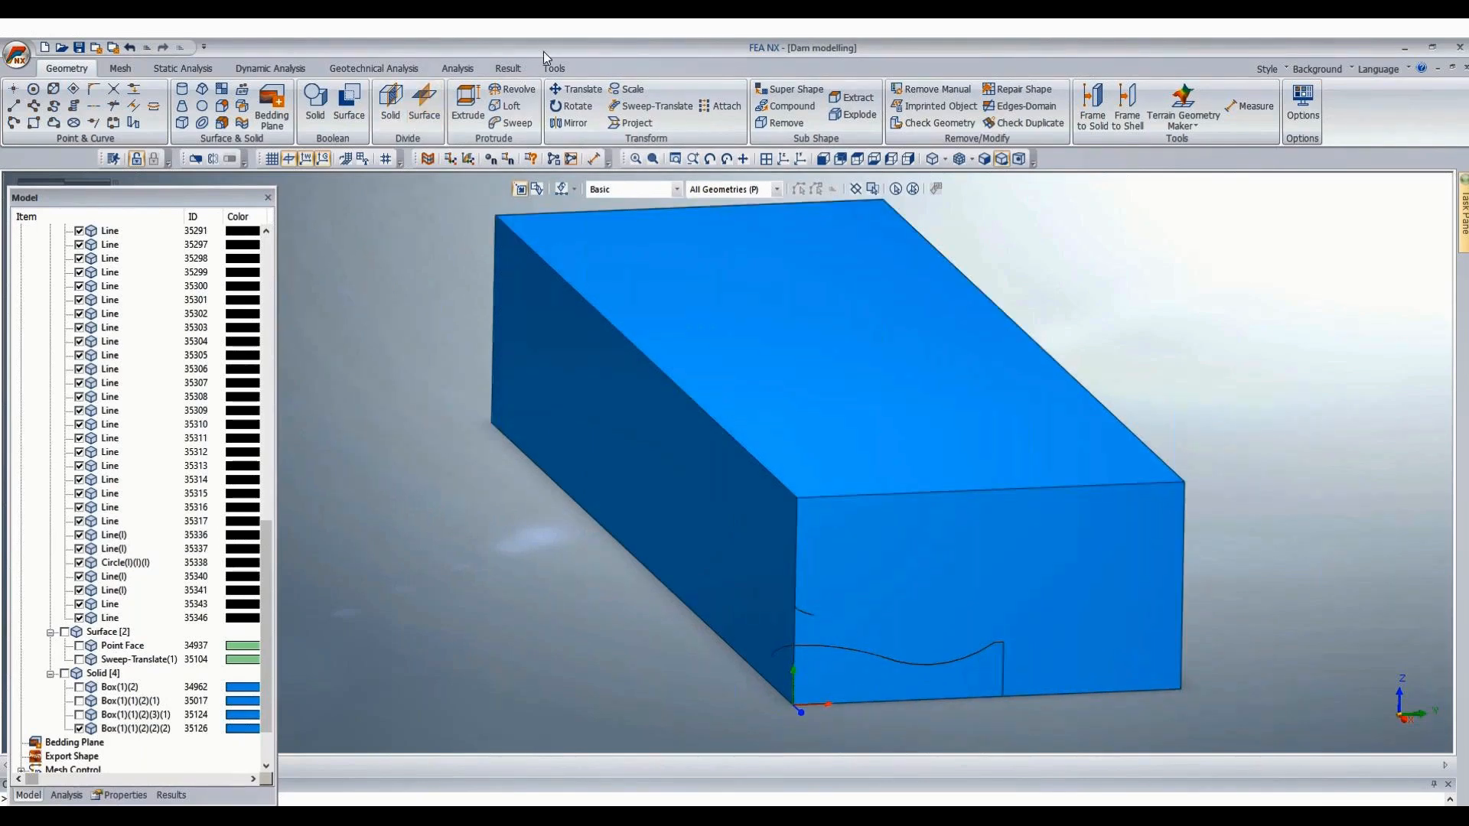
{"action": "left_click", "coordinate": [466, 98]}
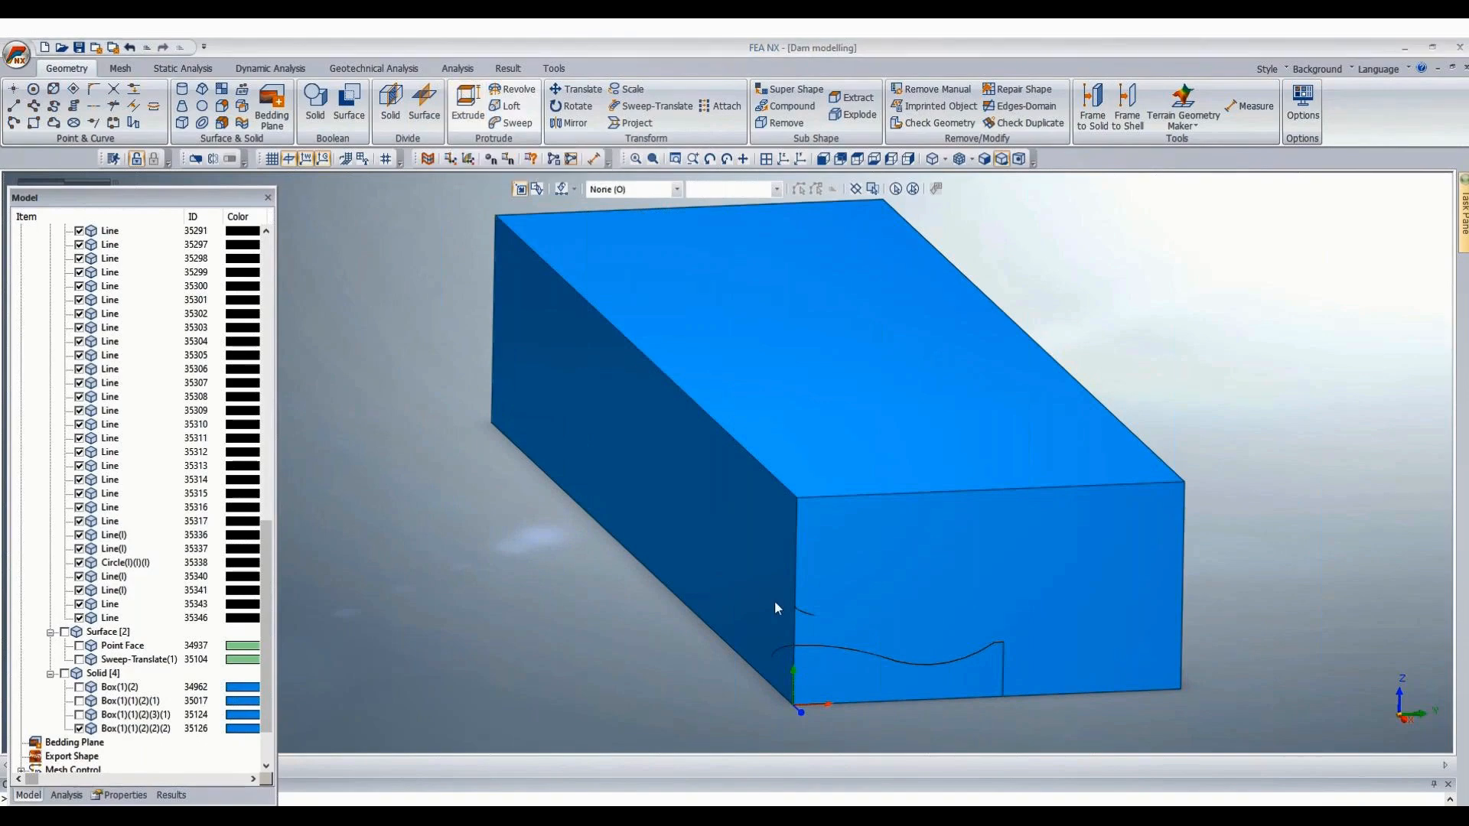
{"action": "left_click", "coordinate": [704, 521]}
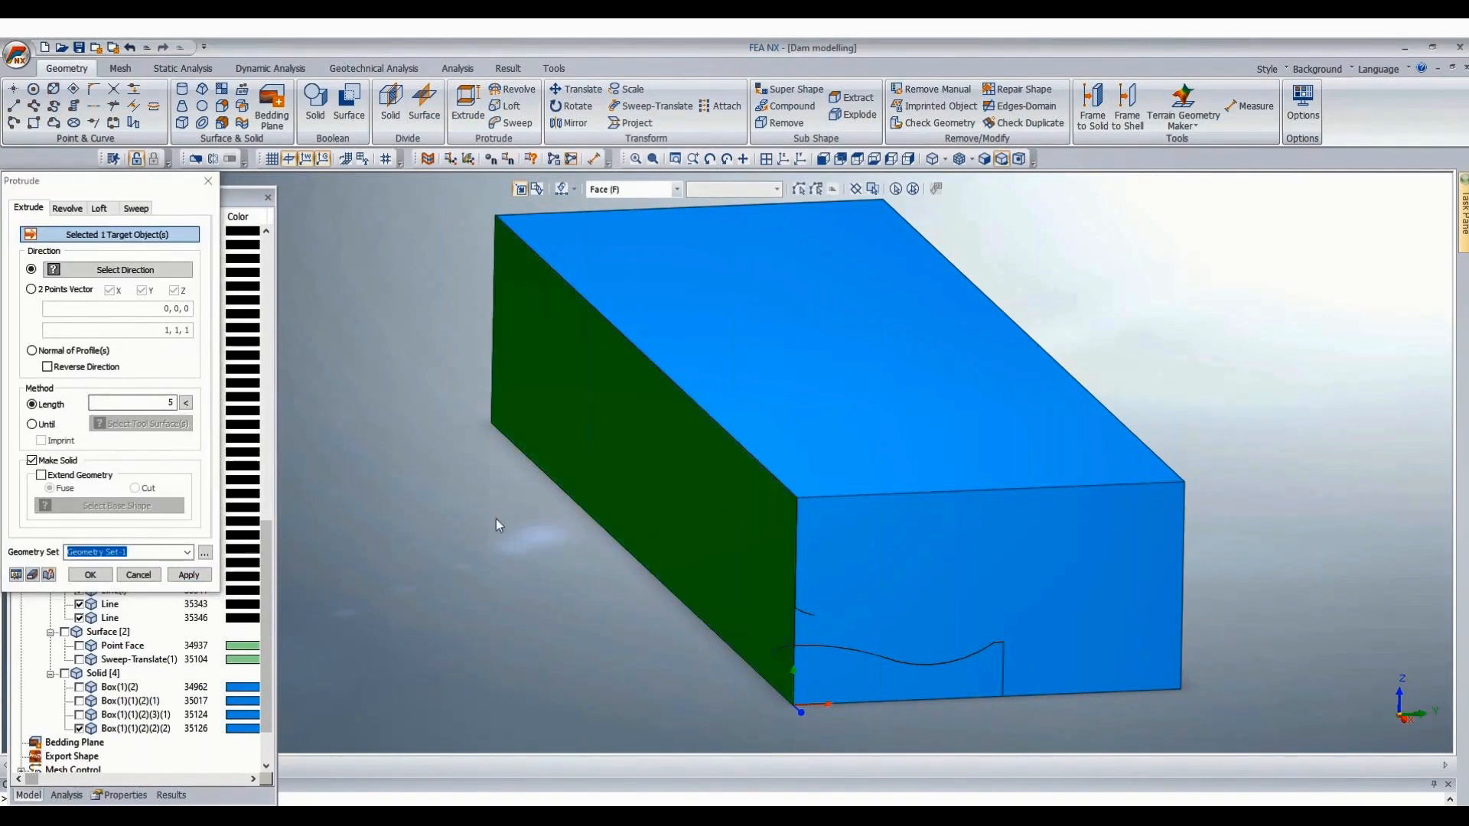
{"action": "left_click", "coordinate": [32, 286]}
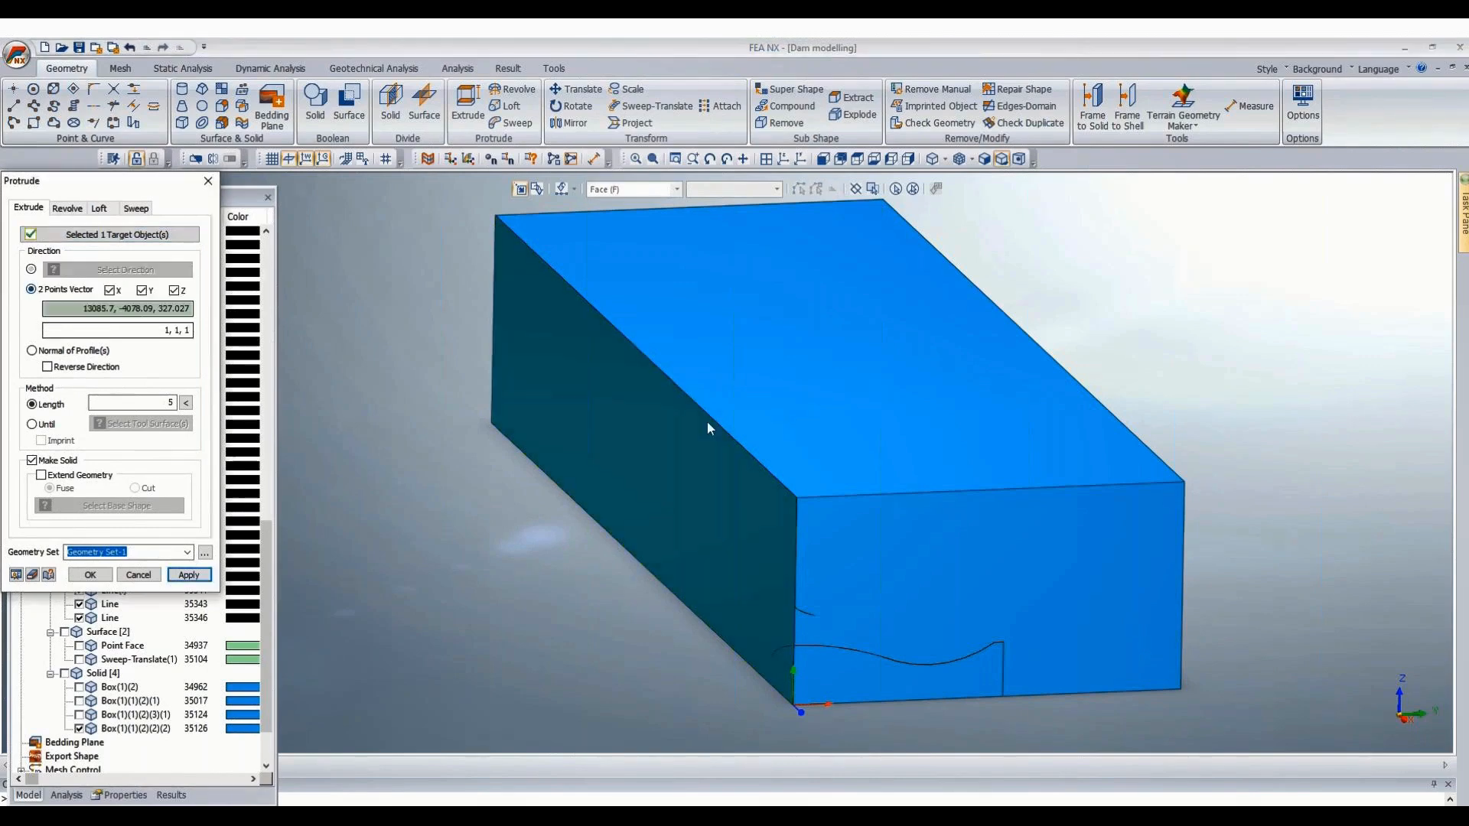
{"action": "left_click", "coordinate": [1105, 484]}
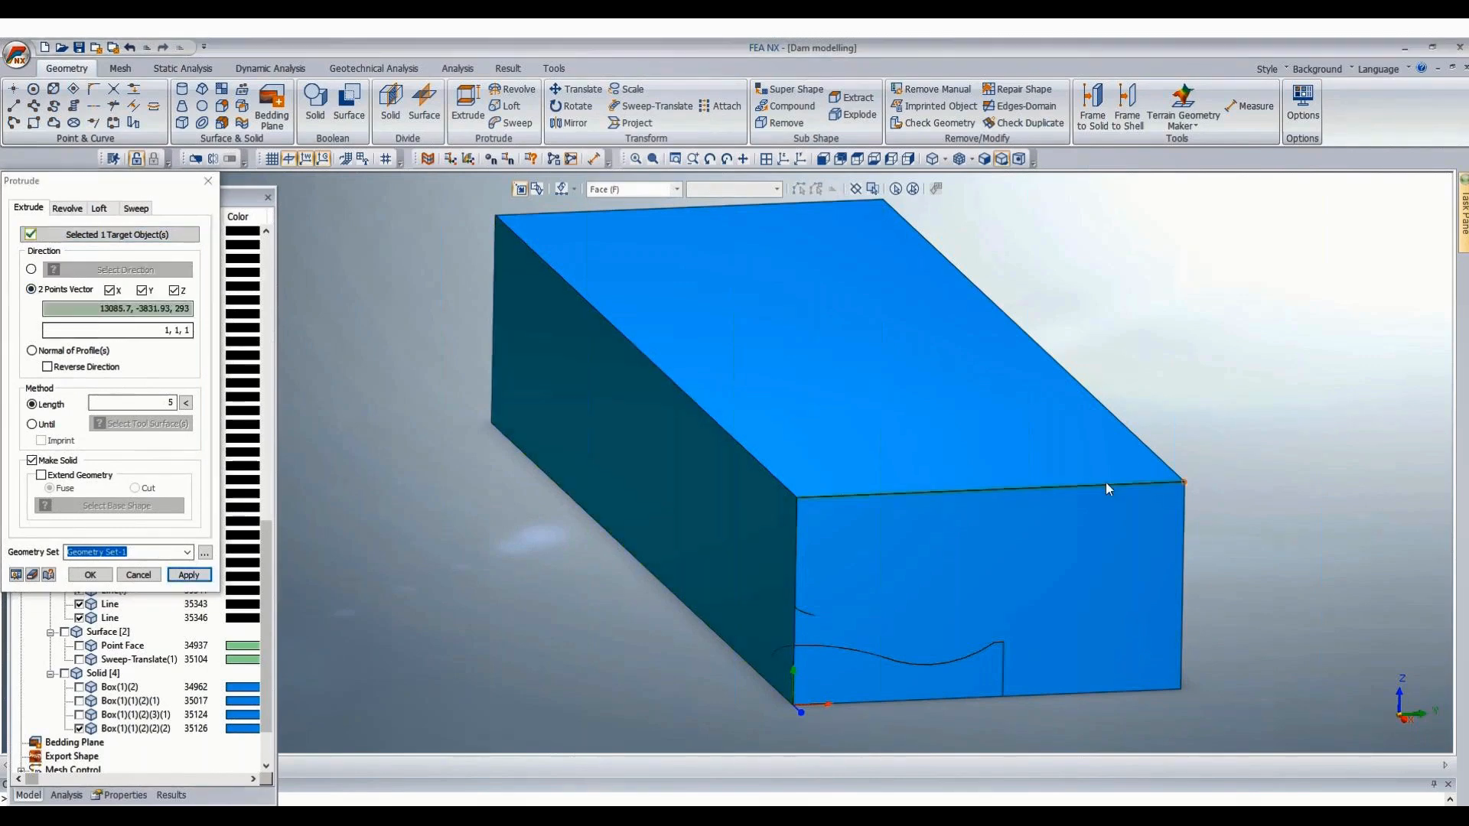
{"action": "left_click", "coordinate": [803, 499]}
{"action": "double_click", "coordinate": [164, 402]}
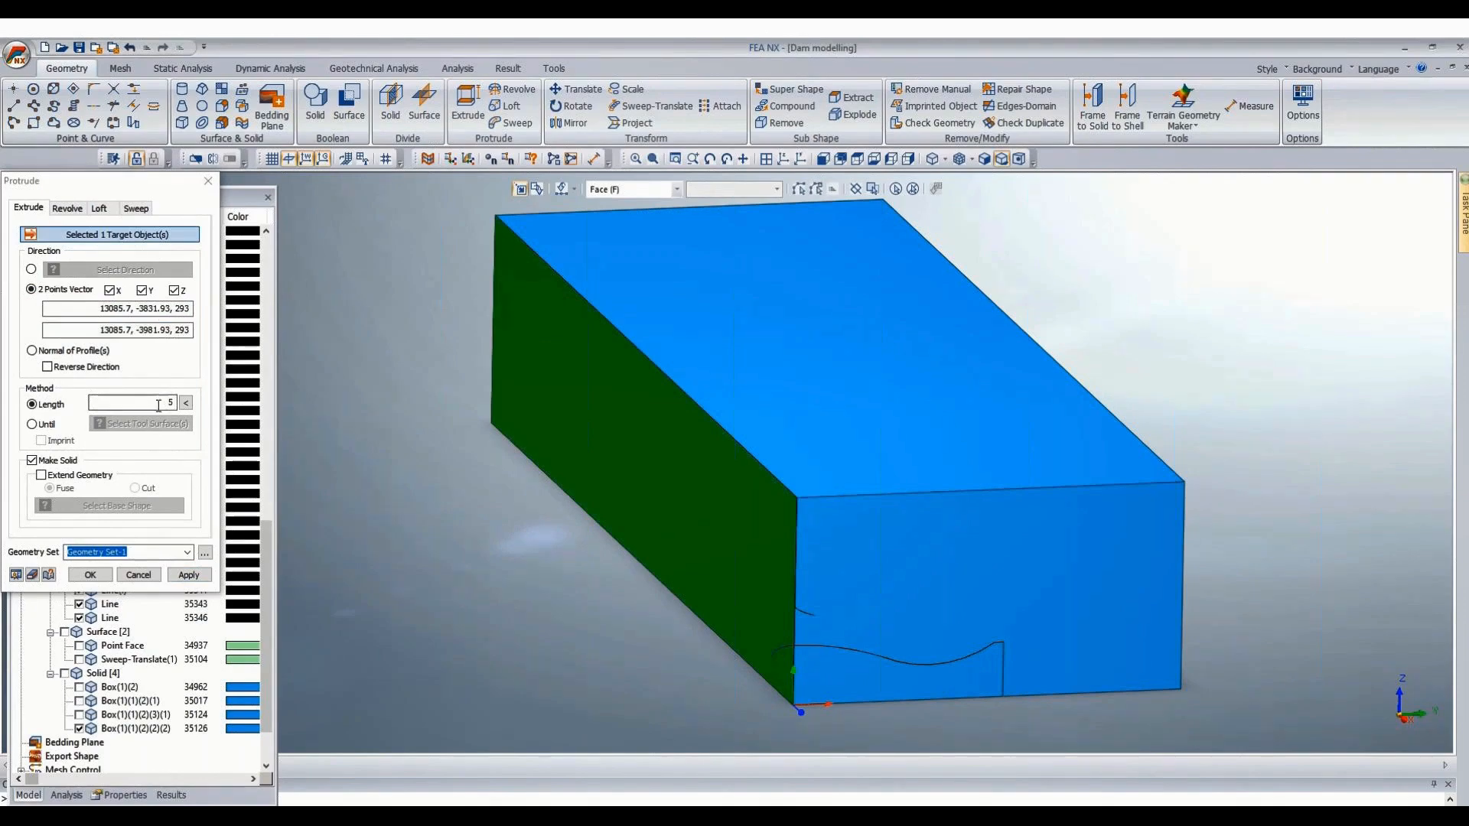
{"action": "type", "text": "10.5"}
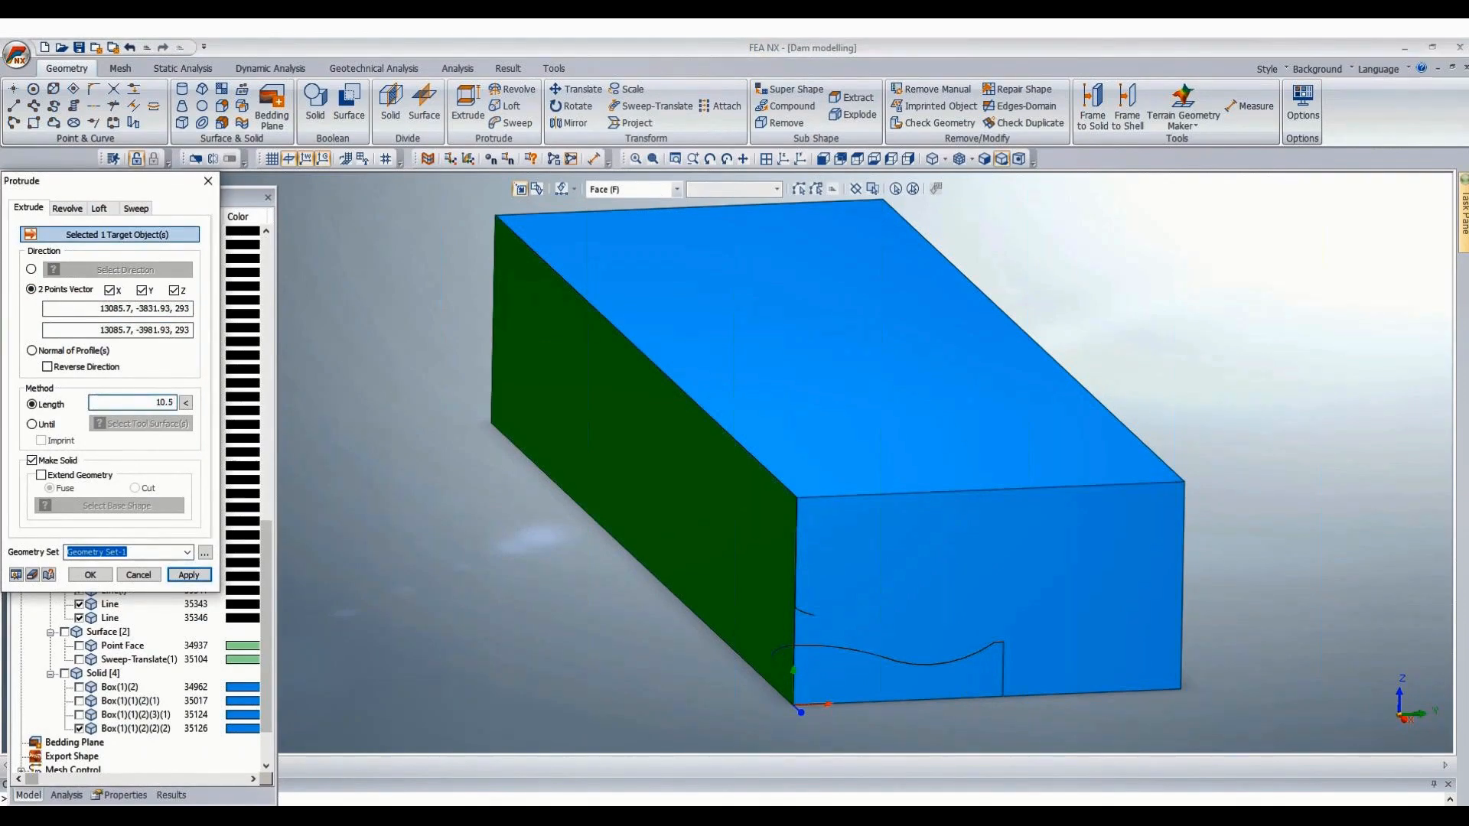
{"action": "left_click", "coordinate": [90, 574]}
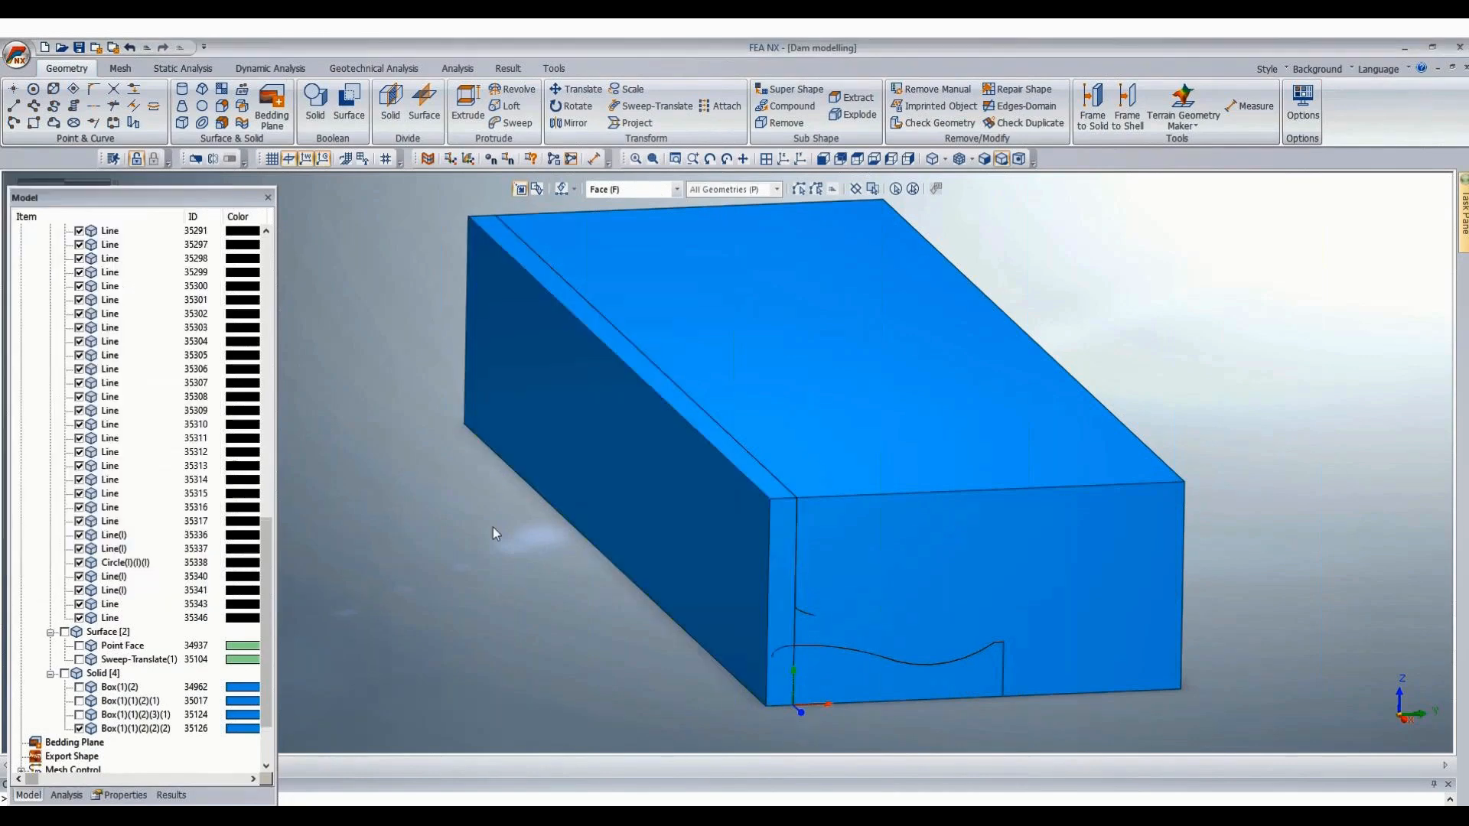
Draw a 3D line along the front face's base, from the extruded block's outer lower corner to the box's far lower corner.
{"action": "scroll", "coordinate": [580, 572], "scroll_direction": "up", "scroll_amount": 2}
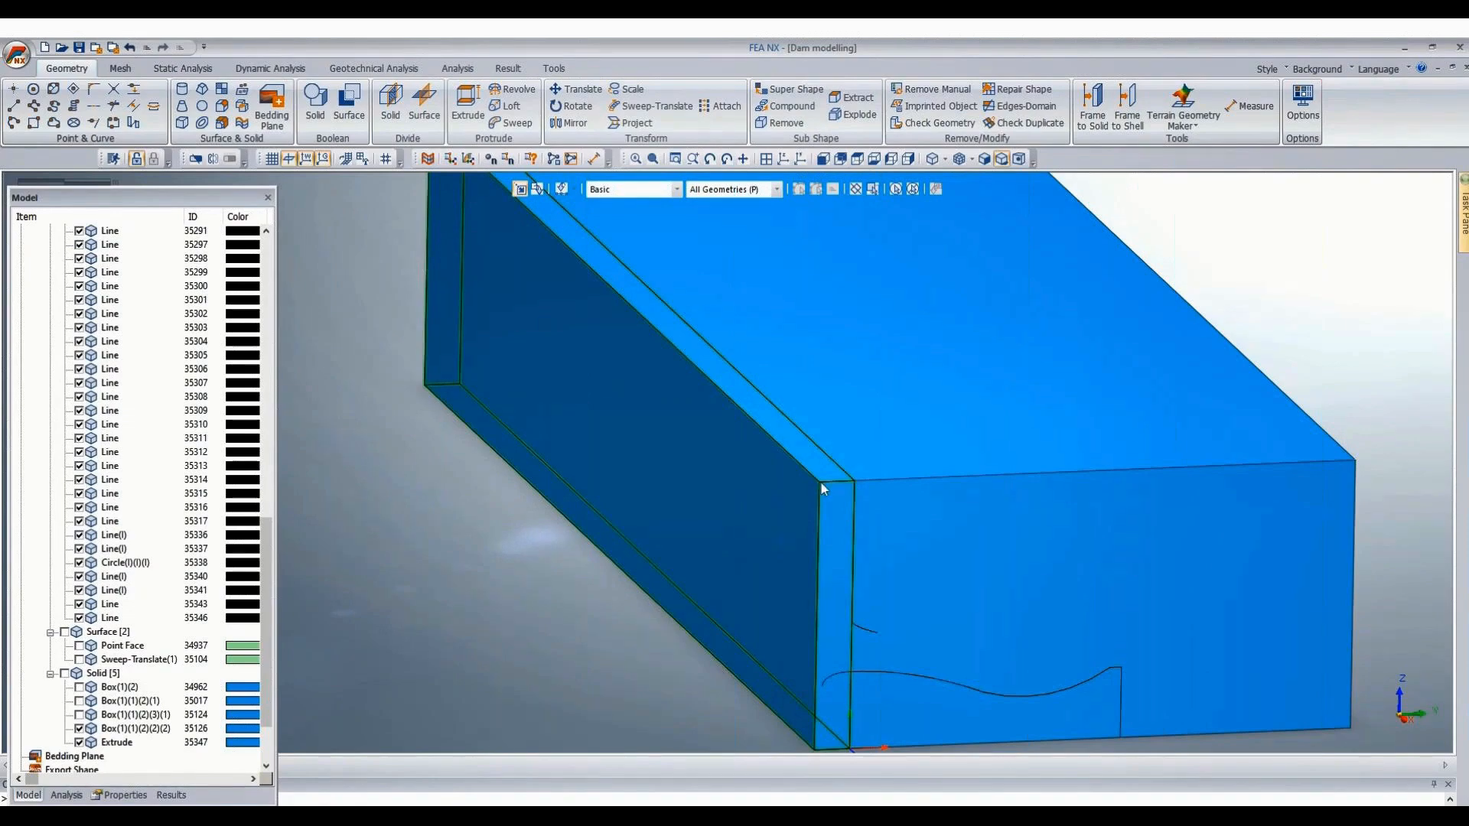
{"action": "scroll", "coordinate": [820, 484], "scroll_direction": "down", "scroll_amount": 2}
{"action": "scroll", "coordinate": [703, 636], "scroll_direction": "up", "scroll_amount": 5}
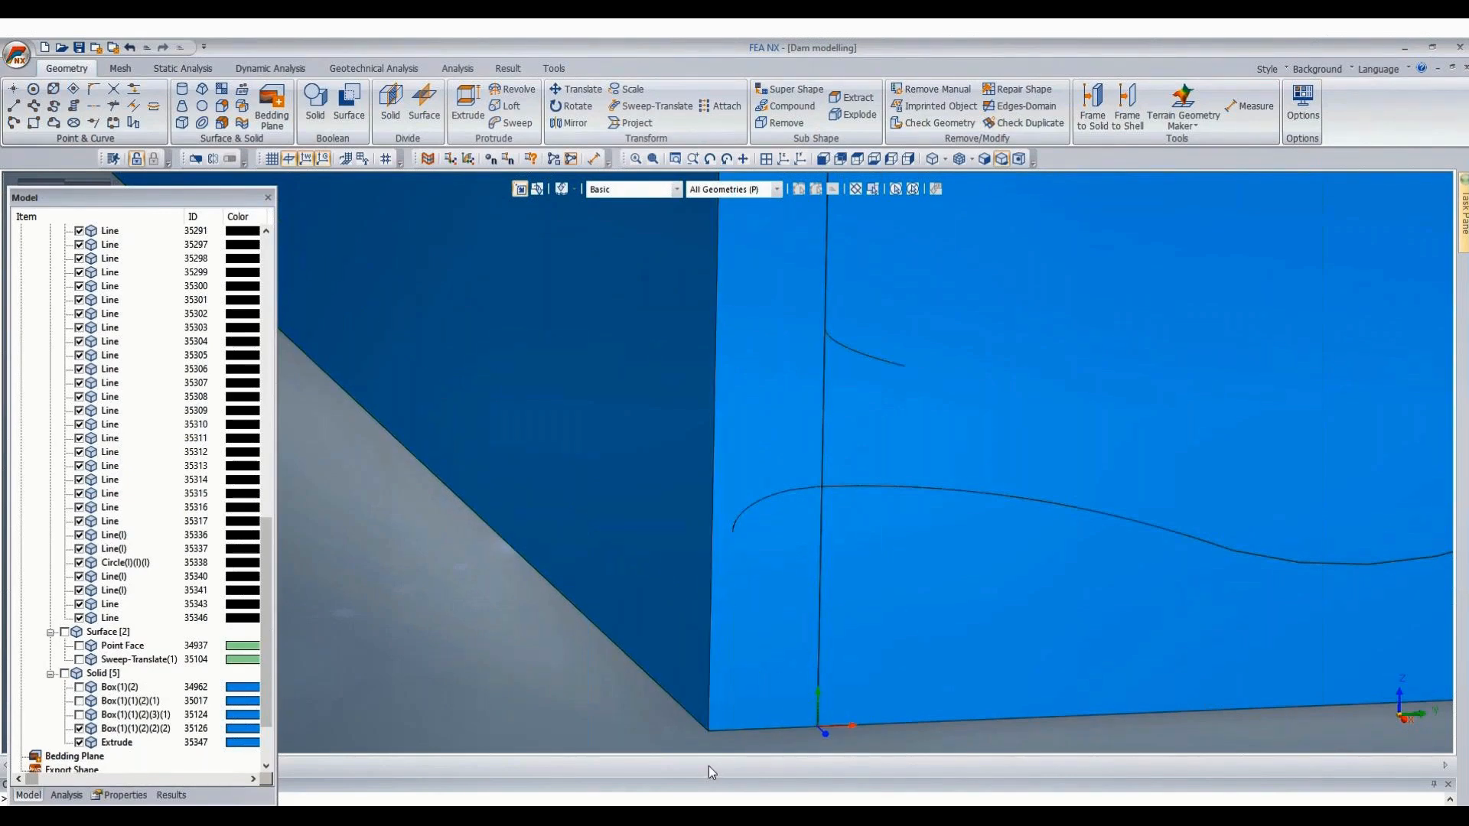
{"action": "scroll", "coordinate": [447, 372], "scroll_direction": "down", "scroll_amount": 3}
{"action": "scroll", "coordinate": [420, 487], "scroll_direction": "down", "scroll_amount": 1}
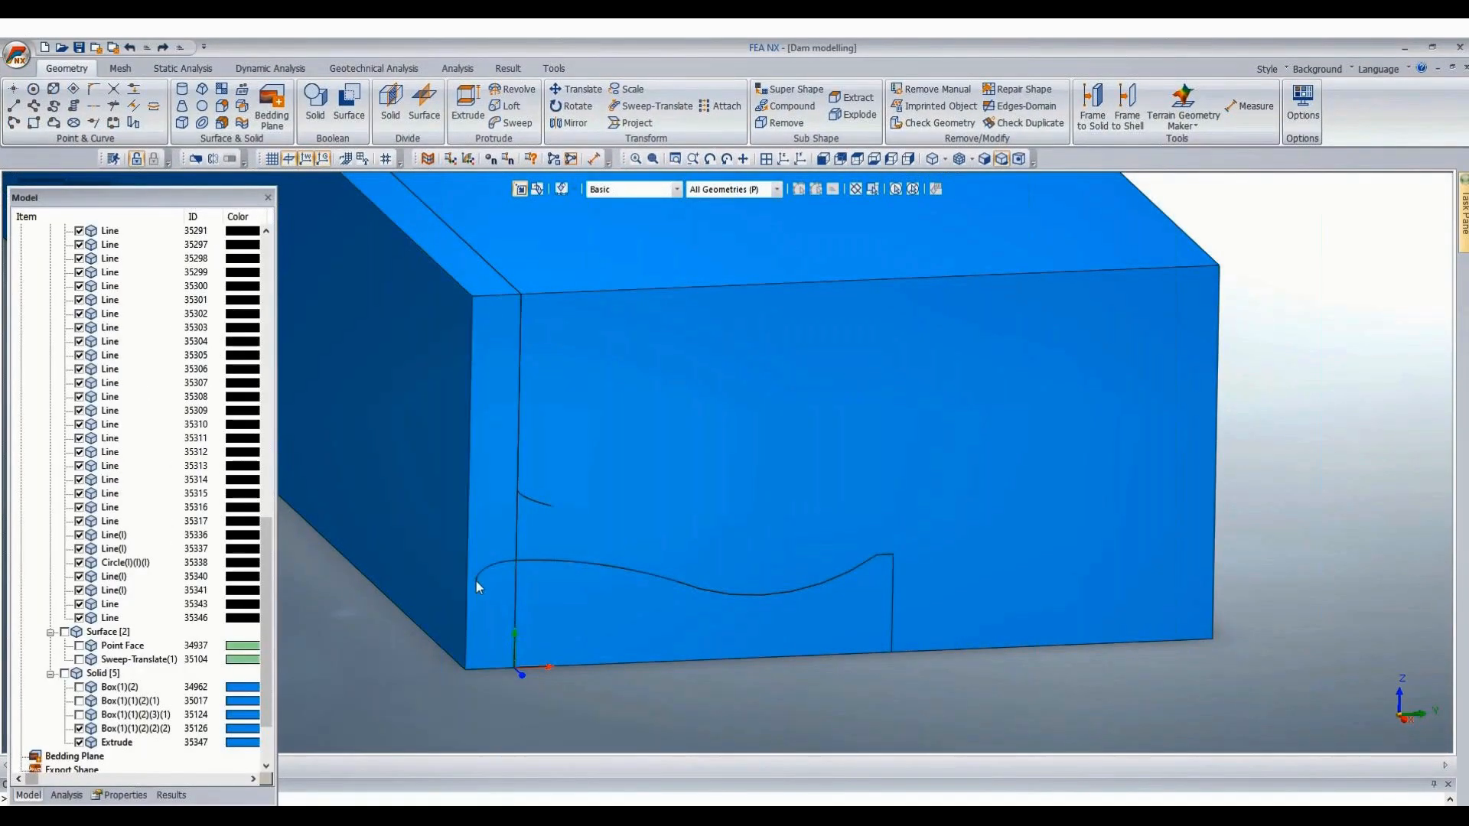
{"action": "scroll", "coordinate": [471, 589], "scroll_direction": "up", "scroll_amount": 1}
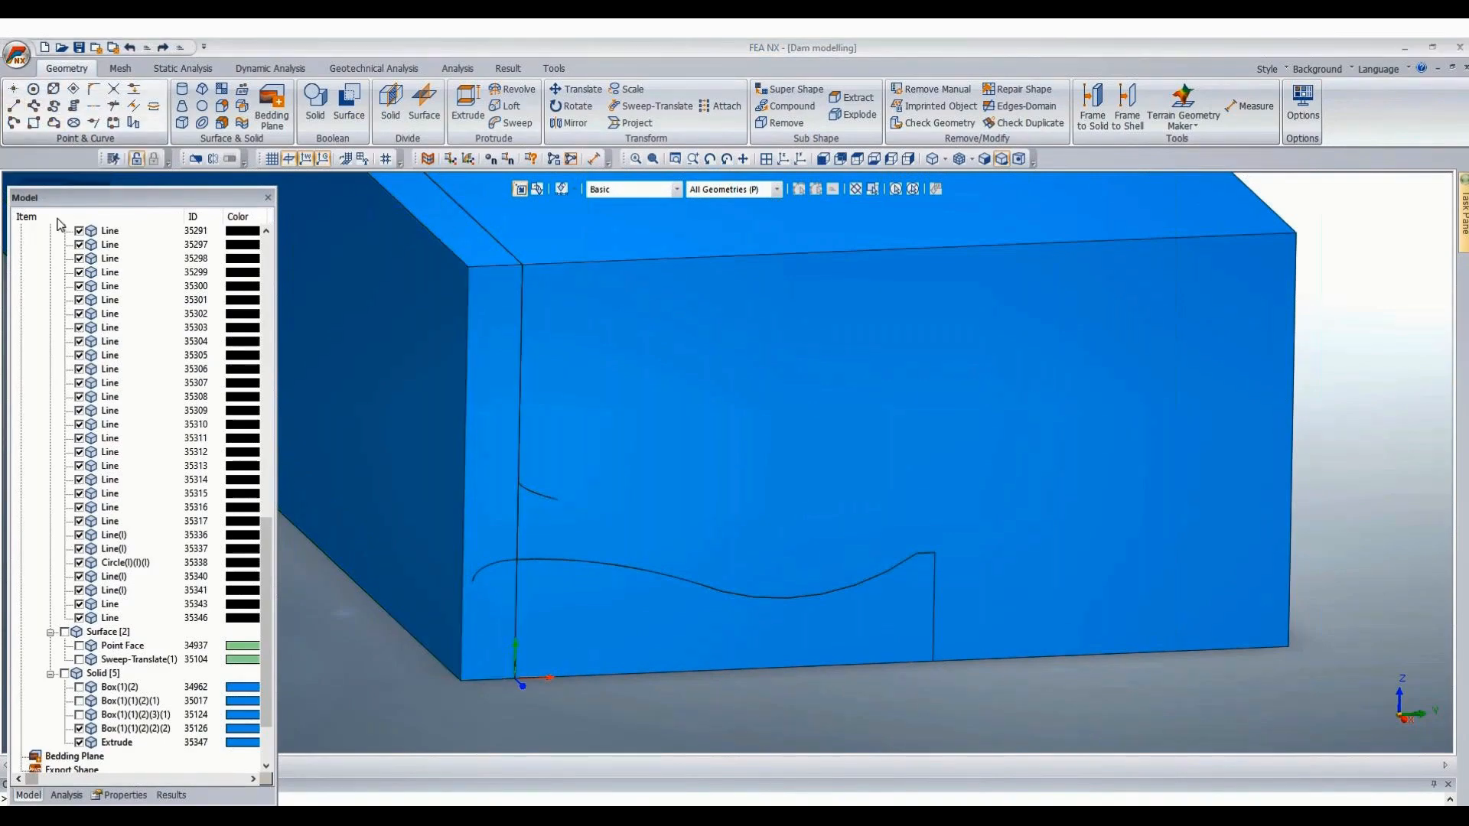
{"action": "left_click", "coordinate": [34, 105]}
{"action": "left_click", "coordinate": [52, 208]}
{"action": "left_click", "coordinate": [459, 681]}
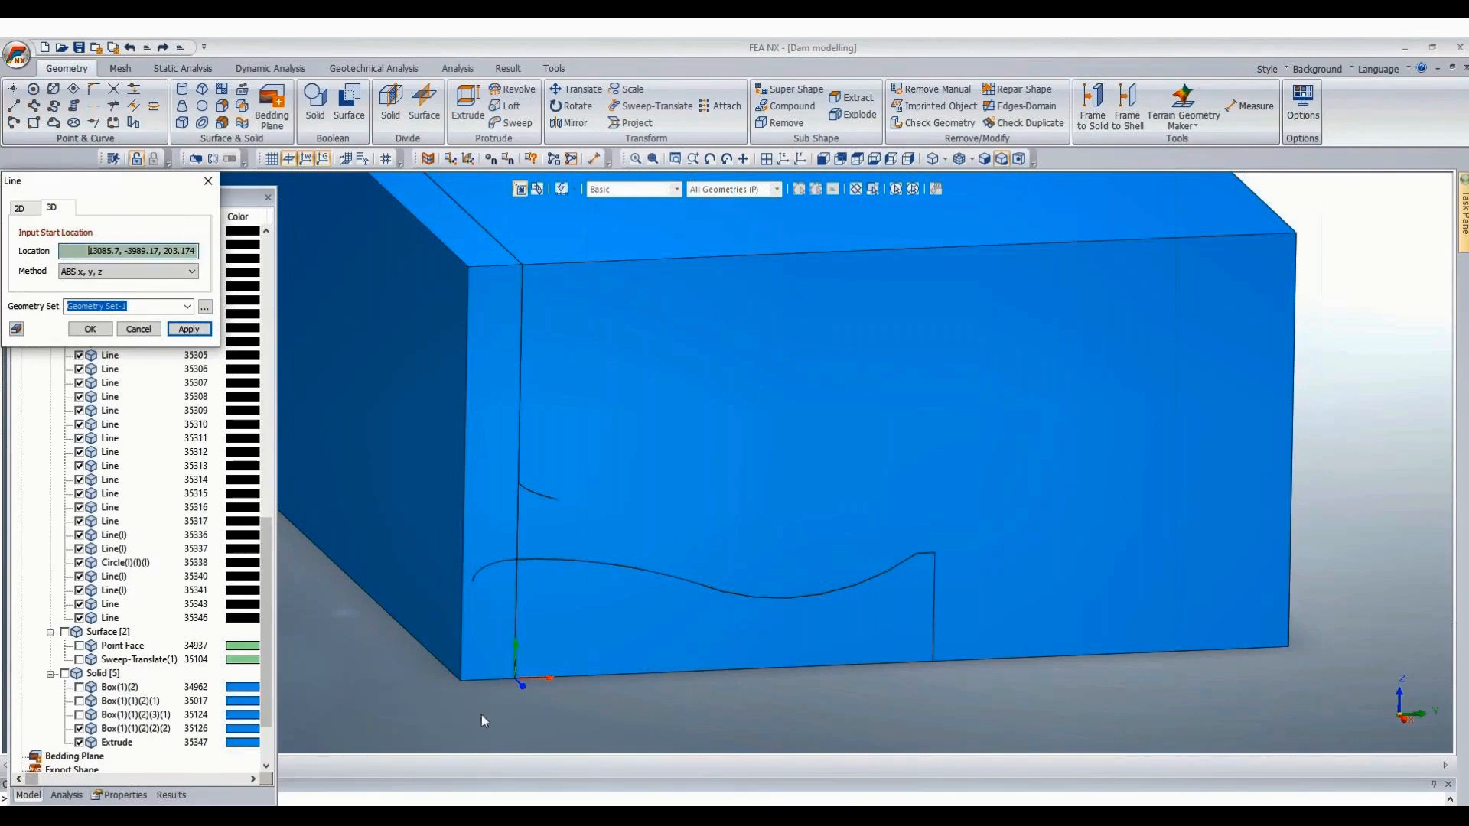
{"action": "left_click", "coordinate": [454, 685]}
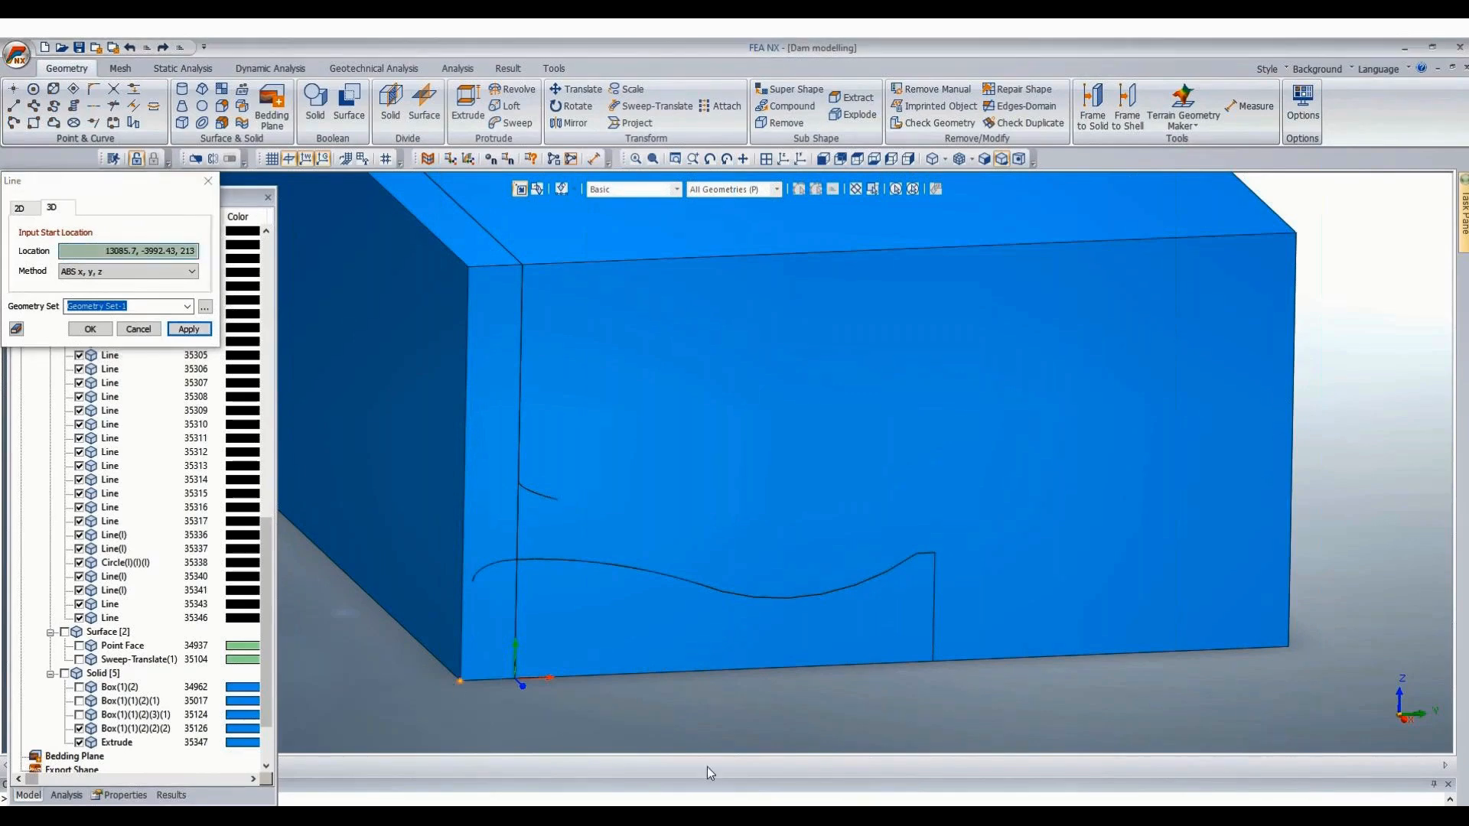
{"action": "left_click", "coordinate": [1290, 650]}
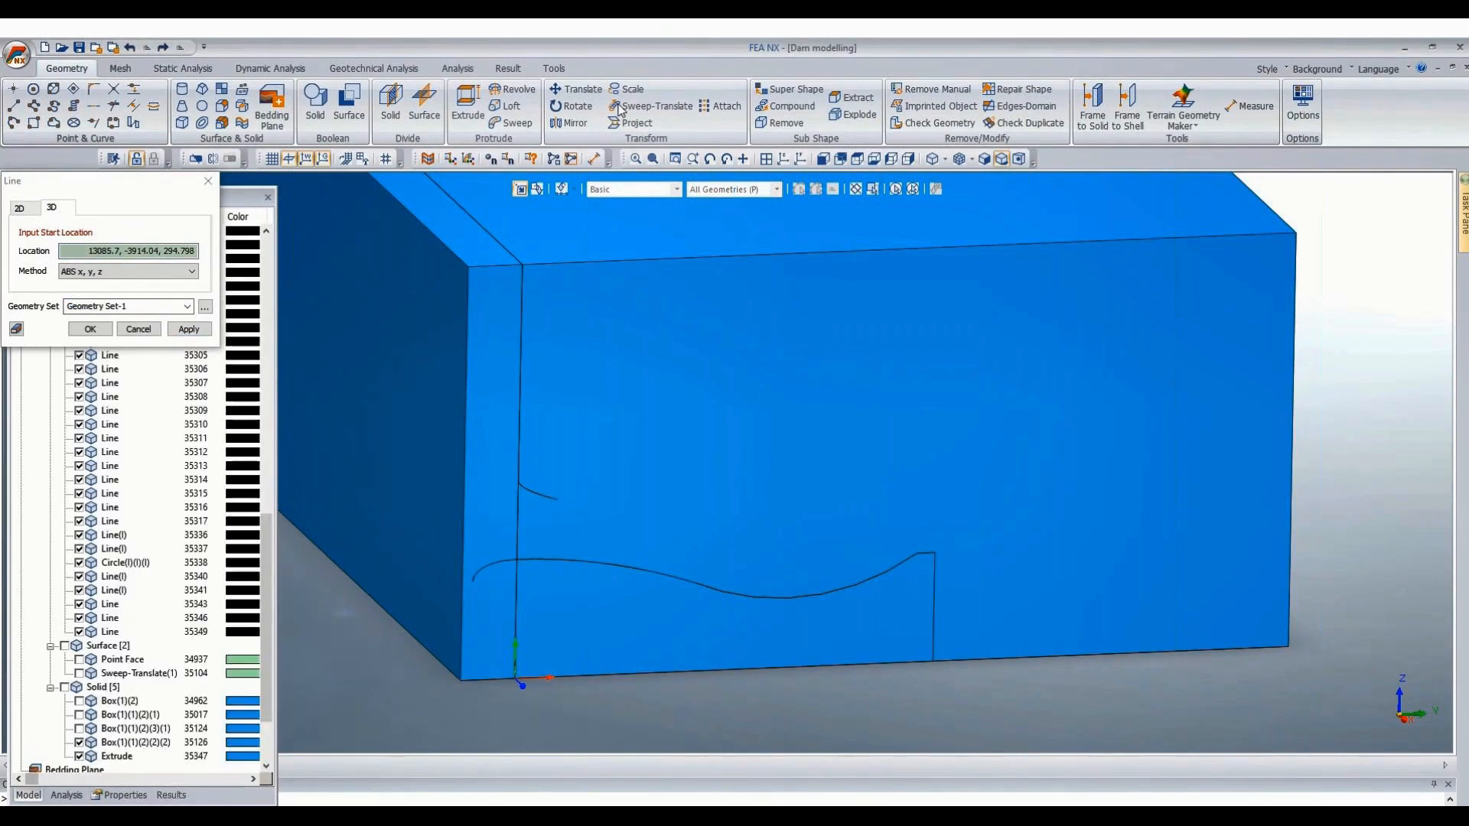
{"action": "key", "text": "Escape"}
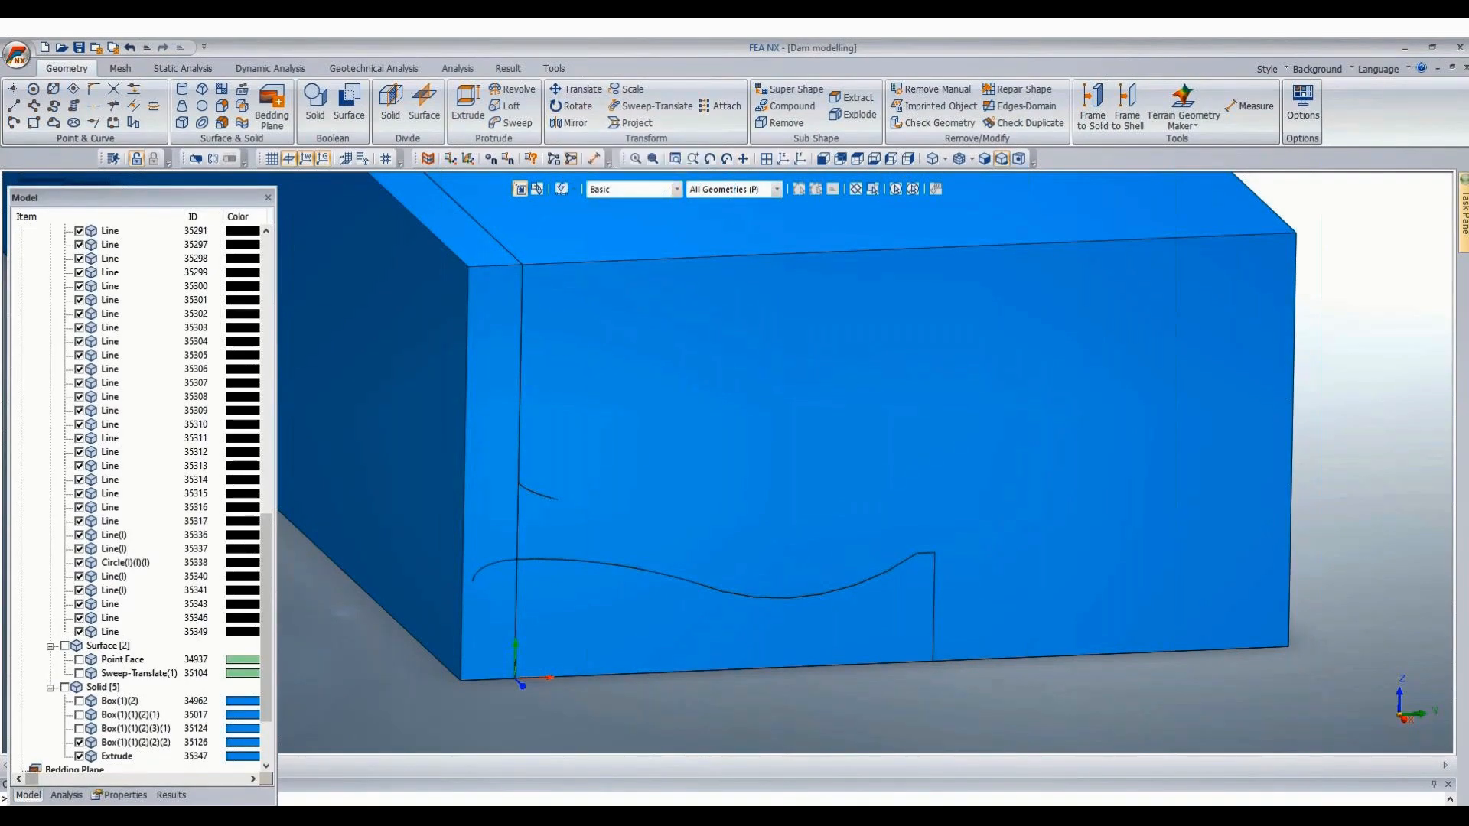
Switch to the Excel dam workbook and enter 0.2 in cell M200 and 1 in cell M201.
{"action": "left_click", "coordinate": [223, 770]}
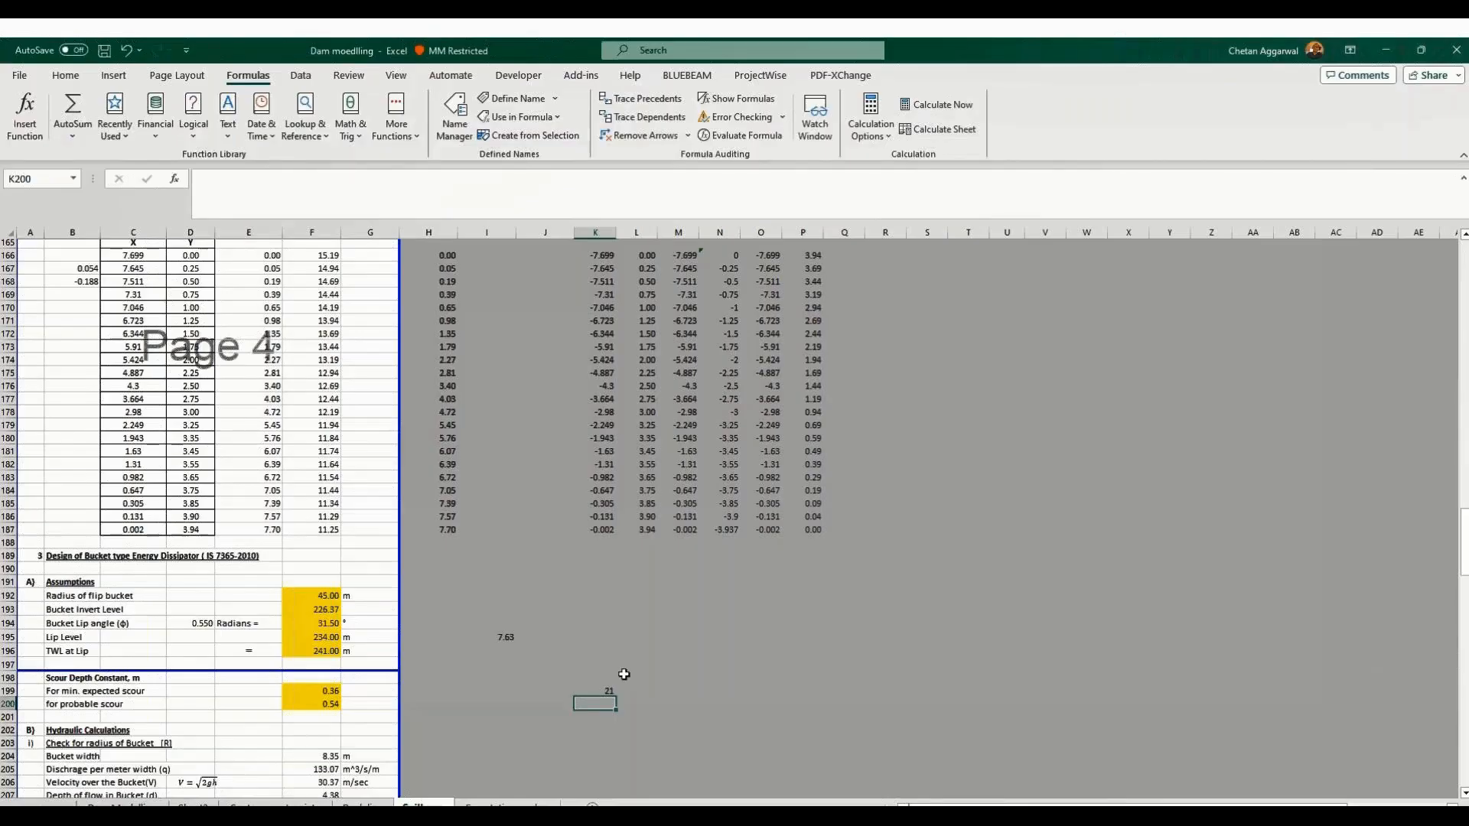
{"action": "left_click", "coordinate": [680, 702]}
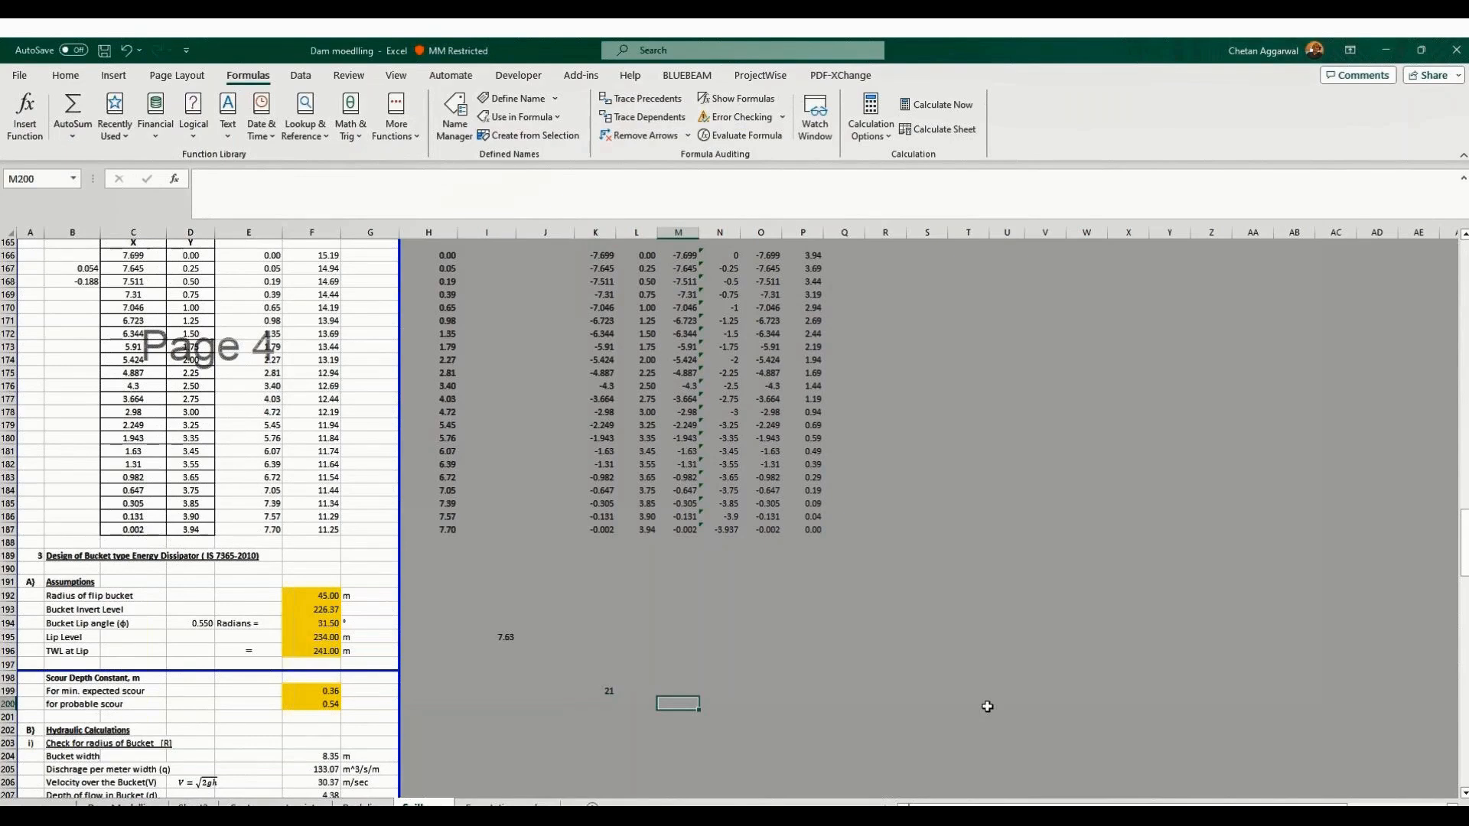
{"action": "type", "text": ".2"}
{"action": "key", "text": "Return"}
{"action": "type", "text": "1"}
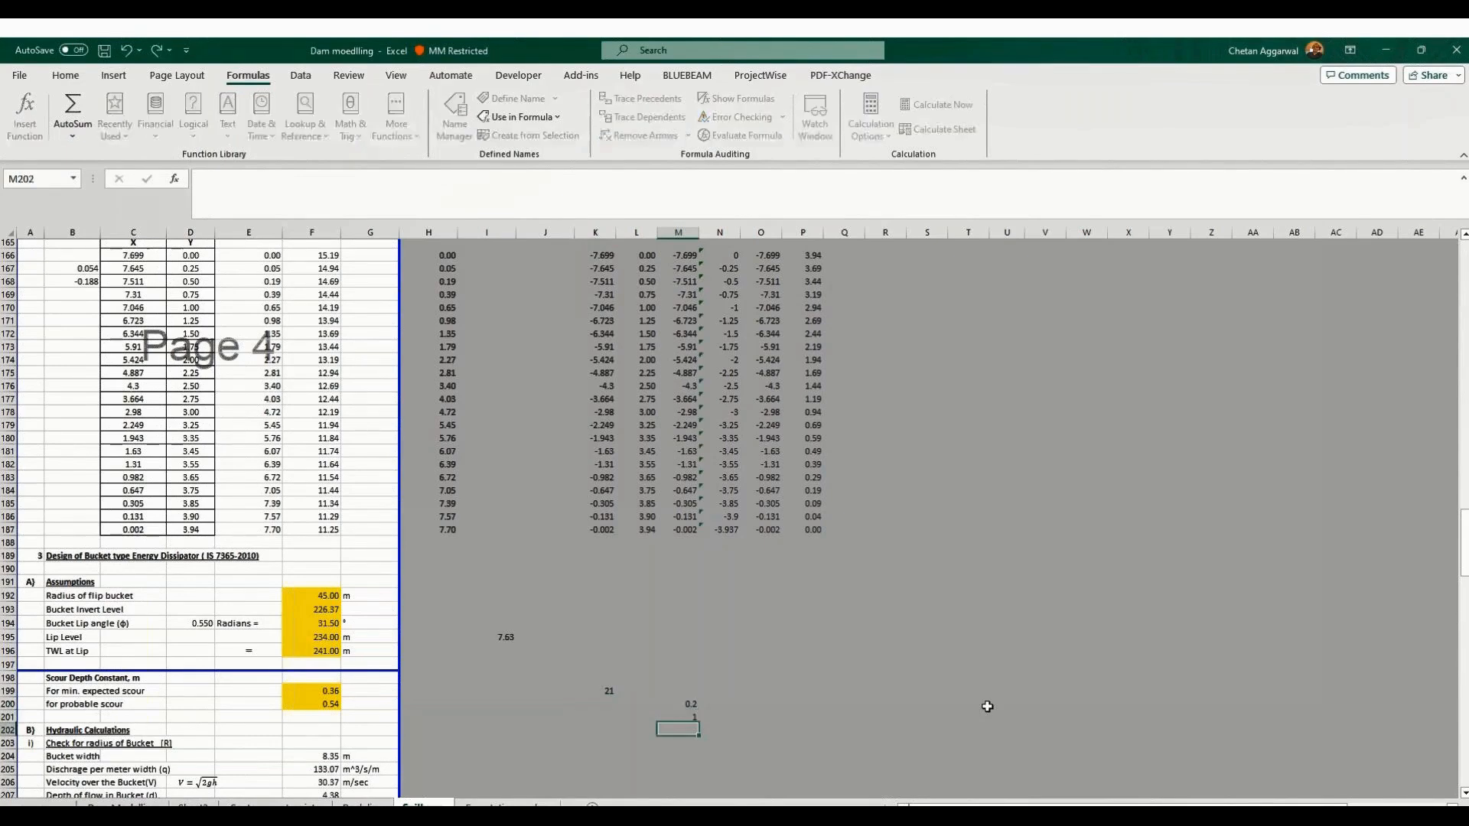
{"action": "key", "text": "ctrl+Return"}
Begin a formula with the DEGREES function in cell O201, two columns beside the value 1.
{"action": "key", "text": "Right"}
{"action": "key", "text": "Right"}
{"action": "type", "text": "="}
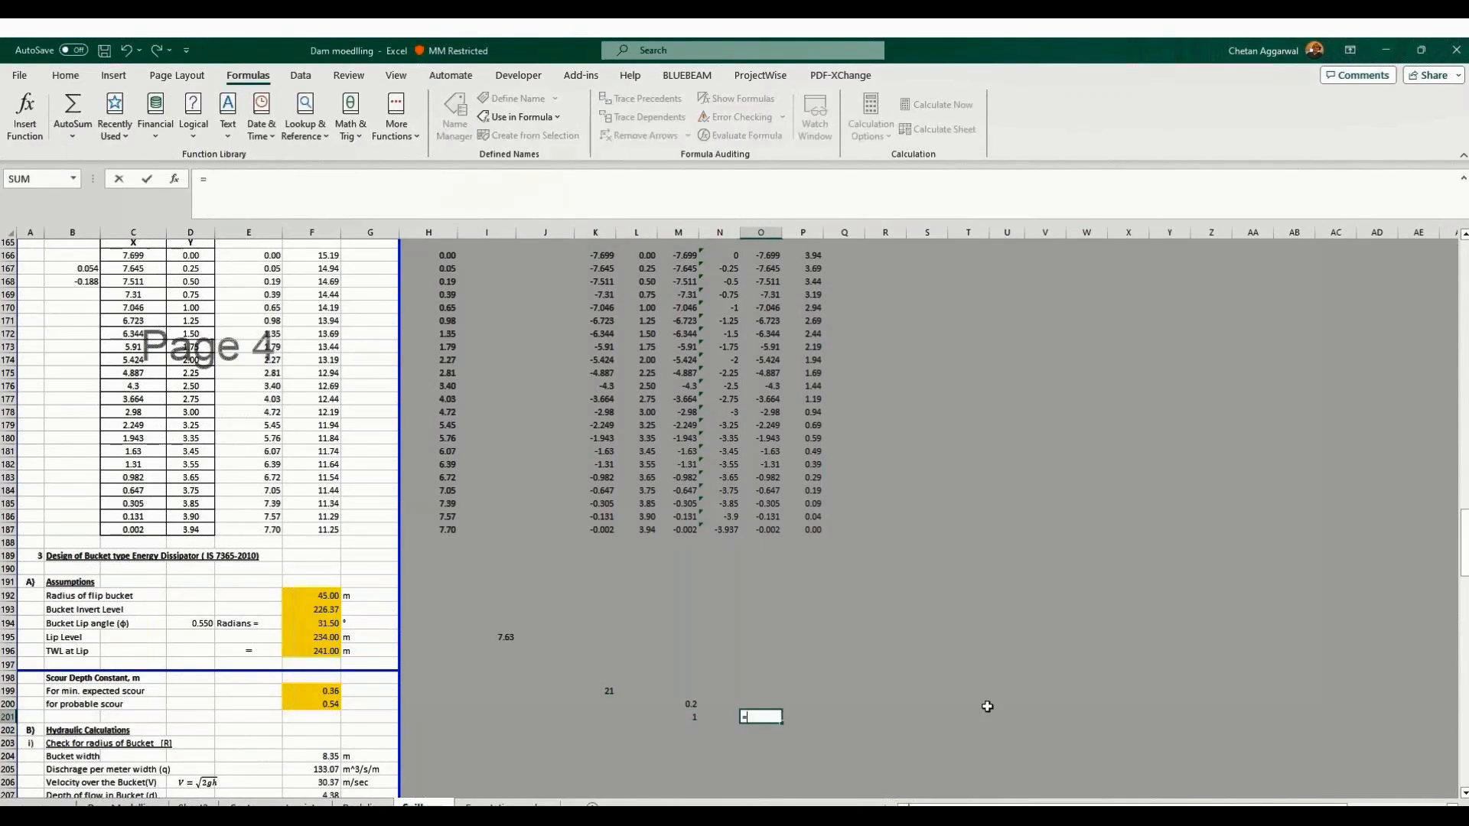
{"action": "type", "text": "degrees"}
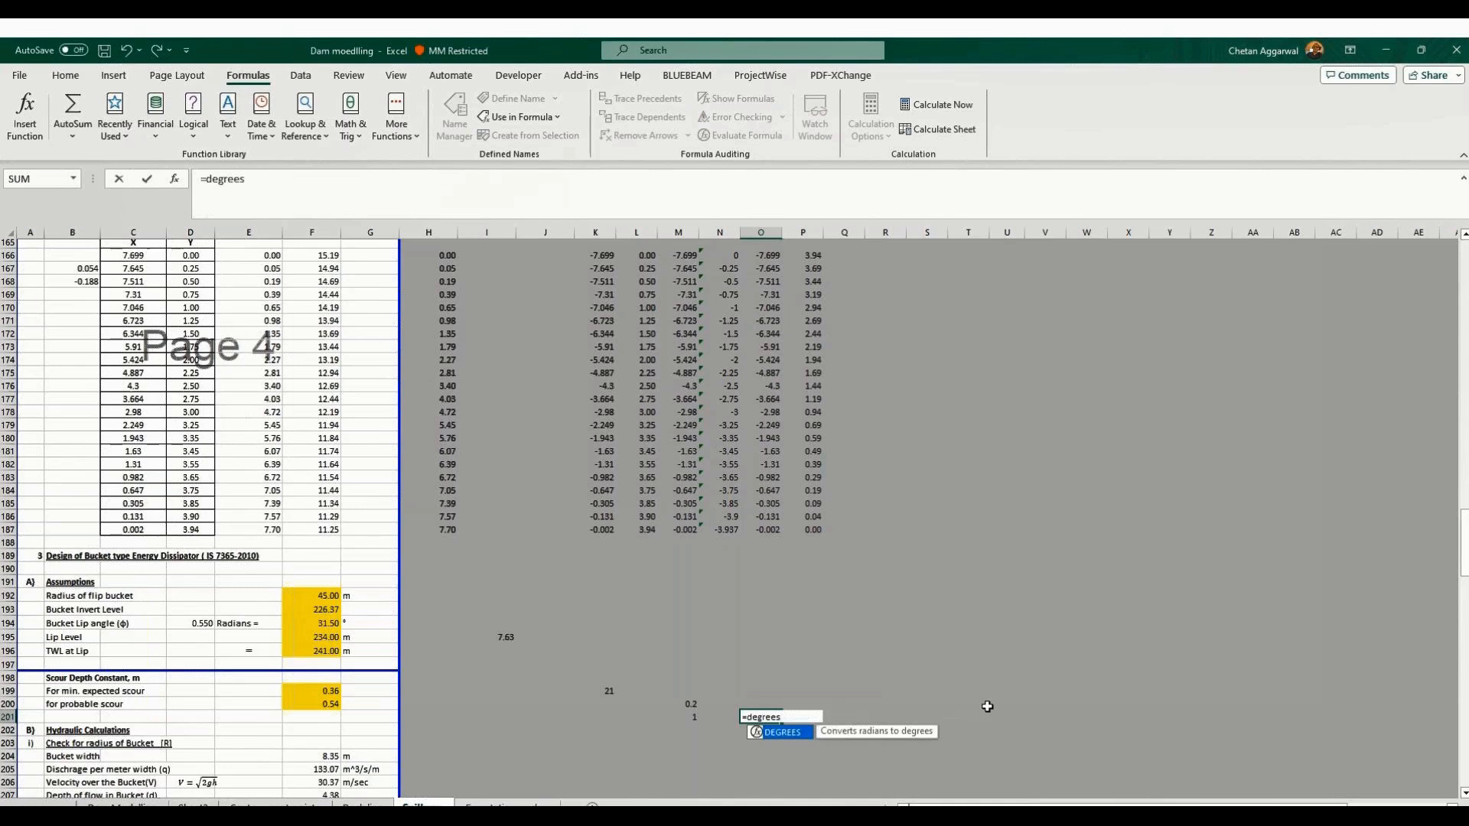
{"action": "type", "text": "("}
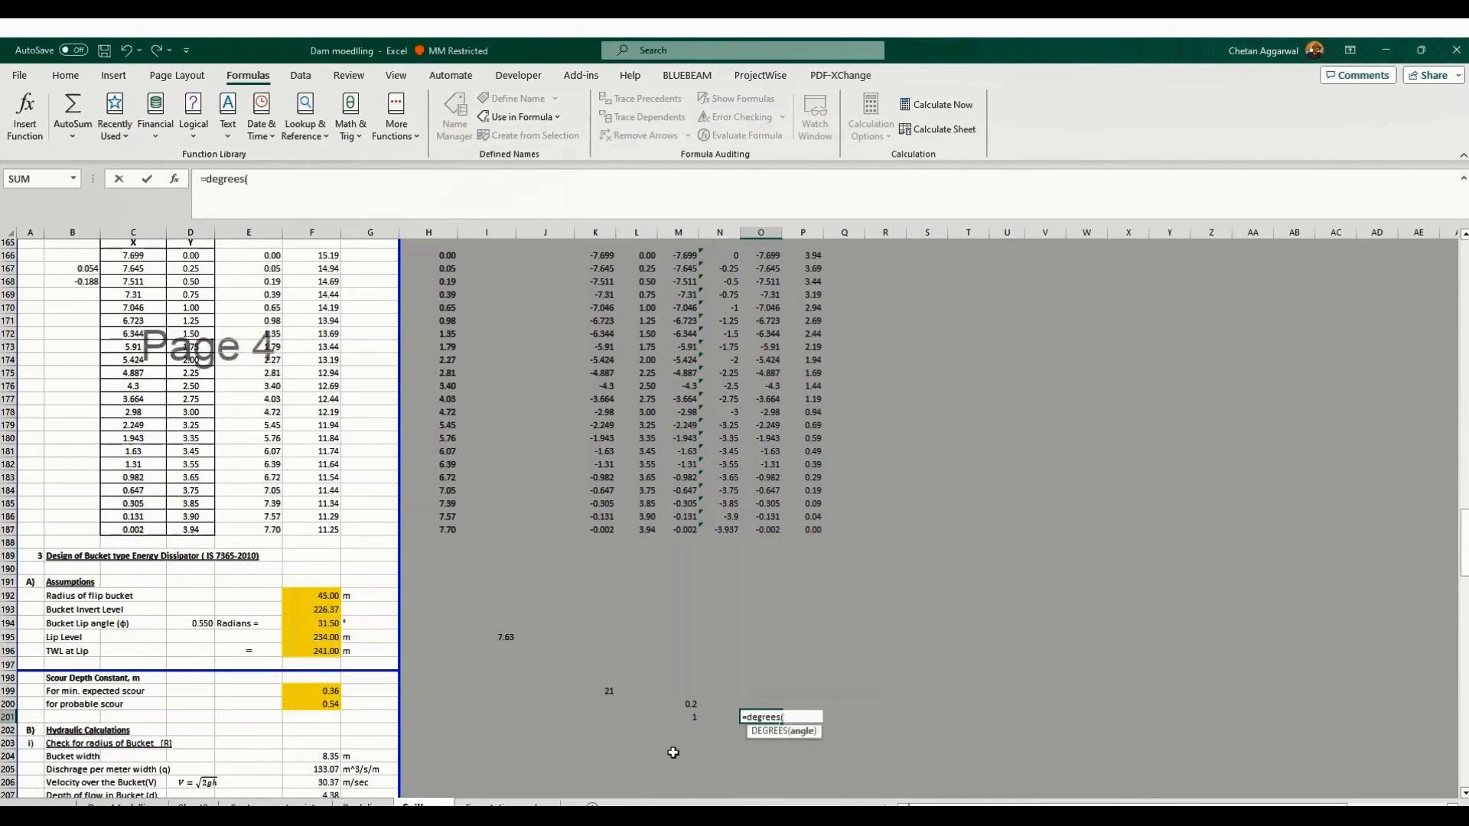
{"action": "left_click", "coordinate": [686, 717]}
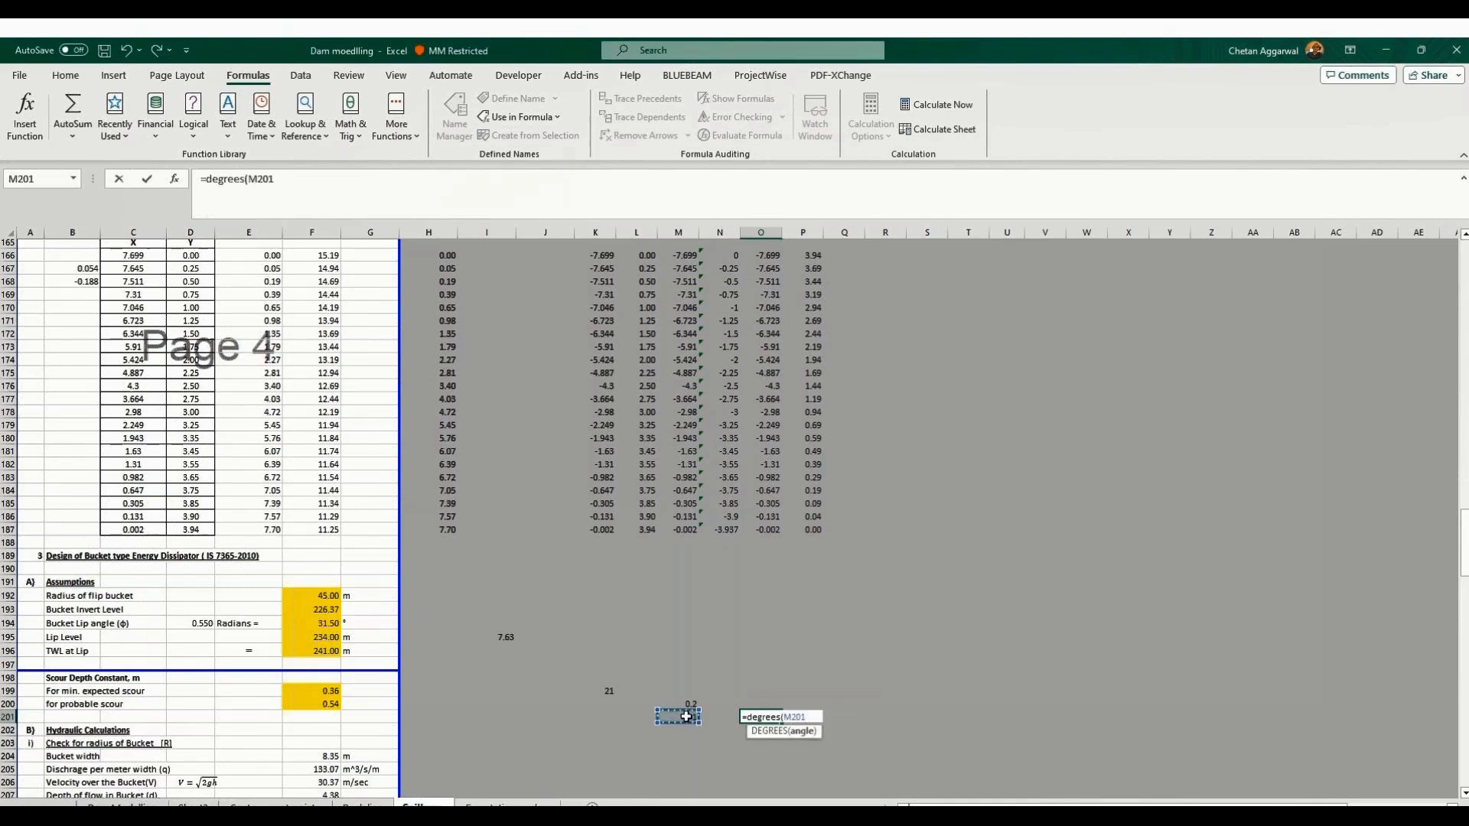
{"action": "type", "text": "/"}
{"action": "key", "text": "BackSpace"}
{"action": "key", "text": "BackSpace"}
{"action": "key", "text": "BackSpace"}
{"action": "key", "text": "BackSpace"}
{"action": "key", "text": "BackSpace"}
Complete the formula in O201 as =DEGREES(ATAN(M201/M200)) to get the slope angle in degrees.
{"action": "type", "text": "at"}
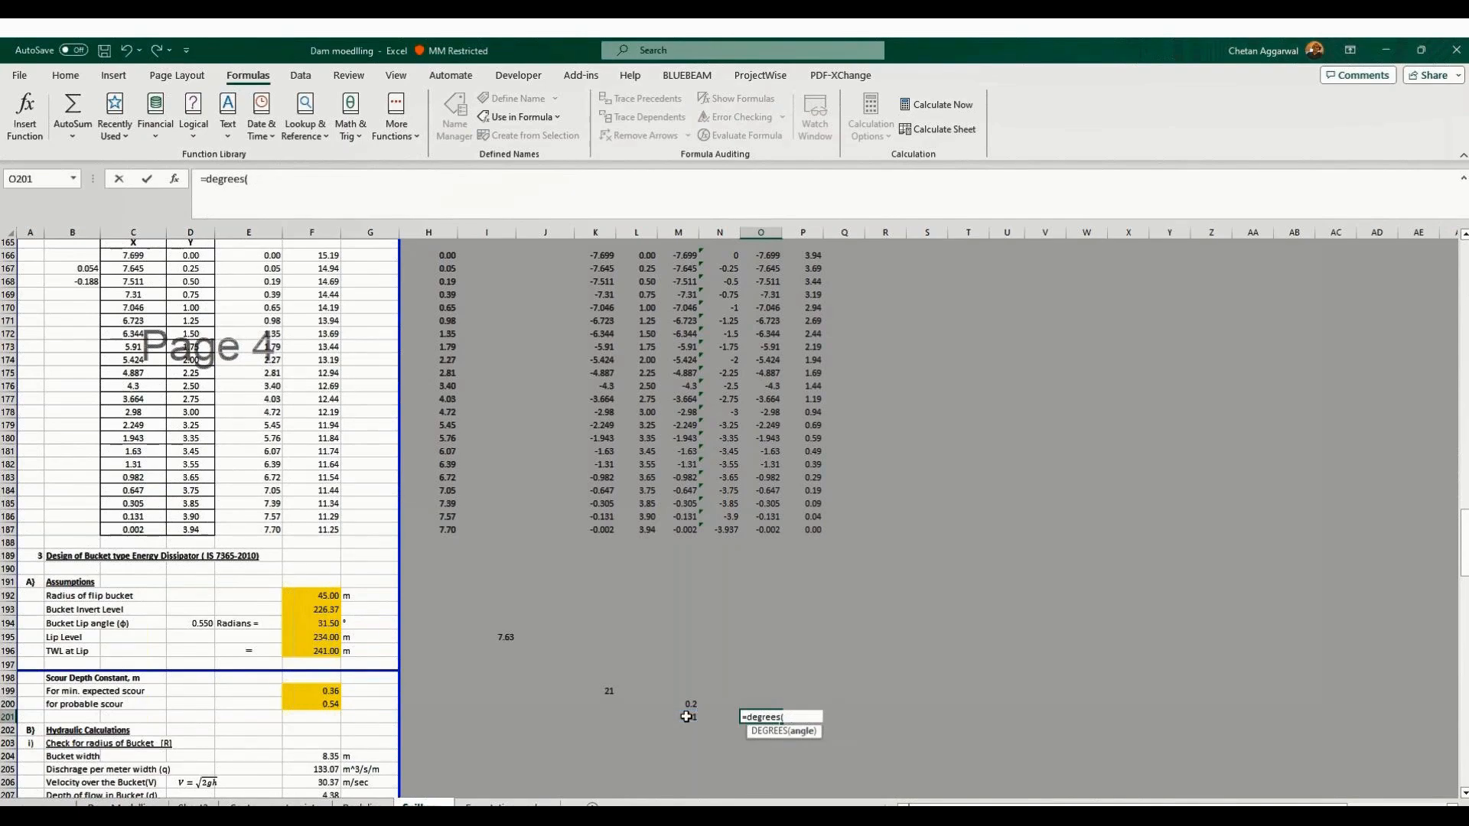
{"action": "type", "text": "ab"}
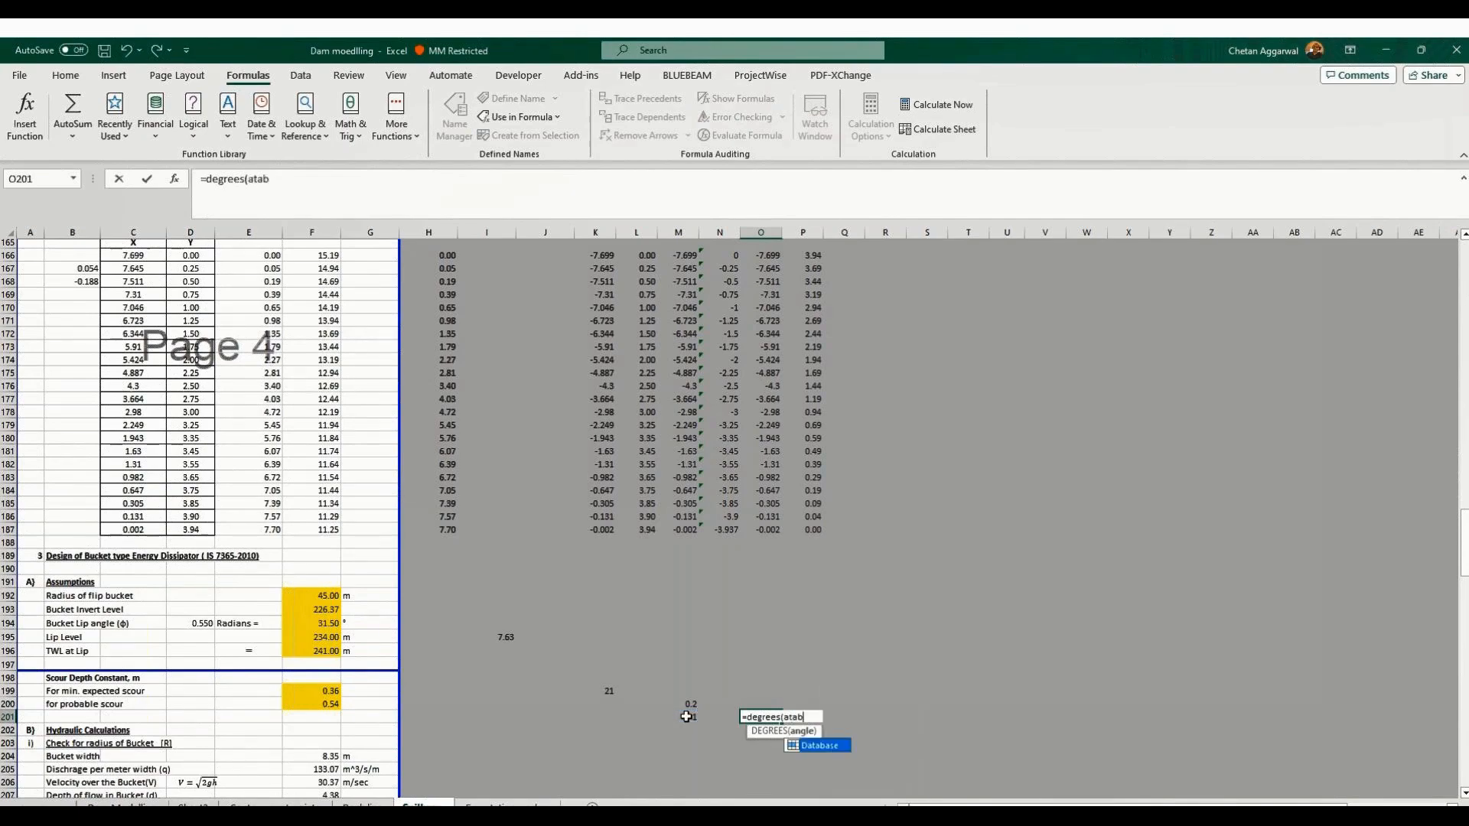
{"action": "key", "text": "BackSpace"}
{"action": "type", "text": "n"}
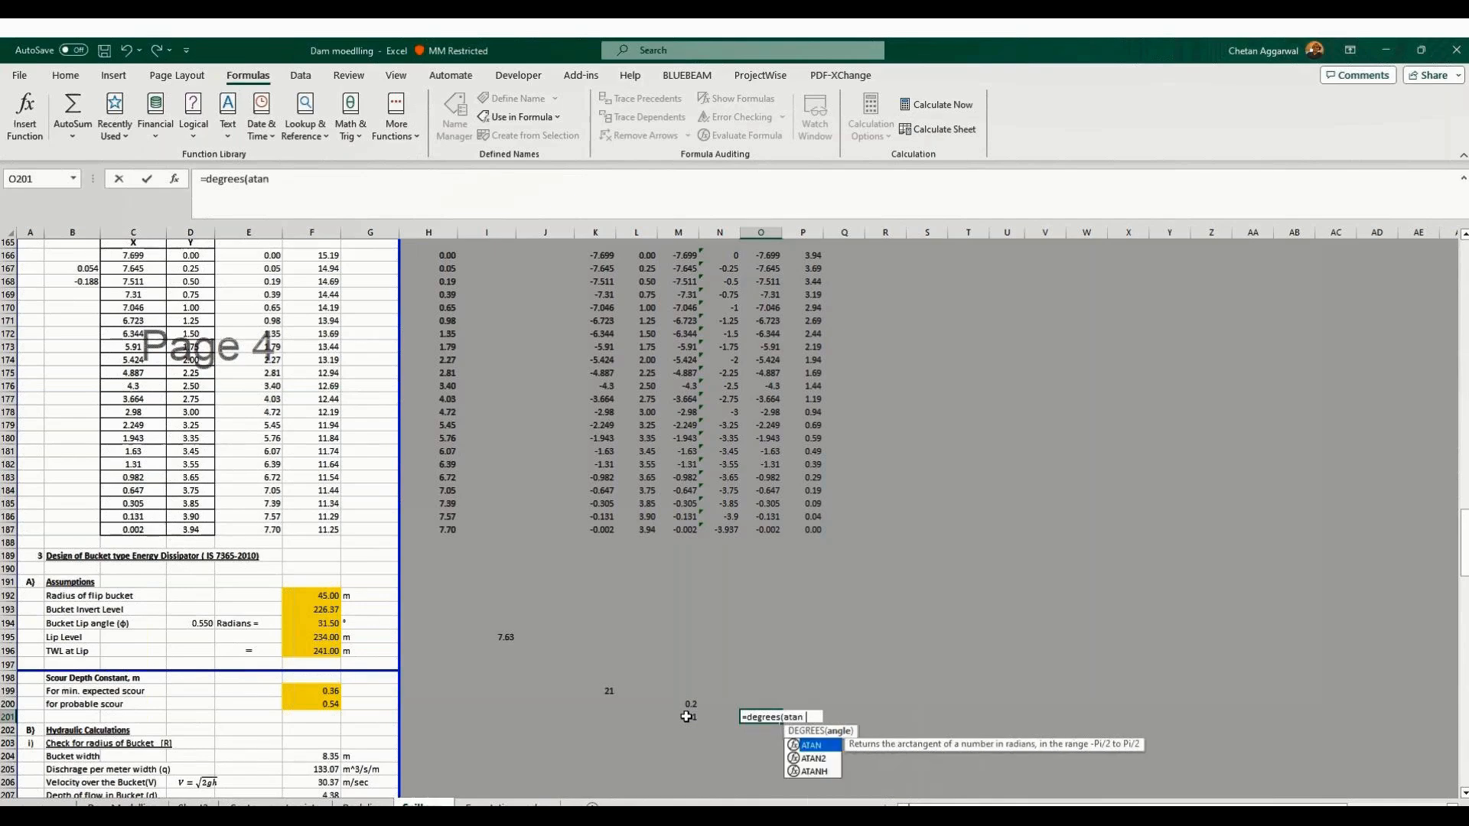
{"action": "type", "text": "(*"}
{"action": "type", "text": "))"}
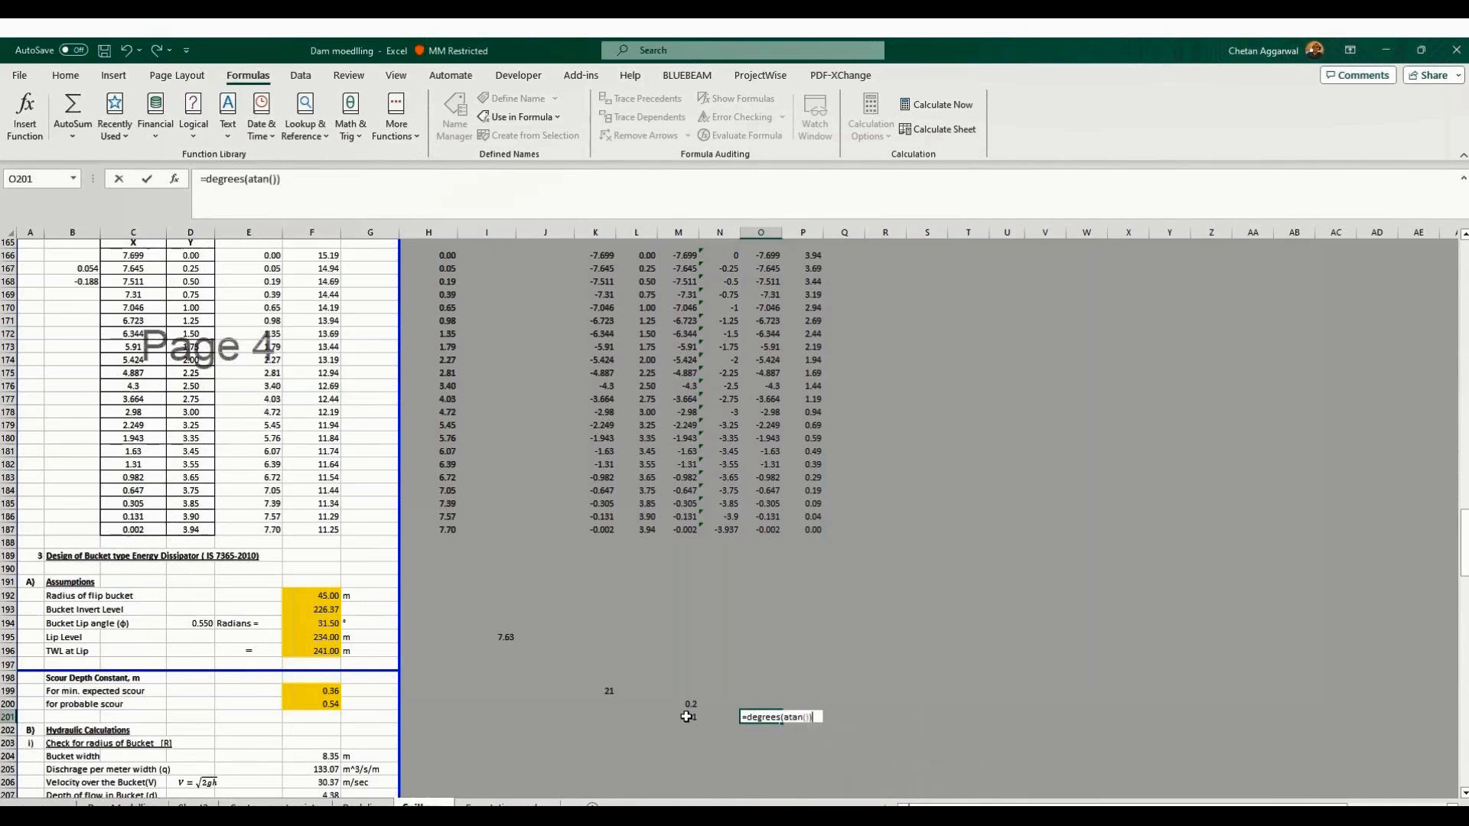
{"action": "left_click", "coordinate": [277, 179]}
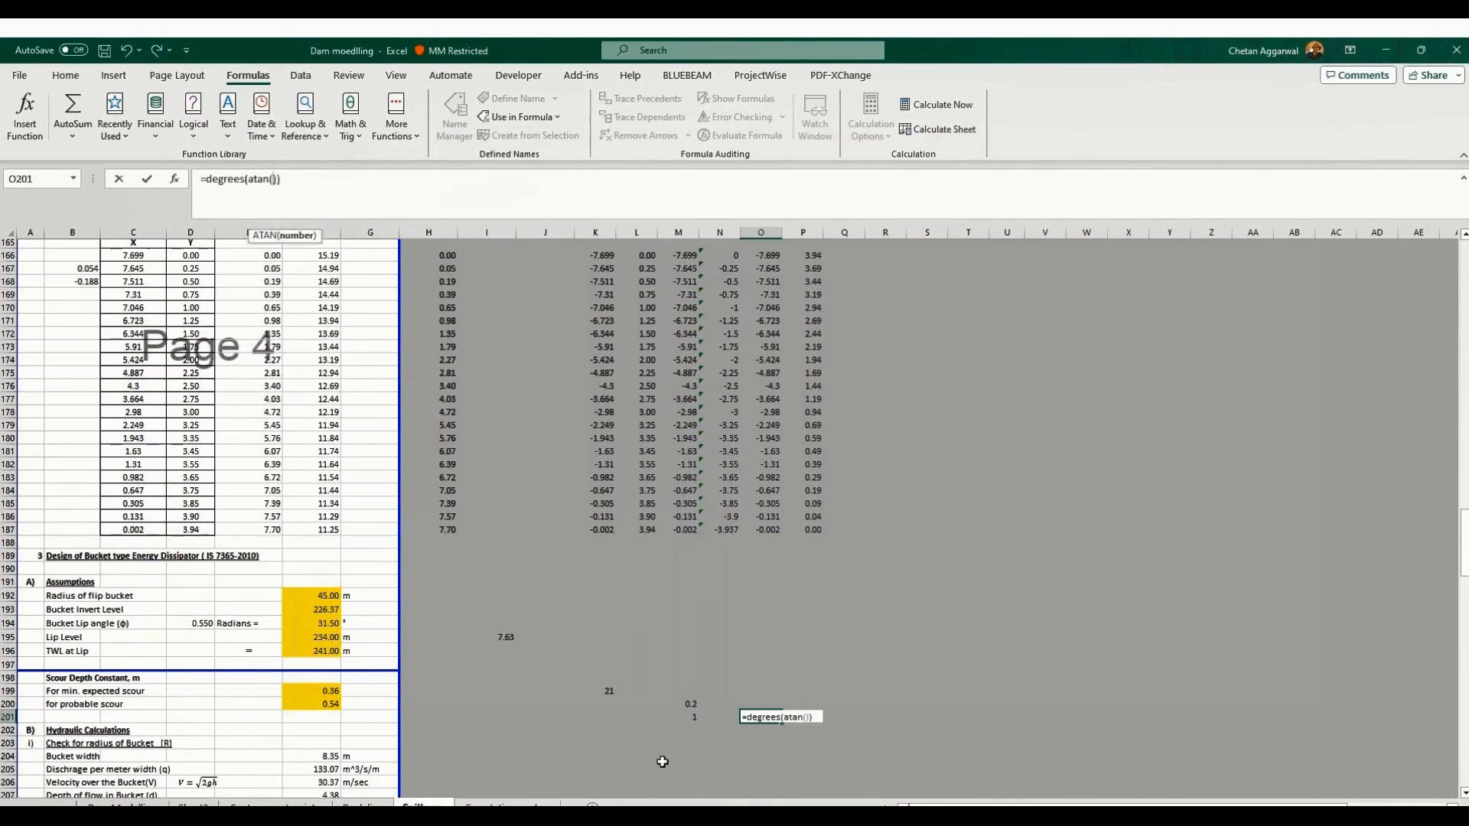
{"action": "left_click", "coordinate": [677, 715]}
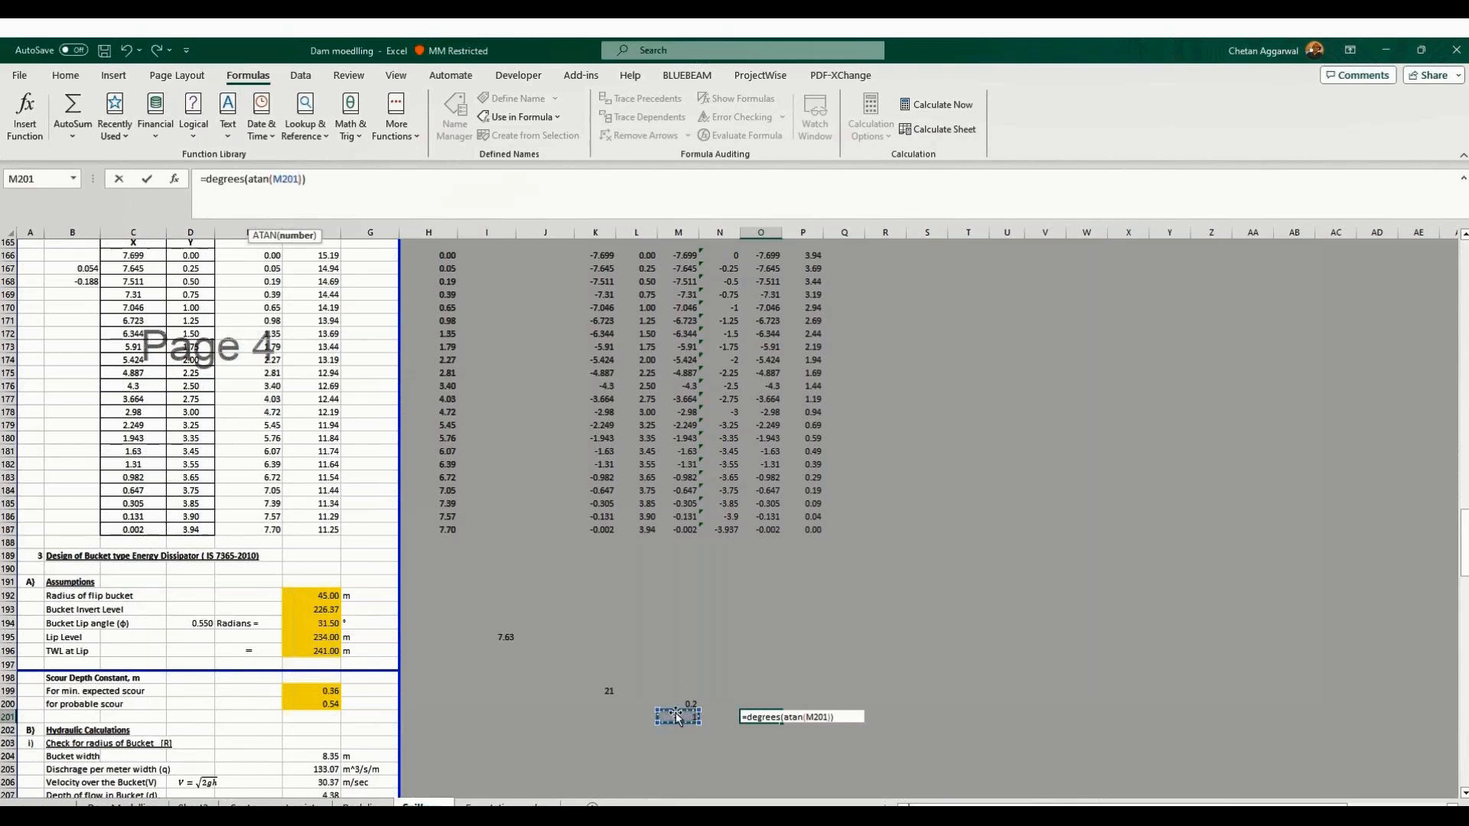
{"action": "type", "text": "/"}
{"action": "left_click", "coordinate": [689, 702]}
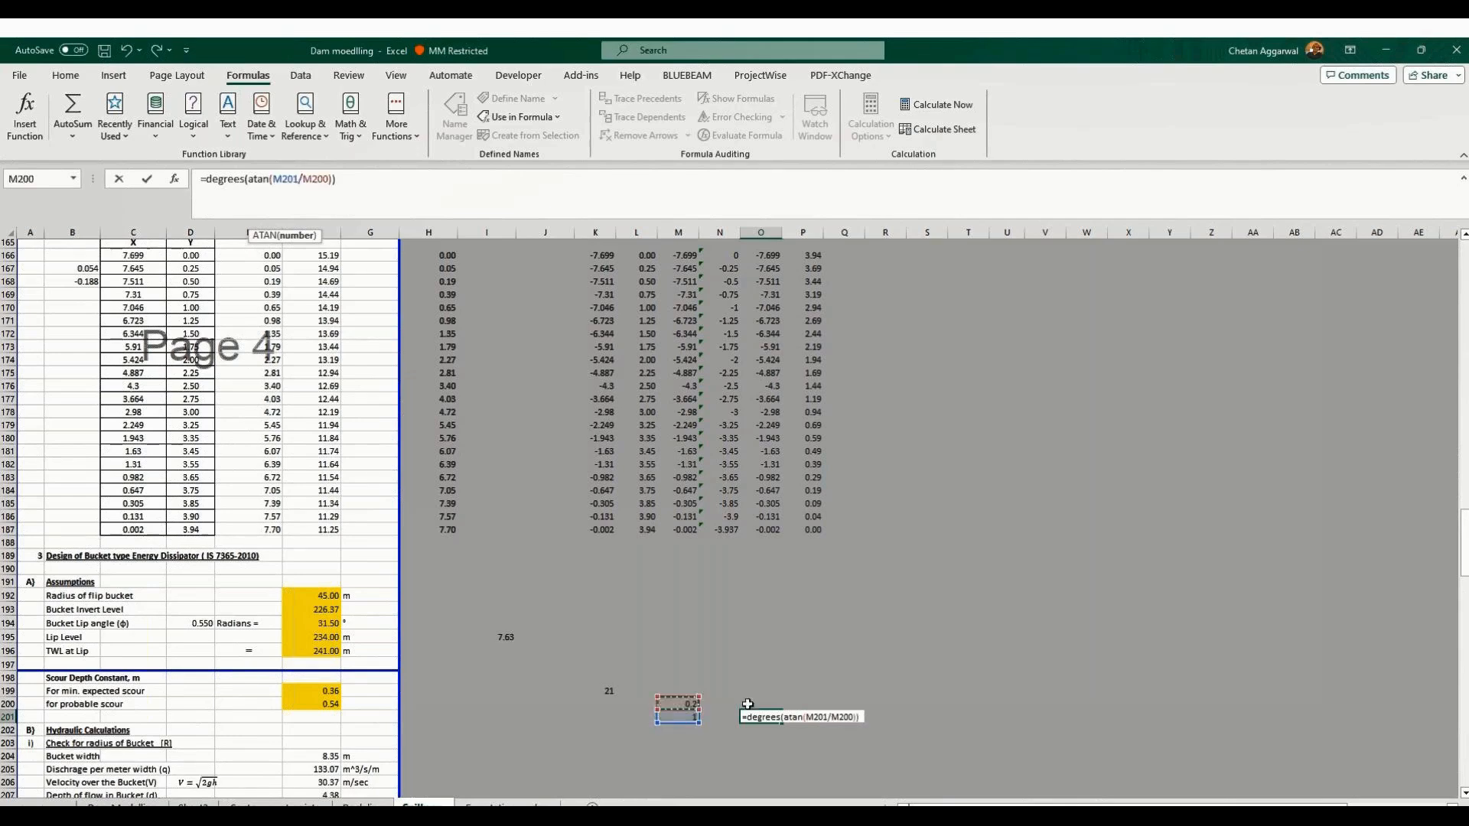
{"action": "key", "text": "ctrl+Return"}
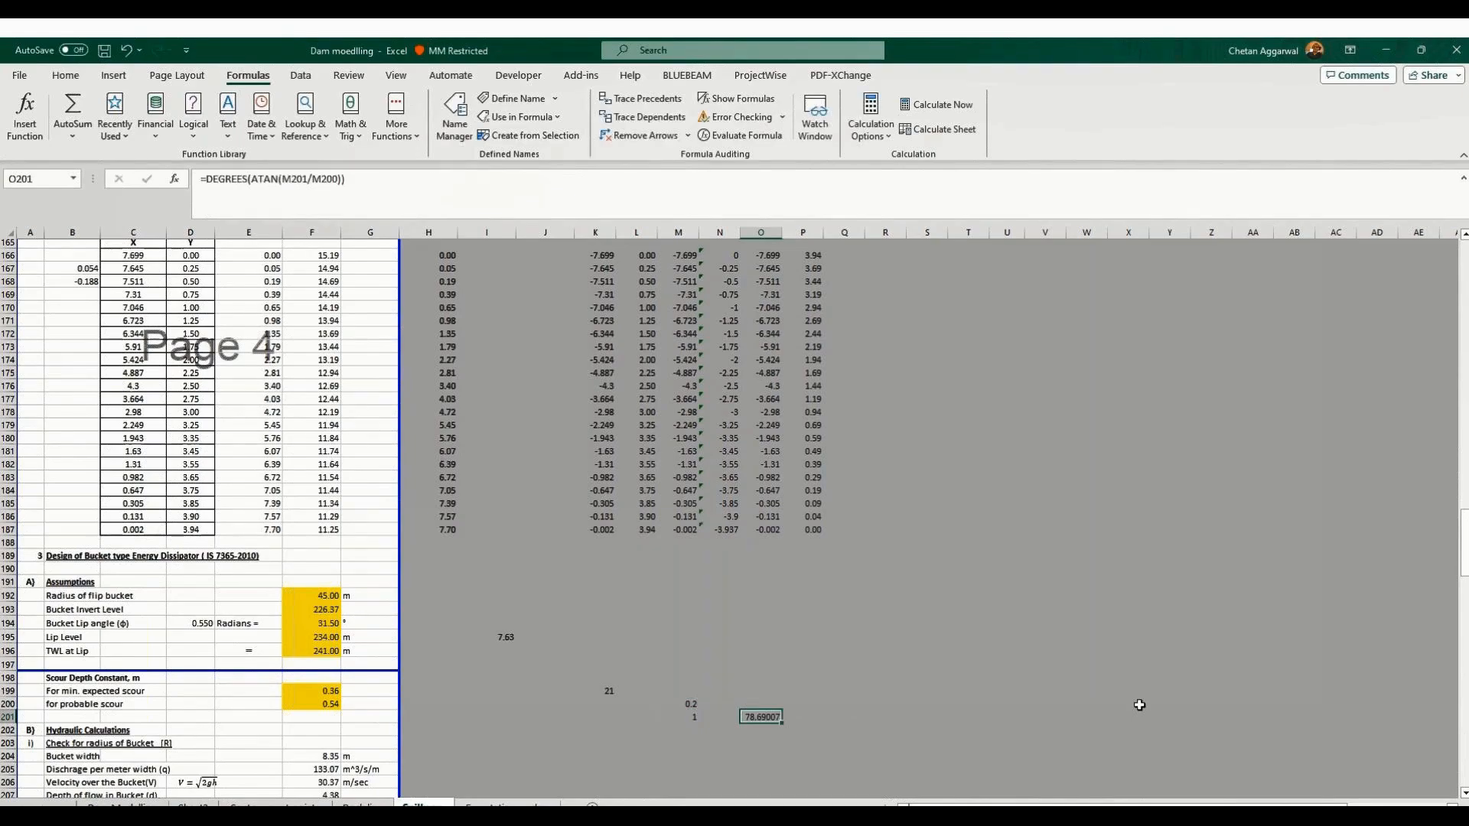
Switch back to FEA NX and set up a Rotate of the last base line about a two-point axis along the extruded block's outer bottom edge.
{"action": "key", "text": "alt+Tab"}
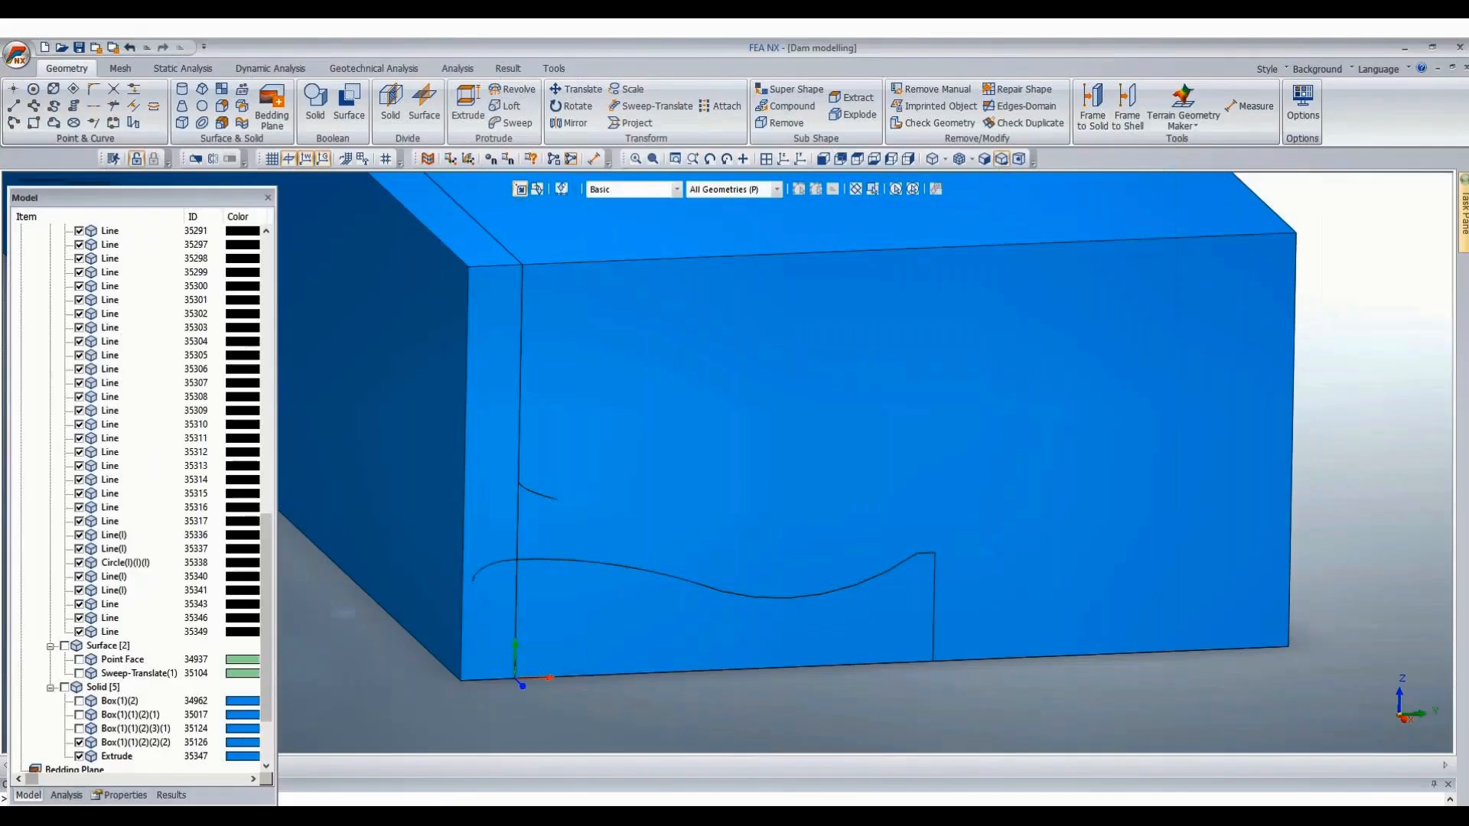
{"action": "left_click", "coordinate": [323, 423]}
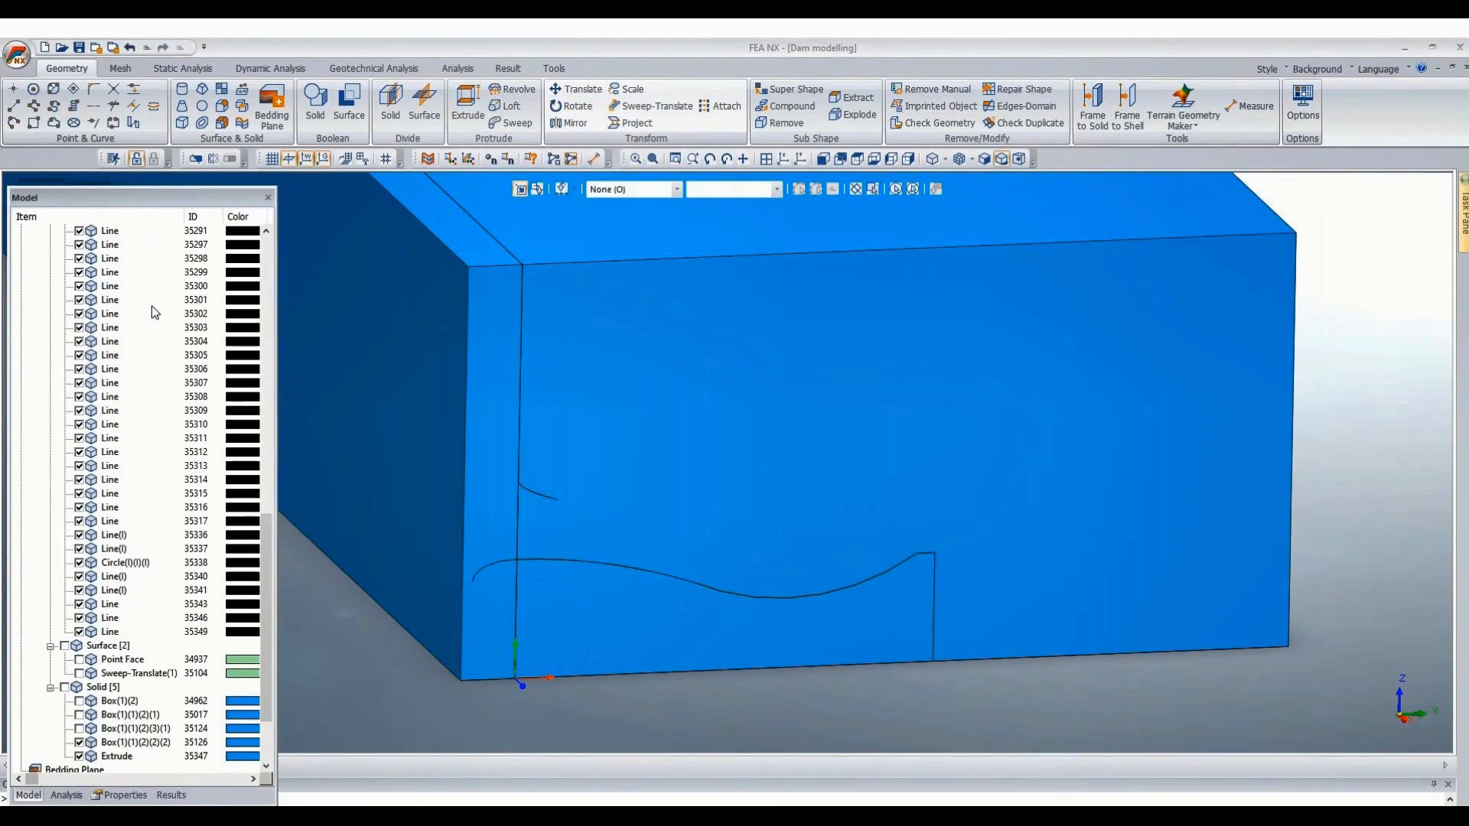
{"action": "left_click_drag", "start_coordinate": [101, 177], "coordinate": [476, 53]}
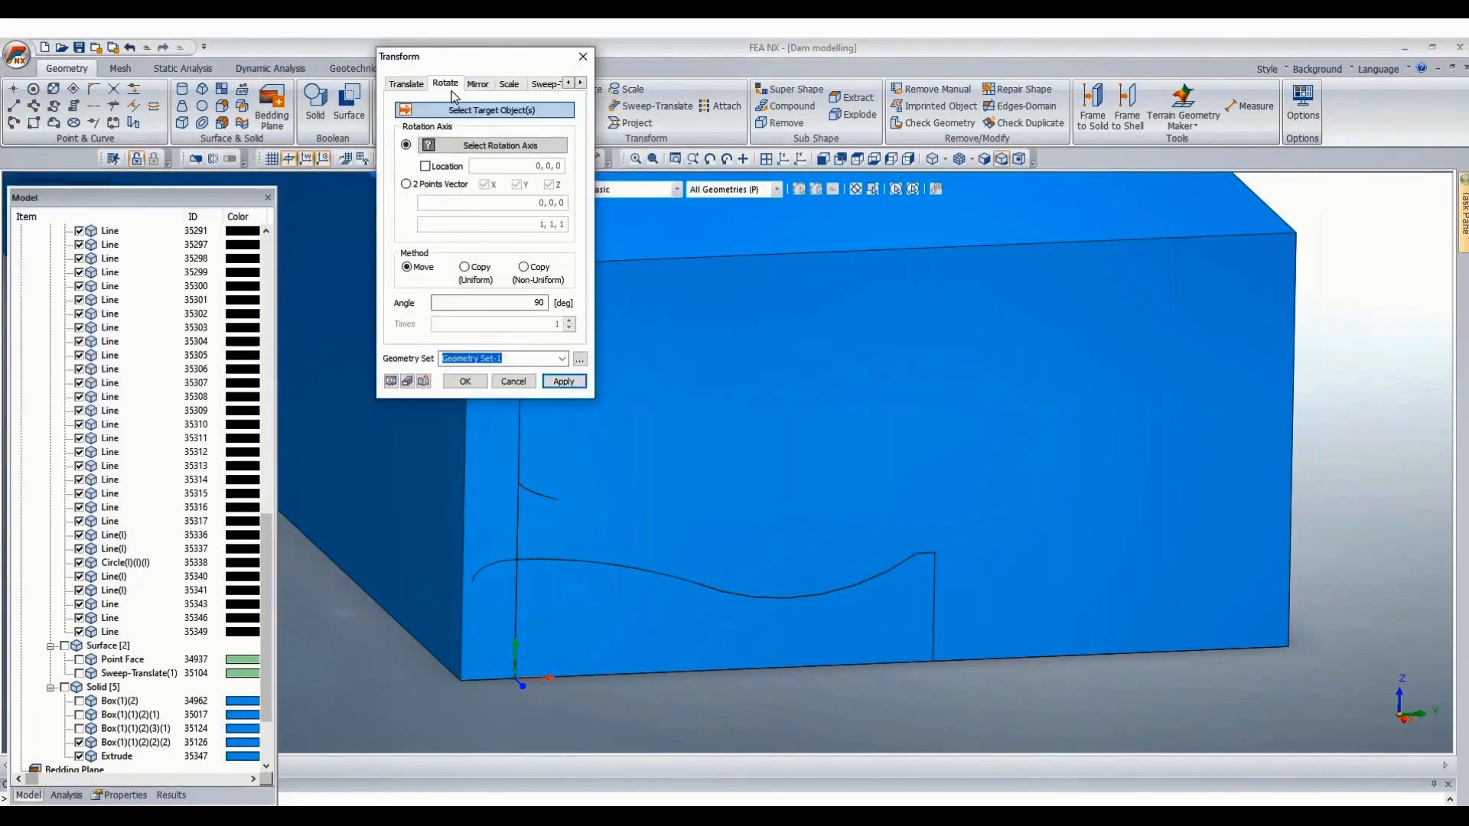
{"action": "left_click", "coordinate": [110, 632]}
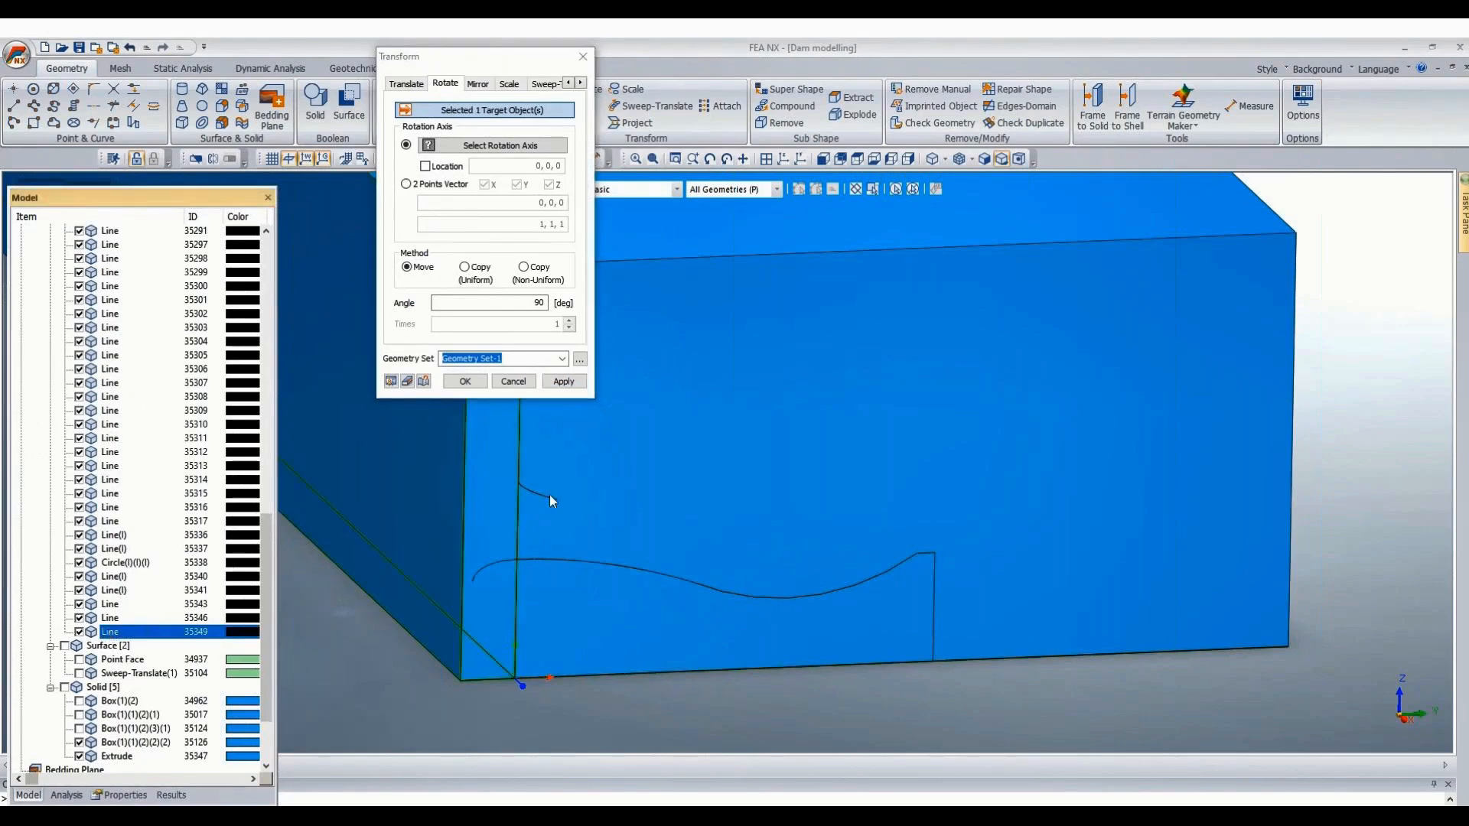
{"action": "left_click", "coordinate": [406, 185]}
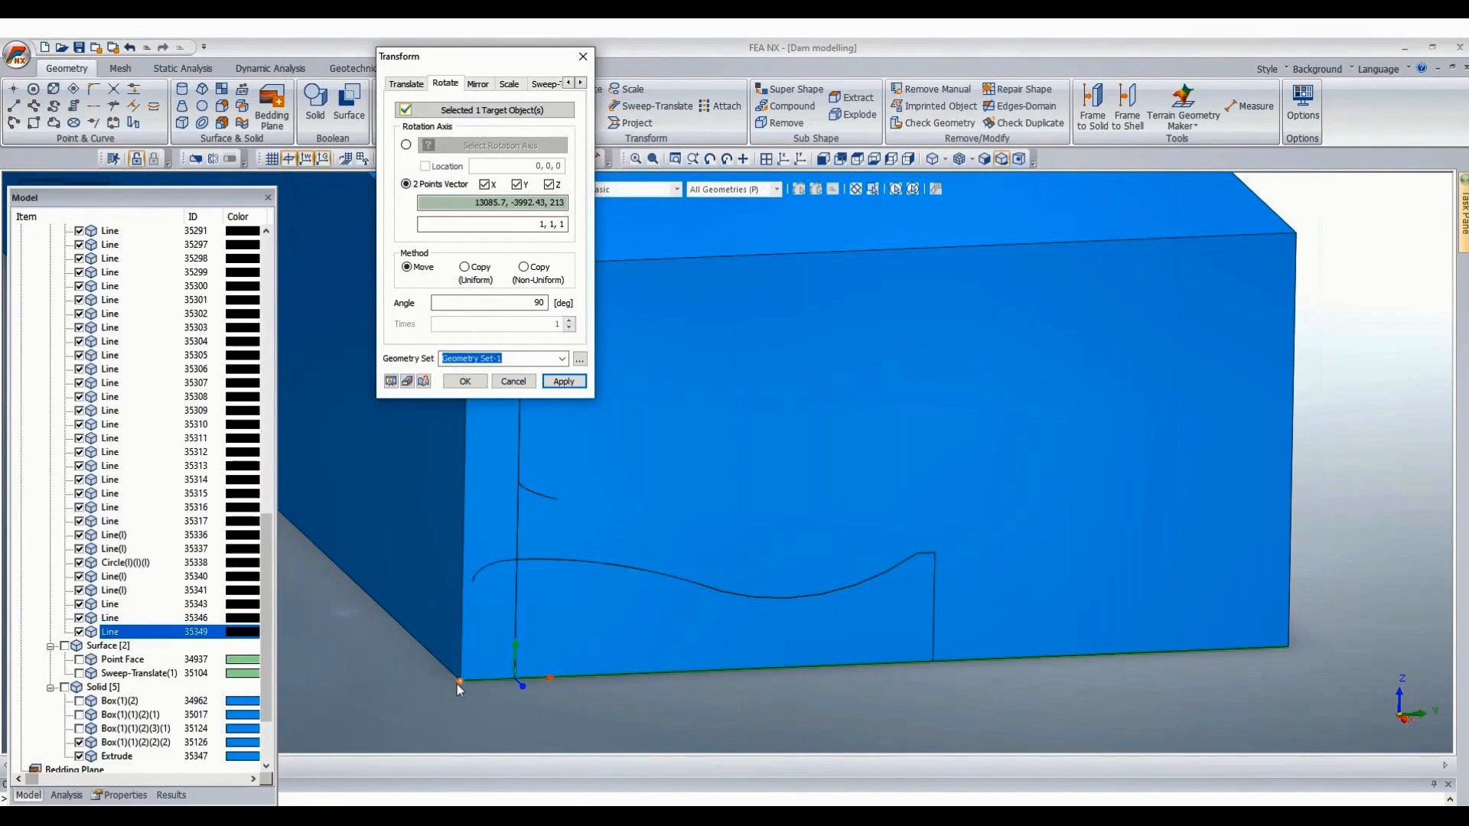
{"action": "left_click", "coordinate": [457, 684]}
{"action": "scroll", "coordinate": [1285, 708], "scroll_direction": "down", "scroll_amount": 2}
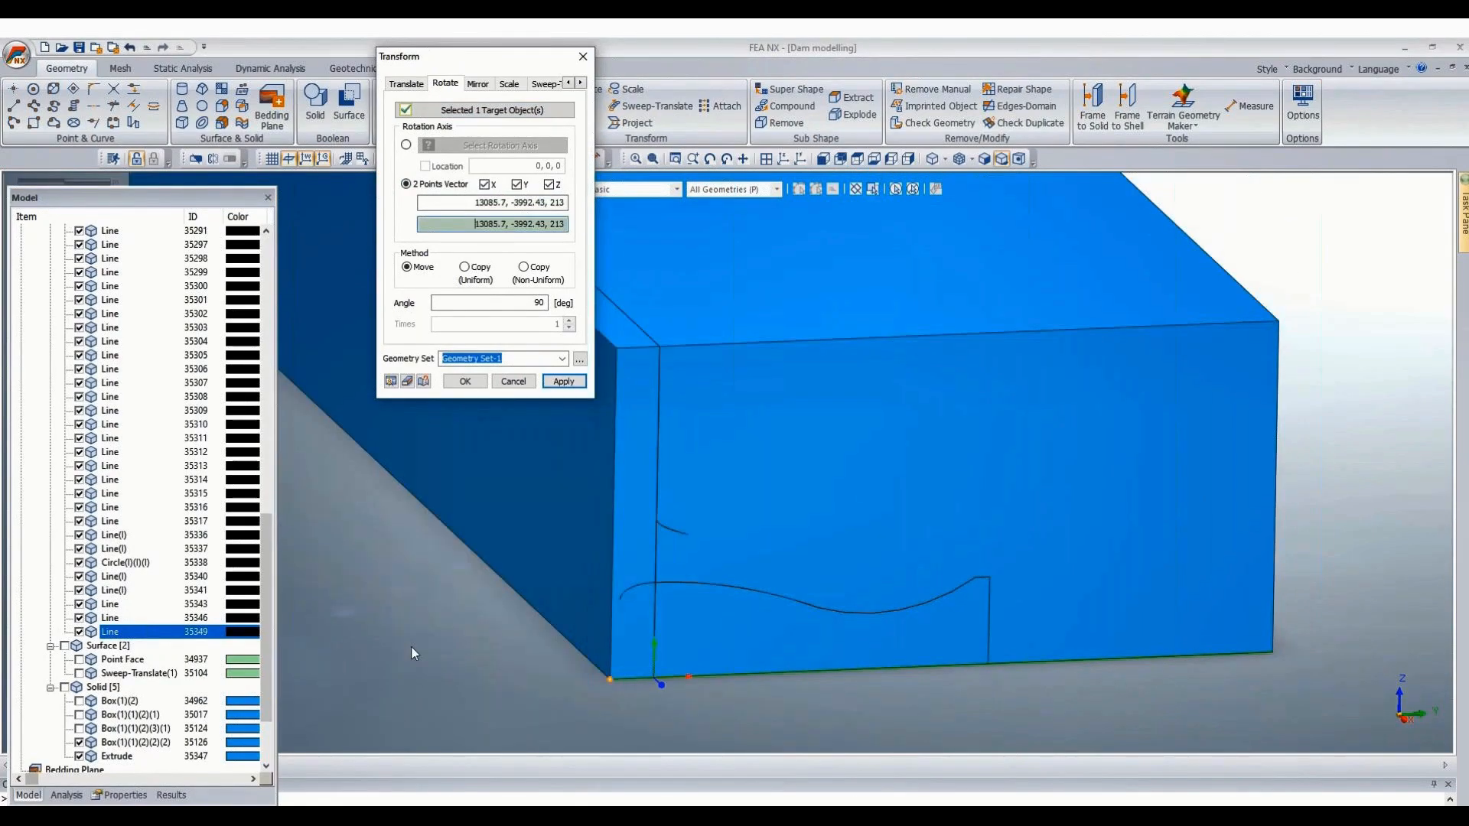
{"action": "left_click", "coordinate": [338, 430]}
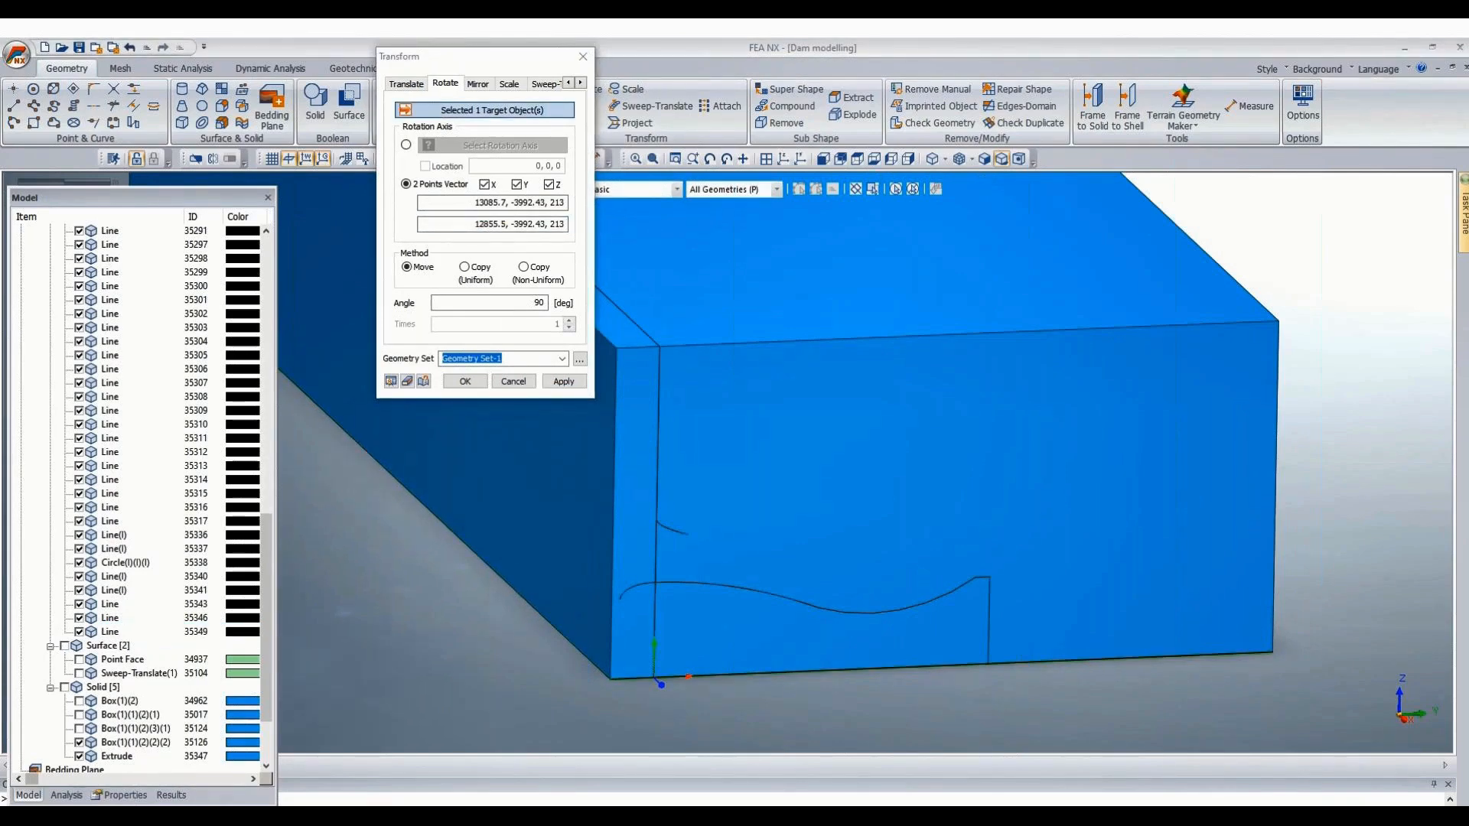
Copy the angle from Excel cell O201 and rotate the base line by -78.69006753 degrees, using the Move method.
{"action": "left_click", "coordinate": [292, 769]}
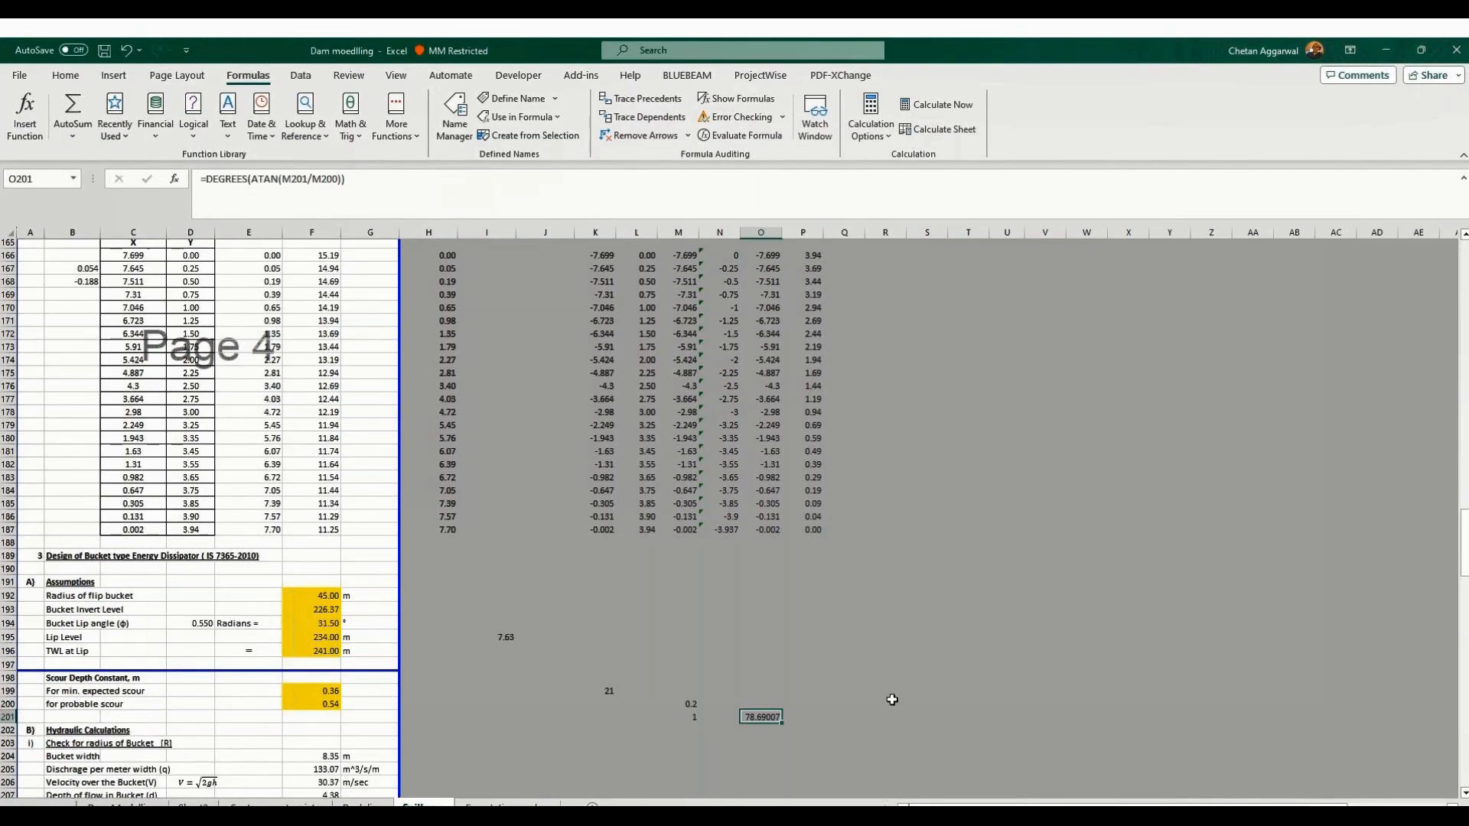
{"action": "key", "text": "ctrl+c"}
{"action": "key", "text": "alt+Tab"}
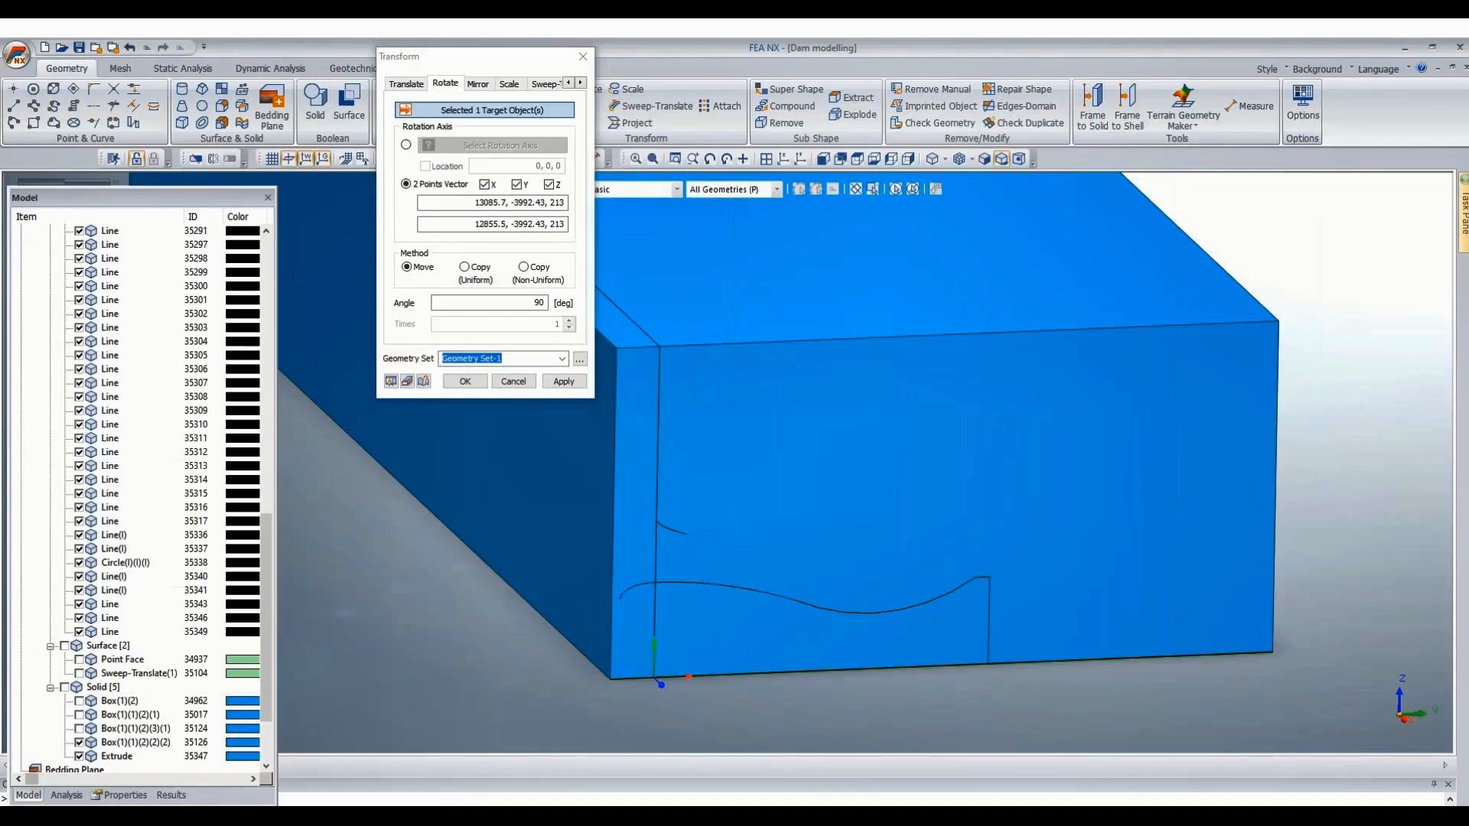
{"action": "double_click", "coordinate": [539, 302]}
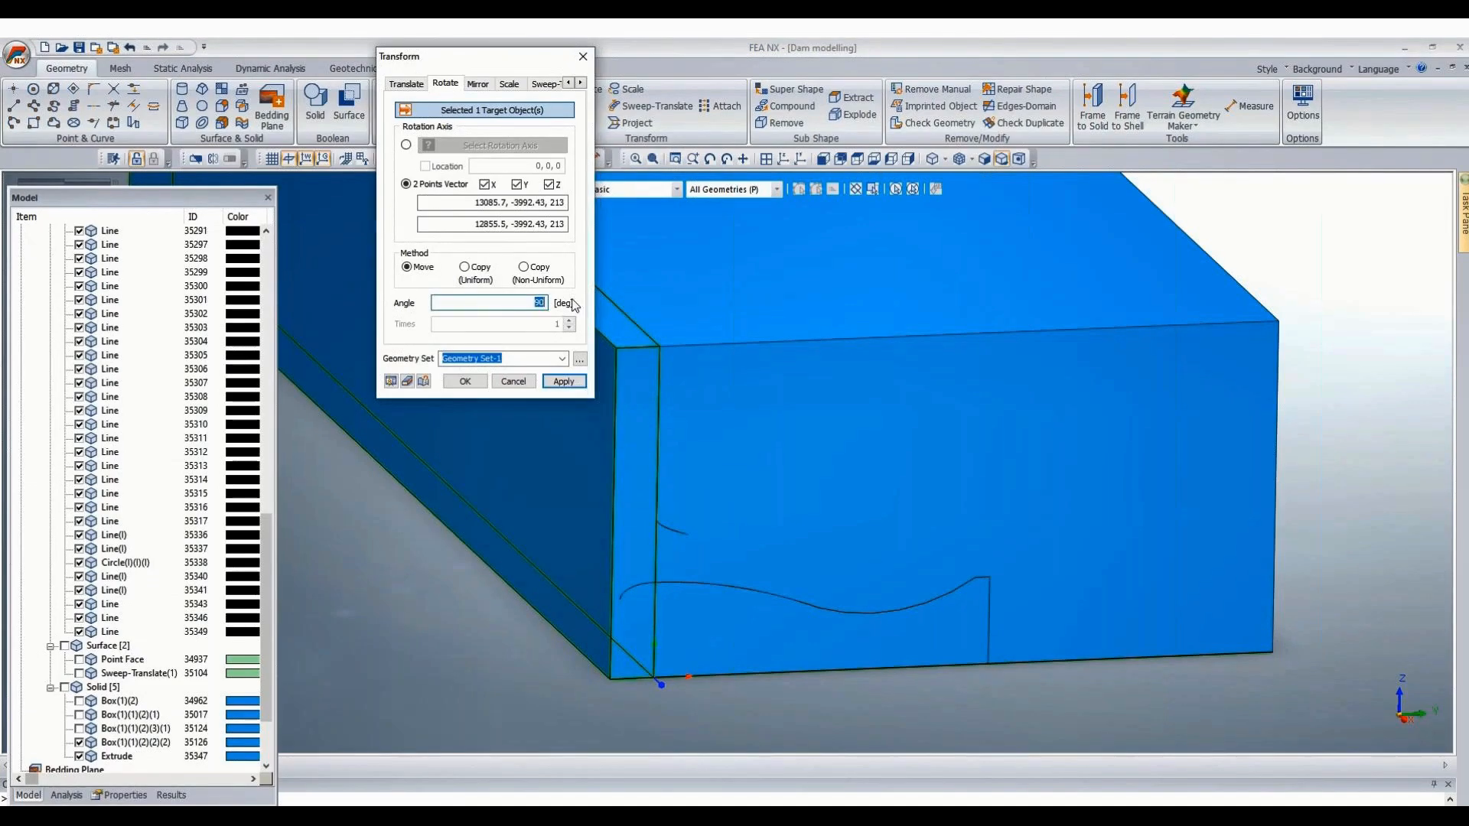
{"action": "key", "text": "ctrl+v"}
{"action": "left_click", "coordinate": [389, 383]}
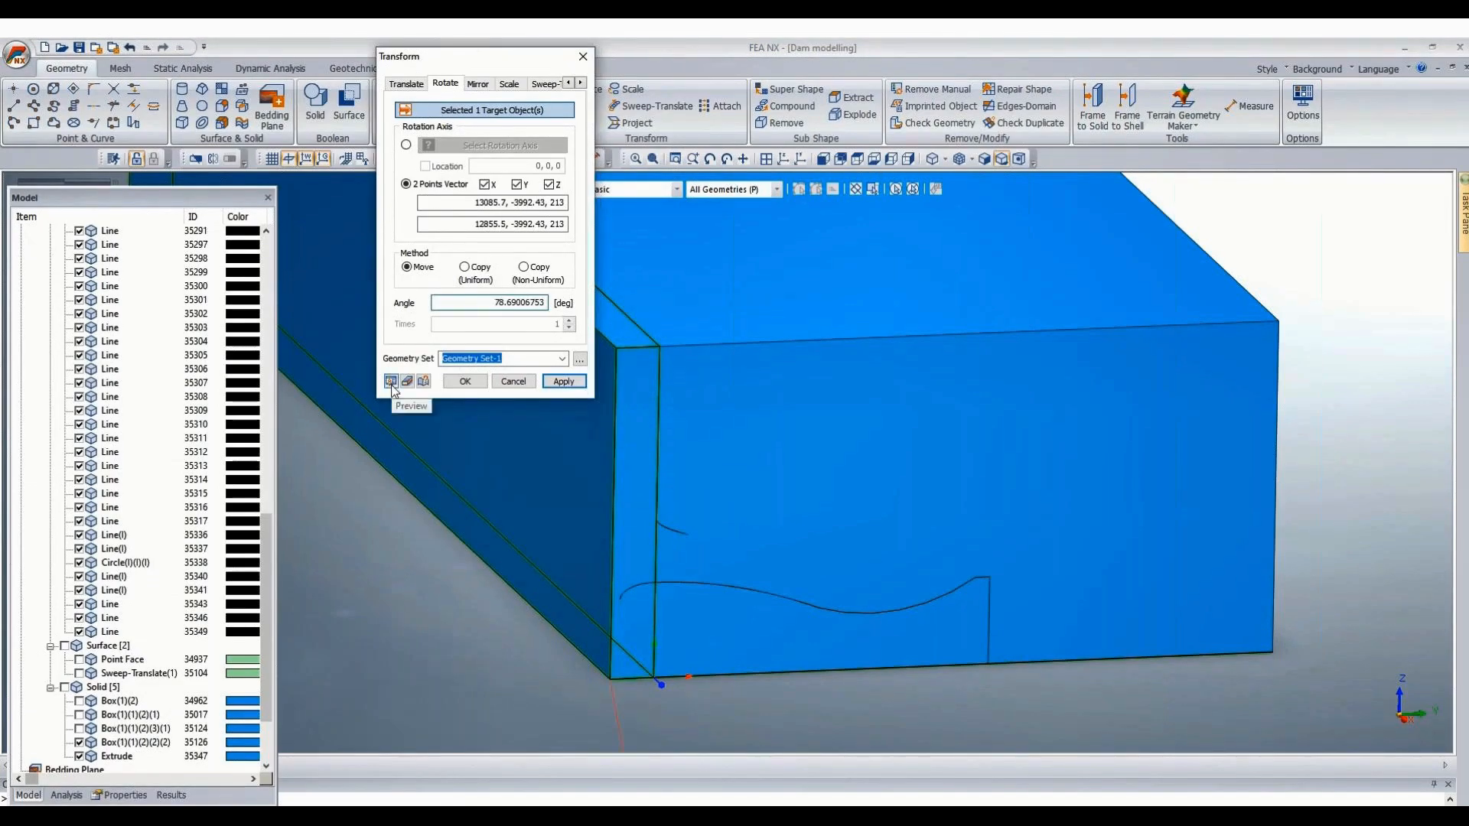
{"action": "left_click", "coordinate": [490, 304]}
{"action": "type", "text": "-"}
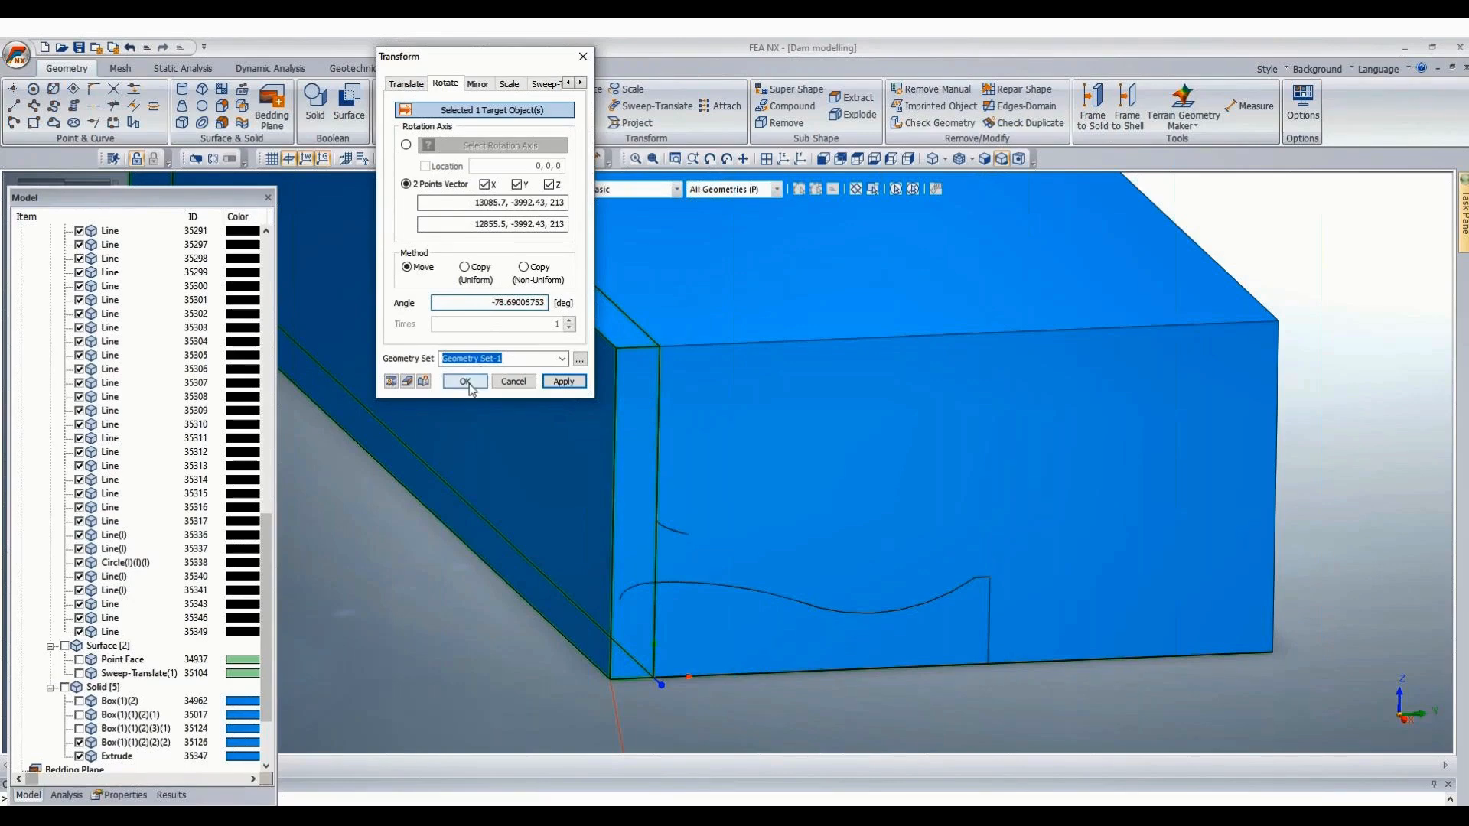
{"action": "left_click", "coordinate": [465, 382]}
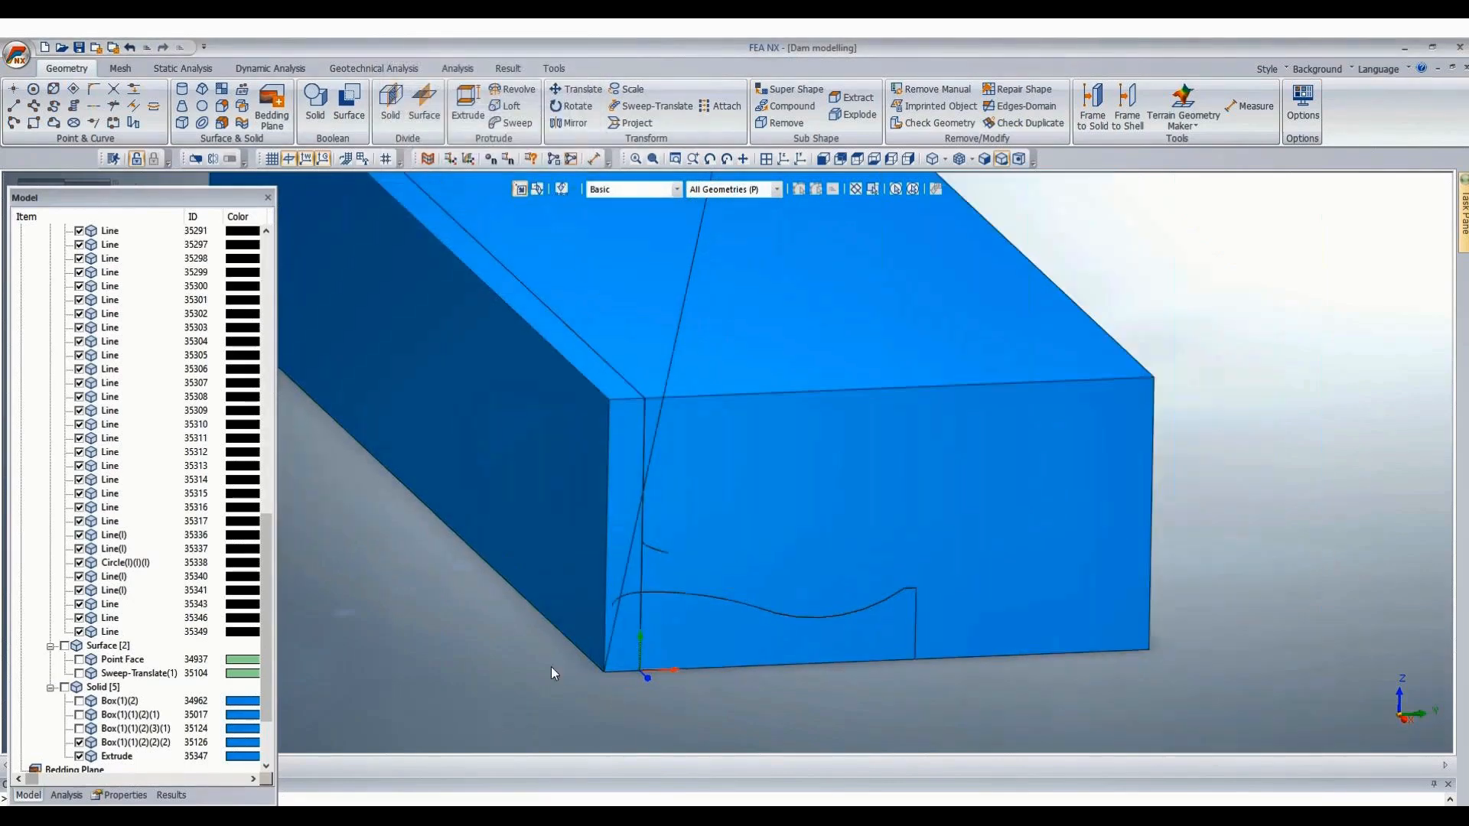
Move the inclined line so its upper end meets the spillway curve's upstream end, taking the distance from the two picked points.
{"action": "scroll", "coordinate": [551, 667], "scroll_direction": "down", "scroll_amount": 2}
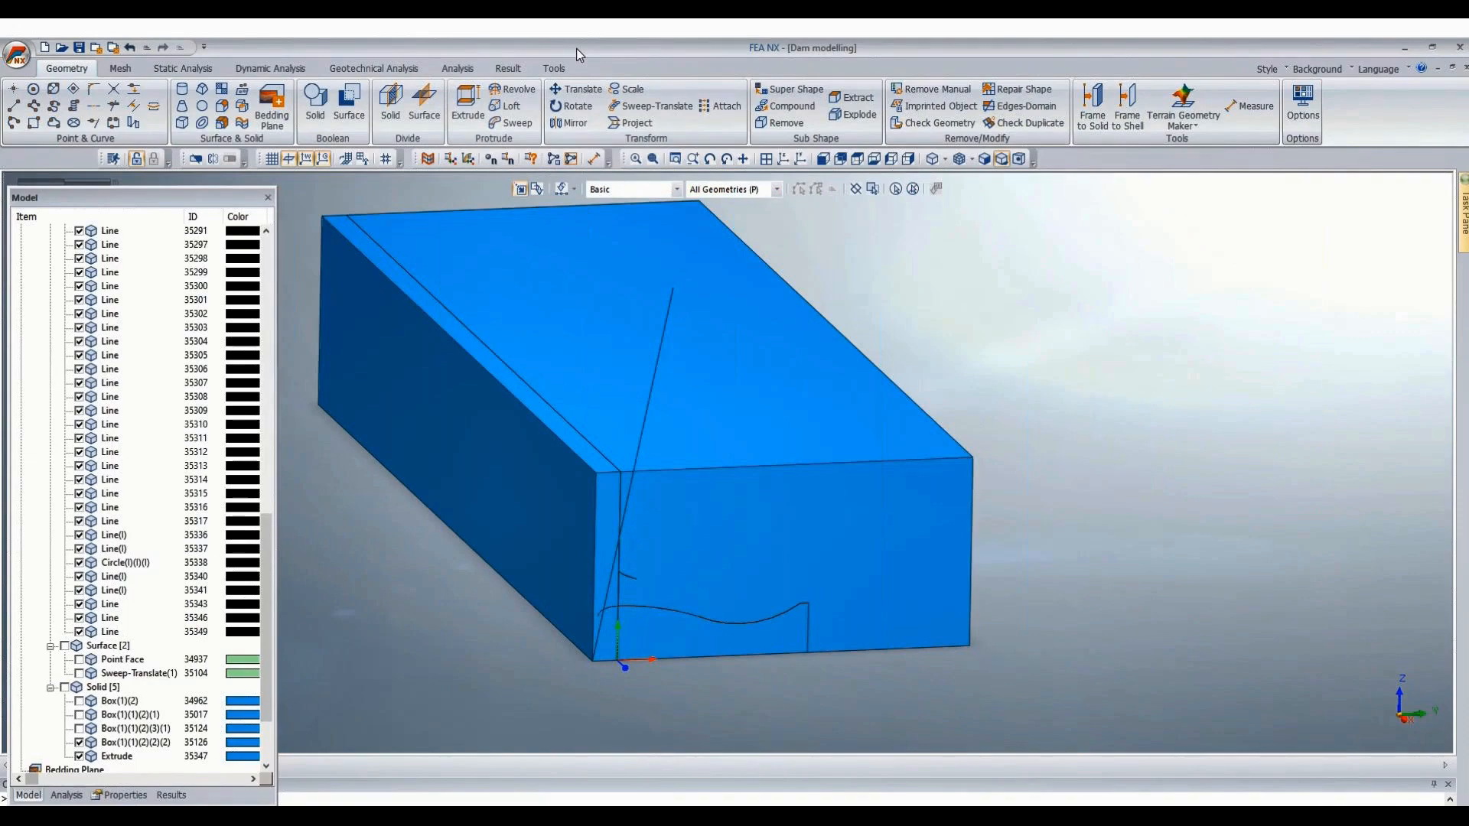
{"action": "left_click", "coordinate": [660, 351]}
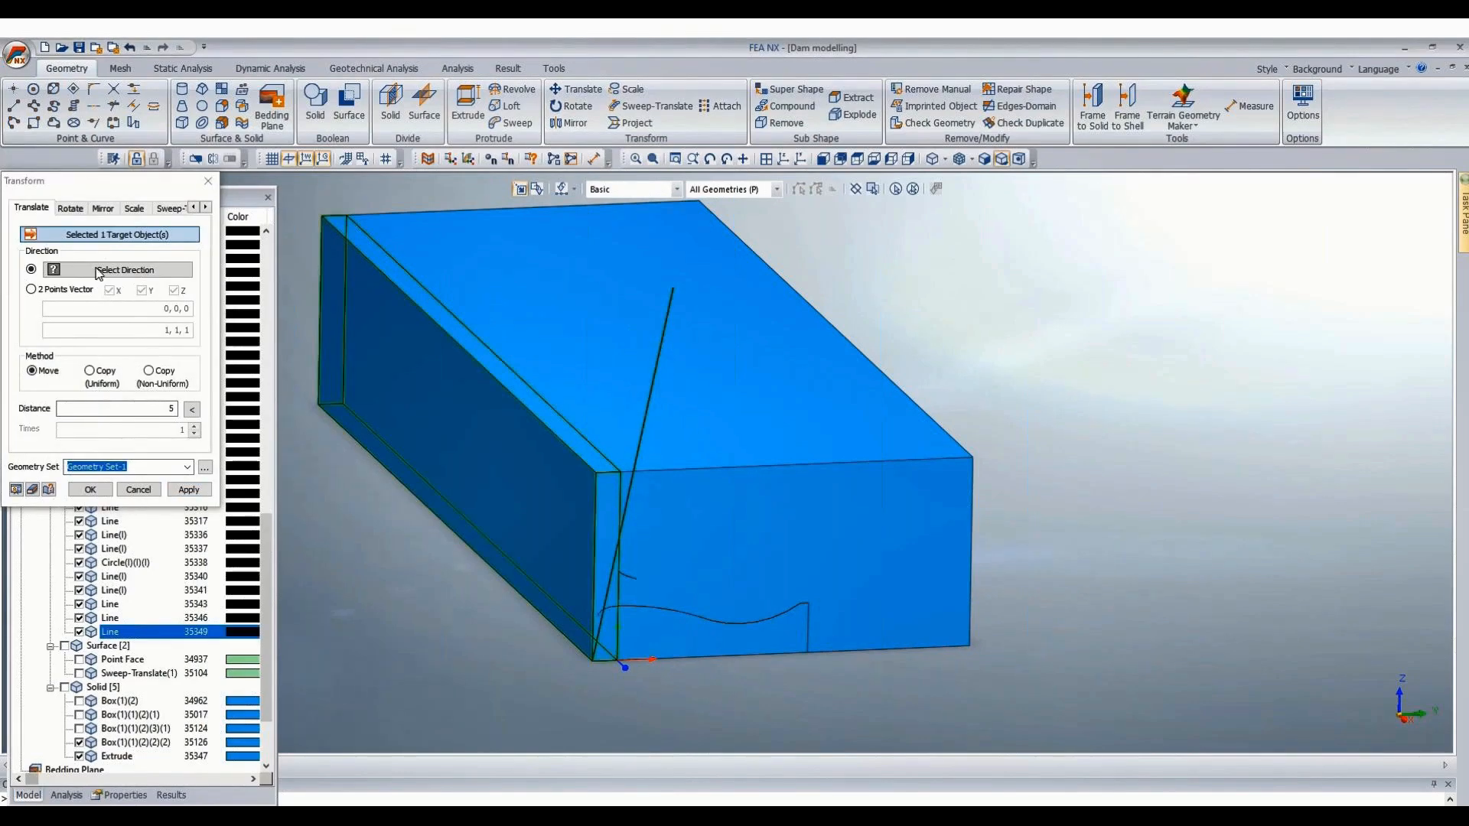
{"action": "left_click", "coordinate": [74, 292]}
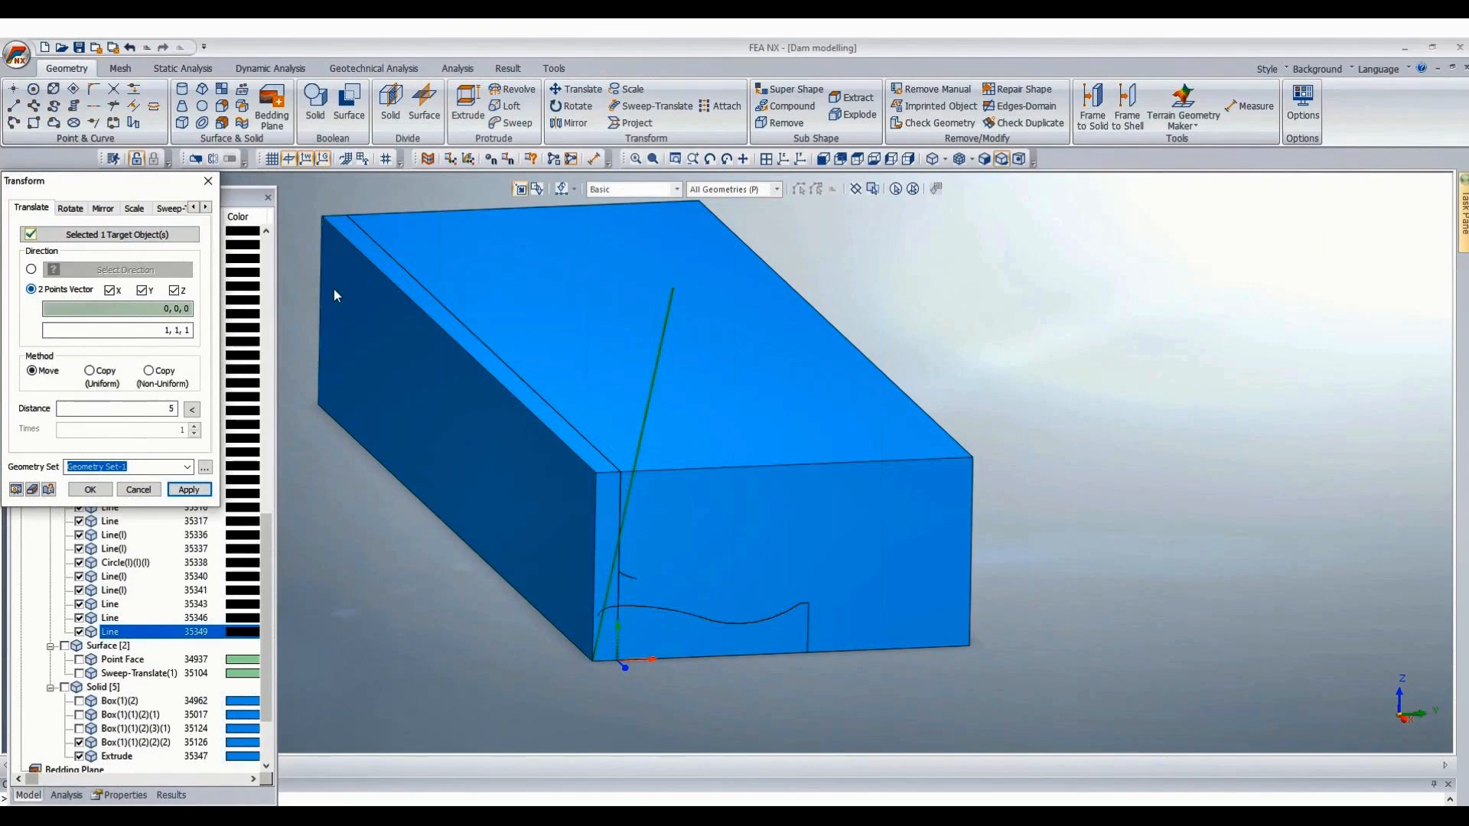
{"action": "left_click", "coordinate": [673, 288]}
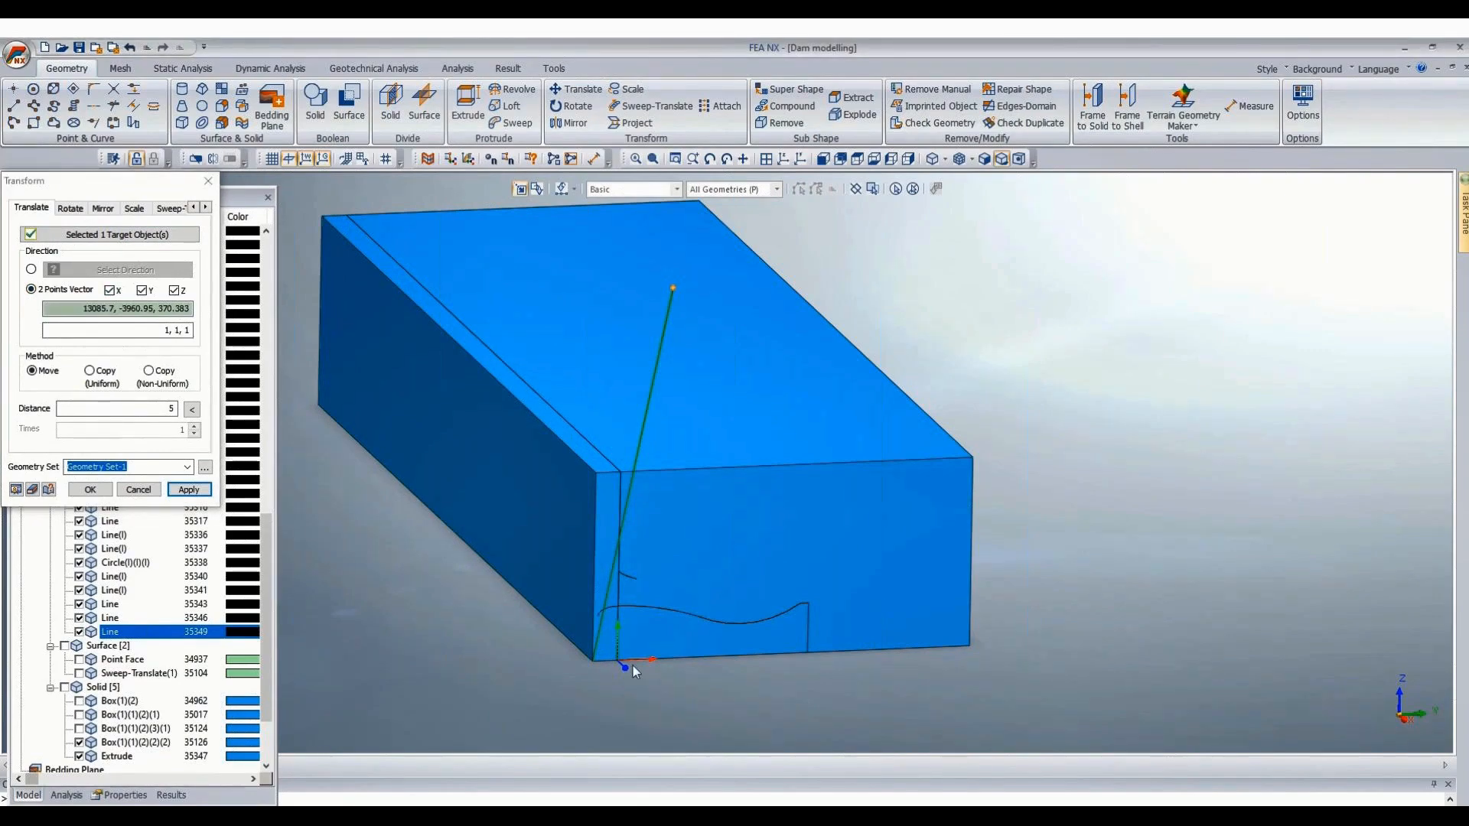
{"action": "left_click", "coordinate": [606, 652]}
{"action": "scroll", "coordinate": [568, 626], "scroll_direction": "up", "scroll_amount": 5}
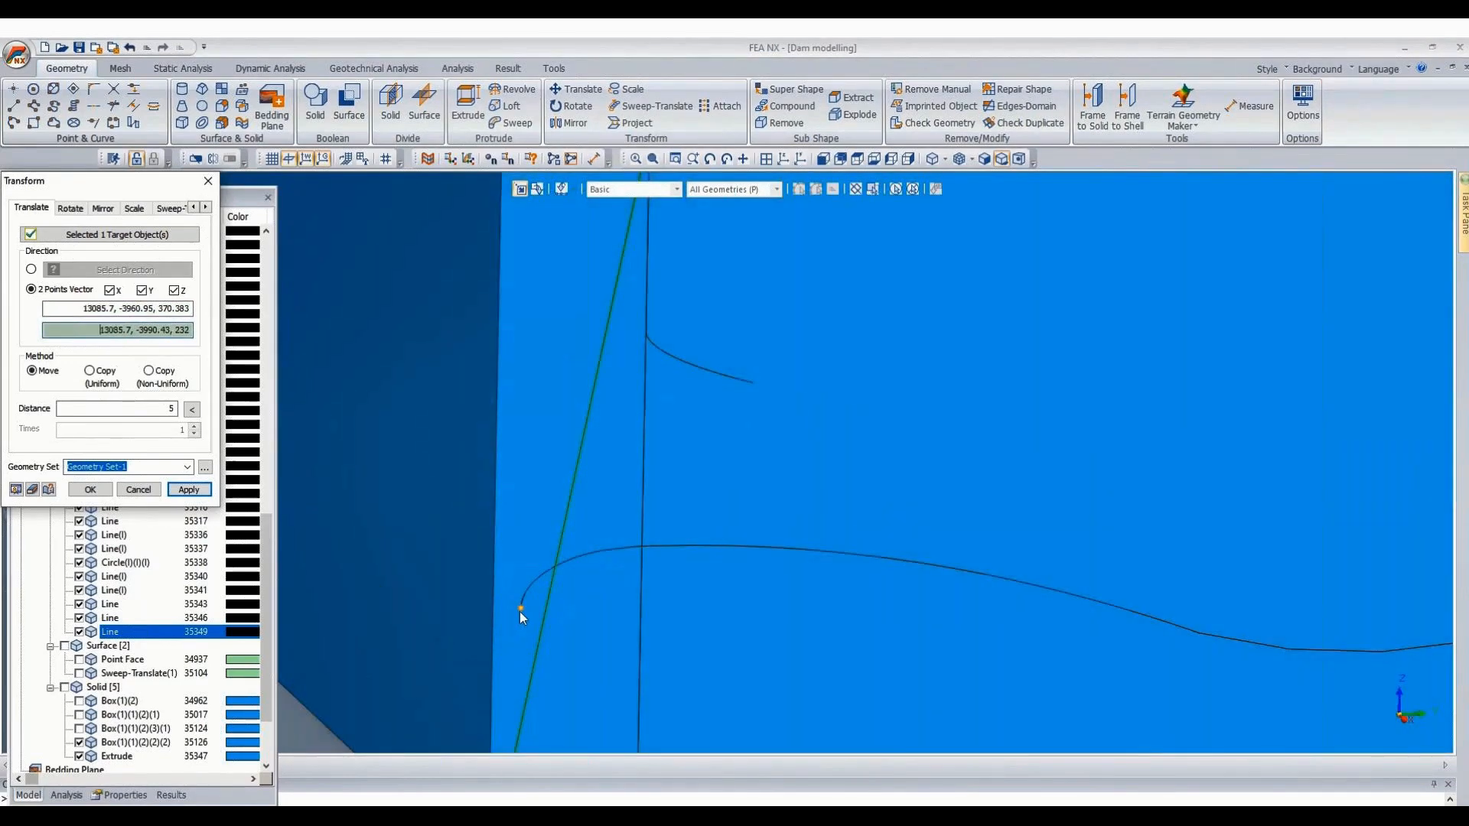
{"action": "left_click", "coordinate": [192, 411]}
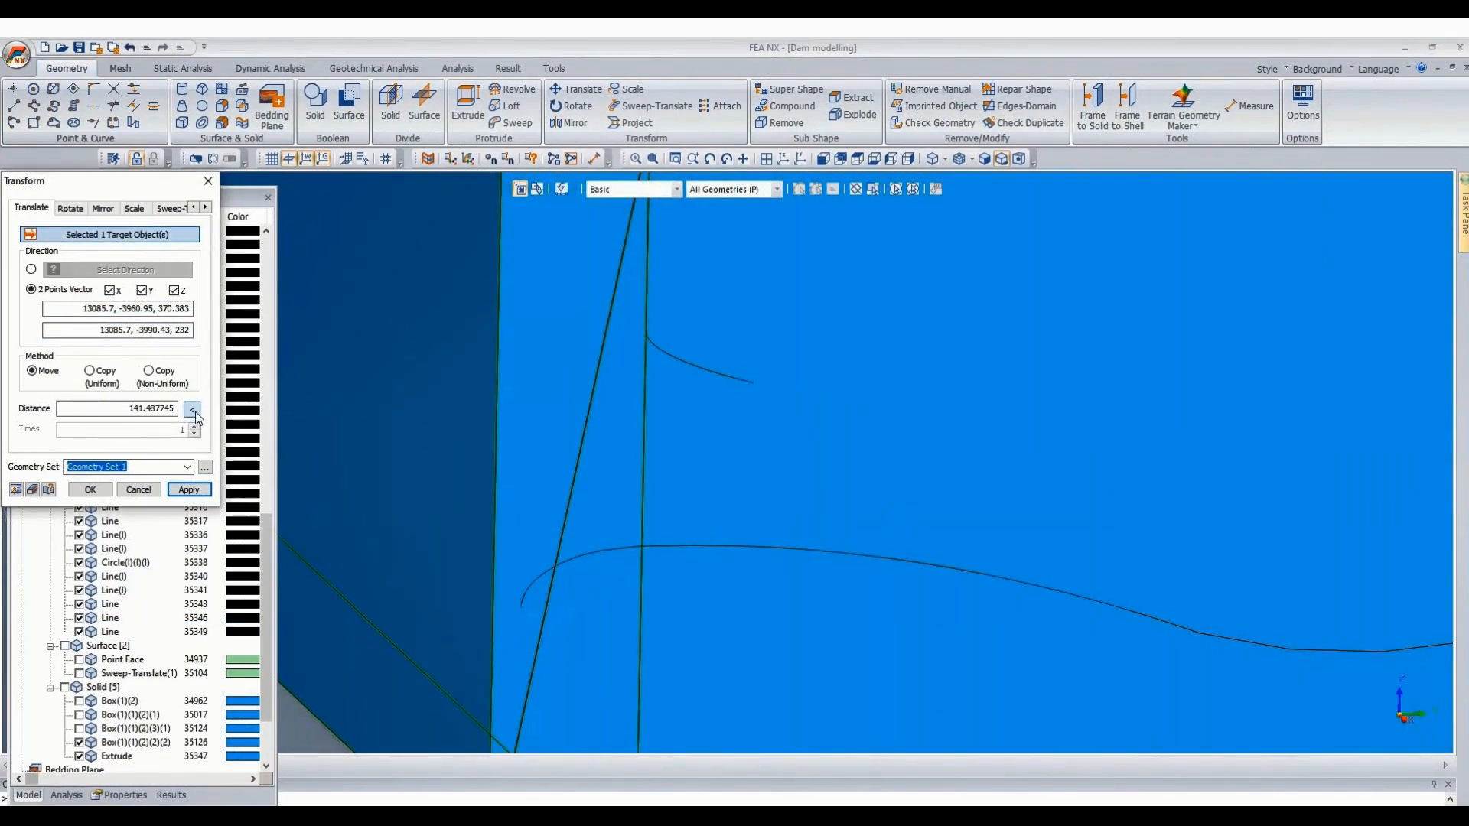
{"action": "left_click", "coordinate": [90, 489]}
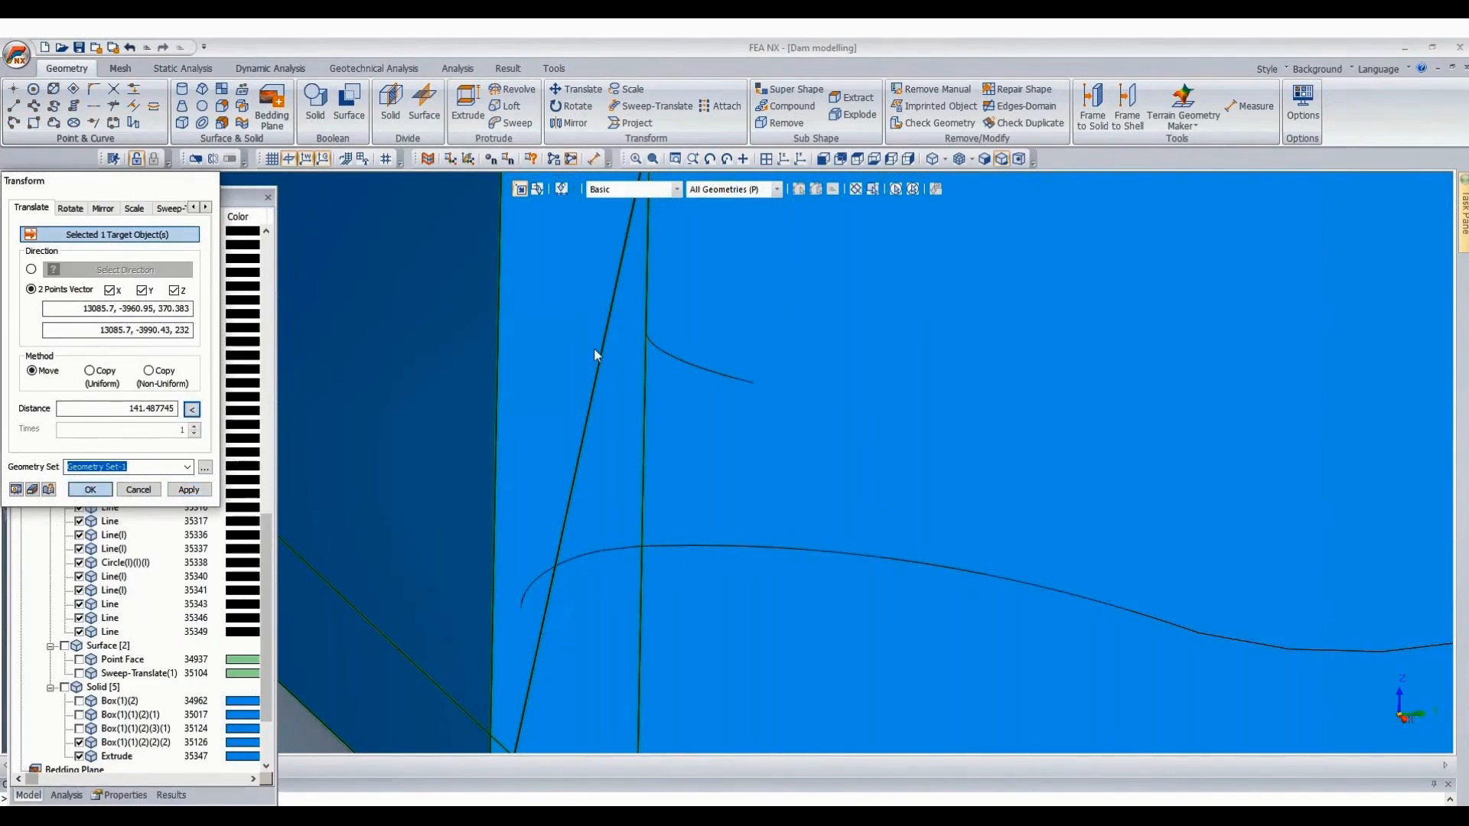
{"action": "scroll", "coordinate": [626, 342], "scroll_direction": "down", "scroll_amount": 3}
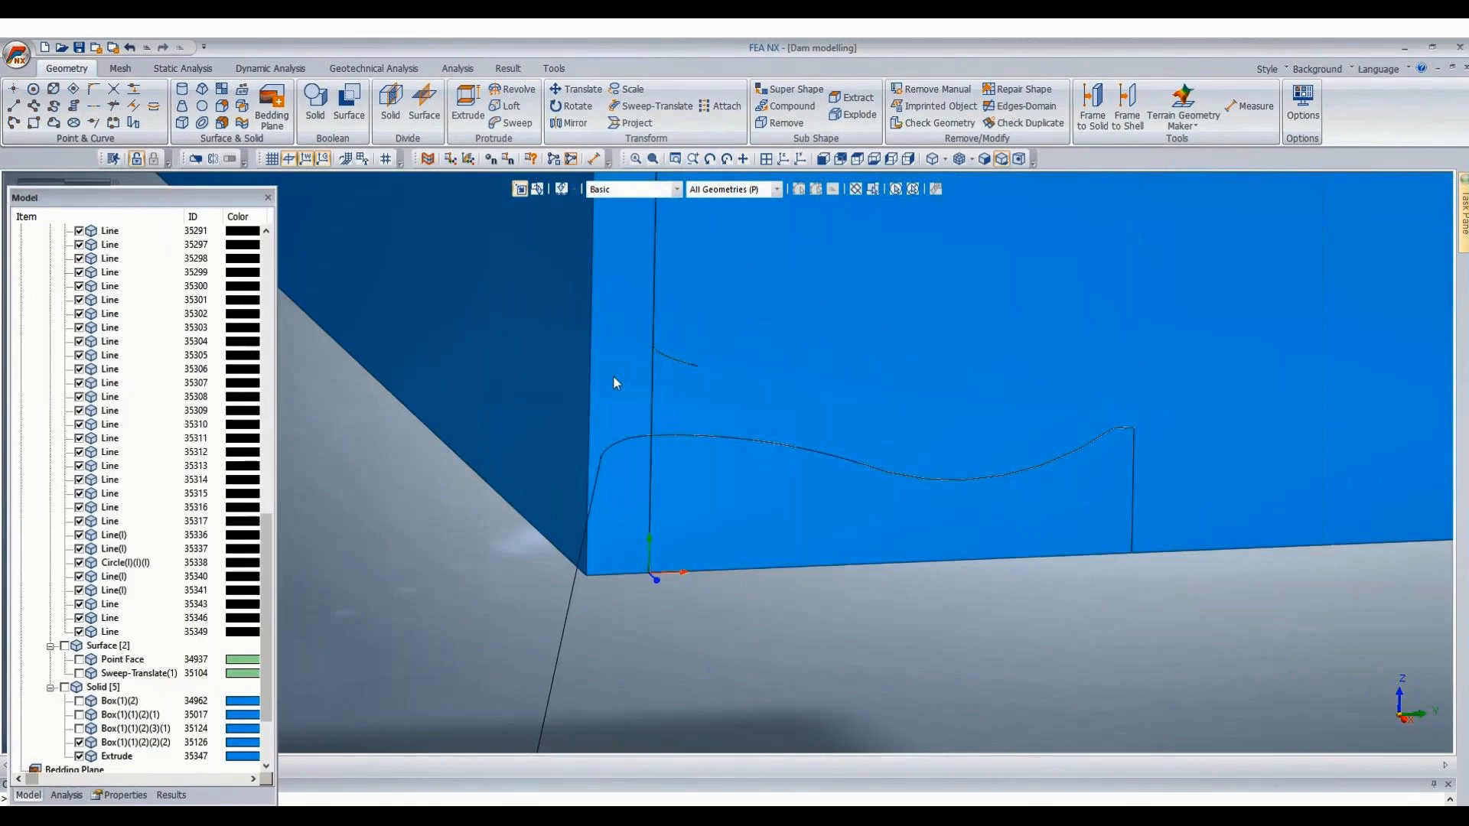
{"action": "scroll", "coordinate": [553, 563], "scroll_direction": "up", "scroll_amount": 2}
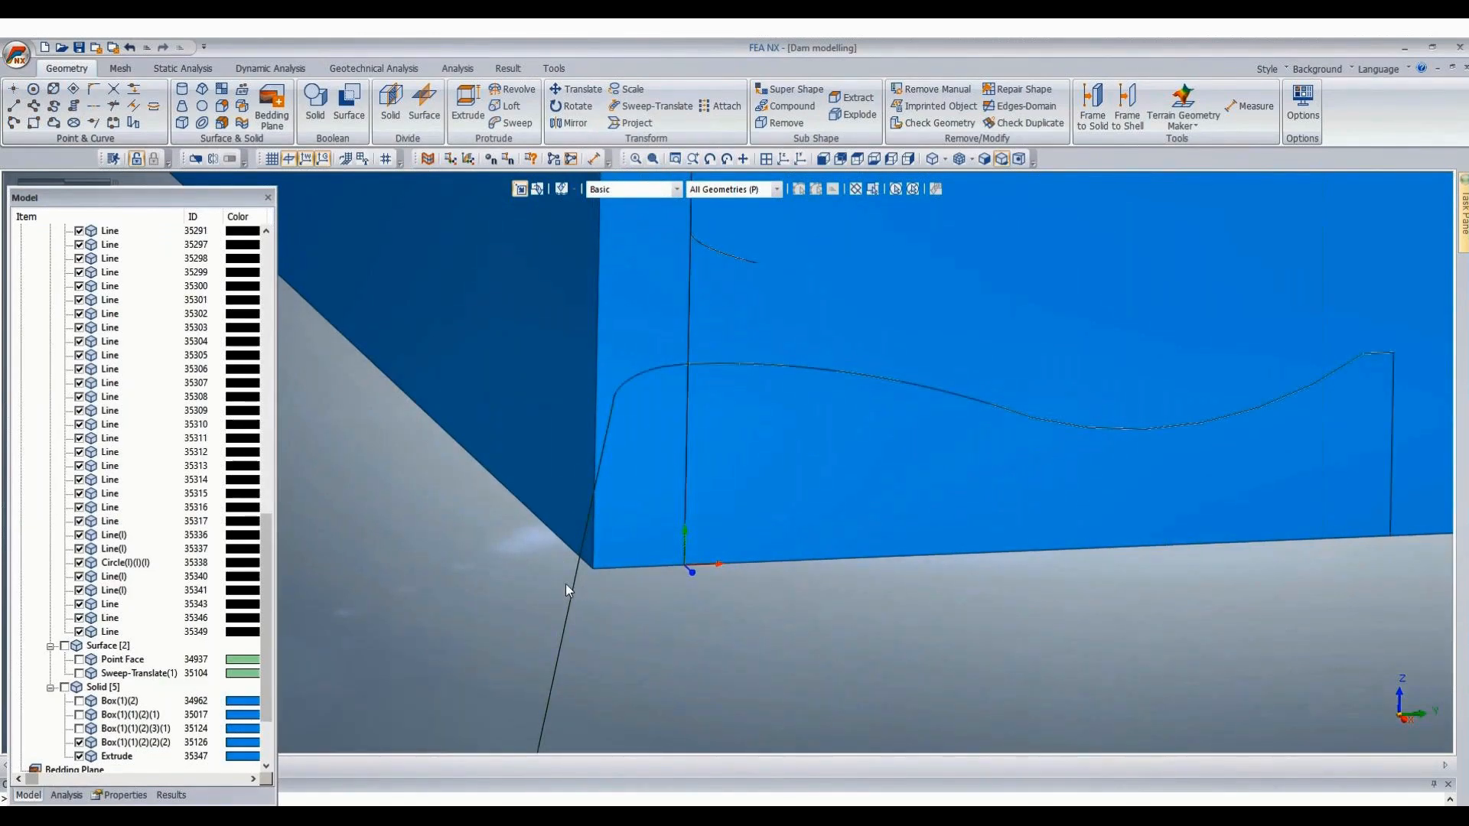
{"action": "scroll", "coordinate": [645, 615], "scroll_direction": "down", "scroll_amount": 3}
{"action": "scroll", "coordinate": [640, 612], "scroll_direction": "up", "scroll_amount": 2}
{"action": "scroll", "coordinate": [640, 617], "scroll_direction": "up", "scroll_amount": 1}
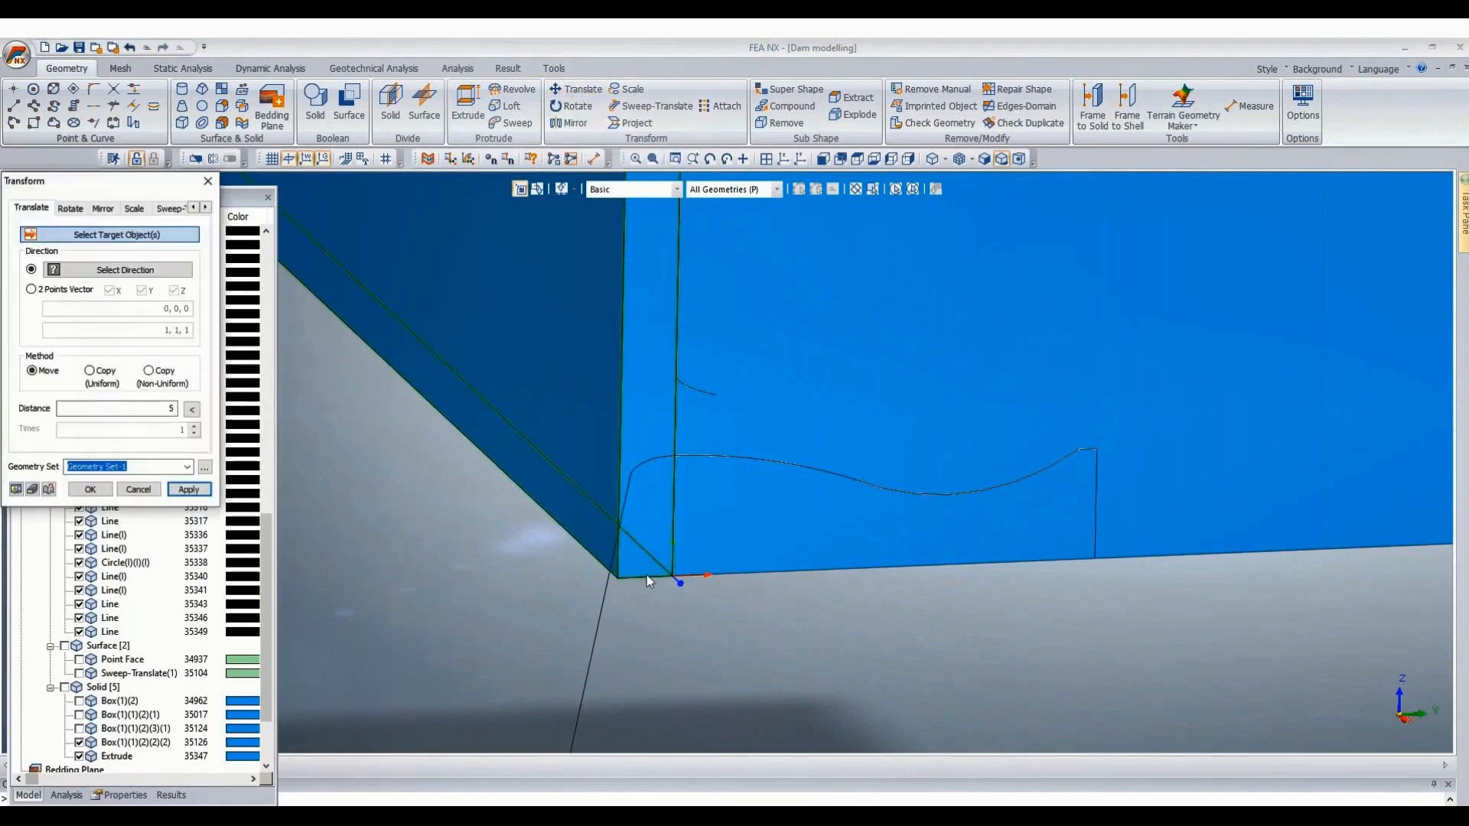
{"action": "left_click", "coordinate": [138, 489]}
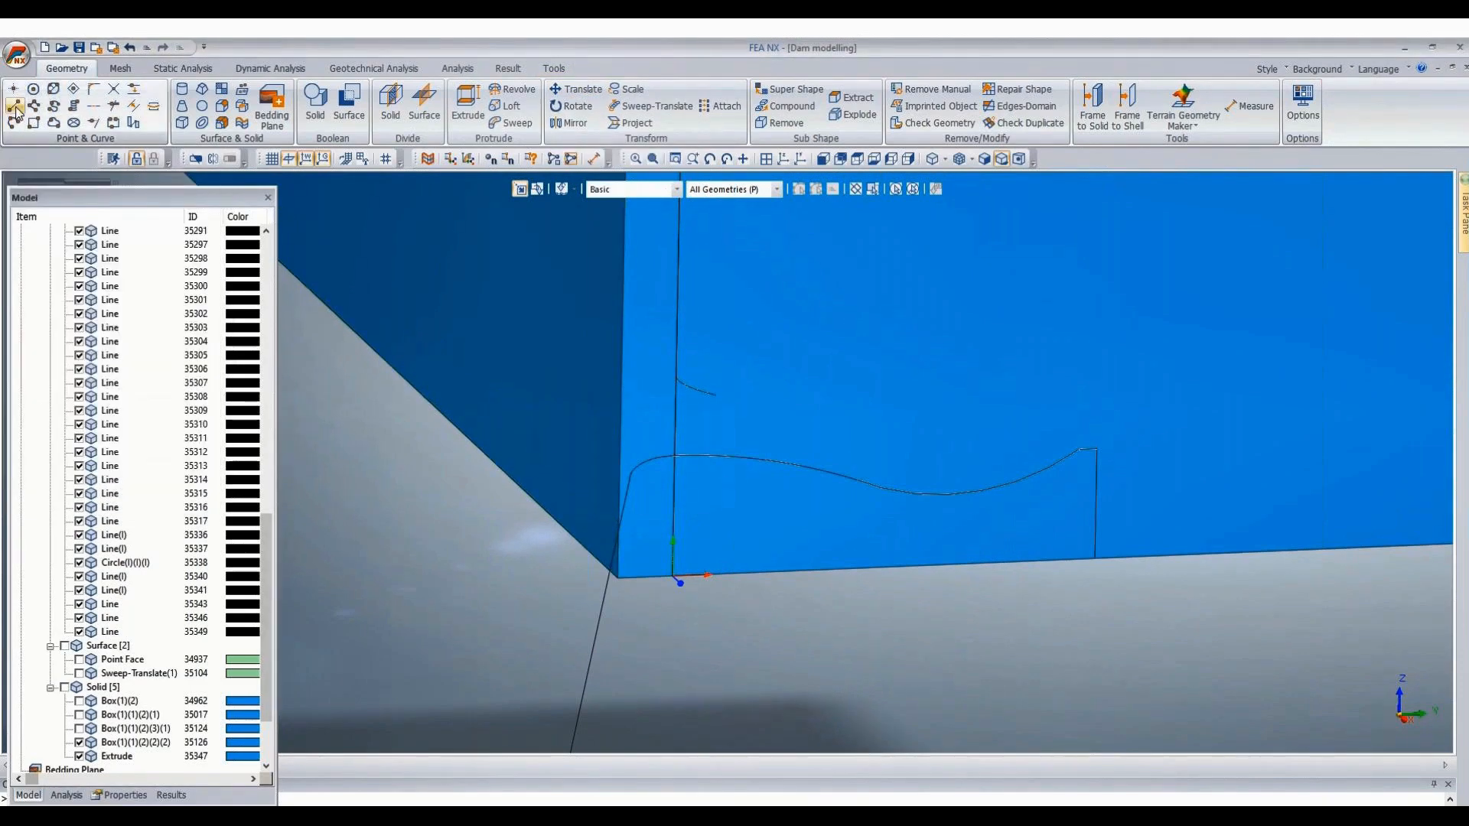
Draw a 3D line along the base from the extruded block's outer lower corner to the foot of the spillway's downstream vertical line.
{"action": "double_click", "coordinate": [212, 329]}
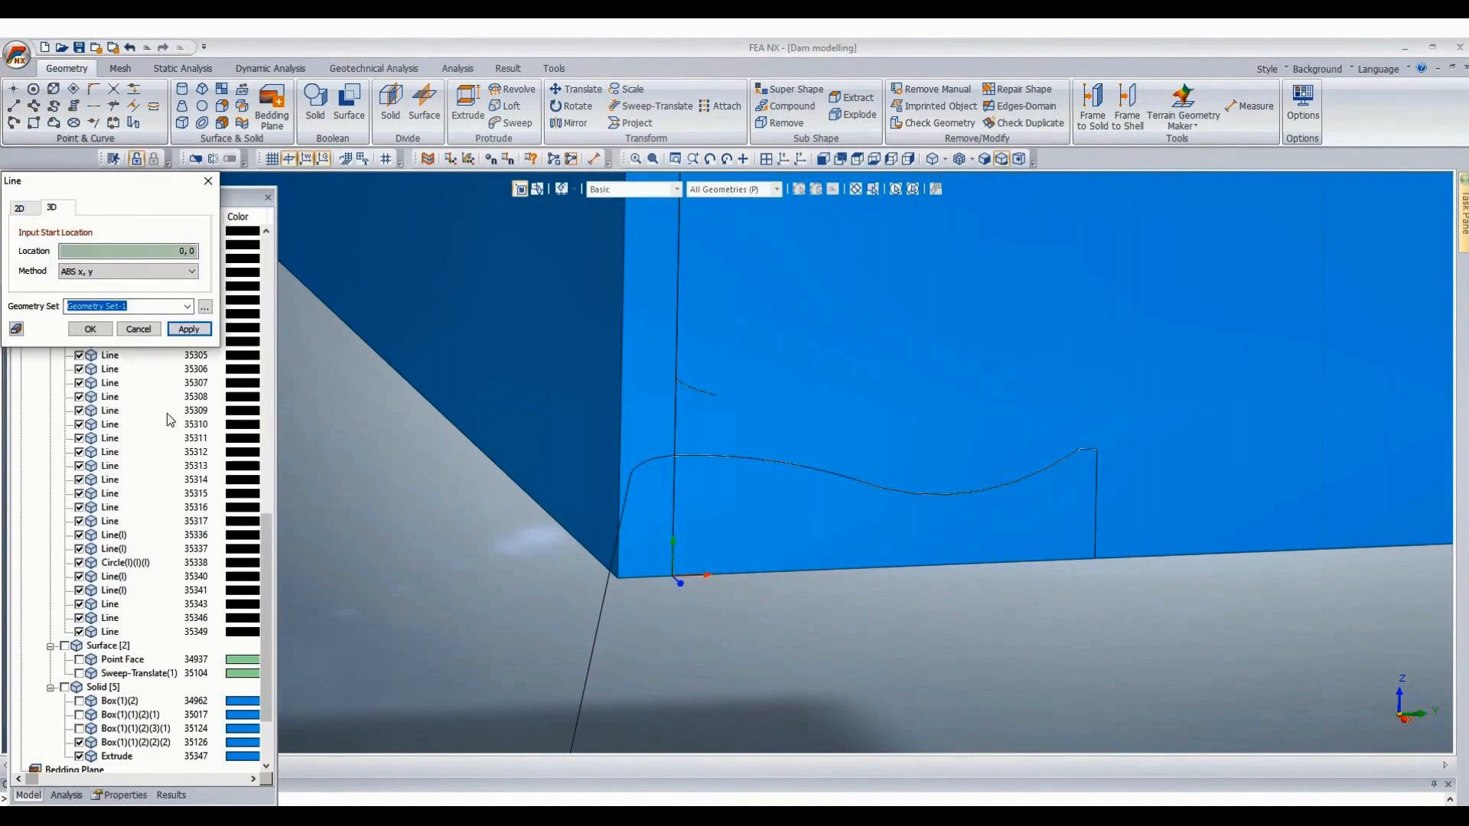
{"action": "left_click", "coordinate": [615, 582]}
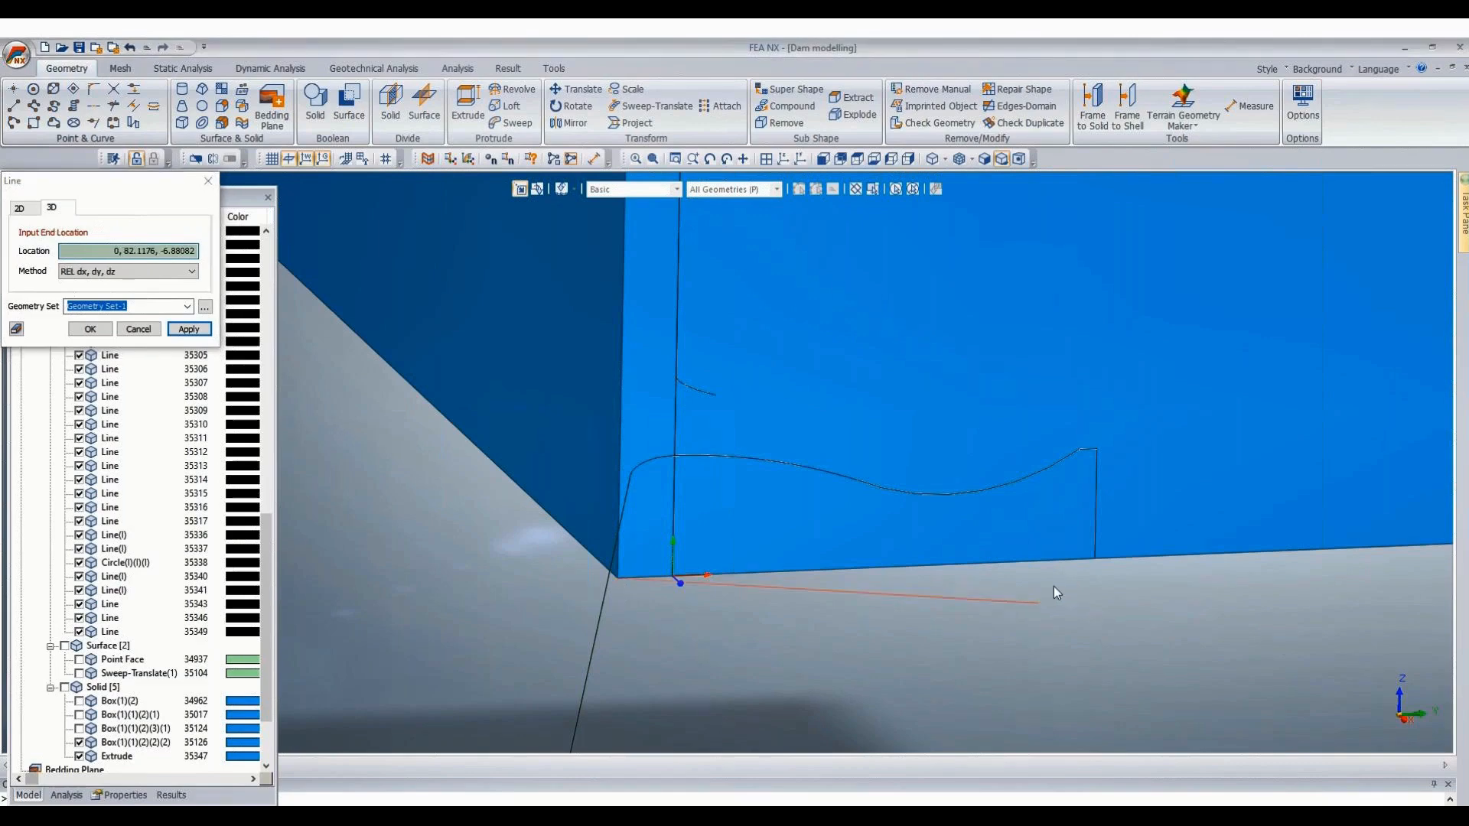
{"action": "left_click", "coordinate": [1097, 560]}
{"action": "left_click", "coordinate": [582, 94]}
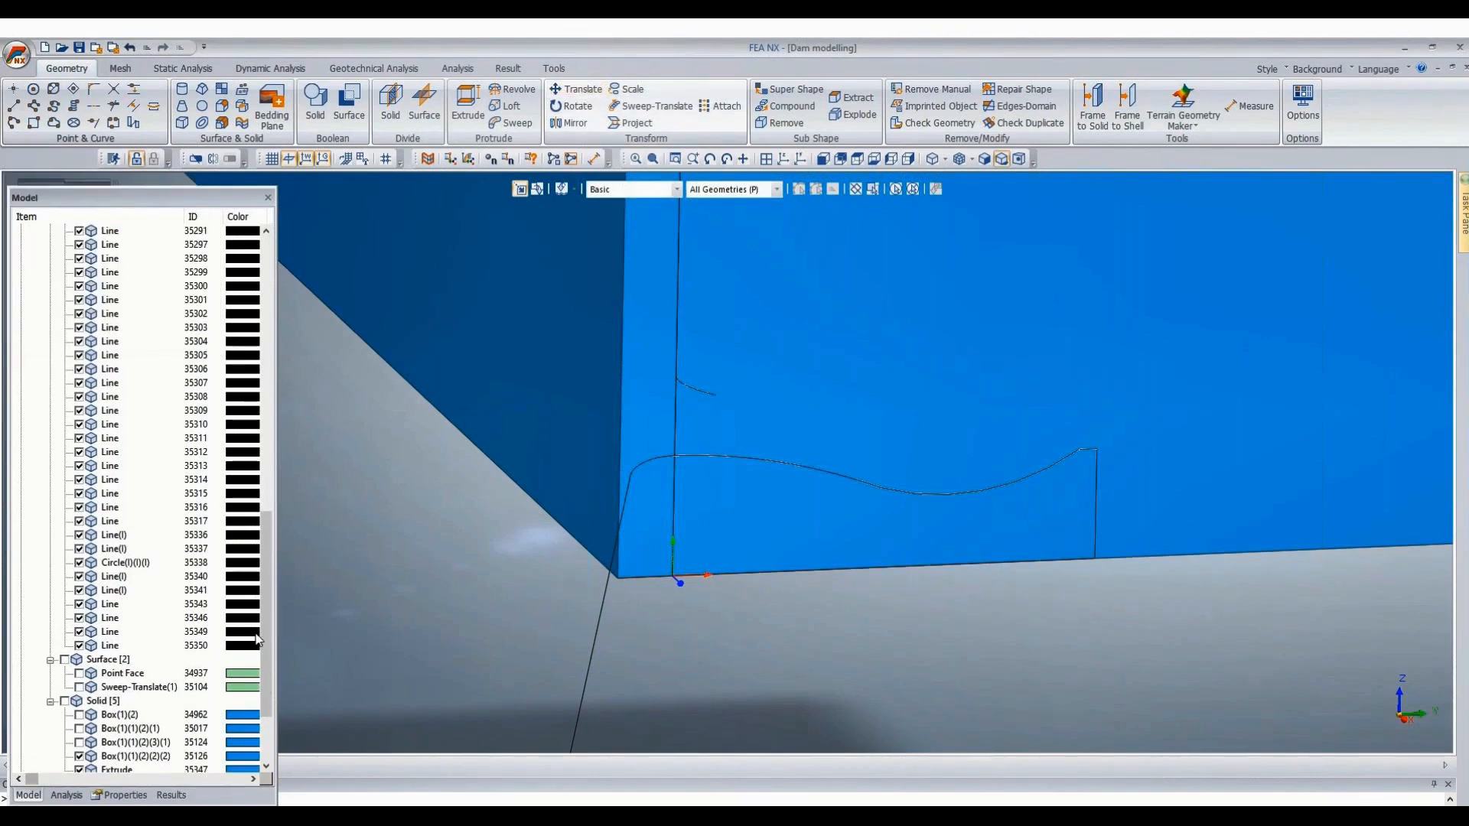
Translate the new base line 35 upstream along the block's bottom edge, using a two-point vector and the Move method.
{"action": "left_click", "coordinate": [115, 646]}
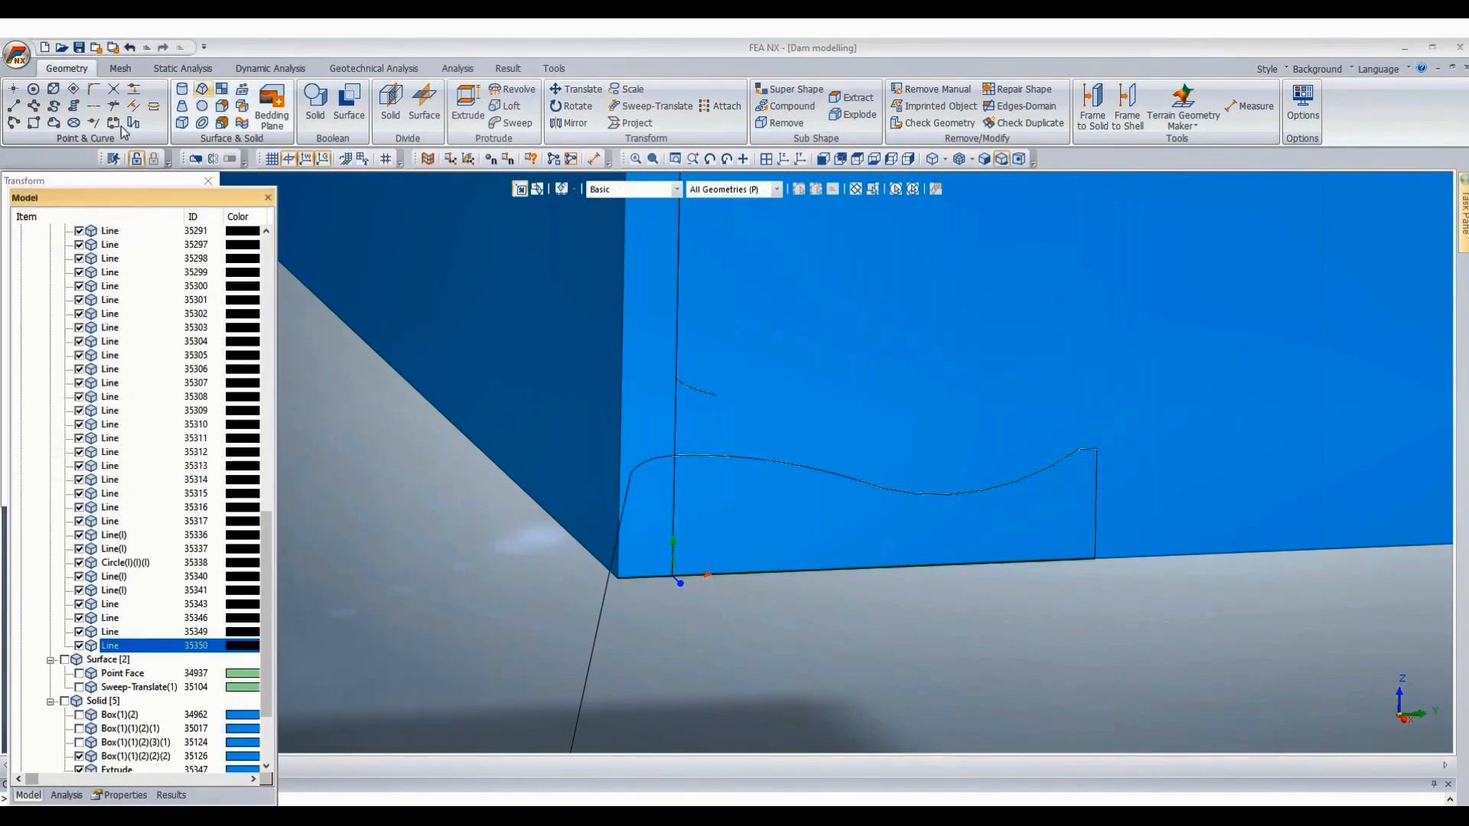
{"action": "left_click_drag", "start_coordinate": [90, 178], "coordinate": [450, 93]}
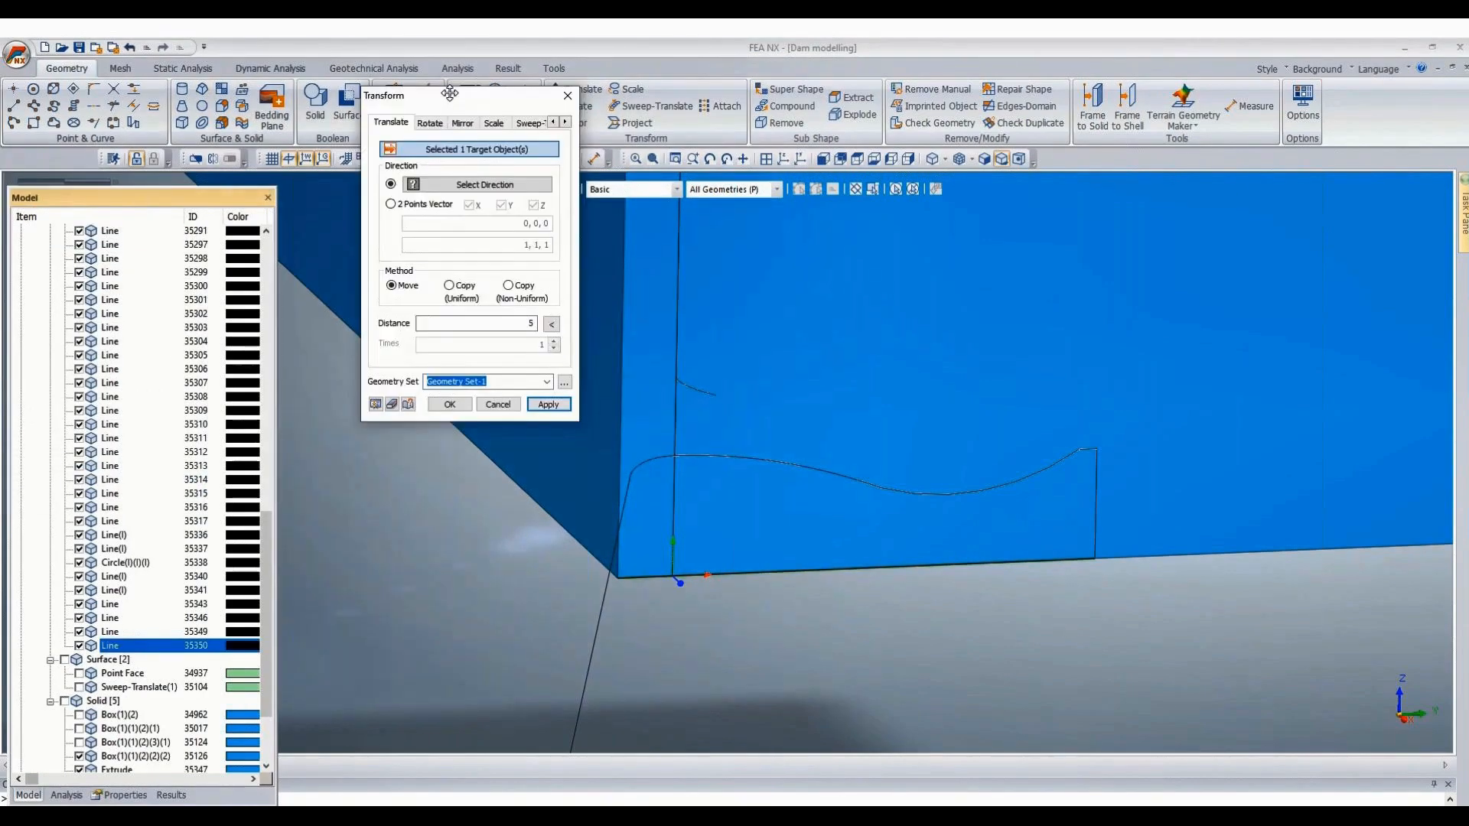
{"action": "left_click", "coordinate": [422, 207]}
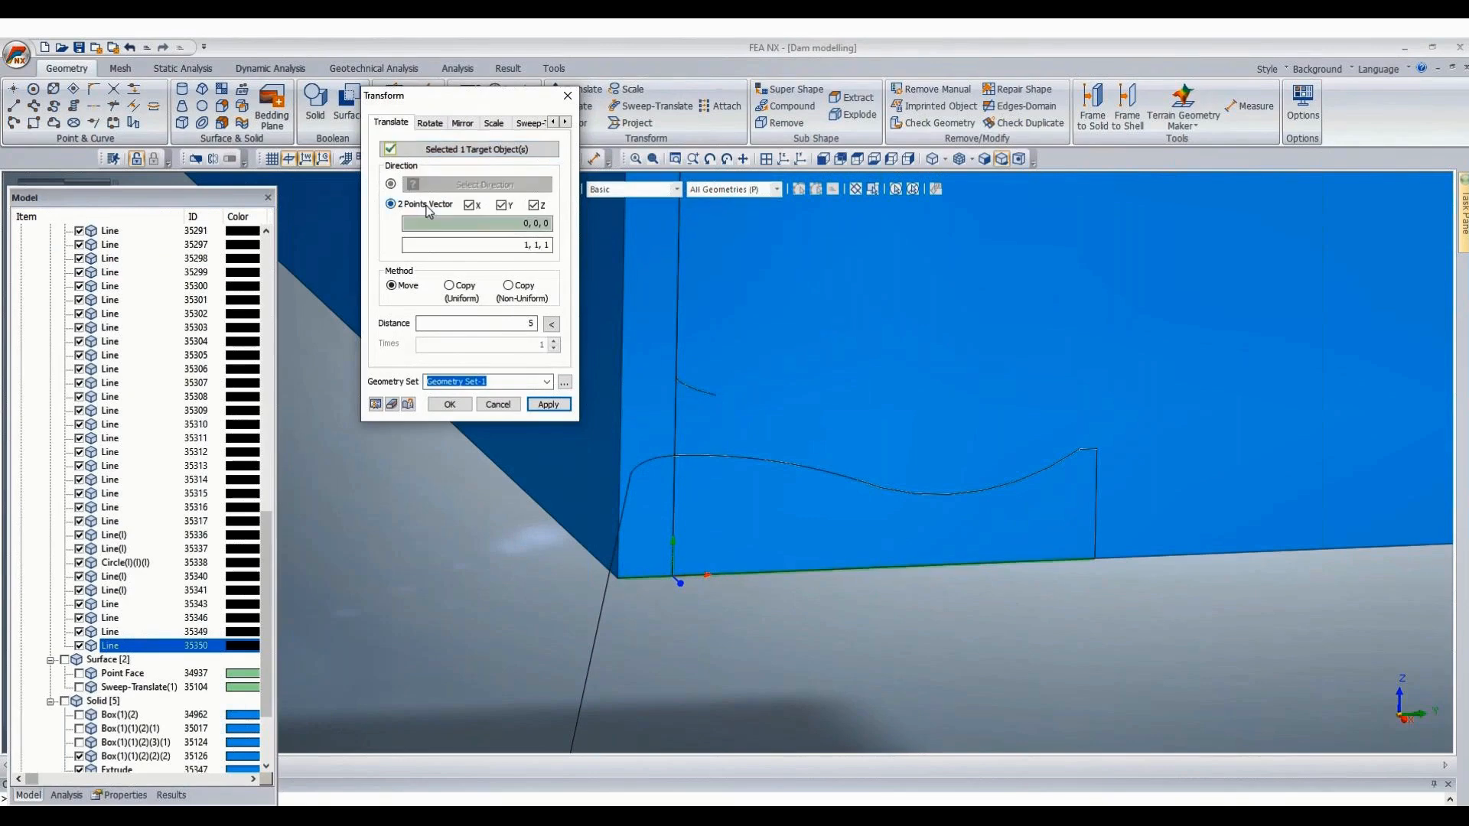
{"action": "left_click", "coordinate": [1090, 567]}
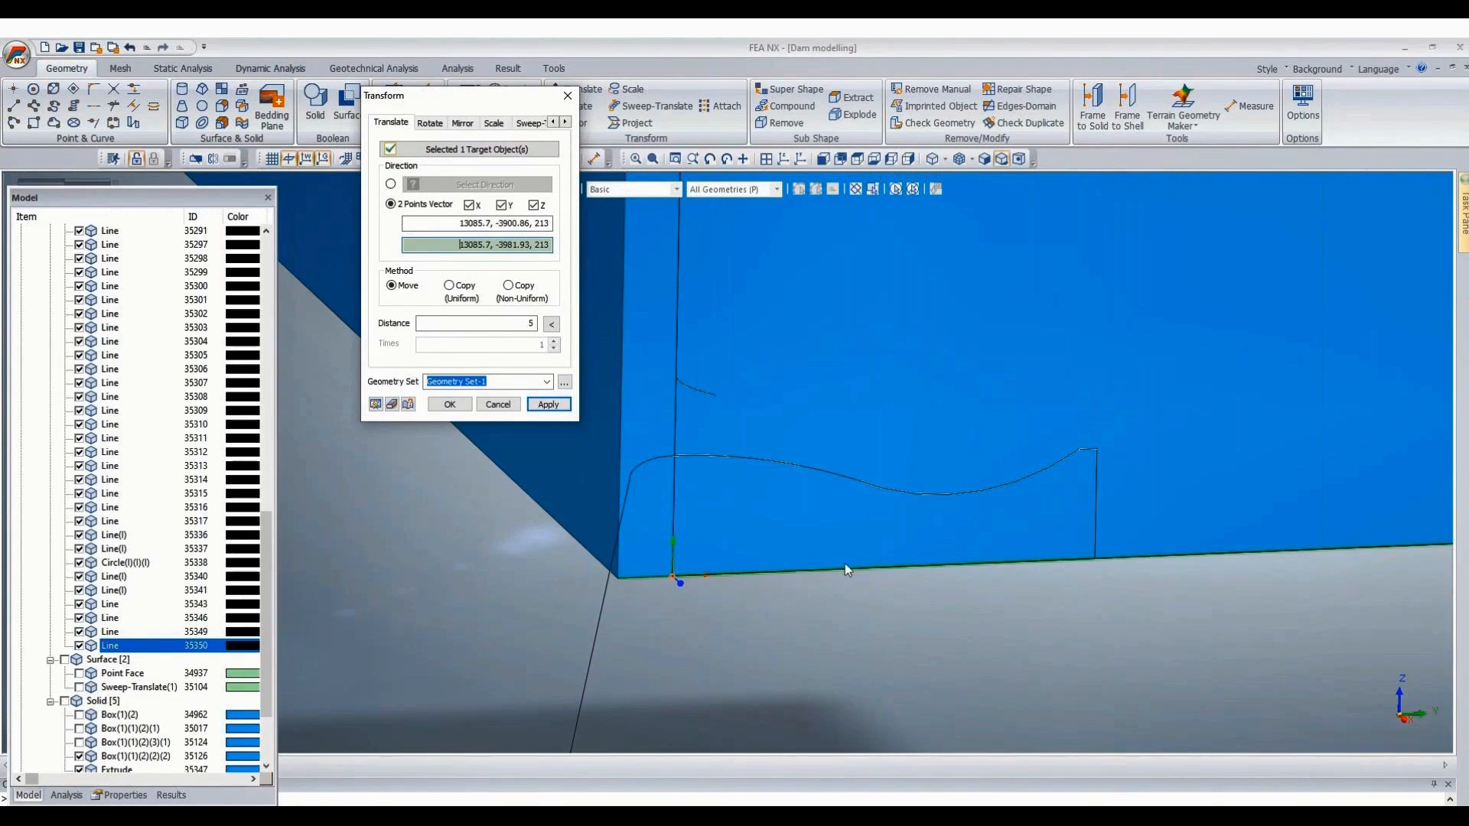
{"action": "left_click", "coordinate": [696, 582]}
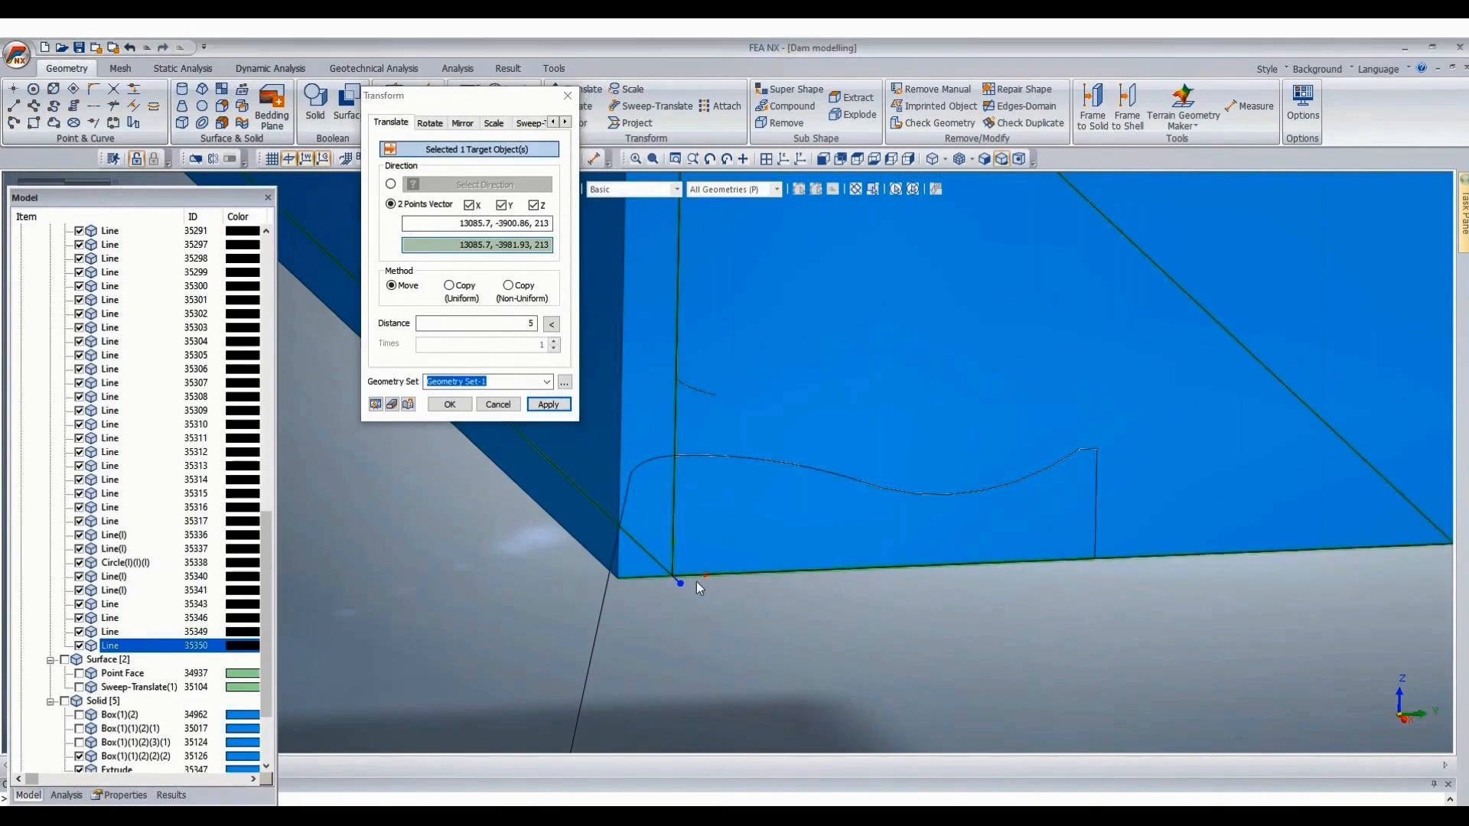
{"action": "left_click", "coordinate": [551, 325]}
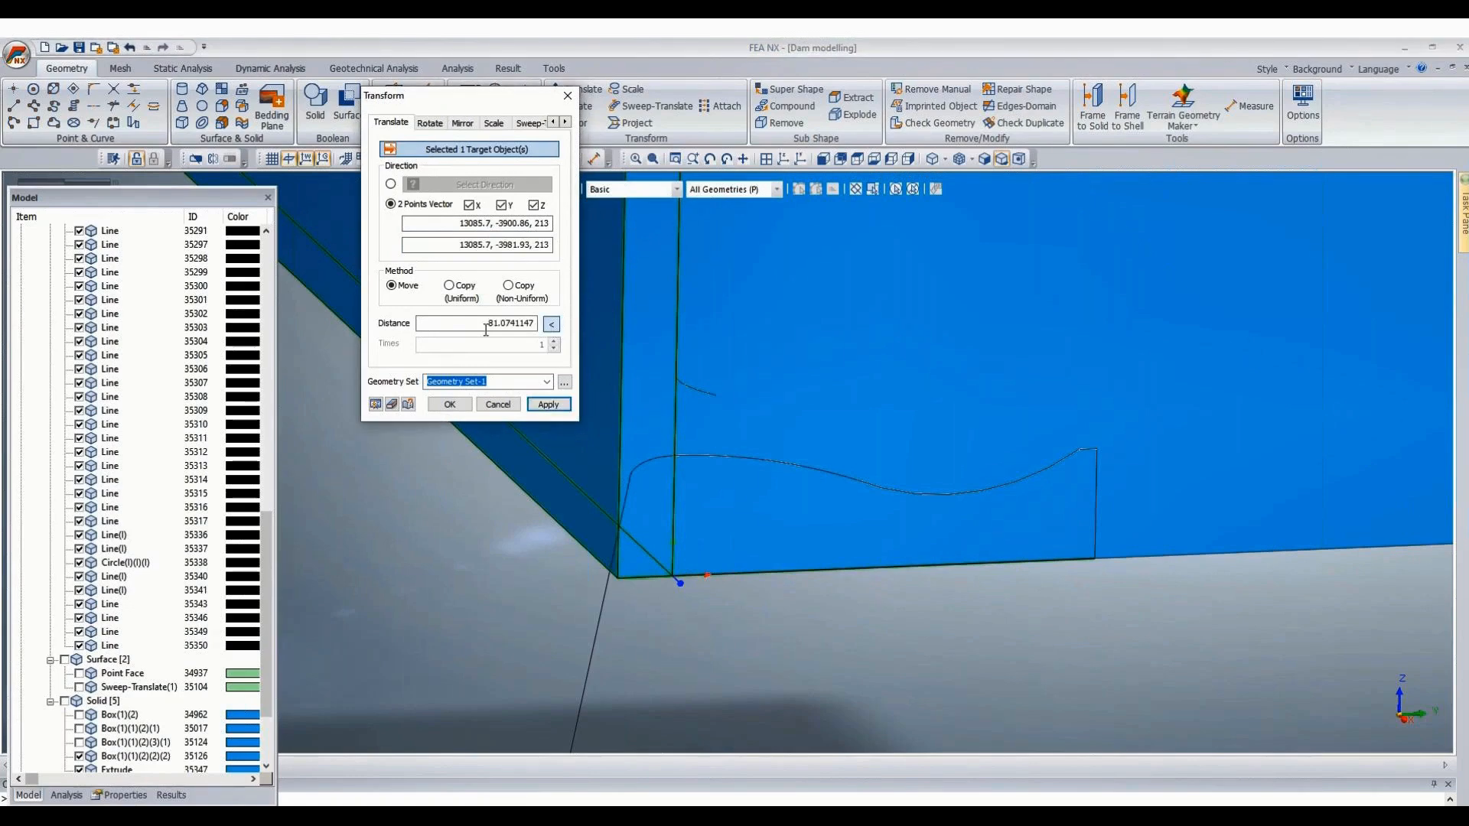
{"action": "double_click", "coordinate": [486, 328]}
{"action": "type", "text": "35"}
{"action": "left_click", "coordinate": [450, 404]}
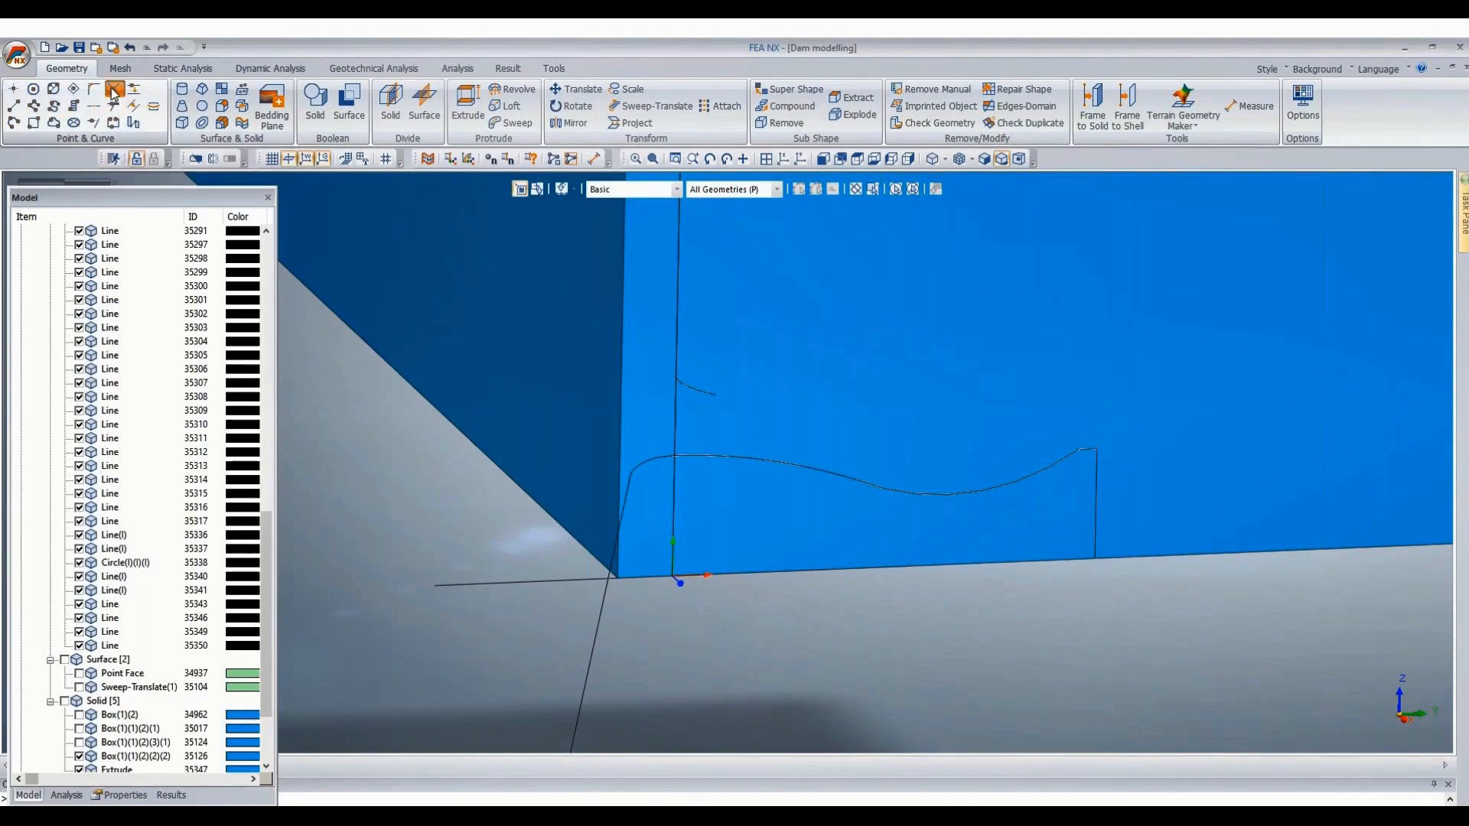
Intersect the base line with the inclined upstream line and delete the two segments that overhang beyond their crossing.
{"action": "left_click", "coordinate": [540, 583]}
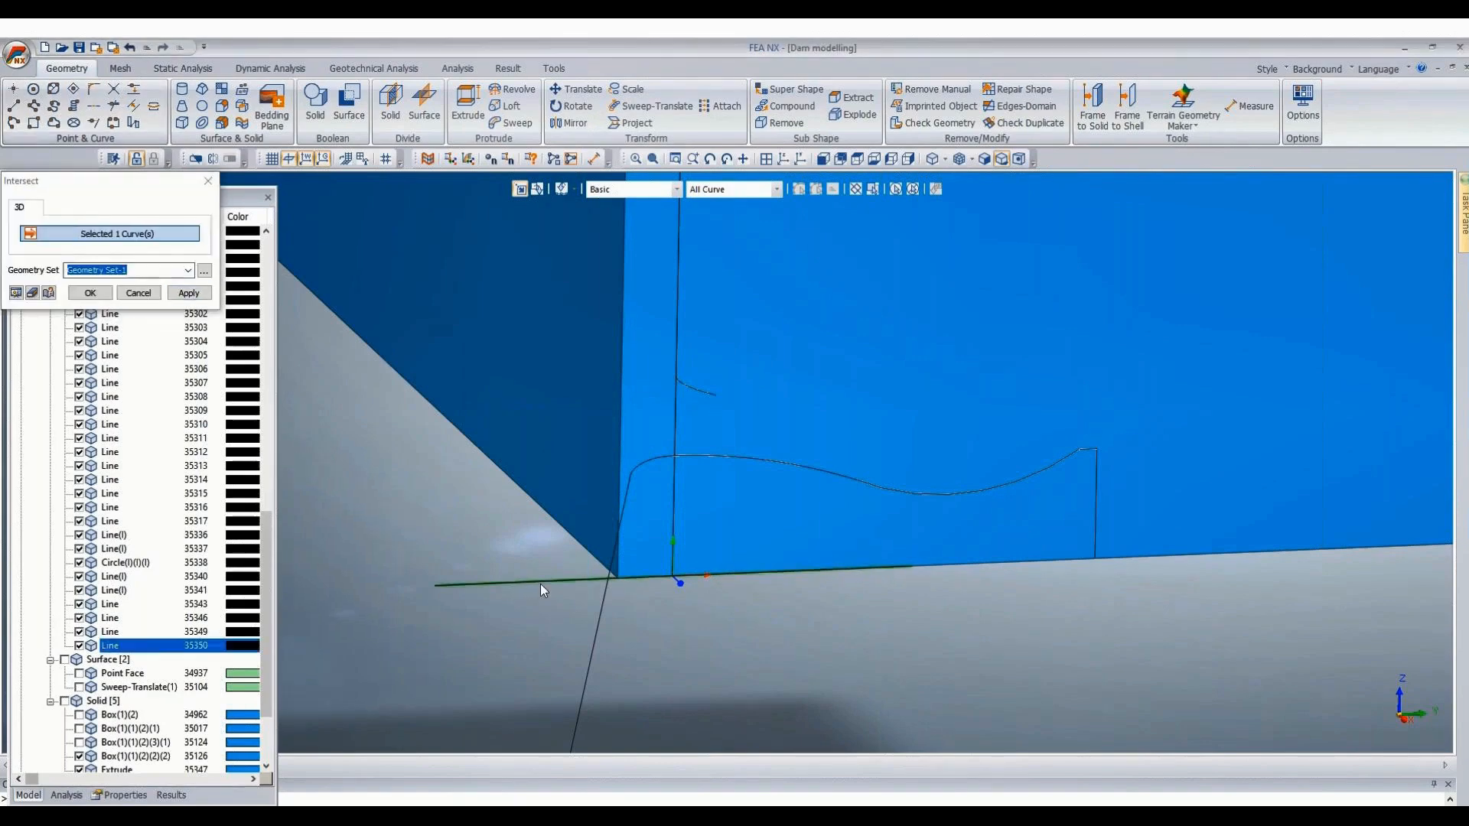
{"action": "left_click", "coordinate": [600, 627]}
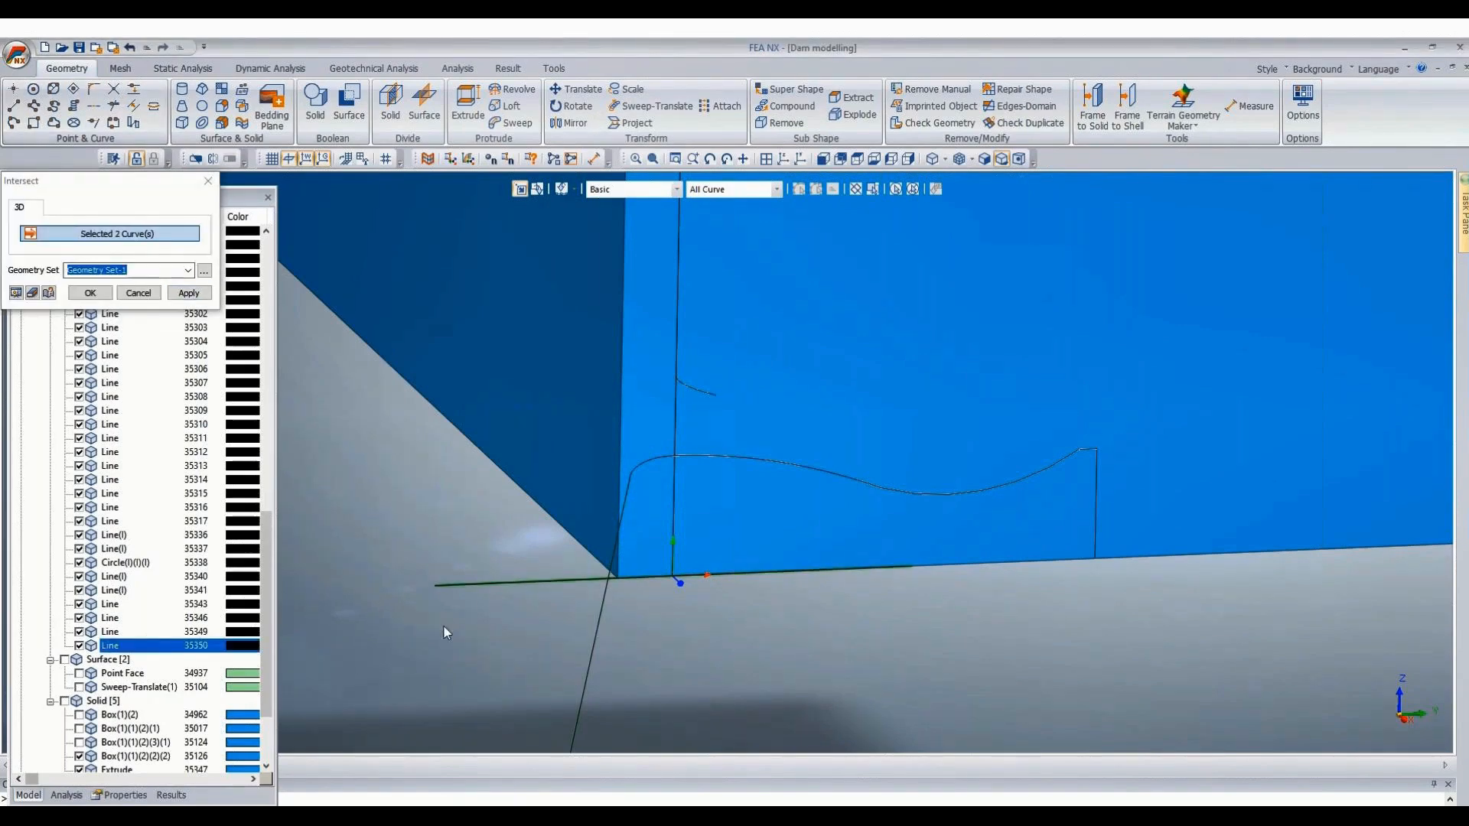
{"action": "left_click", "coordinate": [91, 293]}
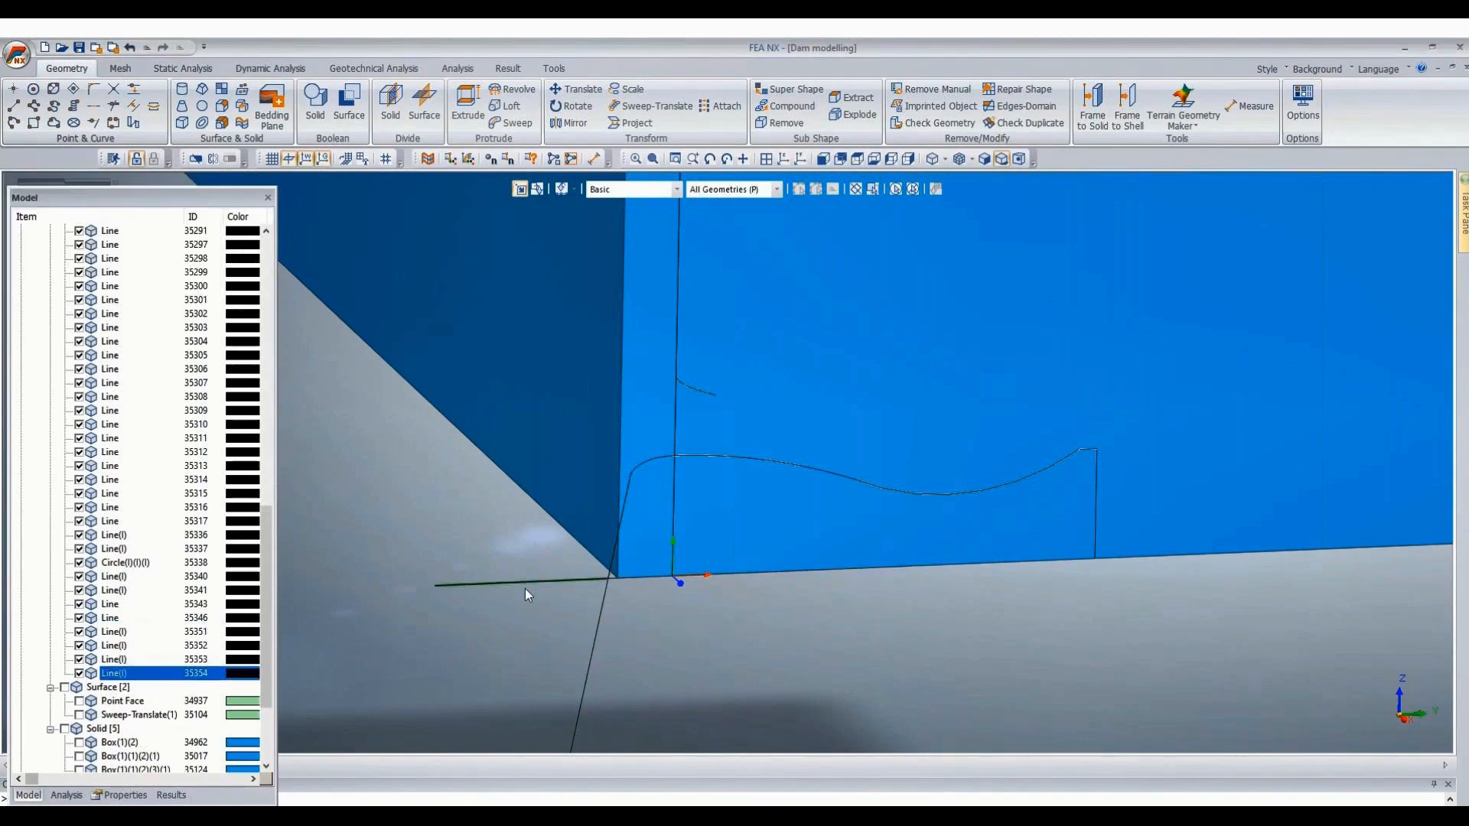
{"action": "left_click", "coordinate": [595, 647]}
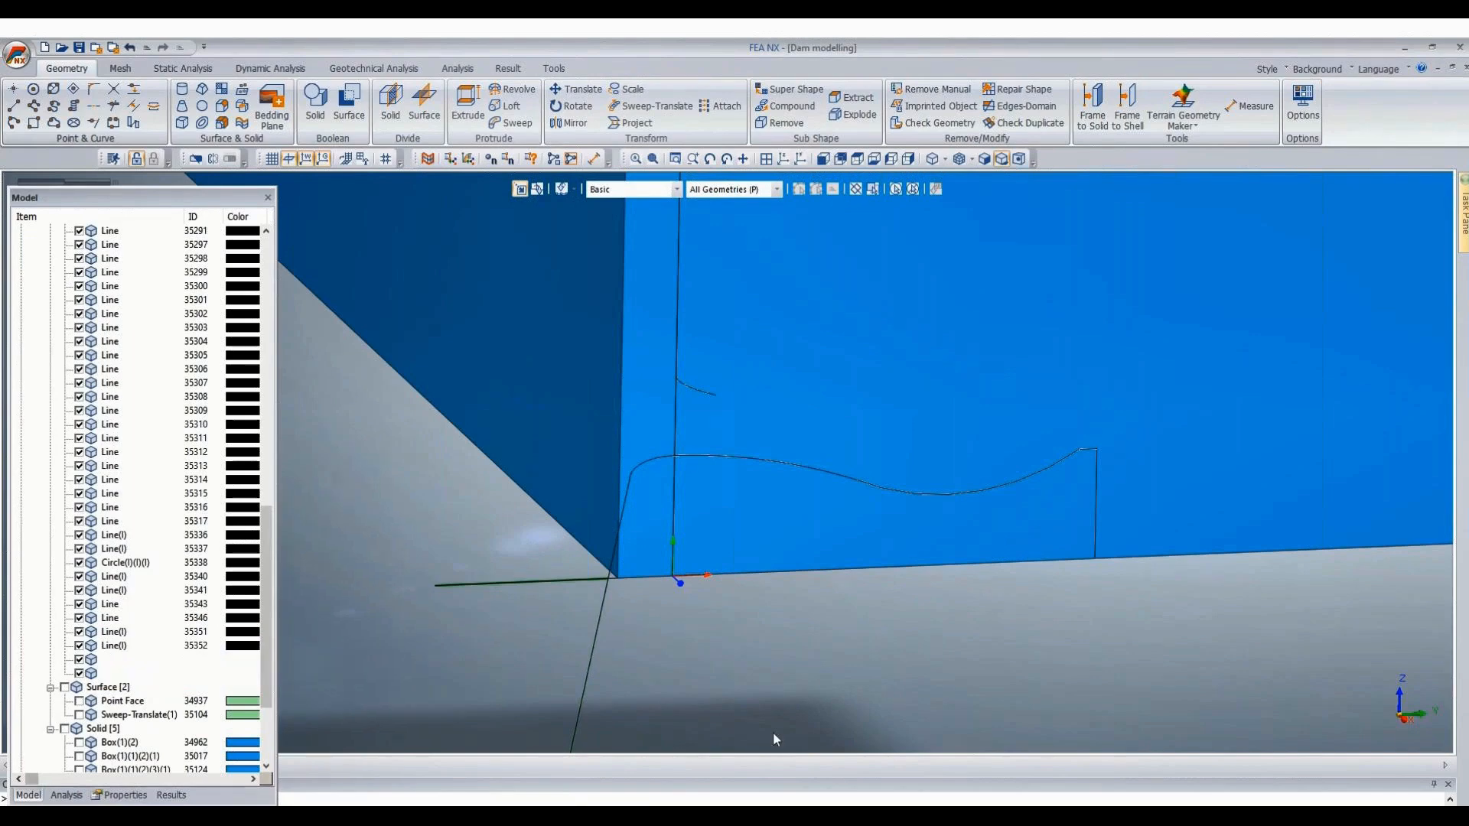
{"action": "key", "text": "Delete"}
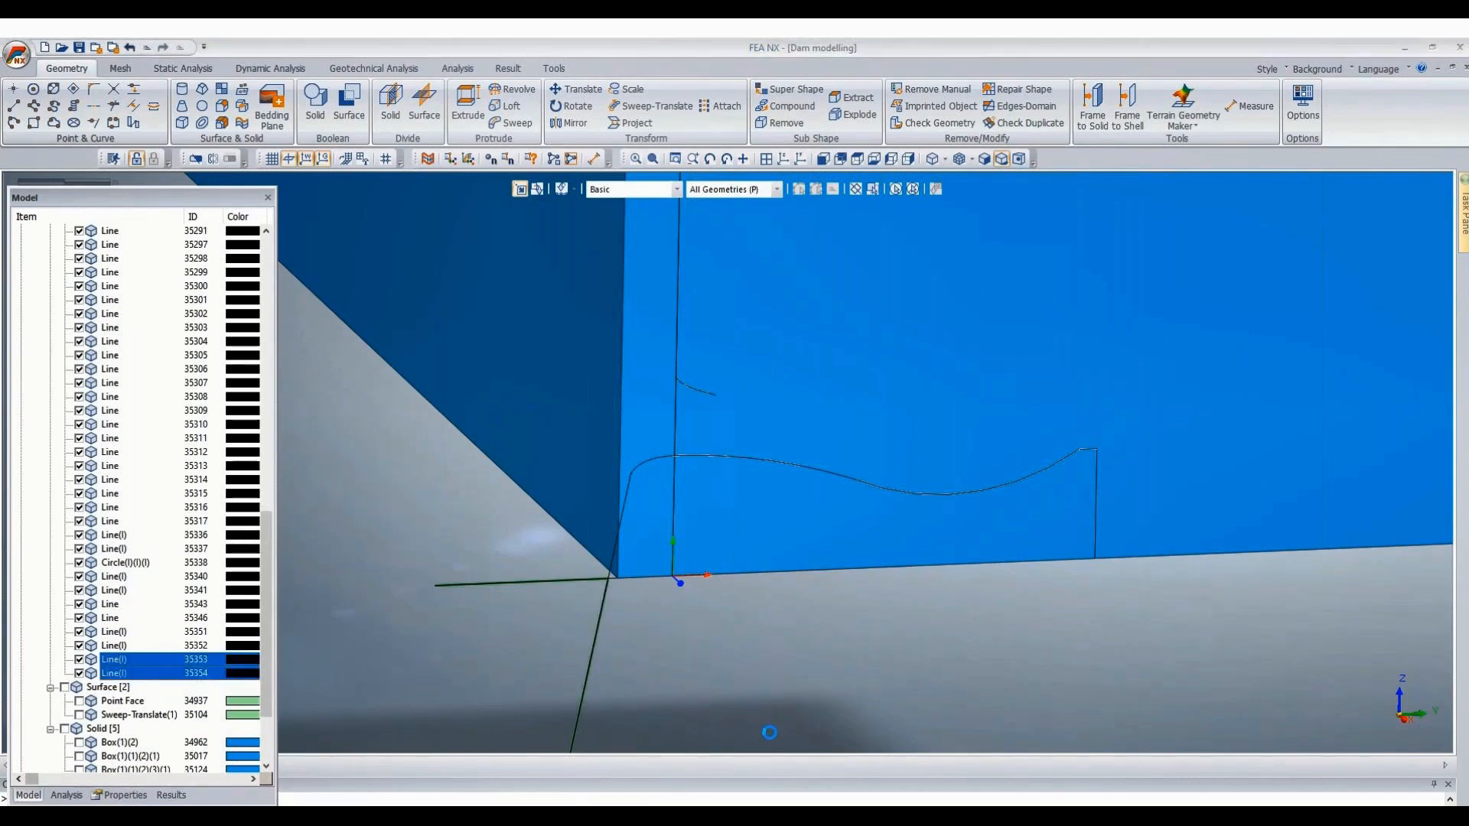
Extrude the block's upstream end face 15 along the profile normal as a solid, previewing it before creation.
{"action": "scroll", "coordinate": [590, 590], "scroll_direction": "up", "scroll_amount": 2}
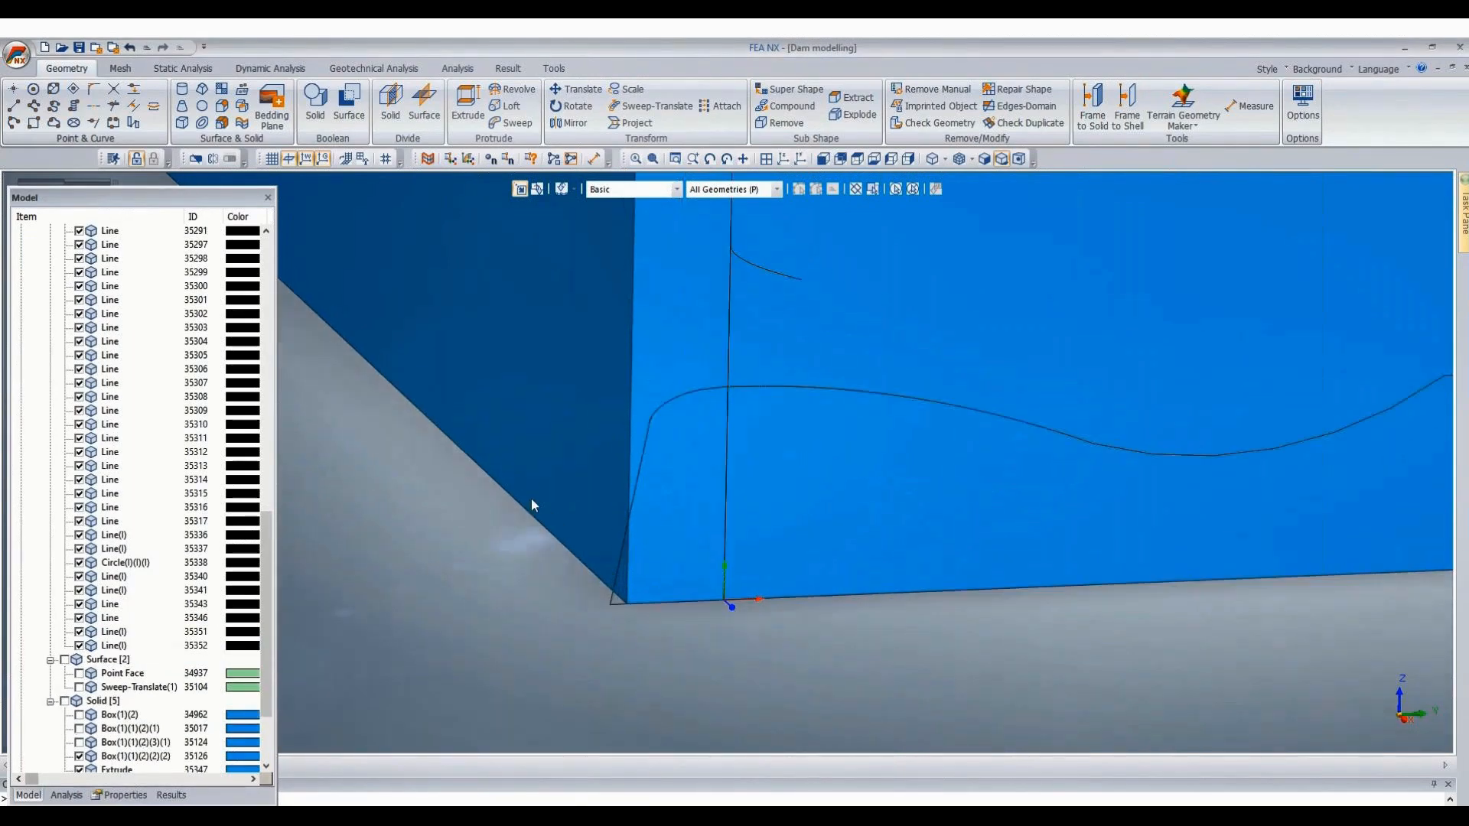
{"action": "scroll", "coordinate": [531, 498], "scroll_direction": "up", "scroll_amount": 1}
{"action": "scroll", "coordinate": [480, 575], "scroll_direction": "down", "scroll_amount": 2}
{"action": "scroll", "coordinate": [469, 679], "scroll_direction": "down", "scroll_amount": 2}
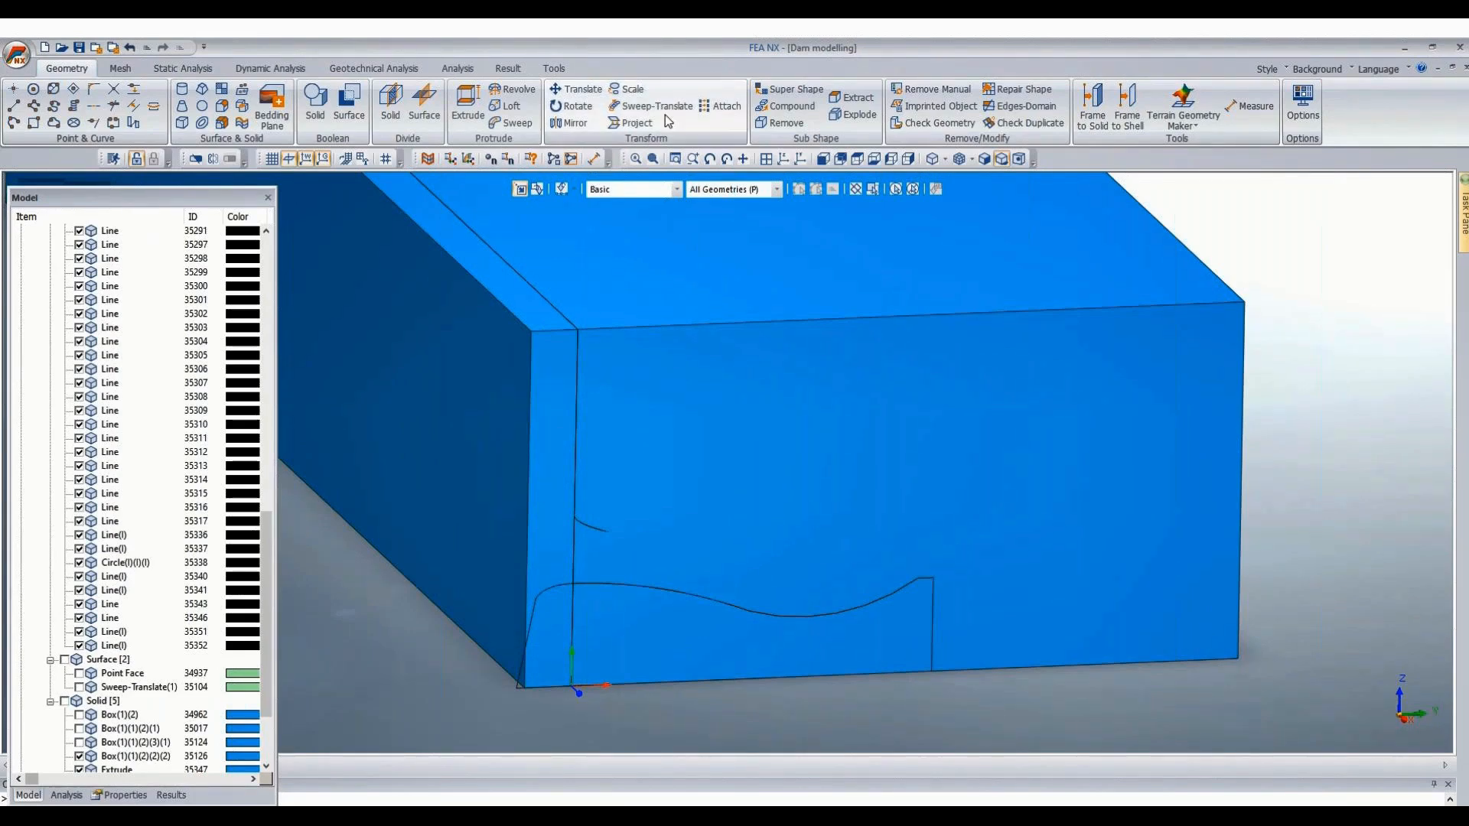
{"action": "left_click", "coordinate": [442, 117]}
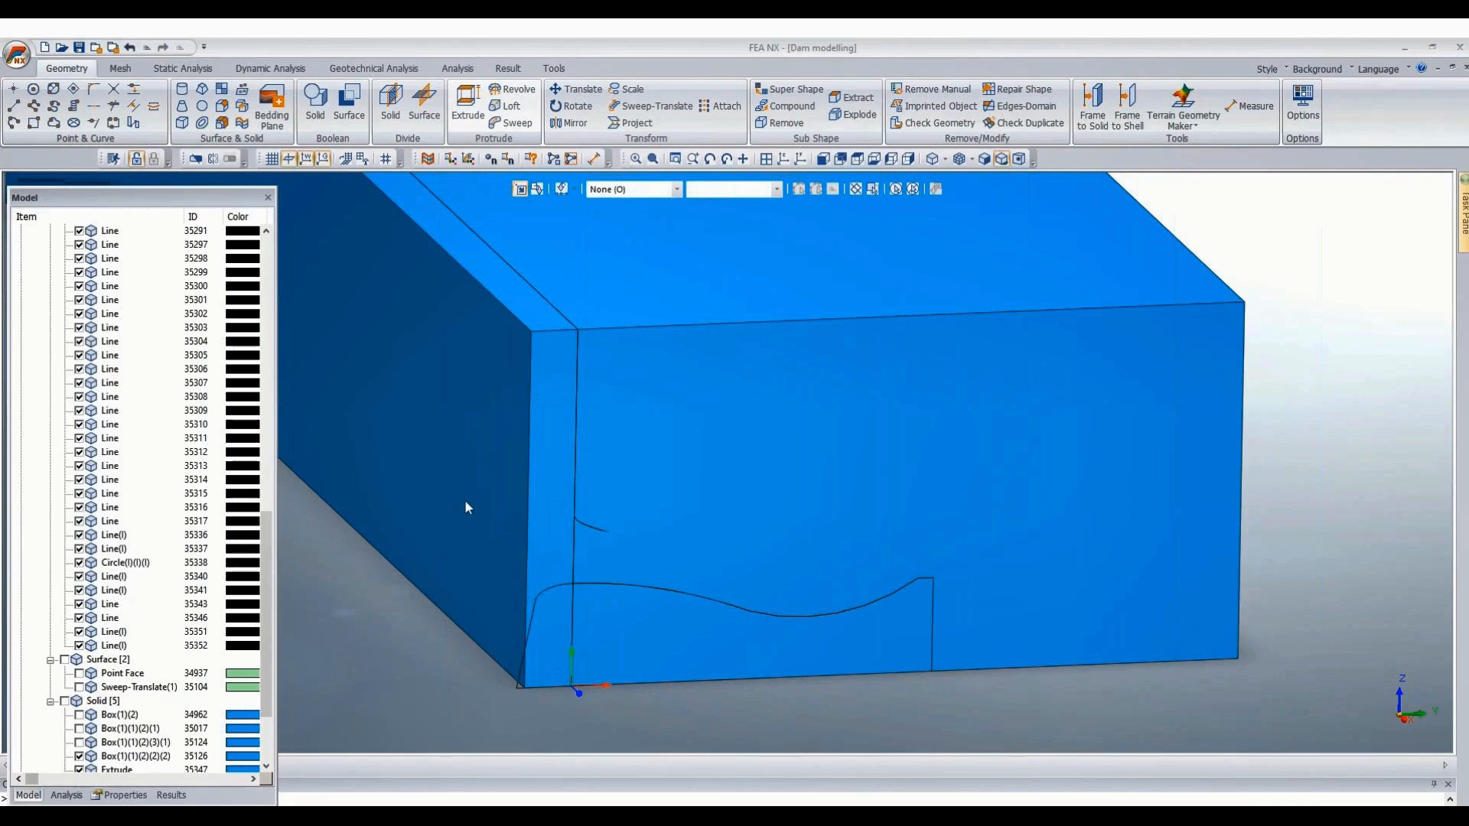
{"action": "left_click", "coordinate": [485, 523]}
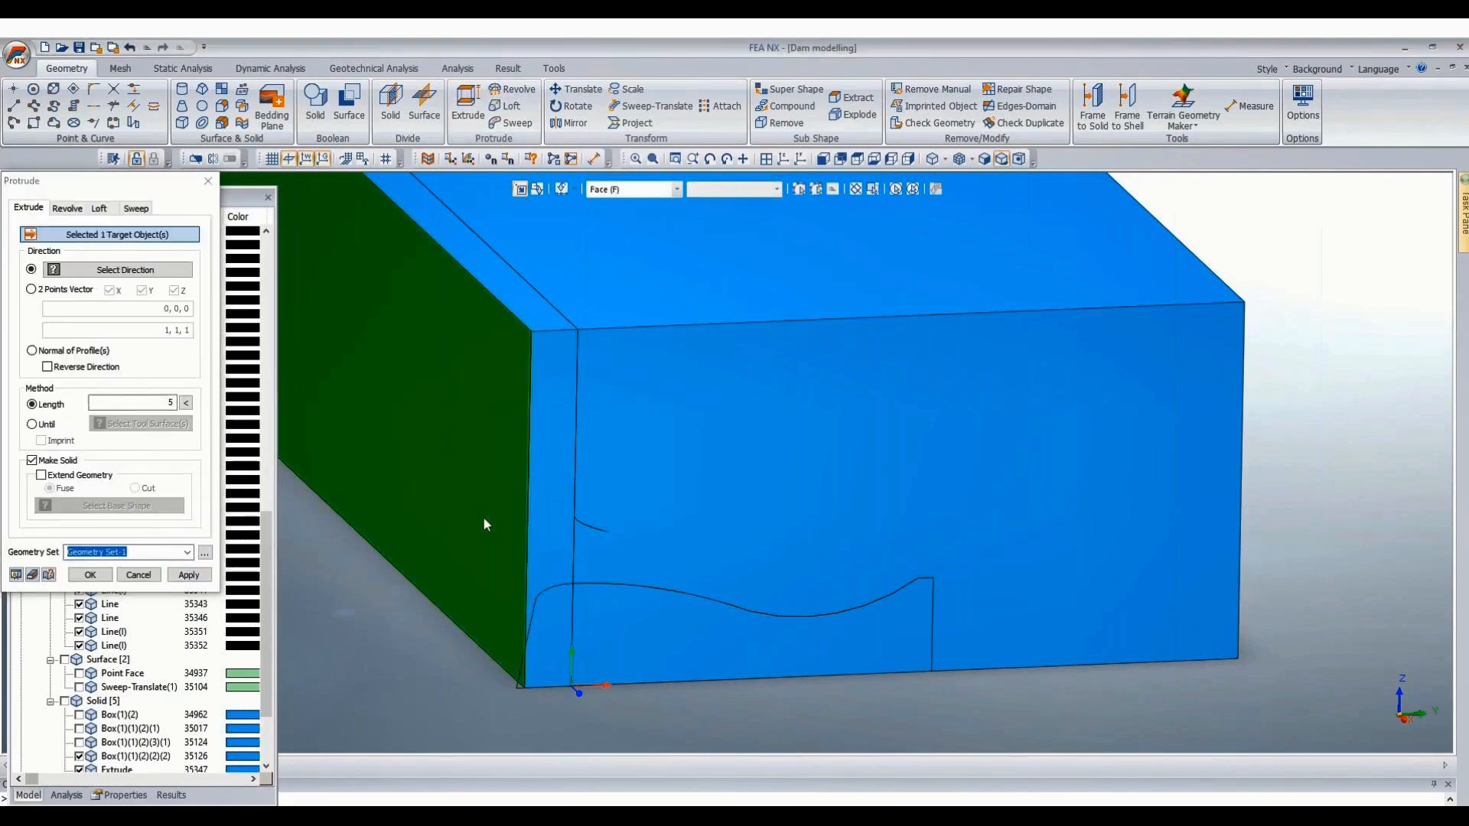
{"action": "left_click", "coordinate": [56, 352]}
{"action": "type", "text": "1"}
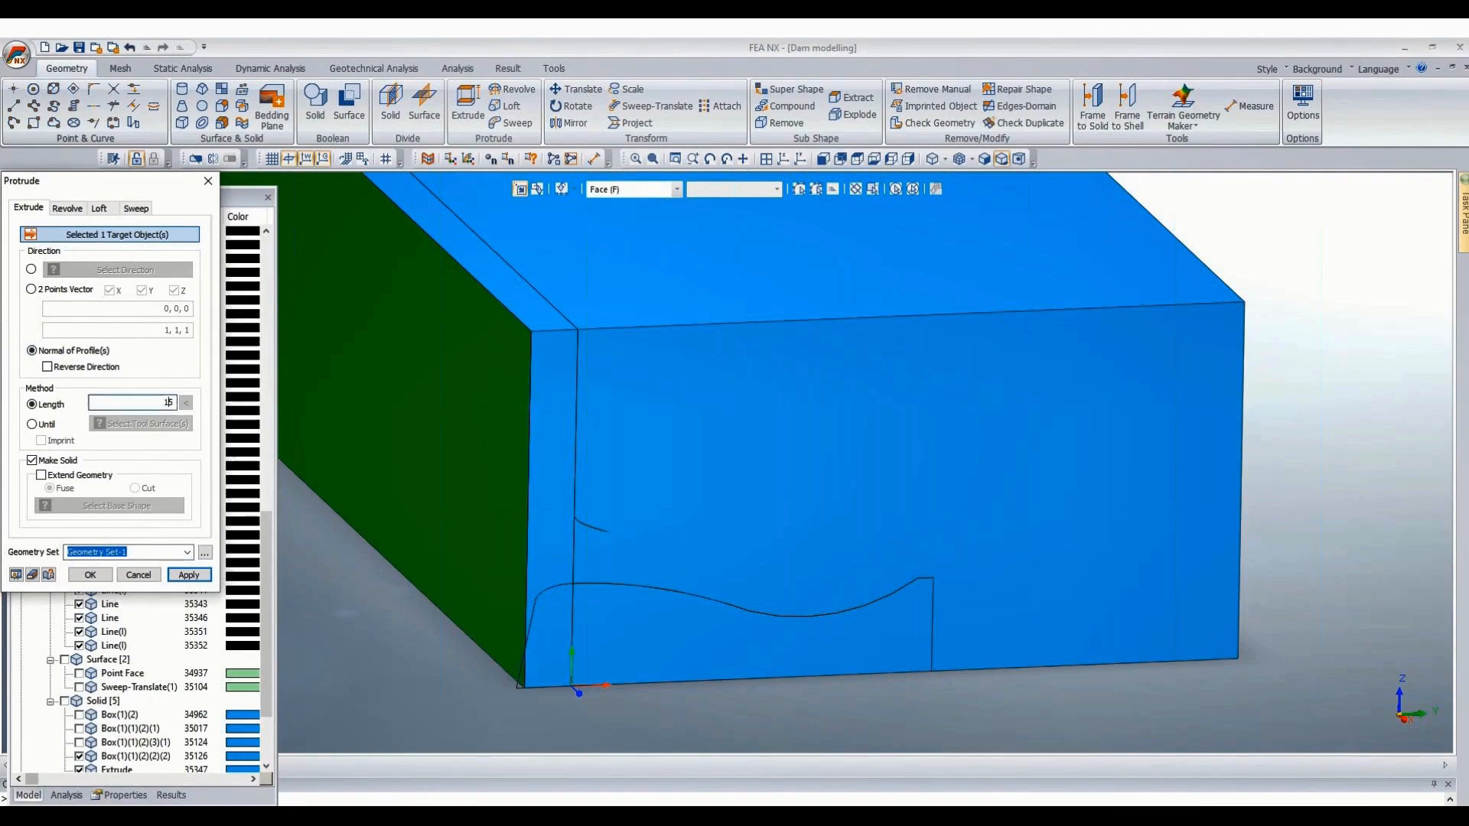
{"action": "left_click", "coordinate": [16, 575]}
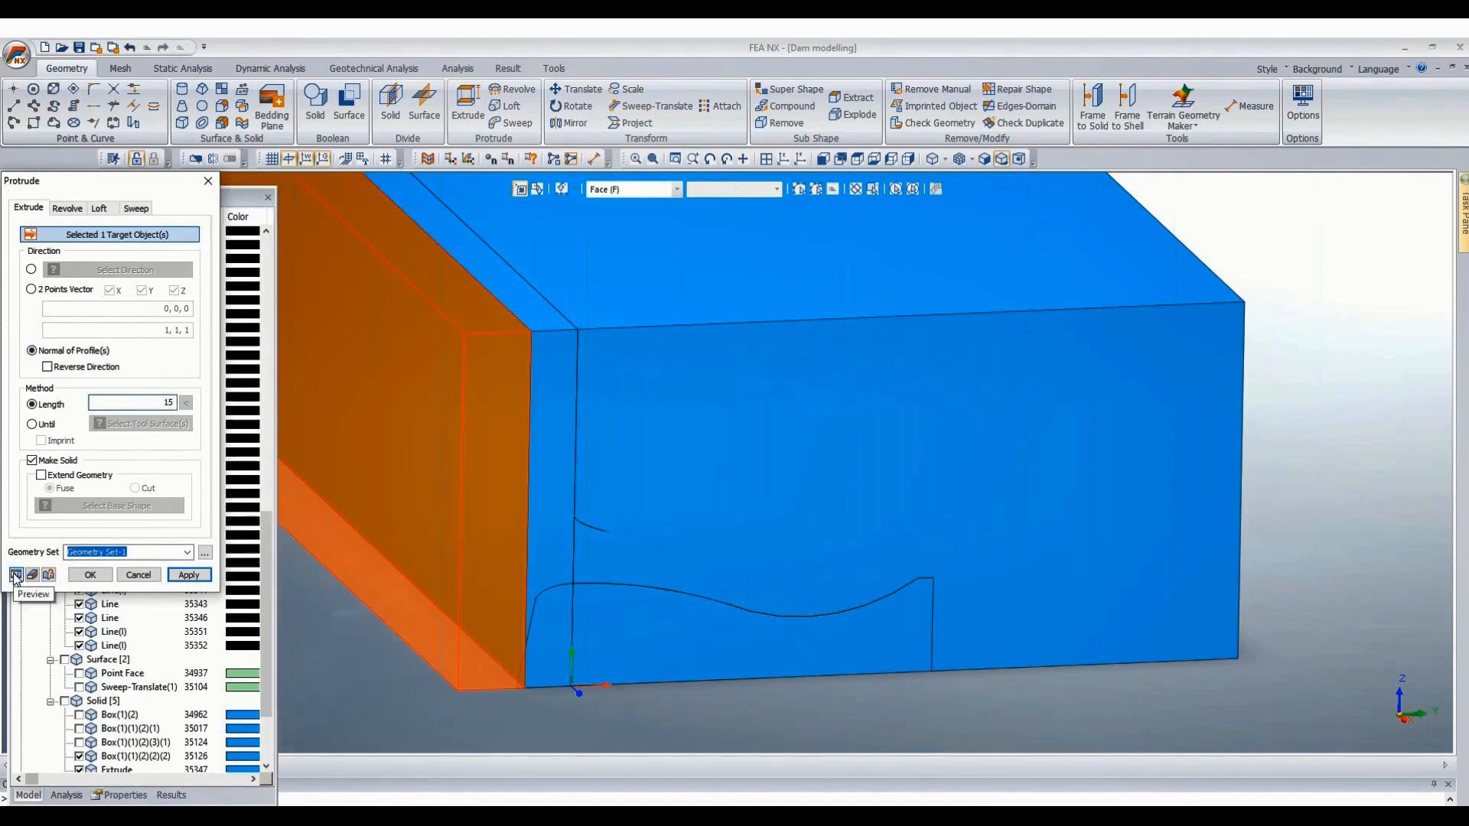
{"action": "left_click", "coordinate": [84, 575]}
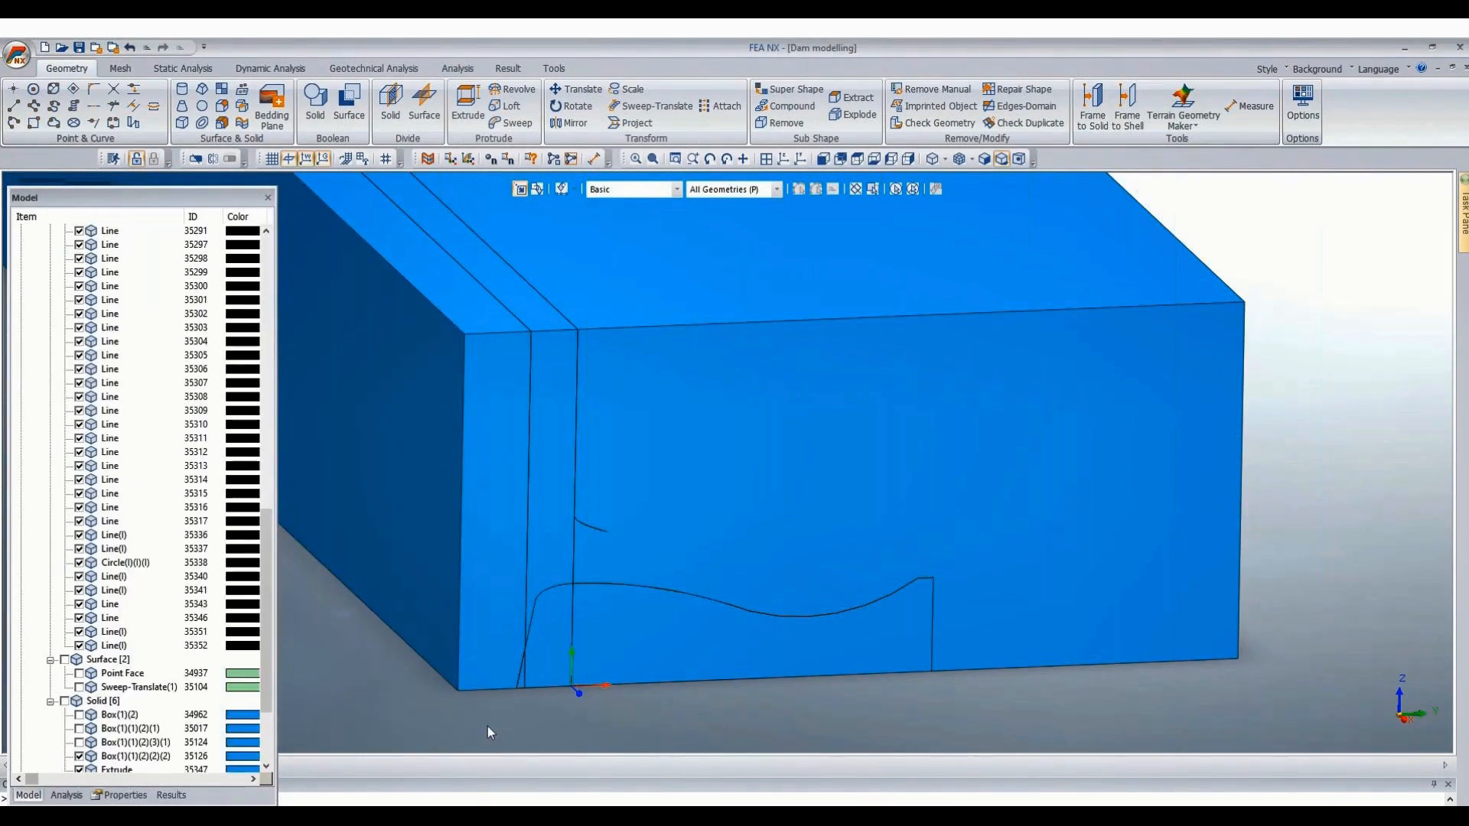
Fuse the three adjacent pier solids into one body with Merge Faces and Delete Tool enabled.
{"action": "scroll", "coordinate": [488, 727], "scroll_direction": "up", "scroll_amount": 1}
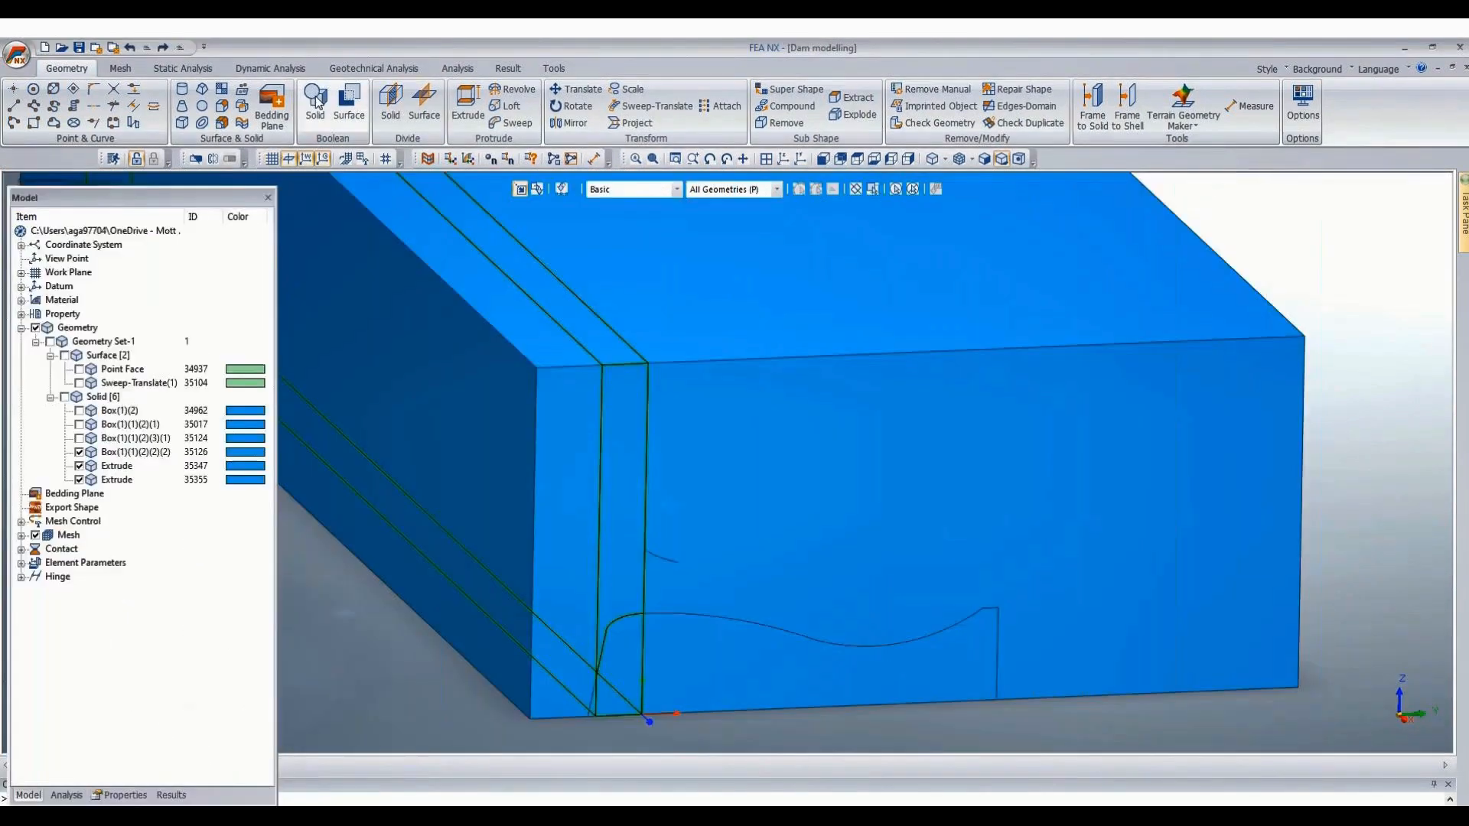
{"action": "left_click", "coordinate": [315, 107]}
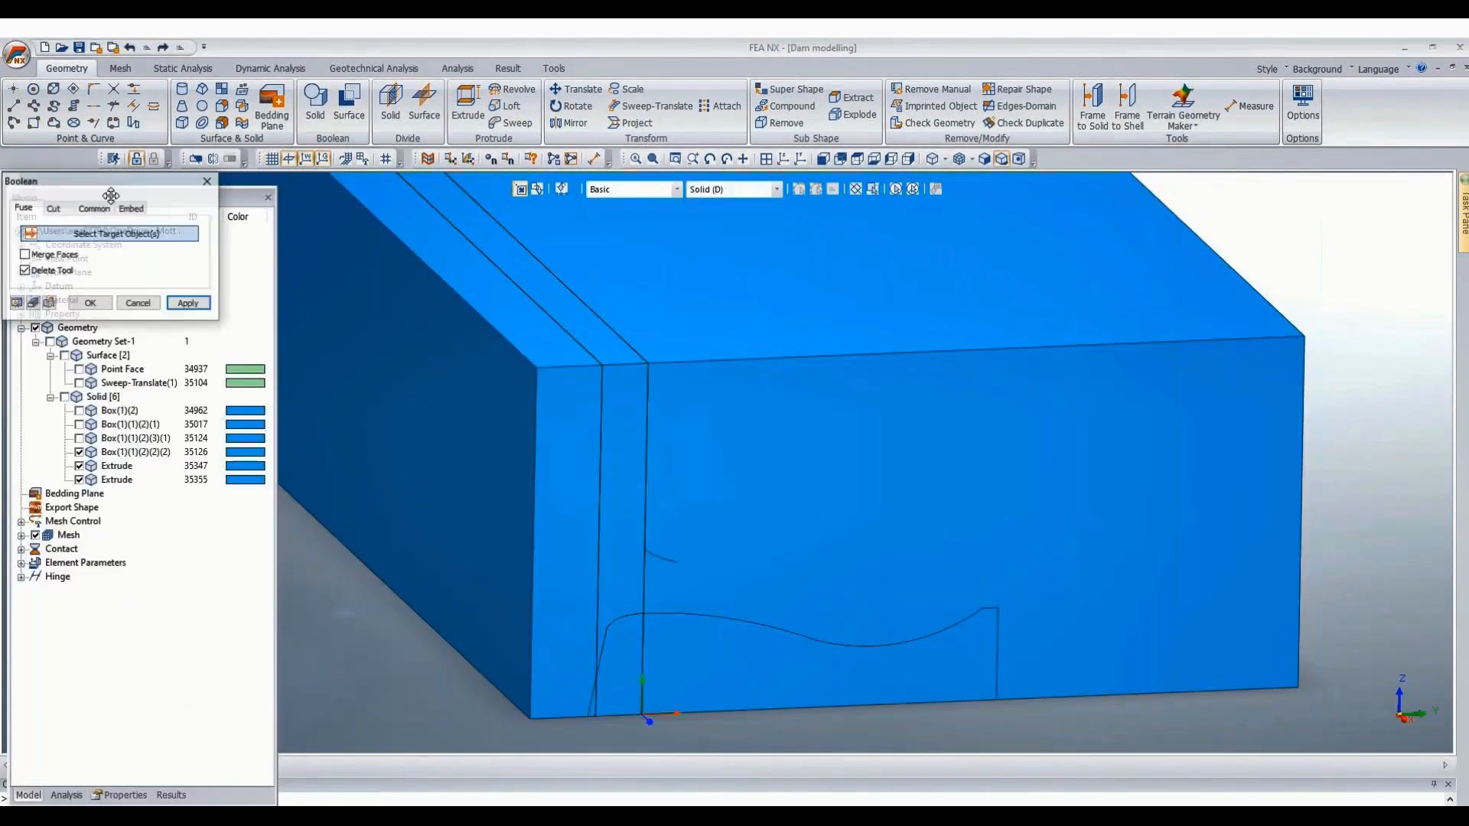
{"action": "left_click", "coordinate": [39, 257]}
{"action": "left_click", "coordinate": [563, 481]}
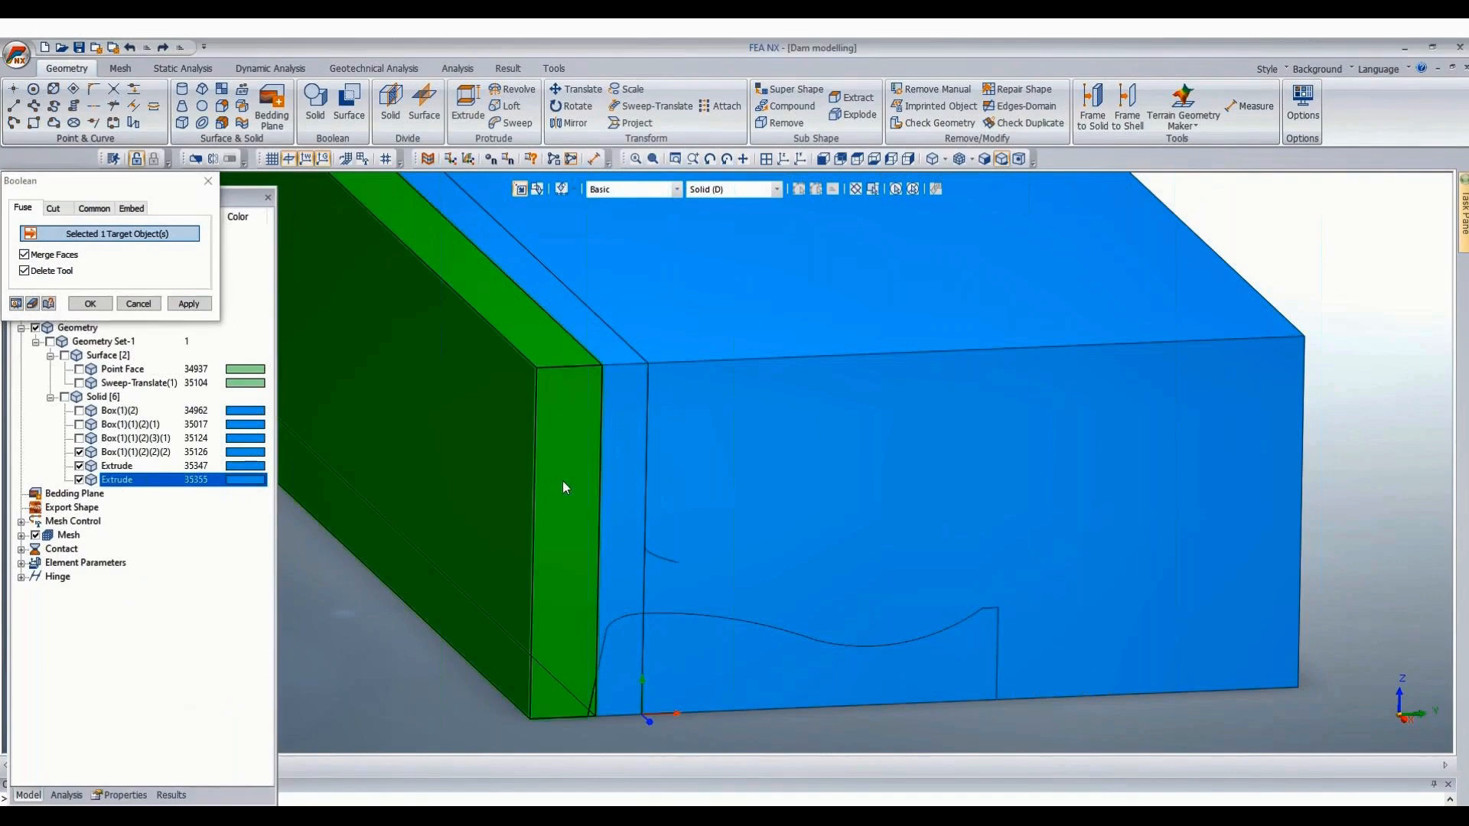
{"action": "left_click", "coordinate": [622, 469]}
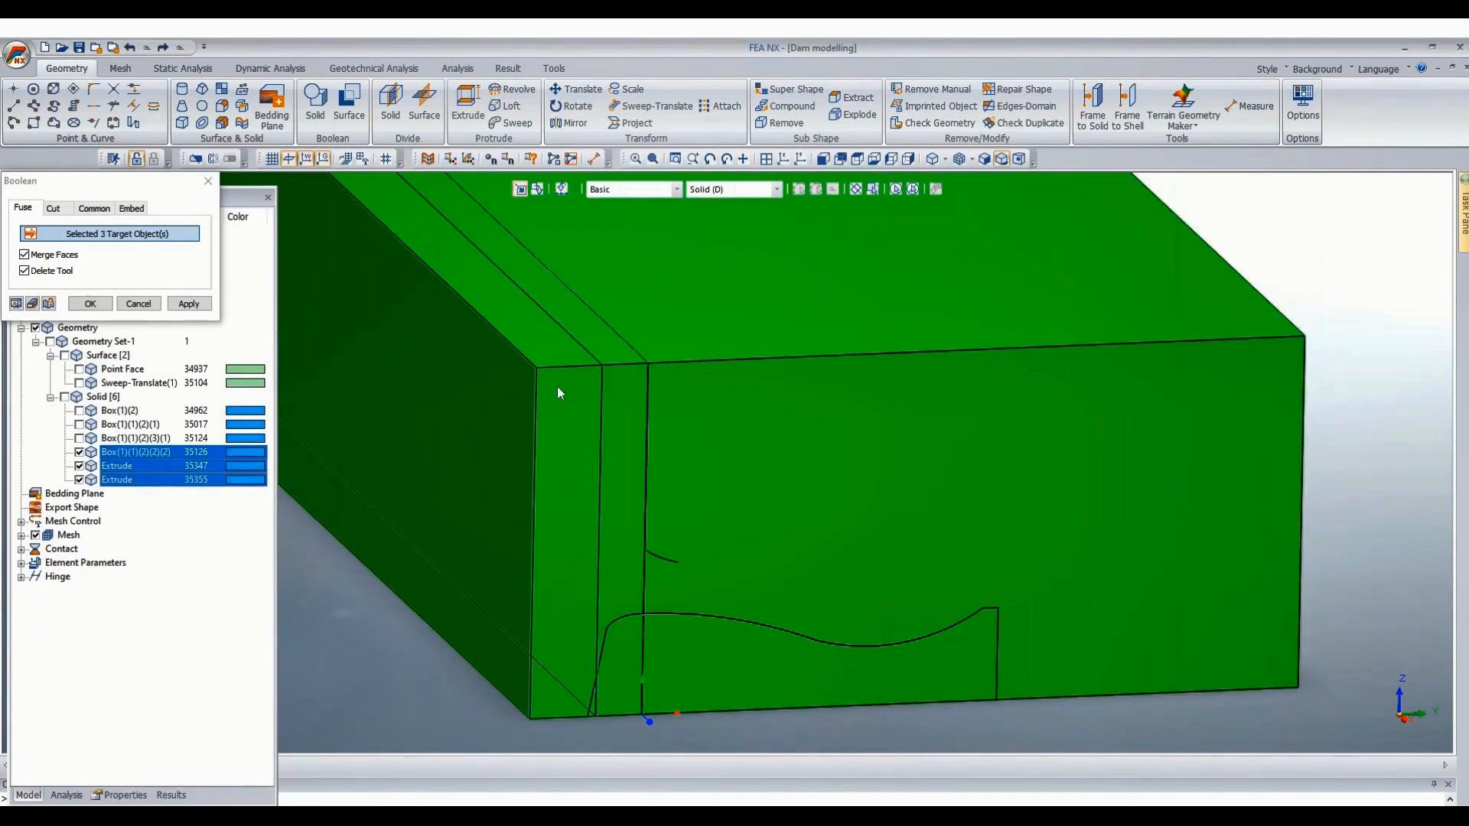
{"action": "left_click", "coordinate": [90, 304]}
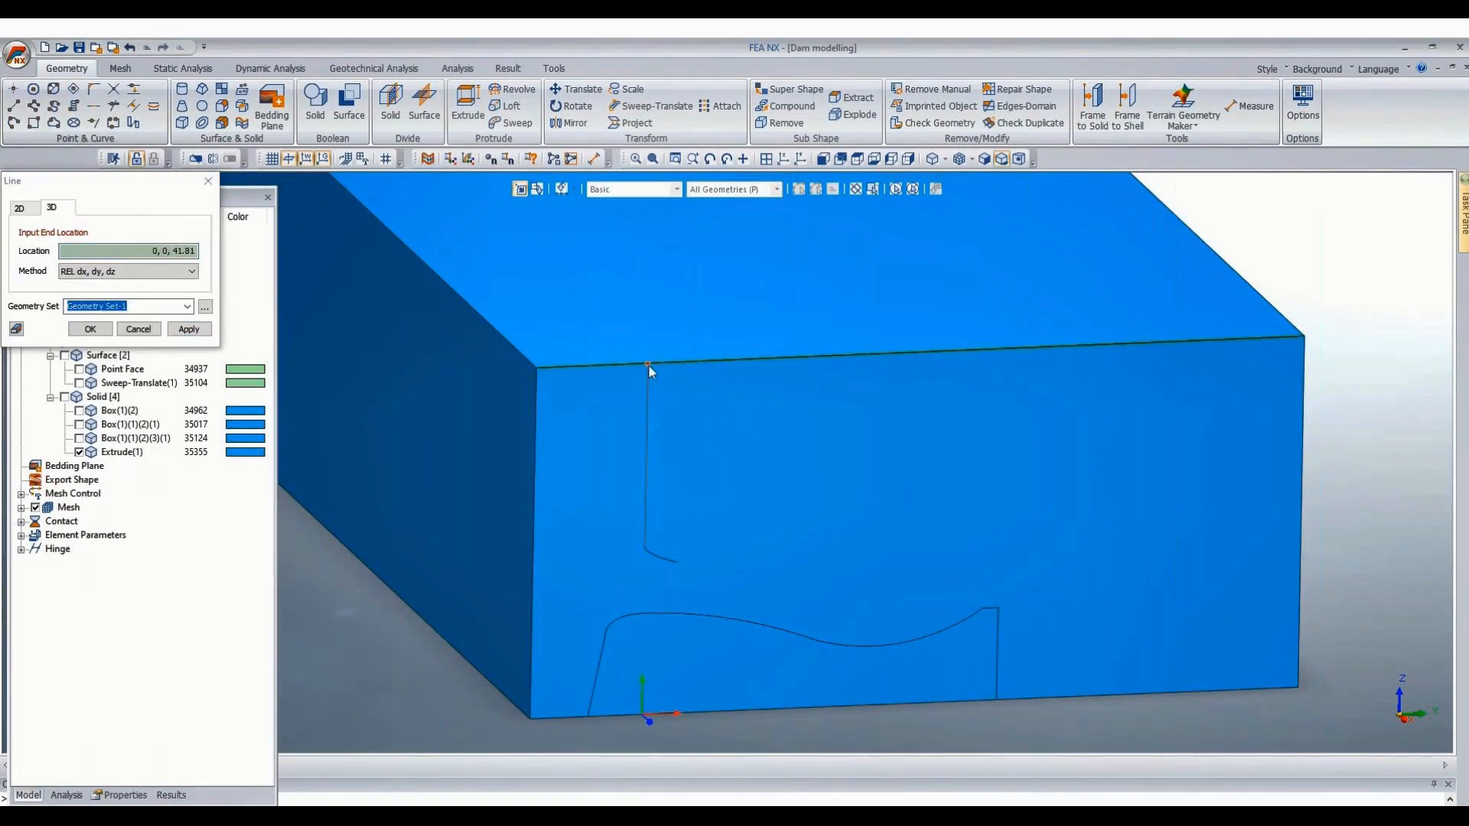
Draw a vertical 3D line from the upper end of the short curve to the block's top edge, with Arbitrary Snap off.
{"action": "left_click", "coordinate": [368, 163]}
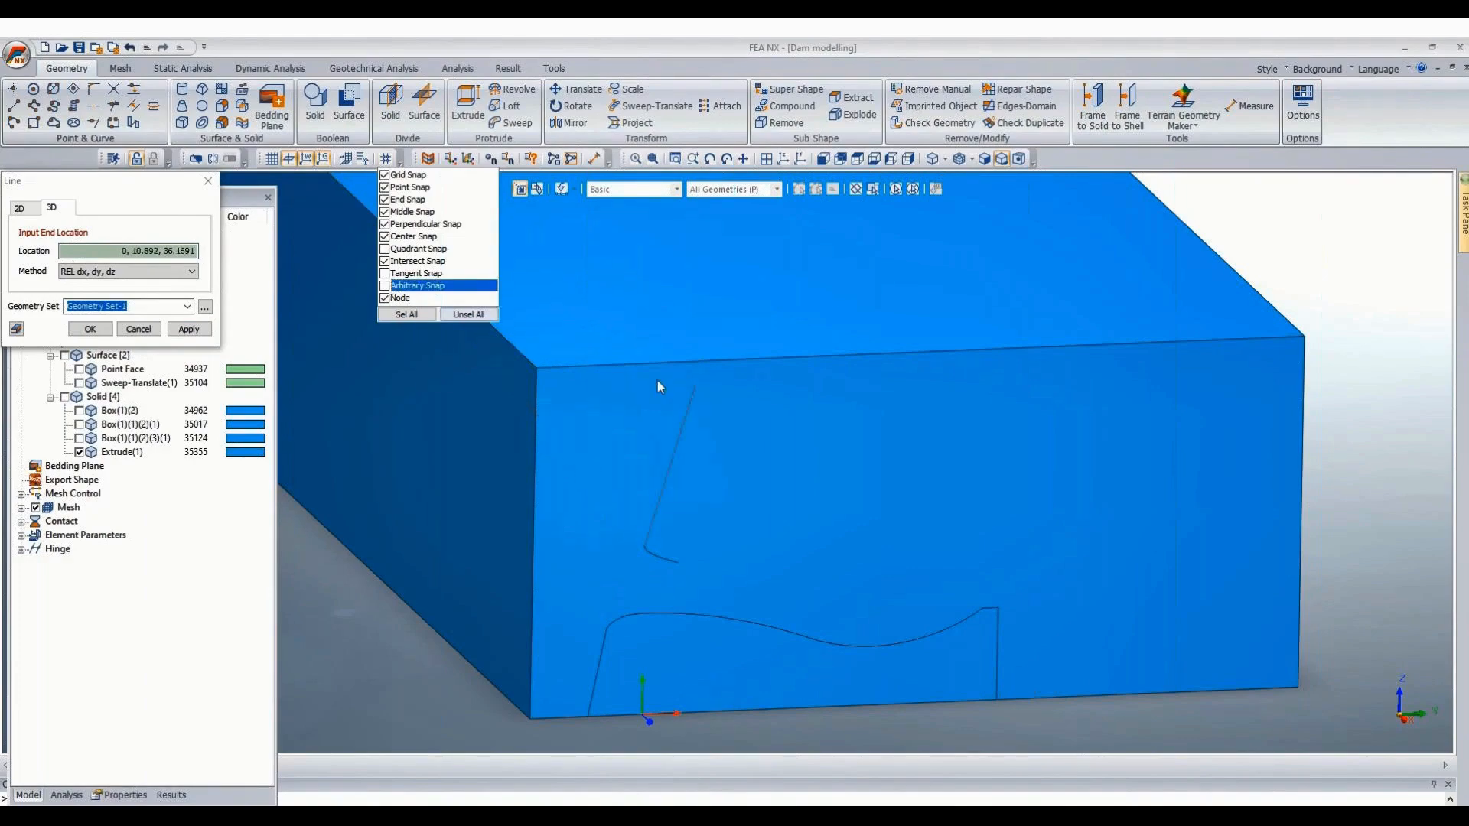
{"action": "left_click", "coordinate": [650, 360]}
{"action": "key", "text": "Escape"}
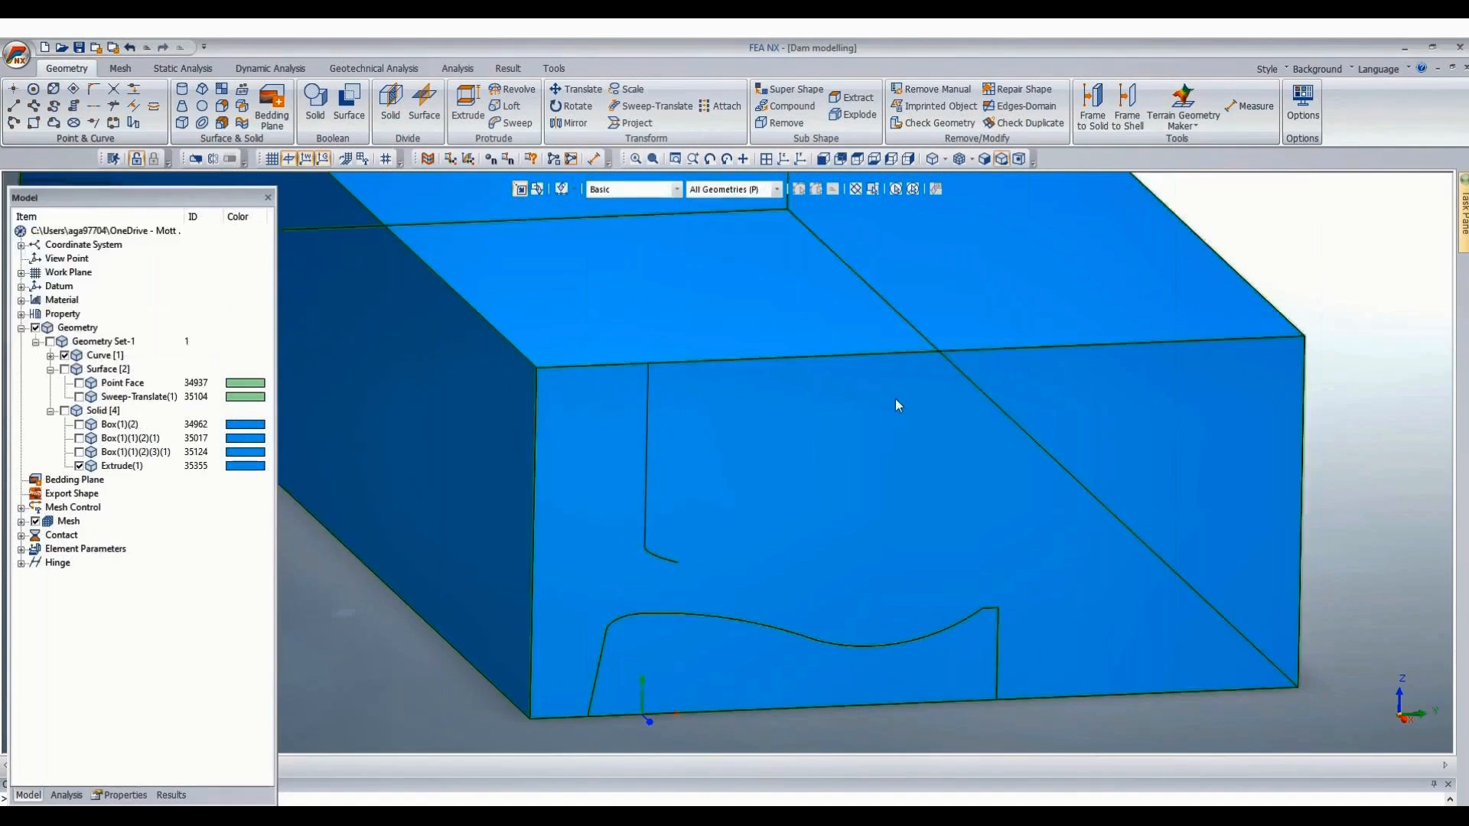
Translate one uniform copy of the vertical line by 10.5 towards the block's near corner, using a two-point vector along the top edge.
{"action": "left_click", "coordinate": [573, 89]}
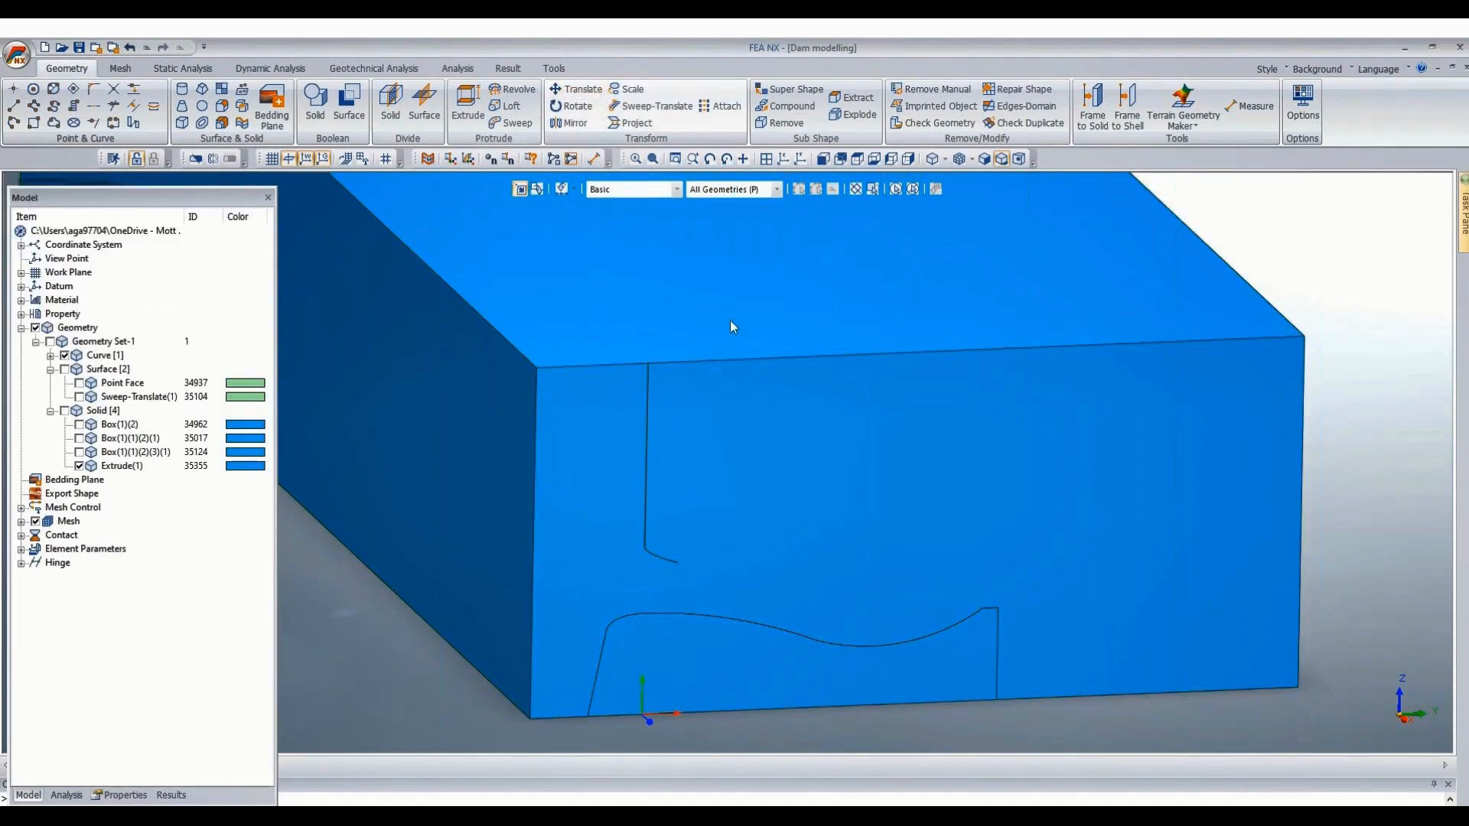
{"action": "left_click", "coordinate": [650, 407]}
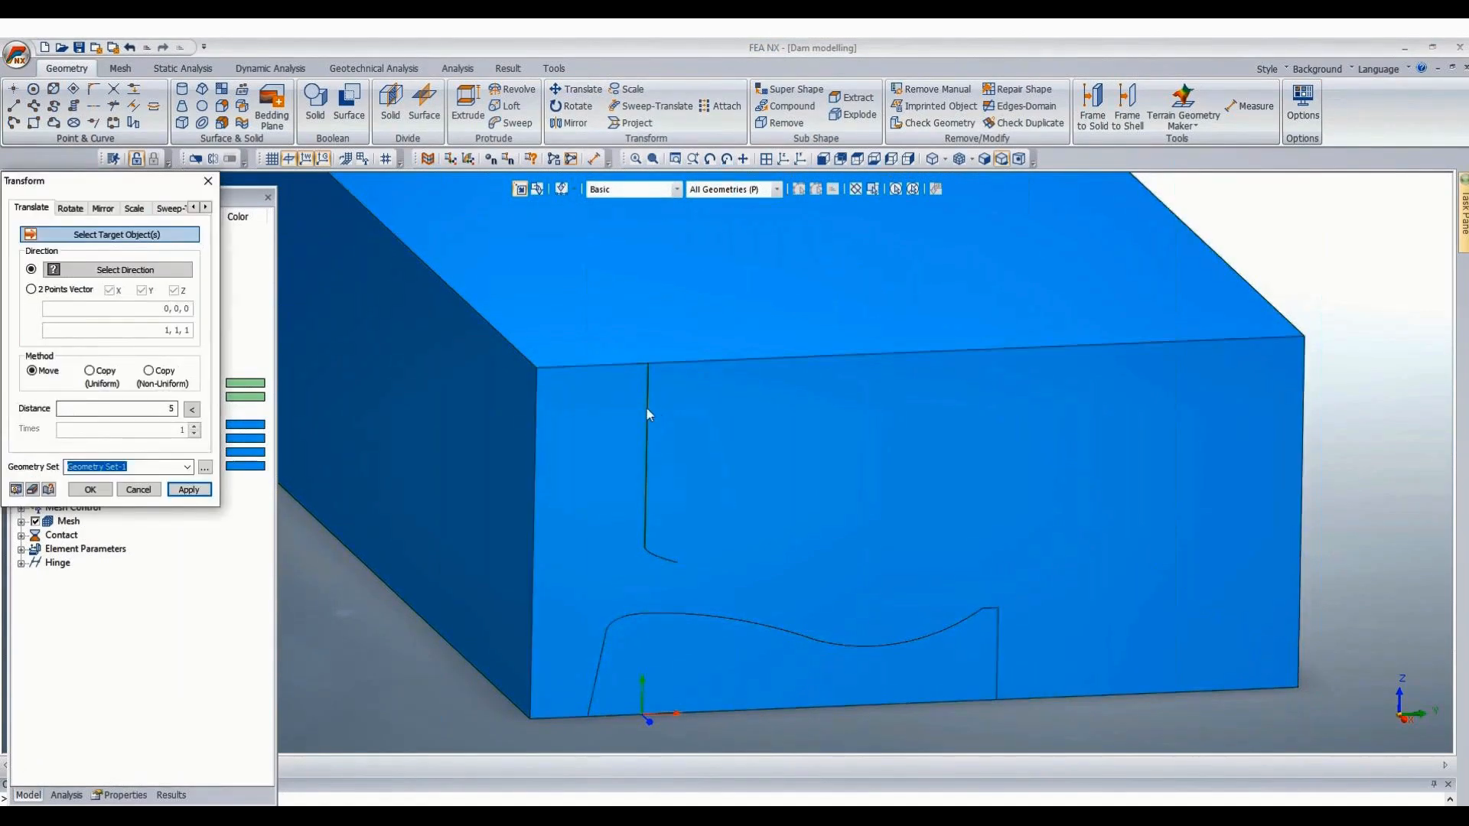
{"action": "left_click", "coordinate": [91, 372]}
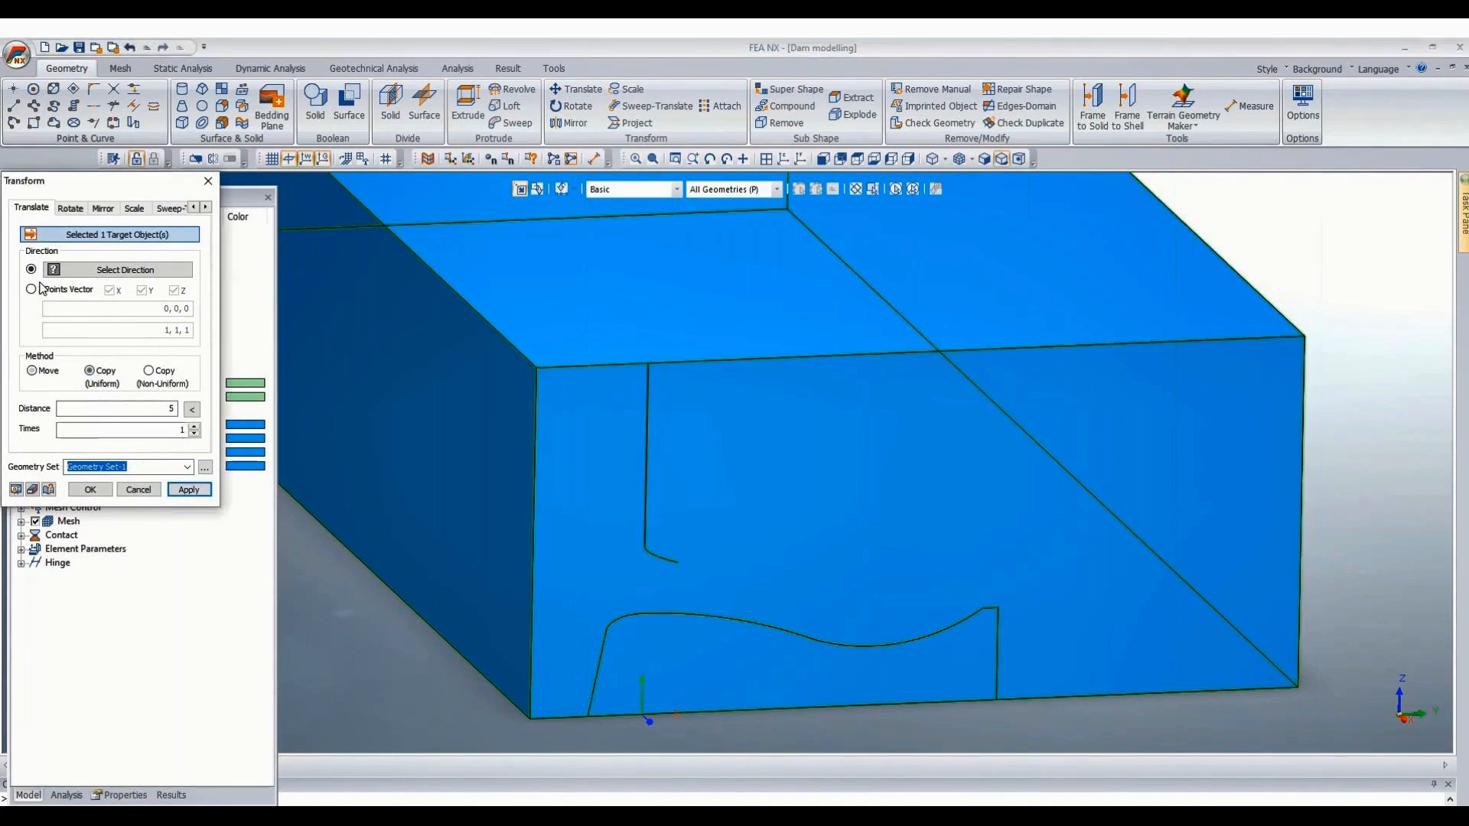
{"action": "left_click", "coordinate": [81, 292]}
{"action": "left_click", "coordinate": [990, 352]}
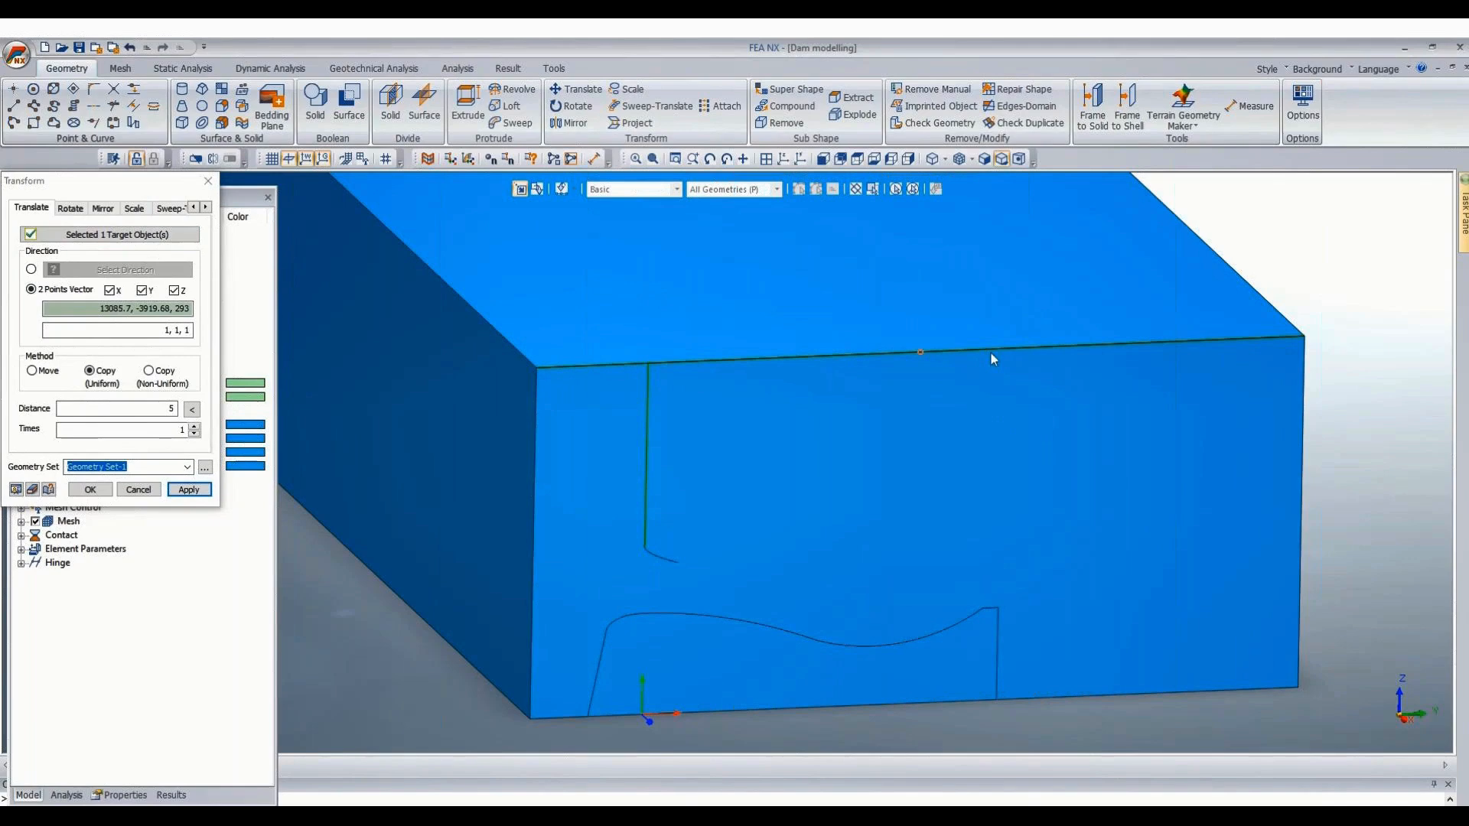
{"action": "left_click", "coordinate": [704, 365]}
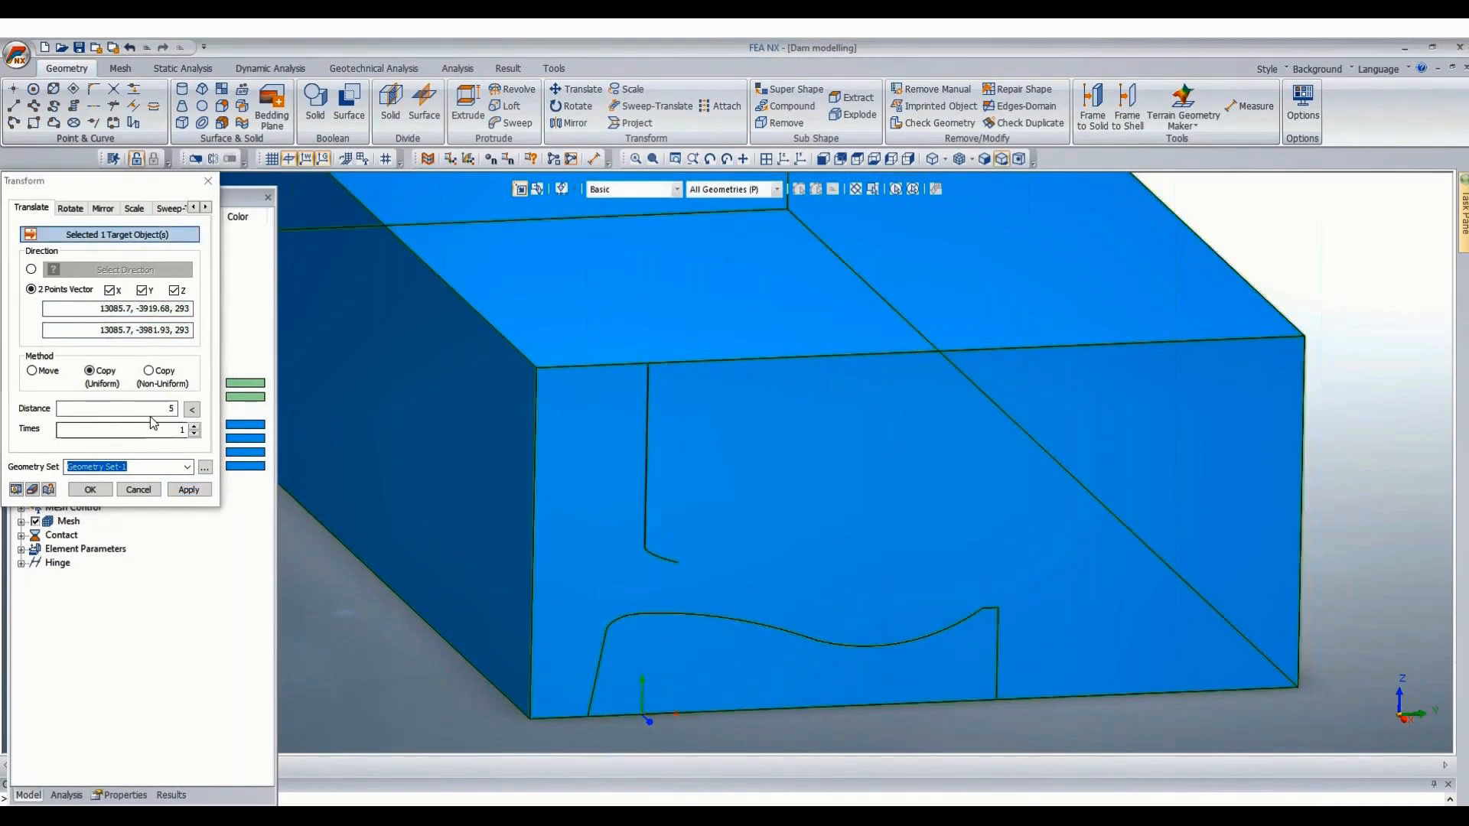
{"action": "left_click_drag", "start_coordinate": [150, 411], "coordinate": [282, 406]}
{"action": "type", "text": "10.5"}
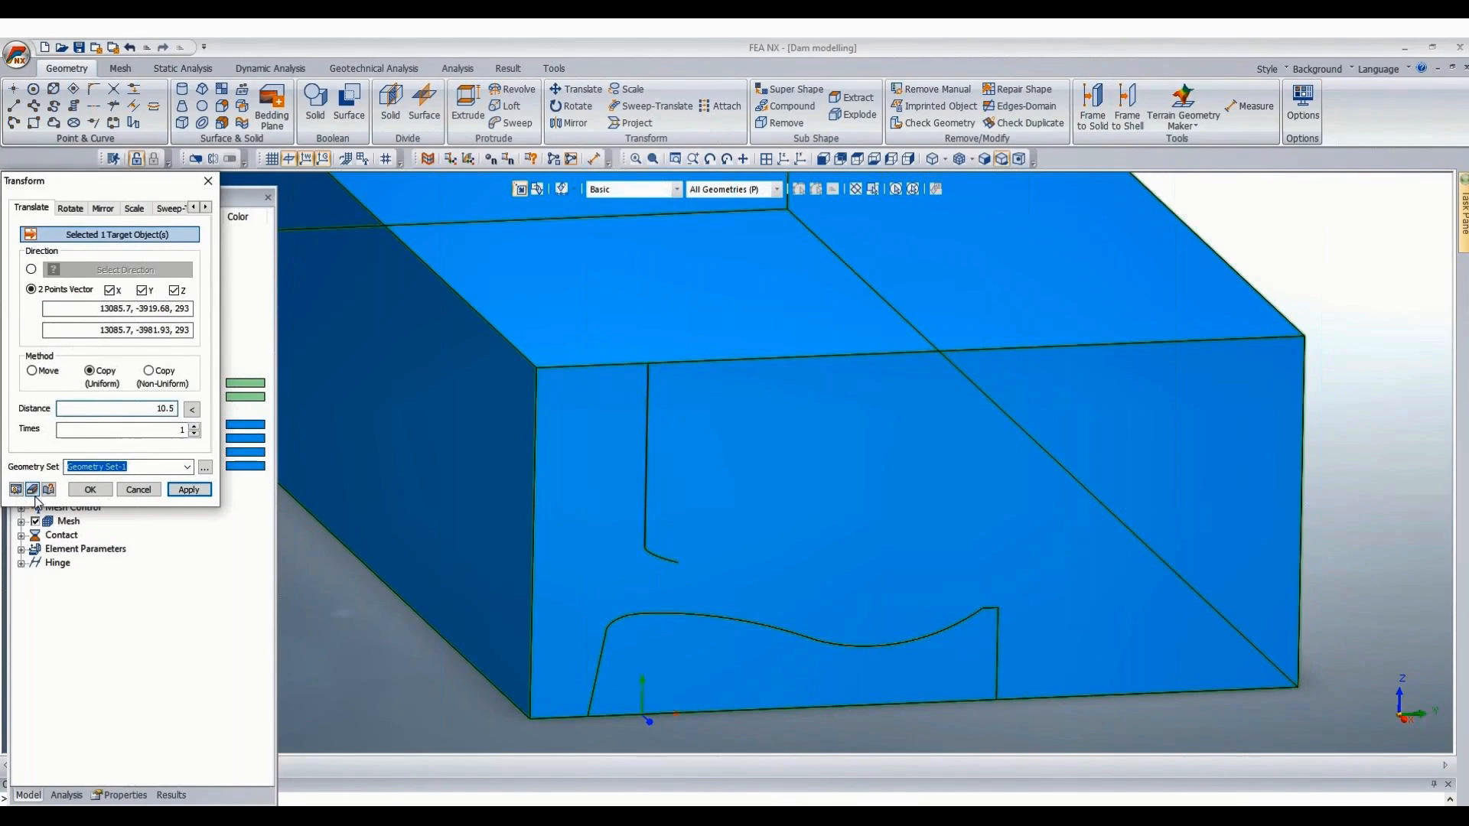
{"action": "left_click", "coordinate": [92, 490]}
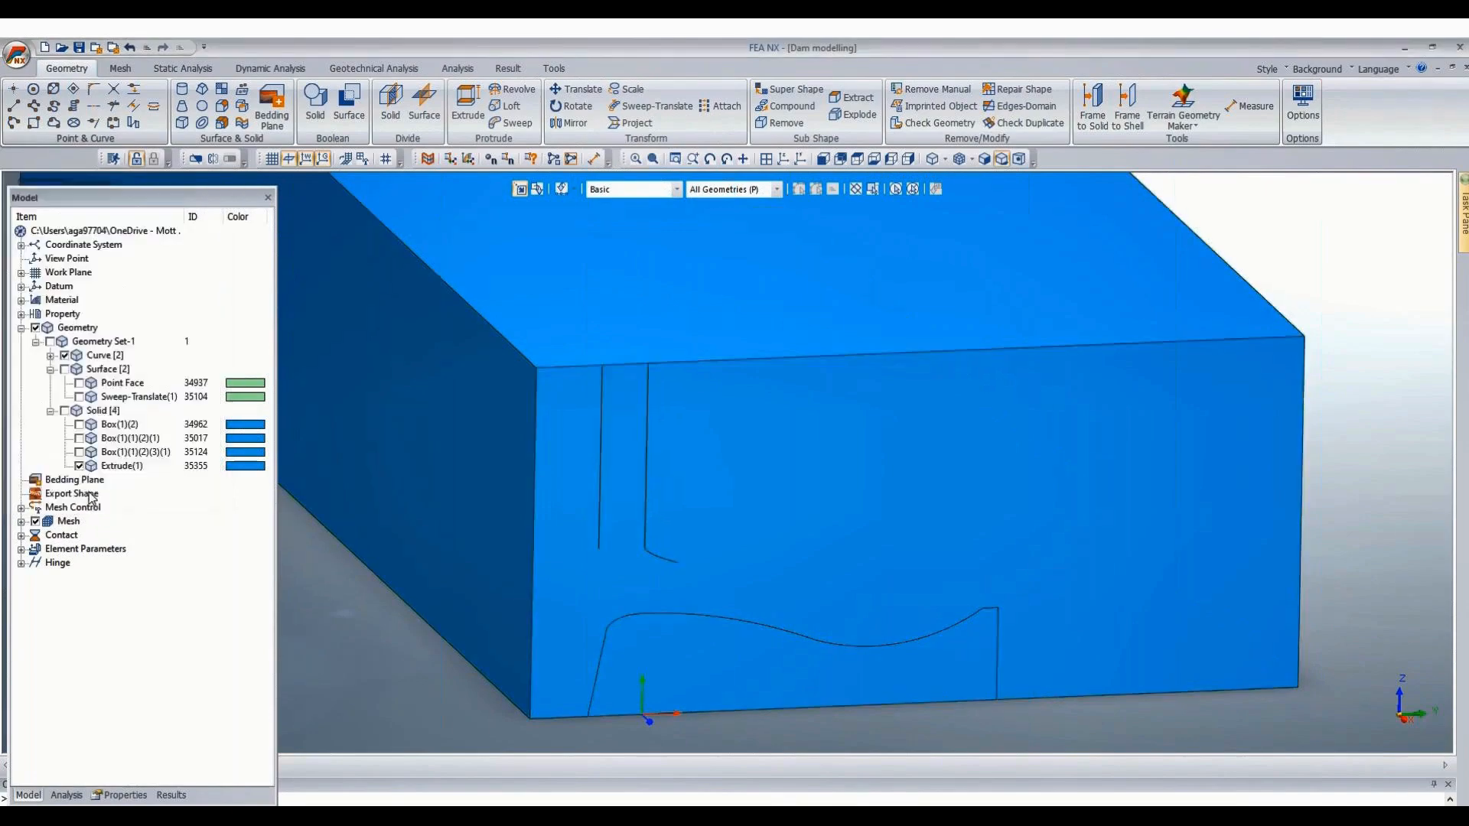
Examine the two vertical lines, the short curve and the spillway profile on the block's face in side and 3D views.
{"action": "scroll", "coordinate": [631, 558], "scroll_direction": "down", "scroll_amount": 5}
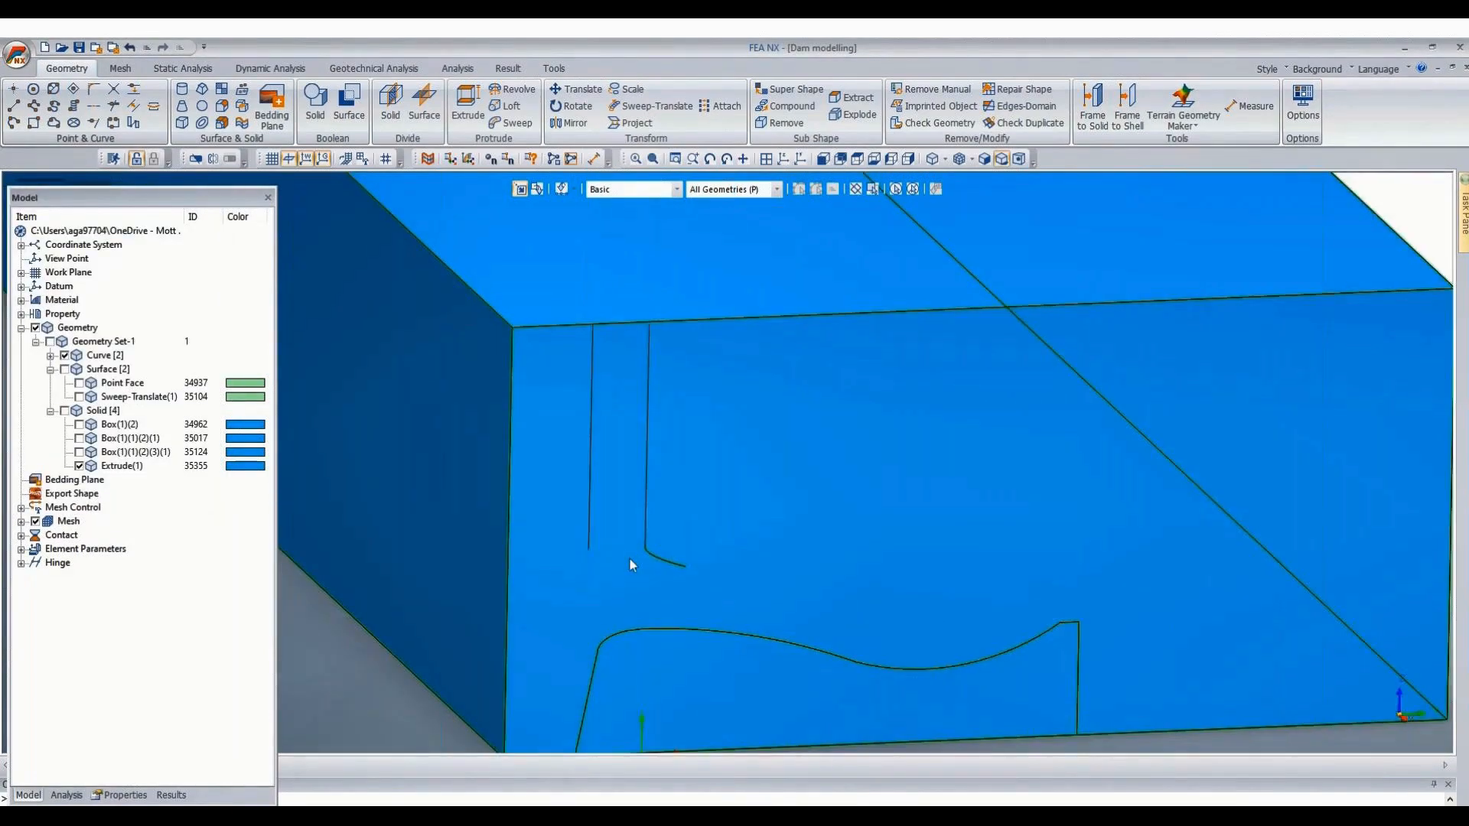
{"action": "left_click", "coordinate": [826, 160]}
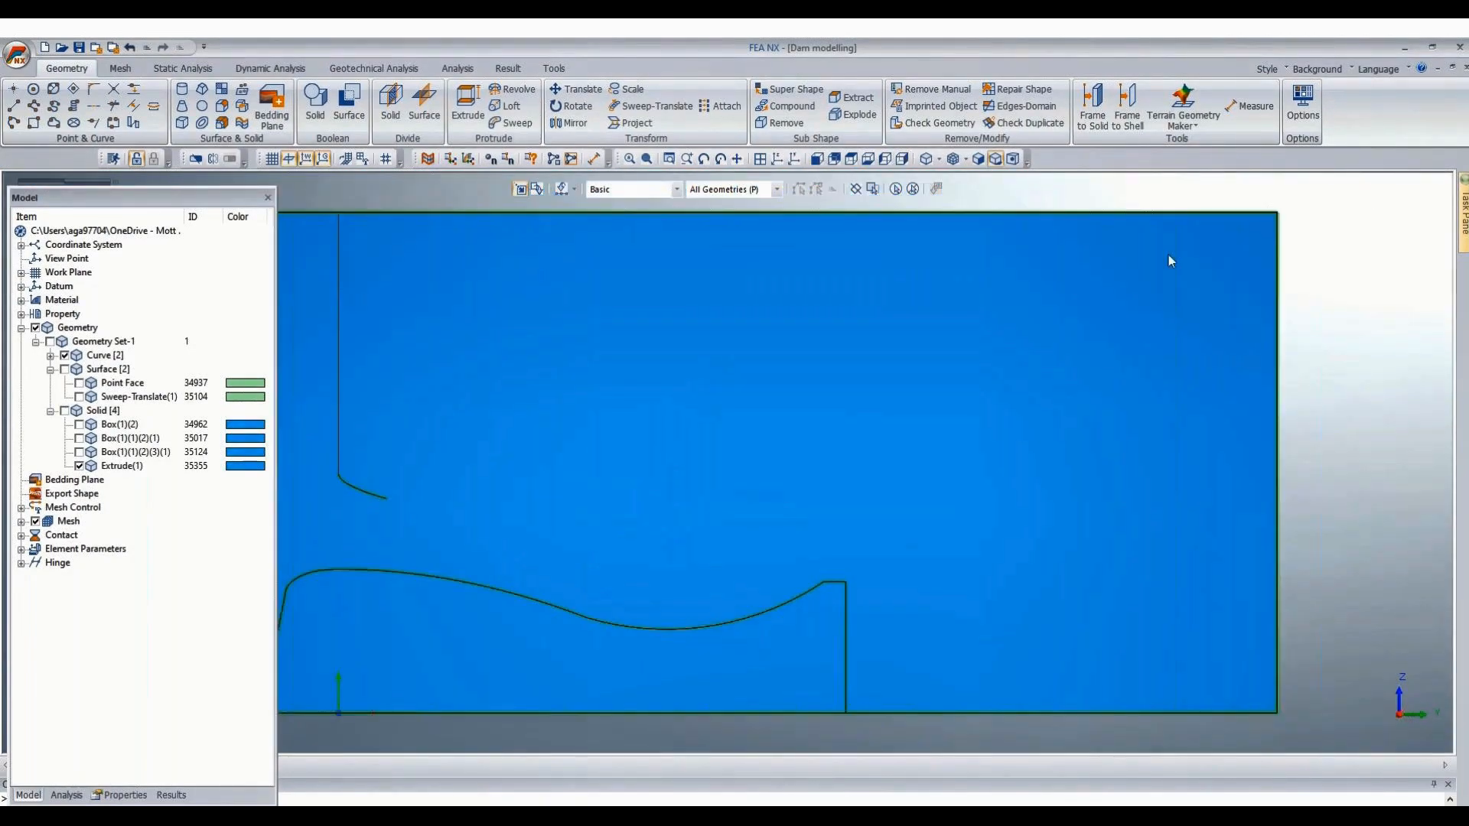
{"action": "scroll", "coordinate": [1169, 255], "scroll_direction": "down", "scroll_amount": 2}
{"action": "scroll", "coordinate": [360, 284], "scroll_direction": "up", "scroll_amount": 1}
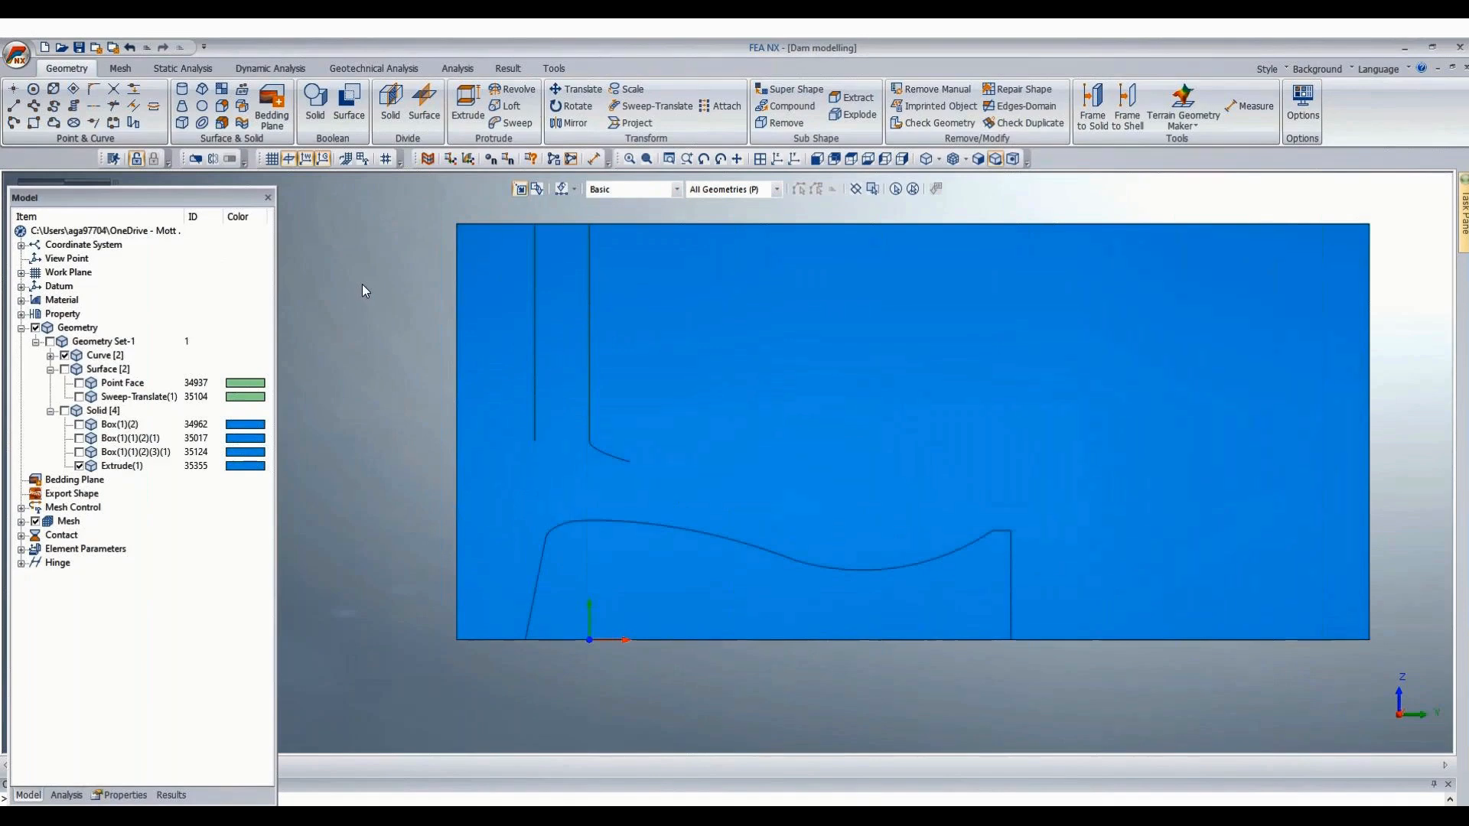
{"action": "scroll", "coordinate": [459, 349], "scroll_direction": "down", "scroll_amount": 2}
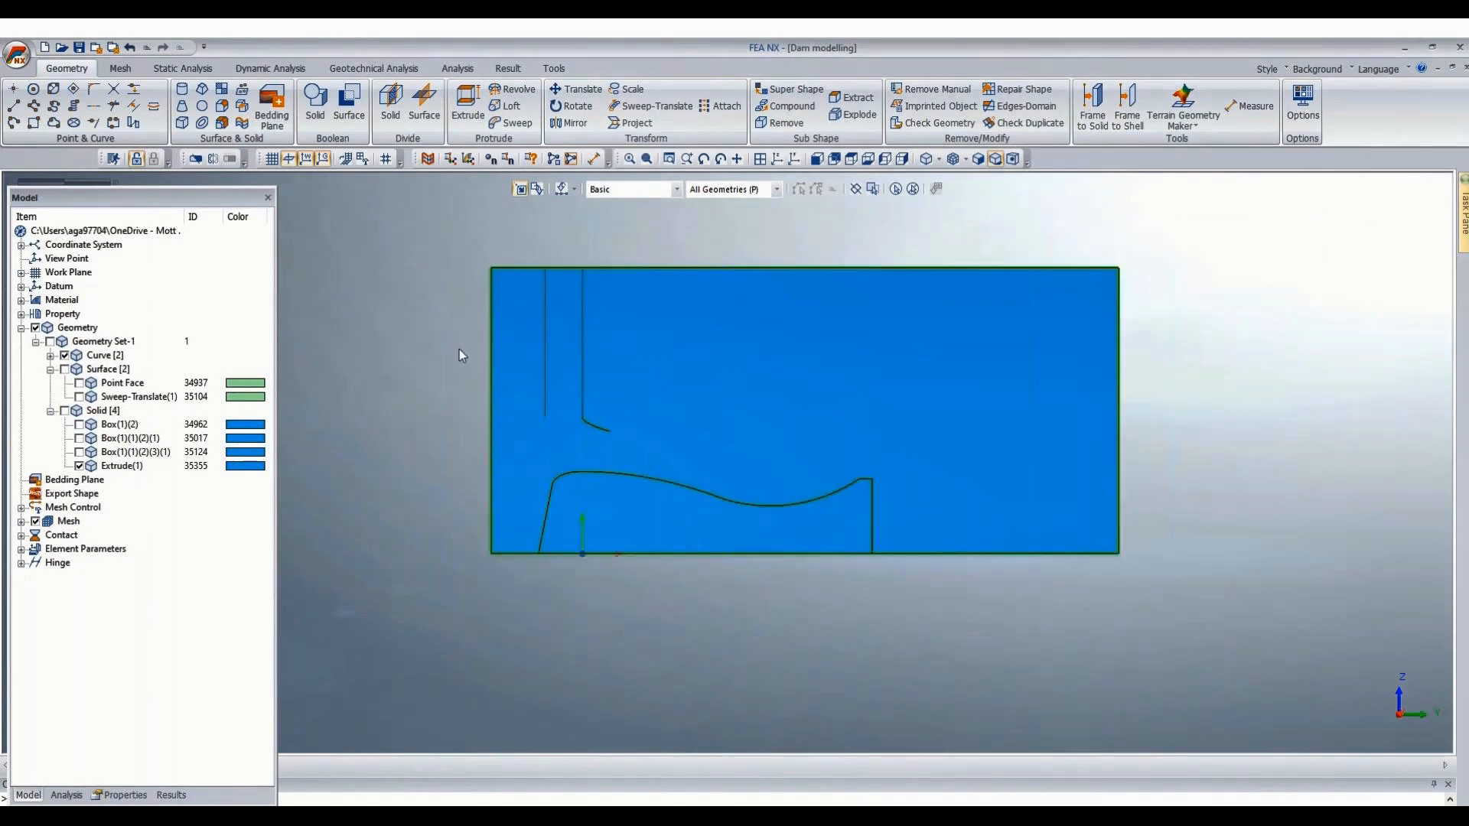
{"action": "middle_click_drag", "start_coordinate": [531, 604], "coordinate": [554, 629]}
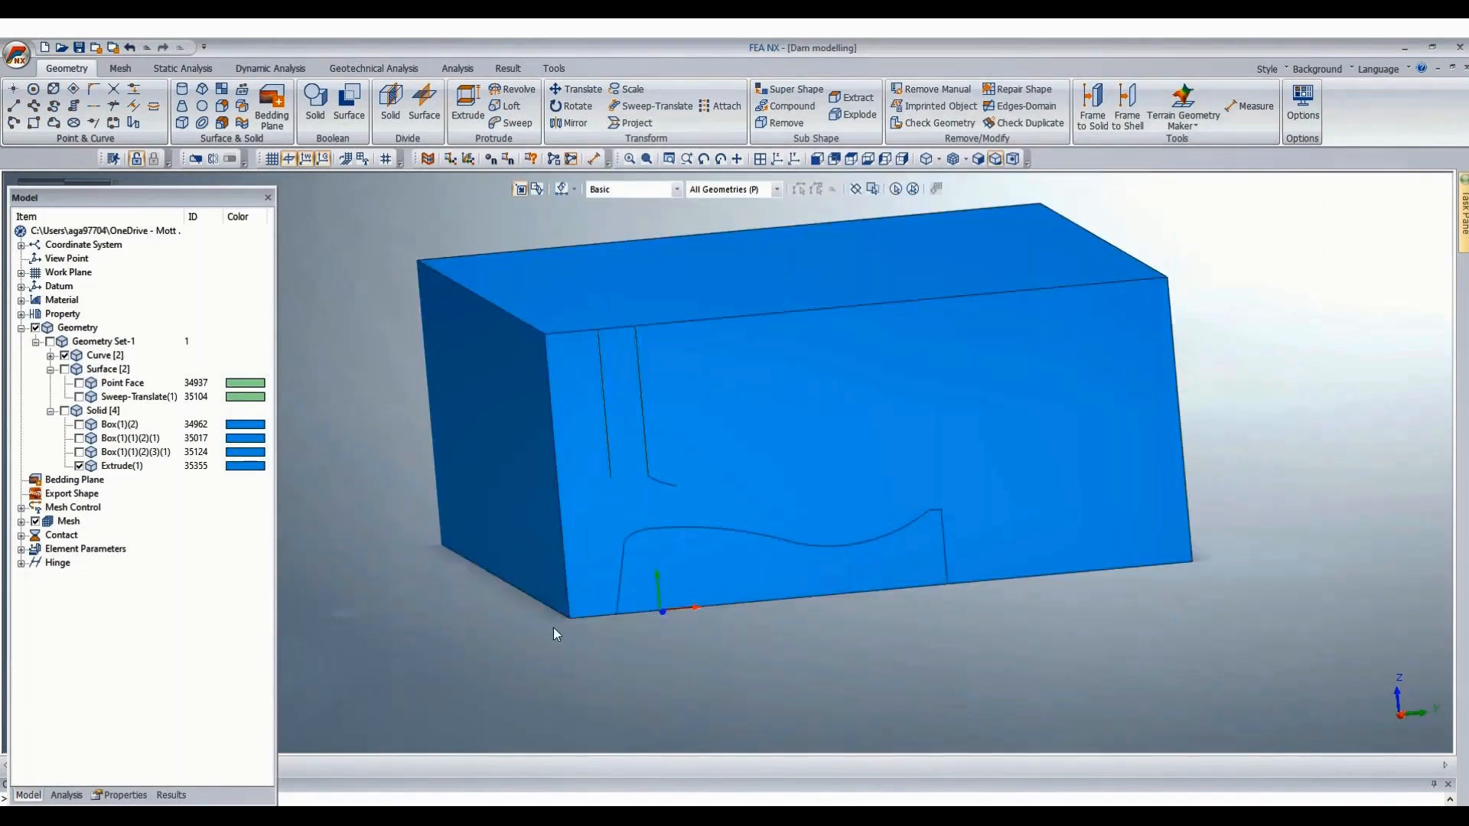
{"action": "scroll", "coordinate": [1207, 444], "scroll_direction": "up", "scroll_amount": 3}
{"action": "scroll", "coordinate": [759, 512], "scroll_direction": "up", "scroll_amount": 2}
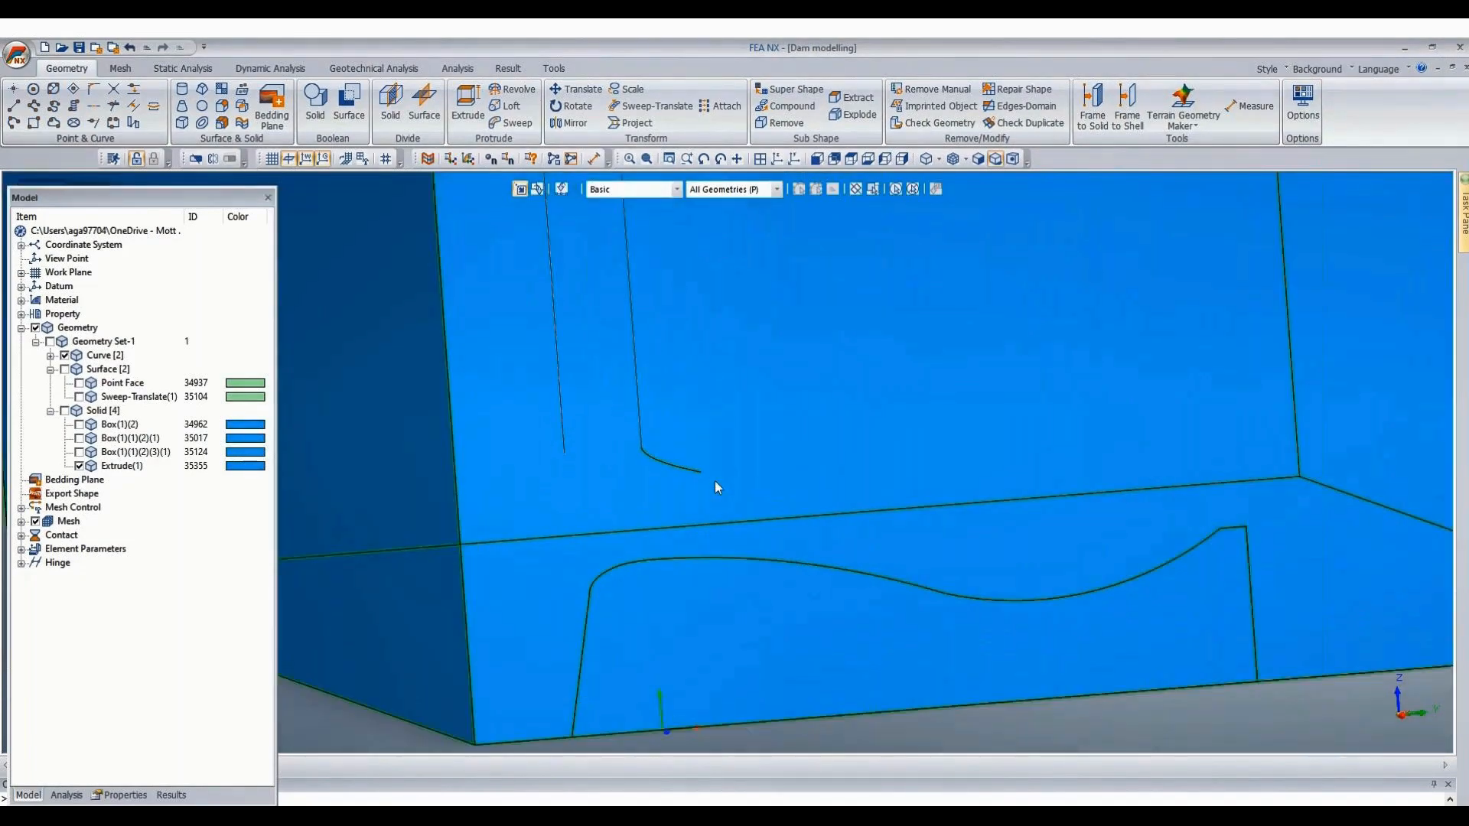
{"action": "scroll", "coordinate": [725, 467], "scroll_direction": "down", "scroll_amount": 2}
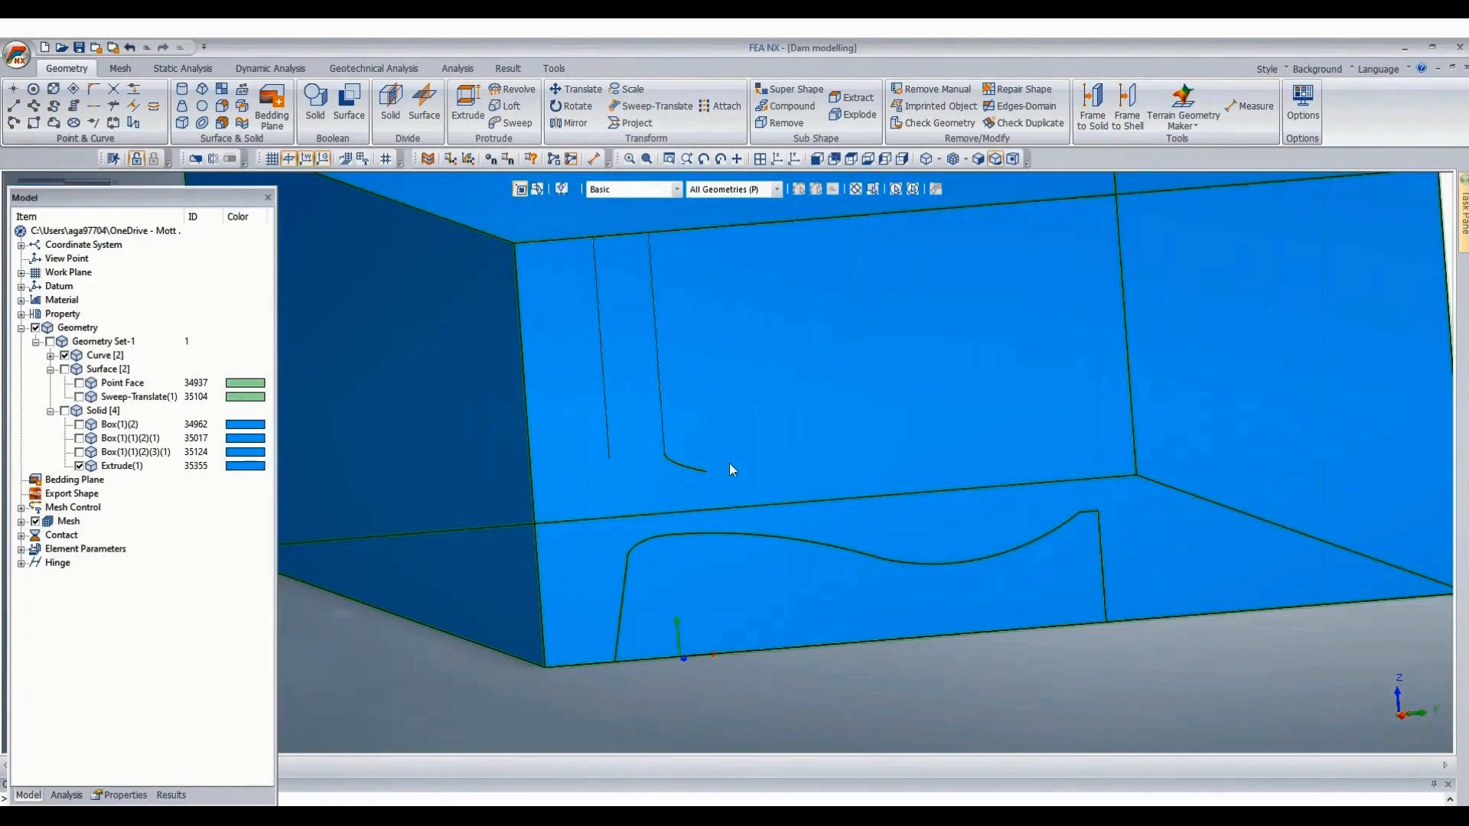
{"action": "middle_click_drag", "start_coordinate": [731, 508], "coordinate": [726, 514]}
{"action": "scroll", "coordinate": [727, 514], "scroll_direction": "down", "scroll_amount": 5}
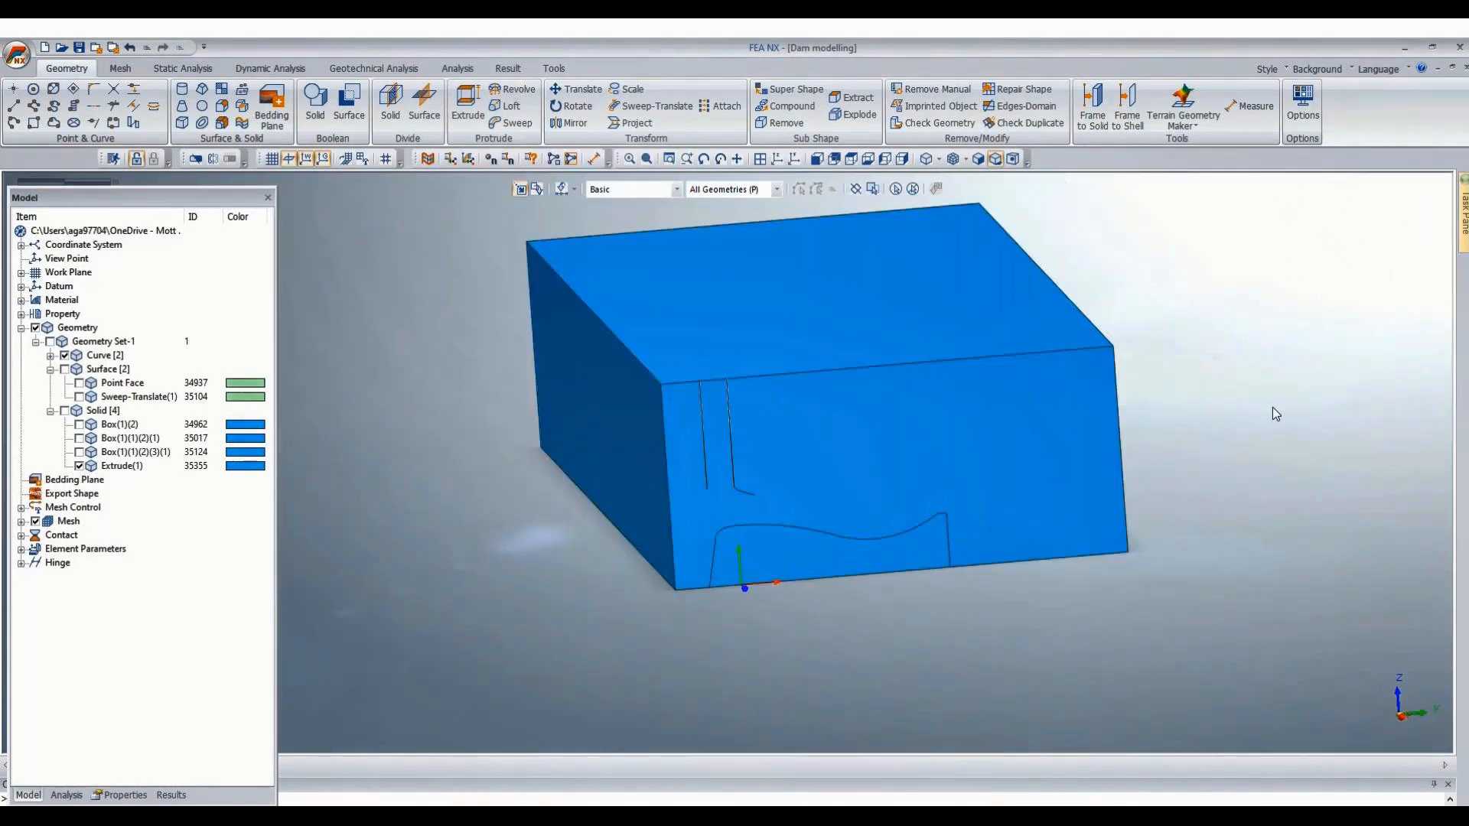
{"action": "middle_click_drag", "start_coordinate": [1283, 406], "coordinate": [1287, 405]}
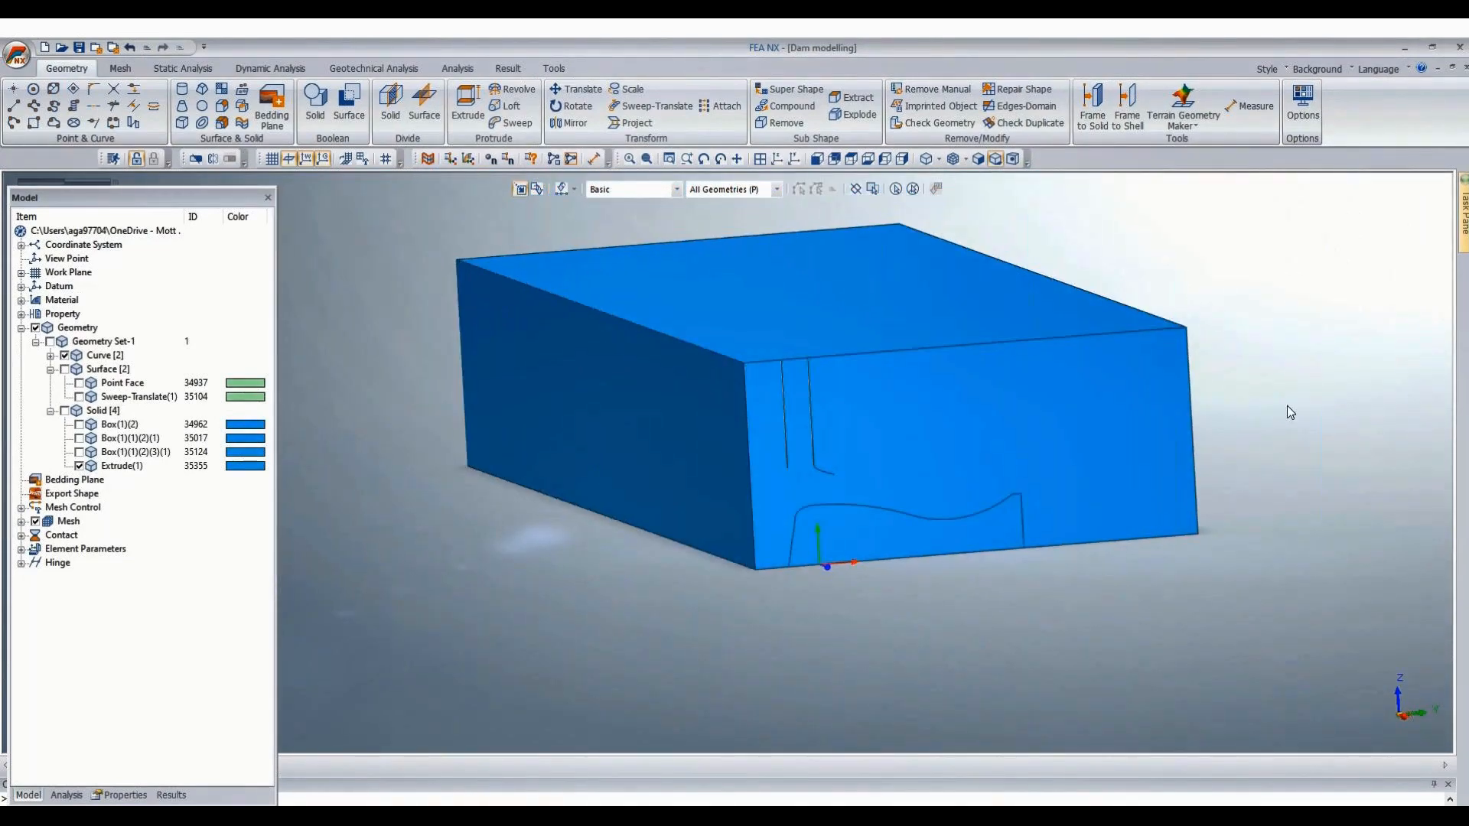
Start a 3D line, switch to the dam modelling workbook in Excel and calculate 1.5 times the gate depth in I14 with =F11*1.5.
{"action": "left_click", "coordinate": [13, 105]}
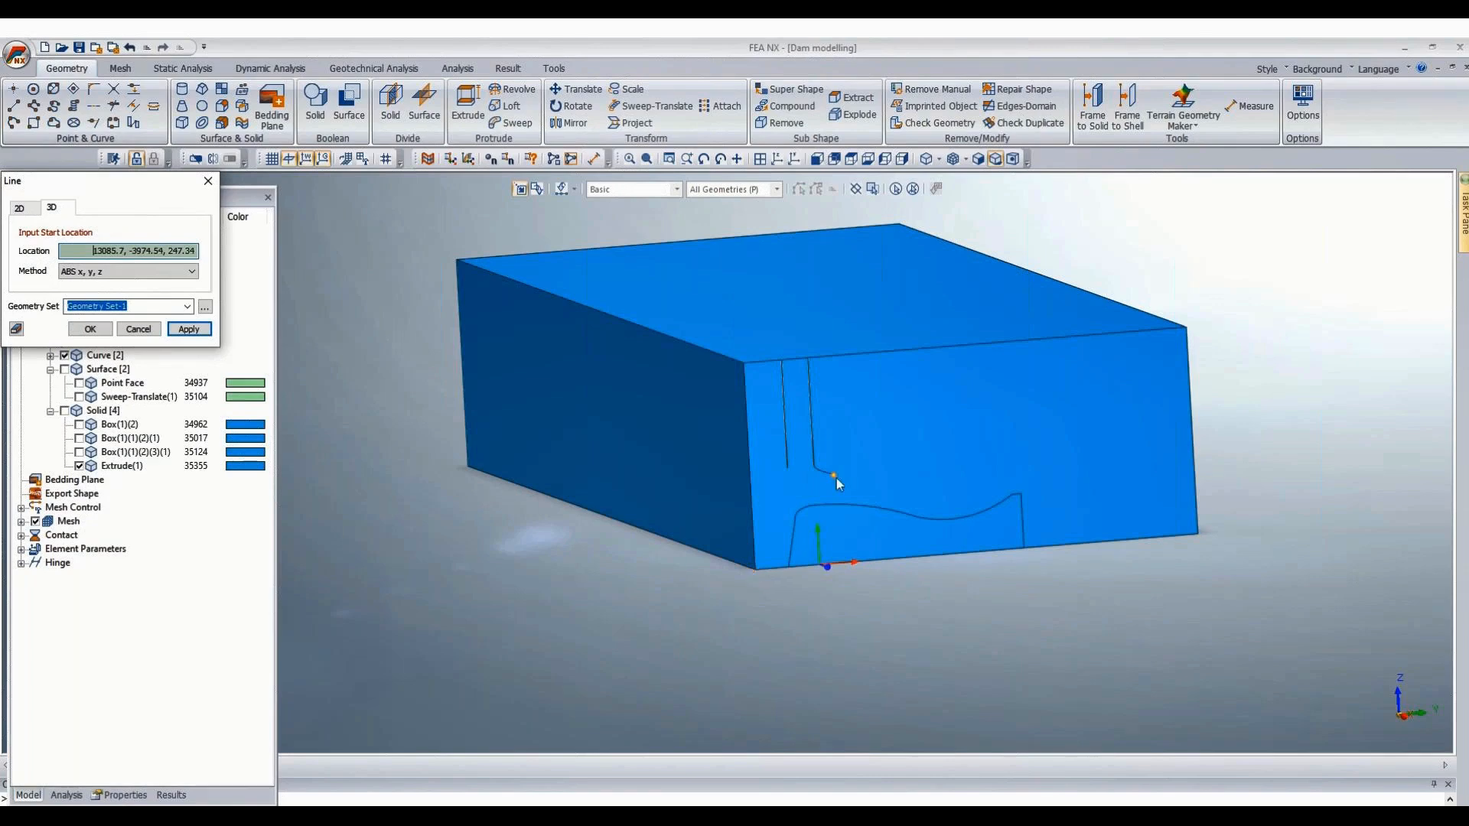
{"action": "scroll", "coordinate": [838, 479], "scroll_direction": "up", "scroll_amount": 3}
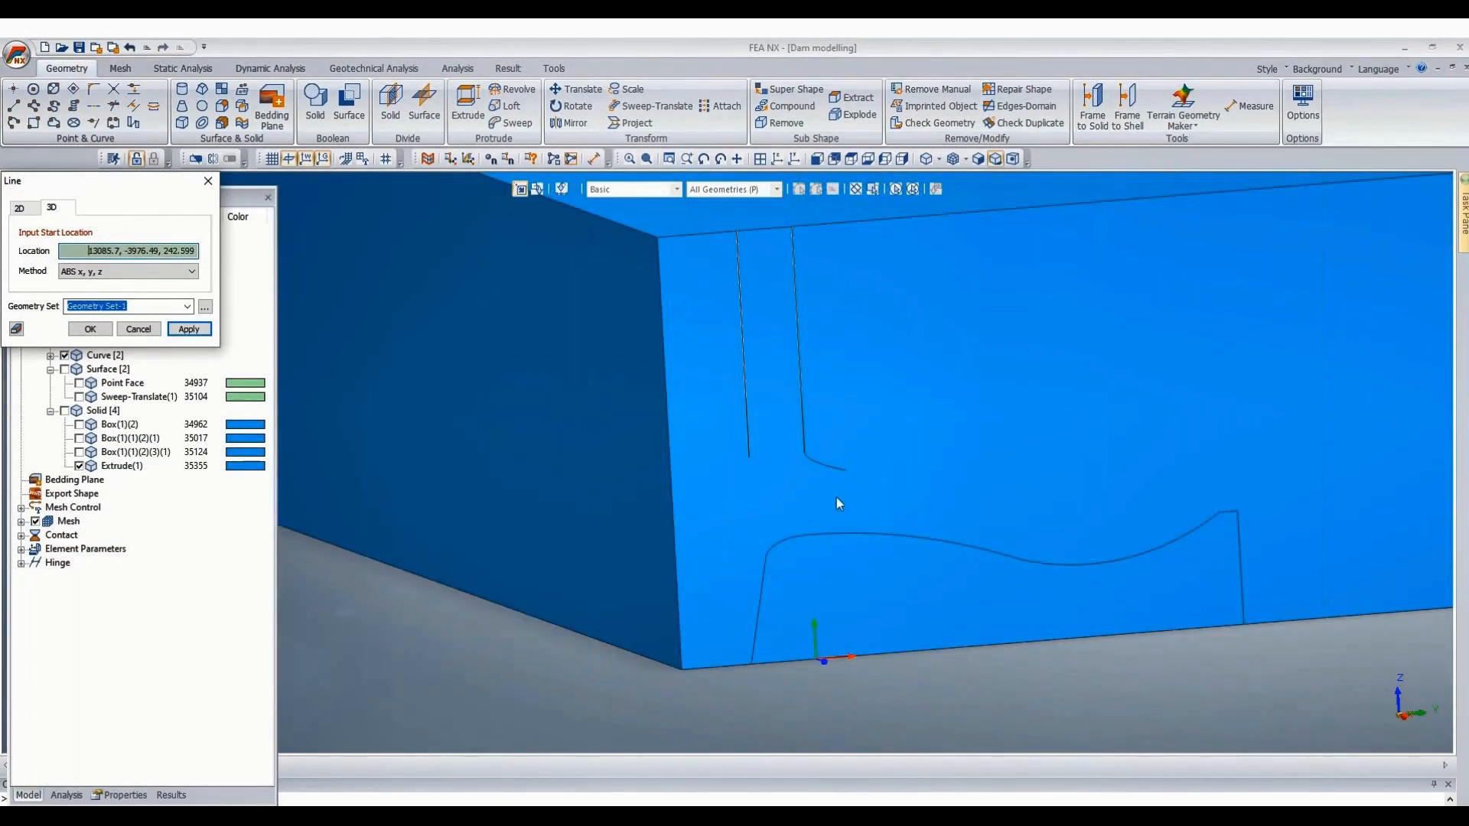
{"action": "left_click", "coordinate": [503, 821]}
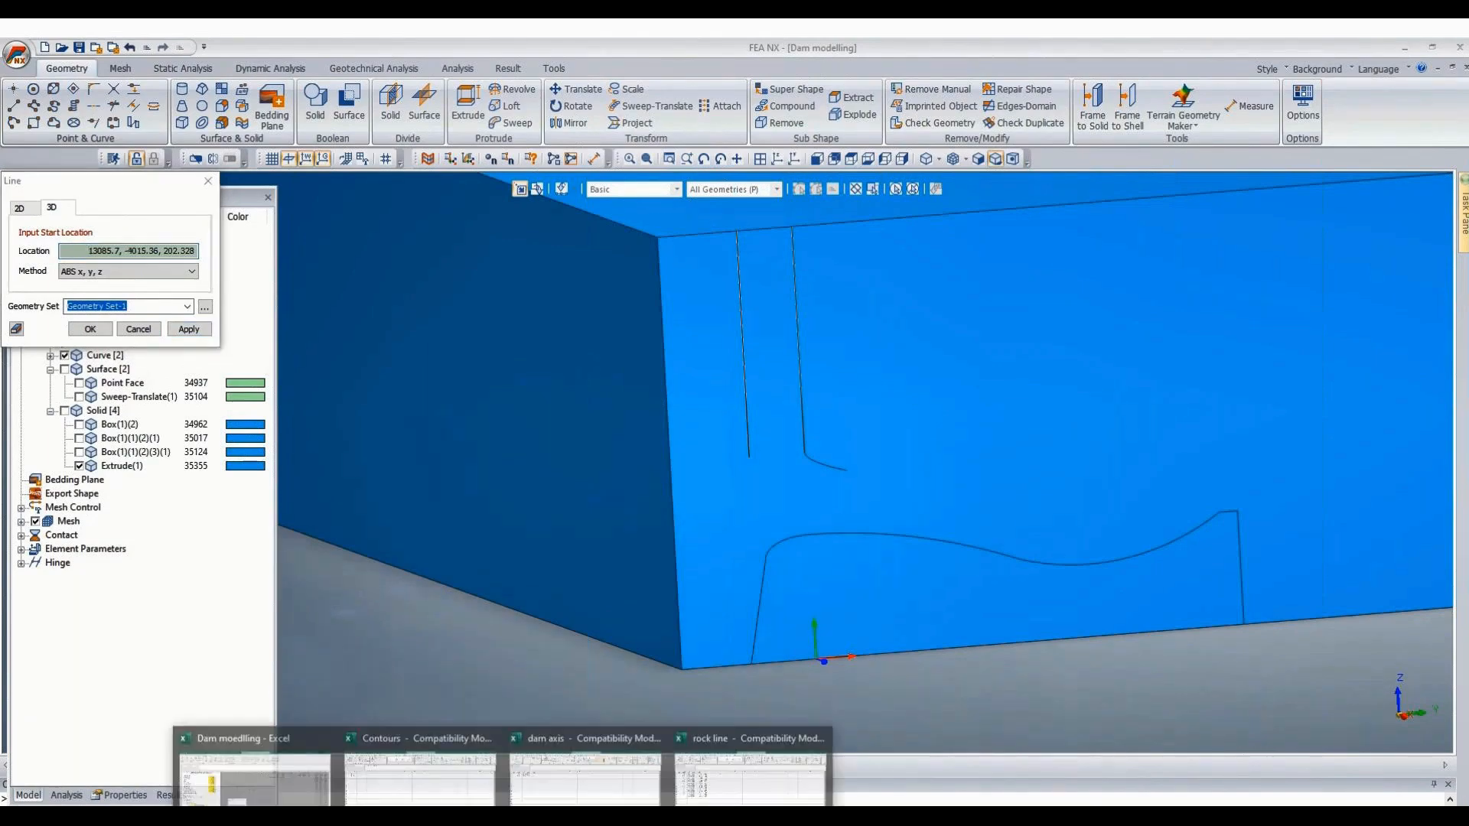
{"action": "left_click", "coordinate": [255, 769]}
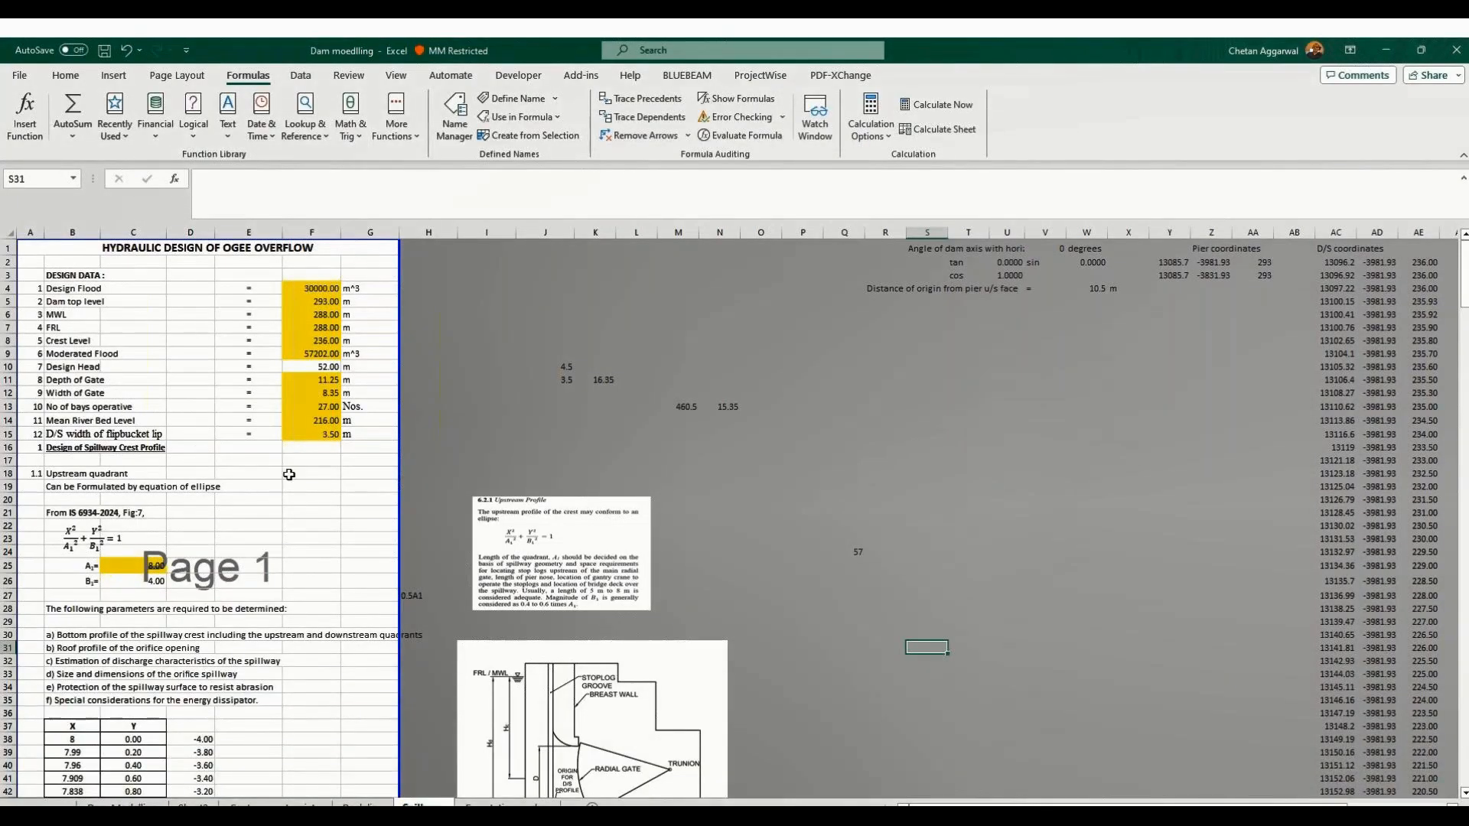
{"action": "left_click", "coordinate": [329, 378]}
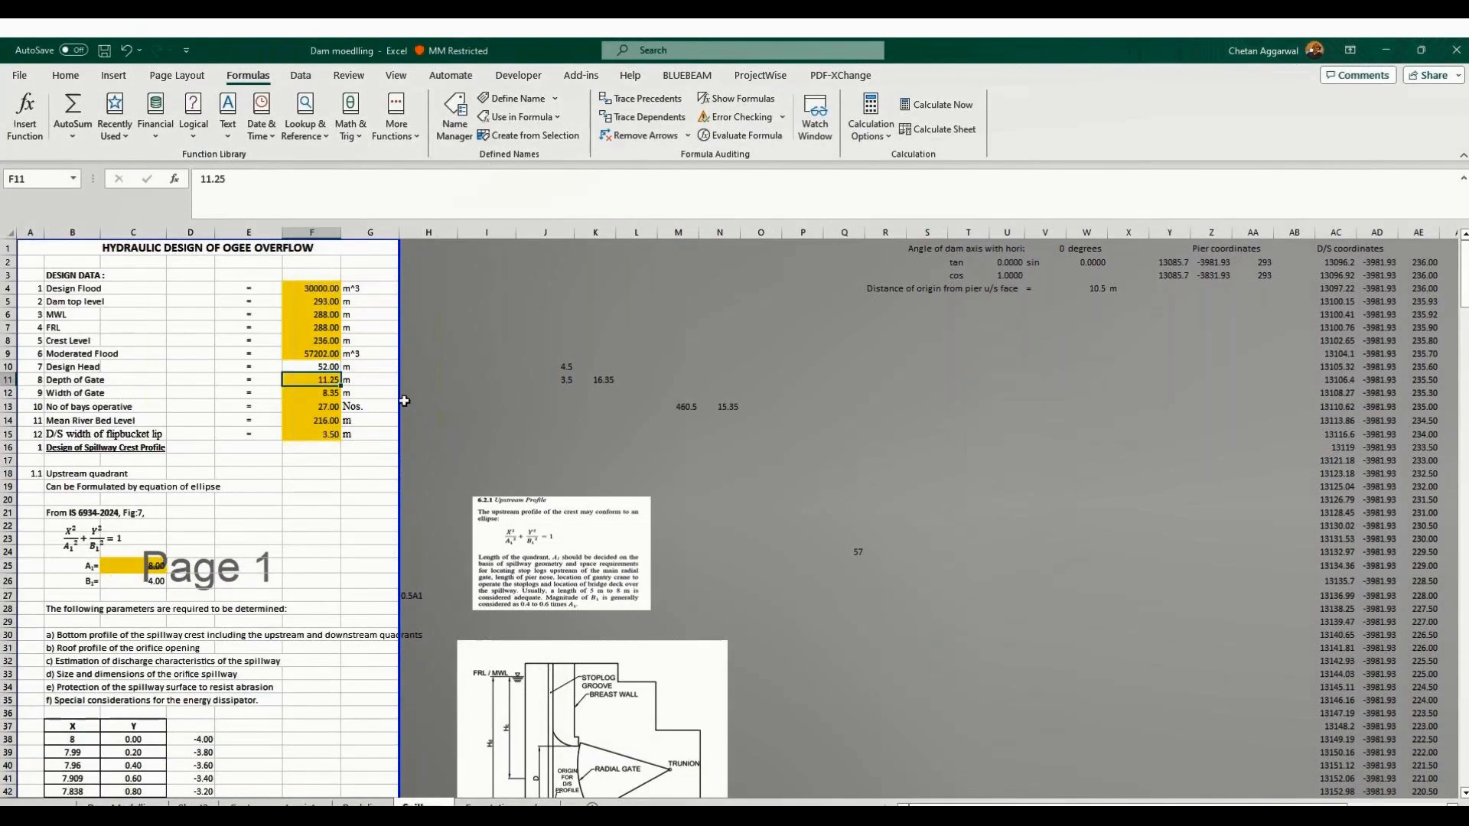
{"action": "left_click", "coordinate": [512, 421]}
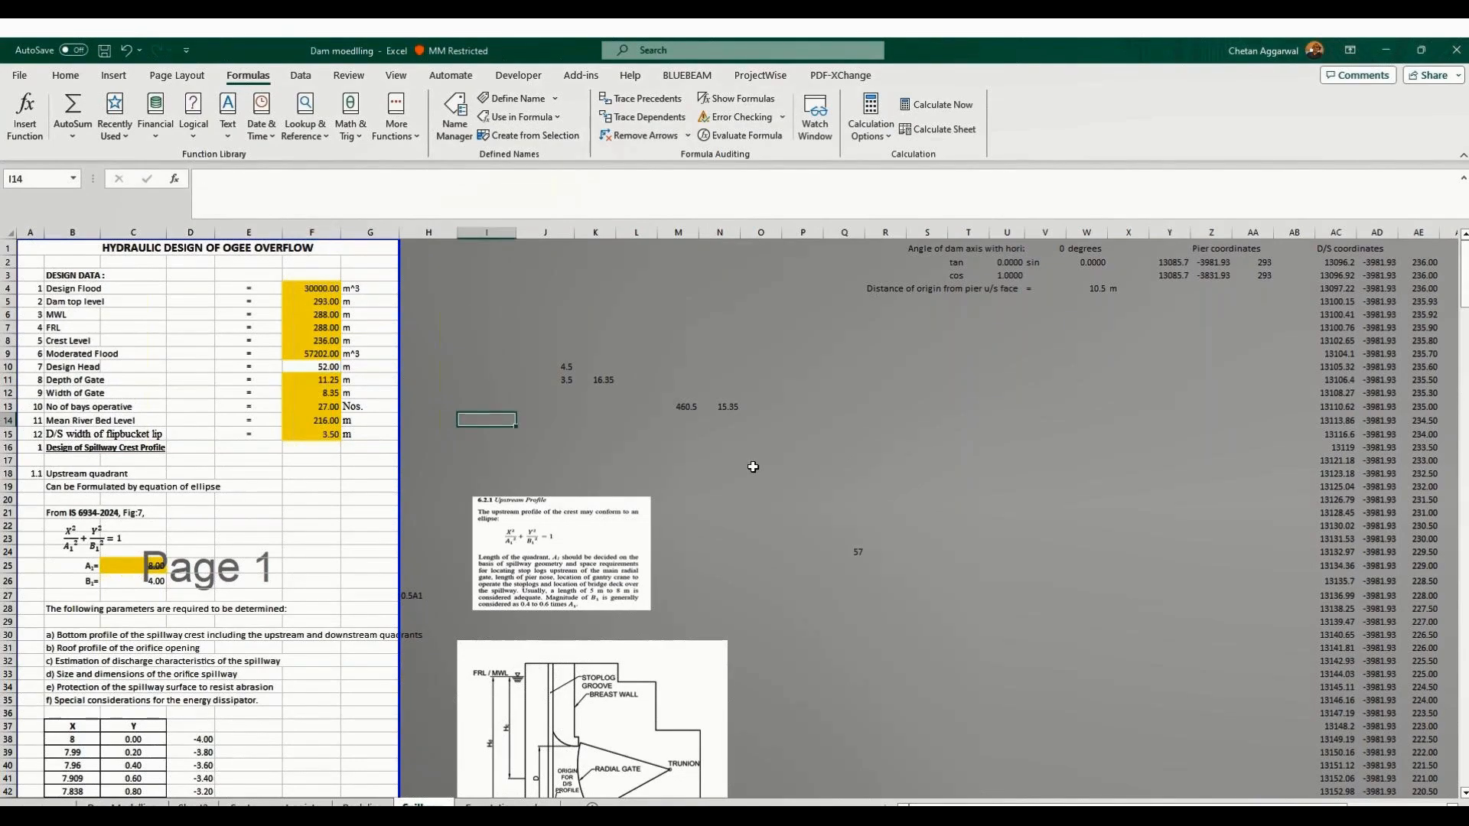
{"action": "type", "text": "="}
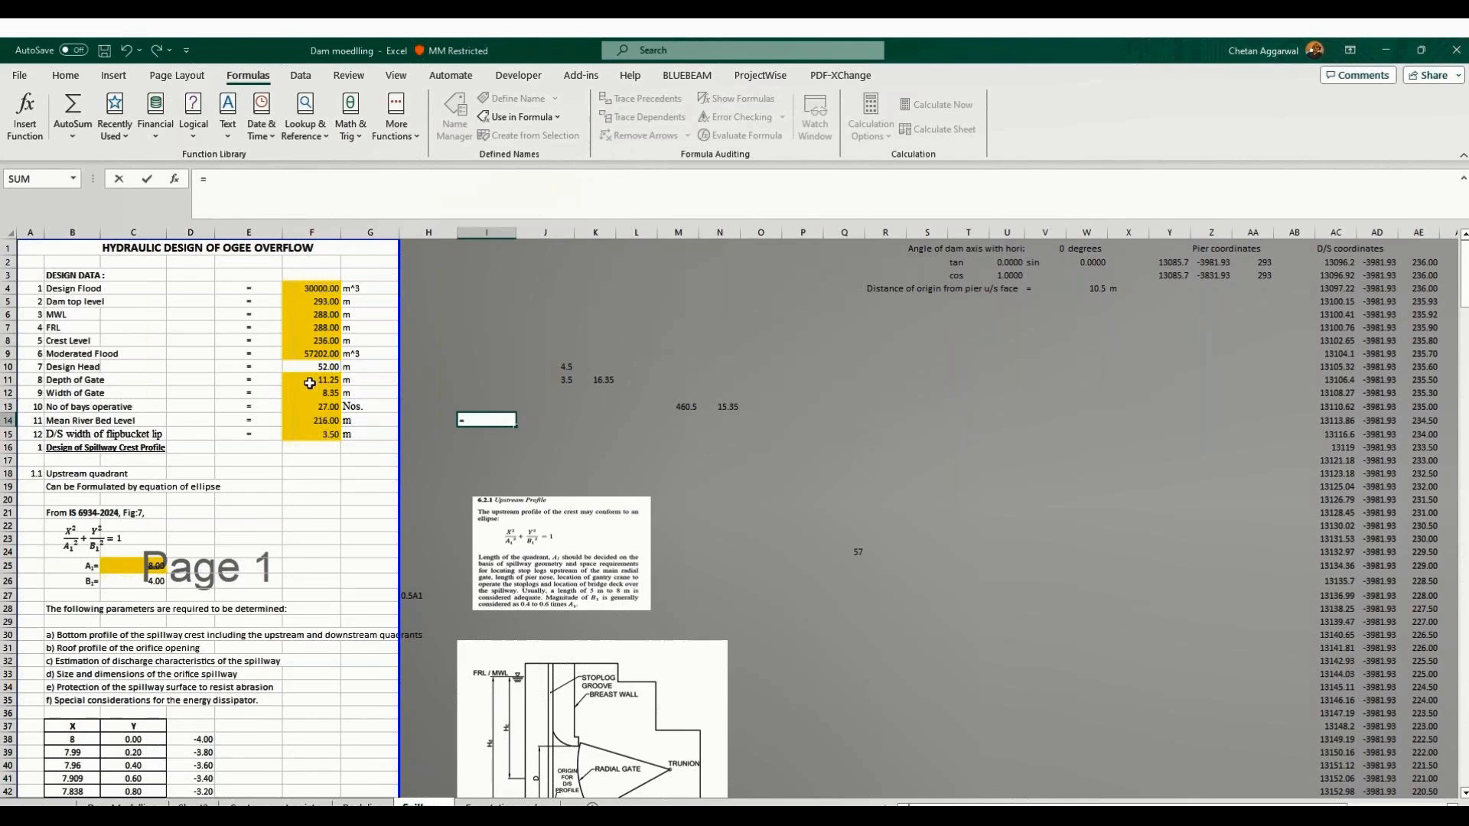
{"action": "left_click", "coordinate": [346, 377]}
{"action": "type", "text": "*1"}
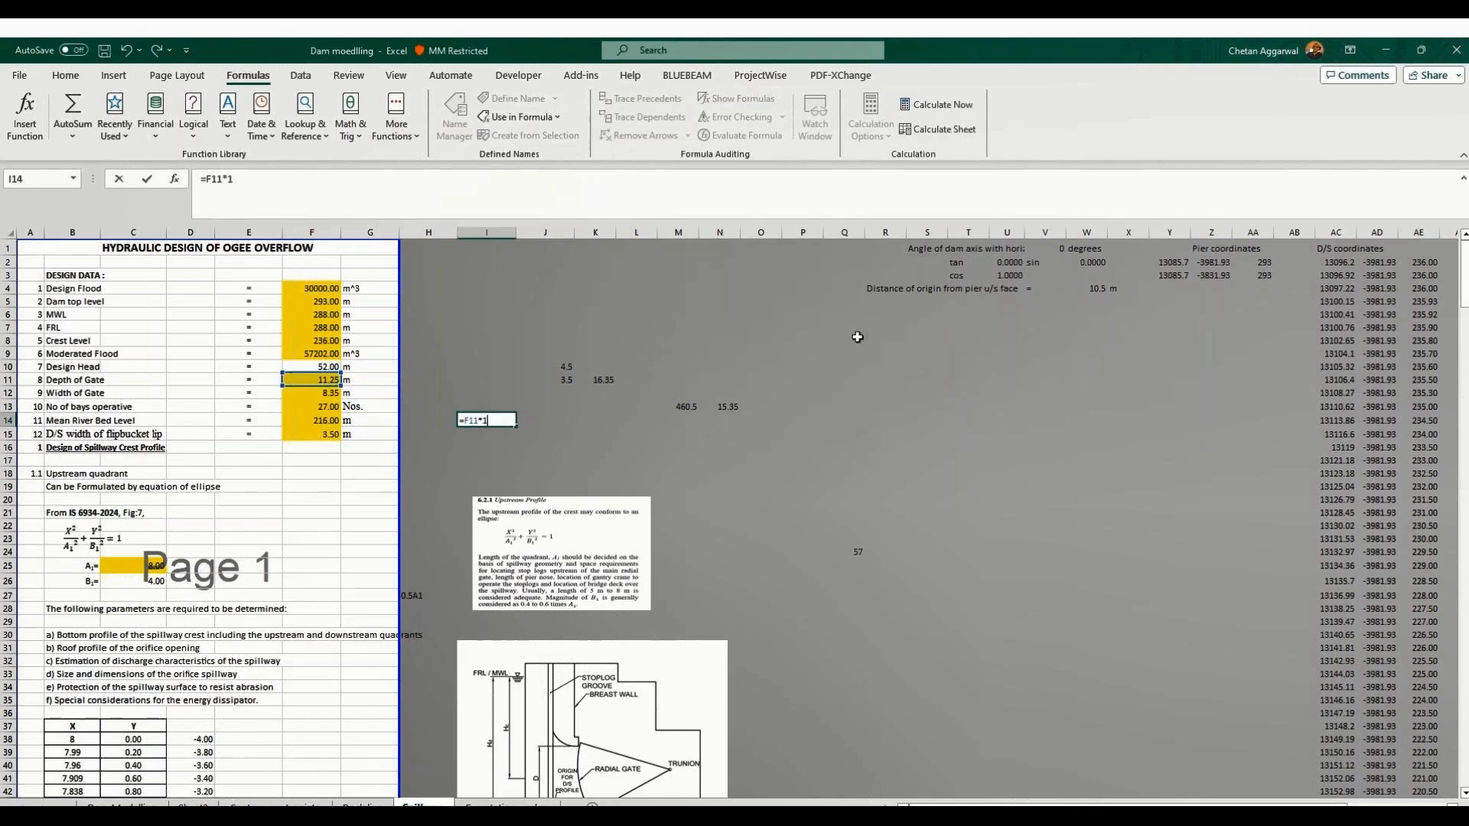
{"action": "type", "text": ".5"}
{"action": "key", "text": "Return"}
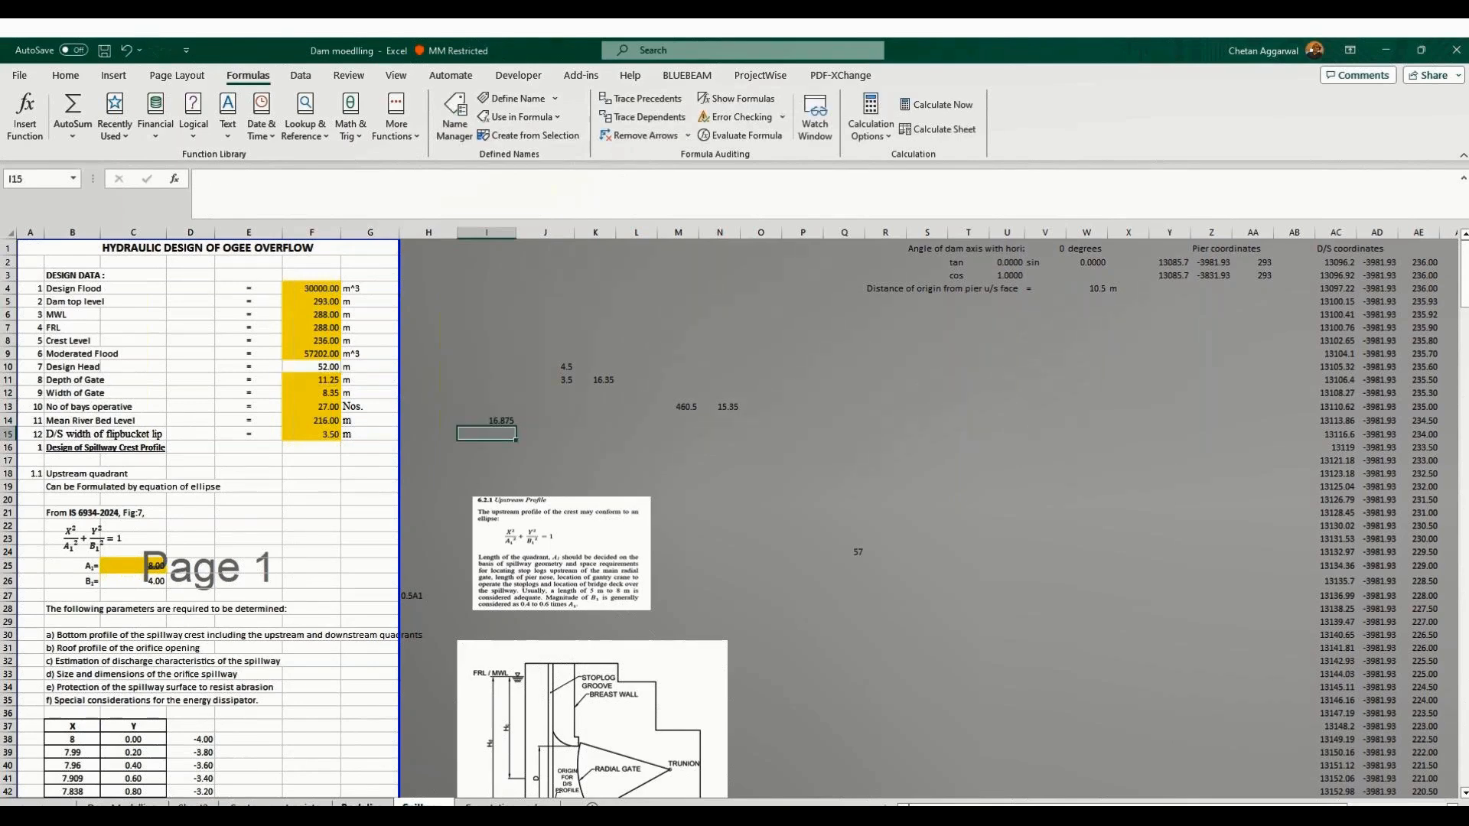
Switch back to FEA NX and draw a 3D line along the full bottom edge of the profile face, offset 0, 175.5, 0.
{"action": "key", "text": "alt+Tab"}
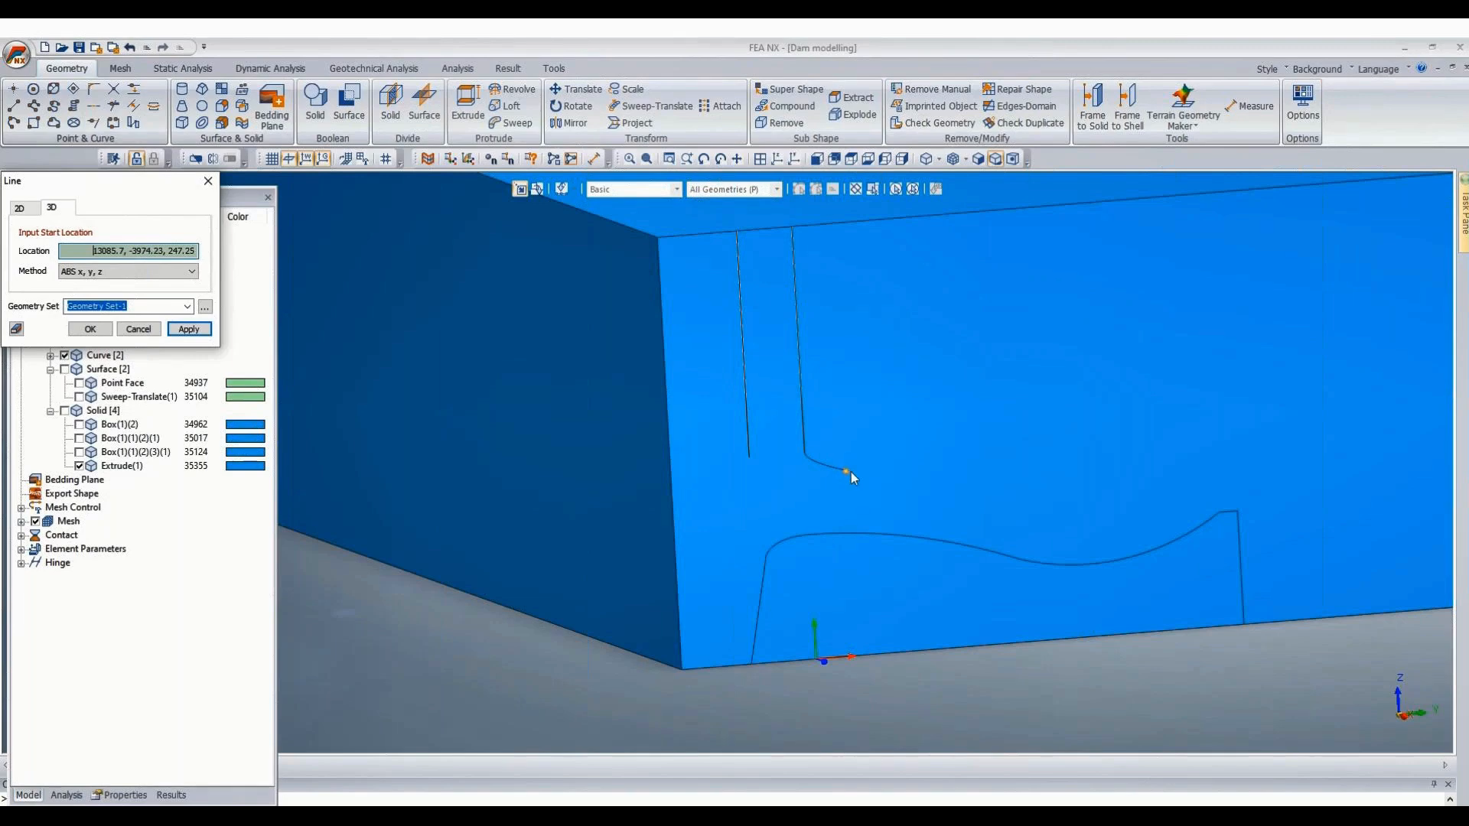
{"action": "left_click", "coordinate": [679, 672]}
{"action": "scroll", "coordinate": [504, 696], "scroll_direction": "down", "scroll_amount": 5}
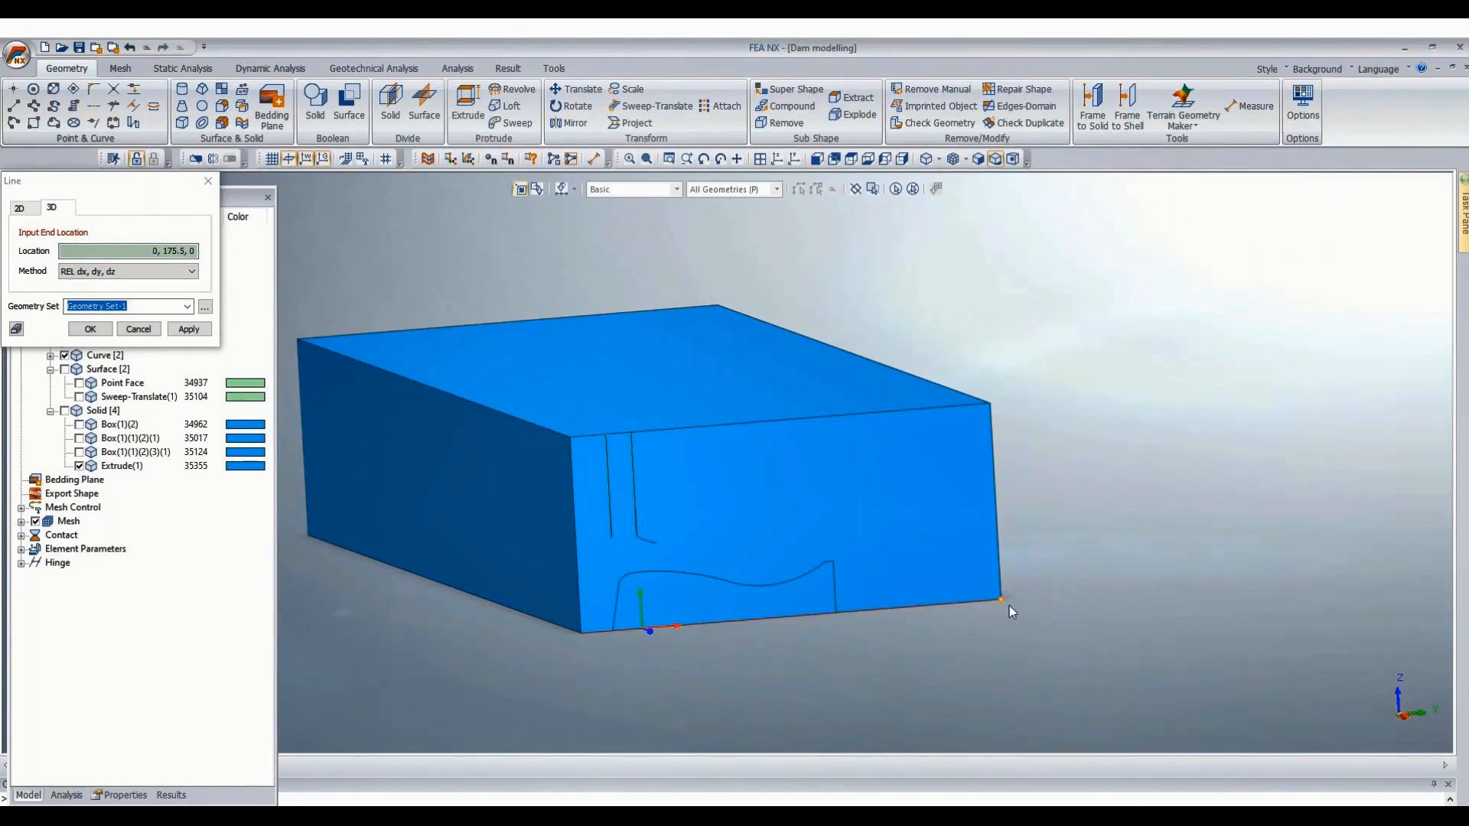
{"action": "left_click", "coordinate": [1009, 606]}
{"action": "left_click", "coordinate": [90, 330]}
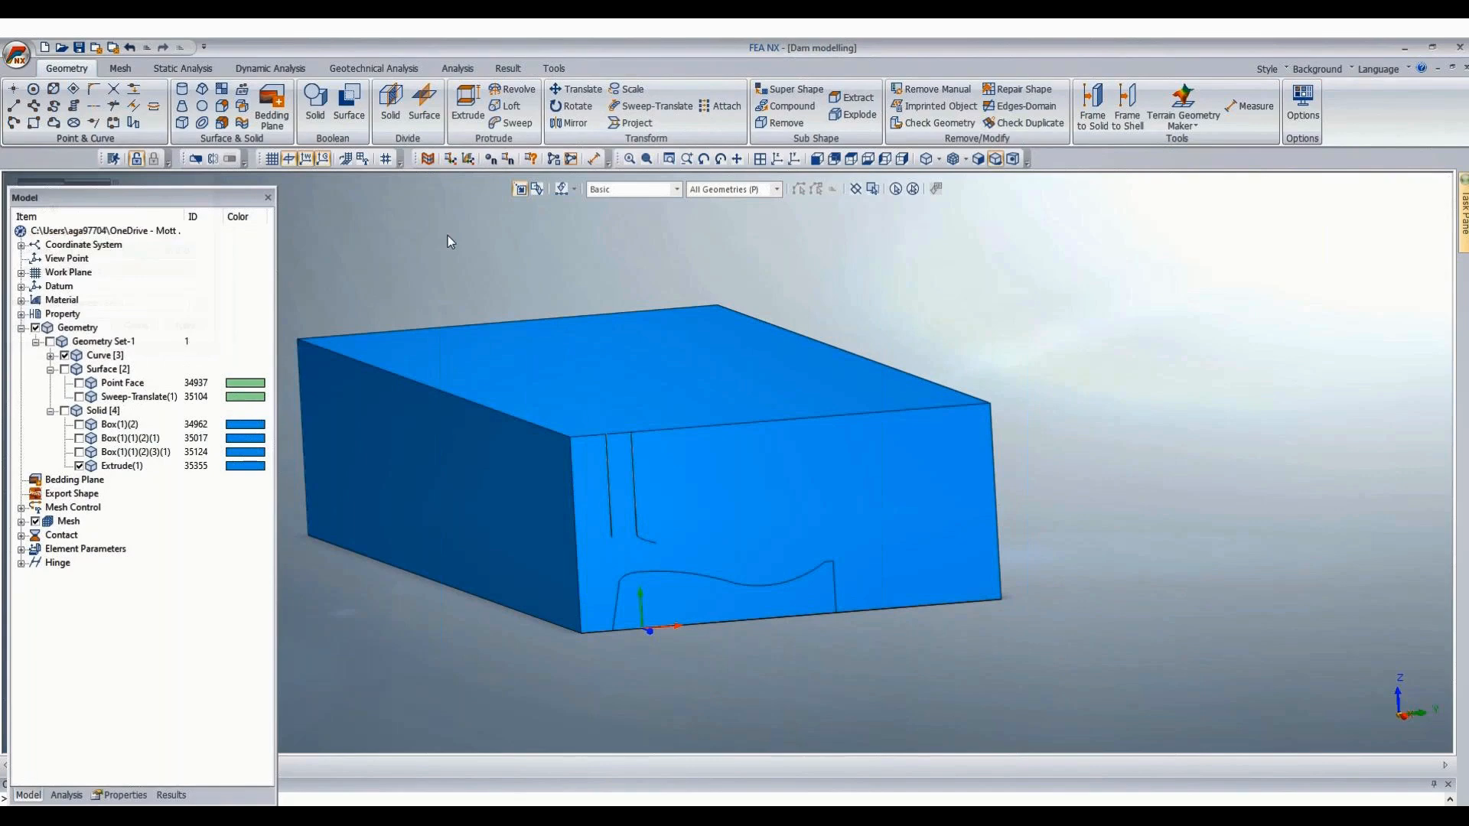
Rotate the line along the profile face's bottom edge by 70 degrees, using a two-point axis along the block's adjoining bottom edge.
{"action": "left_click", "coordinate": [50, 356]}
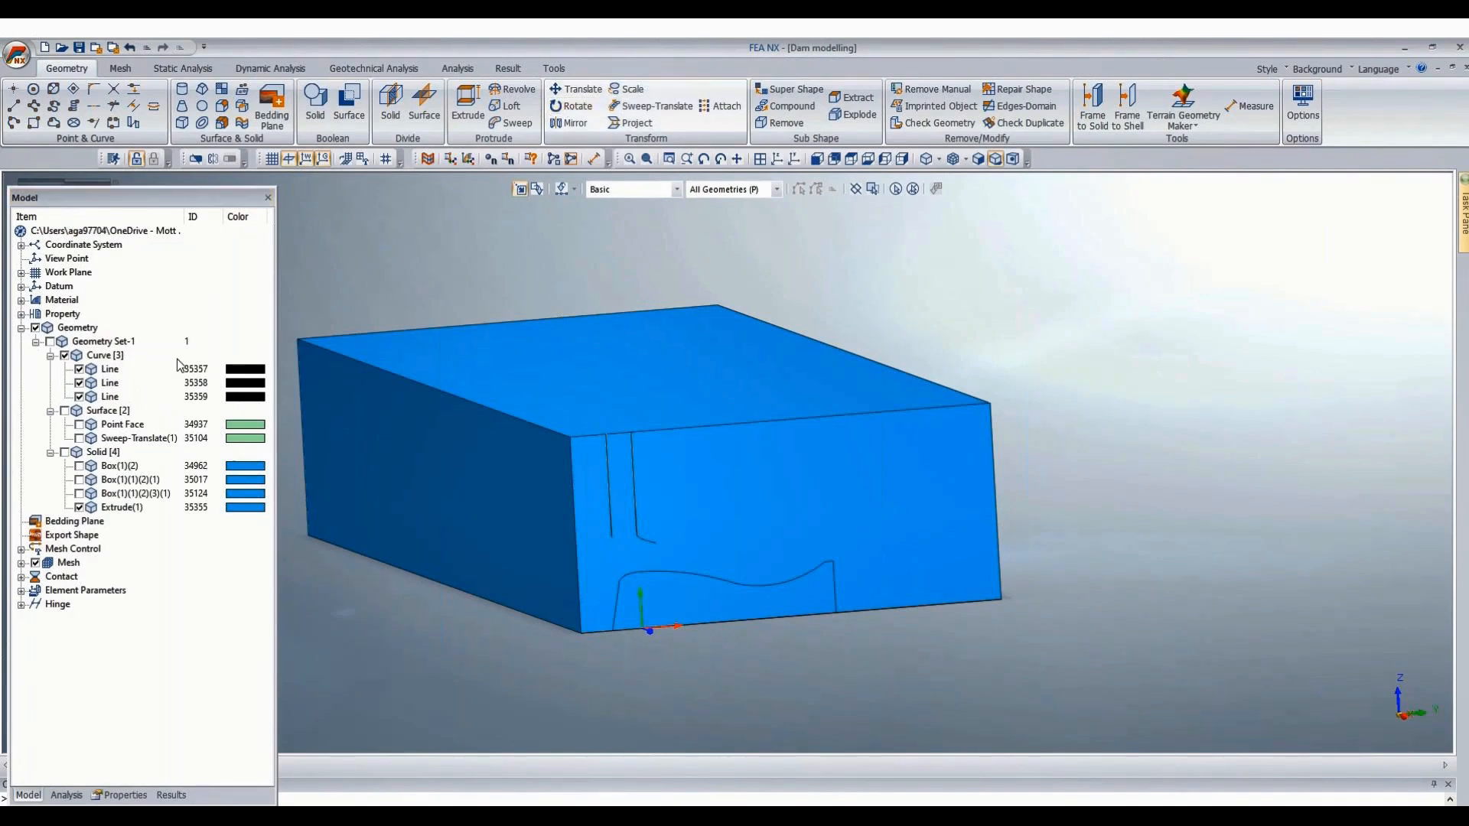
{"action": "left_click", "coordinate": [110, 397]}
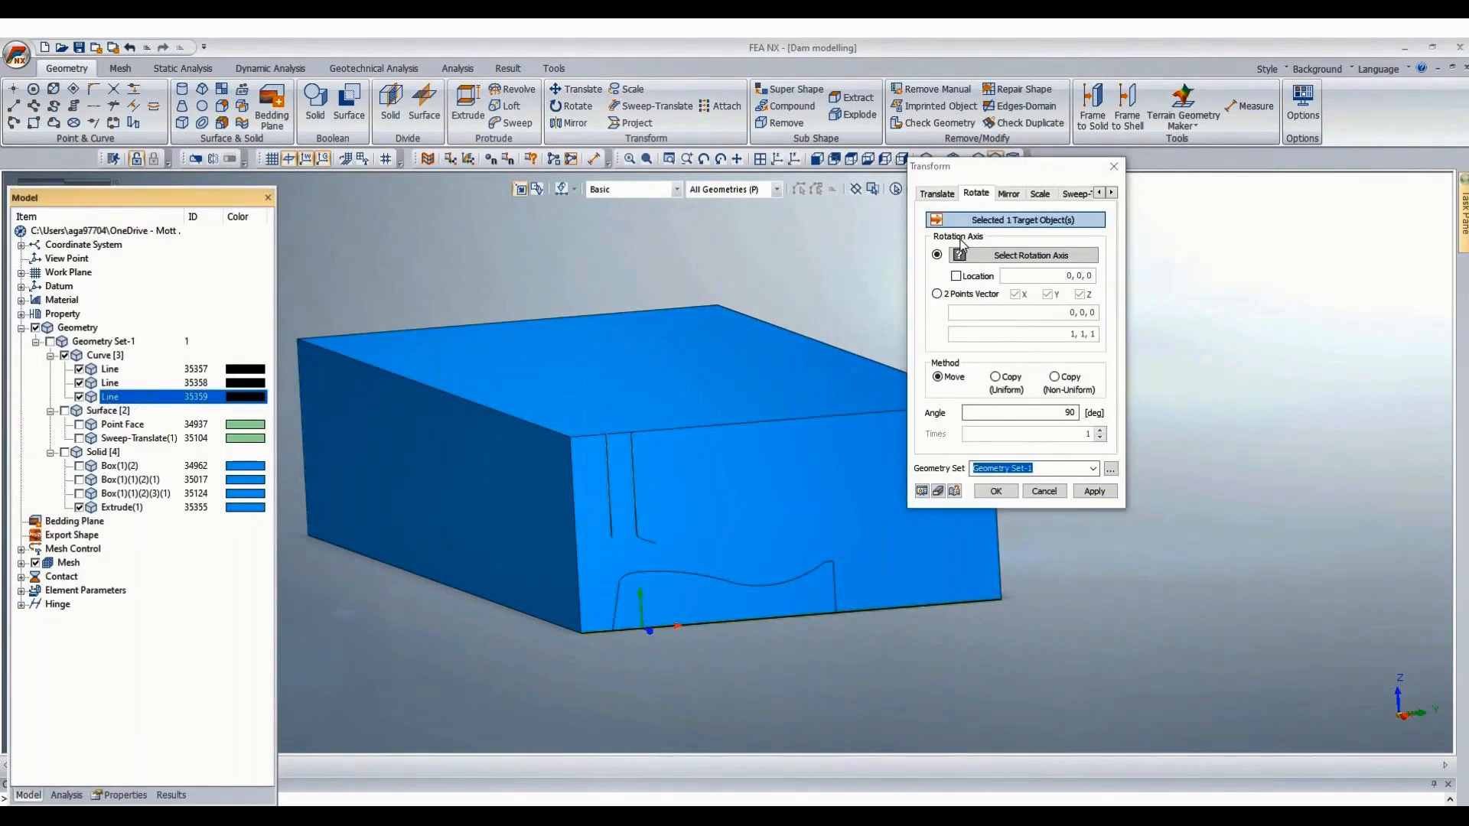
{"action": "left_click", "coordinate": [938, 293]}
{"action": "left_click", "coordinate": [582, 636]}
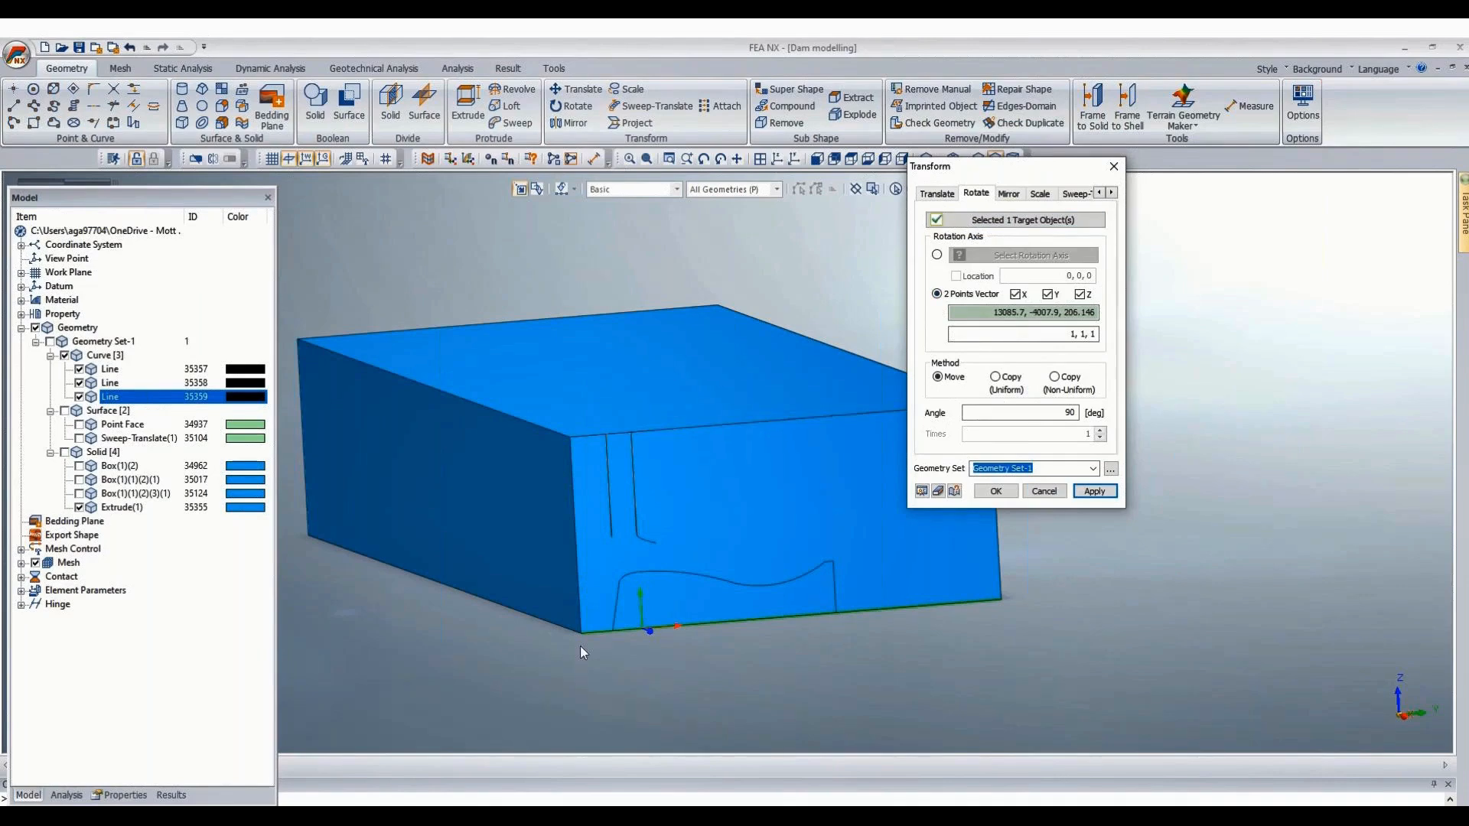
{"action": "left_click", "coordinate": [310, 544]}
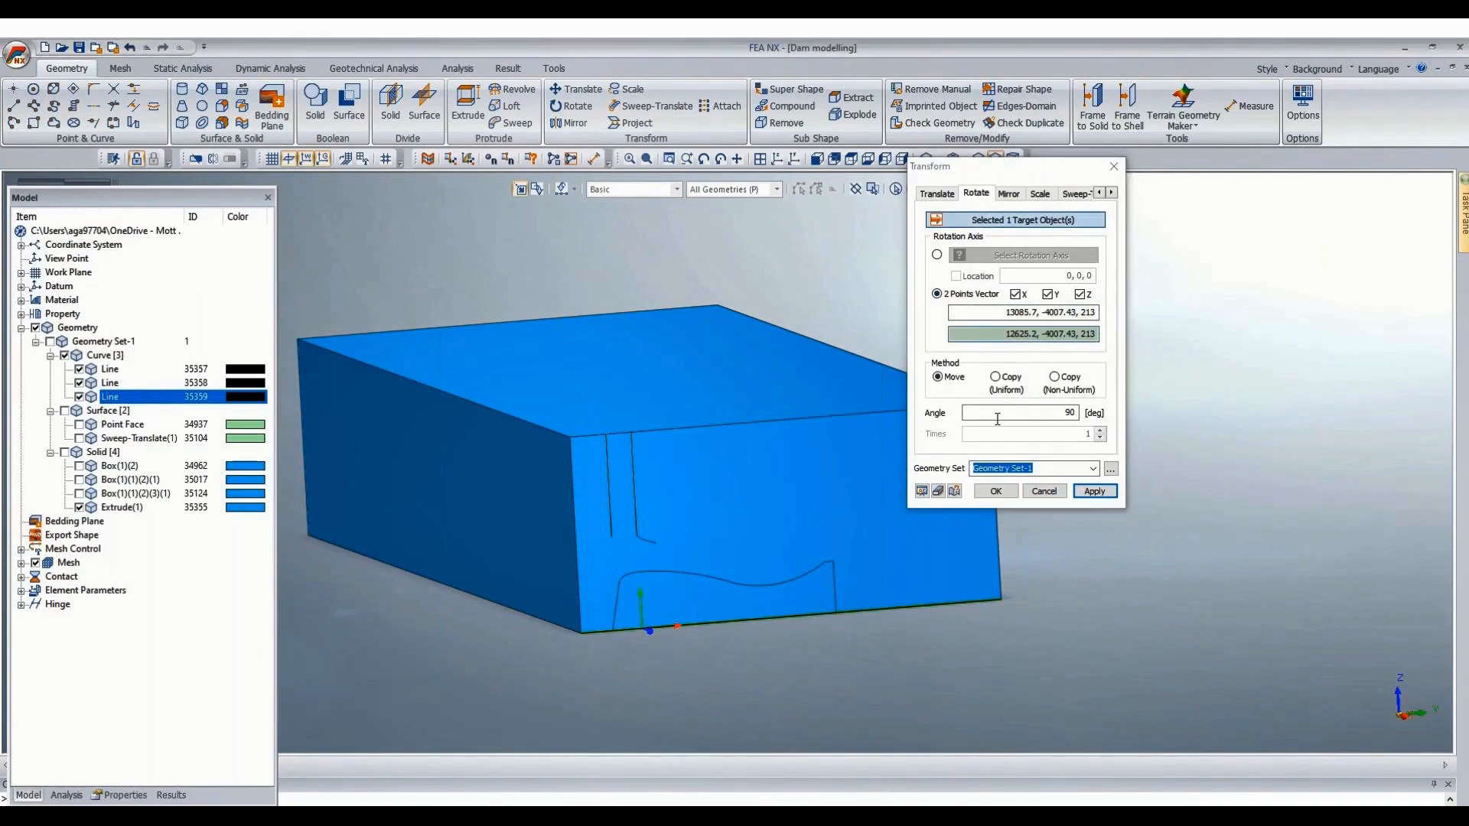
{"action": "double_click", "coordinate": [1070, 412]}
{"action": "type", "text": "20"}
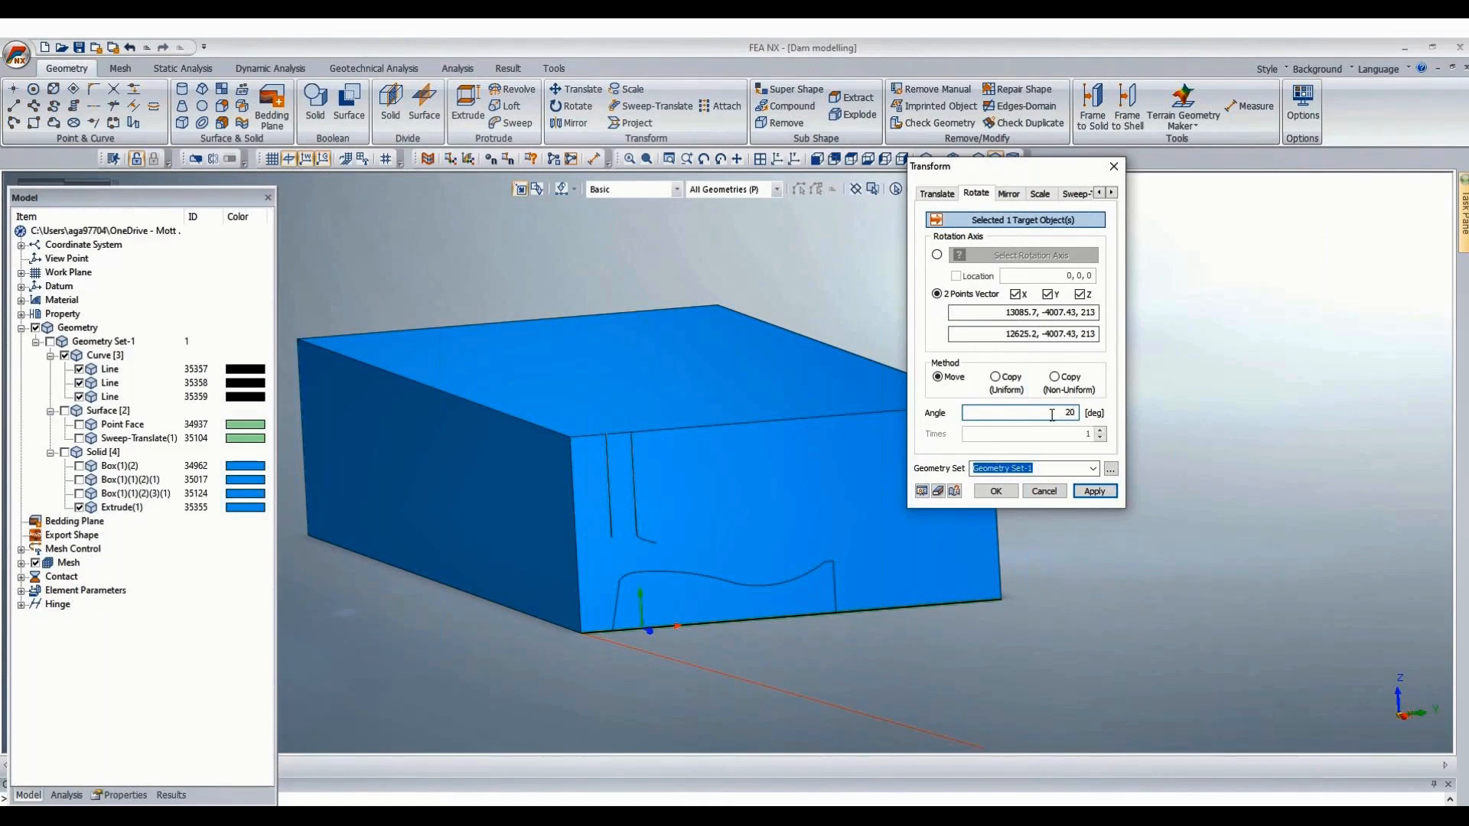
{"action": "left_click_drag", "start_coordinate": [1052, 414], "coordinate": [1251, 405]}
{"action": "type", "text": "70"}
{"action": "left_click", "coordinate": [995, 489]}
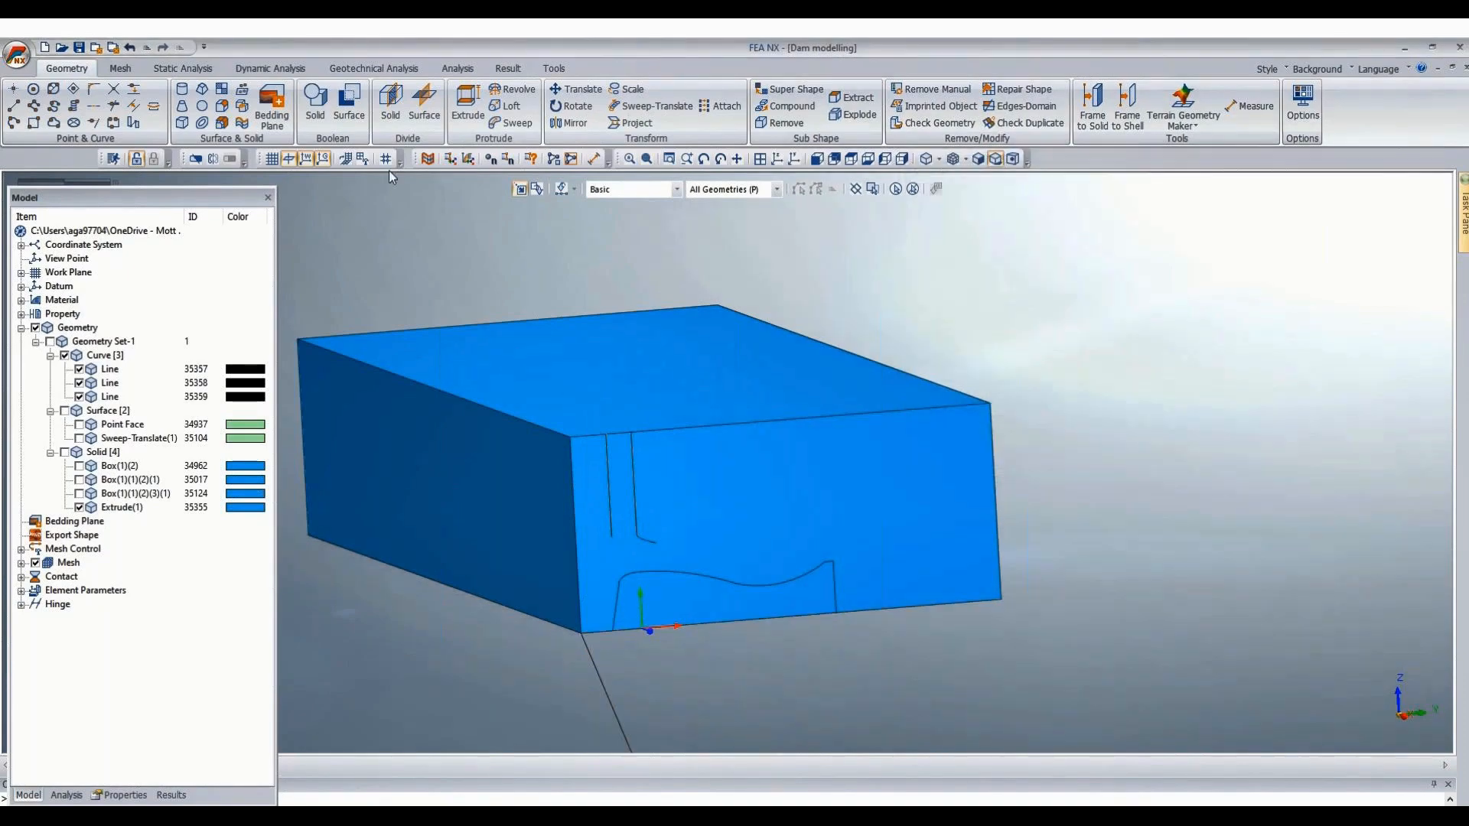
Move the rotated line from the block's near bottom corner to the free end of the short curve with a two-point vector and its full distance.
{"action": "left_click", "coordinate": [580, 89]}
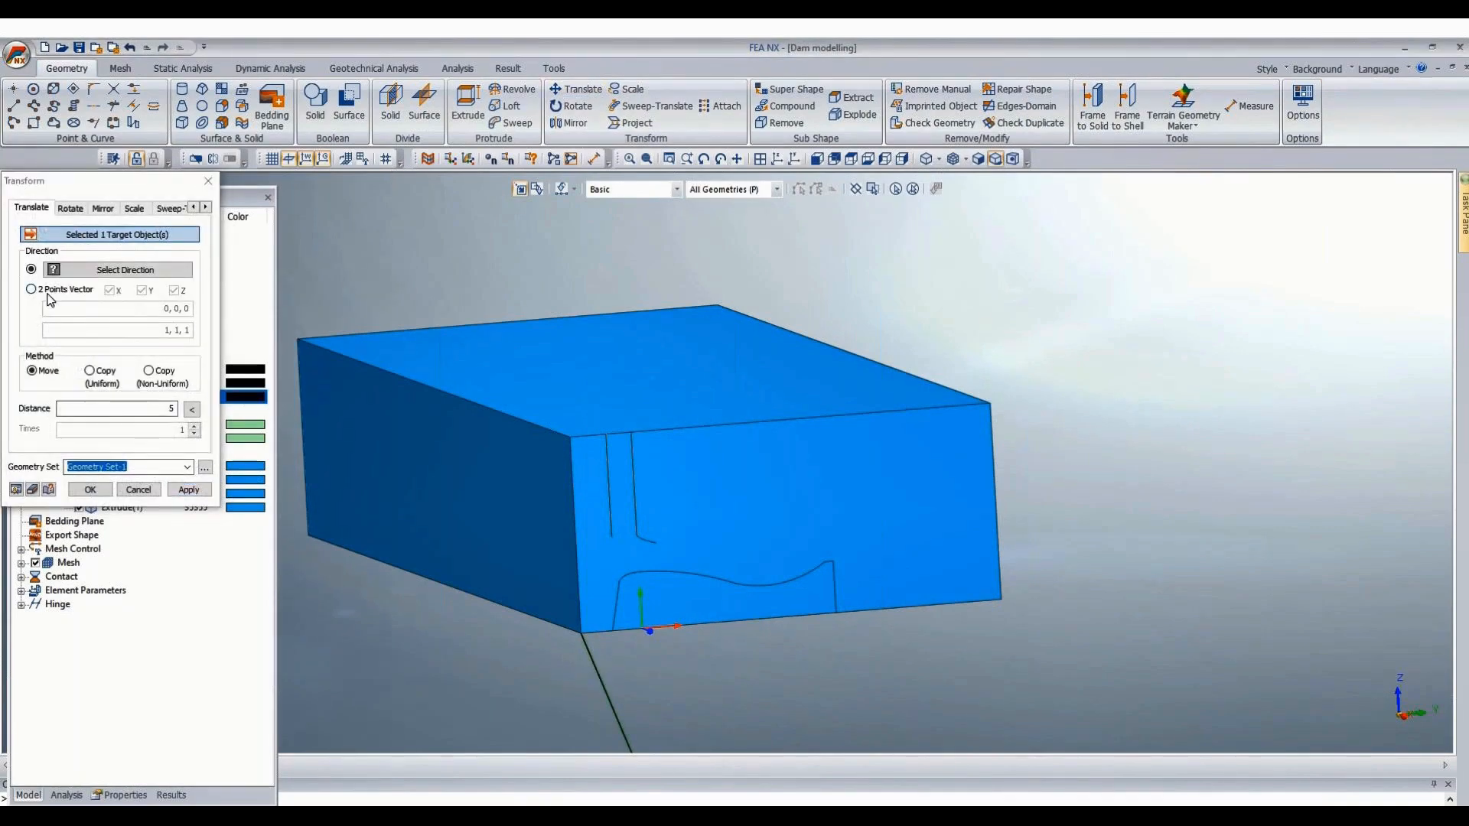
{"action": "left_click", "coordinate": [48, 291]}
{"action": "left_click", "coordinate": [589, 641]}
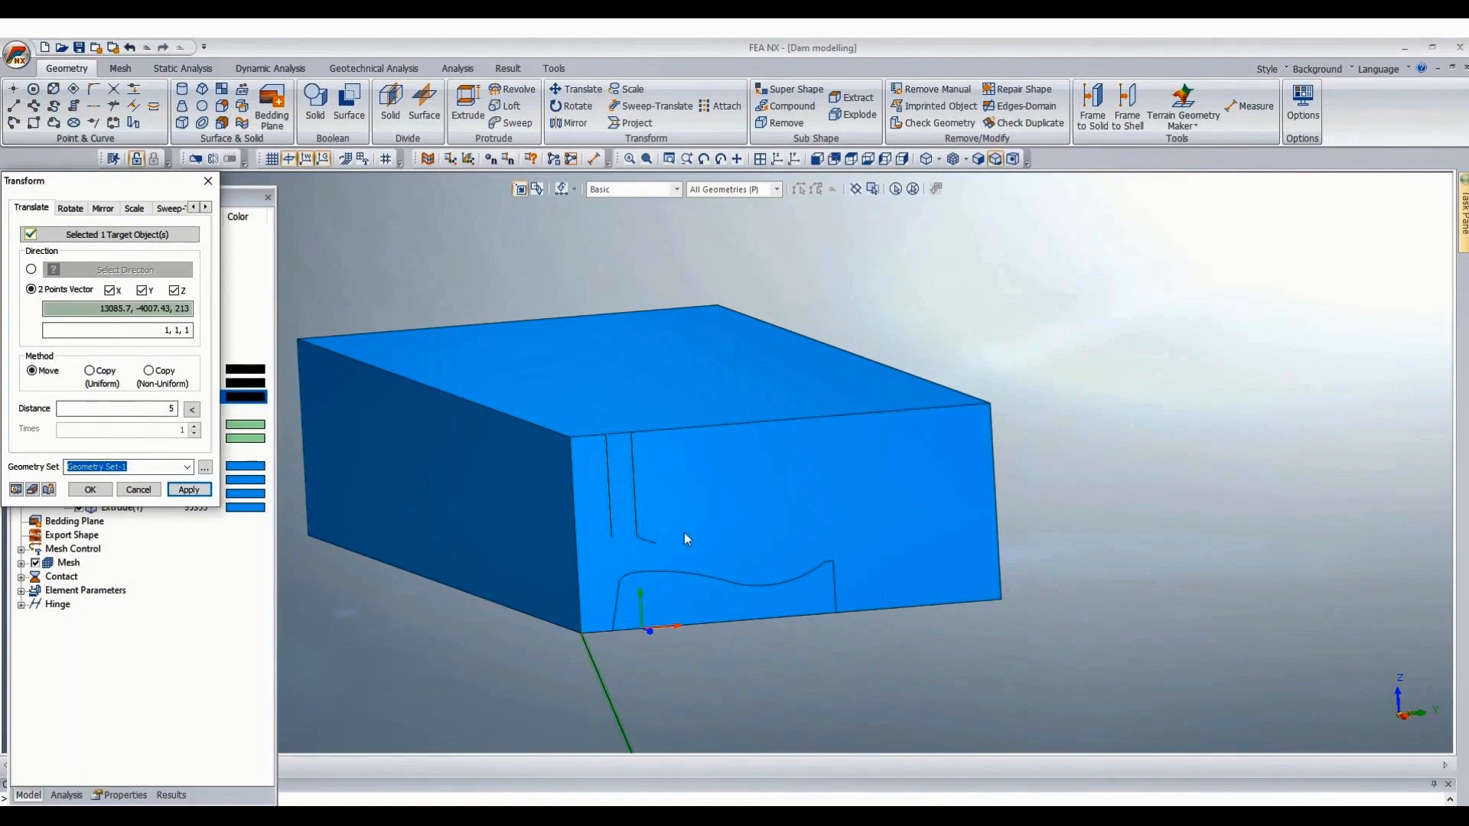
{"action": "left_click", "coordinate": [661, 550]}
{"action": "scroll", "coordinate": [661, 549], "scroll_direction": "up", "scroll_amount": 2}
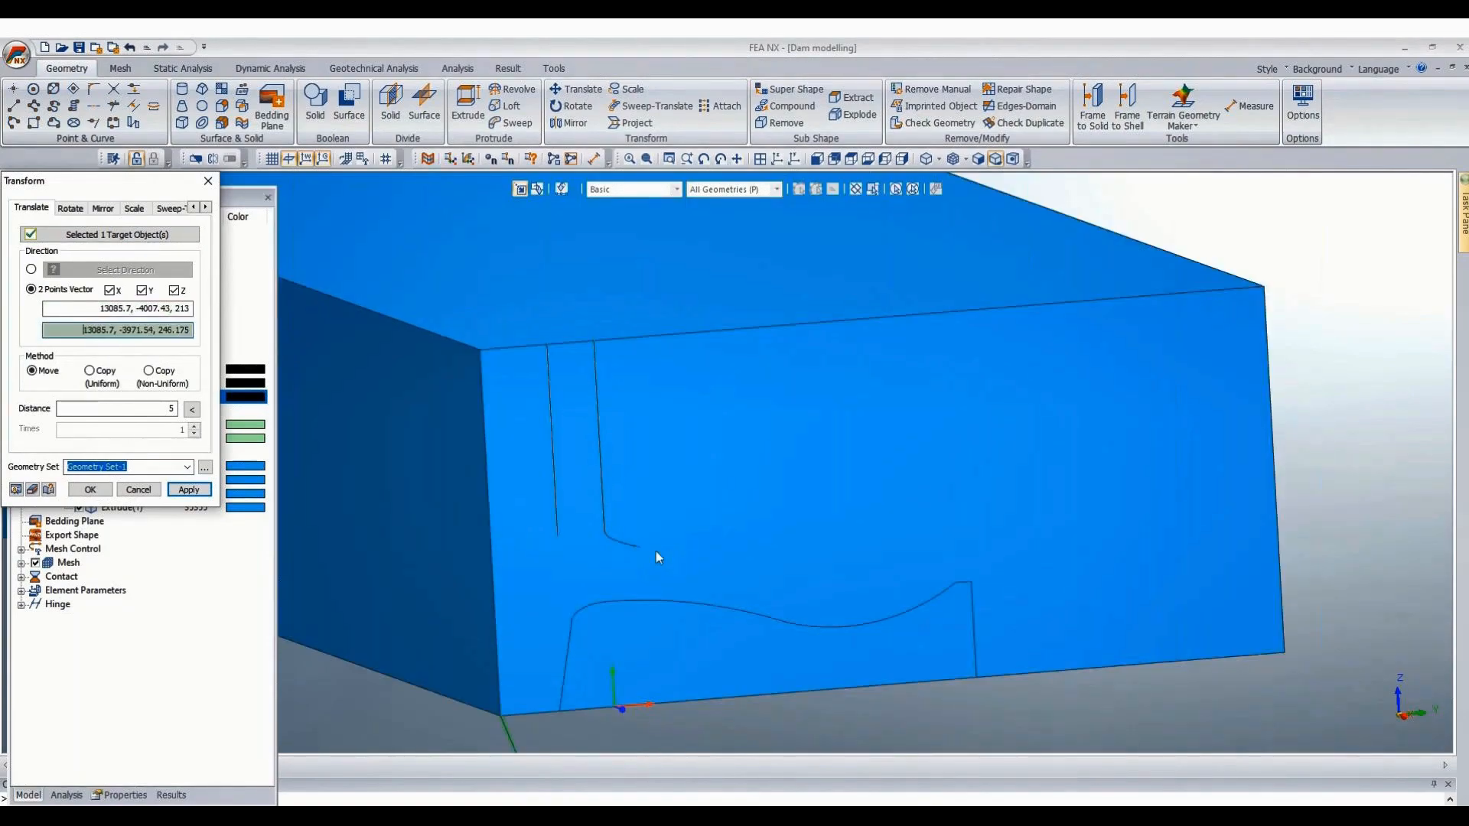
{"action": "left_click", "coordinate": [650, 550]}
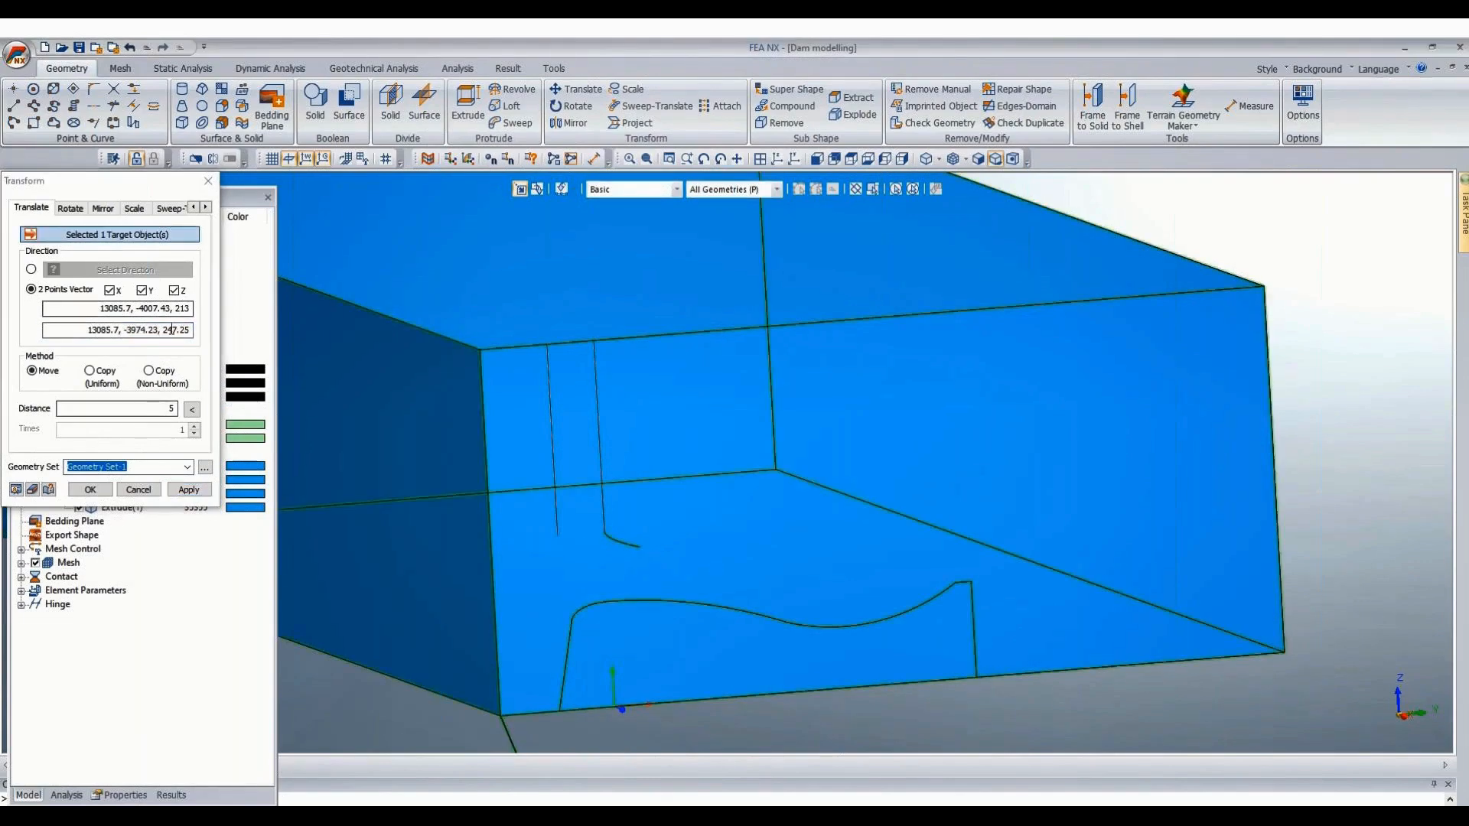
{"action": "left_click", "coordinate": [192, 410]}
{"action": "left_click", "coordinate": [92, 490]}
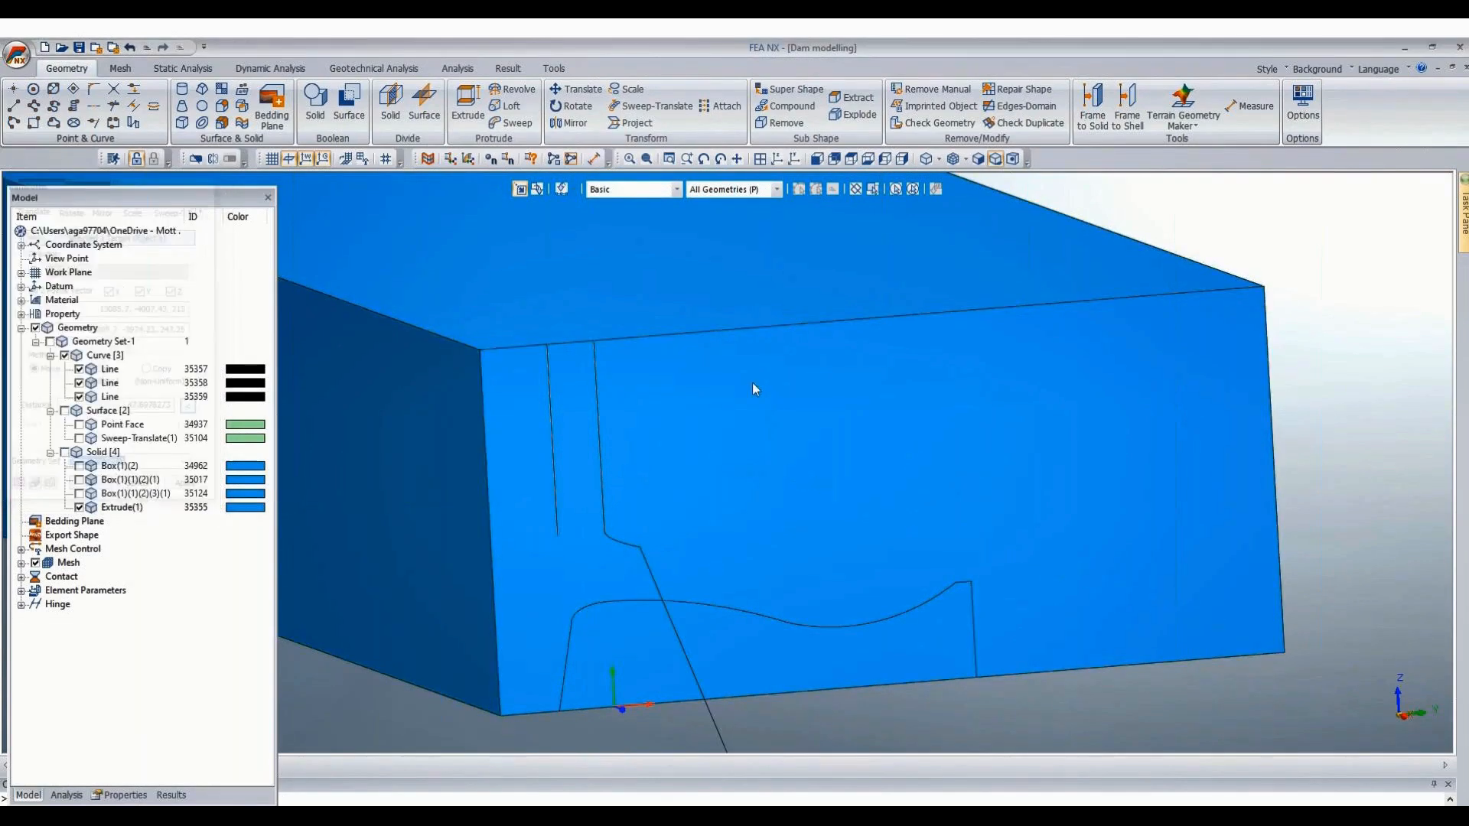
Examine how the inclined line runs from the short curve's end across the spillway profile.
{"action": "scroll", "coordinate": [848, 654], "scroll_direction": "up", "scroll_amount": 2}
{"action": "scroll", "coordinate": [544, 605], "scroll_direction": "up", "scroll_amount": 3}
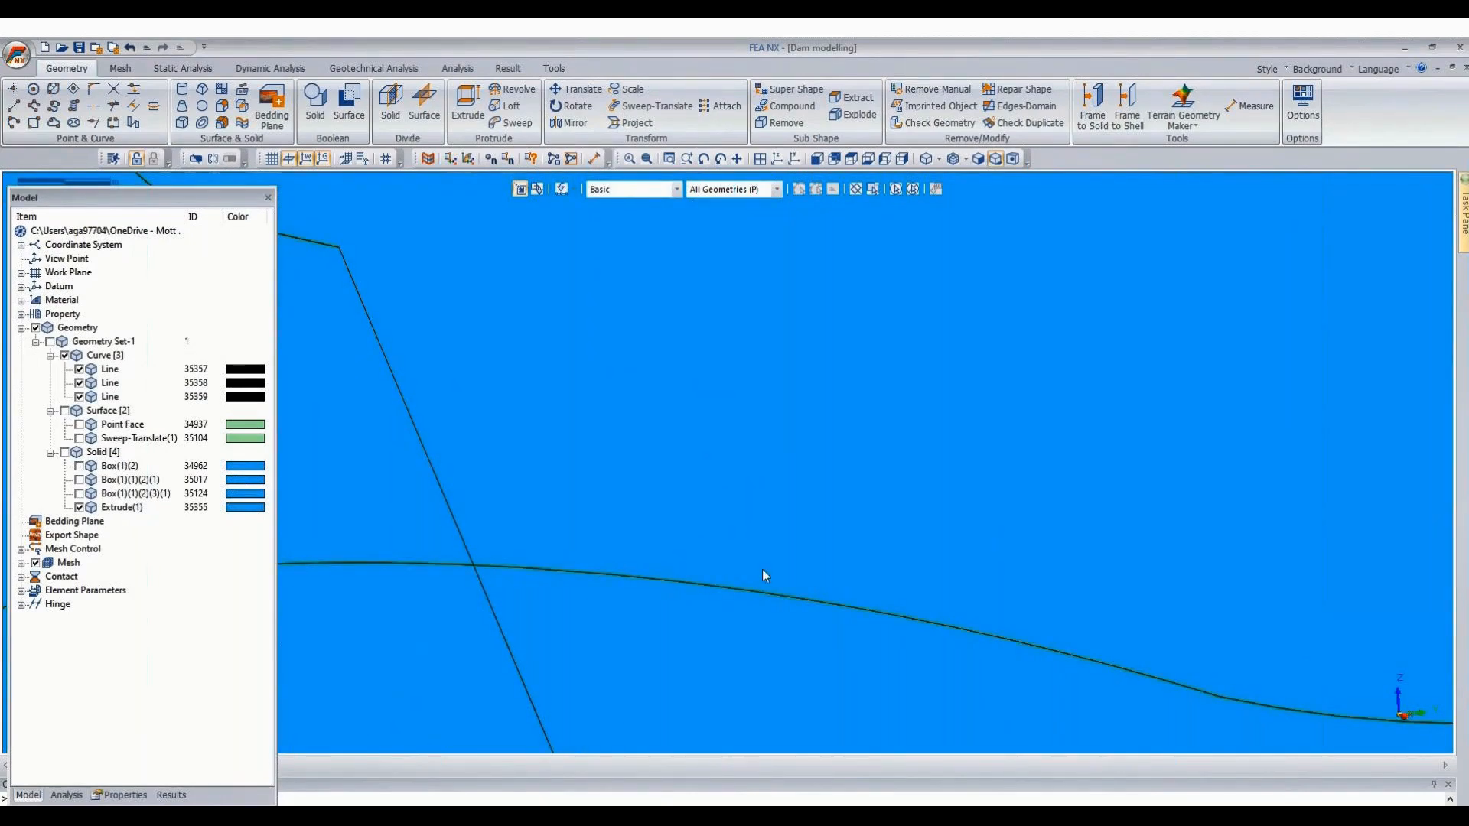
{"action": "scroll", "coordinate": [762, 576], "scroll_direction": "down", "scroll_amount": 2}
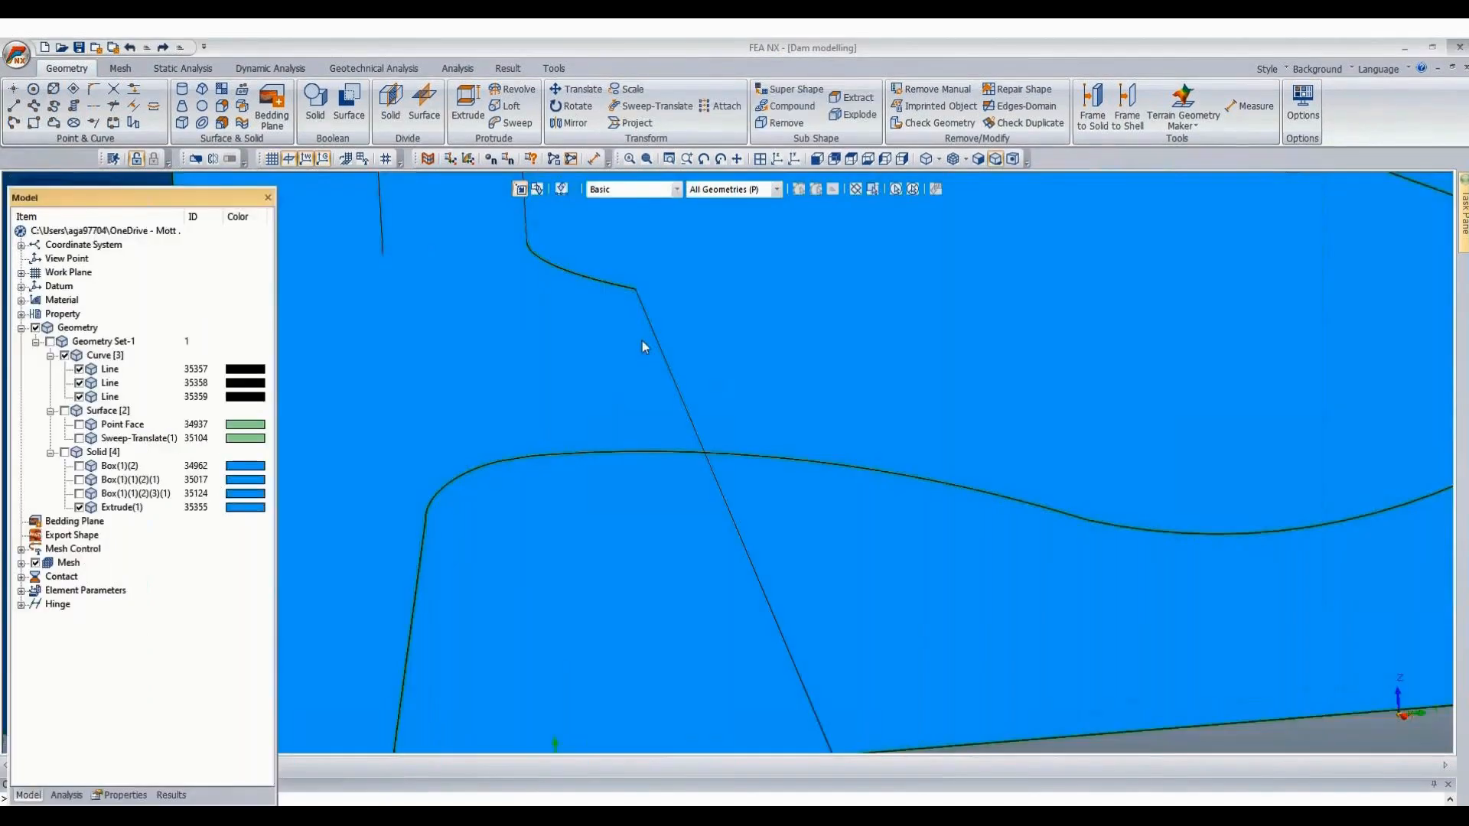
{"action": "scroll", "coordinate": [641, 346], "scroll_direction": "down", "scroll_amount": 2}
{"action": "scroll", "coordinate": [709, 387], "scroll_direction": "up", "scroll_amount": 4}
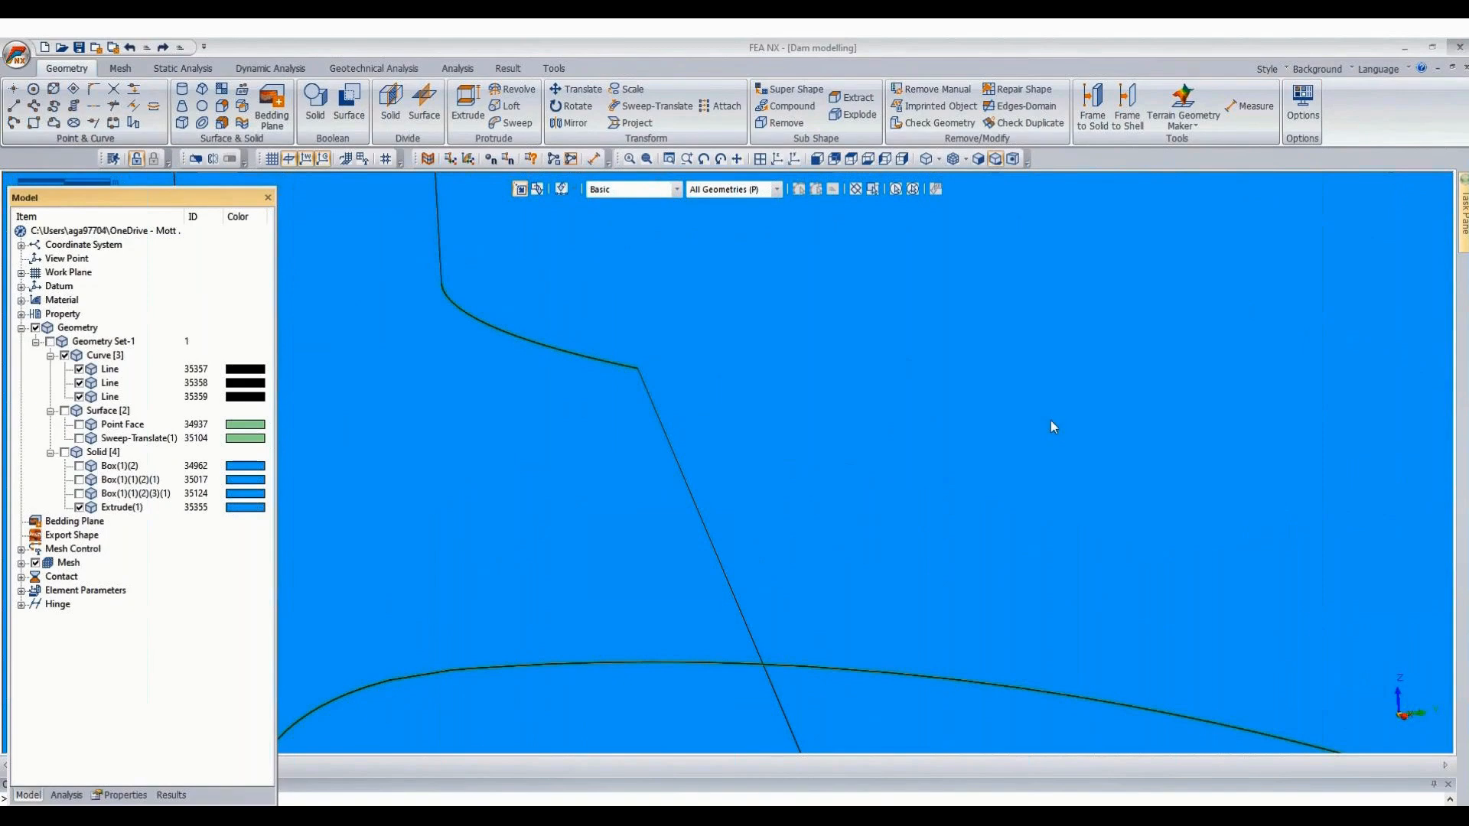
{"action": "scroll", "coordinate": [991, 420], "scroll_direction": "down", "scroll_amount": 5}
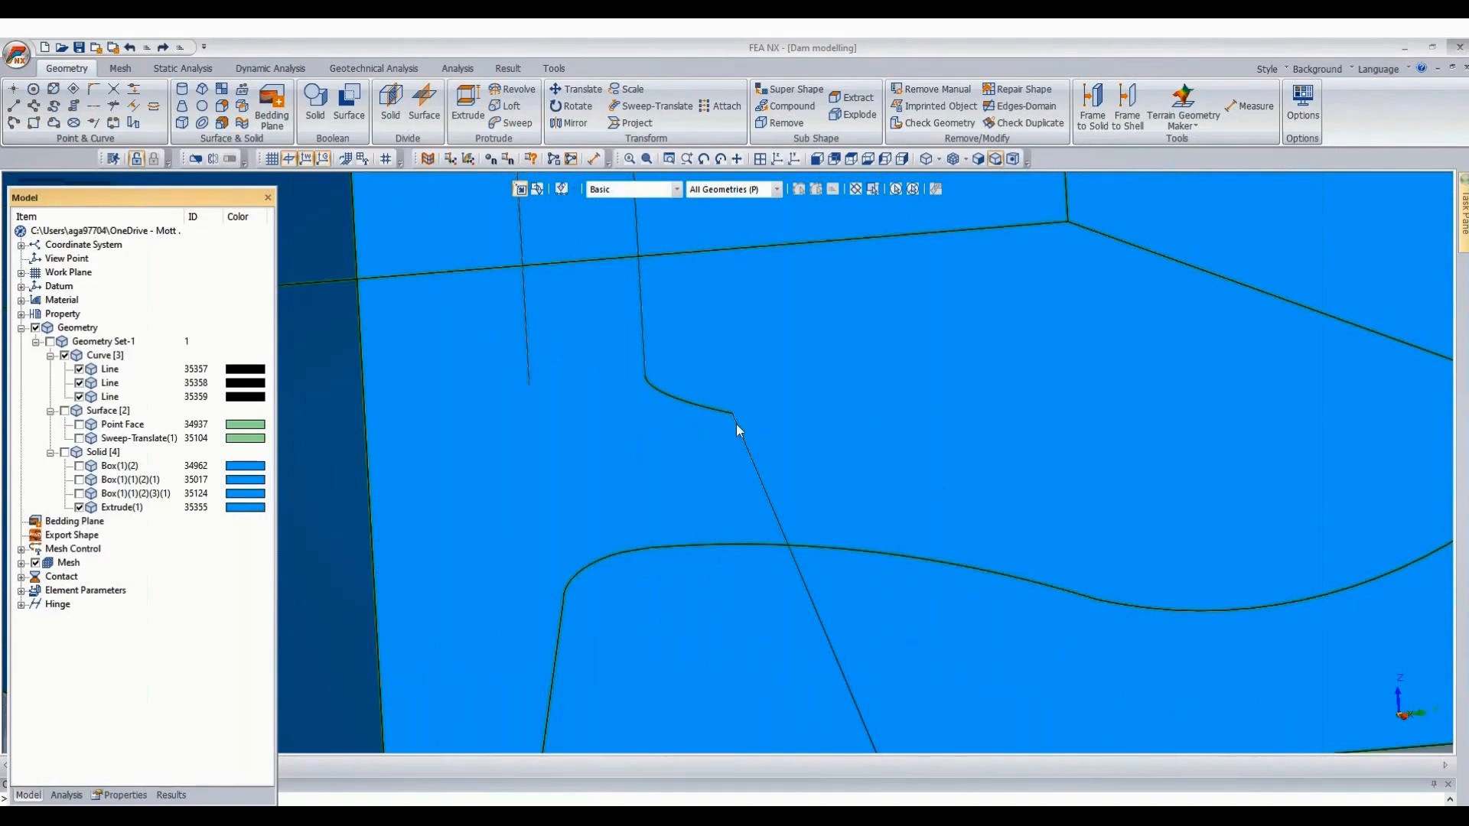
{"action": "scroll", "coordinate": [843, 462], "scroll_direction": "up", "scroll_amount": 3}
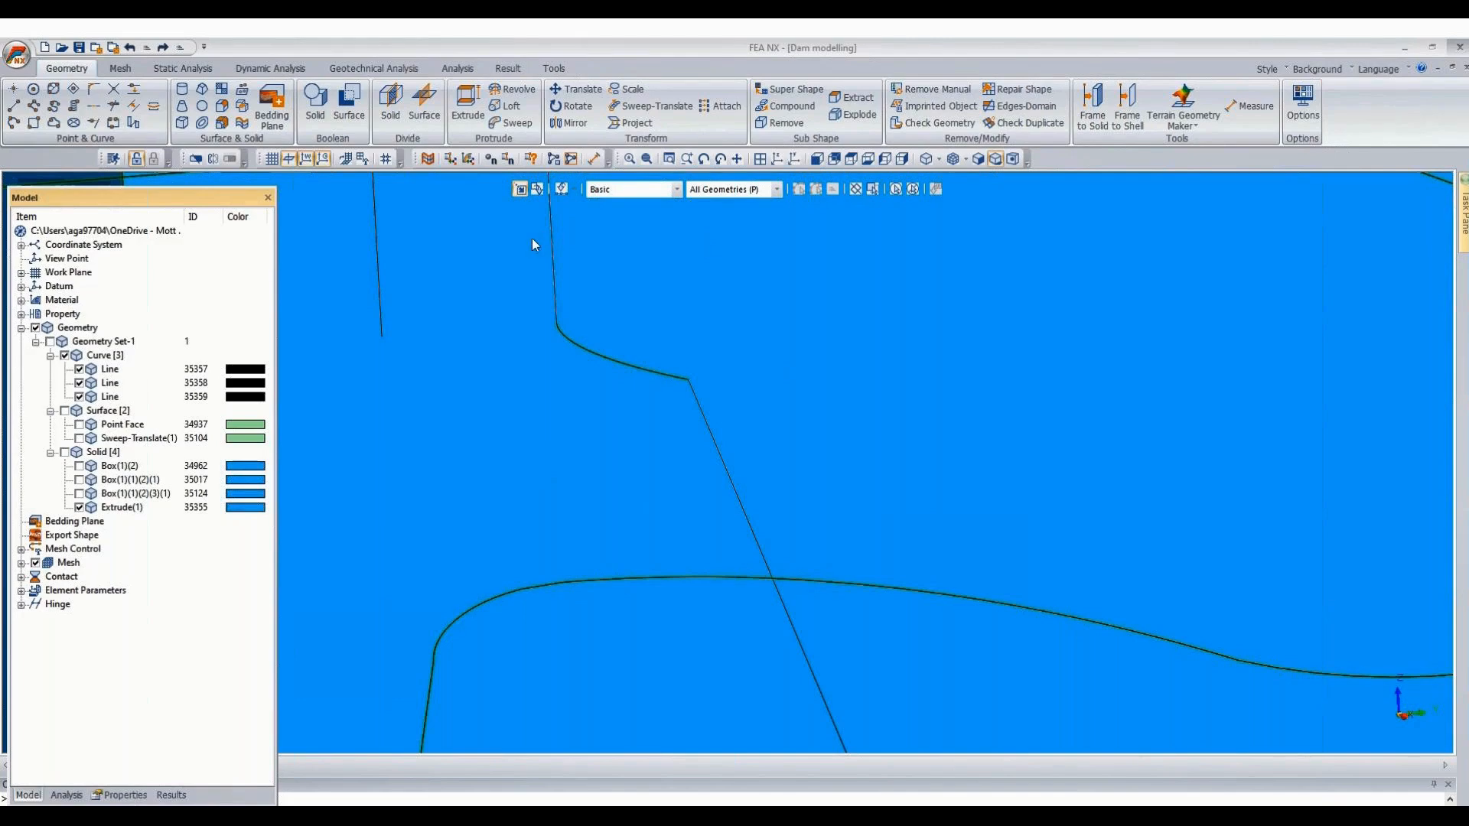
Draw a 2D circle of radius 16.875 centred on the point where the short curve meets the inclined line.
{"action": "left_click", "coordinate": [34, 89]}
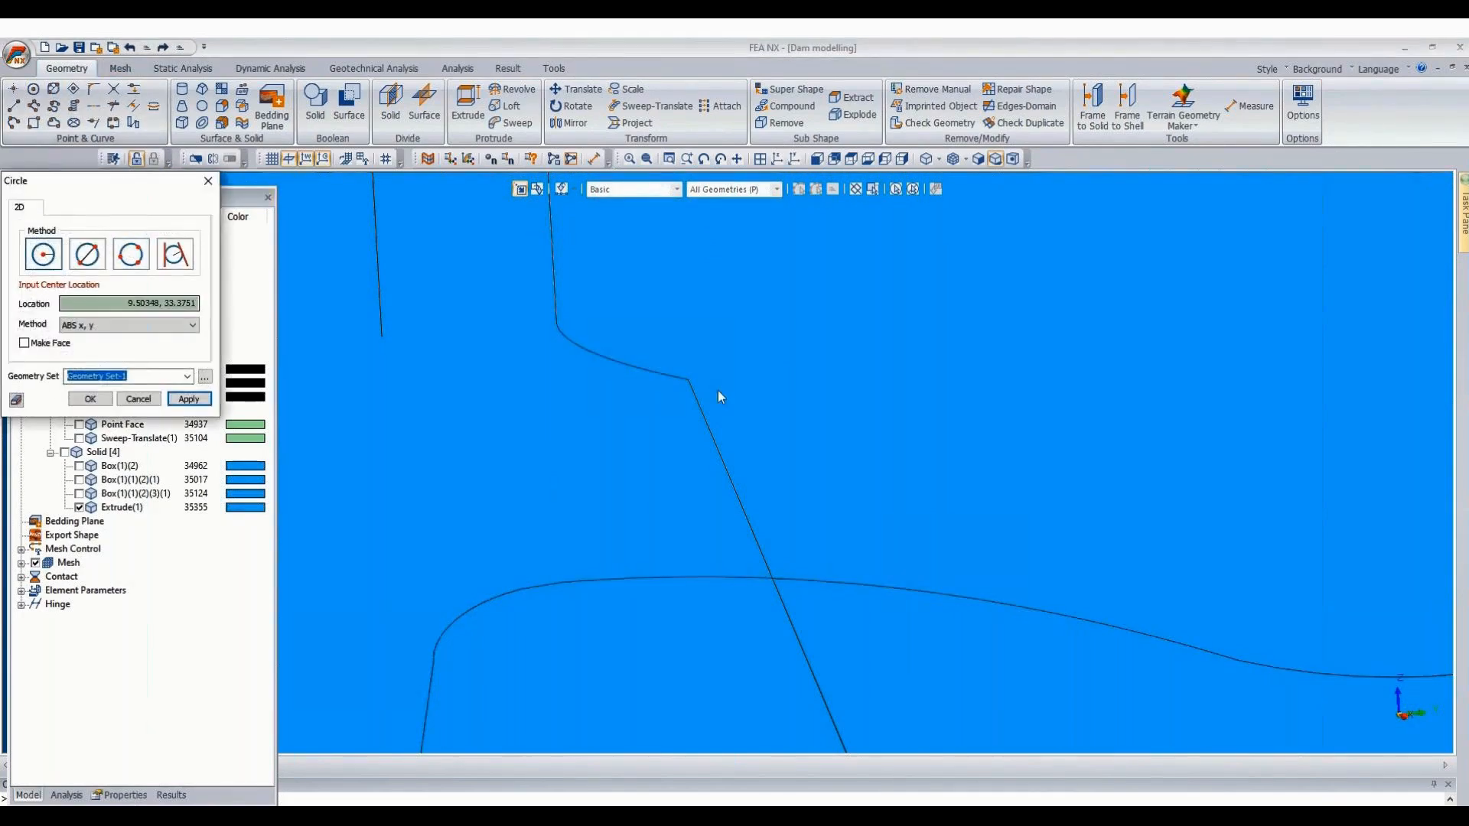
{"action": "left_click", "coordinate": [689, 380]}
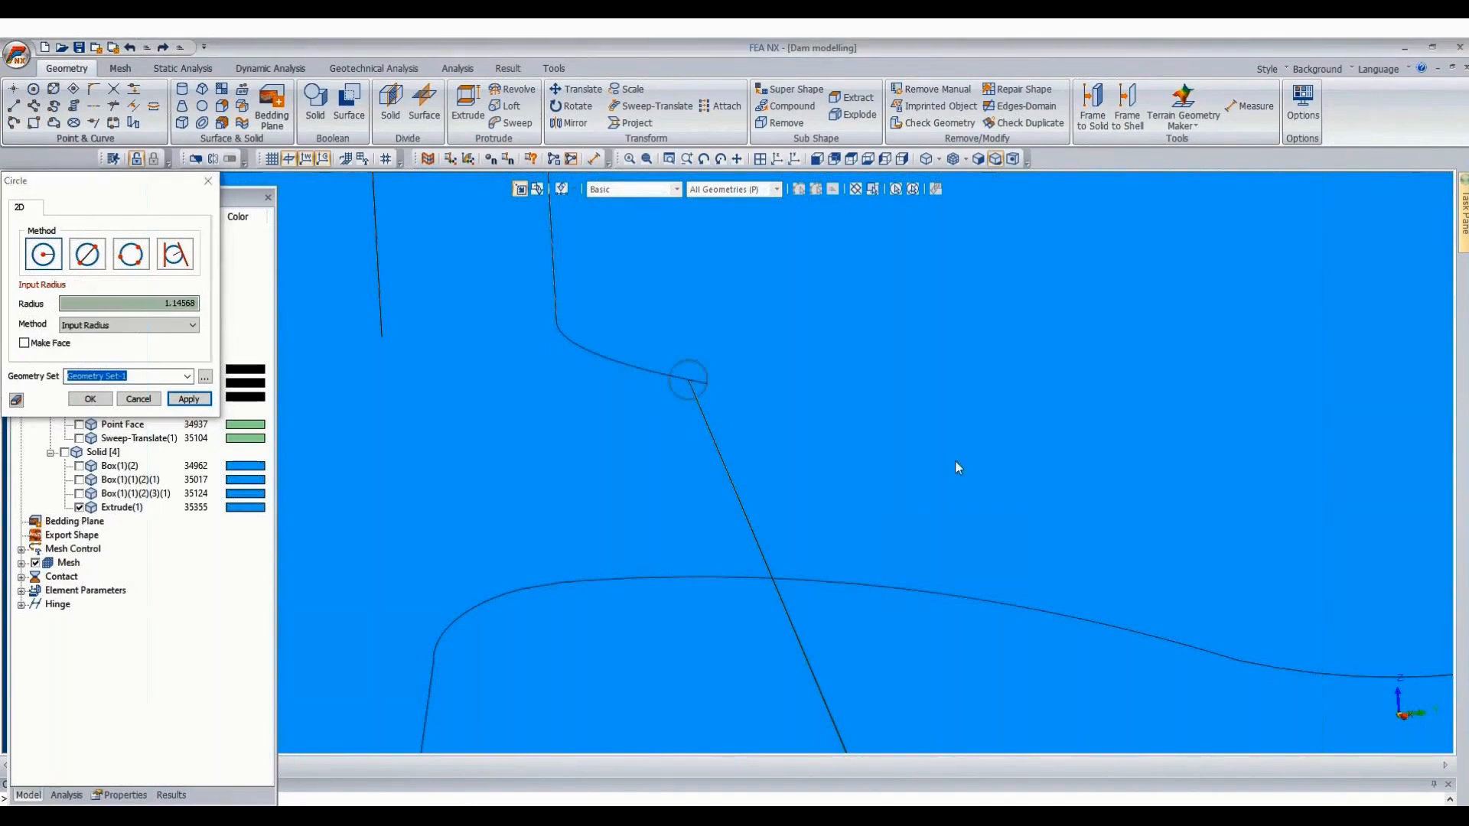
{"action": "left_click", "coordinate": [141, 307]}
{"action": "double_click", "coordinate": [141, 306]}
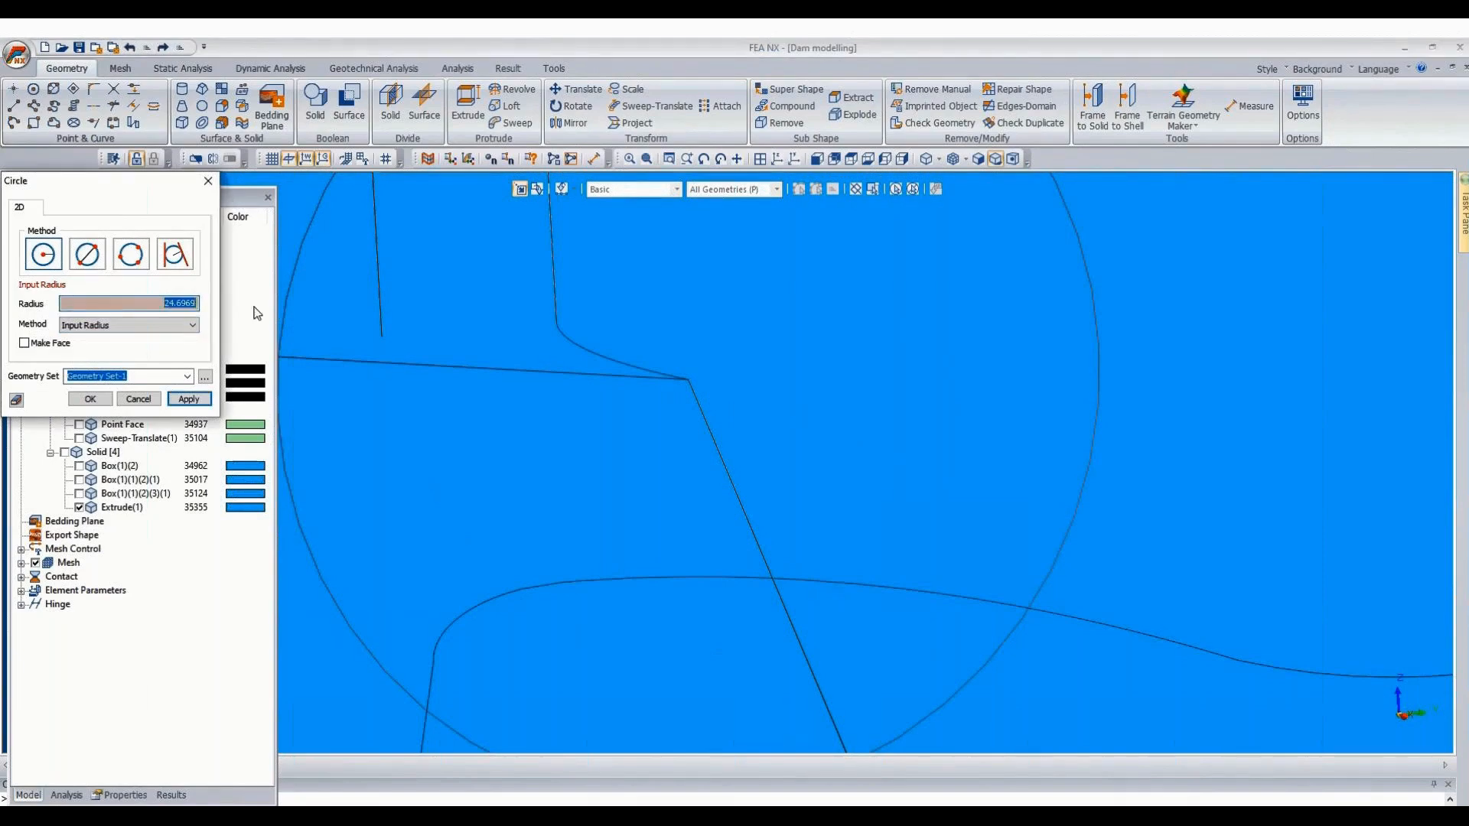
{"action": "type", "text": "16.875"}
{"action": "key", "text": "Return"}
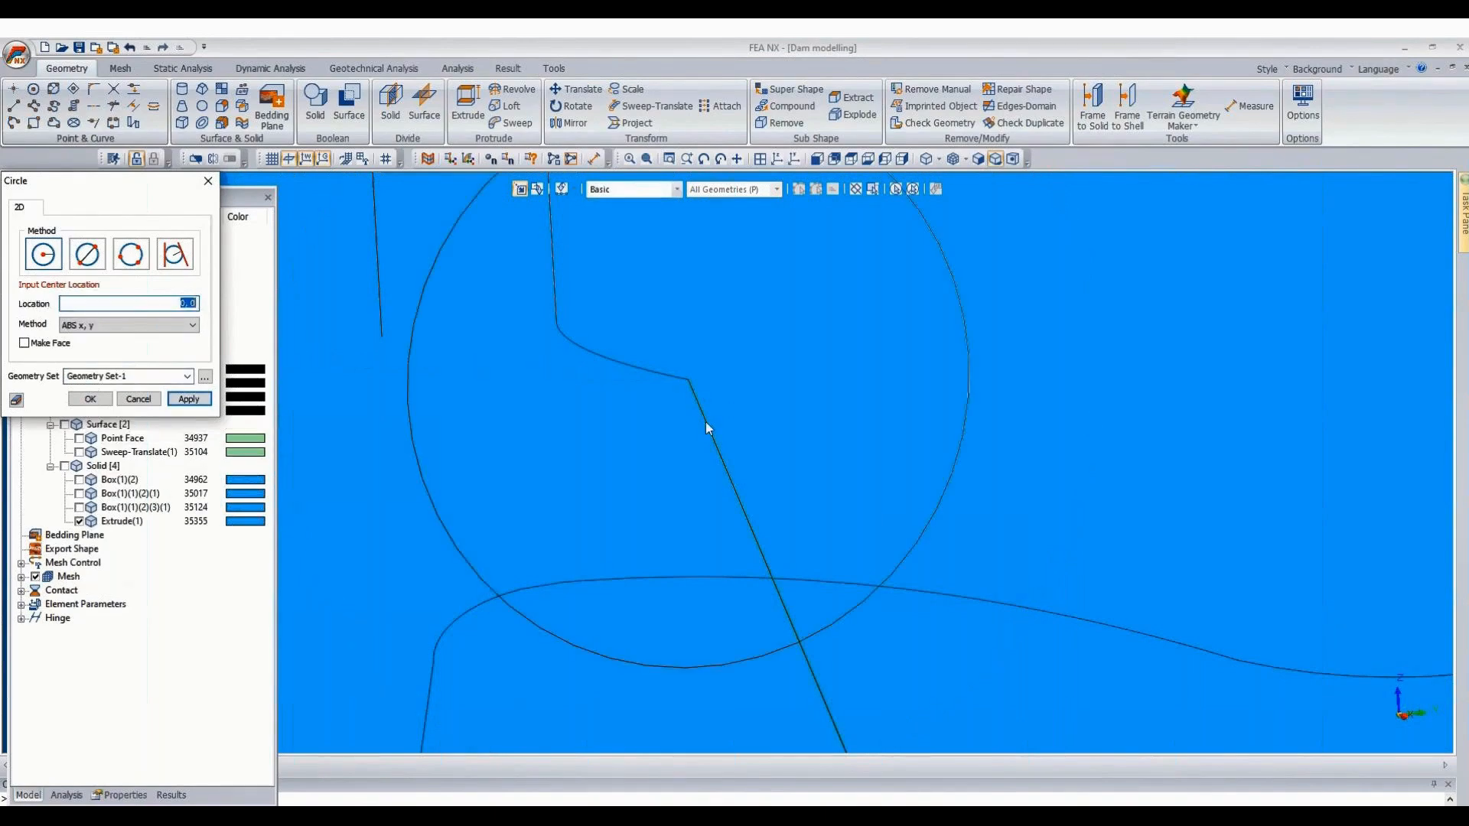
{"action": "left_click", "coordinate": [89, 400]}
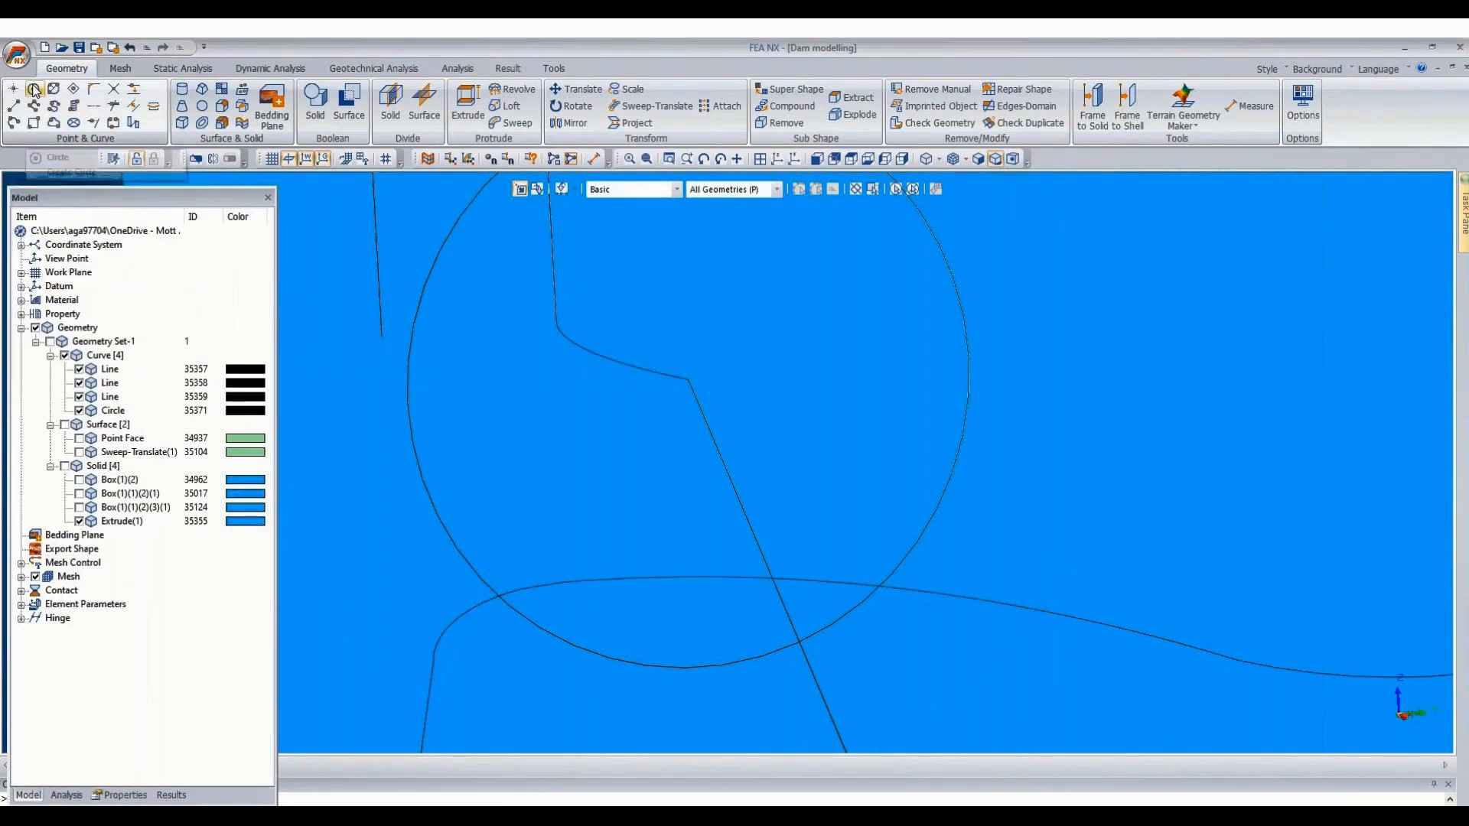
Draw a second 2D circle of radius 16.875 centred where the inclined line crosses the spillway crest curve.
{"action": "left_click", "coordinate": [33, 89]}
{"action": "scroll", "coordinate": [782, 577], "scroll_direction": "up", "scroll_amount": 2}
{"action": "scroll", "coordinate": [781, 579], "scroll_direction": "up", "scroll_amount": 2}
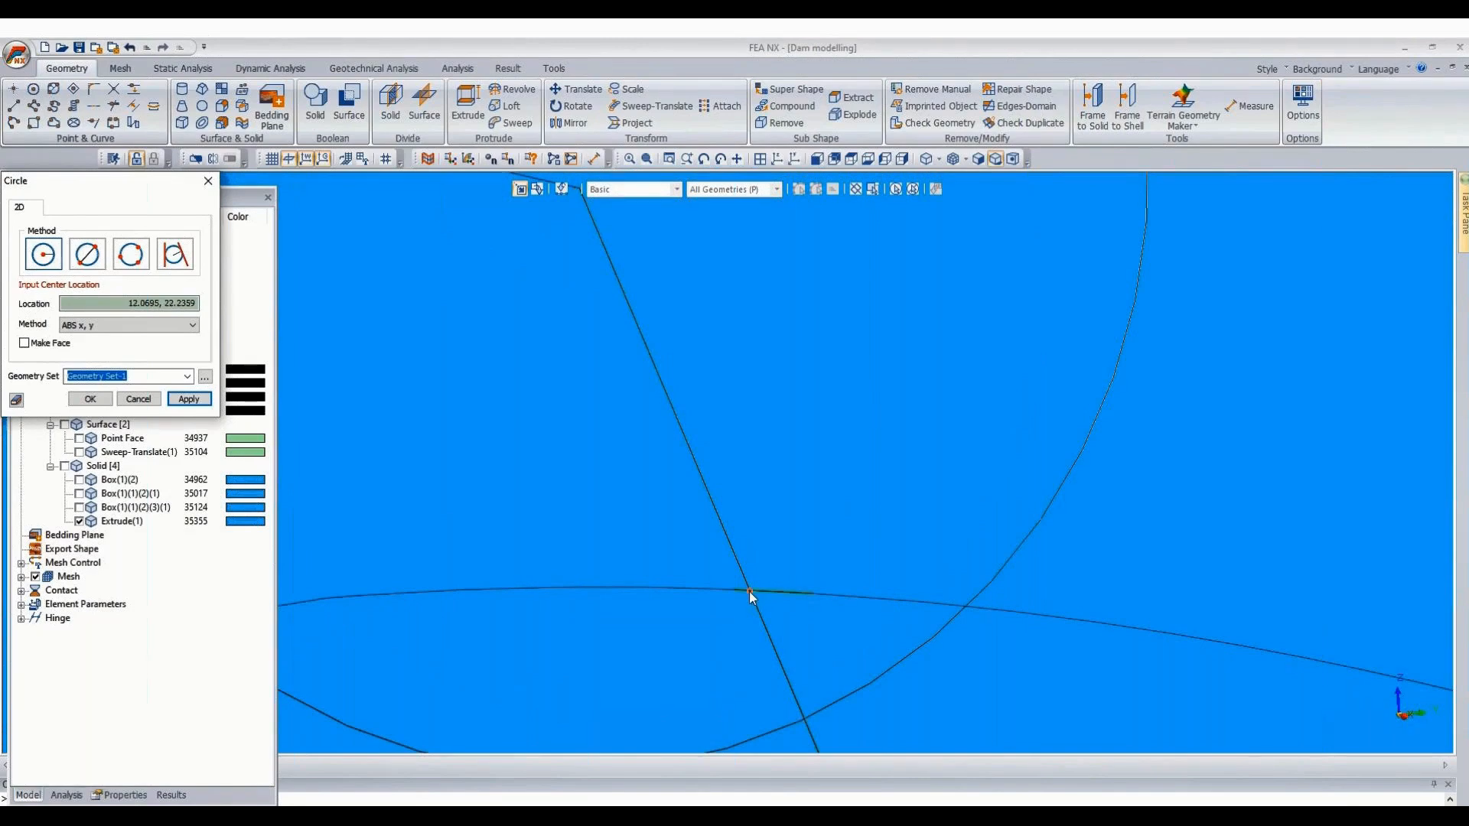
{"action": "left_click", "coordinate": [748, 591]}
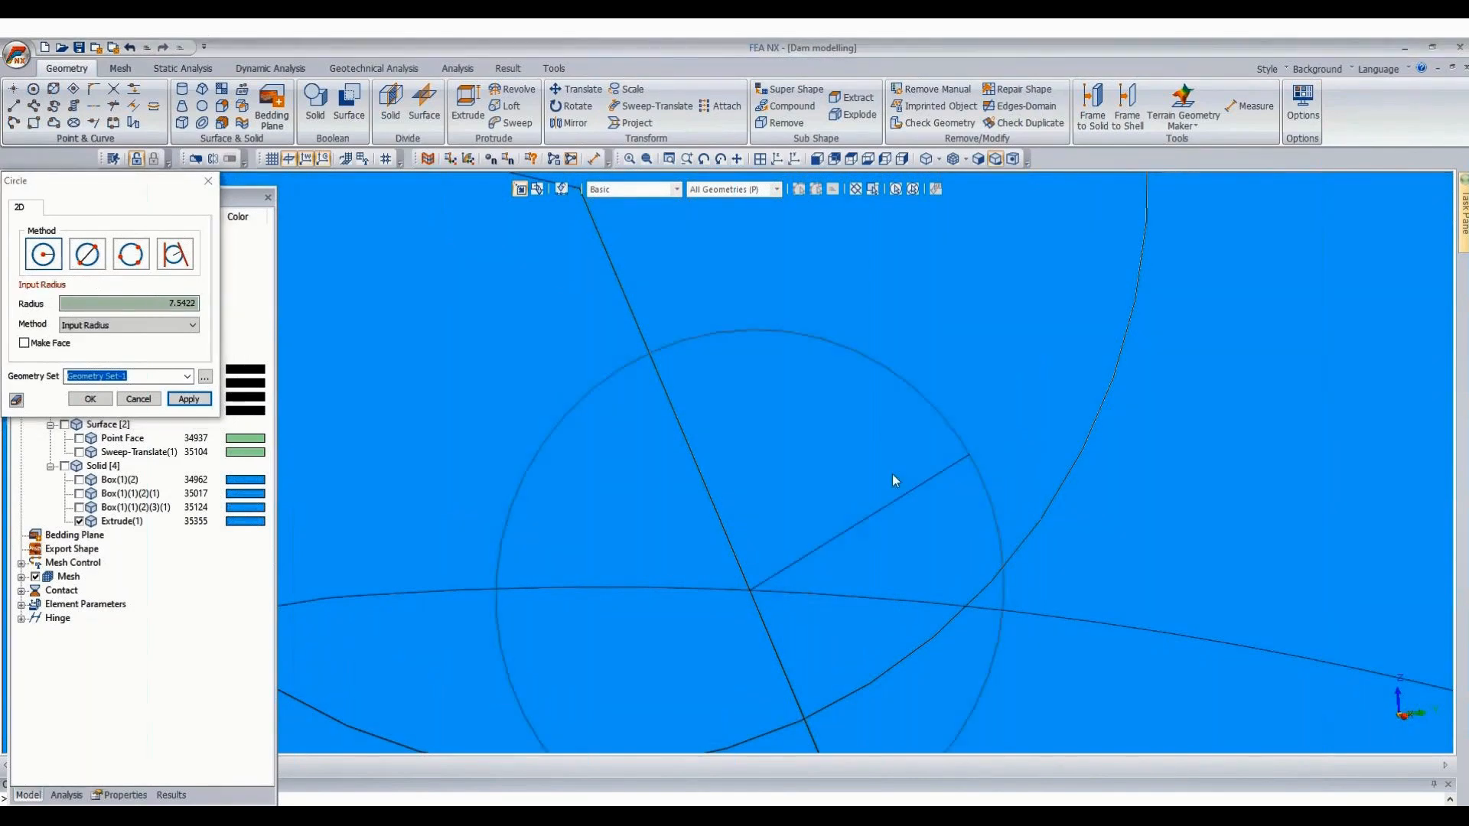
{"action": "left_click", "coordinate": [154, 304]}
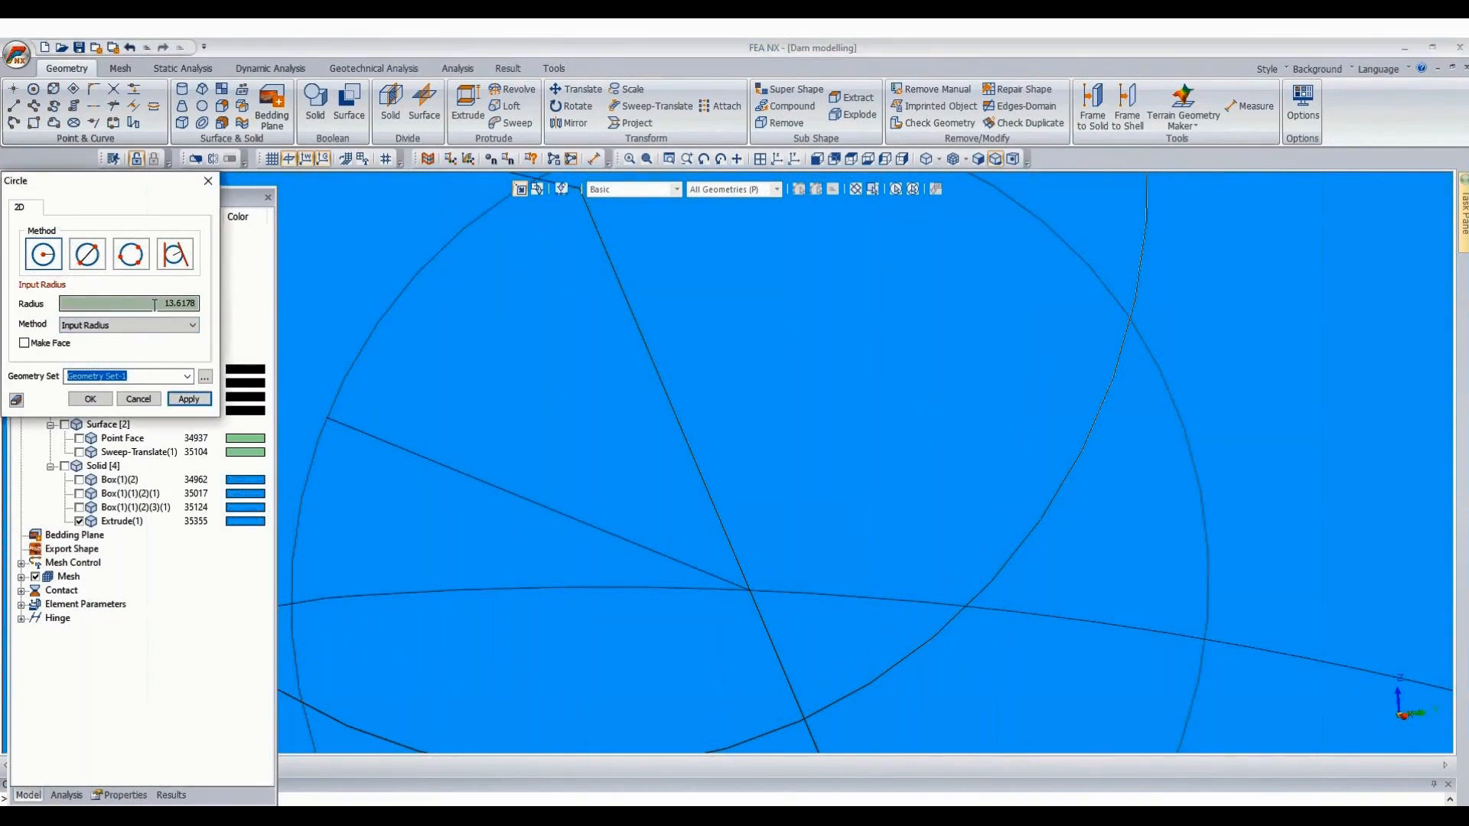
{"action": "type", "text": "16.875"}
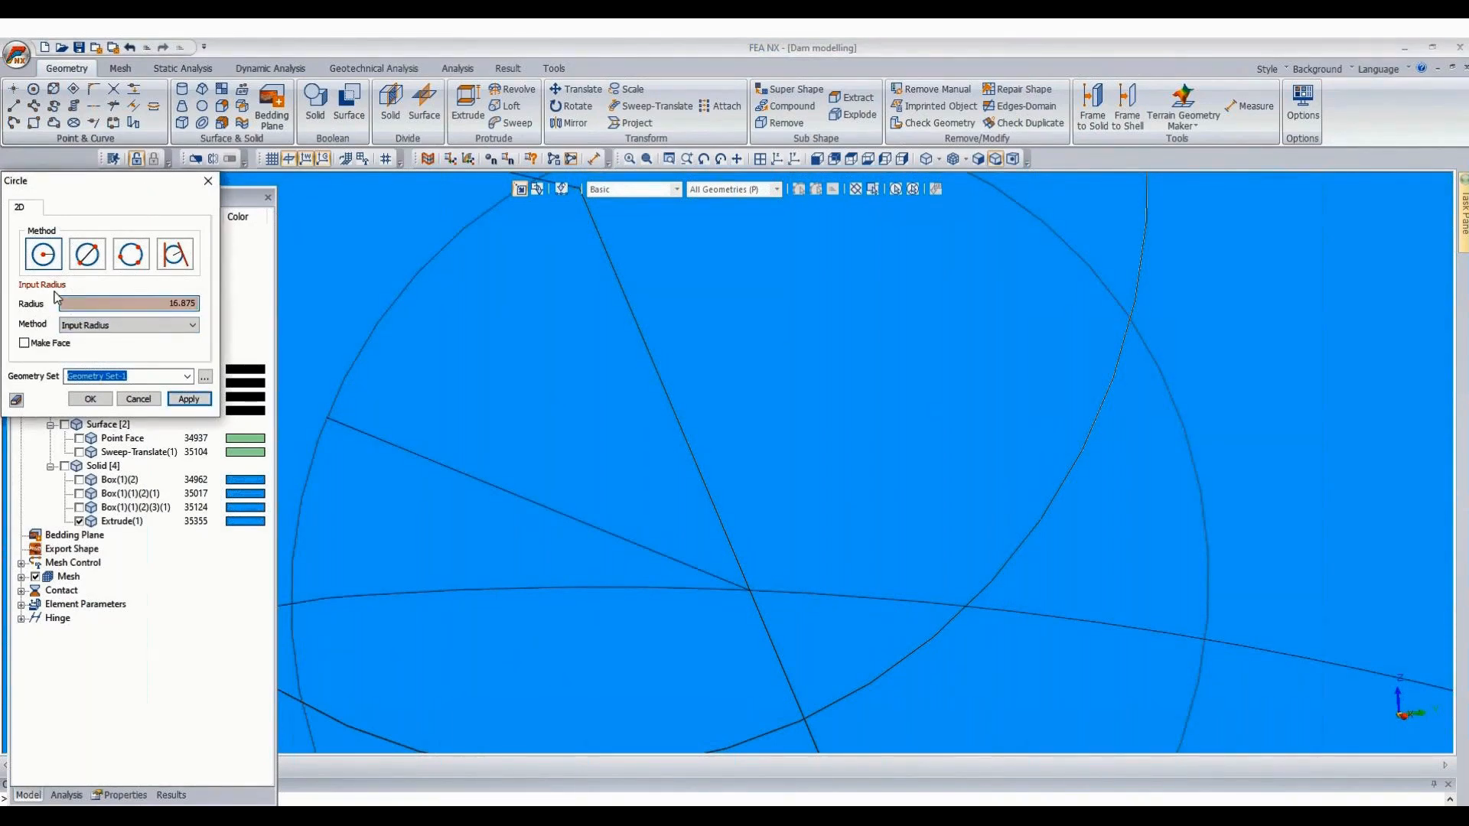
{"action": "left_click", "coordinate": [97, 402]}
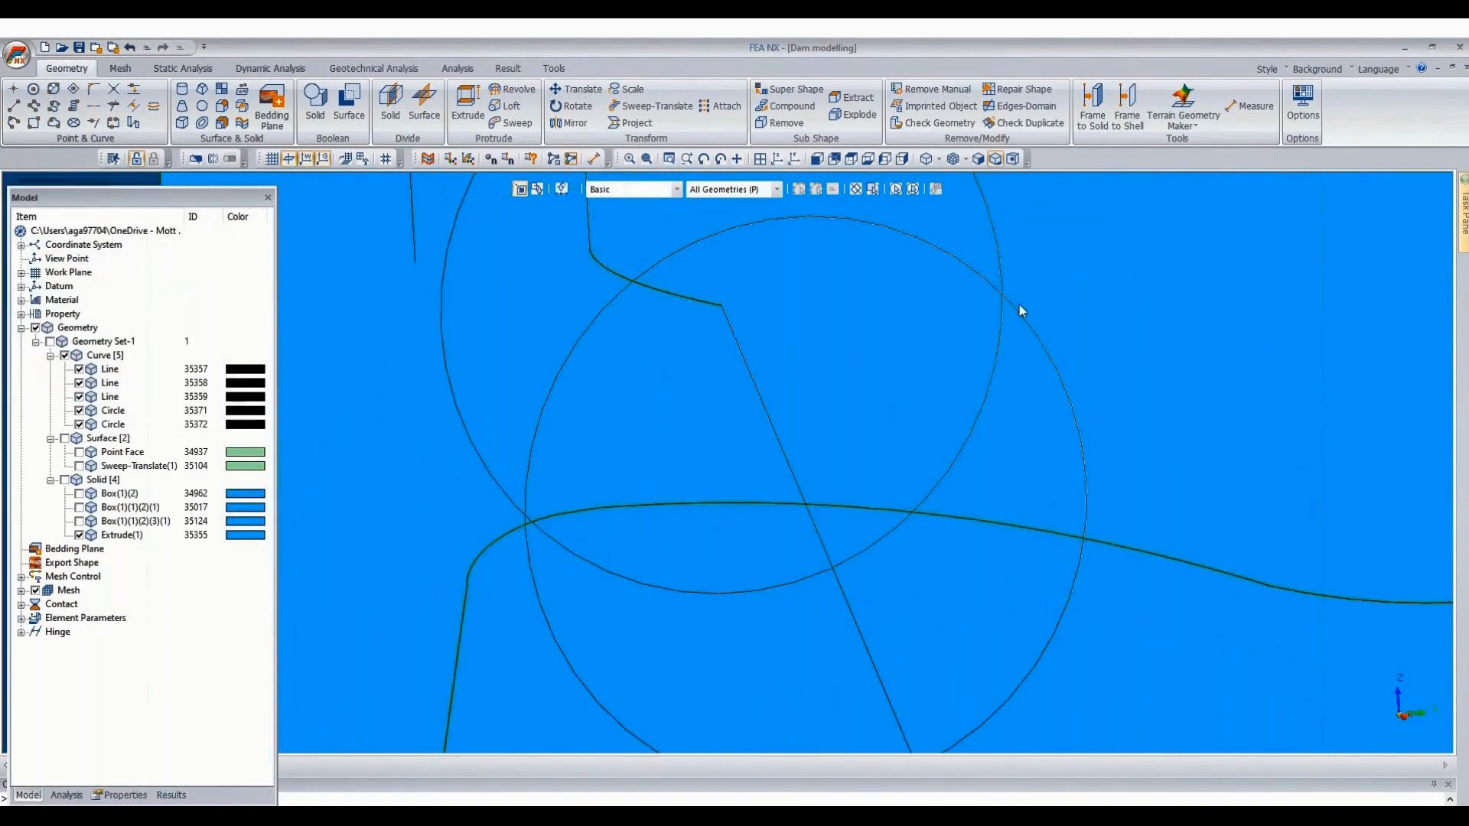
Intersect the two construction circles so they split at their crossing points.
{"action": "left_click", "coordinate": [114, 90]}
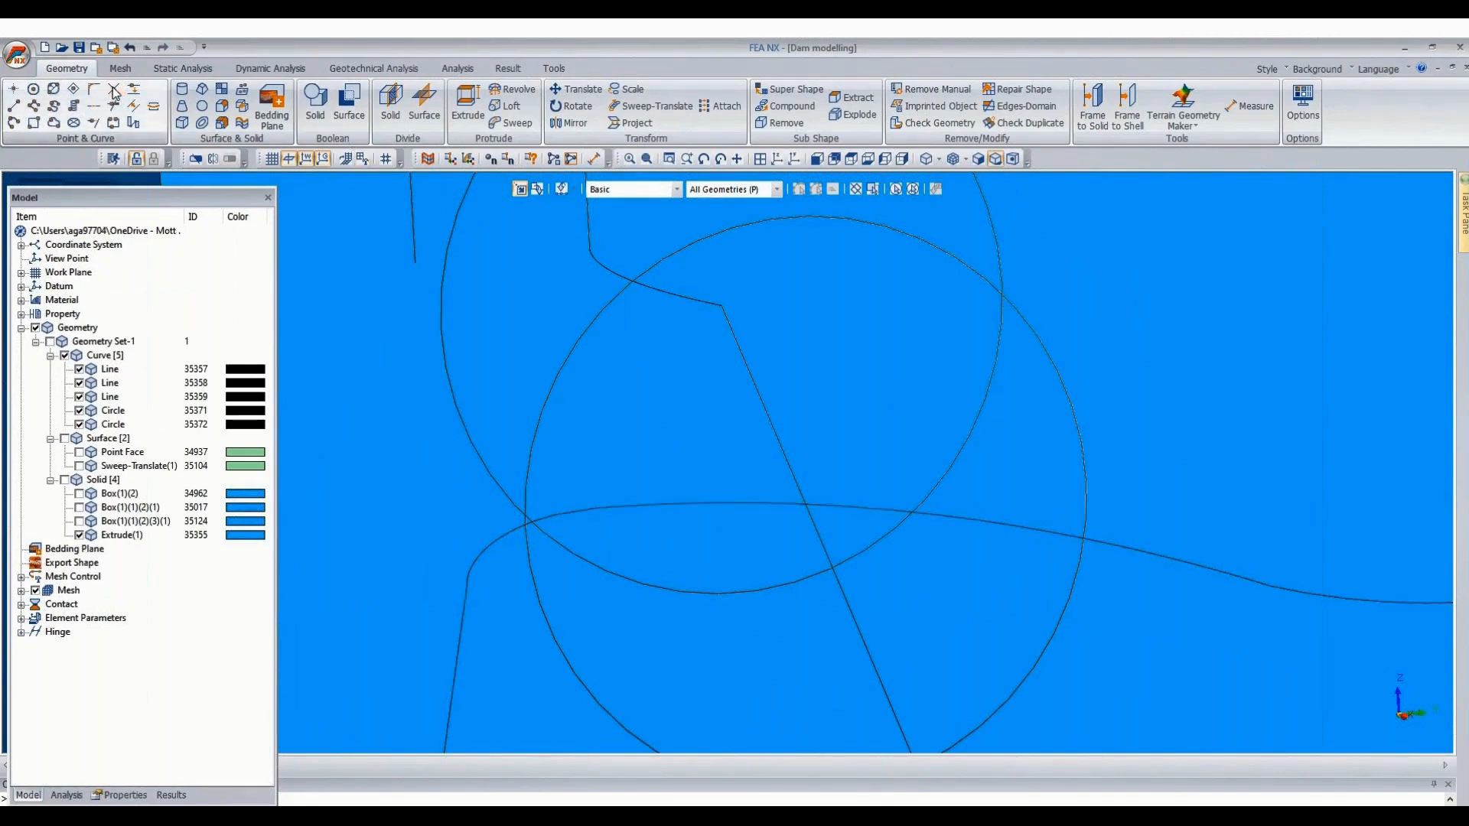
{"action": "left_click", "coordinate": [981, 278]}
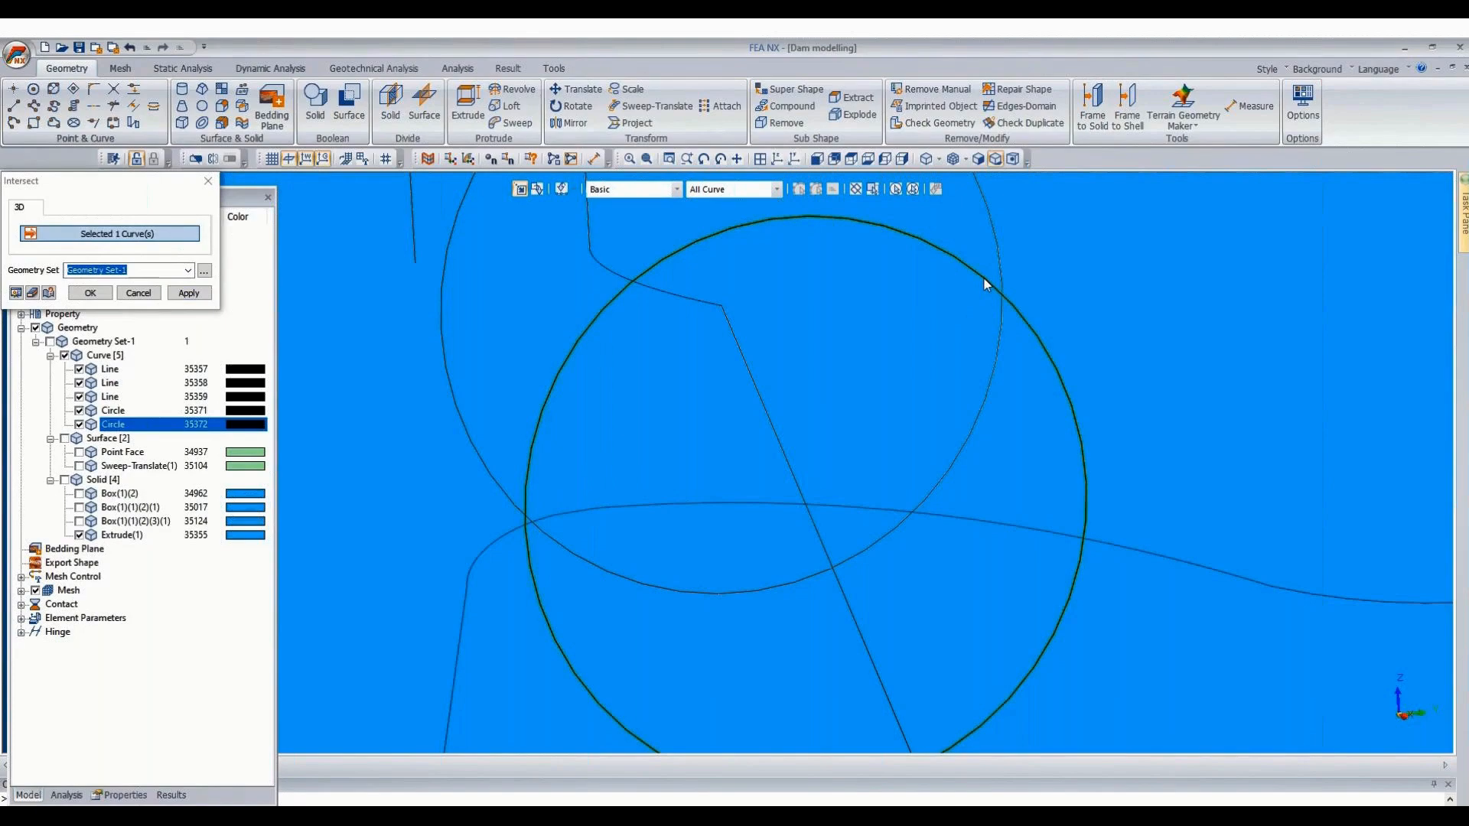
{"action": "left_click", "coordinate": [998, 271]}
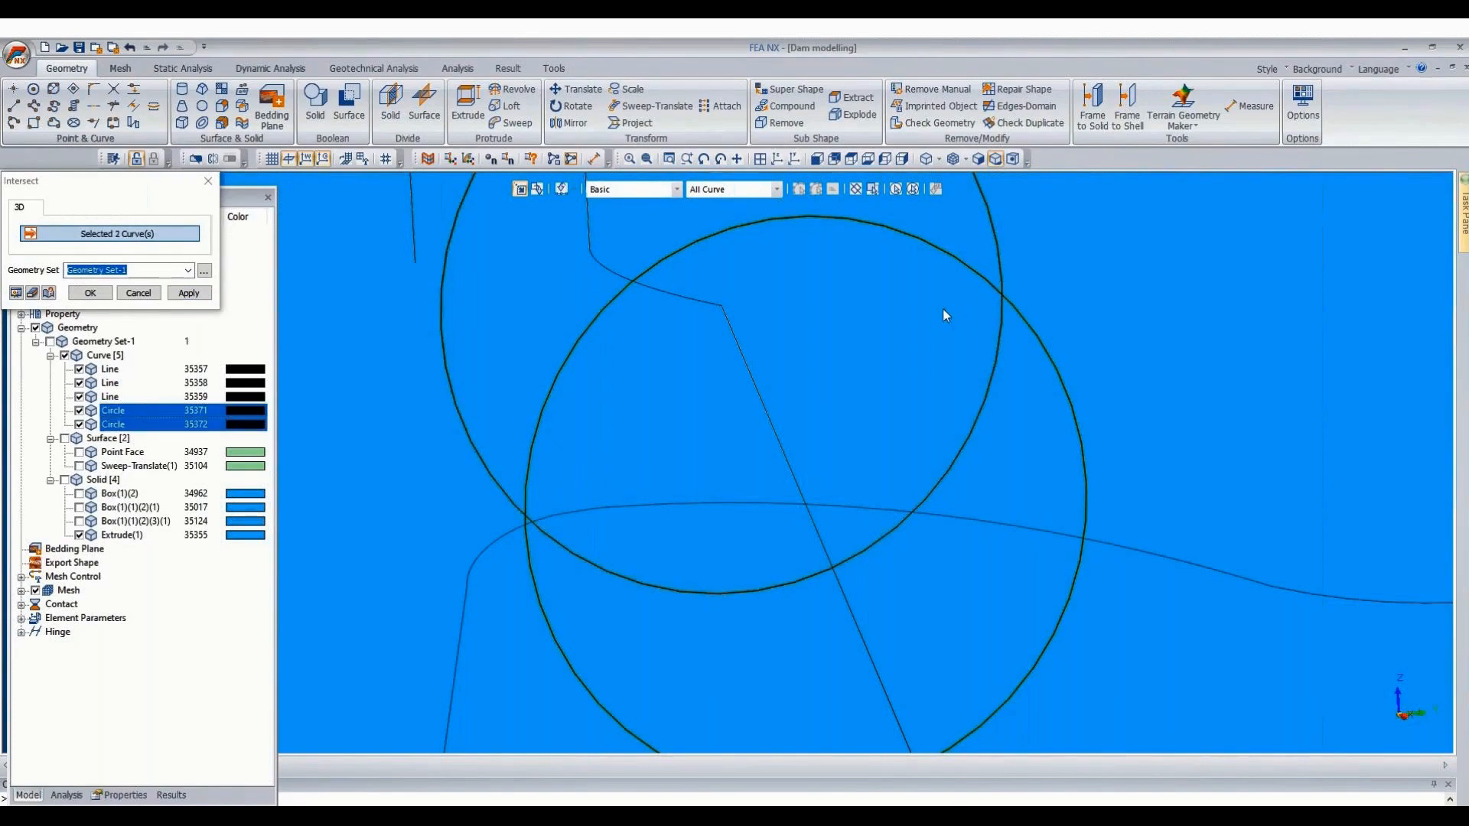
{"action": "left_click", "coordinate": [104, 298]}
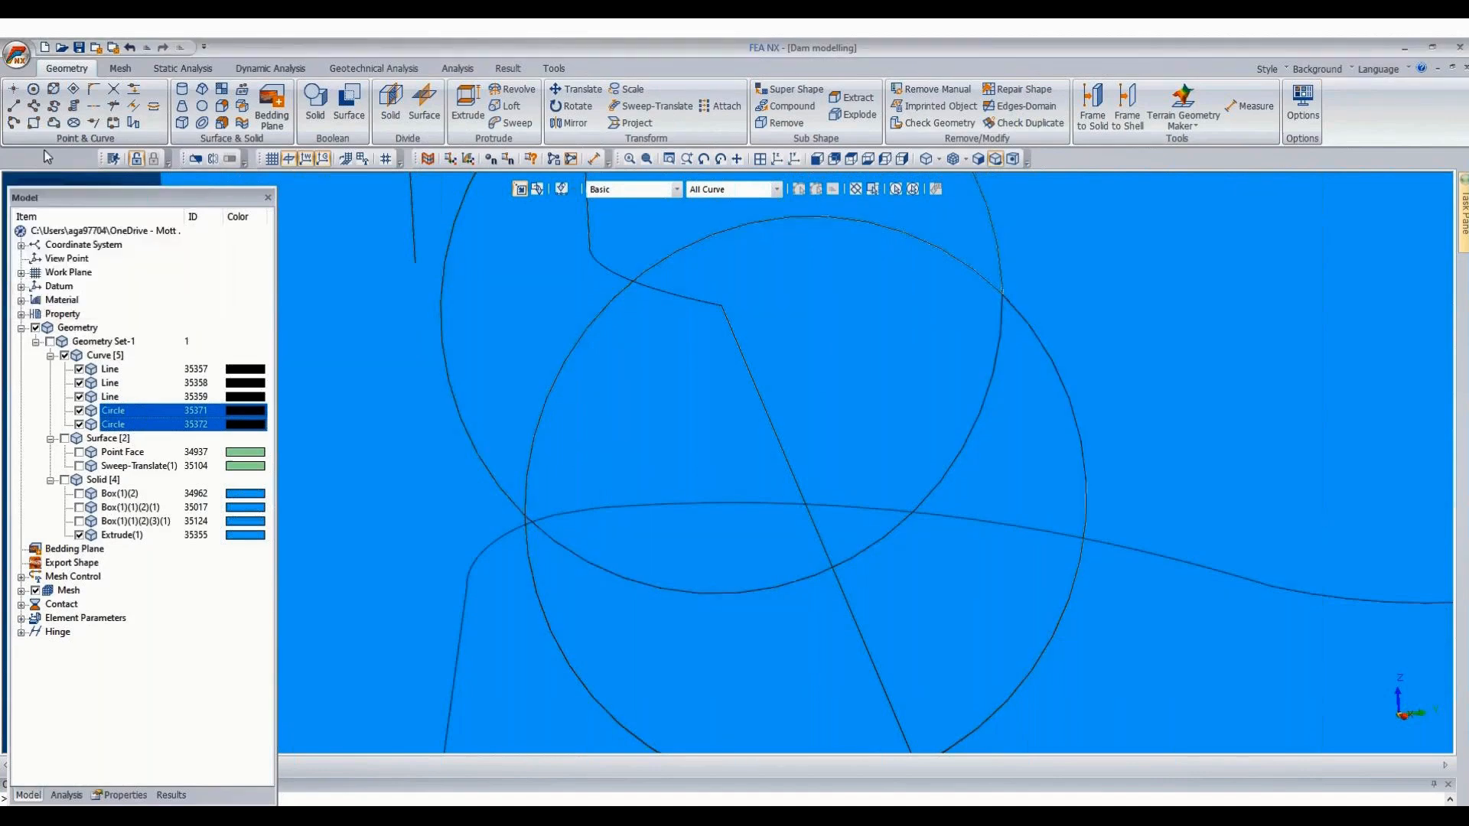
Draw the gate arc centred on the circles' downstream crossing, from the short curve's end to the inclined line's crossing with the crest curve.
{"action": "left_click", "coordinate": [15, 123]}
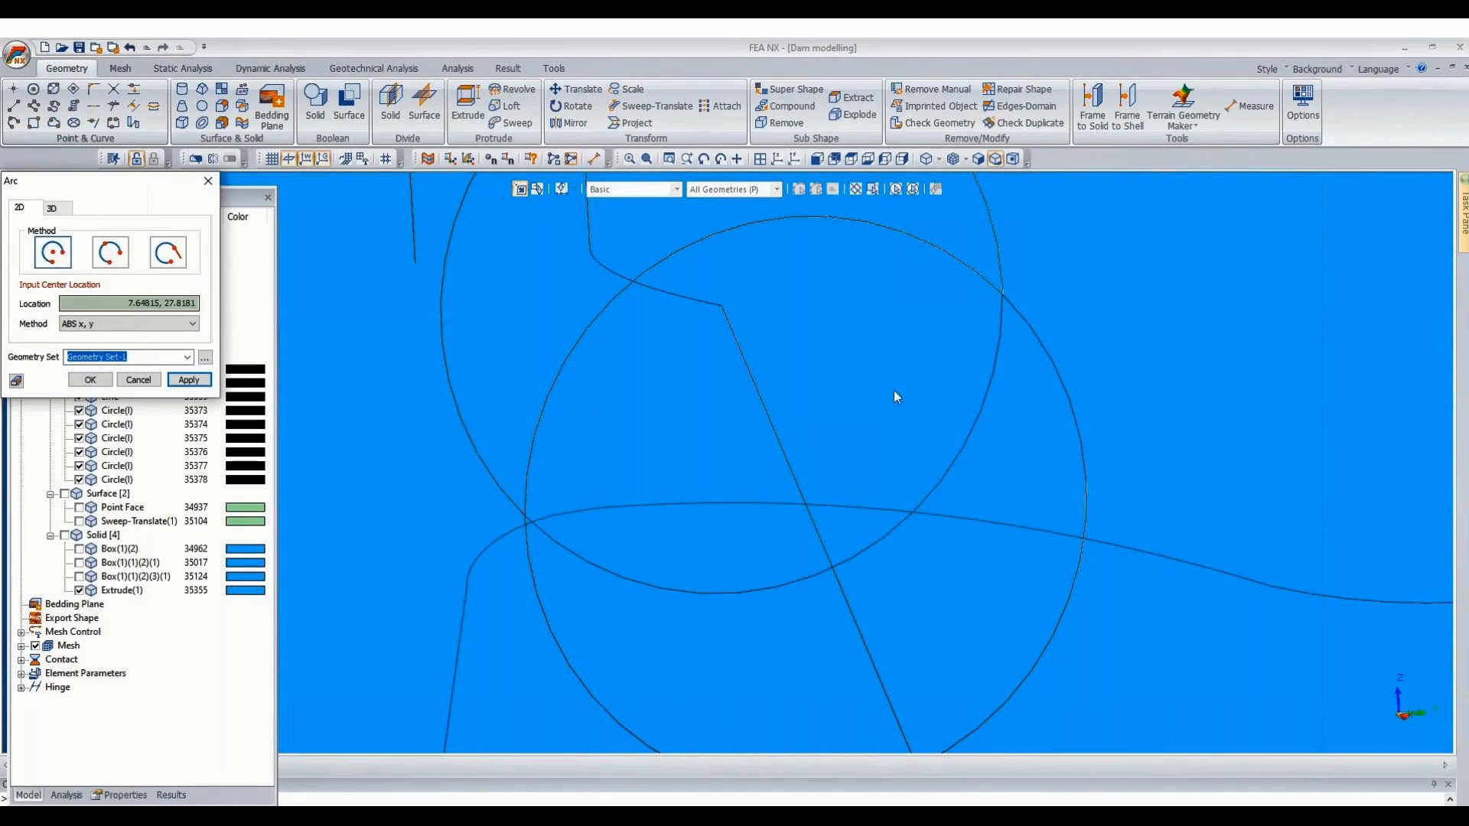
{"action": "left_click", "coordinate": [1000, 297]}
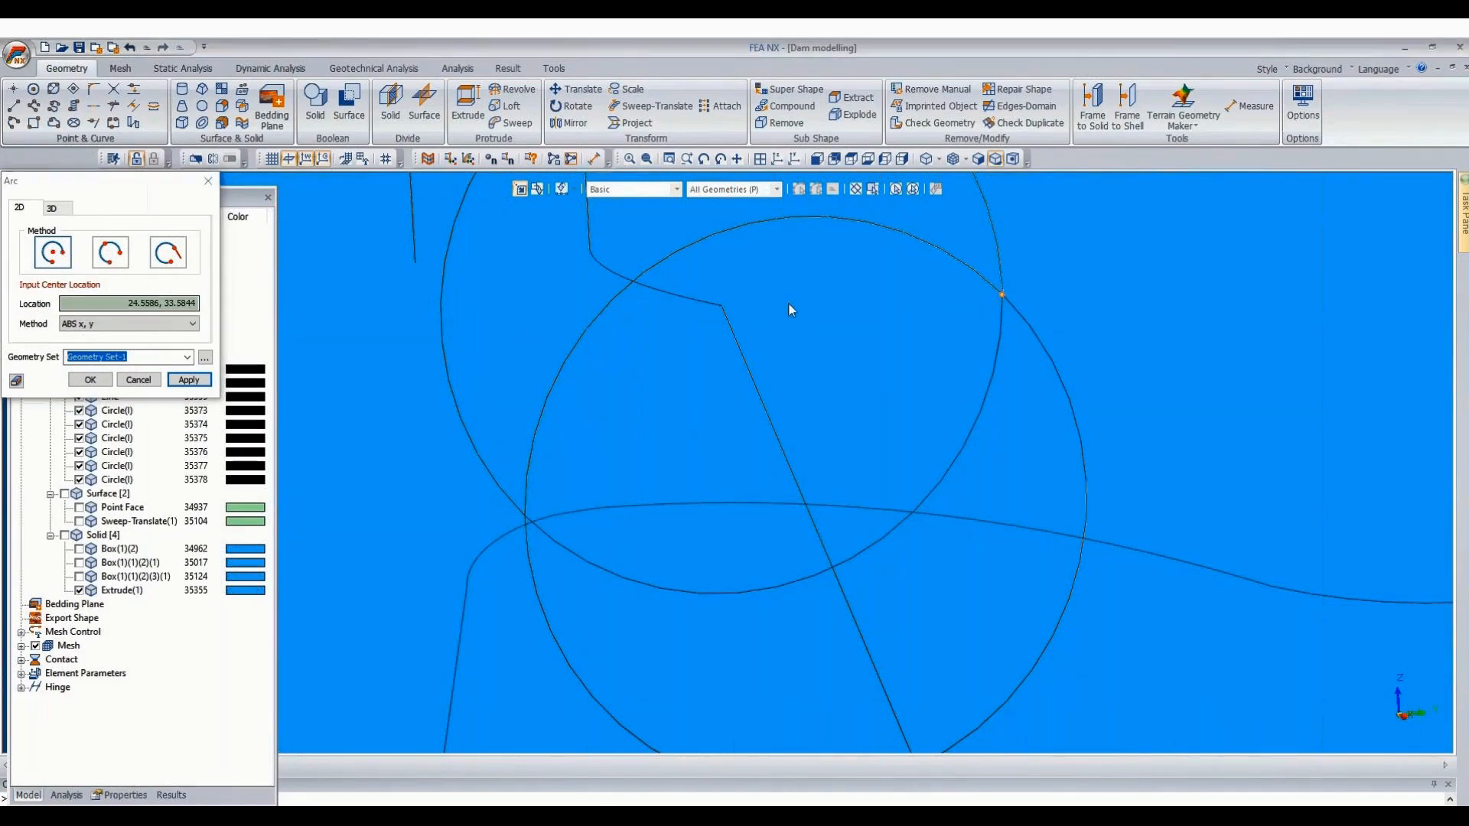
{"action": "left_click", "coordinate": [724, 300]}
{"action": "scroll", "coordinate": [807, 505], "scroll_direction": "up", "scroll_amount": 2}
{"action": "scroll", "coordinate": [813, 506], "scroll_direction": "up", "scroll_amount": 2}
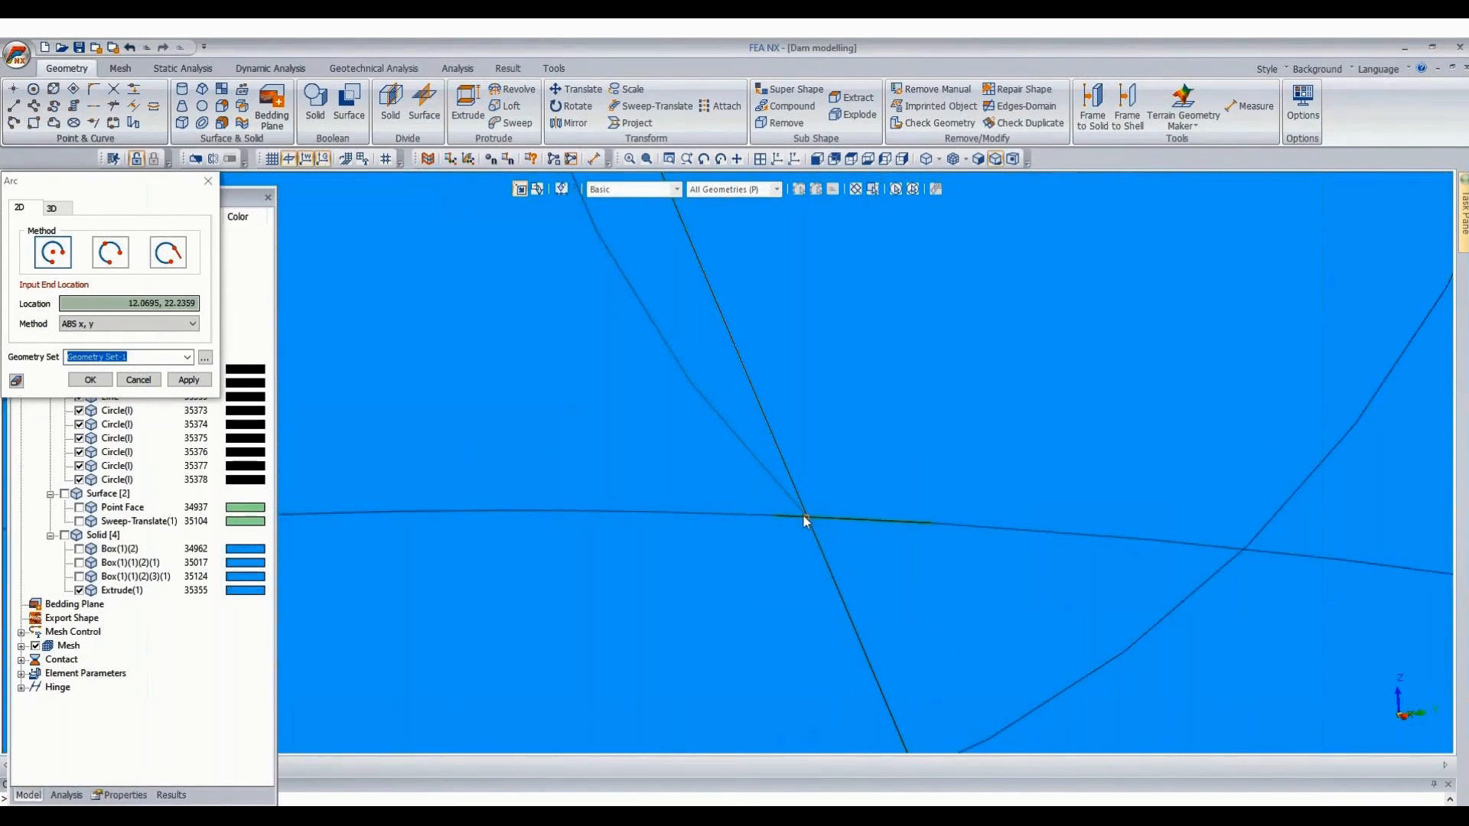
{"action": "left_click", "coordinate": [803, 515]}
{"action": "scroll", "coordinate": [820, 452], "scroll_direction": "down", "scroll_amount": 1}
{"action": "scroll", "coordinate": [758, 509], "scroll_direction": "down", "scroll_amount": 1}
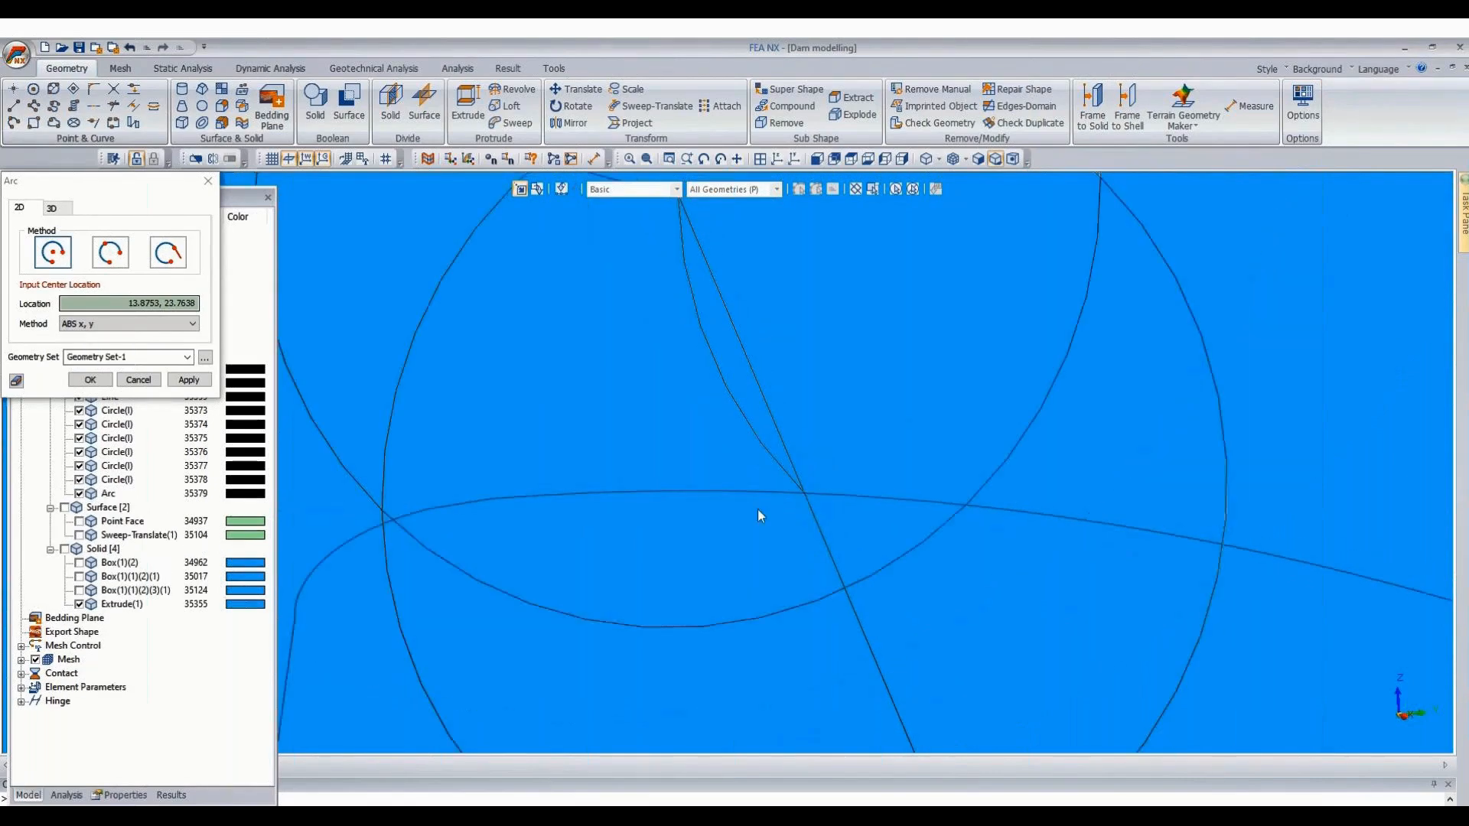
{"action": "scroll", "coordinate": [758, 509], "scroll_direction": "down", "scroll_amount": 1}
{"action": "key", "text": "Escape"}
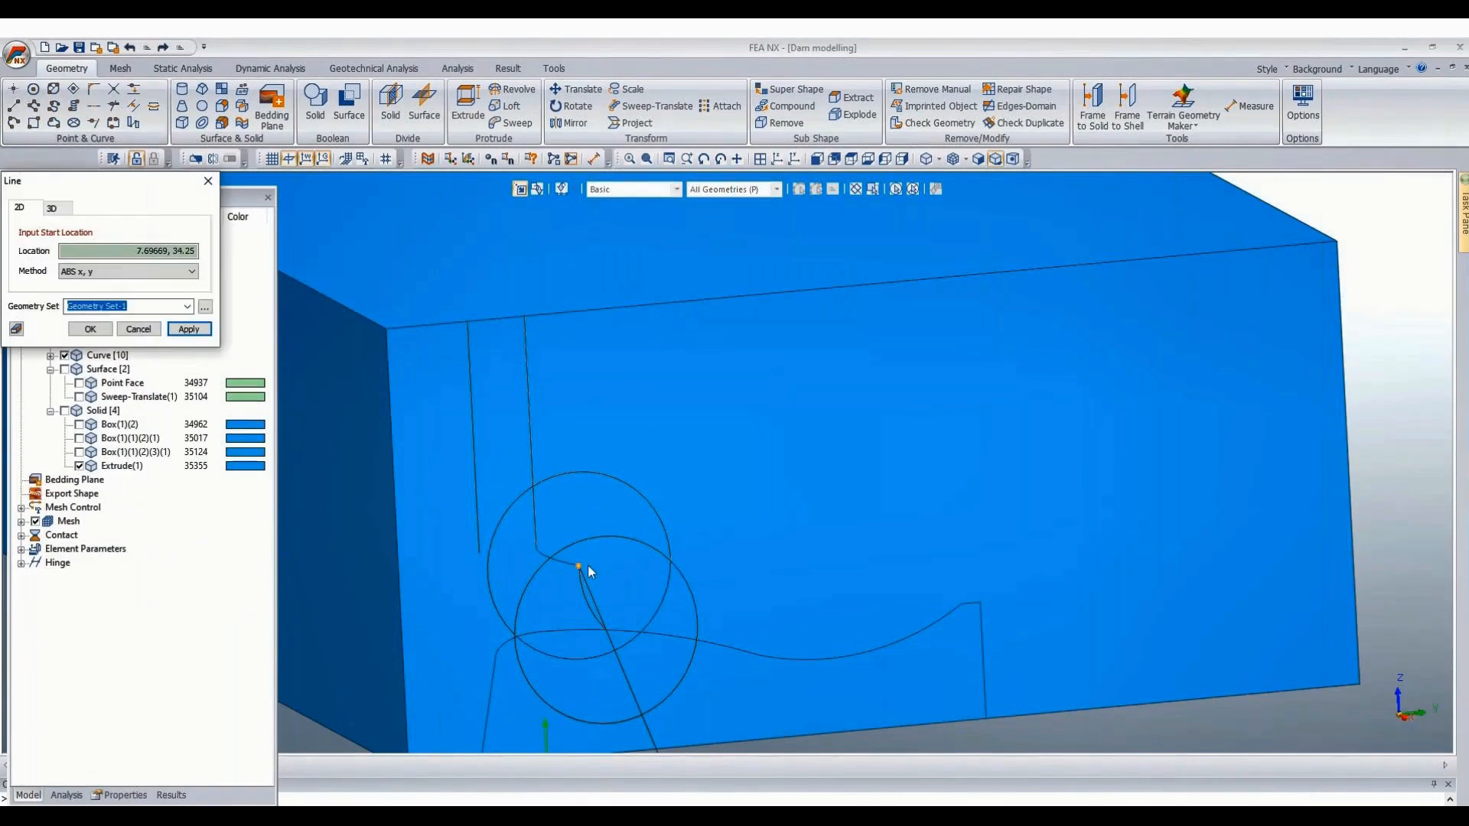
Draw two 2D lines joining the gate arc's upper and lower ends to the construction circles' downstream crossing.
{"action": "left_click", "coordinate": [591, 569]}
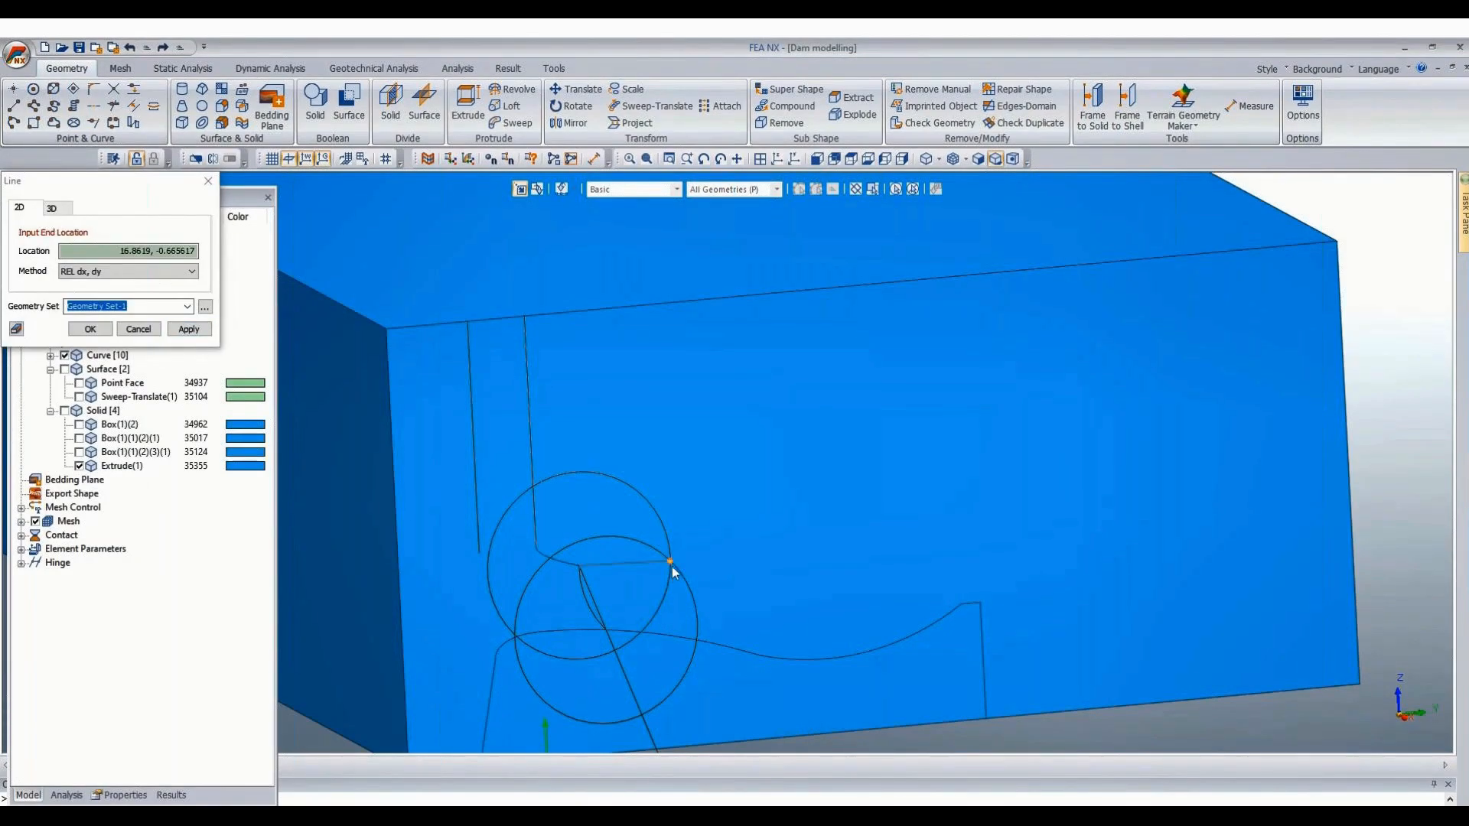
{"action": "left_click", "coordinate": [671, 565]}
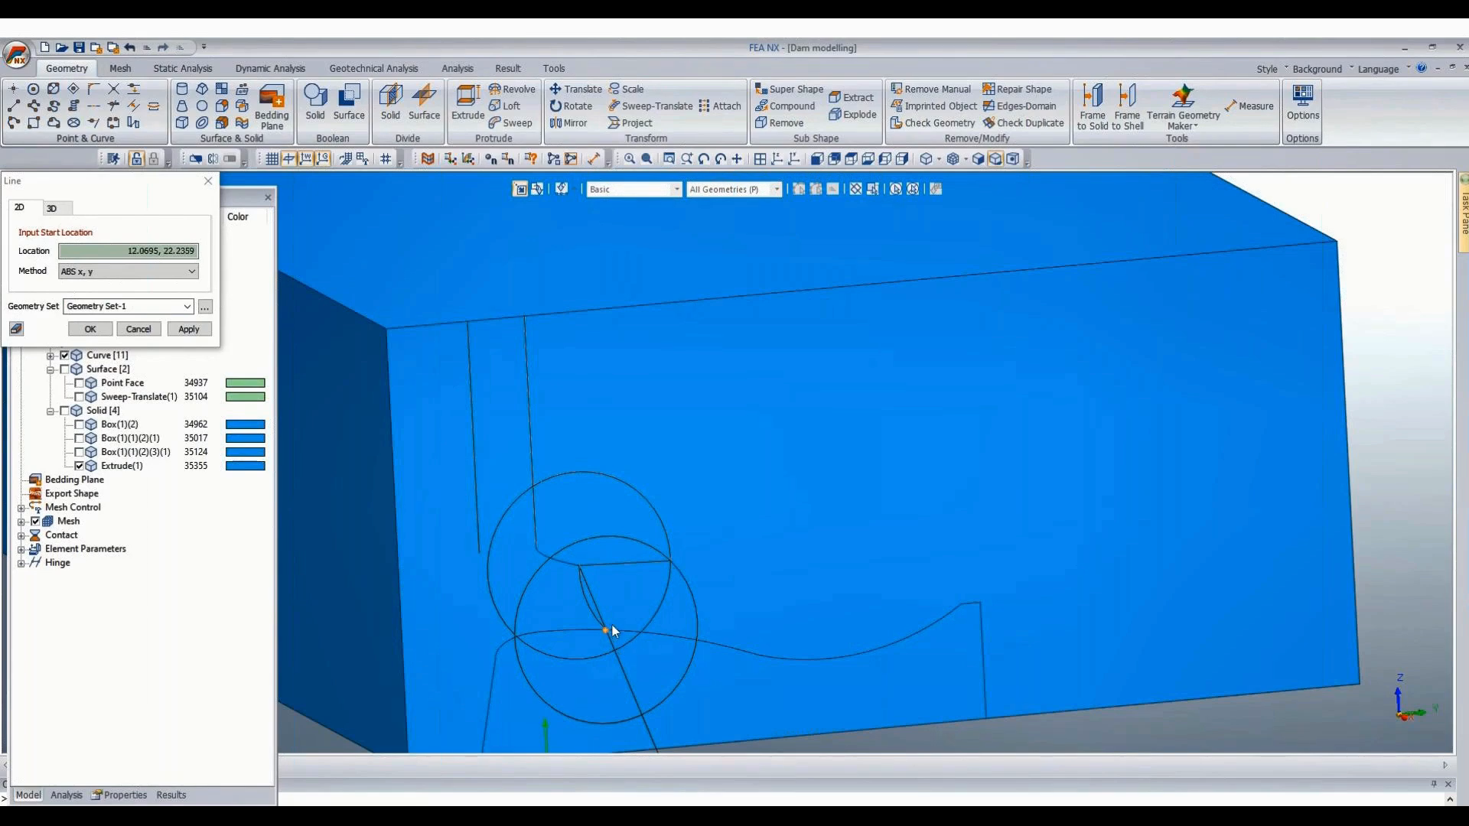
{"action": "left_click", "coordinate": [612, 627]}
{"action": "left_click", "coordinate": [670, 563]}
{"action": "key", "text": "Escape"}
Measure the distance from the gate arc's upper end to the arc centre at the circles' downstream crossing.
{"action": "scroll", "coordinate": [683, 622], "scroll_direction": "up", "scroll_amount": 4}
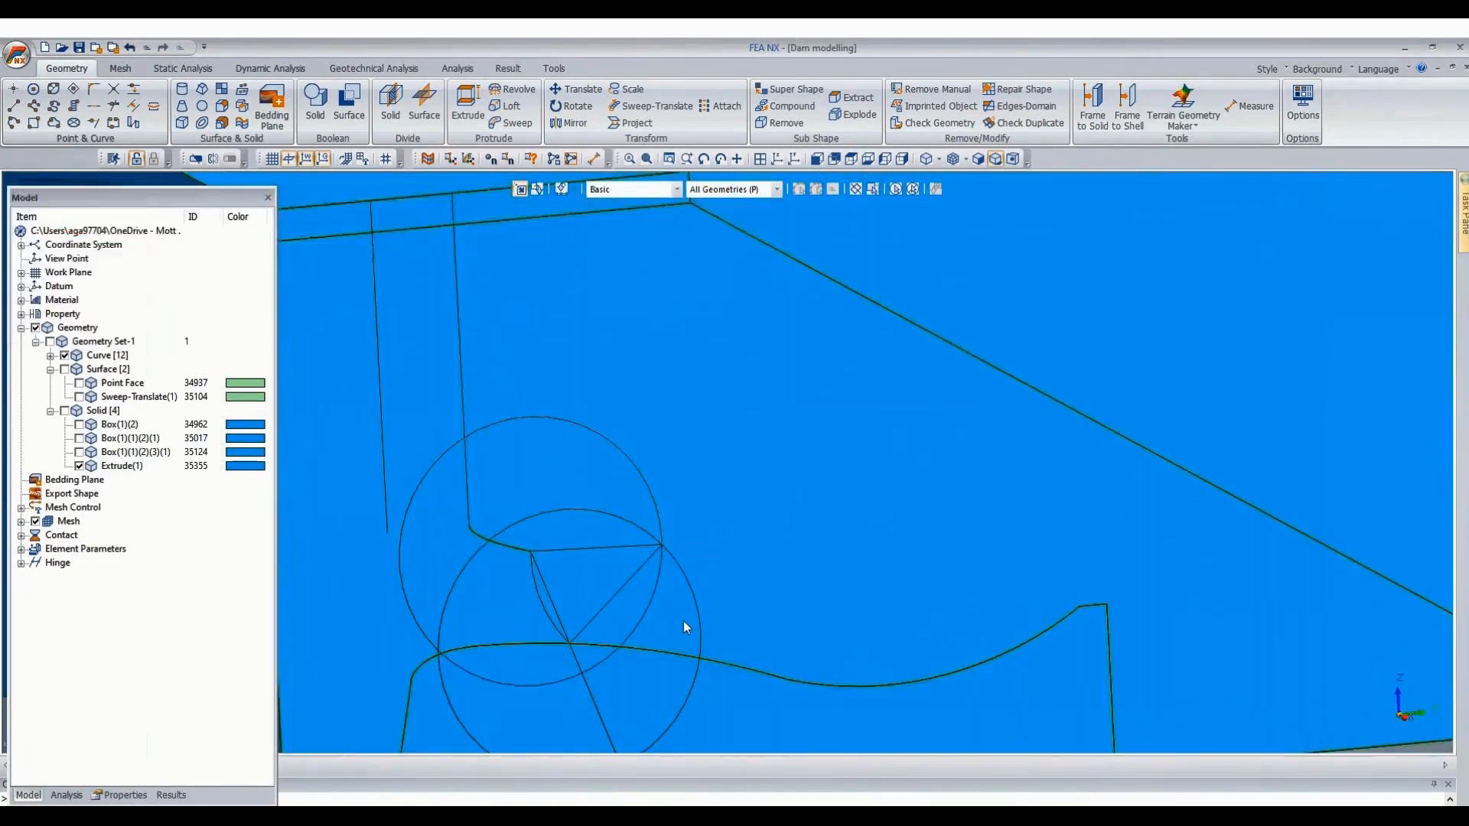
{"action": "left_click", "coordinate": [1250, 104]}
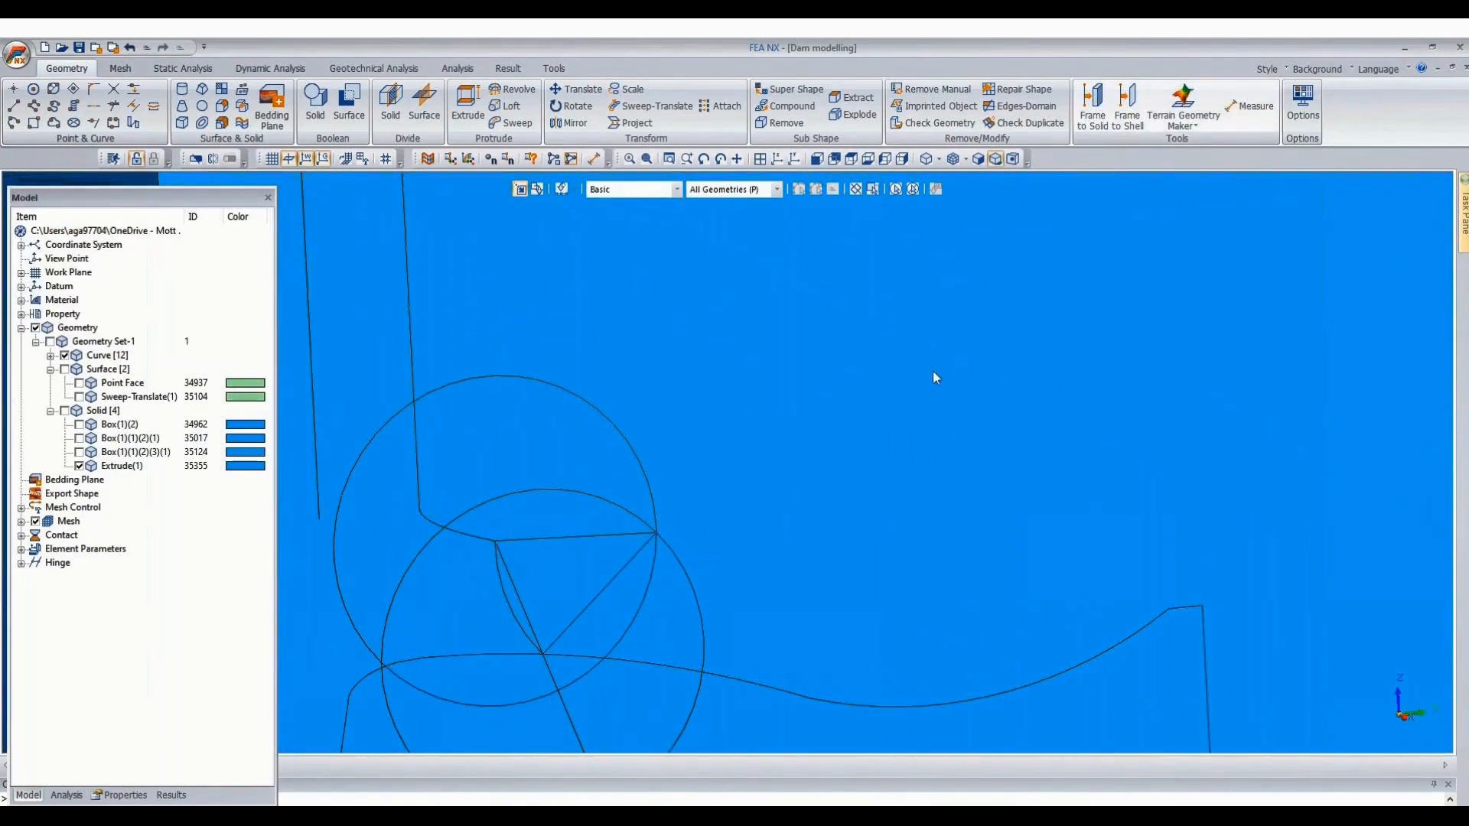
{"action": "left_click", "coordinate": [508, 543]}
{"action": "left_click", "coordinate": [655, 543]}
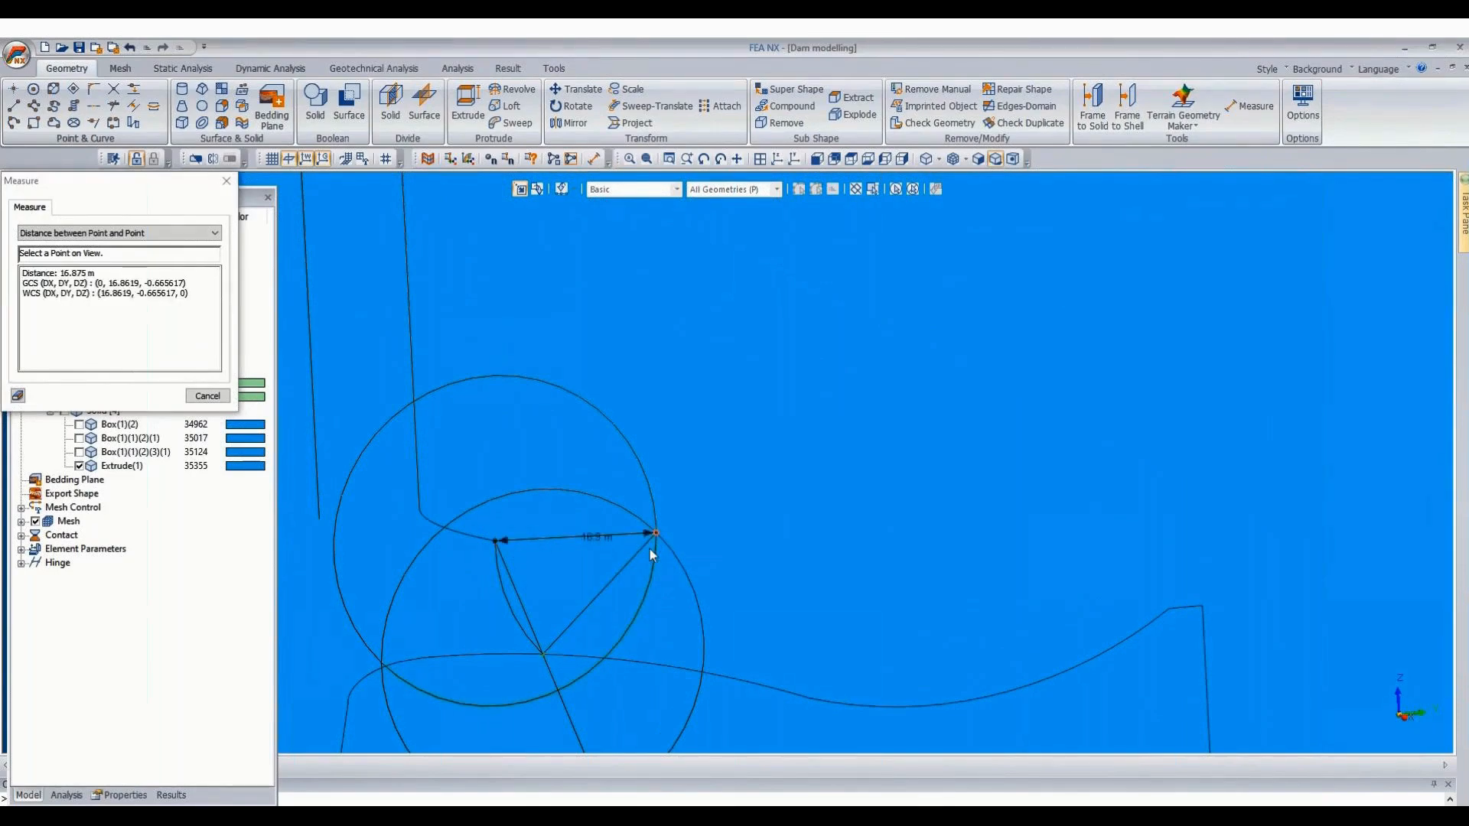
{"action": "key", "text": "Escape"}
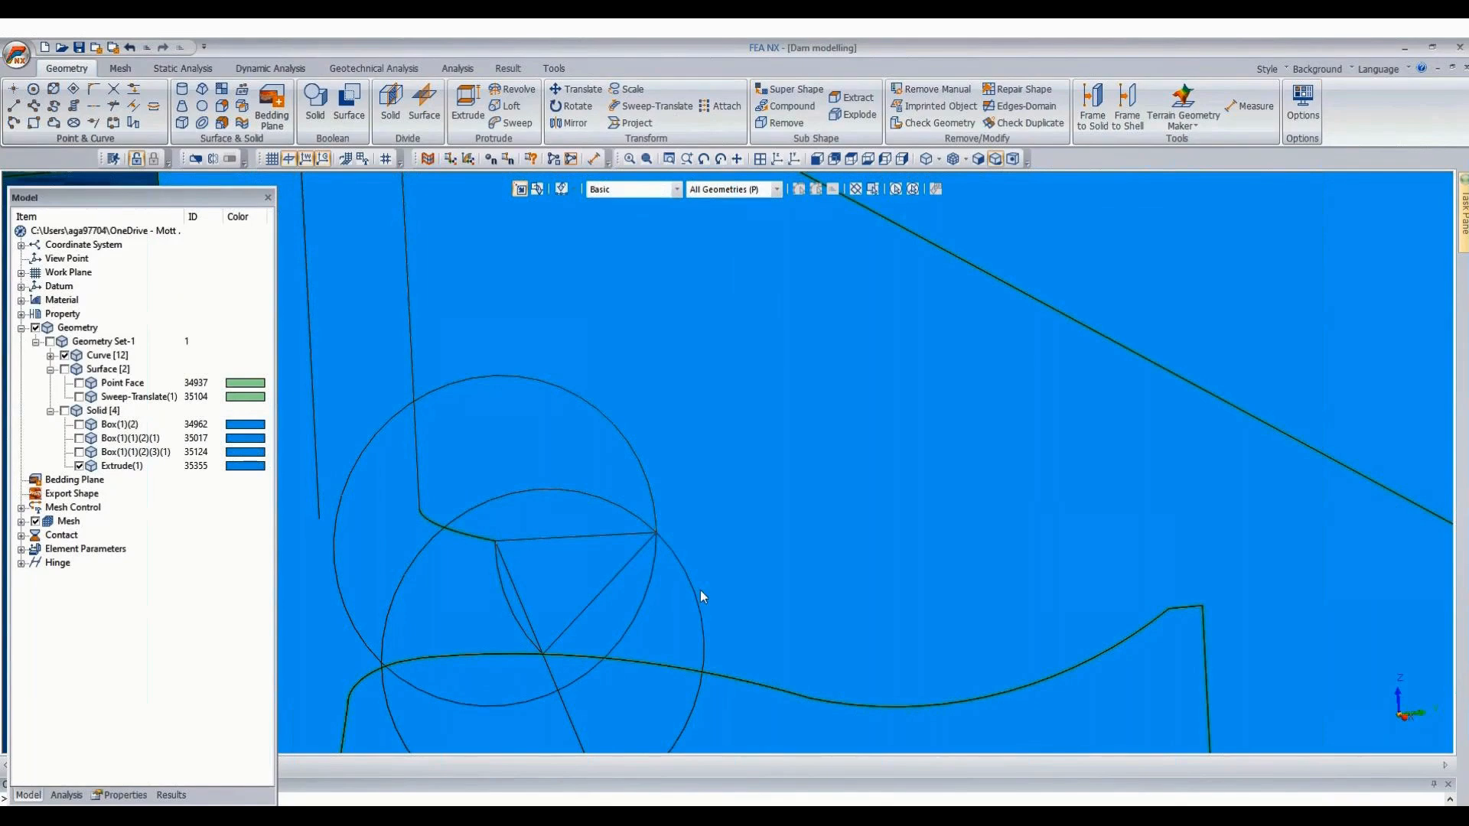
Hide the extruded block and delete the inclined line, the upper construction circle and the upper pieces of the lower one.
{"action": "left_click", "coordinate": [80, 466]}
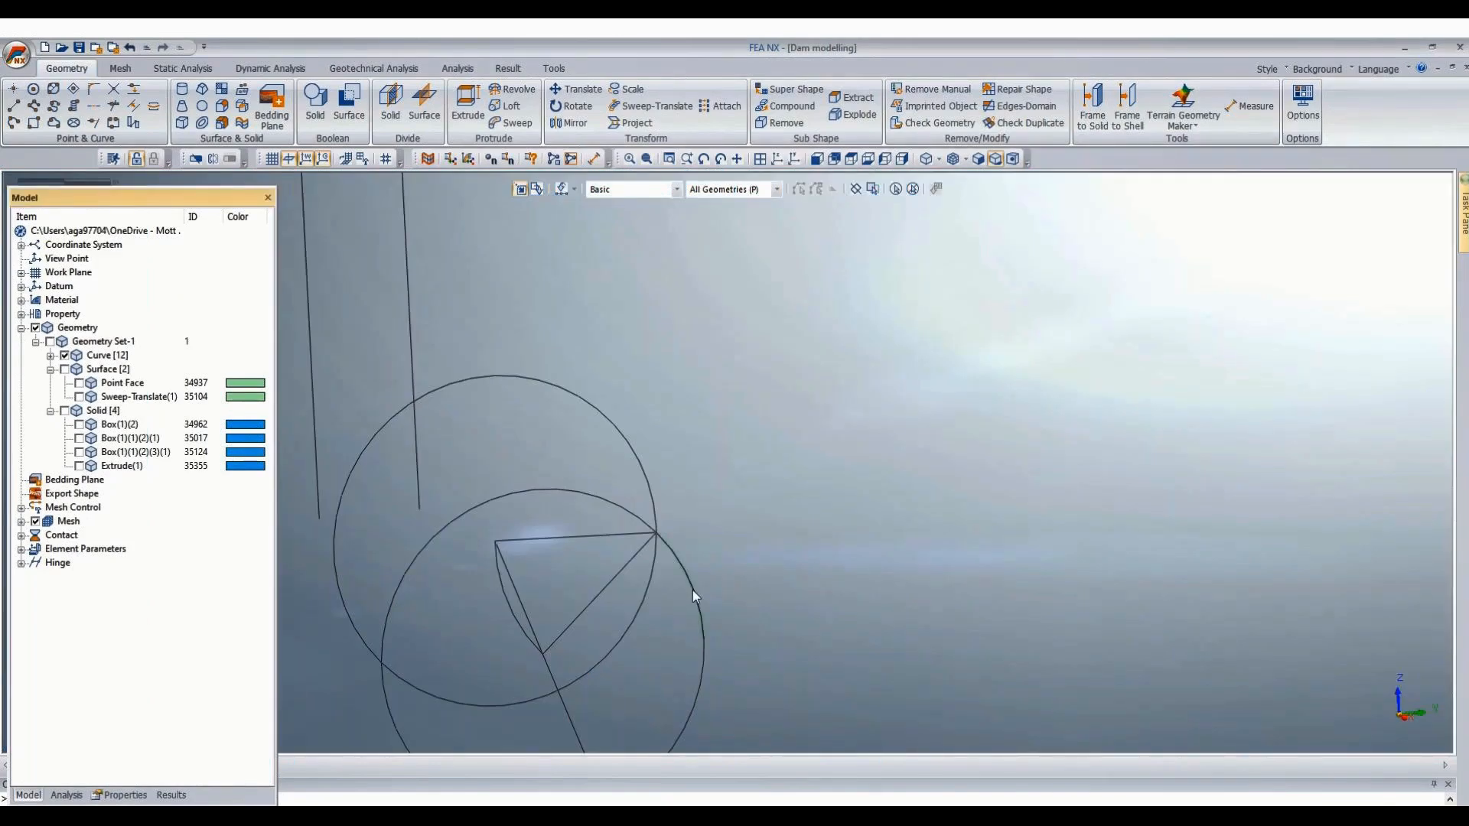
{"action": "left_click", "coordinate": [548, 678]}
{"action": "left_click", "coordinate": [634, 453]}
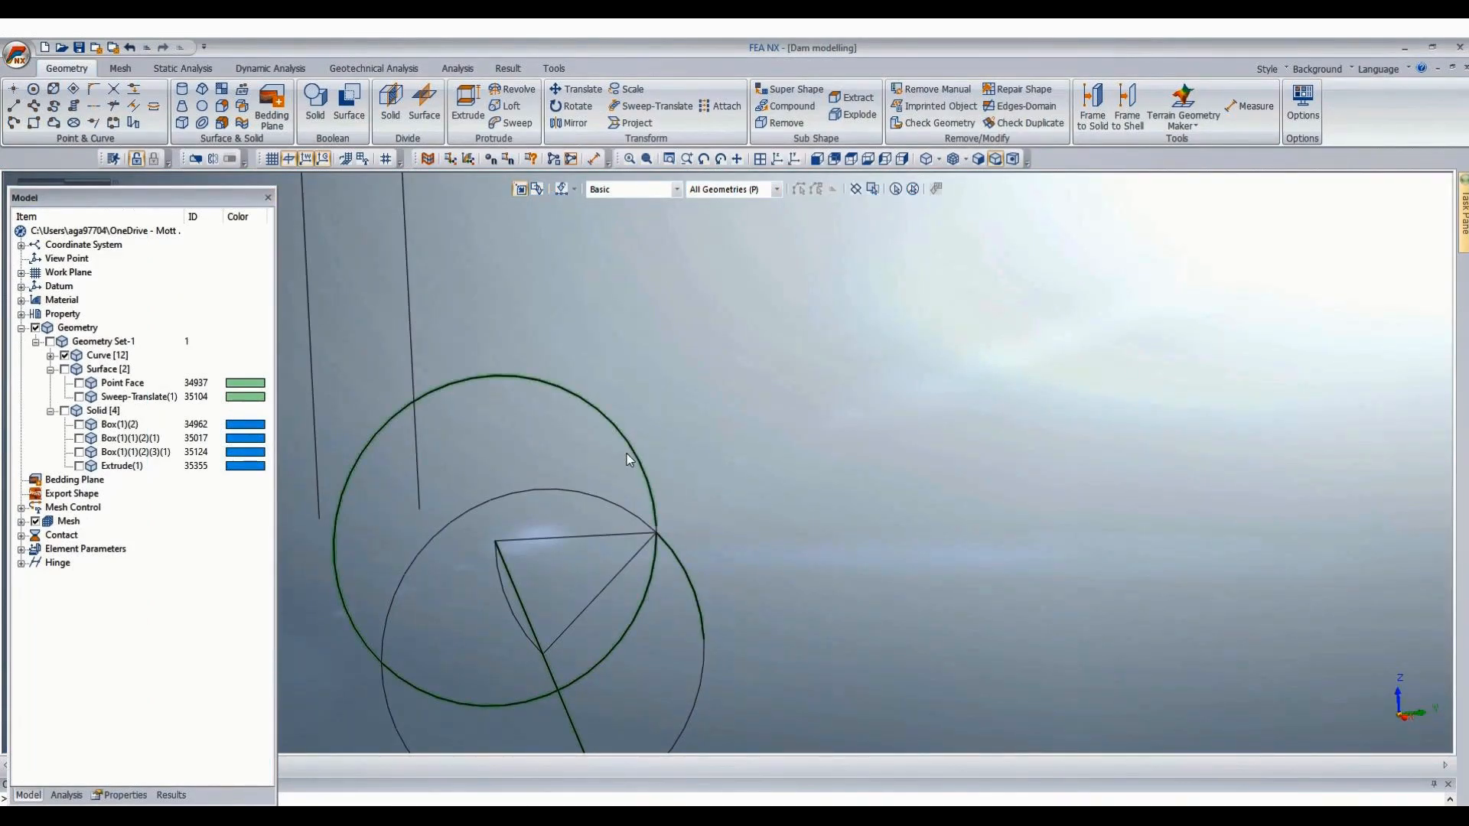
{"action": "left_click", "coordinate": [563, 492]}
{"action": "key", "text": "Delete"}
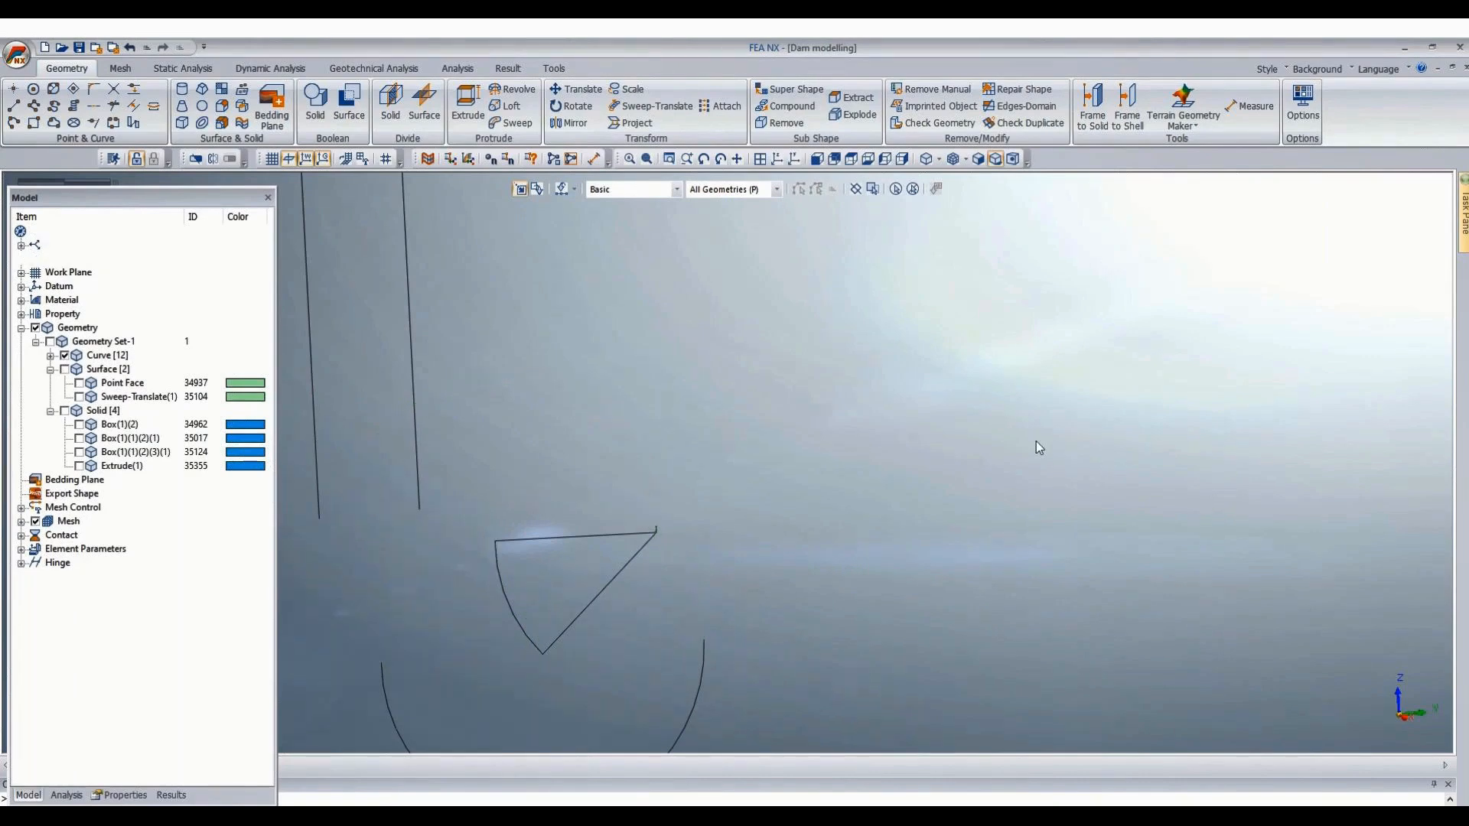
Delete the tiny leftover piece at the gate arc's centre and the remaining lower circle arc, and show the extruded block again.
{"action": "left_click_drag", "start_coordinate": [650, 503], "coordinate": [722, 574]}
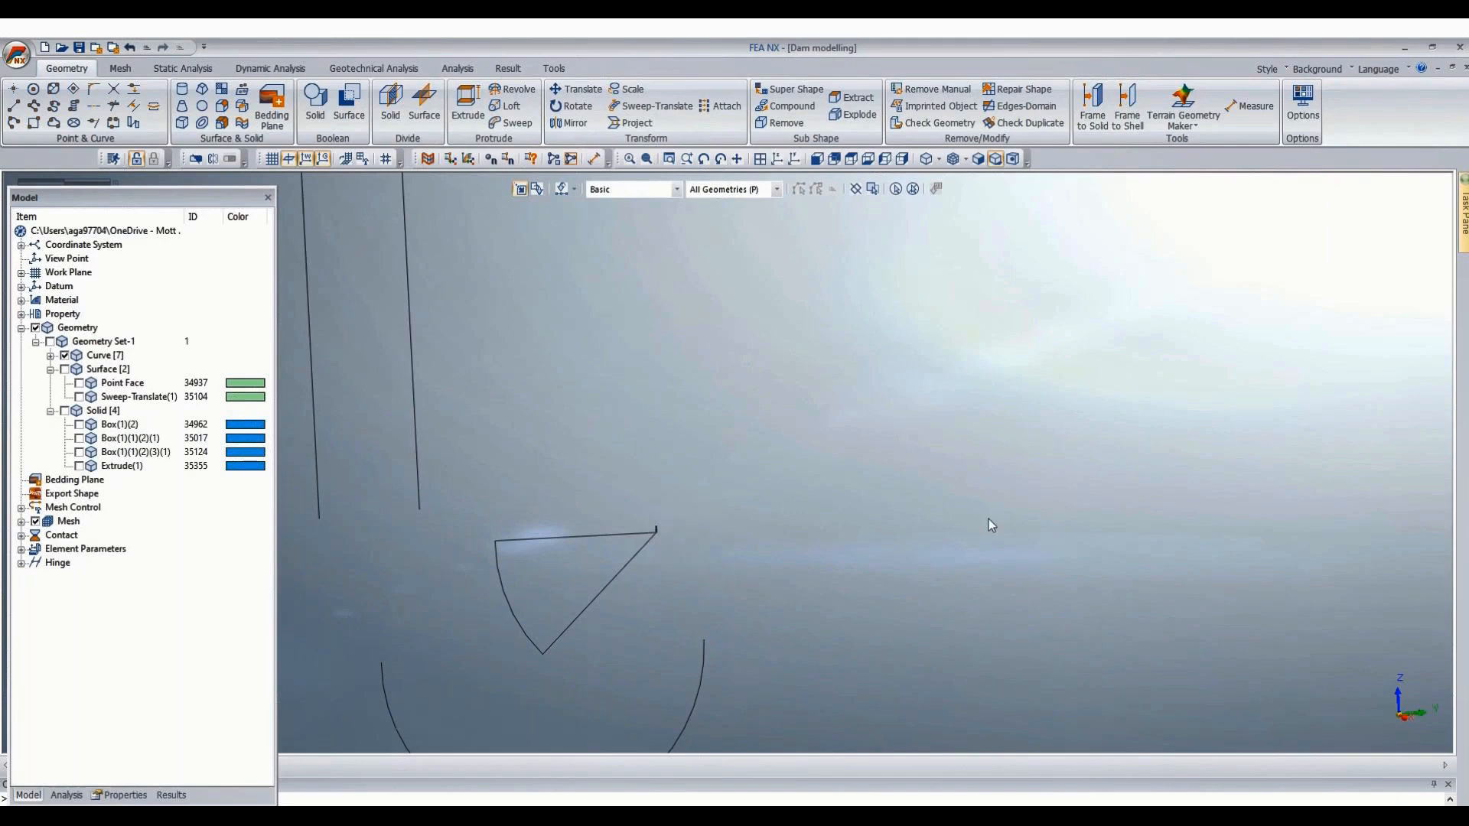
{"action": "key", "text": "Delete"}
{"action": "scroll", "coordinate": [788, 459], "scroll_direction": "down", "scroll_amount": 2}
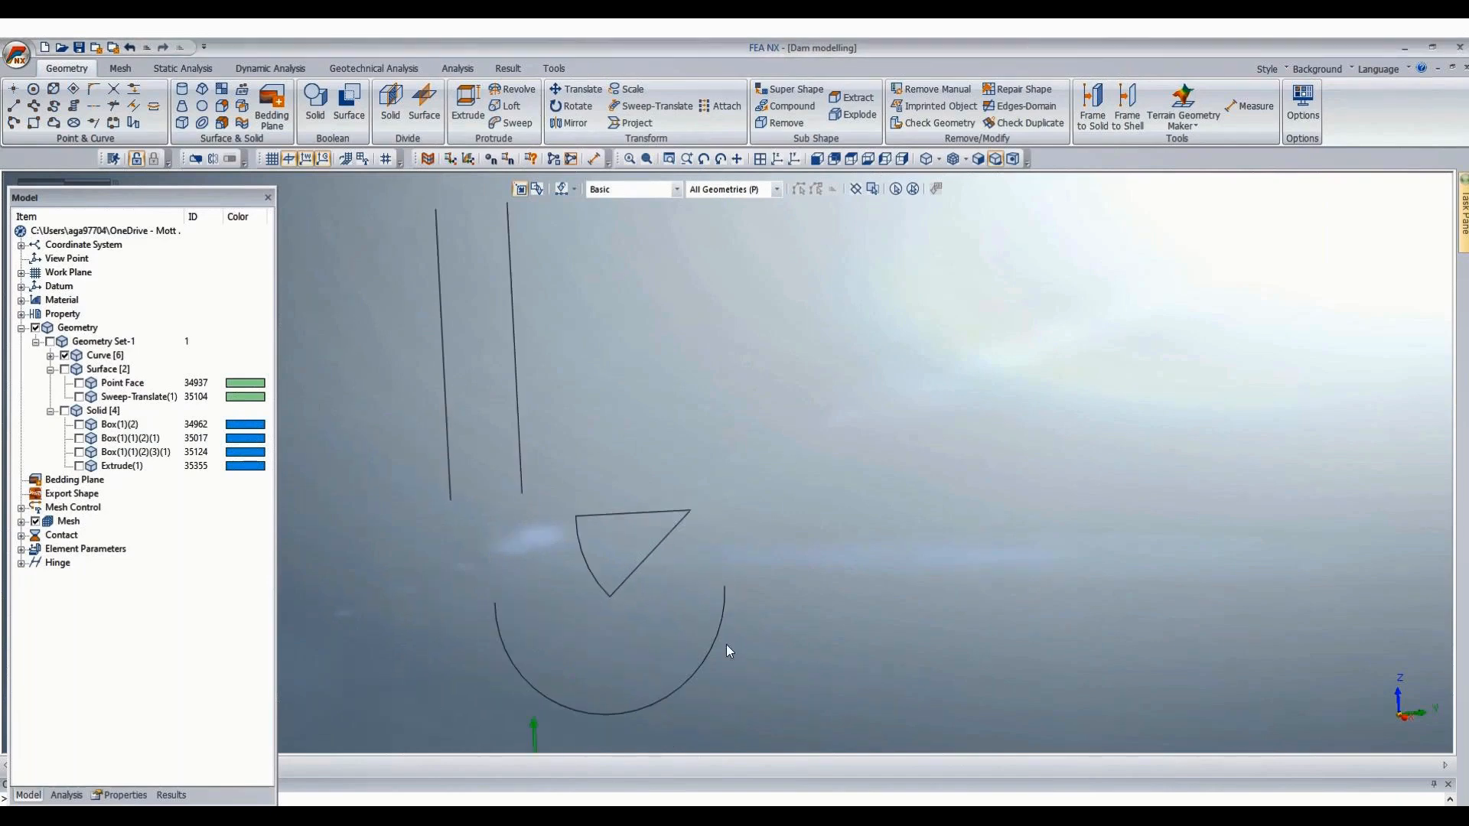
{"action": "left_click", "coordinate": [749, 654]}
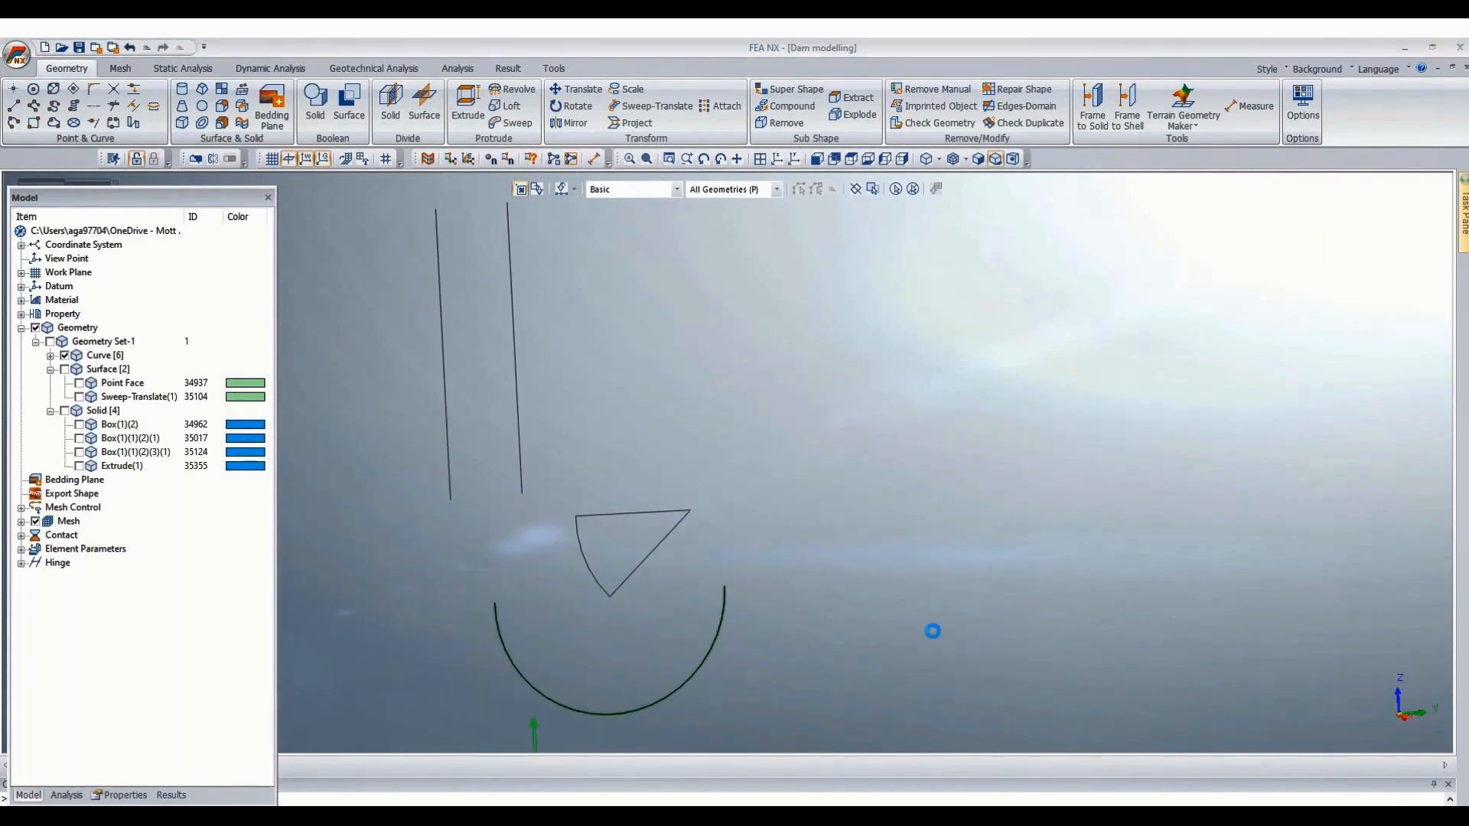
{"action": "key", "text": "Delete"}
{"action": "left_click", "coordinate": [79, 466]}
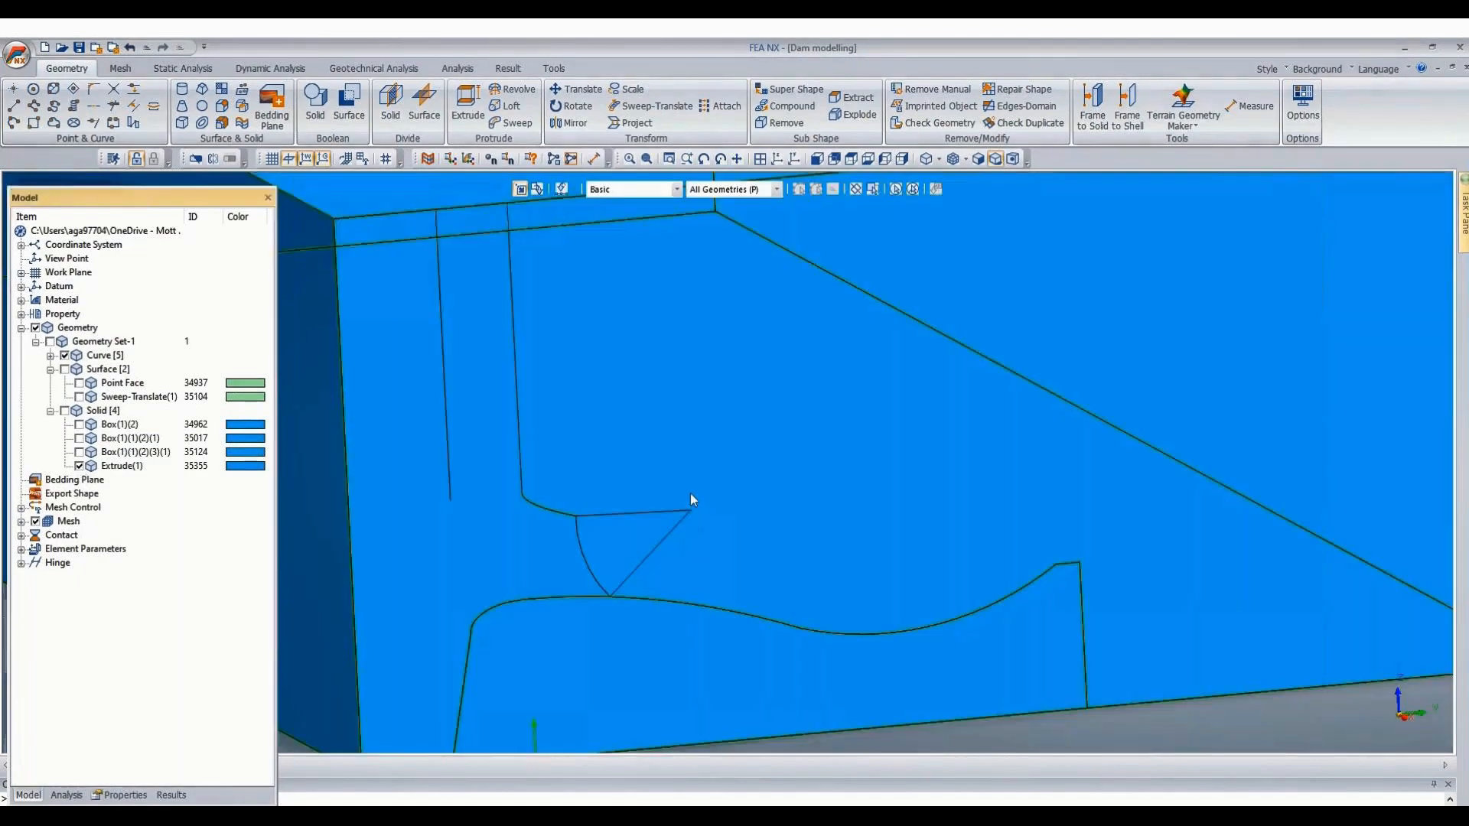
Measure the distance between the top ends of the two vertical breast wall lines.
{"action": "middle_click_drag", "start_coordinate": [690, 497], "coordinate": [627, 447]}
{"action": "scroll", "coordinate": [628, 444], "scroll_direction": "down", "scroll_amount": 3}
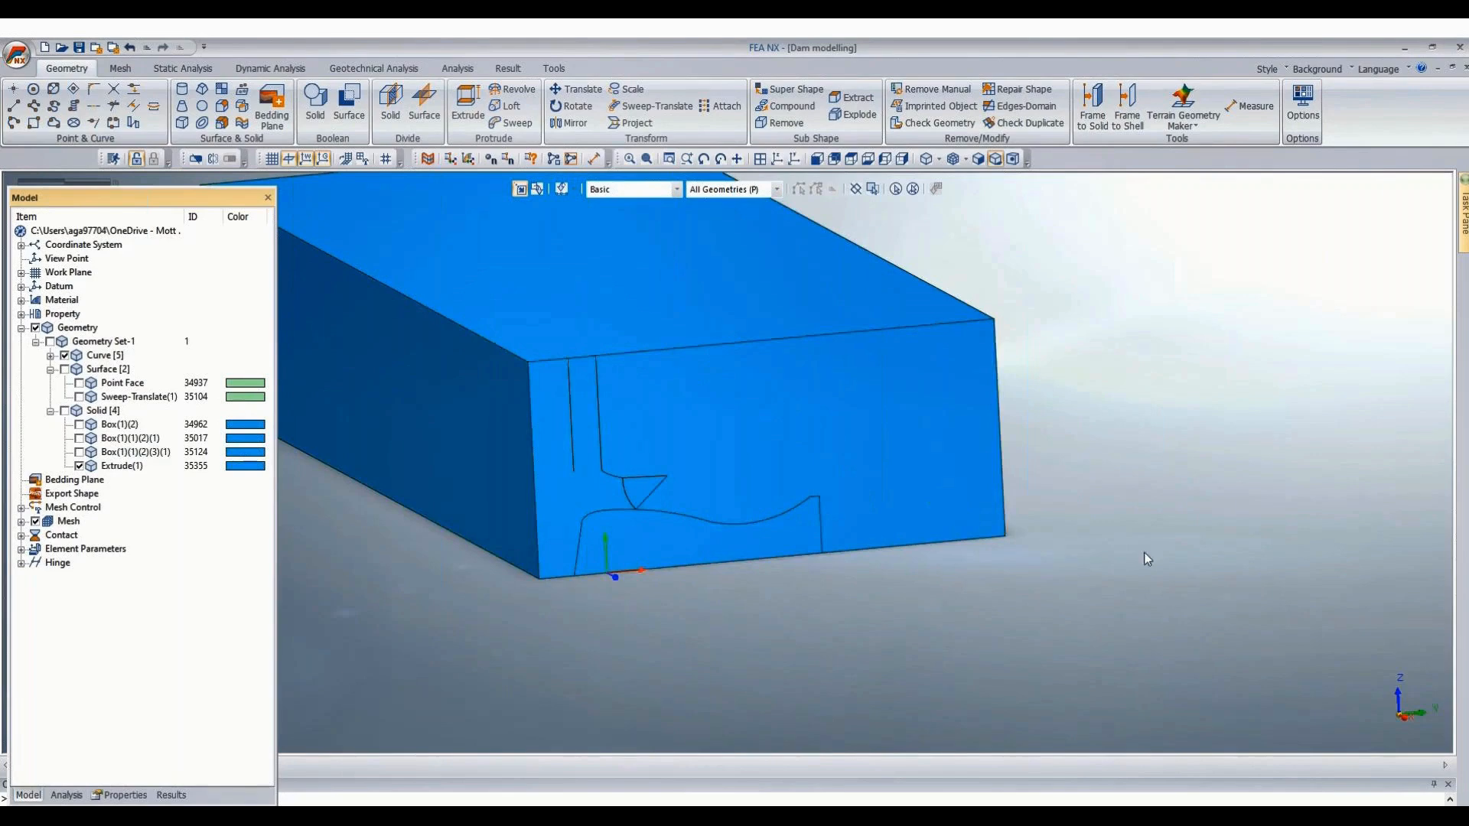
{"action": "scroll", "coordinate": [1141, 546], "scroll_direction": "up", "scroll_amount": 4}
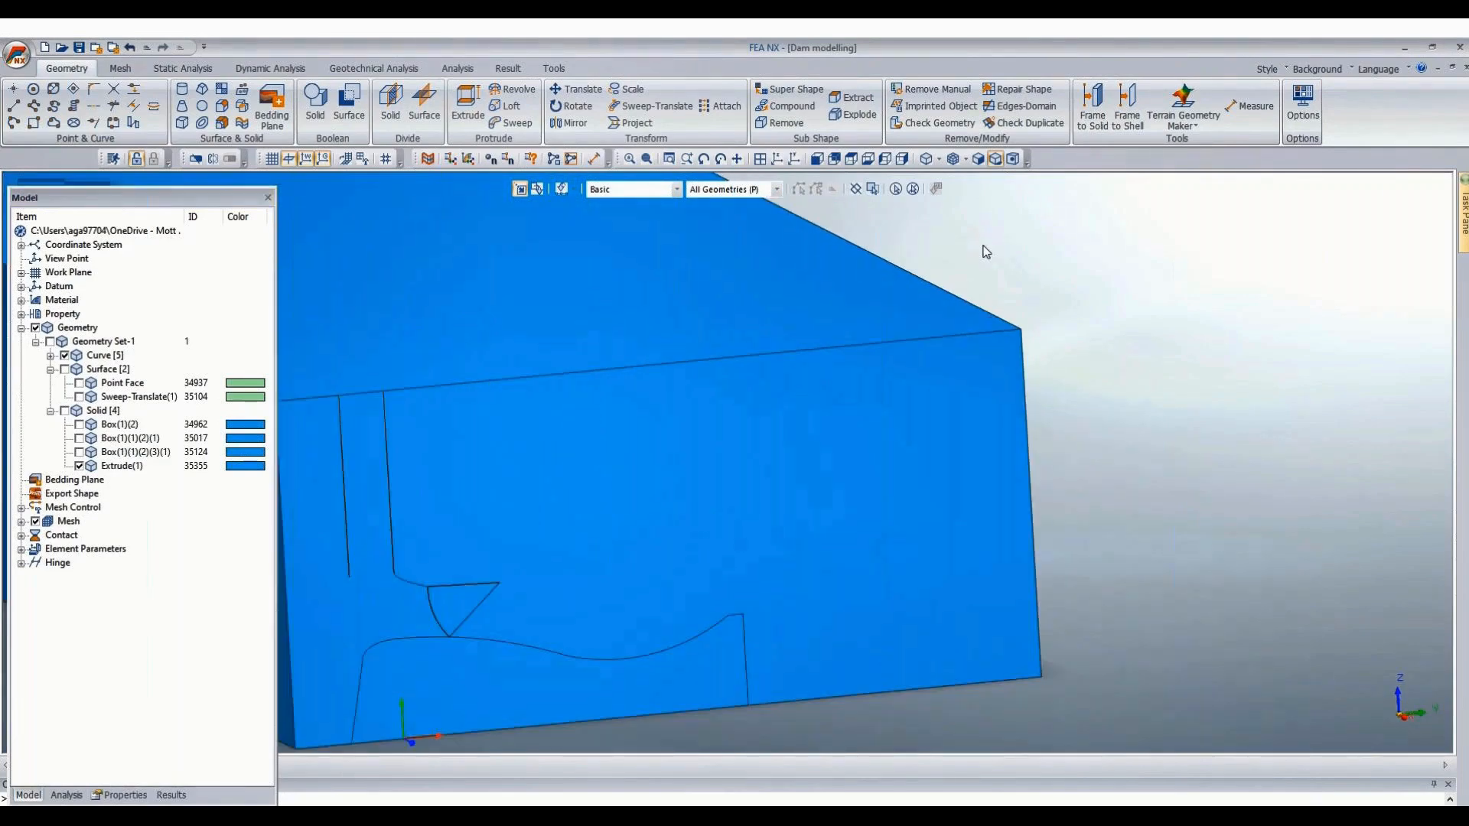
{"action": "scroll", "coordinate": [1241, 336], "scroll_direction": "down", "scroll_amount": 2}
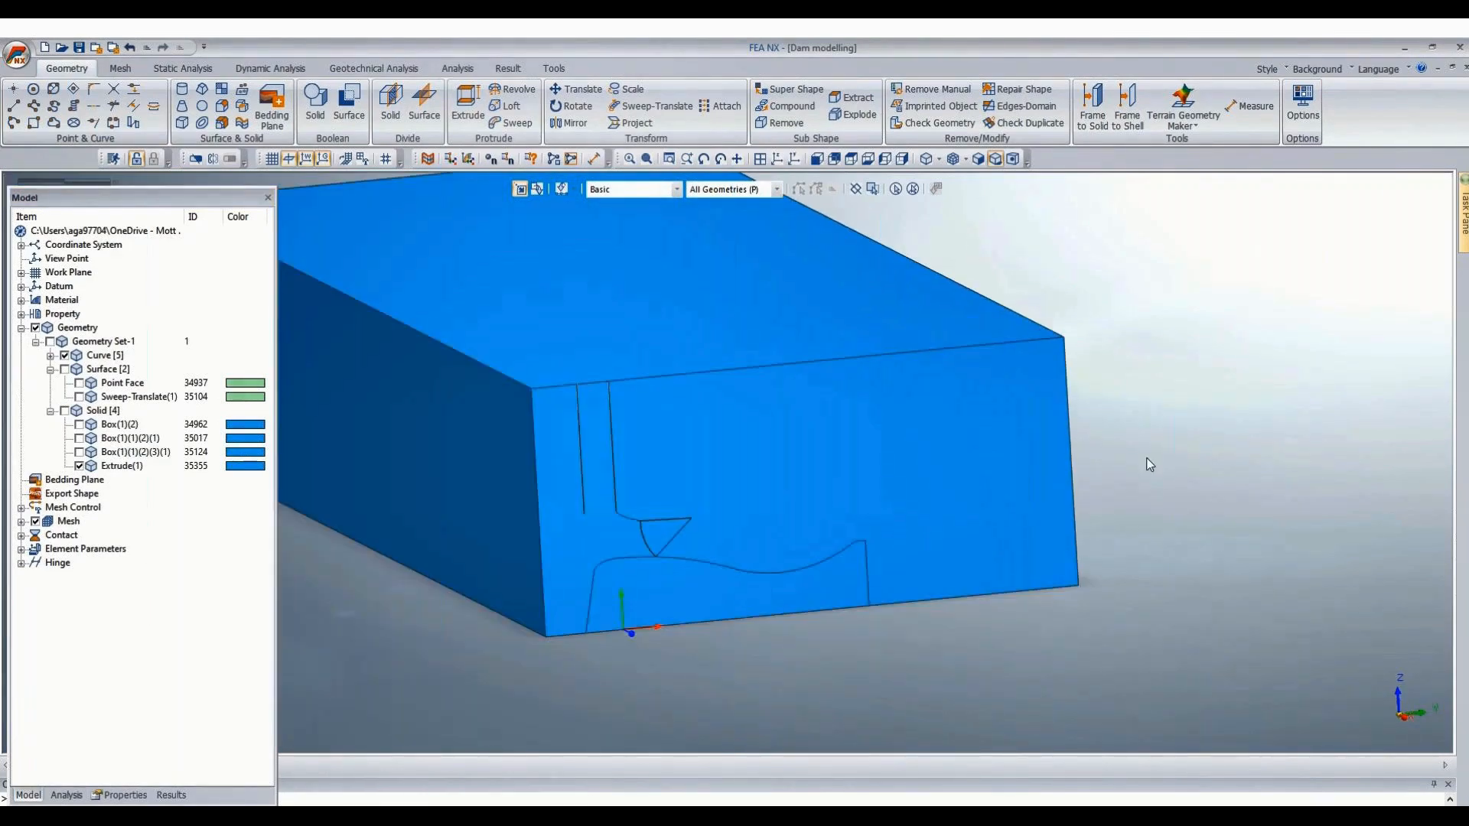
{"action": "scroll", "coordinate": [1147, 459], "scroll_direction": "up", "scroll_amount": 1}
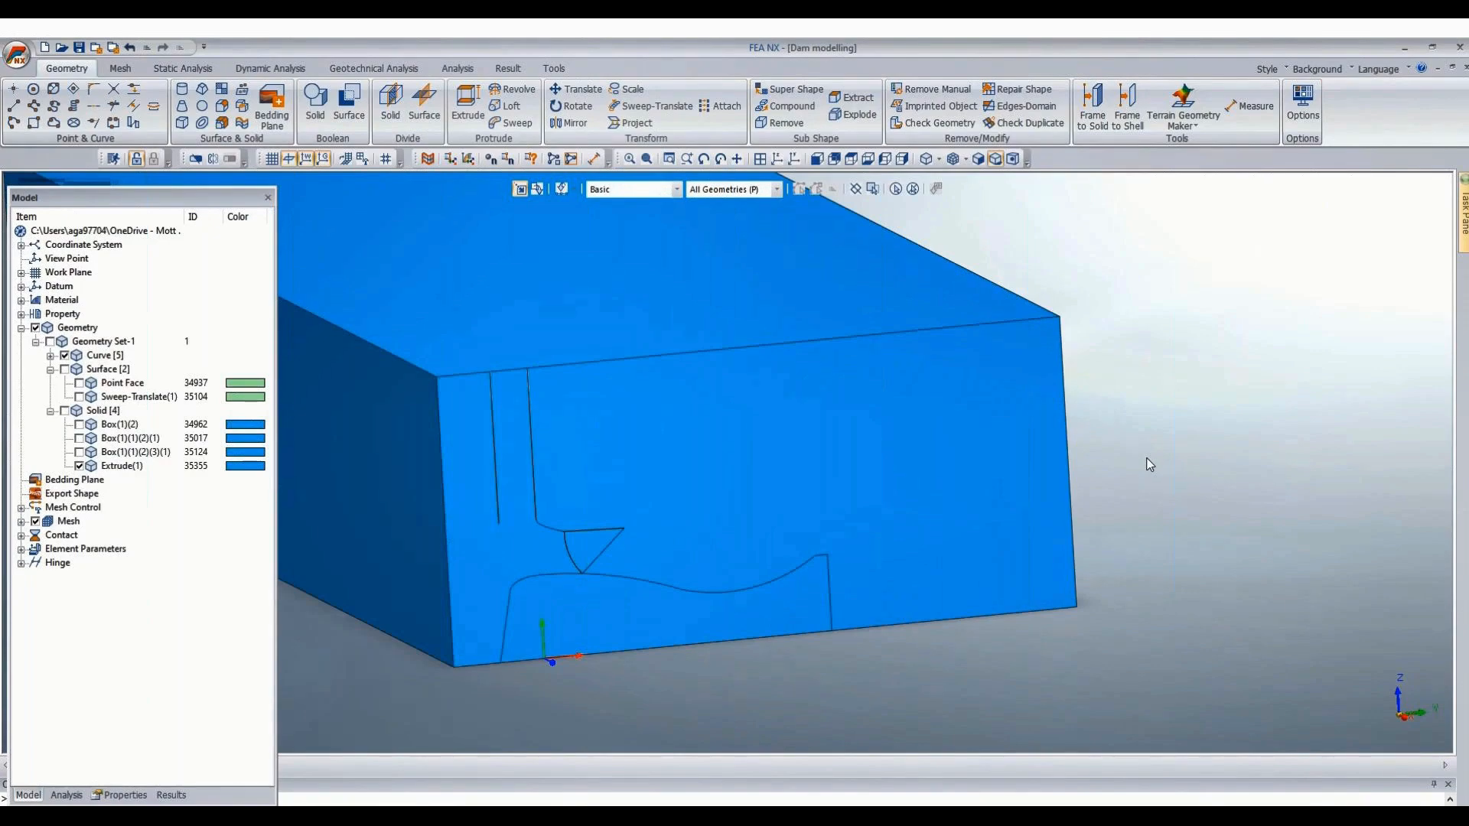
{"action": "left_click", "coordinate": [528, 369]}
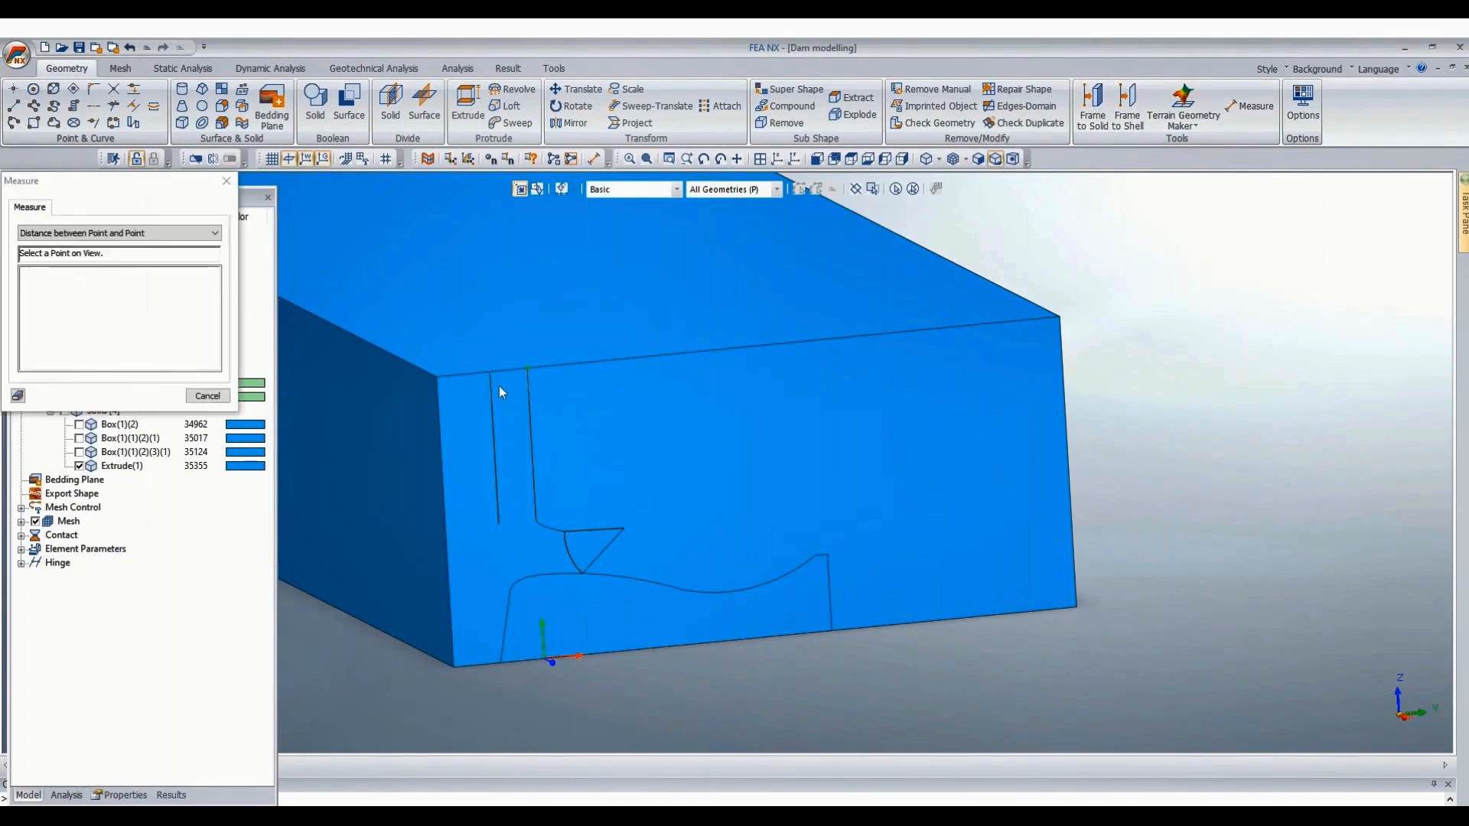
{"action": "left_click", "coordinate": [490, 372]}
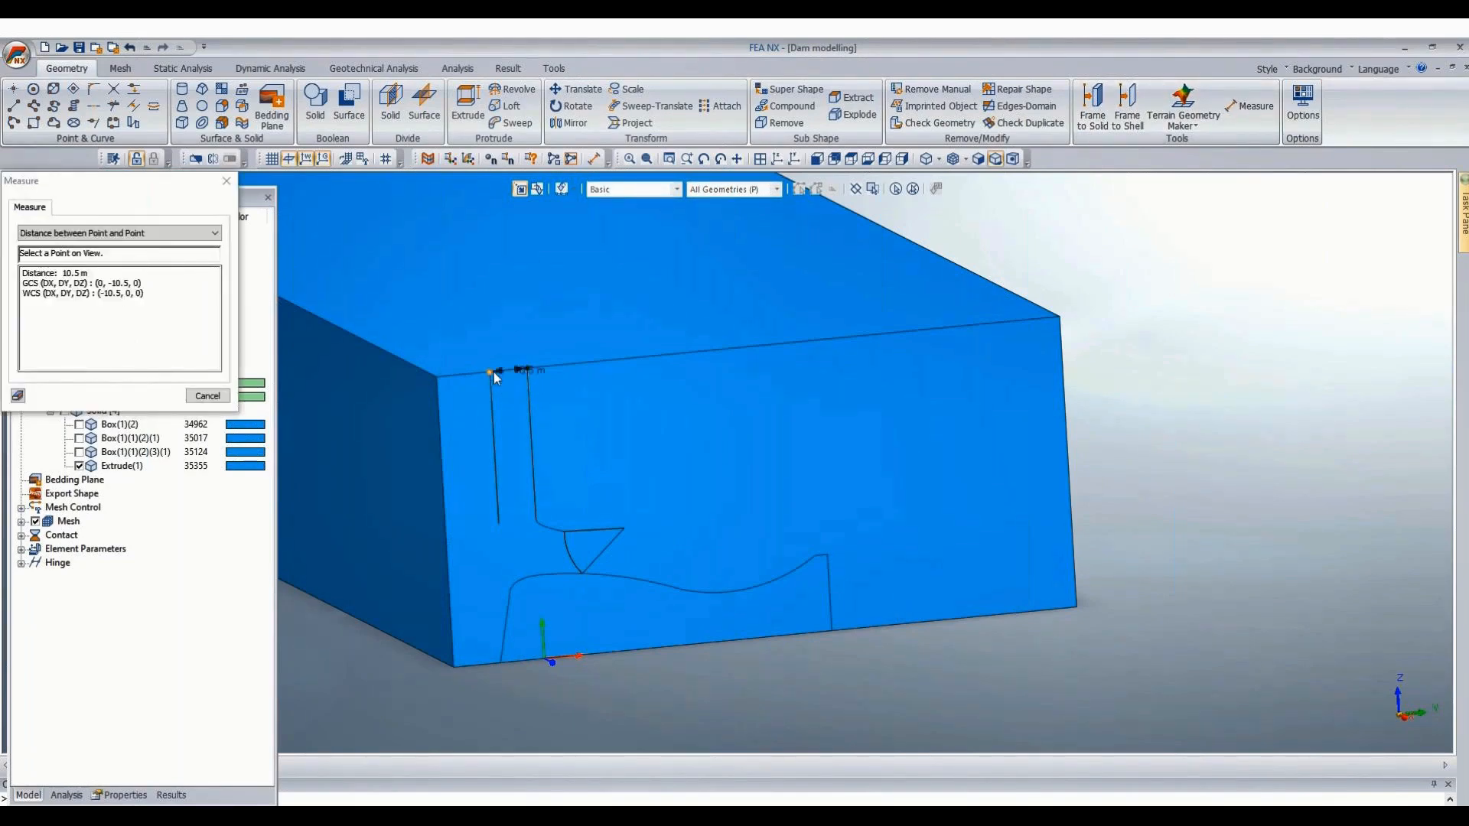
{"action": "key", "text": "Escape"}
Extract the spillway profile face from the end of the extruded block into Geometry Set-1.
{"action": "scroll", "coordinate": [480, 396], "scroll_direction": "up", "scroll_amount": 1}
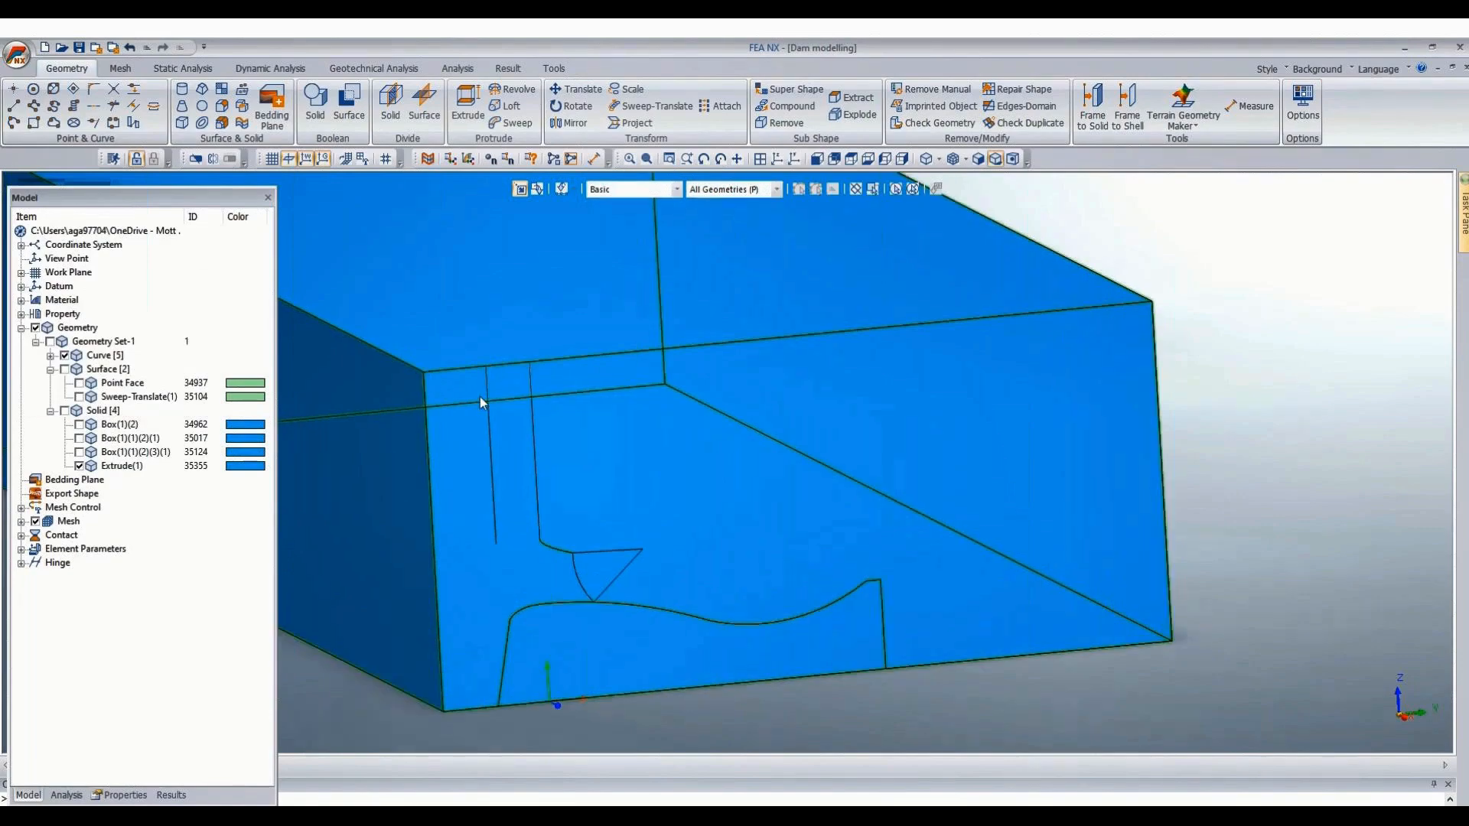
{"action": "scroll", "coordinate": [469, 365], "scroll_direction": "up", "scroll_amount": 3}
{"action": "scroll", "coordinate": [468, 366], "scroll_direction": "down", "scroll_amount": 3}
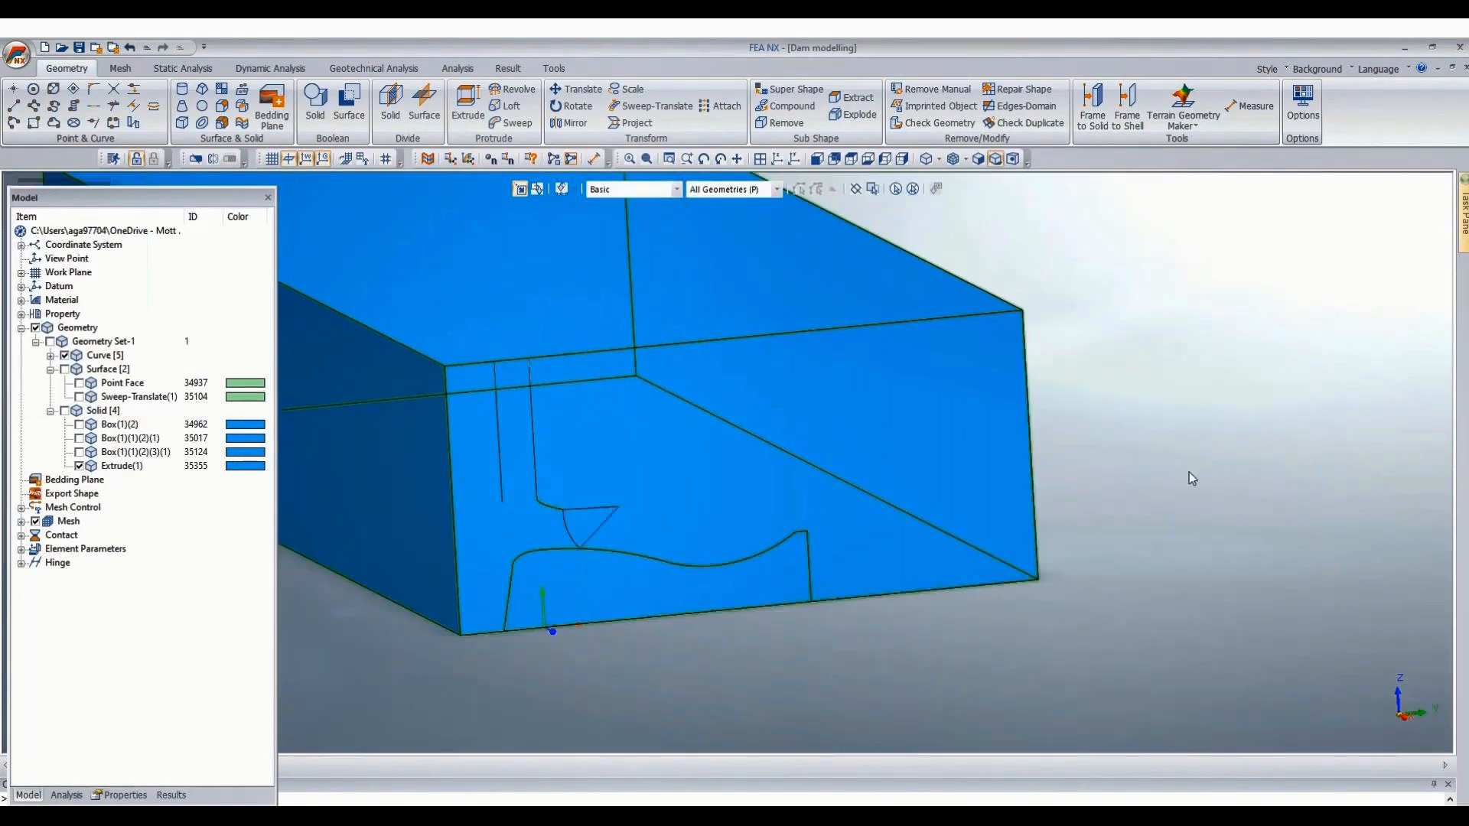
{"action": "middle_click_drag", "start_coordinate": [1158, 526], "coordinate": [1172, 526]}
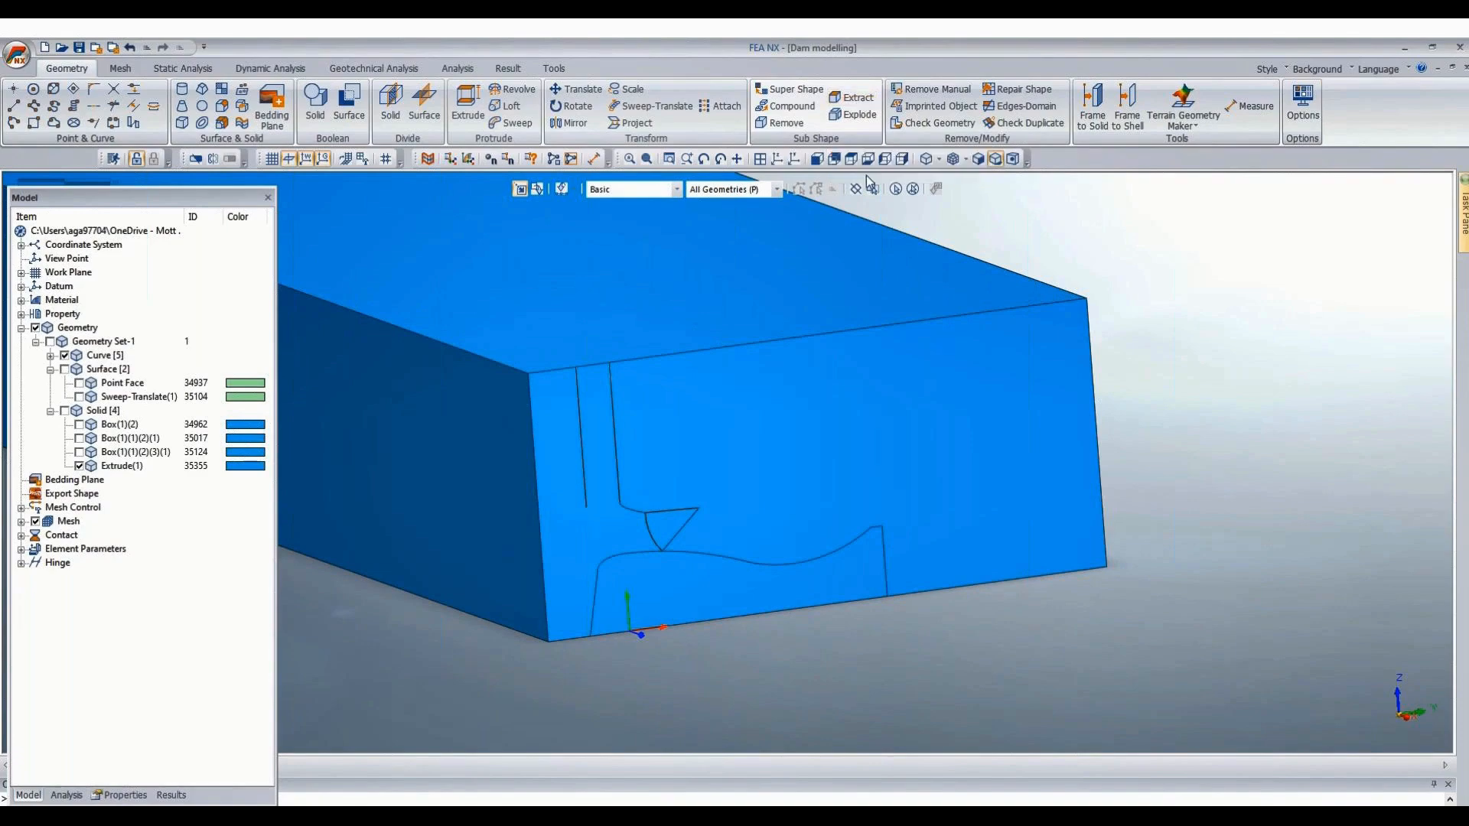
{"action": "left_click", "coordinate": [677, 594]}
{"action": "left_click", "coordinate": [676, 594]}
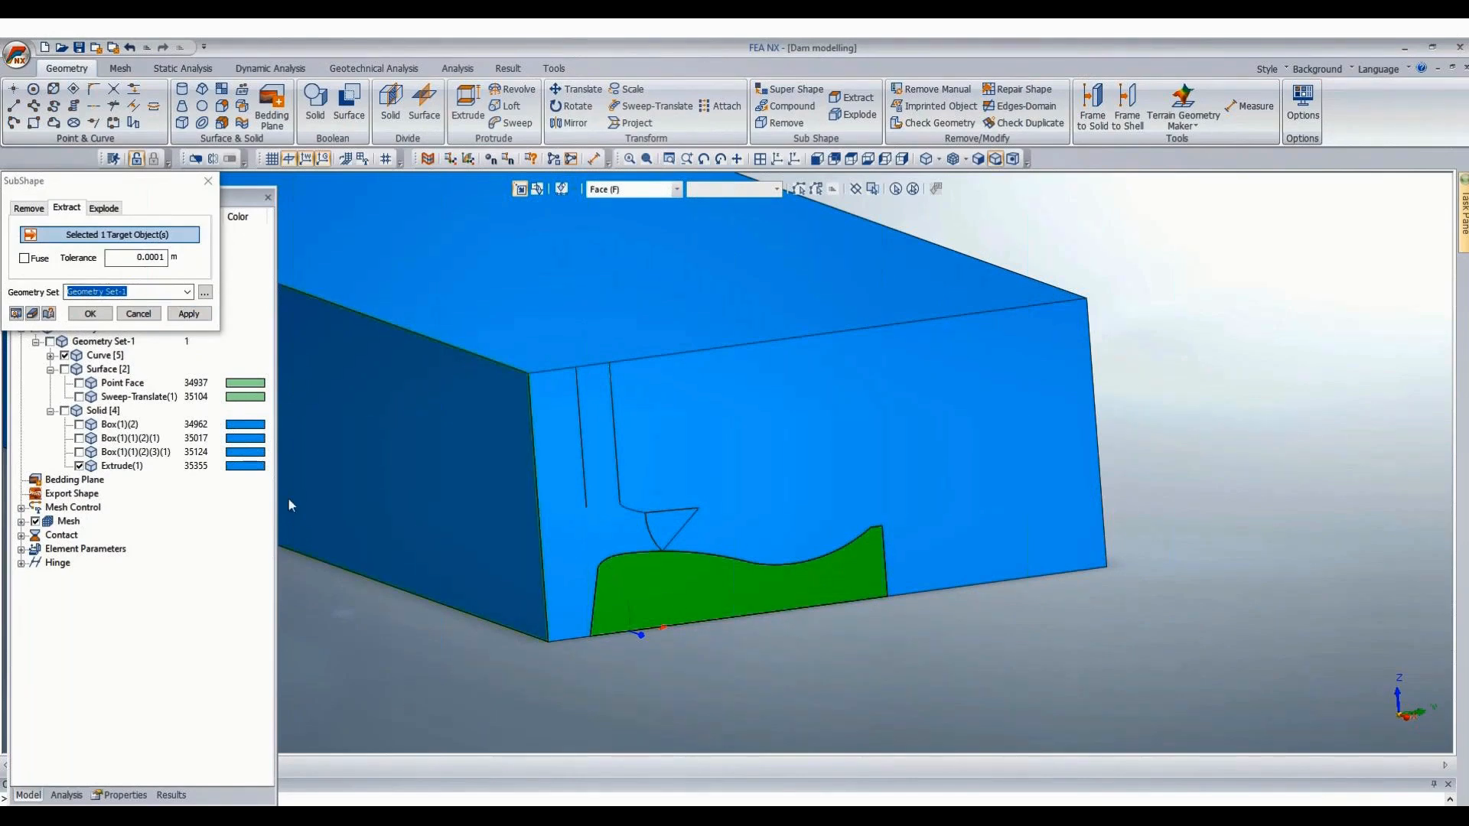
{"action": "left_click", "coordinate": [89, 314]}
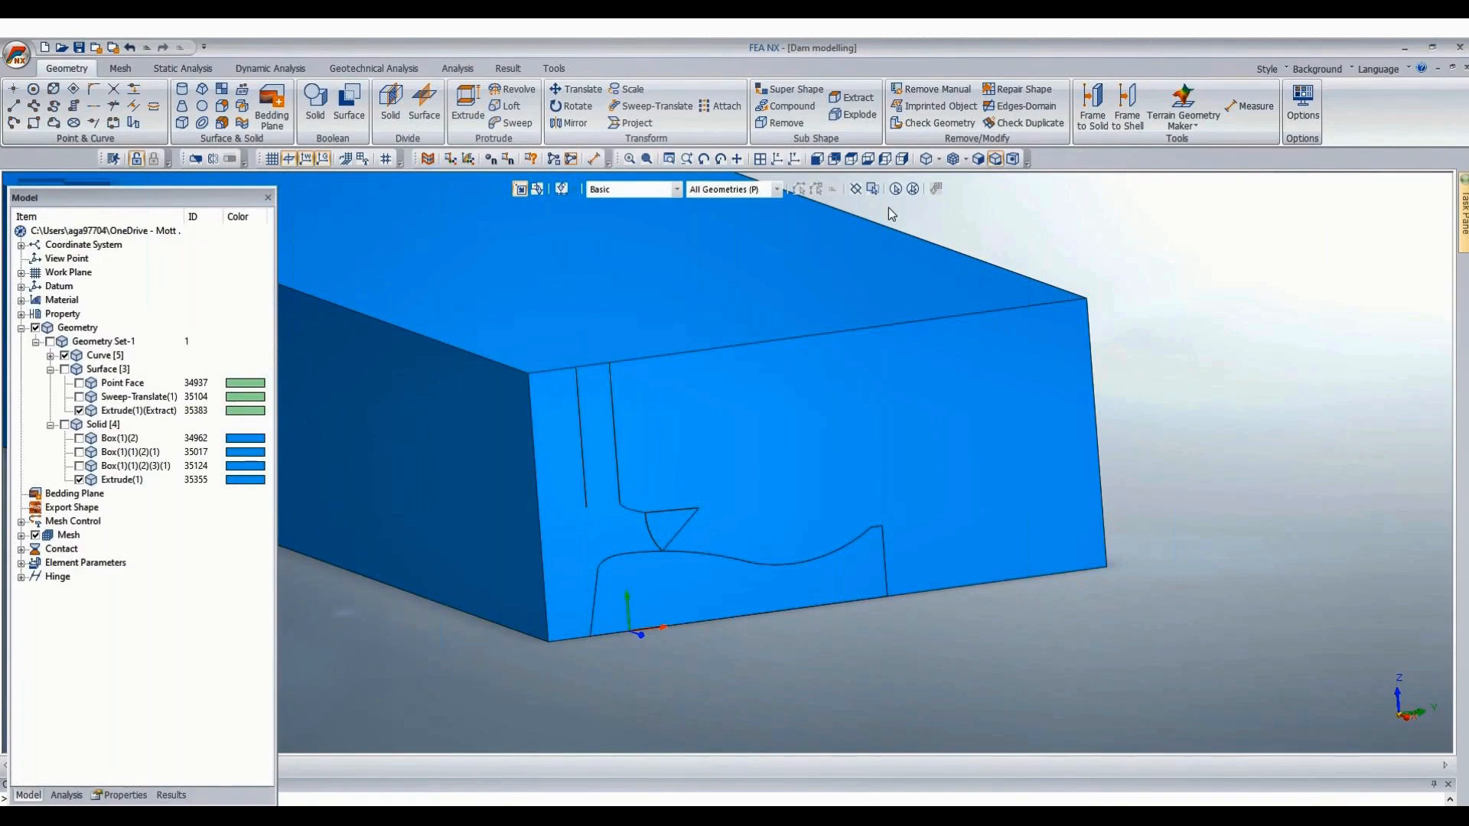
Start moving the work plane by three points, with its origin at the top end of the upstream vertical line.
{"action": "scroll", "coordinate": [888, 208], "scroll_direction": "up", "scroll_amount": 1}
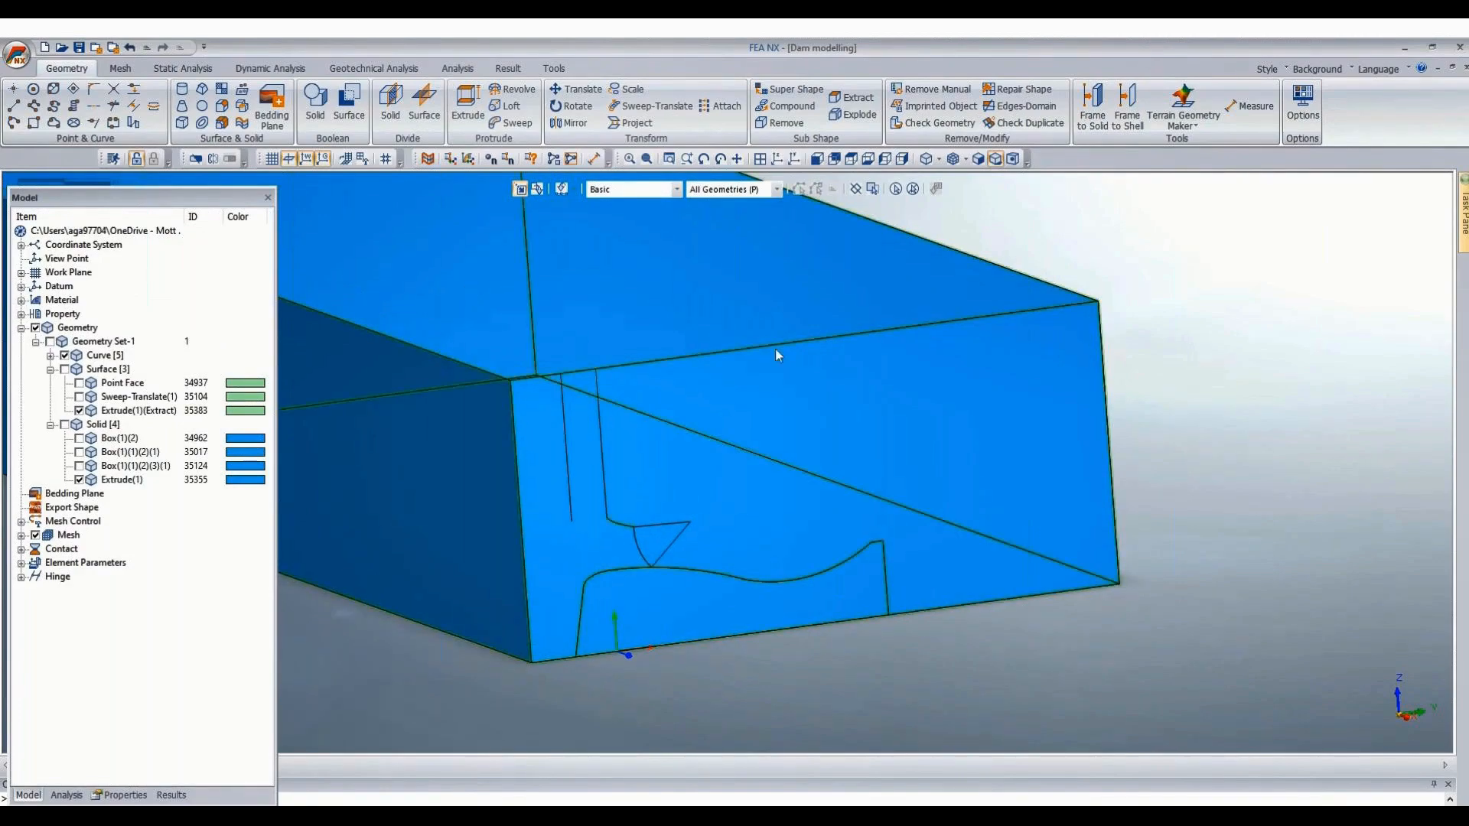
{"action": "scroll", "coordinate": [1444, 435], "scroll_direction": "down", "scroll_amount": 2}
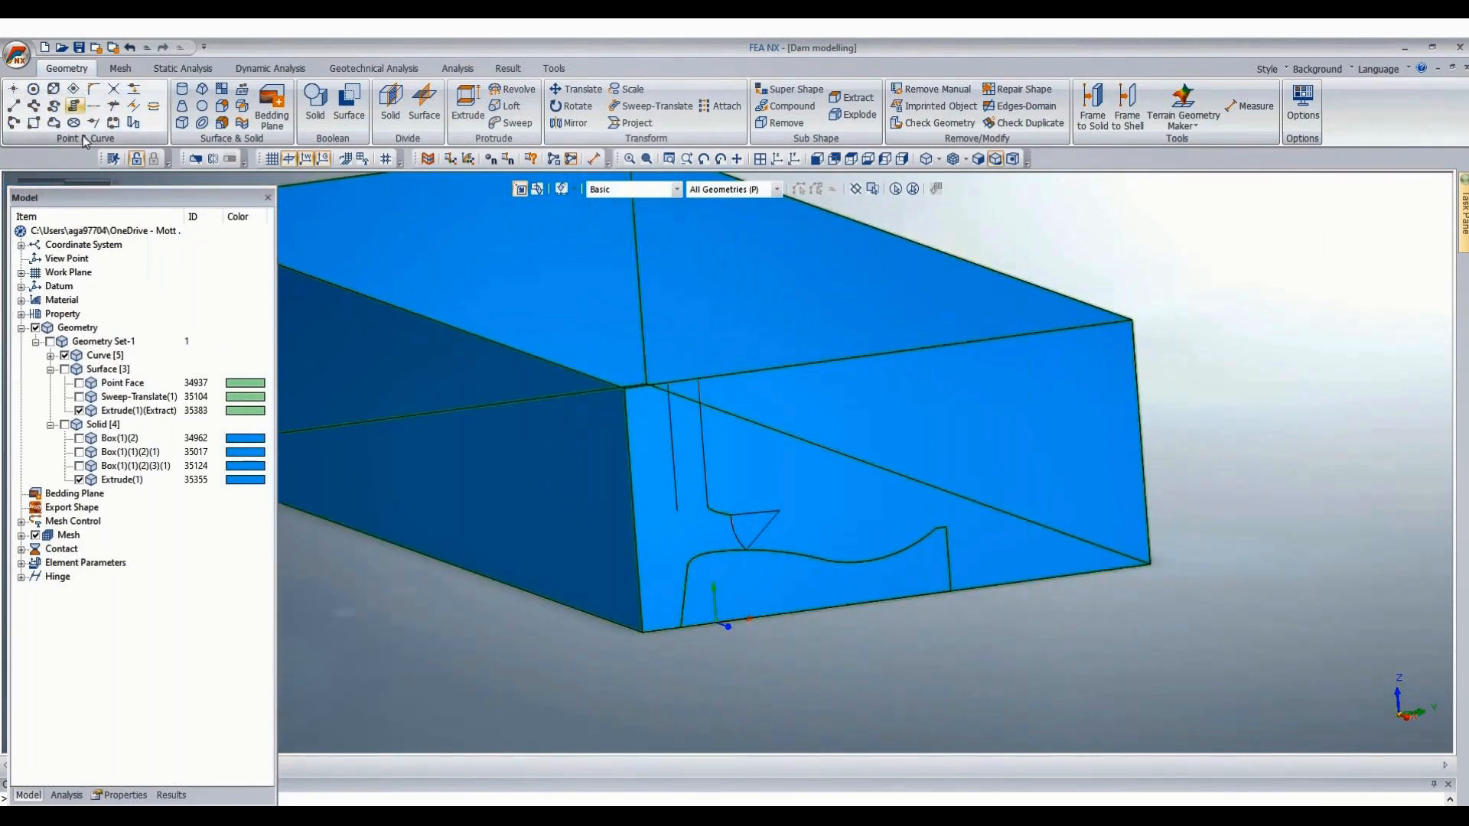
{"action": "middle_click_drag", "start_coordinate": [1246, 573], "coordinate": [1294, 558]}
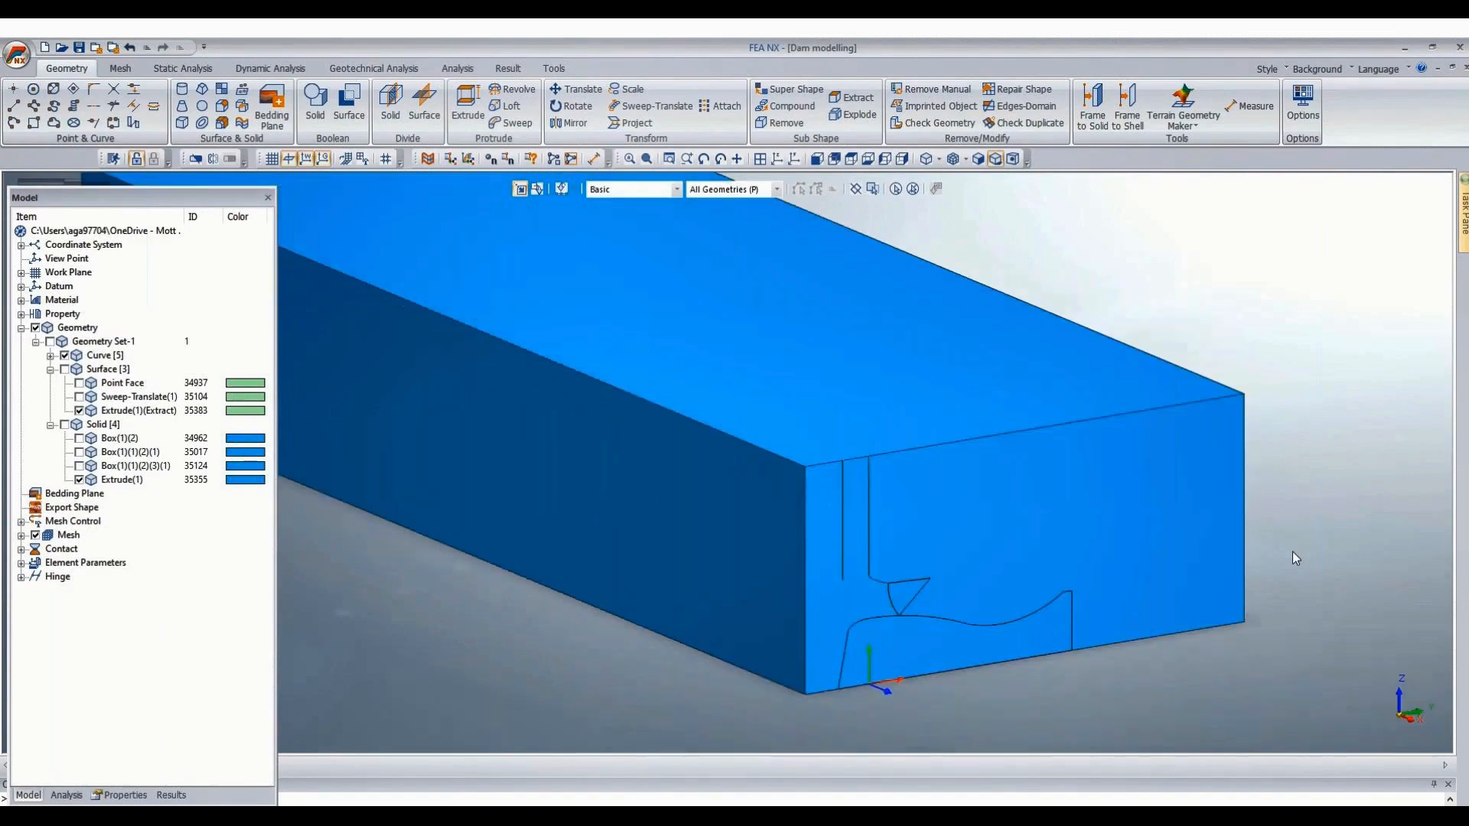
{"action": "right_click", "coordinate": [75, 275]}
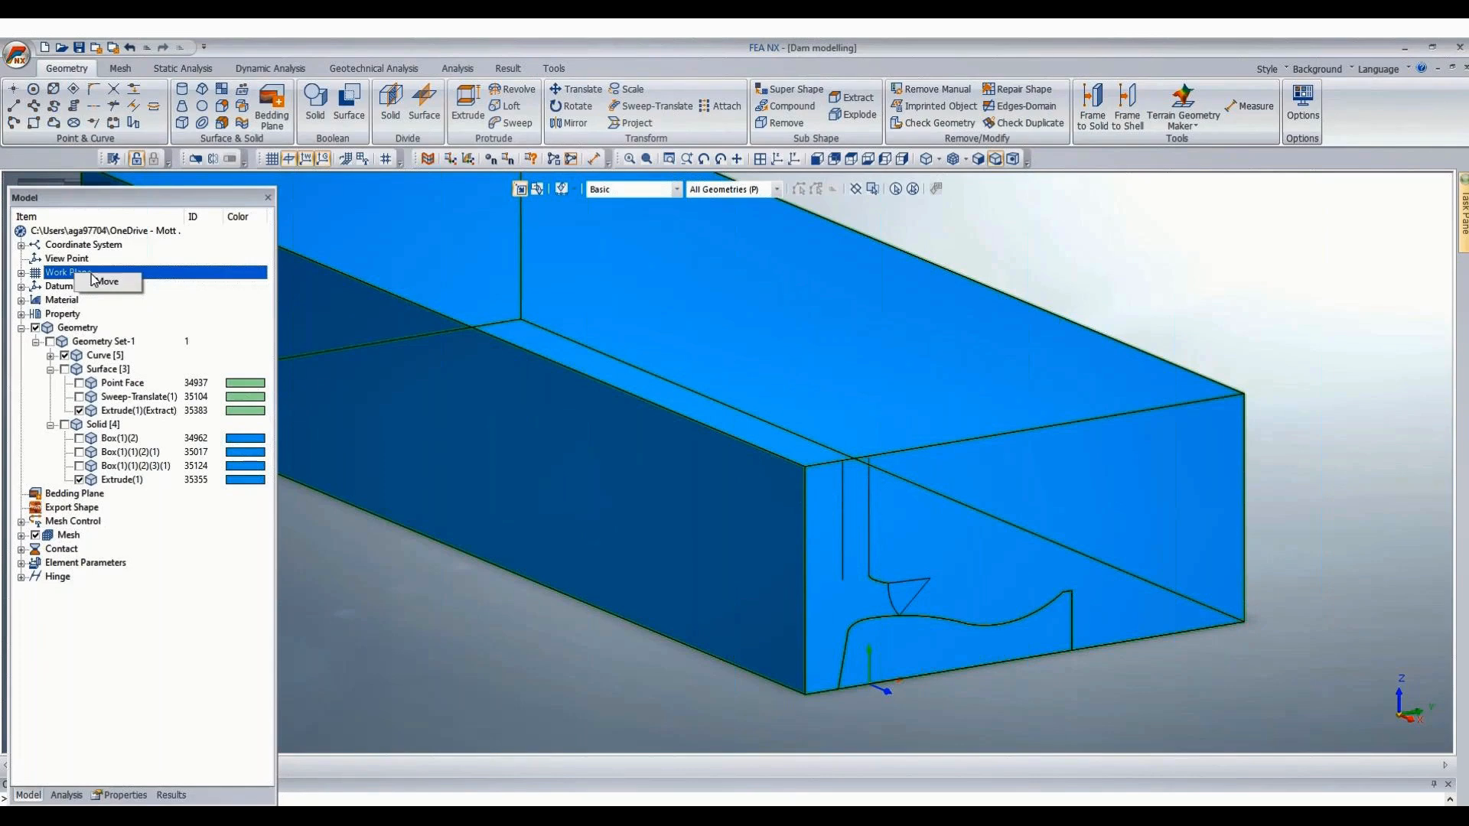
{"action": "left_click", "coordinate": [98, 282]}
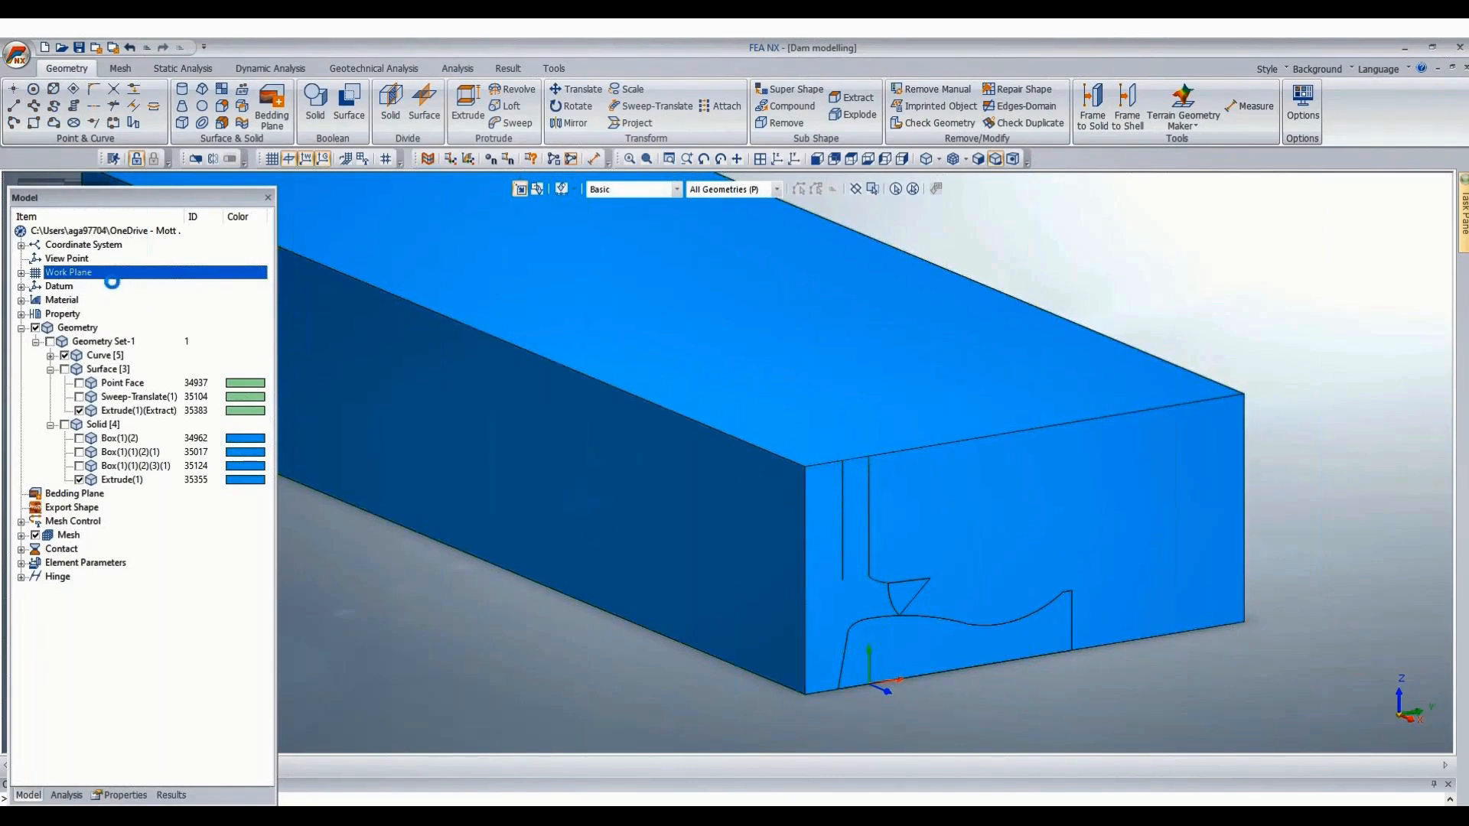
{"action": "left_click", "coordinate": [88, 210]}
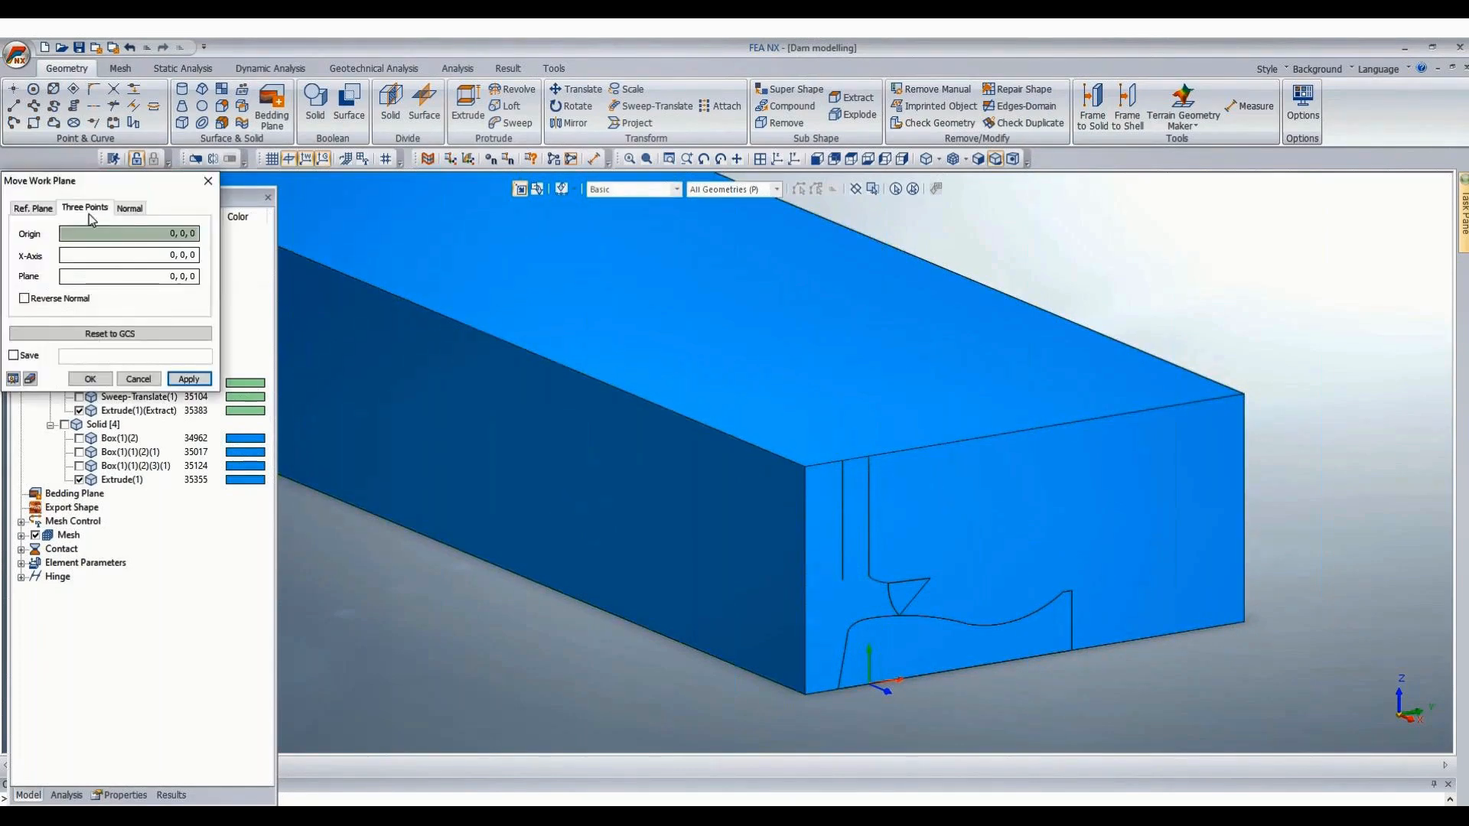
{"action": "left_click", "coordinate": [847, 464]}
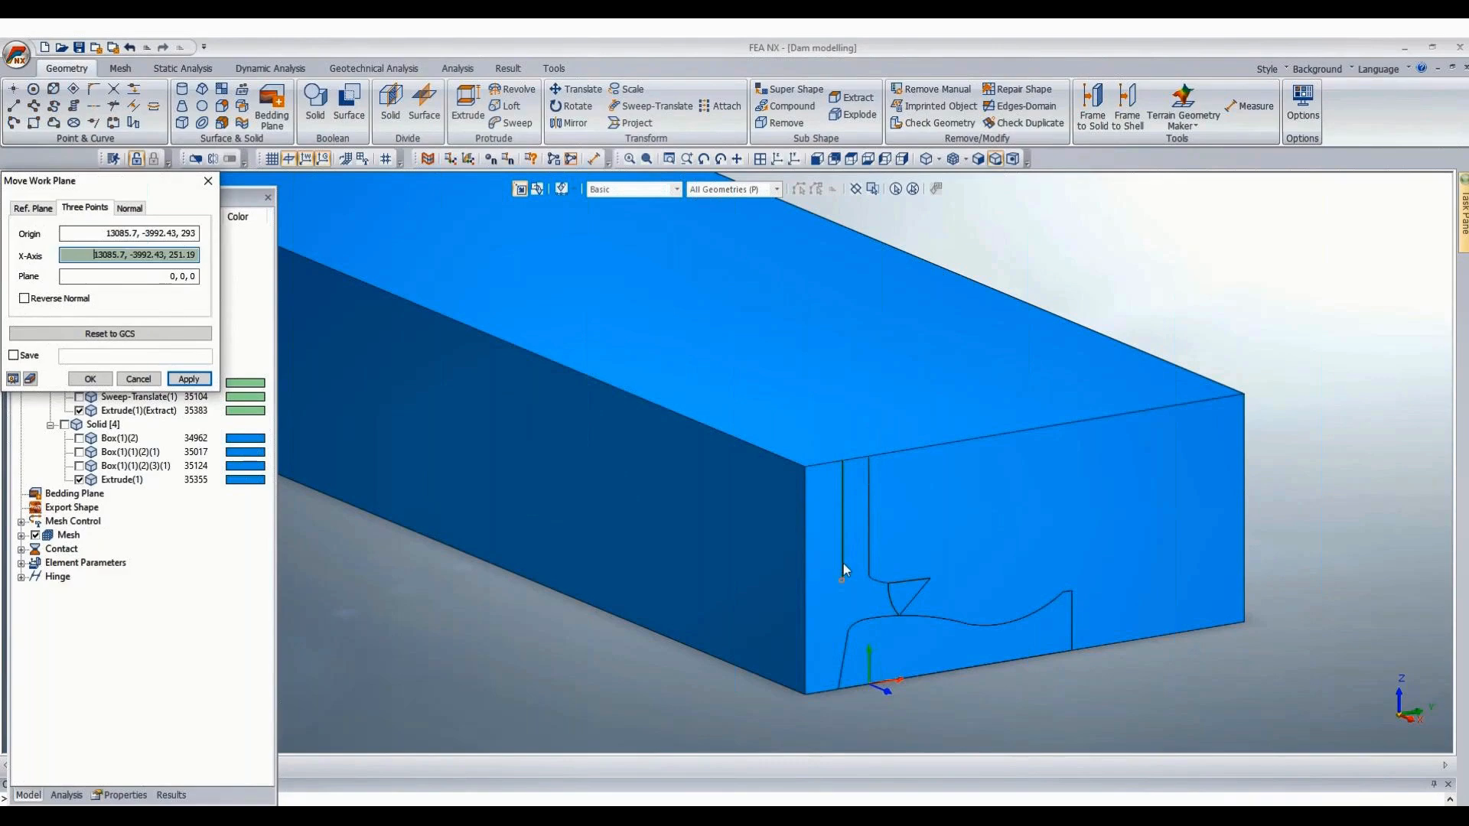
Reuse the origin coordinates for the work plane's X-axis point, changing them to 131085.7, -3992.43, 293.
{"action": "left_click_drag", "start_coordinate": [98, 236], "coordinate": [253, 238]}
{"action": "key", "text": "ctrl+c"}
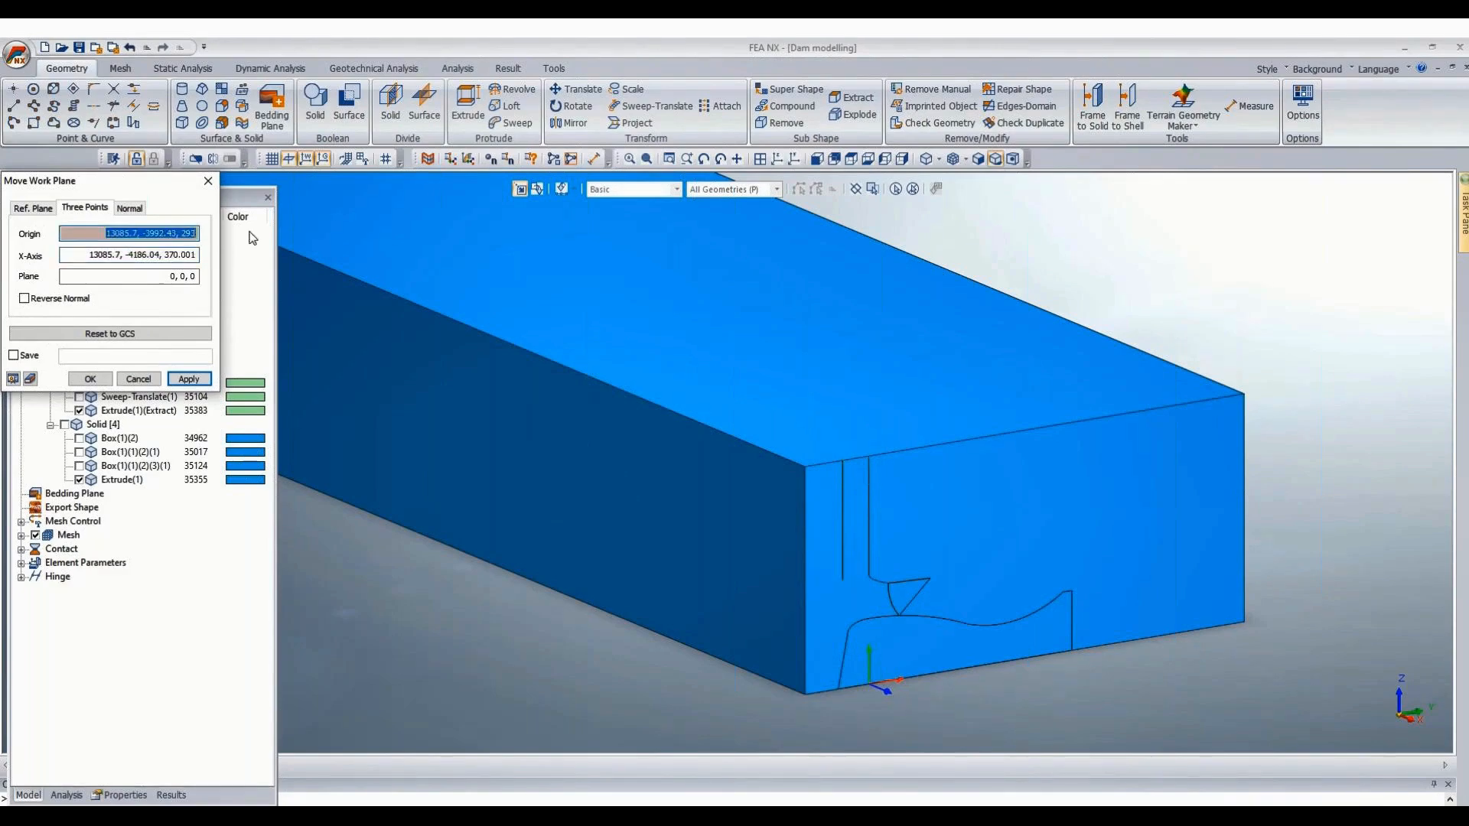
{"action": "left_click_drag", "start_coordinate": [91, 256], "coordinate": [353, 258]}
{"action": "key", "text": "ctrl+v"}
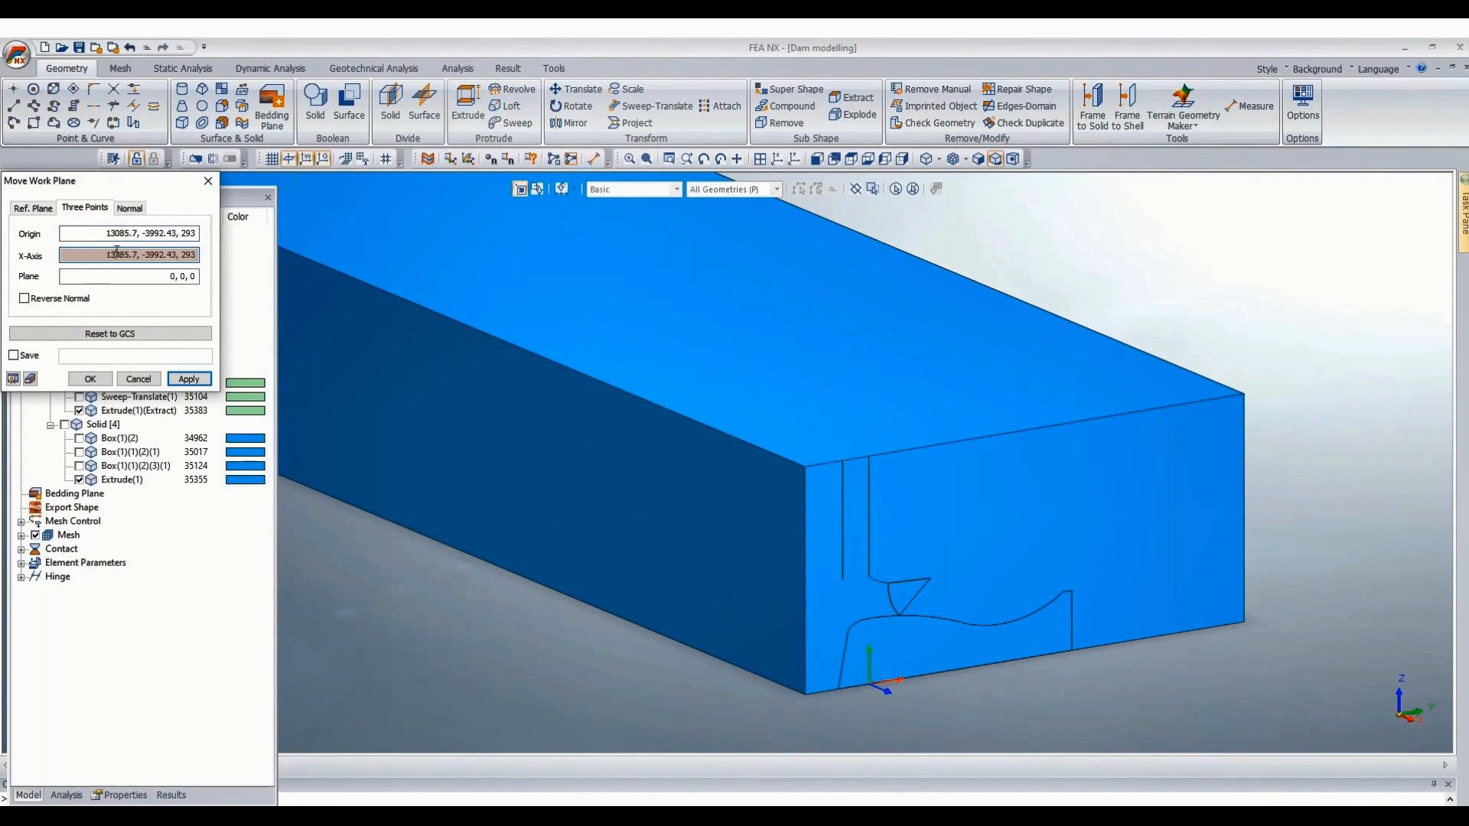
{"action": "left_click", "coordinate": [117, 251]}
{"action": "type", "text": "1"}
Reuse the origin coordinates for the work plane's third point with a changed Z value, and apply the three-point work plane move.
{"action": "left_click_drag", "start_coordinate": [97, 234], "coordinate": [401, 230]}
{"action": "key", "text": "ctrl+c"}
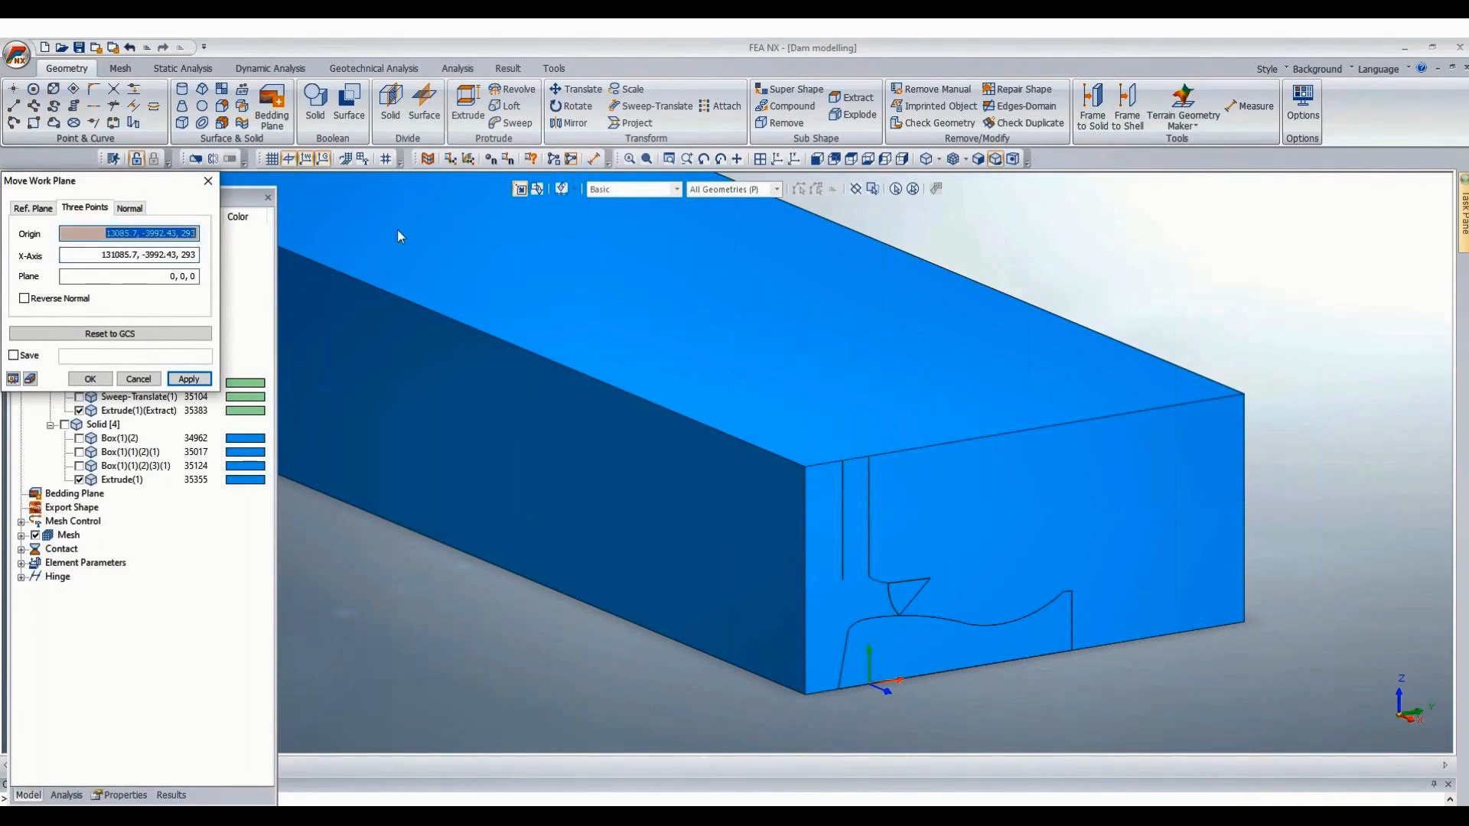
{"action": "left_click_drag", "start_coordinate": [149, 274], "coordinate": [416, 283]}
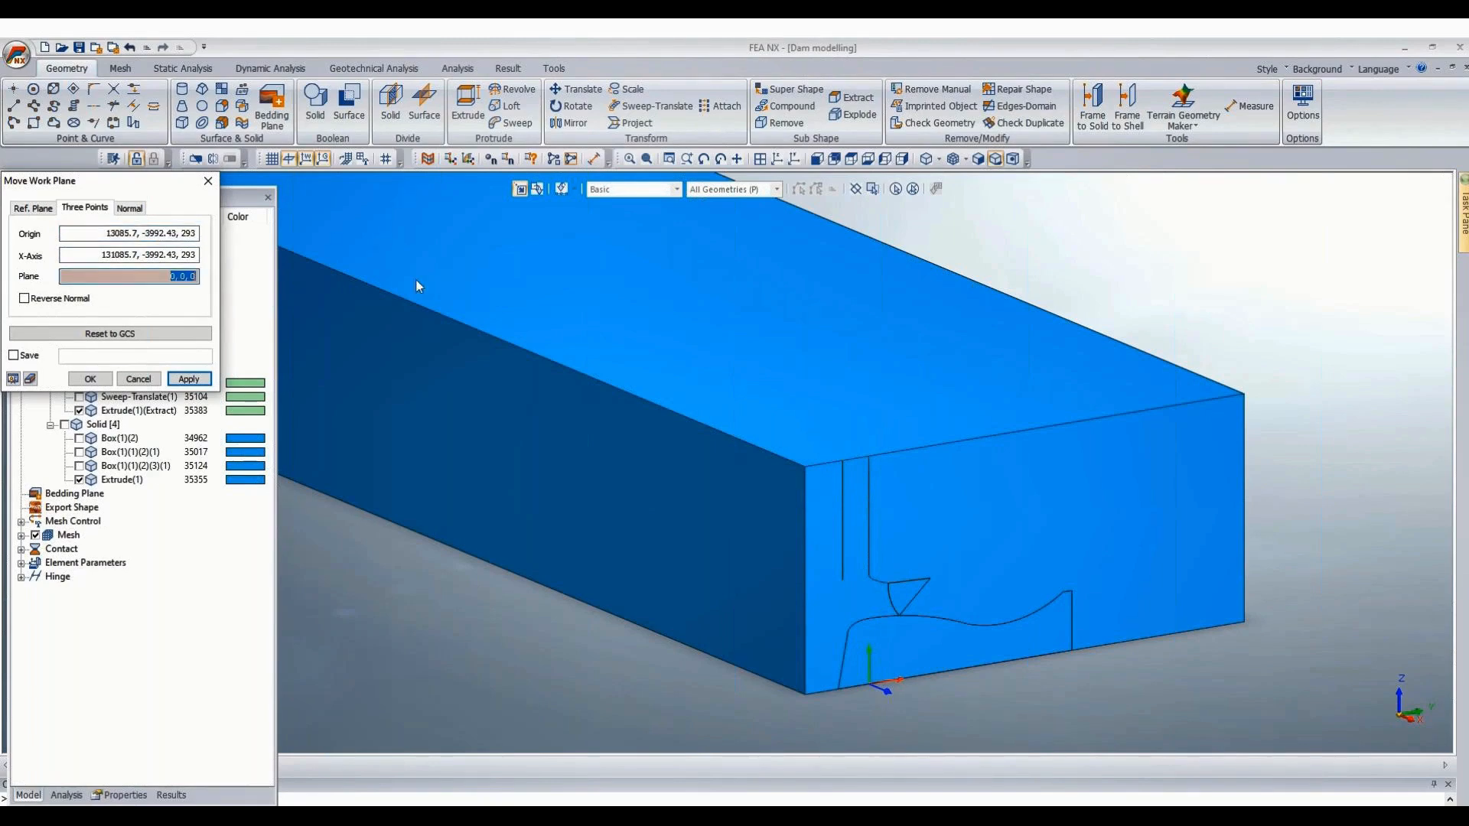
{"action": "key", "text": "ctrl+v"}
{"action": "left_click", "coordinate": [188, 276]}
{"action": "type", "text": "1"}
{"action": "left_click", "coordinate": [90, 379]}
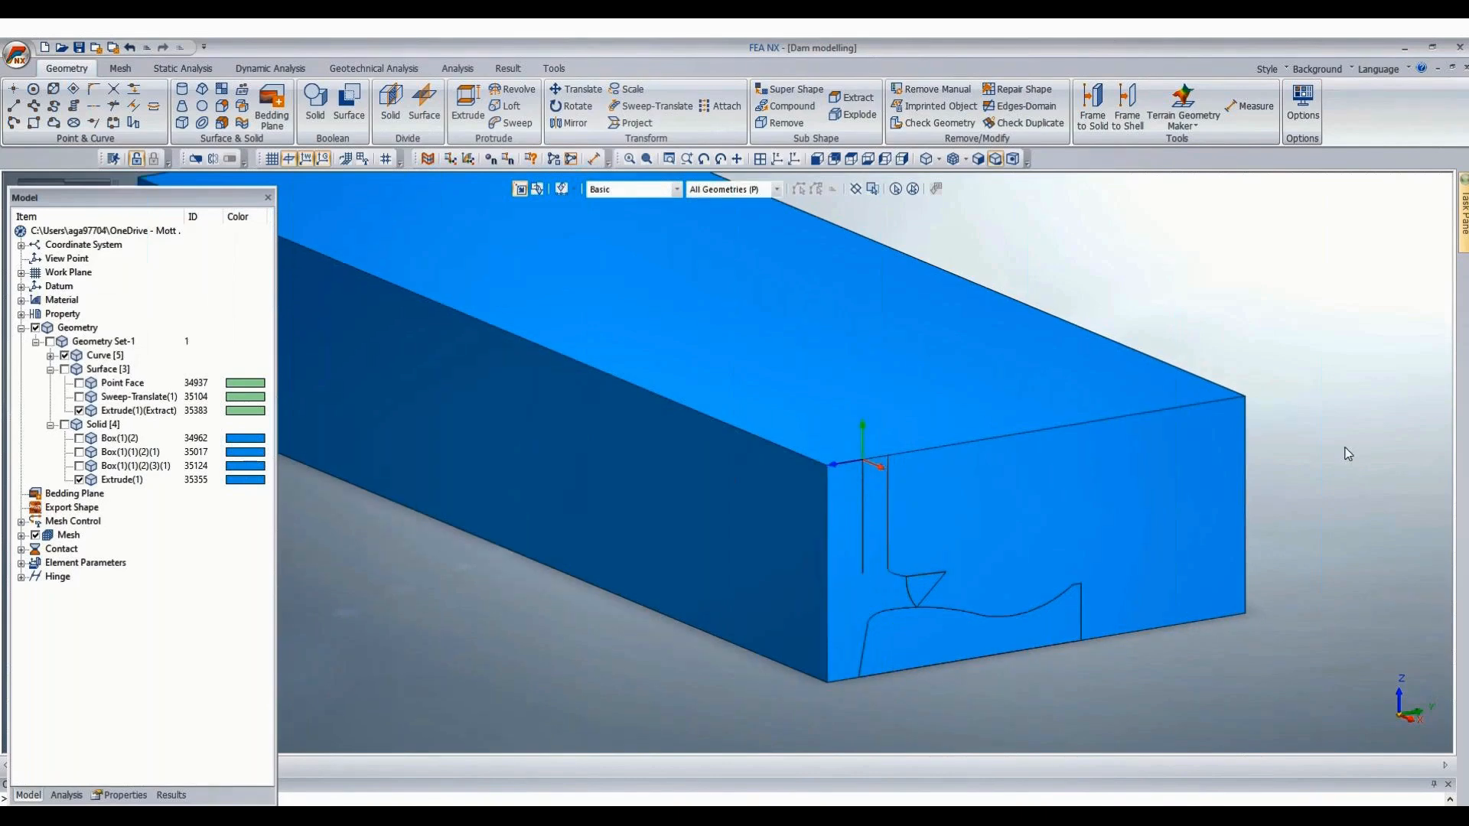
Draw a rectangular face on the work plane that extends beyond the extruded block's full length and height.
{"action": "scroll", "coordinate": [1347, 463], "scroll_direction": "down", "scroll_amount": 5}
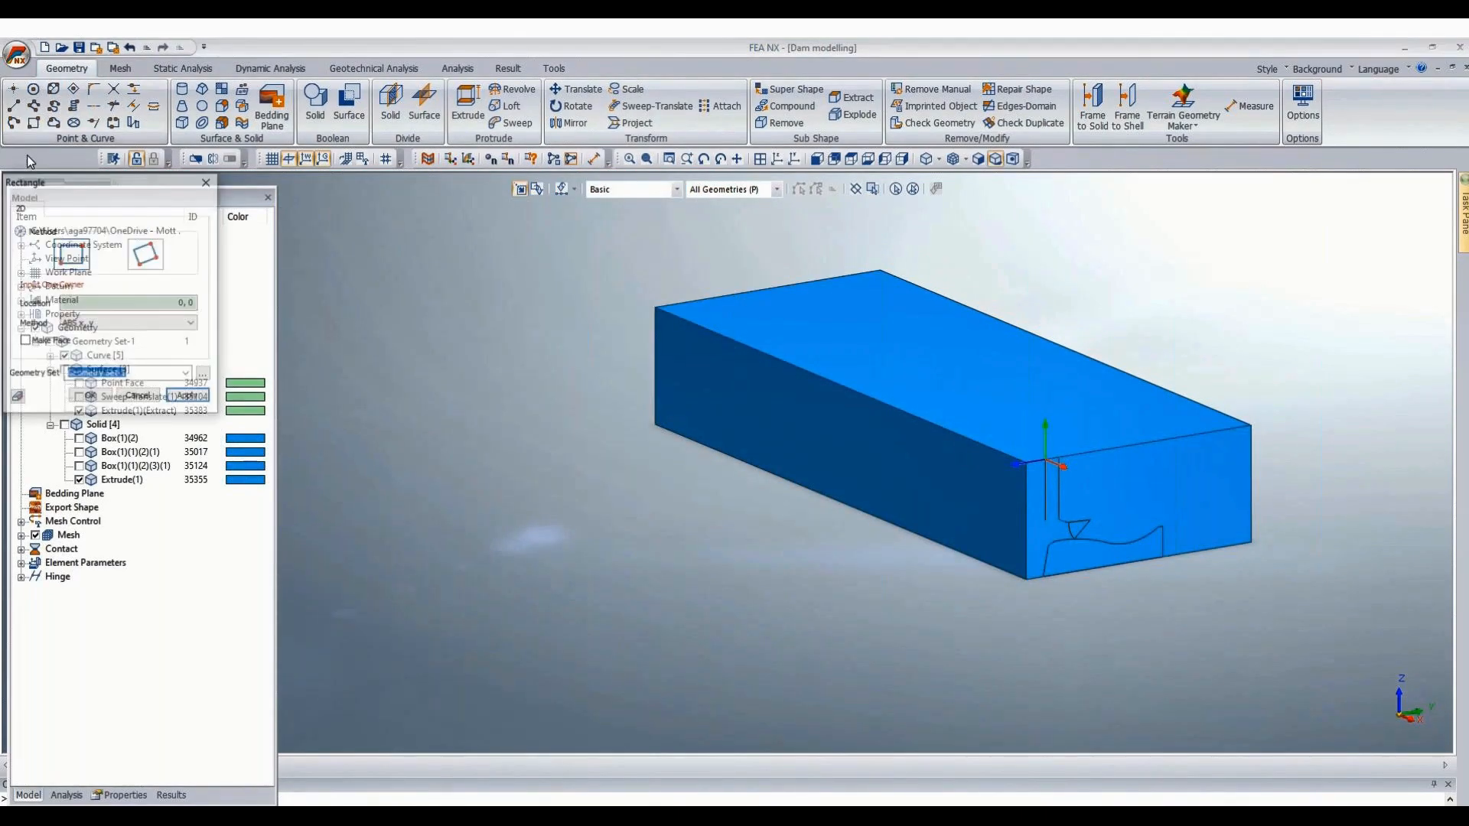
{"action": "left_click", "coordinate": [24, 341]}
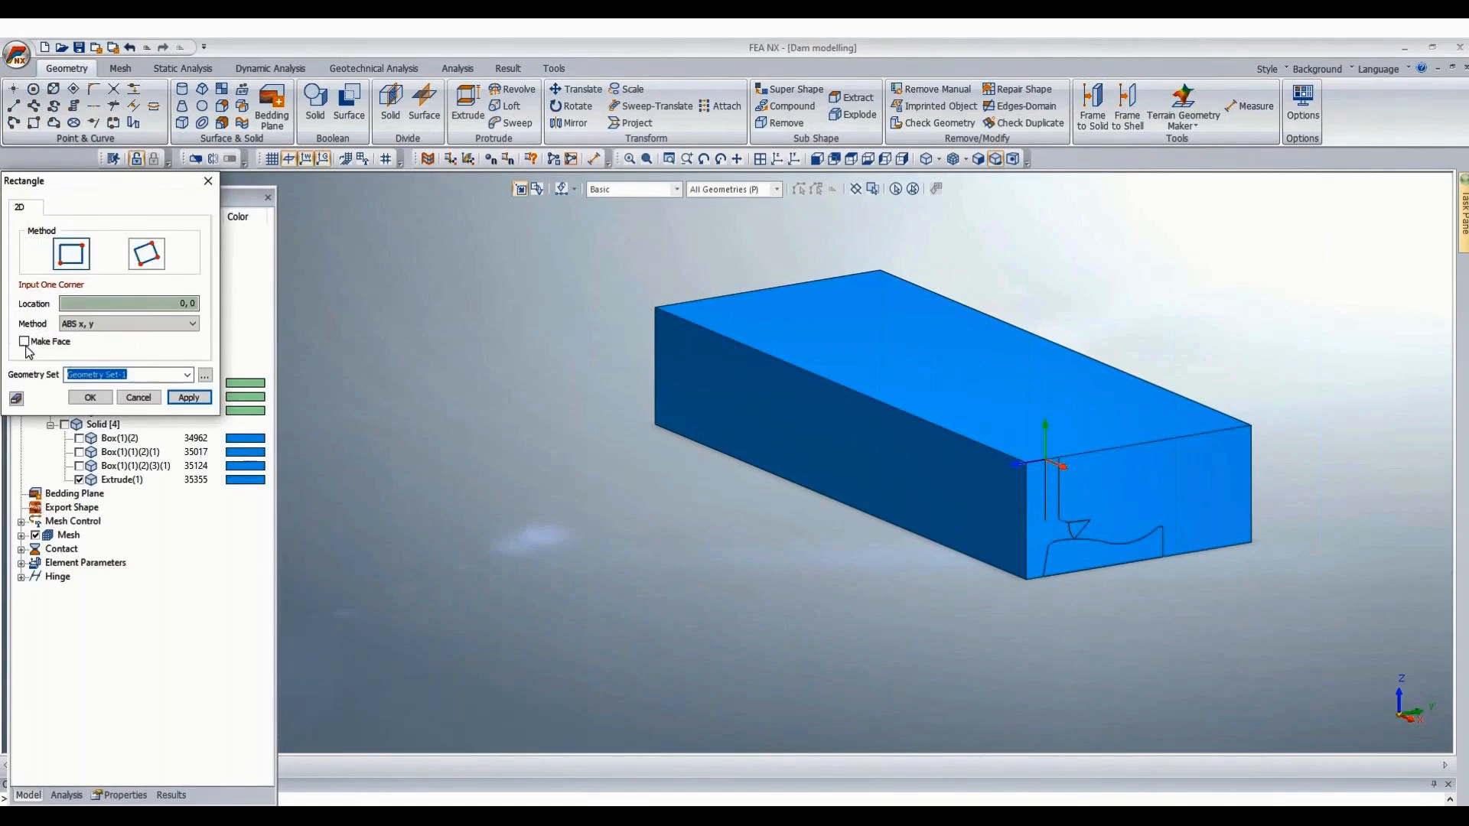
{"action": "left_click", "coordinate": [1077, 733]}
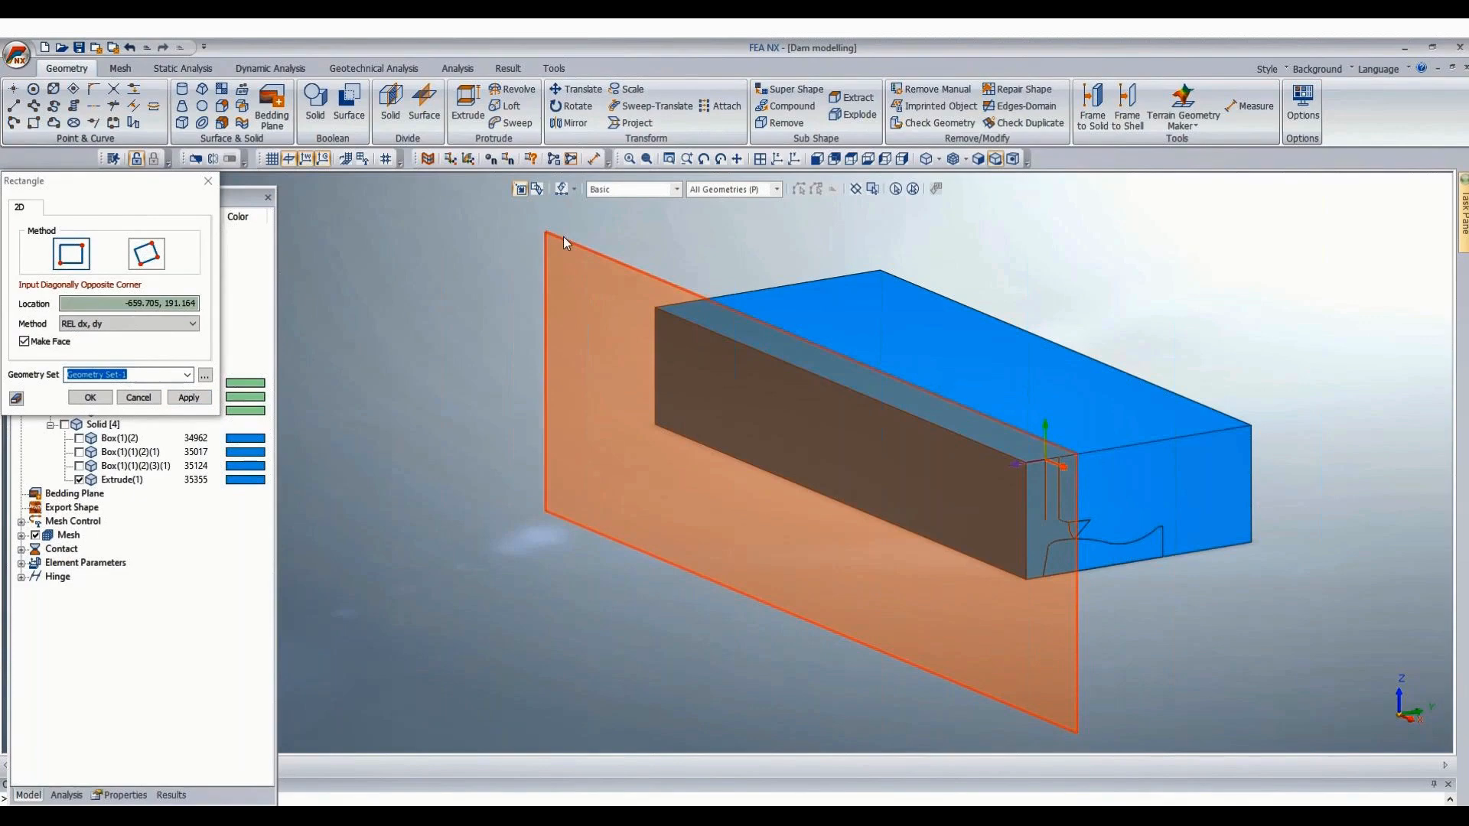
{"action": "left_click", "coordinate": [571, 233]}
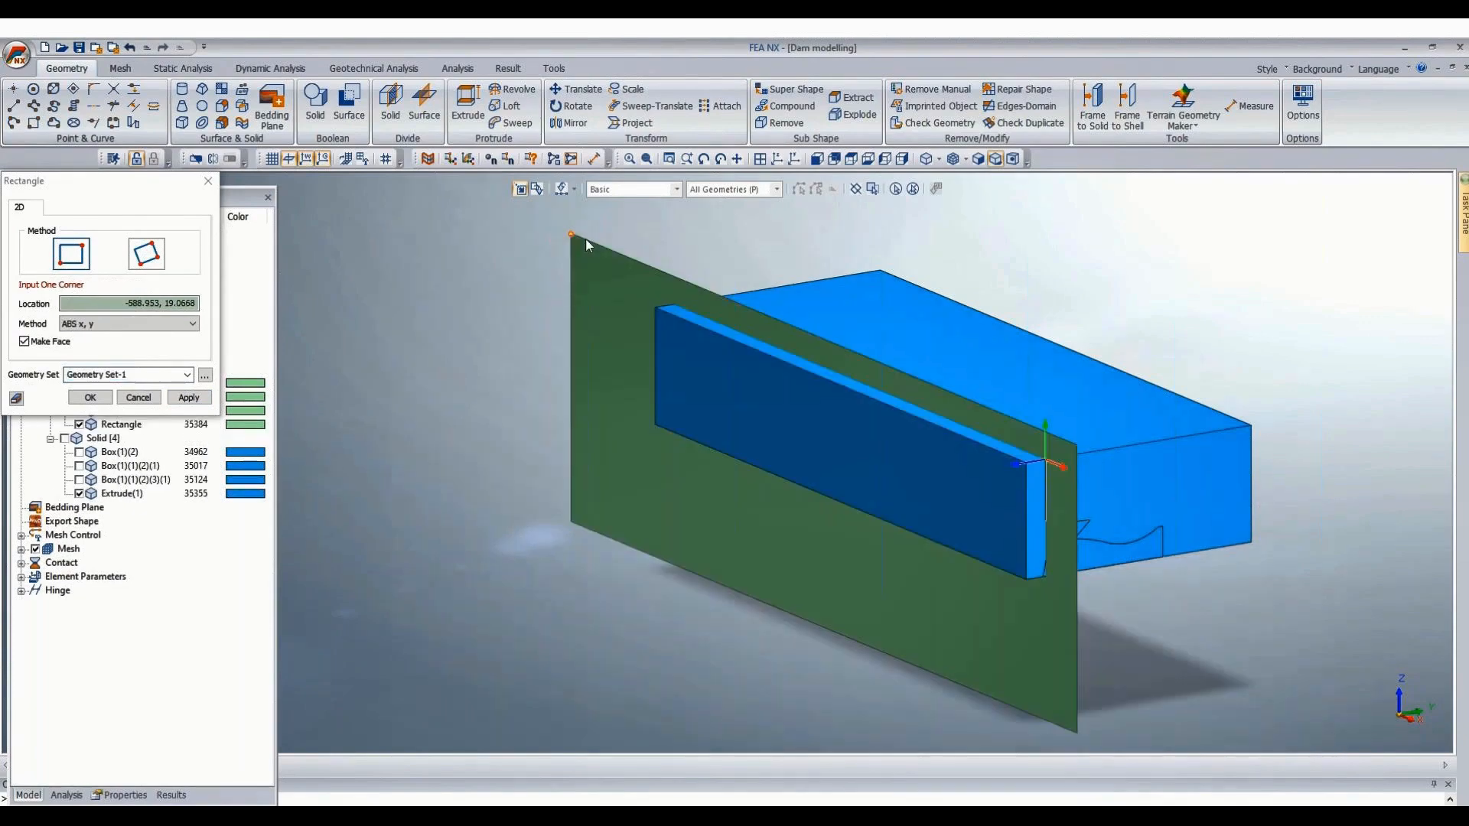
{"action": "key", "text": "Escape"}
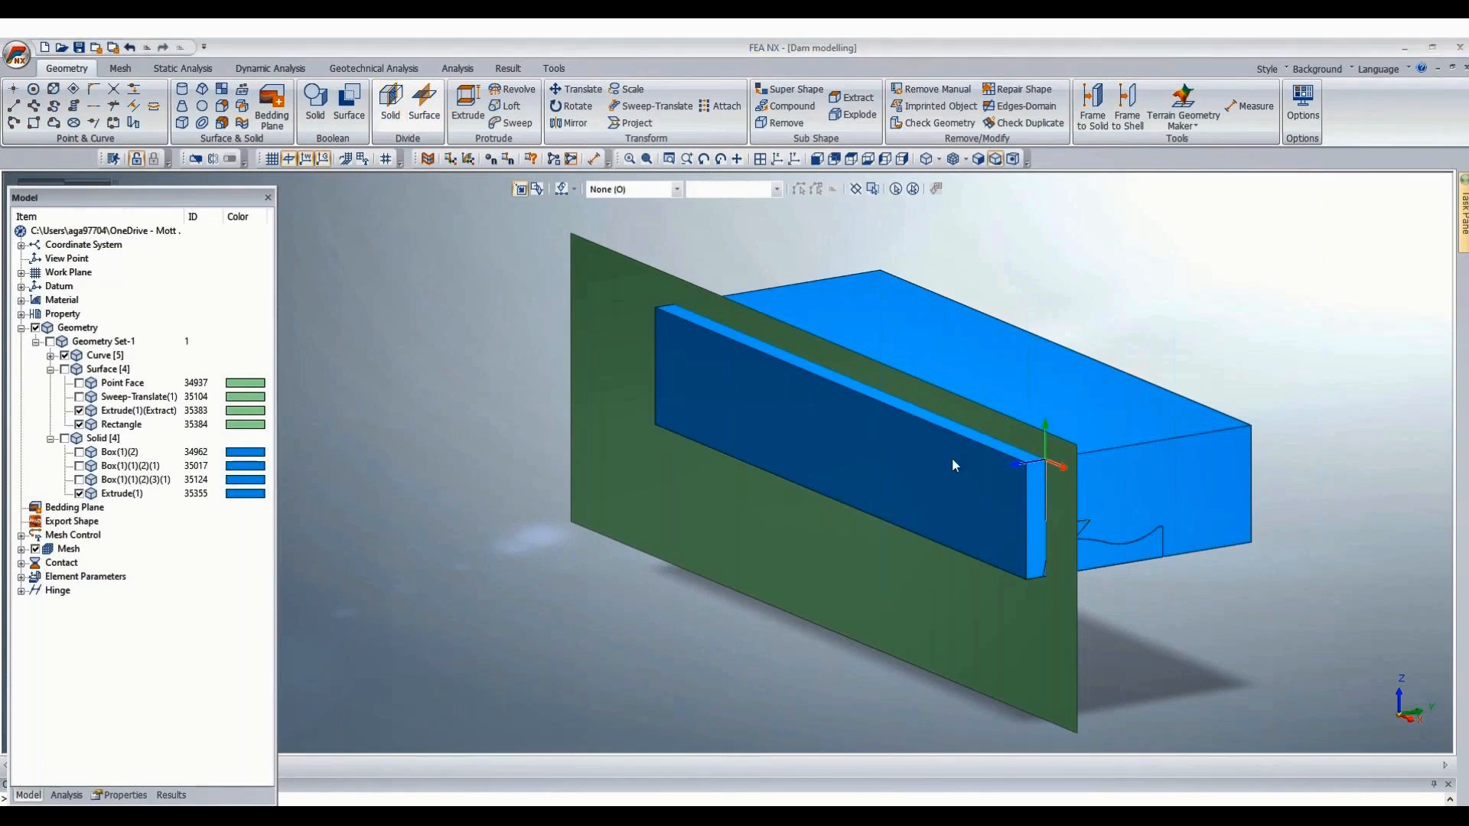
Divide the extruded block with the rectangular face, deleting both the original solid and the tool surface.
{"action": "left_click", "coordinate": [970, 498]}
{"action": "left_click", "coordinate": [88, 272]}
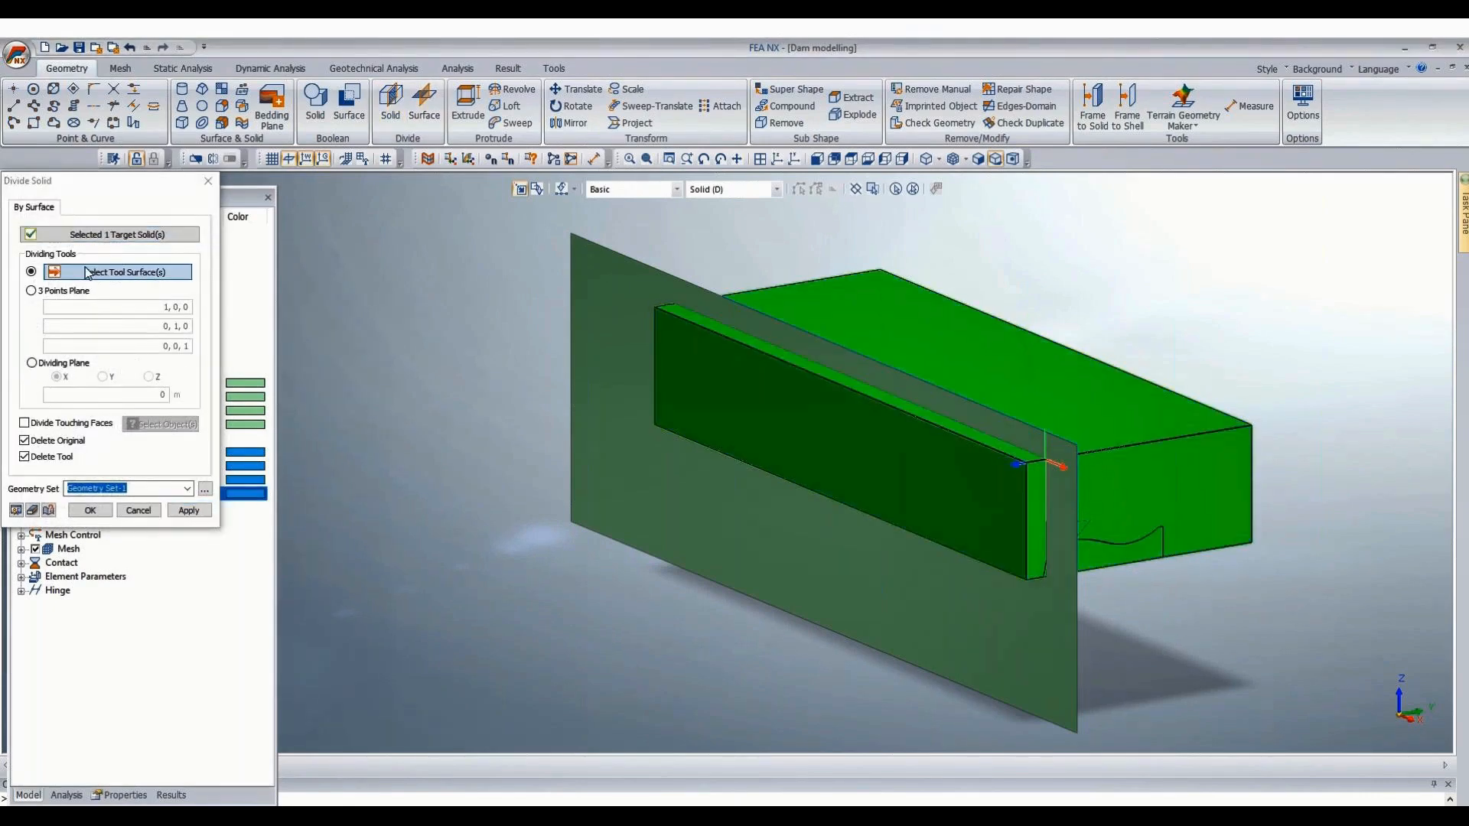
{"action": "left_click", "coordinate": [645, 416]}
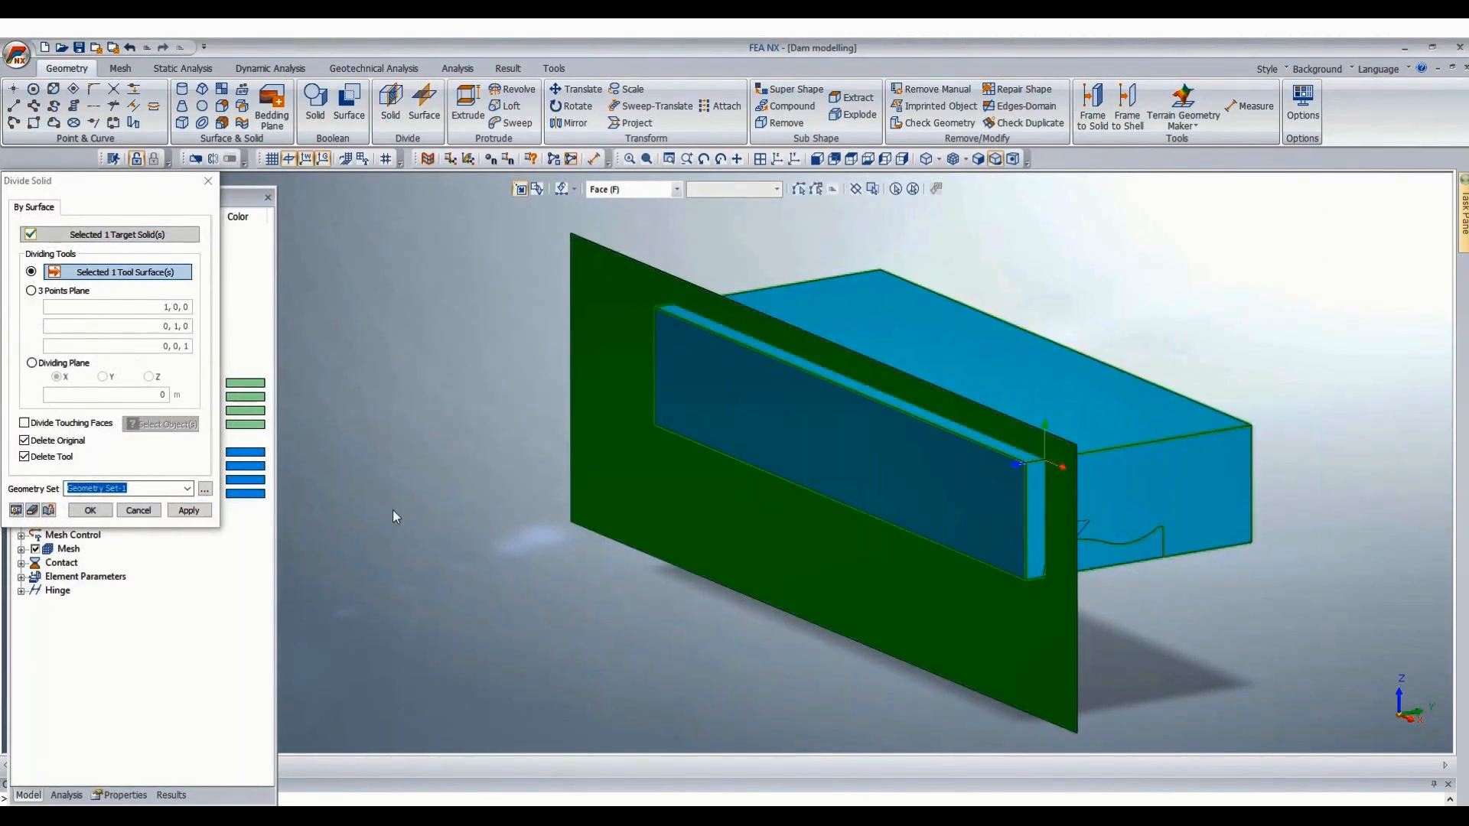
{"action": "left_click", "coordinate": [90, 510]}
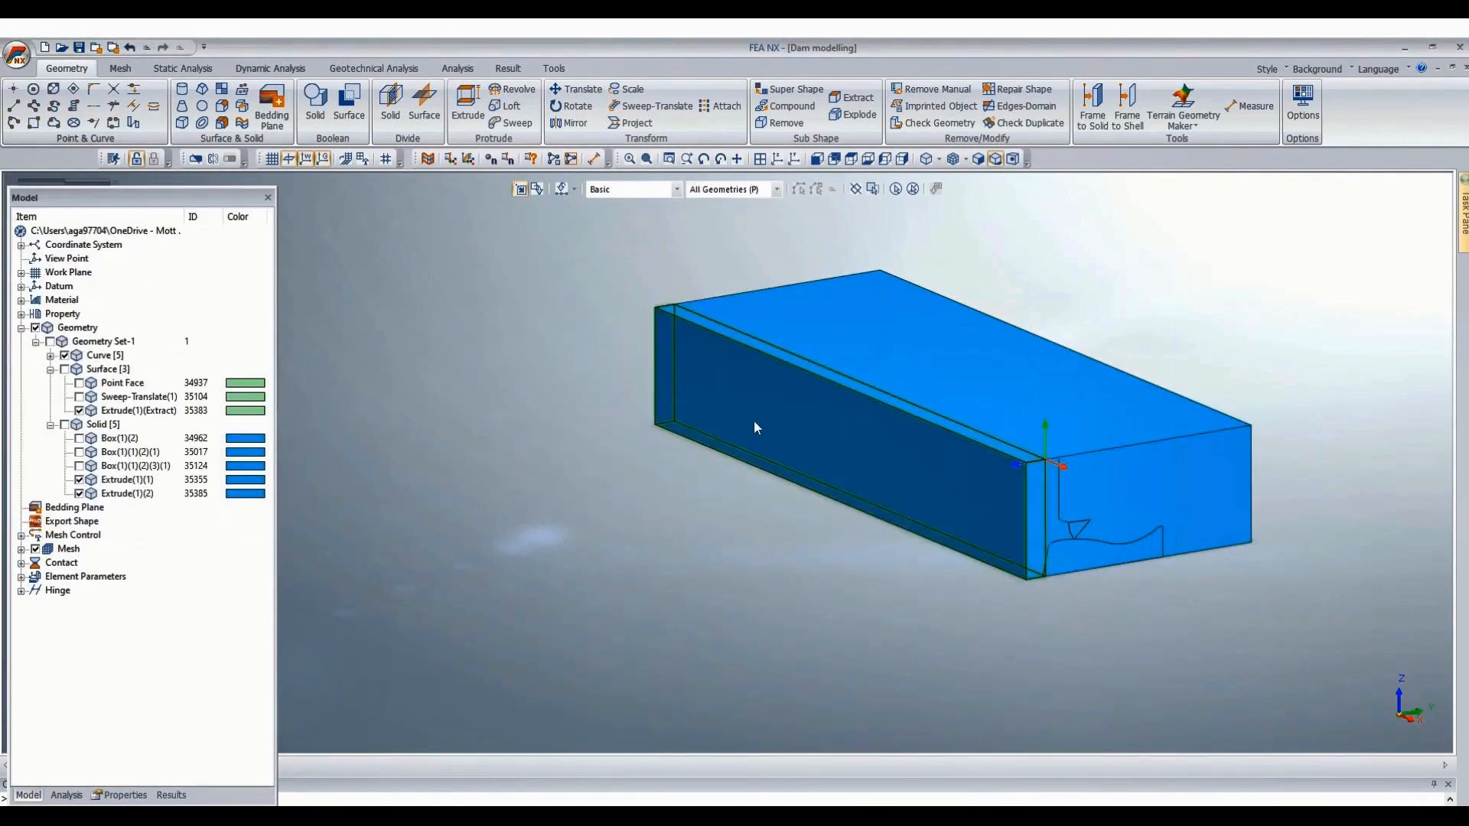
Delete the thin upstream slice cut off the divided block.
{"action": "left_click", "coordinate": [755, 423]}
{"action": "key", "text": "Delete"}
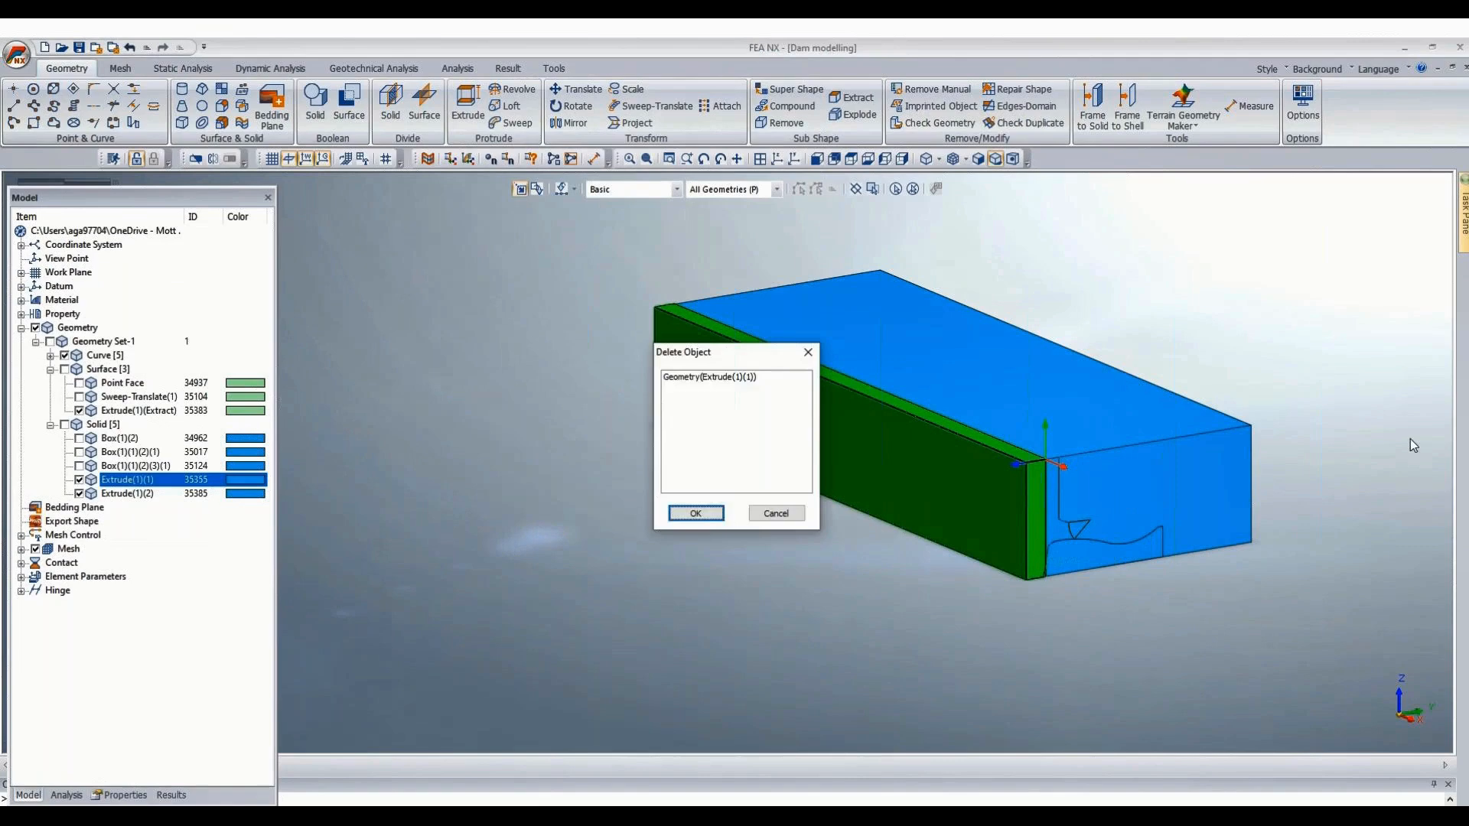
{"action": "left_click", "coordinate": [695, 513]}
Hide the extracted spillway profile face at the end of the block.
{"action": "scroll", "coordinate": [990, 687], "scroll_direction": "up", "scroll_amount": 5}
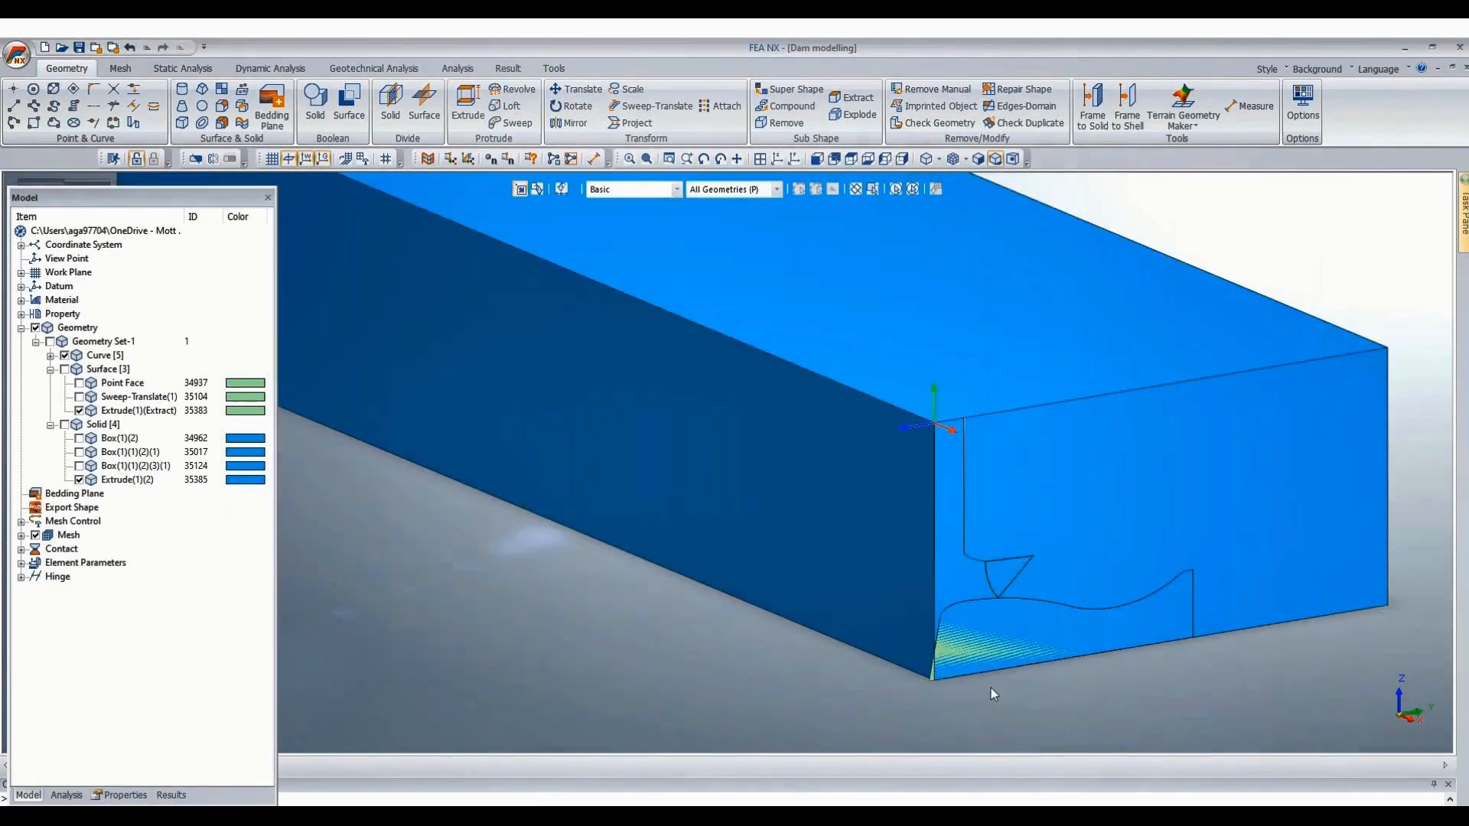
{"action": "scroll", "coordinate": [921, 696], "scroll_direction": "up", "scroll_amount": 2}
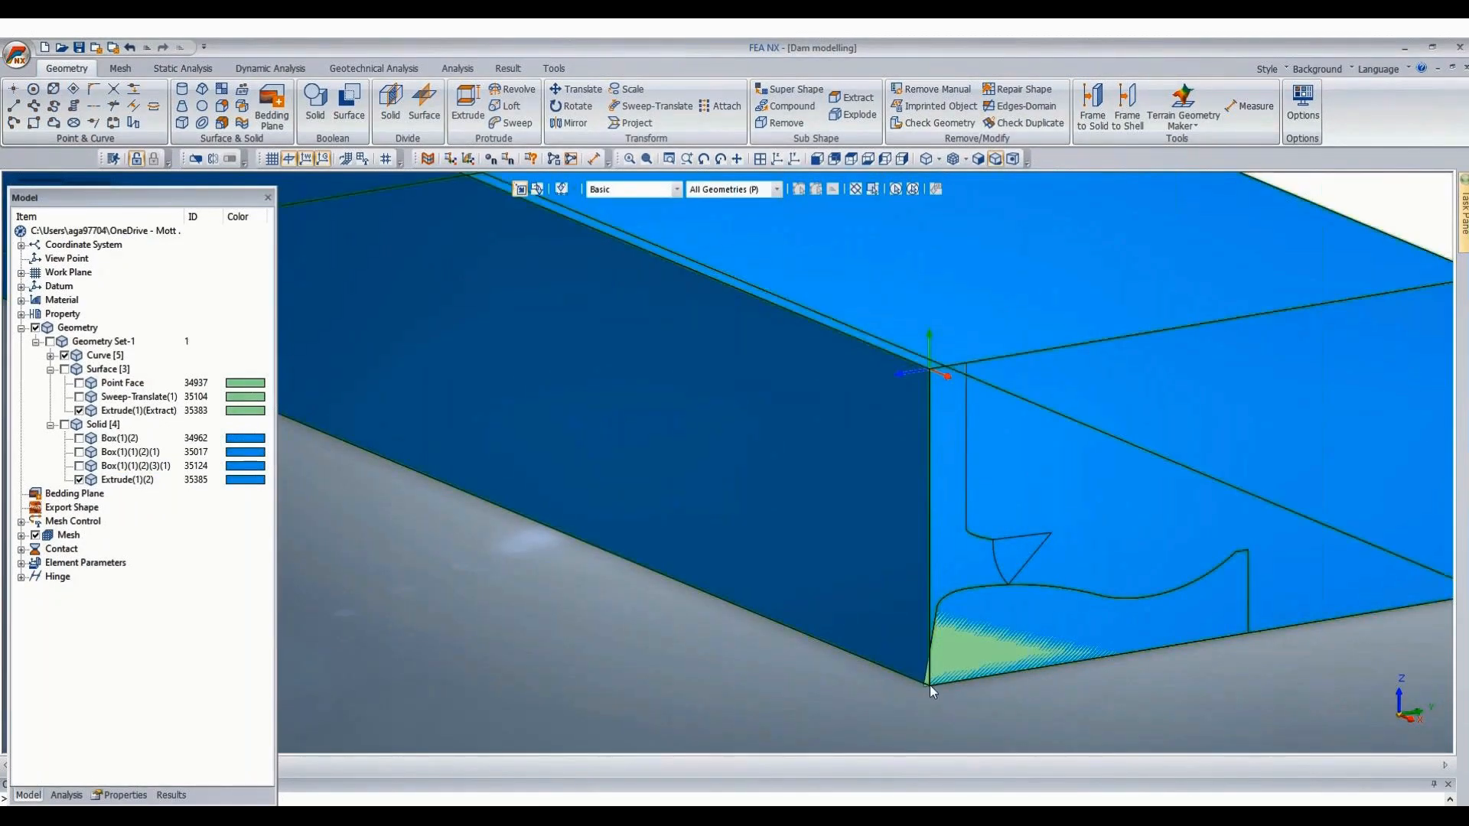
{"action": "left_click", "coordinate": [925, 685]}
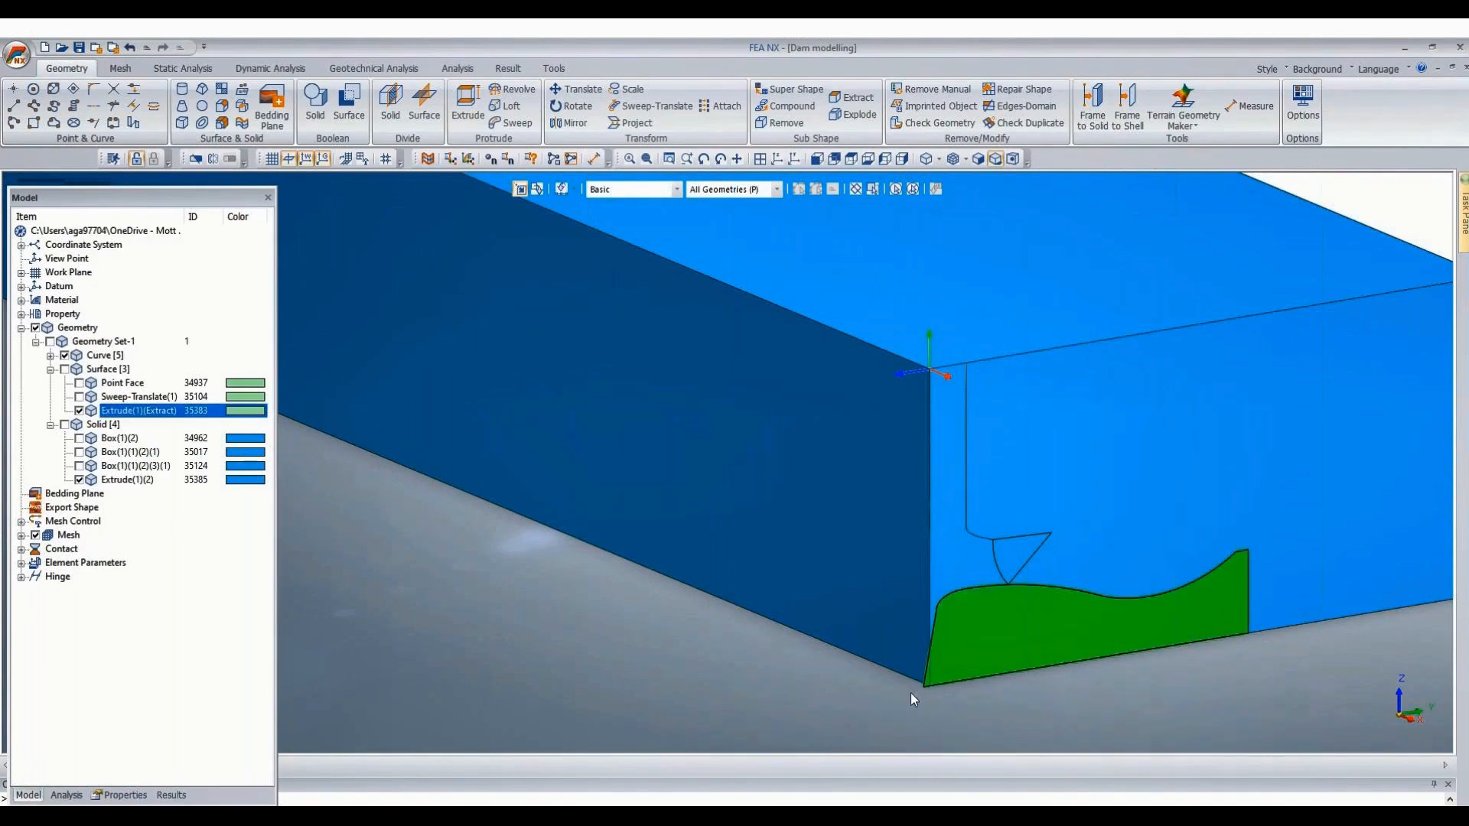
{"action": "left_click", "coordinate": [79, 412]}
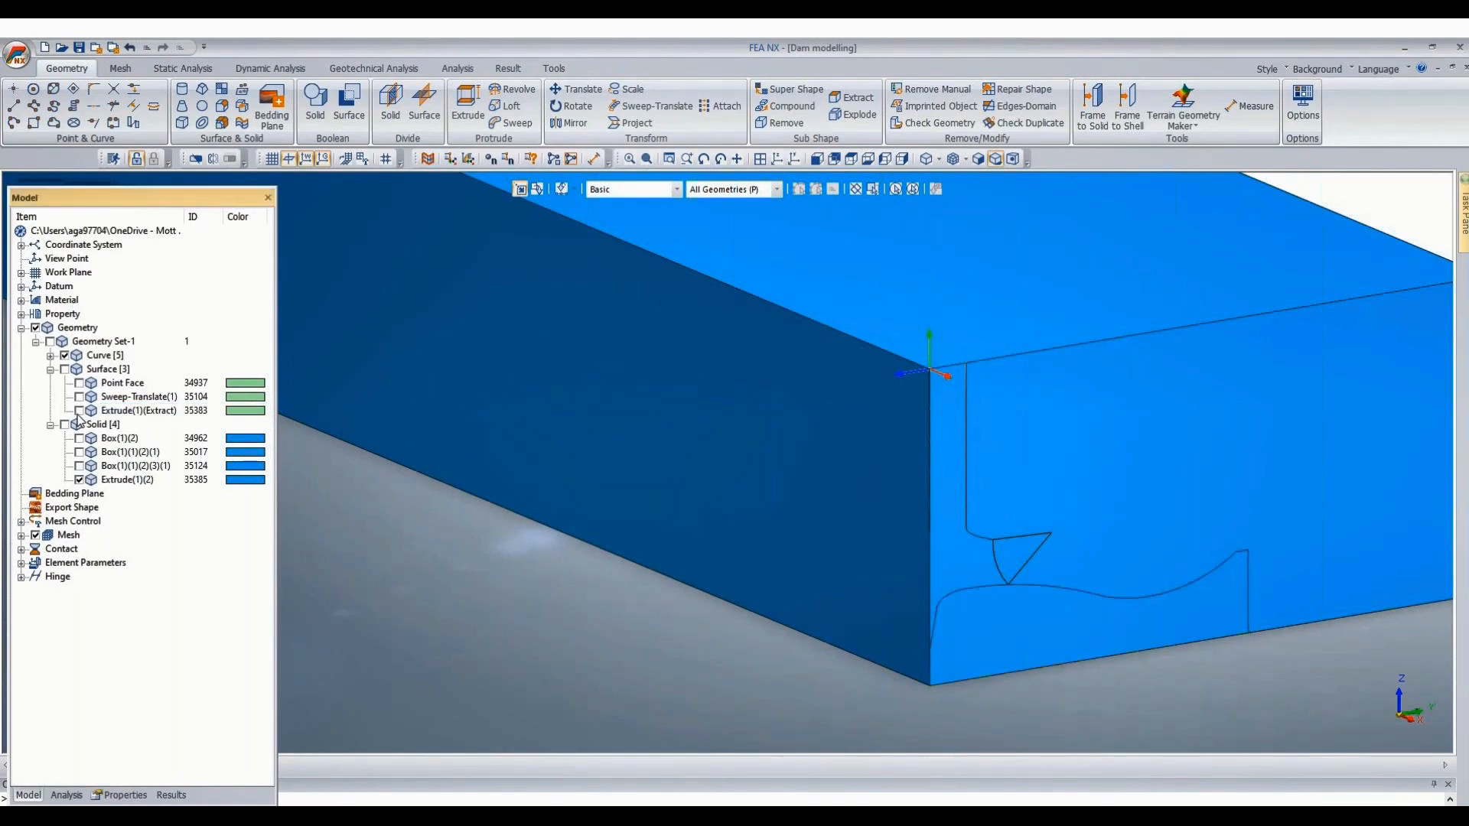
Imprint the remaining vertical breast wall line as a curve onto the block's end face, using the direction of the shortest path line.
{"action": "scroll", "coordinate": [663, 733], "scroll_direction": "down", "scroll_amount": 2}
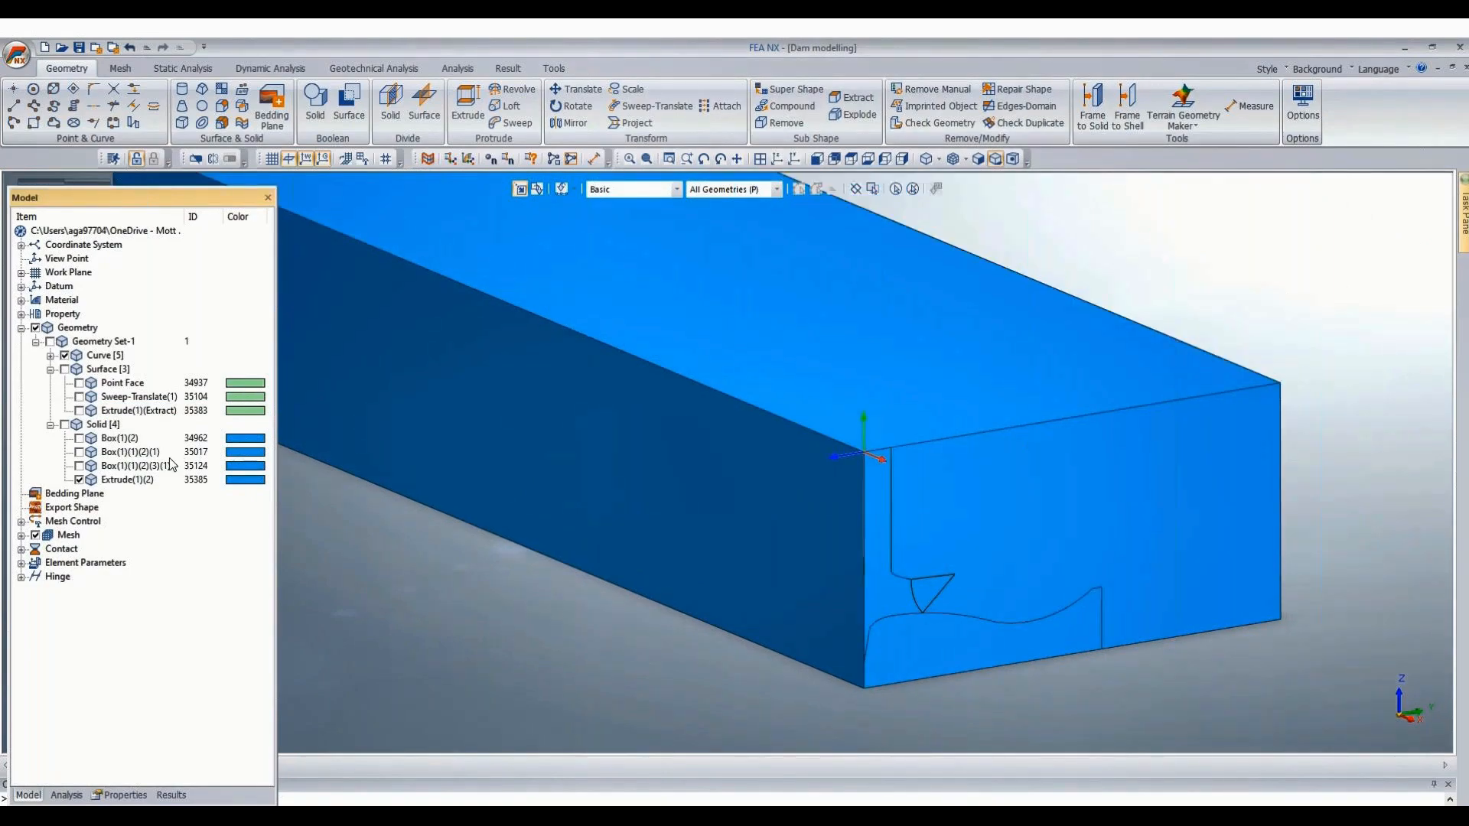
{"action": "middle_click_drag", "start_coordinate": [1399, 513], "coordinate": [1322, 558]}
{"action": "scroll", "coordinate": [866, 257], "scroll_direction": "up", "scroll_amount": 4}
{"action": "scroll", "coordinate": [1309, 244], "scroll_direction": "down", "scroll_amount": 3}
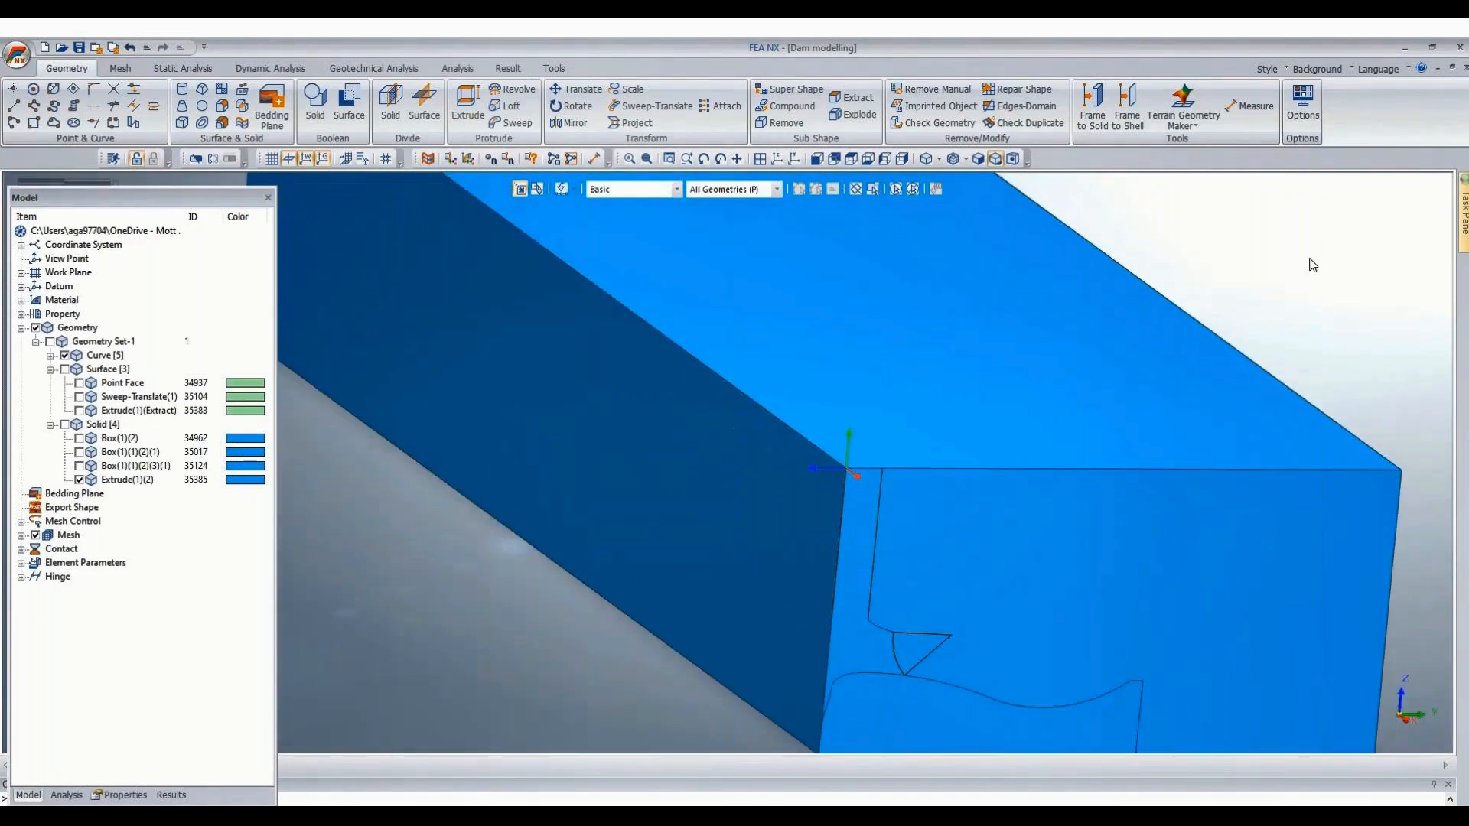
{"action": "middle_click_drag", "start_coordinate": [1313, 265], "coordinate": [1301, 266]}
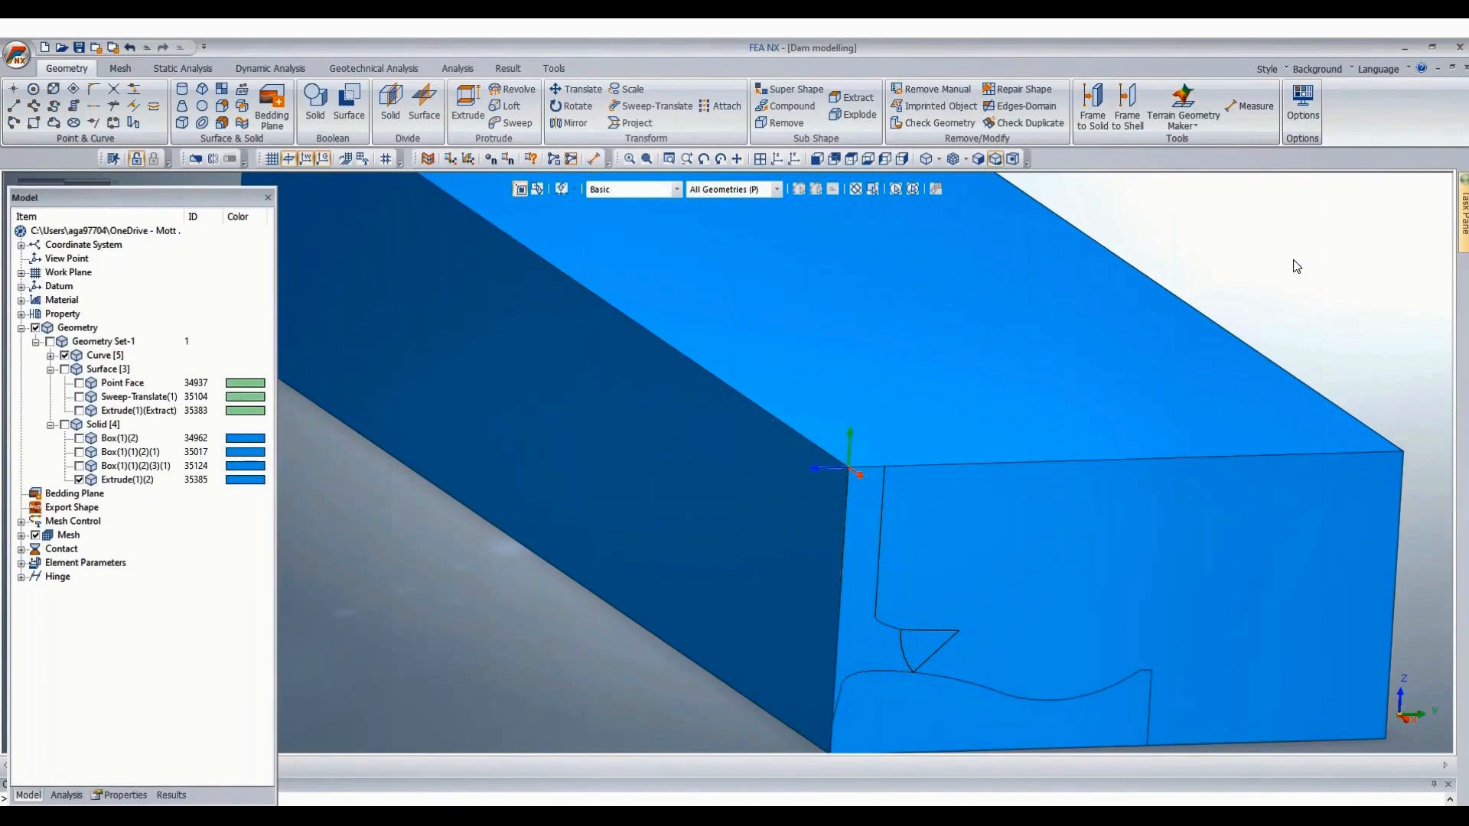
{"action": "scroll", "coordinate": [1377, 428], "scroll_direction": "up", "scroll_amount": 2}
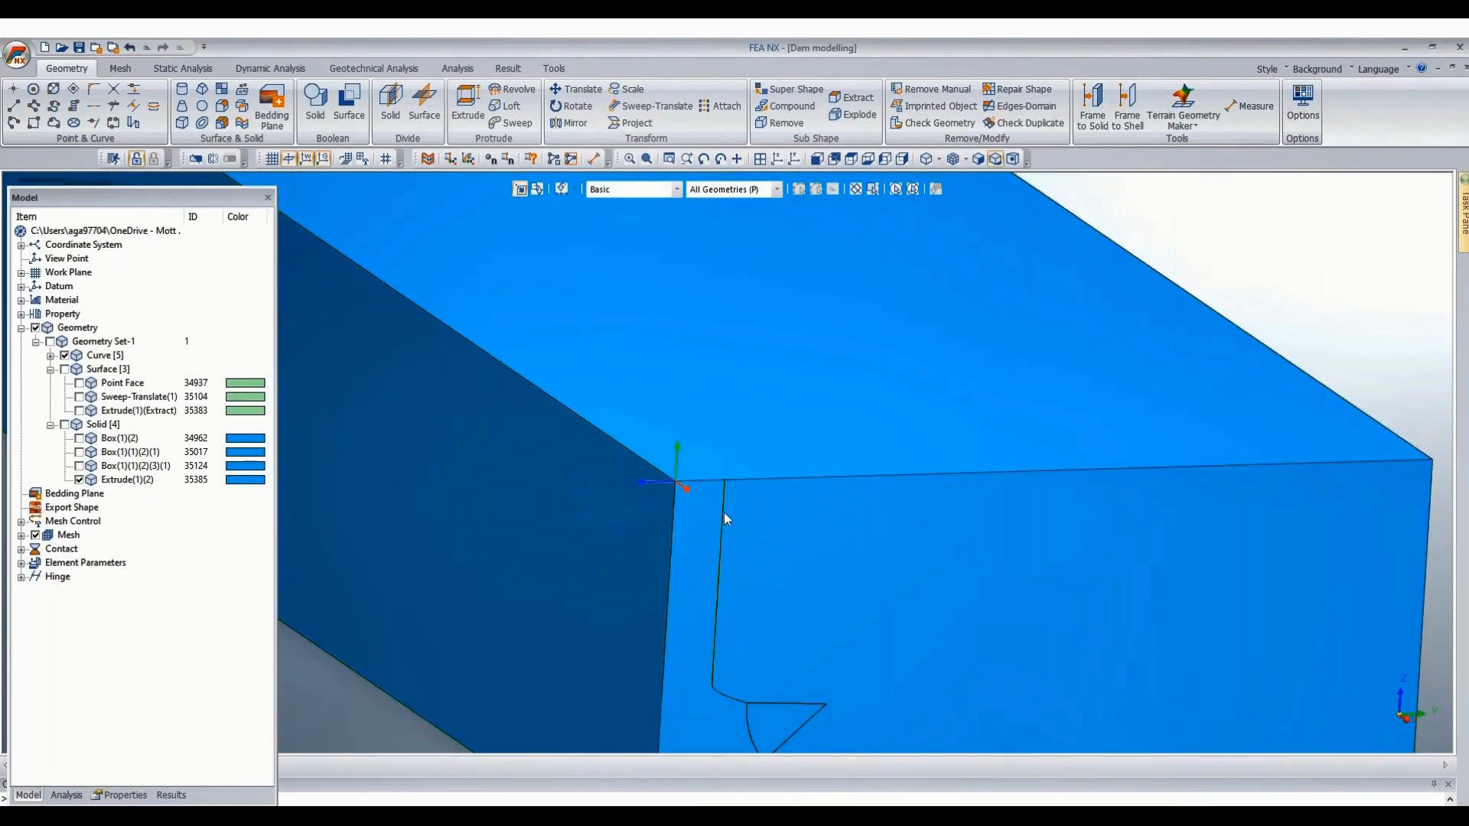
{"action": "left_click", "coordinate": [494, 387]}
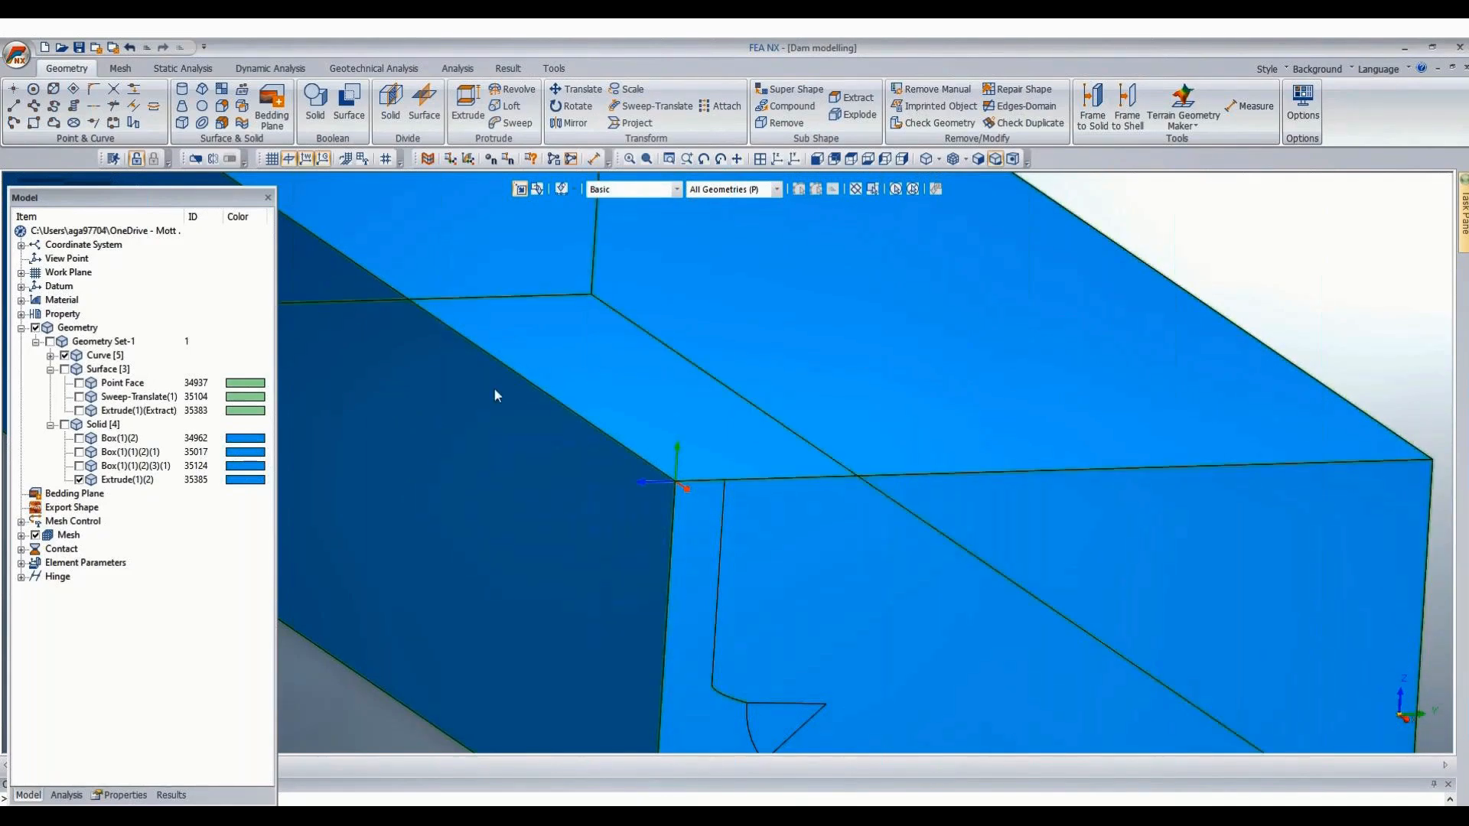
{"action": "left_click", "coordinate": [584, 92]}
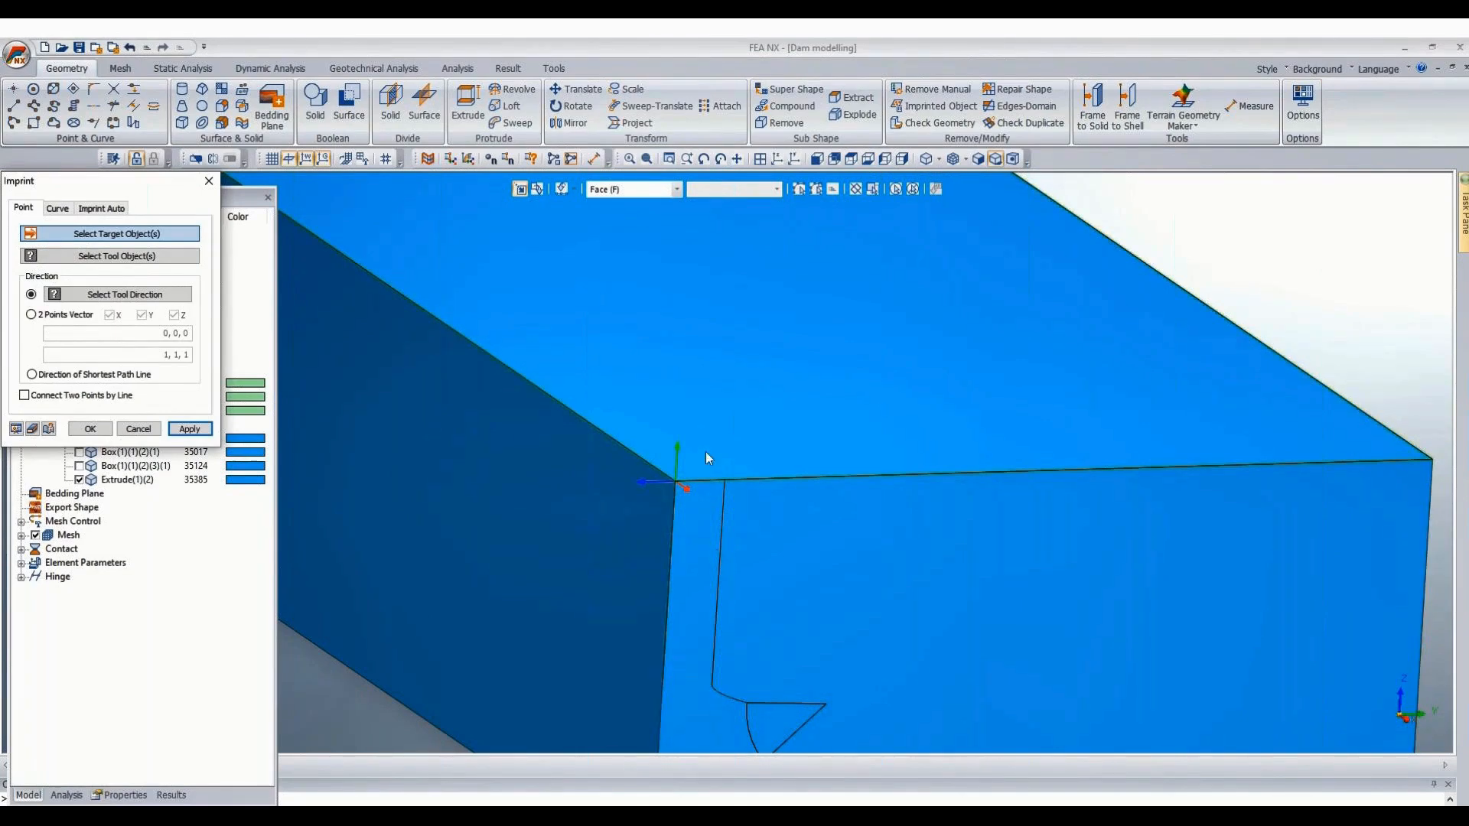
{"action": "left_click_drag", "start_coordinate": [702, 437], "coordinate": [743, 692]}
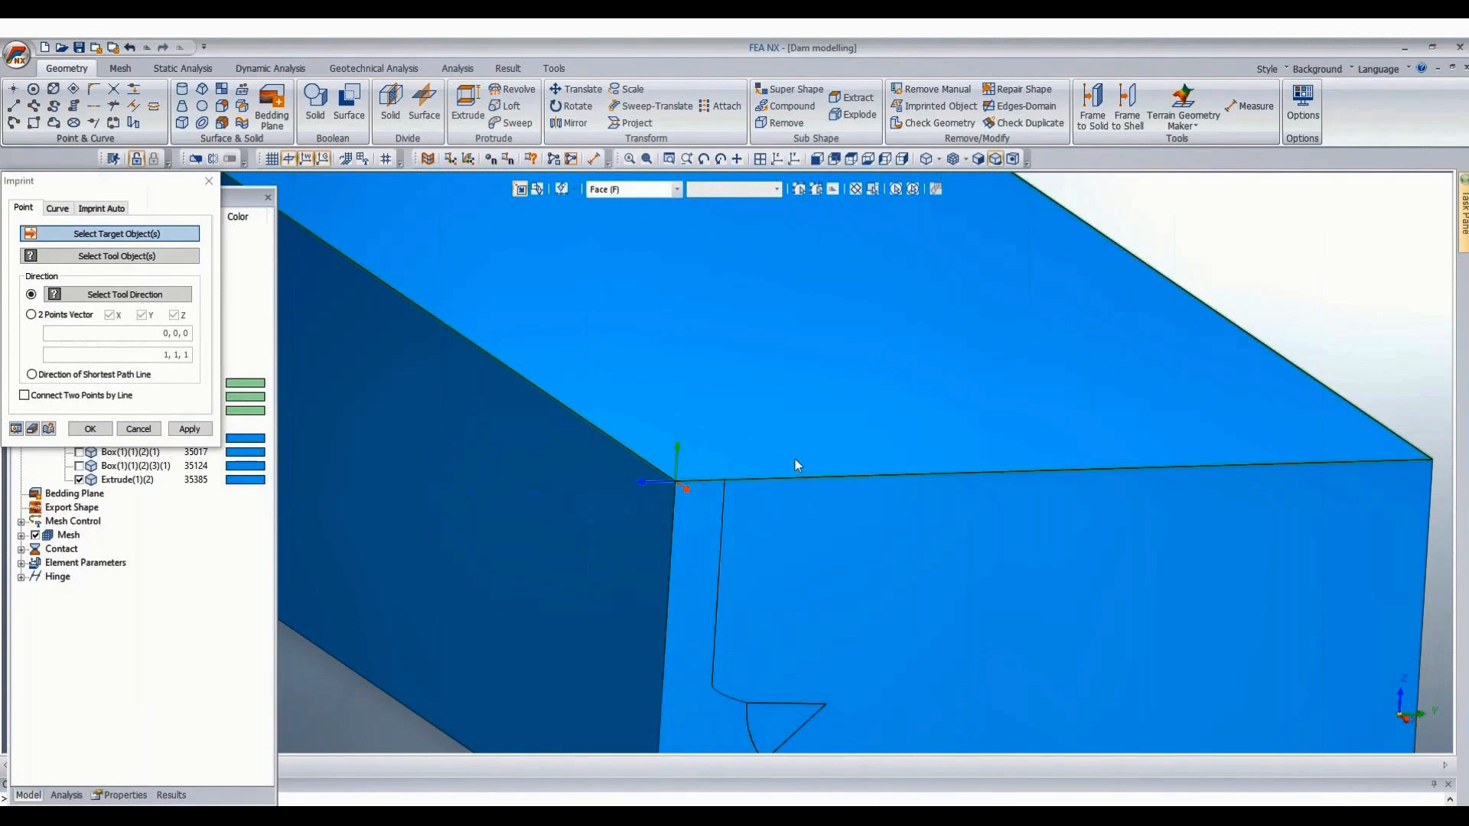
{"action": "left_click", "coordinate": [57, 208]}
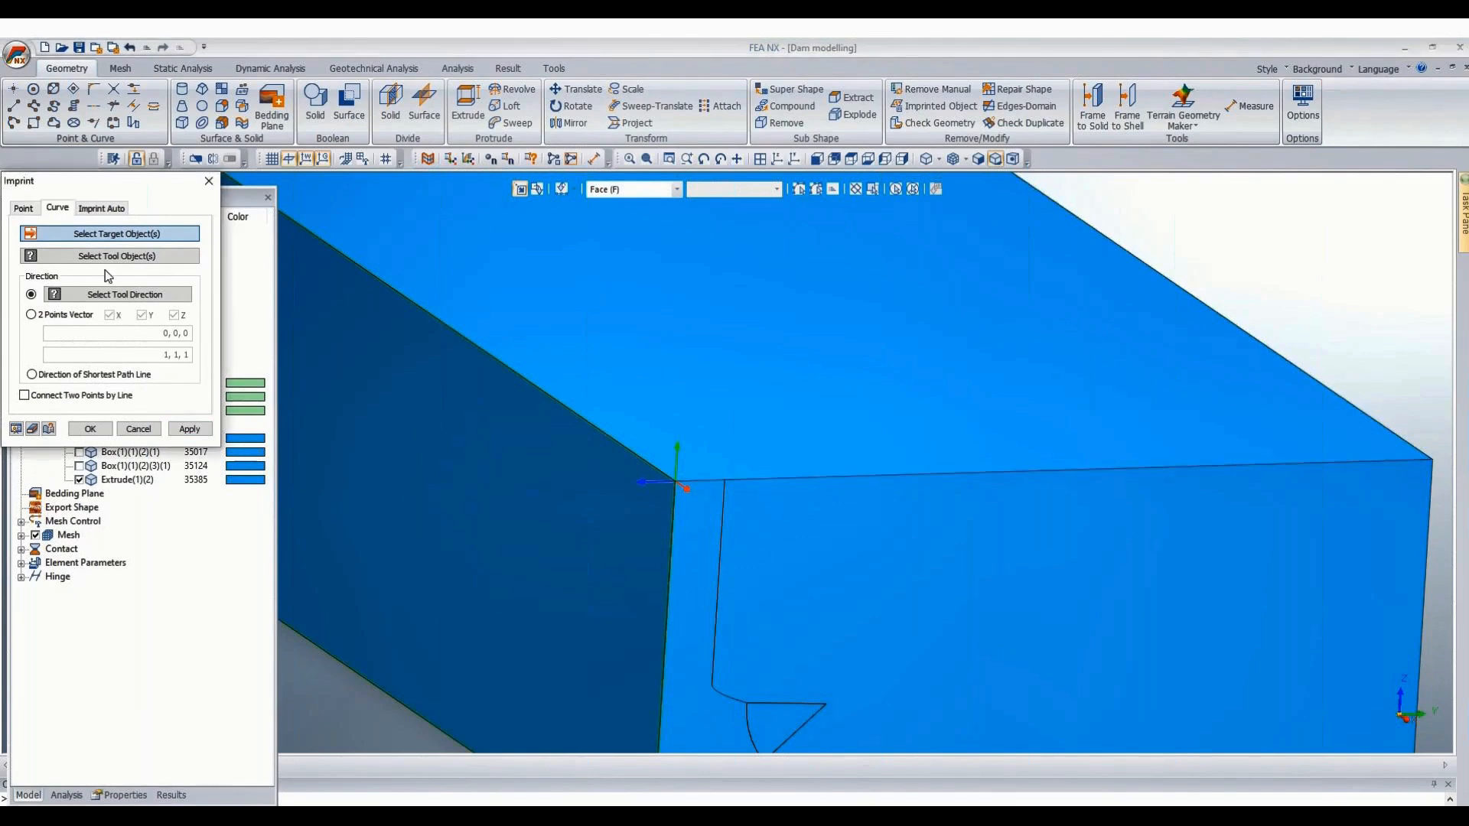
{"action": "left_click", "coordinate": [832, 584]}
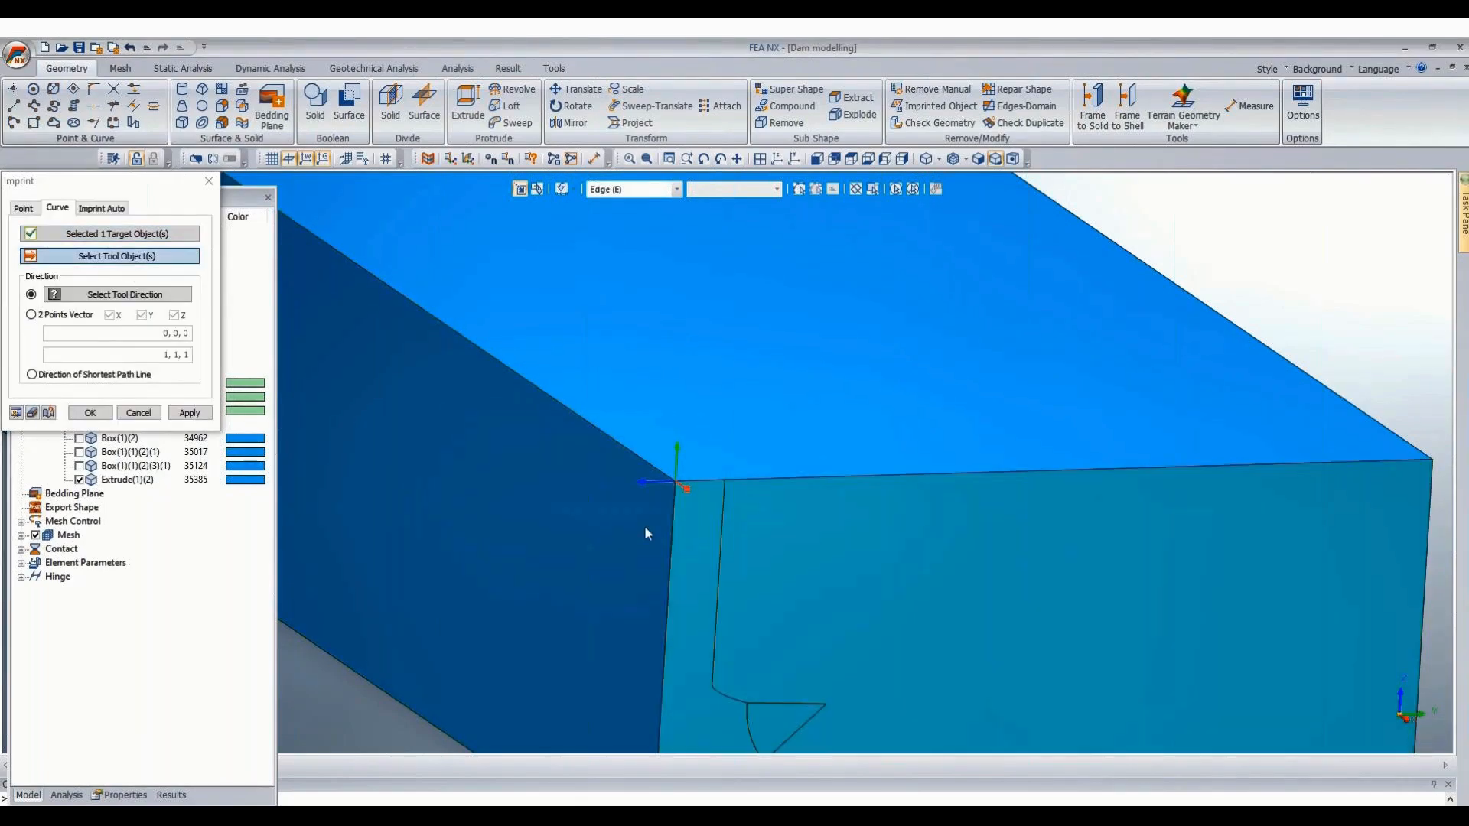
{"action": "left_click", "coordinate": [719, 562]}
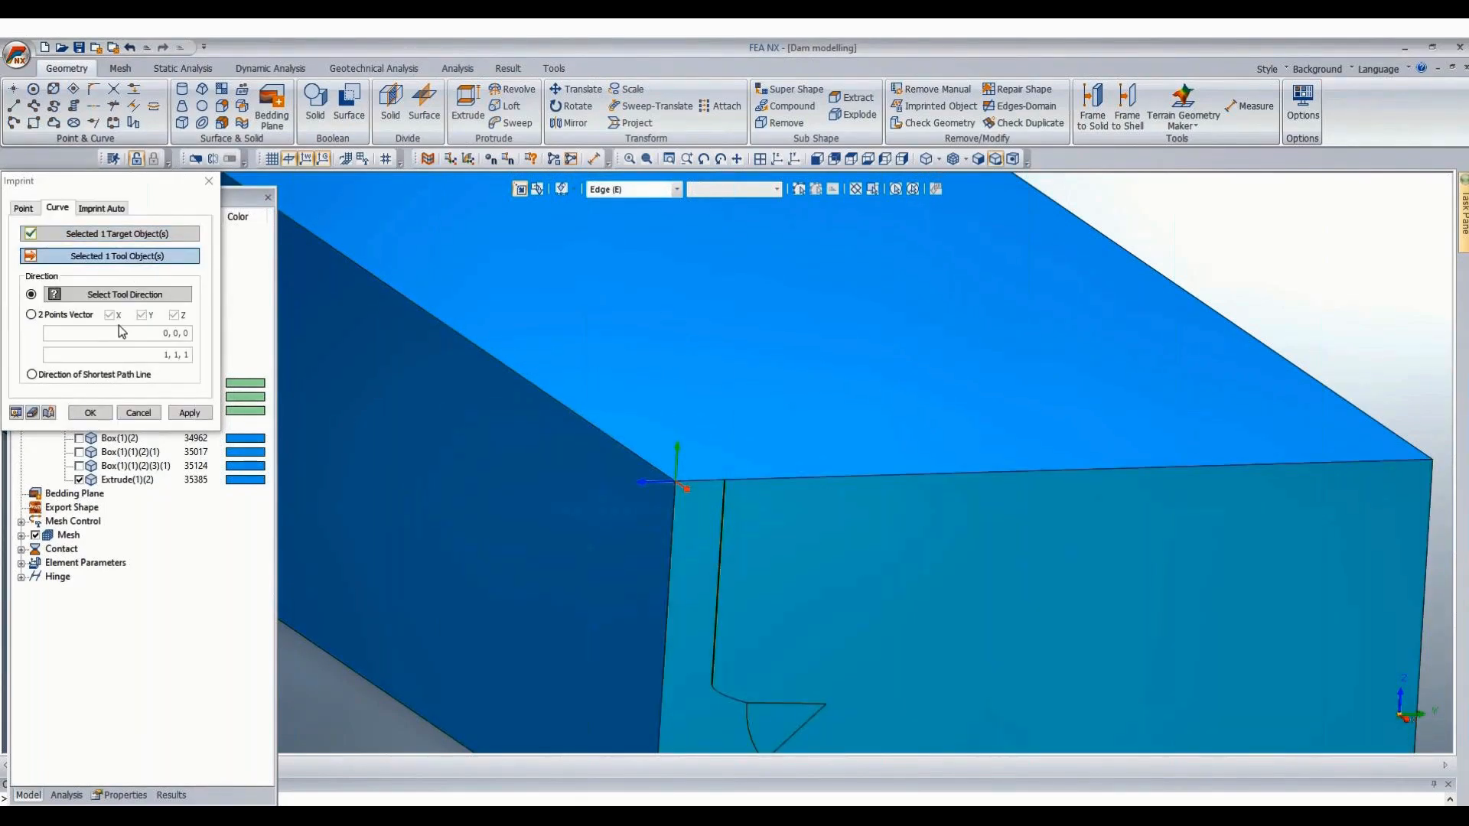
{"action": "left_click", "coordinate": [94, 375]}
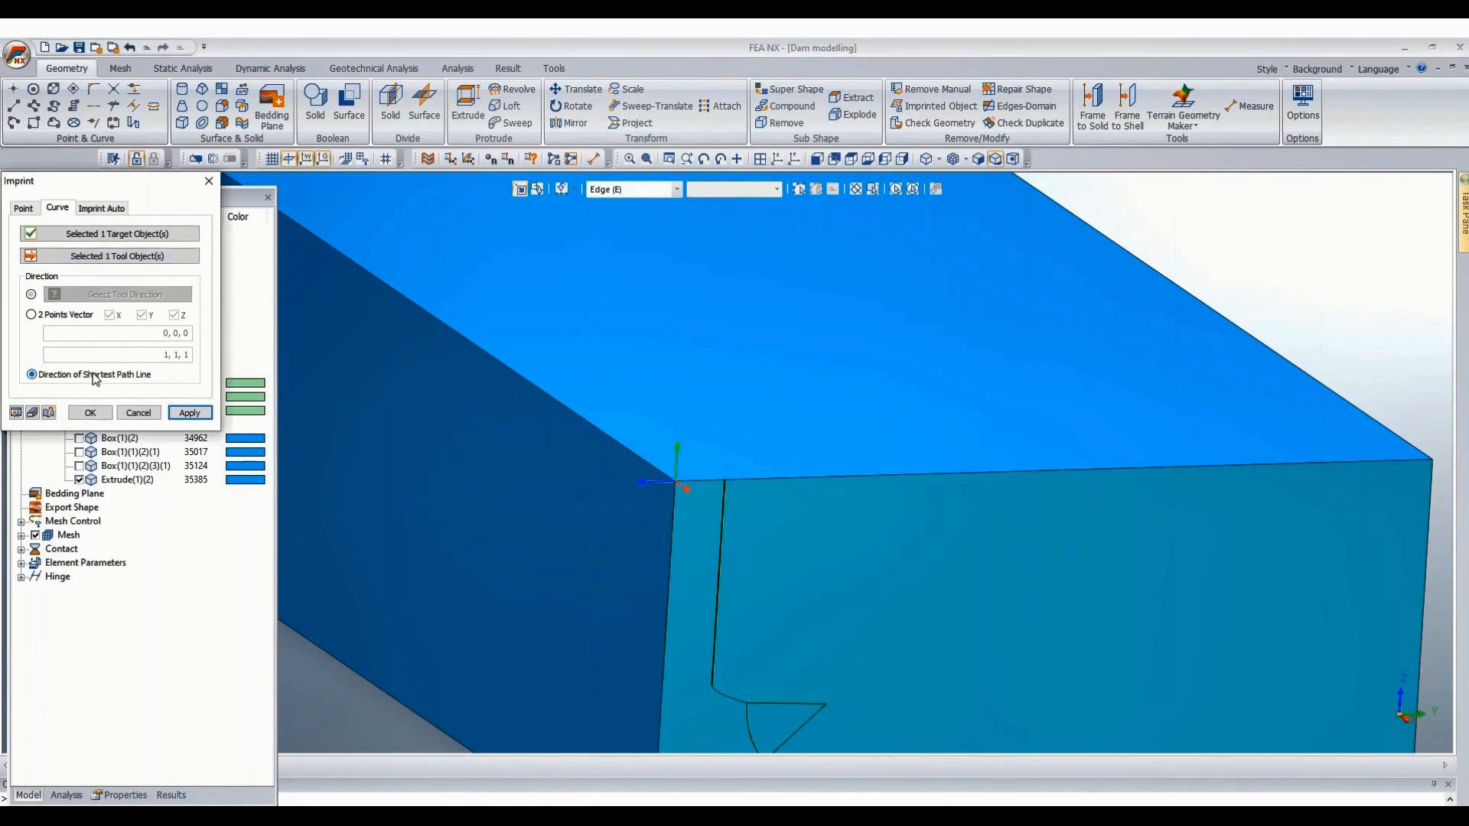
{"action": "left_click", "coordinate": [91, 413]}
Move the vertical breast wall line 5 m downstream, using a two-point vector along the top edge of the block's end face.
{"action": "scroll", "coordinate": [972, 293], "scroll_direction": "down", "scroll_amount": 3}
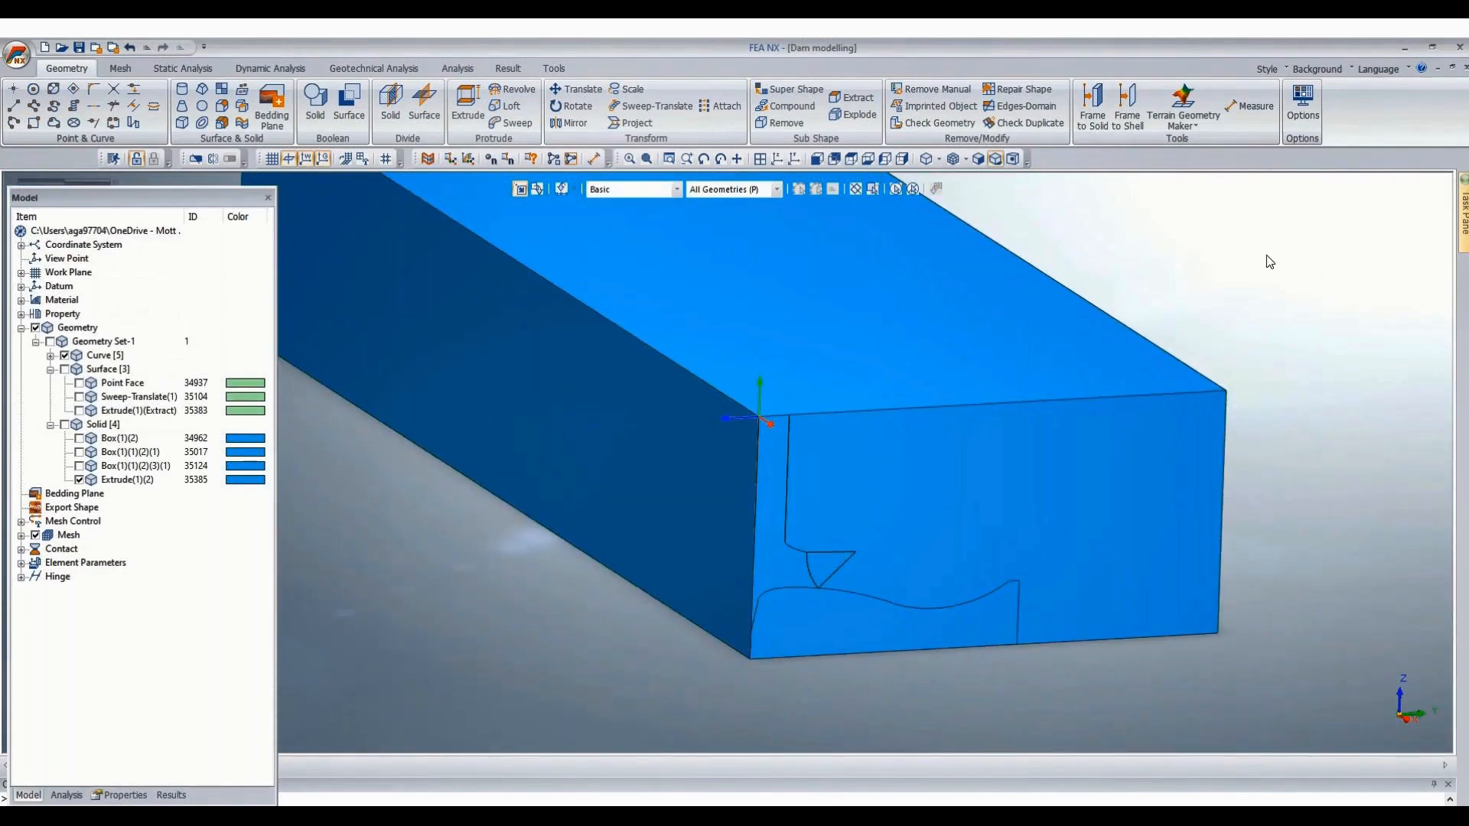
{"action": "scroll", "coordinate": [1272, 254], "scroll_direction": "up", "scroll_amount": 1}
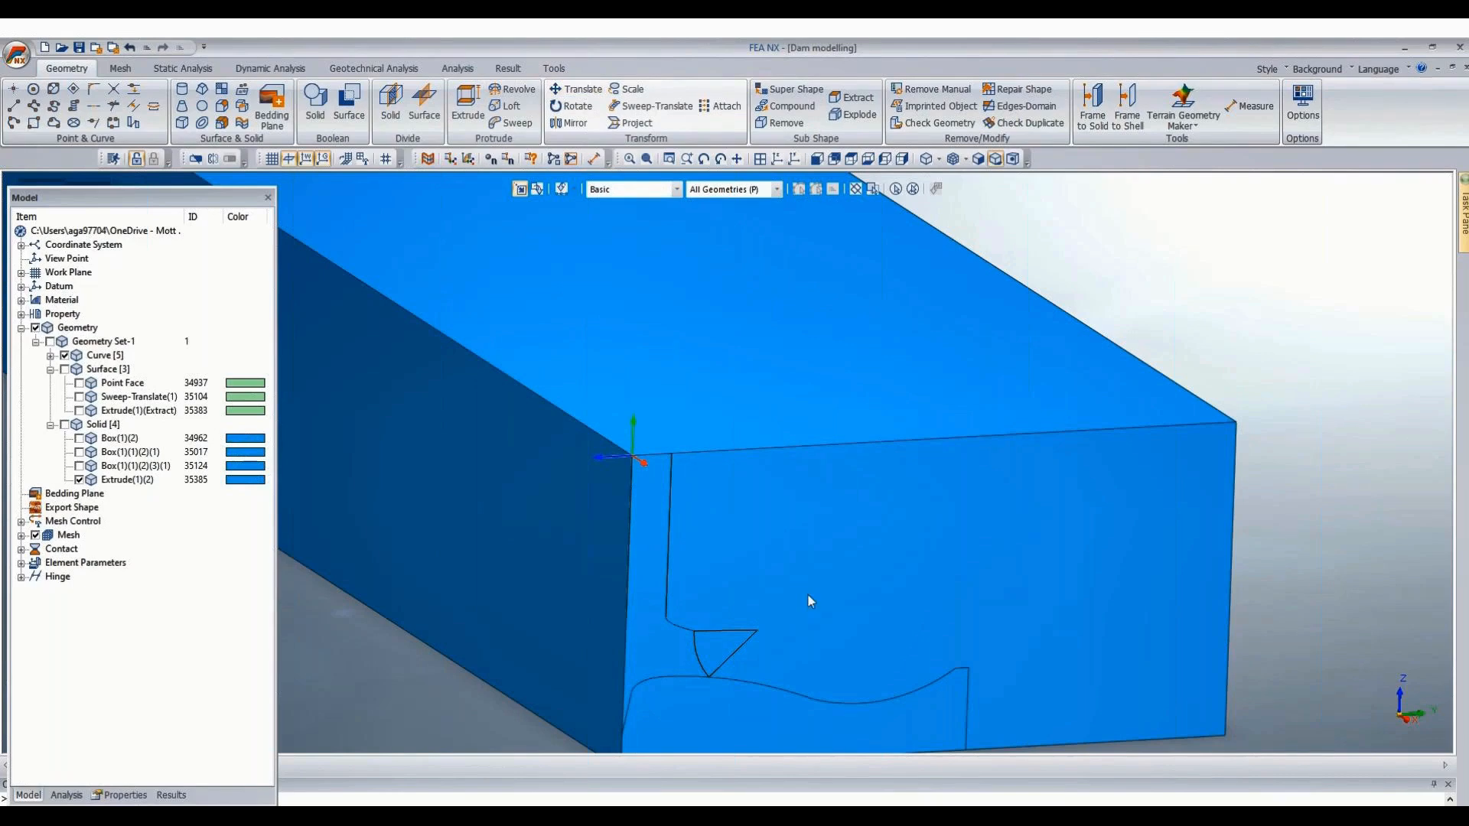
{"action": "left_click_drag", "start_coordinate": [644, 420], "coordinate": [707, 627]}
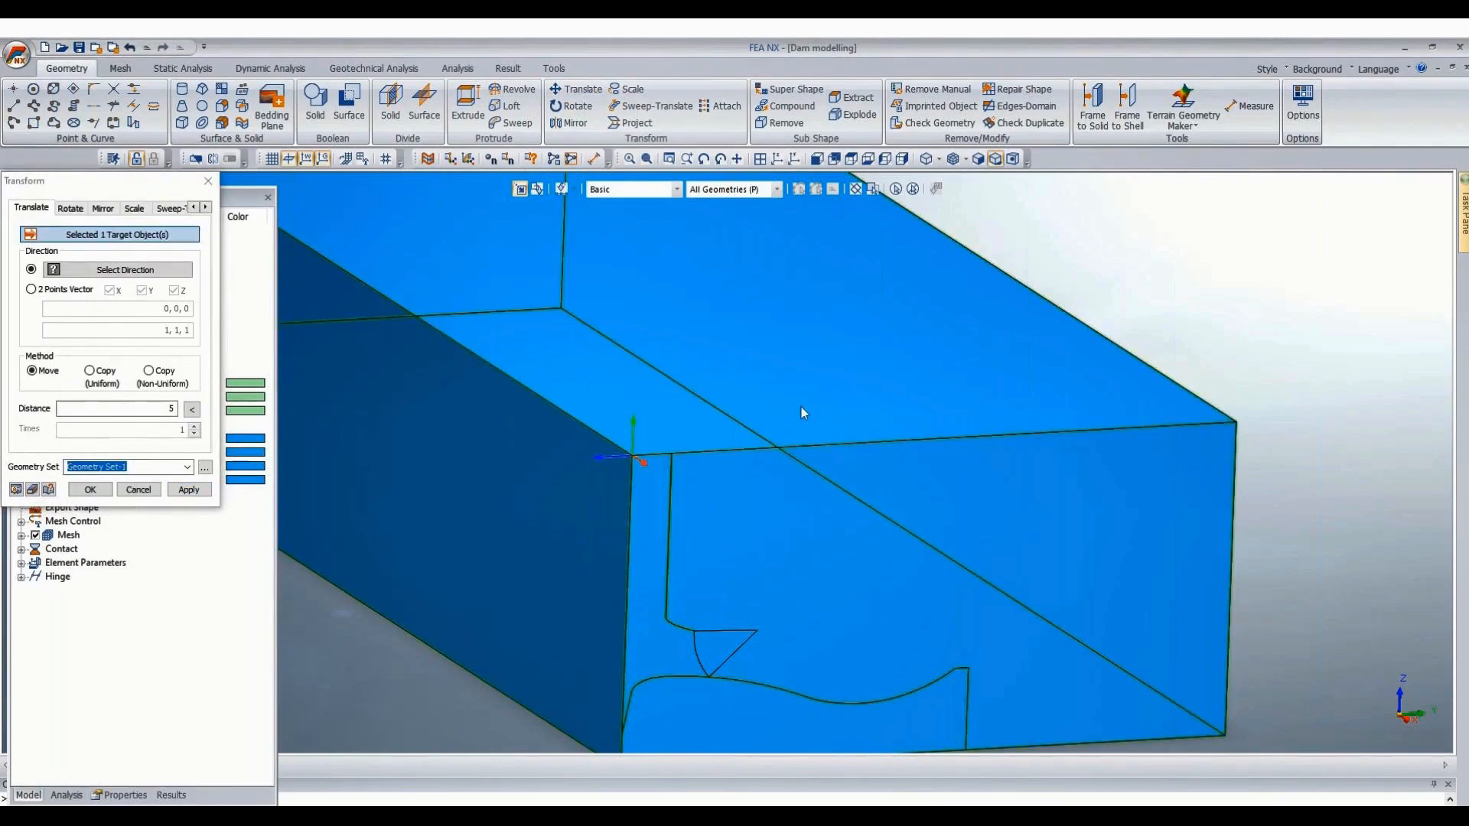
{"action": "left_click", "coordinate": [61, 292]}
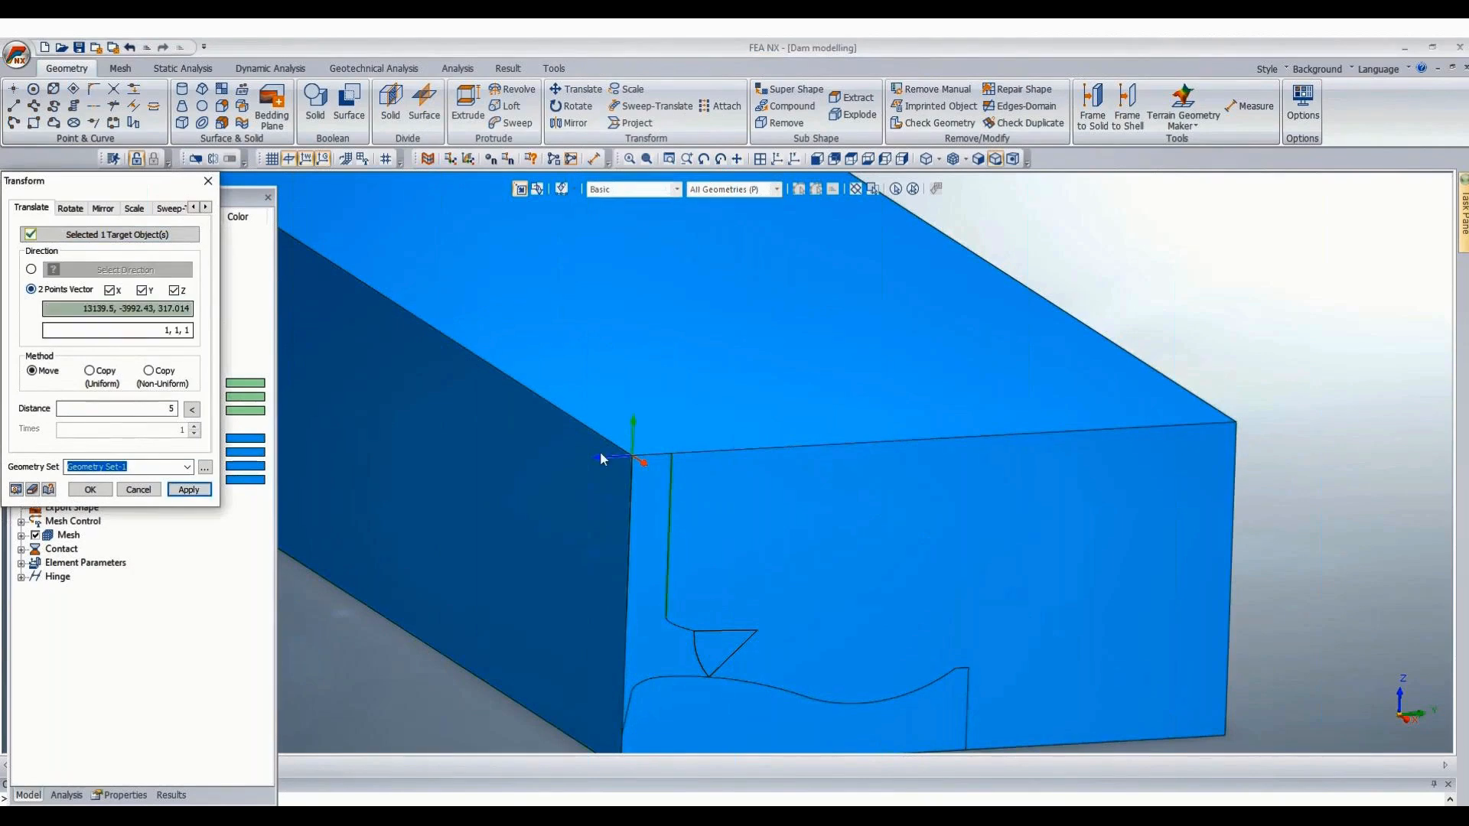
{"action": "left_click", "coordinate": [678, 457]}
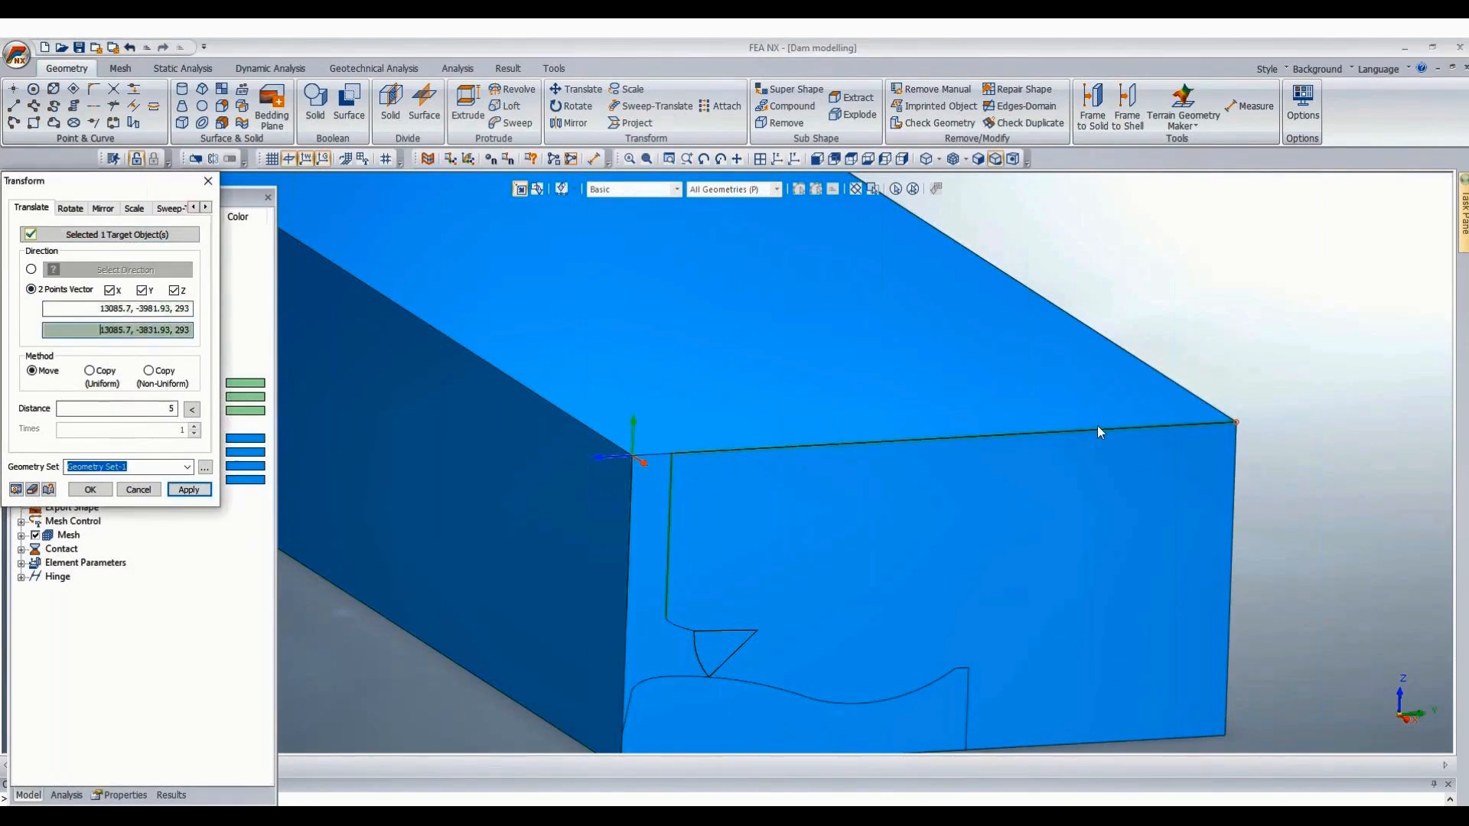
{"action": "left_click", "coordinate": [1095, 426]}
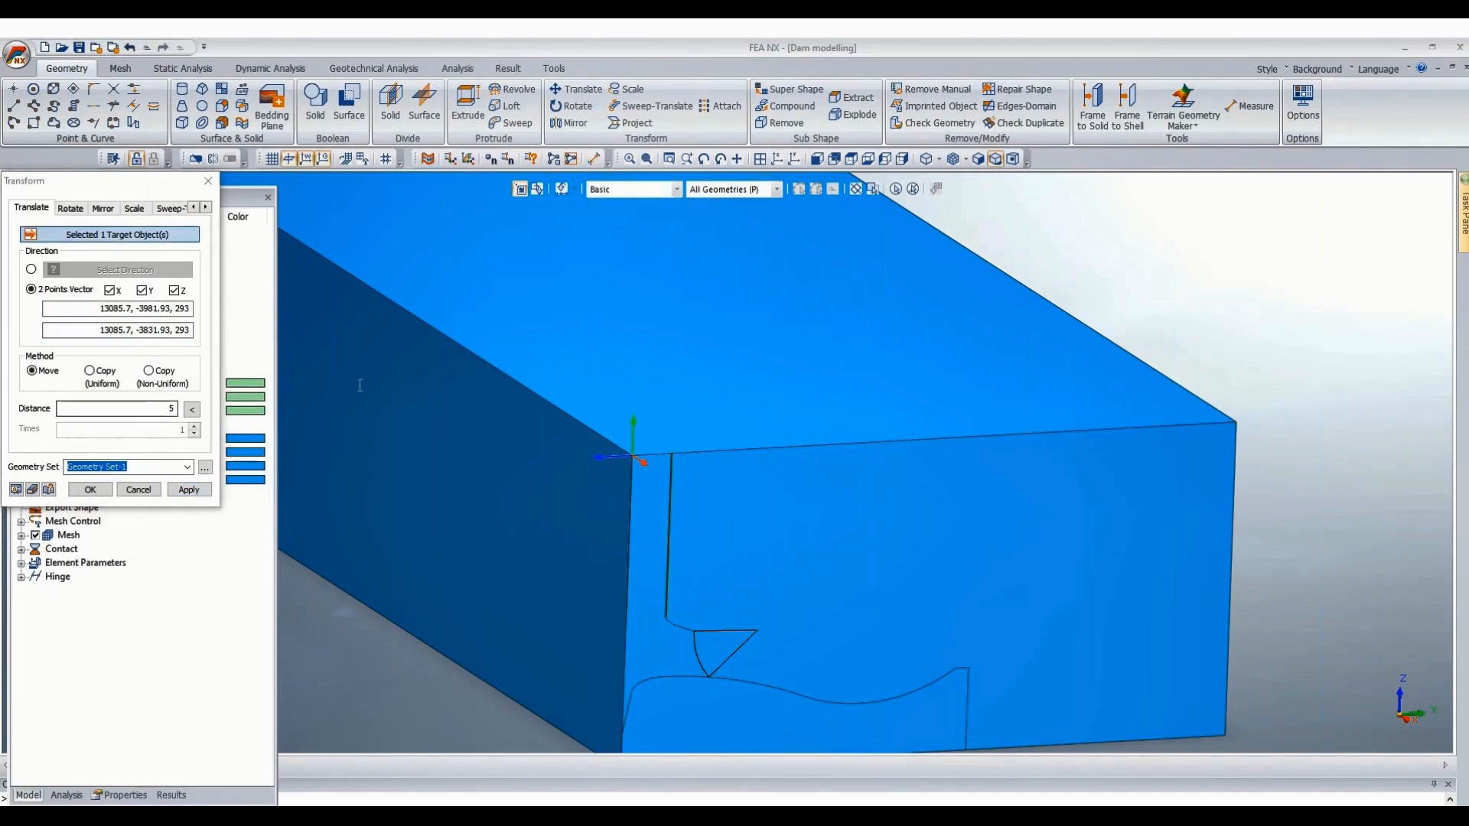
{"action": "type", "text": "5"}
{"action": "key", "text": "Return"}
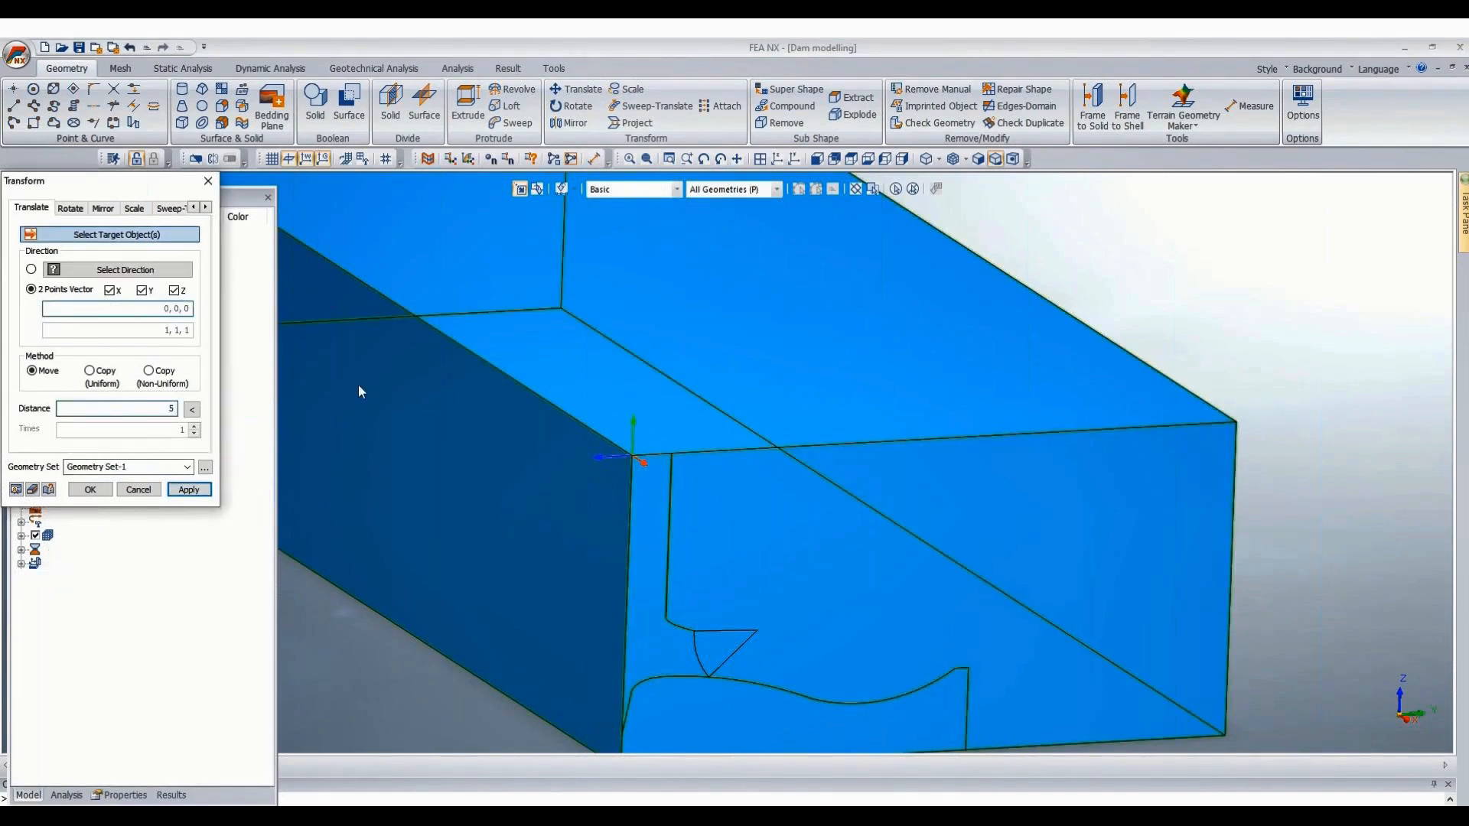
{"action": "scroll", "coordinate": [659, 649], "scroll_direction": "up", "scroll_amount": 2}
{"action": "scroll", "coordinate": [660, 649], "scroll_direction": "up", "scroll_amount": 2}
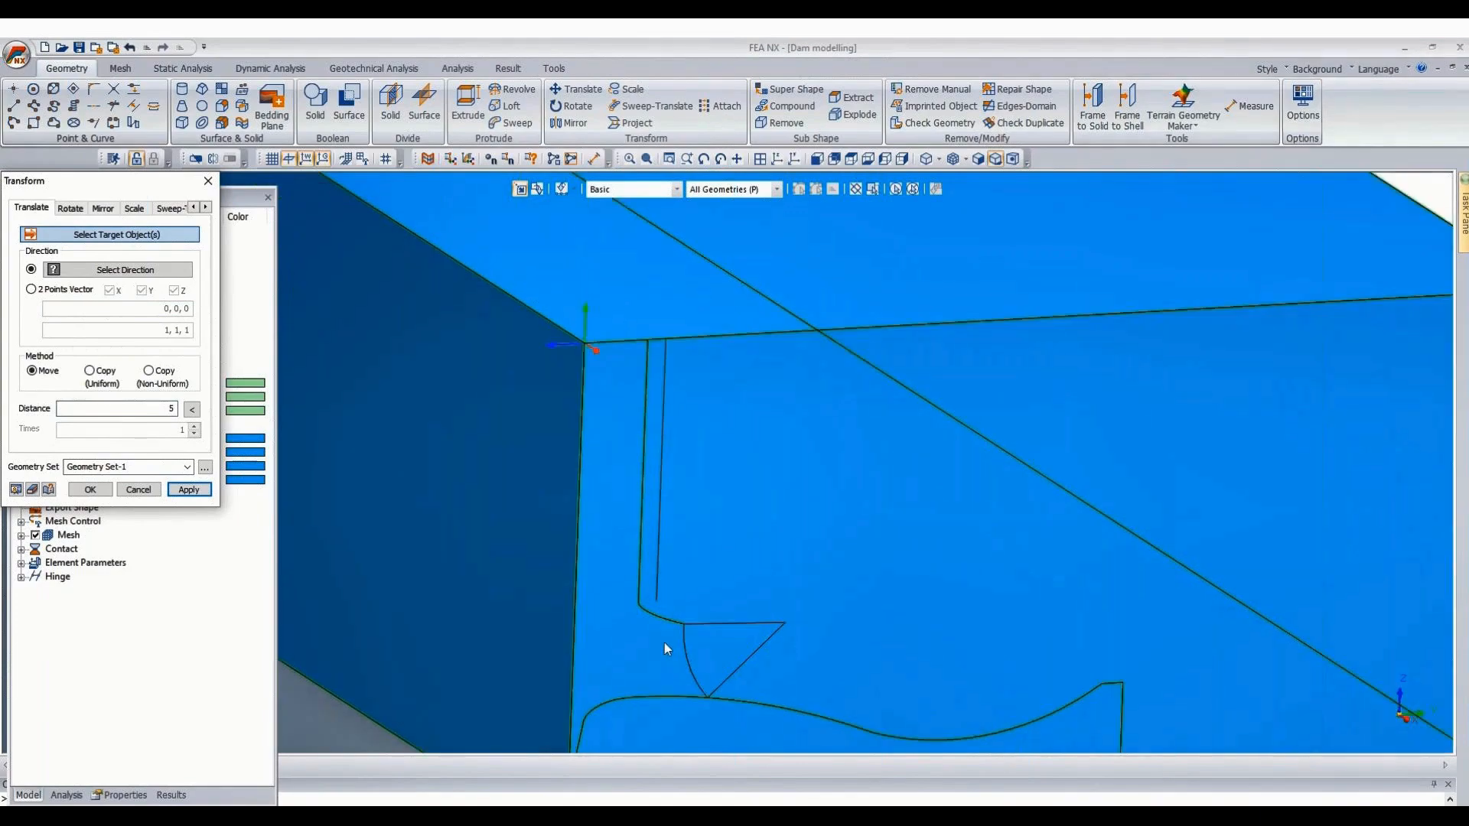
Draw a 3D line vertically up from the downstream end of the breast wall's curved bottom edge, using relative end location 0,0,4.
{"action": "left_click", "coordinate": [207, 183]}
{"action": "scroll", "coordinate": [701, 632], "scroll_direction": "up", "scroll_amount": 2}
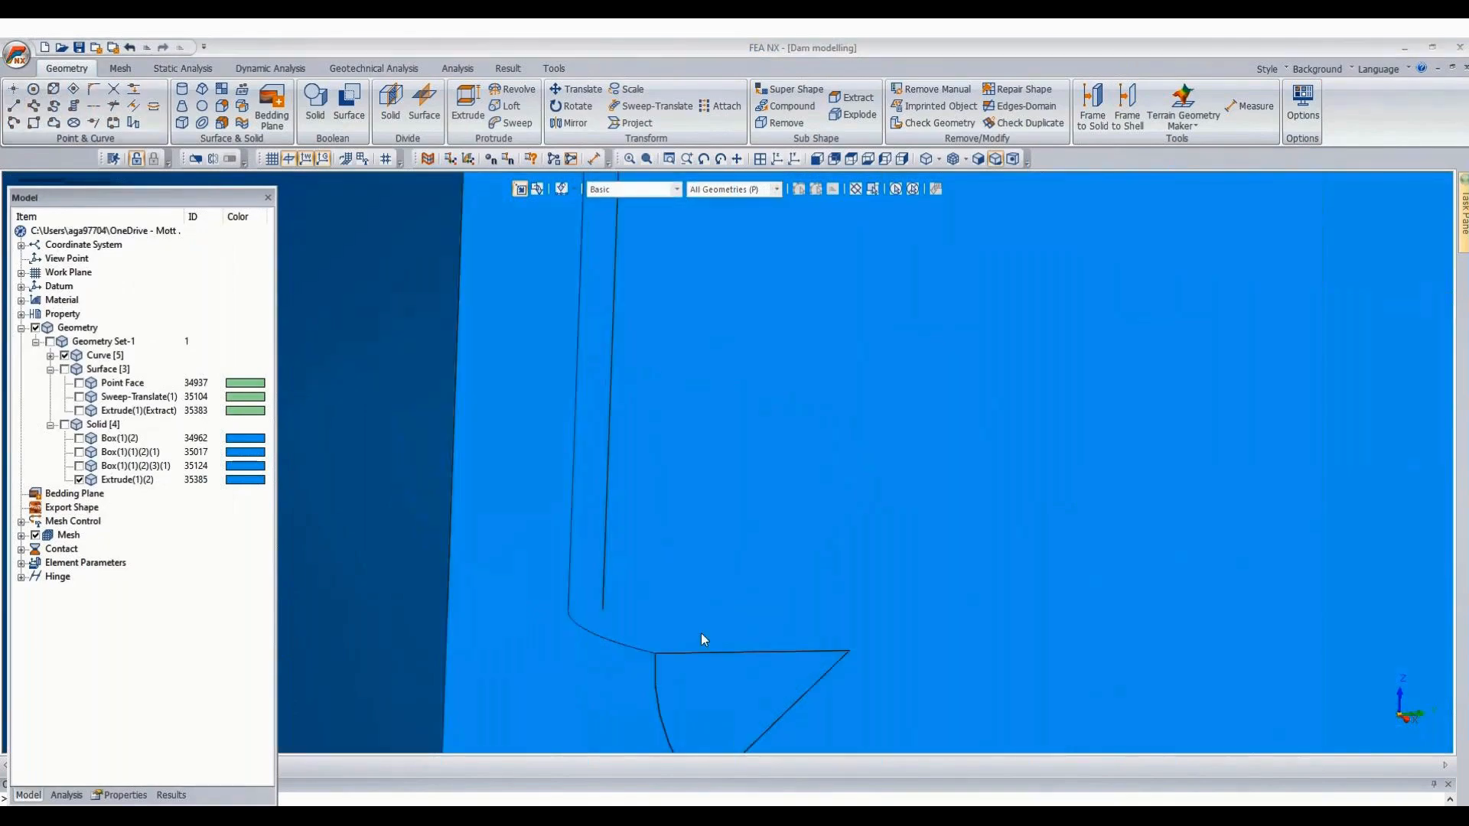
{"action": "key", "text": "l"}
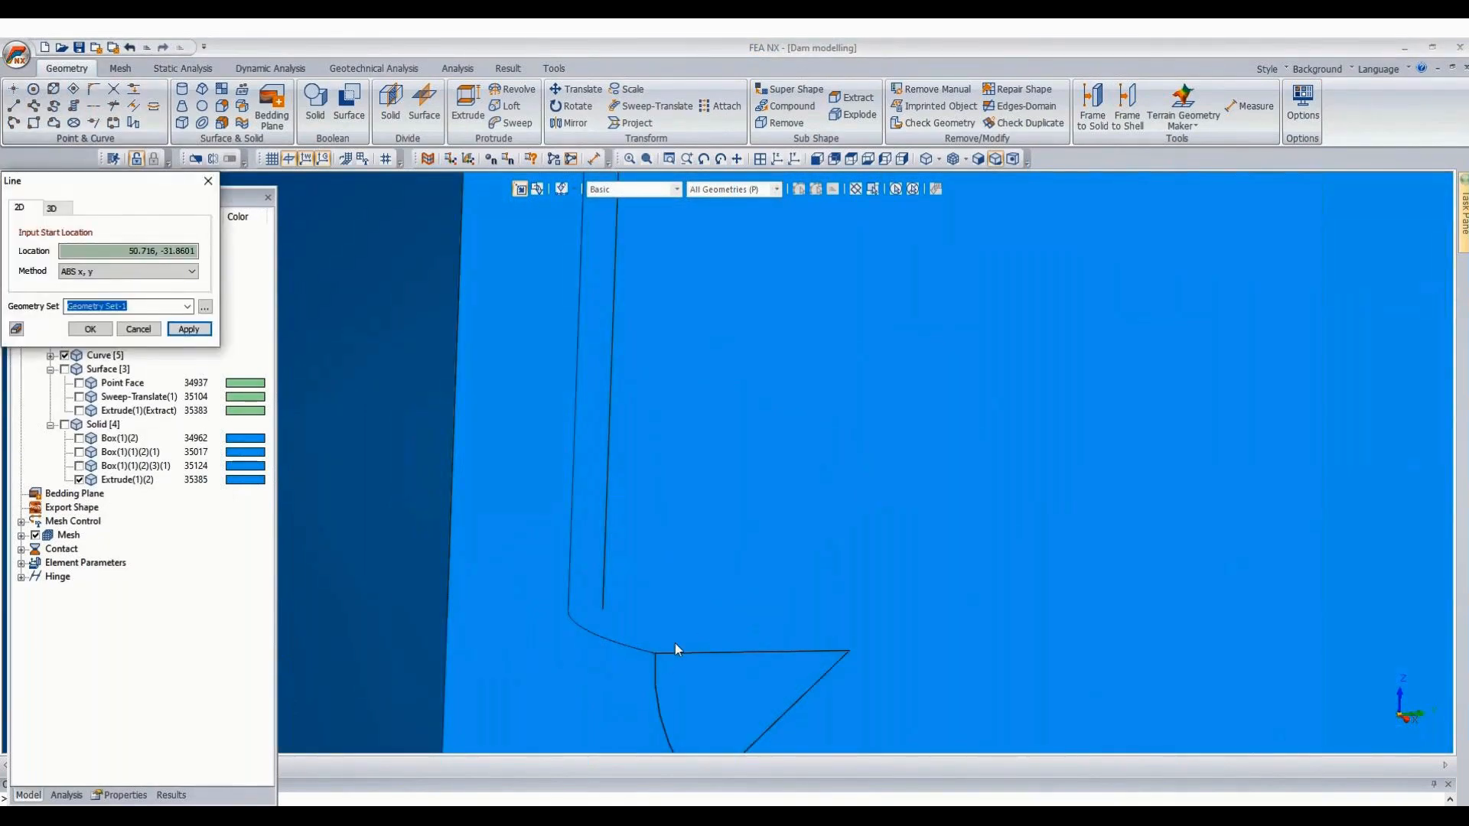
{"action": "scroll", "coordinate": [670, 652], "scroll_direction": "up", "scroll_amount": 3}
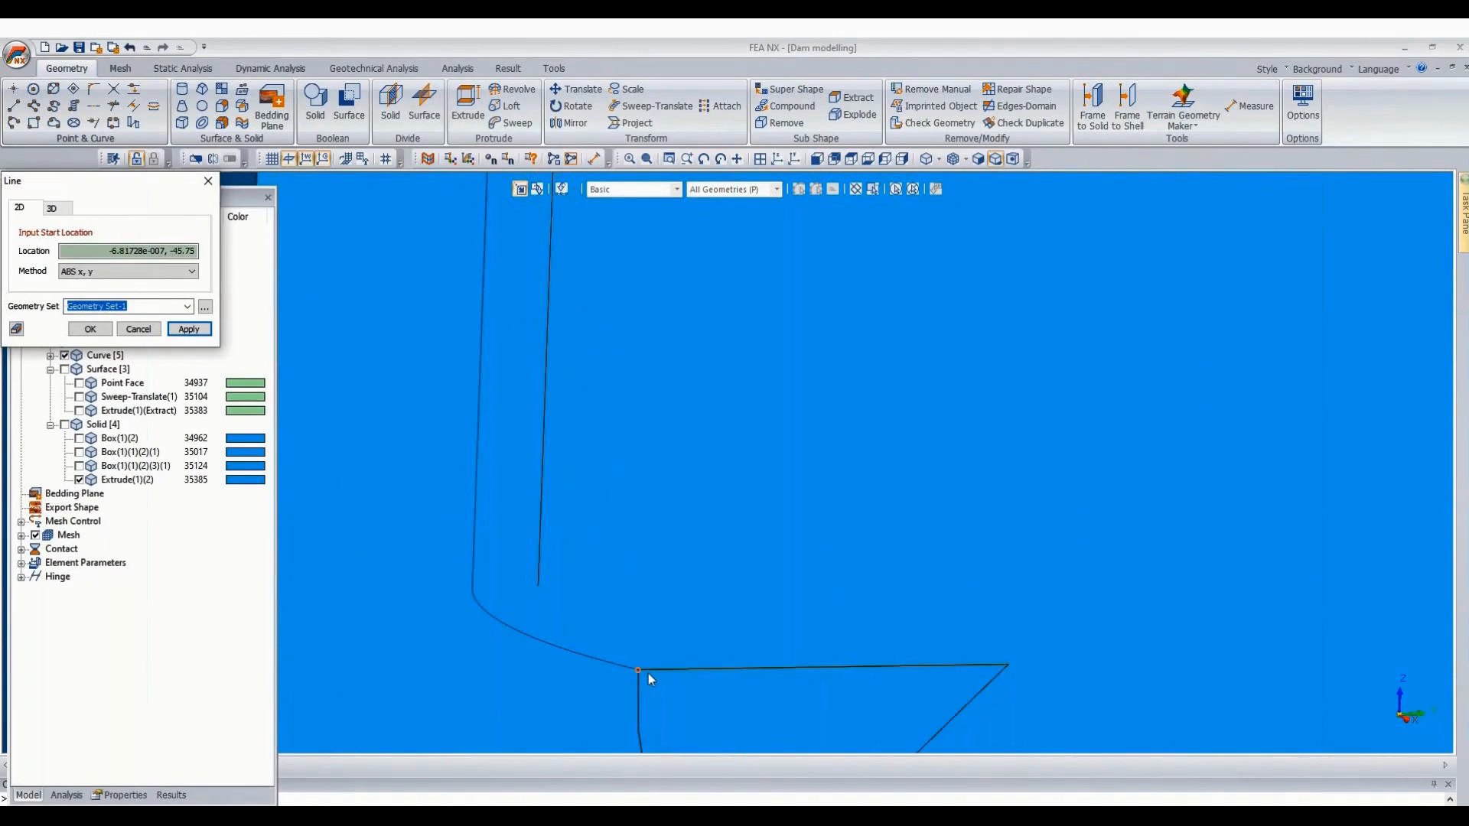
{"action": "left_click", "coordinate": [649, 674]}
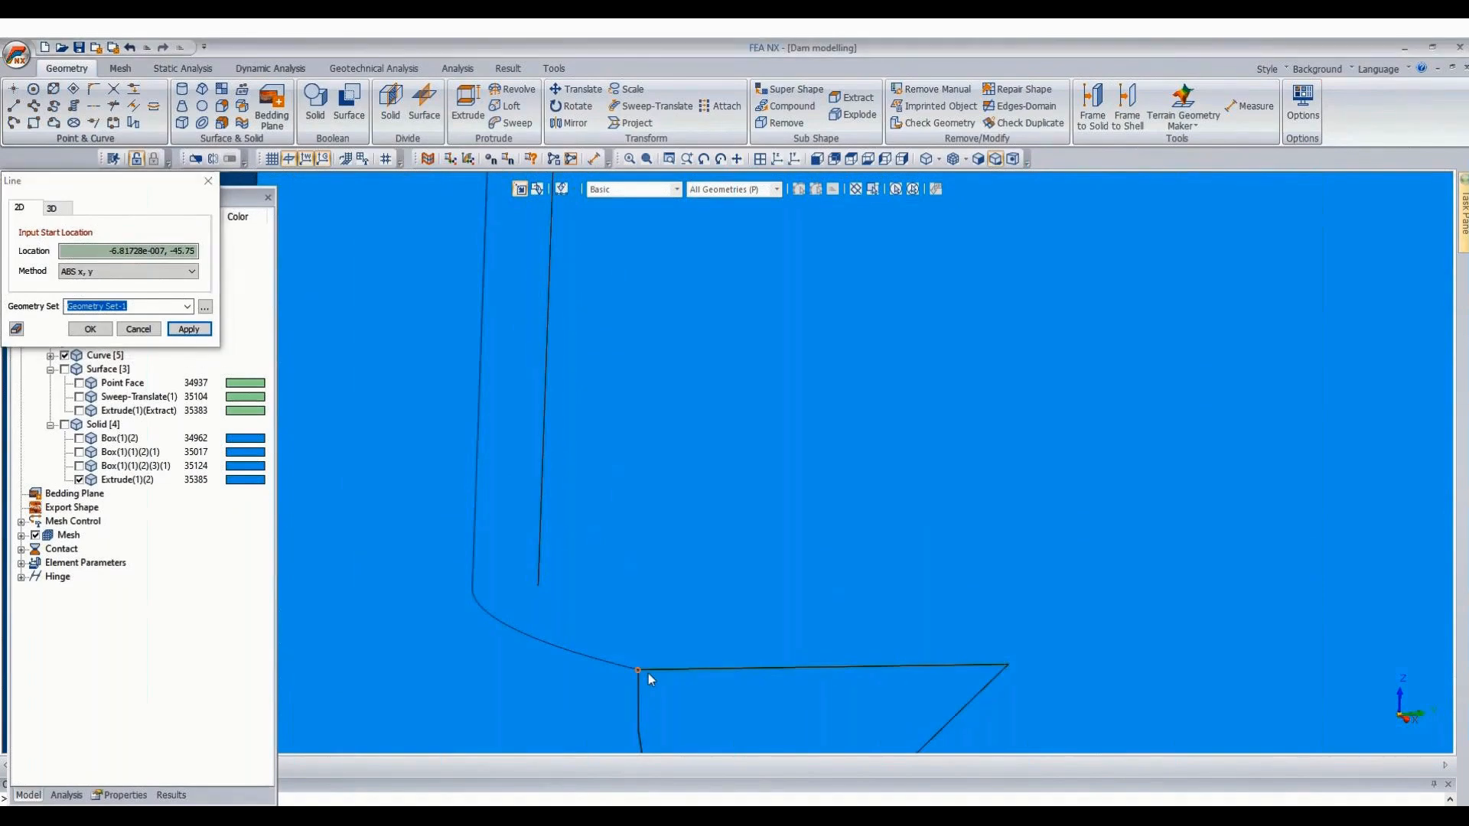
{"action": "left_click", "coordinate": [49, 206]}
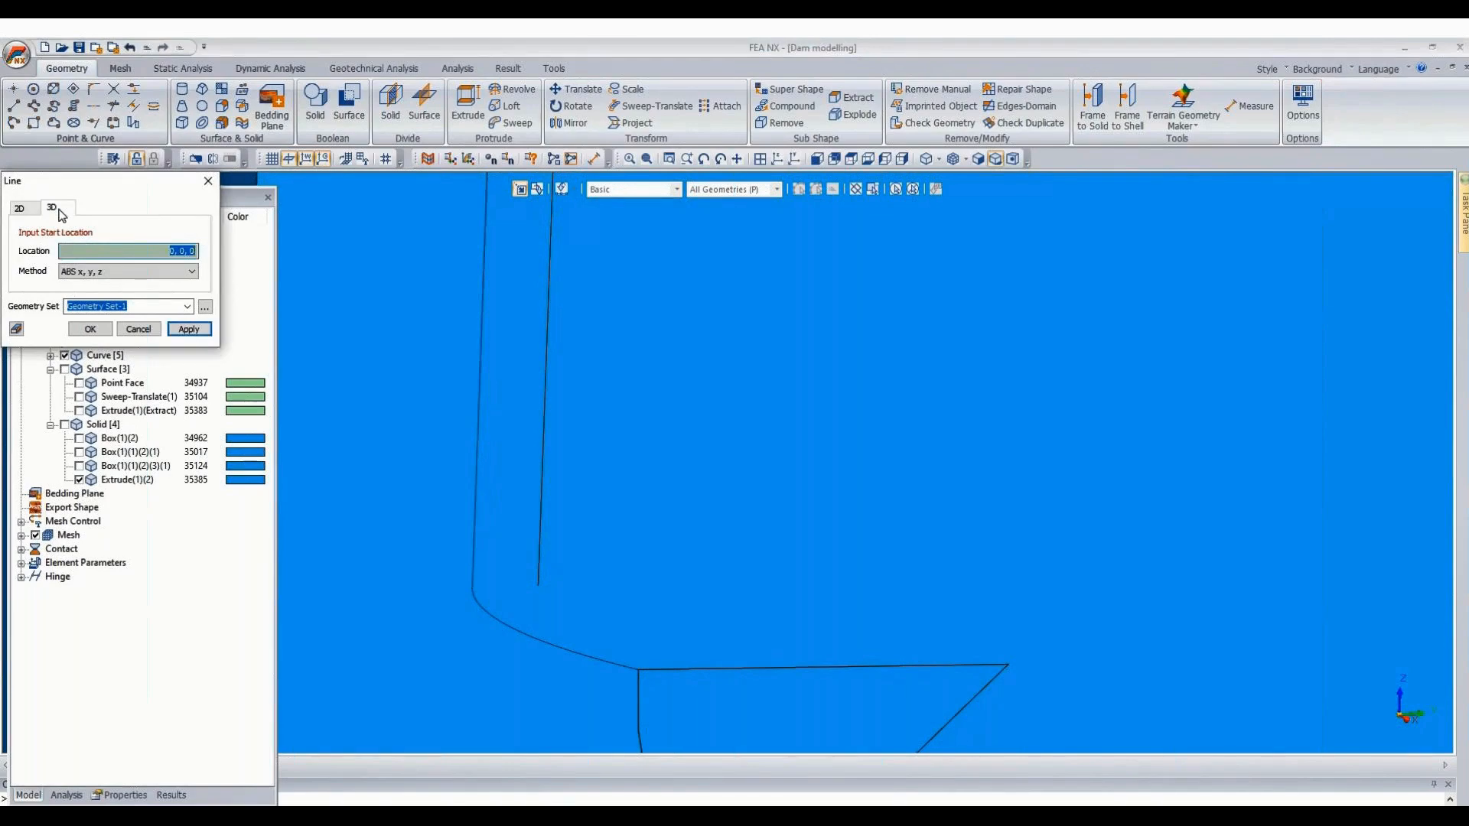
{"action": "left_click", "coordinate": [639, 670]}
{"action": "type", "text": "0,0"}
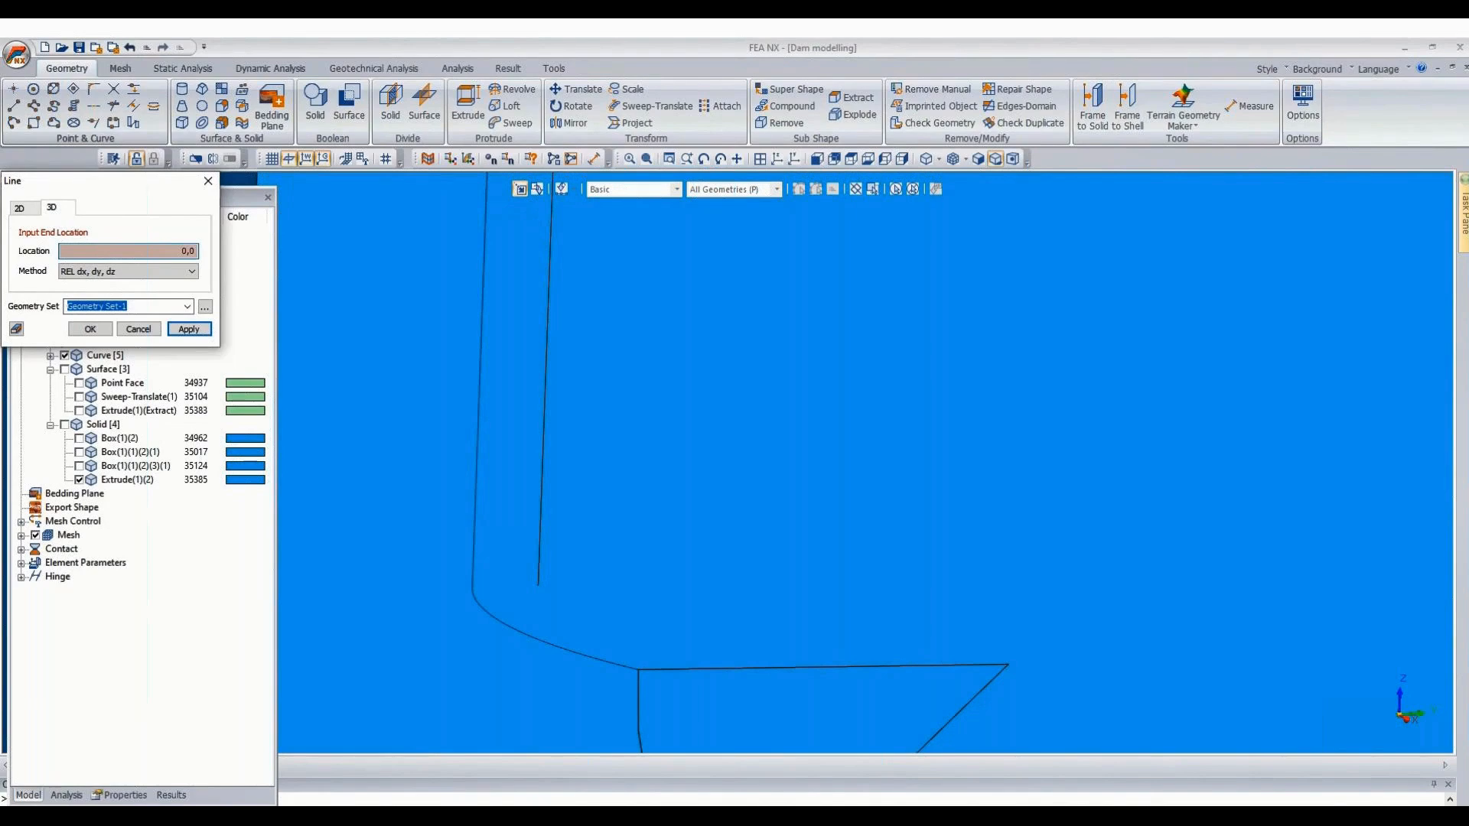
{"action": "type", "text": ",4"}
{"action": "left_click", "coordinate": [91, 329]}
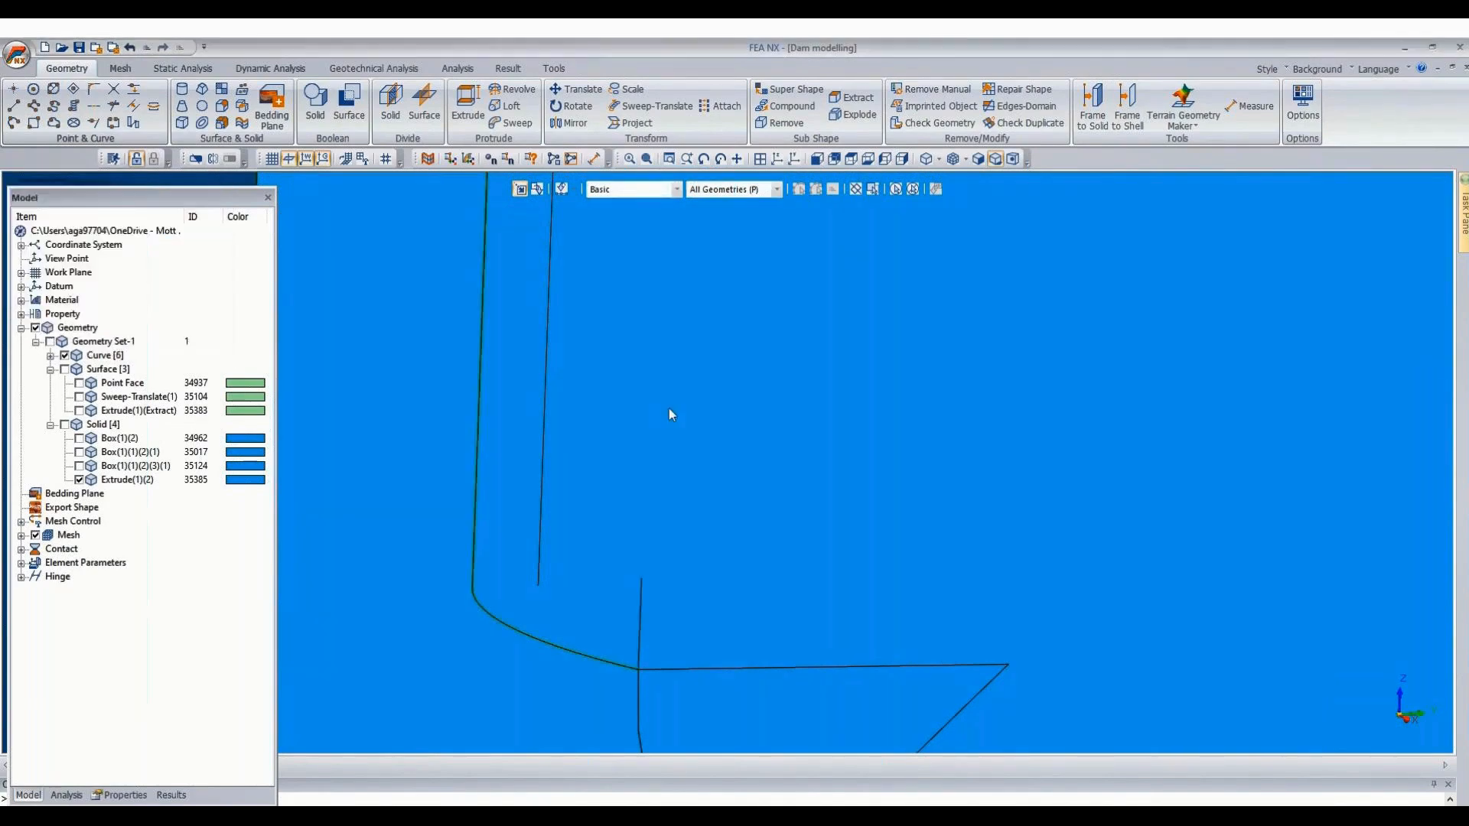
Try to draw a 2D line between the two bottom corners of the block's end face.
{"action": "scroll", "coordinate": [712, 536], "scroll_direction": "down", "scroll_amount": 2}
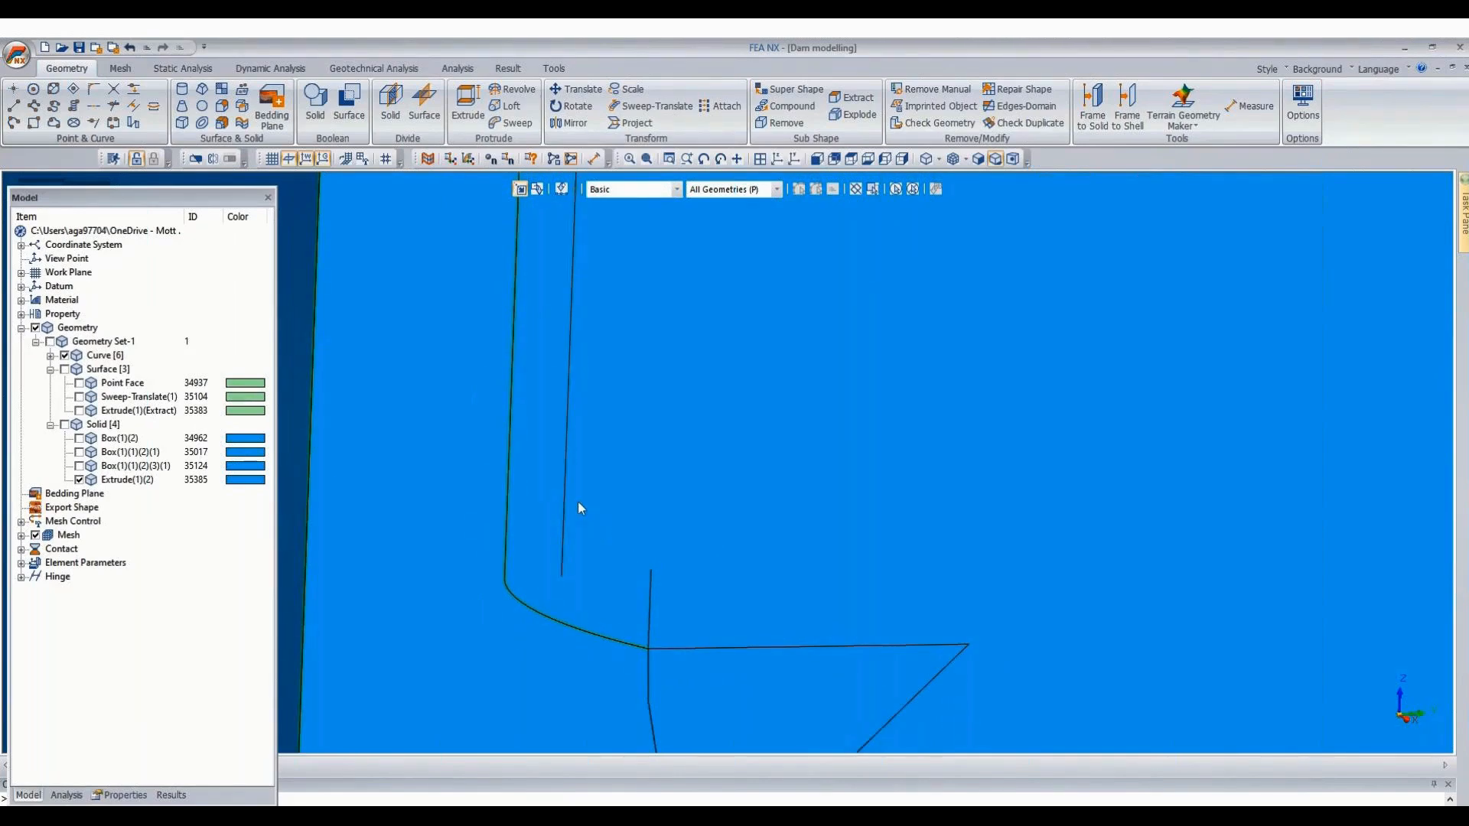
{"action": "scroll", "coordinate": [591, 510], "scroll_direction": "down", "scroll_amount": 3}
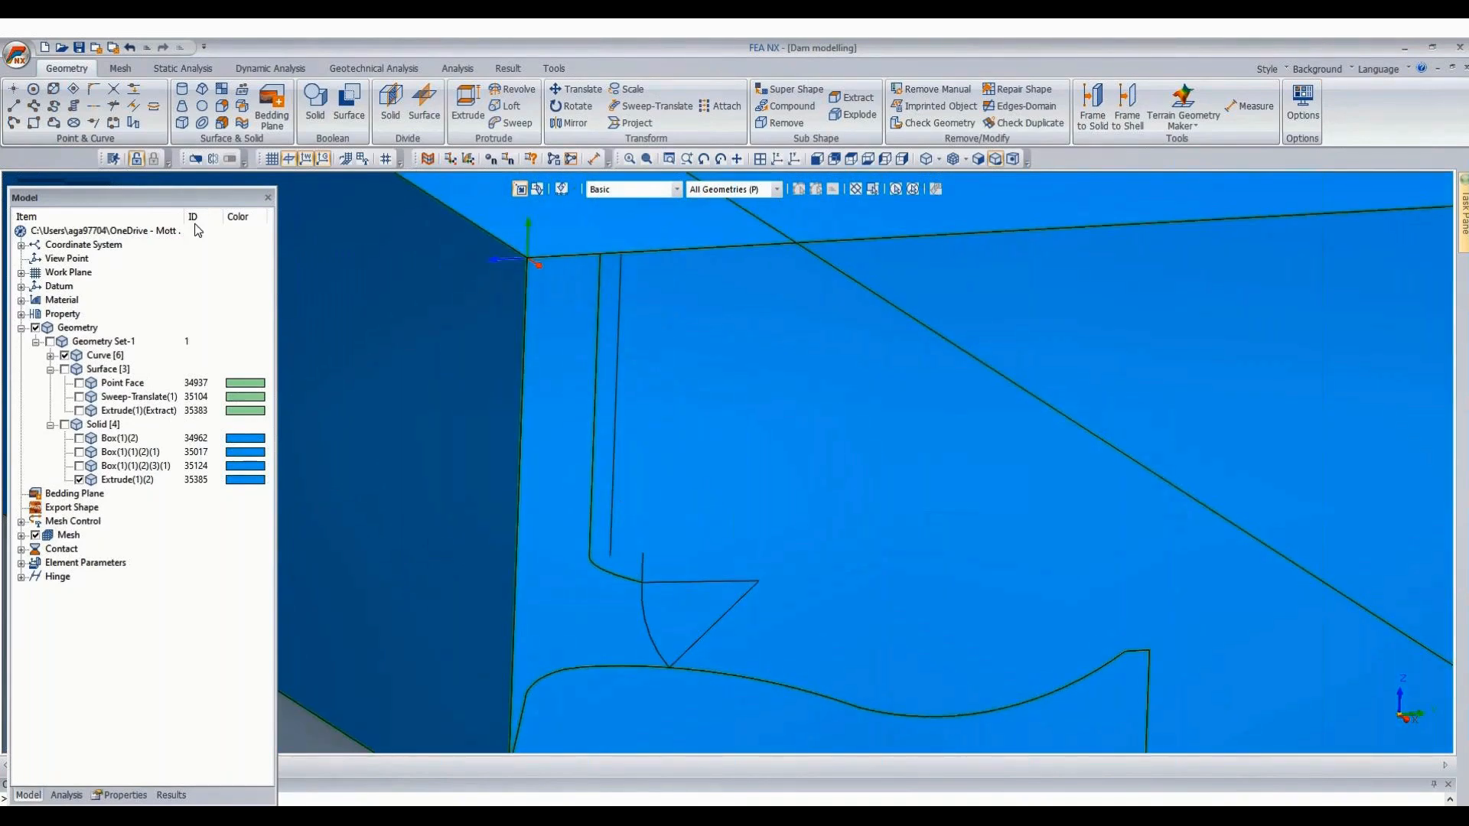
{"action": "left_click", "coordinate": [17, 107]}
{"action": "scroll", "coordinate": [630, 365], "scroll_direction": "down", "scroll_amount": 5}
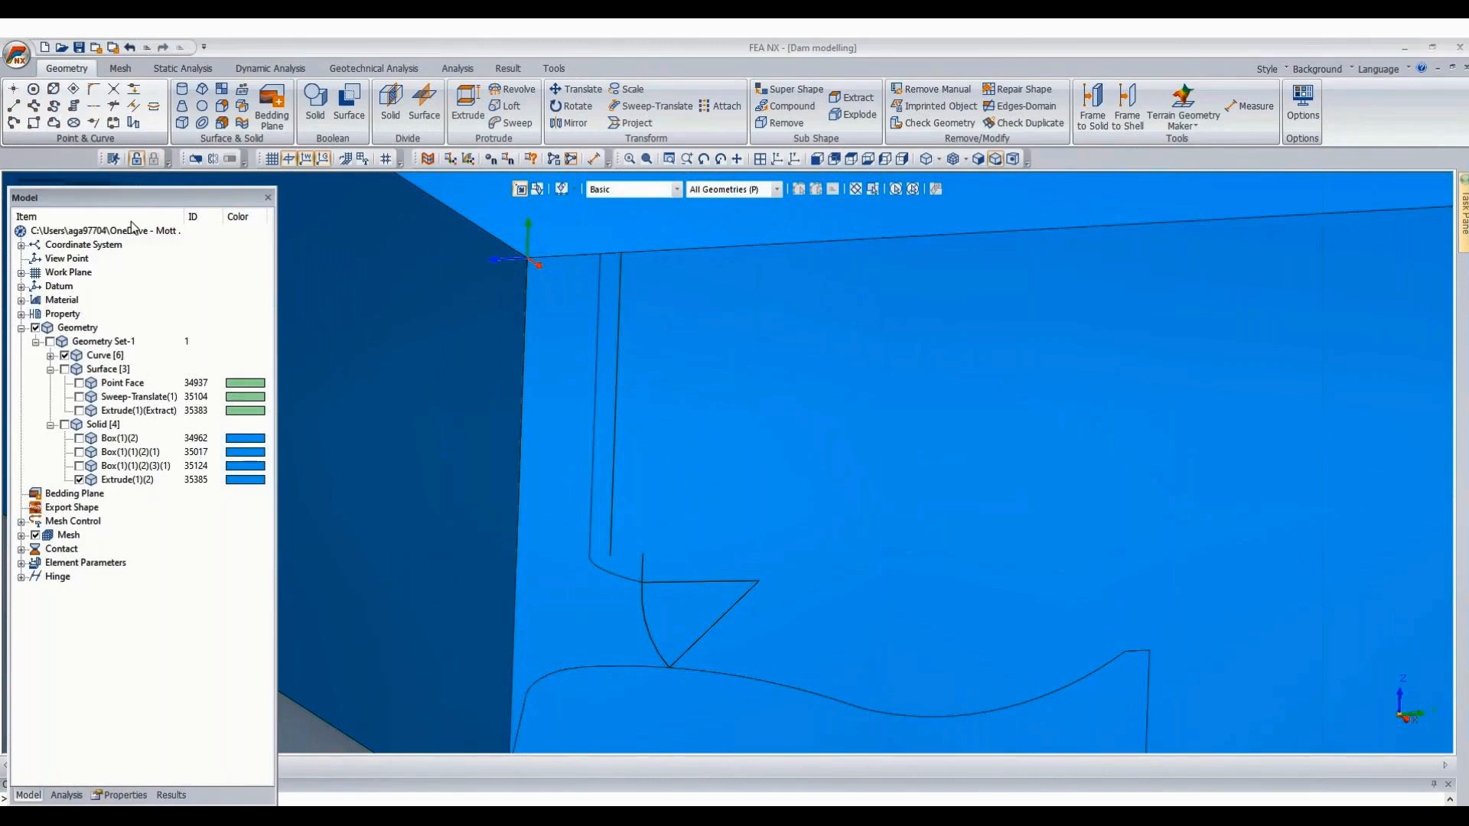
{"action": "left_click", "coordinate": [596, 612]}
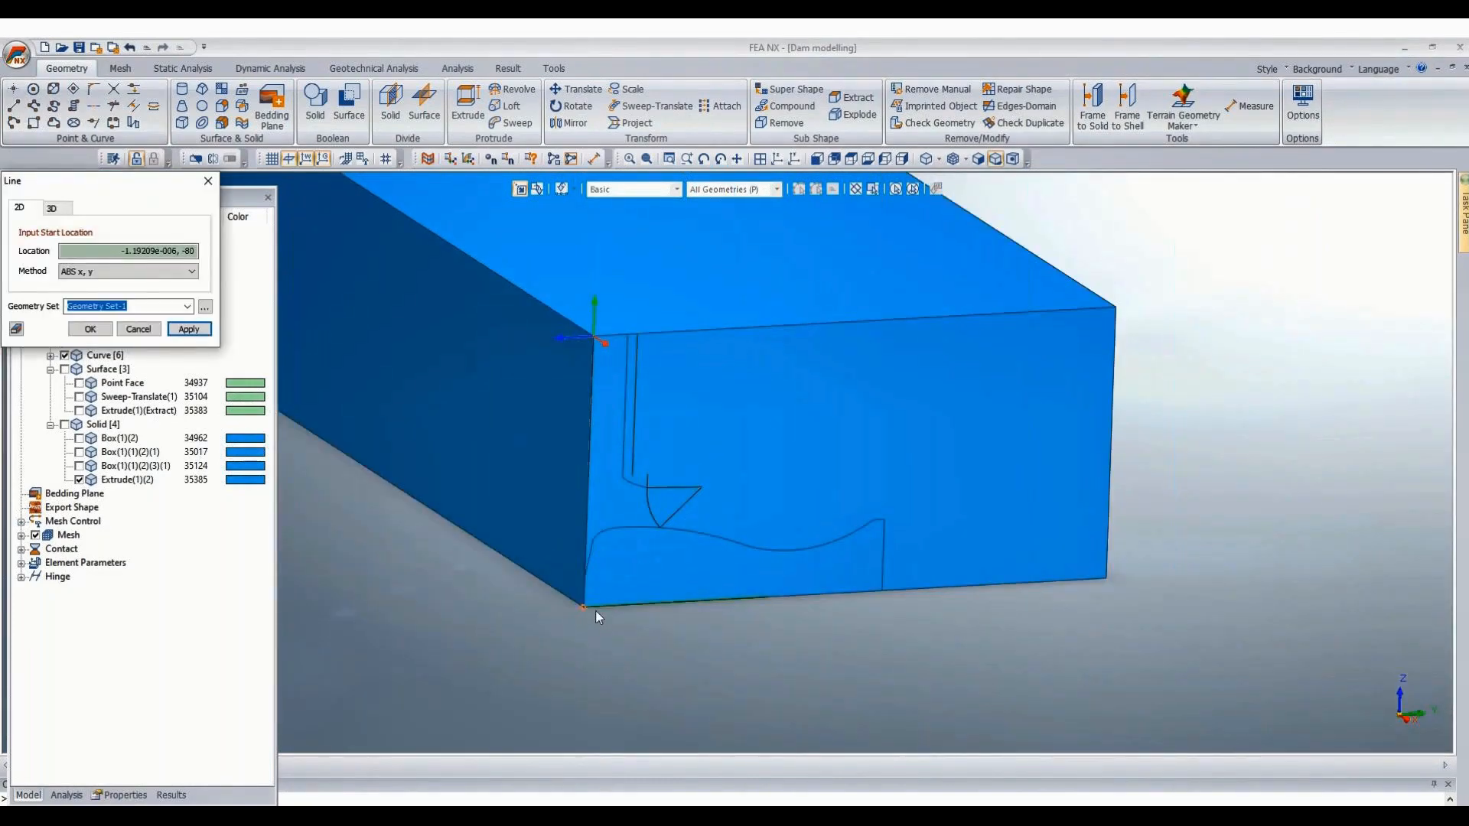
{"action": "left_click", "coordinate": [1112, 581]}
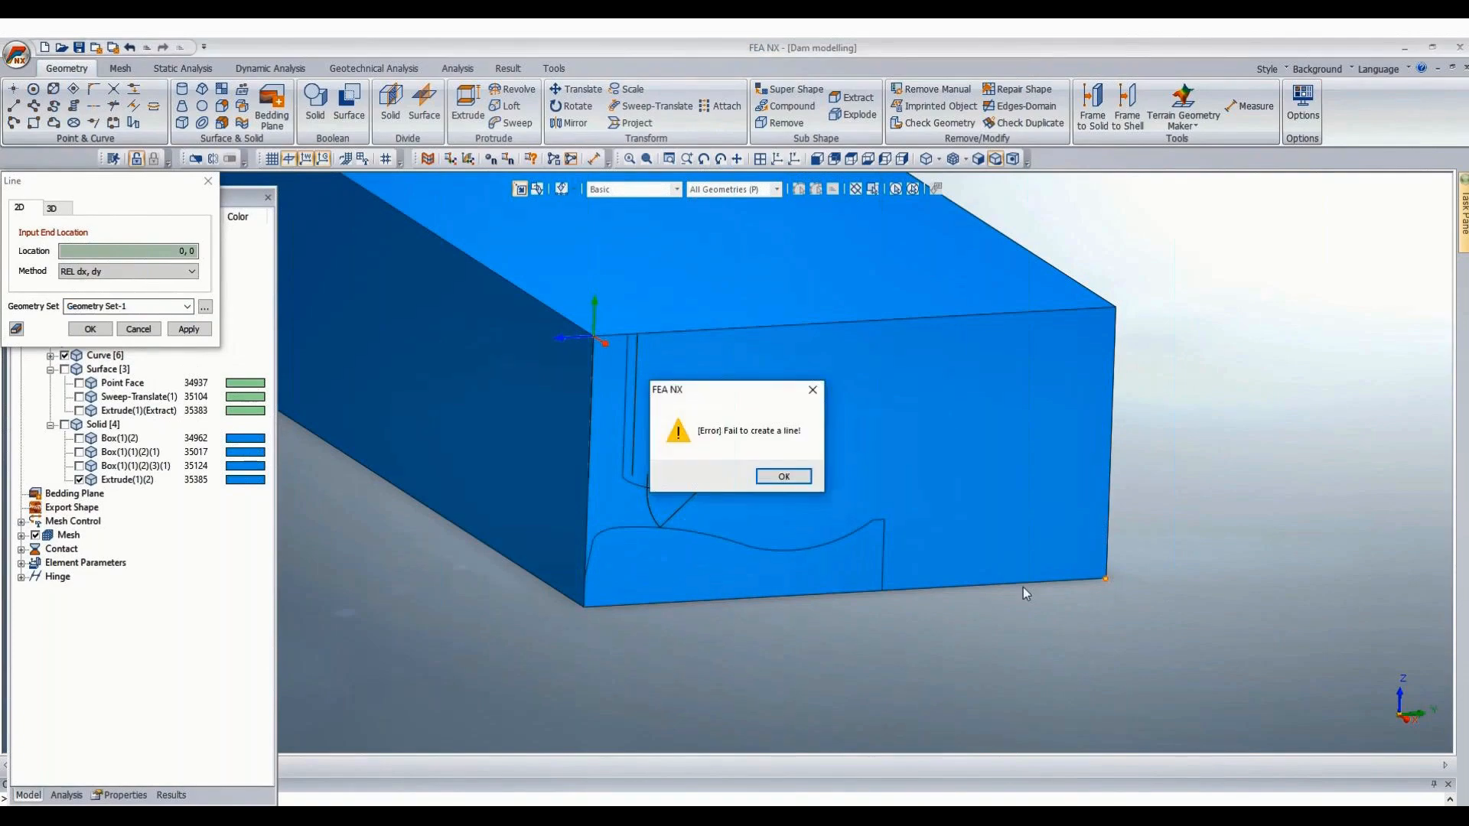
{"action": "left_click", "coordinate": [784, 478]}
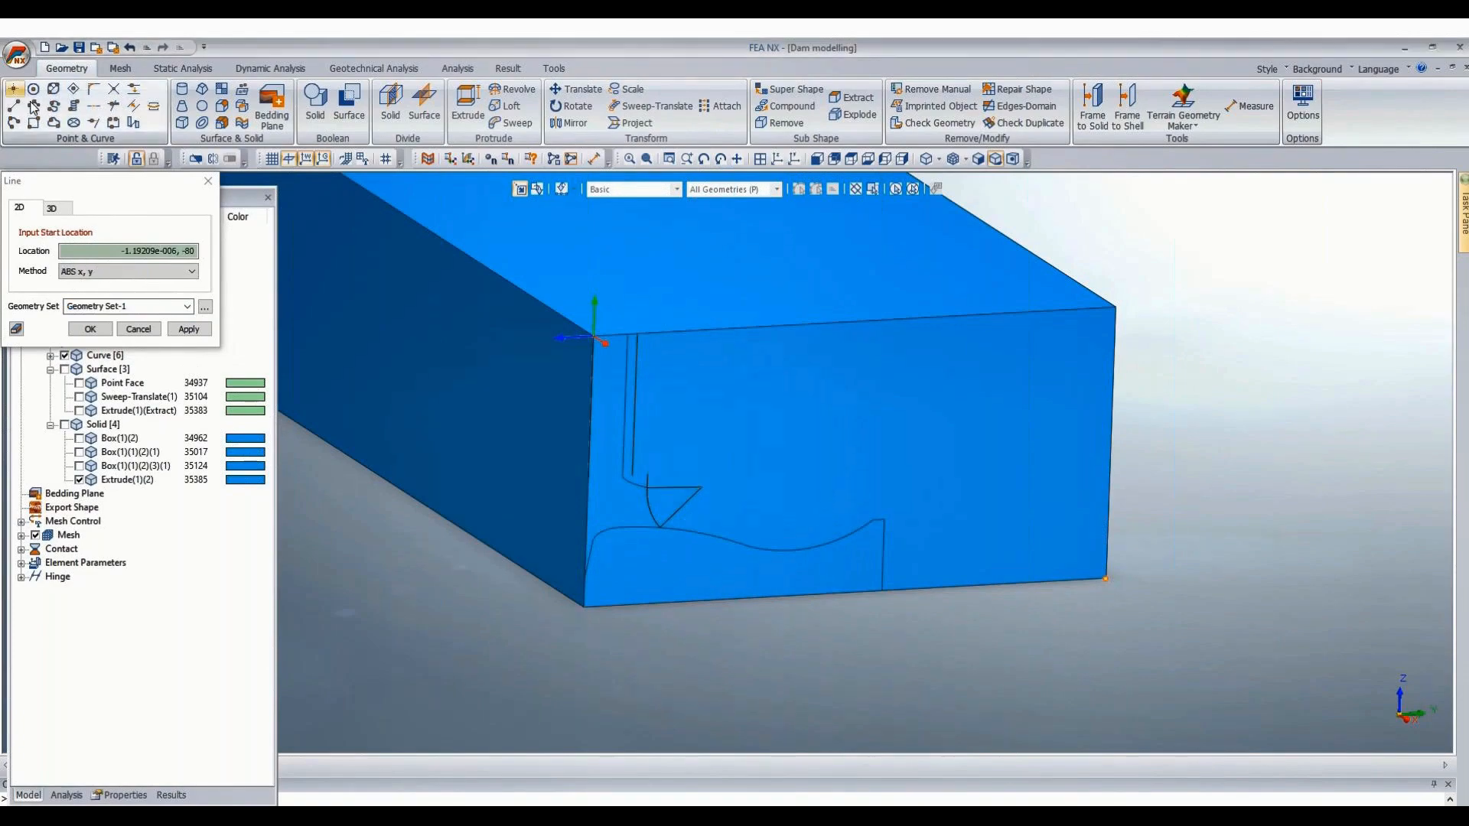
Draw a 3D line along the bottom edge of the block's end face, from the upstream corner to the downstream corner.
{"action": "left_click", "coordinate": [60, 209]}
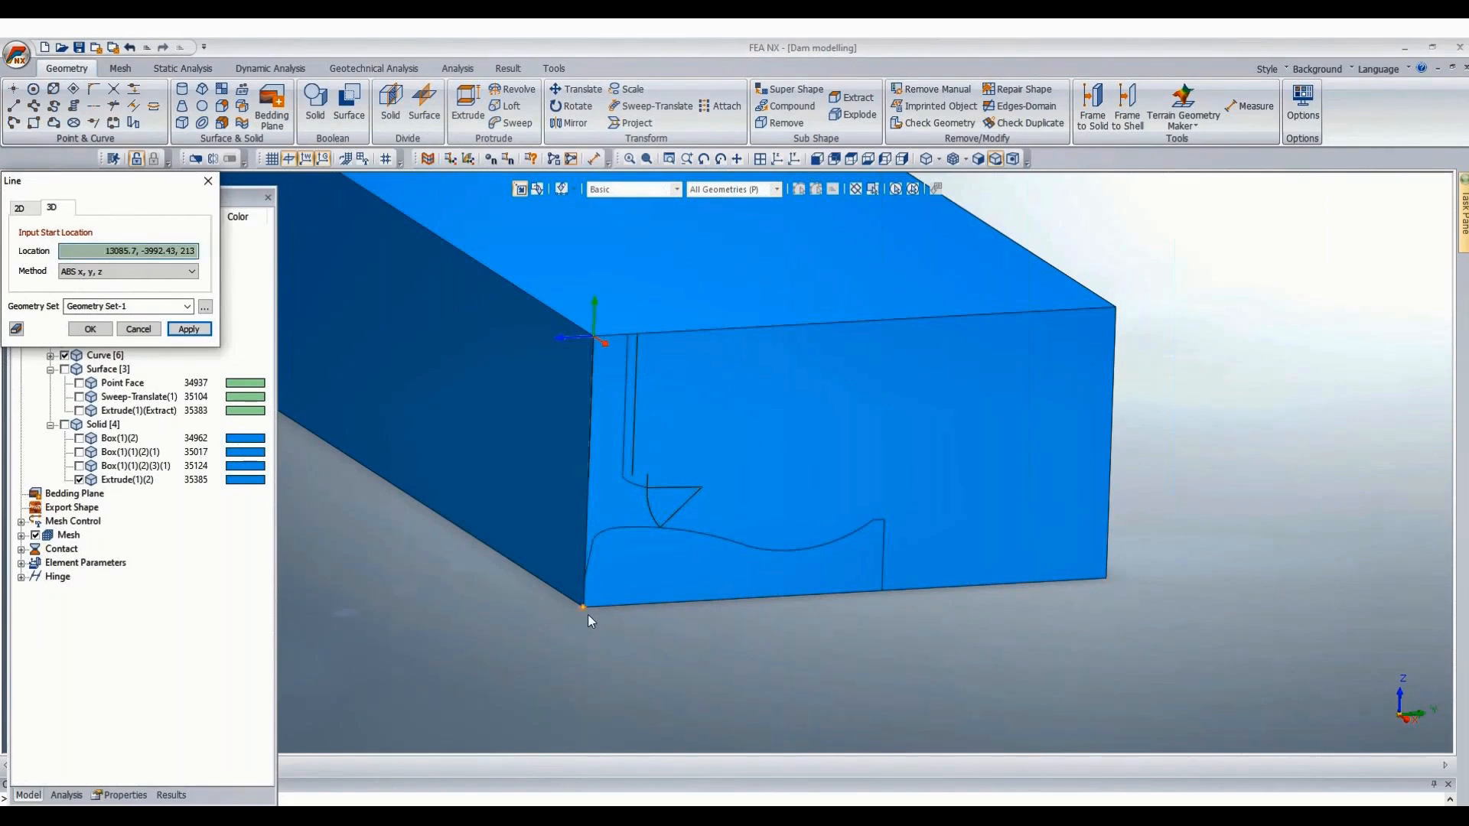
{"action": "left_click", "coordinate": [588, 613]}
{"action": "left_click", "coordinate": [1113, 584]}
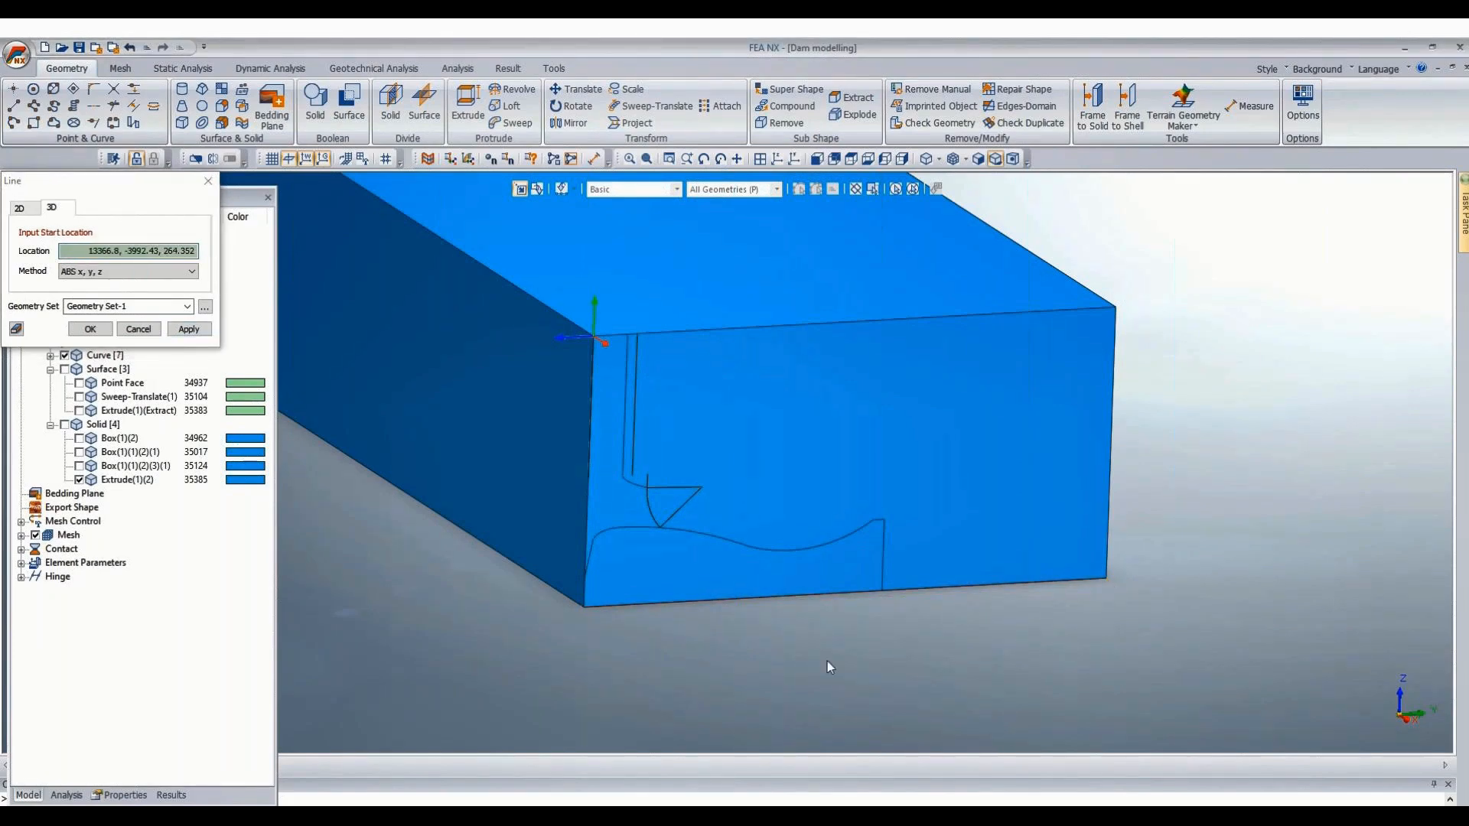
{"action": "key", "text": "Escape"}
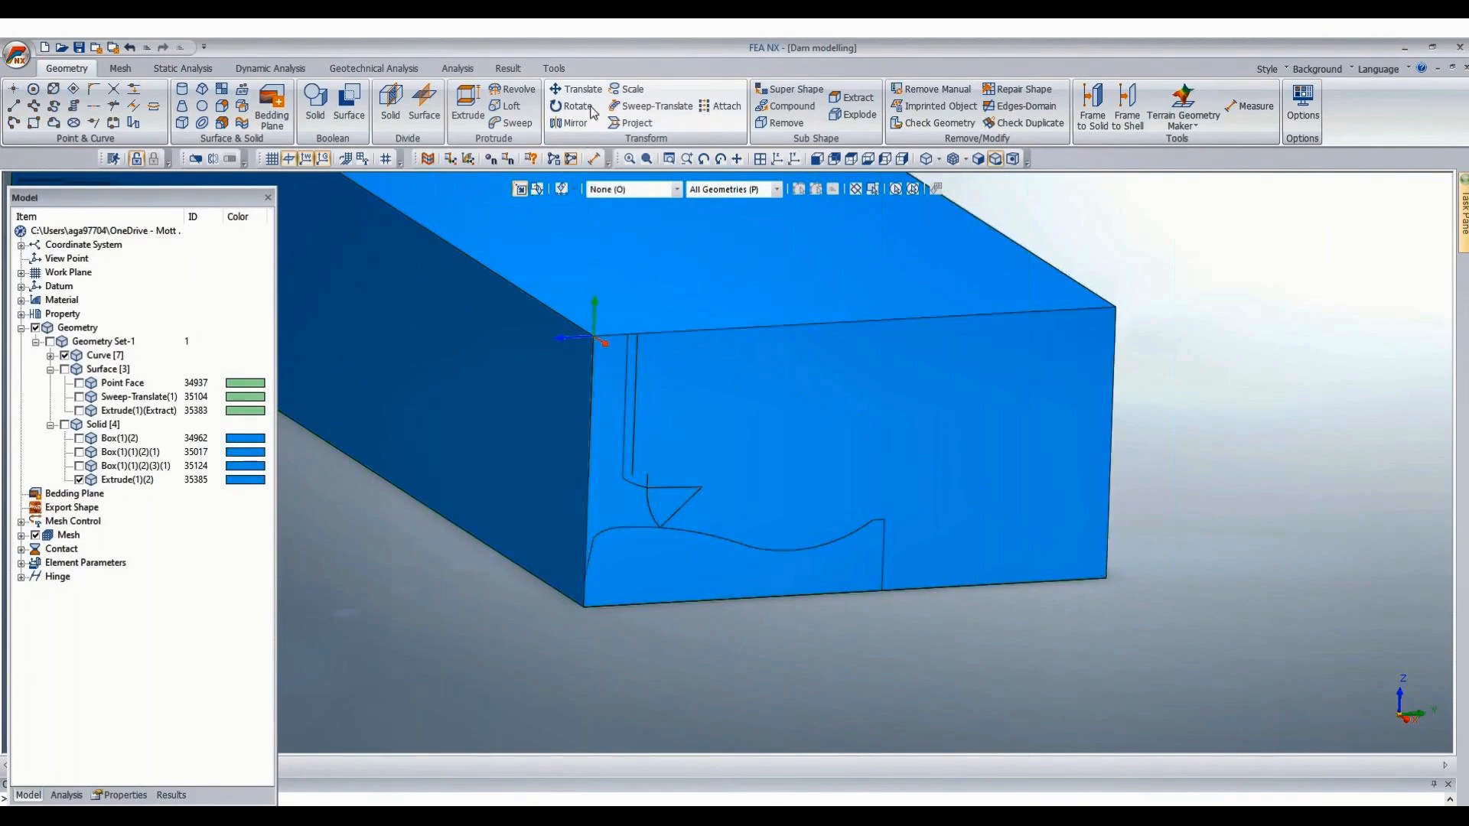
Rotate the new bottom-edge line by 30 degrees, using a two-point axis along the block's long lower edge from the line's upstream end.
{"action": "left_click", "coordinate": [575, 107]}
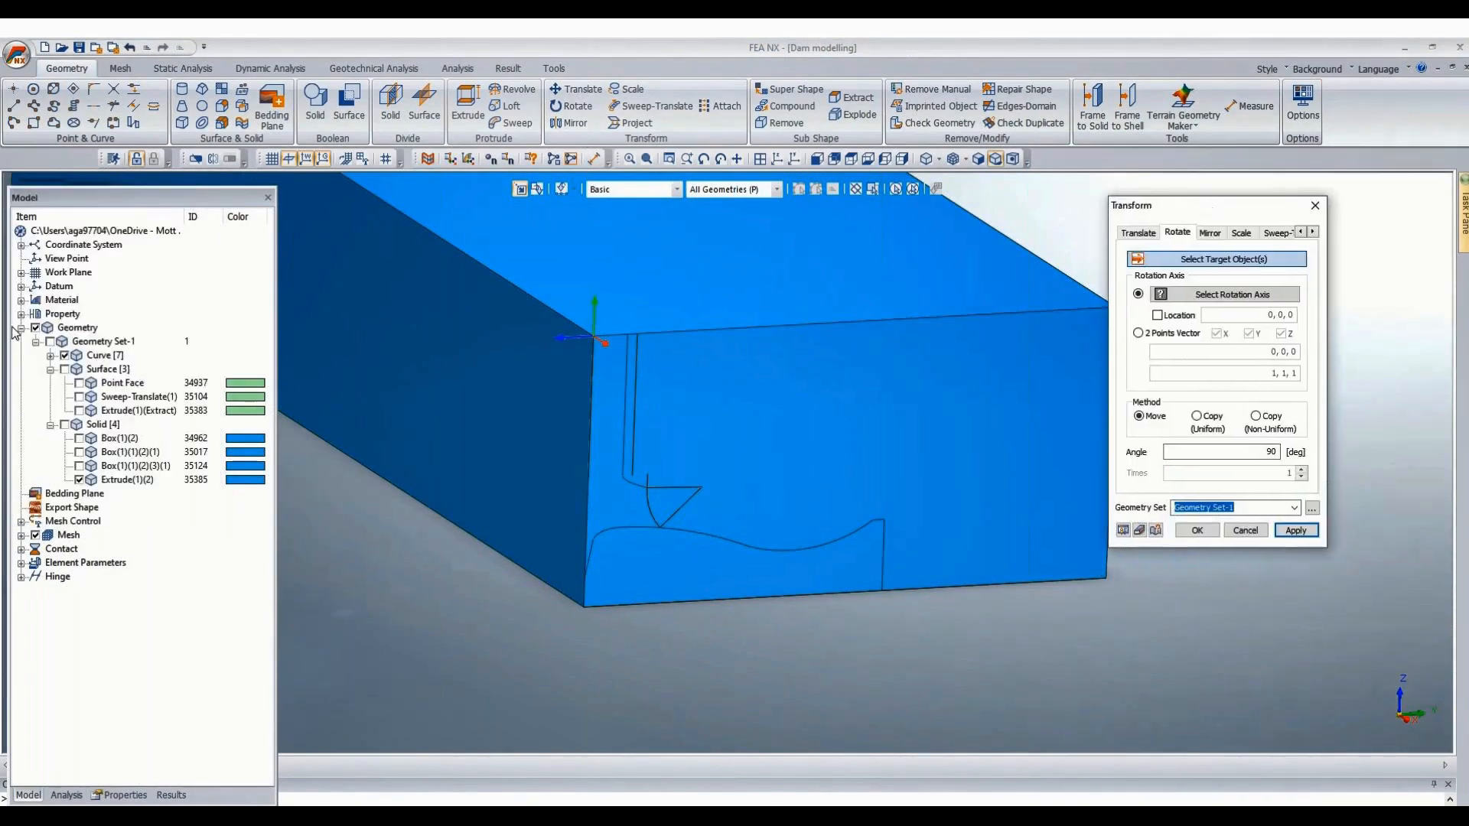
{"action": "left_click", "coordinate": [50, 355]}
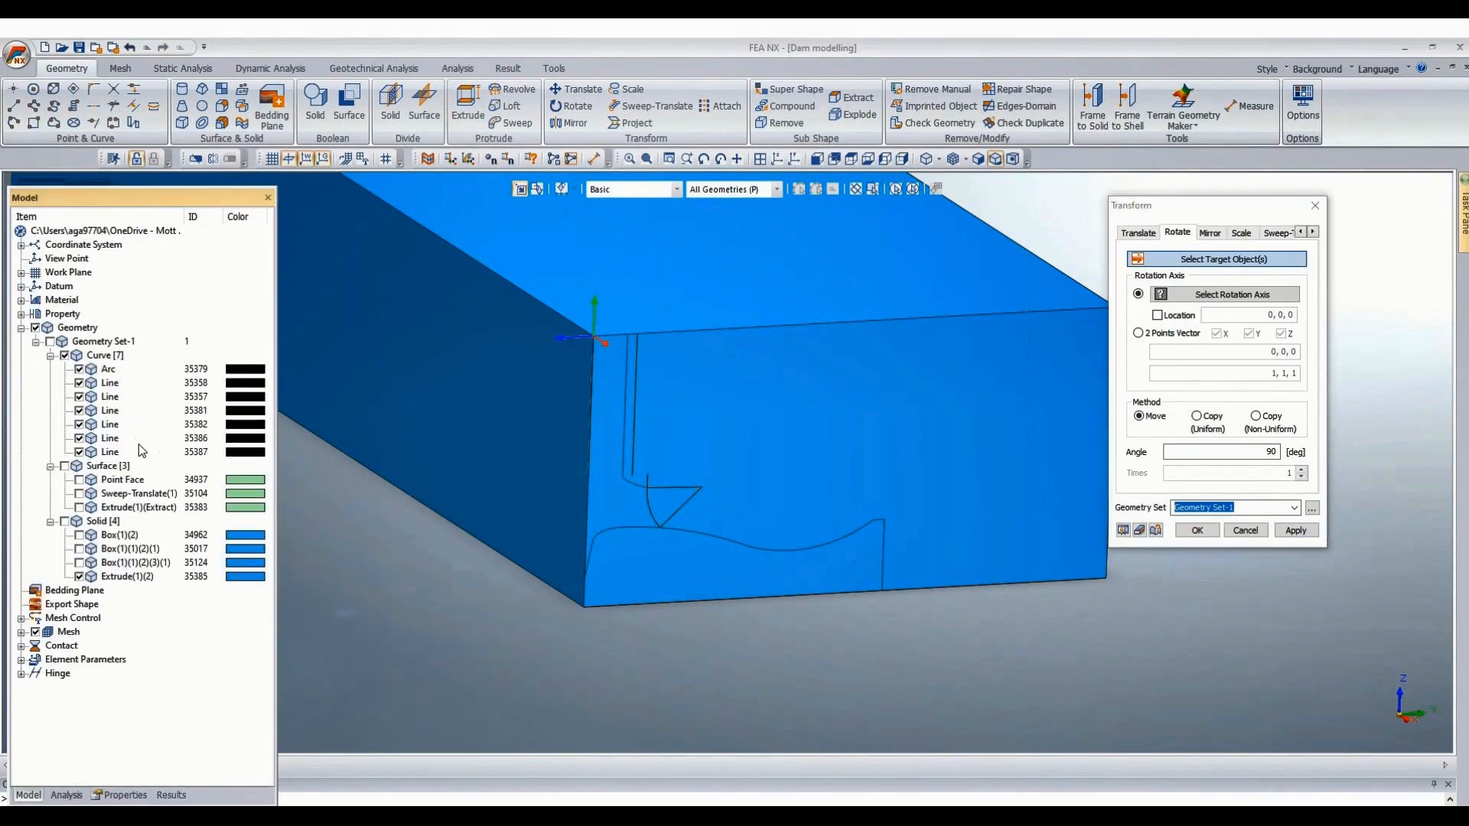
{"action": "left_click", "coordinate": [114, 452]}
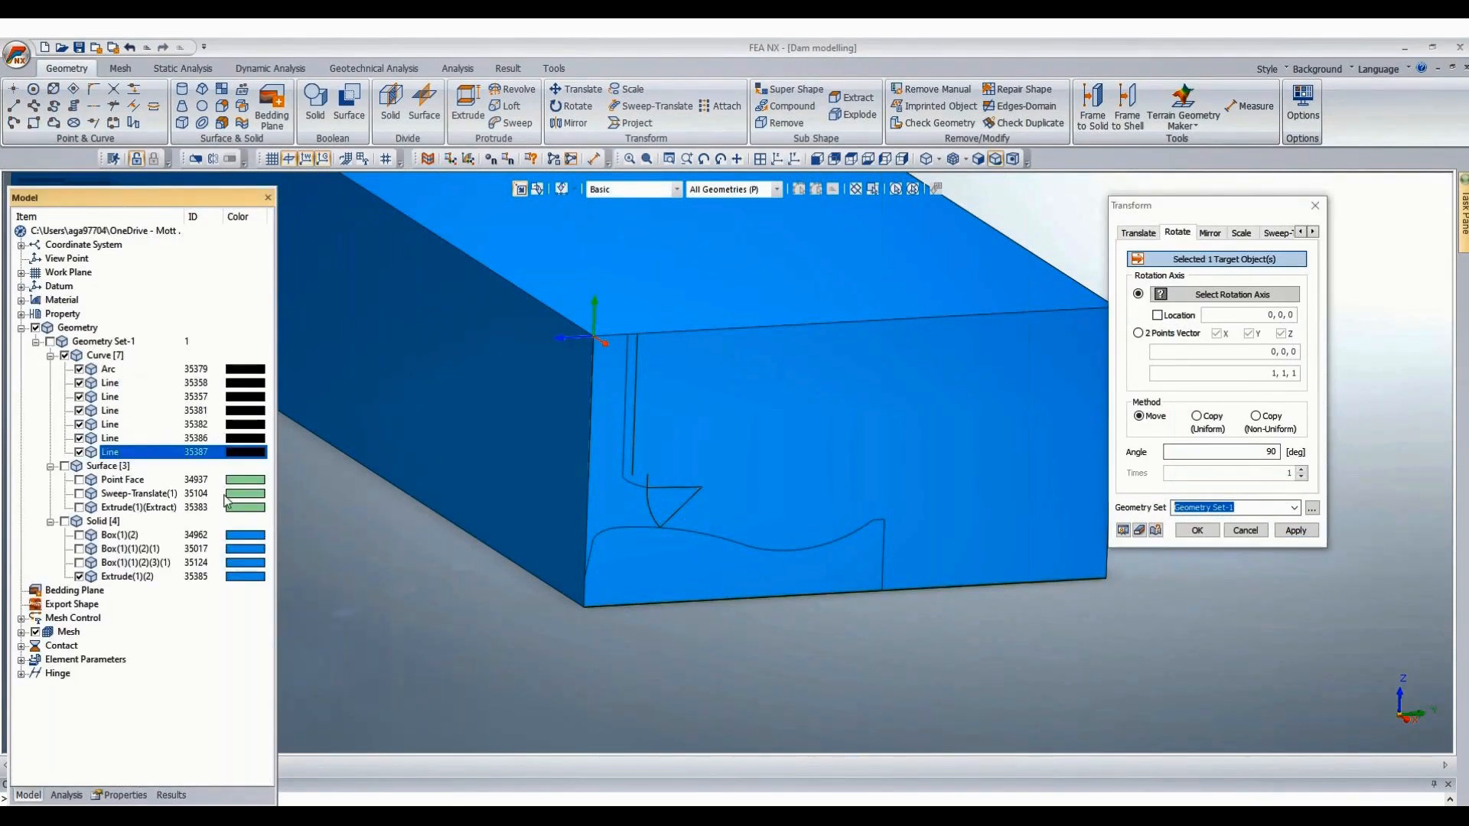
{"action": "left_click", "coordinate": [1139, 333]}
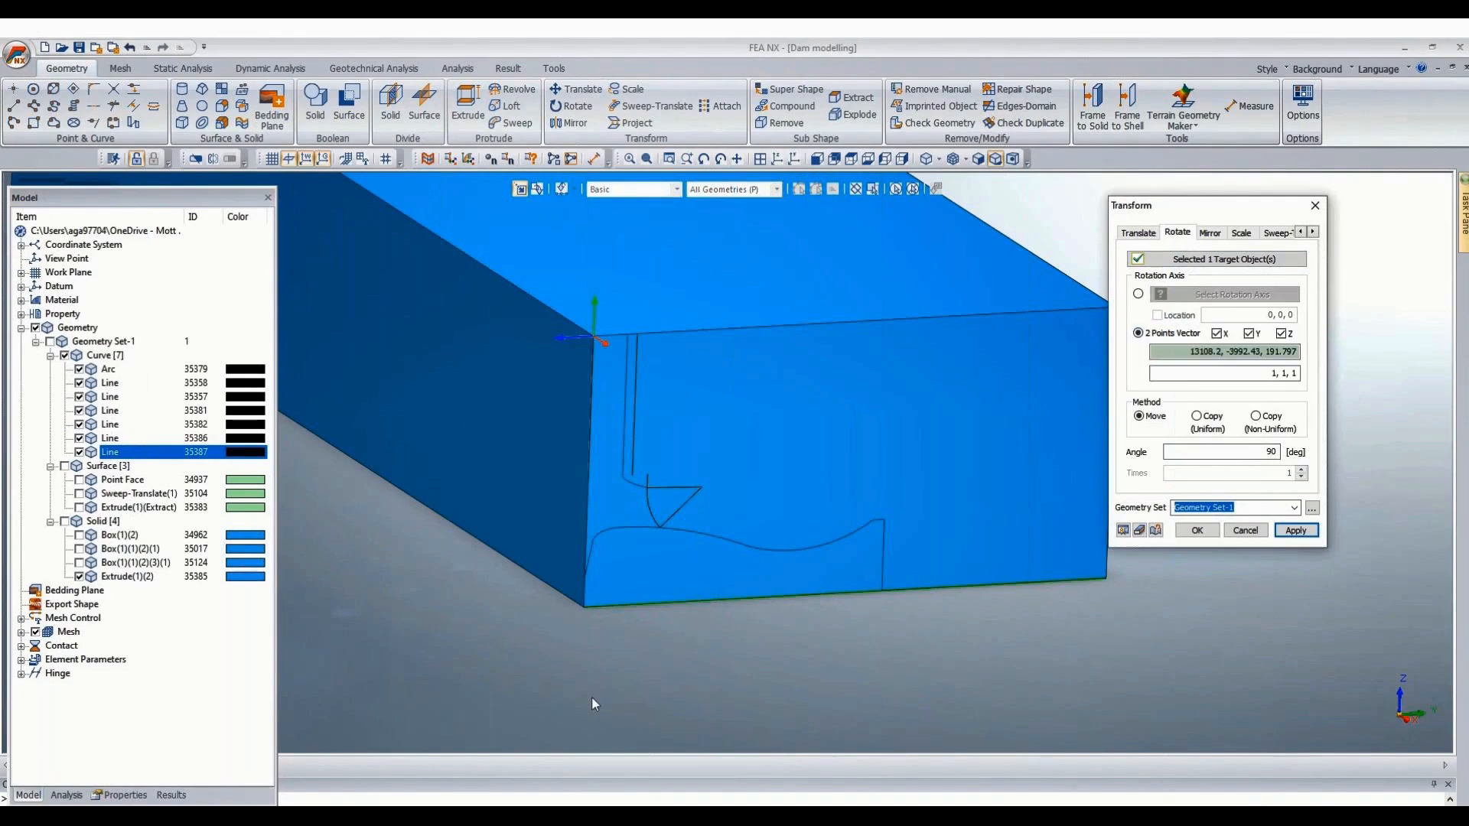
{"action": "left_click", "coordinate": [581, 612]}
{"action": "scroll", "coordinate": [1133, 707], "scroll_direction": "down", "scroll_amount": 2}
{"action": "scroll", "coordinate": [1182, 733], "scroll_direction": "down", "scroll_amount": 2}
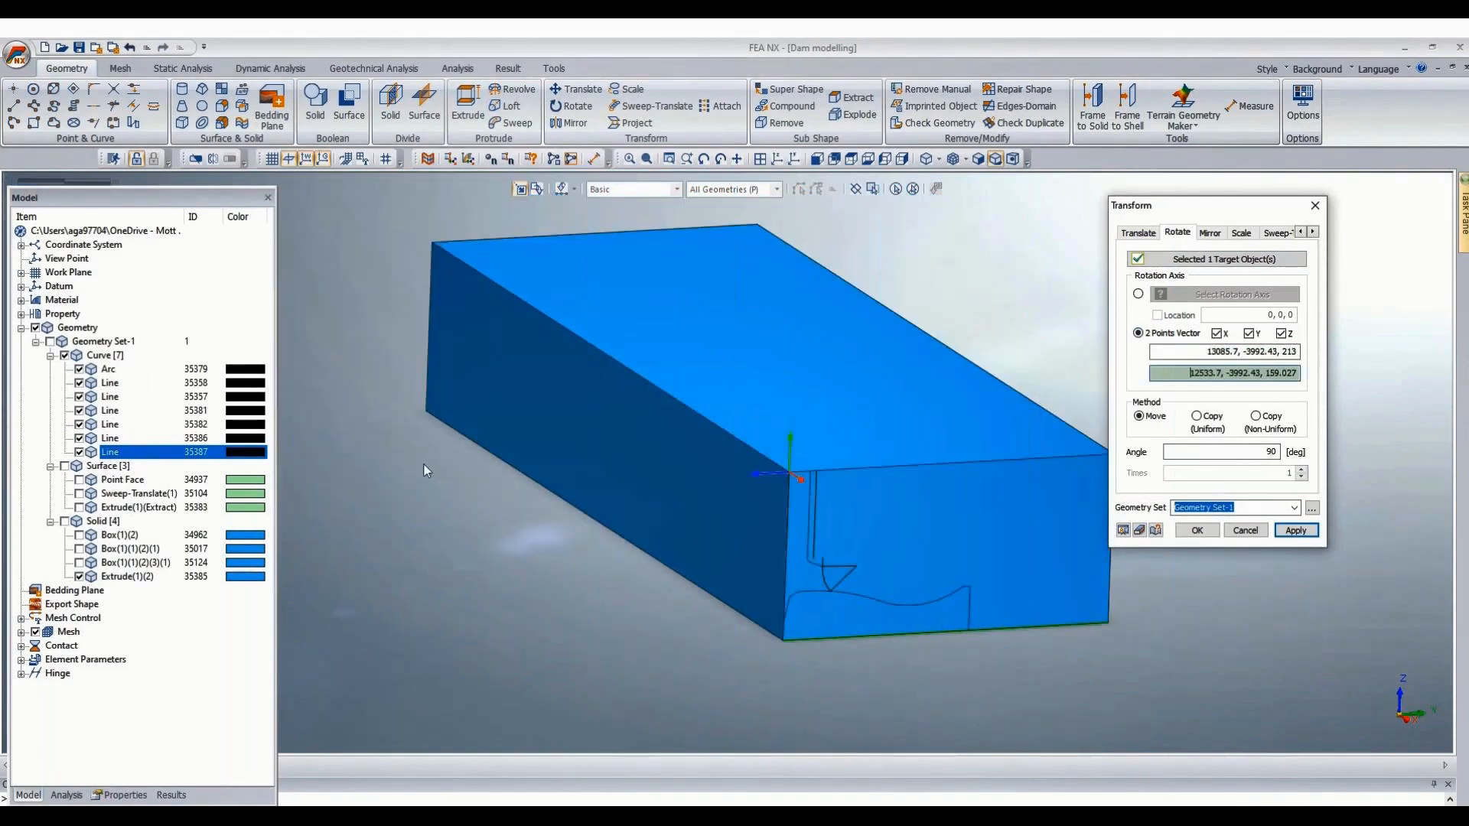
{"action": "left_click", "coordinate": [758, 527]}
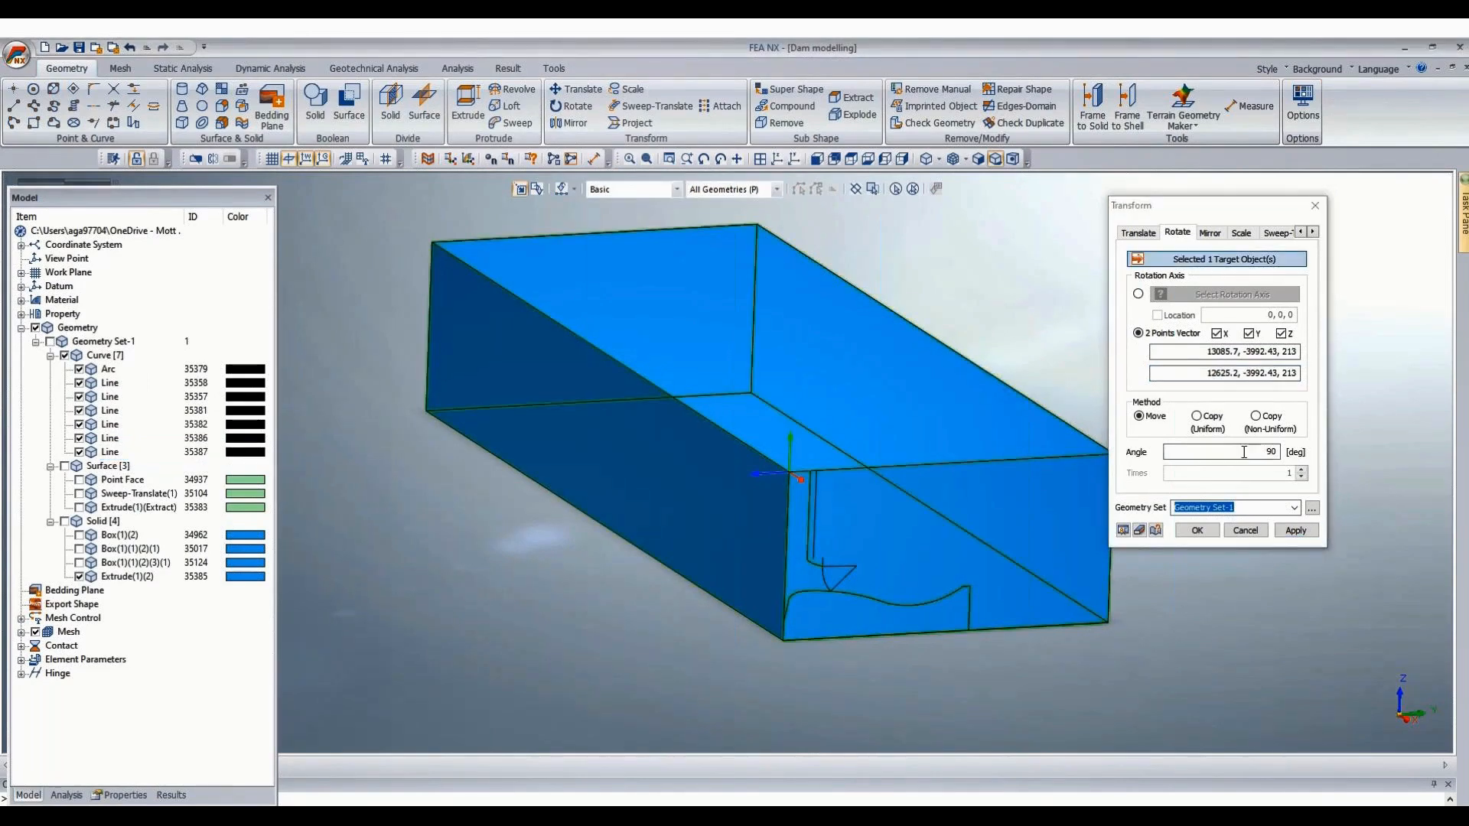
{"action": "double_click", "coordinate": [1244, 452]}
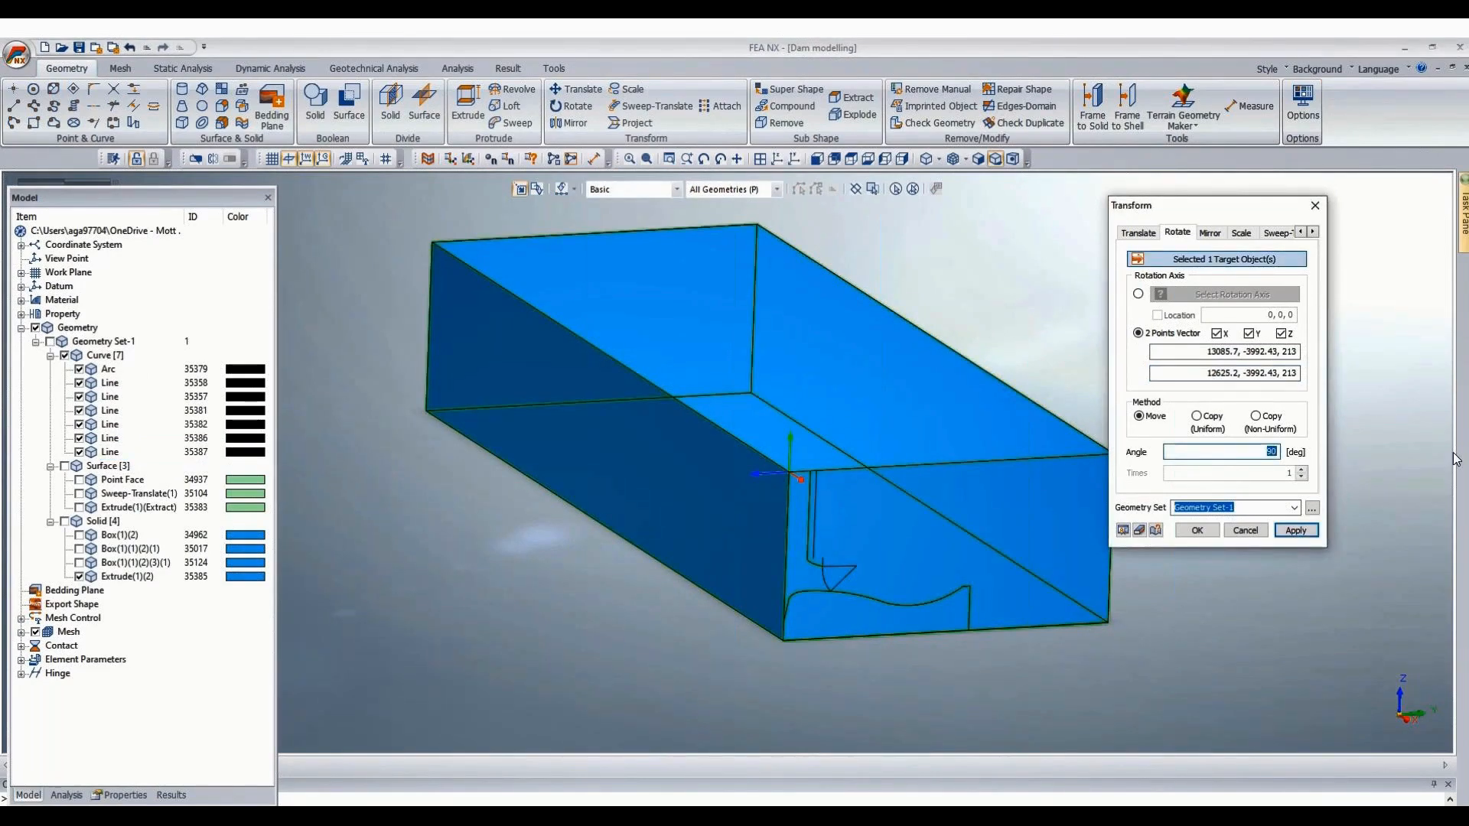
{"action": "type", "text": "-30"}
{"action": "key", "text": "Return"}
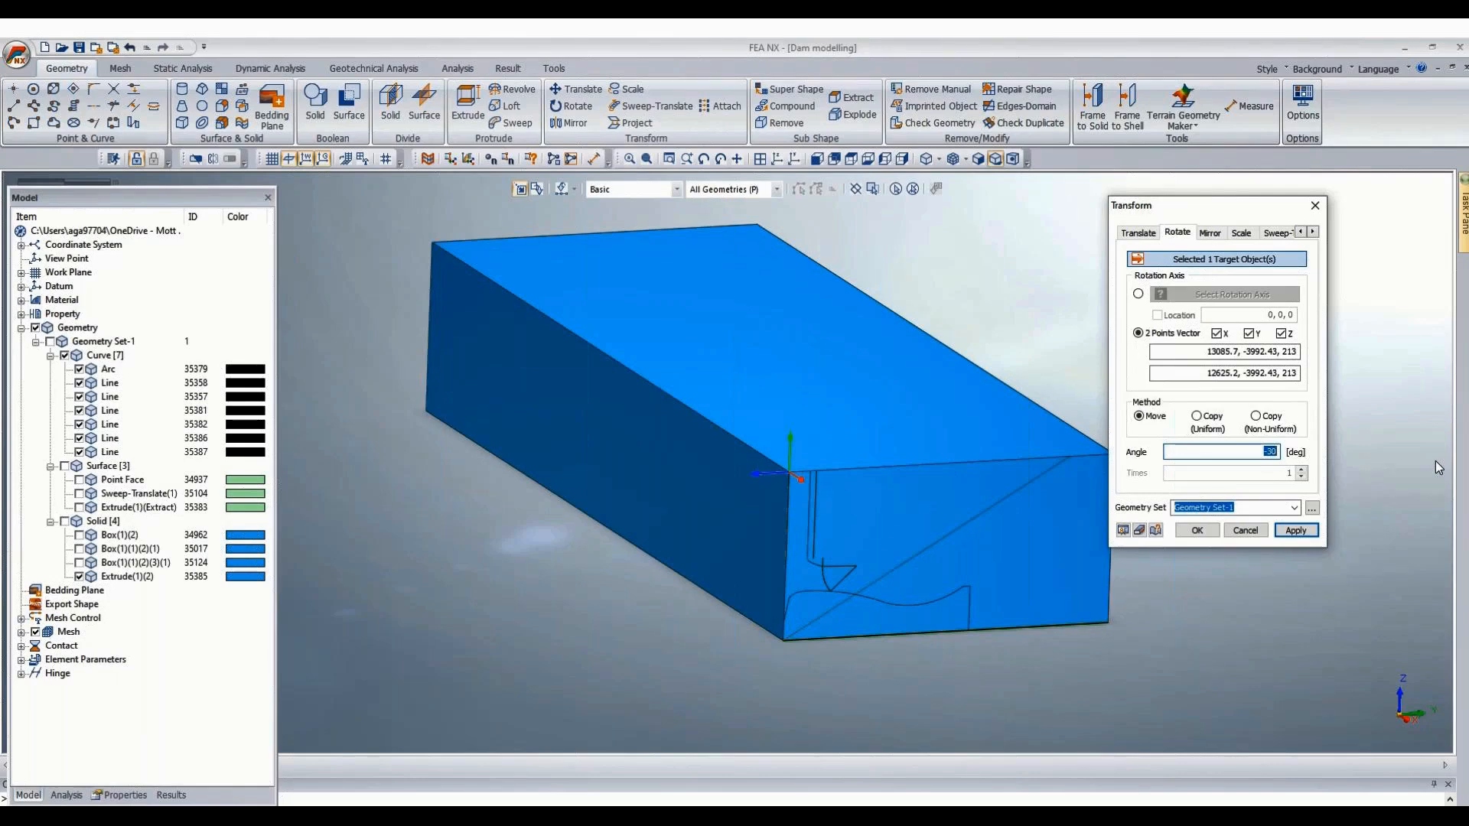
{"action": "type", "text": "30"}
{"action": "left_click", "coordinate": [1123, 529]}
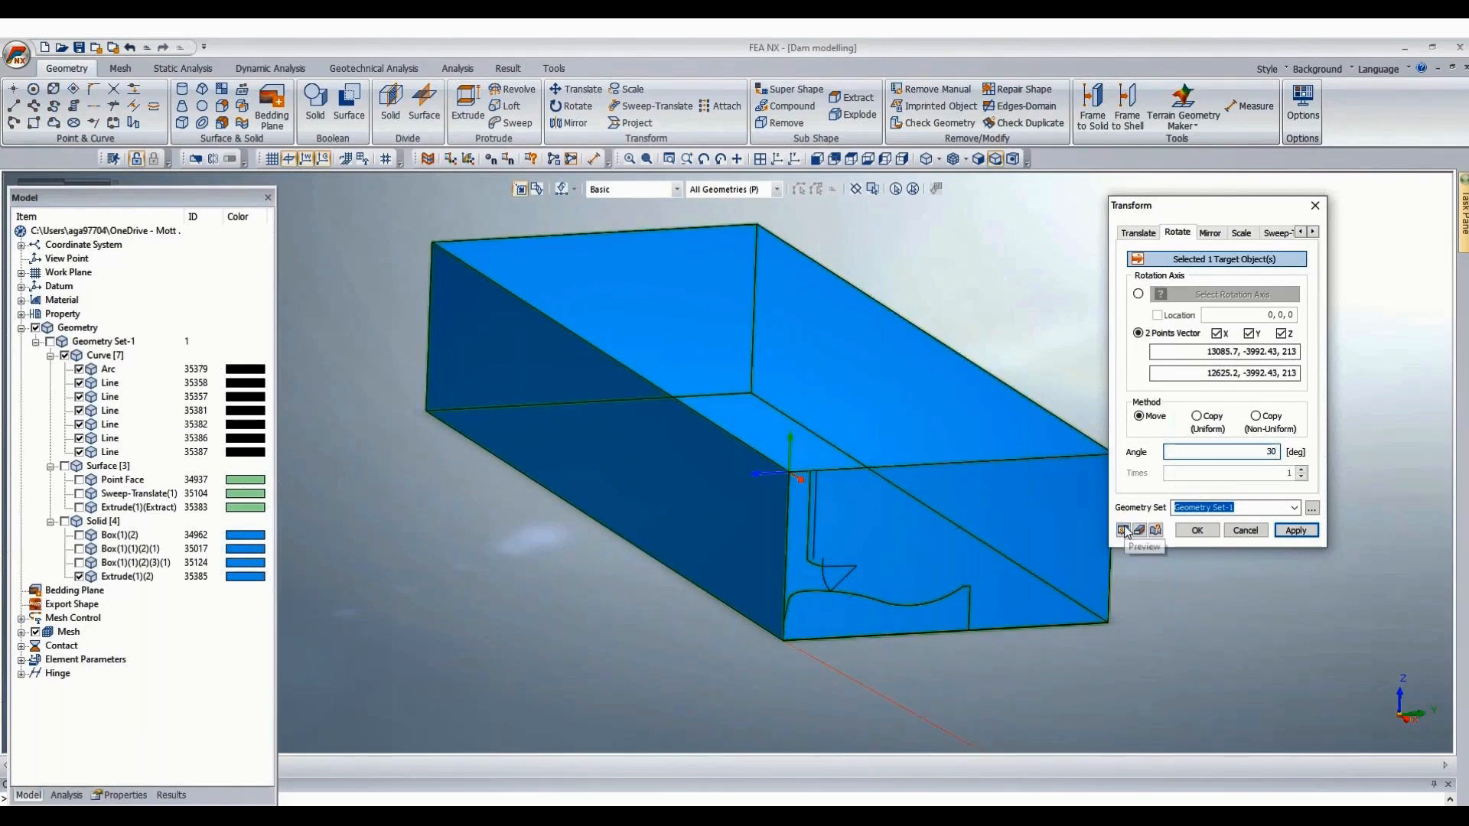
{"action": "left_click", "coordinate": [1197, 530]}
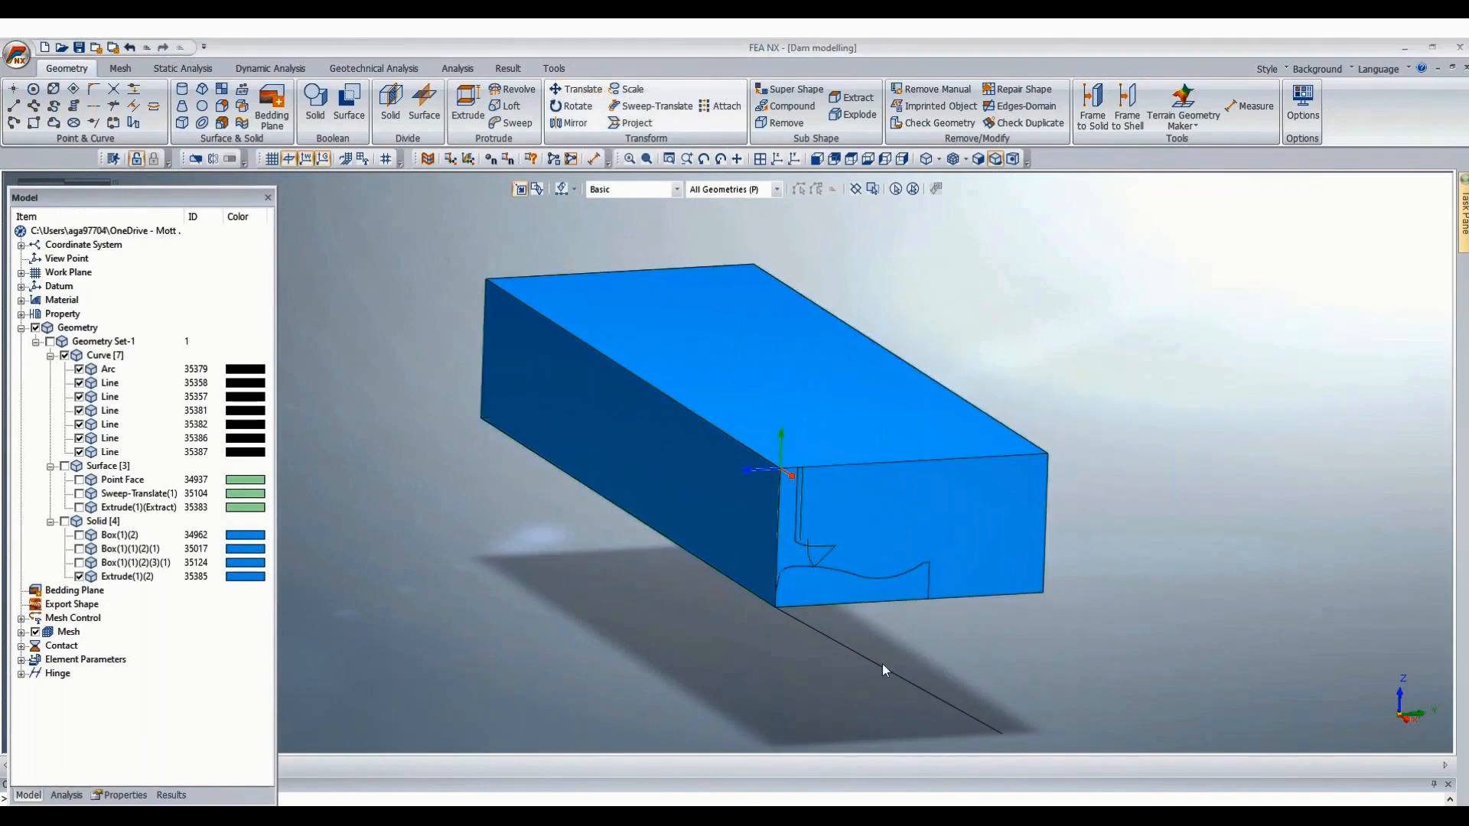
Move the inclined line so its lower end meets the top of the short vertical line, taking the distance from the two-point vector.
{"action": "key", "text": "t"}
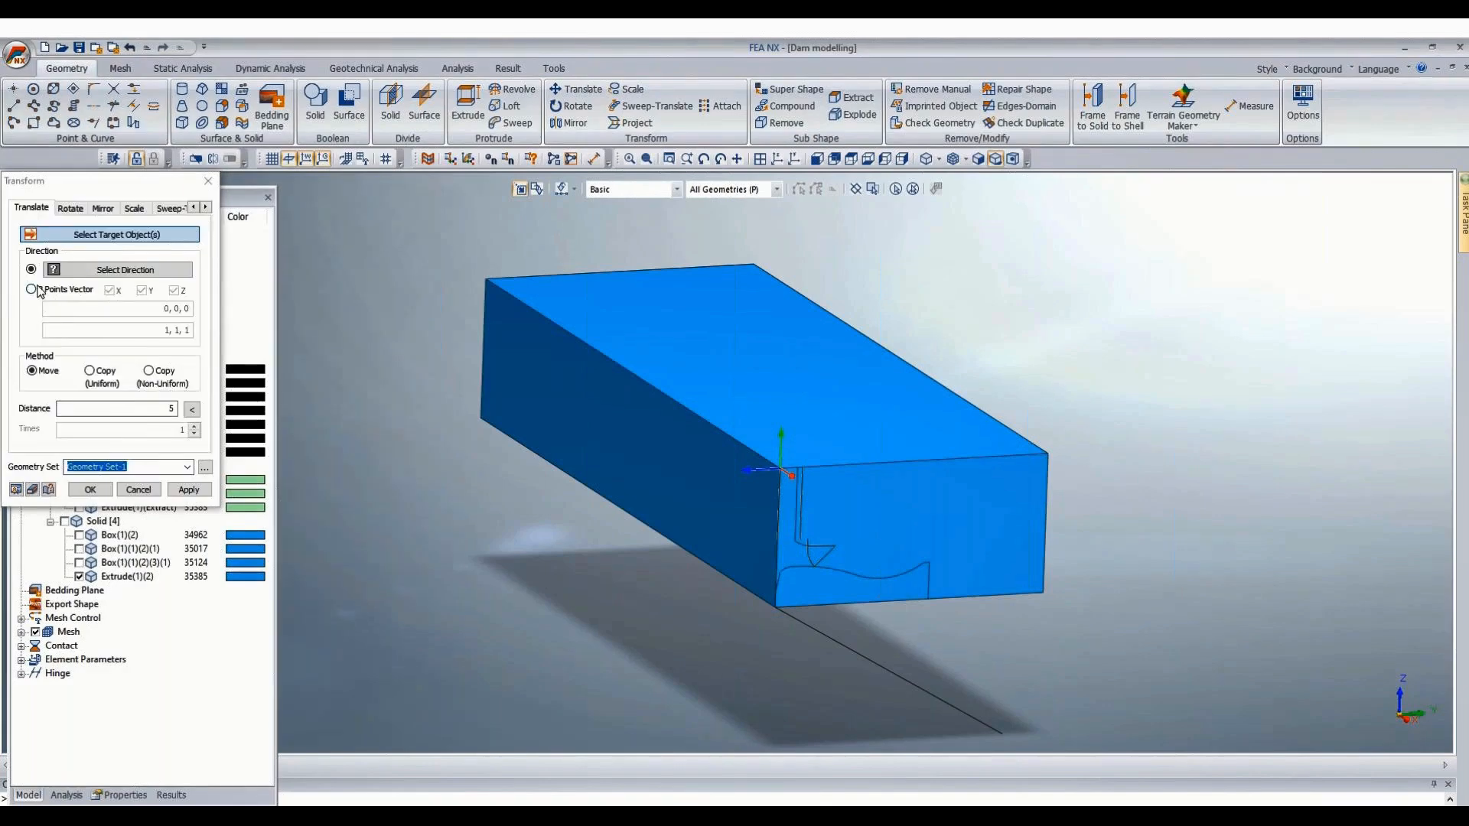
{"action": "left_click", "coordinate": [32, 290]}
{"action": "left_click", "coordinate": [805, 605]}
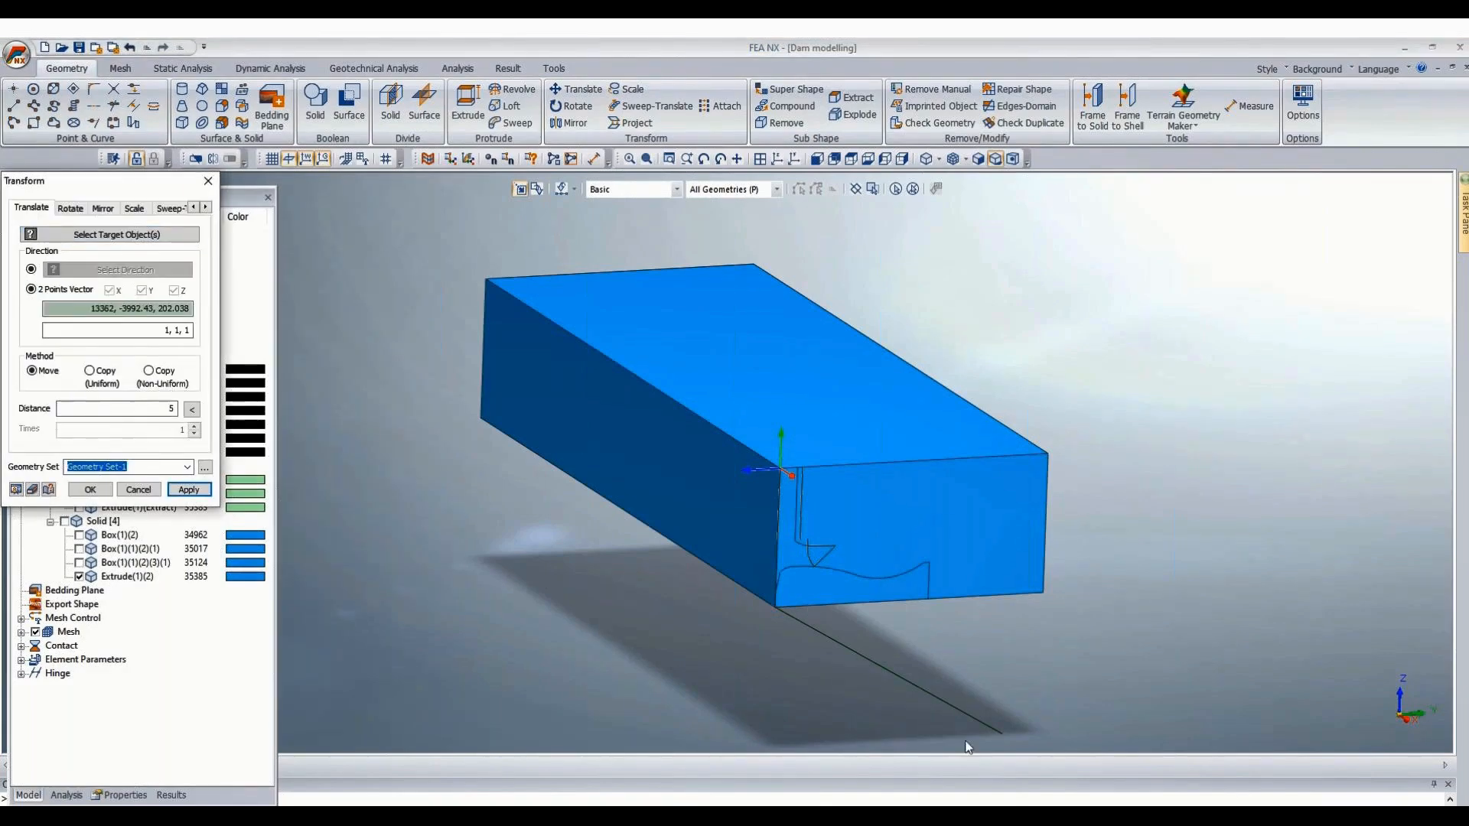
{"action": "left_click", "coordinate": [136, 235]}
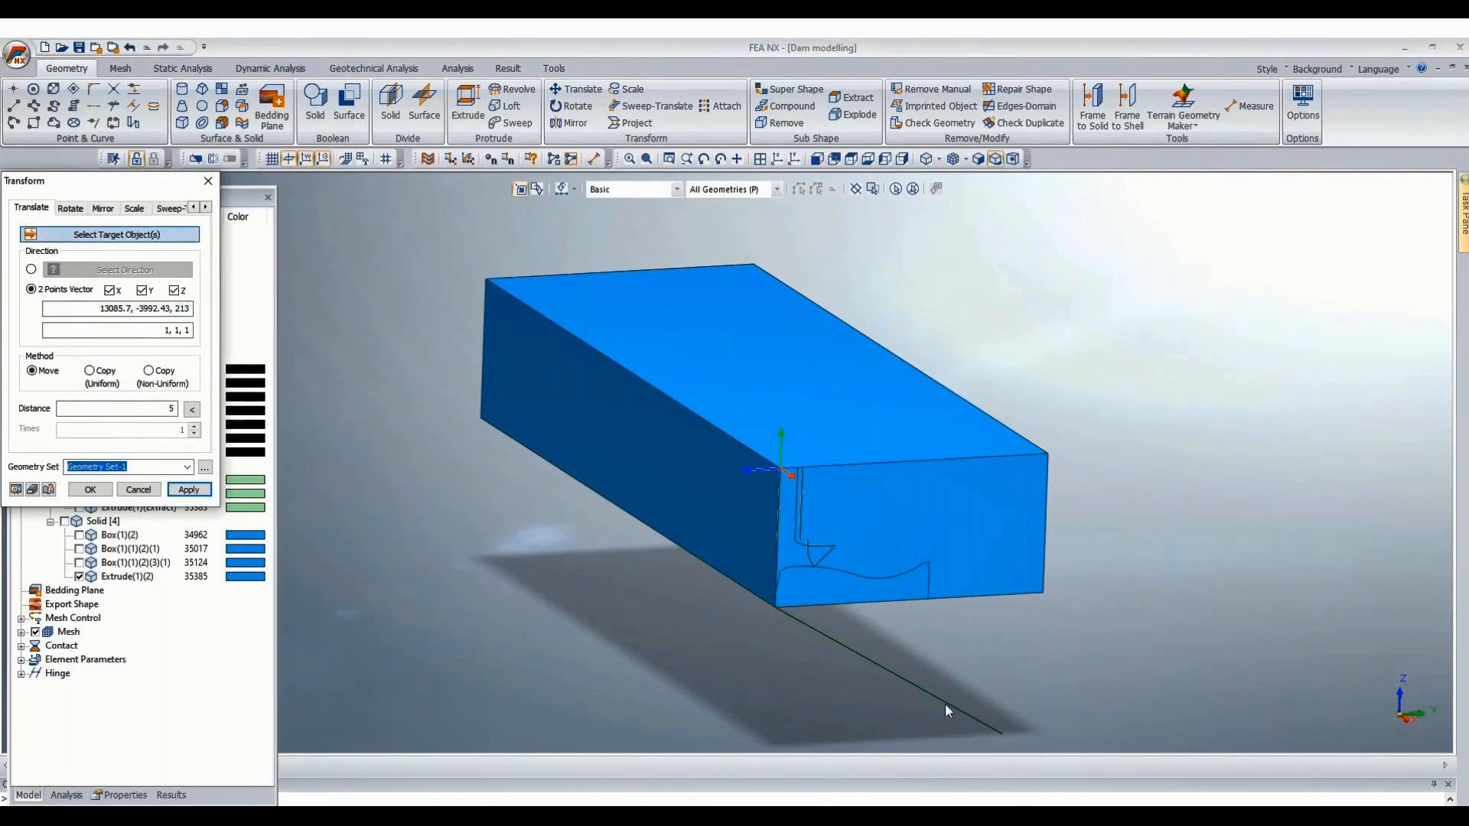
{"action": "left_click", "coordinate": [966, 654]}
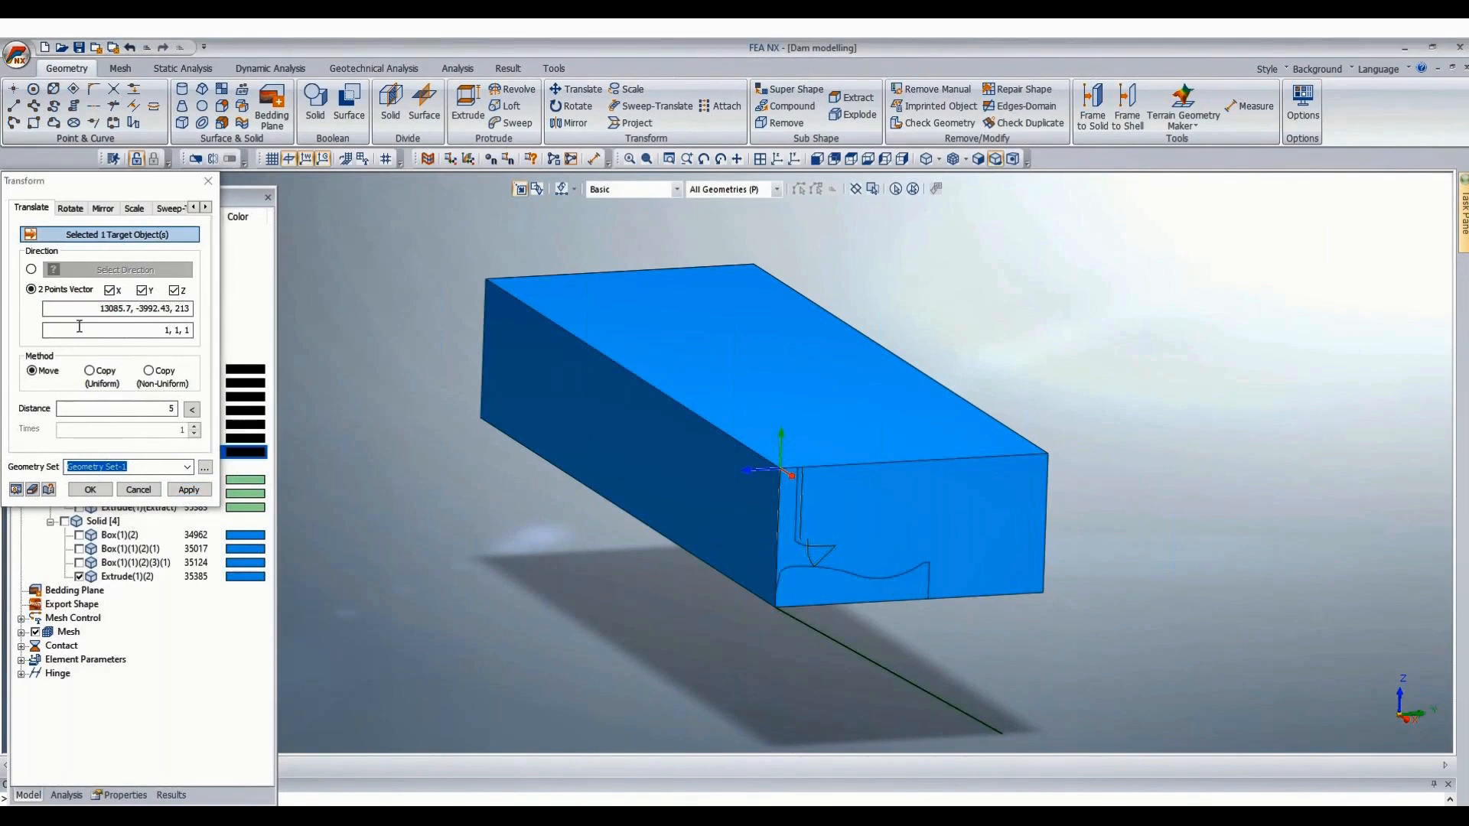
{"action": "left_click", "coordinate": [60, 291]}
{"action": "left_click", "coordinate": [1006, 735]}
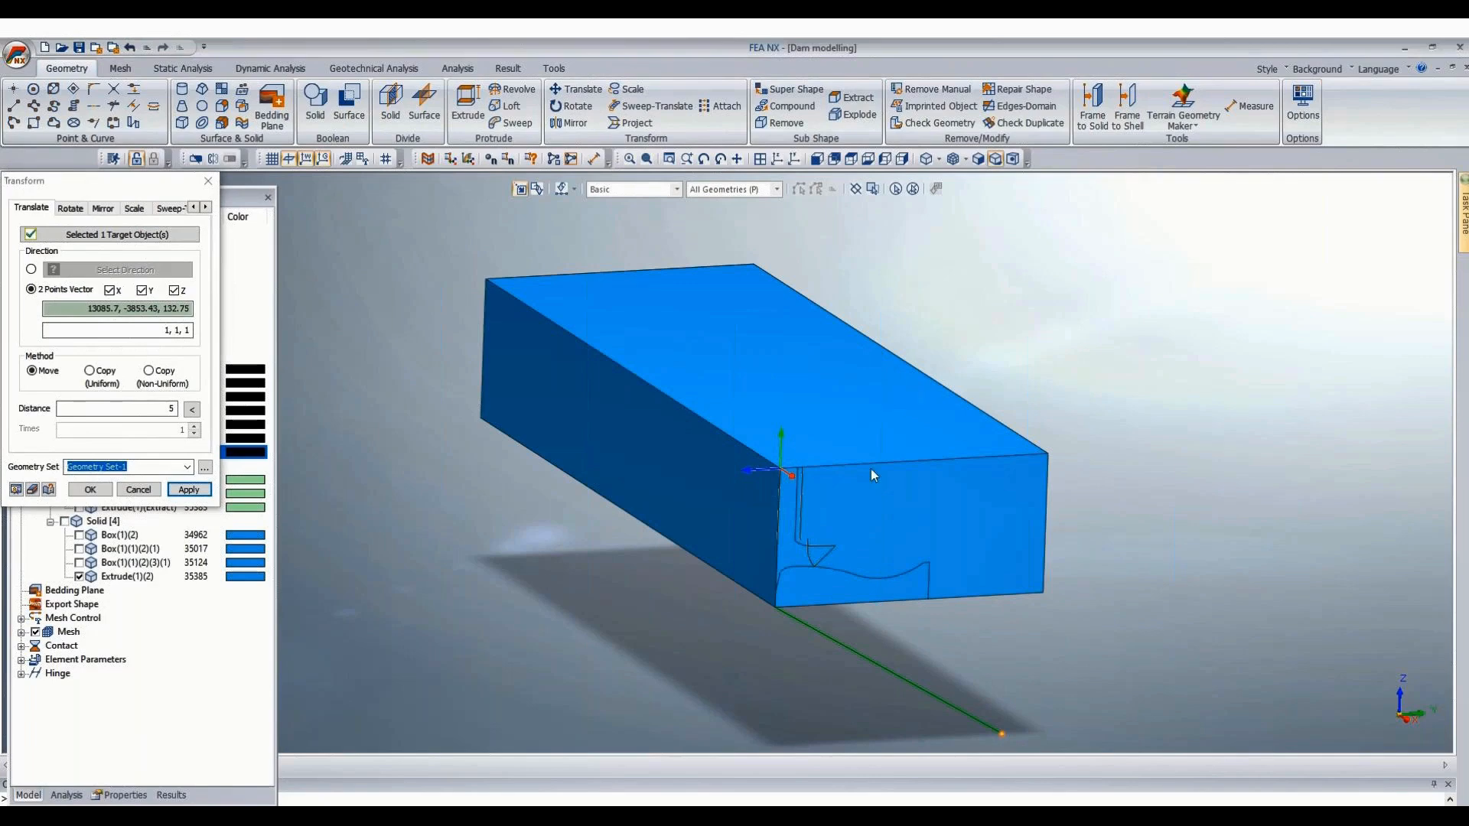
{"action": "scroll", "coordinate": [819, 539], "scroll_direction": "up", "scroll_amount": 5}
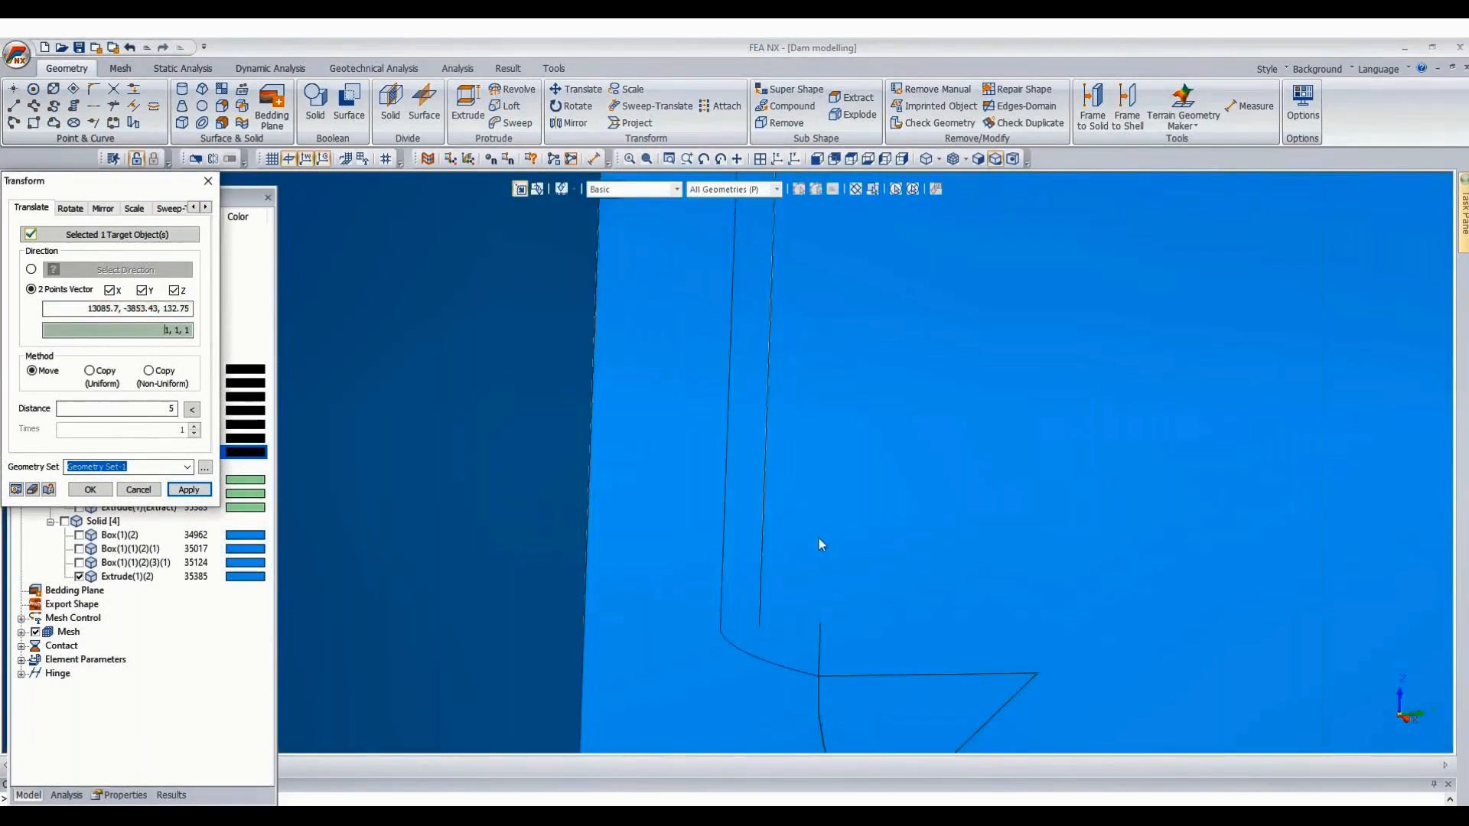
{"action": "left_click", "coordinate": [820, 624]}
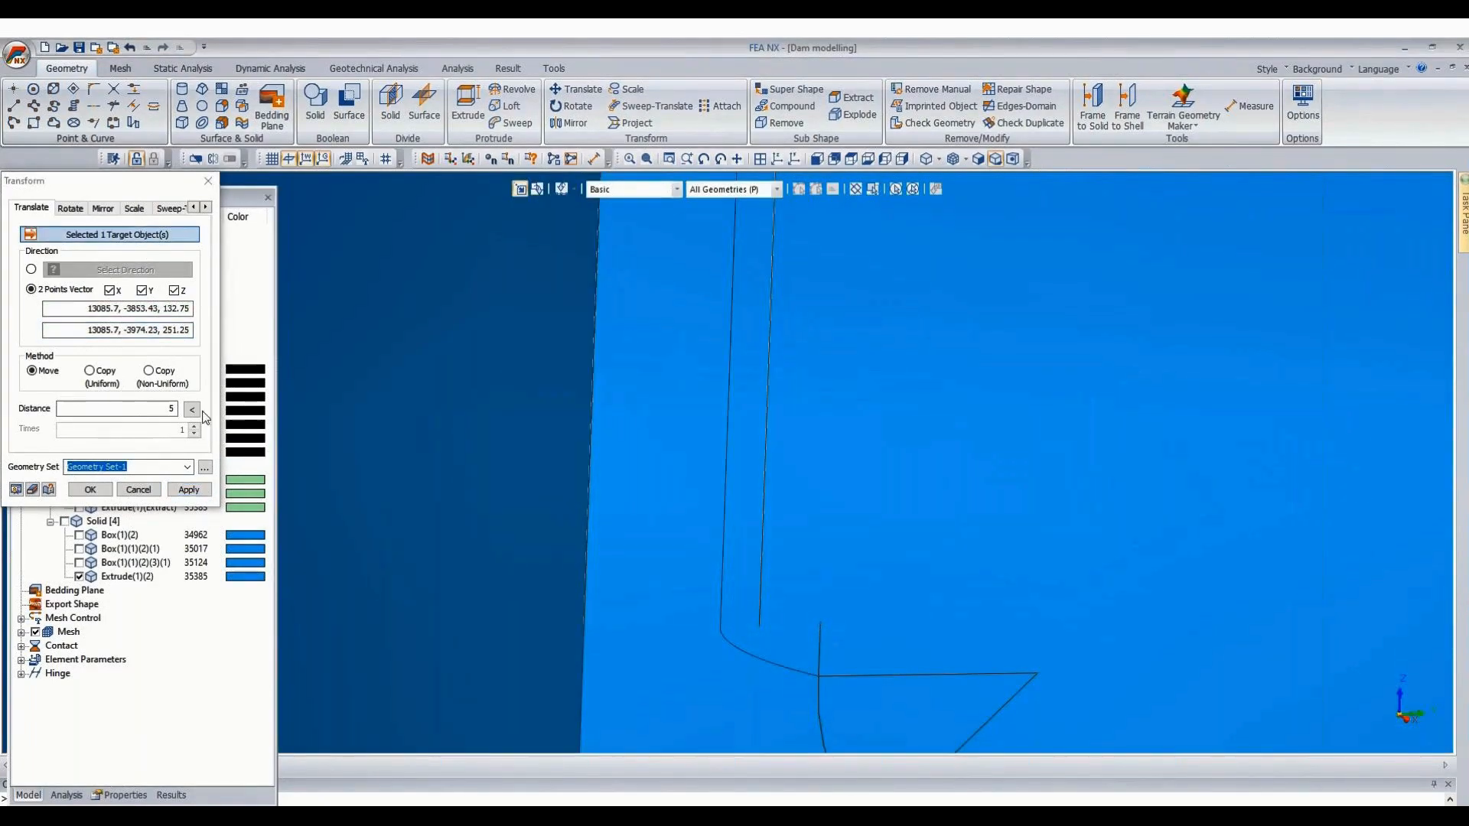
{"action": "left_click", "coordinate": [192, 410]}
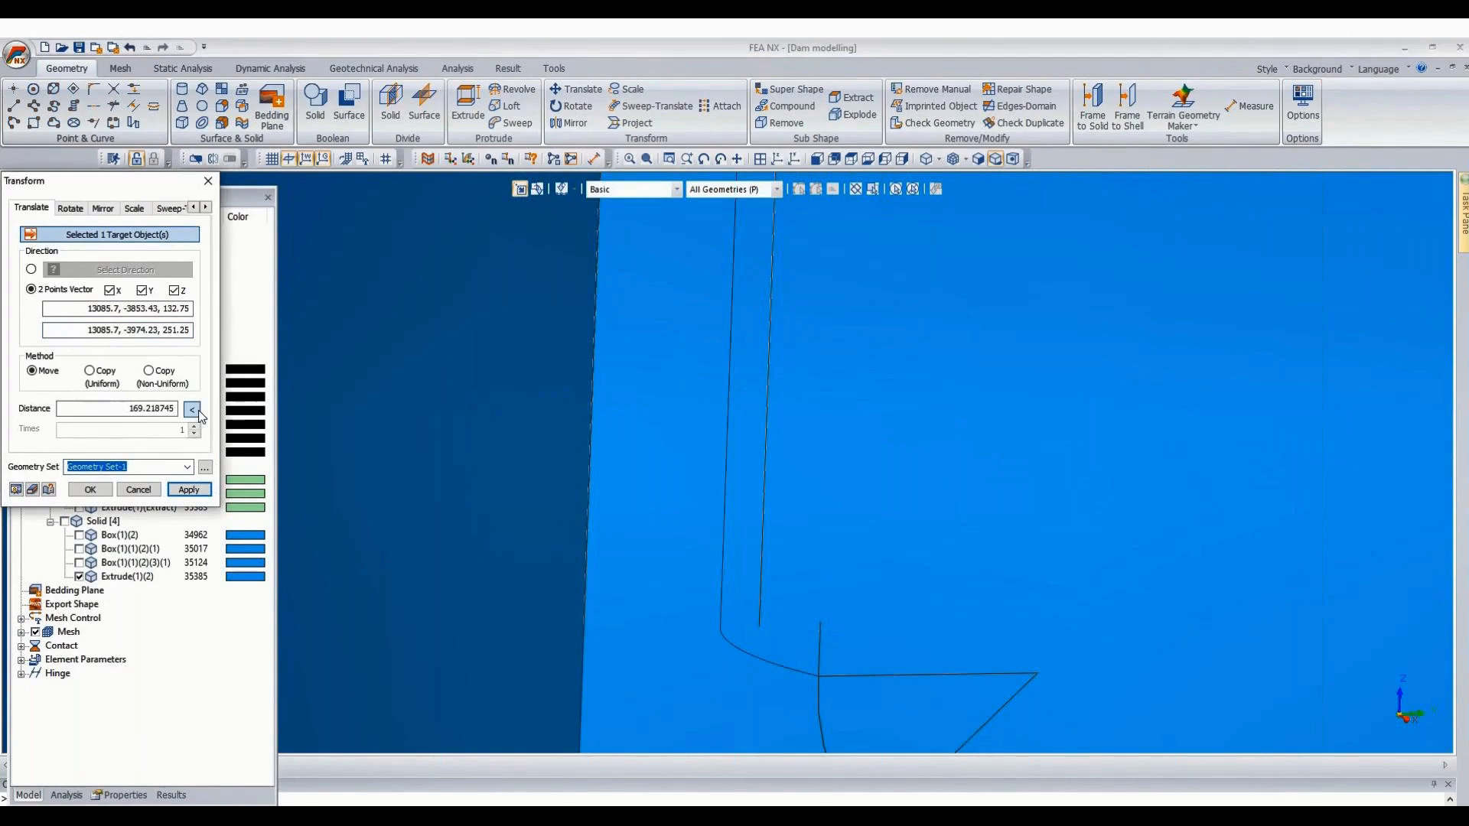
{"action": "left_click", "coordinate": [89, 490]}
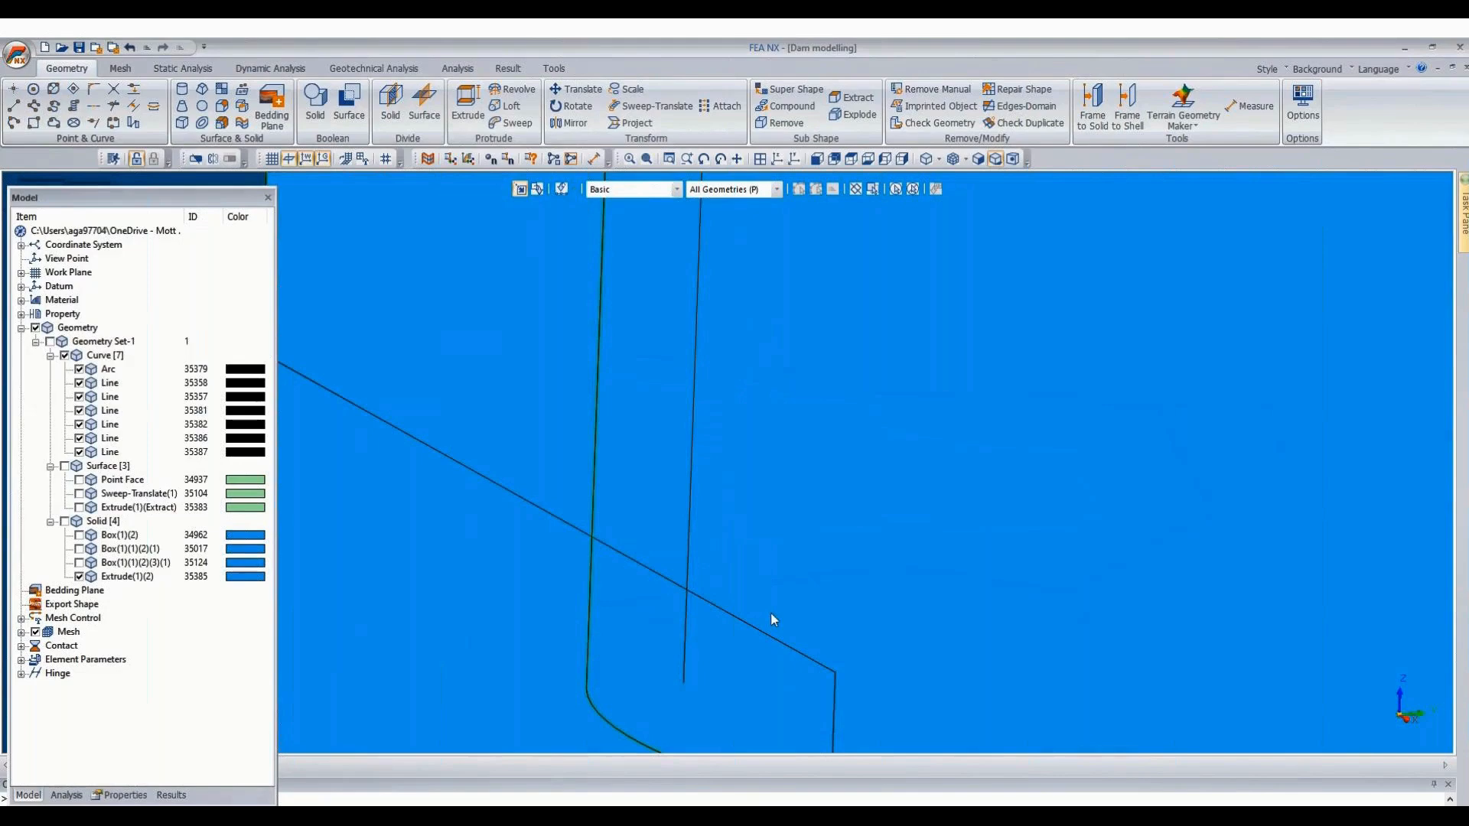
Join the ends of the long downstream vertical line and the inclined line where they cross, using Extend Curve with 2D Coinciding Ends.
{"action": "left_click", "coordinate": [85, 131]}
{"action": "key", "text": "Escape"}
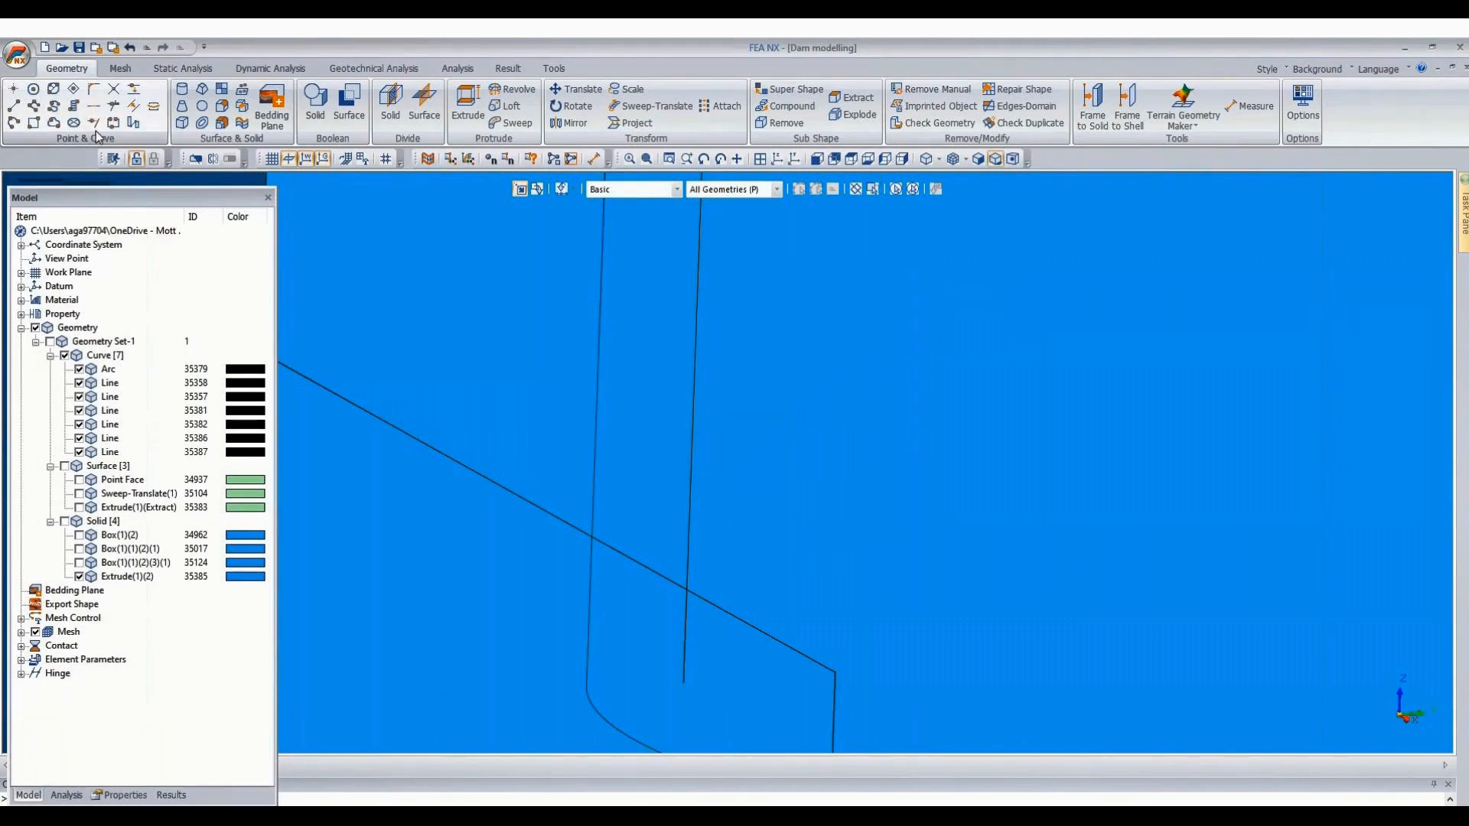
{"action": "left_click", "coordinate": [92, 122]}
{"action": "left_click", "coordinate": [97, 207]}
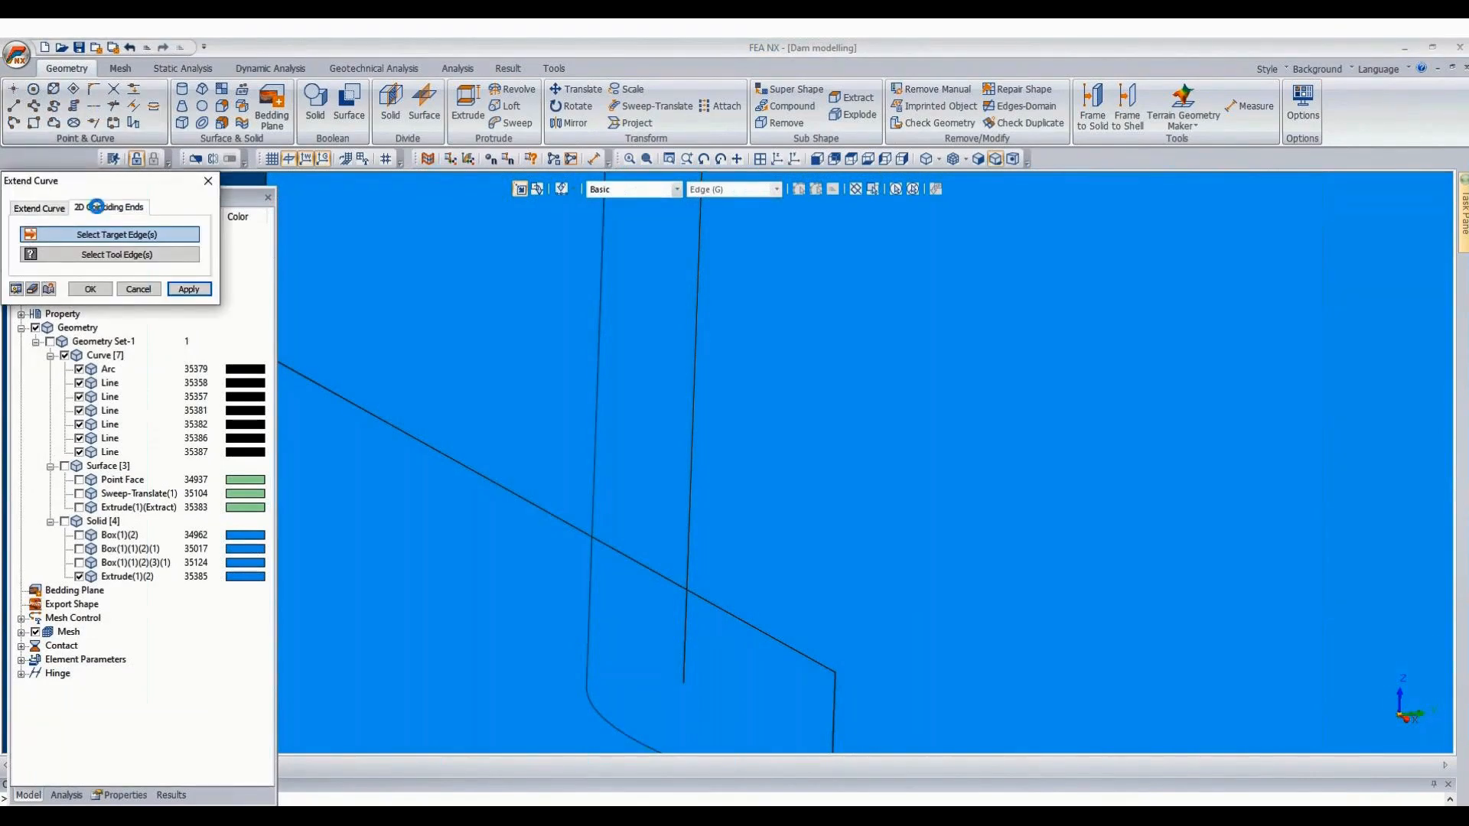
{"action": "left_click", "coordinate": [691, 487]}
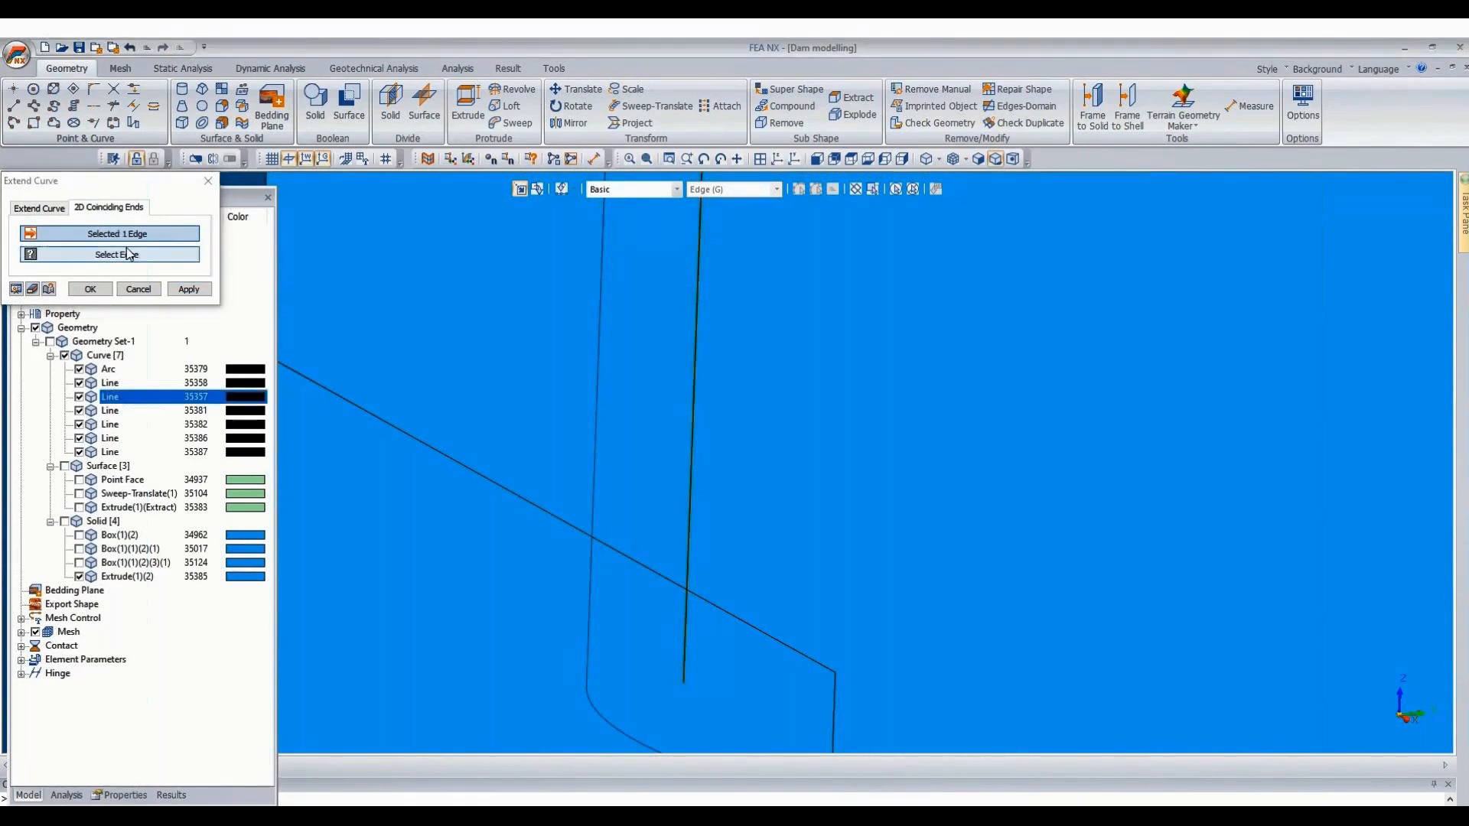
{"action": "left_click", "coordinate": [128, 253]}
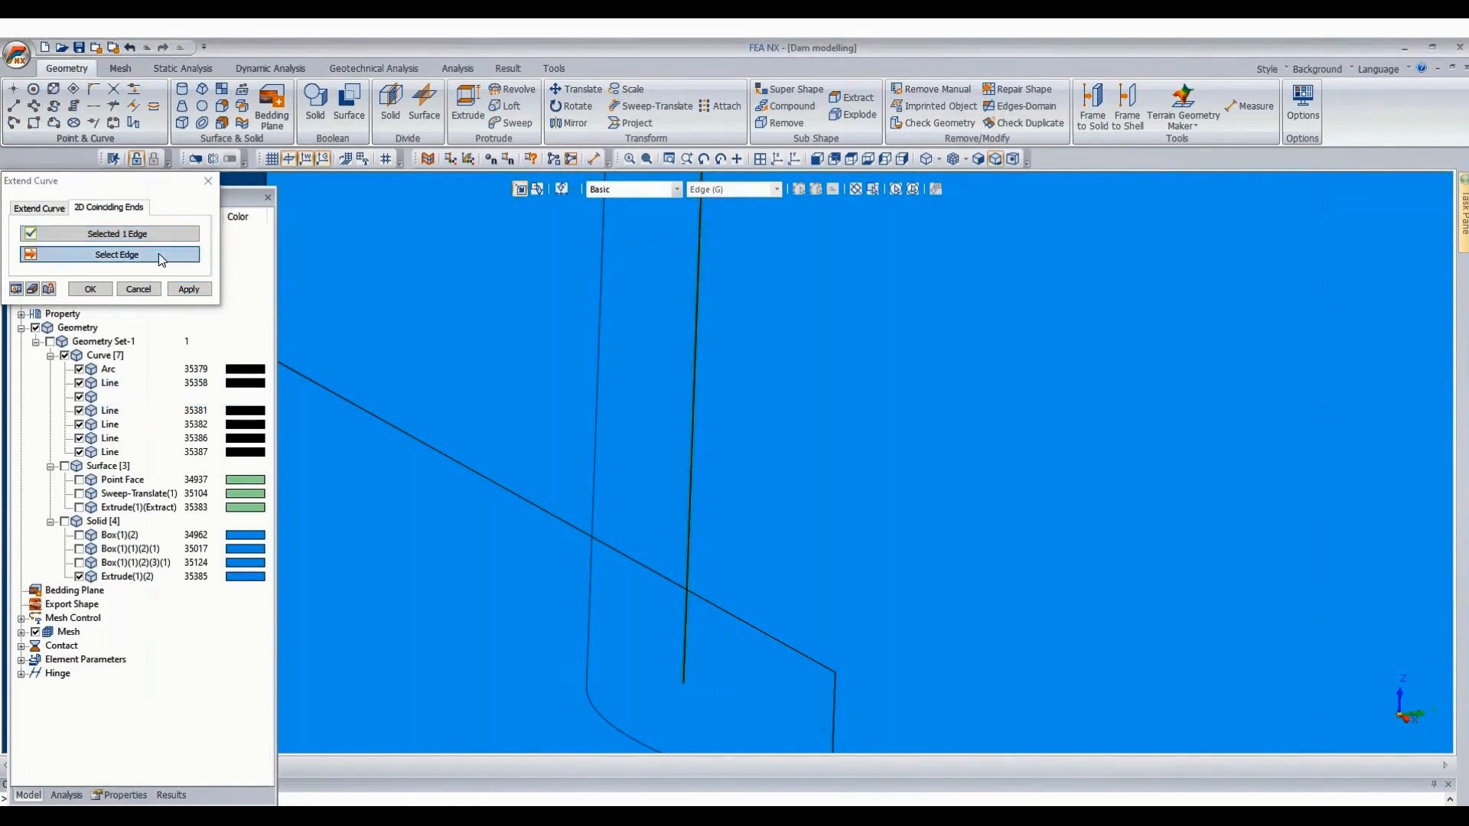
{"action": "left_click", "coordinate": [762, 632]}
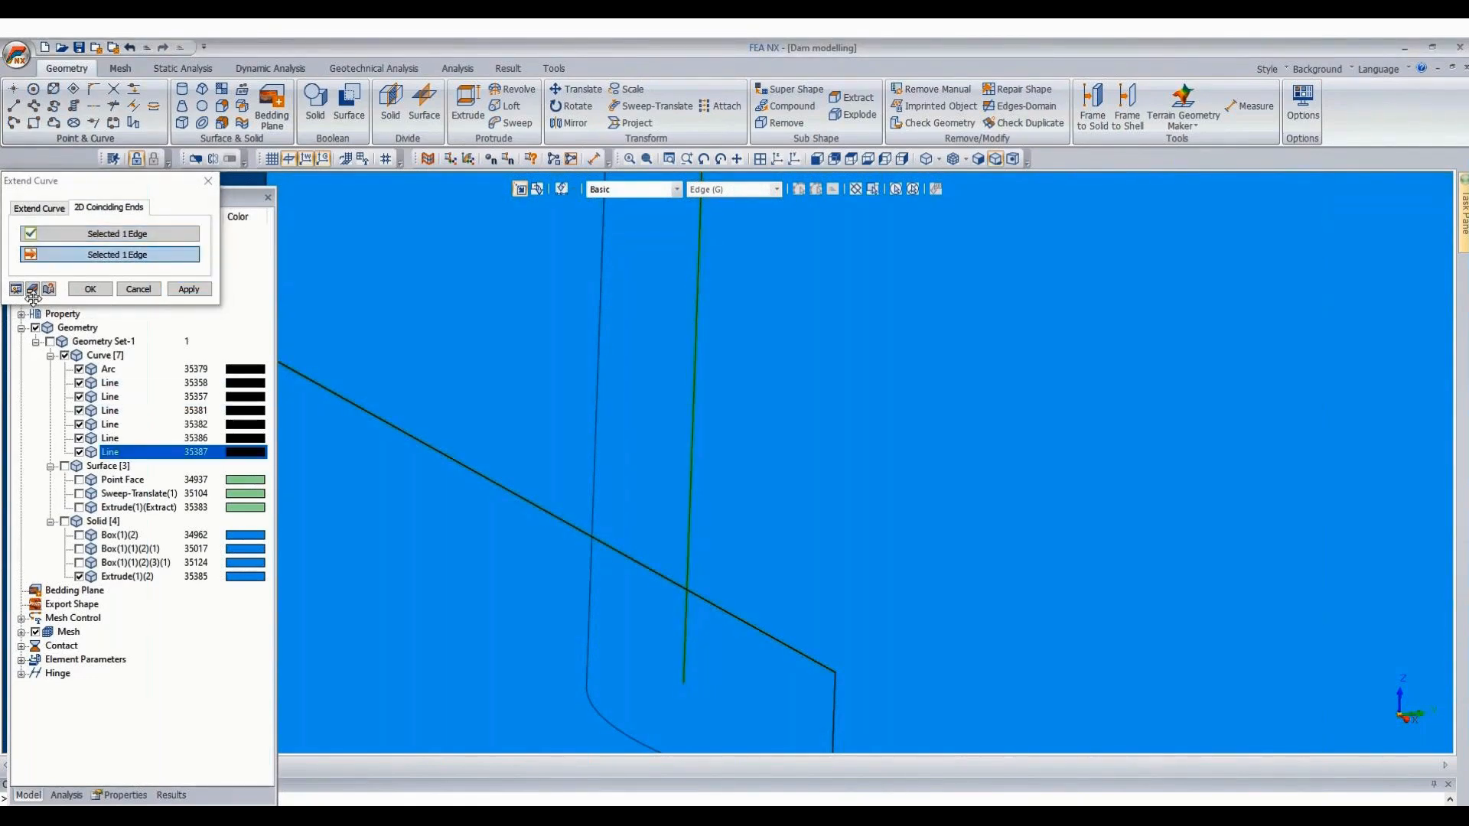
{"action": "left_click", "coordinate": [90, 290]}
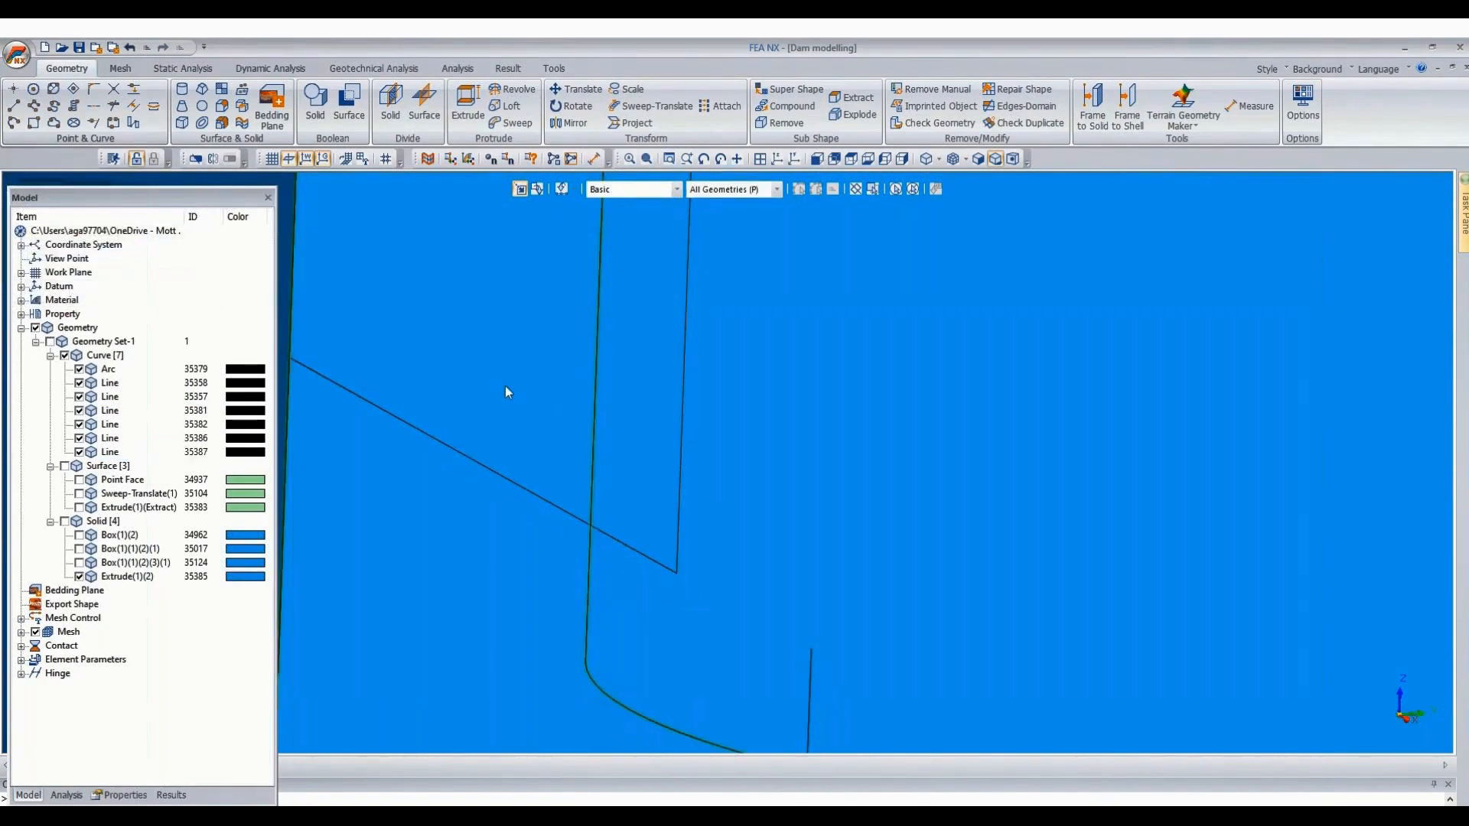
Draw a 3D line from the corner where the vertical and inclined lines meet to the top of the short vertical line.
{"action": "left_click", "coordinate": [15, 109]}
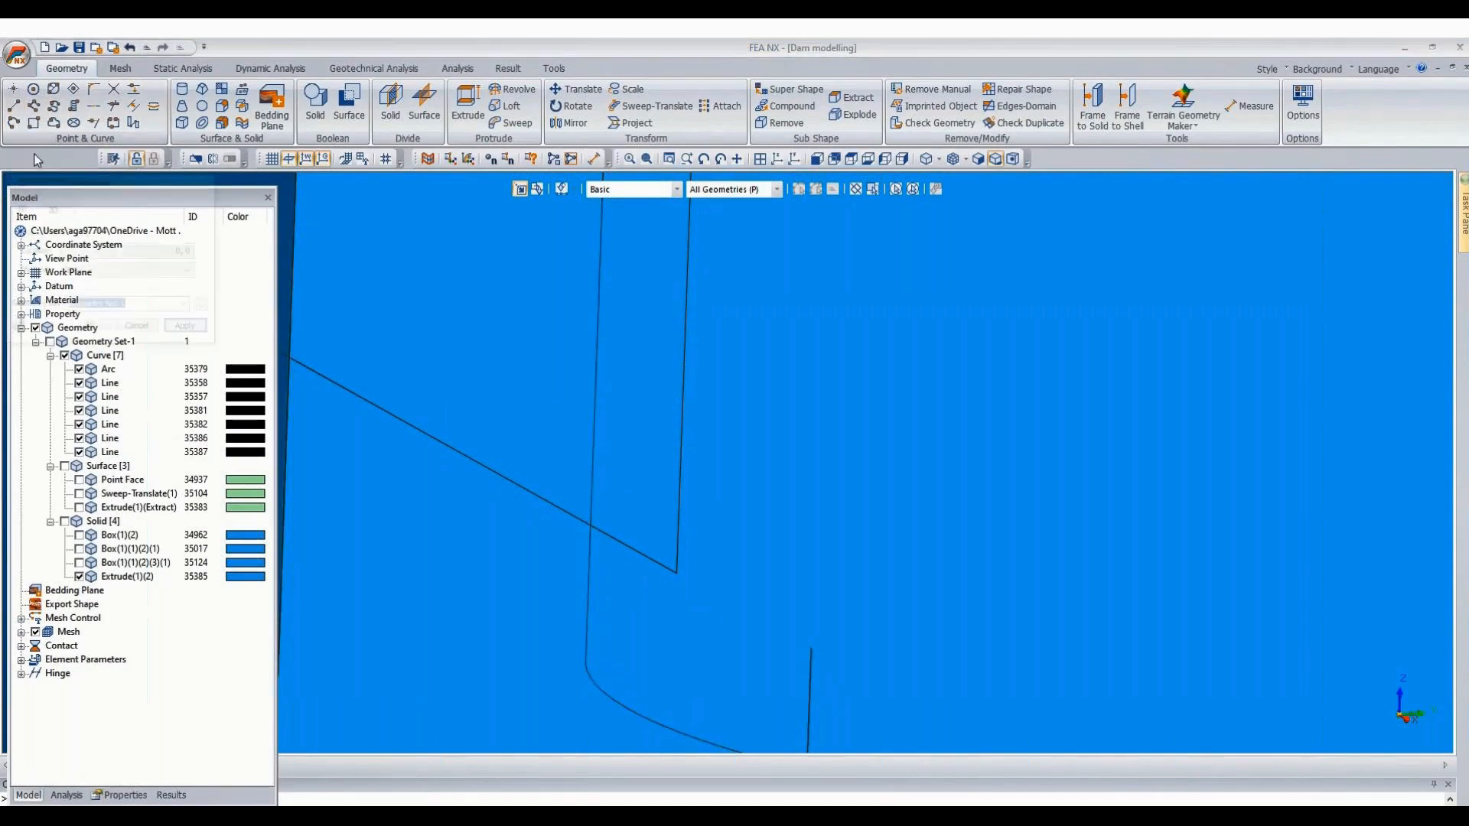
{"action": "left_click", "coordinate": [49, 210]}
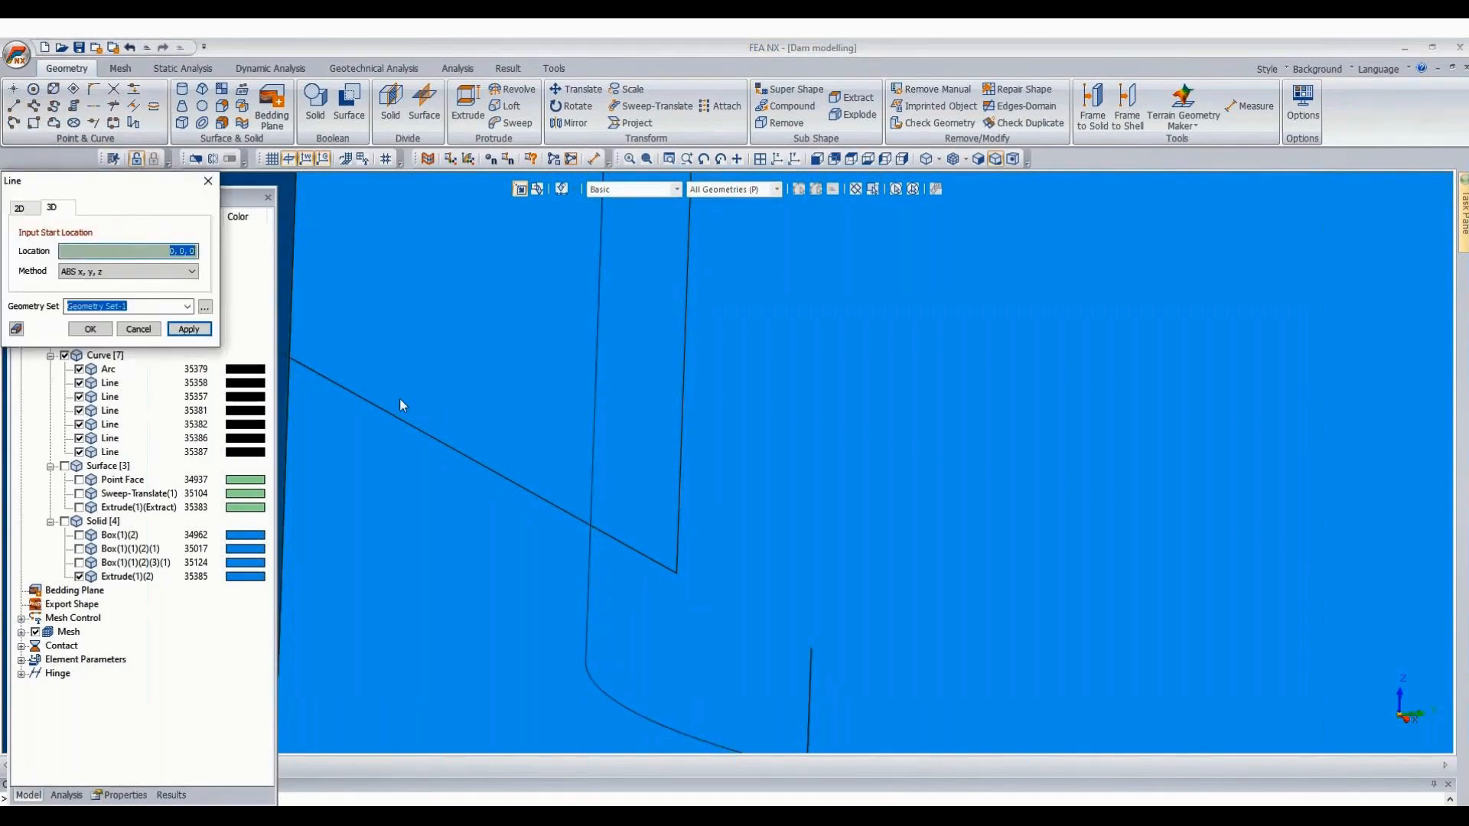
{"action": "left_click", "coordinate": [678, 573]}
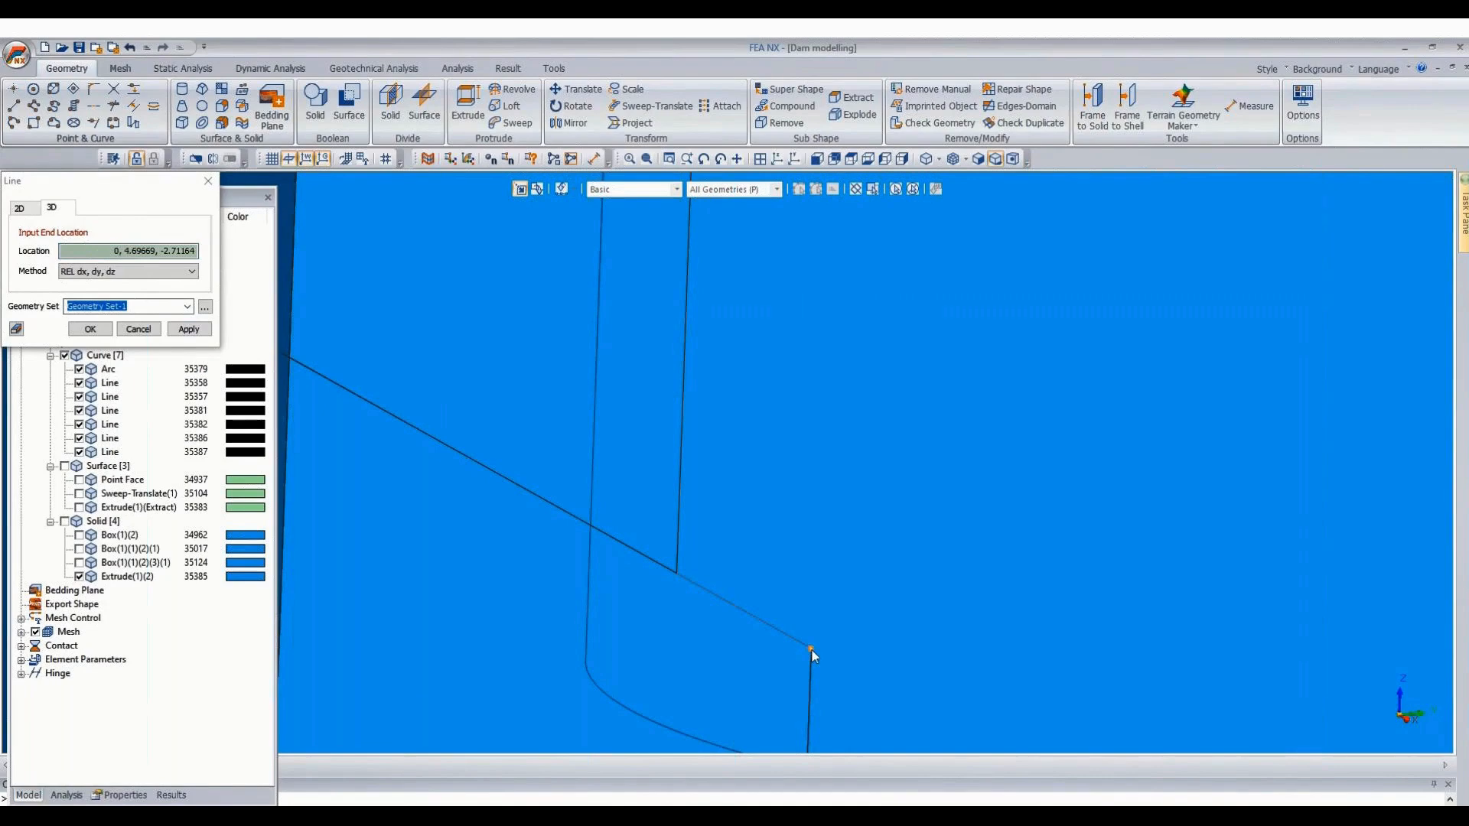
{"action": "left_click", "coordinate": [811, 649]}
{"action": "key", "text": "Escape"}
{"action": "scroll", "coordinate": [952, 567], "scroll_direction": "down", "scroll_amount": 1}
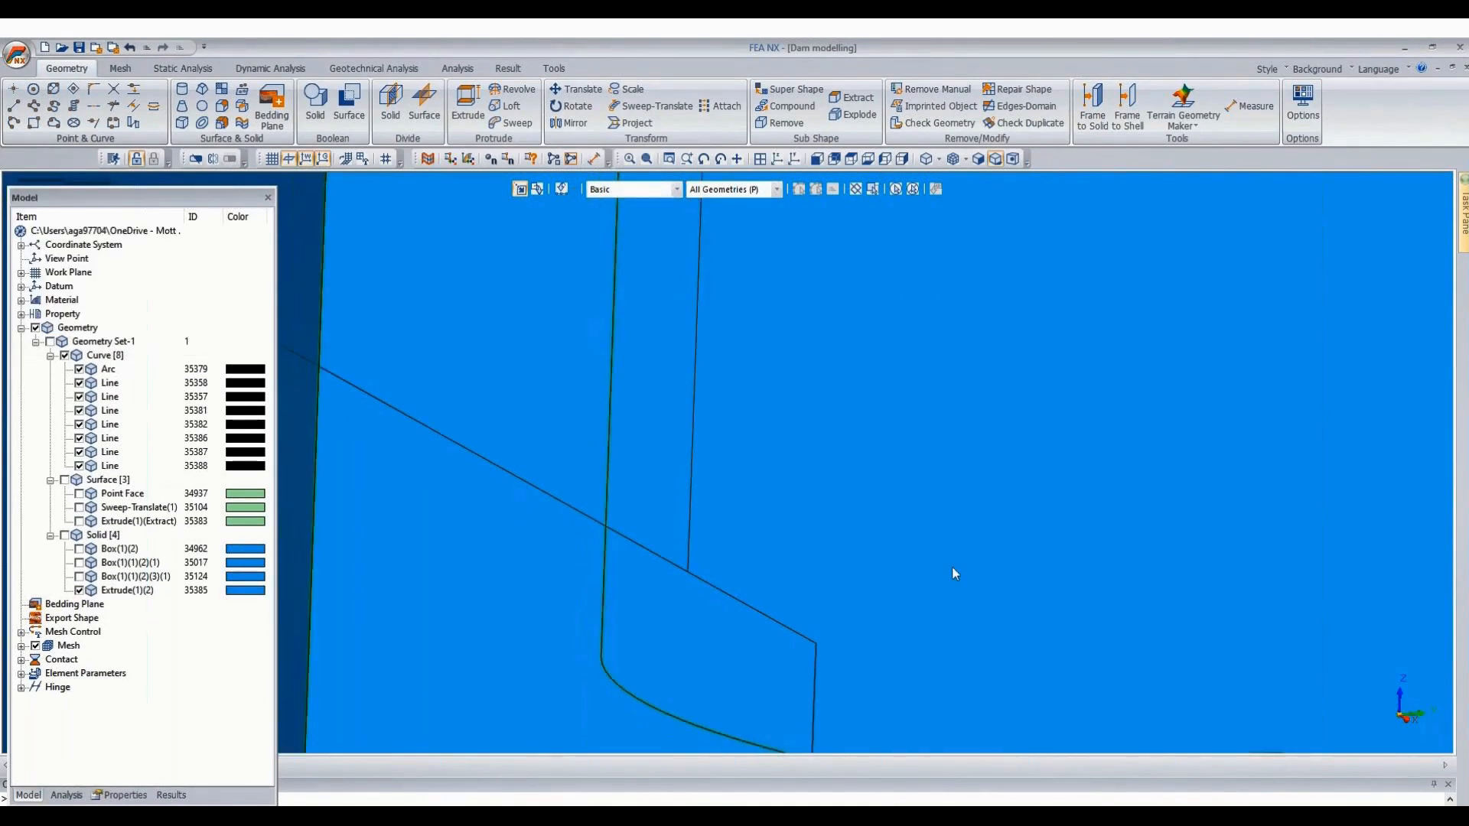
{"action": "scroll", "coordinate": [926, 567], "scroll_direction": "down", "scroll_amount": 2}
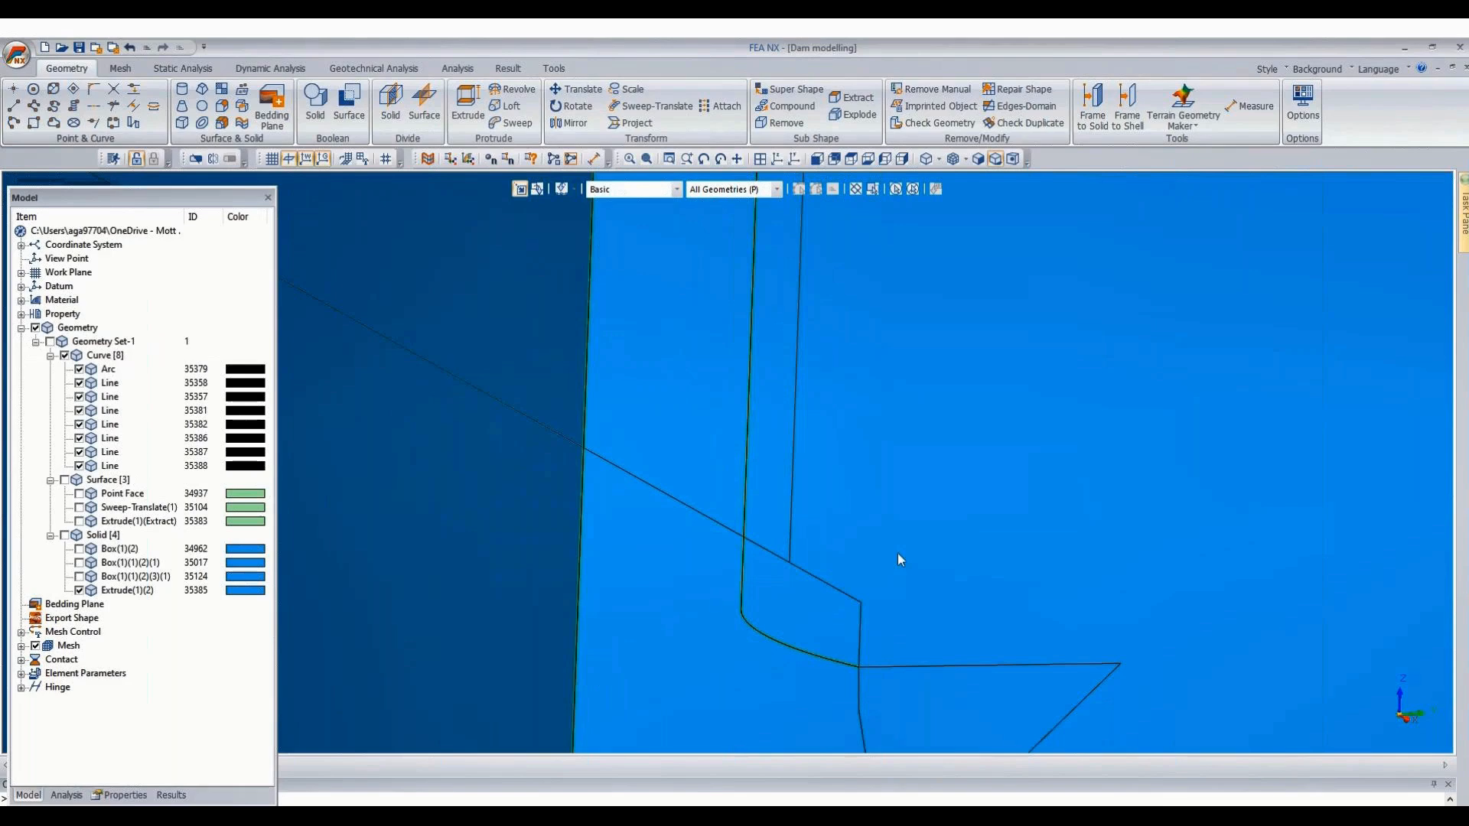
Delete the long inclined line upstream of the breast wall's downstream corner, keeping the short inclined segment.
{"action": "left_click", "coordinate": [468, 382]}
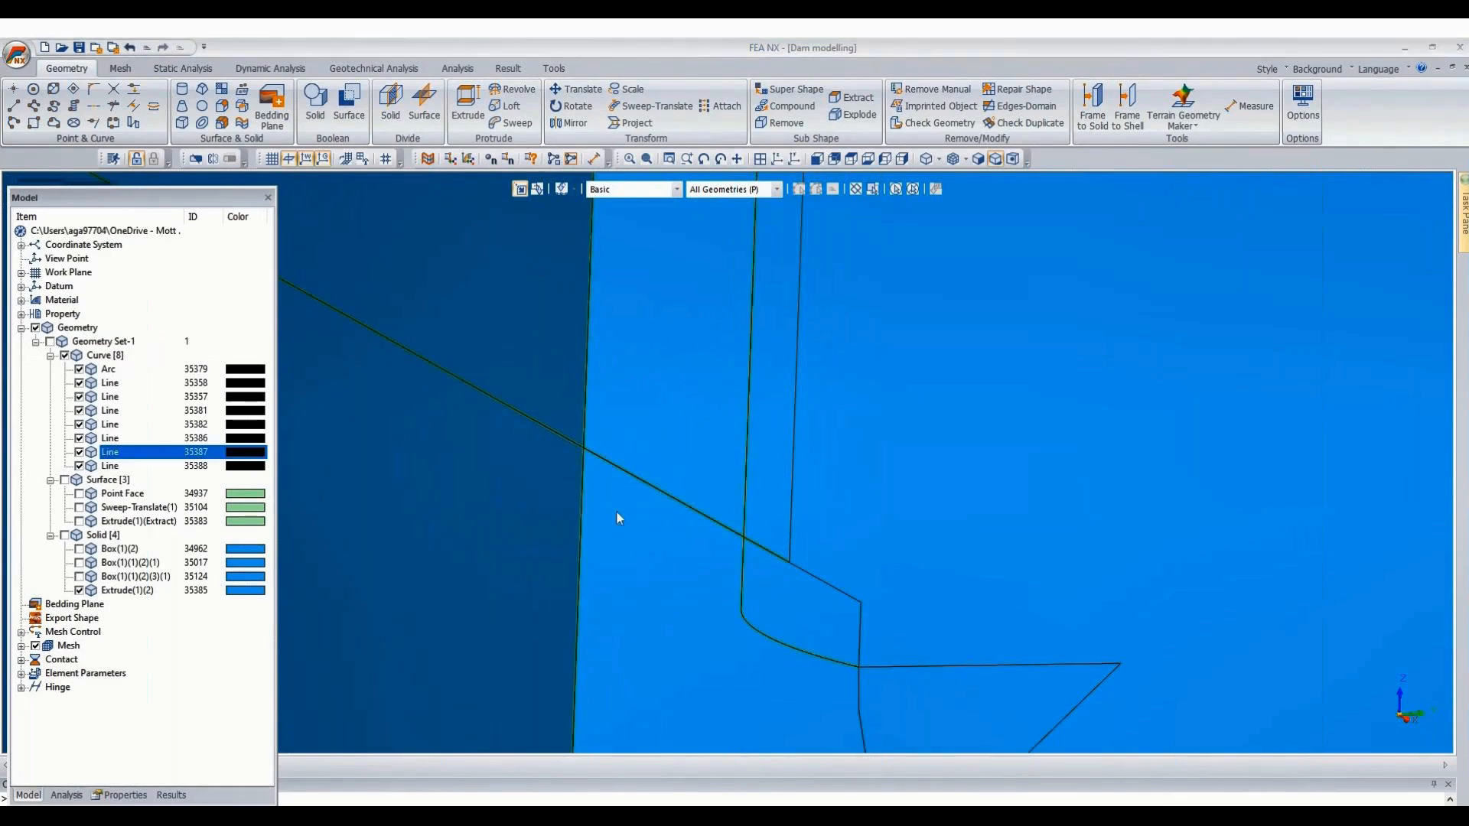
{"action": "key", "text": "Delete"}
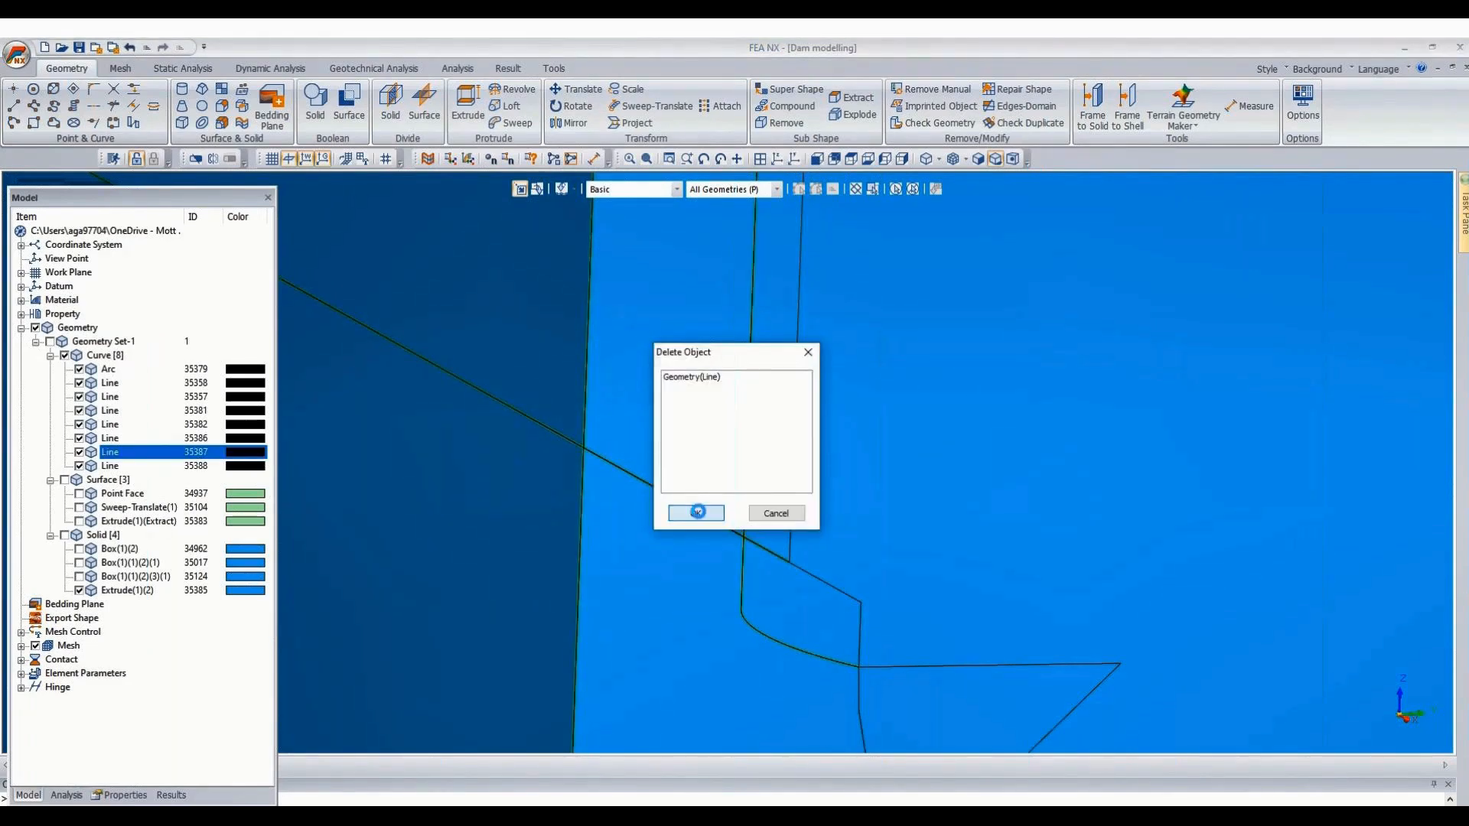
{"action": "left_click", "coordinate": [696, 514]}
{"action": "scroll", "coordinate": [691, 544], "scroll_direction": "down", "scroll_amount": 3}
{"action": "middle_click_drag", "start_coordinate": [439, 640], "coordinate": [435, 643]}
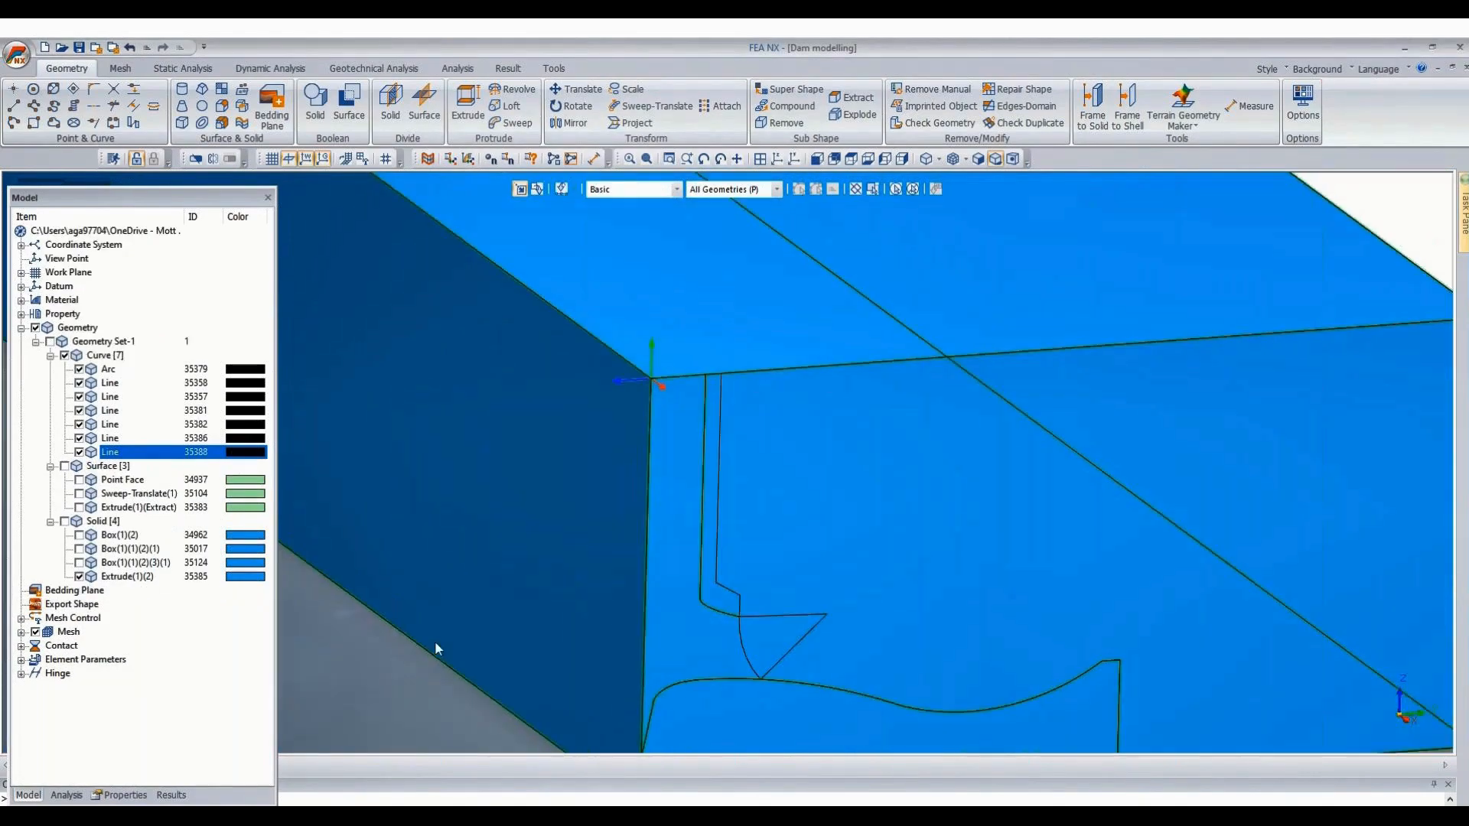
{"action": "scroll", "coordinate": [434, 640], "scroll_direction": "down", "scroll_amount": 3}
{"action": "scroll", "coordinate": [622, 281], "scroll_direction": "down", "scroll_amount": 2}
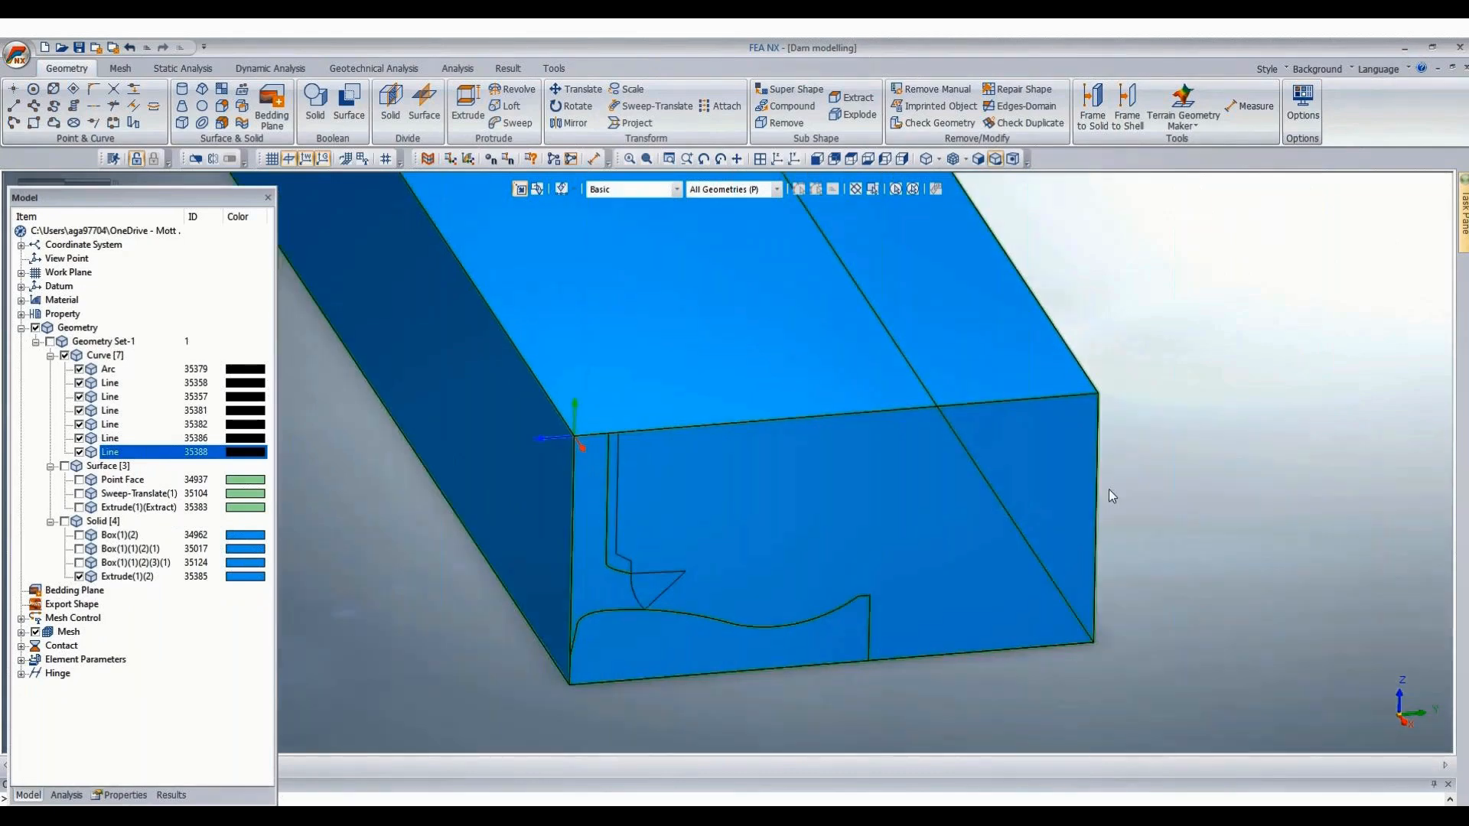
Imprint the breast wall's long vertical, short inclined and short vertical lines on the block's end face along the direction of shortest path.
{"action": "scroll", "coordinate": [1174, 452], "scroll_direction": "up", "scroll_amount": 3}
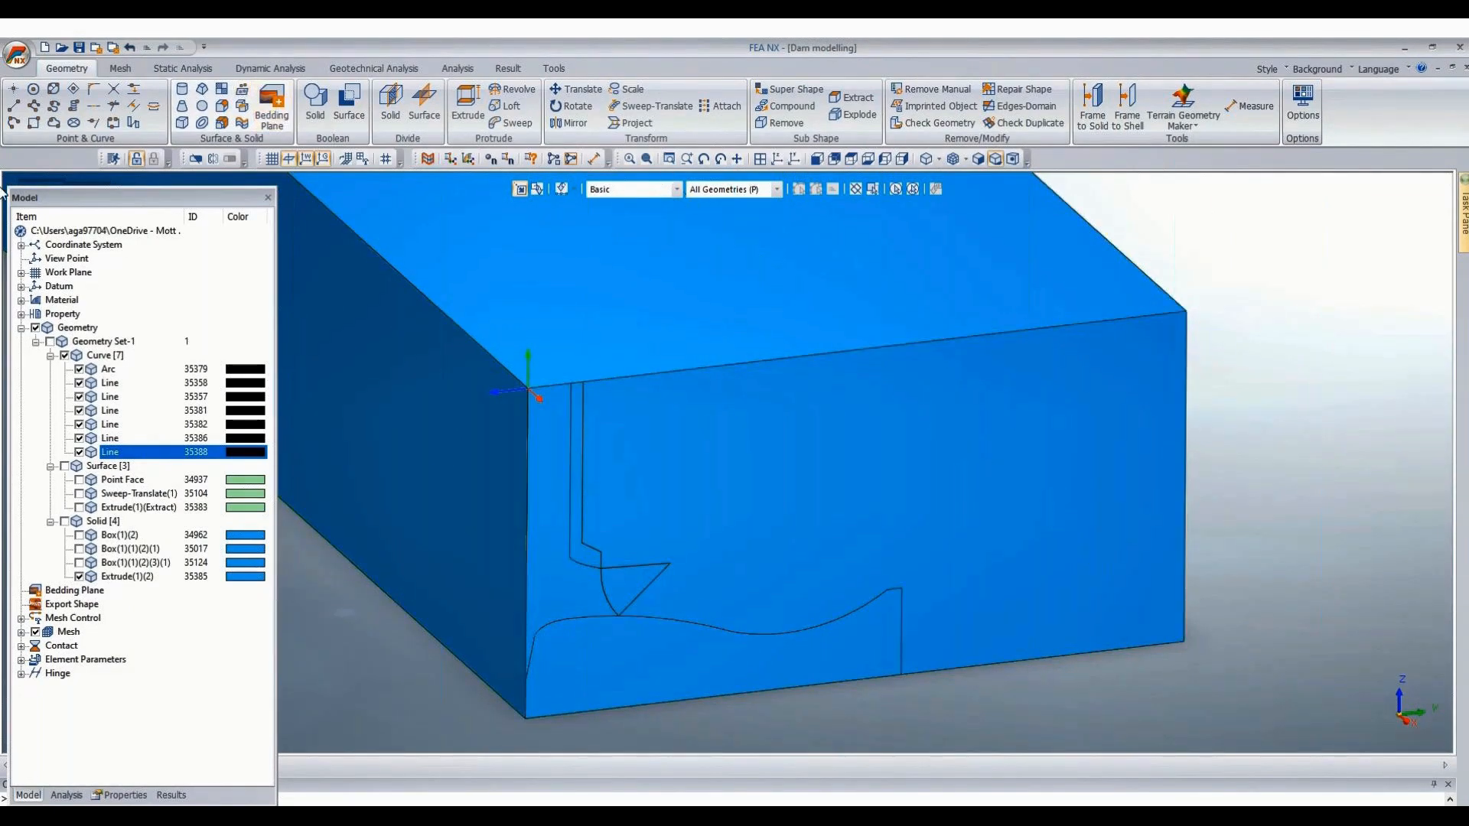
{"action": "left_click", "coordinate": [13, 106]}
{"action": "left_click", "coordinate": [242, 89]}
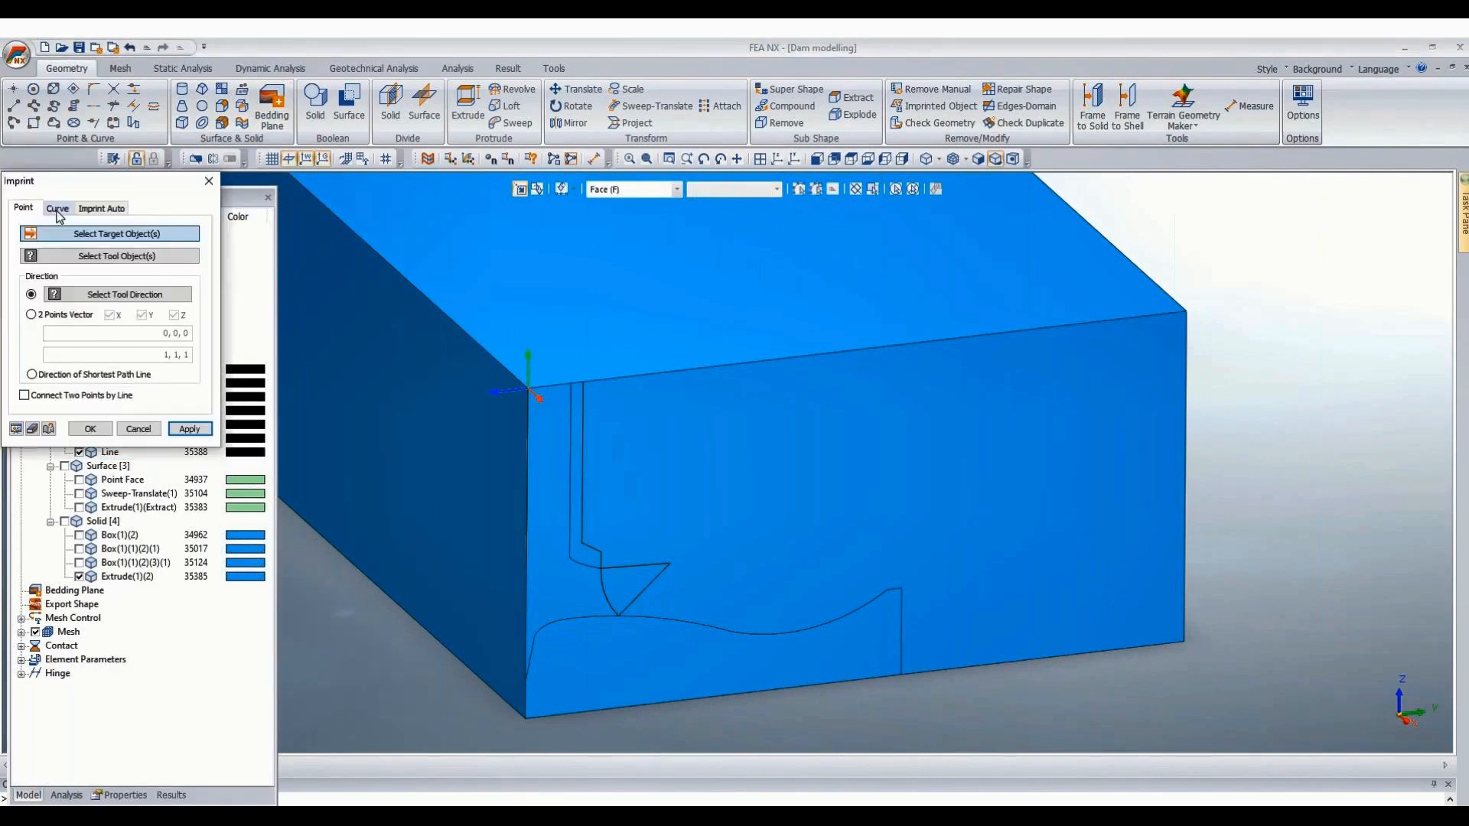
{"action": "left_click", "coordinate": [59, 209]}
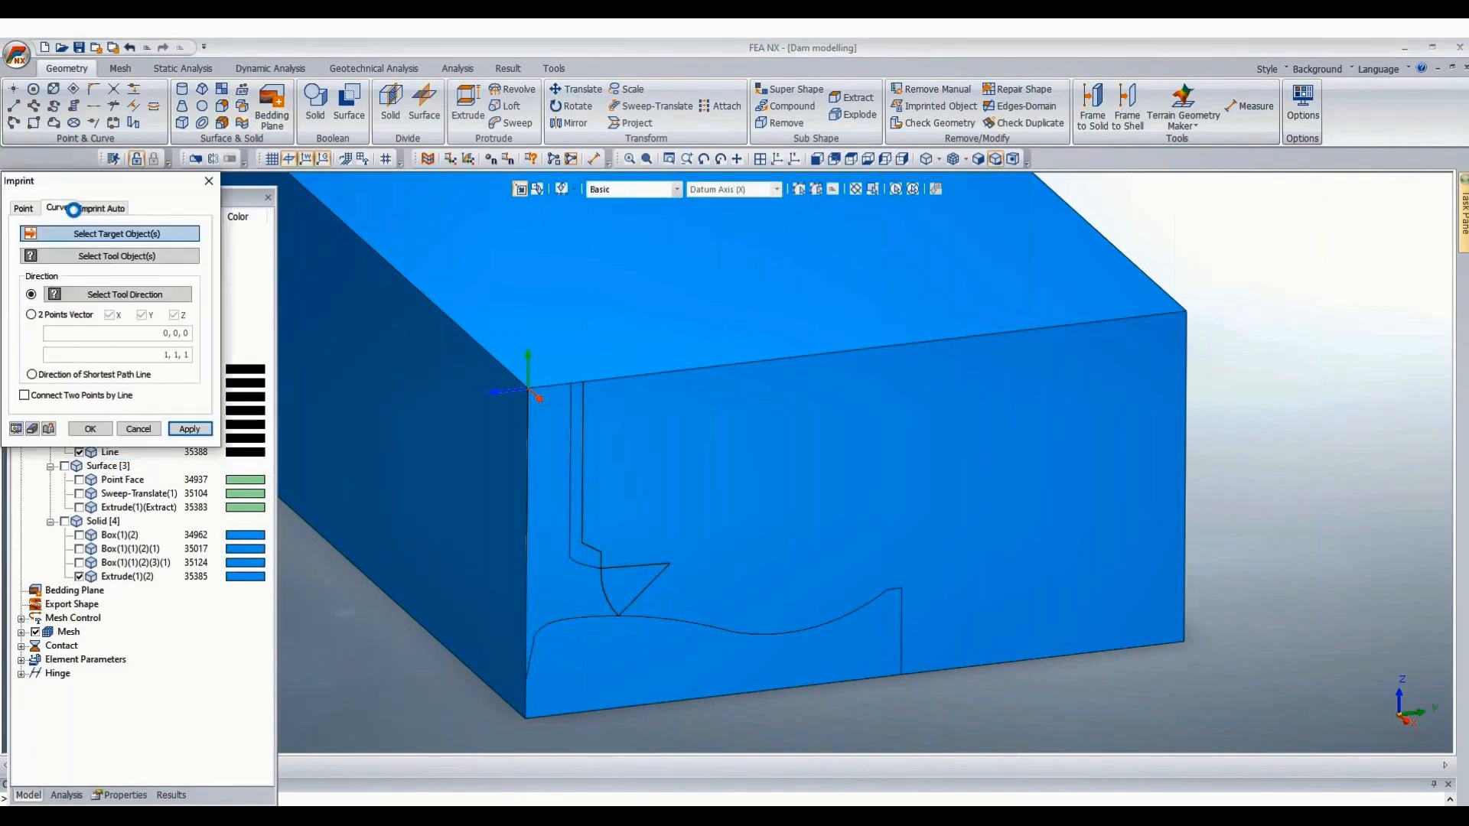
{"action": "left_click", "coordinate": [659, 457]}
{"action": "left_click", "coordinate": [111, 257]}
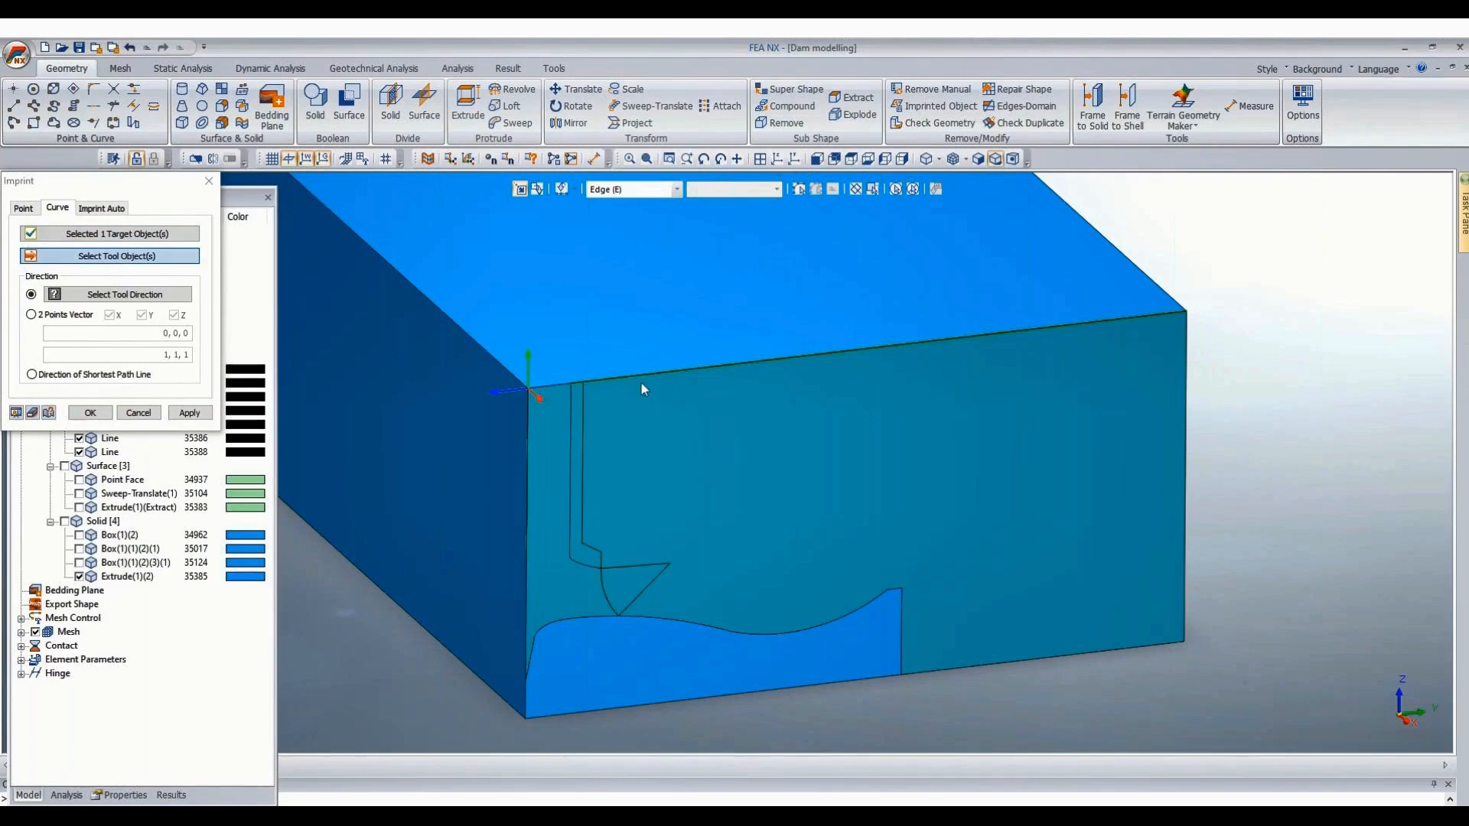
{"action": "left_click", "coordinate": [581, 451]}
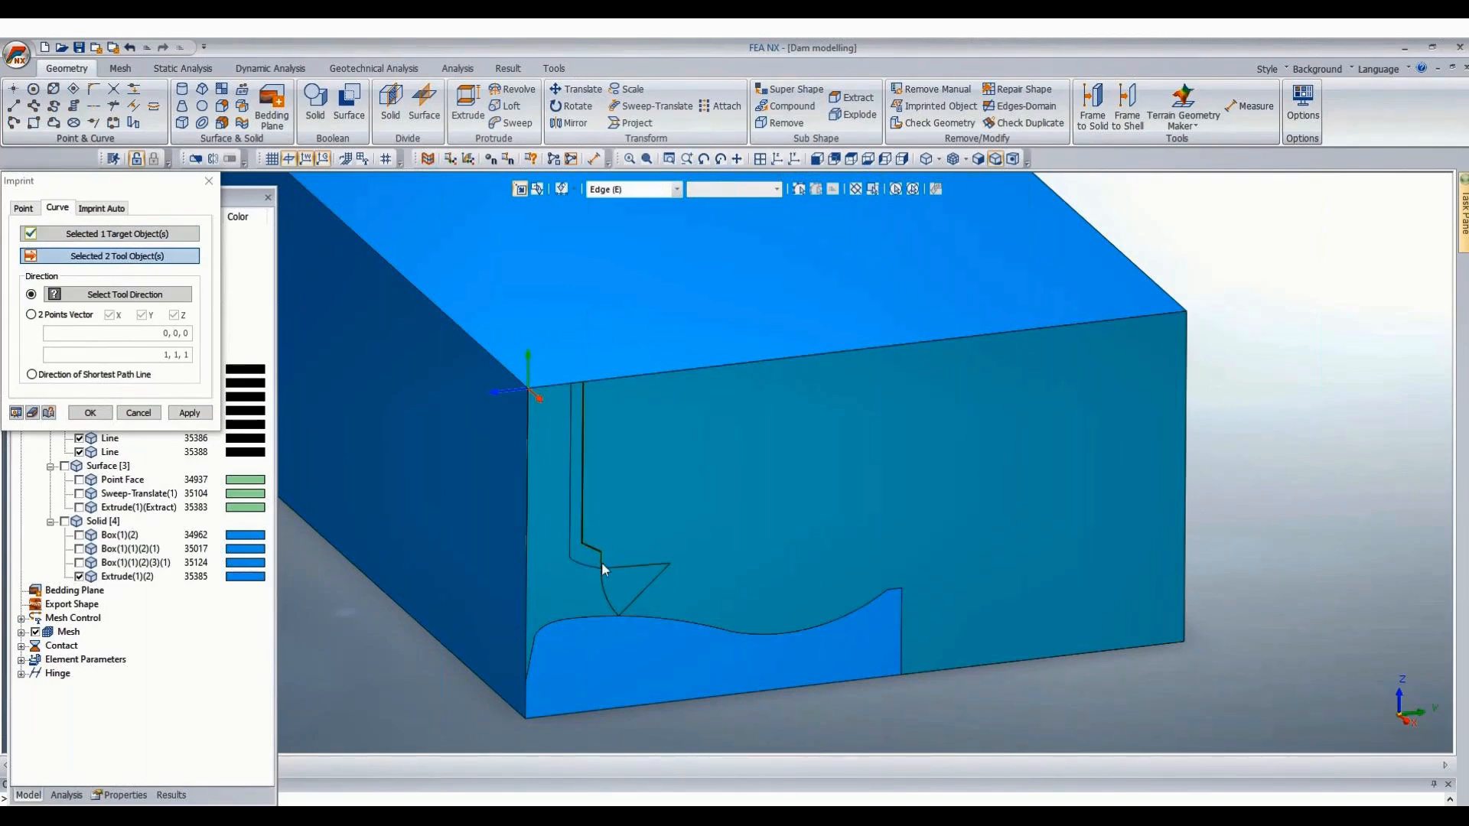
{"action": "left_click", "coordinate": [88, 374]}
{"action": "left_click", "coordinate": [112, 412]}
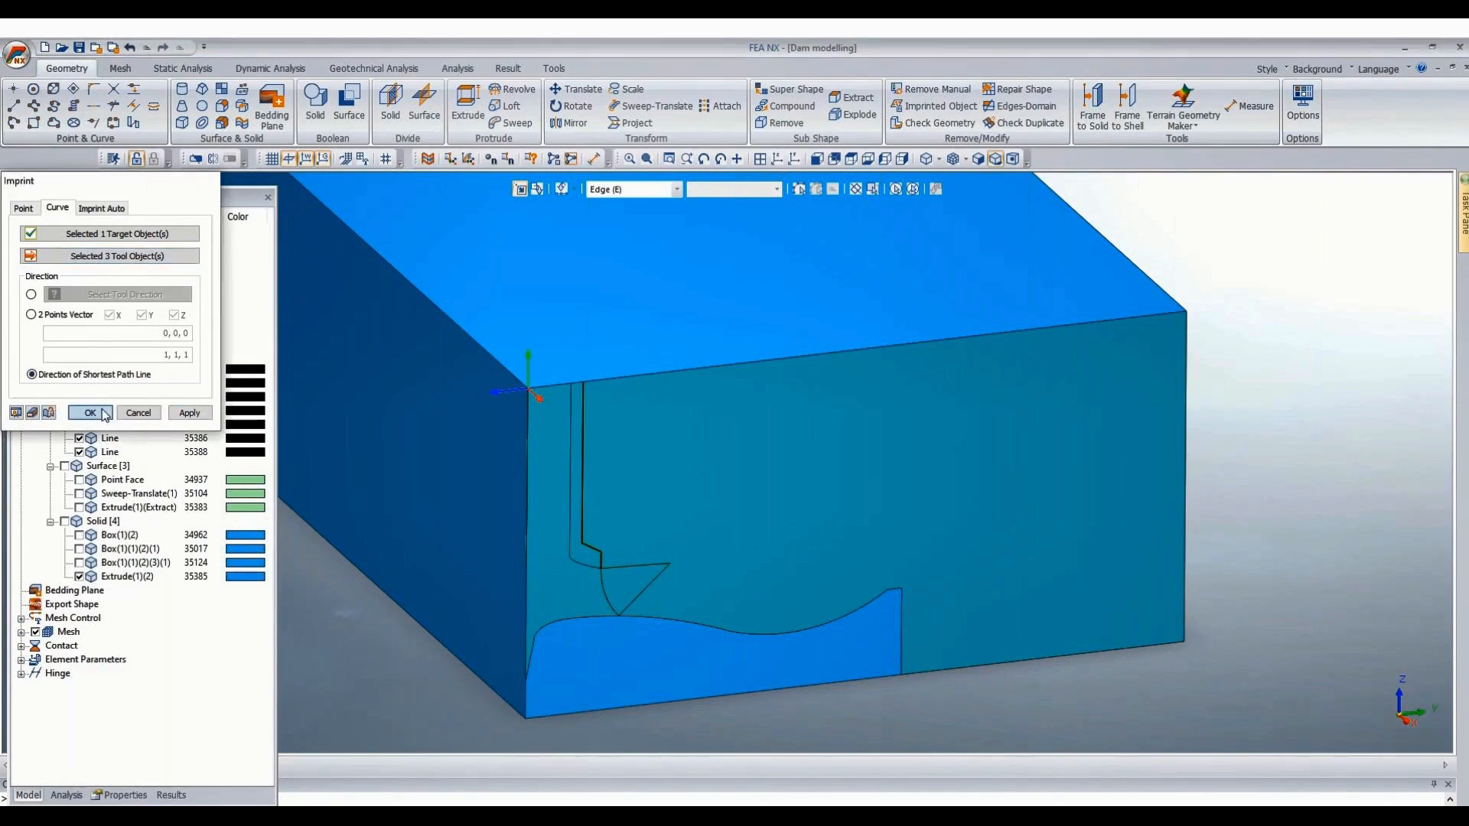
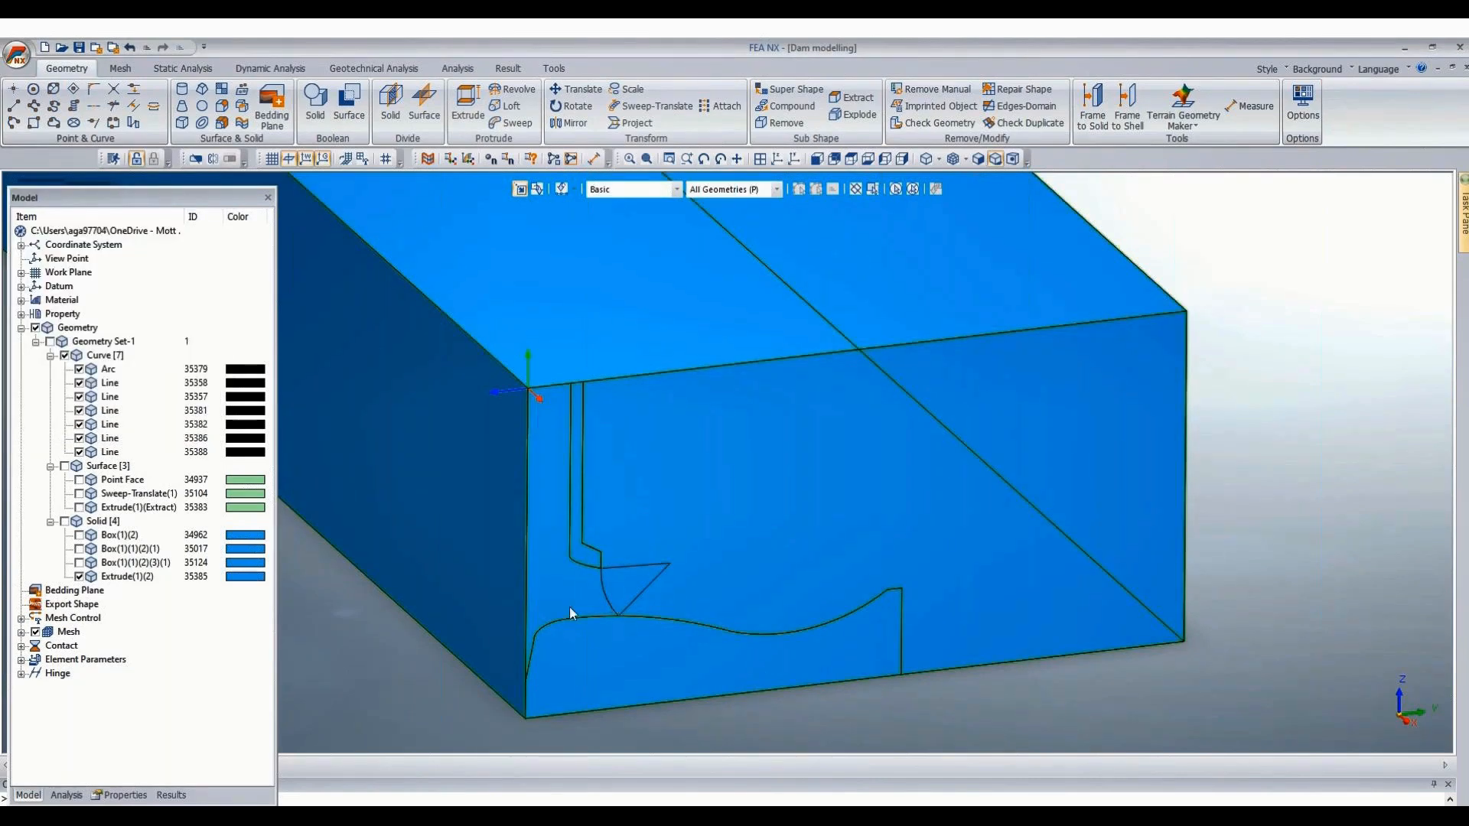
Imprint the gate arc between the breast wall's lower end and the spillway crest on the block's end face.
{"action": "left_click", "coordinate": [243, 88]}
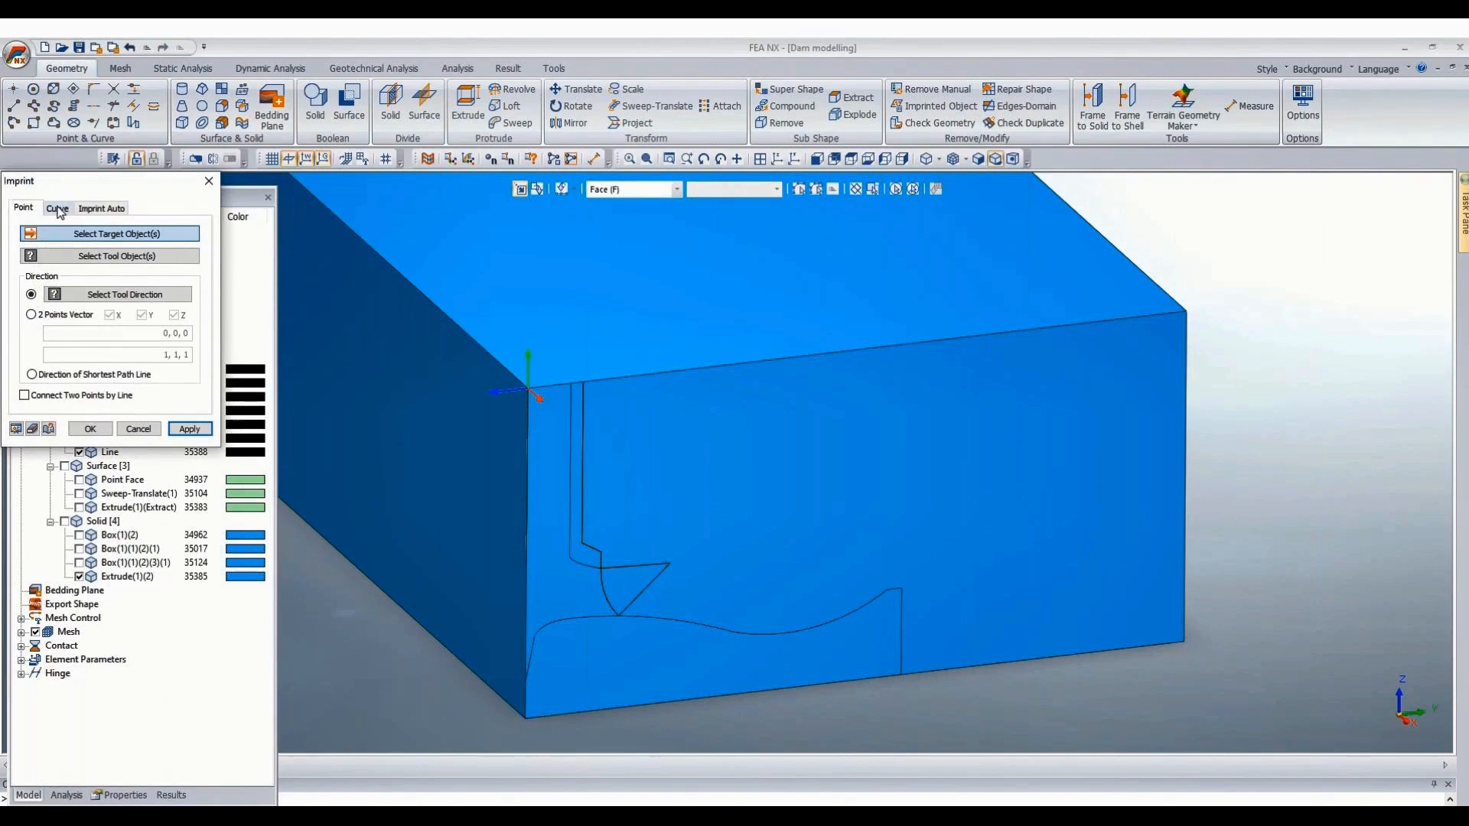
{"action": "left_click", "coordinate": [58, 209]}
{"action": "left_click", "coordinate": [768, 498]}
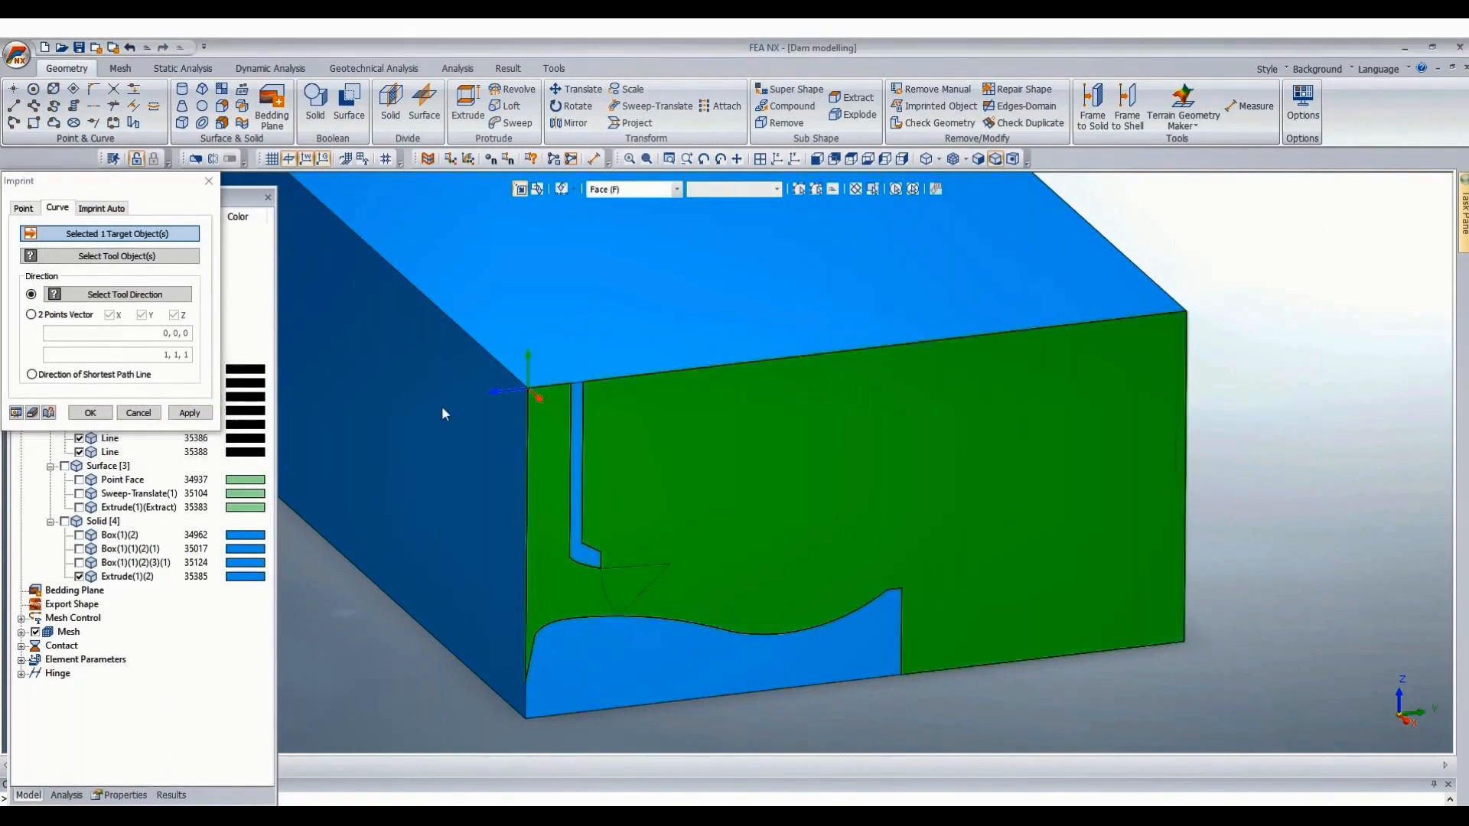
{"action": "left_click", "coordinate": [89, 259]}
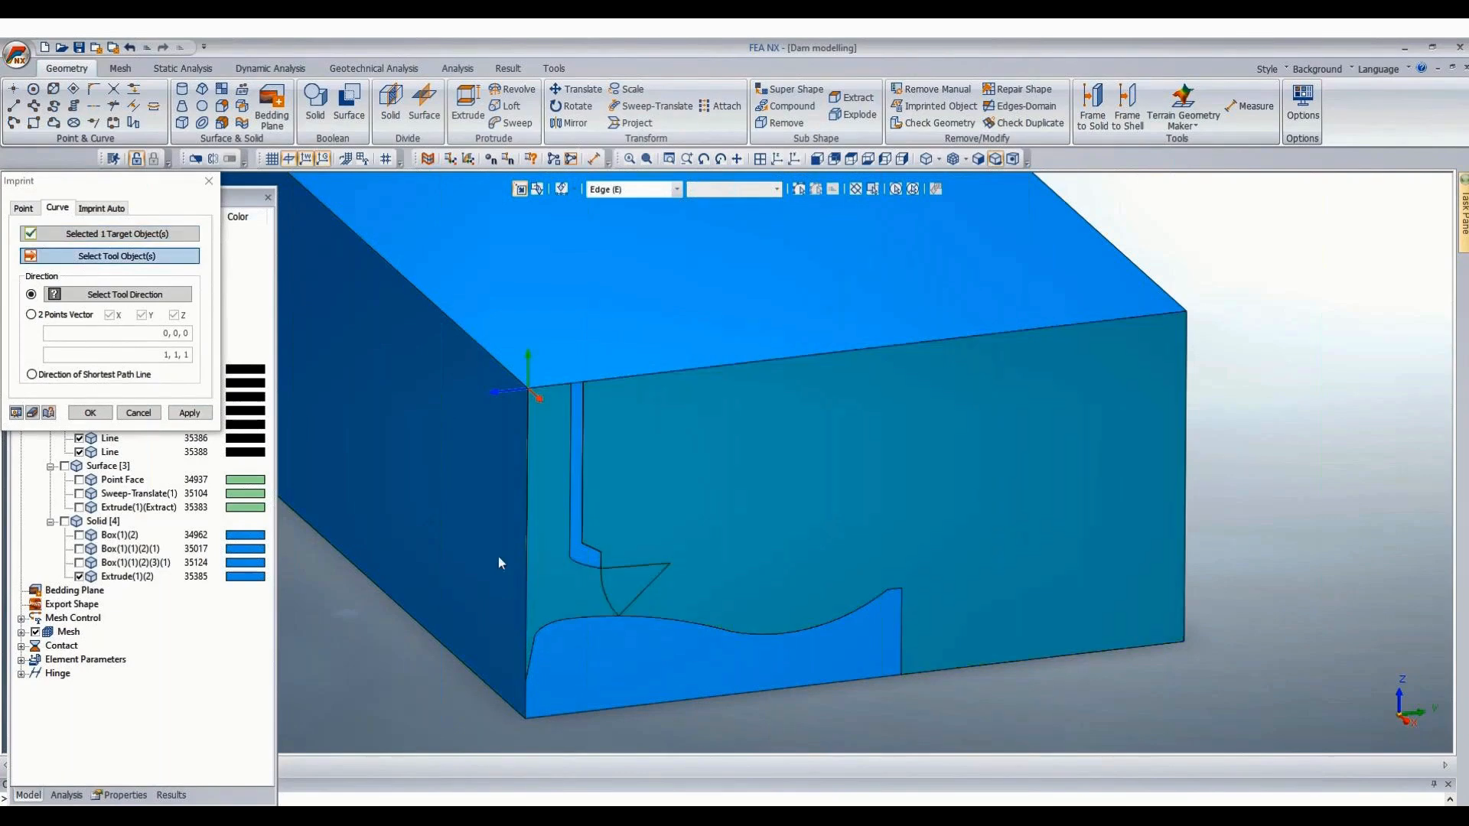
{"action": "left_click", "coordinate": [606, 599]}
{"action": "left_click", "coordinate": [89, 413]}
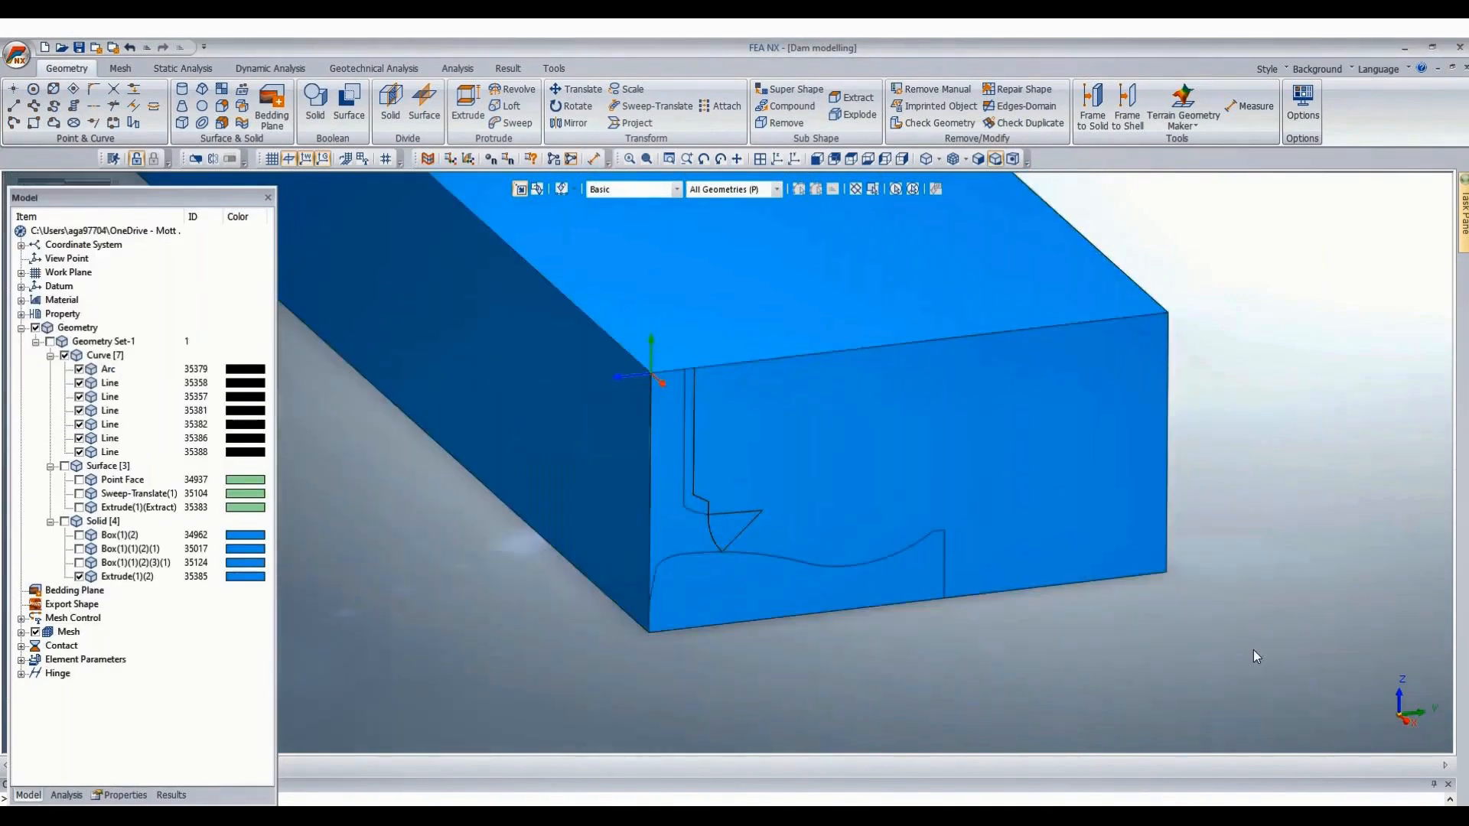
Delete the construction line lying along the upstream vertical edge of the block's end face.
{"action": "scroll", "coordinate": [1250, 642], "scroll_direction": "up", "scroll_amount": 4}
{"action": "scroll", "coordinate": [608, 587], "scroll_direction": "up", "scroll_amount": 2}
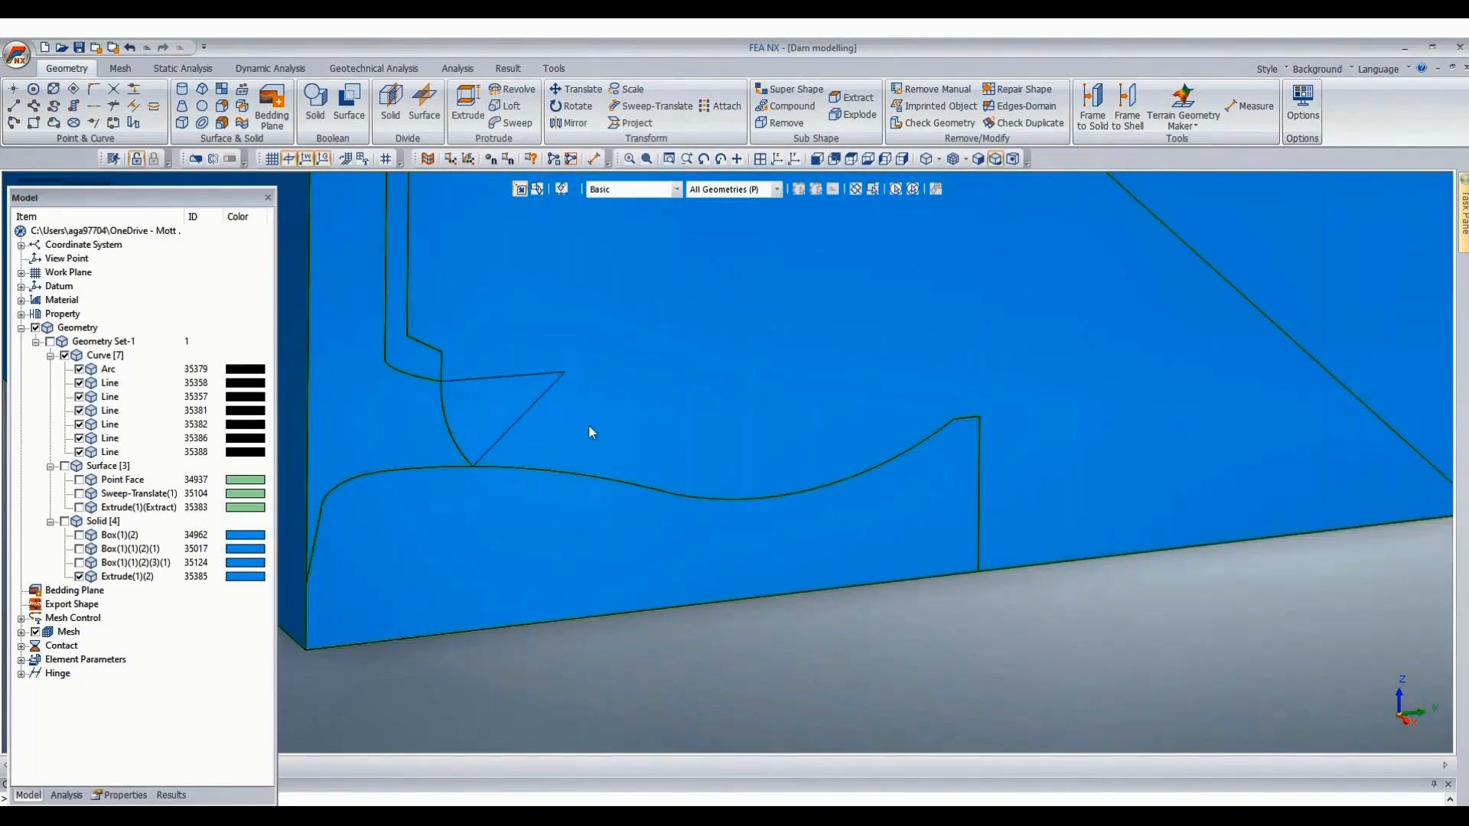
{"action": "scroll", "coordinate": [592, 463], "scroll_direction": "down", "scroll_amount": 5}
{"action": "scroll", "coordinate": [346, 455], "scroll_direction": "up", "scroll_amount": 3}
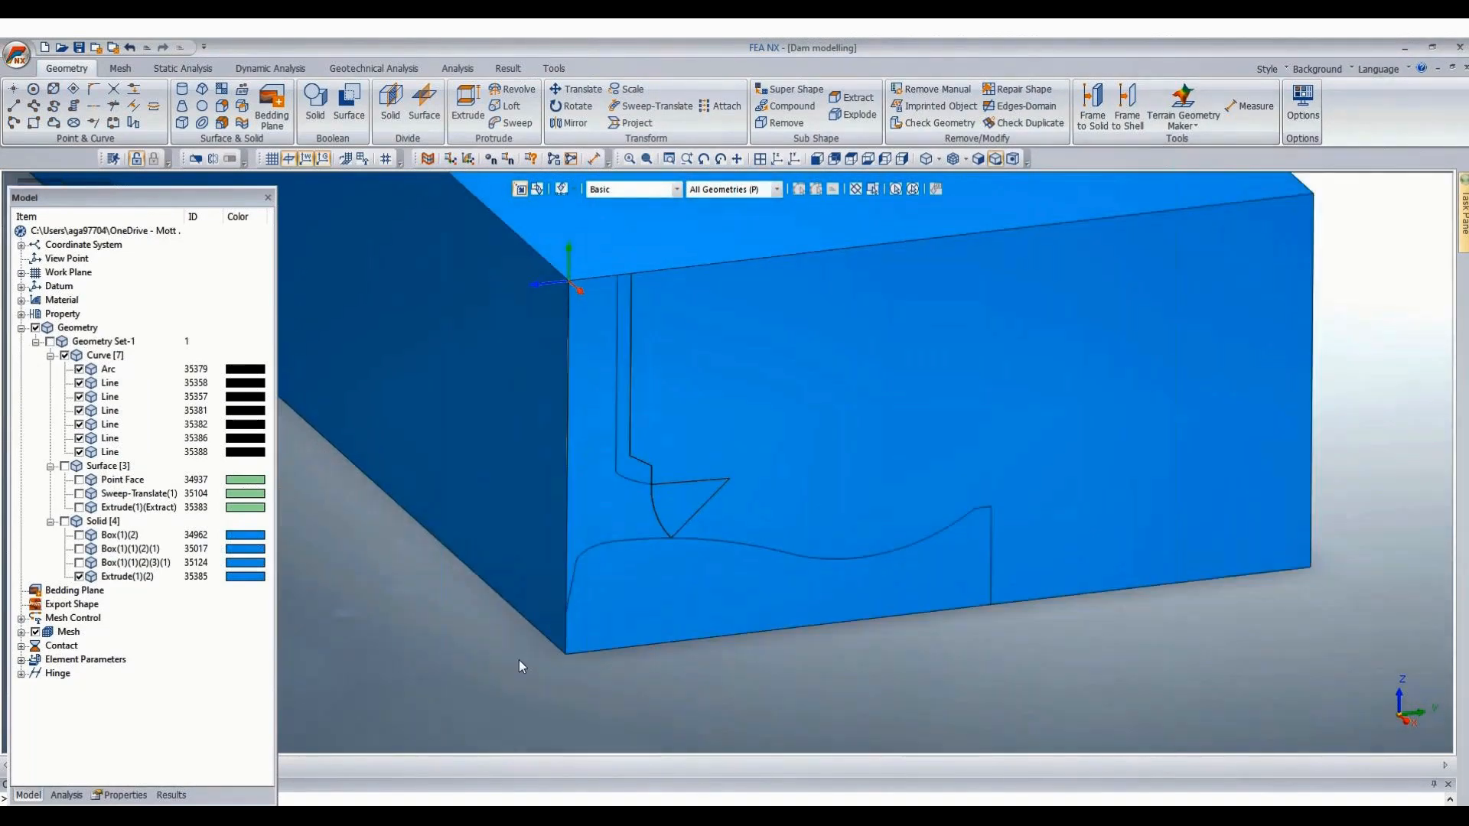
{"action": "scroll", "coordinate": [591, 302], "scroll_direction": "down", "scroll_amount": 1}
{"action": "scroll", "coordinate": [479, 338], "scroll_direction": "up", "scroll_amount": 3}
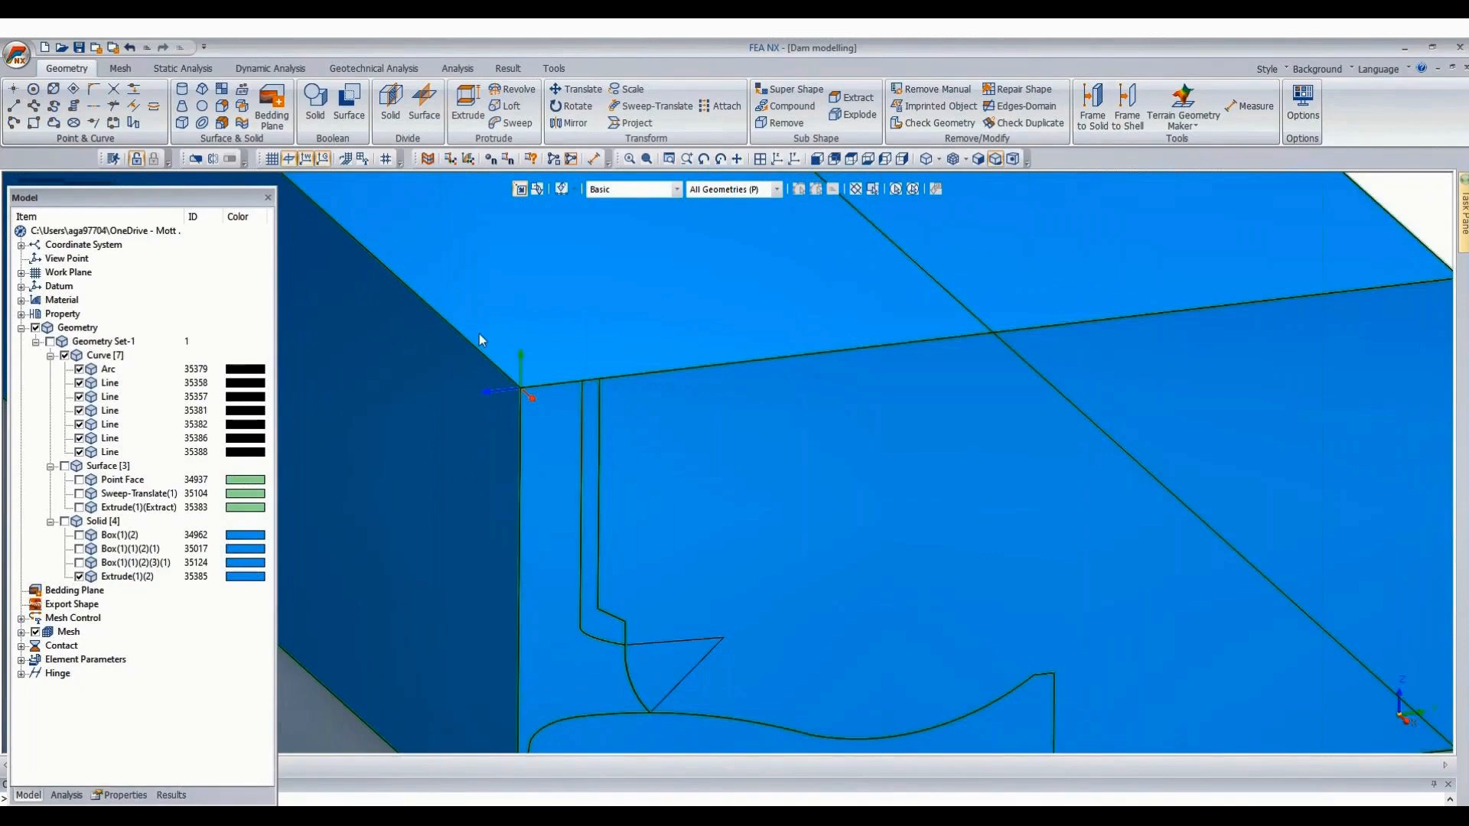
{"action": "scroll", "coordinate": [479, 334], "scroll_direction": "down", "scroll_amount": 2}
{"action": "left_click_drag", "start_coordinate": [479, 315], "coordinate": [530, 762]}
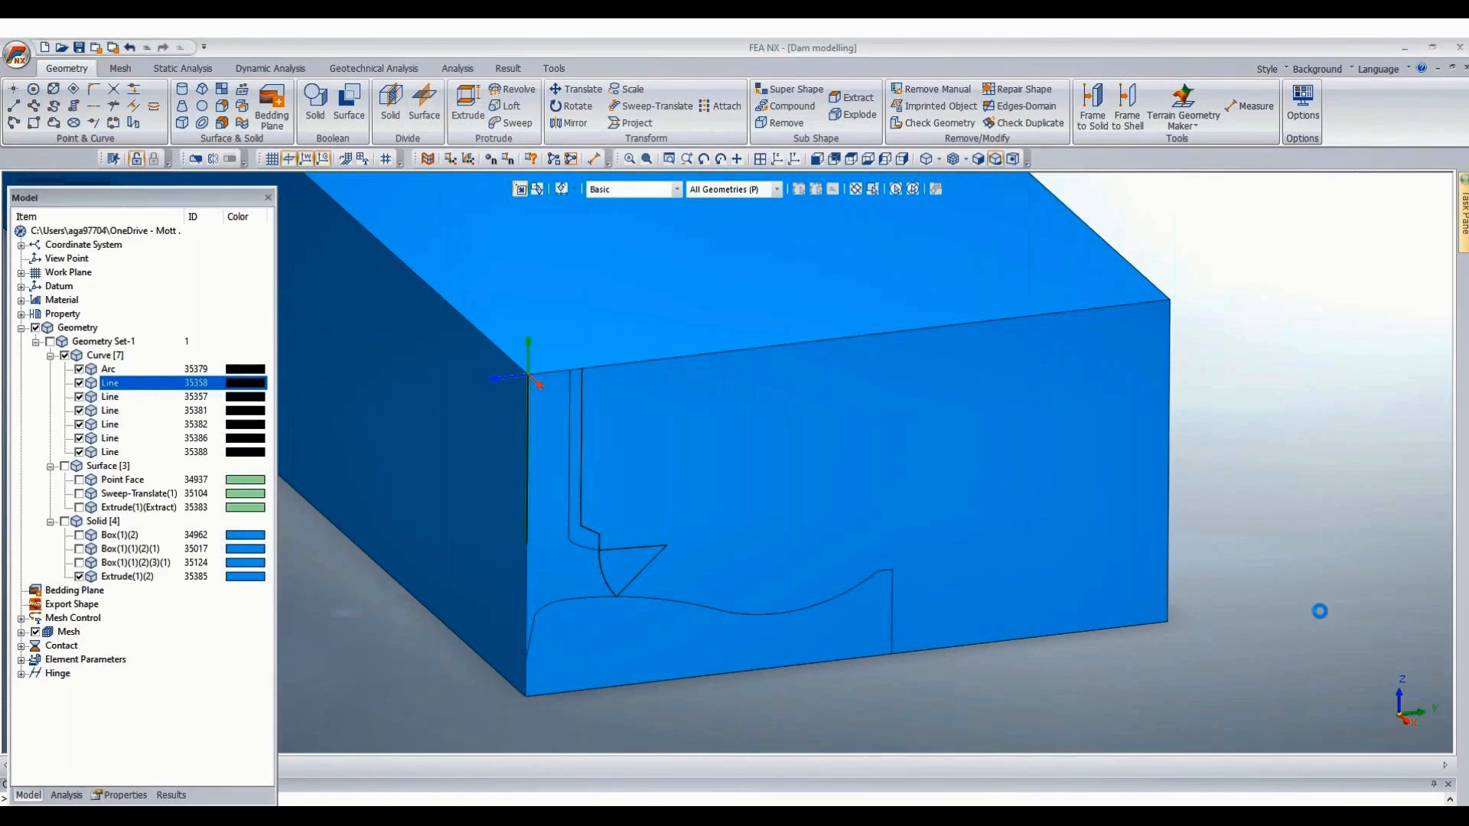
{"action": "key", "text": "Delete"}
Draw a 3D line on the block's end face from the top of the breast wall's upstream edge straight down to the bottom edge.
{"action": "scroll", "coordinate": [554, 485], "scroll_direction": "up", "scroll_amount": 4}
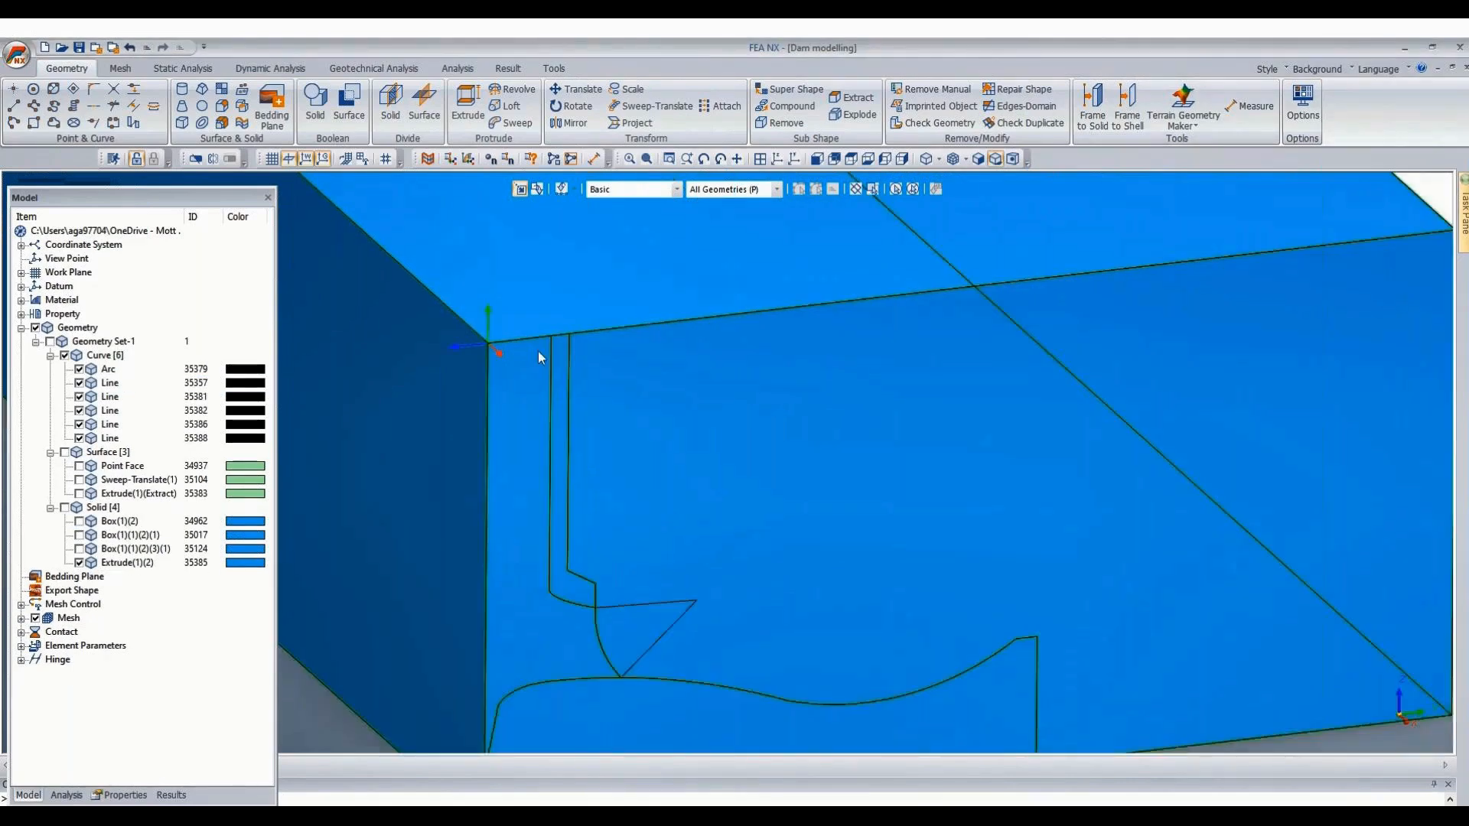
{"action": "scroll", "coordinate": [539, 351], "scroll_direction": "up", "scroll_amount": 1}
{"action": "scroll", "coordinate": [617, 397], "scroll_direction": "down", "scroll_amount": 5}
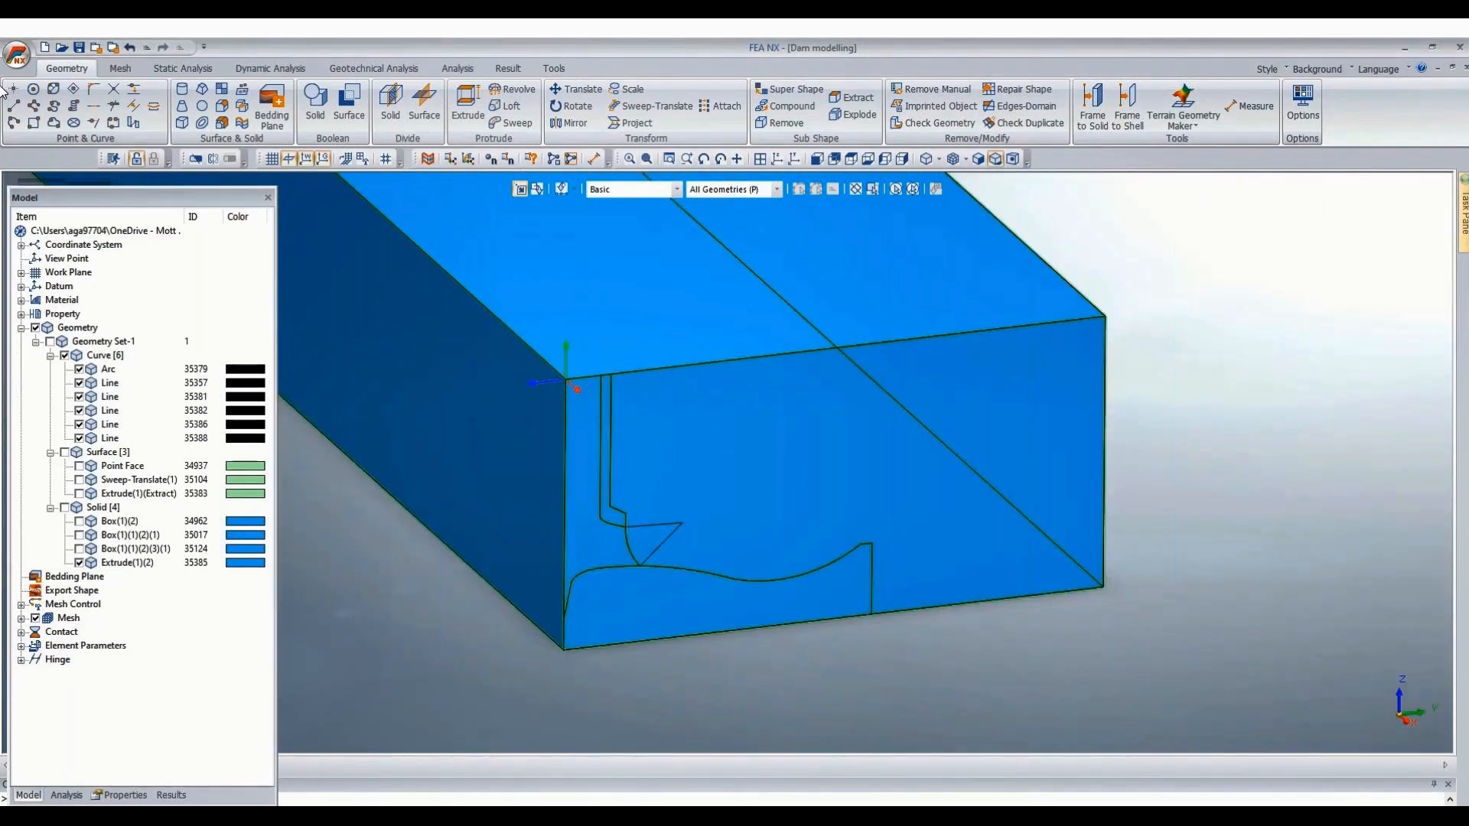
{"action": "left_click", "coordinate": [17, 107]}
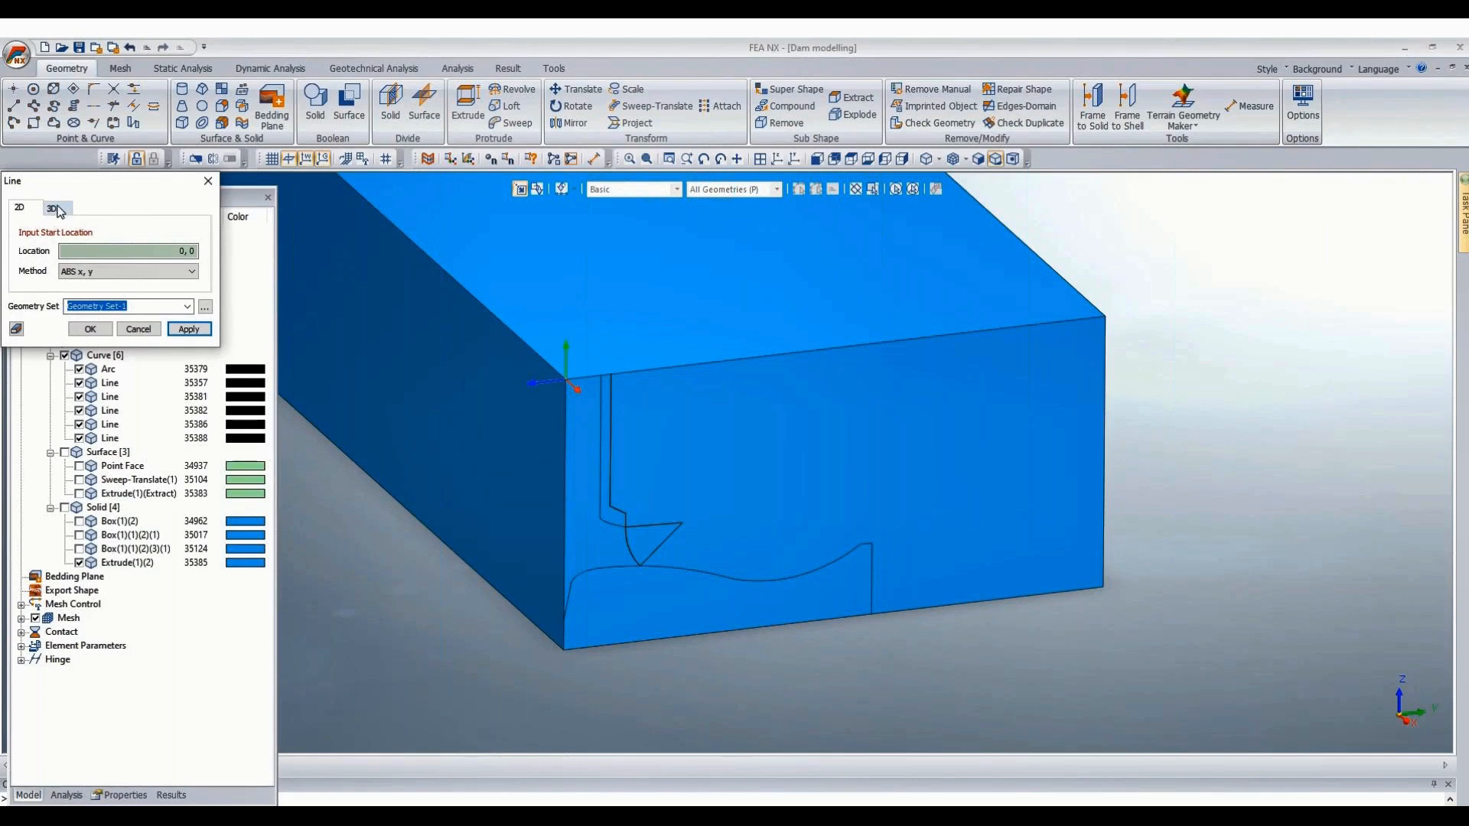
{"action": "left_click", "coordinate": [55, 208]}
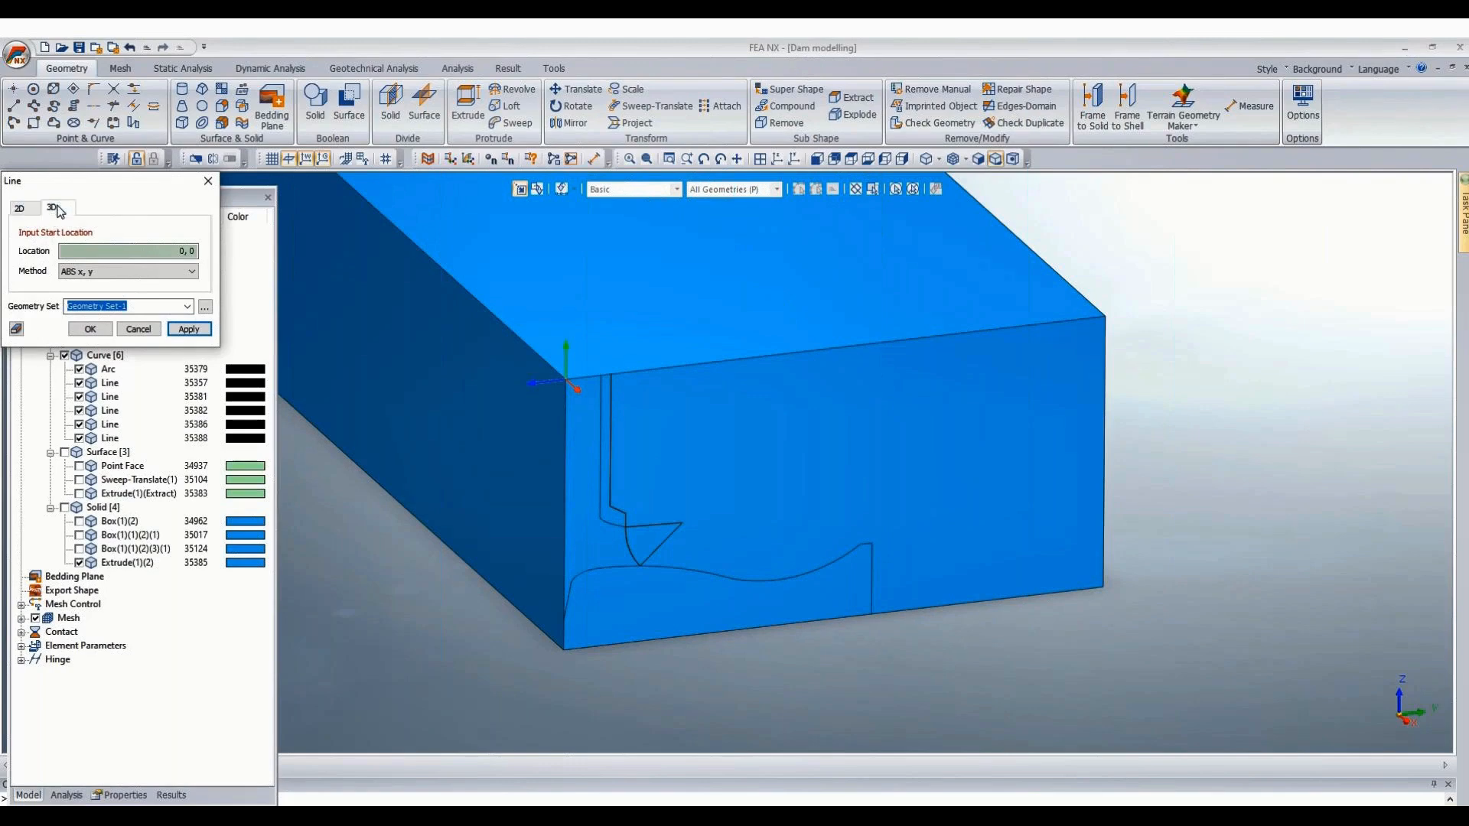
{"action": "left_click", "coordinate": [599, 378]}
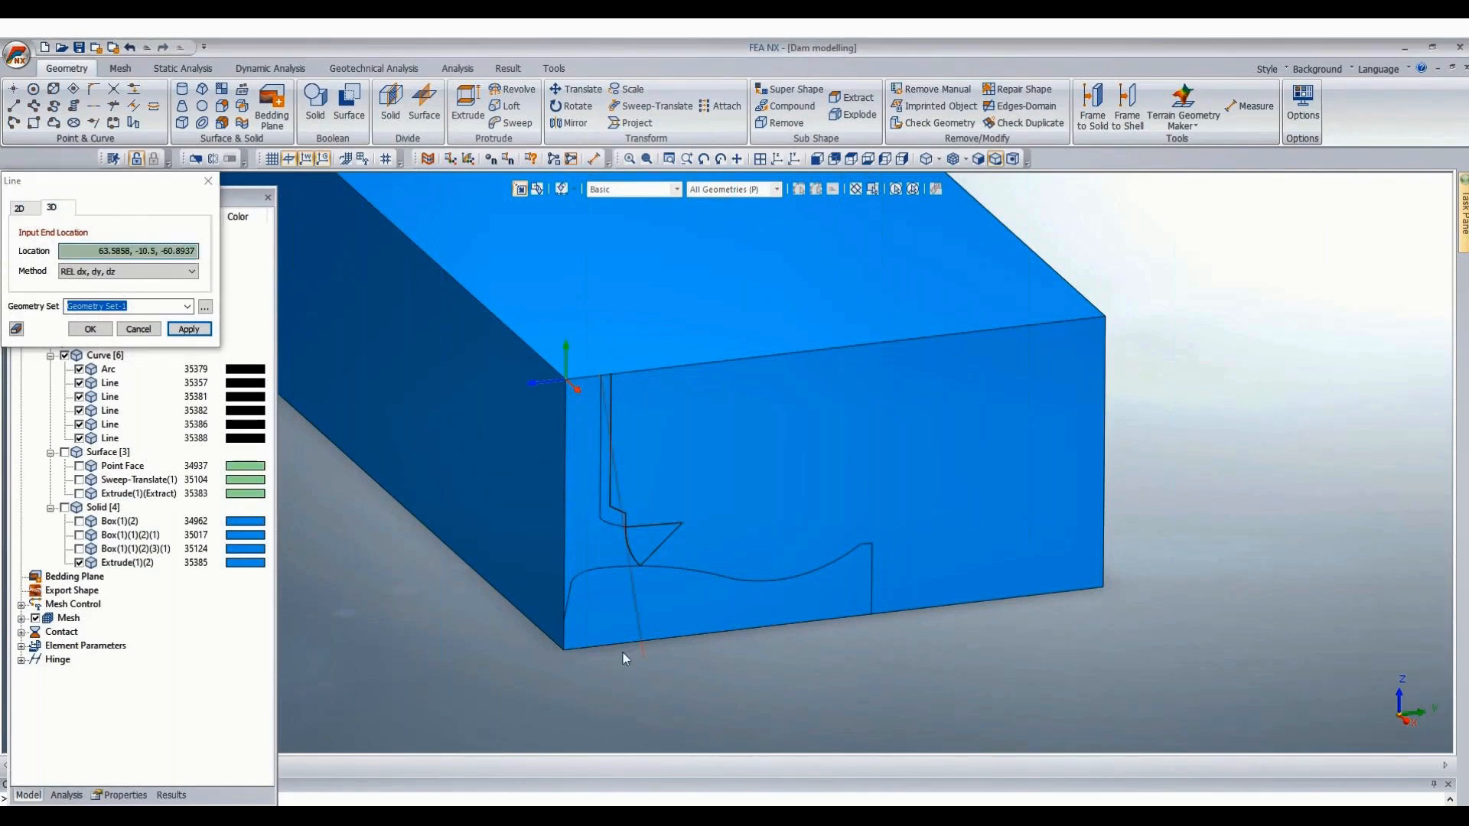
{"action": "left_click", "coordinate": [596, 649]}
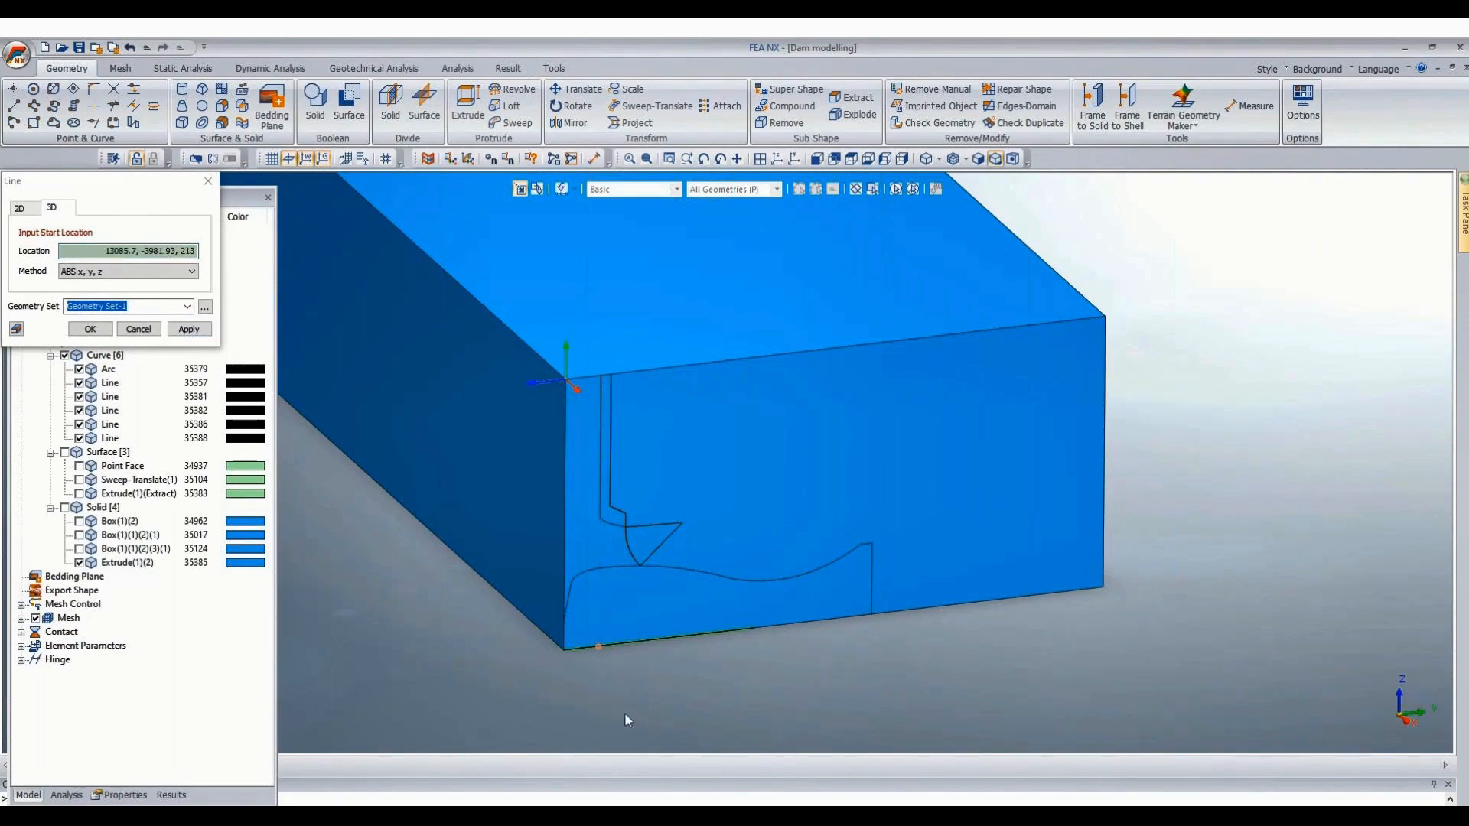
{"action": "key", "text": "Return"}
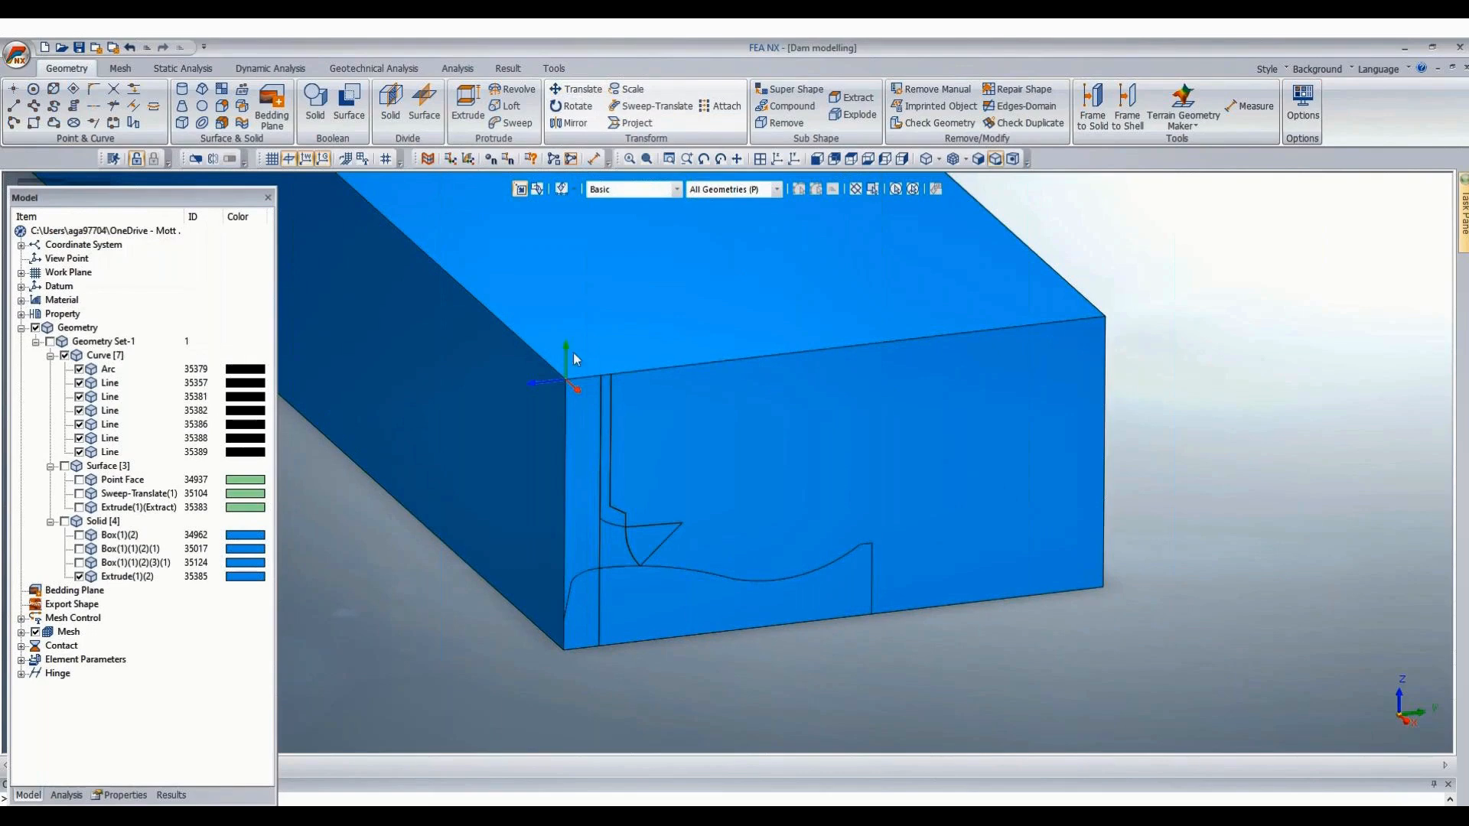
Move the new full-height vertical line 1.5 upstream, using two points on the end face's top edge as the direction.
{"action": "left_click", "coordinate": [574, 88]}
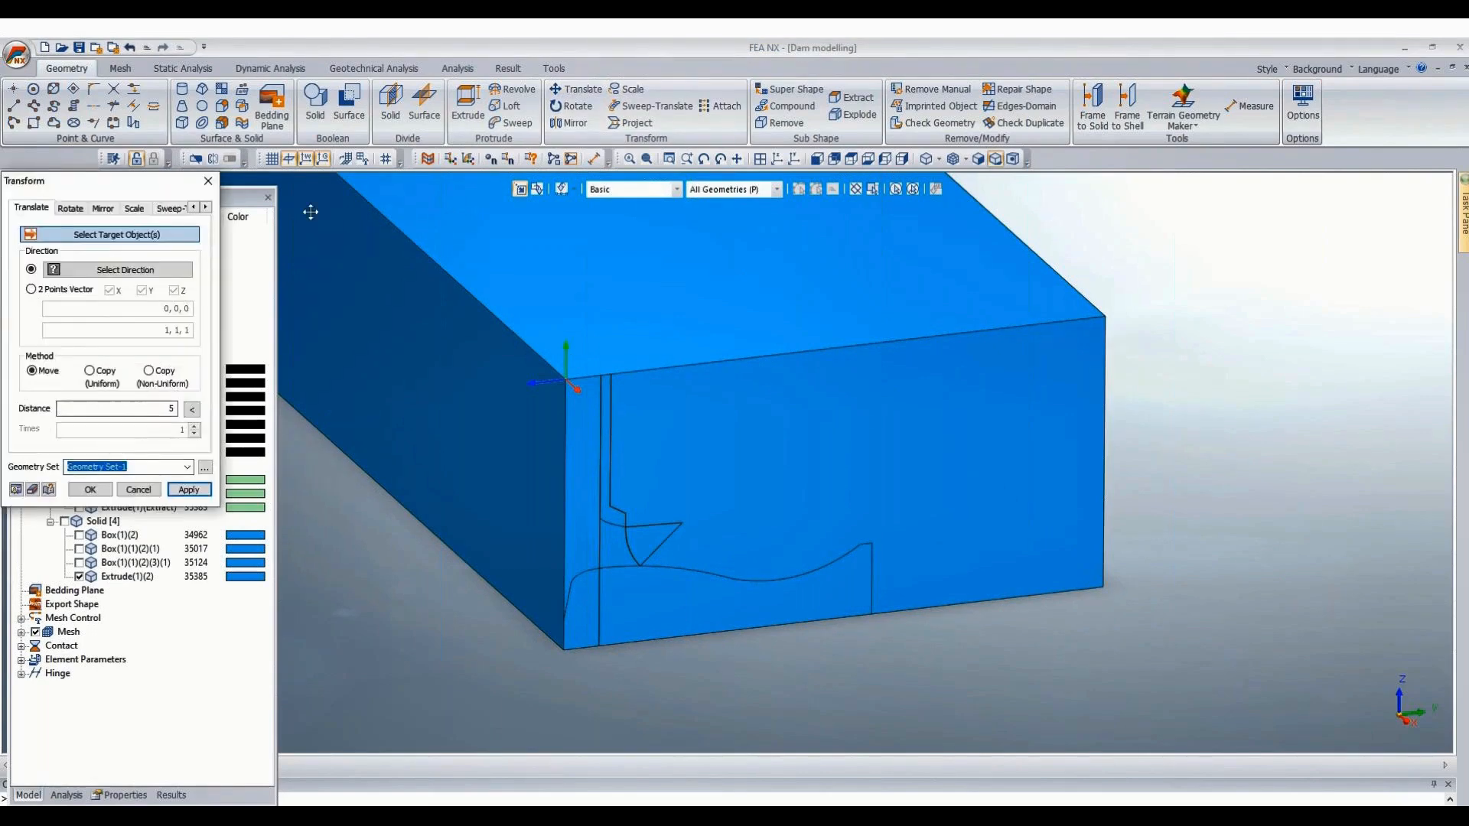
{"action": "left_click", "coordinate": [114, 452]}
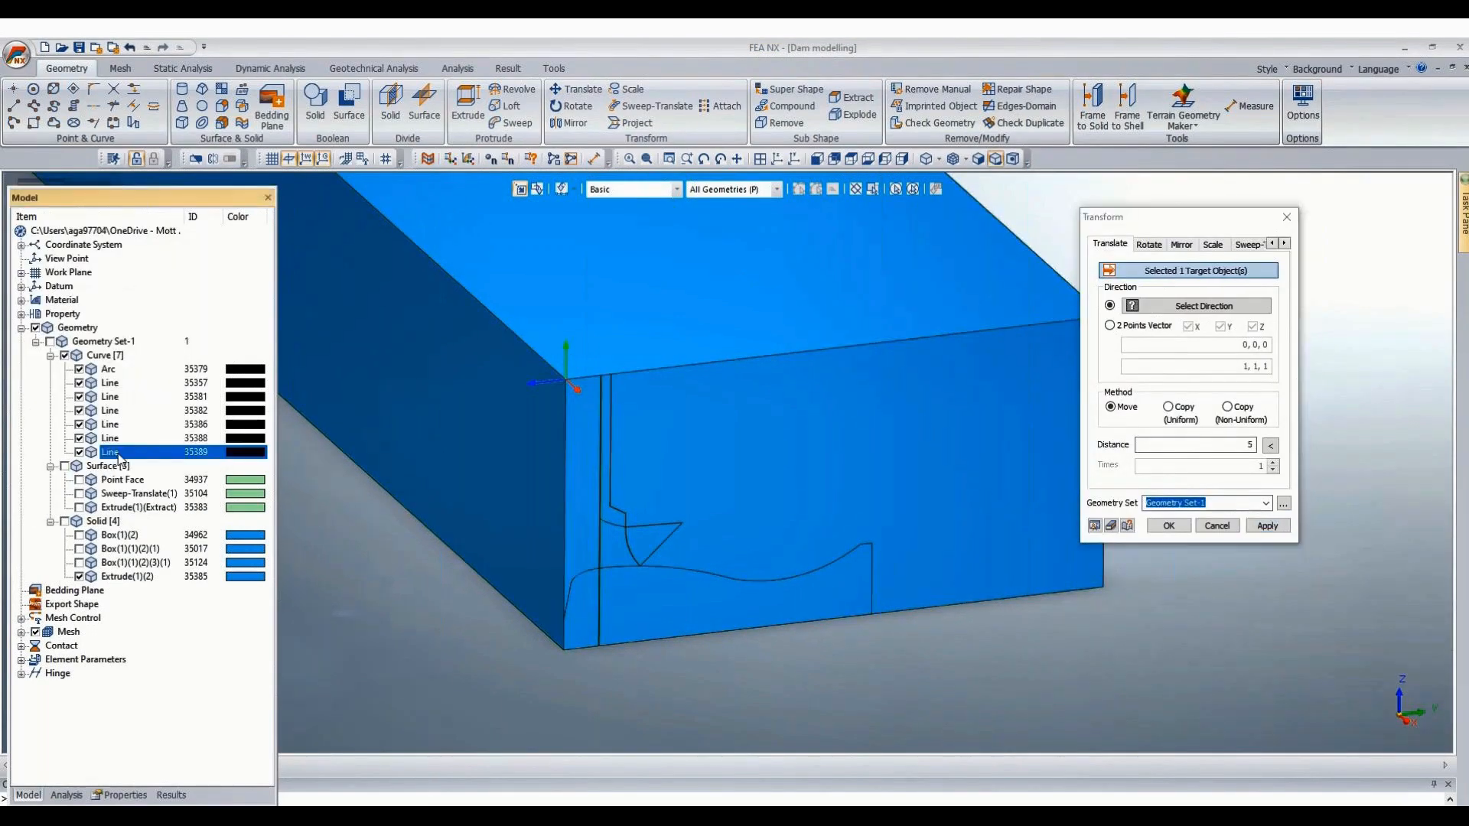
{"action": "left_click", "coordinate": [1109, 327]}
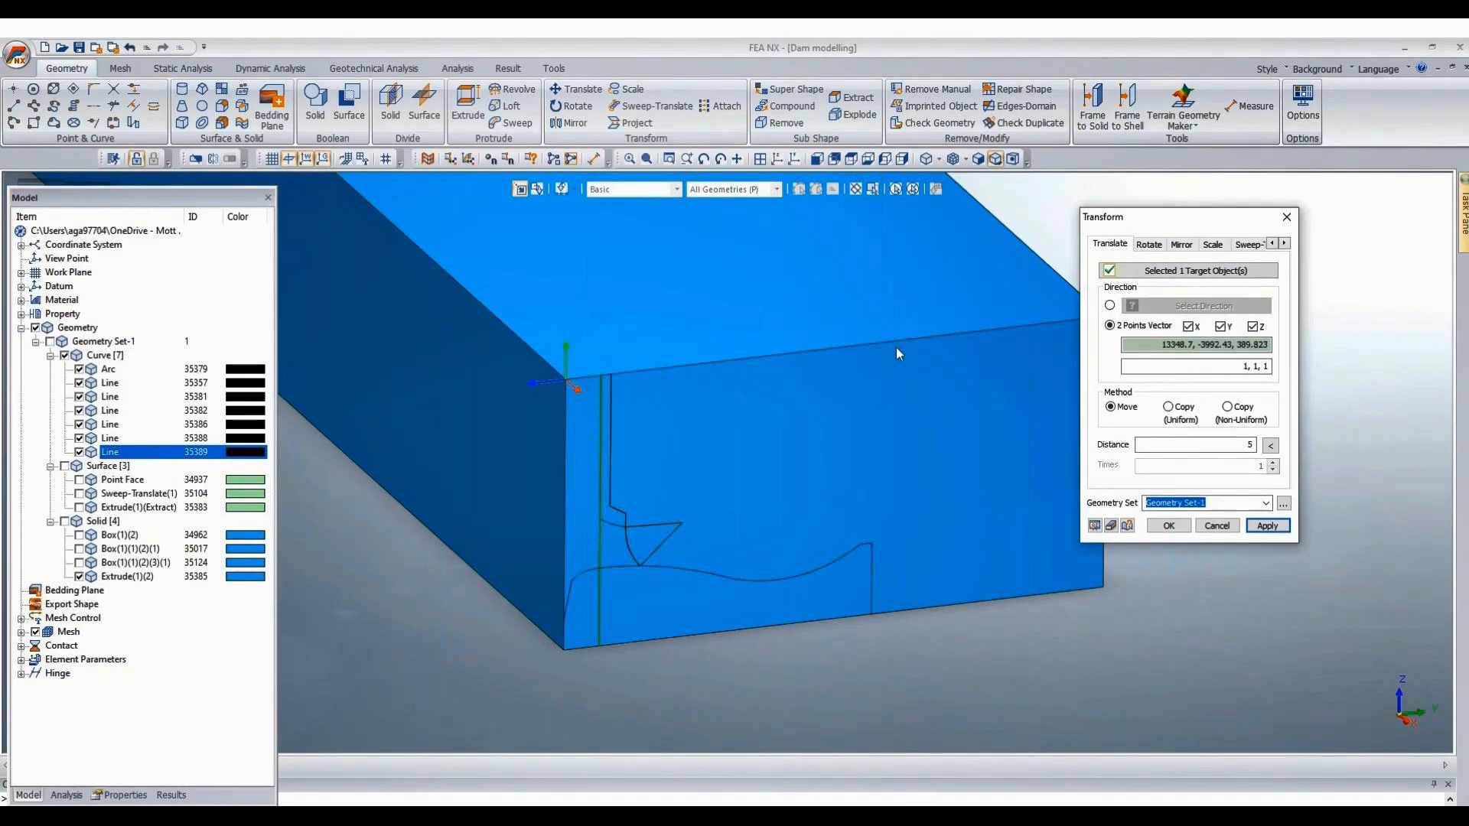
{"action": "left_click", "coordinate": [868, 347]}
{"action": "left_click", "coordinate": [622, 375]}
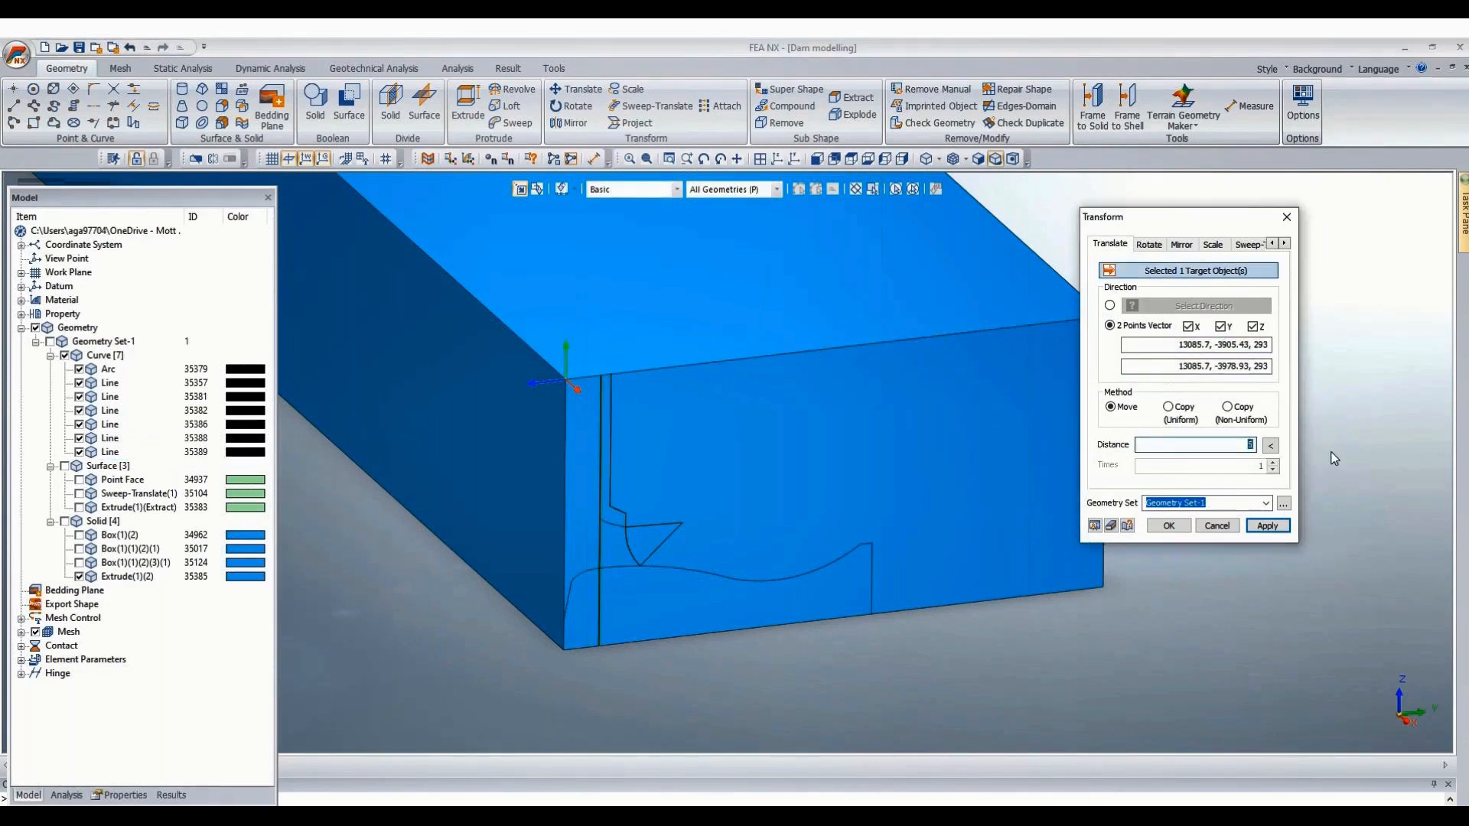
{"action": "type", "text": "1.5"}
{"action": "left_click", "coordinate": [1168, 525]}
Copy the full-height vertical line once, 1.5 downstream, using the top edge's midpoint and downstream end as the direction vector.
{"action": "scroll", "coordinate": [1091, 484], "scroll_direction": "up", "scroll_amount": 2}
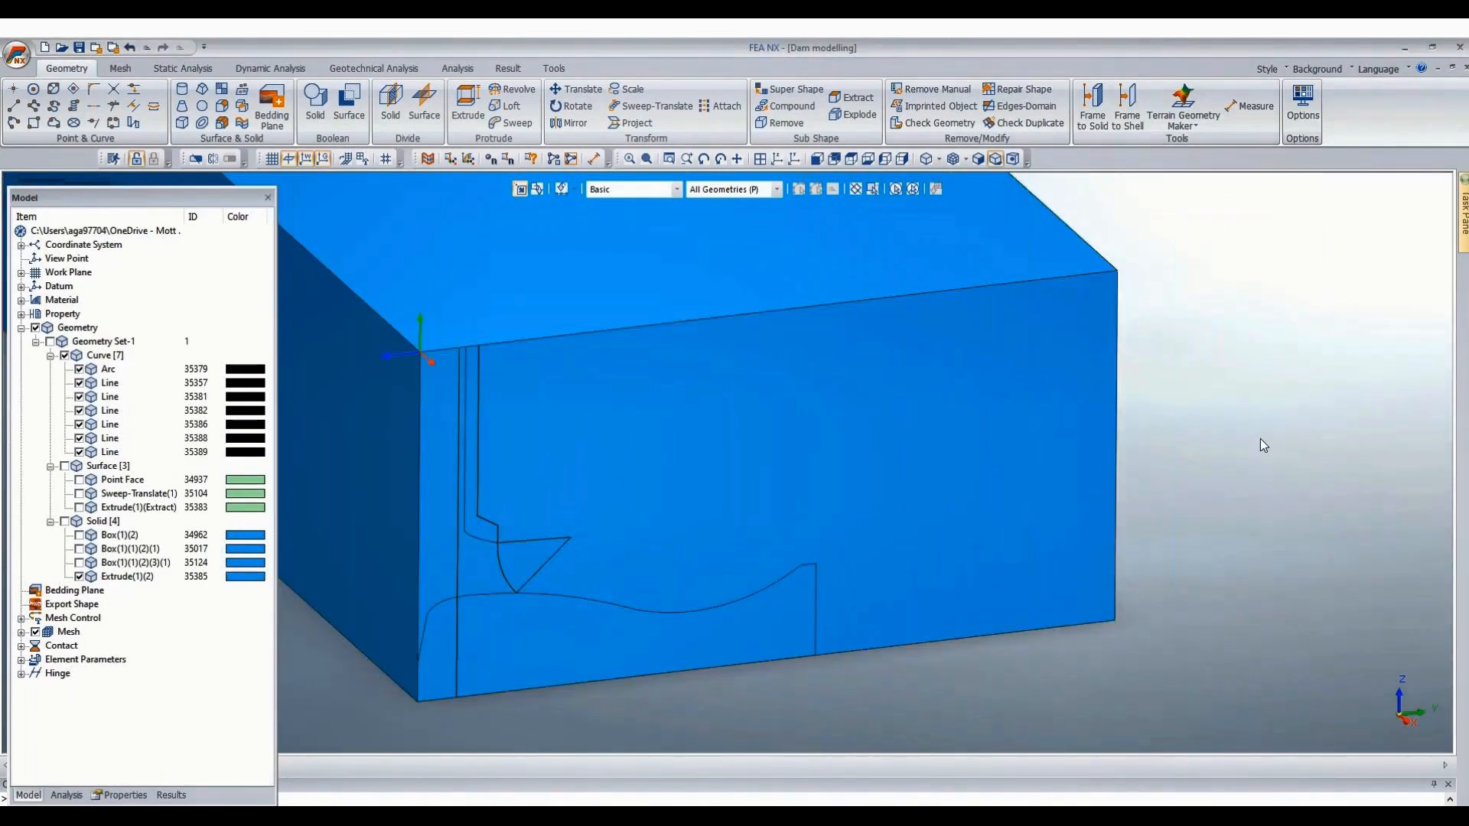
{"action": "scroll", "coordinate": [1365, 358], "scroll_direction": "down", "scroll_amount": 1}
{"action": "scroll", "coordinate": [465, 576], "scroll_direction": "up", "scroll_amount": 3}
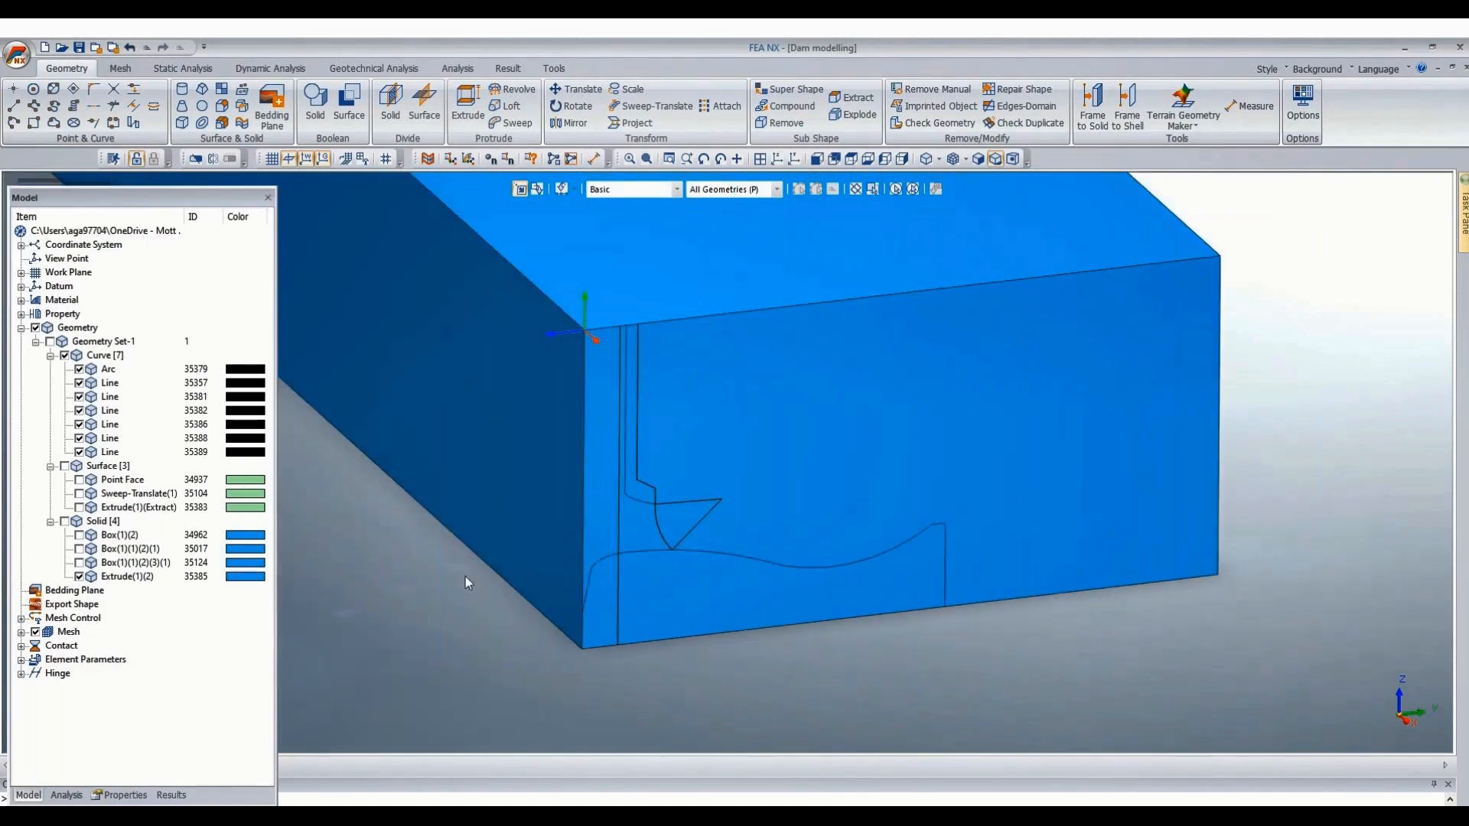
{"action": "scroll", "coordinate": [459, 570], "scroll_direction": "up", "scroll_amount": 2}
{"action": "scroll", "coordinate": [338, 368], "scroll_direction": "down", "scroll_amount": 3}
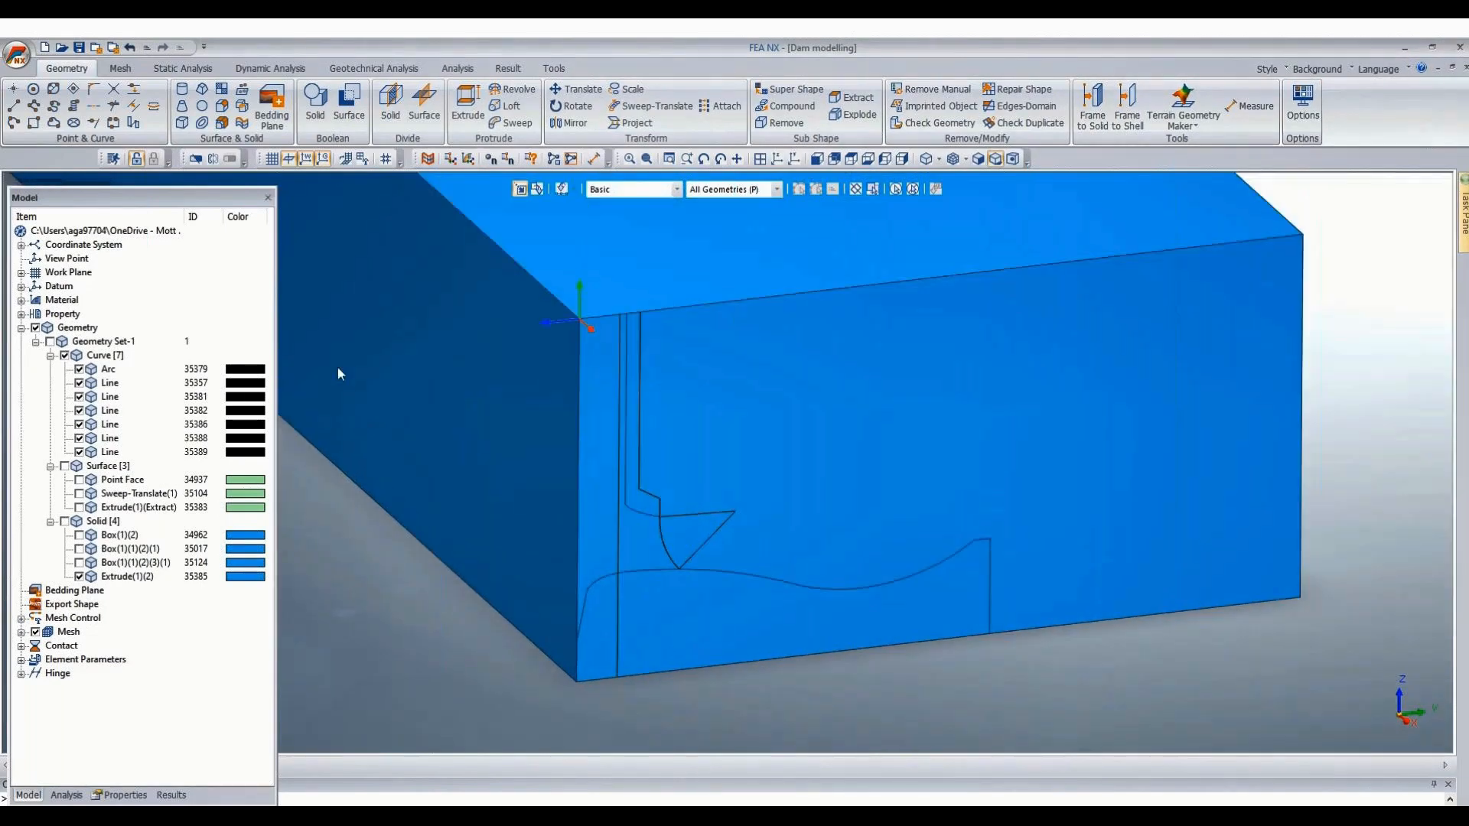
{"action": "left_click", "coordinate": [574, 89]}
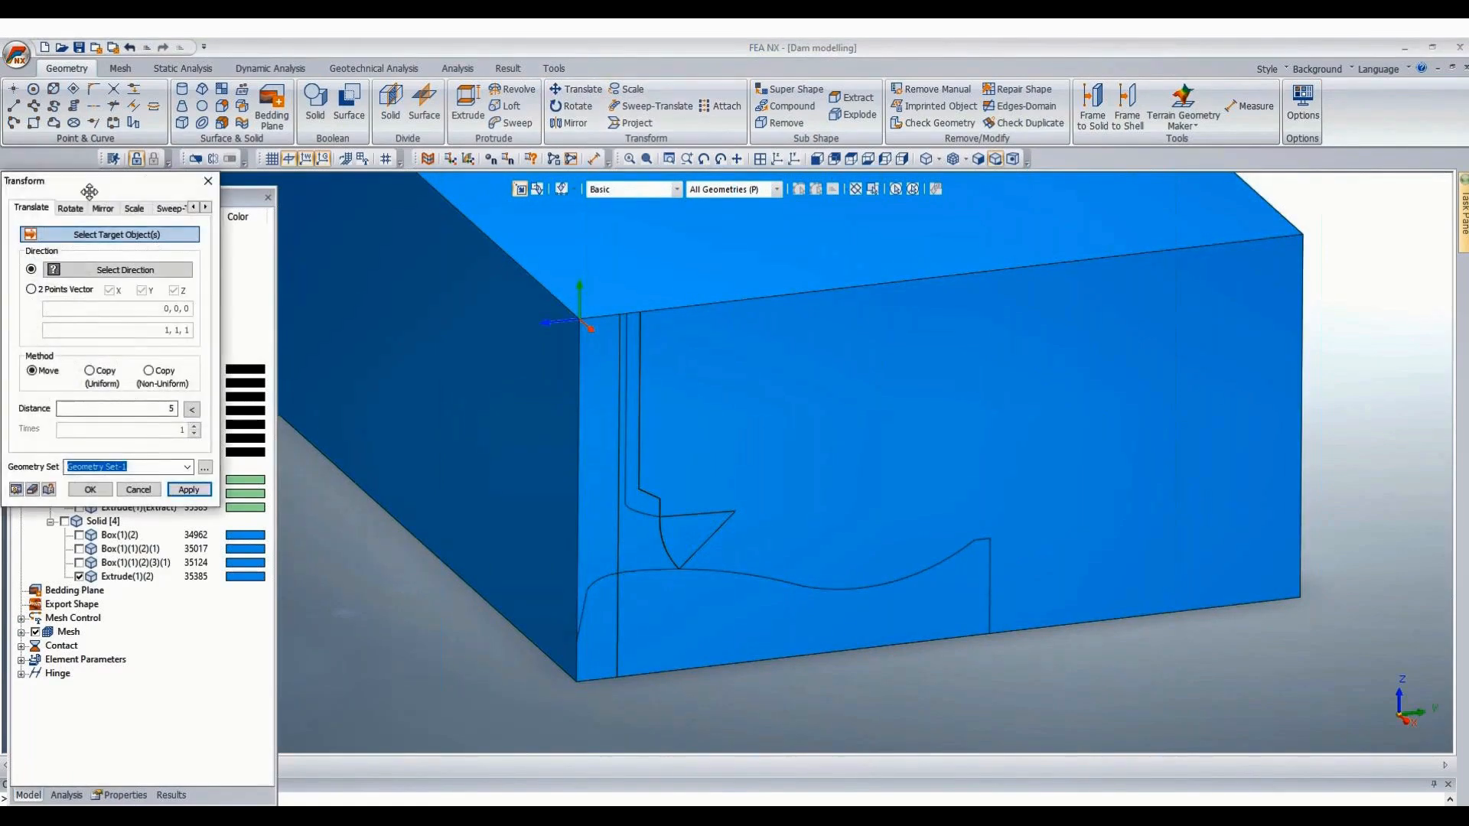
{"action": "left_click_drag", "start_coordinate": [89, 191], "coordinate": [511, 160]}
{"action": "left_click", "coordinate": [109, 452]}
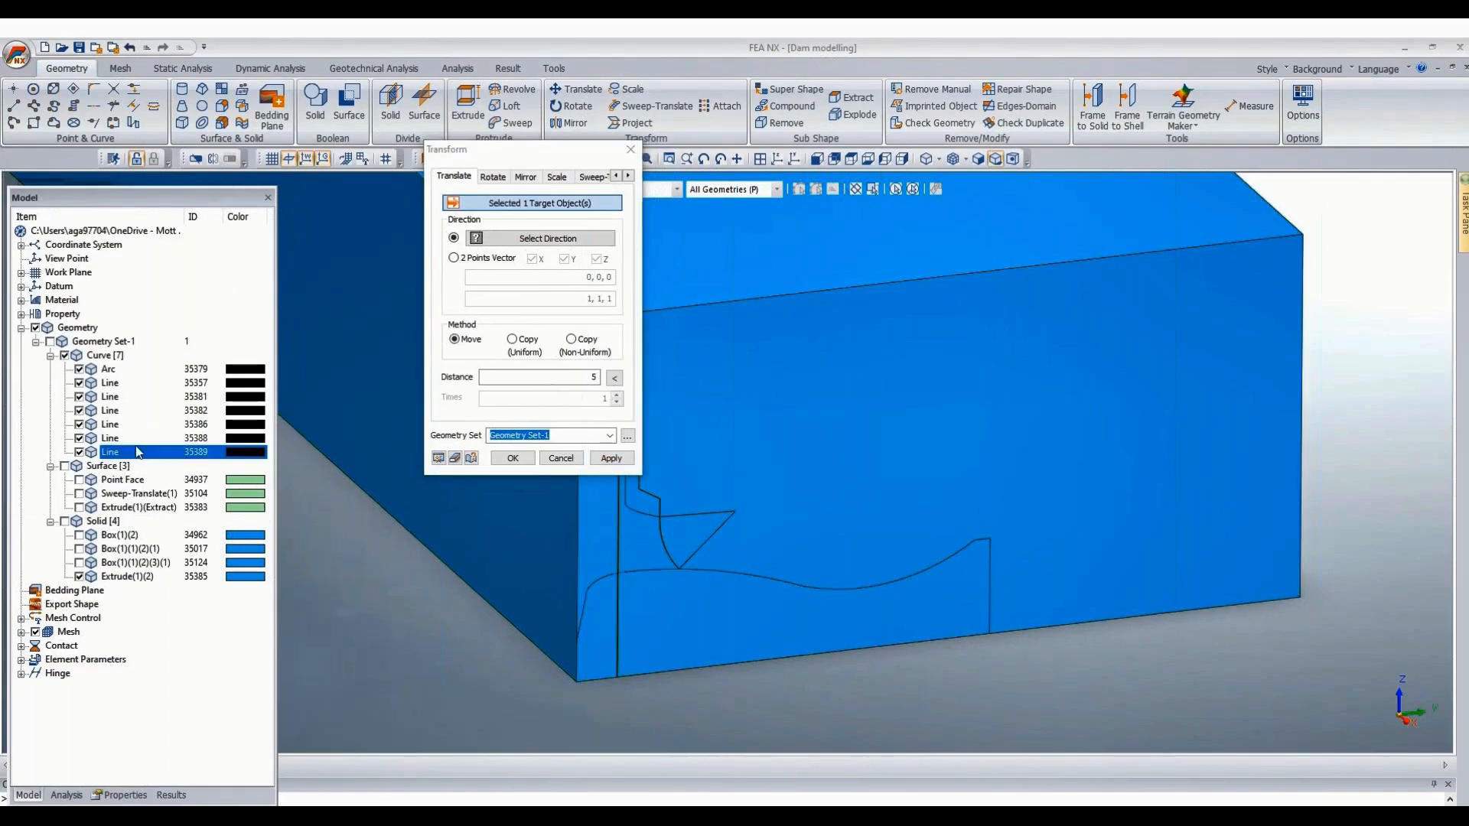
{"action": "left_click", "coordinate": [513, 339]}
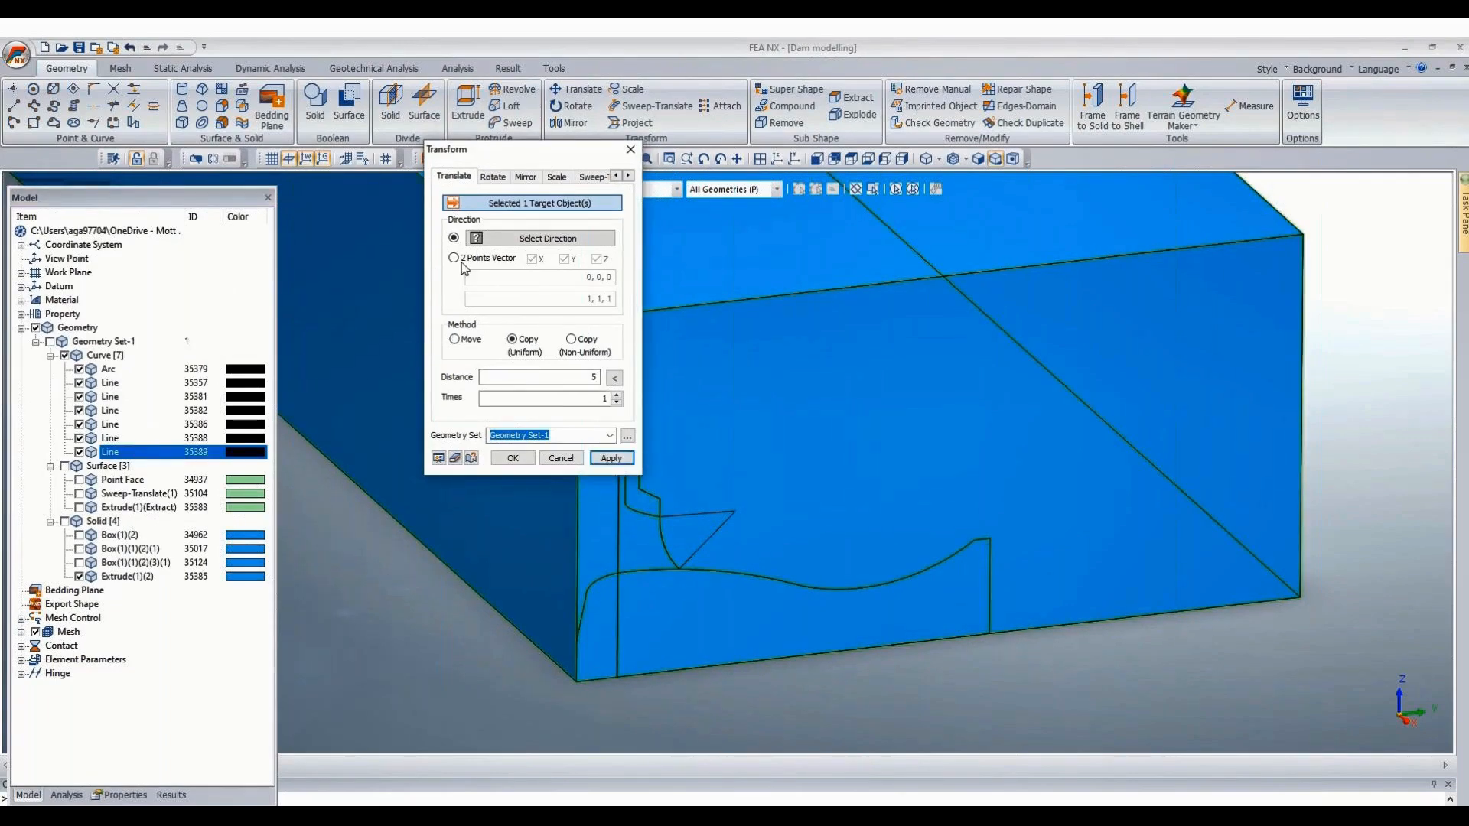
{"action": "left_click", "coordinate": [454, 258]}
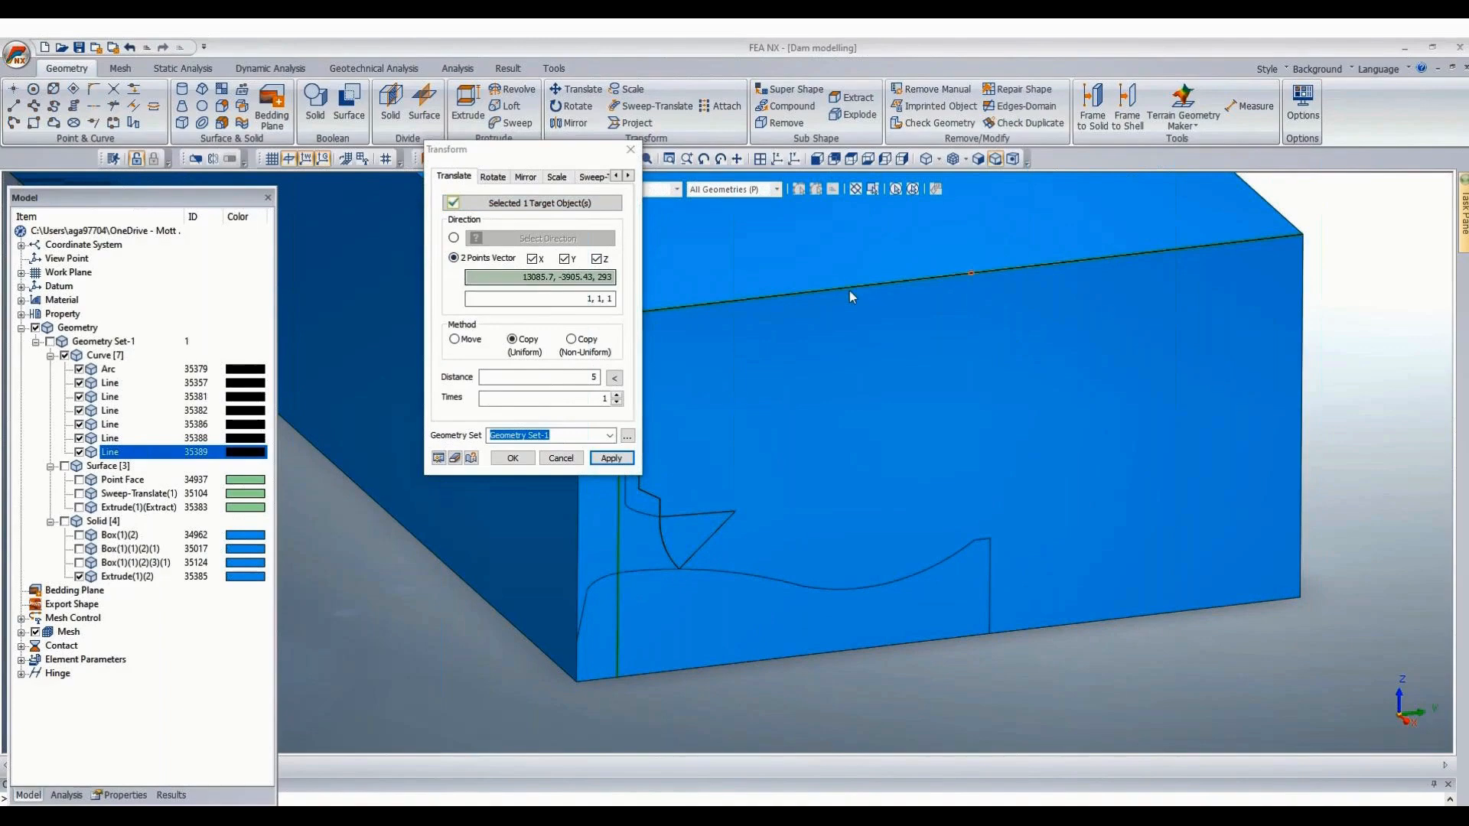
{"action": "left_click", "coordinate": [850, 292]}
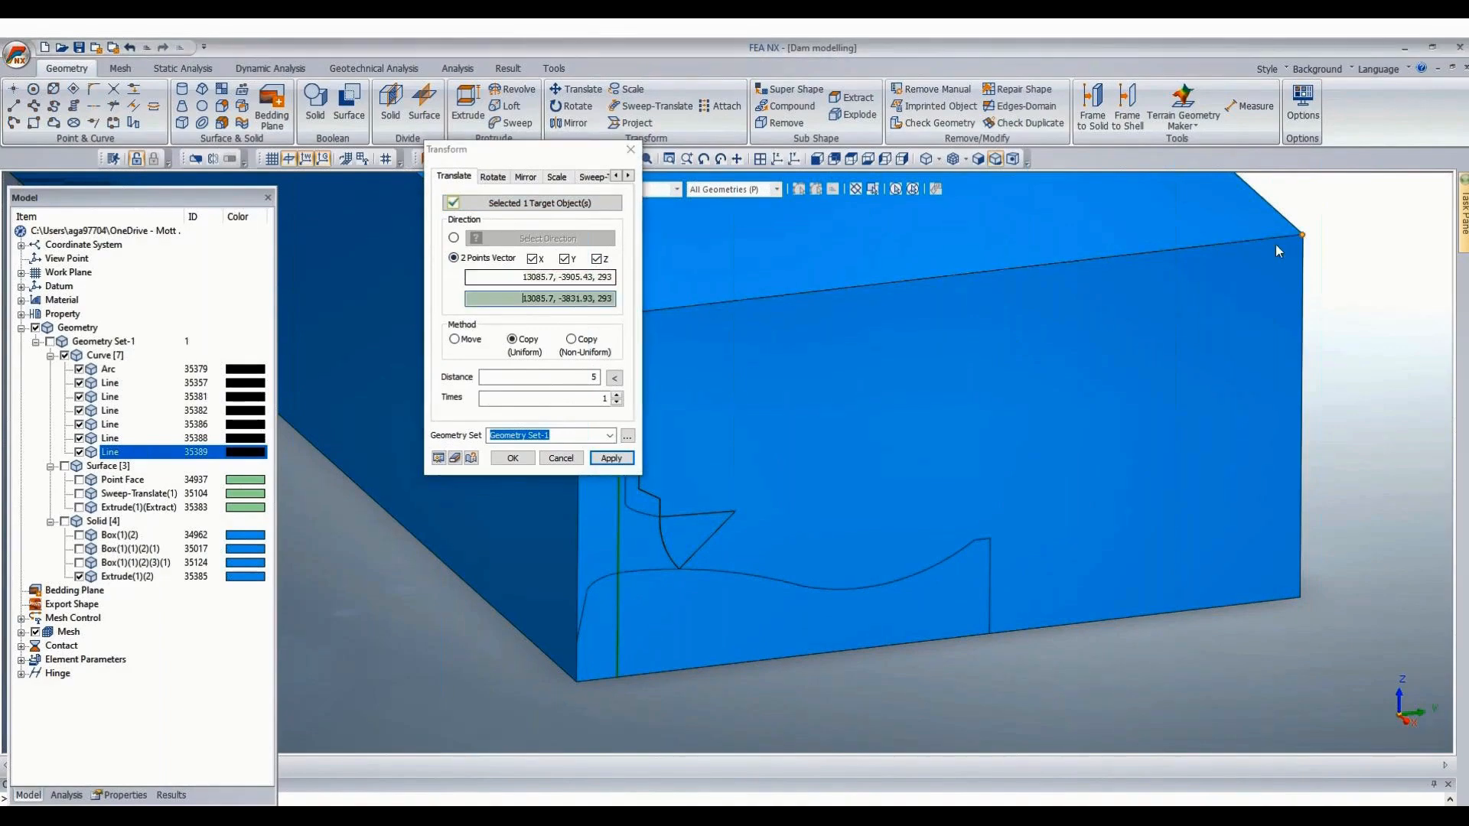
{"action": "left_click", "coordinate": [1276, 250]}
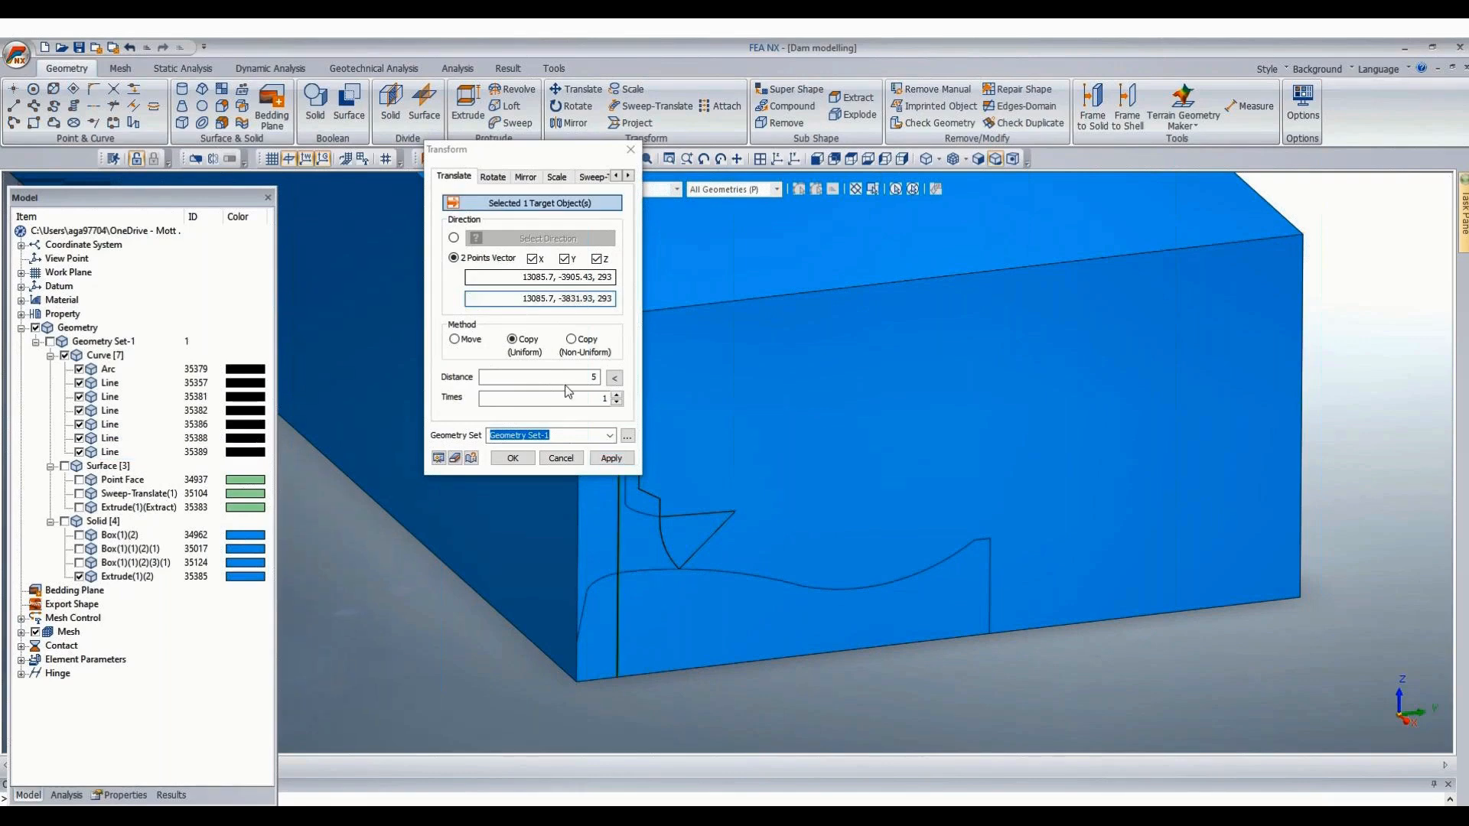
{"action": "double_click", "coordinate": [566, 378]}
{"action": "type", "text": "1"}
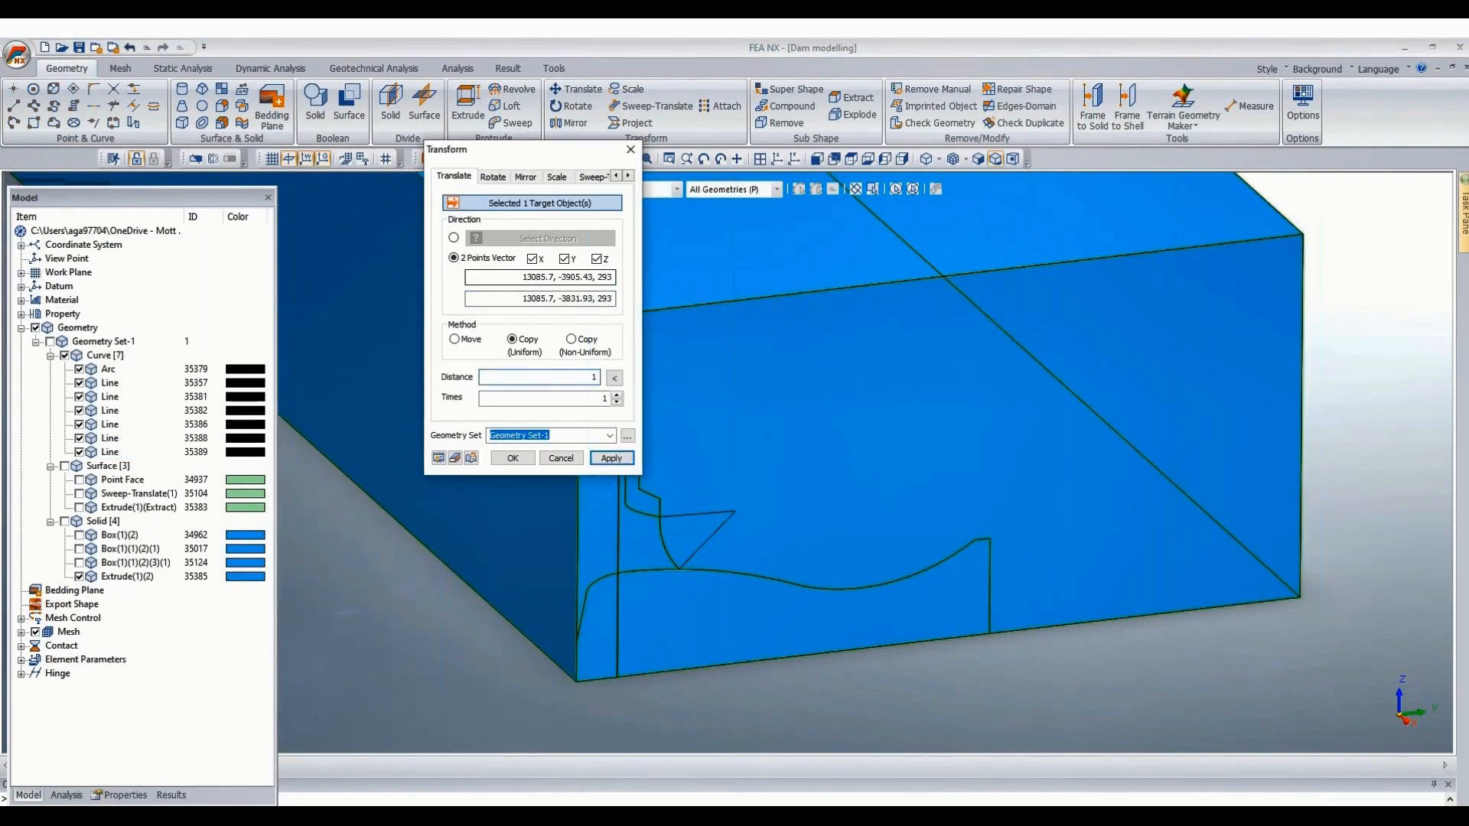
{"action": "type", "text": ".5"}
{"action": "left_click", "coordinate": [517, 459]}
{"action": "scroll", "coordinate": [778, 719], "scroll_direction": "up", "scroll_amount": 2}
{"action": "scroll", "coordinate": [704, 701], "scroll_direction": "up", "scroll_amount": 2}
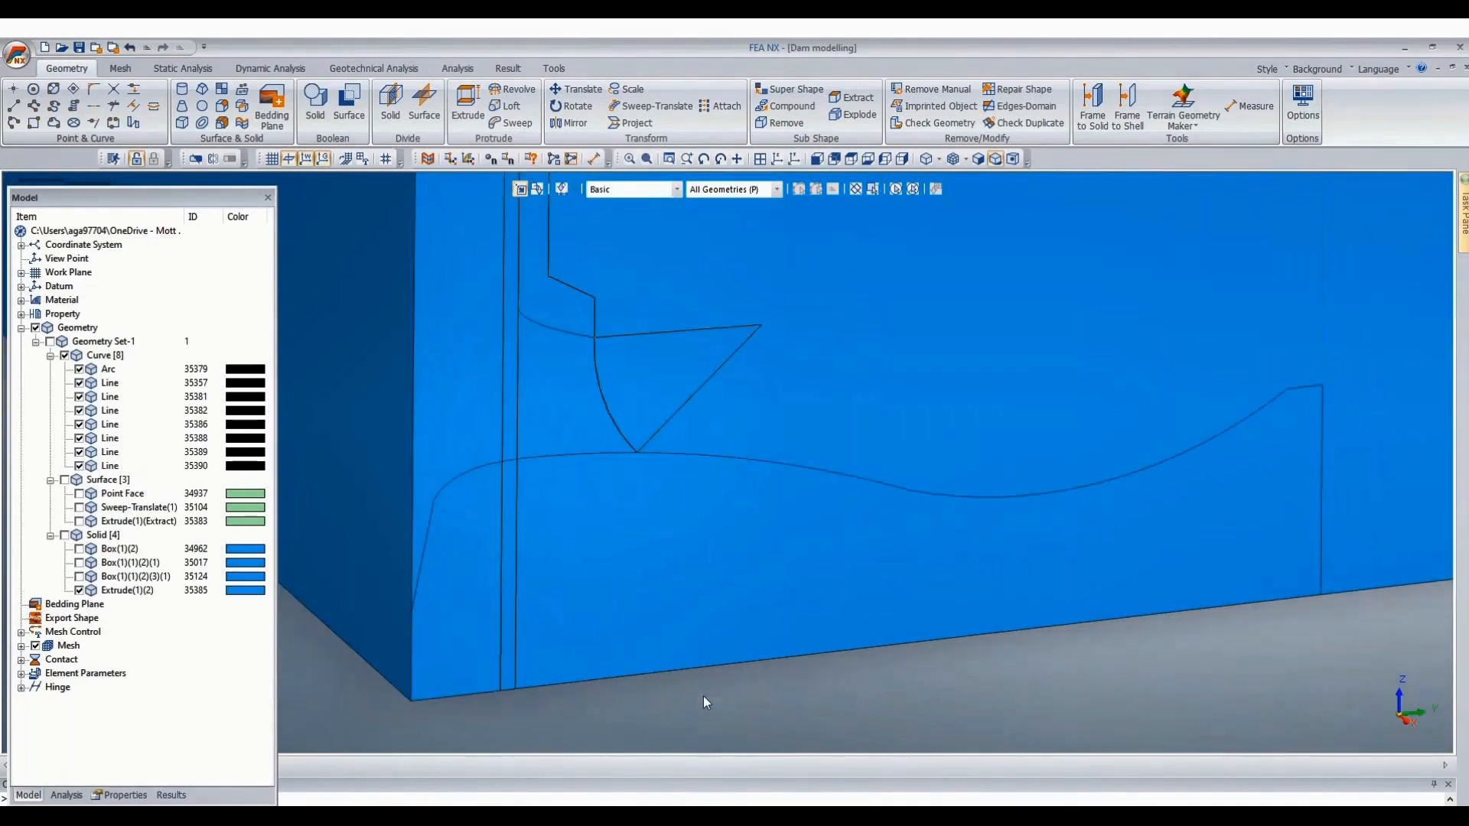
Imprint the two full-height vertical lines on the end-face region upstream of the breast wall and gate, along the direction of shortest path.
{"action": "scroll", "coordinate": [608, 715], "scroll_direction": "down", "scroll_amount": 3}
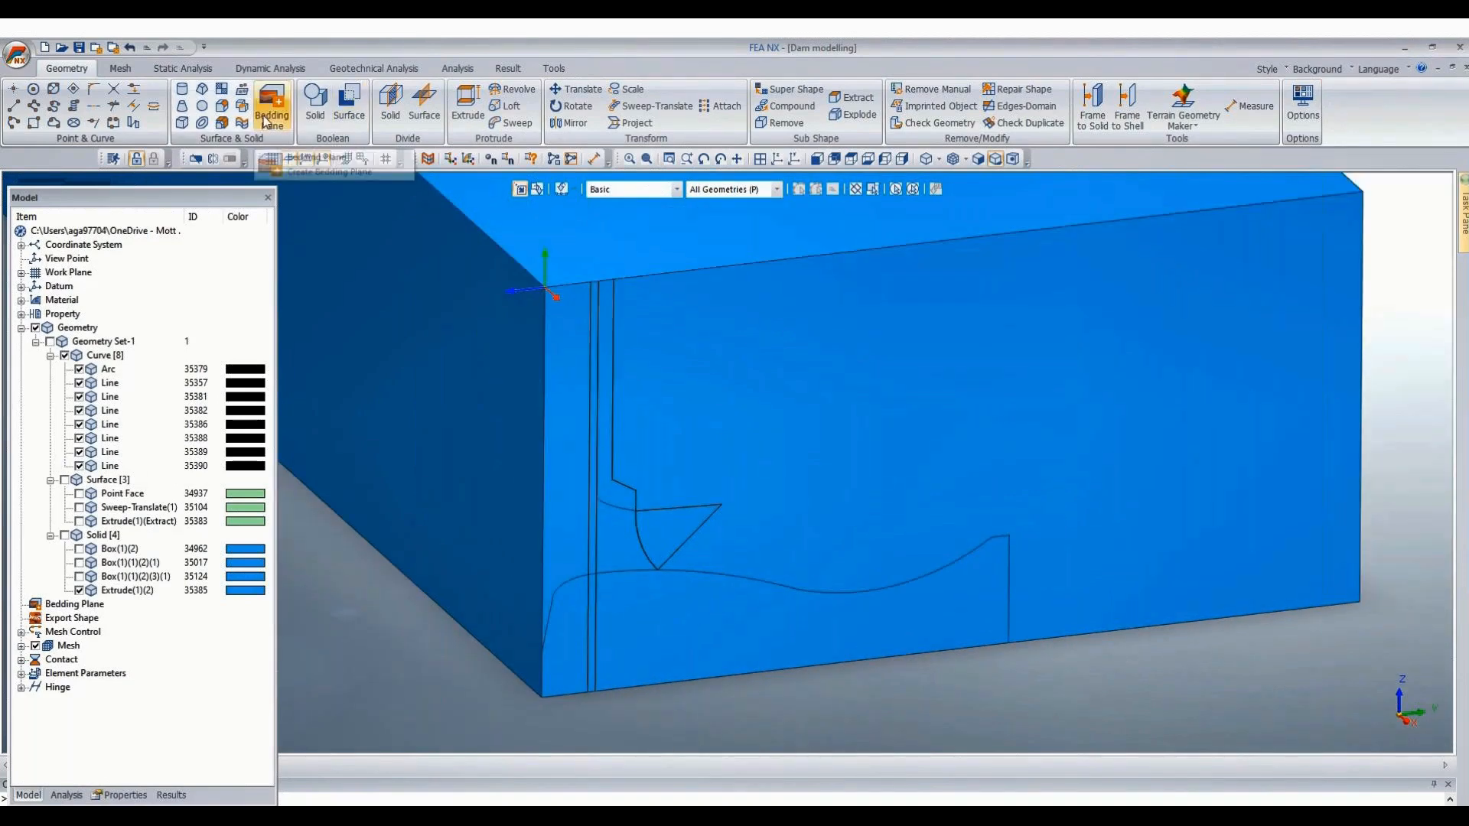
{"action": "left_click", "coordinate": [243, 90]}
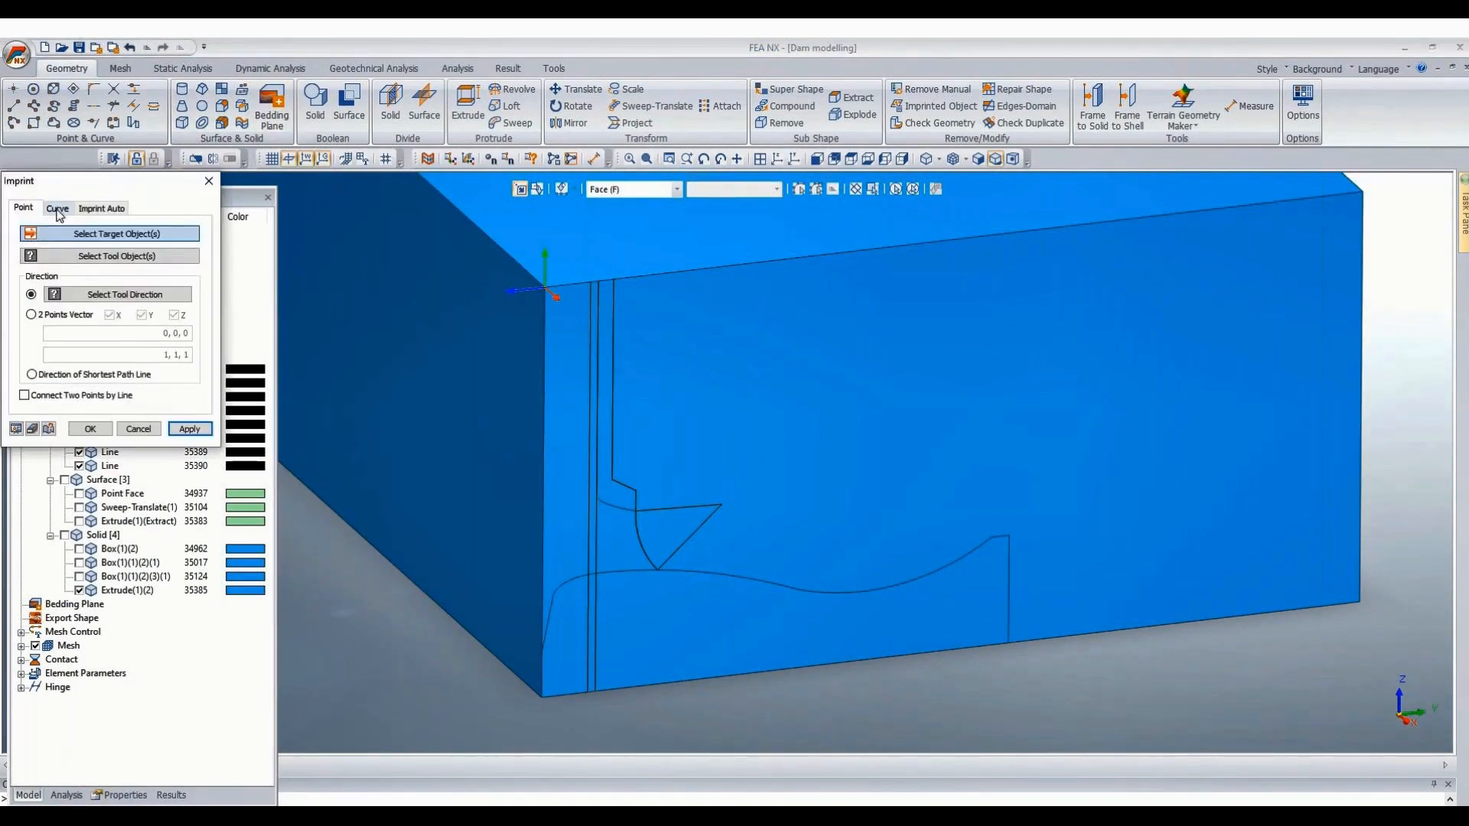
{"action": "left_click", "coordinate": [58, 210]}
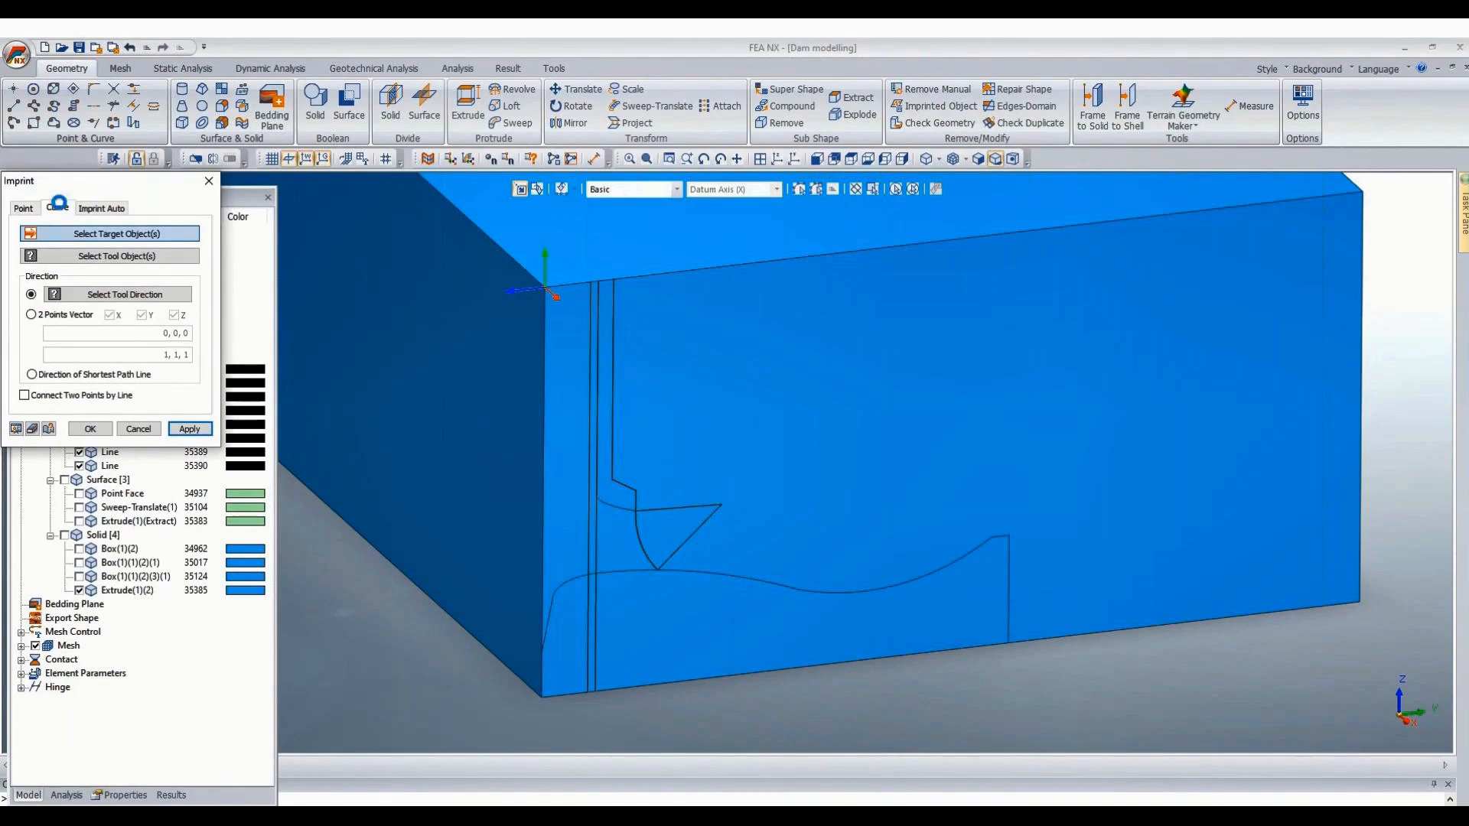
{"action": "left_click", "coordinate": [561, 458]}
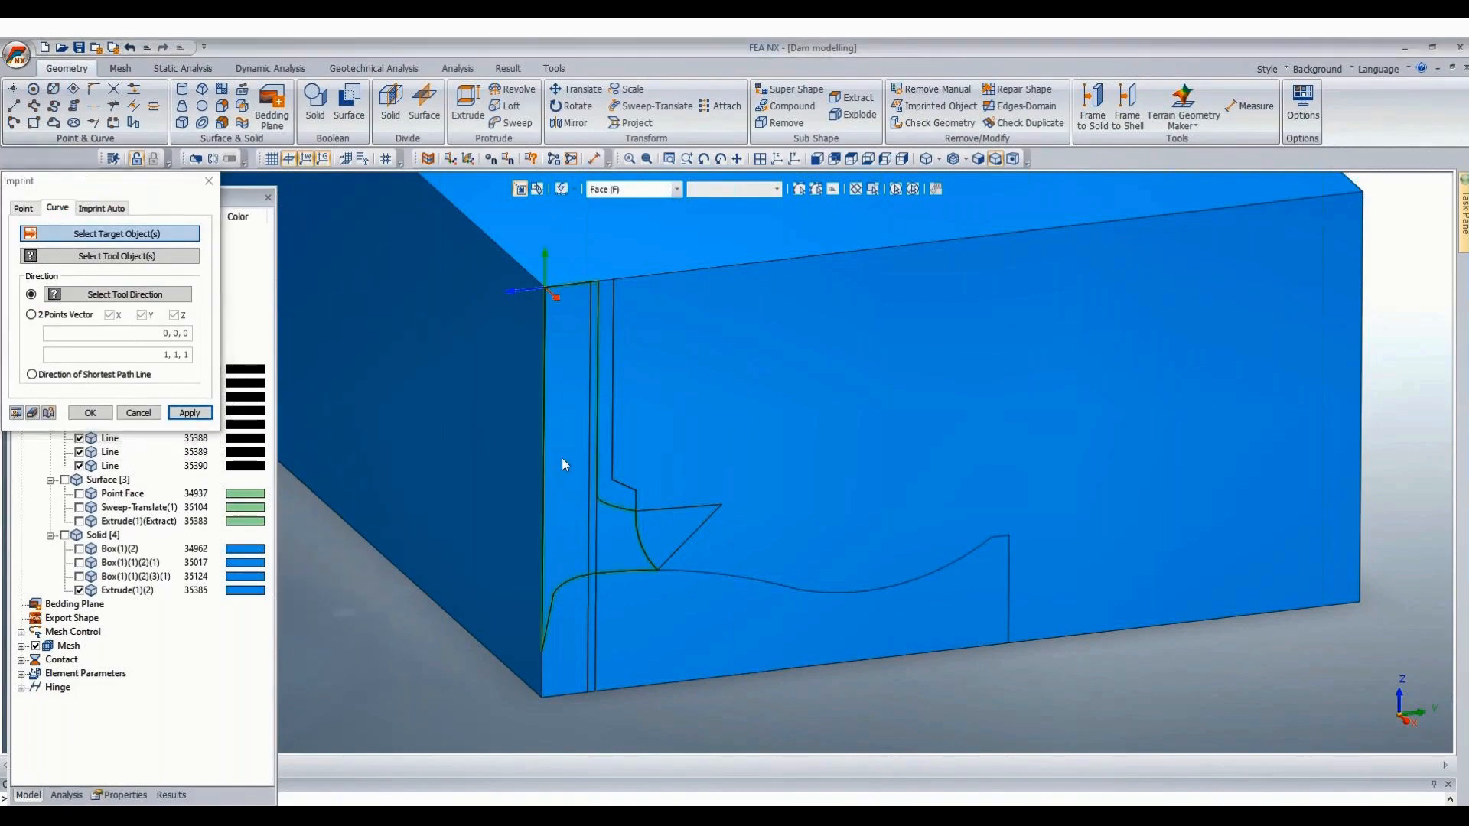
{"action": "left_click", "coordinate": [77, 256]}
{"action": "left_click", "coordinate": [590, 525]}
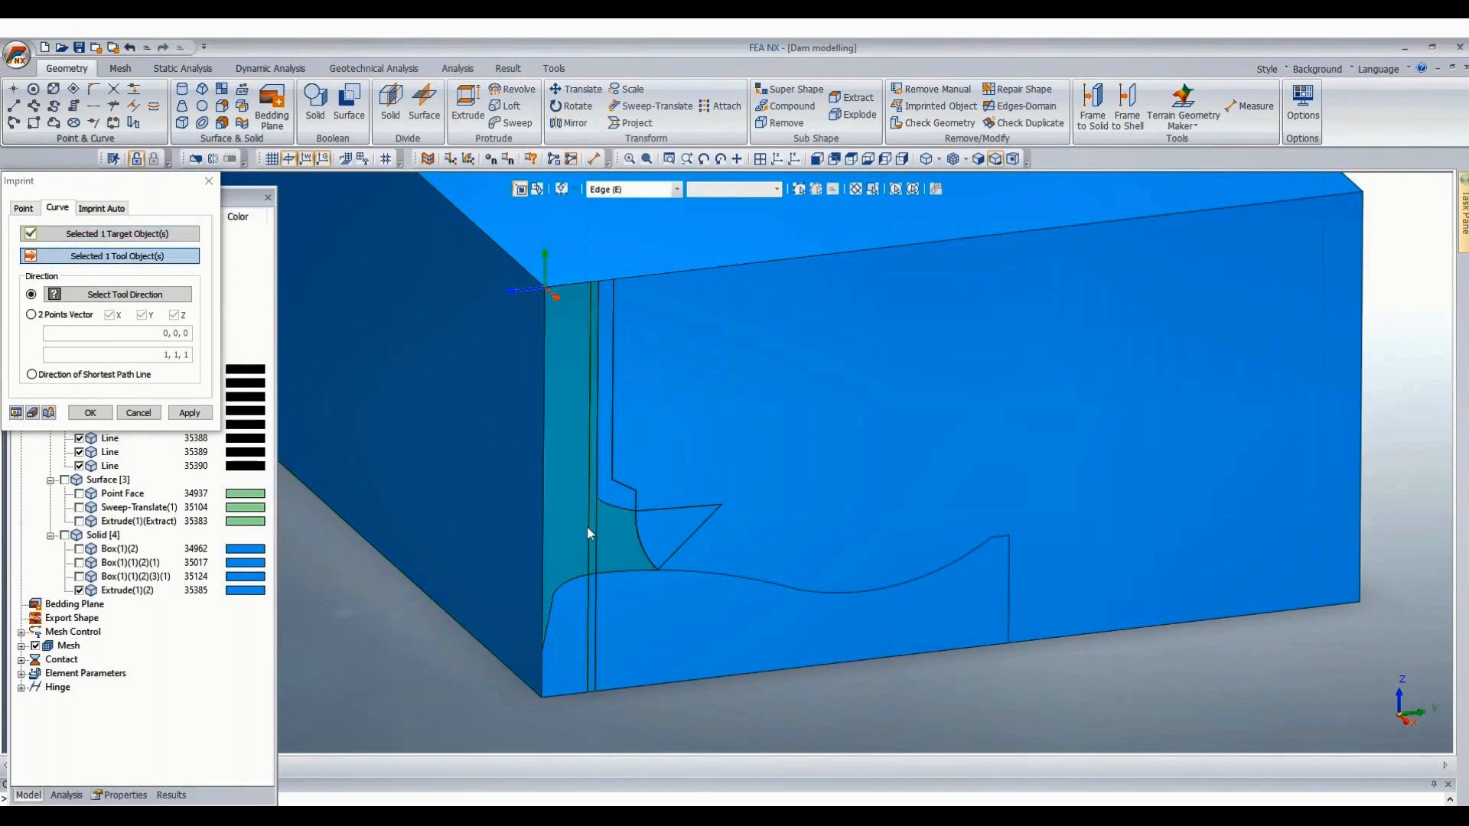
{"action": "left_click", "coordinate": [596, 536]}
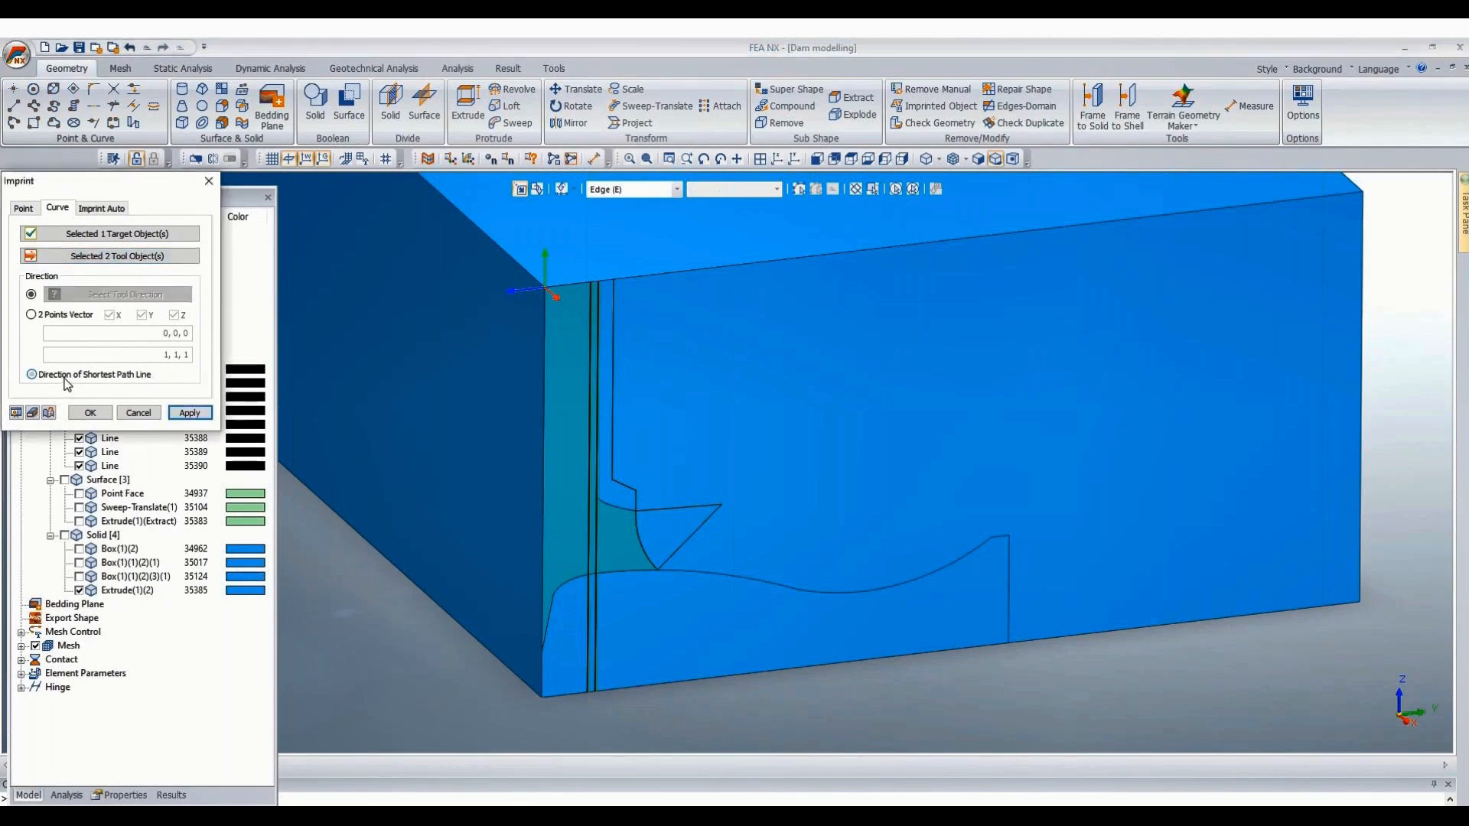
{"action": "left_click", "coordinate": [92, 413]}
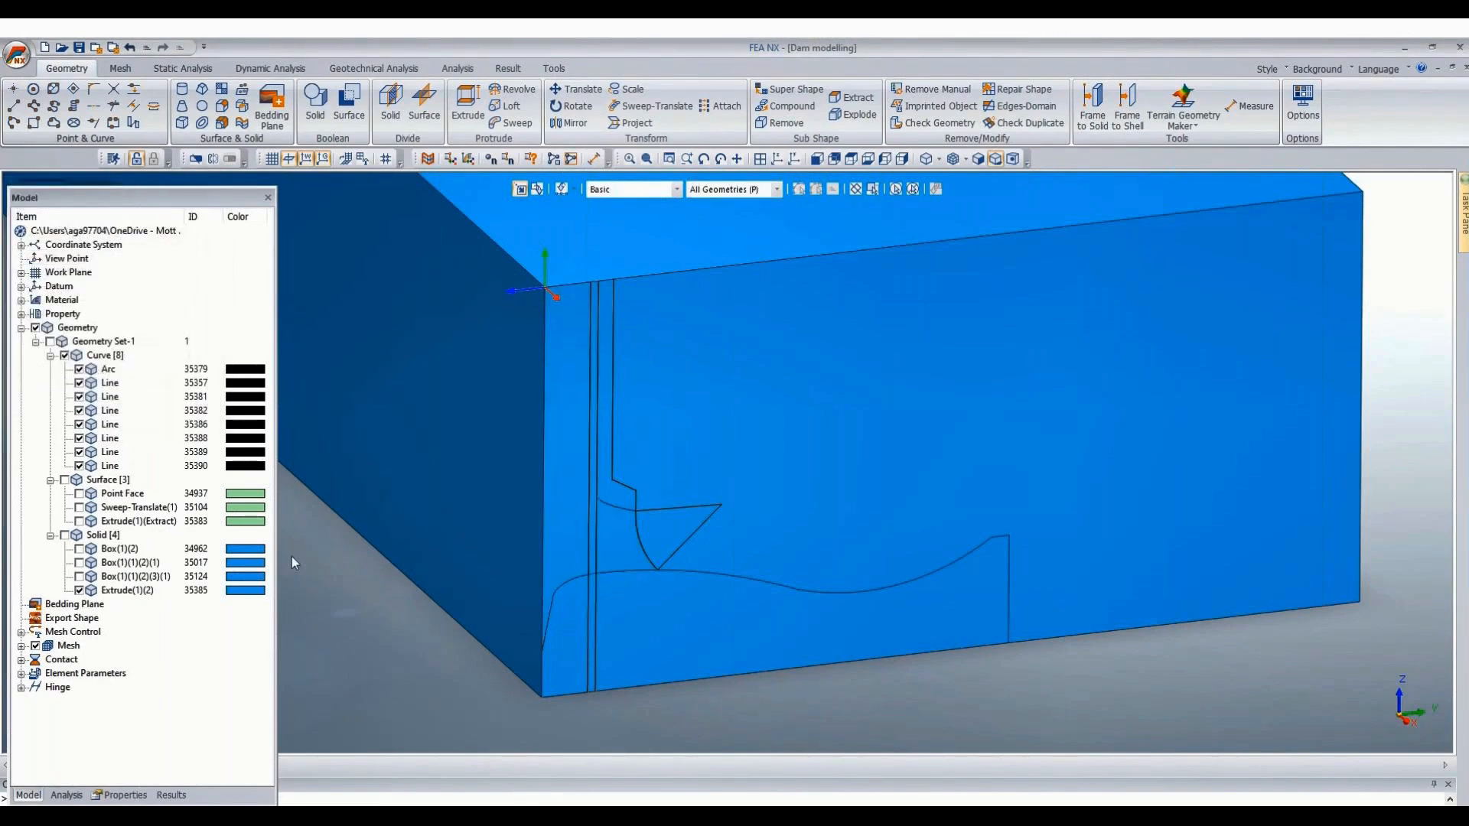
Move the work plane onto the block's end face by three points: origin at the bottom upstream corner, X-axis along the bottom edge, plane point at the top corner.
{"action": "scroll", "coordinate": [441, 687], "scroll_direction": "down", "scroll_amount": 3}
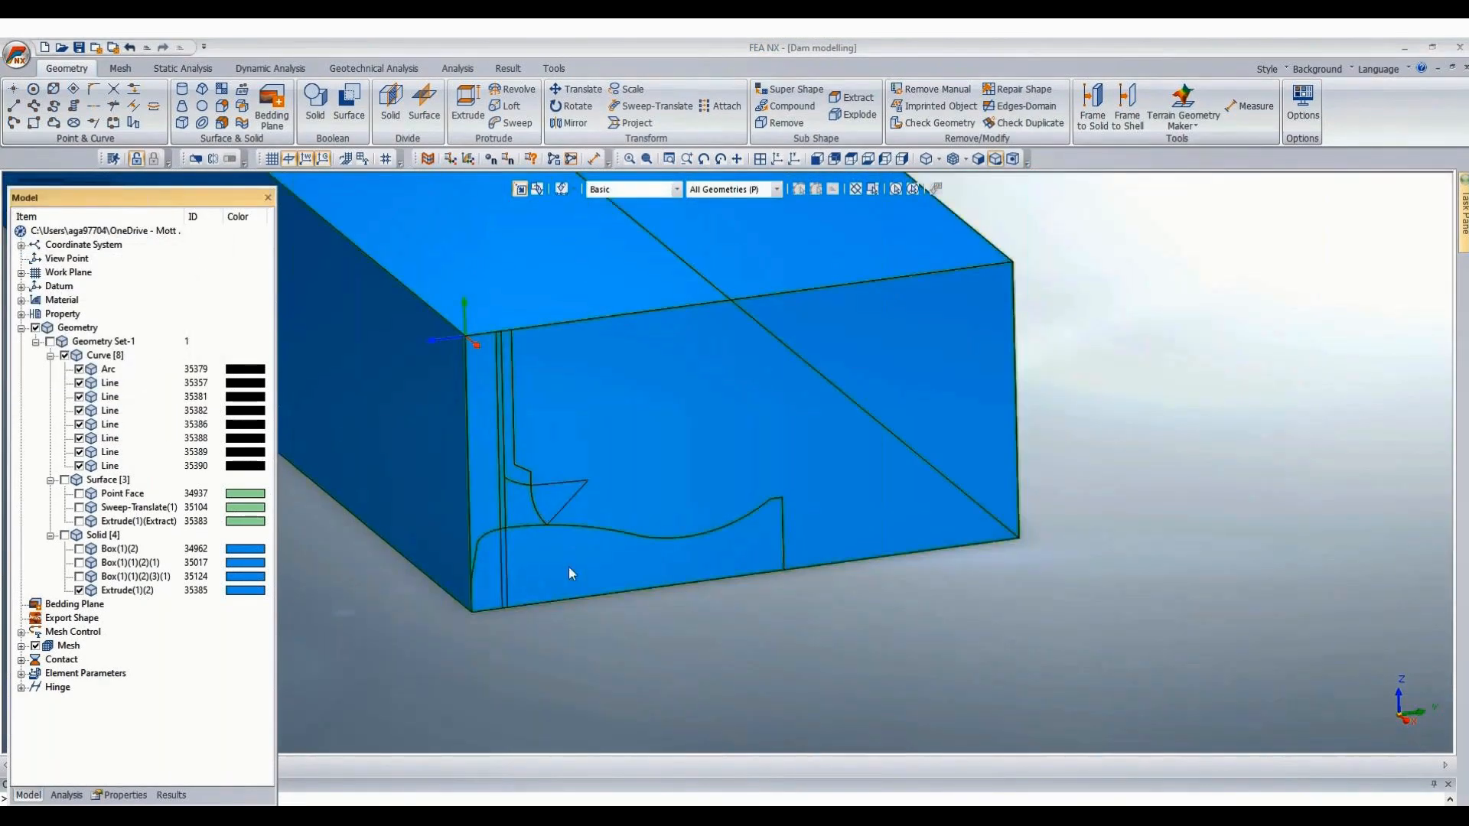
{"action": "scroll", "coordinate": [565, 565], "scroll_direction": "up", "scroll_amount": 2}
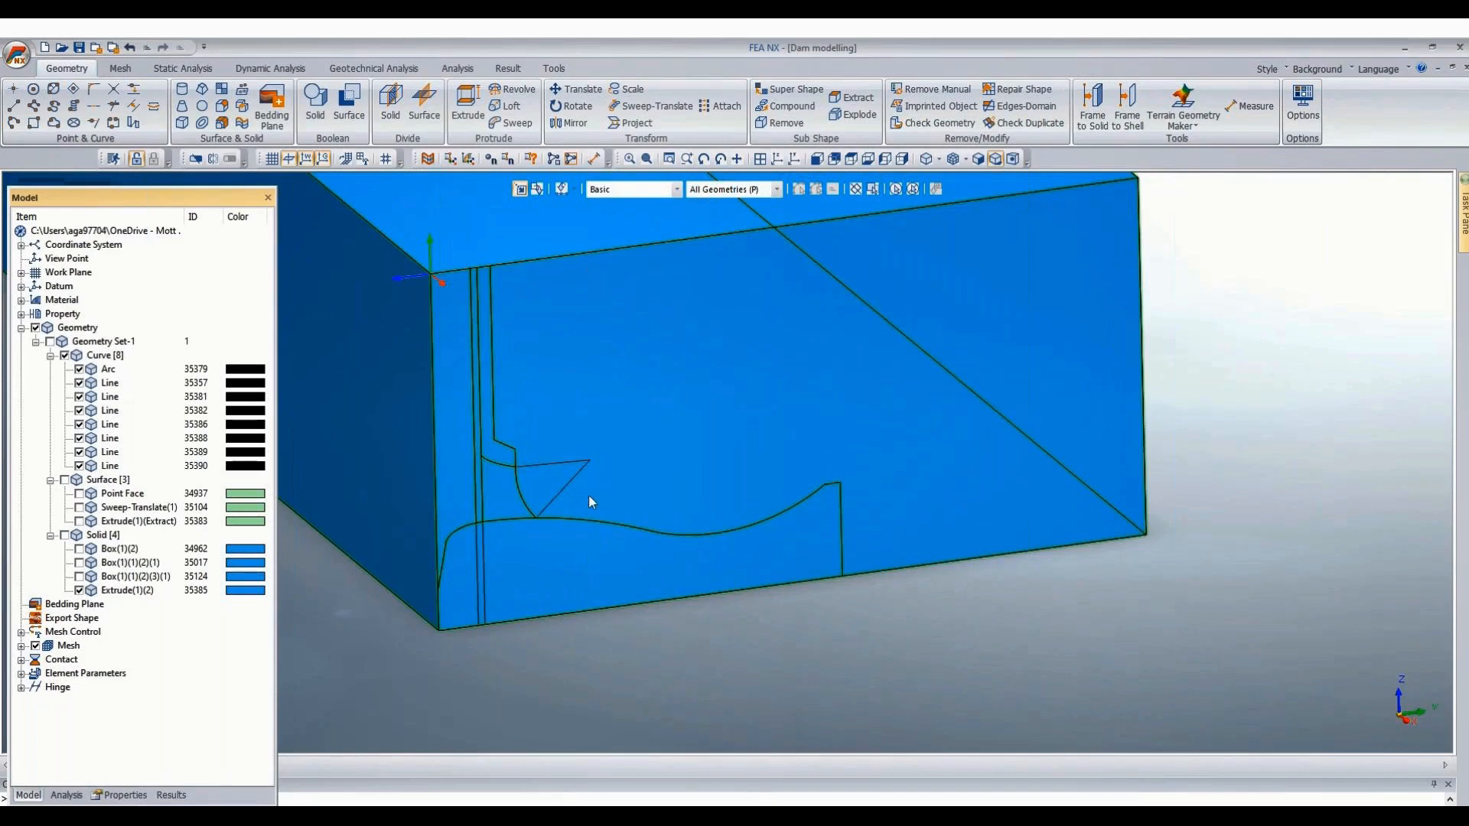
{"action": "scroll", "coordinate": [911, 714], "scroll_direction": "down", "scroll_amount": 1}
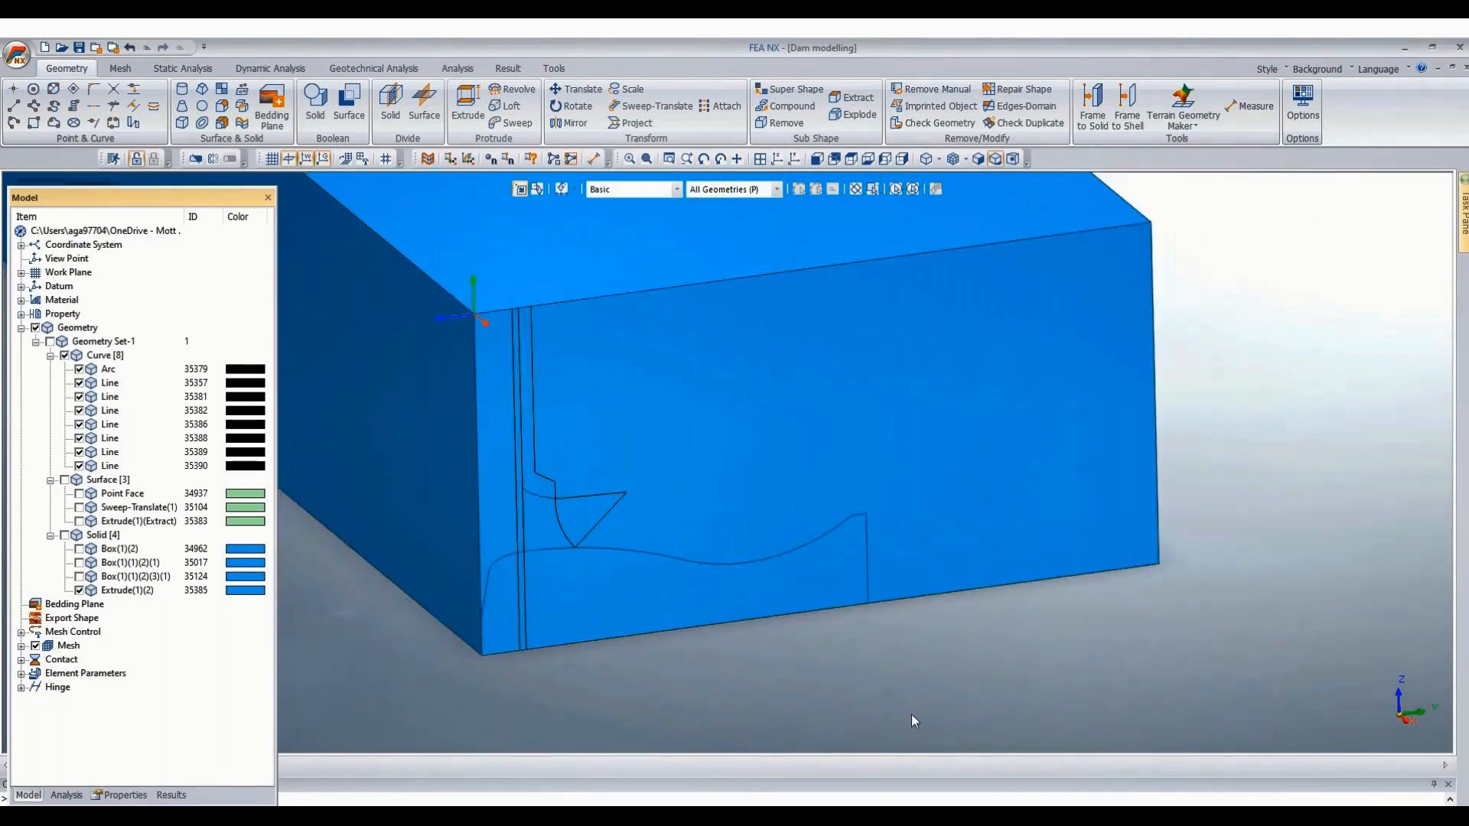
{"action": "scroll", "coordinate": [499, 631], "scroll_direction": "up", "scroll_amount": 1}
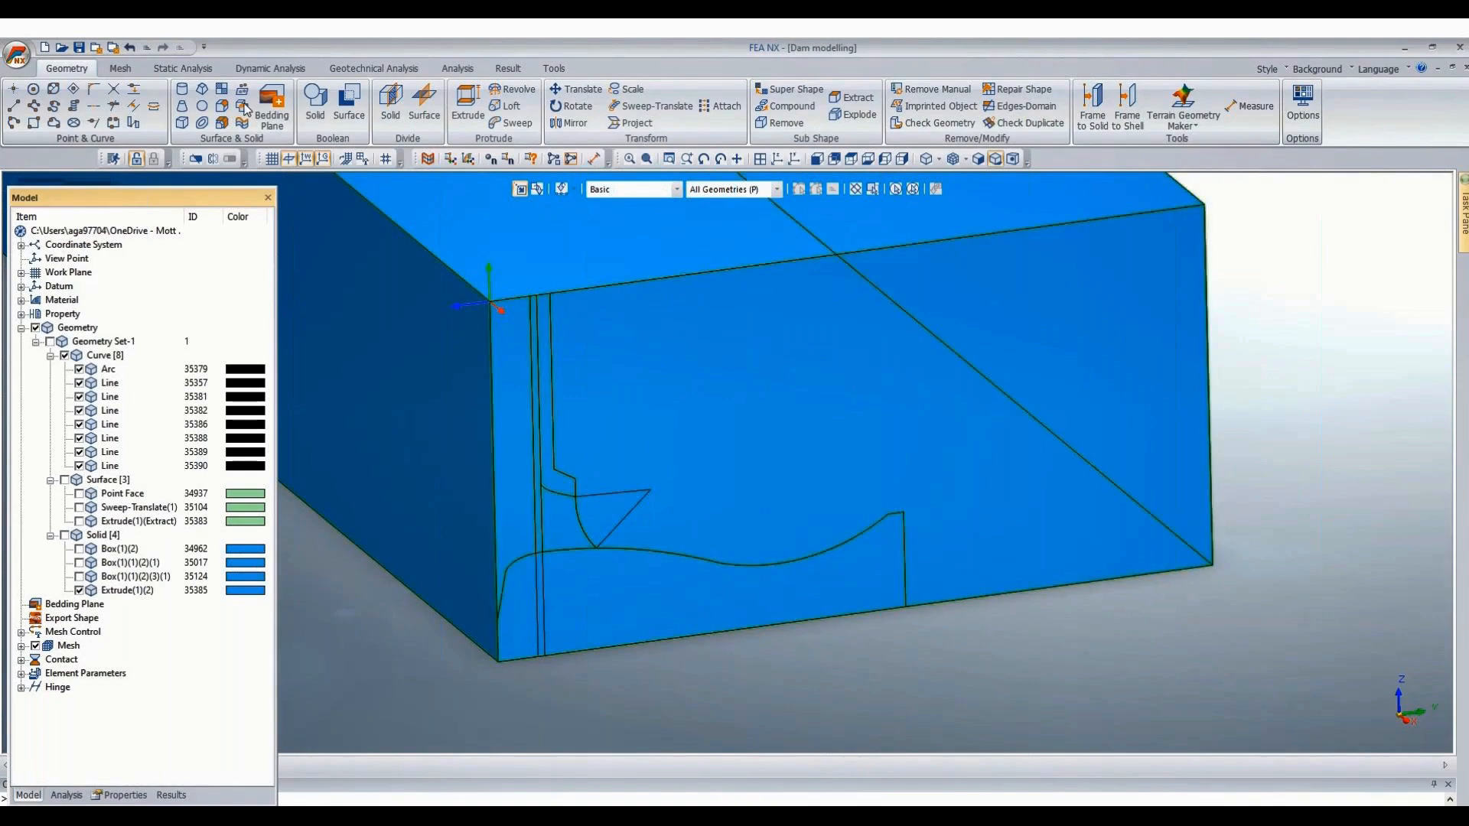
{"action": "left_click", "coordinate": [76, 273]}
{"action": "right_click", "coordinate": [76, 270]}
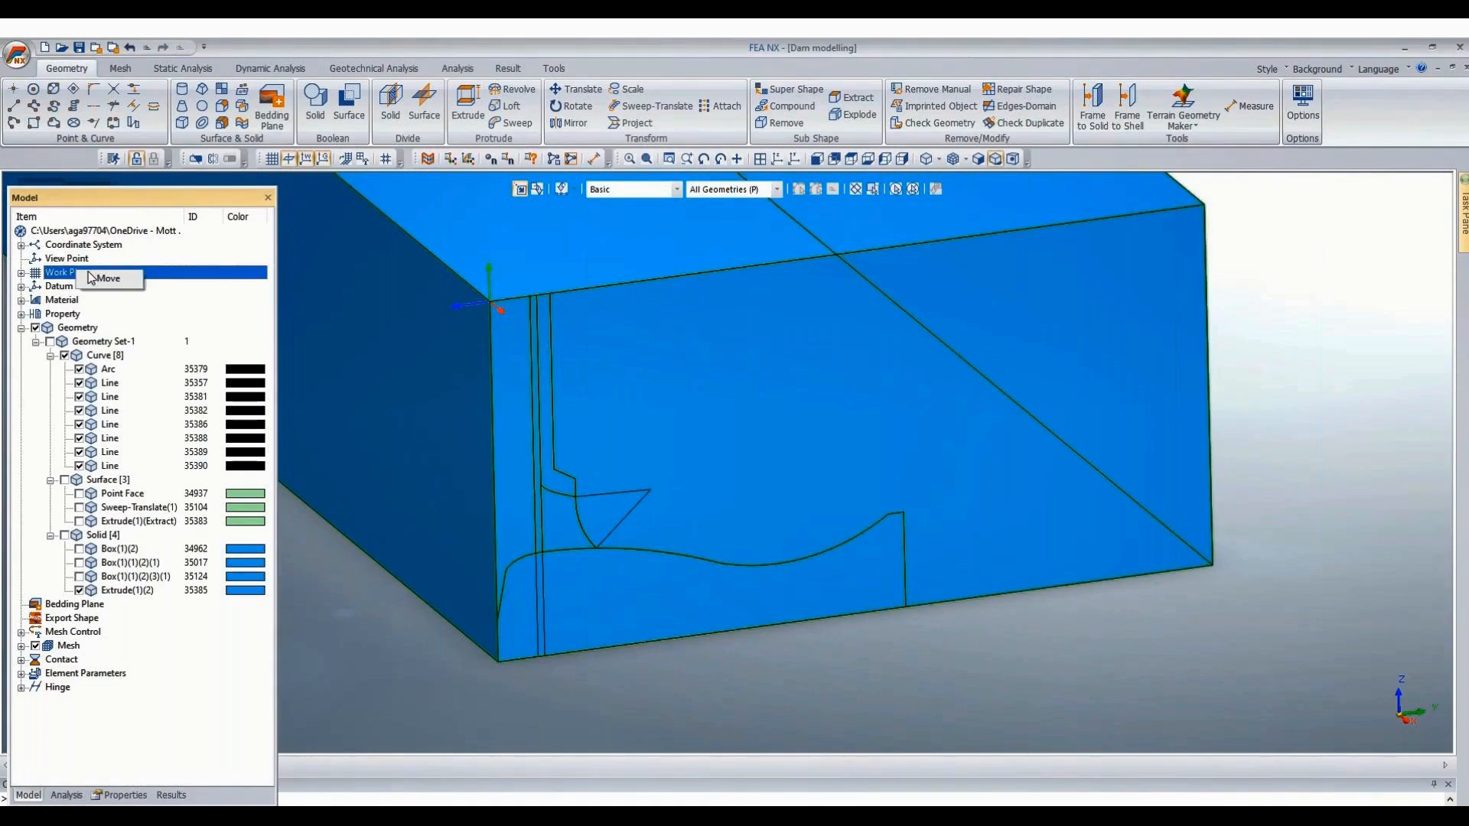
{"action": "left_click", "coordinate": [93, 278]}
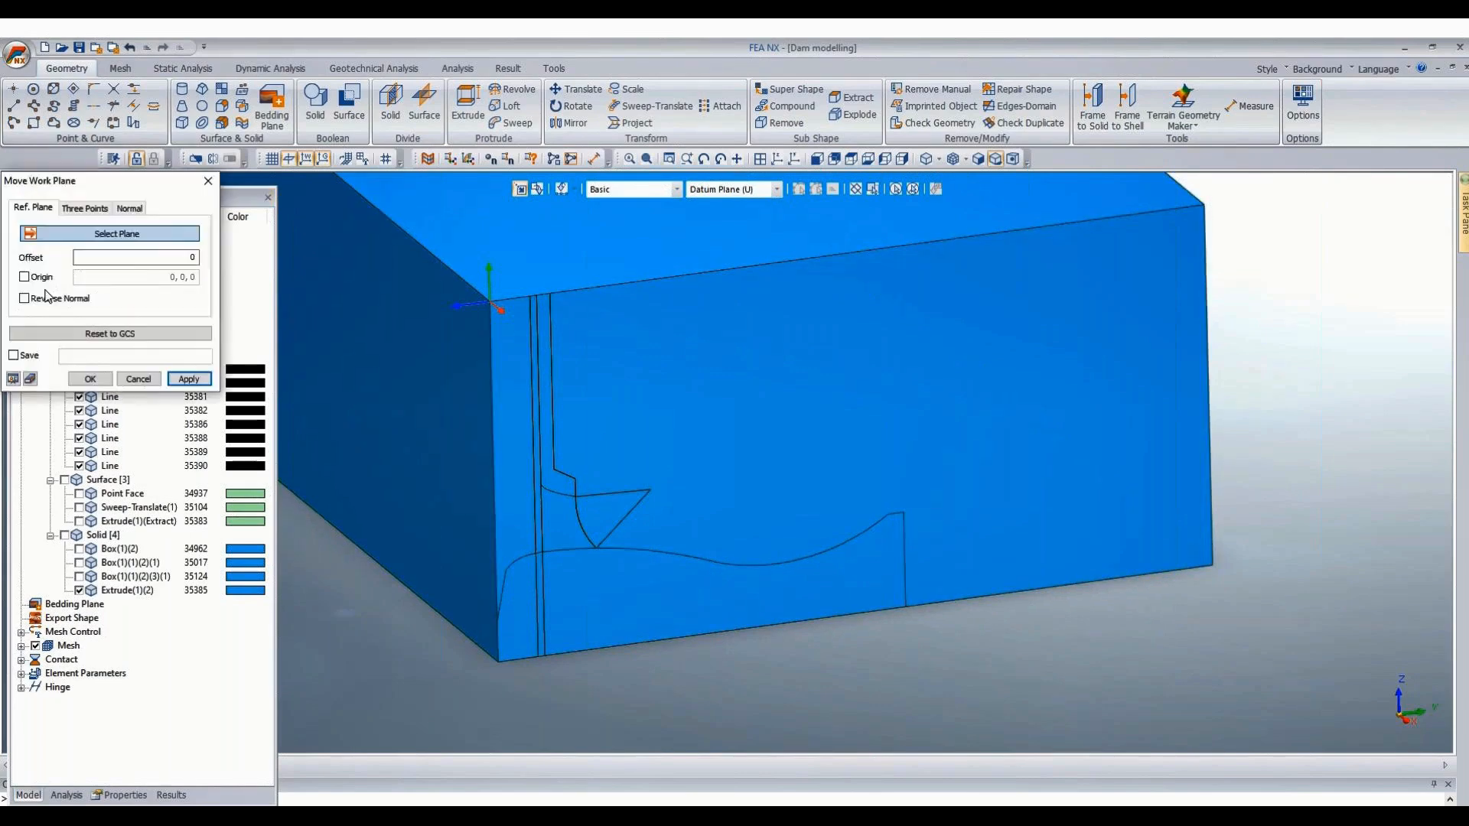
{"action": "left_click", "coordinate": [84, 207]}
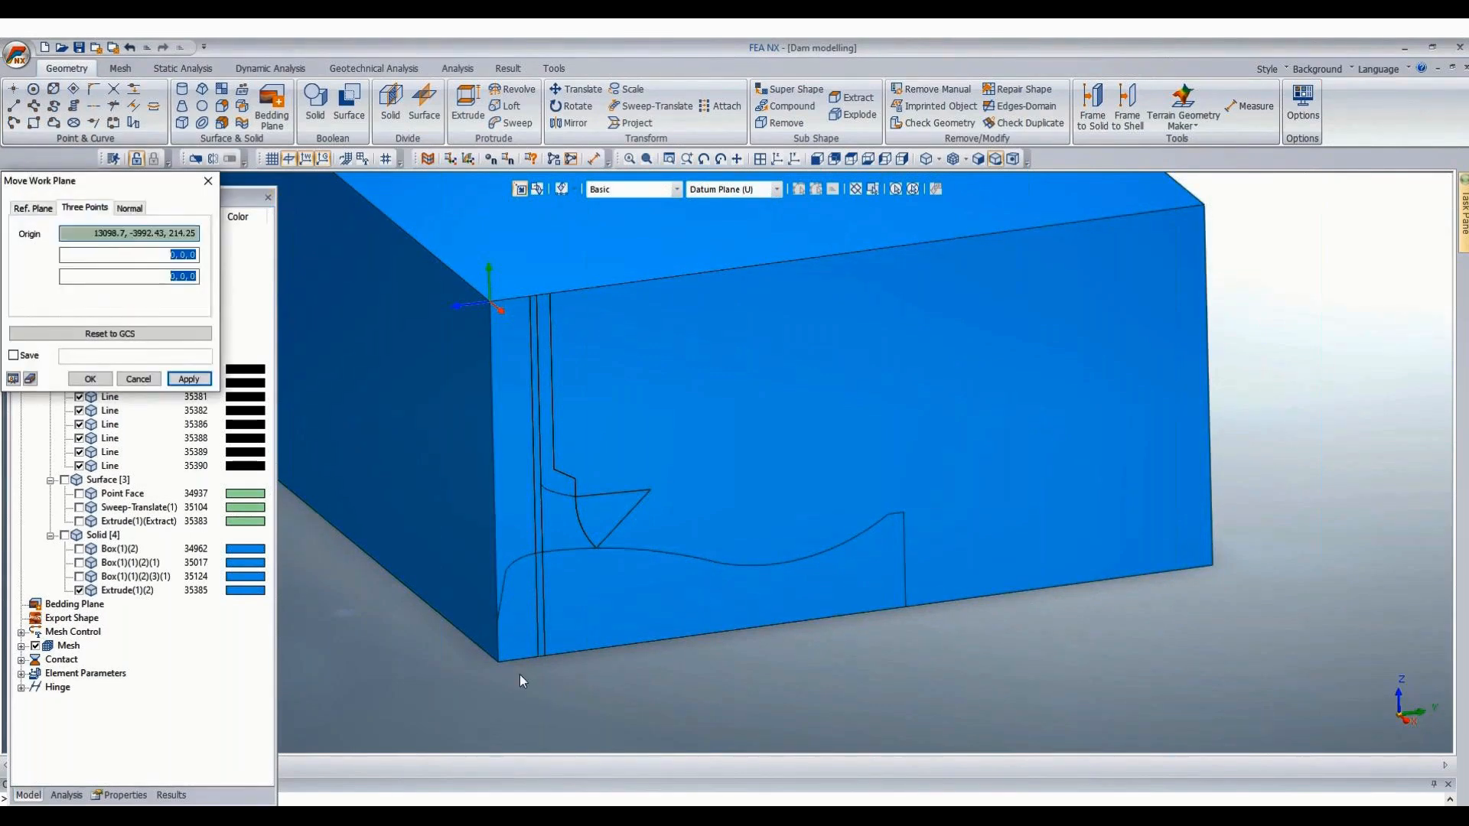
{"action": "left_click", "coordinate": [497, 675]}
{"action": "left_click", "coordinate": [495, 676]}
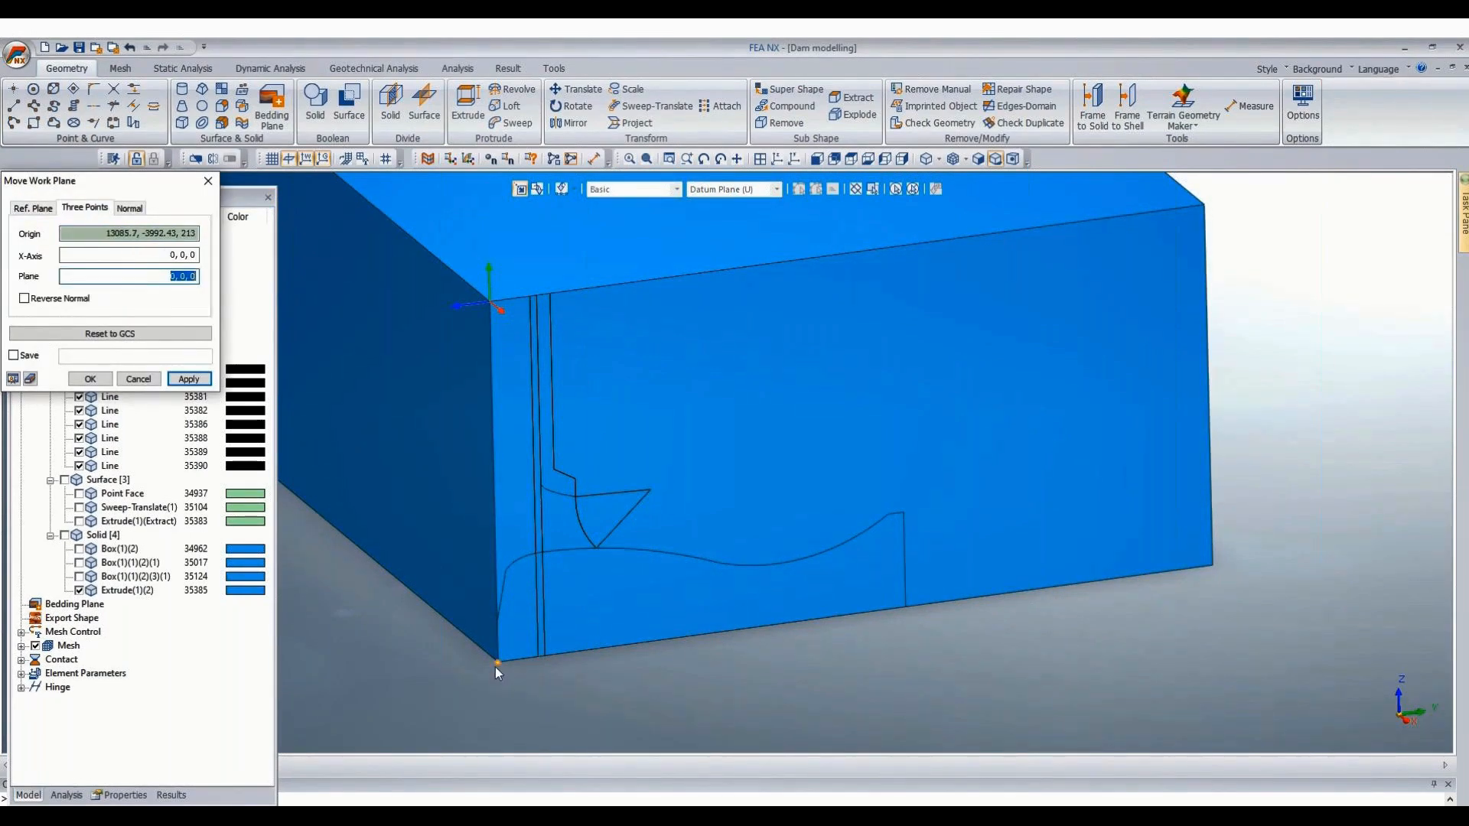
{"action": "left_click", "coordinate": [1057, 590]}
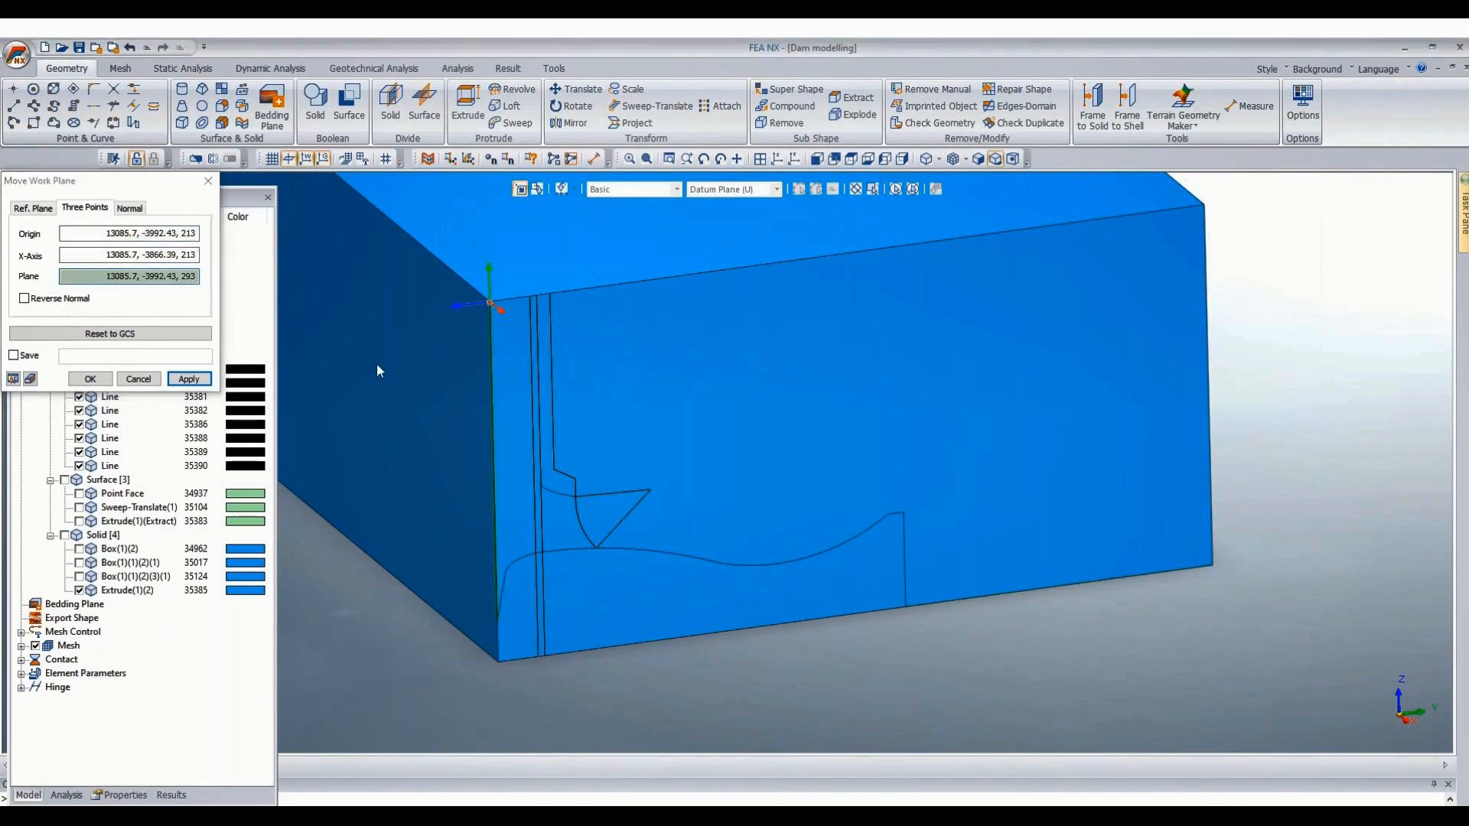
{"action": "key", "text": "Return"}
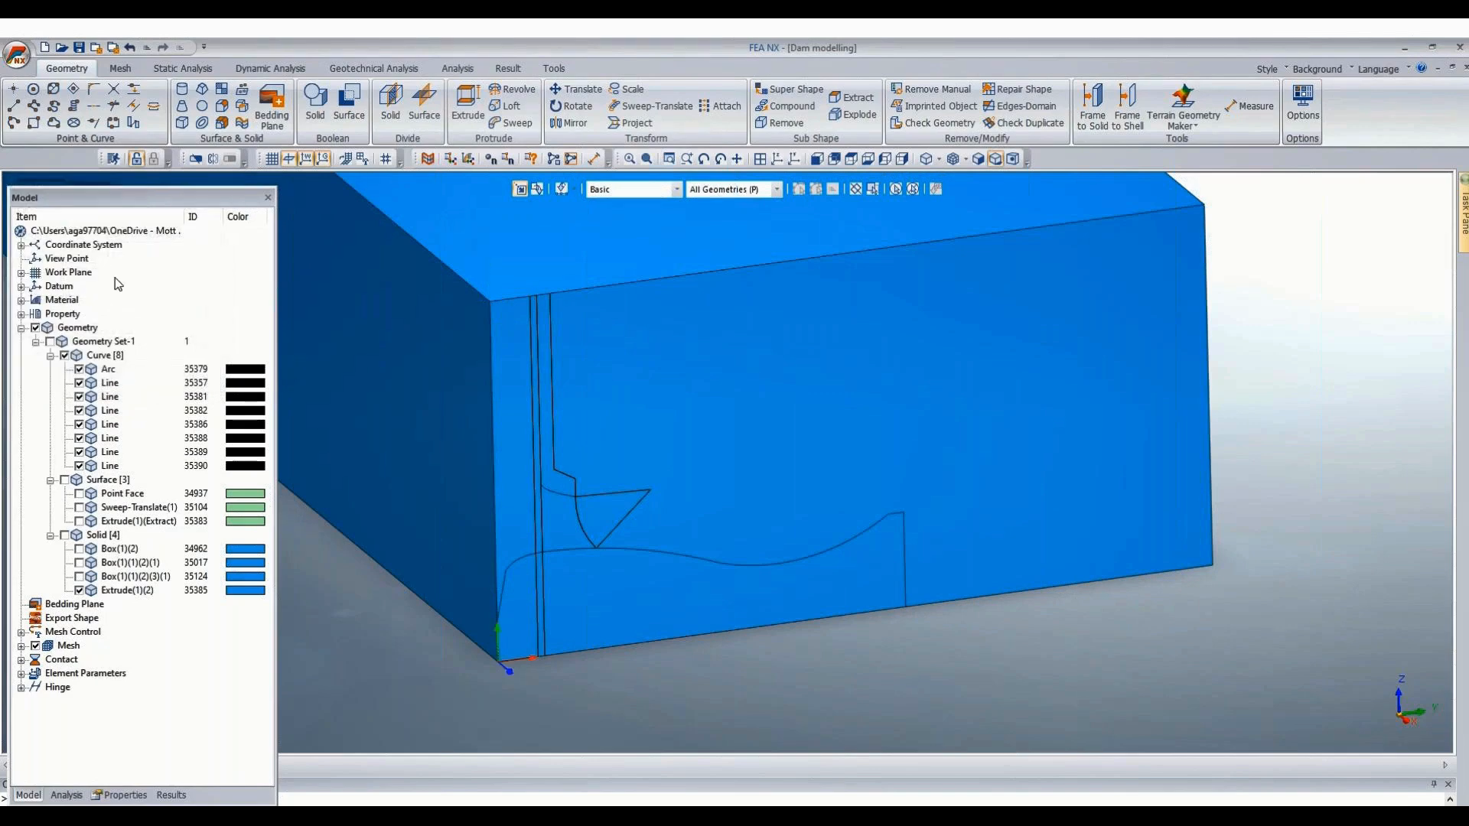
Draw a 4.5 by 4 rectangle with Make Face enabled, starting at the end face's bottom upstream corner.
{"action": "left_click", "coordinate": [35, 124]}
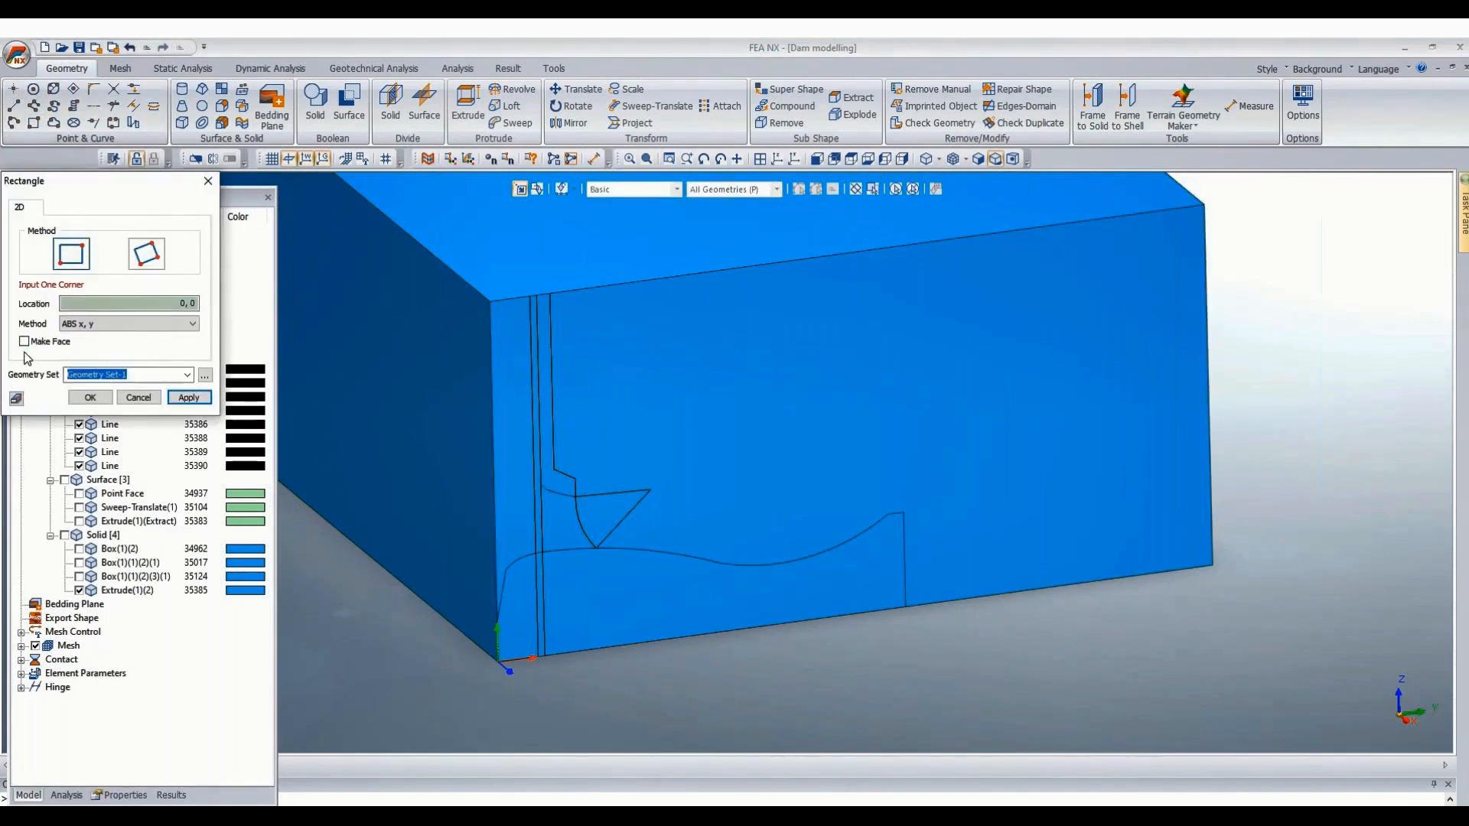
{"action": "left_click", "coordinate": [24, 342]}
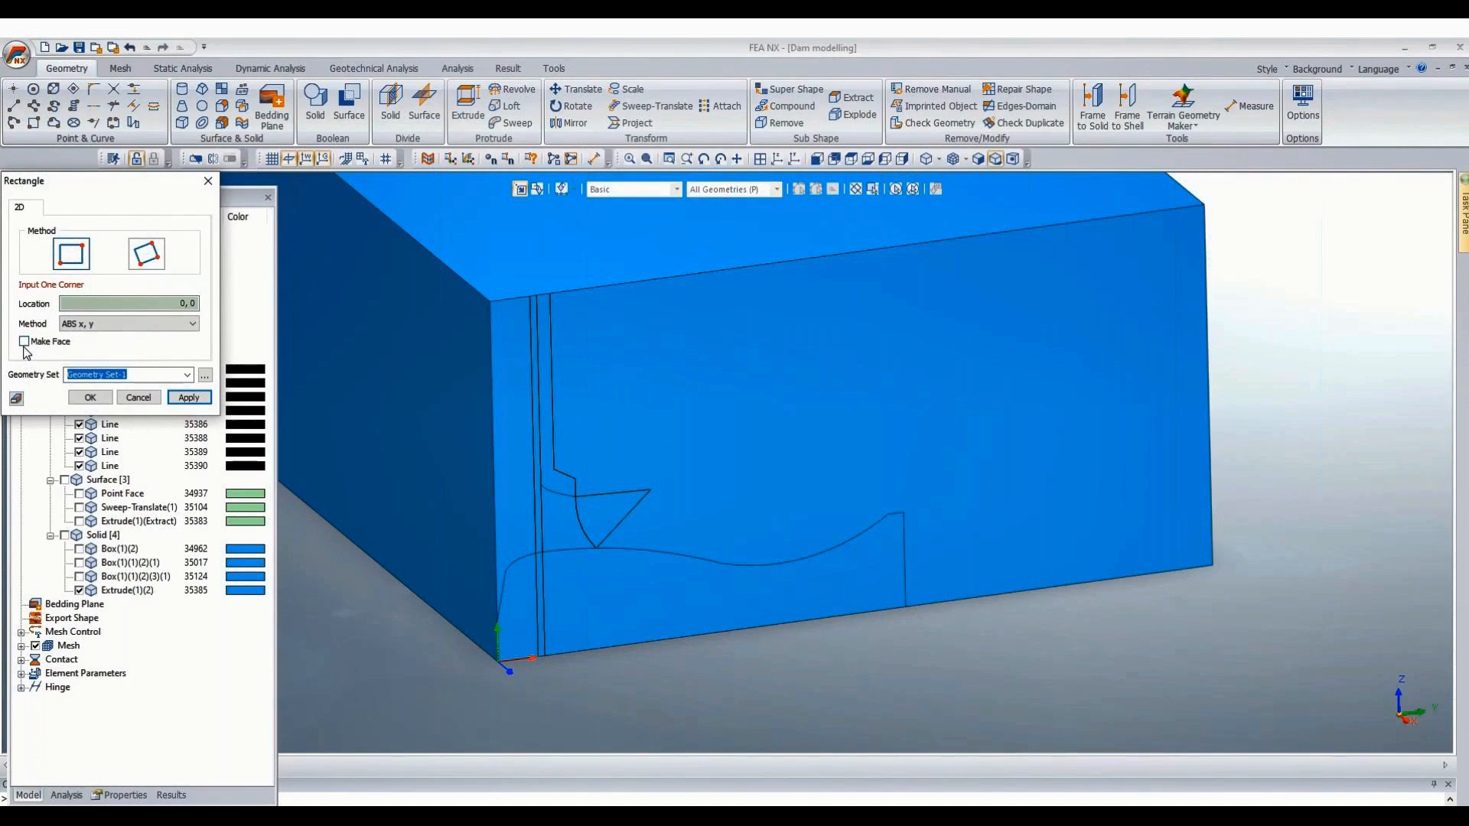
{"action": "left_click", "coordinate": [498, 664]}
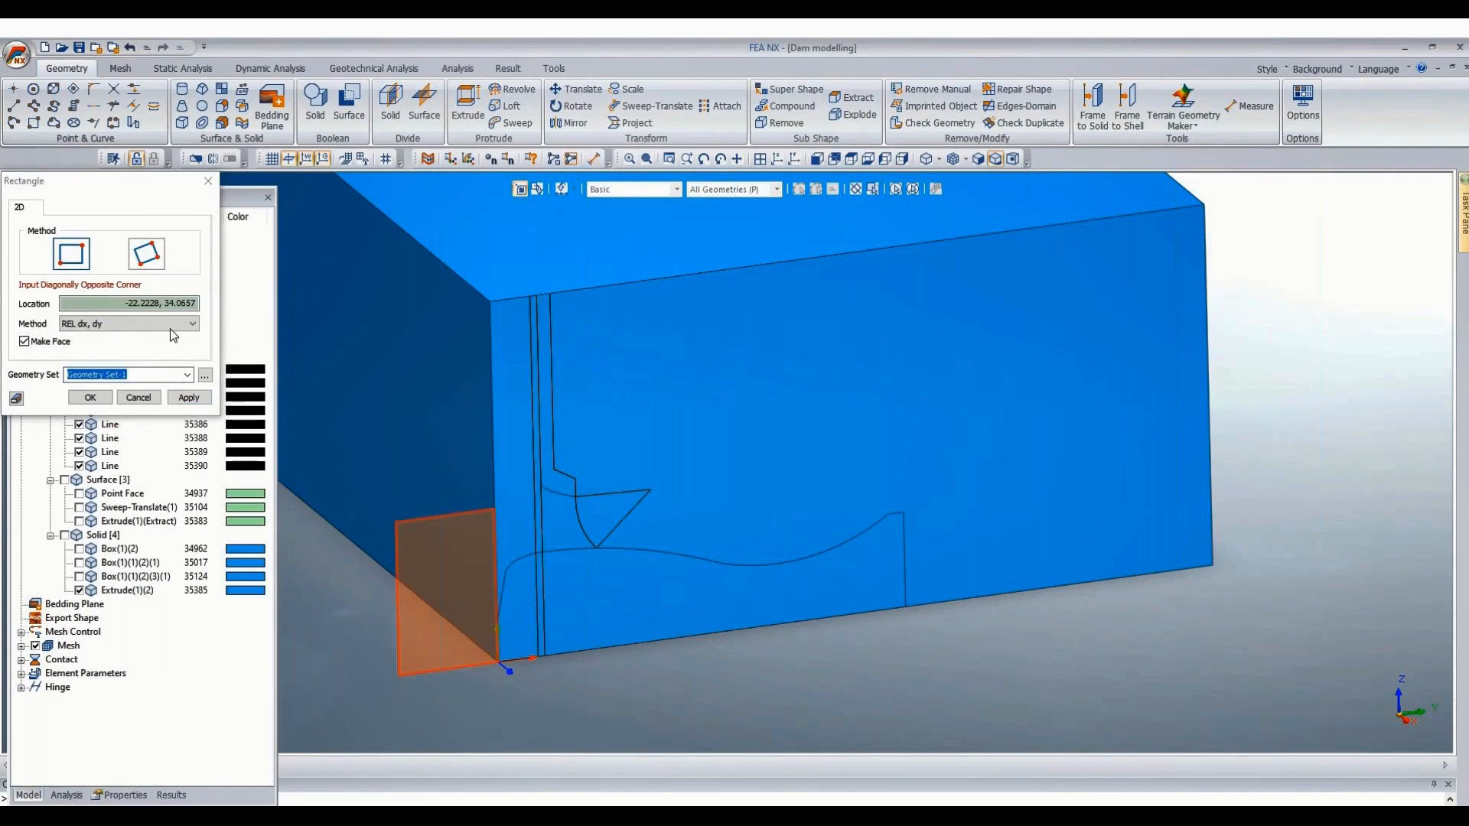
{"action": "left_click_drag", "start_coordinate": [109, 304], "coordinate": [220, 303]}
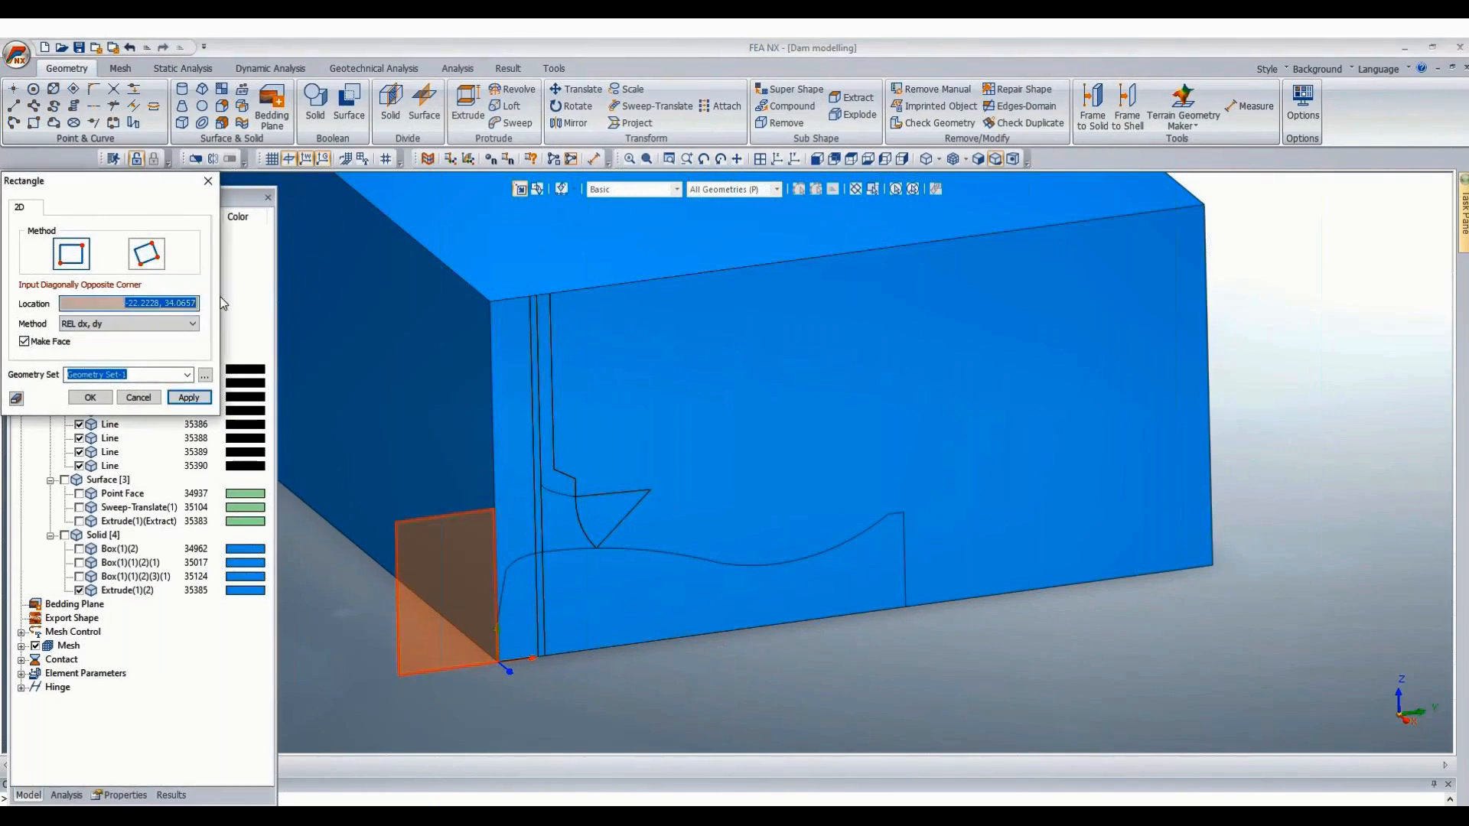
{"action": "type", "text": "4.5,4"}
{"action": "left_click", "coordinate": [96, 397]}
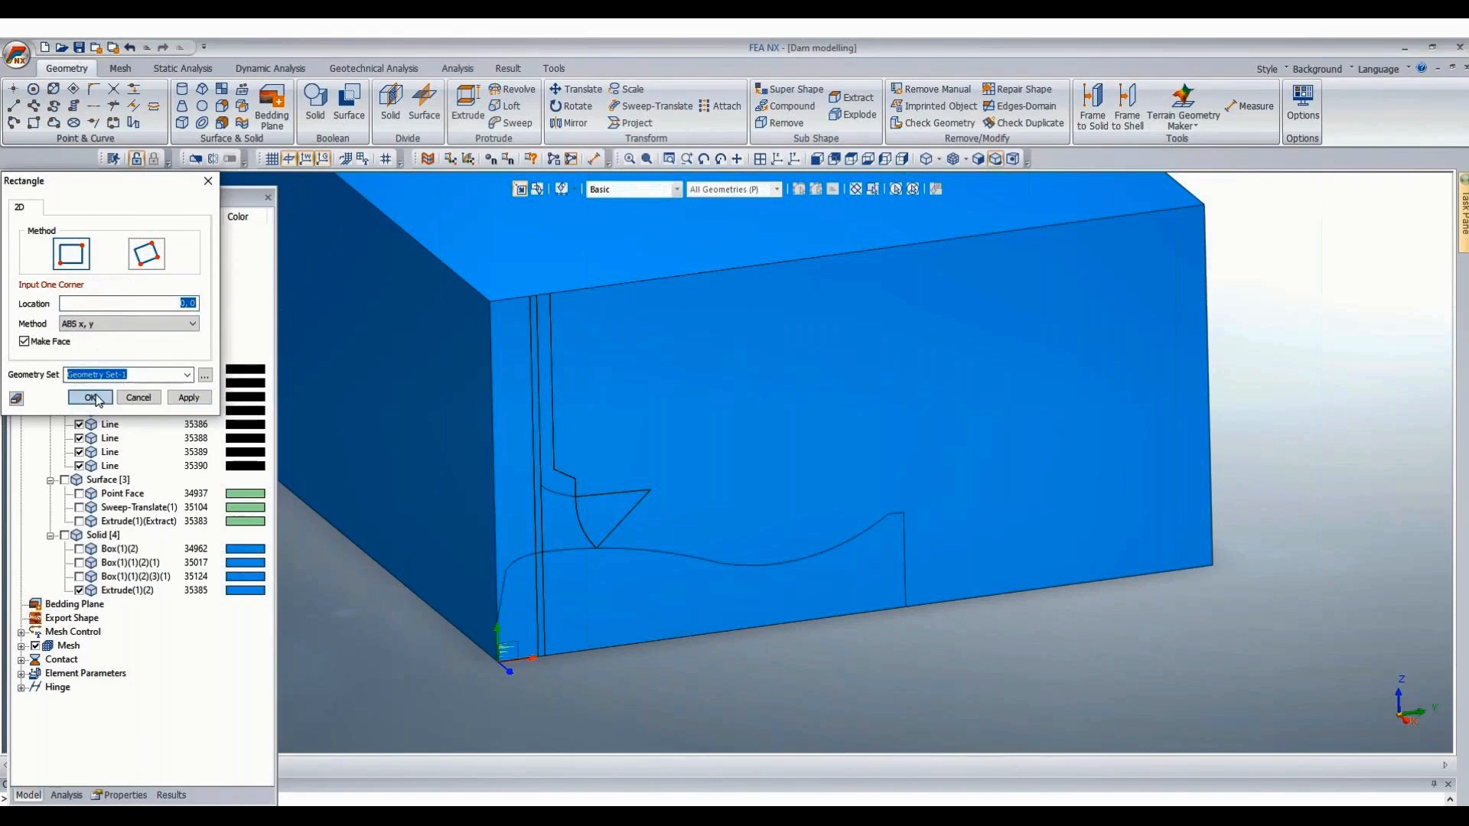
{"action": "scroll", "coordinate": [503, 663], "scroll_direction": "up", "scroll_amount": 1}
{"action": "scroll", "coordinate": [503, 662], "scroll_direction": "up", "scroll_amount": 2}
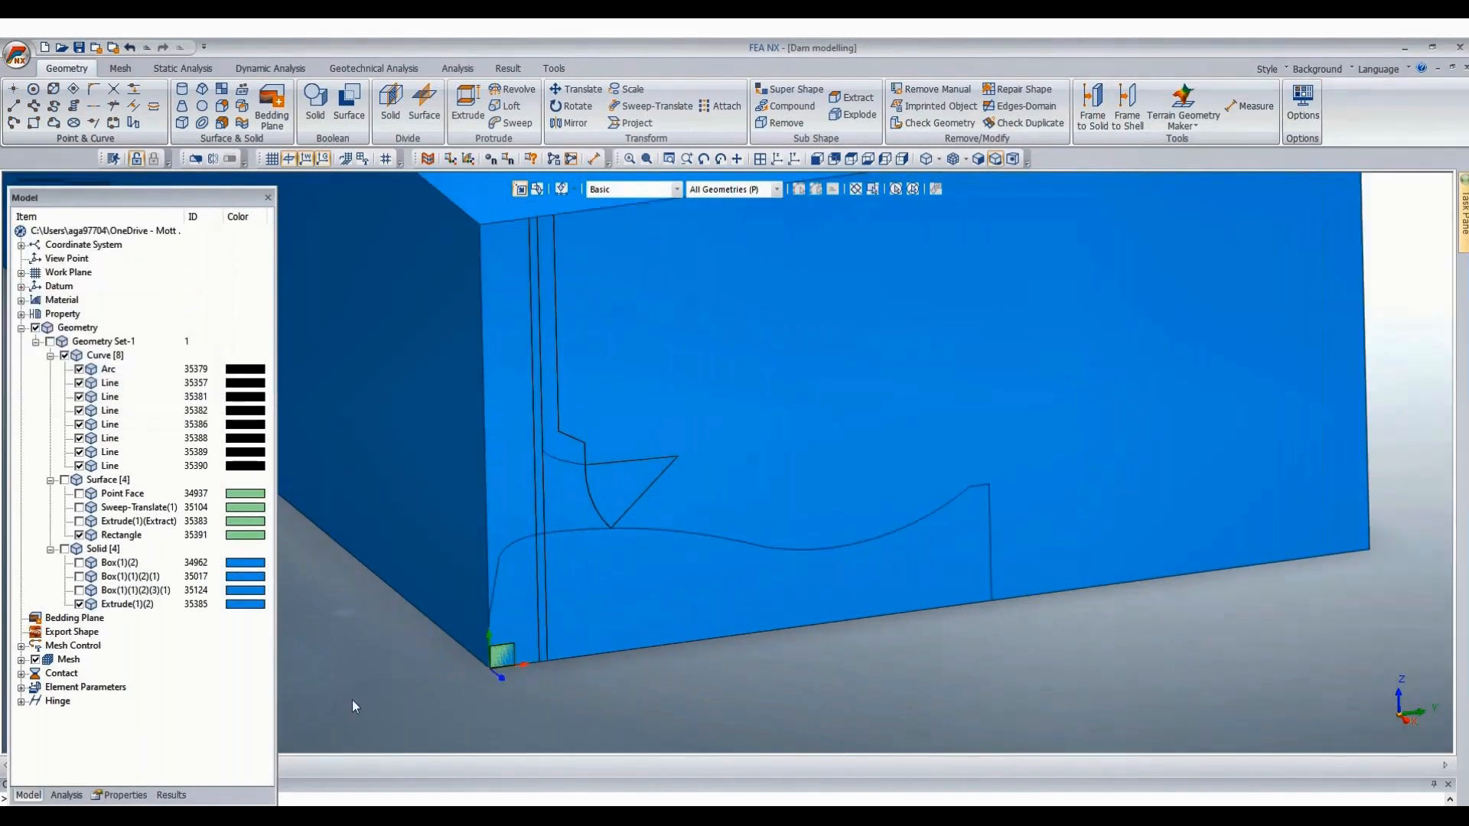
Move the rectangle so its upstream edge midpoint meets the gate outline's downstream tip, taking the distance from the two-point vector.
{"action": "left_click", "coordinate": [573, 90]}
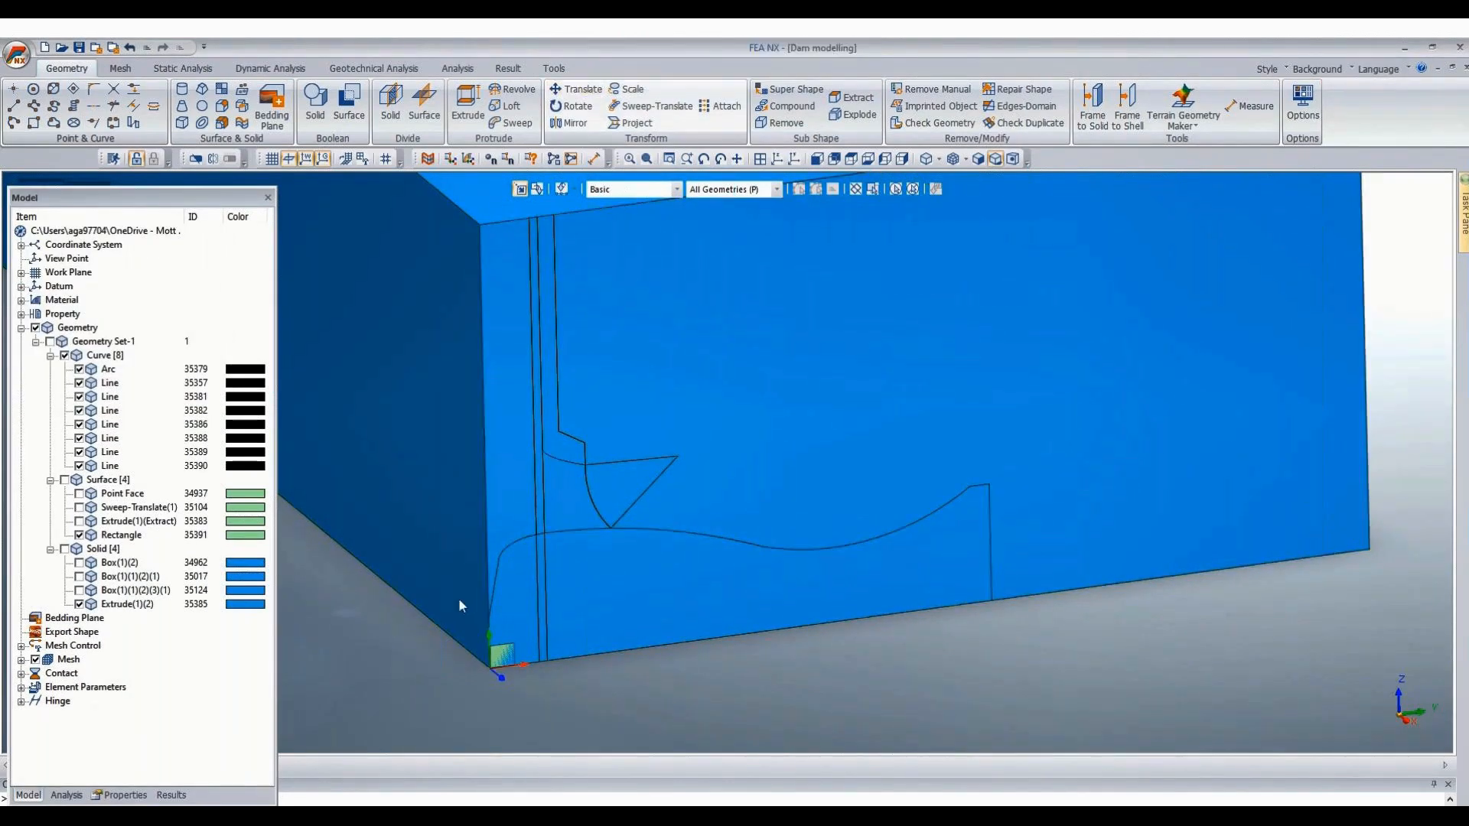
{"action": "left_click", "coordinate": [525, 692]}
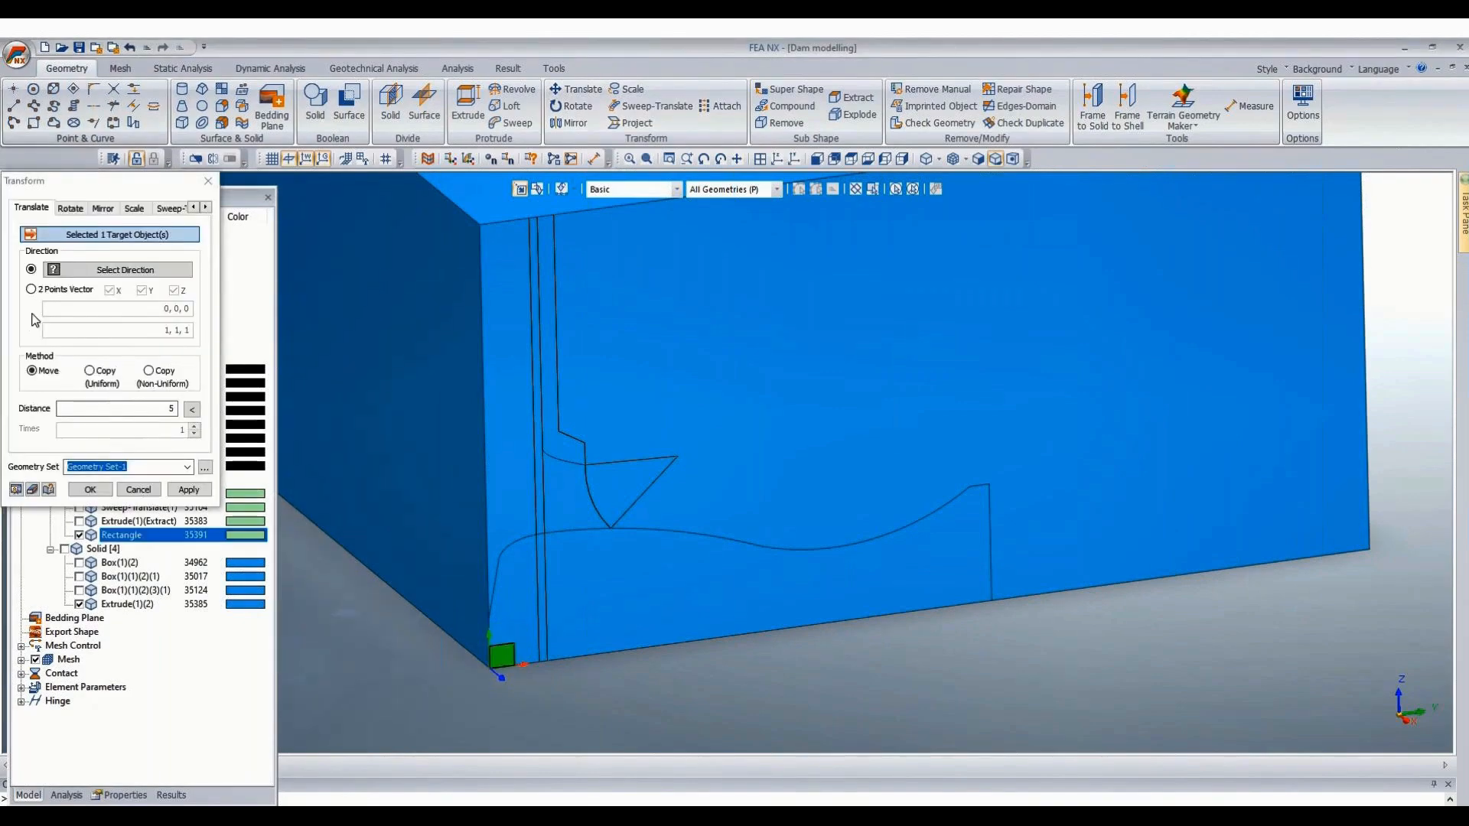
{"action": "left_click", "coordinate": [31, 289]}
{"action": "left_click", "coordinate": [490, 657]}
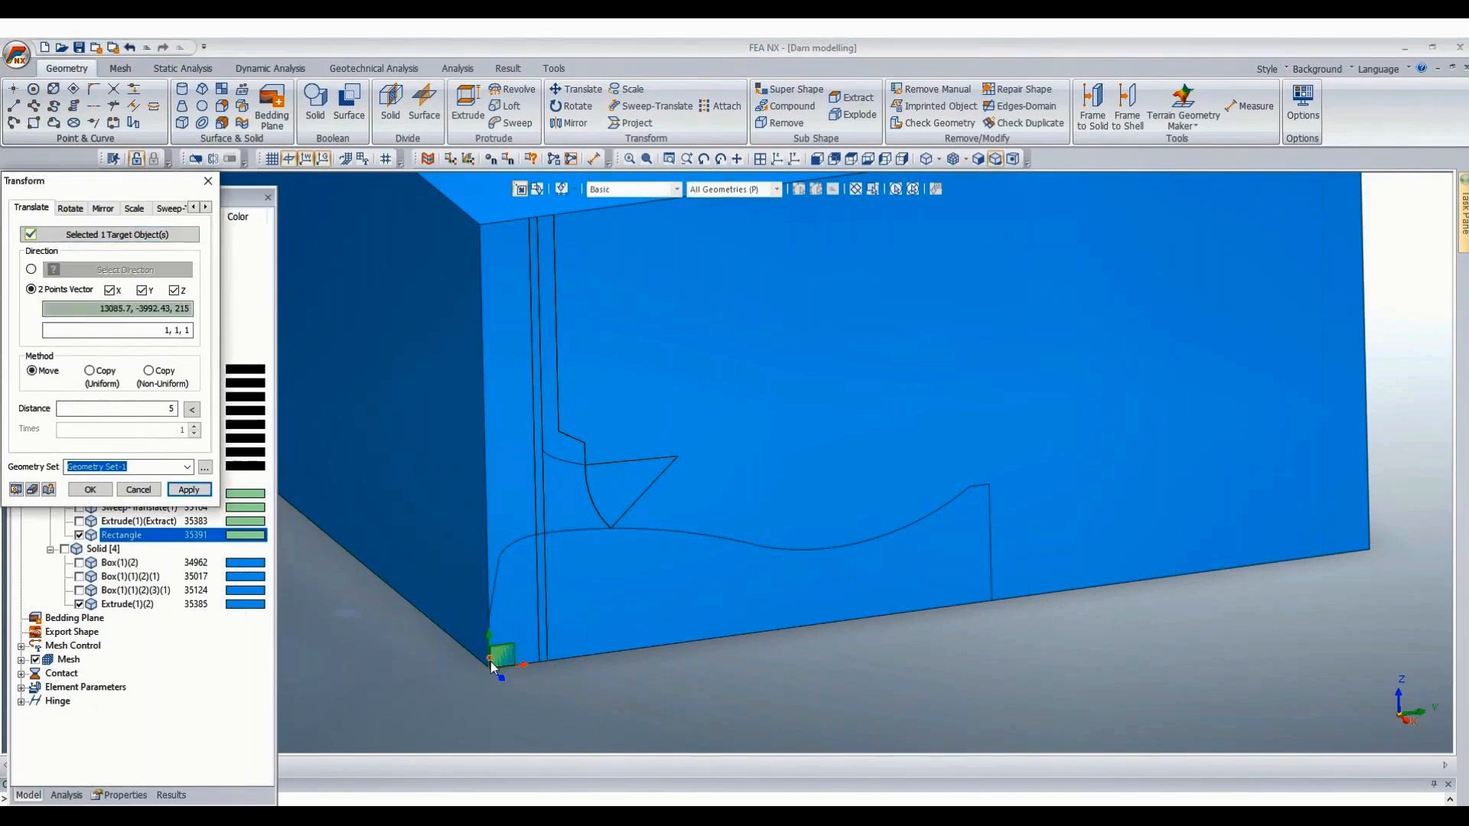
{"action": "left_click", "coordinate": [679, 457]}
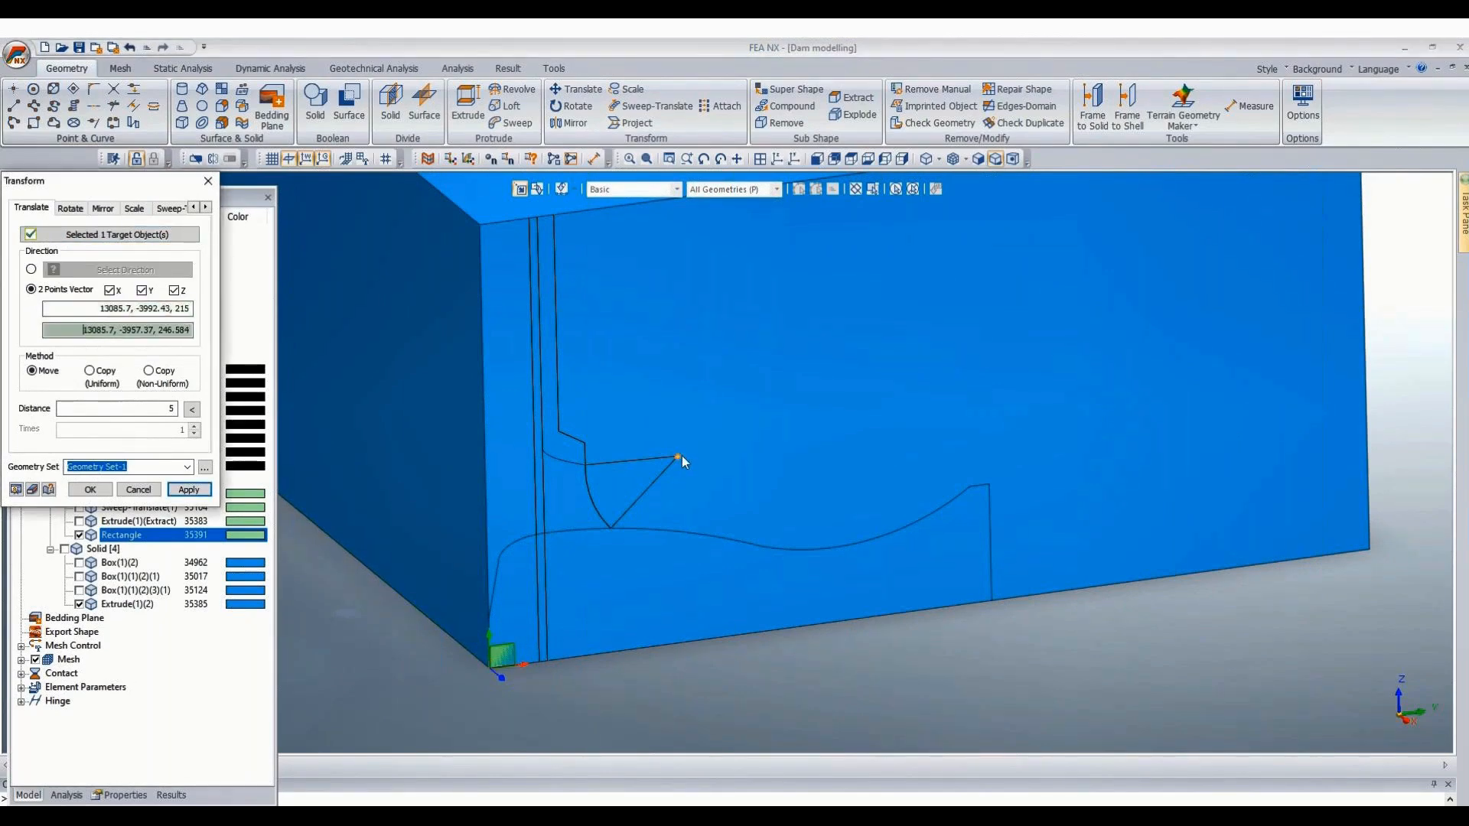
{"action": "left_click", "coordinate": [192, 411]}
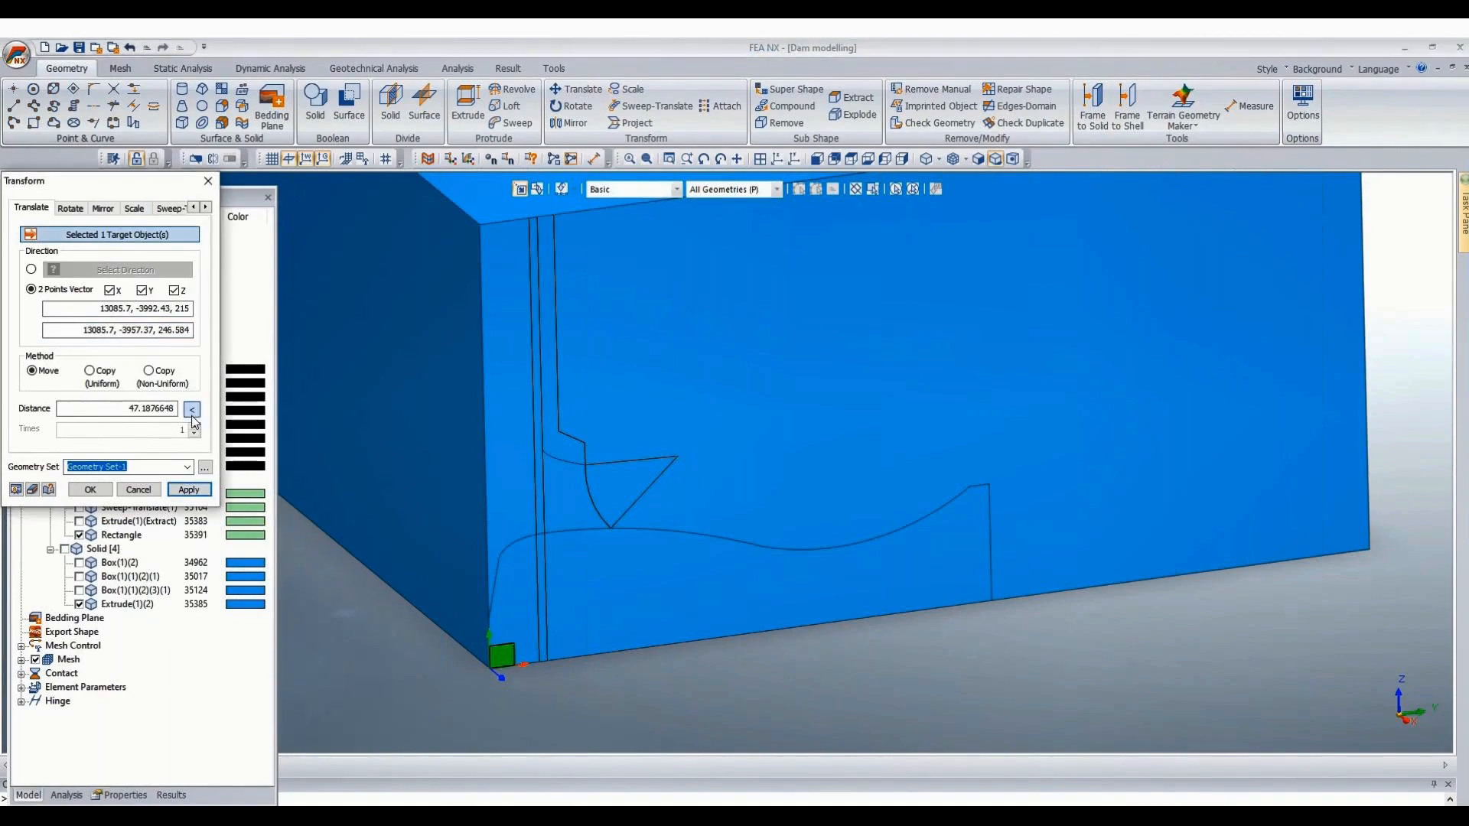
{"action": "left_click", "coordinate": [92, 490]}
{"action": "scroll", "coordinate": [834, 696], "scroll_direction": "down", "scroll_amount": 3}
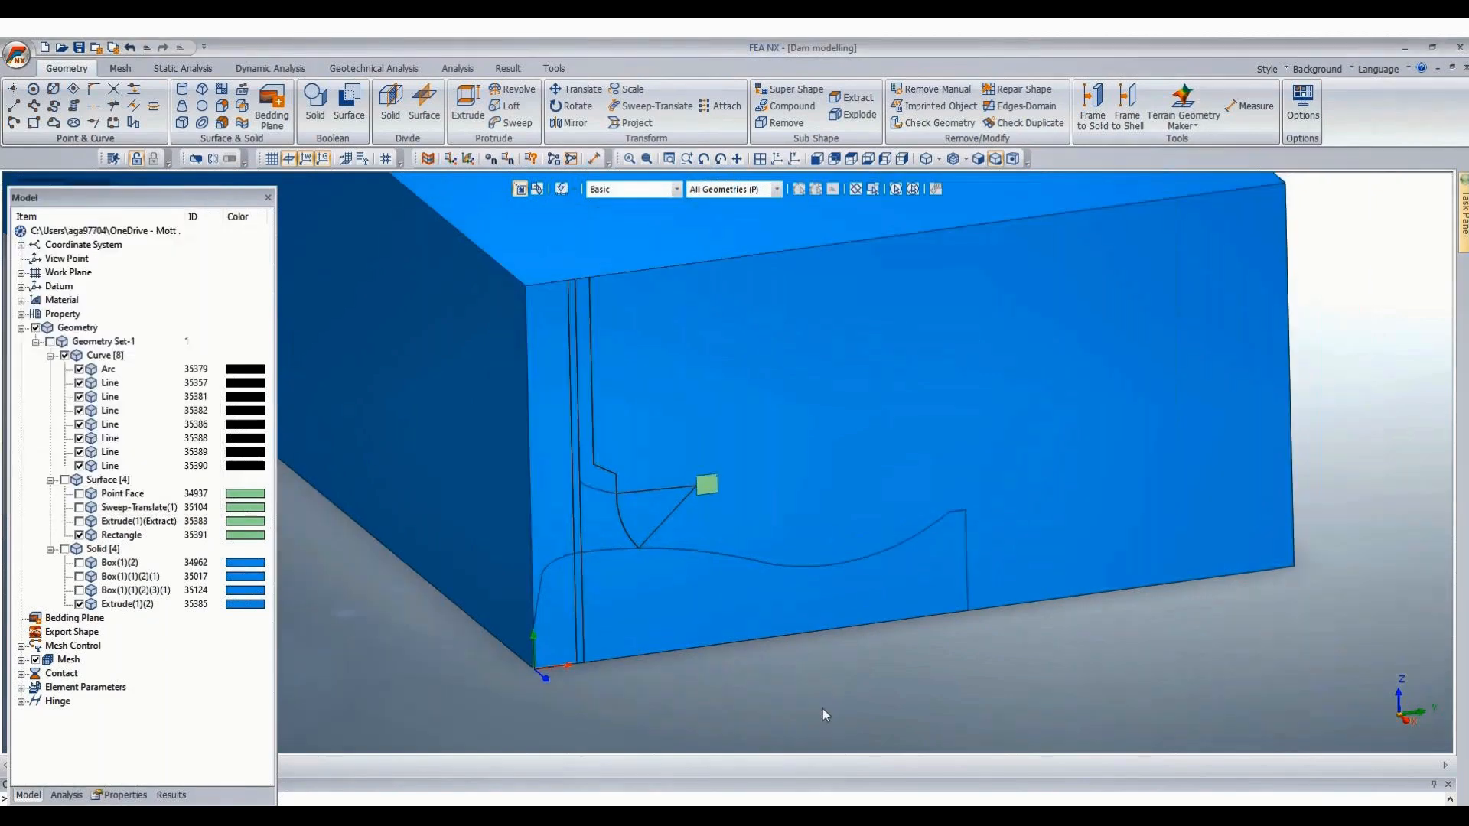
Extrude the rectangle face by 5 as a solid outward from the end face, taking the direction from two points on the block's long top edge.
{"action": "scroll", "coordinate": [1223, 470], "scroll_direction": "up", "scroll_amount": 2}
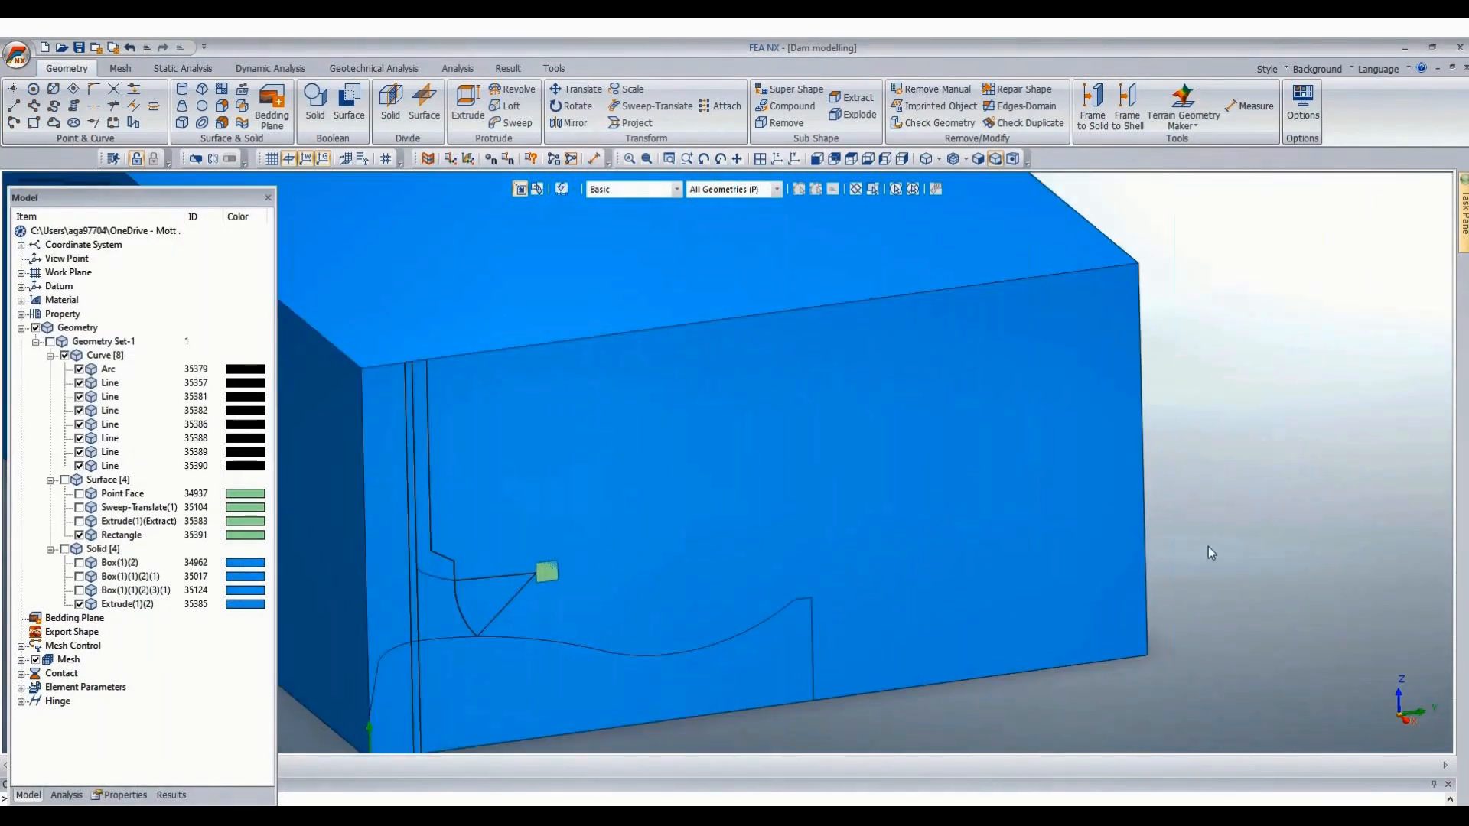
{"action": "scroll", "coordinate": [815, 744], "scroll_direction": "up", "scroll_amount": 5}
{"action": "scroll", "coordinate": [1311, 309], "scroll_direction": "down", "scroll_amount": 6}
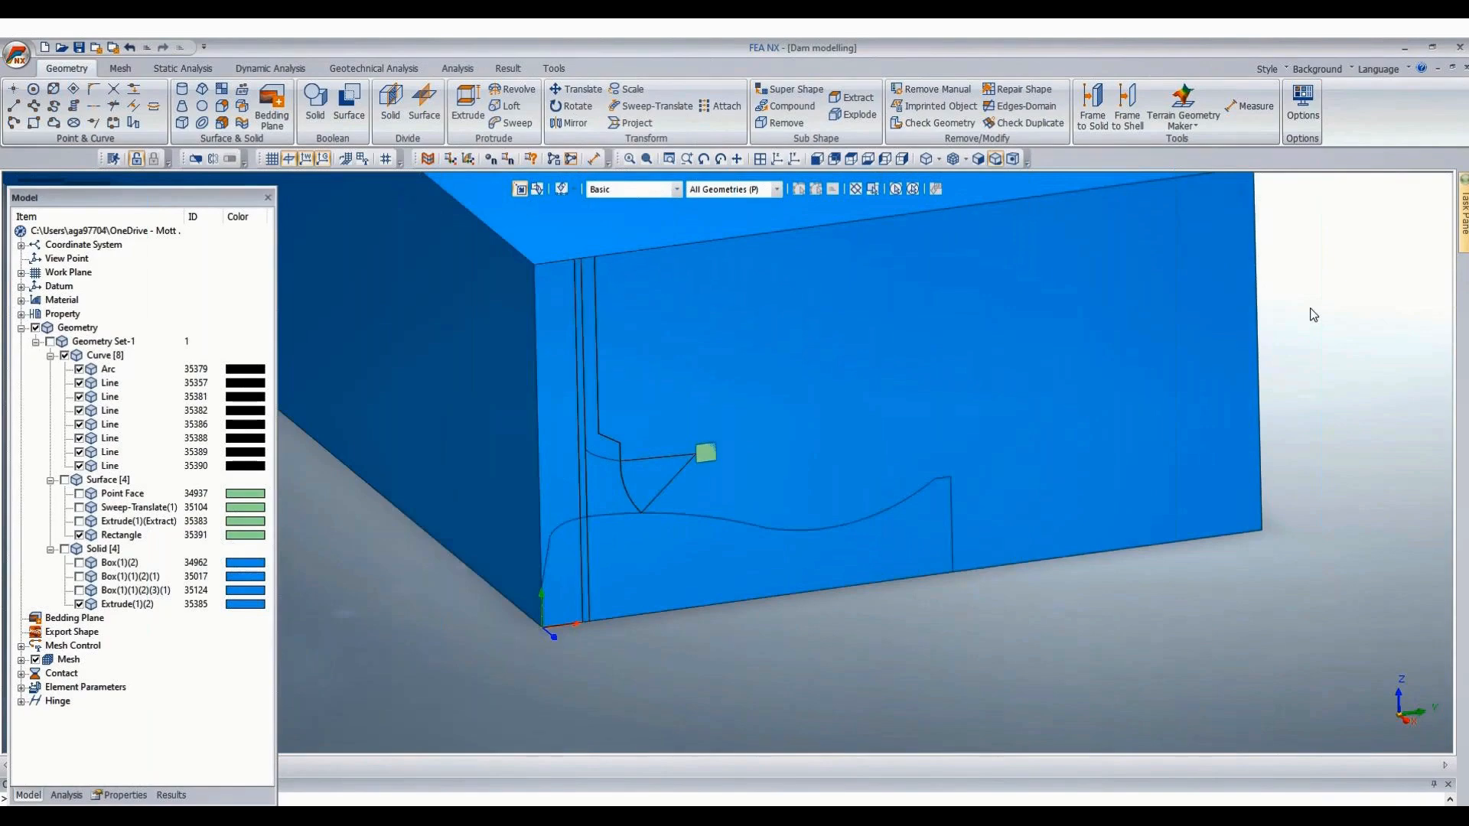
{"action": "scroll", "coordinate": [1303, 315], "scroll_direction": "down", "scroll_amount": 2}
{"action": "scroll", "coordinate": [1292, 310], "scroll_direction": "up", "scroll_amount": 3}
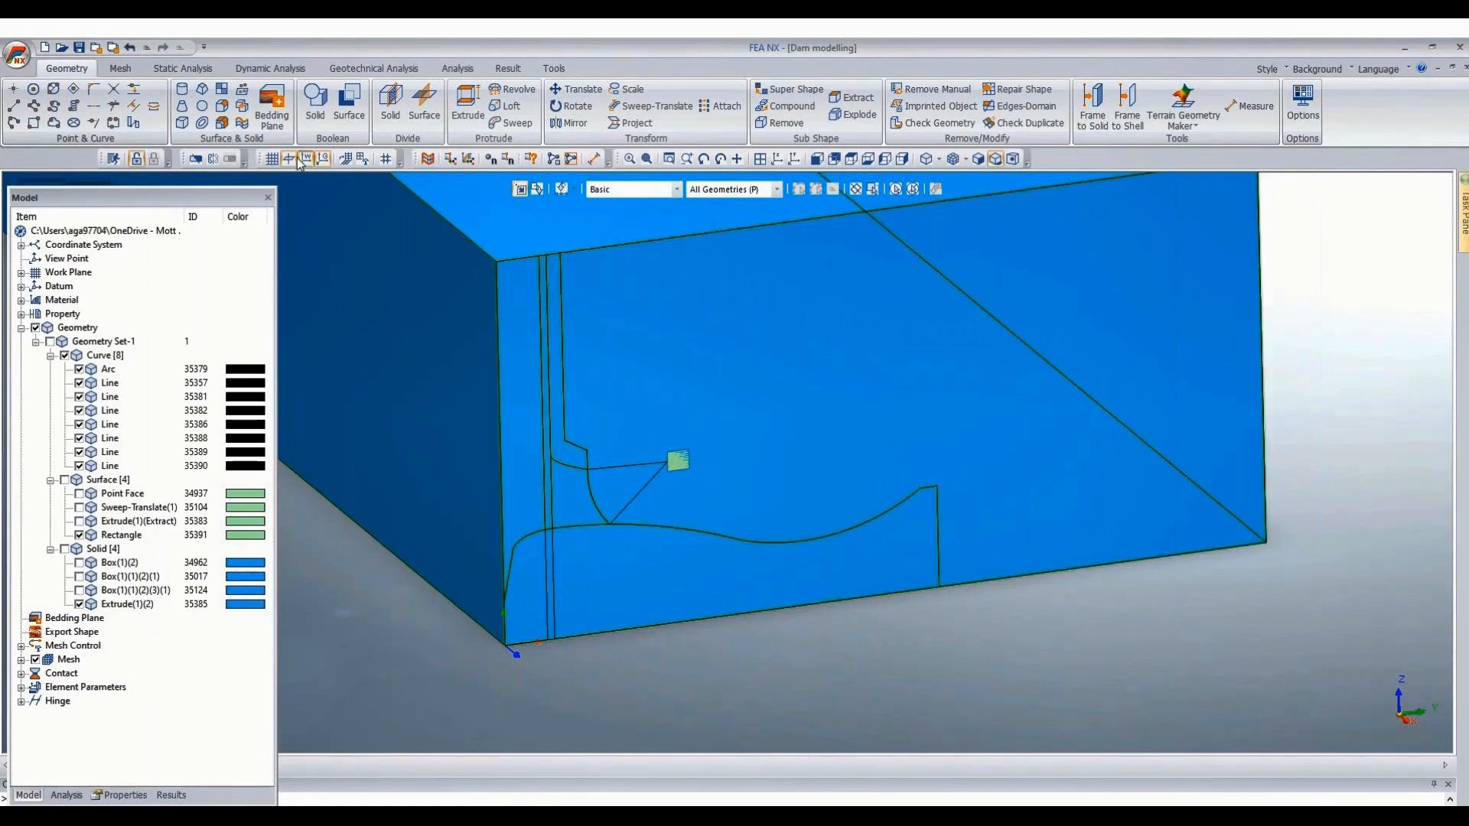
{"action": "left_click", "coordinate": [468, 103]}
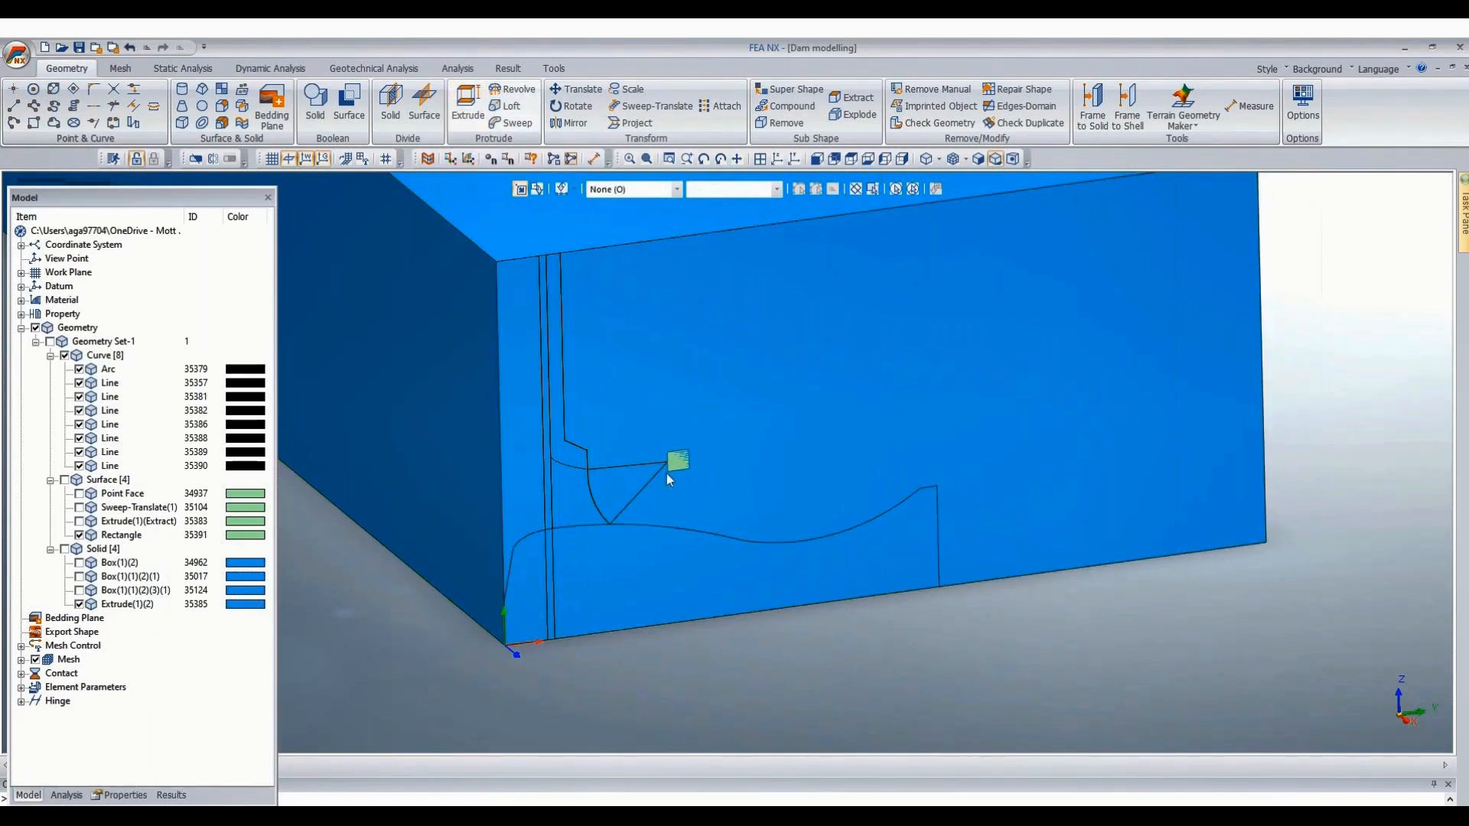
{"action": "left_click", "coordinate": [711, 463]}
{"action": "scroll", "coordinate": [800, 482], "scroll_direction": "down", "scroll_amount": 1}
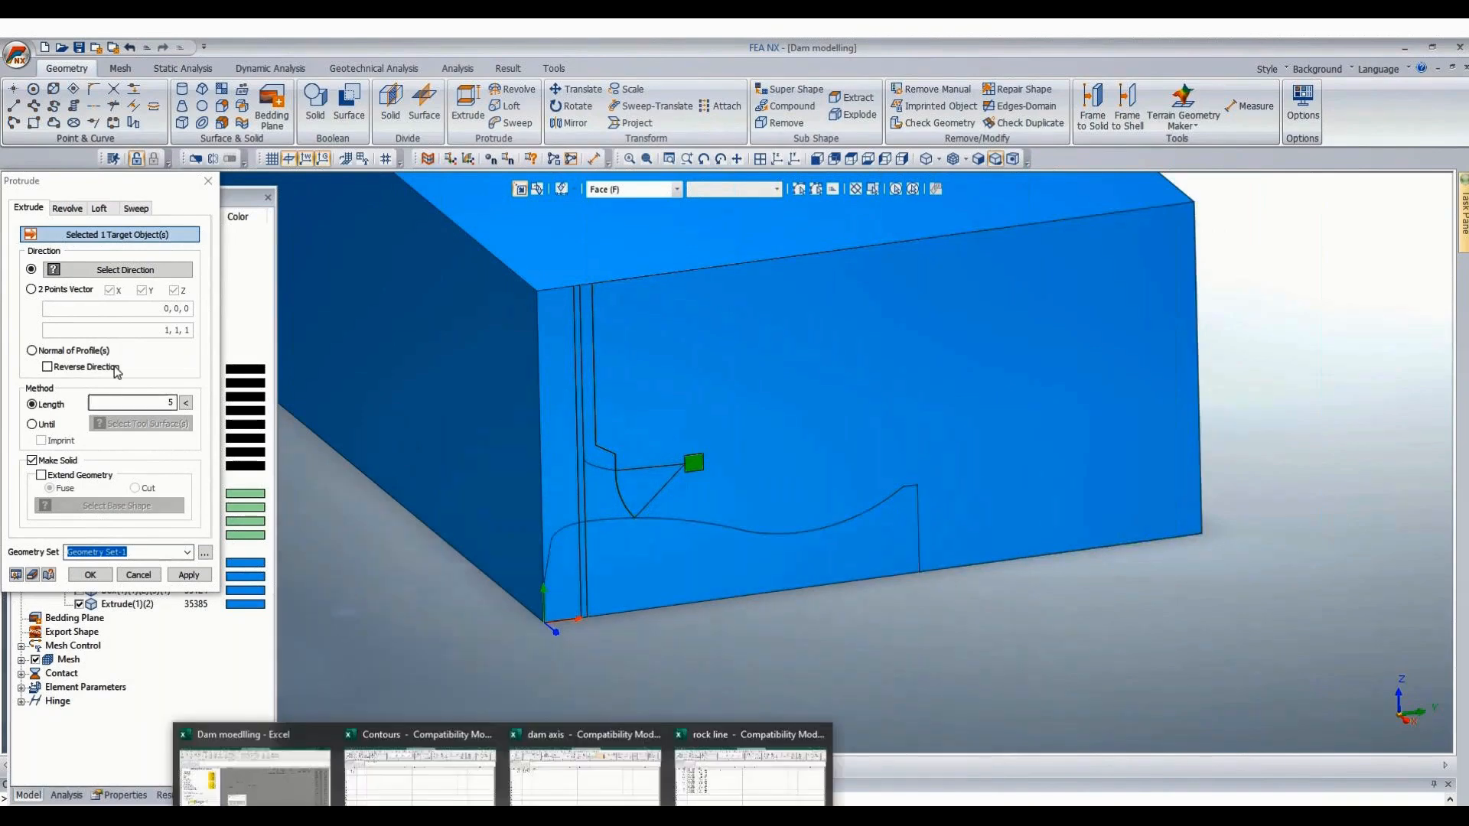
{"action": "left_click", "coordinate": [30, 291]}
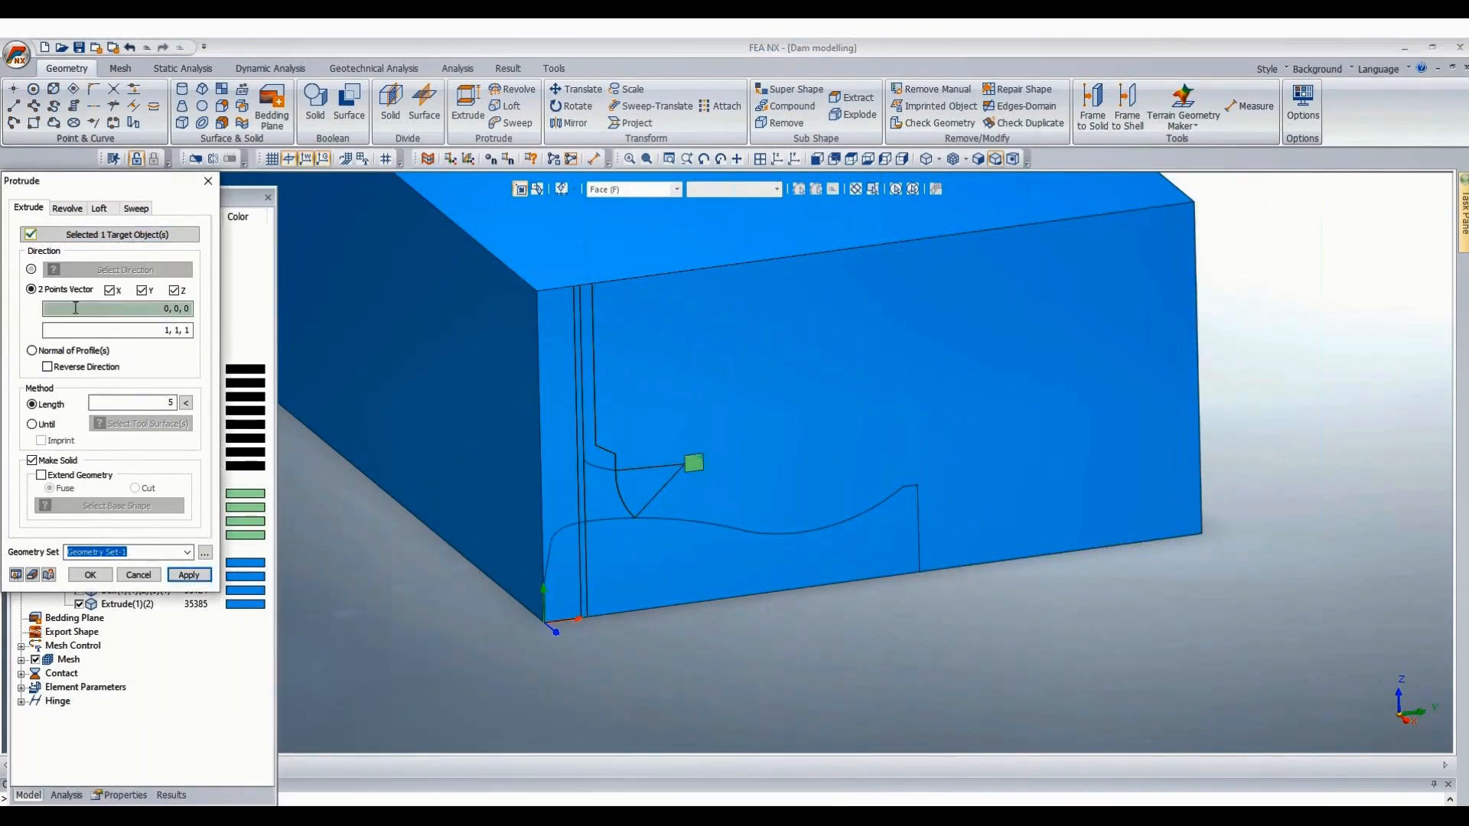
{"action": "scroll", "coordinate": [901, 658], "scroll_direction": "down", "scroll_amount": 2}
{"action": "scroll", "coordinate": [901, 659], "scroll_direction": "down", "scroll_amount": 1}
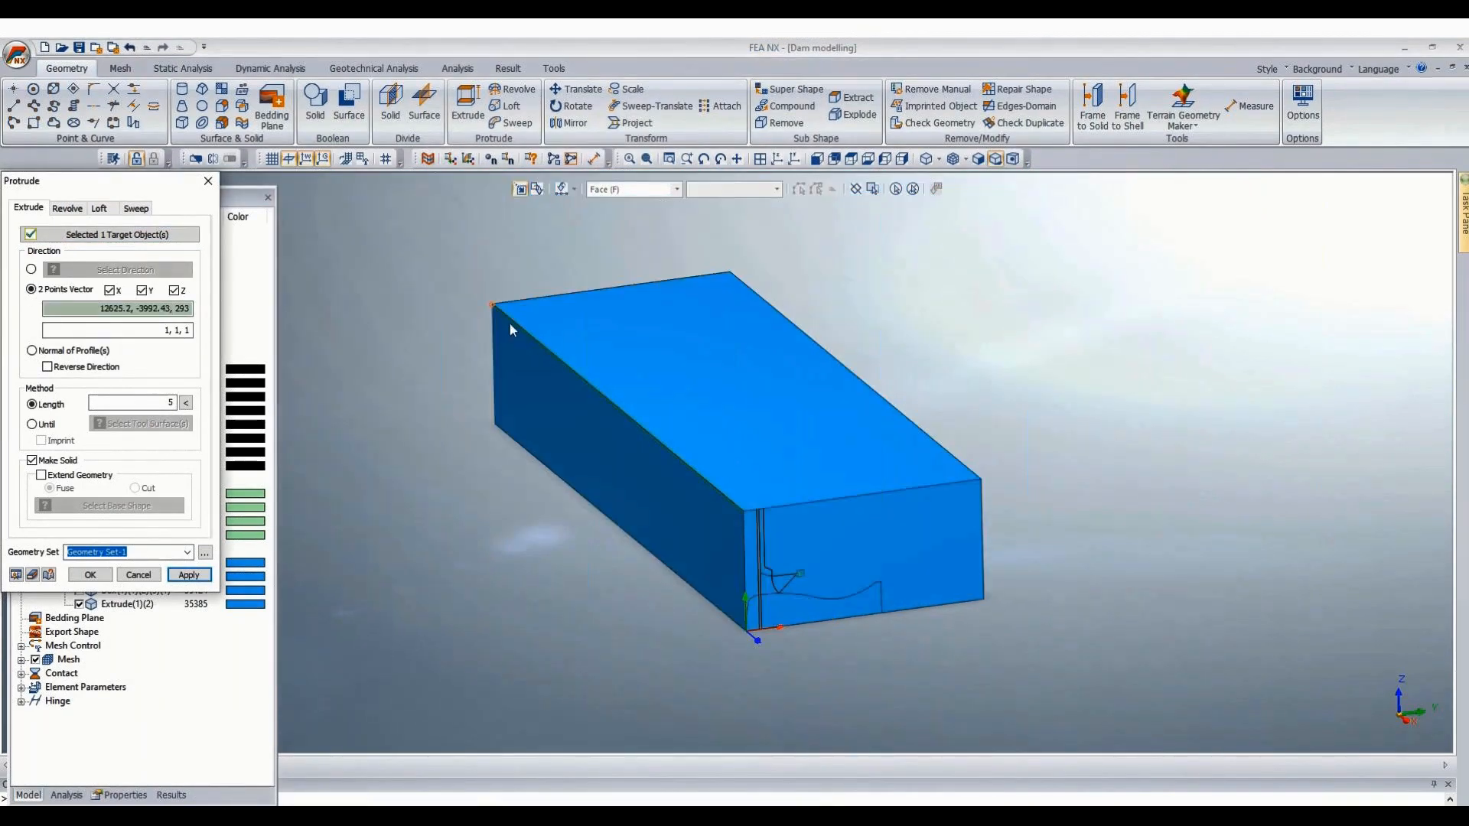
{"action": "left_click", "coordinate": [637, 426]}
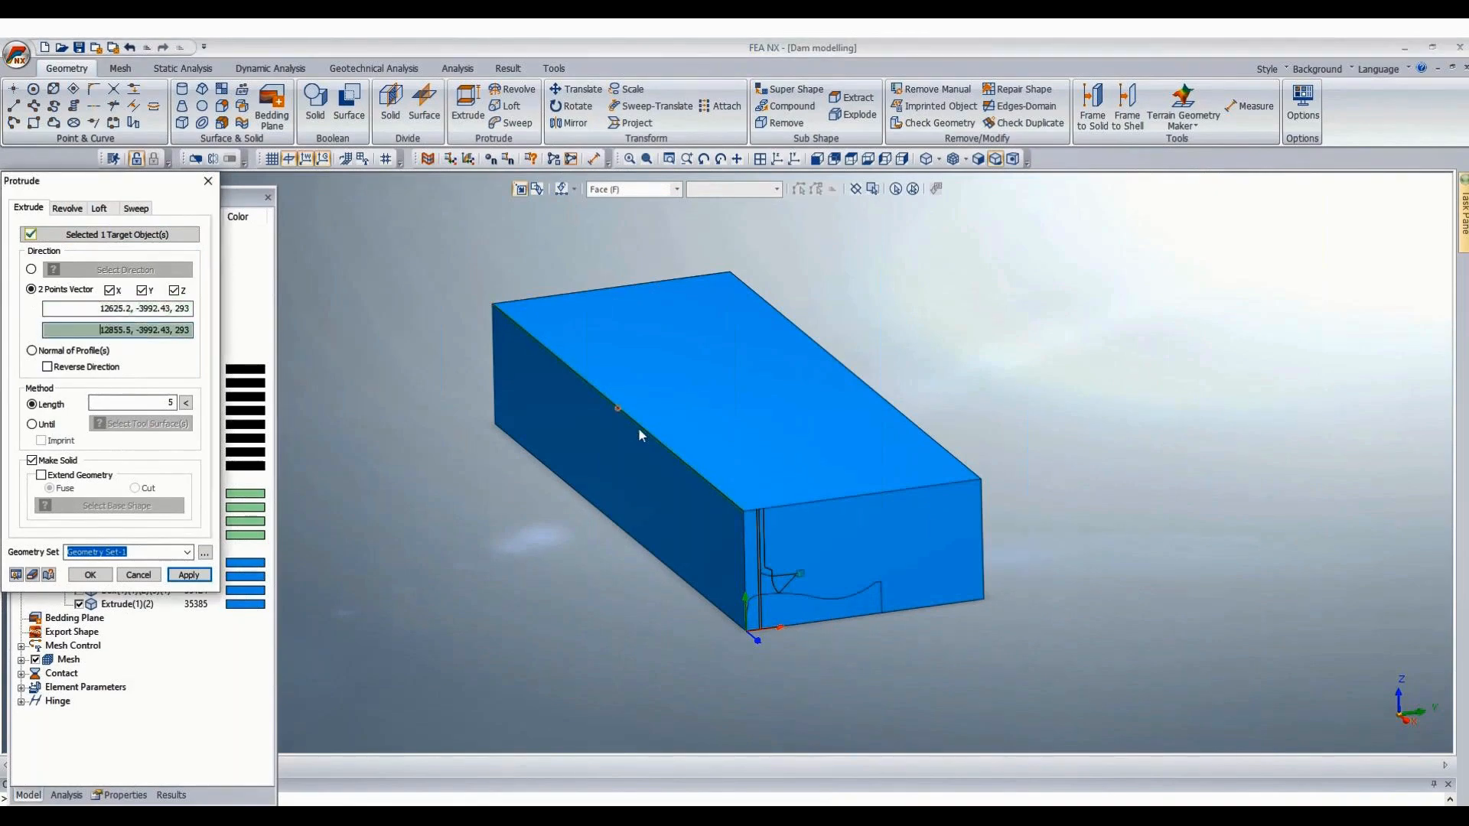
{"action": "left_click", "coordinate": [151, 402]}
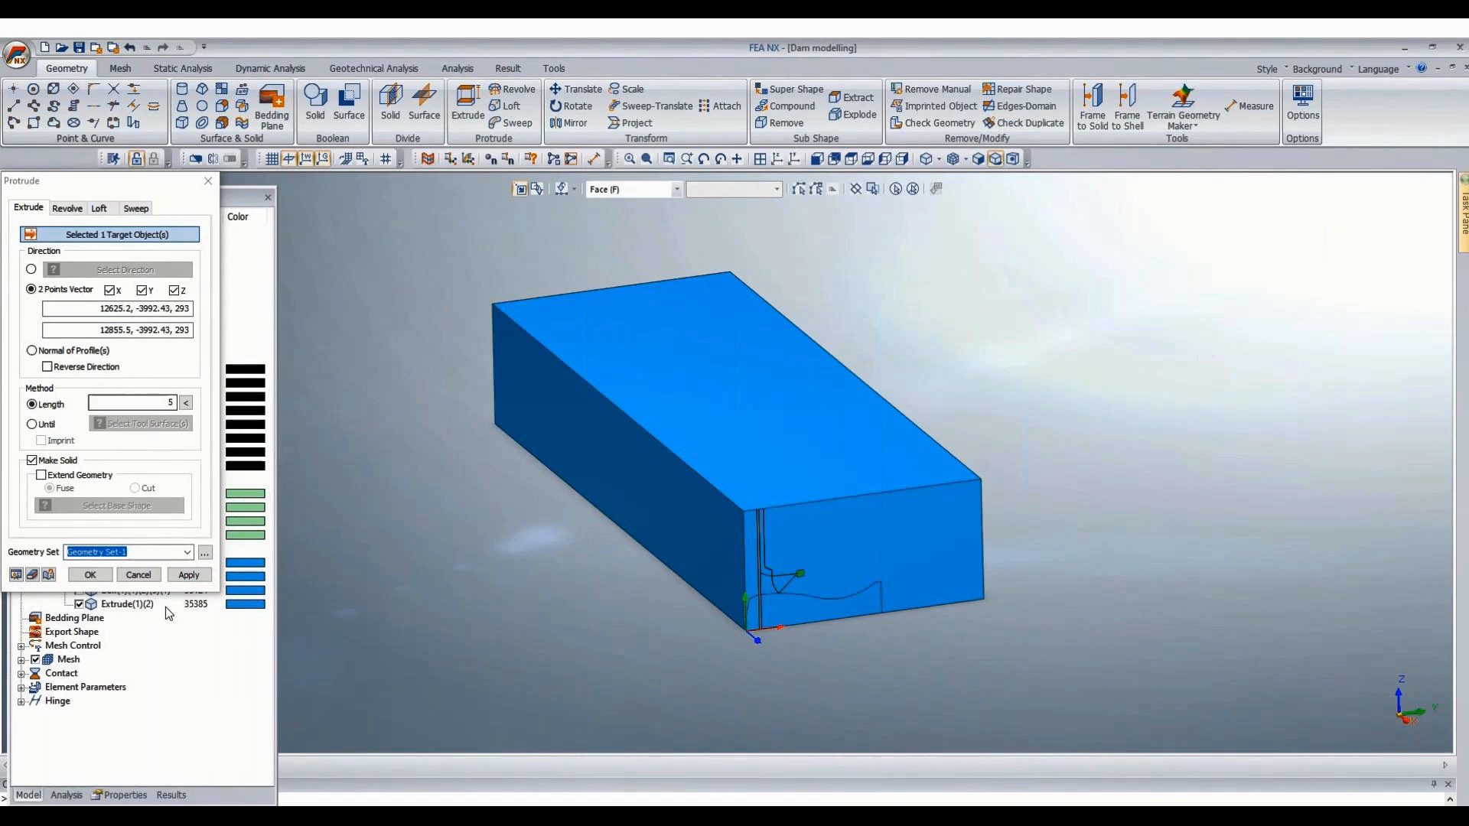
{"action": "left_click", "coordinate": [90, 575]}
Extract the top face of the small gate support block as a separate surface.
{"action": "scroll", "coordinate": [871, 632], "scroll_direction": "up", "scroll_amount": 4}
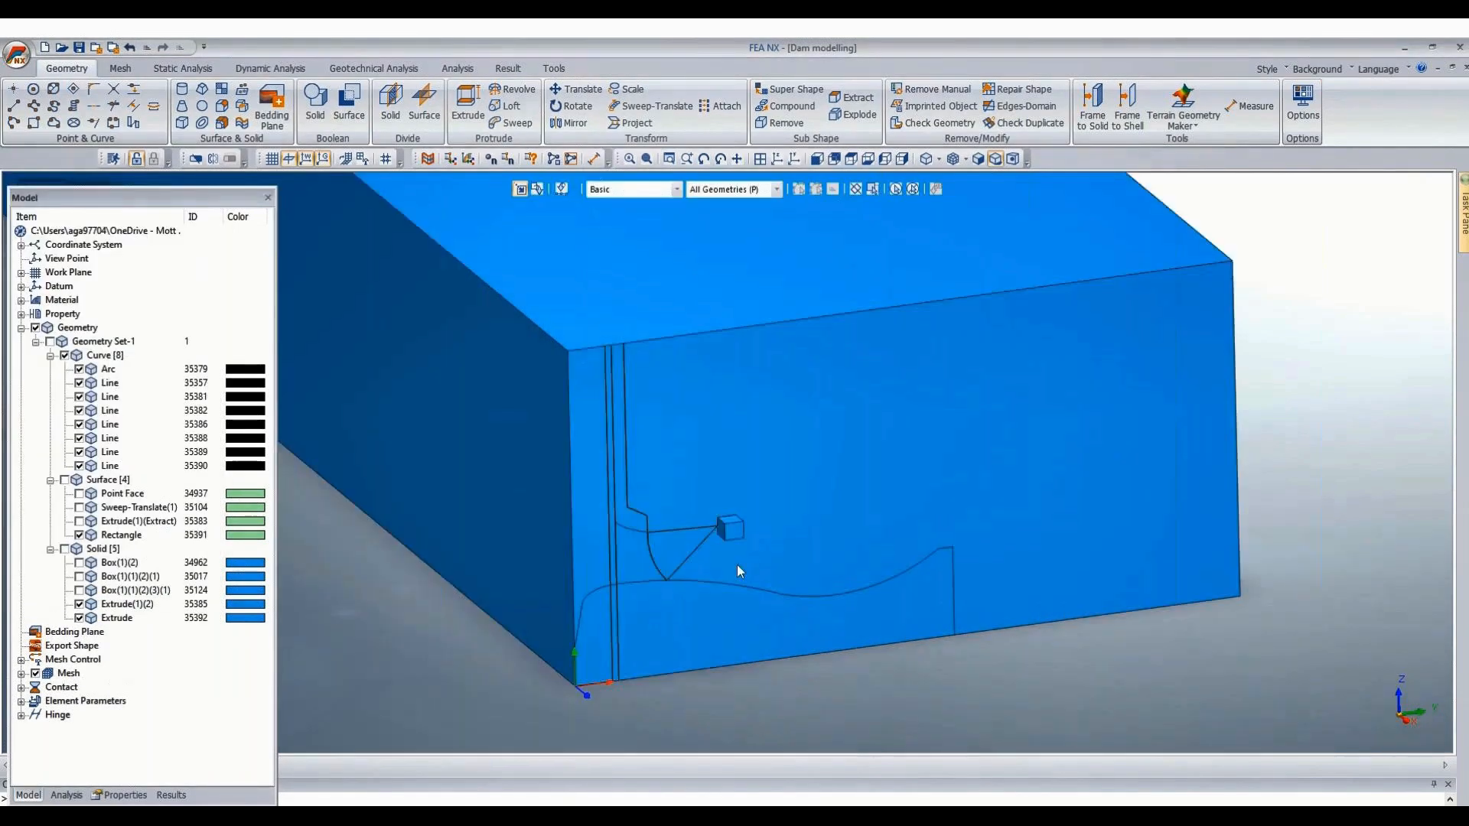
{"action": "scroll", "coordinate": [736, 565], "scroll_direction": "up", "scroll_amount": 8}
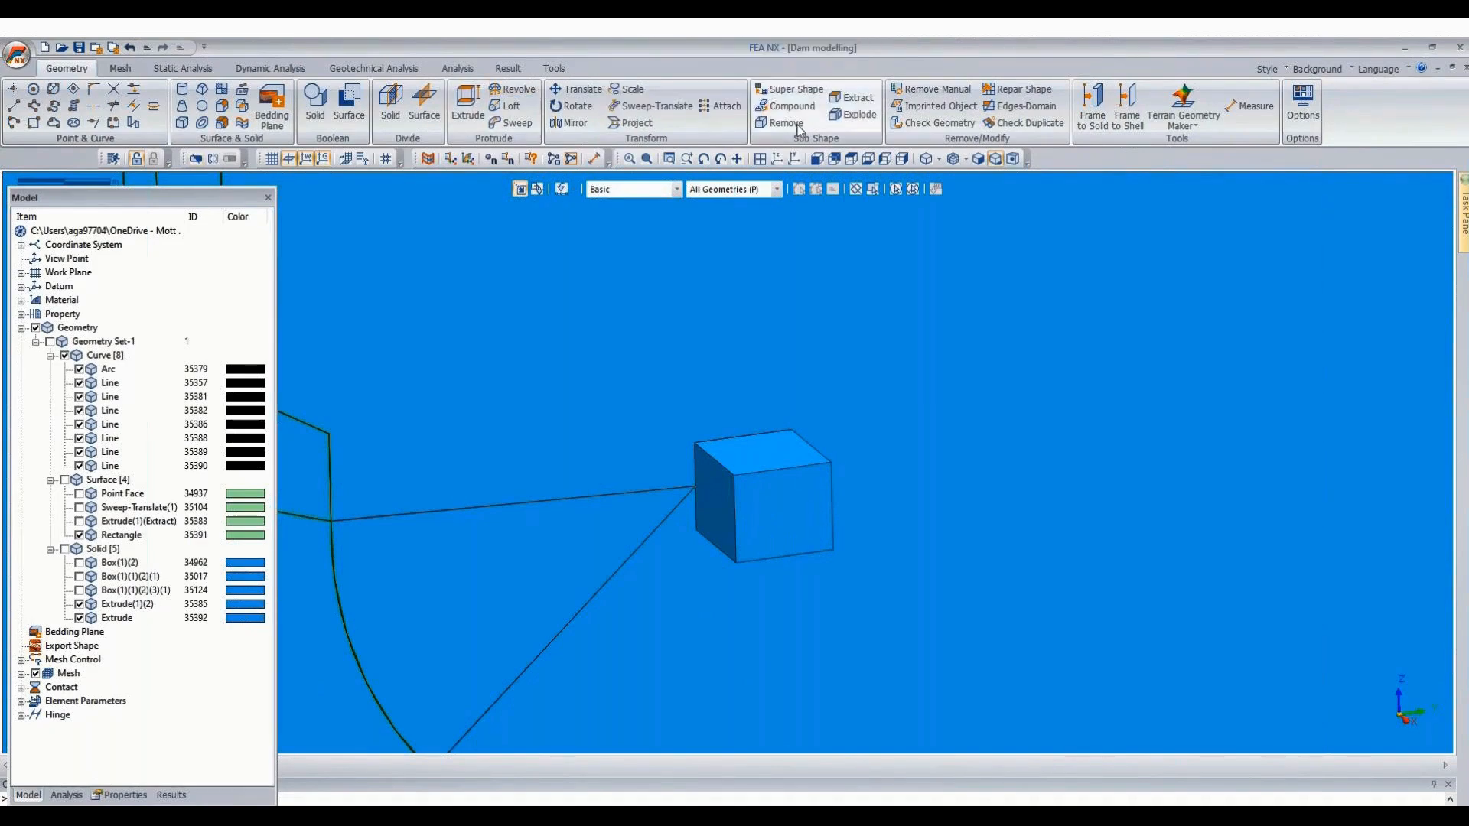
{"action": "left_click", "coordinate": [851, 100]}
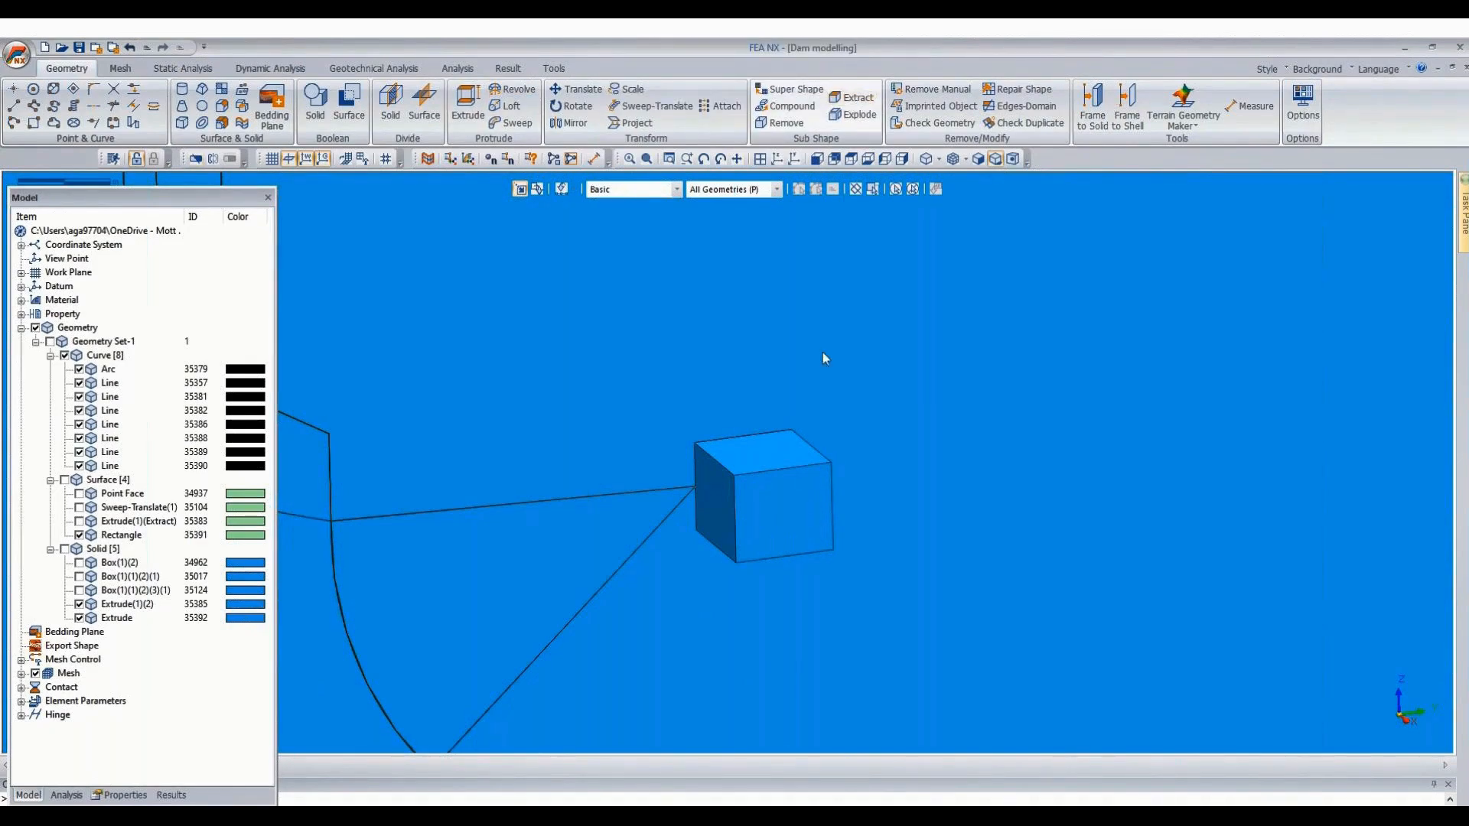
{"action": "left_click", "coordinate": [763, 461]}
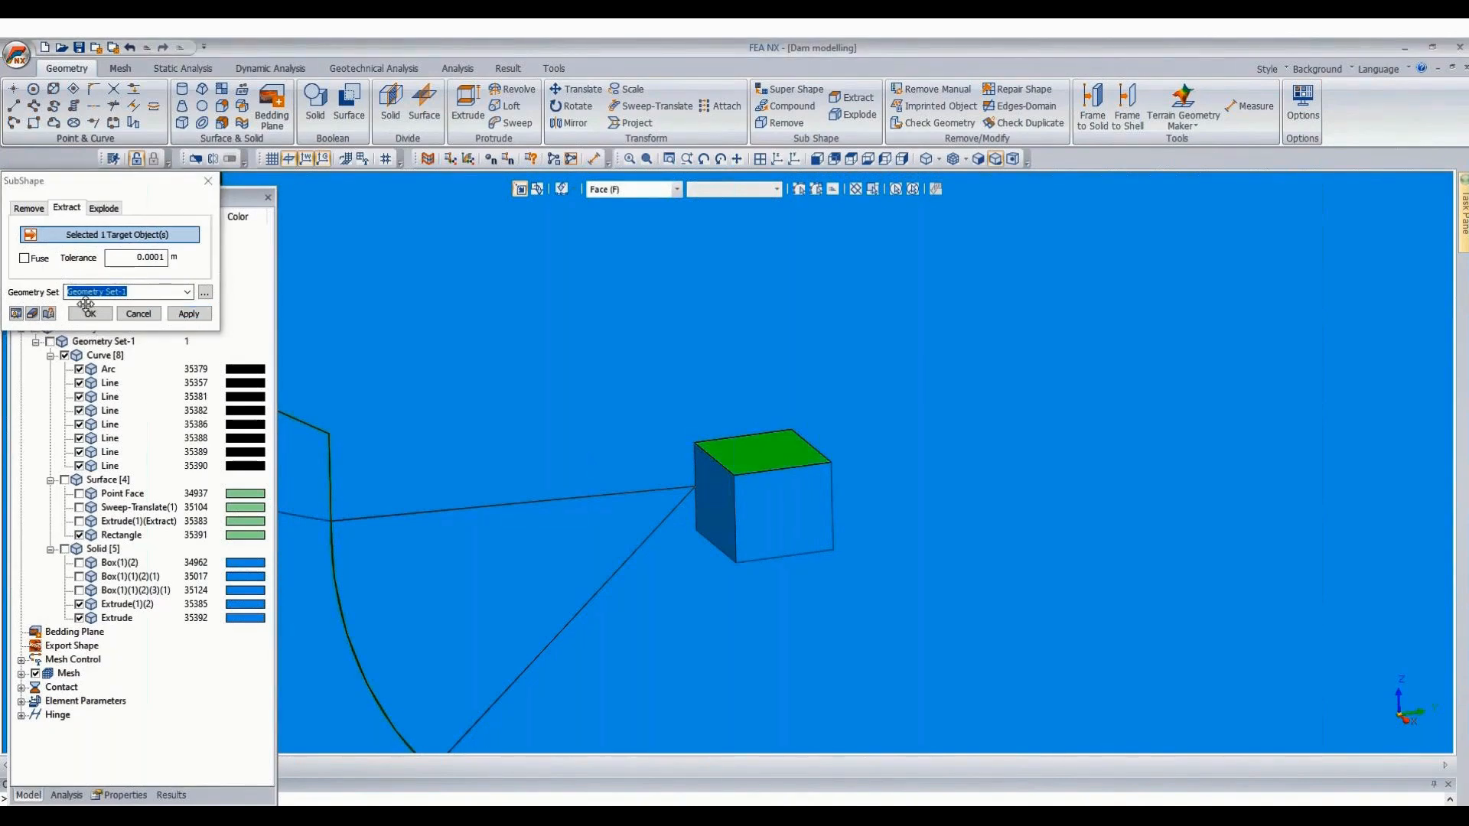
{"action": "left_click", "coordinate": [86, 315]}
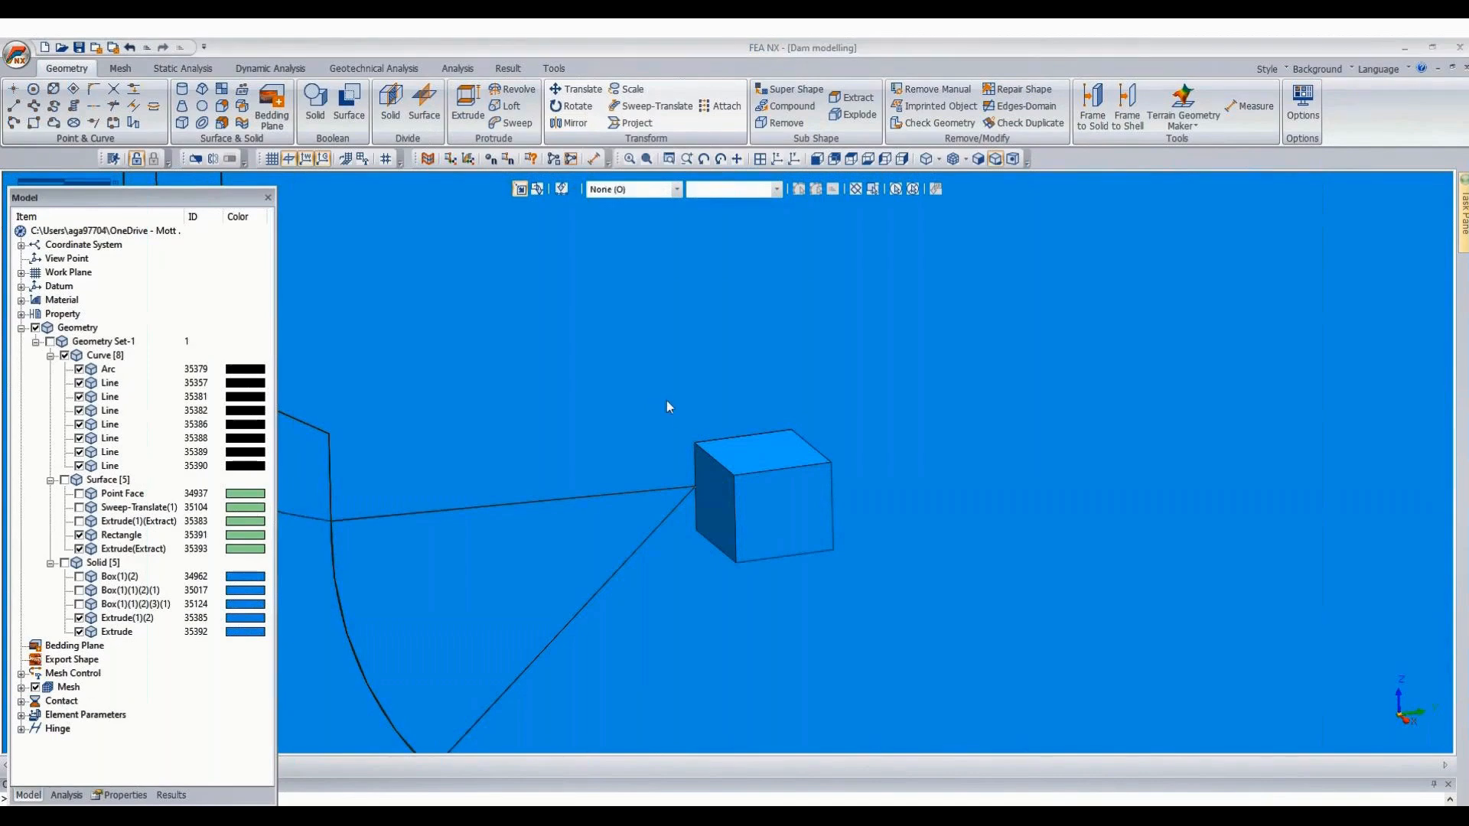
Preview rotating the extracted top face by 75° in Move mode about a two-point axis along the support block's upstream vertical edge.
{"action": "left_click_drag", "start_coordinate": [655, 396], "coordinate": [887, 502]}
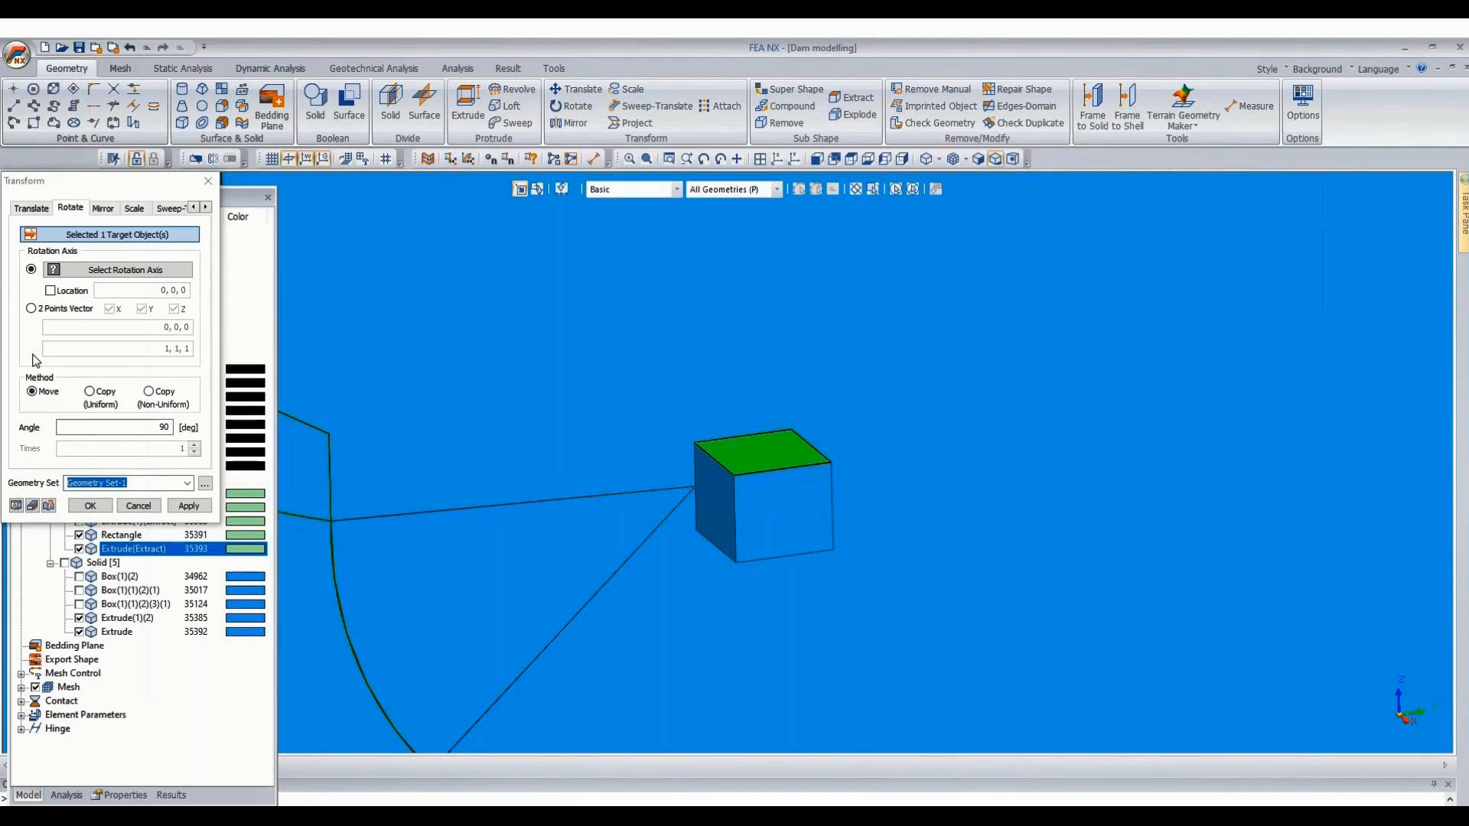
{"action": "left_click", "coordinate": [31, 308]}
{"action": "left_click", "coordinate": [700, 447]}
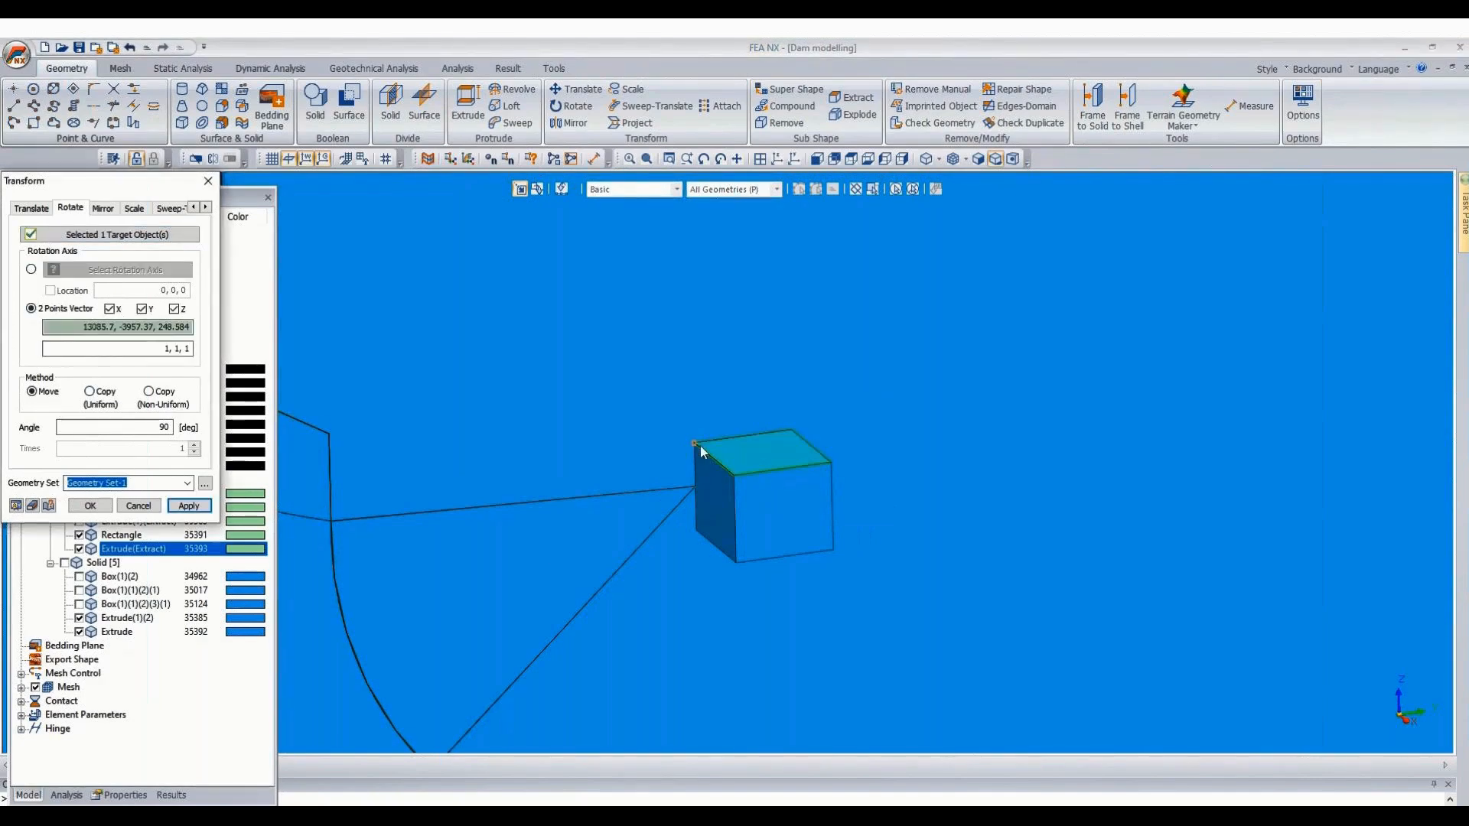
{"action": "left_click", "coordinate": [697, 536]}
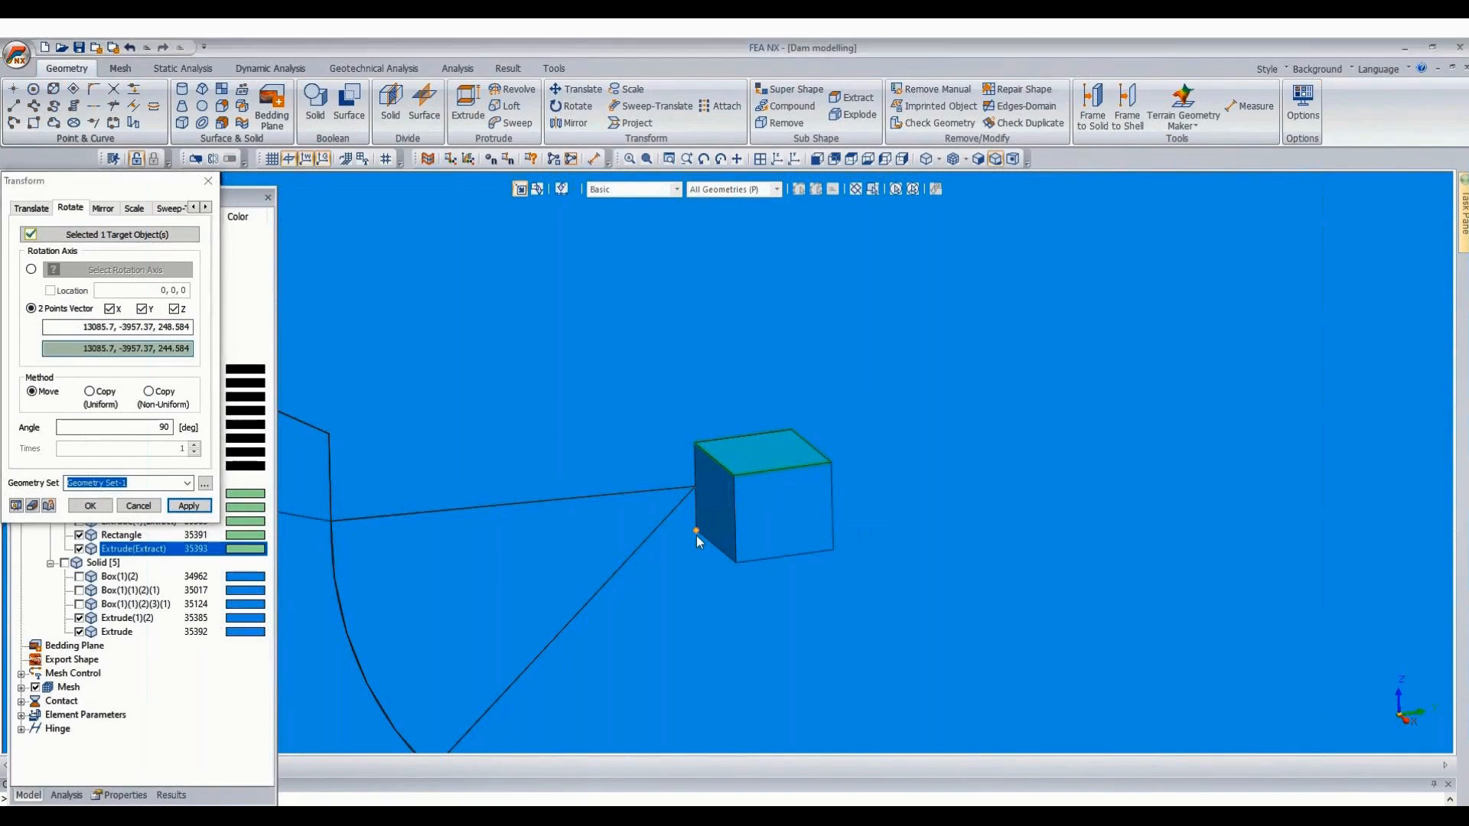
{"action": "double_click", "coordinate": [165, 427]}
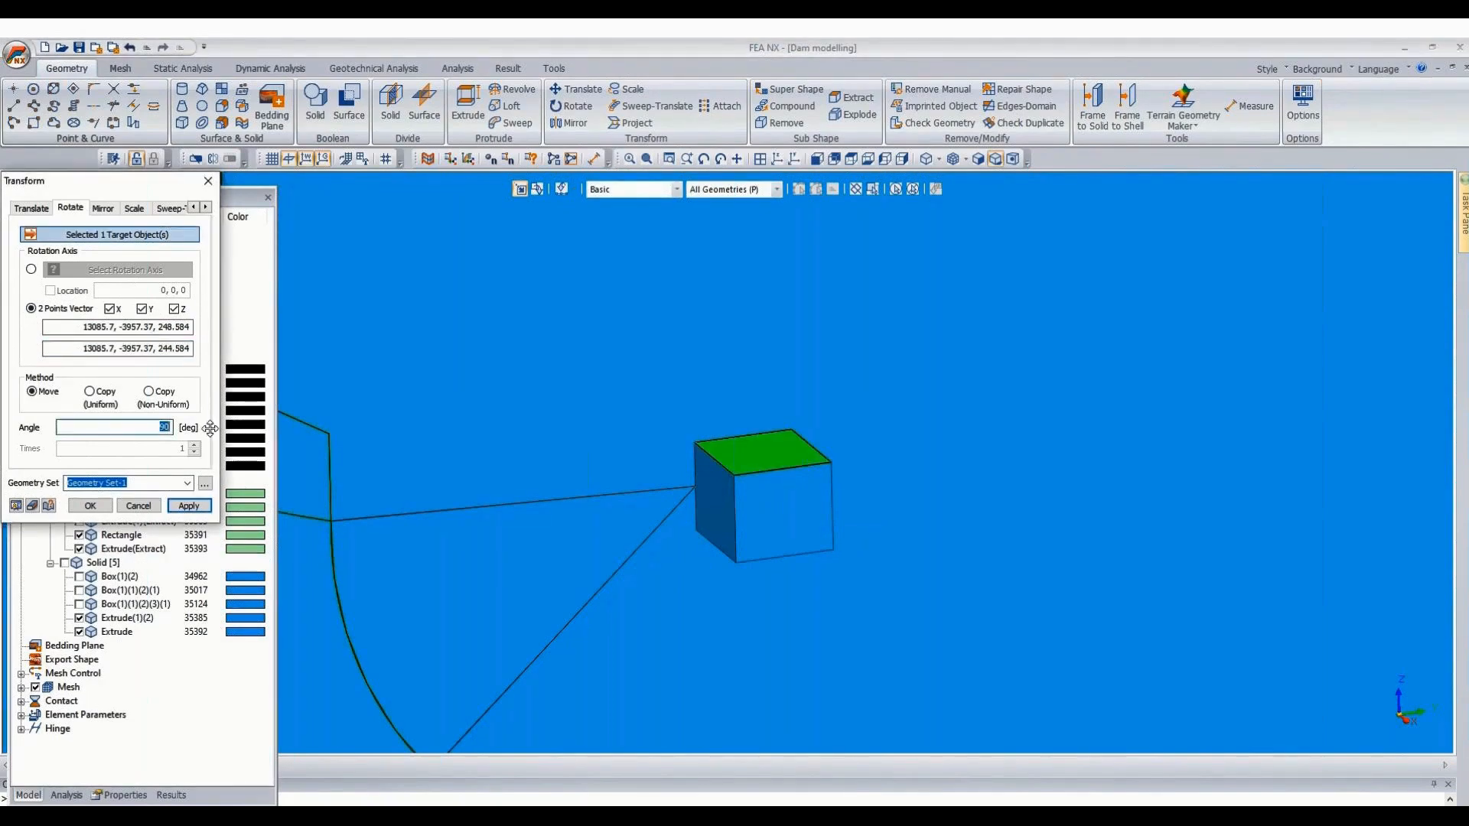
{"action": "type", "text": "75"}
{"action": "left_click", "coordinate": [16, 505]}
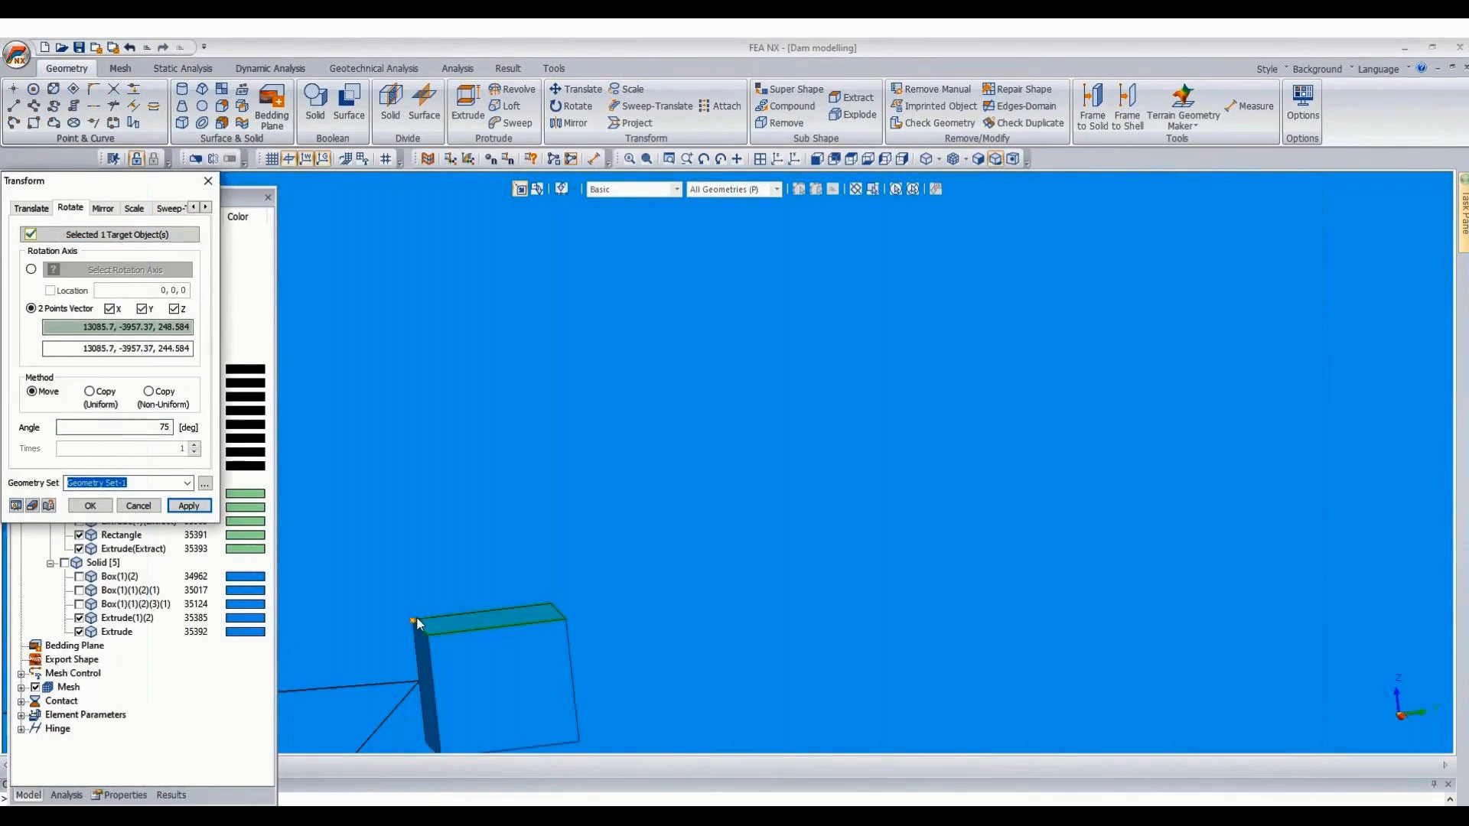
Redefine the rotation axis by two points along the support block's upstream top edge and preview the rotated face.
{"action": "left_click", "coordinate": [417, 617]}
{"action": "left_click", "coordinate": [433, 635]}
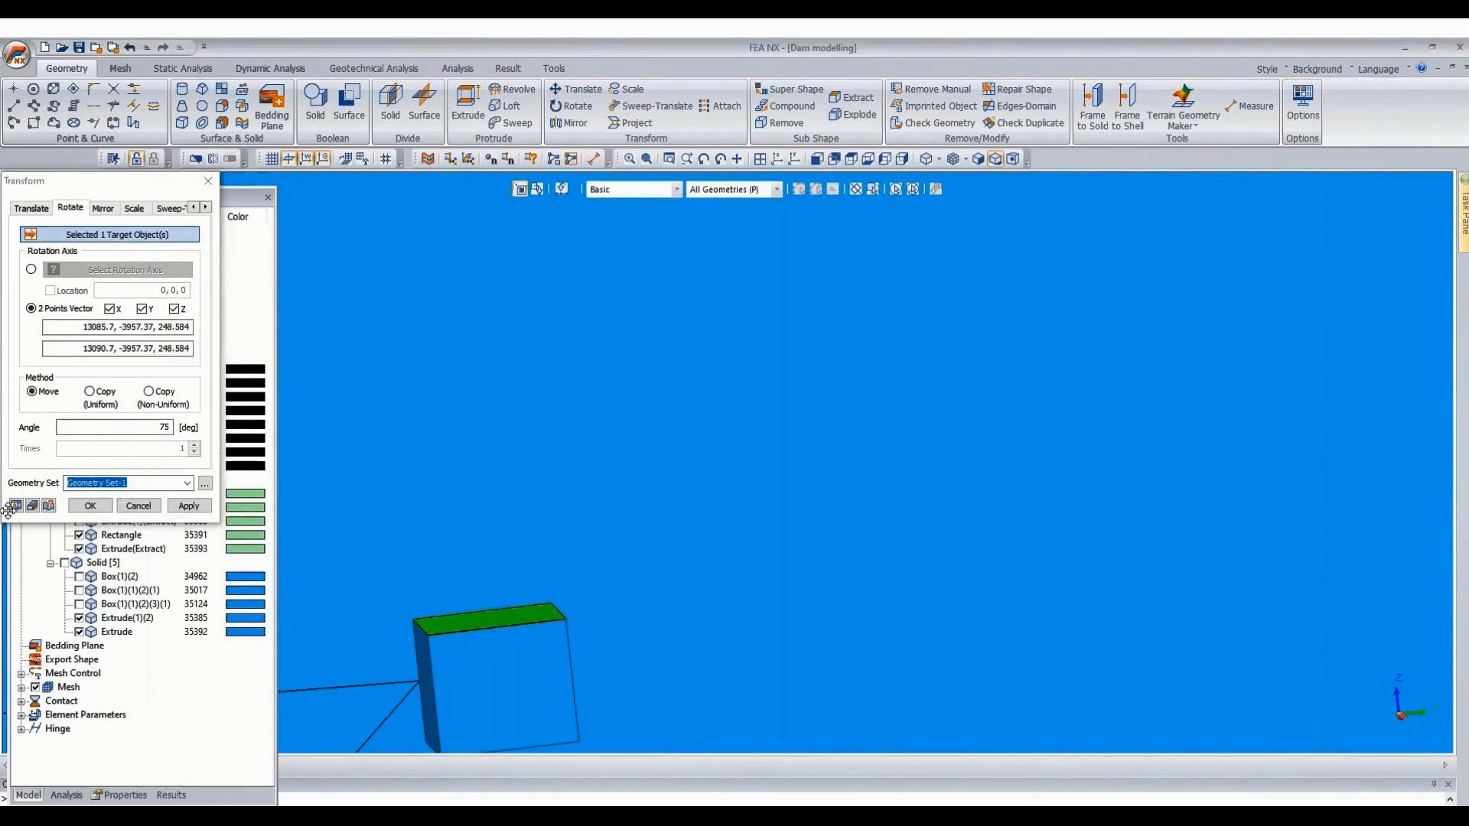
{"action": "left_click", "coordinate": [16, 506]}
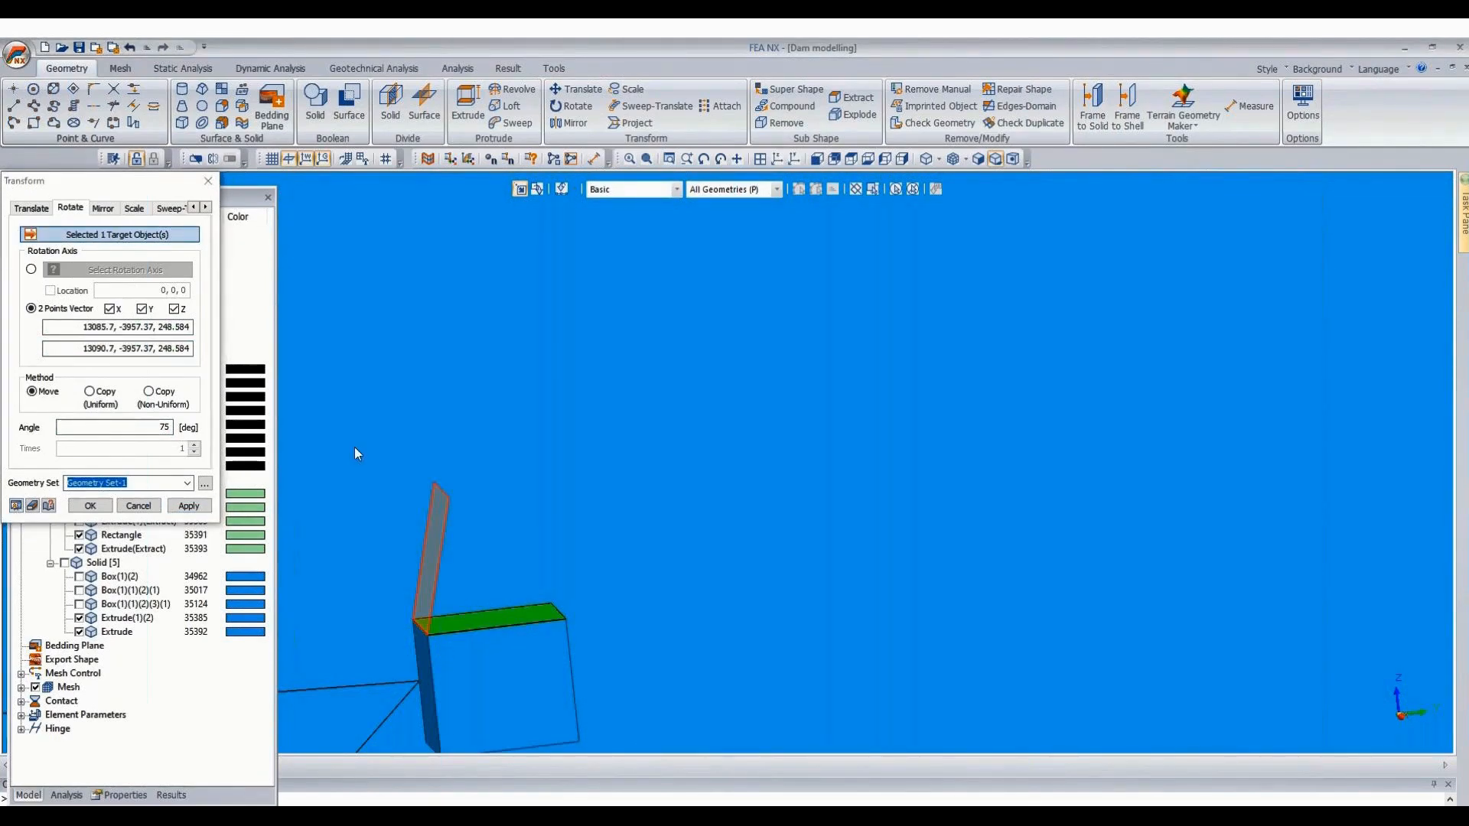
Change the rotation angle to -75° and rotate the extracted face so it cuts down through the support block.
{"action": "left_click", "coordinate": [902, 159]}
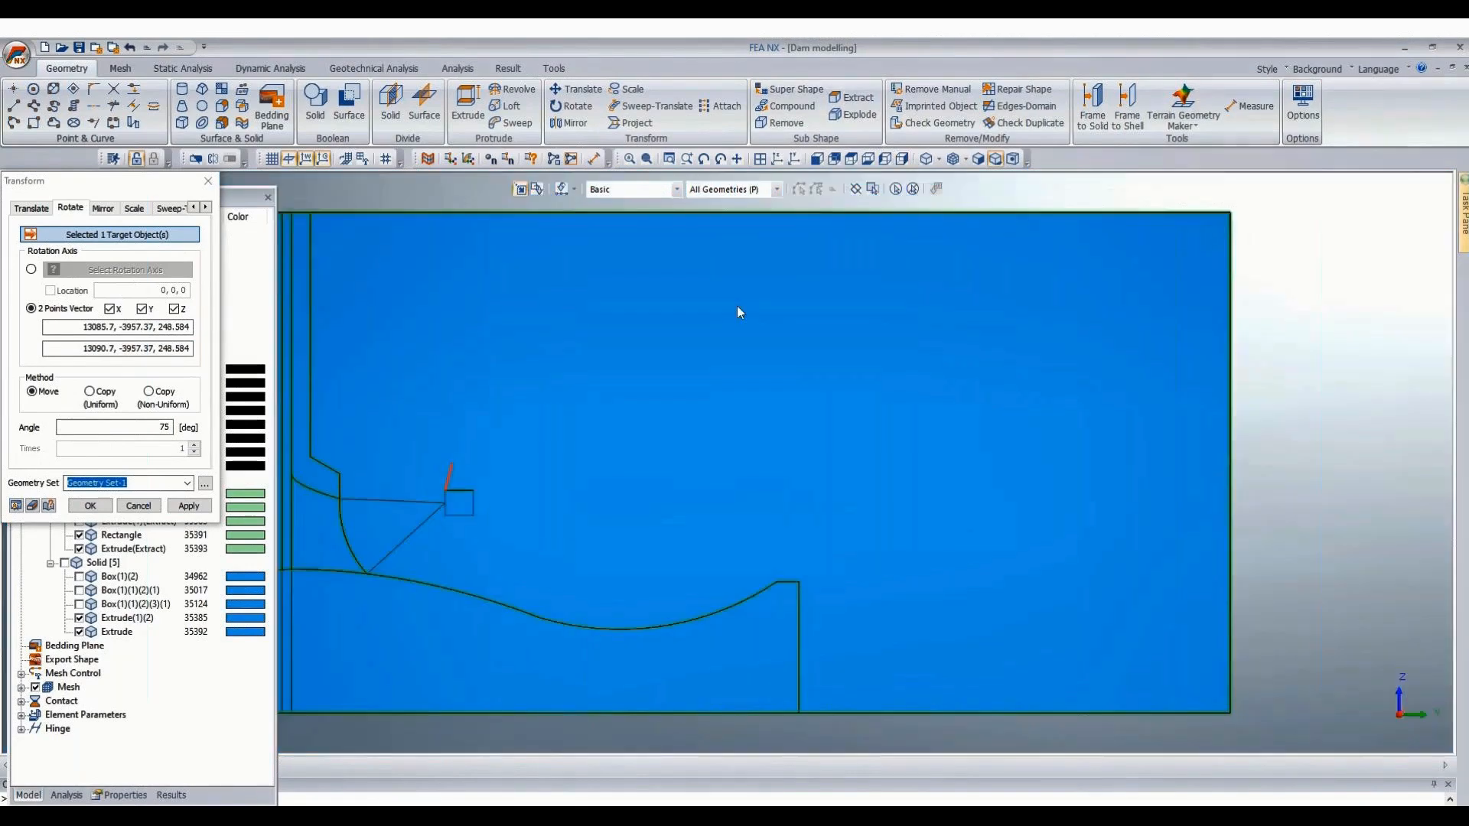
{"action": "scroll", "coordinate": [472, 465], "scroll_direction": "up", "scroll_amount": 3}
{"action": "left_click", "coordinate": [147, 427]}
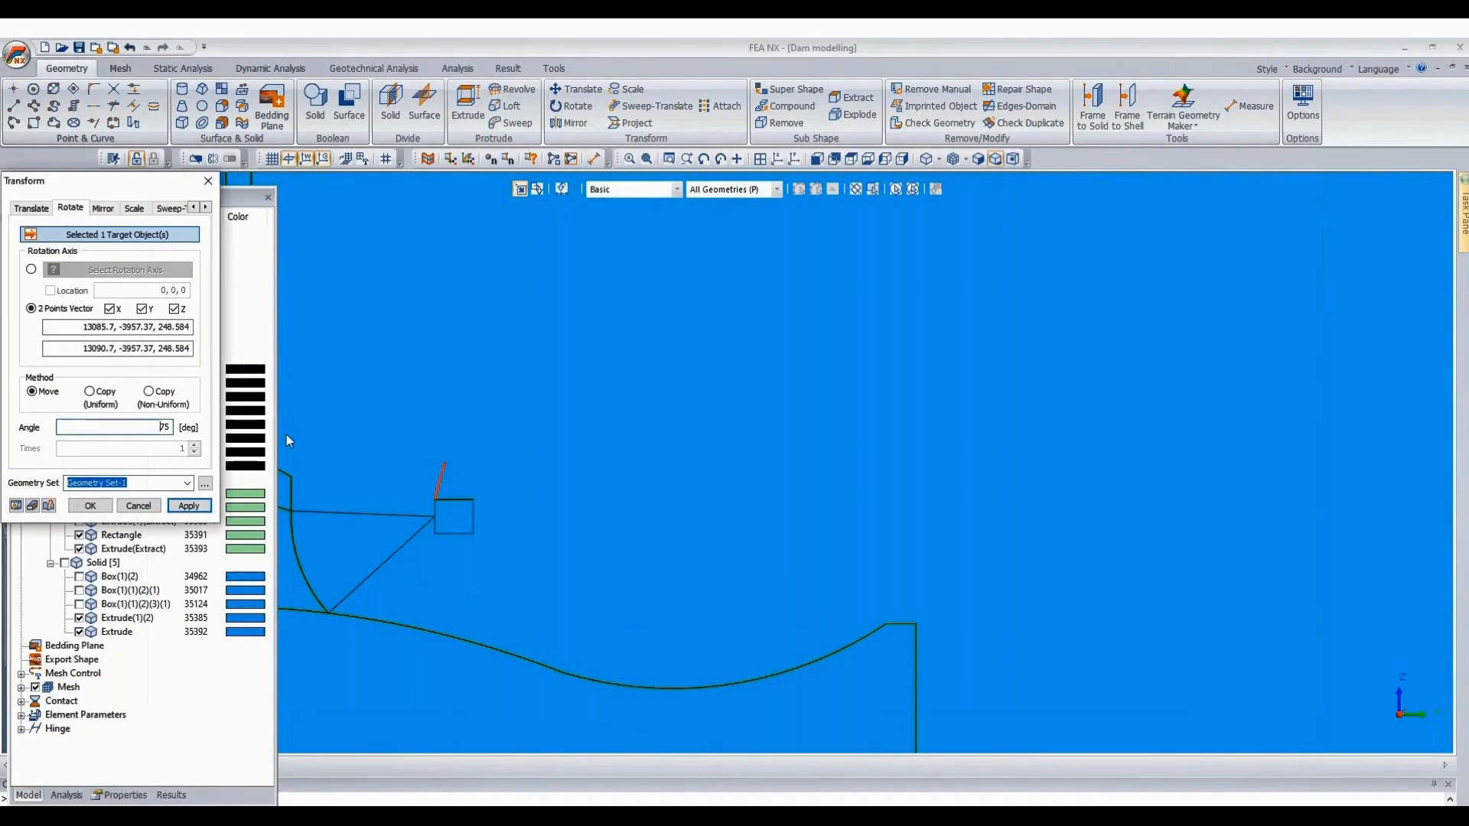
{"action": "type", "text": "-"}
{"action": "left_click", "coordinate": [91, 506]}
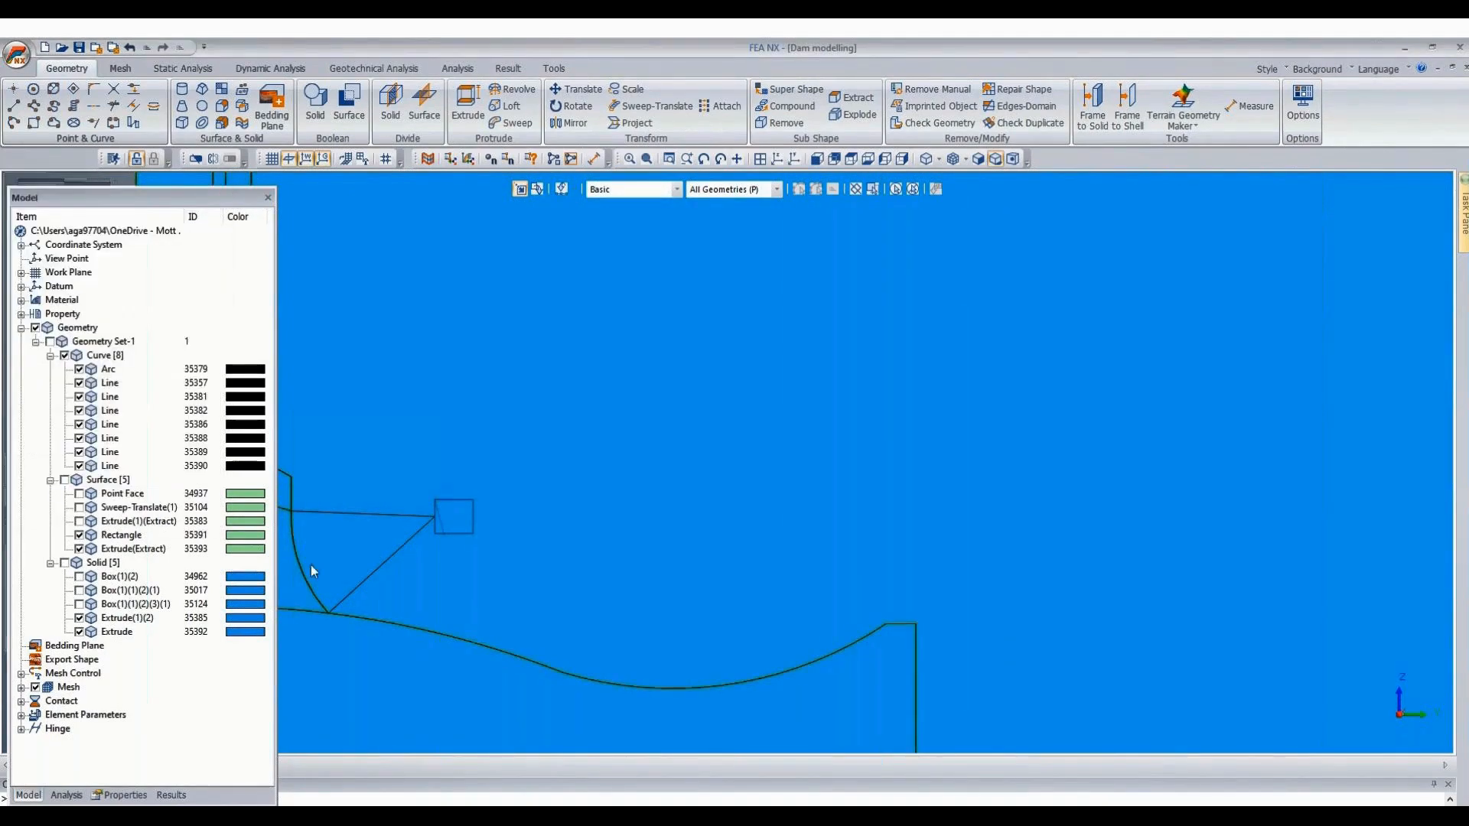
Divide the support block solid with the rotated face as tool surface, deleting the original and the tool.
{"action": "scroll", "coordinate": [442, 563], "scroll_direction": "up", "scroll_amount": 5}
{"action": "scroll", "coordinate": [802, 703], "scroll_direction": "up", "scroll_amount": 4}
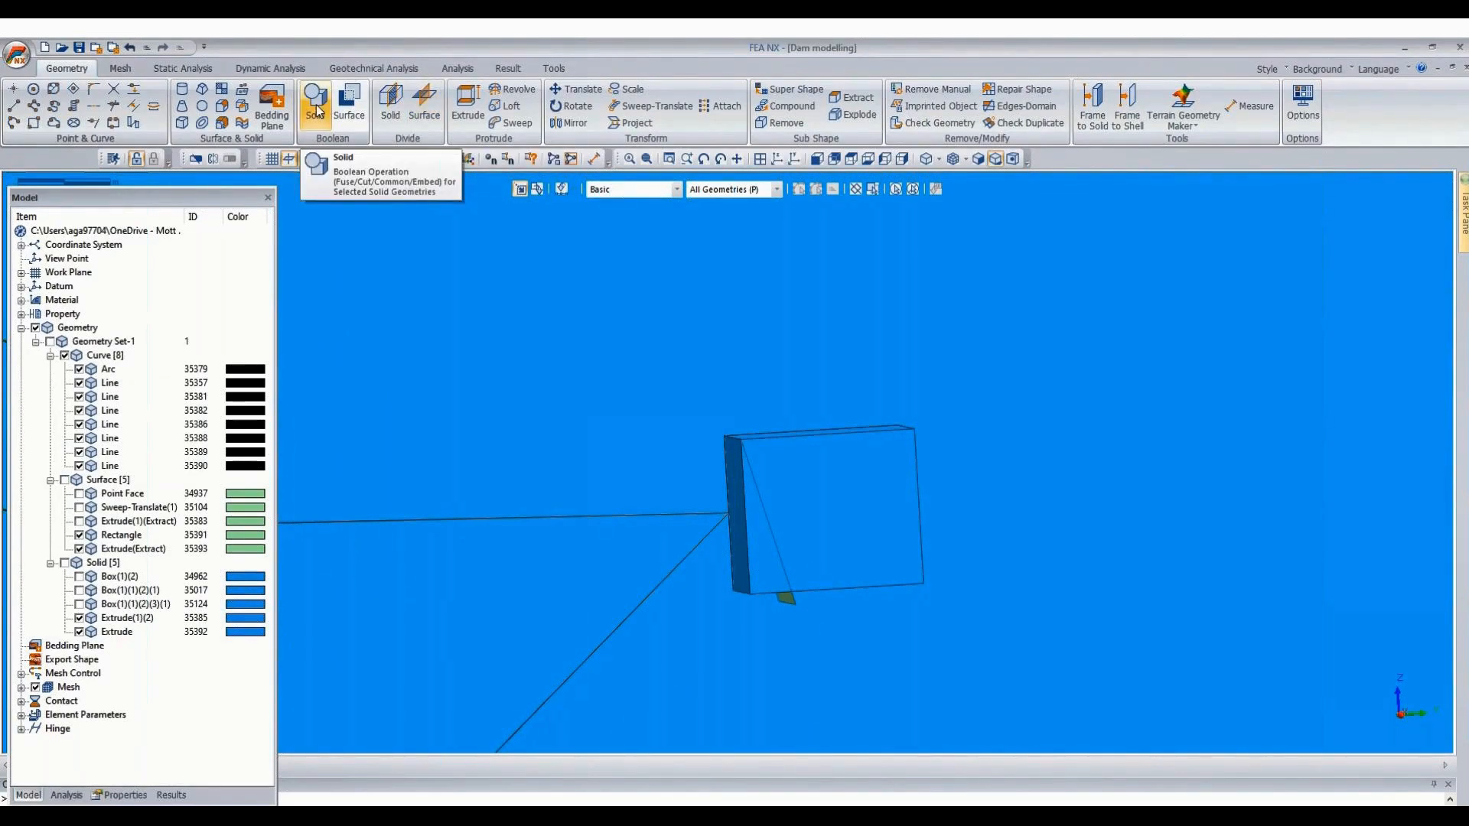
{"action": "left_click", "coordinate": [380, 110]}
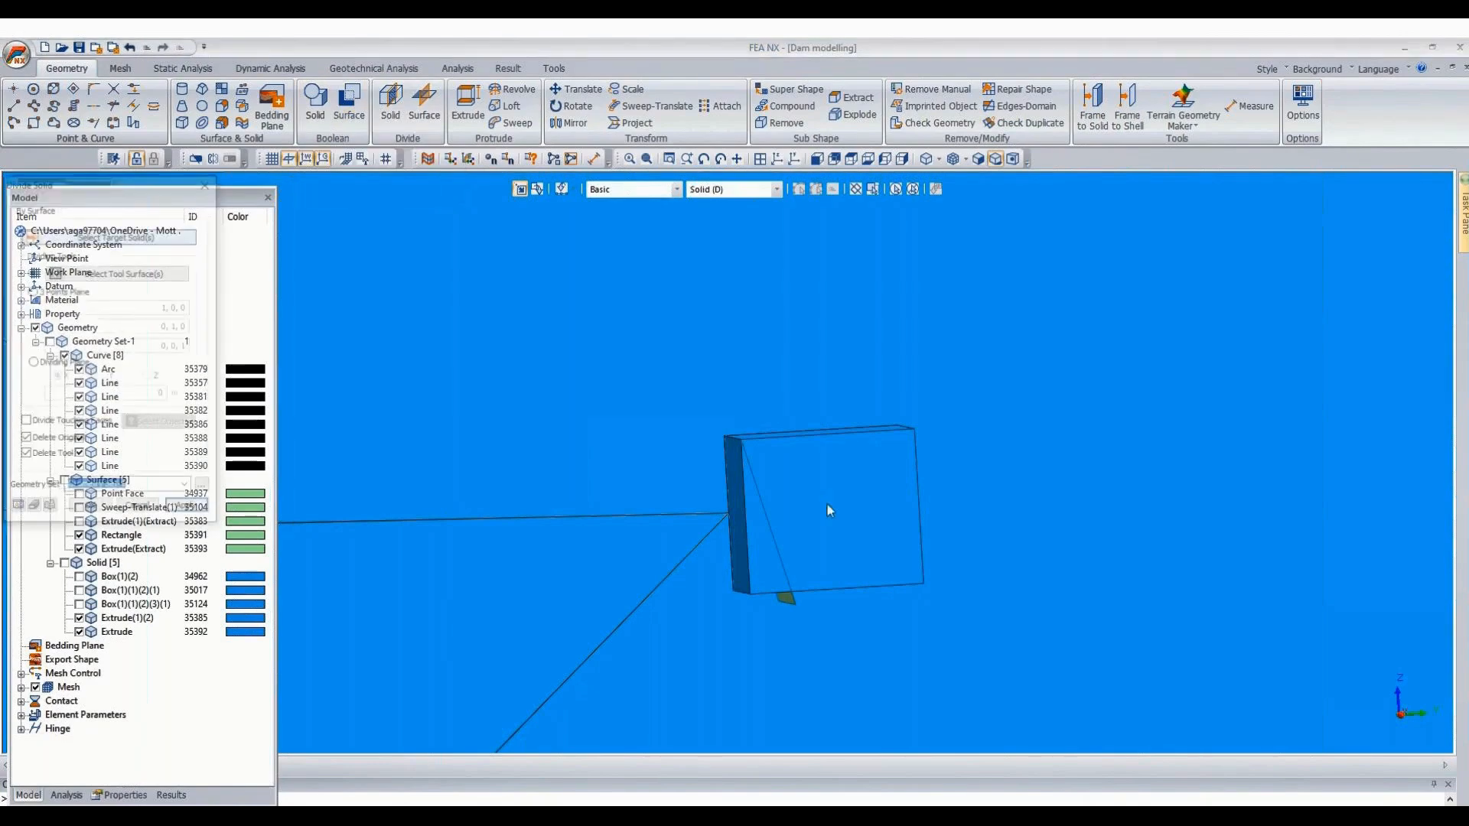
{"action": "left_click", "coordinate": [833, 509]}
{"action": "left_click", "coordinate": [110, 274]}
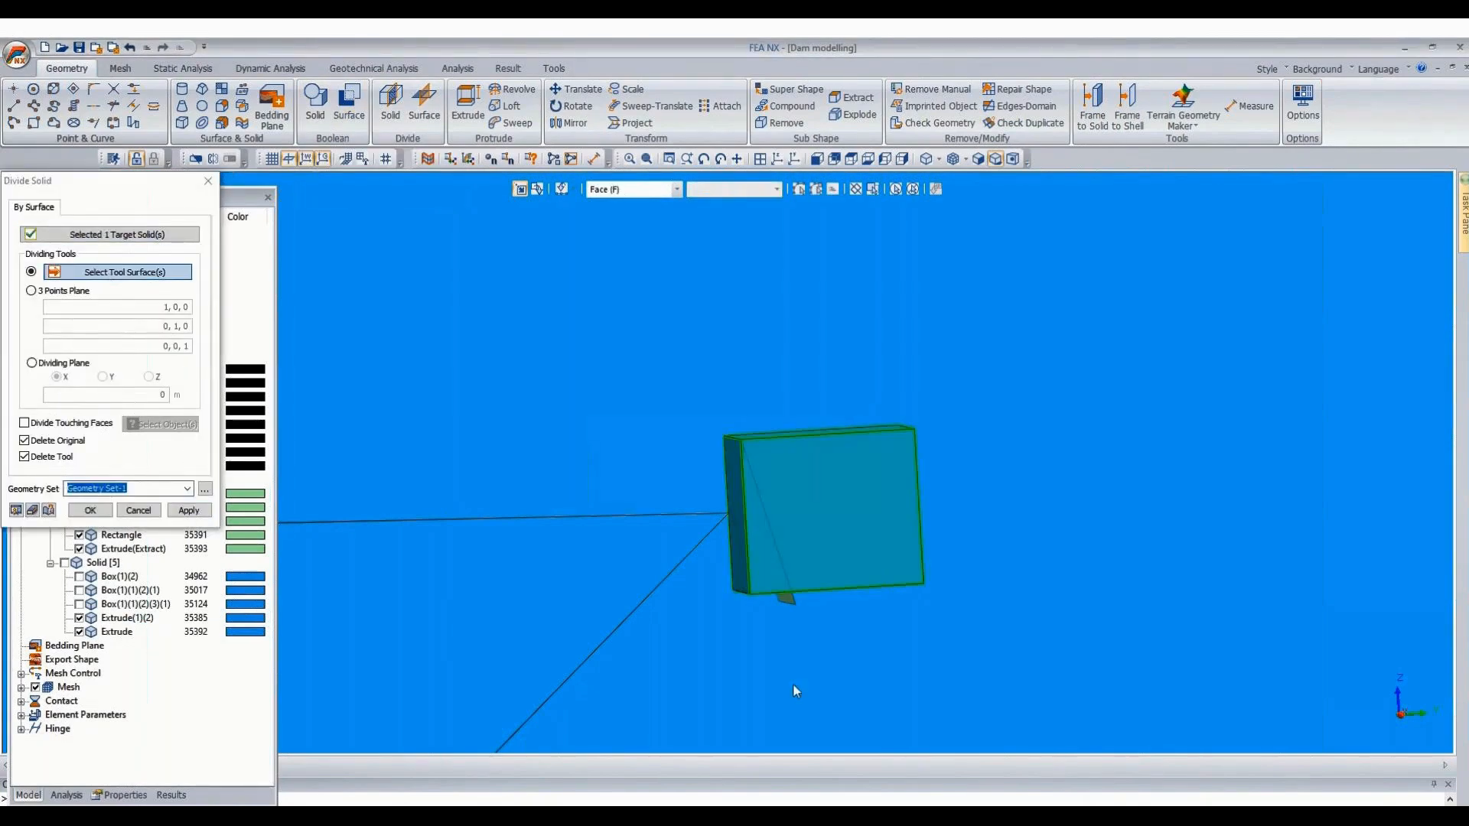
{"action": "left_click", "coordinate": [792, 609]}
{"action": "left_click", "coordinate": [93, 511]}
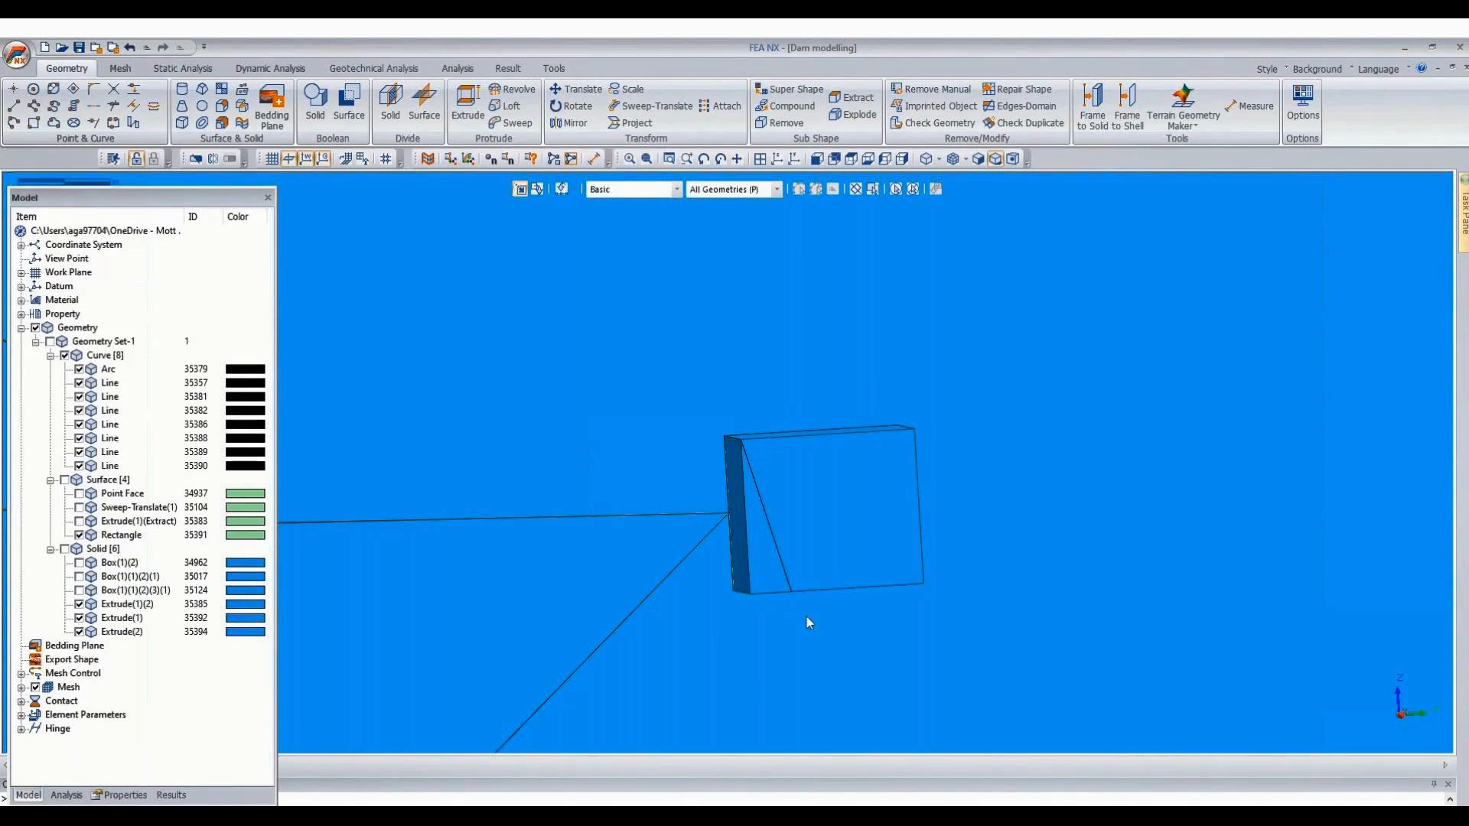
Delete the wedge solid cut from the support block's upstream side and the leftover rectangle surface.
{"action": "left_click", "coordinate": [765, 566]}
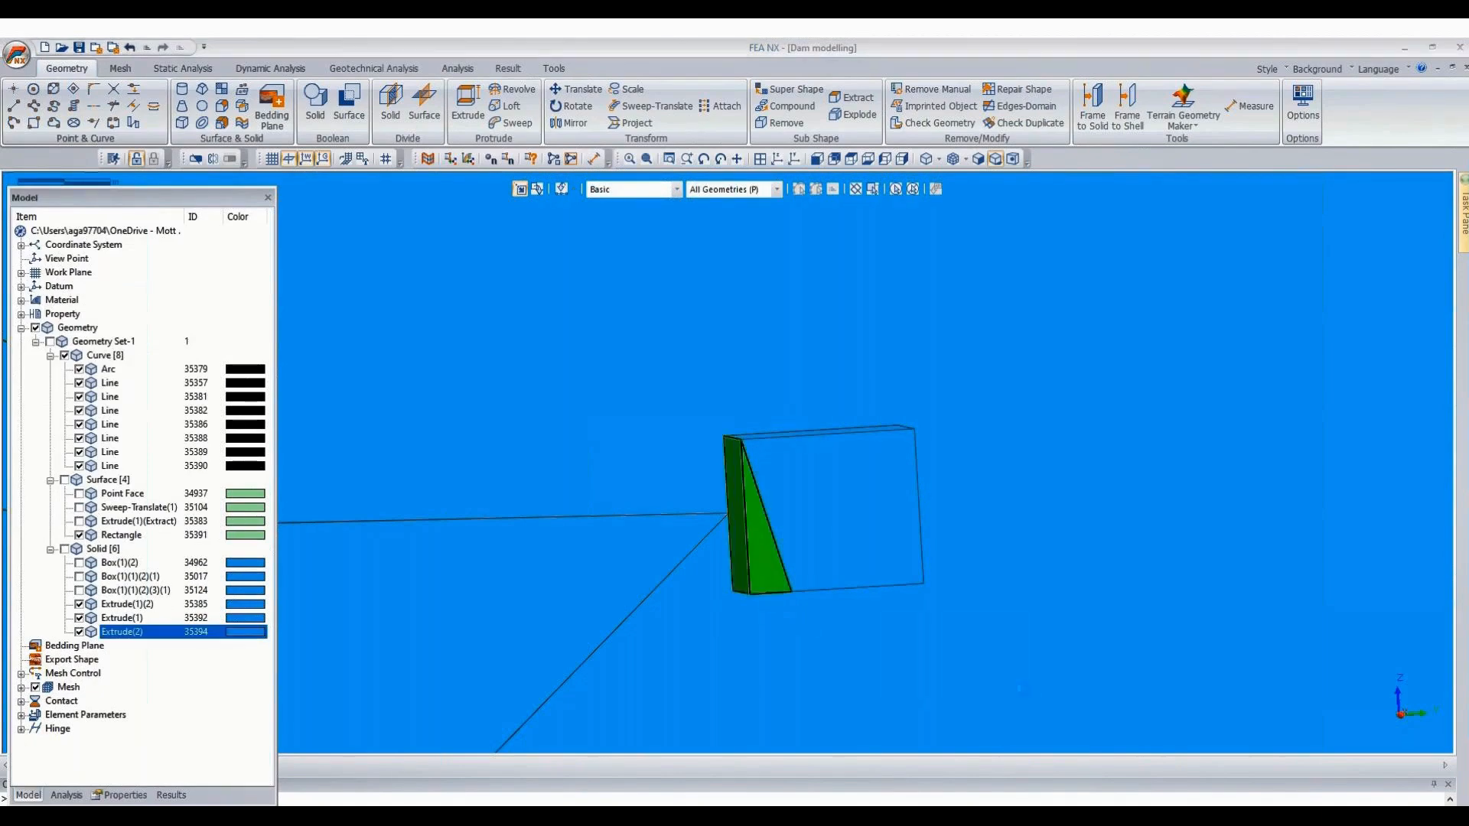
{"action": "key", "text": "Delete"}
{"action": "left_click", "coordinate": [763, 586]}
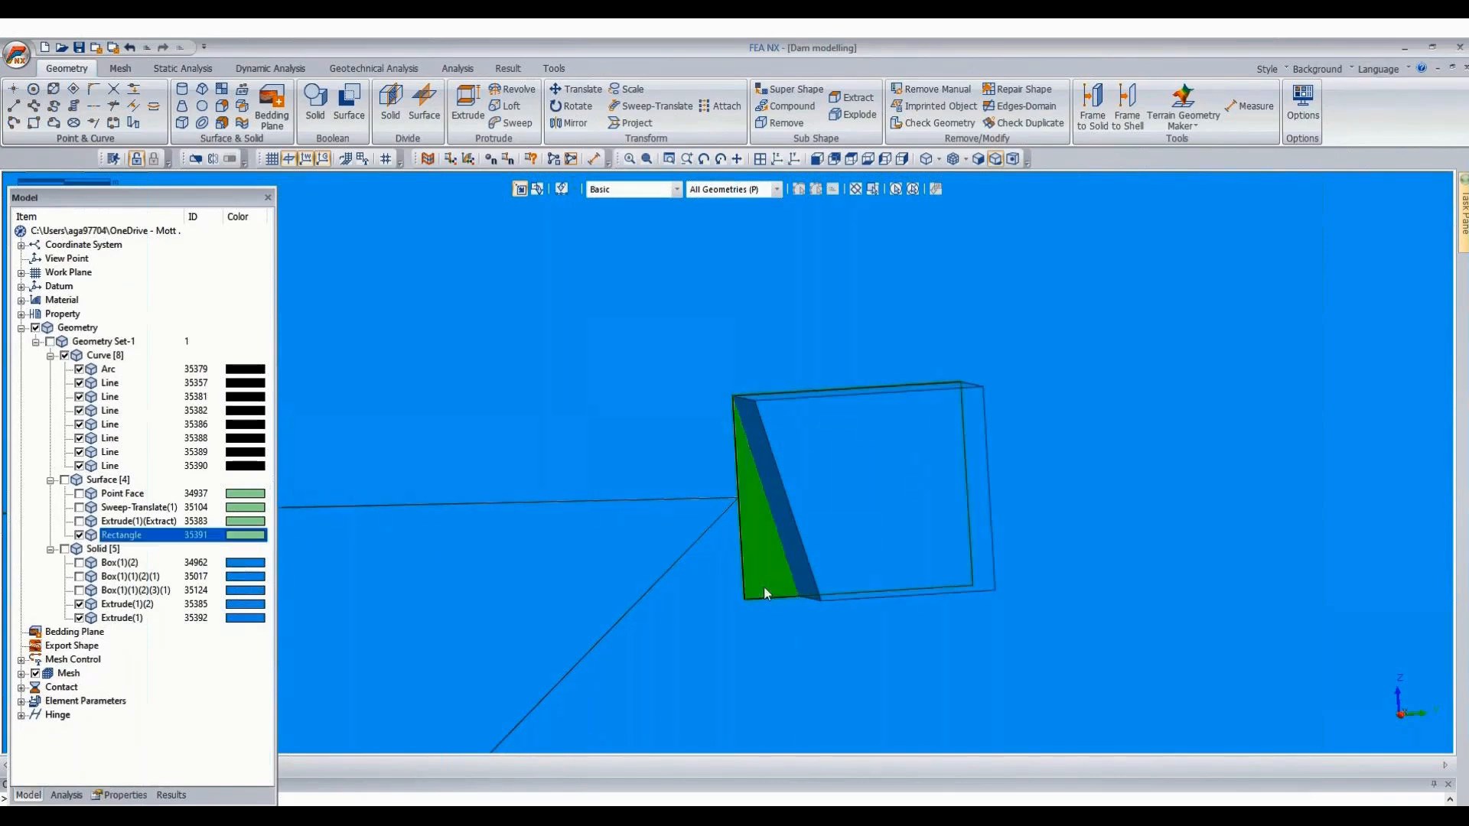
{"action": "key", "text": "Delete"}
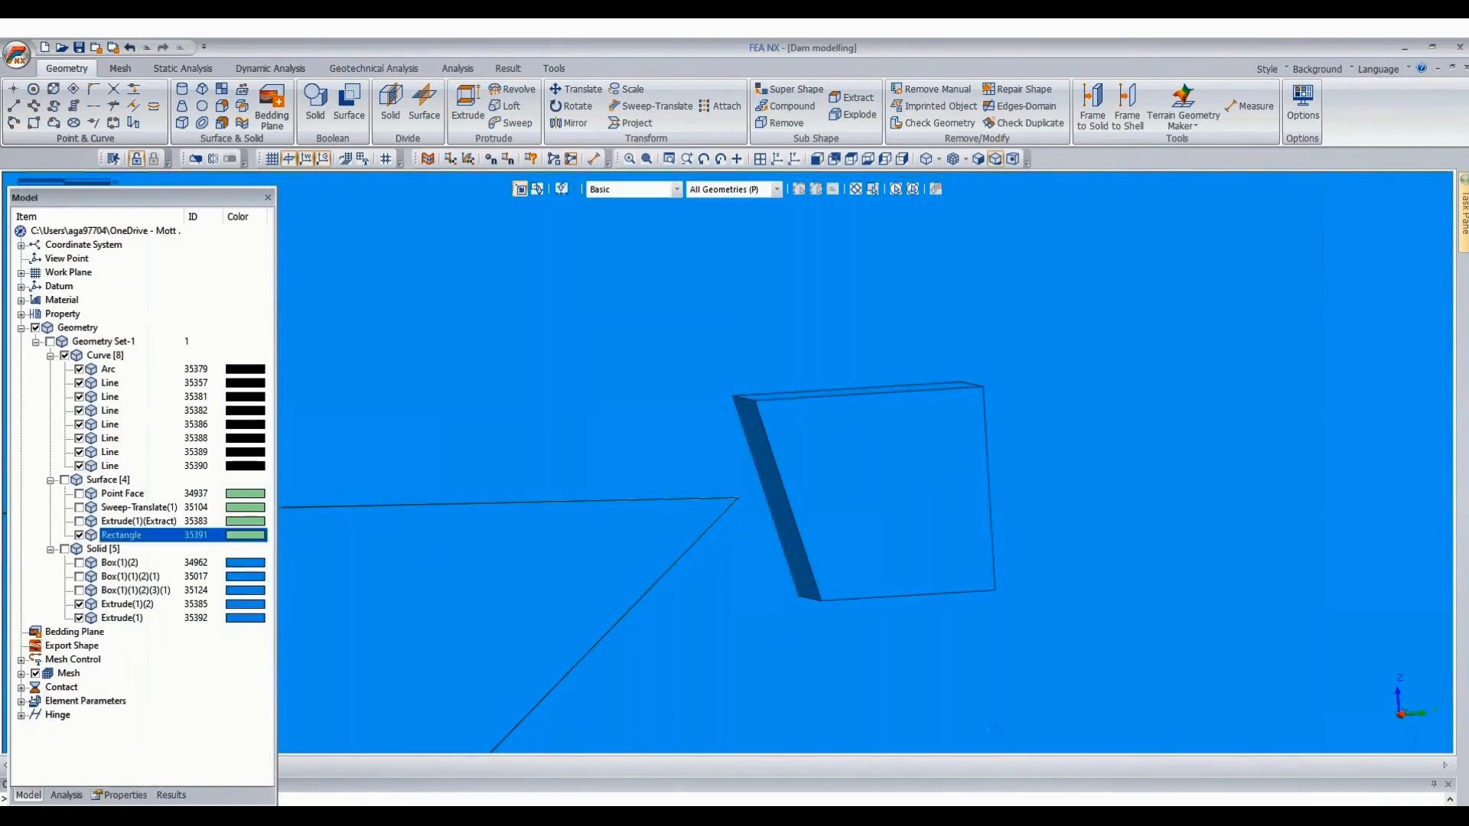
Move the support block so its slanted edge's midpoint meets the gate outline's downstream tip, taking the distance from the two-point vector.
{"action": "scroll", "coordinate": [856, 673], "scroll_direction": "up", "scroll_amount": 5}
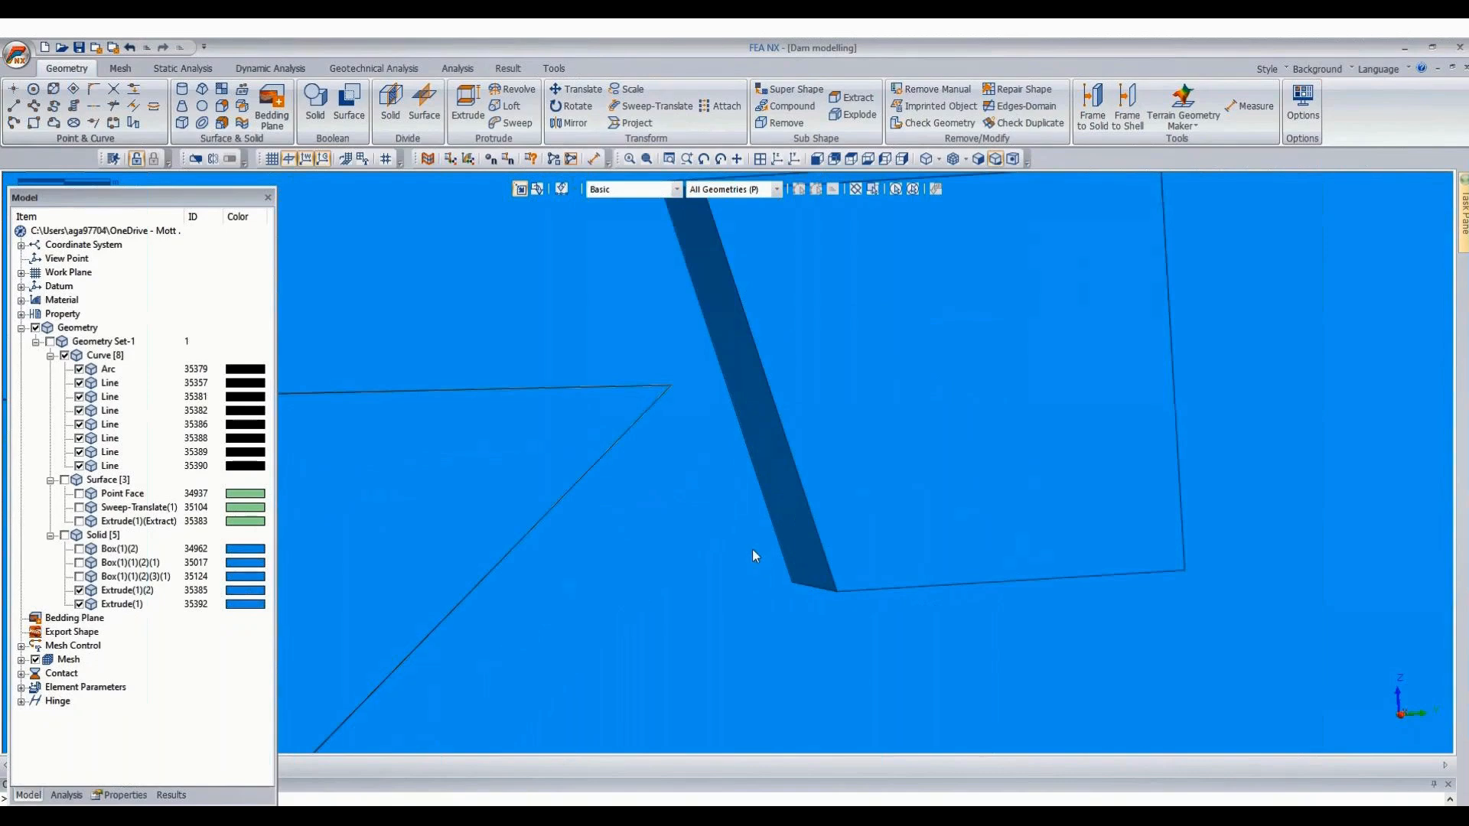
{"action": "scroll", "coordinate": [755, 554], "scroll_direction": "down", "scroll_amount": 3}
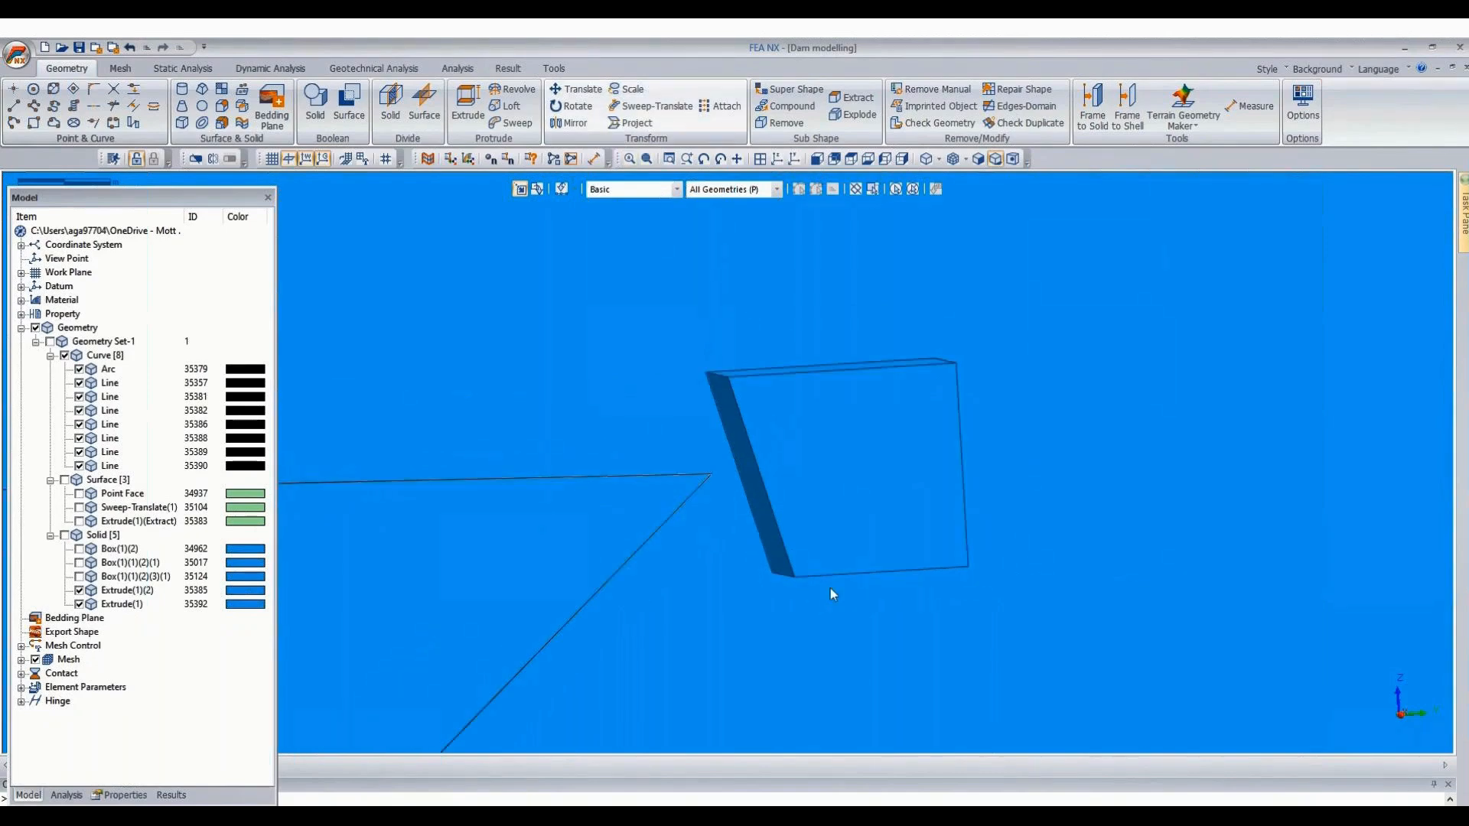
{"action": "key", "text": "t"}
{"action": "left_click", "coordinate": [820, 549]}
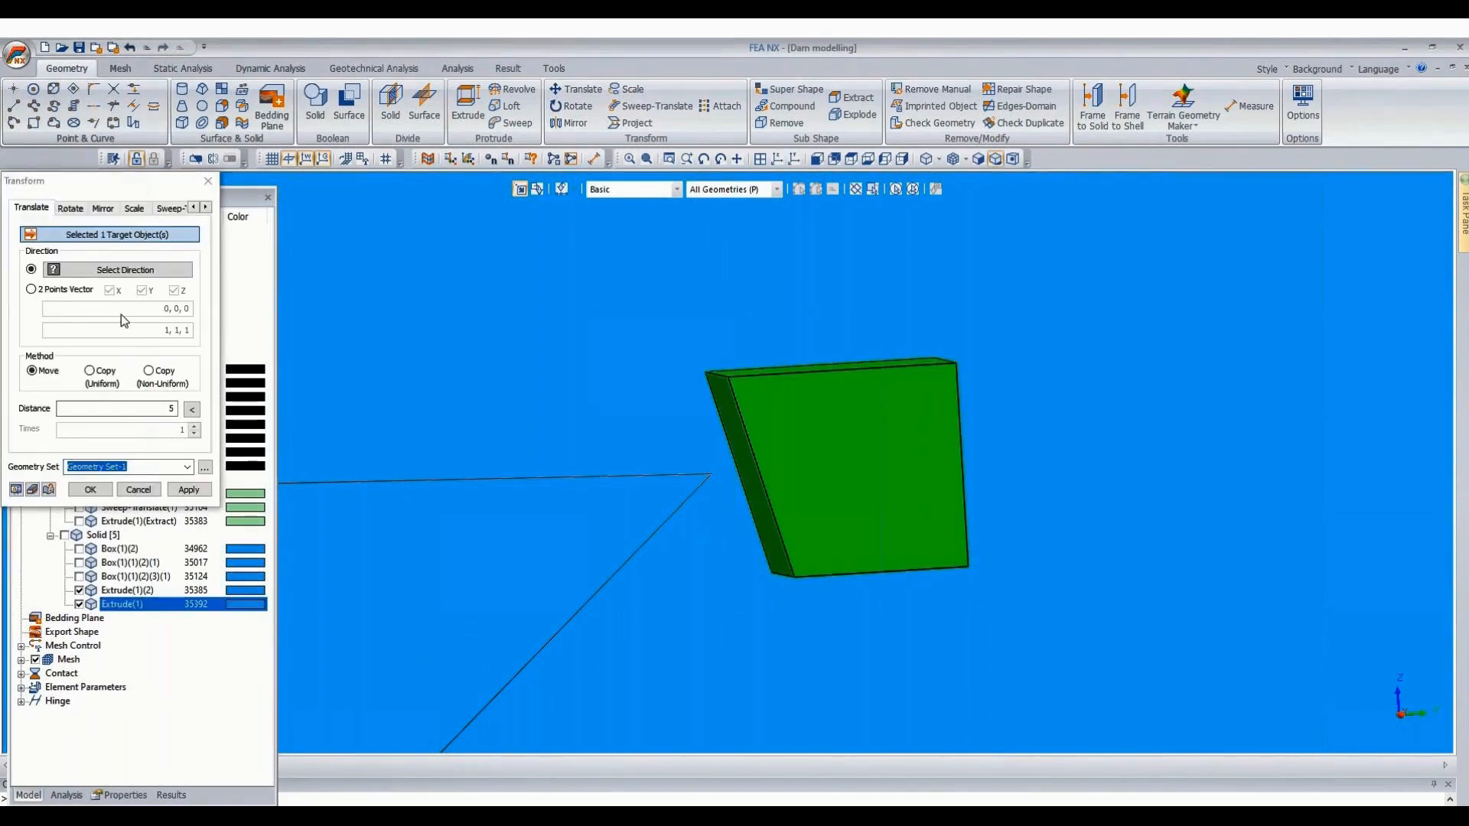
{"action": "left_click", "coordinate": [30, 289]}
{"action": "left_click", "coordinate": [720, 489]}
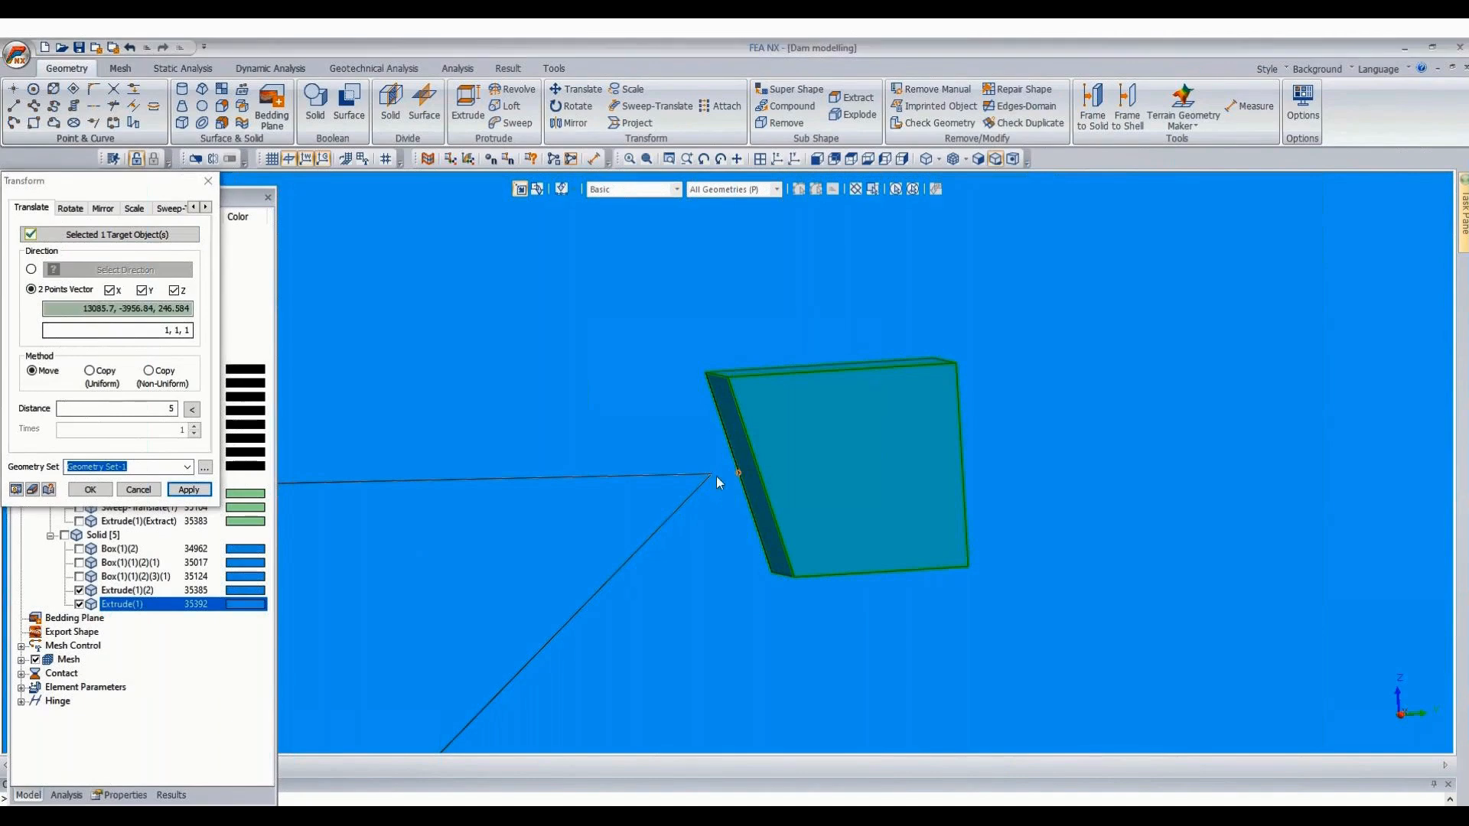
{"action": "left_click", "coordinate": [711, 475]}
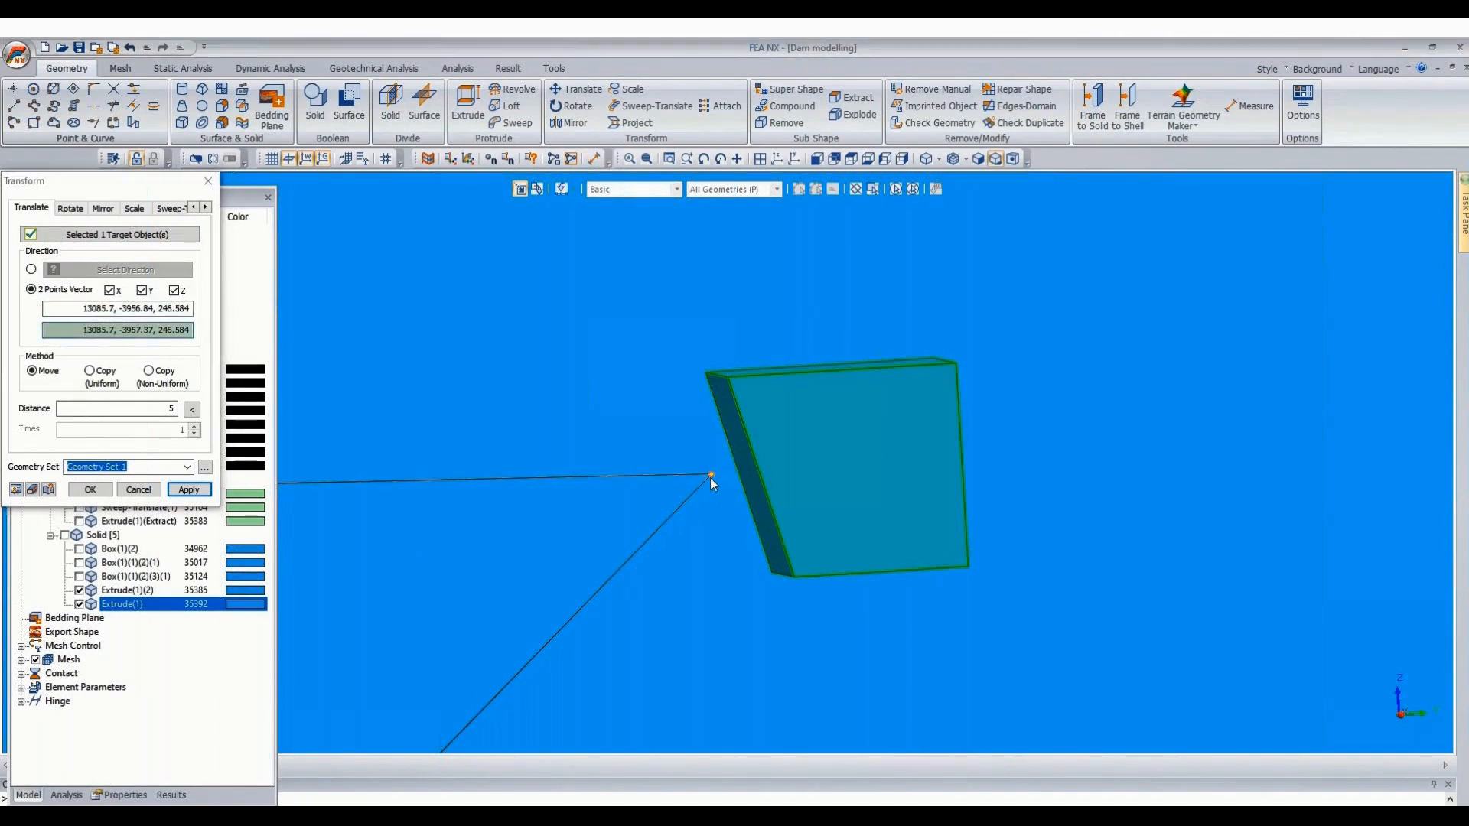
{"action": "left_click", "coordinate": [192, 410]}
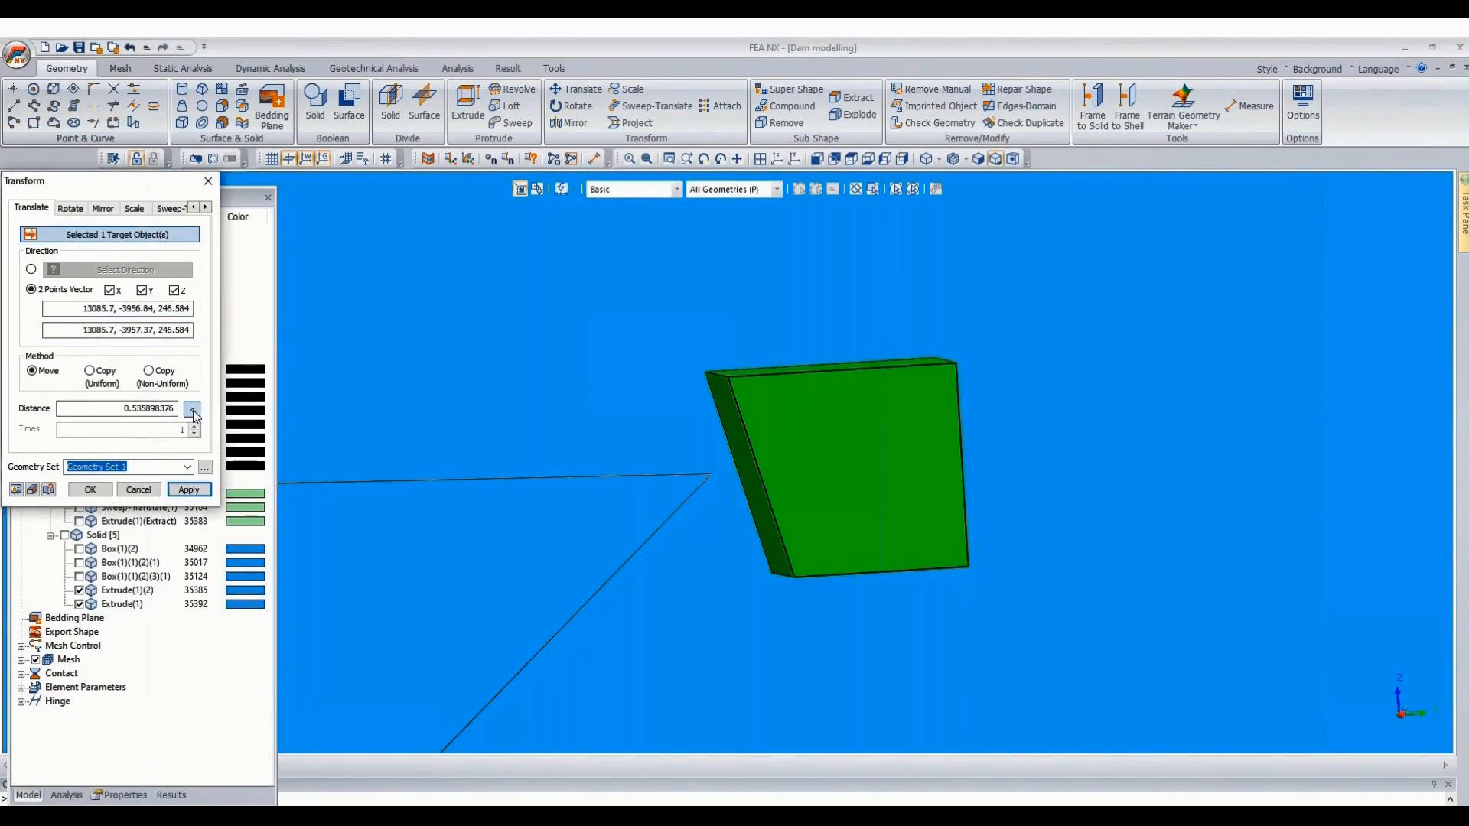
{"action": "left_click", "coordinate": [90, 490]}
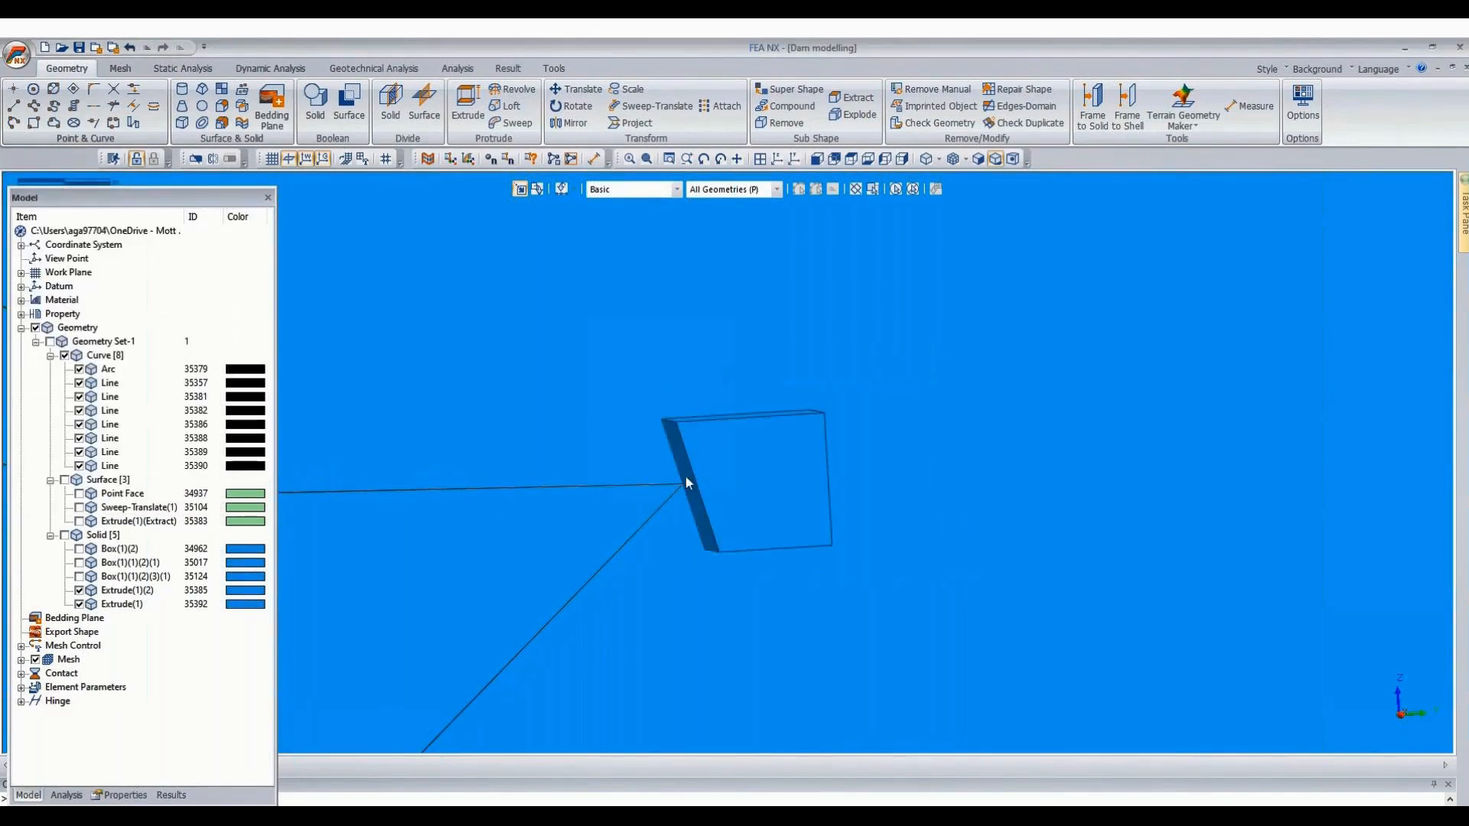
Imprint the support block's four near-face edges onto the pier block's end face along the shortest path, then delete the support block solid.
{"action": "scroll", "coordinate": [691, 488], "scroll_direction": "down", "scroll_amount": 6}
{"action": "scroll", "coordinate": [691, 488], "scroll_direction": "up", "scroll_amount": 5}
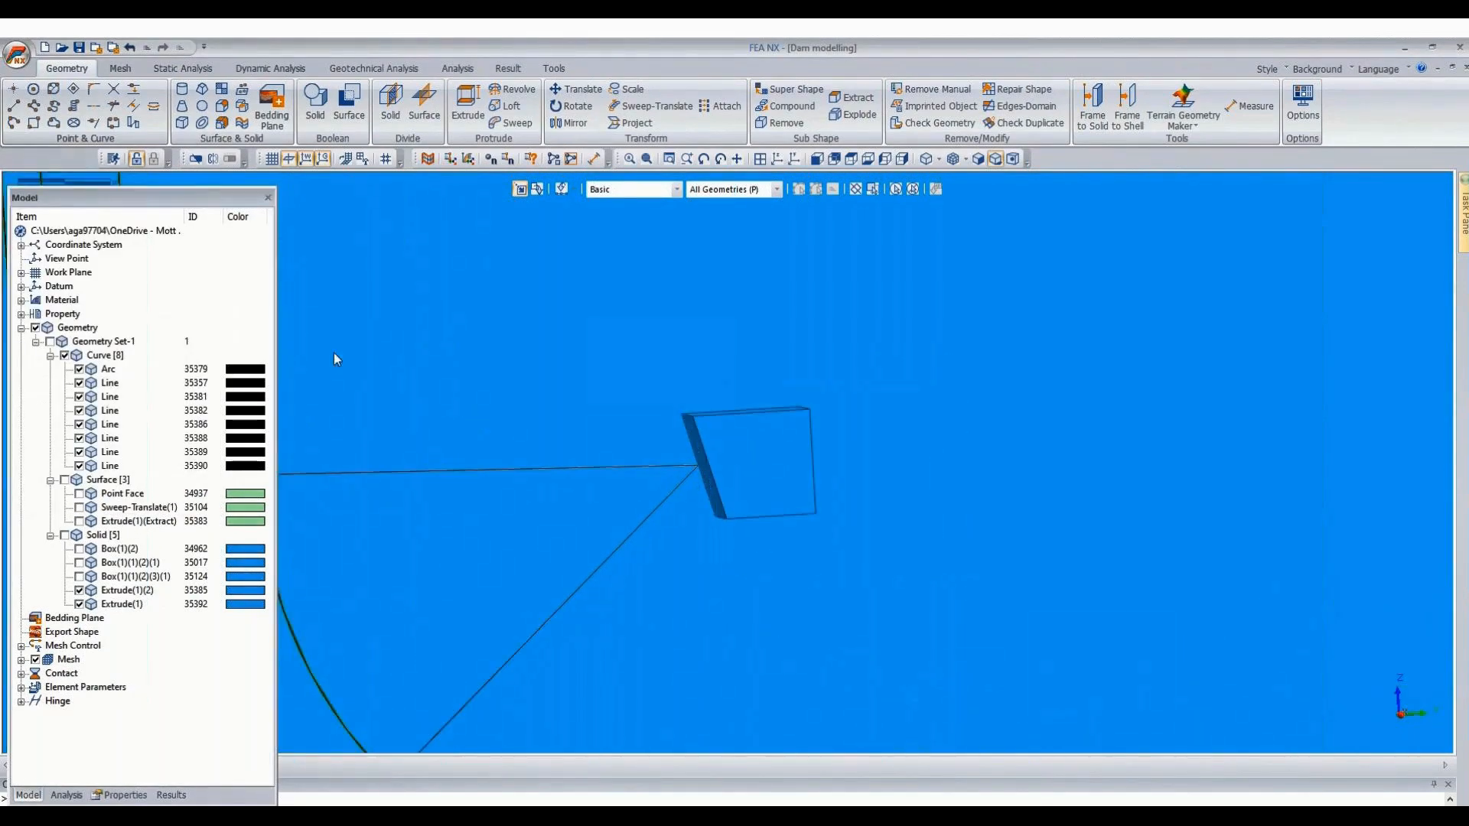
{"action": "left_click", "coordinate": [243, 107]}
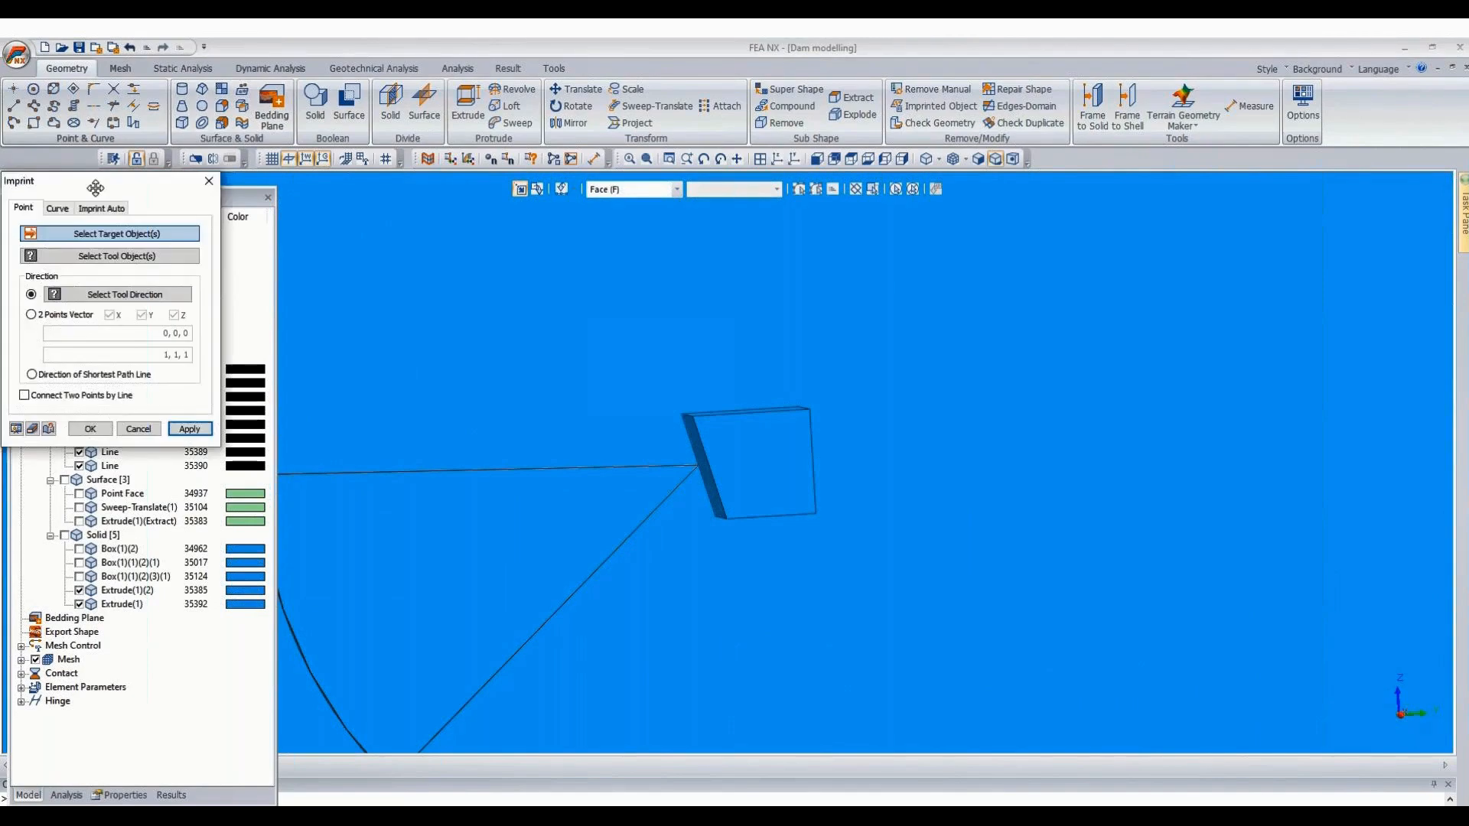
{"action": "left_click", "coordinate": [57, 208]}
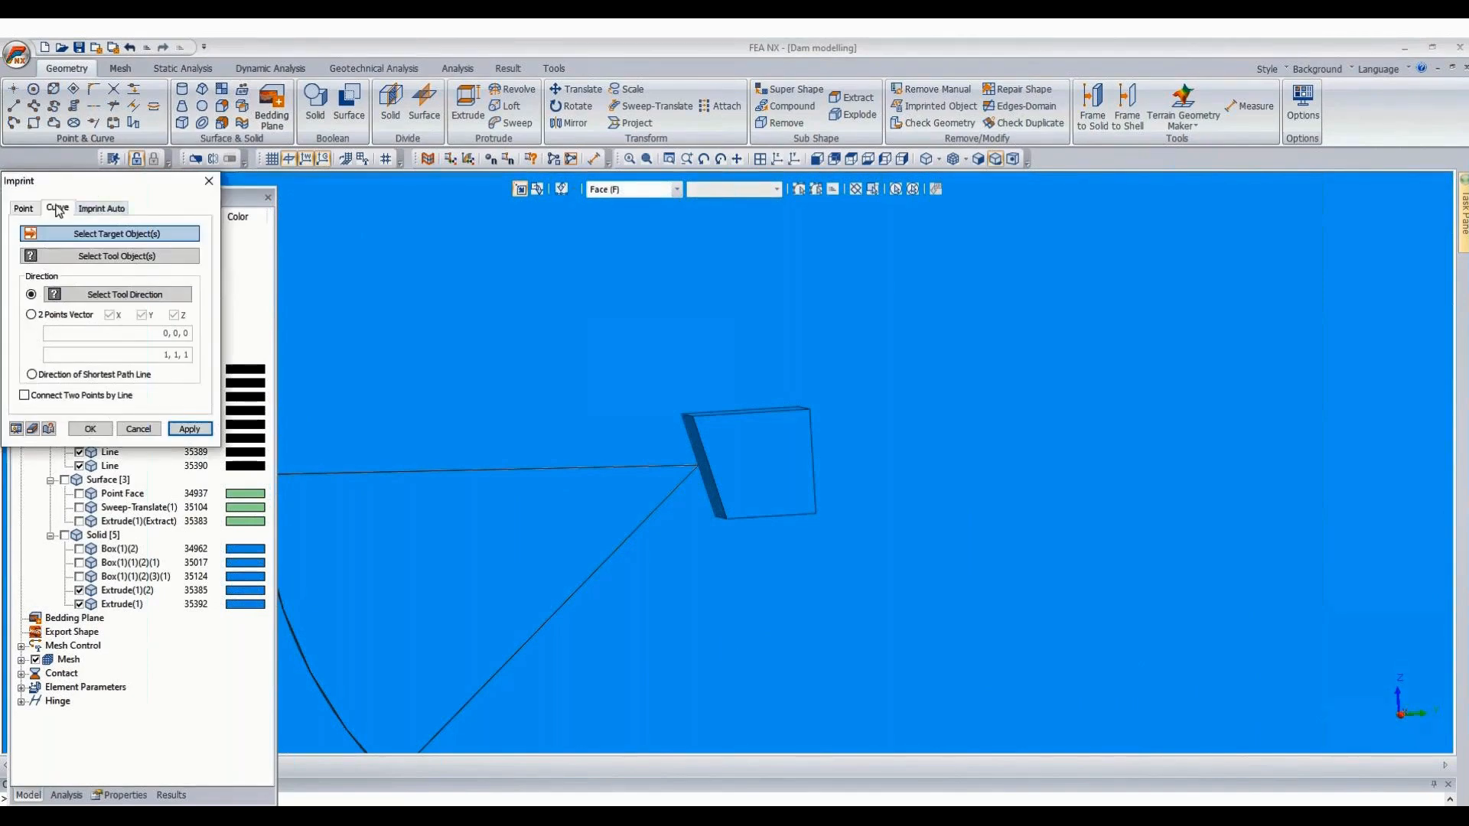
{"action": "left_click", "coordinate": [665, 329]}
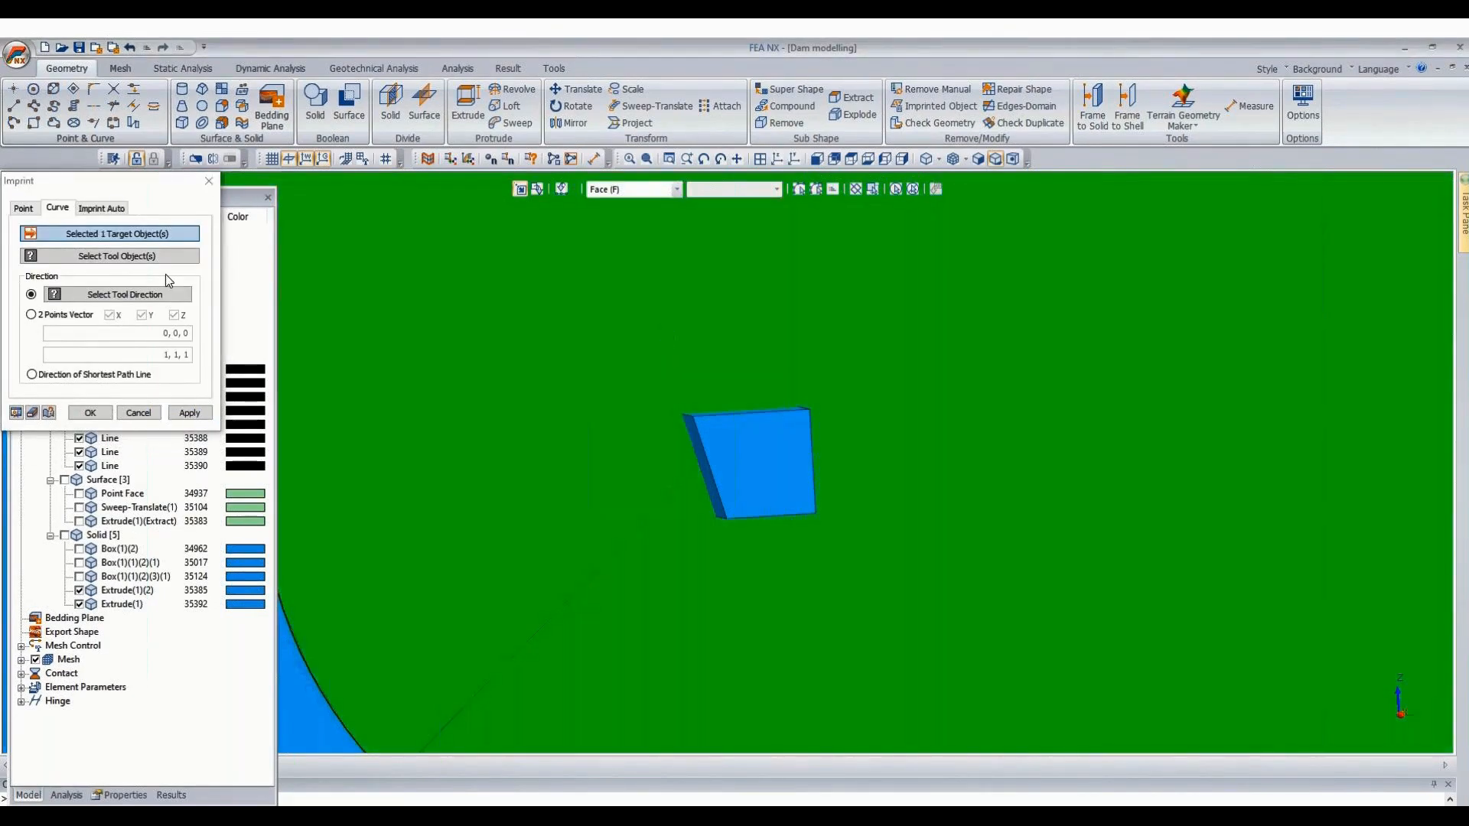
{"action": "left_click", "coordinate": [147, 257]}
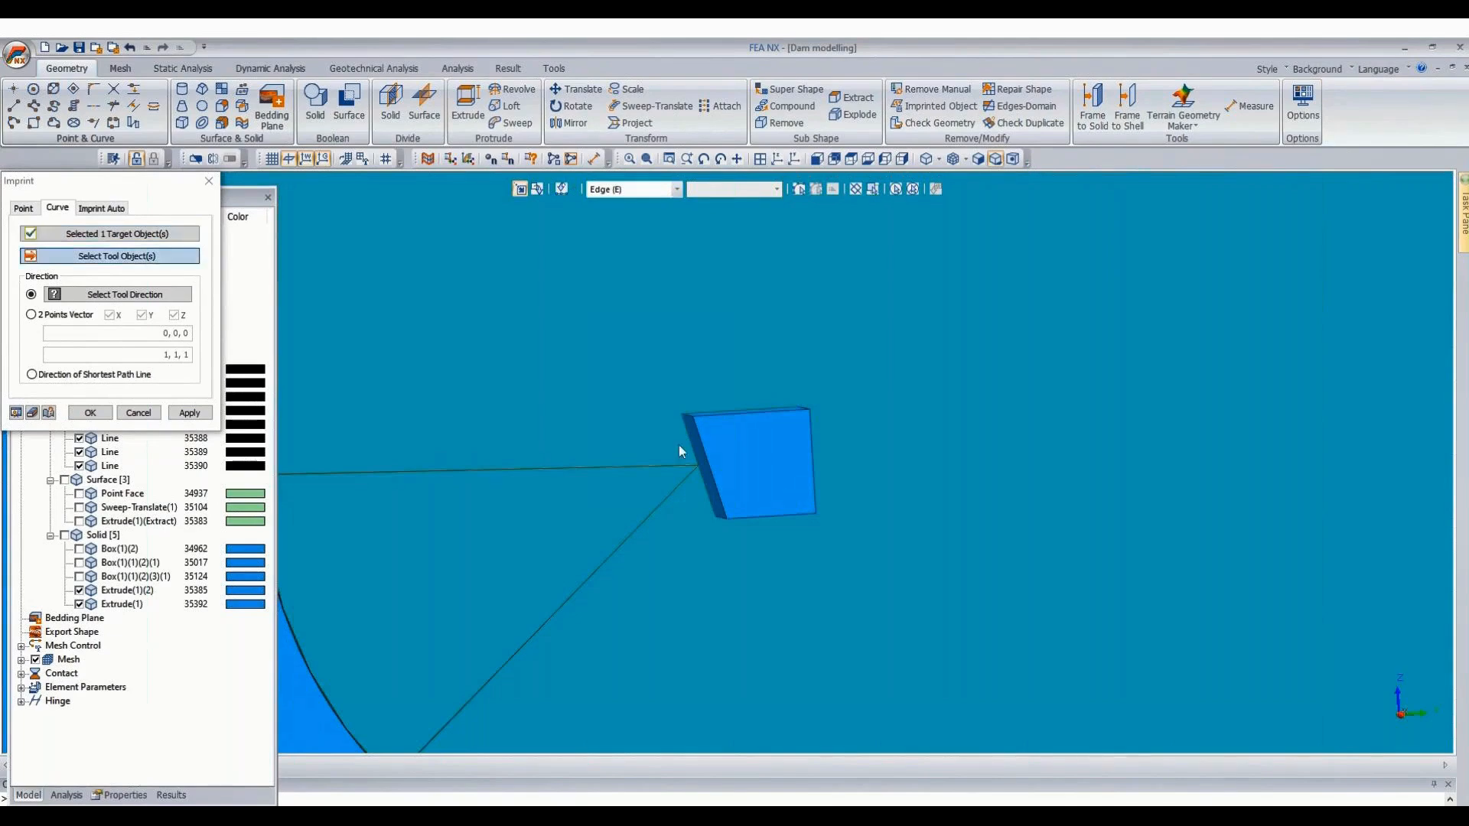
{"action": "left_click", "coordinate": [704, 443]}
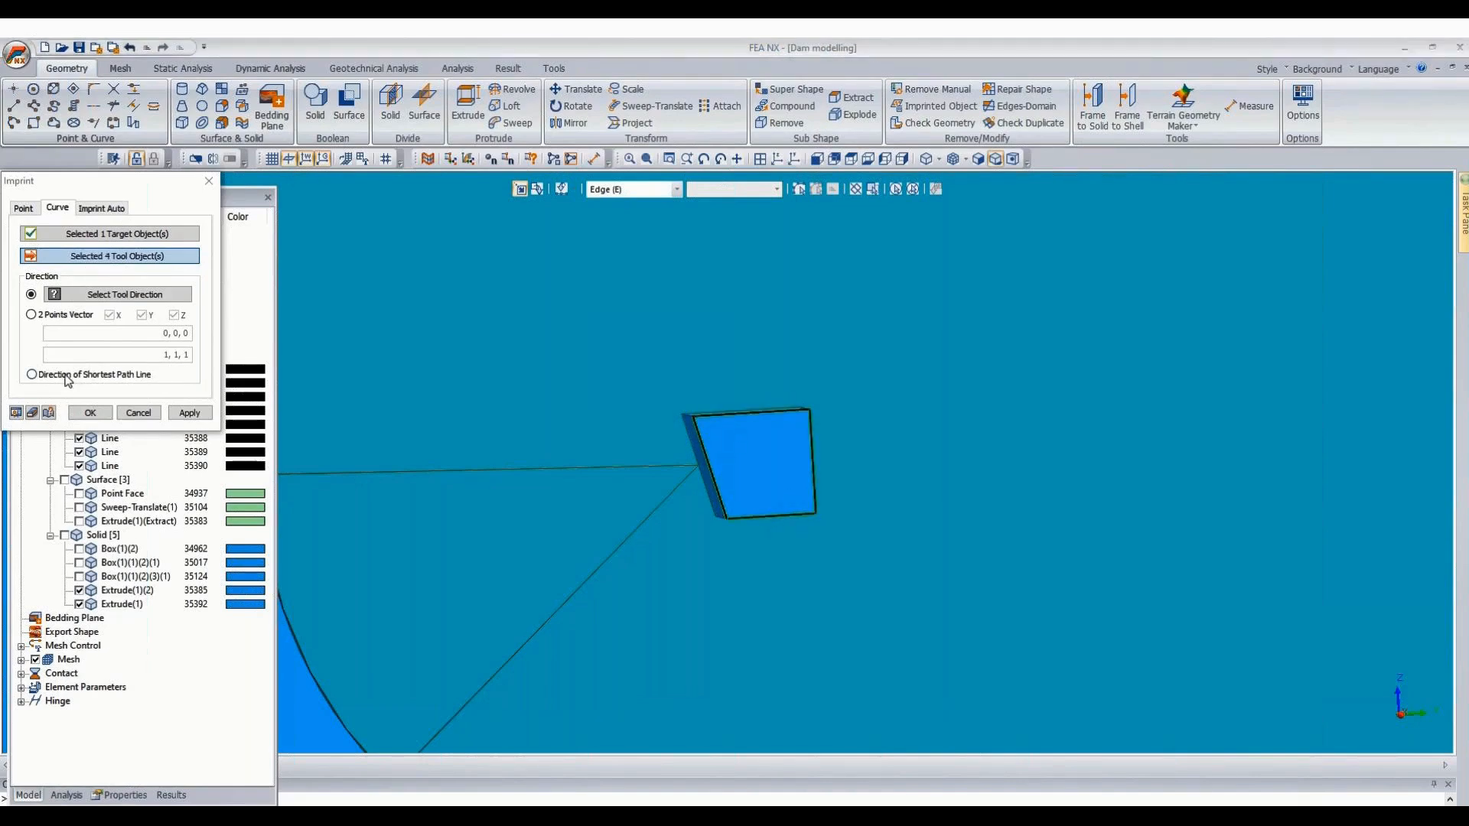
{"action": "left_click", "coordinate": [31, 374]}
{"action": "left_click", "coordinate": [91, 413]}
{"action": "left_click", "coordinate": [760, 504]}
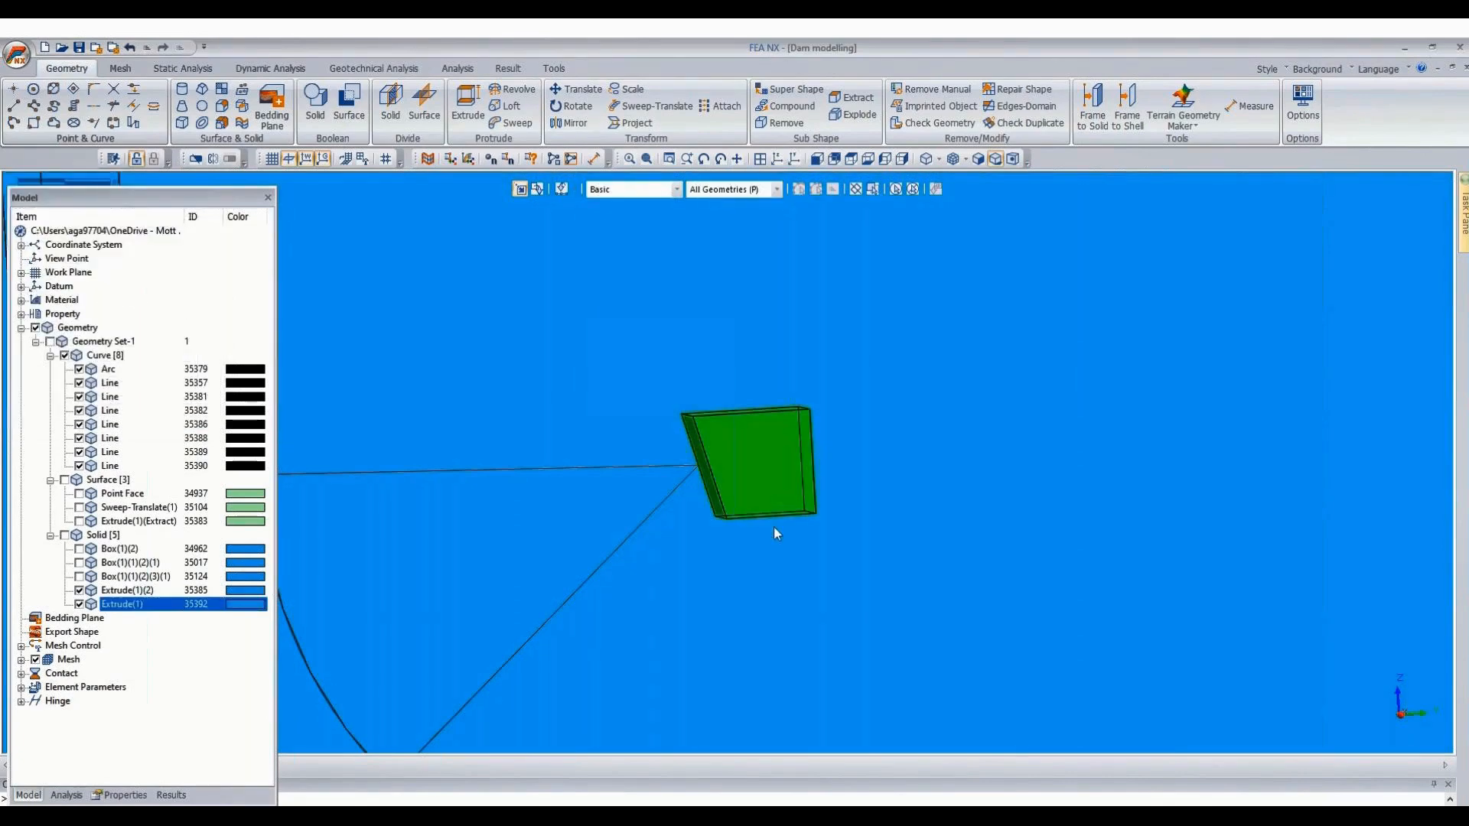
{"action": "key", "text": "Delete"}
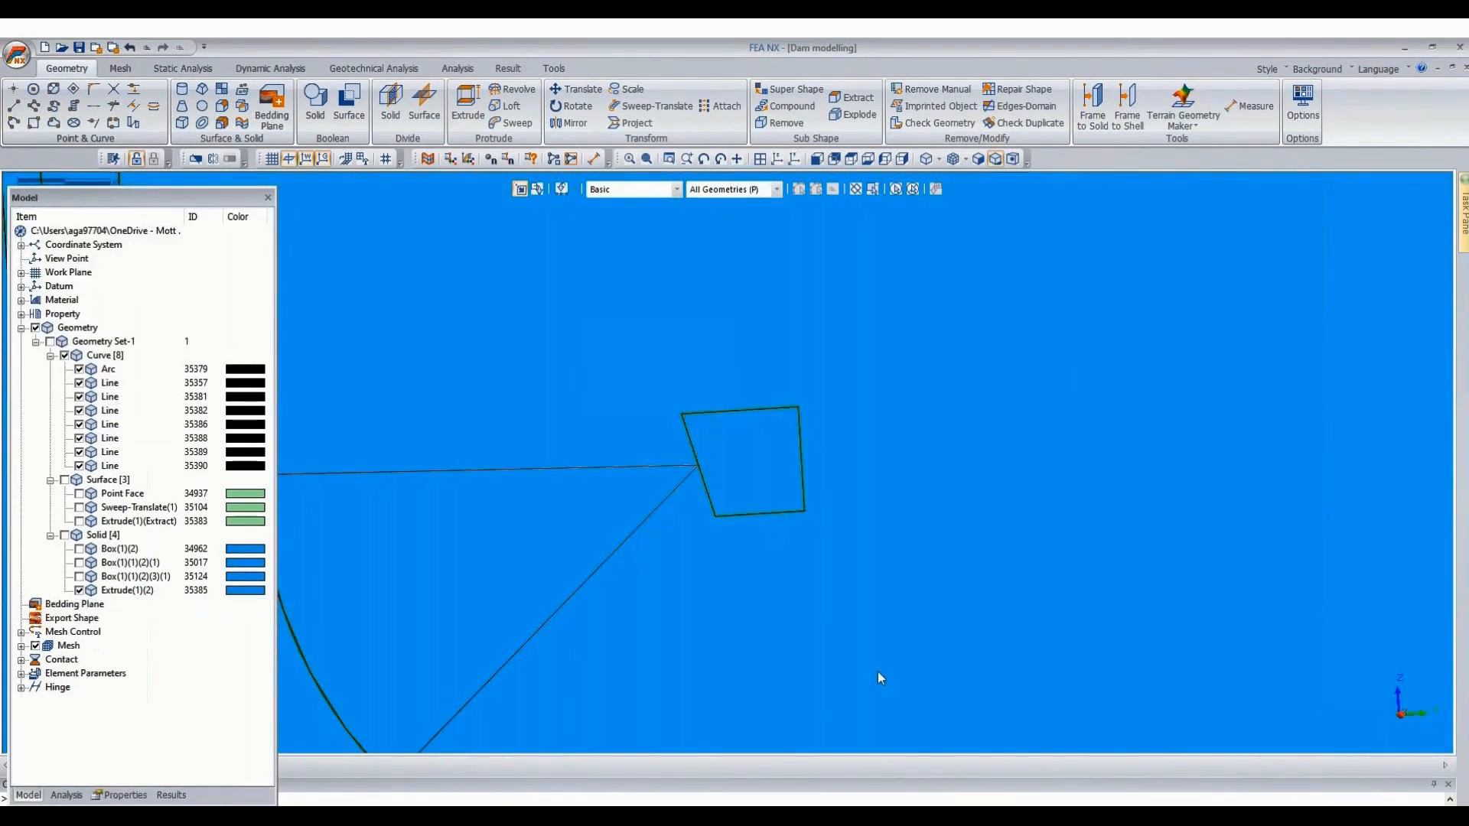
Examine the imprinted gate, support and spillway outlines on the pier block's end face from several angles.
{"action": "scroll", "coordinate": [696, 499], "scroll_direction": "up", "scroll_amount": 5}
{"action": "scroll", "coordinate": [650, 480], "scroll_direction": "down", "scroll_amount": 5}
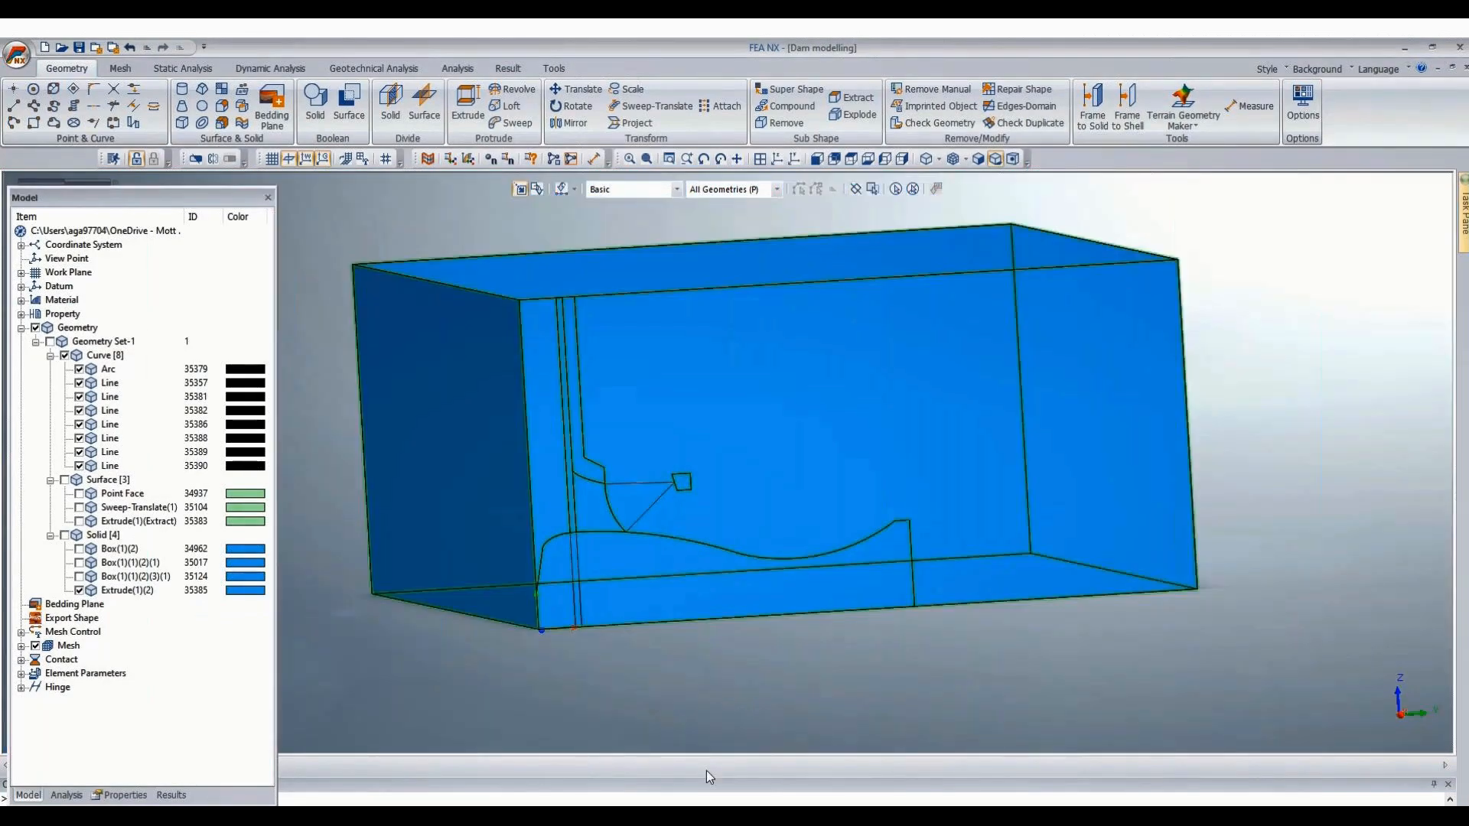
{"action": "scroll", "coordinate": [470, 701], "scroll_direction": "down", "scroll_amount": 1}
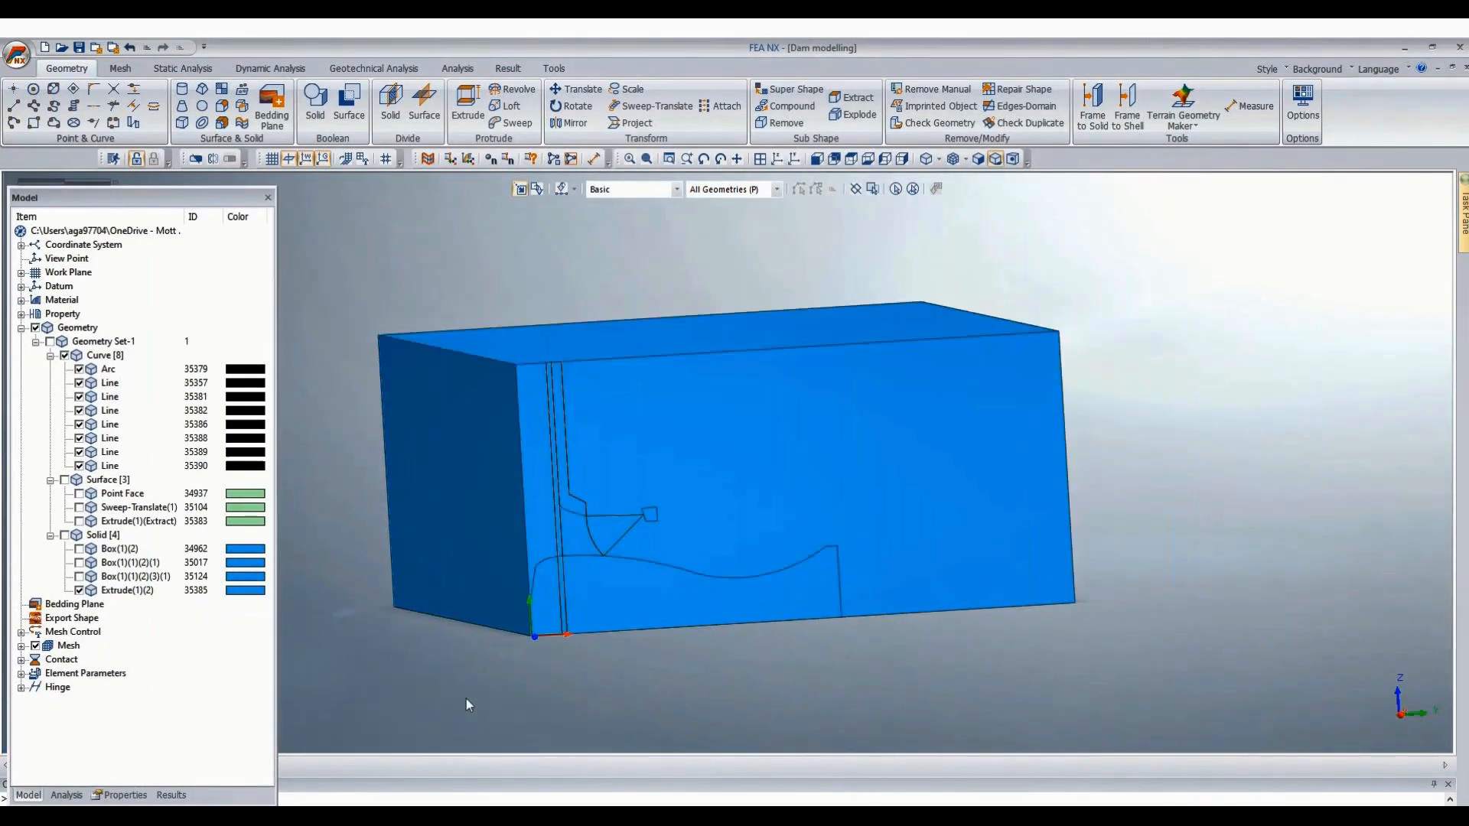
{"action": "middle_click_drag", "start_coordinate": [985, 682], "coordinate": [1017, 681]}
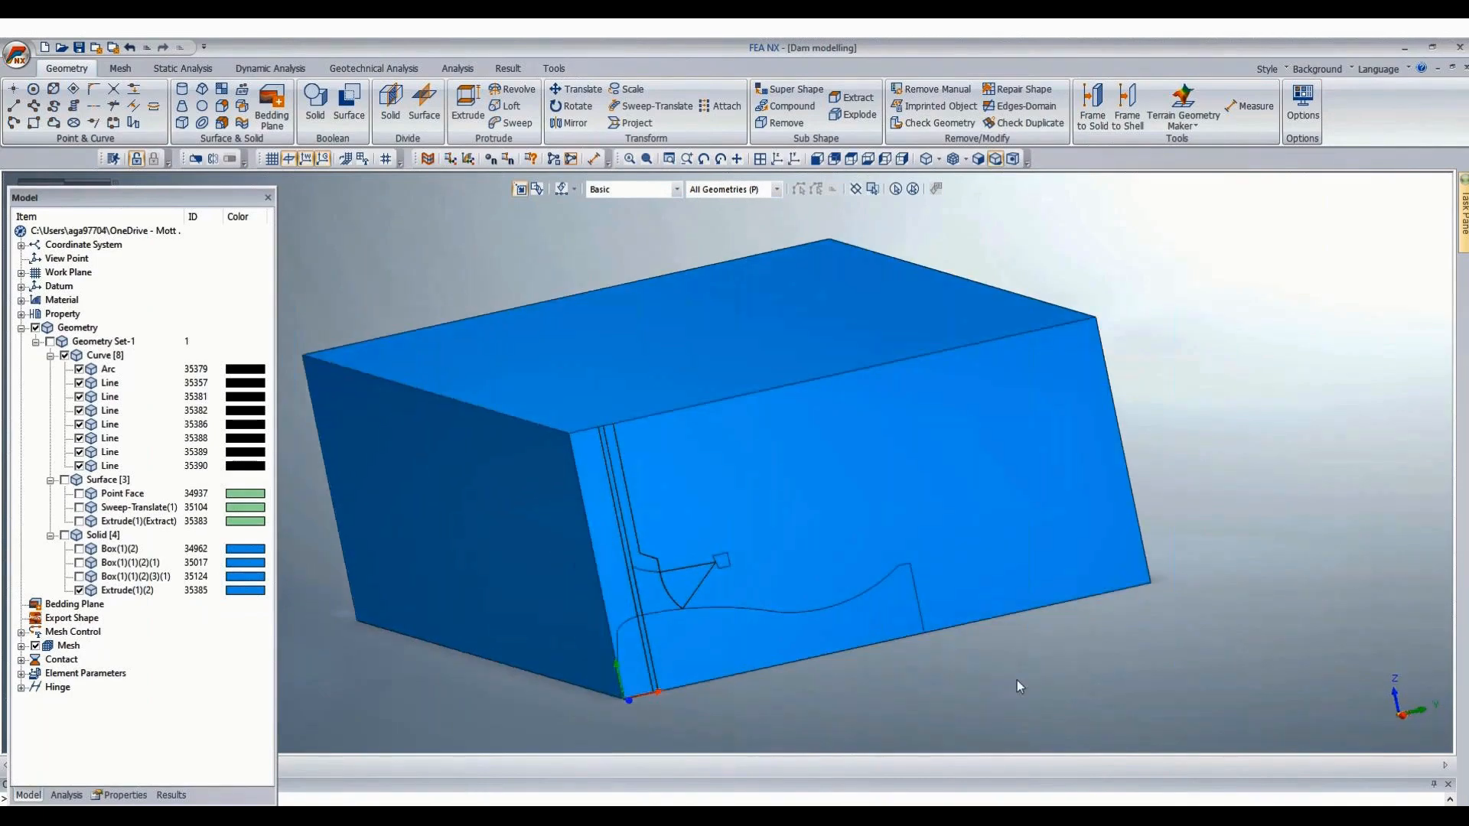
{"action": "scroll", "coordinate": [952, 662], "scroll_direction": "up", "scroll_amount": 2}
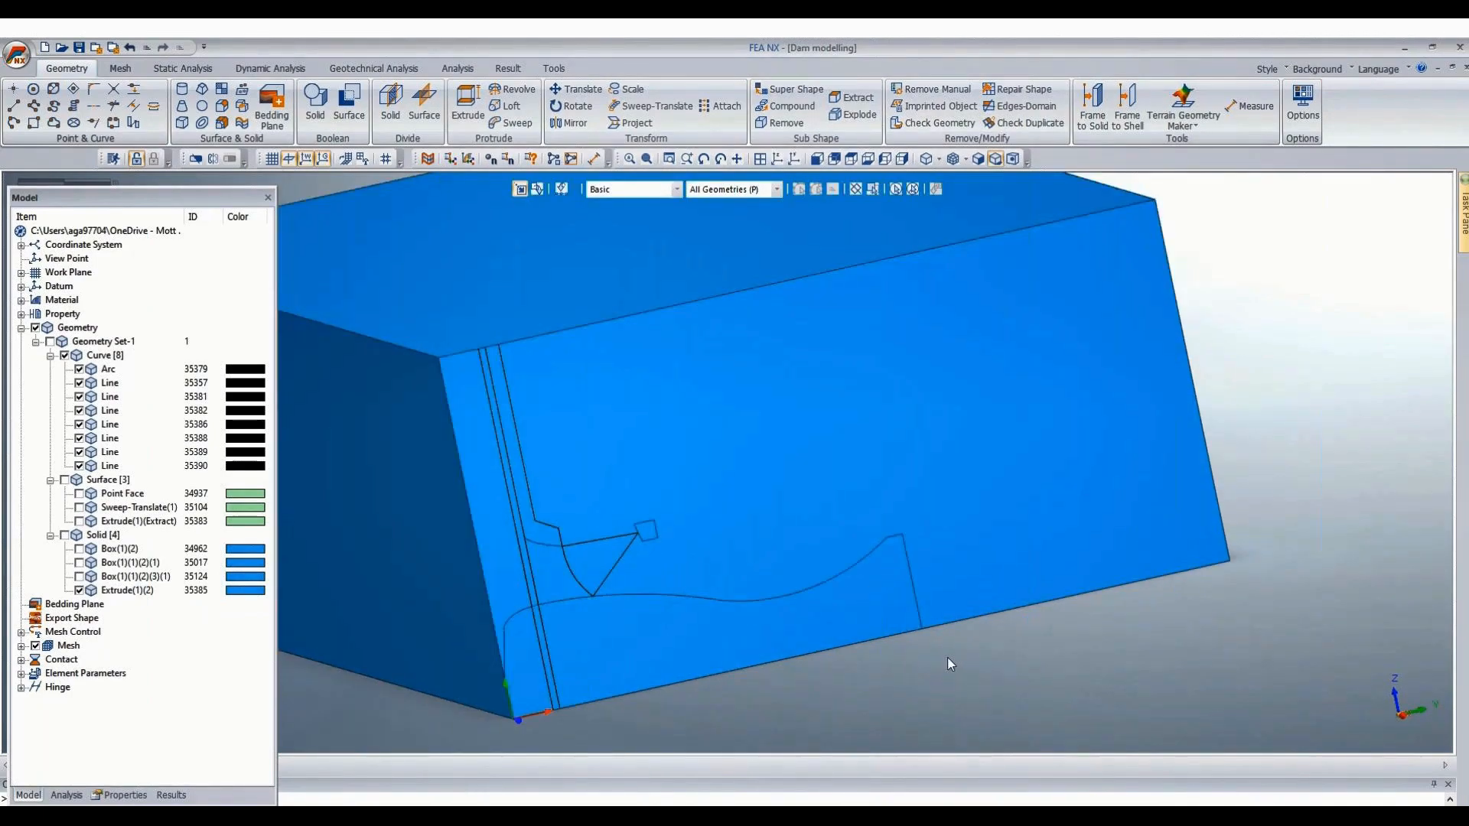
{"action": "scroll", "coordinate": [948, 662], "scroll_direction": "down", "scroll_amount": 1}
{"action": "middle_click_drag", "start_coordinate": [945, 658], "coordinate": [909, 658]}
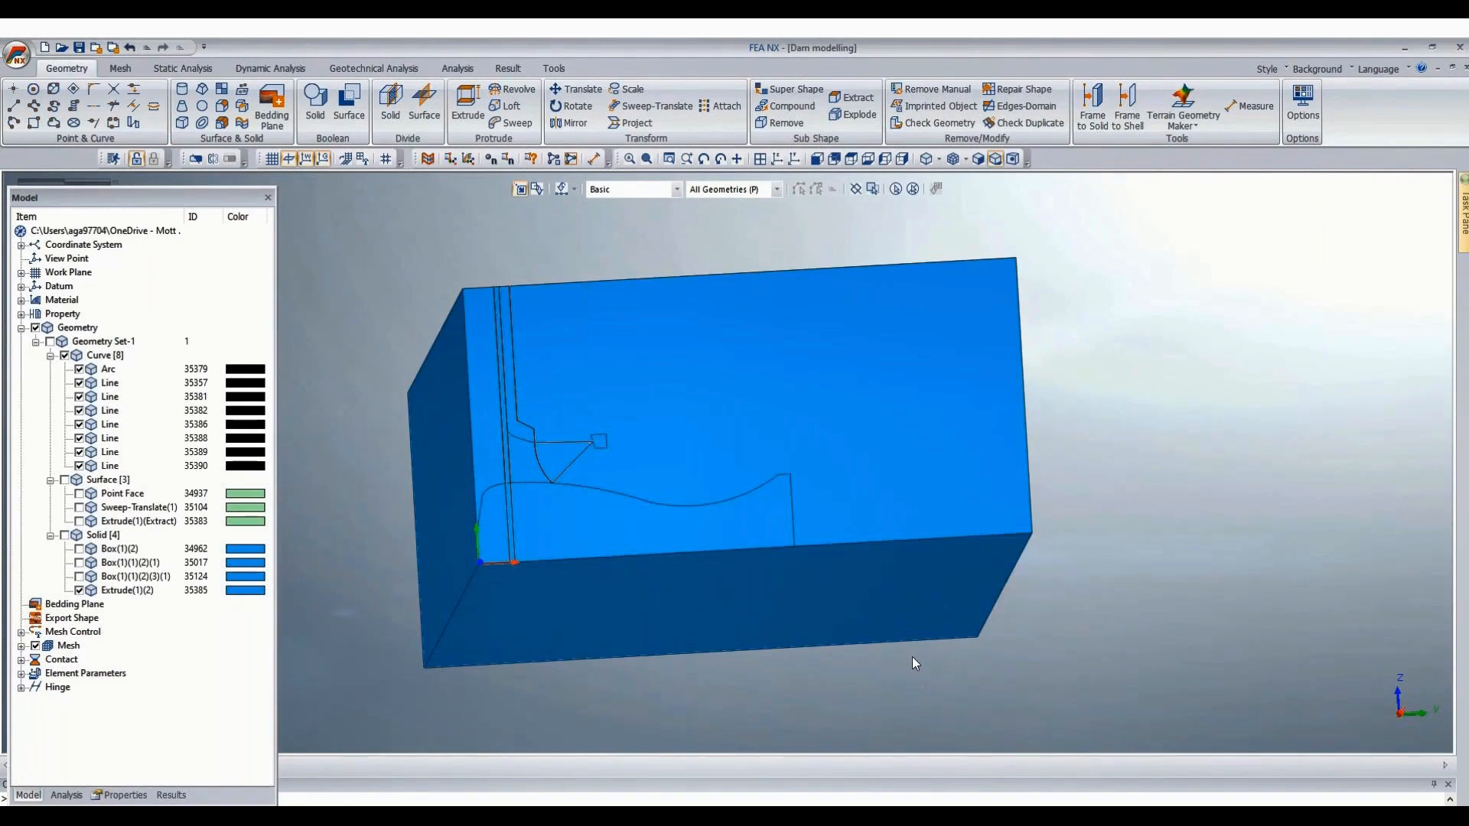
{"action": "scroll", "coordinate": [914, 657], "scroll_direction": "up", "scroll_amount": 3}
{"action": "scroll", "coordinate": [919, 658], "scroll_direction": "down", "scroll_amount": 2}
{"action": "scroll", "coordinate": [1018, 655], "scroll_direction": "down", "scroll_amount": 1}
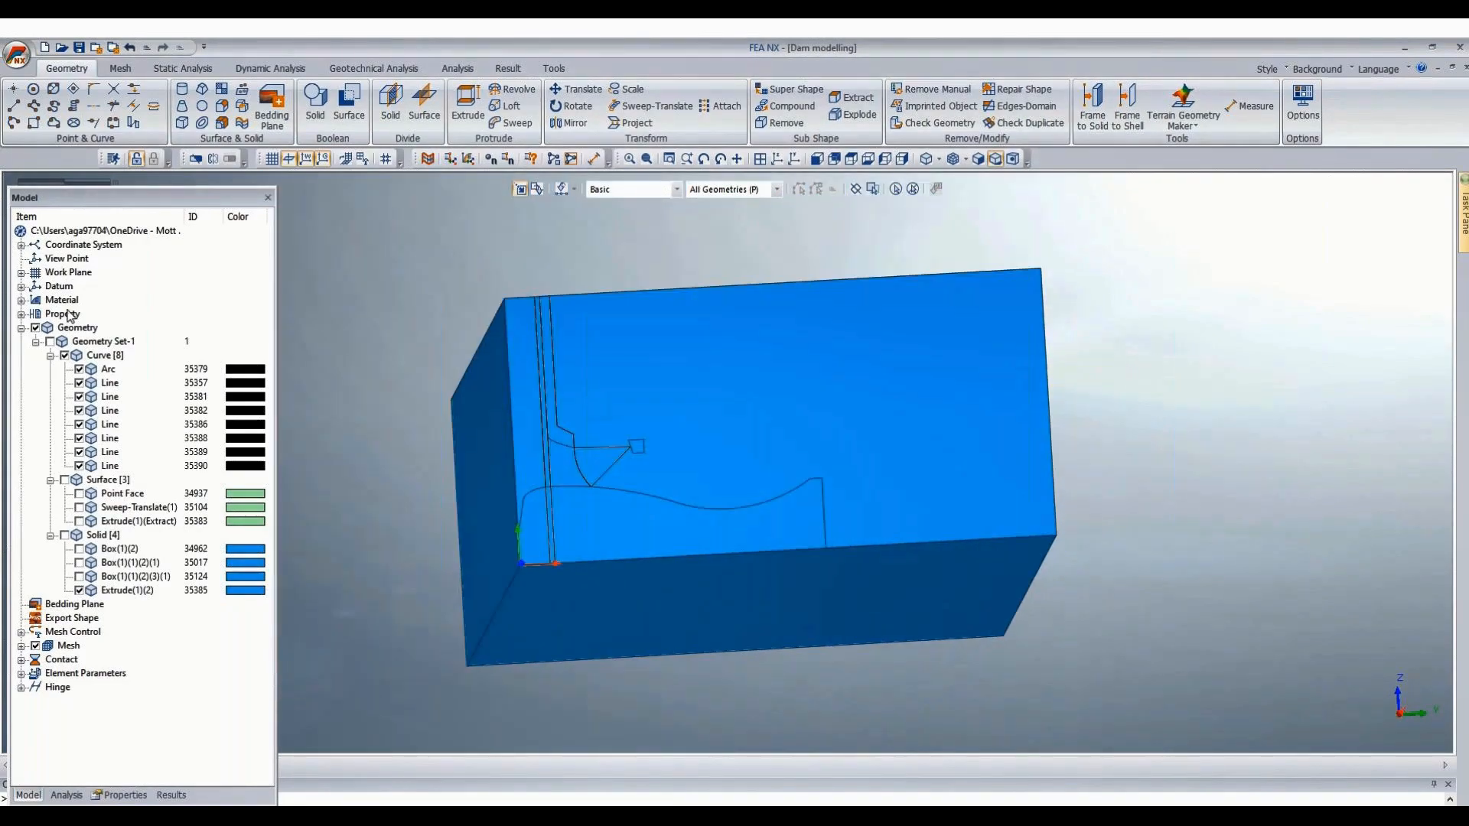
Move the work plane by three points: origin and X-axis at the base and top of the spillway outline's downstream edge, plane point 13085.7, -3100.86, 213.
{"action": "right_click", "coordinate": [70, 273]}
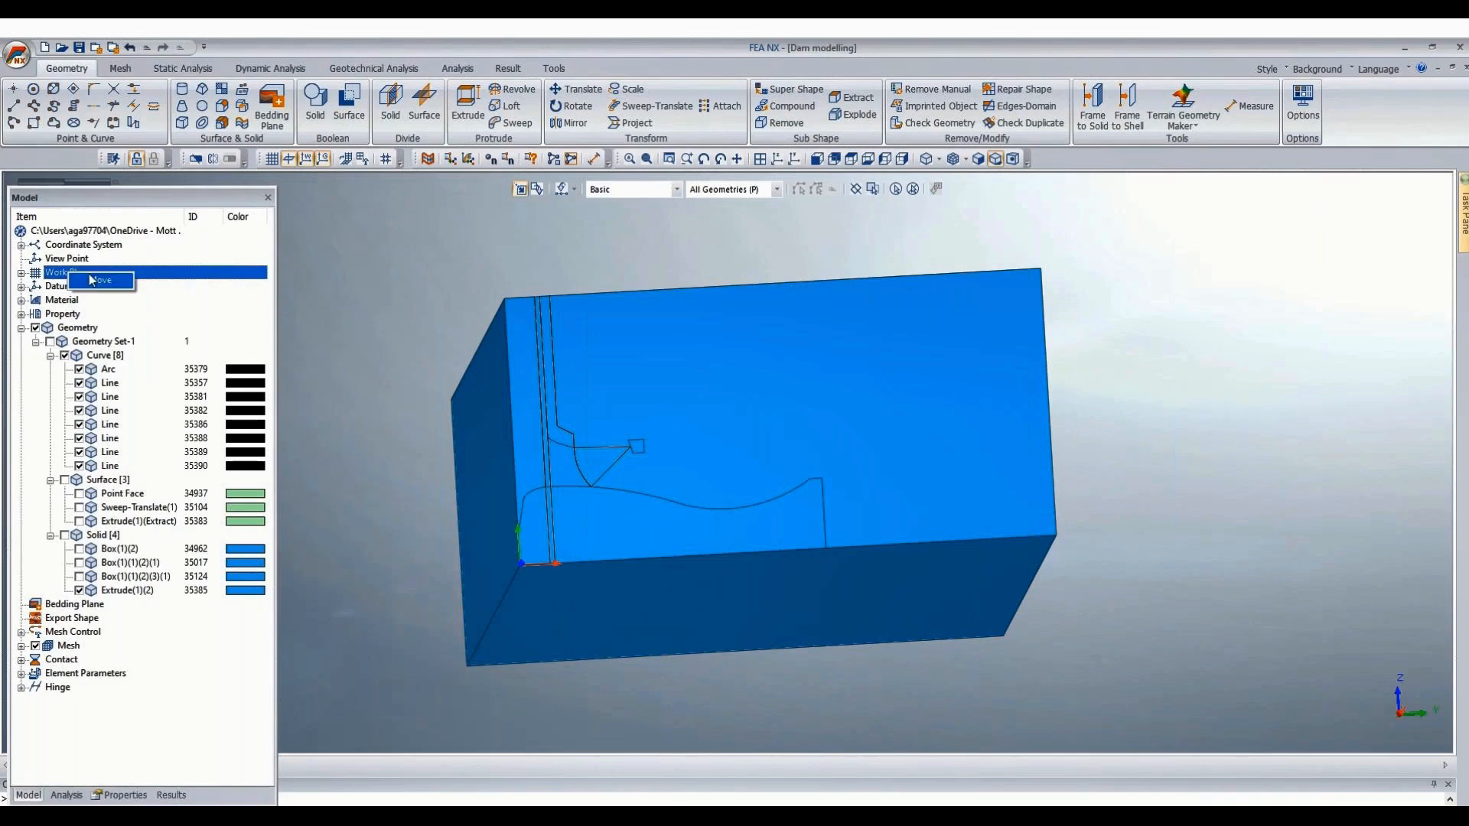
{"action": "left_click", "coordinate": [92, 280]}
{"action": "left_click", "coordinate": [85, 208]}
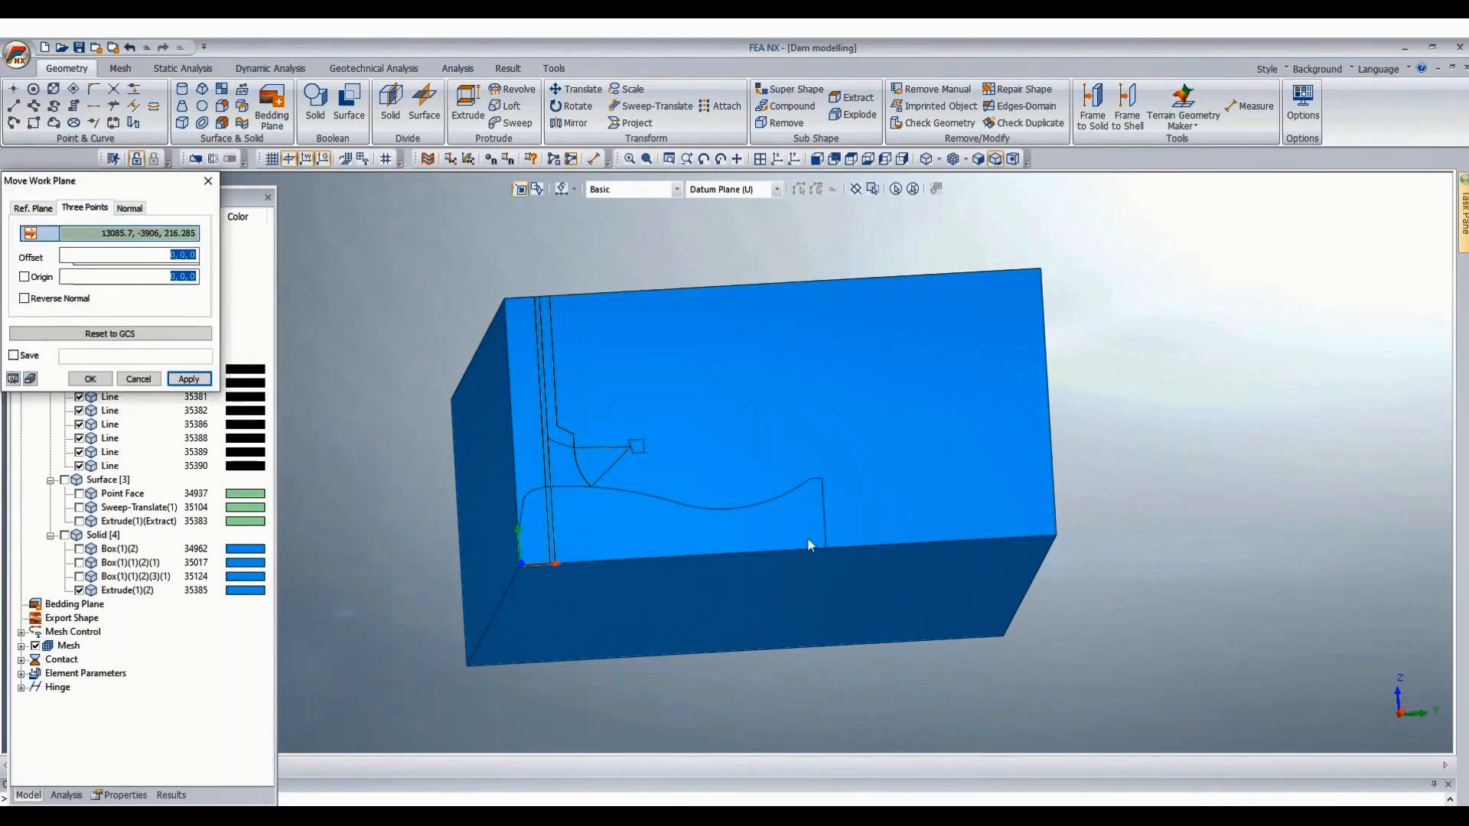
{"action": "left_click", "coordinate": [830, 547]}
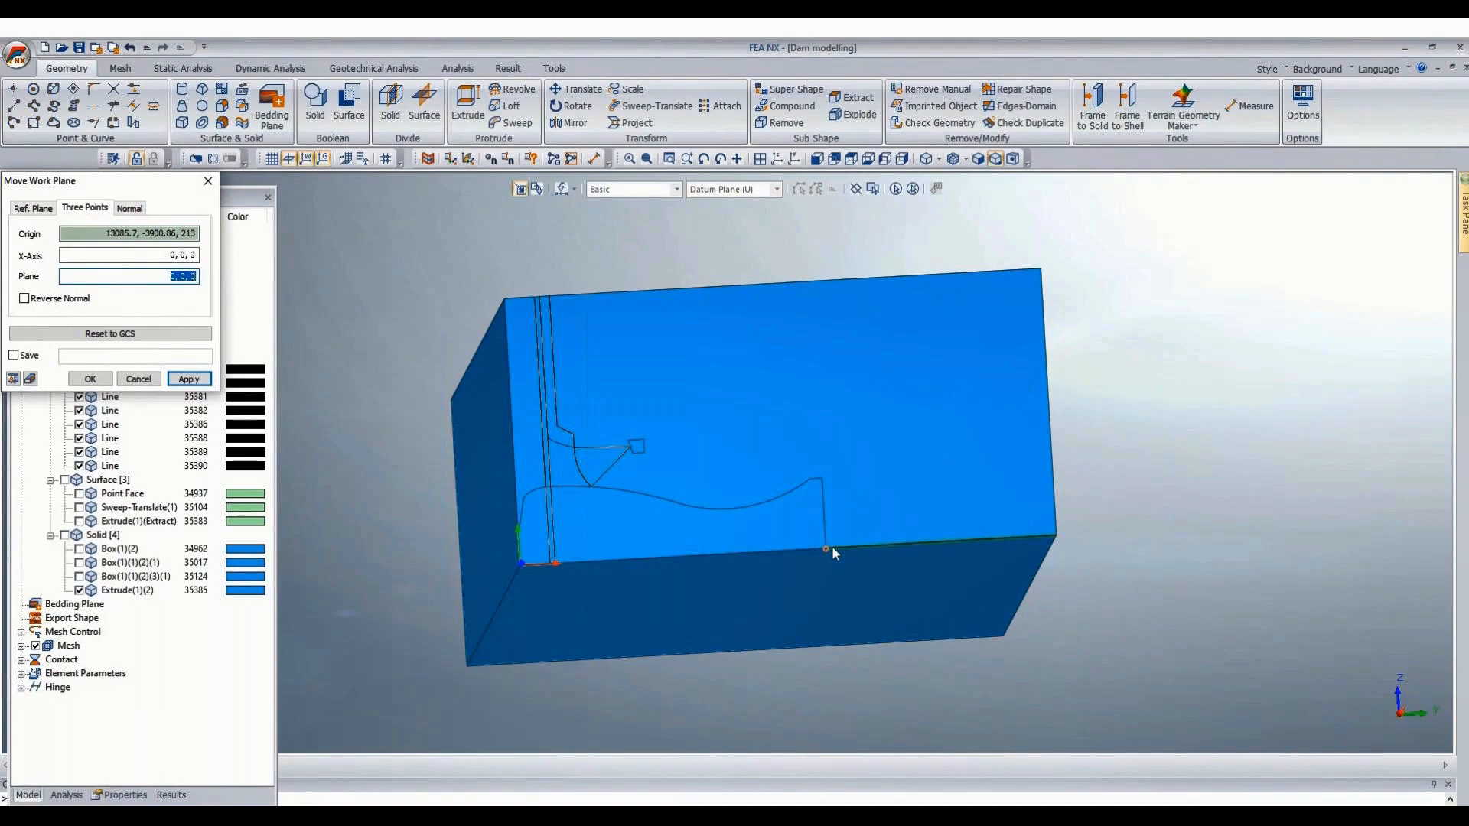
{"action": "left_click", "coordinate": [821, 479]}
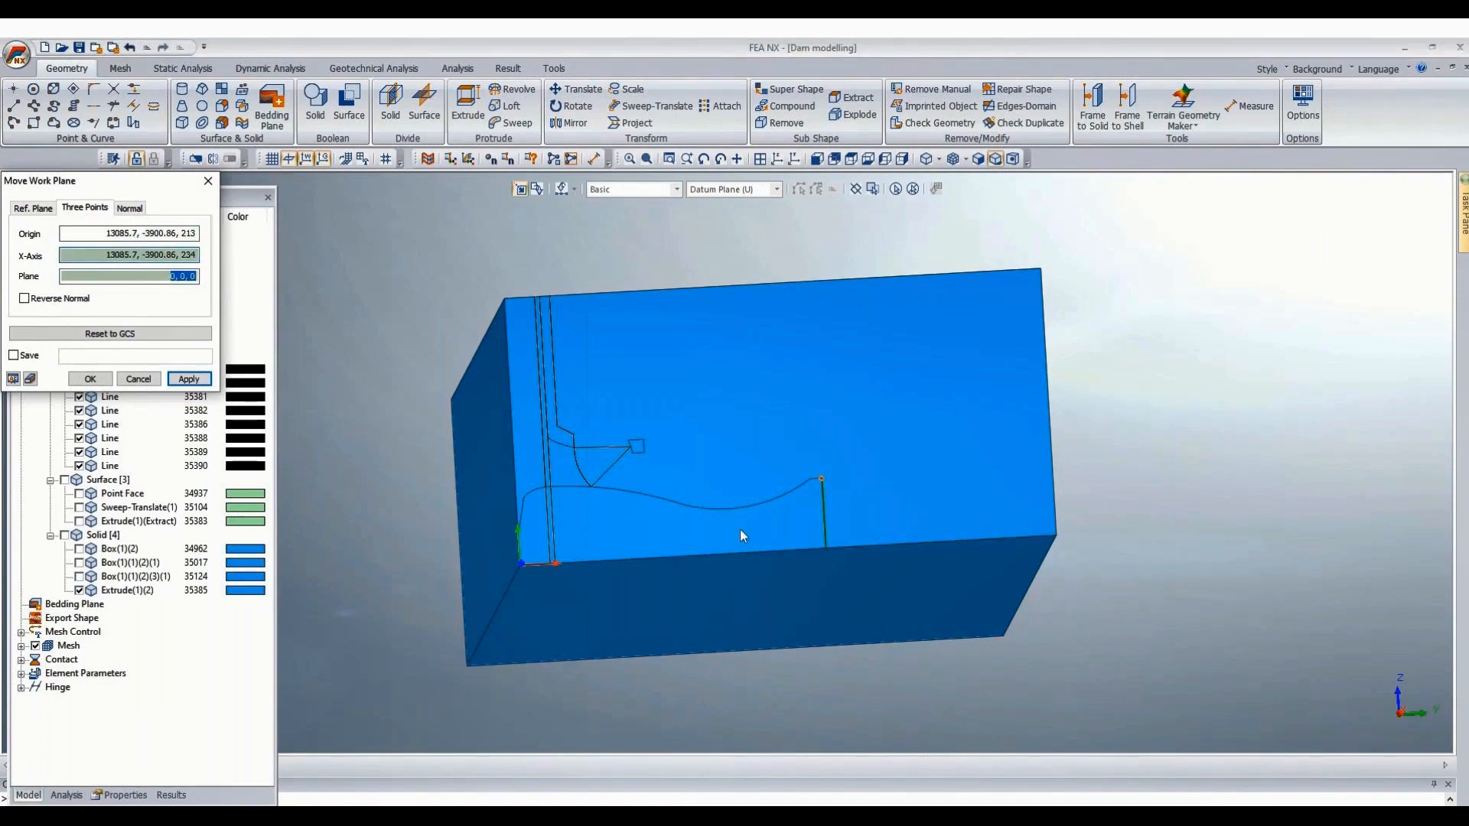
{"action": "left_click", "coordinate": [460, 534]}
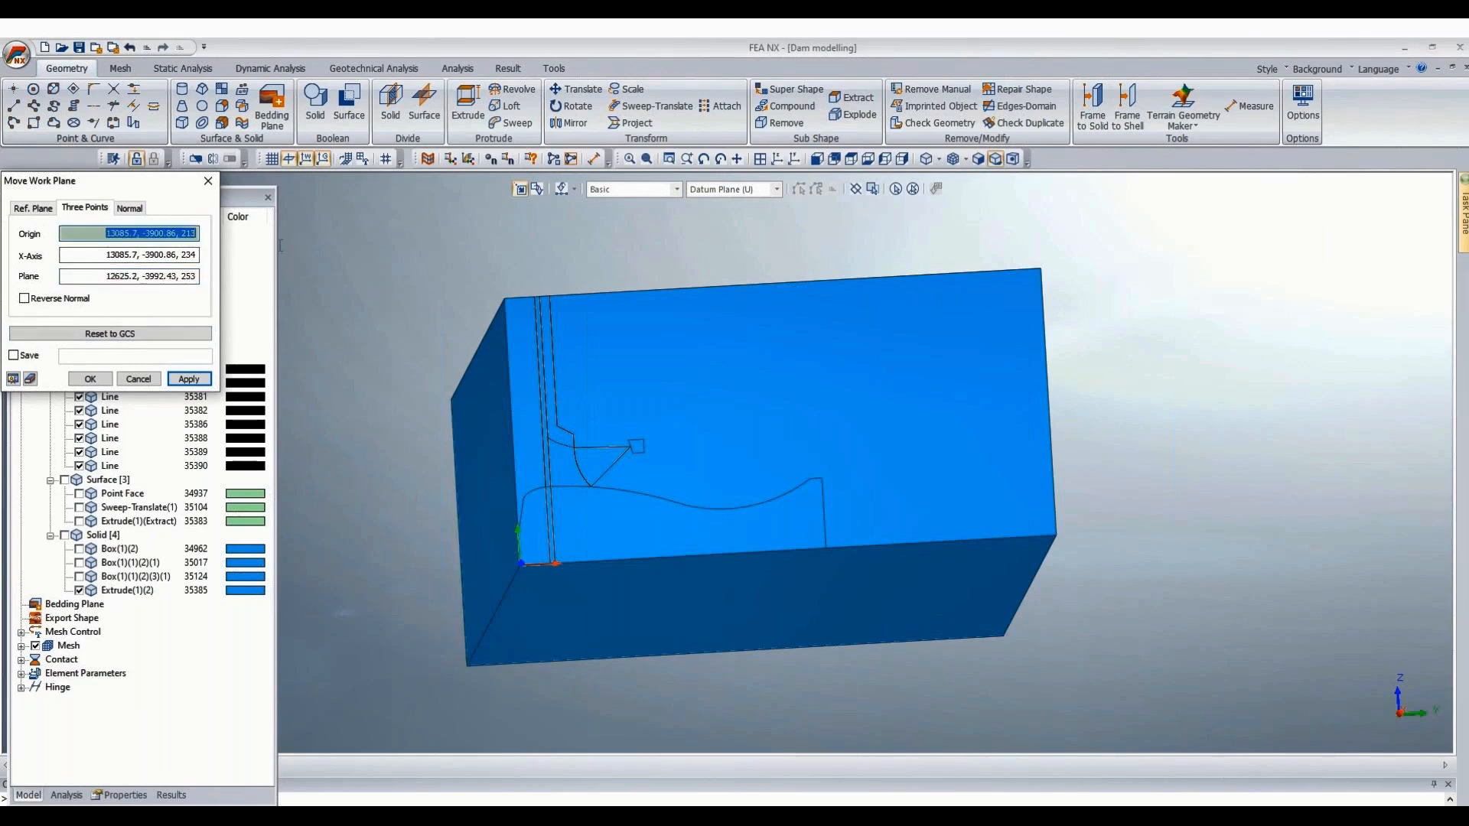
{"action": "left_click", "coordinate": [87, 278]}
{"action": "type", "text": "13085.7, -3100.86, 213"}
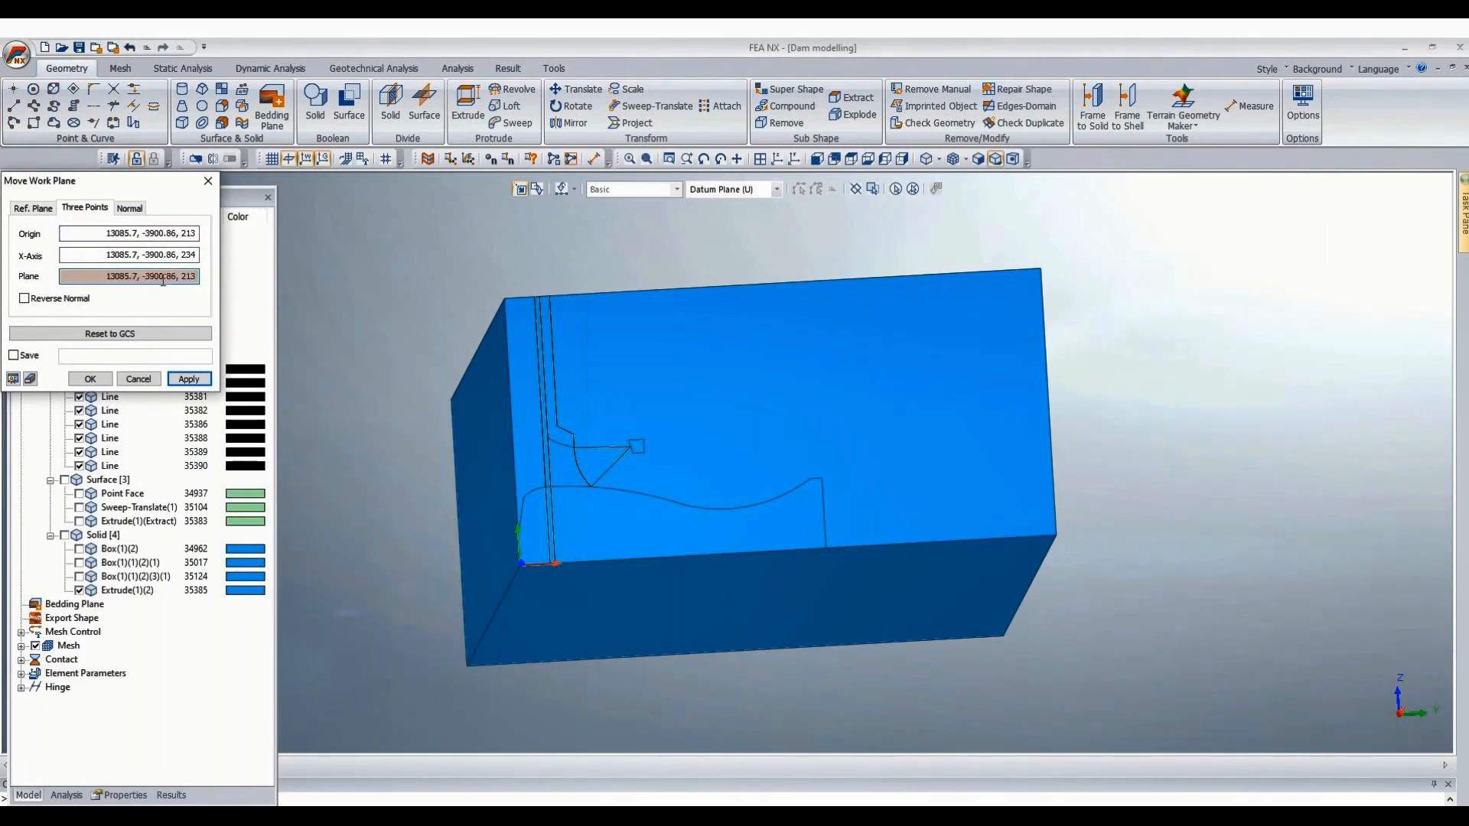
{"action": "left_click", "coordinate": [90, 380]}
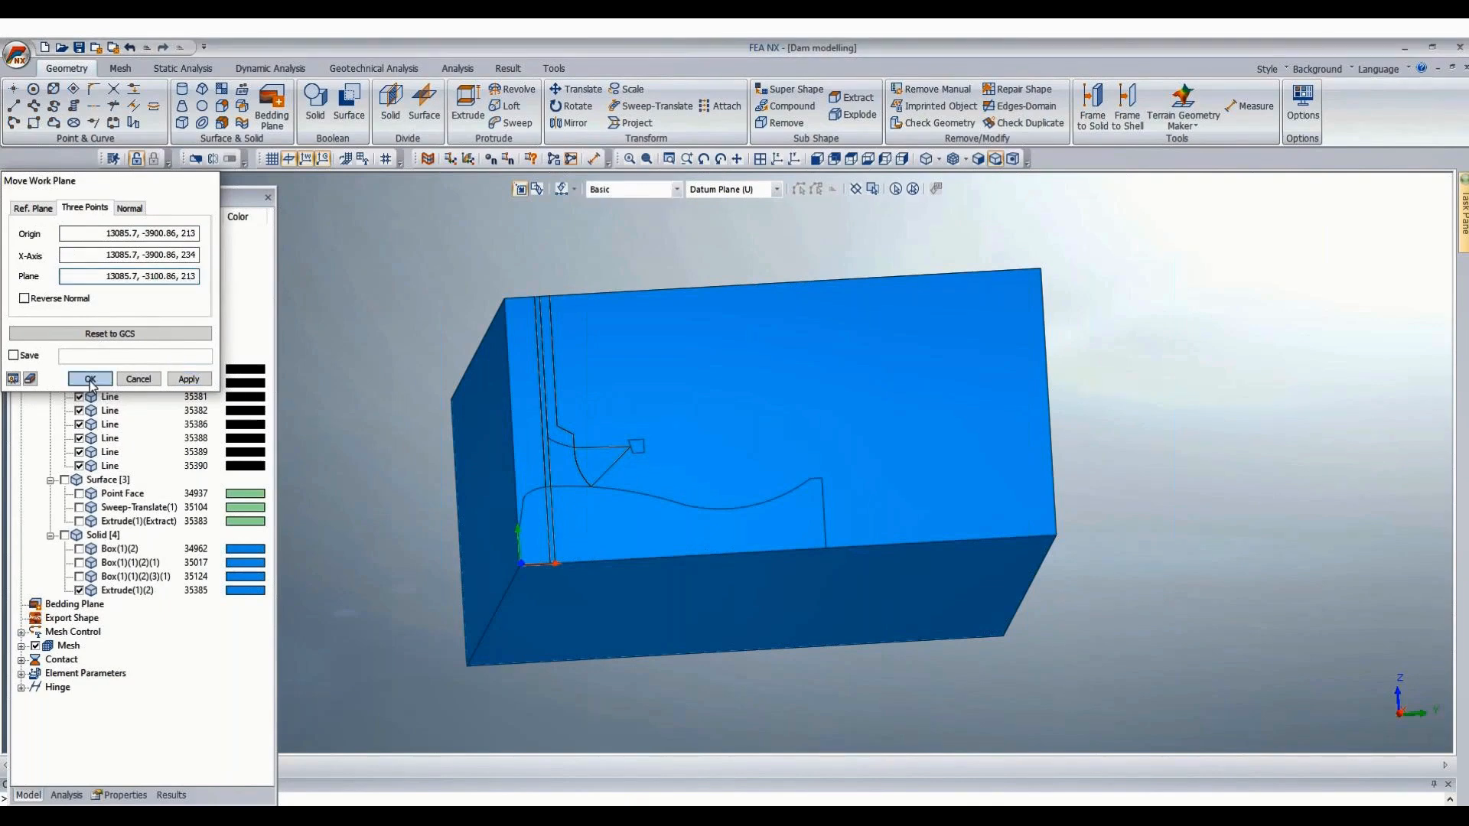
Extract the pier block's downstream face as a separate surface into Geometry Set-1.
{"action": "scroll", "coordinate": [512, 553], "scroll_direction": "down", "scroll_amount": 3}
{"action": "middle_click_drag", "start_coordinate": [512, 553], "coordinate": [995, 490]}
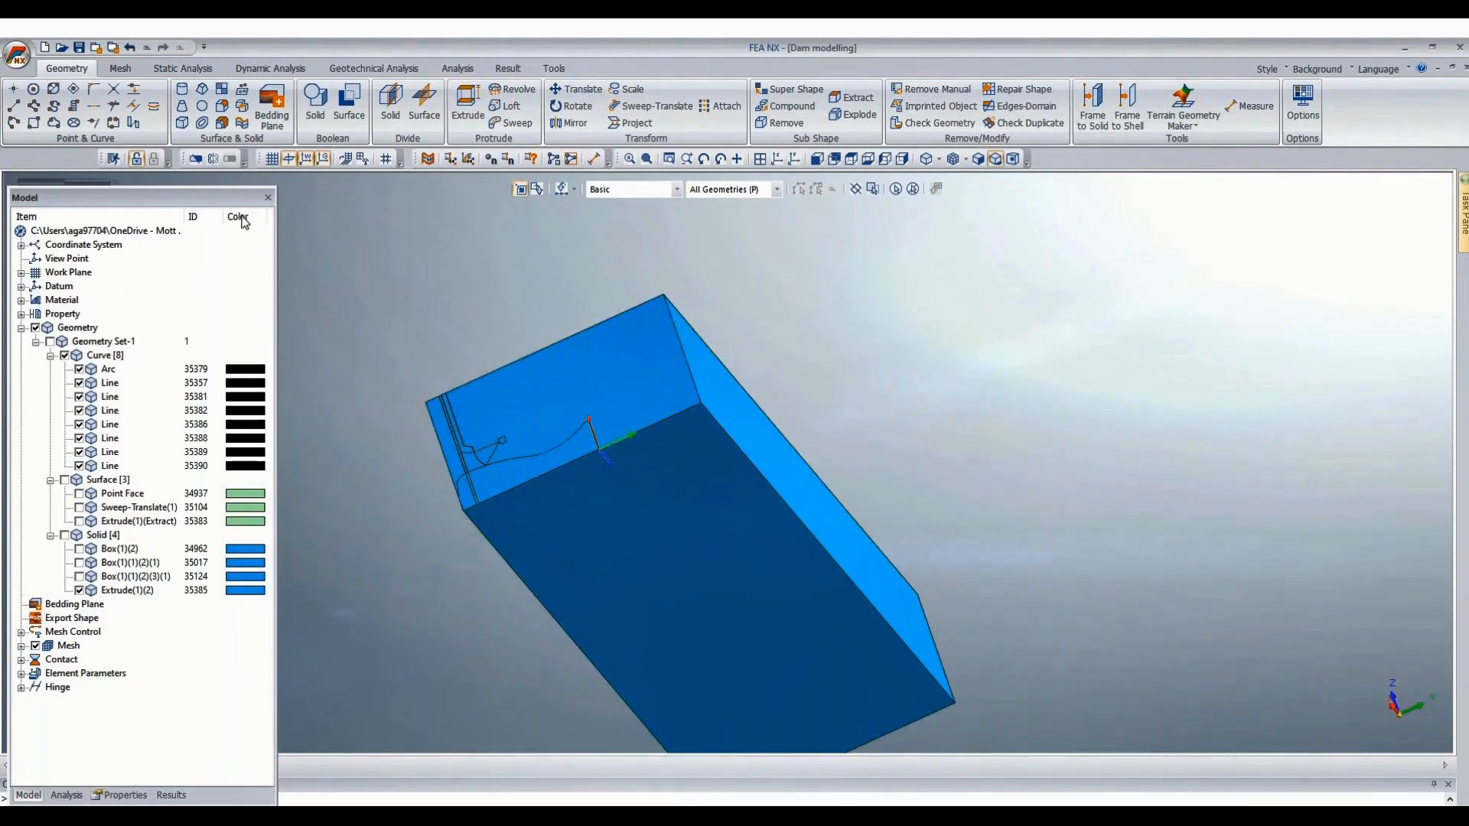
{"action": "right_click", "coordinate": [66, 272]}
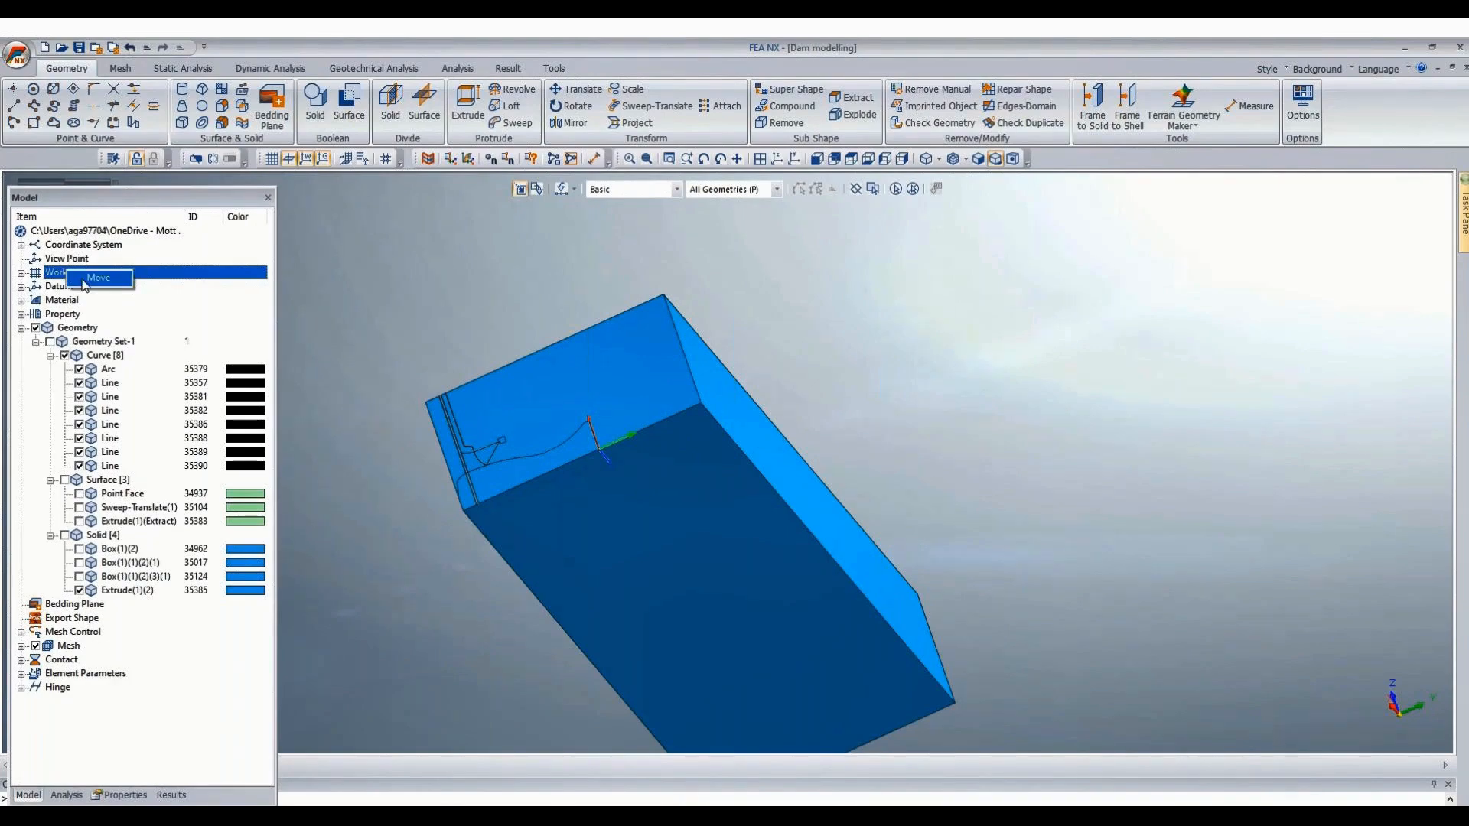
{"action": "left_click", "coordinate": [723, 121]}
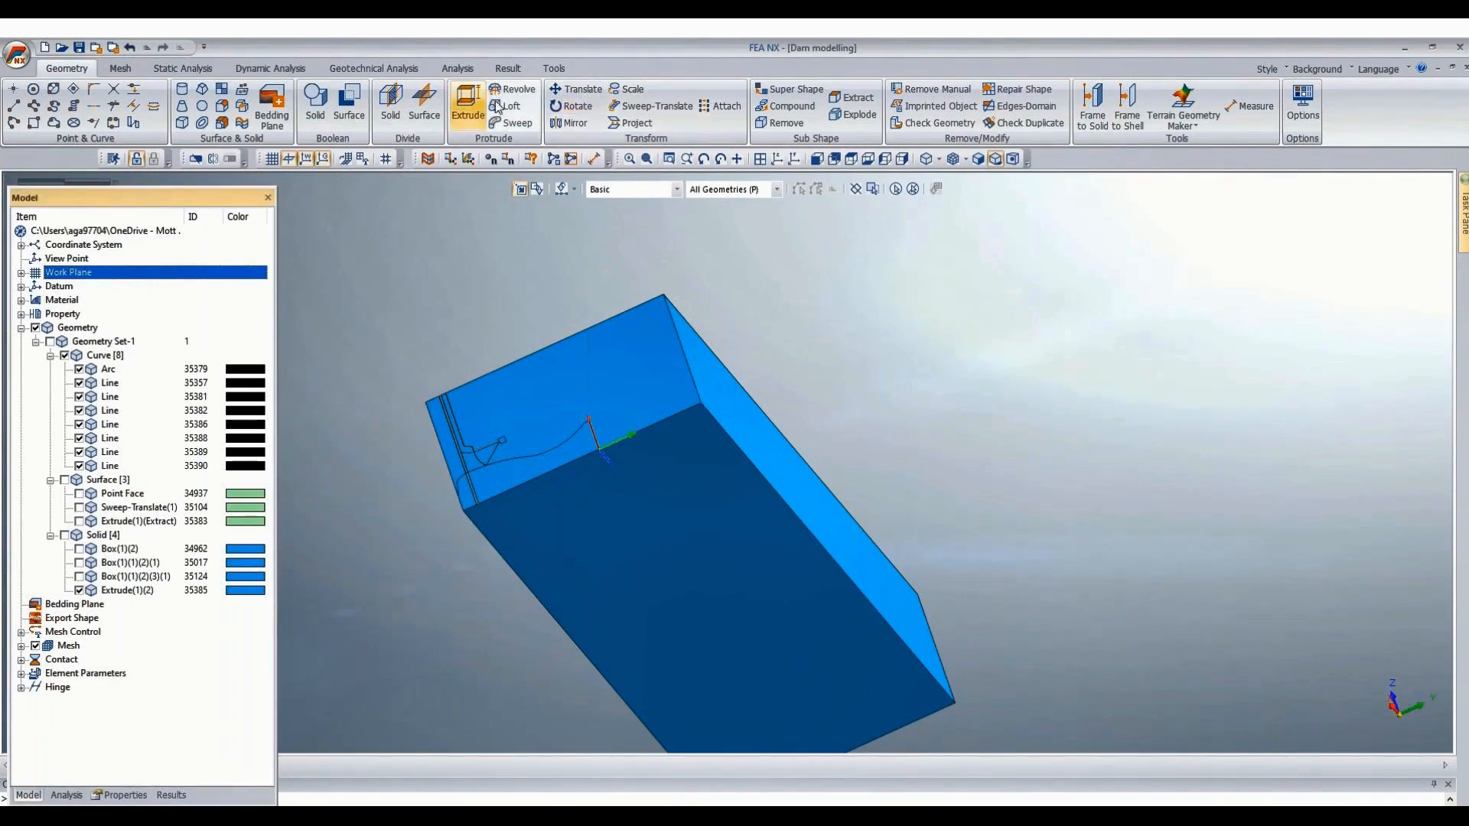
{"action": "left_click", "coordinate": [852, 98]}
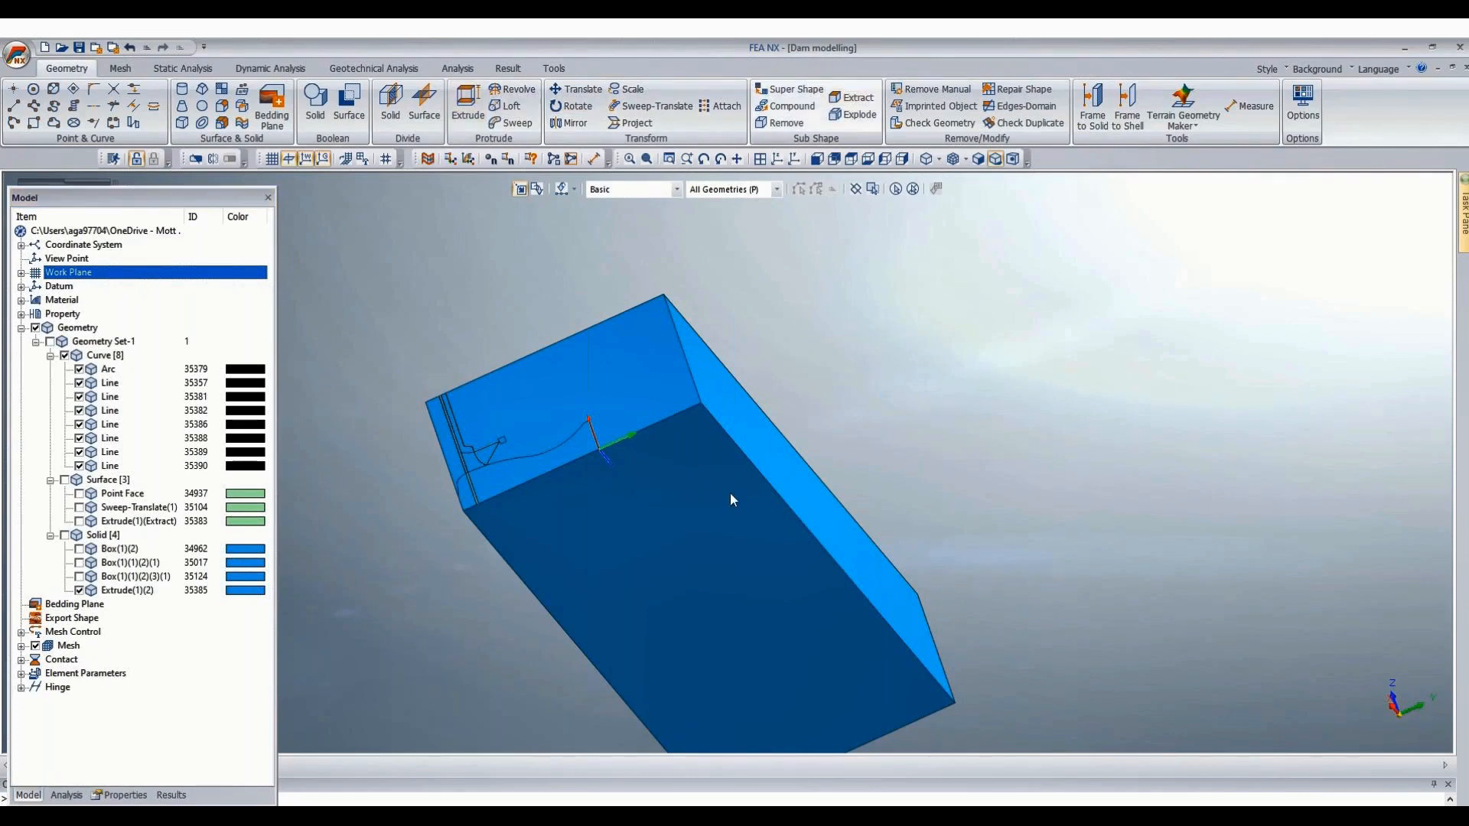
{"action": "left_click", "coordinate": [763, 424]}
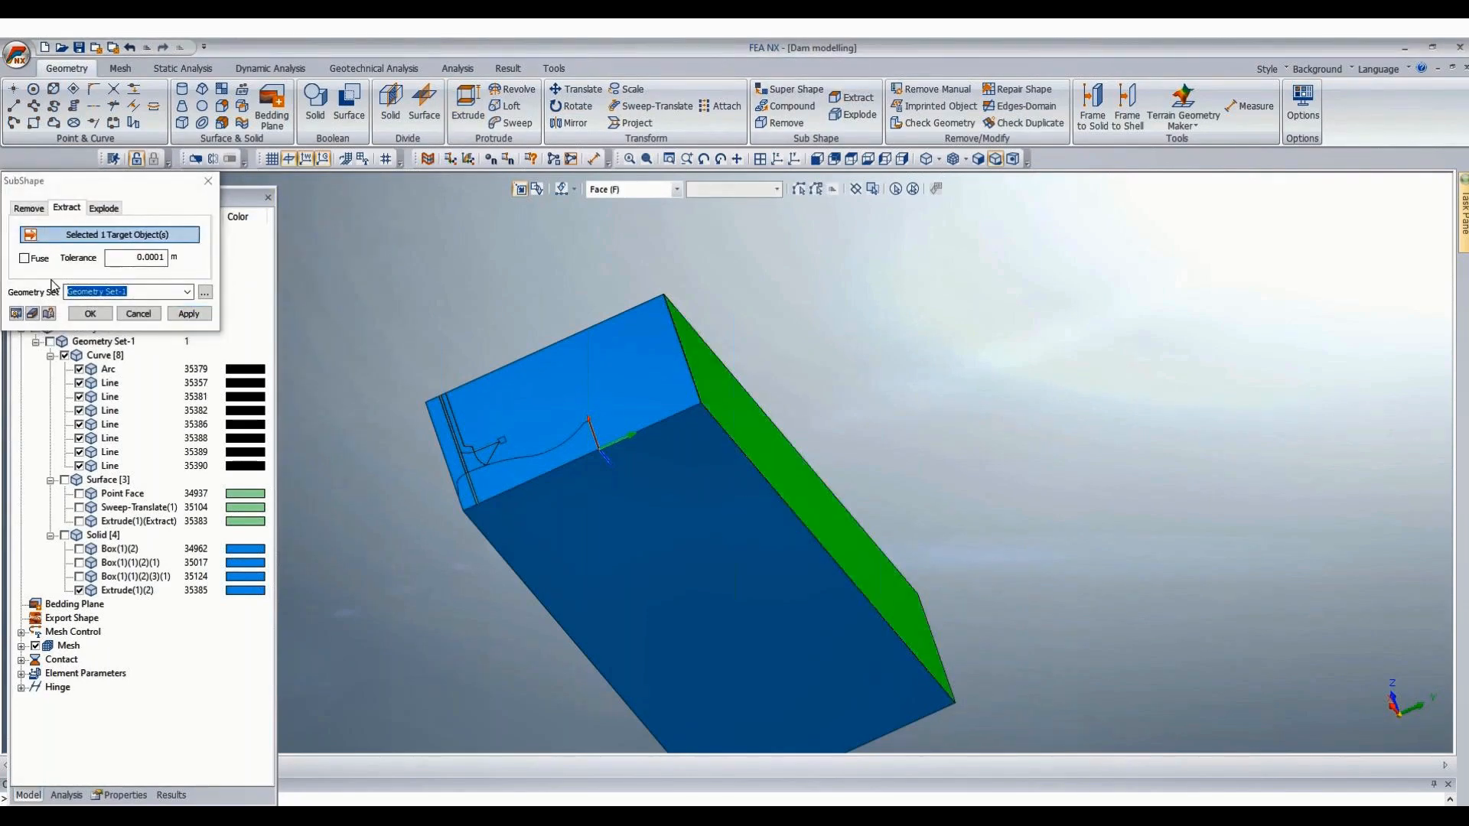
{"action": "left_click", "coordinate": [207, 315]}
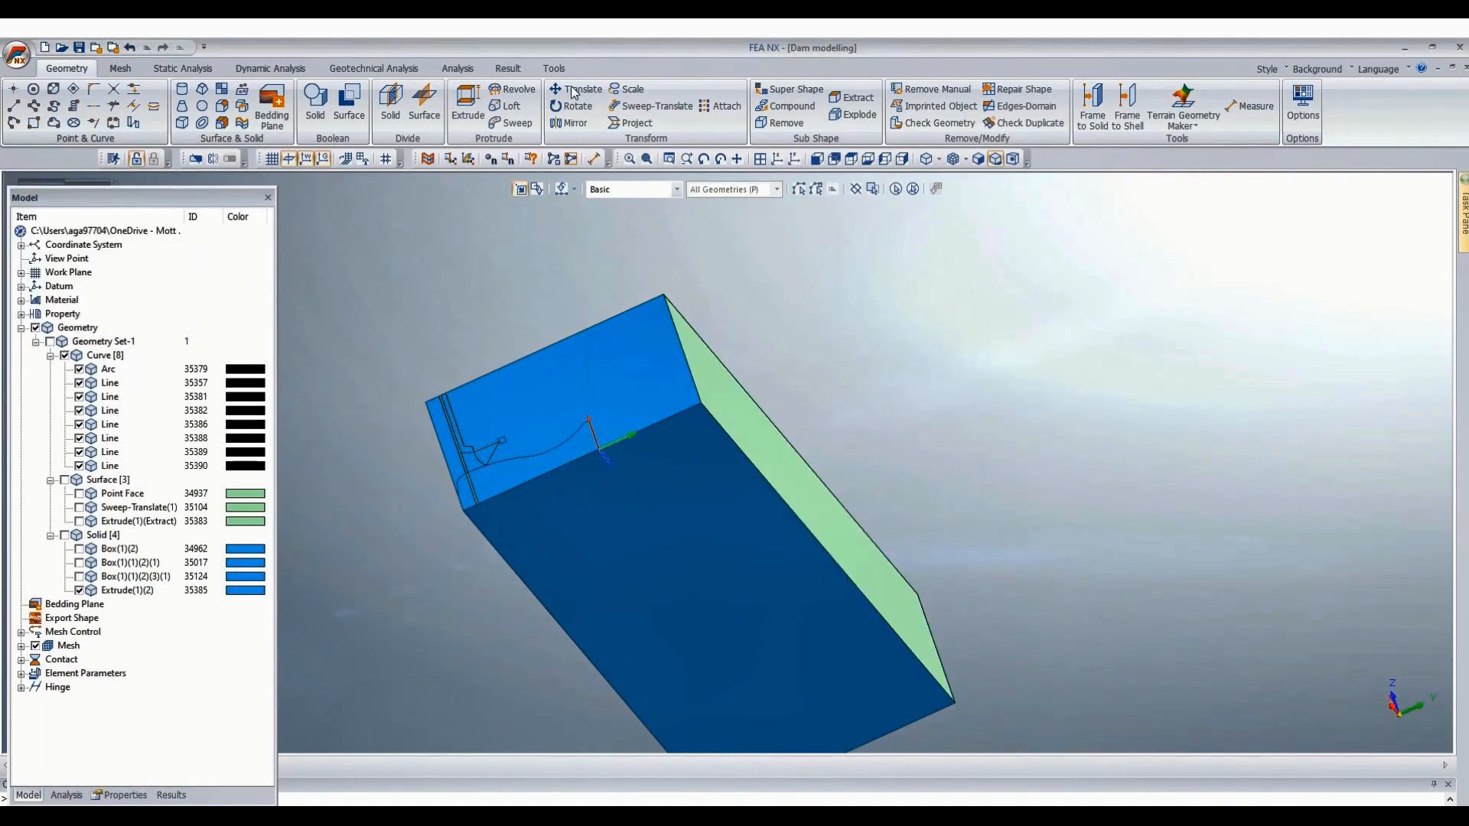
Move the extracted face from the block's lower downstream corner to the base of the spillway outline's downstream edge, taking the distance from the two-point vector.
{"action": "left_click", "coordinate": [581, 90]}
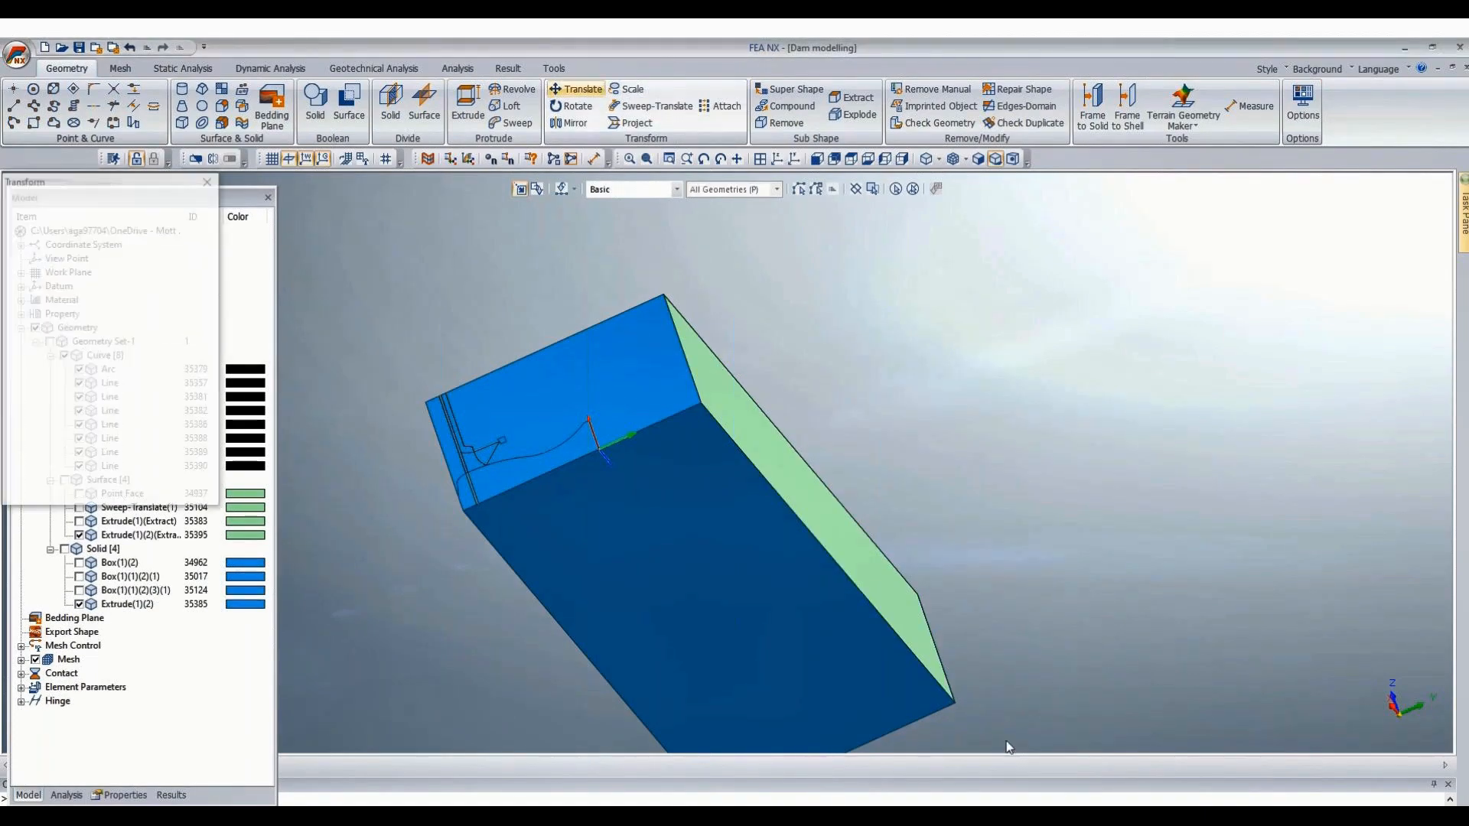
{"action": "left_click_drag", "start_coordinate": [638, 270], "coordinate": [1008, 742]}
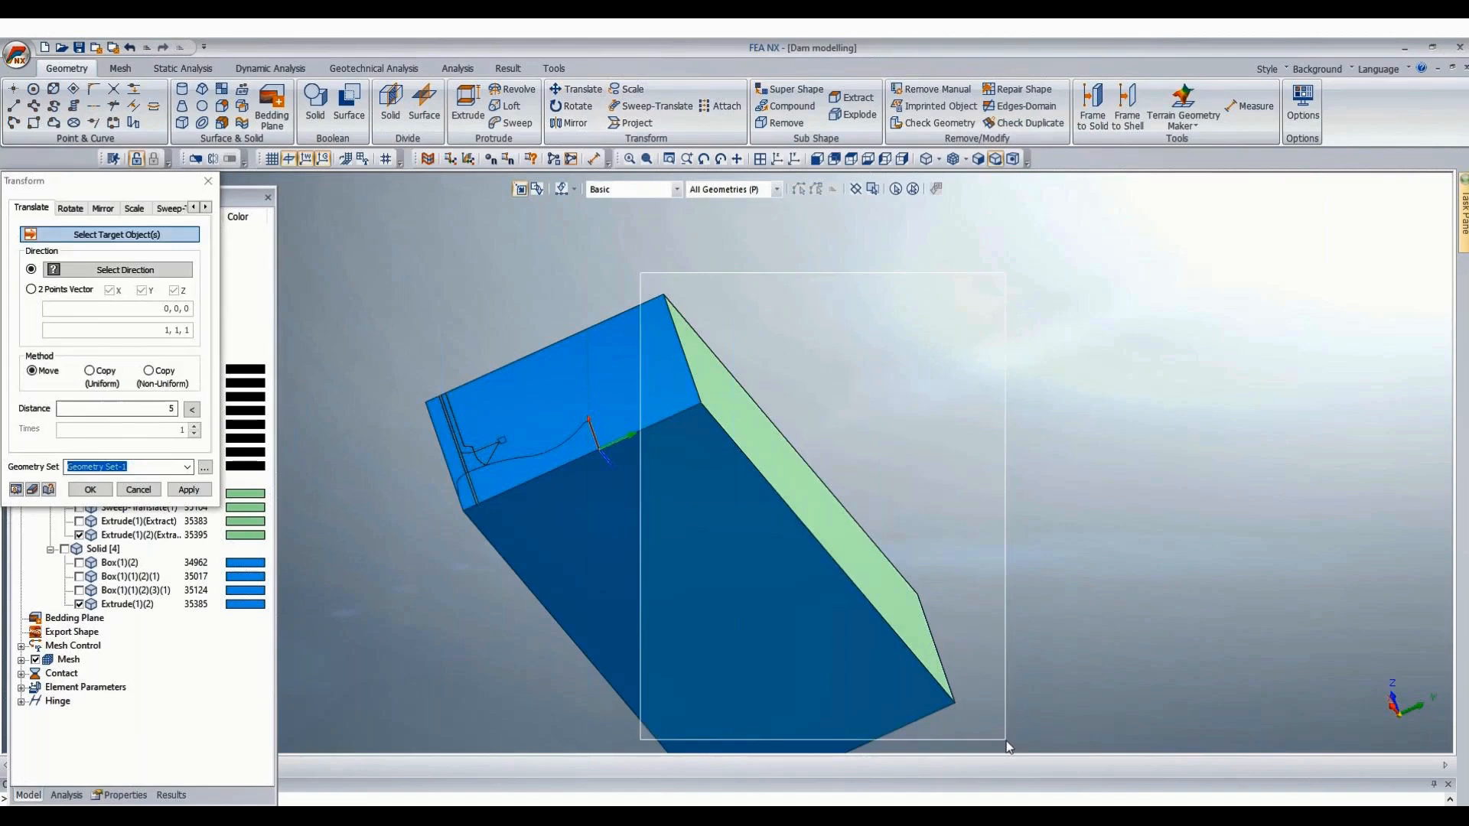
{"action": "left_click", "coordinate": [30, 289]}
{"action": "left_click", "coordinate": [703, 405]}
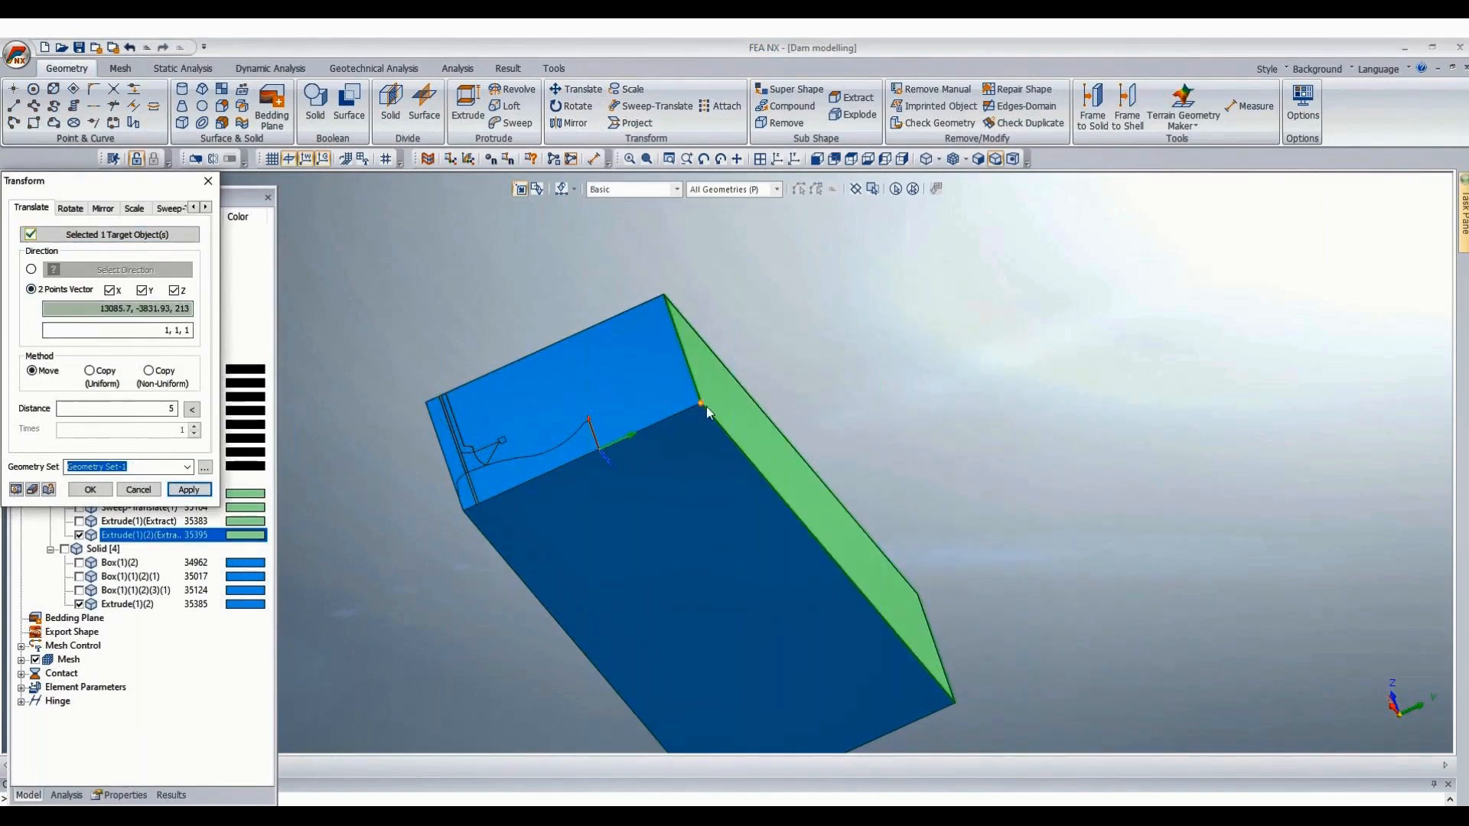
{"action": "left_click", "coordinate": [598, 453]}
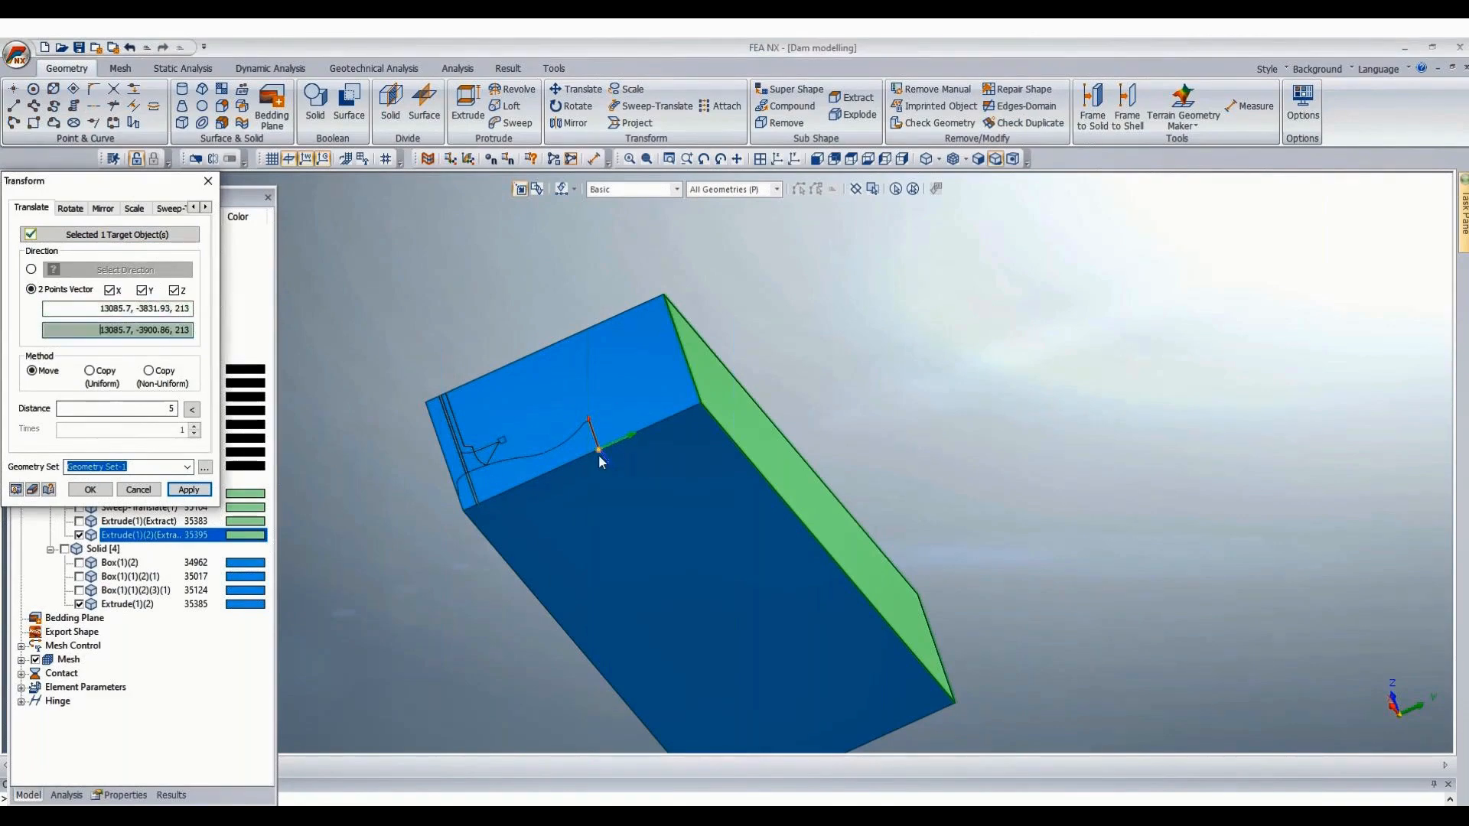
{"action": "left_click", "coordinate": [192, 410]}
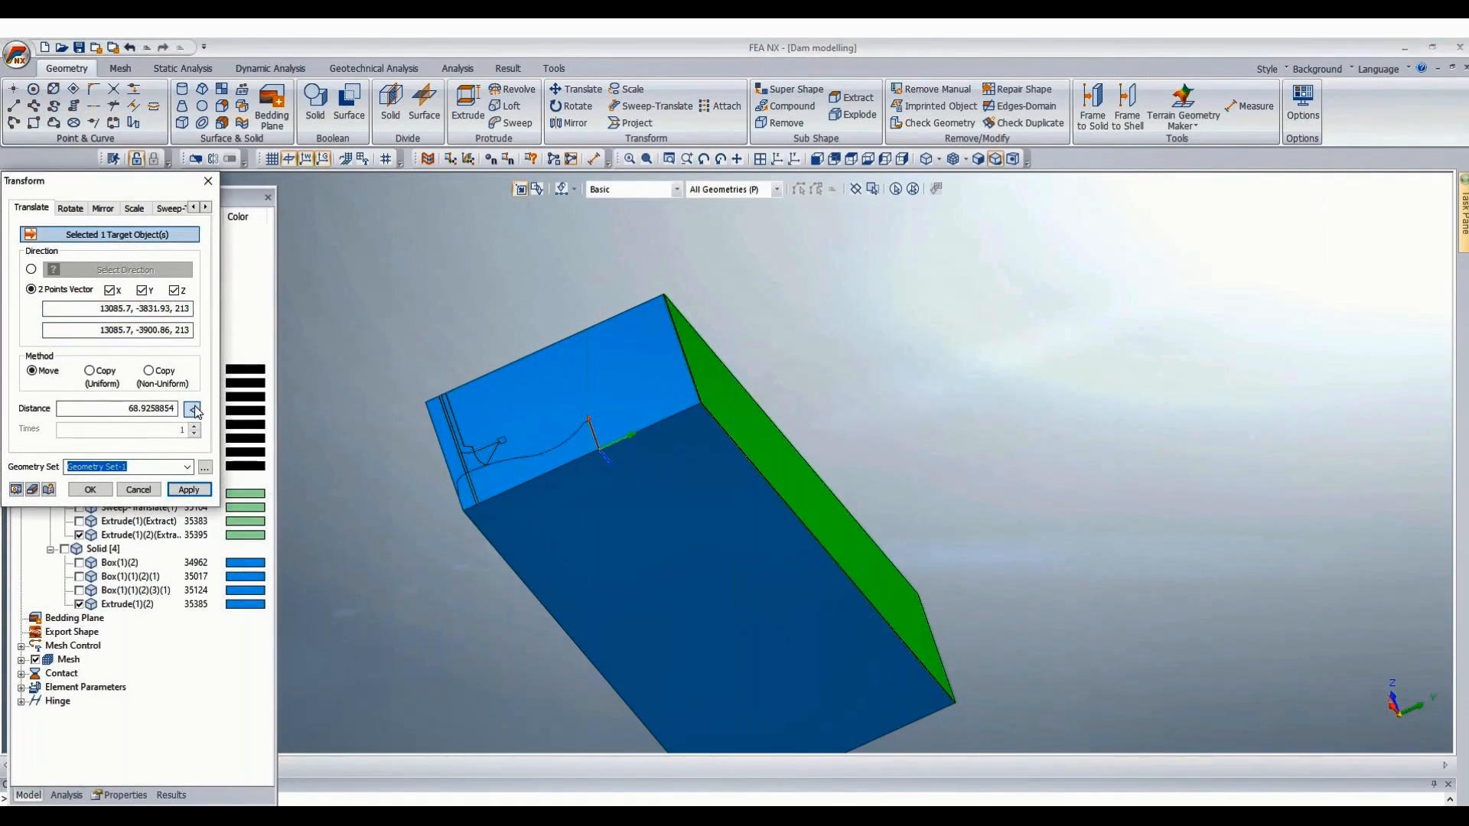
{"action": "left_click", "coordinate": [98, 489]}
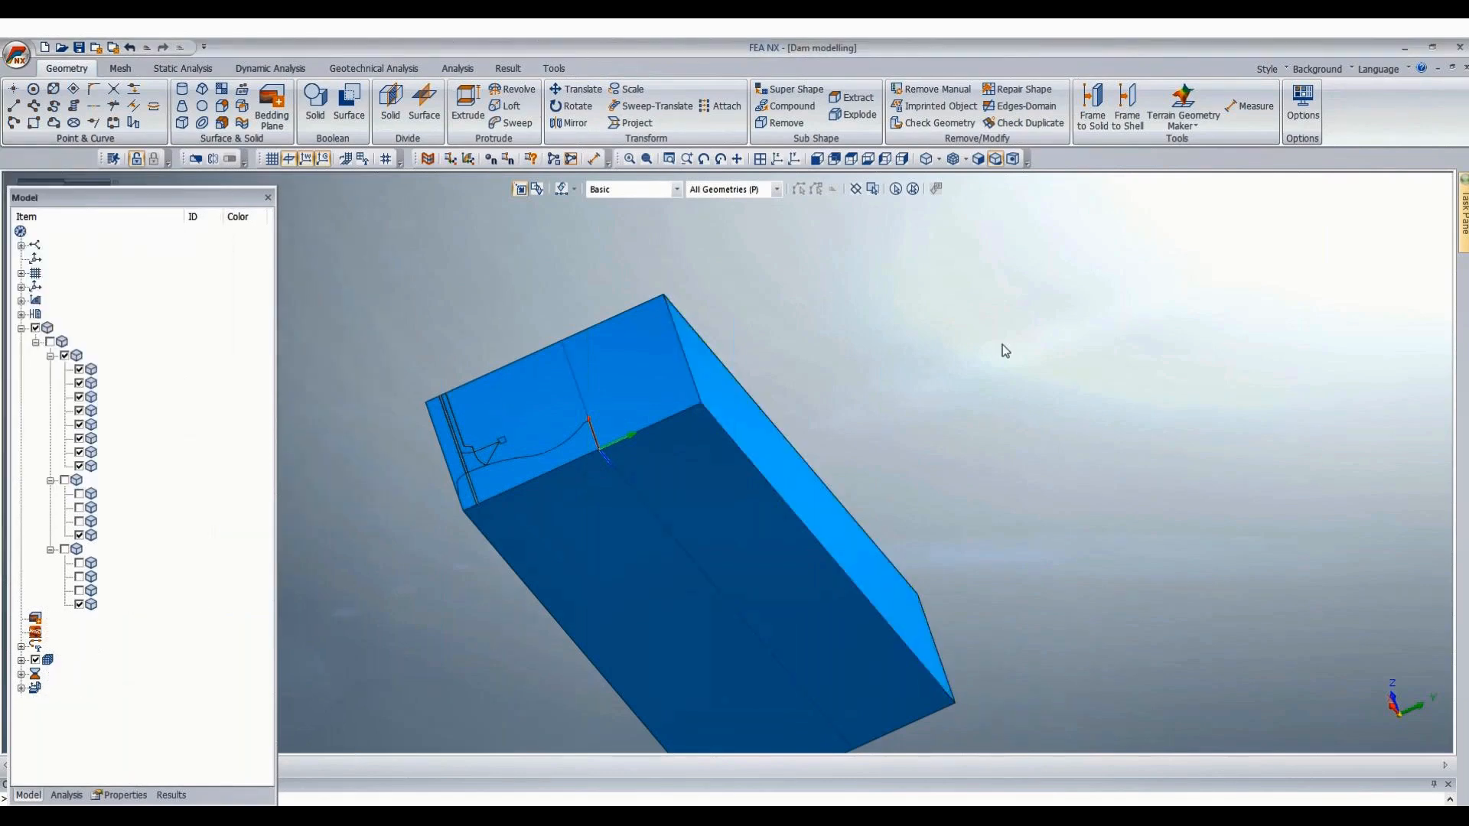
Divide the pier block solid using the moved face as the tool surface, deleting the original and the tool, into Geometry Set-1.
{"action": "middle_click_drag", "start_coordinate": [1003, 344], "coordinate": [1017, 558]}
{"action": "scroll", "coordinate": [915, 586], "scroll_direction": "up", "scroll_amount": 10}
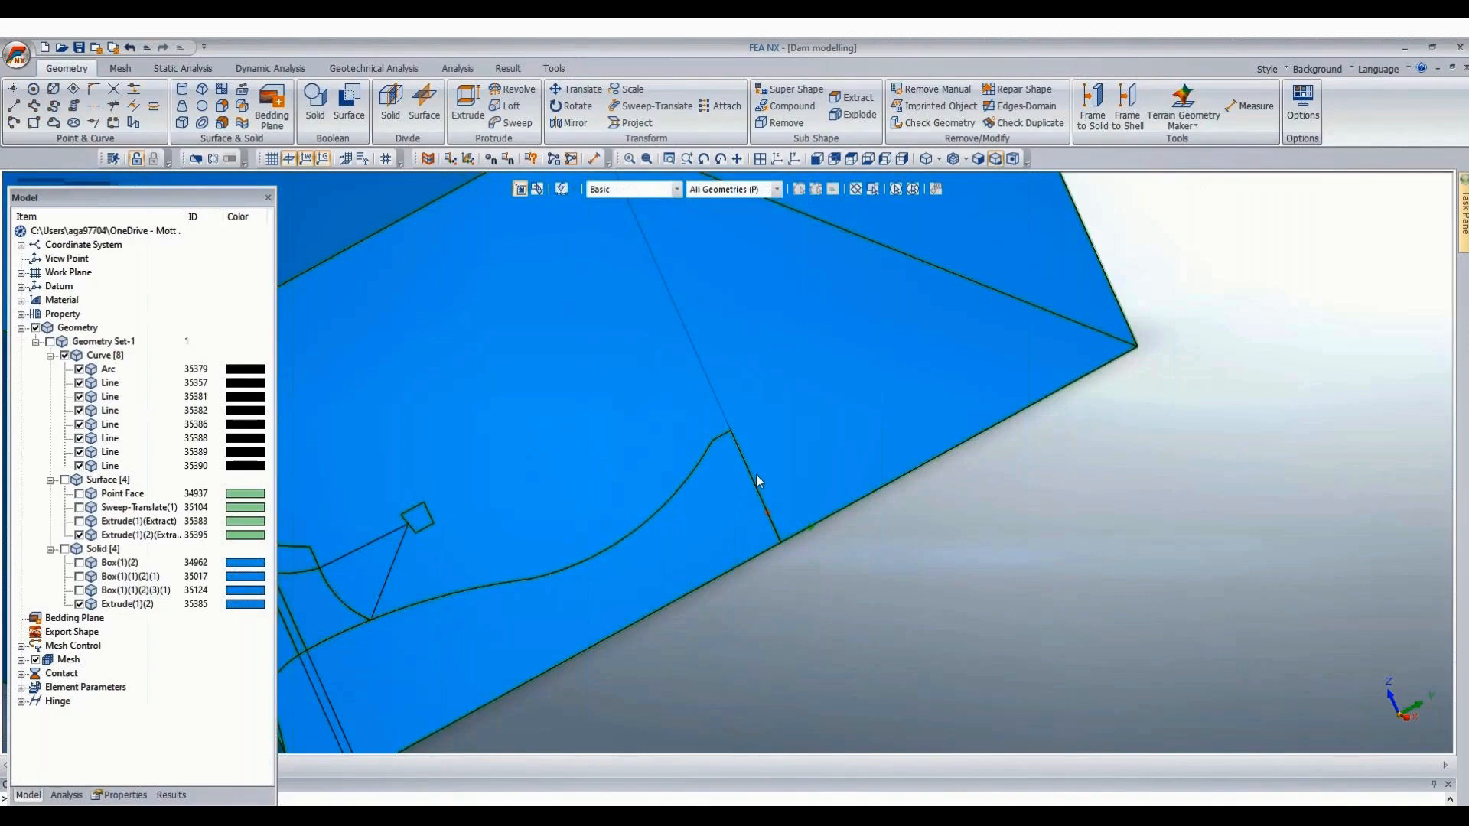
{"action": "scroll", "coordinate": [756, 474], "scroll_direction": "down", "scroll_amount": 10}
{"action": "left_click", "coordinate": [388, 104]}
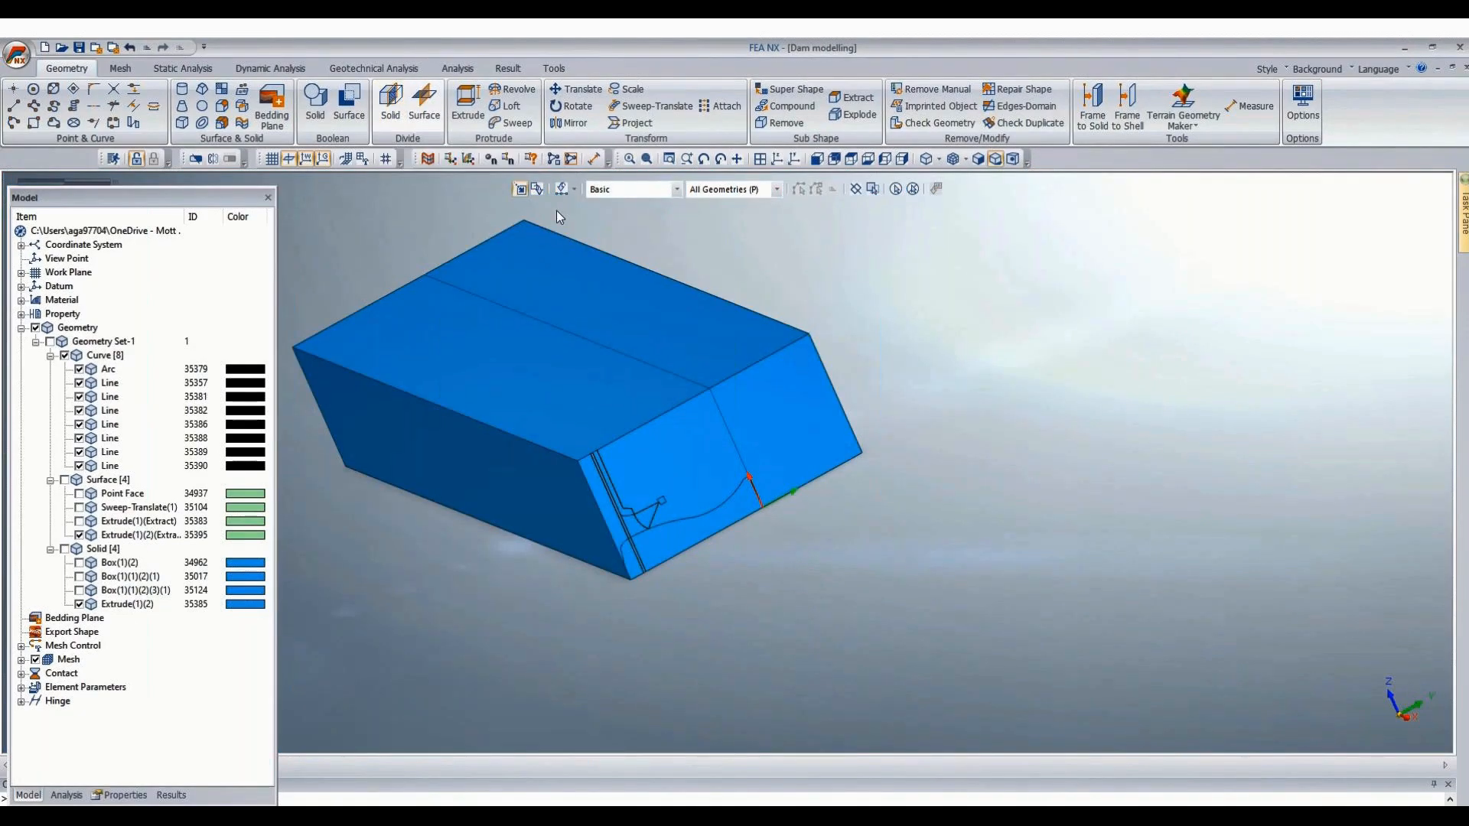
{"action": "left_click", "coordinate": [755, 348]}
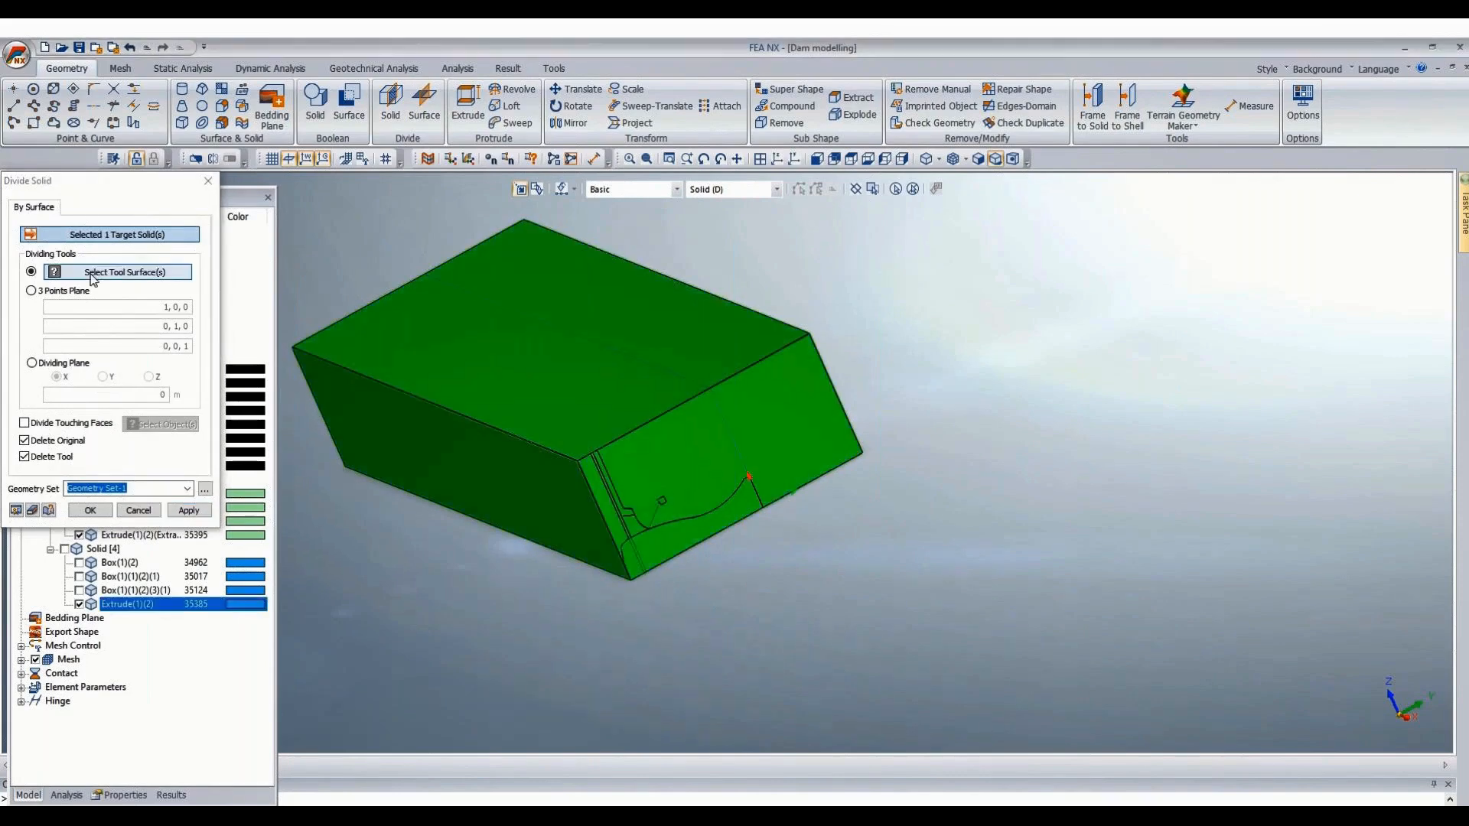
{"action": "left_click", "coordinate": [92, 273]}
{"action": "left_click_drag", "start_coordinate": [137, 196], "coordinate": [1059, 264]}
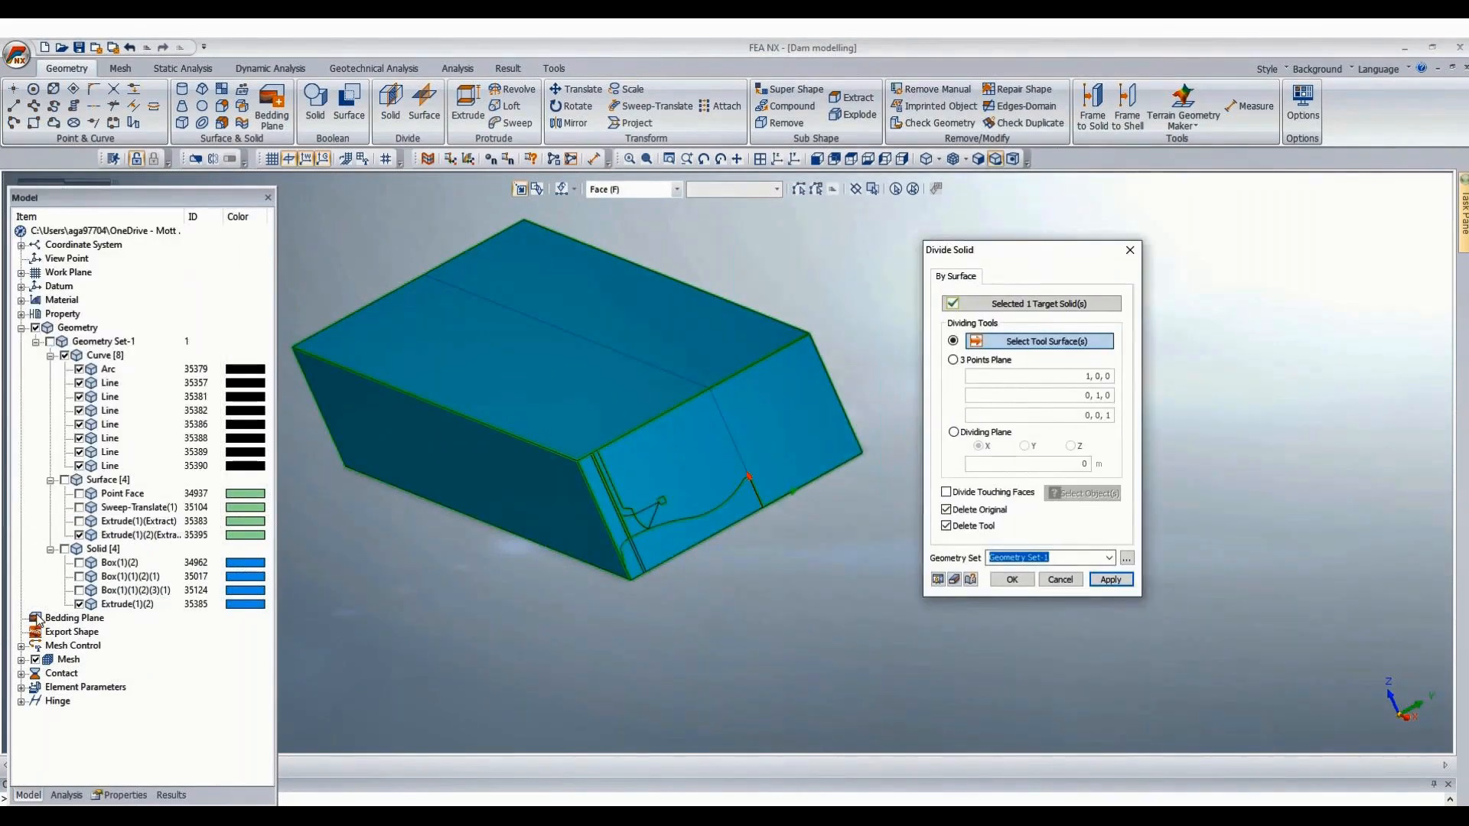
{"action": "left_click", "coordinate": [170, 536]}
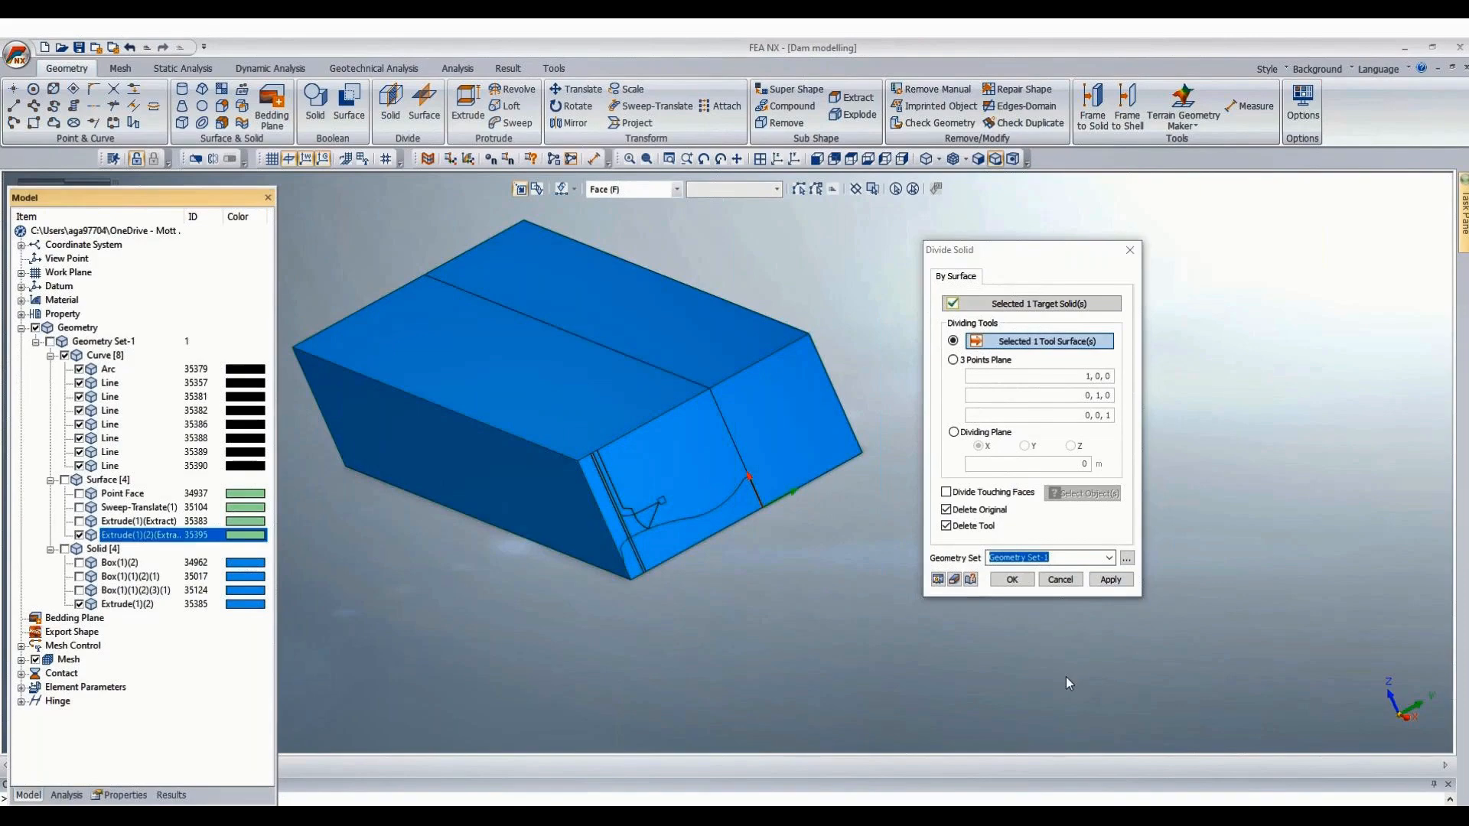
{"action": "left_click", "coordinate": [1010, 580]}
Delete the piece of the divided pier block that lies beyond the spillway outline's downstream edge.
{"action": "left_click", "coordinate": [825, 438]}
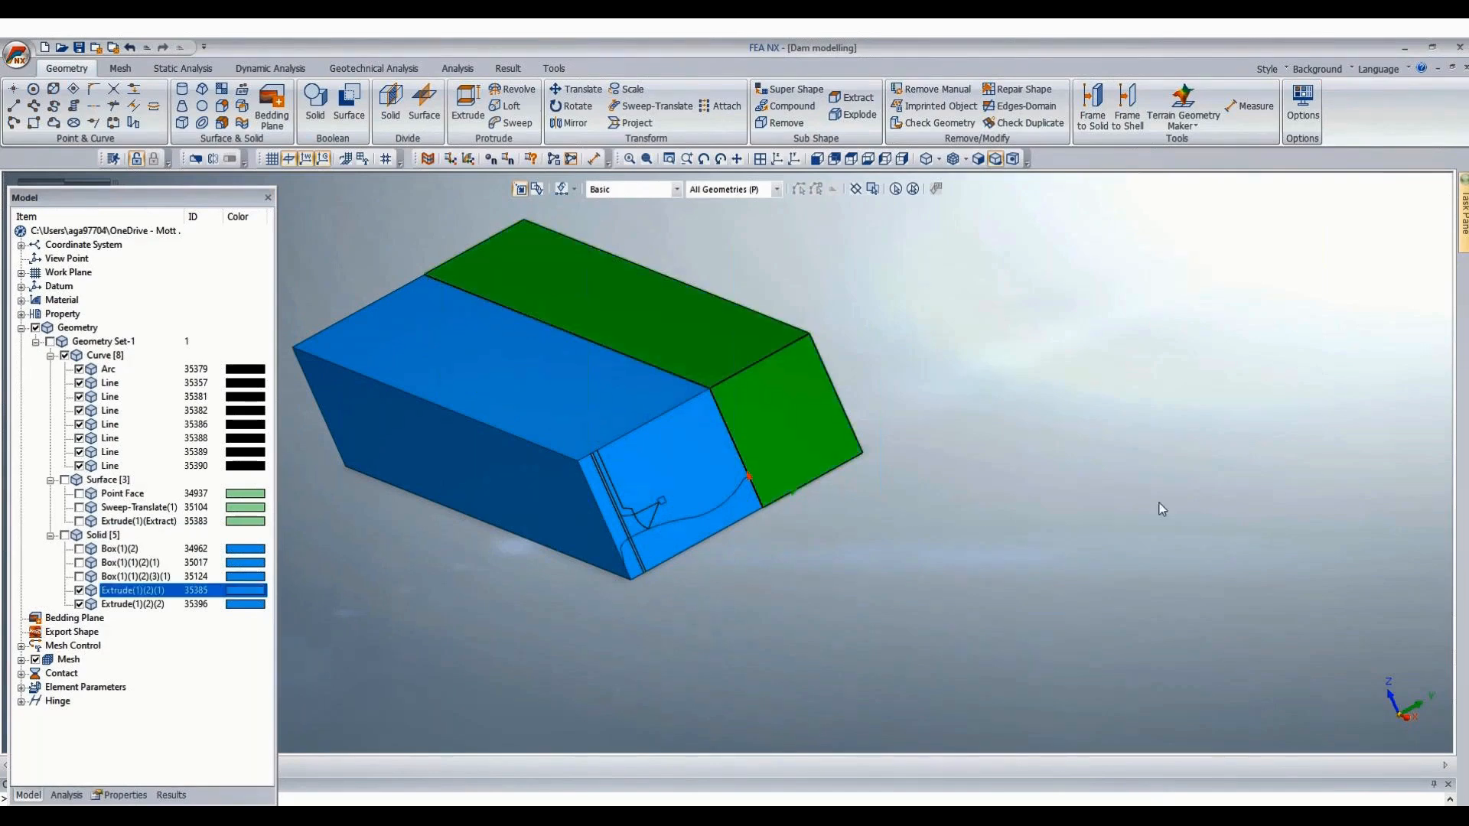
{"action": "key", "text": "Delete"}
{"action": "scroll", "coordinate": [1079, 540], "scroll_direction": "down", "scroll_amount": 1}
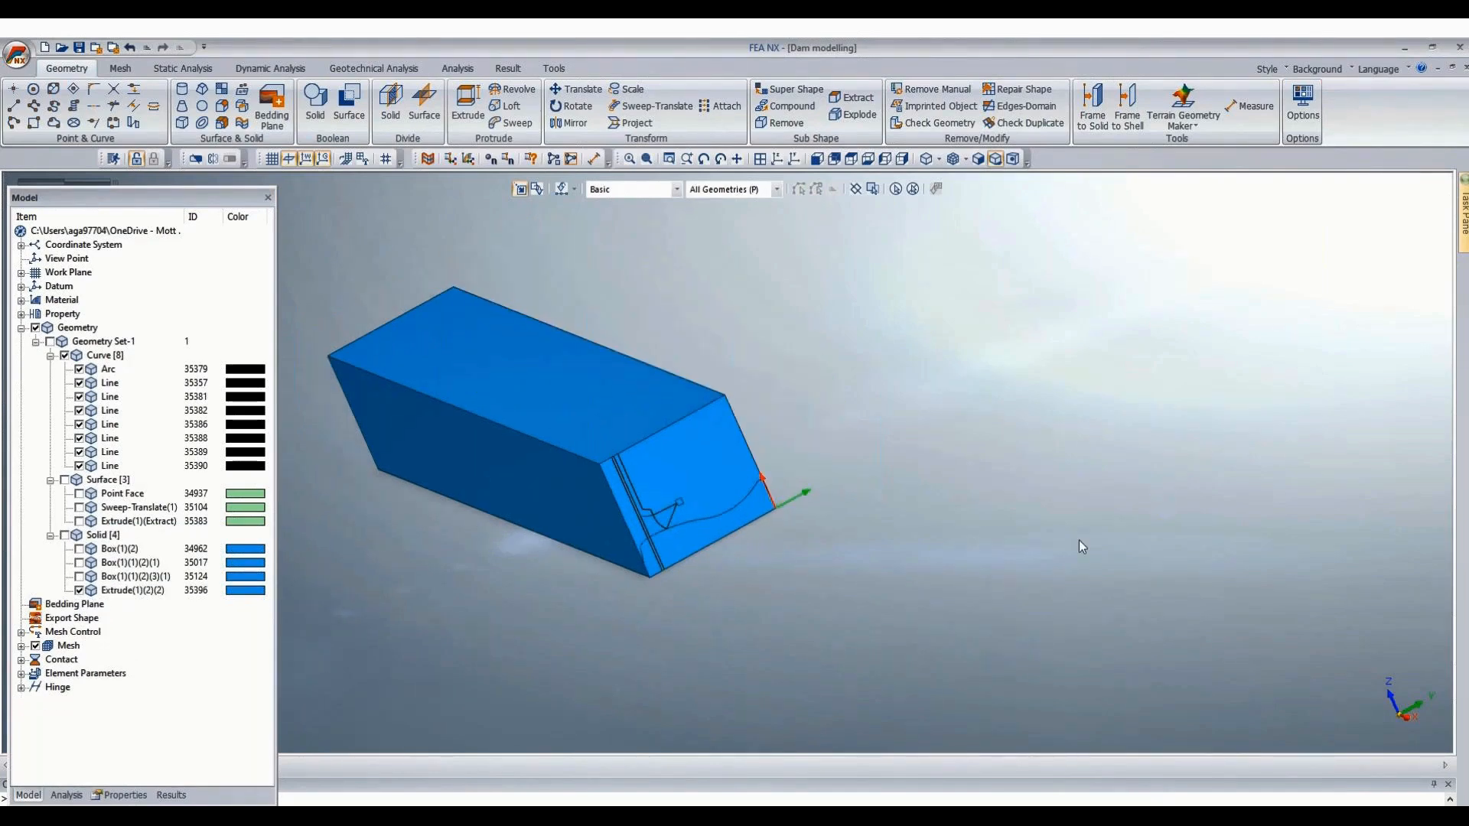
Examine the shortened pier block's imprinted outlines and its new downstream face from several angles.
{"action": "scroll", "coordinate": [1011, 593], "scroll_direction": "down", "scroll_amount": 2}
{"action": "middle_click_drag", "start_coordinate": [1003, 604], "coordinate": [917, 594]}
{"action": "scroll", "coordinate": [916, 594], "scroll_direction": "up", "scroll_amount": 3}
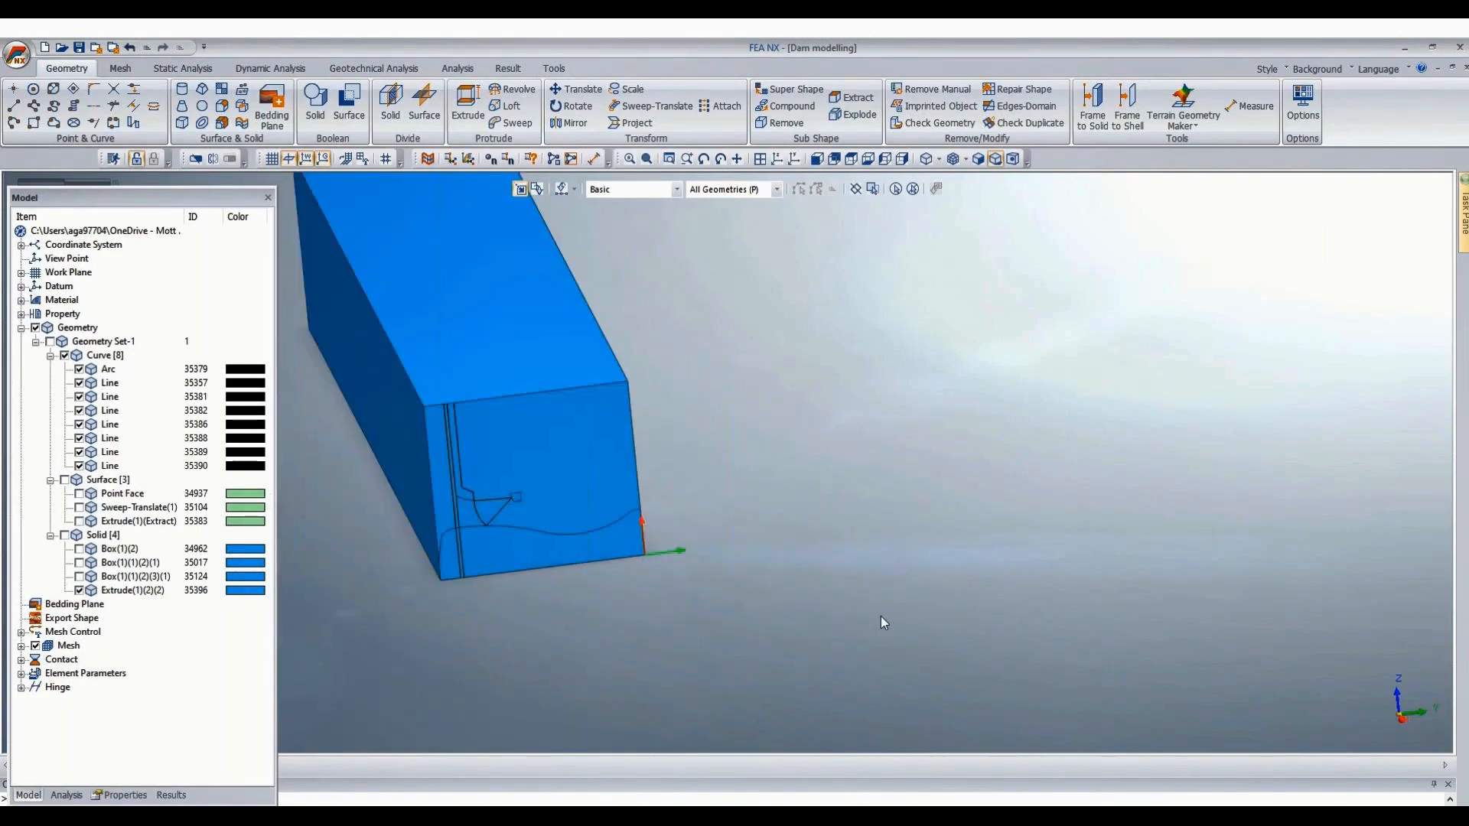
{"action": "scroll", "coordinate": [447, 614], "scroll_direction": "up", "scroll_amount": 4}
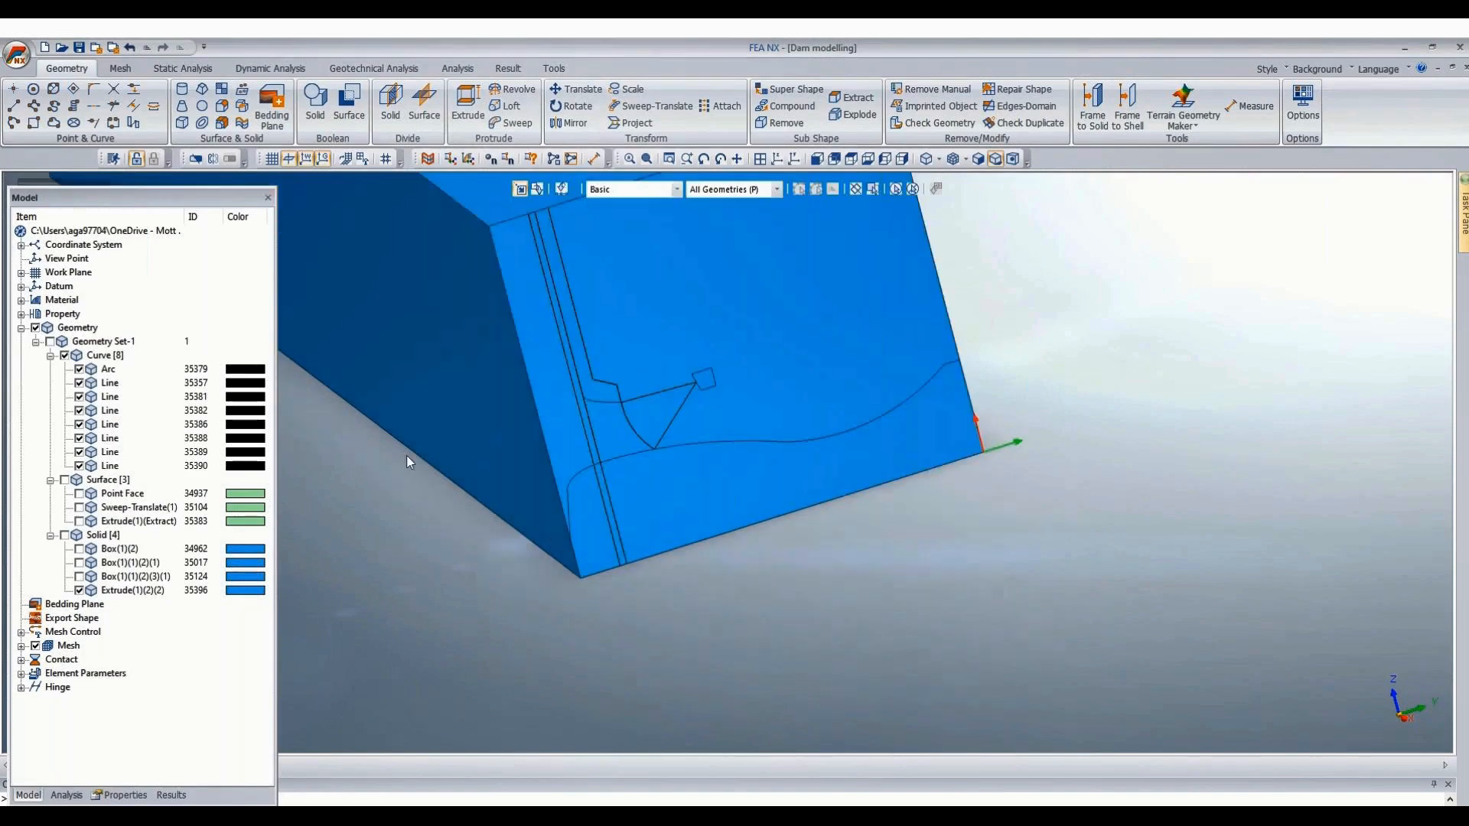
{"action": "scroll", "coordinate": [562, 626], "scroll_direction": "down", "scroll_amount": 2}
{"action": "scroll", "coordinate": [476, 343], "scroll_direction": "up", "scroll_amount": 3}
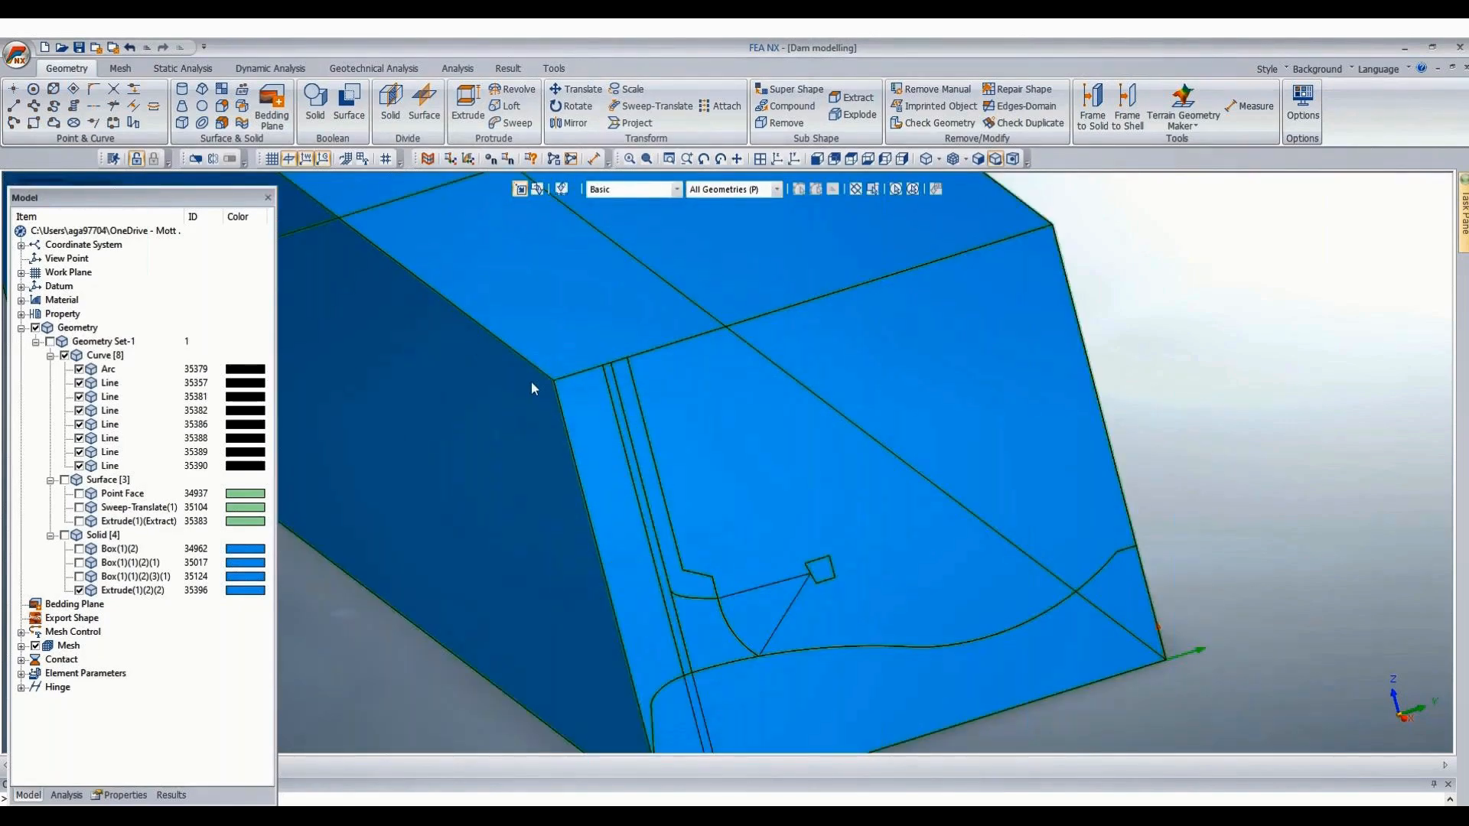
{"action": "scroll", "coordinate": [1191, 452], "scroll_direction": "down", "scroll_amount": 1}
{"action": "middle_click_drag", "start_coordinate": [1191, 452], "coordinate": [896, 724]}
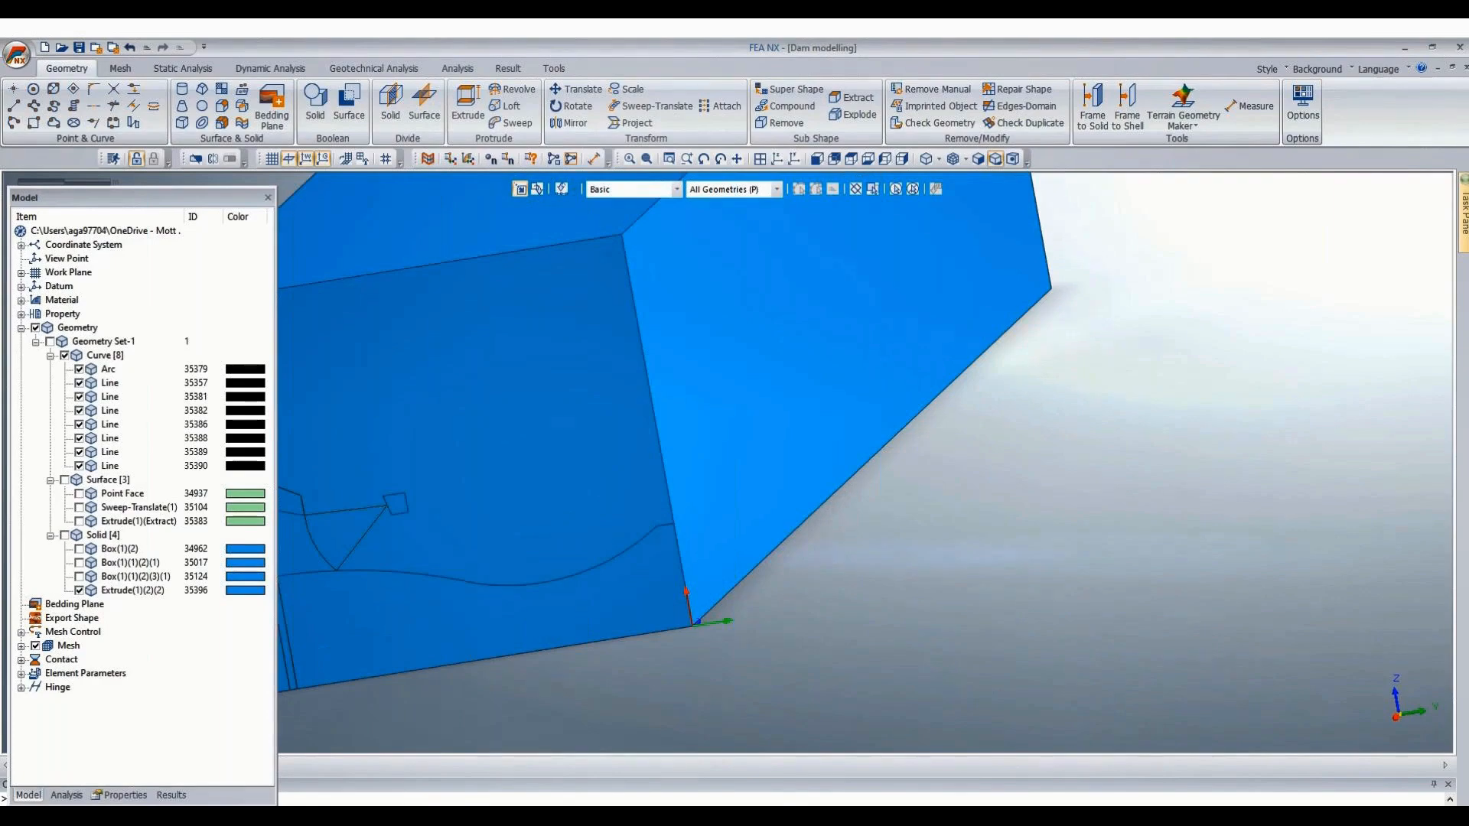
Switch to the Dam moedlling workbook in Excel and look up the TWL at the lip in the bucket-type energy dissipator assumptions.
{"action": "left_click", "coordinate": [207, 744]}
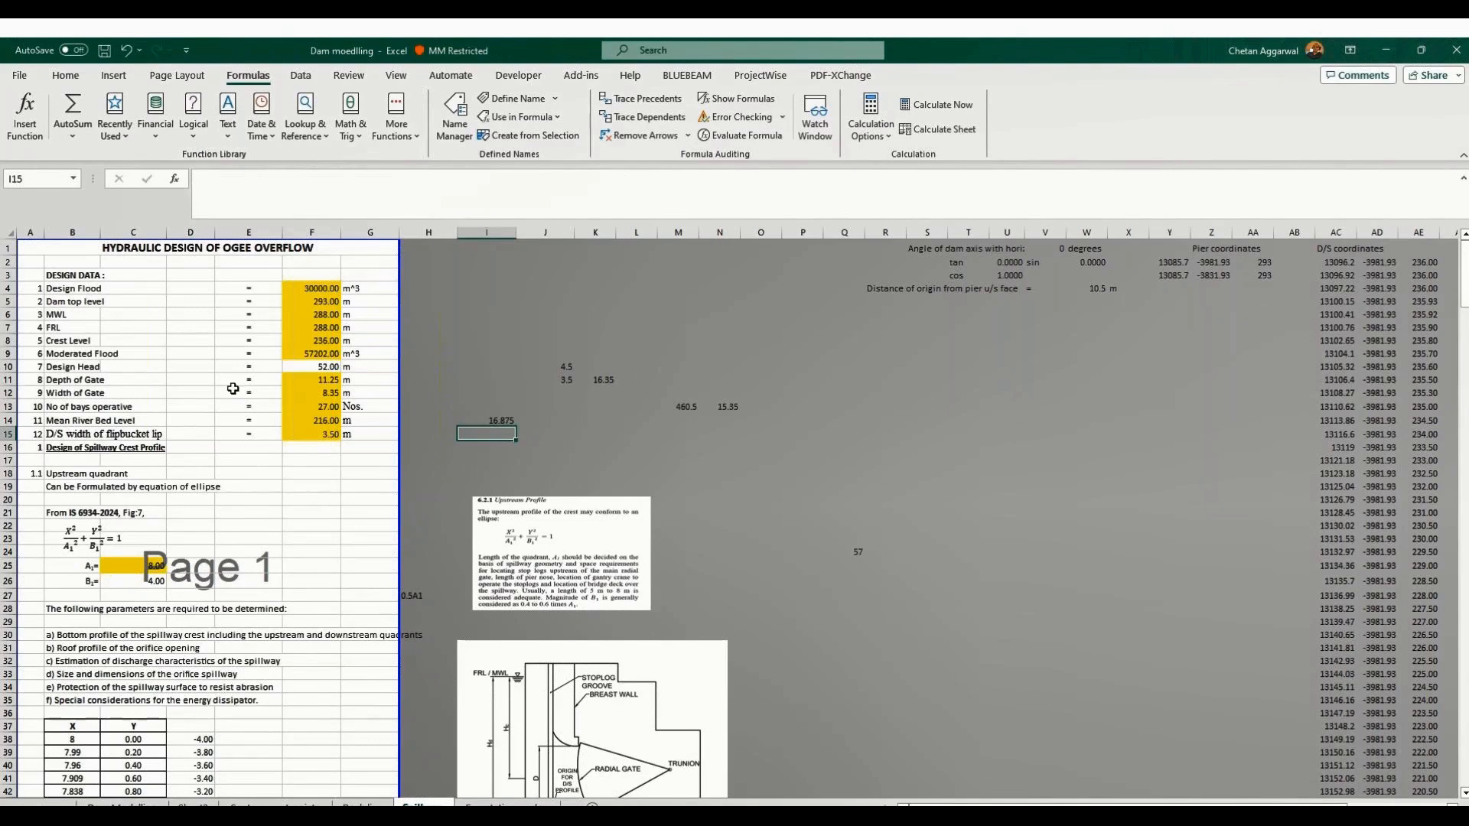
{"action": "left_click", "coordinate": [99, 314]}
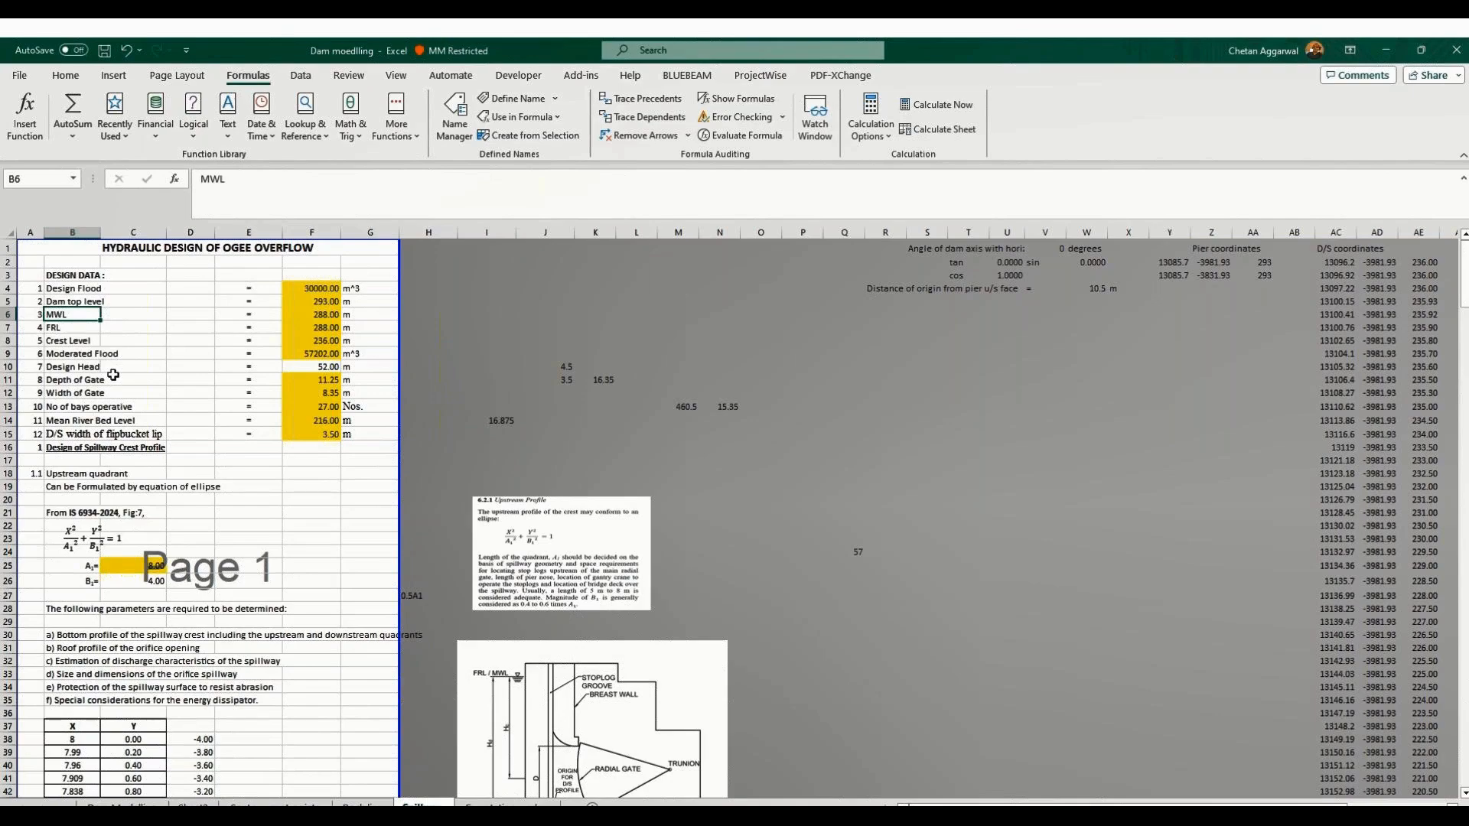
{"action": "scroll", "coordinate": [113, 375], "scroll_direction": "down", "scroll_amount": 20}
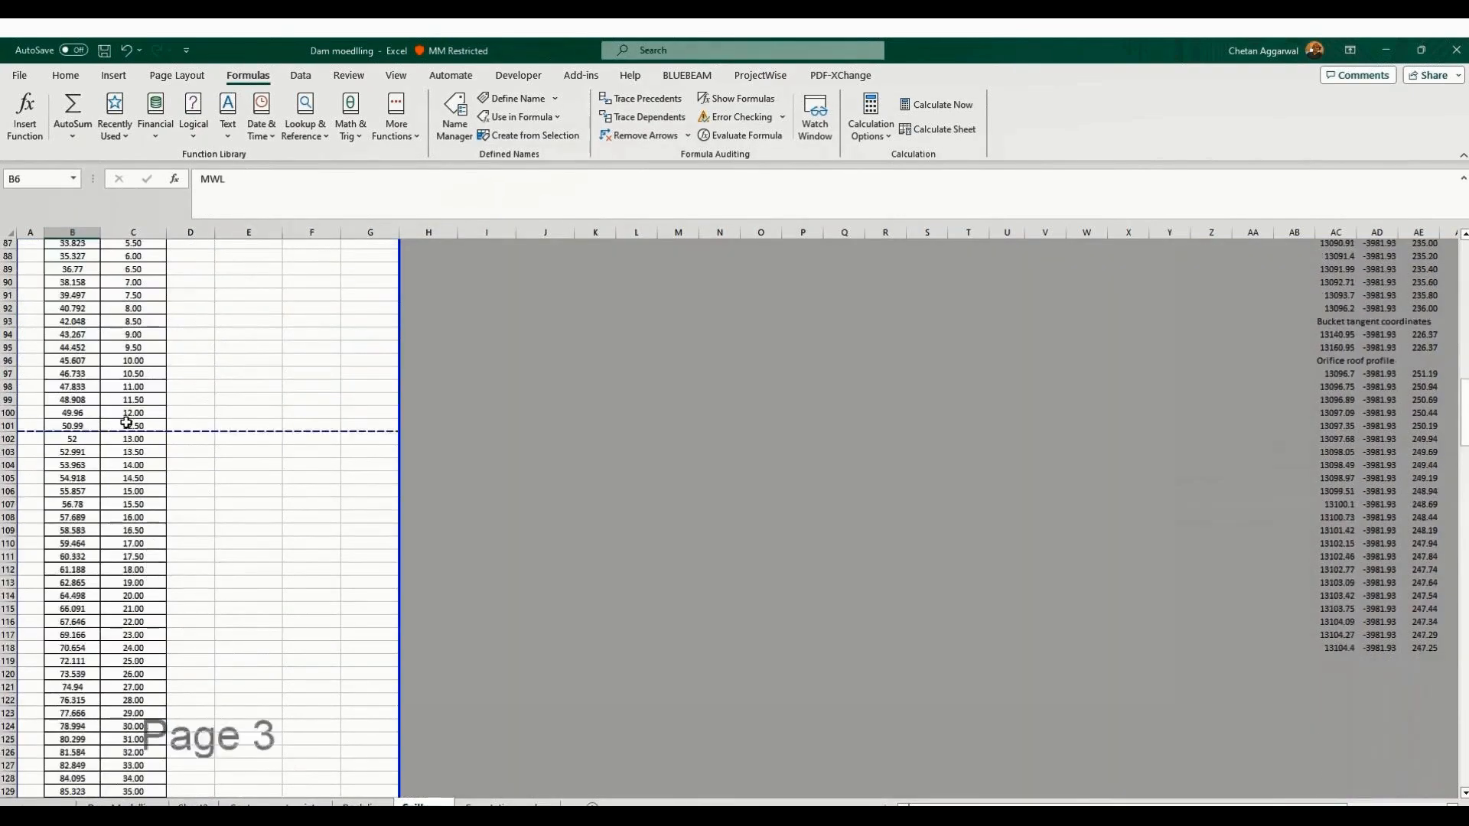
{"action": "scroll", "coordinate": [127, 422], "scroll_direction": "down", "scroll_amount": 20}
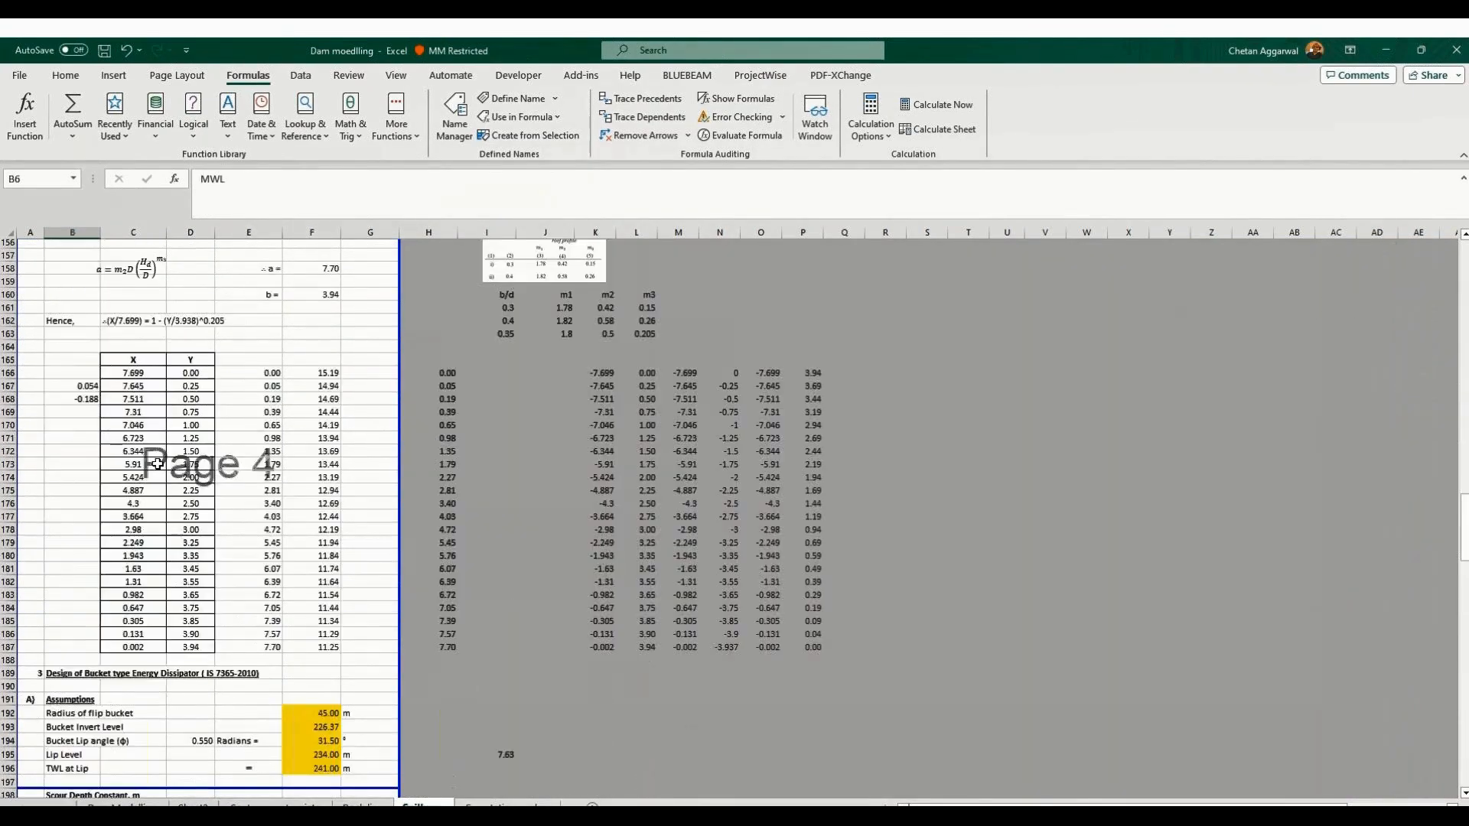
{"action": "scroll", "coordinate": [157, 464], "scroll_direction": "down", "scroll_amount": 10}
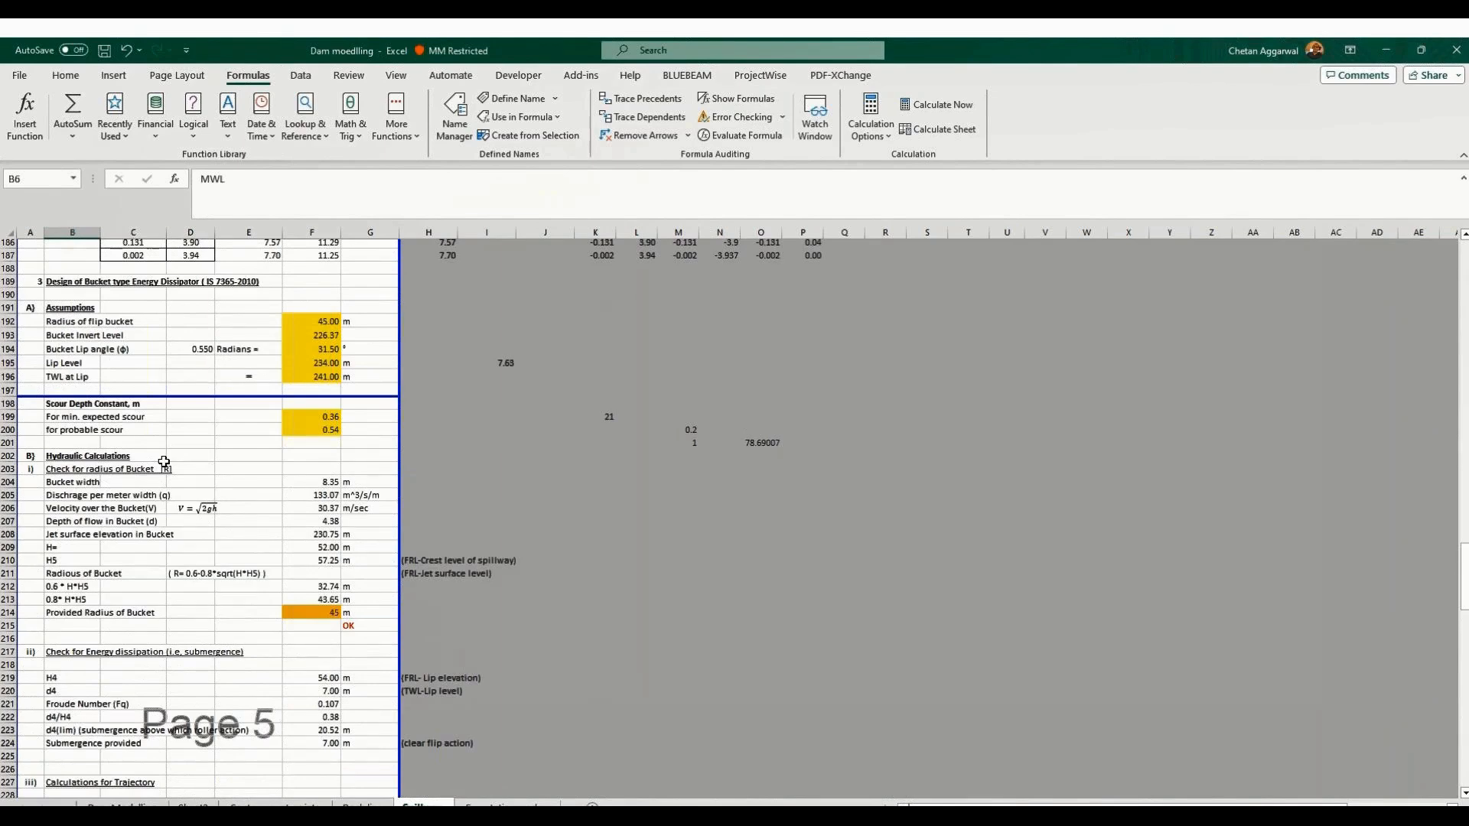
{"action": "left_click", "coordinate": [56, 389]}
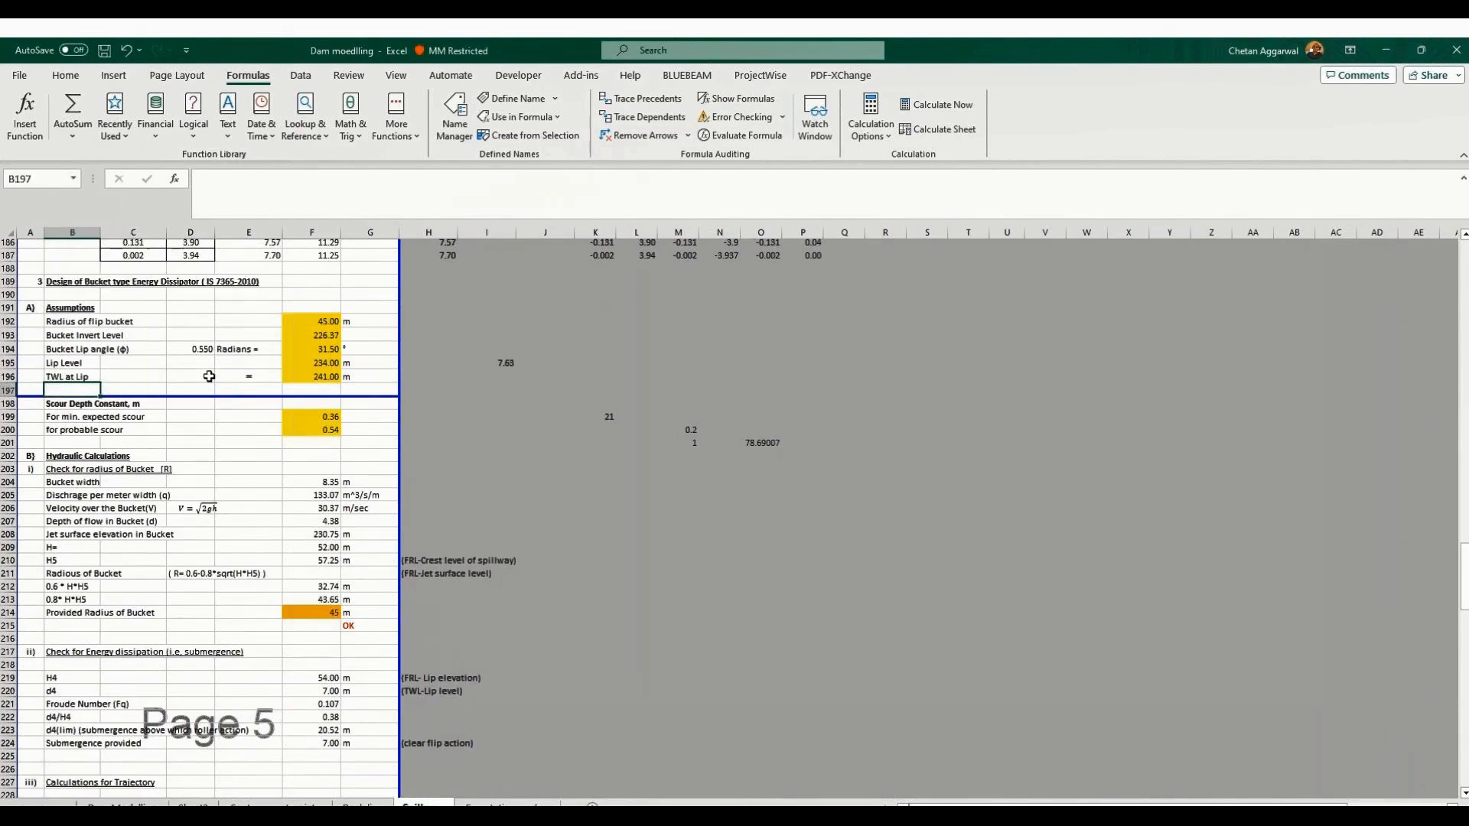
{"action": "left_click", "coordinate": [313, 376]}
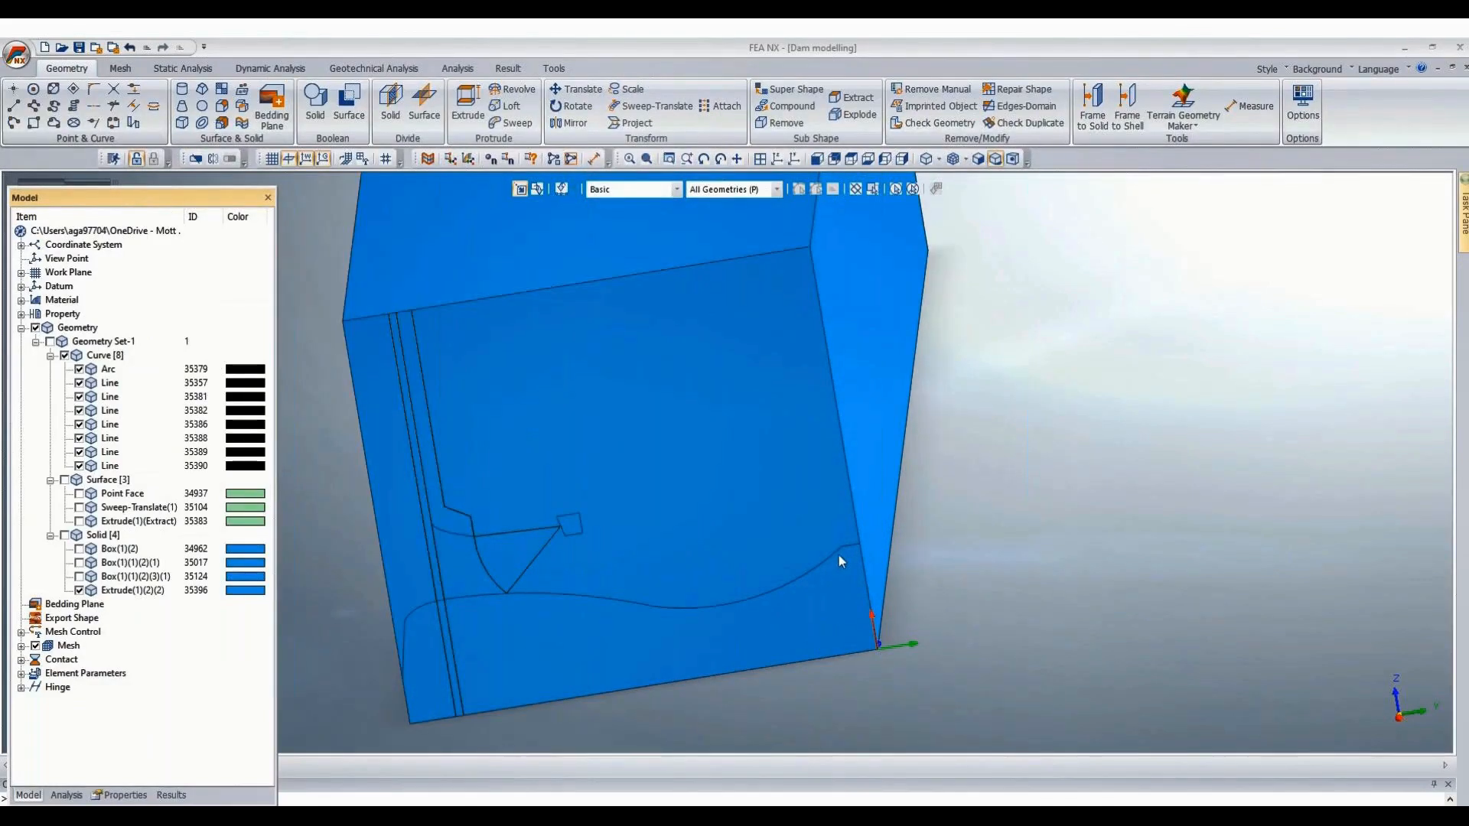
Return to FEA NX and check the coordinates of the spillway outline's downstream top point using the Line tool, without drawing a line.
{"action": "left_click", "coordinate": [15, 108]}
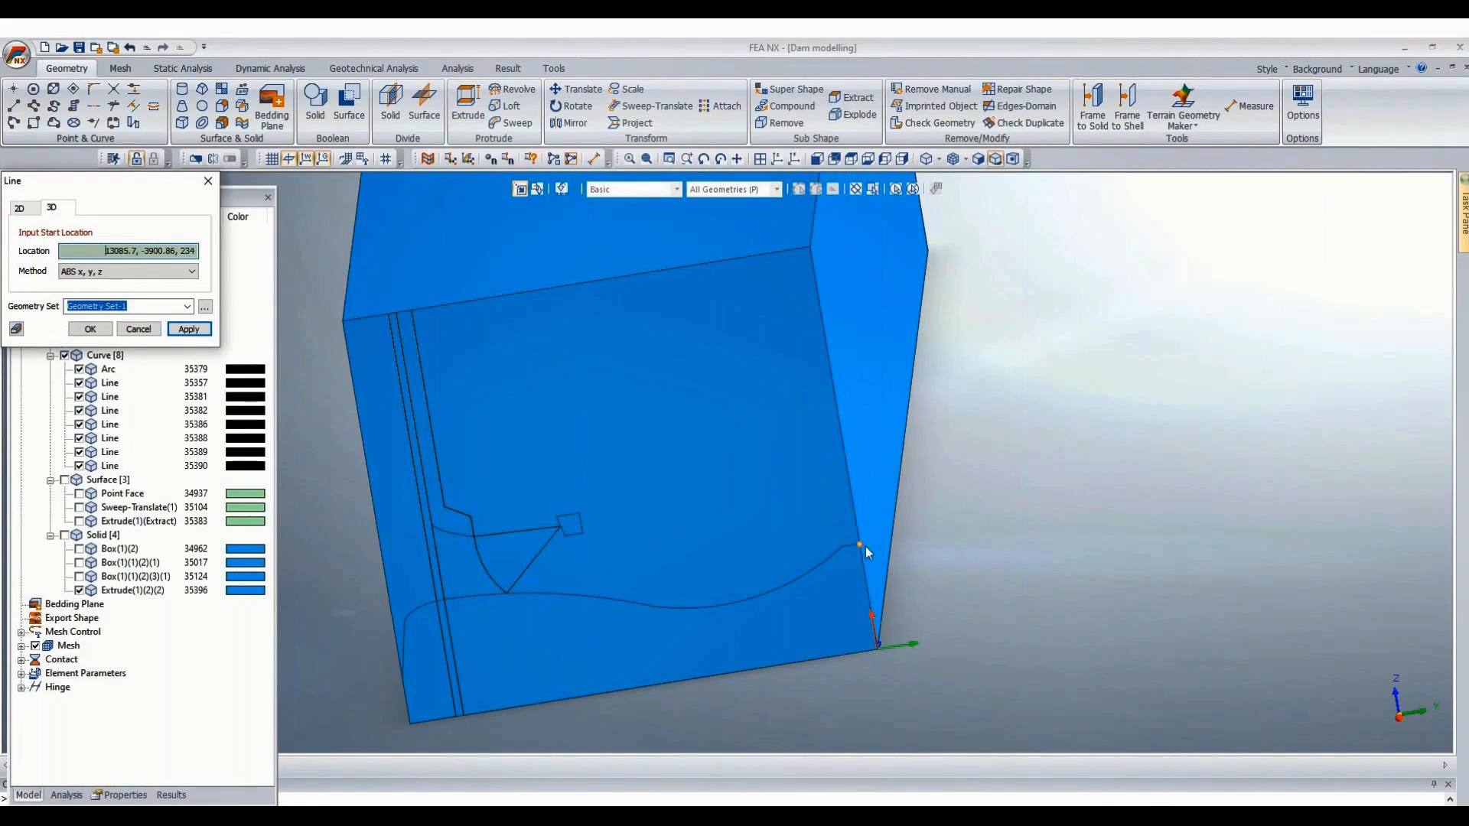
{"action": "key", "text": "Escape"}
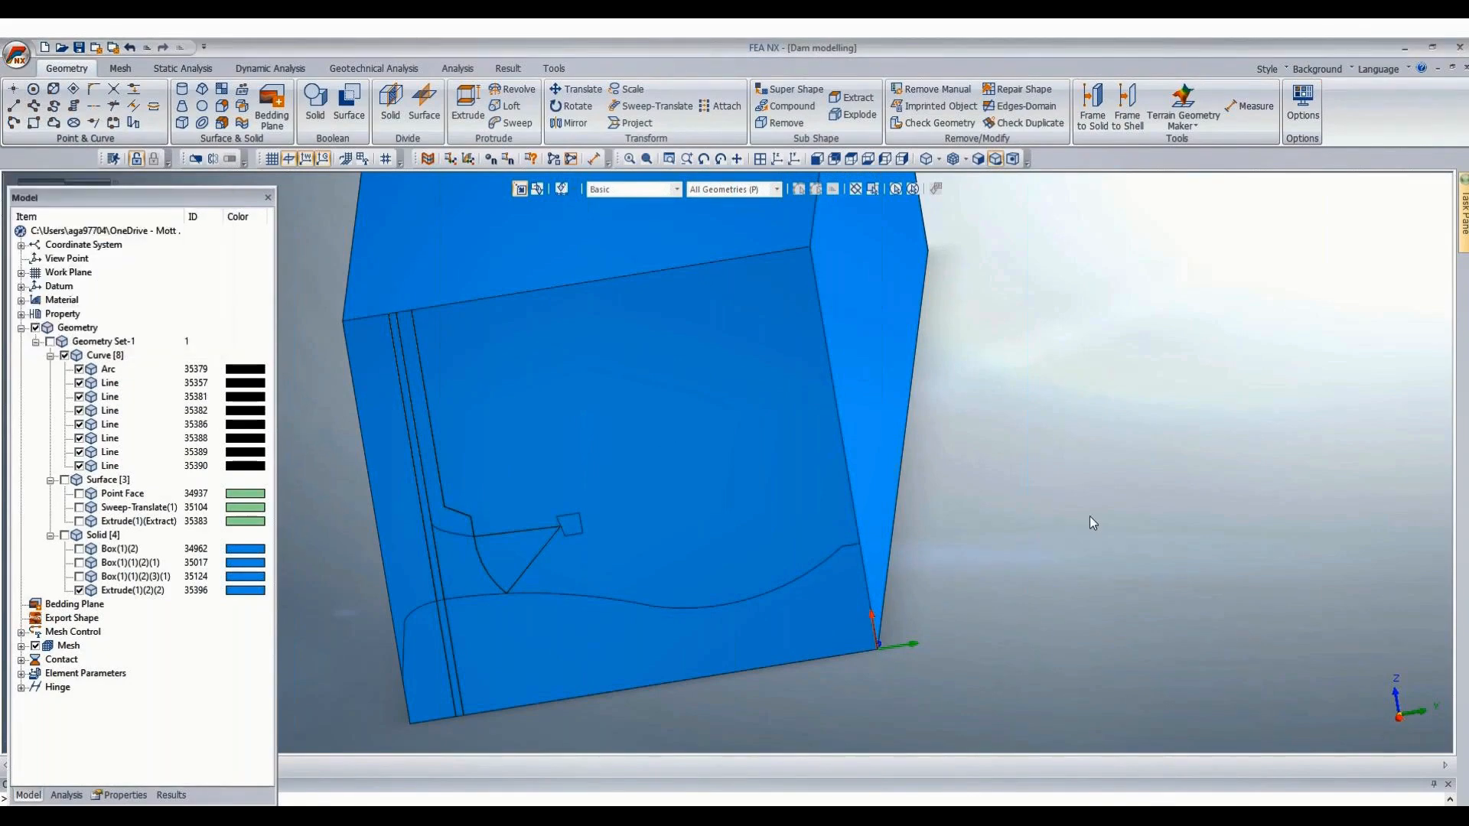
{"action": "middle_click_drag", "start_coordinate": [700, 600], "coordinate": [958, 383]}
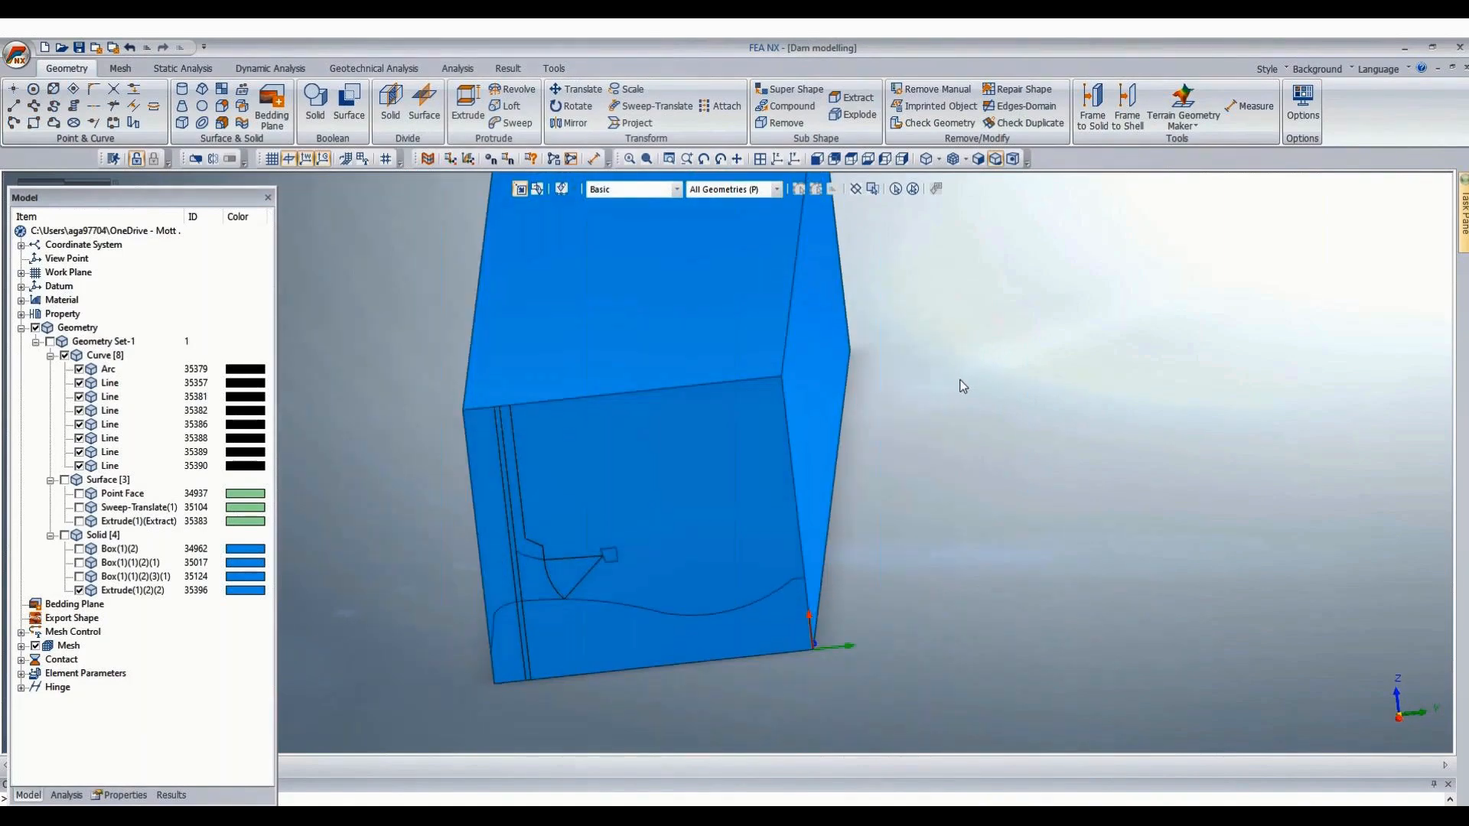
Draw a 2D line from the downstream end of the wavy spillway profile to a relative end location of 0, 10.
{"action": "left_click", "coordinate": [805, 578]}
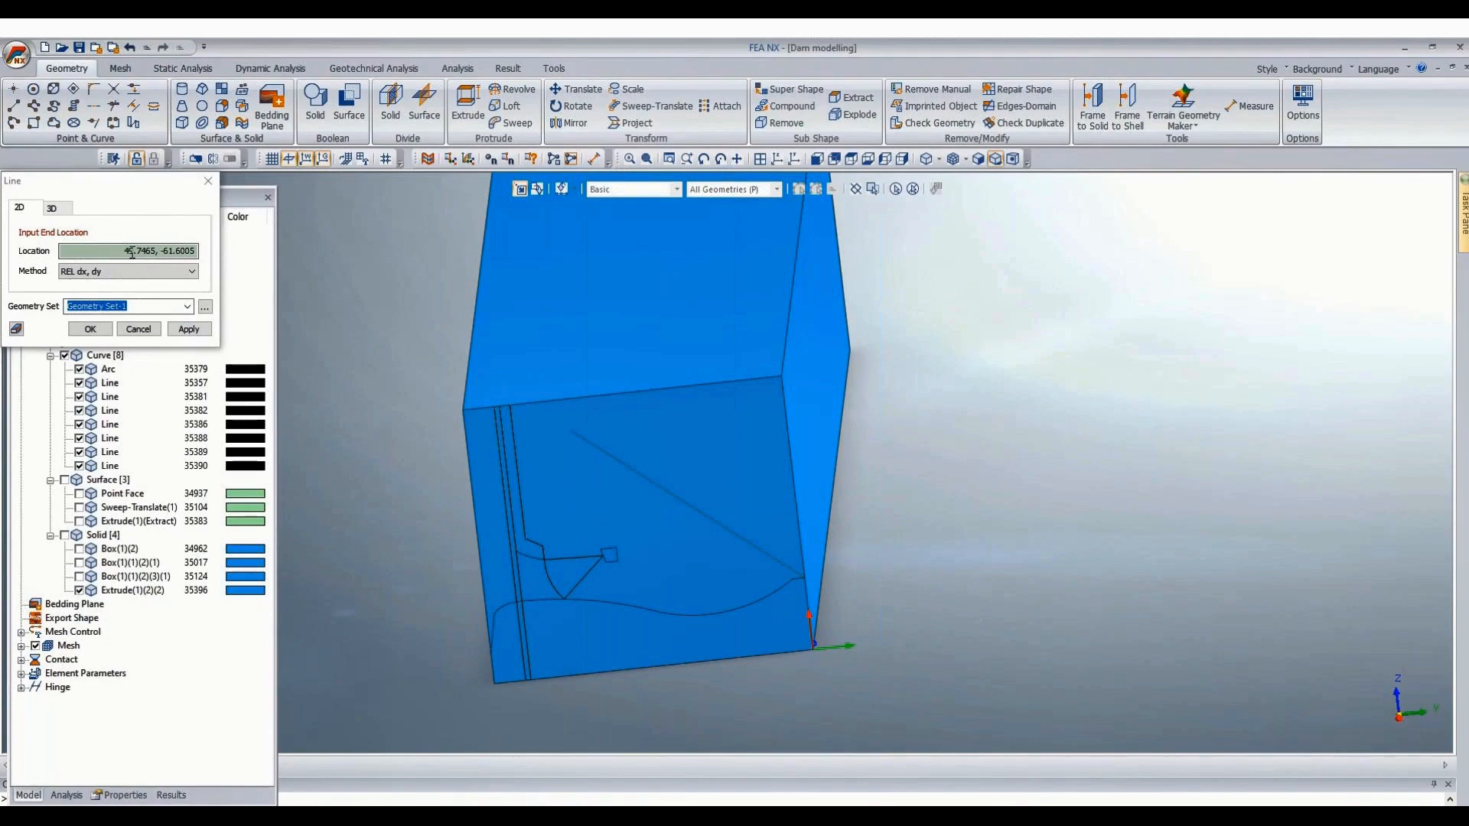
{"action": "left_click", "coordinate": [94, 257]}
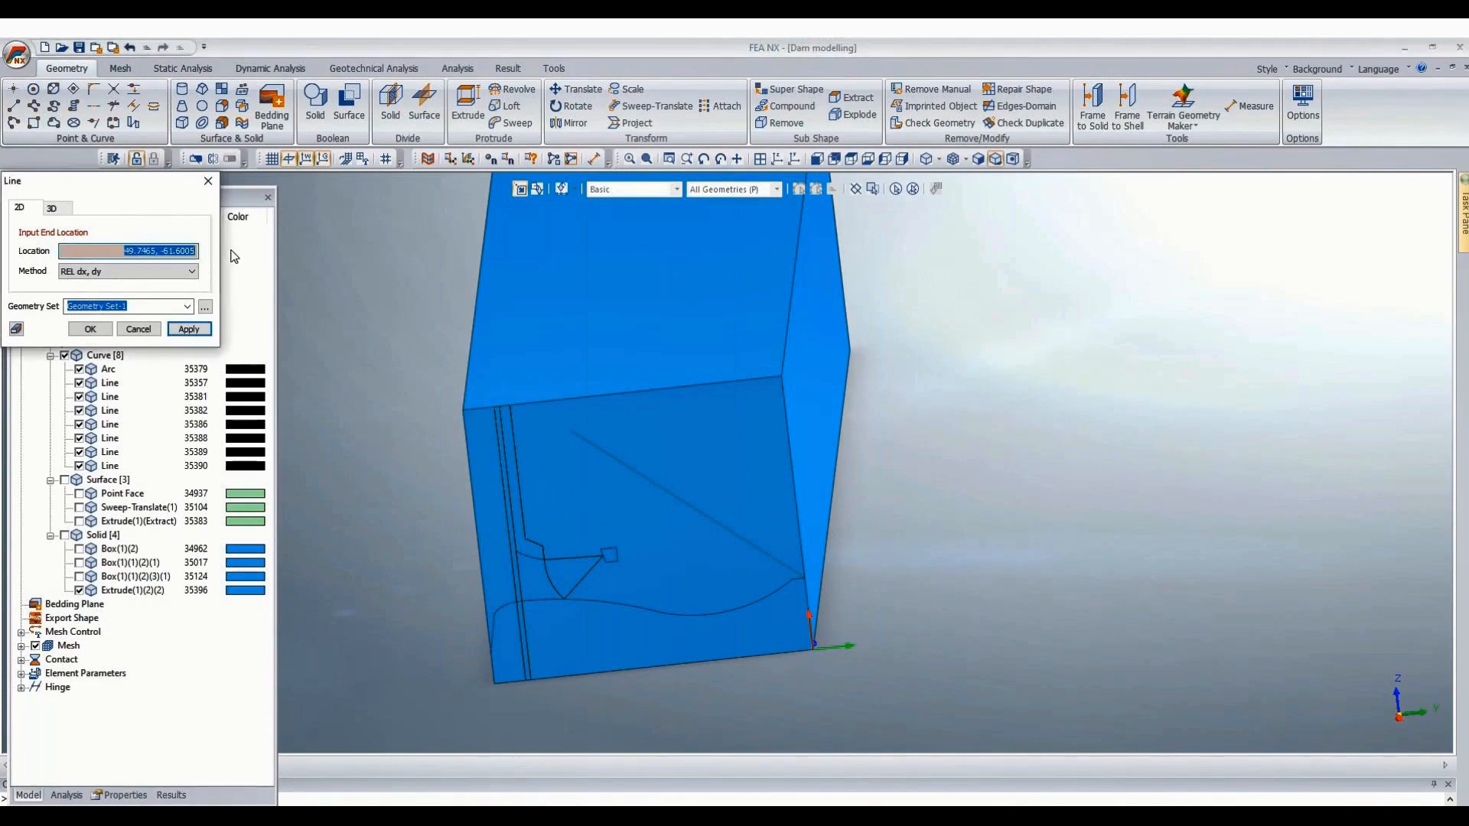
{"action": "type", "text": "0,"}
{"action": "type", "text": "10"}
{"action": "key", "text": "Return"}
{"action": "scroll", "coordinate": [924, 540], "scroll_direction": "up", "scroll_amount": 1}
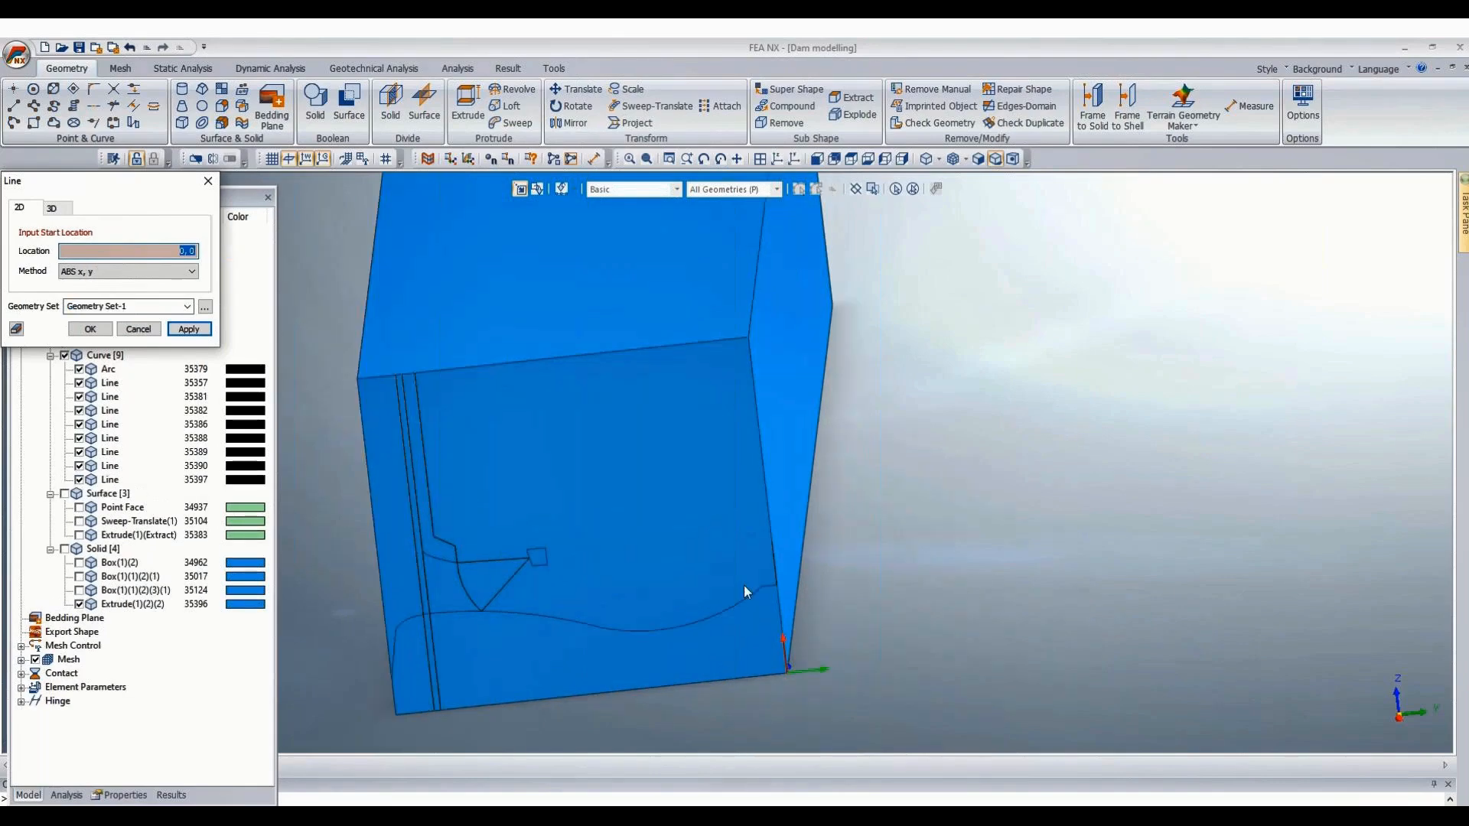
{"action": "scroll", "coordinate": [396, 394], "scroll_direction": "up", "scroll_amount": 1}
{"action": "key", "text": "Escape"}
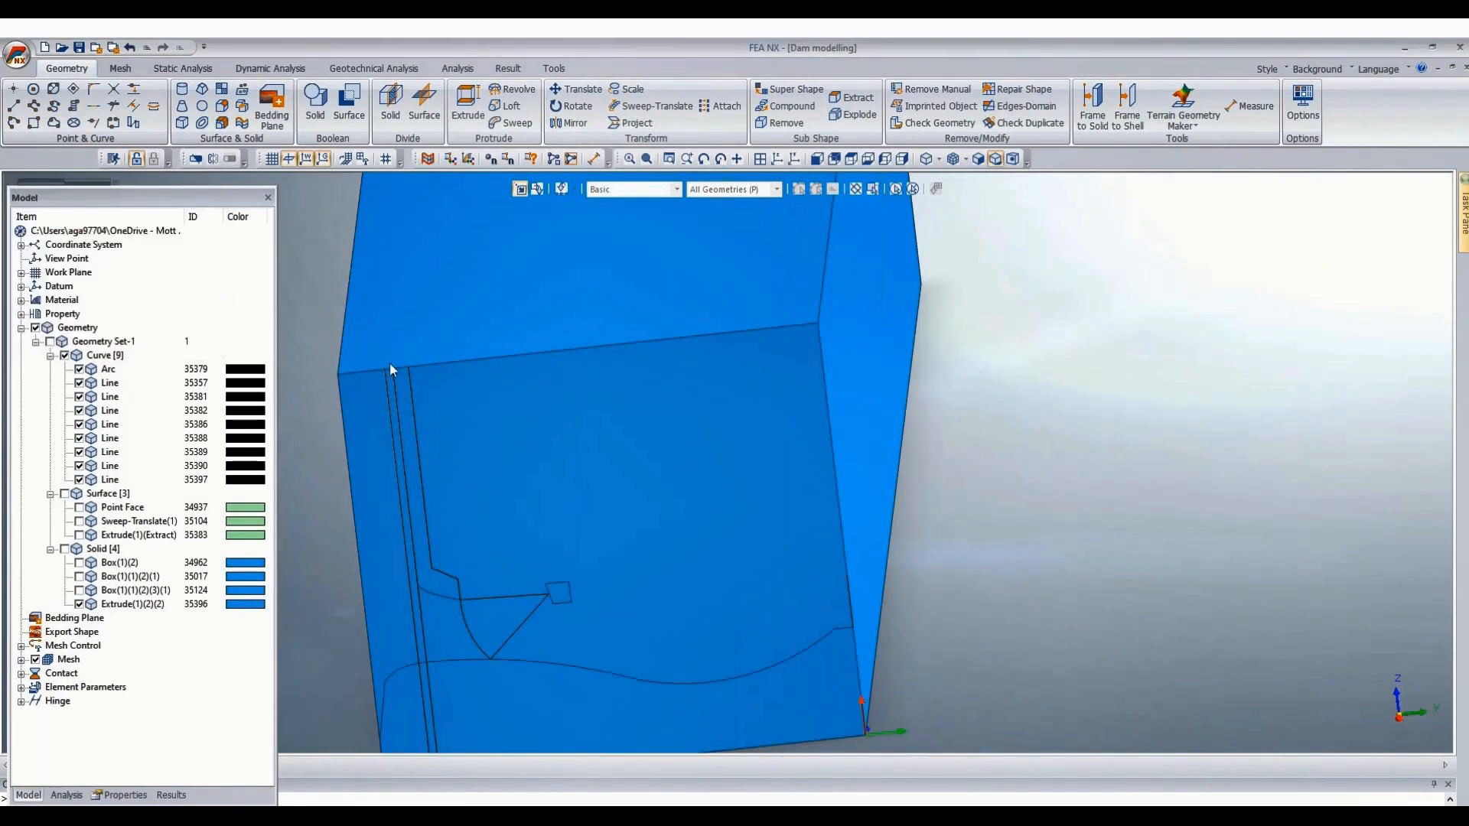
Move the middle full-height line on the block's front face sideways, using a two-point vector along the face's top edge.
{"action": "scroll", "coordinate": [383, 364], "scroll_direction": "up", "scroll_amount": 1}
{"action": "scroll", "coordinate": [548, 361], "scroll_direction": "down", "scroll_amount": 1}
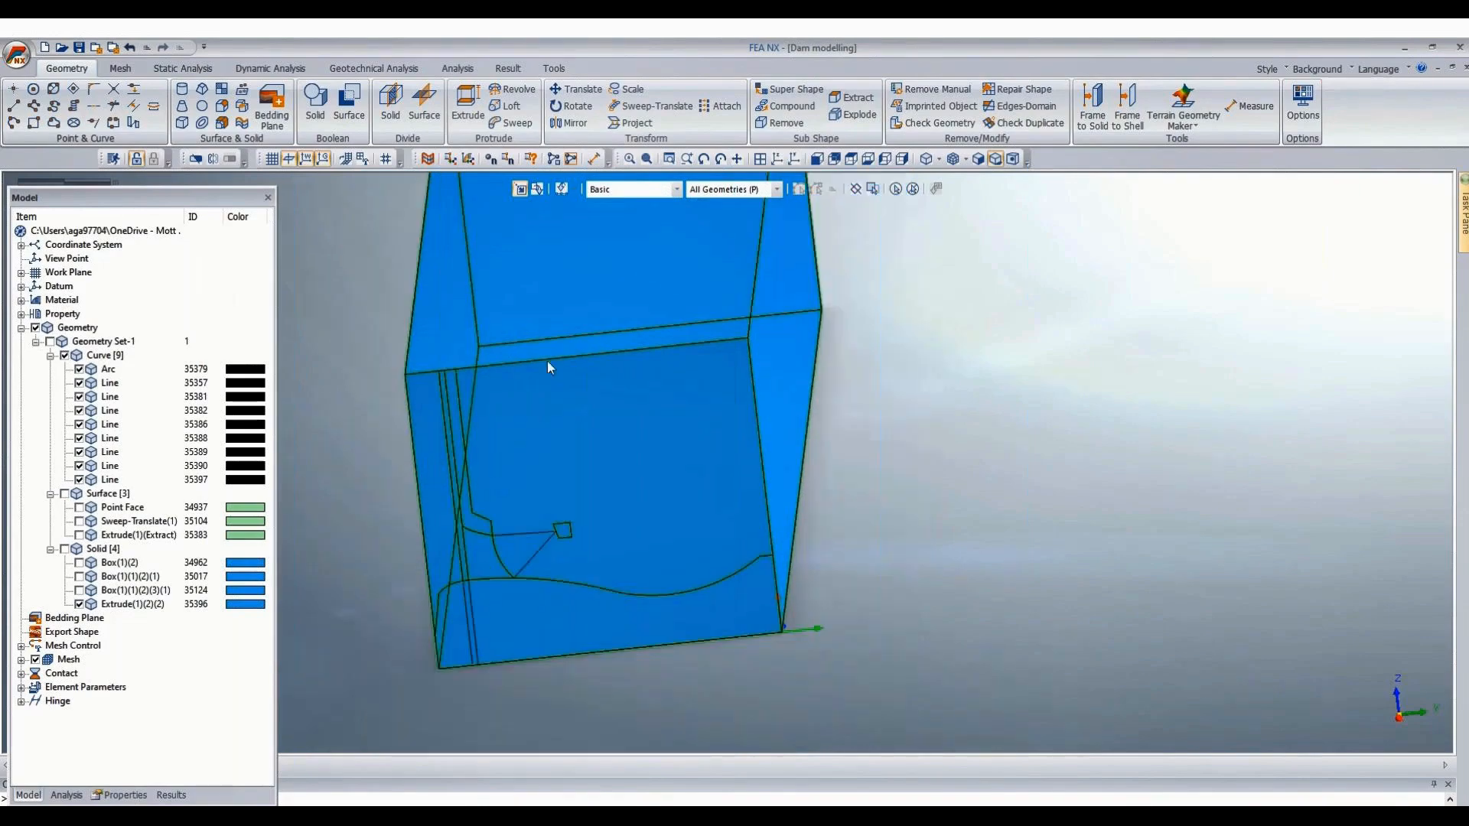
{"action": "middle_click_drag", "start_coordinate": [979, 396], "coordinate": [991, 392]}
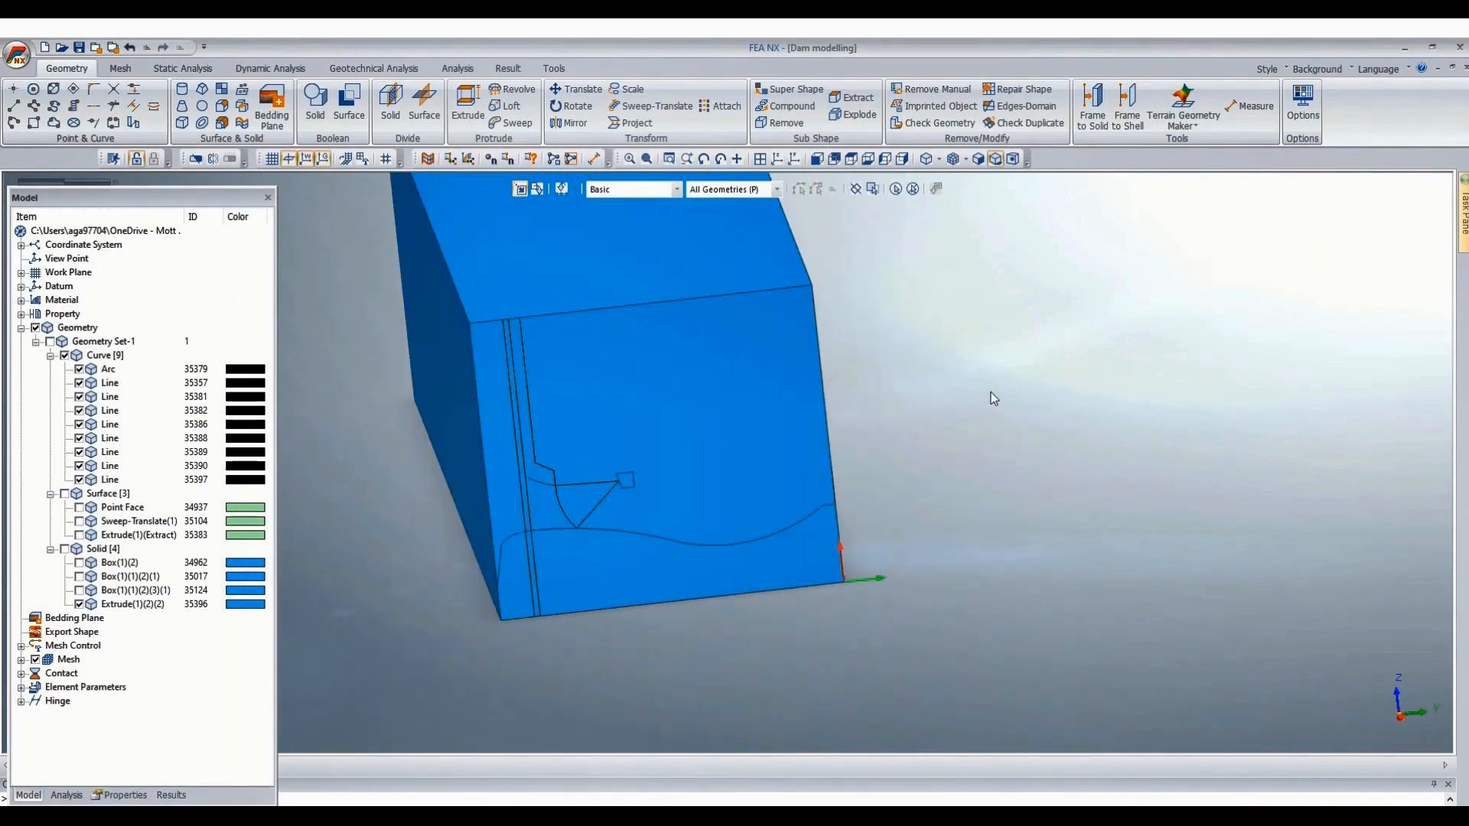
{"action": "scroll", "coordinate": [512, 330], "scroll_direction": "up", "scroll_amount": 3}
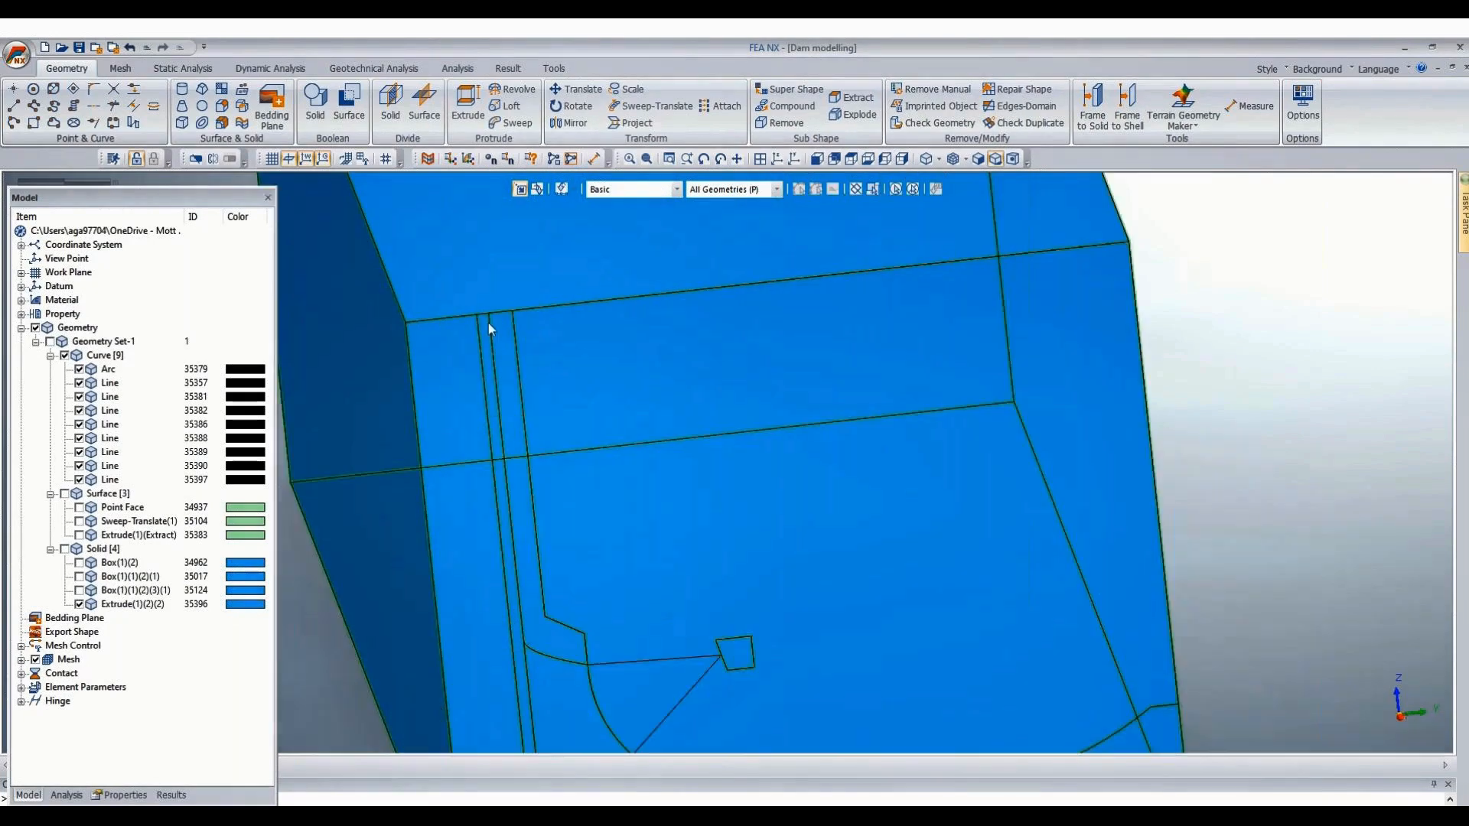
{"action": "scroll", "coordinate": [580, 312], "scroll_direction": "down", "scroll_amount": 1}
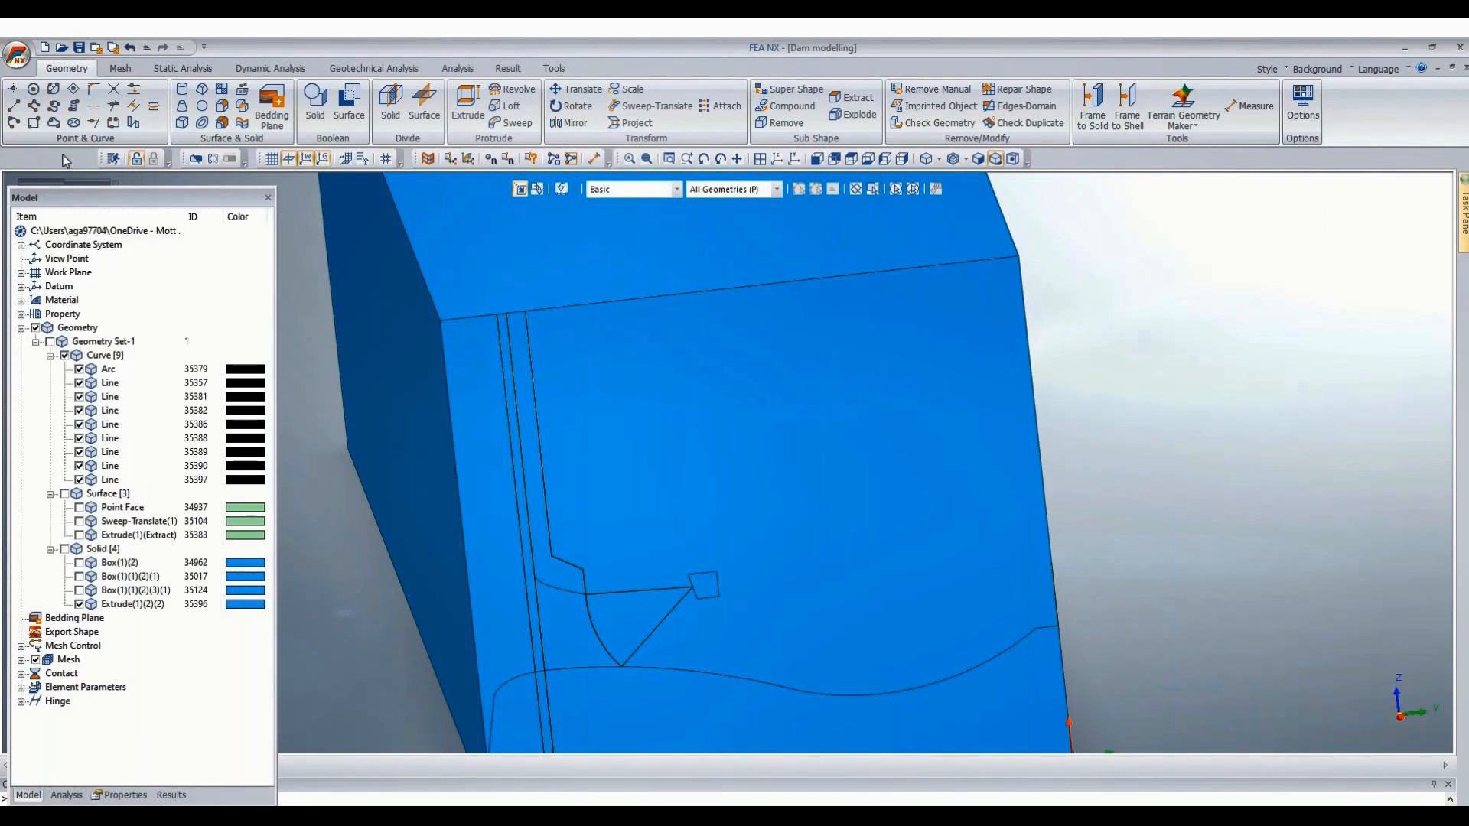
{"action": "left_click", "coordinate": [573, 89]}
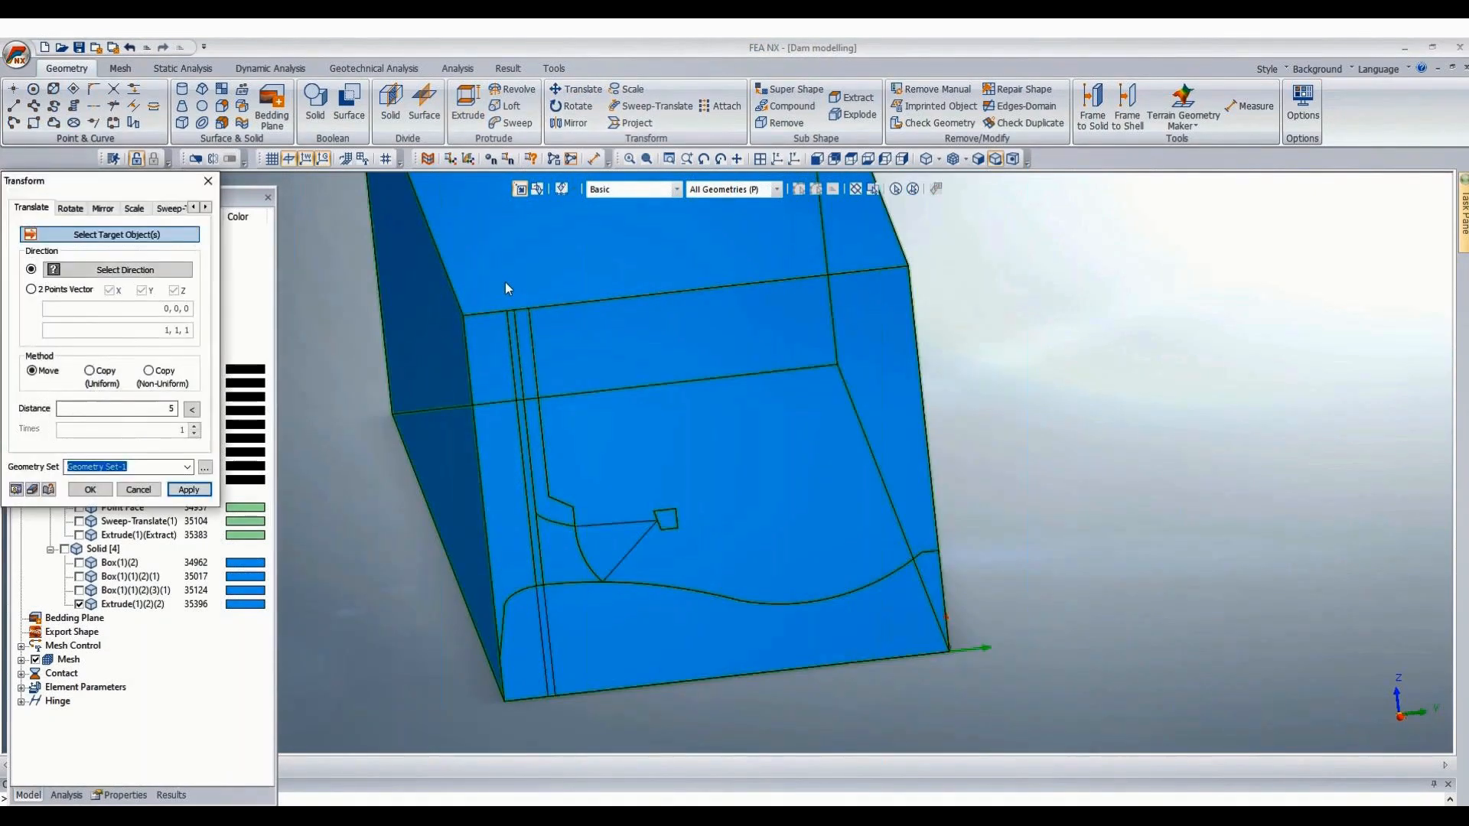
{"action": "left_click_drag", "start_coordinate": [505, 283], "coordinate": [582, 723]}
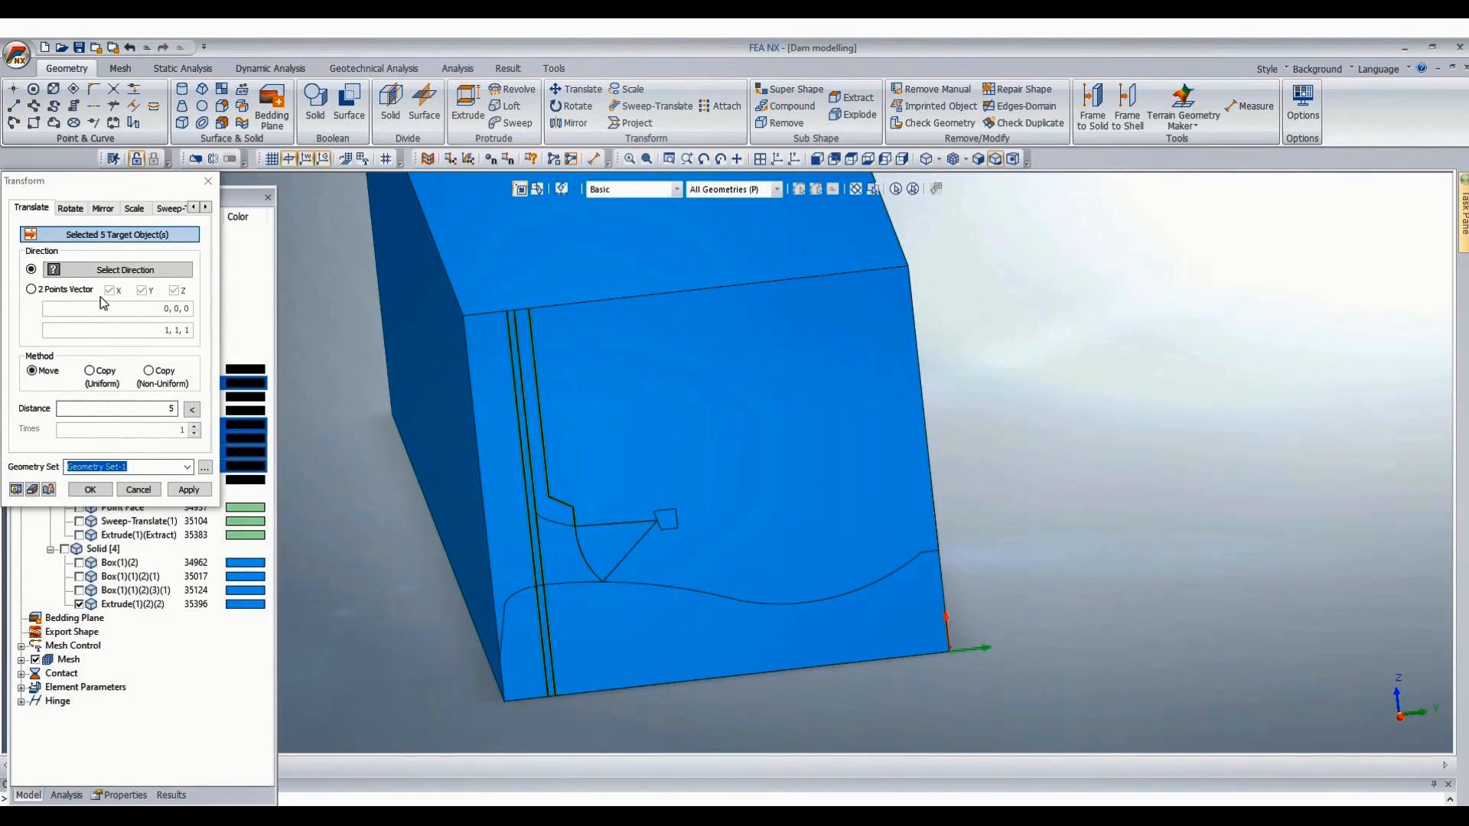
{"action": "left_click", "coordinate": [109, 237]}
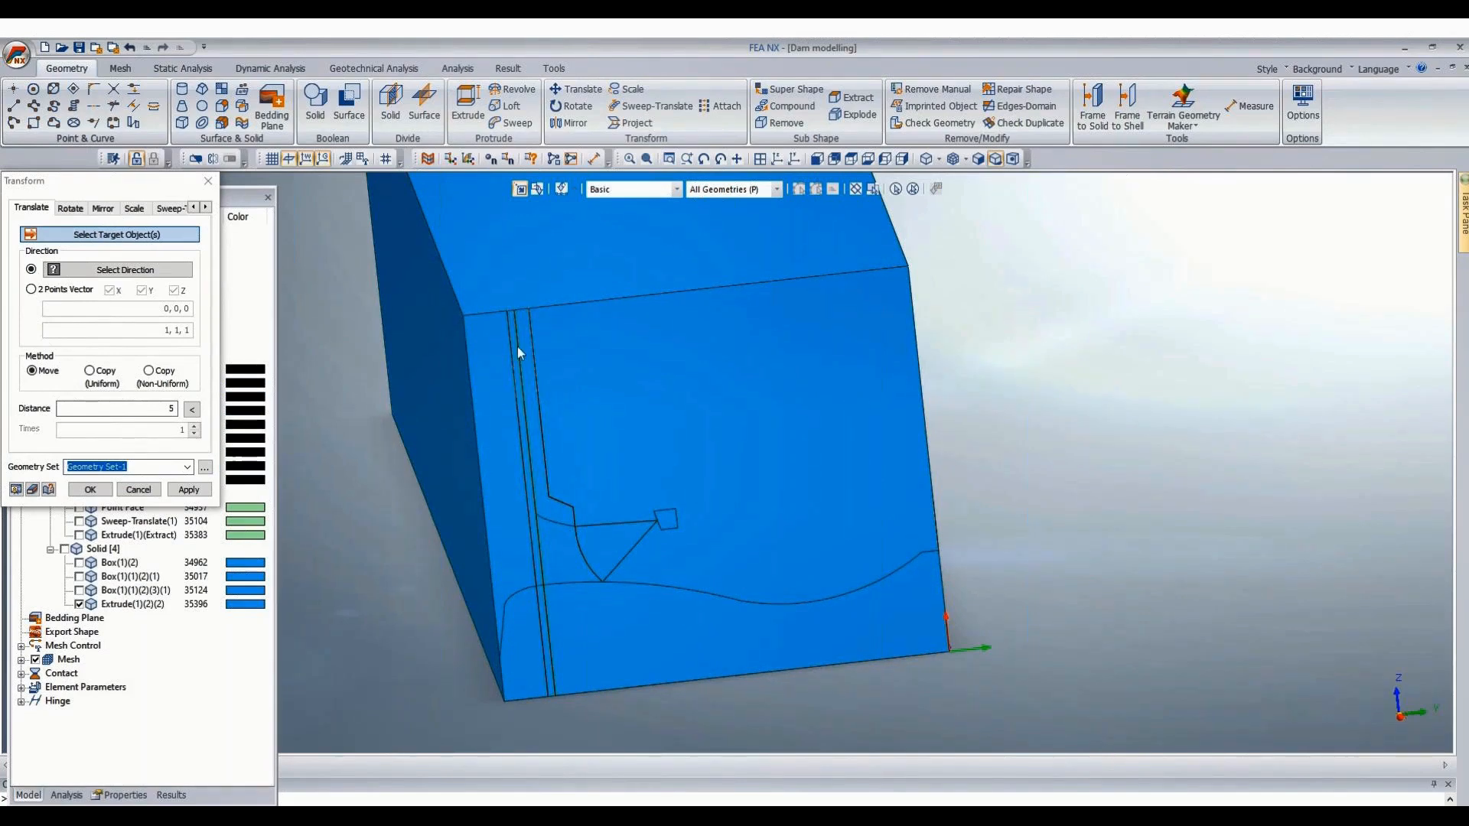
{"action": "left_click", "coordinate": [517, 347]}
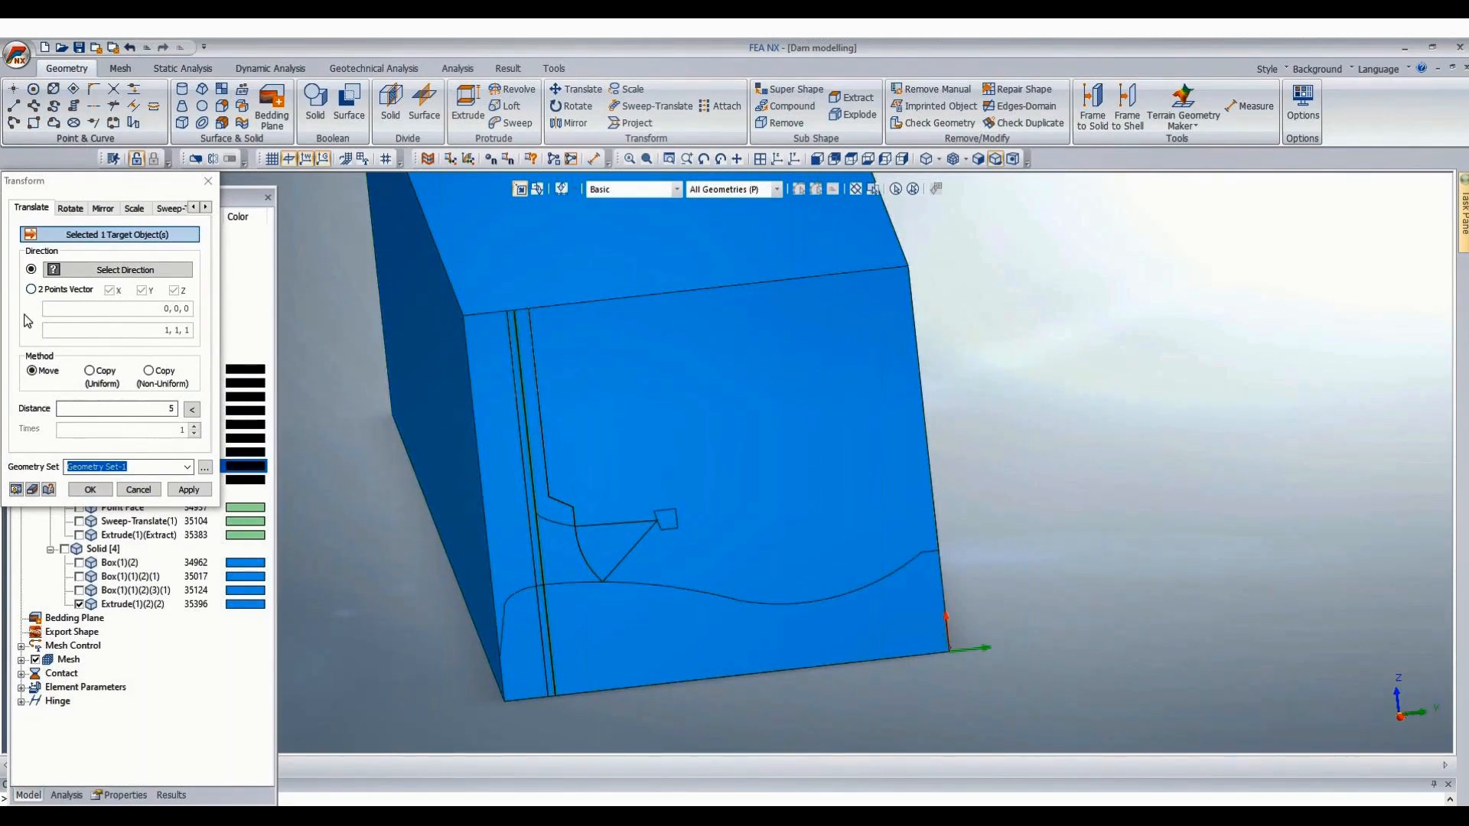
{"action": "left_click", "coordinate": [31, 289]}
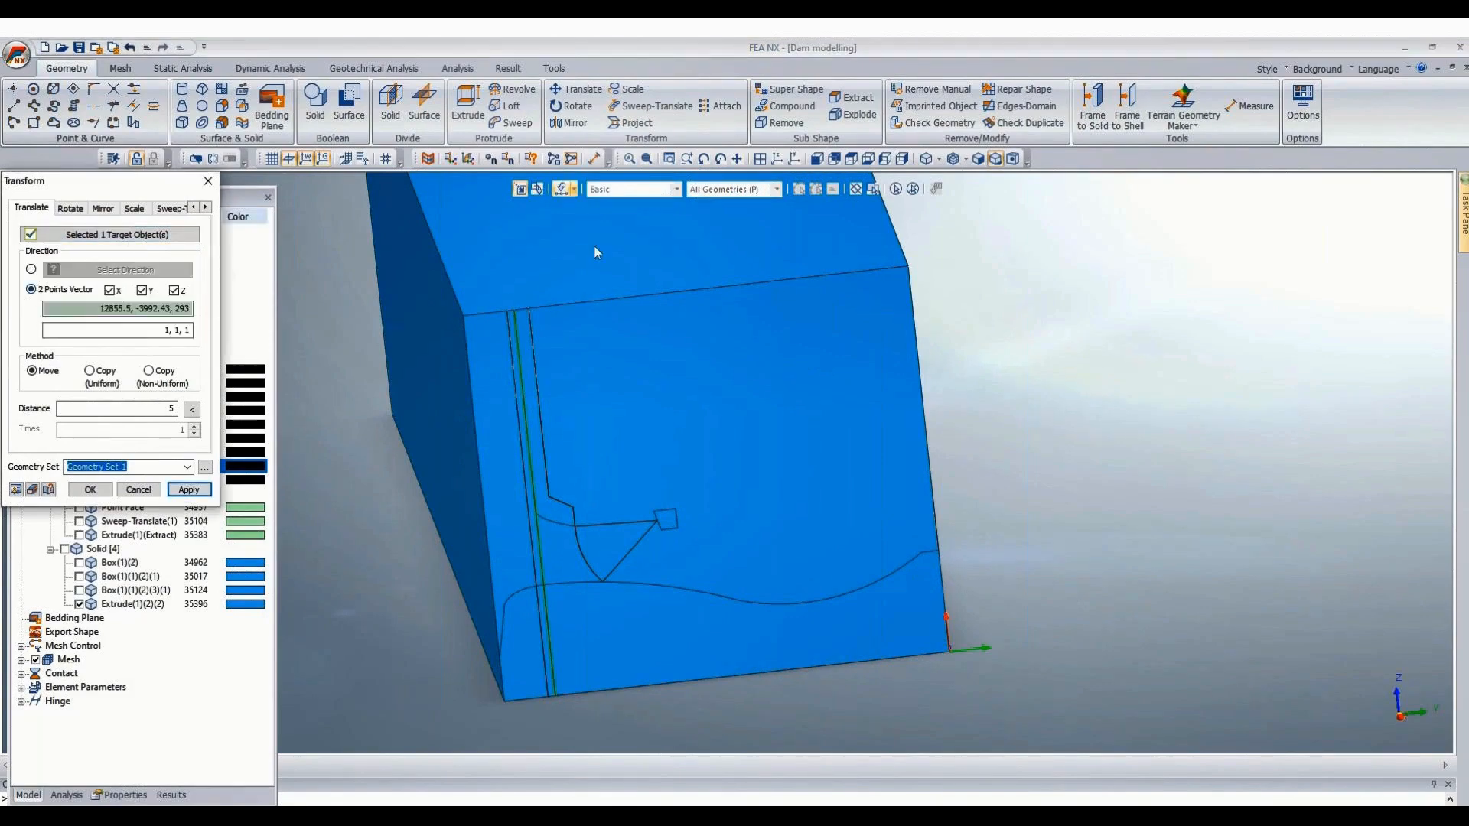
{"action": "left_click", "coordinate": [492, 313]}
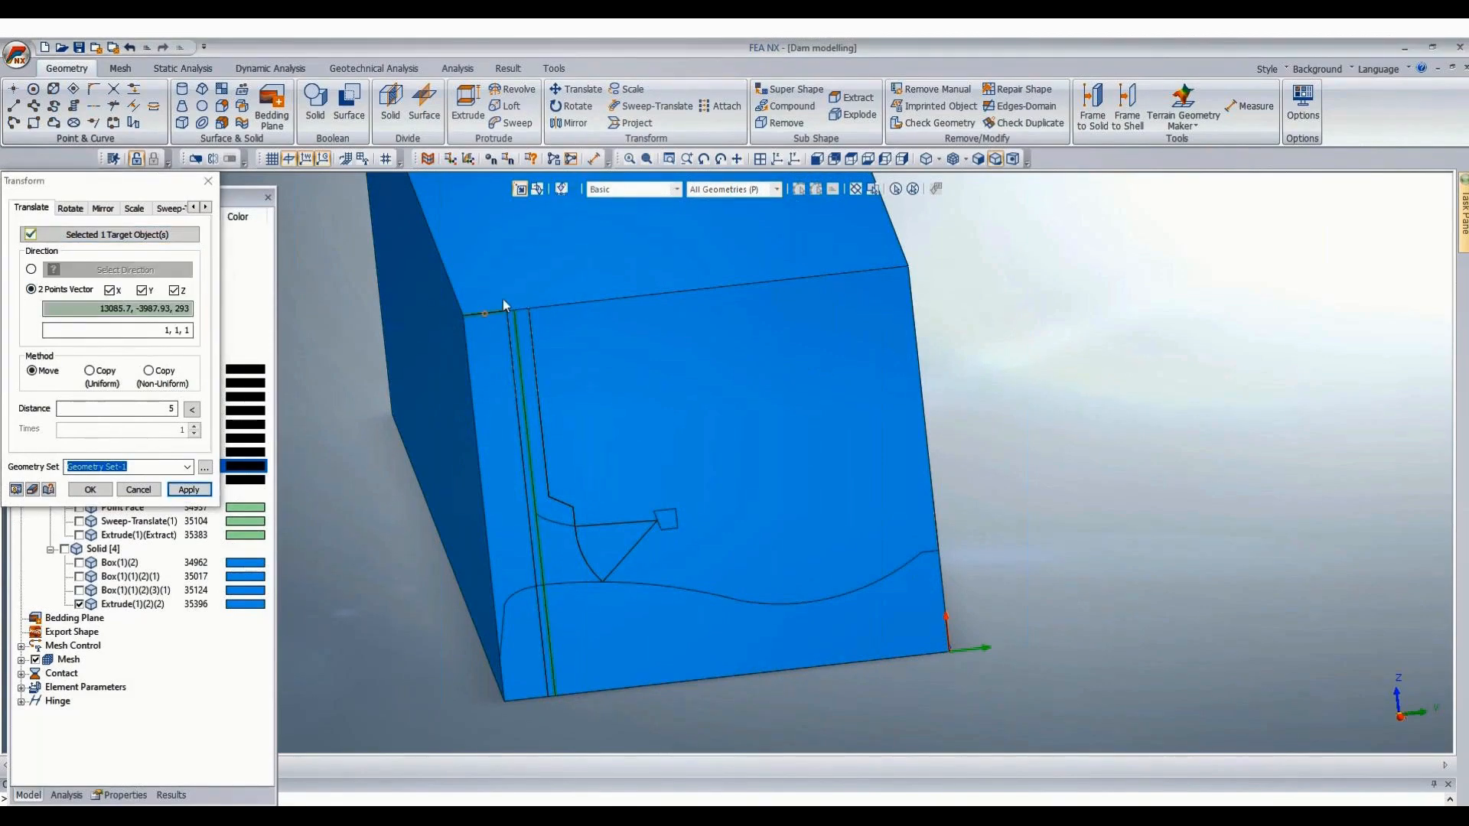
{"action": "left_click", "coordinate": [717, 289]}
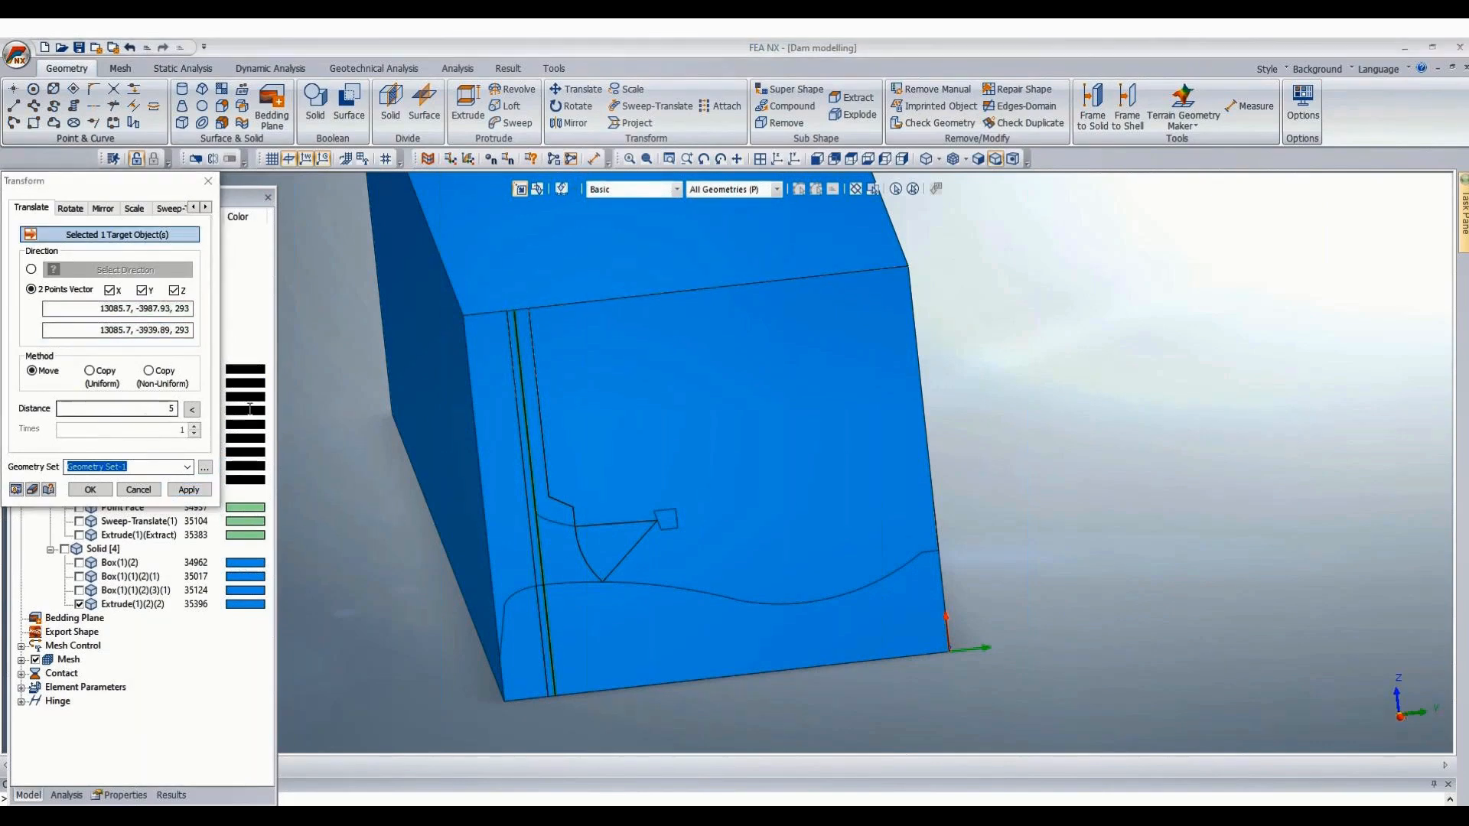
{"action": "left_click", "coordinate": [90, 489]}
{"action": "scroll", "coordinate": [1048, 372], "scroll_direction": "up", "scroll_amount": 2}
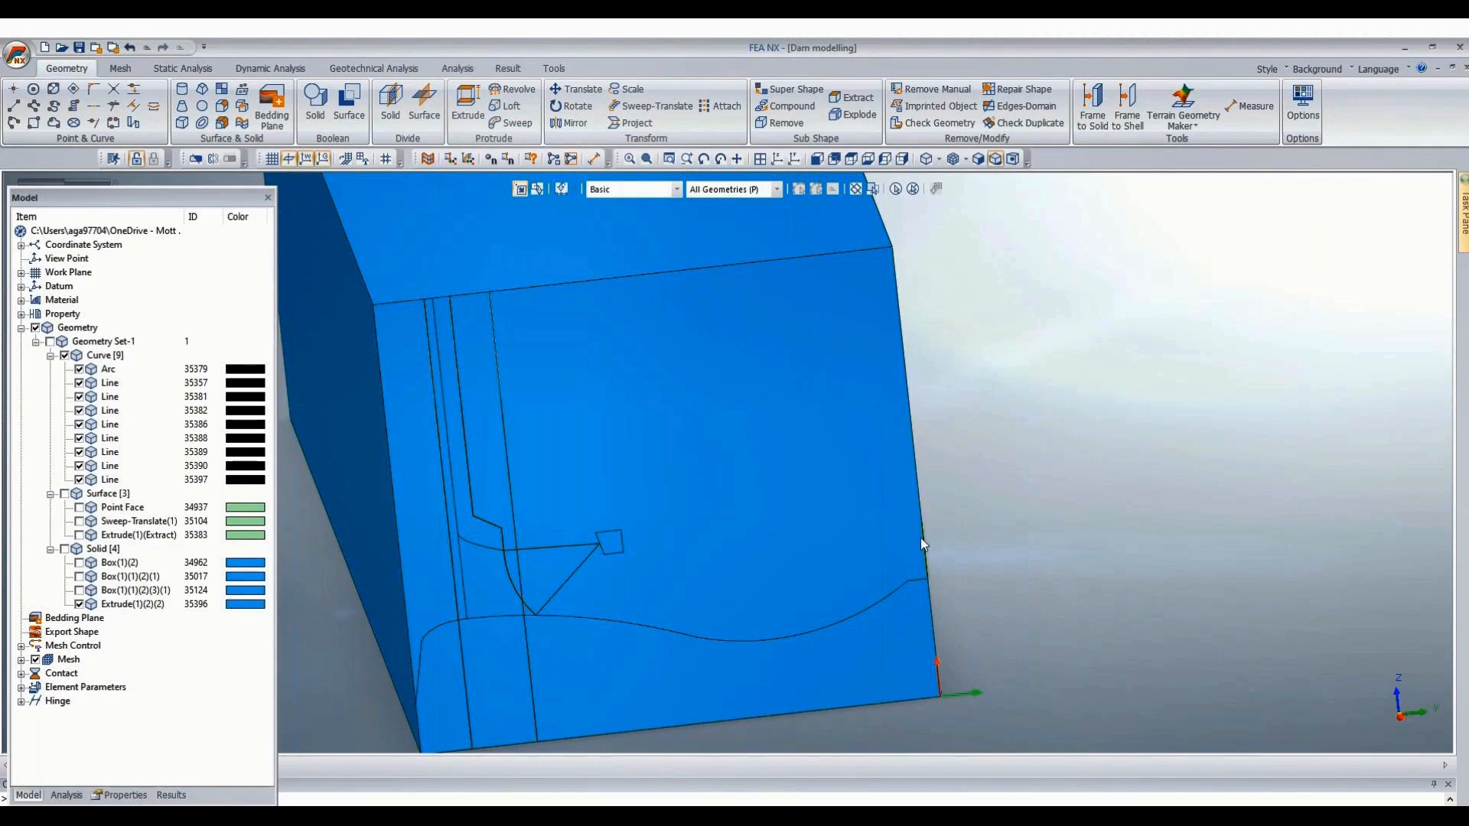
{"action": "scroll", "coordinate": [1095, 475], "scroll_direction": "down", "scroll_amount": 3}
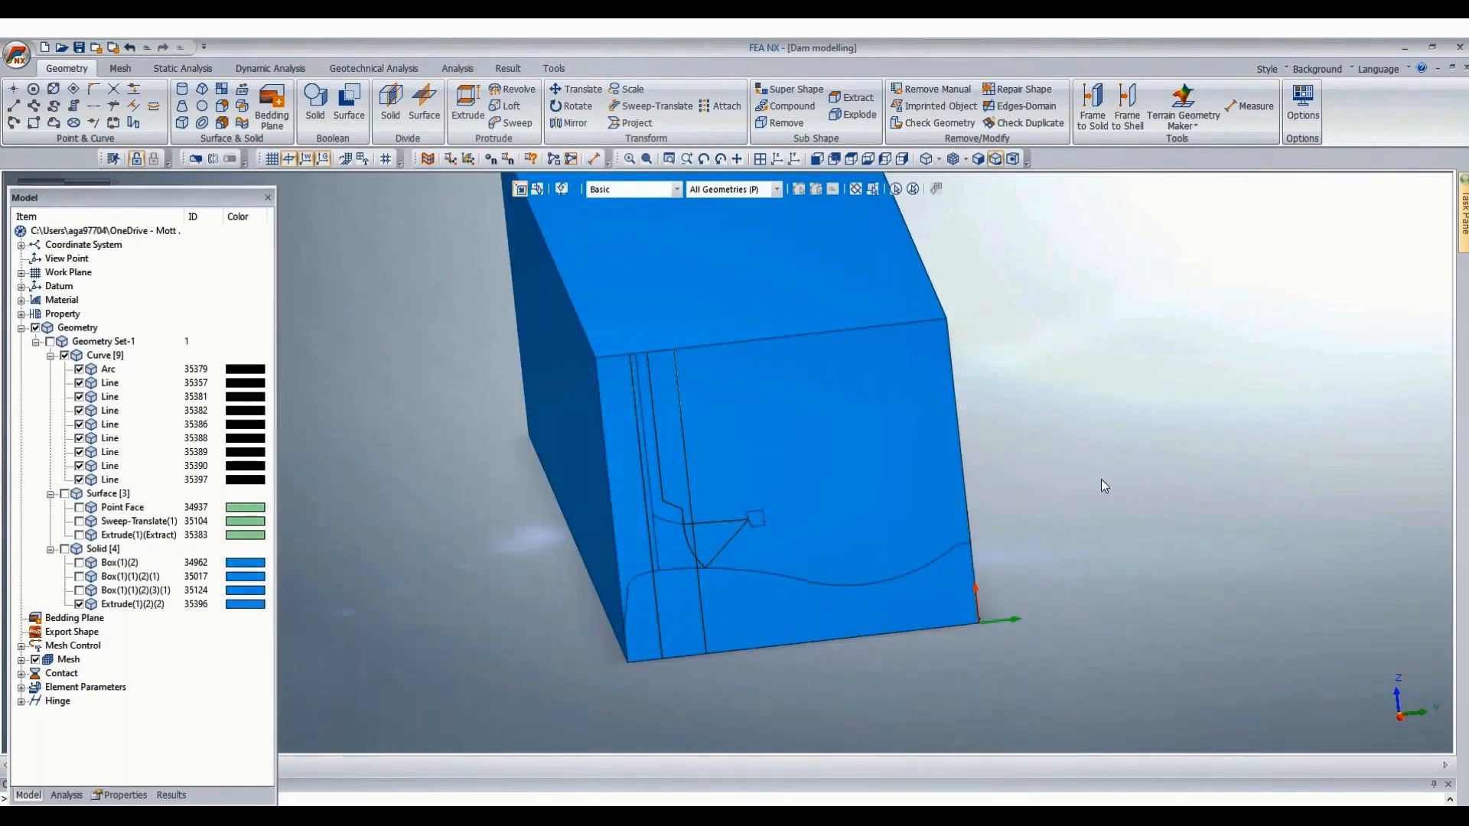
{"action": "scroll", "coordinate": [1106, 481], "scroll_direction": "up", "scroll_amount": 1}
Switch to the Dam moedlling Excel workbook and look up the FRL in the ogee overflow design data.
{"action": "mouse_move", "coordinate": [503, 820]}
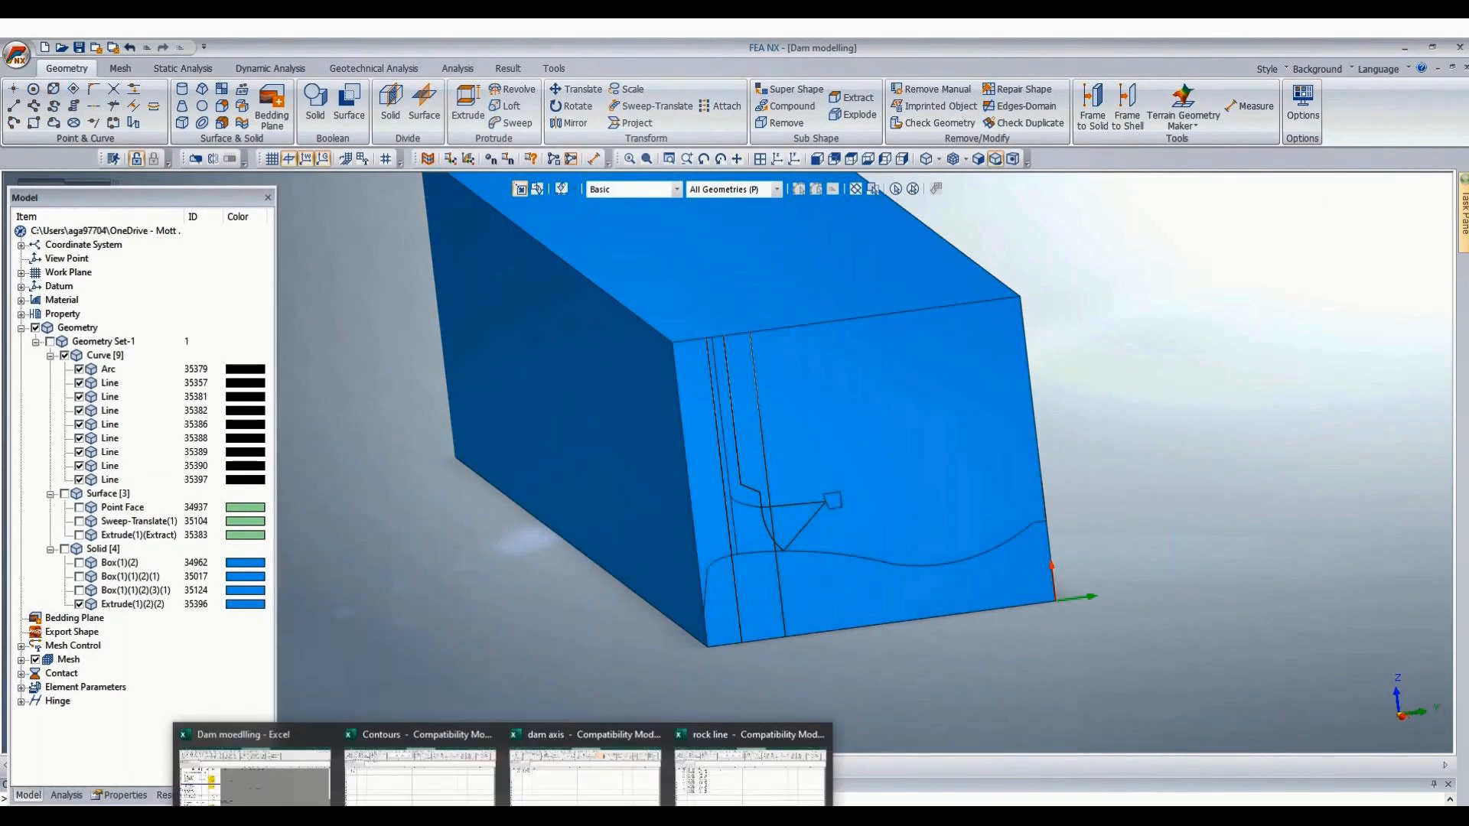
{"action": "left_click", "coordinate": [255, 773]}
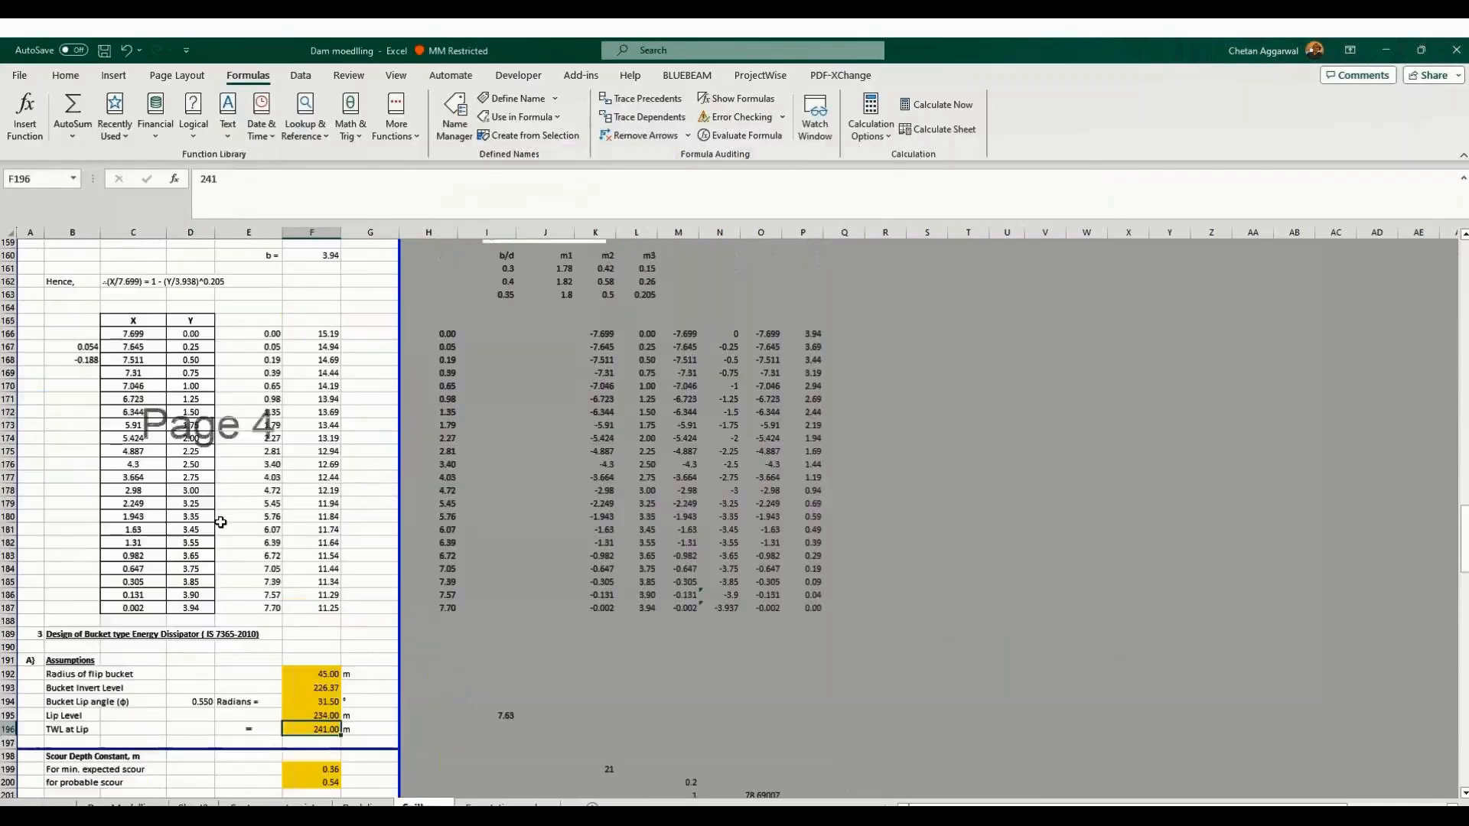
{"action": "scroll", "coordinate": [165, 436], "scroll_direction": "up", "scroll_amount": 20}
{"action": "scroll", "coordinate": [165, 436], "scroll_direction": "up", "scroll_amount": 20}
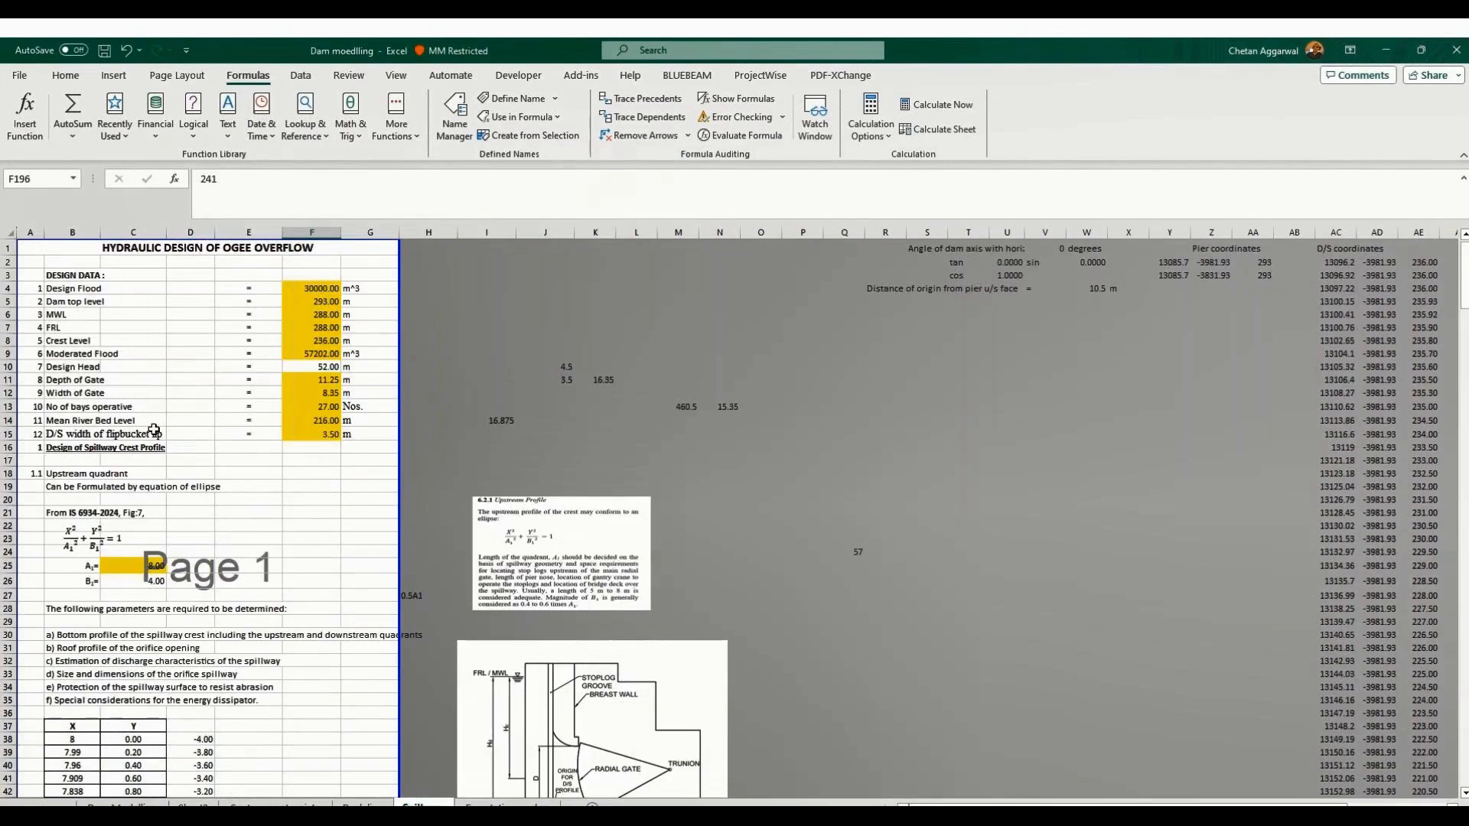
{"action": "left_click", "coordinate": [60, 322]}
{"action": "left_click", "coordinate": [312, 329]}
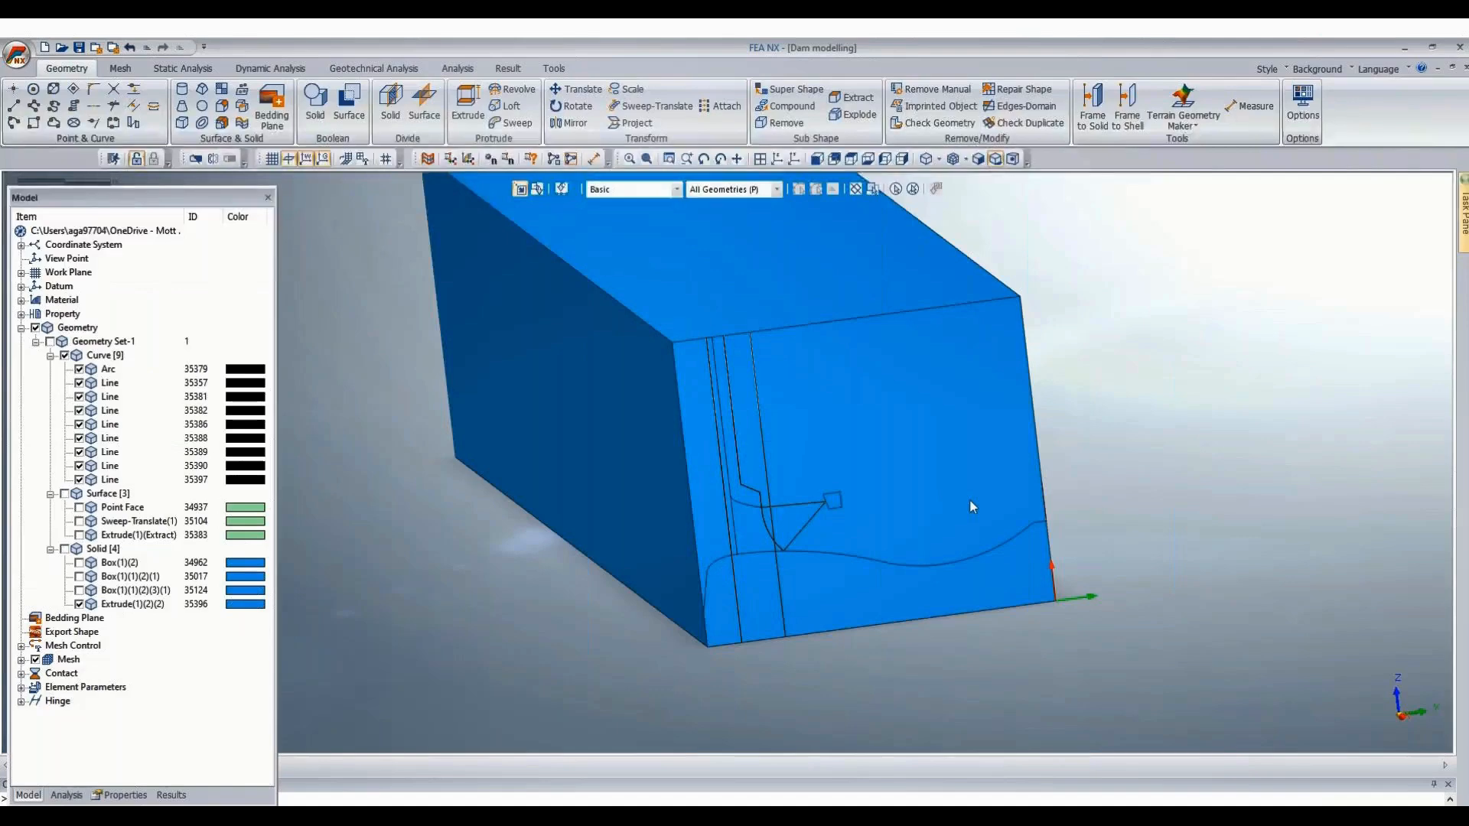
Return to FEA NX and draw a 3D line along the top edge of the block's upstream face, between its two upper corners.
{"action": "scroll", "coordinate": [1194, 434], "scroll_direction": "down", "scroll_amount": 2}
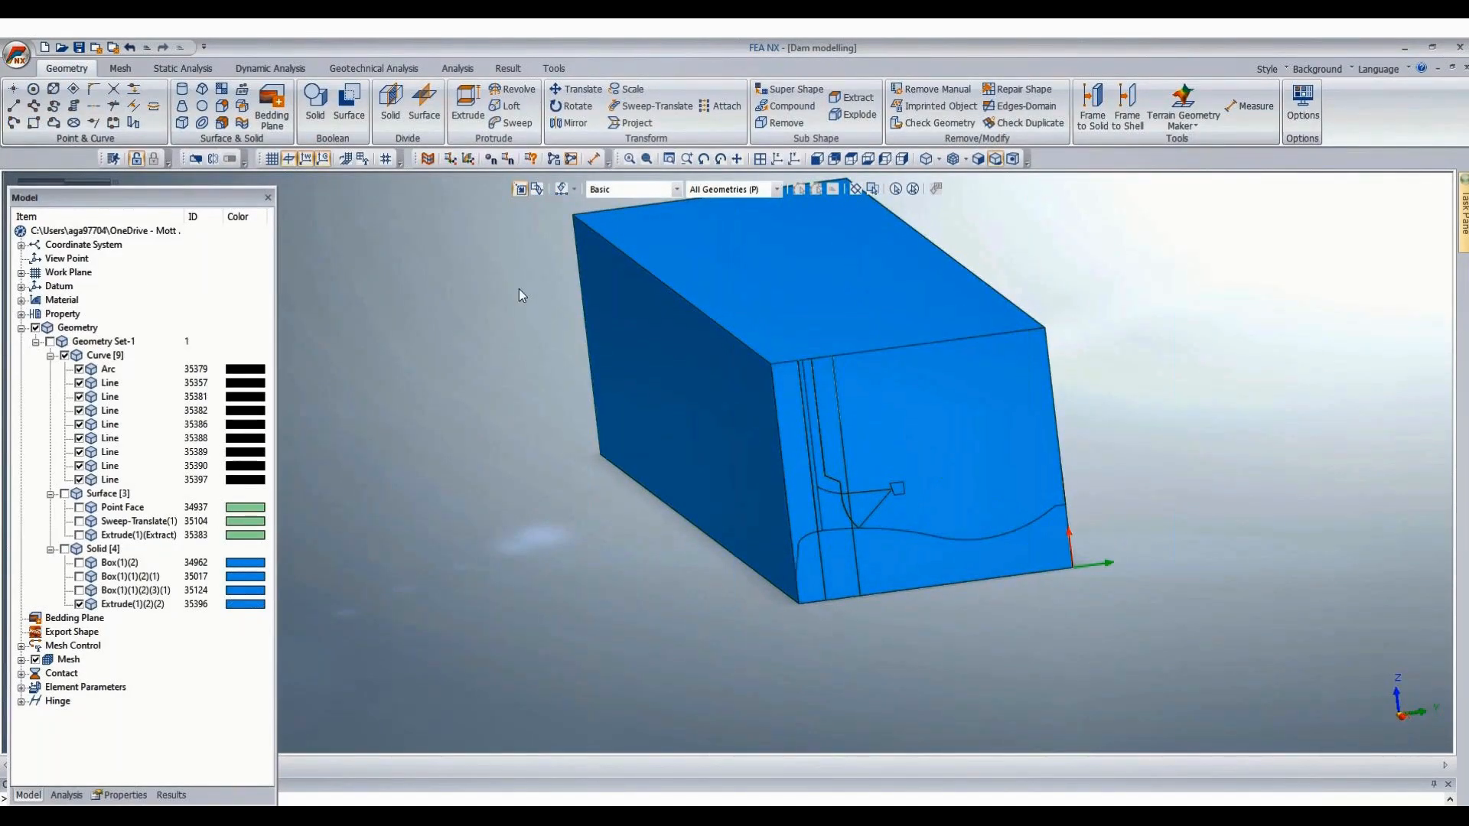
{"action": "left_click", "coordinate": [11, 107]}
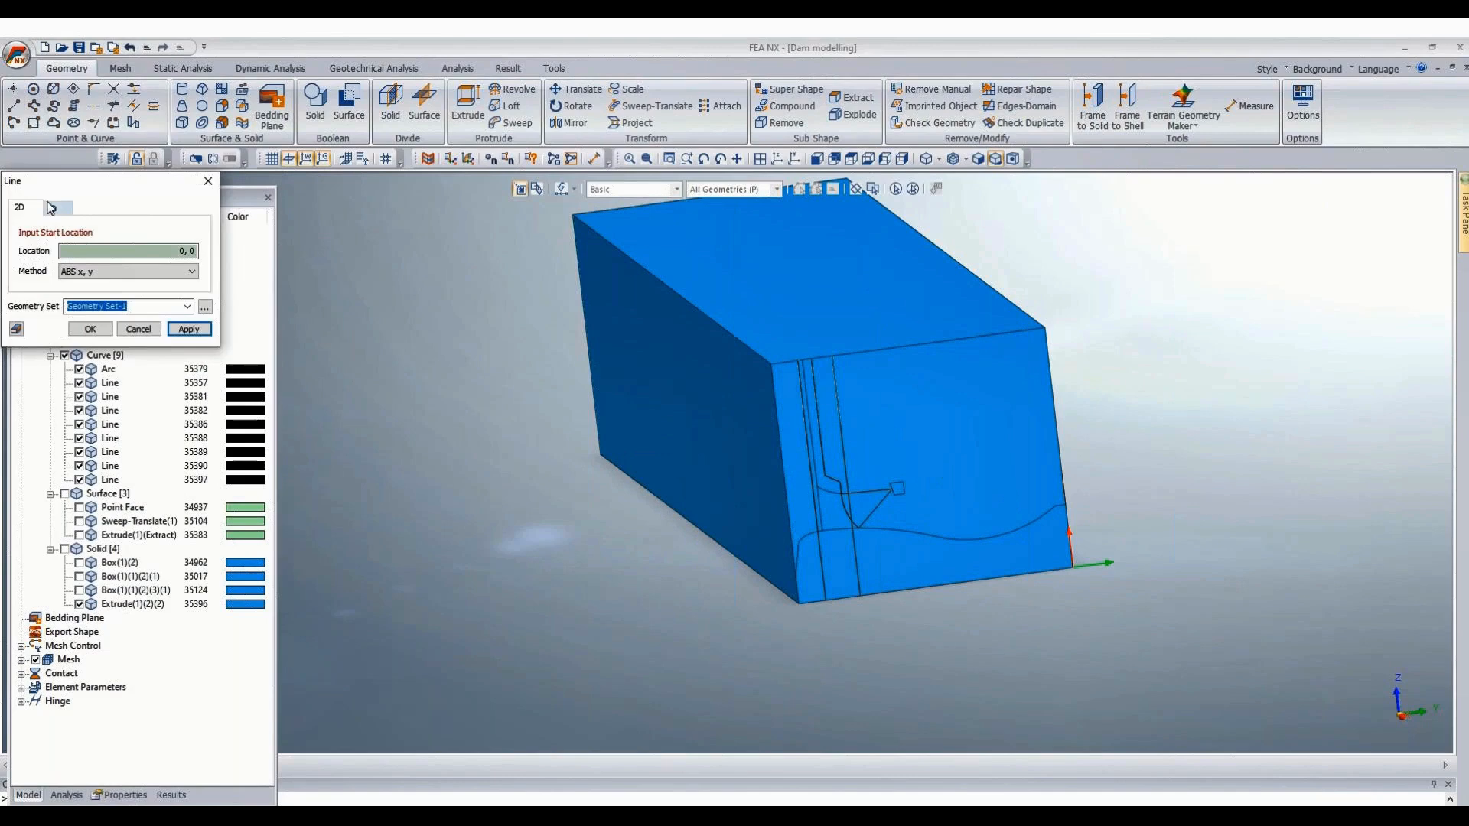
{"action": "left_click", "coordinate": [586, 218]}
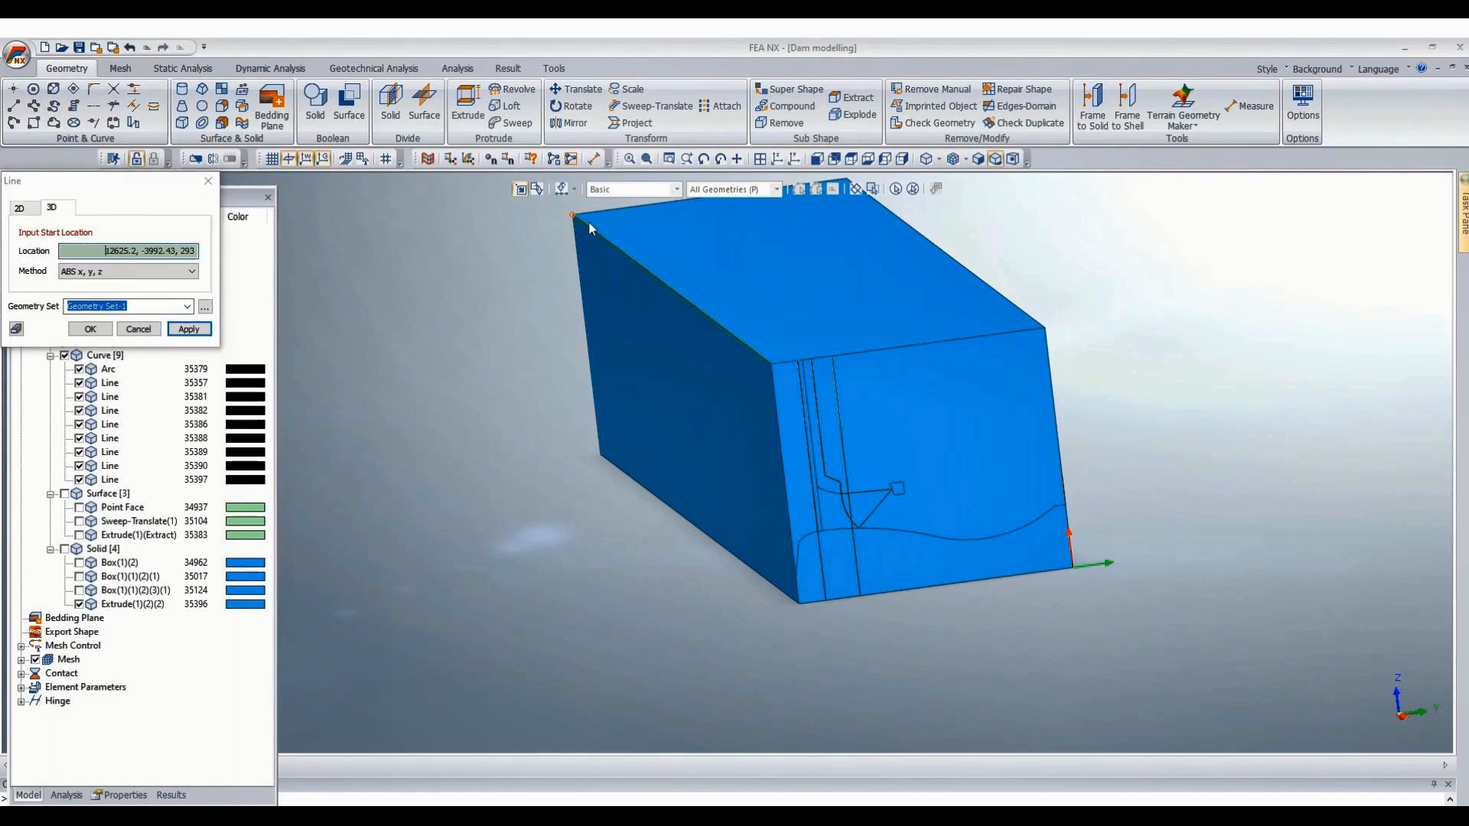
{"action": "left_click", "coordinate": [768, 366]}
{"action": "key", "text": "Escape"}
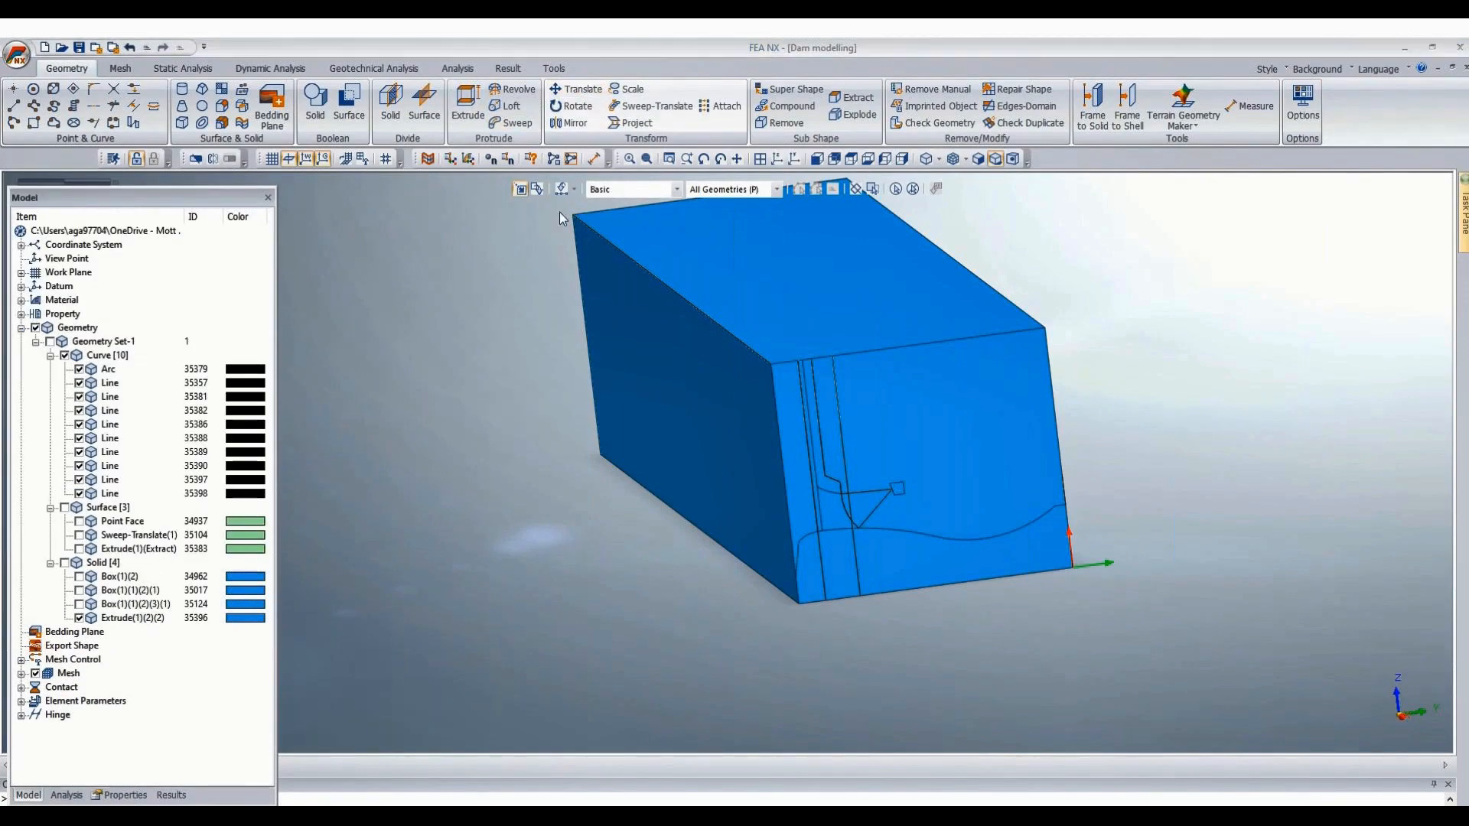
Move the upstream face's top-edge line down by a distance of 5, using a two-point vector along the face's vertical edge.
{"action": "left_click_drag", "start_coordinate": [557, 210], "coordinate": [767, 367]}
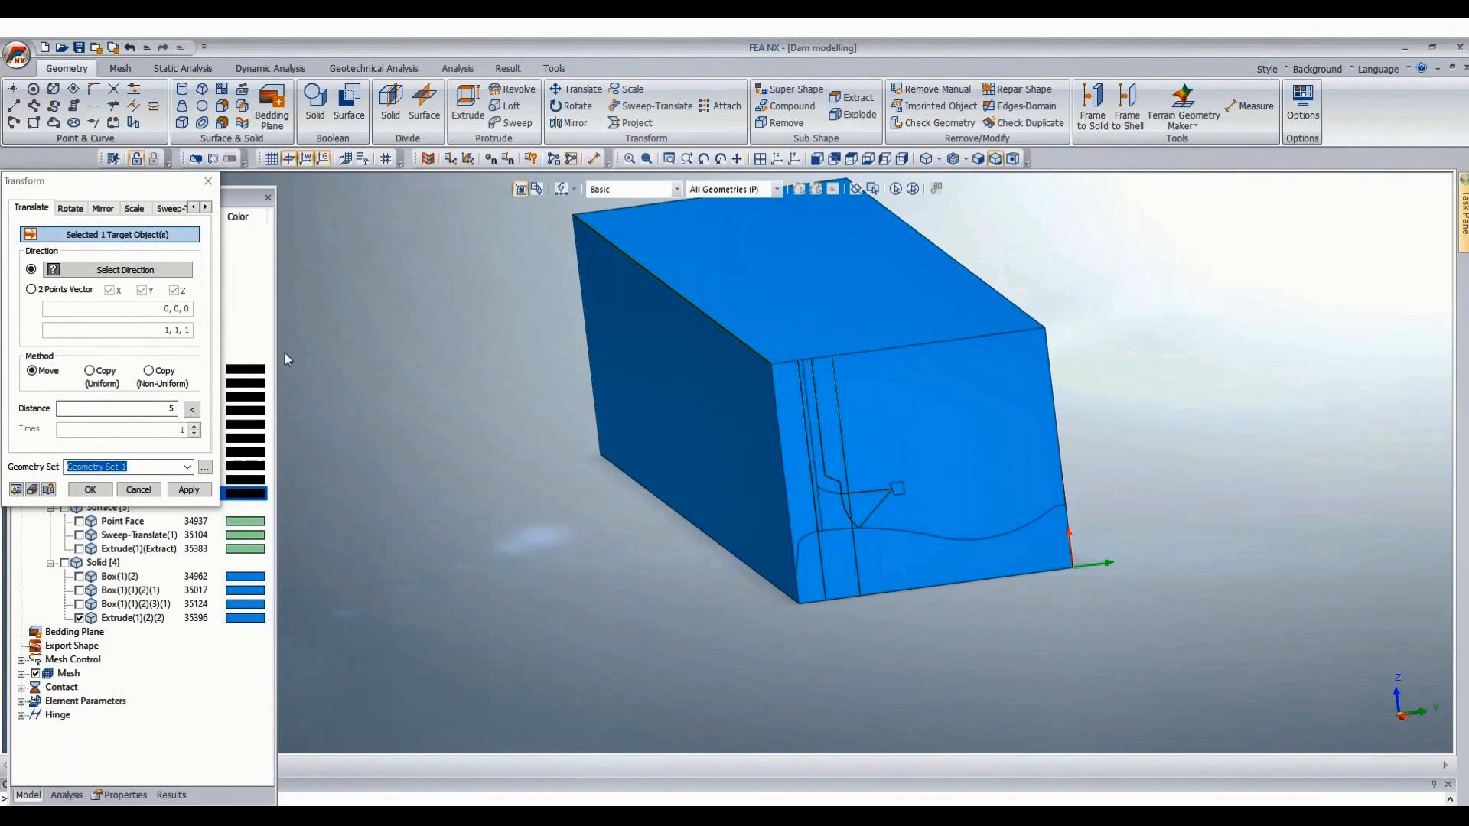
{"action": "left_click", "coordinate": [31, 291]}
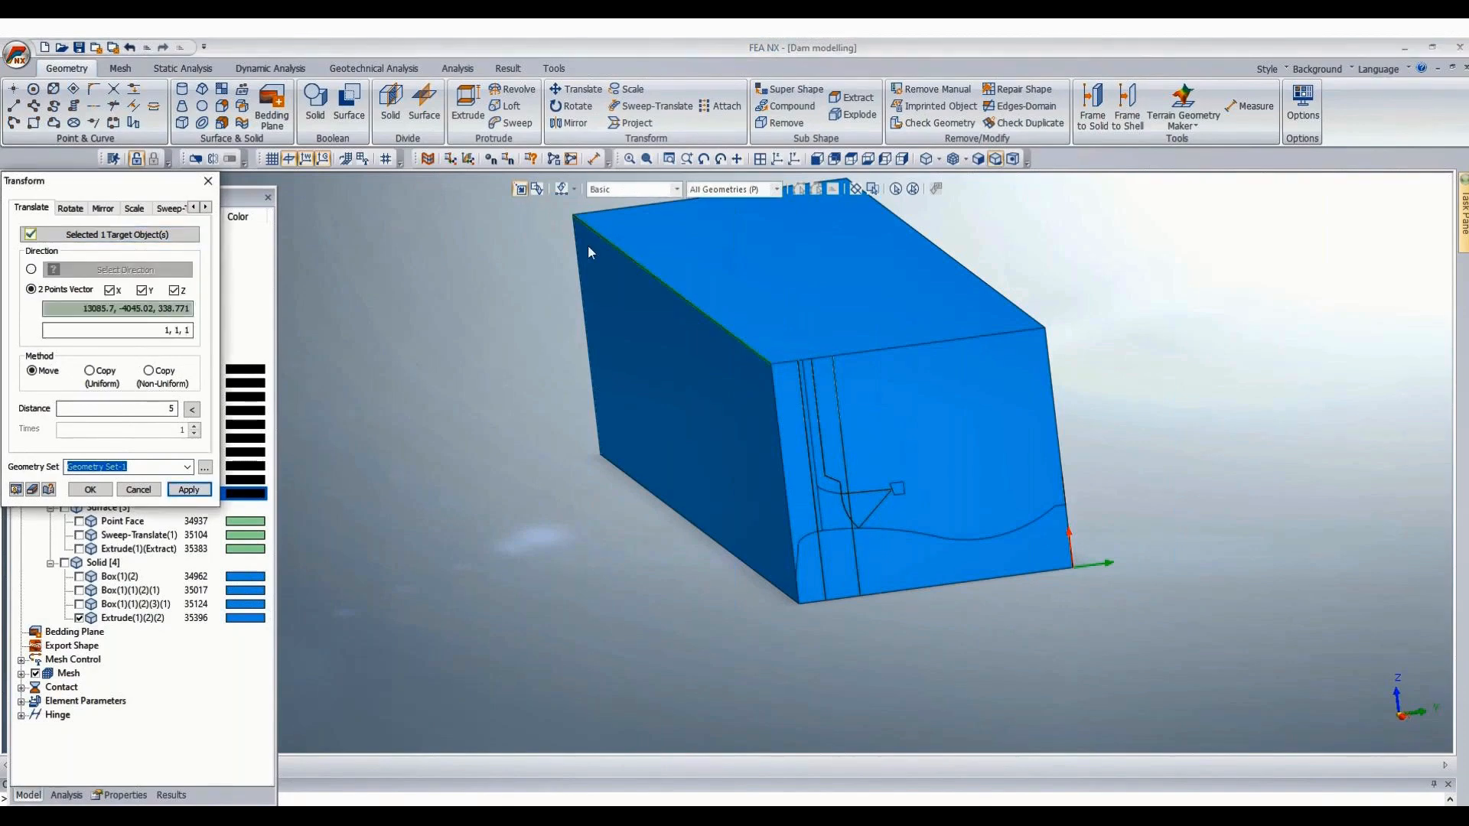
{"action": "left_click", "coordinate": [571, 228]}
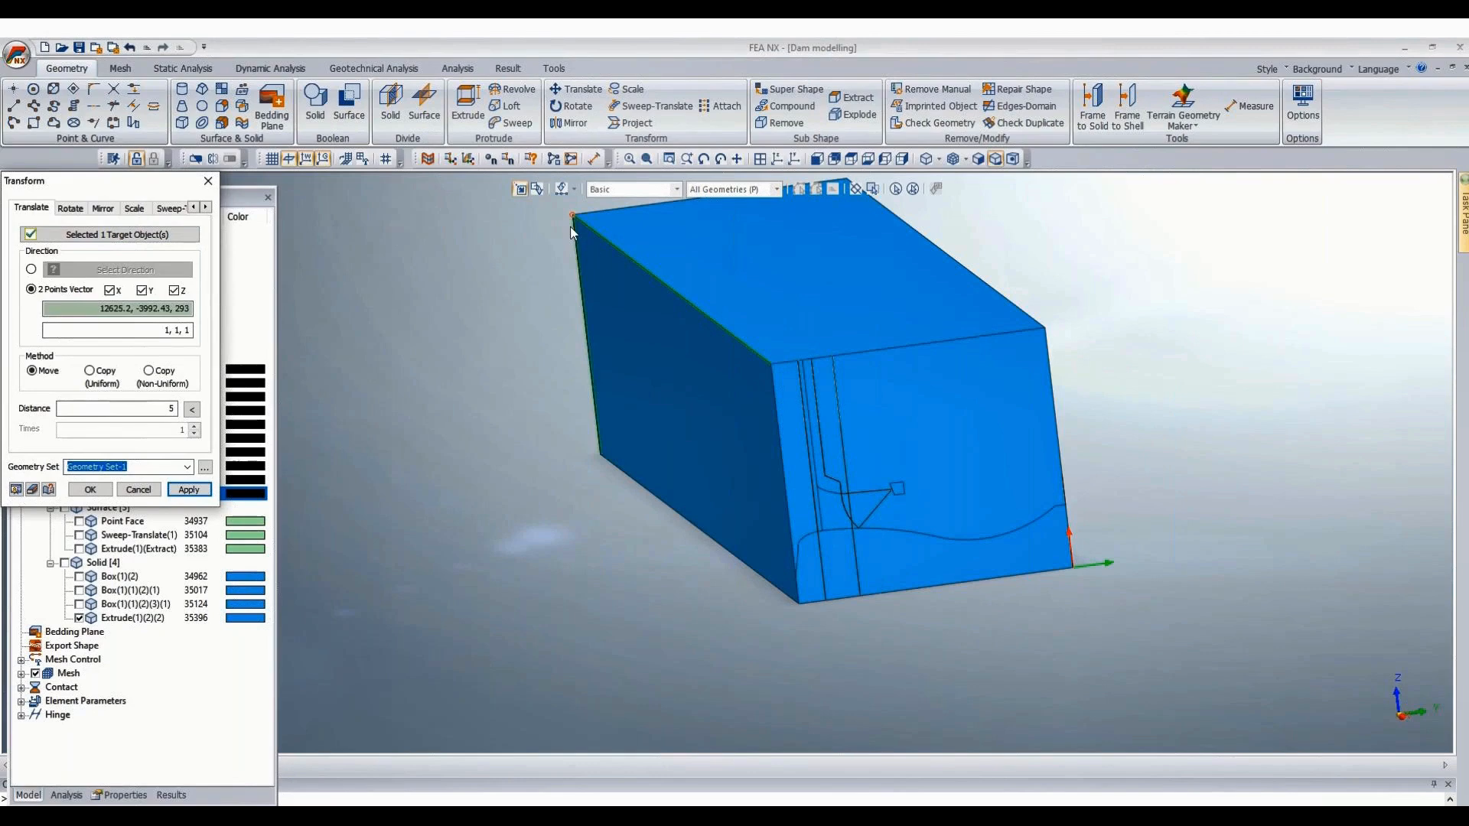
{"action": "left_click", "coordinate": [599, 421]}
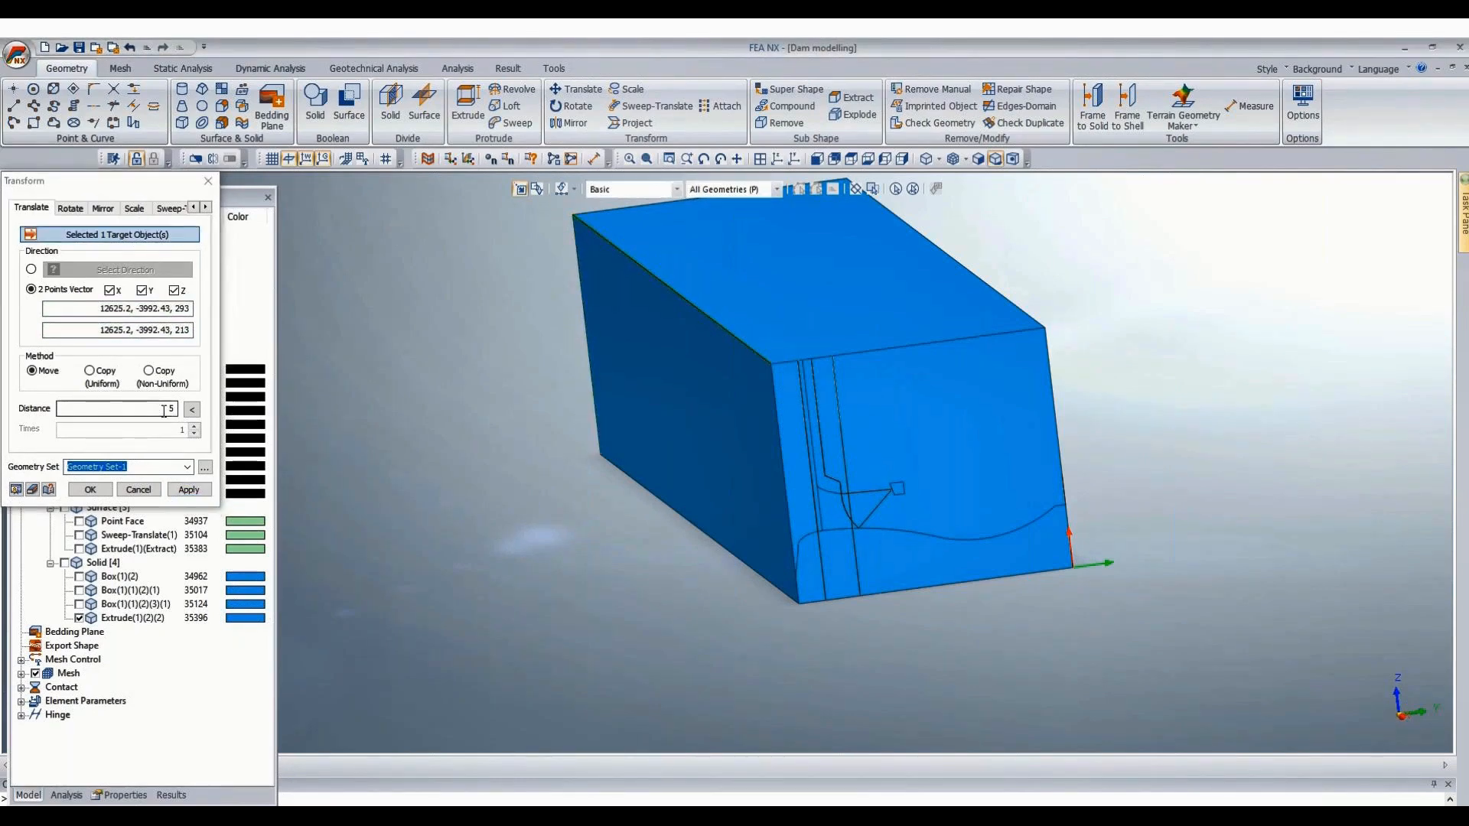
{"action": "left_click", "coordinate": [130, 489]}
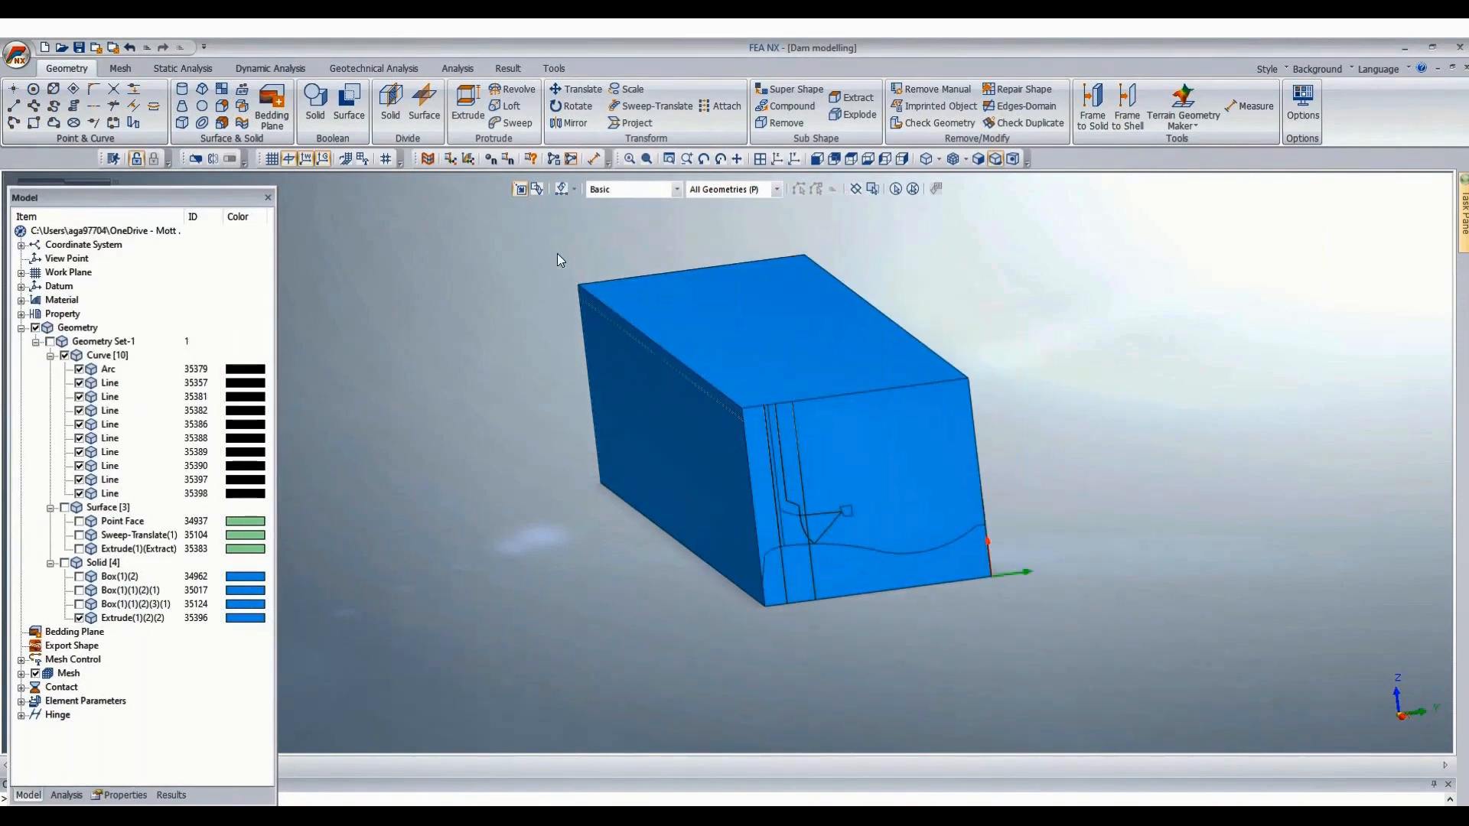
Imprint the lowered horizontal line as a curve on the block's upstream face.
{"action": "scroll", "coordinate": [557, 254], "scroll_direction": "up", "scroll_amount": 2}
{"action": "left_click", "coordinate": [252, 95]}
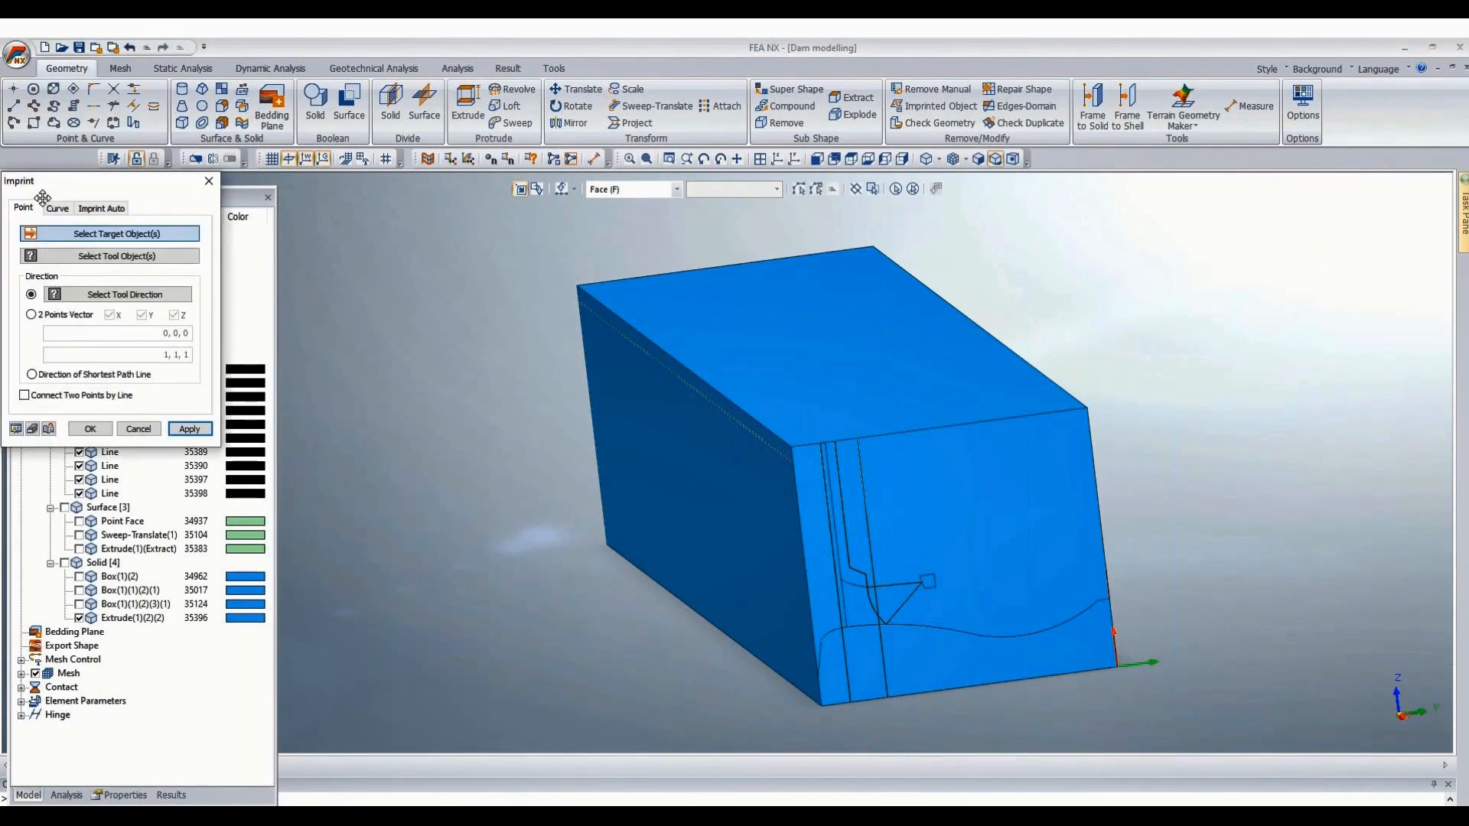
{"action": "left_click", "coordinate": [56, 209]}
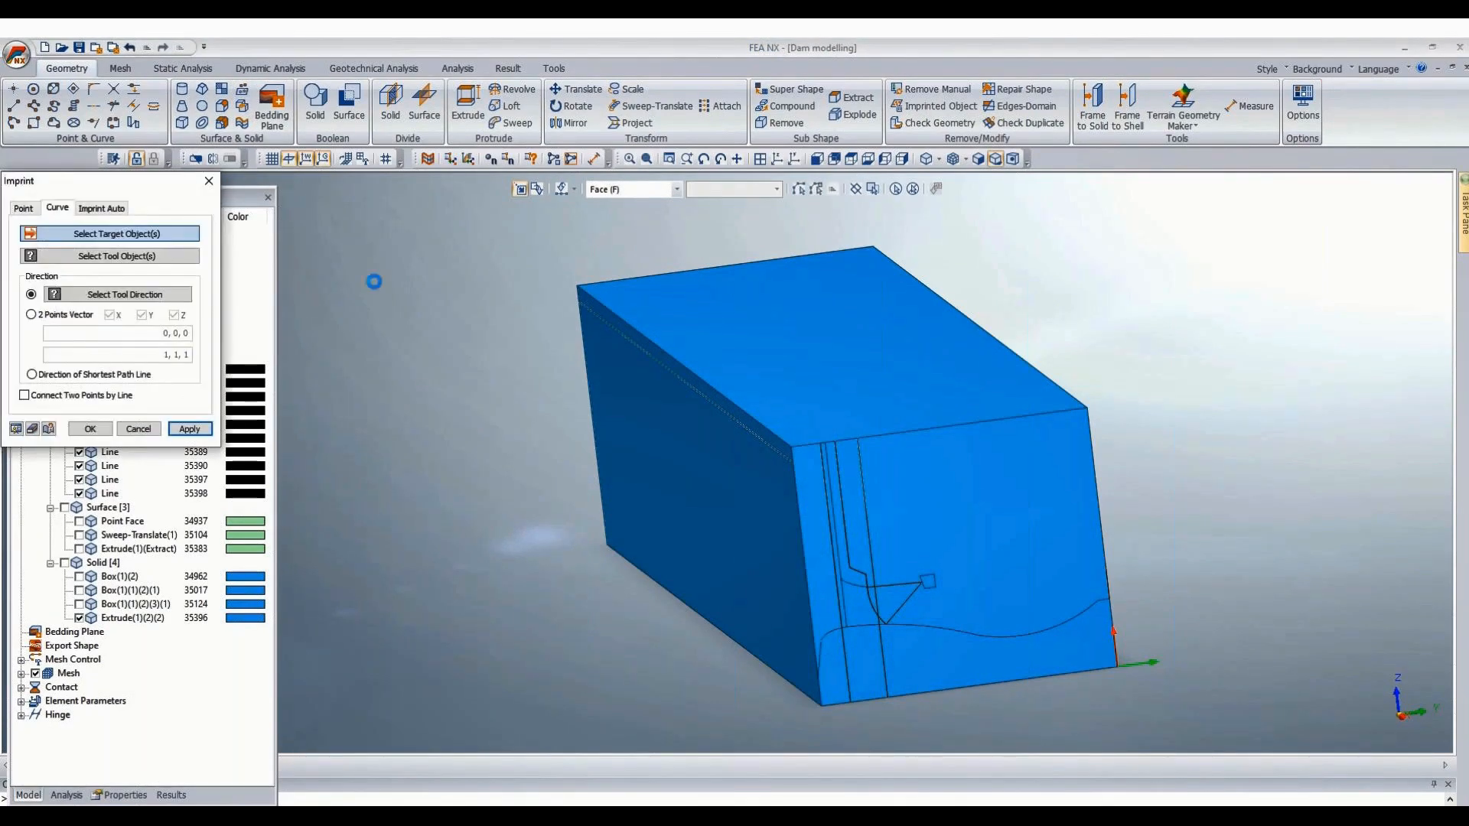
{"action": "left_click", "coordinate": [699, 504]}
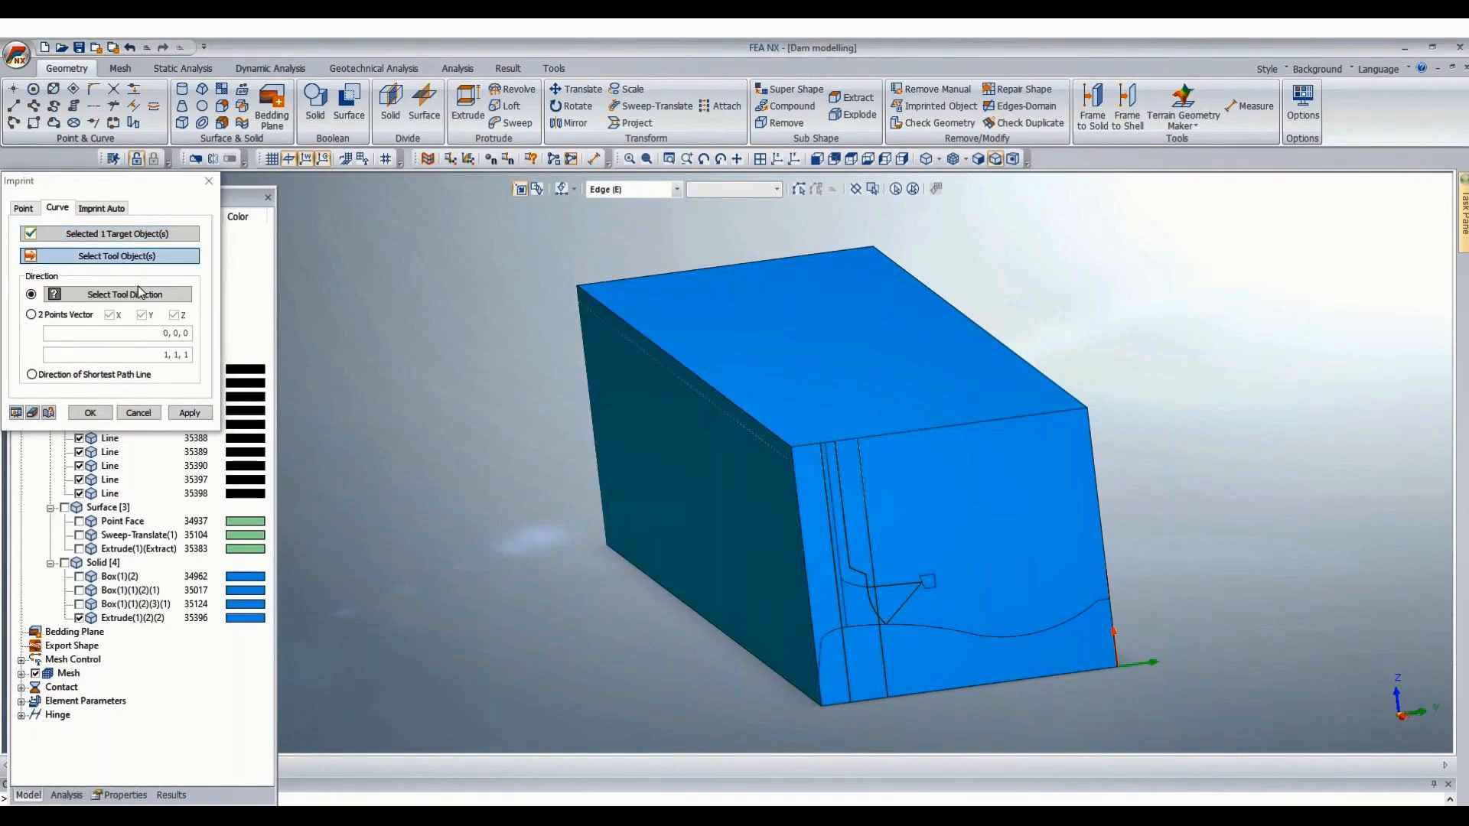
{"action": "left_click", "coordinate": [683, 382]}
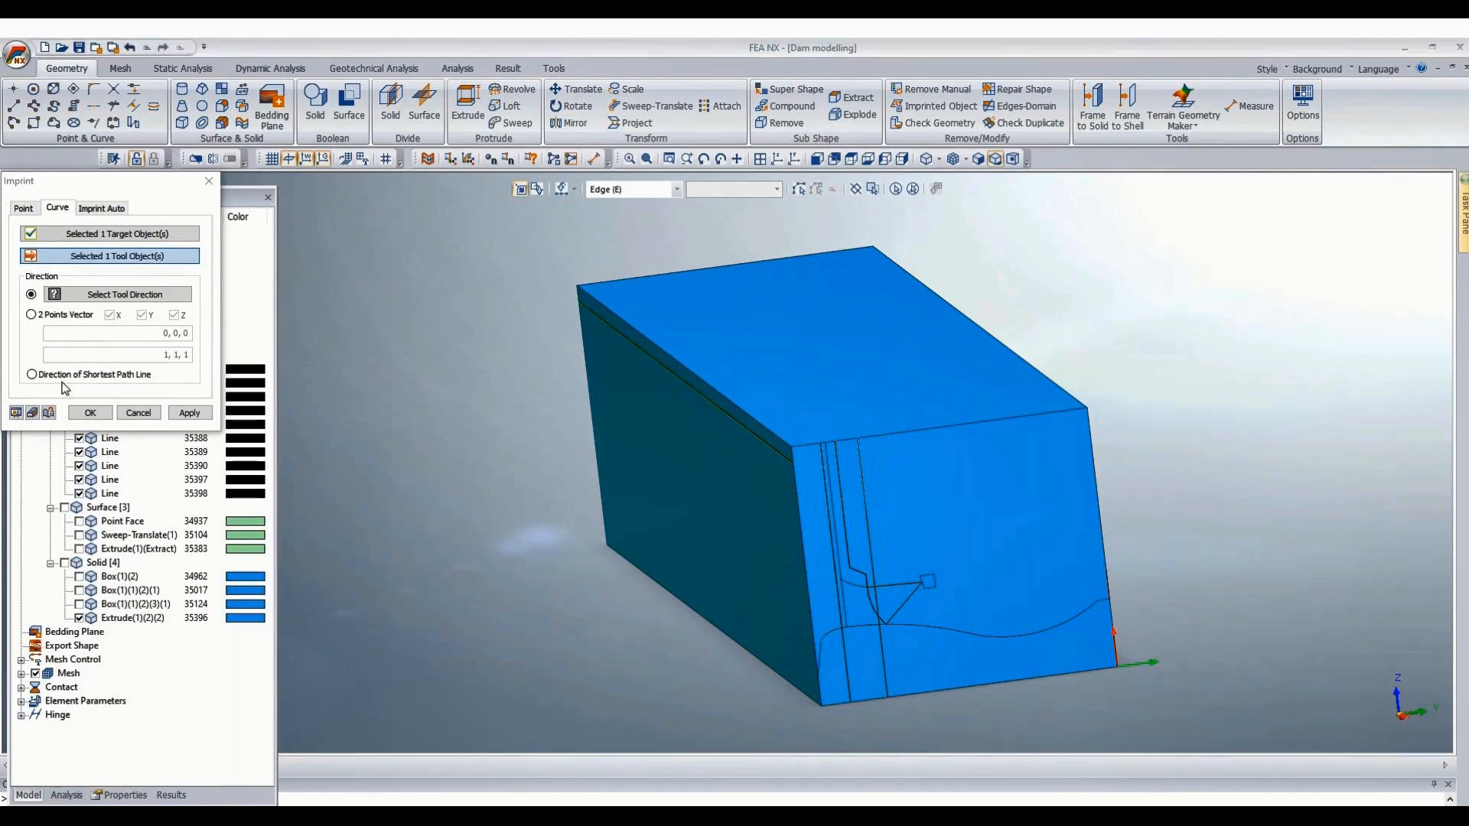
{"action": "left_click", "coordinate": [89, 412]}
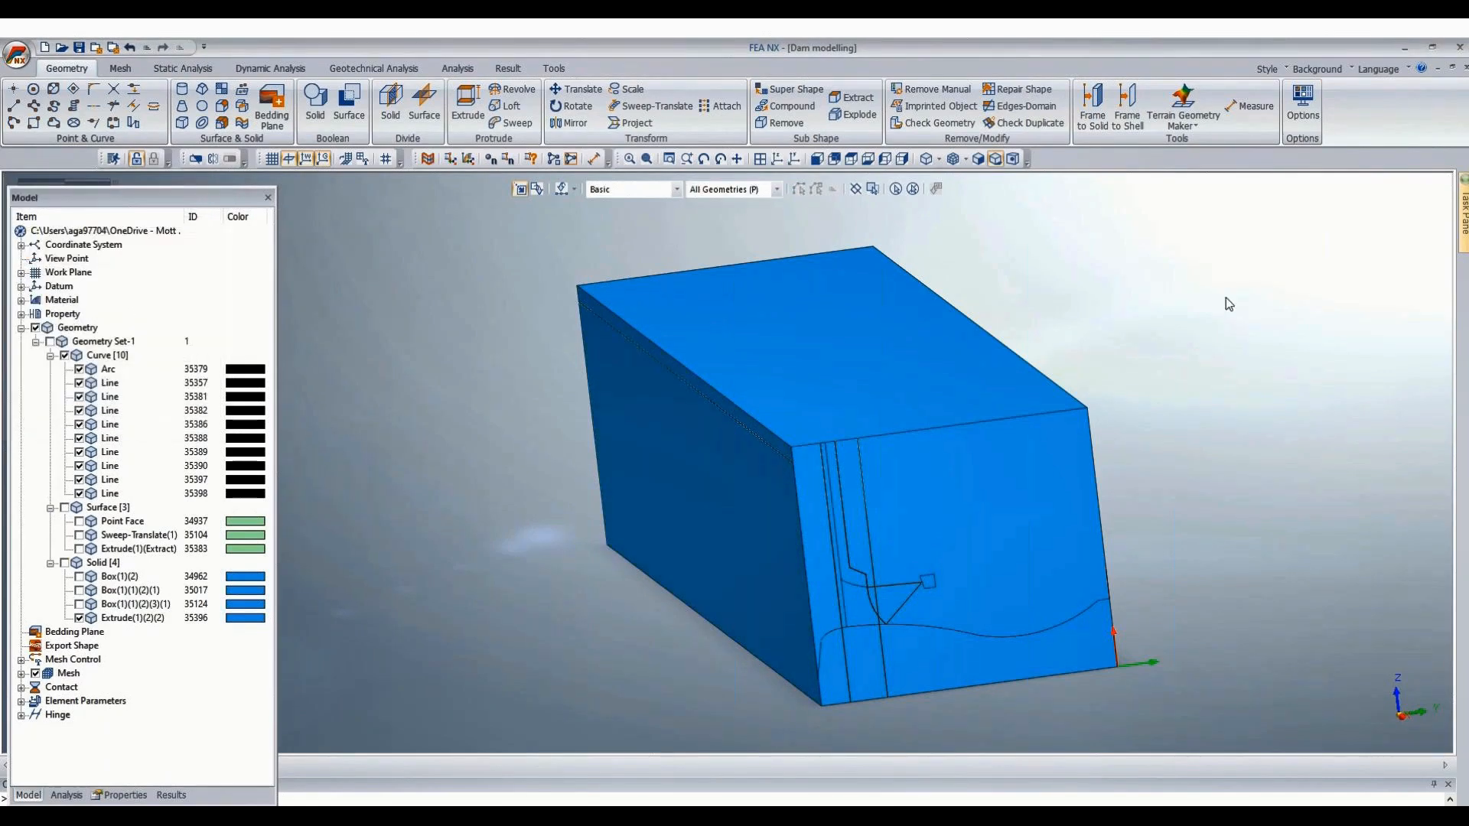
Extract the block's top face as a separate surface in Geometry Set-1, without fusing.
{"action": "middle_click_drag", "start_coordinate": [1226, 300], "coordinate": [1251, 393]}
{"action": "scroll", "coordinate": [1250, 394], "scroll_direction": "up", "scroll_amount": 2}
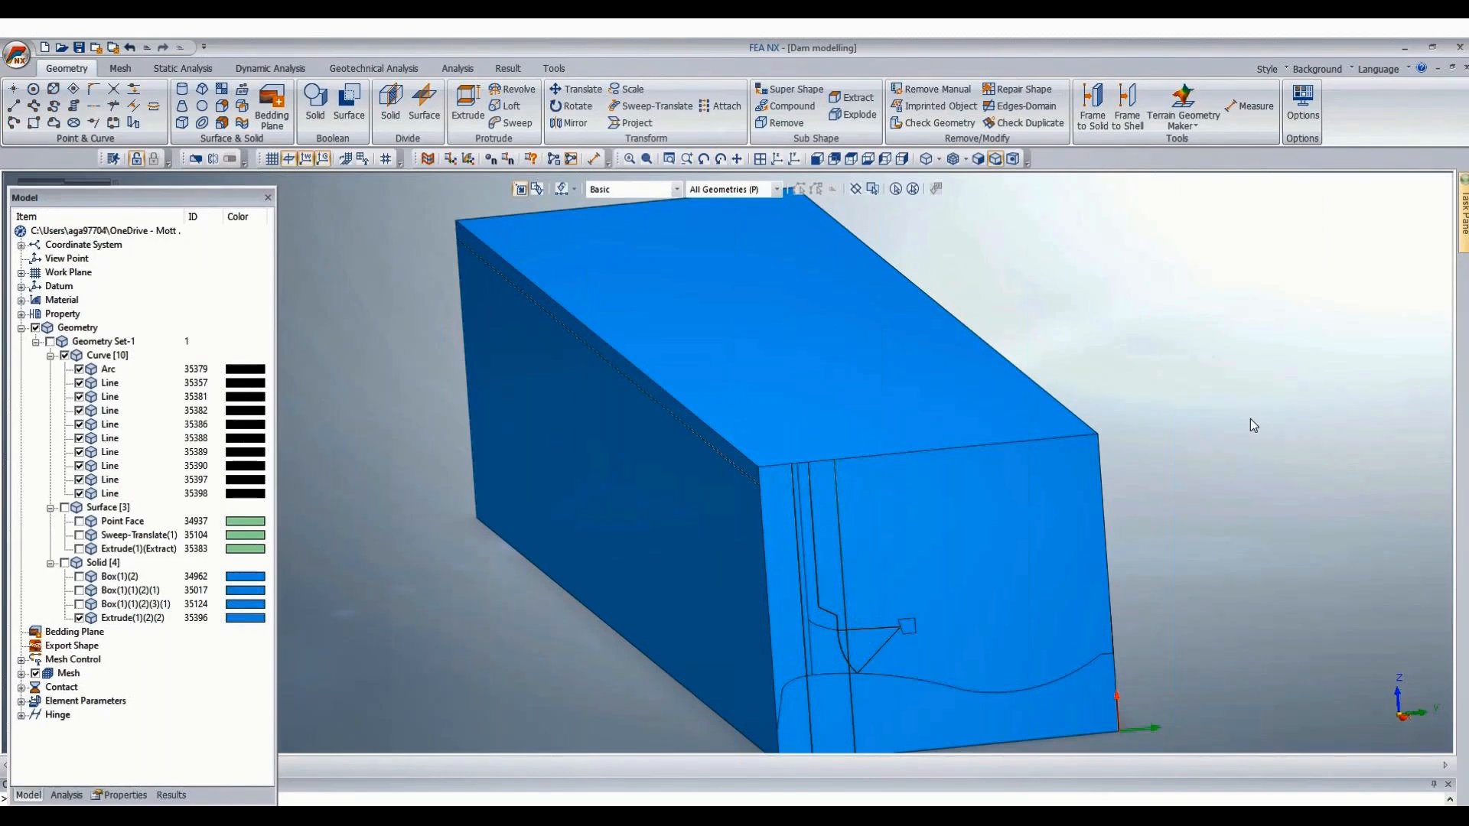
{"action": "scroll", "coordinate": [1222, 354], "scroll_direction": "down", "scroll_amount": 1}
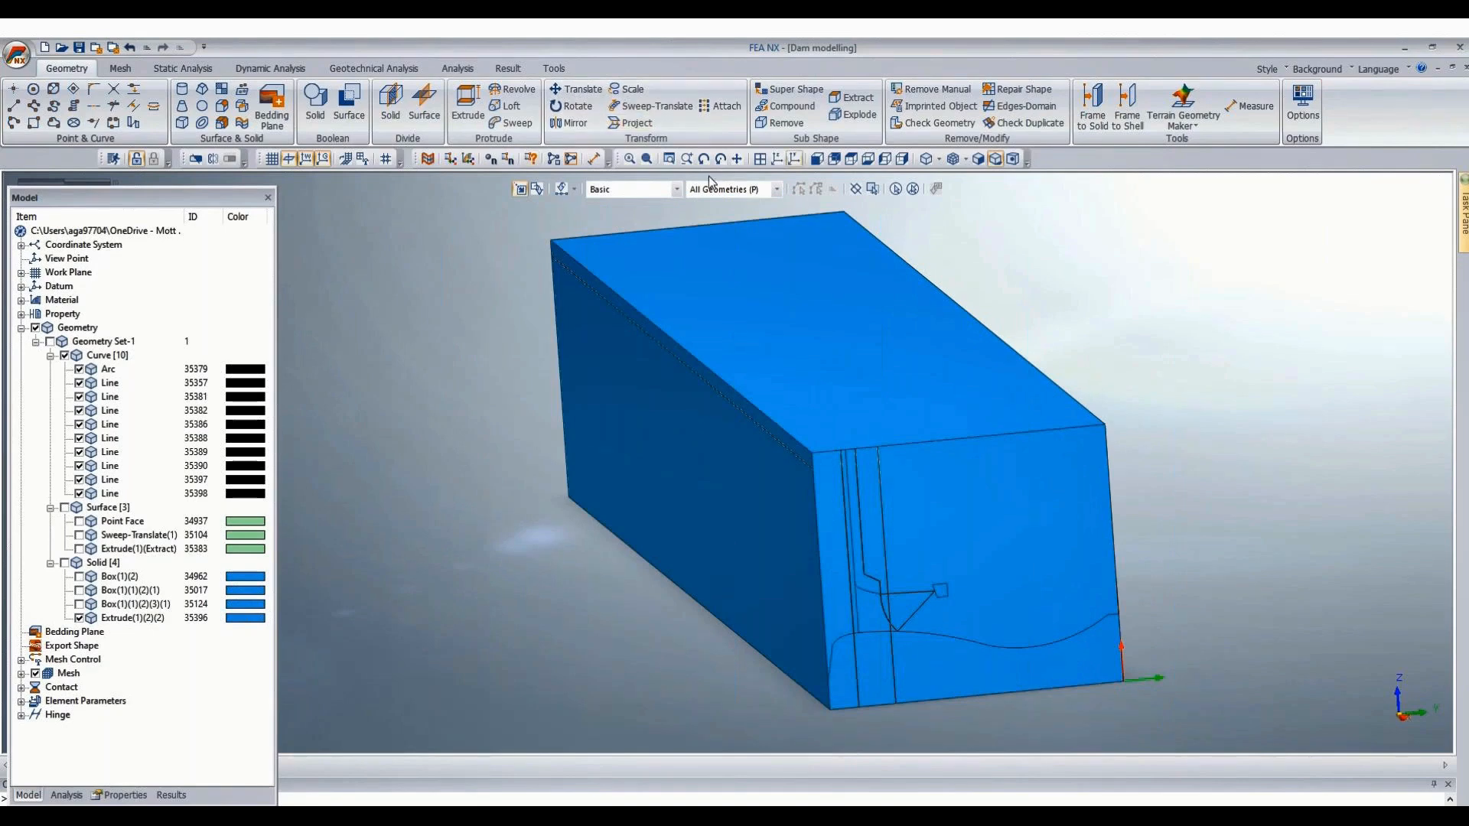
{"action": "left_click", "coordinate": [857, 97]}
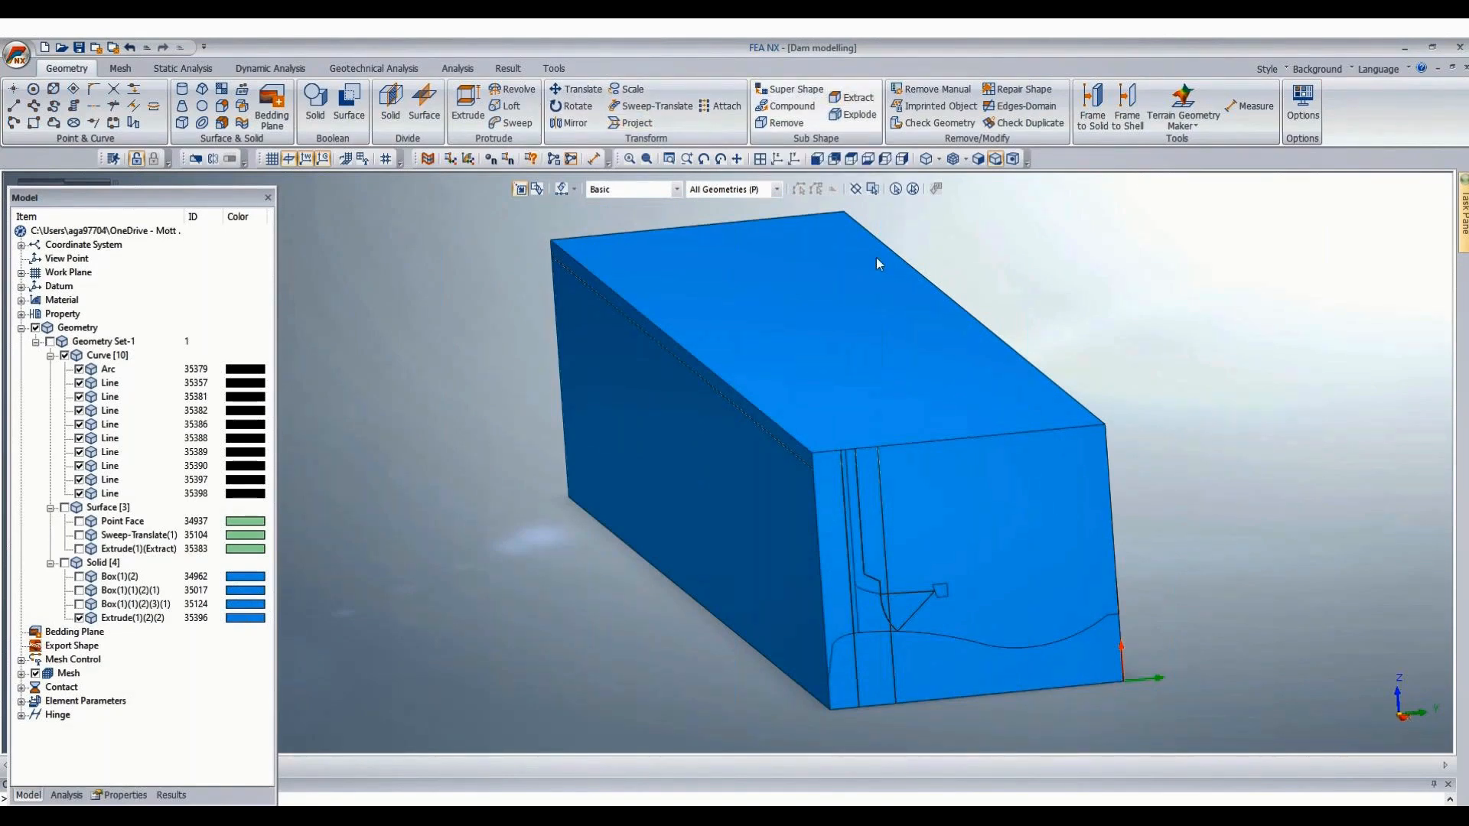
{"action": "left_click", "coordinate": [878, 398]}
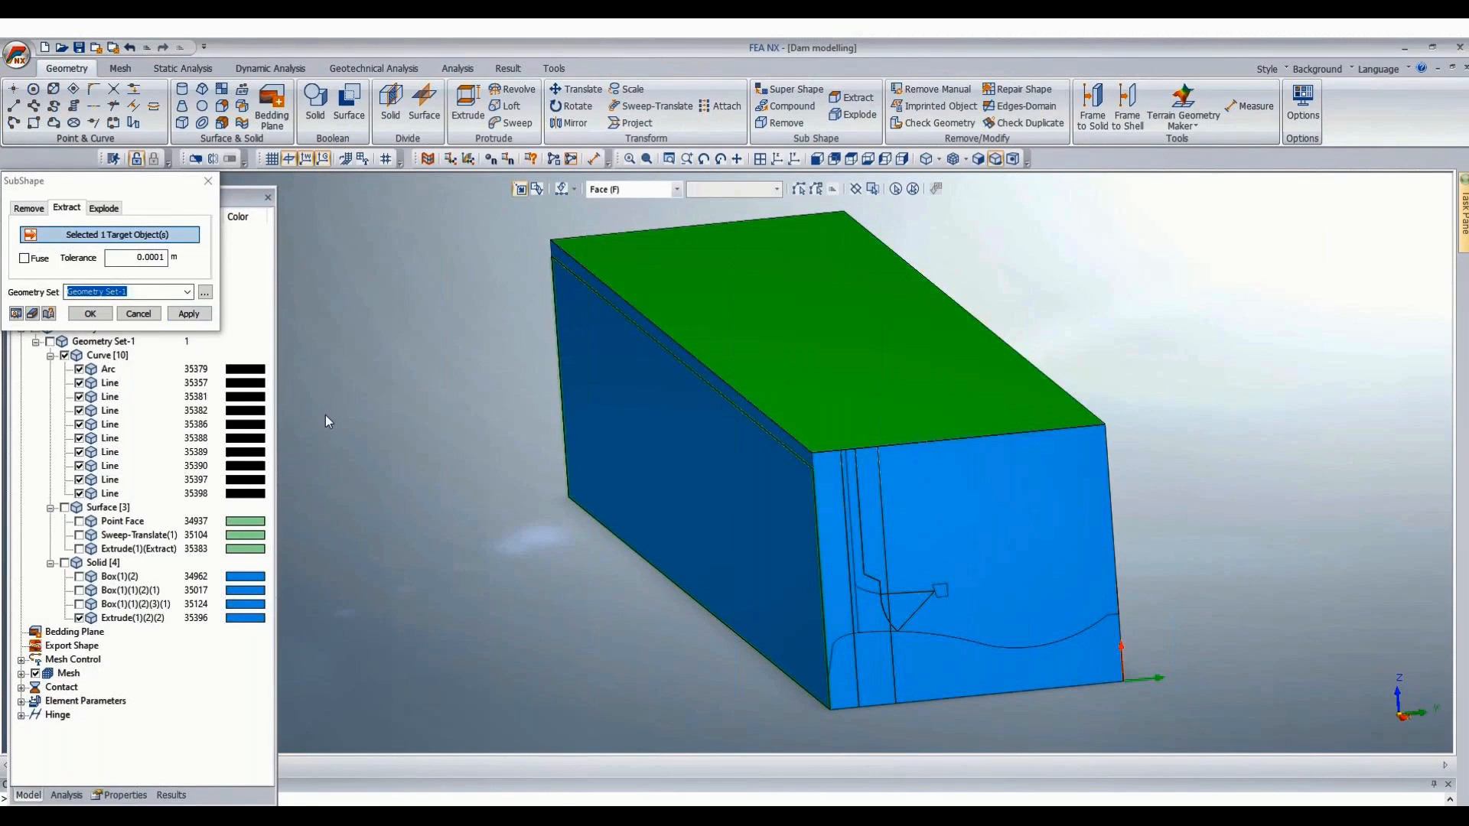
{"action": "left_click", "coordinate": [91, 313]}
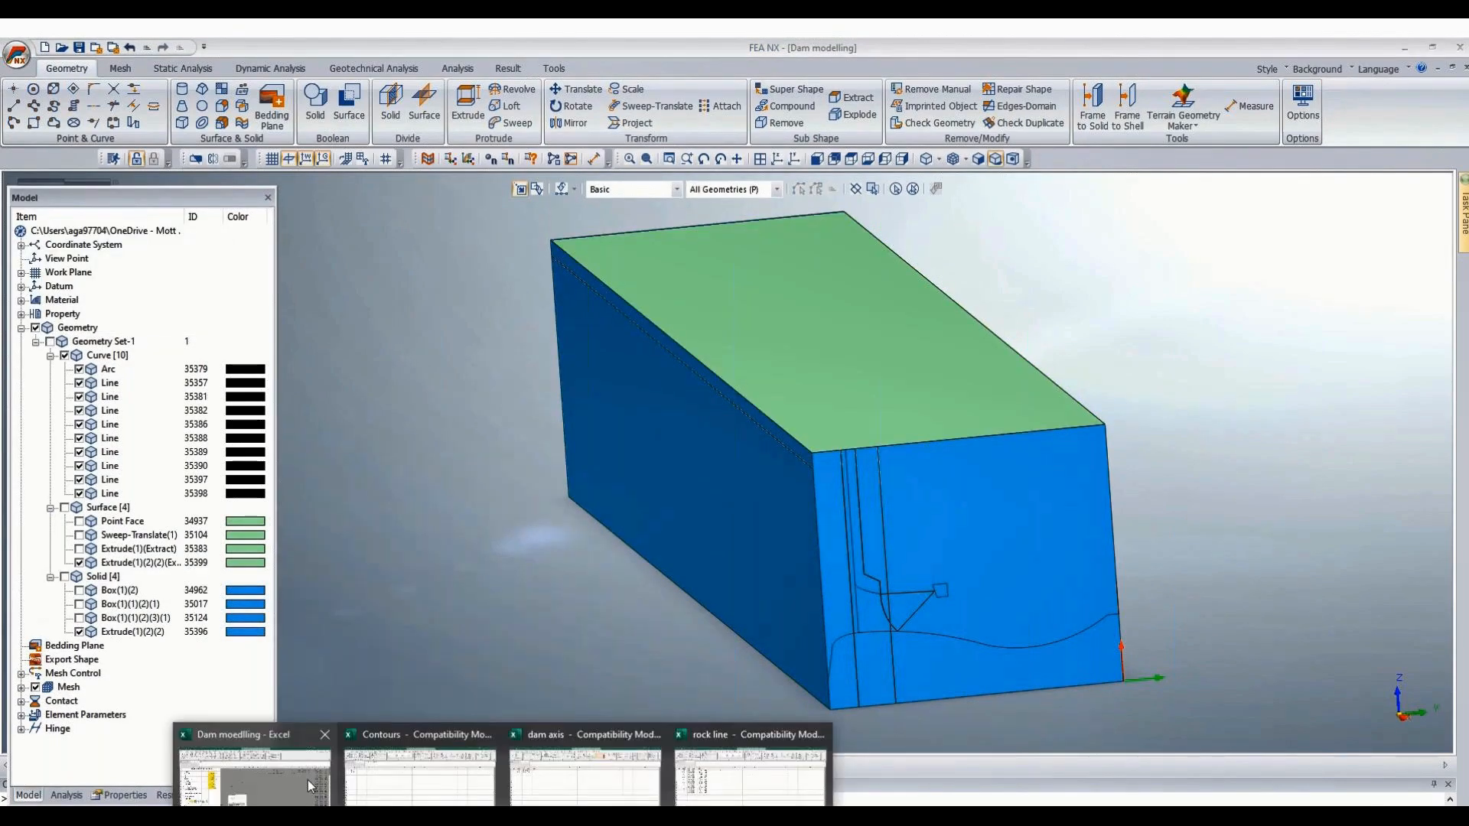
Switch to the Dam moedlling Excel workbook and enter =DEGREES(ATAN(1/0.65)) in cell Q44, below the design data's level and beside the spillway figure.
{"action": "left_click", "coordinate": [308, 779]}
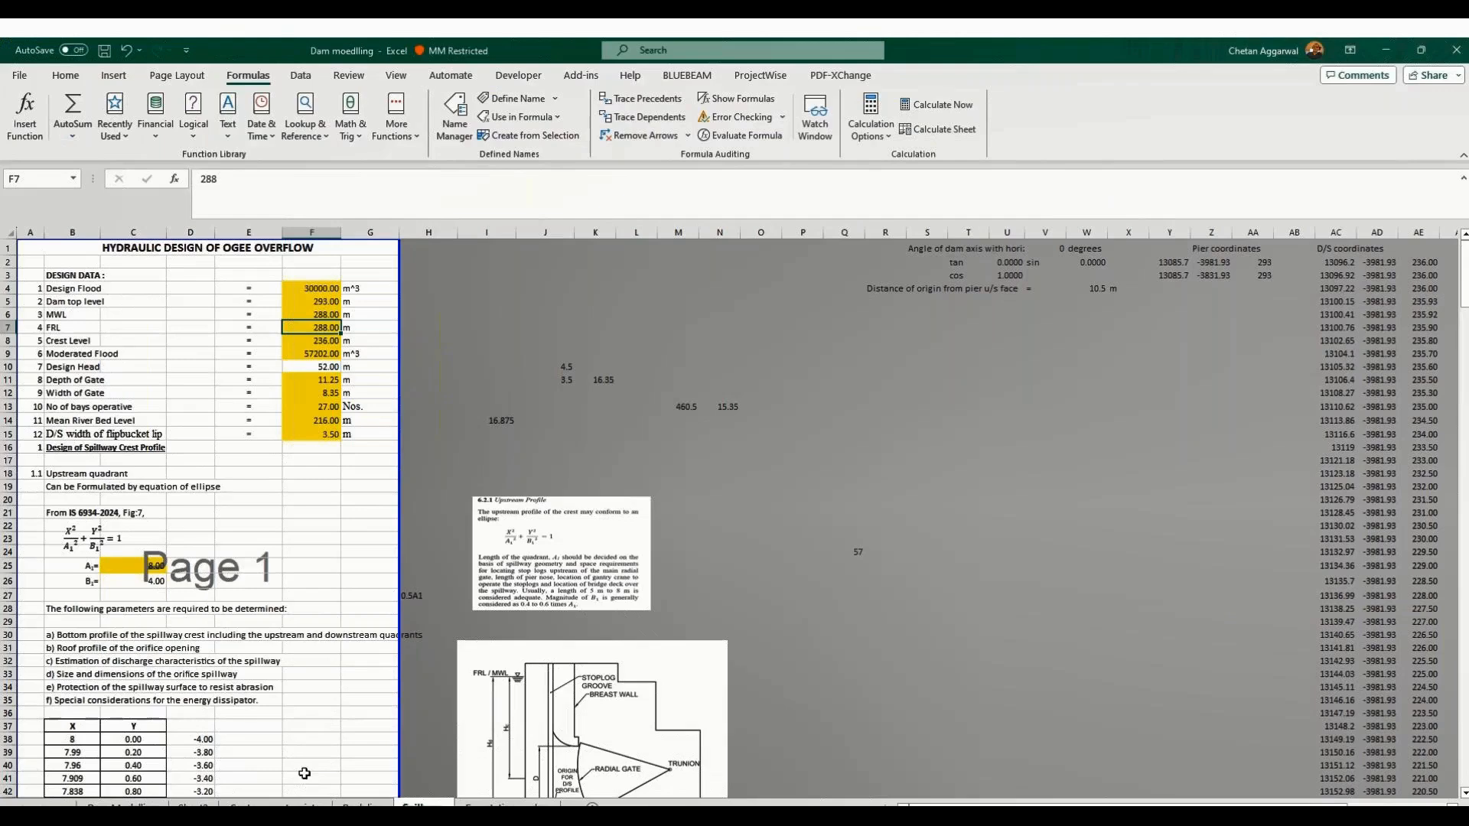
{"action": "left_click", "coordinate": [758, 476]}
{"action": "scroll", "coordinate": [833, 666], "scroll_direction": "down", "scroll_amount": 4}
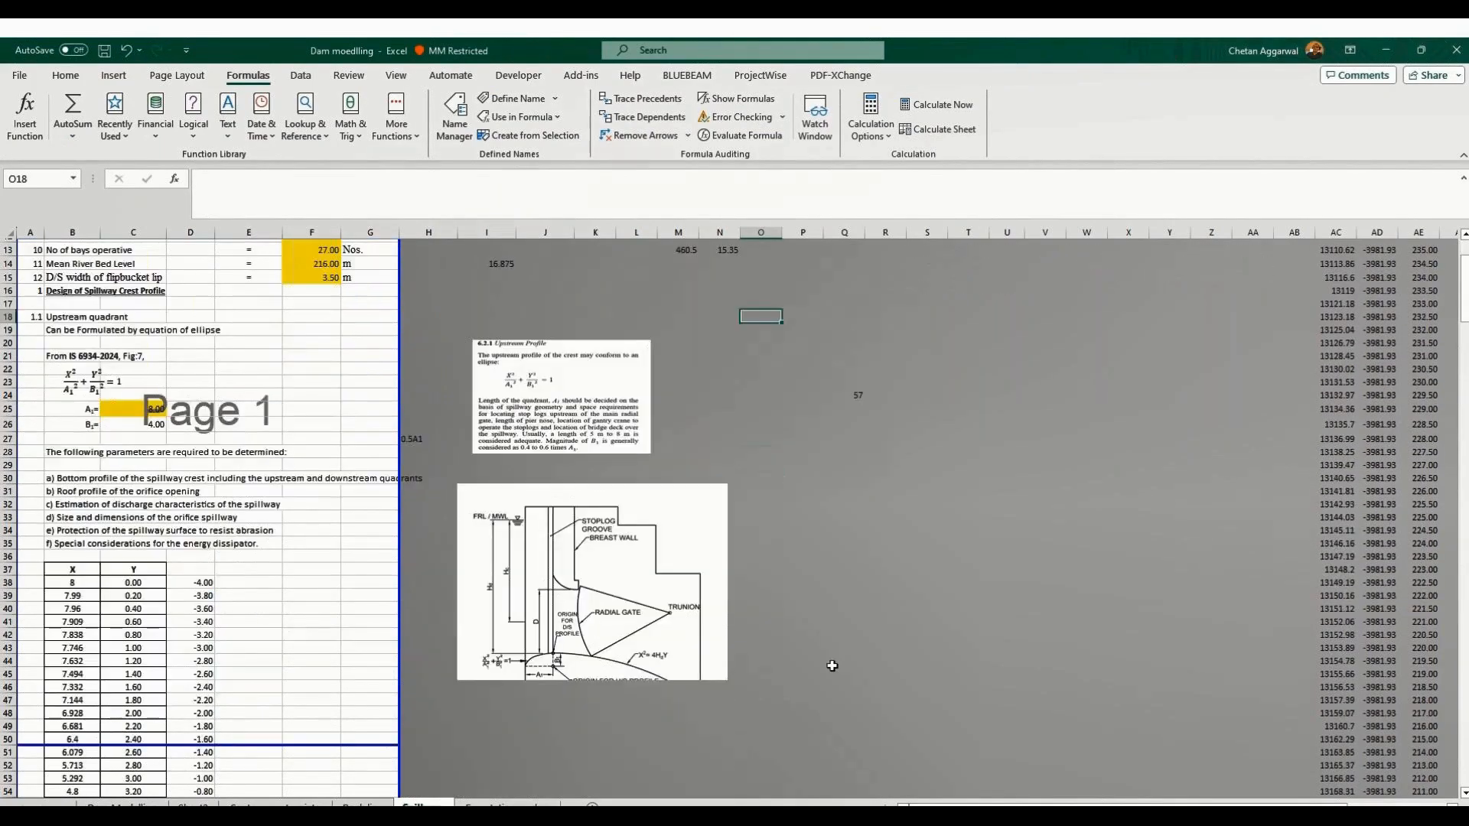
{"action": "left_click", "coordinate": [832, 666]}
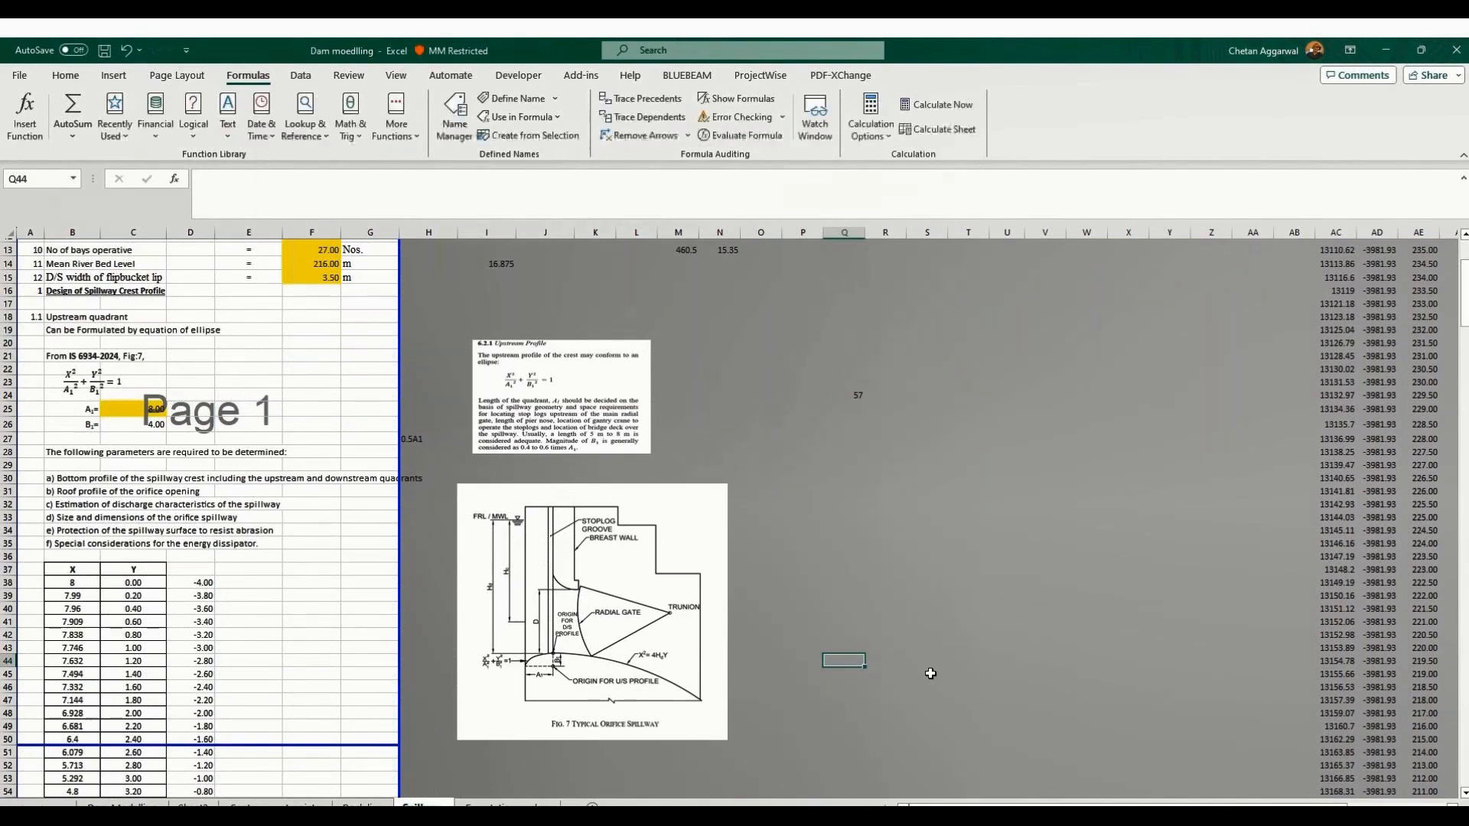
{"action": "type", "text": "=degrees"}
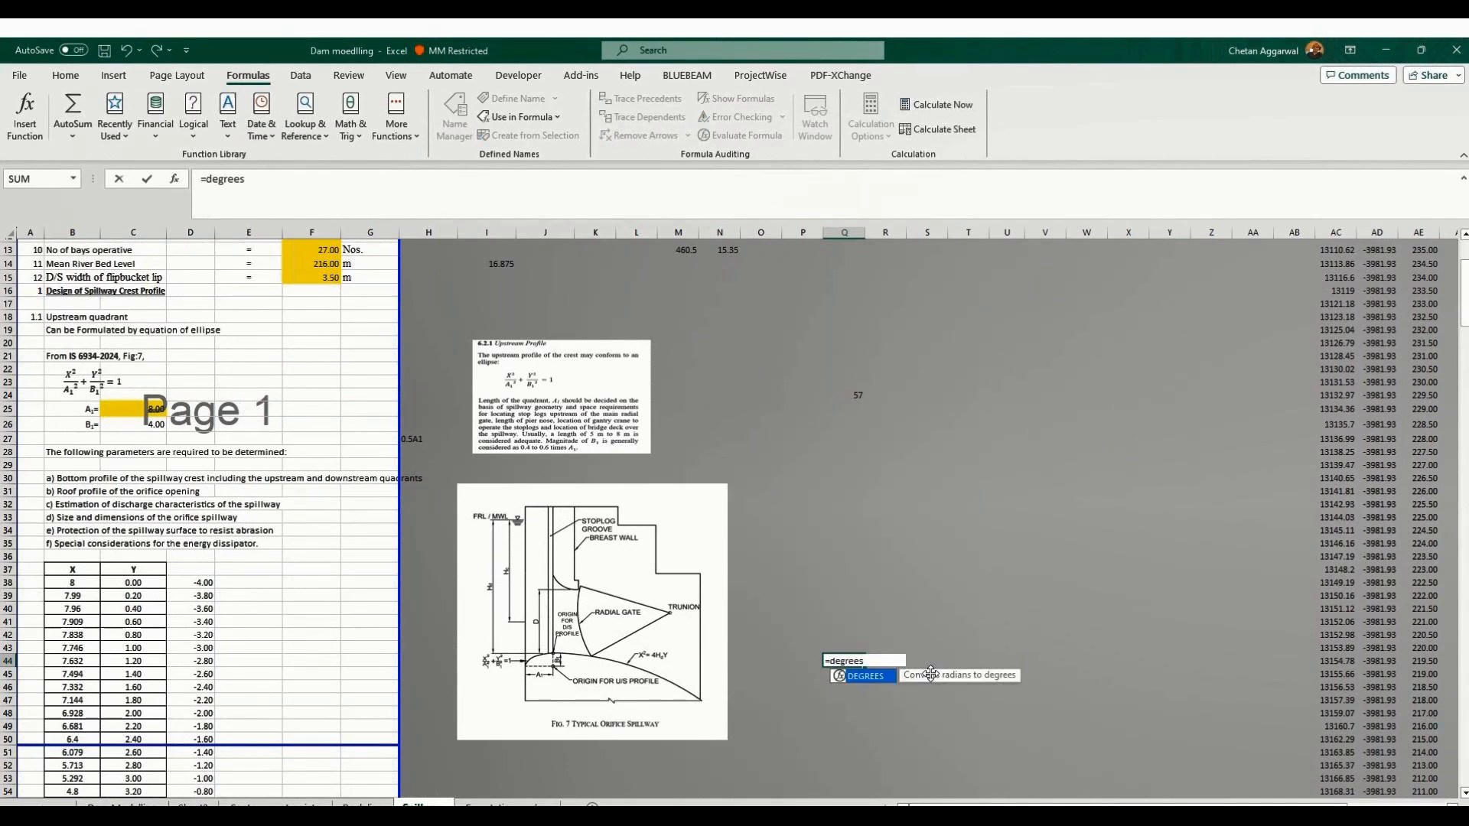
{"action": "type", "text": "(ata"}
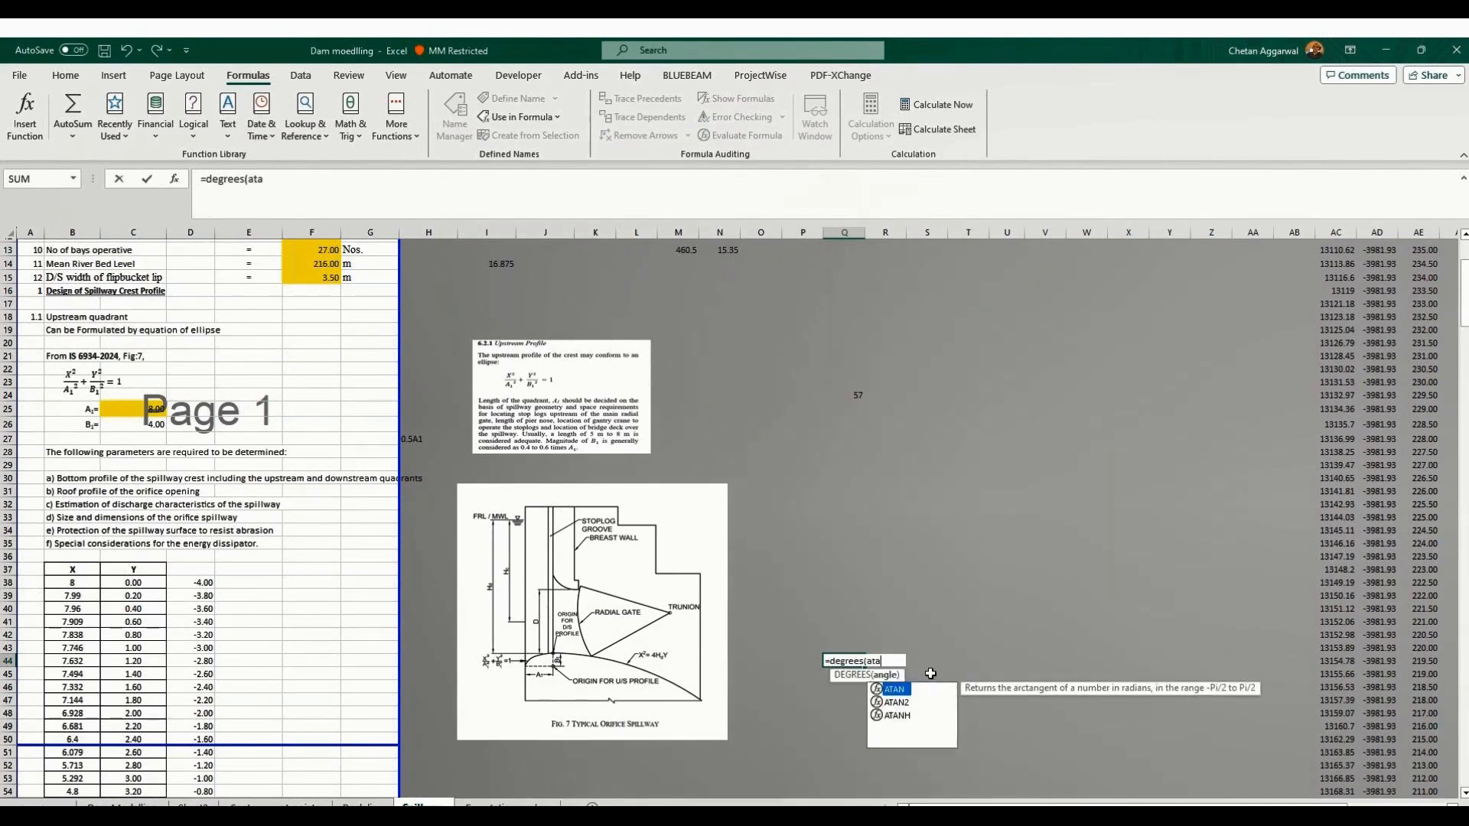
{"action": "type", "text": "n()"}
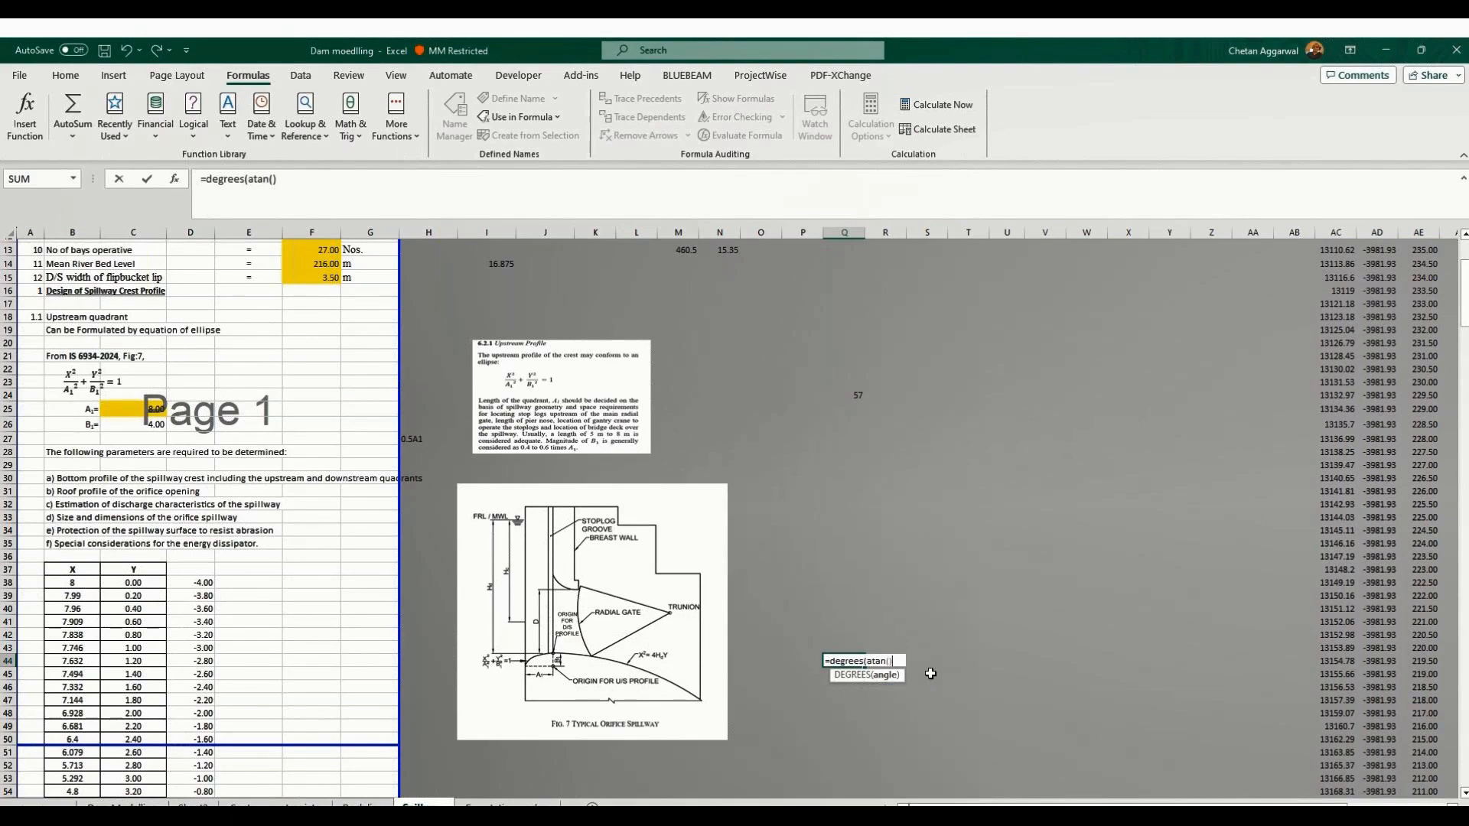
{"action": "type", "text": ")"}
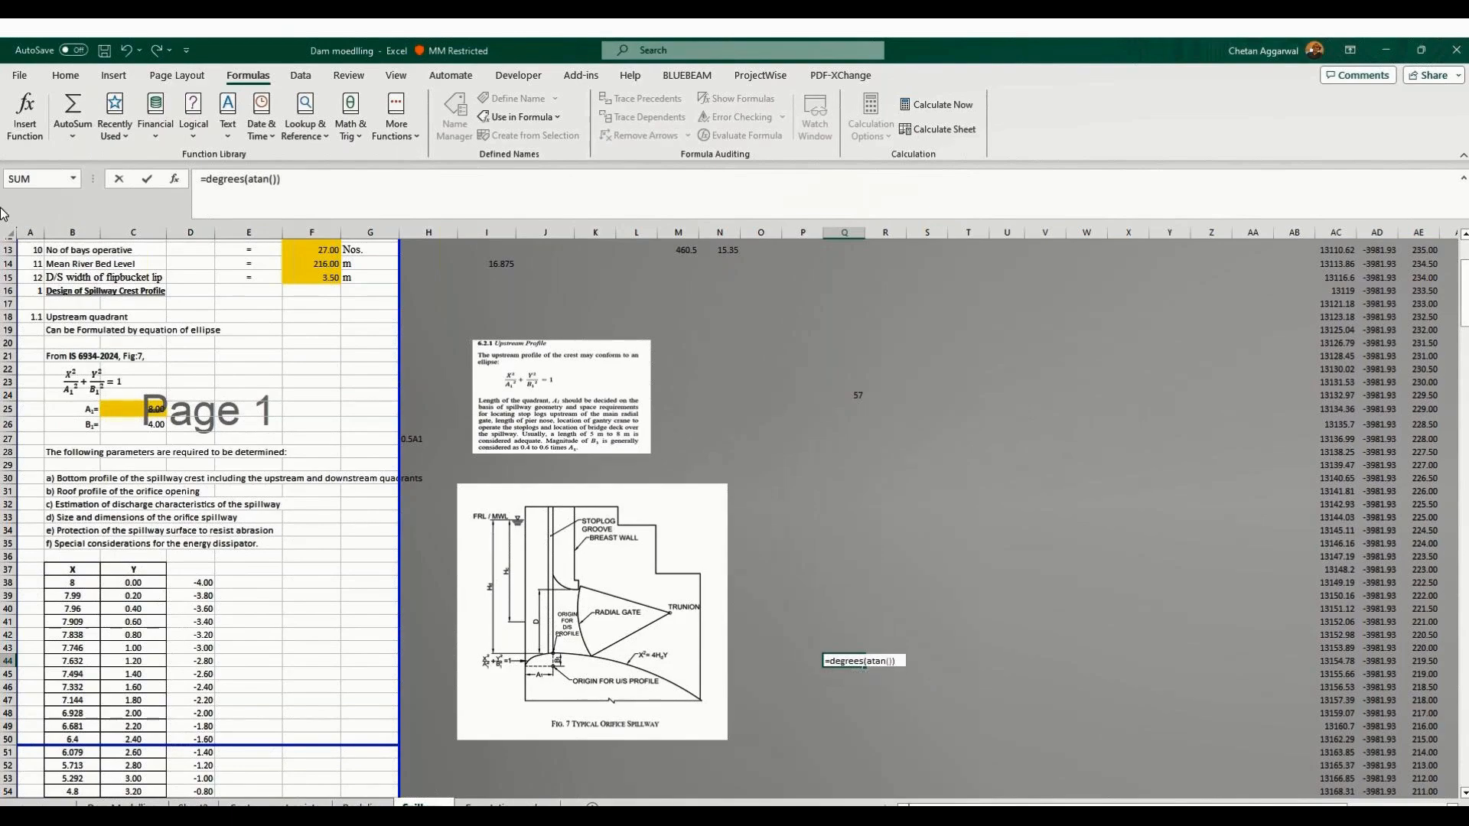
{"action": "left_click", "coordinate": [273, 179]}
{"action": "type", "text": "1/.65"}
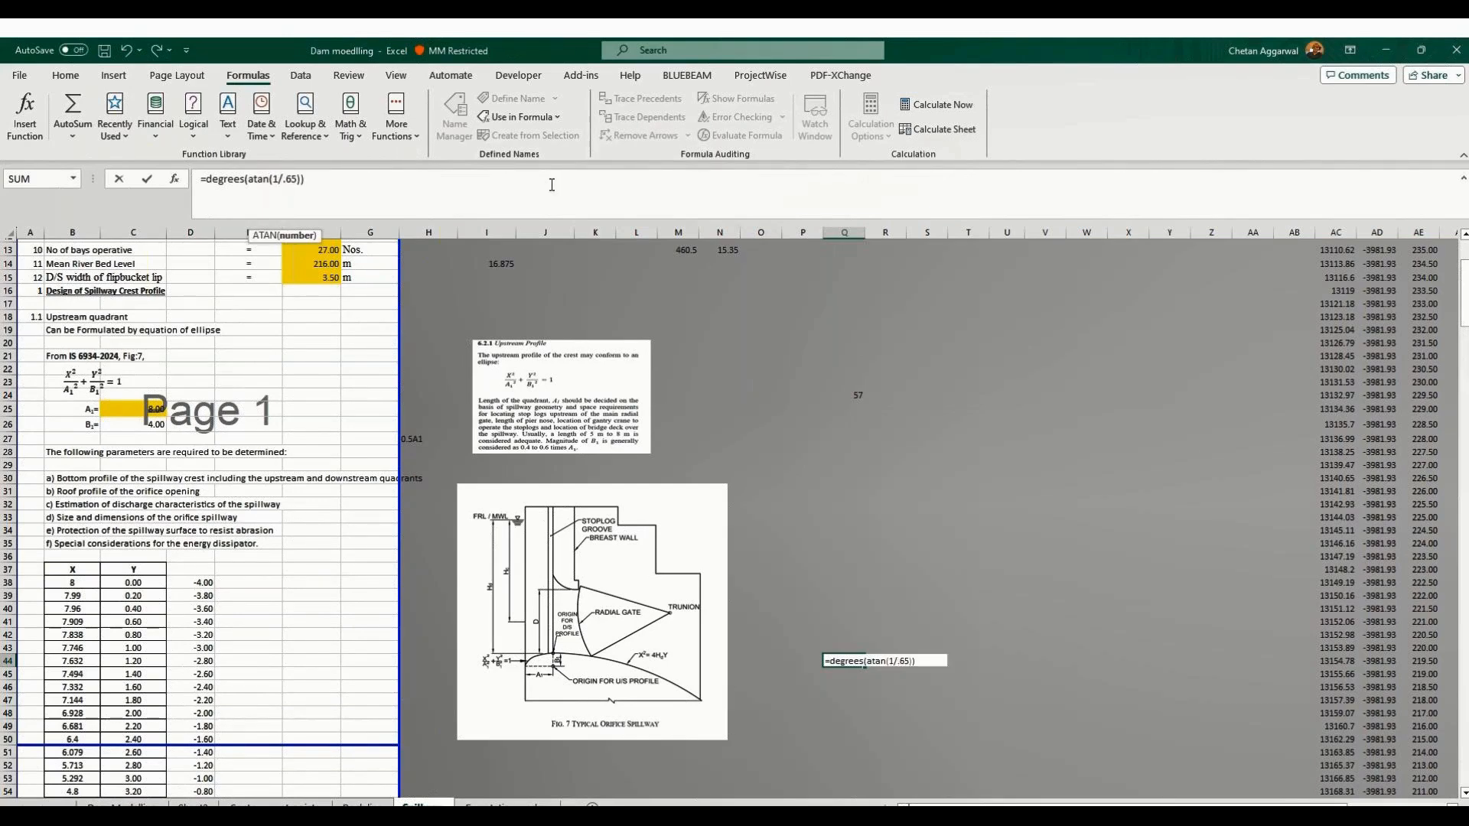
{"action": "key", "text": "Return"}
{"action": "key", "text": "Up"}
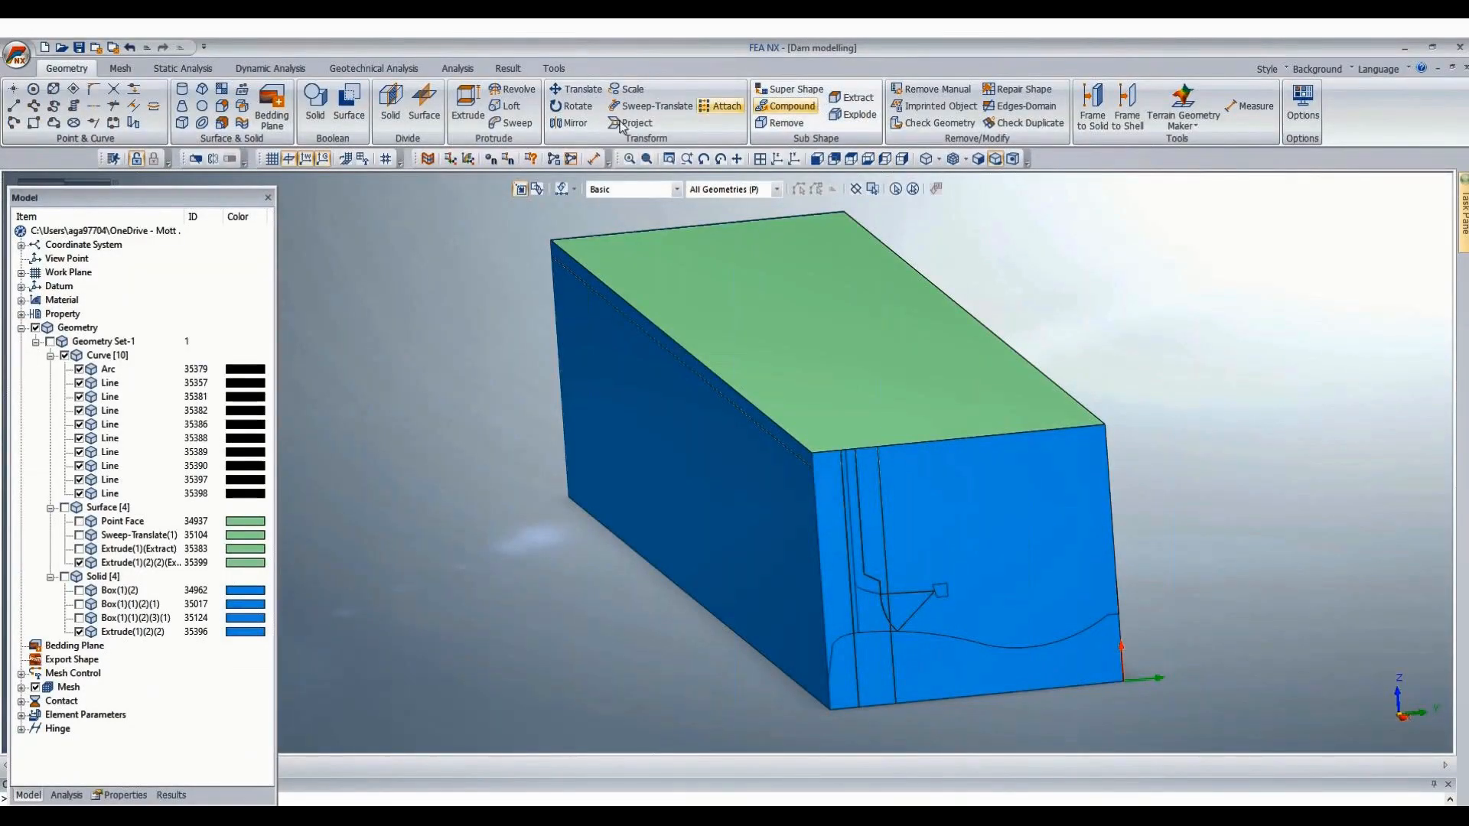
Return to FEA NX and set up a rotation of the extracted top surface about a two-point axis along the upstream face's top edge.
{"action": "left_click", "coordinate": [575, 107]}
{"action": "left_click", "coordinate": [862, 334]}
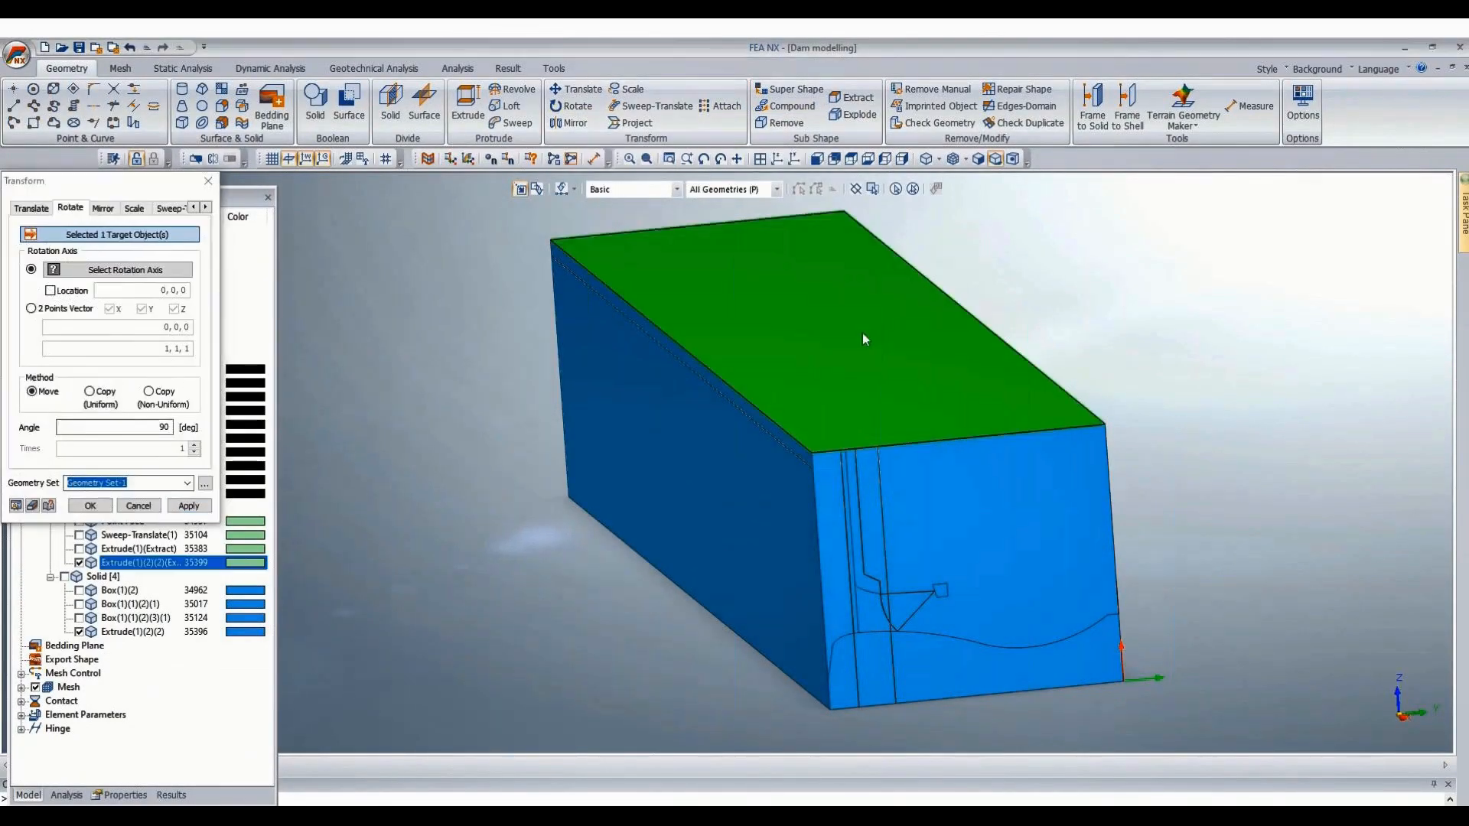
{"action": "left_click", "coordinate": [30, 309]}
{"action": "left_click", "coordinate": [569, 234]}
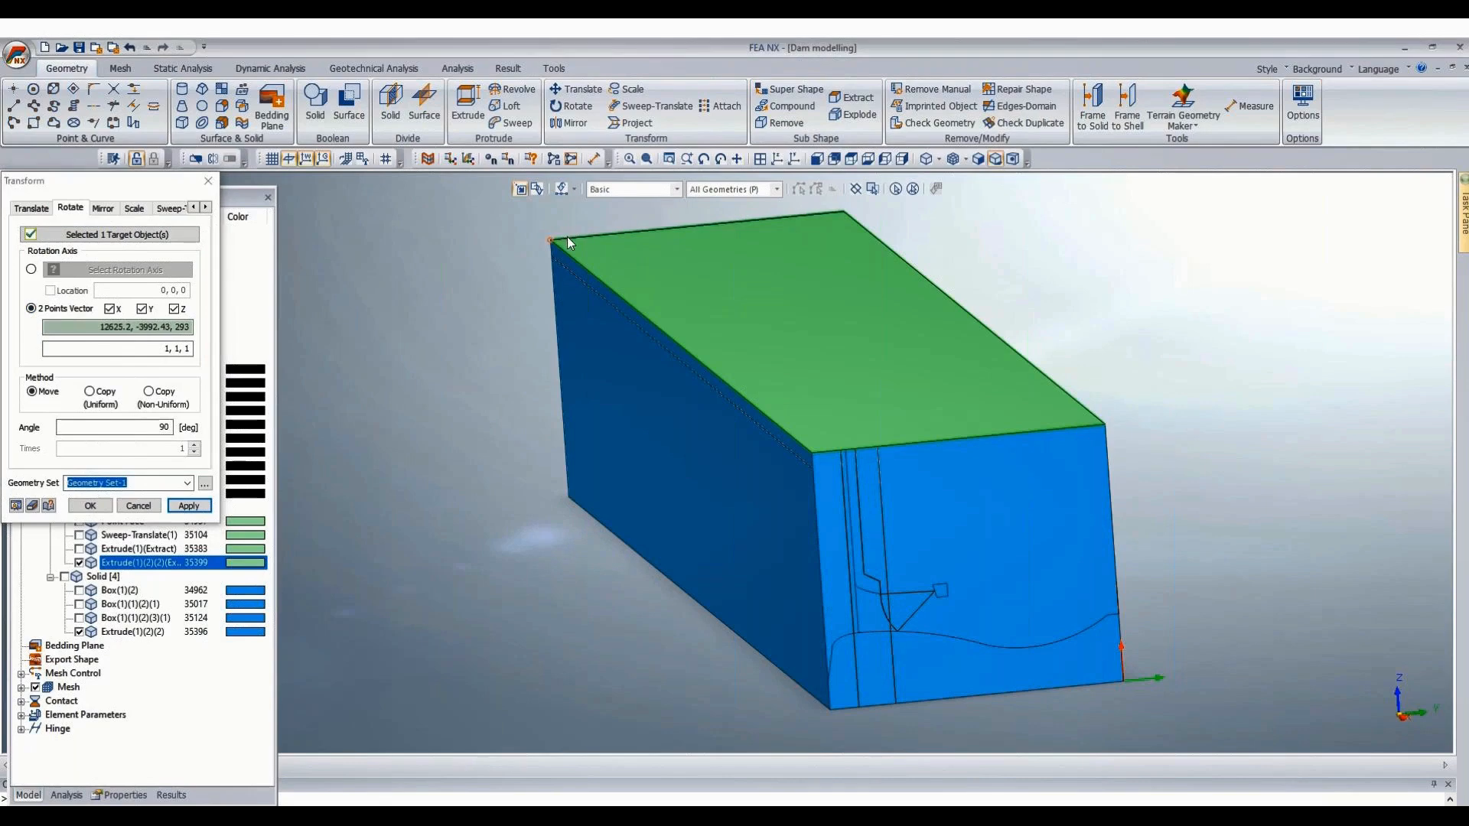
{"action": "left_click", "coordinate": [811, 453]}
{"action": "left_click", "coordinate": [811, 453]}
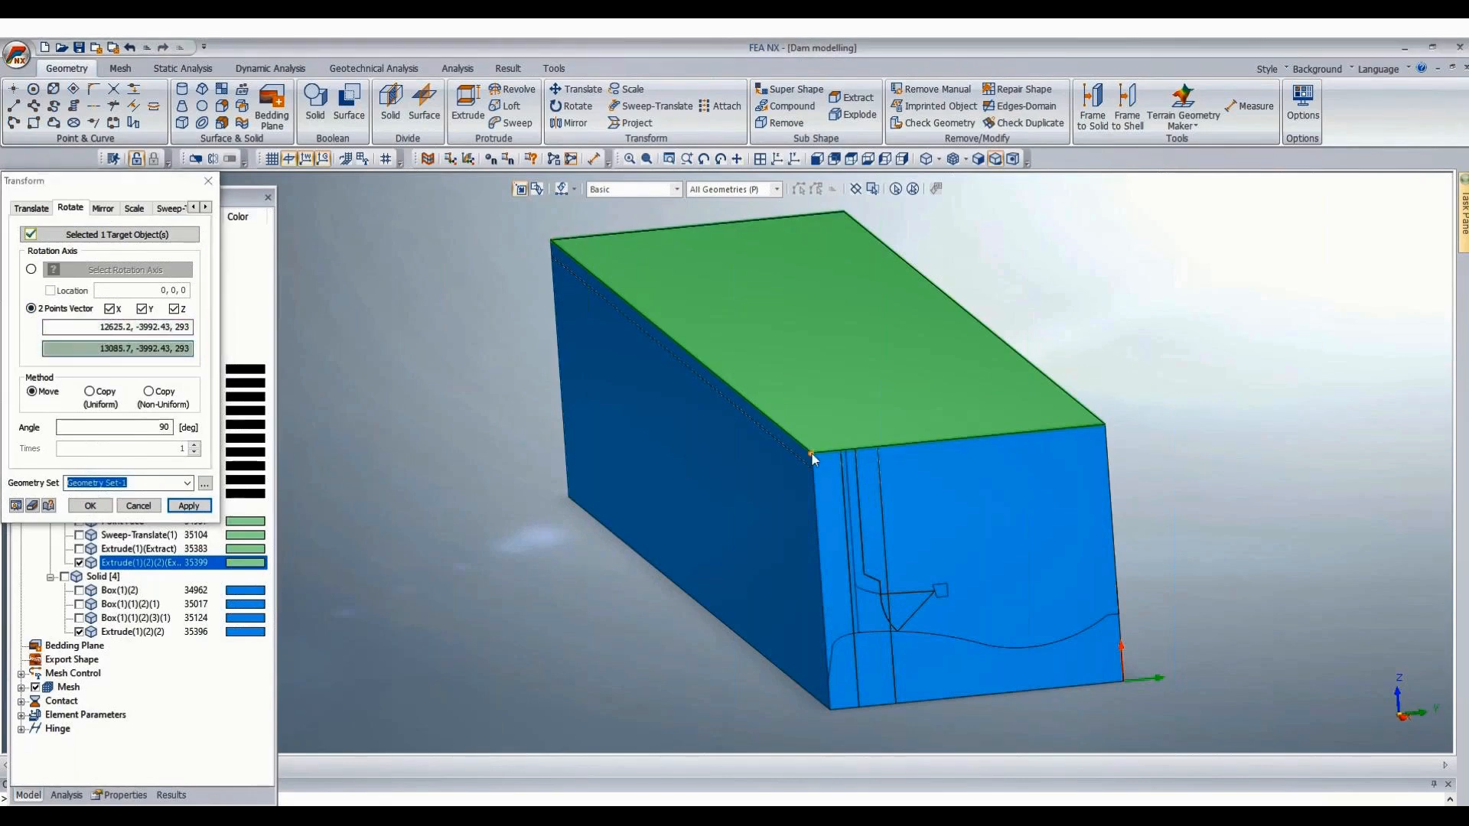
Copy the angle from Excel cell Q44 and rotate the extracted surface by -56.97613244 degrees, previewing the direction before applying.
{"action": "mouse_move", "coordinate": [472, 792]}
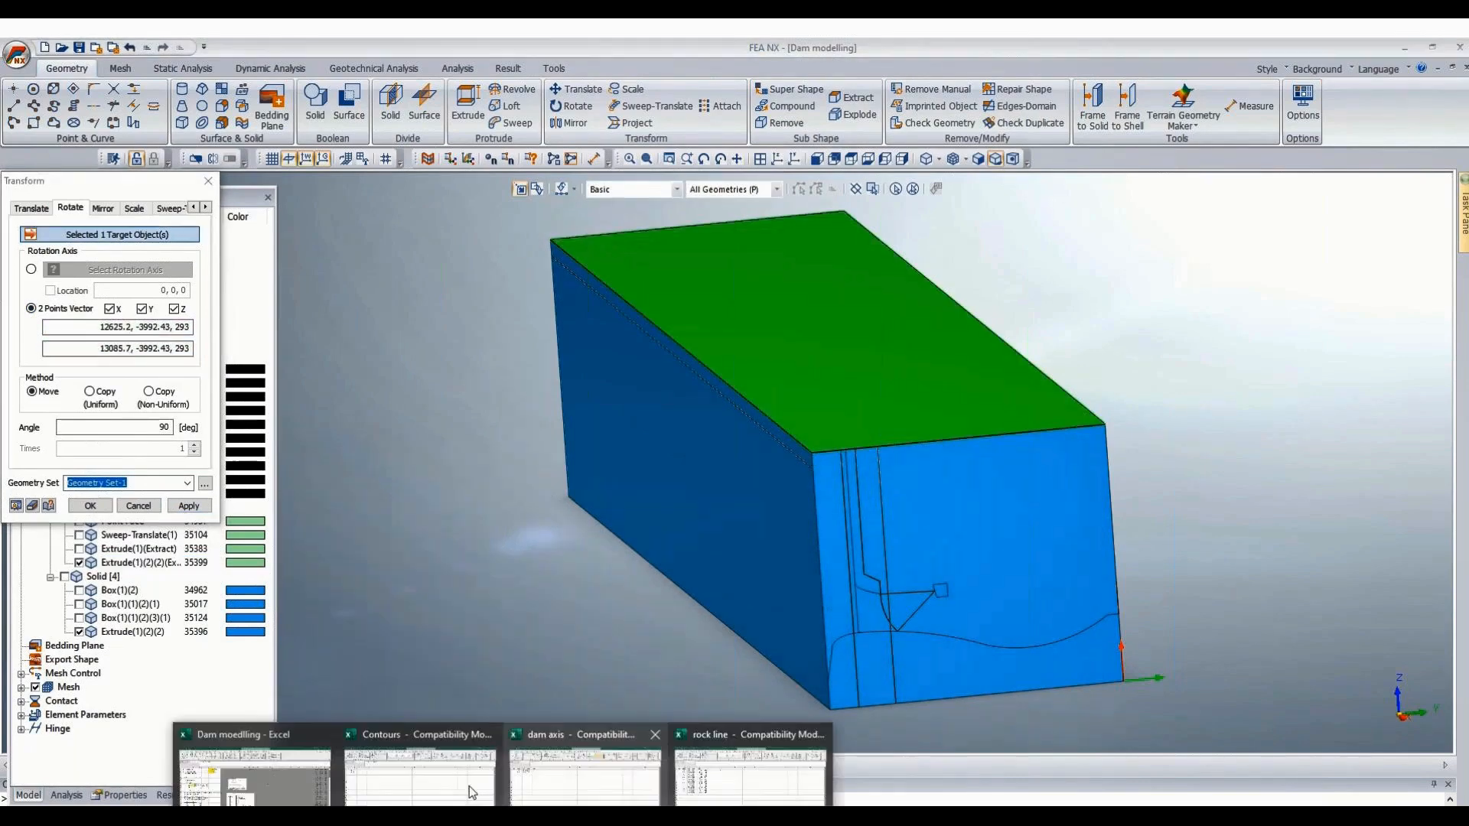
{"action": "left_click", "coordinate": [254, 775]}
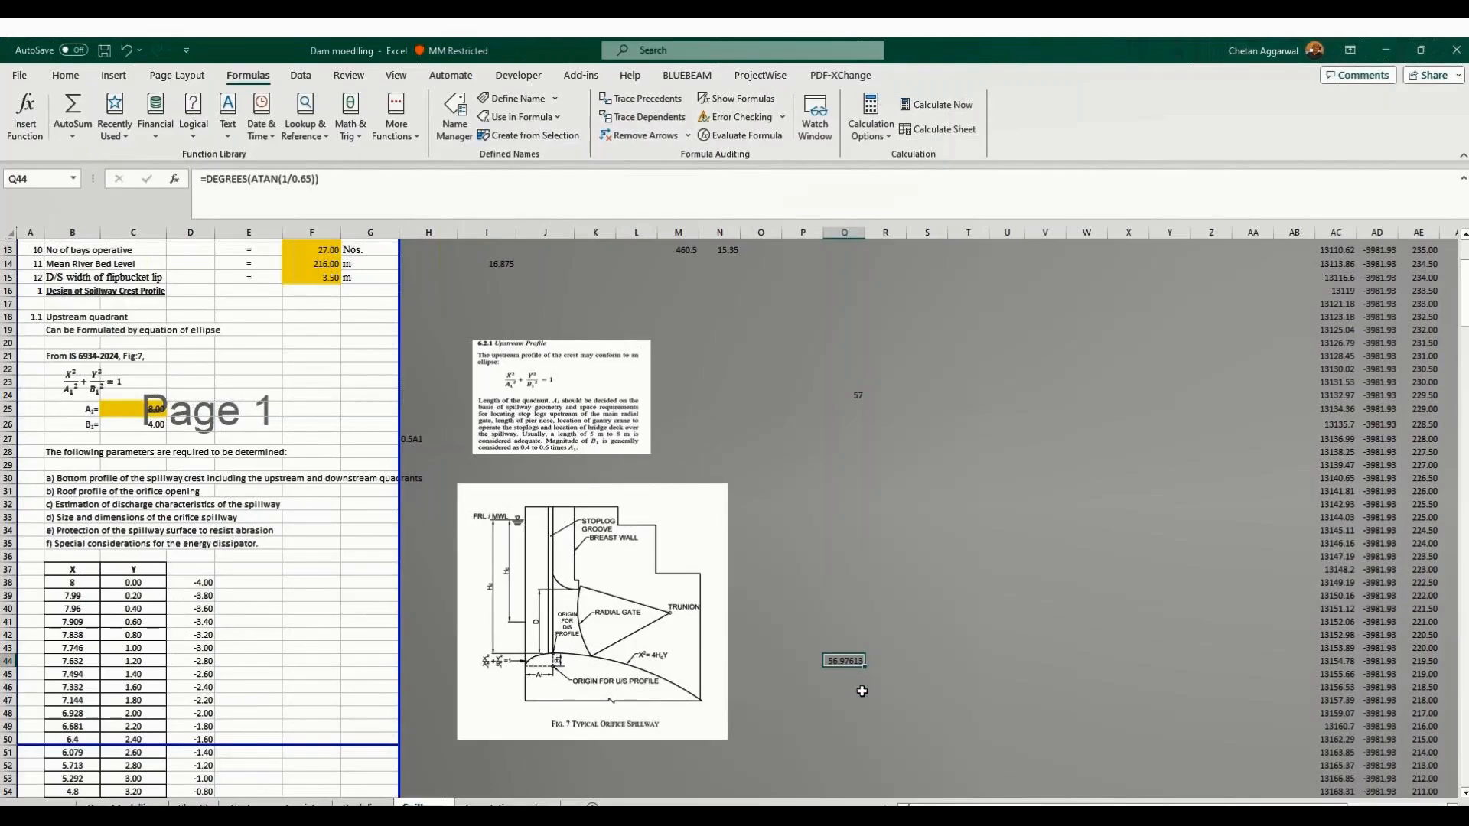
{"action": "key", "text": "ctrl+c"}
{"action": "key", "text": "alt+Tab"}
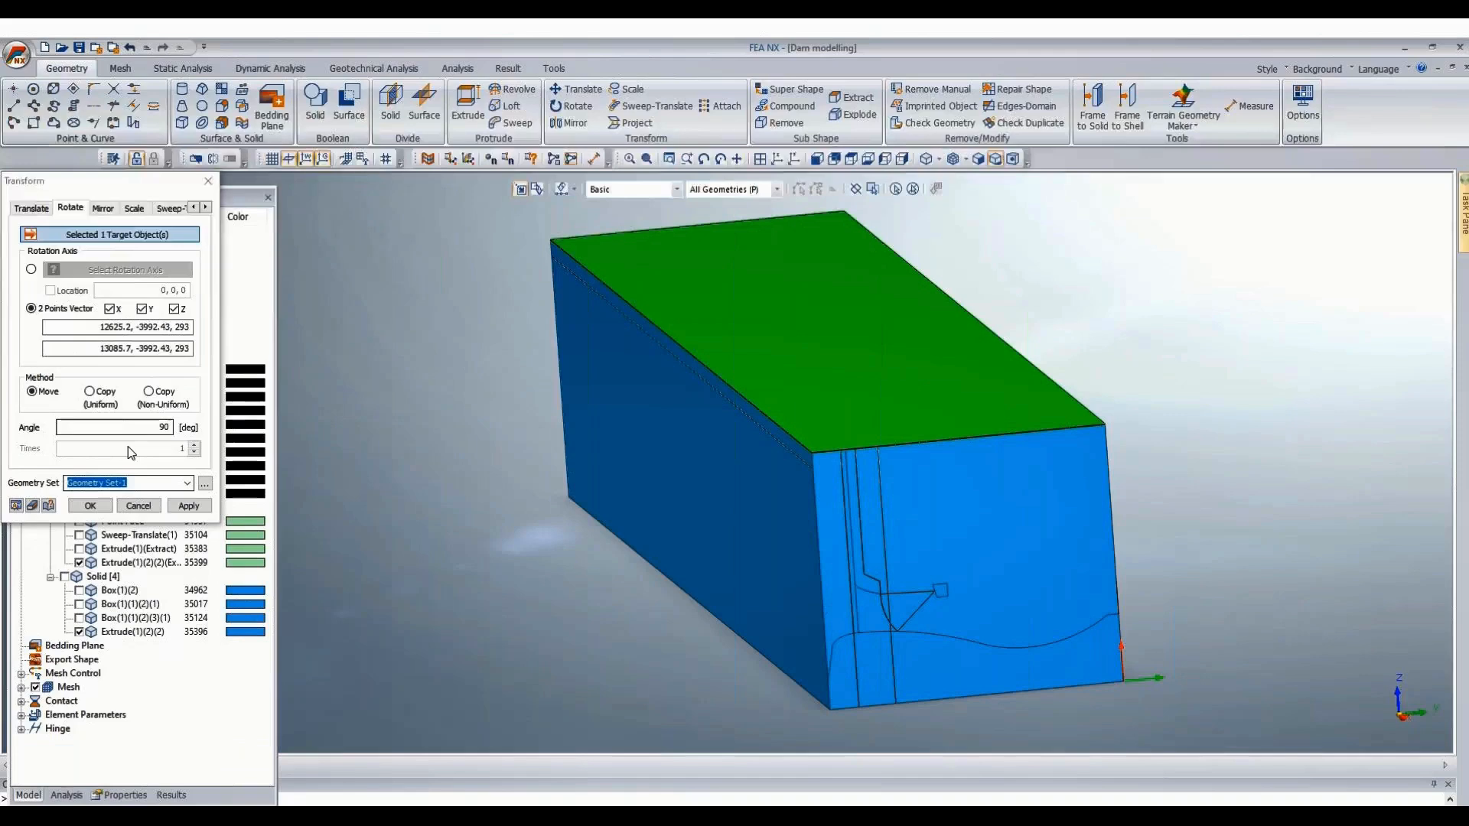
{"action": "left_click_drag", "start_coordinate": [136, 428], "coordinate": [367, 433]}
{"action": "key", "text": "ctrl+v"}
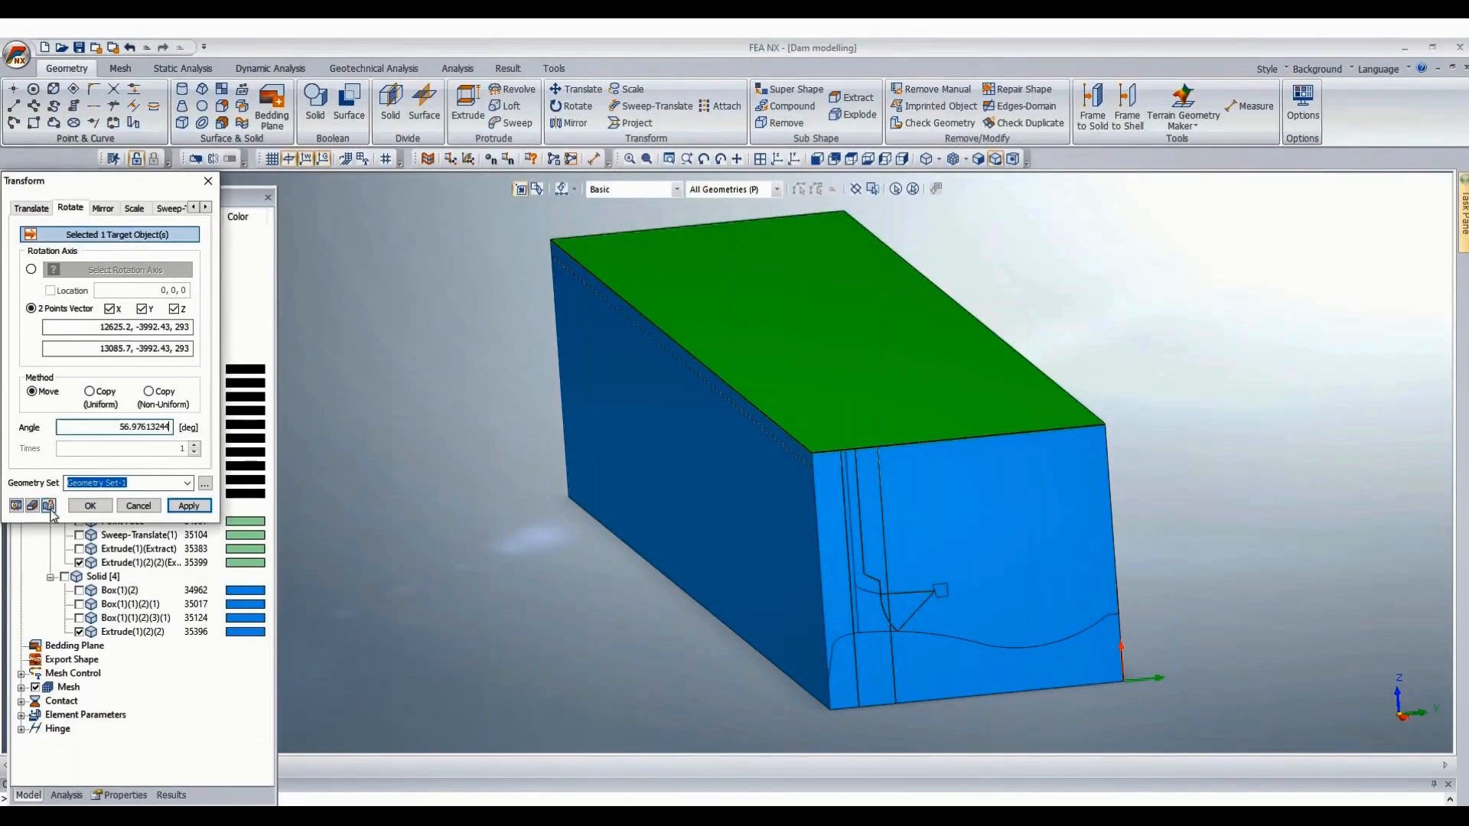
{"action": "left_click", "coordinate": [49, 506]}
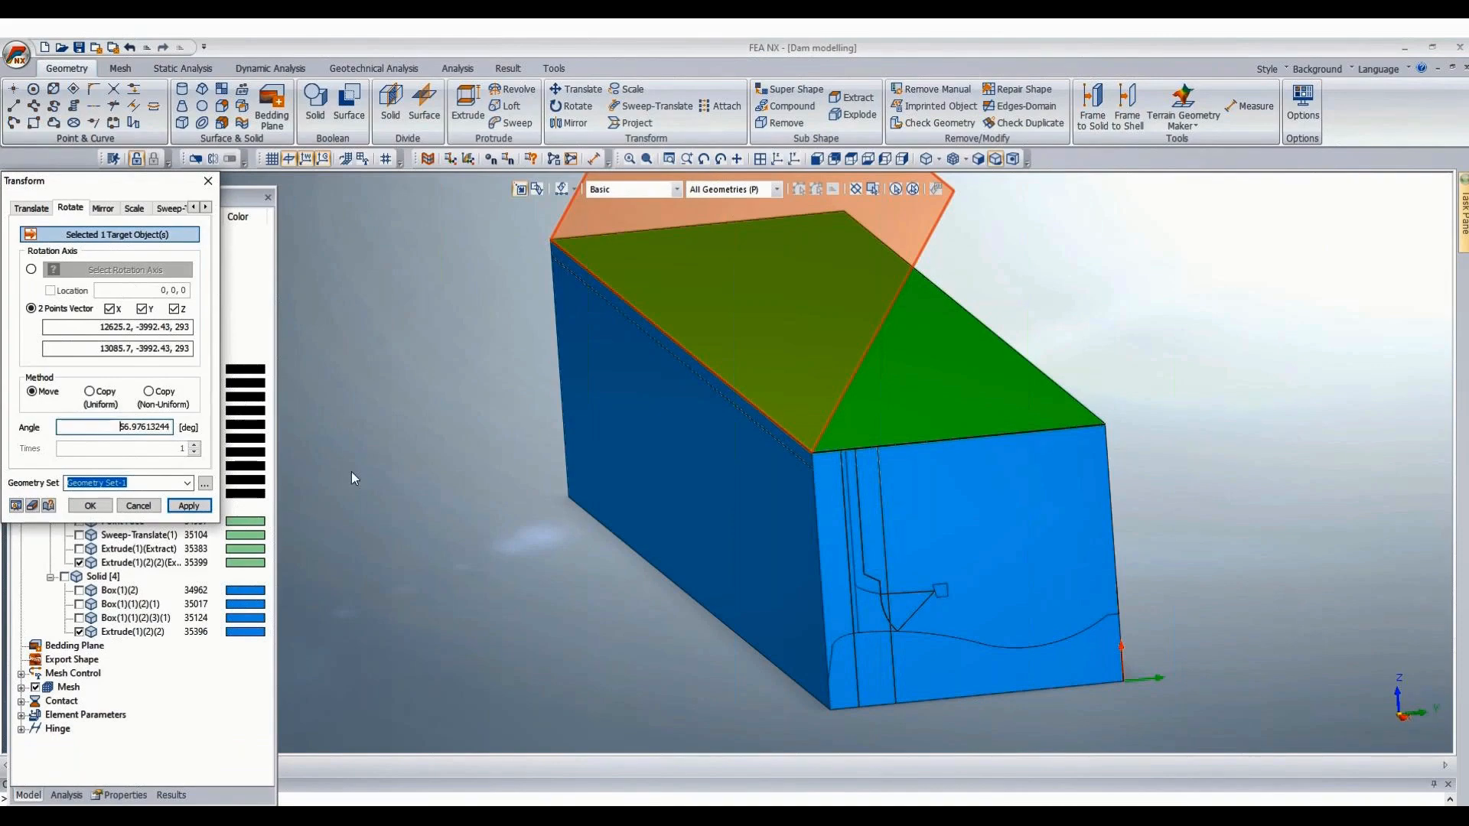
{"action": "type", "text": "-"}
{"action": "left_click", "coordinate": [15, 506]}
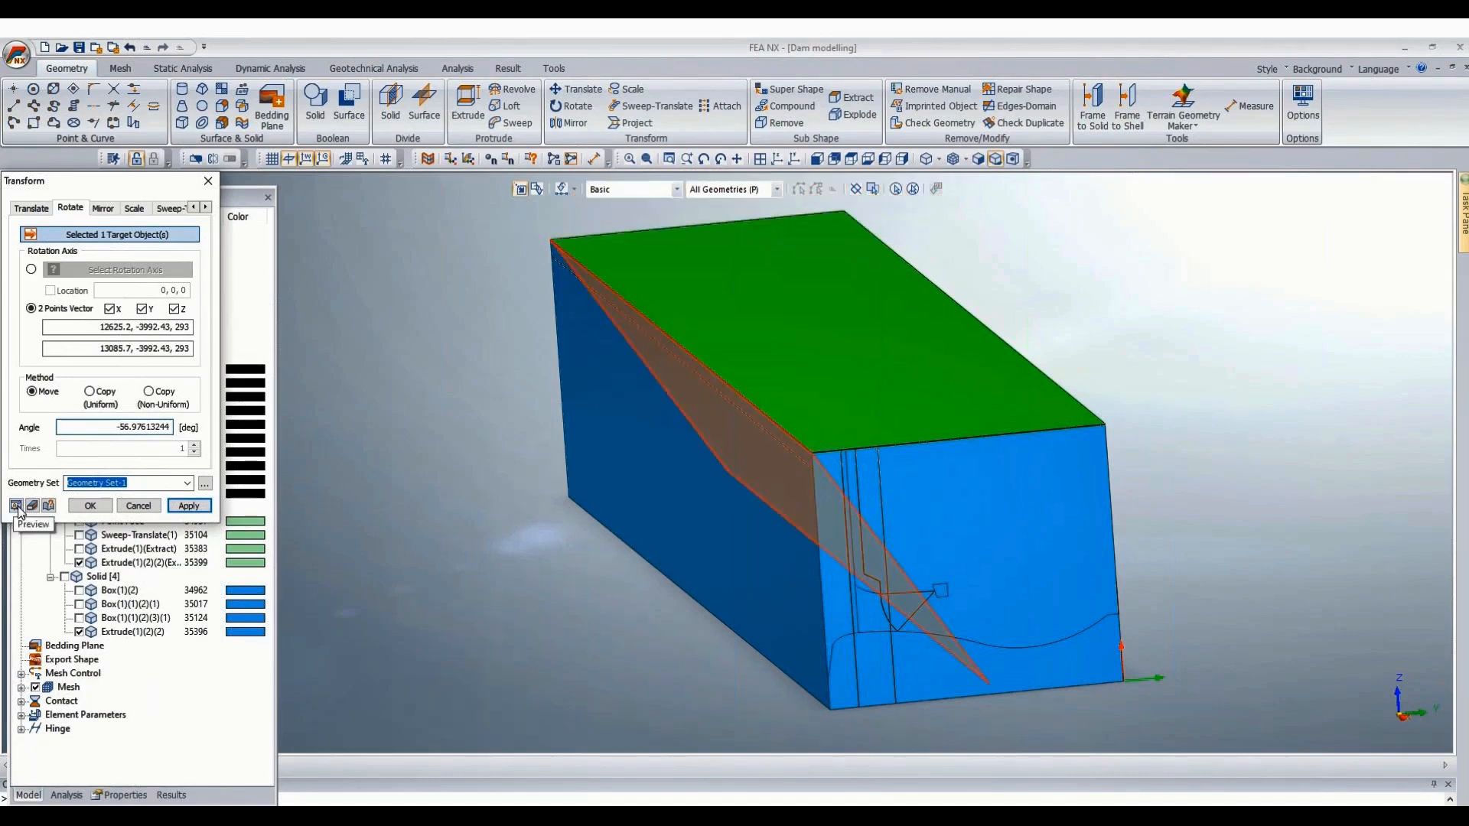
{"action": "left_click", "coordinate": [90, 506]}
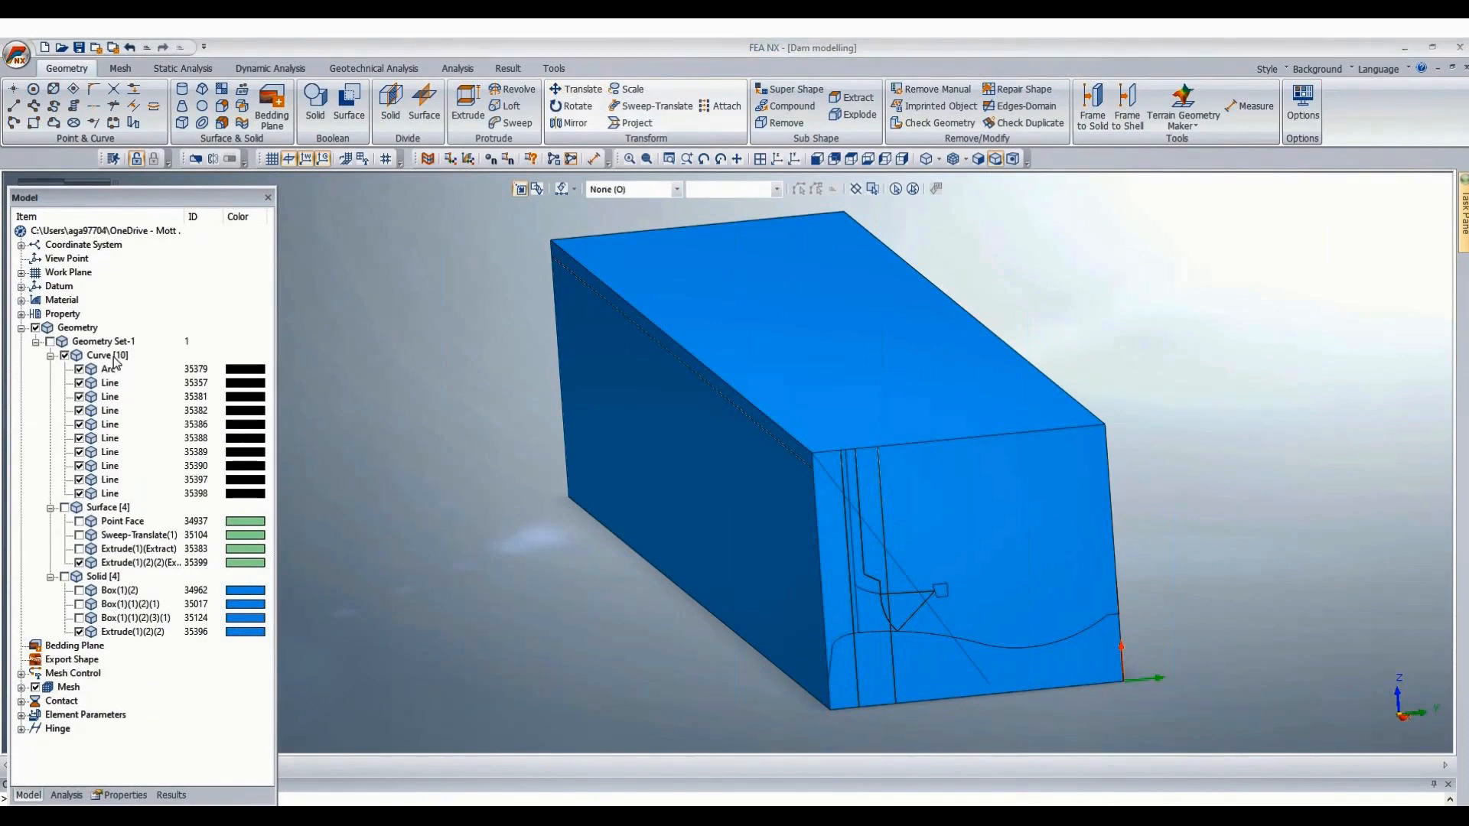
Move the inclined surface down by 5 using a two-point vector from the upstream face's upper corner to the imprinted line's end.
{"action": "left_click", "coordinate": [583, 90]}
{"action": "left_click_drag", "start_coordinate": [99, 187], "coordinate": [1253, 188]}
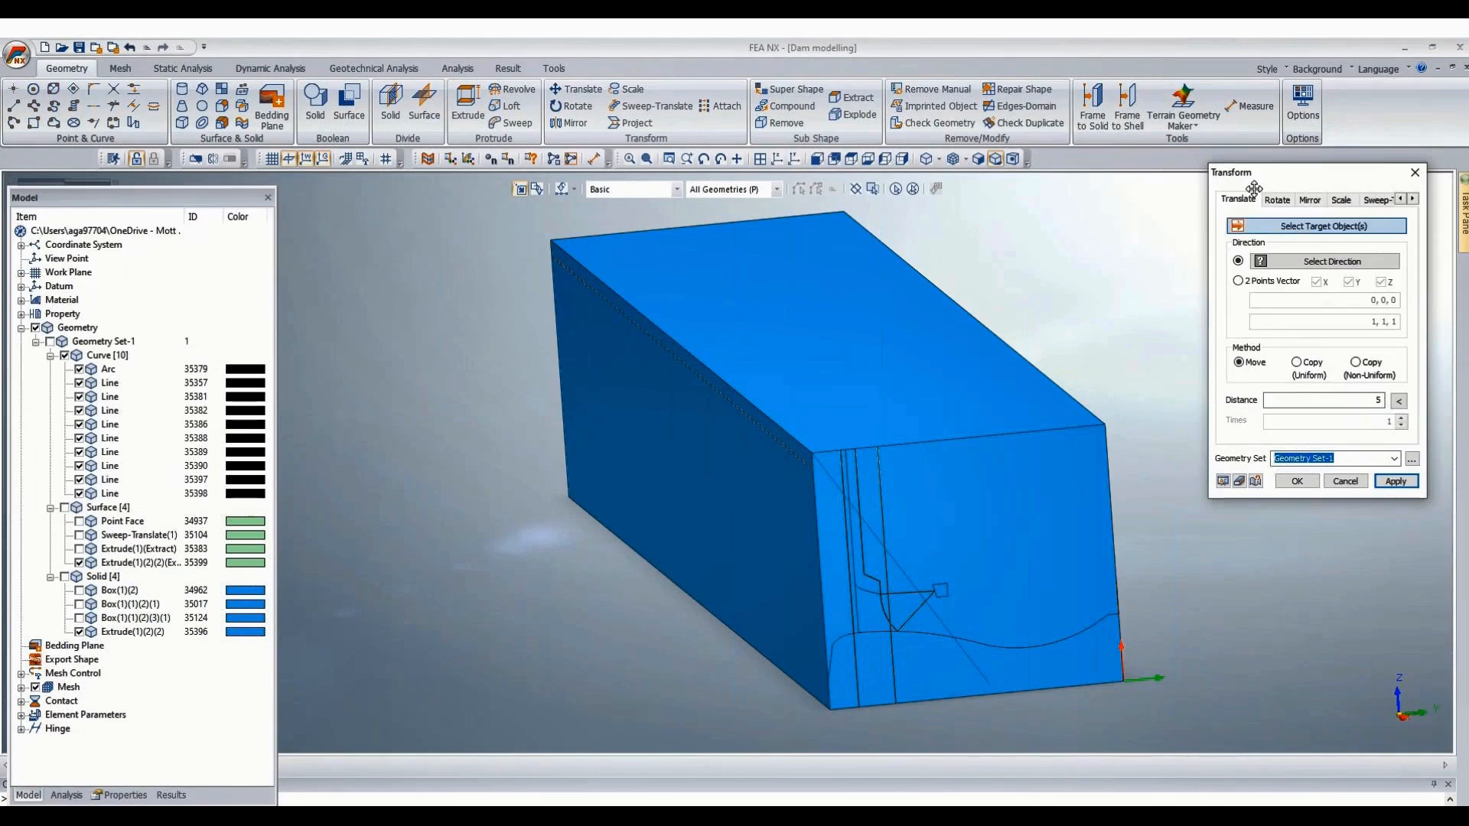
{"action": "left_click", "coordinate": [156, 565]}
{"action": "left_click", "coordinate": [1247, 281]}
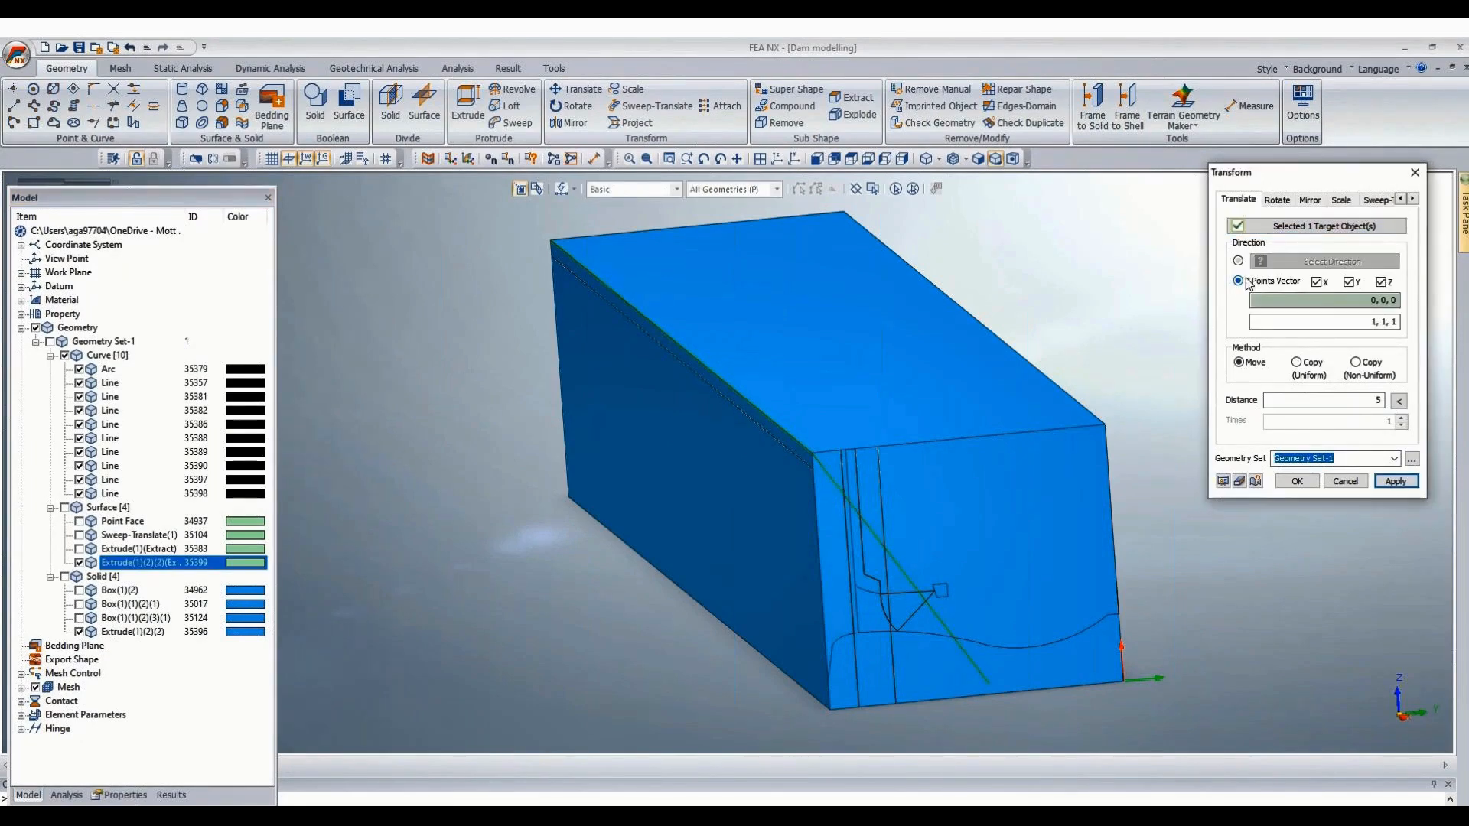
{"action": "left_click", "coordinate": [834, 455]}
{"action": "left_click", "coordinate": [816, 458]}
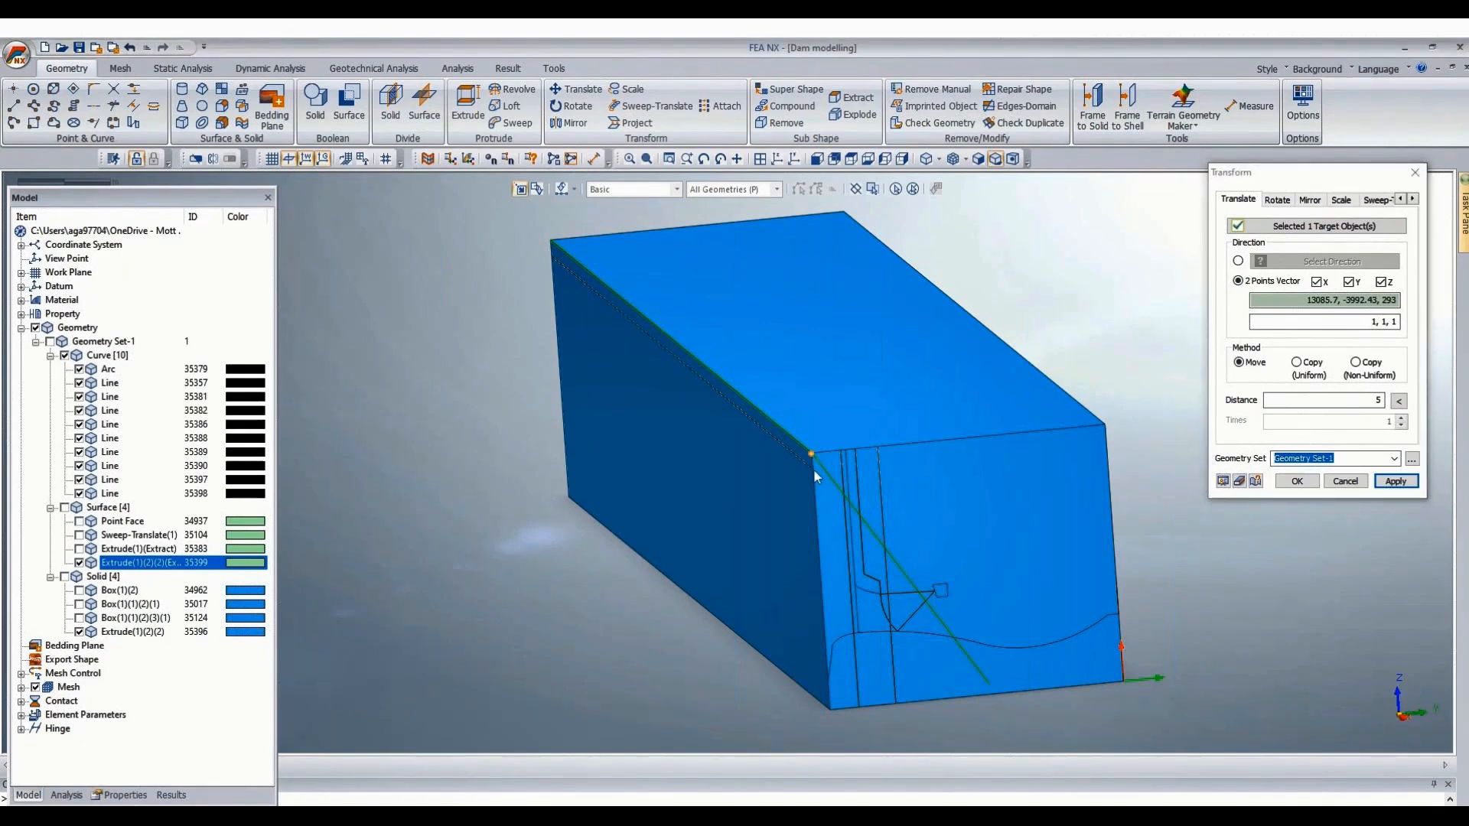
{"action": "left_click", "coordinate": [814, 471]}
{"action": "left_click", "coordinate": [815, 471]}
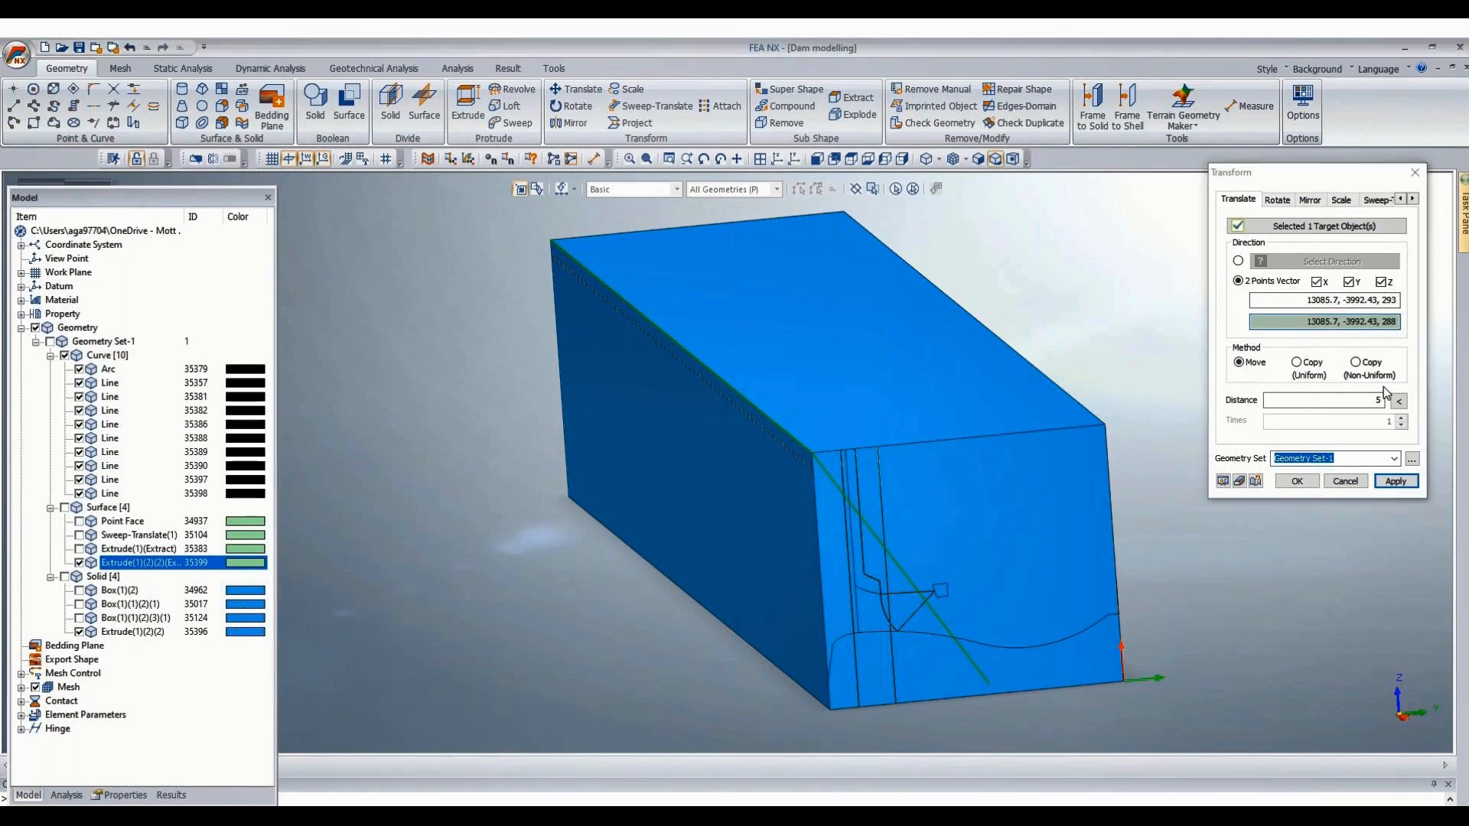
{"action": "left_click", "coordinate": [1399, 401]}
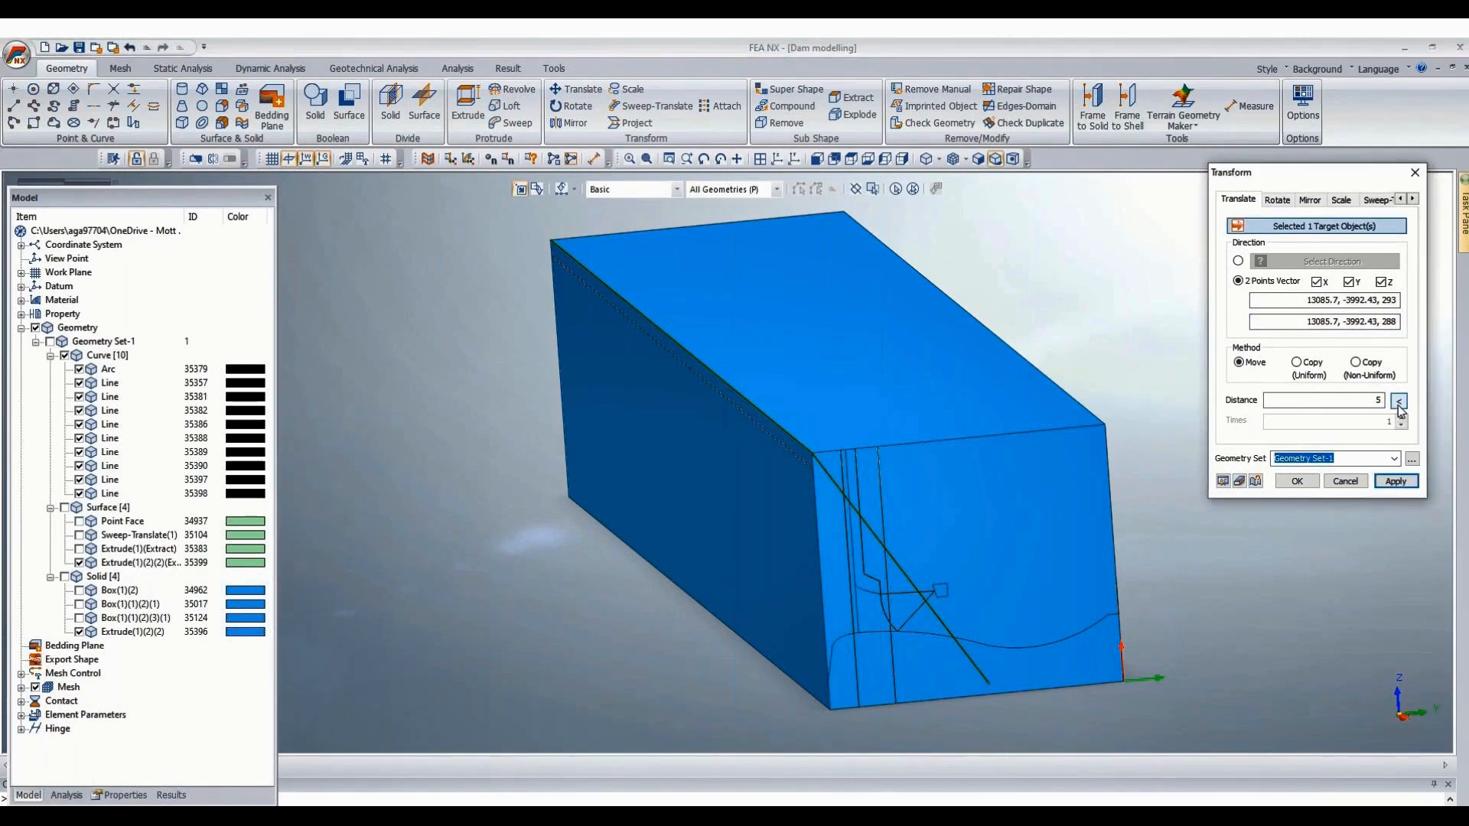
{"action": "left_click", "coordinate": [1398, 402]}
{"action": "left_click", "coordinate": [1305, 481]}
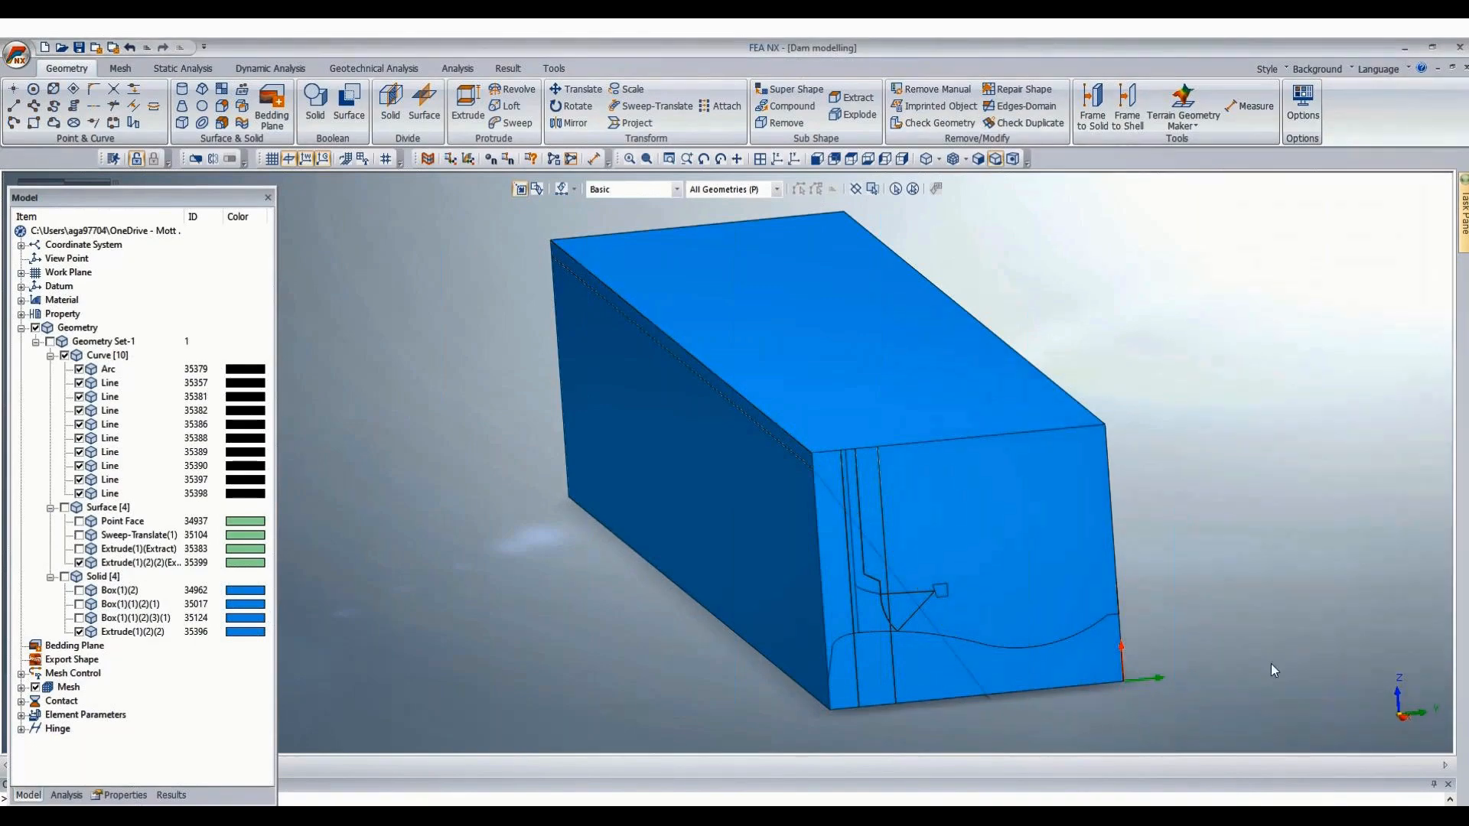
Draw a 3D line along the inclined surface's trace on the profile face, from the upstream edge to the base edge, and delete that surface.
{"action": "scroll", "coordinate": [1230, 623], "scroll_direction": "up", "scroll_amount": 3}
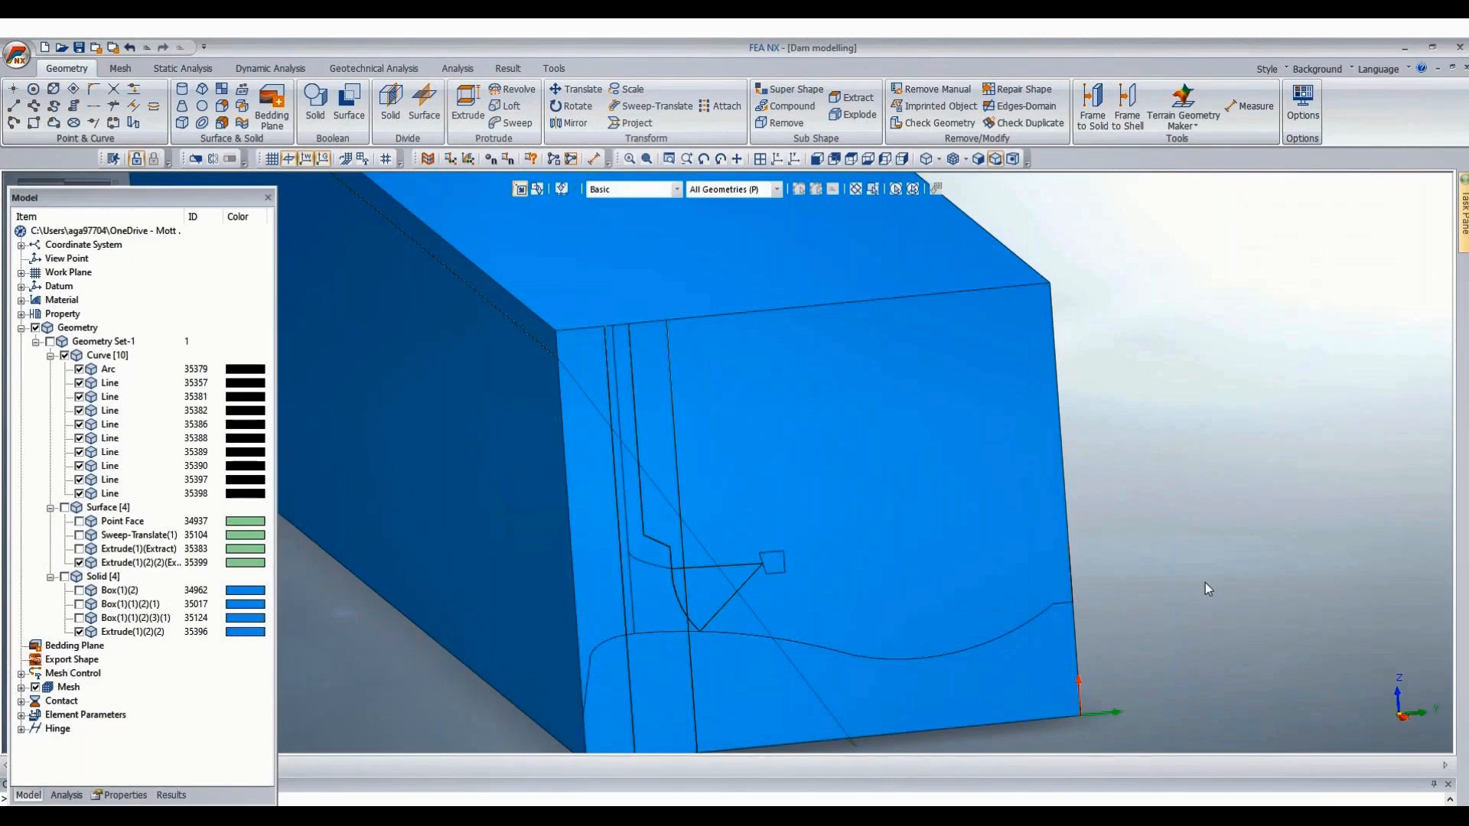
{"action": "scroll", "coordinate": [1205, 582], "scroll_direction": "down", "scroll_amount": 4}
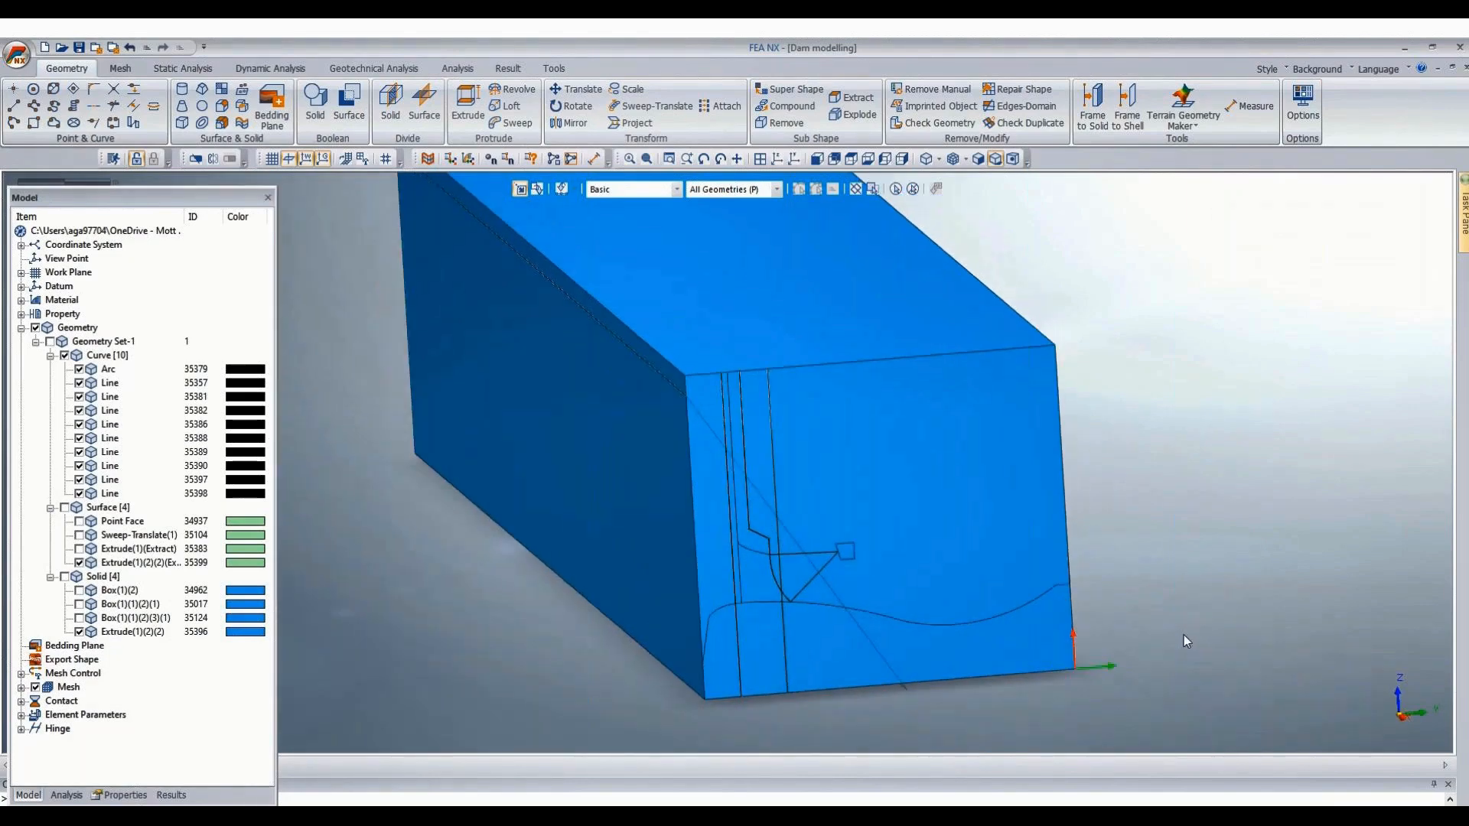
{"action": "scroll", "coordinate": [1183, 635], "scroll_direction": "up", "scroll_amount": 2}
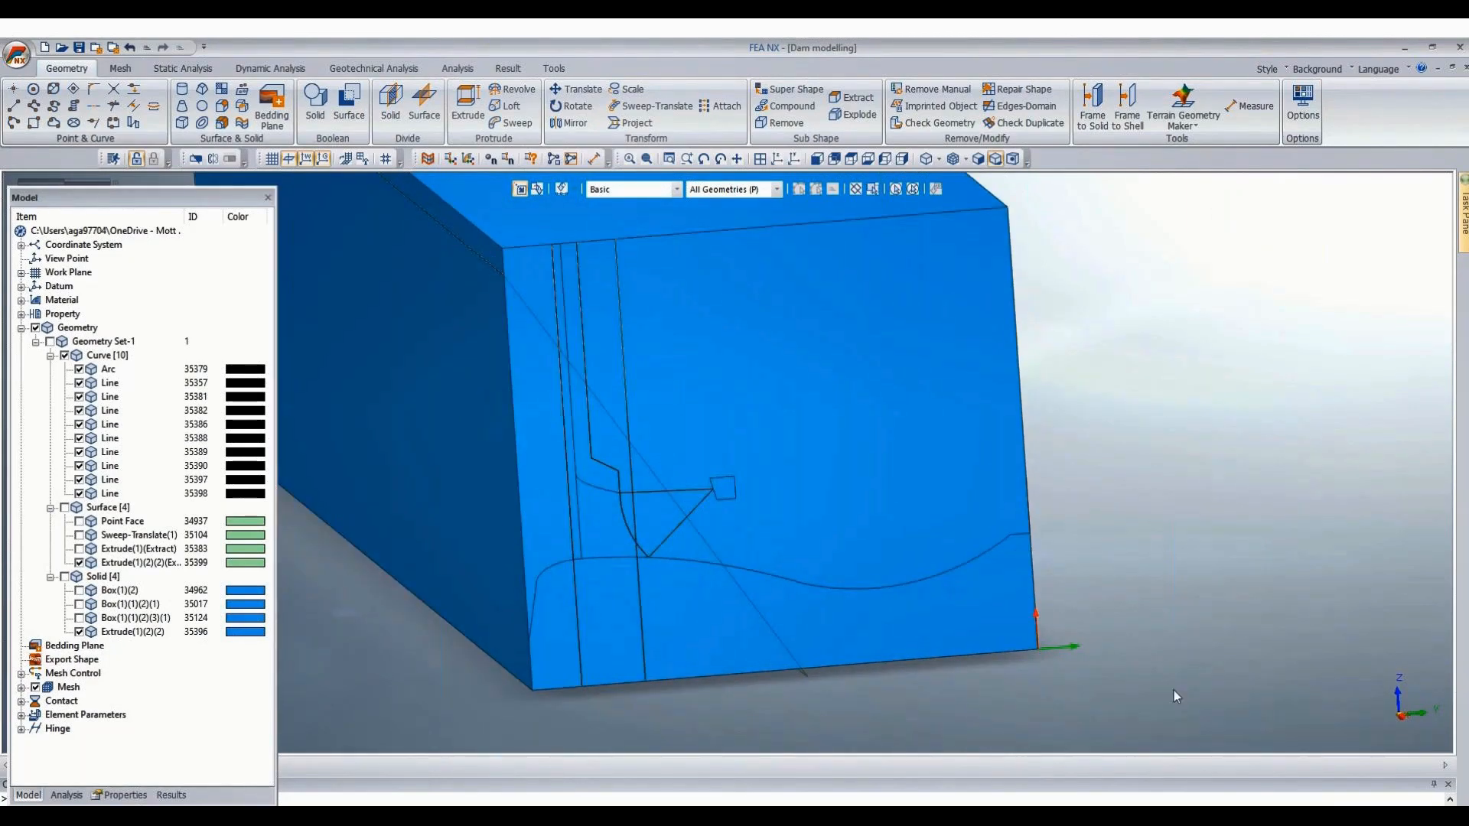
{"action": "scroll", "coordinate": [1174, 690], "scroll_direction": "down", "scroll_amount": 2}
{"action": "scroll", "coordinate": [1142, 566], "scroll_direction": "up", "scroll_amount": 2}
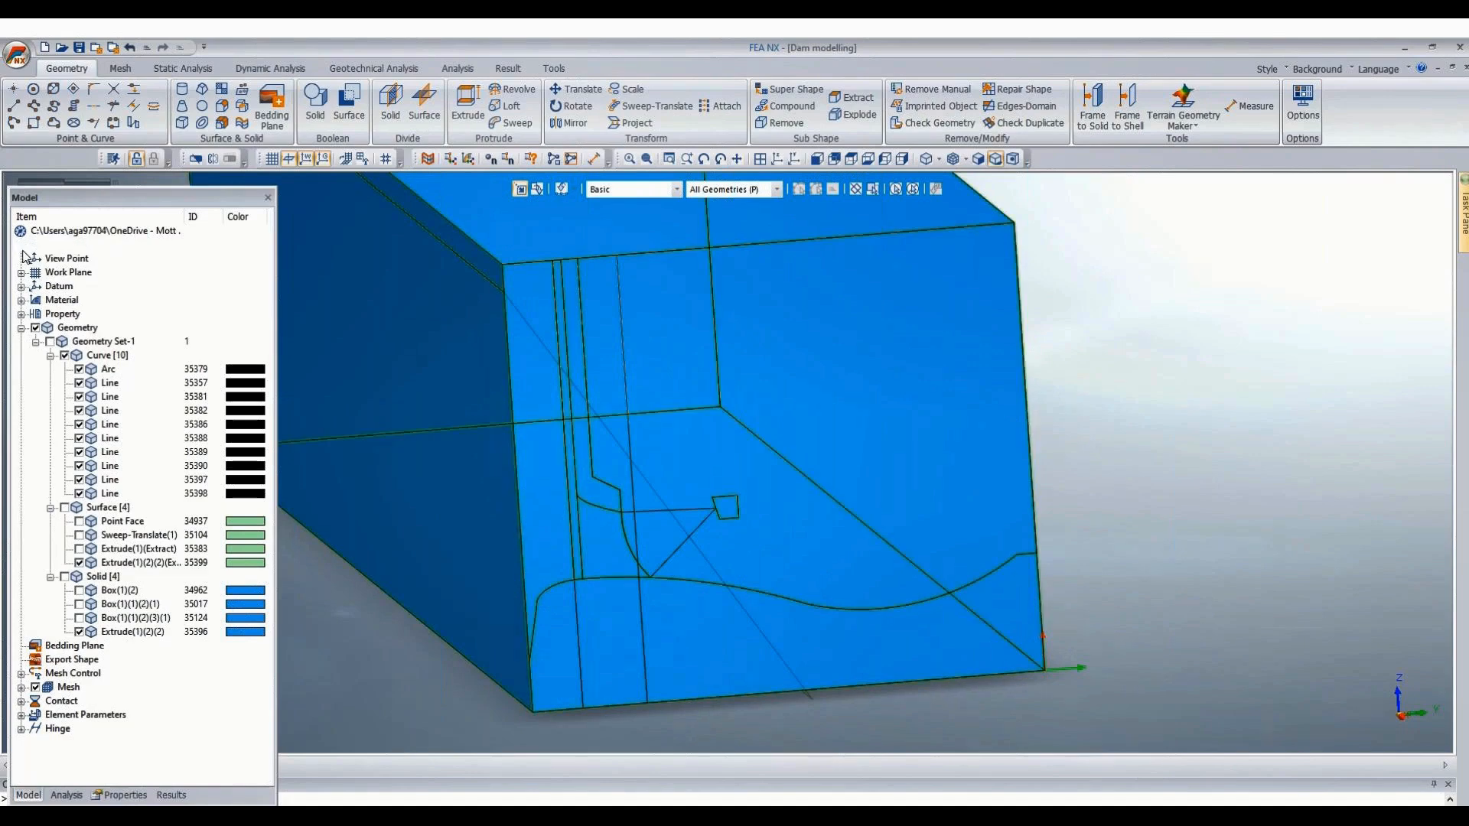
{"action": "left_click", "coordinate": [12, 108]}
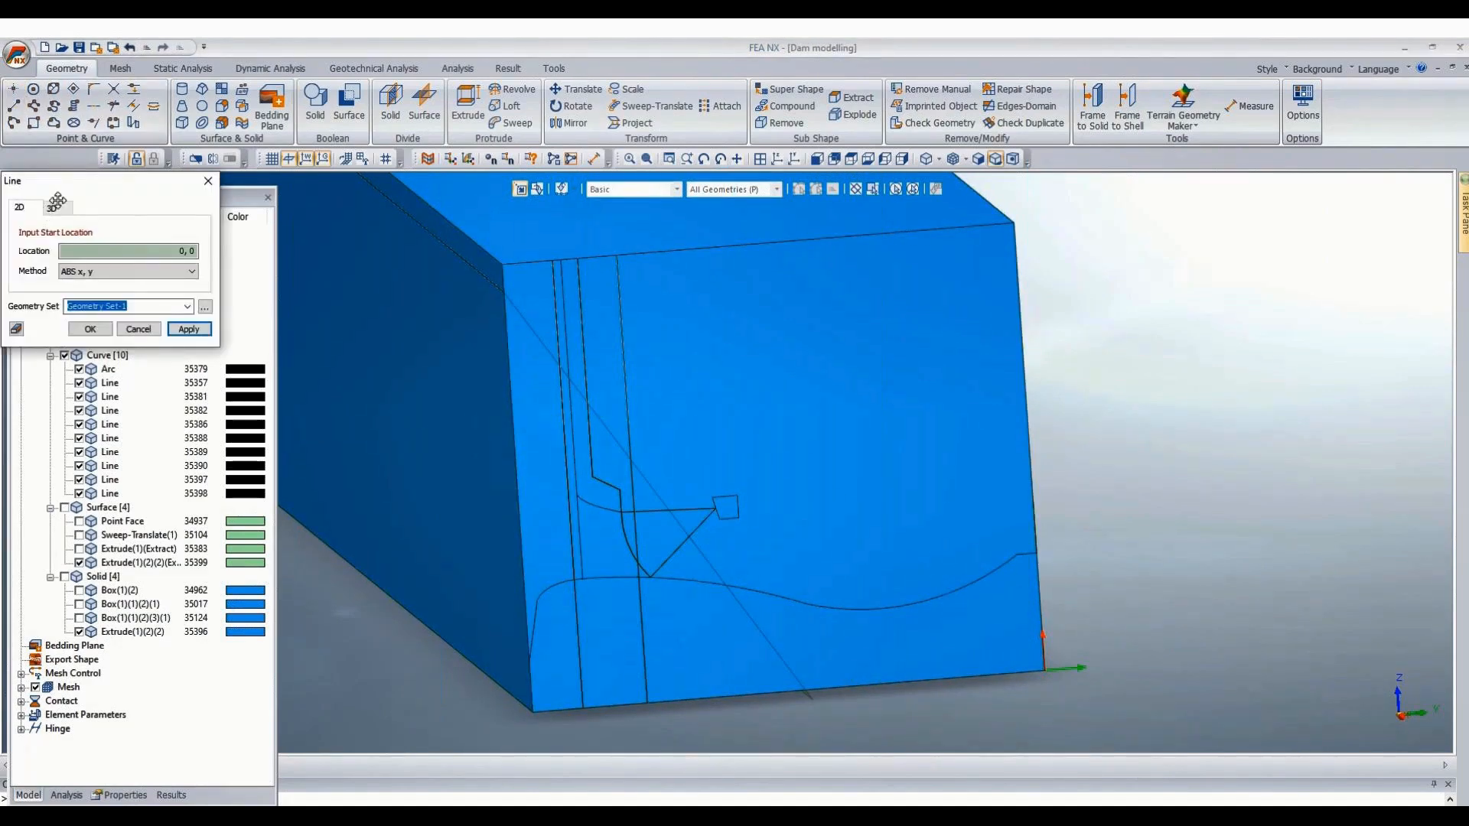
{"action": "left_click", "coordinate": [52, 205]}
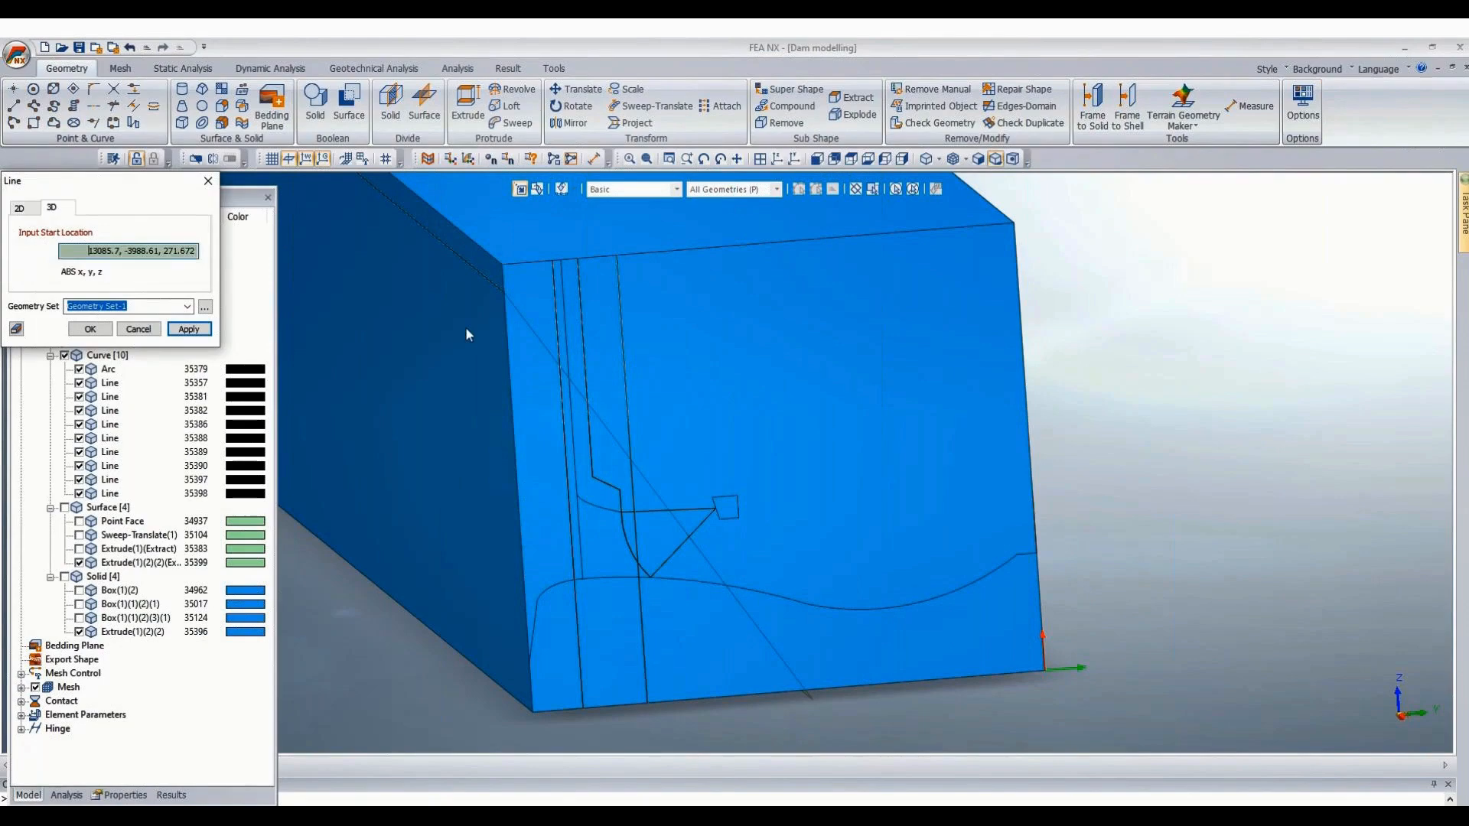
{"action": "left_click", "coordinate": [508, 298]}
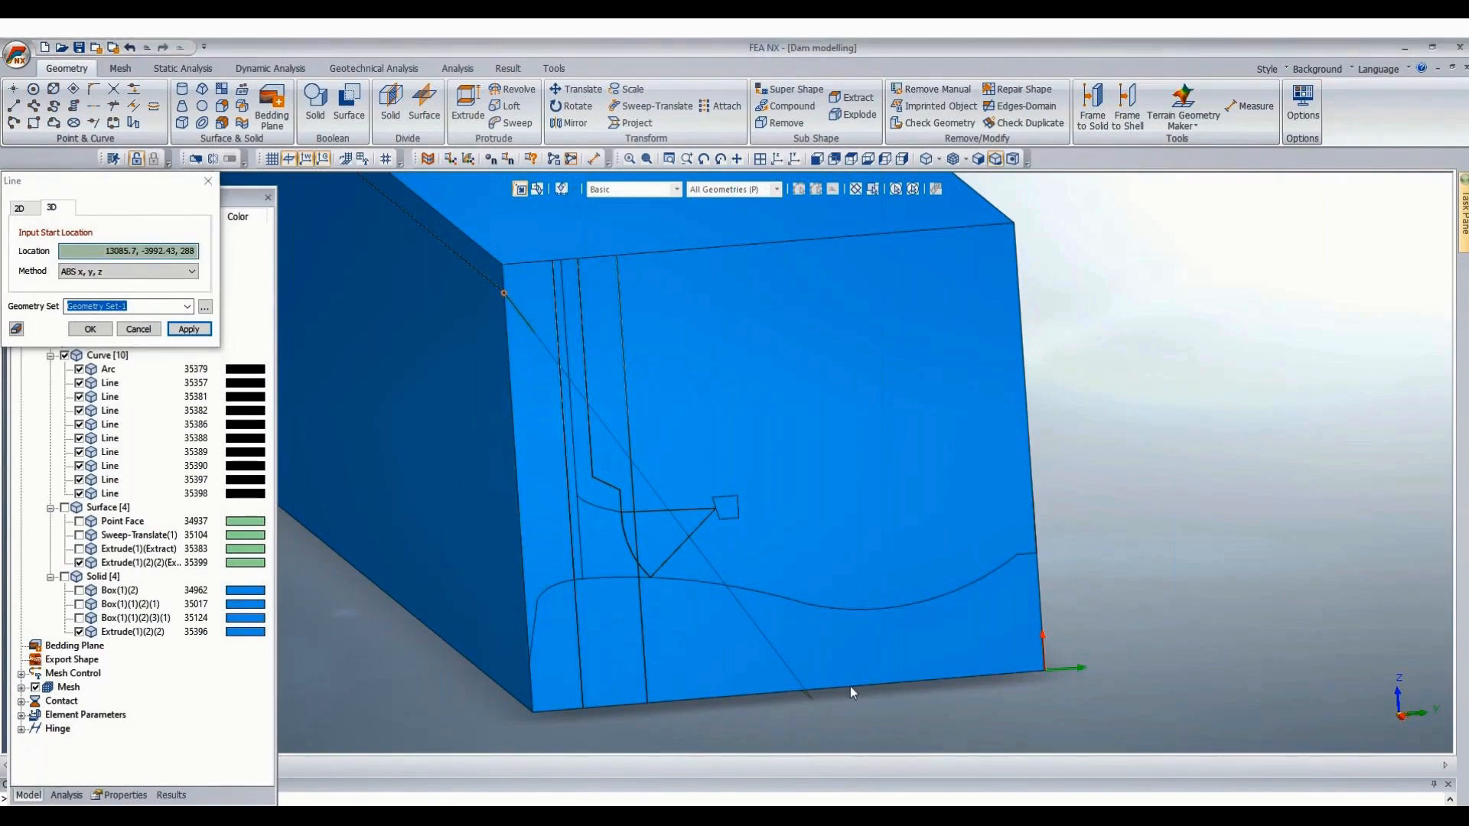
{"action": "left_click", "coordinate": [805, 689]}
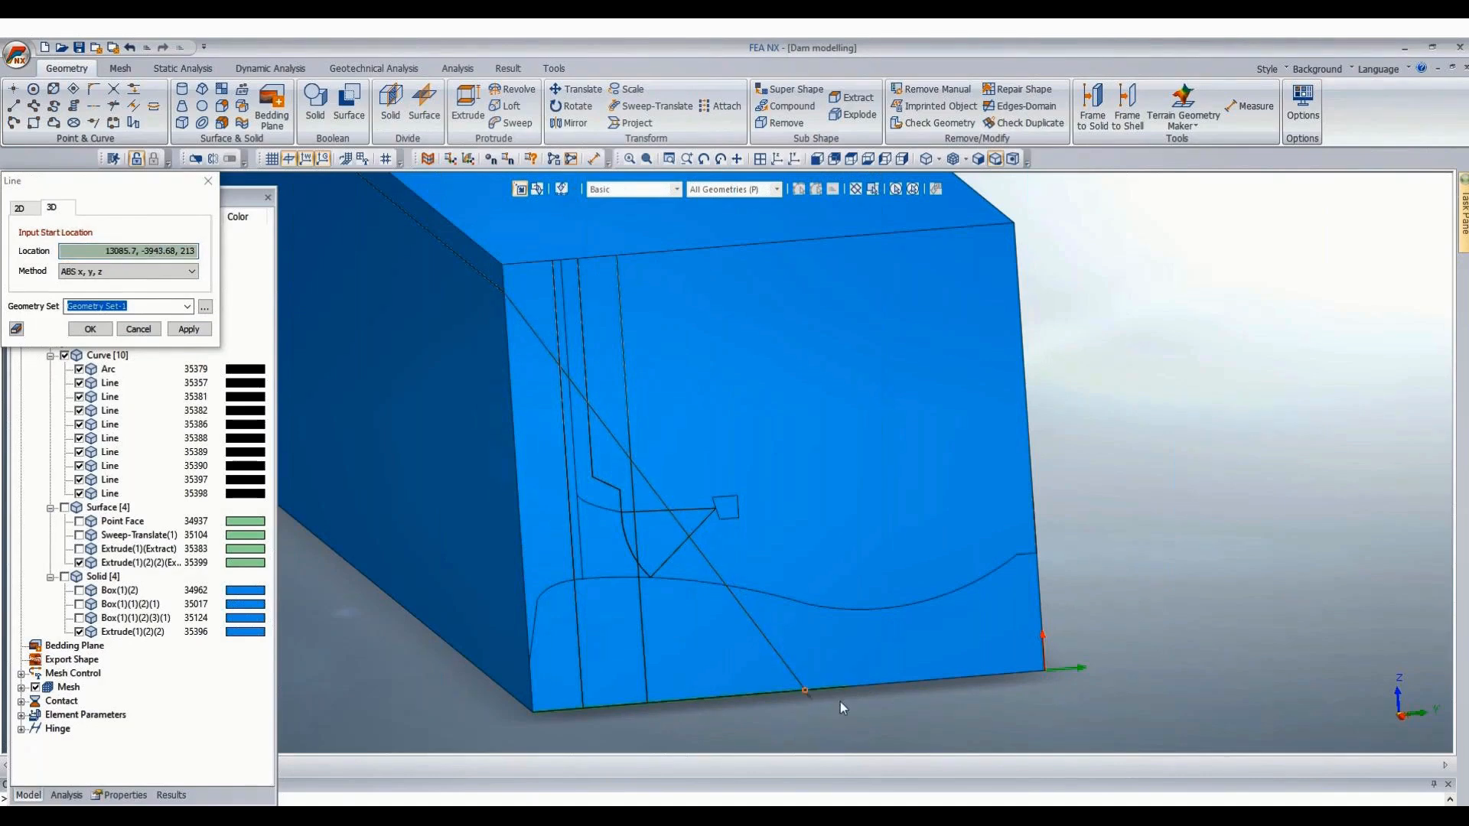
{"action": "key", "text": "Escape"}
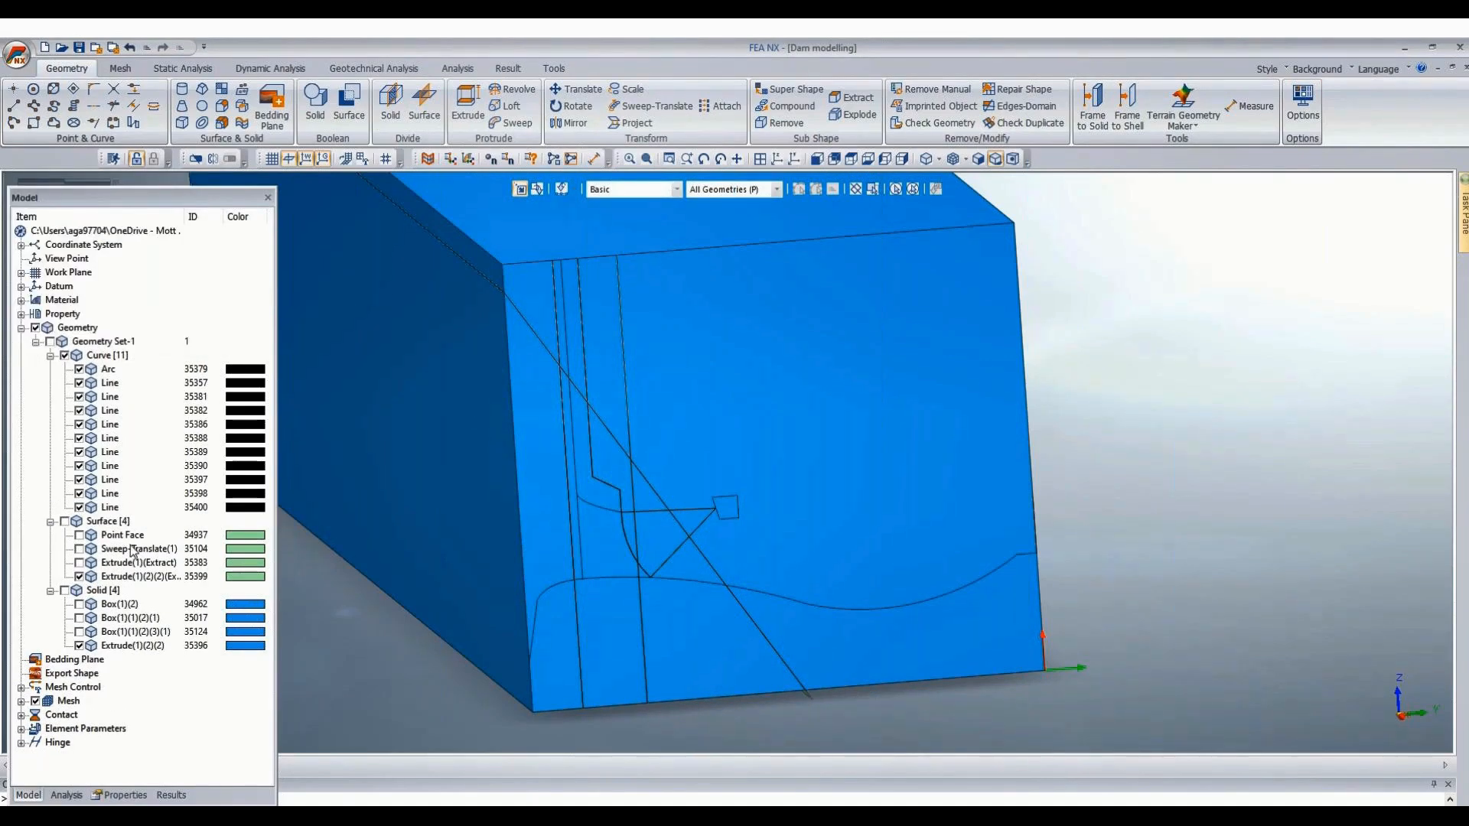
{"action": "left_click", "coordinate": [170, 578]}
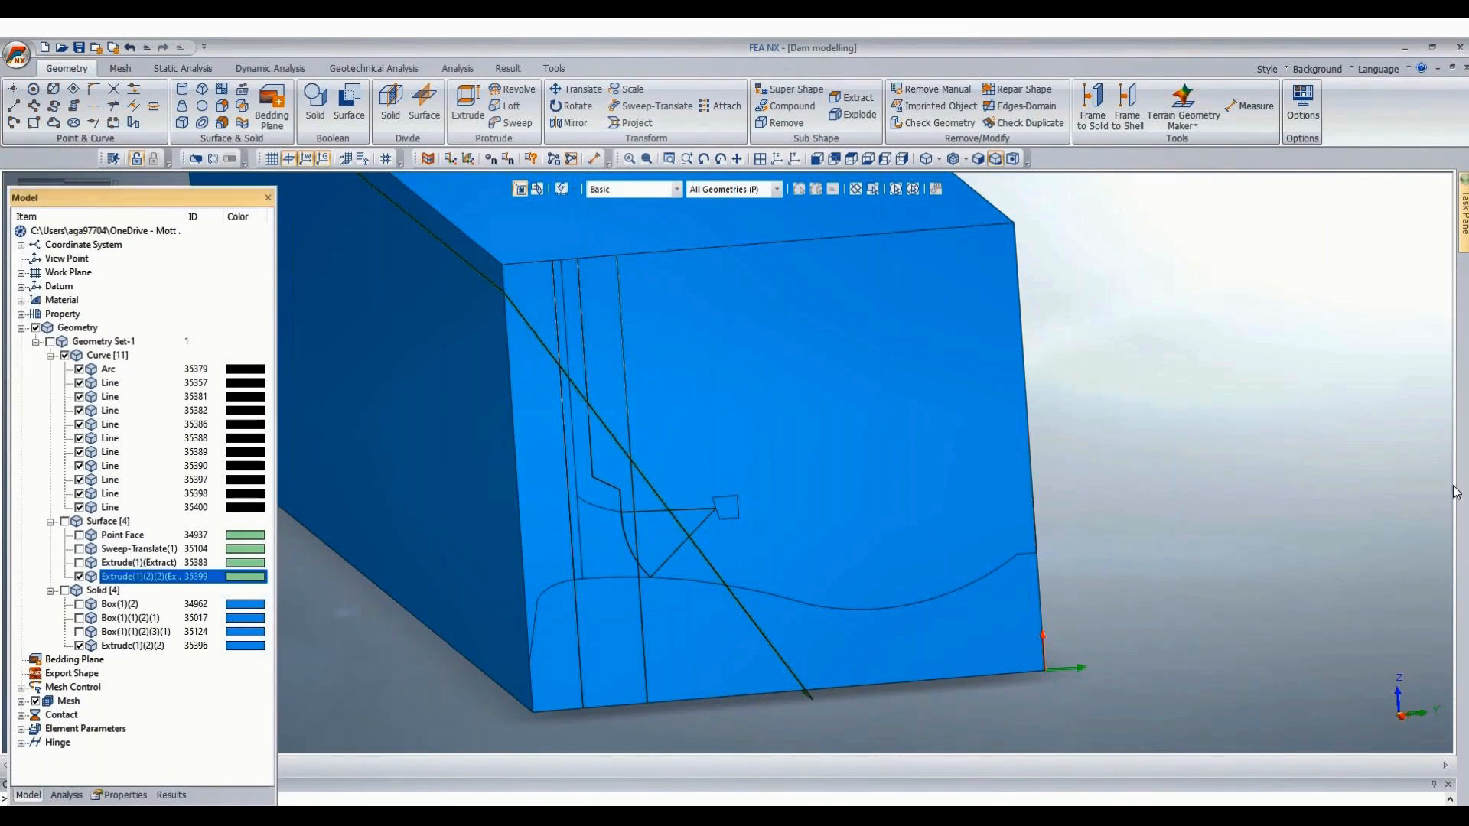
{"action": "key", "text": "Delete"}
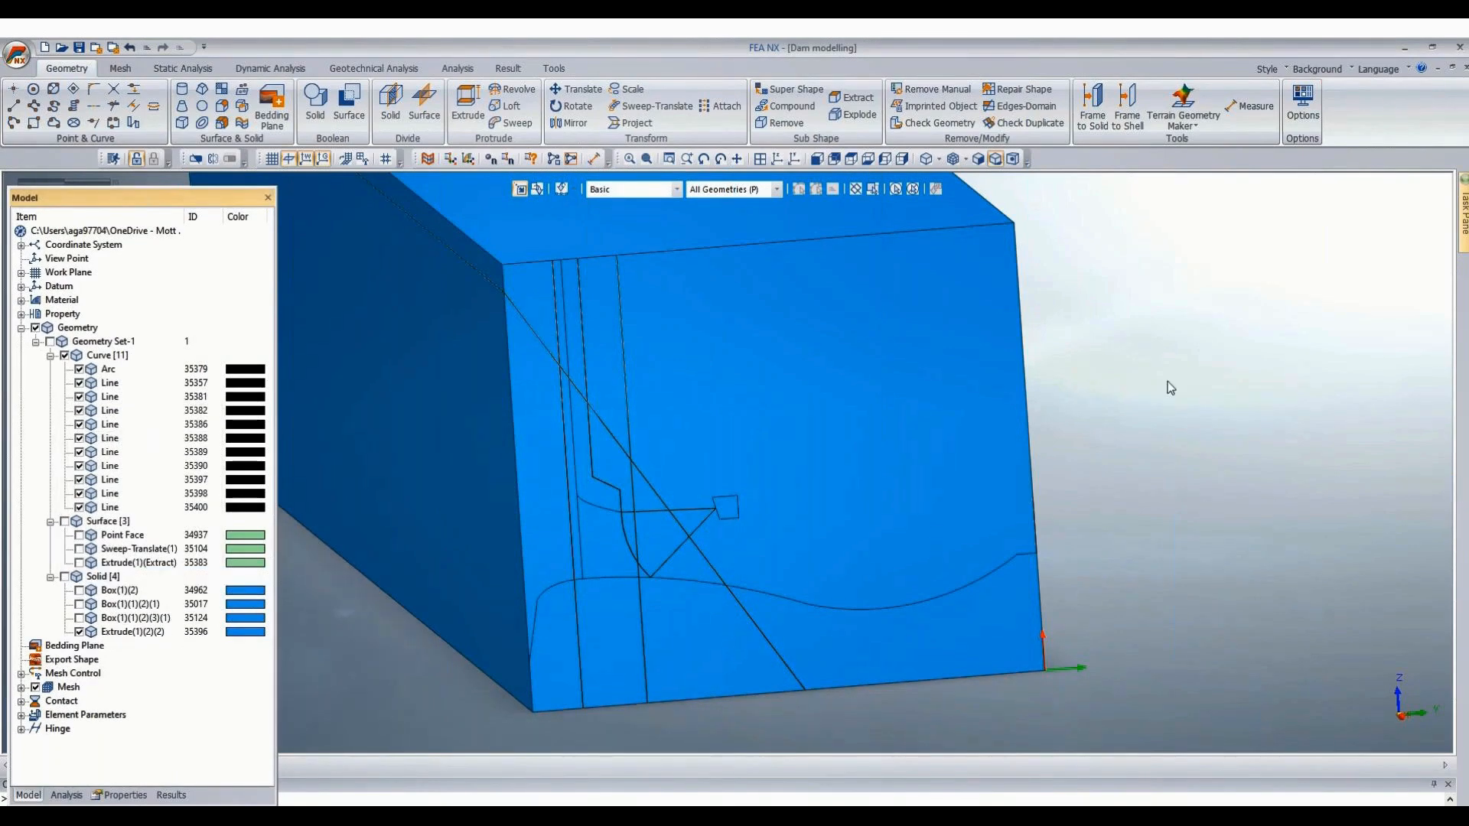
Draw a 3D diagonal line across the small four-sided outline on the profile face, from its lower upstream corner to its upper downstream corner.
{"action": "scroll", "coordinate": [595, 316], "scroll_direction": "up", "scroll_amount": 2}
{"action": "scroll", "coordinate": [1079, 393], "scroll_direction": "down", "scroll_amount": 2}
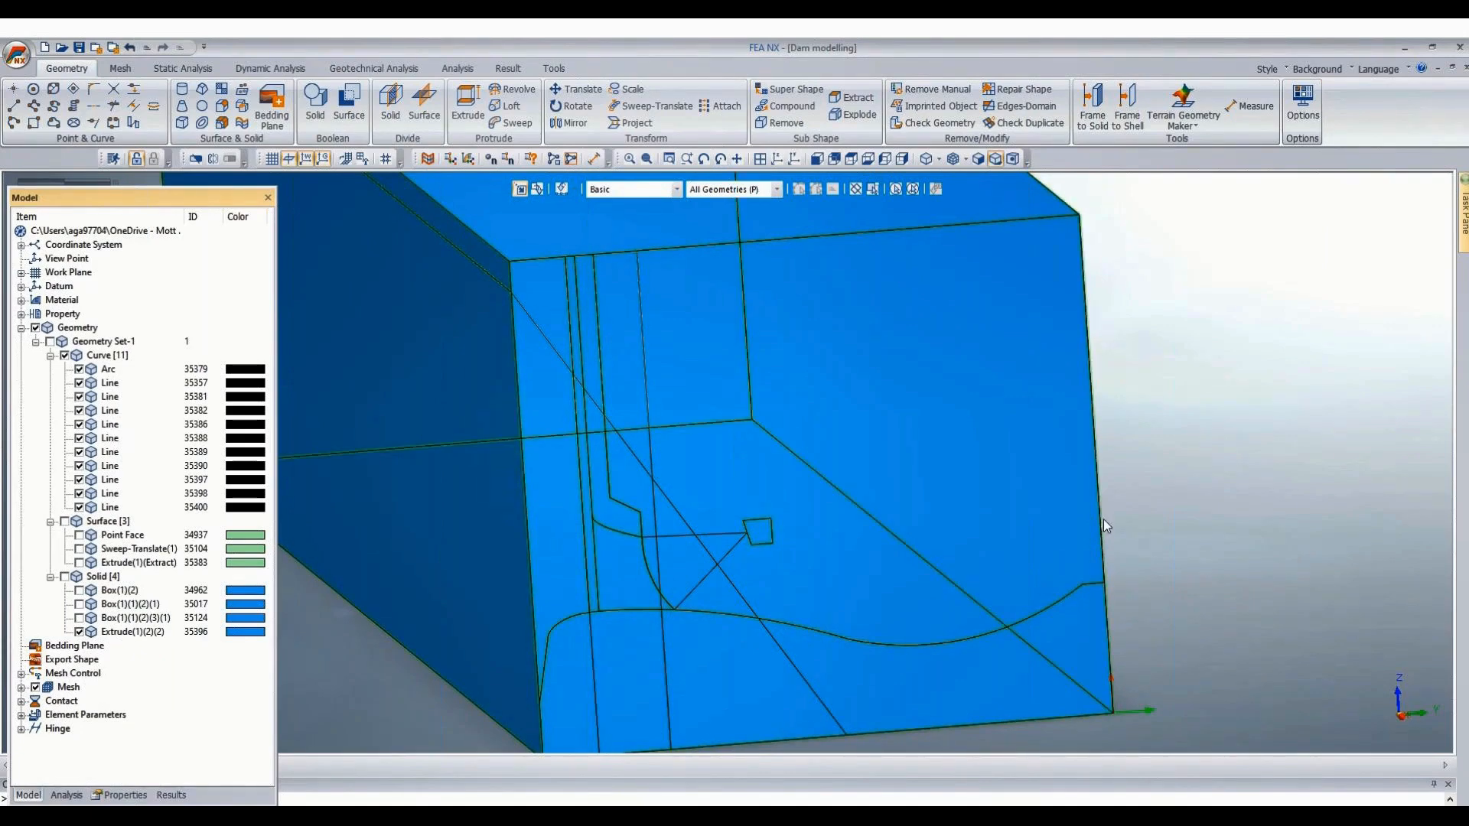
{"action": "scroll", "coordinate": [784, 510], "scroll_direction": "up", "scroll_amount": 1}
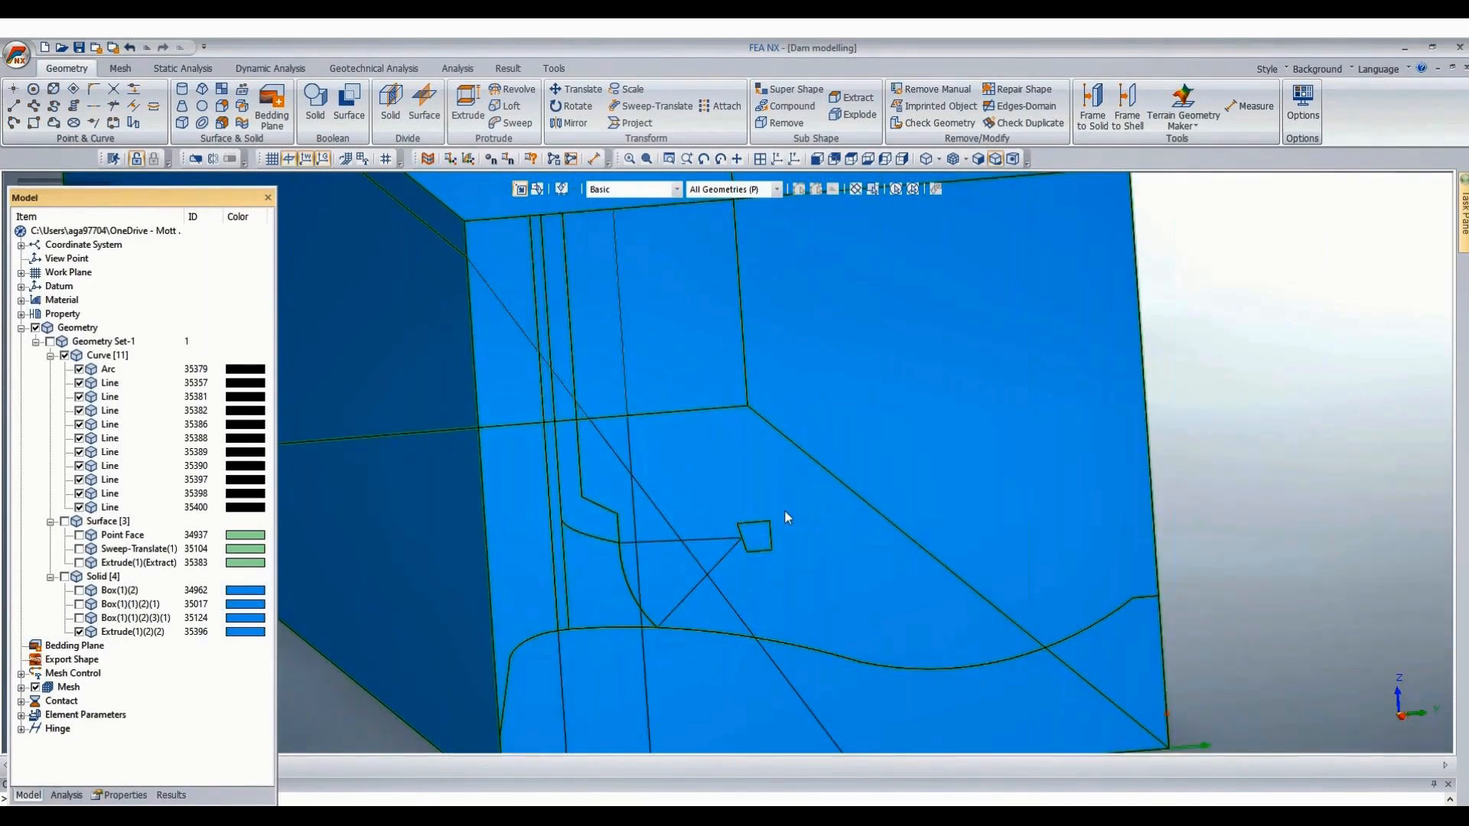
{"action": "scroll", "coordinate": [774, 515], "scroll_direction": "up", "scroll_amount": 1}
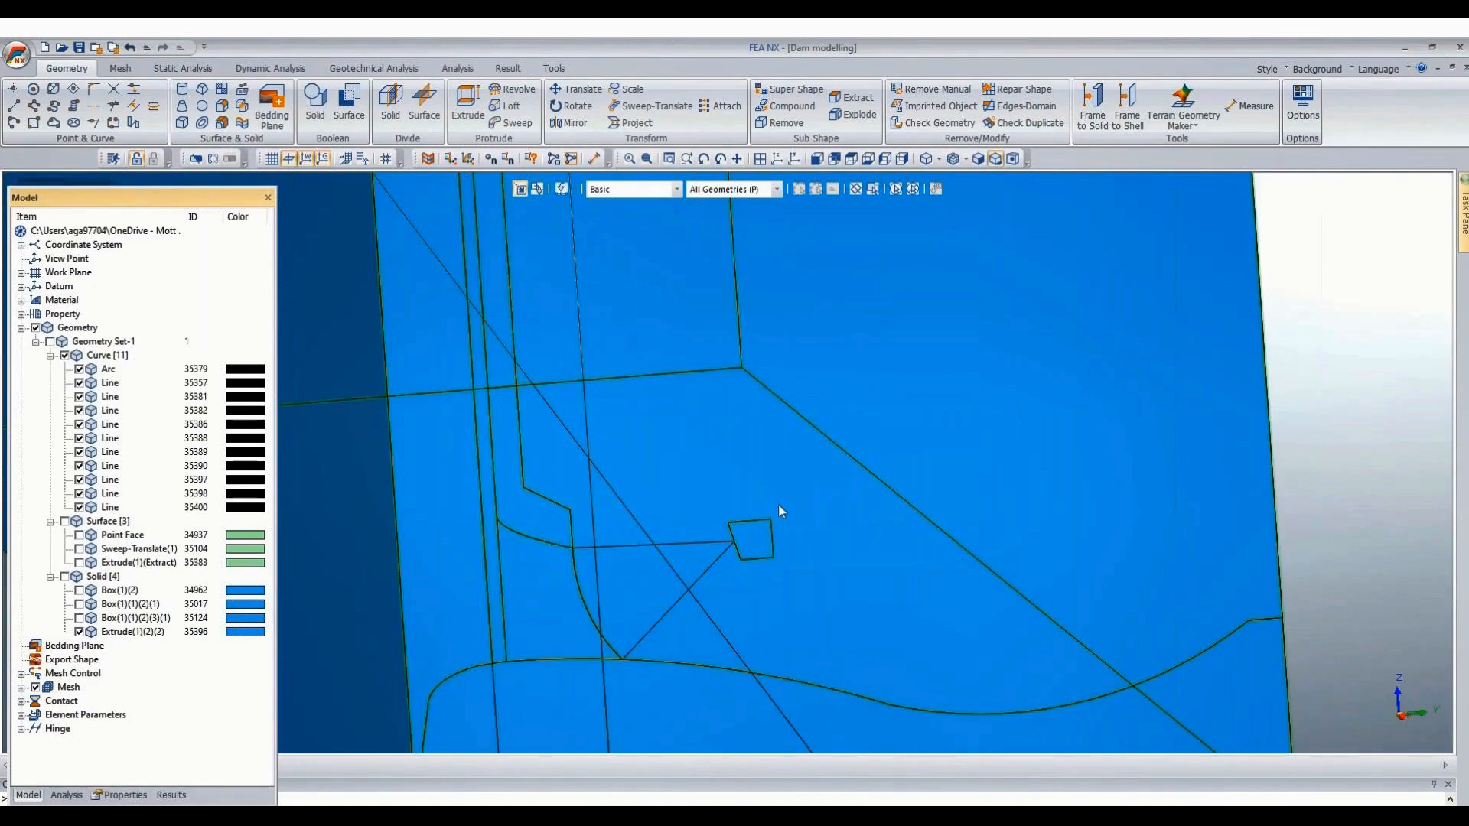
{"action": "scroll", "coordinate": [787, 504], "scroll_direction": "down", "scroll_amount": 2}
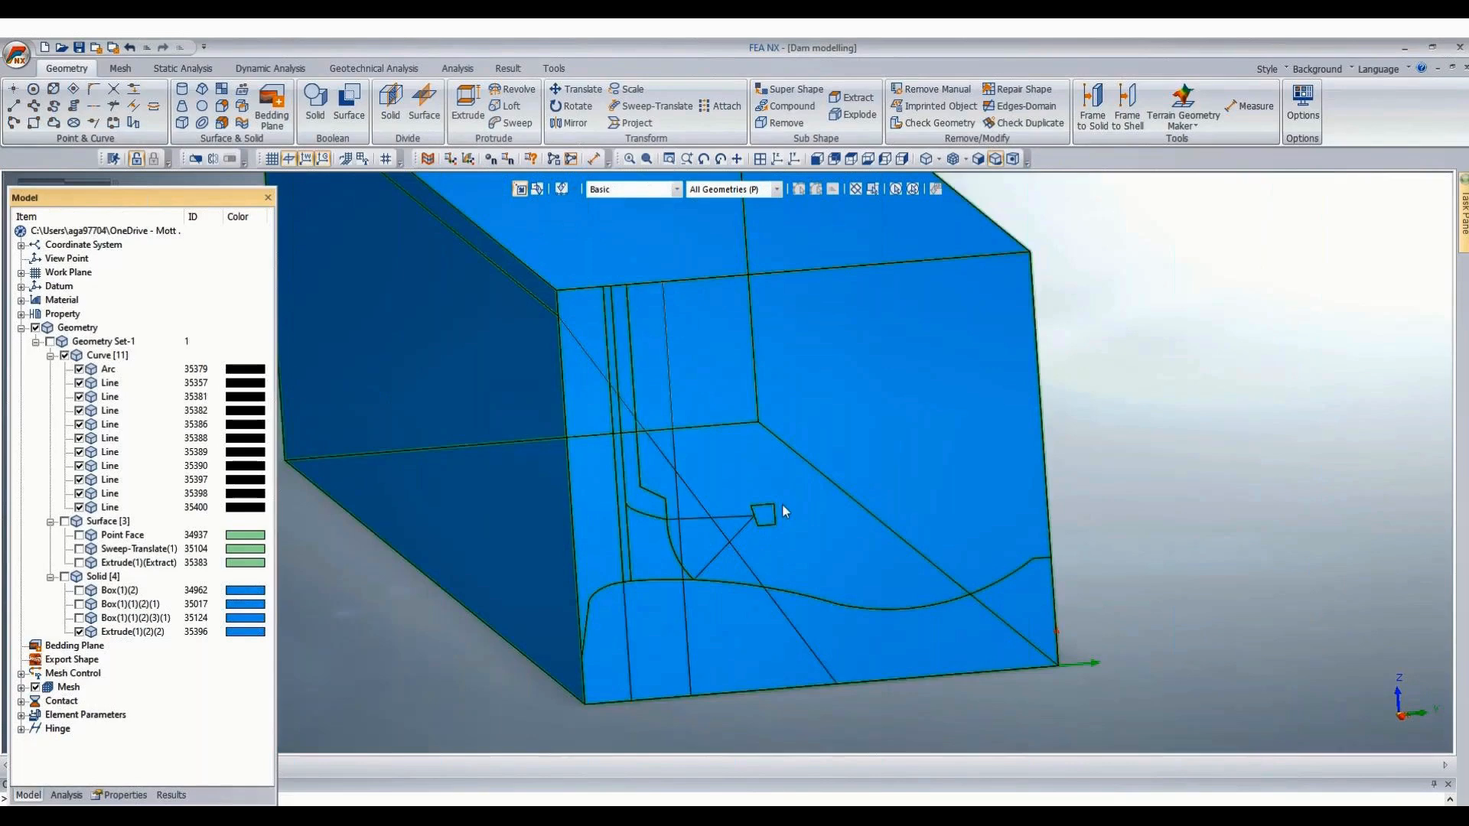
{"action": "scroll", "coordinate": [761, 491], "scroll_direction": "up", "scroll_amount": 1}
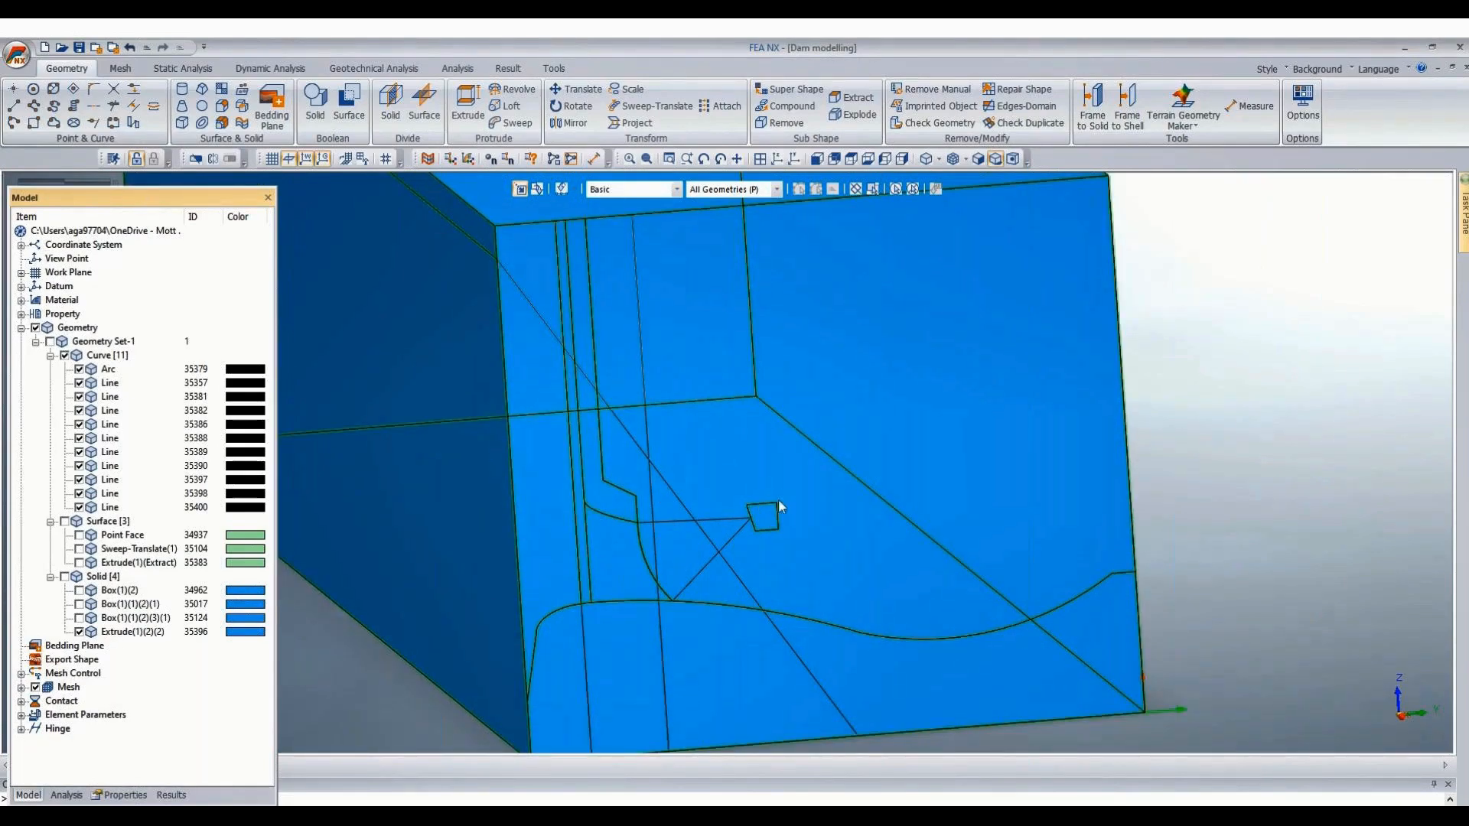
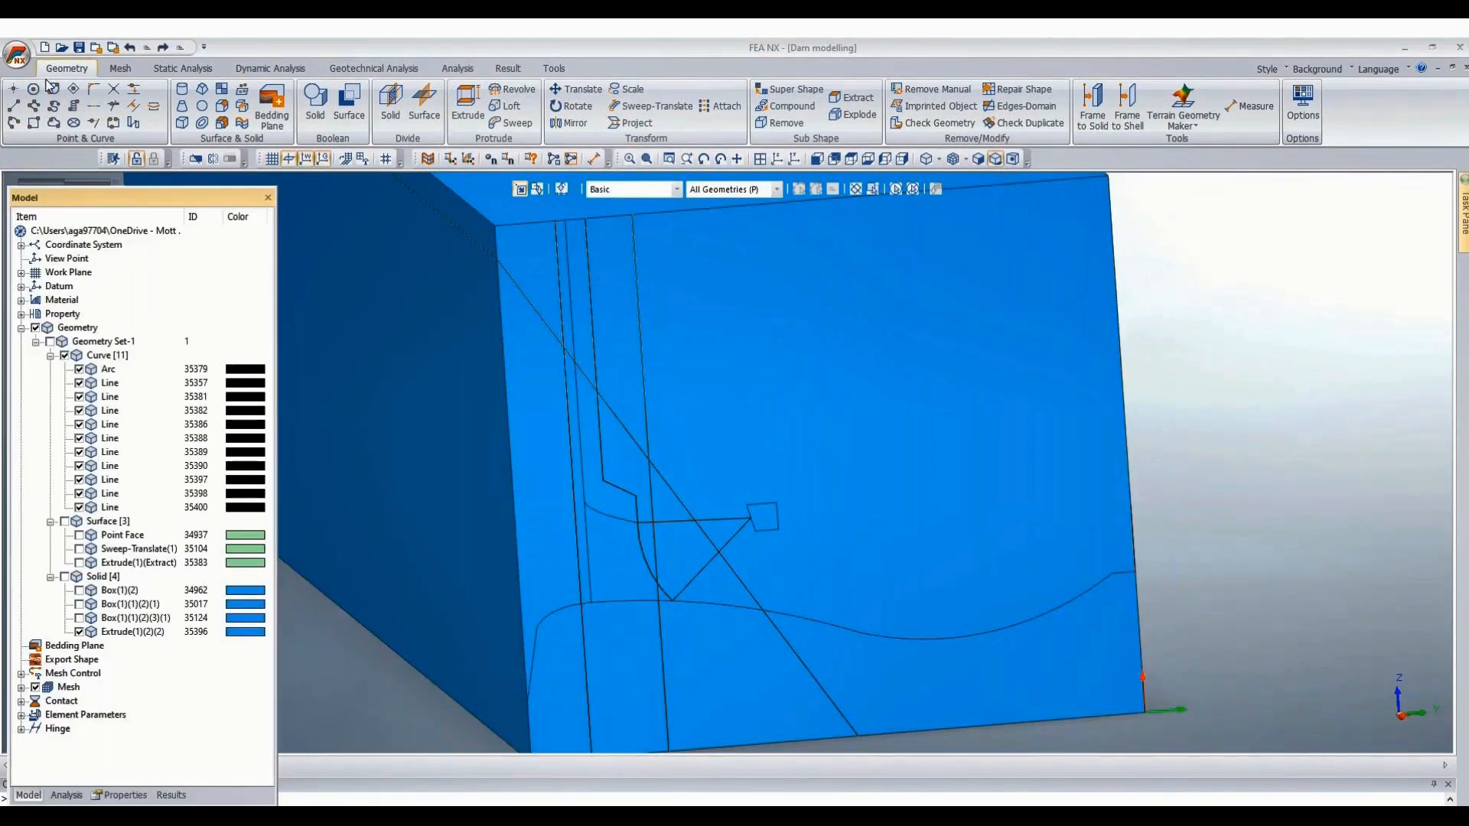
{"action": "left_click", "coordinate": [14, 107]}
{"action": "left_click", "coordinate": [52, 208]}
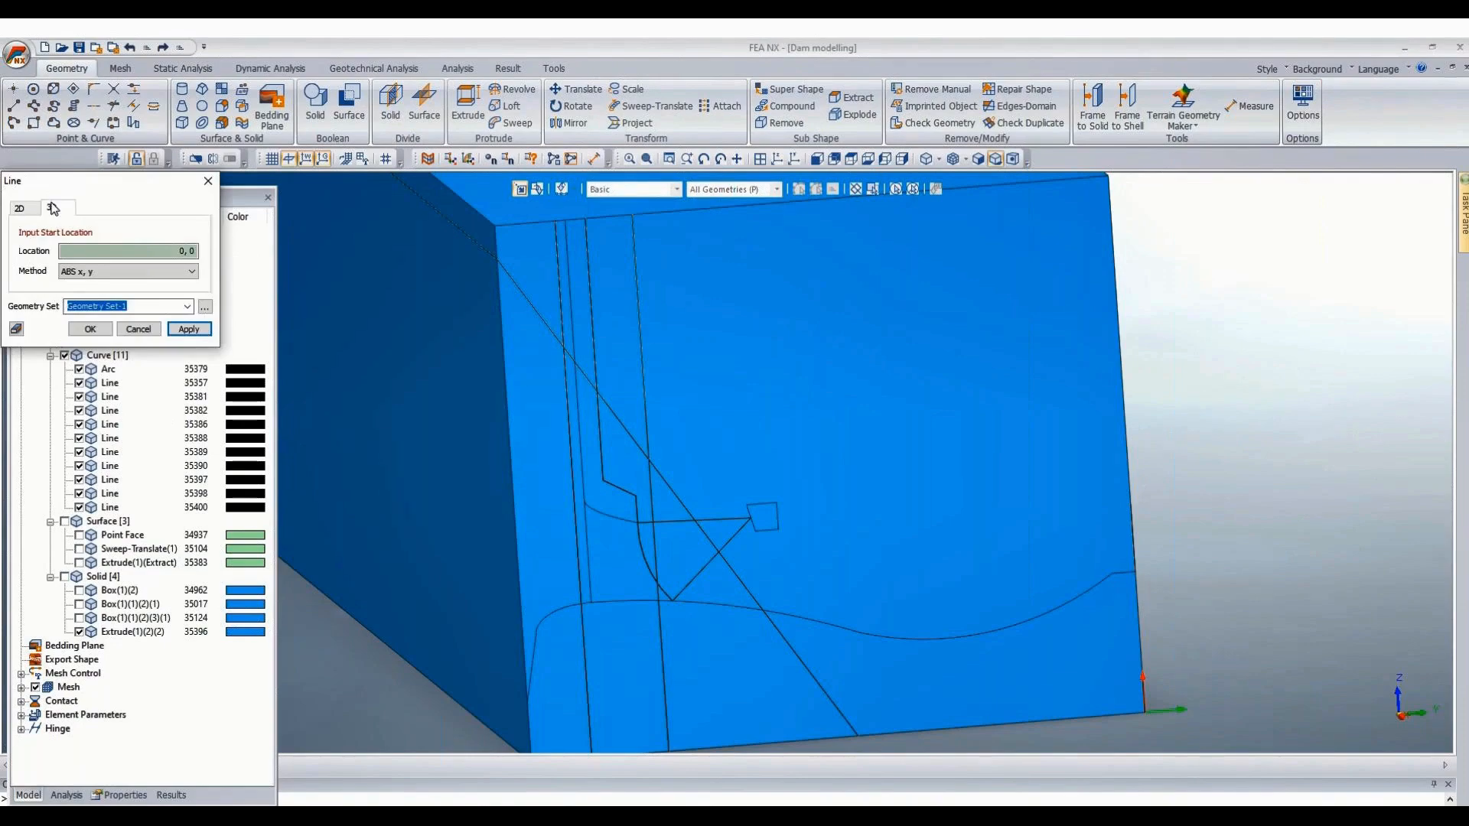
{"action": "left_click", "coordinate": [758, 532]}
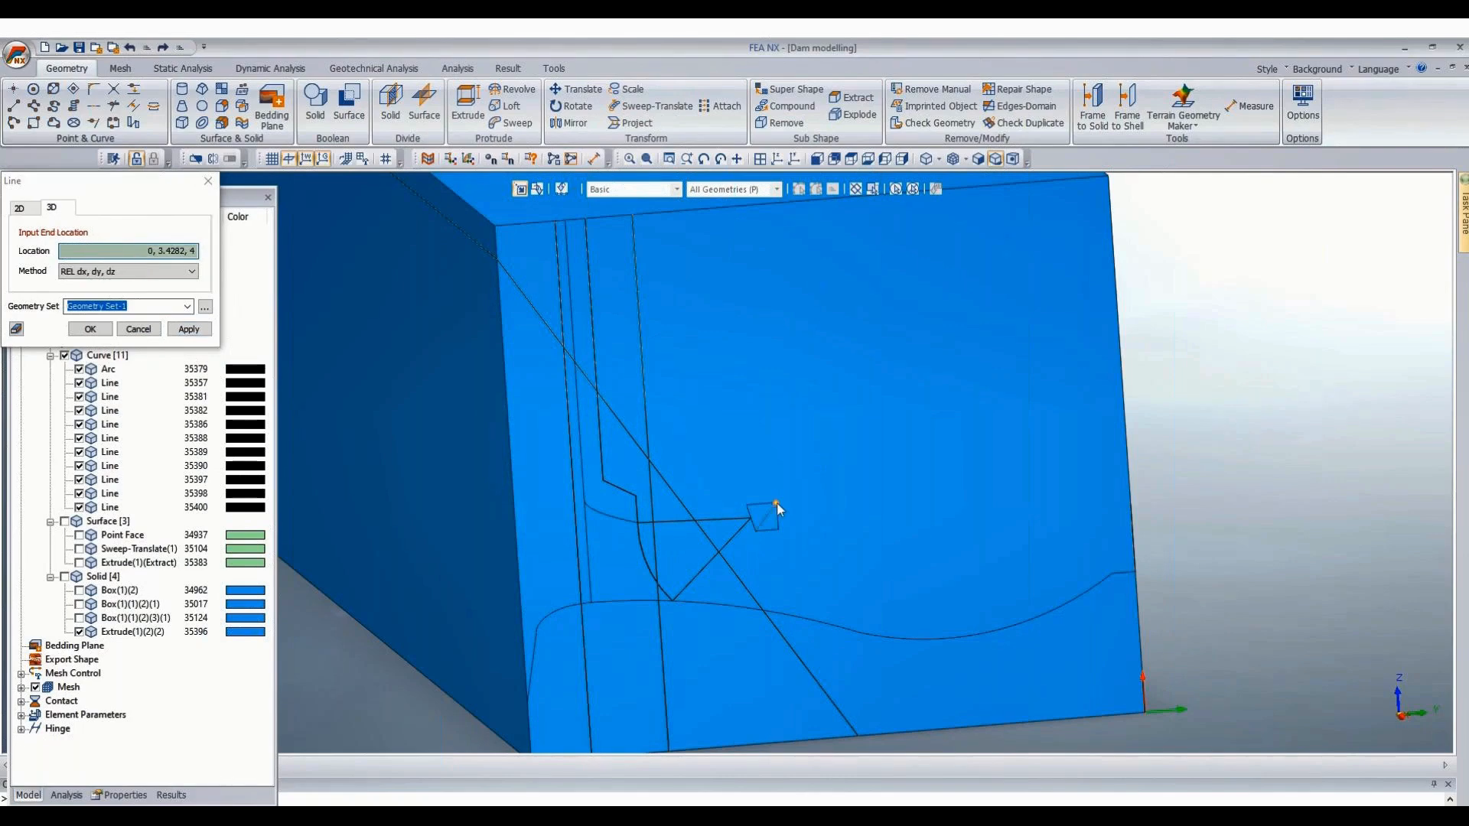
{"action": "left_click", "coordinate": [778, 502]}
{"action": "key", "text": "Escape"}
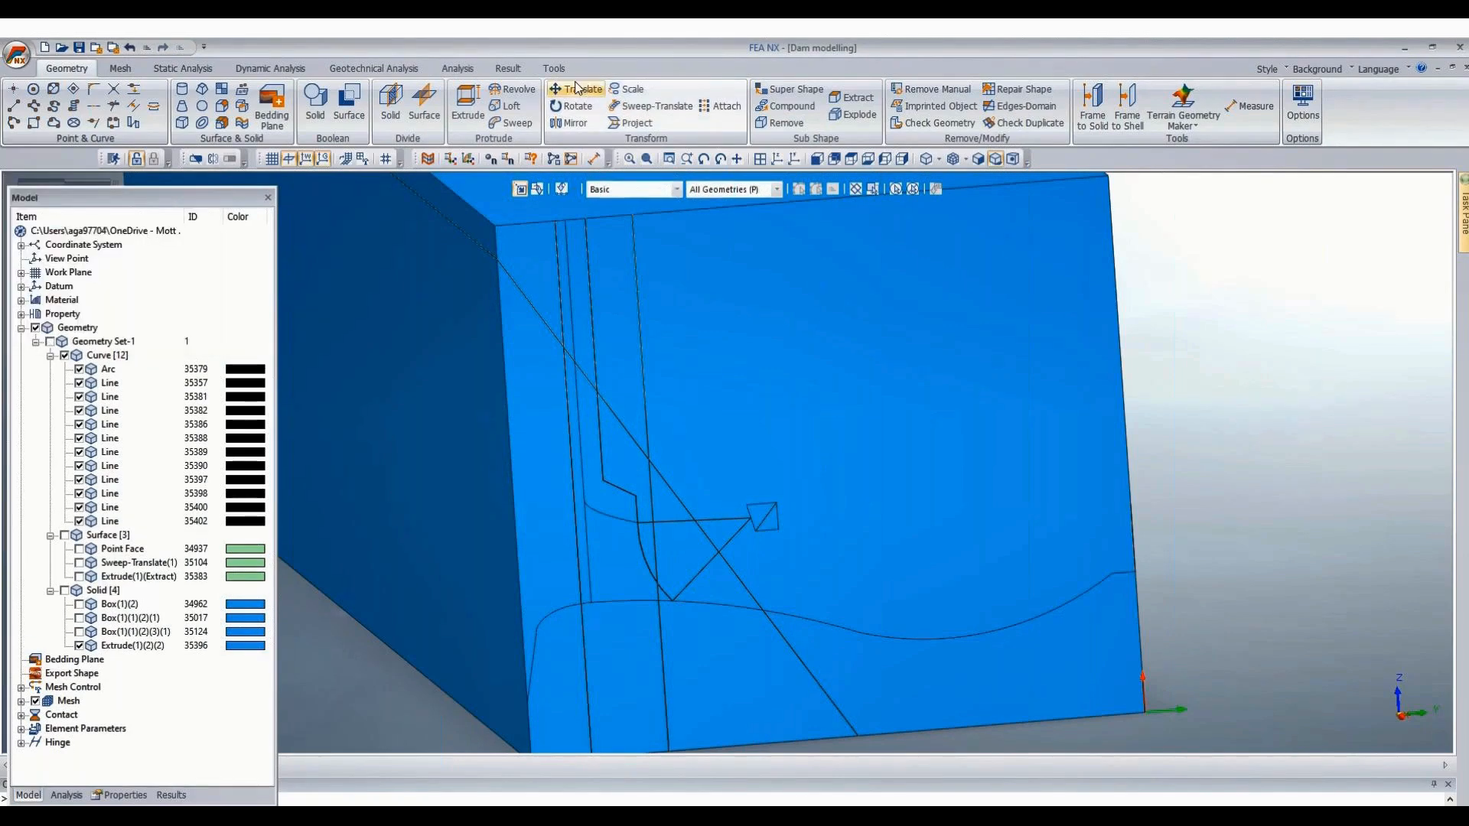
Measure the point-to-point distance between the two ends of the small outline's diagonal line.
{"action": "left_click", "coordinate": [1233, 113]}
{"action": "left_click", "coordinate": [756, 531]}
{"action": "left_click", "coordinate": [776, 503]}
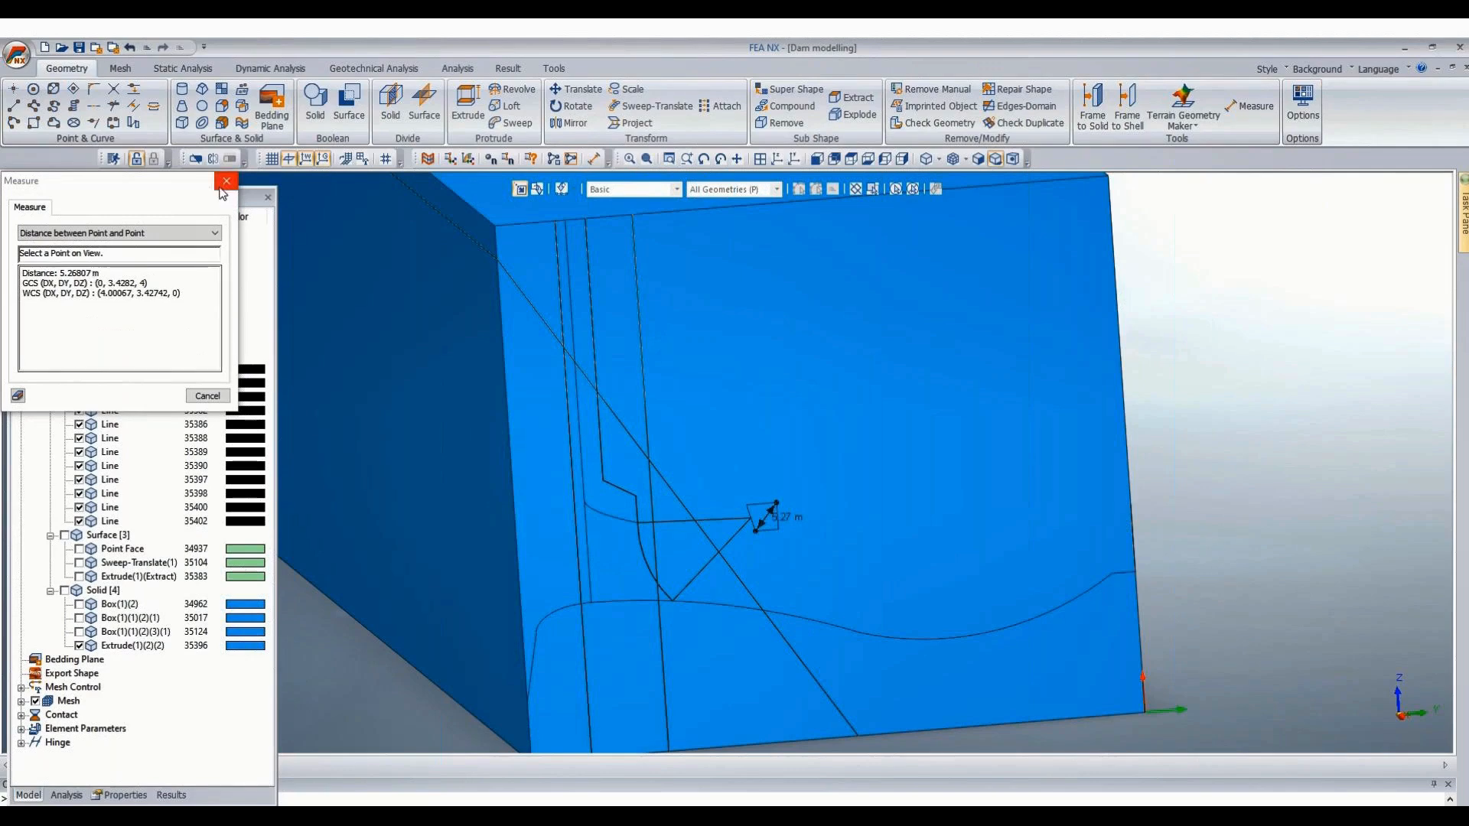
{"action": "left_click", "coordinate": [226, 181]}
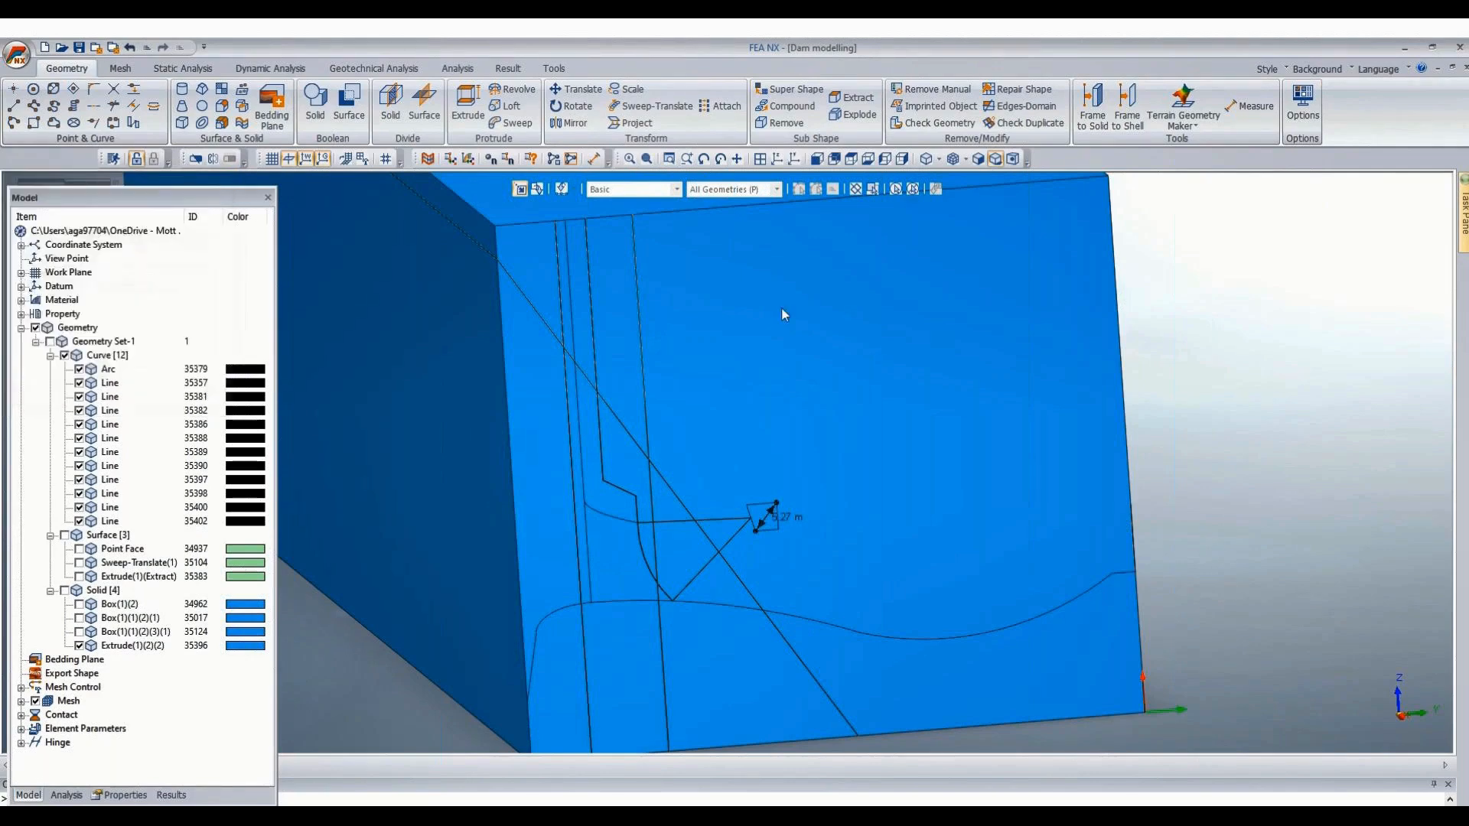
Move the diagonal line 5.26807151 m along its own direction using a two-point vector between its ends, so it starts at the outline's upper corner.
{"action": "left_click", "coordinate": [584, 89]}
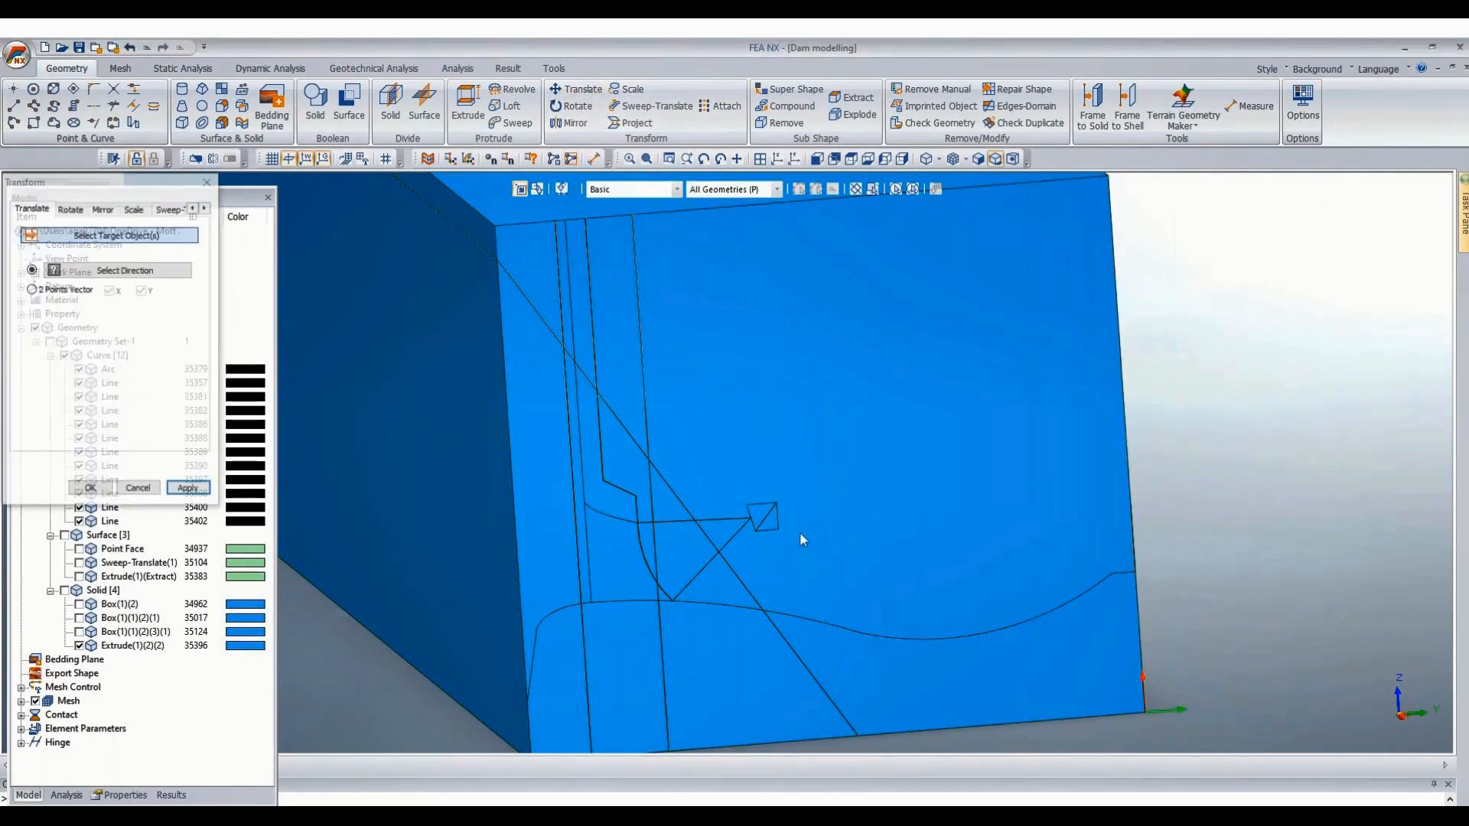
{"action": "left_click", "coordinate": [814, 561]}
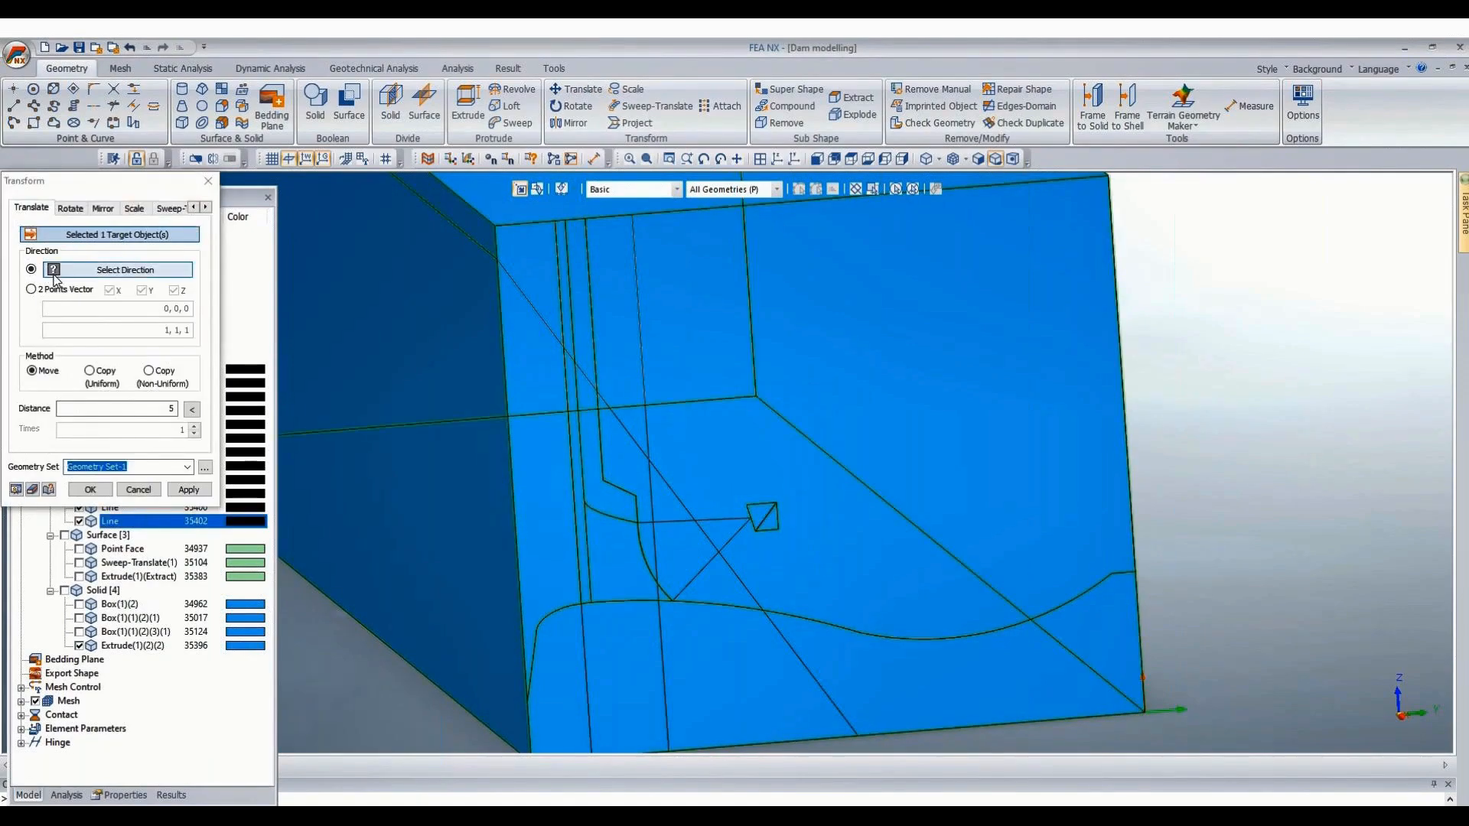
{"action": "left_click", "coordinate": [33, 289]}
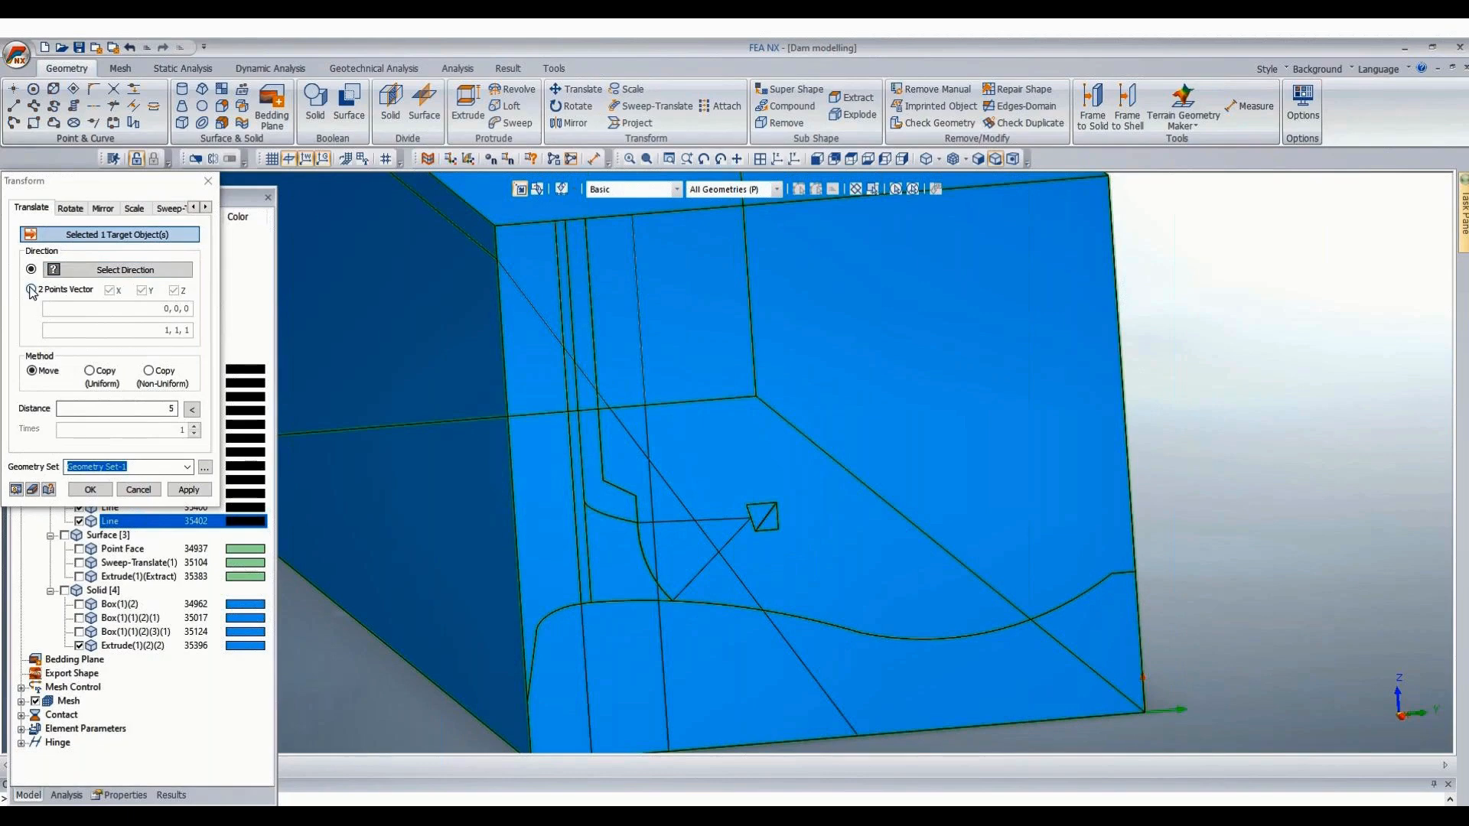
{"action": "left_click", "coordinate": [753, 532]}
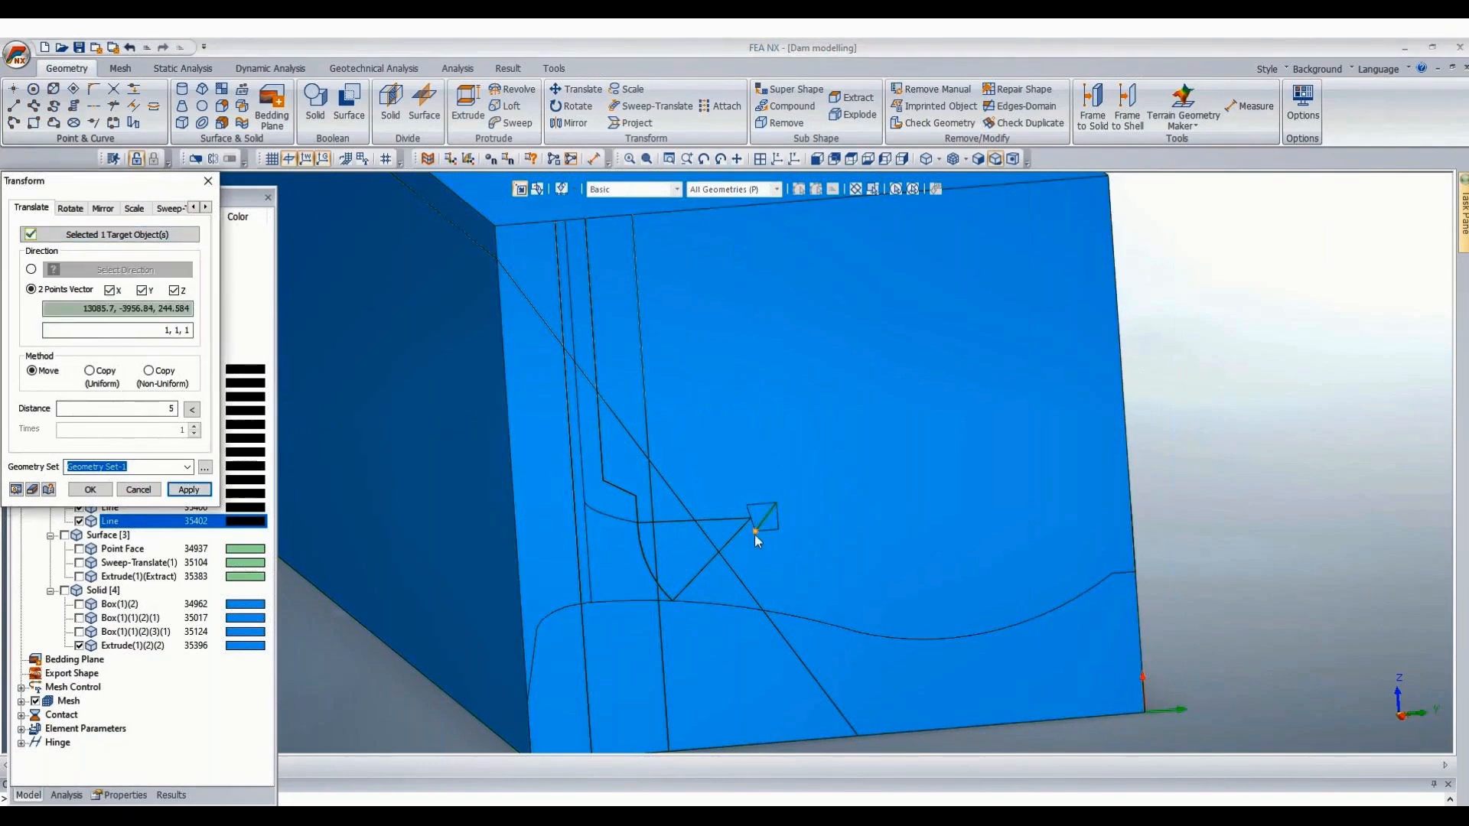
{"action": "left_click", "coordinate": [778, 504]}
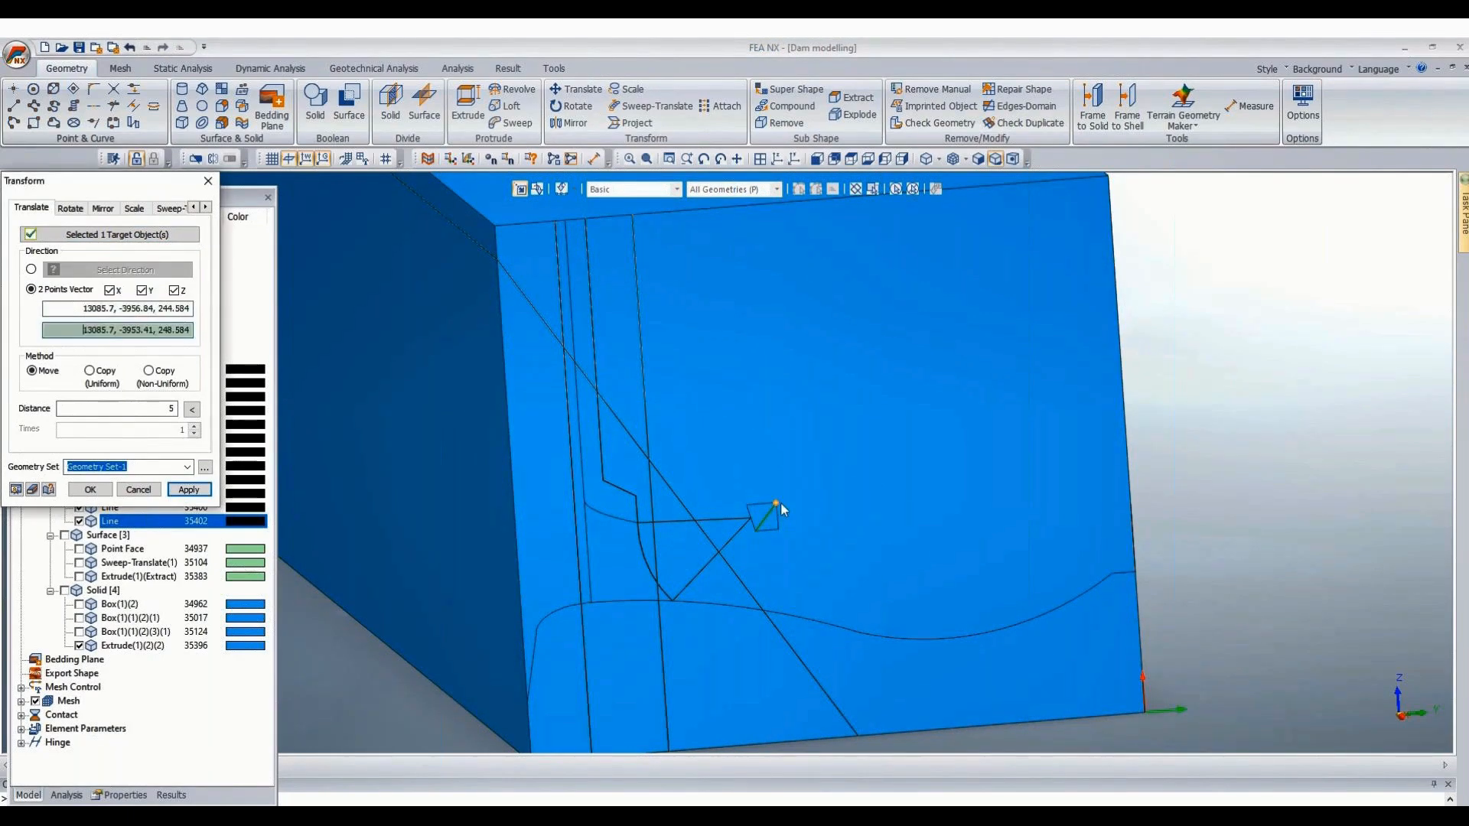
{"action": "left_click", "coordinate": [192, 410]}
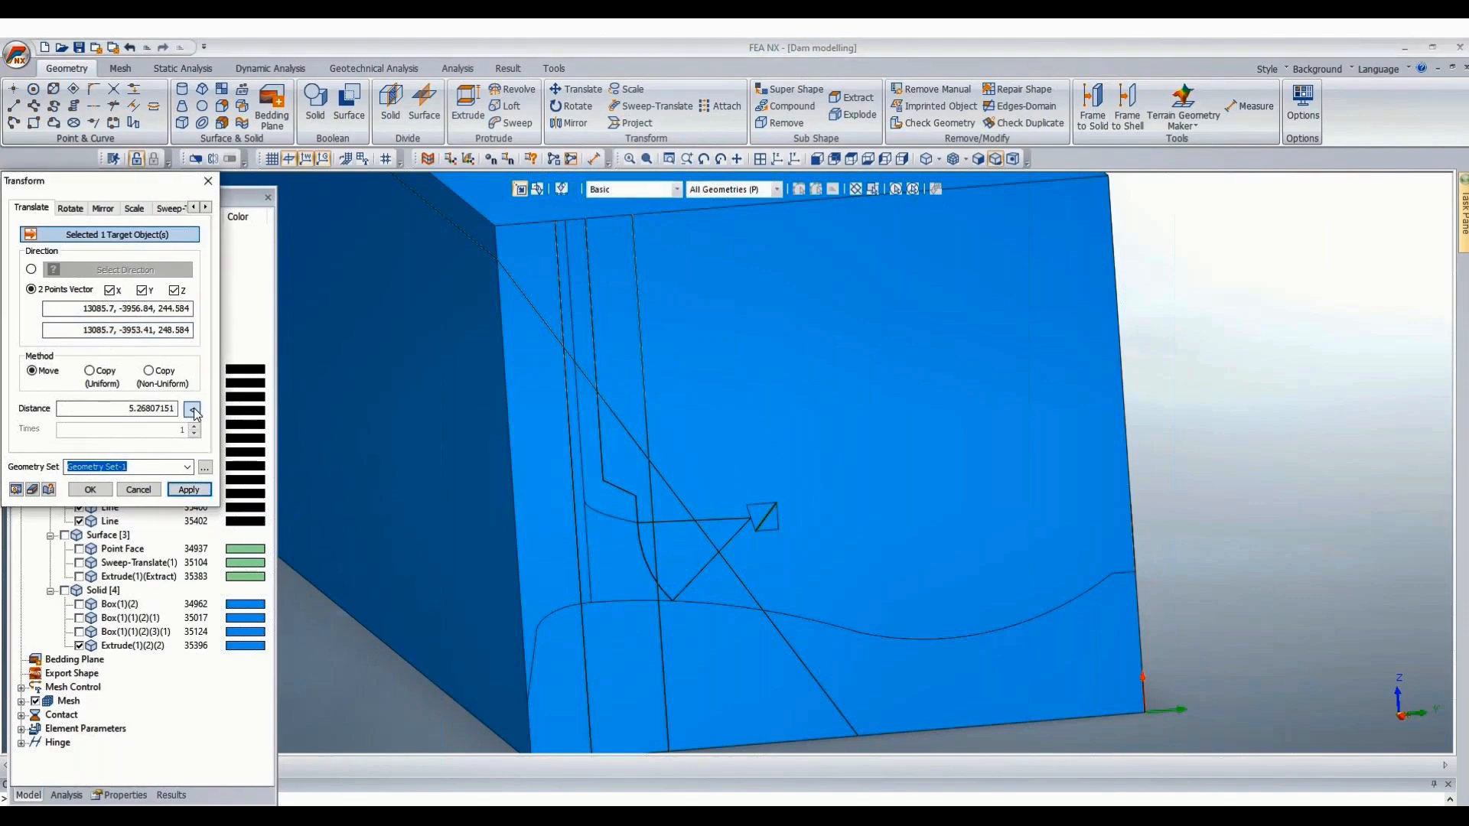
{"action": "left_click", "coordinate": [91, 489]}
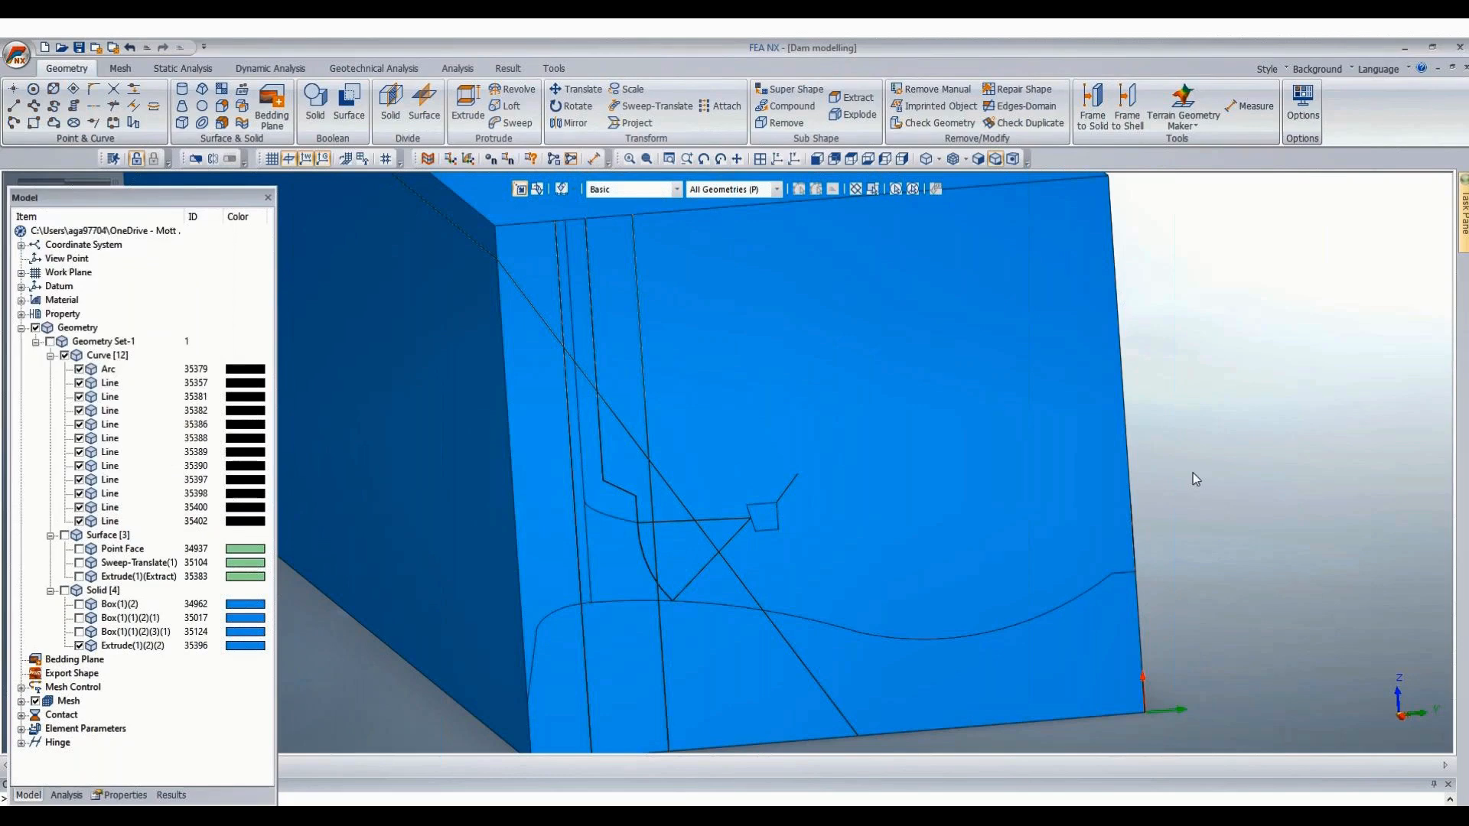
Draw a 3D line from the profile face's downstream vertical edge, at elevation about 244, to the upper end of the moved diagonal line.
{"action": "left_click", "coordinate": [16, 107]}
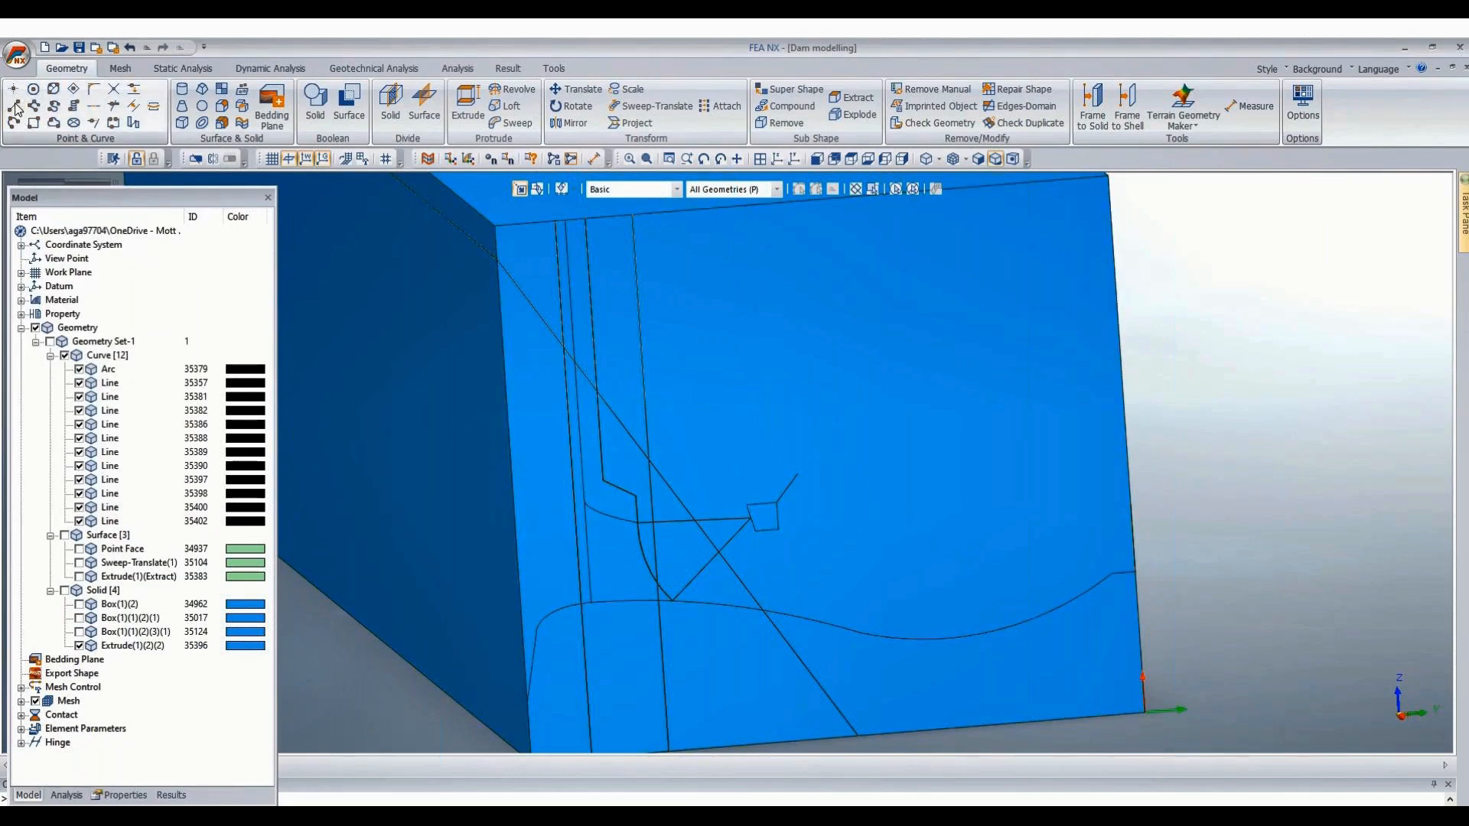
{"action": "left_click", "coordinate": [57, 209]}
{"action": "left_click", "coordinate": [13, 105]}
{"action": "left_click", "coordinate": [59, 214]}
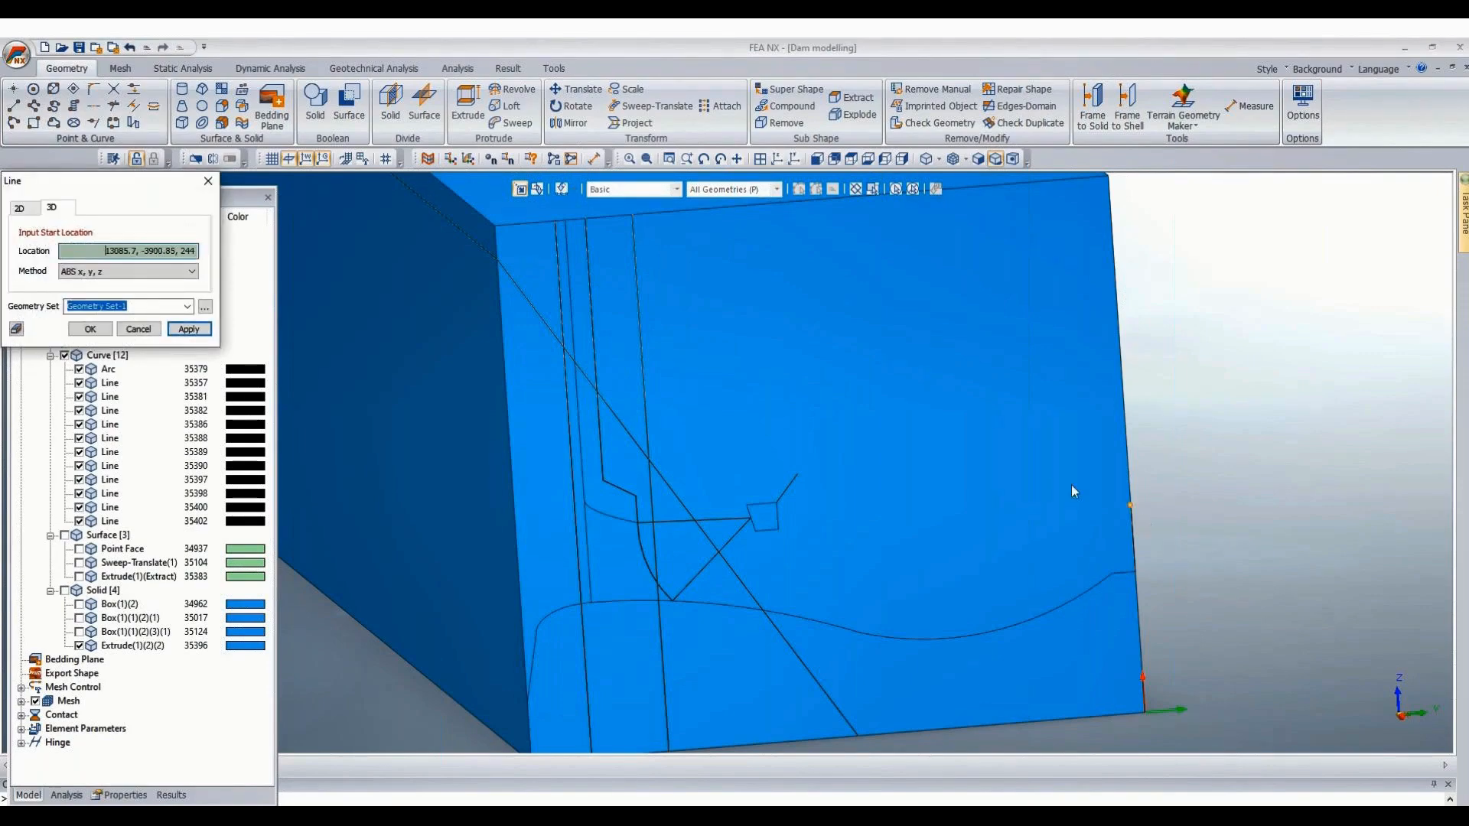
{"action": "left_click", "coordinate": [19, 208]}
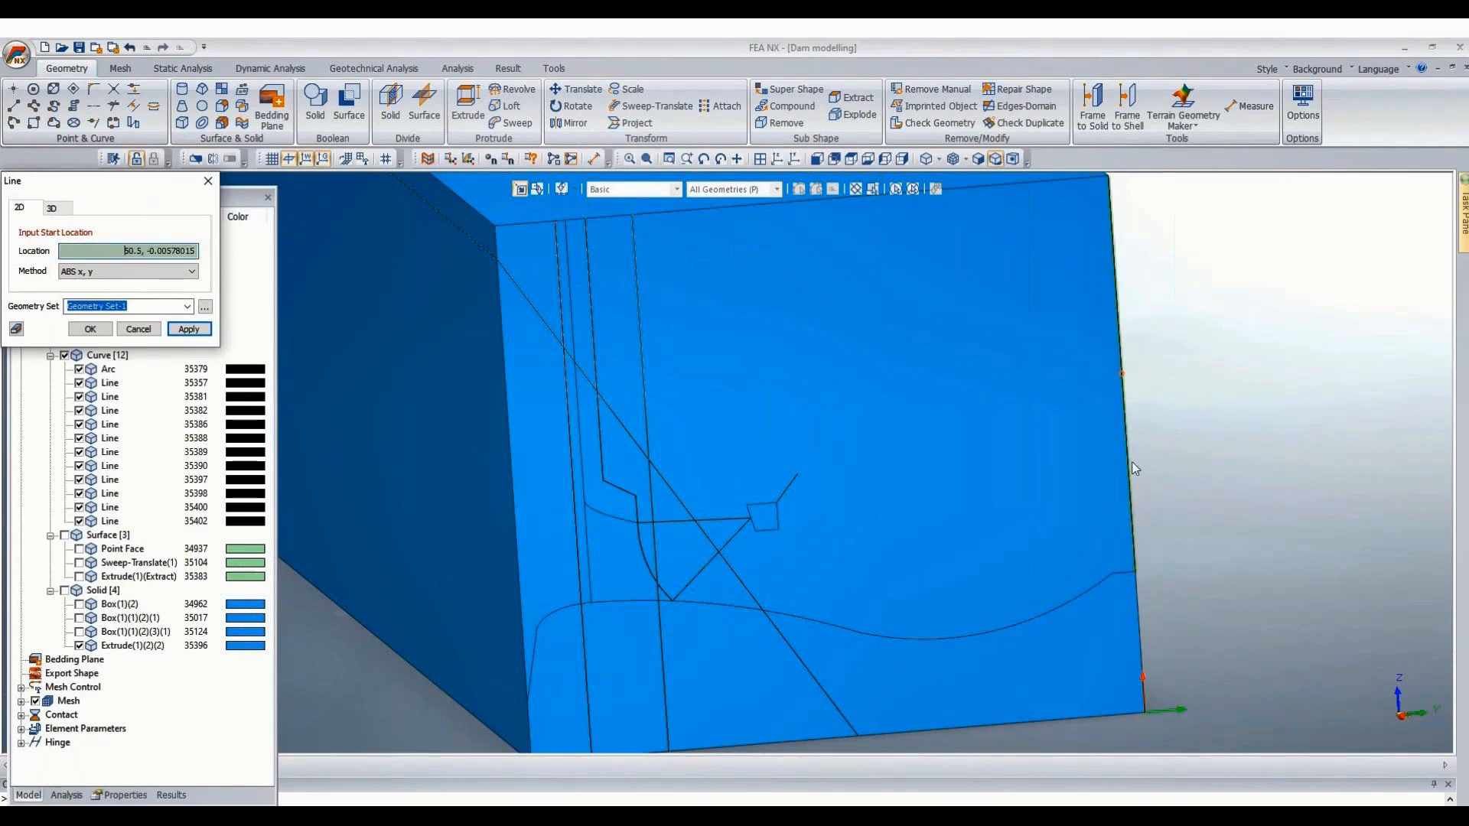
{"action": "left_click", "coordinate": [51, 207]}
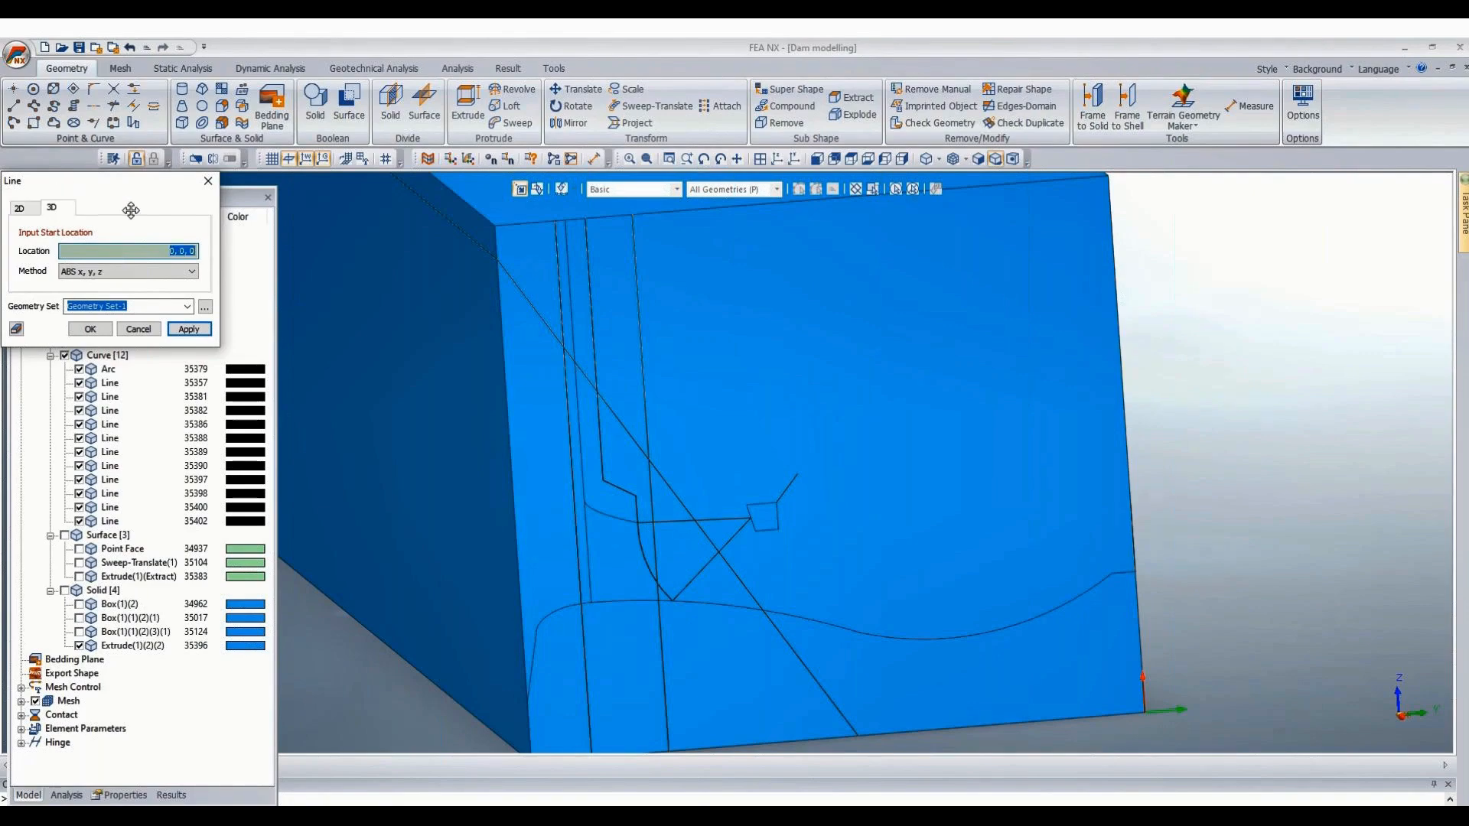
{"action": "left_click", "coordinate": [1131, 507]}
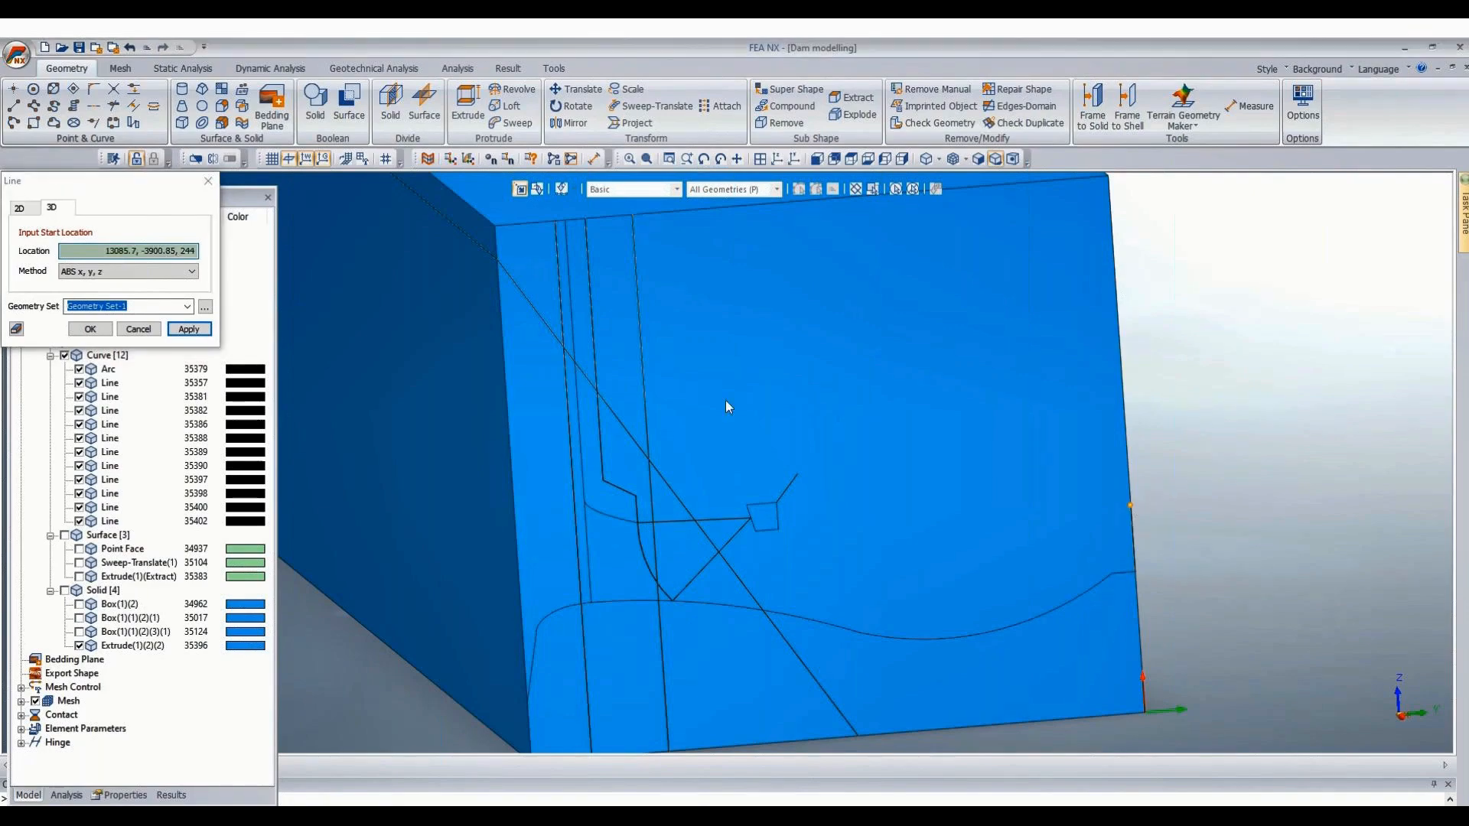
{"action": "left_click", "coordinate": [797, 475]}
{"action": "key", "text": "Escape"}
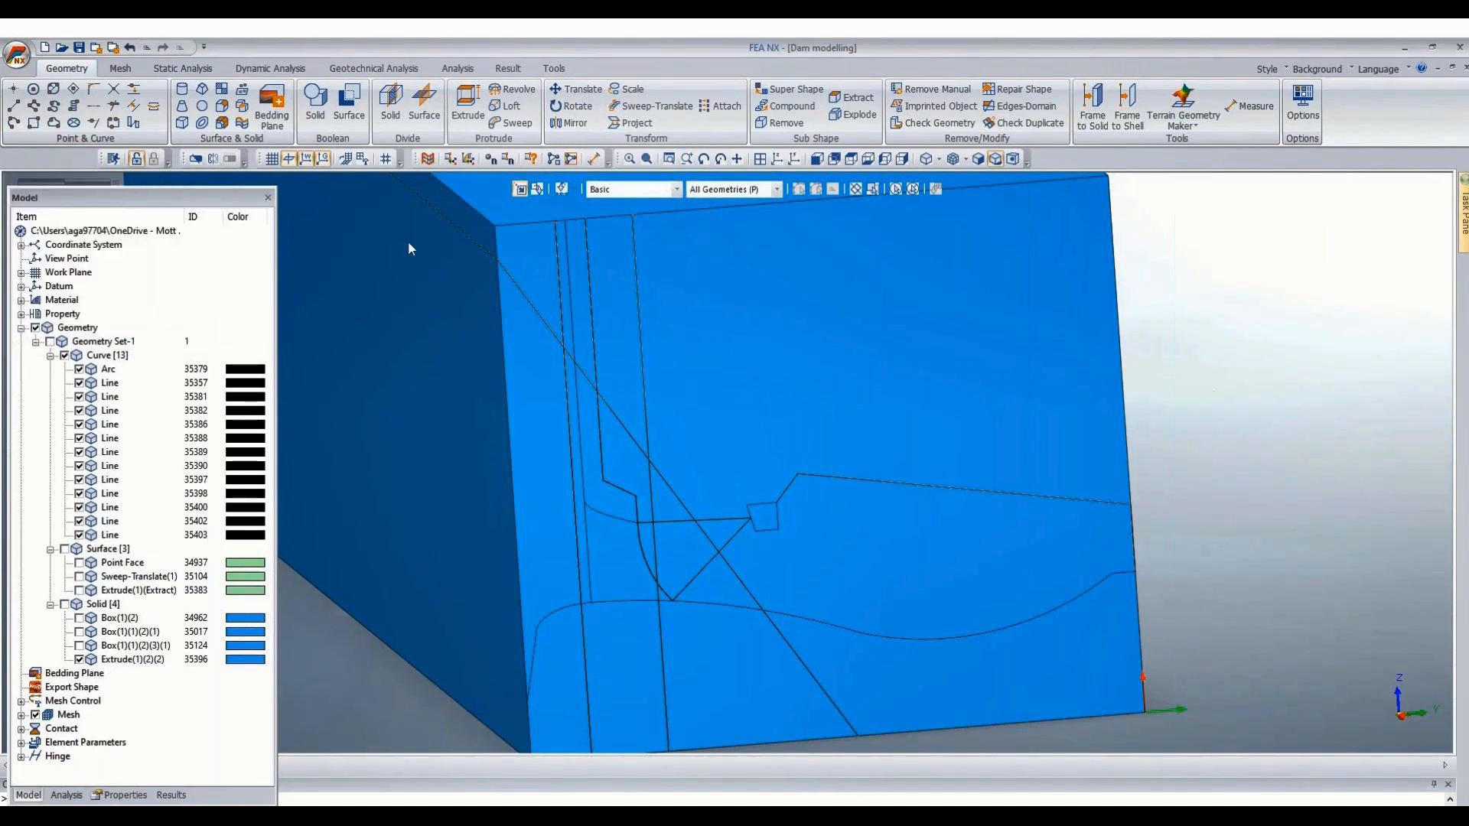
Join the downstream vertical line and the sloping downstream boundary line at their intersection with Extend Curve's 2D Coinciding Ends option.
{"action": "left_click", "coordinate": [93, 123]}
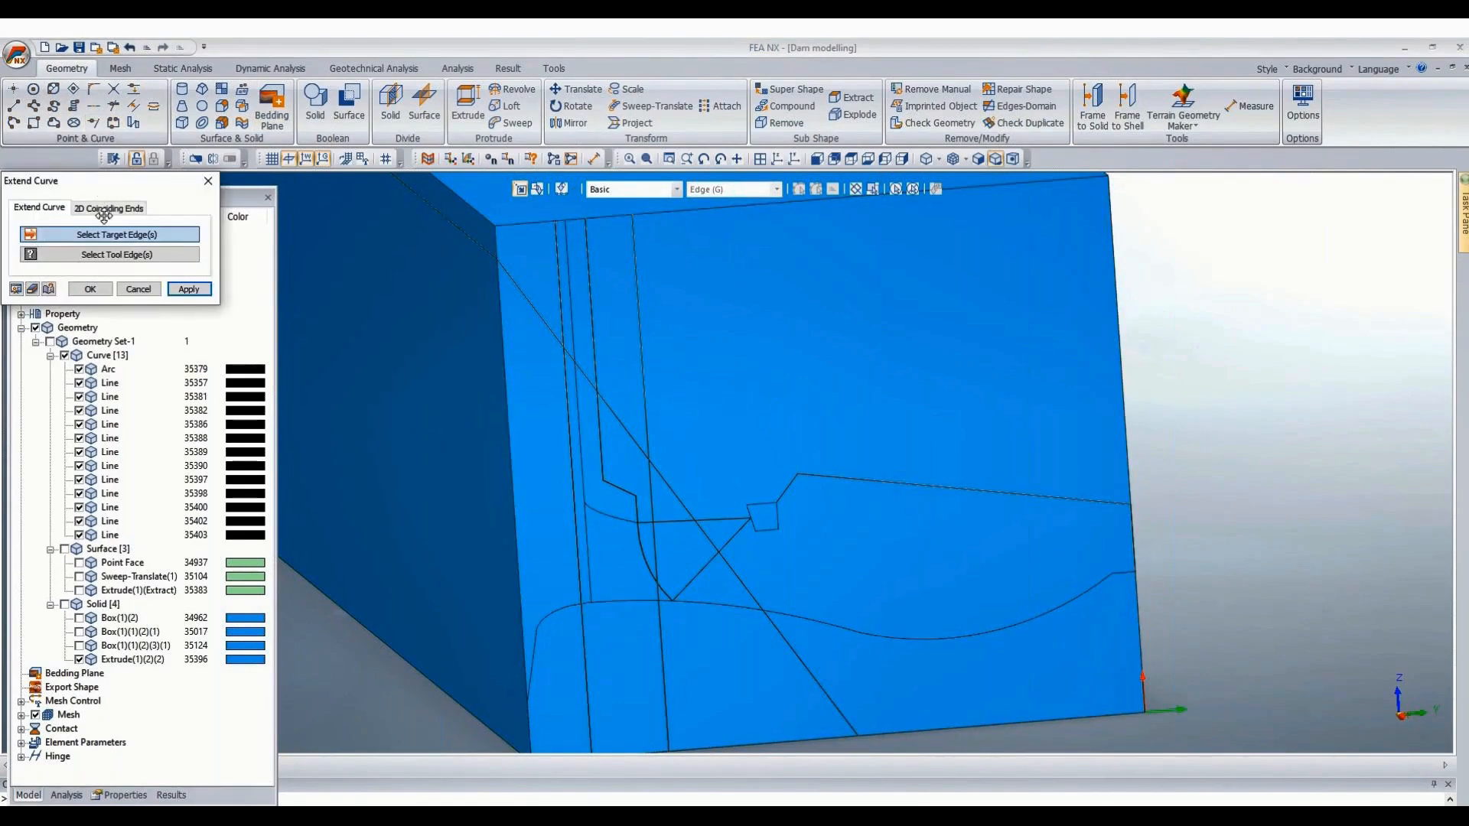
{"action": "left_click", "coordinate": [104, 213]}
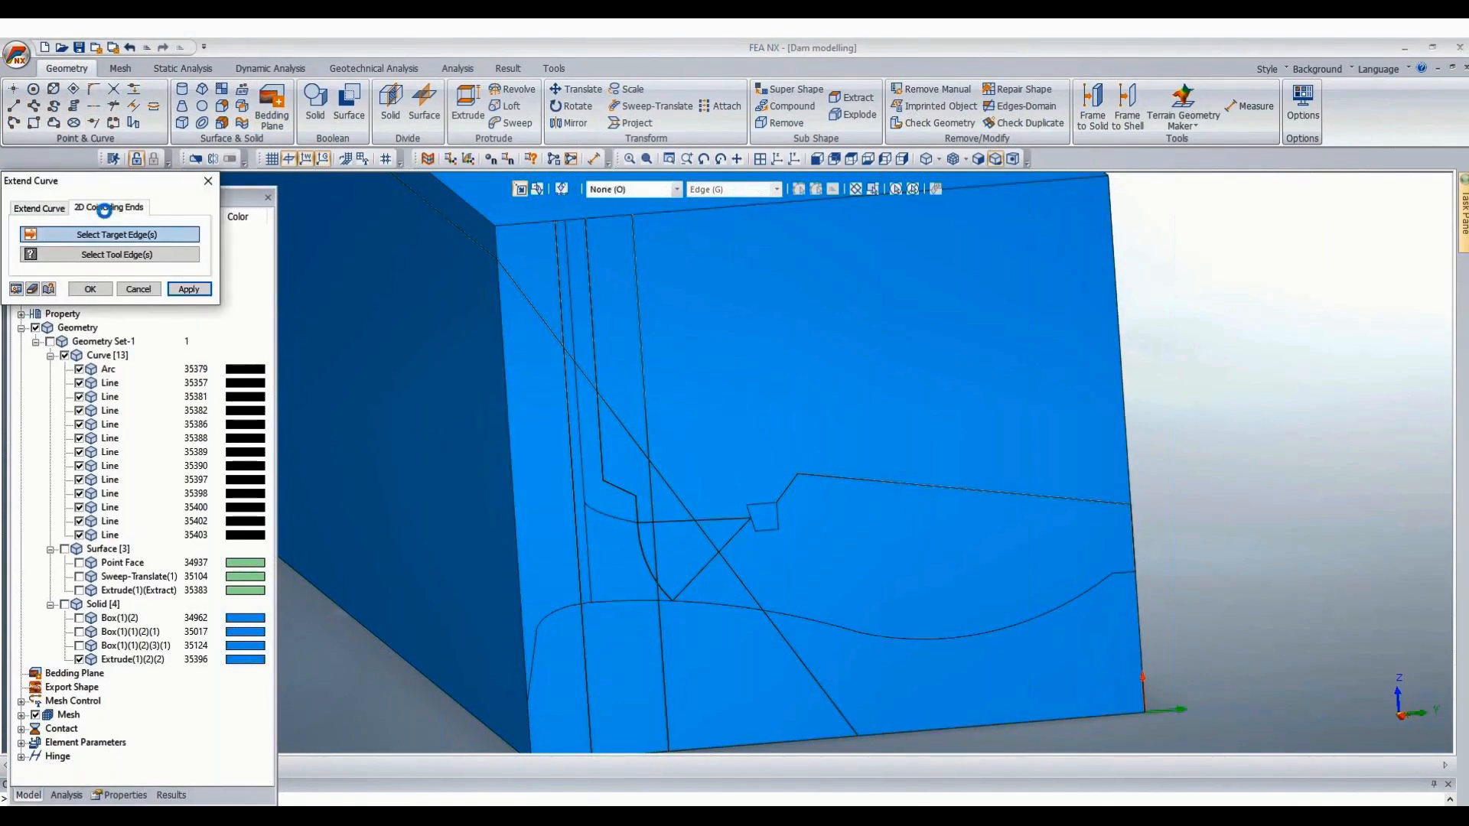
{"action": "left_click", "coordinate": [648, 341]}
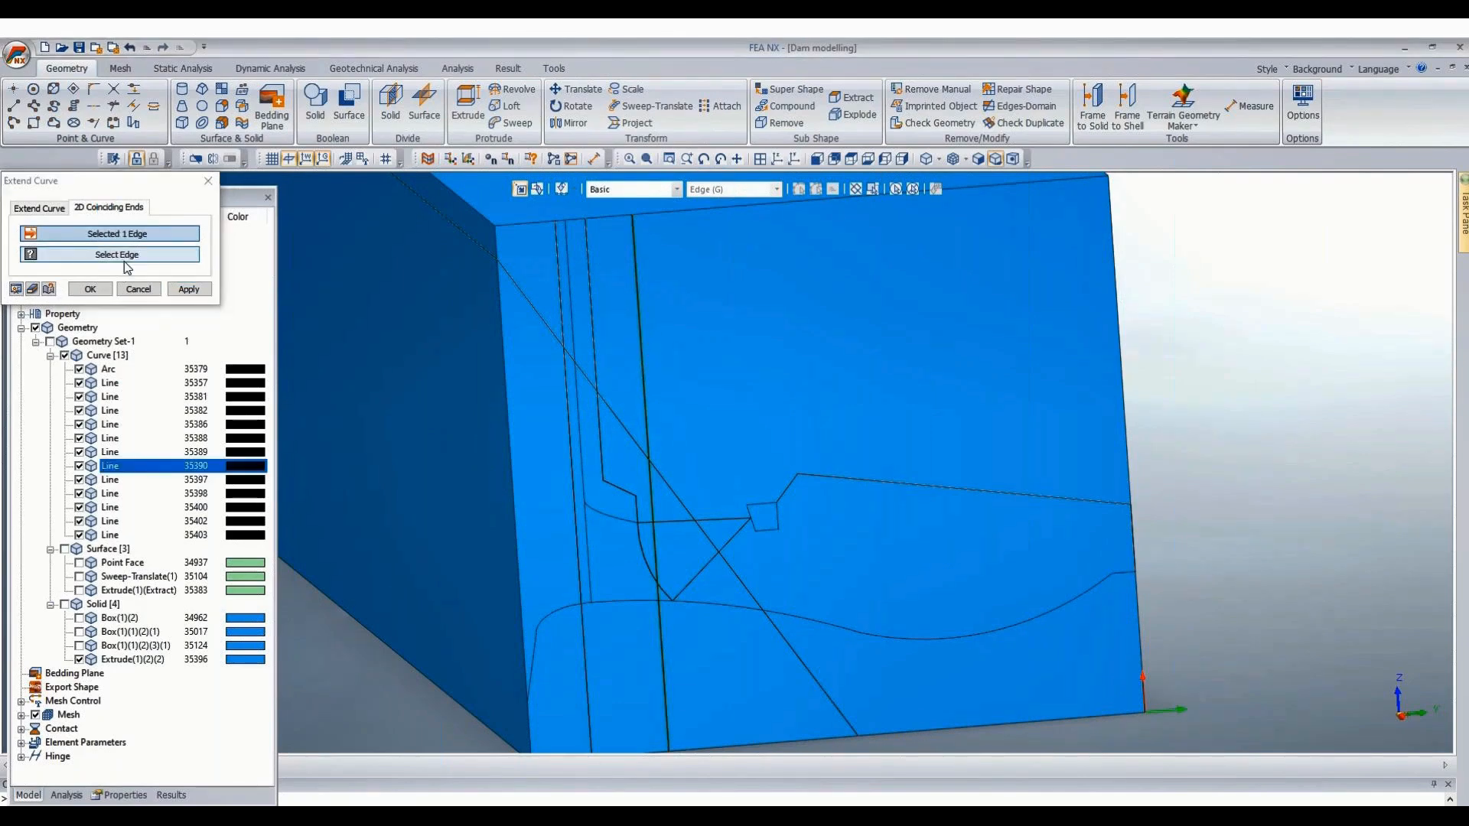
{"action": "left_click", "coordinate": [124, 259]}
{"action": "left_click", "coordinate": [829, 475]}
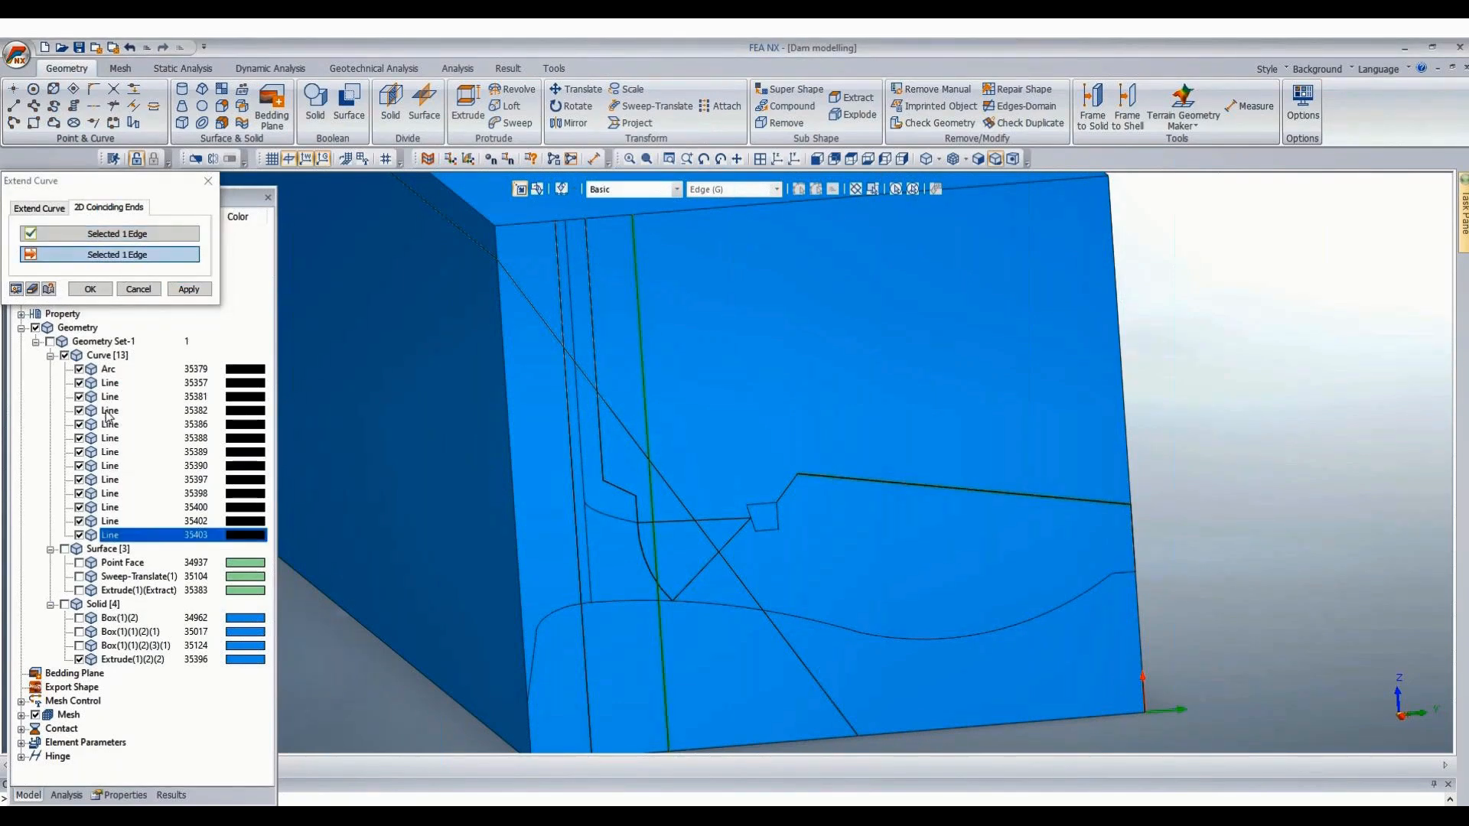
{"action": "left_click", "coordinate": [94, 290]}
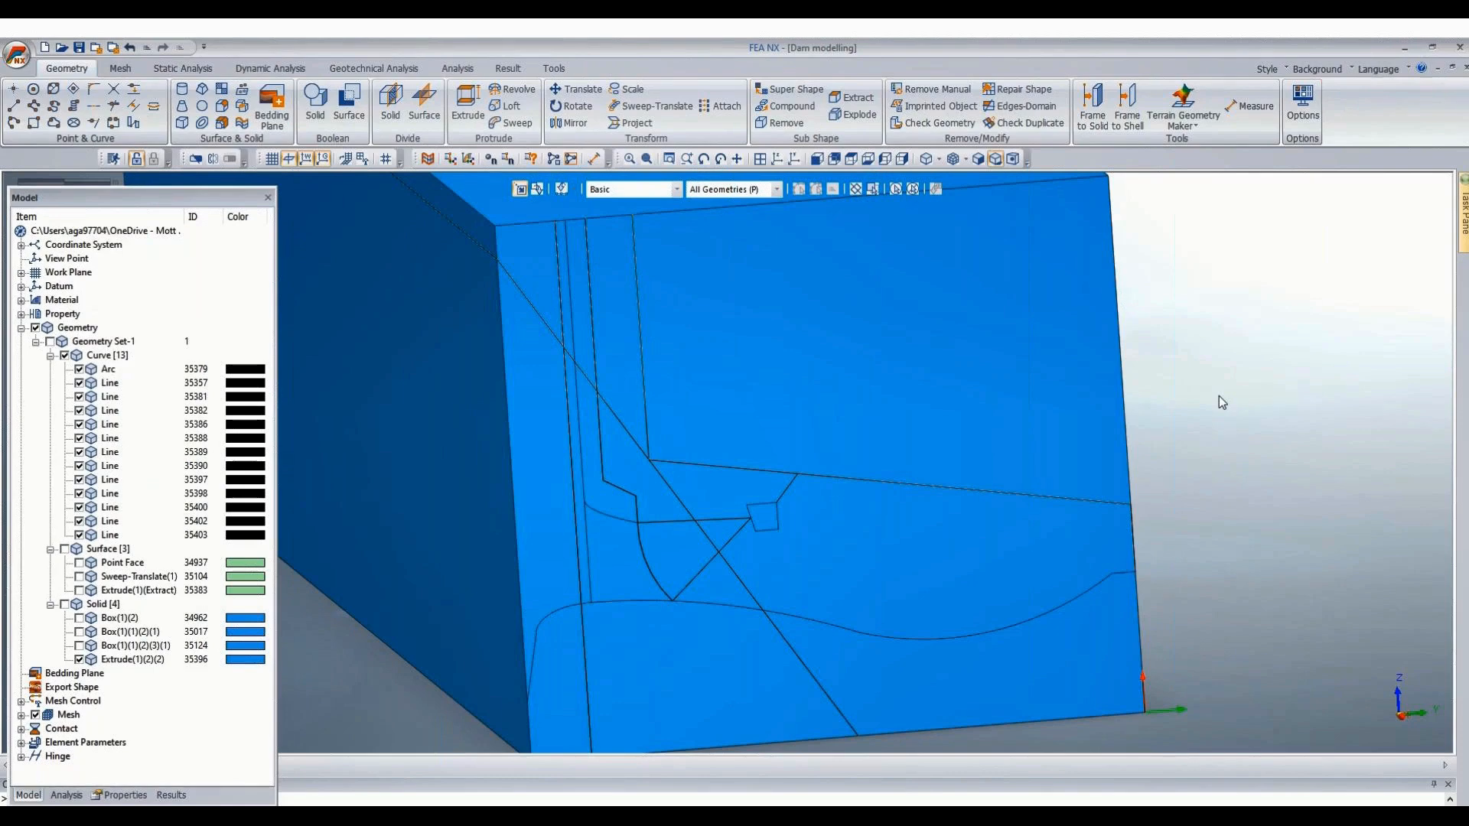
Examine the joined boundary lines and the rest of the profile on the block's front face.
{"action": "scroll", "coordinate": [1219, 396], "scroll_direction": "down", "scroll_amount": 3}
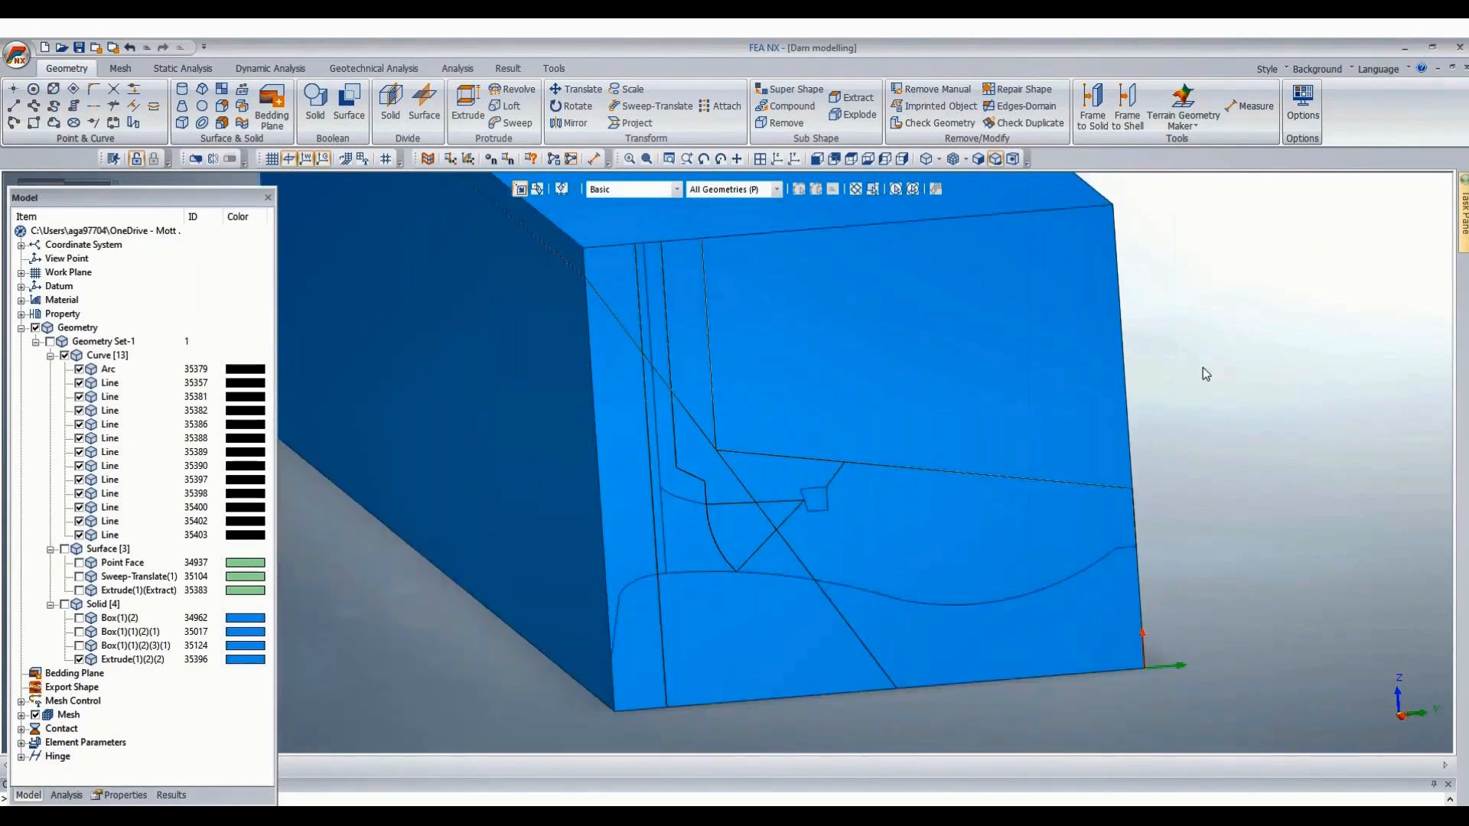
{"action": "middle_click_drag", "start_coordinate": [1278, 475], "coordinate": [1261, 484]}
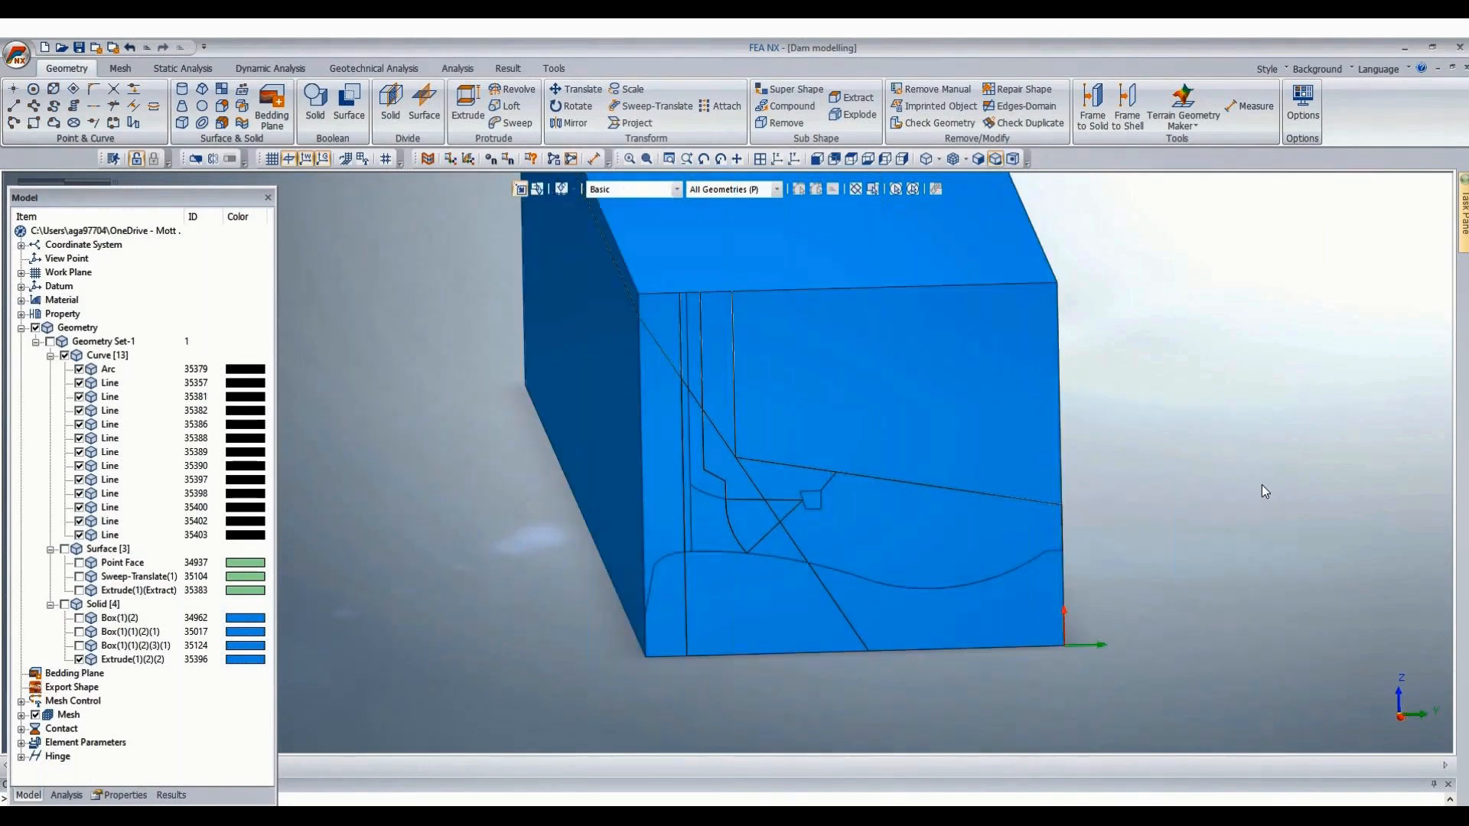
{"action": "scroll", "coordinate": [1261, 485], "scroll_direction": "up", "scroll_amount": 2}
{"action": "scroll", "coordinate": [1261, 484], "scroll_direction": "down", "scroll_amount": 1}
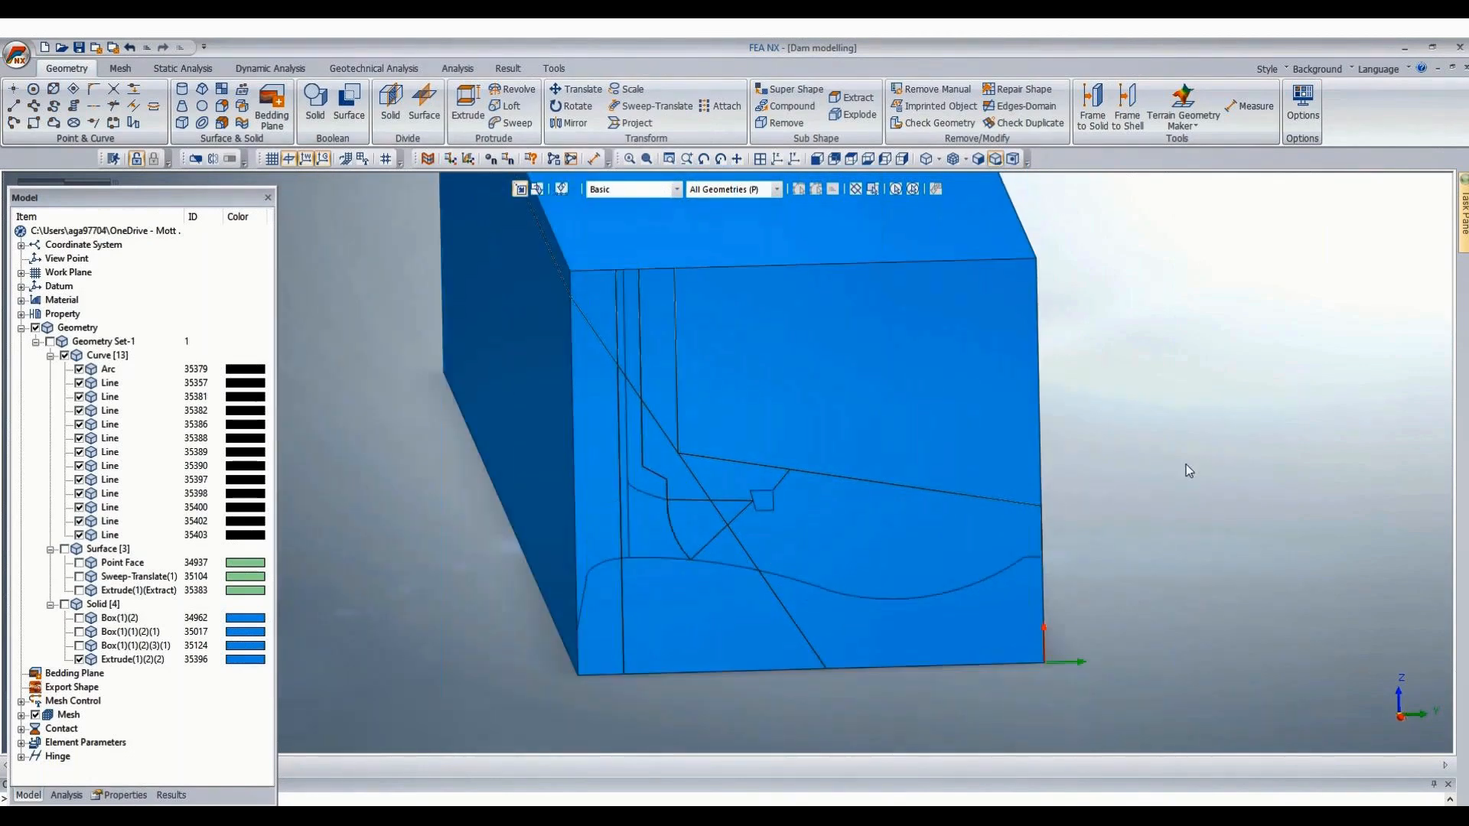
{"action": "scroll", "coordinate": [768, 482], "scroll_direction": "up", "scroll_amount": 2}
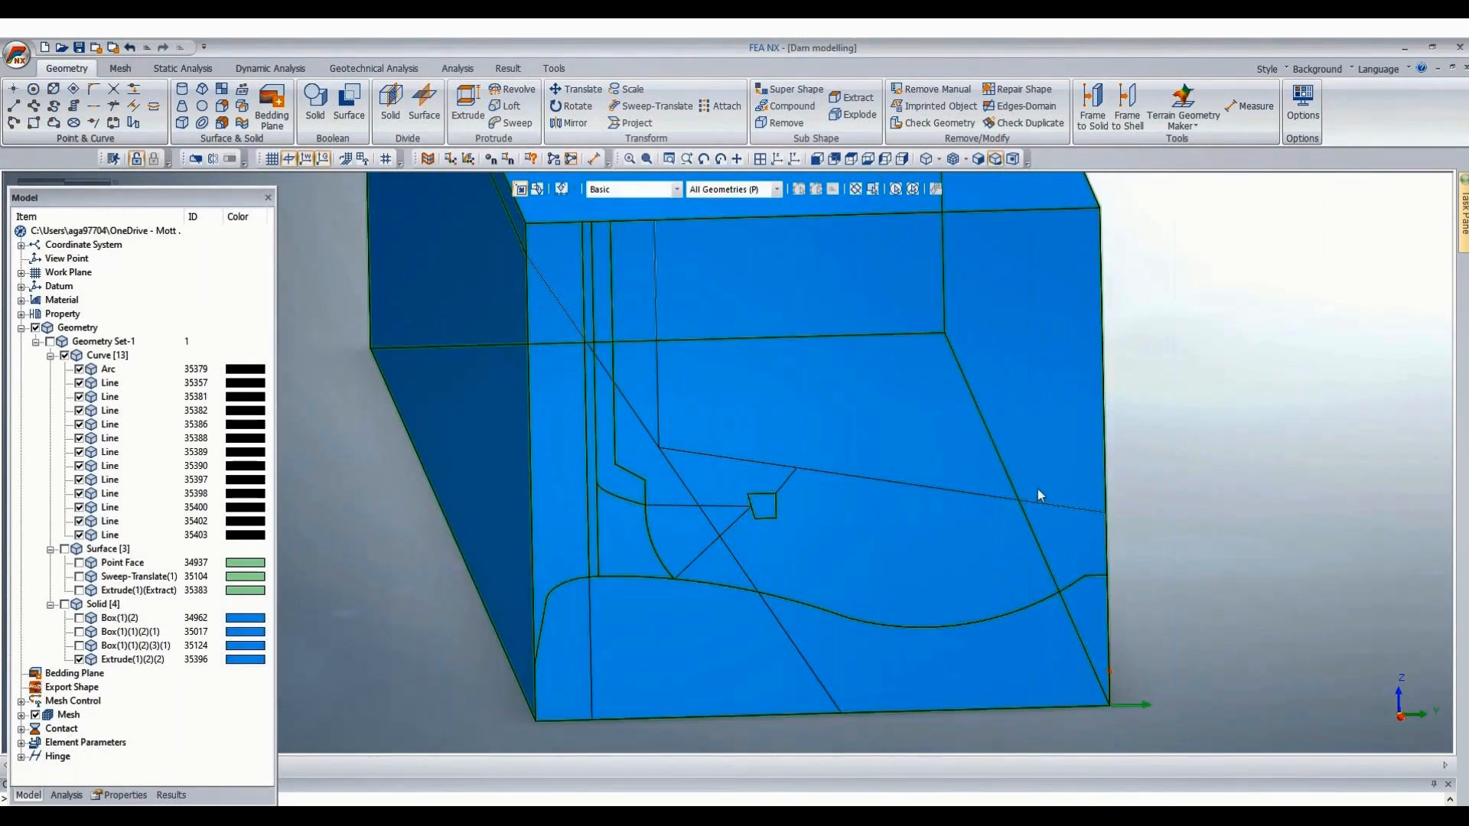
{"action": "scroll", "coordinate": [1200, 424], "scroll_direction": "down", "scroll_amount": 2}
{"action": "scroll", "coordinate": [1196, 420], "scroll_direction": "down", "scroll_amount": 1}
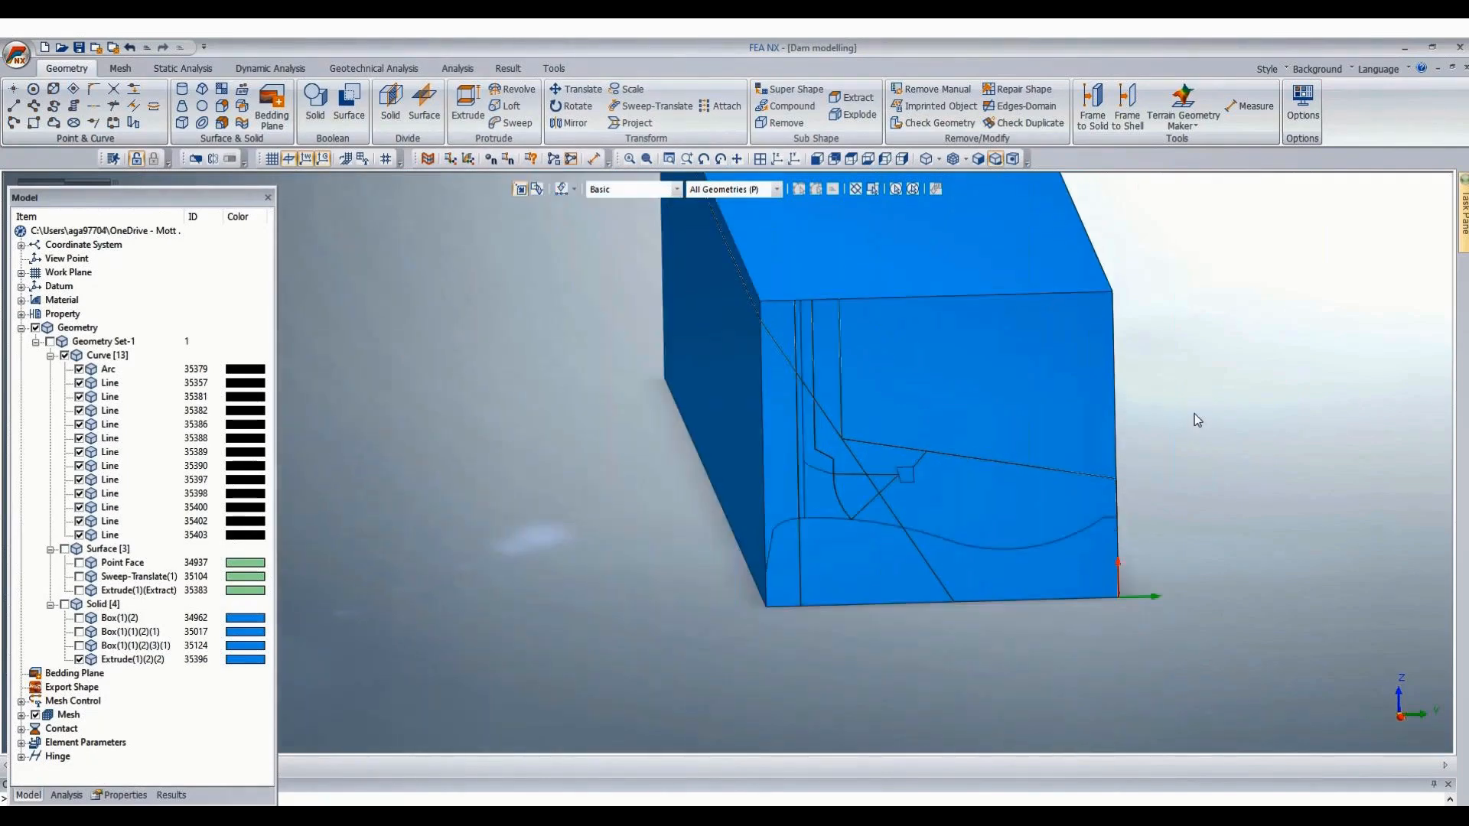
{"action": "scroll", "coordinate": [1215, 544], "scroll_direction": "up", "scroll_amount": 2}
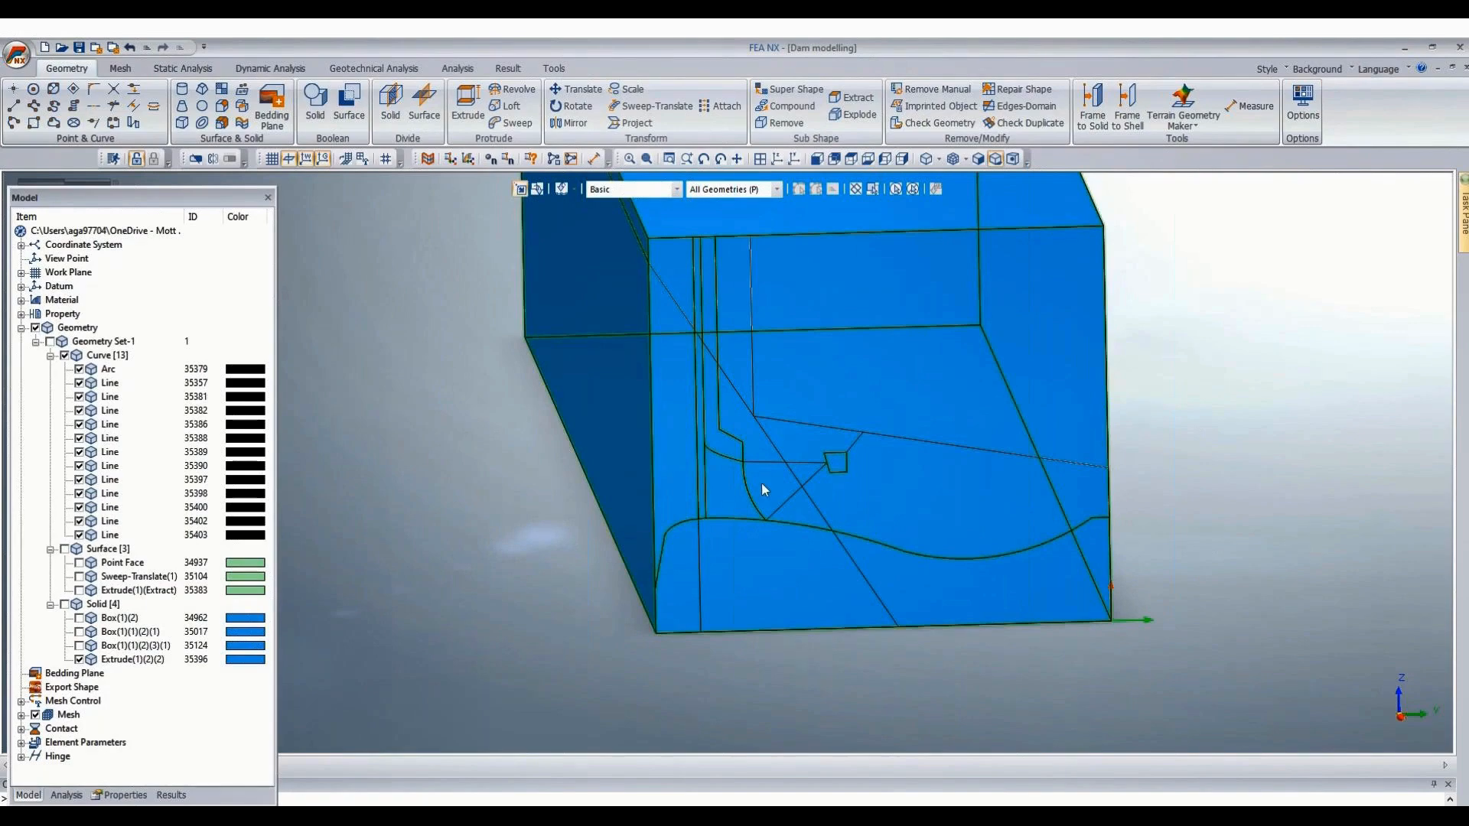
{"action": "scroll", "coordinate": [825, 491], "scroll_direction": "up", "scroll_amount": 1}
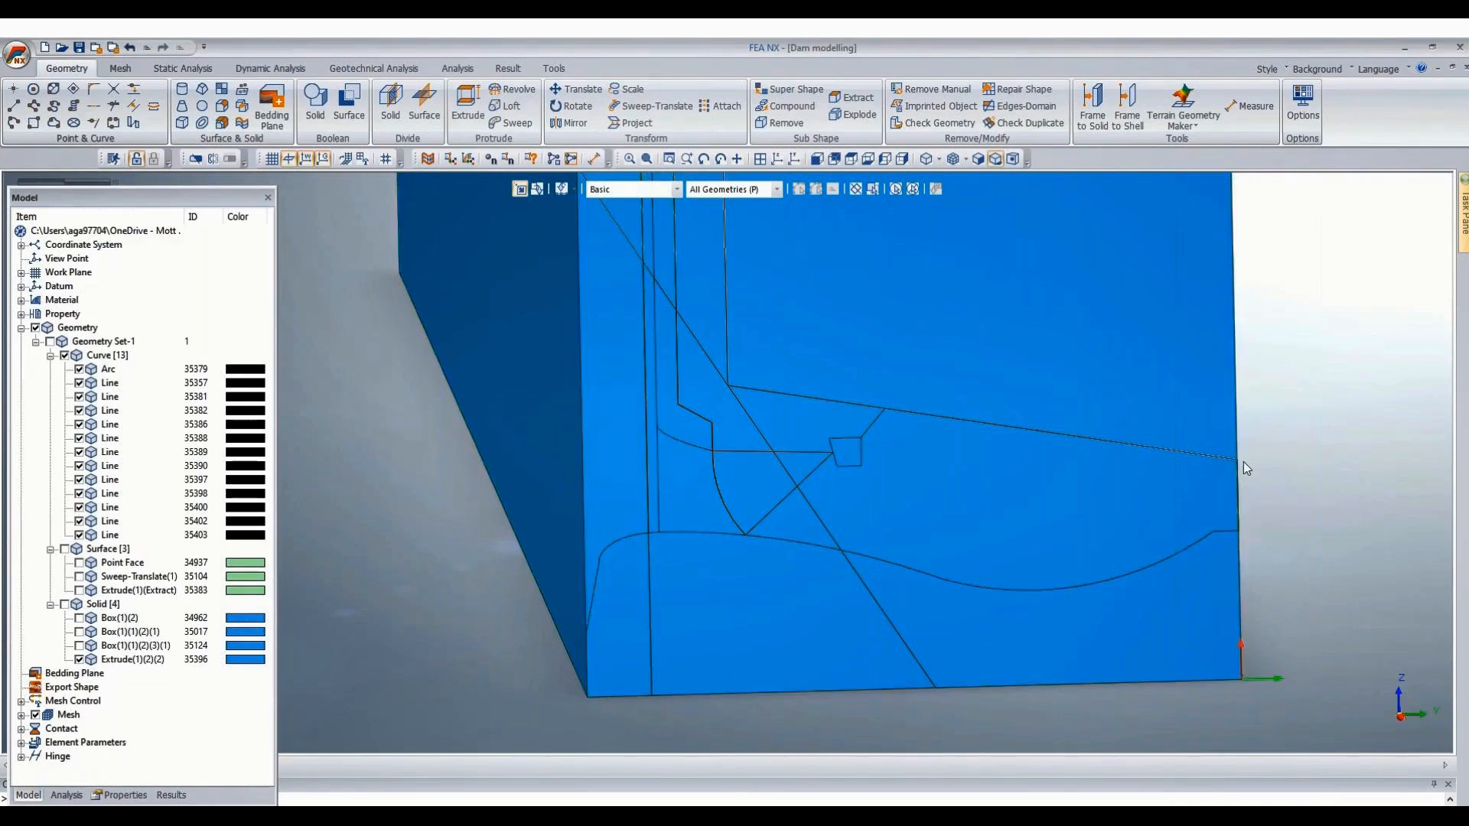
Delete the short diagonal line between the small four-sided outline and the sloping downstream boundary line.
{"action": "scroll", "coordinate": [791, 584], "scroll_direction": "down", "scroll_amount": 3}
{"action": "middle_click_drag", "start_coordinate": [1239, 467], "coordinate": [1240, 466]}
{"action": "scroll", "coordinate": [1240, 466], "scroll_direction": "up", "scroll_amount": 2}
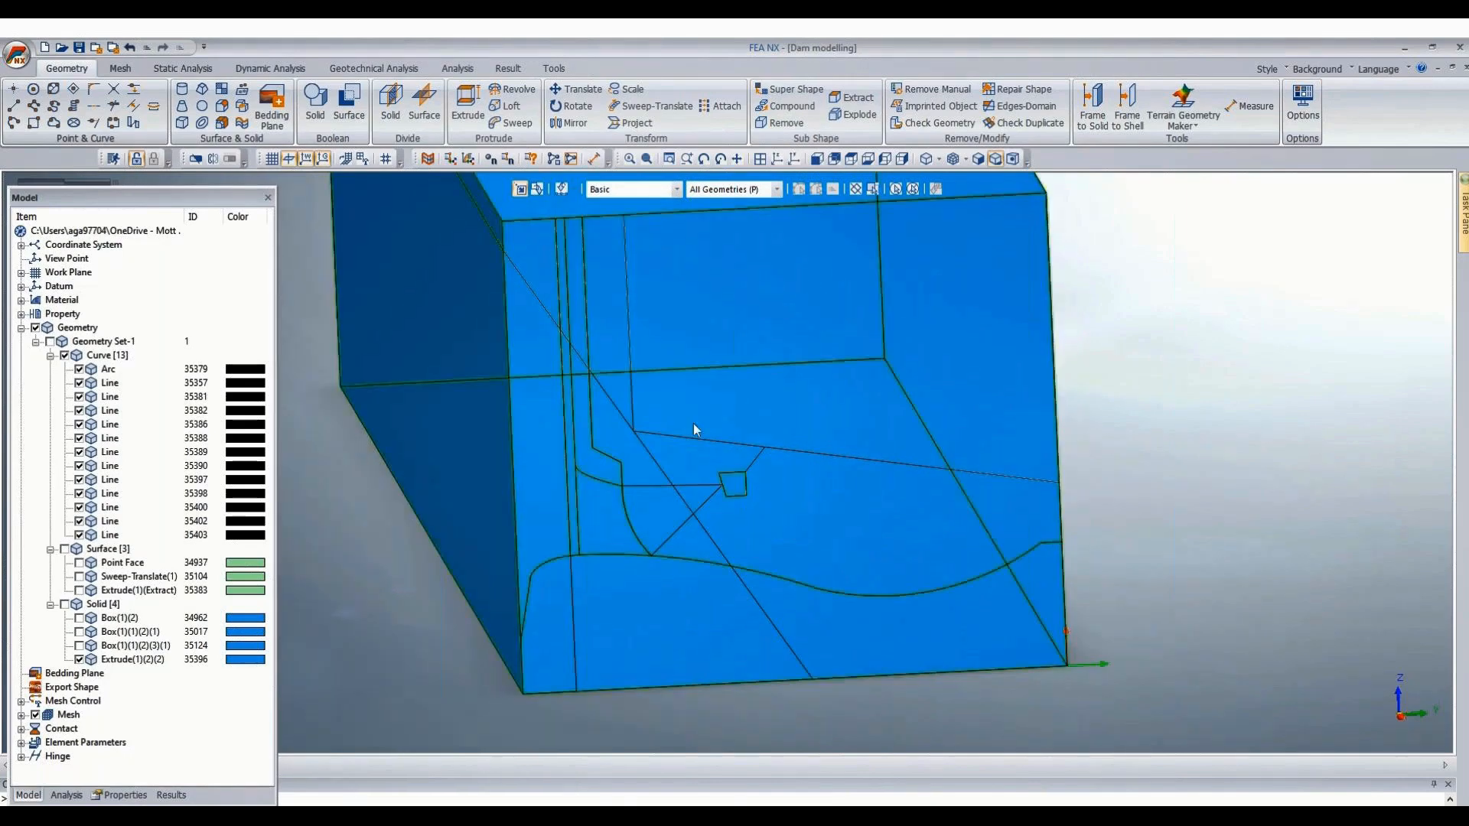
{"action": "left_click_drag", "start_coordinate": [732, 410], "coordinate": [807, 482]}
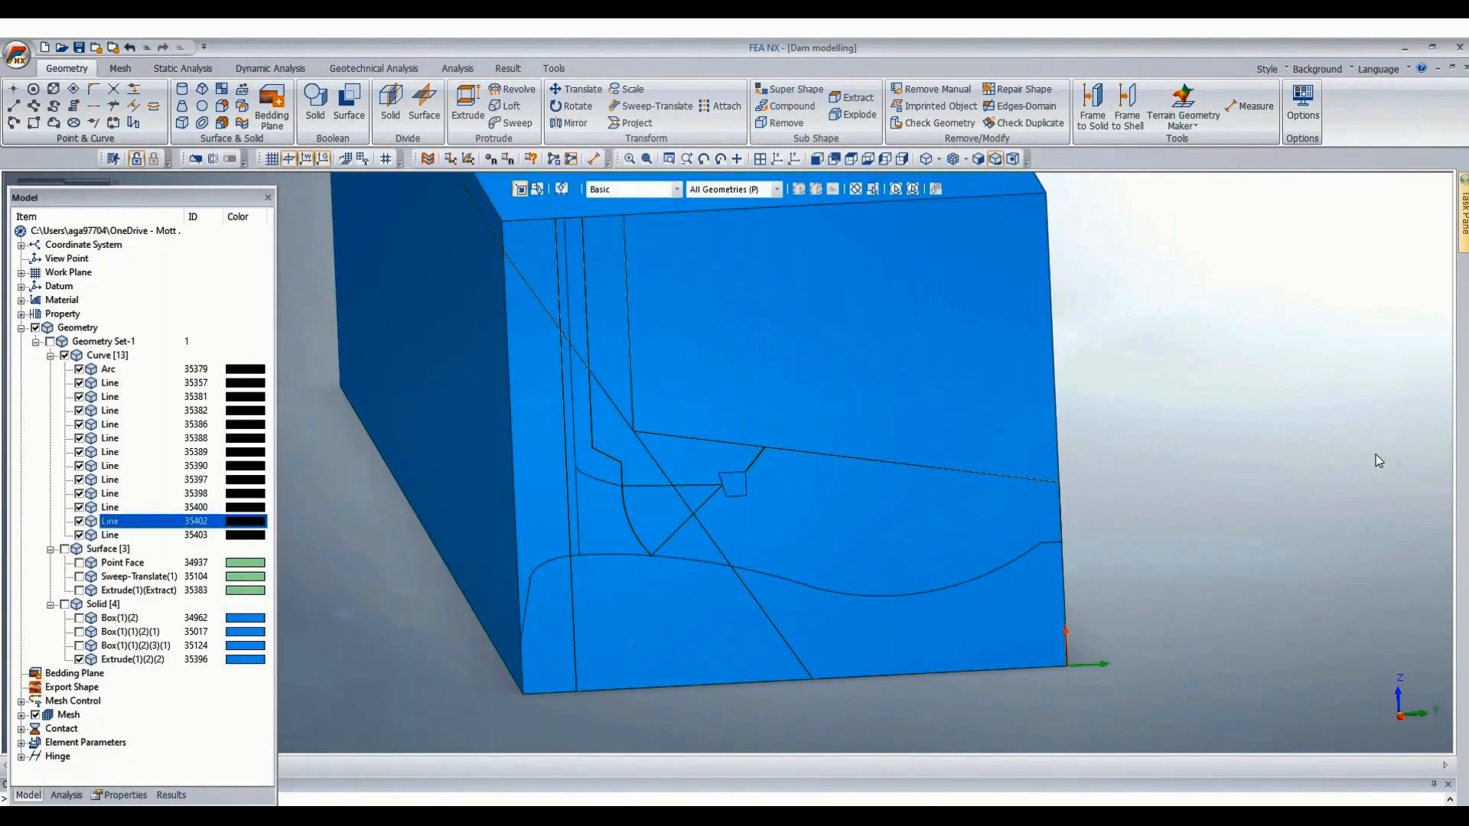
{"action": "key", "text": "Delete"}
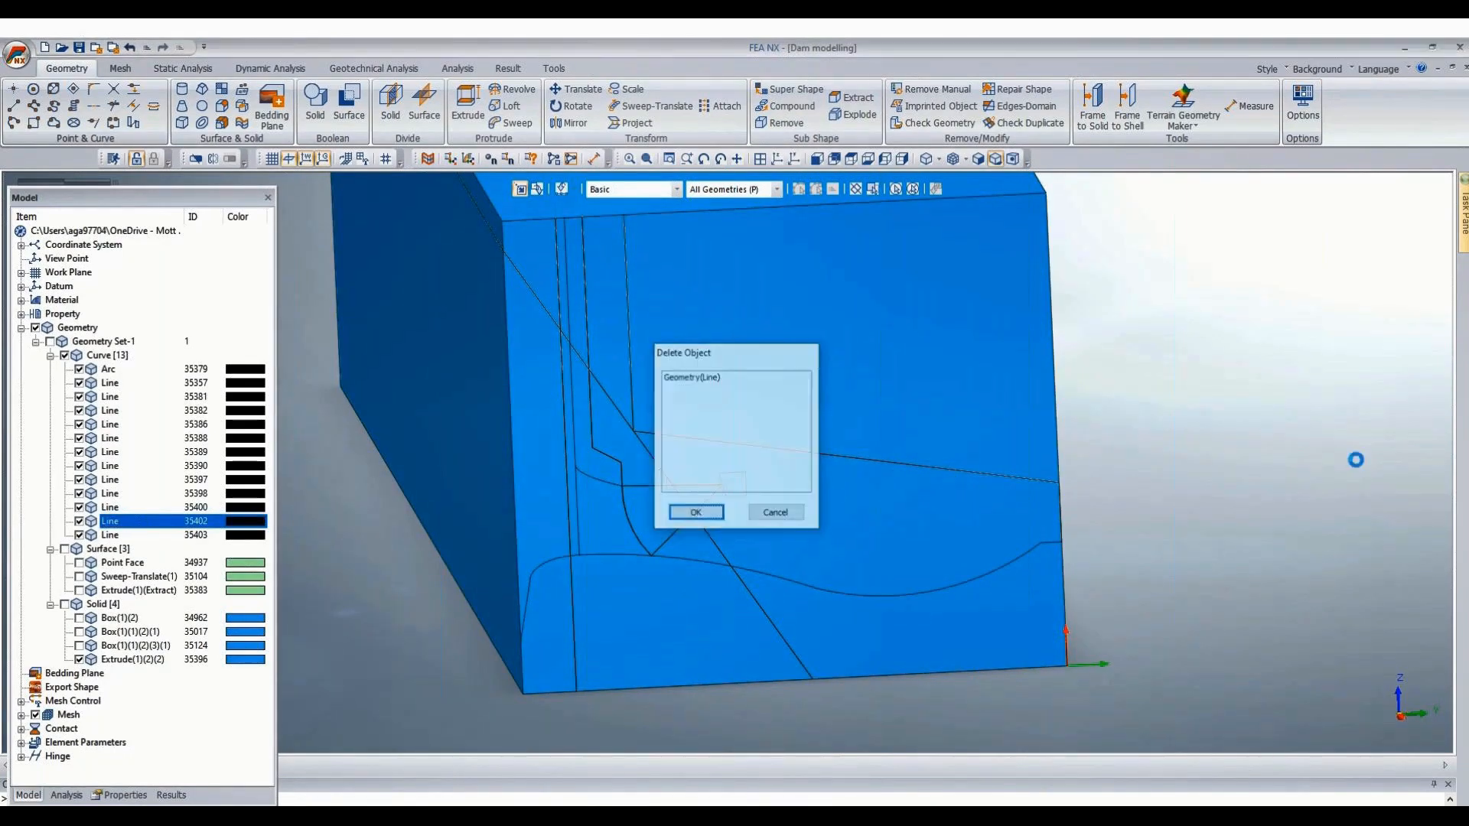
{"action": "key", "text": "Return"}
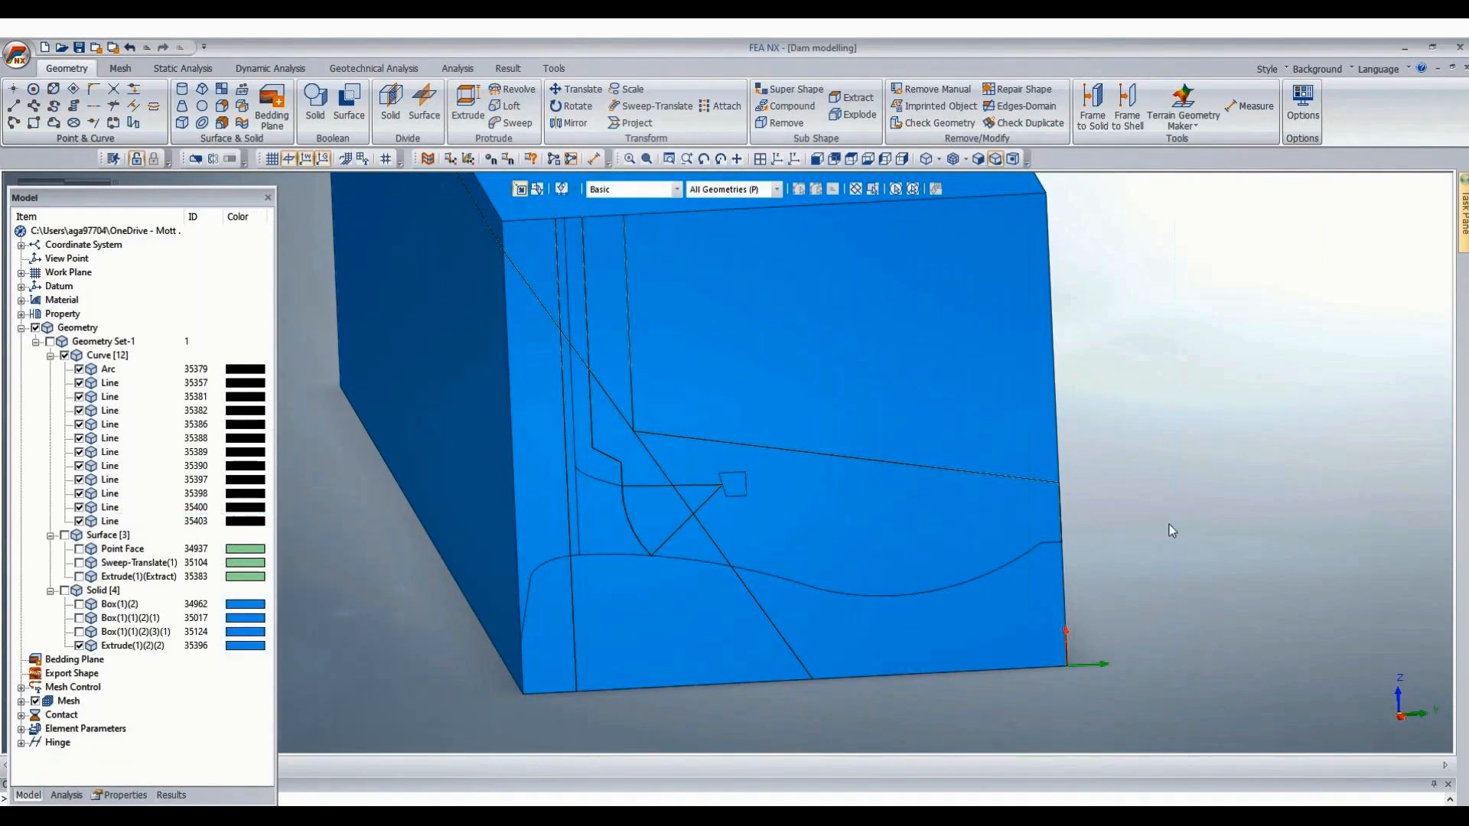
Imprint the sloping downstream line and its connected vertical line onto the large profile face, using the direction of the shortest path.
{"action": "left_click", "coordinate": [239, 97]}
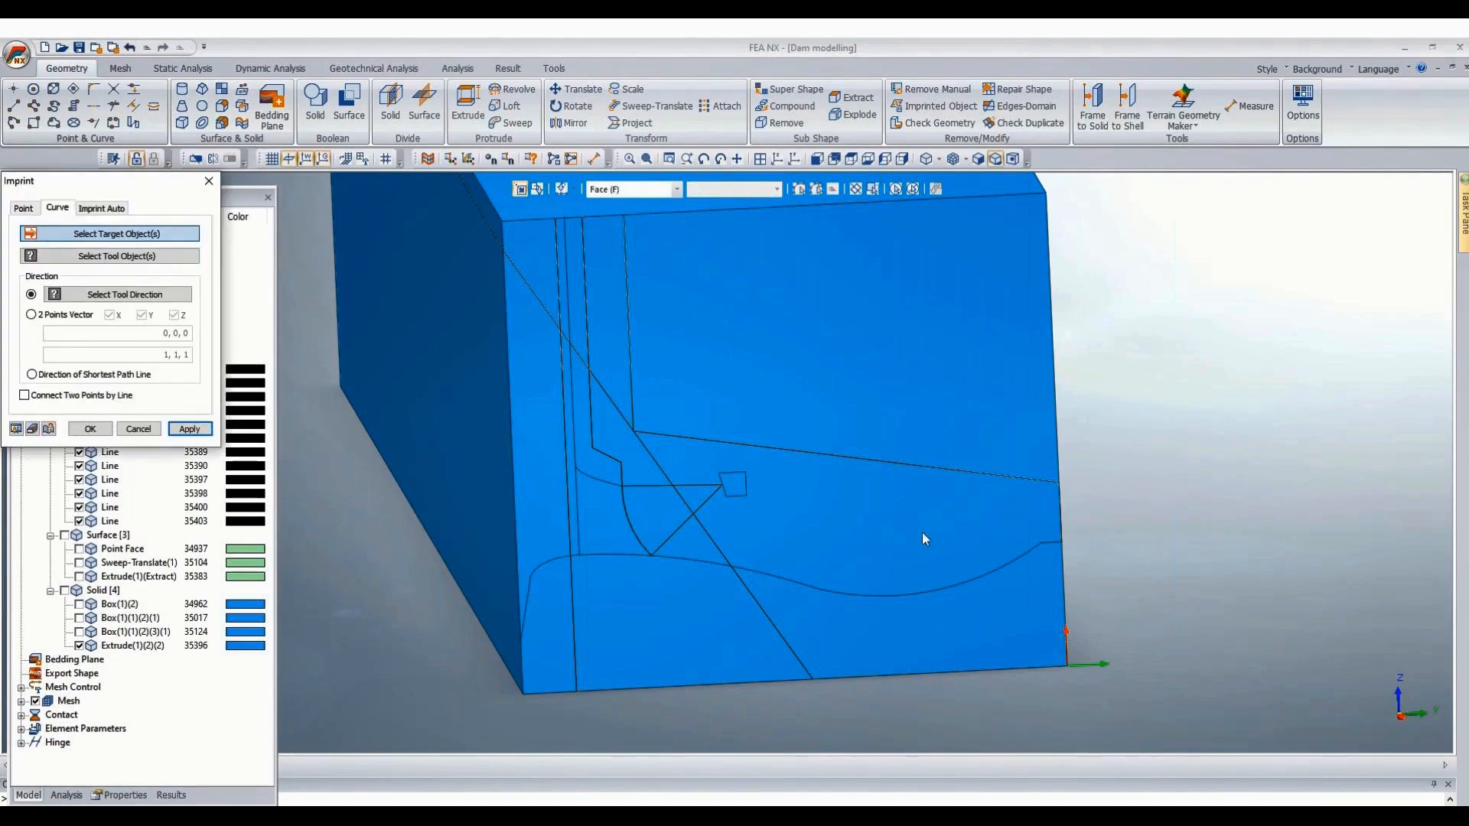
{"action": "left_click", "coordinate": [907, 517]}
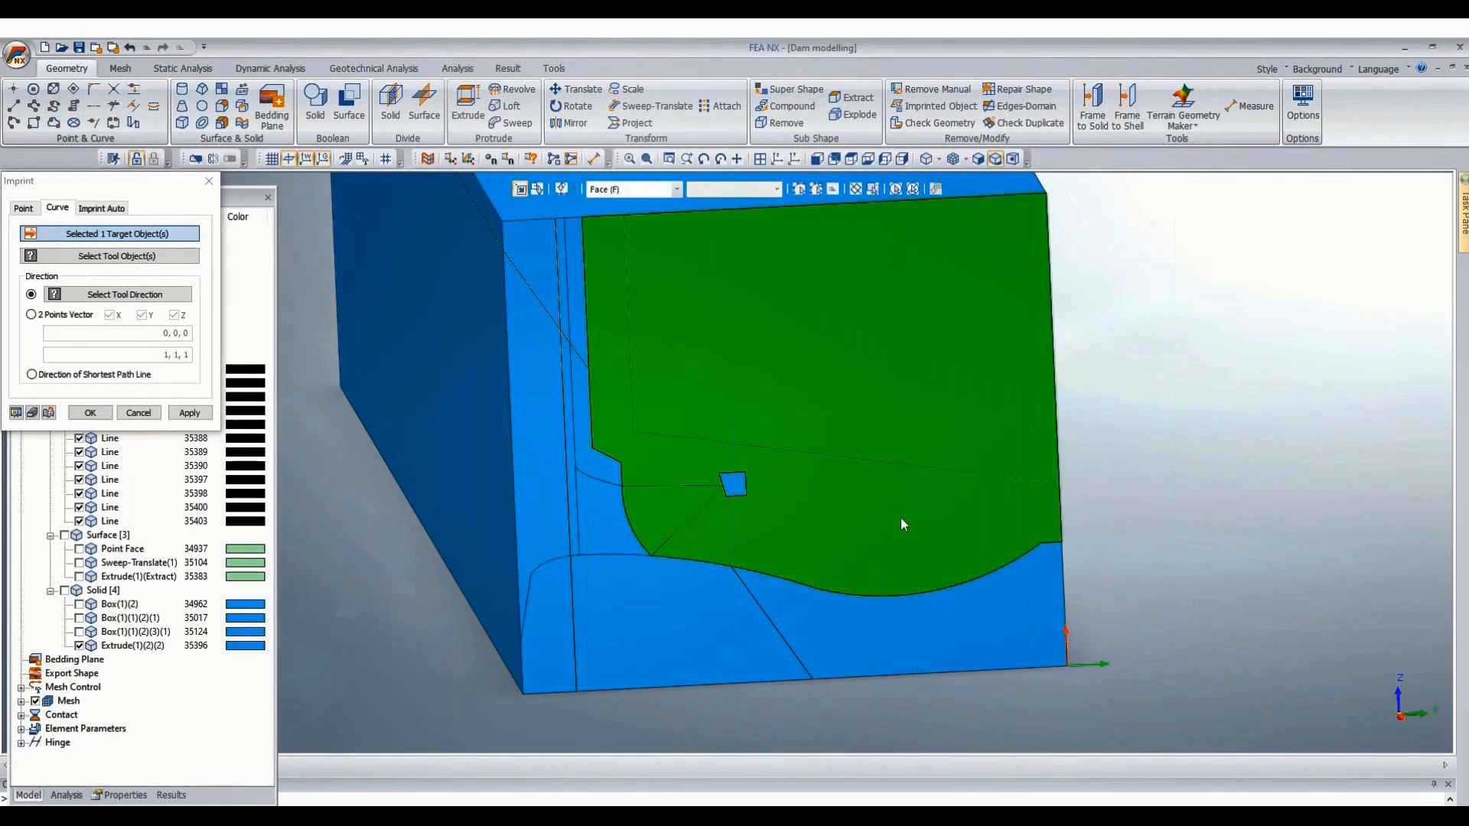
{"action": "left_click", "coordinate": [97, 258]}
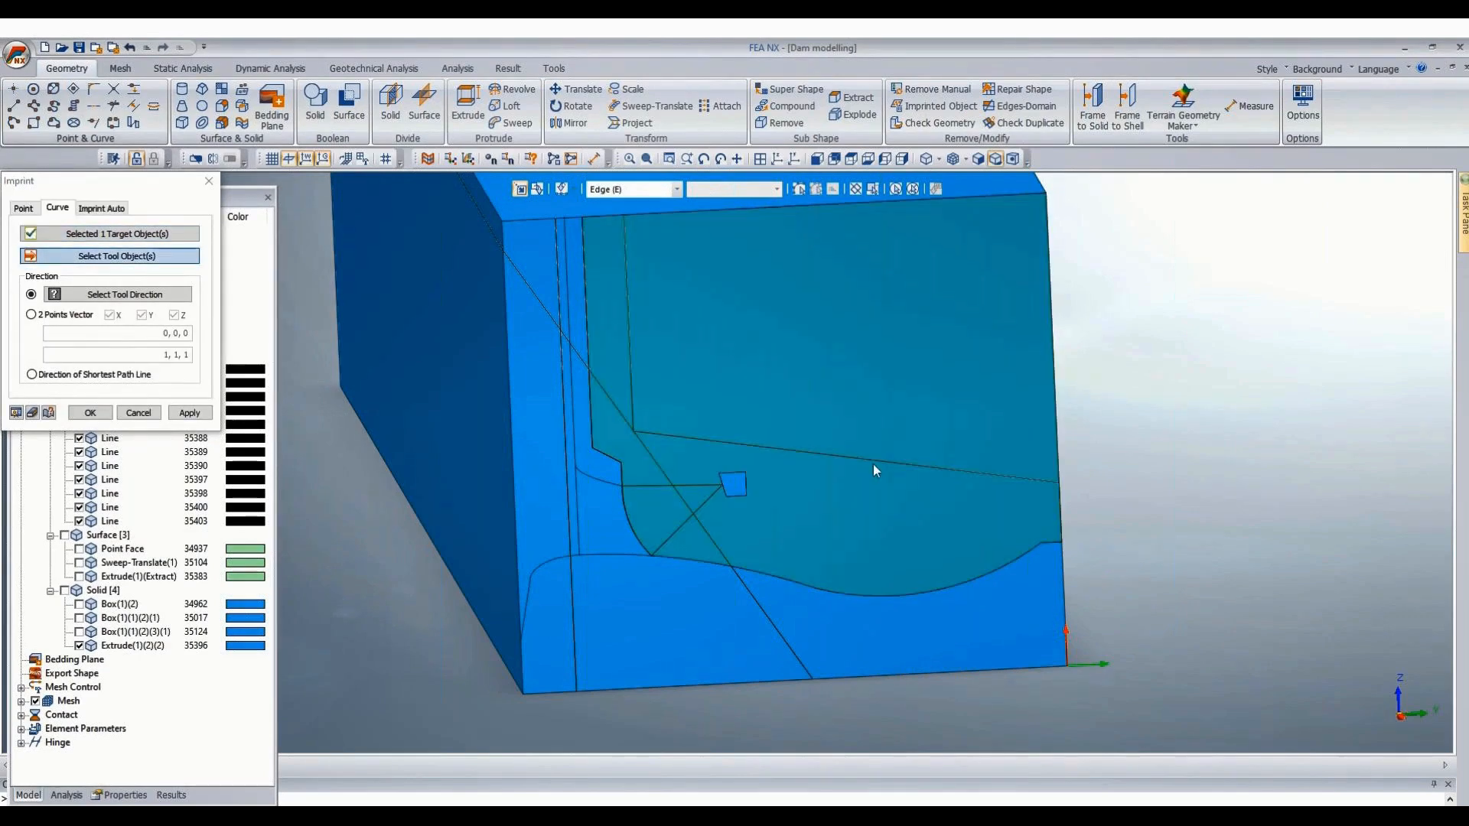
{"action": "left_click", "coordinate": [873, 462]}
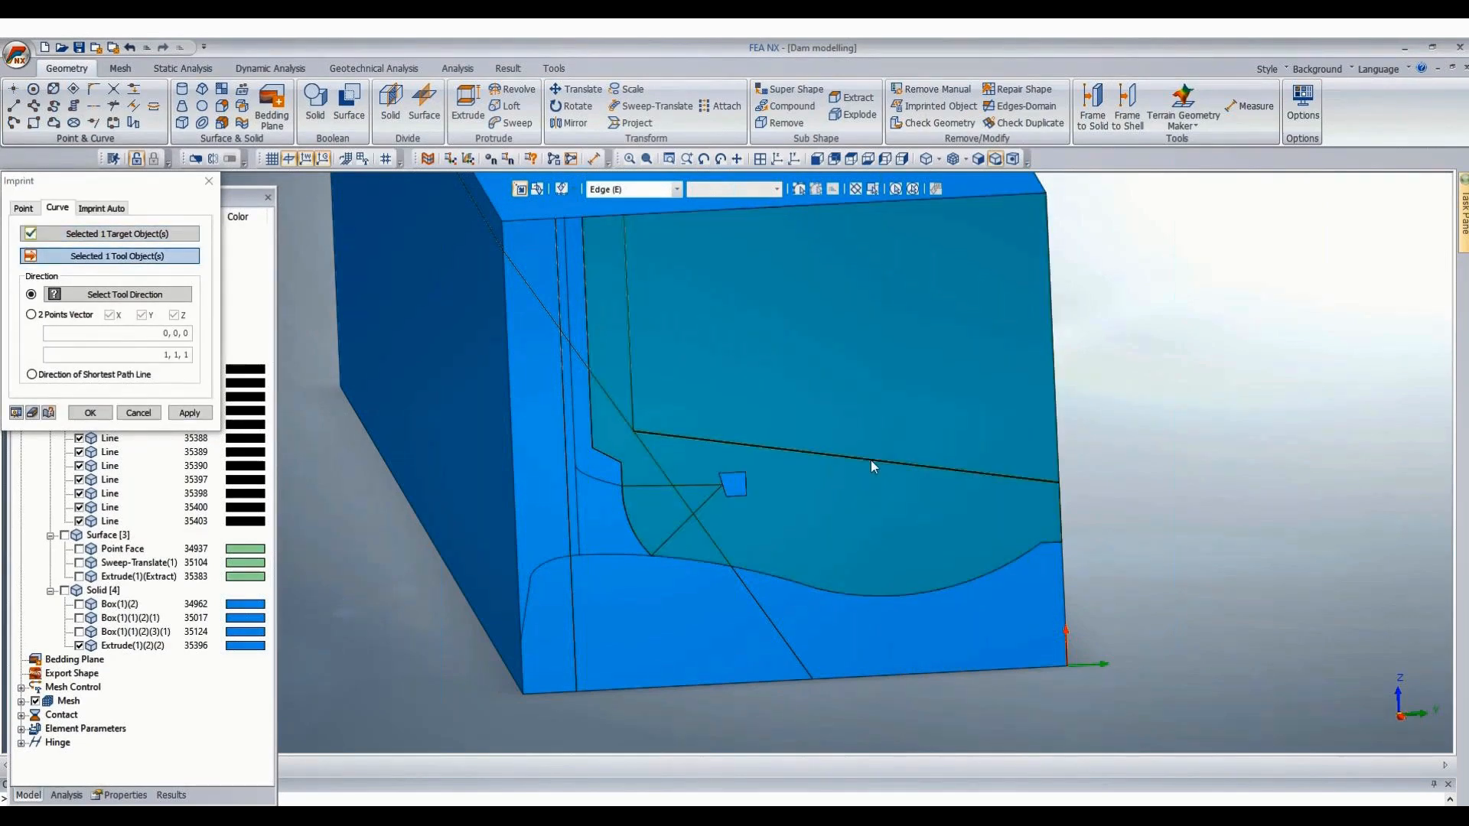
{"action": "left_click", "coordinate": [631, 371]}
{"action": "left_click", "coordinate": [31, 374]}
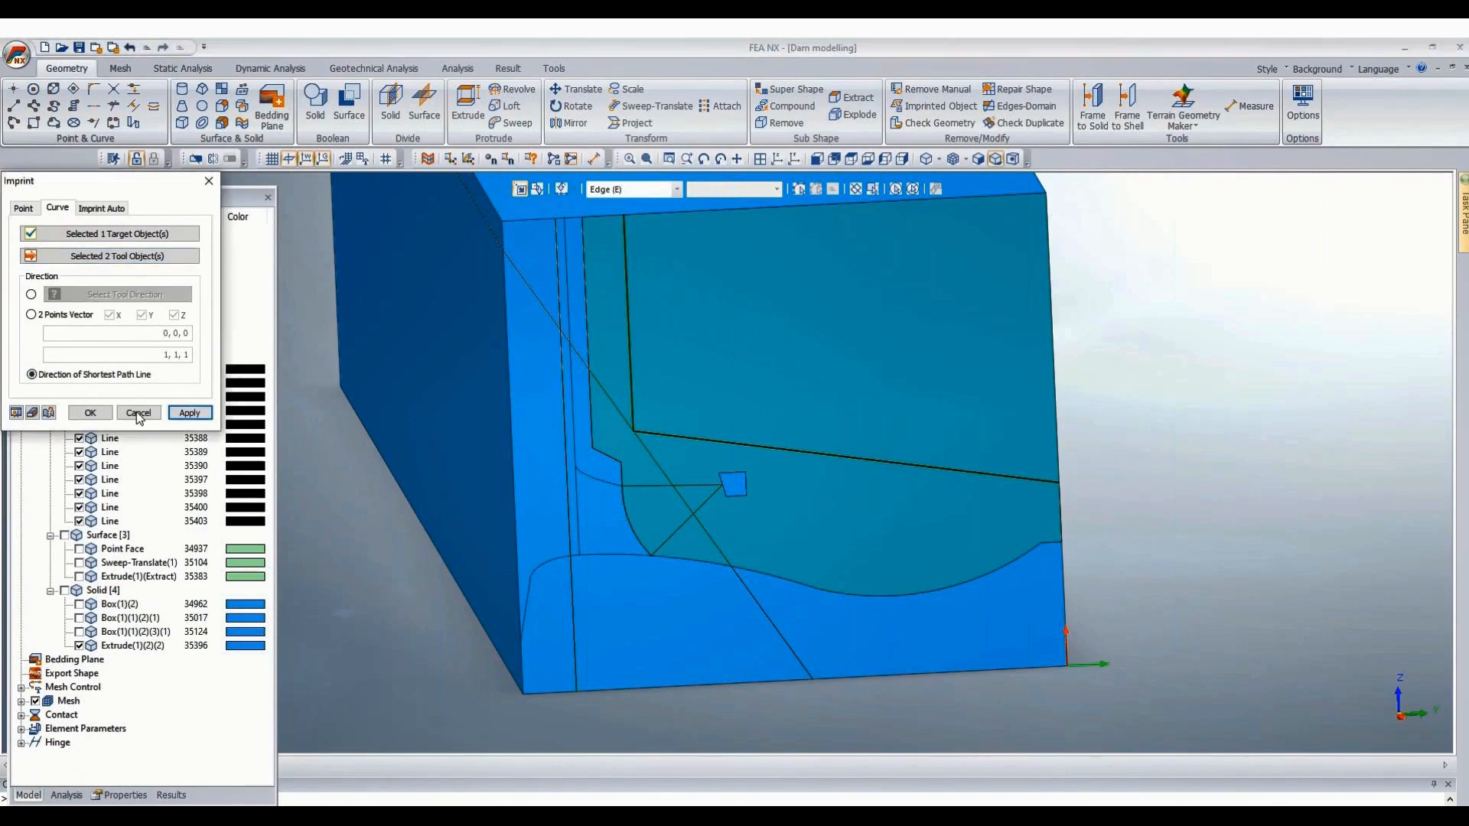
{"action": "left_click", "coordinate": [197, 413]}
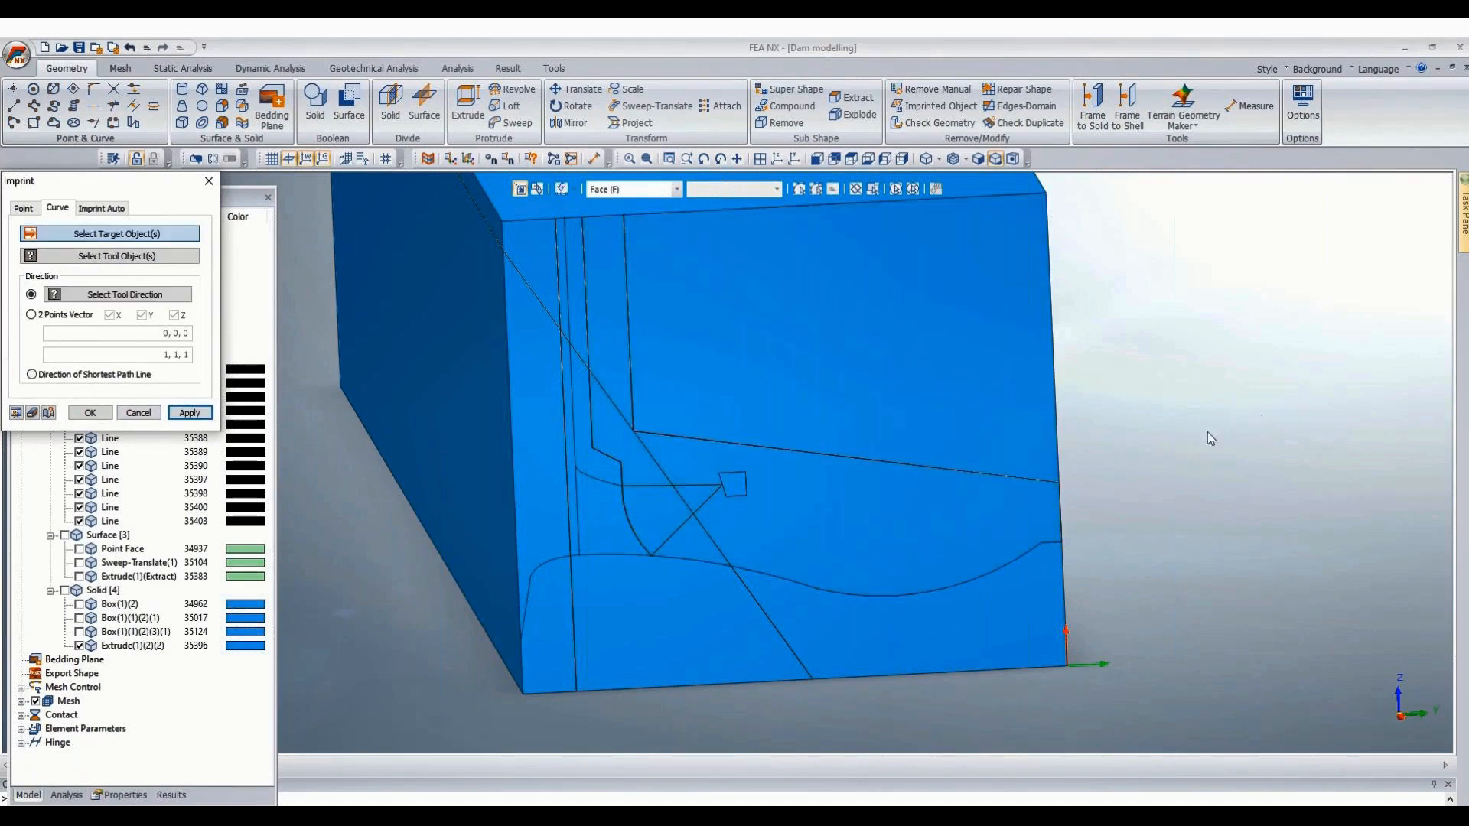
{"action": "scroll", "coordinate": [1207, 433], "scroll_direction": "down", "scroll_amount": 1}
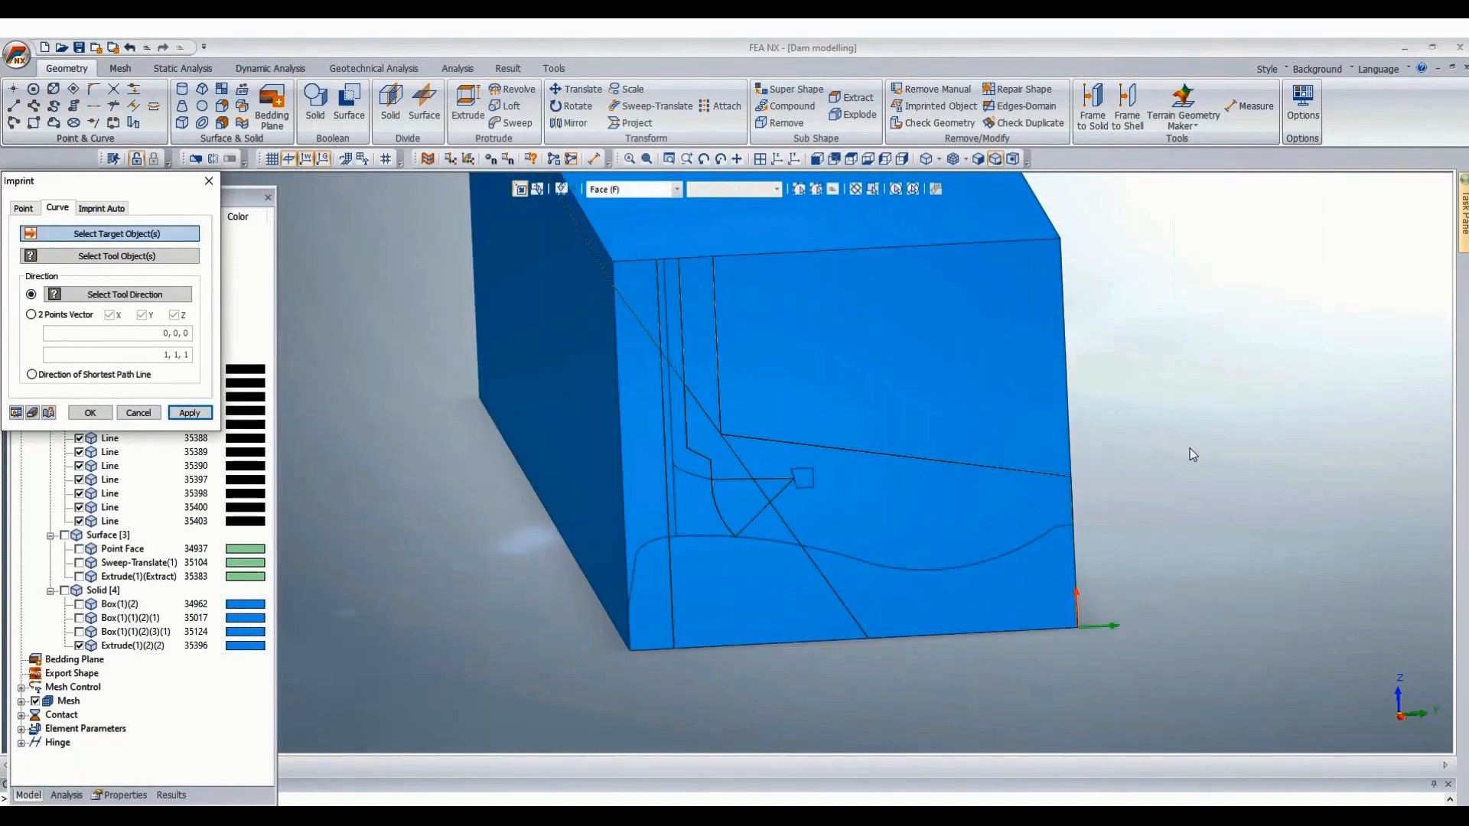
{"action": "left_click", "coordinate": [208, 184]}
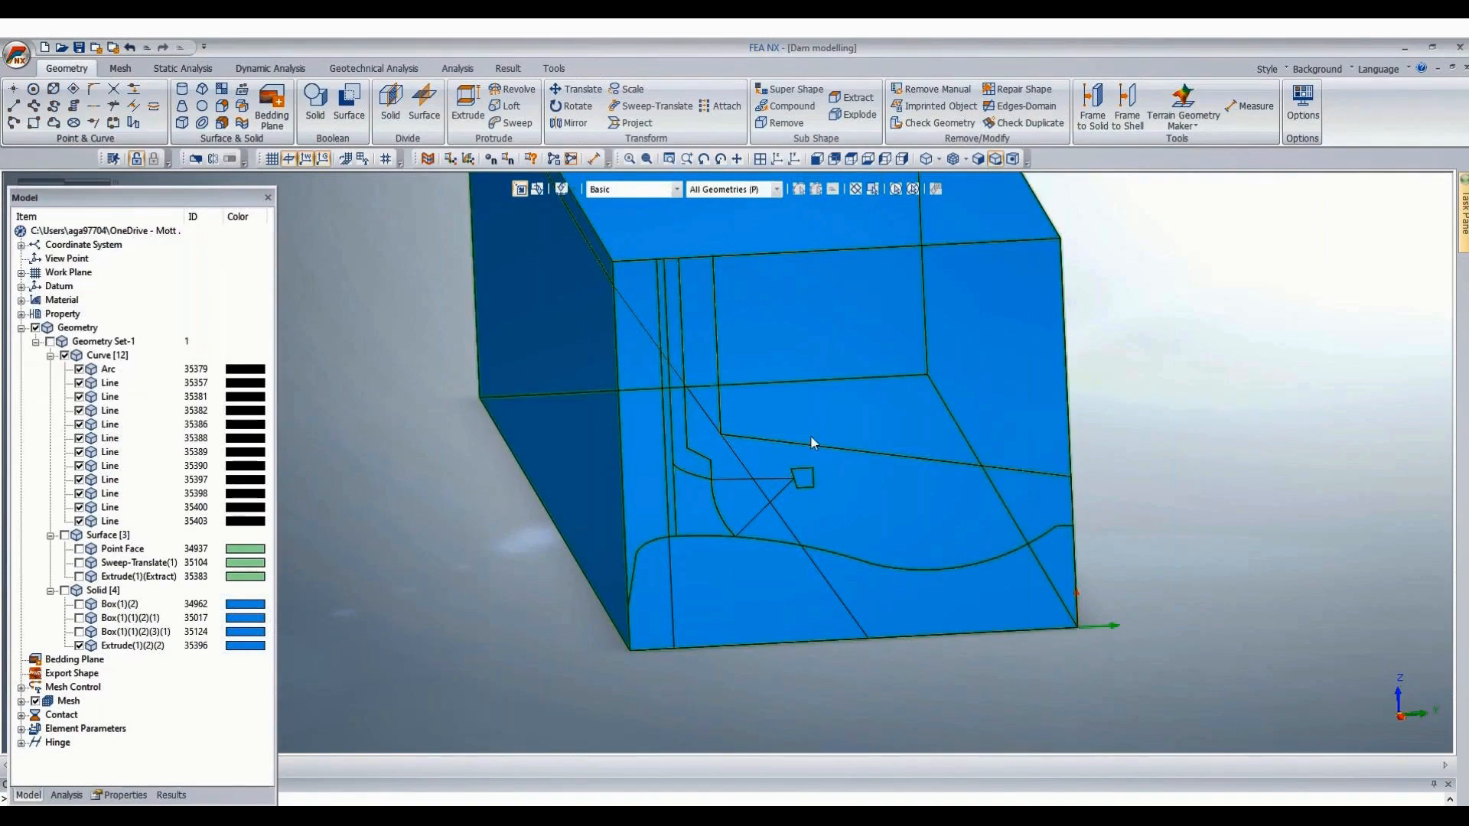
Extrude the face above the sloping downstream line into a solid 460.5 m long, using a two-point vector along the block's upper longitudinal edge.
{"action": "middle_click_drag", "start_coordinate": [955, 447], "coordinate": [1188, 314]}
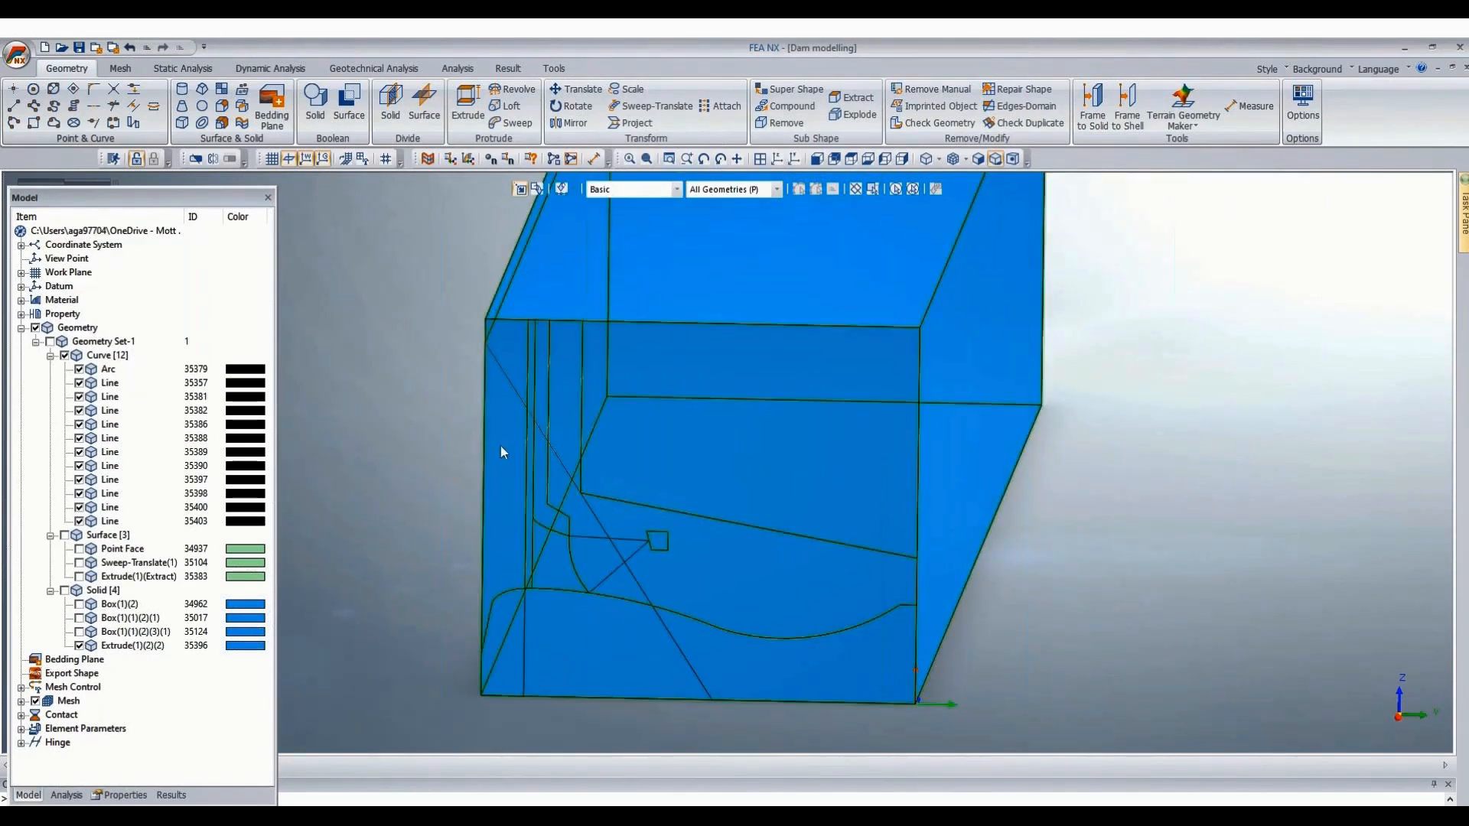
{"action": "middle_click_drag", "start_coordinate": [583, 411], "coordinate": [1188, 338]}
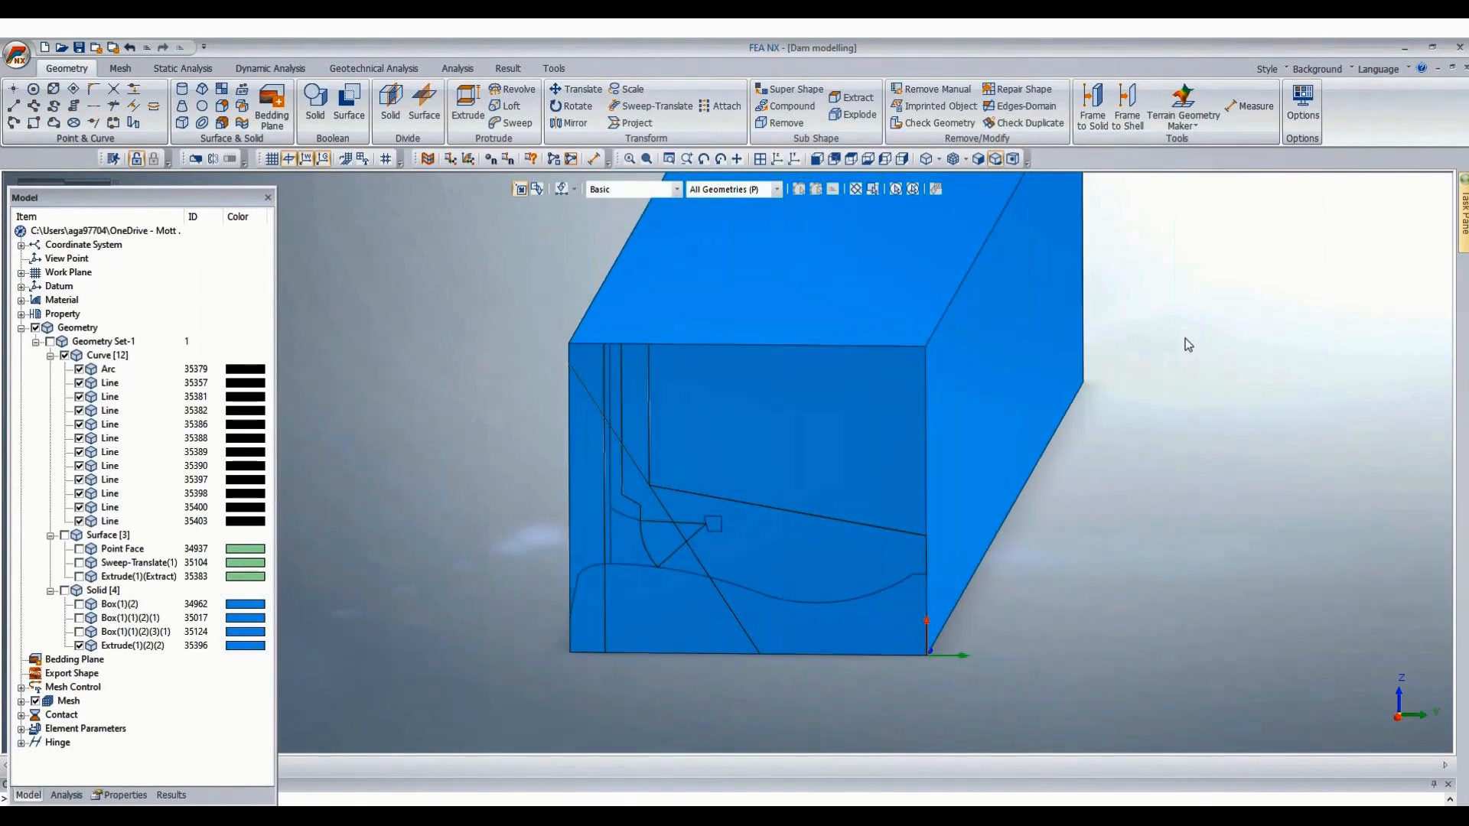
{"action": "scroll", "coordinate": [1187, 344], "scroll_direction": "up", "scroll_amount": 1}
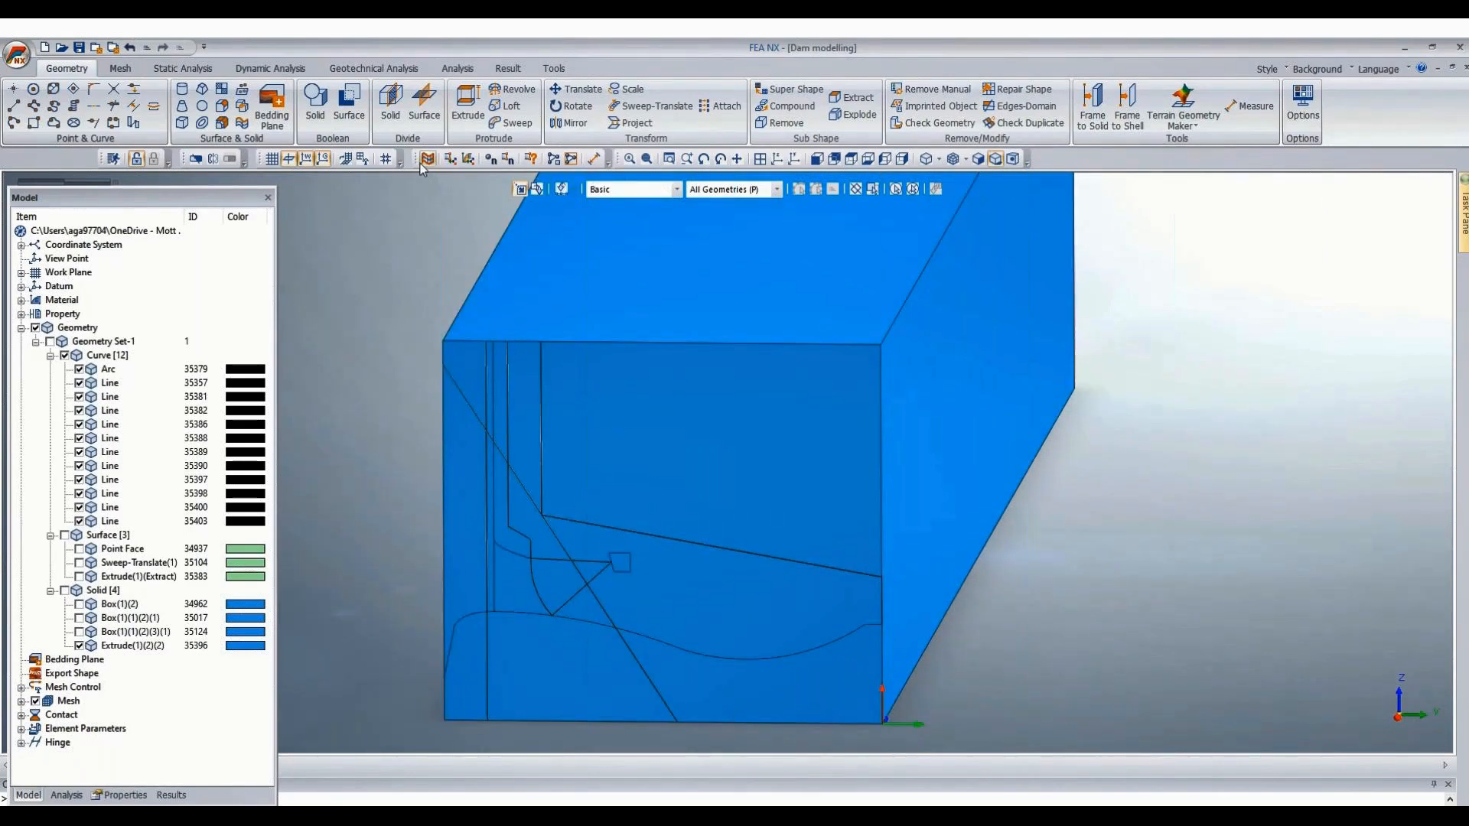
{"action": "left_click", "coordinate": [471, 103]}
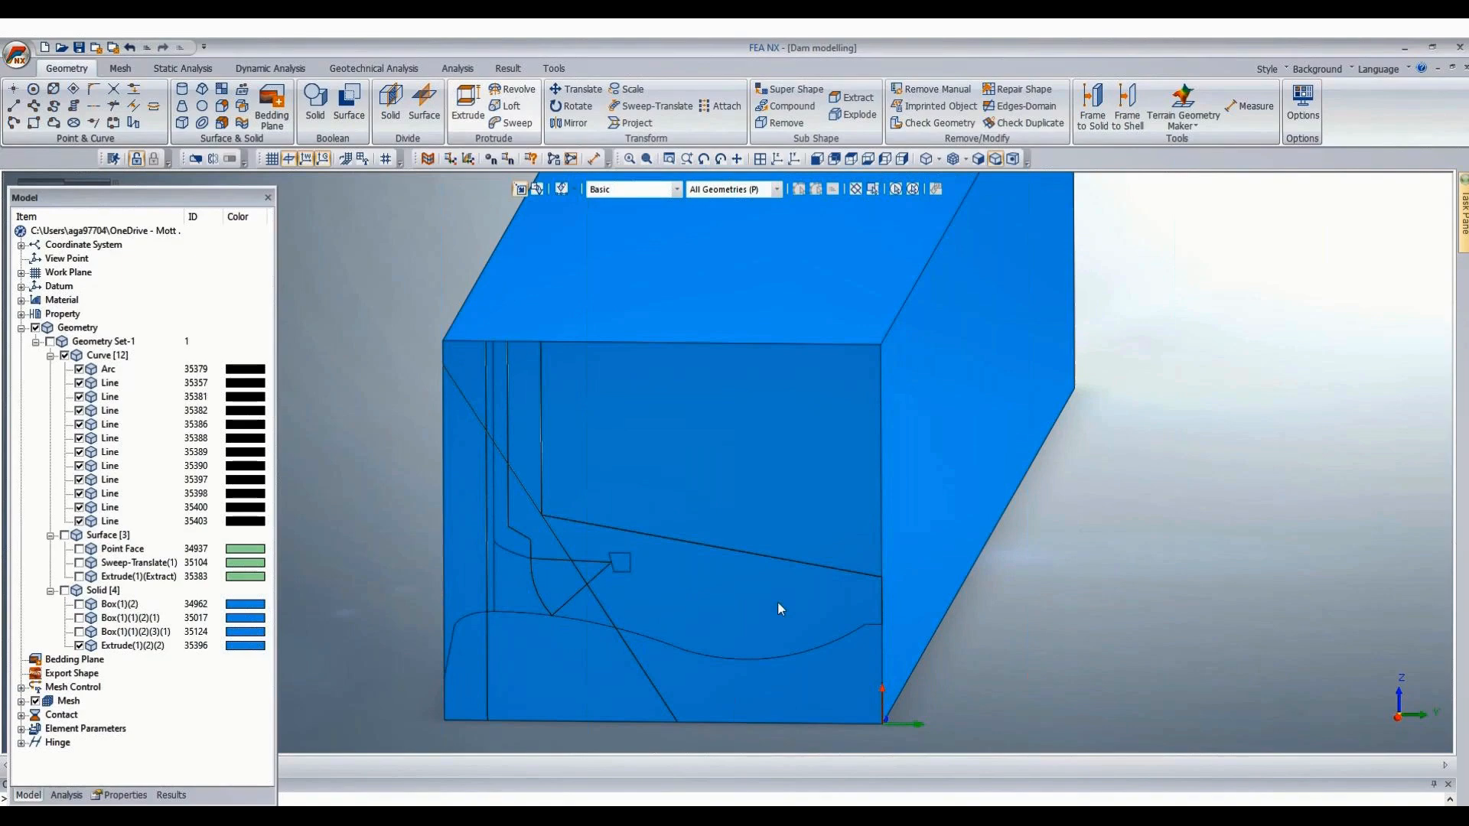
{"action": "left_click", "coordinate": [761, 430]}
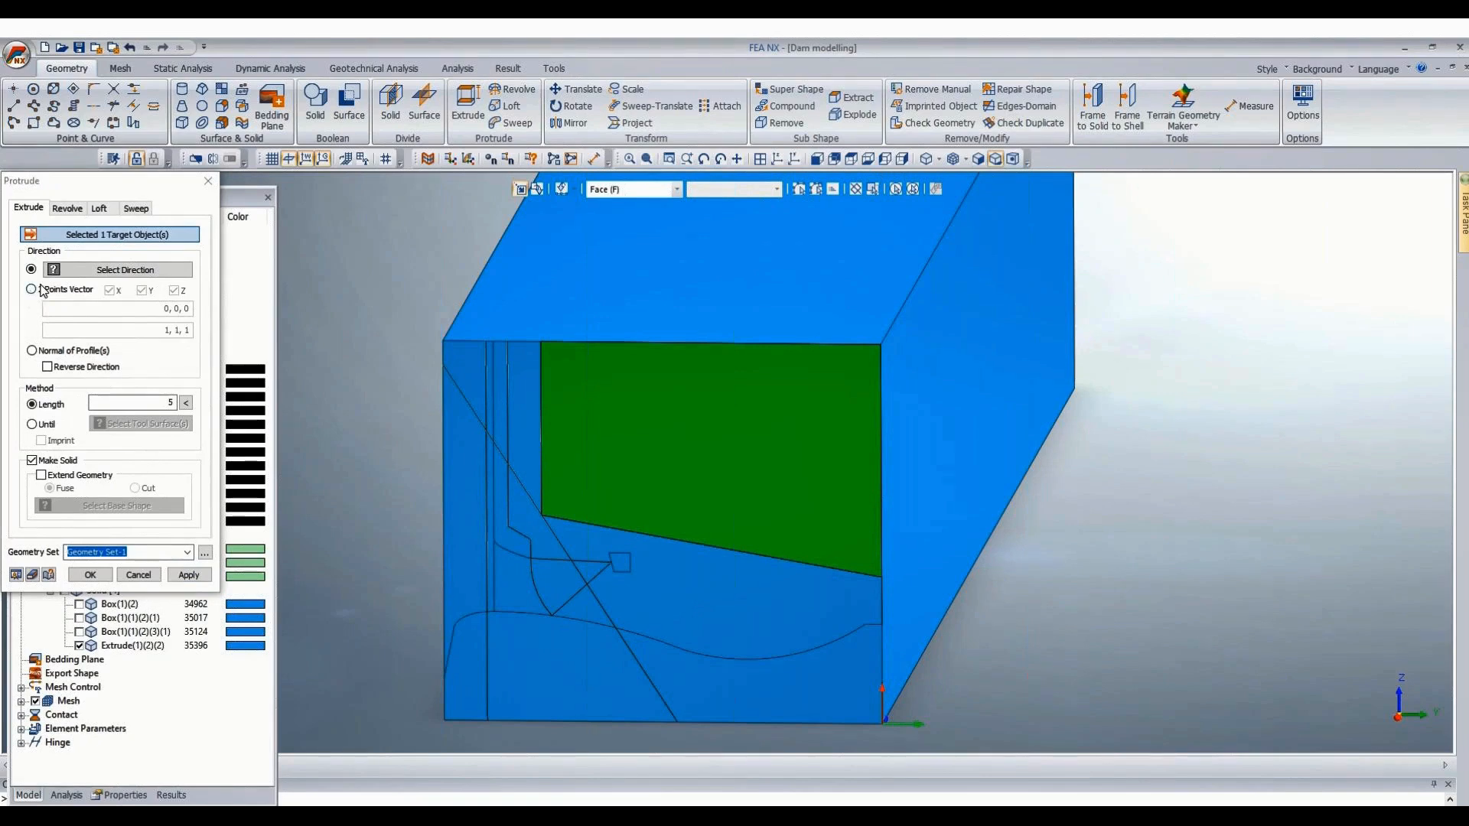
{"action": "left_click", "coordinate": [32, 289]}
{"action": "scroll", "coordinate": [407, 527], "scroll_direction": "down", "scroll_amount": 3}
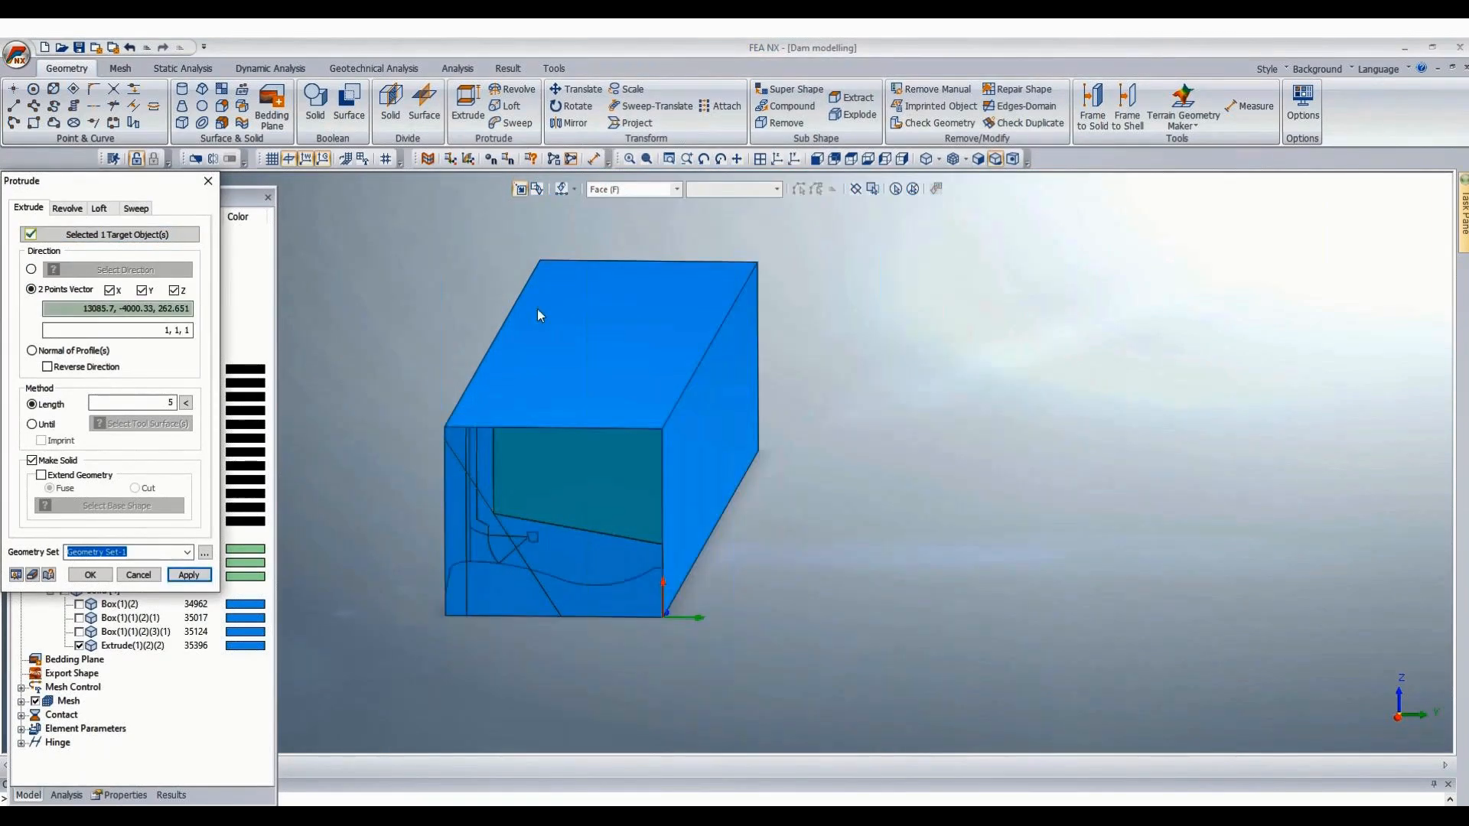
{"action": "left_click", "coordinate": [663, 430]}
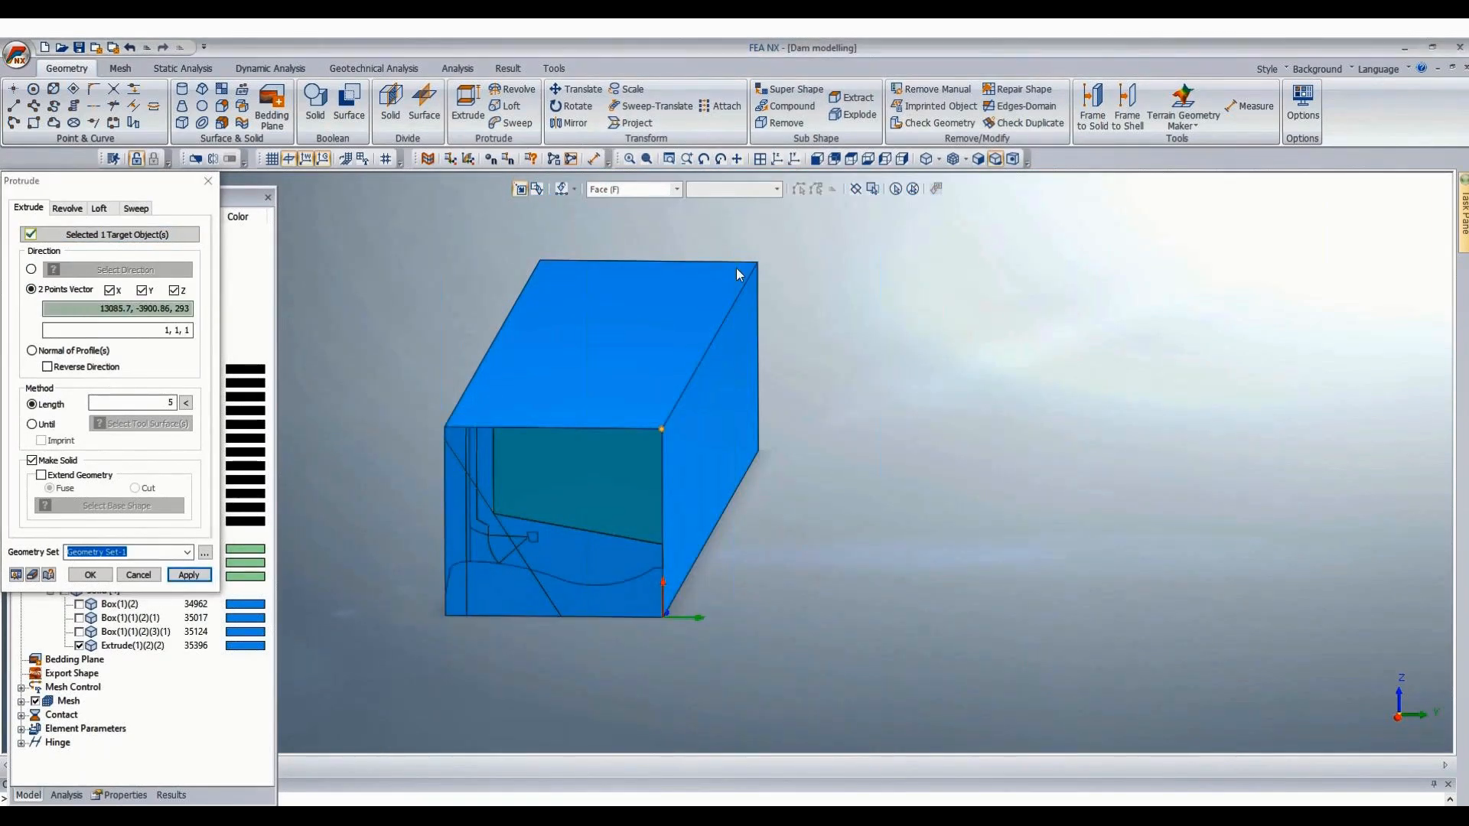
{"action": "left_click", "coordinate": [761, 262]}
{"action": "left_click", "coordinate": [764, 261]}
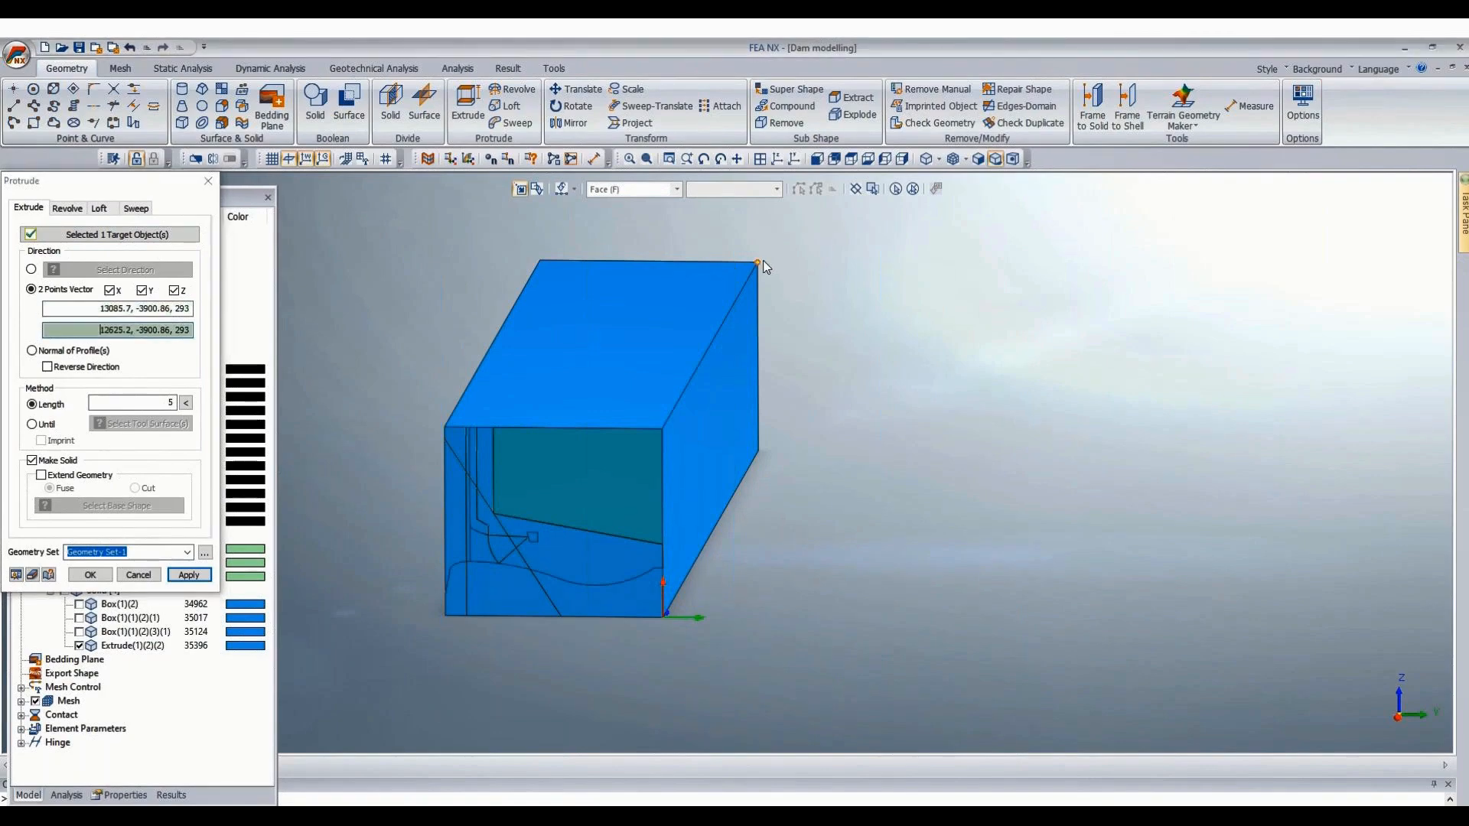
{"action": "left_click", "coordinate": [186, 404]}
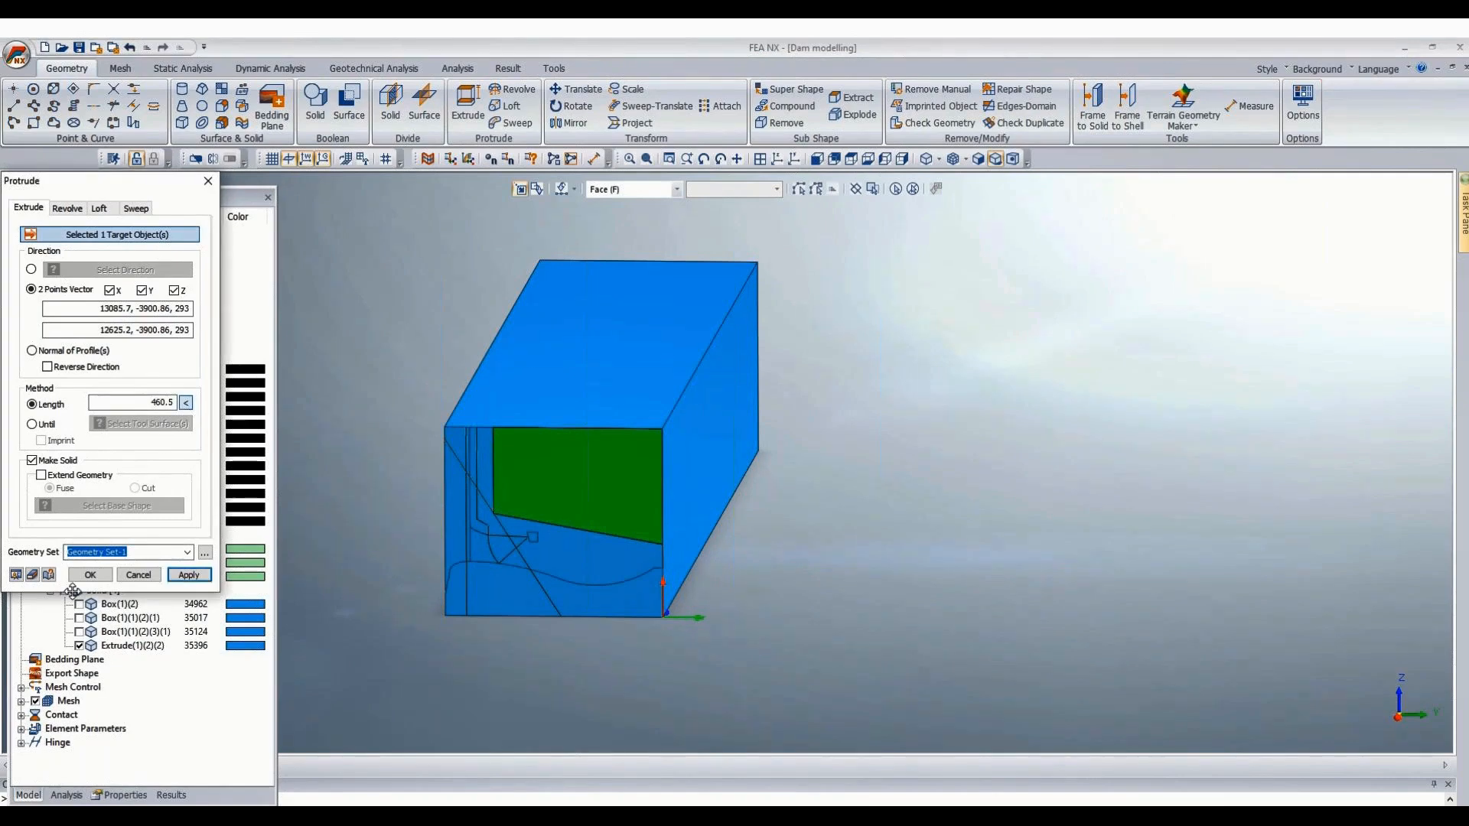
{"action": "left_click", "coordinate": [103, 576]}
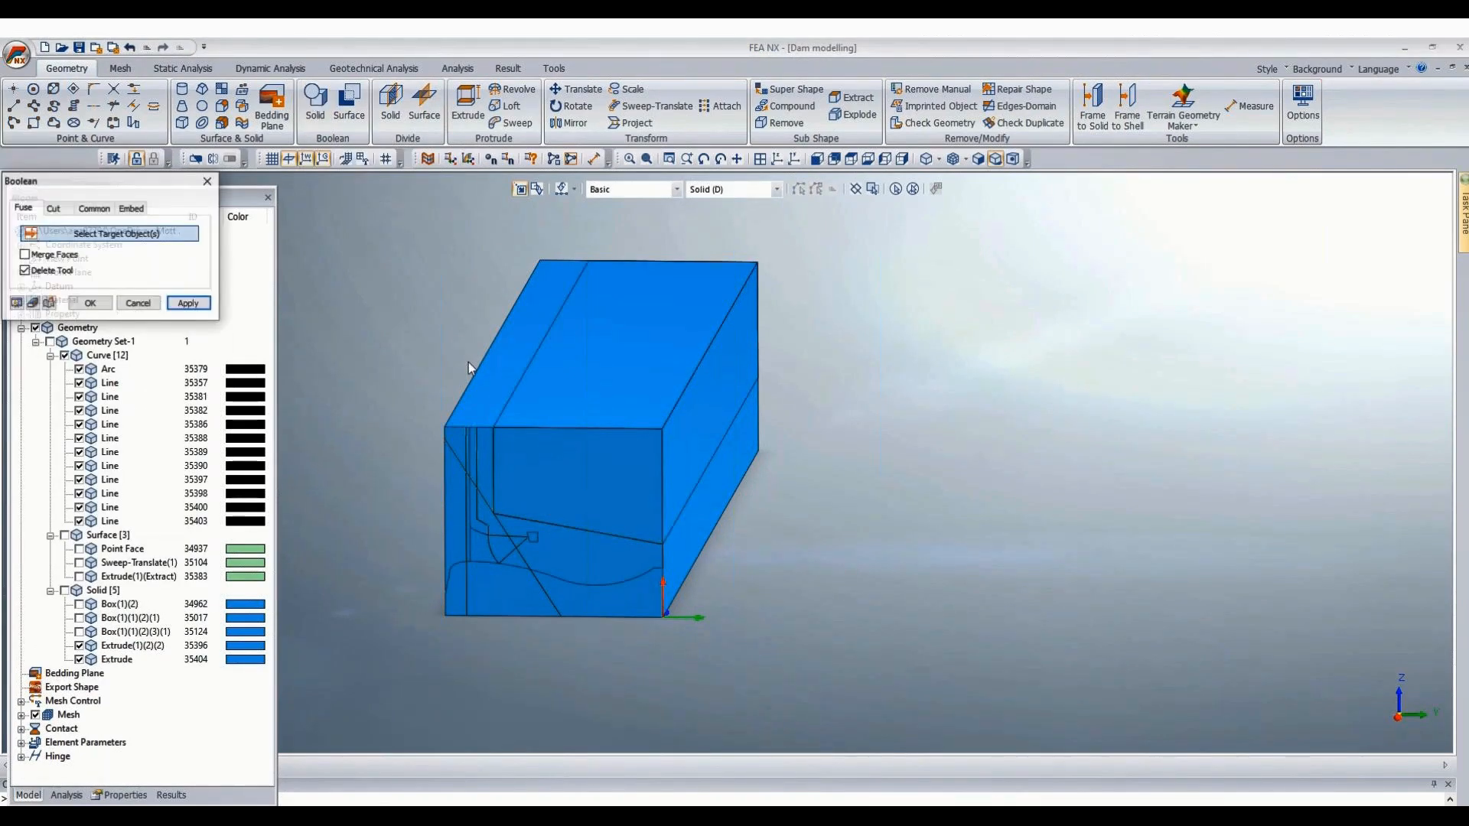
Cut the newly extruded upper solid out of the main dam block with a solid Boolean, deleting the tool solid.
{"action": "left_click", "coordinate": [53, 208]}
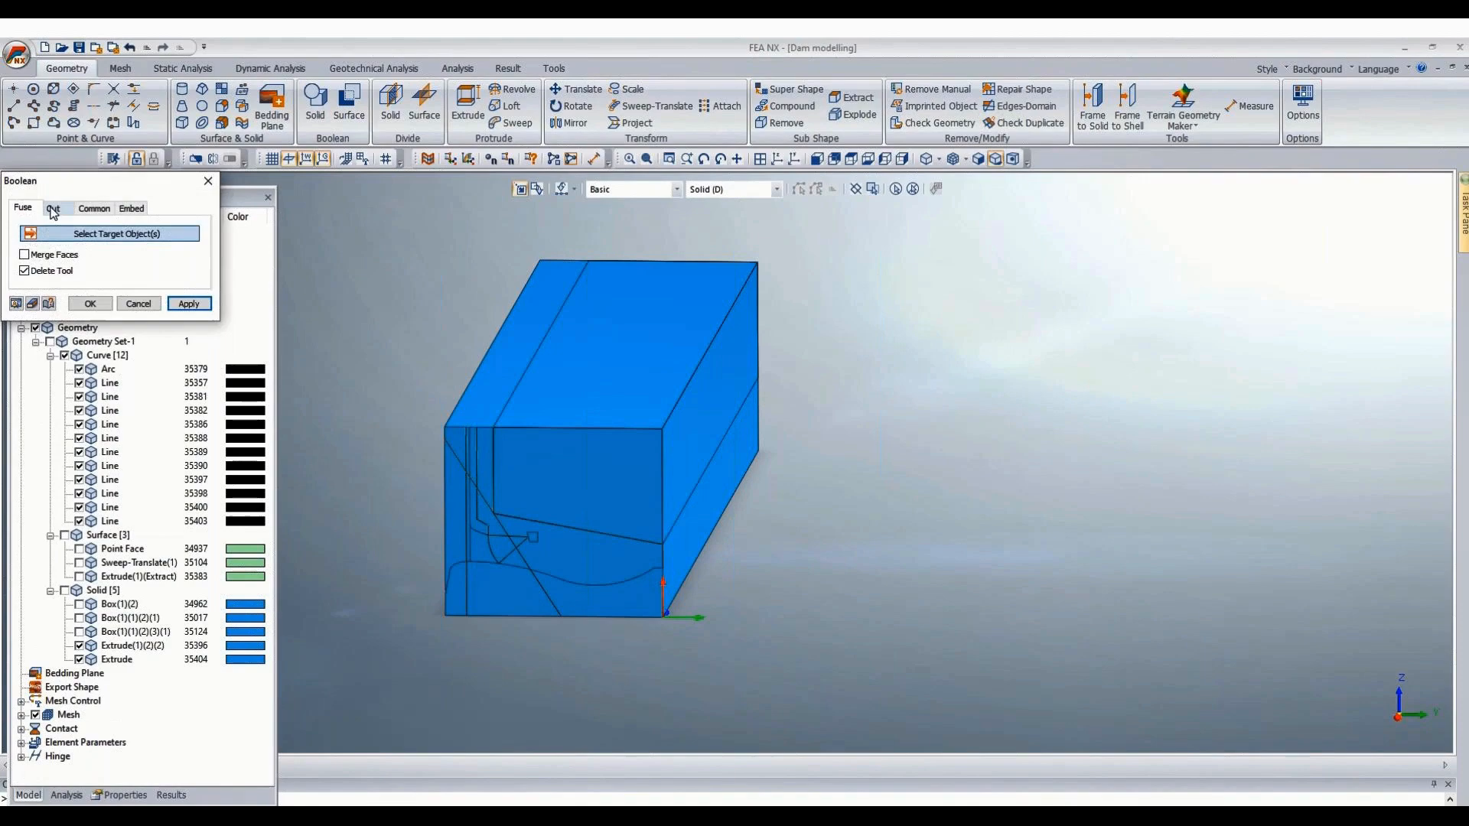
{"action": "left_click", "coordinate": [475, 393]}
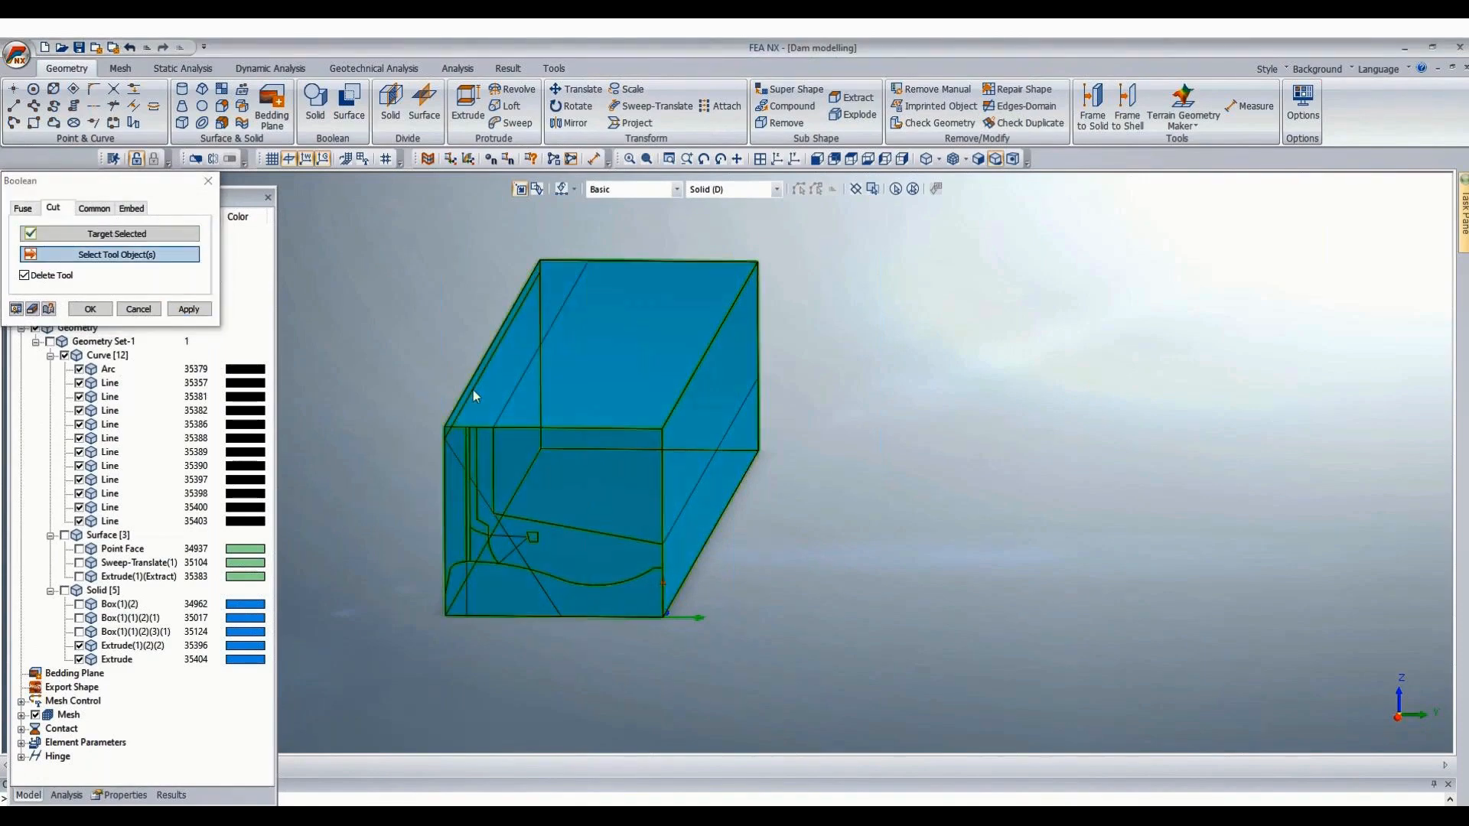
{"action": "left_click", "coordinate": [609, 364]}
{"action": "left_click", "coordinate": [89, 309]}
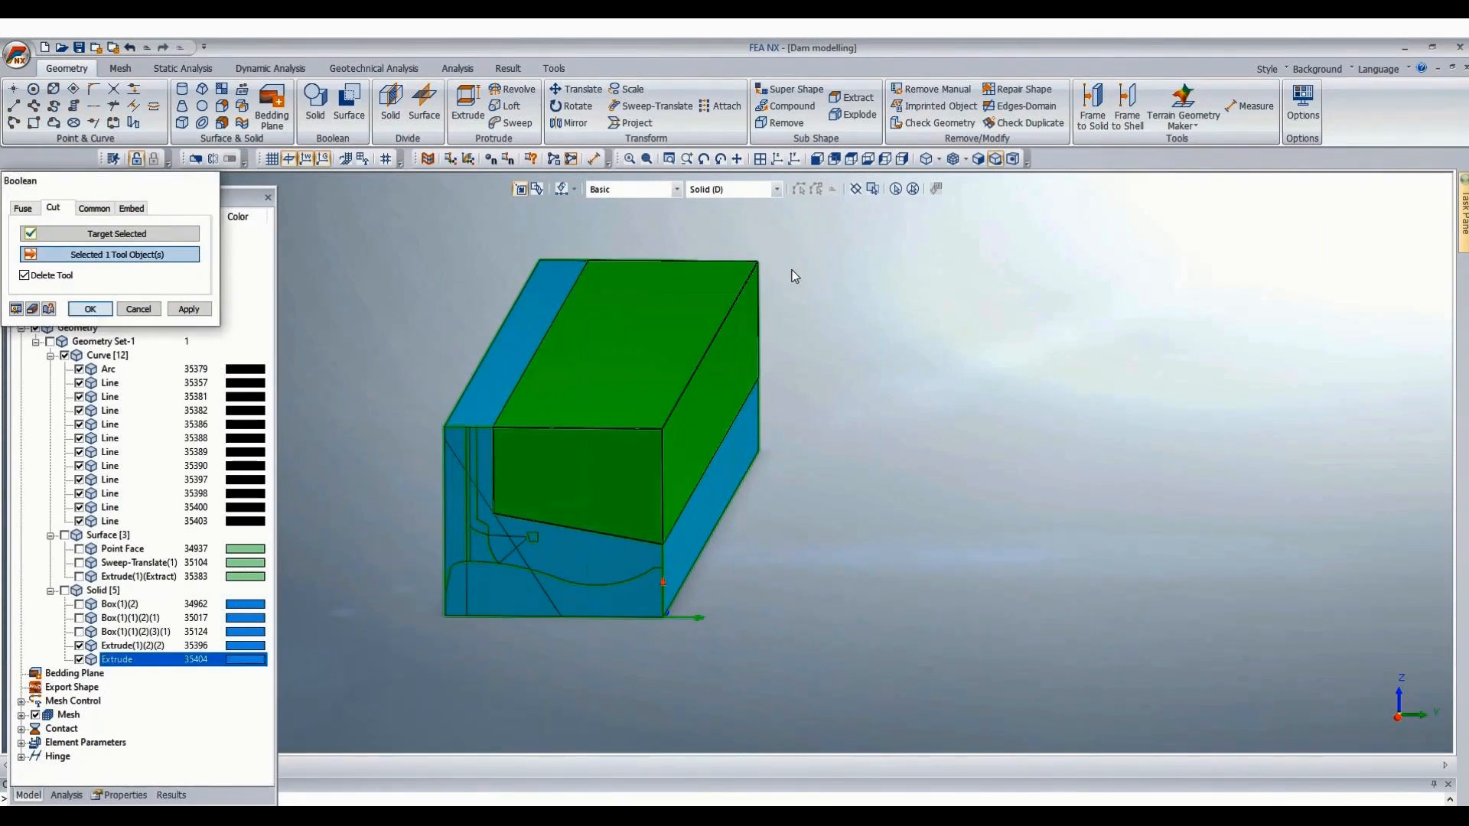
Hide all the curves of the geometry set so only the dam solid is displayed.
{"action": "middle_click_drag", "start_coordinate": [961, 481], "coordinate": [1009, 521]}
{"action": "scroll", "coordinate": [1010, 522], "scroll_direction": "up", "scroll_amount": 1}
{"action": "scroll", "coordinate": [645, 489], "scroll_direction": "up", "scroll_amount": 5}
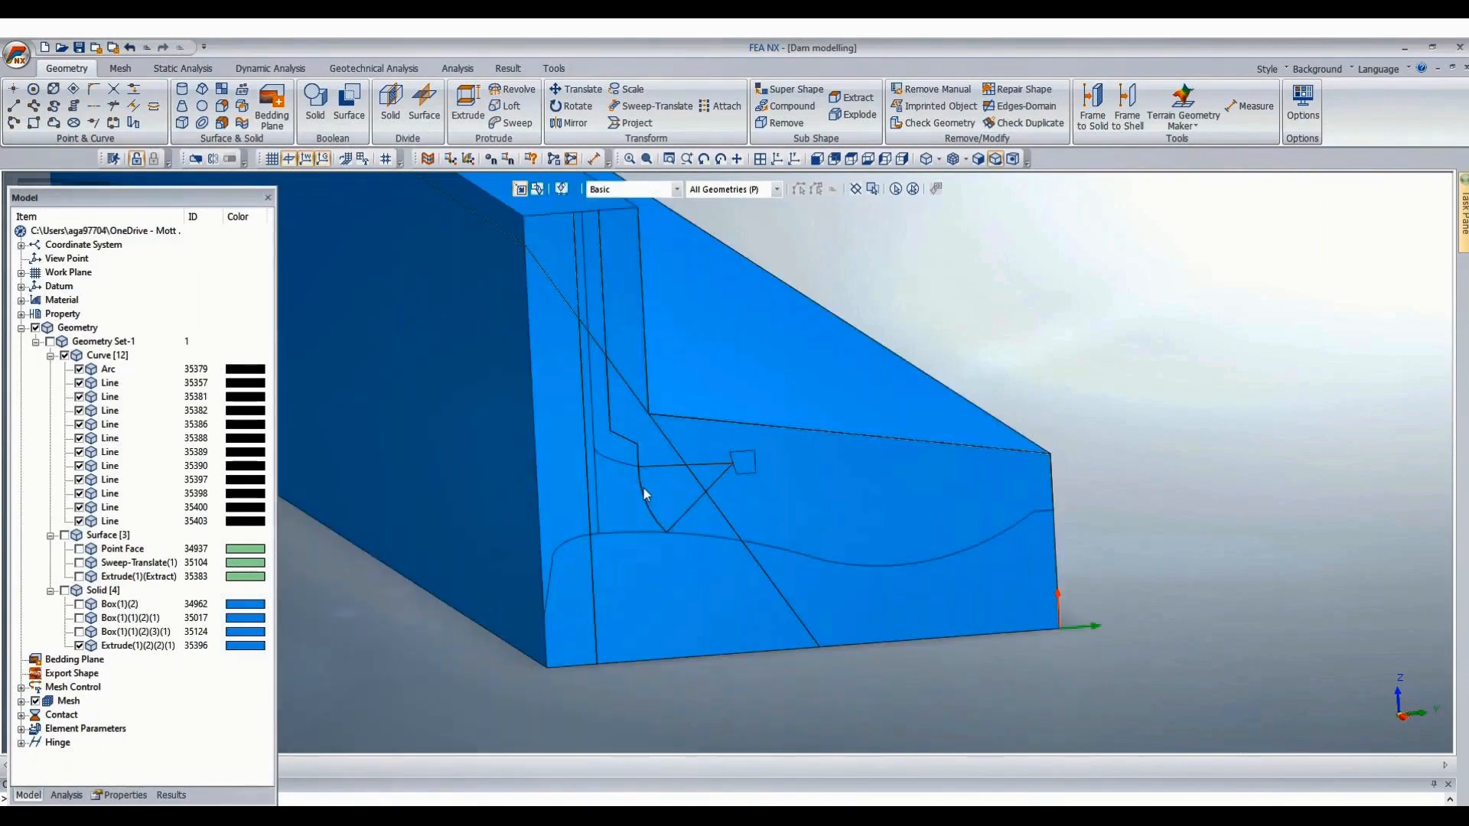
{"action": "scroll", "coordinate": [644, 488], "scroll_direction": "up", "scroll_amount": 1}
{"action": "scroll", "coordinate": [1115, 345], "scroll_direction": "down", "scroll_amount": 3}
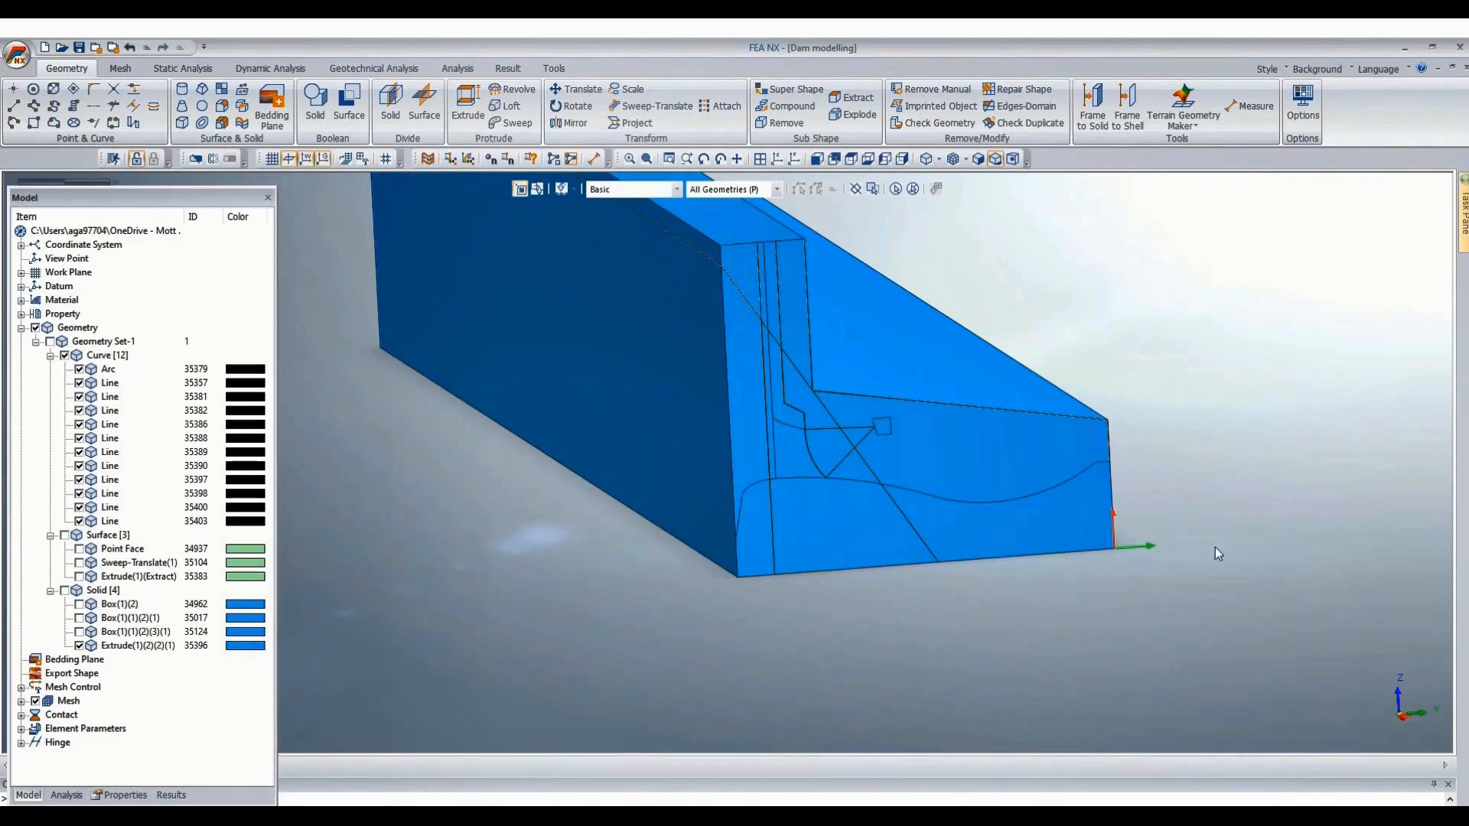
{"action": "middle_click_drag", "start_coordinate": [1215, 548], "coordinate": [902, 507]}
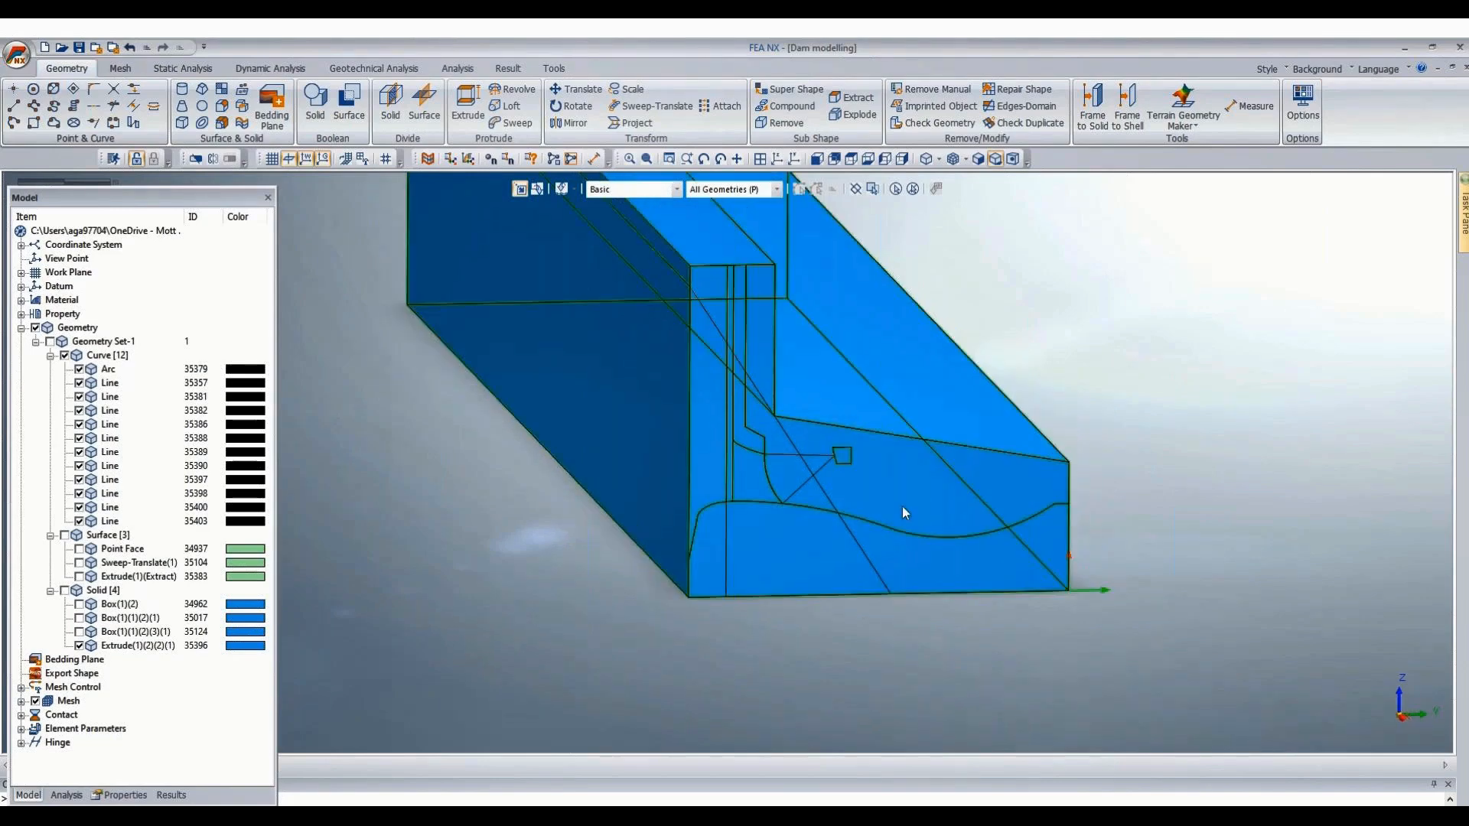
{"action": "scroll", "coordinate": [902, 502], "scroll_direction": "up", "scroll_amount": 2}
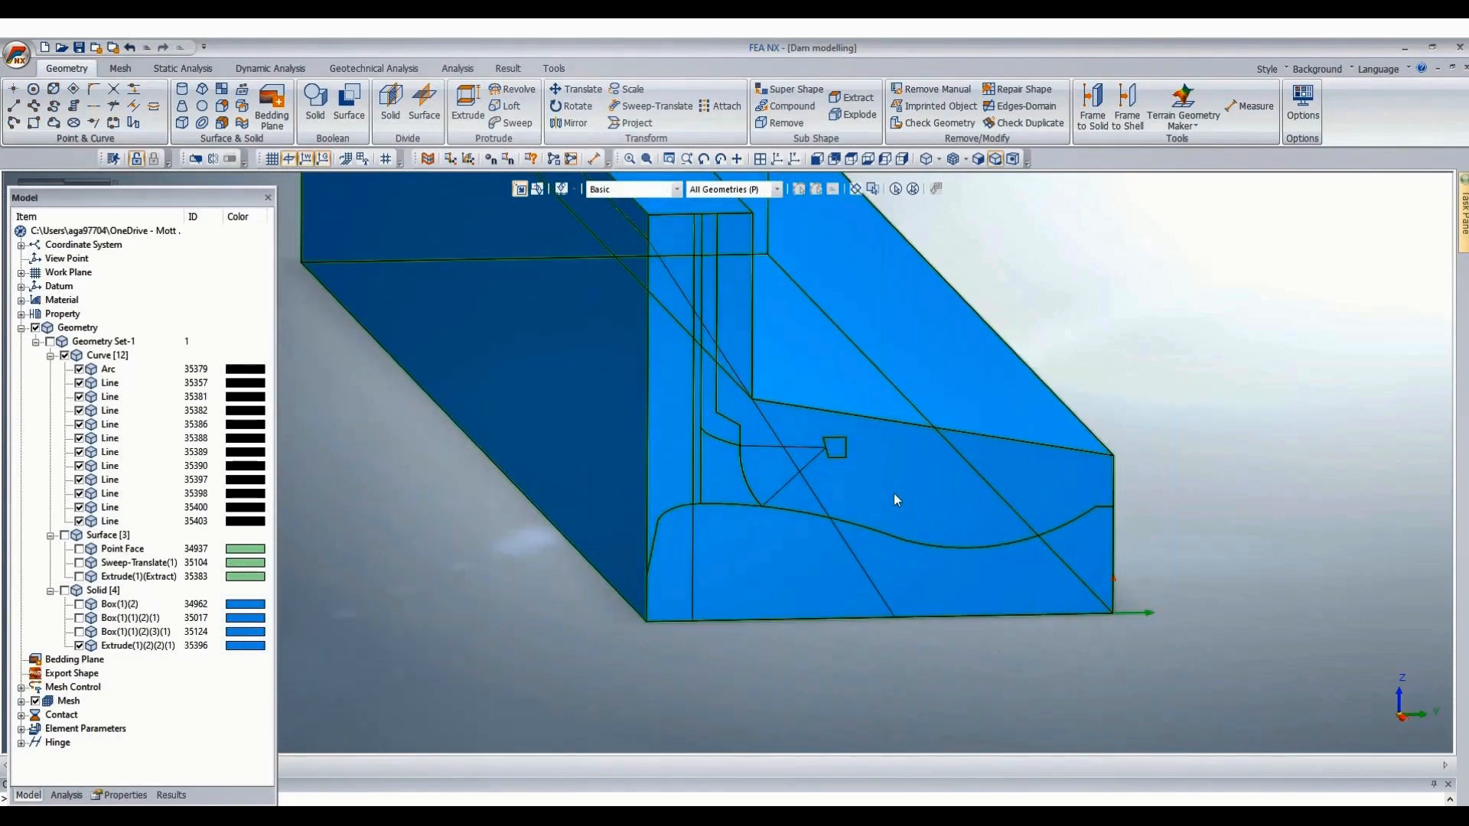
{"action": "scroll", "coordinate": [1065, 591], "scroll_direction": "down", "scroll_amount": 1}
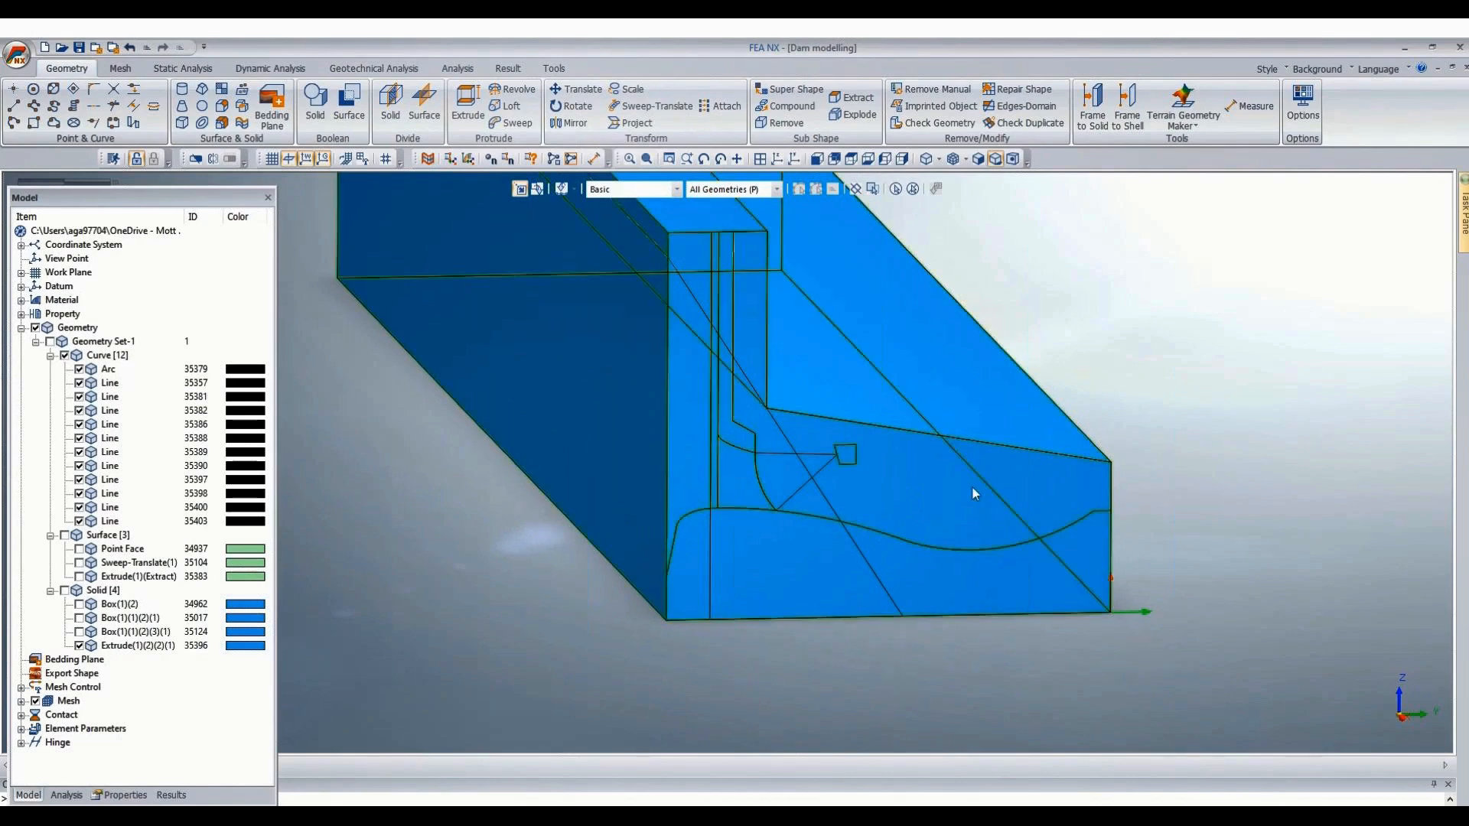
{"action": "left_click", "coordinate": [65, 355]}
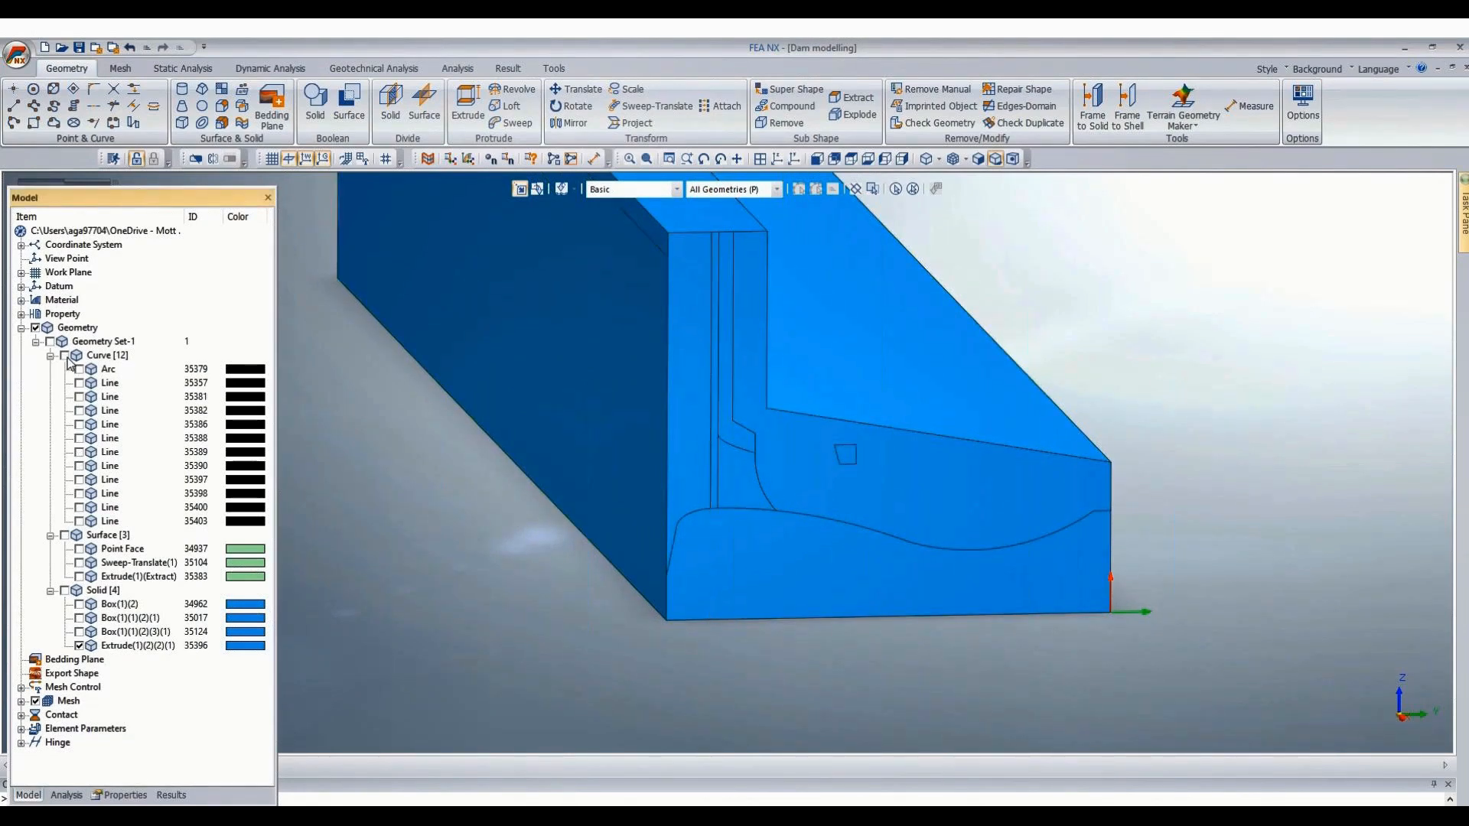
Examine the cut dam block's crest, upstream face and imprinted front profile from several angles.
{"action": "middle_click_drag", "start_coordinate": [1265, 411], "coordinate": [1198, 365]}
{"action": "scroll", "coordinate": [1177, 328], "scroll_direction": "up", "scroll_amount": 3}
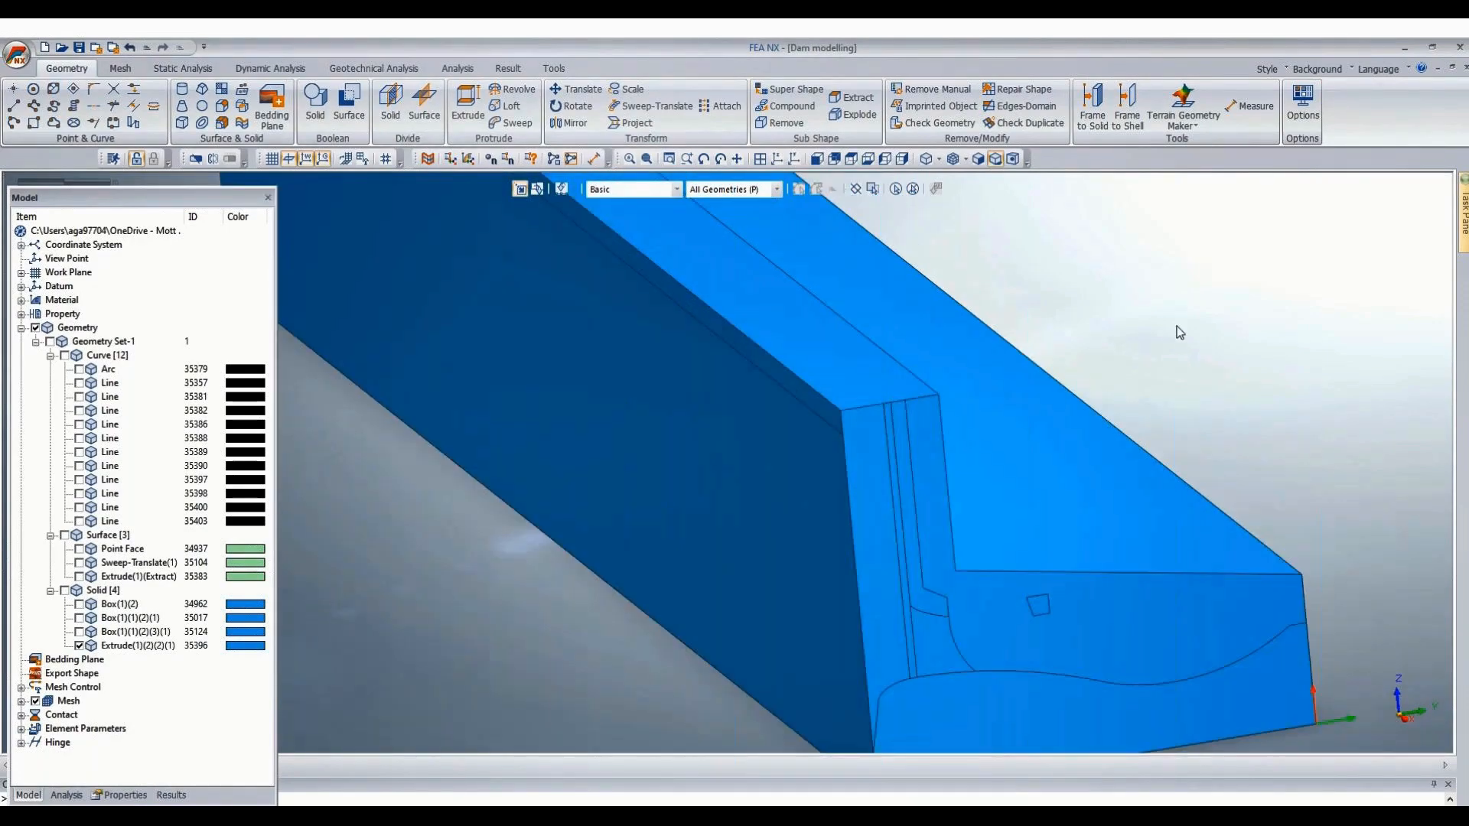
{"action": "scroll", "coordinate": [1177, 326], "scroll_direction": "down", "scroll_amount": 3}
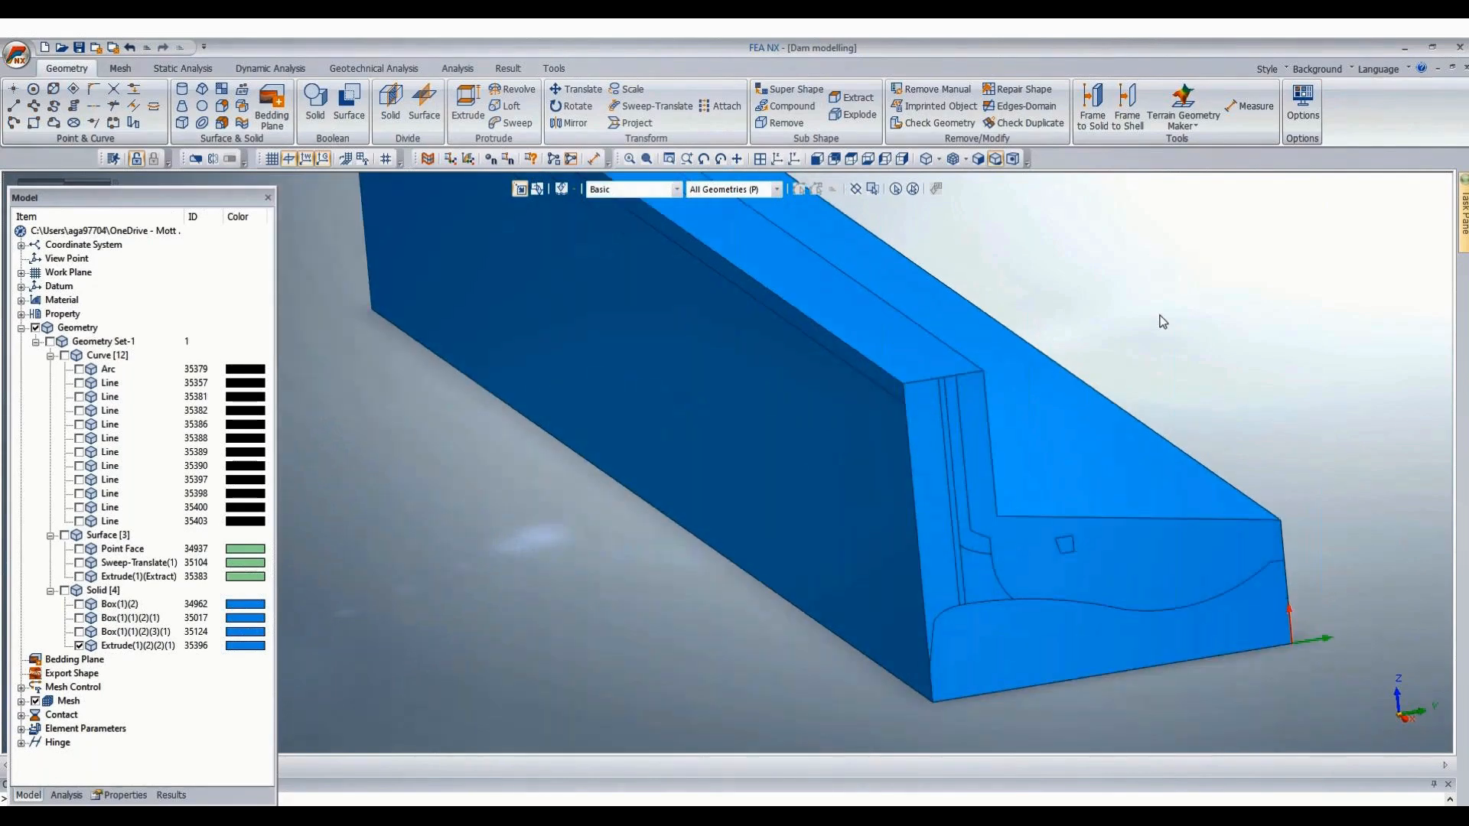
{"action": "scroll", "coordinate": [938, 397], "scroll_direction": "up", "scroll_amount": 3}
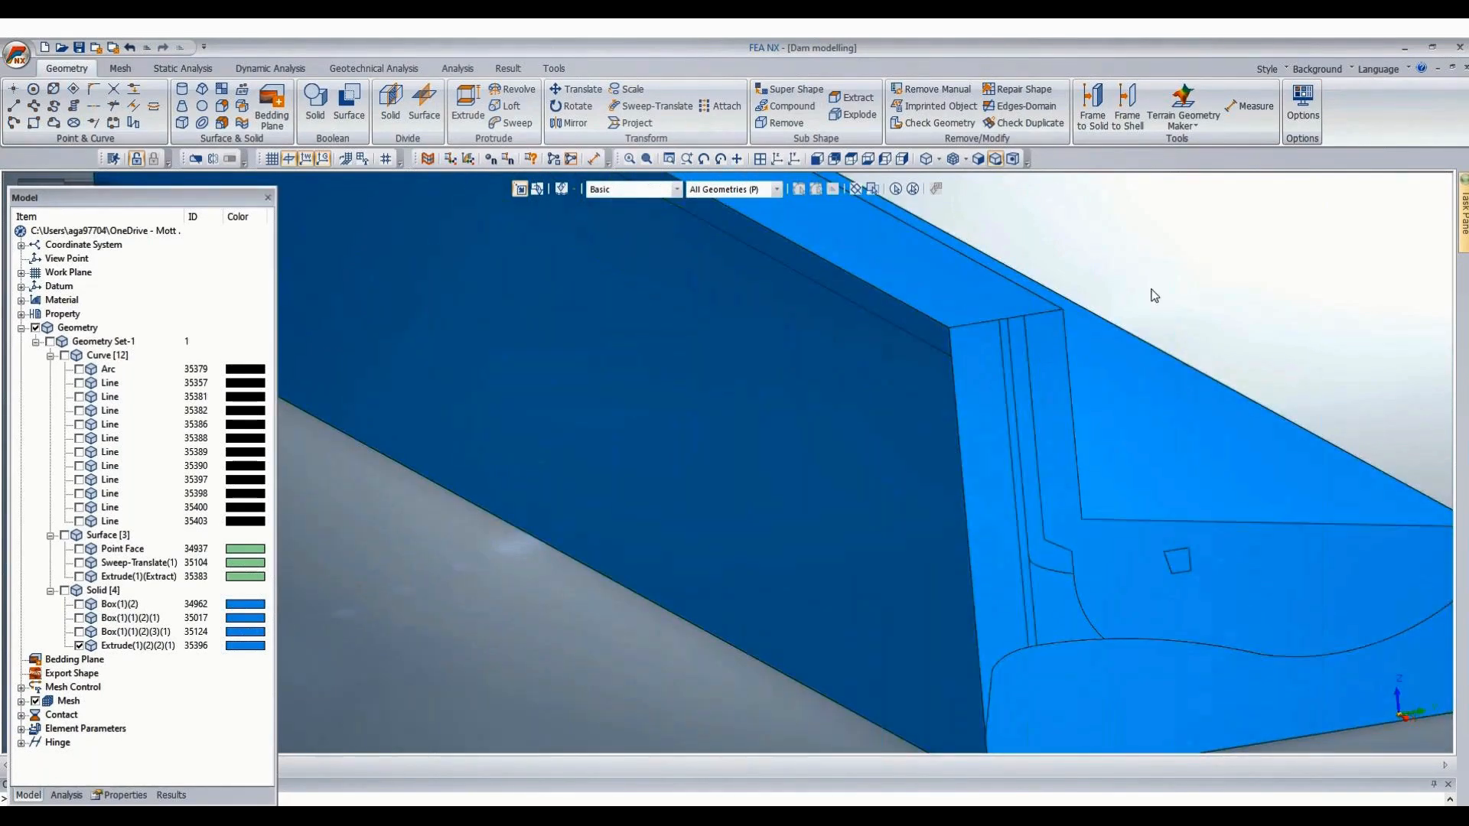
{"action": "scroll", "coordinate": [780, 336], "scroll_direction": "down", "scroll_amount": 1}
{"action": "scroll", "coordinate": [780, 340], "scroll_direction": "down", "scroll_amount": 3}
{"action": "scroll", "coordinate": [1256, 312], "scroll_direction": "up", "scroll_amount": 2}
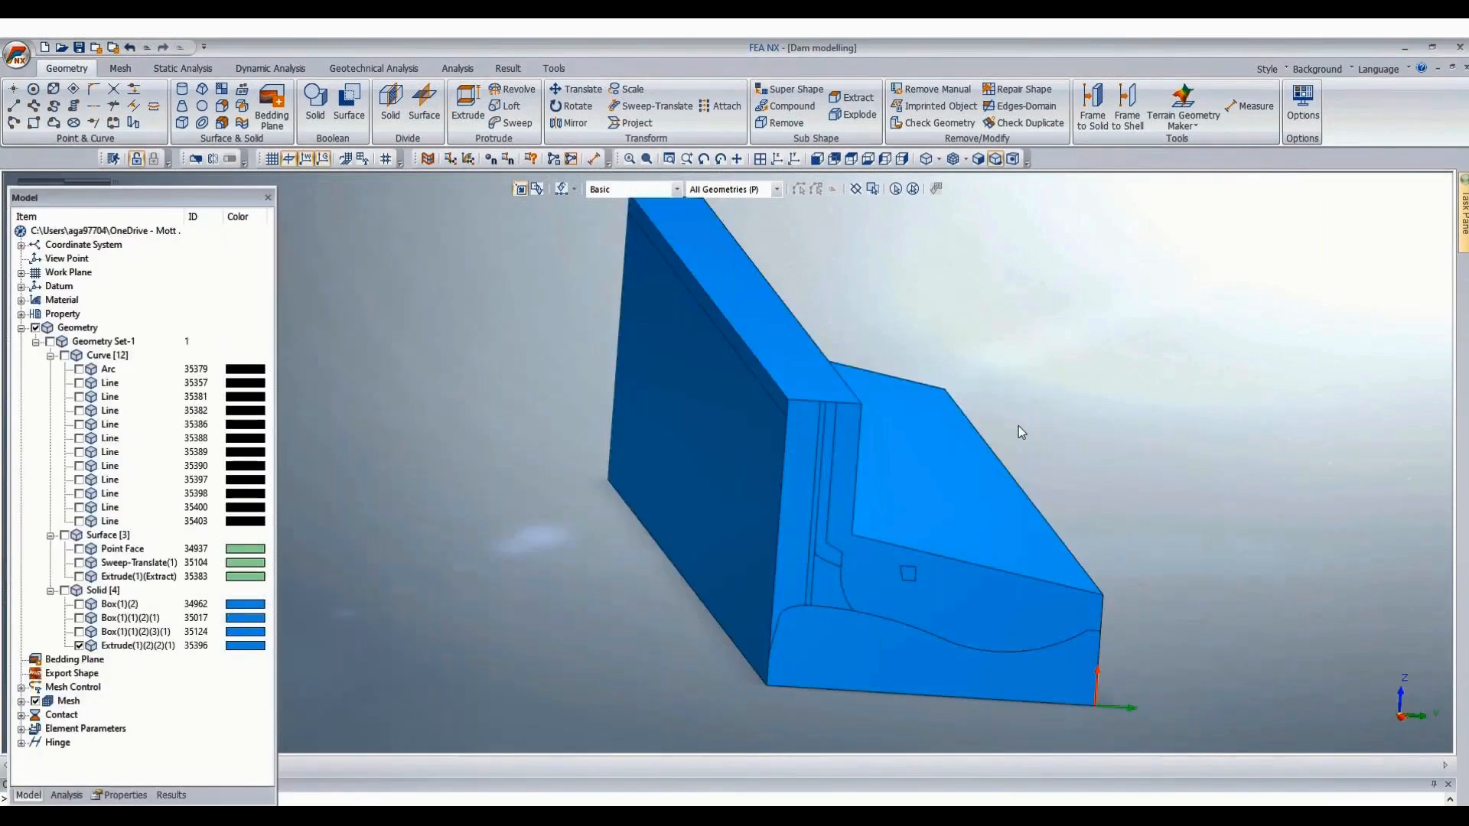
{"action": "scroll", "coordinate": [1022, 425], "scroll_direction": "up", "scroll_amount": 1}
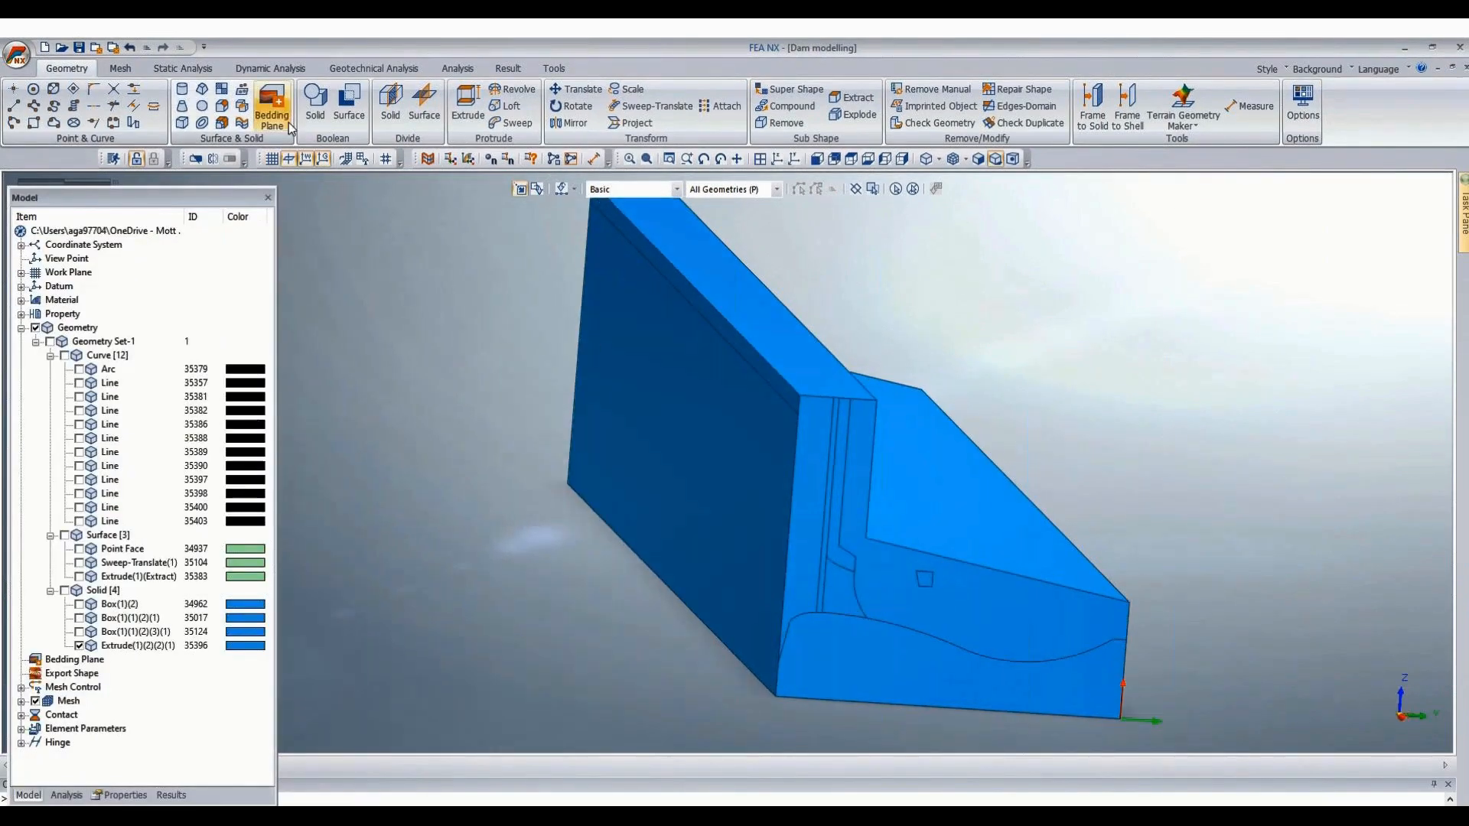
Fillet the vertical edge between the dam's upstream face and its front profile face with a radius of 3.5.
{"action": "left_click", "coordinate": [224, 107]}
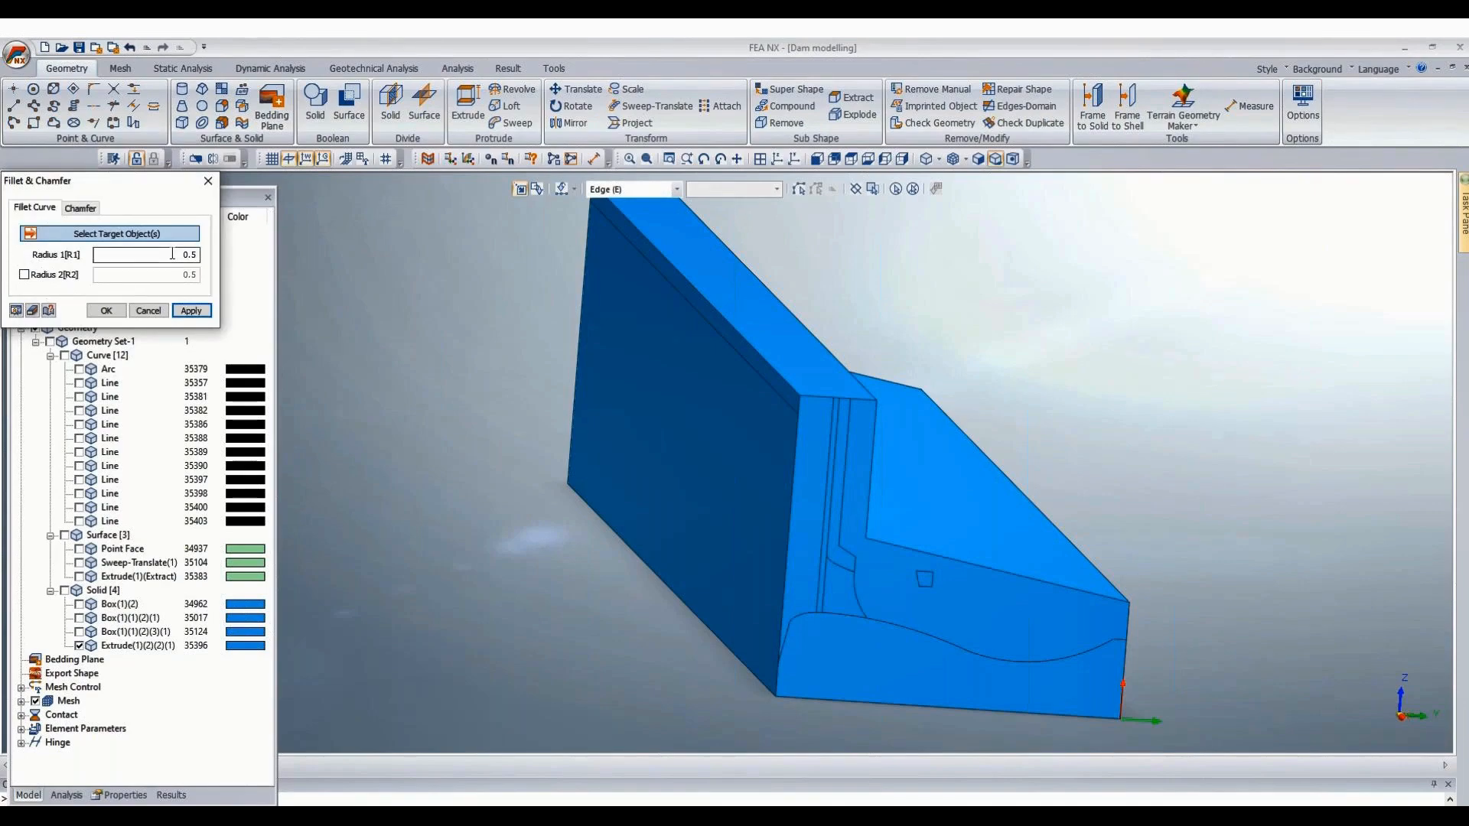
{"action": "left_click_drag", "start_coordinate": [172, 254], "coordinate": [231, 254]}
{"action": "type", "text": "3.5"}
{"action": "left_click", "coordinate": [800, 402]}
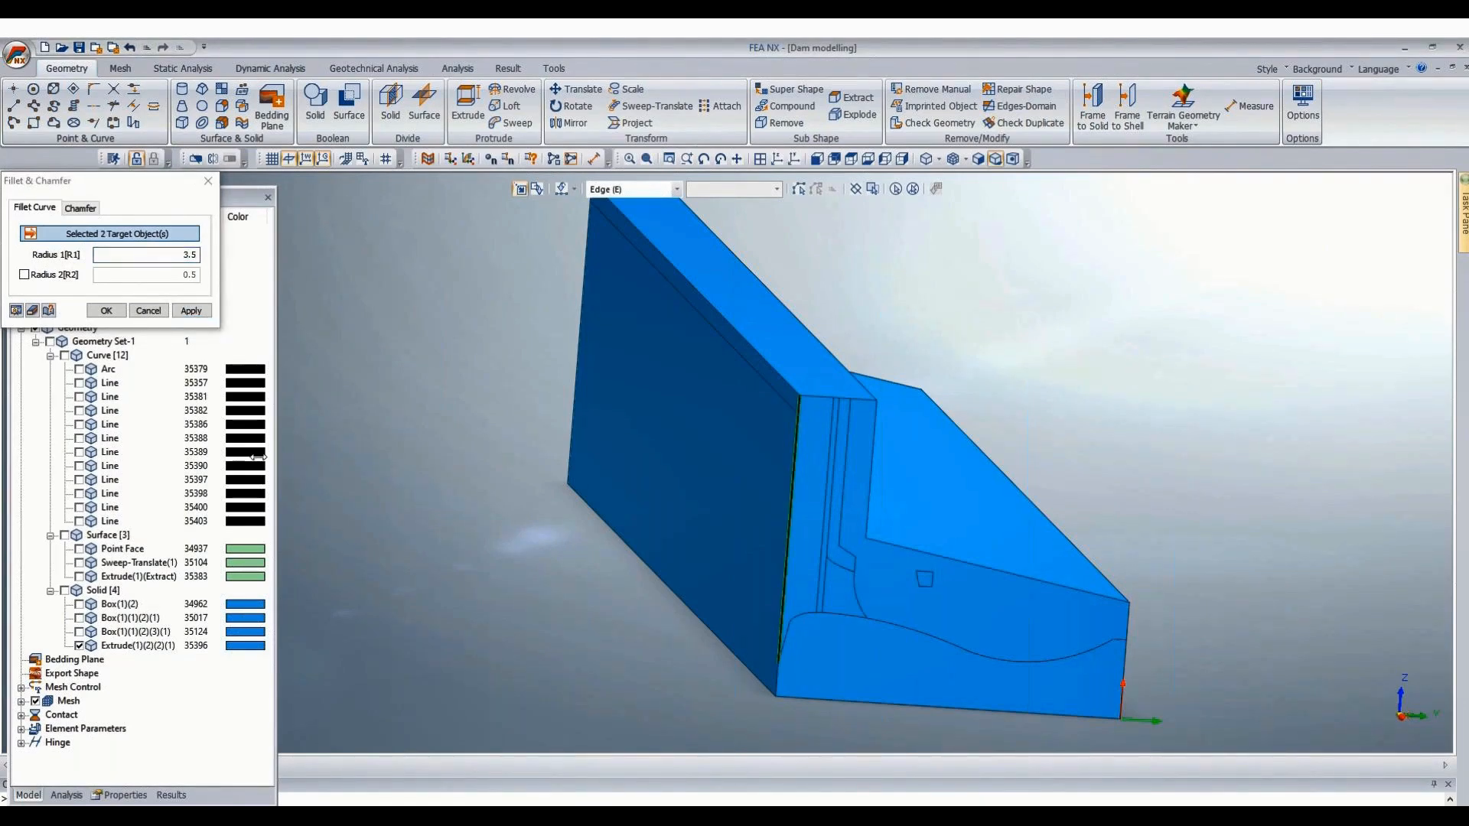
{"action": "left_click", "coordinate": [106, 310]}
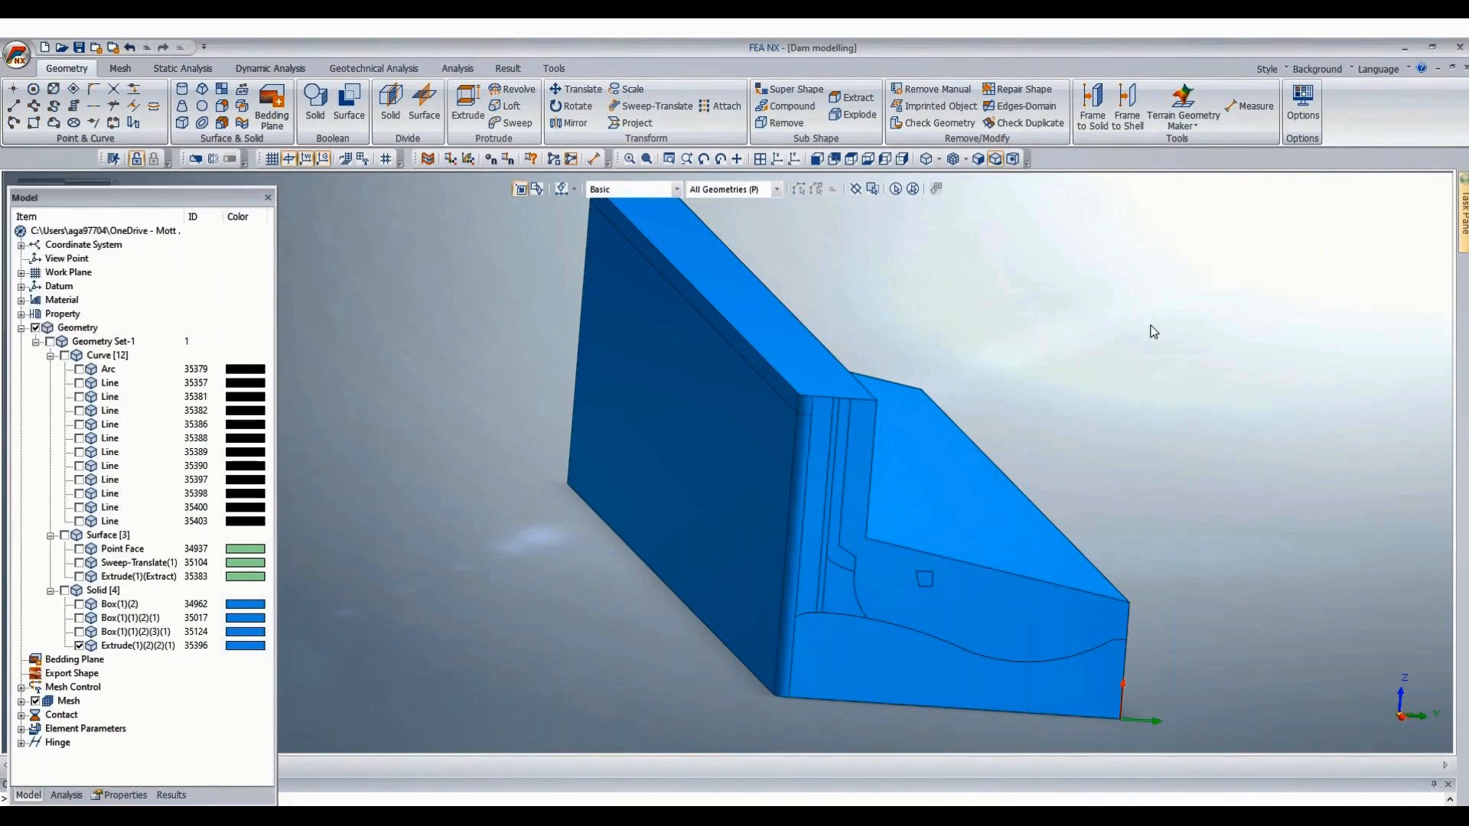
Draw a 3D line 20.5 m long across the front end of the crest, from the fillet's upstream end to the downstream edge.
{"action": "scroll", "coordinate": [821, 346], "scroll_direction": "up", "scroll_amount": 5}
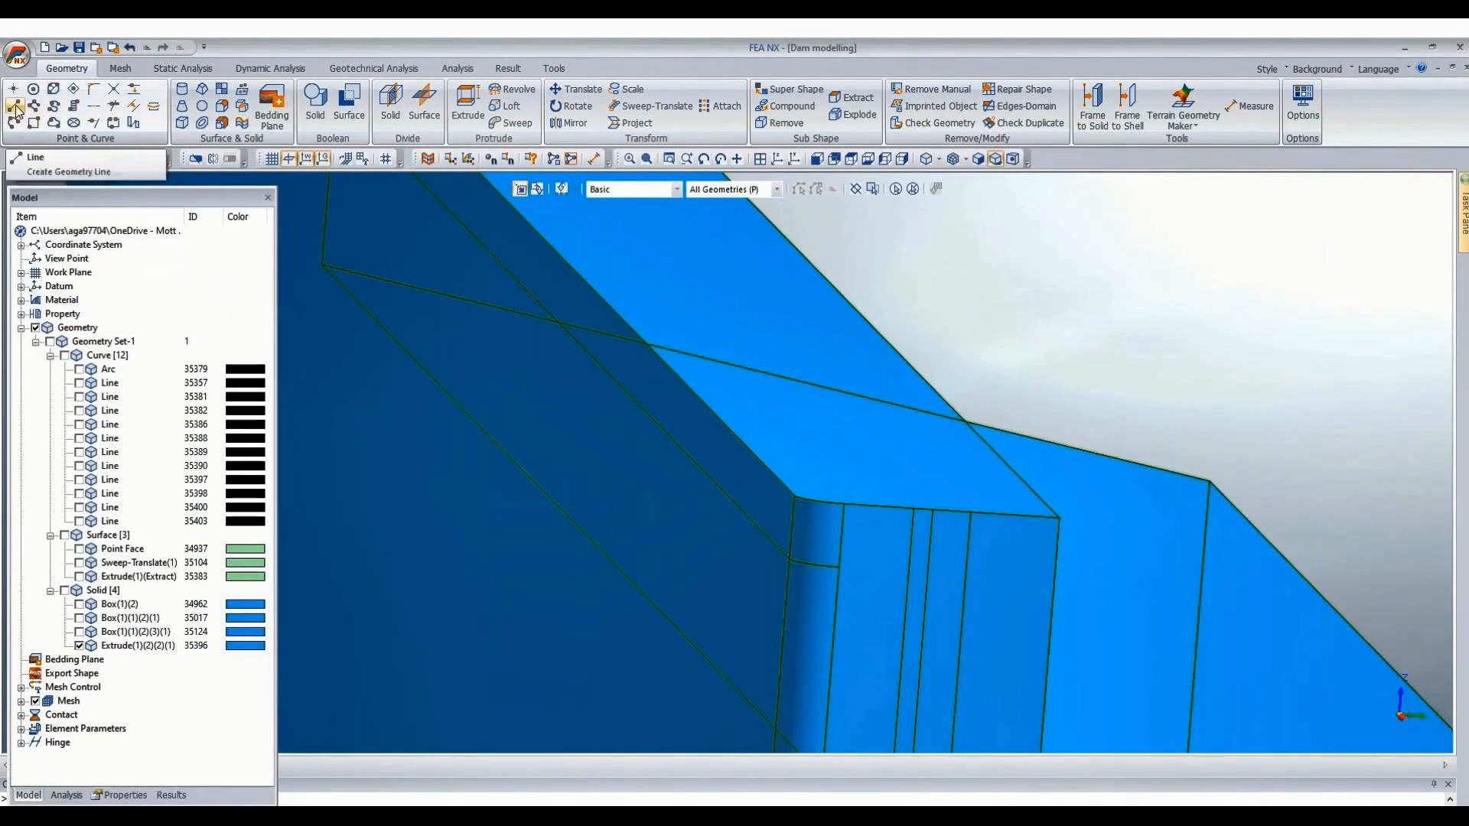
{"action": "left_click", "coordinate": [15, 106]}
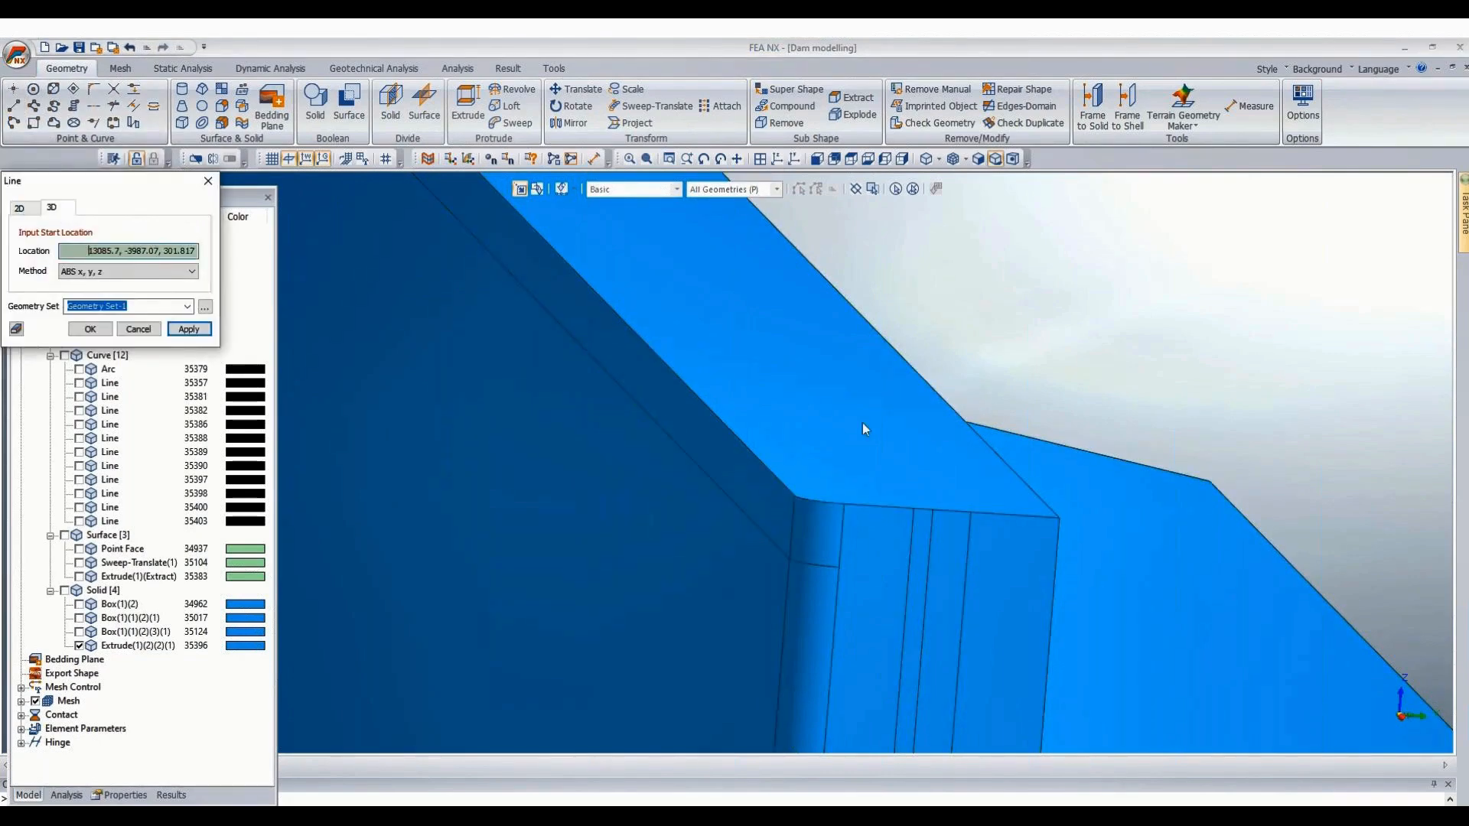
{"action": "left_click", "coordinate": [791, 505]}
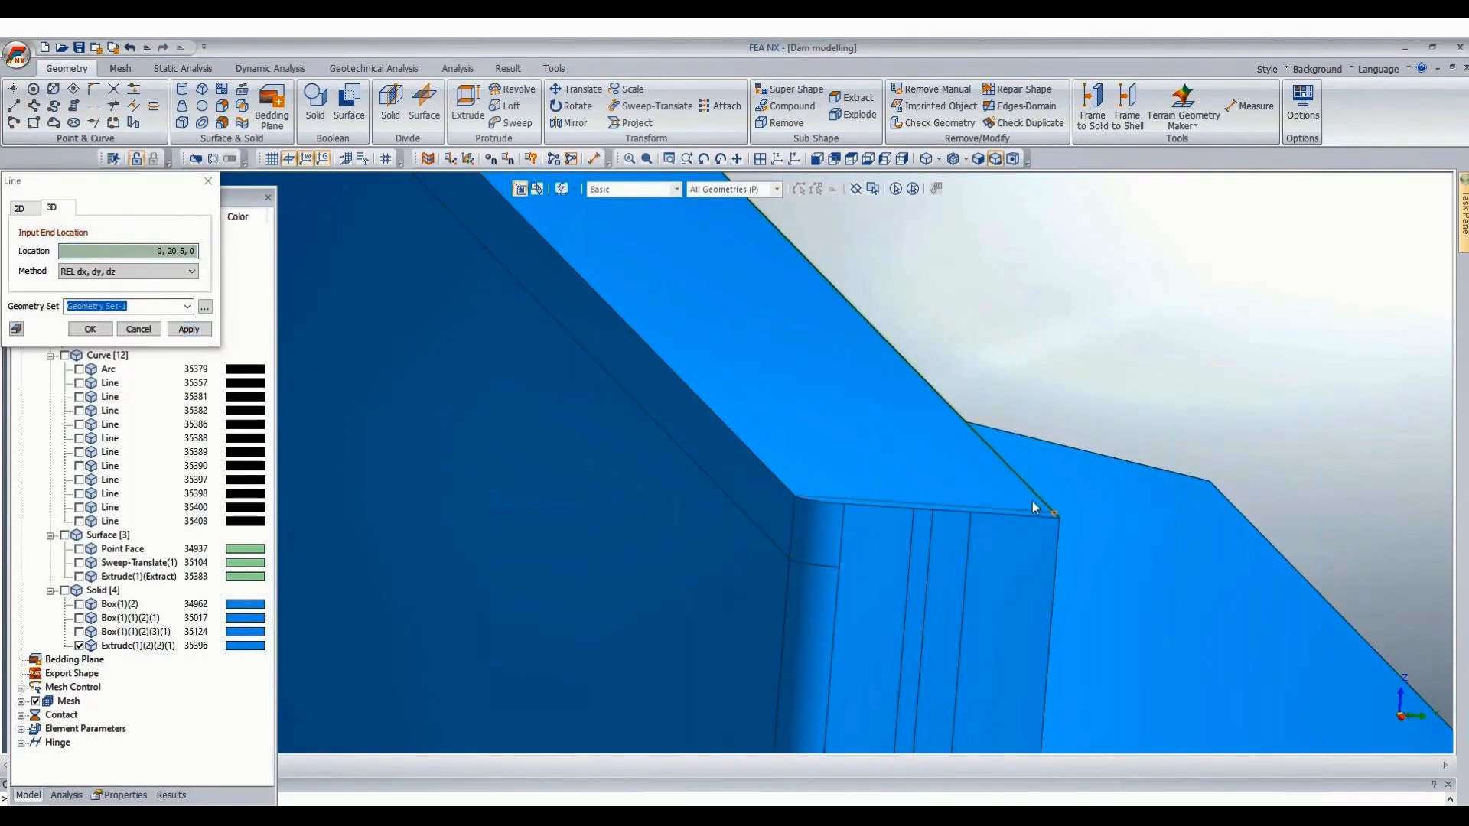
{"action": "left_click", "coordinate": [1039, 508]}
{"action": "key", "text": "Escape"}
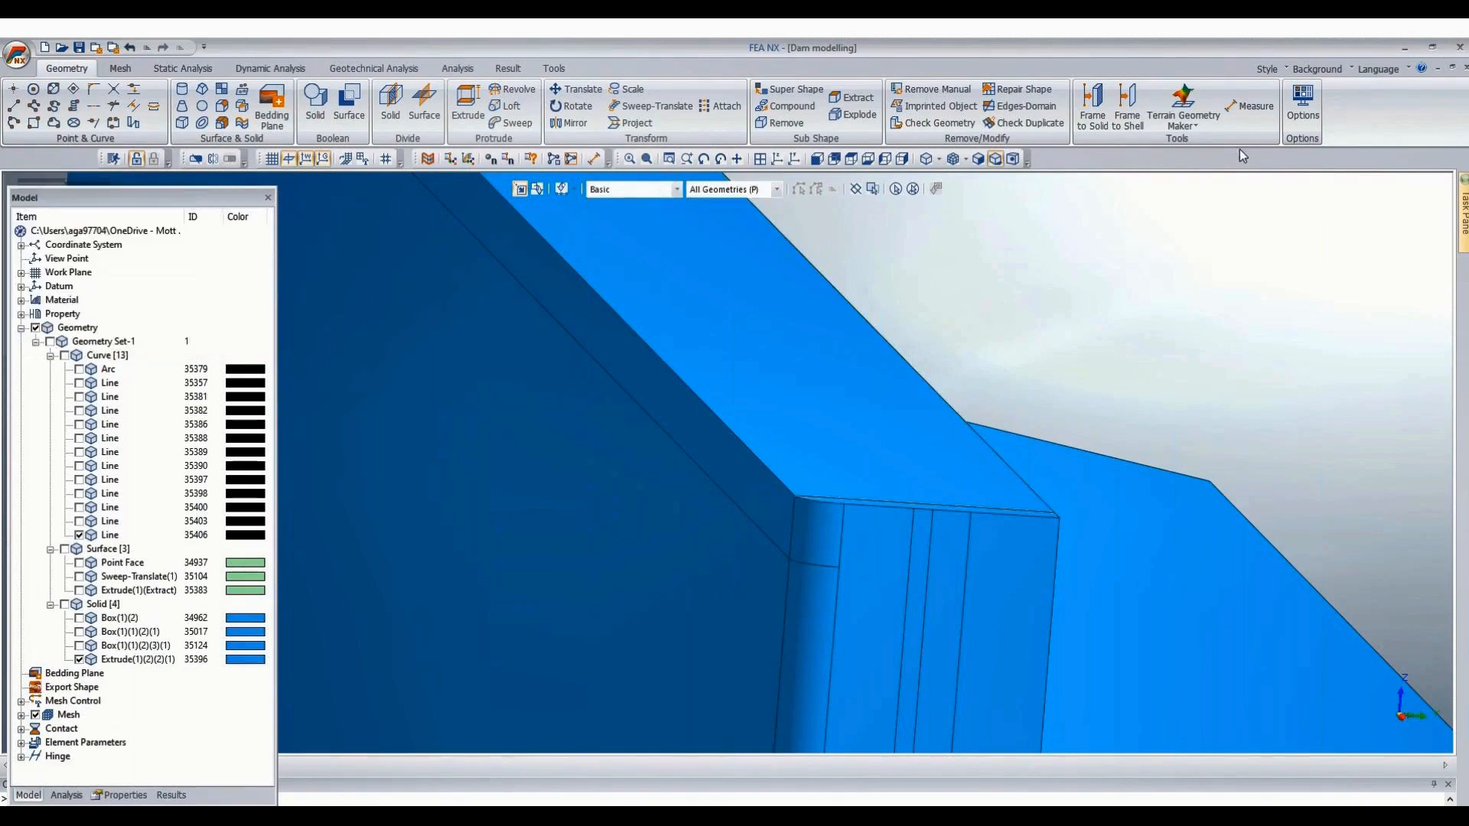
Measure a point-to-point distance starting at the downstream front corner of the crest.
{"action": "left_click", "coordinate": [1250, 107]}
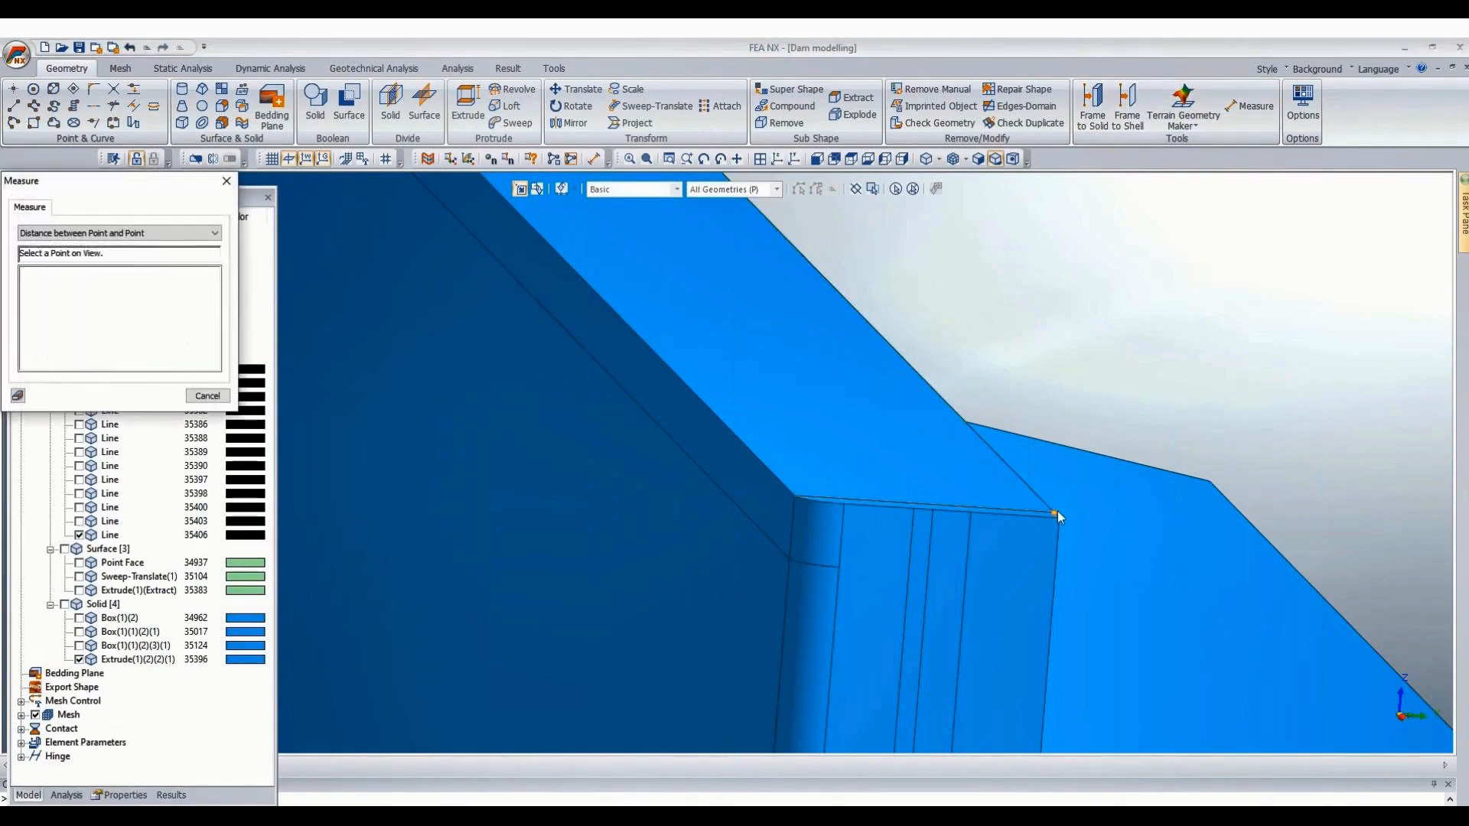
{"action": "left_click", "coordinate": [1058, 515]}
{"action": "key", "text": "Escape"}
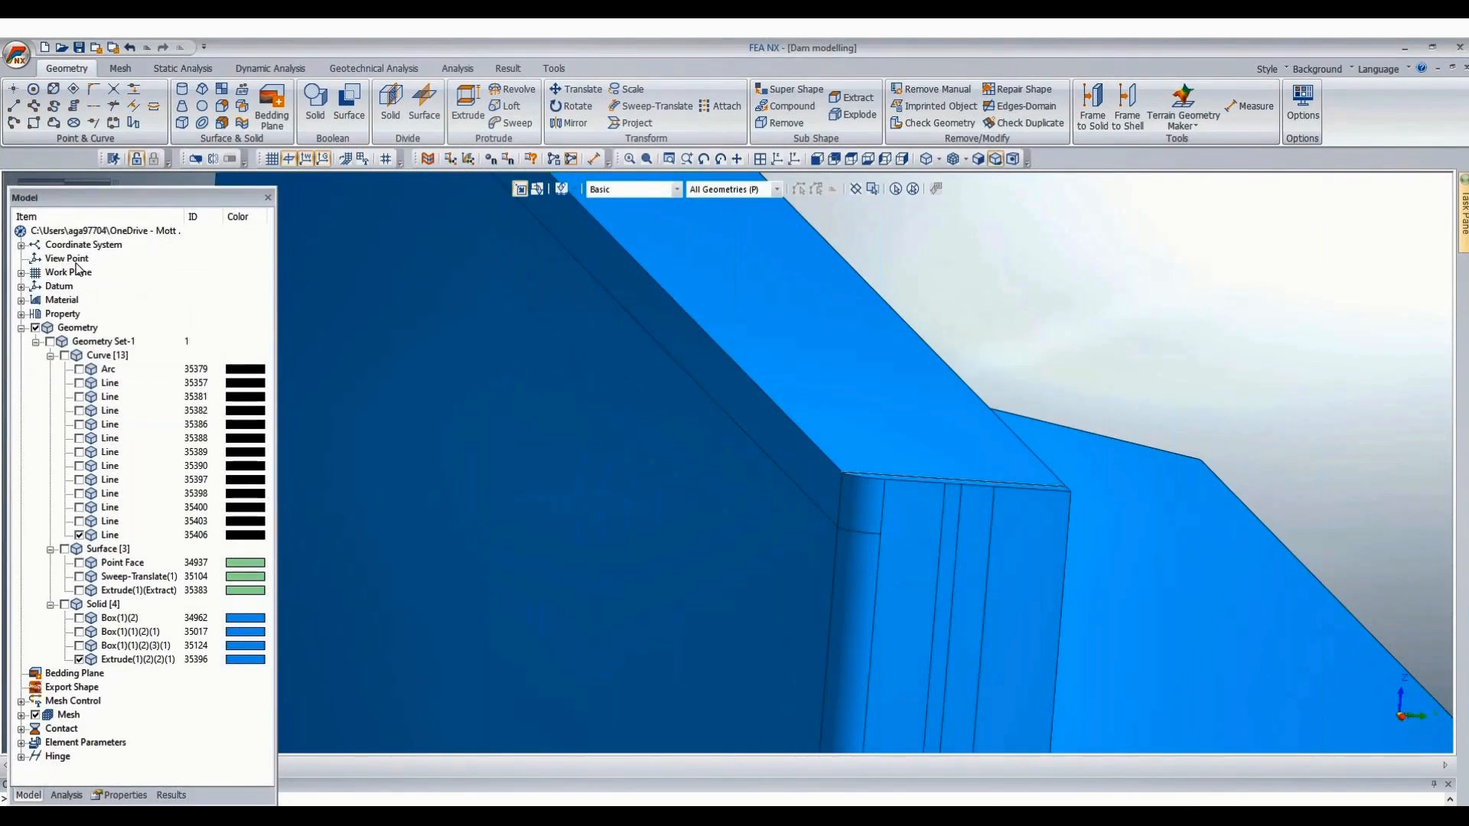
Move the work plane by three points: origin 13082.2, -3992.43, 293; X-axis 13082.2, -3971.93, 293; plane 13082.2, -3992.43, 288.
{"action": "left_click_drag", "start_coordinate": [79, 272], "coordinate": [99, 290]}
{"action": "left_click", "coordinate": [100, 285]}
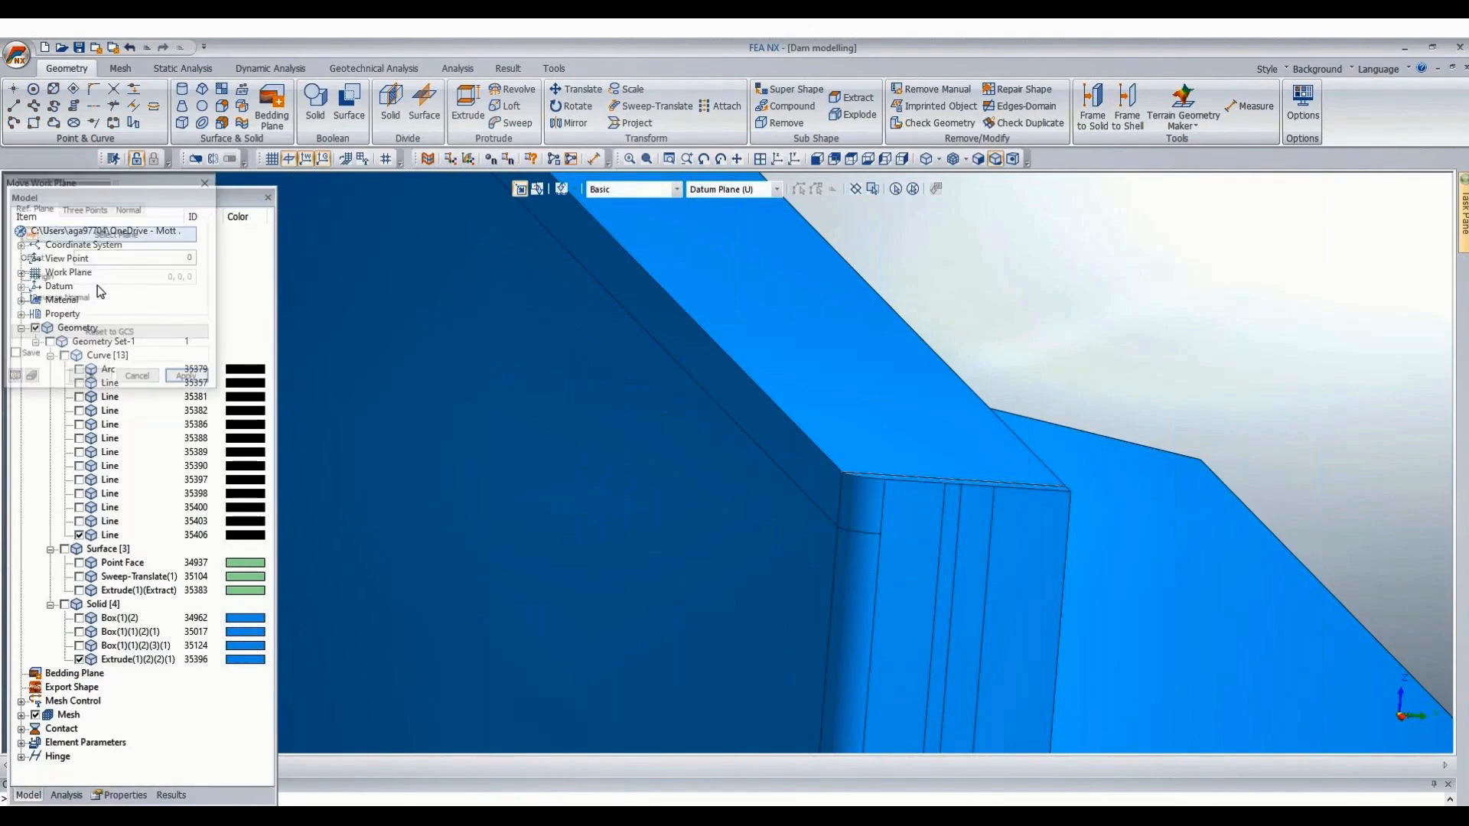
{"action": "left_click", "coordinate": [88, 208]}
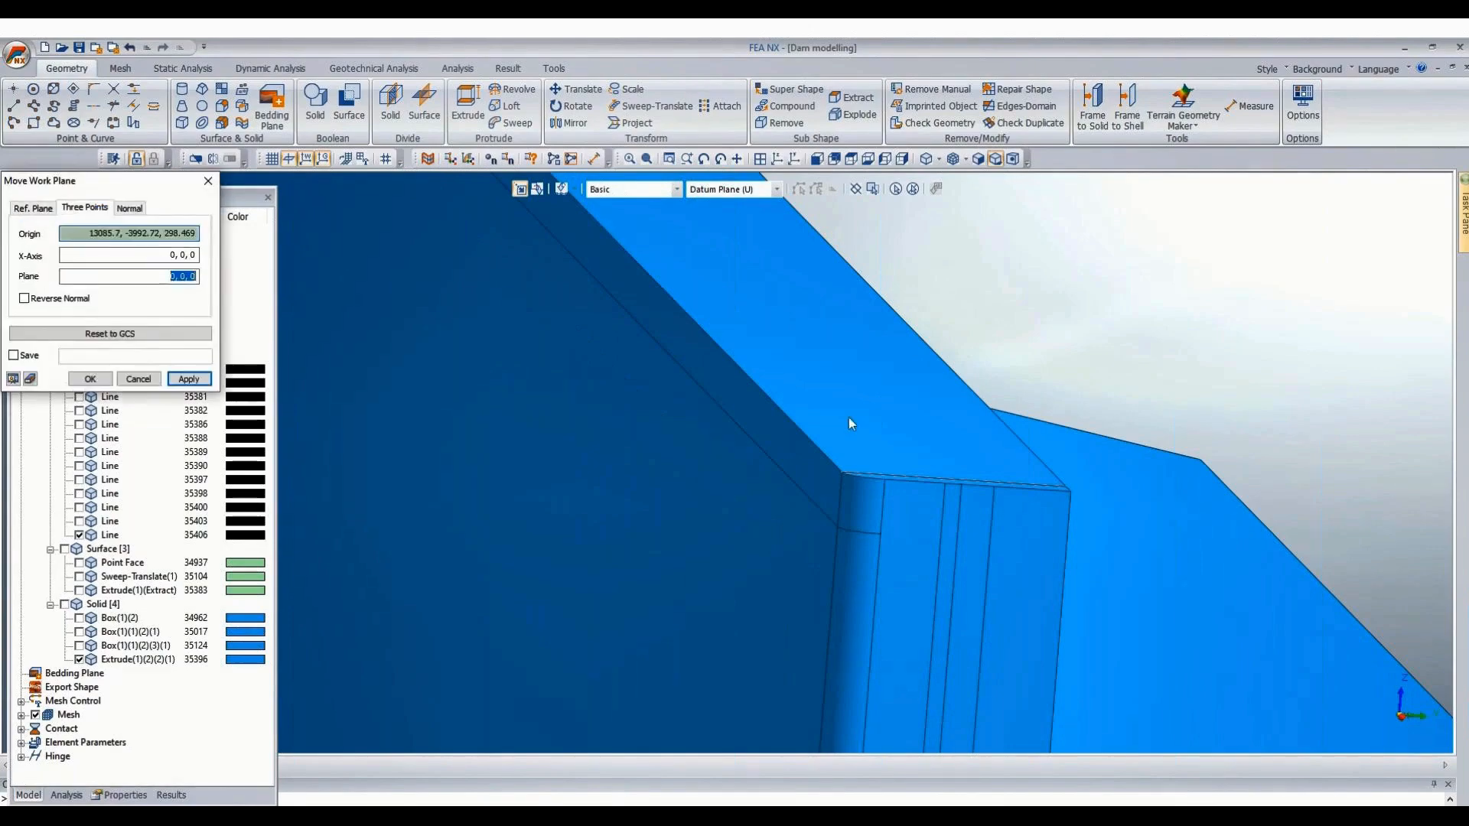
{"action": "scroll", "coordinate": [848, 416], "scroll_direction": "up", "scroll_amount": 3}
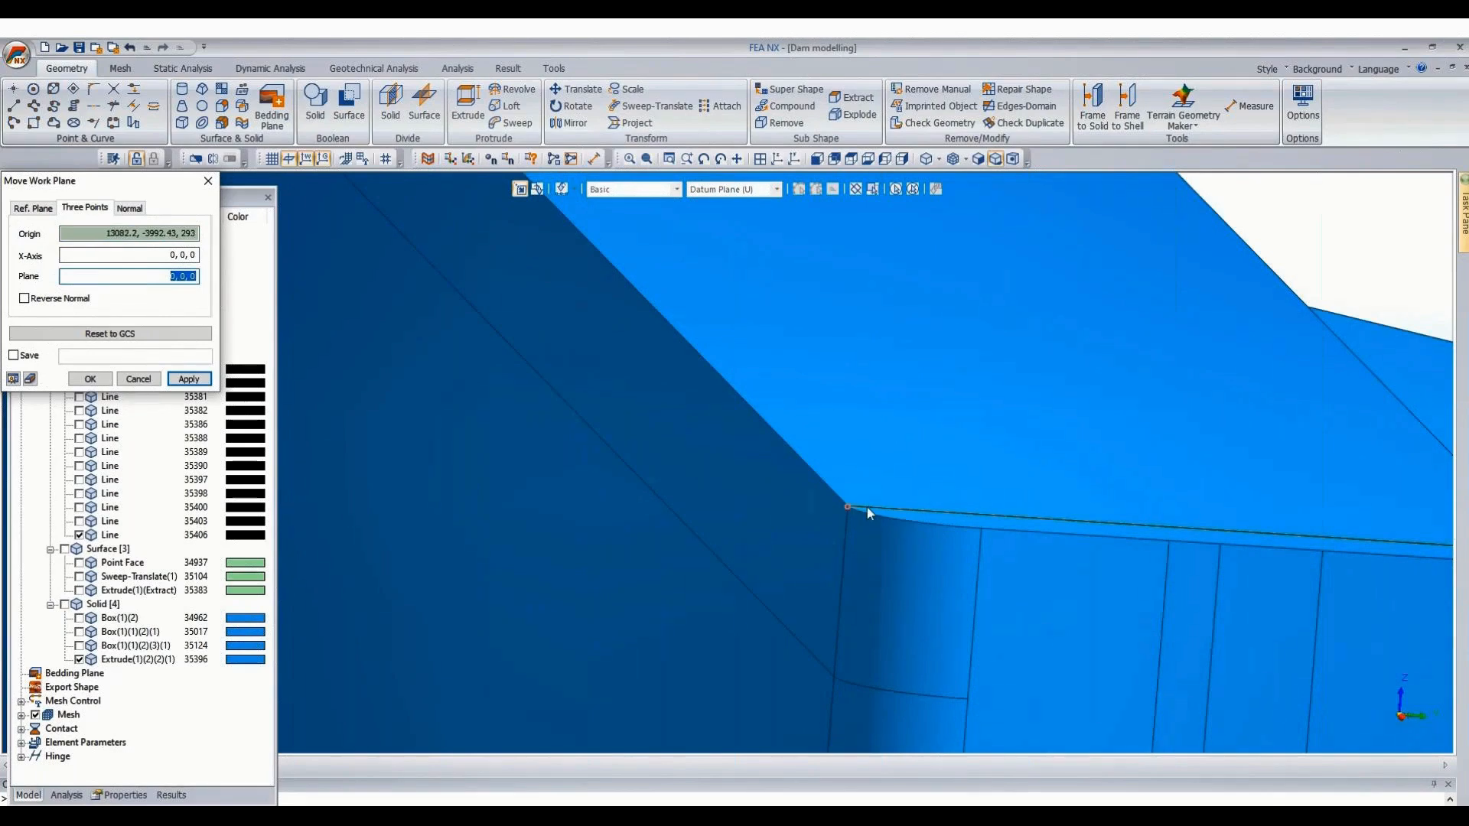
{"action": "left_click", "coordinate": [866, 507]}
{"action": "scroll", "coordinate": [760, 404], "scroll_direction": "down", "scroll_amount": 3}
{"action": "left_click", "coordinate": [1196, 488]}
{"action": "scroll", "coordinate": [1036, 278], "scroll_direction": "down", "scroll_amount": 3}
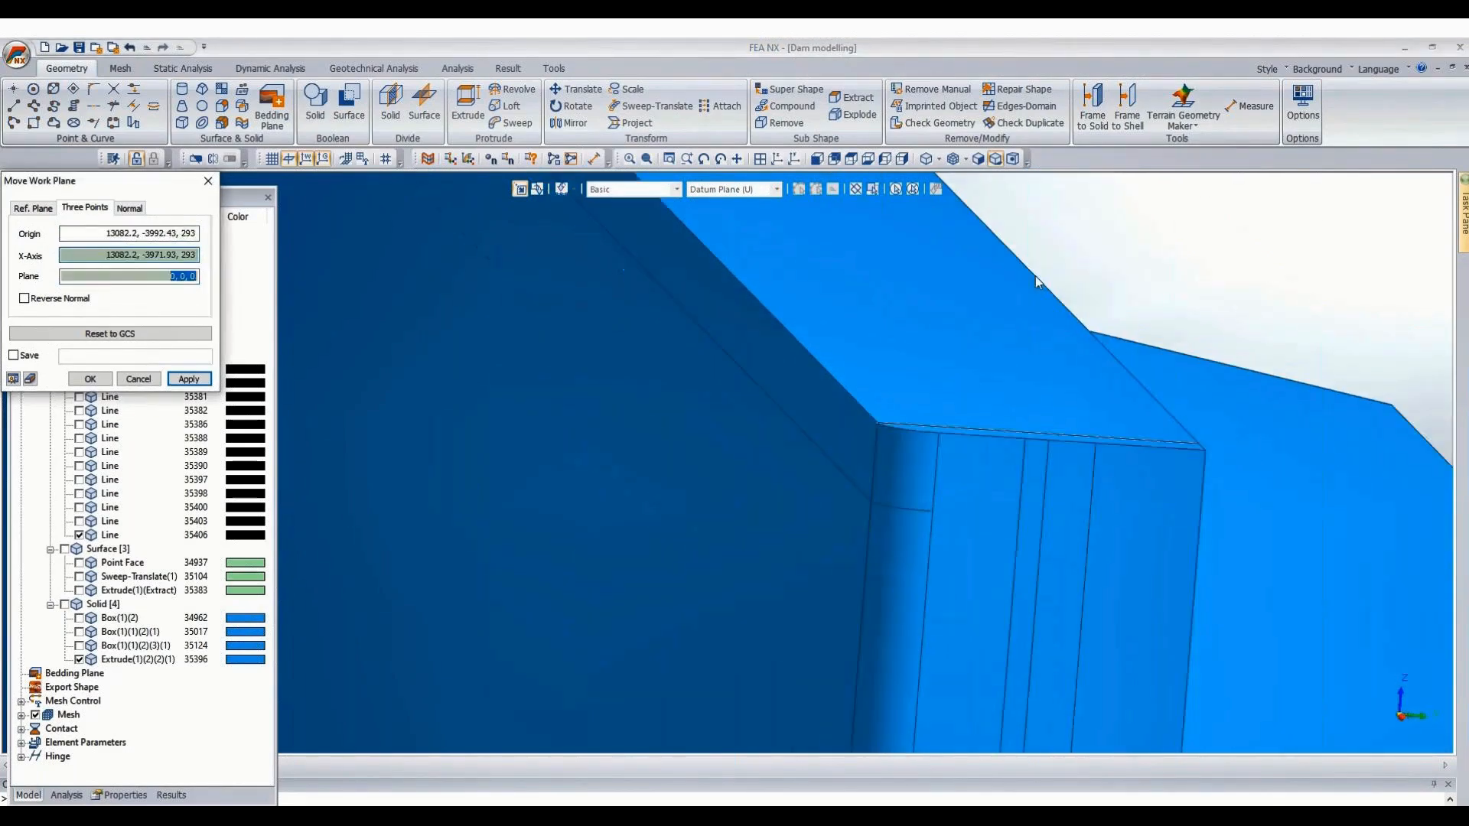
{"action": "scroll", "coordinate": [1035, 277], "scroll_direction": "down", "scroll_amount": 1}
{"action": "left_click", "coordinate": [877, 474]}
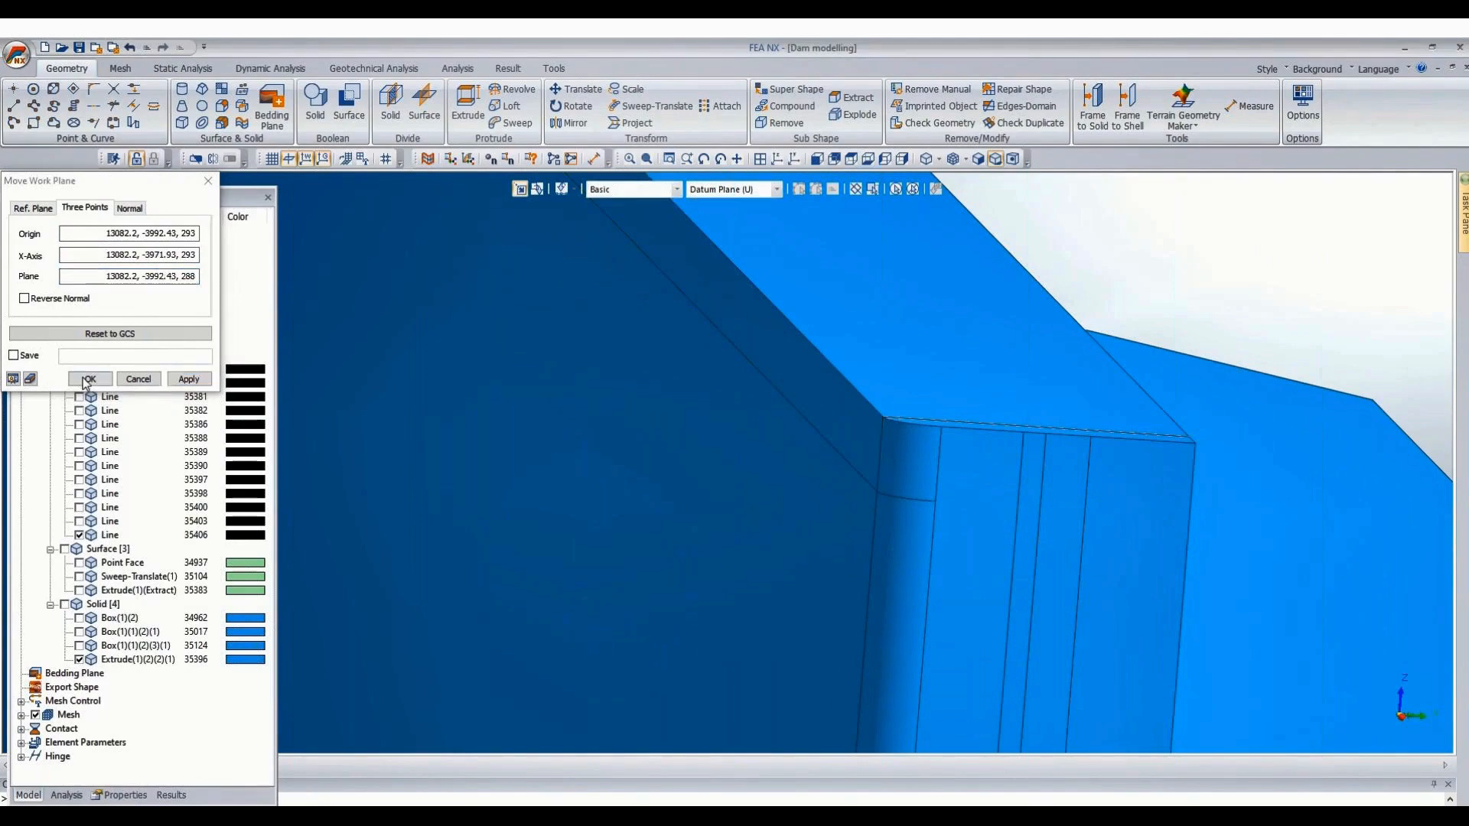
{"action": "left_click", "coordinate": [86, 380]}
Draw a rectangular face about 262 by 225 m on the work plane, extending beyond the dam's whole cross-section.
{"action": "scroll", "coordinate": [476, 364], "scroll_direction": "down", "scroll_amount": 5}
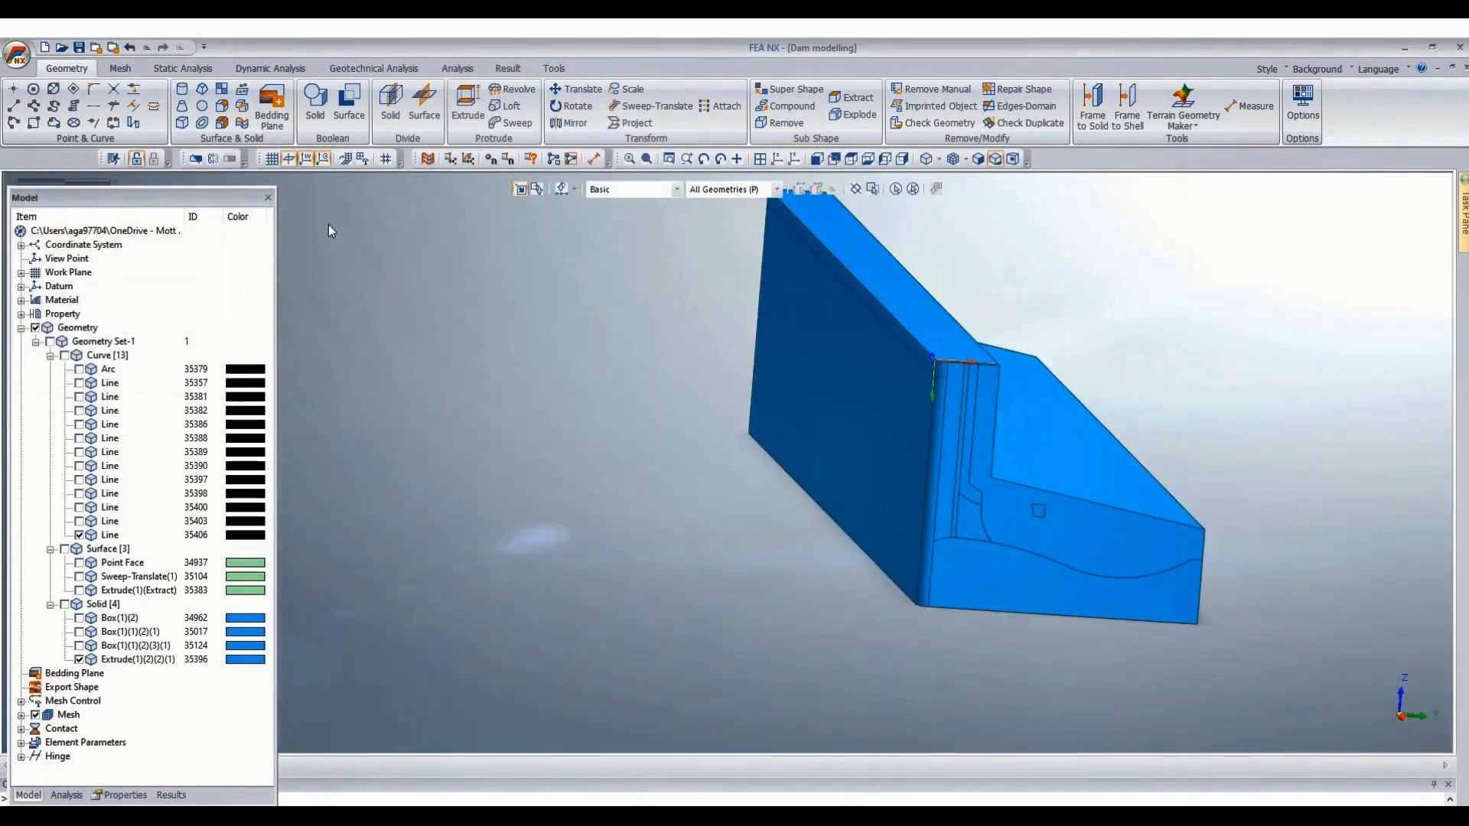
{"action": "left_click", "coordinate": [32, 124]}
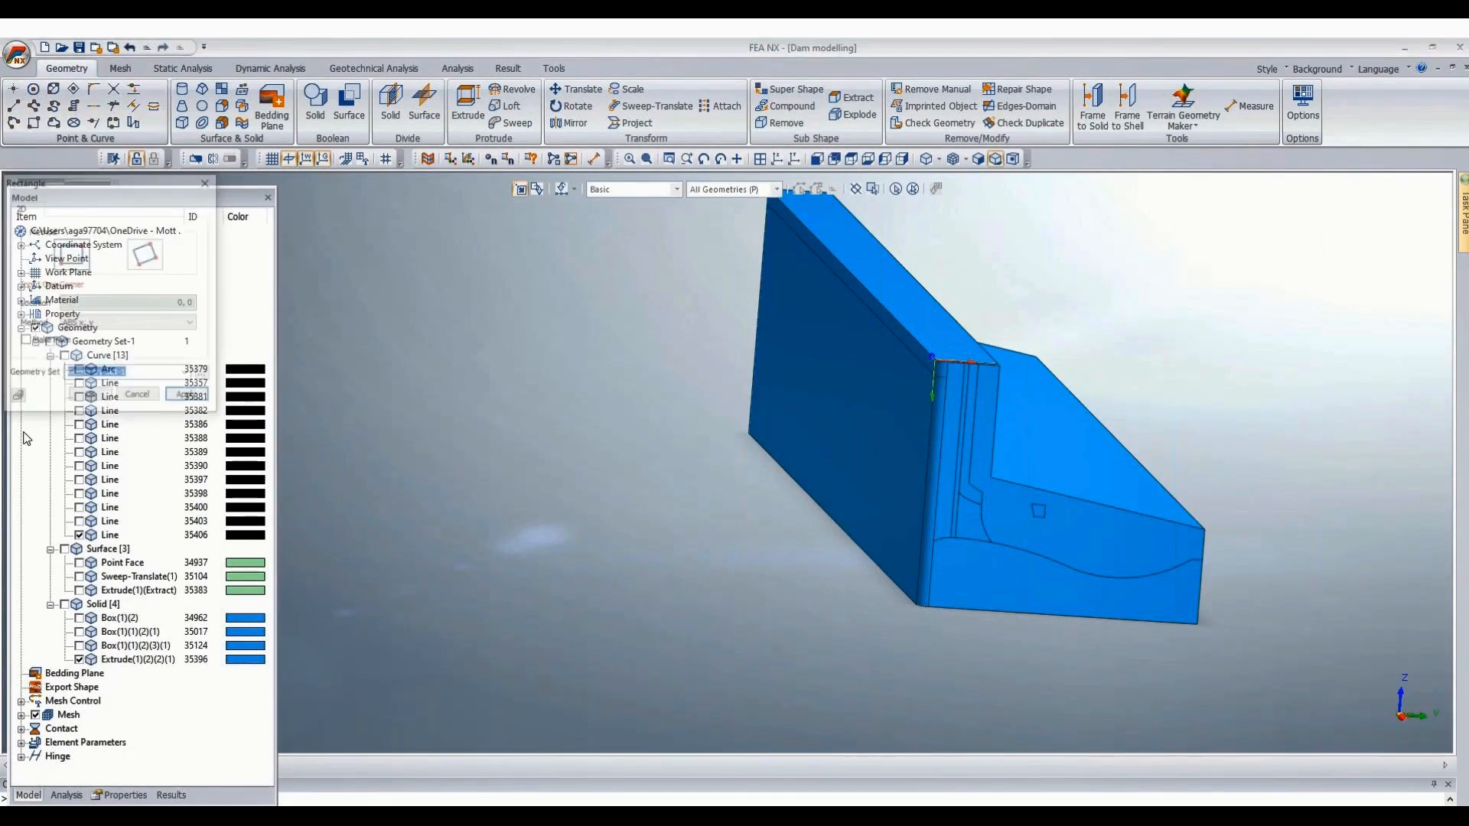
{"action": "scroll", "coordinate": [699, 329], "scroll_direction": "down", "scroll_amount": 3}
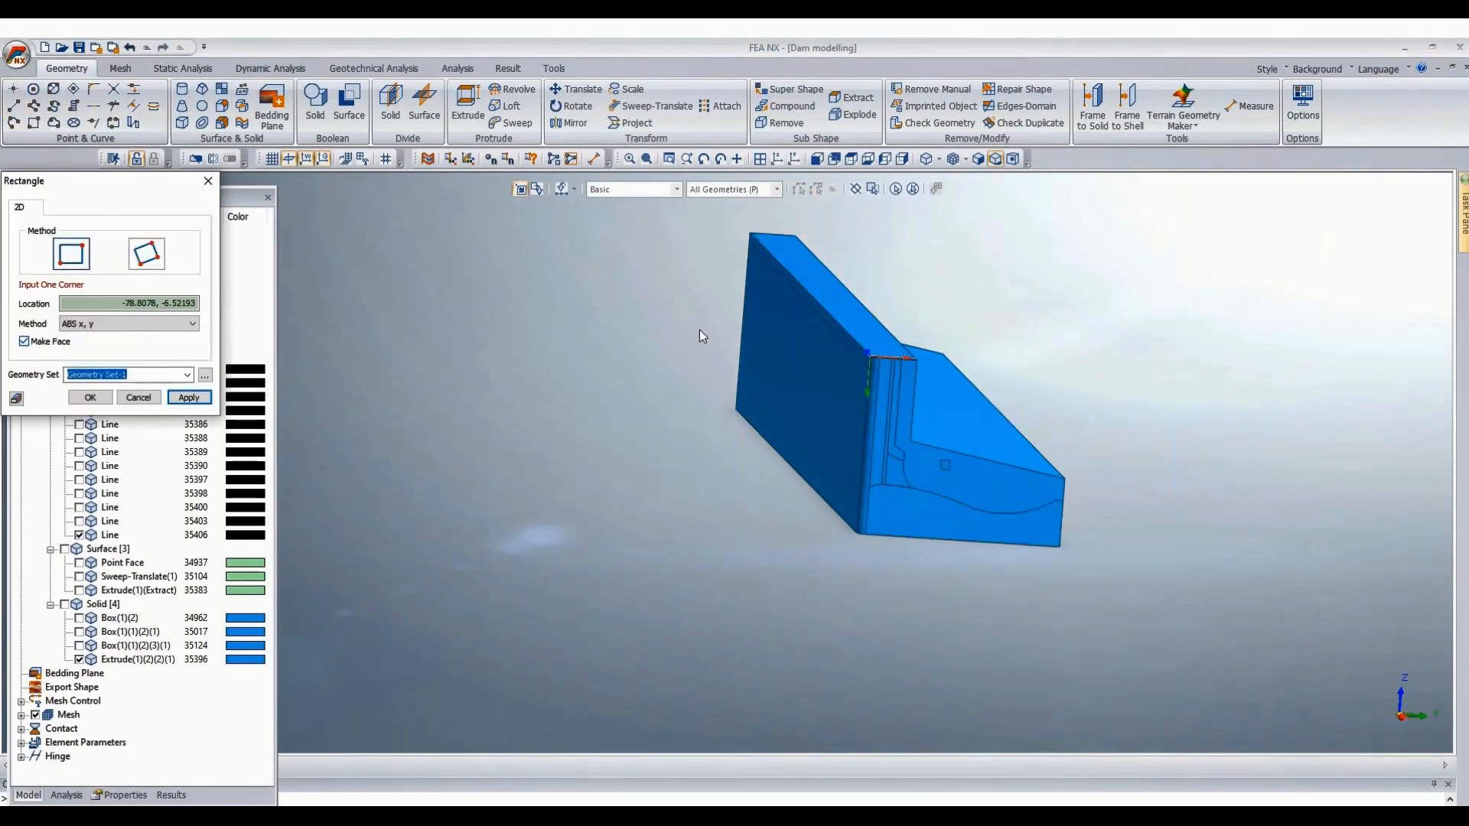
{"action": "left_click", "coordinate": [1205, 708]}
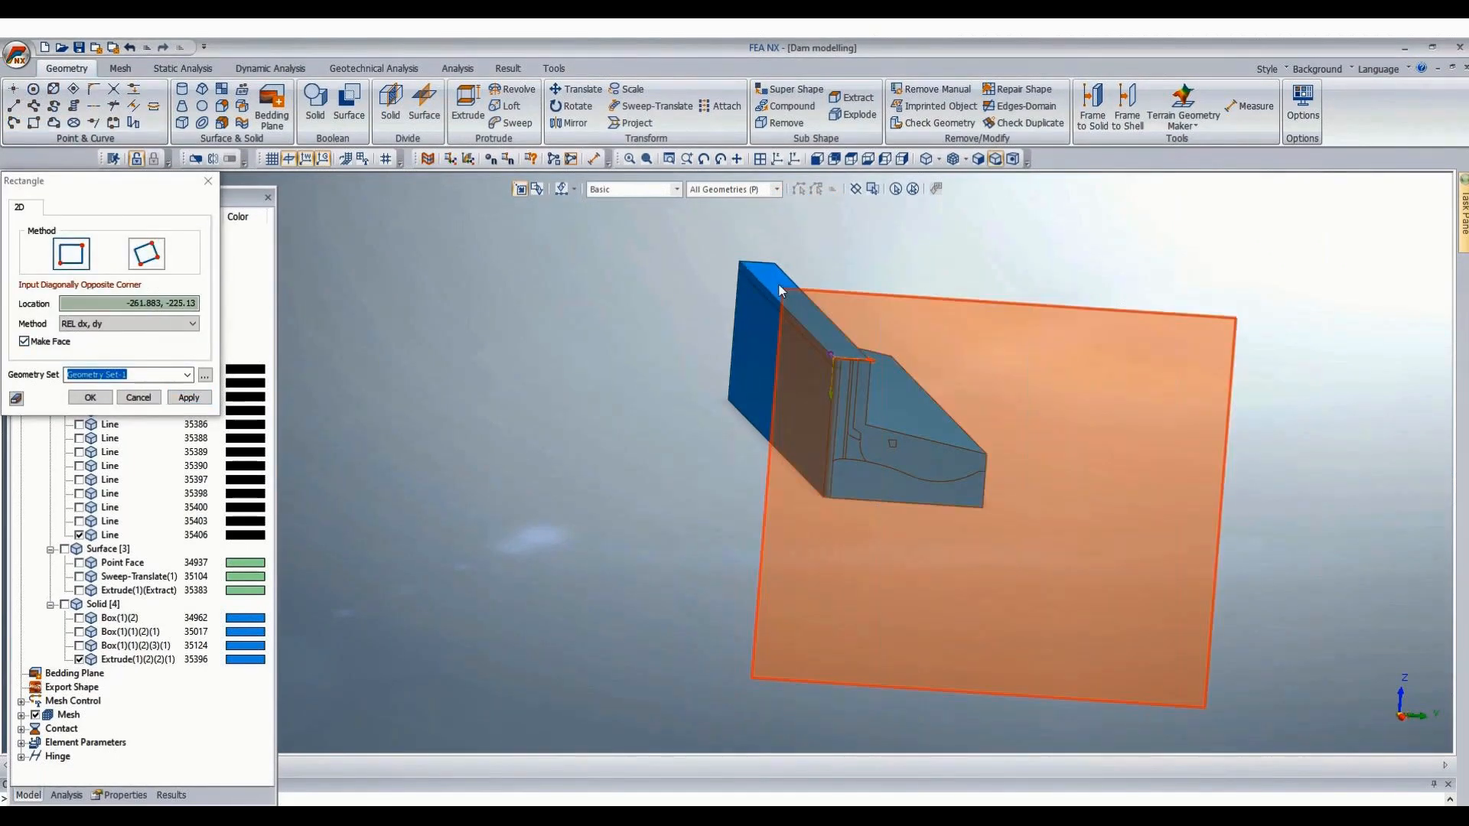
{"action": "left_click", "coordinate": [779, 284]}
{"action": "key", "text": "Escape"}
Divide the dam solid with the large rectangular face, deleting the original solid and the tool face.
{"action": "left_click", "coordinate": [391, 104]}
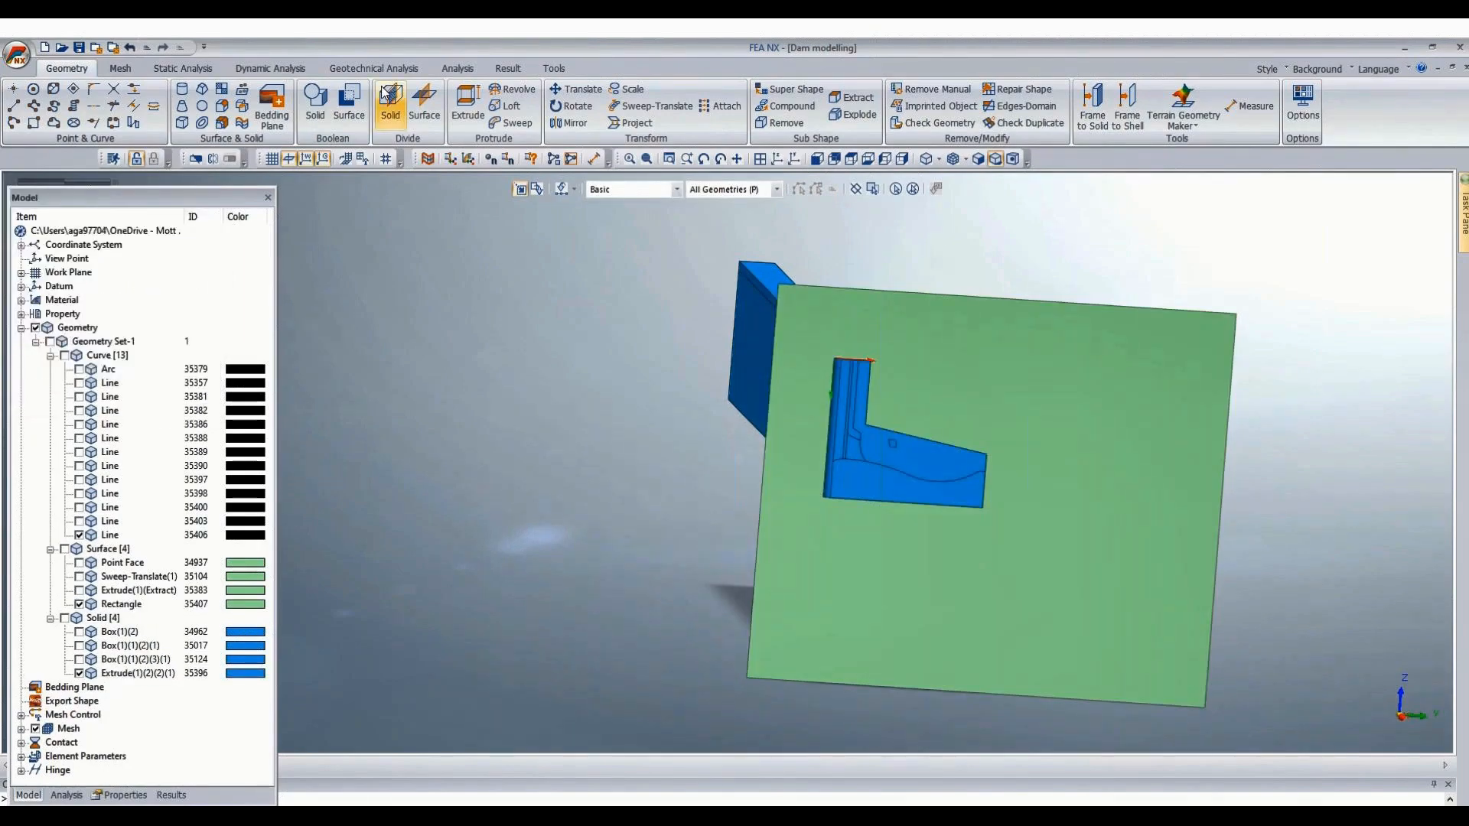
{"action": "left_click", "coordinate": [890, 475]}
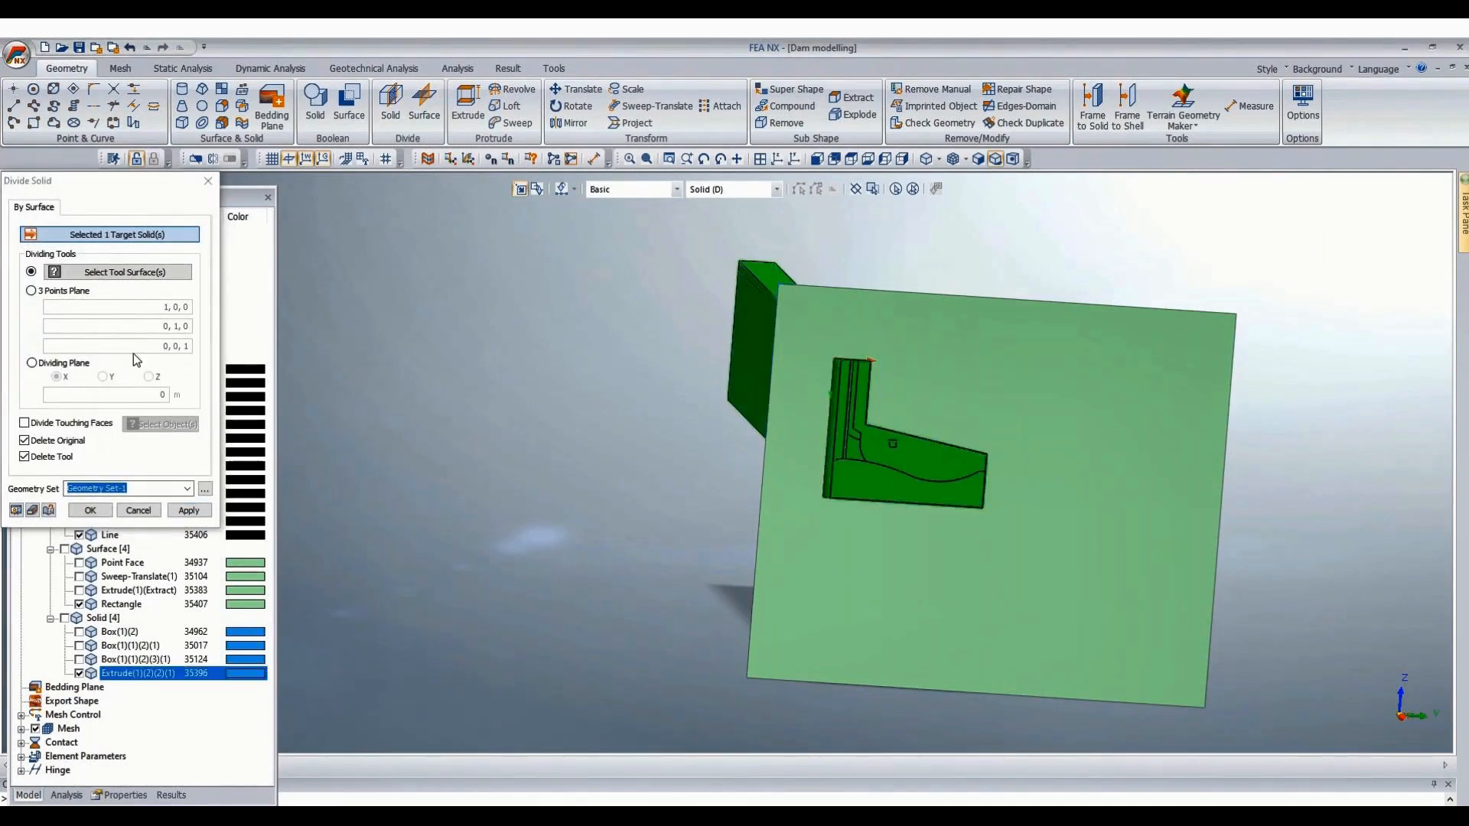
{"action": "left_click", "coordinate": [132, 274]}
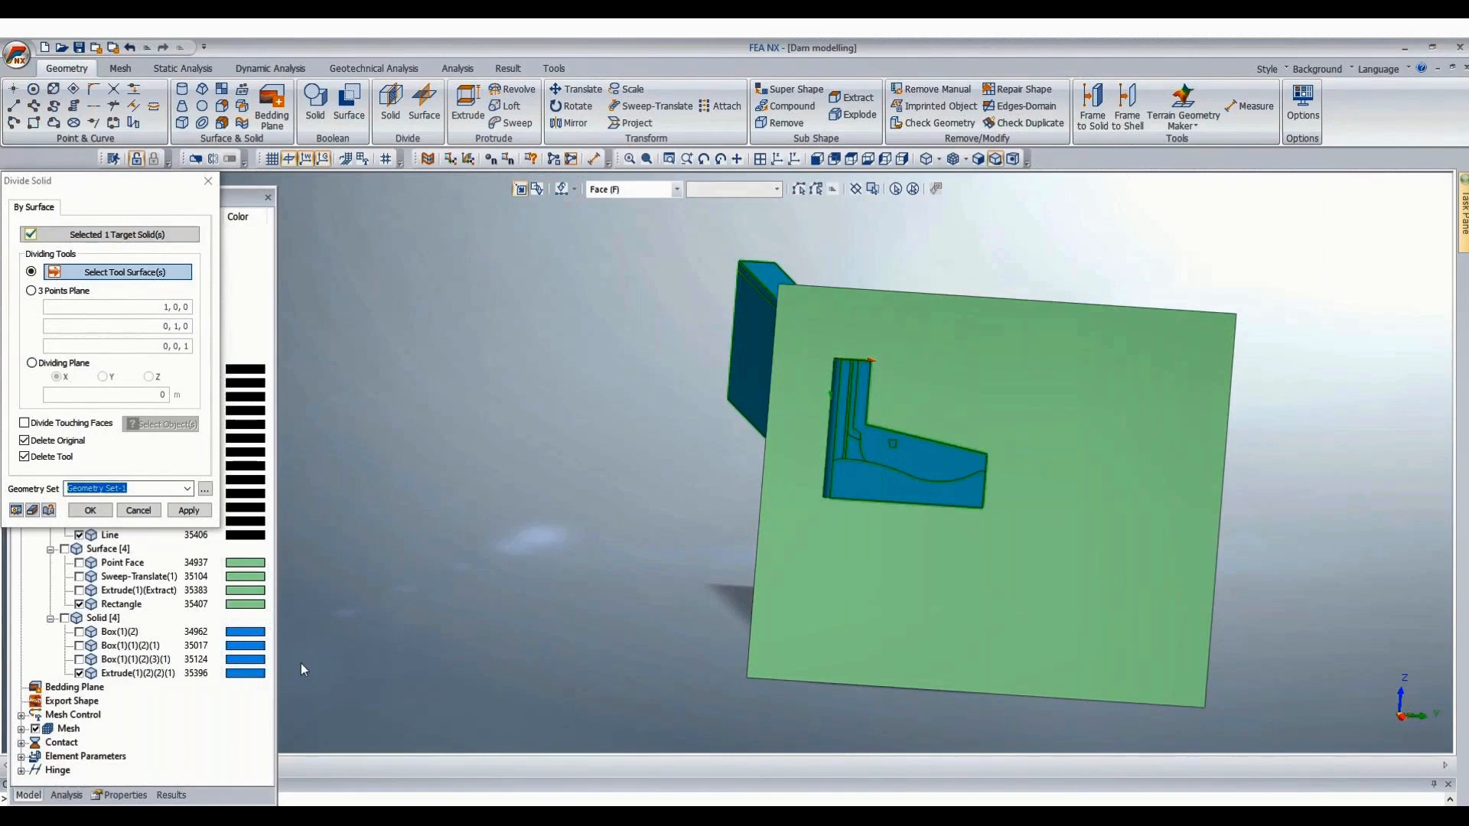
{"action": "left_click", "coordinate": [877, 626]}
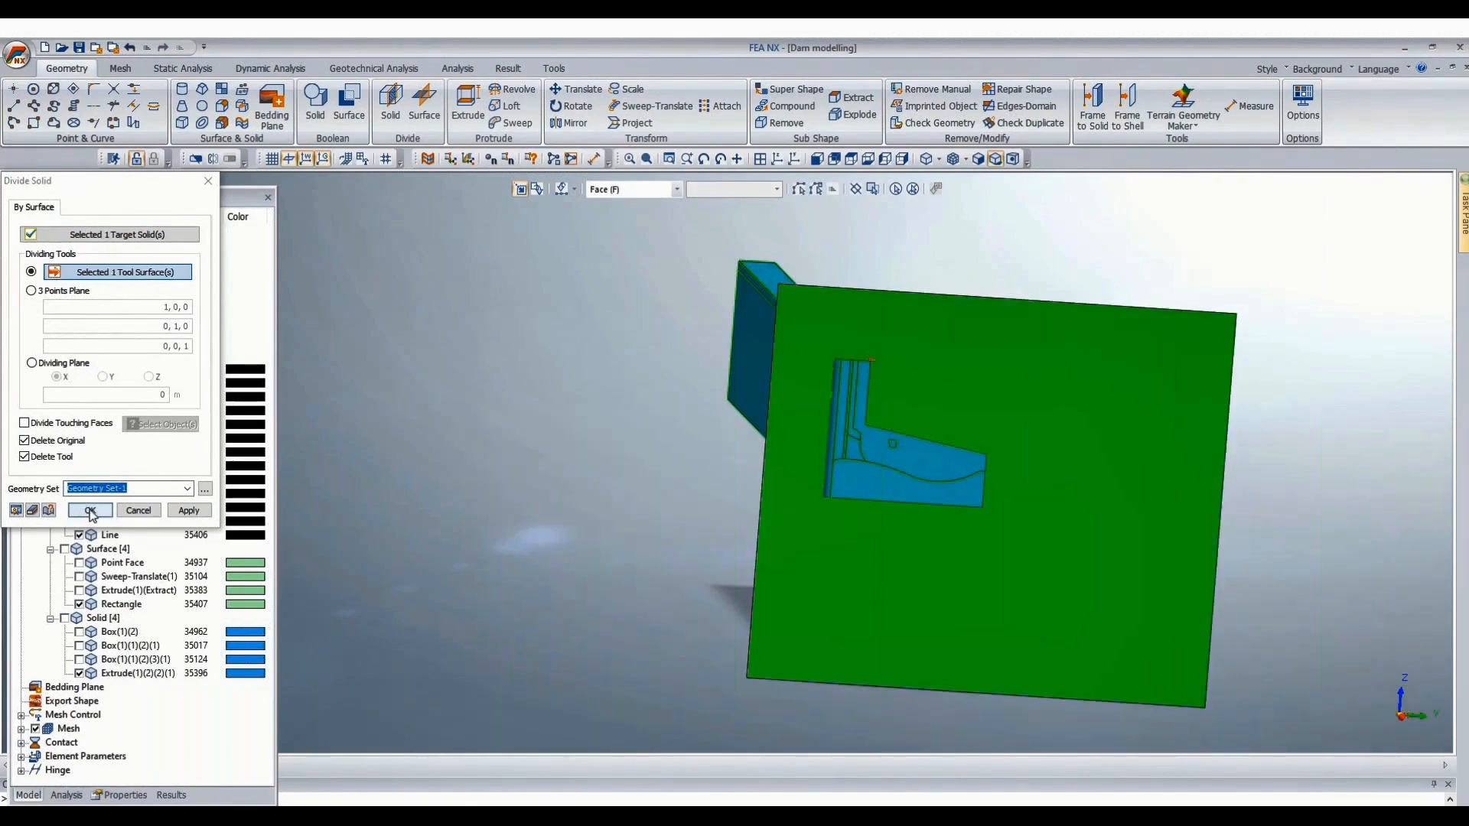
{"action": "left_click", "coordinate": [89, 510]}
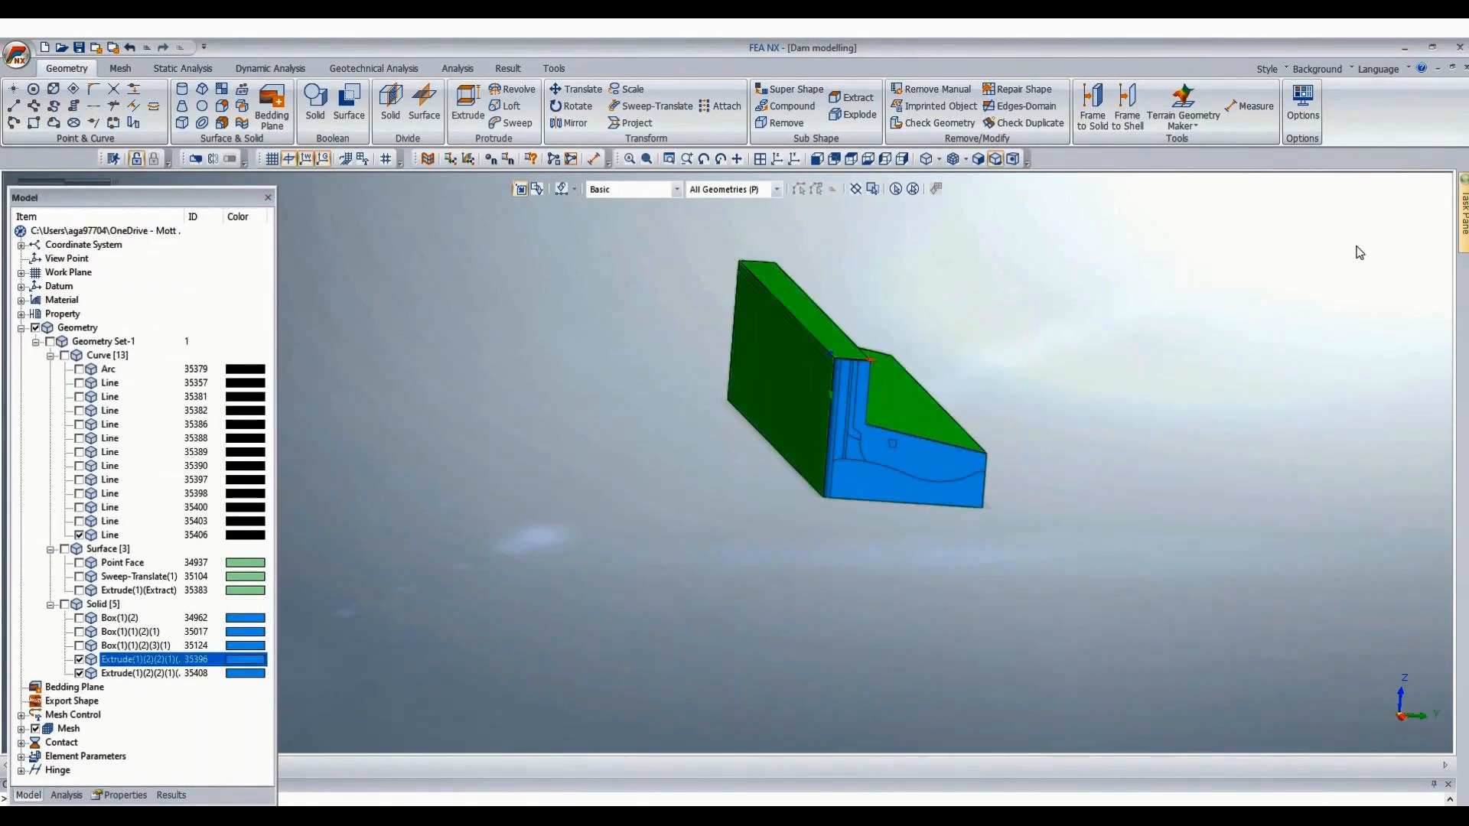
Delete the long rear piece of the divided dam solid, keeping only the thin front slice with the imprinted profile.
{"action": "scroll", "coordinate": [994, 320], "scroll_direction": "up", "scroll_amount": 2}
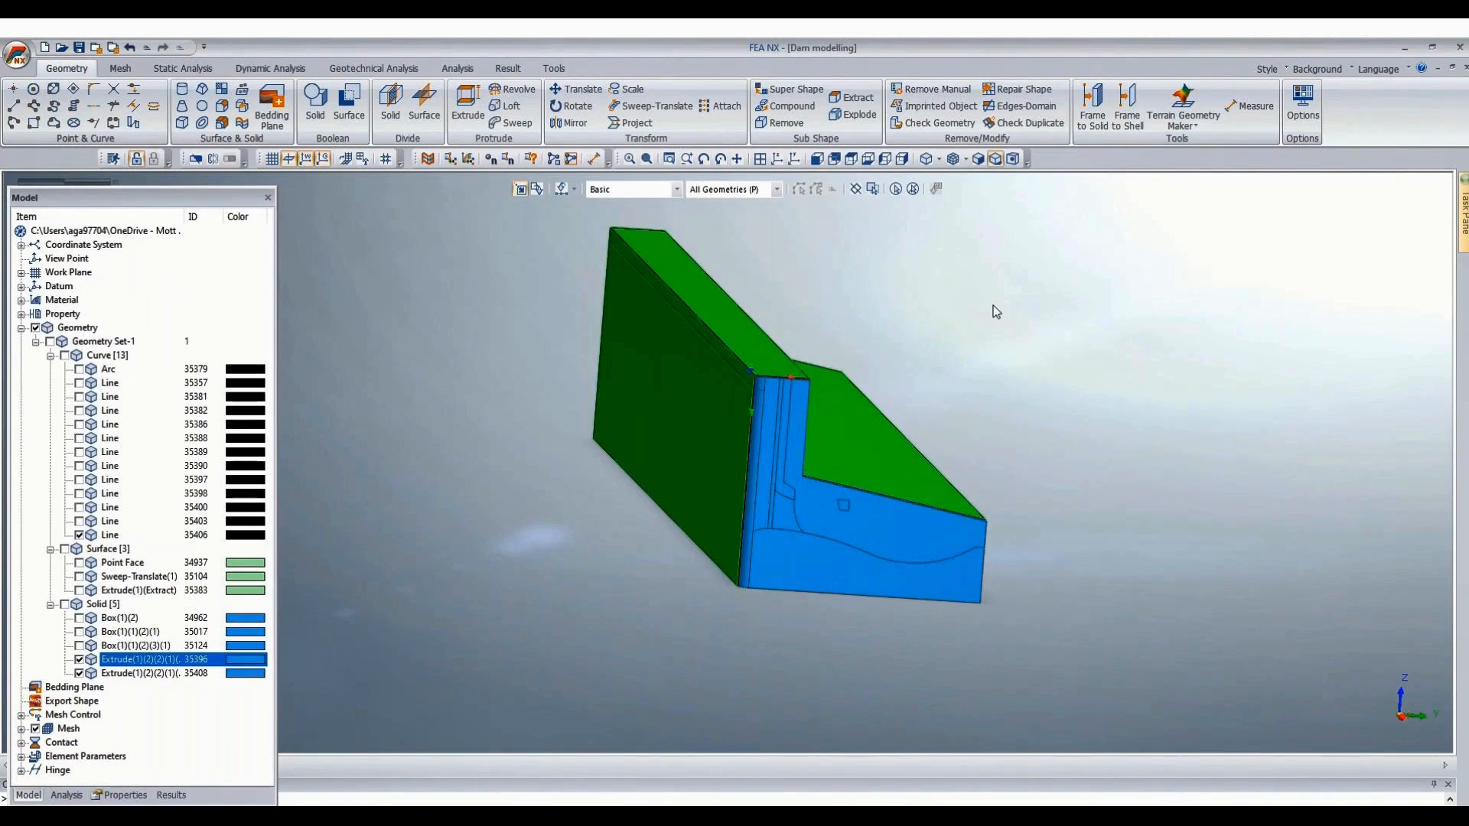
{"action": "key", "text": "Delete"}
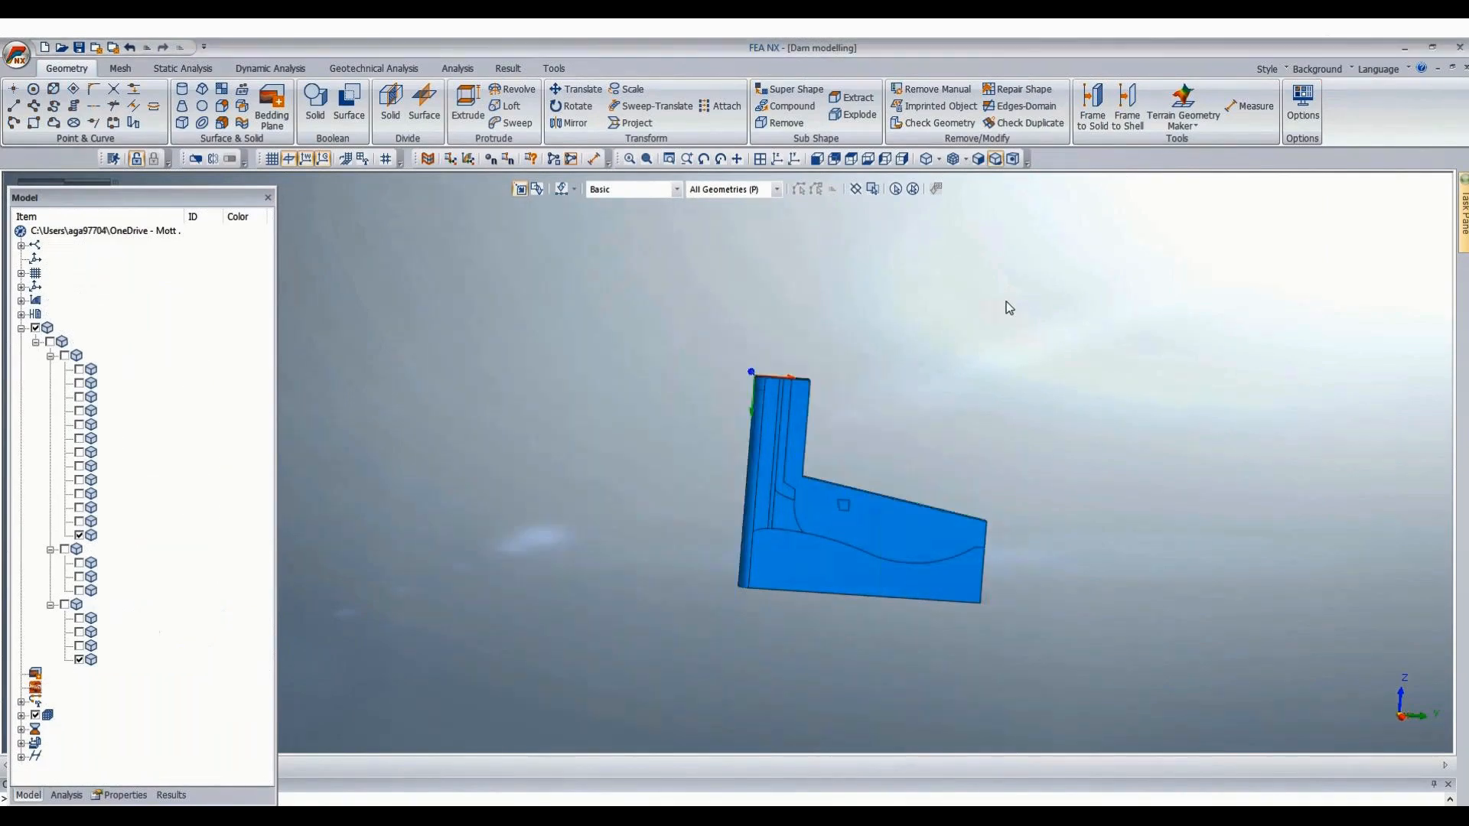
{"action": "scroll", "coordinate": [871, 422], "scroll_direction": "up", "scroll_amount": 4}
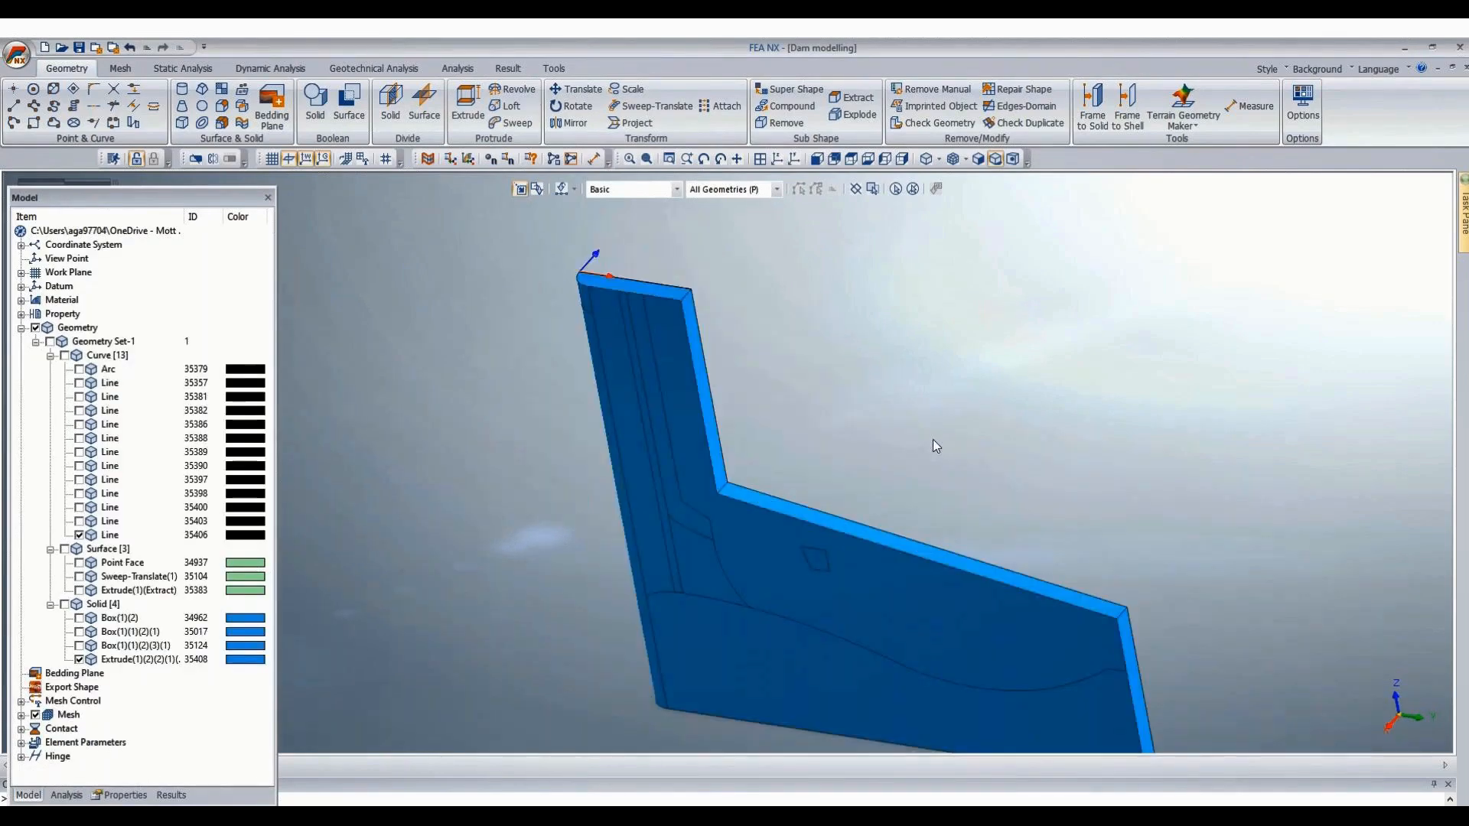
{"action": "middle_click_drag", "start_coordinate": [456, 623], "coordinate": [1128, 637]}
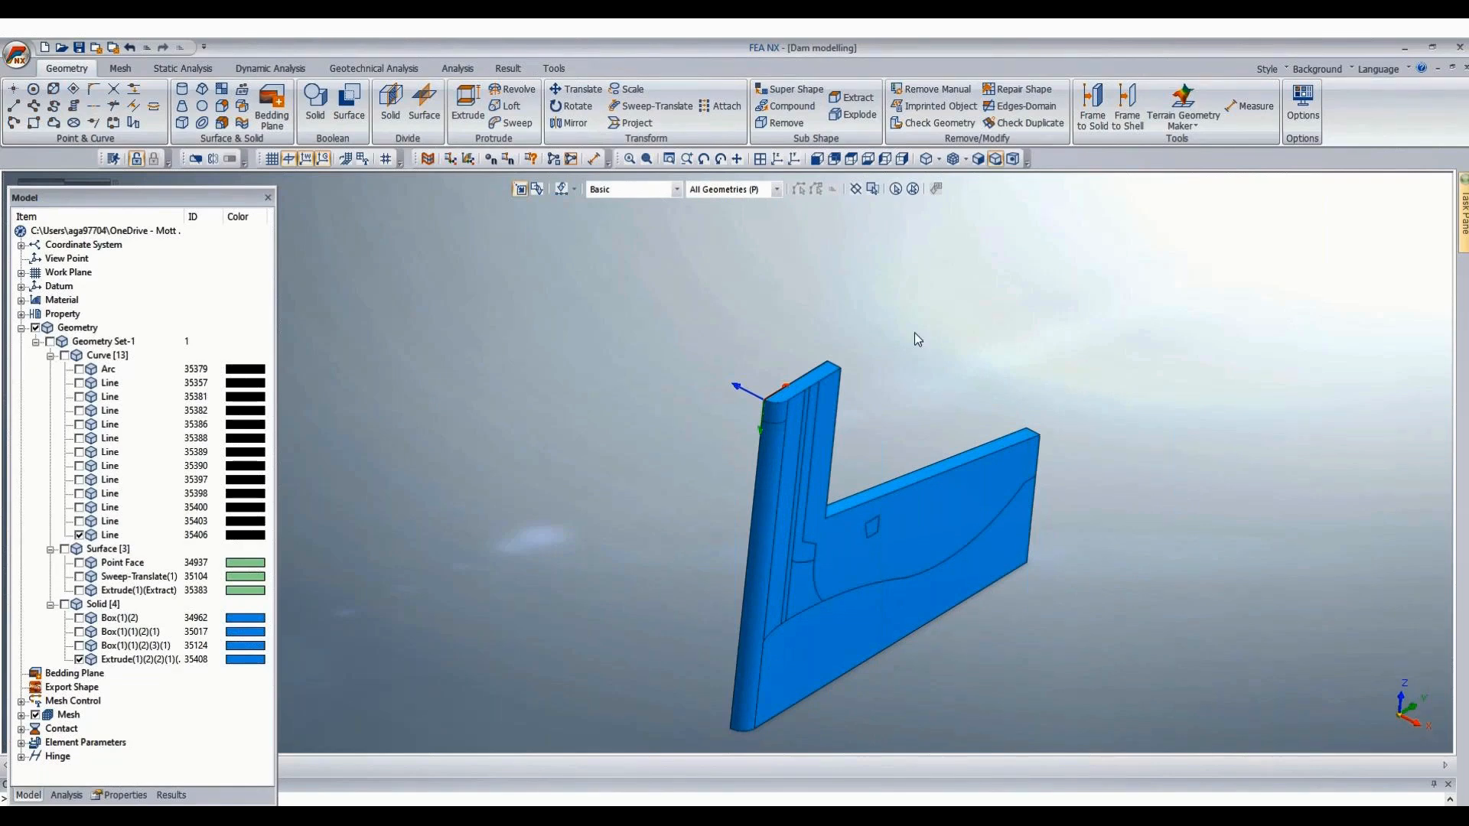
Look up the width of gate in the ogee overflow design data of the Dam moedlling Excel workbook.
{"action": "mouse_move", "coordinate": [492, 792]}
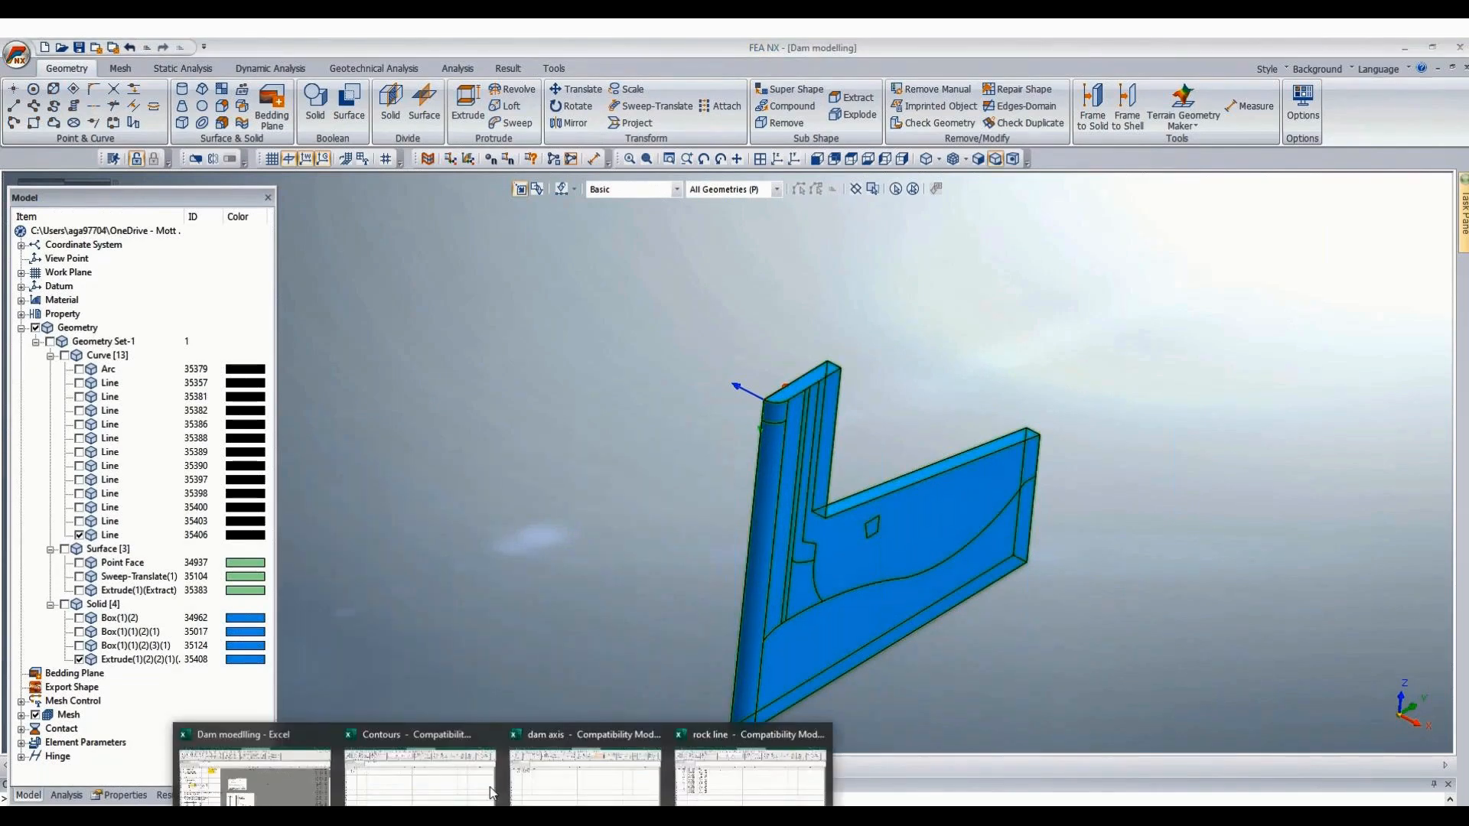
{"action": "left_click", "coordinate": [253, 773]}
{"action": "scroll", "coordinate": [152, 491], "scroll_direction": "up", "scroll_amount": 4}
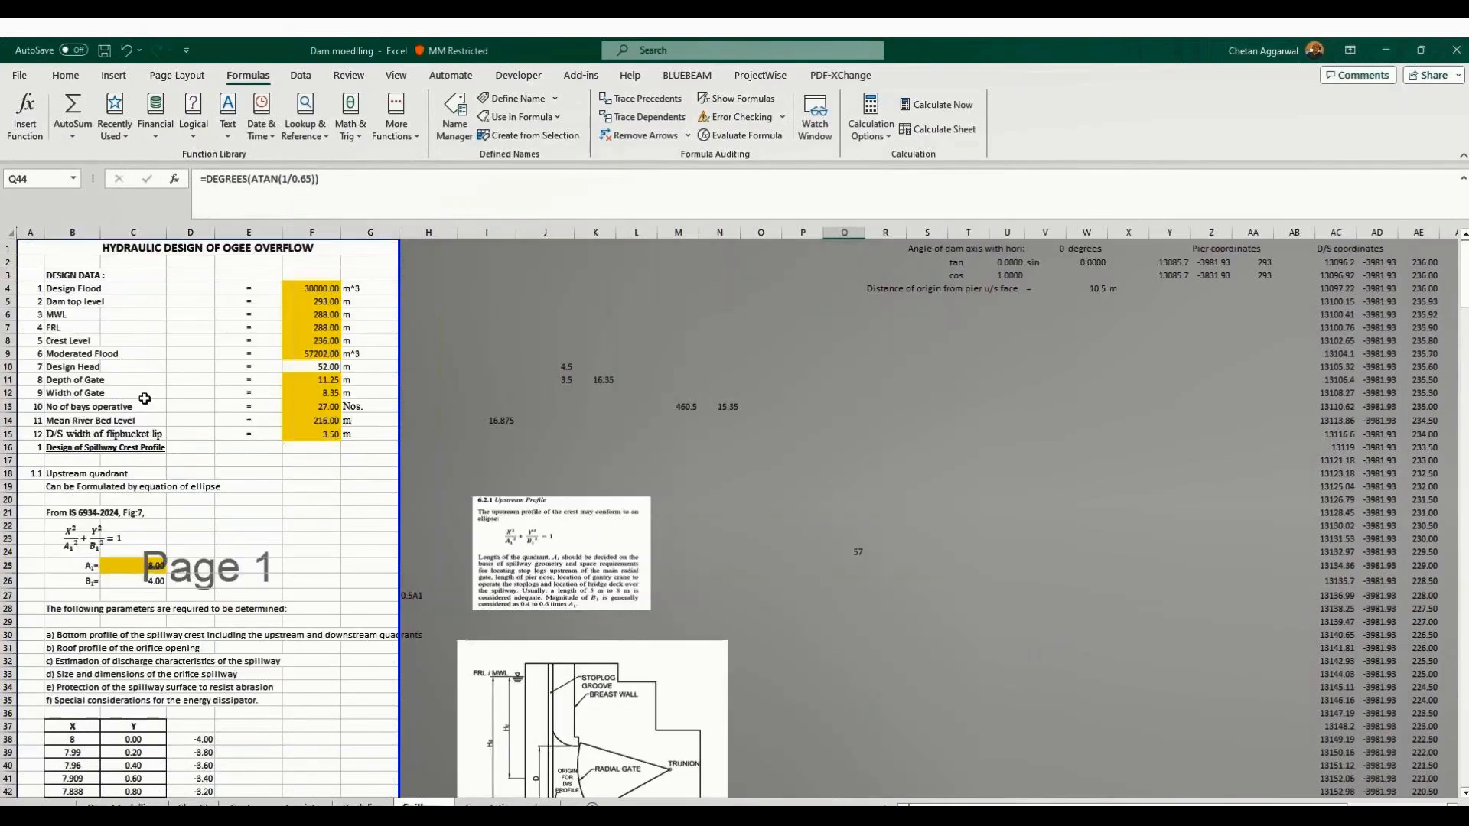
{"action": "left_click", "coordinate": [328, 393]}
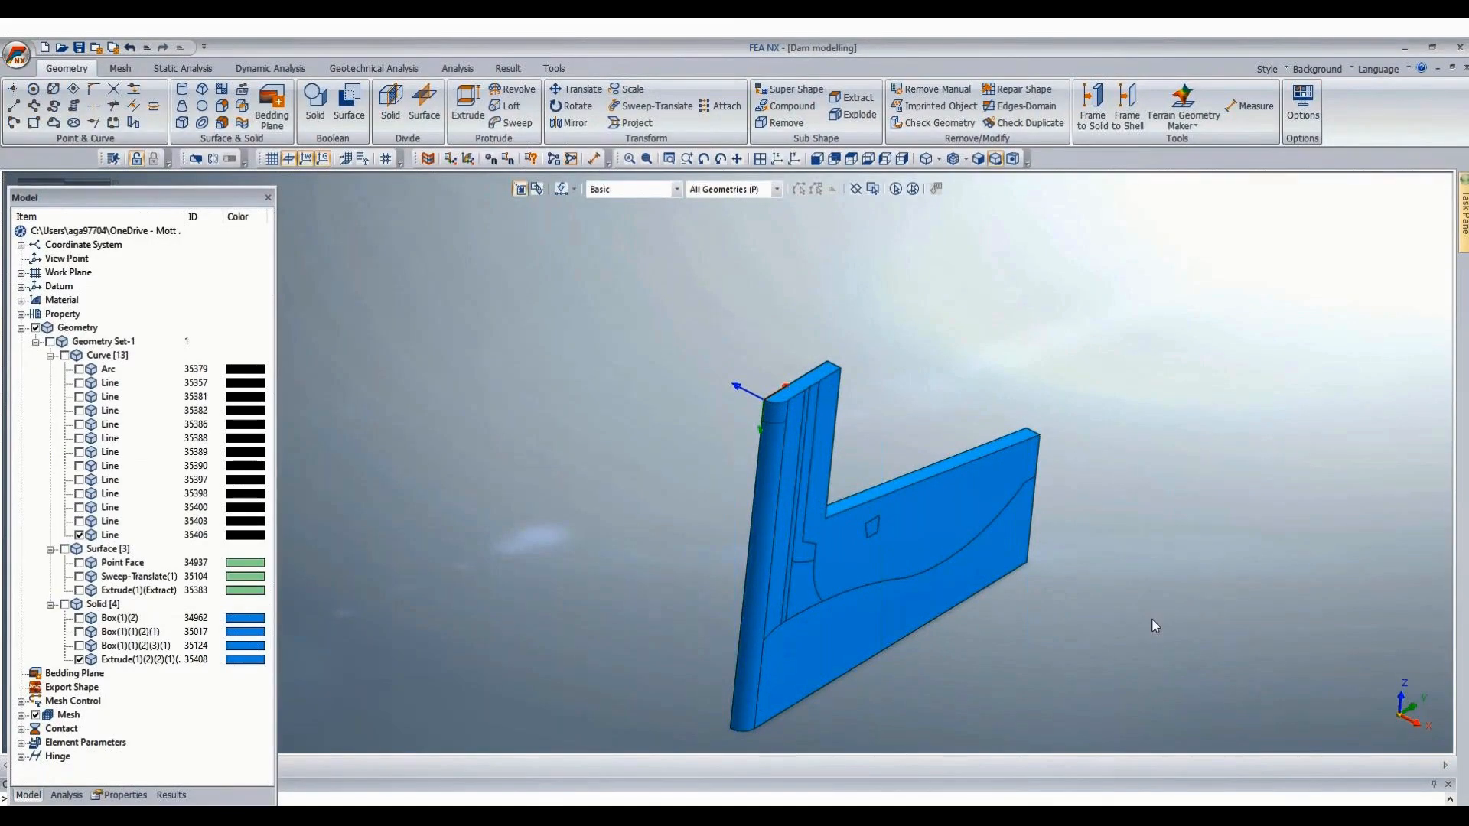
Return to FEA NX, display the extracted spillway face to examine it against the pier slice, and hide it again.
{"action": "middle_click_drag", "start_coordinate": [1153, 619], "coordinate": [1044, 375]}
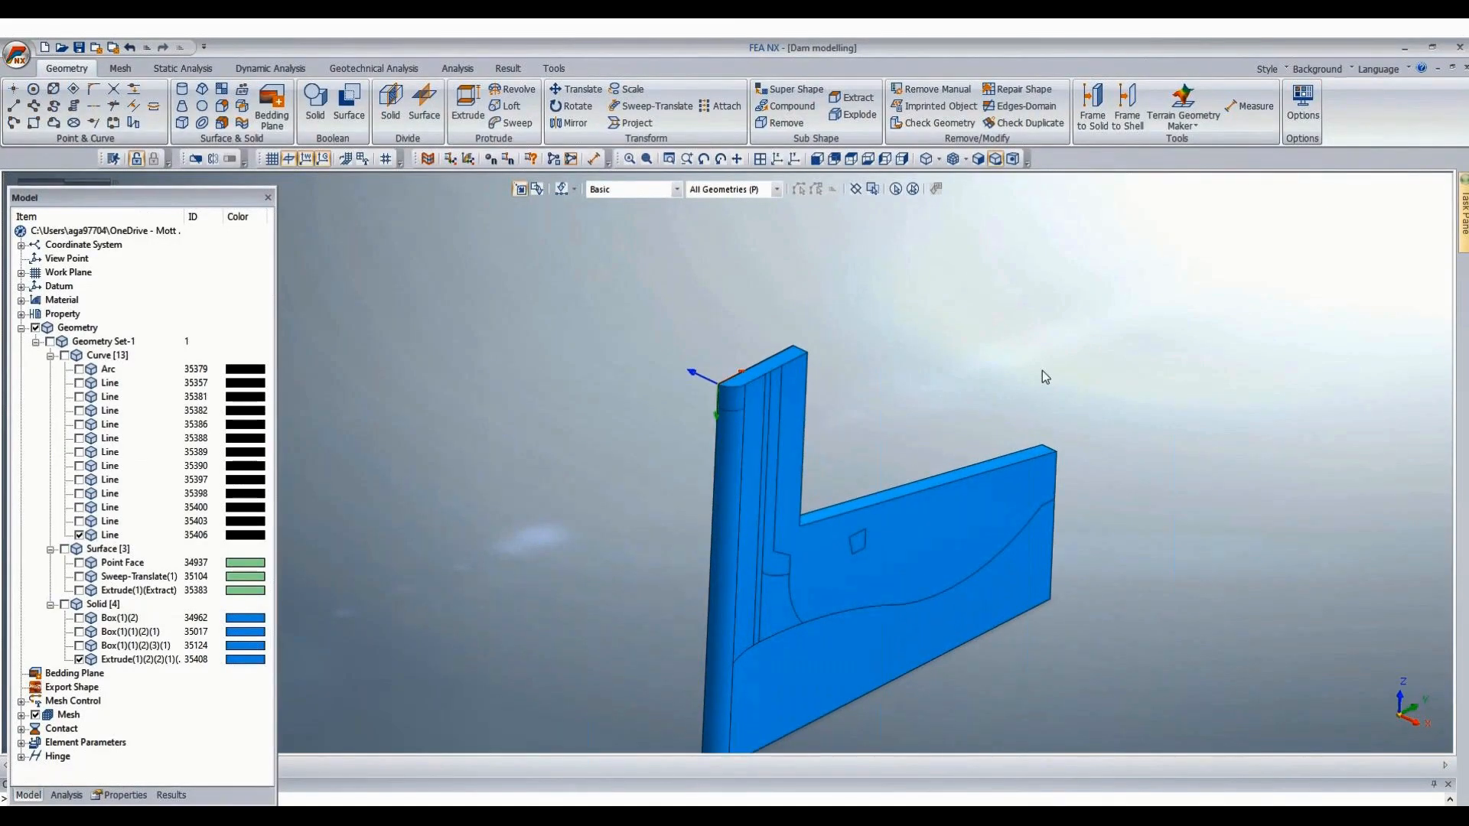
{"action": "middle_click_drag", "start_coordinate": [537, 246], "coordinate": [282, 458]}
{"action": "scroll", "coordinate": [283, 457], "scroll_direction": "down", "scroll_amount": 1}
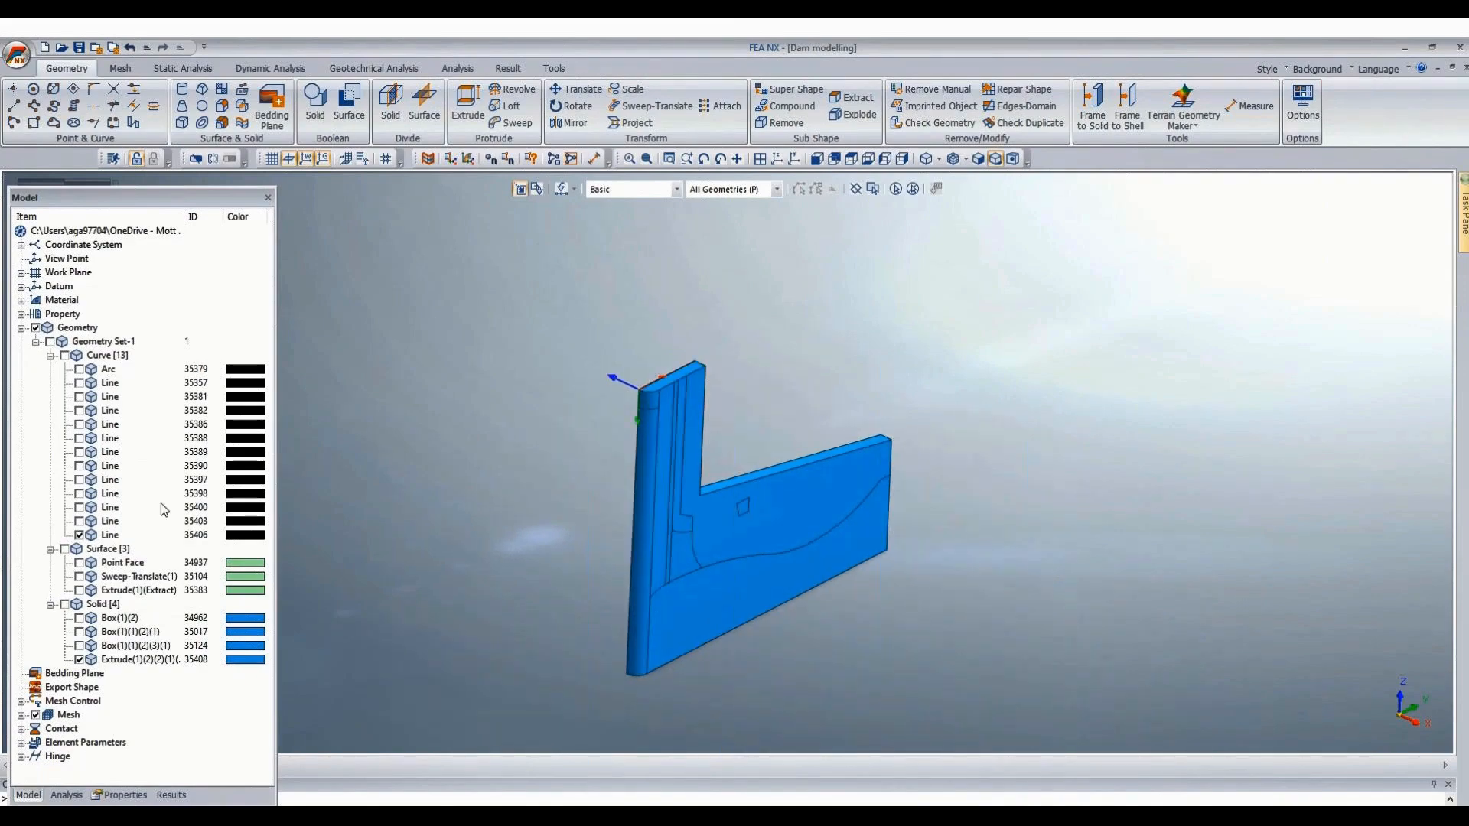
{"action": "left_click", "coordinate": [78, 590]}
{"action": "scroll", "coordinate": [985, 497], "scroll_direction": "down", "scroll_amount": 1}
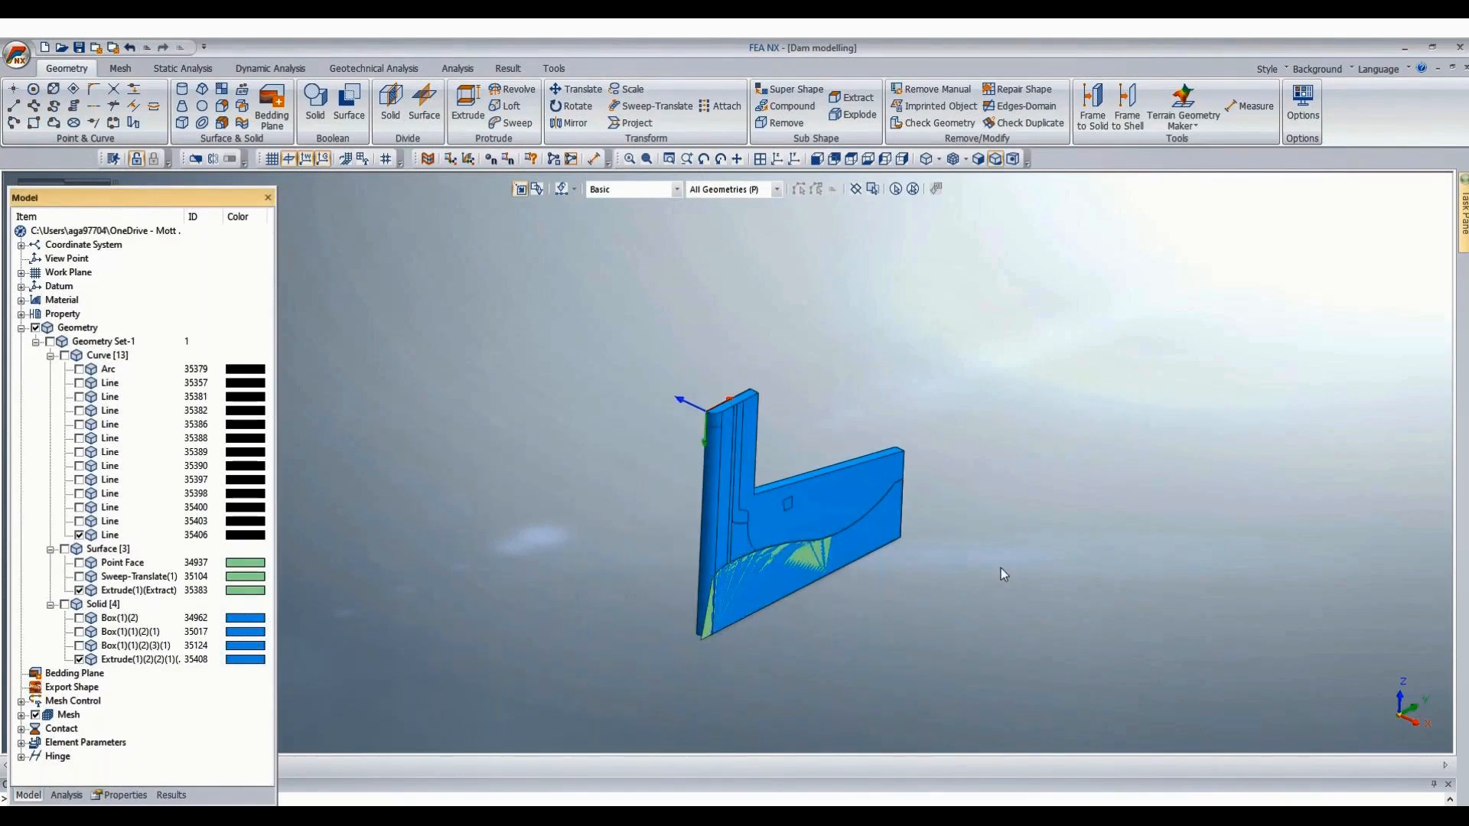
{"action": "middle_click_drag", "start_coordinate": [1001, 567], "coordinate": [946, 573]}
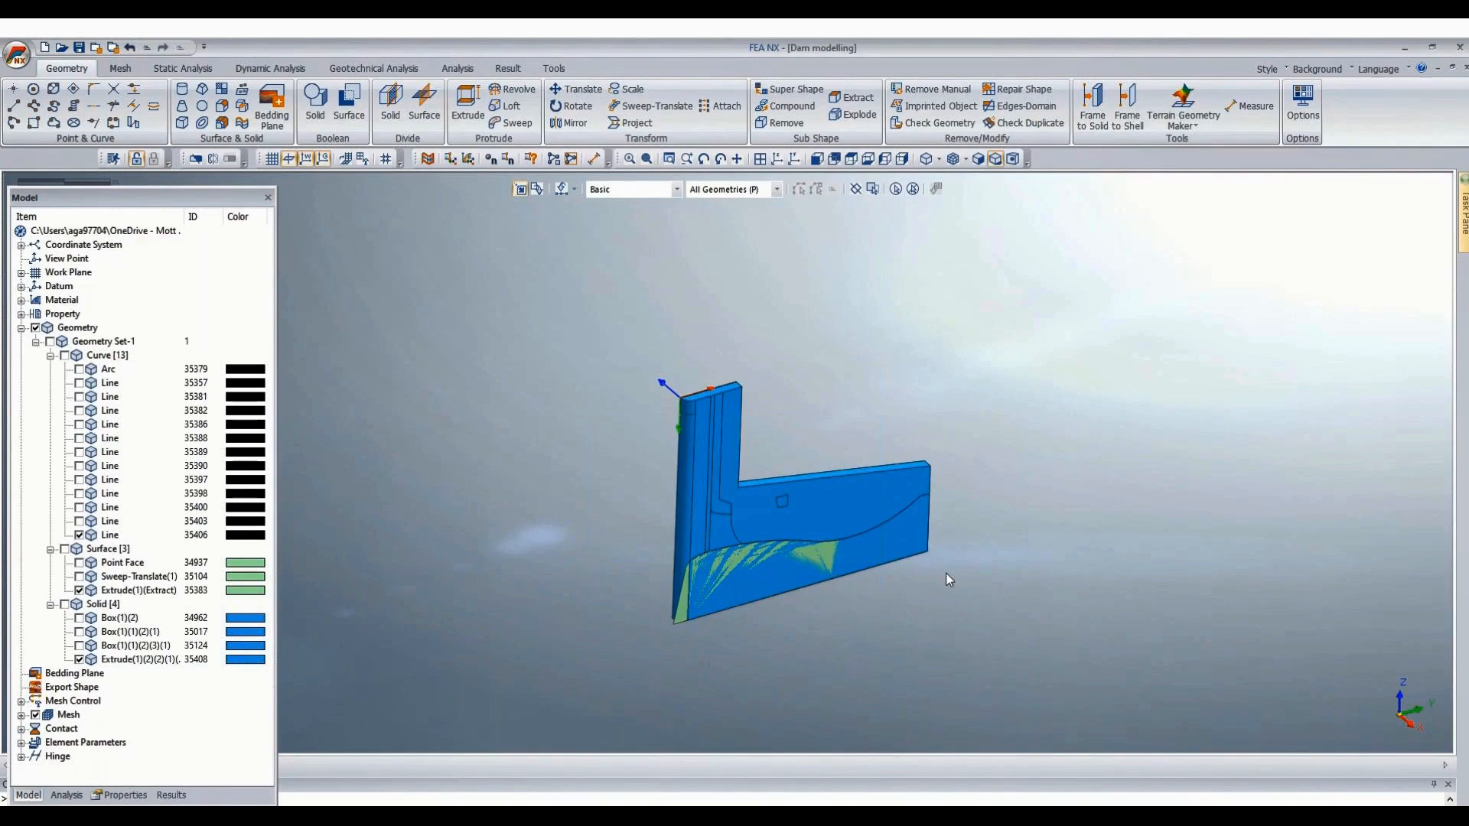
{"action": "scroll", "coordinate": [680, 667], "scroll_direction": "up", "scroll_amount": 6}
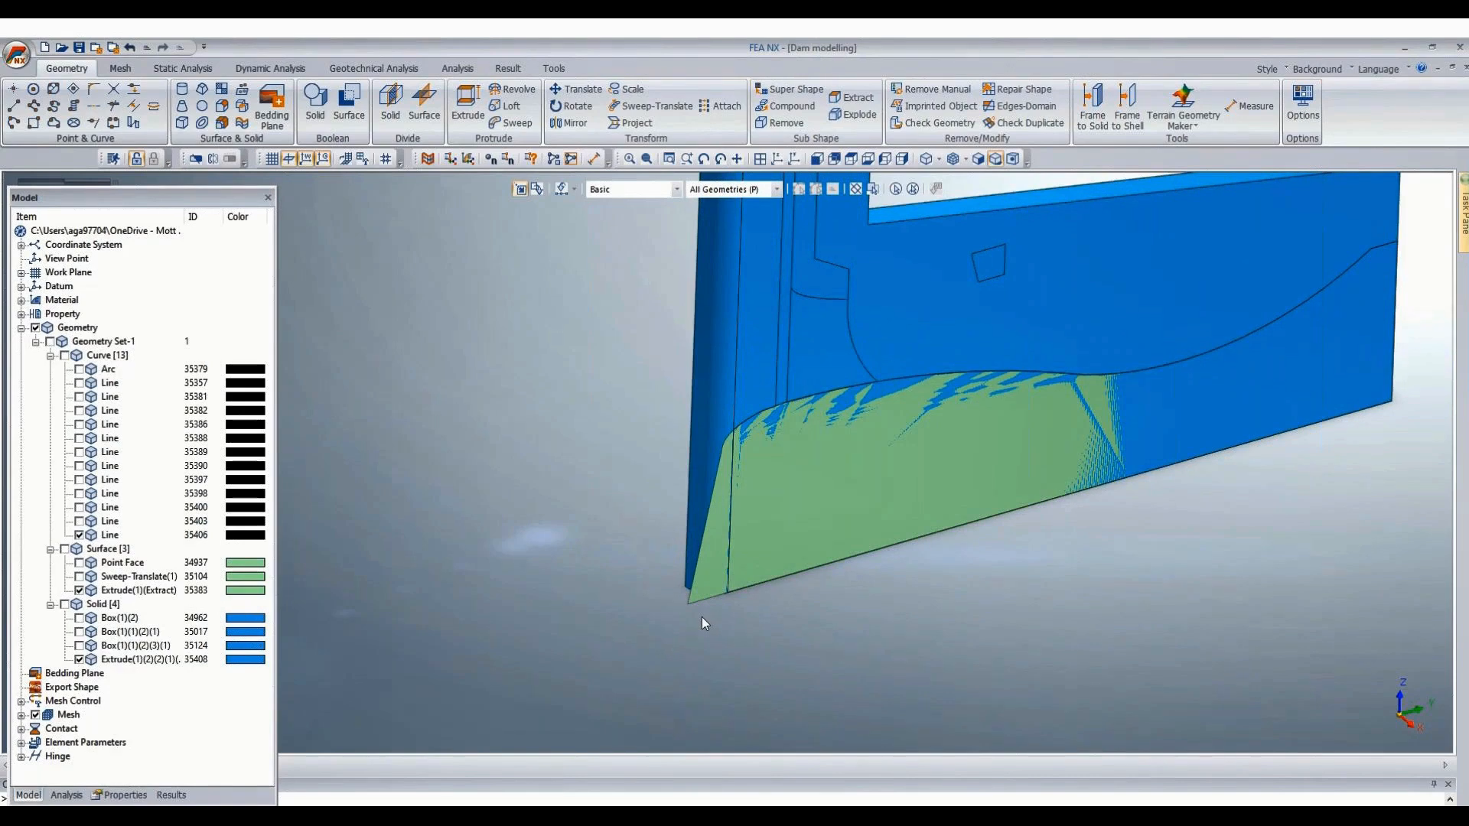
{"action": "scroll", "coordinate": [696, 618], "scroll_direction": "down", "scroll_amount": 3}
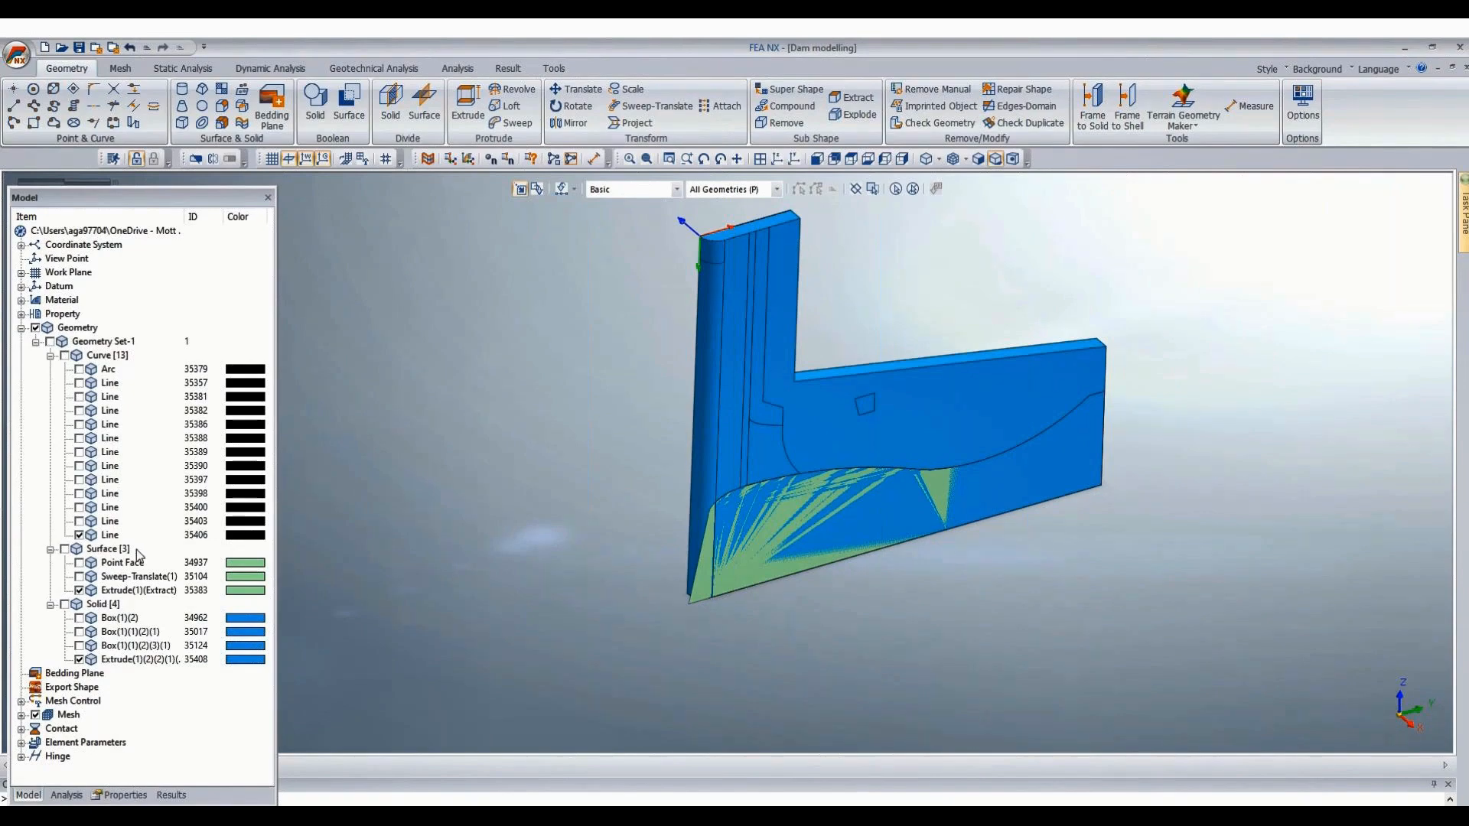
{"action": "left_click", "coordinate": [79, 590]}
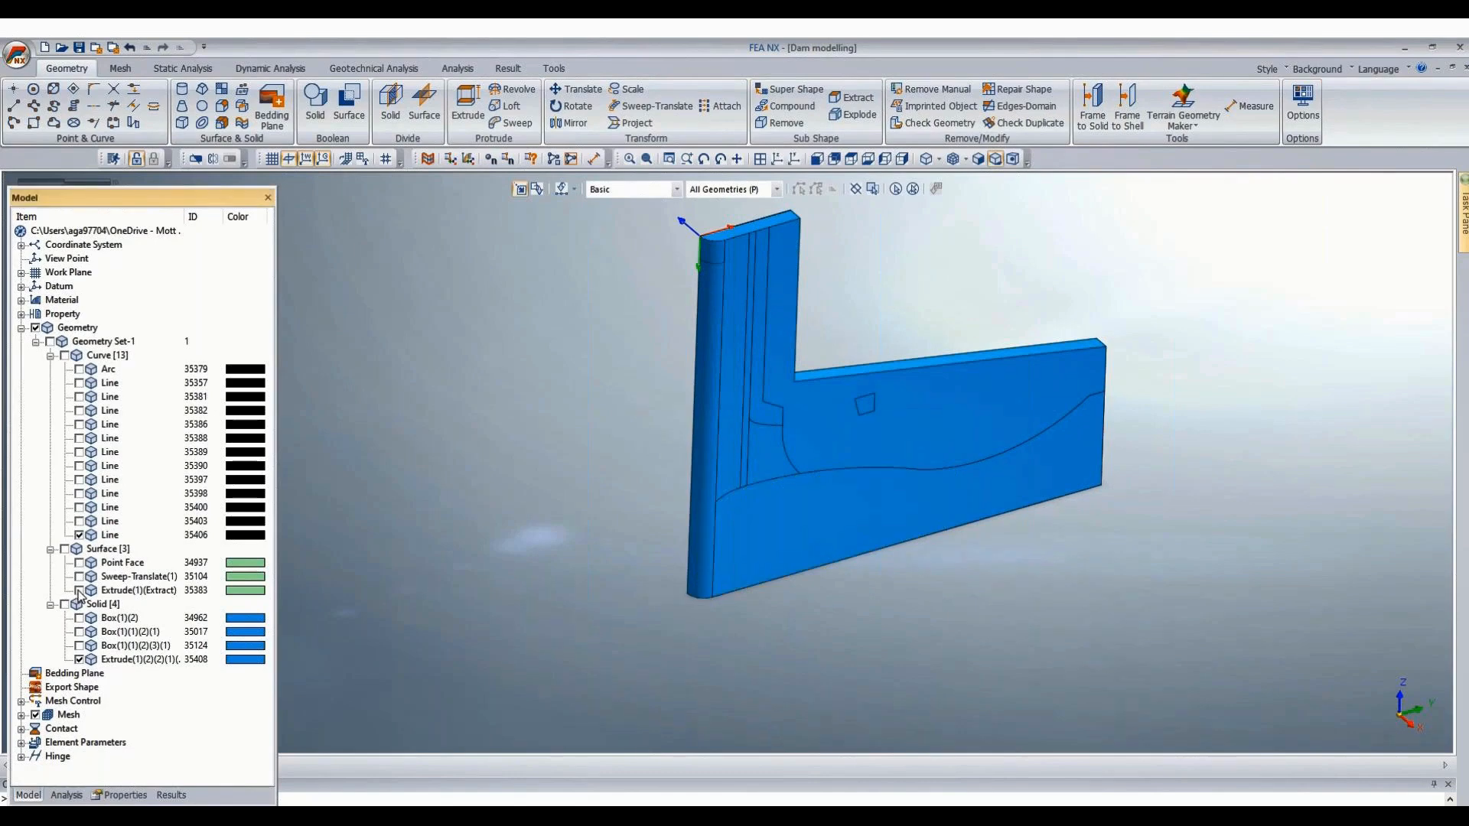
Mirror the pier slice without copying about the plane through 13085.7, -3971.93, 293; 13085.7, -3978.93, 293; and 13085.7, -3971.93, 274.71.
{"action": "left_click", "coordinate": [569, 125]}
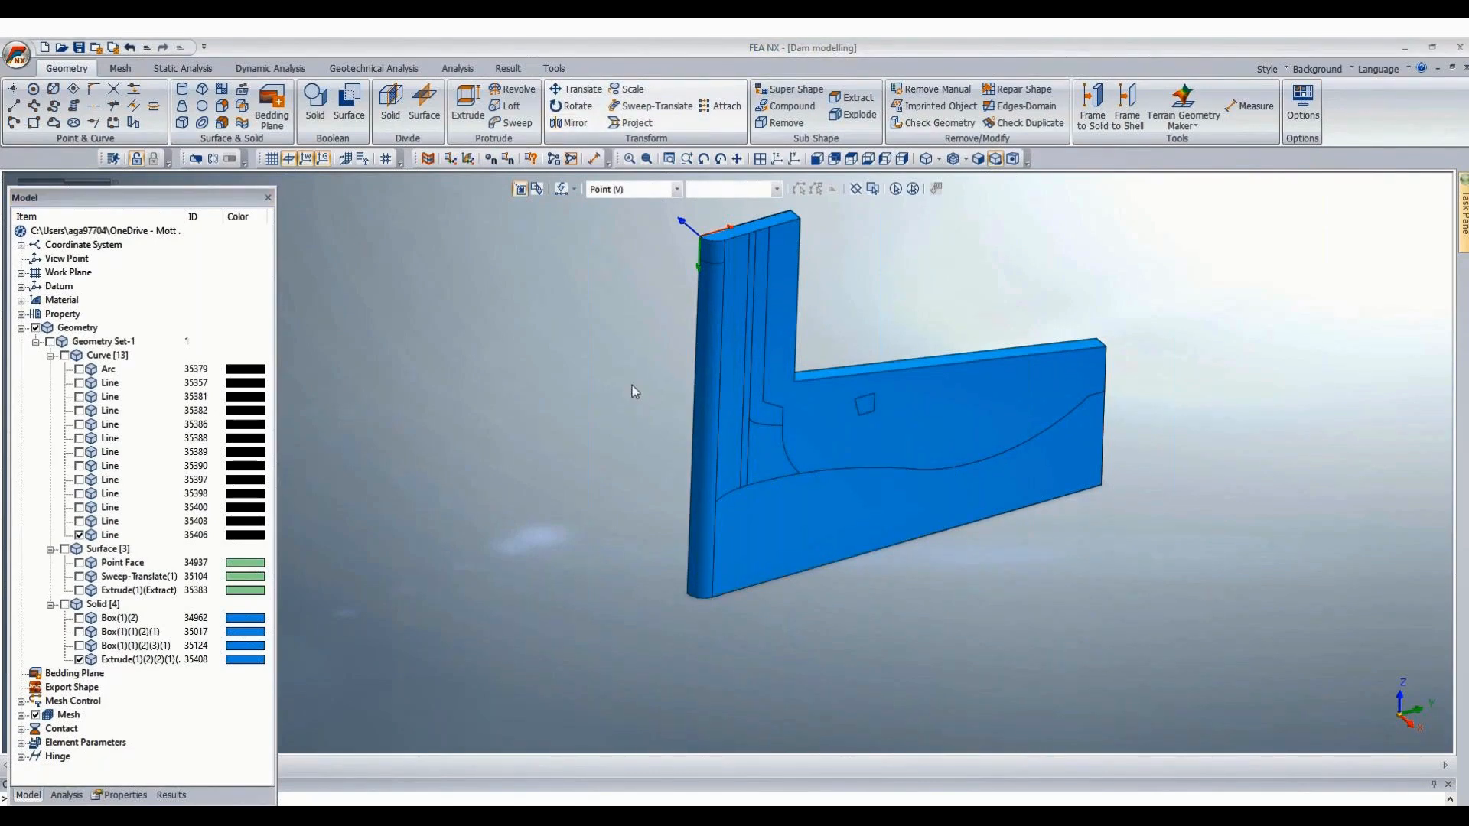
{"action": "left_click", "coordinate": [705, 361]}
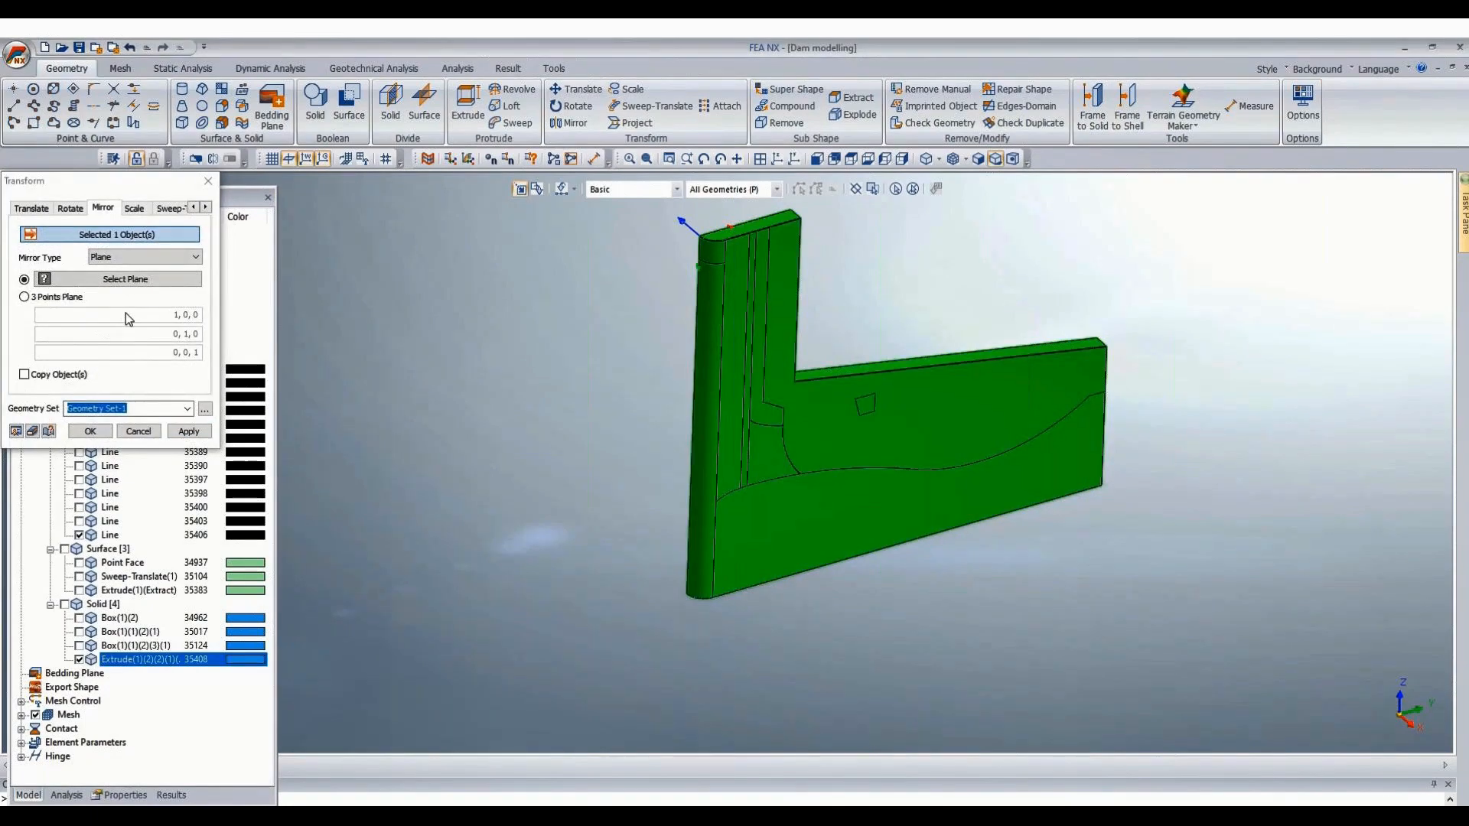
{"action": "left_click", "coordinate": [23, 297]}
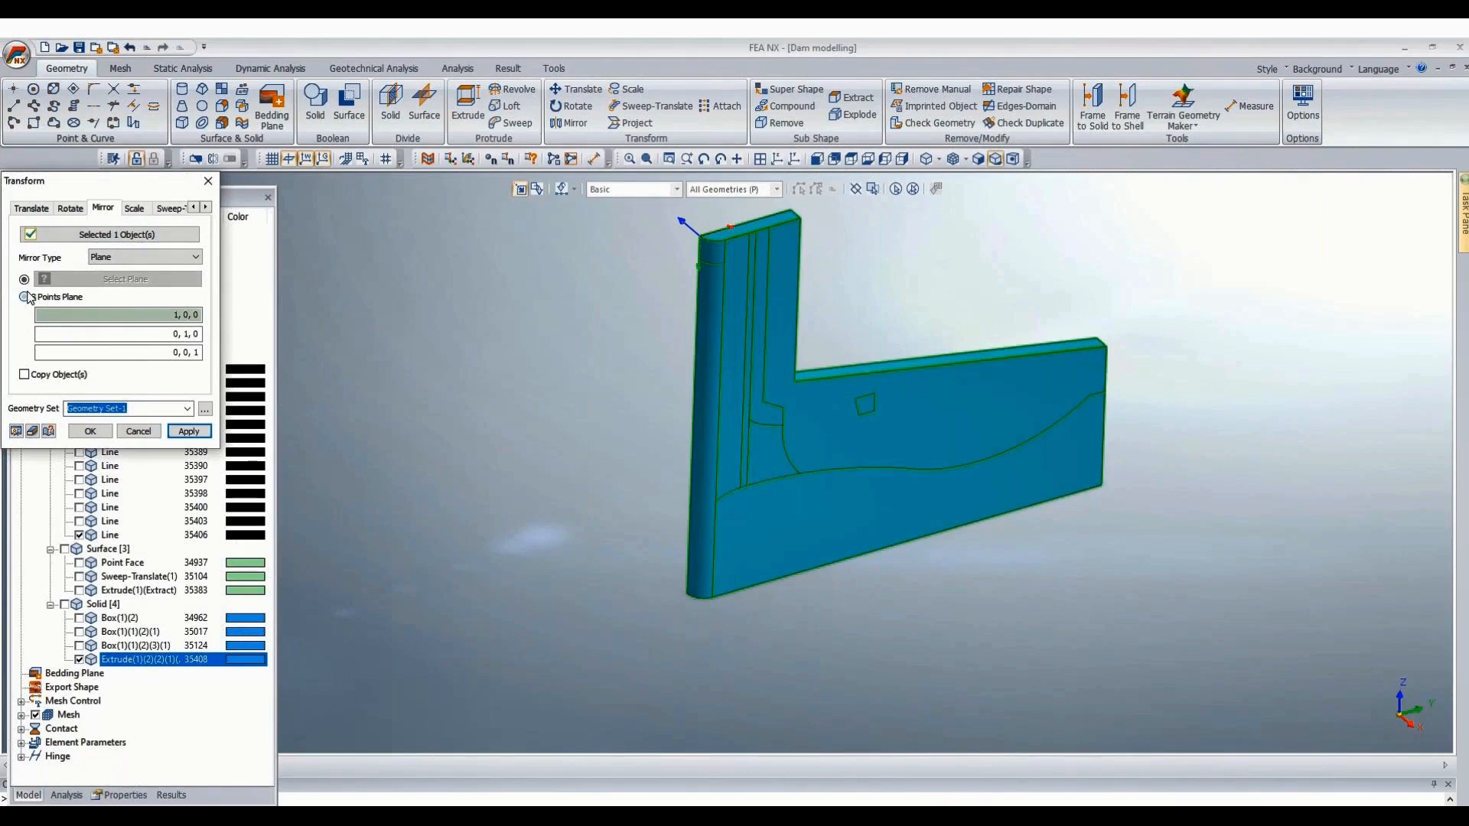
{"action": "left_click", "coordinate": [798, 221]}
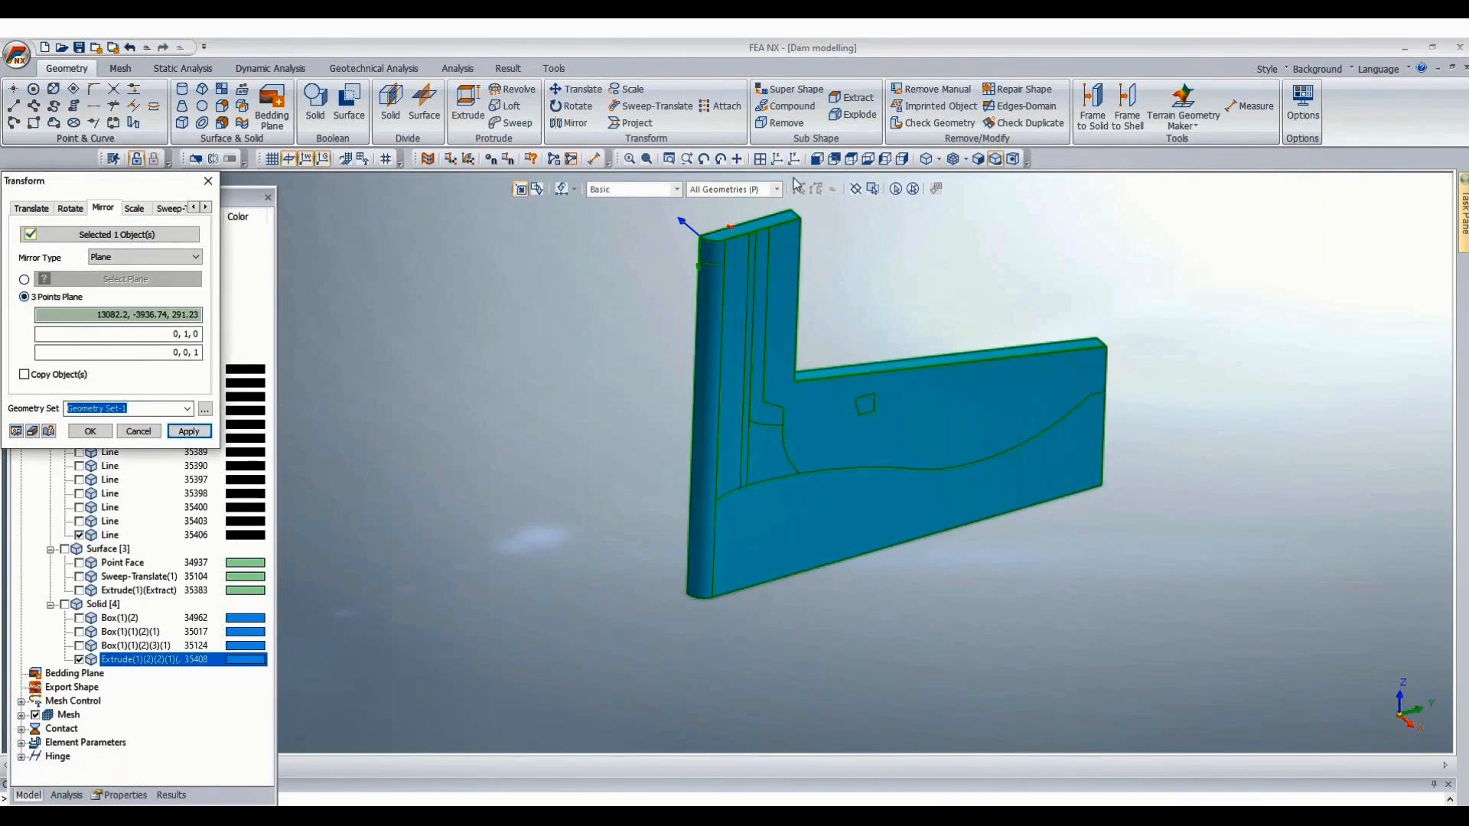
{"action": "left_click", "coordinate": [773, 228]}
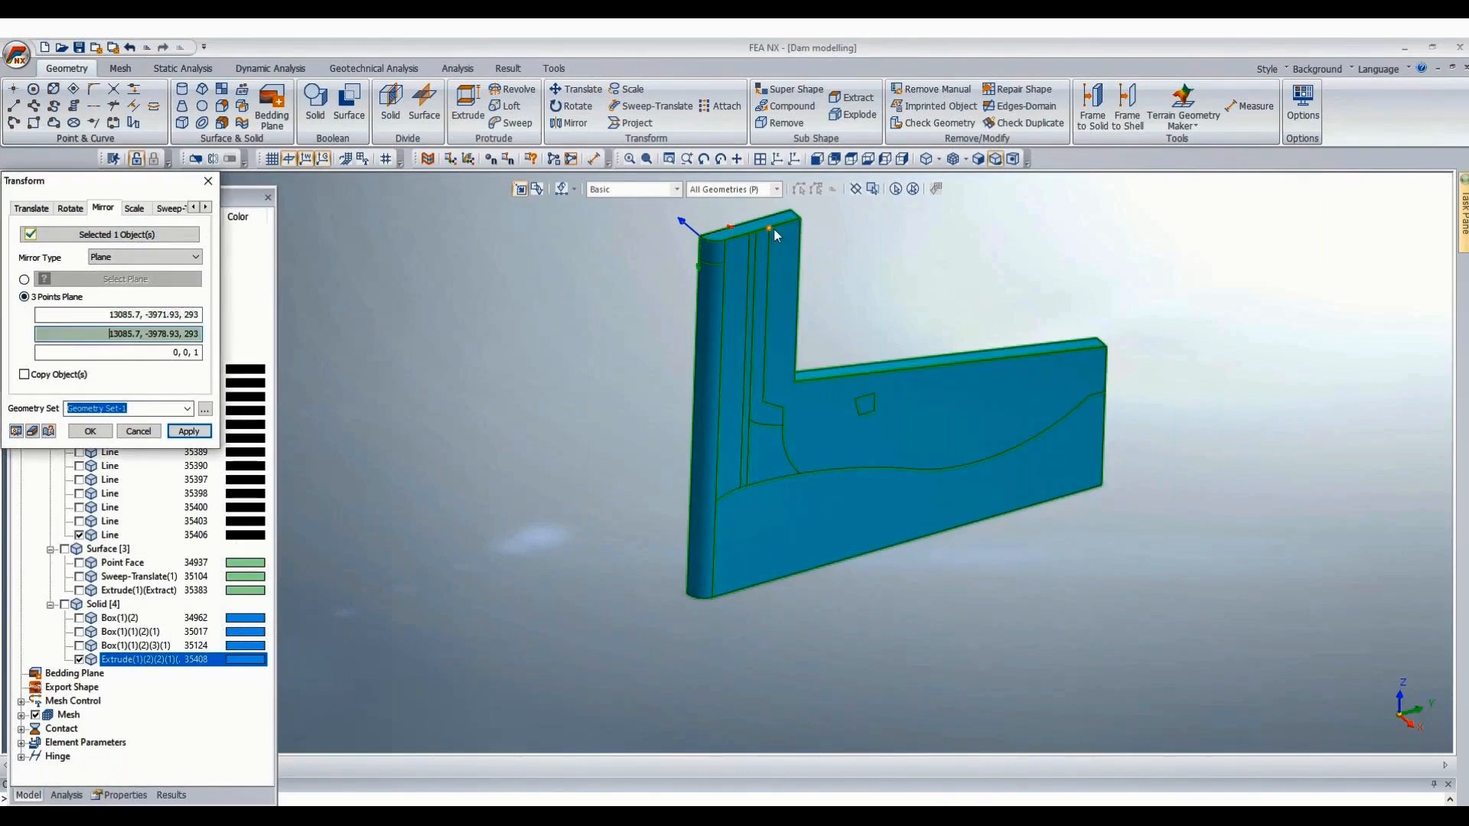
{"action": "left_click", "coordinate": [798, 289]}
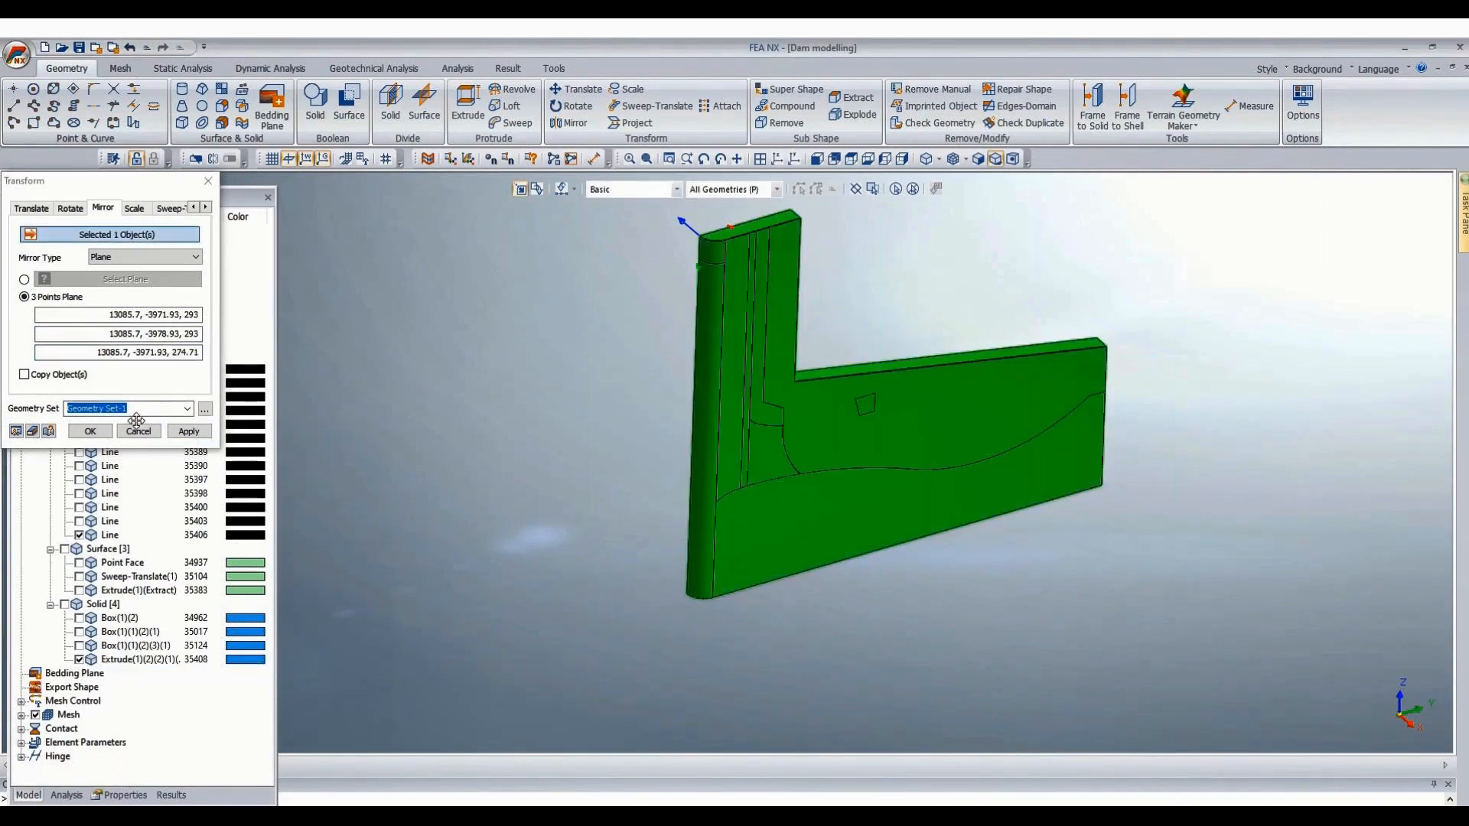
{"action": "left_click", "coordinate": [90, 431]}
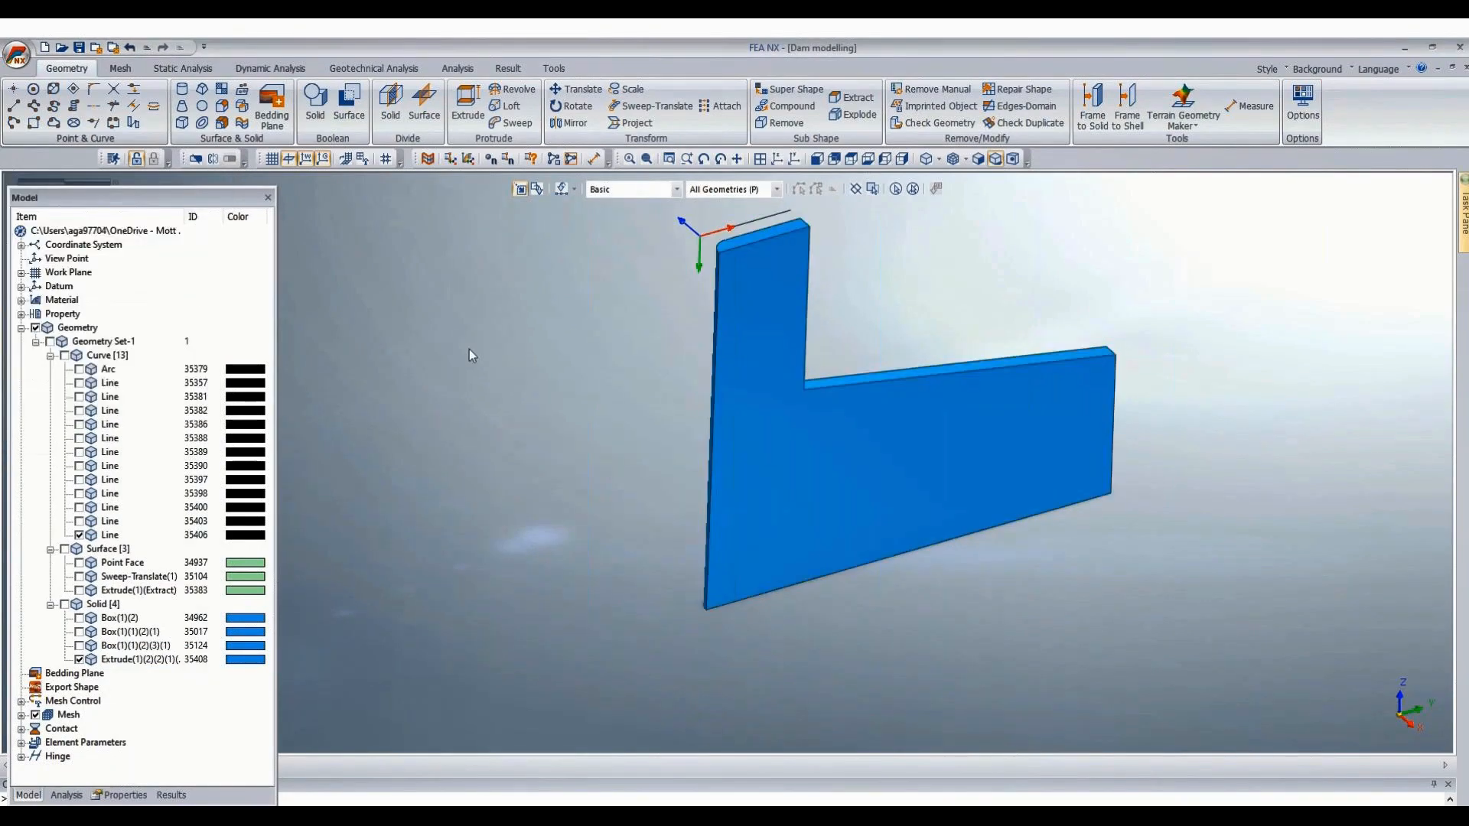
{"action": "middle_click_drag", "start_coordinate": [1013, 564], "coordinate": [1094, 533]}
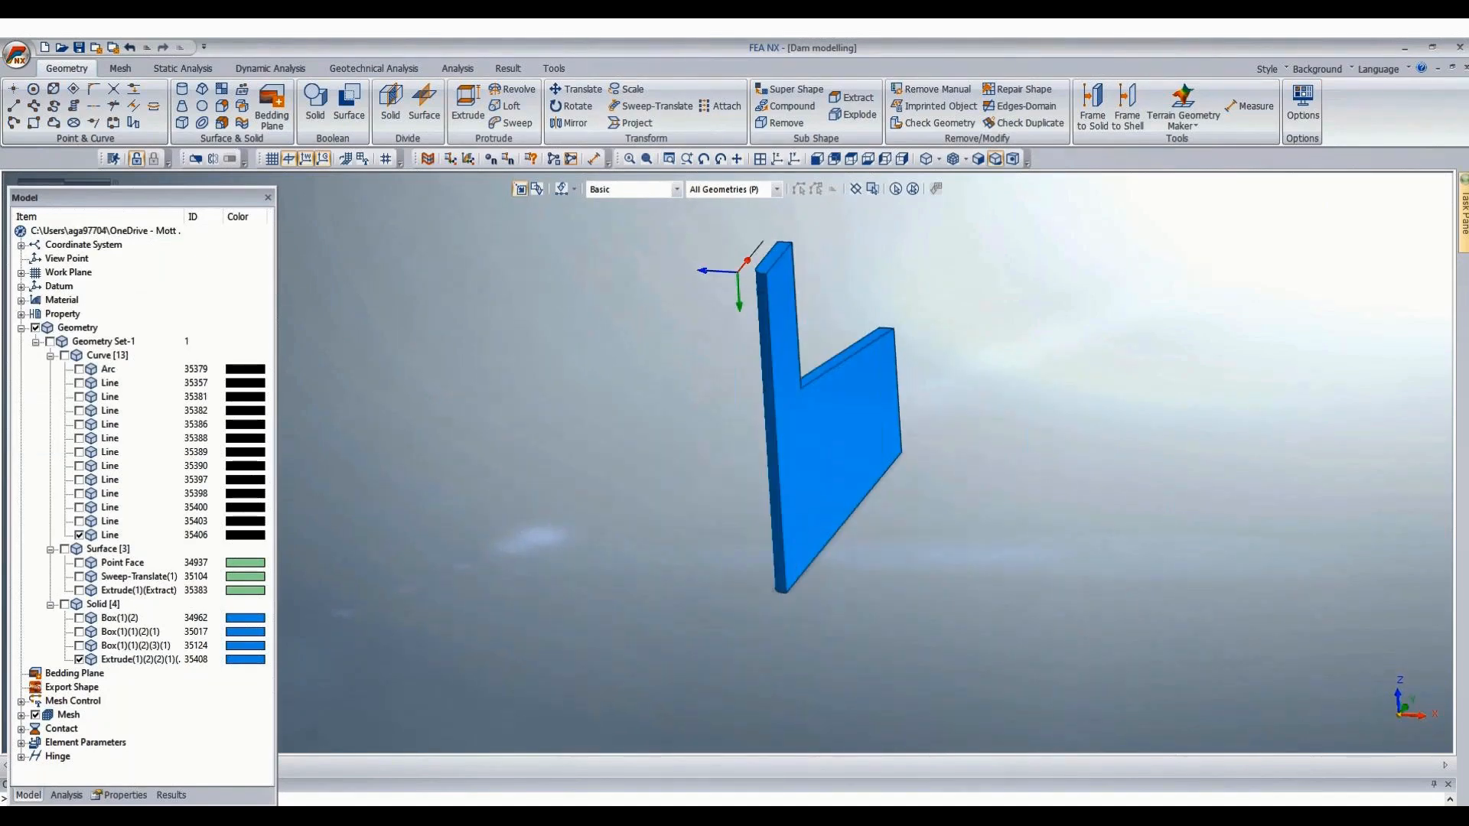
Display the extracted spillway face and extrude it 460.5 m as a solid along the reversed X datum axis.
{"action": "mouse_move", "coordinate": [463, 806]}
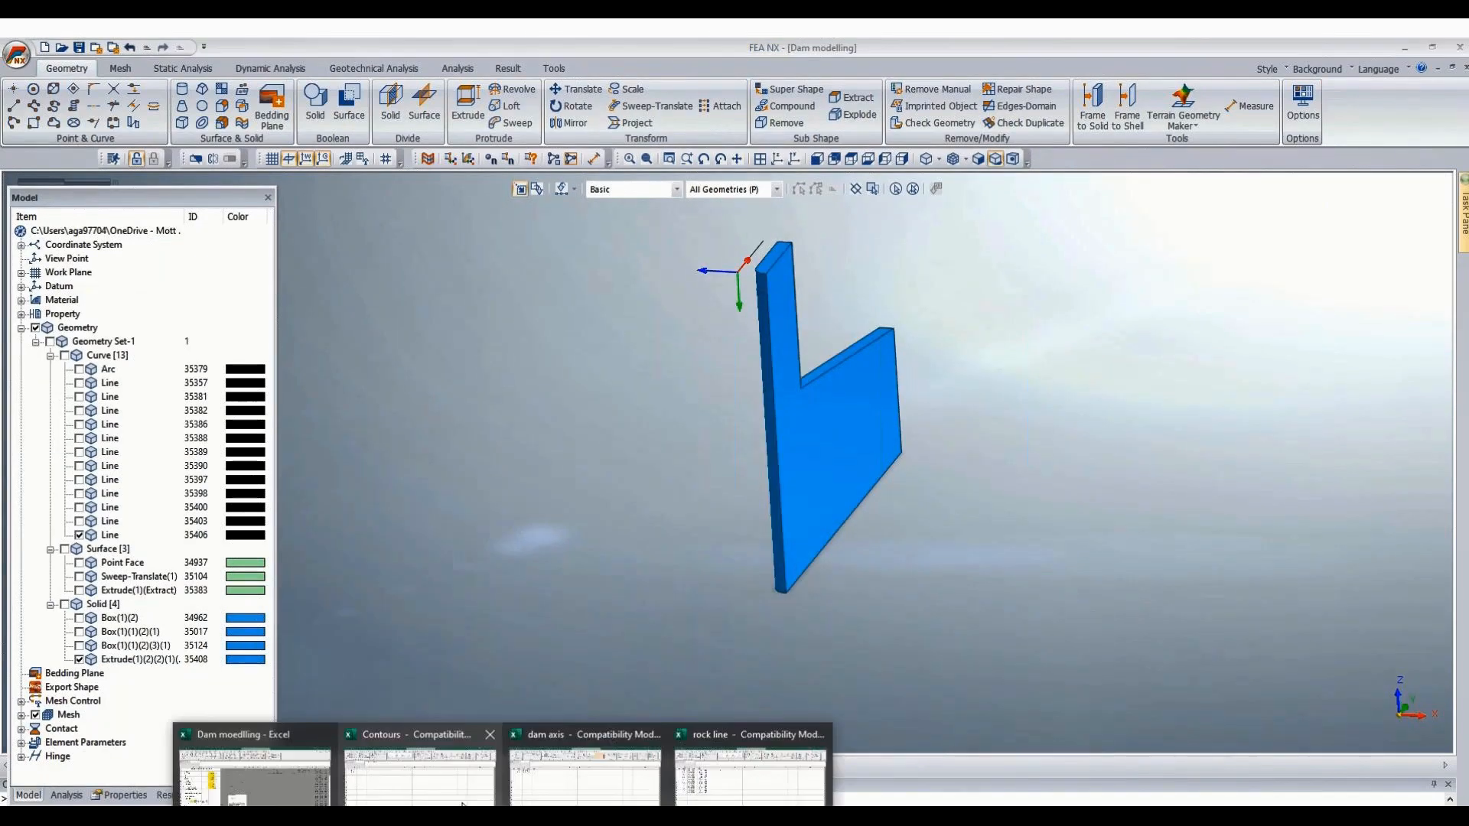
{"action": "left_click", "coordinate": [255, 777]}
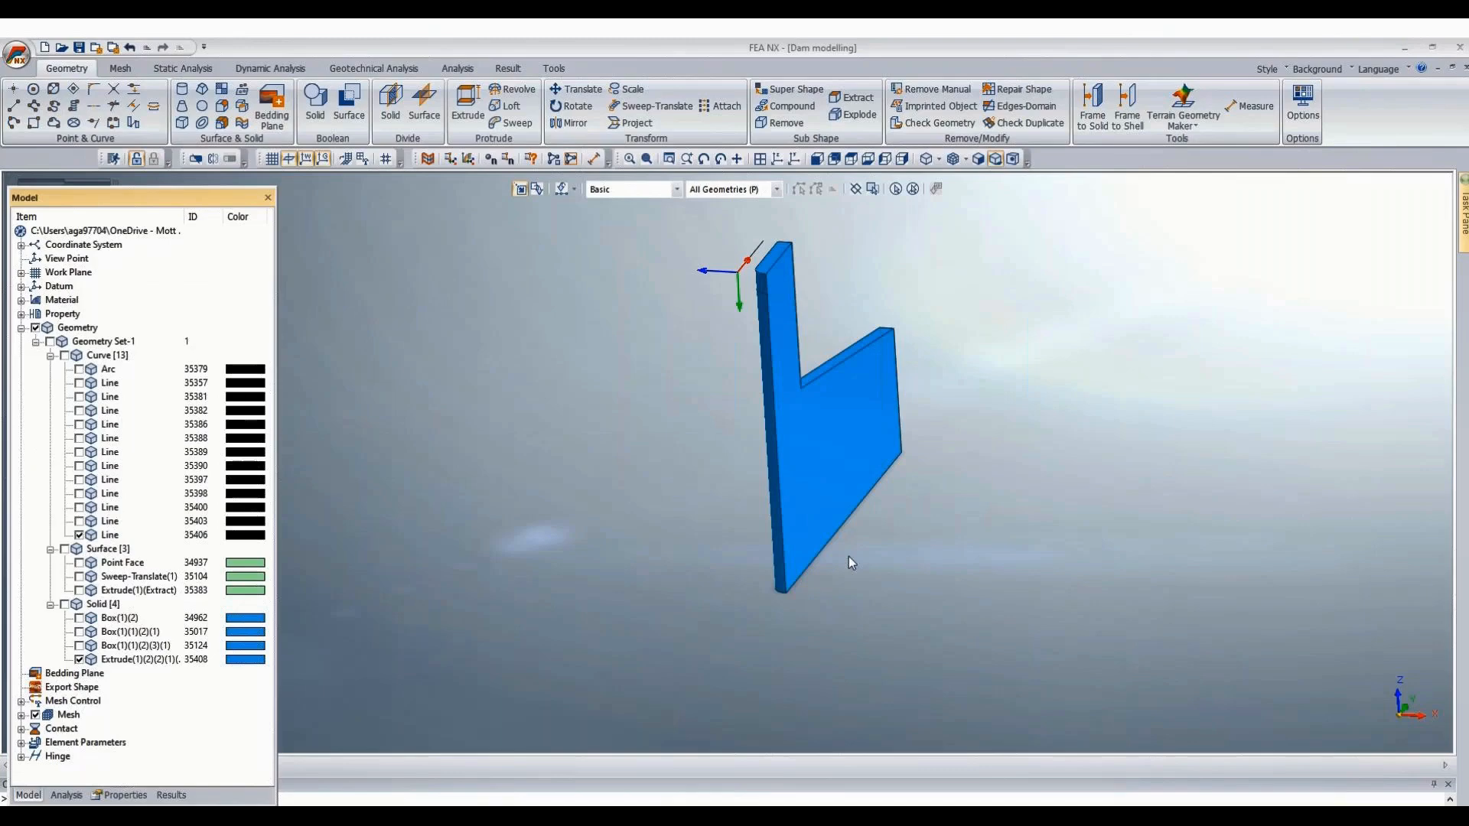
{"action": "left_click", "coordinate": [78, 590]}
{"action": "middle_click_drag", "start_coordinate": [747, 666], "coordinate": [379, 310]}
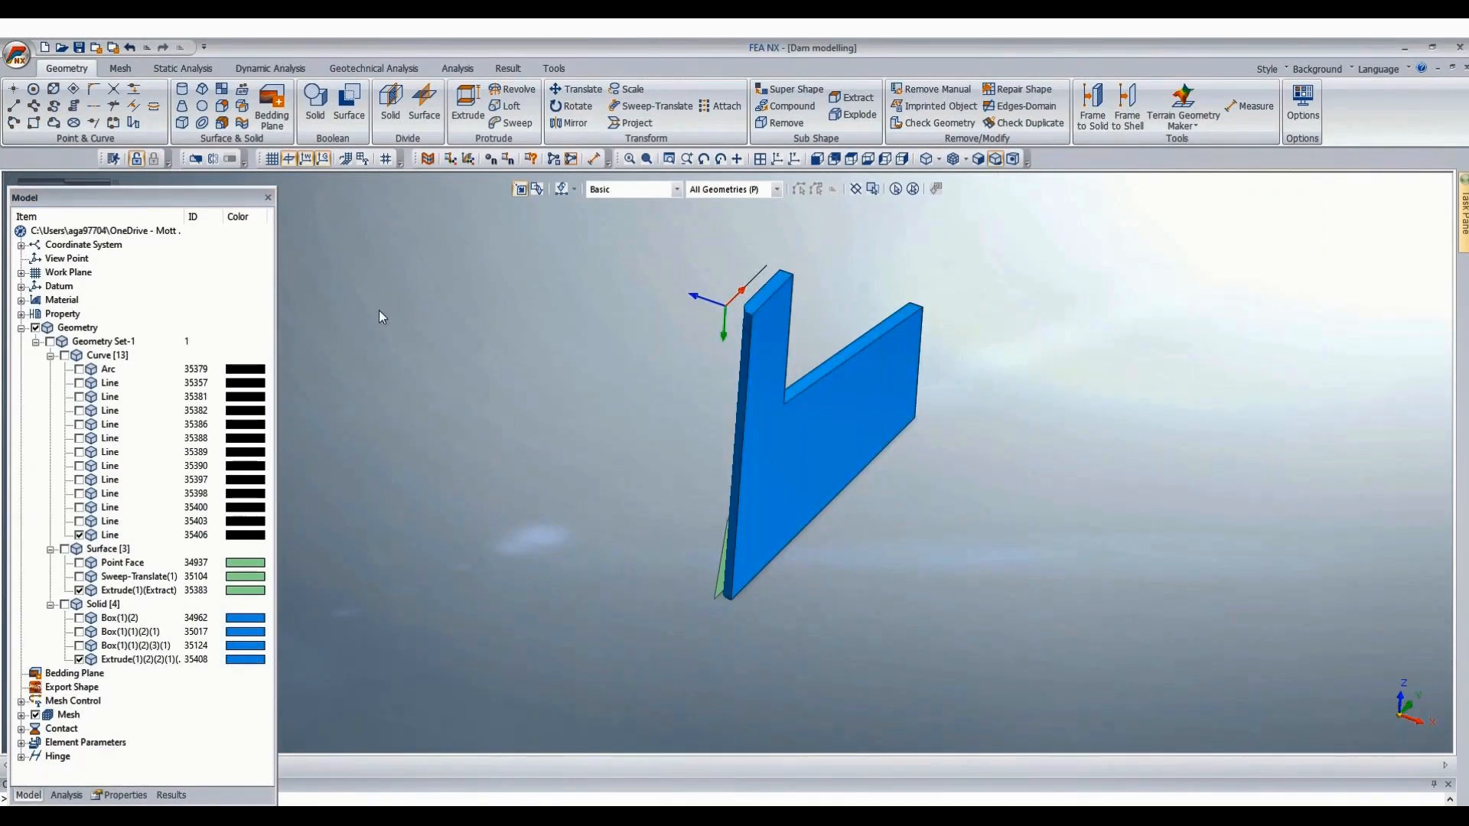
{"action": "left_click", "coordinate": [468, 104]}
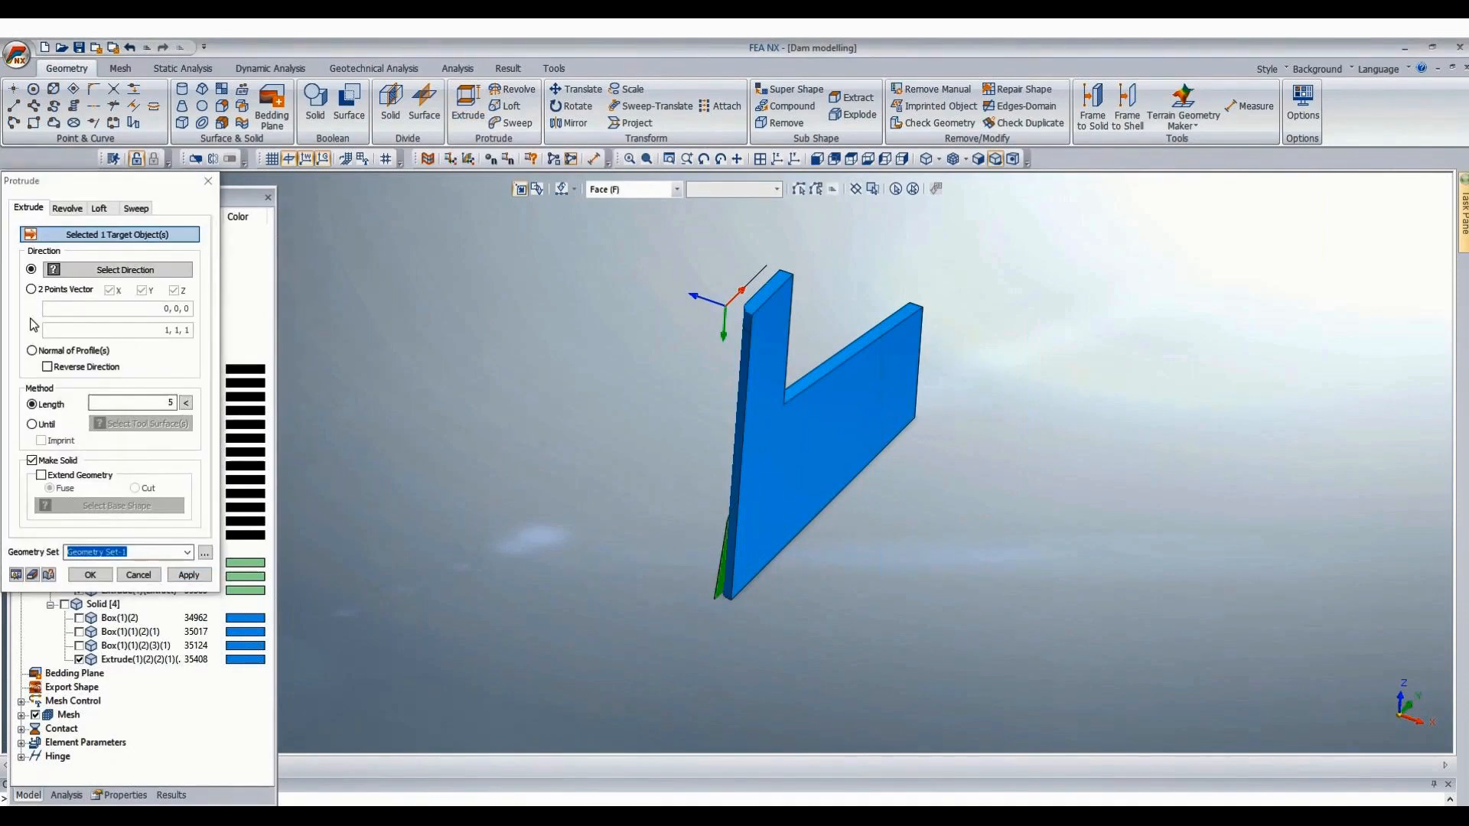
{"action": "left_click", "coordinate": [125, 270]}
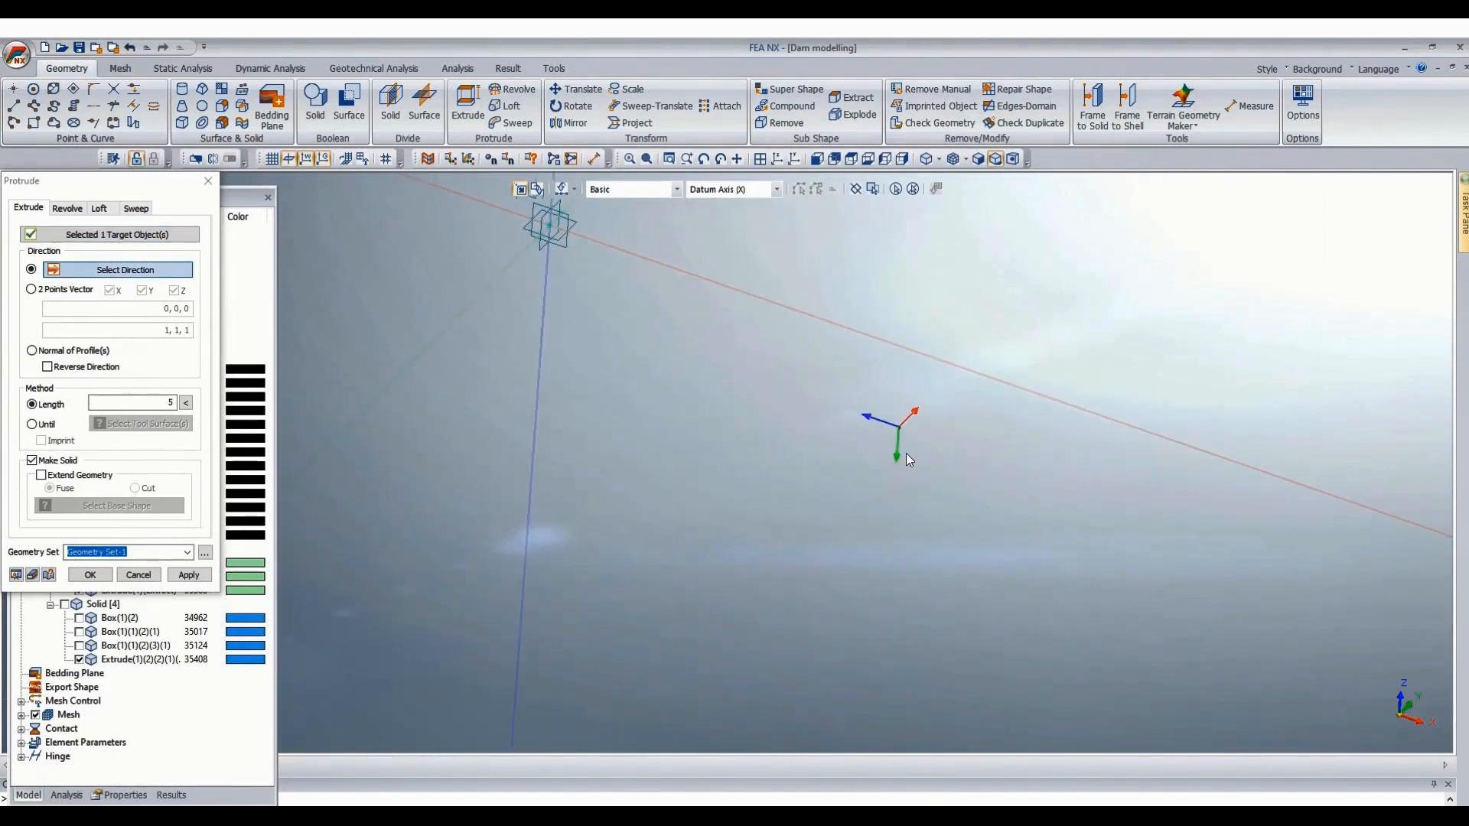
{"action": "scroll", "coordinate": [906, 457], "scroll_direction": "down", "scroll_amount": 2}
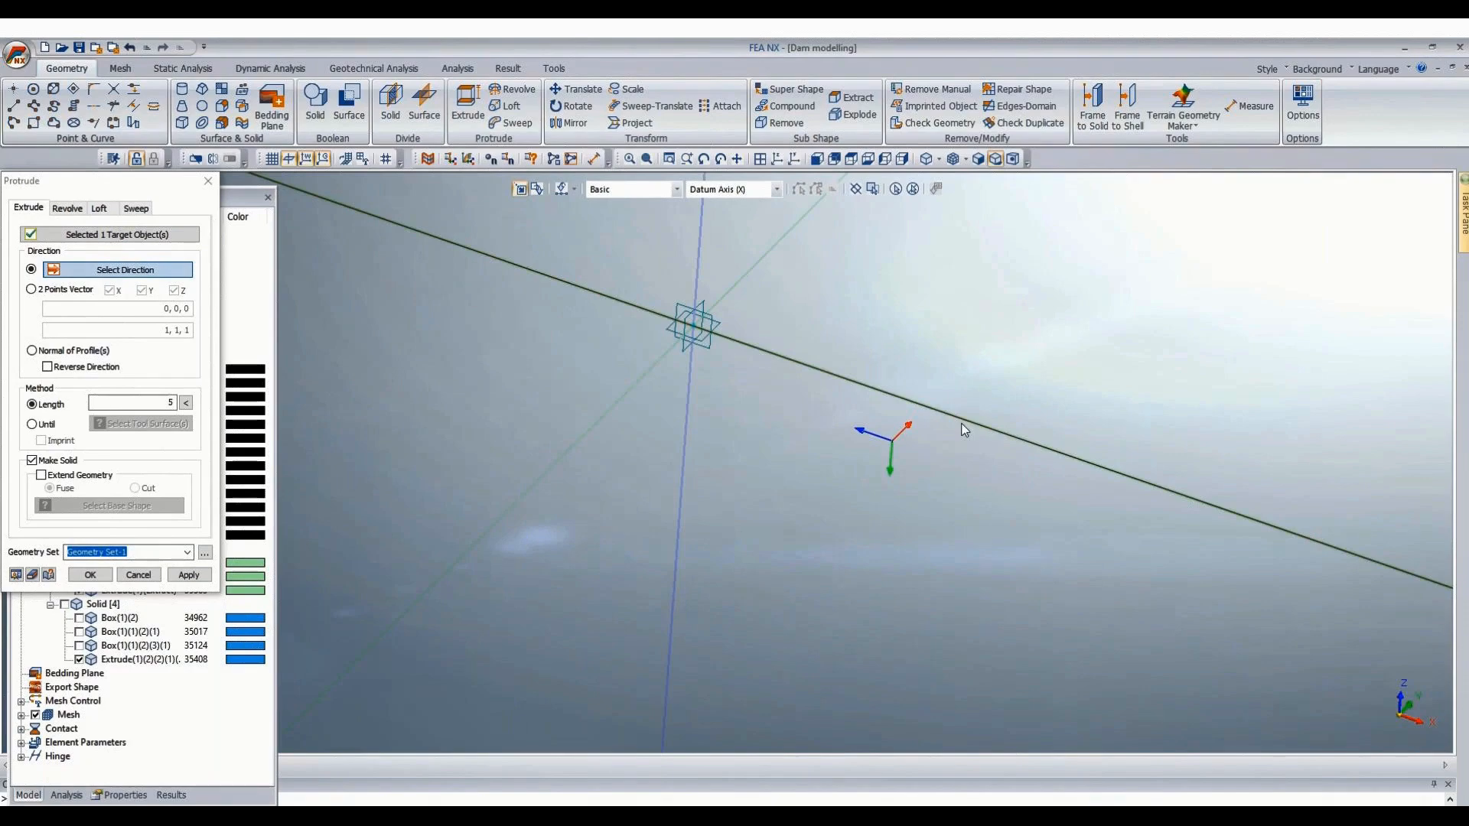
{"action": "left_click", "coordinate": [965, 430]}
{"action": "left_click", "coordinate": [69, 367]}
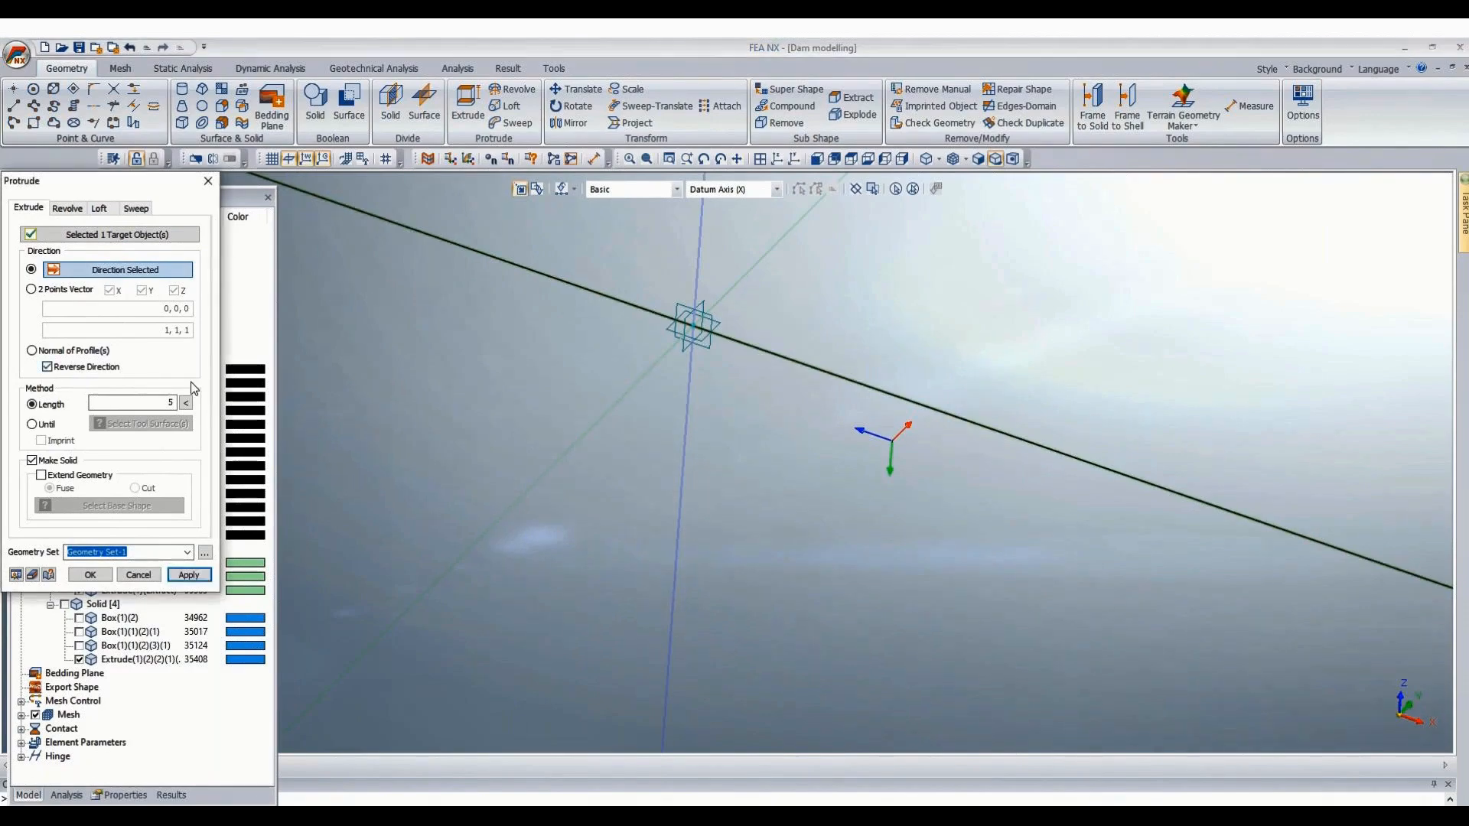
{"action": "double_click", "coordinate": [169, 402]}
{"action": "type", "text": "460.5"}
{"action": "left_click", "coordinate": [89, 573]}
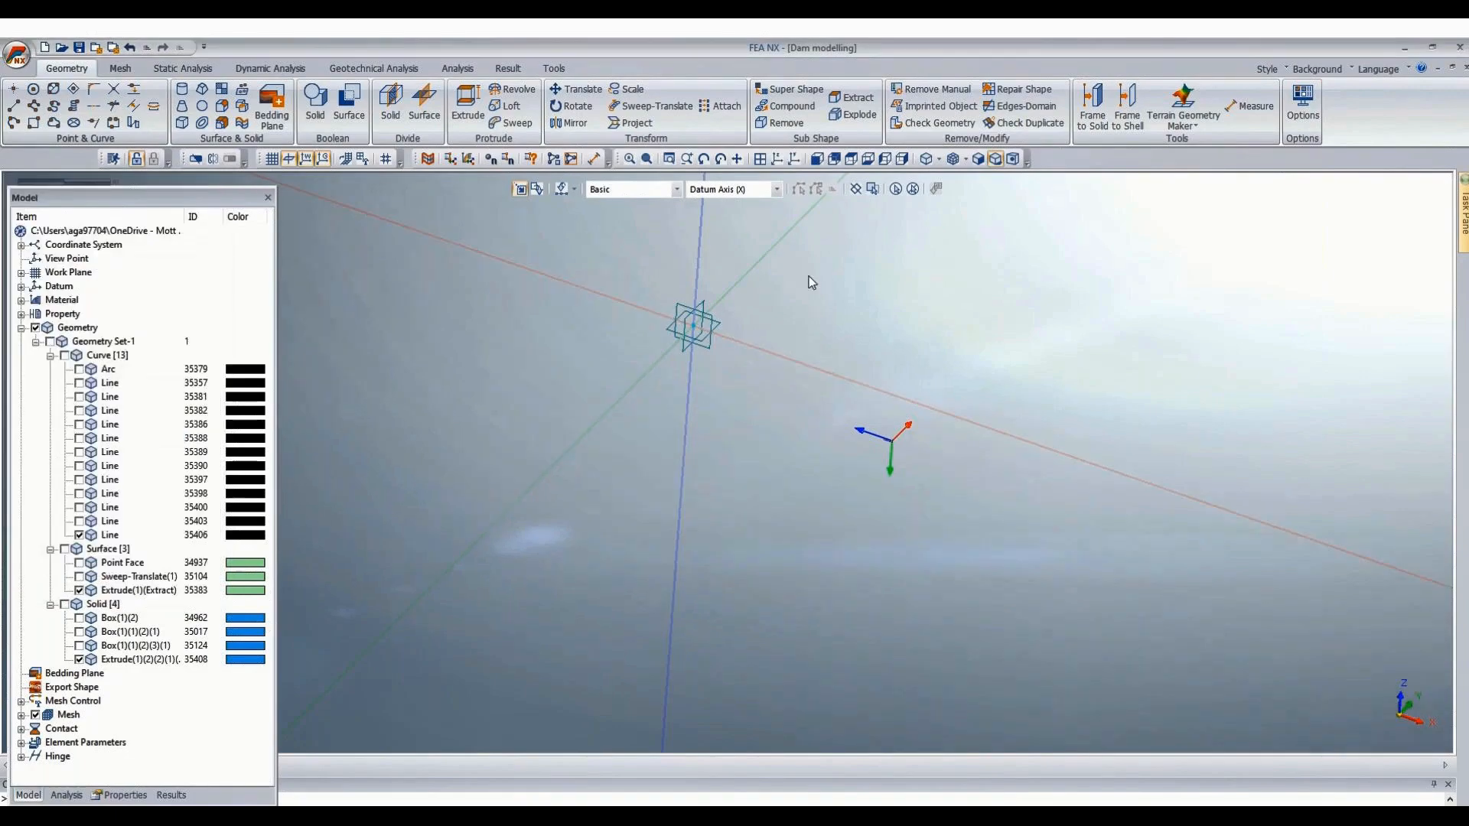
Examine the extruded spillway solid against the pier slice at its end, including from the underside.
{"action": "left_click", "coordinate": [817, 159]}
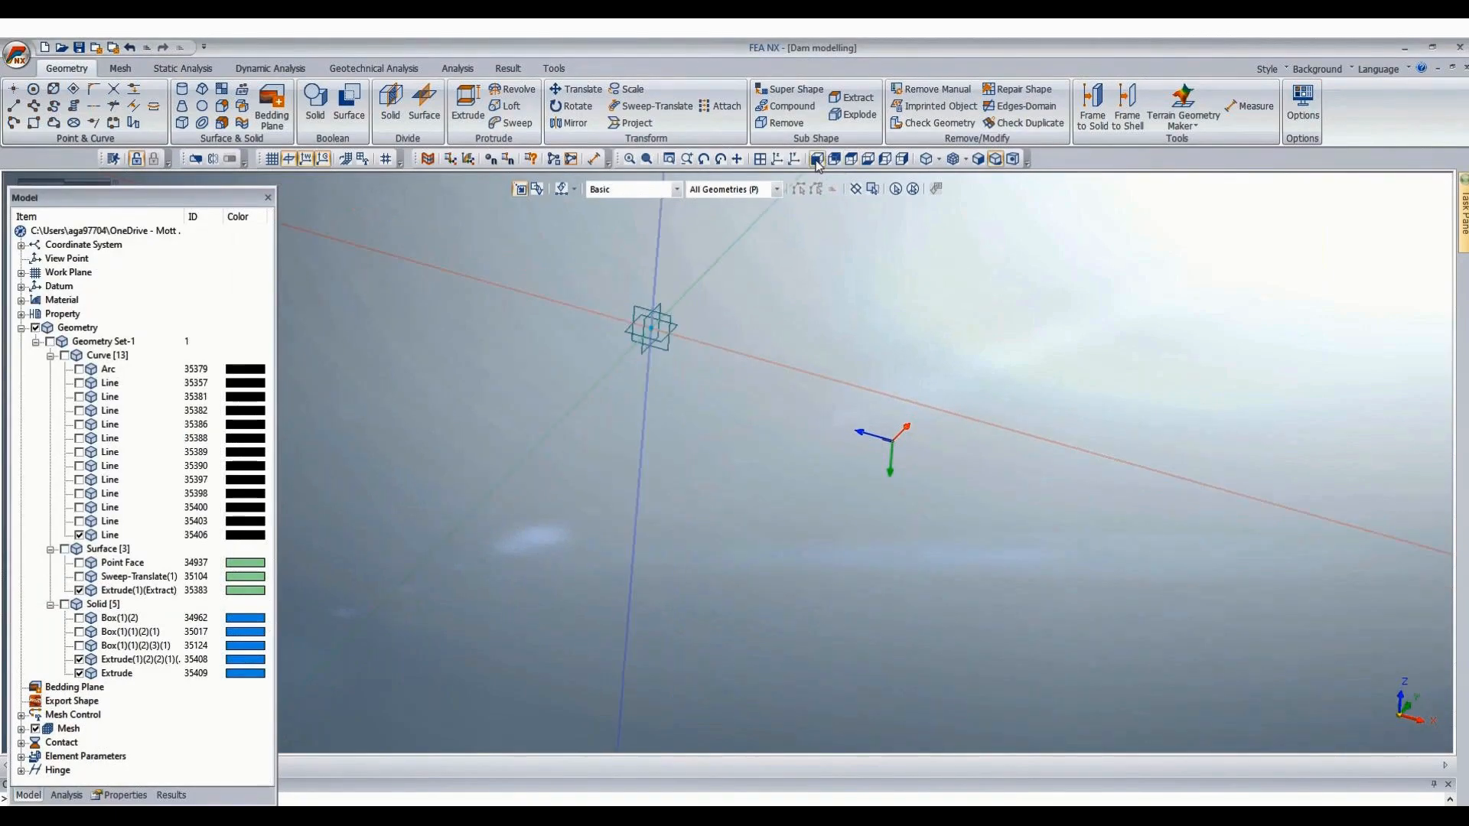
{"action": "scroll", "coordinate": [1007, 247], "scroll_direction": "down", "scroll_amount": 3}
{"action": "middle_click_drag", "start_coordinate": [1063, 277], "coordinate": [972, 409]}
{"action": "scroll", "coordinate": [1324, 553], "scroll_direction": "up", "scroll_amount": 5}
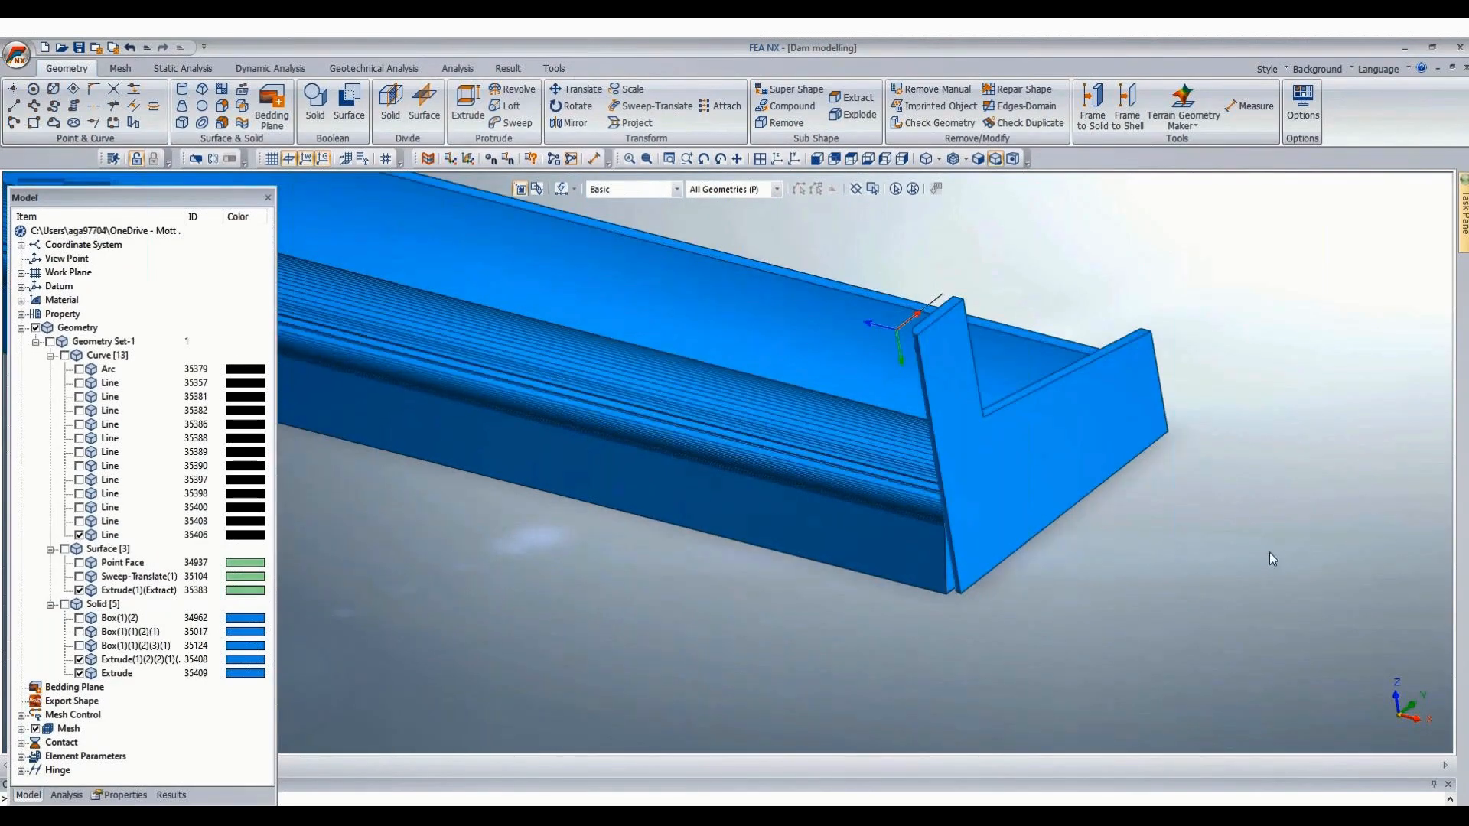
{"action": "scroll", "coordinate": [875, 695], "scroll_direction": "up", "scroll_amount": 3}
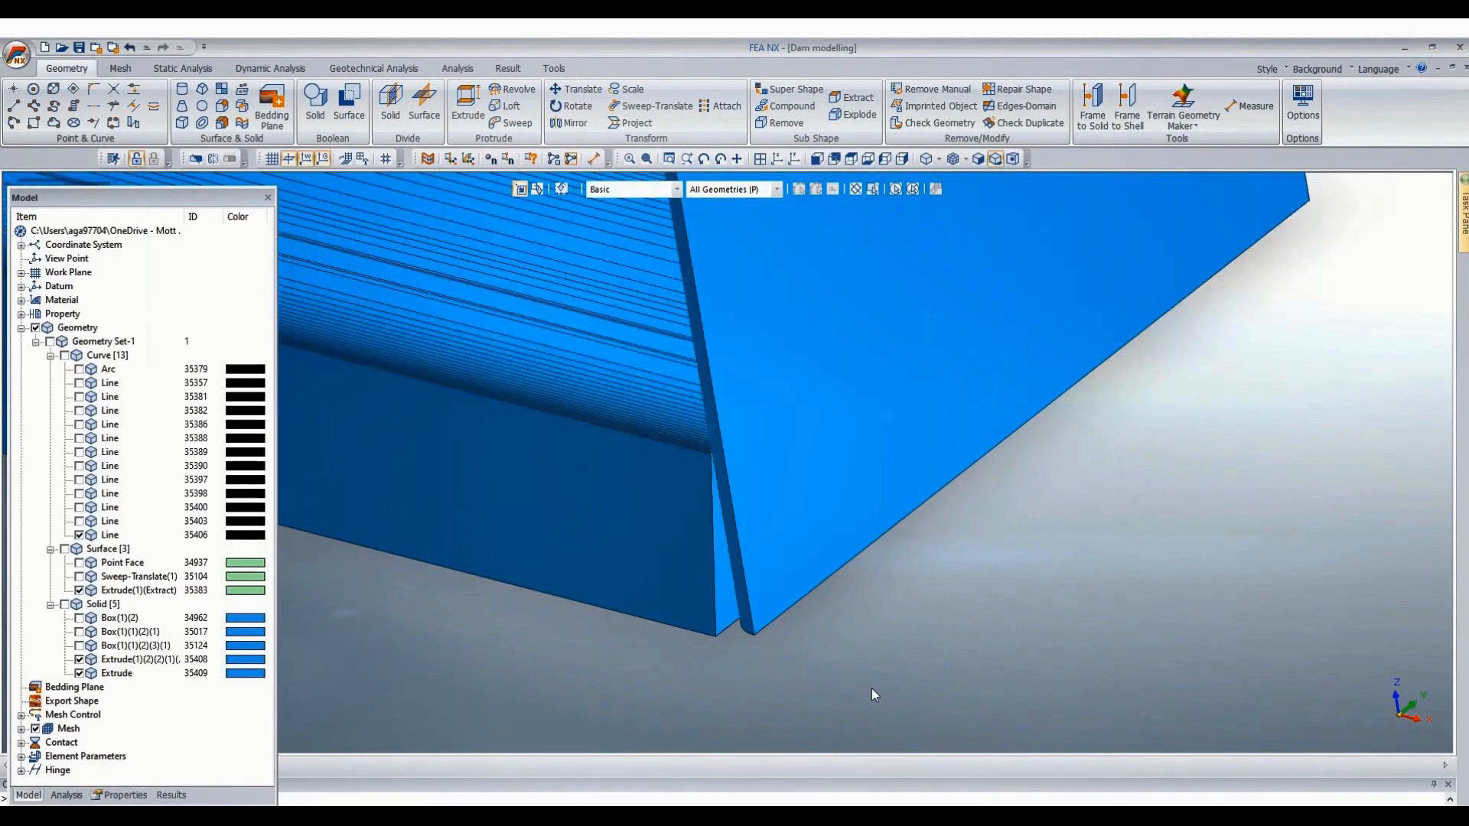
{"action": "scroll", "coordinate": [873, 691], "scroll_direction": "down", "scroll_amount": 3}
{"action": "scroll", "coordinate": [892, 668], "scroll_direction": "down", "scroll_amount": 3}
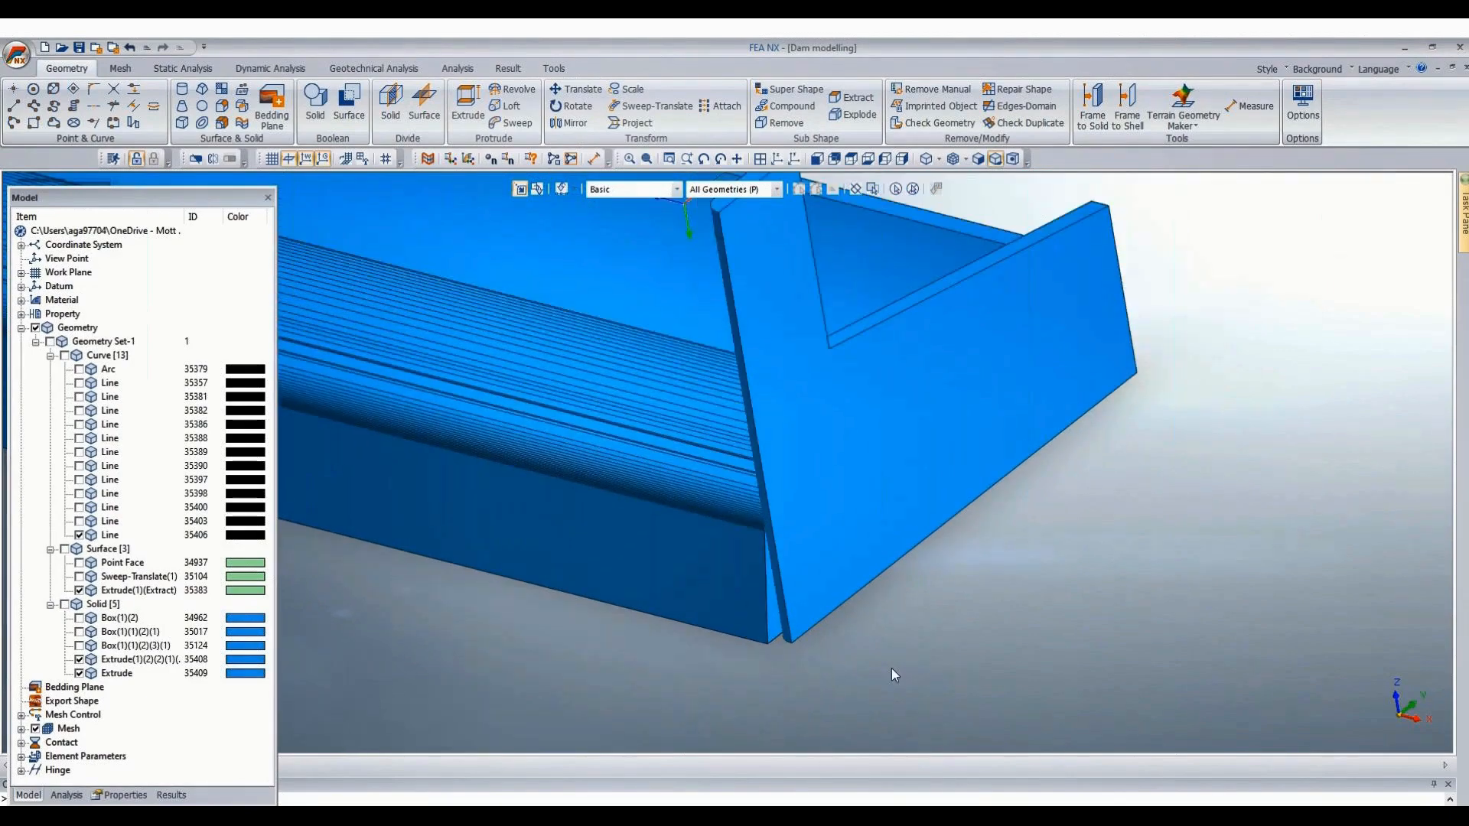
{"action": "middle_click_drag", "start_coordinate": [706, 652], "coordinate": [649, 557]}
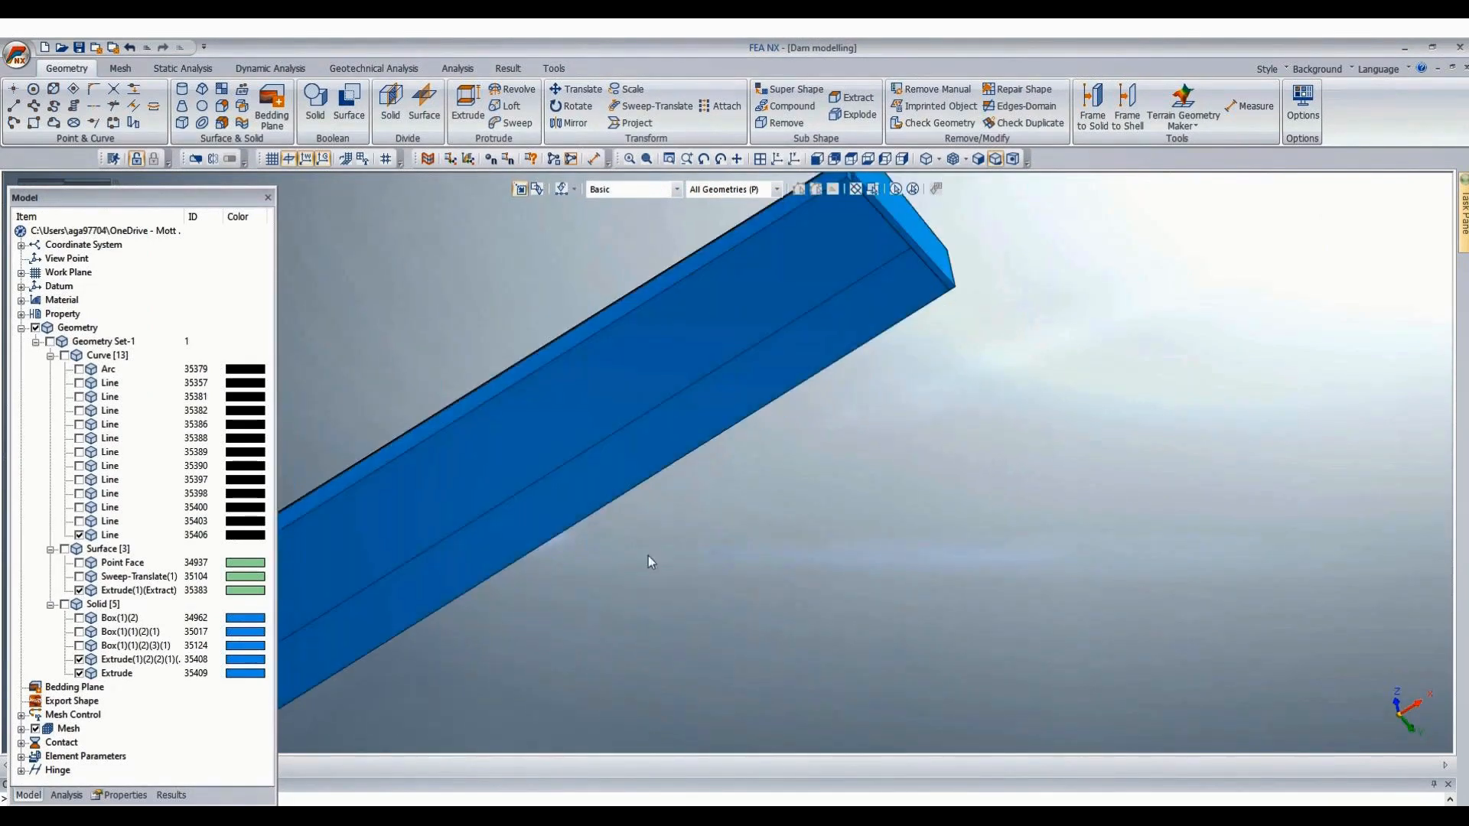
{"action": "scroll", "coordinate": [649, 557], "scroll_direction": "down", "scroll_amount": 3}
{"action": "scroll", "coordinate": [827, 322], "scroll_direction": "up", "scroll_amount": 5}
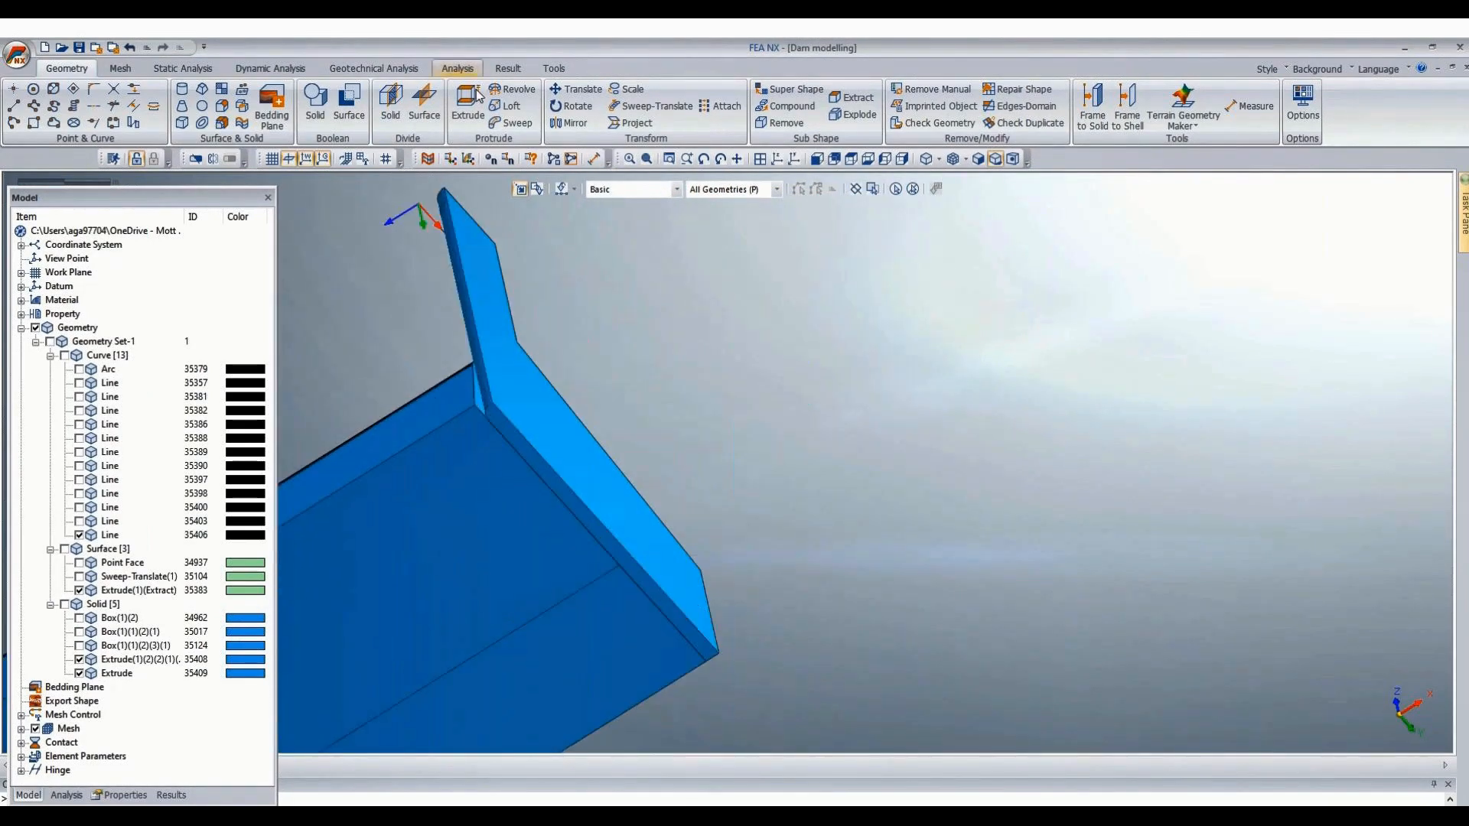
Move the pier slice 3.5 m along the vector from 13089.2, -3900.86, 213 to 13085.7, -3900.86, 213.
{"action": "left_click", "coordinate": [613, 474]}
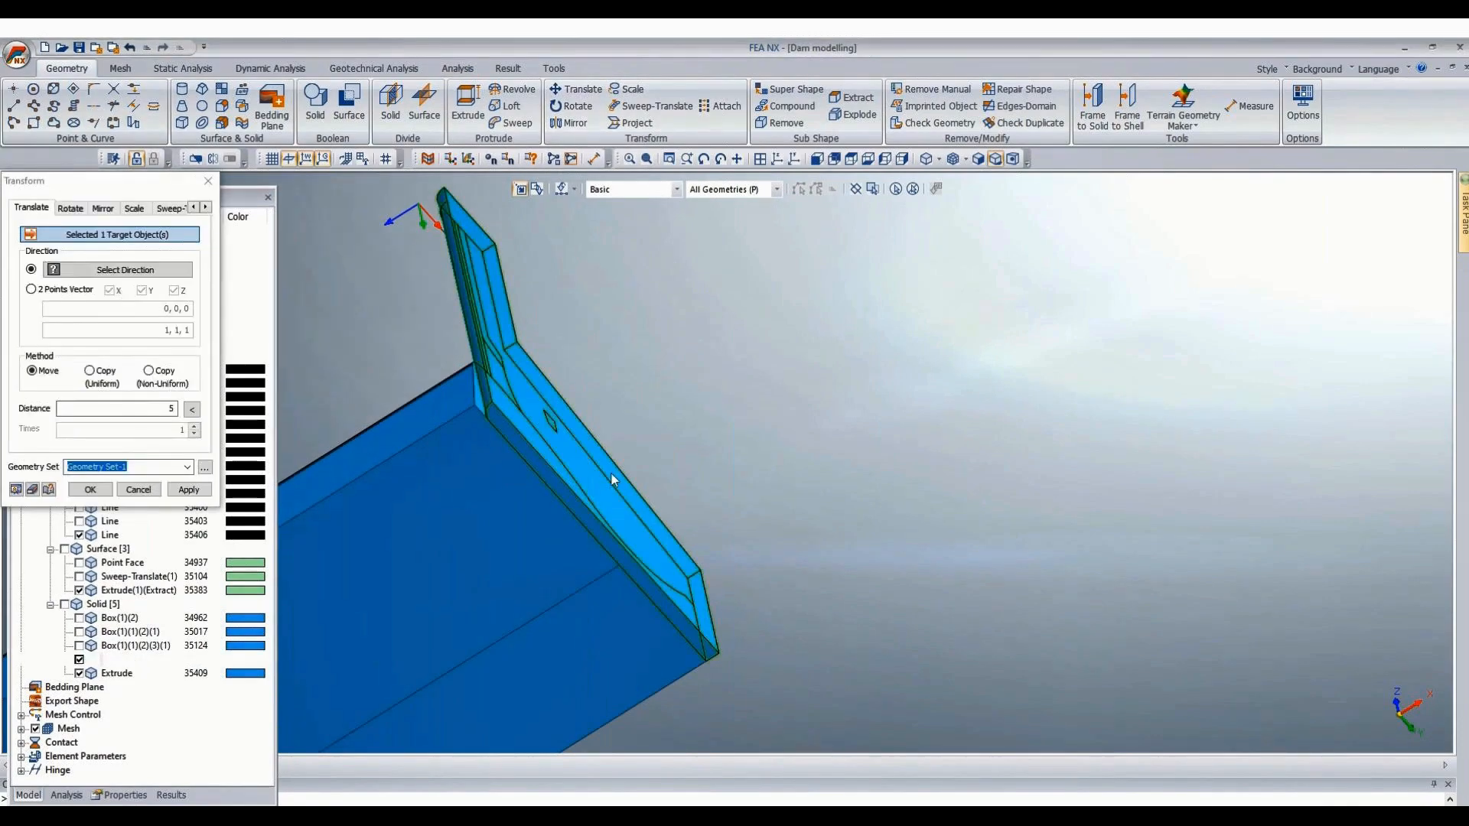
{"action": "left_click", "coordinate": [31, 290]}
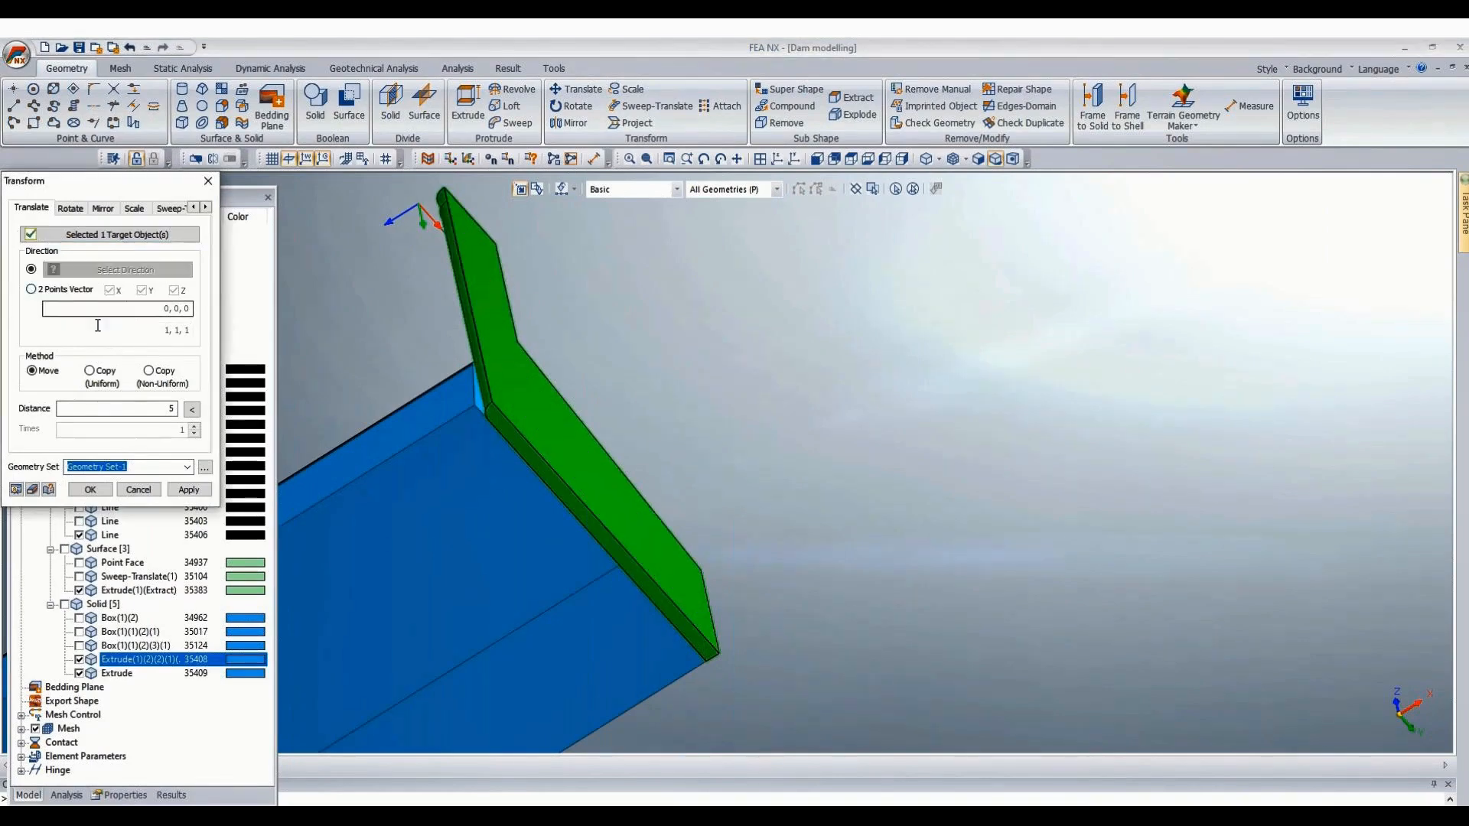
{"action": "left_click", "coordinate": [724, 657]}
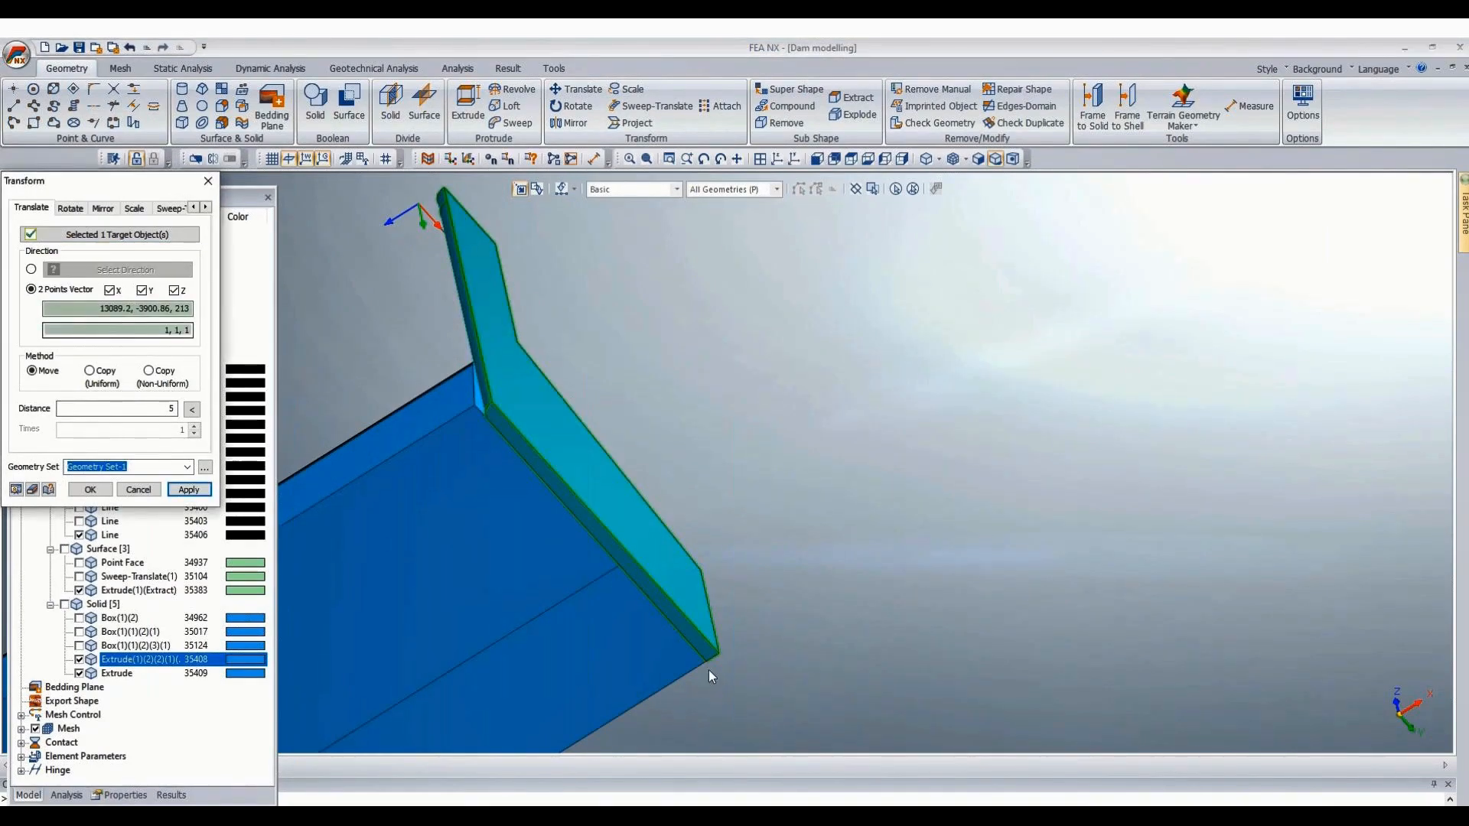
{"action": "left_click", "coordinate": [685, 664]}
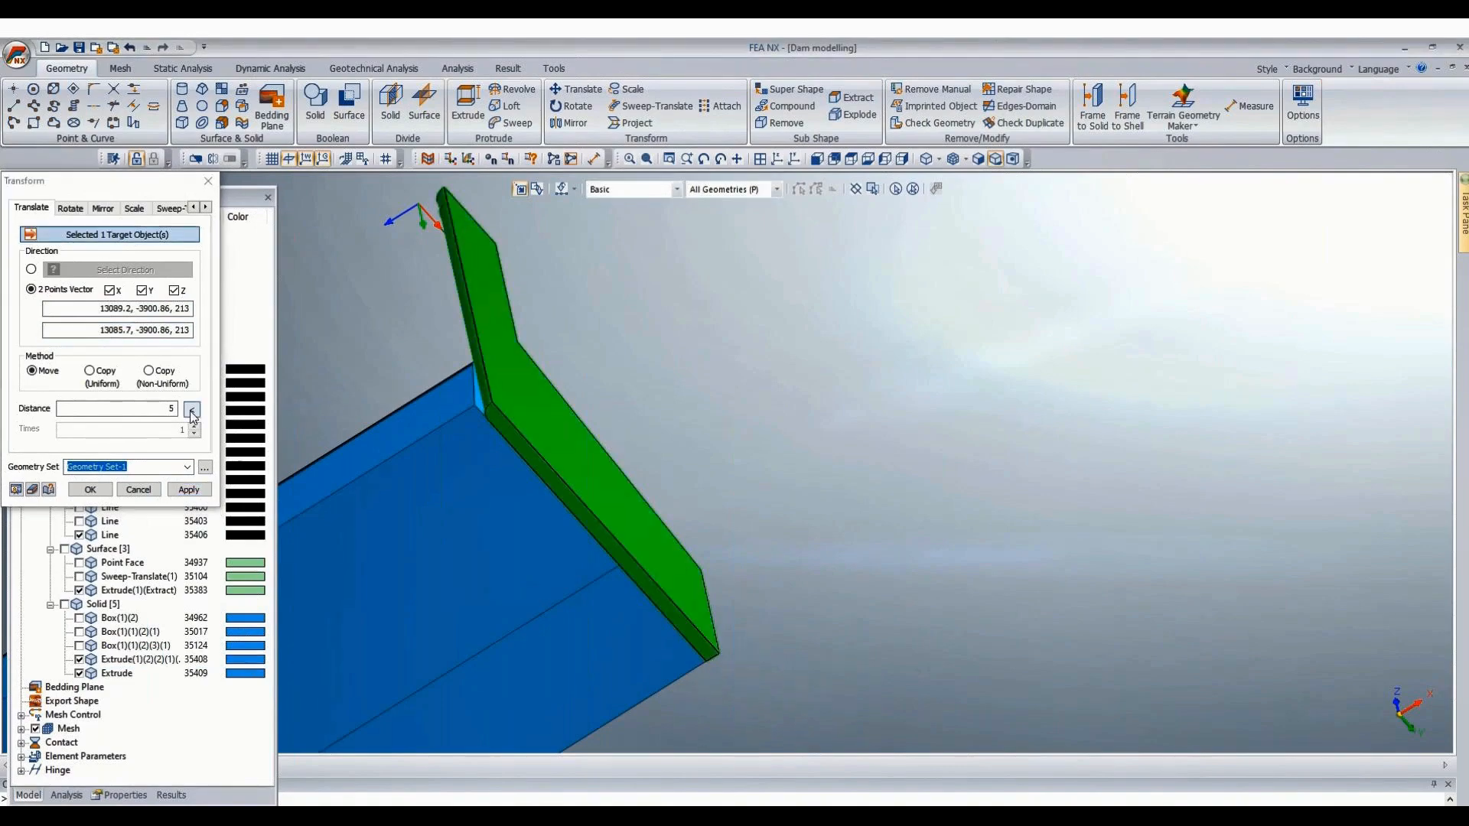
{"action": "left_click", "coordinate": [192, 410]}
{"action": "left_click", "coordinate": [97, 490]}
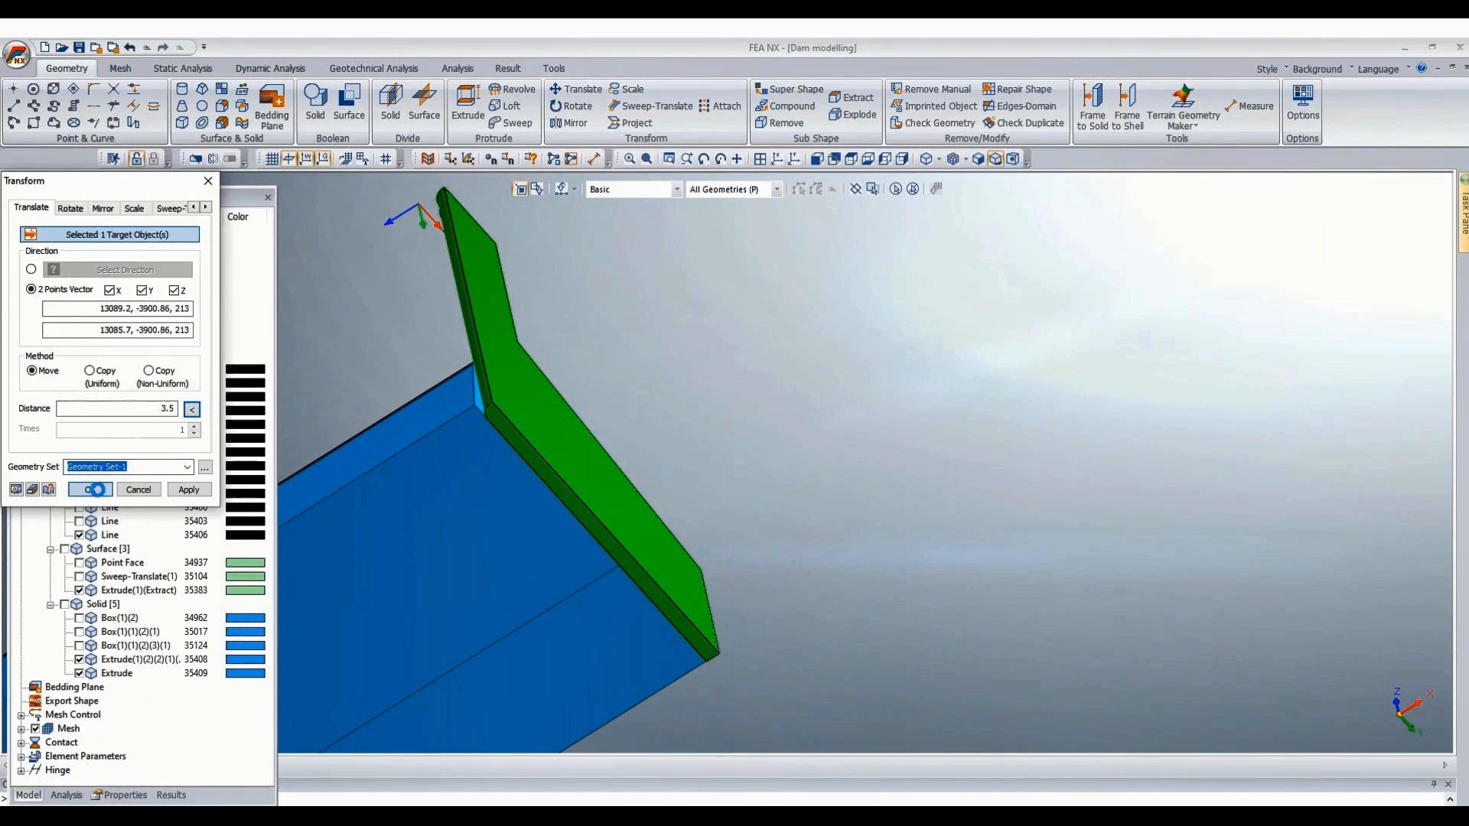
Delete the extracted spillway face and all the arc and line curves from the geometry set.
{"action": "scroll", "coordinate": [920, 375], "scroll_direction": "down", "scroll_amount": 5}
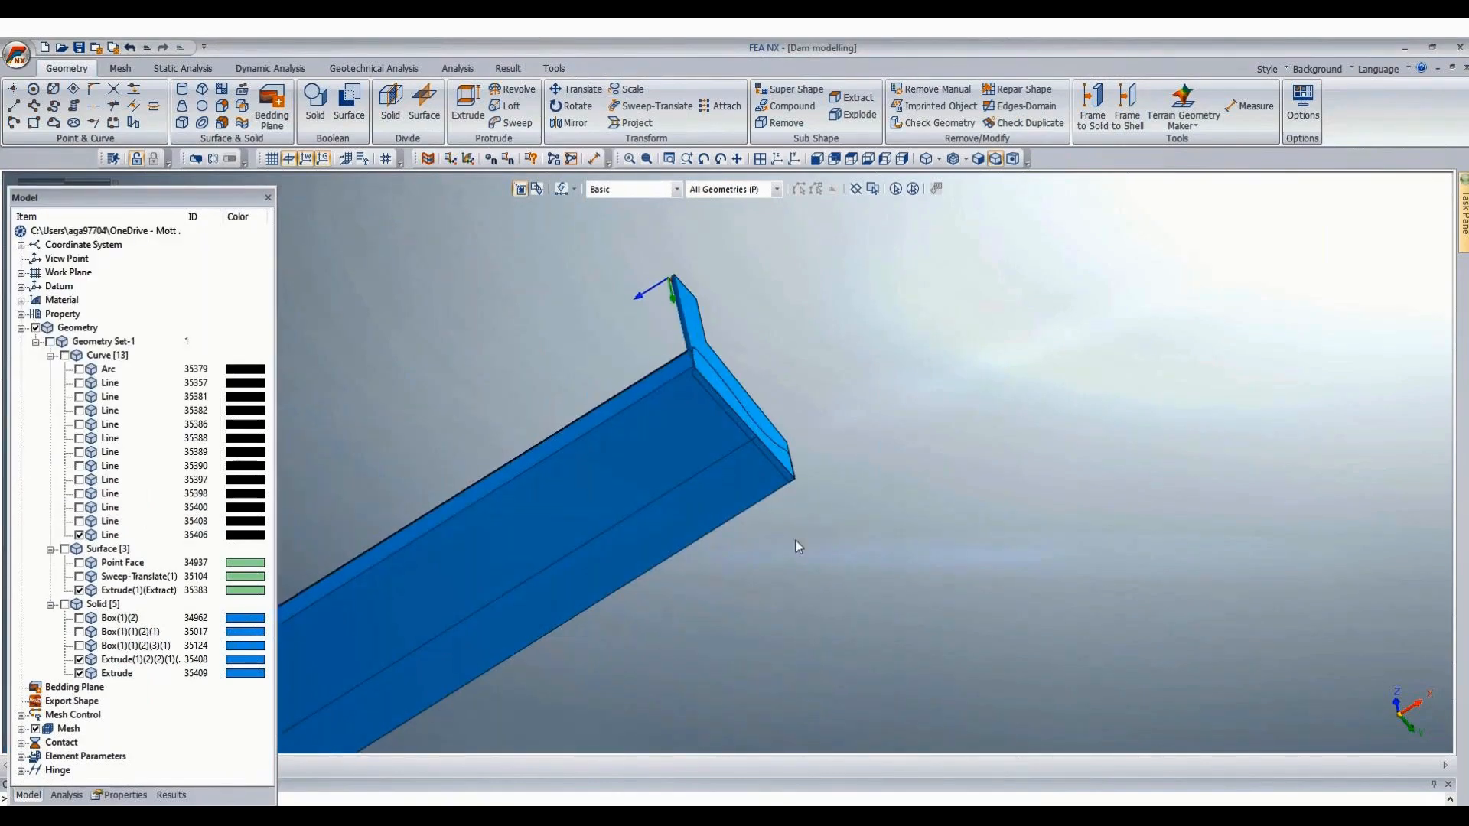
{"action": "middle_click_drag", "start_coordinate": [796, 547], "coordinate": [856, 599]}
{"action": "middle_click_drag", "start_coordinate": [895, 402], "coordinate": [939, 433]}
{"action": "left_click", "coordinate": [172, 592]}
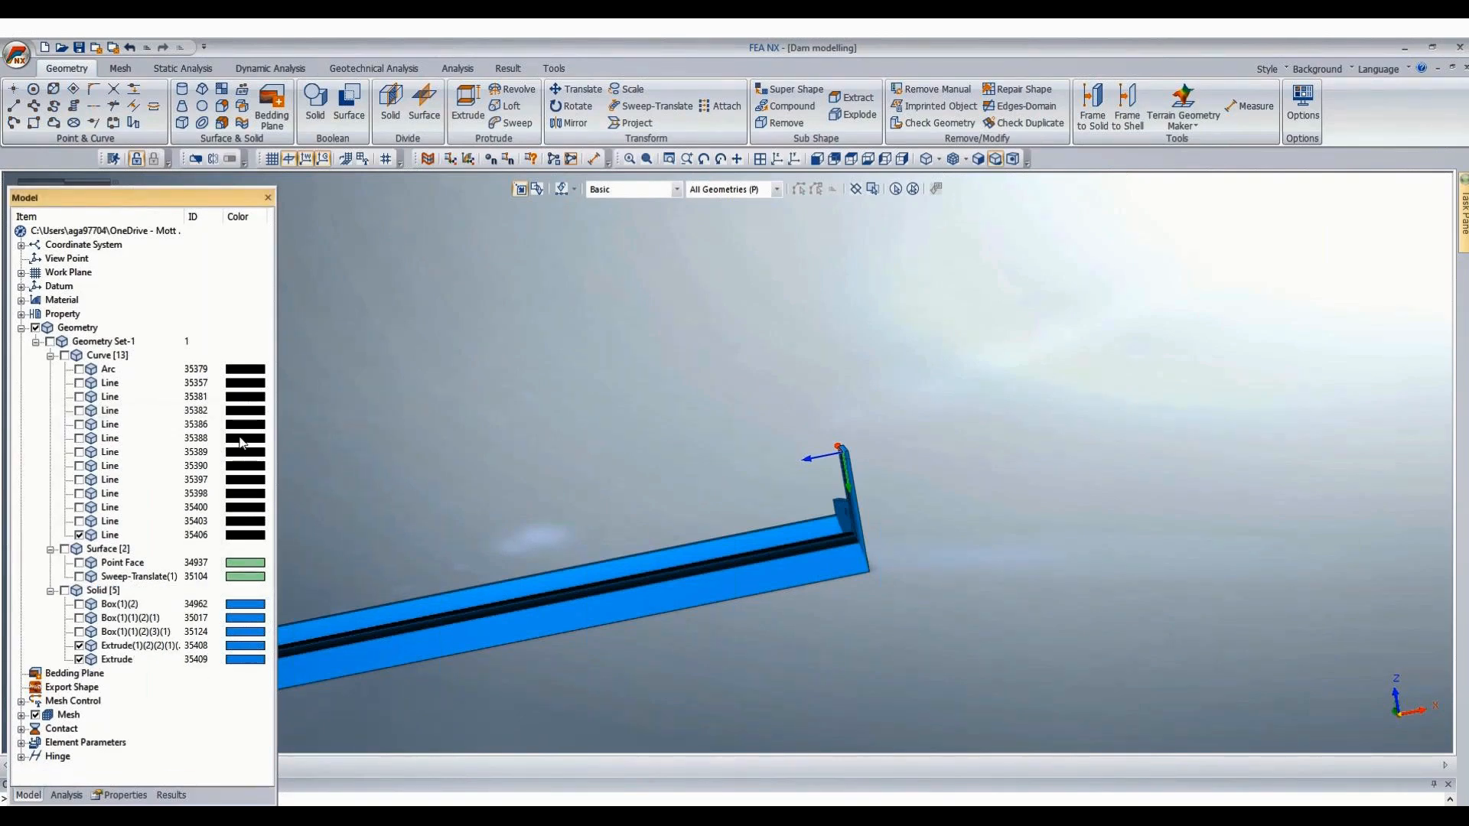
{"action": "left_click", "coordinate": [107, 370]}
{"action": "left_click", "coordinate": [122, 535], "text": "shift"}
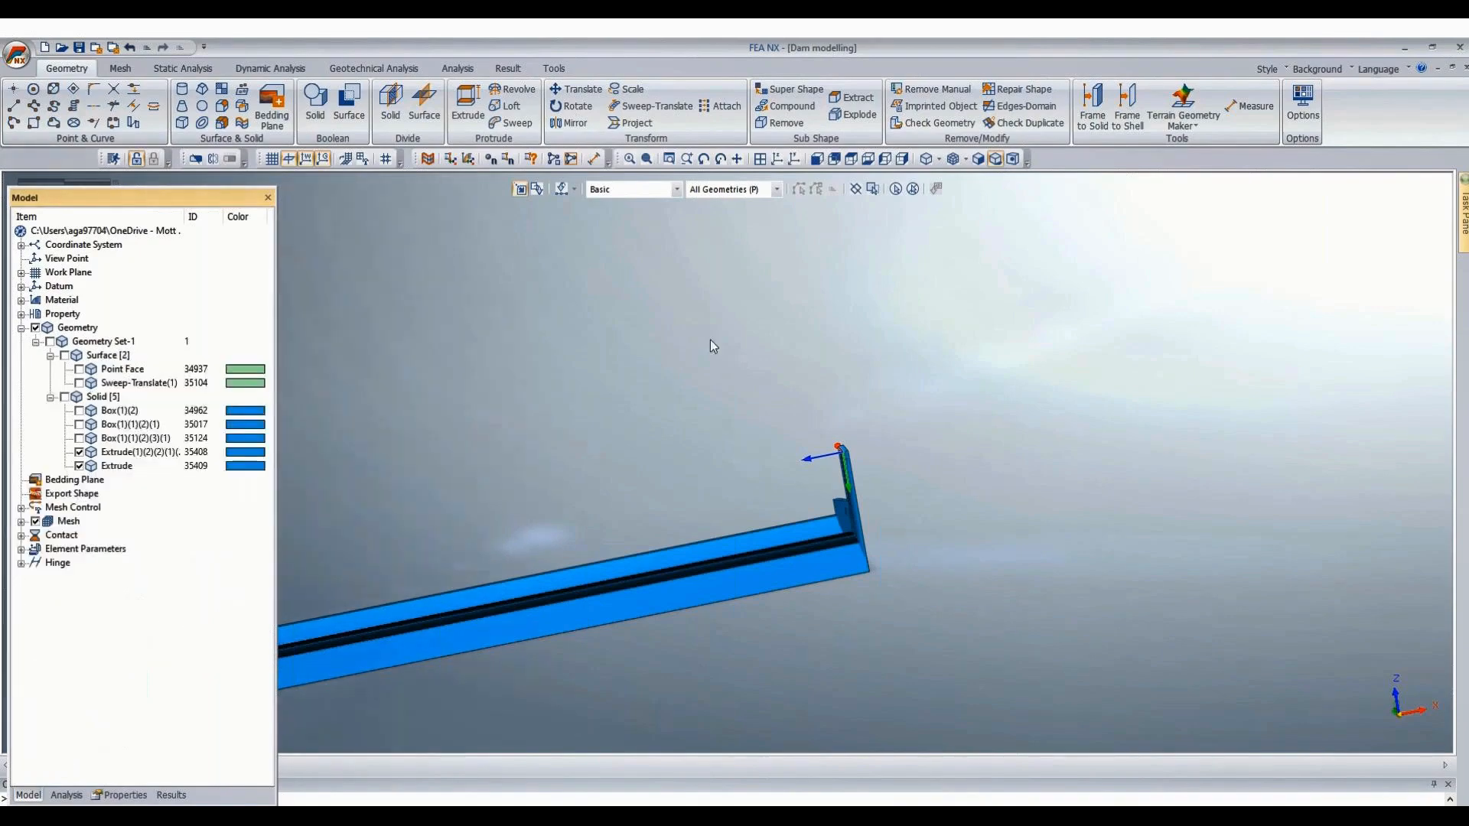
Extrude the pier slice's long bent face and small square face 8.35 m as solids along 13085.7, -3971.93, 293 to 13082.2, -3971.93, 293.
{"action": "scroll", "coordinate": [710, 340], "scroll_direction": "down", "scroll_amount": 3}
{"action": "middle_click_drag", "start_coordinate": [948, 537], "coordinate": [396, 413]}
{"action": "scroll", "coordinate": [459, 430], "scroll_direction": "up", "scroll_amount": 3}
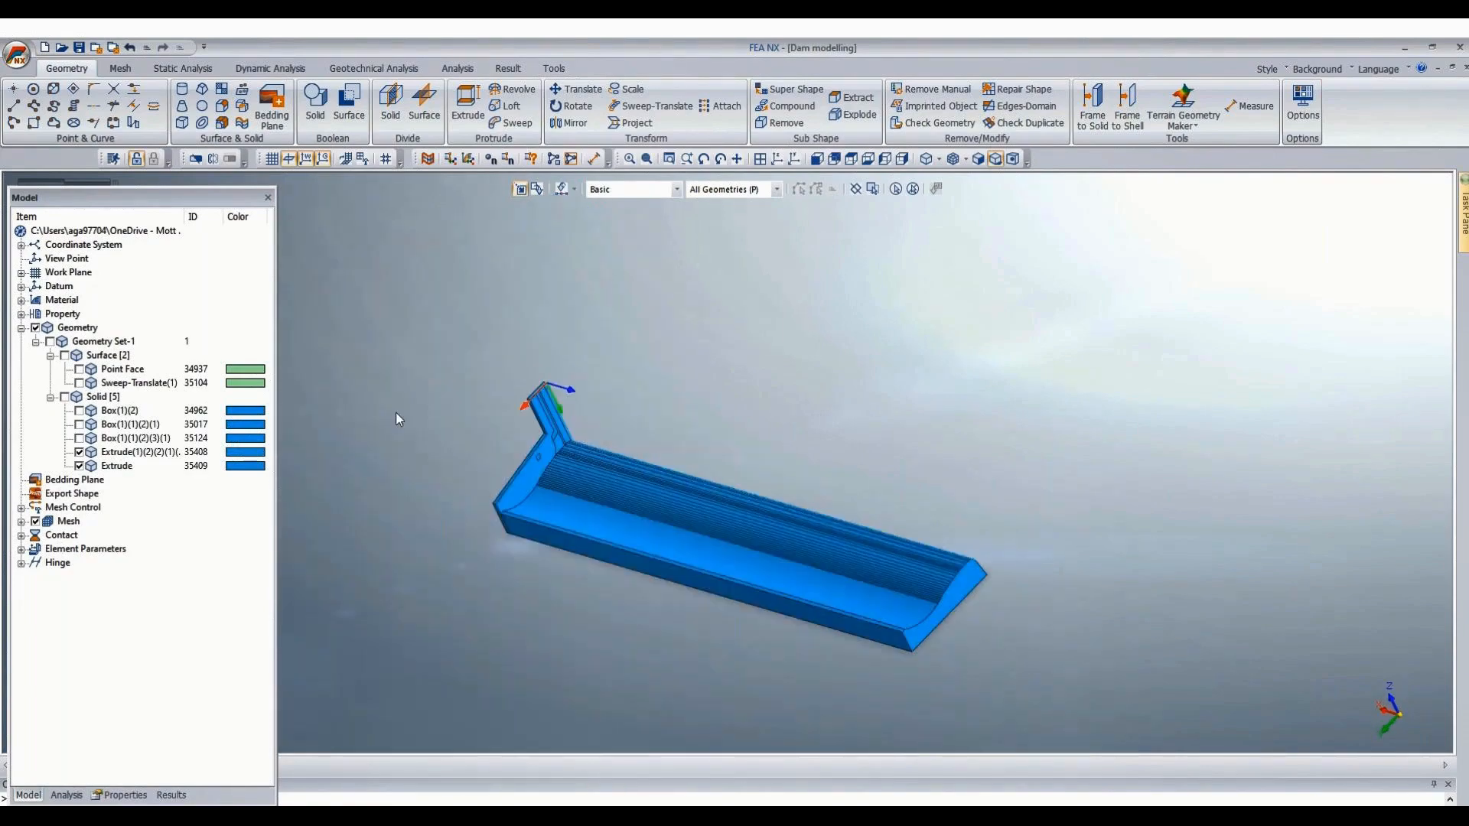
{"action": "scroll", "coordinate": [593, 397], "scroll_direction": "up", "scroll_amount": 5}
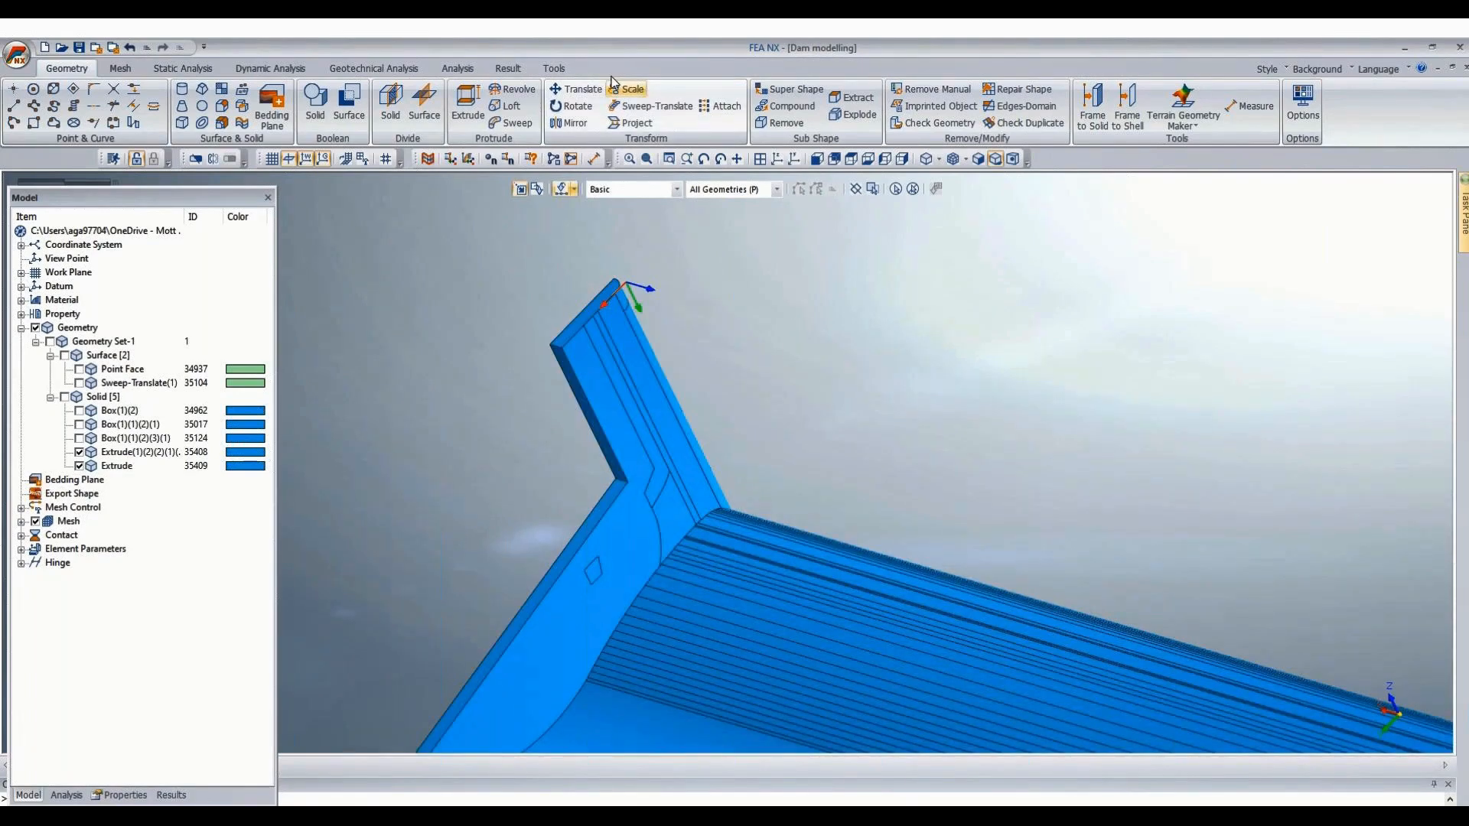
{"action": "left_click", "coordinate": [470, 98]}
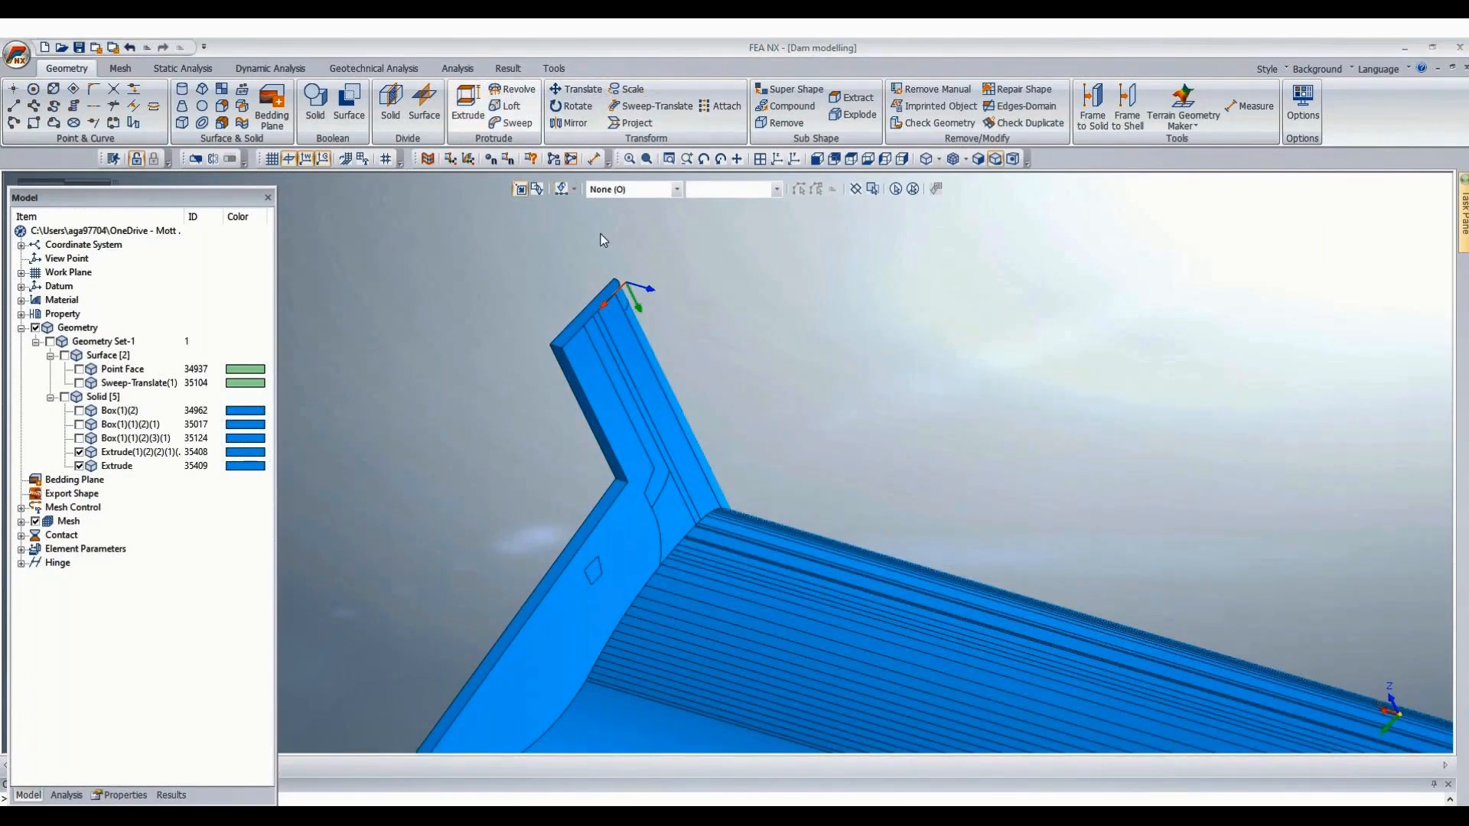
{"action": "left_click", "coordinate": [659, 480]}
{"action": "scroll", "coordinate": [736, 352], "scroll_direction": "up", "scroll_amount": 1}
{"action": "scroll", "coordinate": [736, 352], "scroll_direction": "up", "scroll_amount": 1}
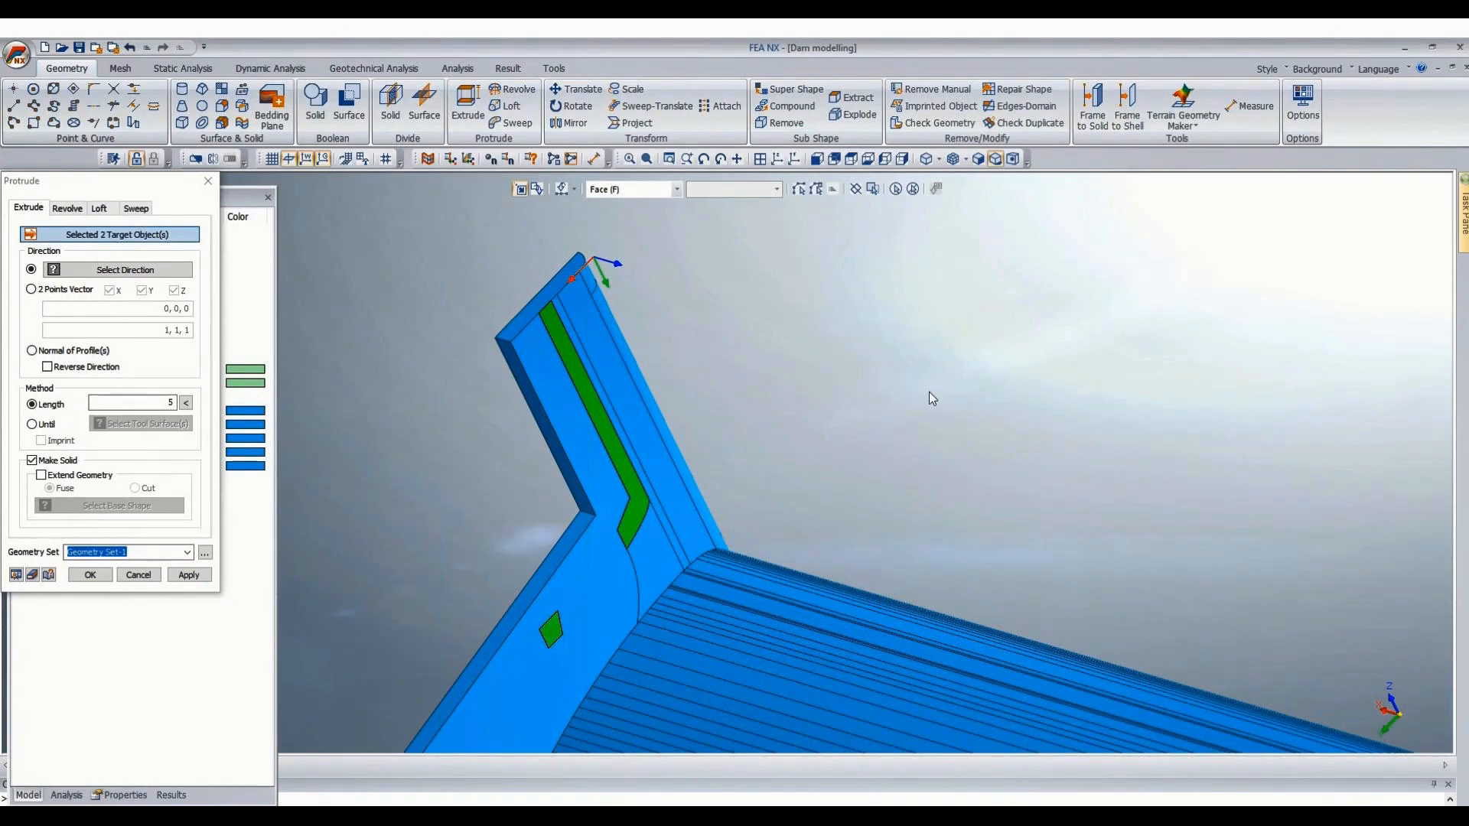
{"action": "scroll", "coordinate": [889, 364], "scroll_direction": "down", "scroll_amount": 3}
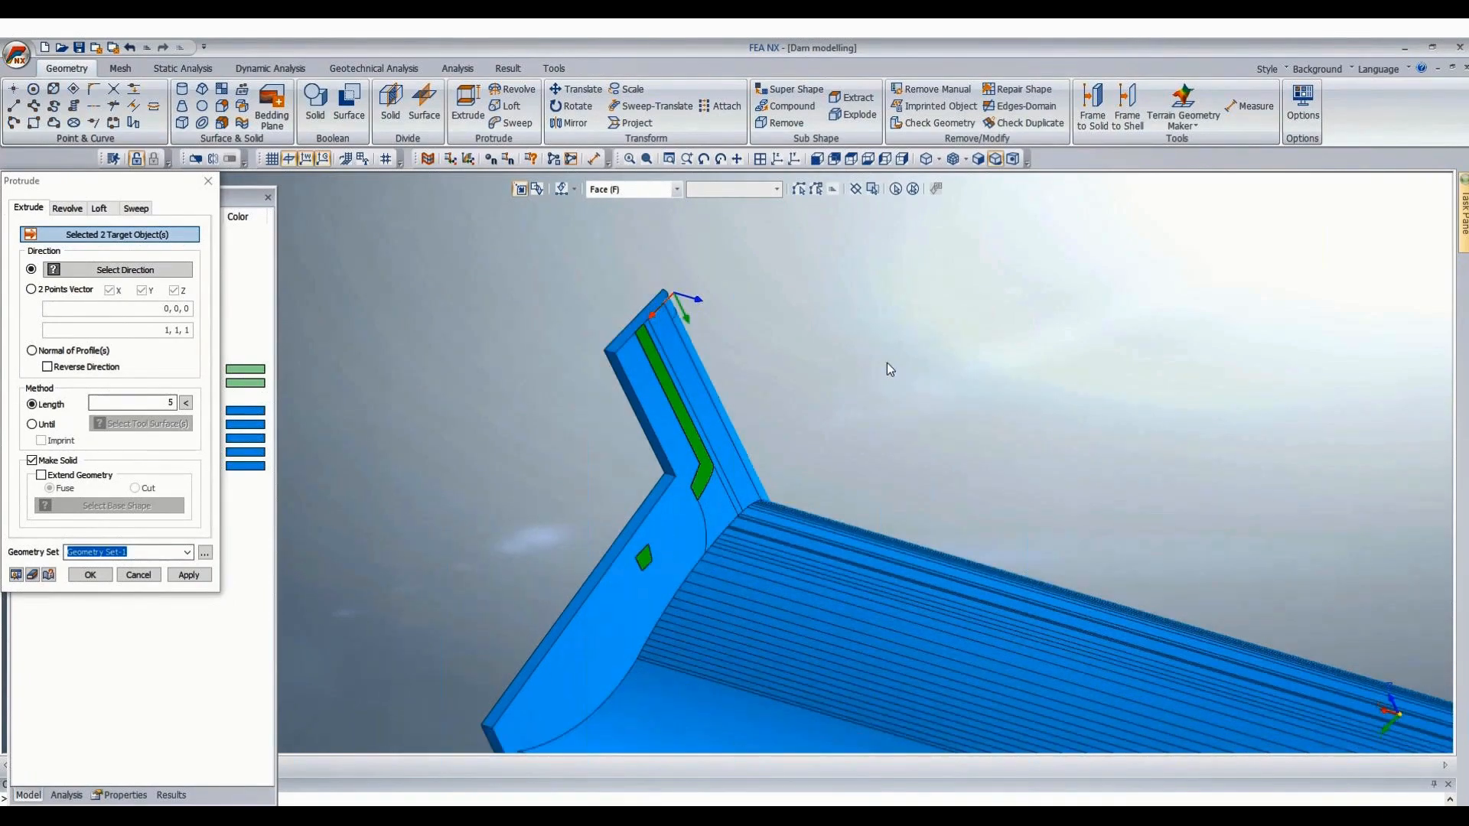
{"action": "scroll", "coordinate": [884, 352], "scroll_direction": "down", "scroll_amount": 3}
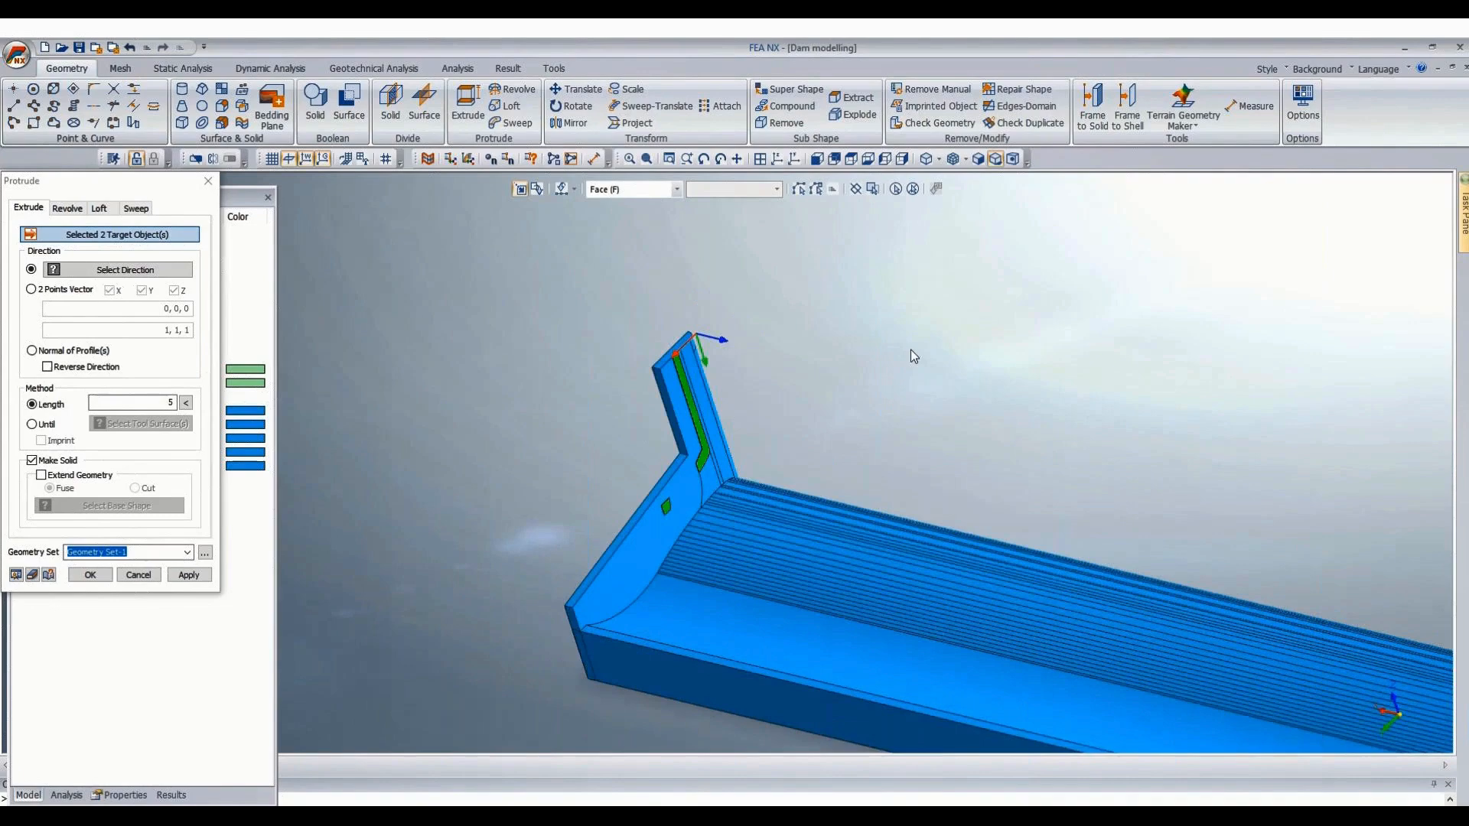
{"action": "left_click", "coordinate": [31, 290]}
{"action": "scroll", "coordinate": [633, 379], "scroll_direction": "up", "scroll_amount": 3}
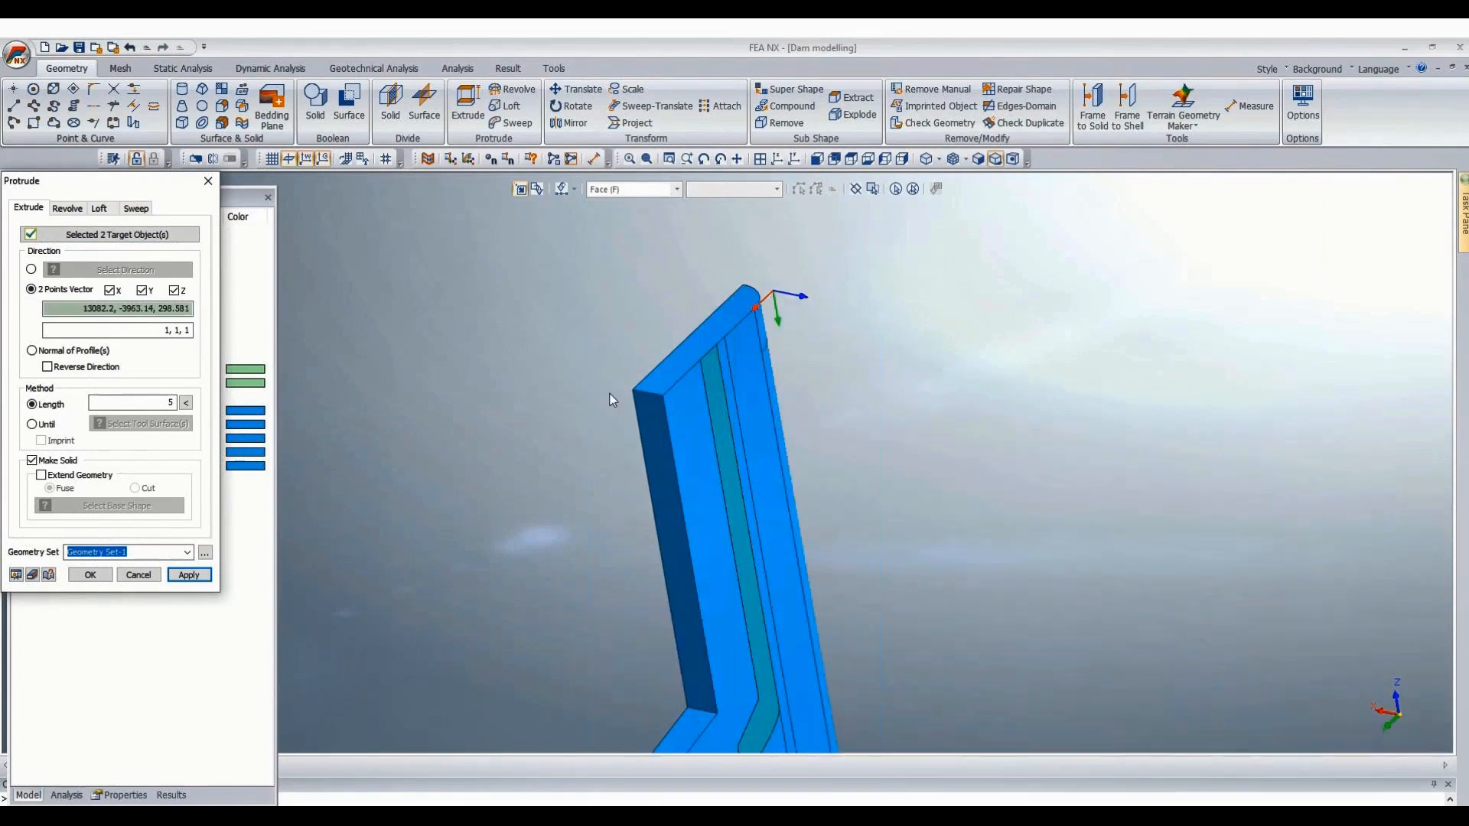
{"action": "left_click", "coordinate": [631, 394]}
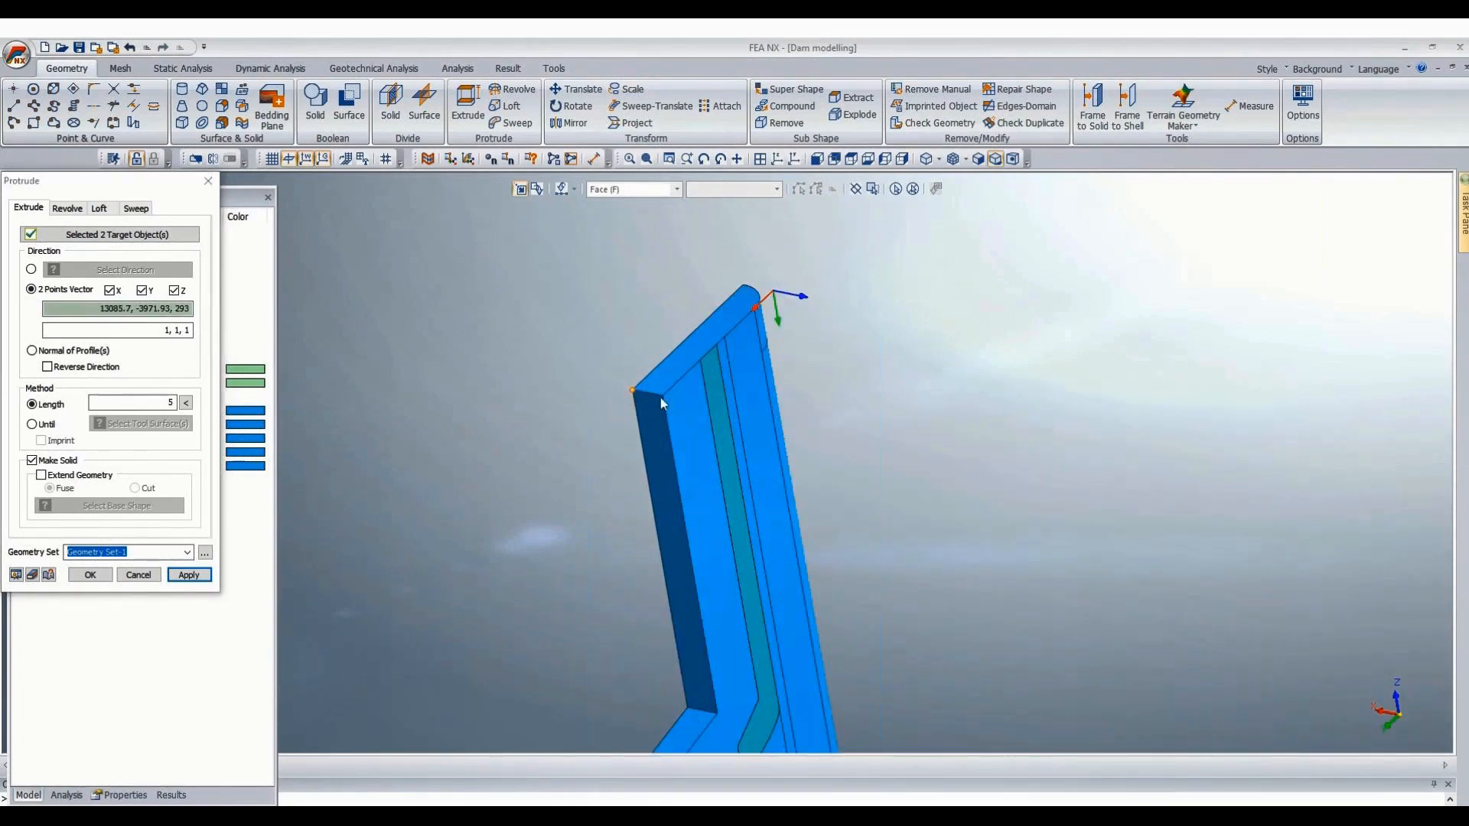
{"action": "left_click", "coordinate": [661, 398]}
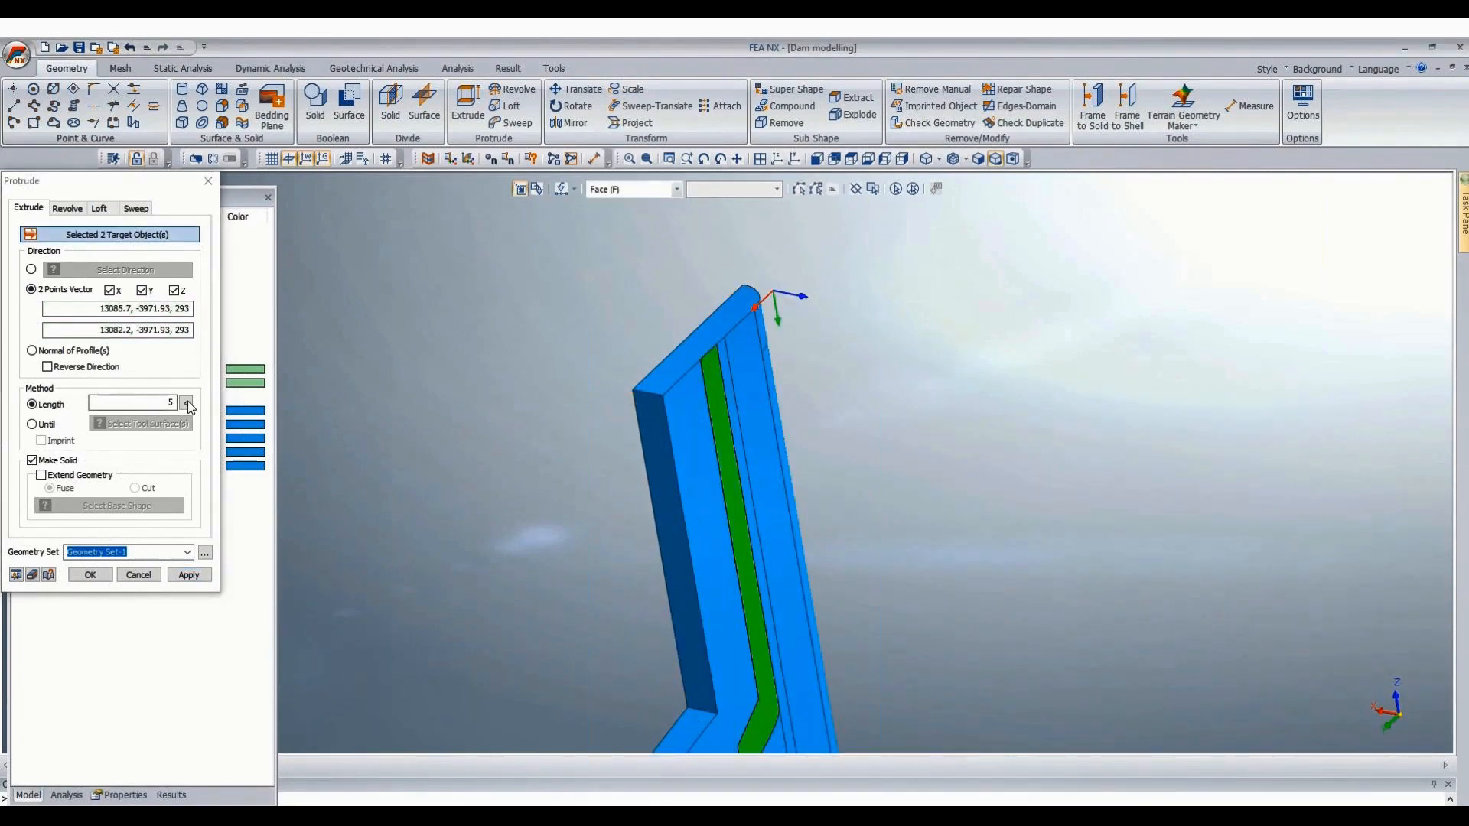
{"action": "double_click", "coordinate": [171, 403]}
{"action": "type", "text": "8.3"}
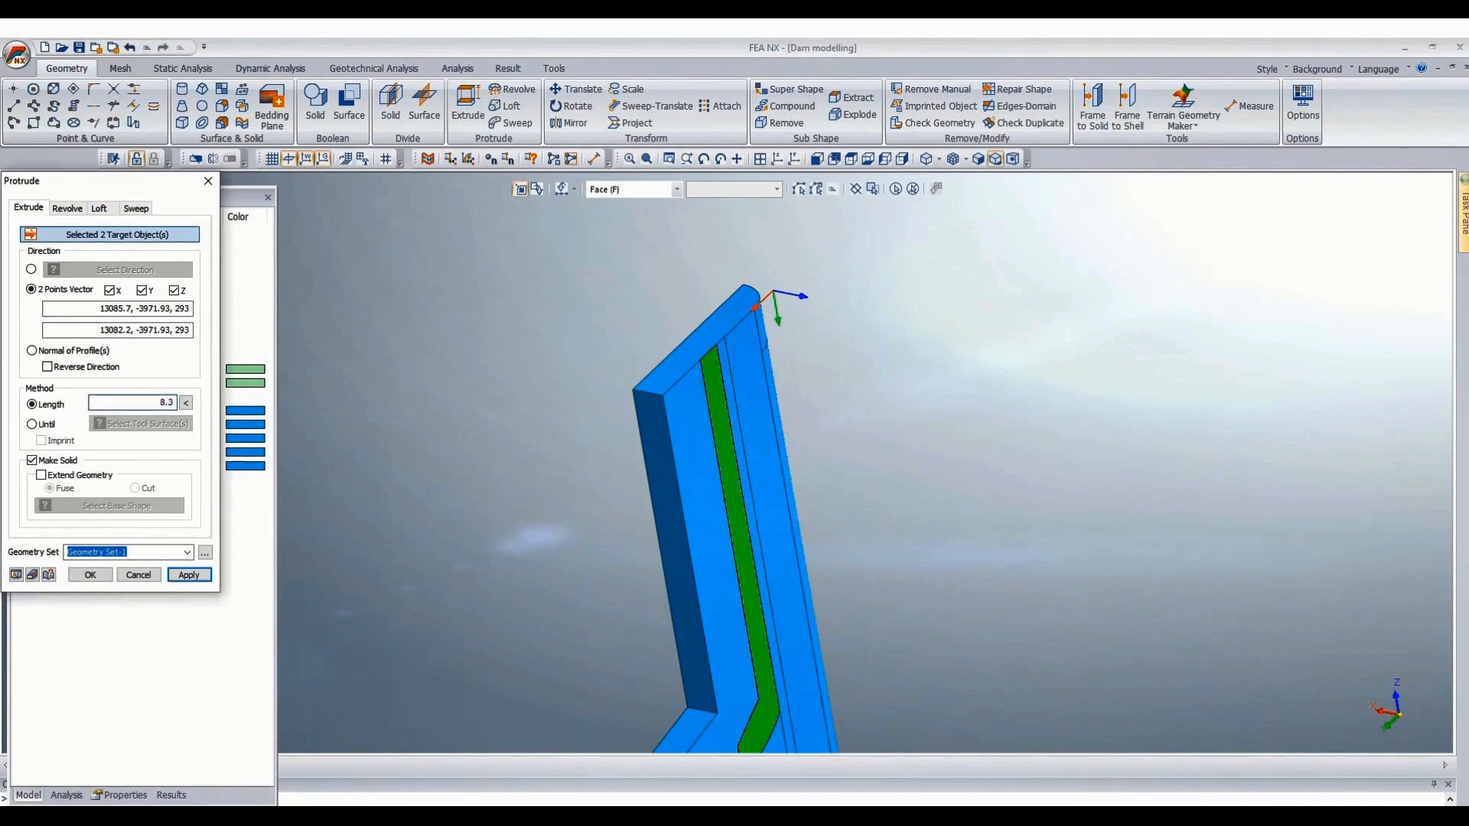
{"action": "type", "text": "5"}
{"action": "left_click", "coordinate": [90, 575]}
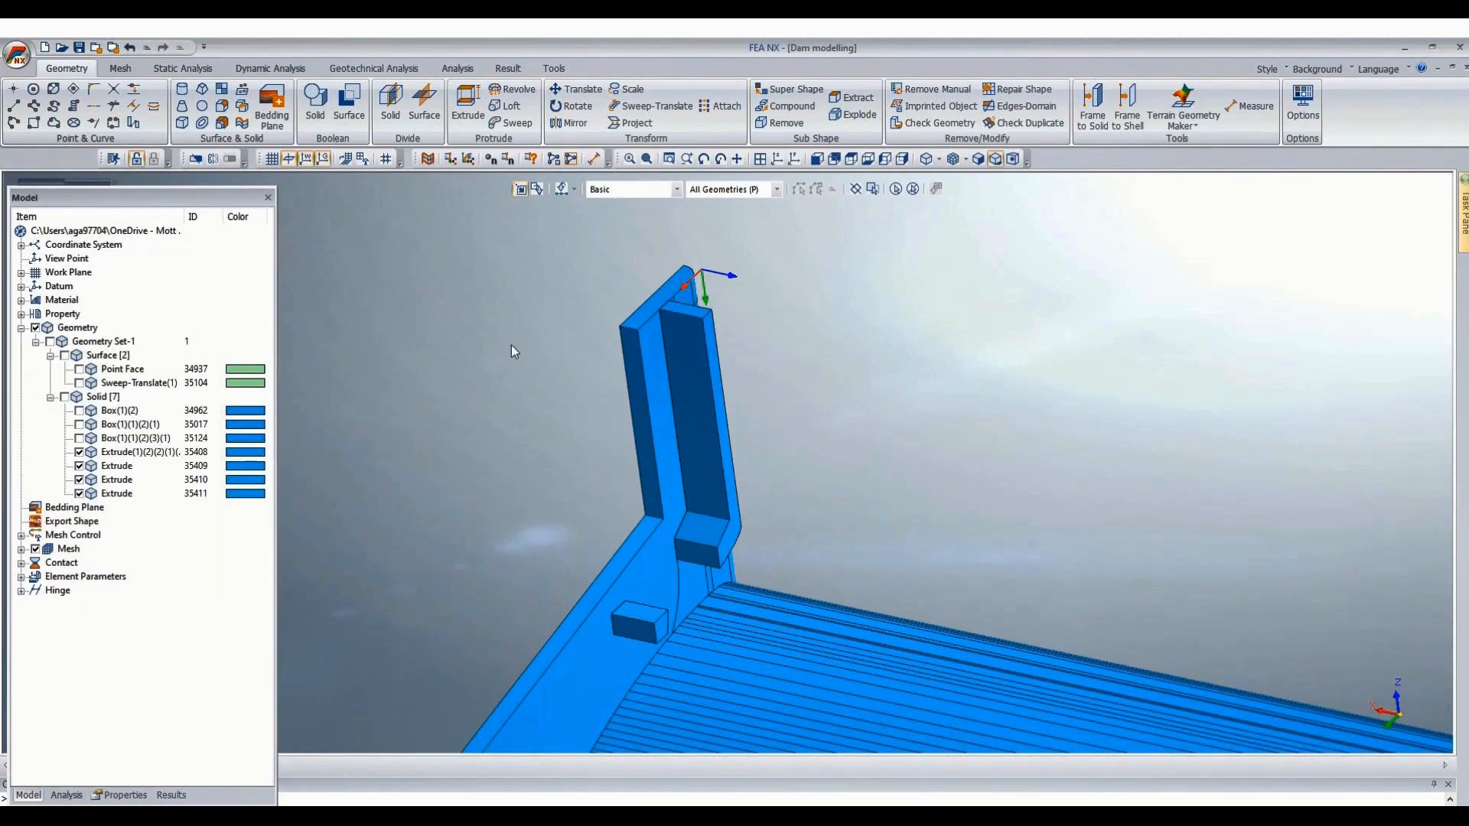
Mirror a copy of the pier slice about the plane through 13082.2, -3971.93, 293; 13082.2, -3978.93, 293; and 13082.2, -3971.93, 274.71.
{"action": "left_click", "coordinate": [574, 125]}
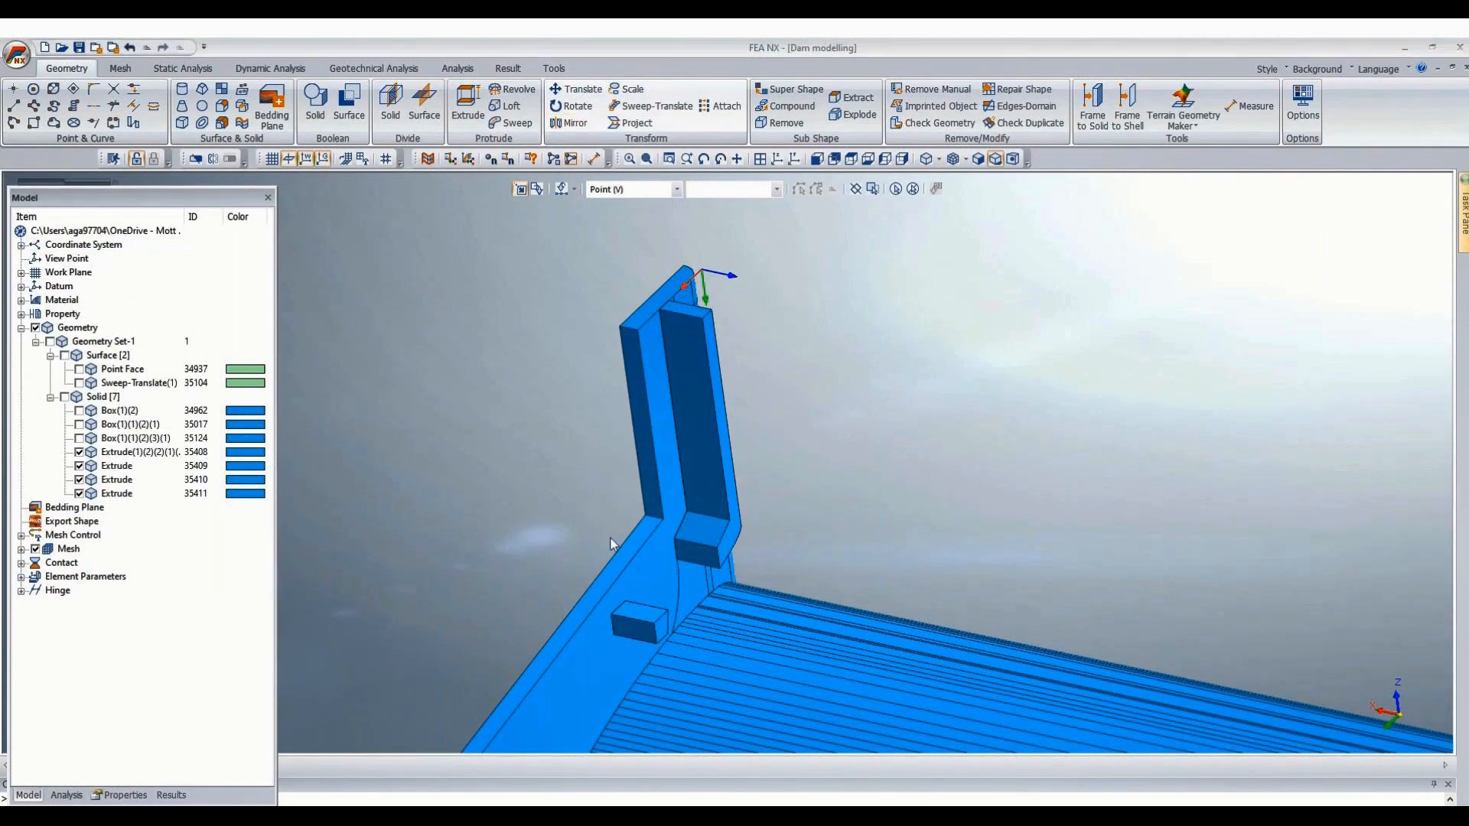
{"action": "left_click", "coordinate": [664, 507]}
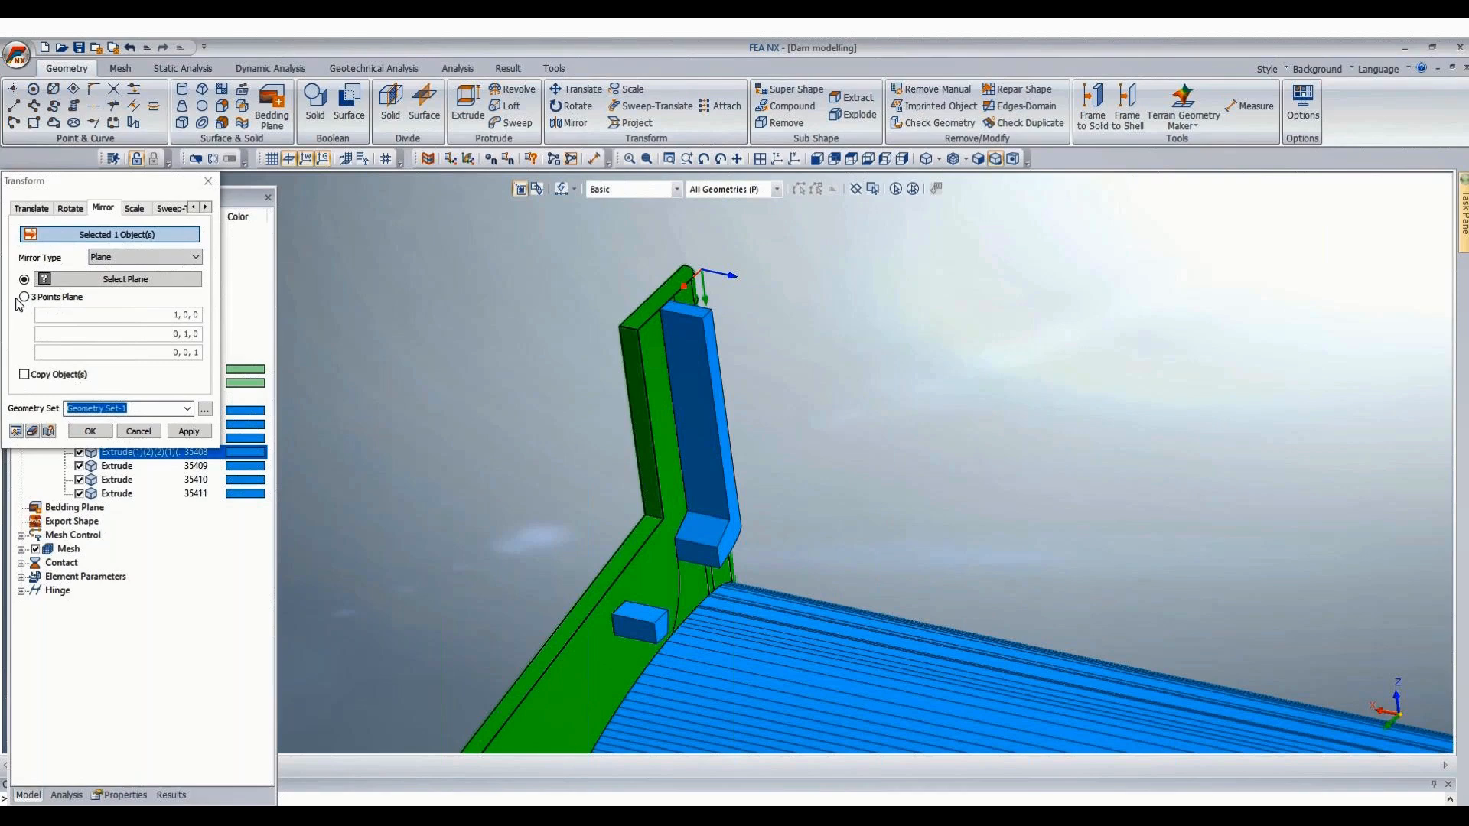
{"action": "left_click", "coordinate": [37, 375]}
{"action": "left_click", "coordinate": [25, 297]}
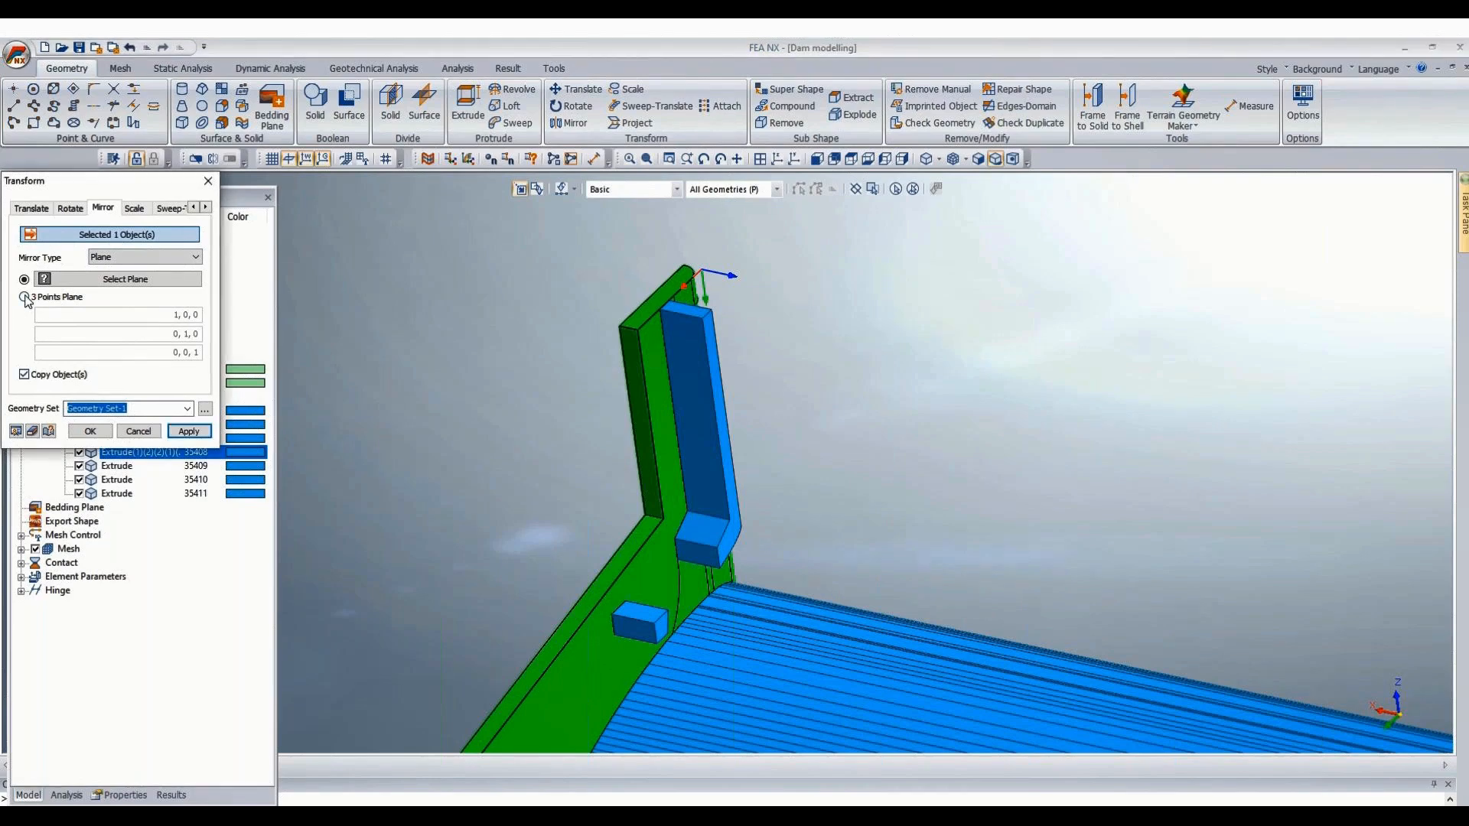
{"action": "left_click", "coordinate": [656, 312]}
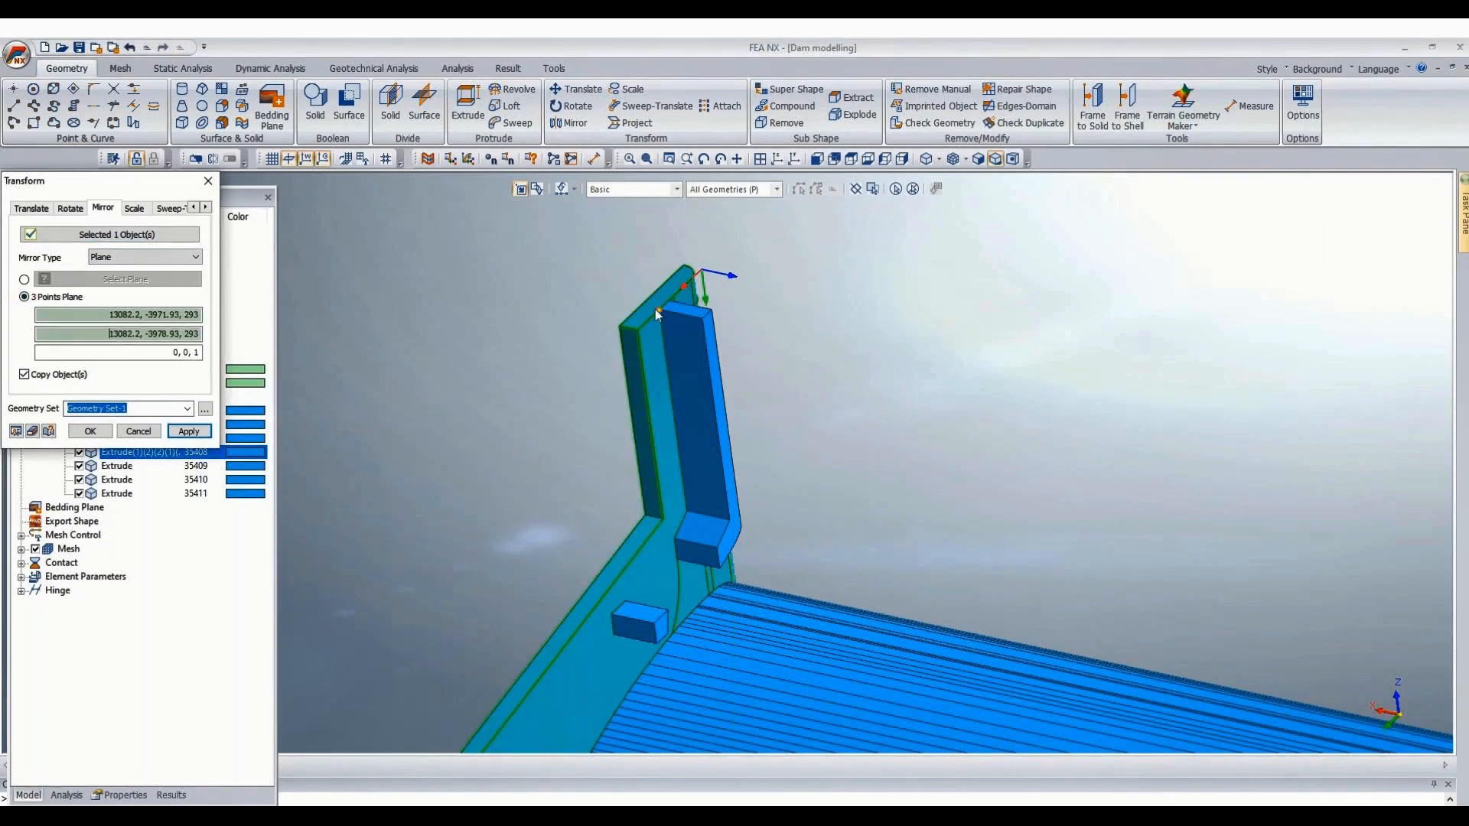
{"action": "left_click", "coordinate": [649, 427]}
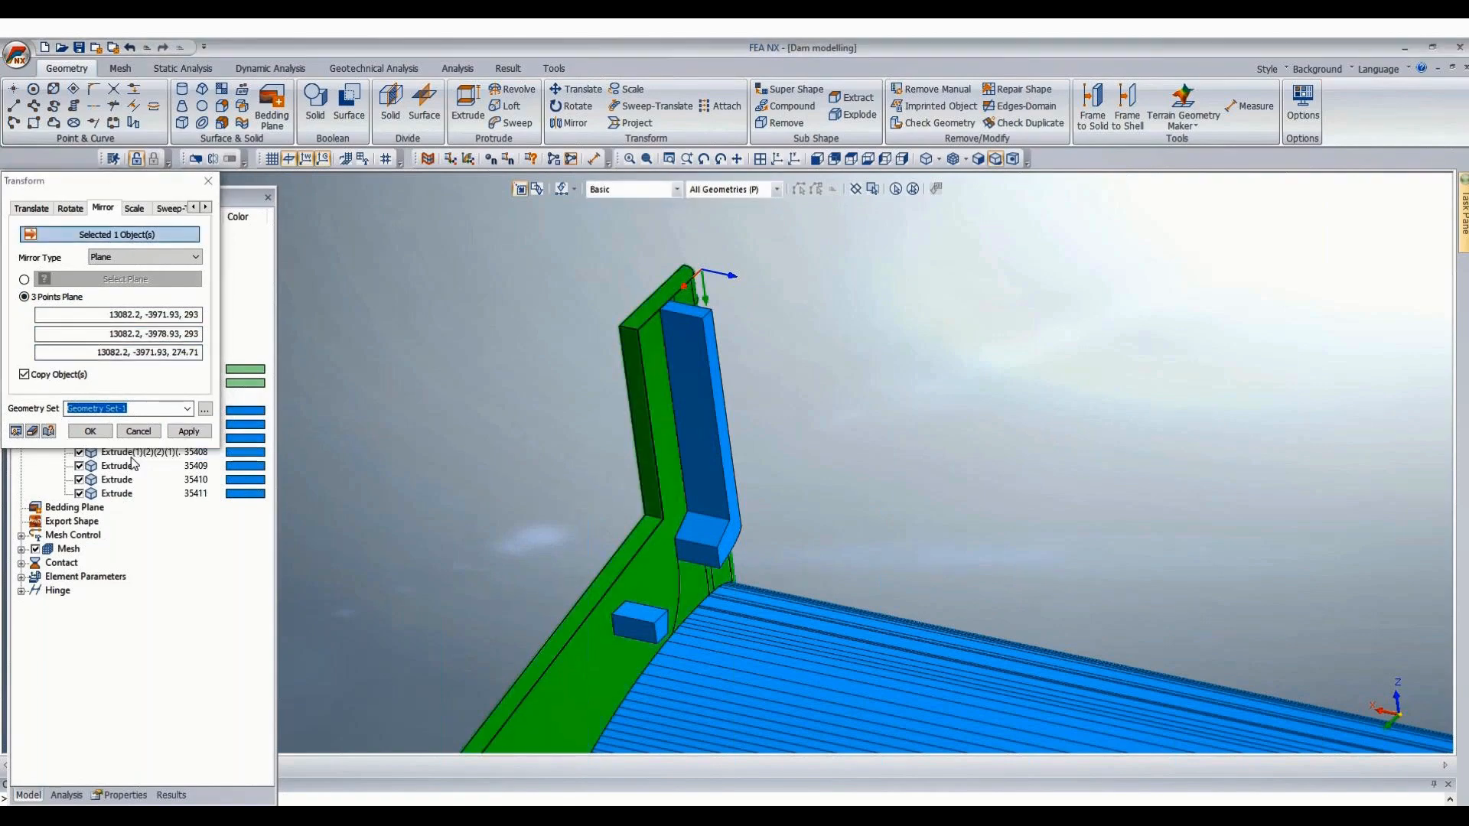
{"action": "left_click", "coordinate": [90, 430]}
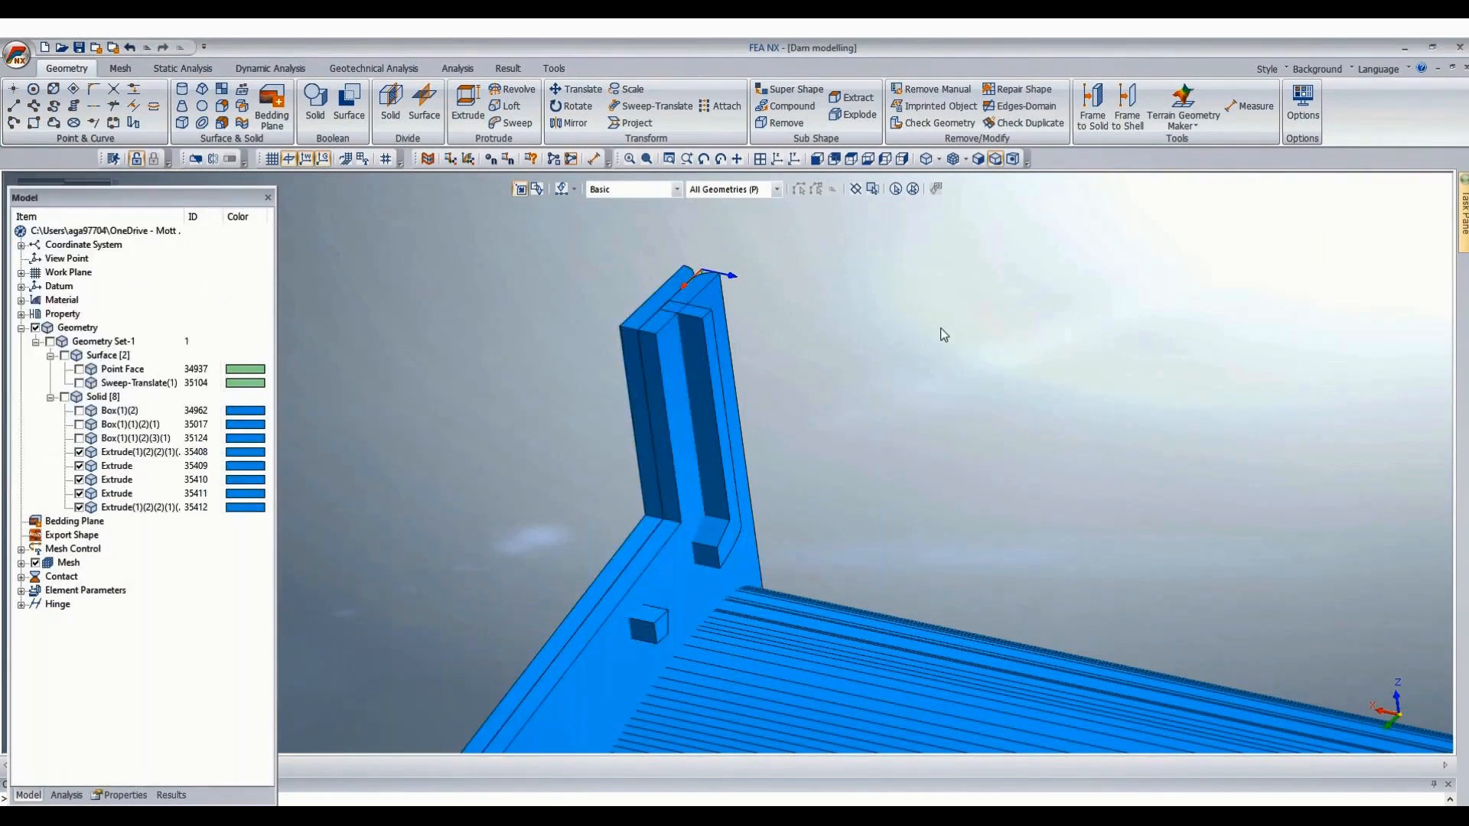
Move the mirrored pier slice 8.35 m along the vector from 13082.2, -3981.93, 293 to 13073.9, -3981.93, 293.
{"action": "scroll", "coordinate": [673, 259], "scroll_direction": "up", "scroll_amount": 5}
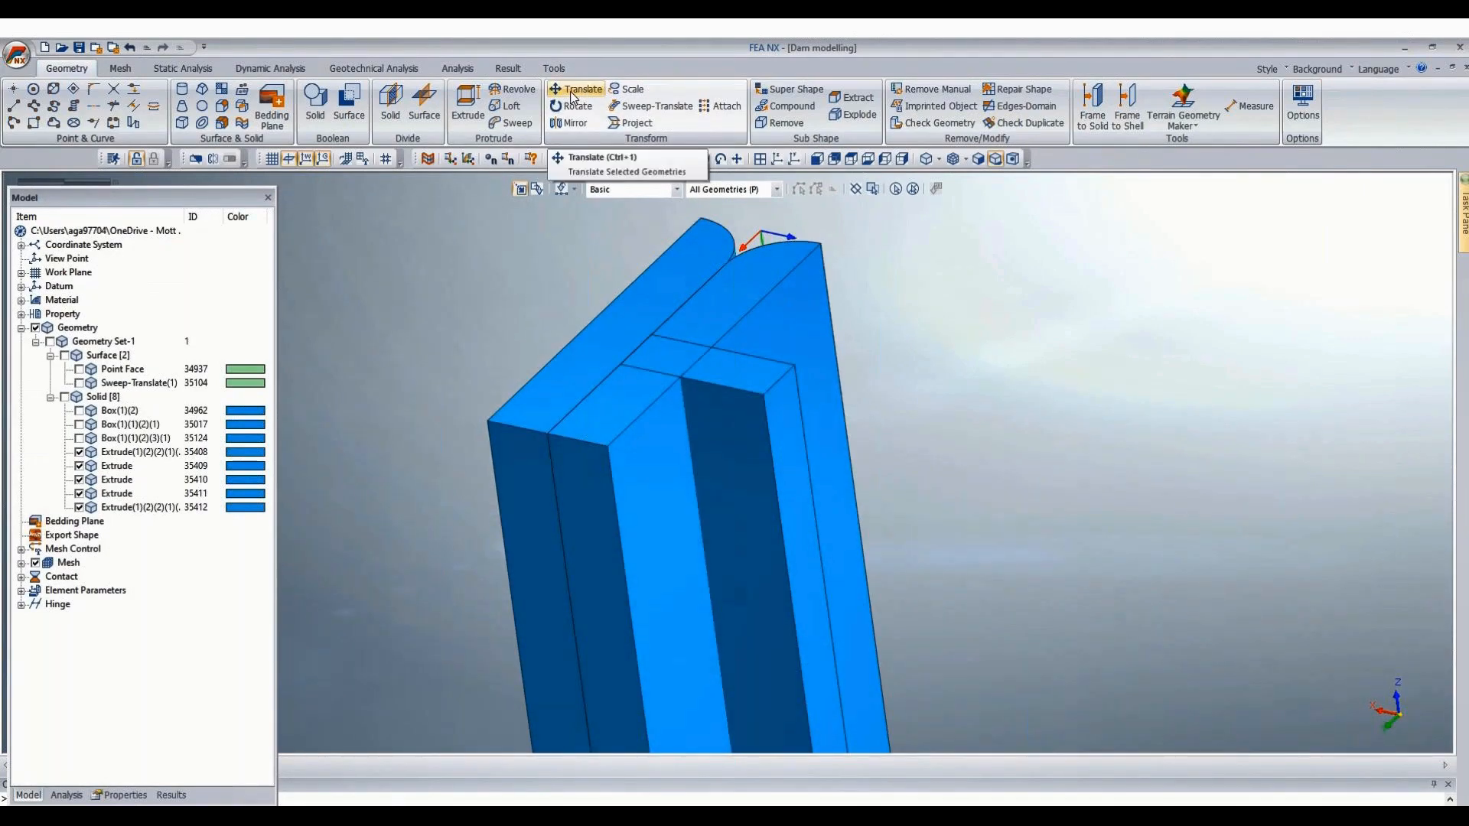
{"action": "left_click", "coordinate": [800, 289]}
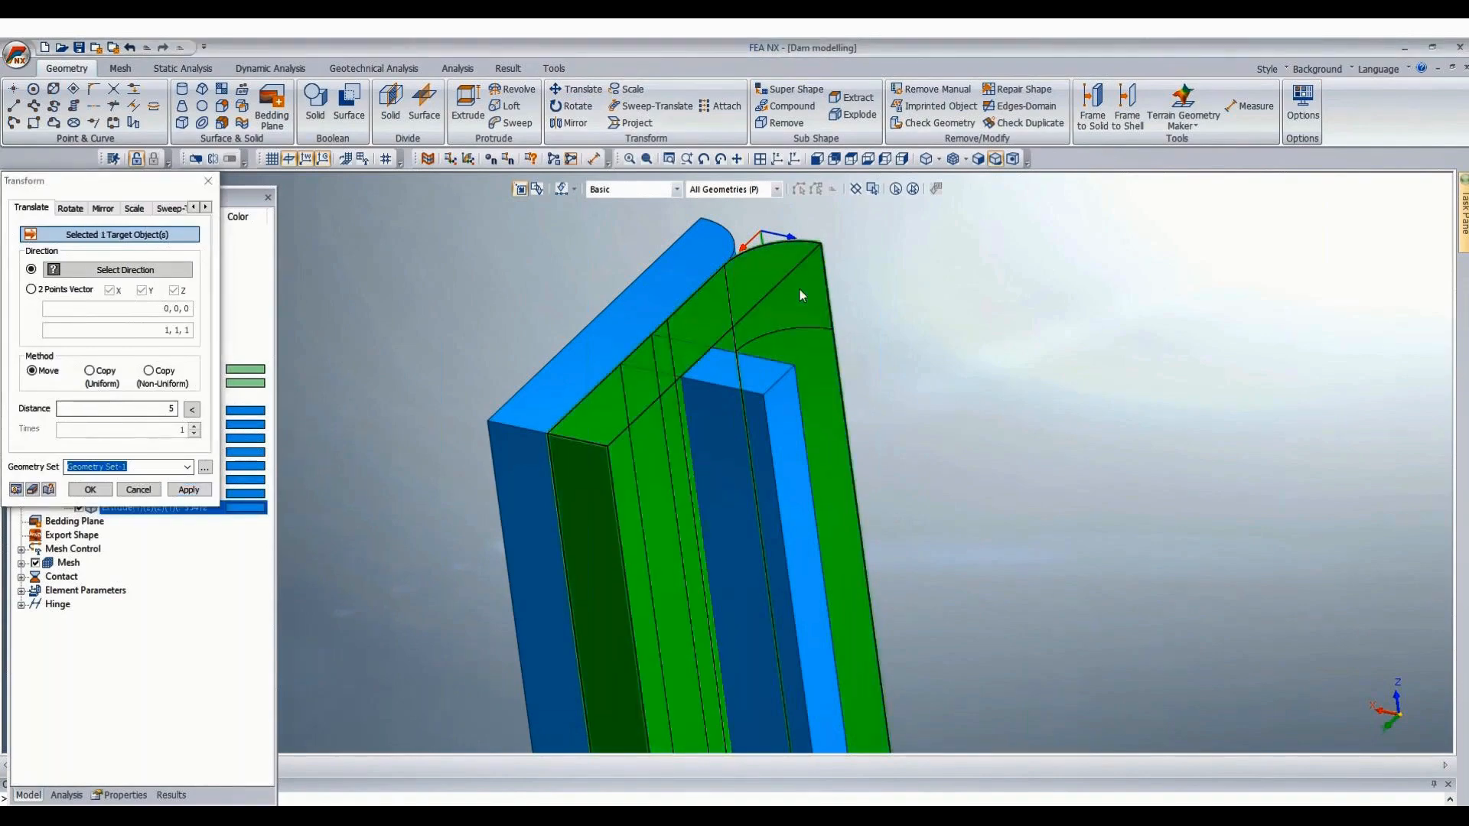
{"action": "left_click", "coordinate": [32, 290]}
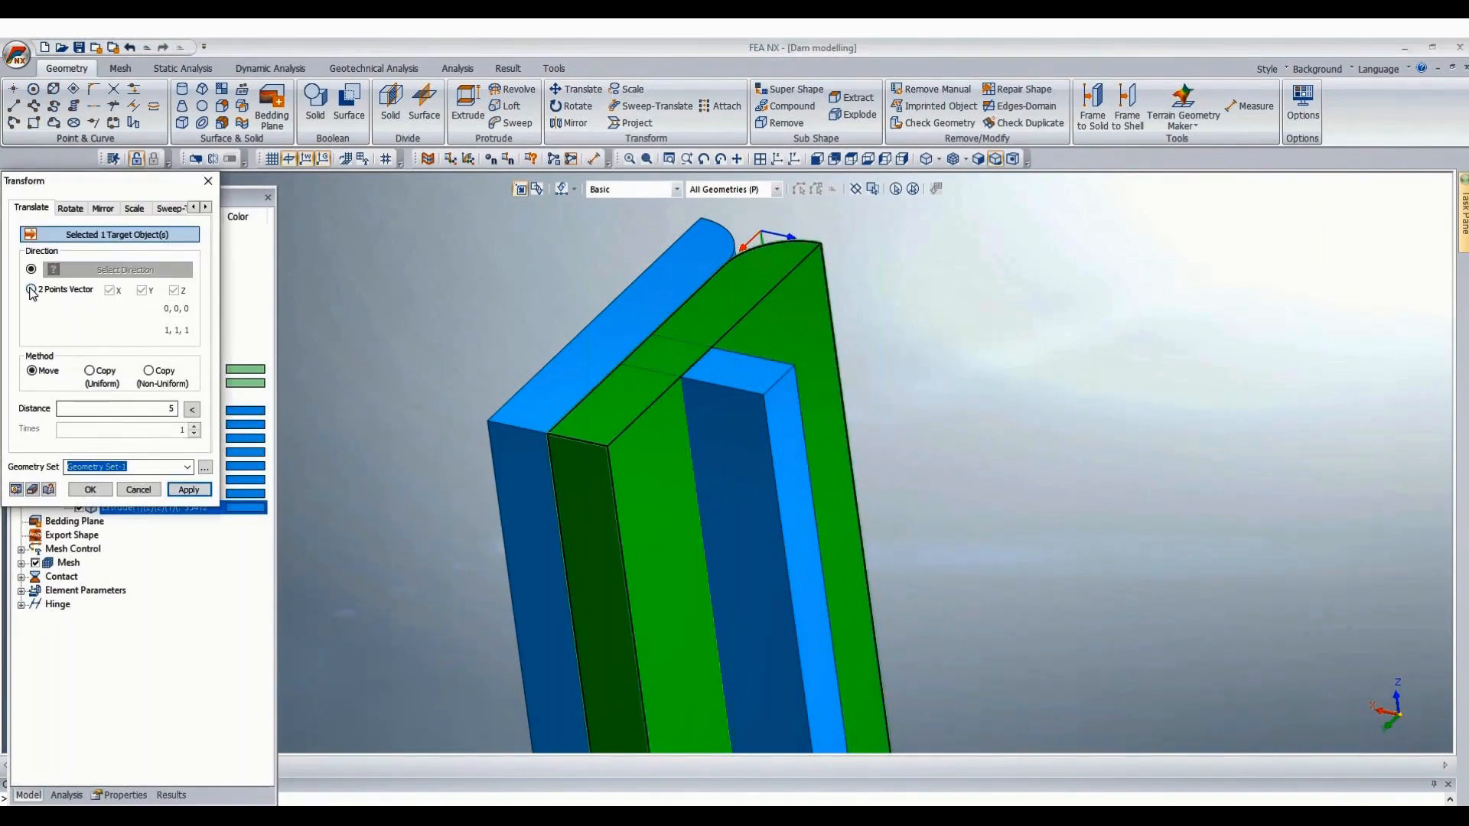
{"action": "left_click", "coordinate": [653, 336]}
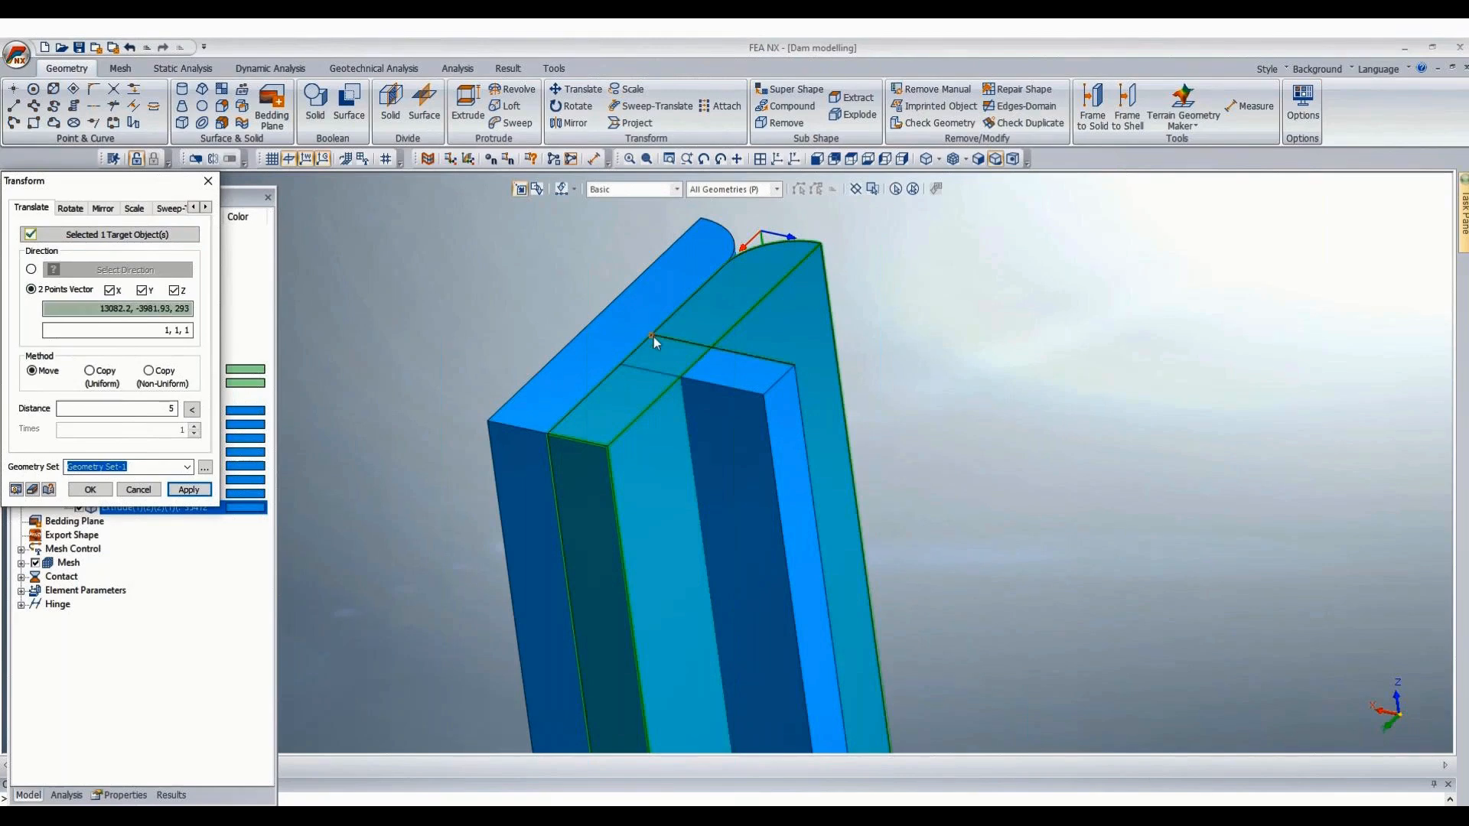
{"action": "left_click", "coordinate": [796, 370]}
{"action": "left_click", "coordinate": [193, 410]}
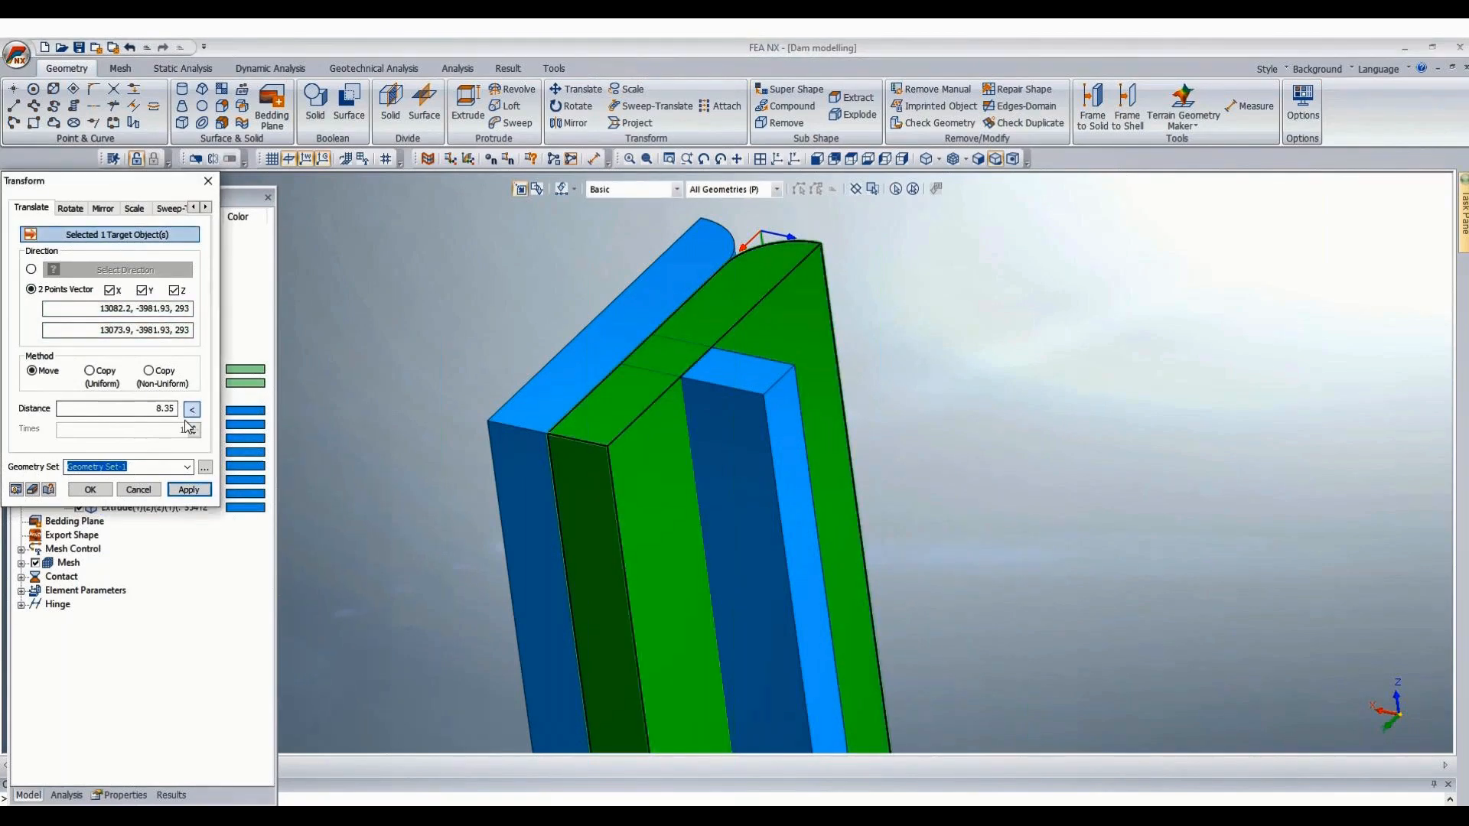
{"action": "left_click", "coordinate": [91, 490]}
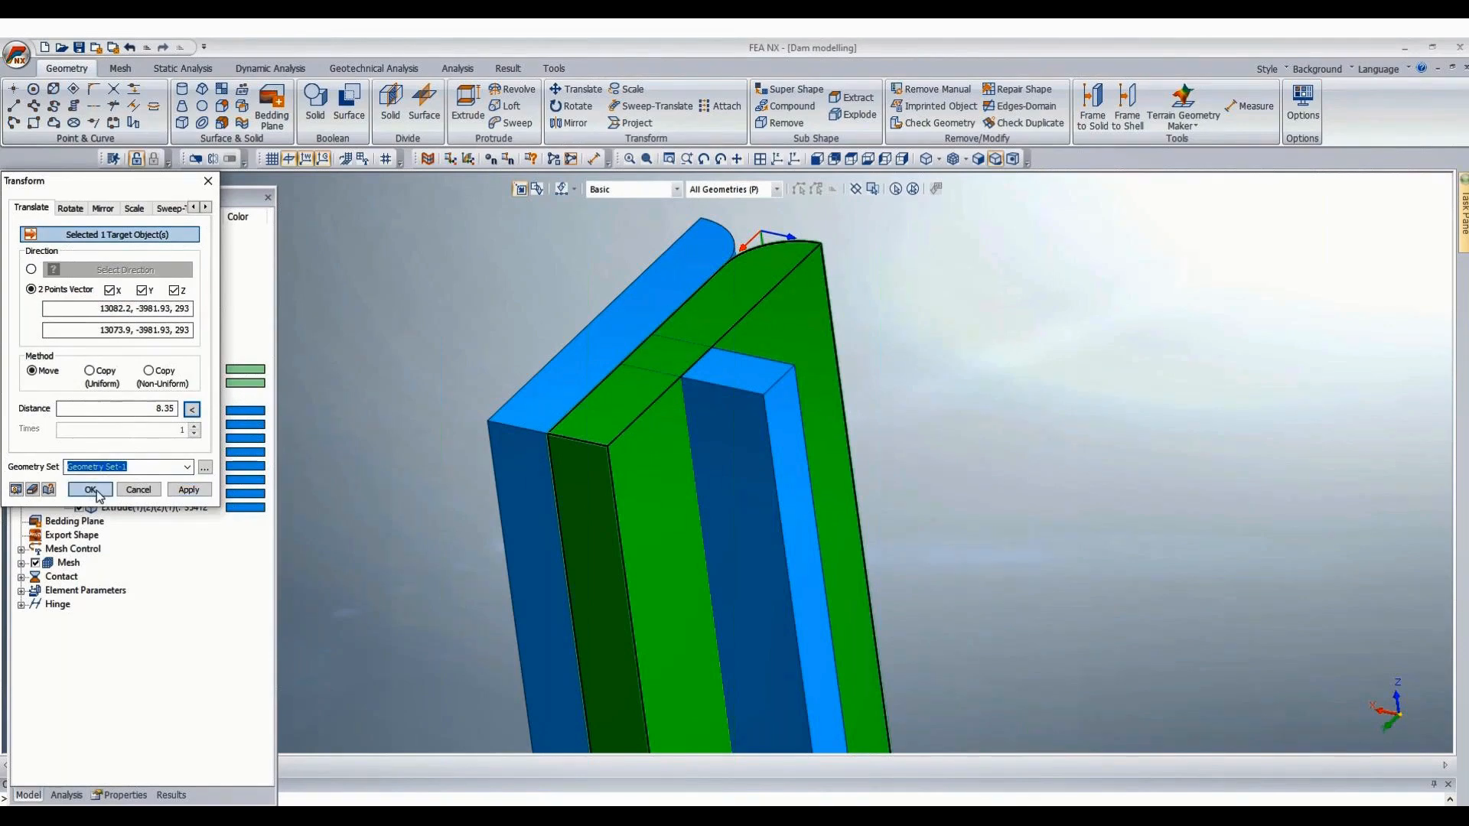
Examine the two pier slices, the connecting blocks and their overlap with the spillway body from several sides.
{"action": "scroll", "coordinate": [995, 302], "scroll_direction": "down", "scroll_amount": 5}
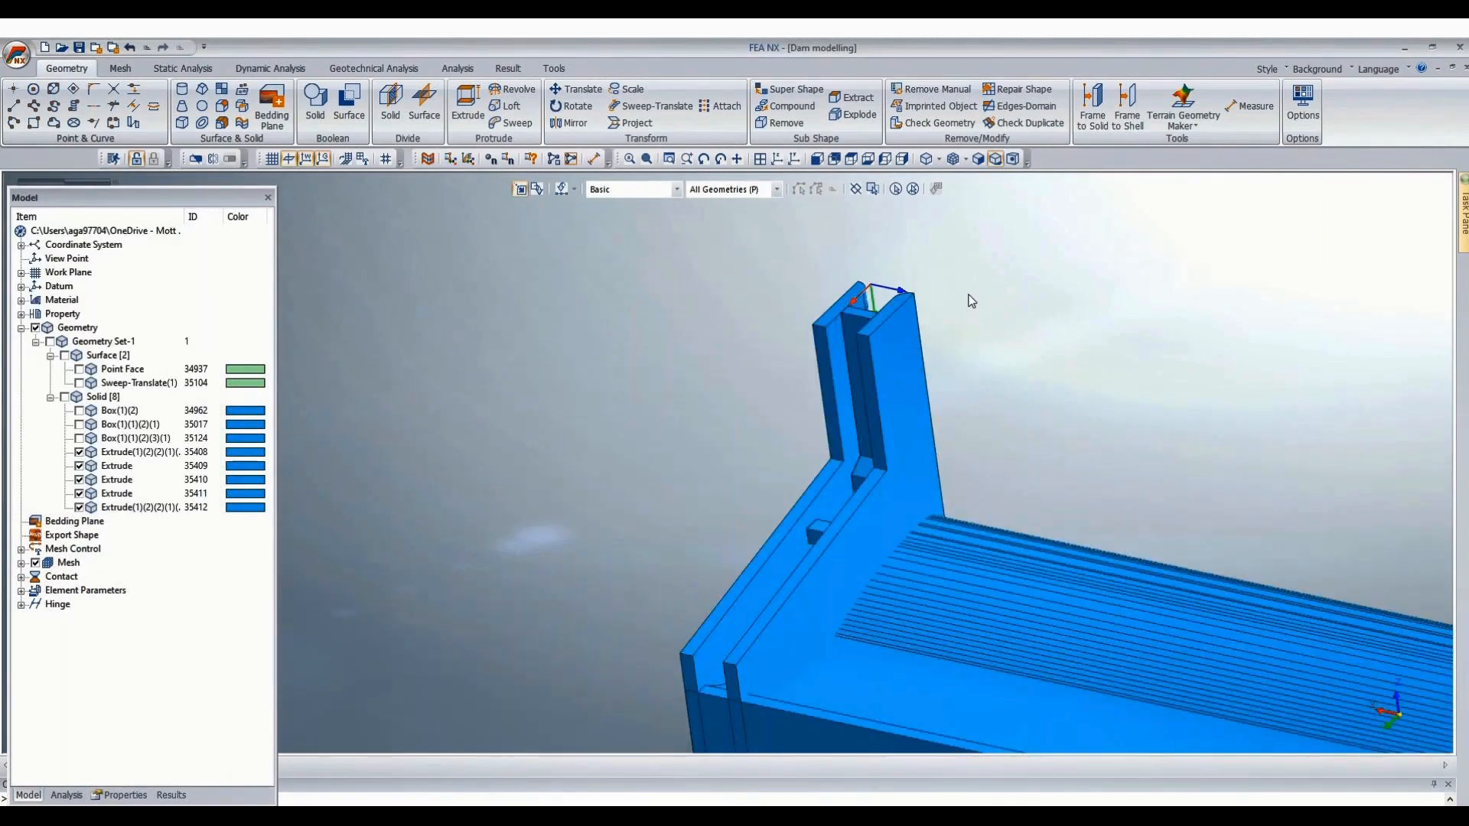
{"action": "scroll", "coordinate": [632, 584], "scroll_direction": "down", "scroll_amount": 3}
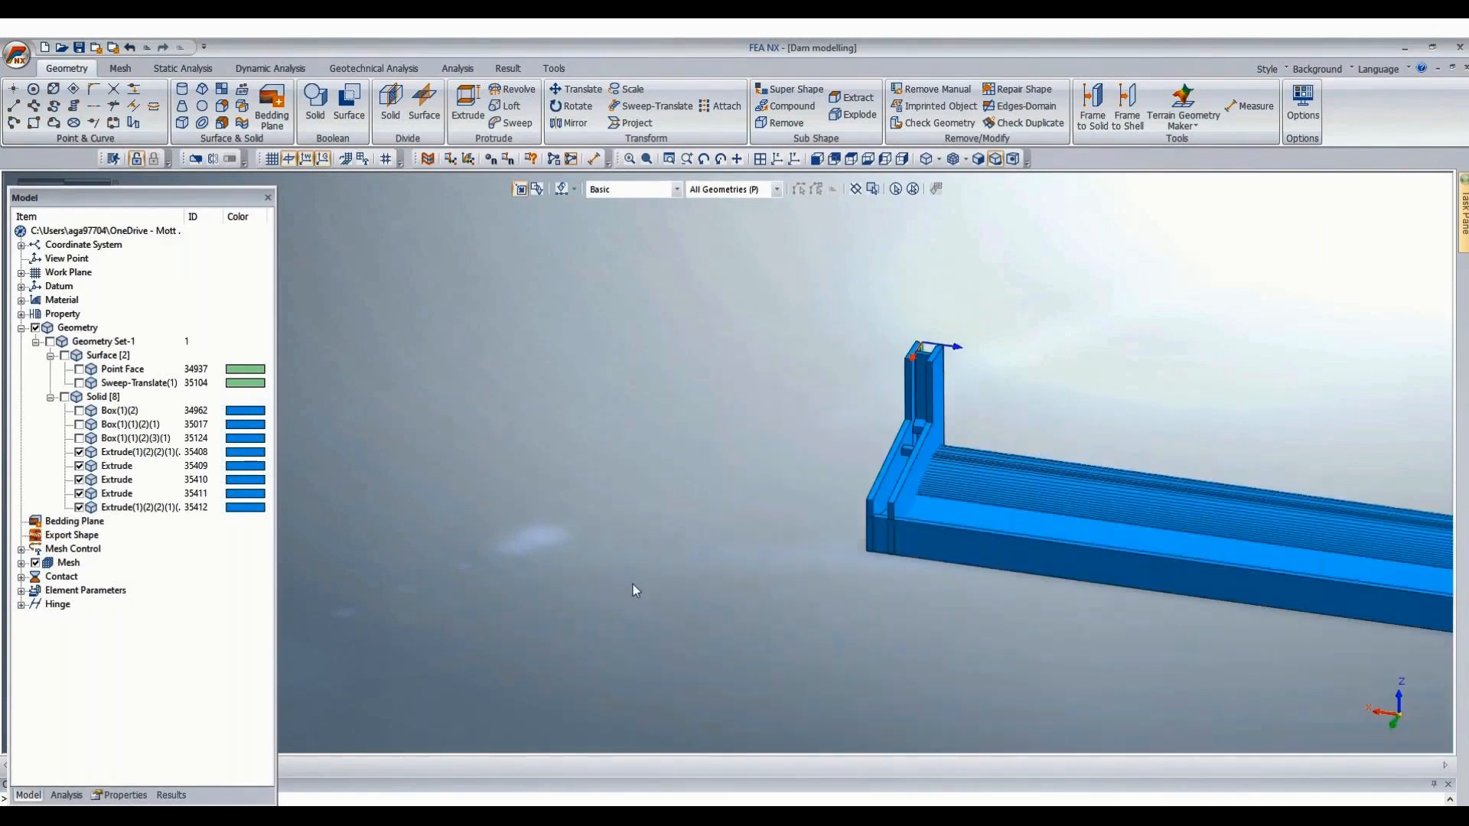
{"action": "scroll", "coordinate": [730, 600], "scroll_direction": "down", "scroll_amount": 2}
{"action": "scroll", "coordinate": [730, 600], "scroll_direction": "up", "scroll_amount": 4}
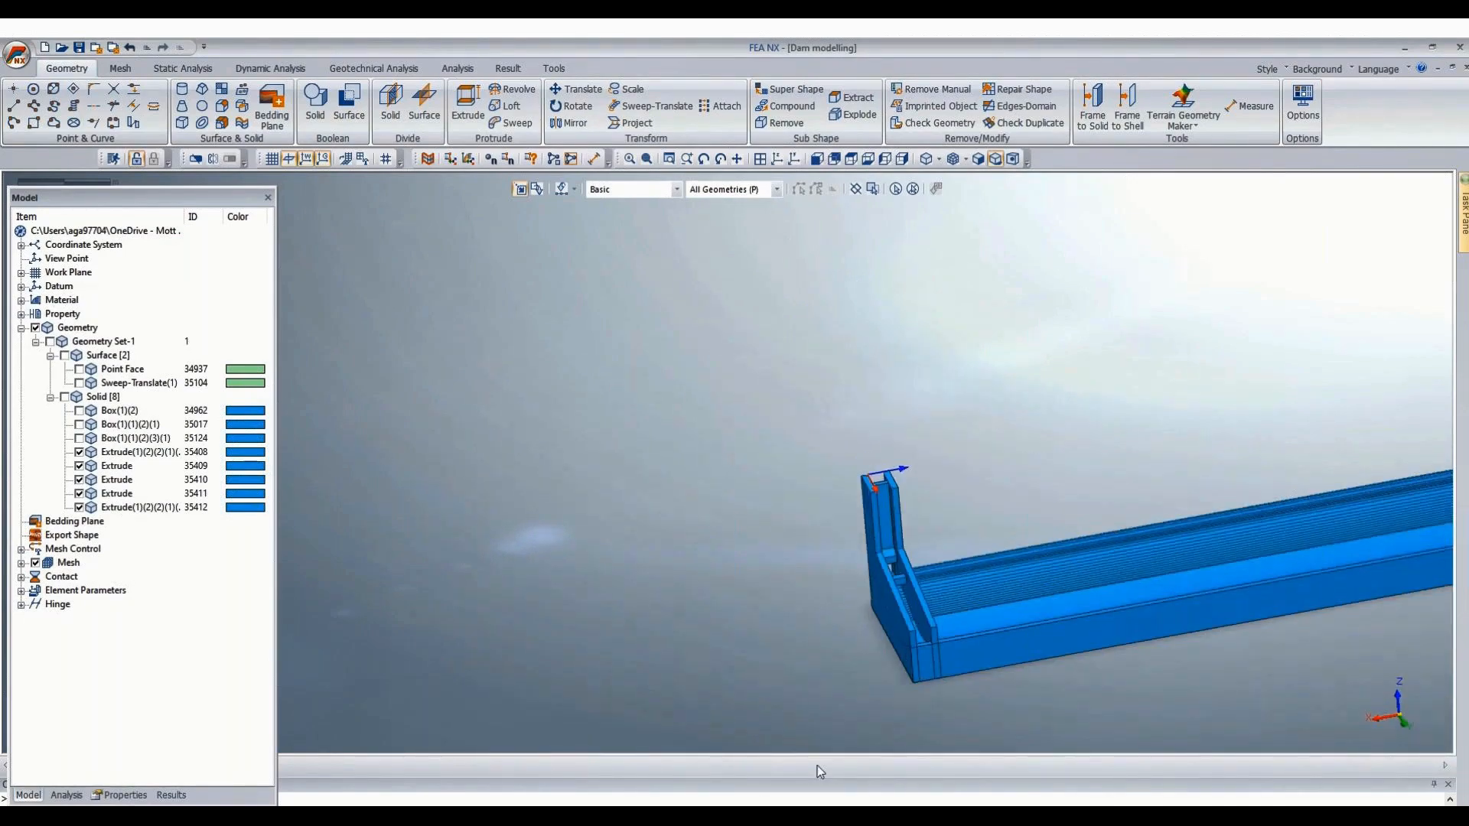
{"action": "scroll", "coordinate": [709, 725], "scroll_direction": "up", "scroll_amount": 2}
{"action": "scroll", "coordinate": [581, 560], "scroll_direction": "down", "scroll_amount": 4}
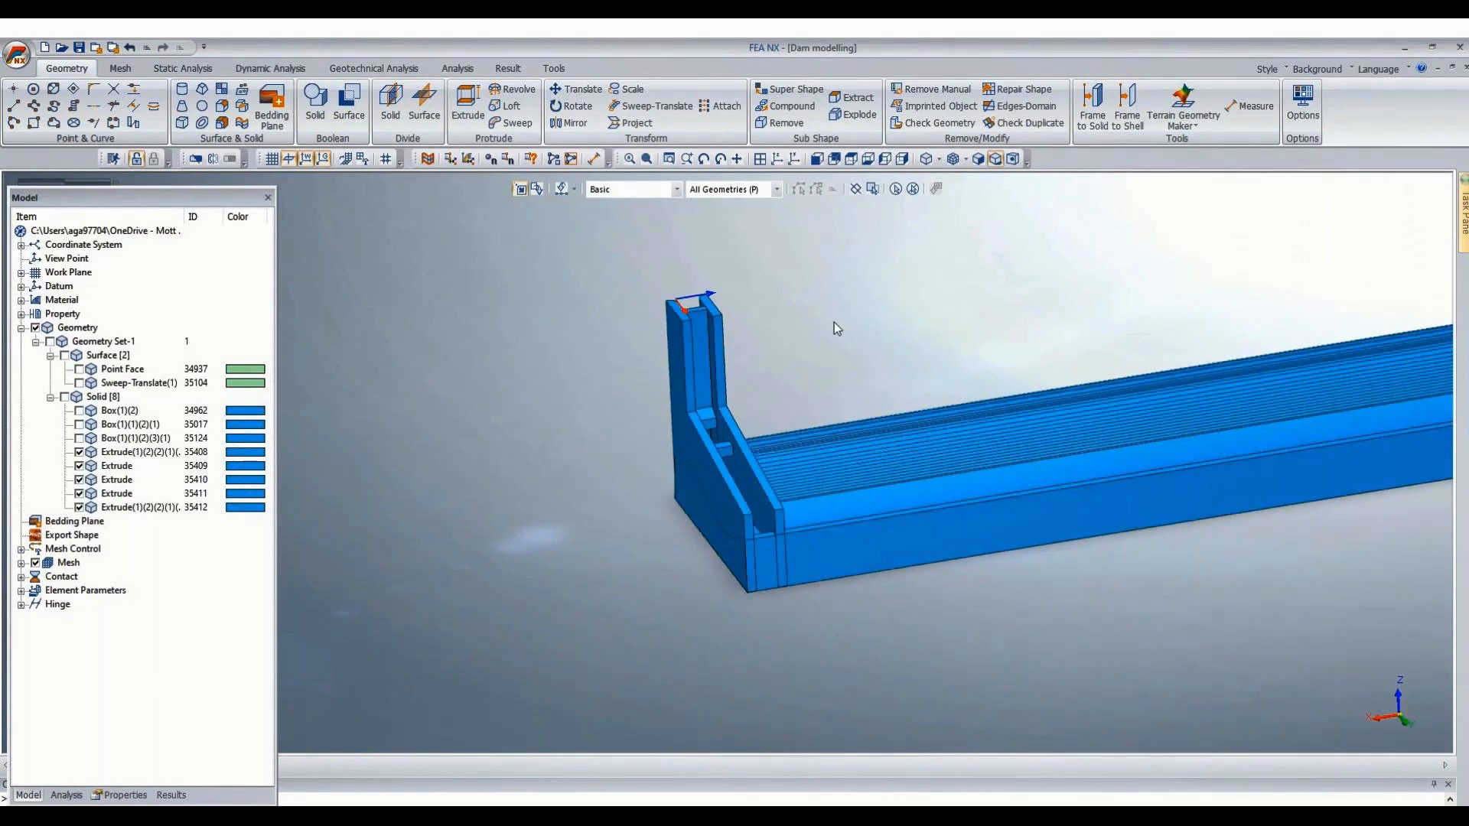
{"action": "scroll", "coordinate": [788, 408], "scroll_direction": "up", "scroll_amount": 2}
{"action": "scroll", "coordinate": [788, 408], "scroll_direction": "up", "scroll_amount": 1}
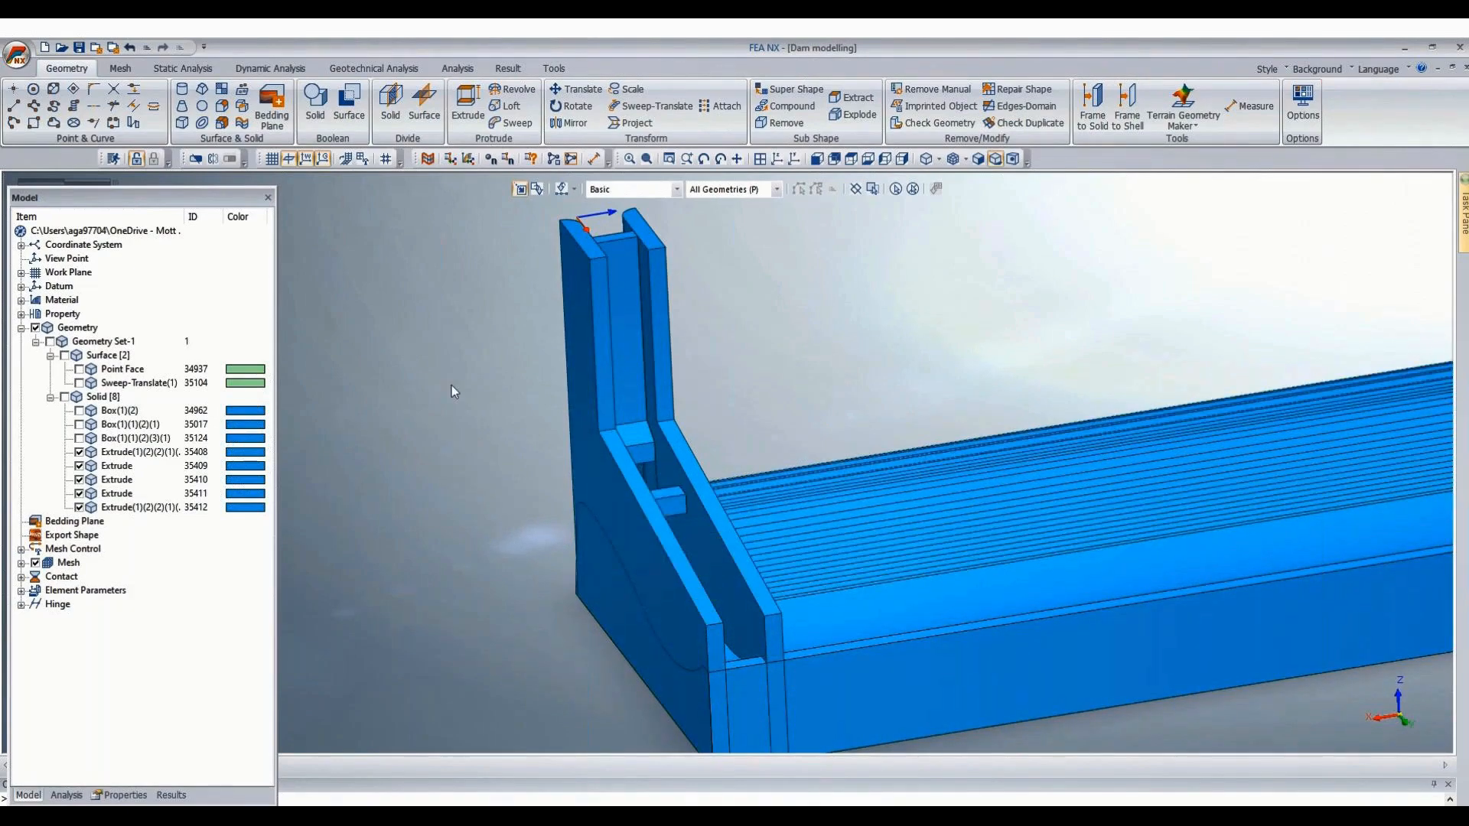
{"action": "scroll", "coordinate": [451, 385], "scroll_direction": "down", "scroll_amount": 3}
{"action": "middle_click_drag", "start_coordinate": [811, 348], "coordinate": [1105, 352]}
{"action": "scroll", "coordinate": [1025, 303], "scroll_direction": "up", "scroll_amount": 8}
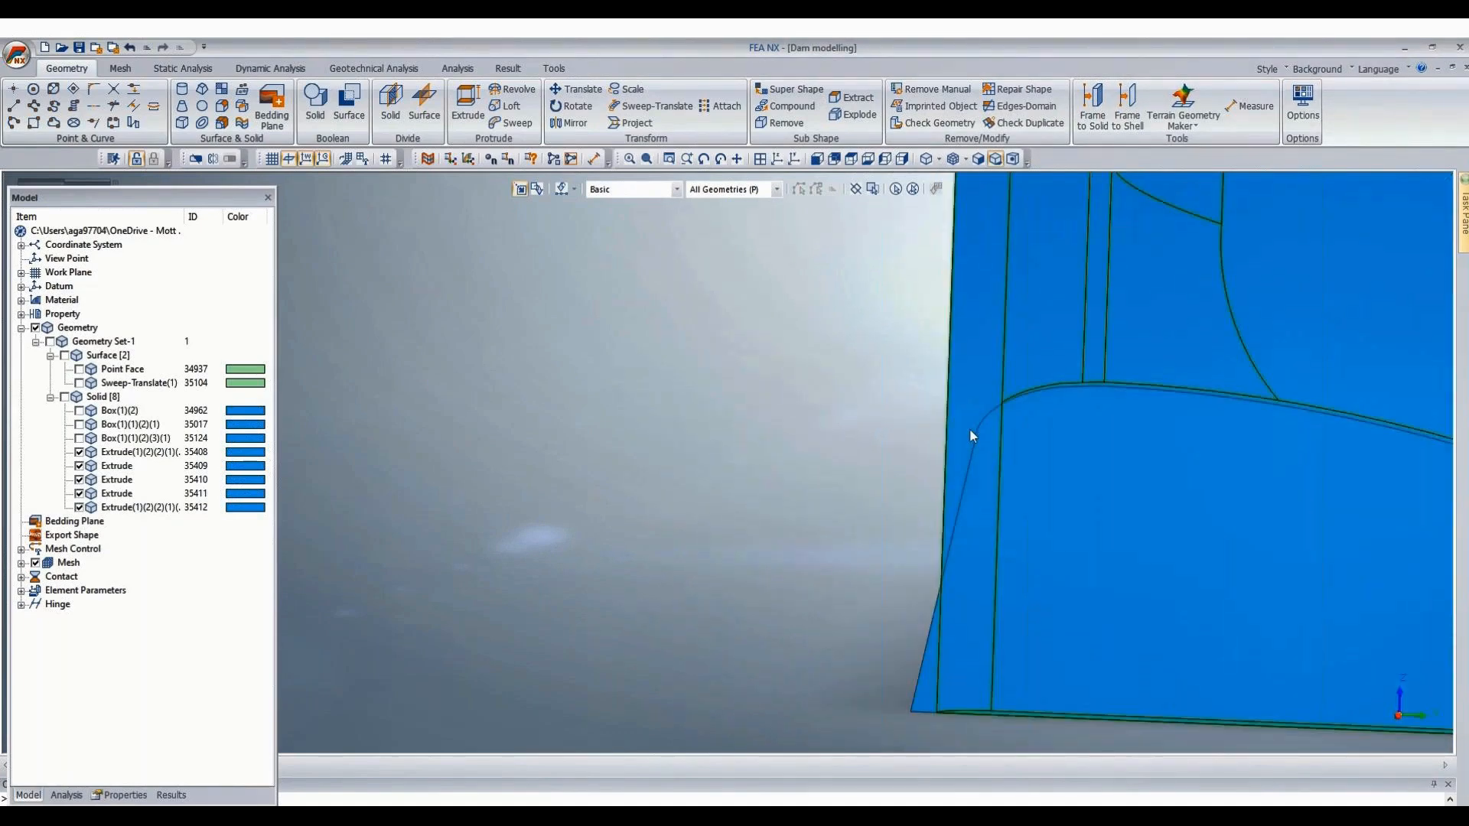
{"action": "scroll", "coordinate": [759, 419], "scroll_direction": "down", "scroll_amount": 2}
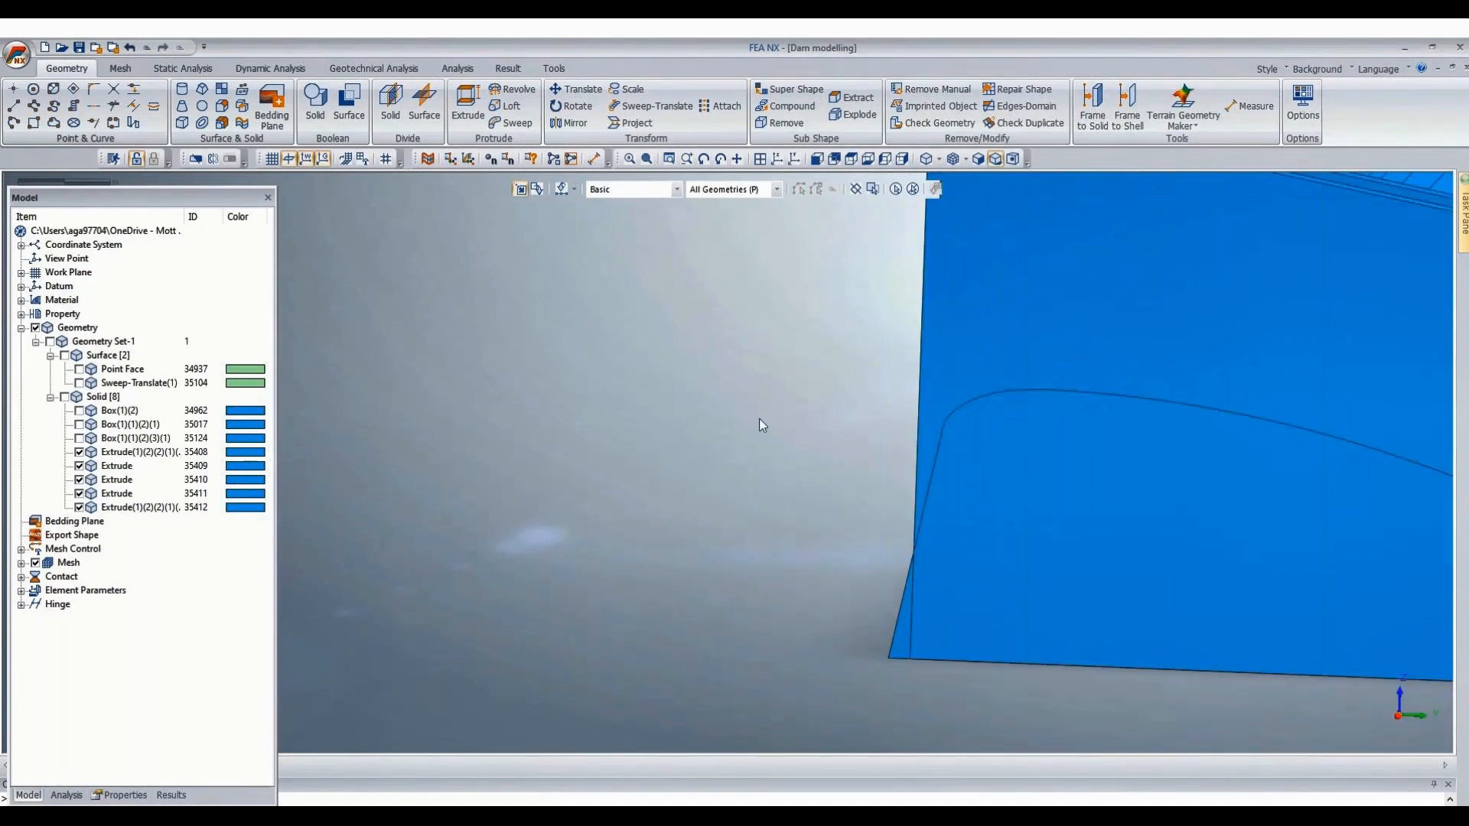
{"action": "scroll", "coordinate": [759, 419], "scroll_direction": "down", "scroll_amount": 5}
{"action": "middle_click_drag", "start_coordinate": [674, 489], "coordinate": [1218, 467]}
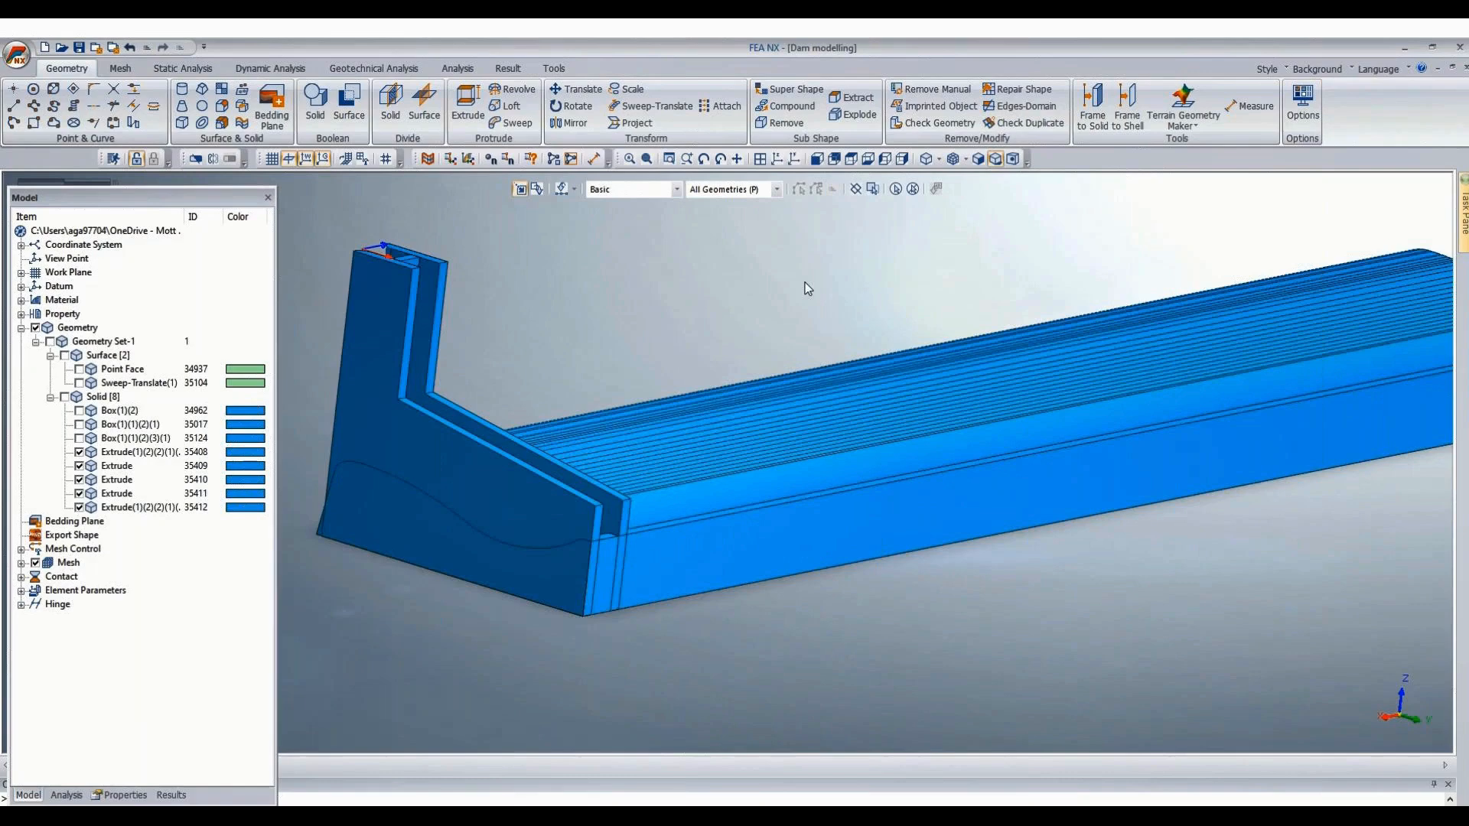
{"action": "middle_click_drag", "start_coordinate": [805, 282], "coordinate": [925, 264]}
{"action": "scroll", "coordinate": [926, 264], "scroll_direction": "down", "scroll_amount": 3}
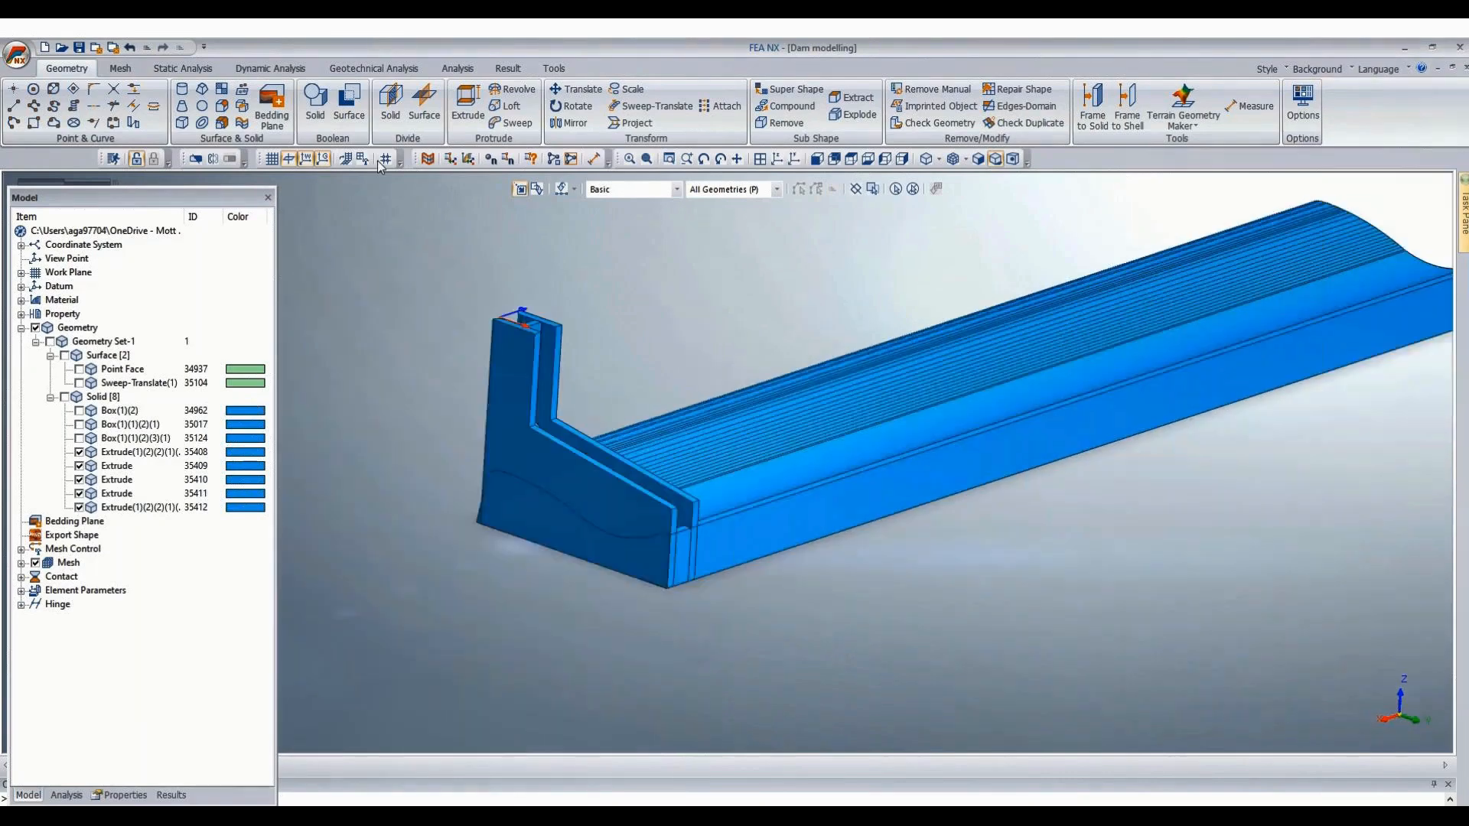
Cut the outer pier slice with the spillway body as the Boolean tool, keeping the tool solid.
{"action": "left_click", "coordinate": [314, 100]}
{"action": "left_click", "coordinate": [54, 208]}
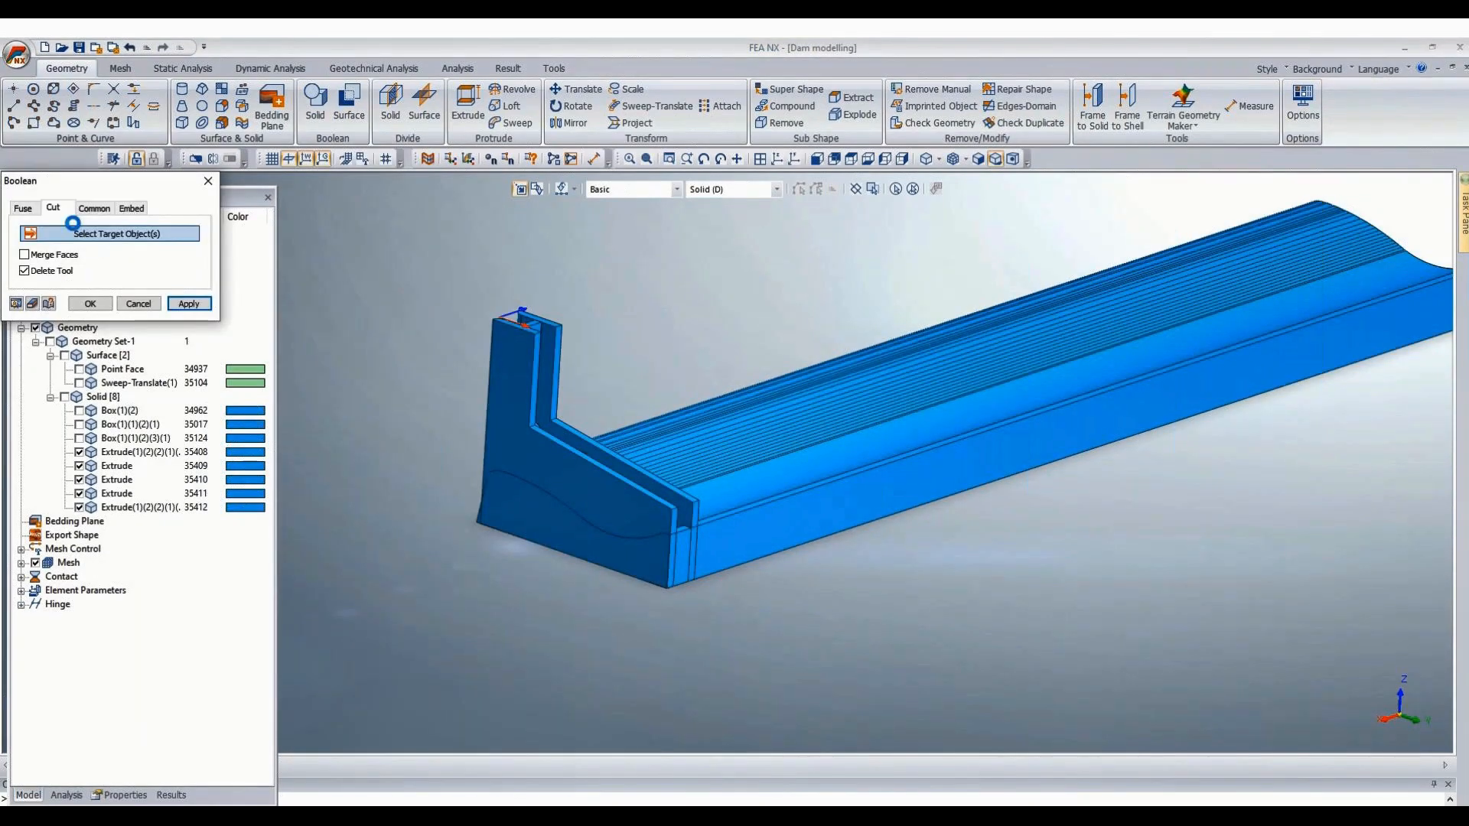
{"action": "left_click", "coordinate": [510, 392]}
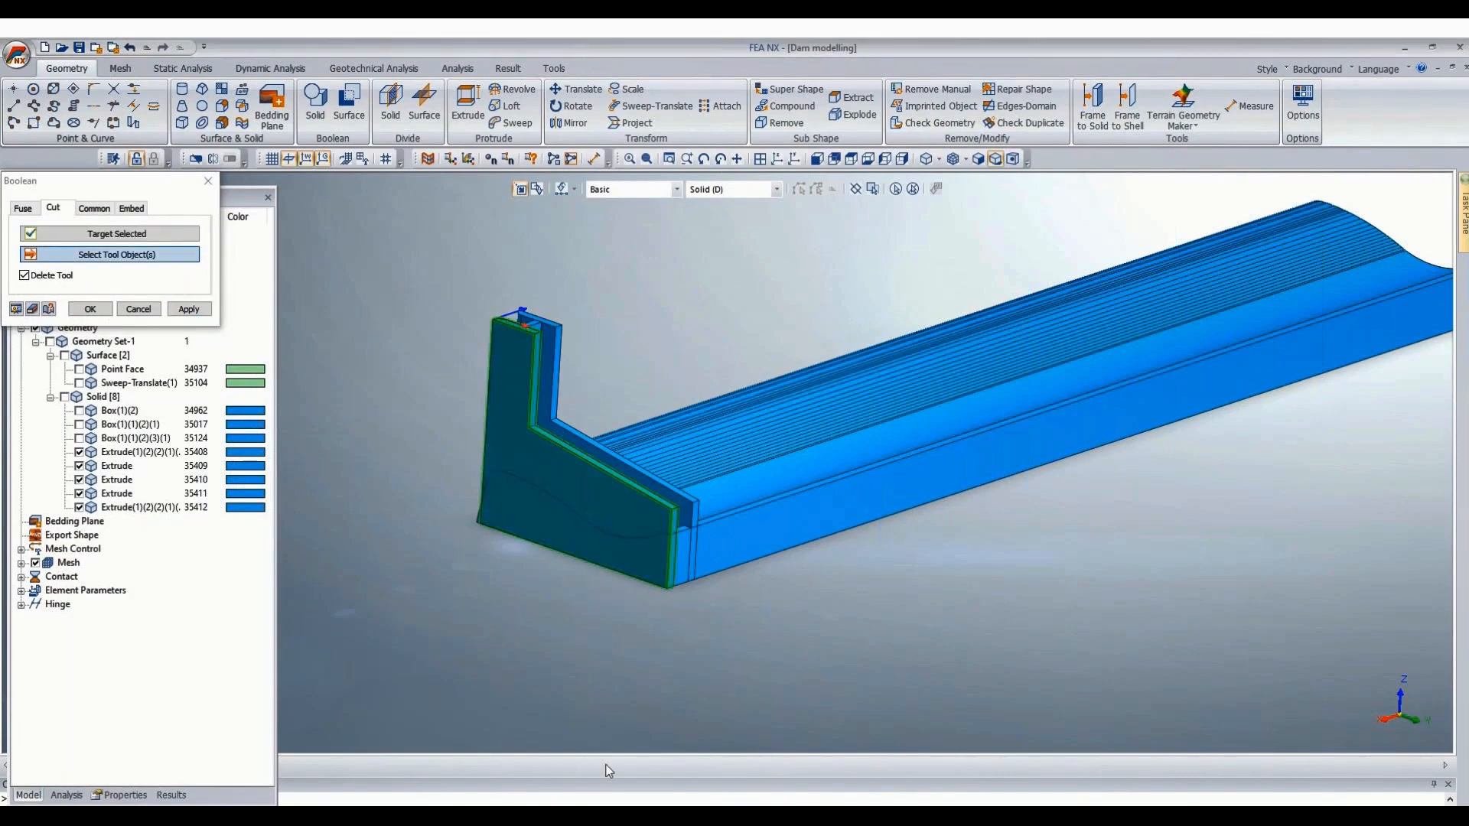
{"action": "left_click", "coordinate": [857, 525]}
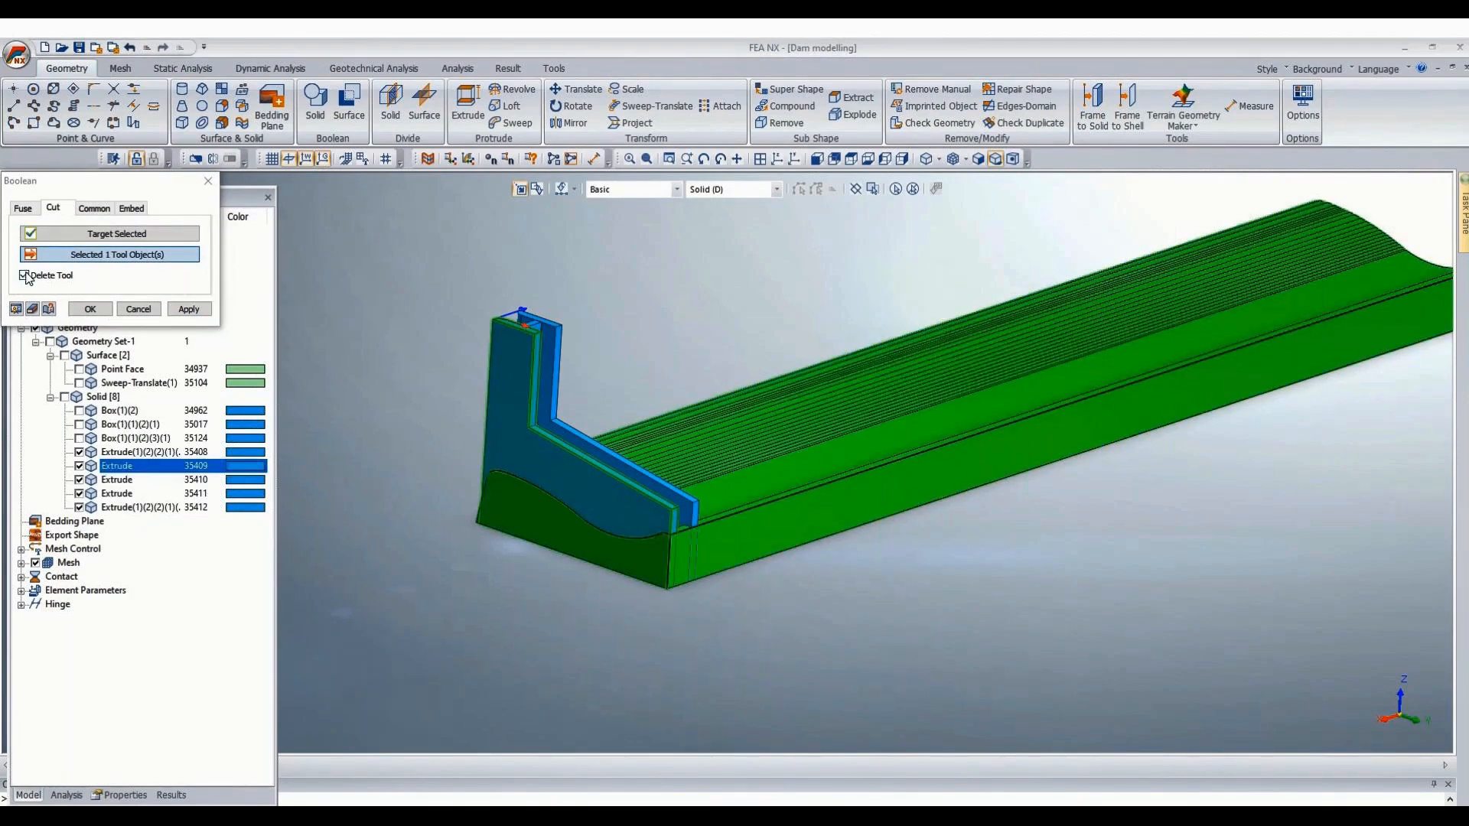
{"action": "left_click", "coordinate": [26, 275]}
{"action": "left_click", "coordinate": [182, 312]}
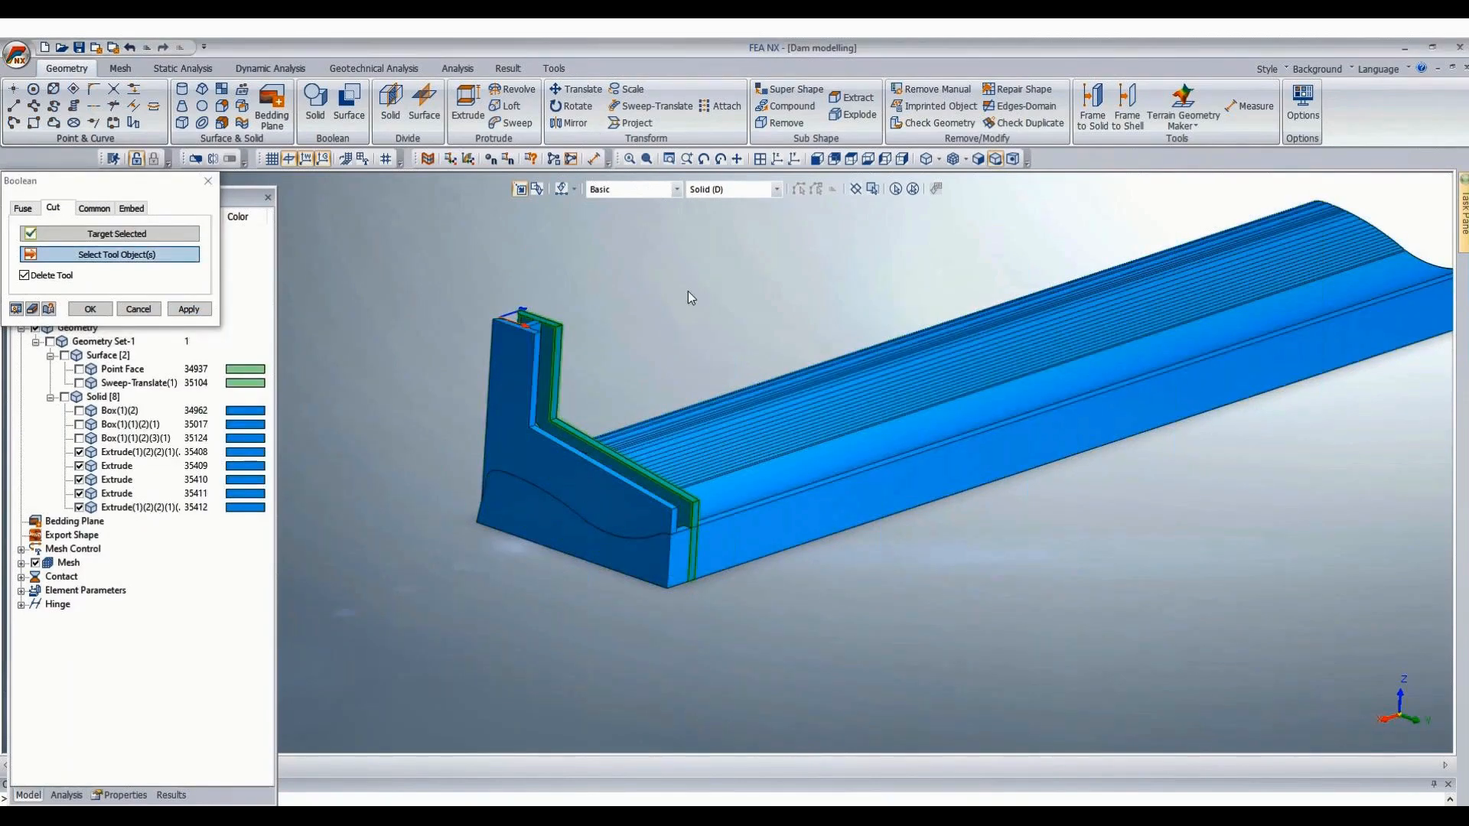
Cut the inner pier slice with the same spillway body, again without deleting the tool solid.
{"action": "left_click", "coordinate": [845, 545]}
{"action": "left_click", "coordinate": [26, 275]}
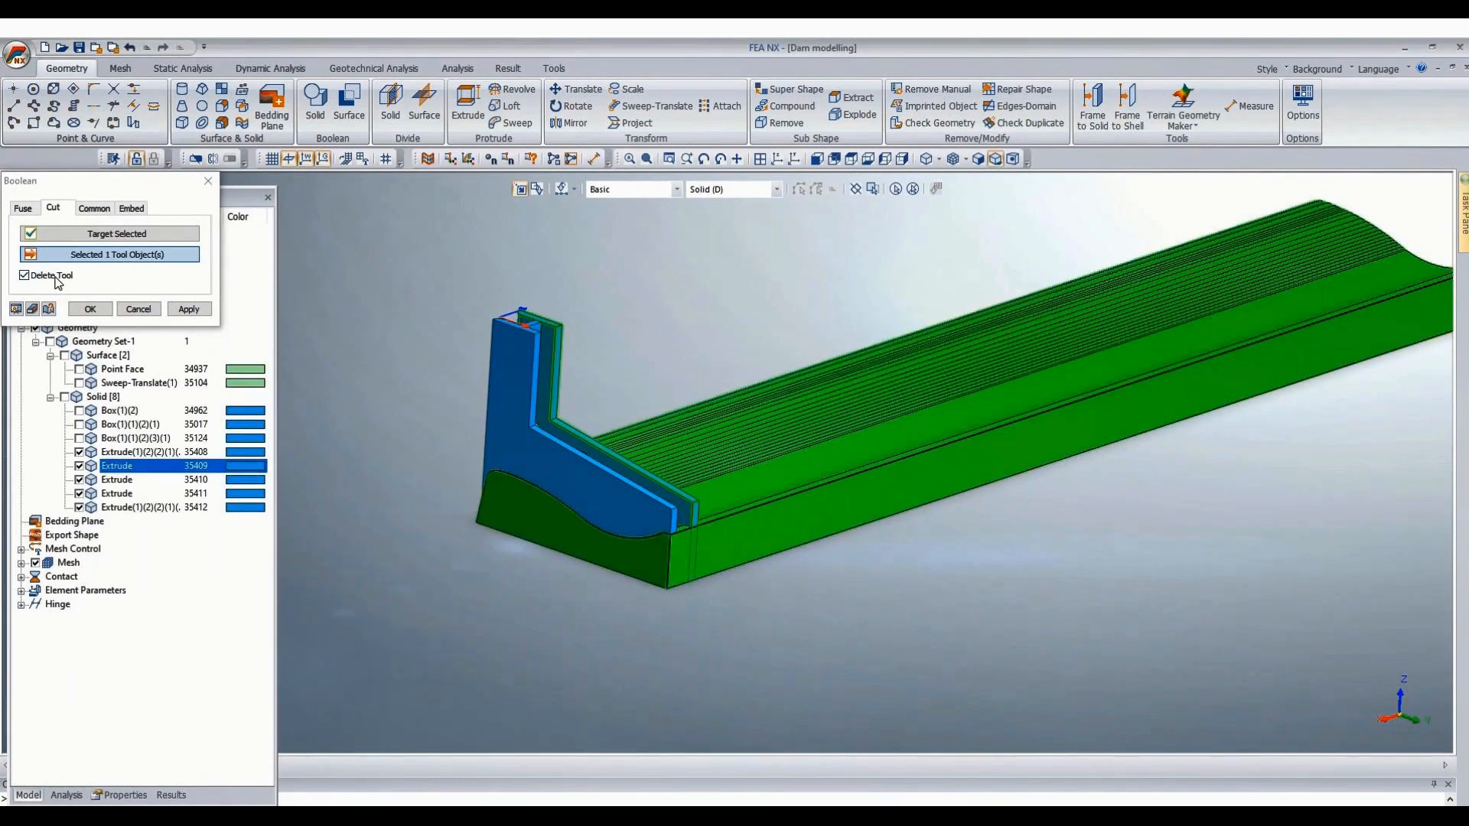
{"action": "left_click", "coordinate": [90, 309]}
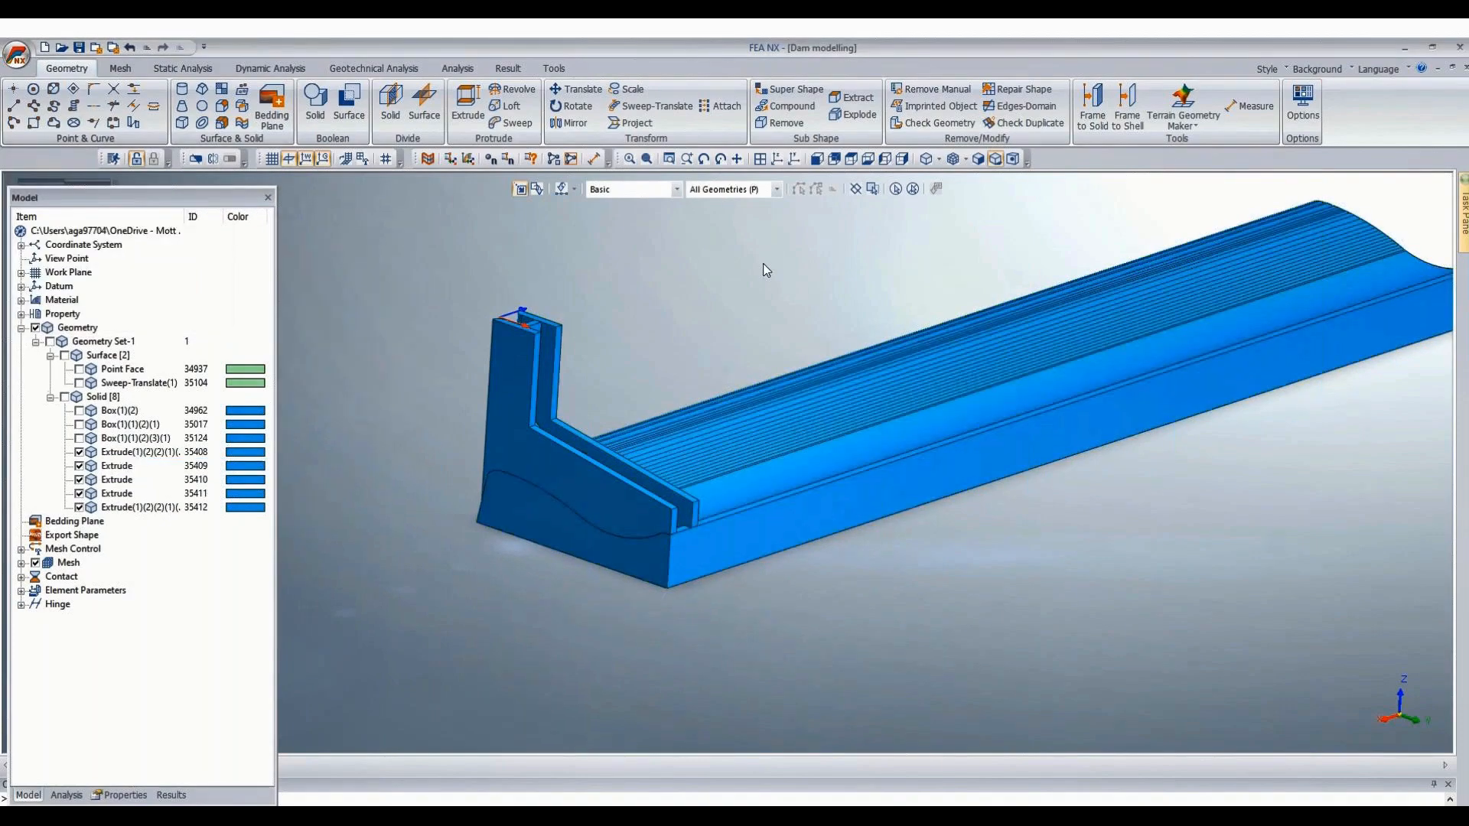
Extract the wider bottom face of the spillway body as a surface into Geometry Set-1.
{"action": "middle_click_drag", "start_coordinate": [353, 578], "coordinate": [531, 548]}
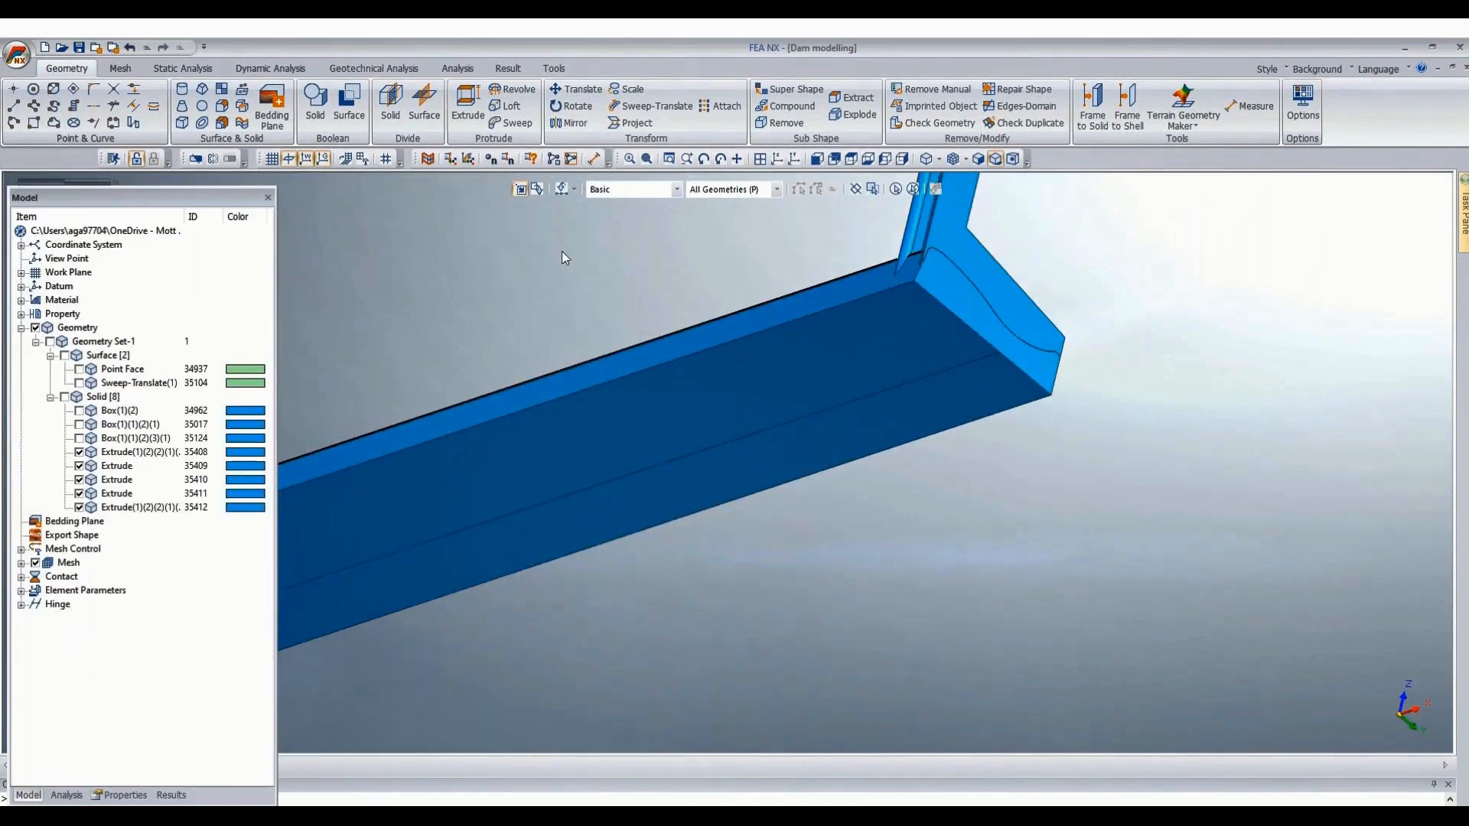
{"action": "left_click", "coordinate": [831, 101]}
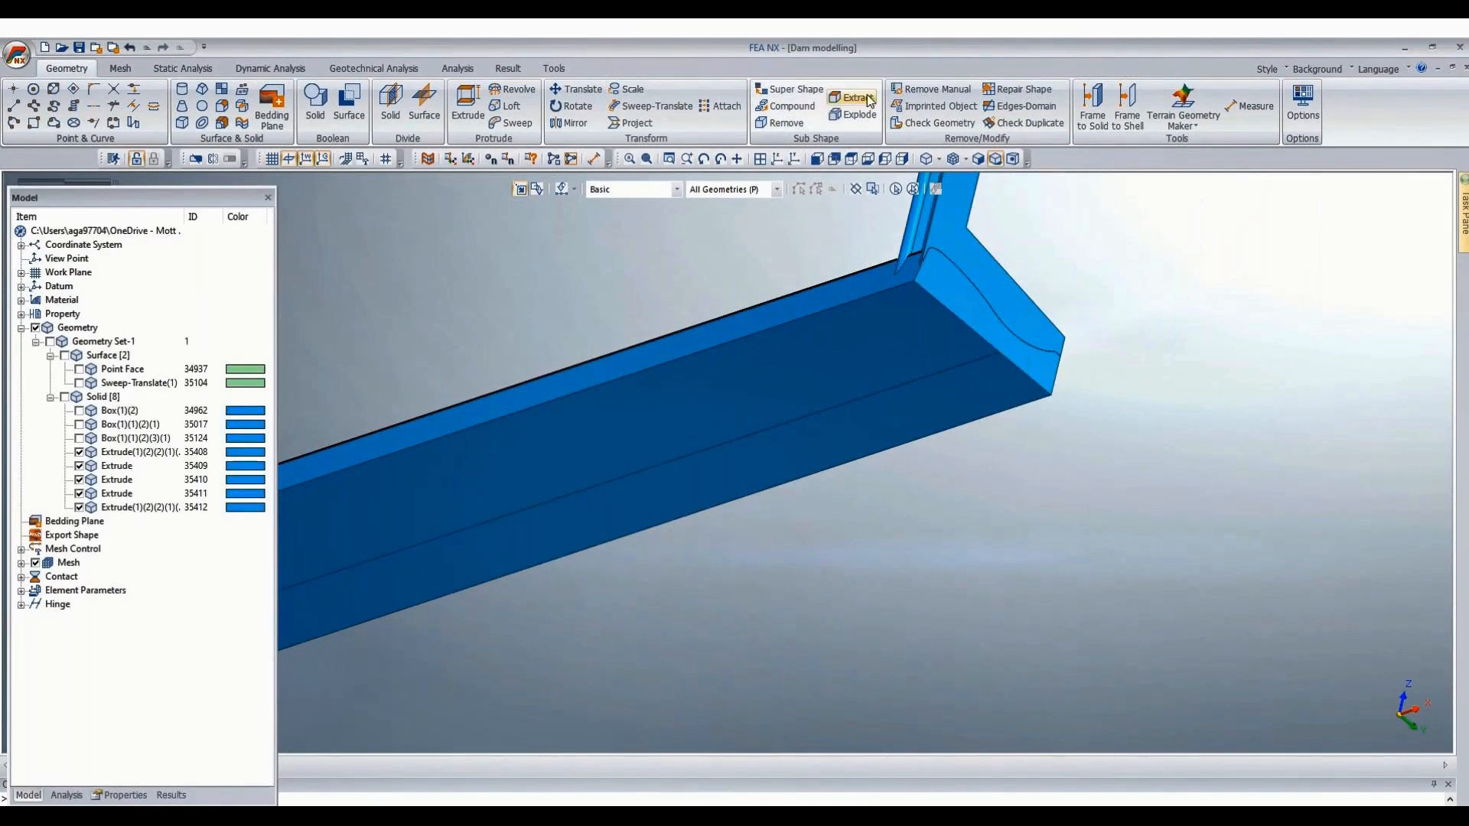
{"action": "left_click", "coordinate": [827, 364]}
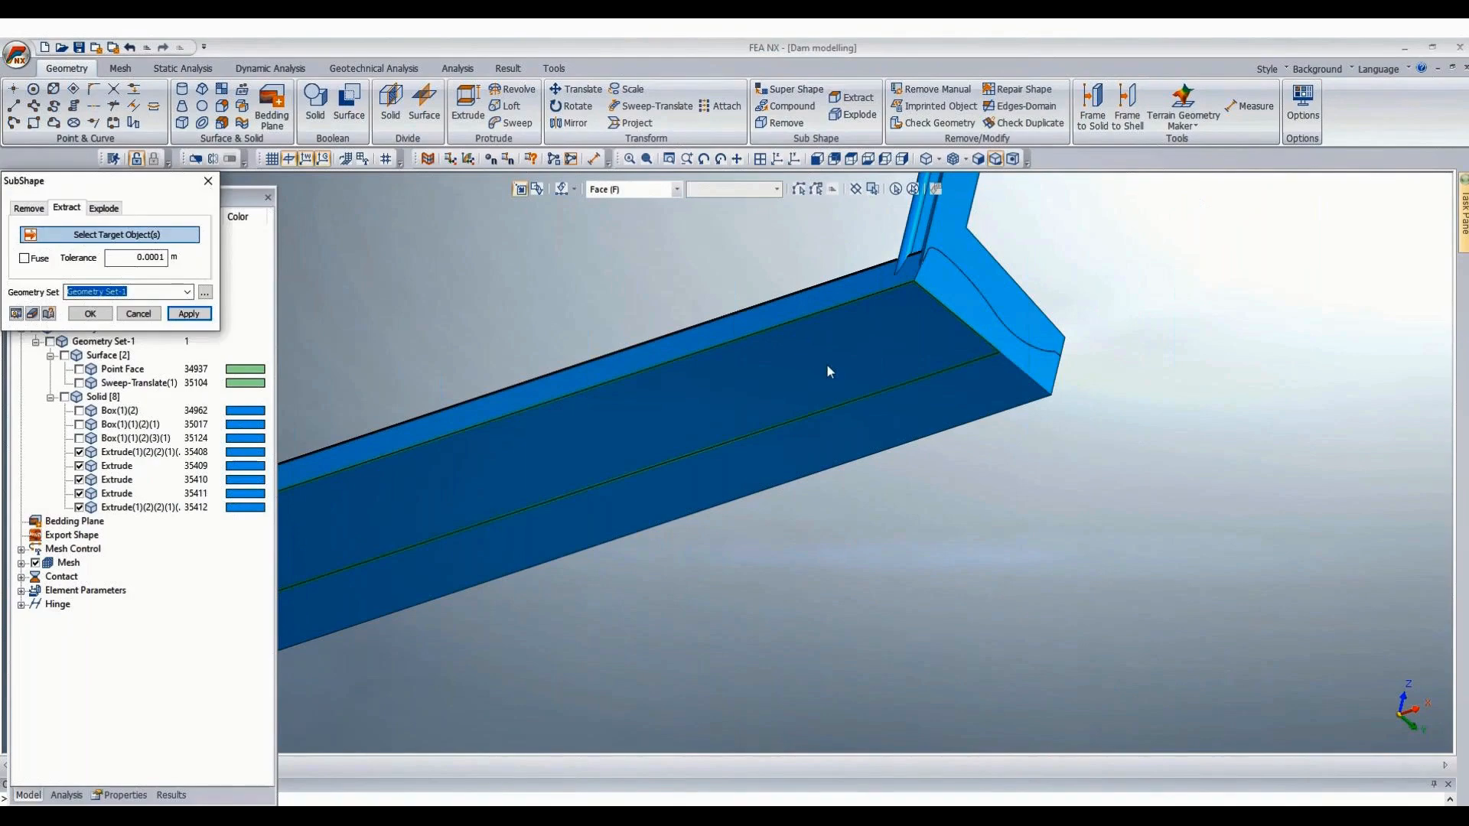
{"action": "left_click", "coordinate": [89, 314]}
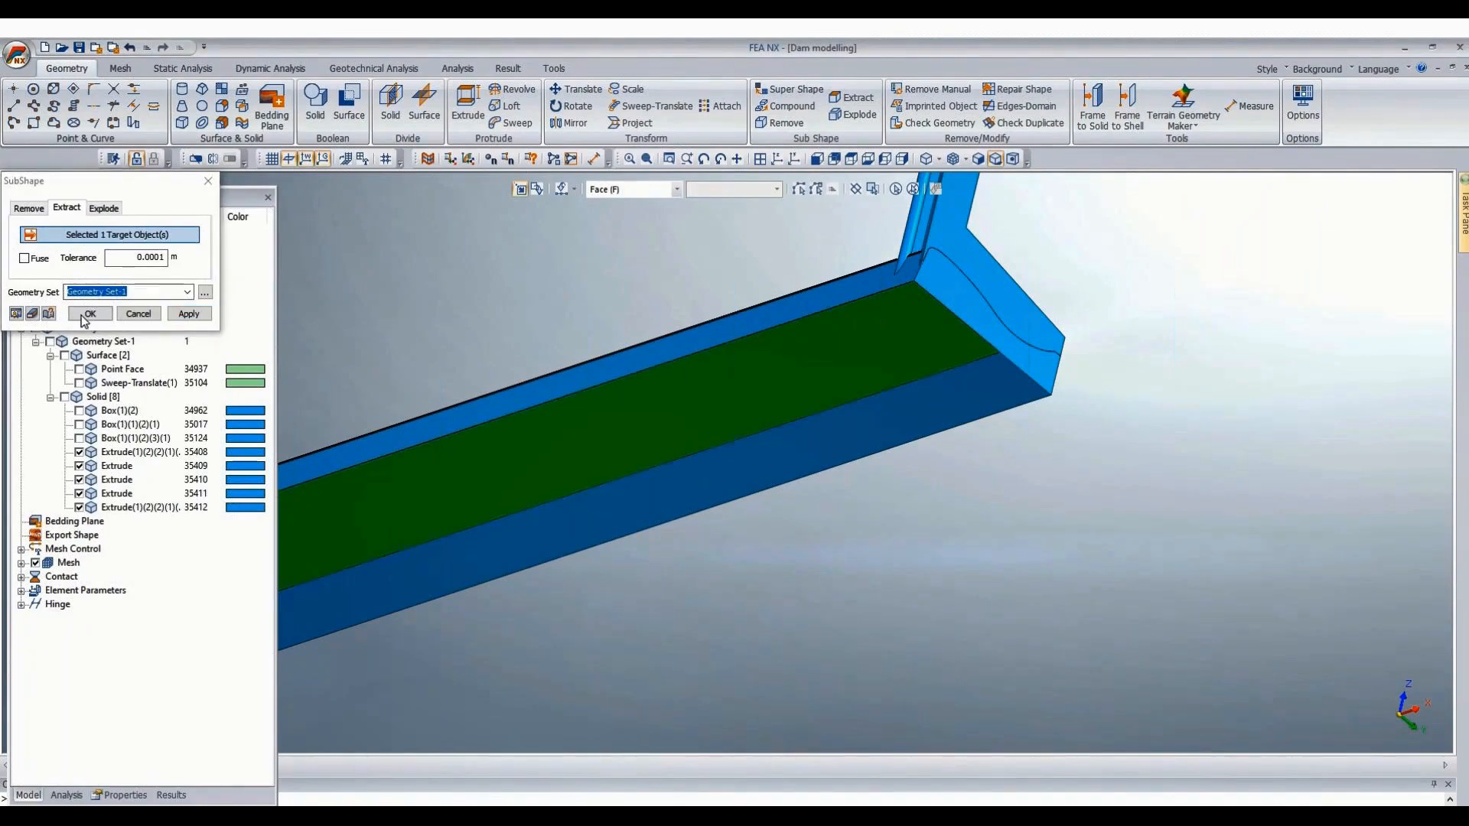
Rotate the extracted face 45 degrees about the vector from 13085.7, -3935.86, 213 to 12855.5, -3935.86, 213.
{"action": "left_click", "coordinate": [838, 356]}
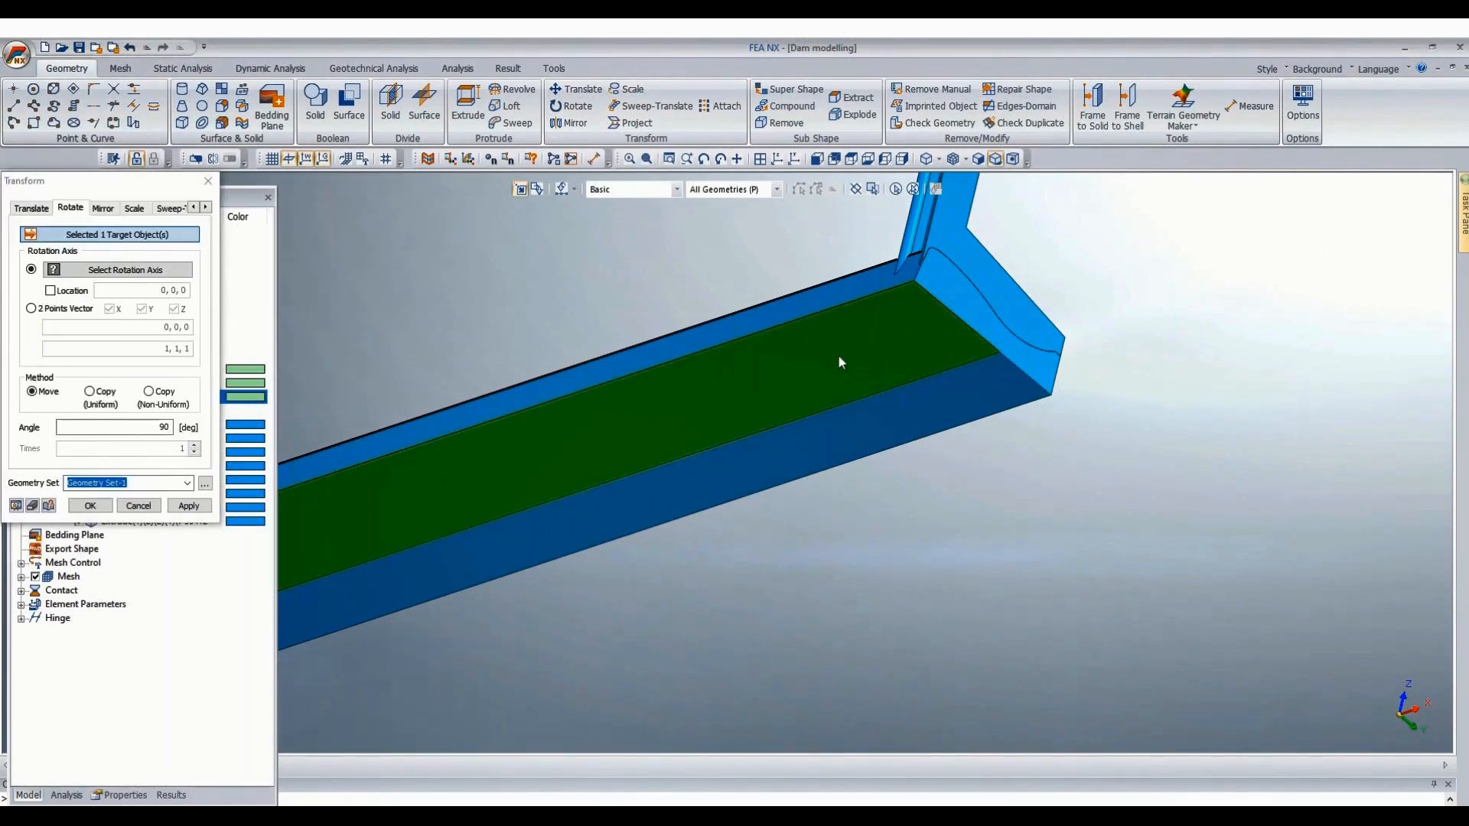
{"action": "left_click", "coordinate": [30, 309]}
{"action": "left_click", "coordinate": [987, 364]}
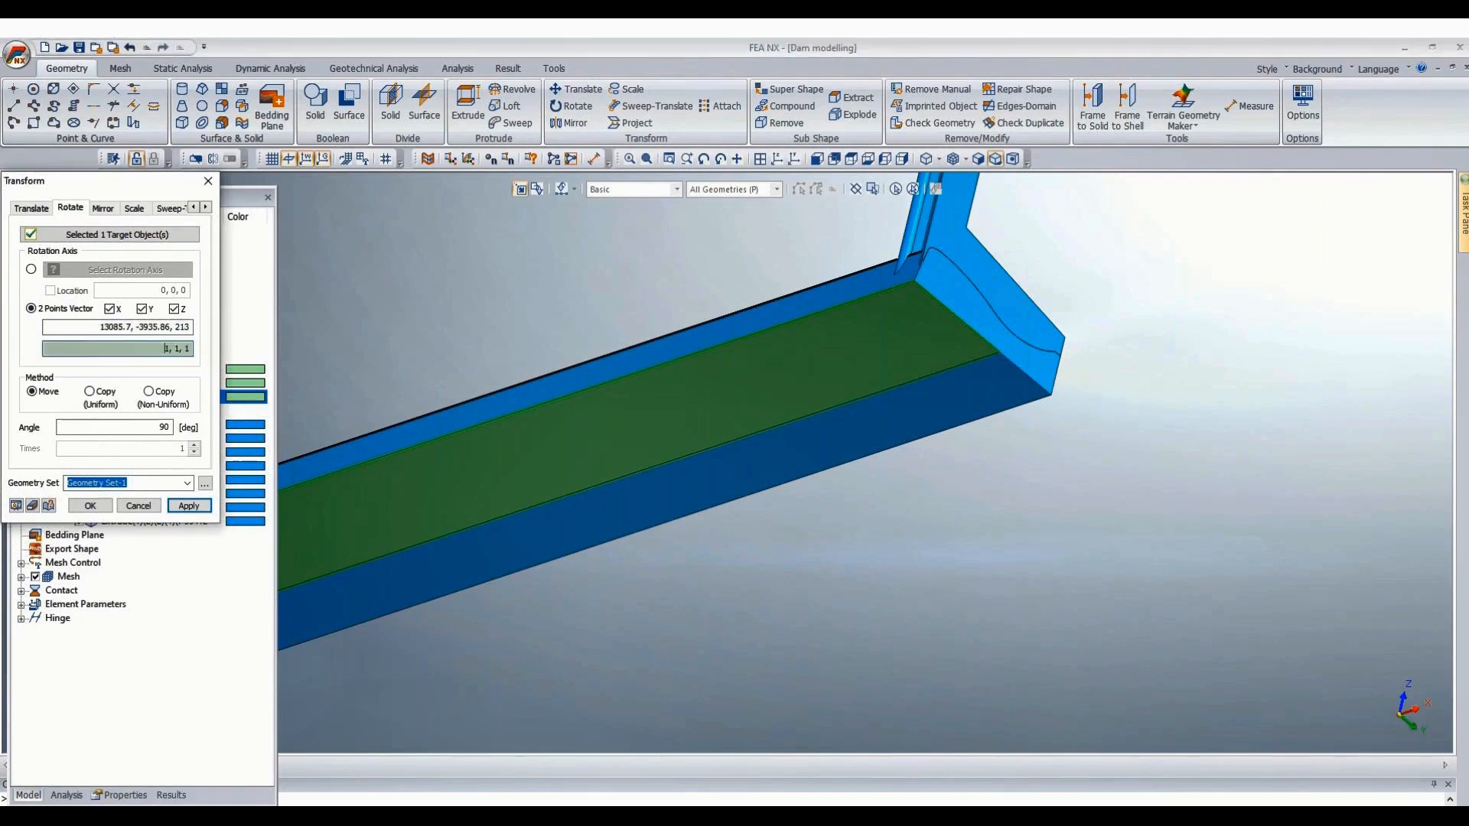
{"action": "left_click", "coordinate": [580, 498]}
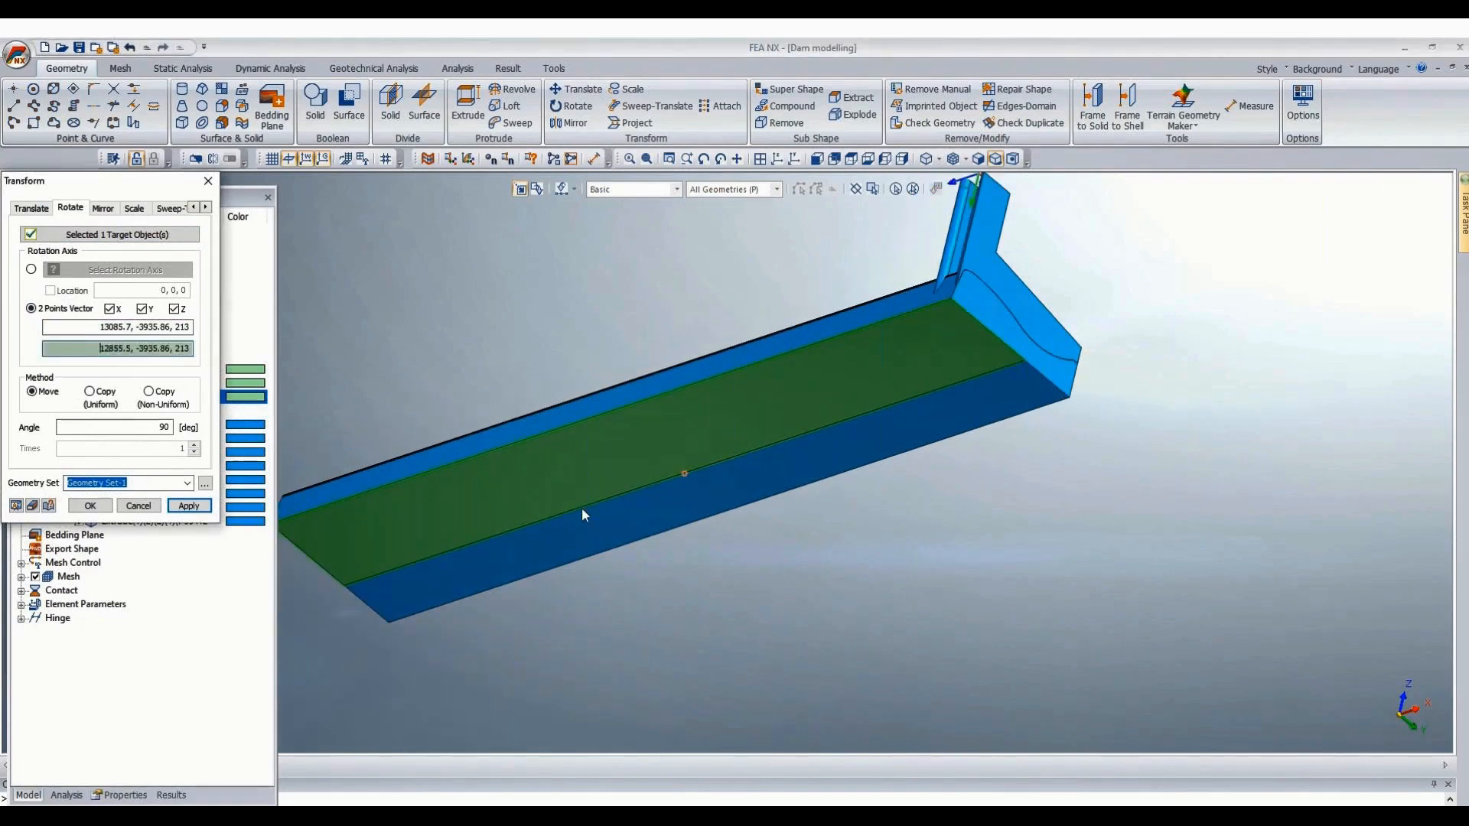
{"action": "double_click", "coordinate": [148, 428]}
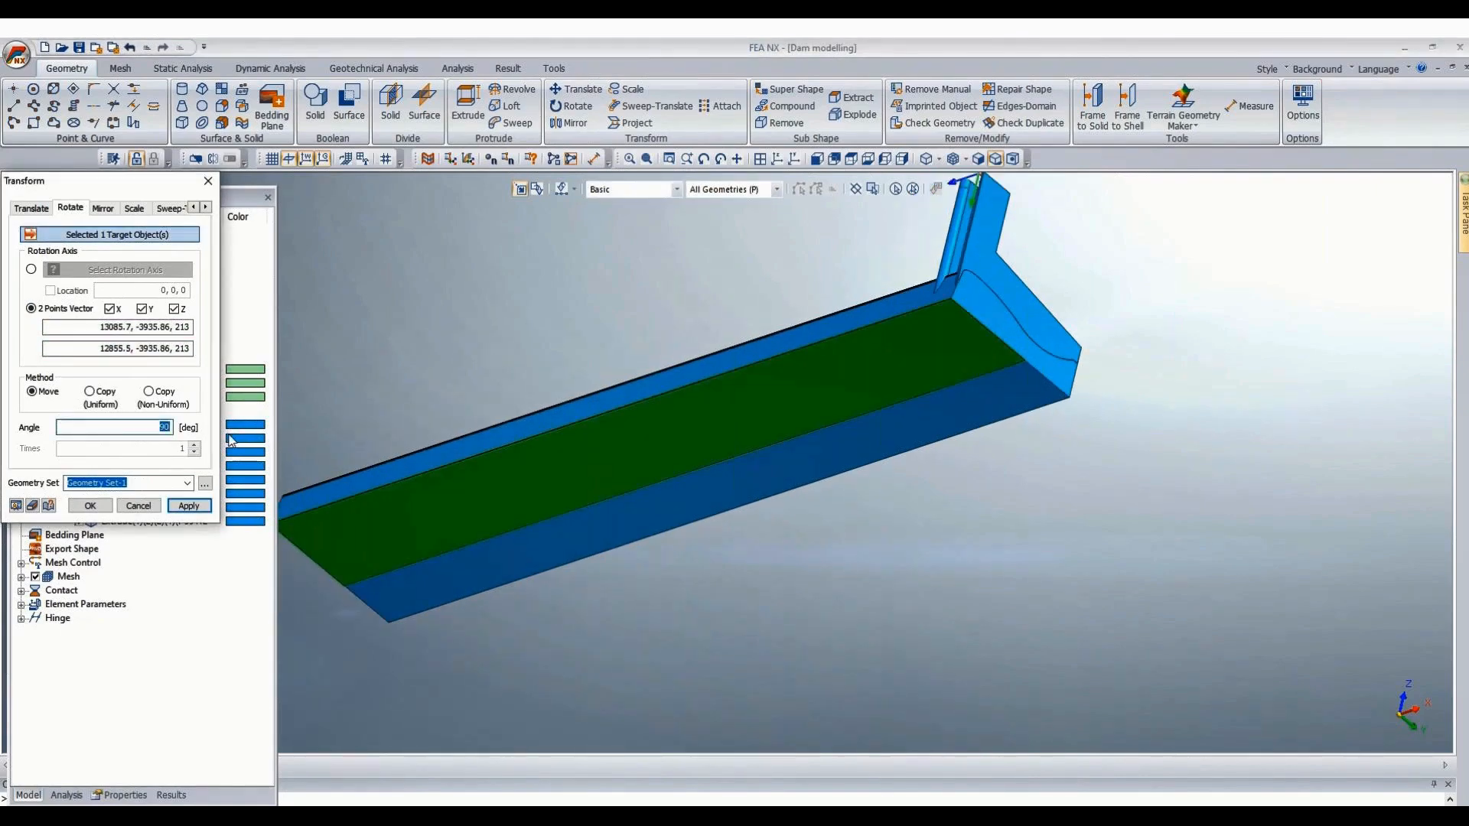
{"action": "type", "text": "45"}
{"action": "left_click", "coordinate": [16, 506]}
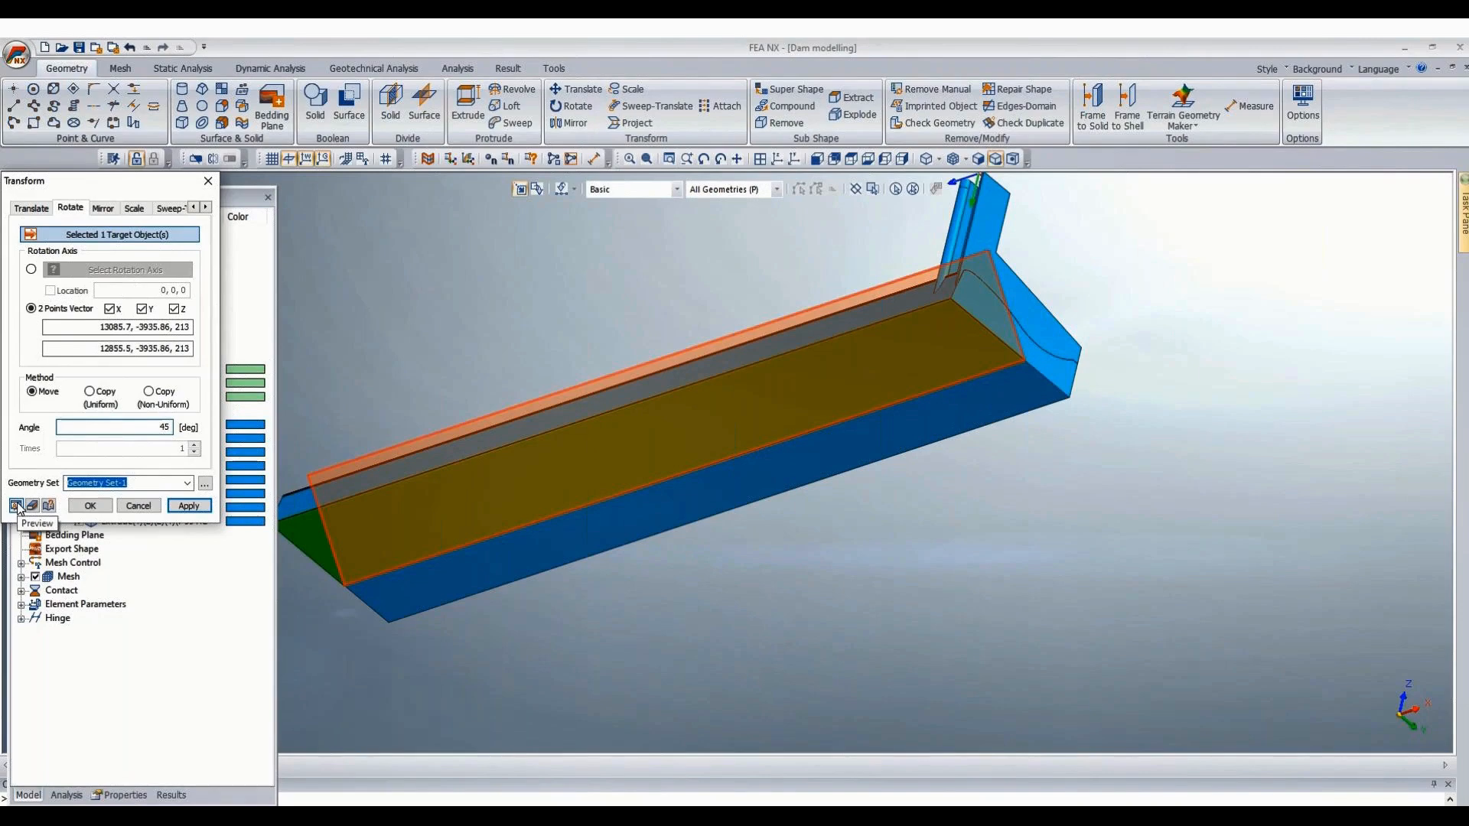
{"action": "left_click", "coordinate": [90, 506]}
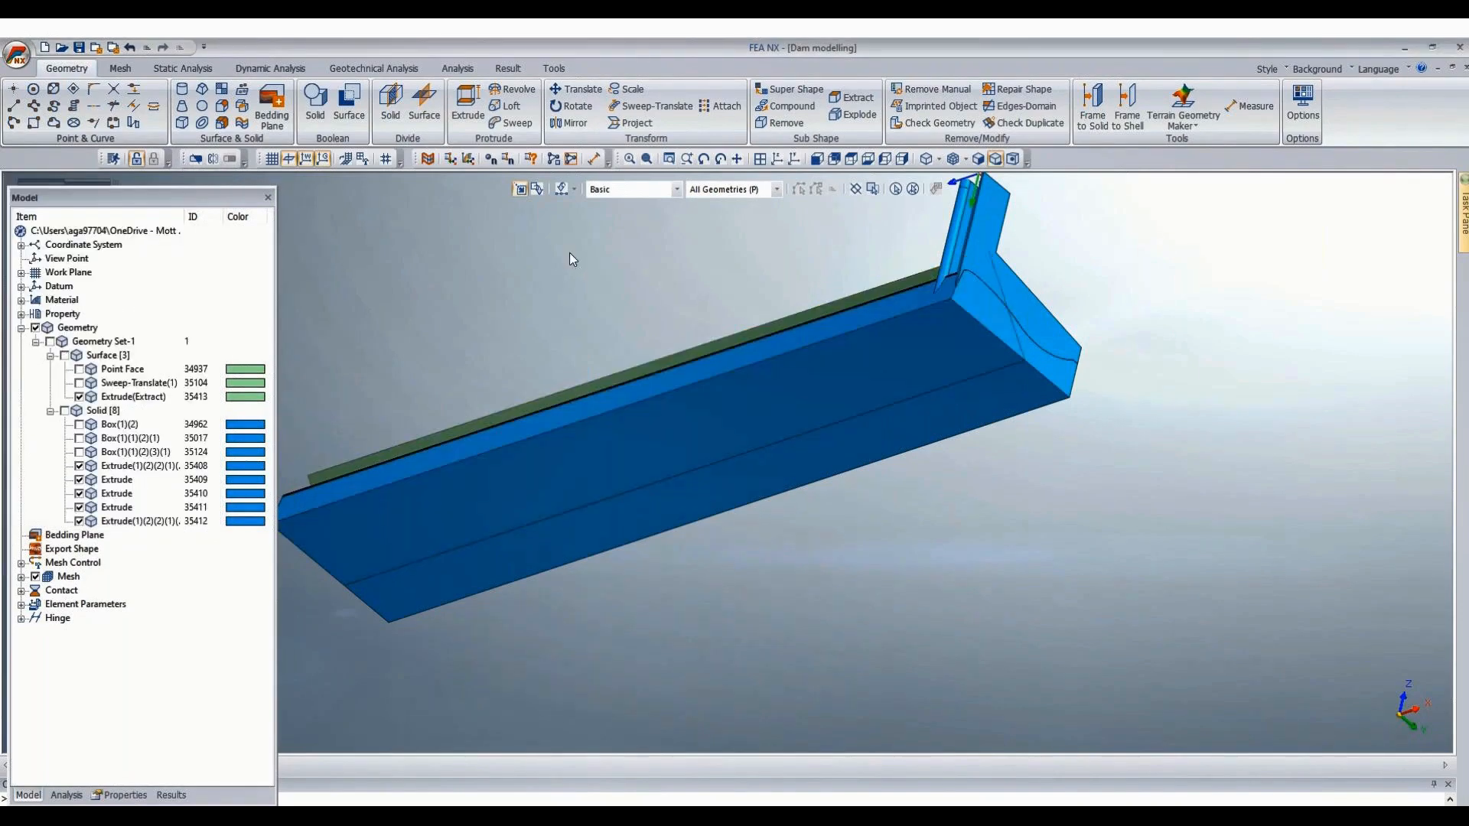
Translate the extracted green surface from 13085.7, -3935.86, 213 to 13085.7, -3990.06, 233.2, using the distance between both points.
{"action": "middle_click_drag", "start_coordinate": [570, 253], "coordinate": [1035, 366]}
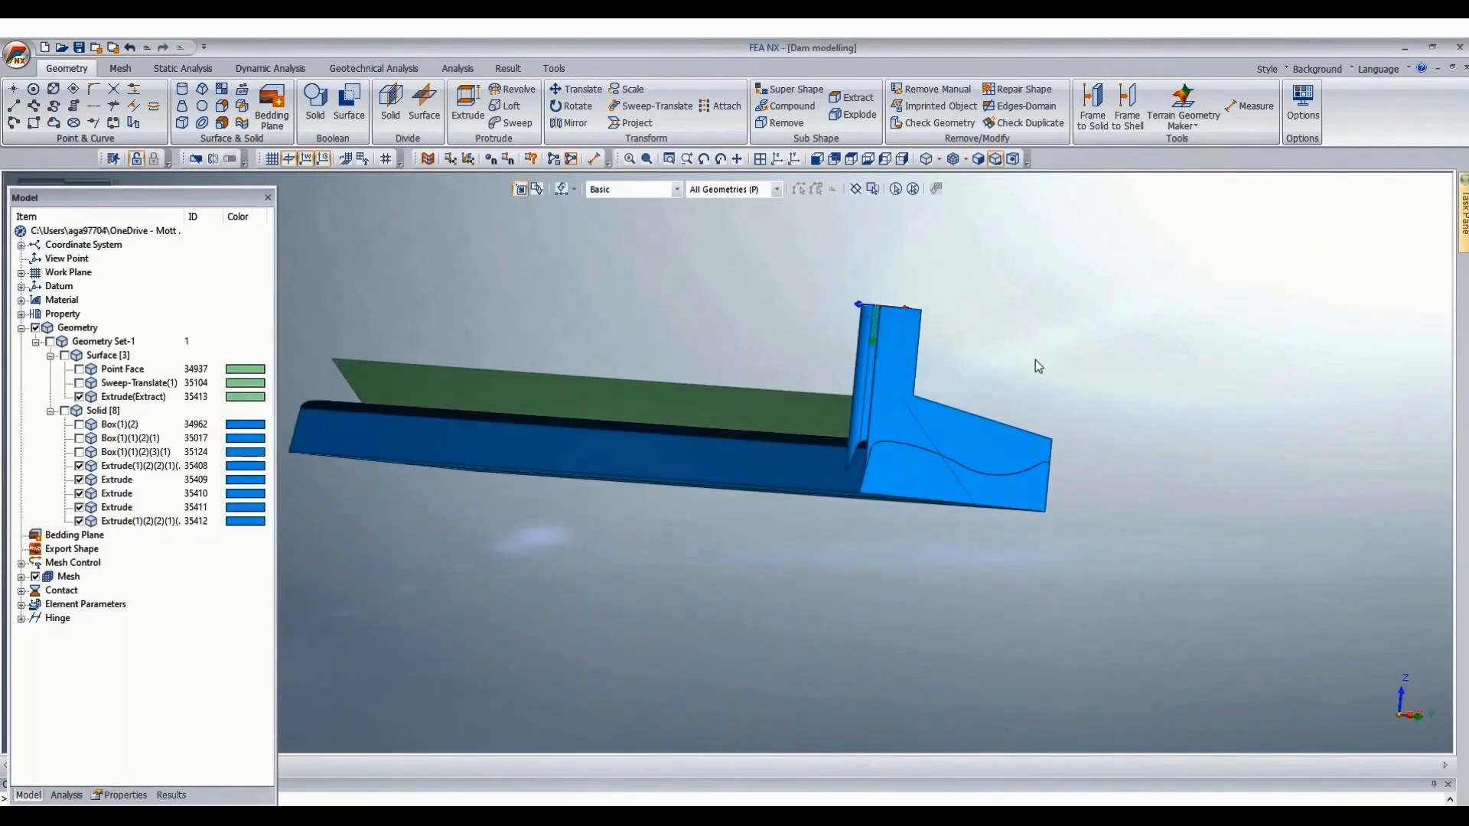
{"action": "scroll", "coordinate": [1035, 360], "scroll_direction": "up", "scroll_amount": 2}
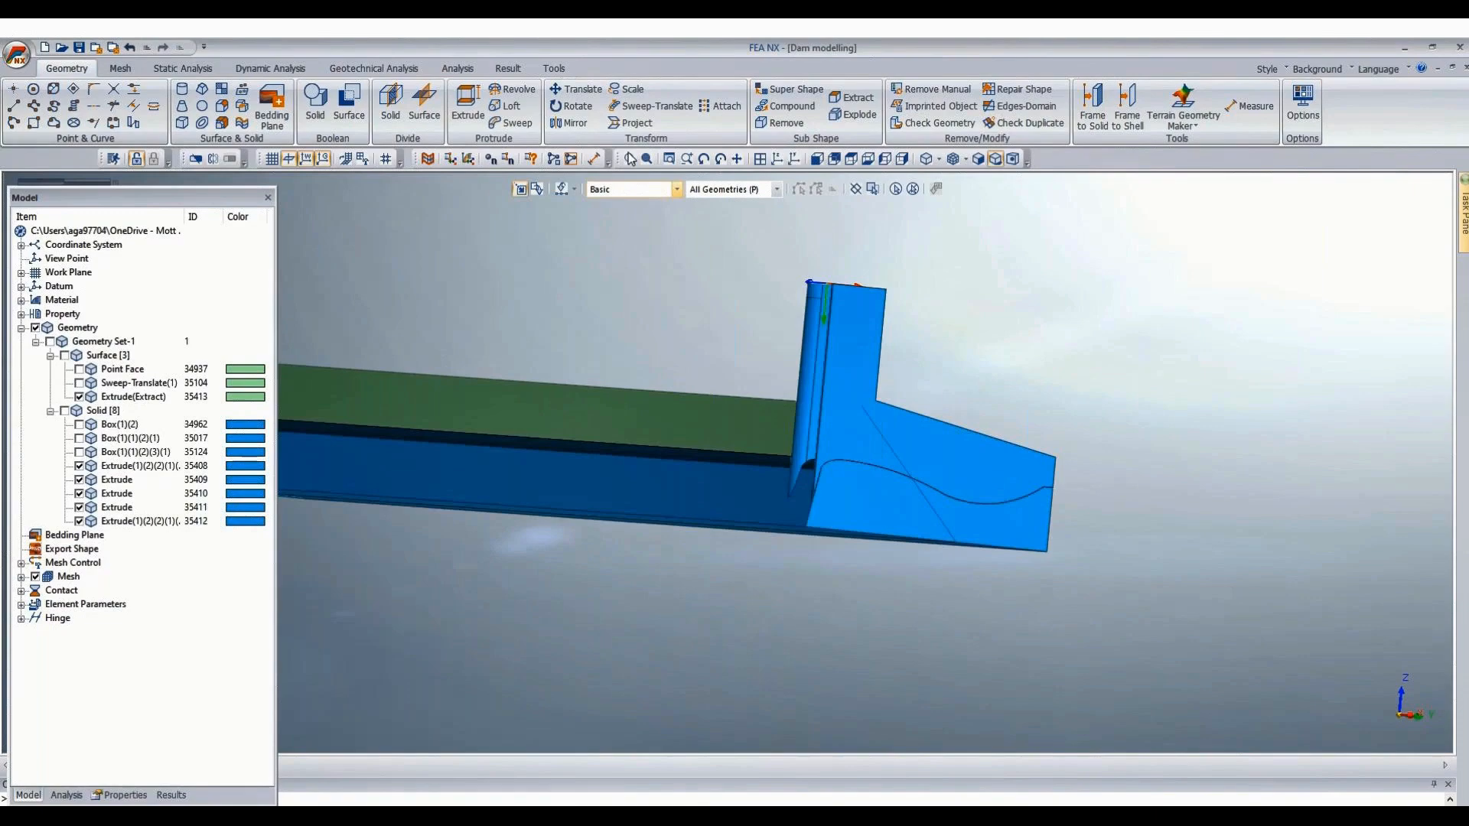
{"action": "left_click", "coordinate": [582, 90]}
{"action": "left_click", "coordinate": [700, 411]}
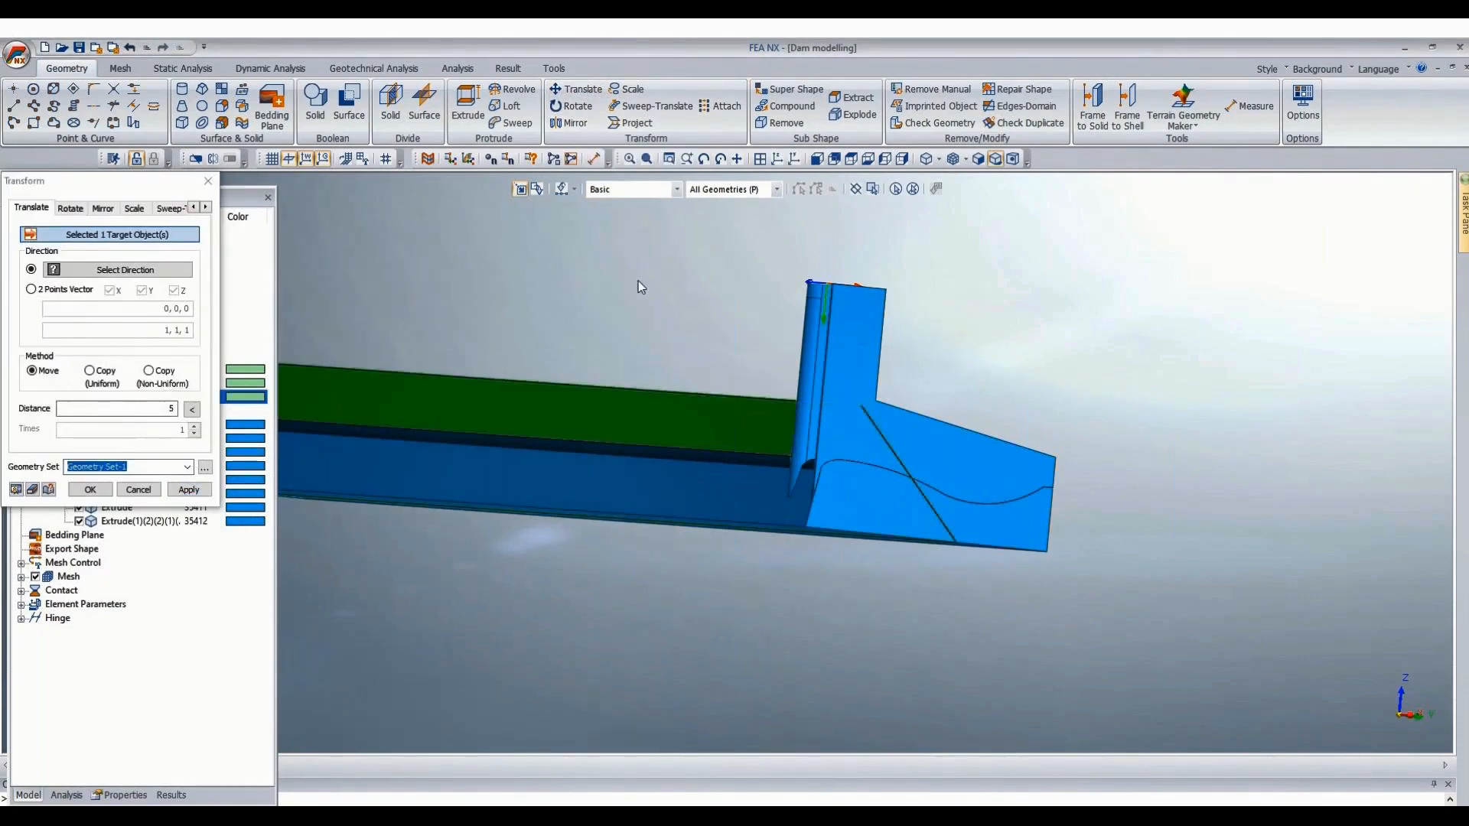
{"action": "mouse_move", "coordinate": [638, 282]}
{"action": "middle_mouse_down"}
{"action": "mouse_move", "coordinate": [653, 246]}
{"action": "mouse_move", "coordinate": [646, 263]}
{"action": "middle_mouse_up"}
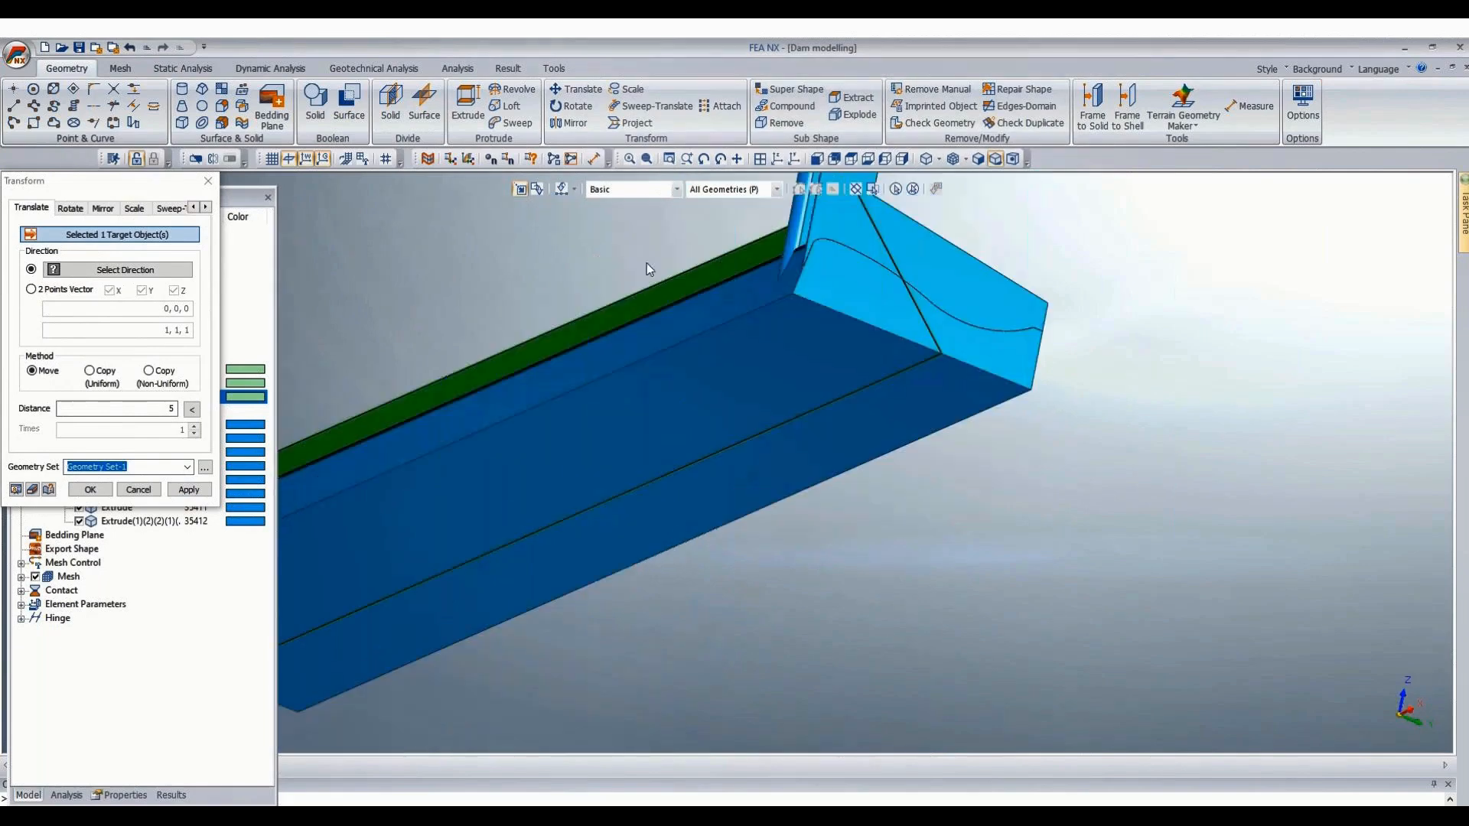
{"action": "left_click", "coordinate": [32, 289]}
{"action": "left_click", "coordinate": [939, 354]}
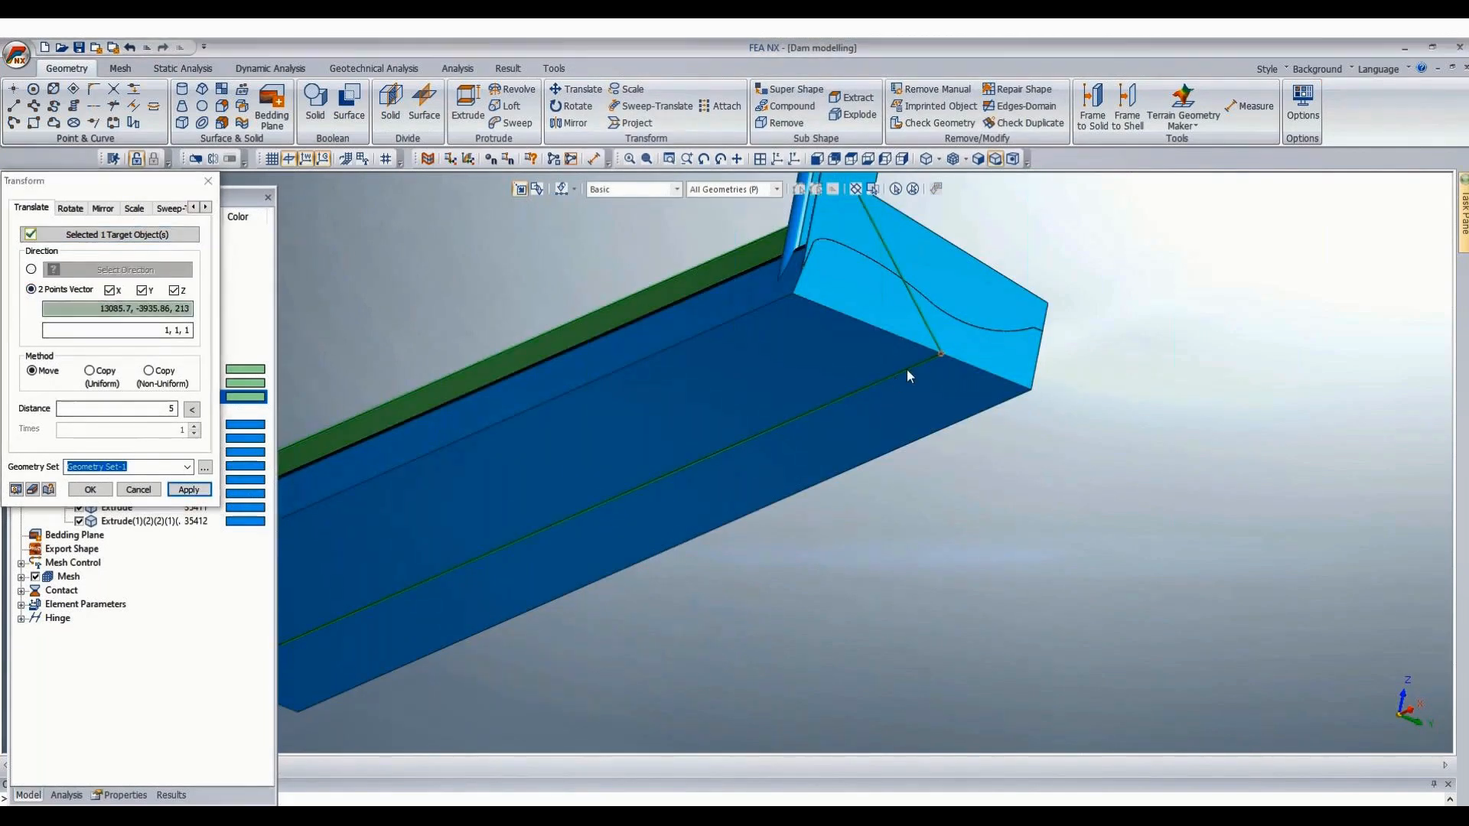
{"action": "scroll", "coordinate": [823, 200], "scroll_direction": "up", "scroll_amount": 5}
{"action": "left_click", "coordinate": [841, 241]}
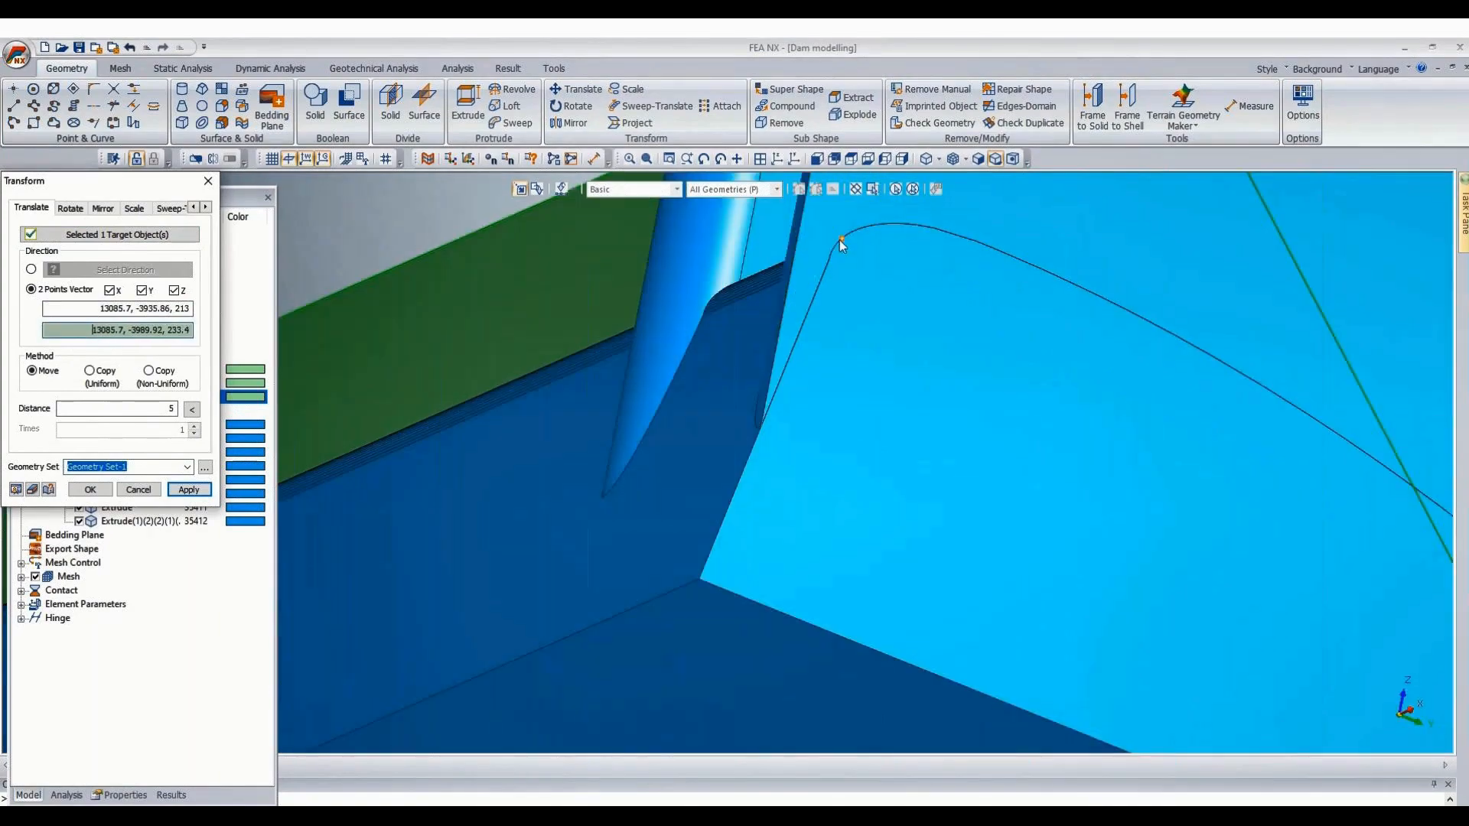
{"action": "left_click", "coordinate": [839, 237]}
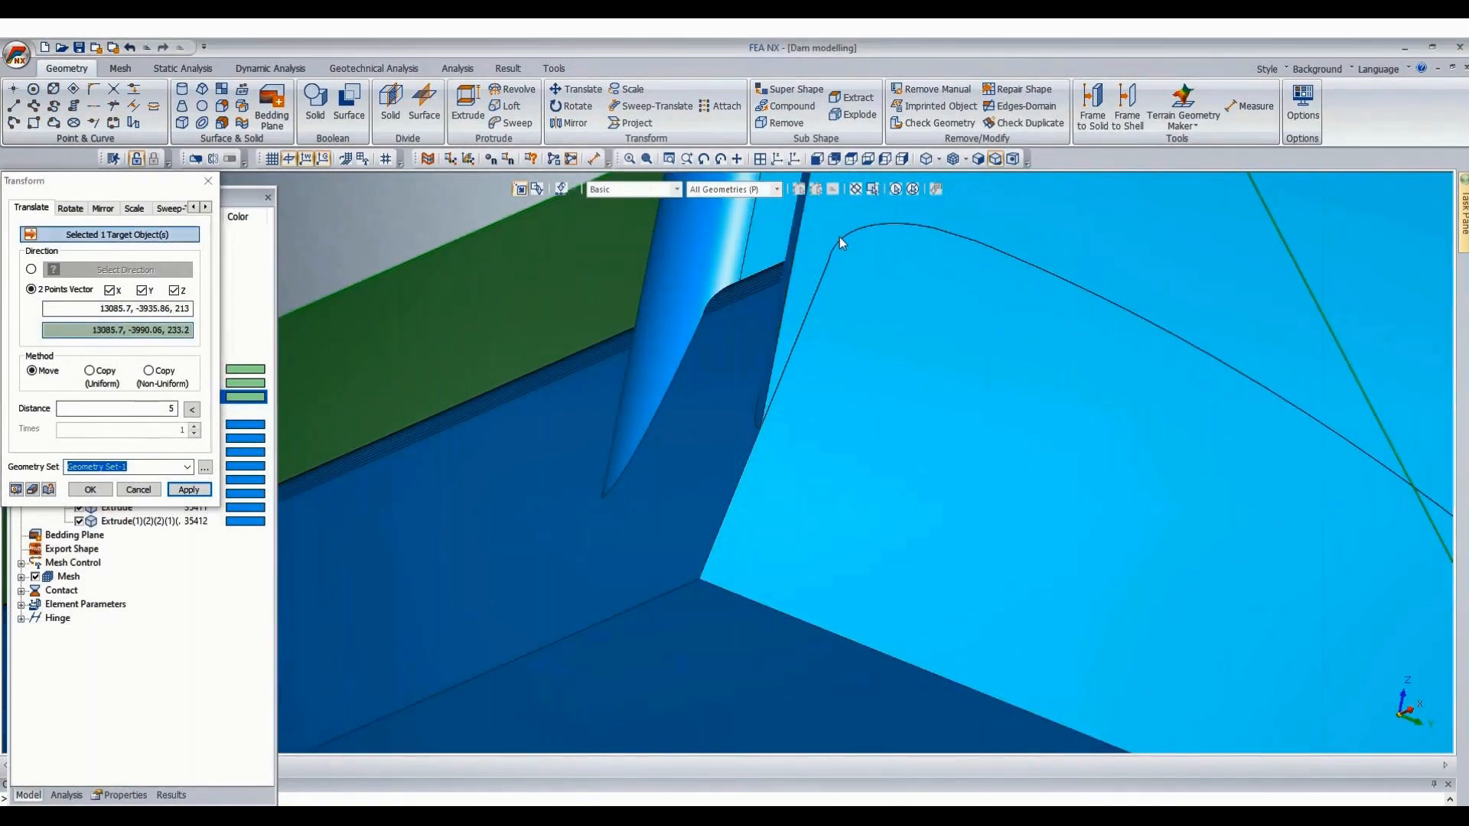
{"action": "left_click", "coordinate": [16, 490]}
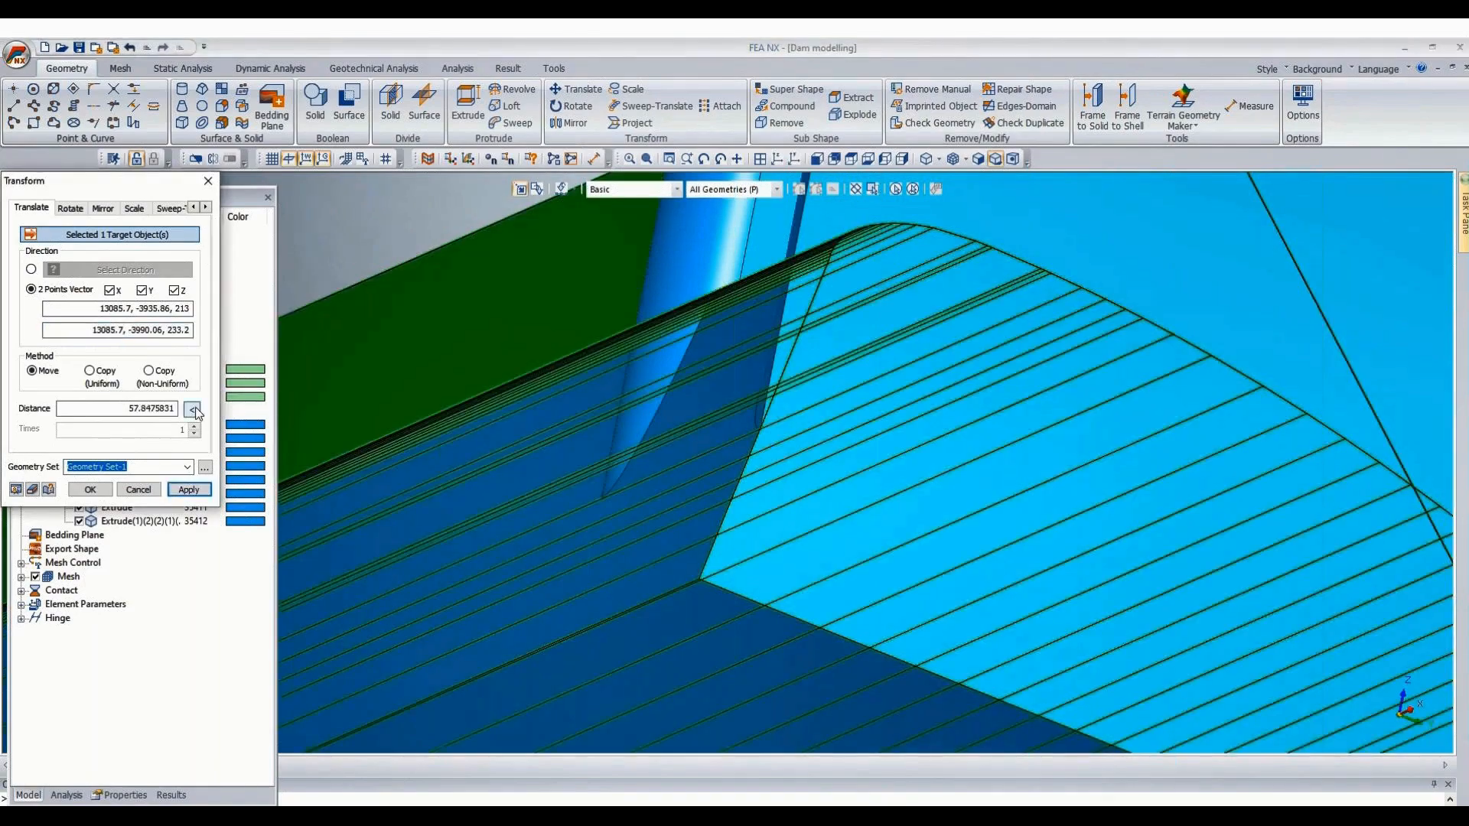
{"action": "left_click", "coordinate": [89, 490]}
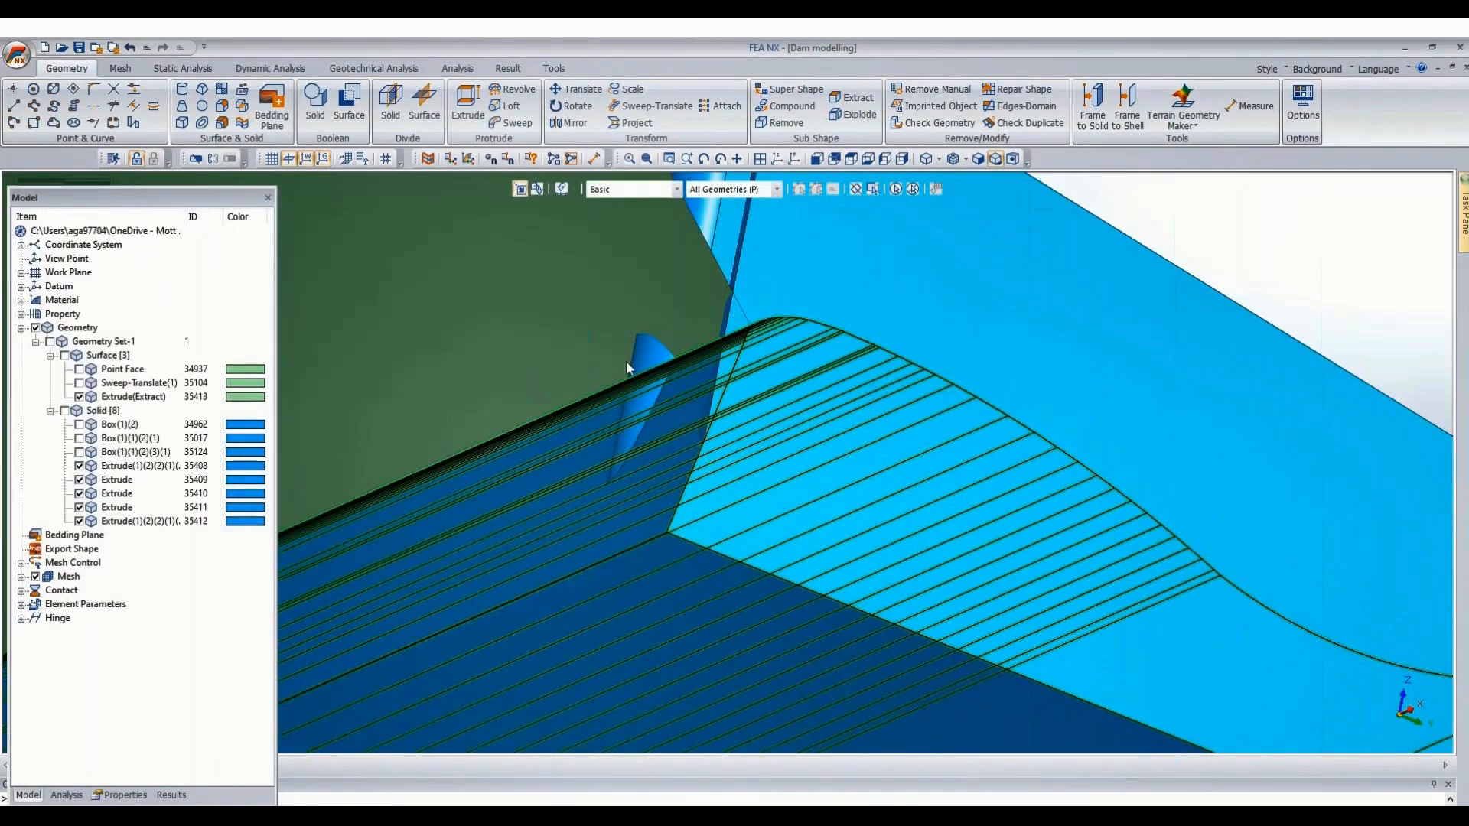
Move the green surface 5 m along the vector from 12625.2, -4031.34, 274.477 to 12855.5, -4031.34, 274.477.
{"action": "scroll", "coordinate": [626, 360], "scroll_direction": "down", "scroll_amount": 10}
{"action": "left_click", "coordinate": [846, 329]}
{"action": "middle_click_drag", "start_coordinate": [793, 567], "coordinate": [828, 579]}
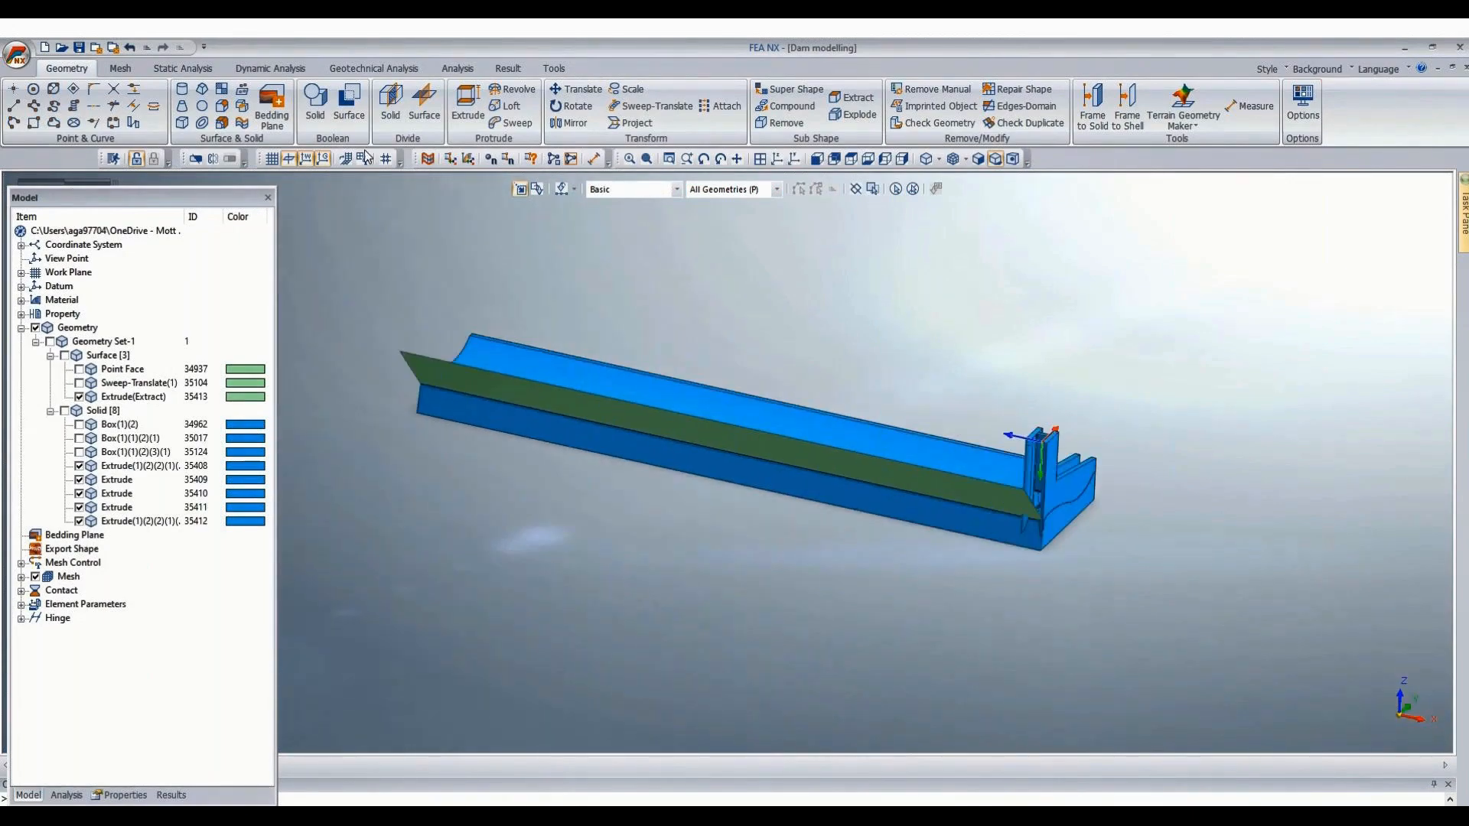
{"action": "left_click", "coordinate": [591, 92]}
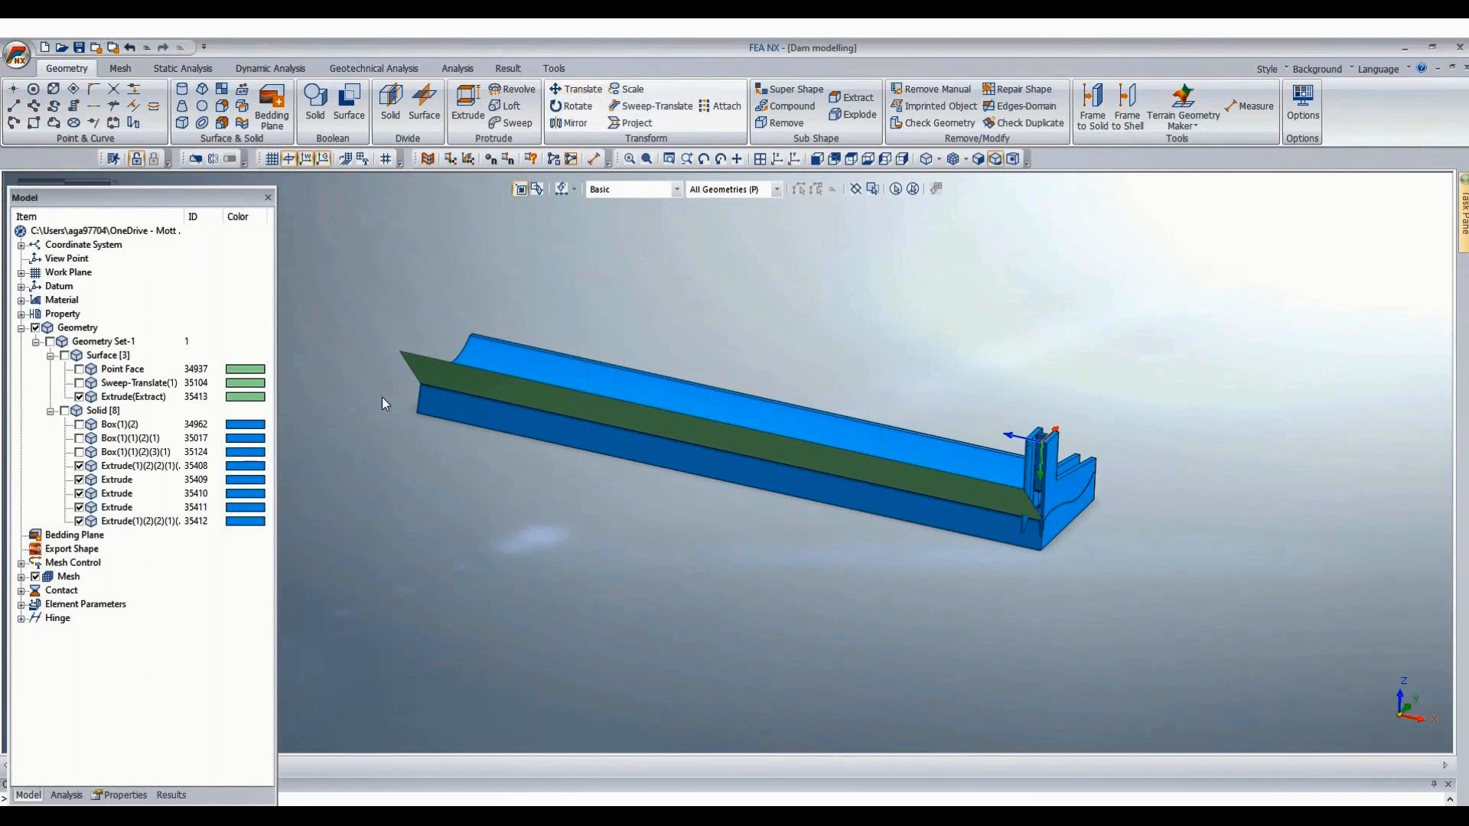
{"action": "left_click", "coordinate": [415, 361]}
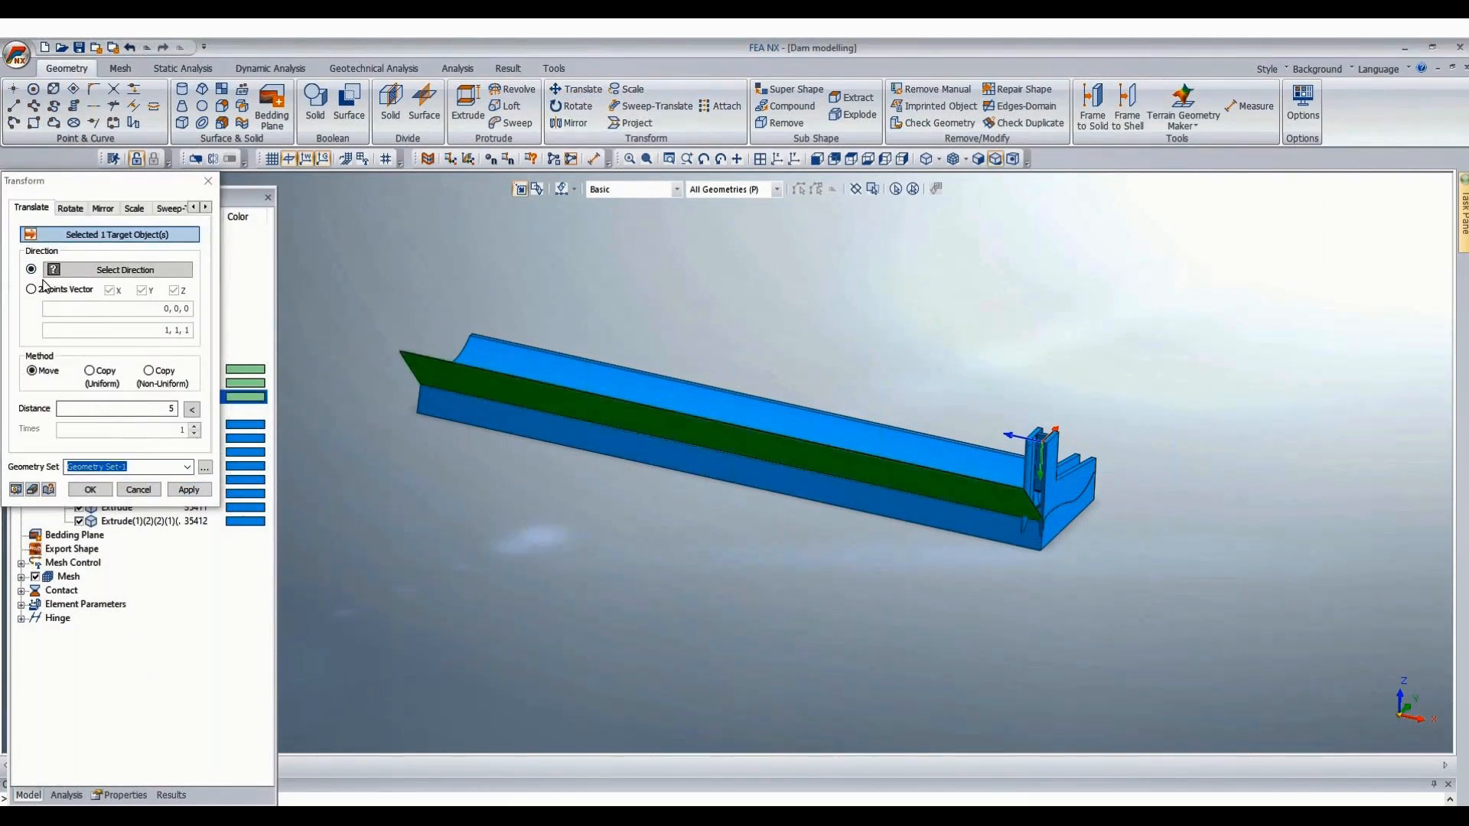
{"action": "left_click", "coordinate": [43, 289]}
{"action": "left_click", "coordinate": [416, 362]}
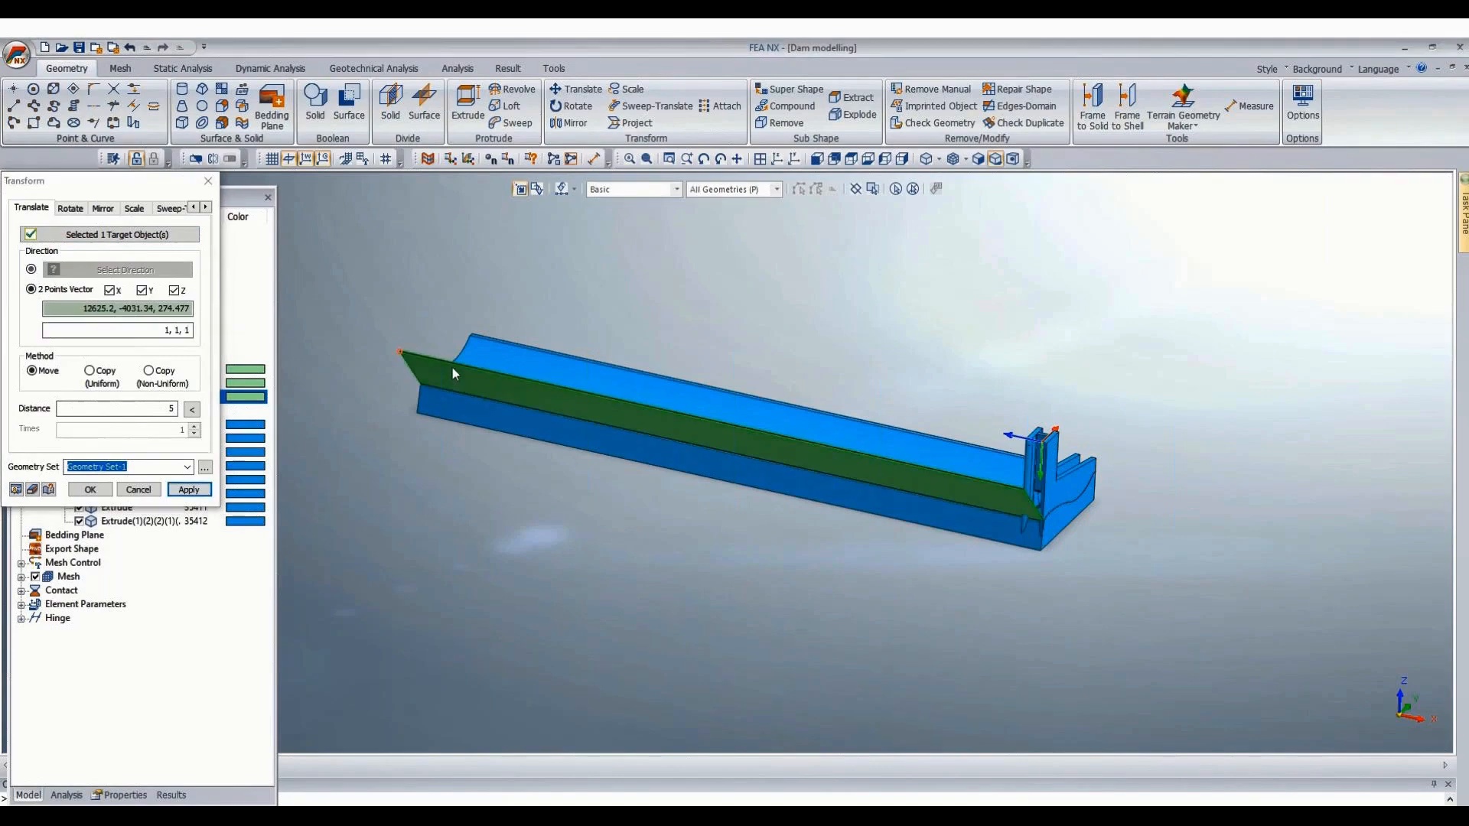
{"action": "left_click", "coordinate": [650, 401]}
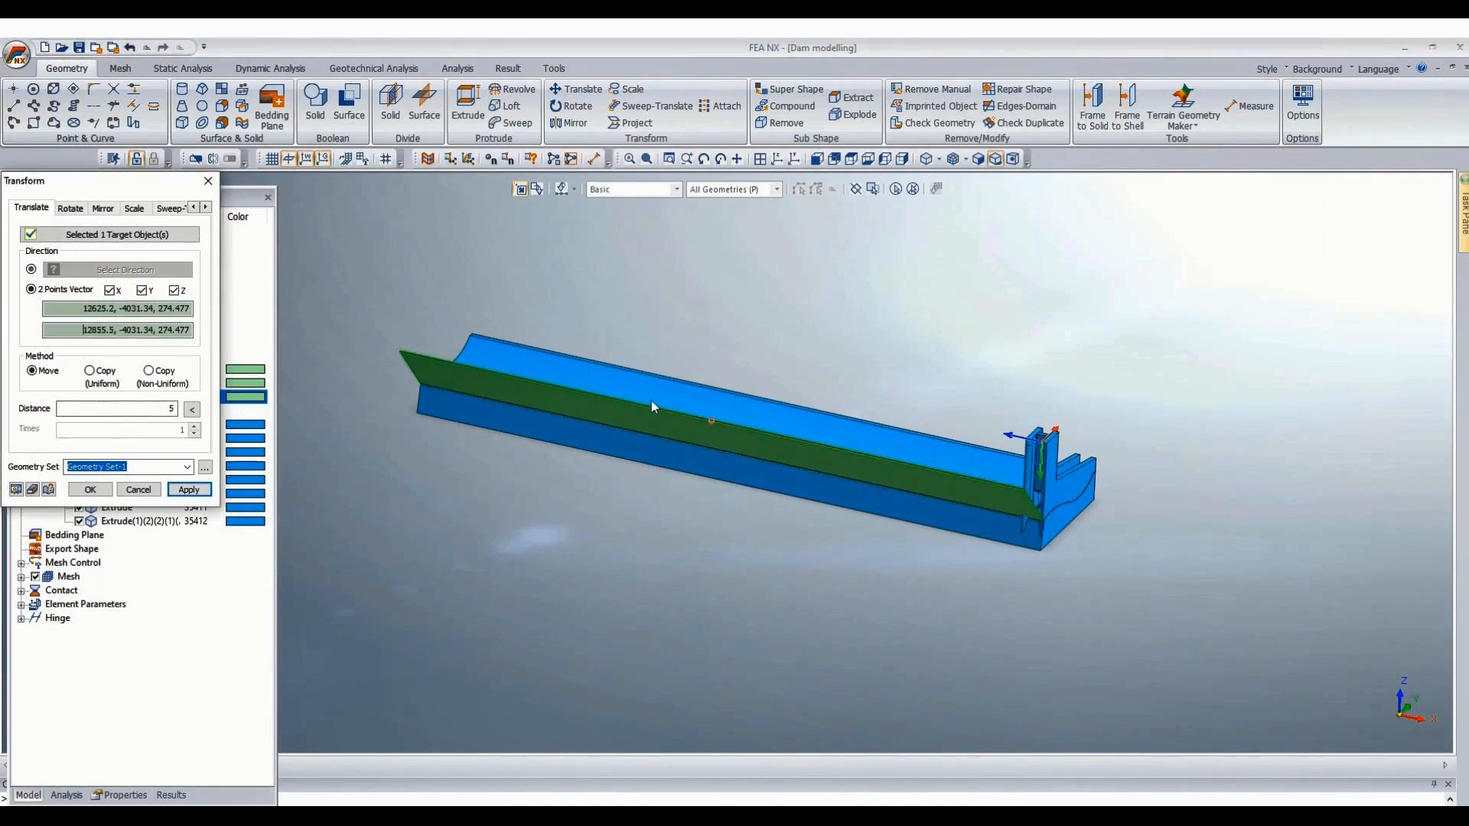
{"action": "left_click", "coordinate": [93, 491]}
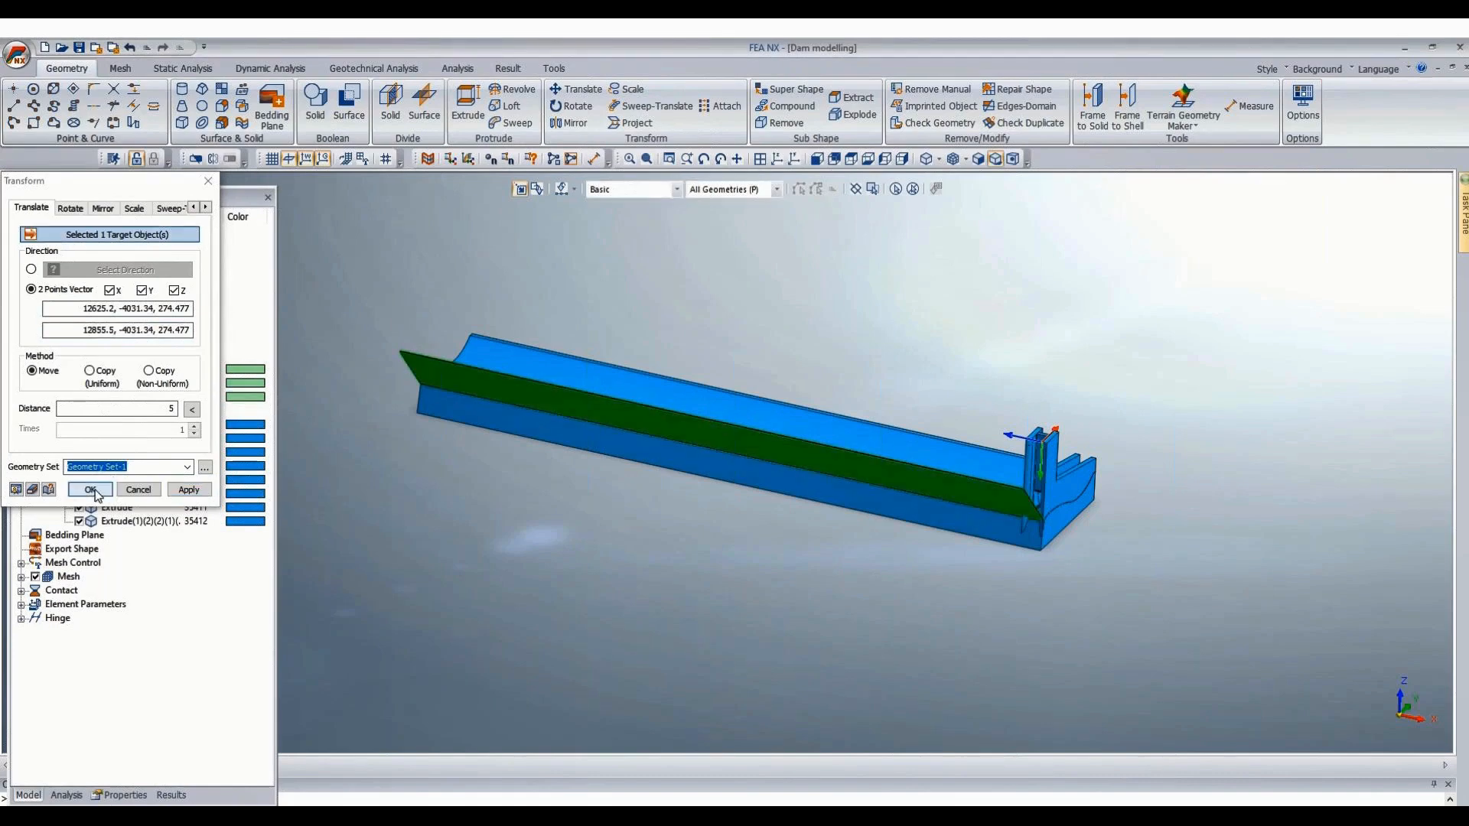
Divide both pier slices with the green surface as the tool, deleting the original solids and the tool.
{"action": "scroll", "coordinate": [1183, 517], "scroll_direction": "up", "scroll_amount": 5}
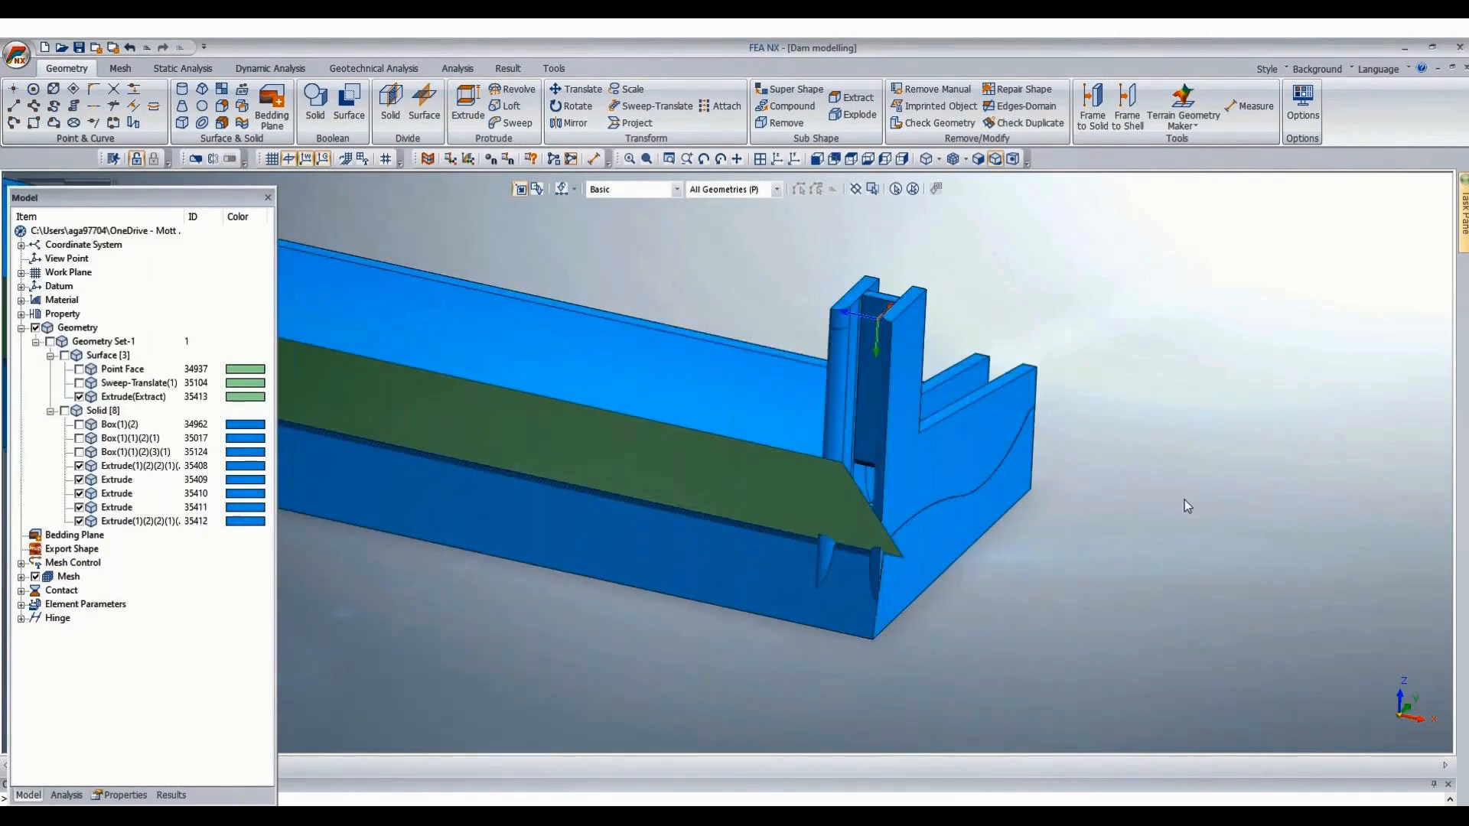
{"action": "left_click", "coordinate": [392, 105]}
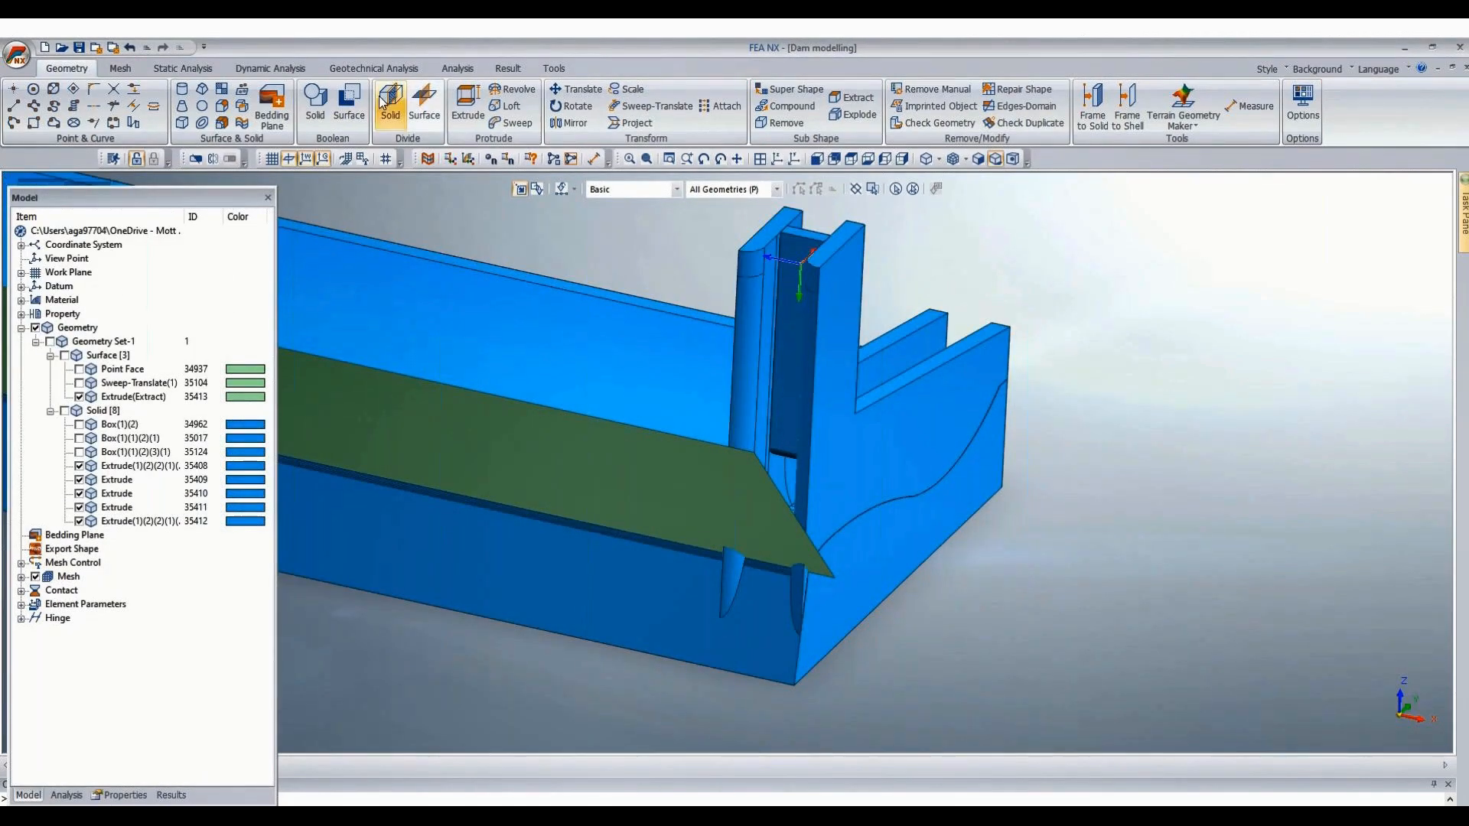
{"action": "left_click", "coordinate": [759, 311]}
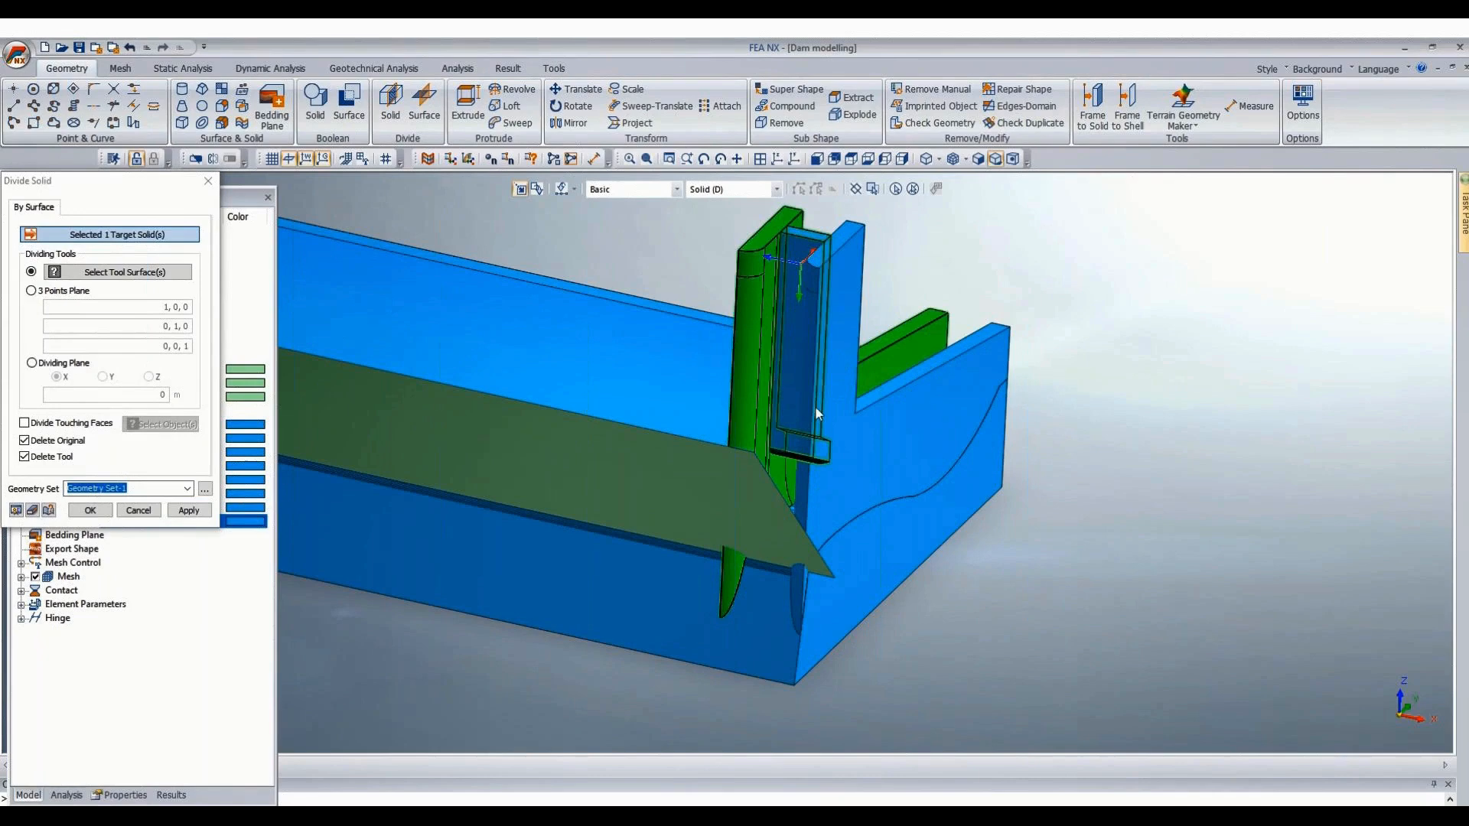
{"action": "left_click", "coordinate": [837, 405]}
{"action": "key", "text": "Return"}
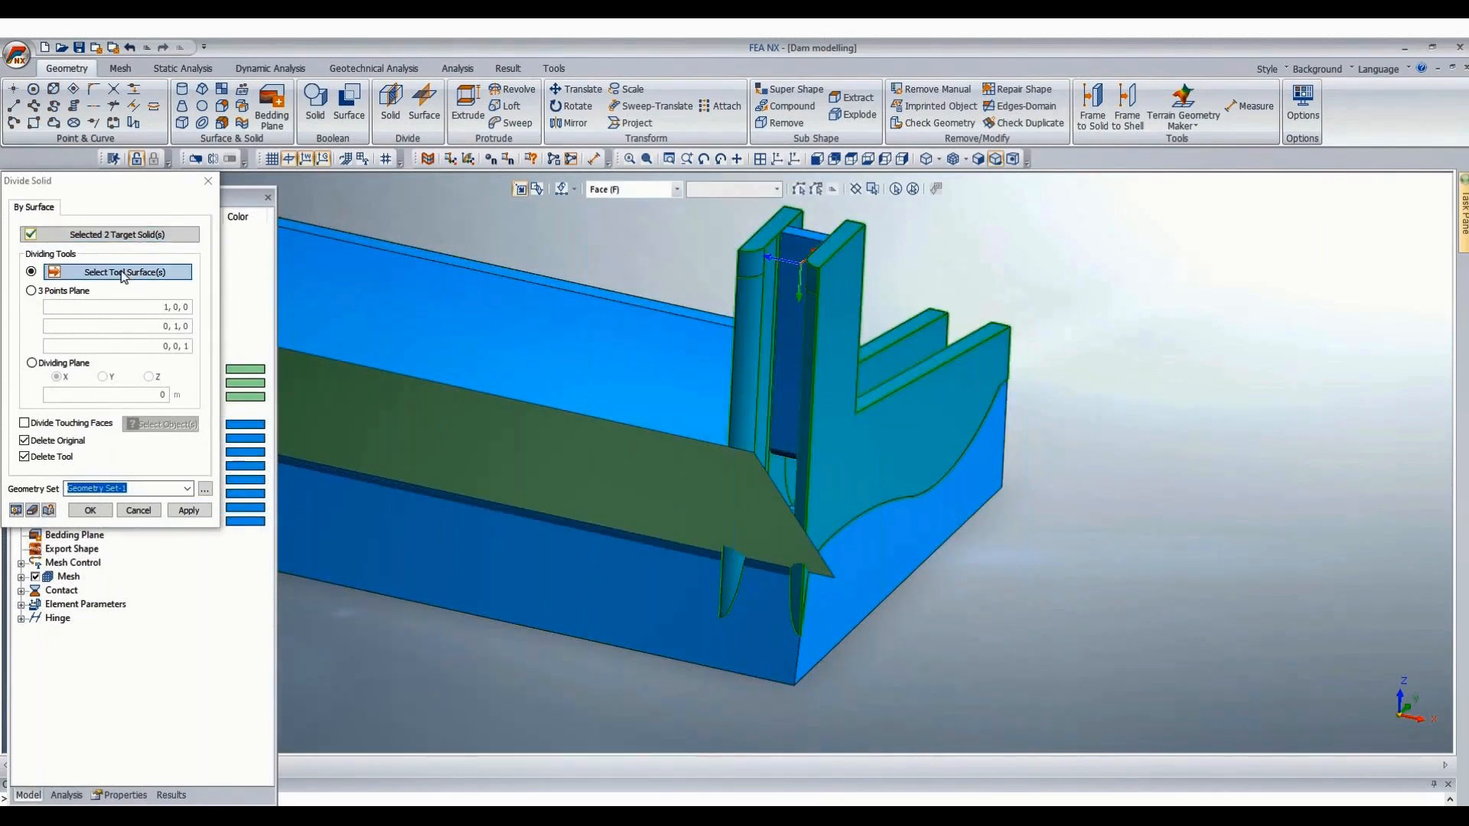
{"action": "left_click", "coordinate": [468, 426]}
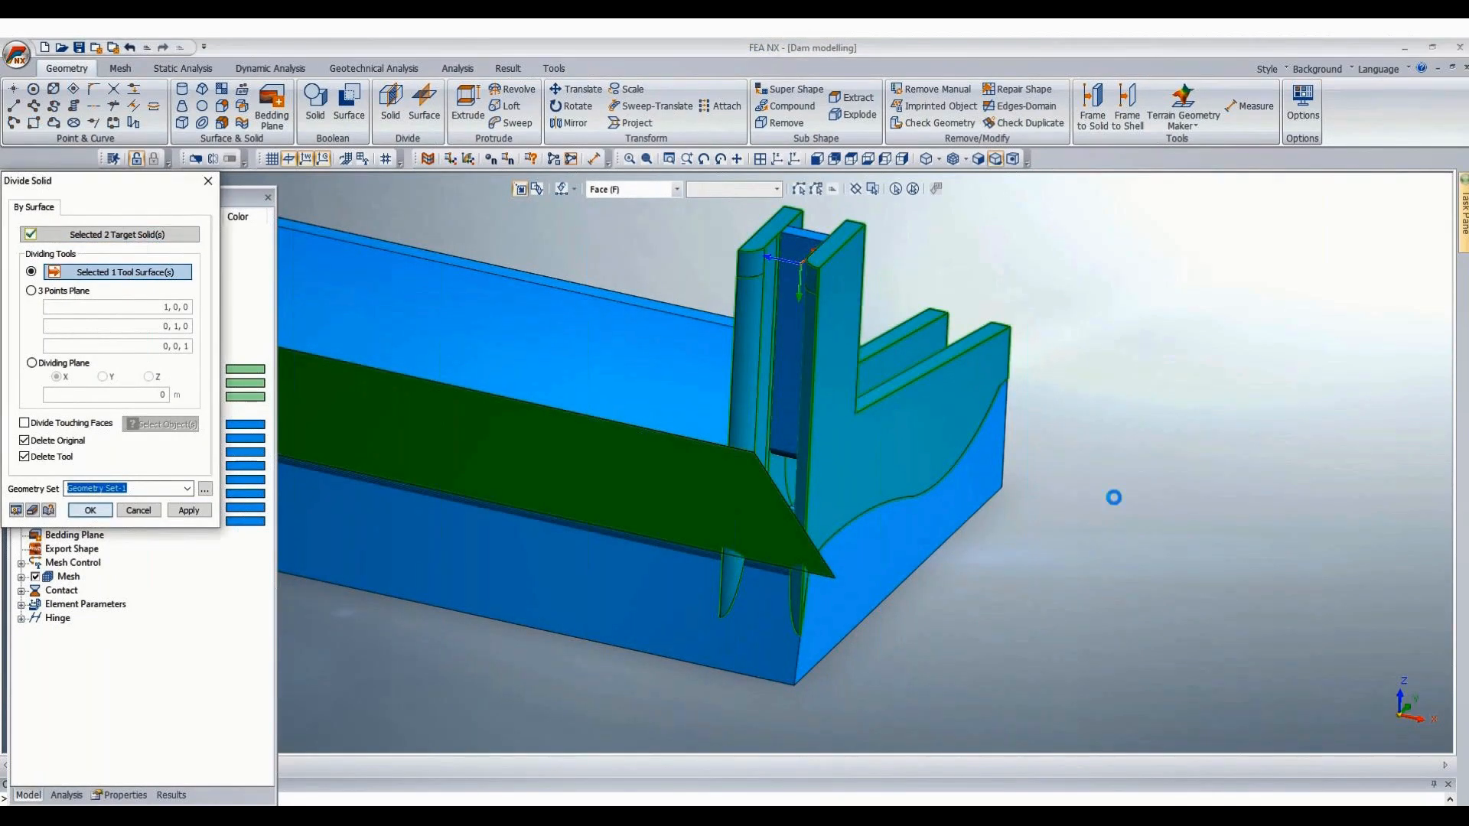
Delete the two pointed pier pieces cut off below the spillway crest.
{"action": "scroll", "coordinate": [940, 650], "scroll_direction": "up", "scroll_amount": 3}
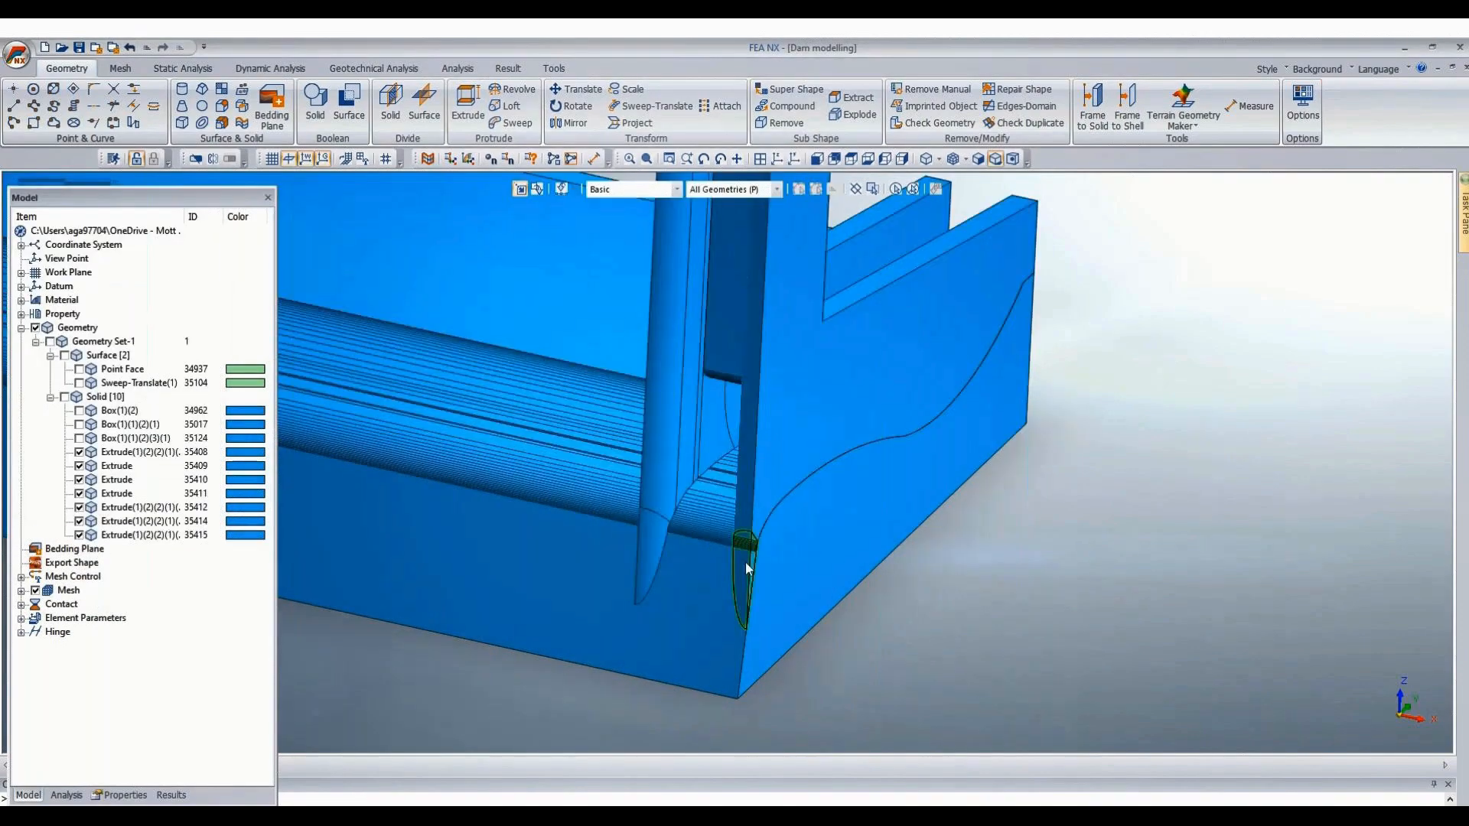
{"action": "left_click", "coordinate": [751, 564]}
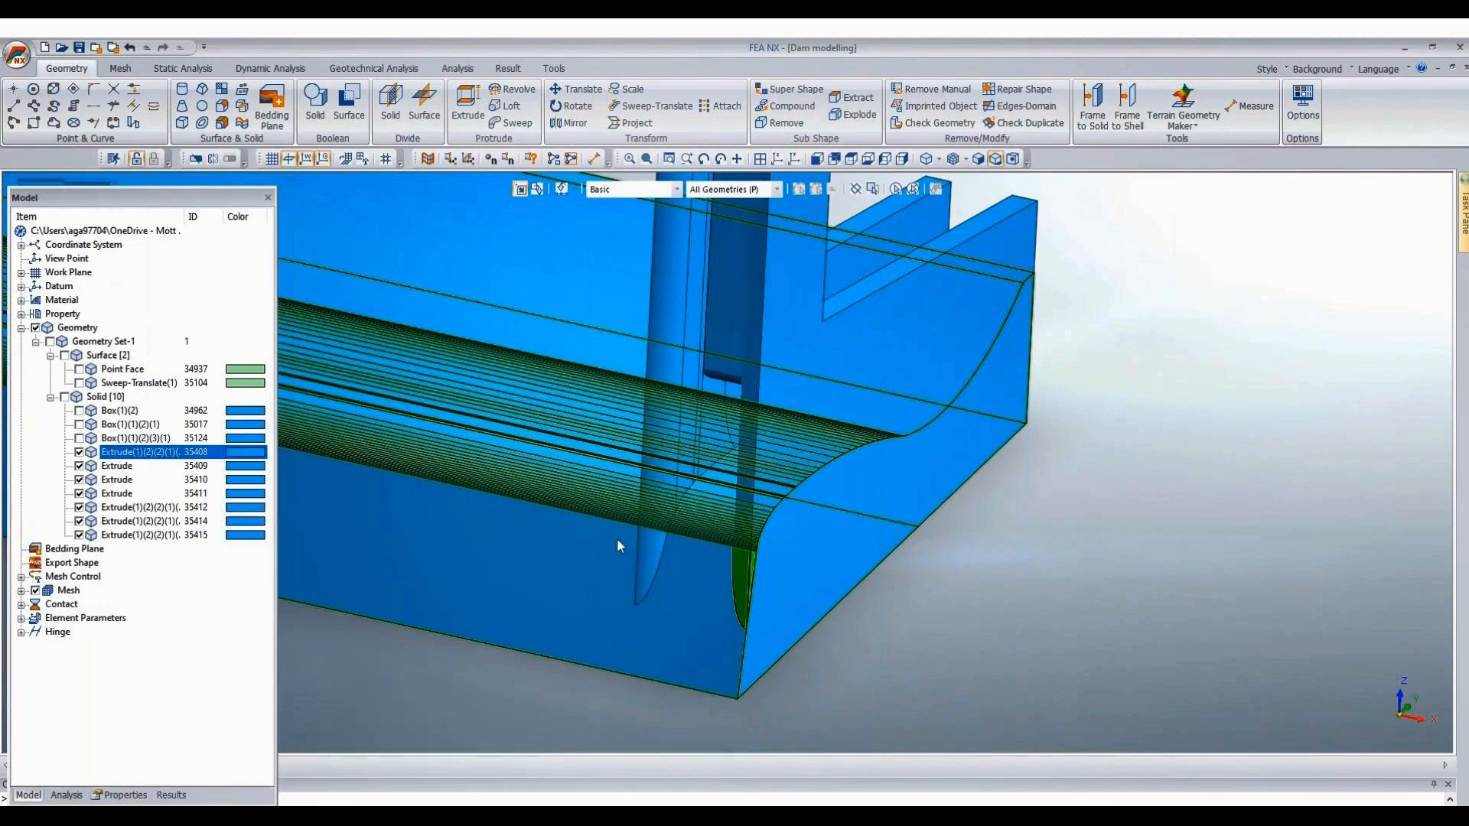
{"action": "left_click", "coordinate": [647, 550]}
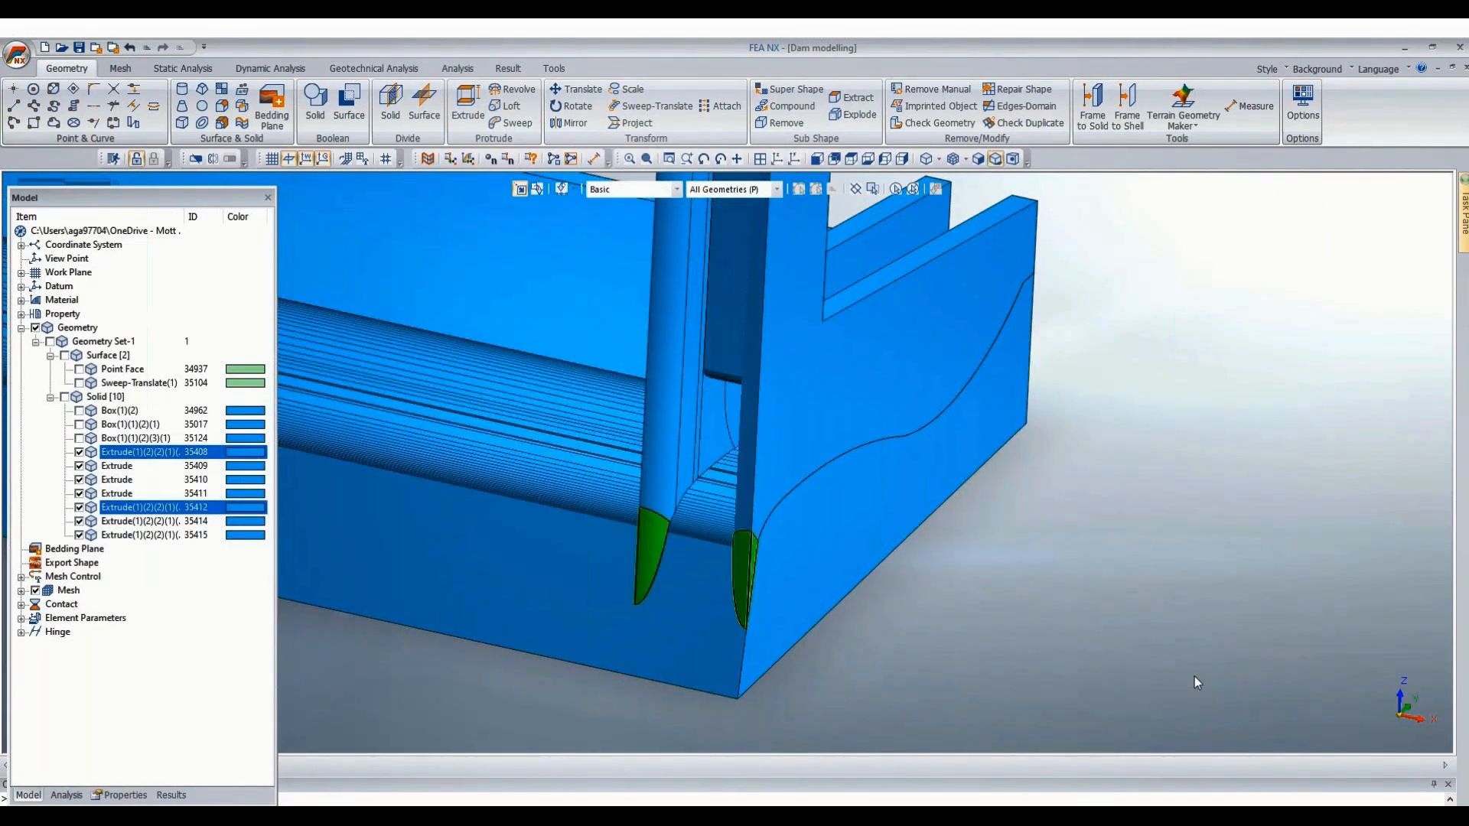
{"action": "key", "text": "Delete"}
Fuse the two pier slices and the two connecting solids between them into one solid, with Delete Tool on and Merge Faces off.
{"action": "scroll", "coordinate": [1194, 581], "scroll_direction": "down", "scroll_amount": 4}
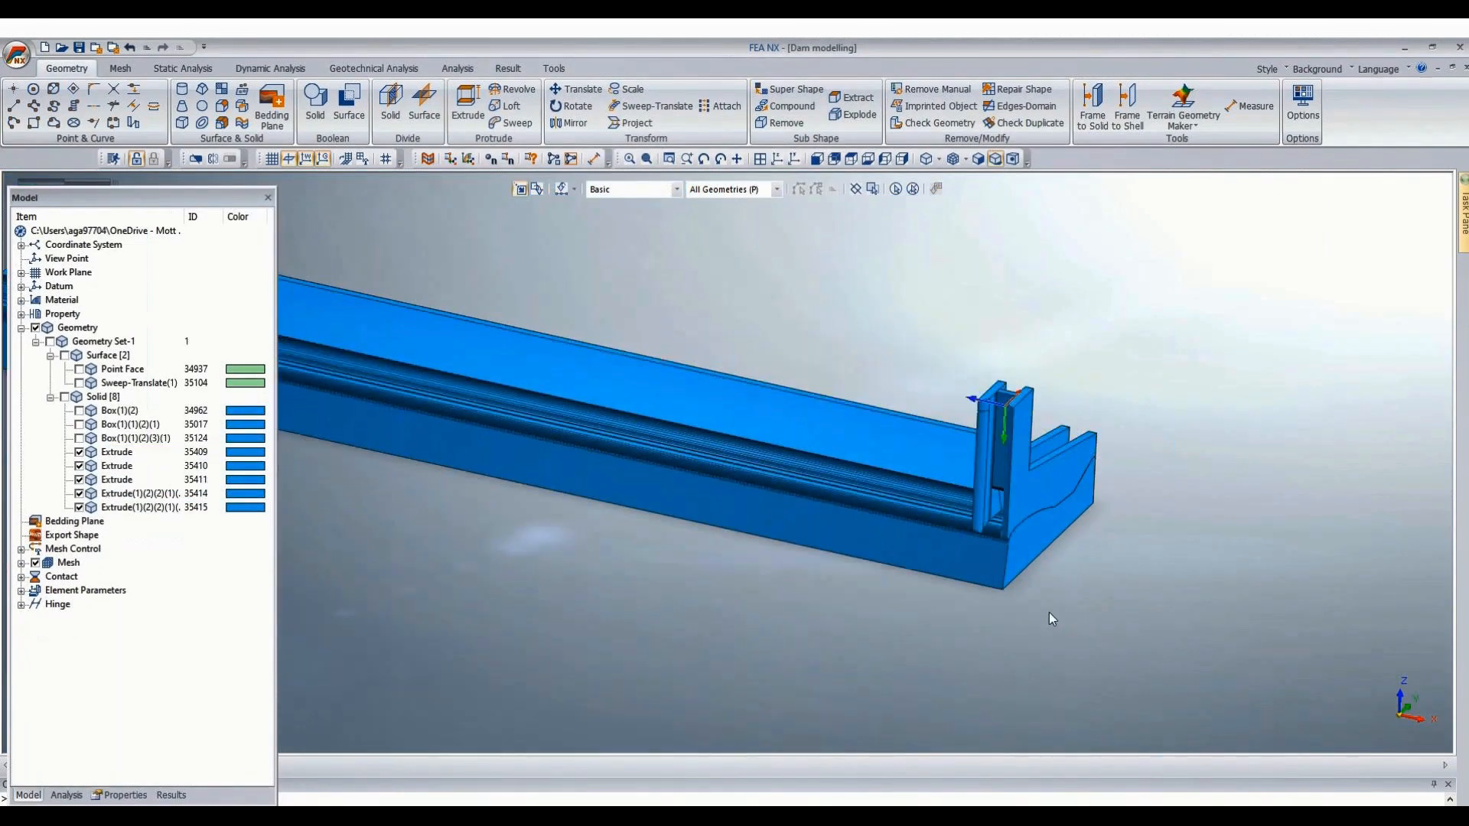
{"action": "middle_click_drag", "start_coordinate": [1049, 613], "coordinate": [453, 615]}
{"action": "scroll", "coordinate": [943, 493], "scroll_direction": "down", "scroll_amount": 3}
{"action": "scroll", "coordinate": [453, 611], "scroll_direction": "up", "scroll_amount": 3}
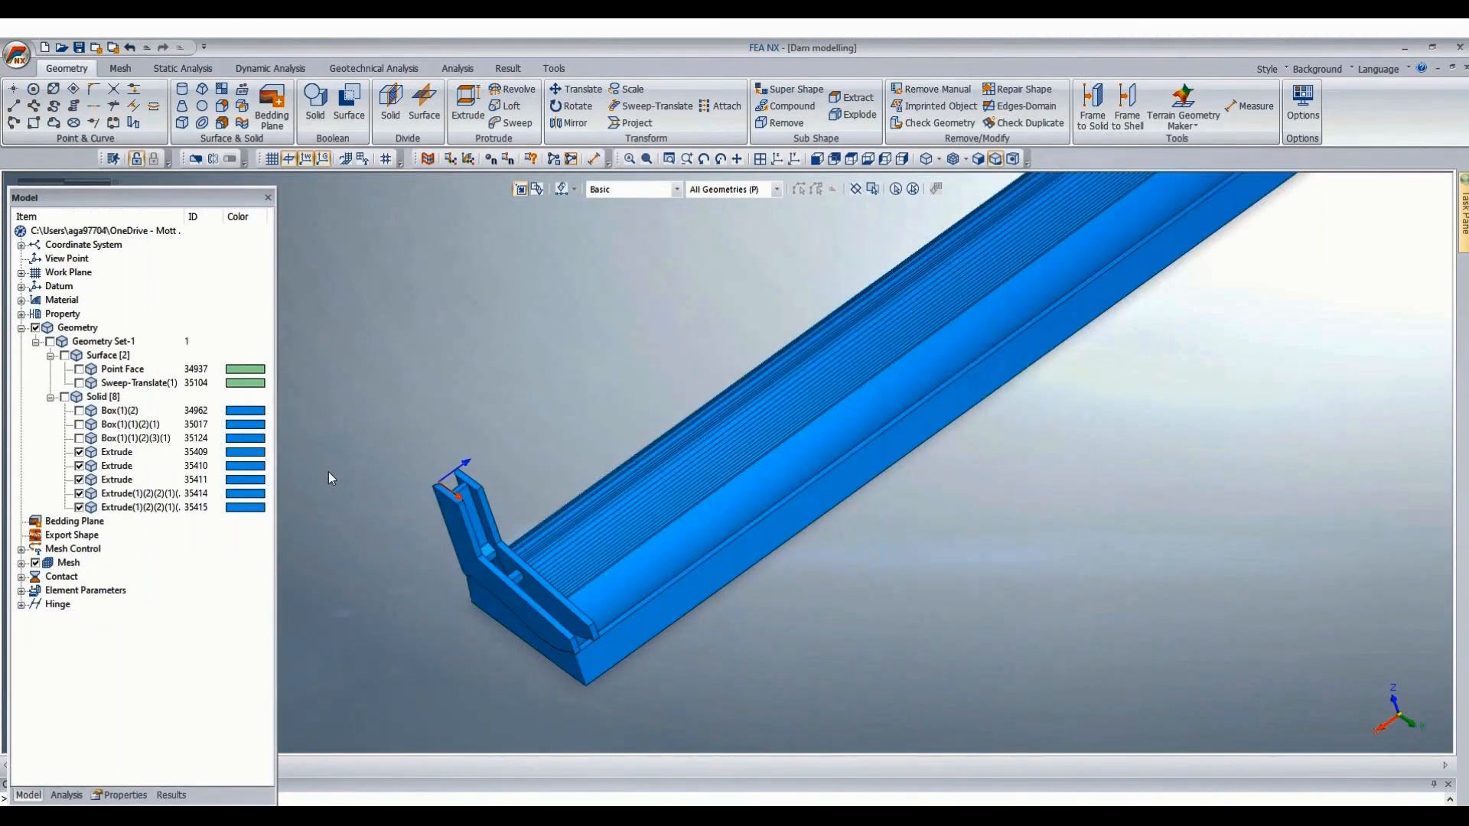
{"action": "scroll", "coordinate": [328, 472], "scroll_direction": "up", "scroll_amount": 3}
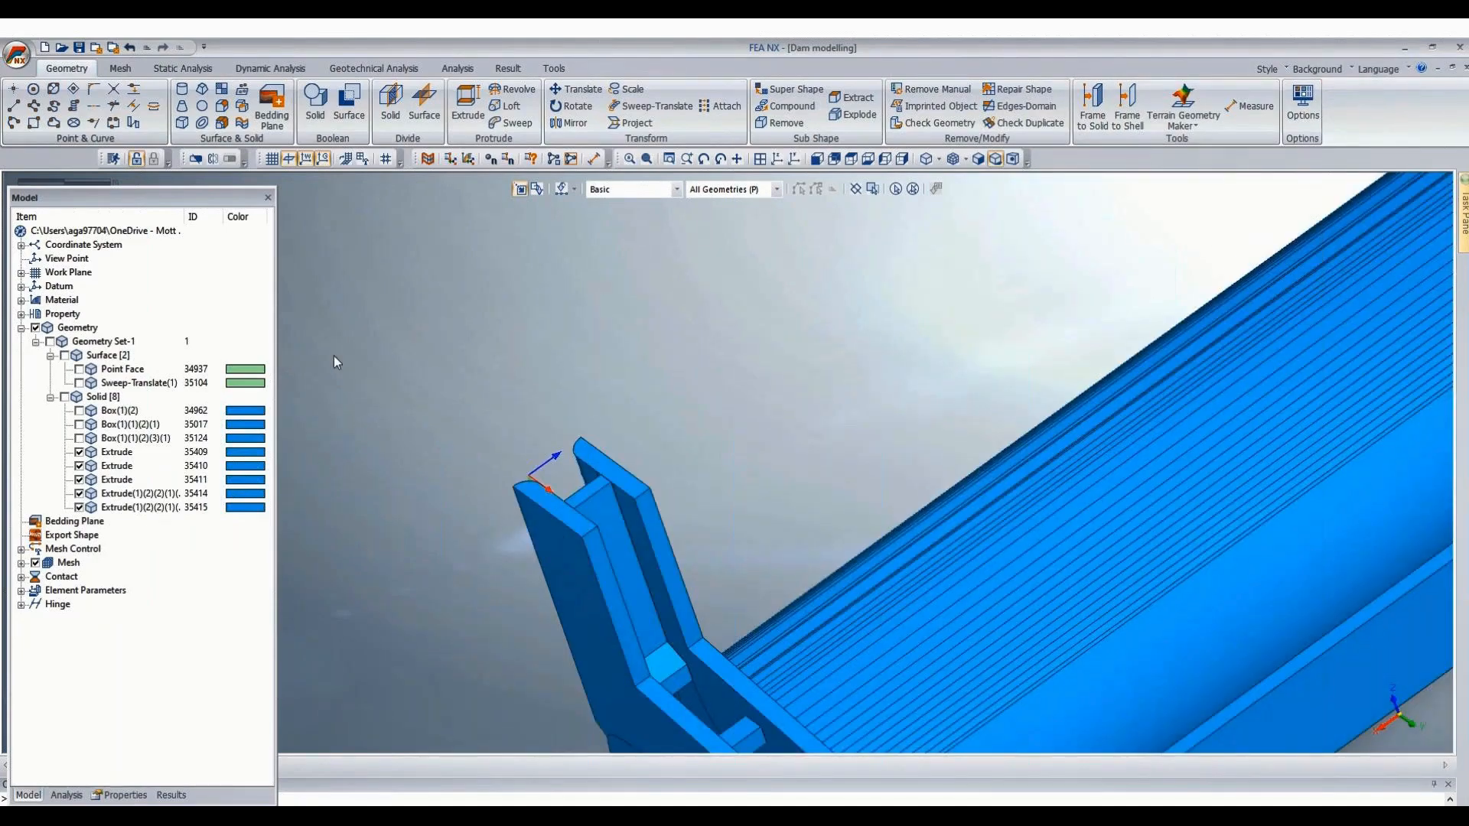
{"action": "scroll", "coordinate": [333, 356], "scroll_direction": "down", "scroll_amount": 2}
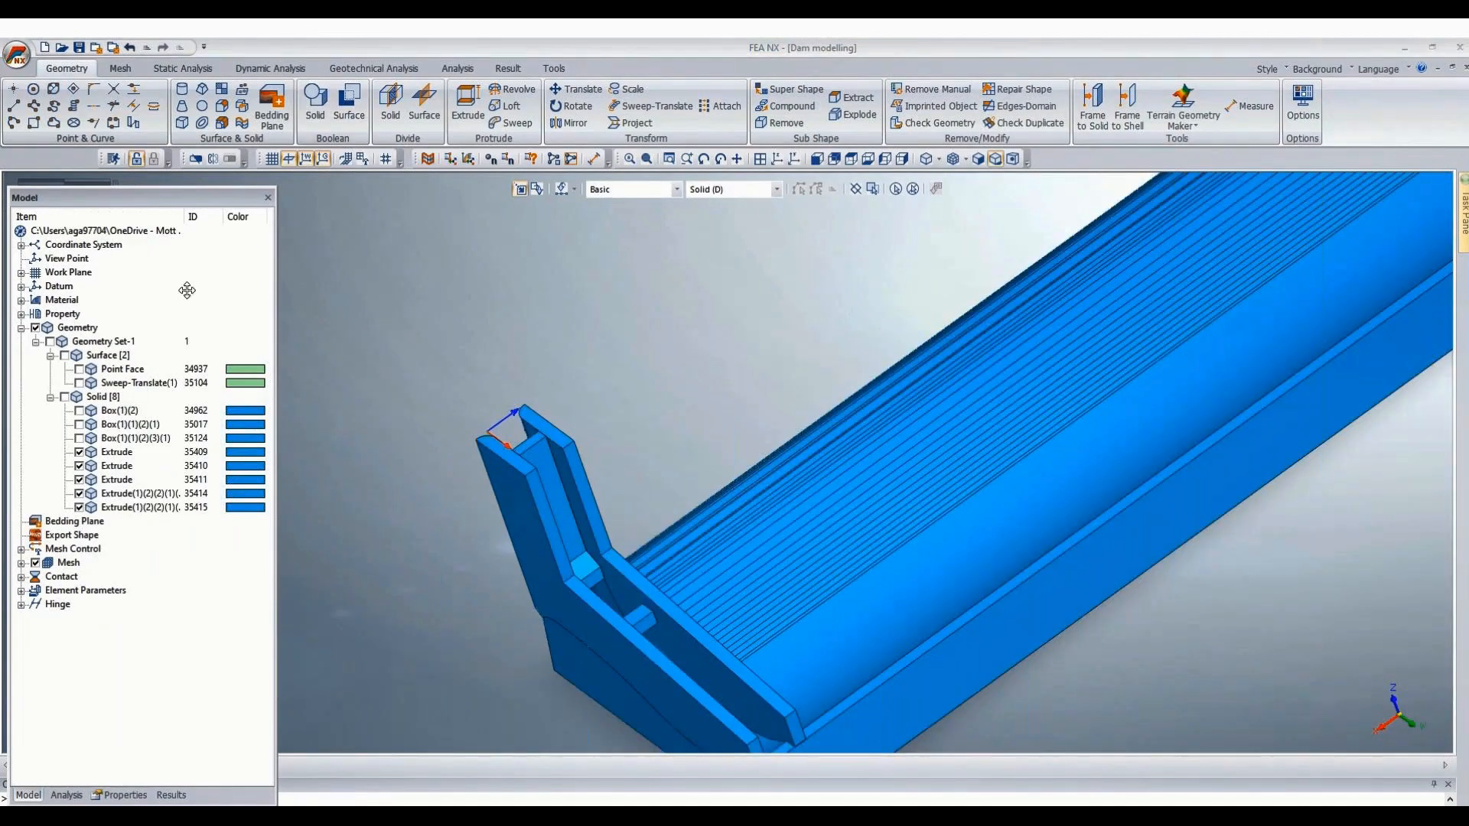
{"action": "left_click", "coordinate": [530, 492]}
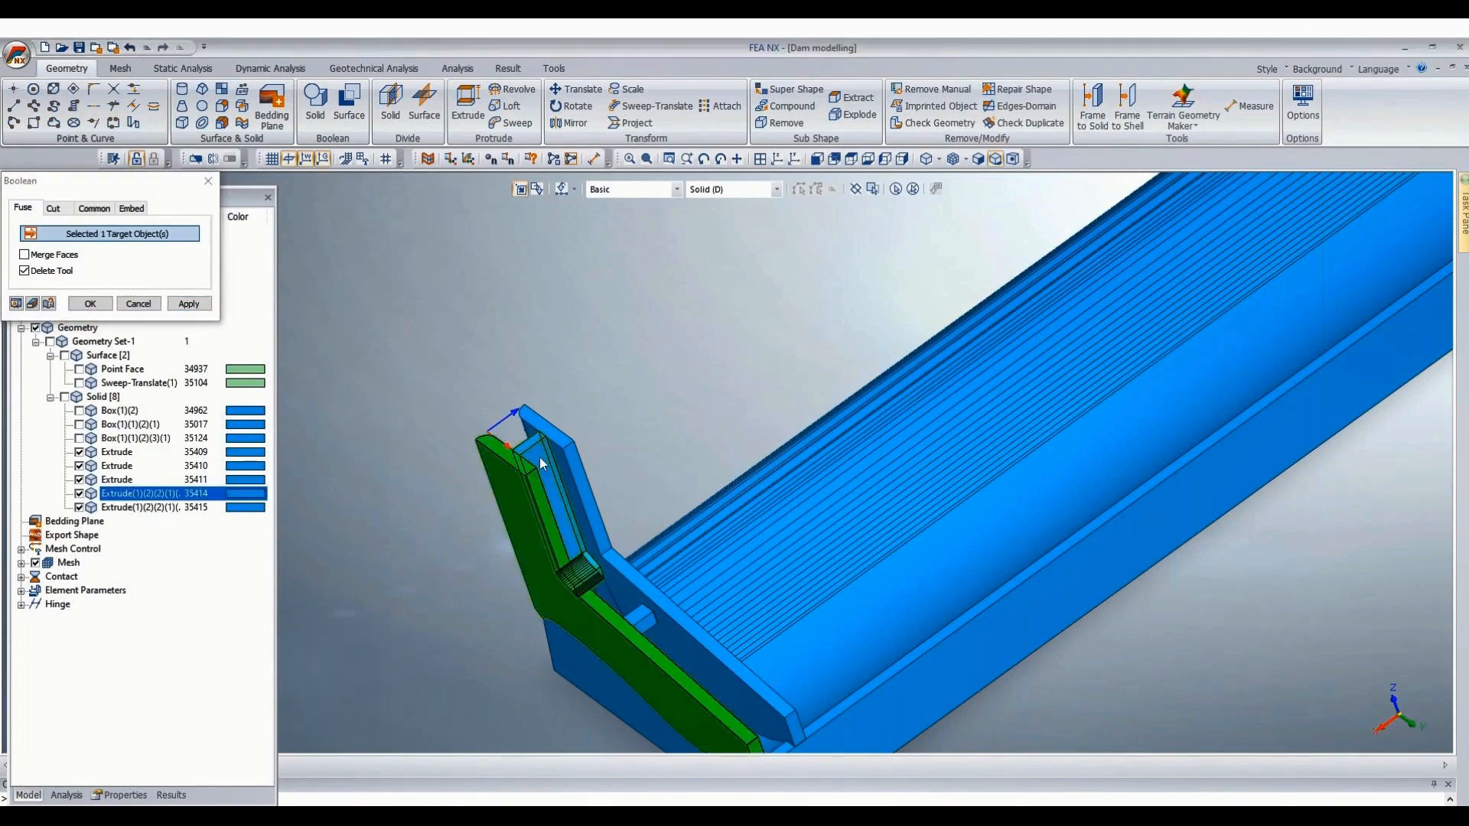
{"action": "left_click", "coordinate": [540, 460]}
{"action": "left_click", "coordinate": [562, 442]}
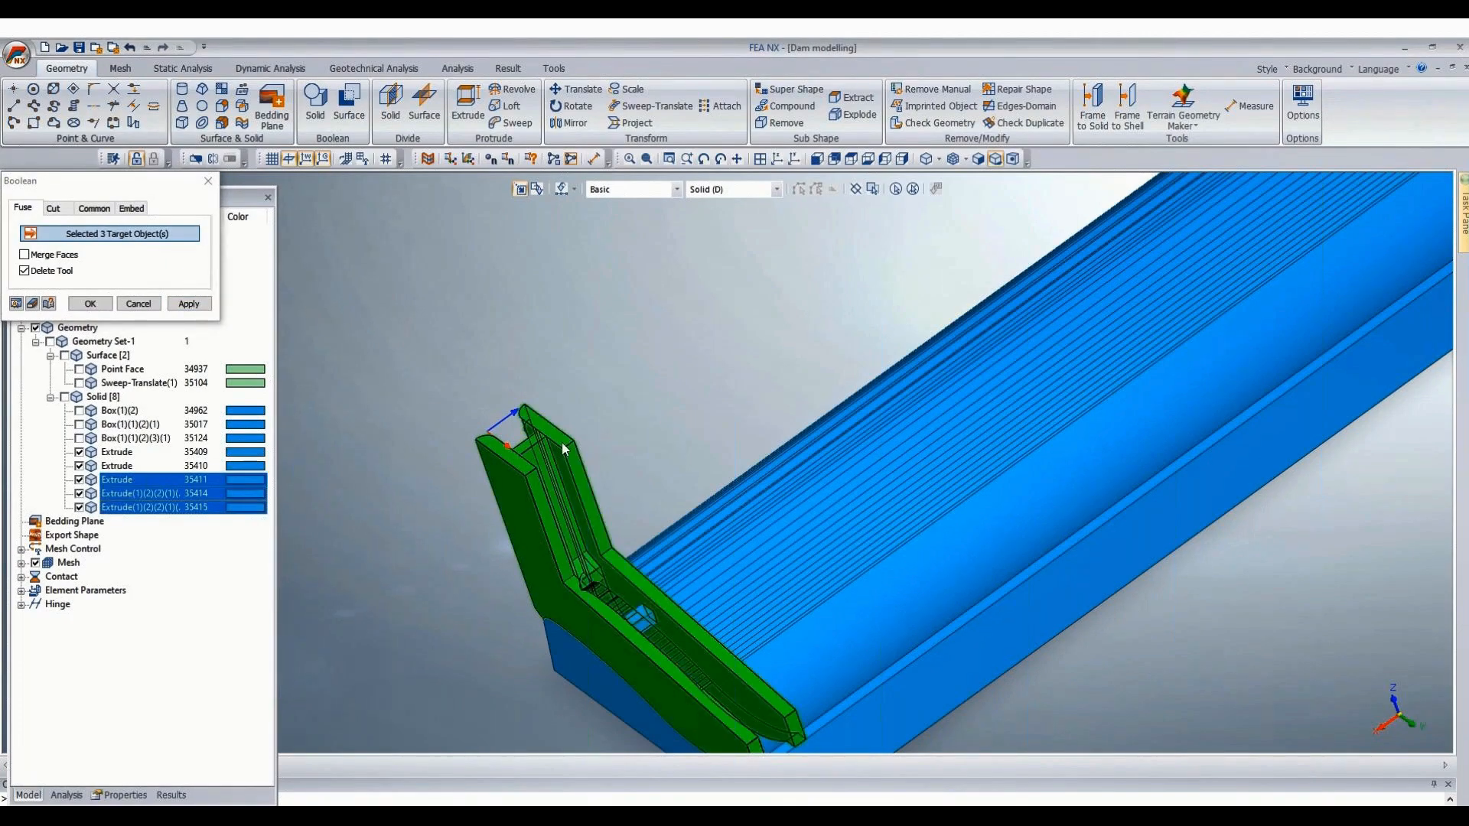
{"action": "left_click", "coordinate": [629, 626]}
{"action": "scroll", "coordinate": [605, 342], "scroll_direction": "down", "scroll_amount": 2}
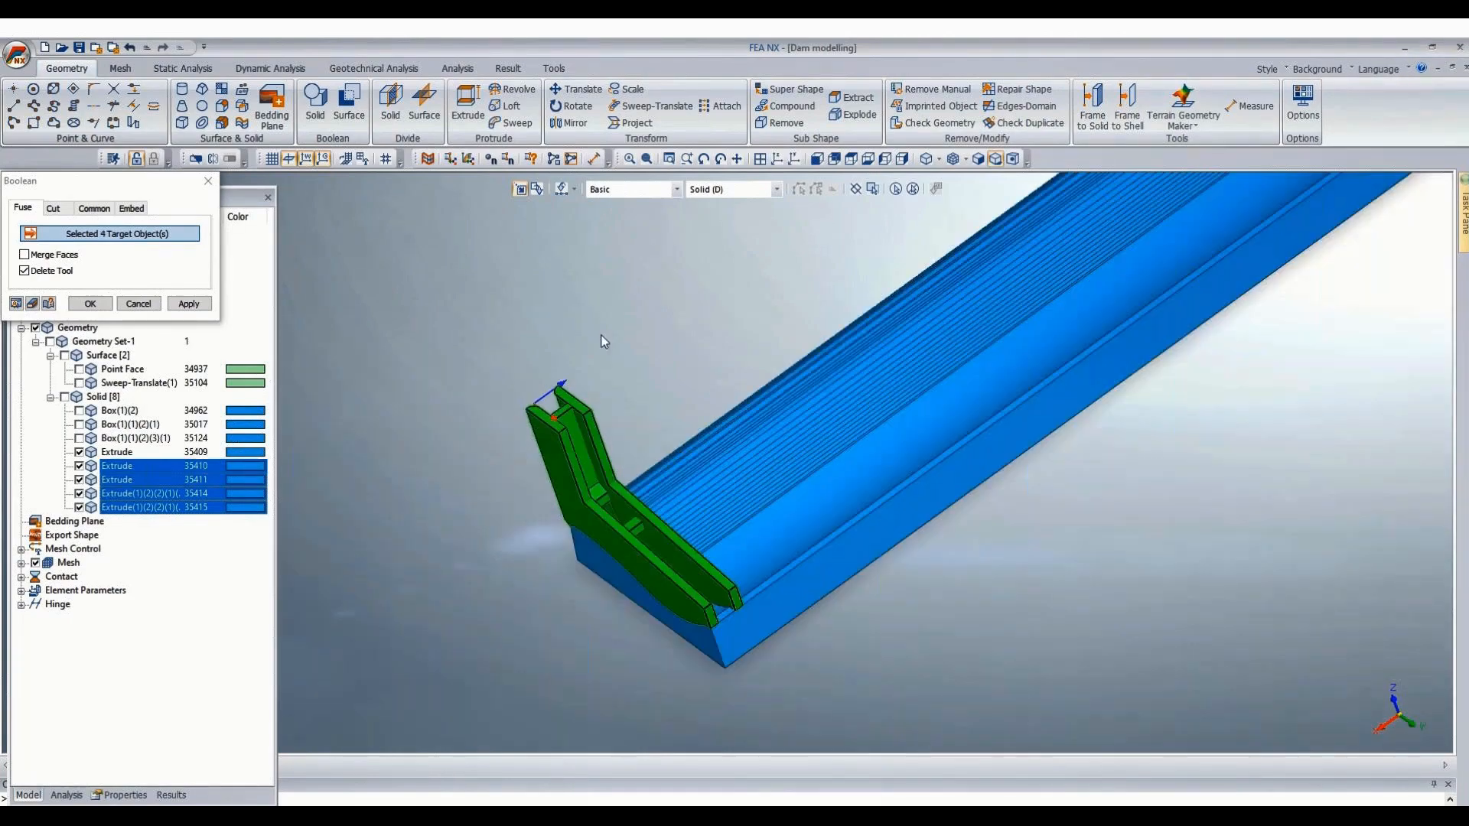
{"action": "middle_click_drag", "start_coordinate": [1121, 494], "coordinate": [1247, 461]}
{"action": "scroll", "coordinate": [581, 431], "scroll_direction": "down", "scroll_amount": 2}
{"action": "middle_click_drag", "start_coordinate": [1027, 531], "coordinate": [1229, 549]}
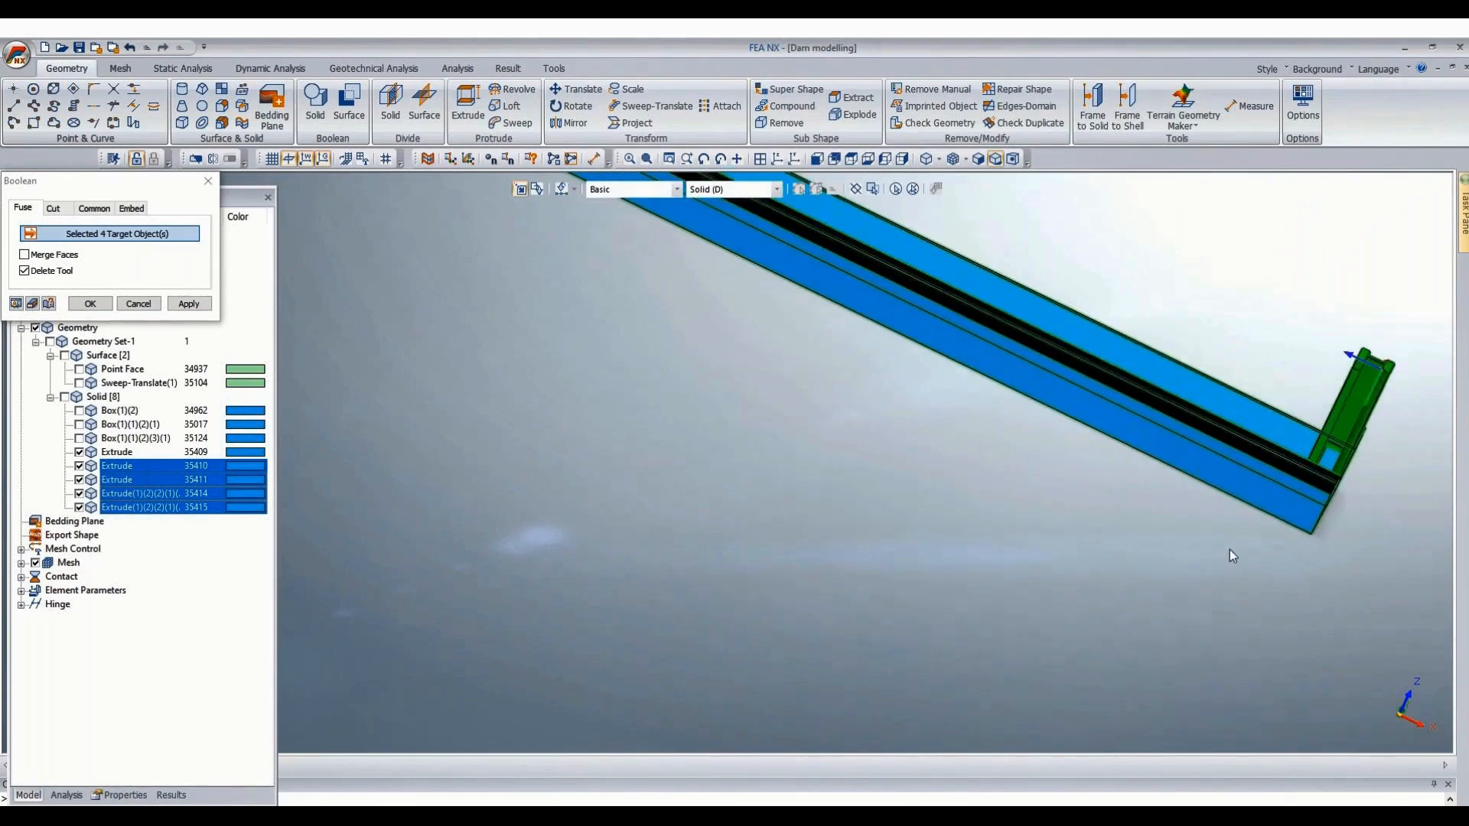
{"action": "left_click", "coordinate": [92, 305]}
{"action": "scroll", "coordinate": [1297, 418], "scroll_direction": "up", "scroll_amount": 5}
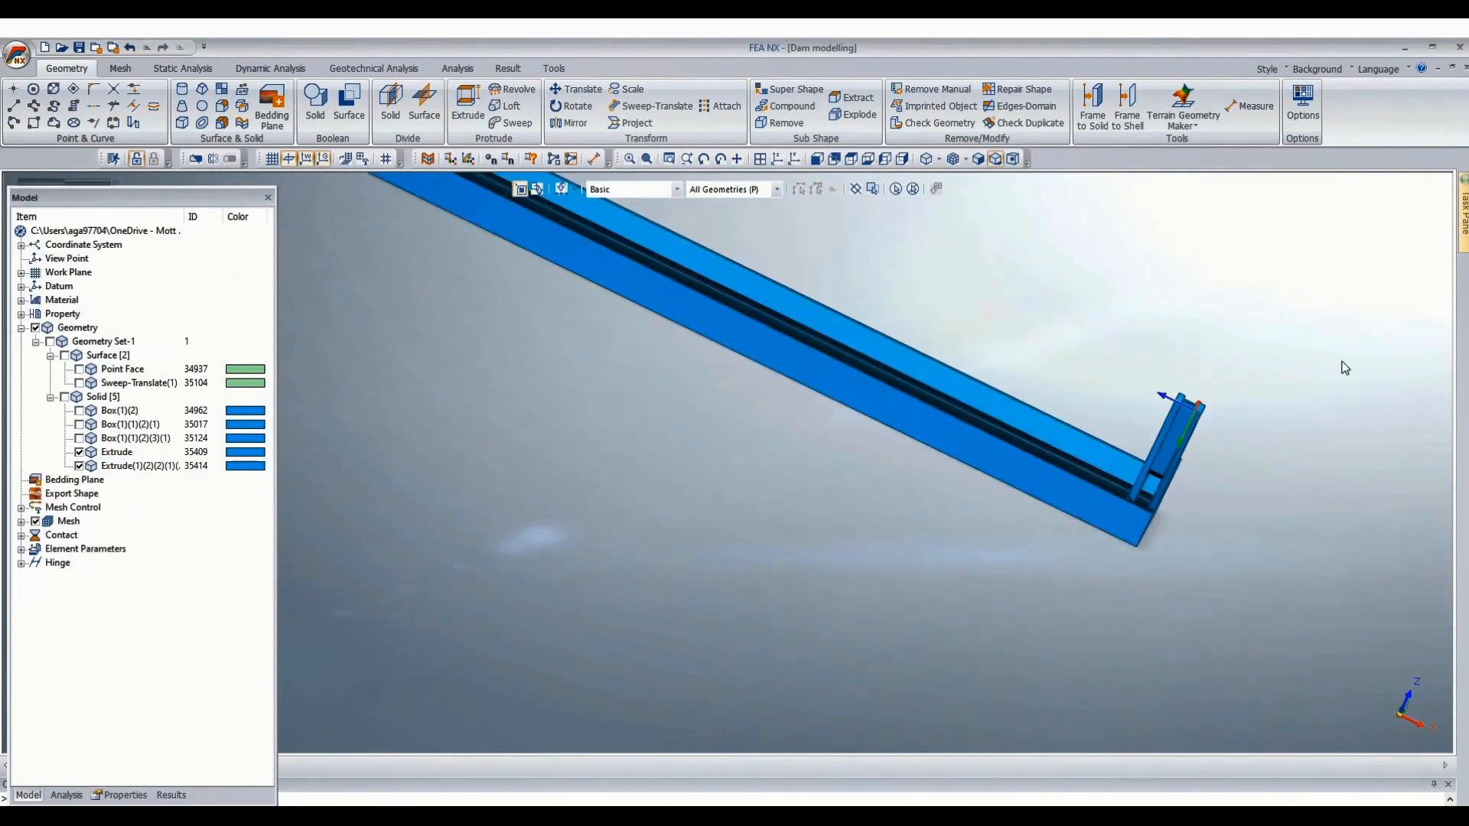
{"action": "scroll", "coordinate": [1206, 402], "scroll_direction": "up", "scroll_amount": 2}
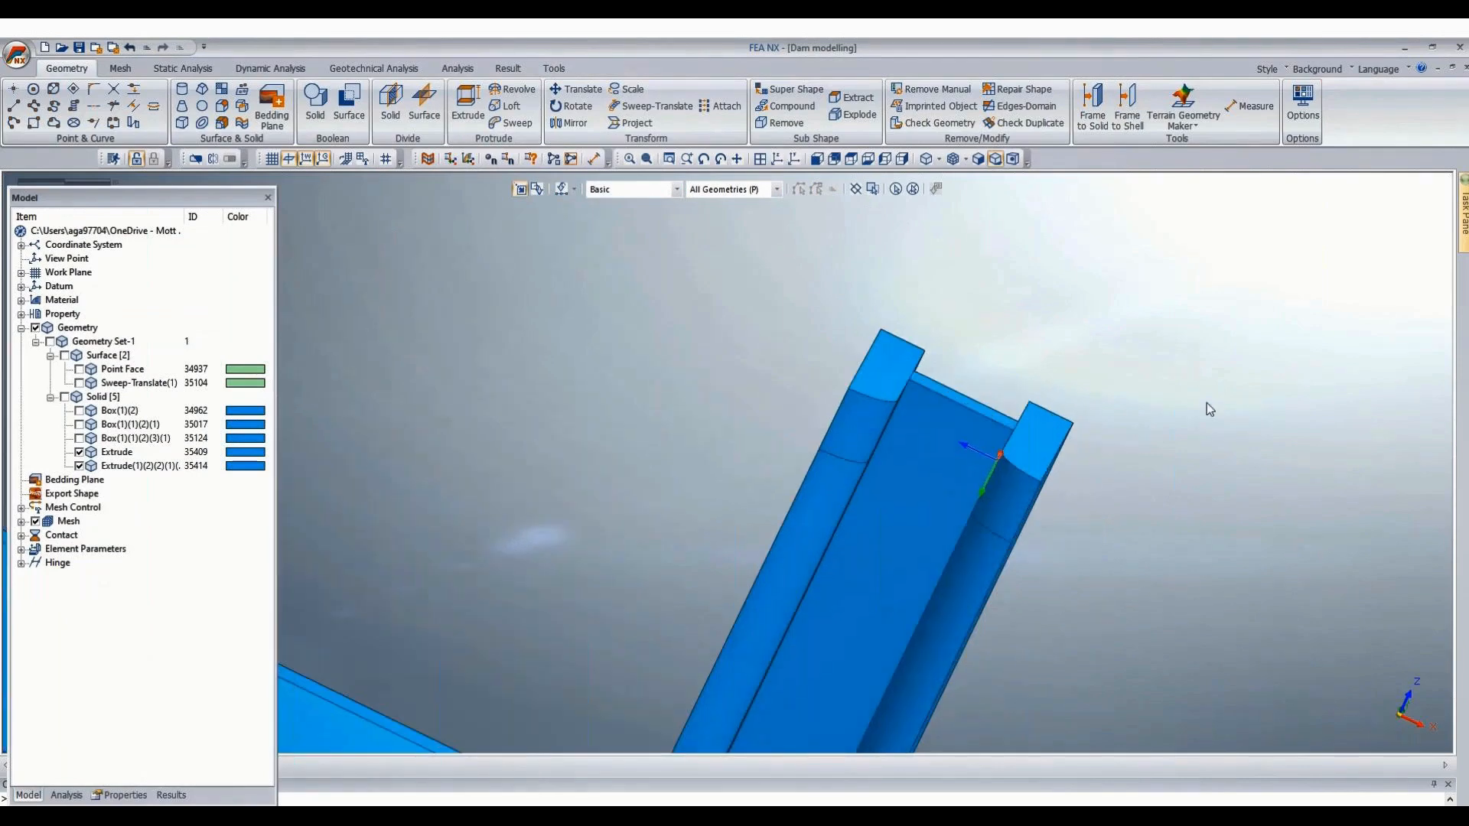
{"action": "scroll", "coordinate": [1208, 397], "scroll_direction": "down", "scroll_amount": 3}
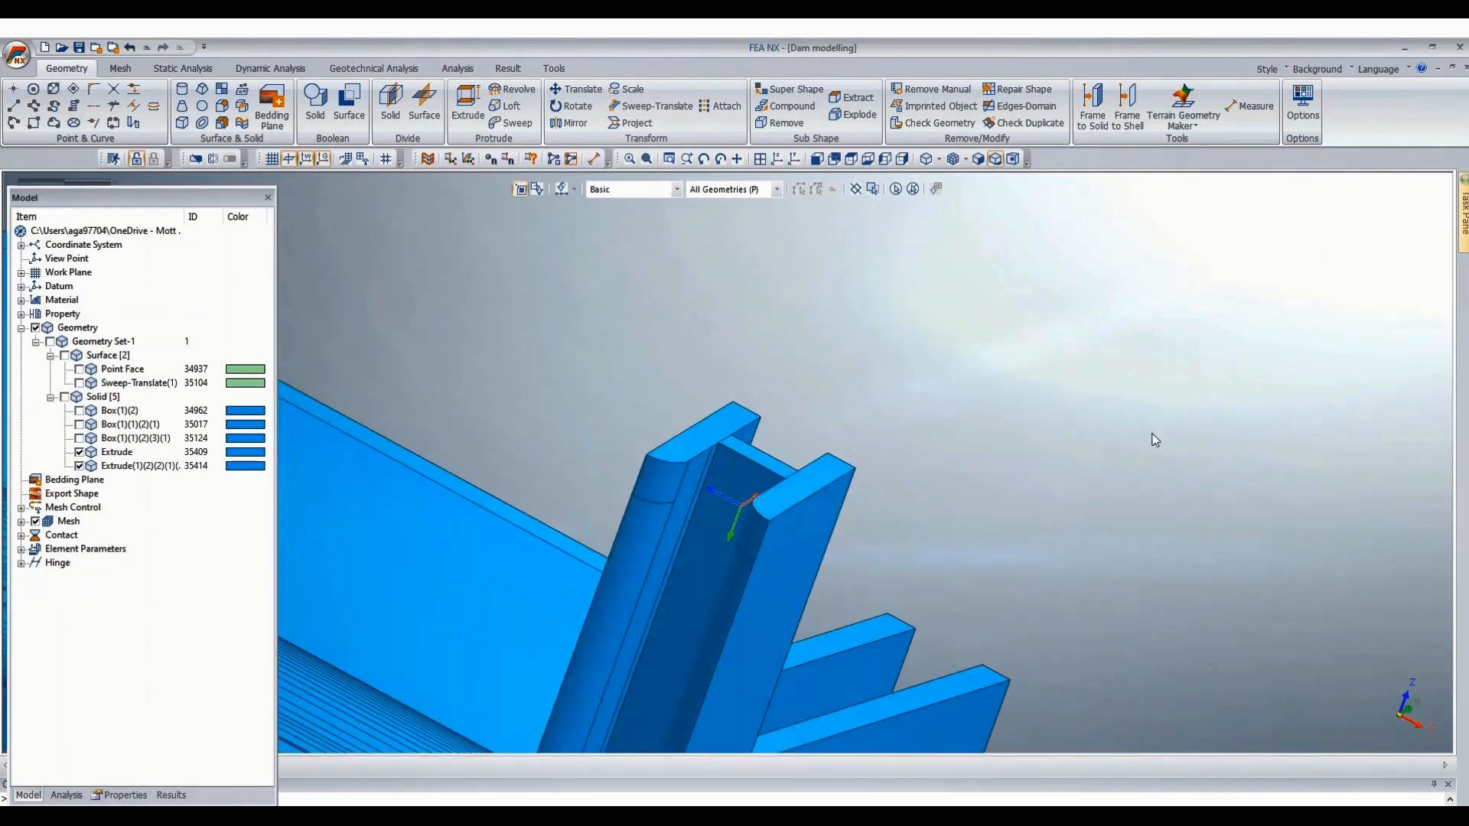
{"action": "middle_click_drag", "start_coordinate": [1152, 435], "coordinate": [619, 671]}
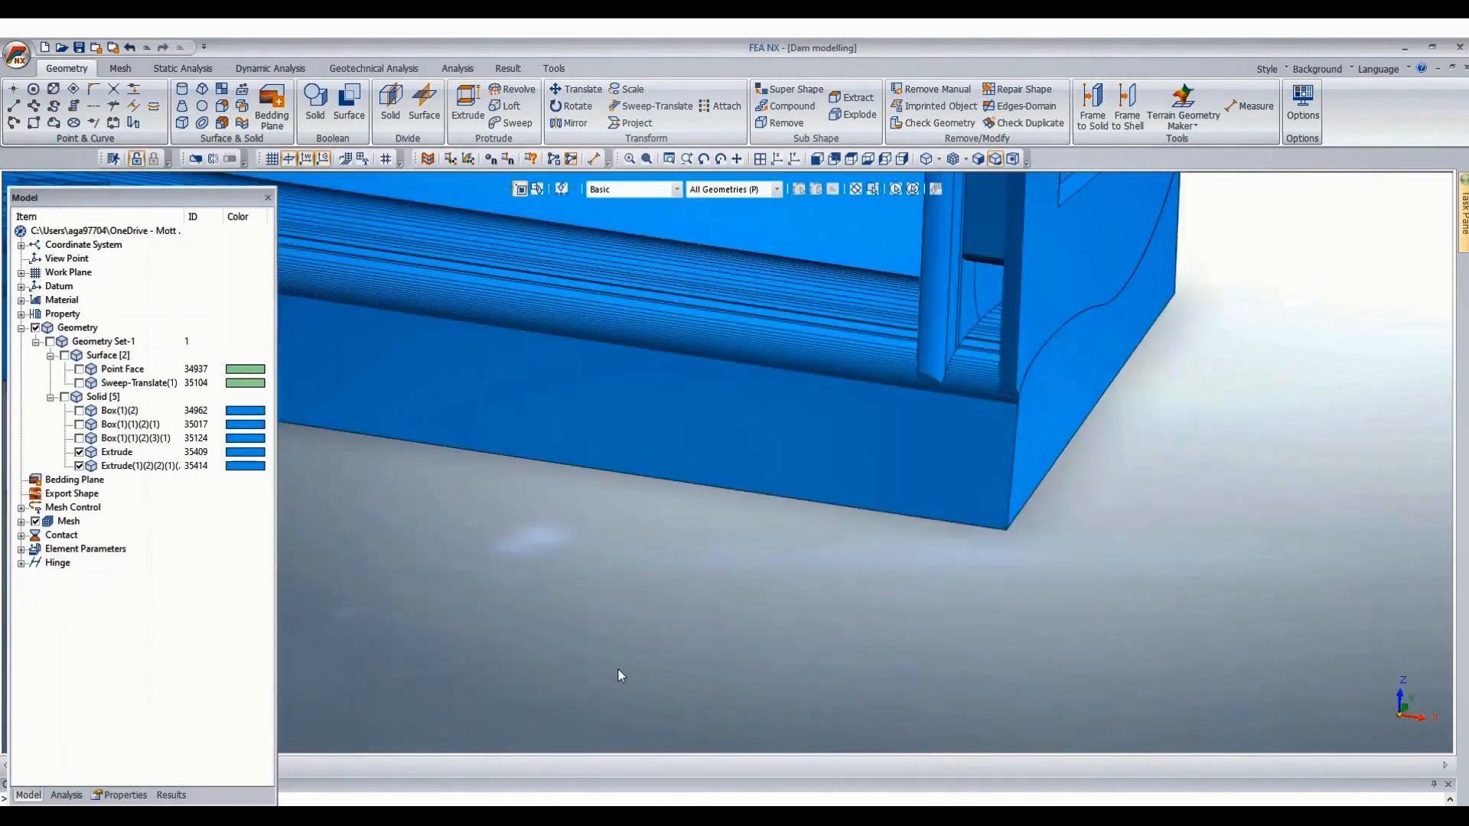
Extrude the narrow inner side face of the pier into a 10.35 m solid along the vector from 13073.9, -3981.93, 293 to 13082.2, -3981.93, 293.
{"action": "scroll", "coordinate": [618, 671], "scroll_direction": "up", "scroll_amount": 1}
{"action": "scroll", "coordinate": [574, 702], "scroll_direction": "down", "scroll_amount": 4}
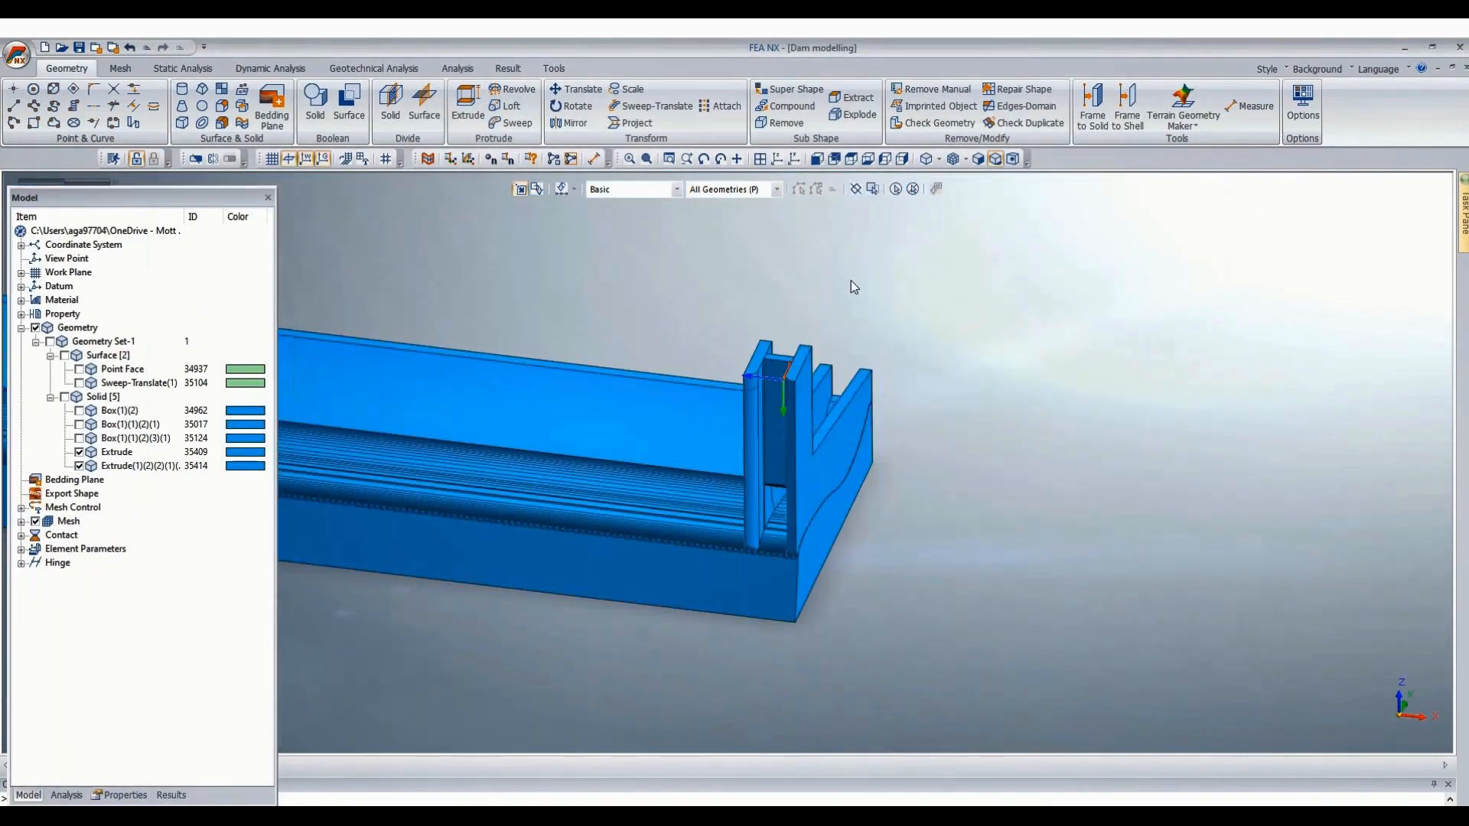
{"action": "scroll", "coordinate": [740, 365], "scroll_direction": "up", "scroll_amount": 5}
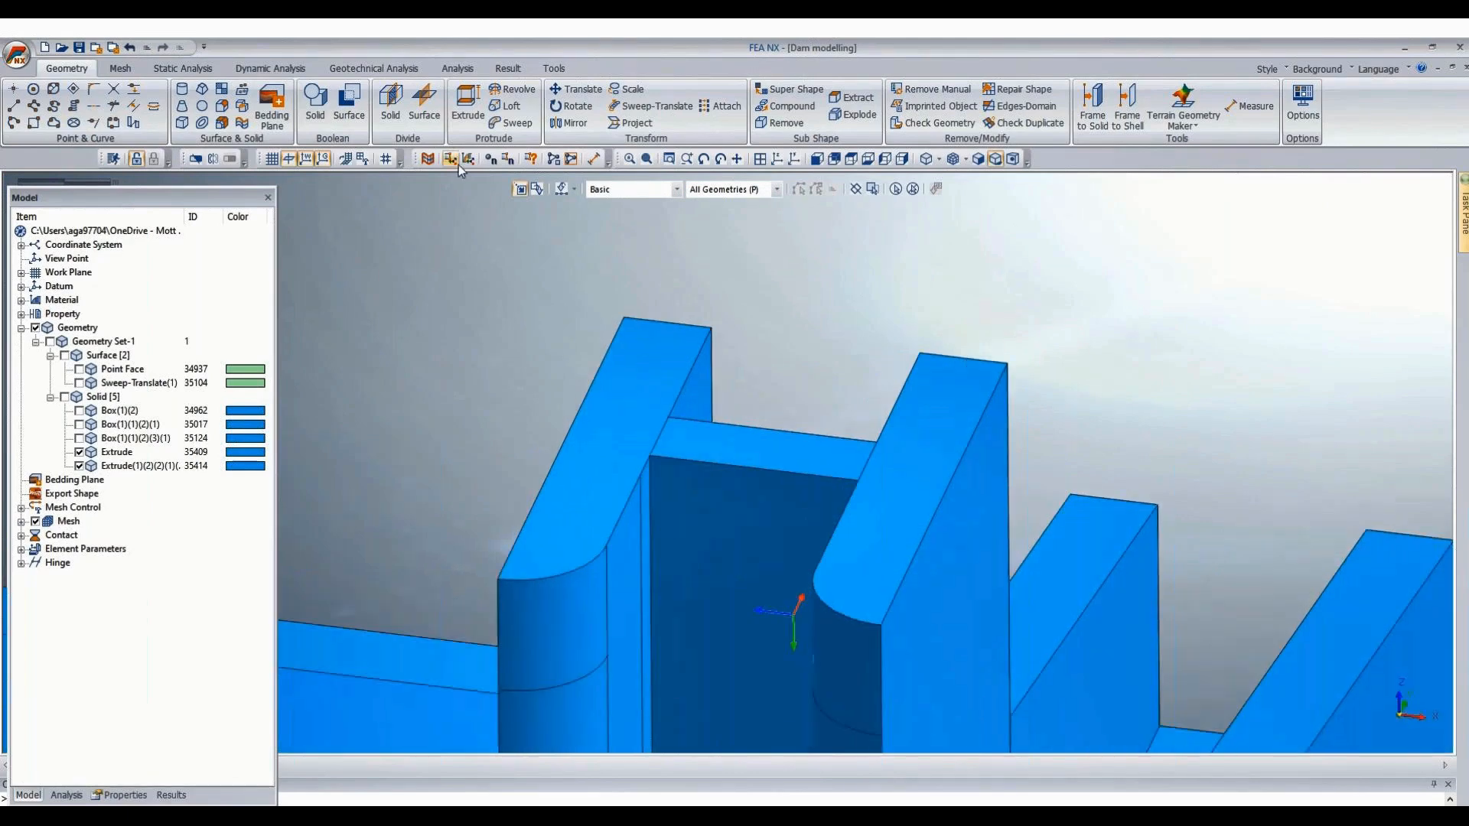
{"action": "left_click", "coordinate": [645, 488]}
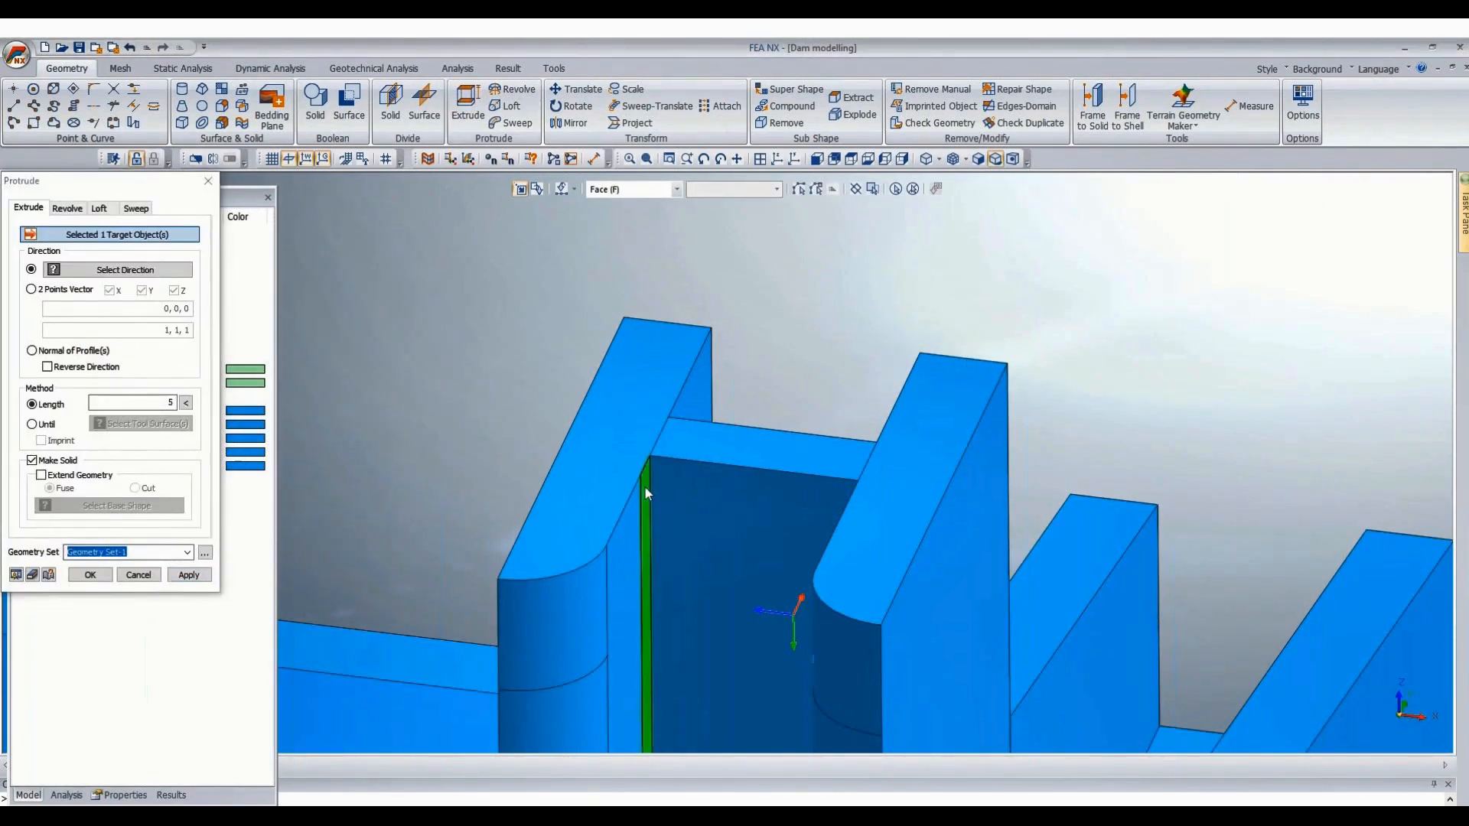
{"action": "left_click", "coordinate": [31, 290]}
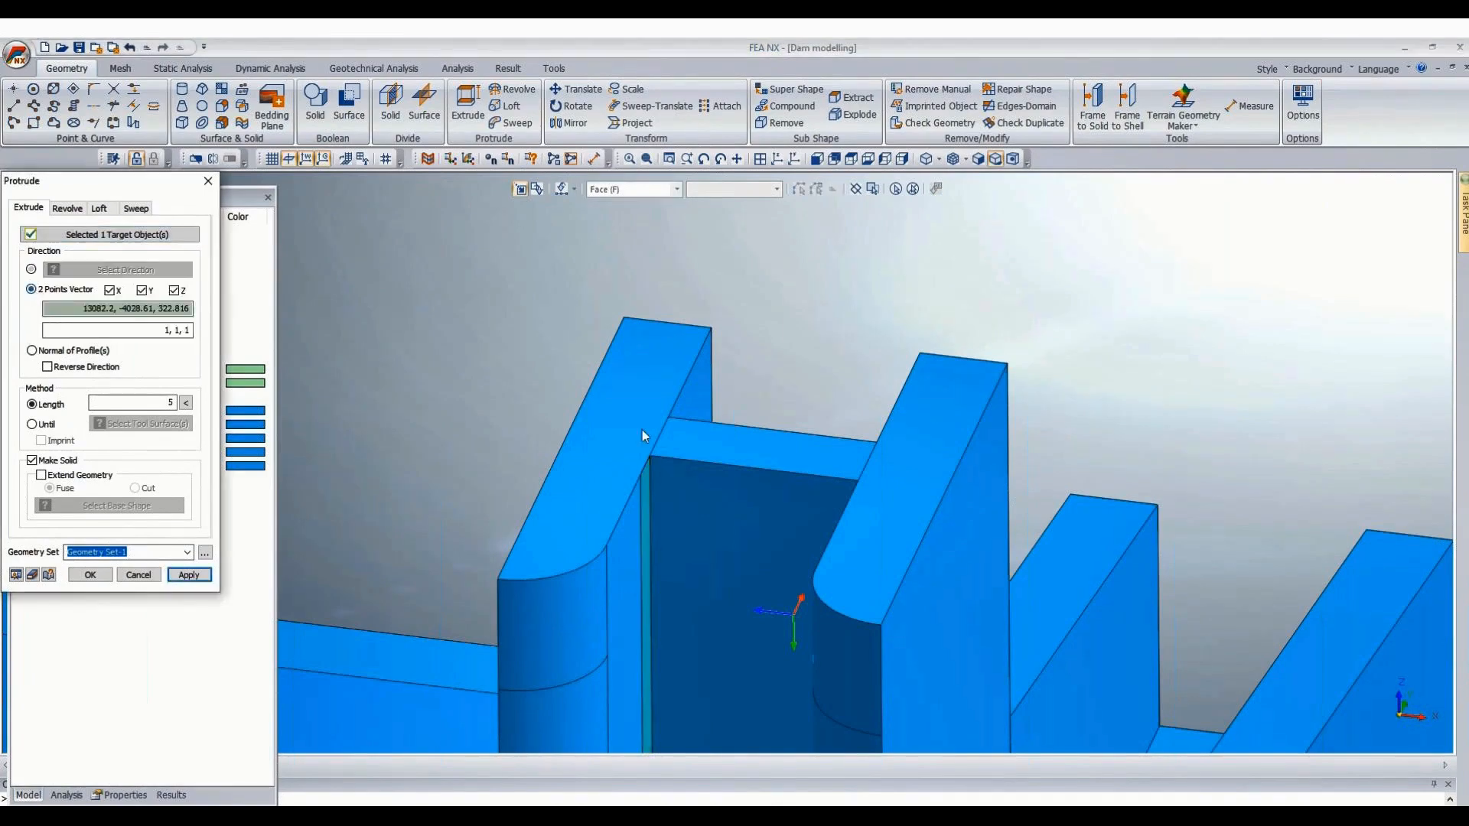
{"action": "left_click", "coordinate": [759, 482]}
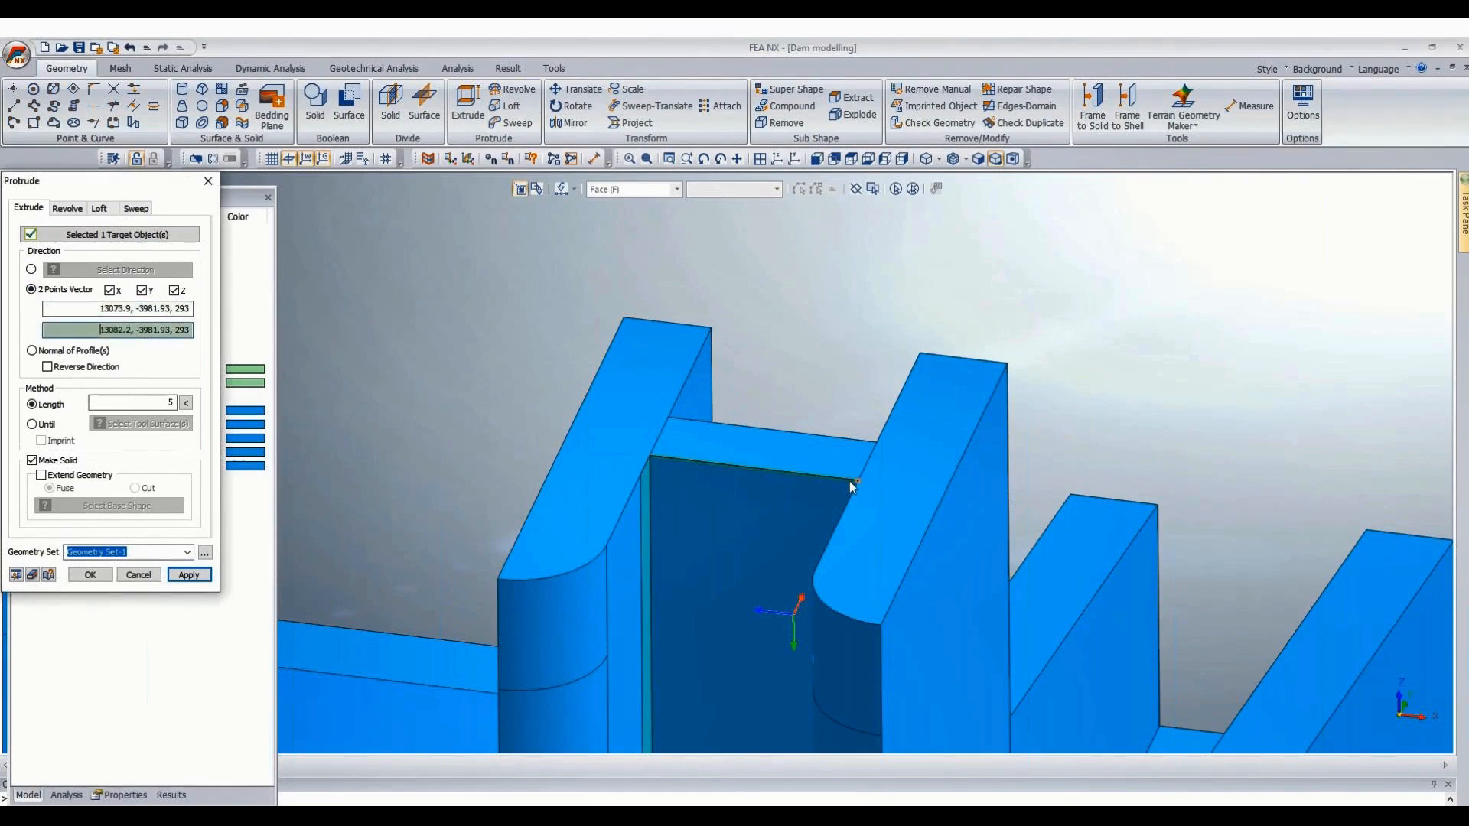
{"action": "left_click", "coordinate": [850, 480]}
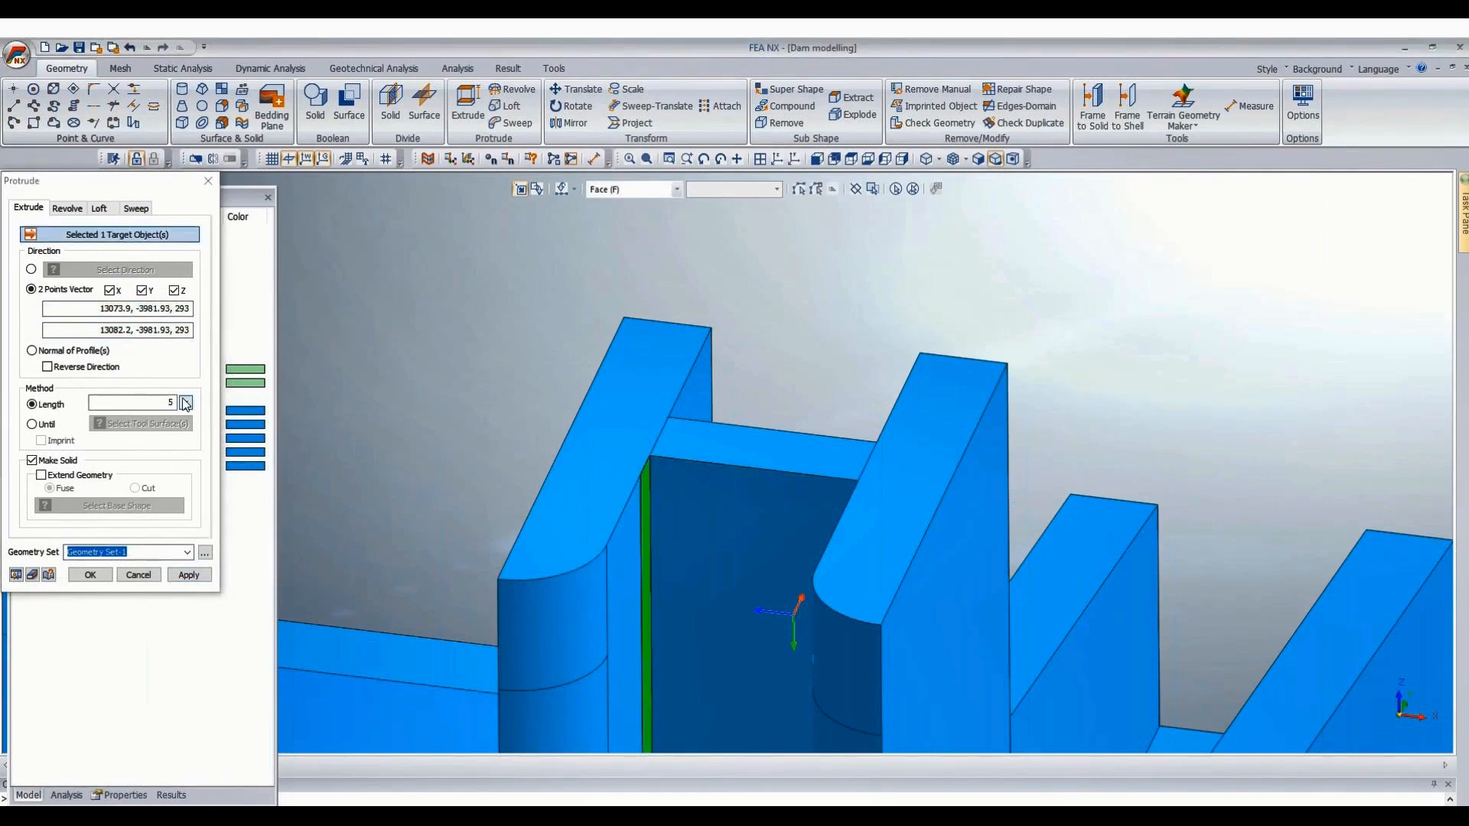
{"action": "left_click", "coordinate": [185, 403]}
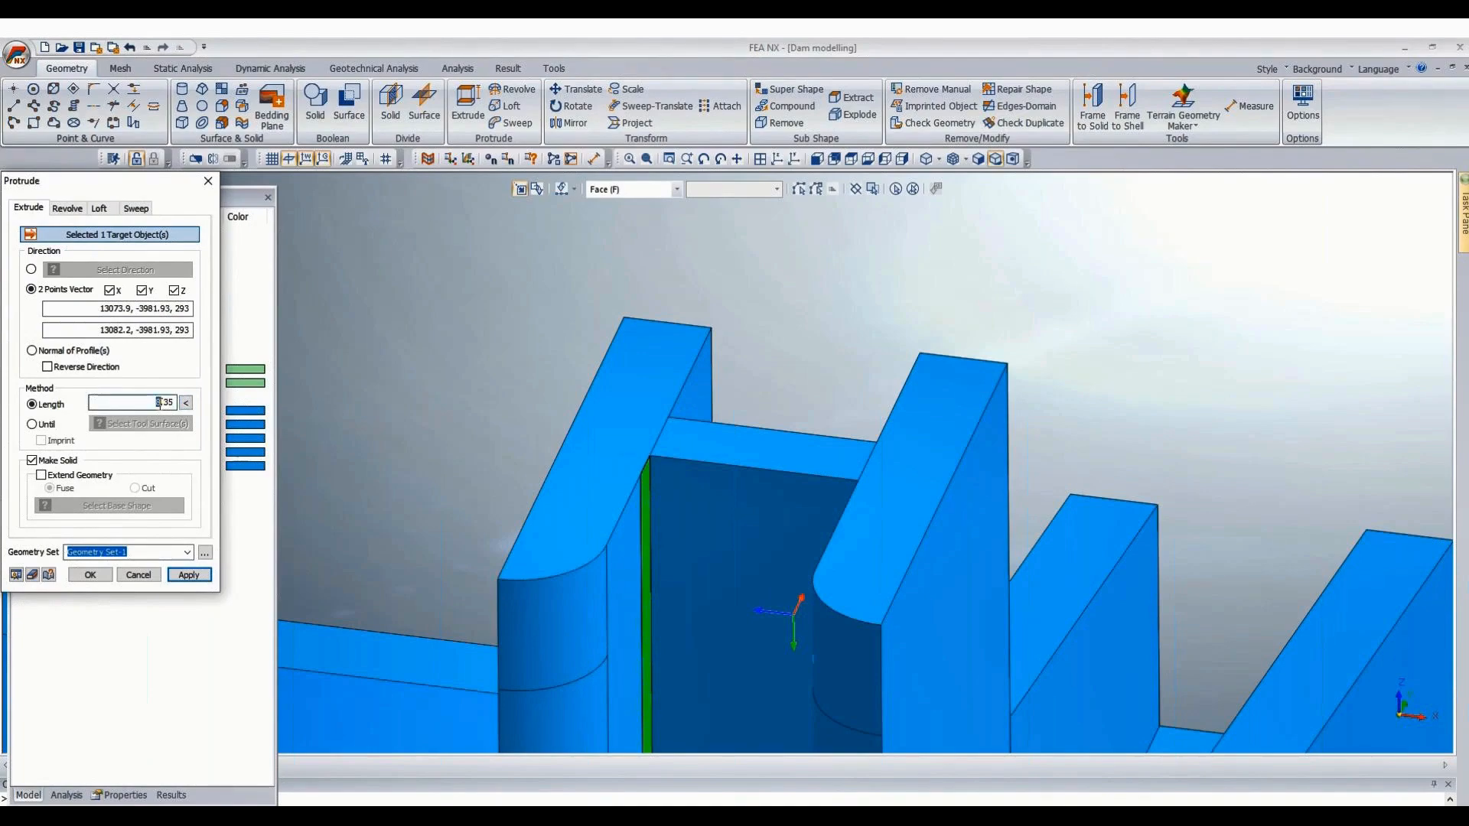
{"action": "type", "text": "9"}
{"action": "key", "text": "BackSpace"}
{"action": "type", "text": "10"}
{"action": "left_click", "coordinate": [92, 574]}
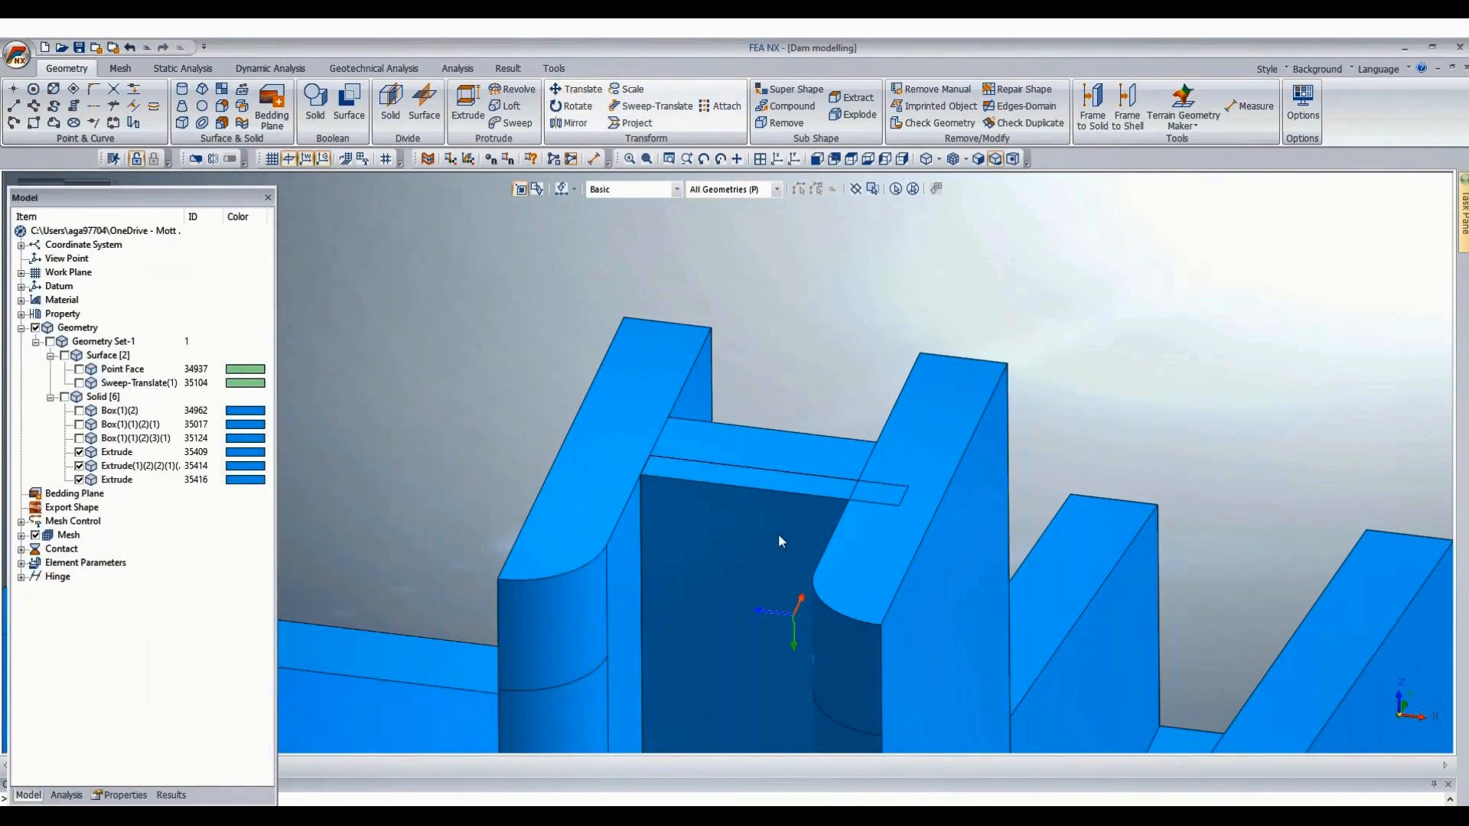
Move the thin extruded solid 1 m along the vector from 13079, -3983.43, 293 to 13073.9, -3983.43, 293.
{"action": "left_click", "coordinate": [728, 525]}
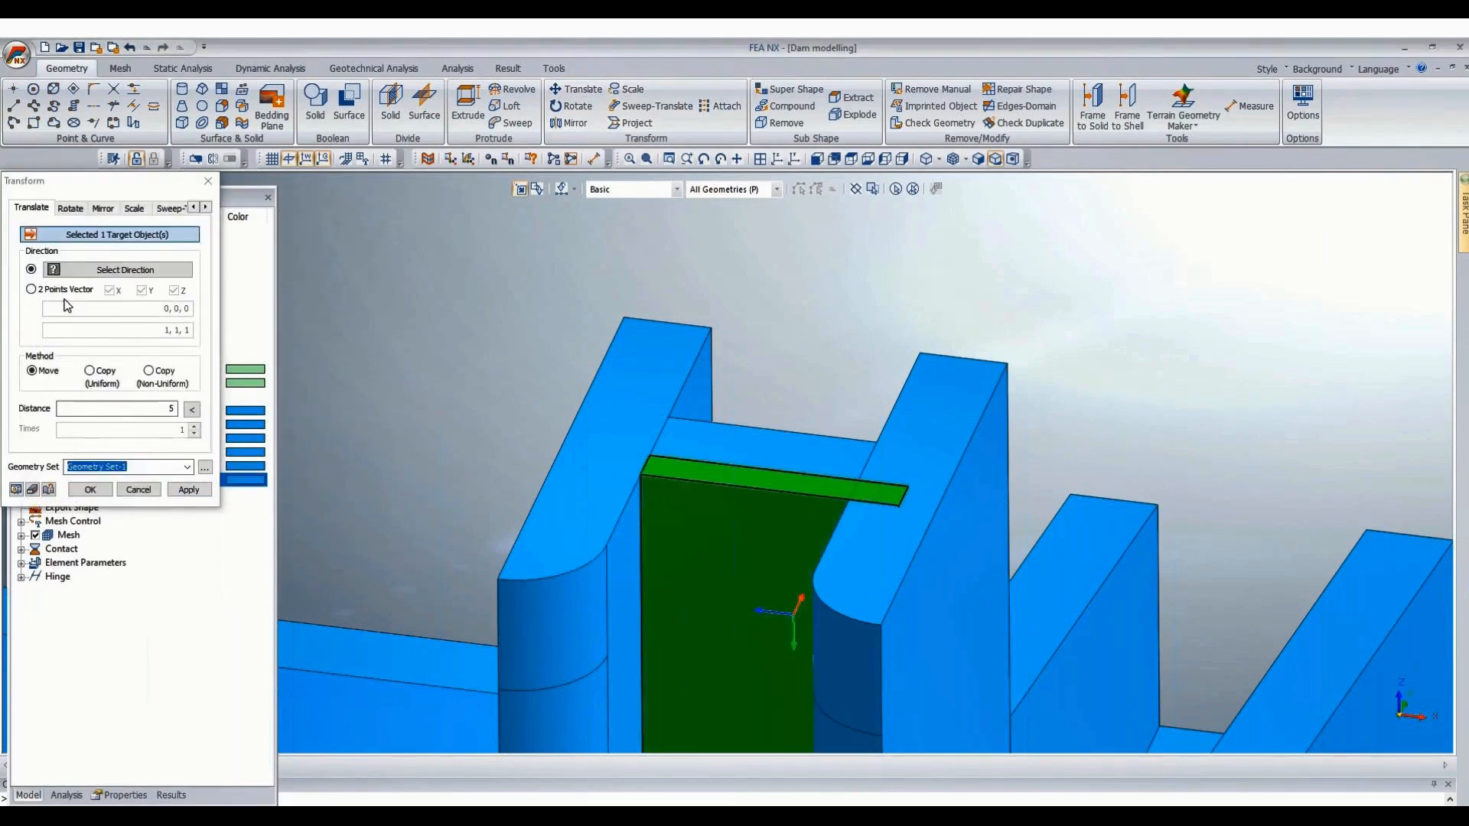
{"action": "left_click", "coordinate": [67, 307]}
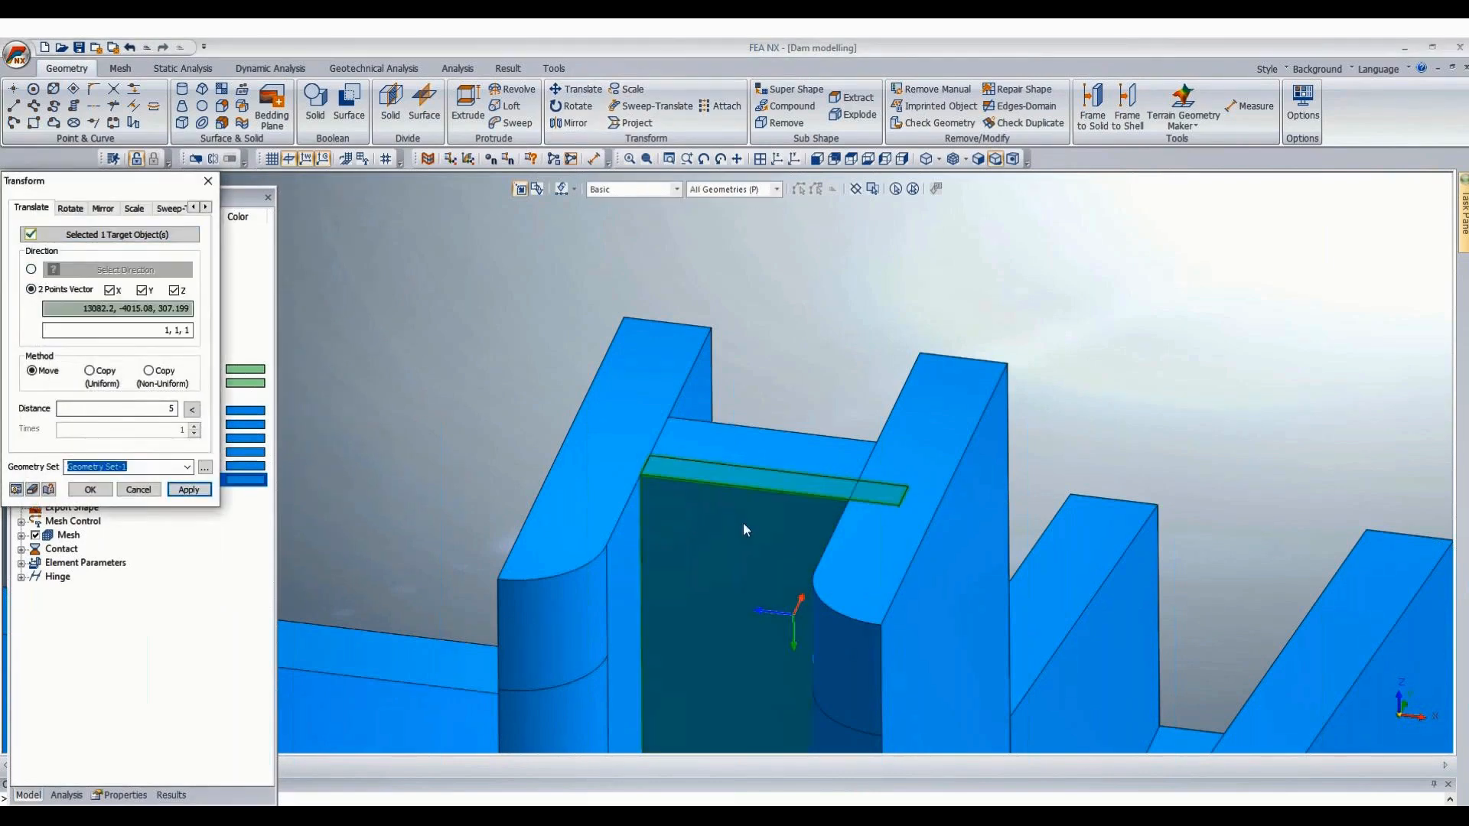
{"action": "left_click", "coordinate": [771, 492]}
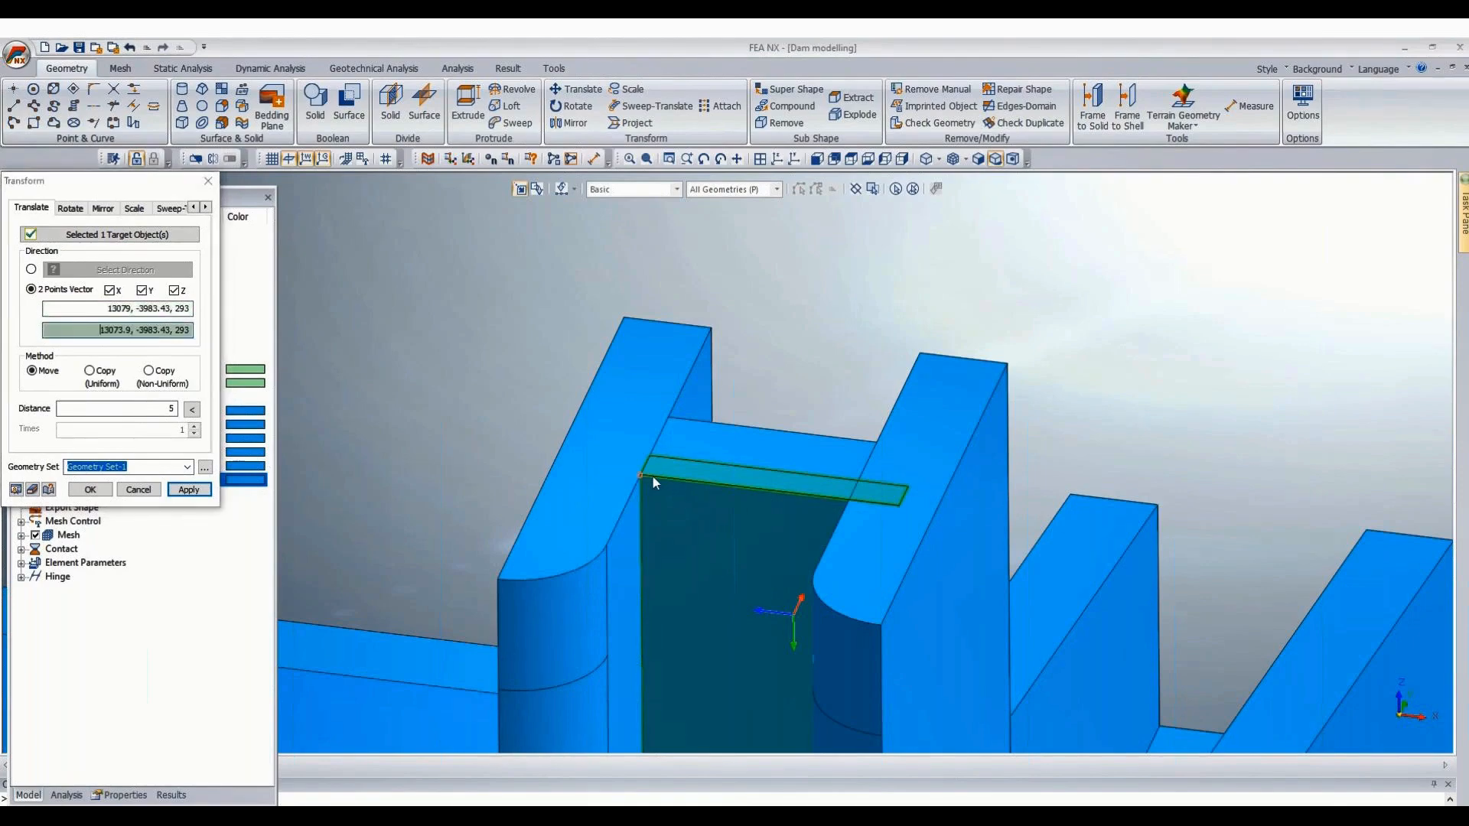
{"action": "left_click", "coordinate": [654, 477]}
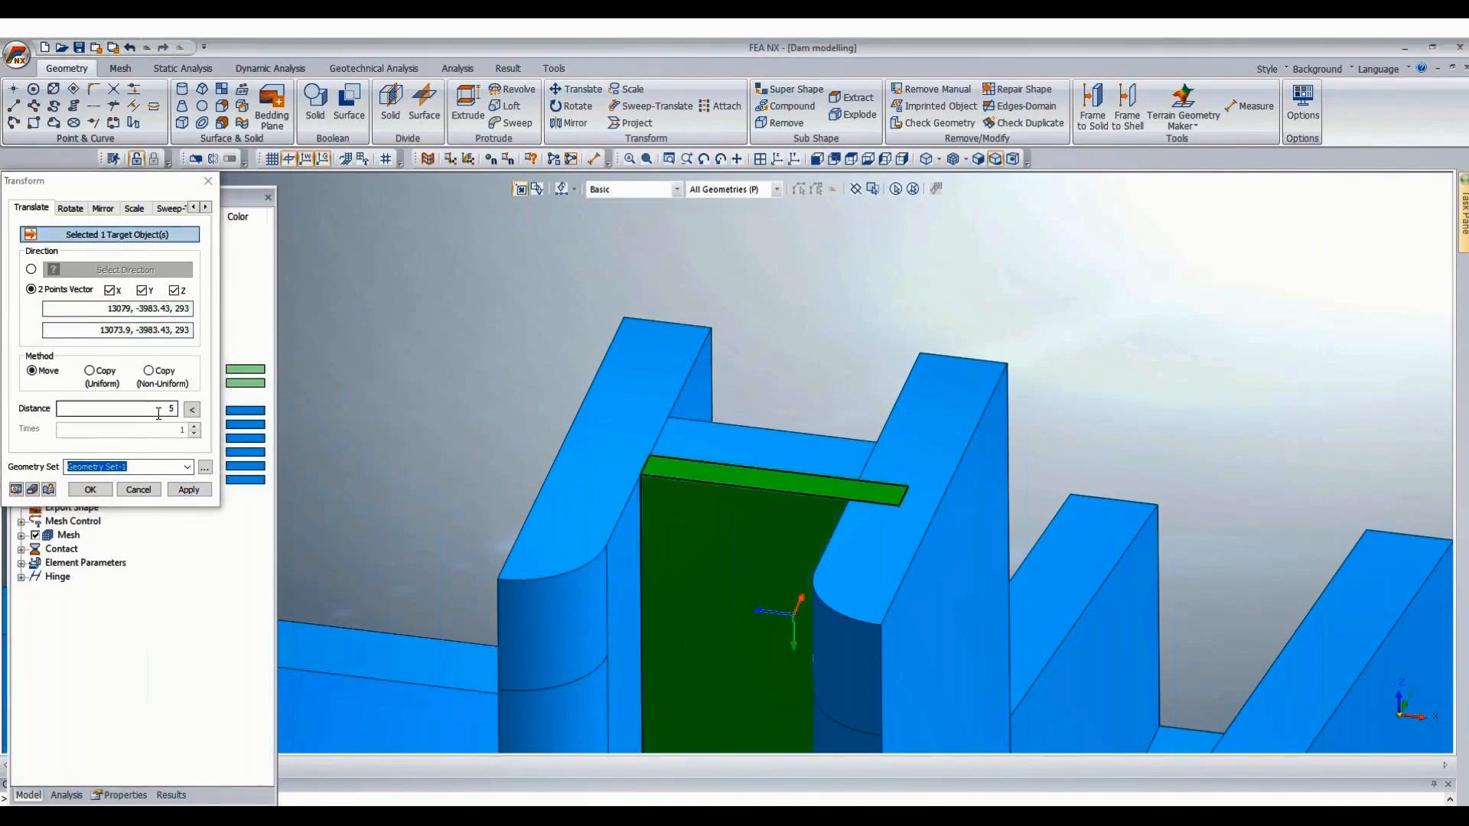
{"action": "left_click", "coordinate": [91, 490]}
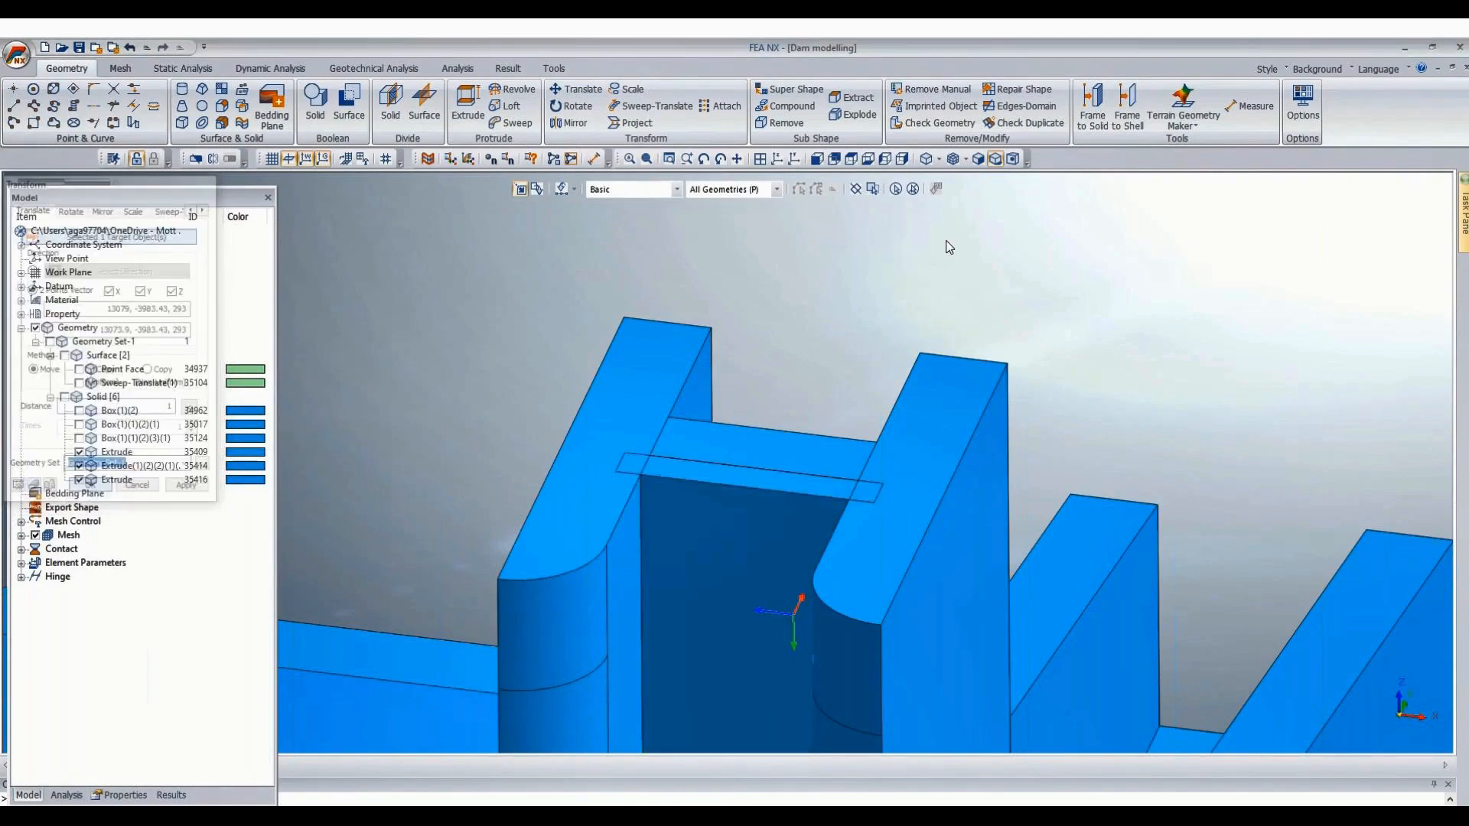
Cut the gate slots into the pier solid using the thin extruded solid as the tool, with Delete Tool on.
{"action": "left_click", "coordinate": [308, 89]}
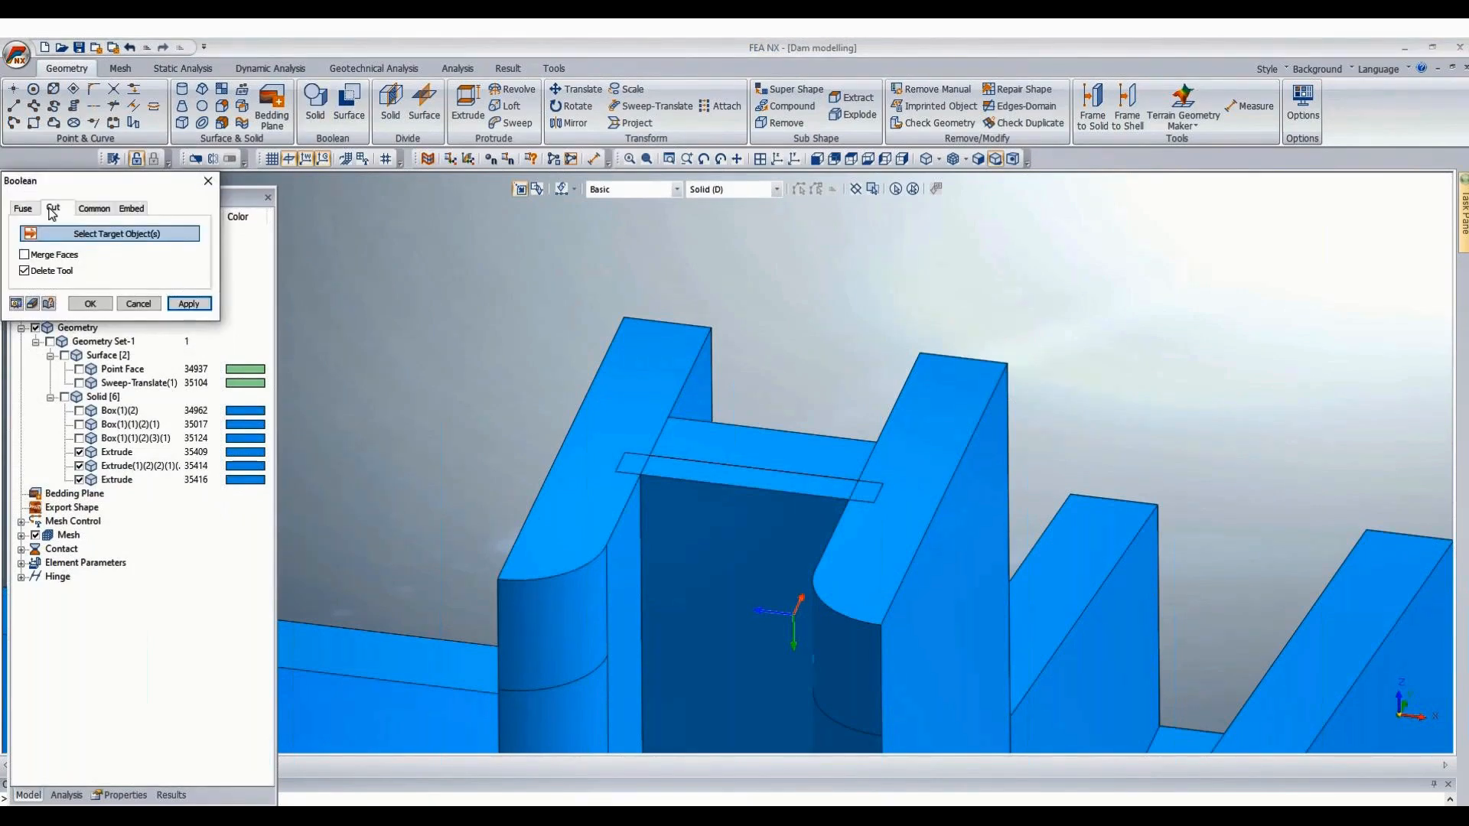
{"action": "left_click", "coordinate": [52, 213]}
{"action": "left_click", "coordinate": [509, 576]}
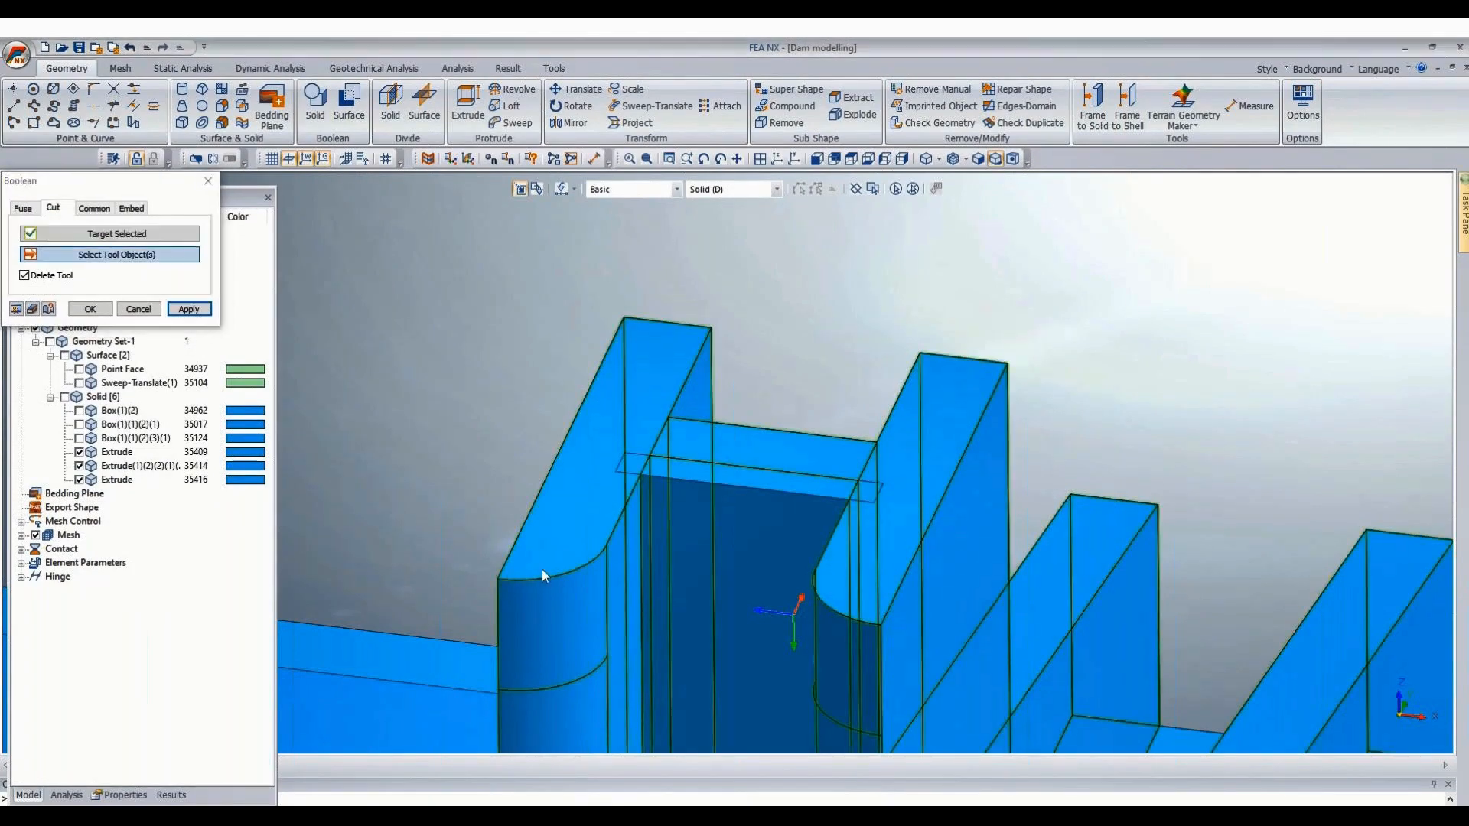
{"action": "left_click", "coordinate": [728, 554]}
{"action": "left_click", "coordinate": [89, 308]}
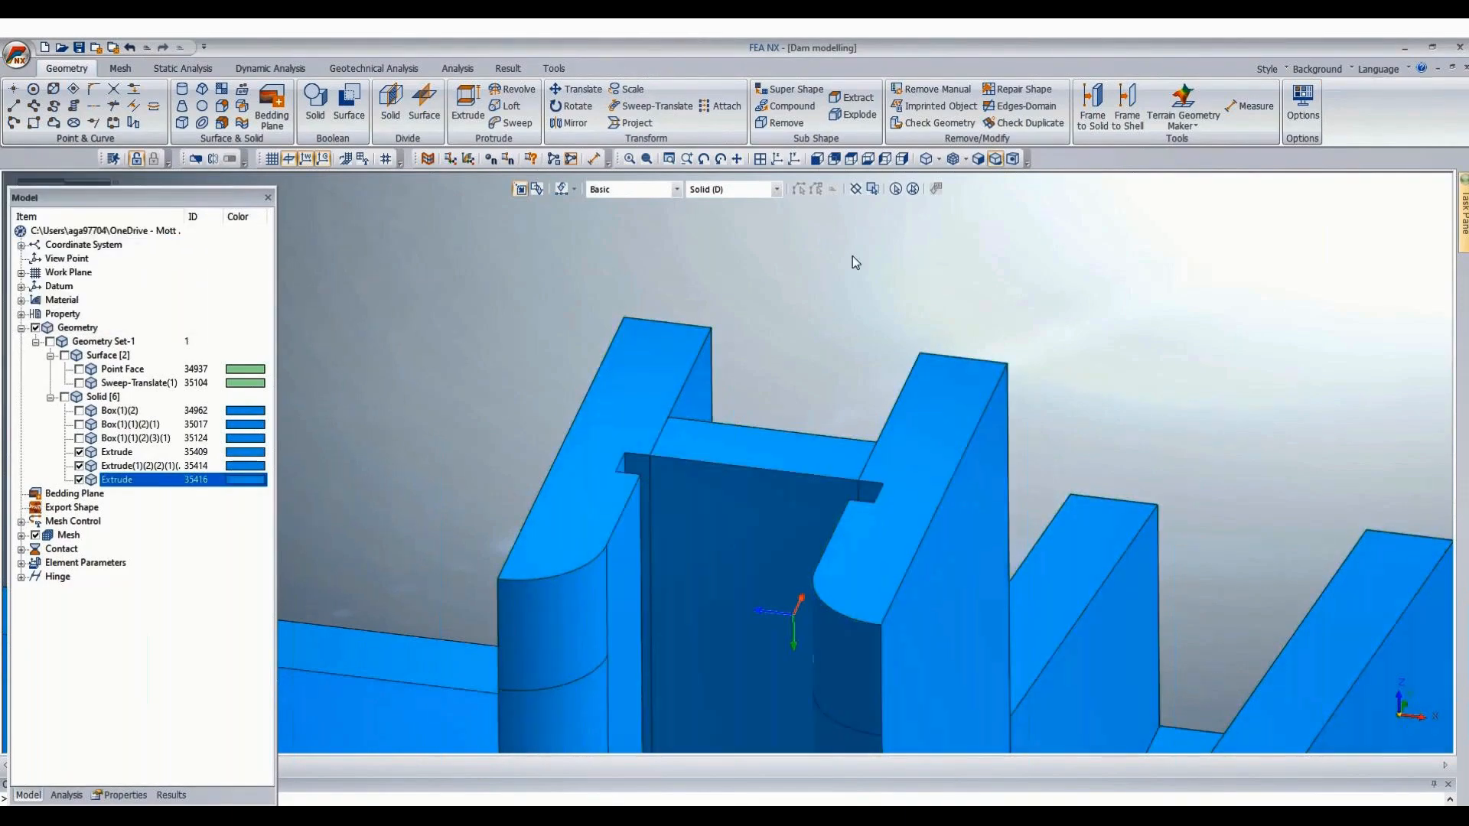
Examine the gate slots in the pier down to the spillway crest and the pier's position at the spillway's end.
{"action": "scroll", "coordinate": [852, 256], "scroll_direction": "down", "scroll_amount": 2}
{"action": "scroll", "coordinate": [868, 267], "scroll_direction": "down", "scroll_amount": 4}
{"action": "middle_click_drag", "start_coordinate": [877, 237], "coordinate": [1161, 343]}
{"action": "scroll", "coordinate": [972, 714], "scroll_direction": "up", "scroll_amount": 6}
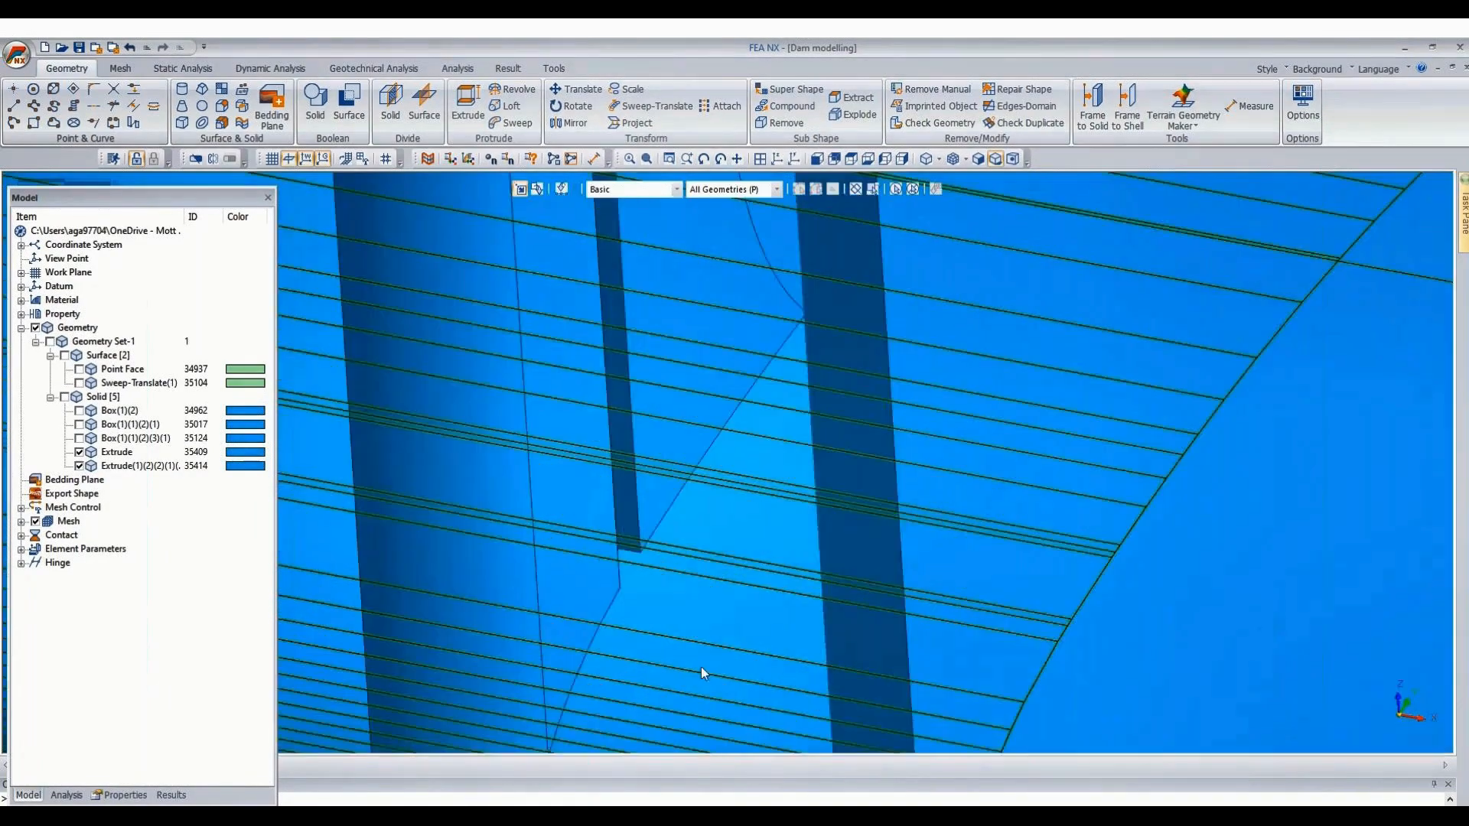
{"action": "scroll", "coordinate": [701, 667], "scroll_direction": "down", "scroll_amount": 8}
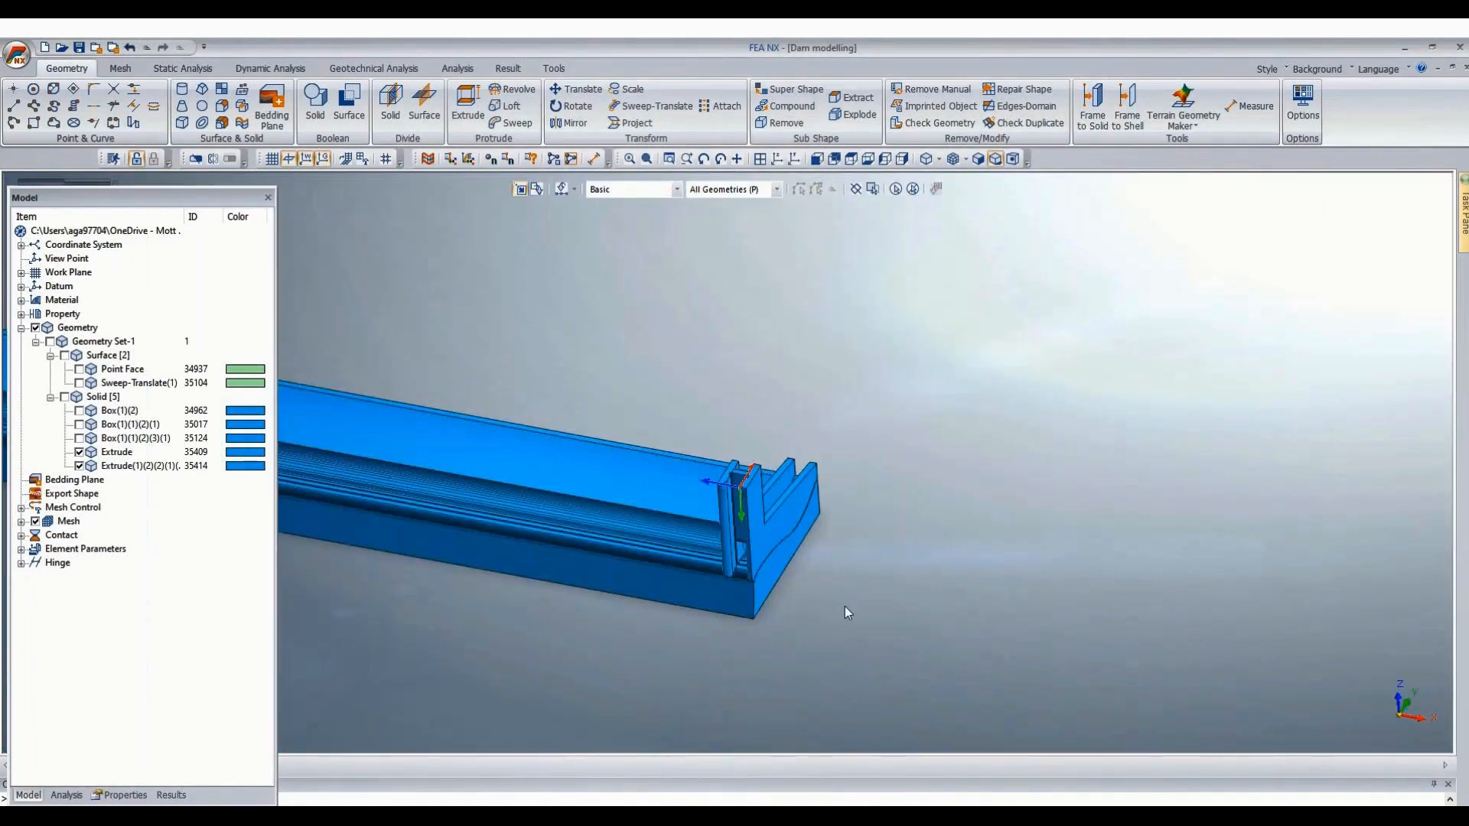
{"action": "scroll", "coordinate": [885, 613], "scroll_direction": "up", "scroll_amount": 3}
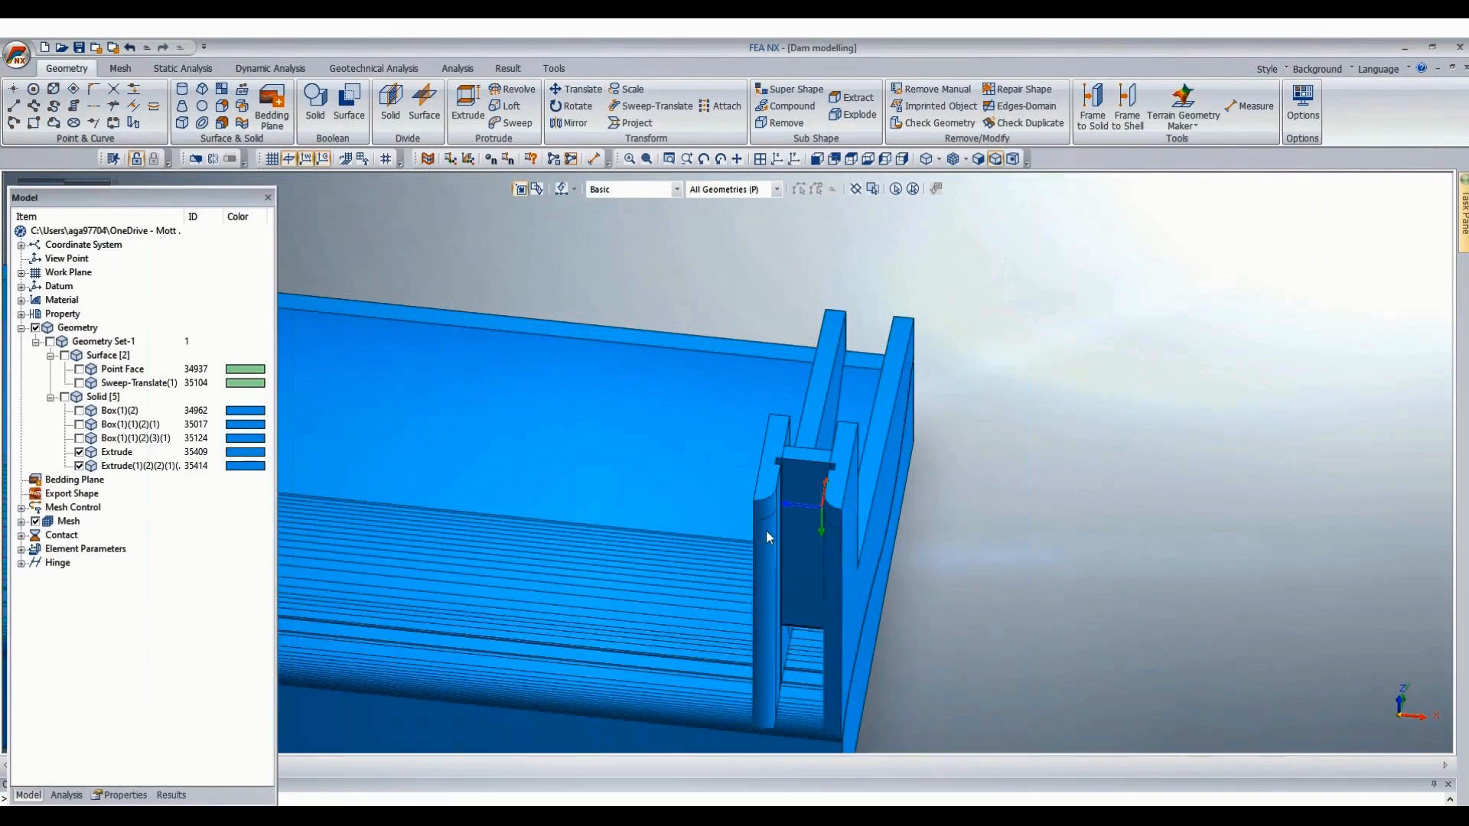
{"action": "scroll", "coordinate": [765, 530], "scroll_direction": "up", "scroll_amount": 2}
{"action": "scroll", "coordinate": [1261, 429], "scroll_direction": "down", "scroll_amount": 4}
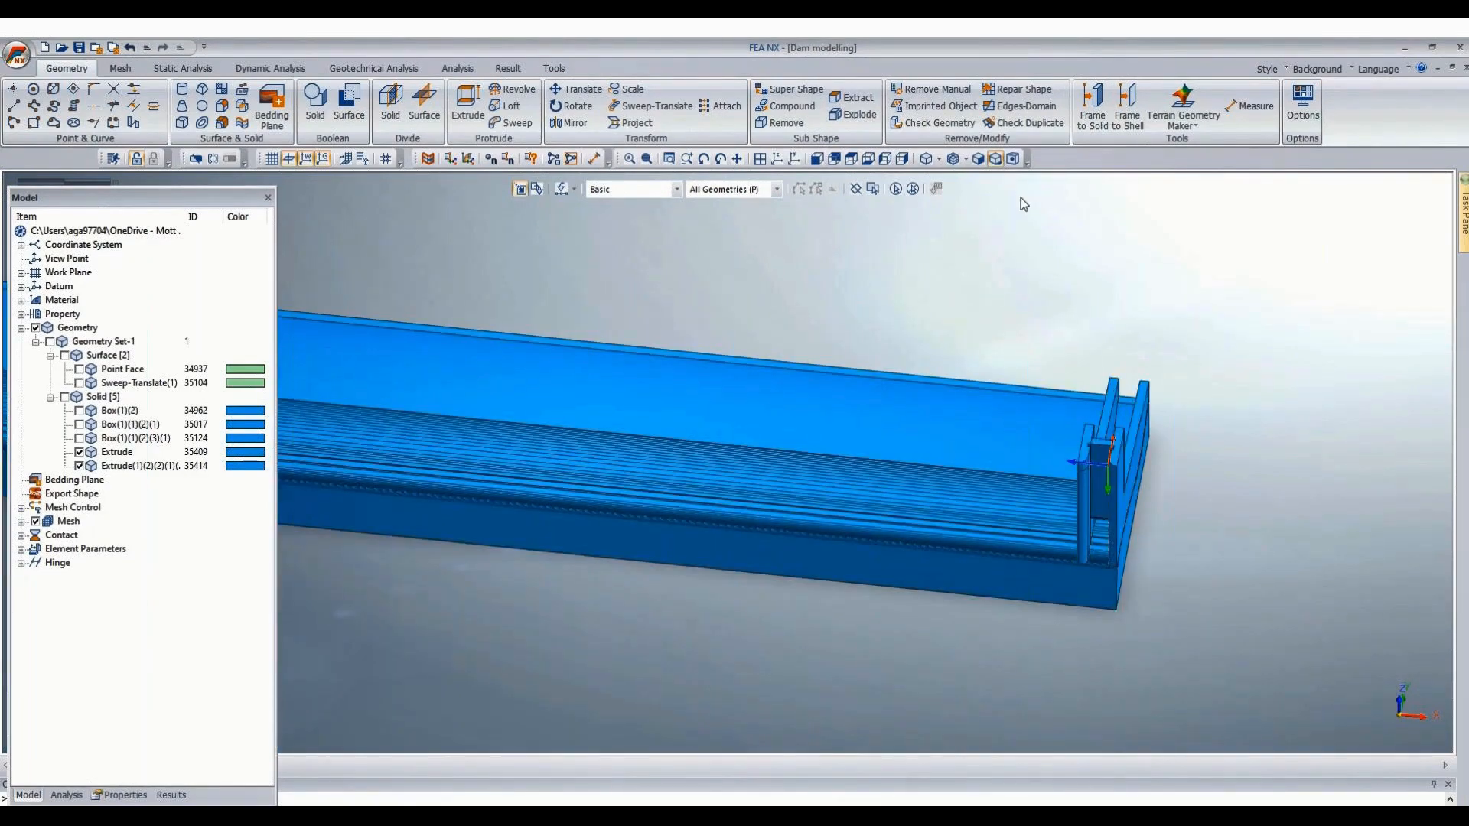
{"action": "scroll", "coordinate": [1021, 198], "scroll_direction": "up", "scroll_amount": 2}
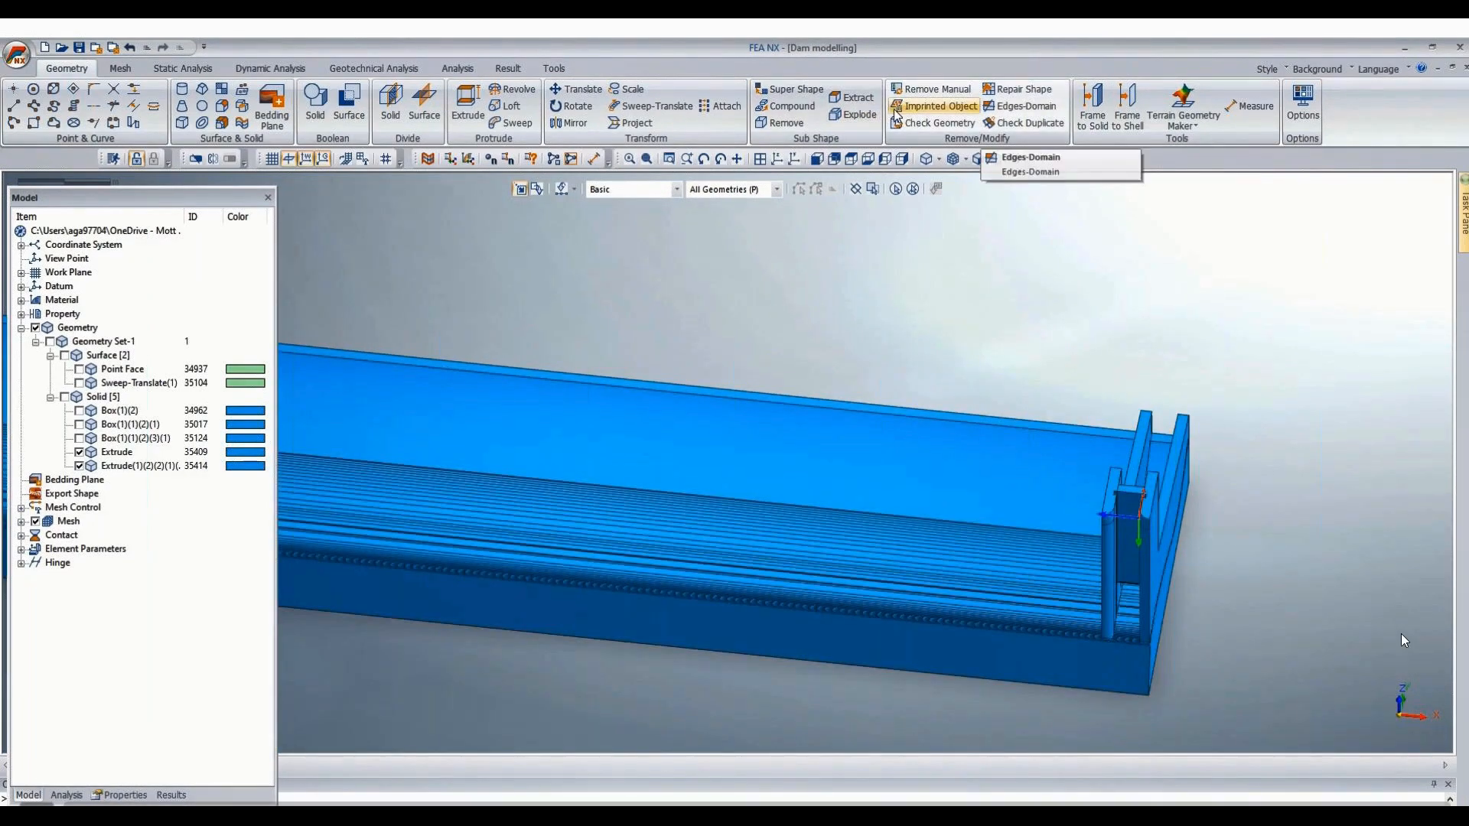
{"action": "scroll", "coordinate": [1270, 579], "scroll_direction": "up", "scroll_amount": 2}
{"action": "scroll", "coordinate": [1270, 578], "scroll_direction": "up", "scroll_amount": 2}
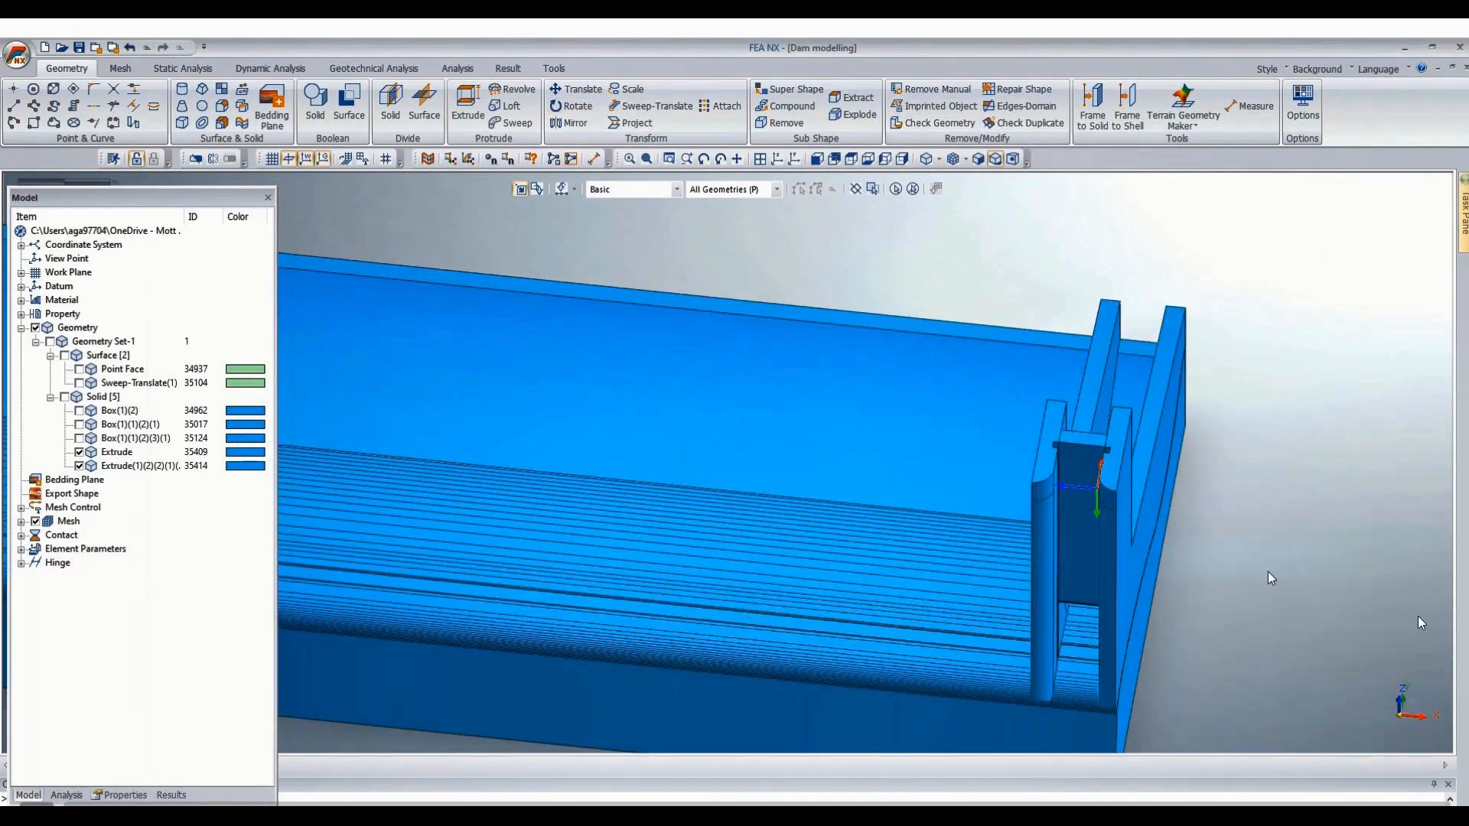
Copy the pier solid uniformly 29 times at 15.35 m spacing along the vector from 13085.7, -3971.93, 293 to 13070.4, -3971.93, 293.
{"action": "left_click", "coordinate": [576, 90]}
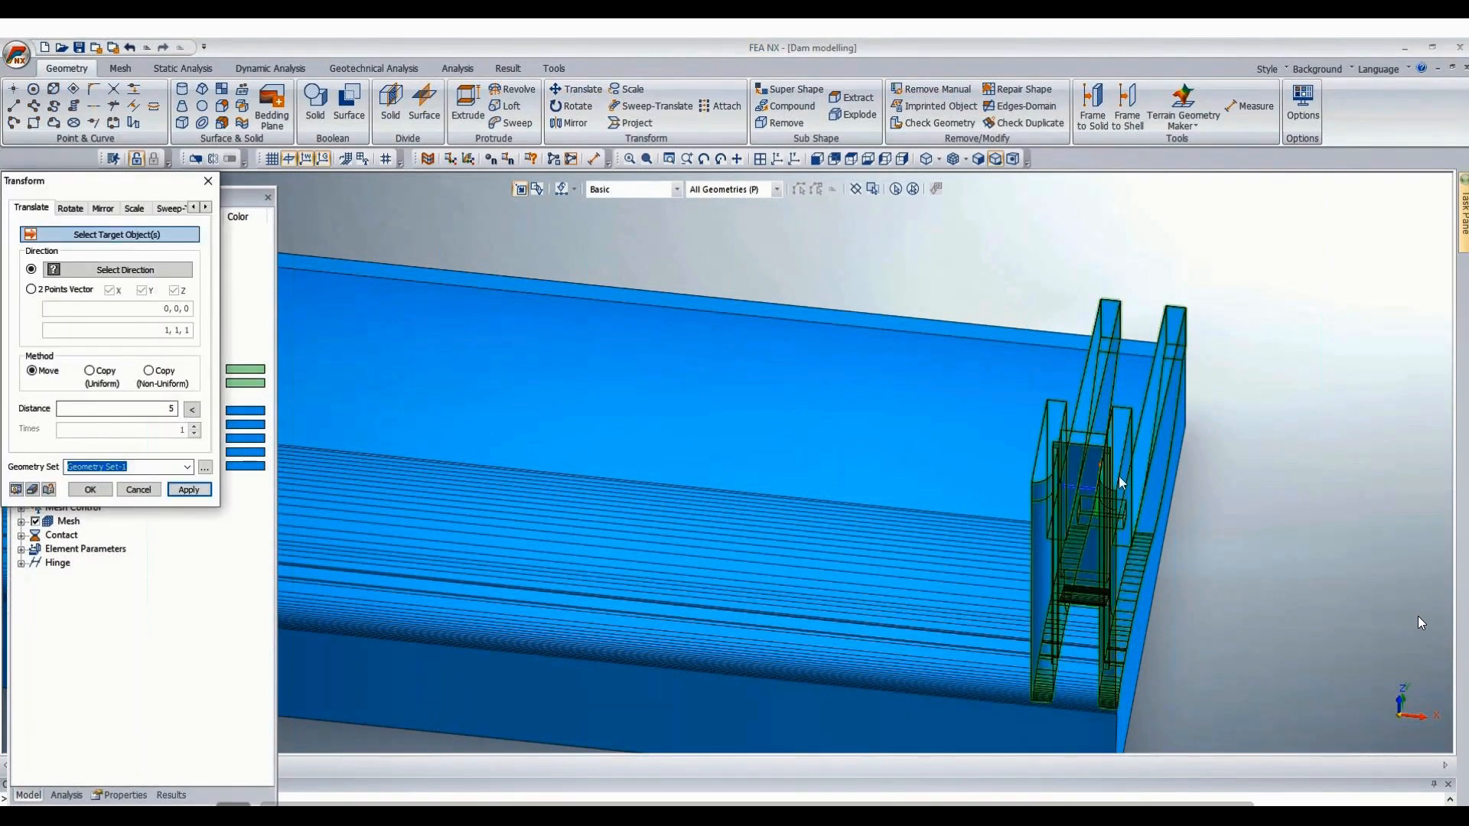
{"action": "left_click", "coordinate": [97, 372]}
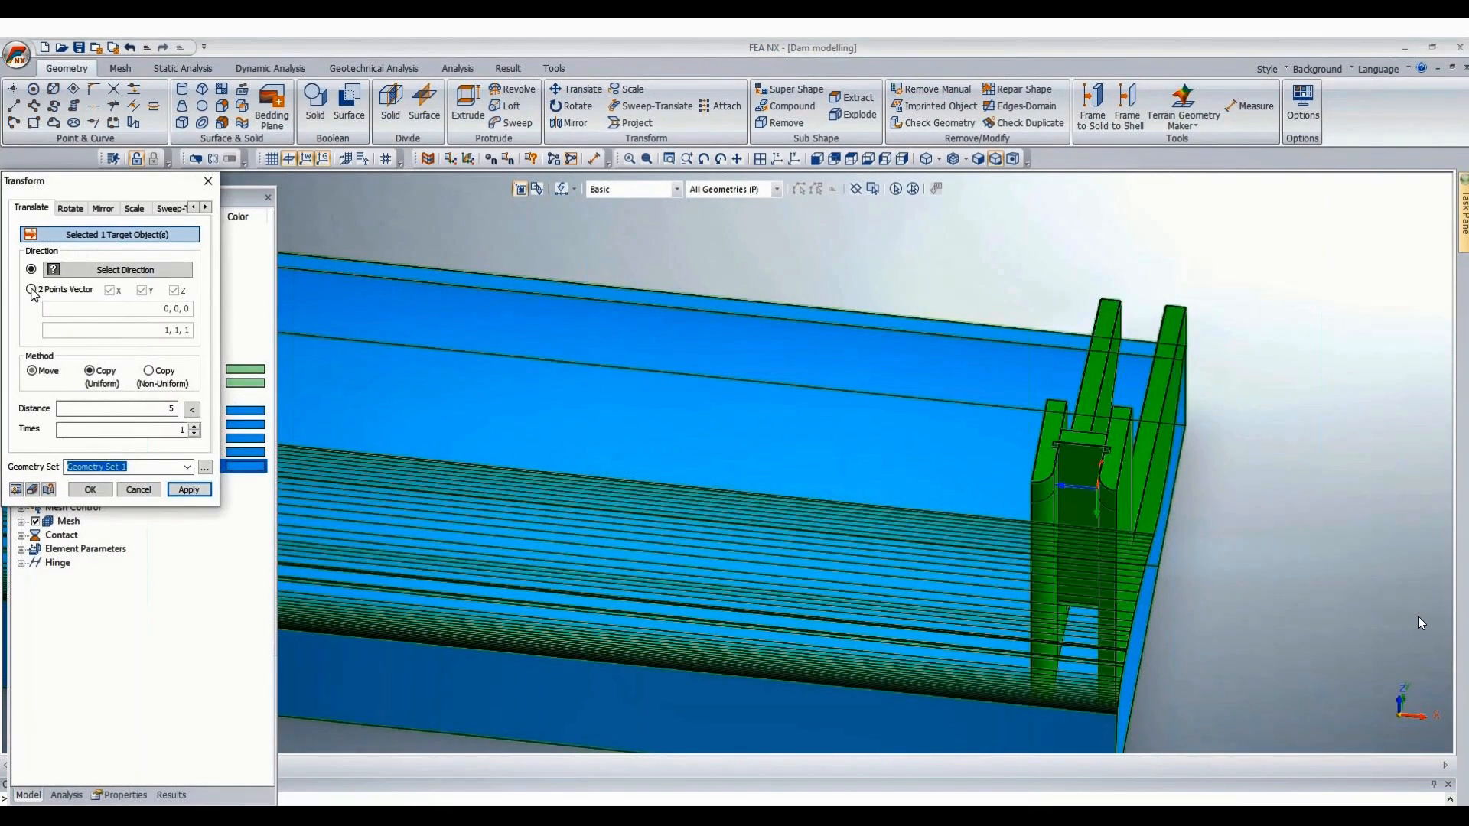
{"action": "left_click", "coordinate": [31, 290]}
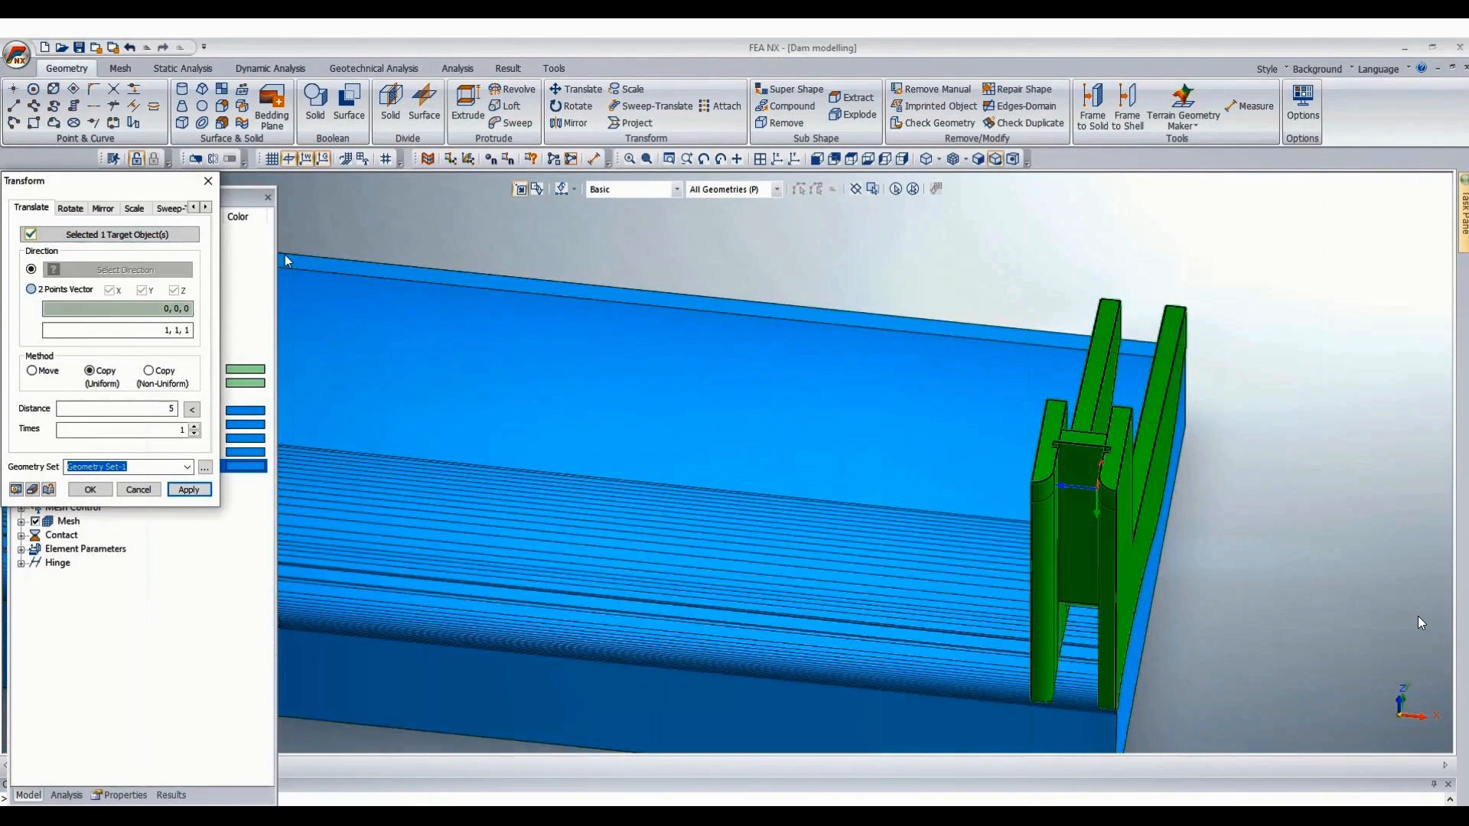
{"action": "left_click", "coordinate": [1137, 420]}
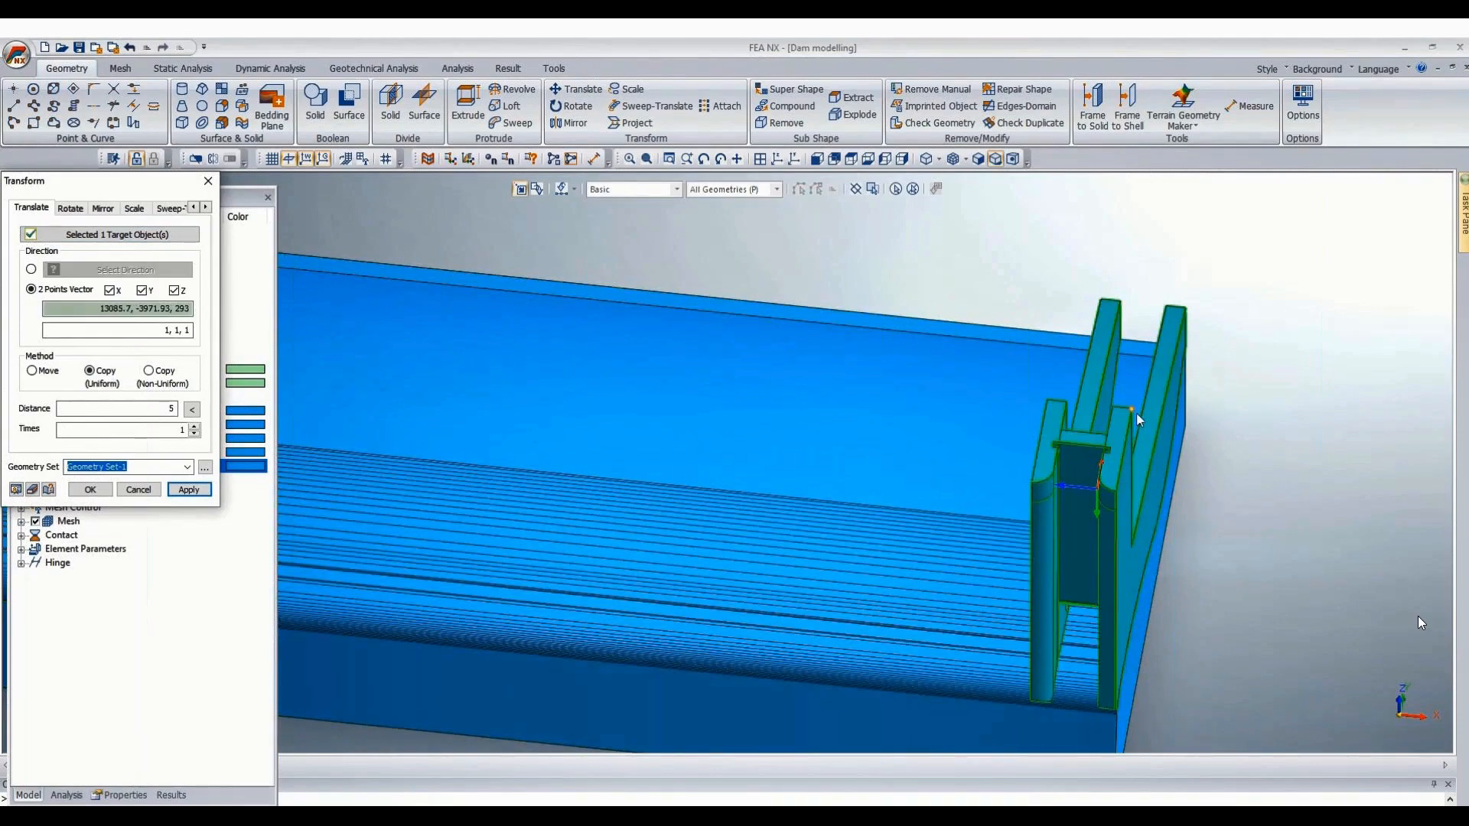
{"action": "left_click", "coordinate": [1046, 401]}
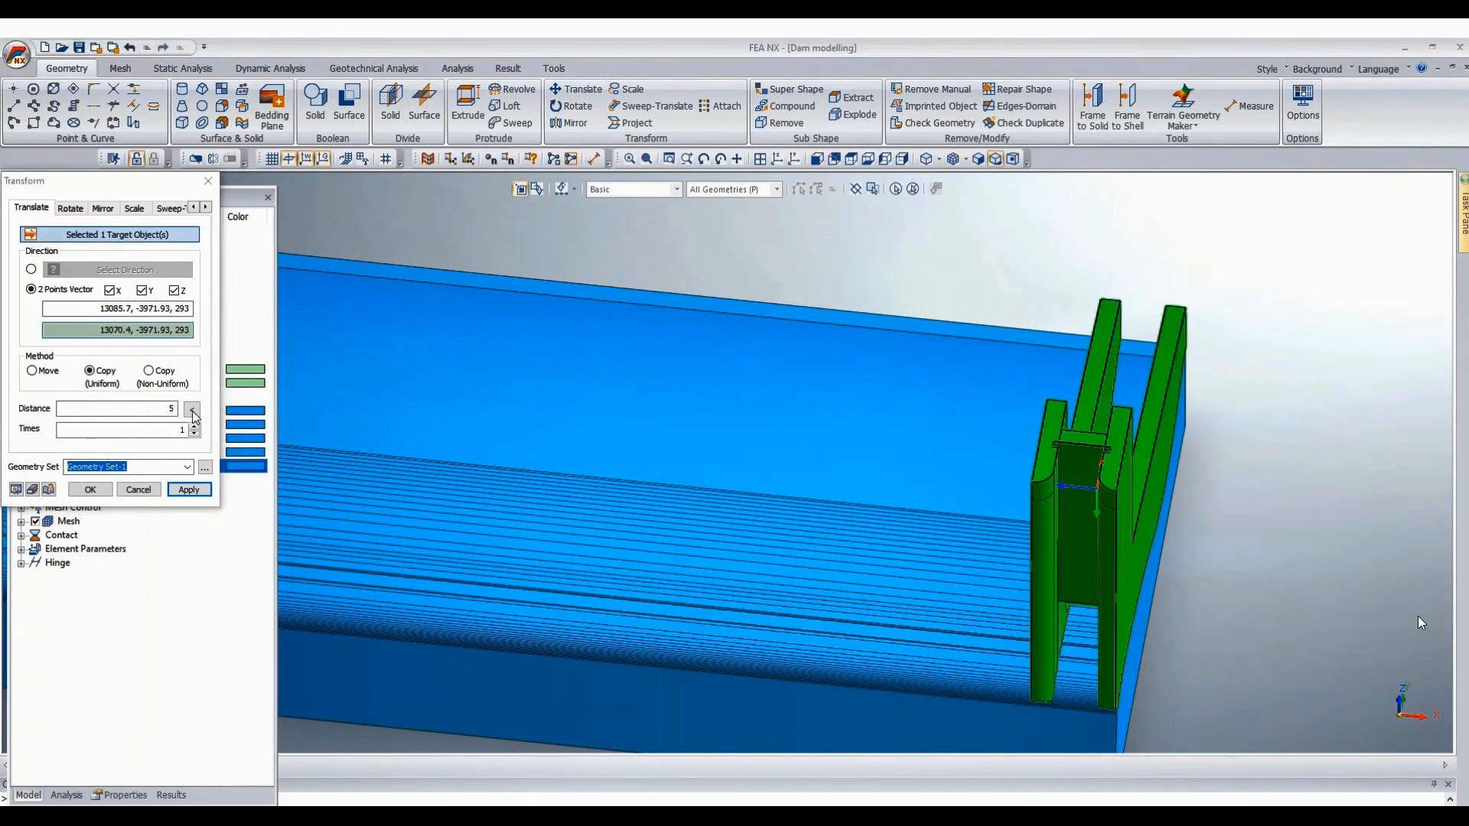
{"action": "left_click", "coordinate": [192, 412]}
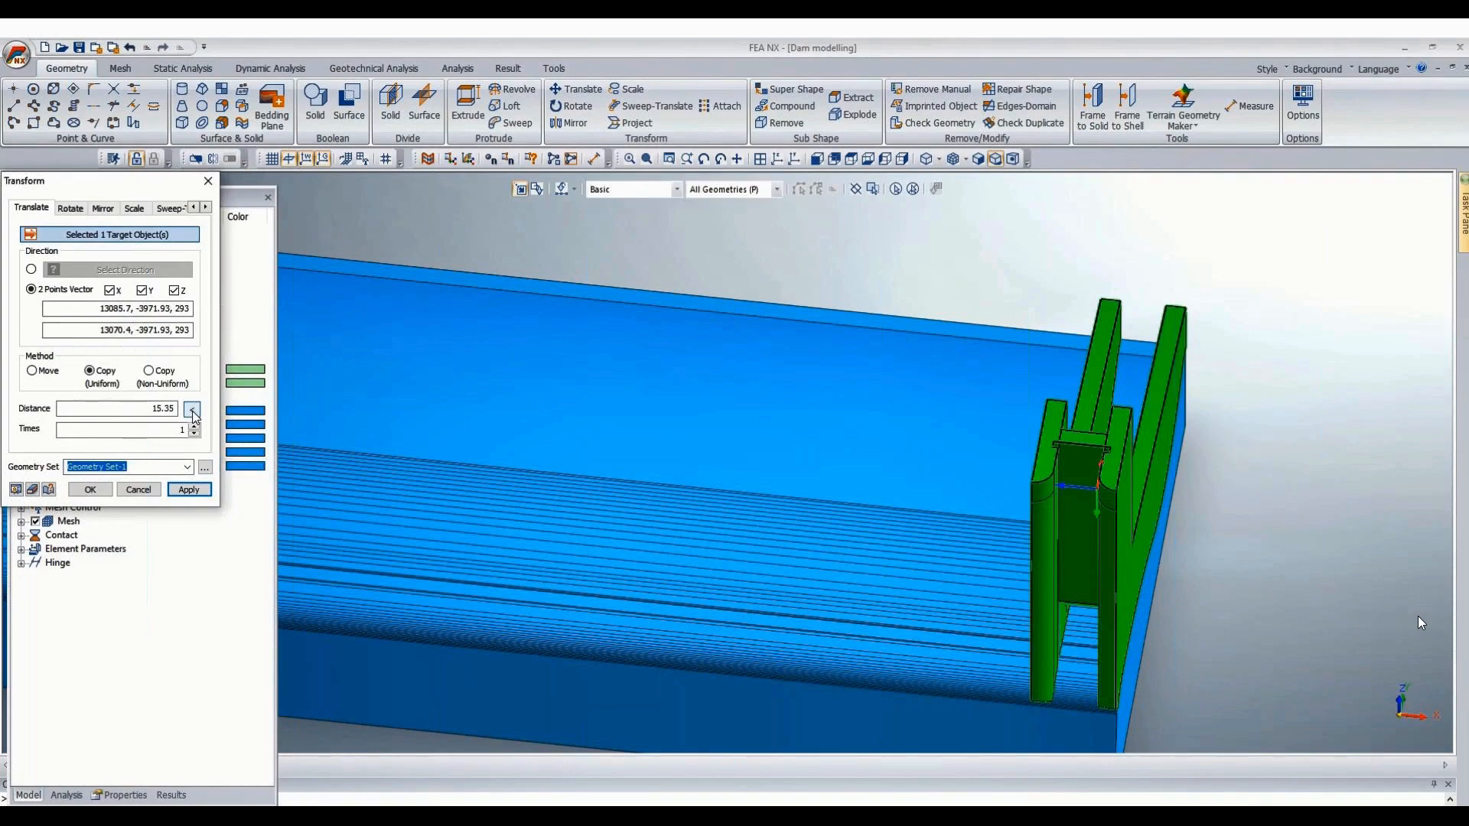
{"action": "left_click", "coordinate": [189, 431]}
{"action": "double_click", "coordinate": [189, 433]}
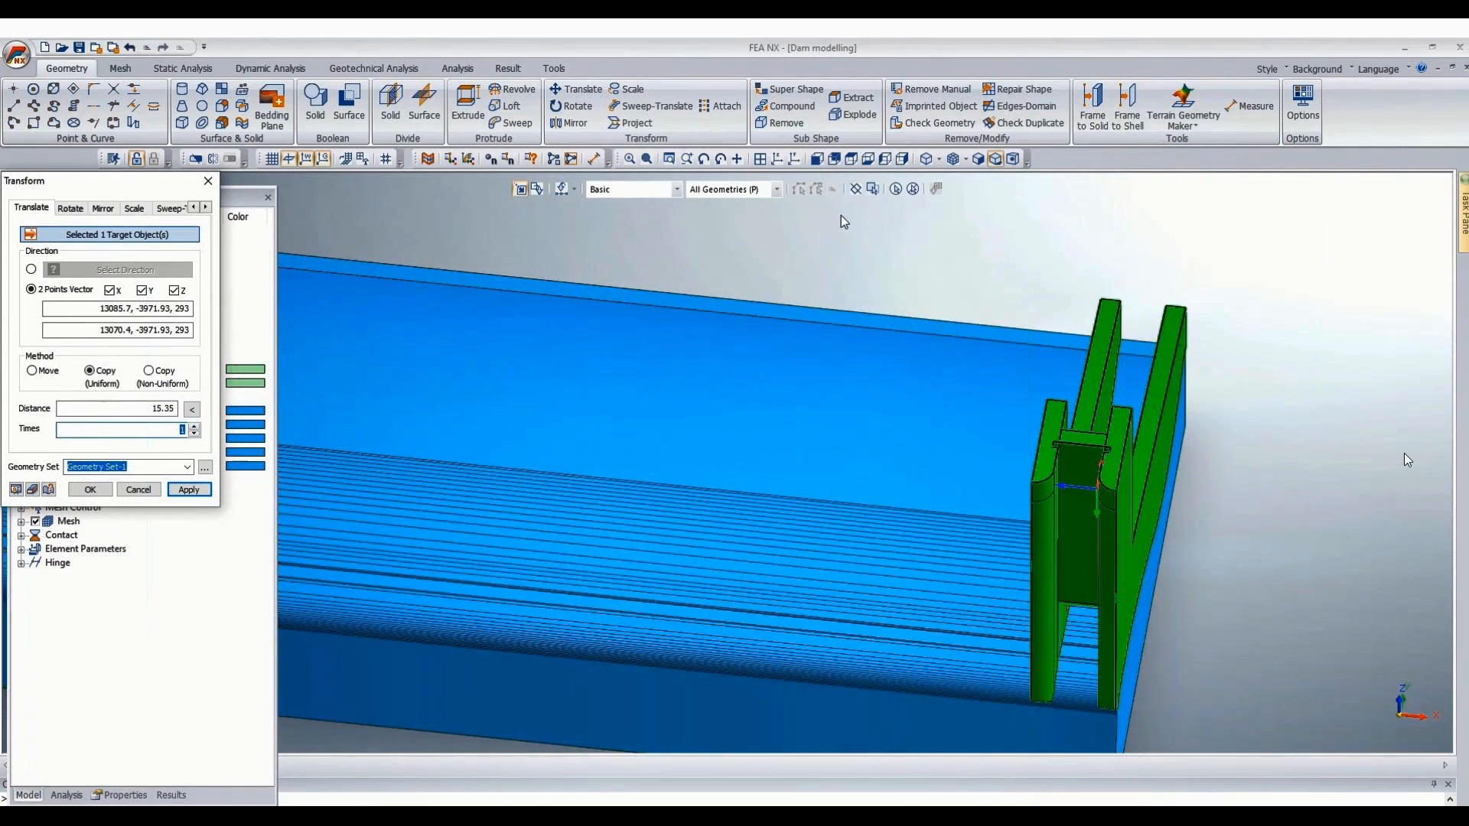
{"action": "type", "text": "29"}
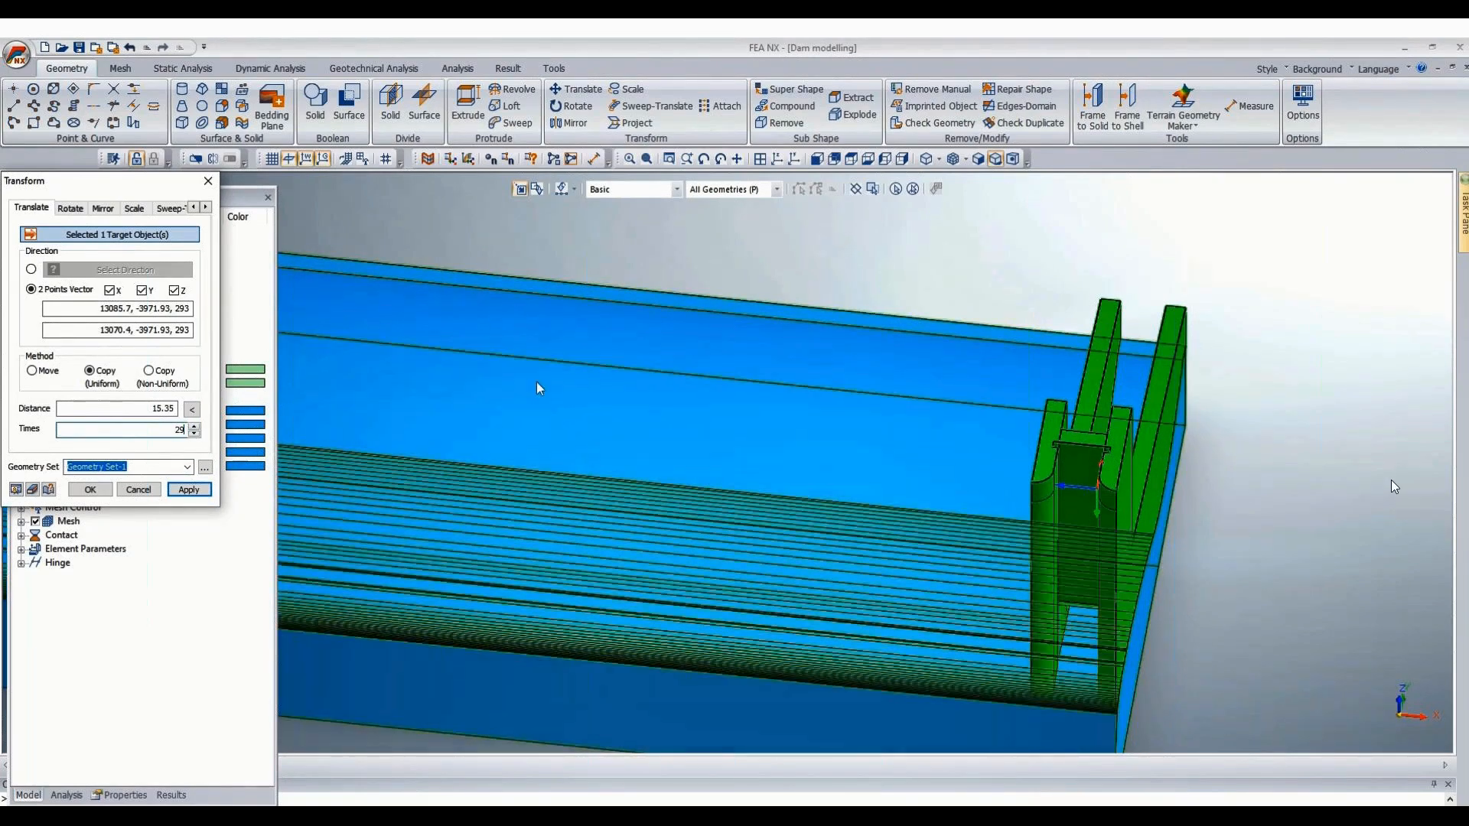
{"action": "left_click", "coordinate": [95, 489]}
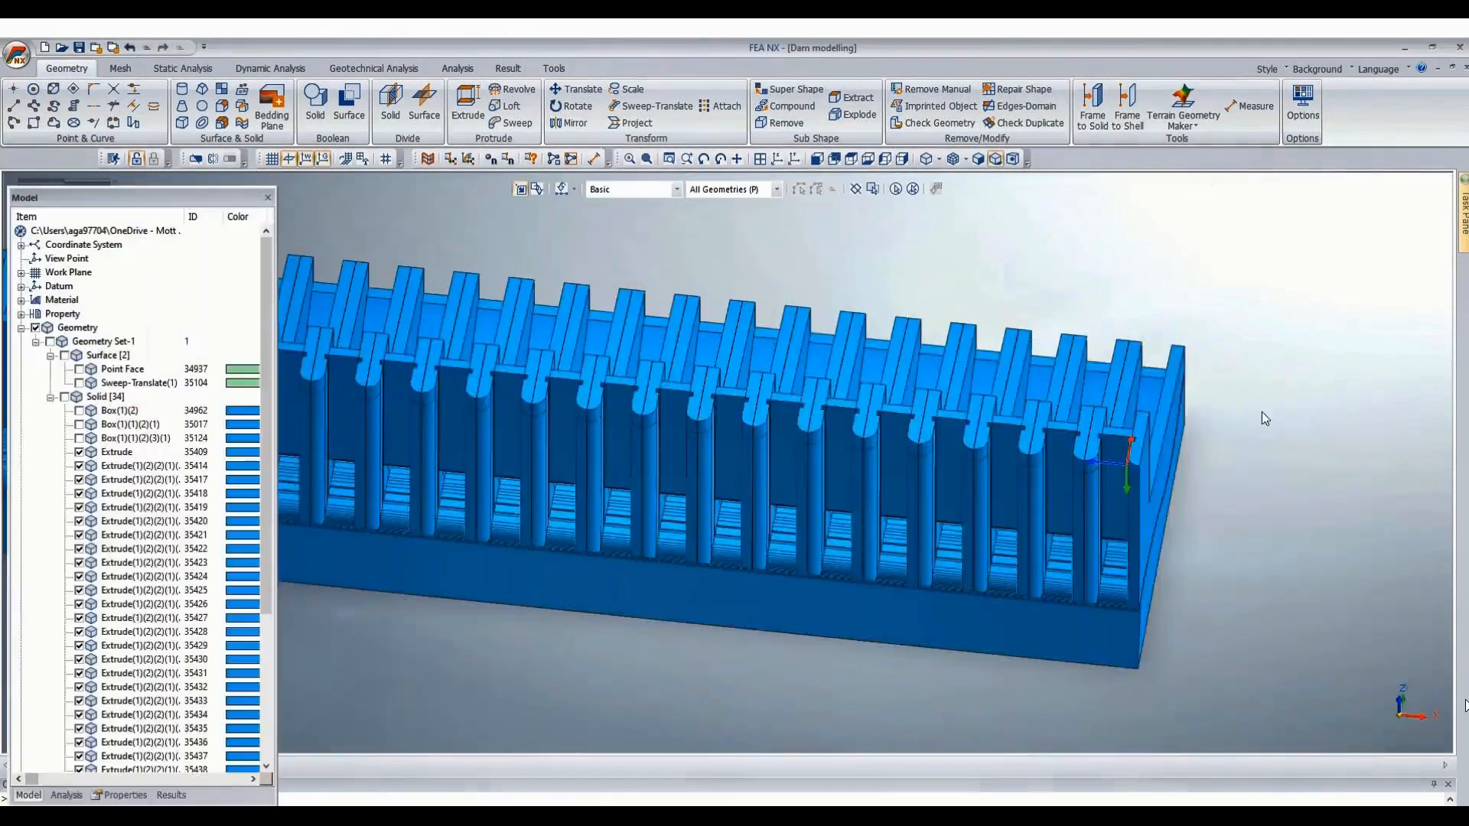
Inspect the row of copied piers along the full length of the spillway, including its far end.
{"action": "scroll", "coordinate": [1261, 411], "scroll_direction": "down", "scroll_amount": 5}
{"action": "scroll", "coordinate": [778, 467], "scroll_direction": "up", "scroll_amount": 3}
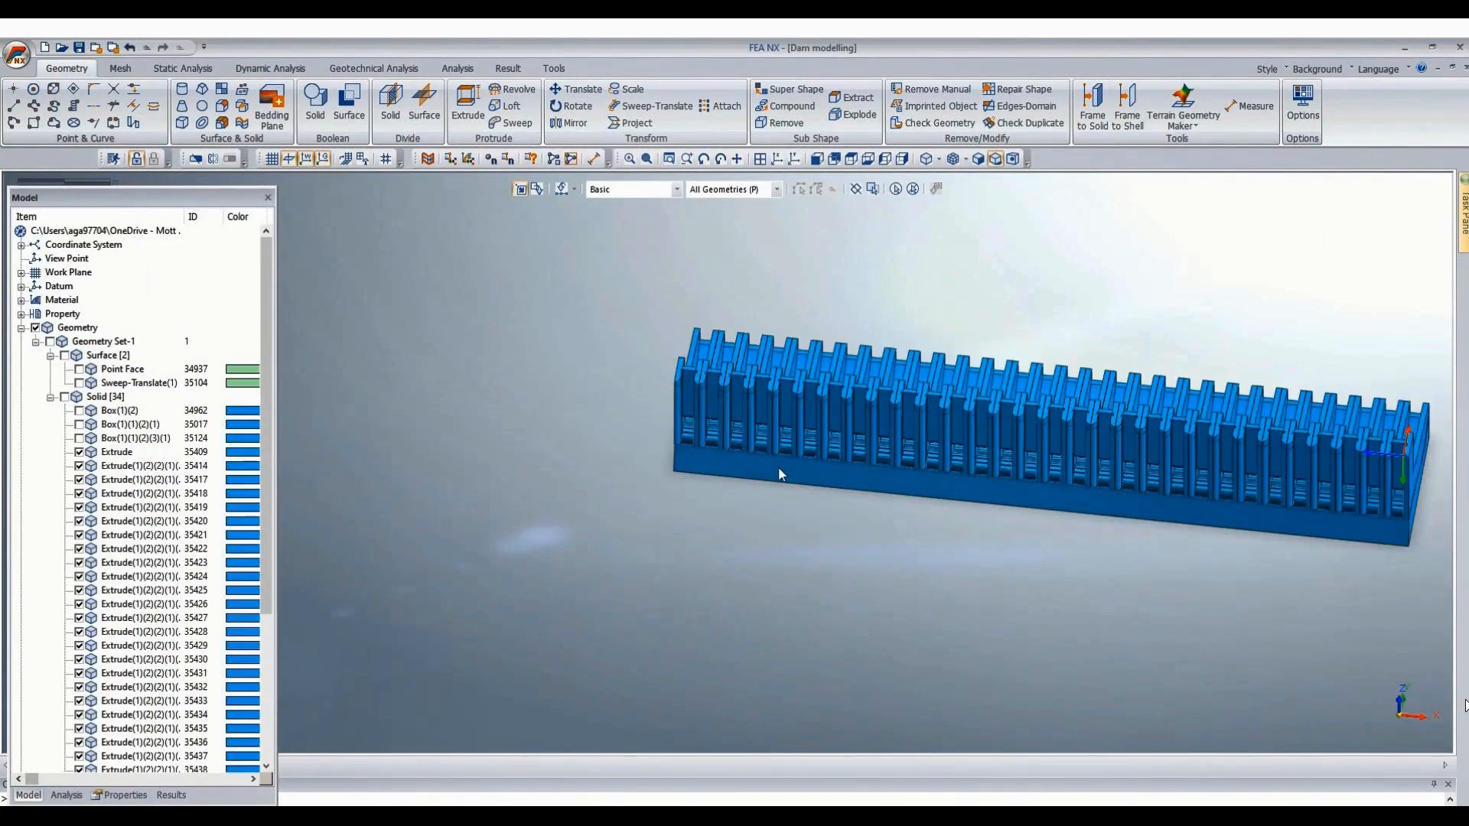
{"action": "middle_click_drag", "start_coordinate": [749, 535], "coordinate": [731, 531]}
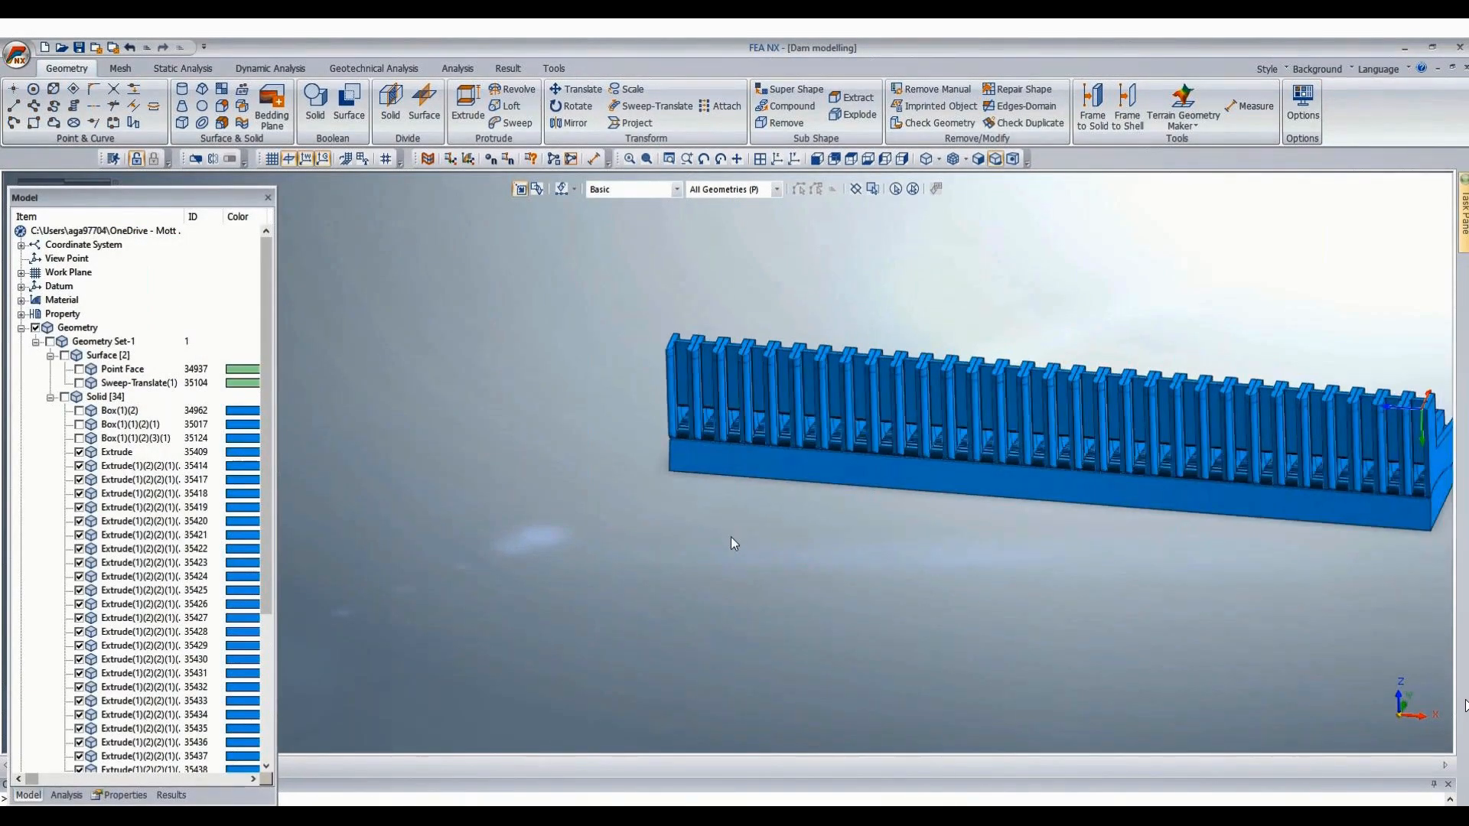
{"action": "scroll", "coordinate": [732, 537], "scroll_direction": "up", "scroll_amount": 1}
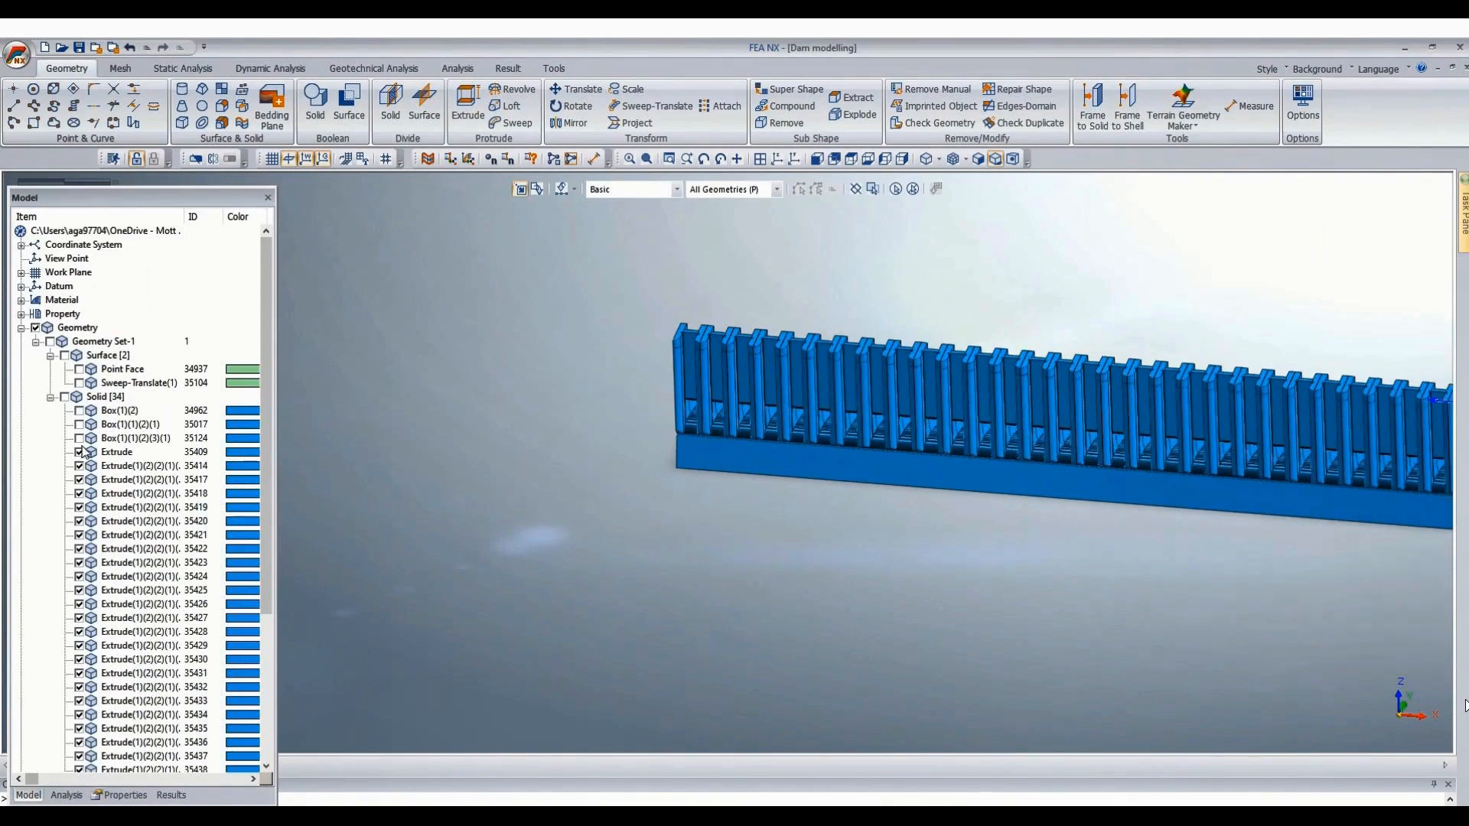
{"action": "scroll", "coordinate": [569, 512], "scroll_direction": "down", "scroll_amount": 3}
{"action": "scroll", "coordinate": [1242, 534], "scroll_direction": "up", "scroll_amount": 1}
{"action": "scroll", "coordinate": [1256, 519], "scroll_direction": "up", "scroll_amount": 3}
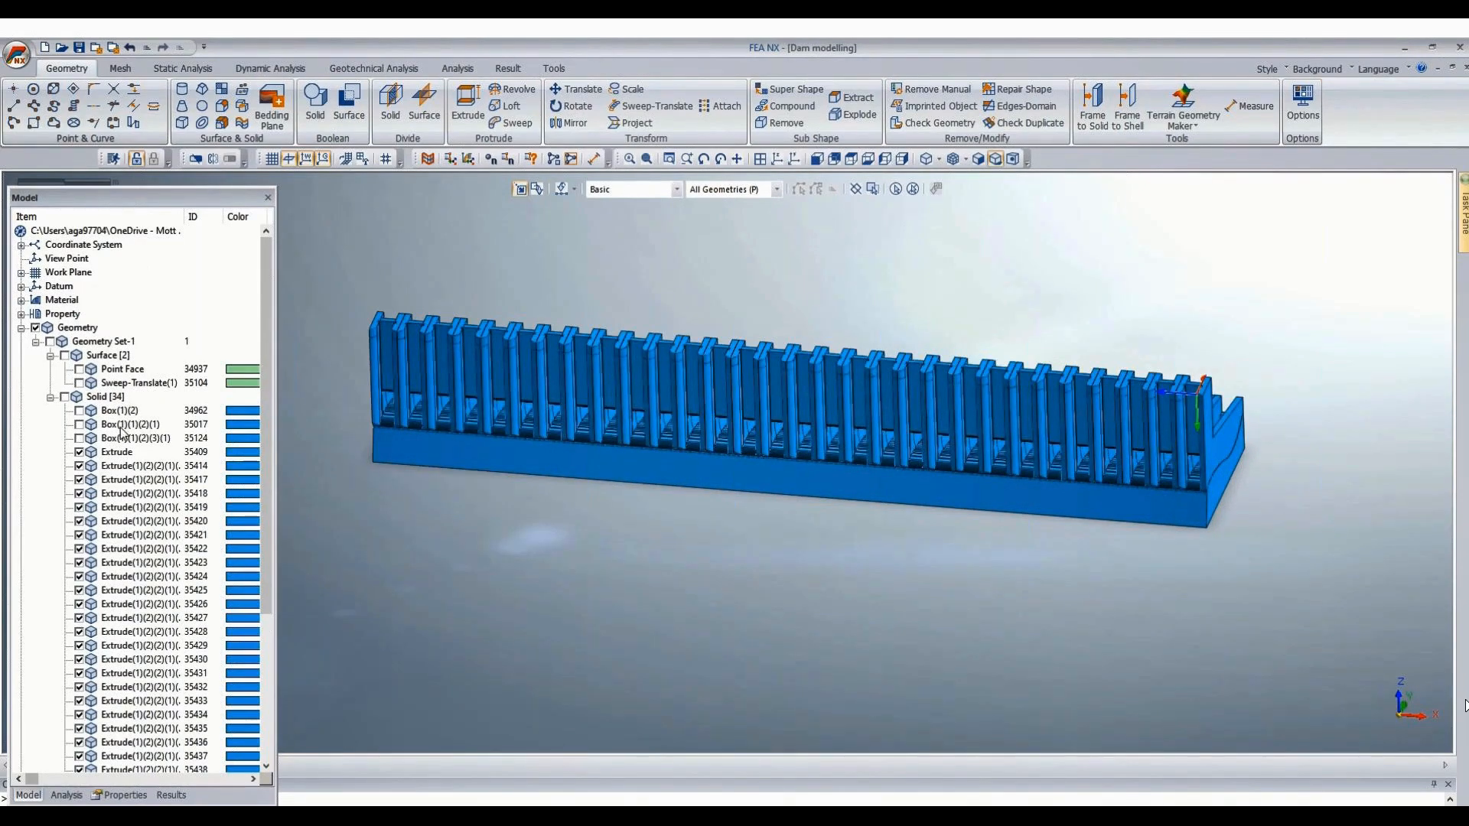
Create a new geometry set and rename it "Overflow block".
{"action": "right_click", "coordinate": [76, 330]}
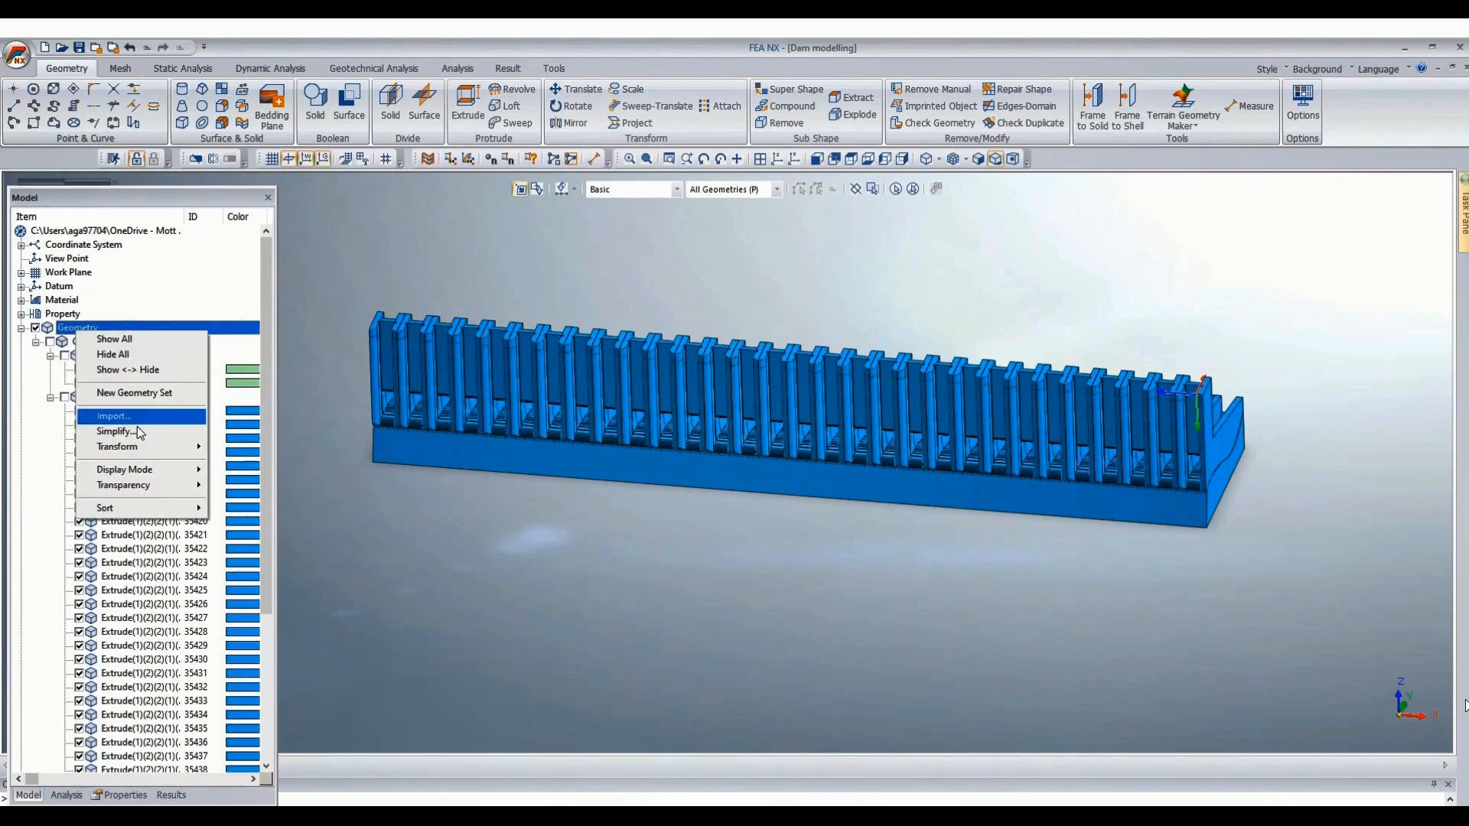
{"action": "left_click", "coordinate": [138, 394]}
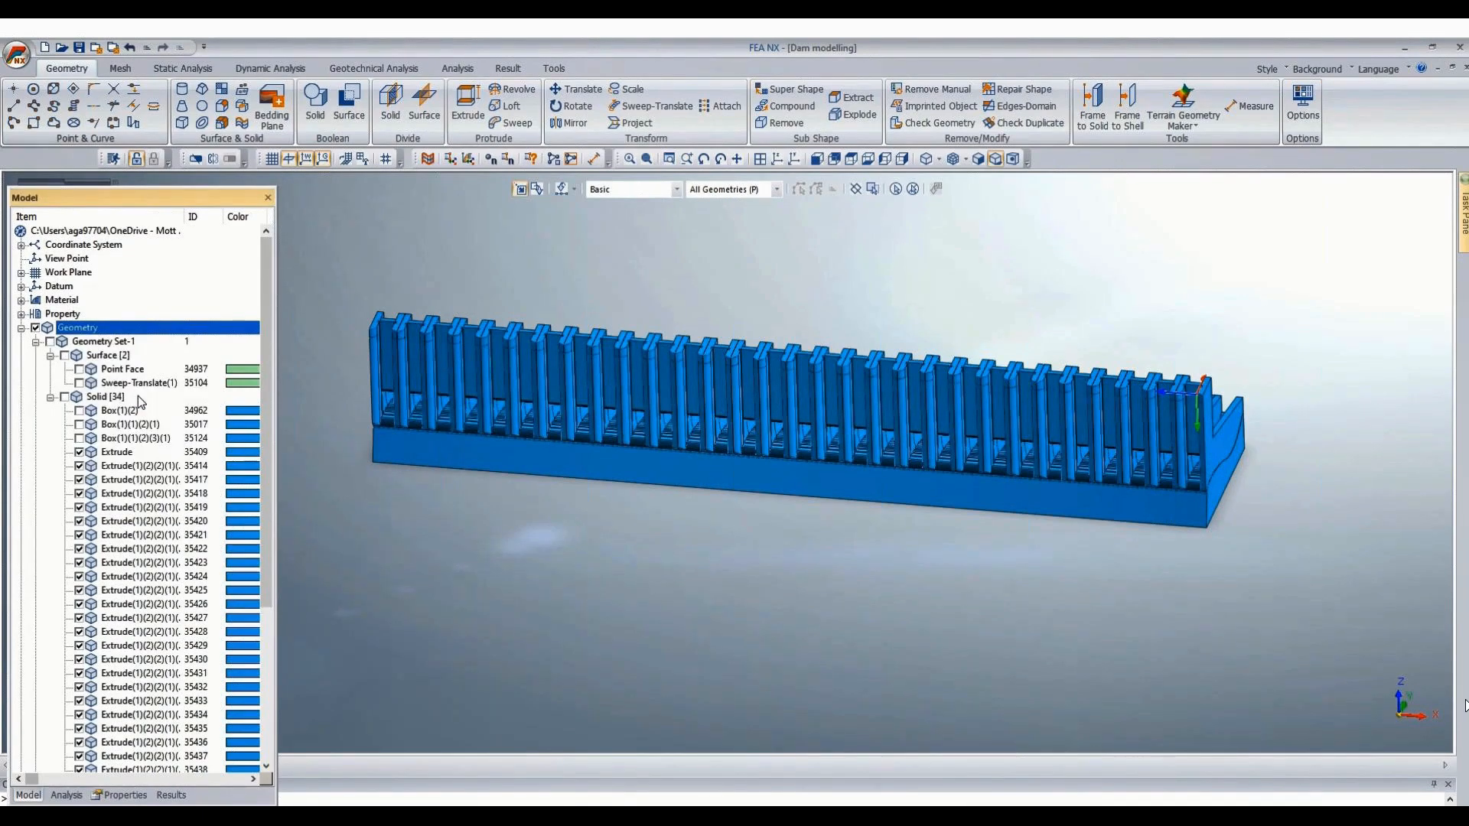
{"action": "scroll", "coordinate": [172, 539], "scroll_direction": "down", "scroll_amount": 1}
{"action": "scroll", "coordinate": [172, 539], "scroll_direction": "down", "scroll_amount": 4}
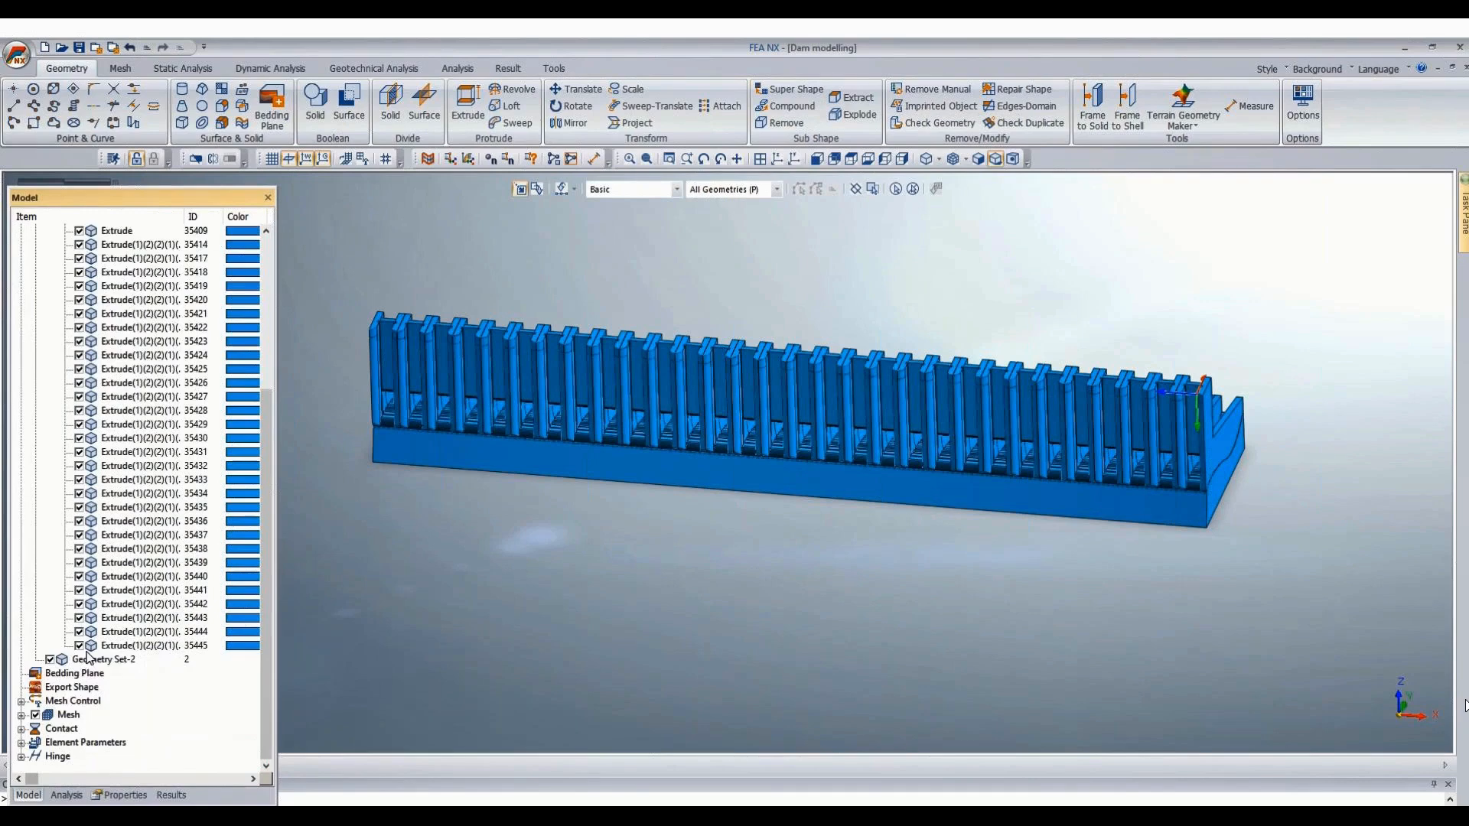
{"action": "left_click", "coordinate": [90, 660]}
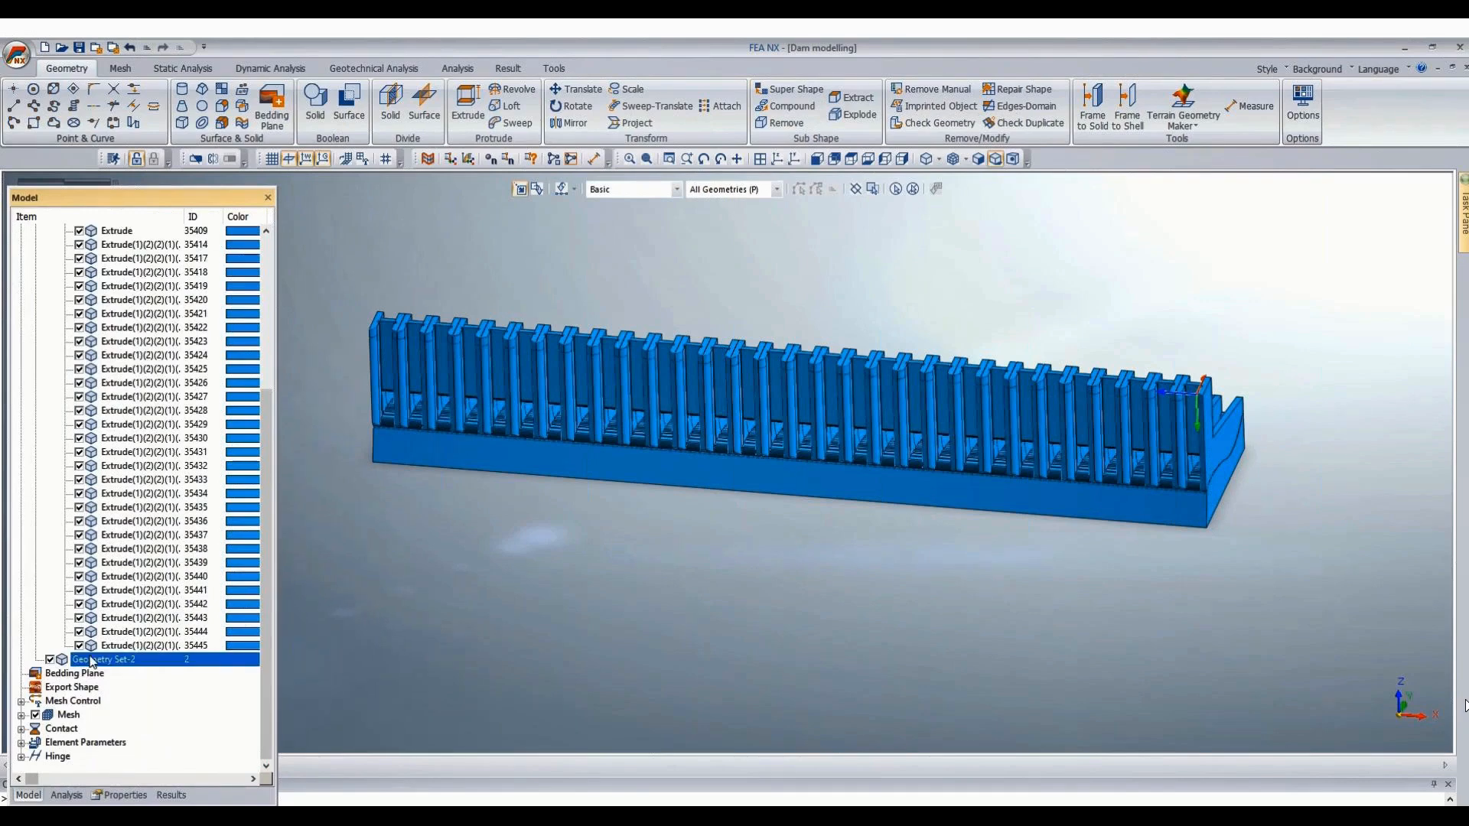
{"action": "left_click", "coordinate": [90, 660]}
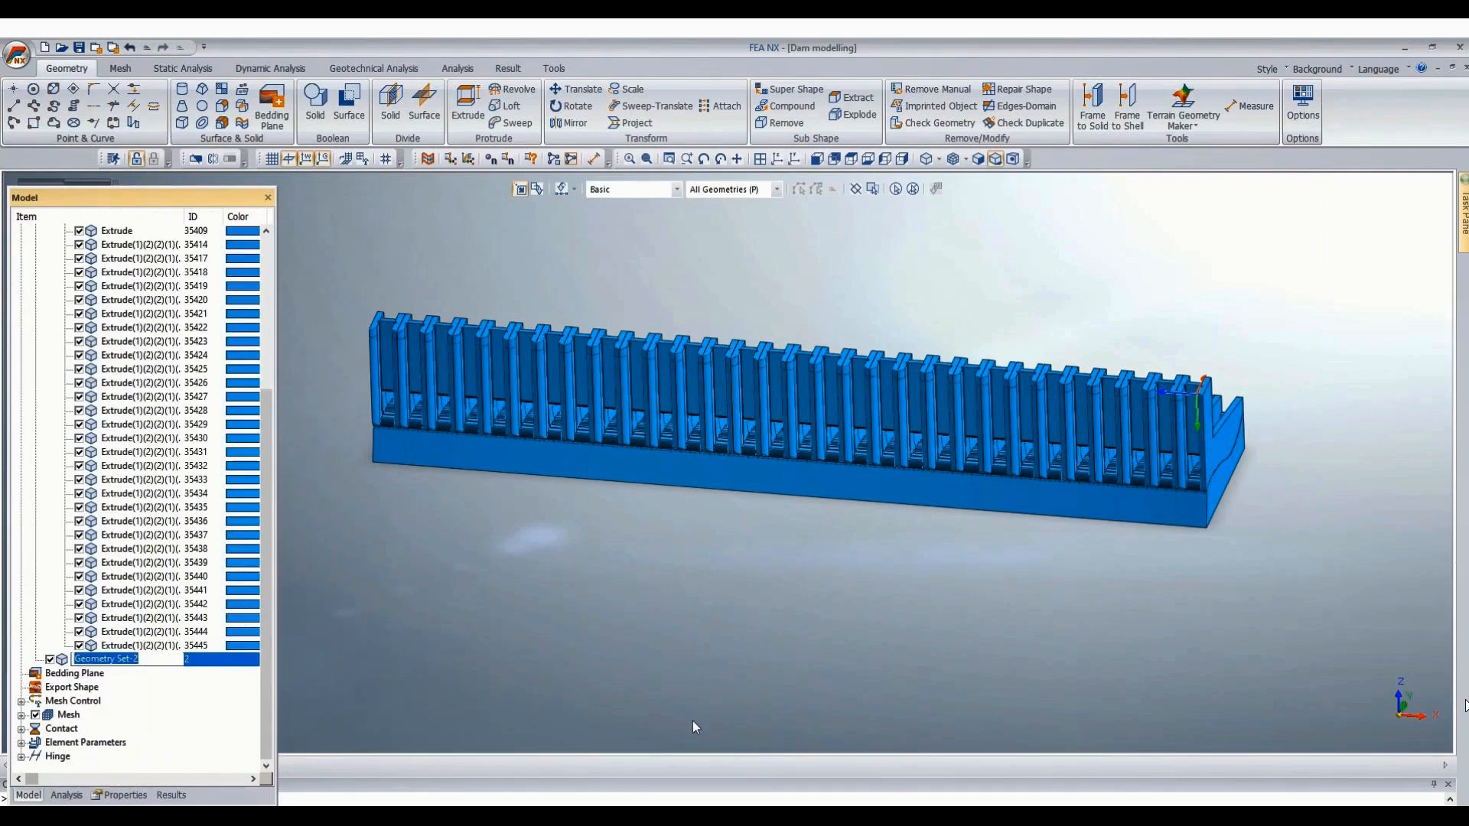
{"action": "type", "text": "Overflow block"}
{"action": "key", "text": "Return"}
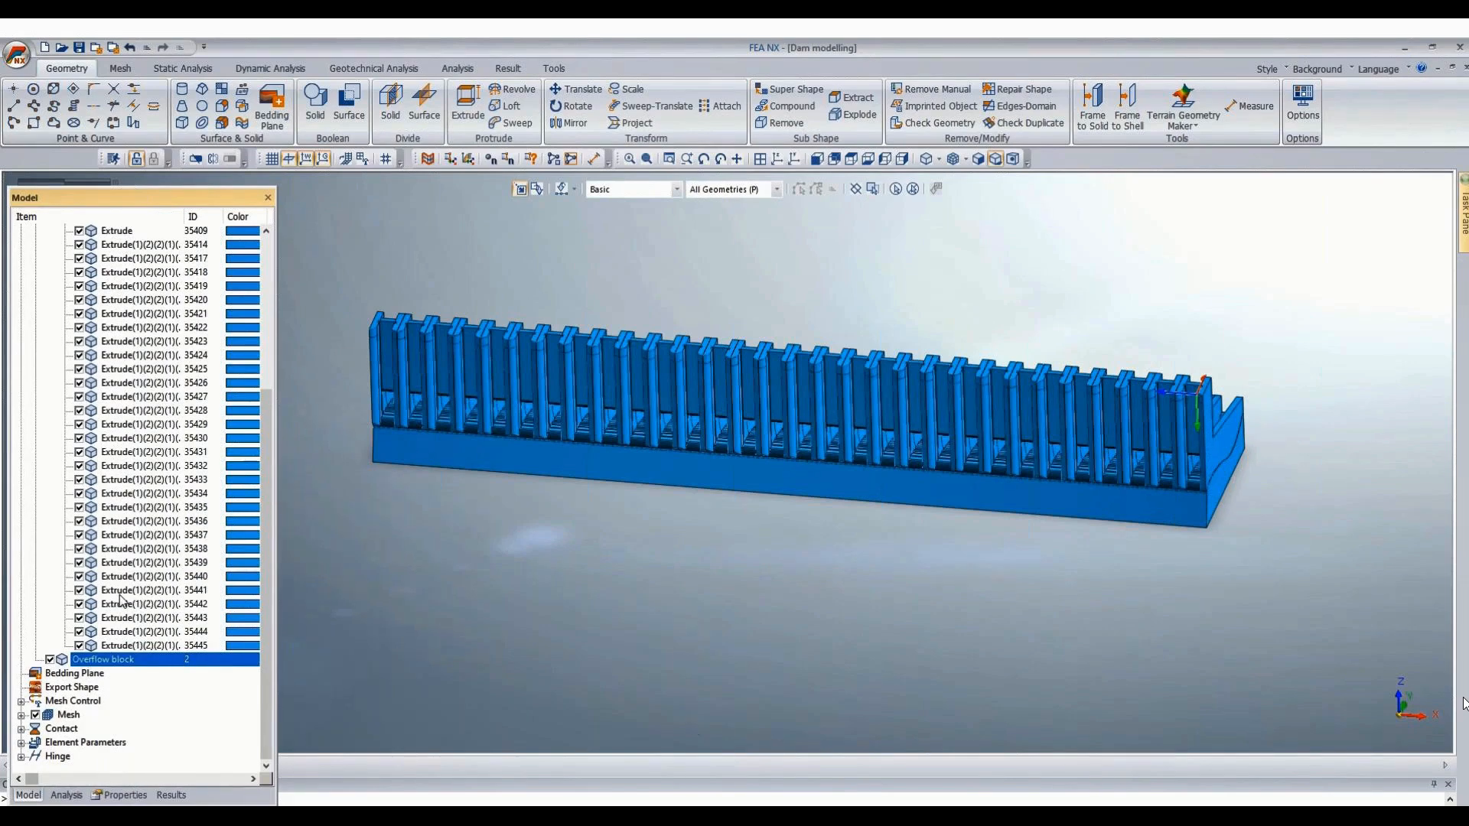
Include all the visible spillway and pier solids in the Overflow block geometry set.
{"action": "right_click", "coordinate": [116, 663]}
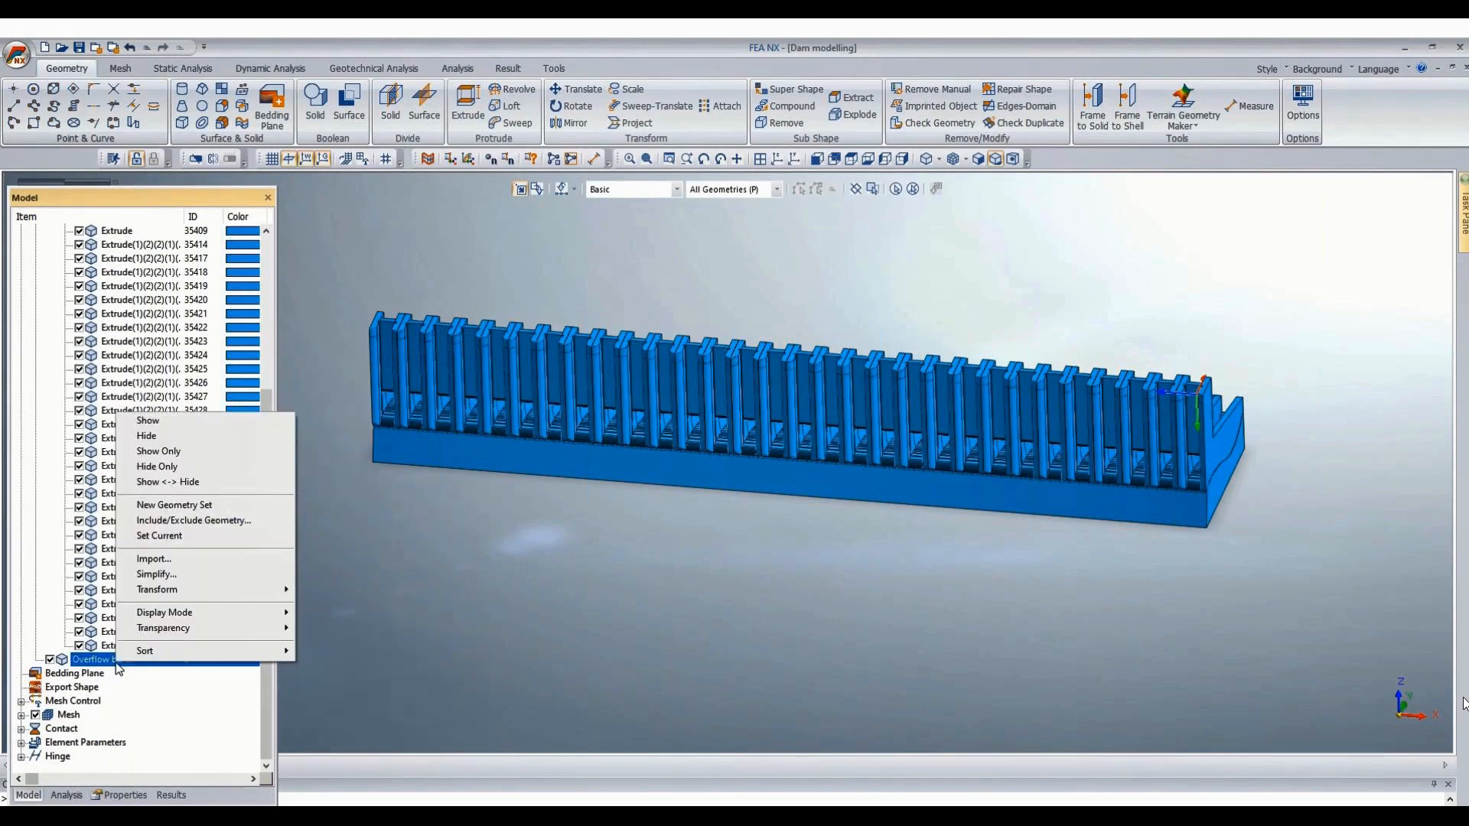
{"action": "left_click", "coordinate": [207, 521]}
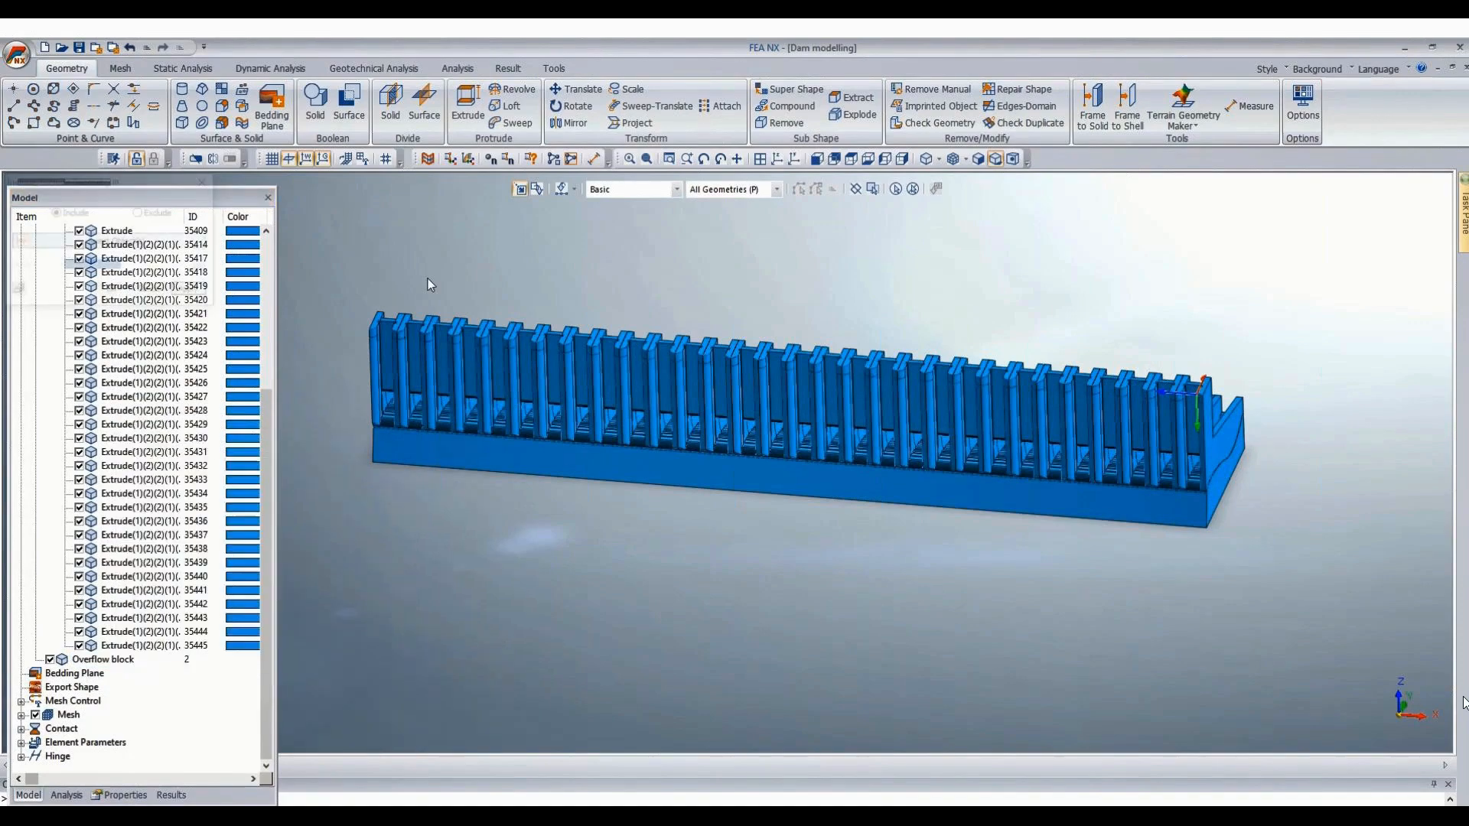
{"action": "left_click_drag", "start_coordinate": [313, 284], "coordinate": [1333, 618]}
{"action": "left_click", "coordinate": [107, 291]}
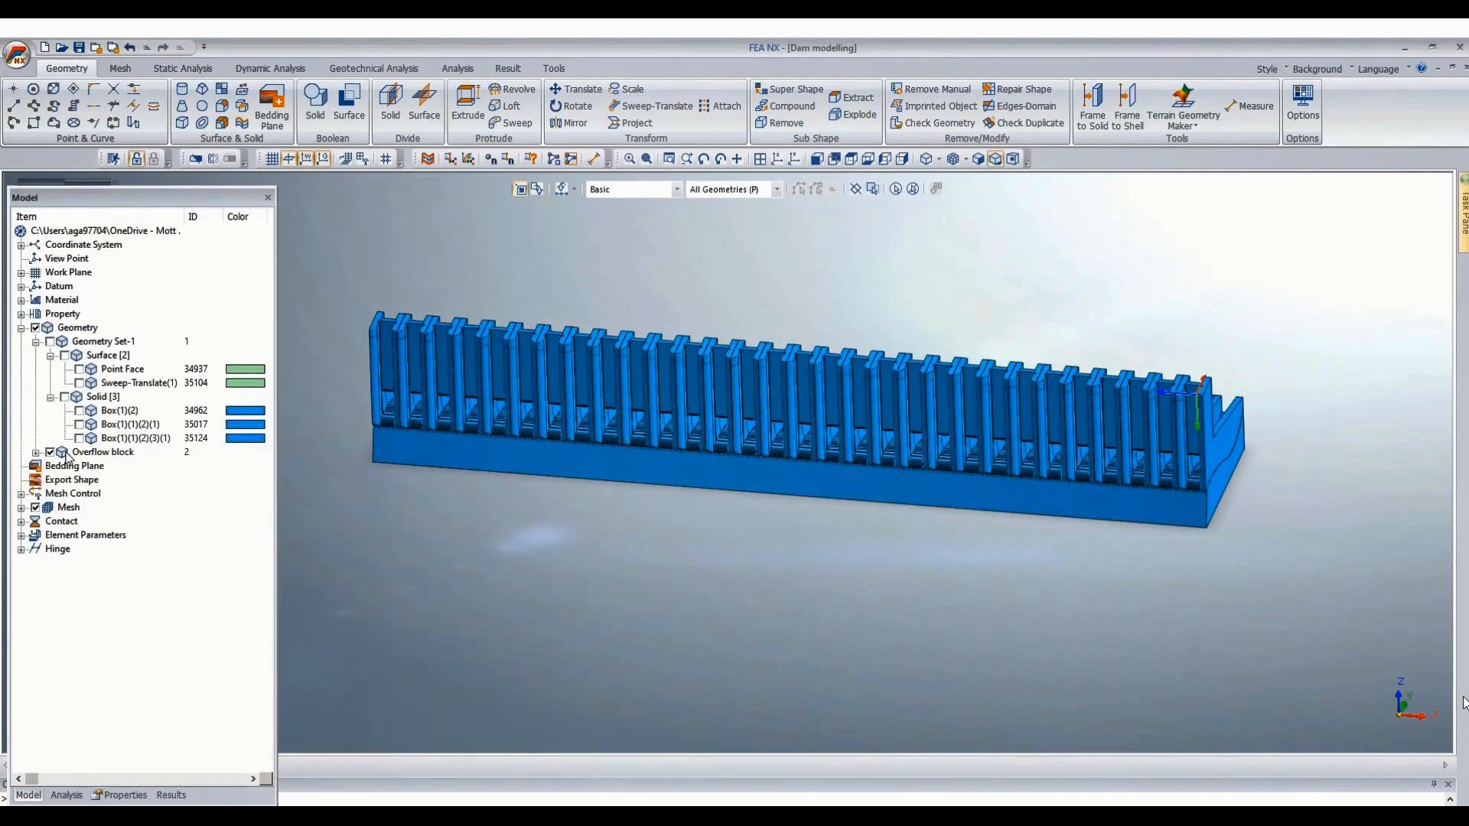
Hide the Overflow block set and show the three box solids of Geometry Set-1.
{"action": "left_click", "coordinate": [51, 453]}
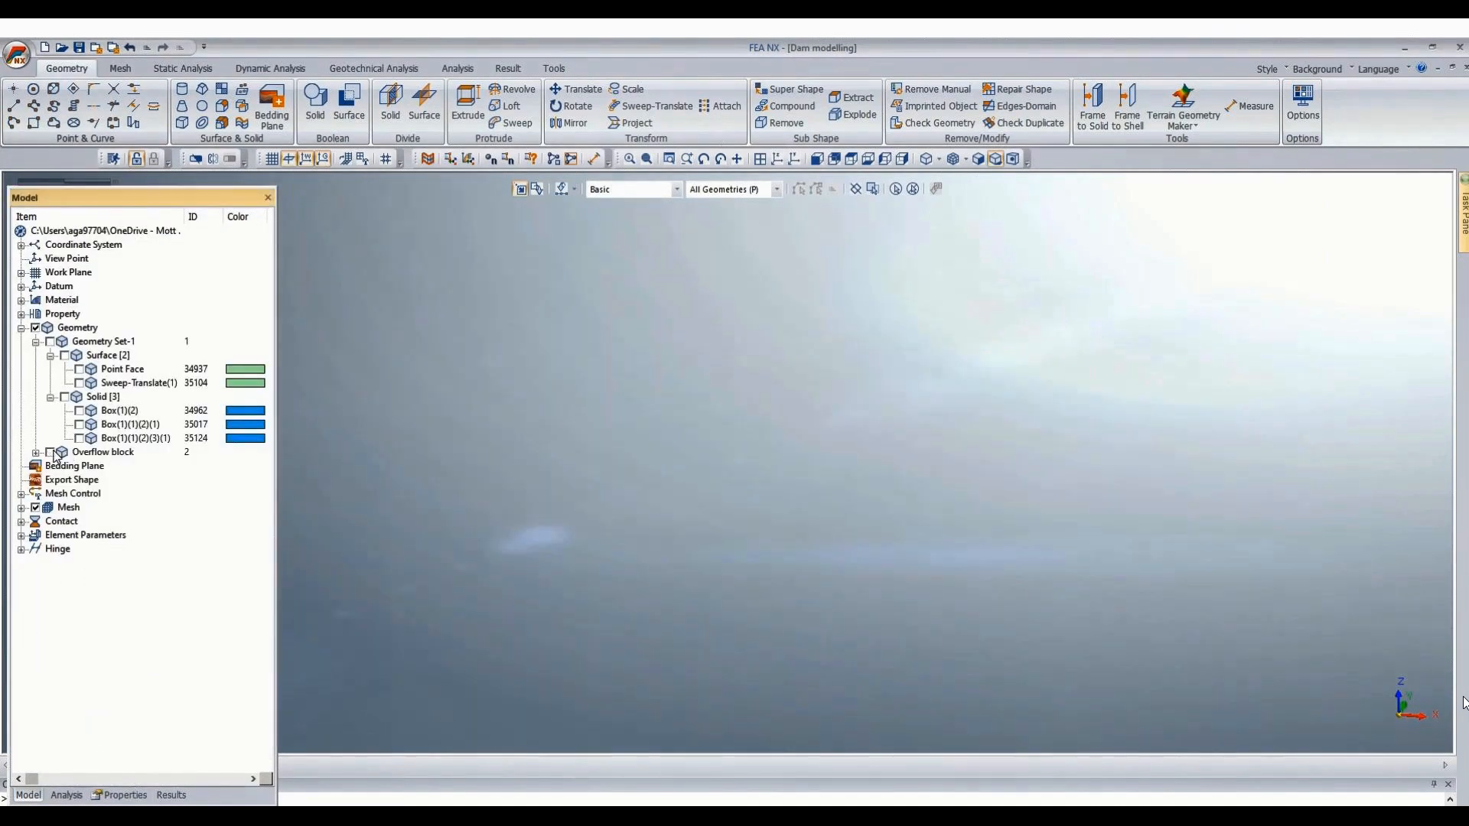
{"action": "left_click", "coordinate": [64, 397]}
{"action": "scroll", "coordinate": [932, 403], "scroll_direction": "down", "scroll_amount": 5}
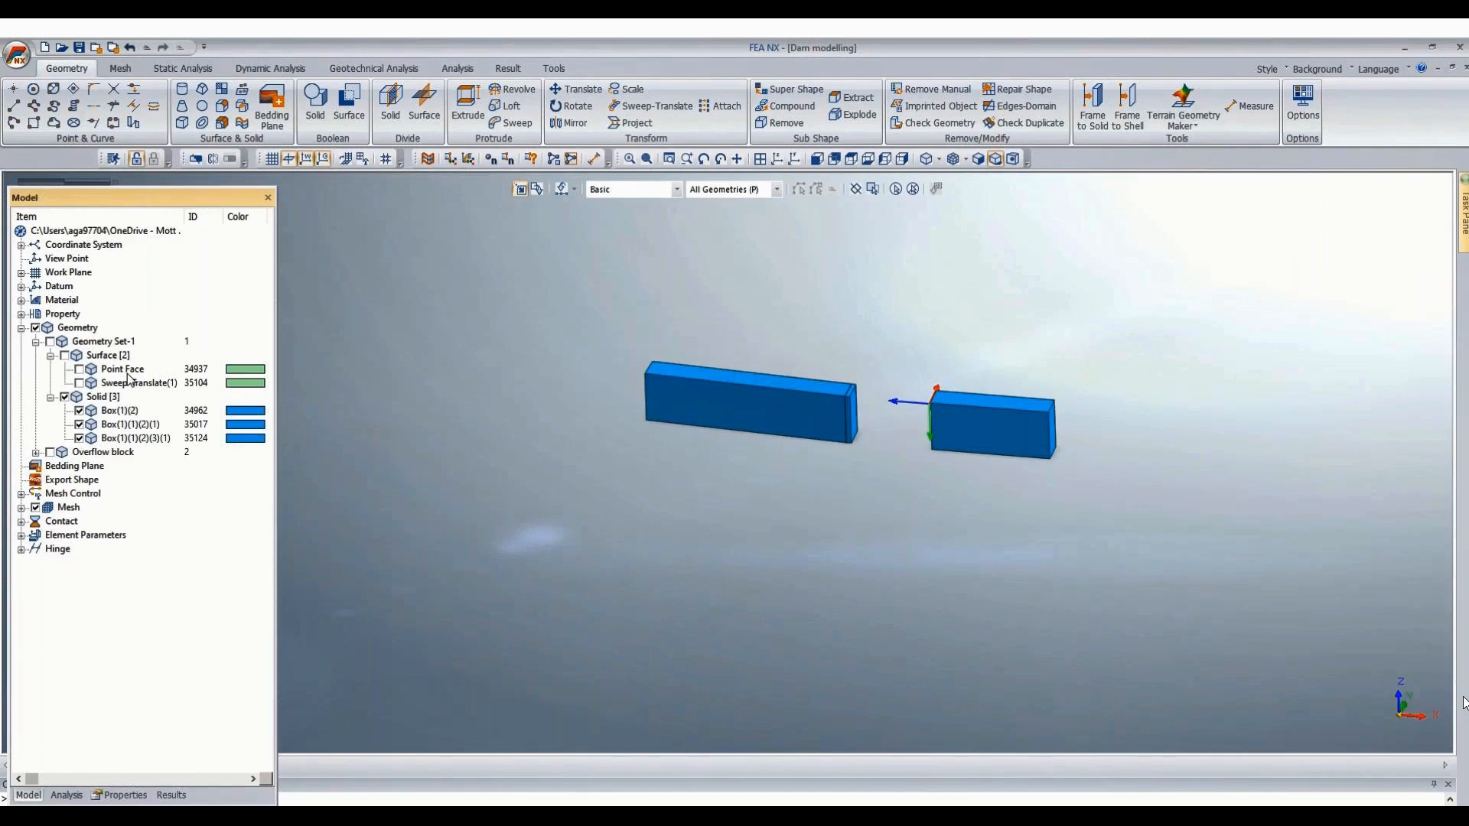
{"action": "scroll", "coordinate": [976, 315], "scroll_direction": "up", "scroll_amount": 3}
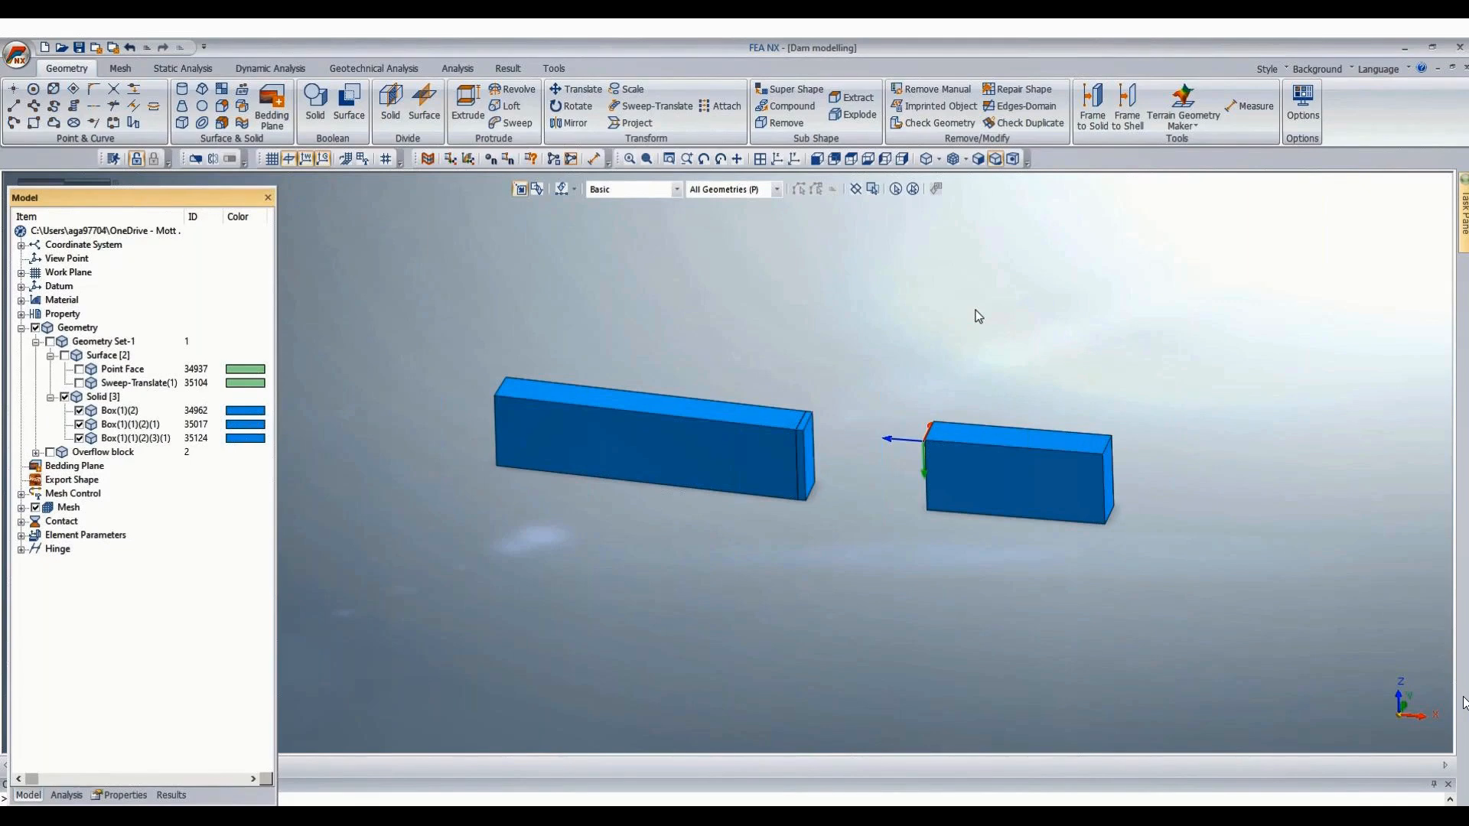
{"action": "scroll", "coordinate": [863, 509], "scroll_direction": "up", "scroll_amount": 1}
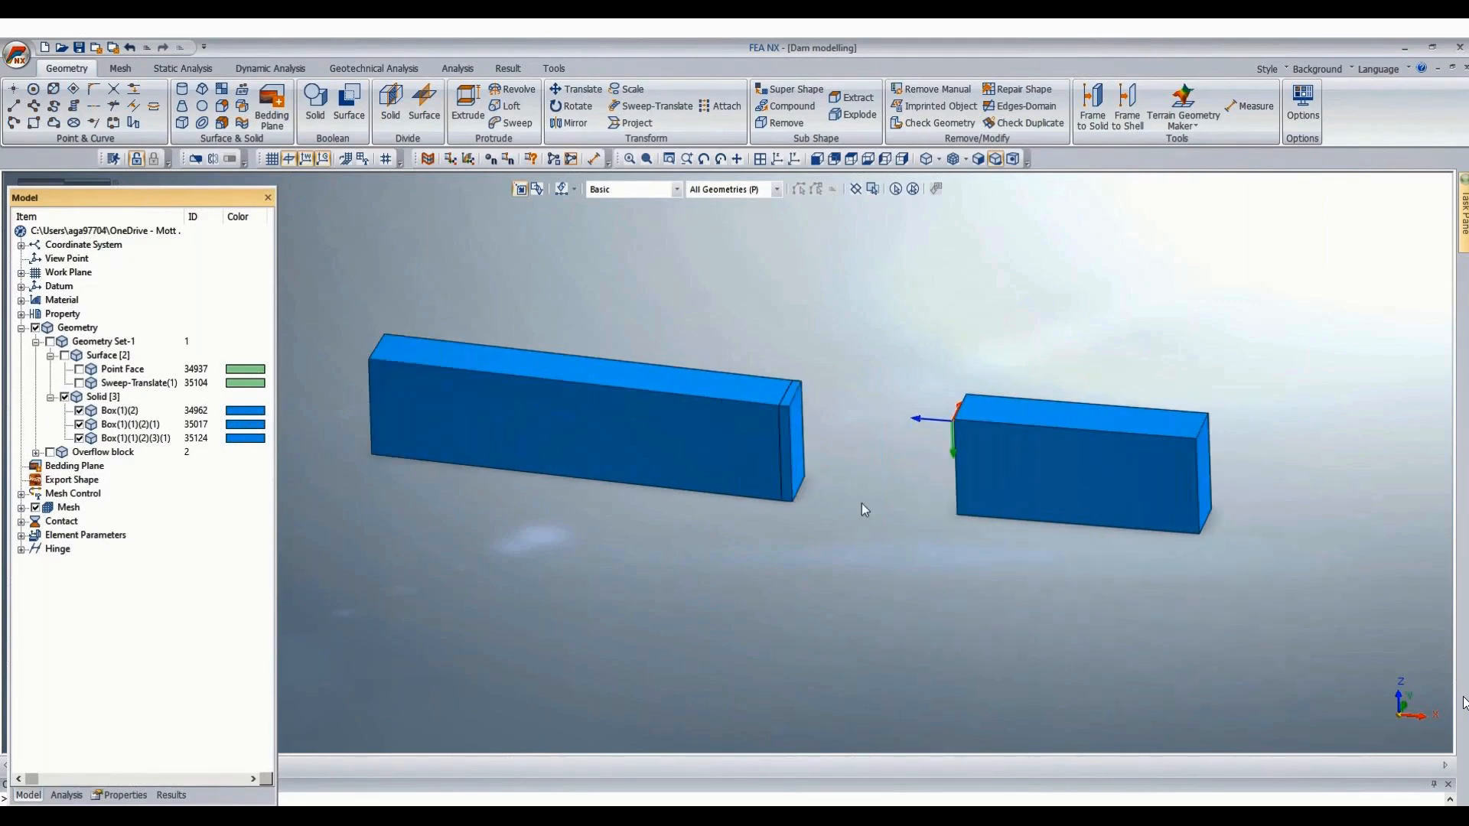